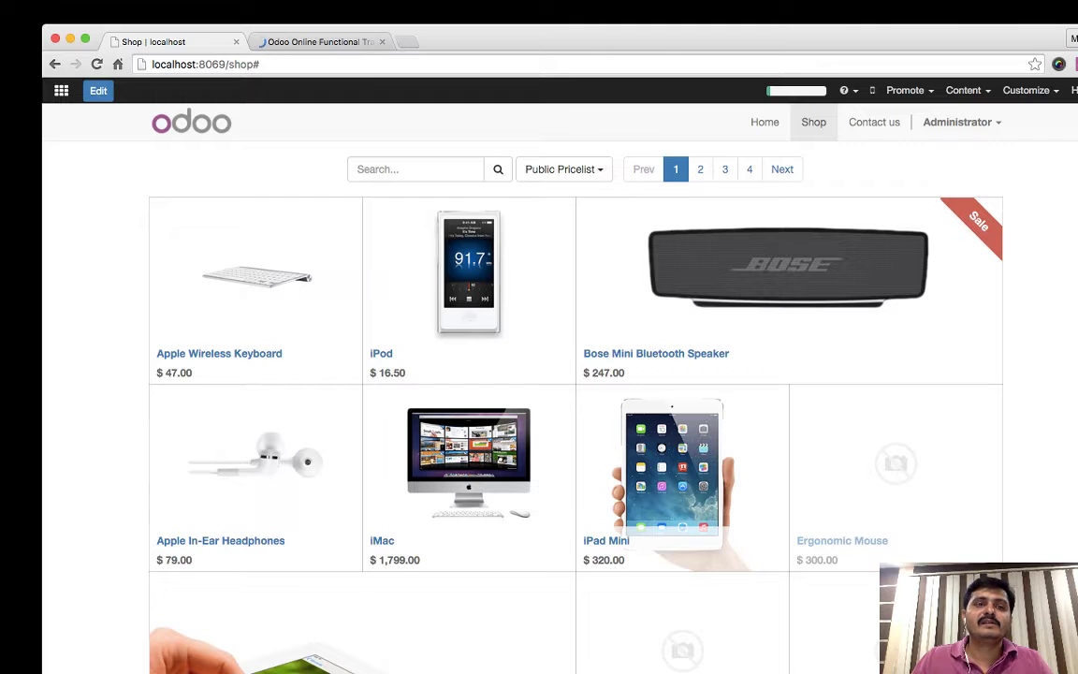
- Remove '/shop#' from the address to reach localhost:8069, then log in to the Odoo backend
drag(259, 63, 201, 63)
key(BackSpace)
key(Return)
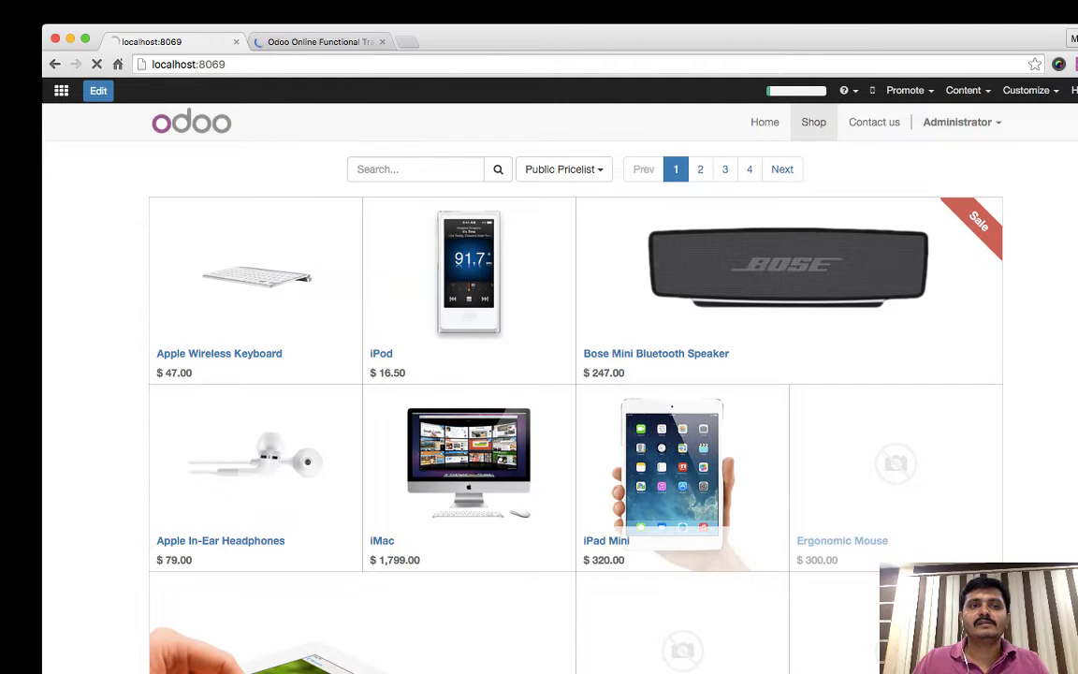
key(Return)
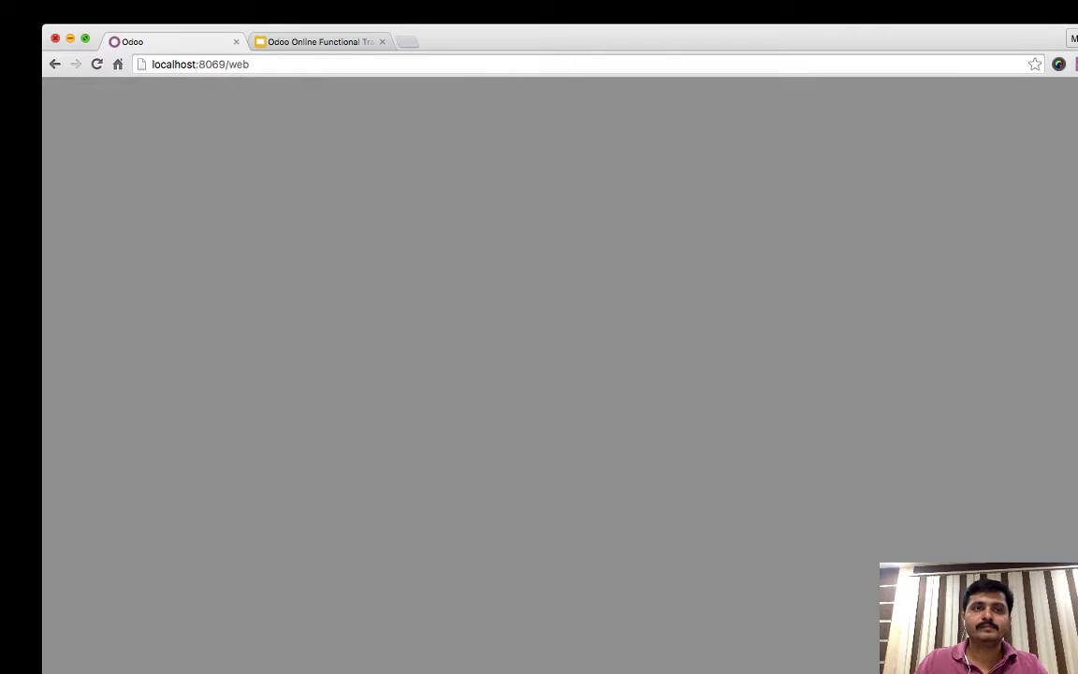
- Review the Bank journal under Configuration > Journals, then return to the Bank (USD) statements list
key(super+l)
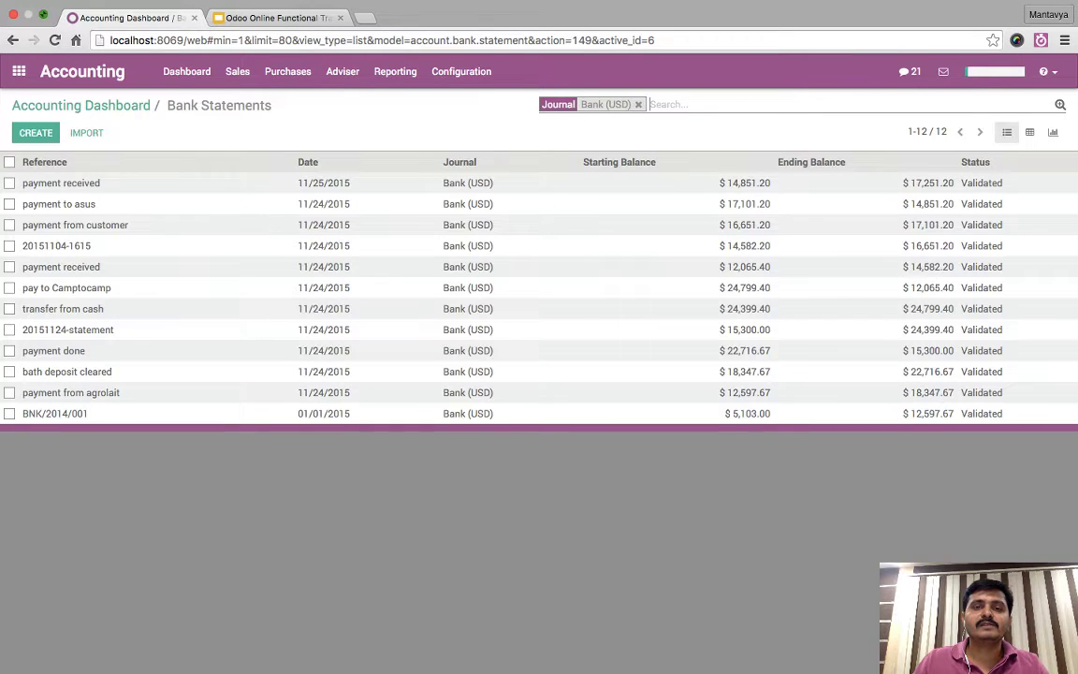
click(461, 71)
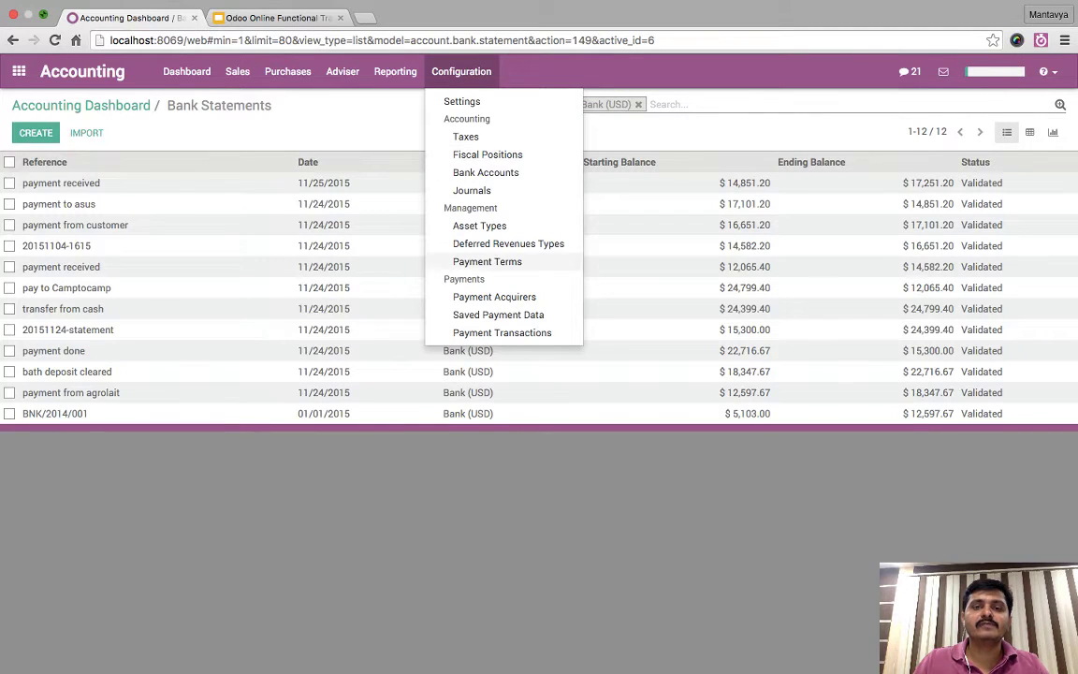
click(472, 190)
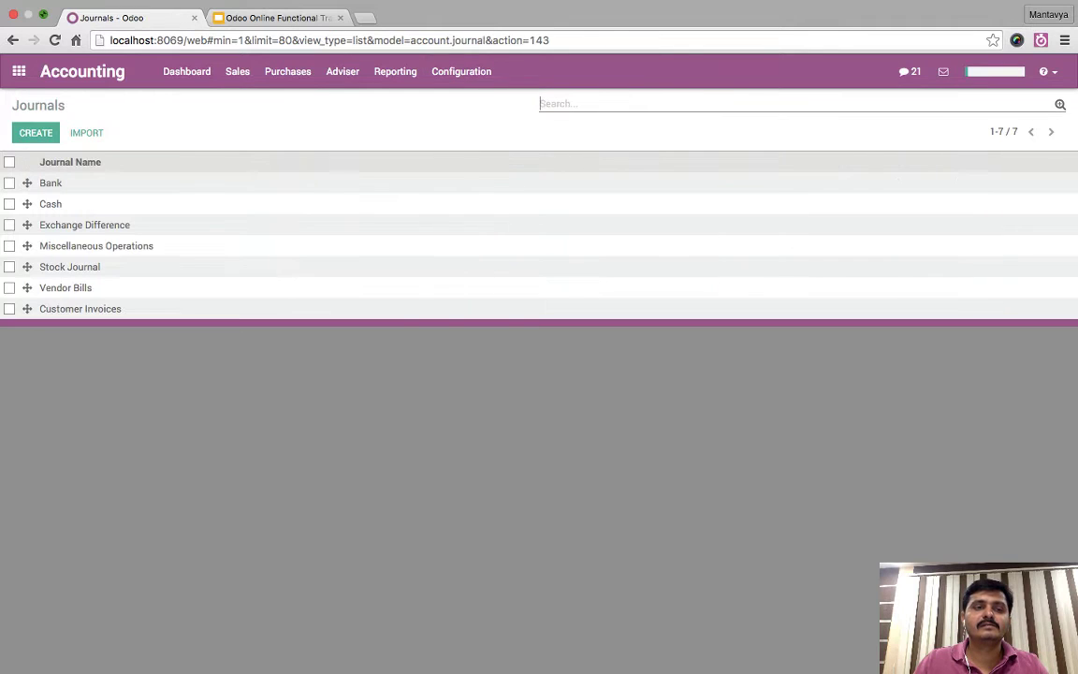
click(51, 183)
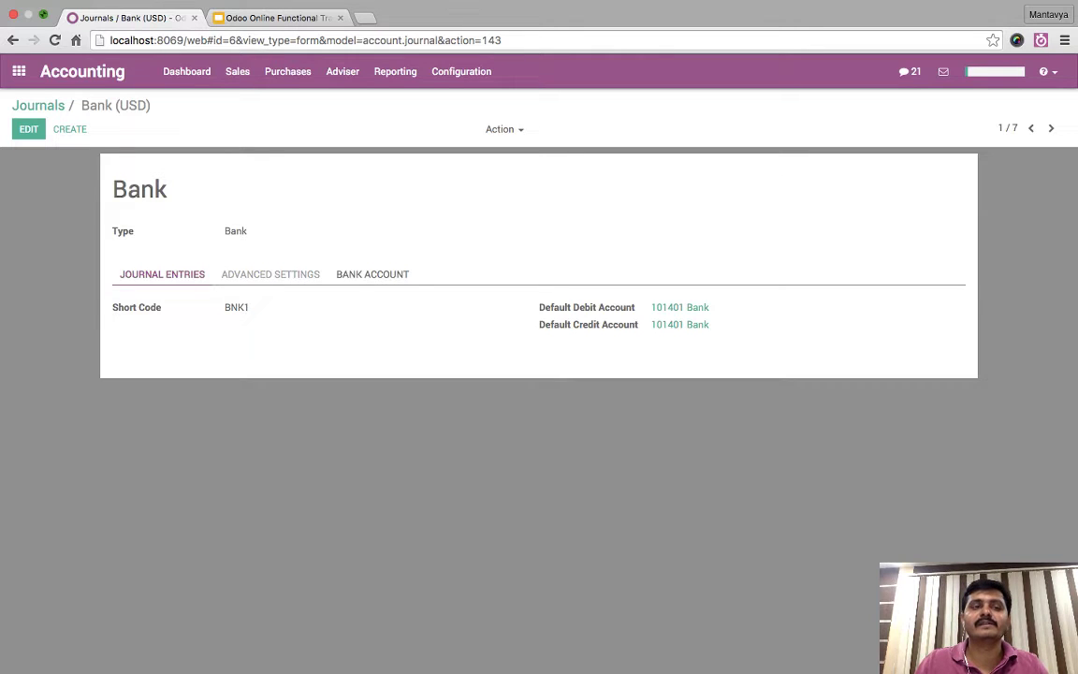
click(36, 106)
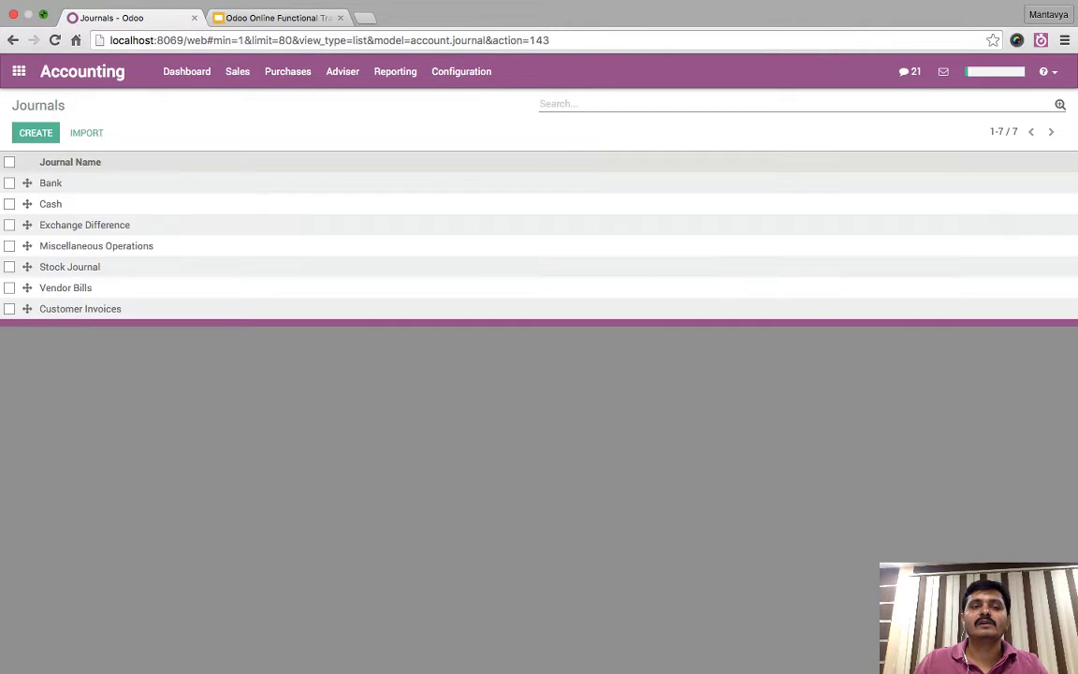
click(186, 72)
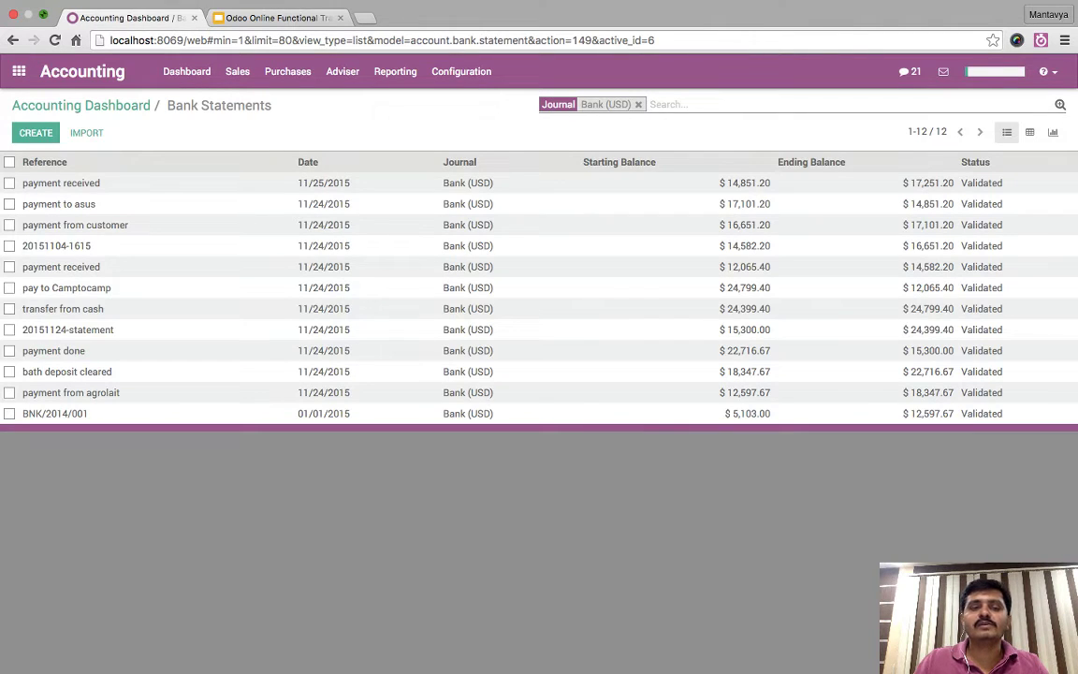
- Tick the five bank statements, including payment received, payment from customer and payment to asus
click(9, 245)
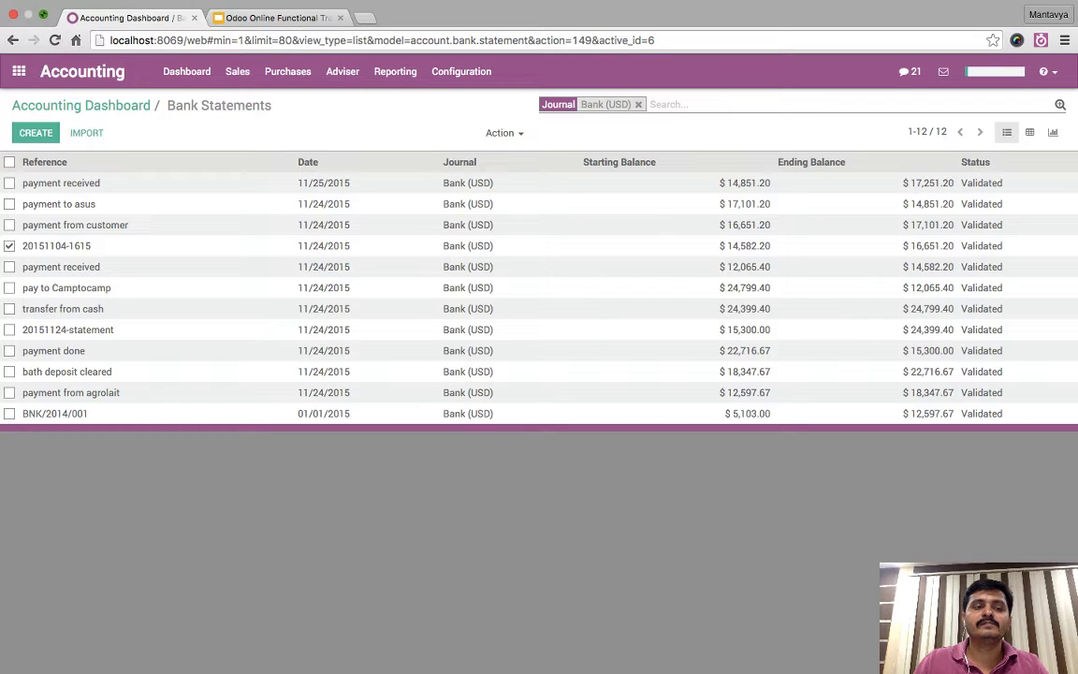
click(9, 267)
click(9, 224)
click(8, 203)
click(9, 182)
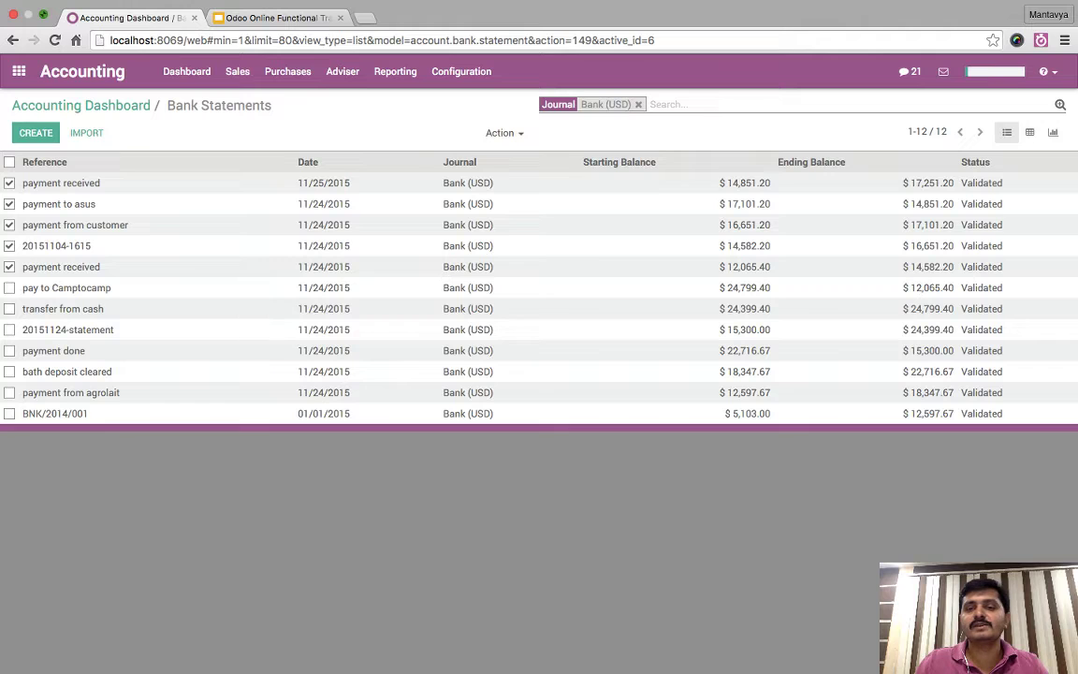
- Reset the 'payment received' statement (record 5 of 12) to new and validate it again
click(61, 267)
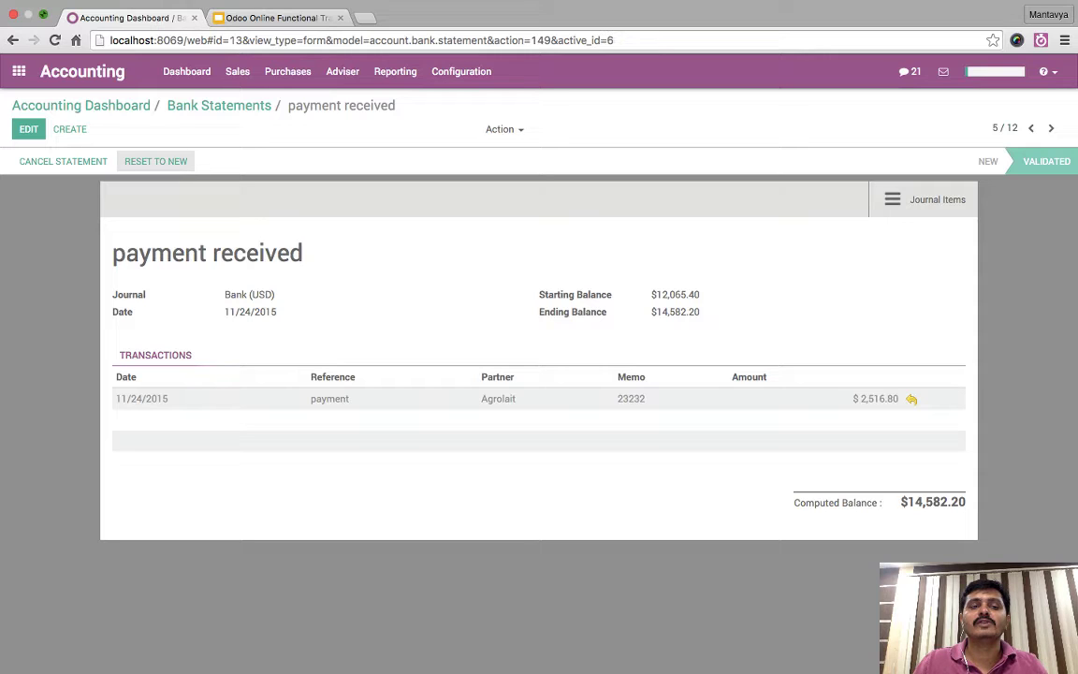
click(155, 161)
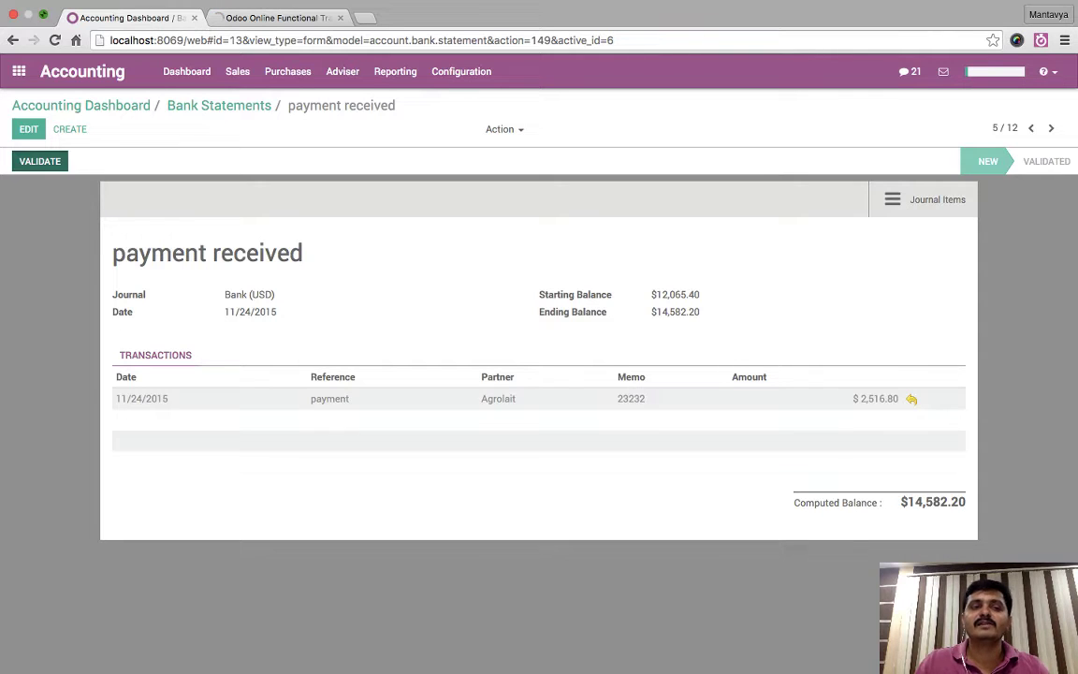
click(39, 161)
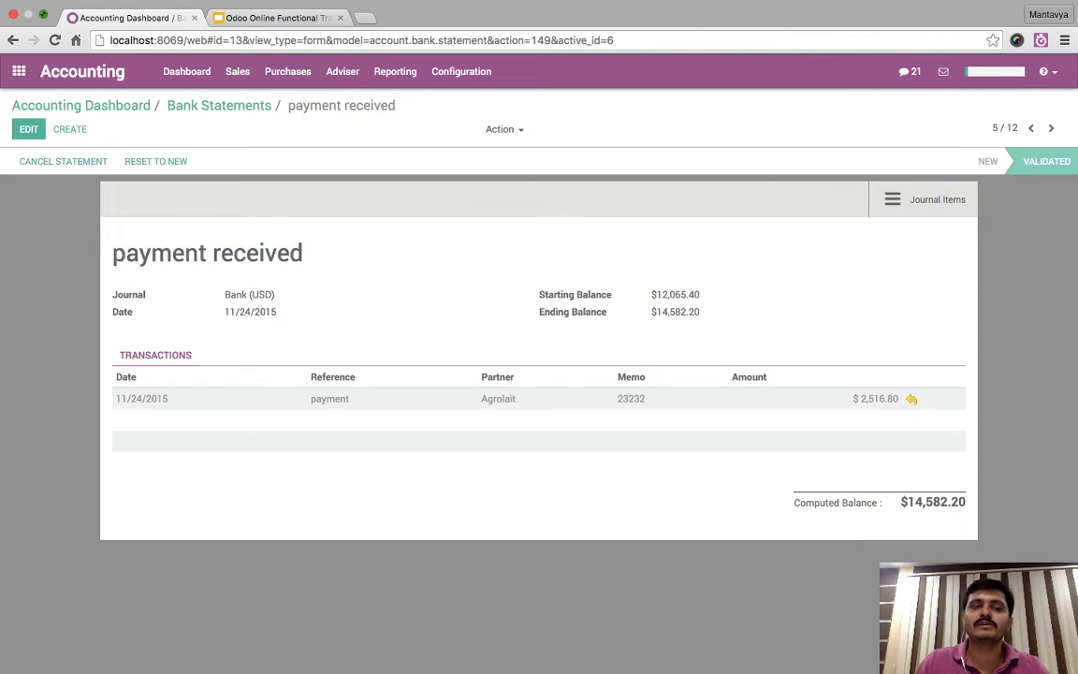
- Go back to the Accounting Dashboard, check the Bank card balances and show the Taxes & Fiscal Position slide
click(219, 104)
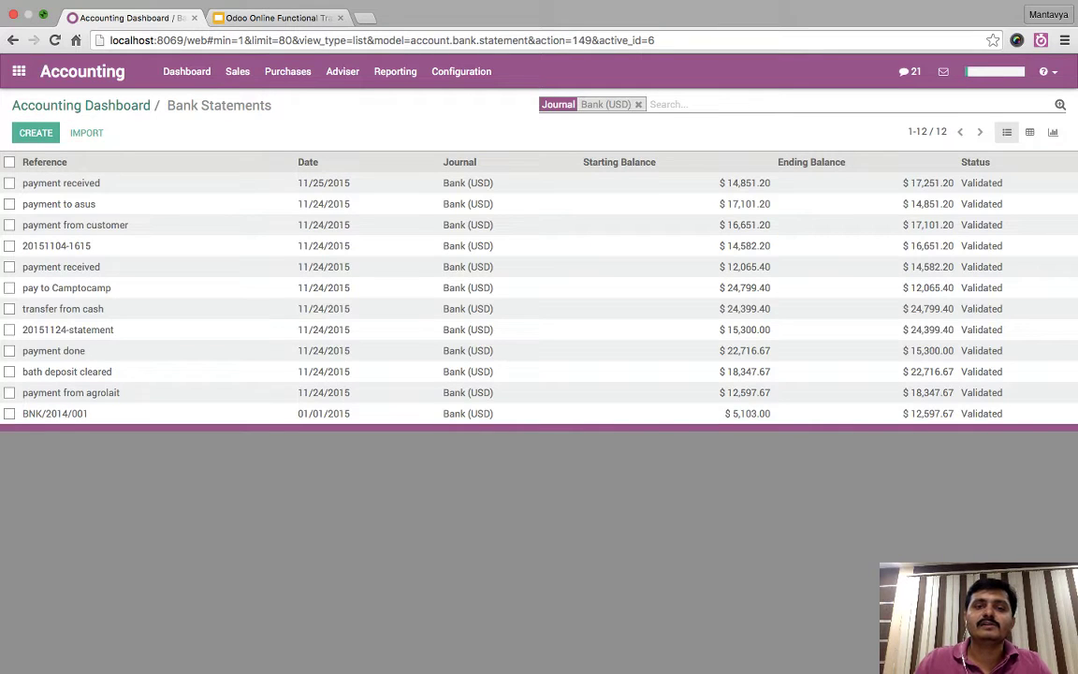
click(80, 105)
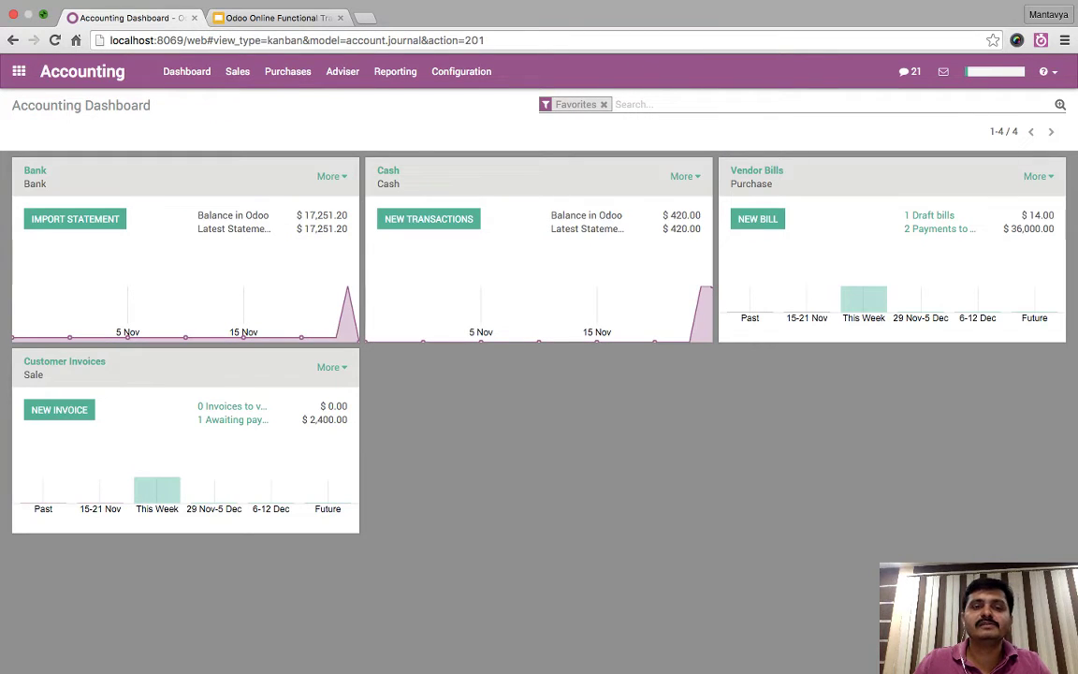
drag(296, 215, 348, 228)
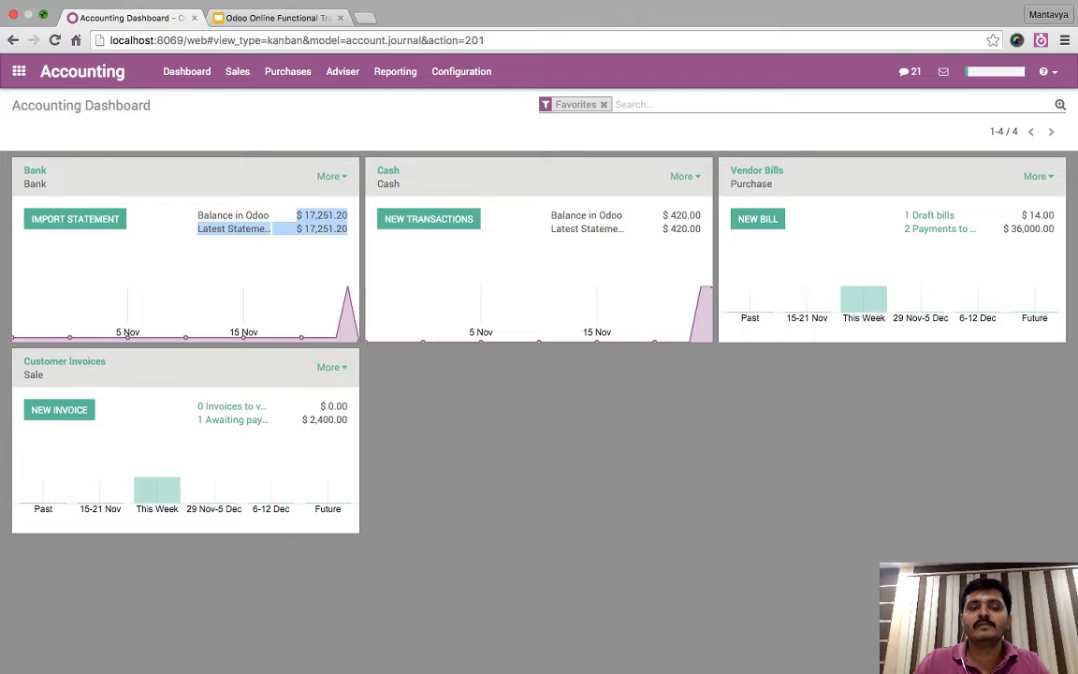
click(344, 235)
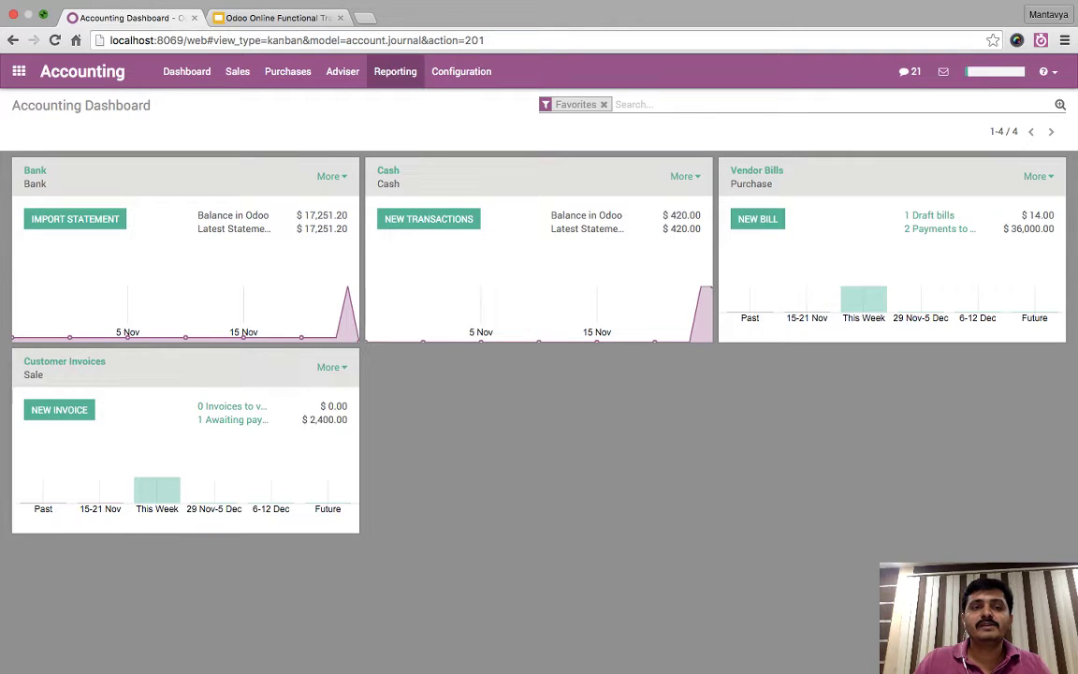
key(ctrl+Tab)
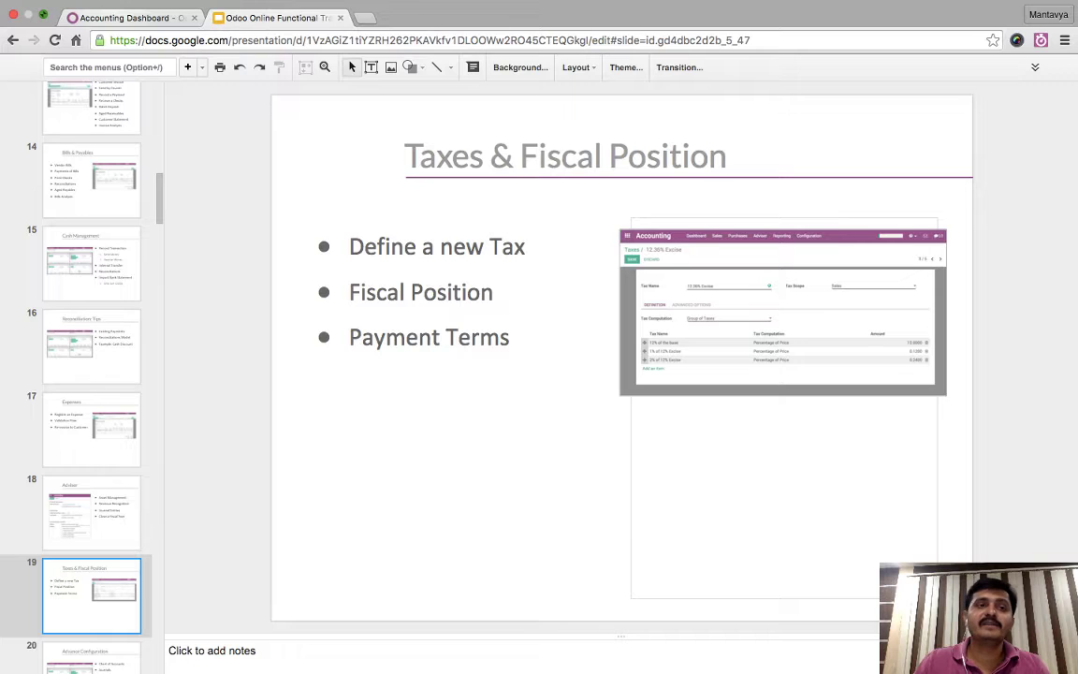
- Return from the Google Slides deck to the Odoo Accounting Dashboard tab
key(ctrl+shift+Tab)
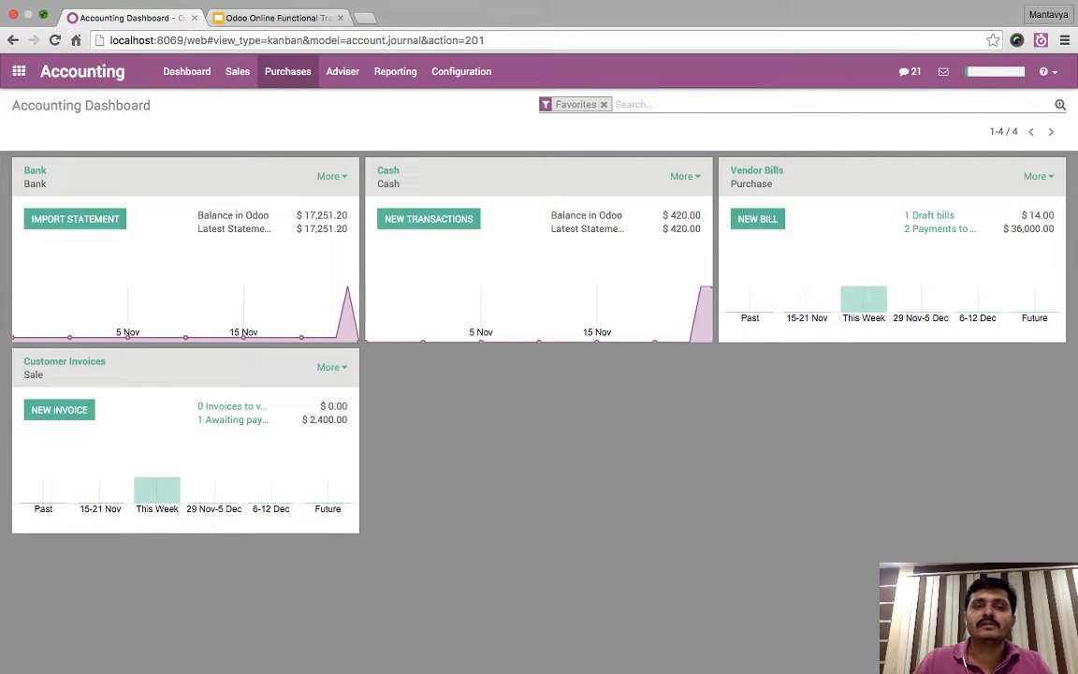
- Start a new tax record from Configuration > Taxes
click(461, 71)
click(463, 124)
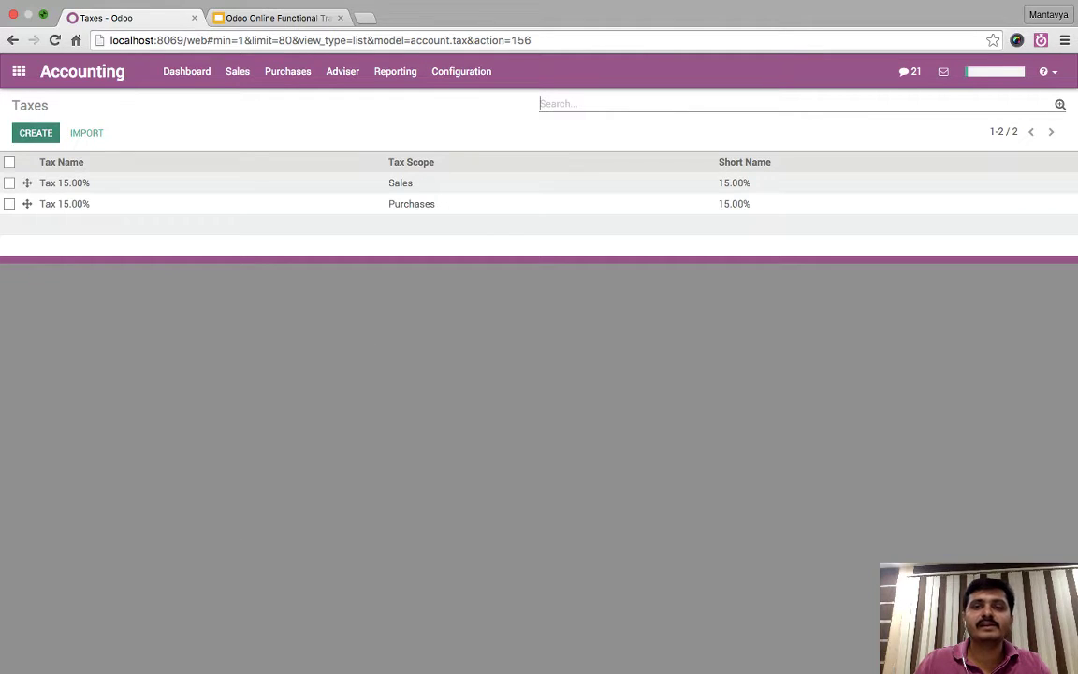
click(36, 132)
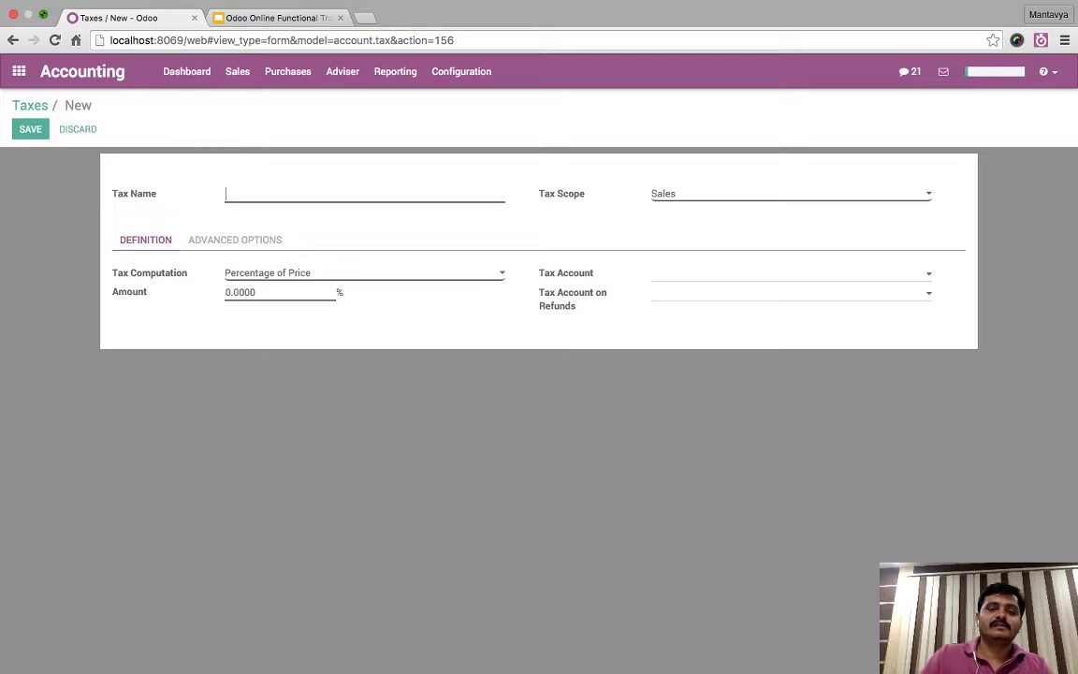
- Enter 'Excise 12.36%' as the Tax Name, fixing typos along the way
text(Ecise)
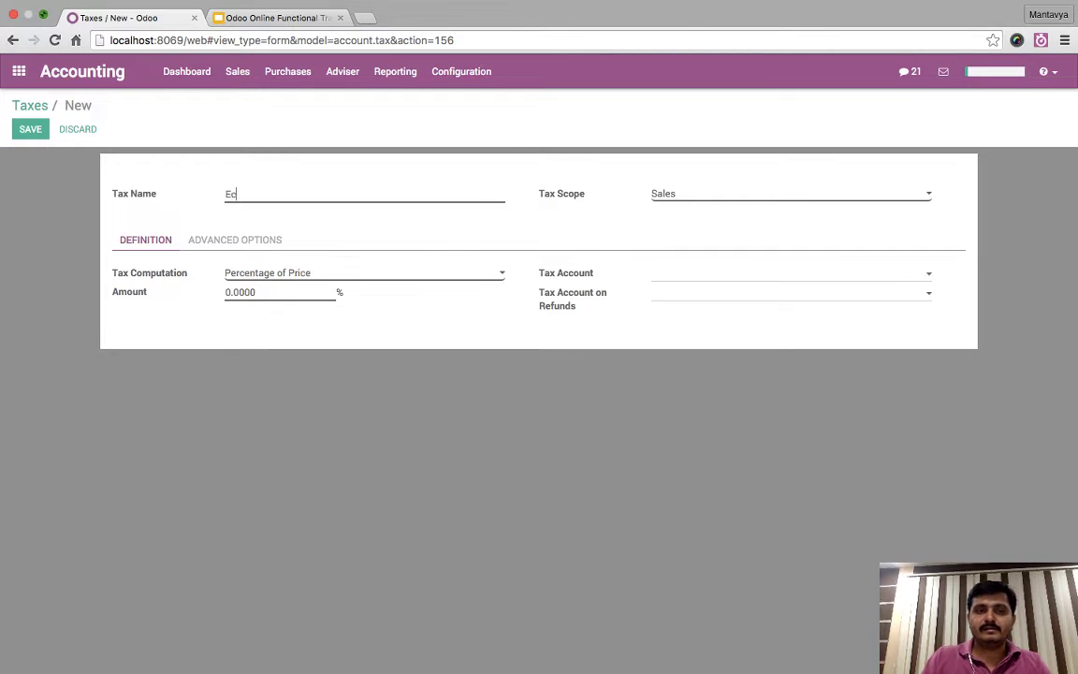
key(BackSpace)
key(BackSpace)
key(BackSpace)
key(BackSpace)
key(BackSpace)
key(BackSpace)
text(Ex)
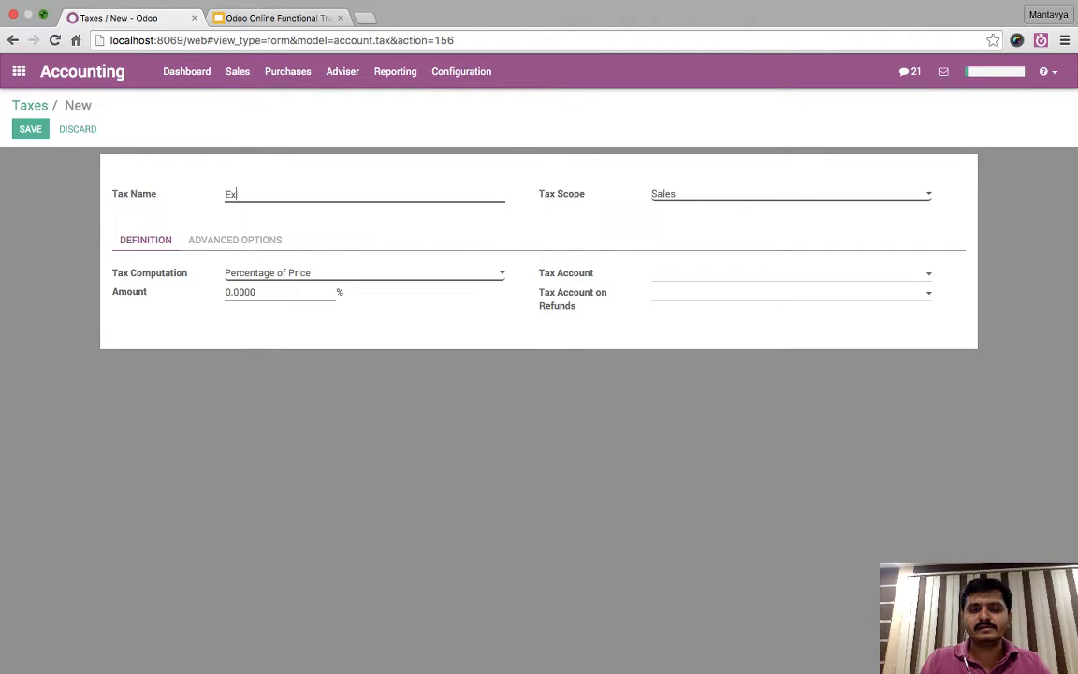
key(BackSpace)
text(c)
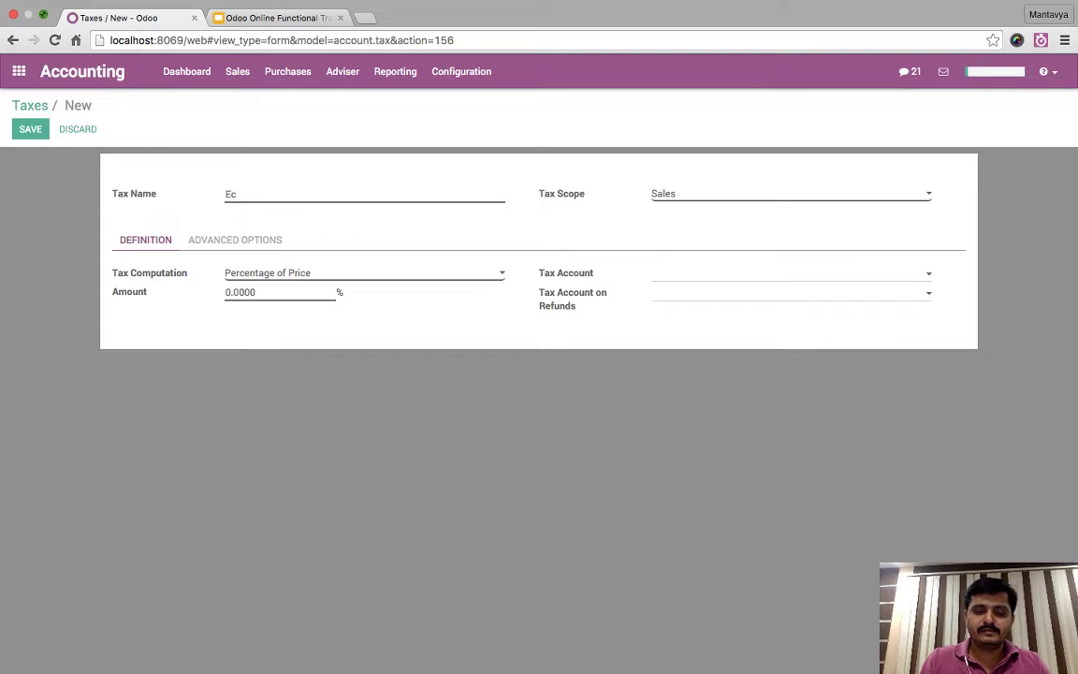
key(BackSpace)
text(xcise)
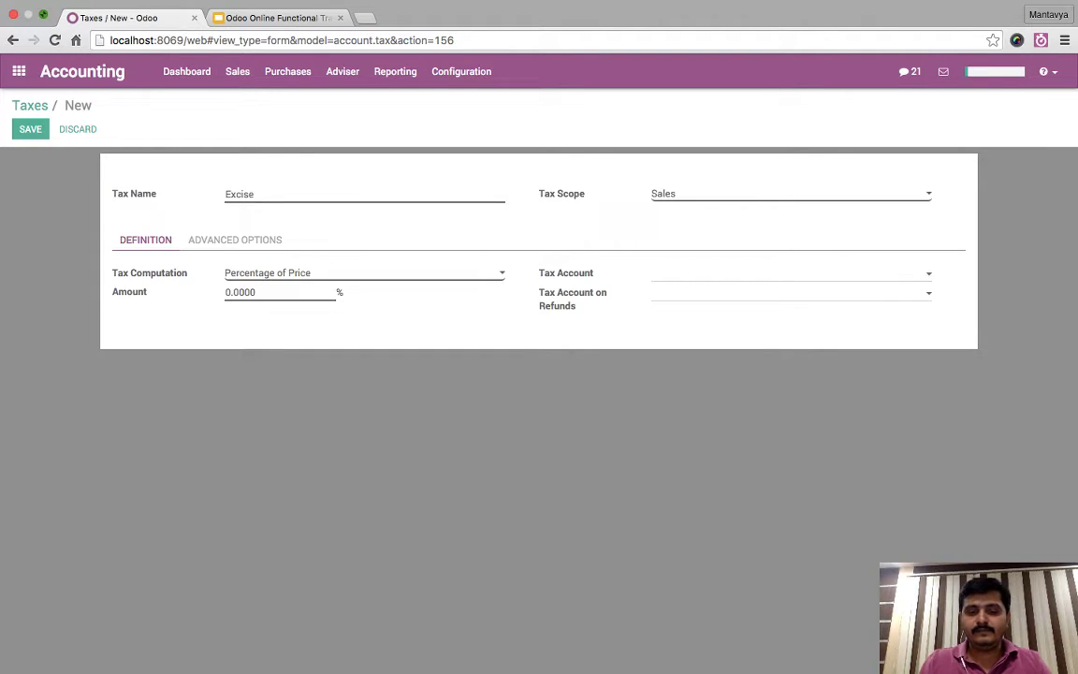
text( 12)
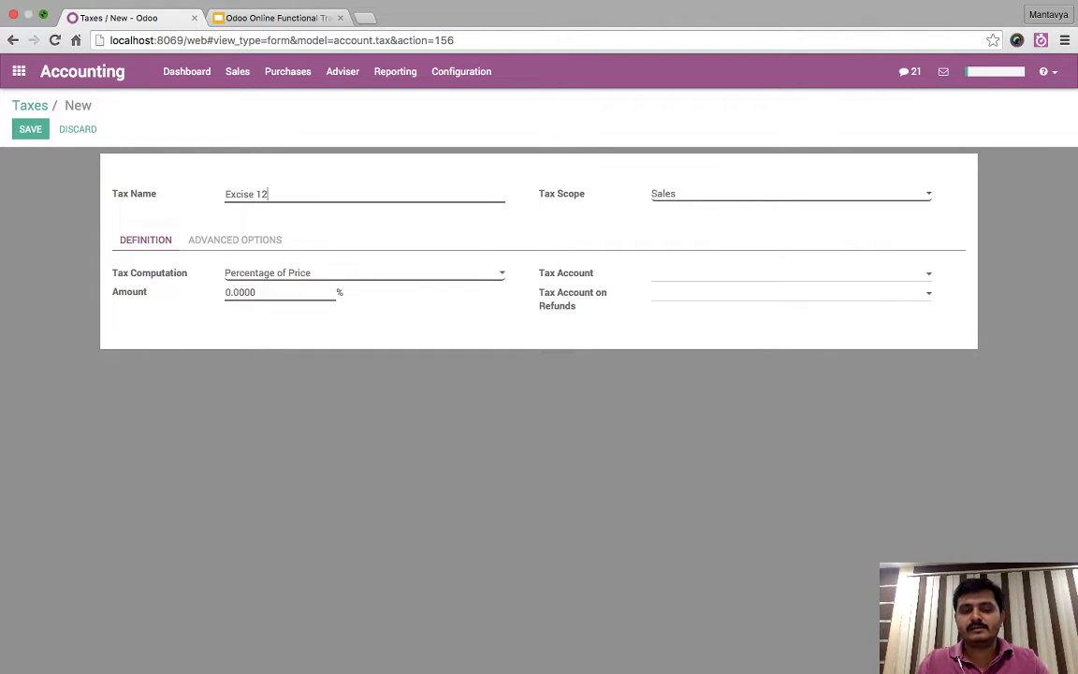
text(.3)
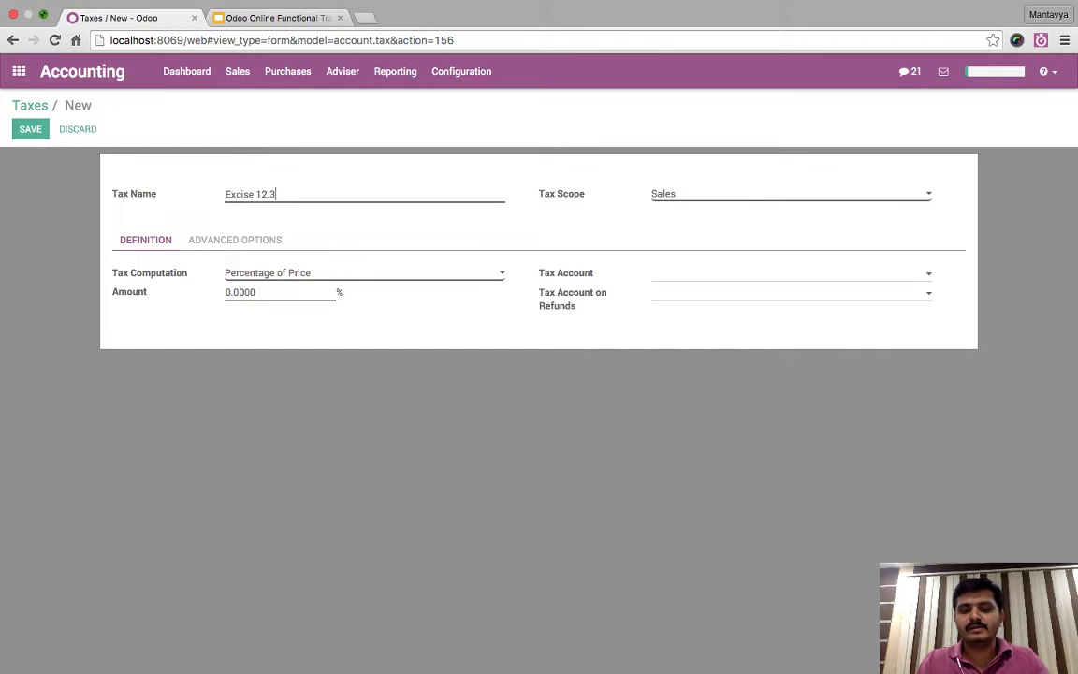
text(5%)
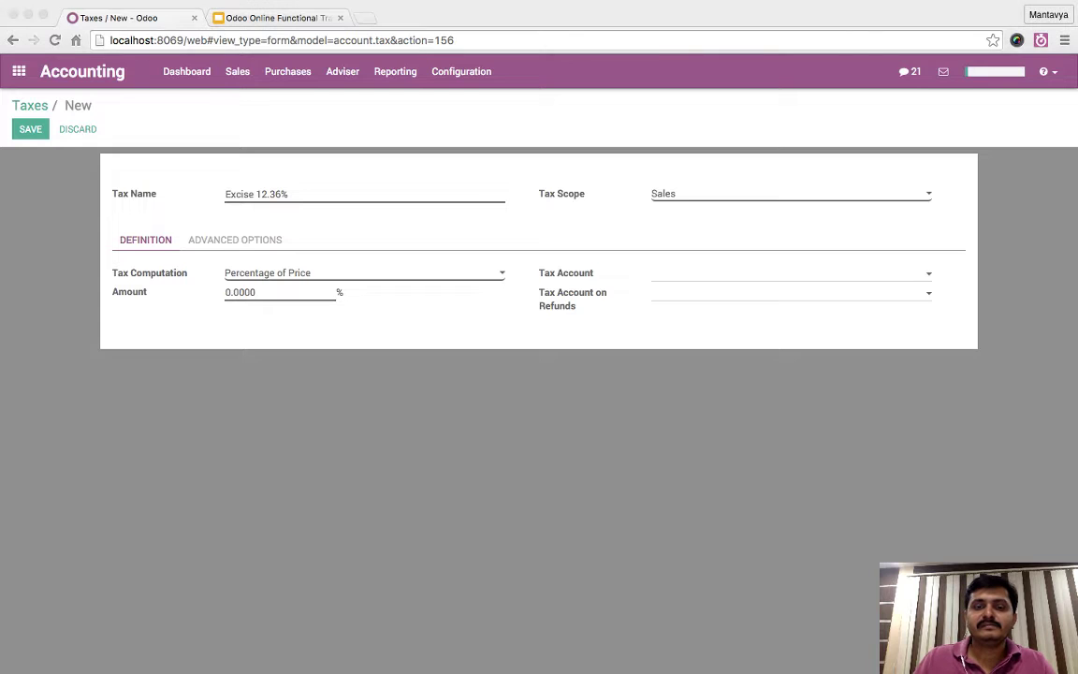
click(307, 292)
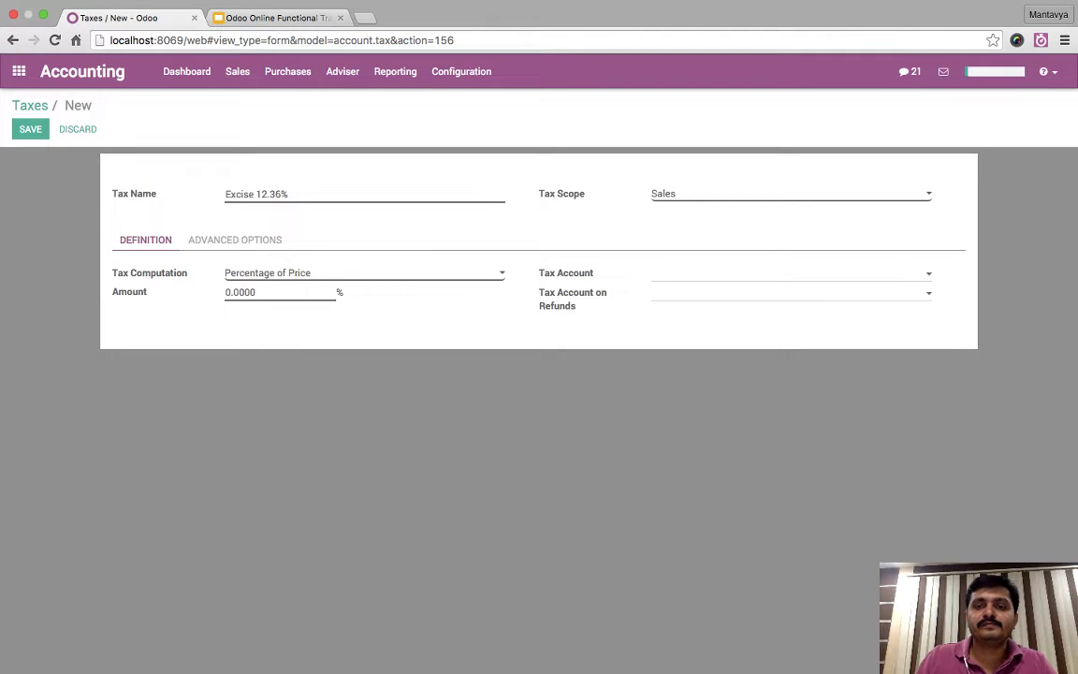
- Load pad.odoo.com/india-tax in a new browser tab
key(super+t)
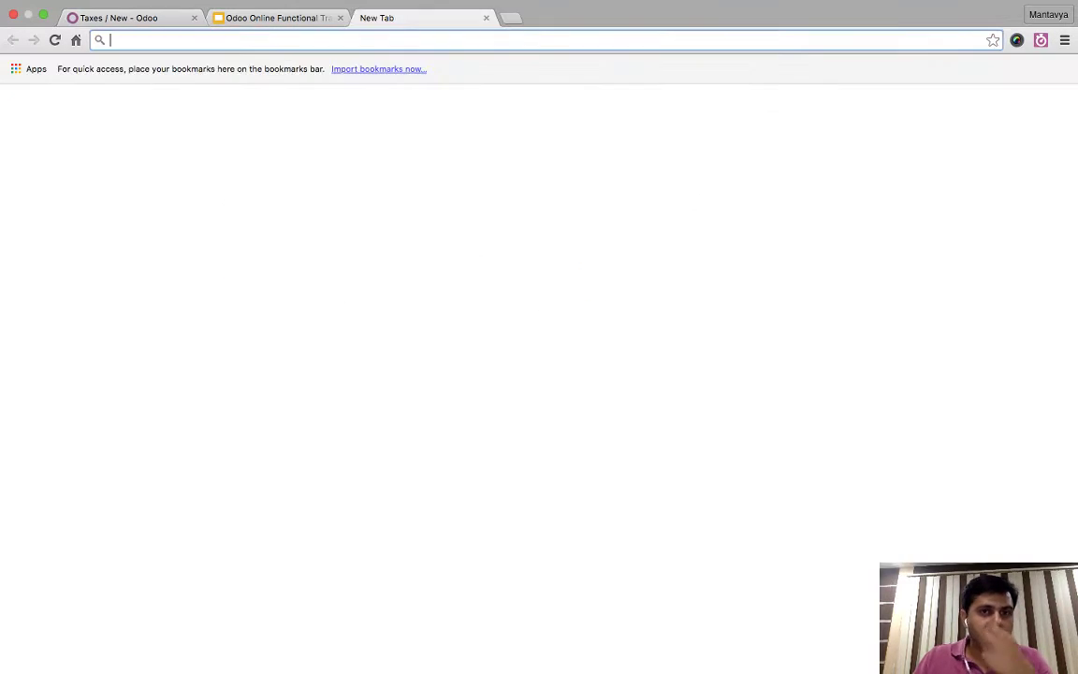
text(pad)
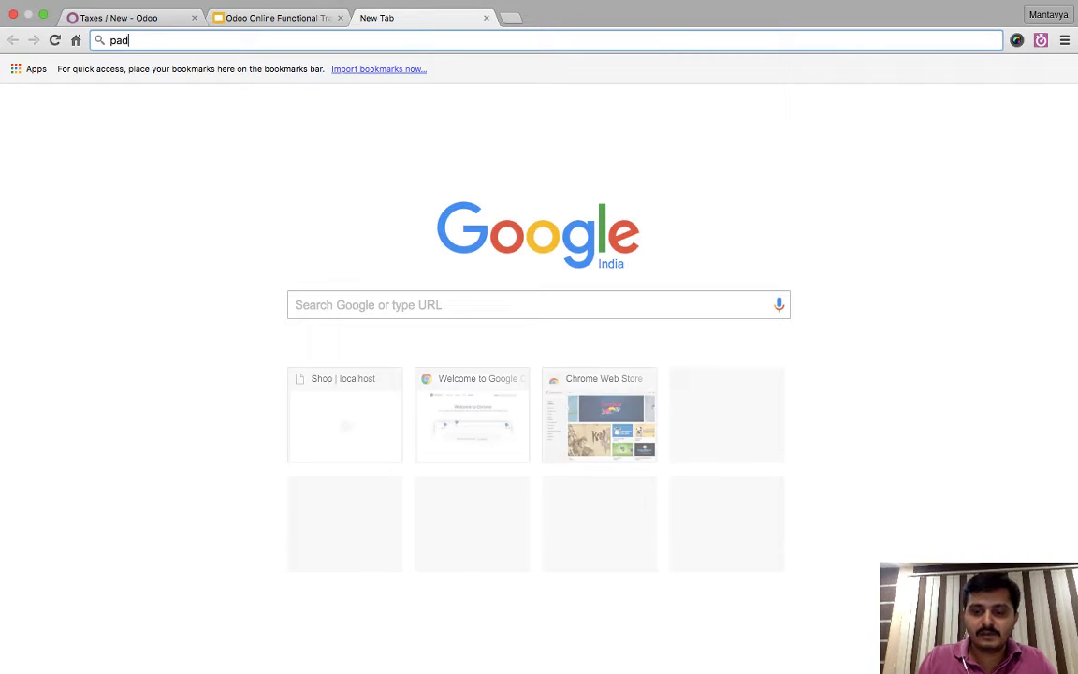
text(.odoo.com)
key(Return)
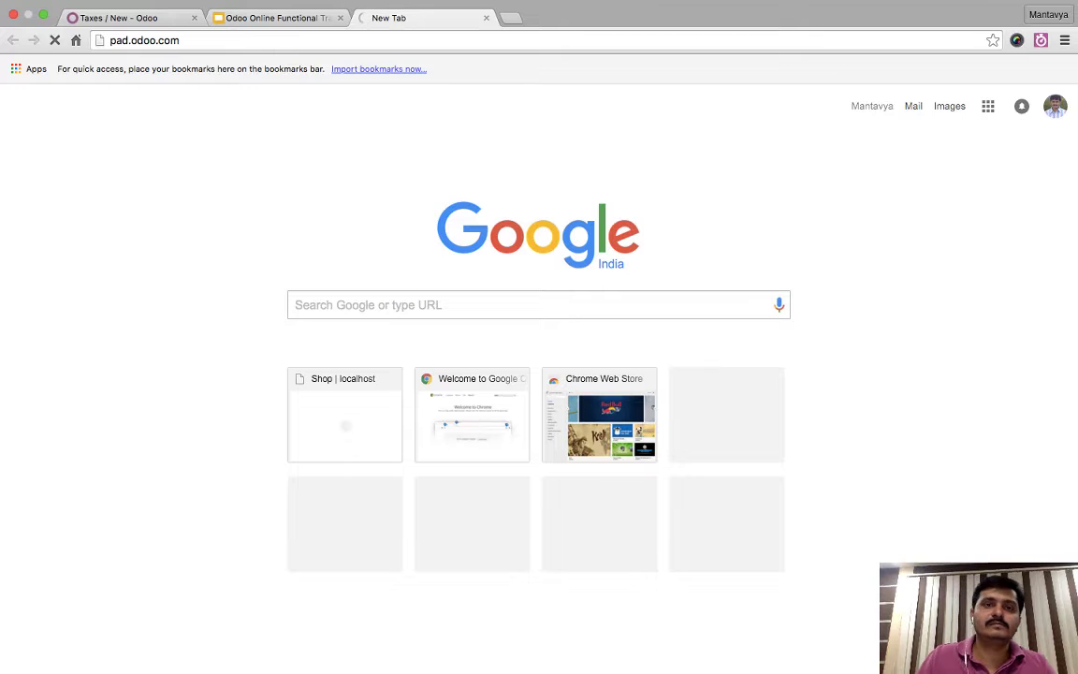
key(super+l)
key(Right)
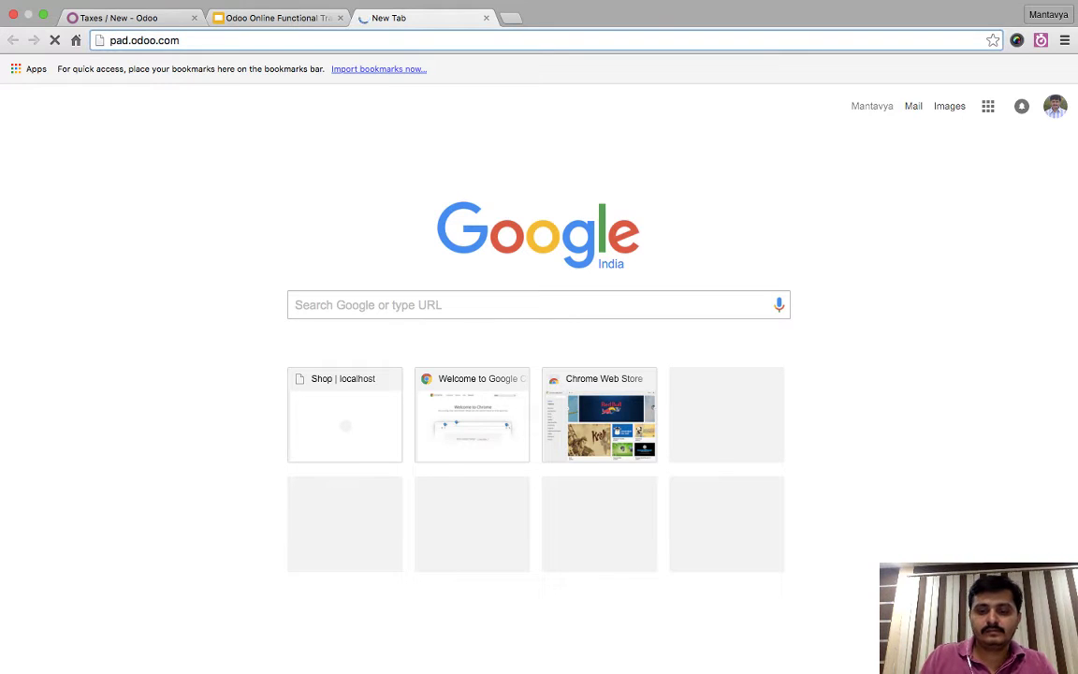
text(/india-tax)
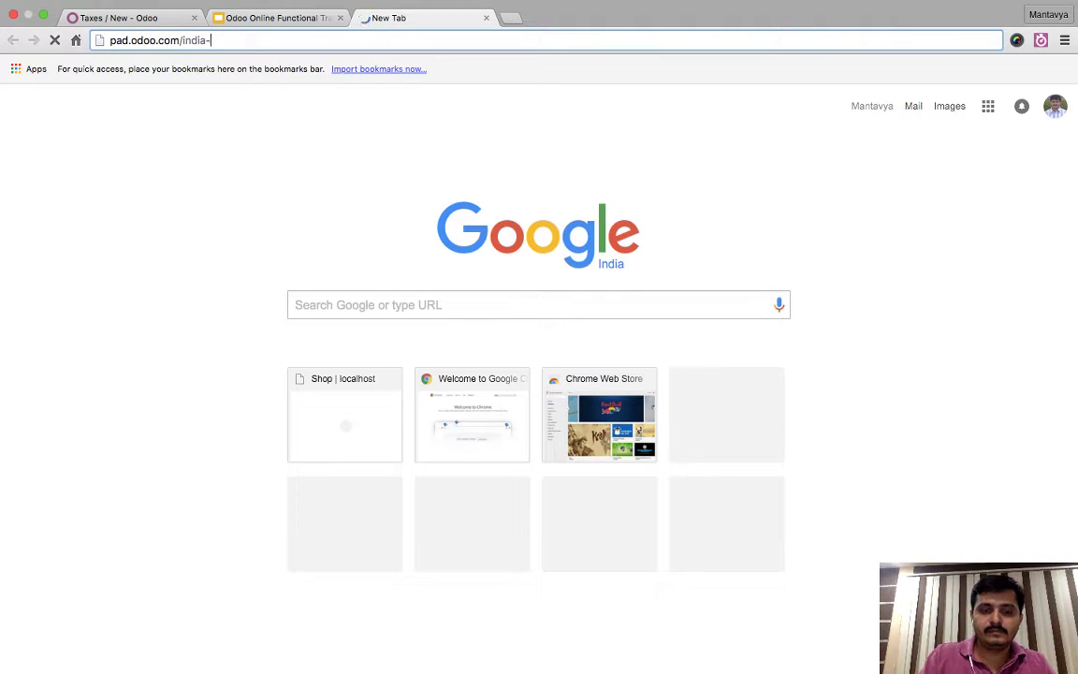
key(Return)
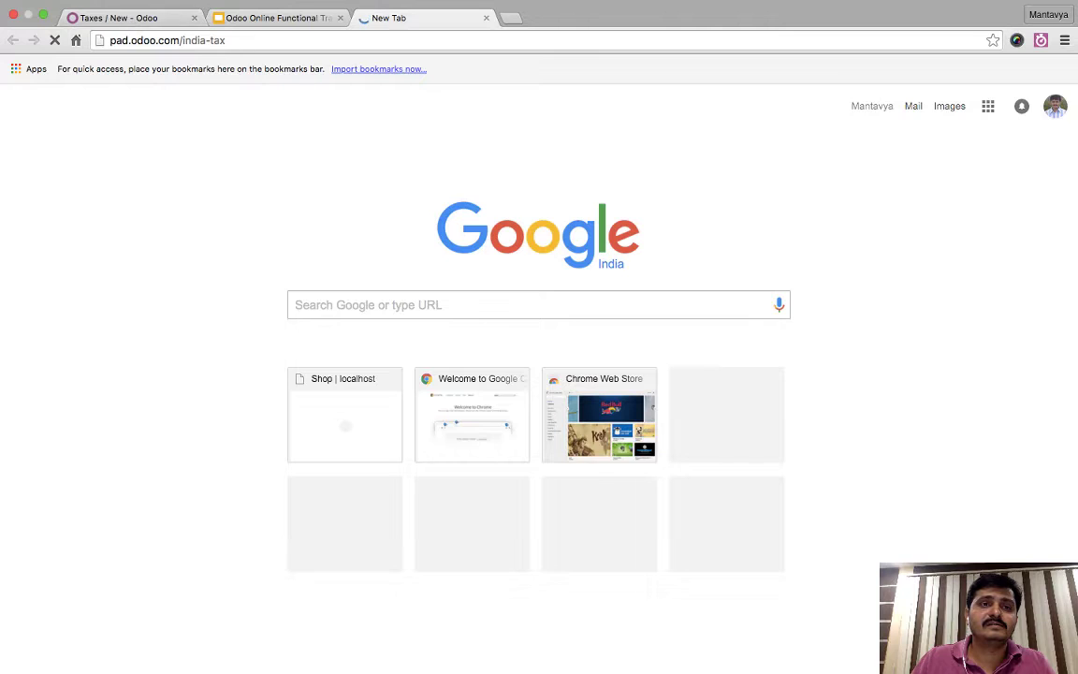
- Check the loading india-tax pad, then return to the Odoo new tax form
click(139, 17)
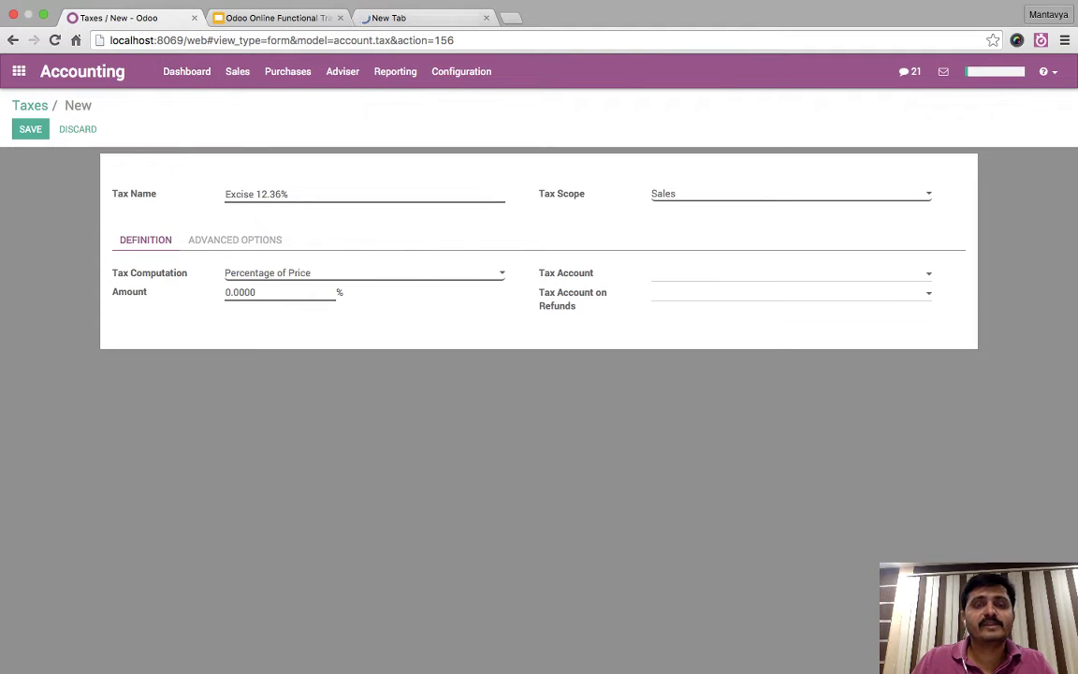
click(398, 17)
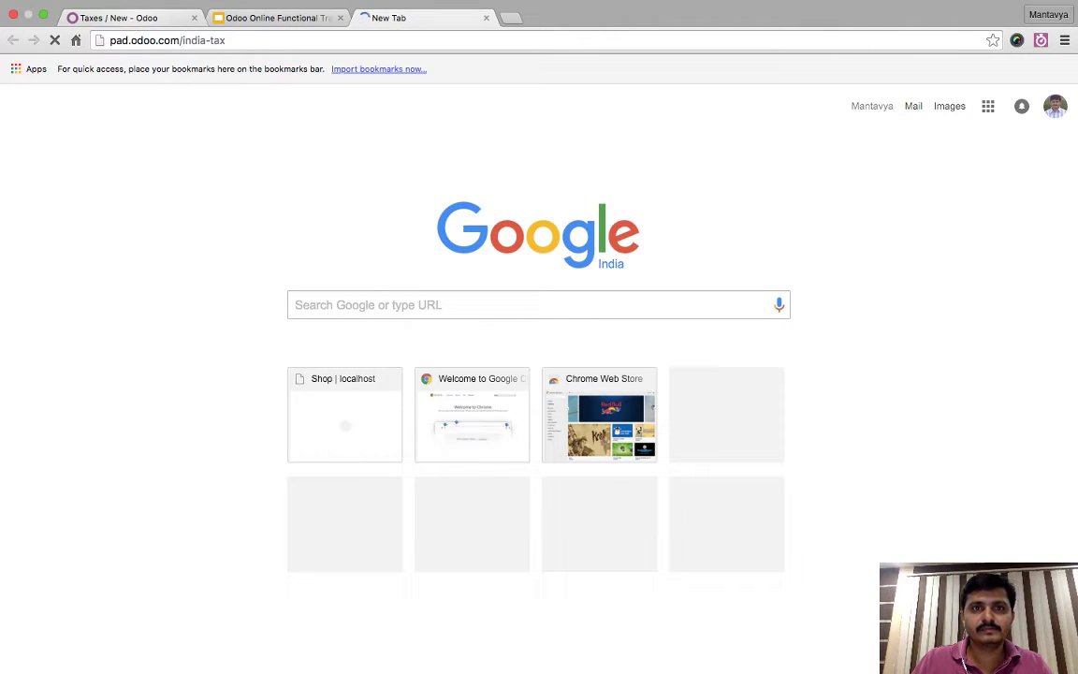
key(super+l)
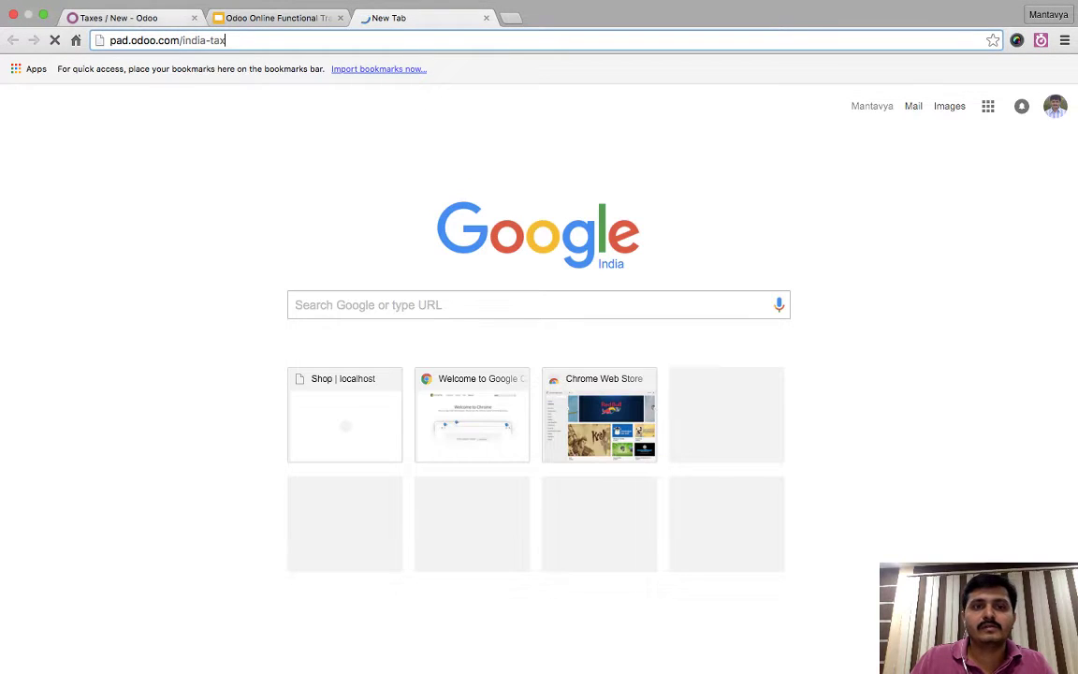
key(super+1)
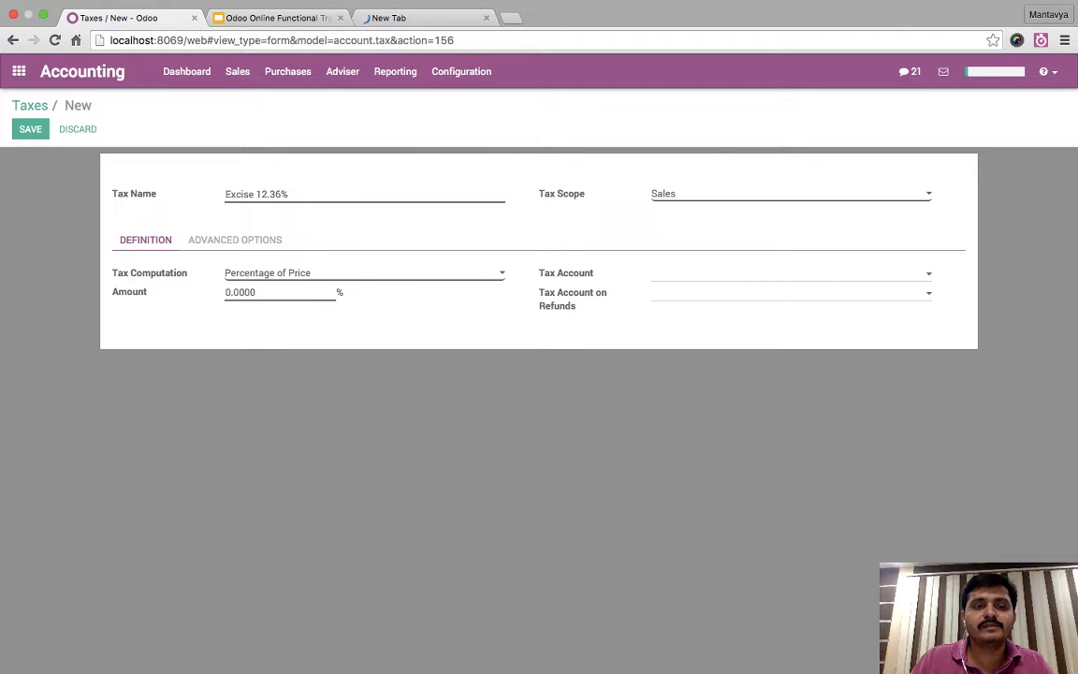
- Set the tax Amount to 12 and rename the tax to 'Excise 12%'
key(Tab)
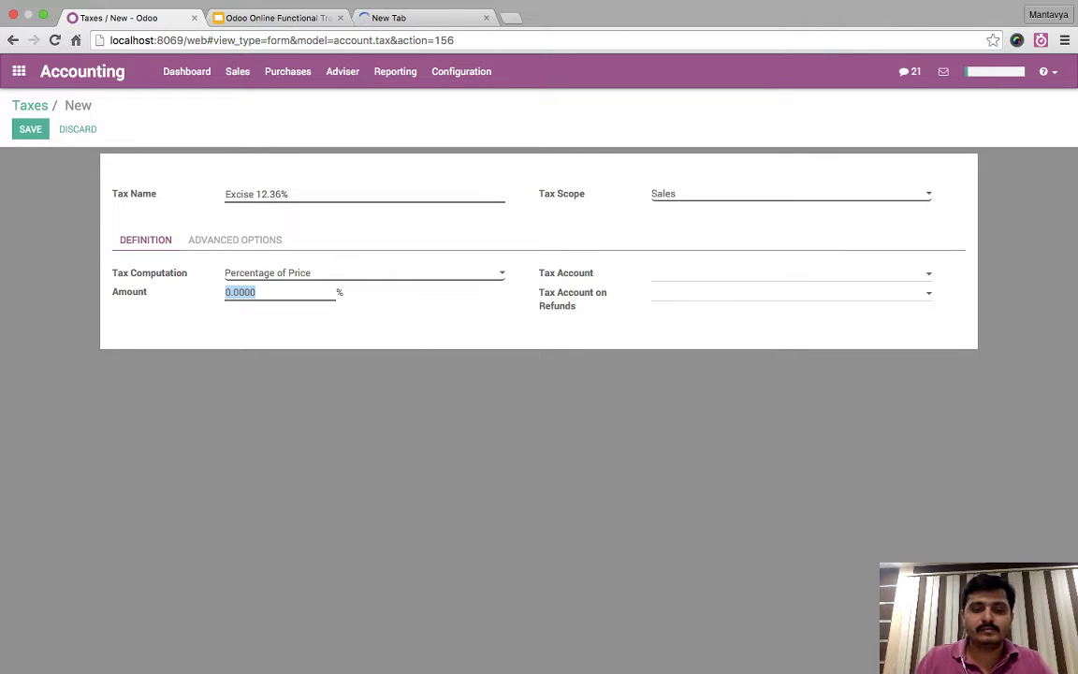
text(12)
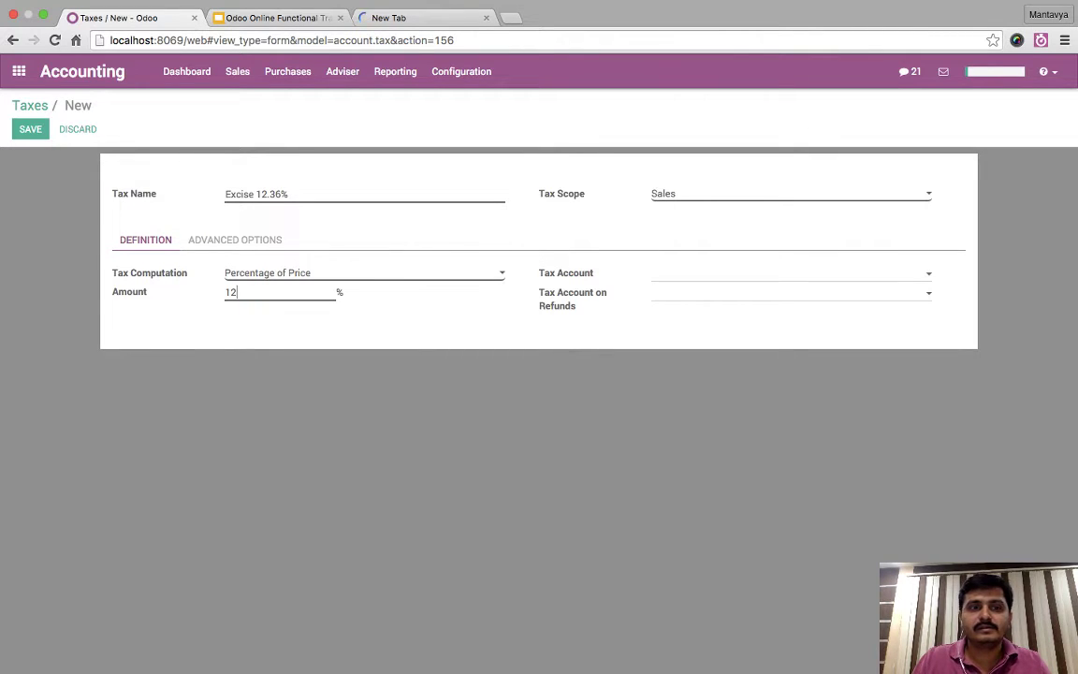
key(Tab)
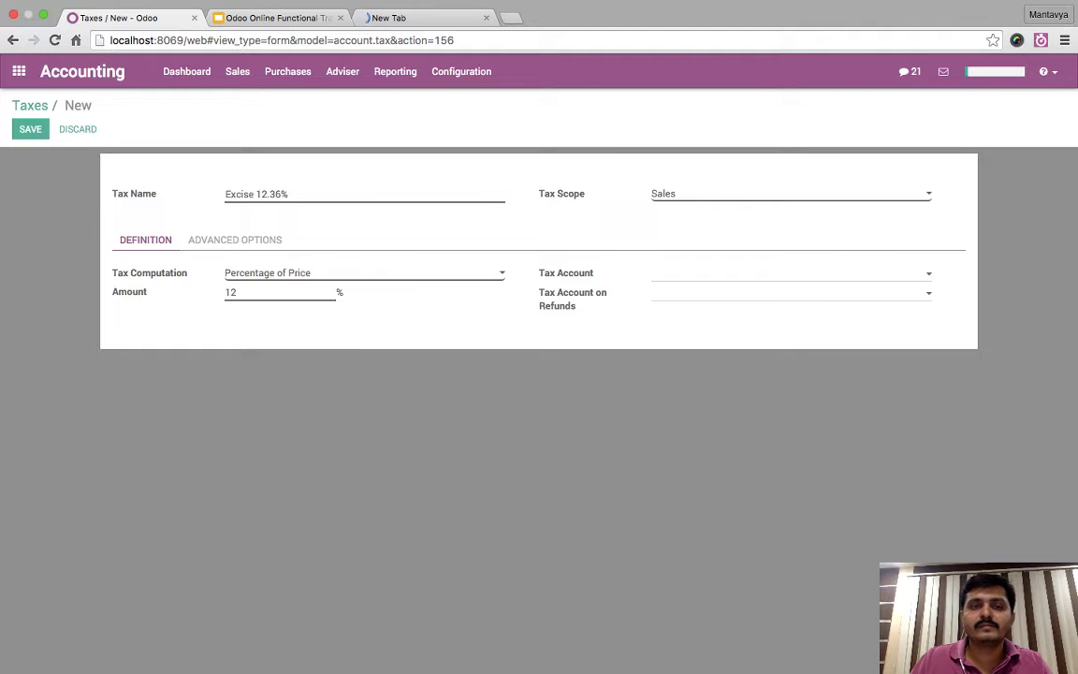
key(super+a)
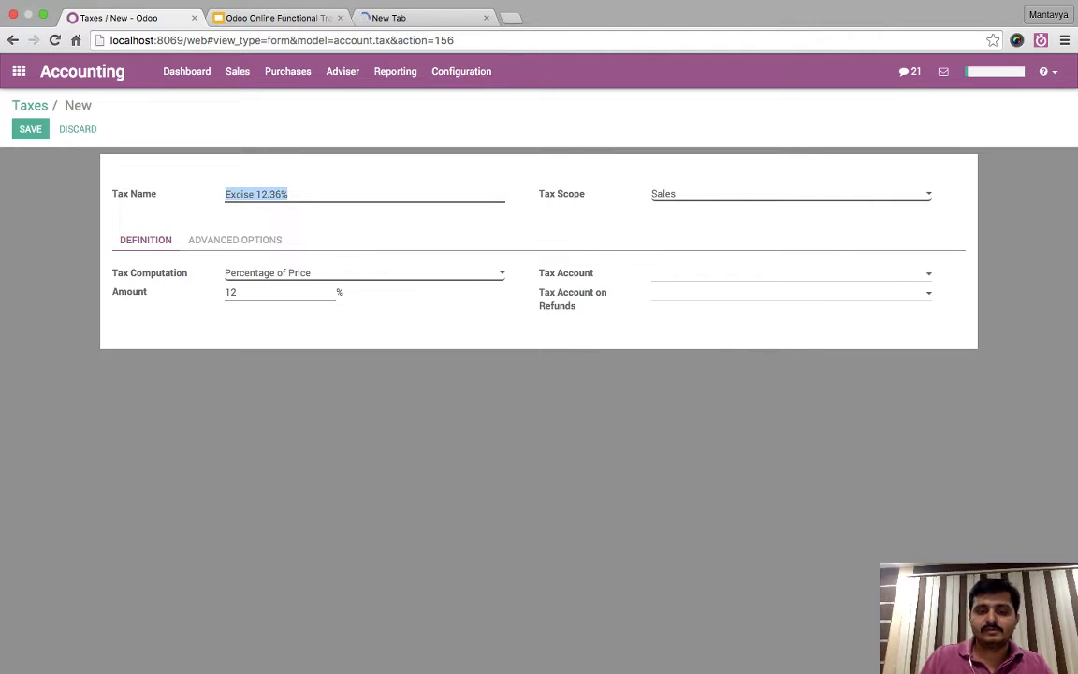
text(Excise 1)
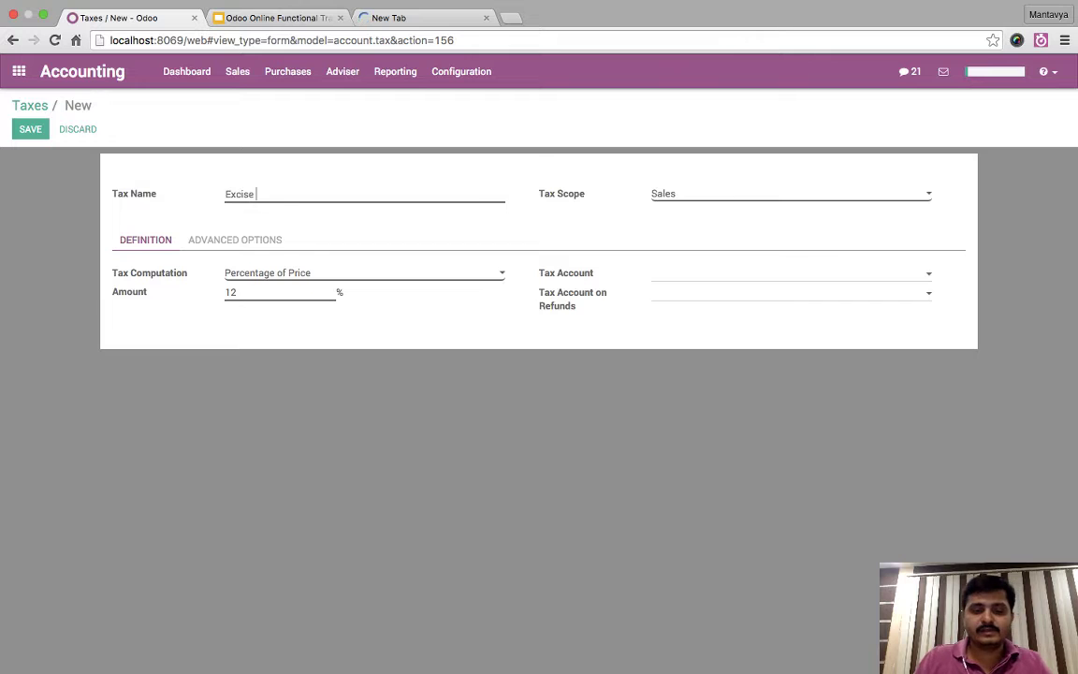
text(2%)
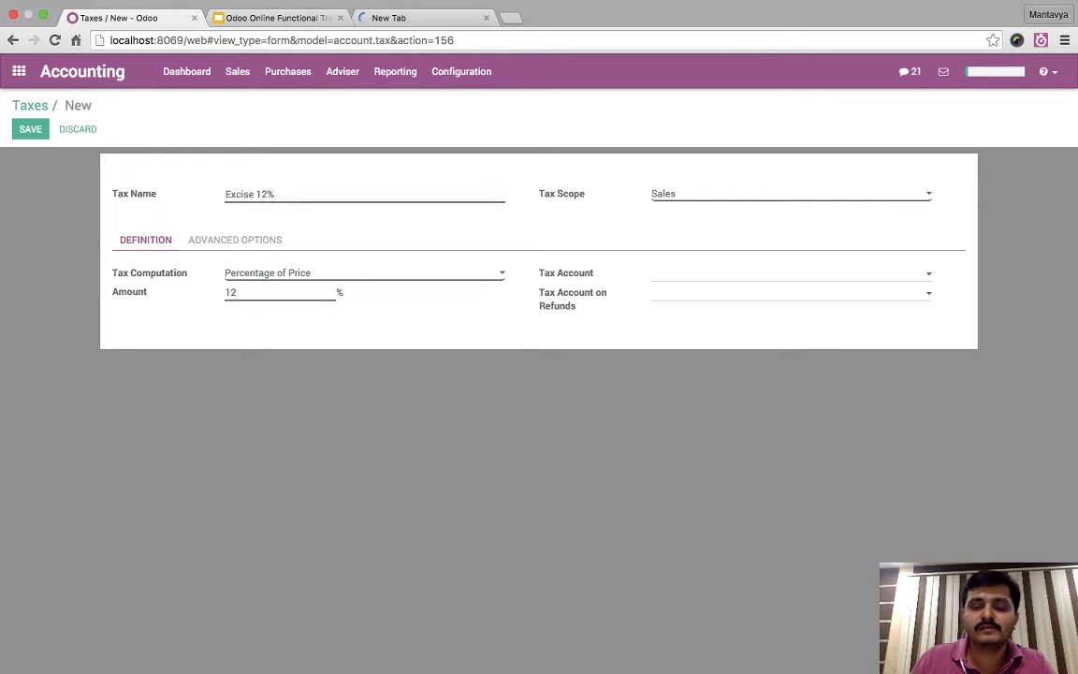
- Show the Tax Account choices, consult the Etherpad notes, then show the account list again
click(791, 272)
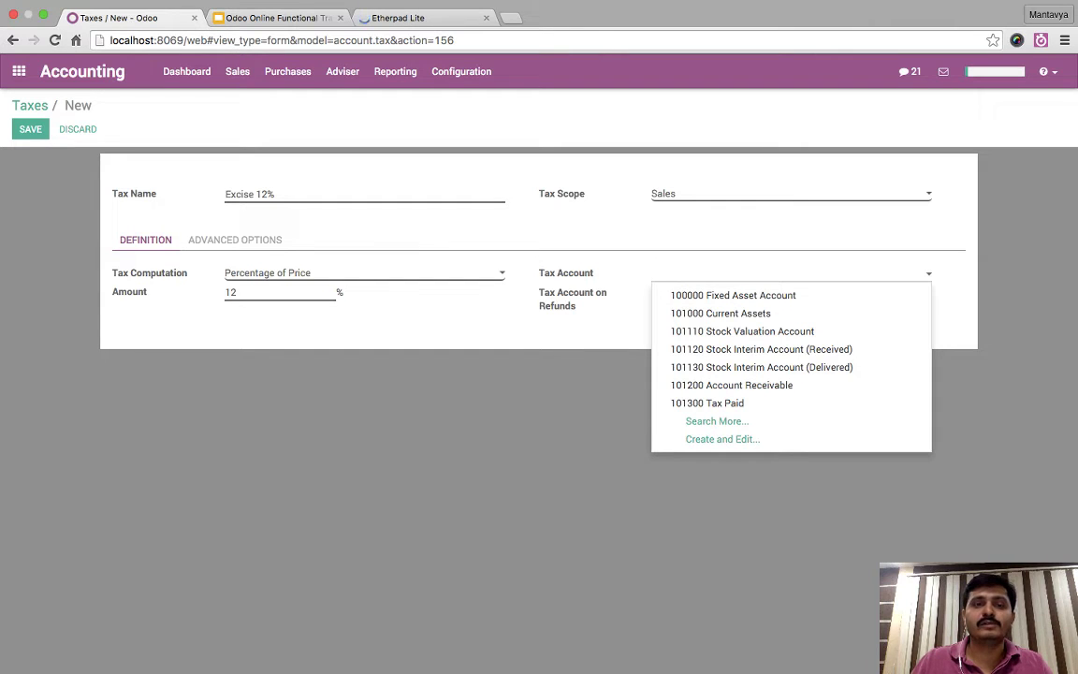
key(Escape)
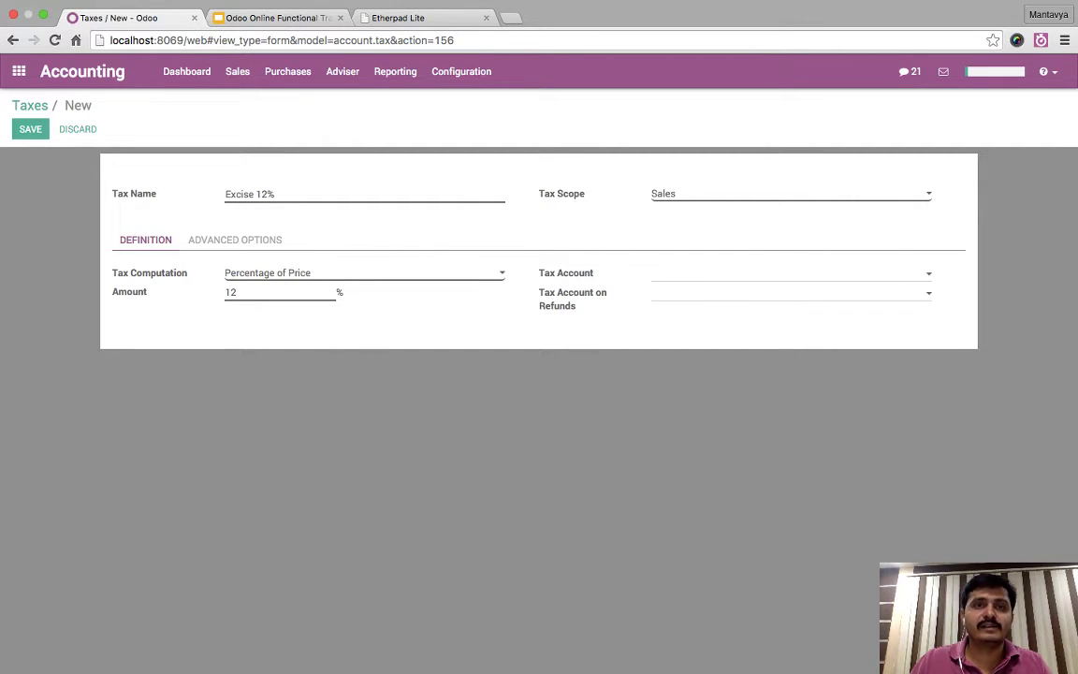
key(super+3)
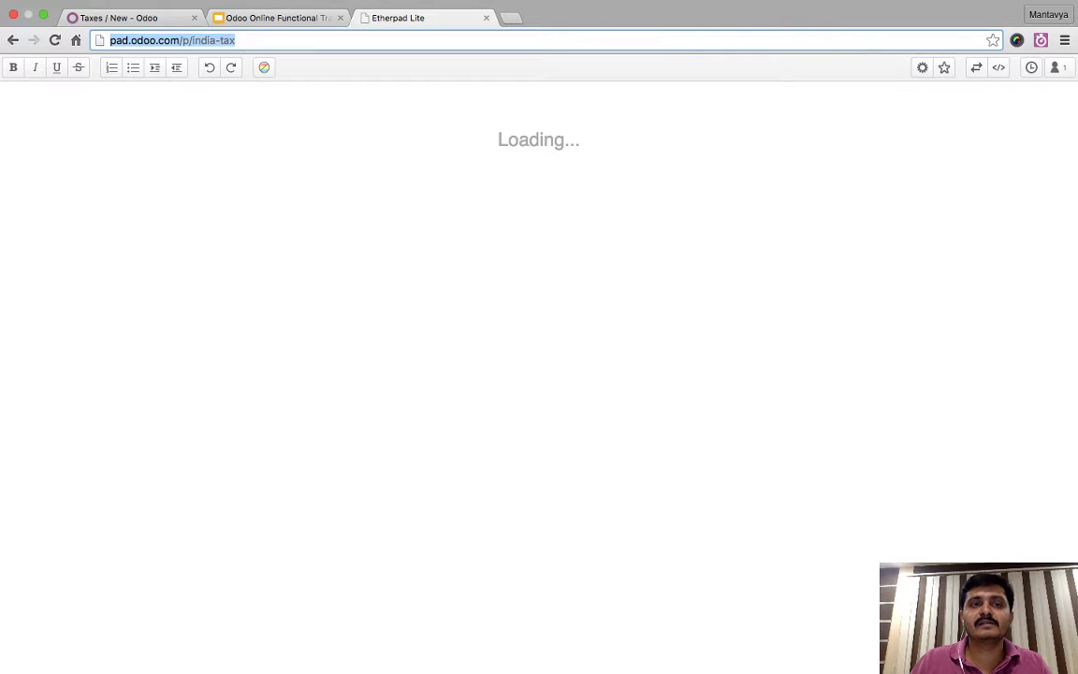
key(super+1)
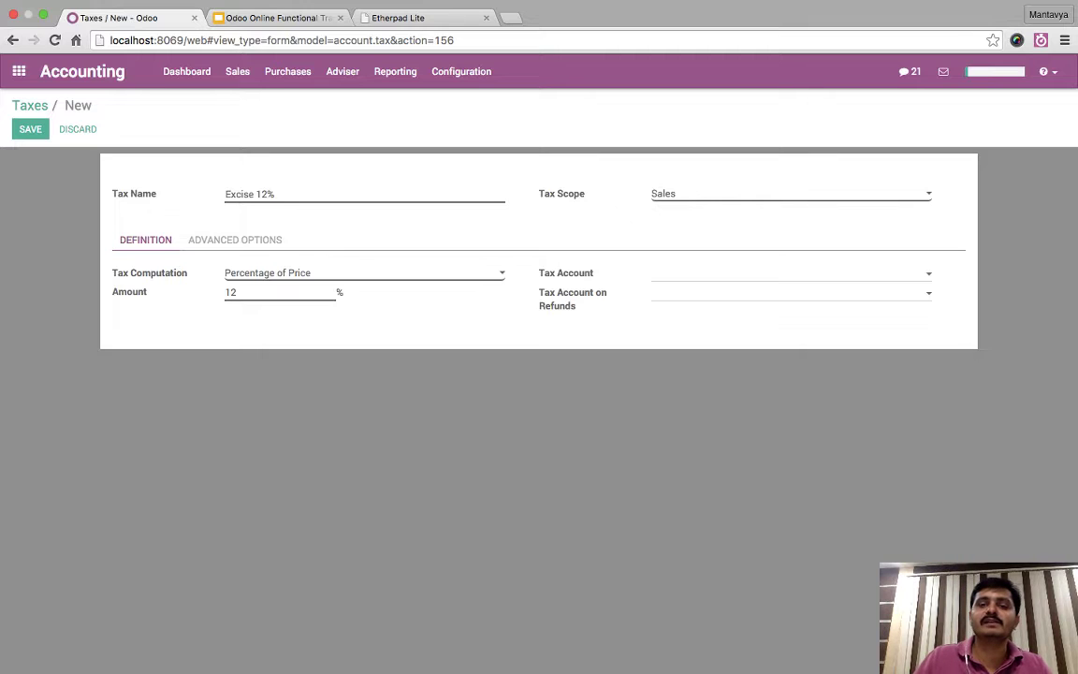
click(786, 272)
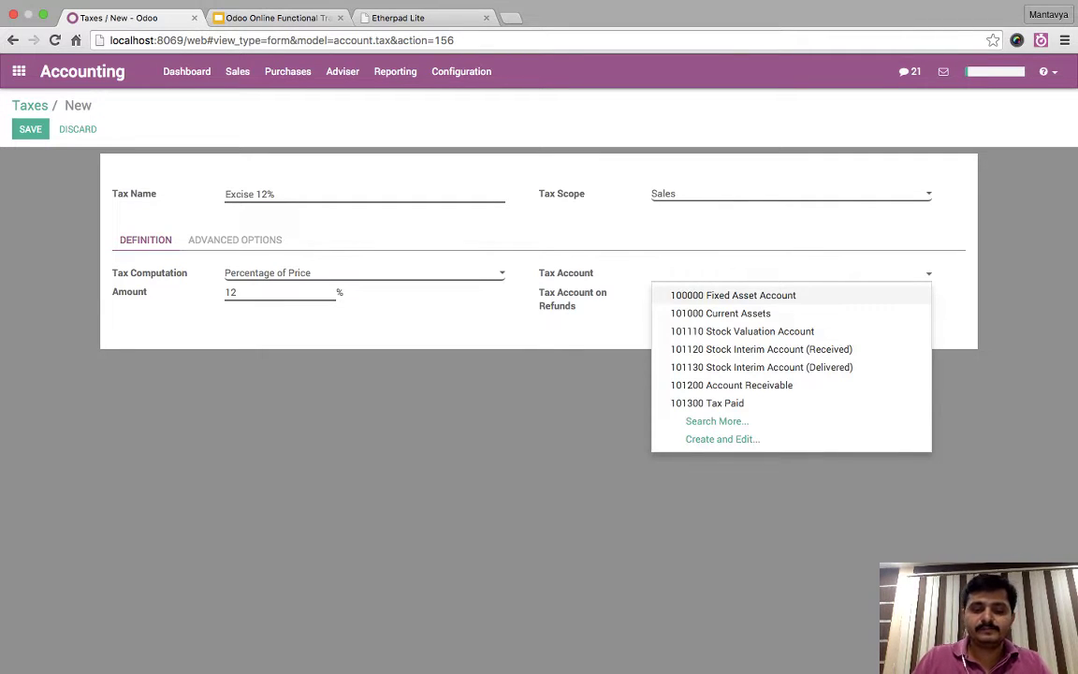
- Create a Current Liabilities account 'Excise Payable' with code EP and attach it as the Tax Account
text(Excise)
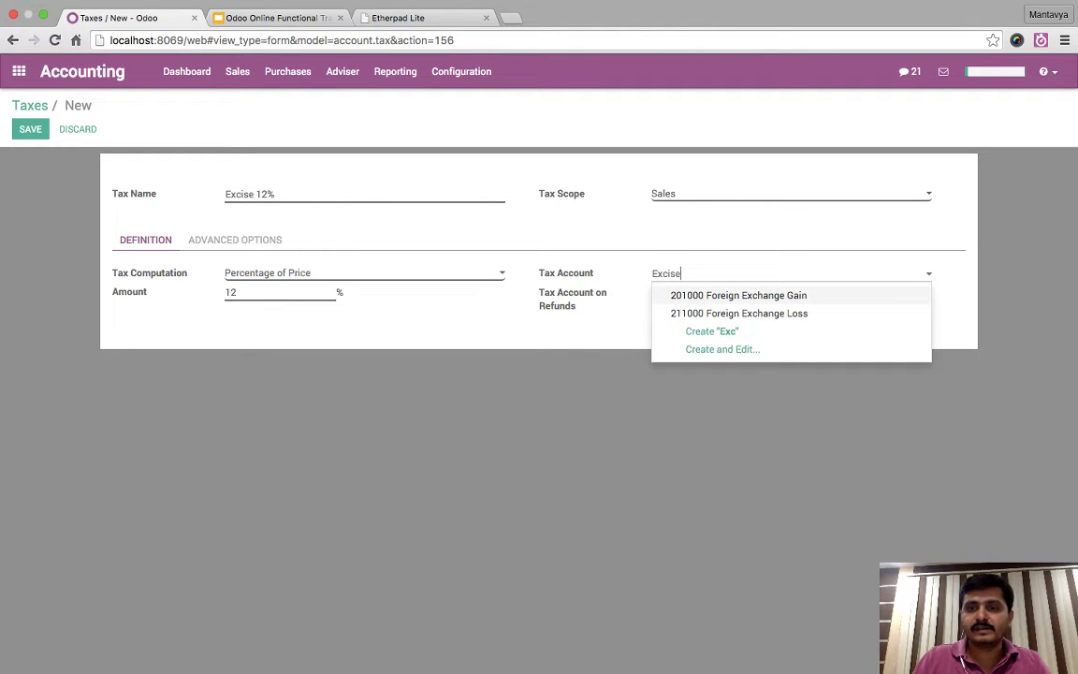
text( Payable)
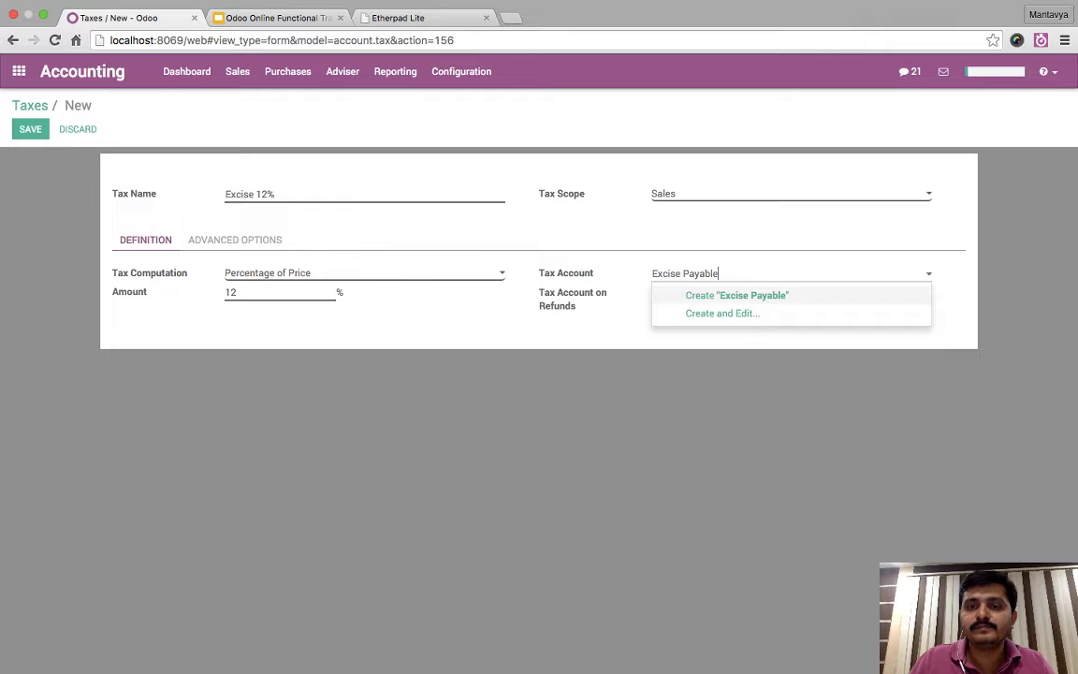
key(Down)
key(Return)
key(Tab)
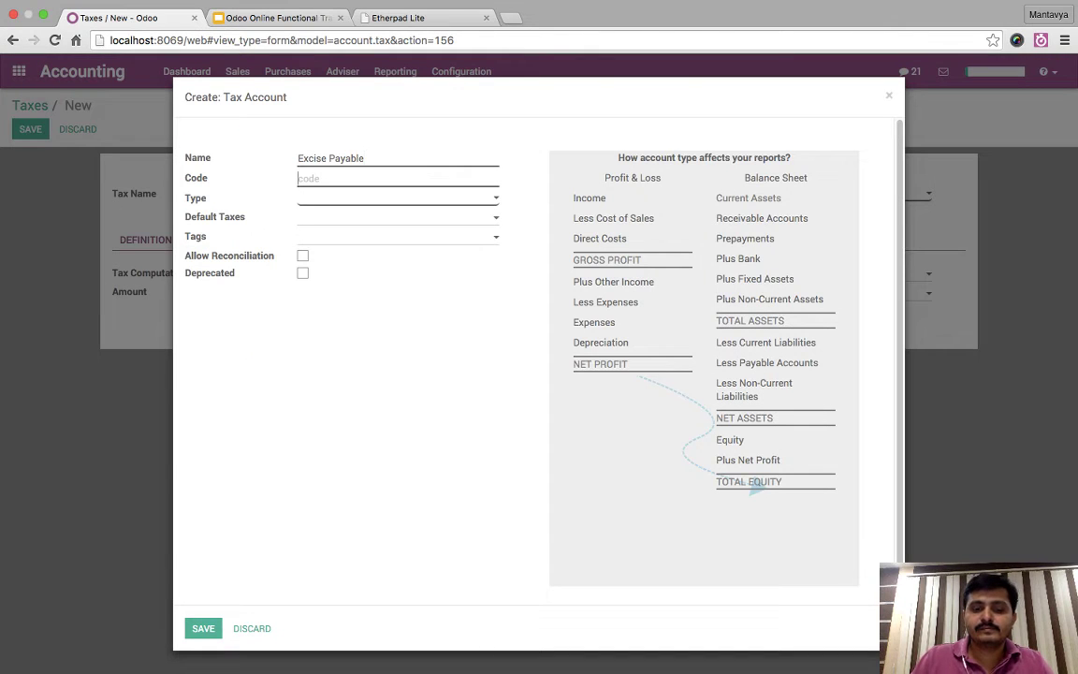
text(EP)
key(Tab)
key(Tab)
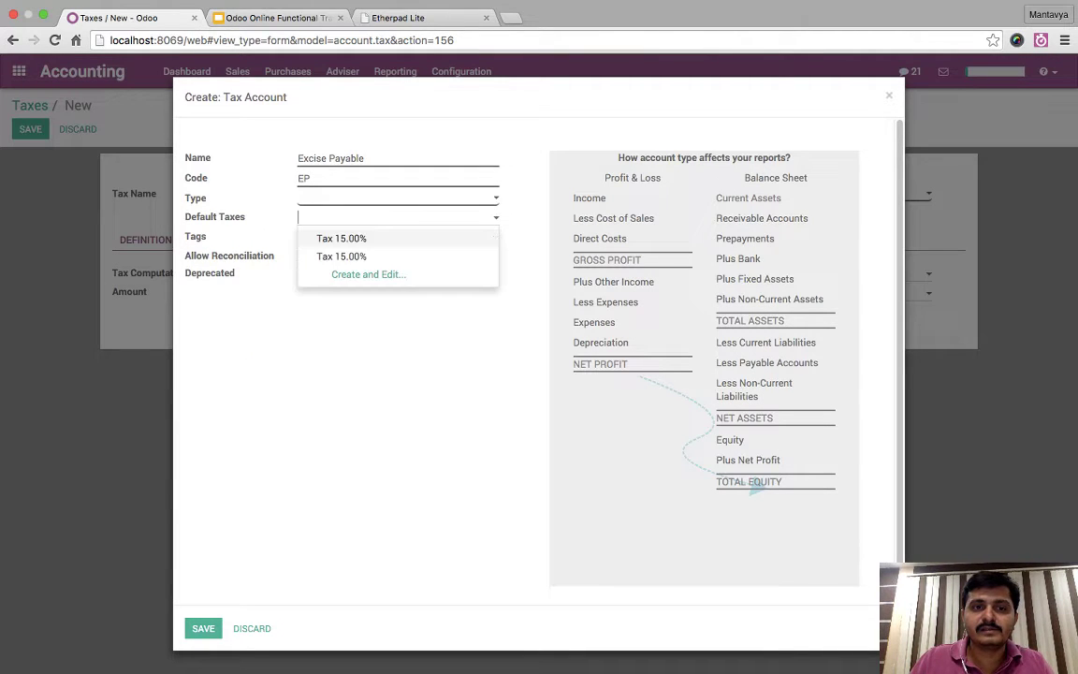
key(Escape)
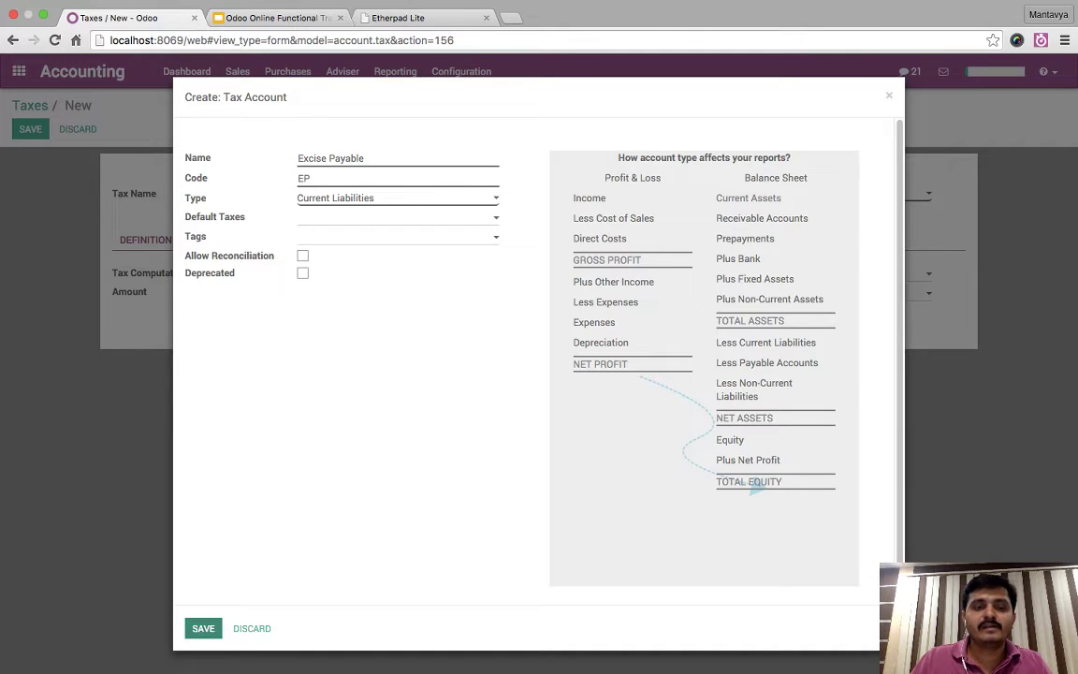
click(203, 628)
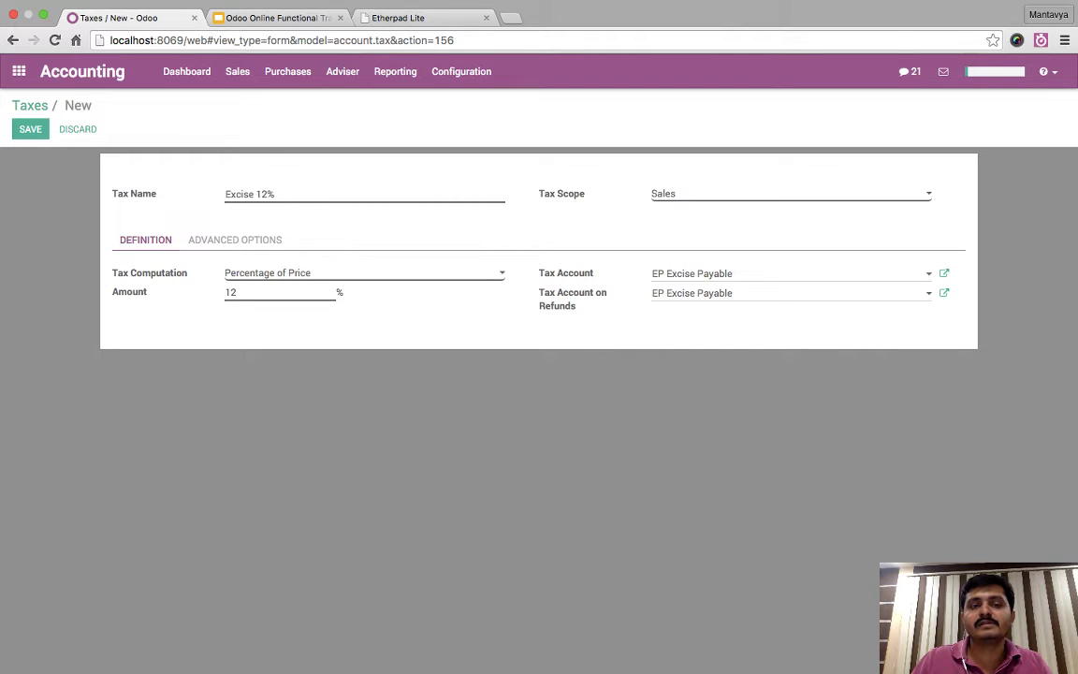
- Save the Excise 12% tax, check the Etherpad notes, and return to the saved tax
key(alt+s)
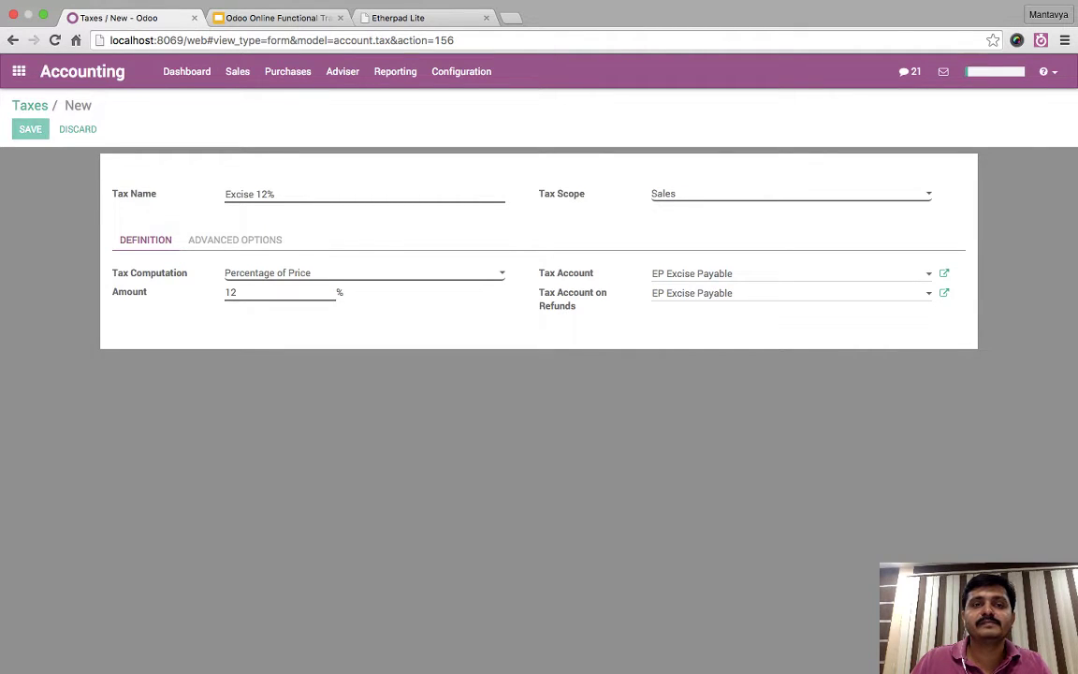
key(ctrl+3)
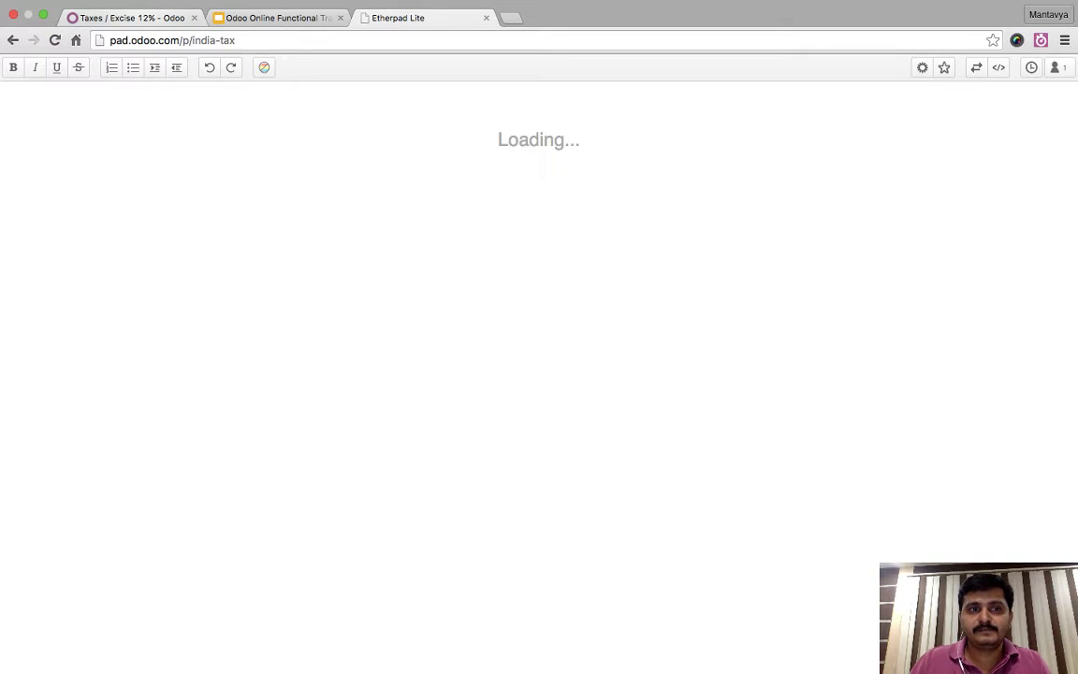
key(super+a)
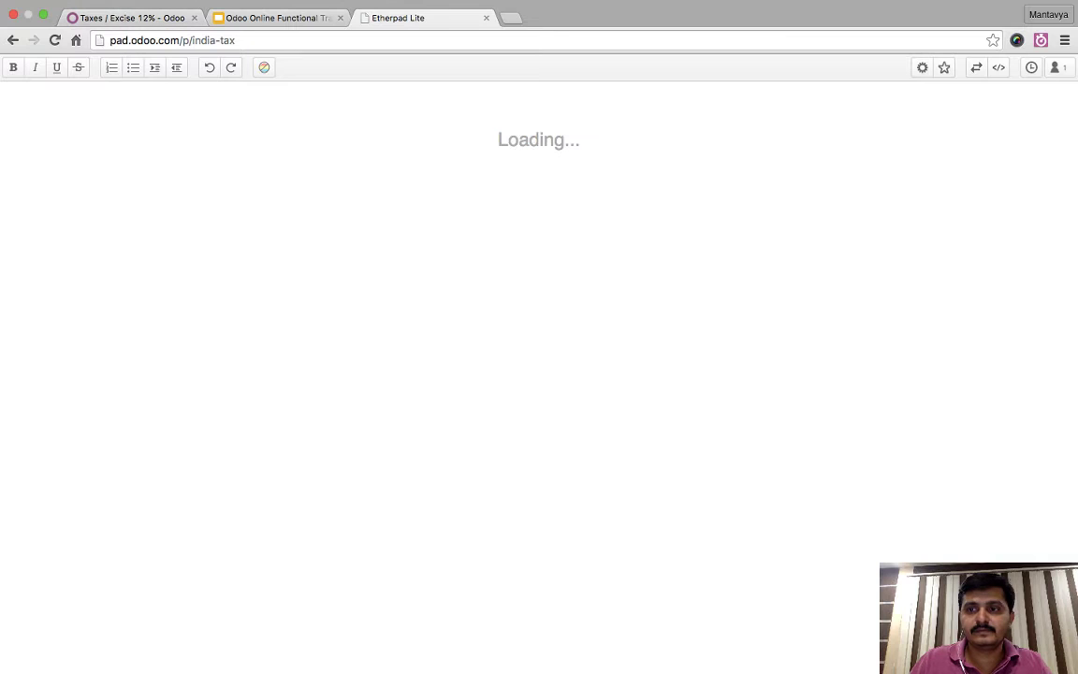
key(super+1)
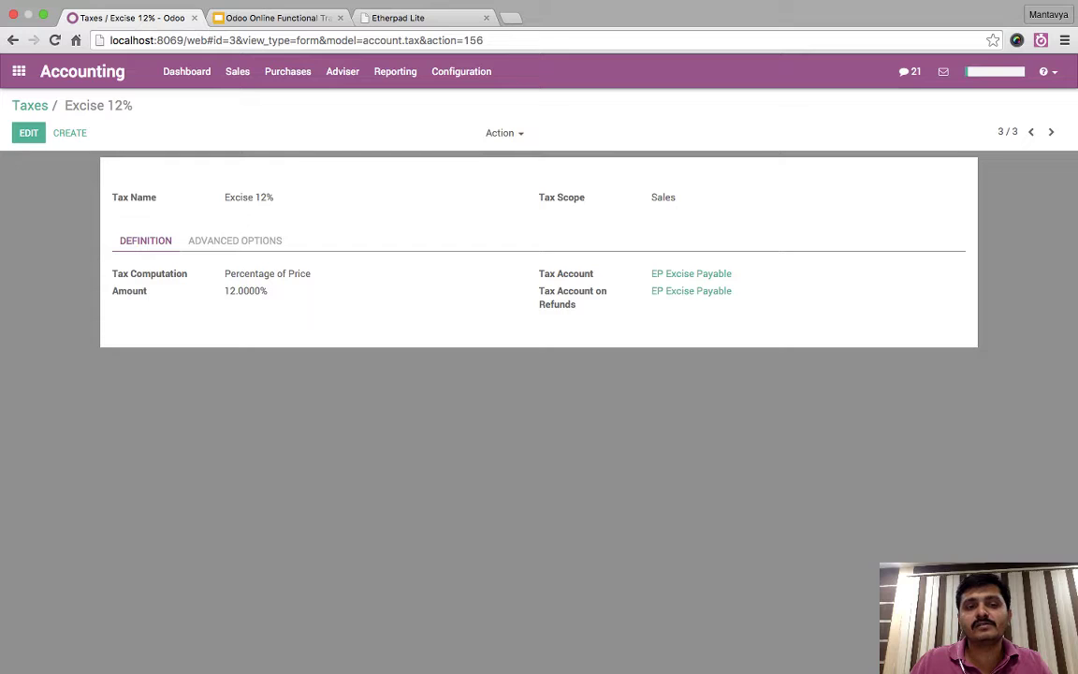
- Select '12%' in the Excise 12% tax name, then switch to the Etherpad Lite tab
double_click(264, 196)
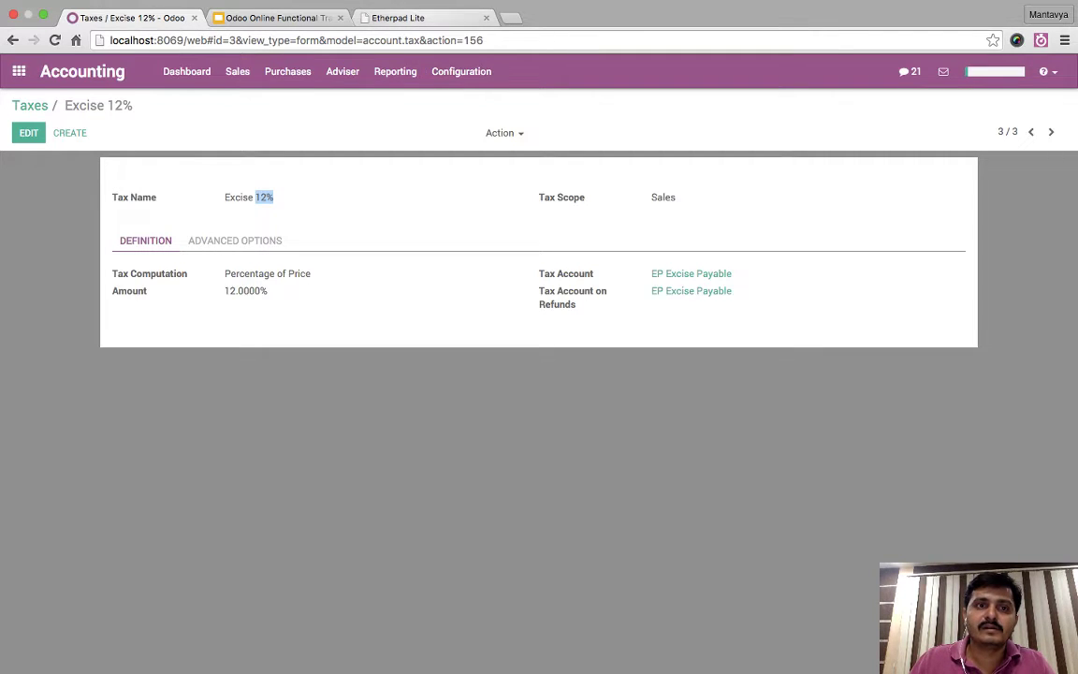
click(398, 18)
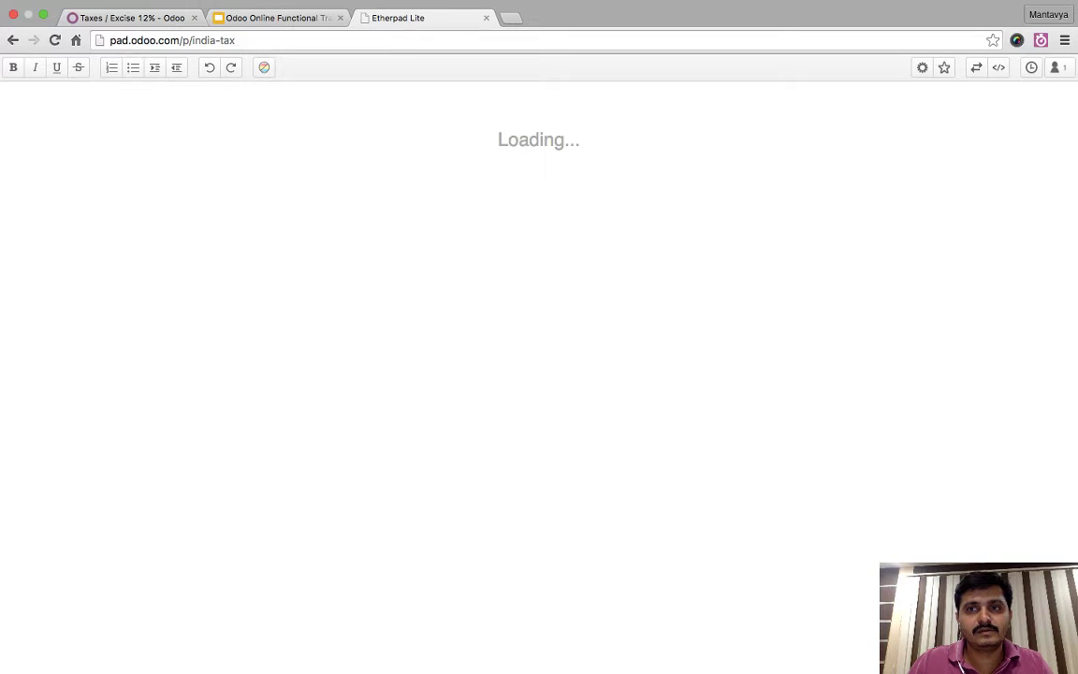
- Reload the Etherpad pad, then enlarge and edit the speaker notes of slide 19 'Taxes & Fiscal Position'
click(53, 49)
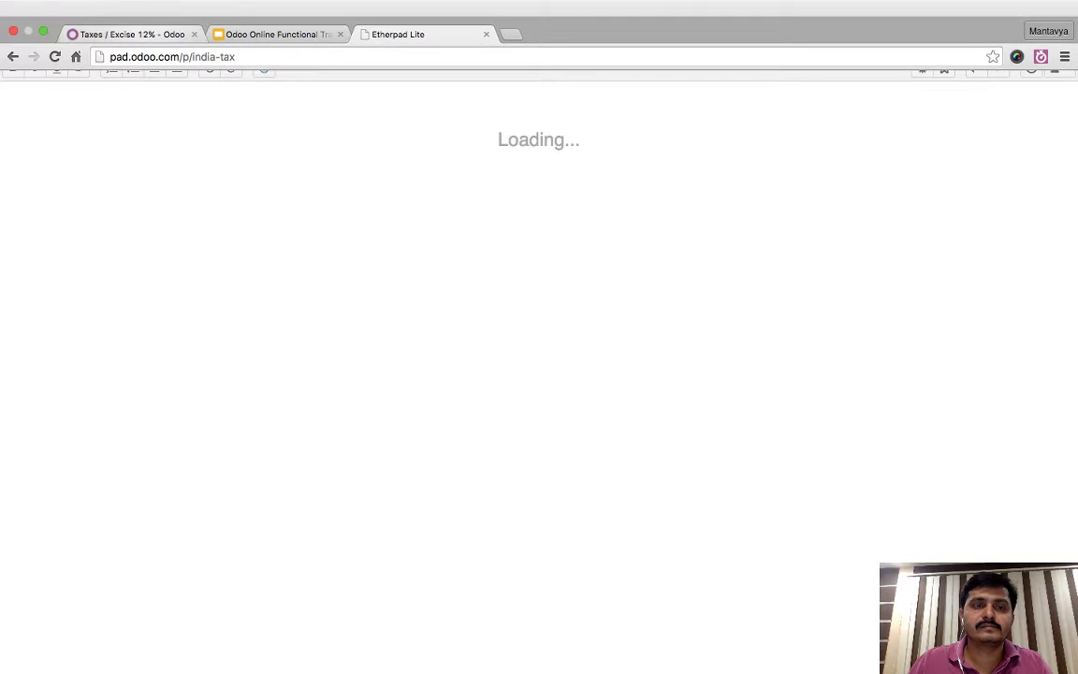
click(271, 34)
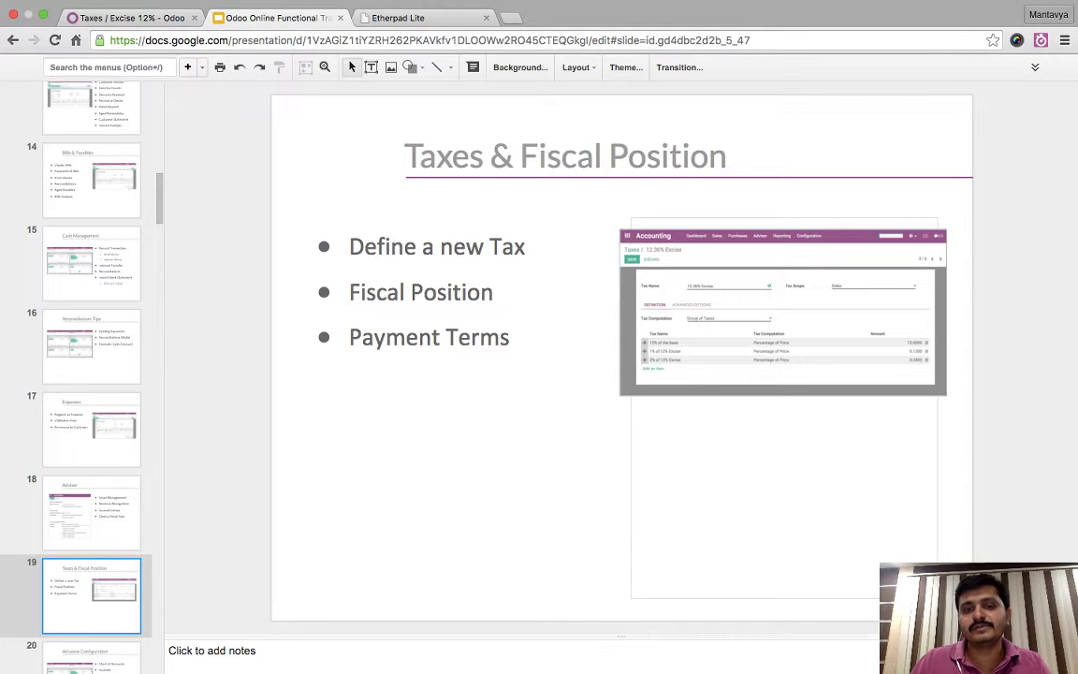
drag(622, 636, 621, 355)
click(187, 368)
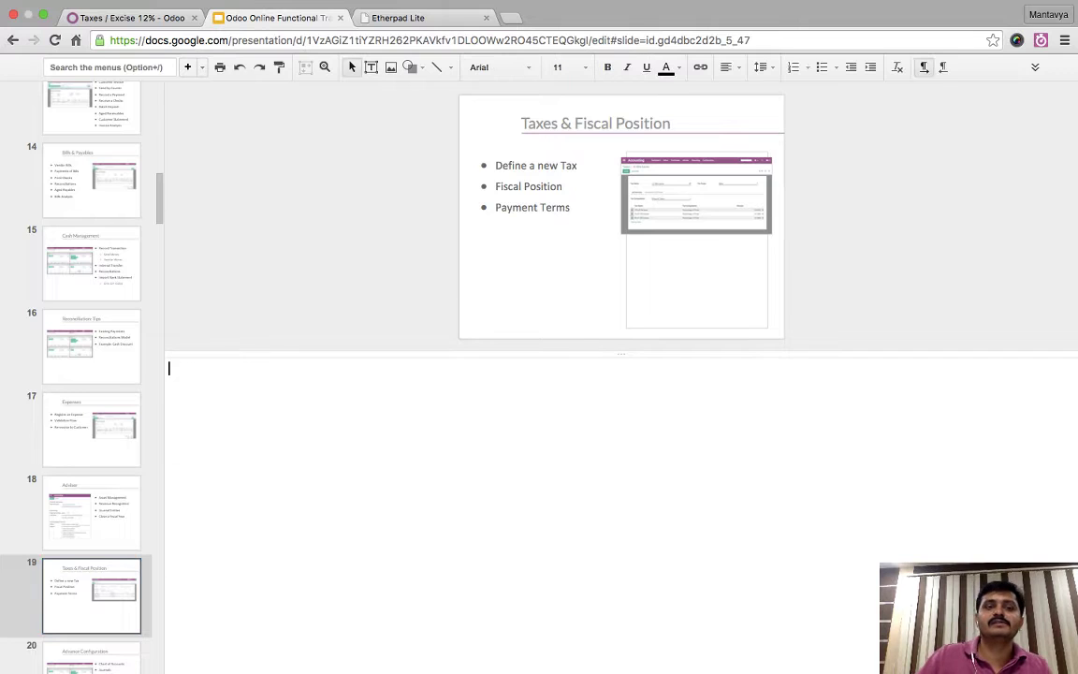
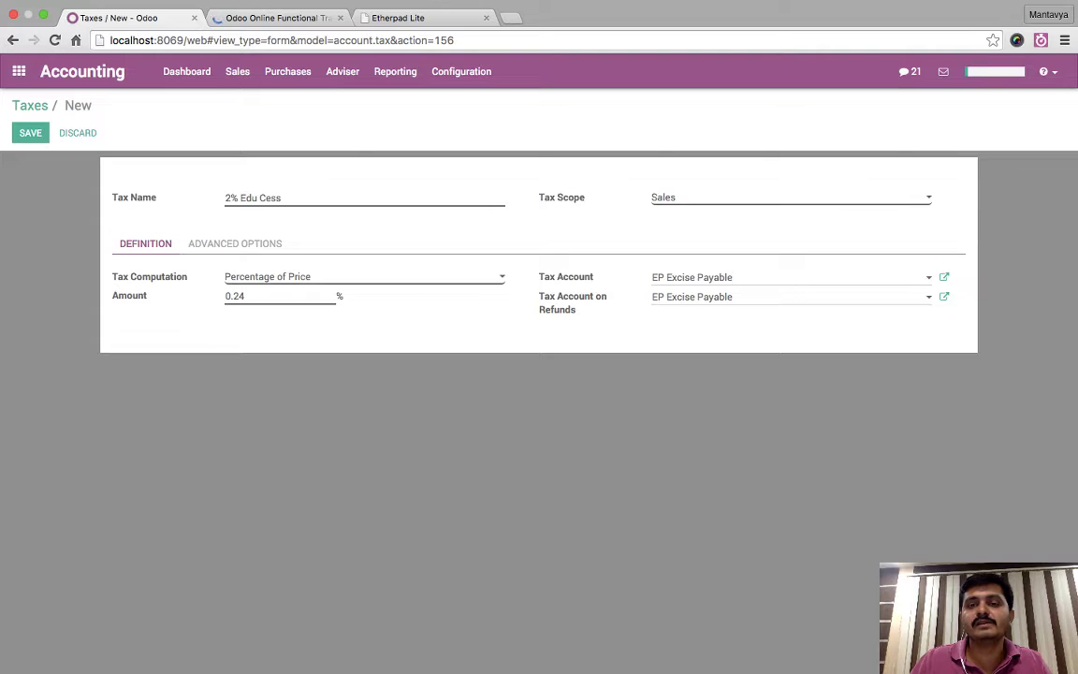
- Set the 2% Edu. Cess. tax scope to None, correct its name, and save it
click(791, 197)
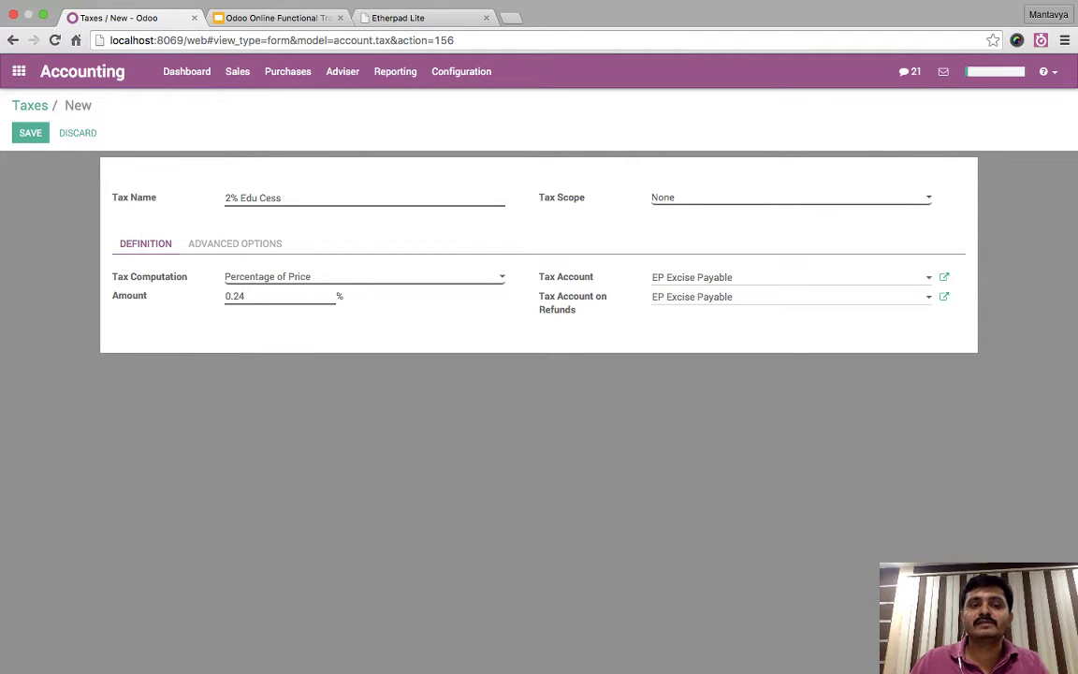
text(.)
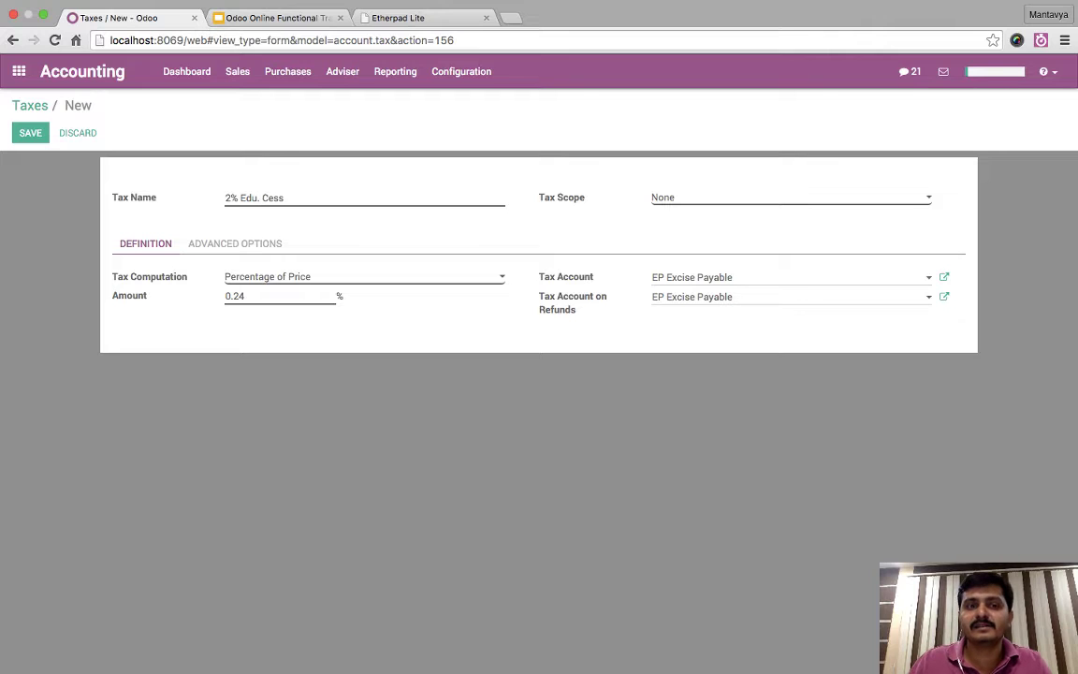
text(.)
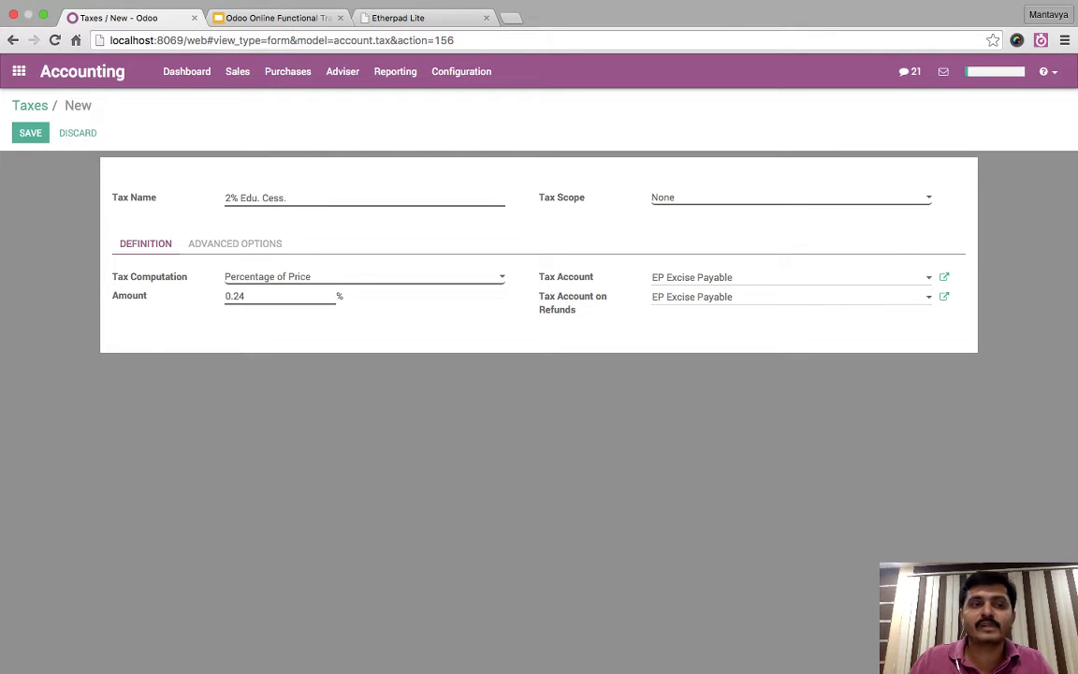
key(alt+s)
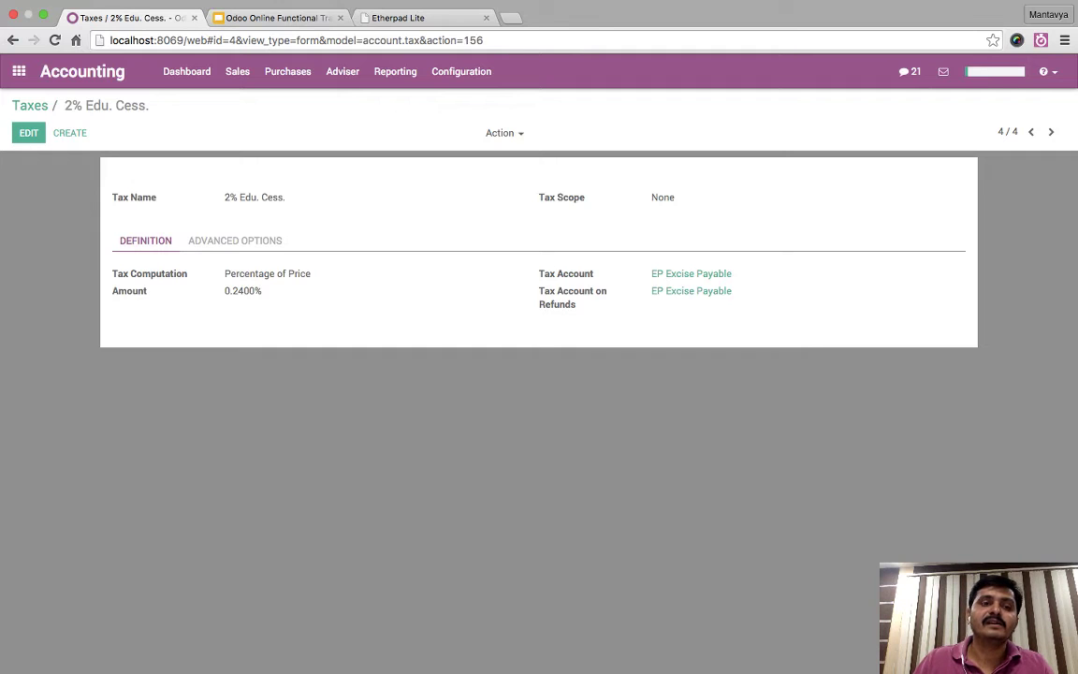
- Create and save a '1% H. Edu. Cess.' tax with amount 0.12, then return to taxes
click(70, 132)
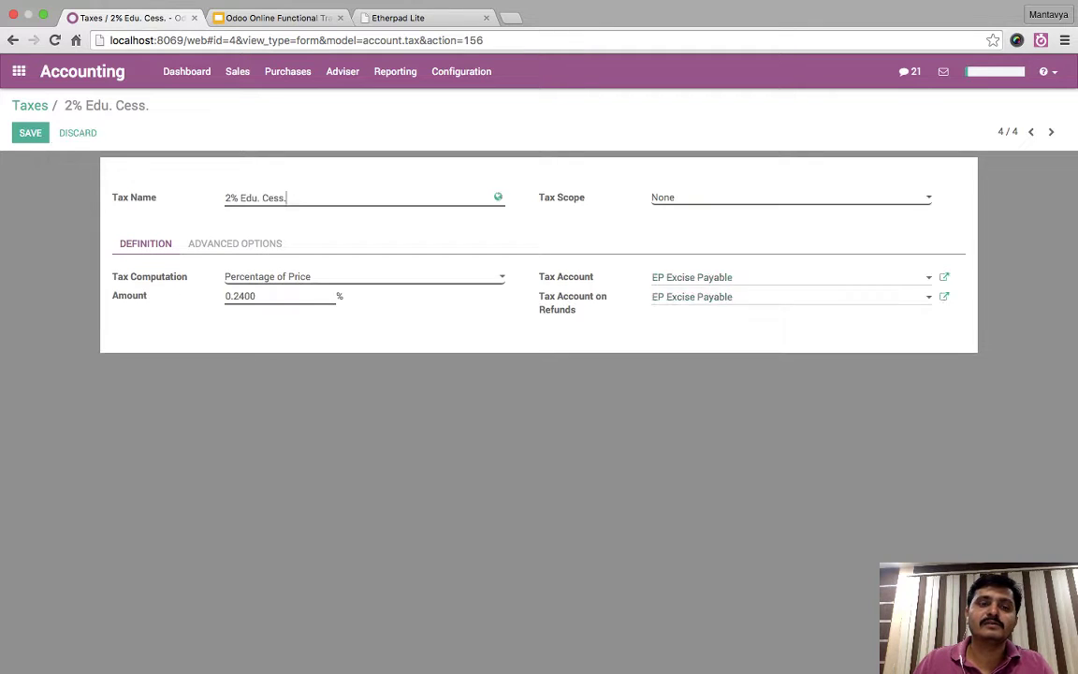
text(1)
text(% of)
key(BackSpace)
key(BackSpace)
key(BackSpace)
text(Ed)
key(BackSpace)
key(BackSpace)
text(H. Edu. Cess.)
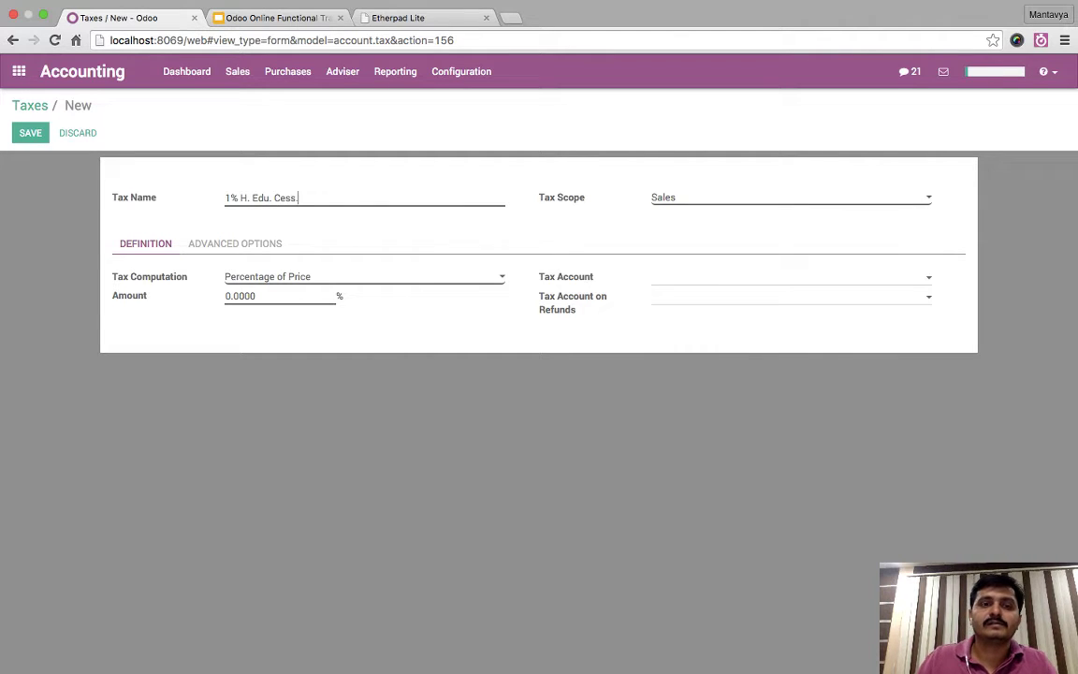
click(239, 296)
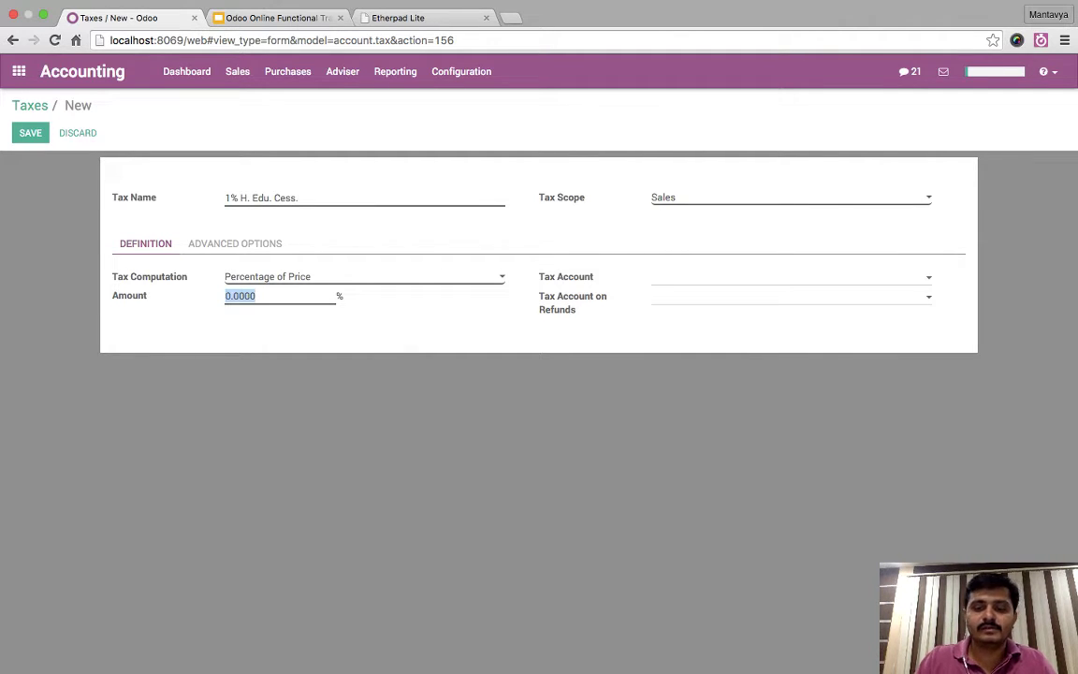
text(0.12)
key(Tab)
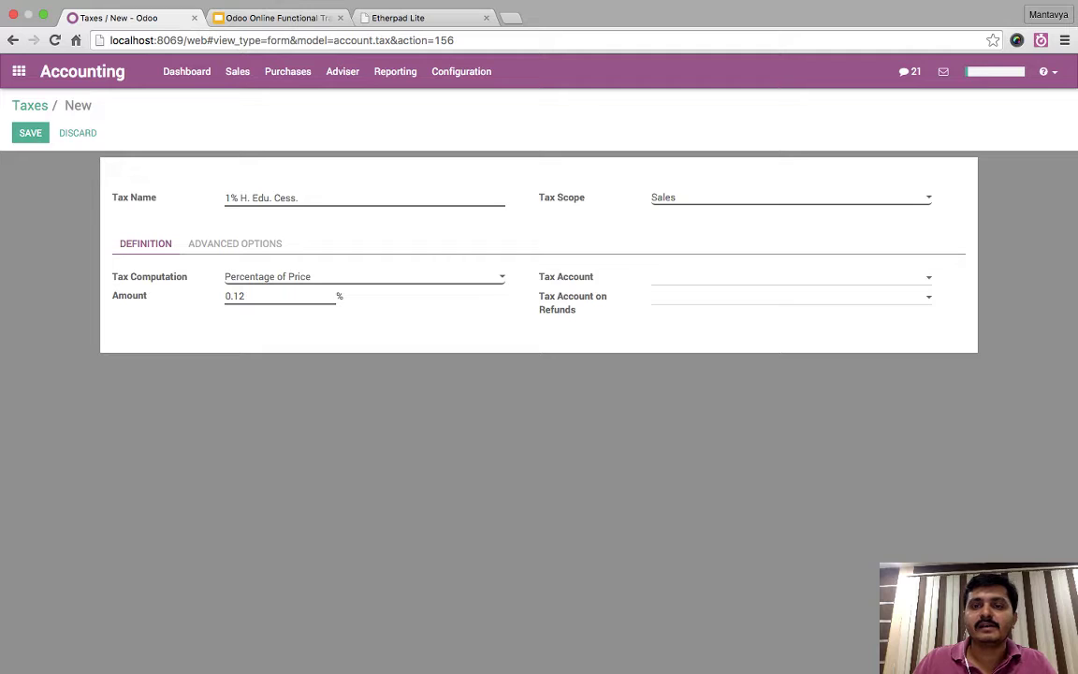
key(alt+s)
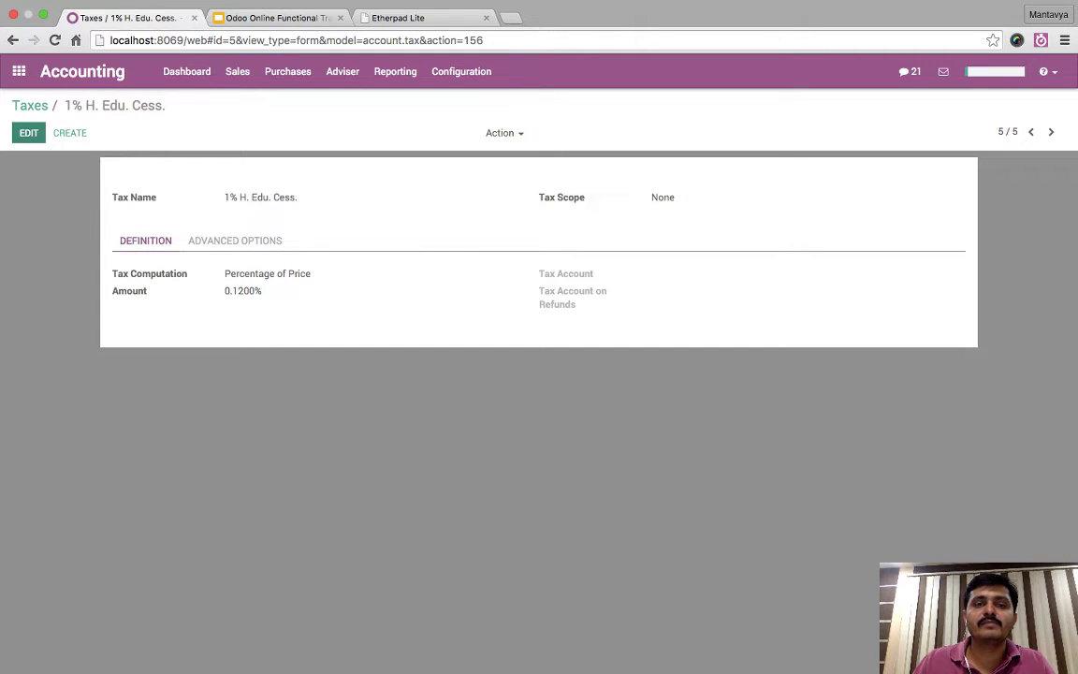
click(30, 105)
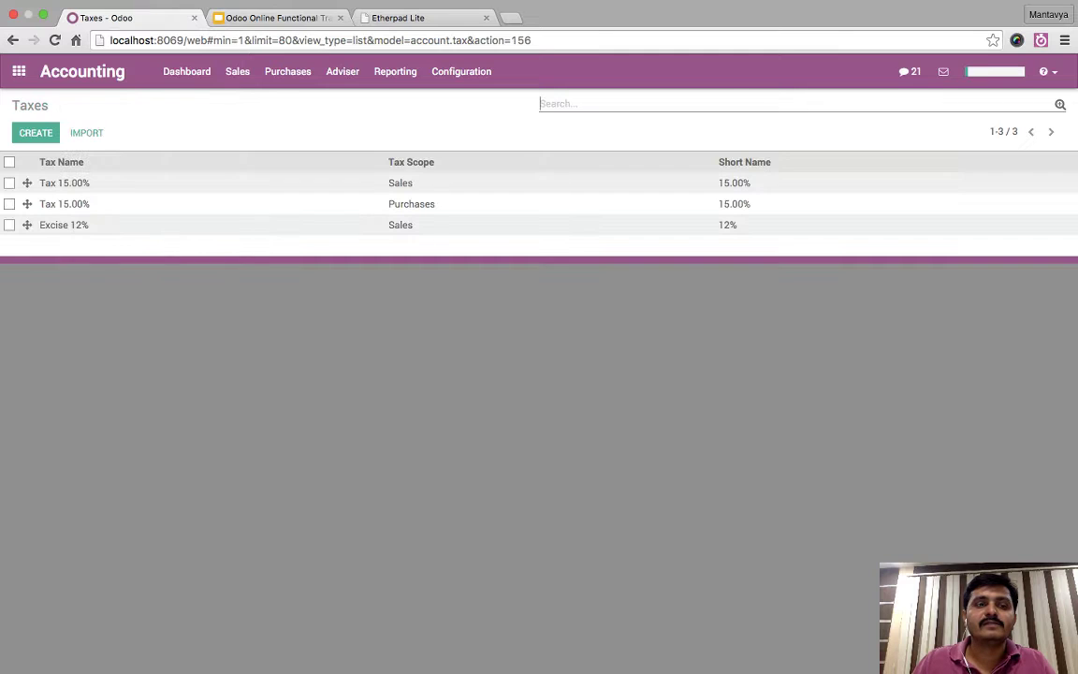
- Set the Excise 12% tax scope to None and save it
click(64, 225)
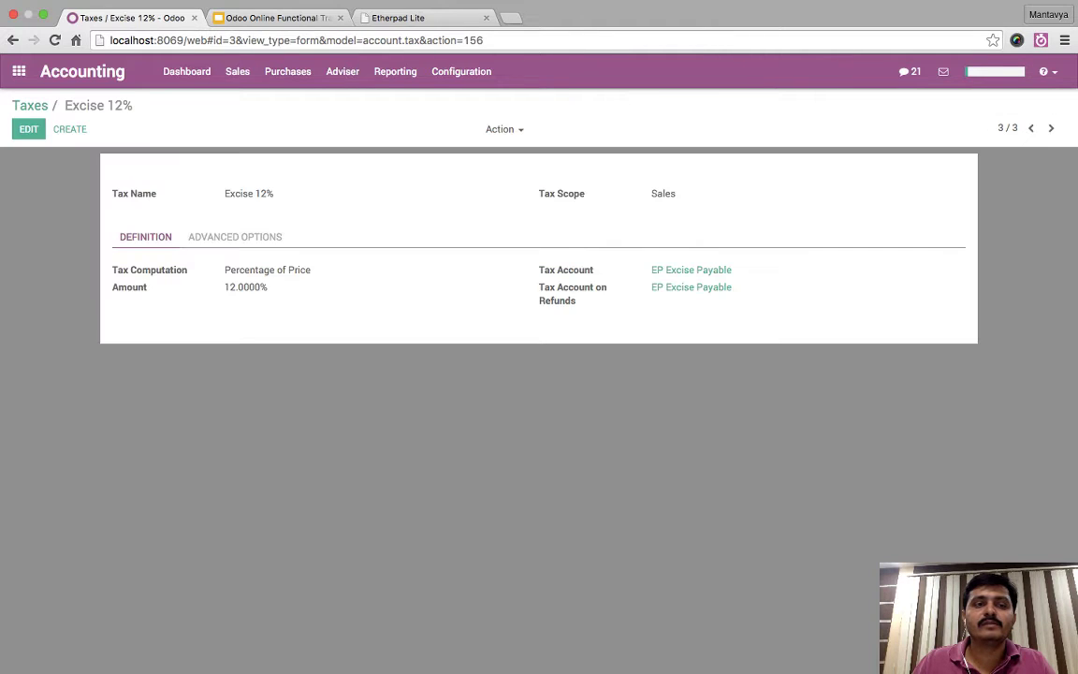
key(alt+a)
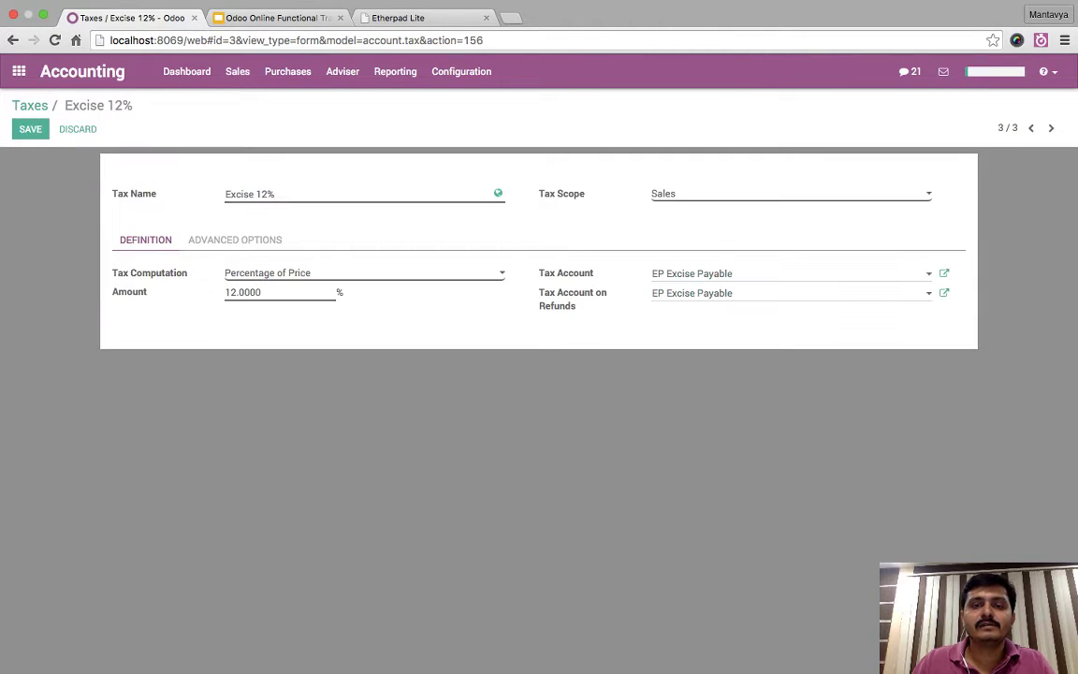
key(alt+s)
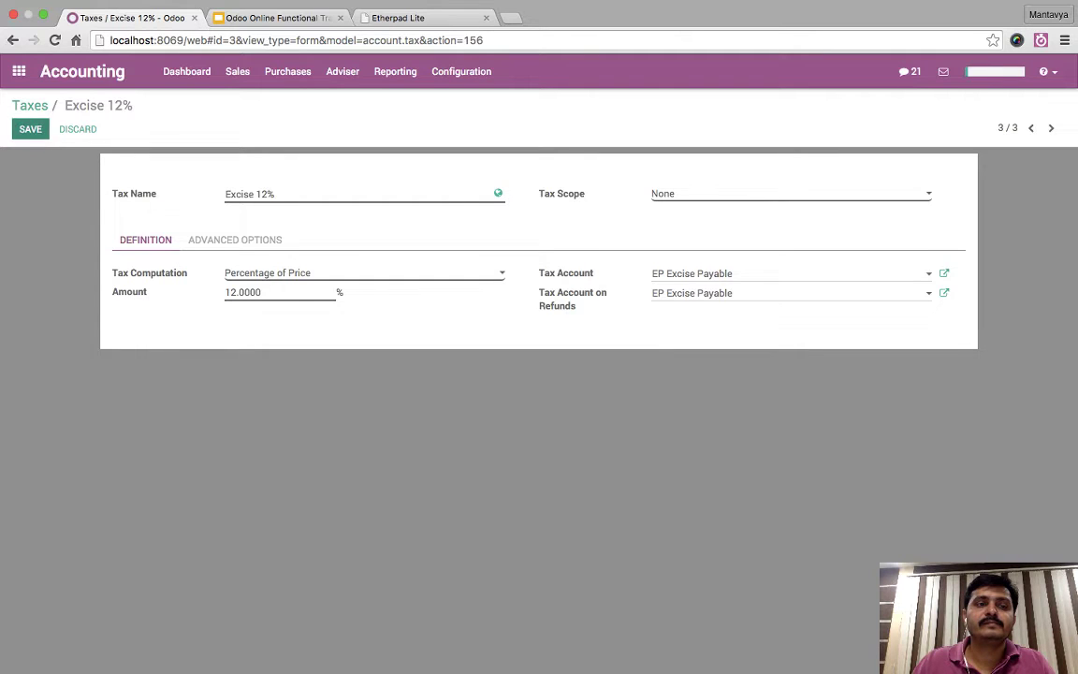
key(alt+Left)
- Create and save the Excise 12.36 group tax of Excise 12%, 2% Edu. Cess., 1% H. Edu. Cess
key(alt+c)
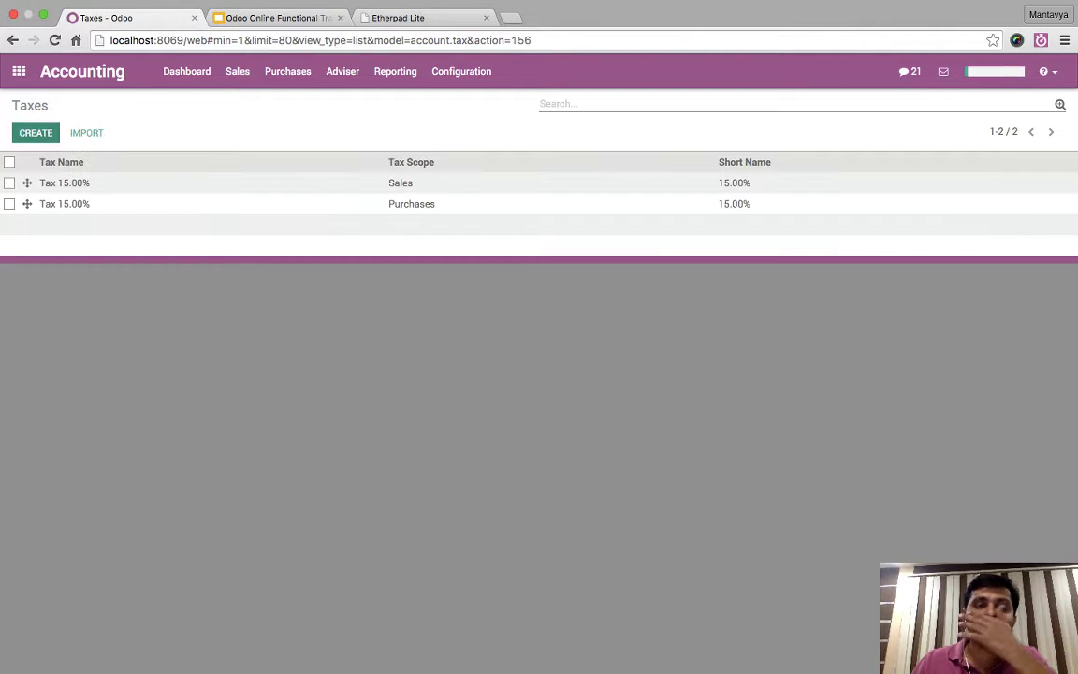
text(Excise )
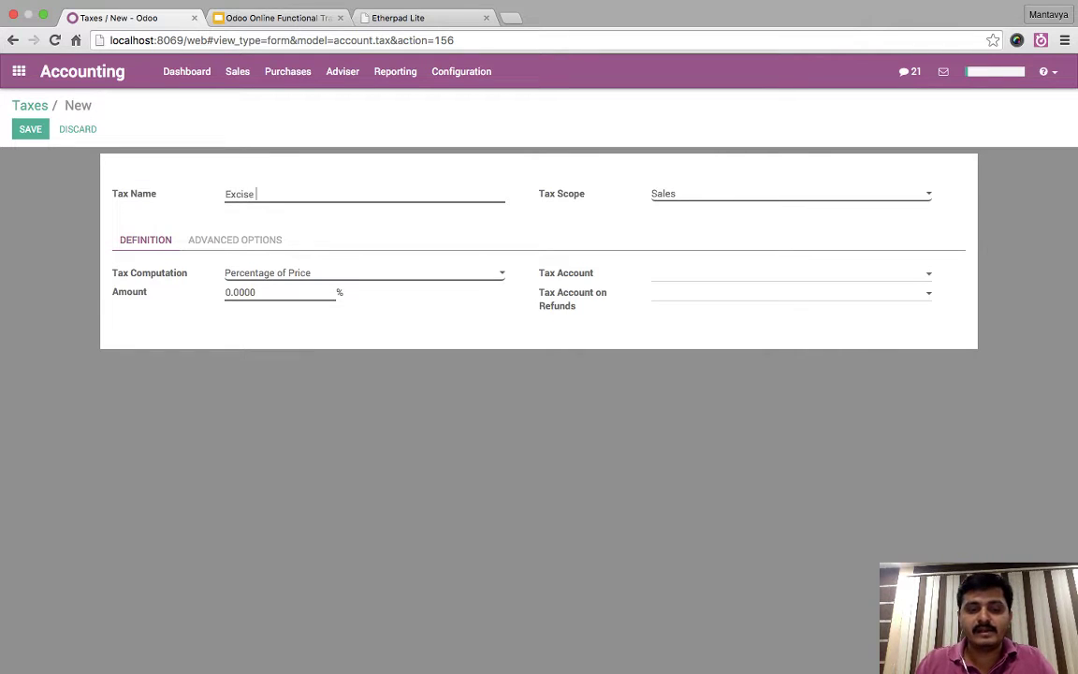
text(12)
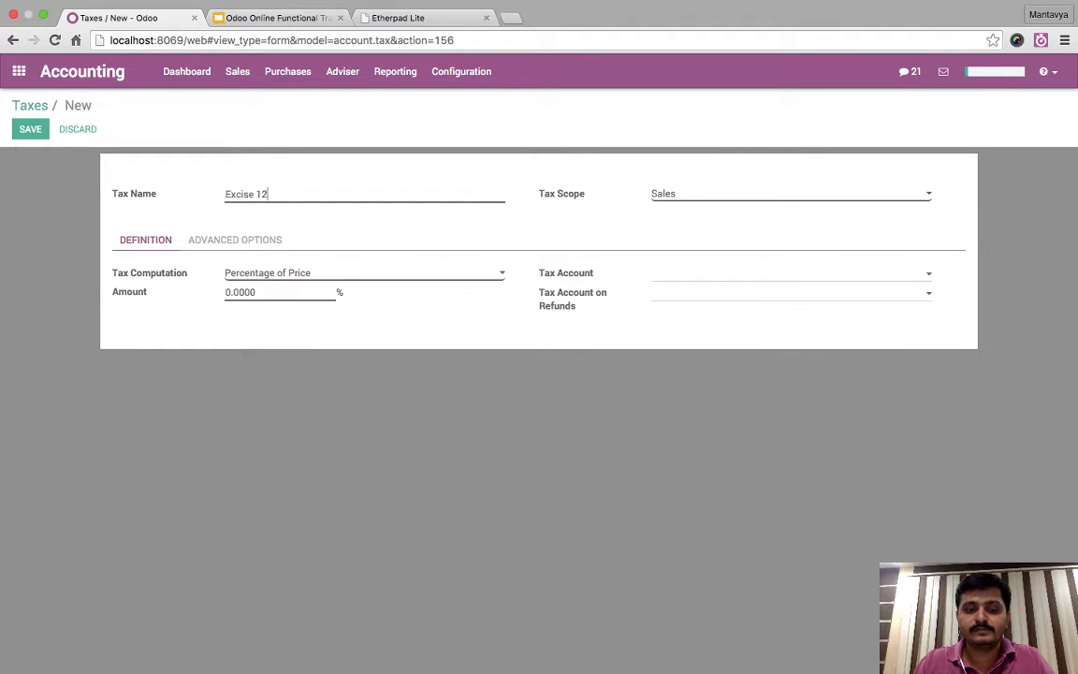
text(.2)
text(6)
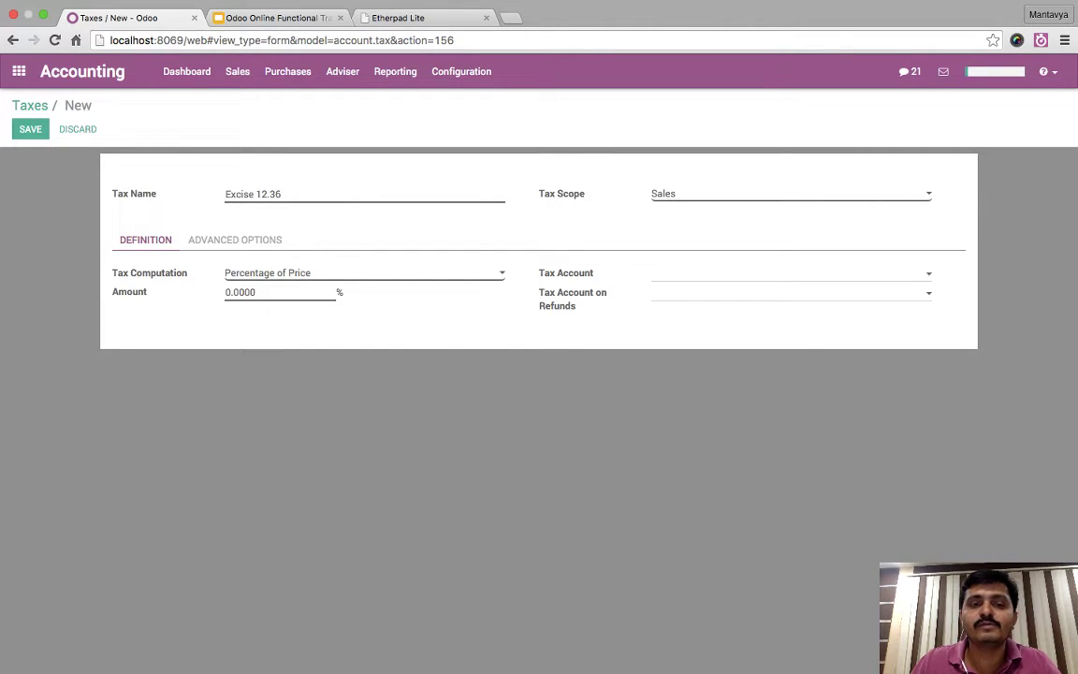
click(364, 272)
click(141, 331)
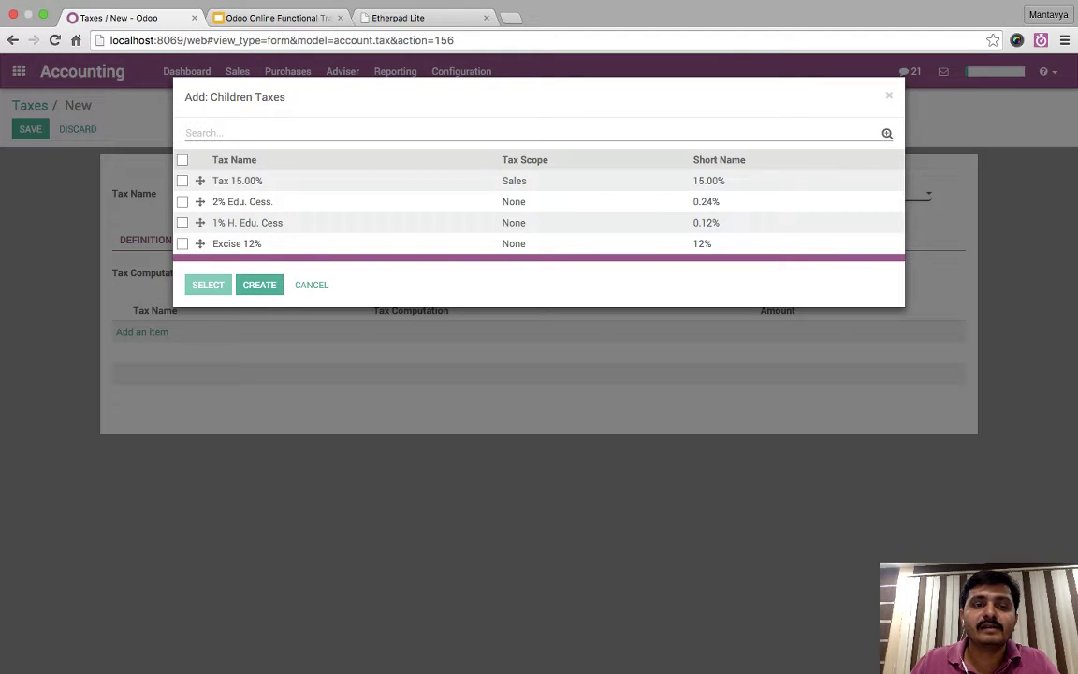
click(182, 243)
click(183, 223)
click(183, 201)
key(Return)
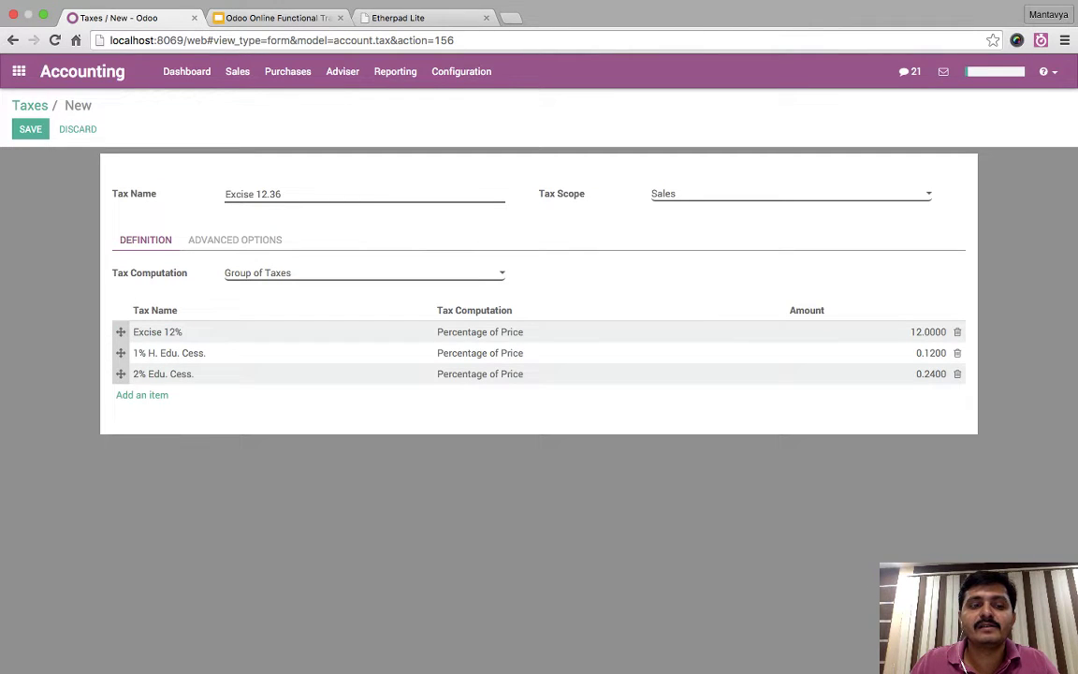
drag(121, 373, 120, 352)
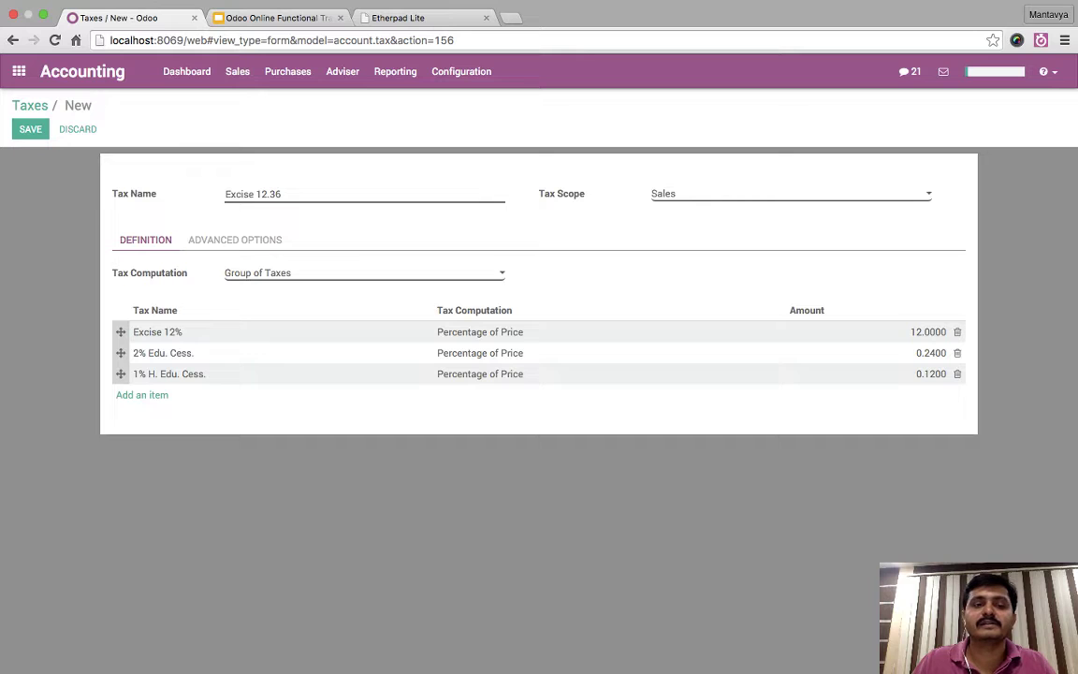
key(alt+s)
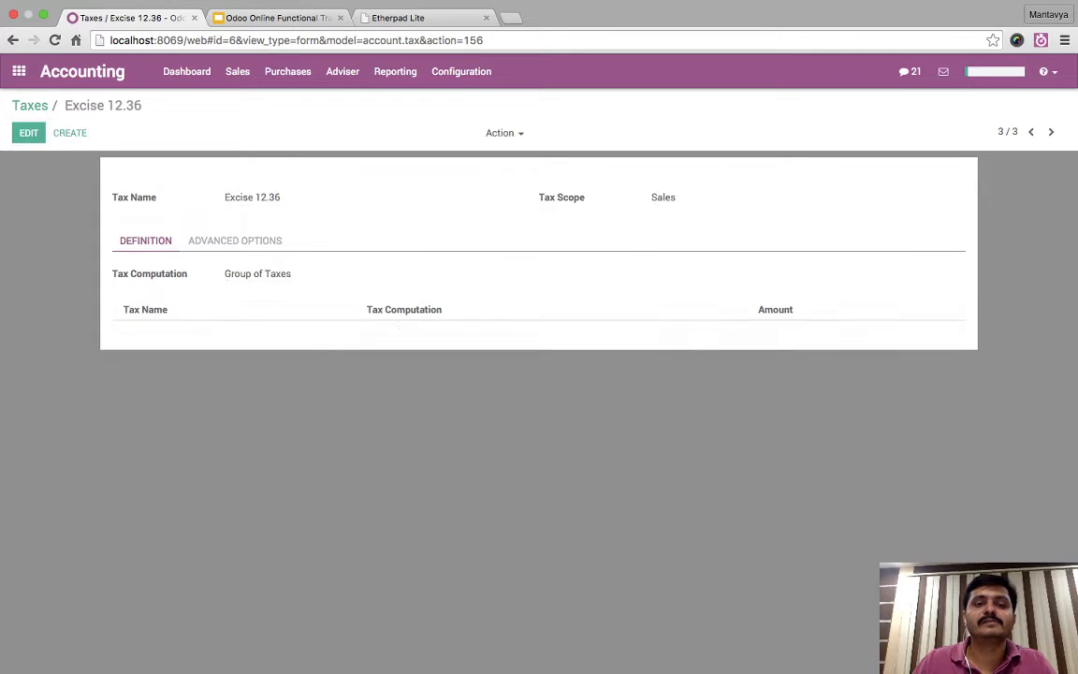
- Rename the group tax to 'Excise 12.36%', save, review Advanced Options, and go back to taxes
double_click(662, 197)
click(663, 198)
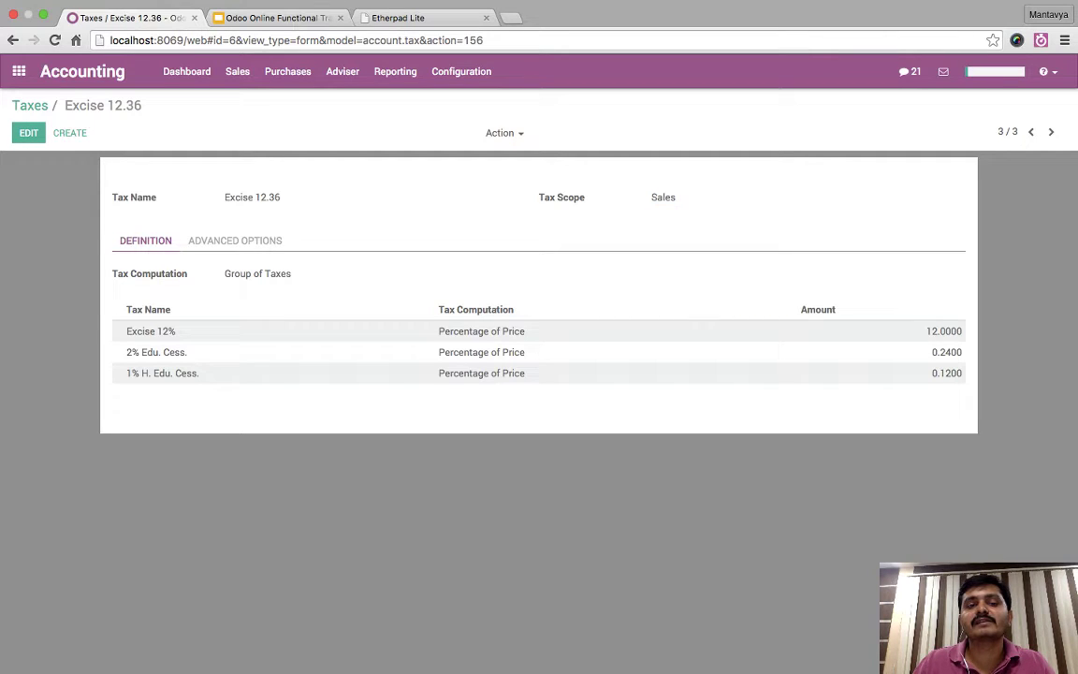
triple_click(252, 197)
click(251, 198)
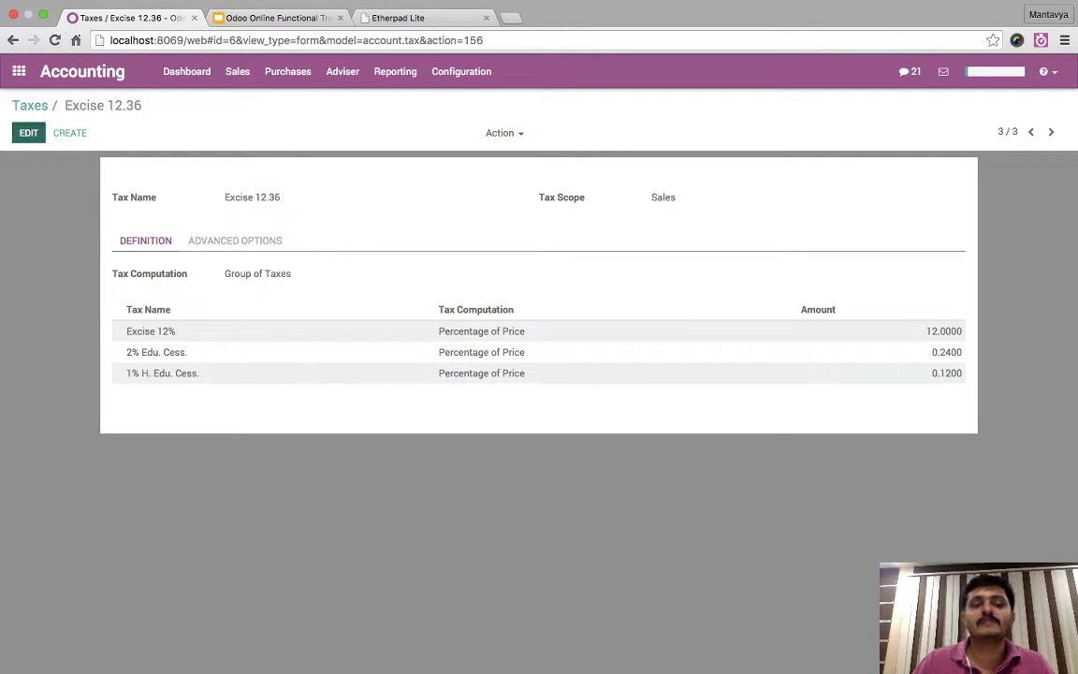
key(alt+e)
text(%)
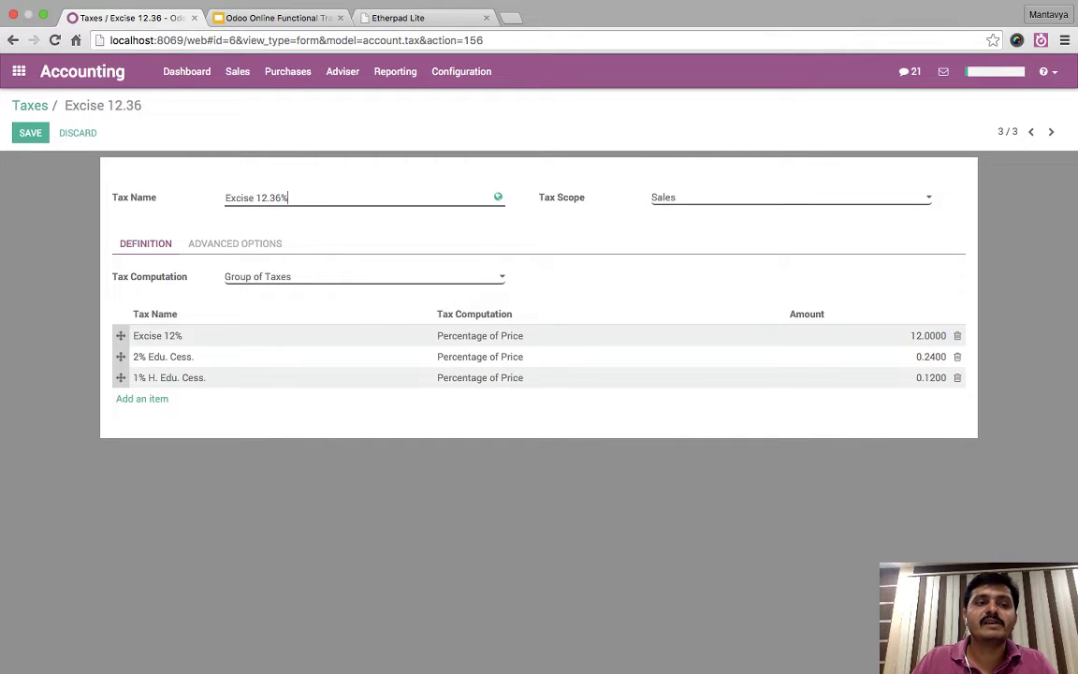
key(alt+s)
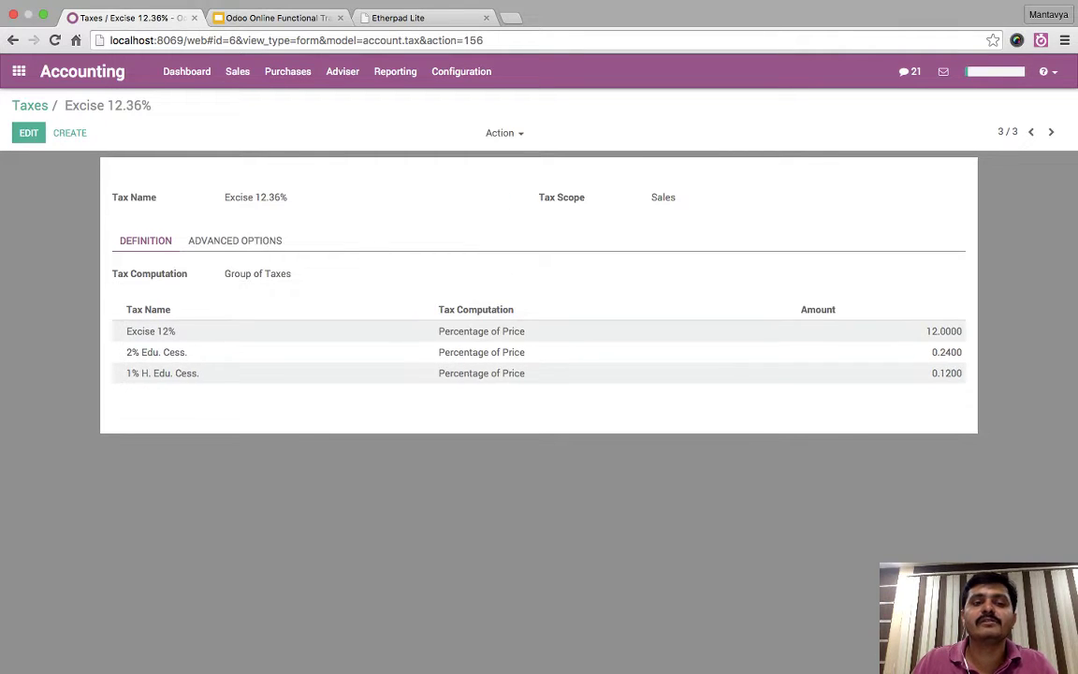
click(235, 240)
click(145, 240)
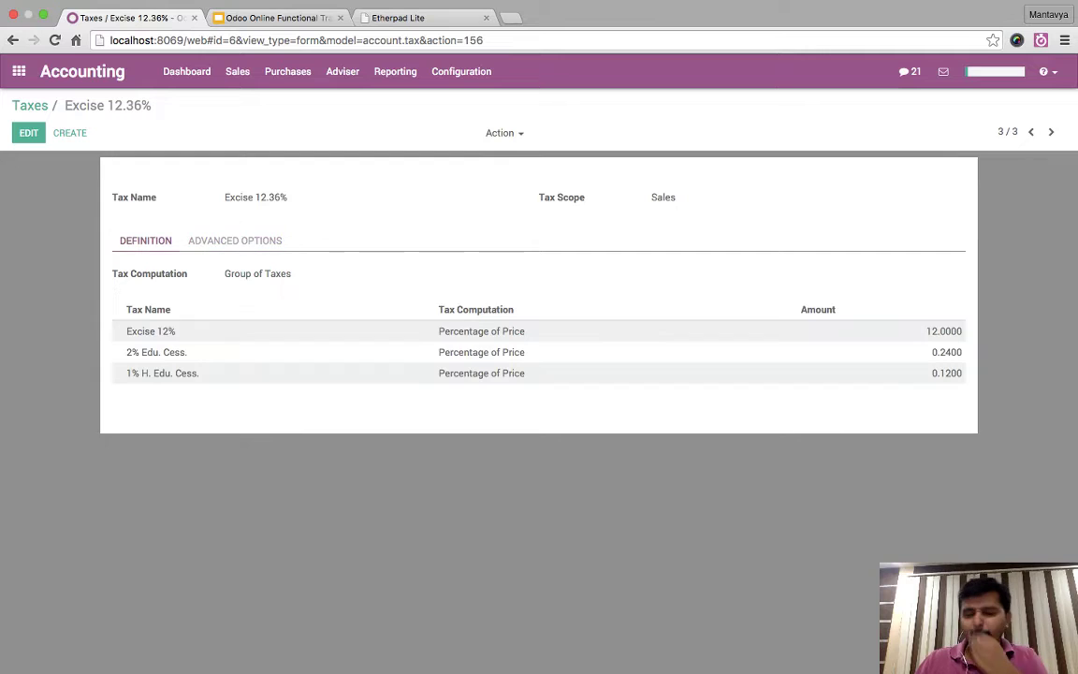
click(29, 104)
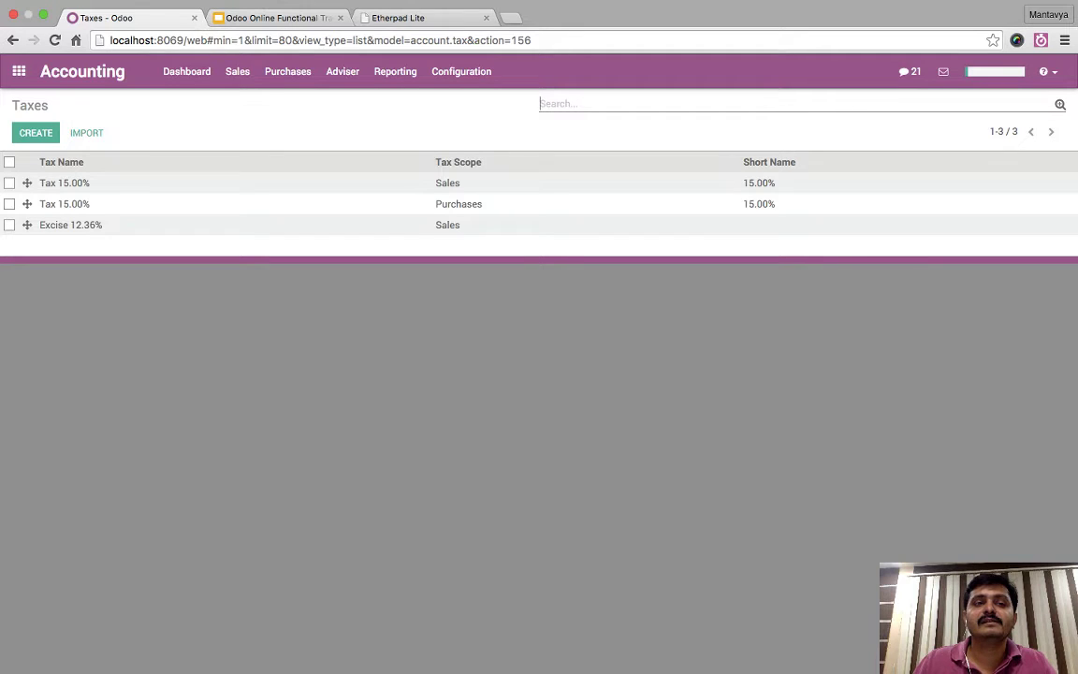
- Start a new customer invoice for Agrolait
click(236, 71)
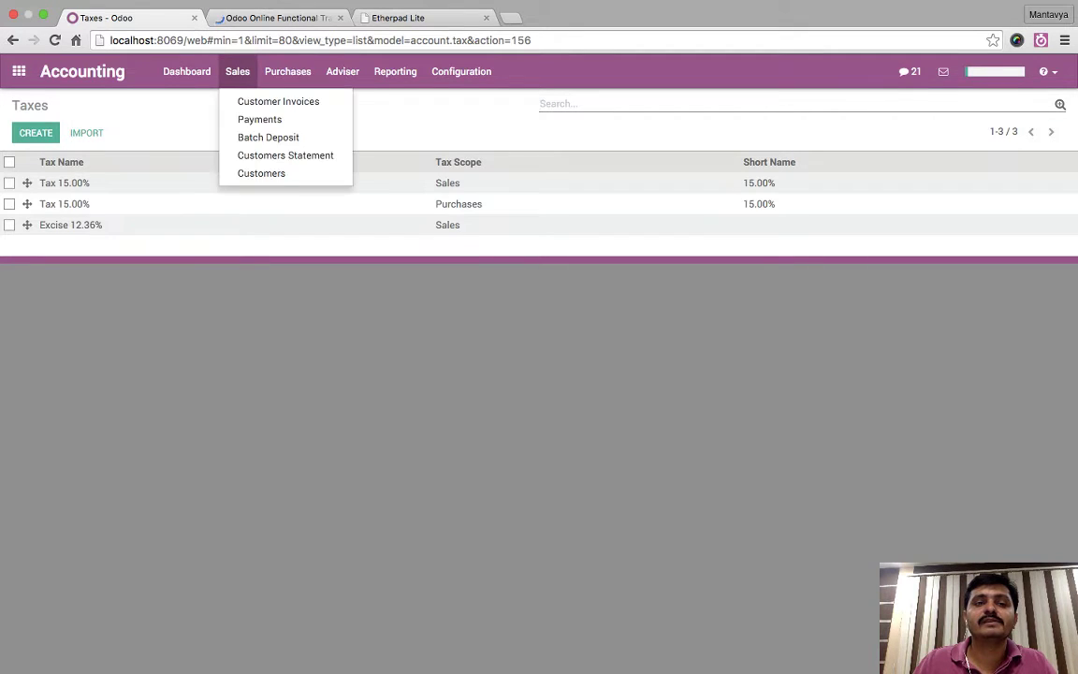
click(271, 106)
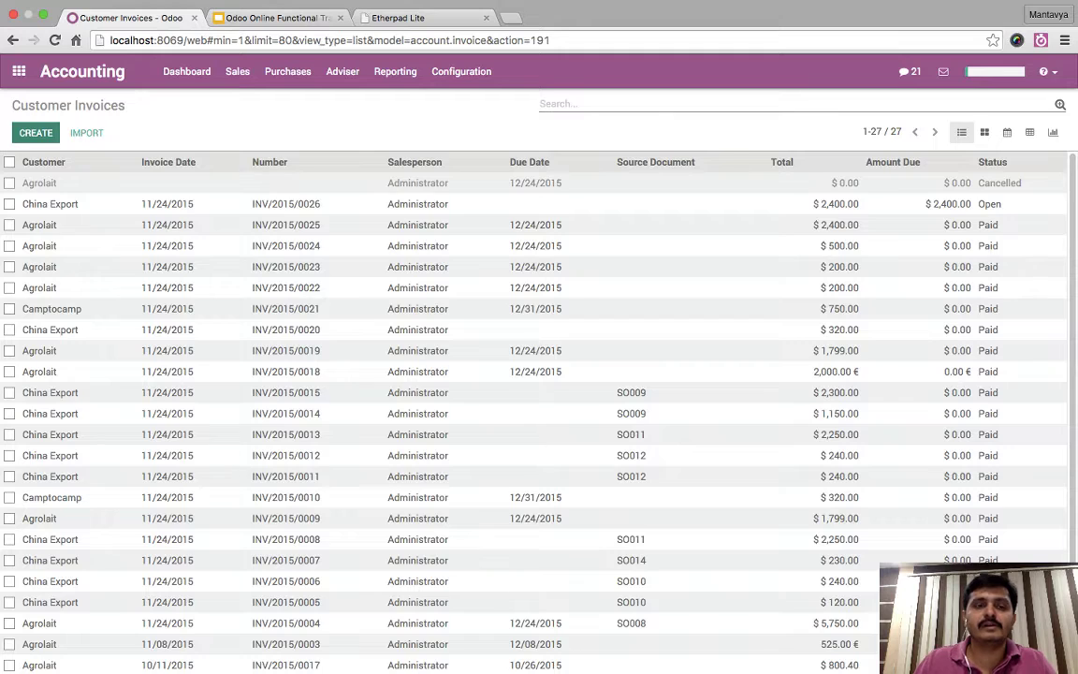
key(alt+c)
text(asu)
key(BackSpace)
key(BackSpace)
key(BackSpace)
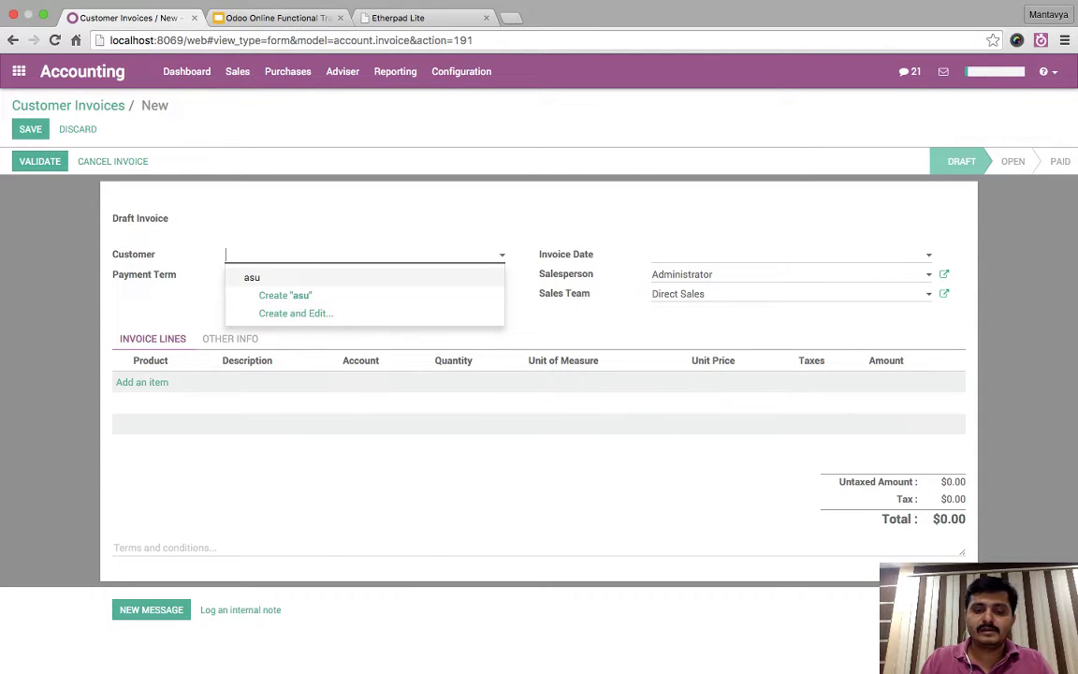
text(ag)
key(Return)
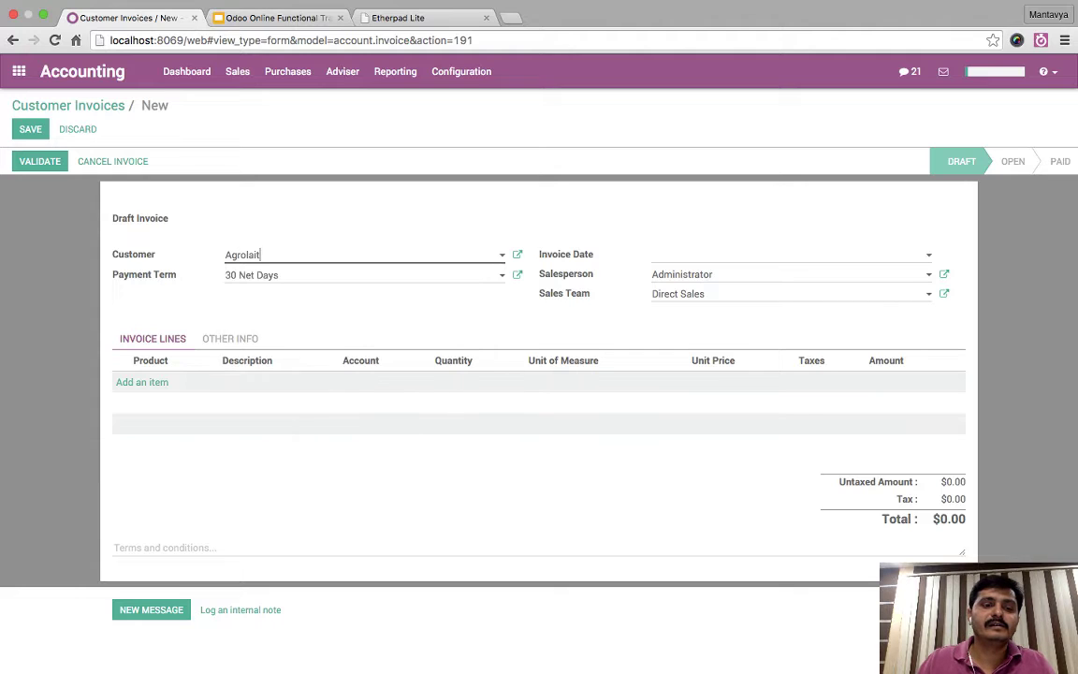
- Add a Headset USB invoice line priced 100 with Excise 12.36% tax
click(142, 382)
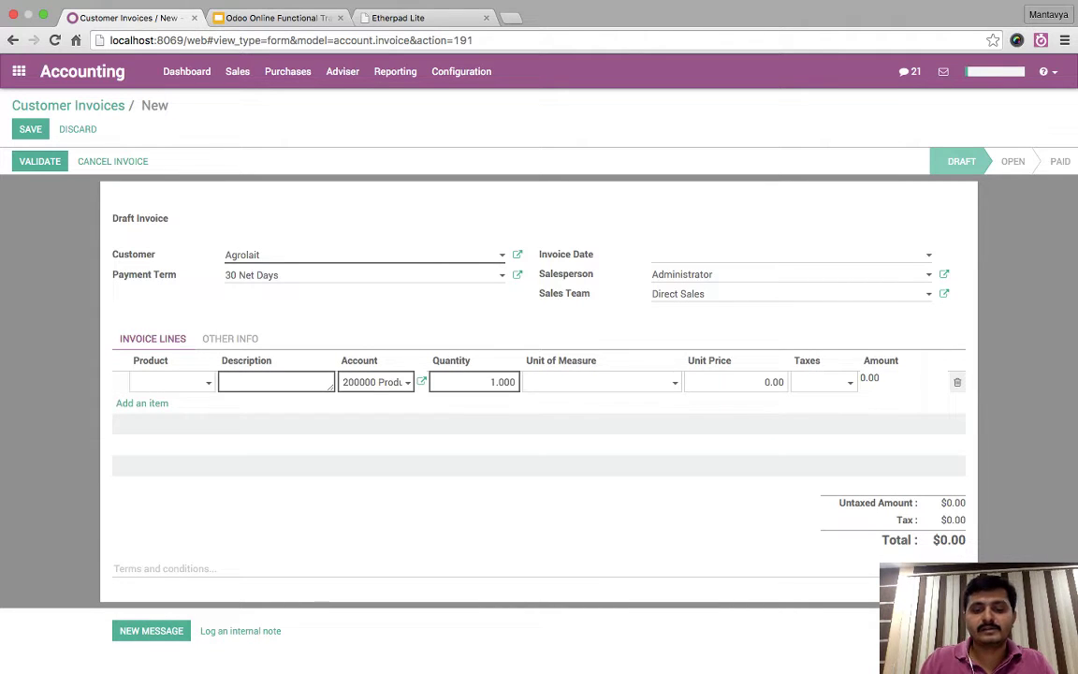
text(usb)
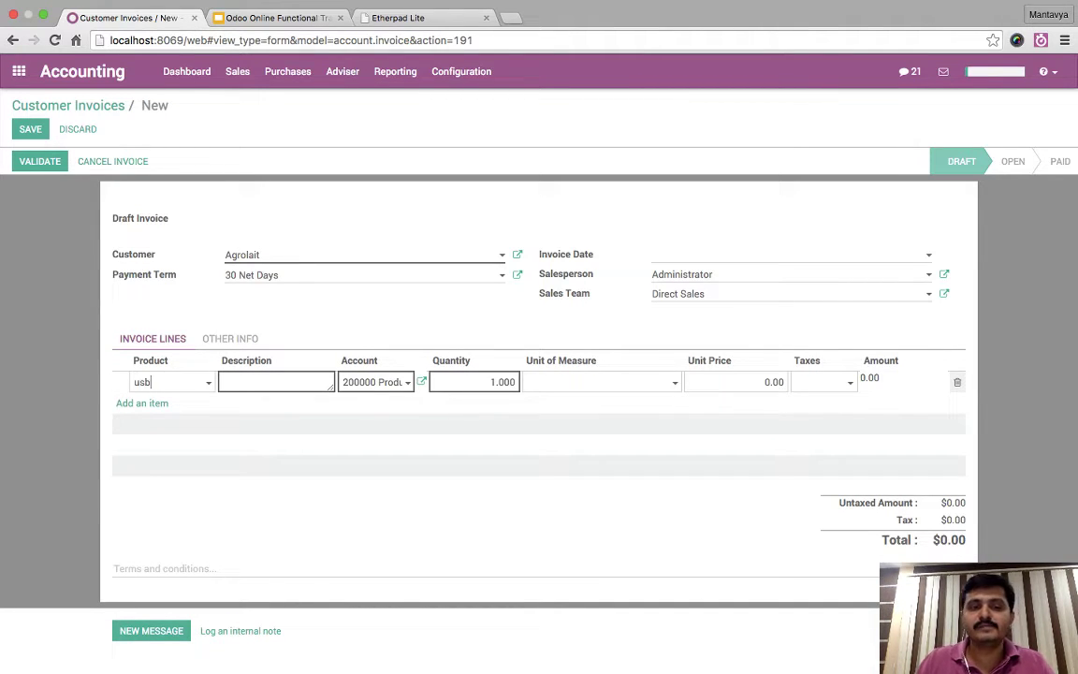
key(Return)
key(Tab)
key(Tab)
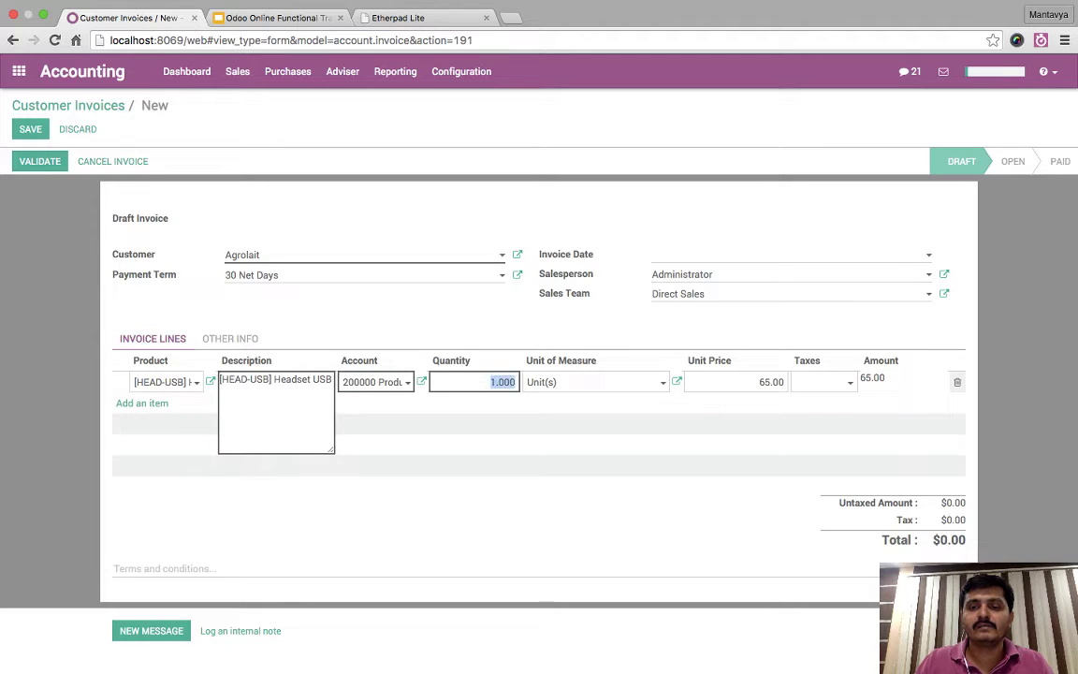
key(Tab)
key(Tab)
text(100)
key(Tab)
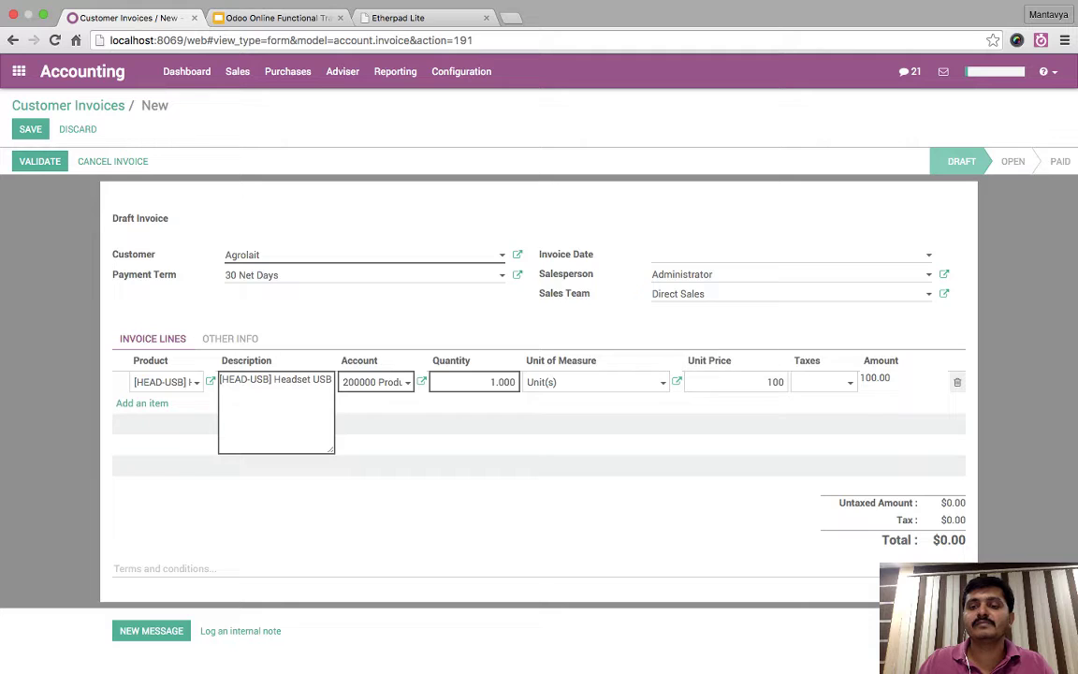
key(Down)
key(Return)
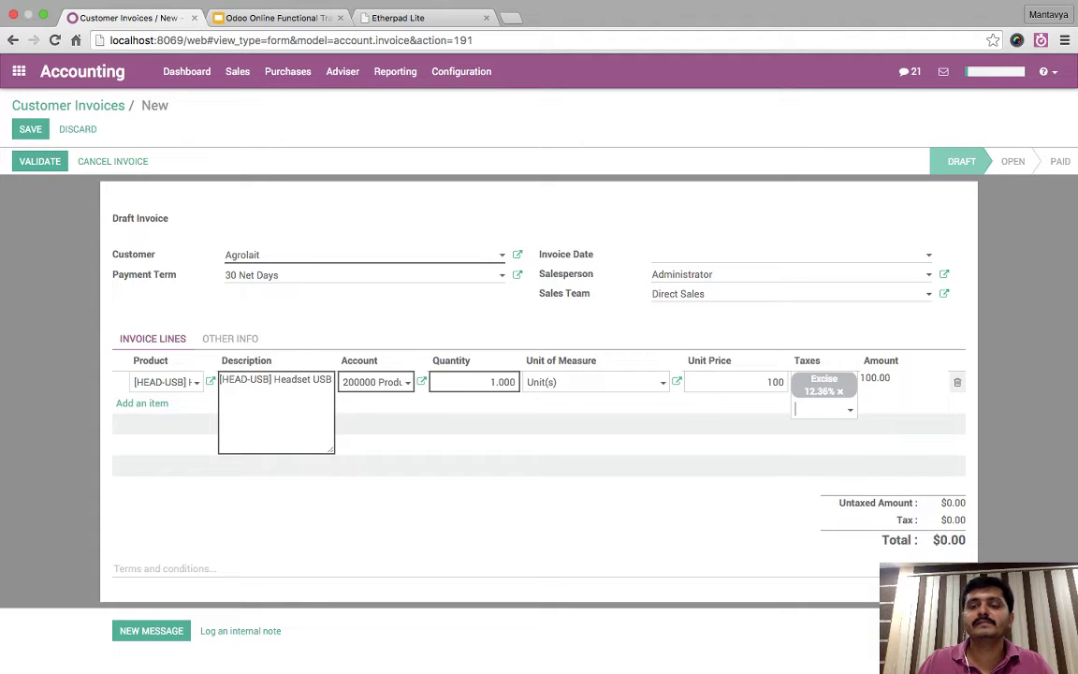
key(Return)
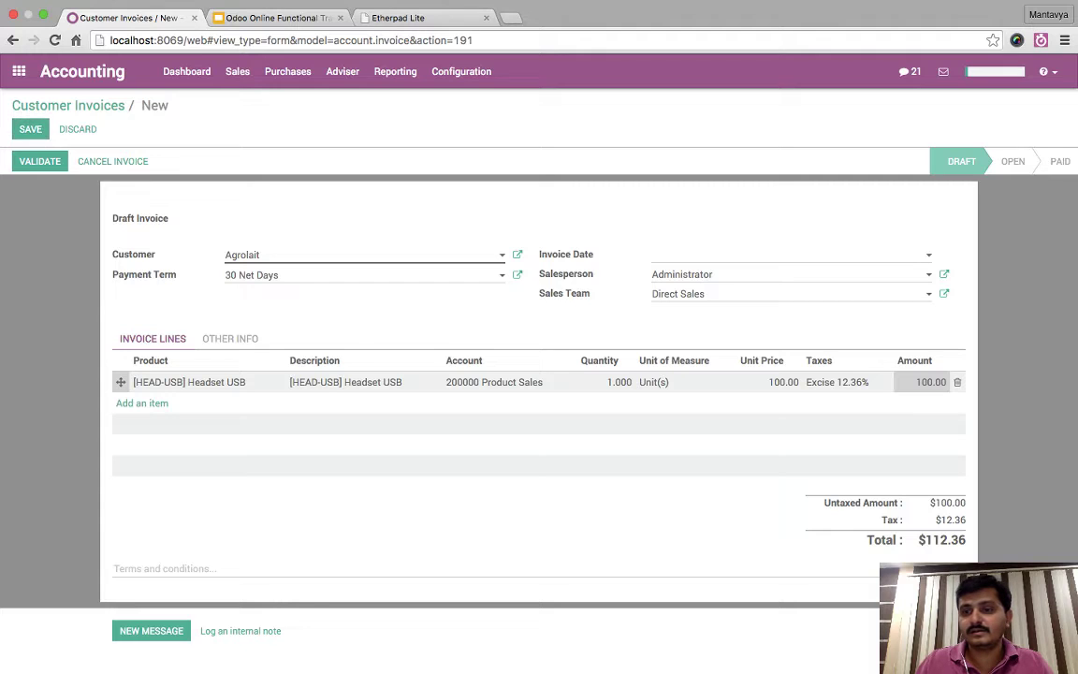
- Check the 12.36 tax and $112.36 total, then save and validate the invoice
drag(938, 519, 965, 543)
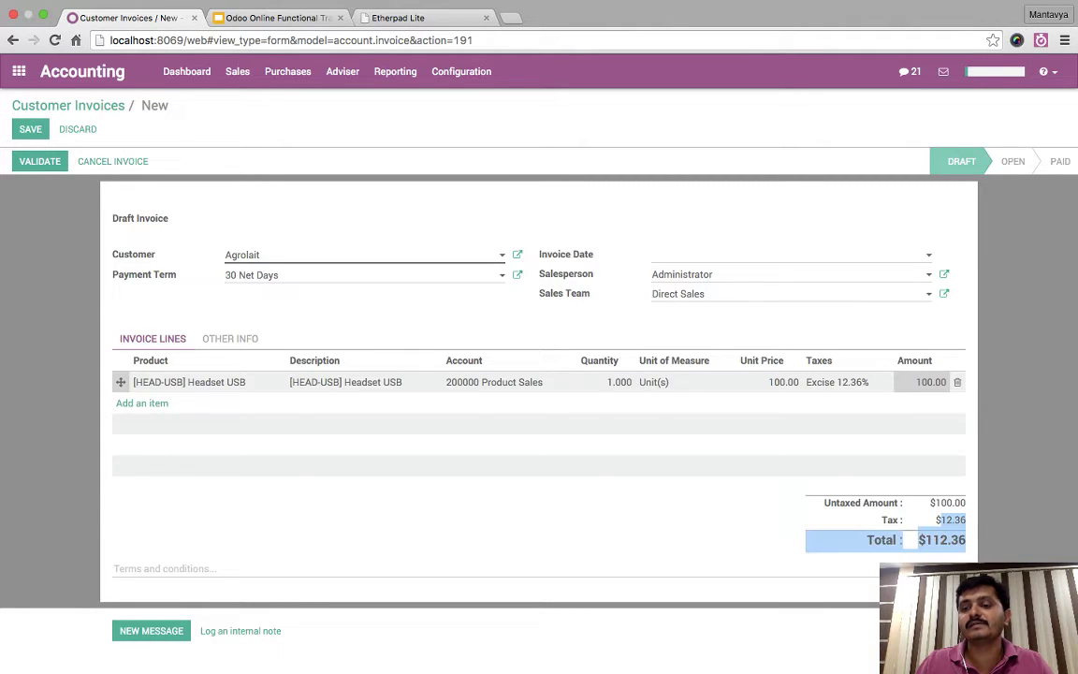
click(952, 520)
double_click(952, 520)
click(952, 521)
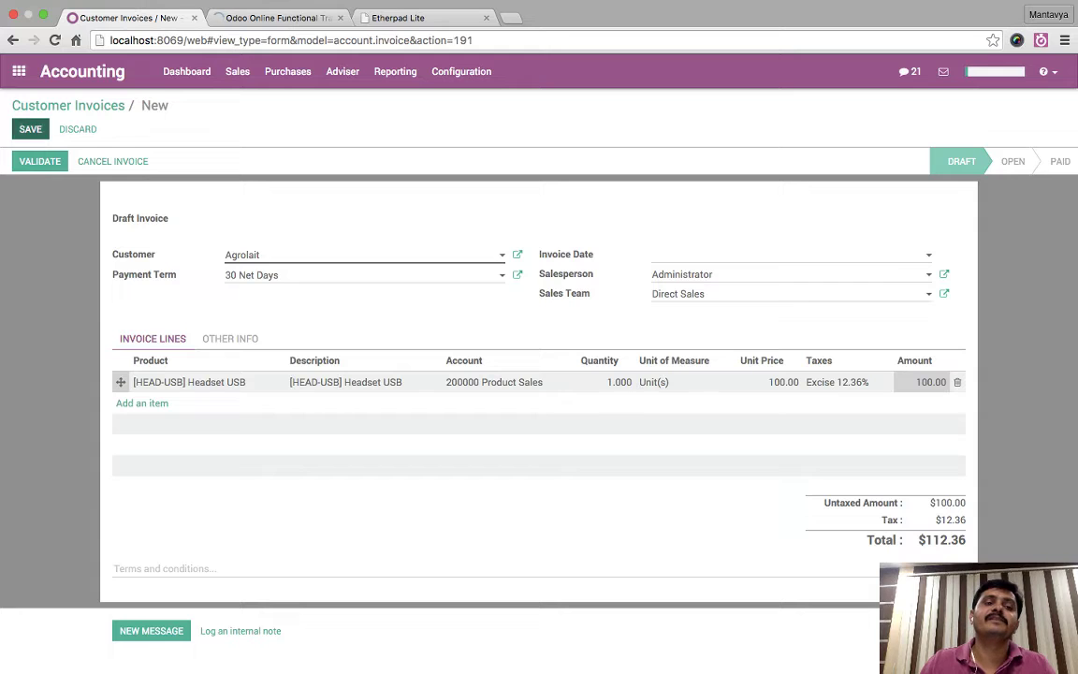
key(alt+s)
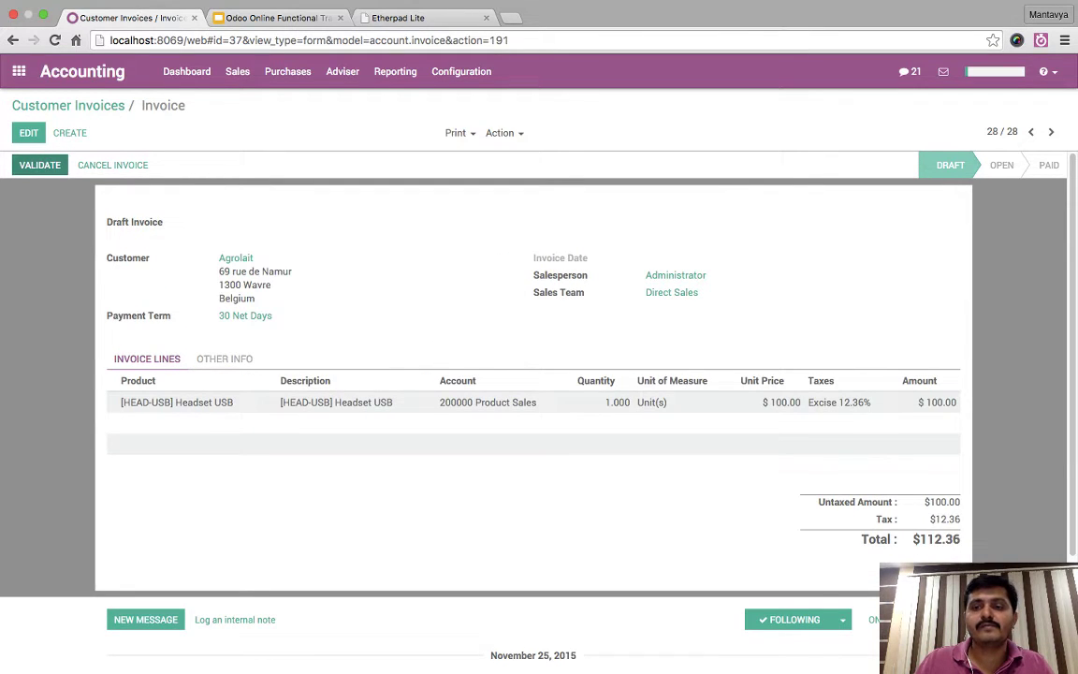
click(39, 164)
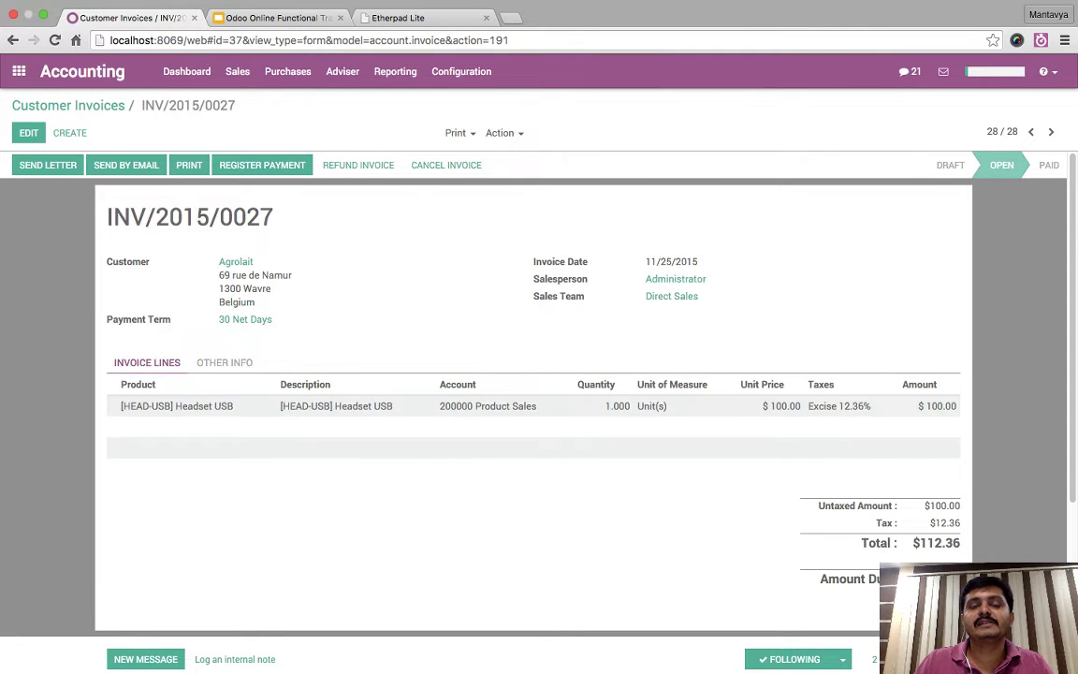
- Review the Profit and Loss report, then return to invoice INV/2015/0027's tax details
click(395, 71)
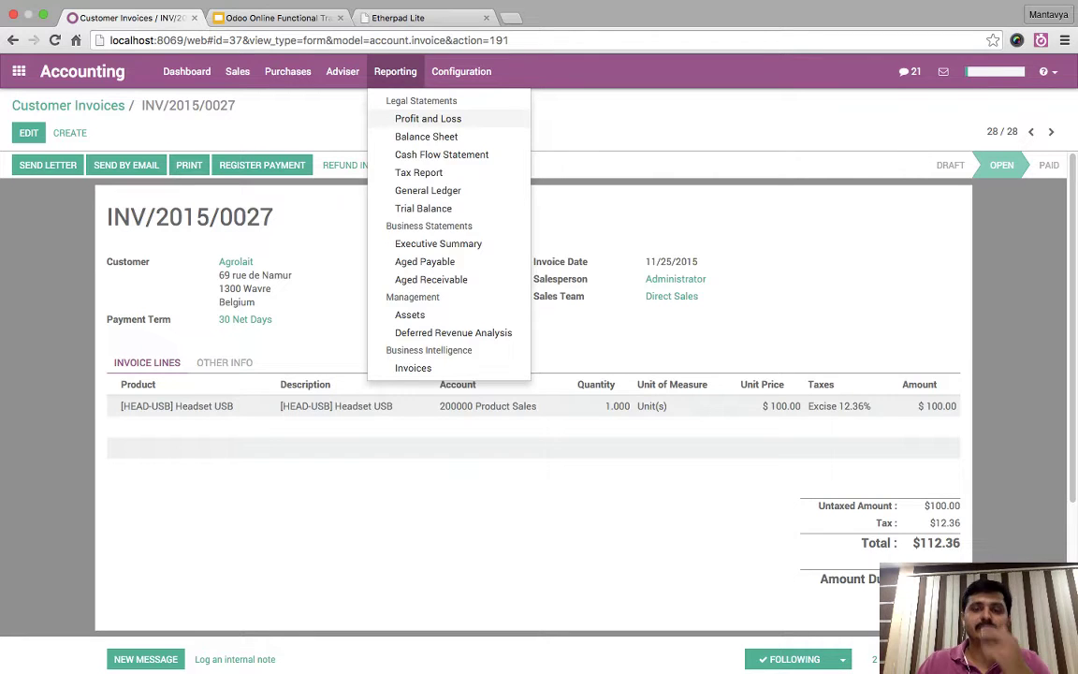
click(428, 117)
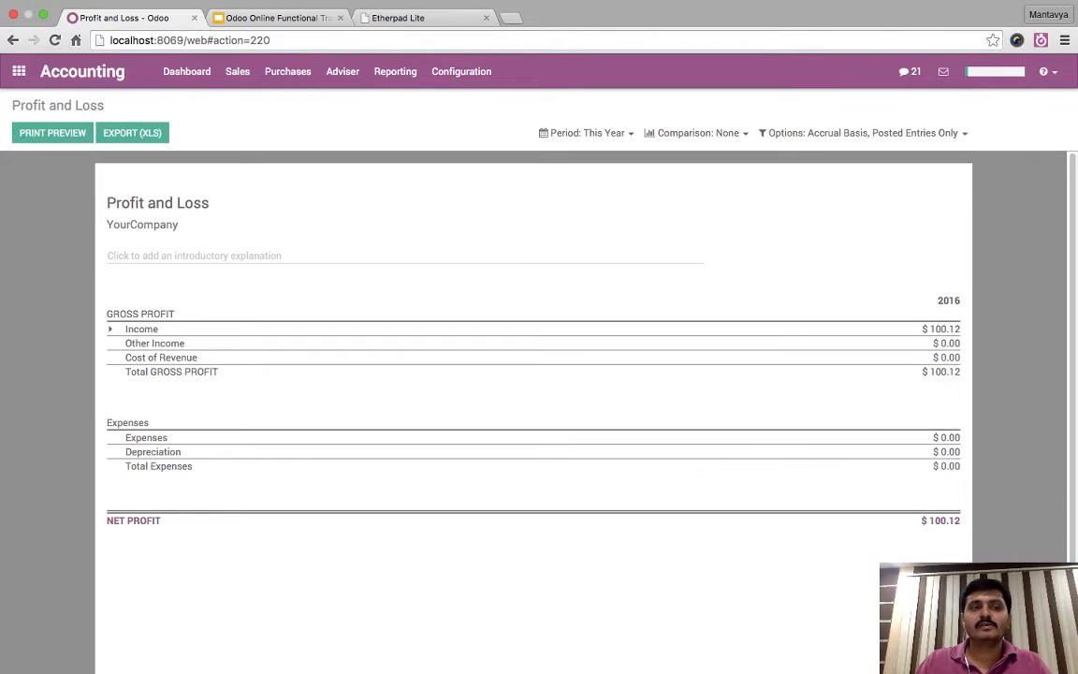
click(13, 40)
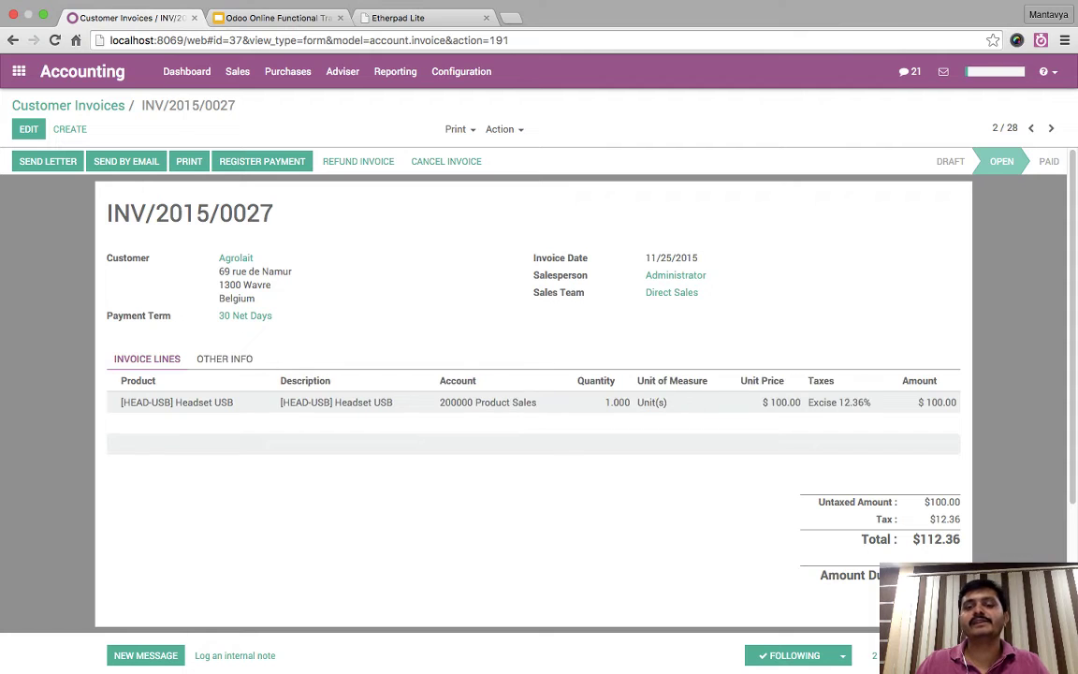
click(225, 358)
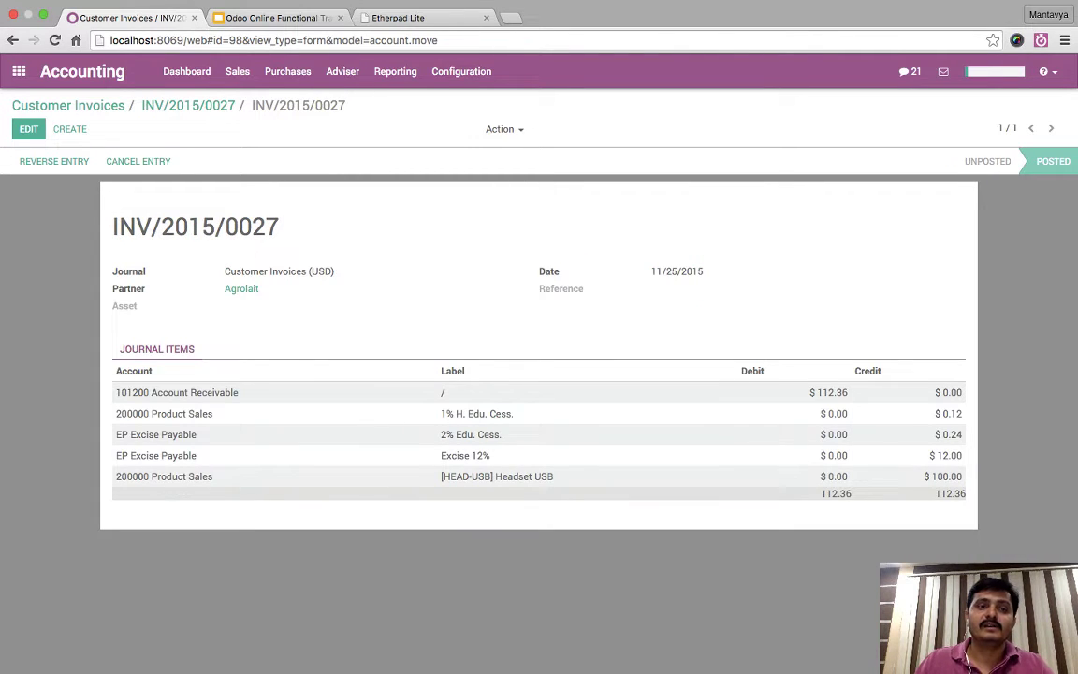
- Inspect the invoice's tax lines, including 1% H. Edu. Cess., and open journal entry INV/2015/0027
key(alt+Left)
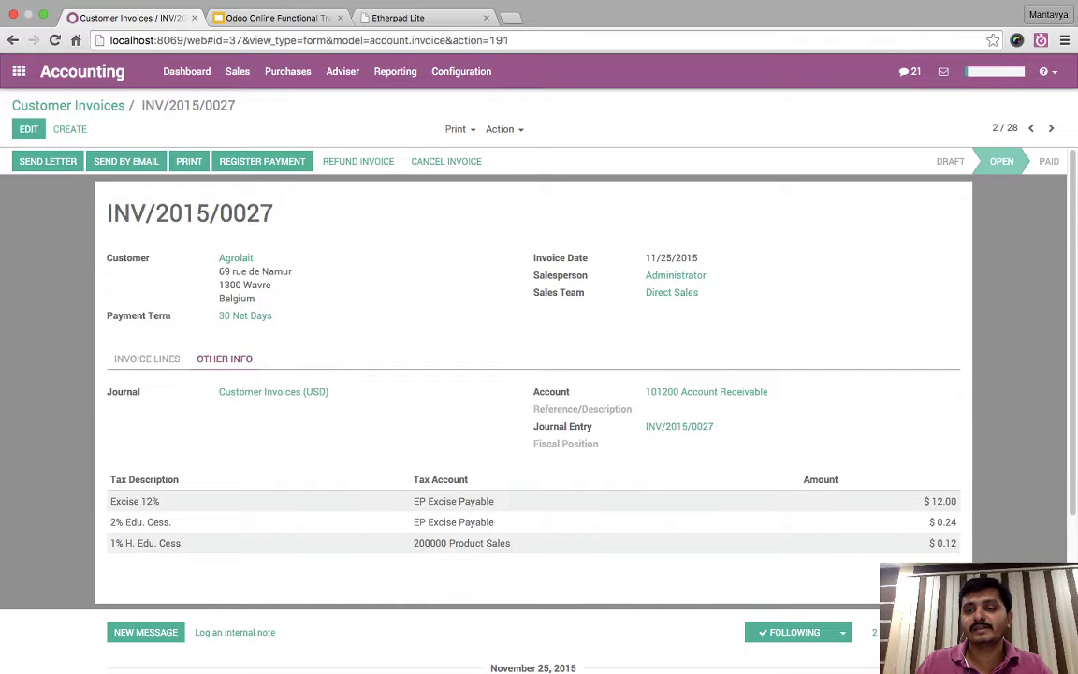
scroll(533, 393, down, 3)
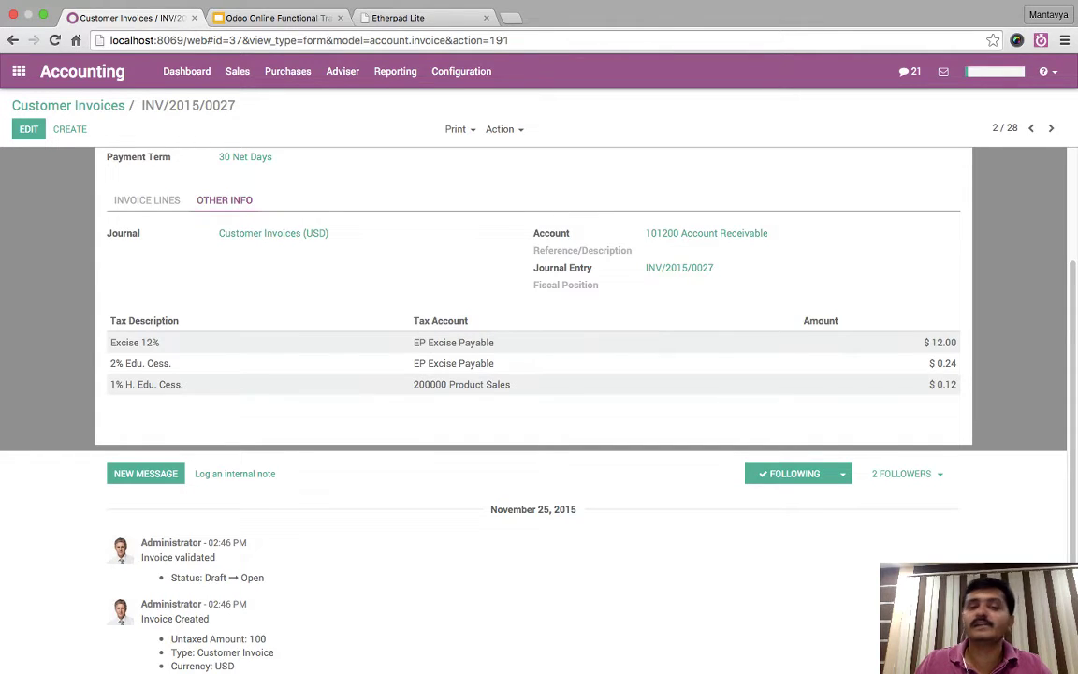
drag(414, 384, 510, 384)
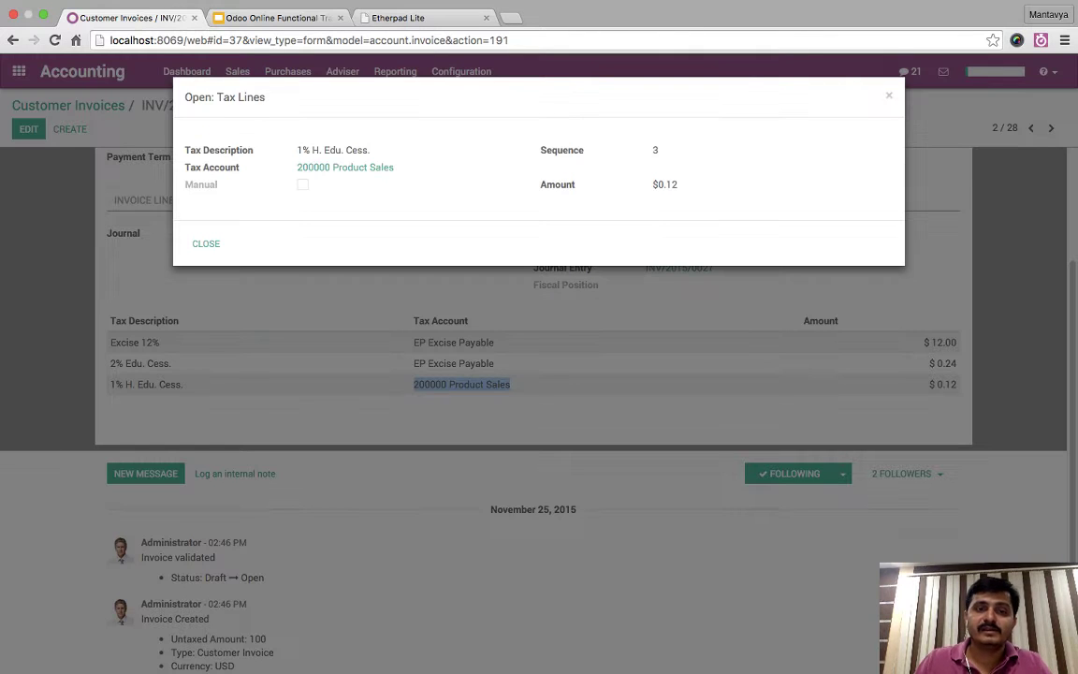
key(Escape)
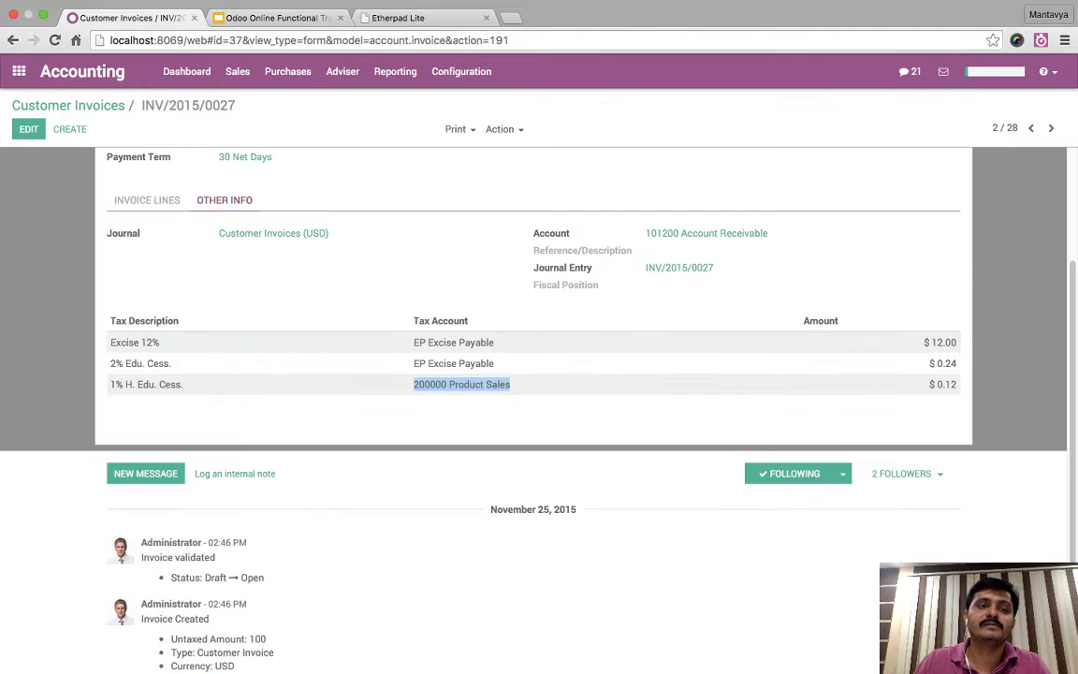
click(679, 427)
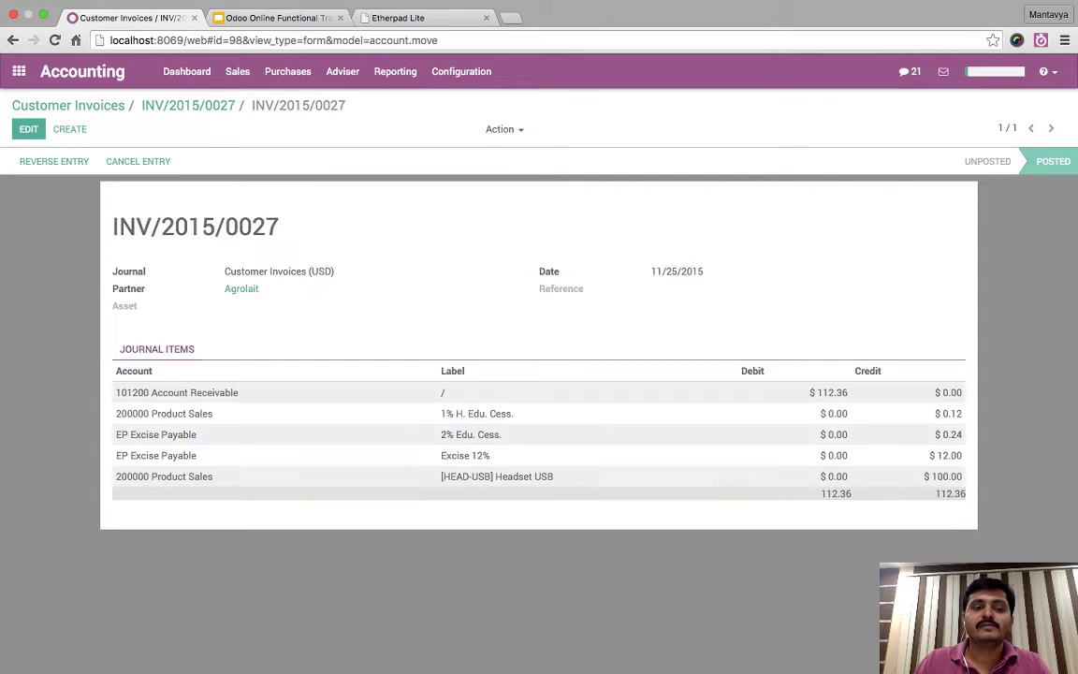
- Review the entry's receivable, Headset USB sales and EP Excise Payable lines, then return to INV/2015/0027
drag(116, 393, 847, 393)
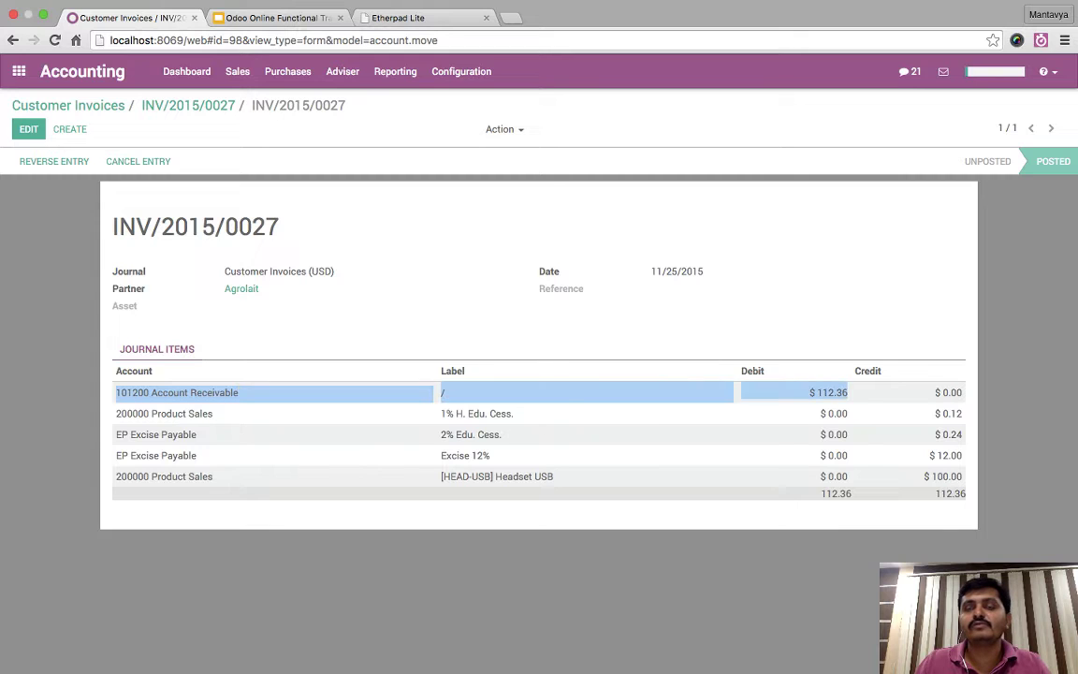
key(Escape)
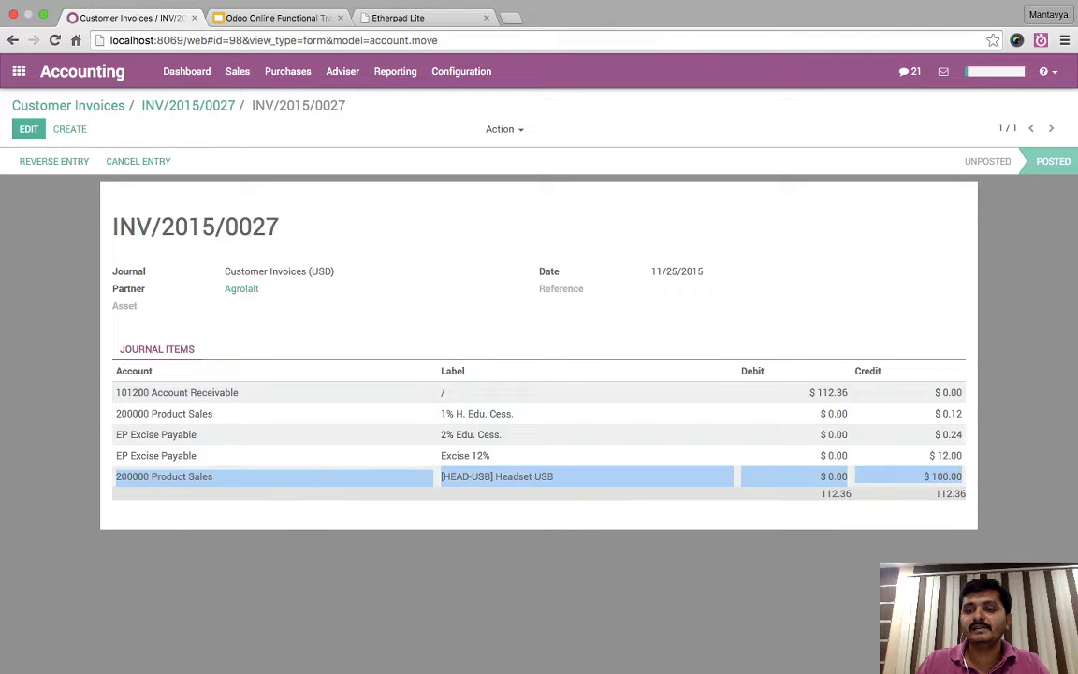
key(Return)
key(Escape)
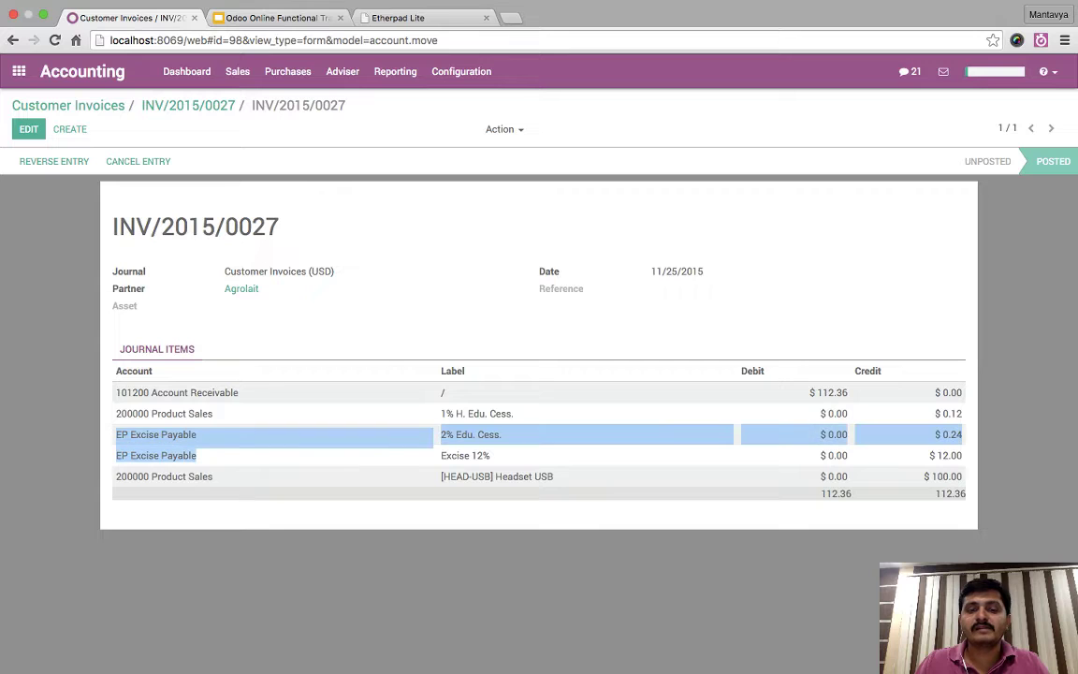
key(shift+Down)
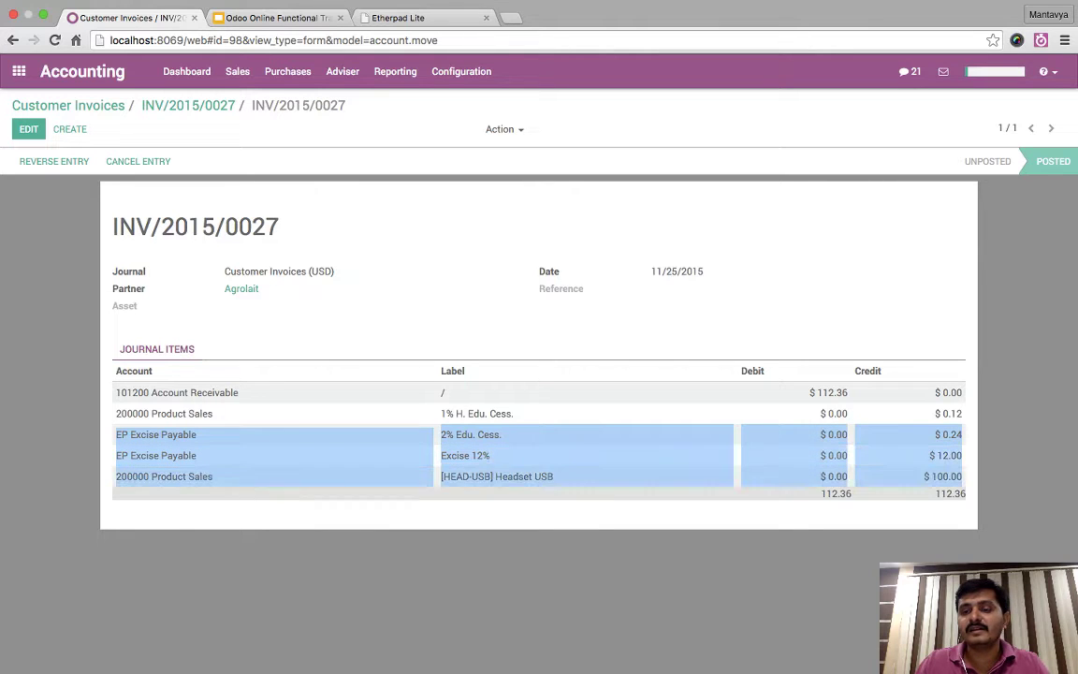
key(shift+Up)
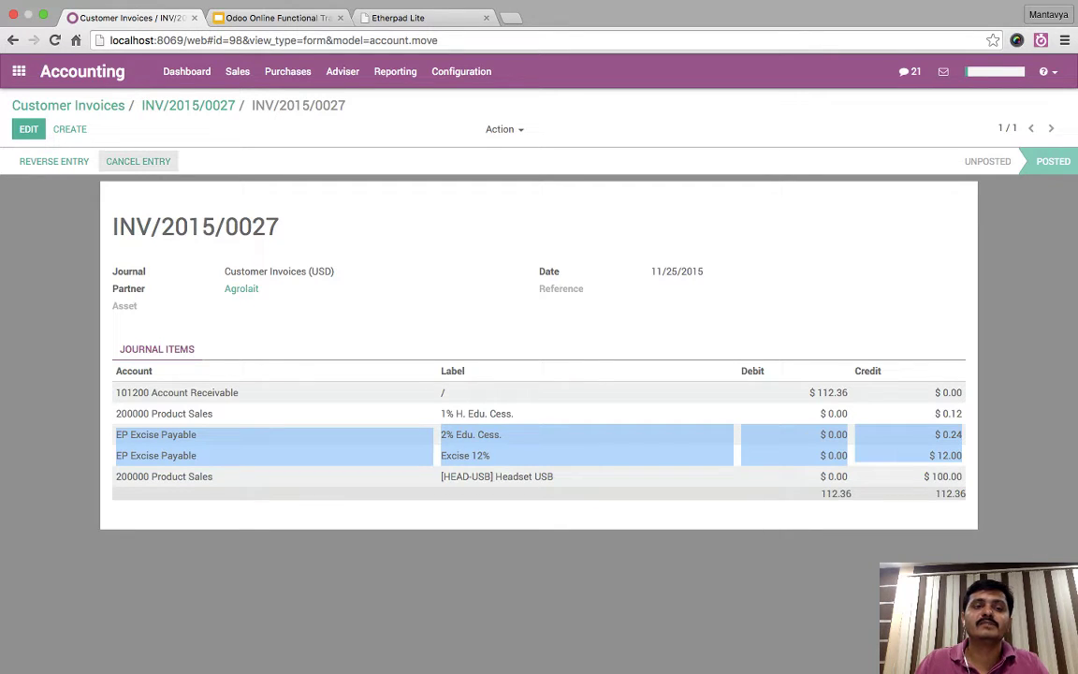
click(189, 105)
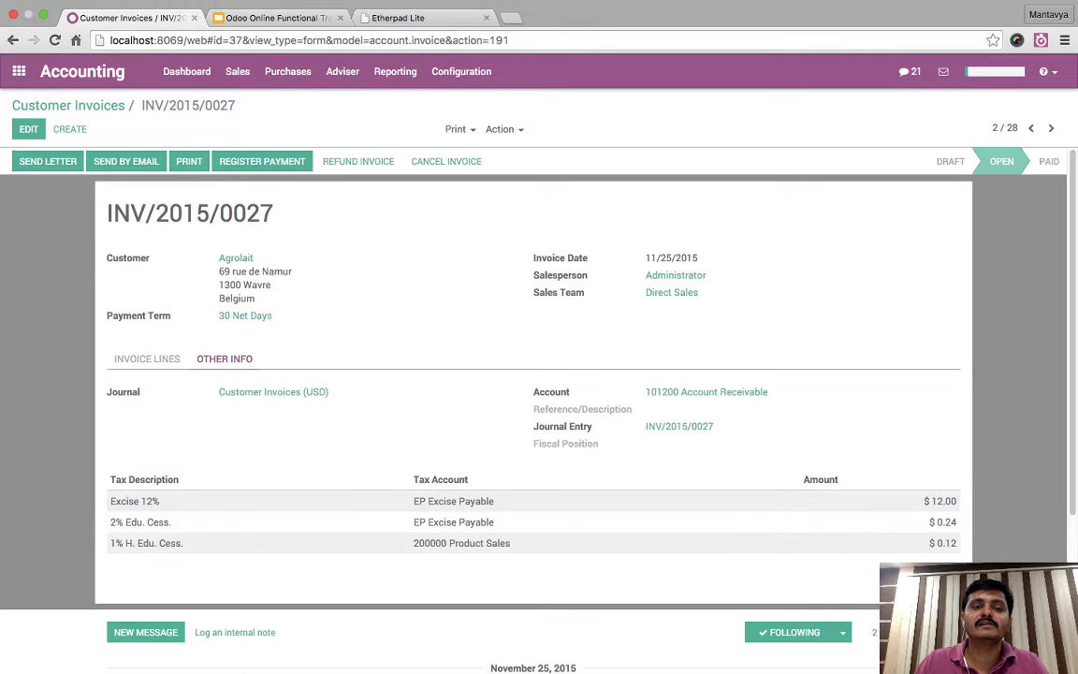
- Attempt to cancel INV/2015/0027, dismiss the posted-entry warning, and go to the Journals list
click(446, 161)
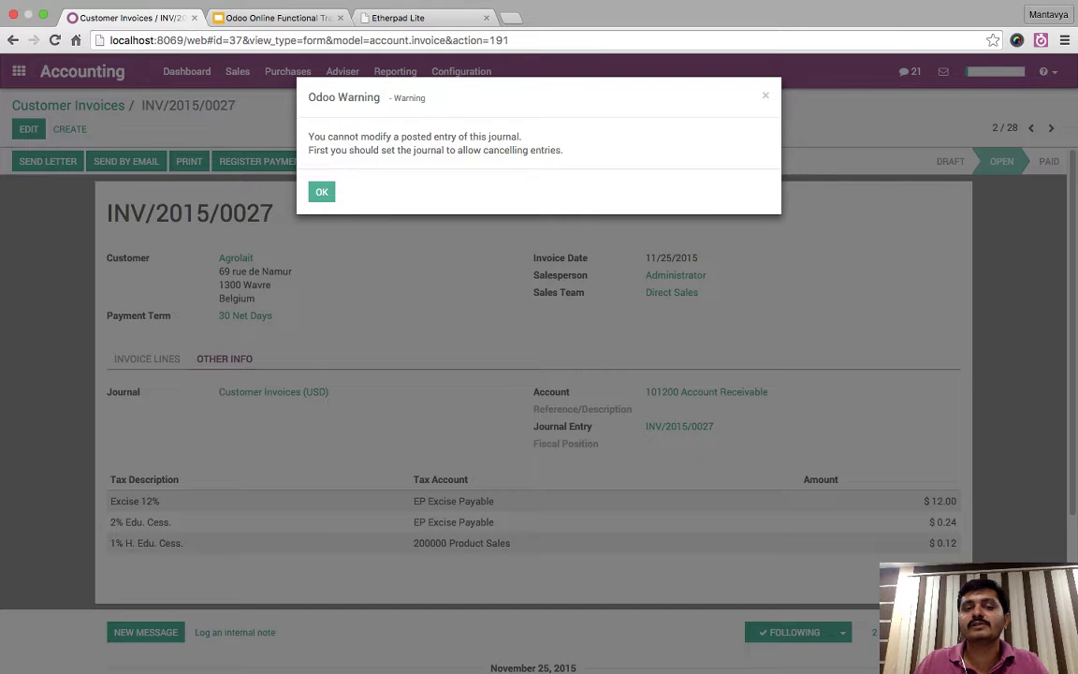
key(Return)
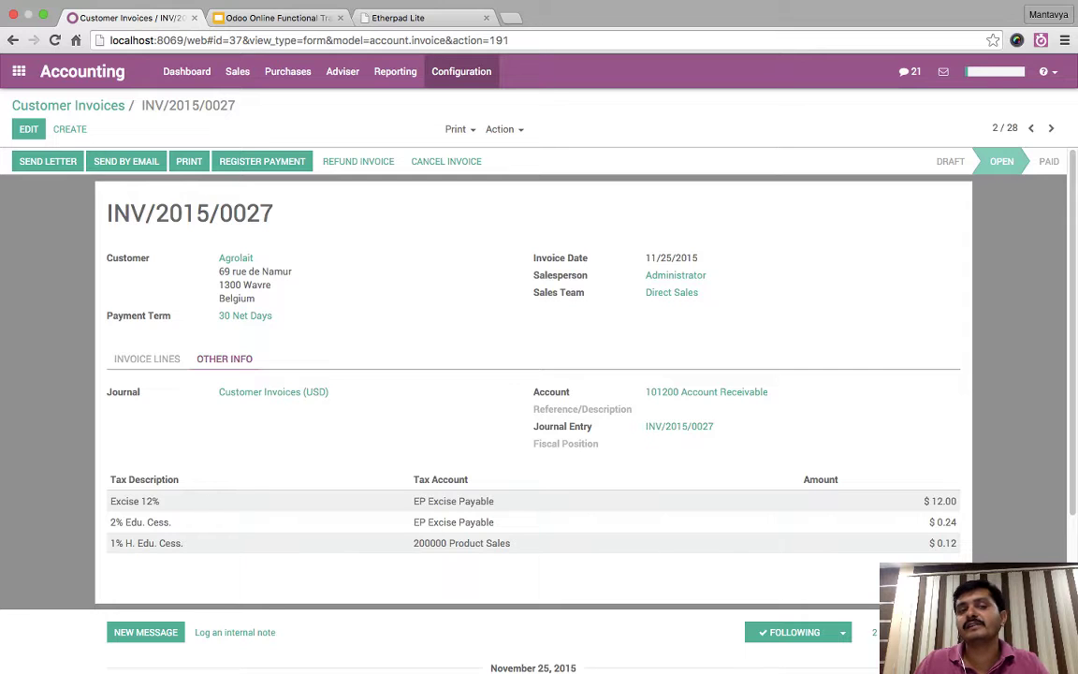
click(461, 72)
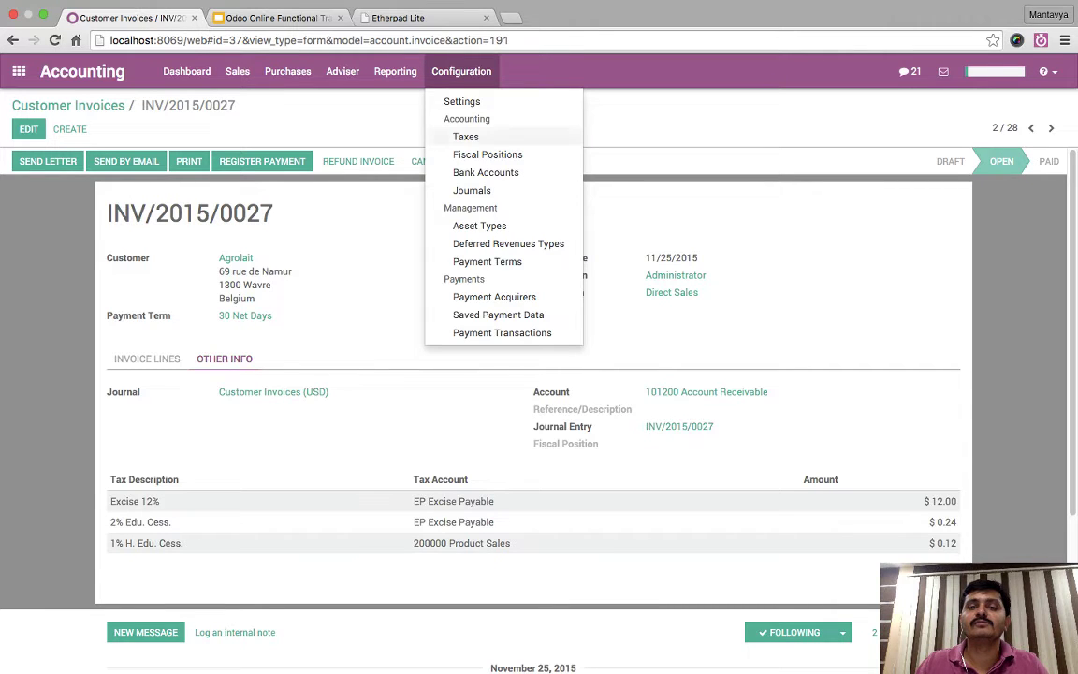
key(Escape)
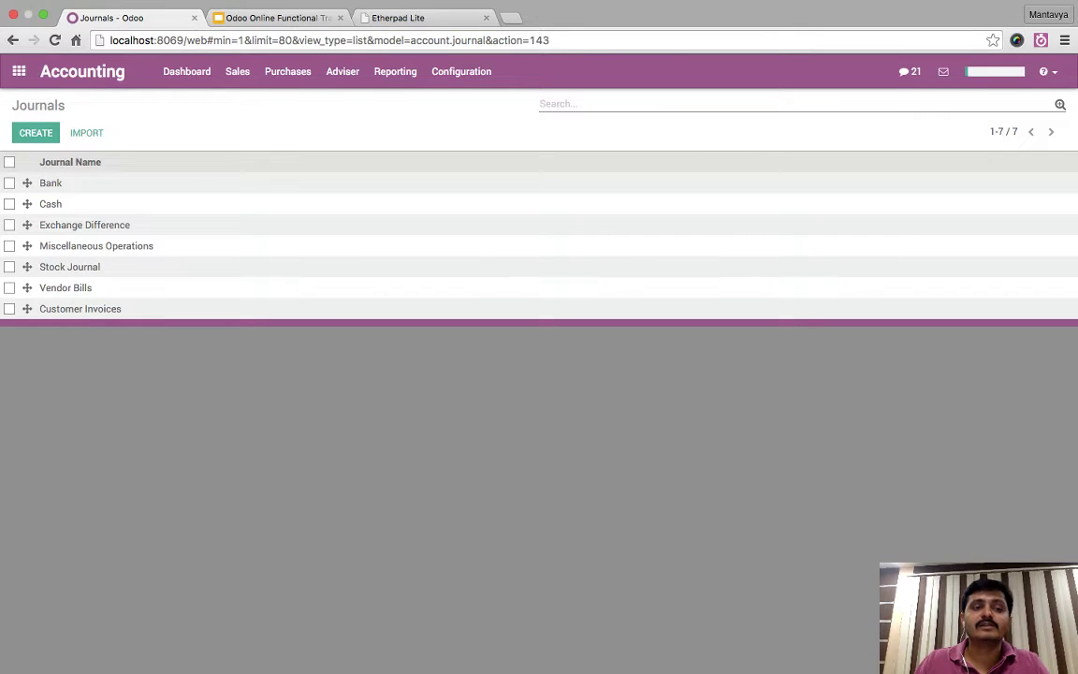
- Open the Customer Invoices journal and enable developer mode through the About dialog
click(79, 309)
click(29, 128)
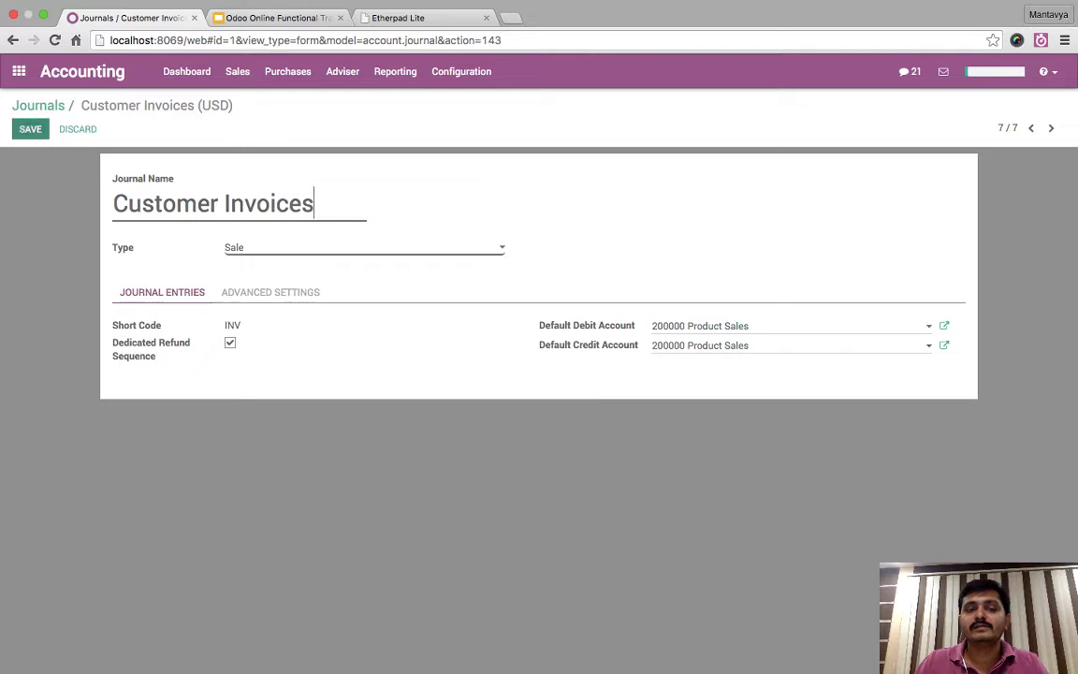
click(269, 292)
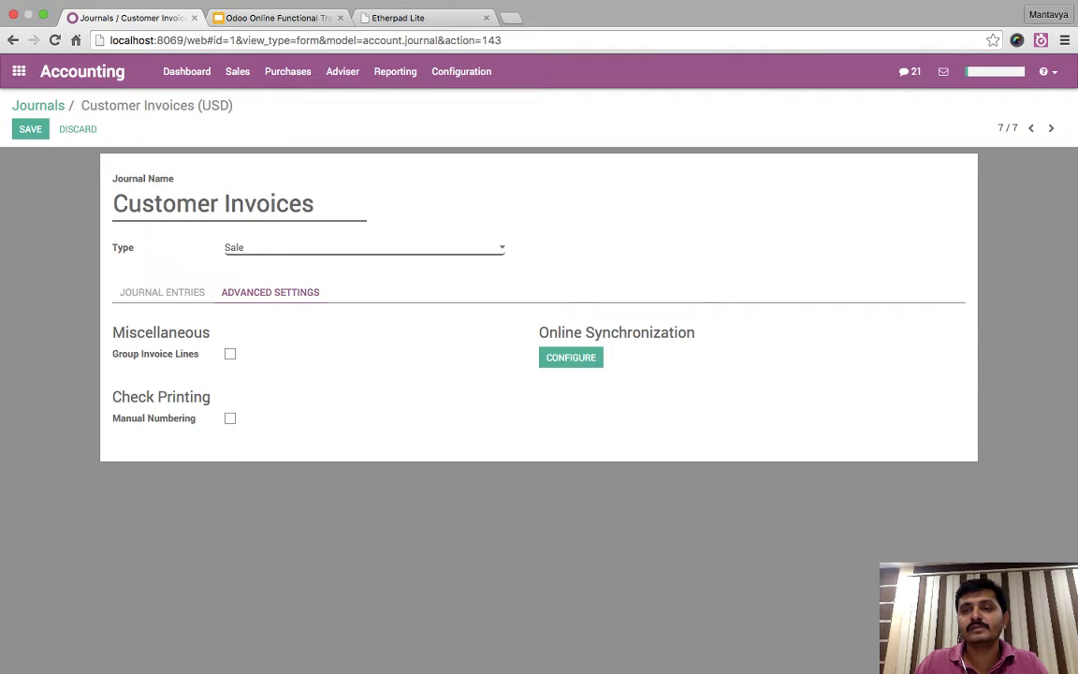
click(1046, 71)
click(982, 154)
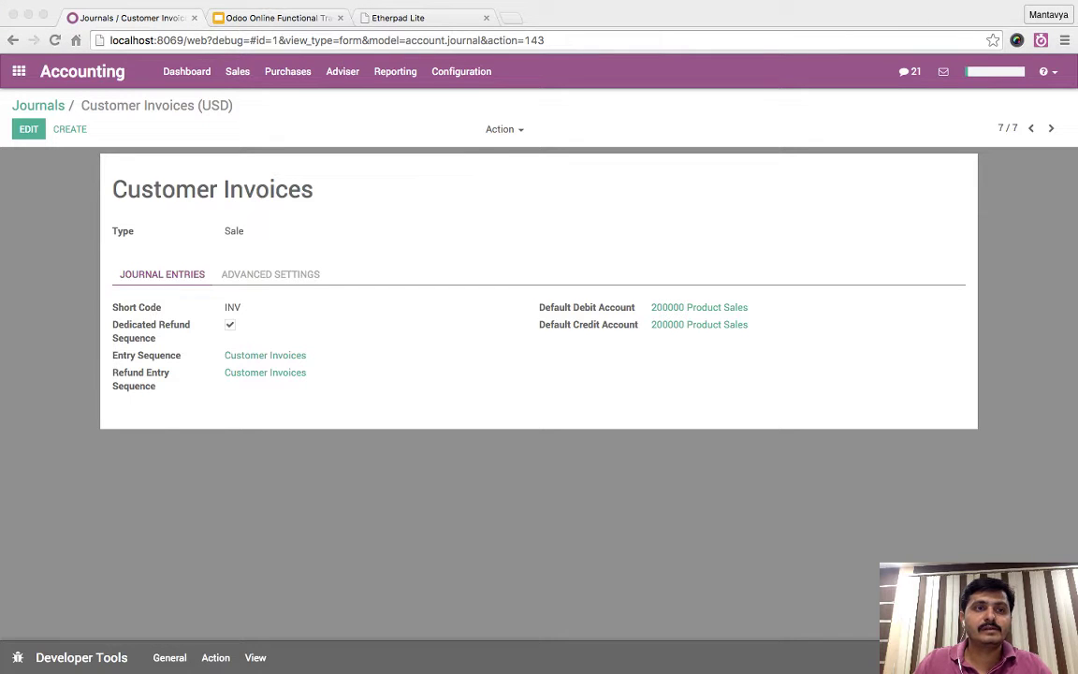
- Enable Allow Cancelling Entries on the Customer Invoices journal, save, and return to Journals
click(28, 128)
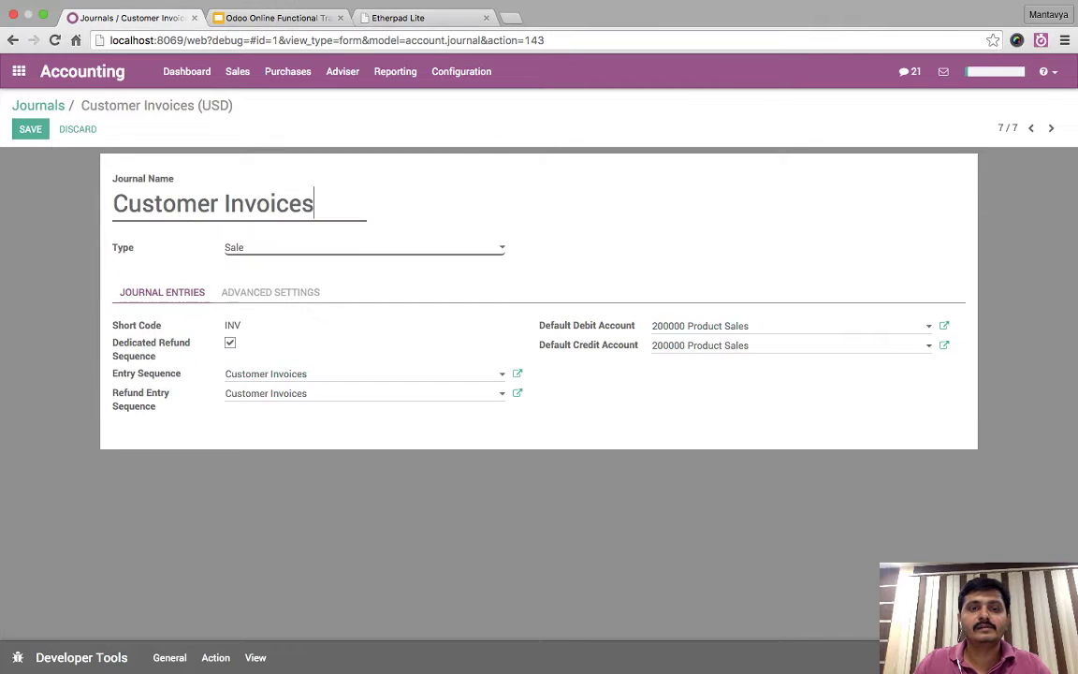
click(270, 292)
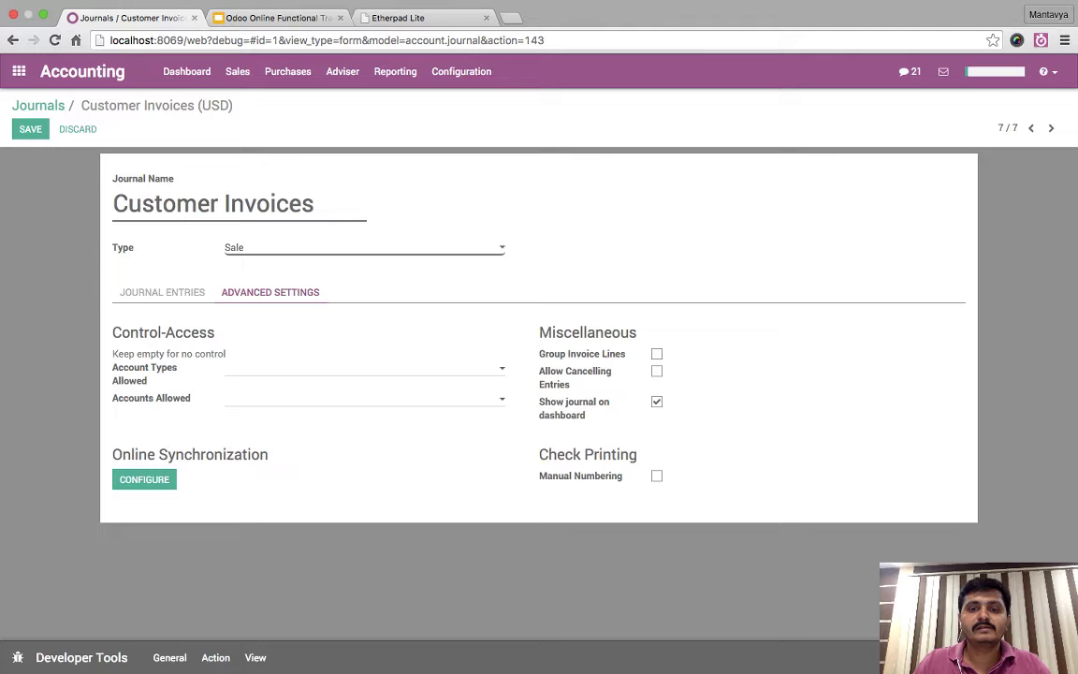
click(656, 371)
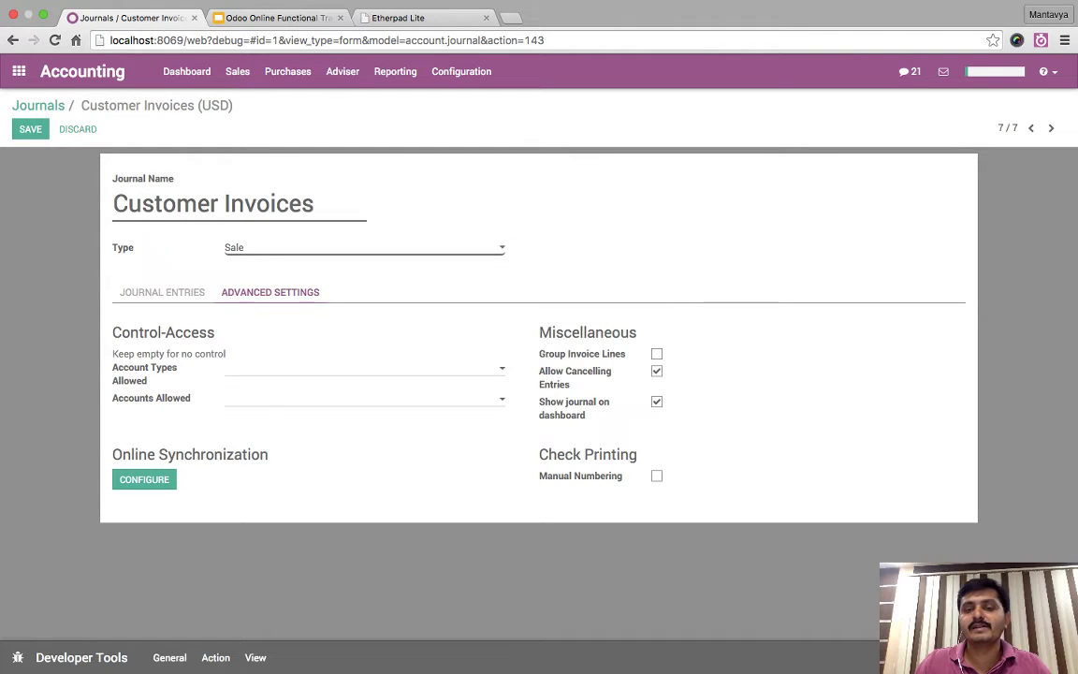
triple_click(574, 374)
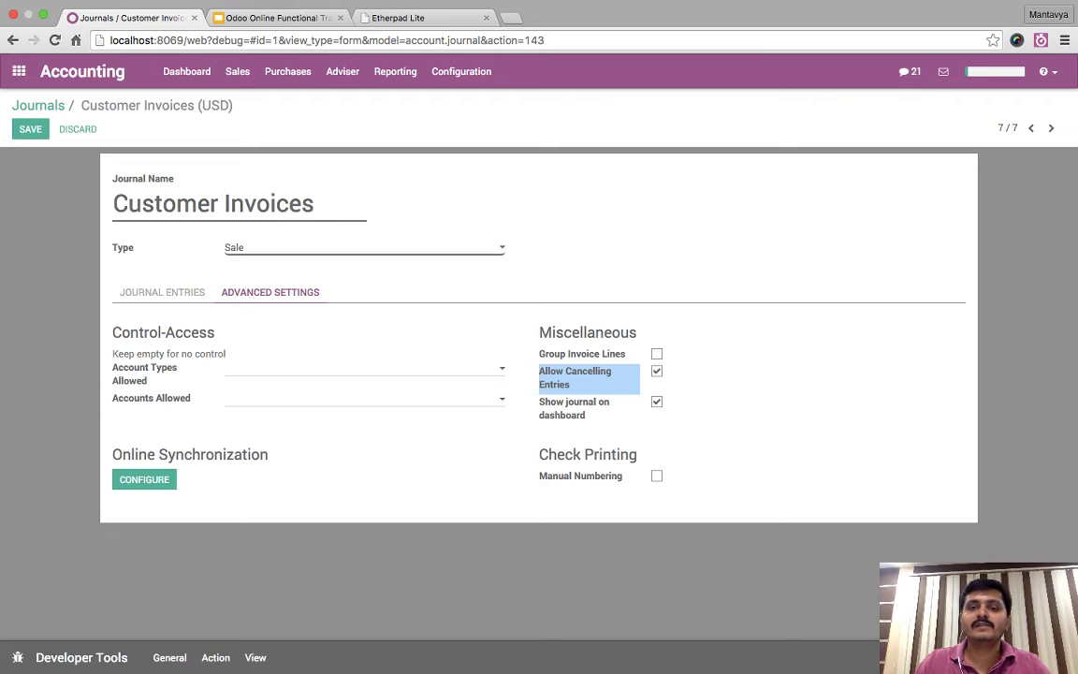
click(574, 377)
drag(574, 377, 122, 398)
click(122, 398)
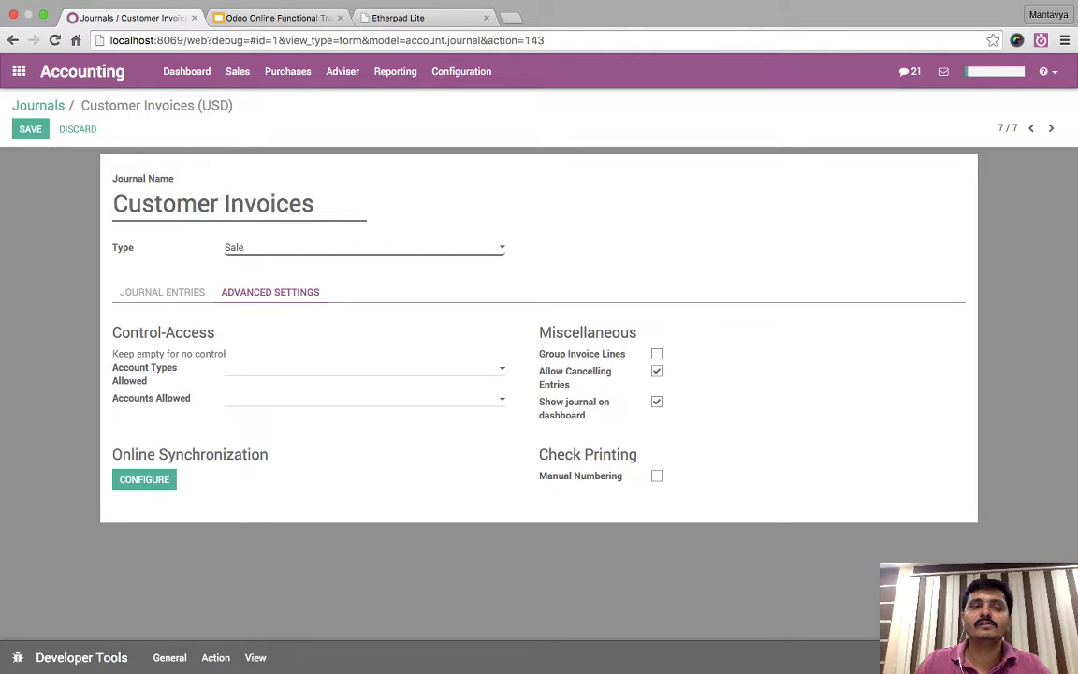
click(30, 128)
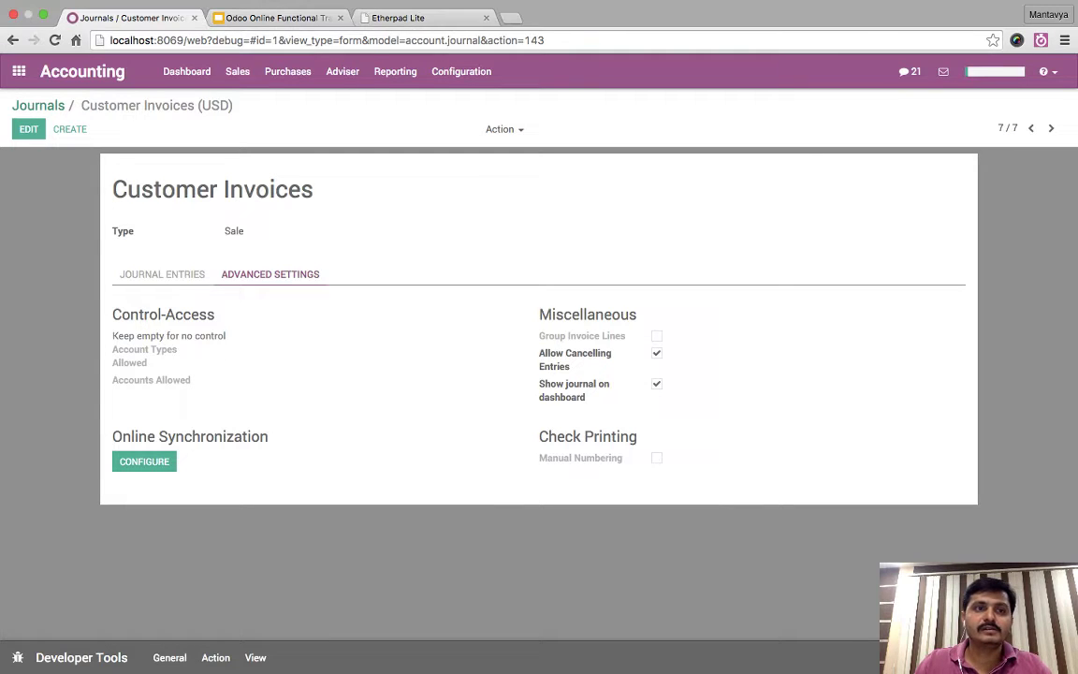
click(38, 104)
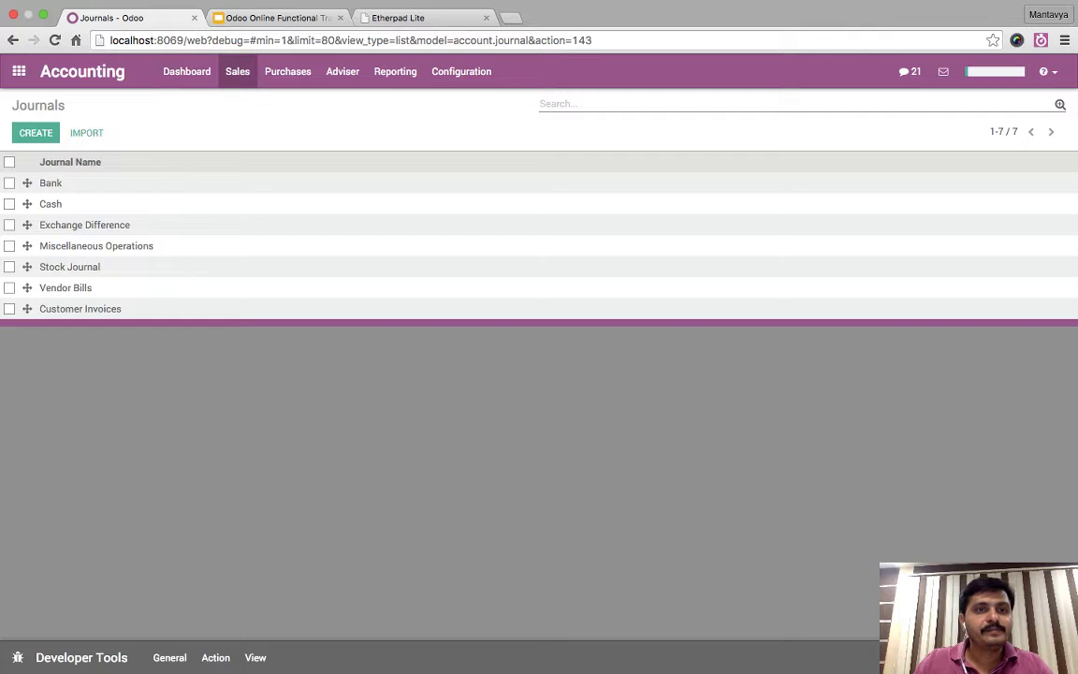
- Sort the customer invoices by number and open INV/2015/0027
click(237, 71)
click(250, 101)
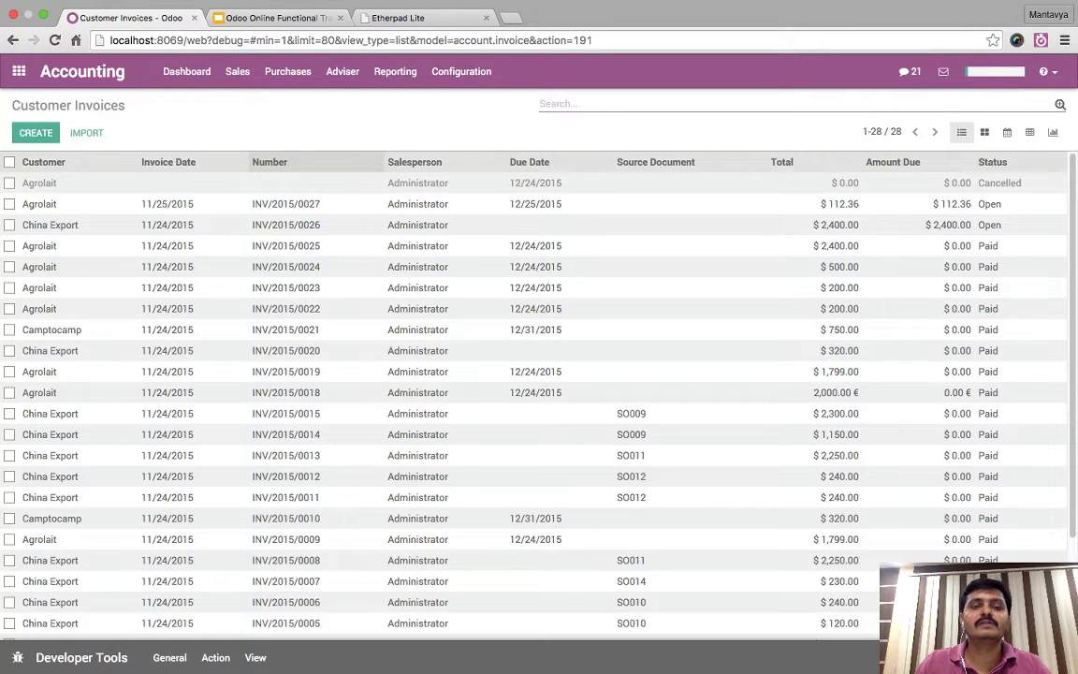
click(270, 163)
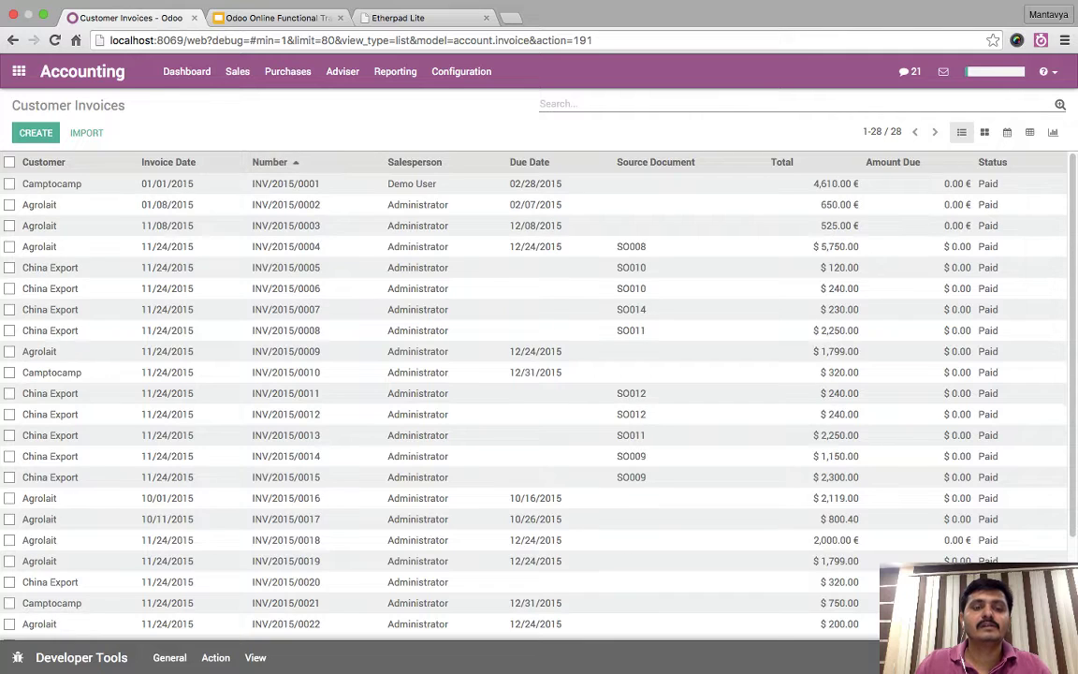
scroll(270, 374, down, 3)
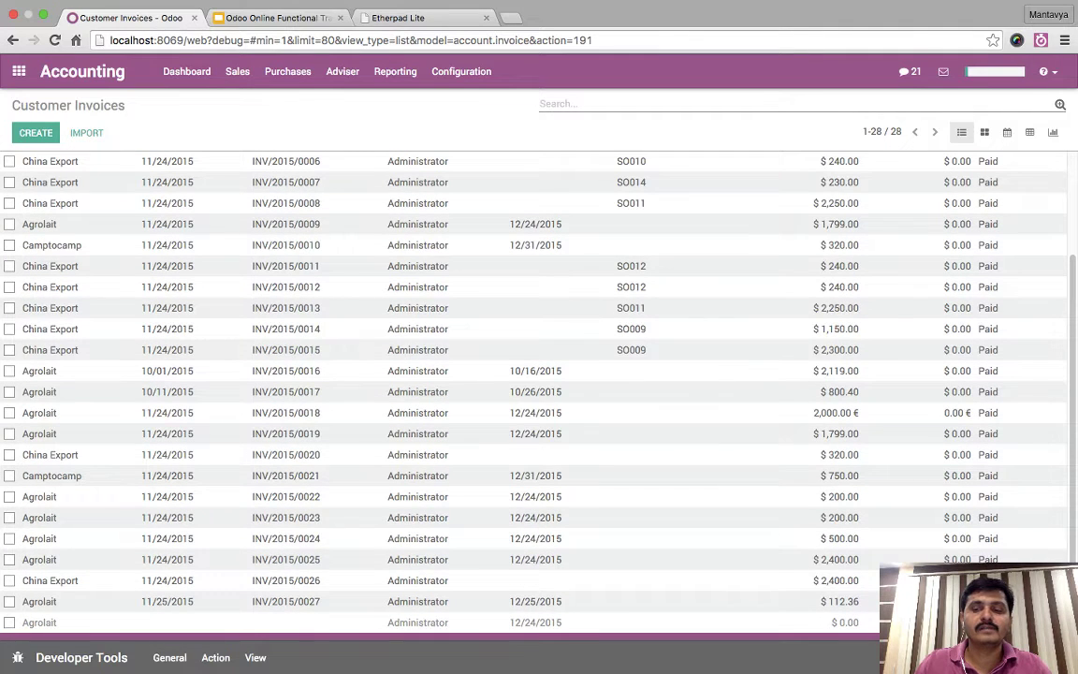
click(285, 601)
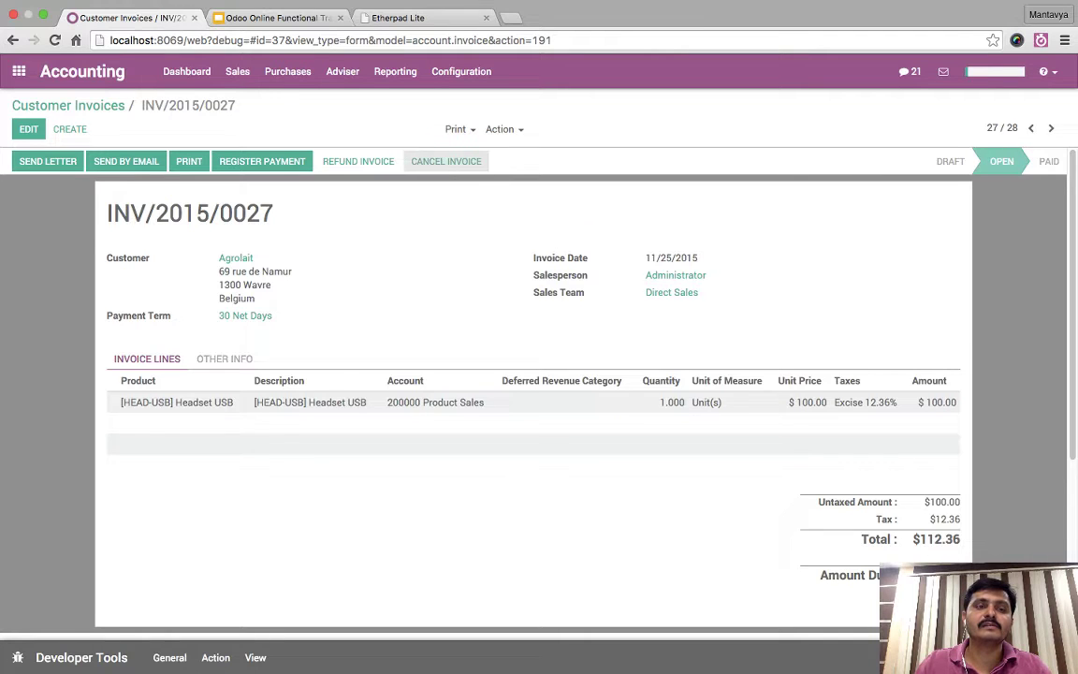
- Cancel INV/2015/0027, reset it to draft, check its tax breakdown, and list the taxes
click(447, 161)
click(54, 164)
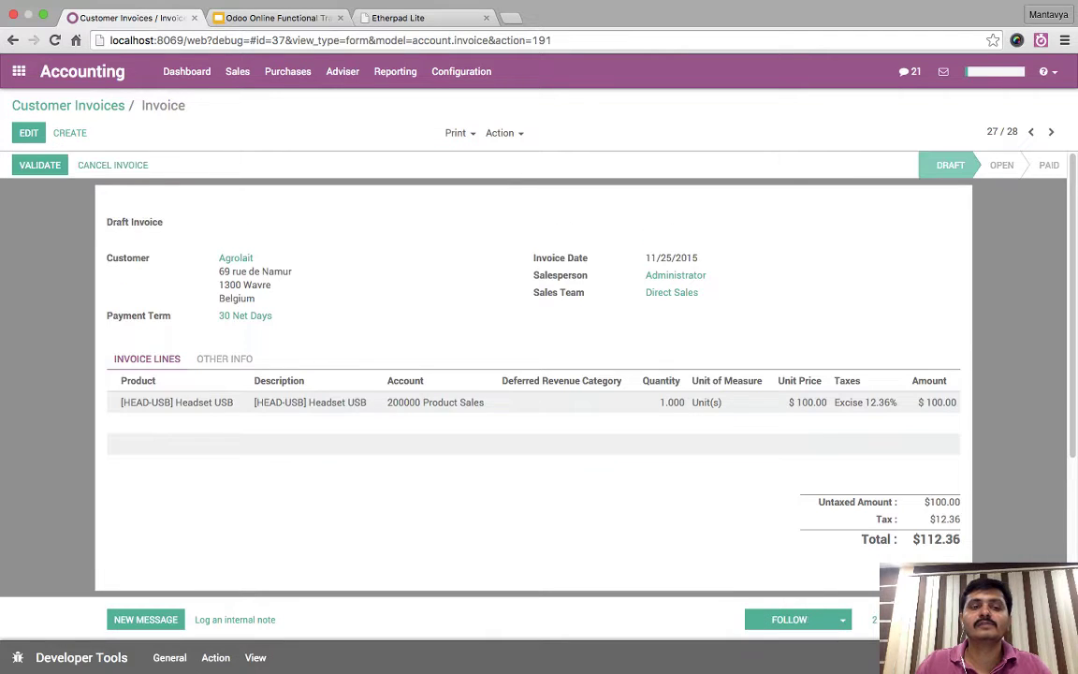
click(225, 359)
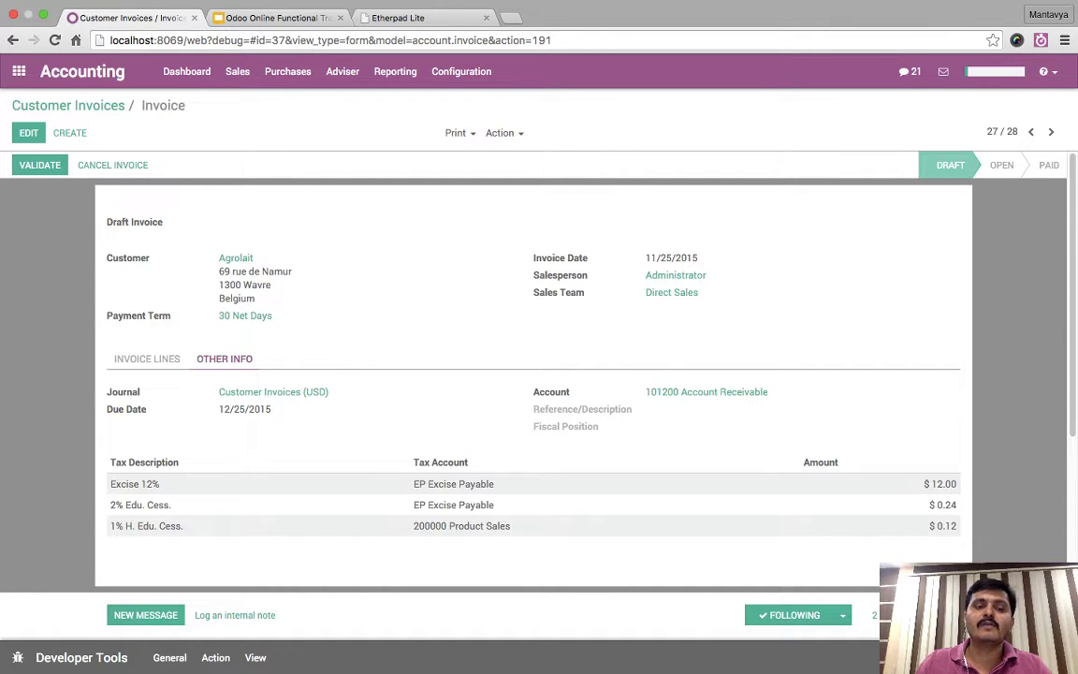
click(461, 71)
click(464, 138)
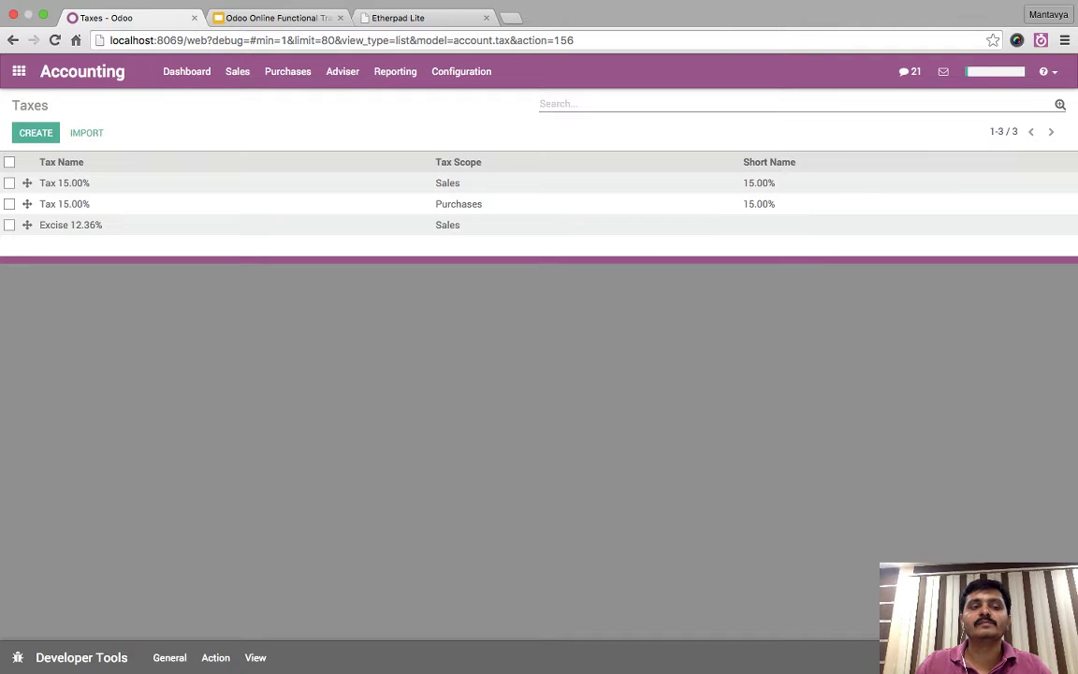
- Point the 1% H. Edu. Cess. child of Excise 12.36% to EP Excise Payable and save
click(70, 225)
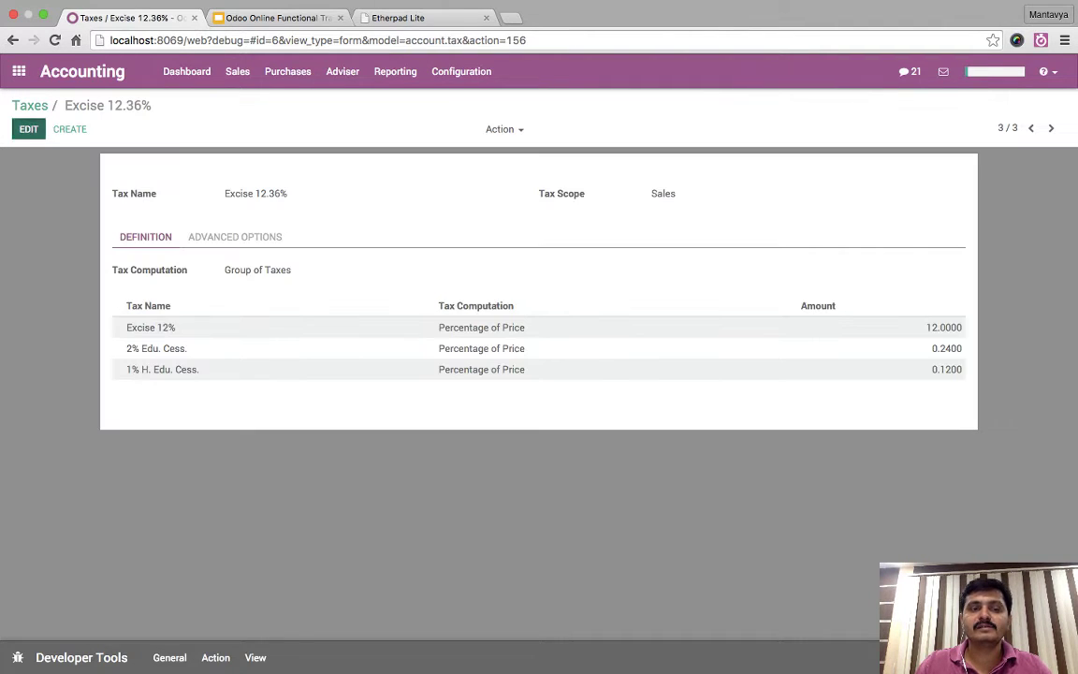
click(29, 128)
click(480, 373)
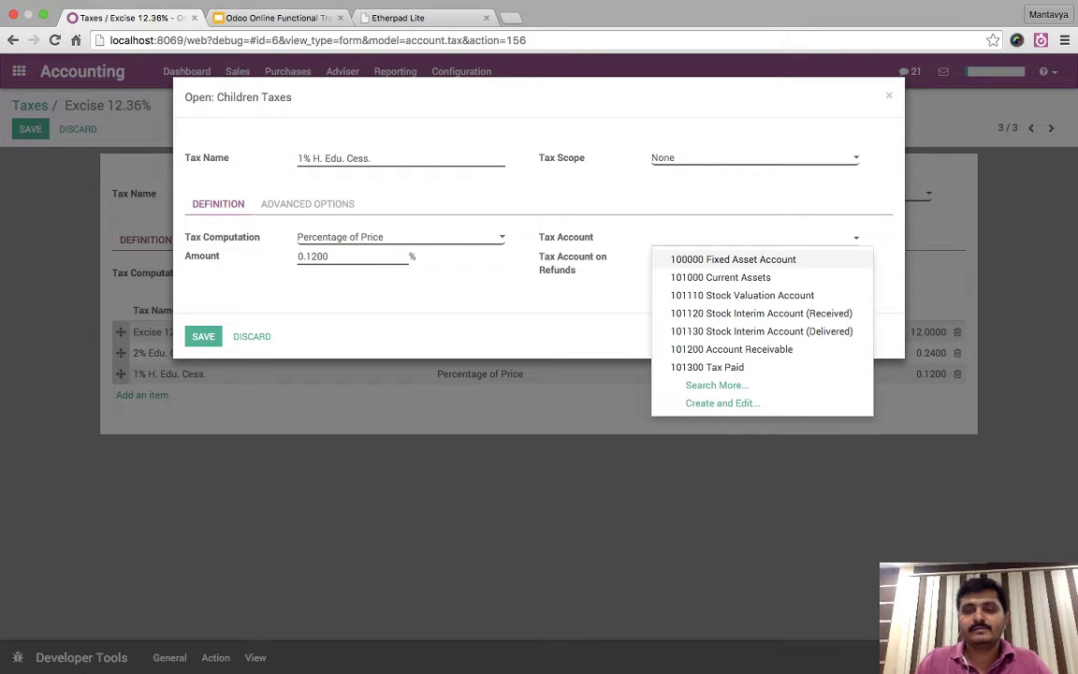
text(exci)
key(Down)
key(Down)
key(Return)
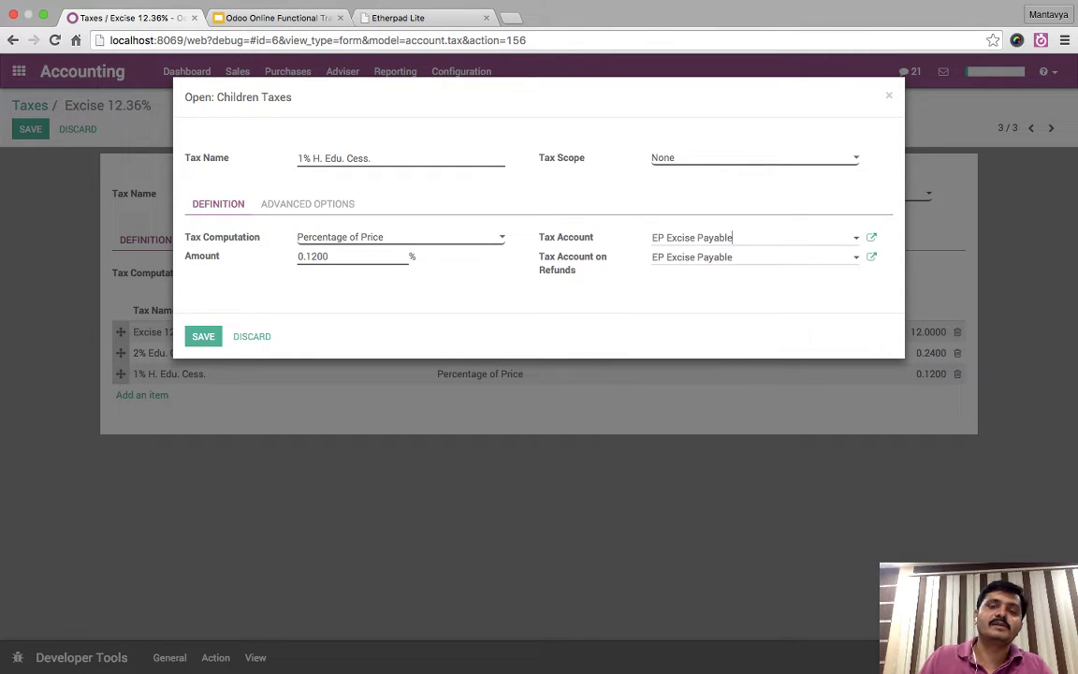
click(203, 336)
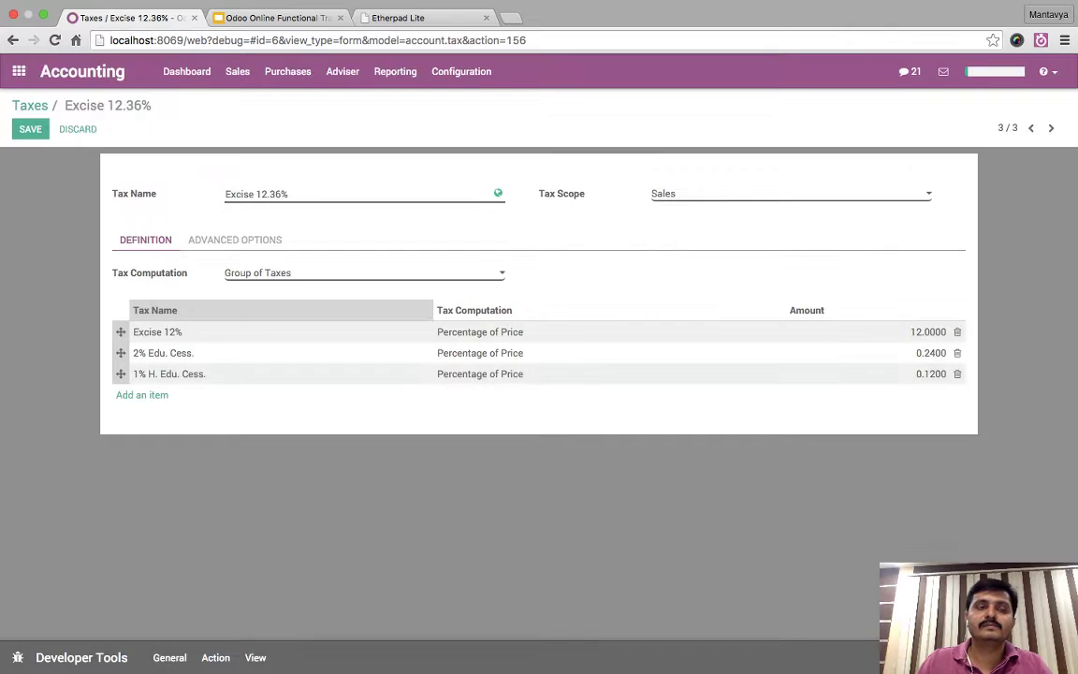
click(30, 129)
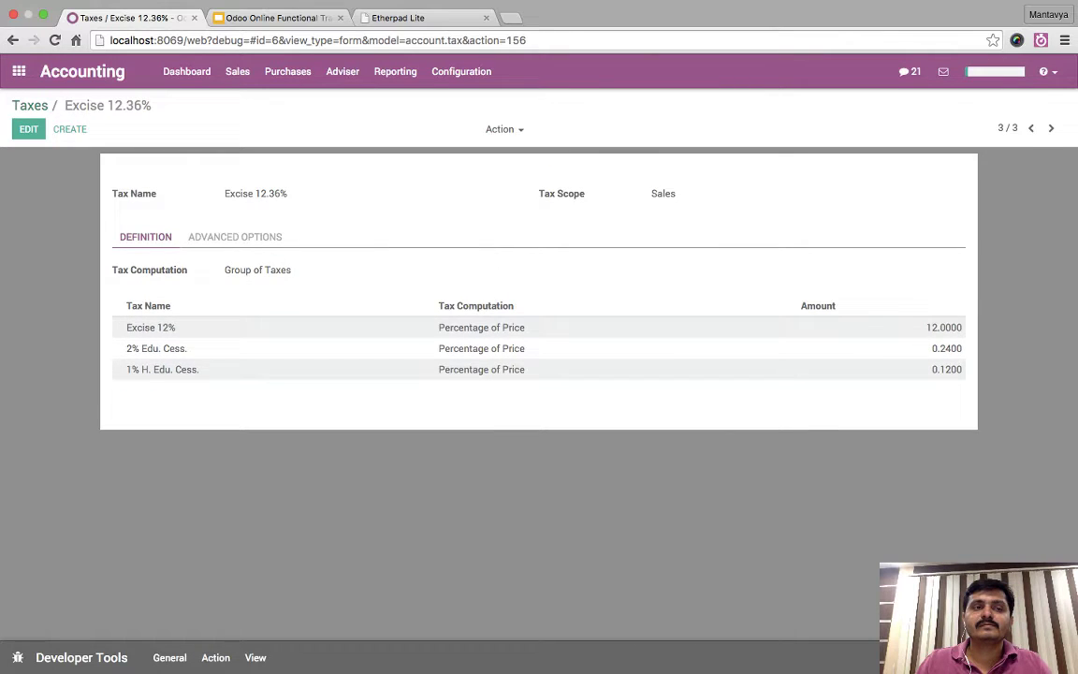
- Sort Customer Invoices by Number and open the last Agrolait draft for $112.36
click(30, 105)
click(237, 71)
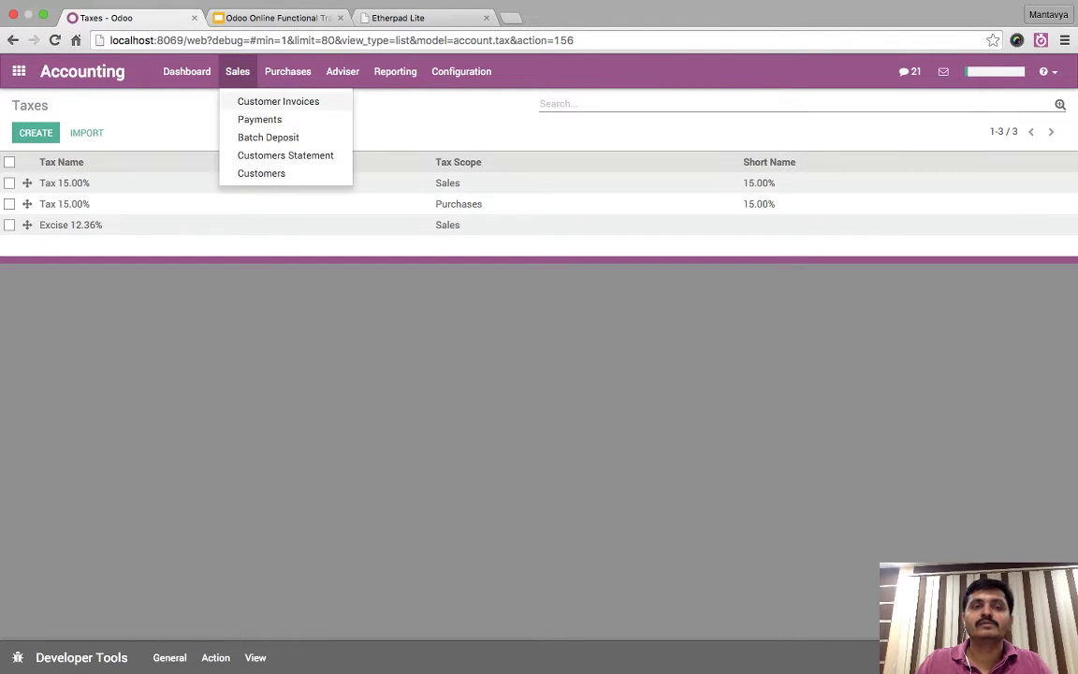
click(271, 101)
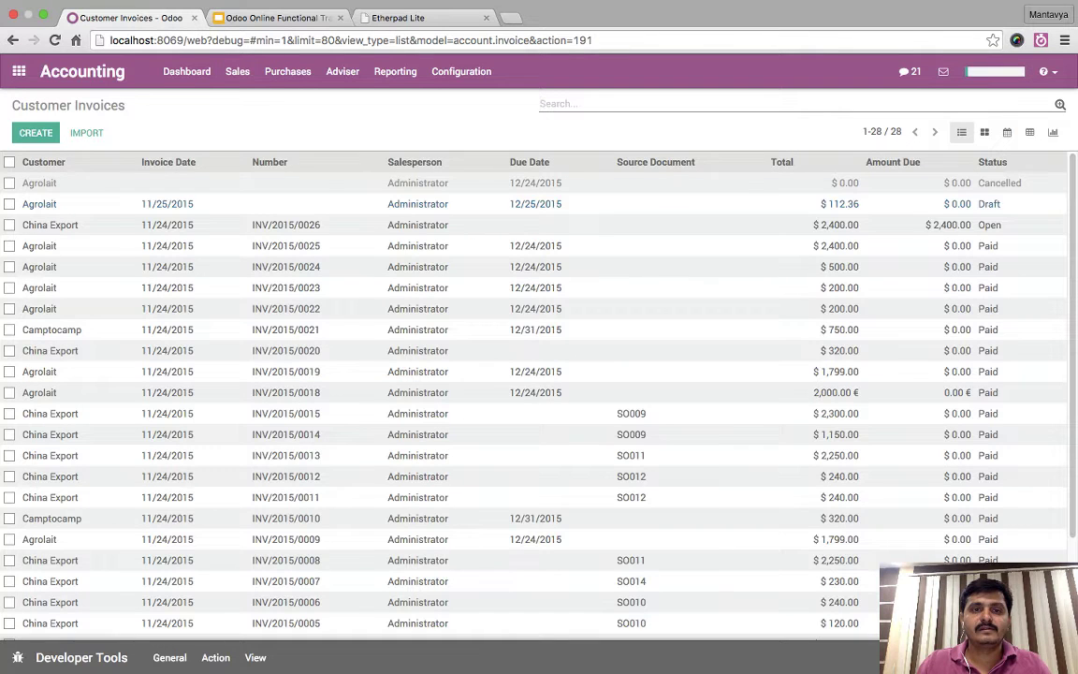
click(269, 162)
click(270, 162)
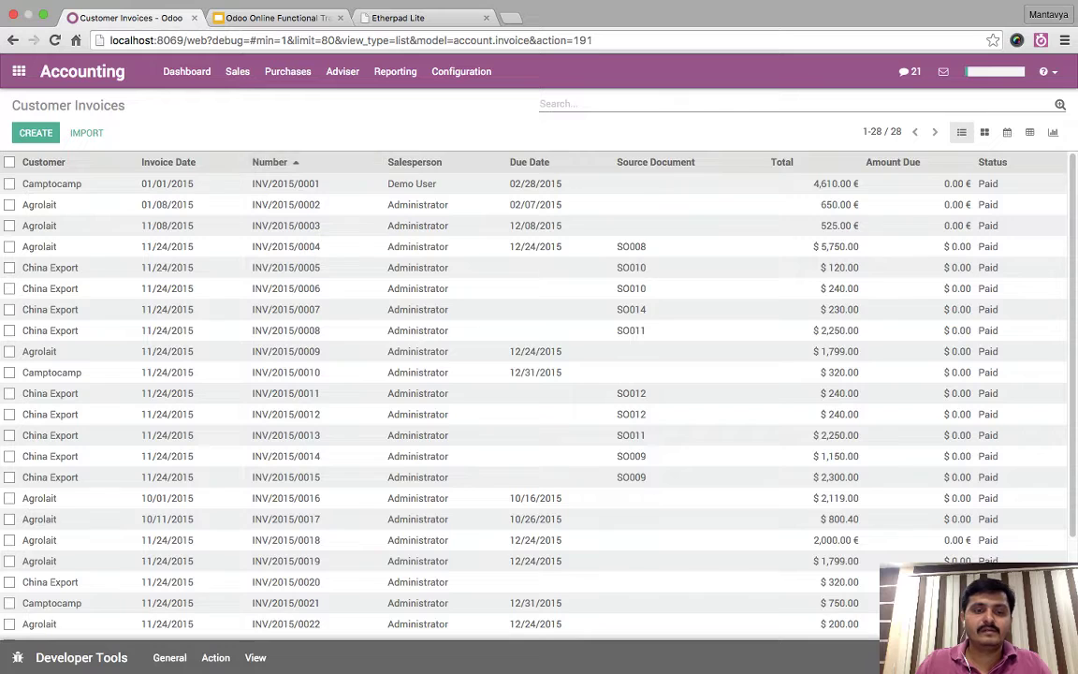
scroll(533, 393, down, 3)
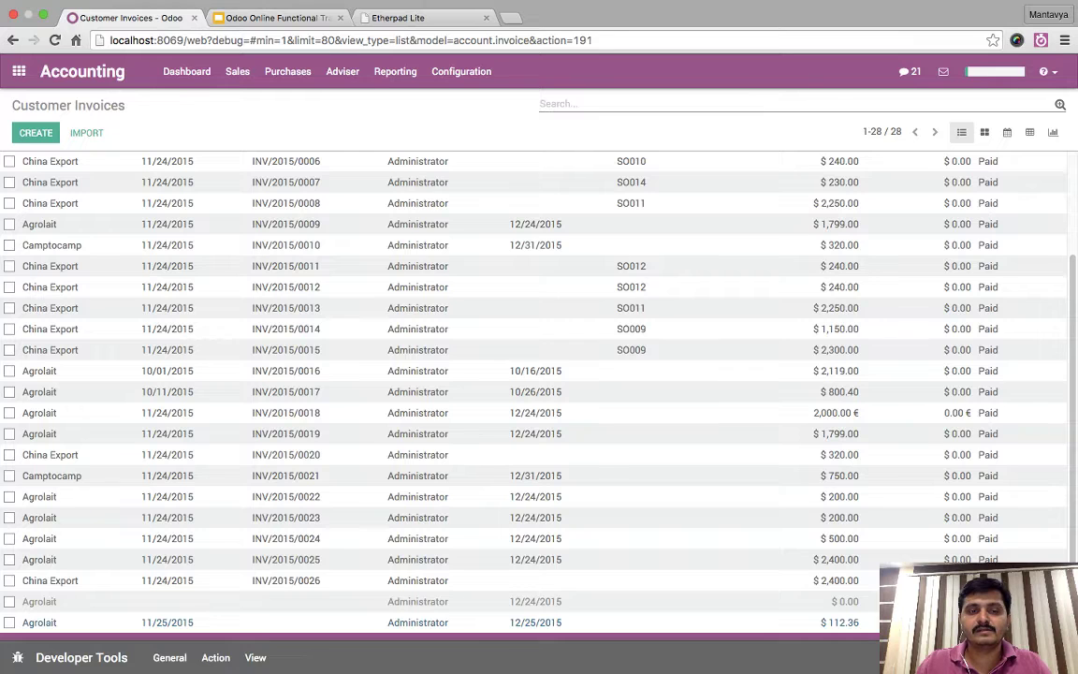
click(281, 622)
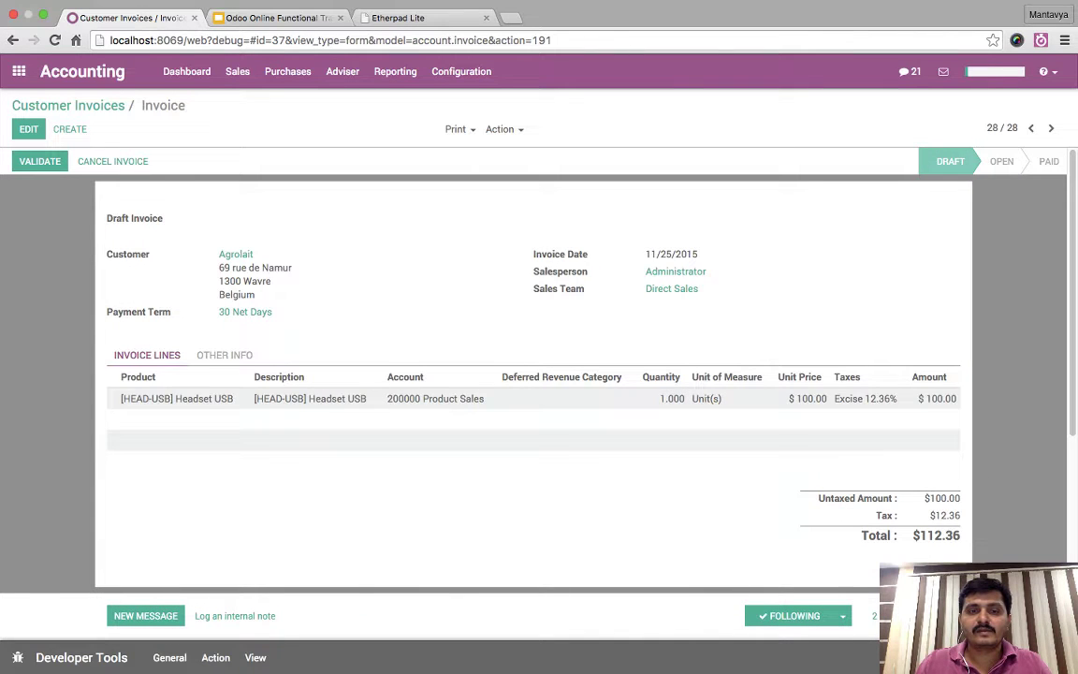
- Review the Agrolait invoice's tax breakdown, then save and validate it as INV/2015/0027
click(224, 355)
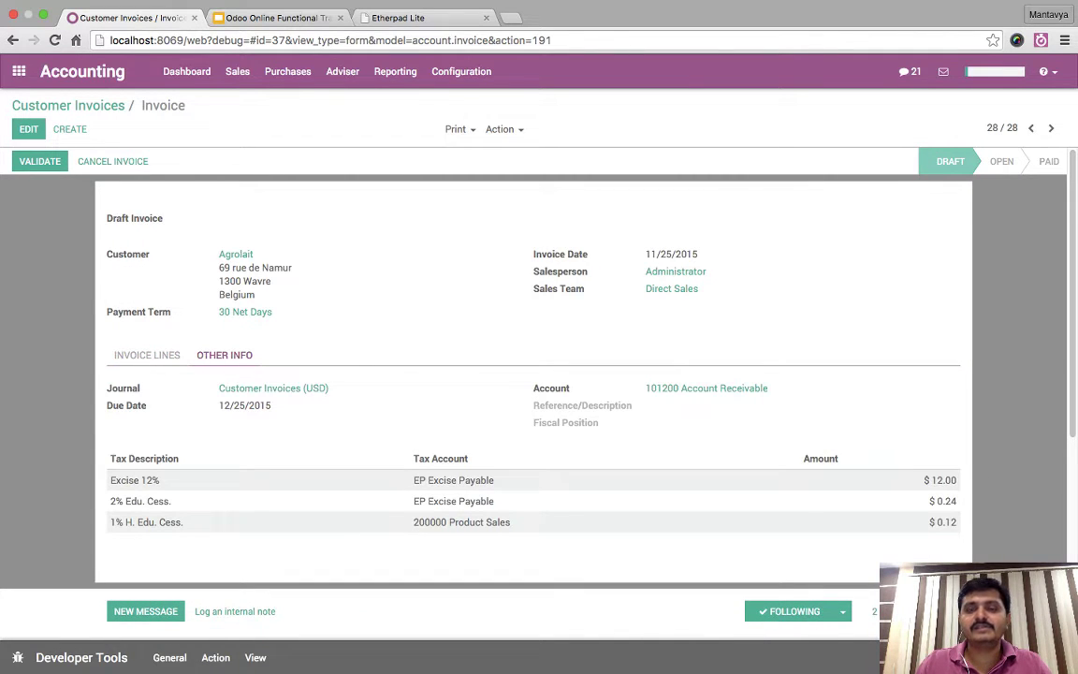
click(147, 355)
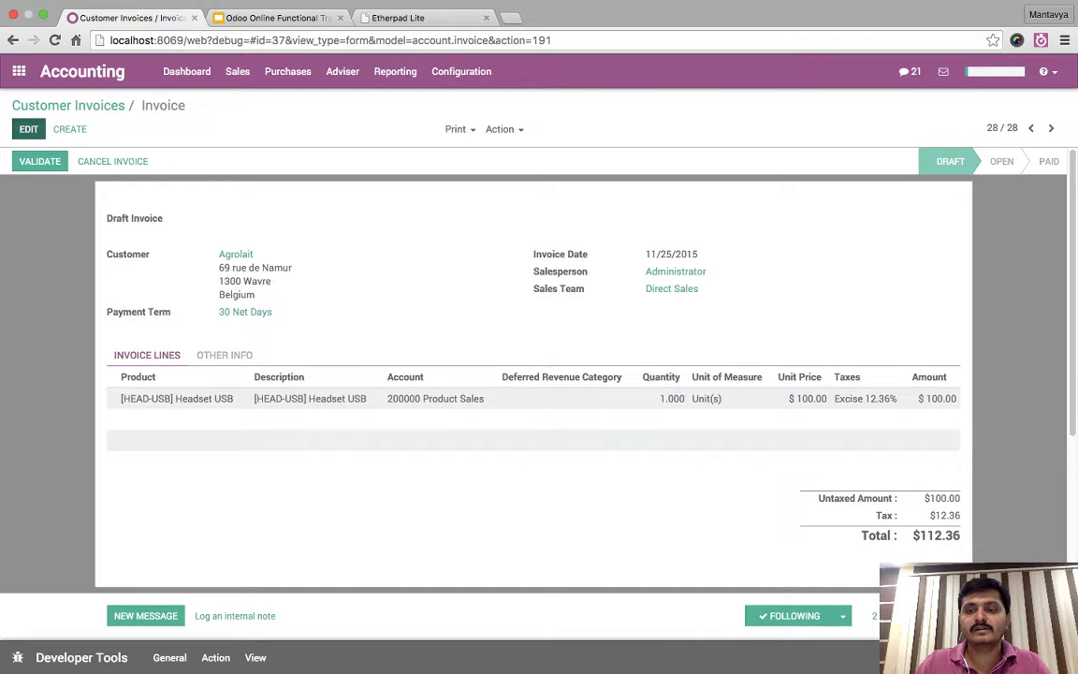
click(28, 128)
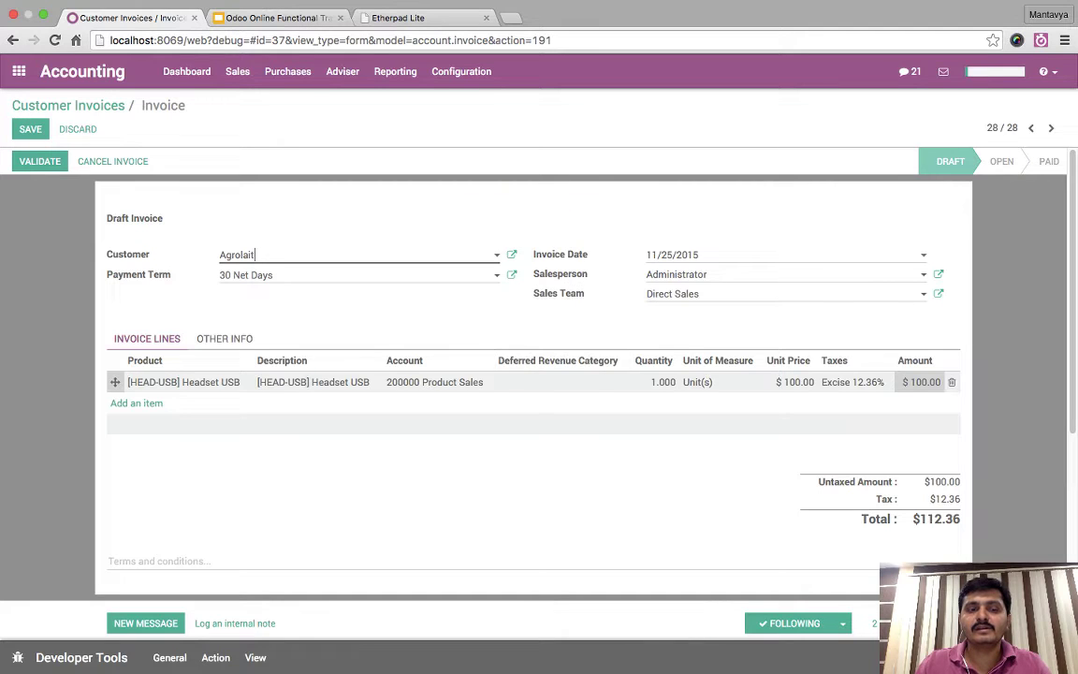
click(225, 338)
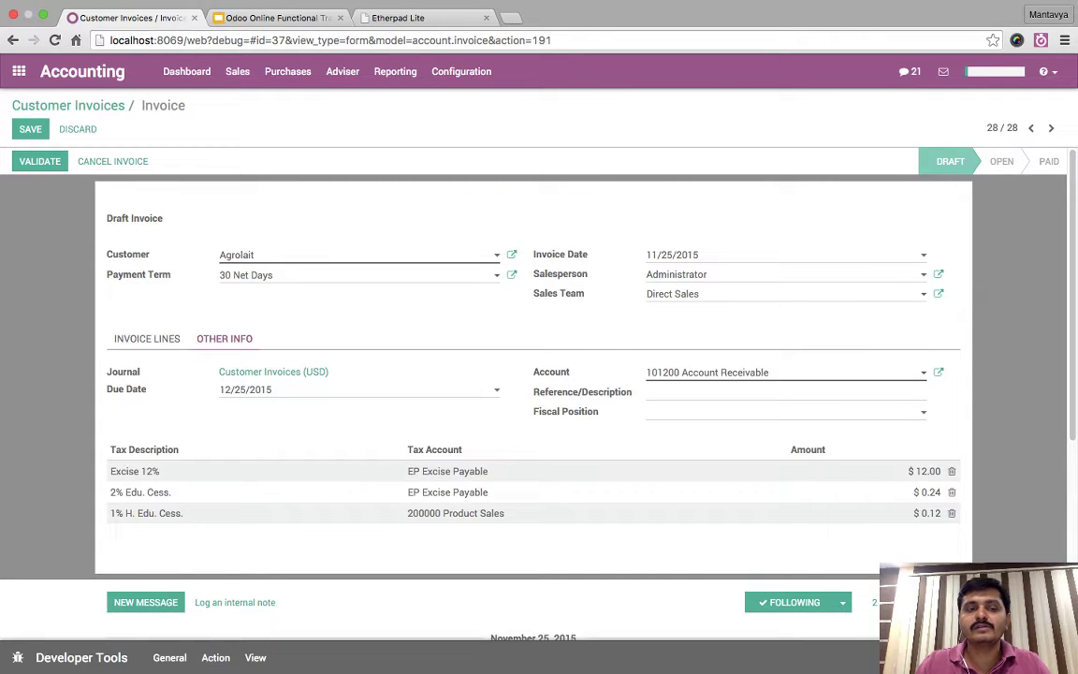
click(147, 338)
click(224, 339)
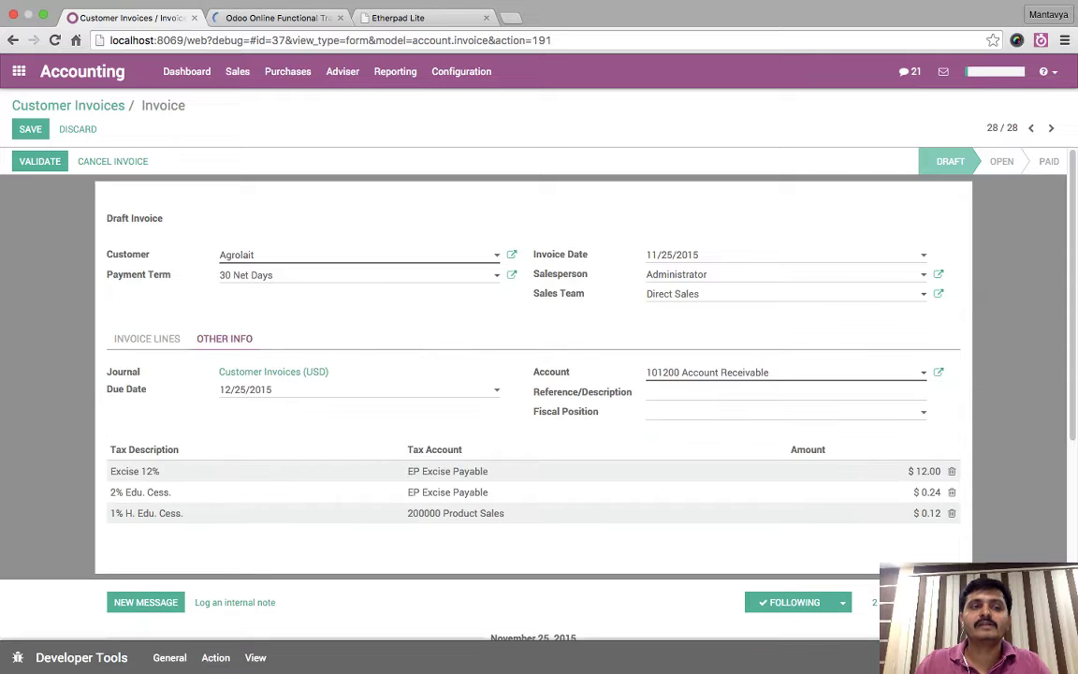
click(30, 128)
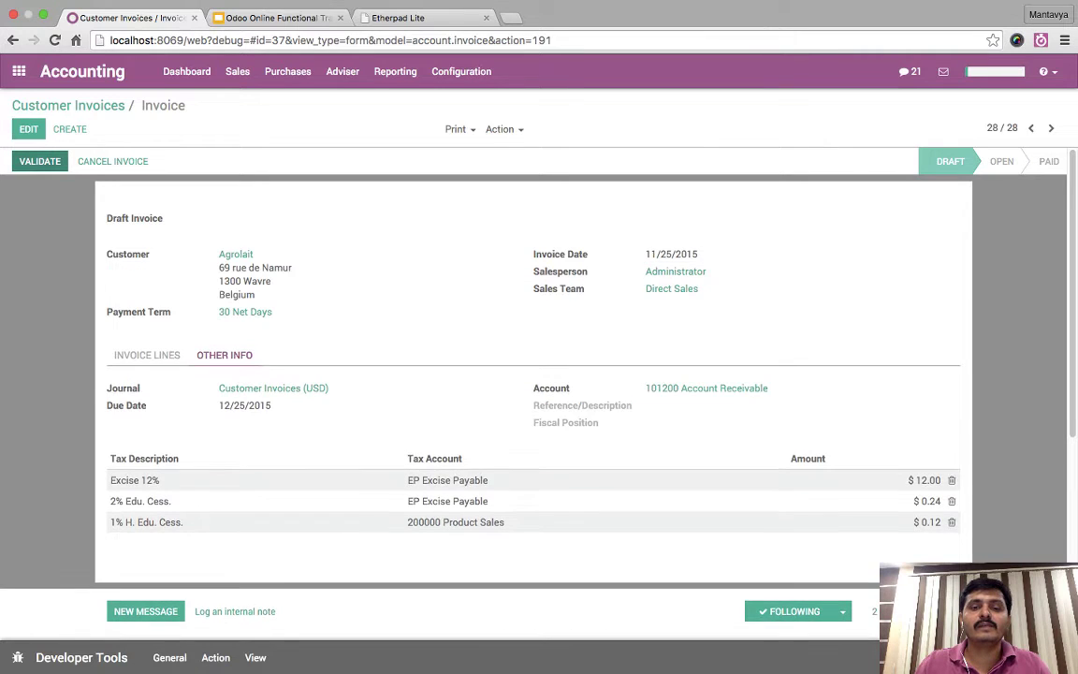
click(39, 161)
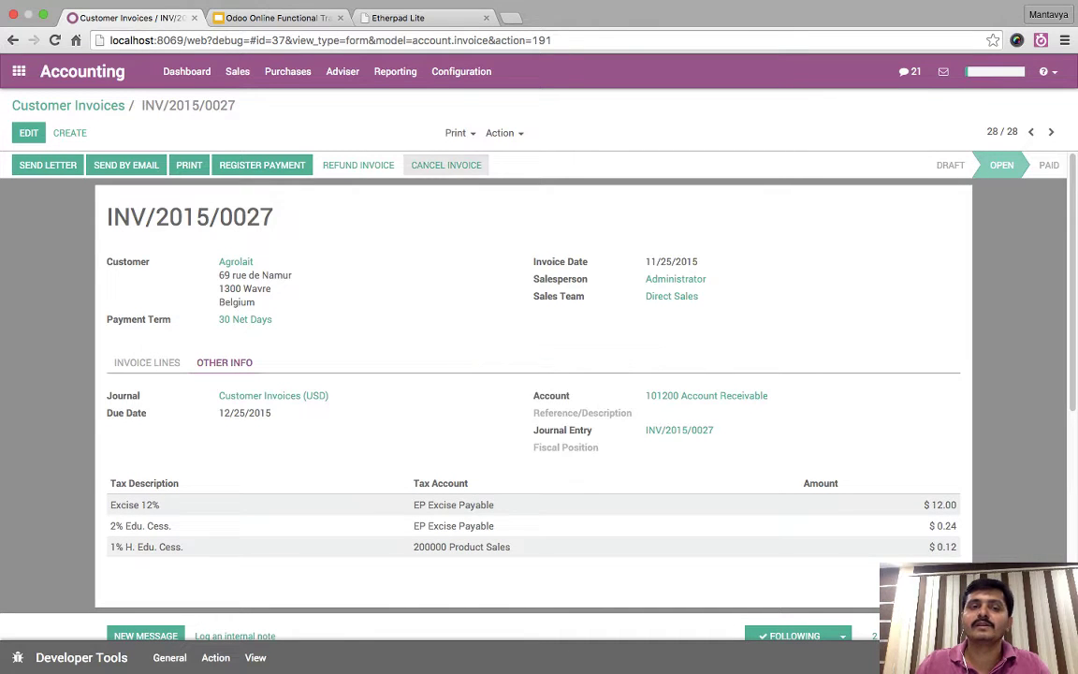
- Reset invoice INV/2015/0027 to draft and inspect its Headset USB line
click(55, 165)
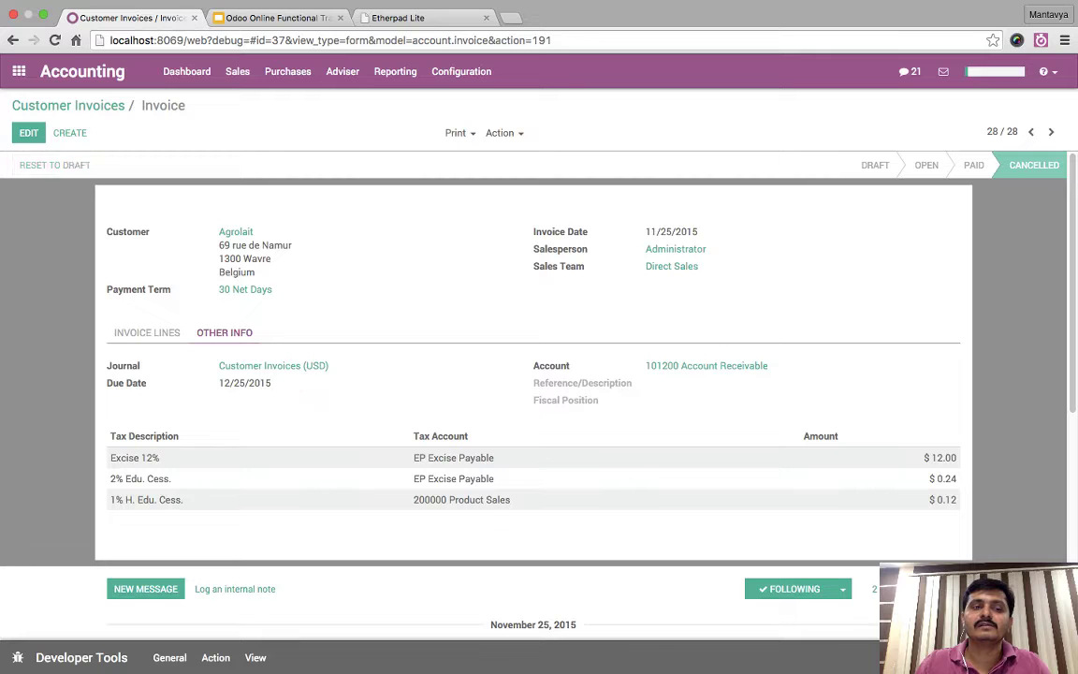
click(147, 359)
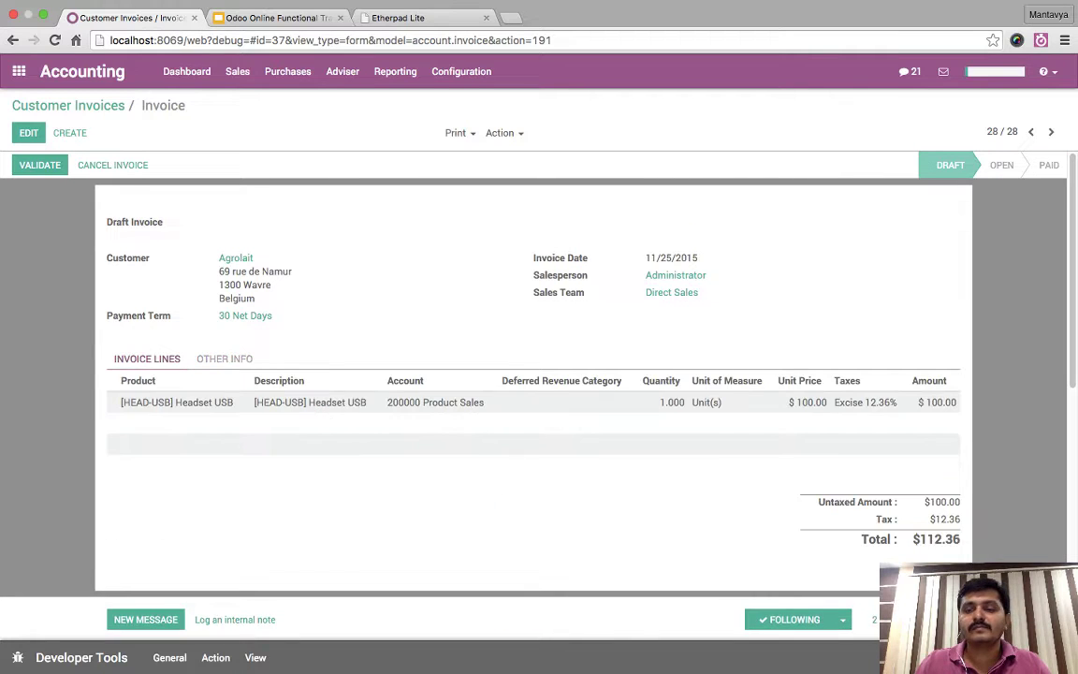
click(176, 402)
key(Escape)
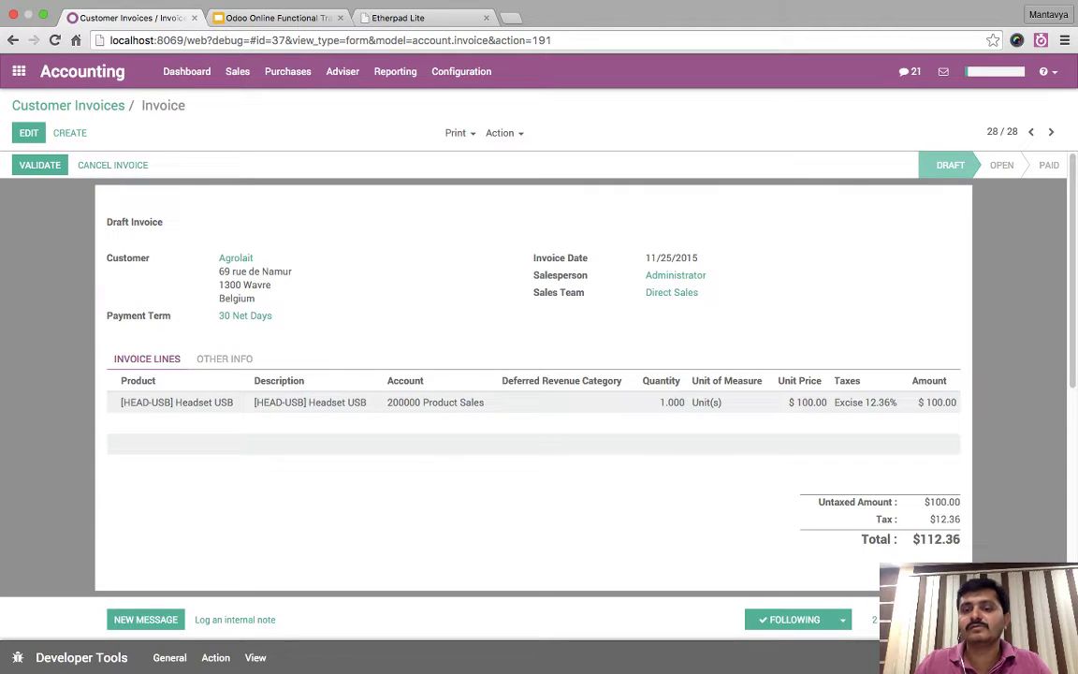
- Change the Headset USB quantity to 2 and back to 1 to recompute taxes
key(ctrl+alt+e)
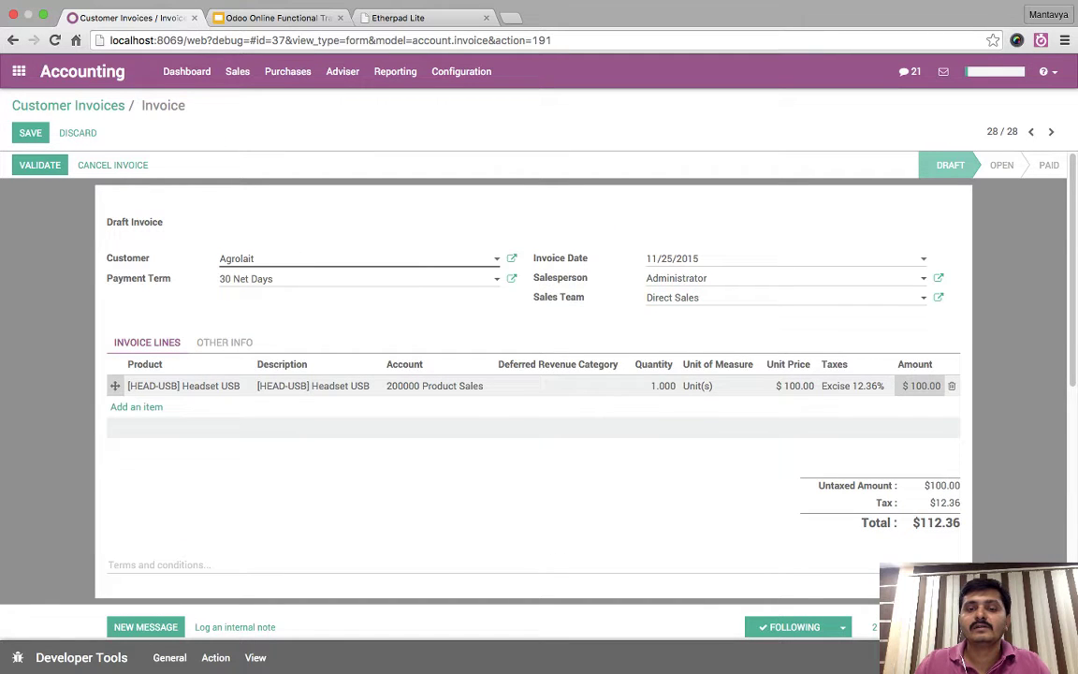
click(711, 385)
mouse_move(534, 411)
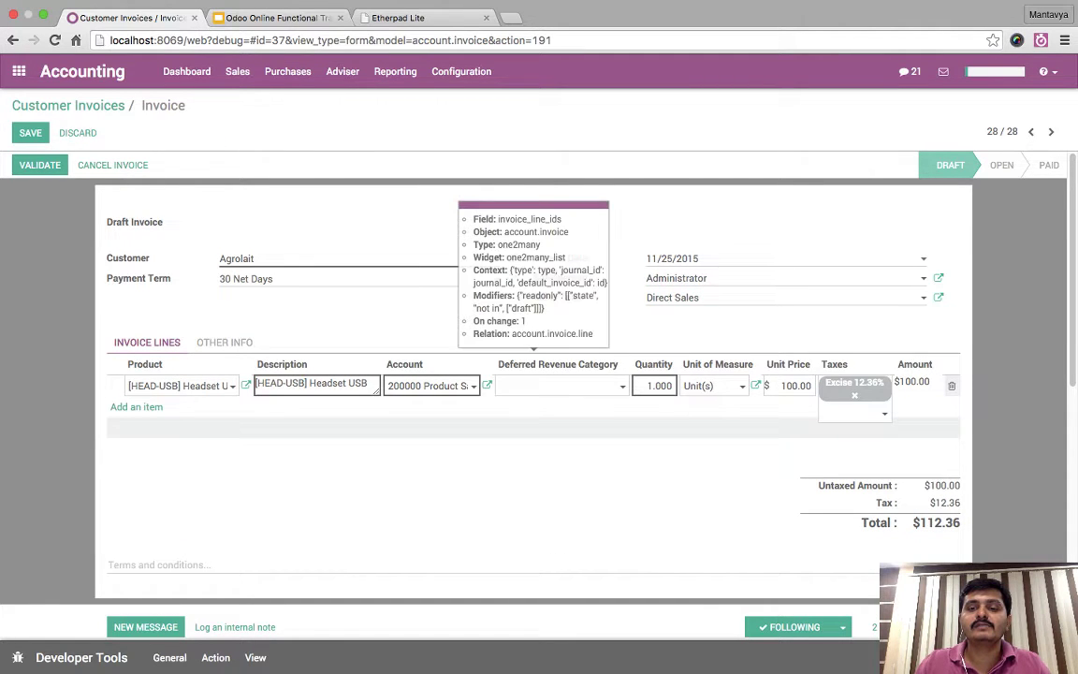
key(shift+Tab)
text(2)
key(Tab)
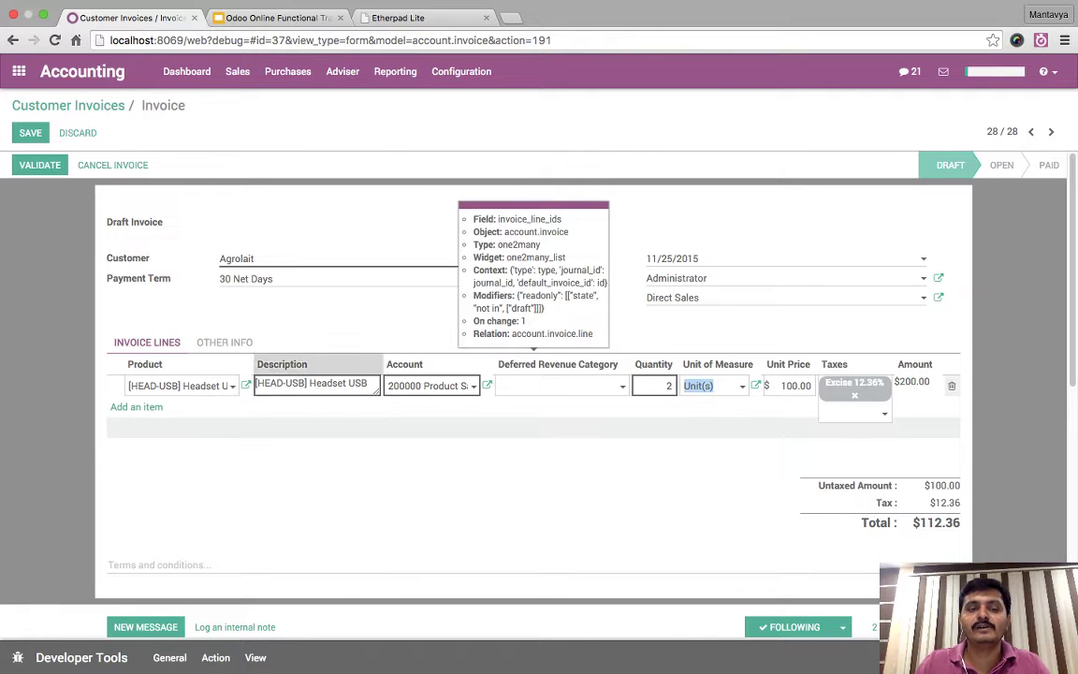
click(224, 342)
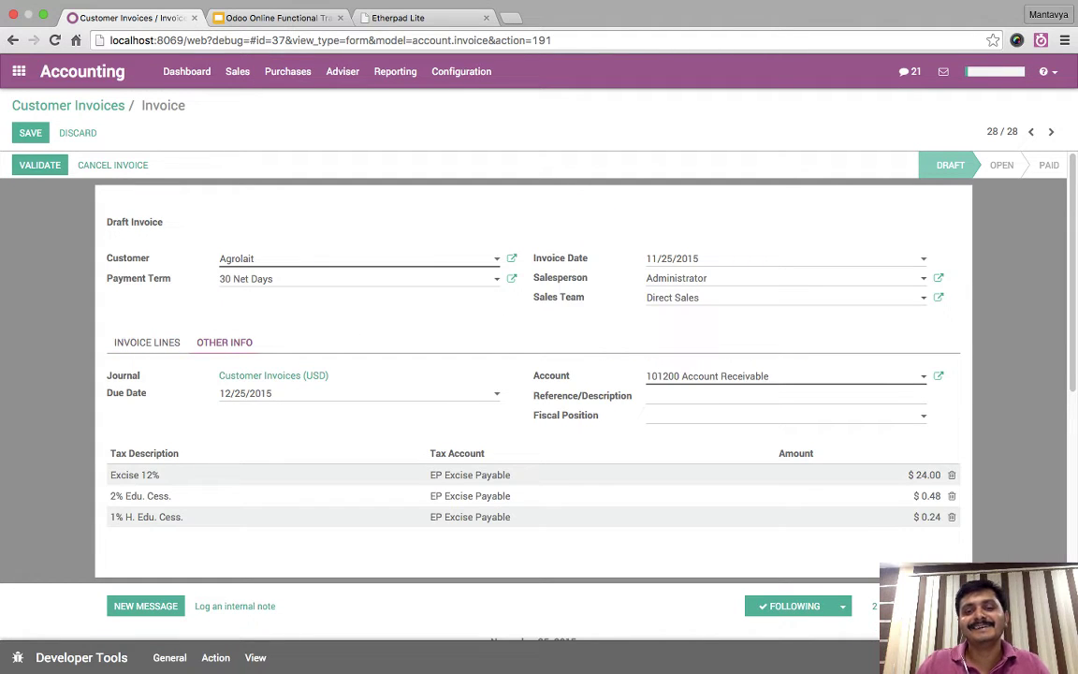
click(147, 343)
click(653, 386)
text(1)
click(601, 346)
- Save and validate the invoice again with all taxes on EP Excise Payable
key(alt+s)
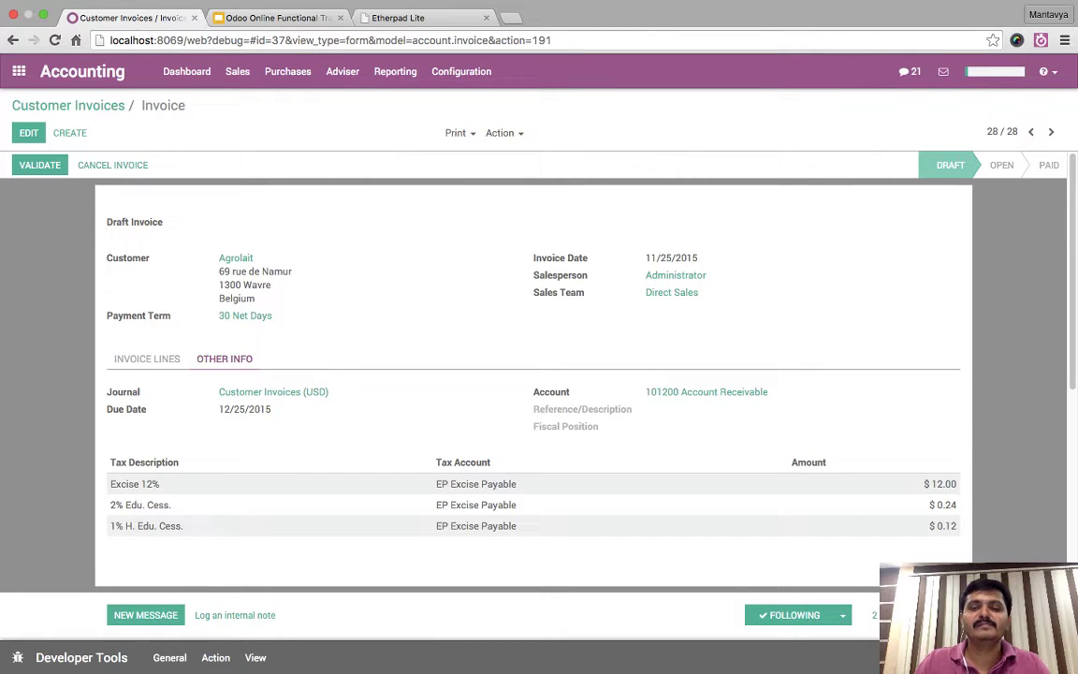
click(147, 358)
click(39, 164)
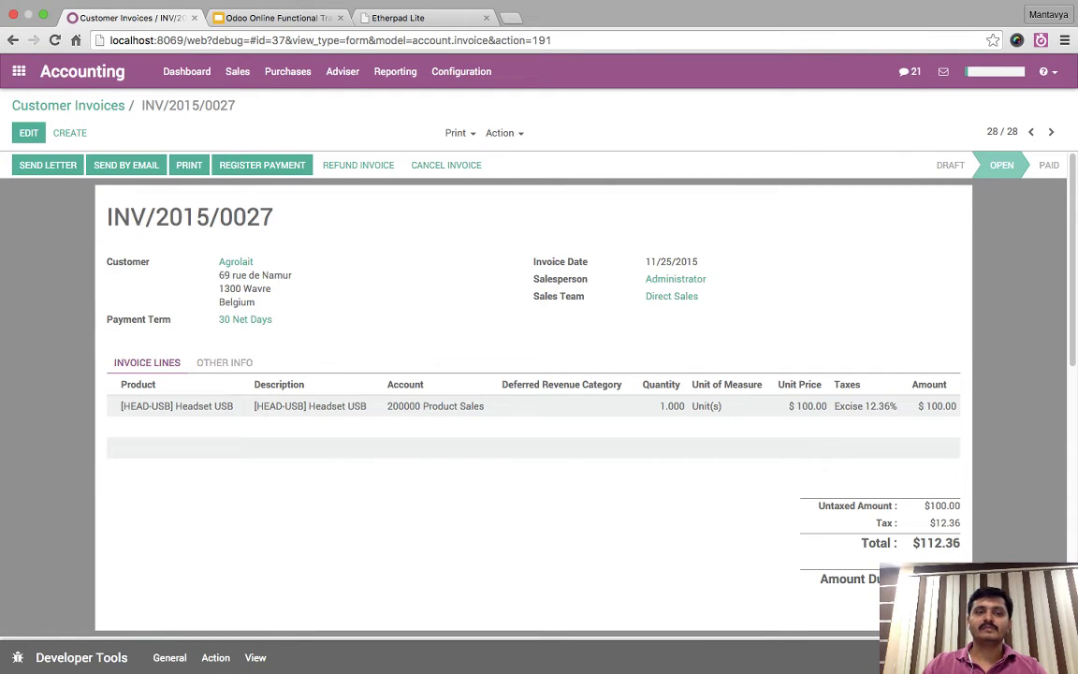
- Open journal entry INV/2015/0027 and inspect its $112.36 Account Receivable line
click(225, 363)
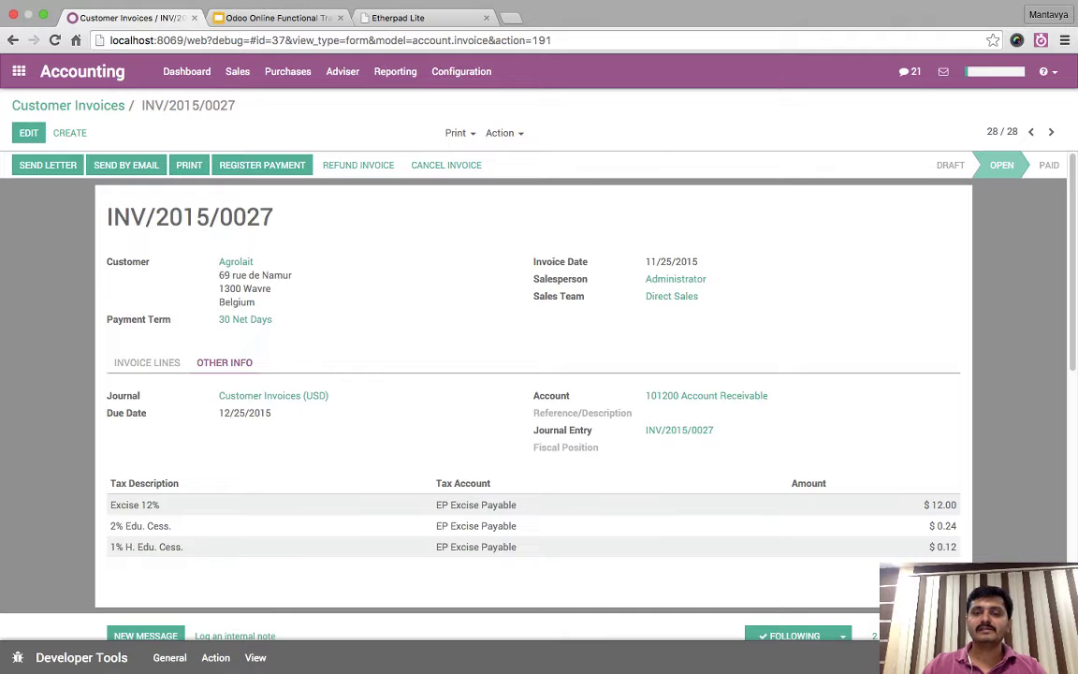
click(679, 429)
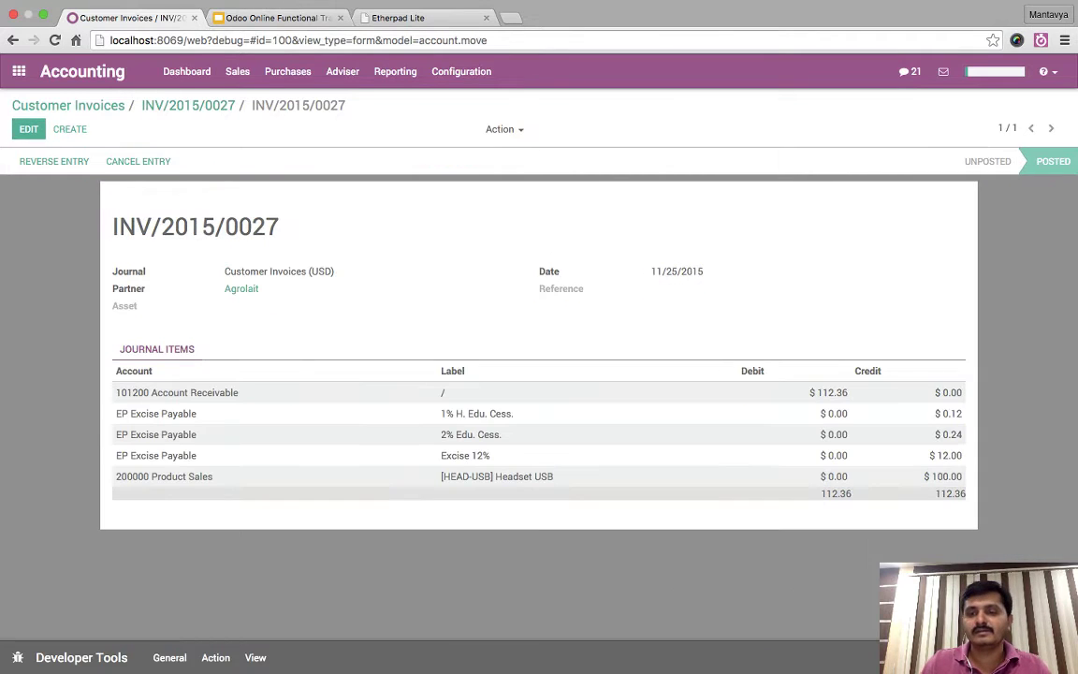
mouse_move(538, 374)
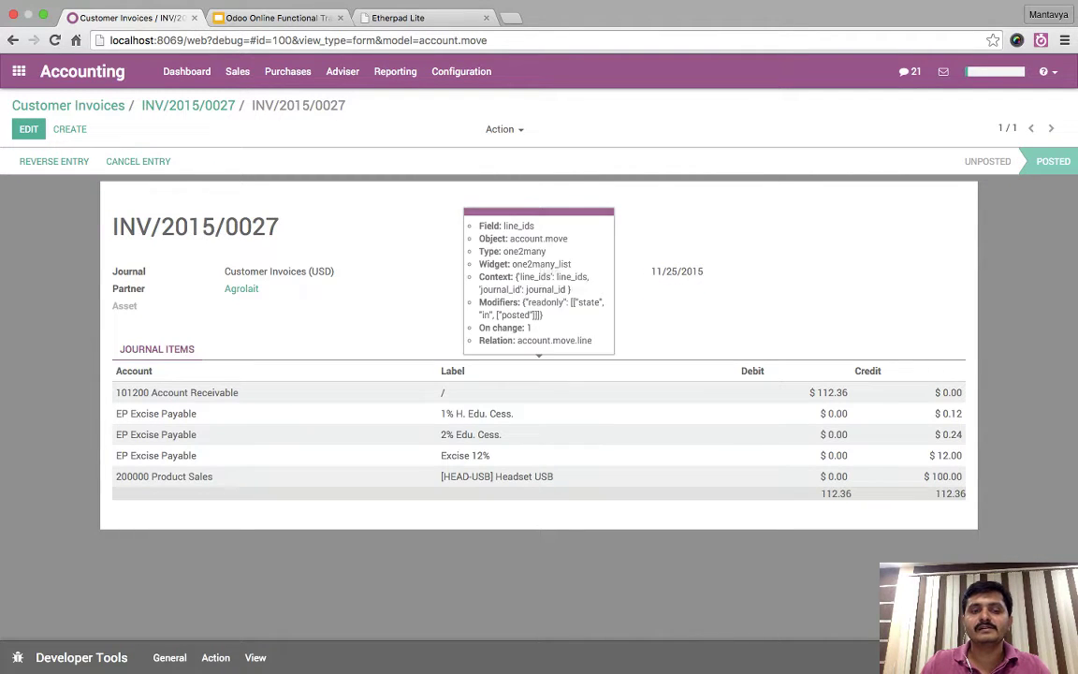
drag(116, 392, 847, 392)
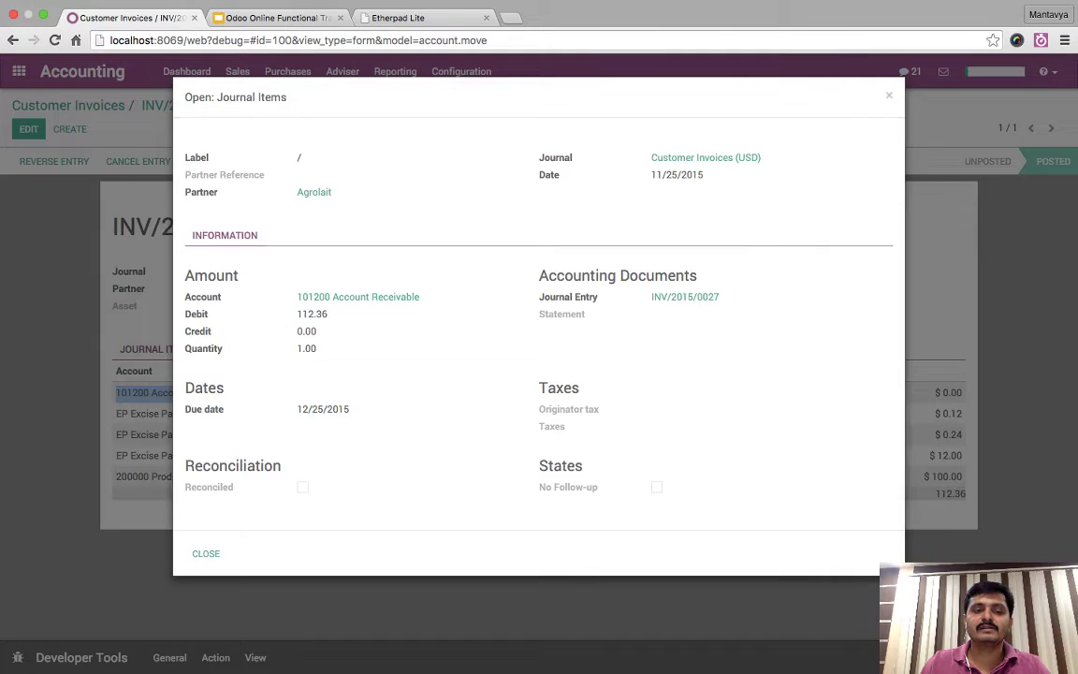
key(Escape)
mouse_move(538, 375)
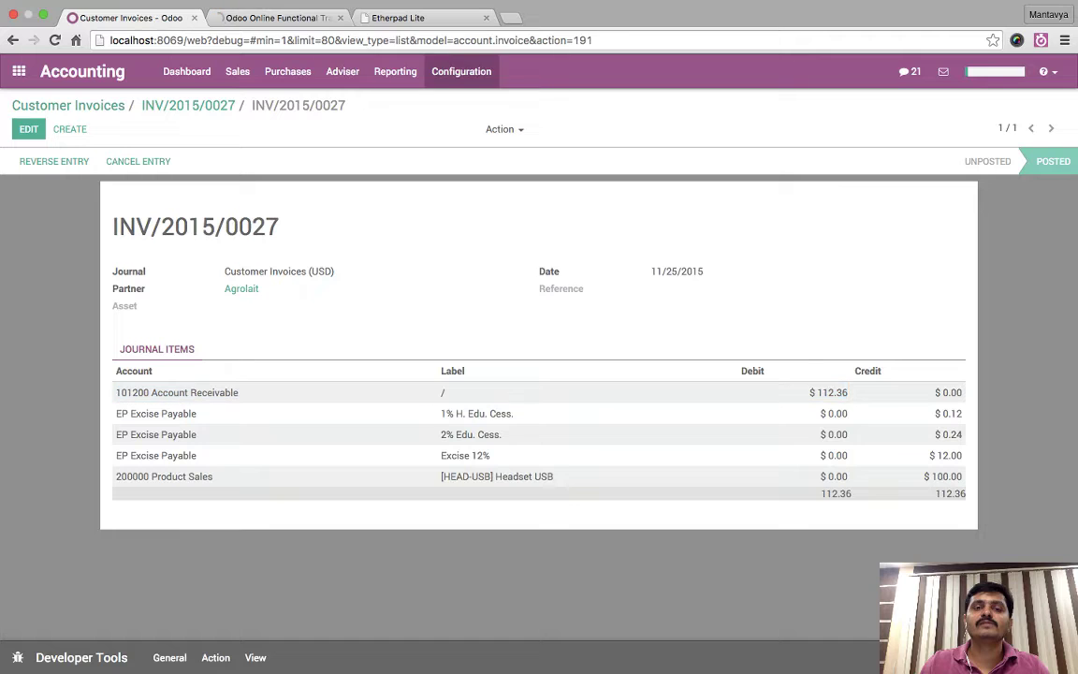
- Expand Current Liabilities on the Balance Sheet to check EP Excise Payable at $12.36
click(395, 71)
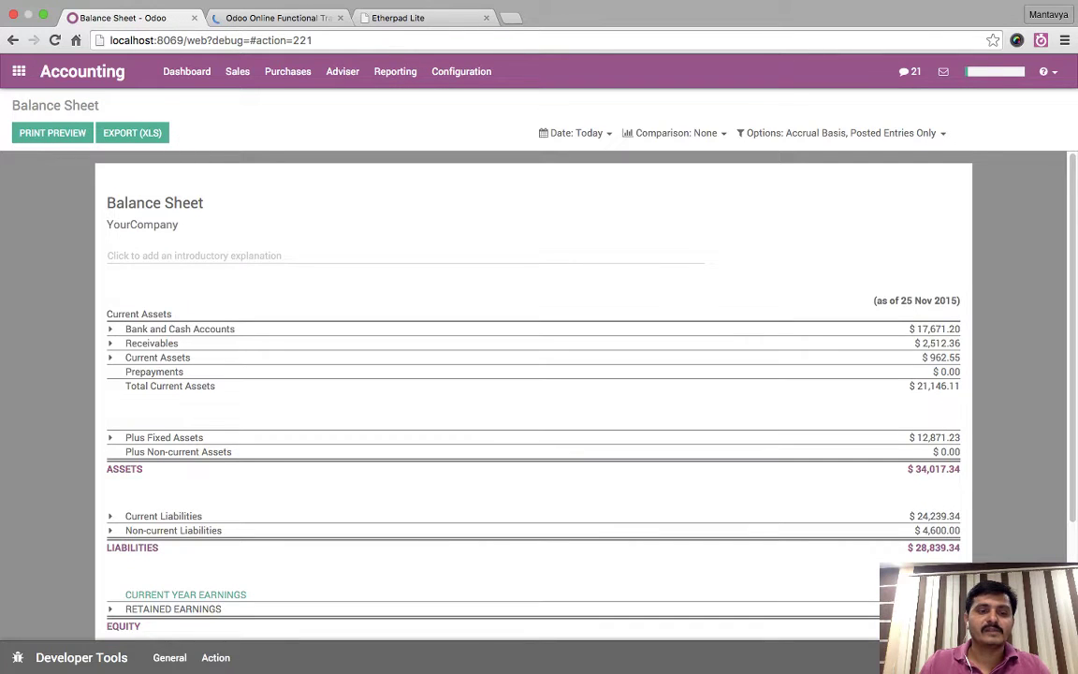
scroll(533, 393, down, 3)
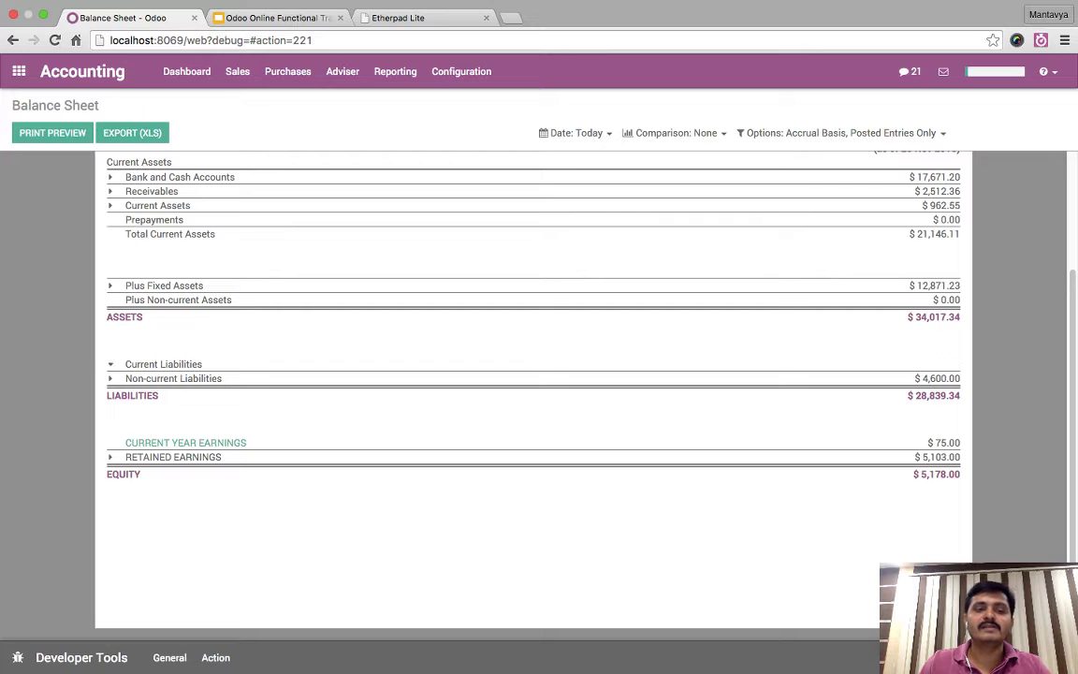
click(164, 364)
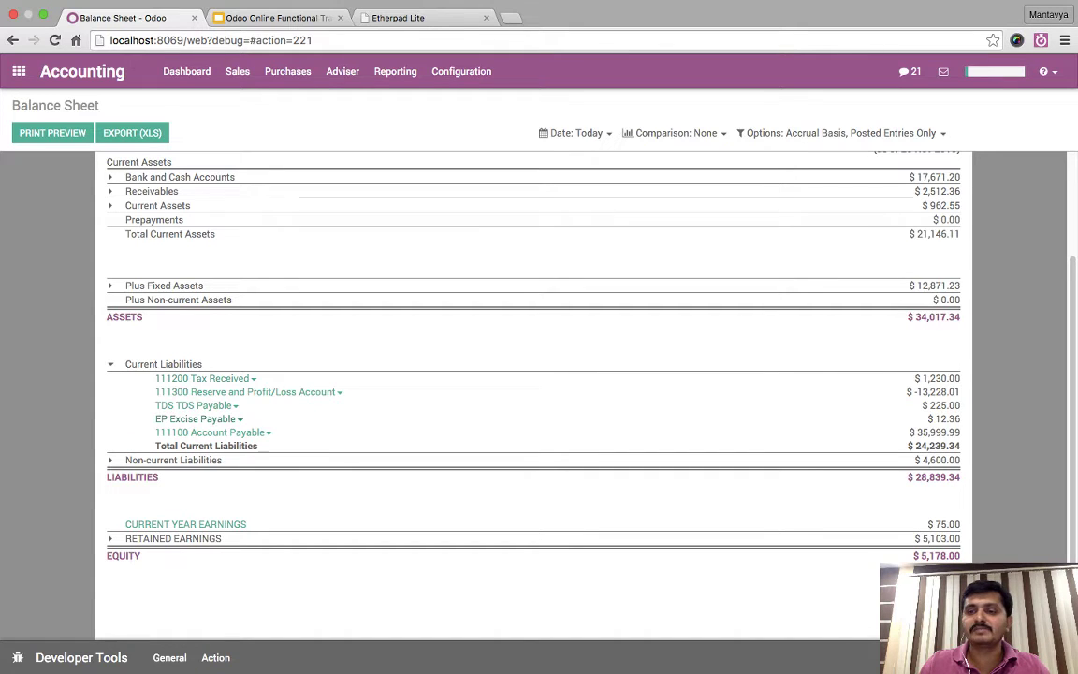
drag(935, 418, 961, 418)
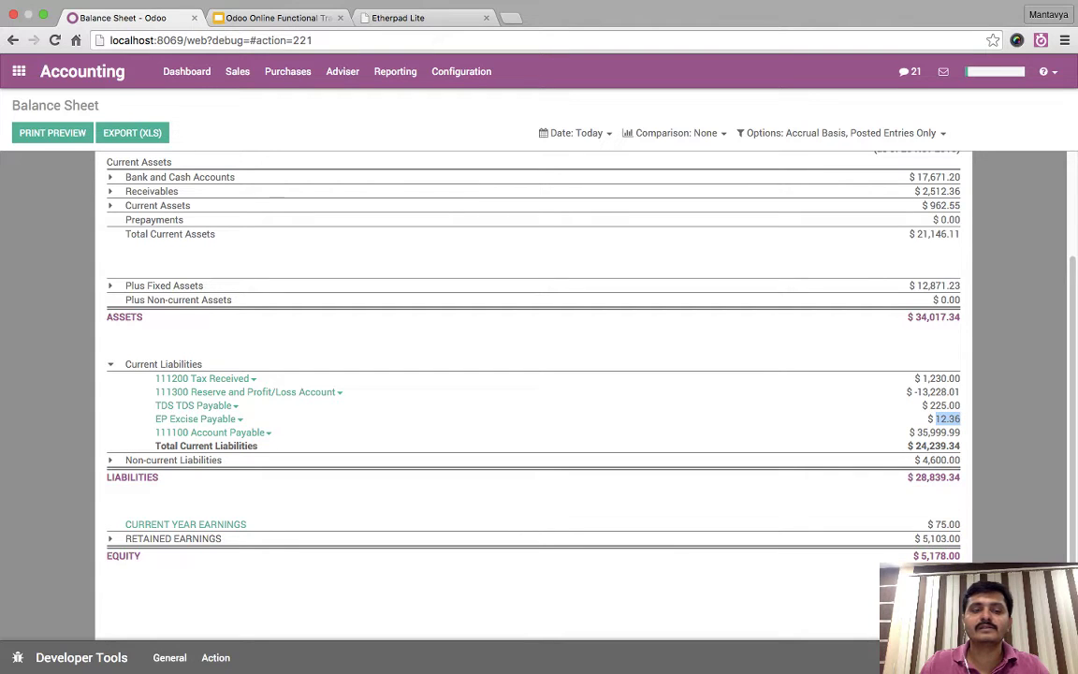
scroll(533, 393, up, 3)
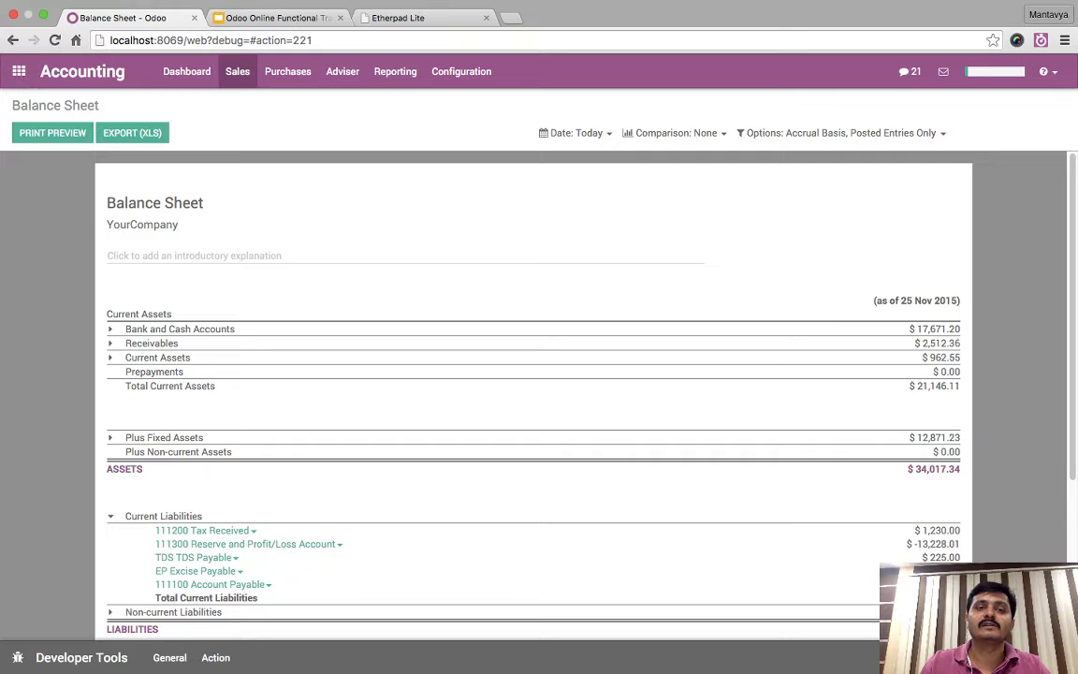
click(288, 71)
- Start a new vendor bill with ASUSTeK as the vendor
click(302, 101)
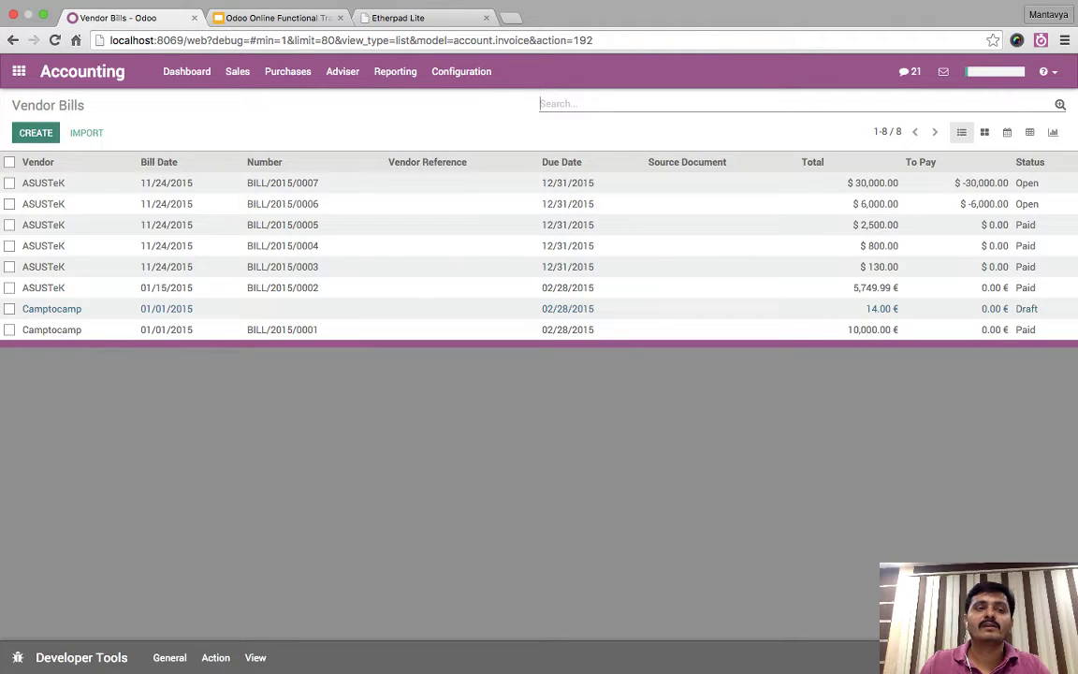
click(36, 132)
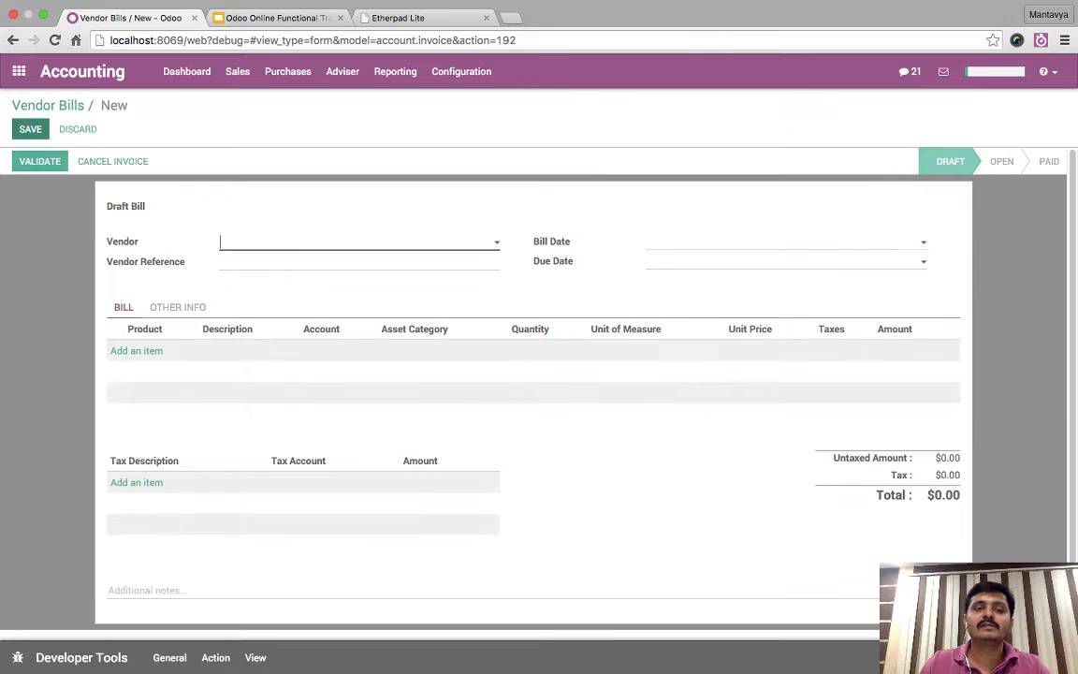
click(358, 242)
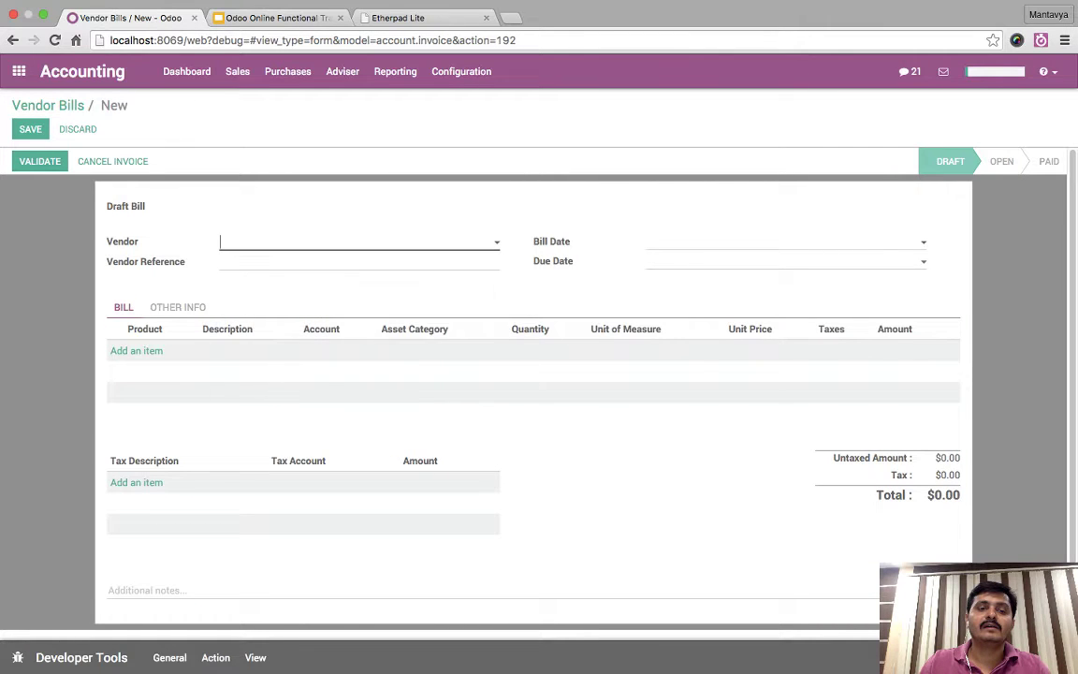
key(Return)
- Add a Headset USB line to the bill with Tax 15.00%
click(135, 350)
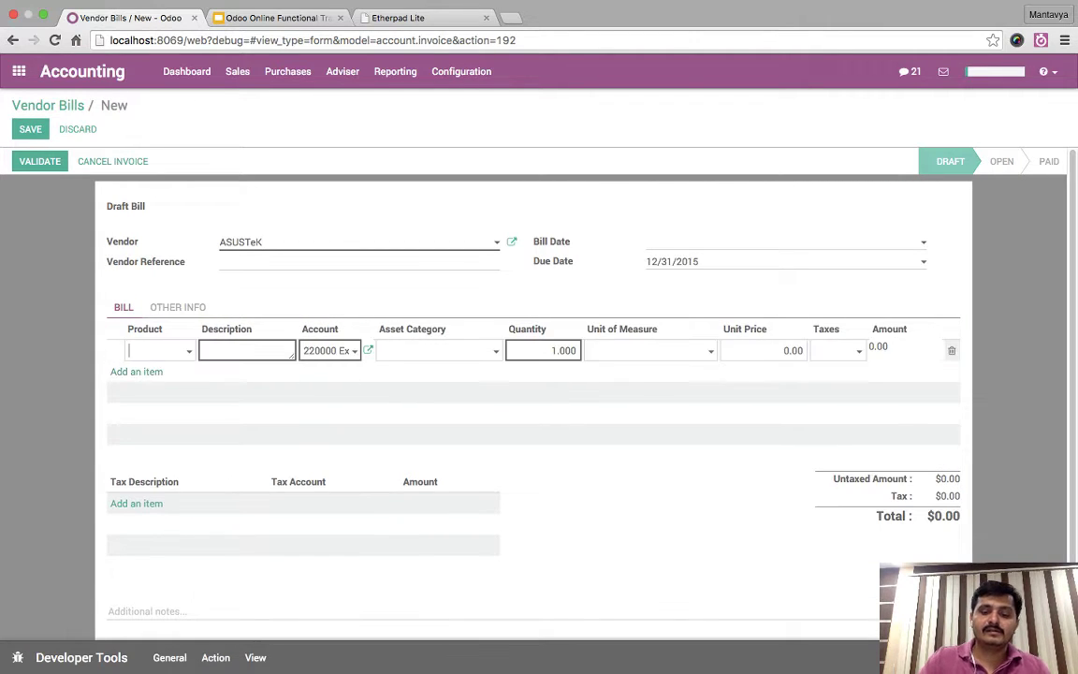
text(usb)
key(Return)
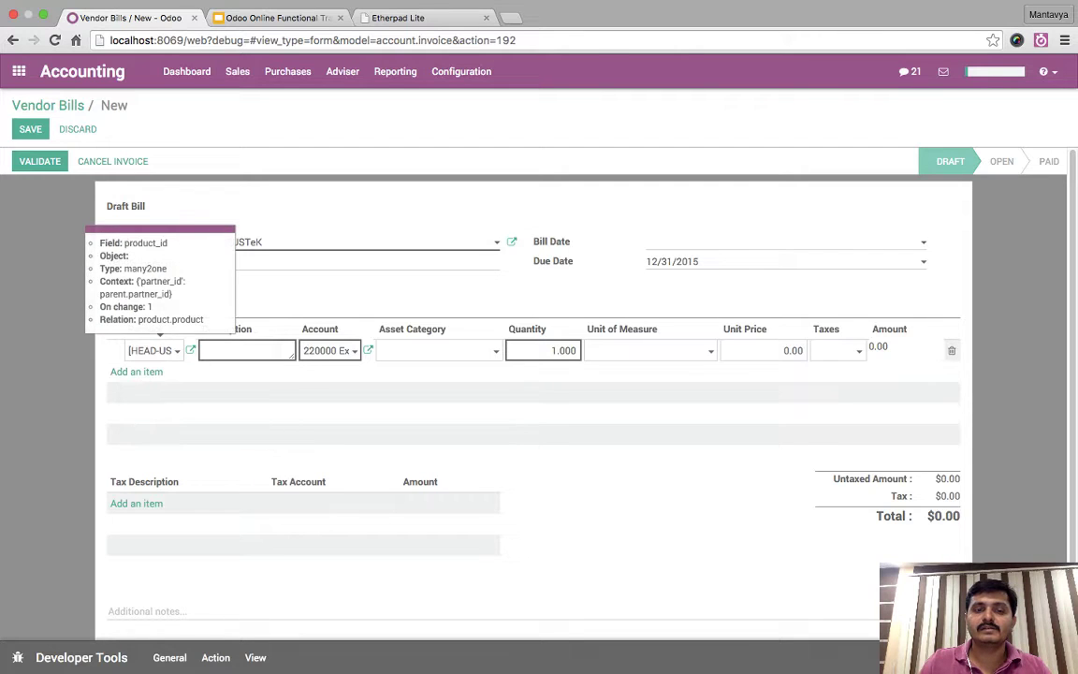
key(Tab)
key(Tab)
key(Tab)
key(Tab)
key(Tab)
key(Tab)
key(Tab)
text(ex)
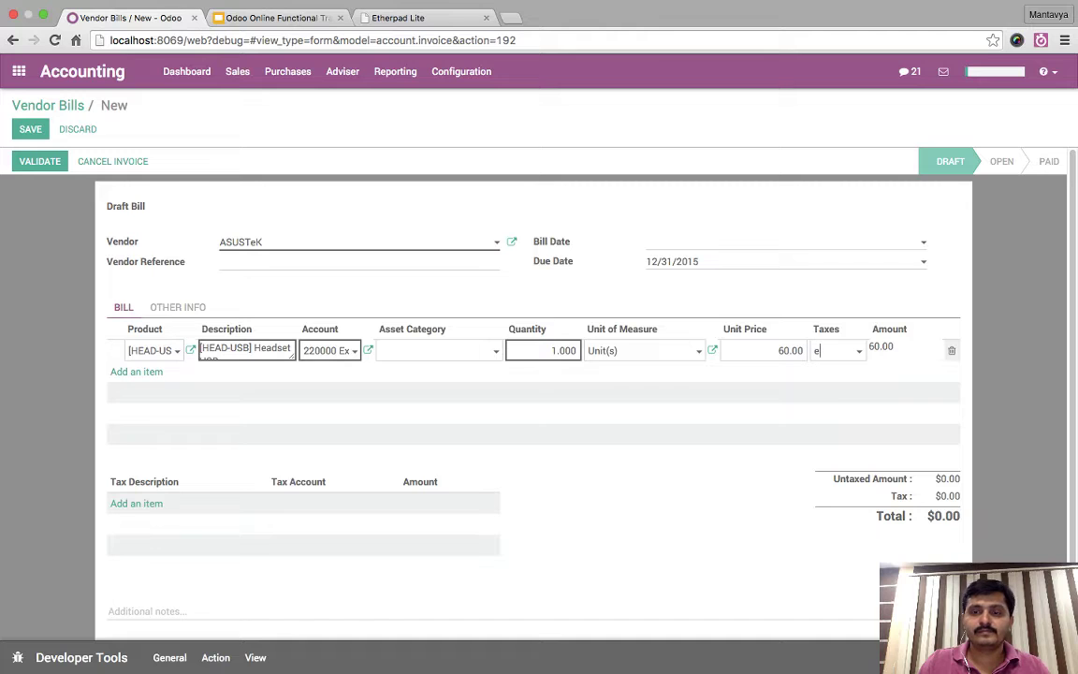
key(BackSpace)
key(BackSpace)
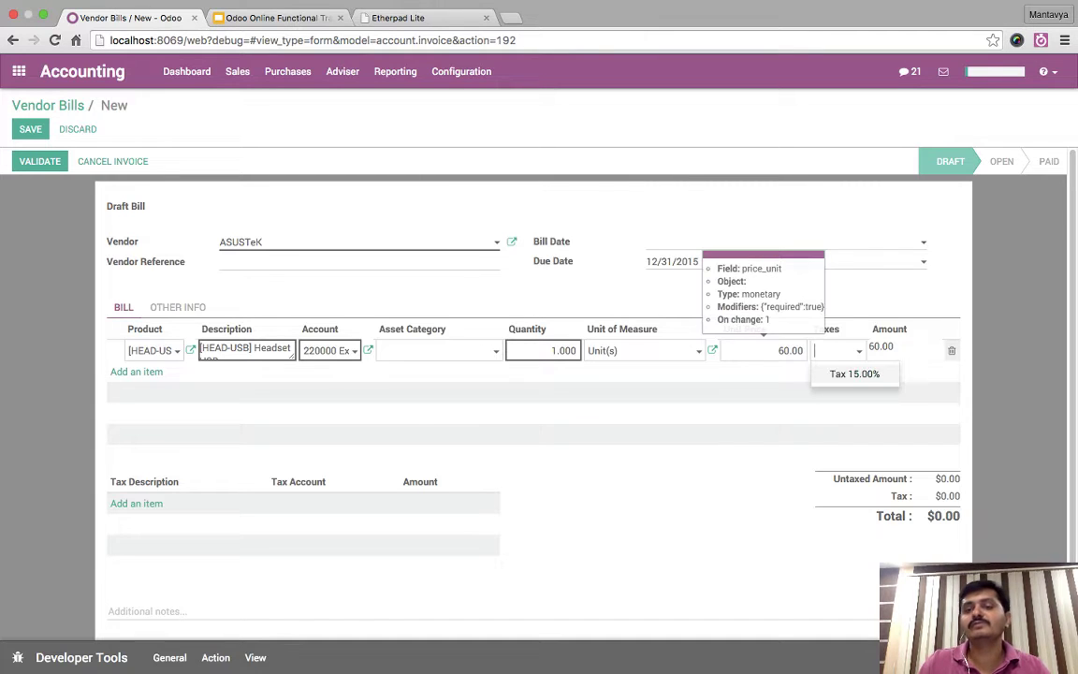
key(Return)
click(692, 261)
key(Escape)
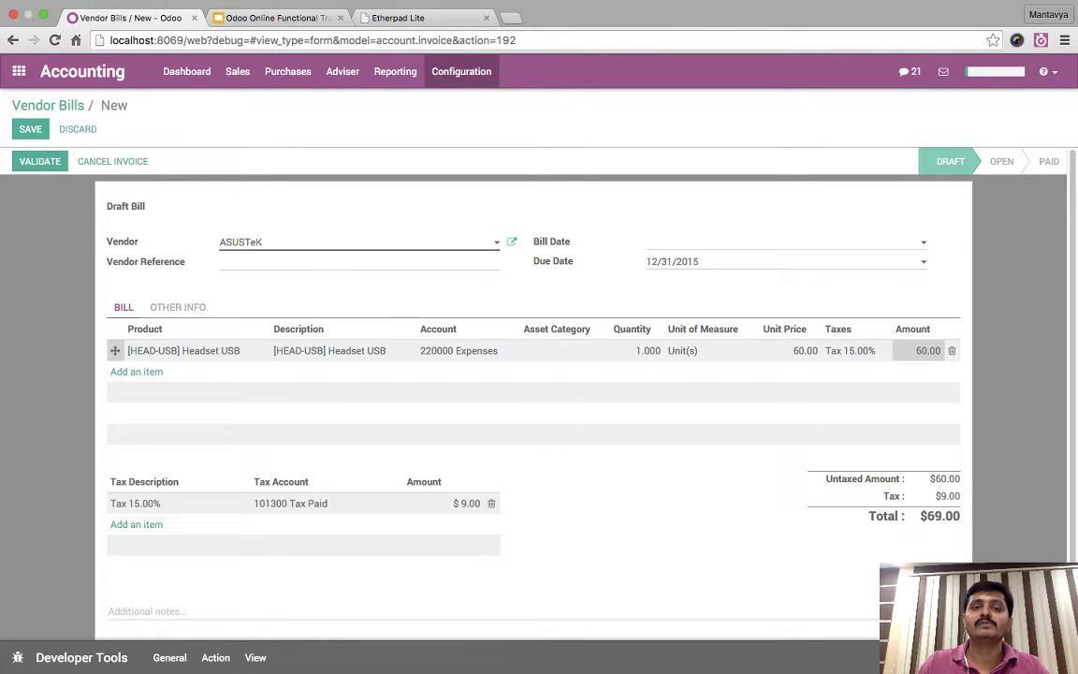
- Discard the unsaved bill and go to the Taxes list
click(461, 72)
click(464, 137)
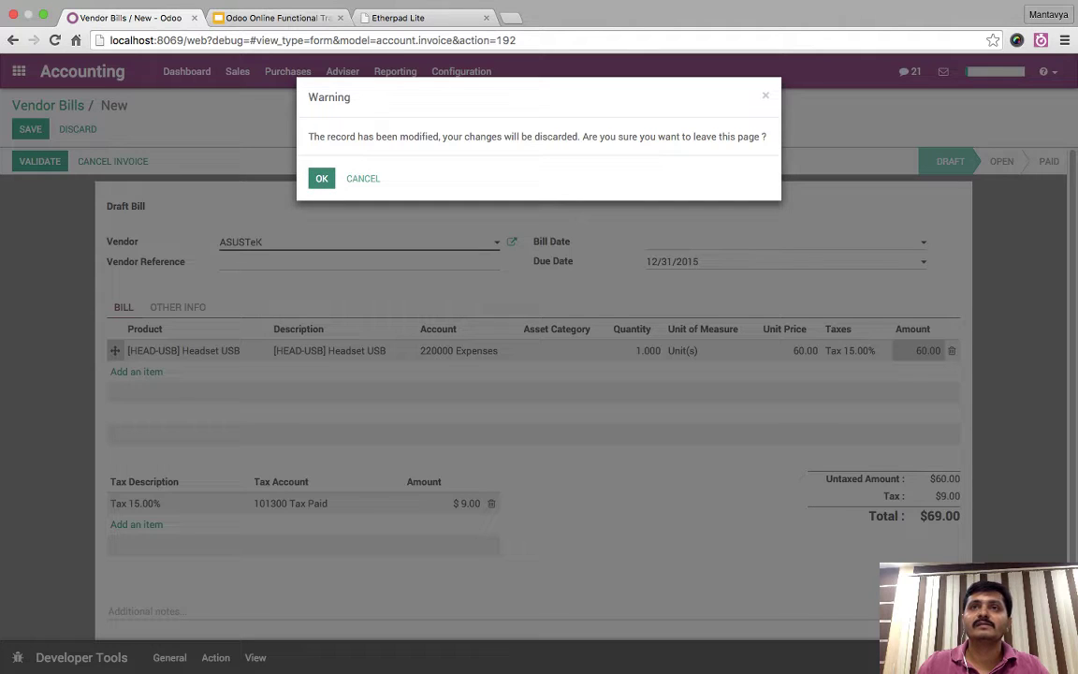
click(321, 178)
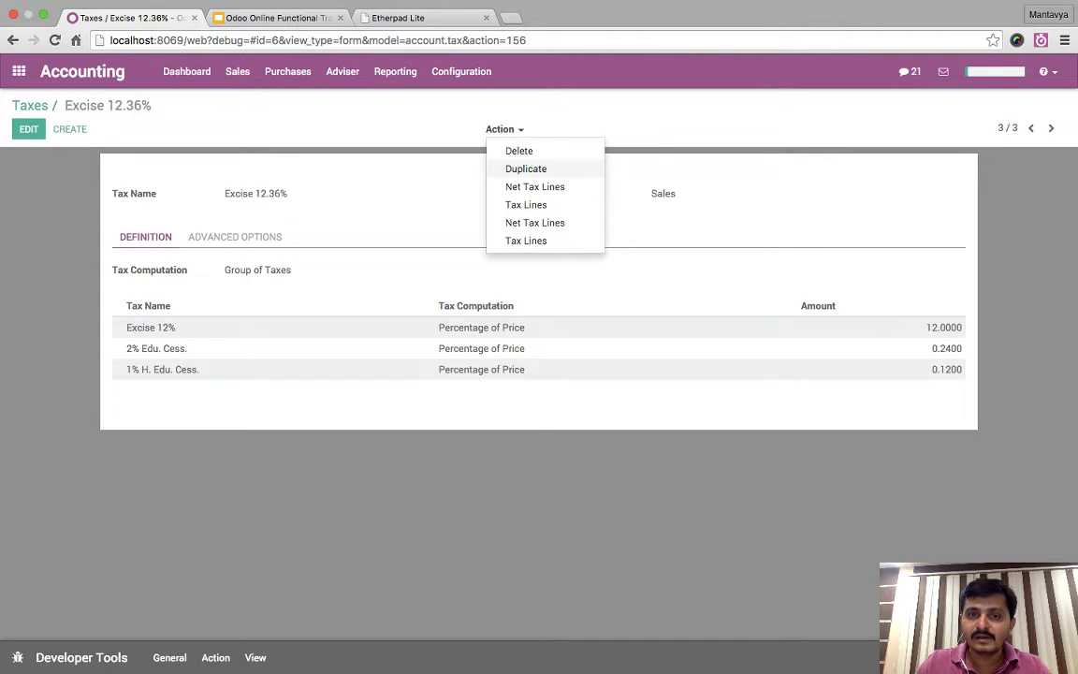
- Duplicate Excise 12.36% as a Purchases-scope tax, remove '(Copy)' from its name, and save
click(525, 168)
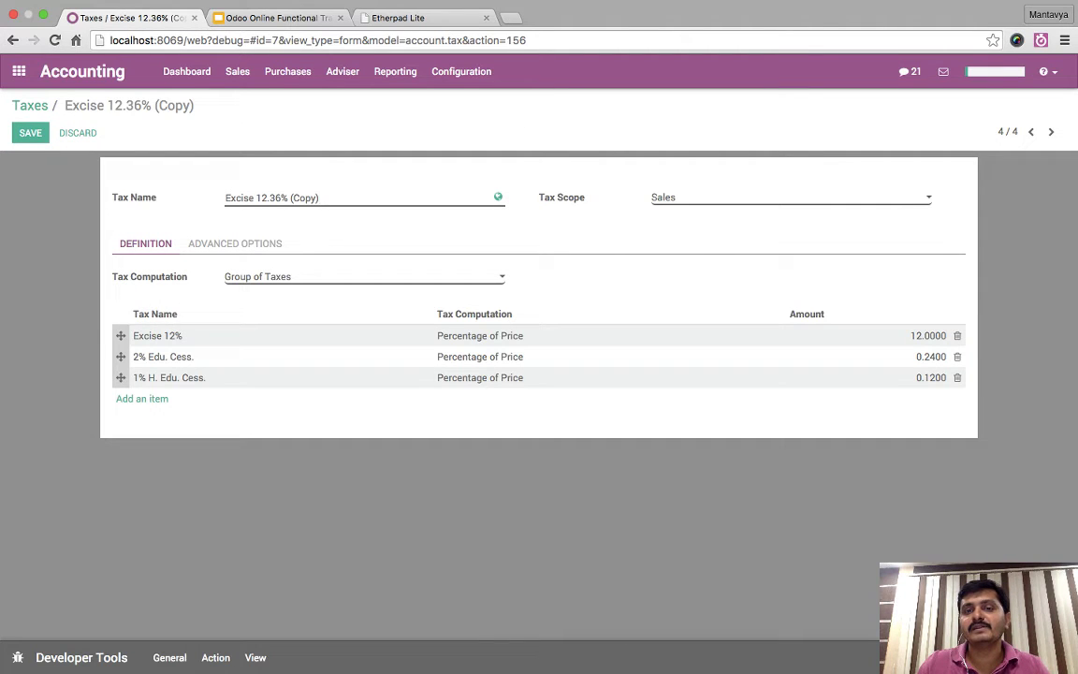
key(Down)
click(157, 335)
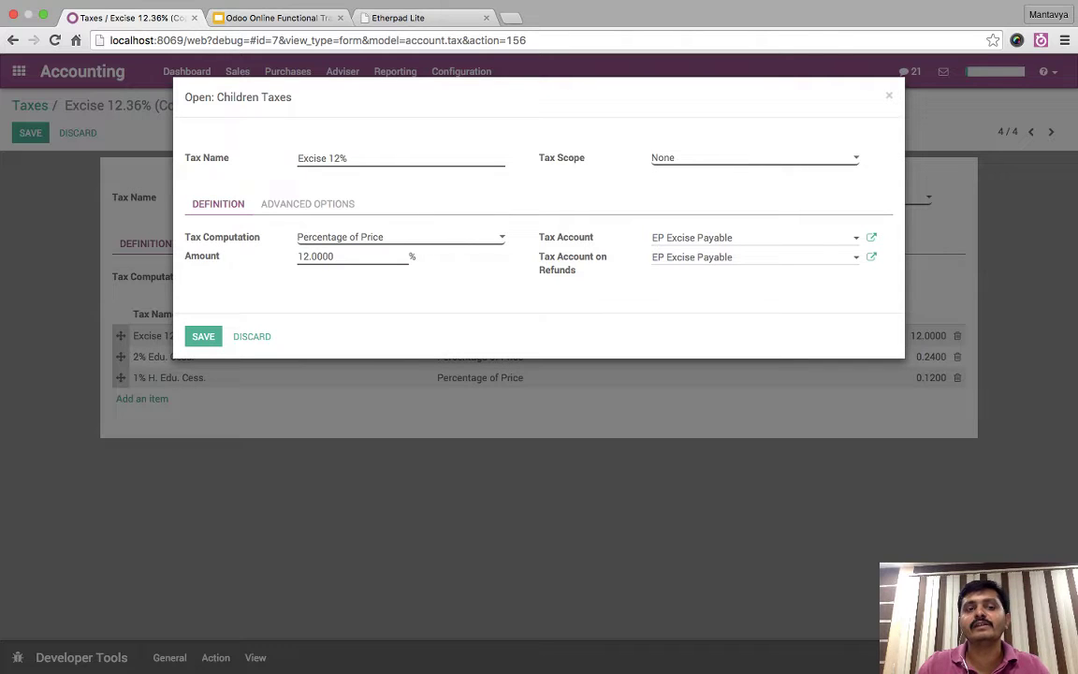
key(Escape)
key(alt+shift+Left)
key(BackSpace)
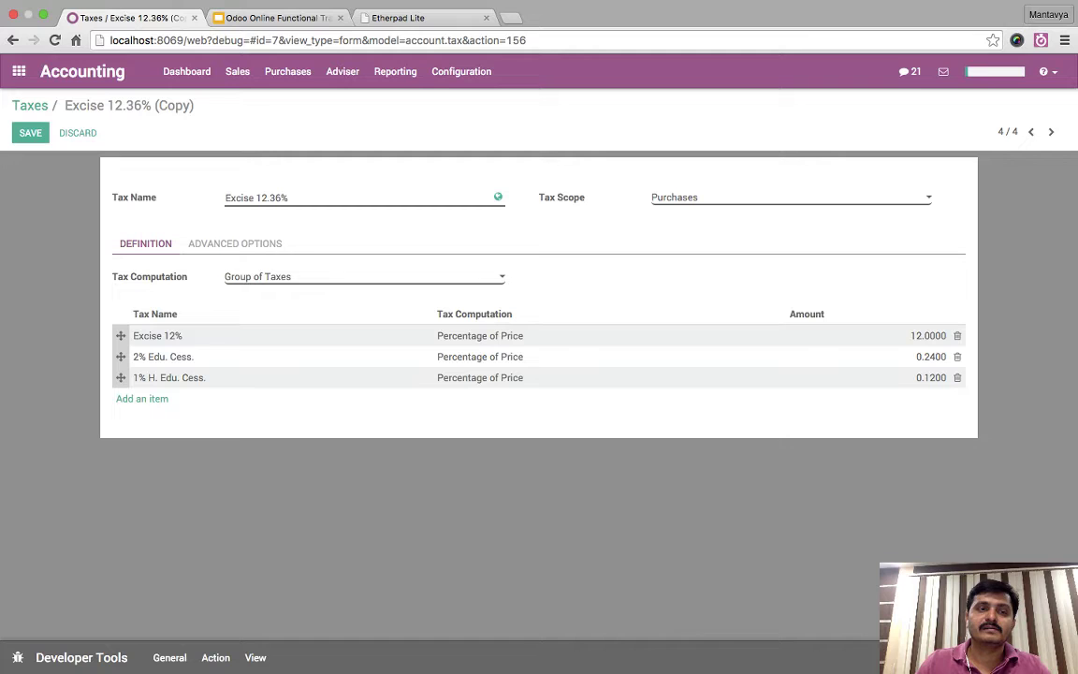
key(alt+s)
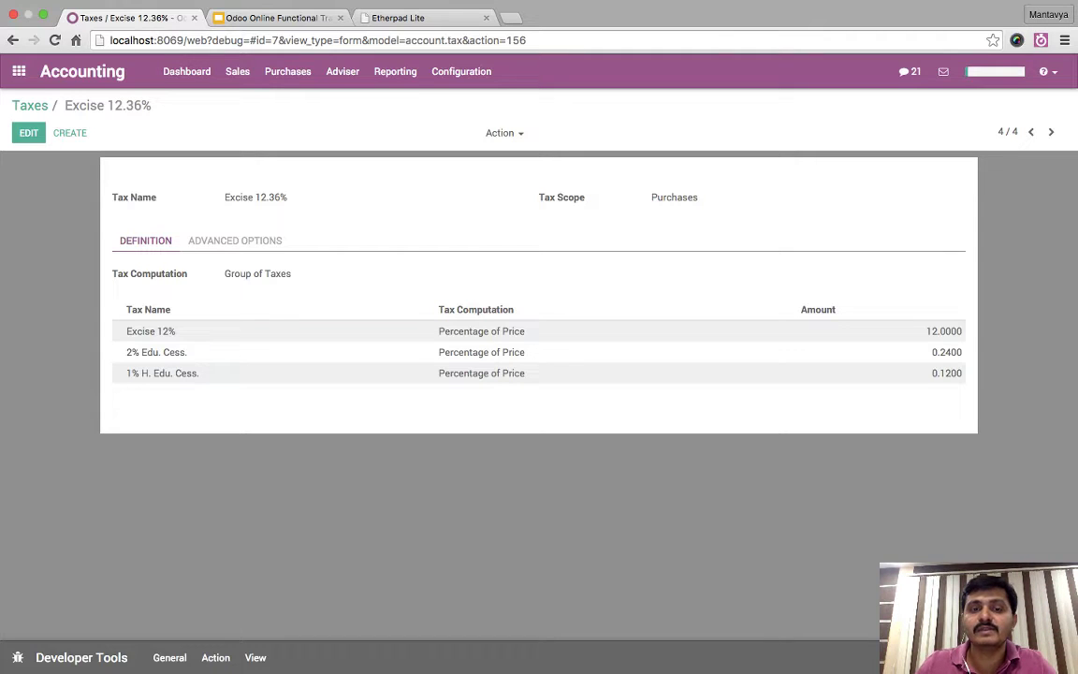
key(Escape)
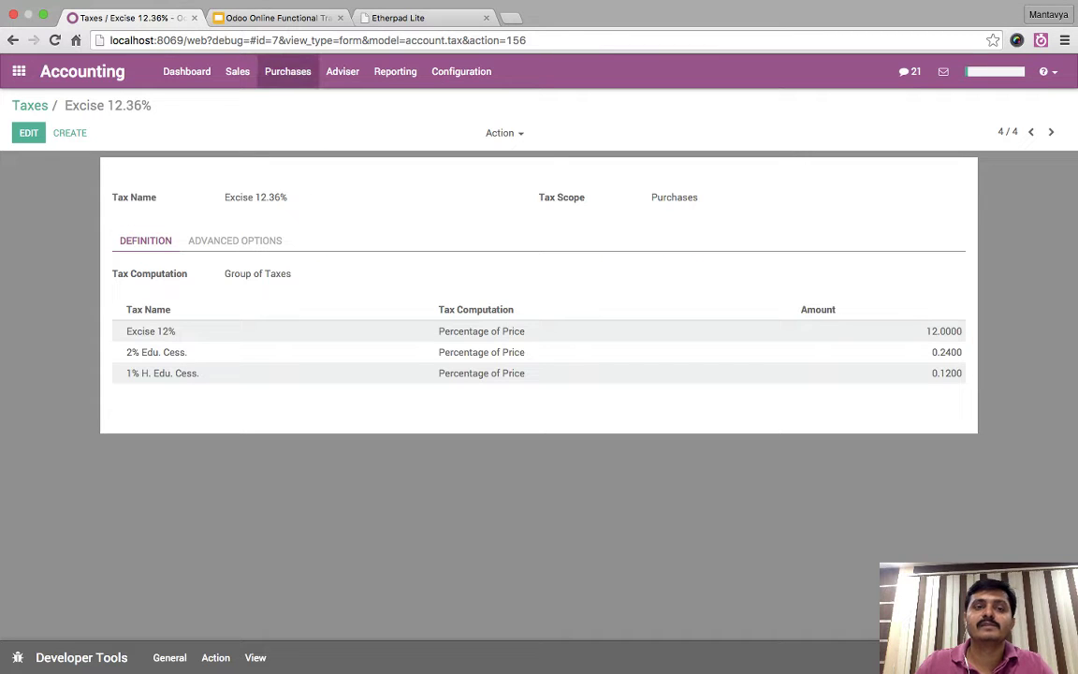
click(287, 71)
- Start an ASUSTeK vendor bill with a Headset USB line taxed Excise 12.36%
click(299, 101)
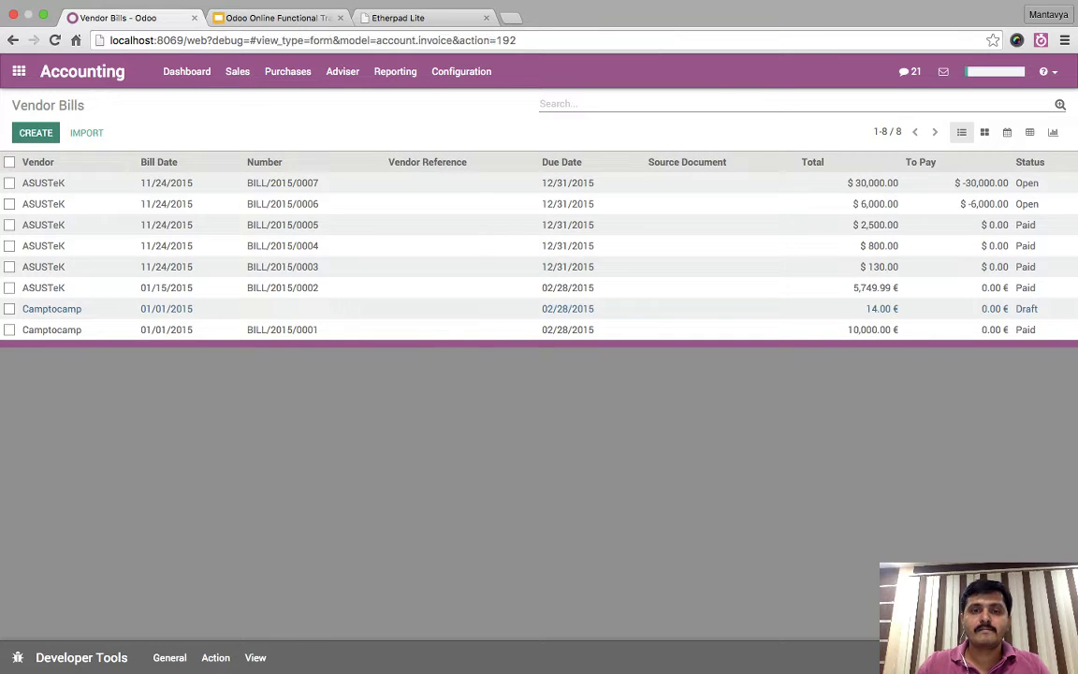
key(alt+c)
text(ASUSTeK)
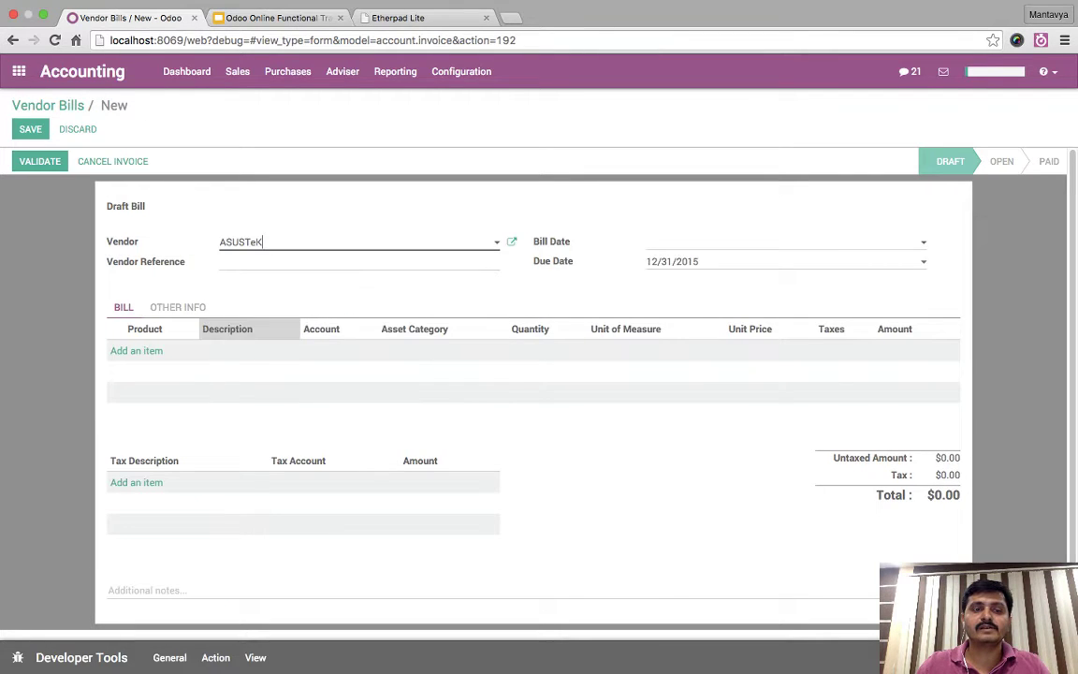
click(136, 350)
text(usb)
key(Return)
click(833, 350)
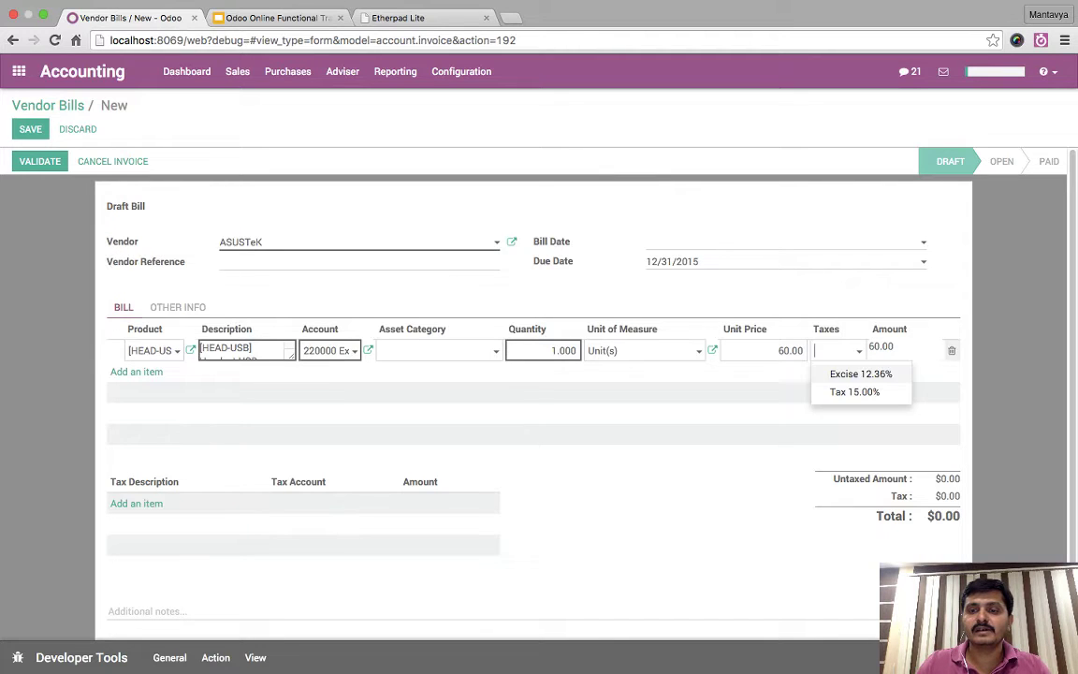
key(Return)
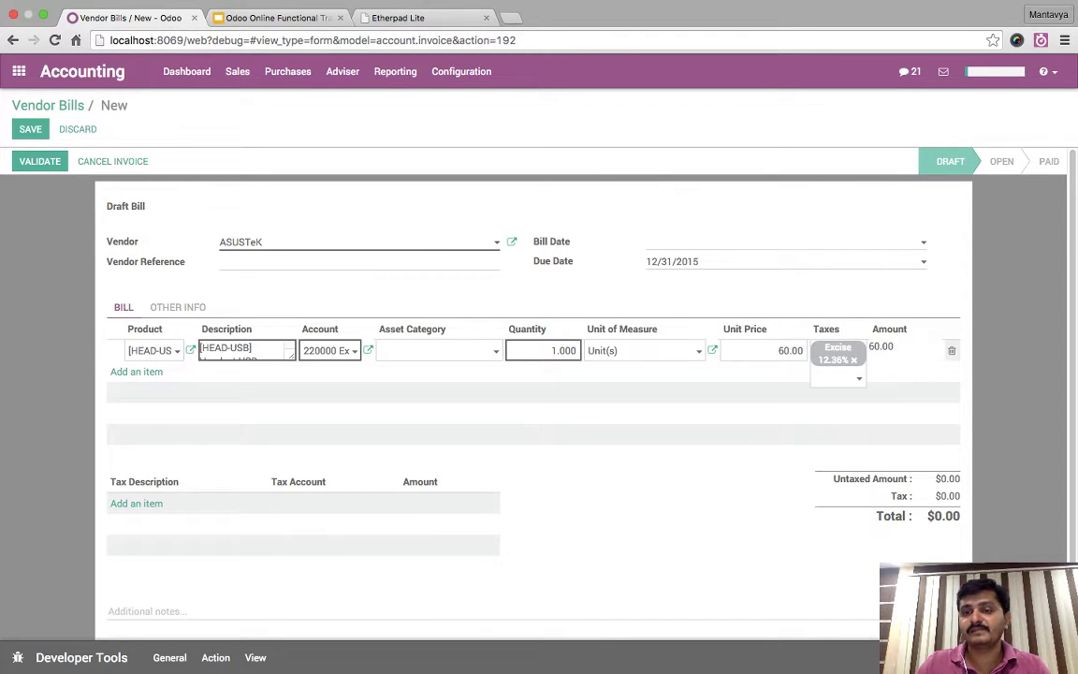
- Check the tax and total amounts and set the line's unit price to 80
drag(937, 496, 959, 520)
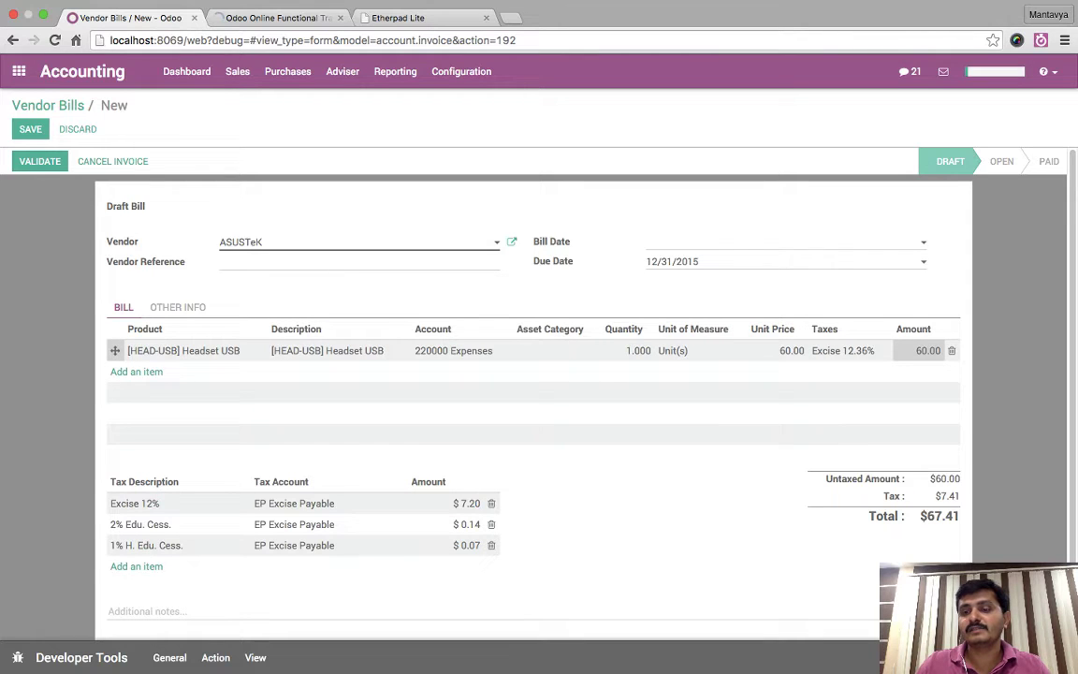
click(795, 460)
click(178, 306)
click(123, 307)
scroll(178, 415, down, 2)
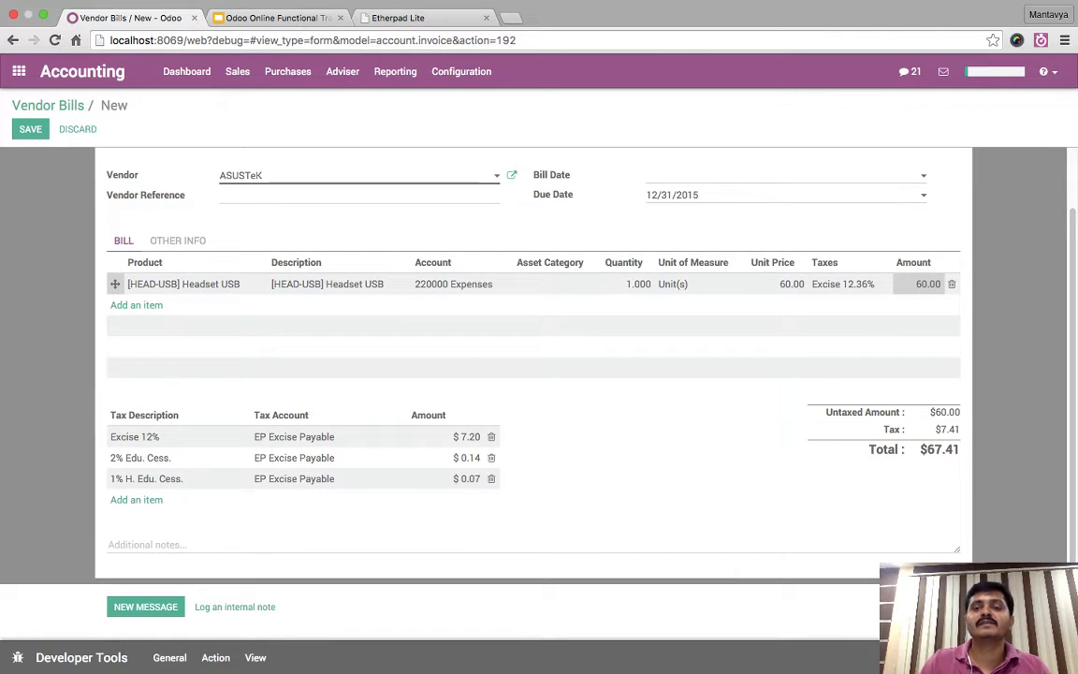
scroll(234, 280, up, 1)
click(786, 320)
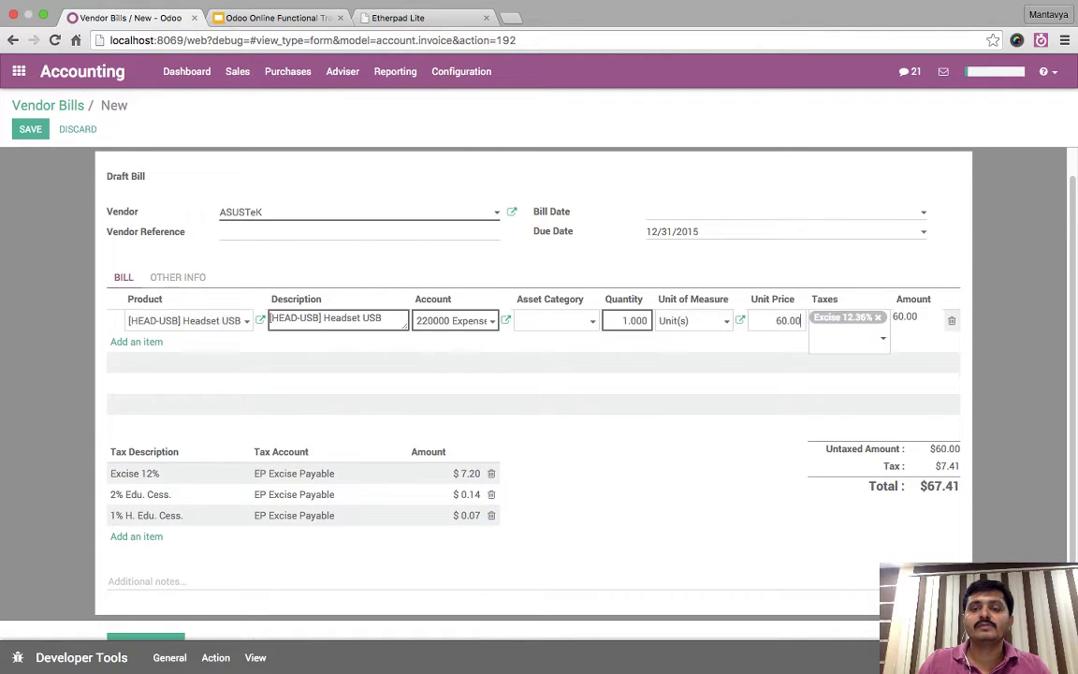
text(80)
key(Return)
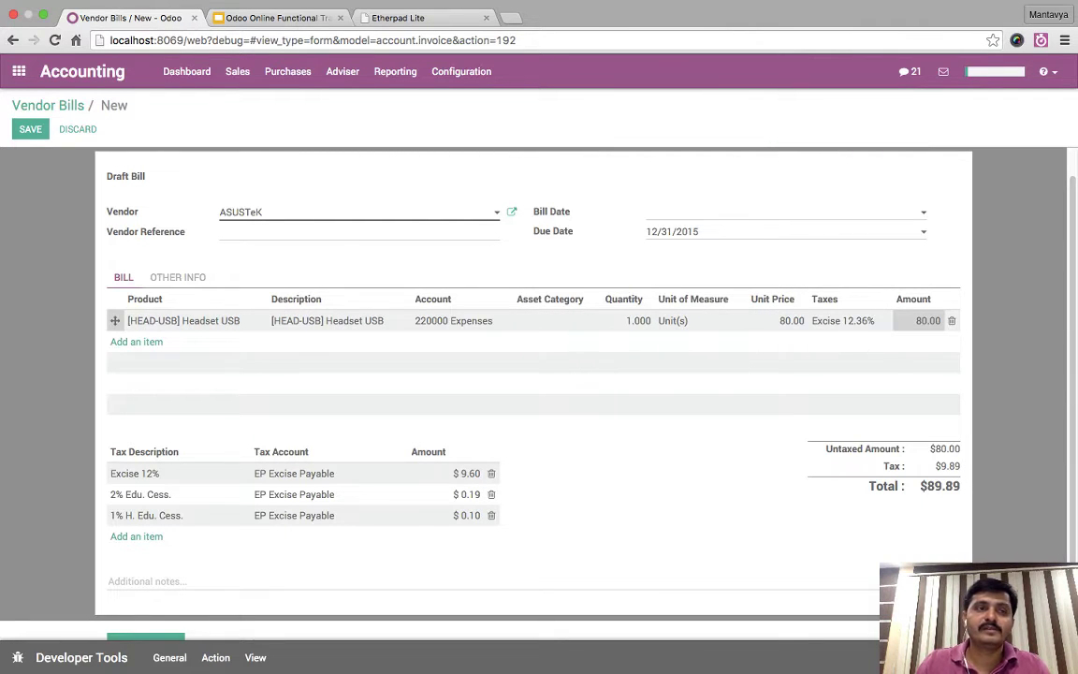
- Save and validate the bill as BILL/2015/0008, totalling $89.89
key(Escape)
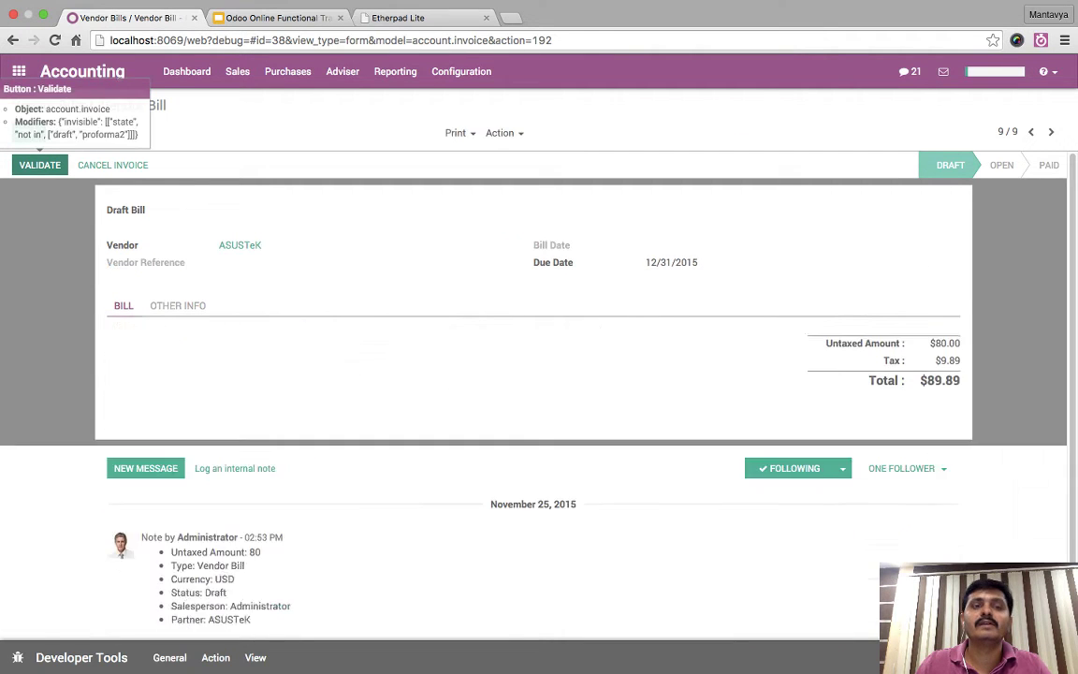
click(39, 165)
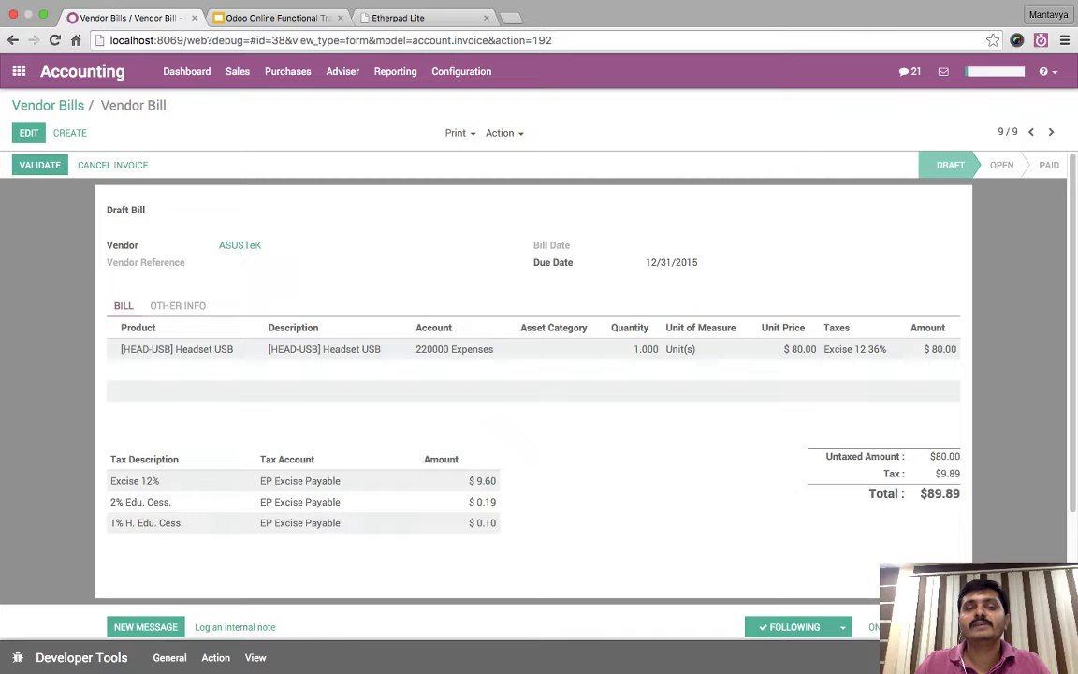
click(395, 71)
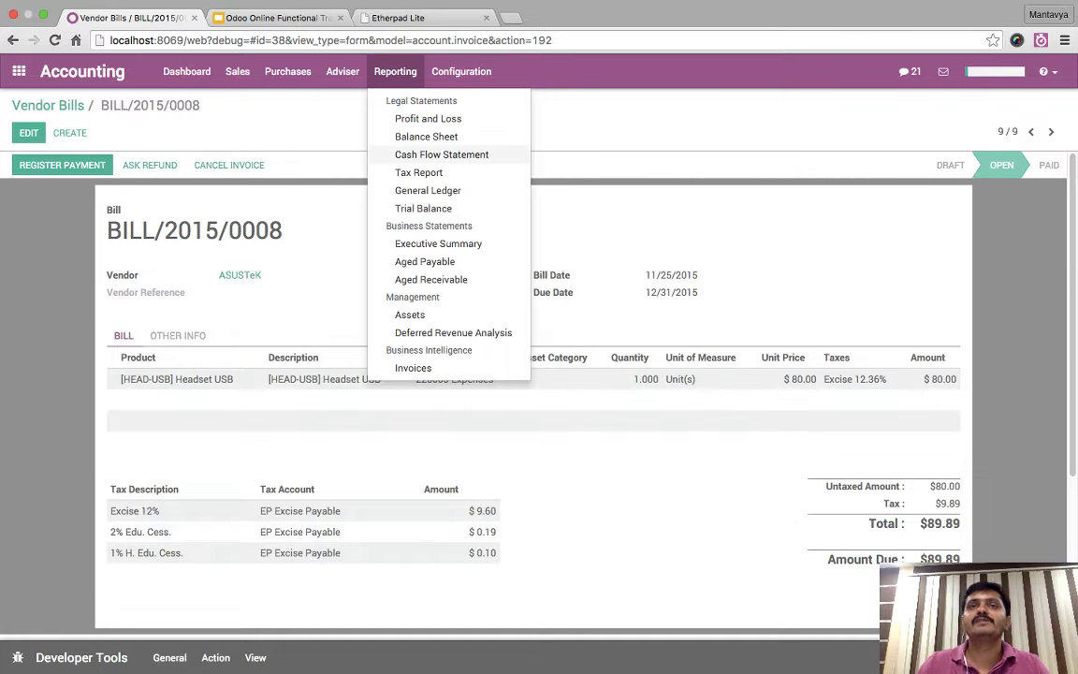
- Open the General Ledger for EP Excise Payable from its 2.47 Balance Sheet balance
key(Escape)
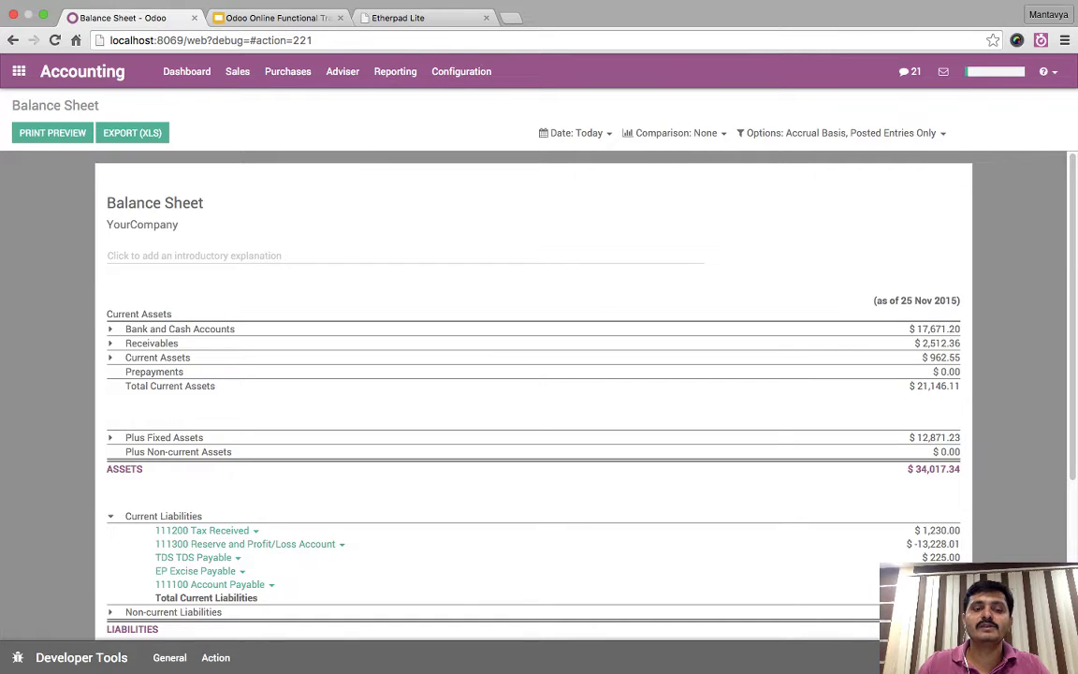
scroll(533, 393, down, 3)
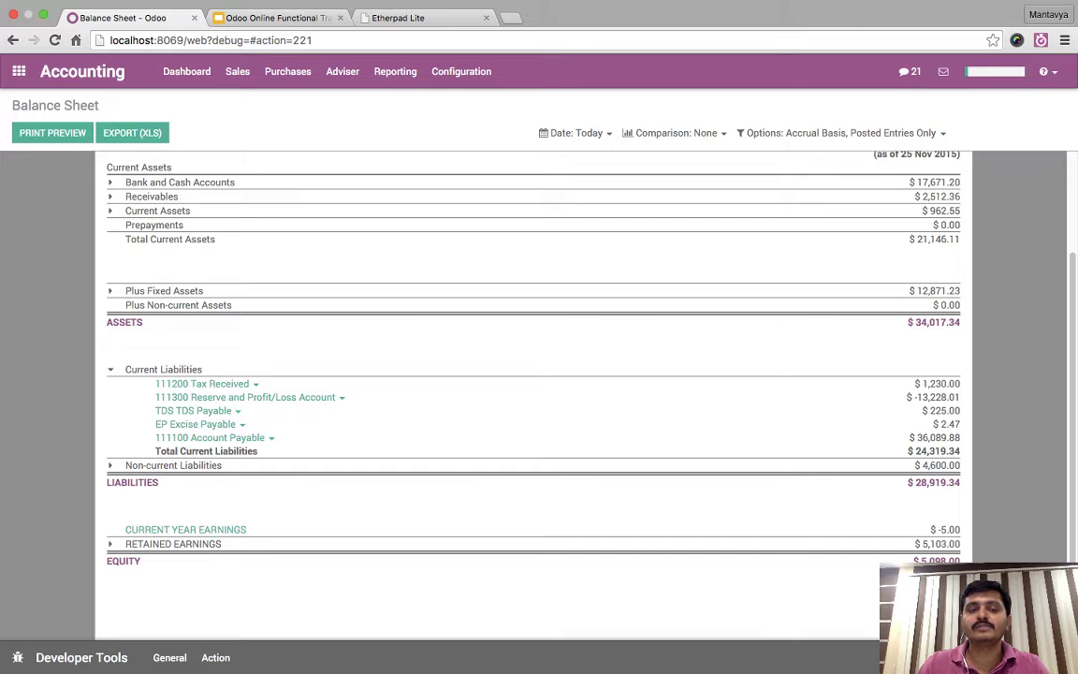
mouse_move(940, 424)
mouse_down()
mouse_move(936, 604)
mouse_move(960, 424)
mouse_up()
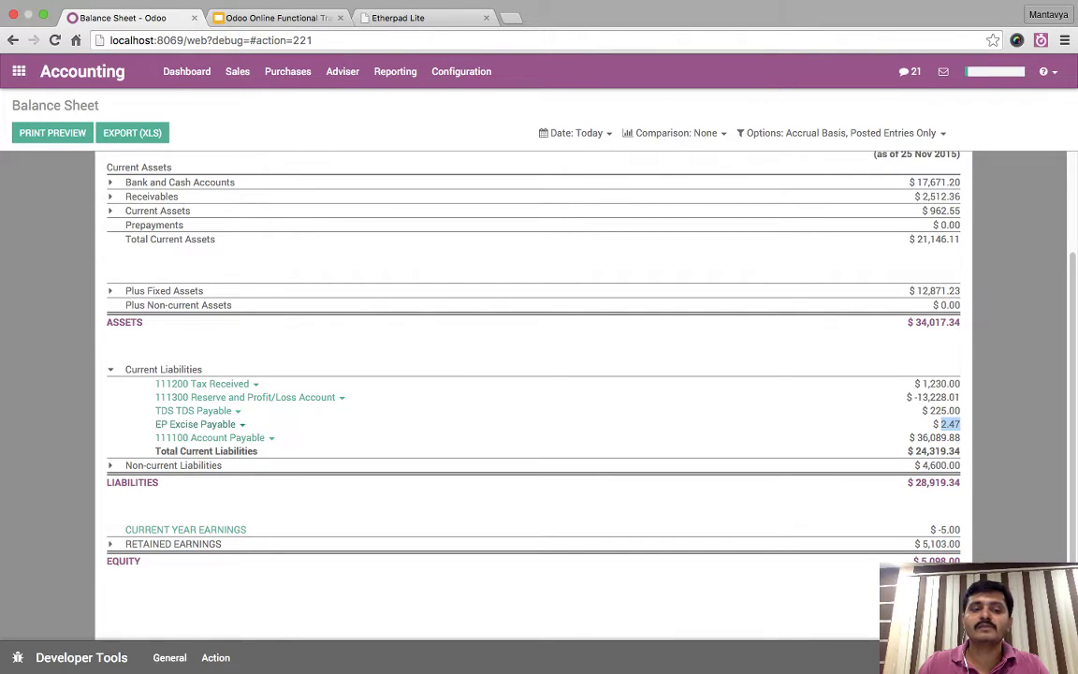
click(197, 424)
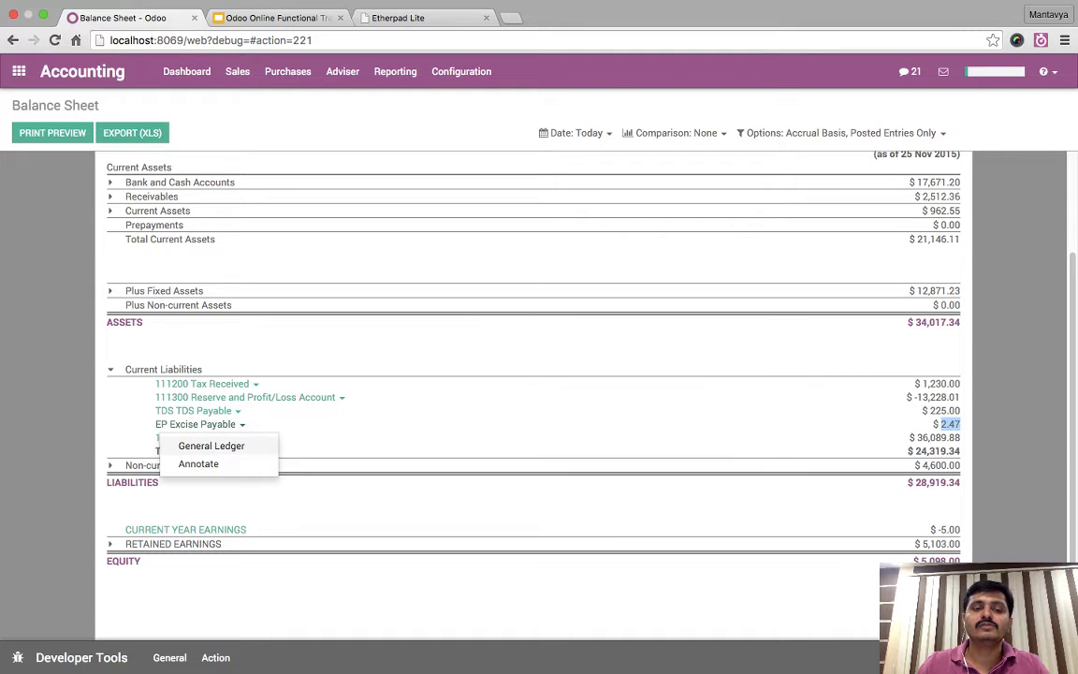
click(212, 447)
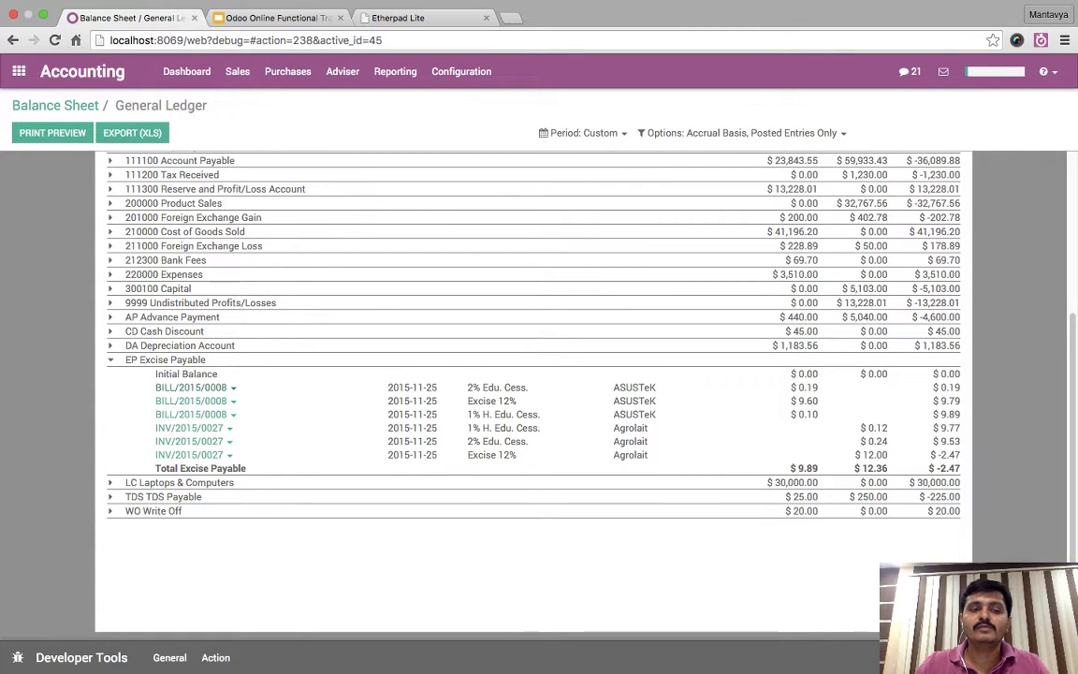
- Review the BILL/2015/0008 debits of $9.89 against the $12.36 invoice credits
drag(149, 373, 225, 454)
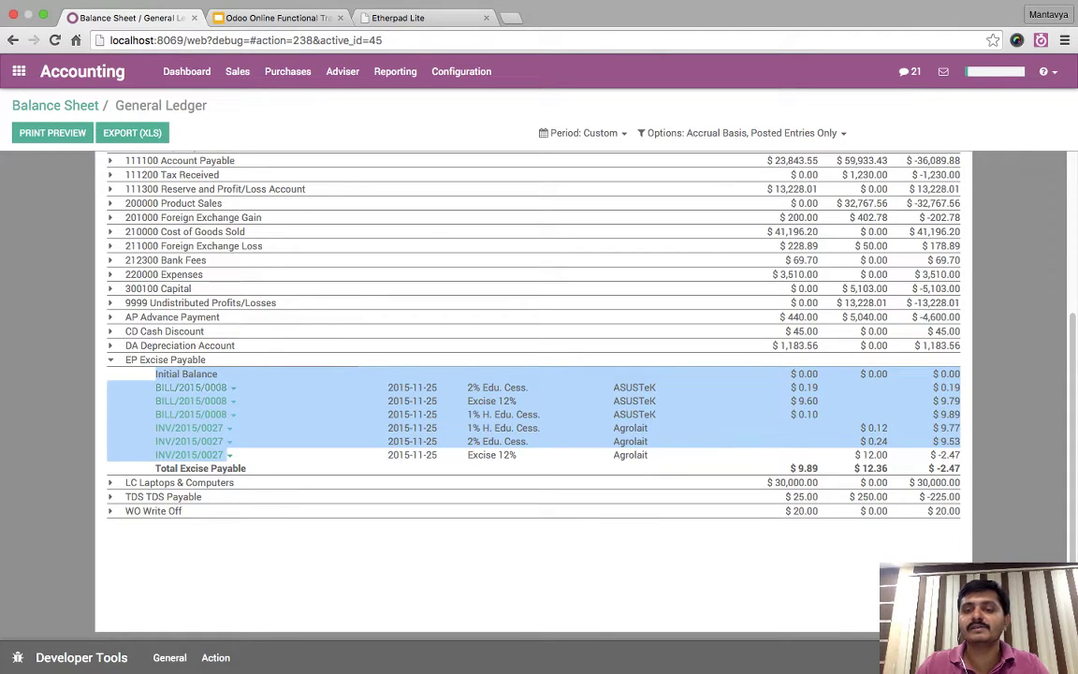
click(545, 282)
drag(798, 388, 960, 516)
click(940, 415)
drag(939, 415, 964, 425)
click(939, 415)
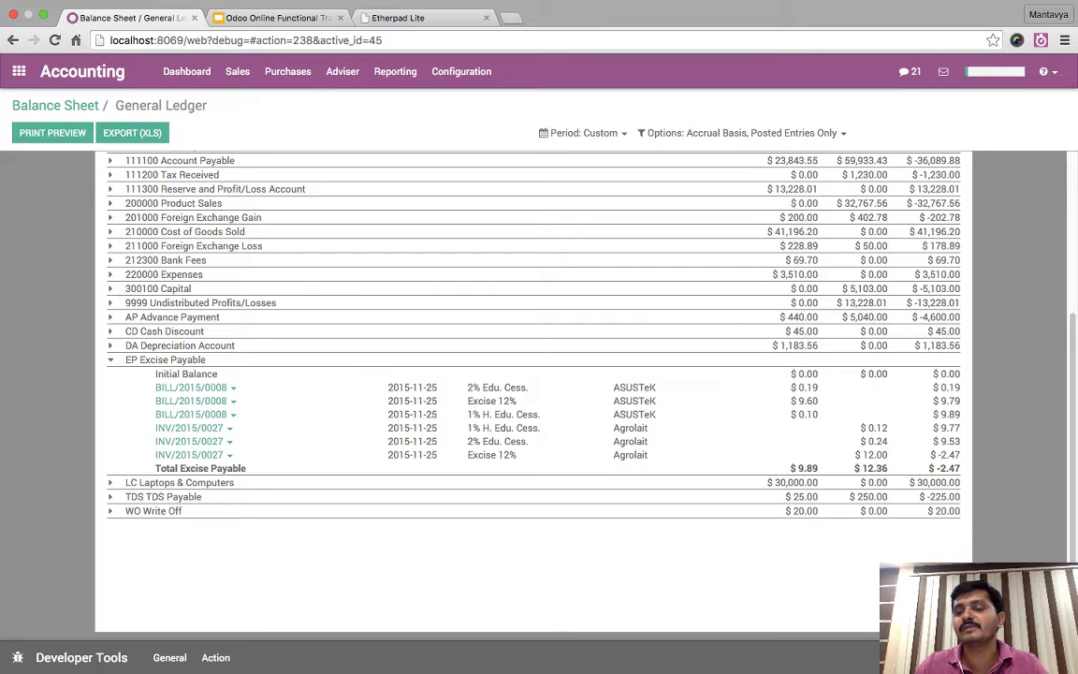
drag(818, 386, 790, 373)
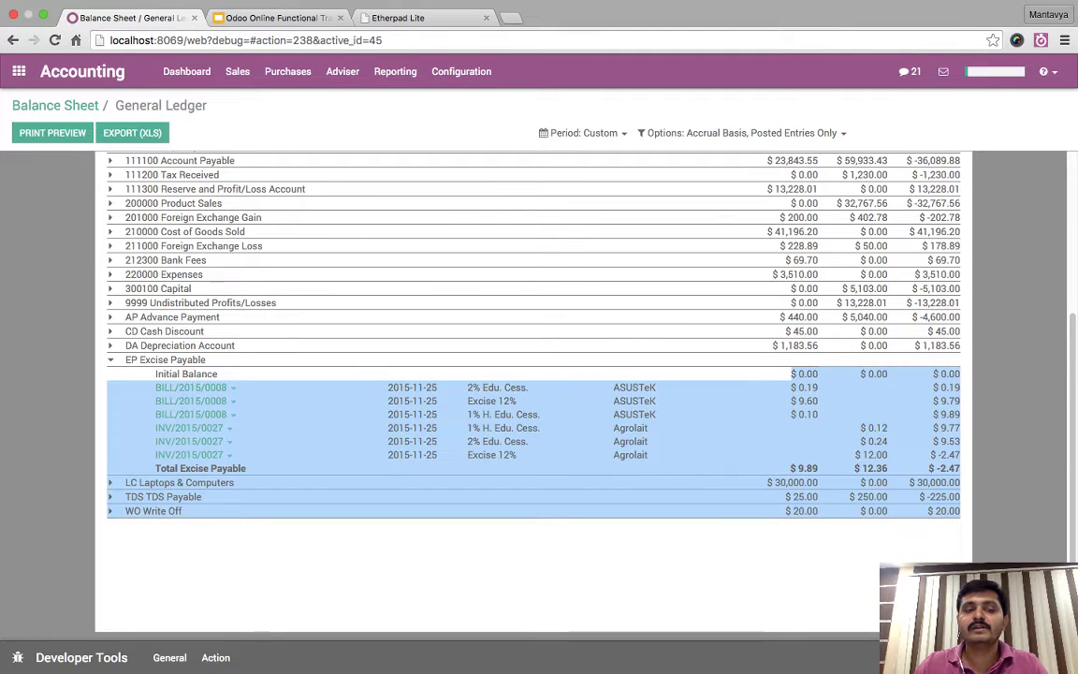
drag(155, 373, 655, 524)
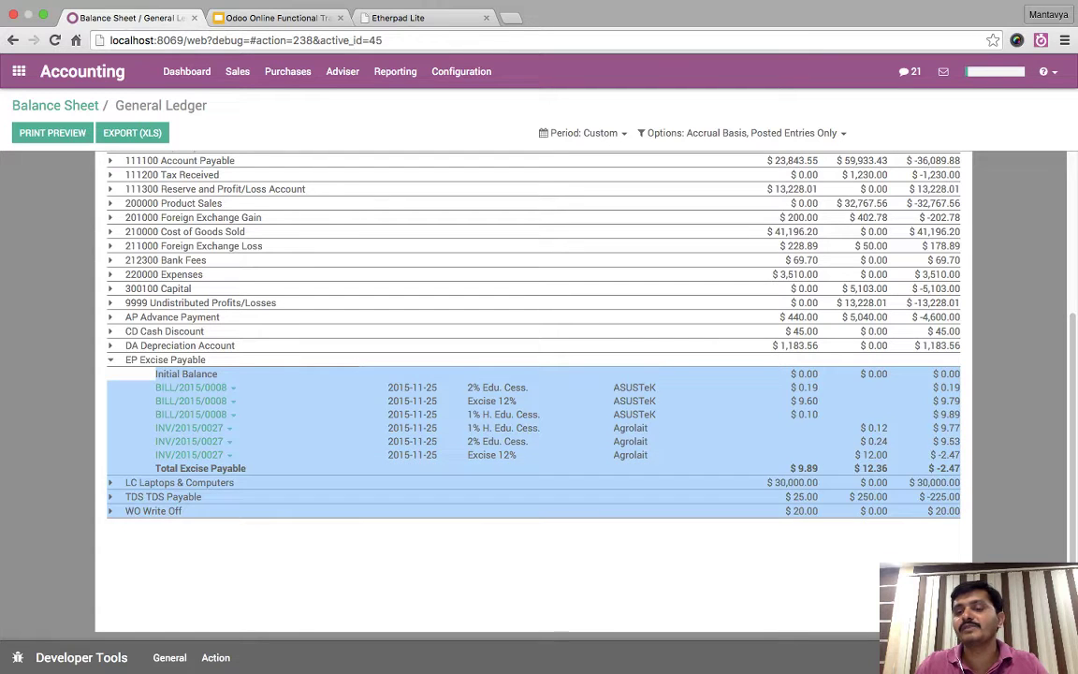
click(655, 524)
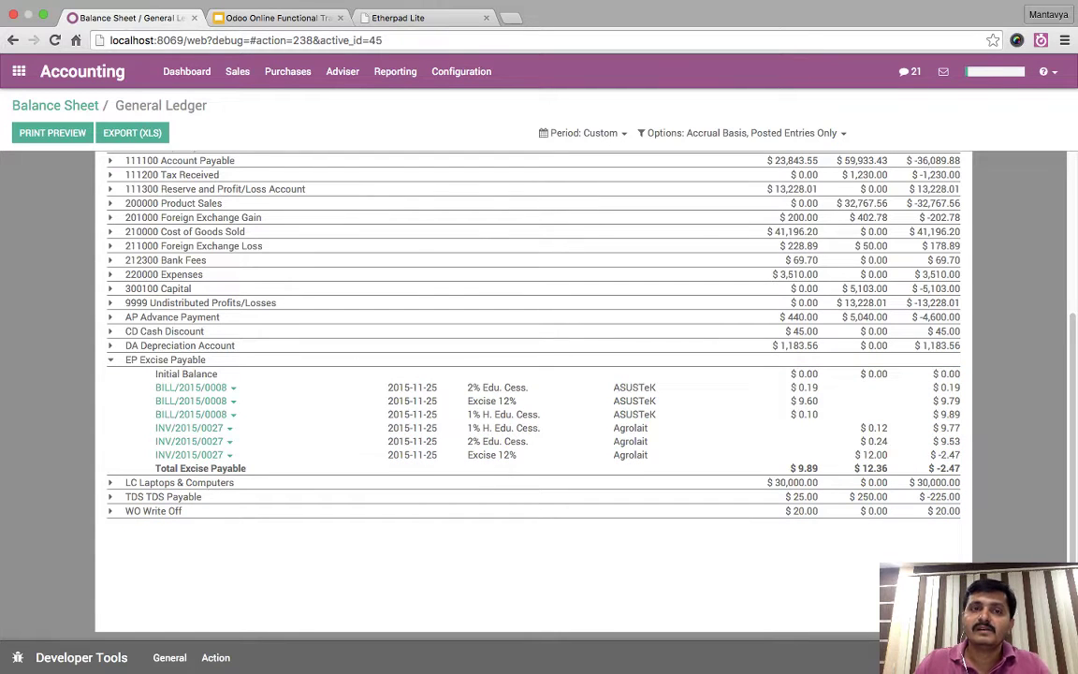
scroll(533, 393, up, 5)
click(395, 71)
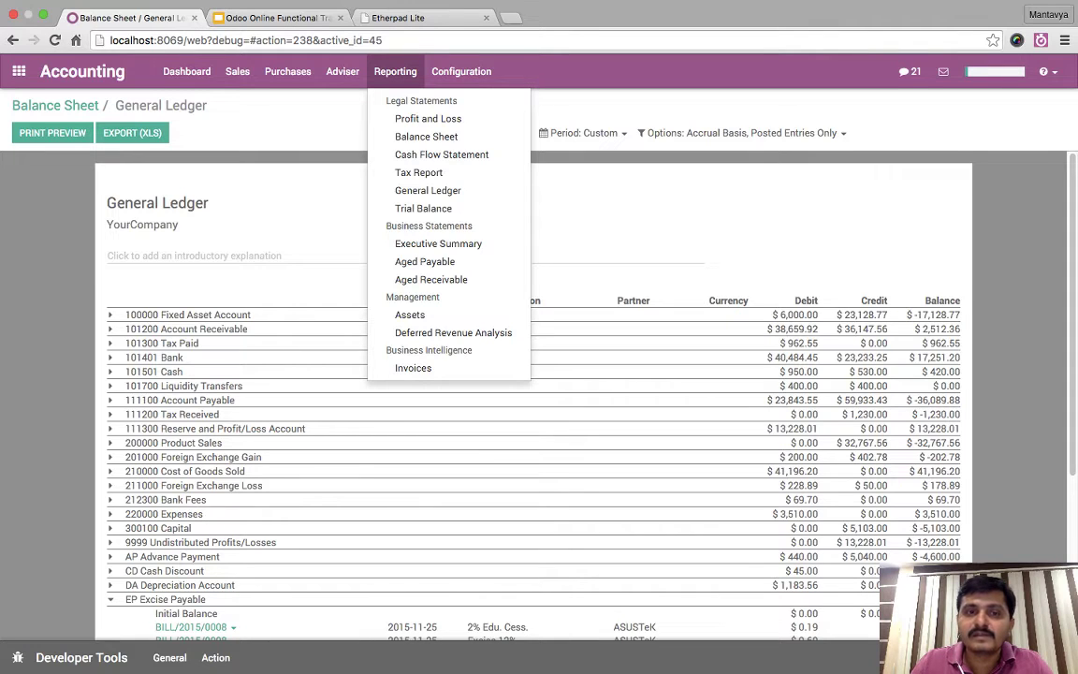
click(395, 71)
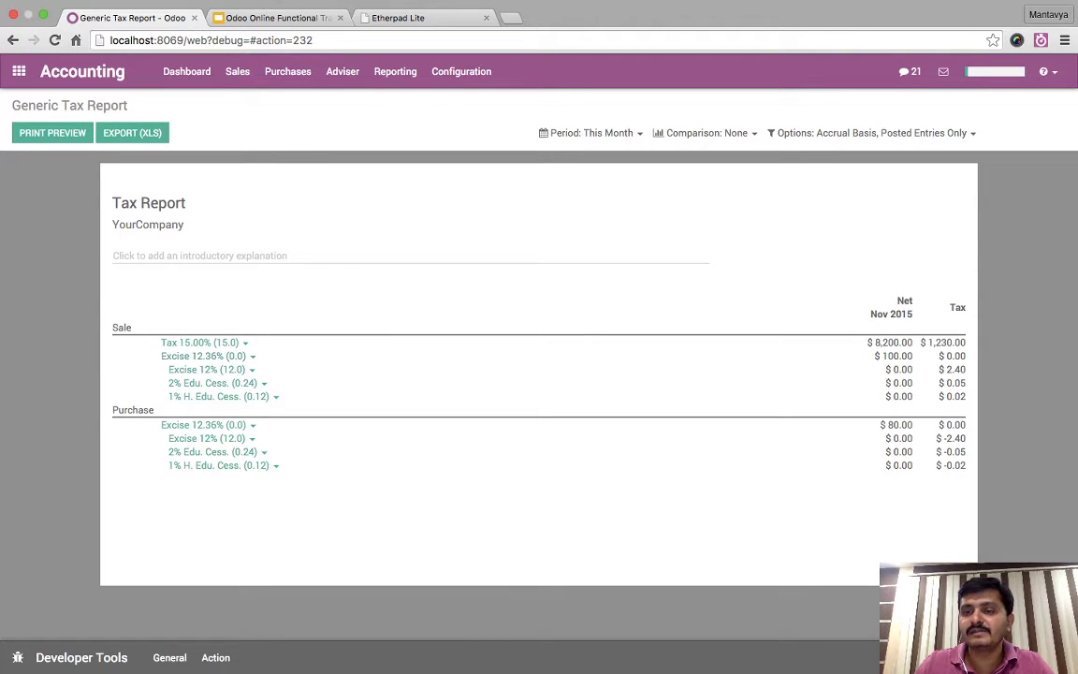
double_click(897, 356)
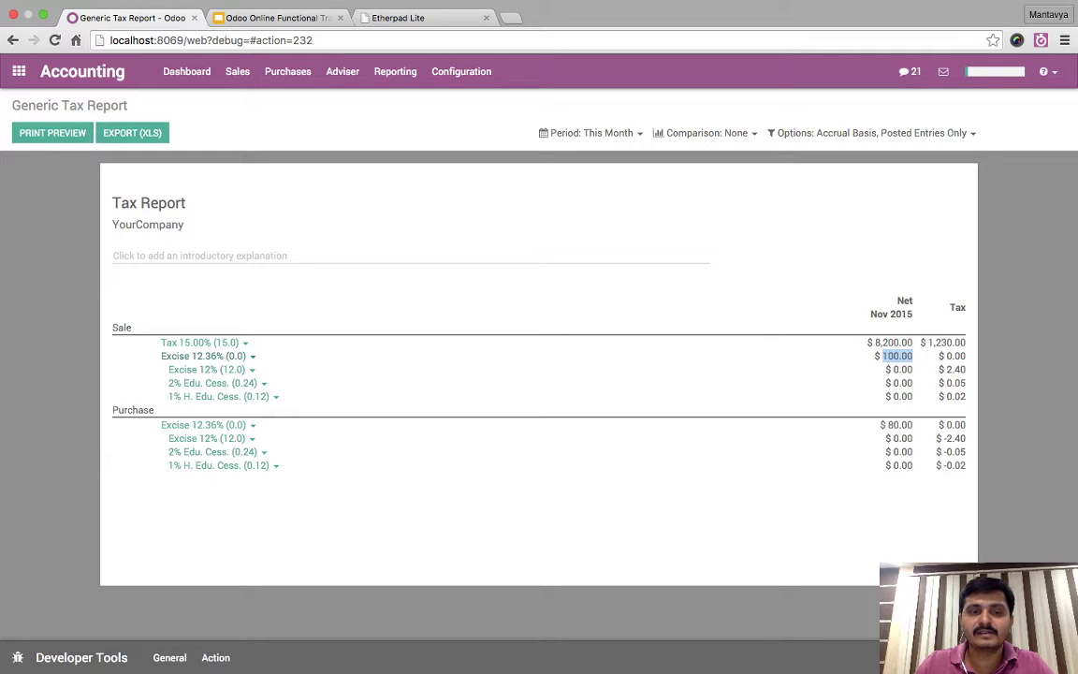
drag(823, 467, 831, 321)
click(831, 321)
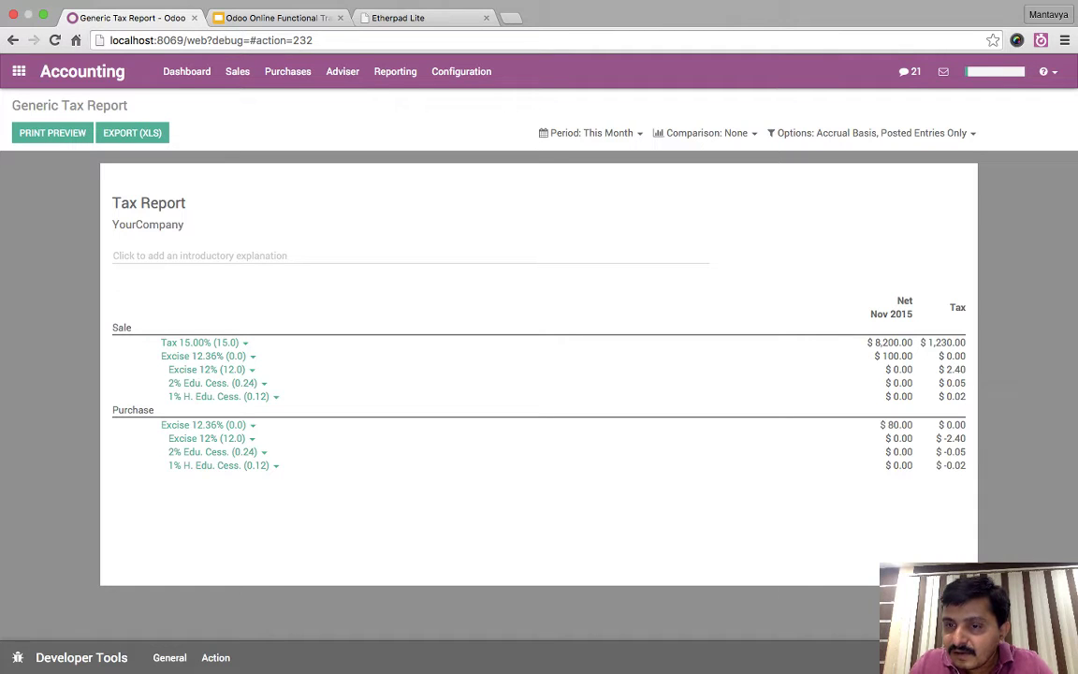
drag(966, 468, 947, 370)
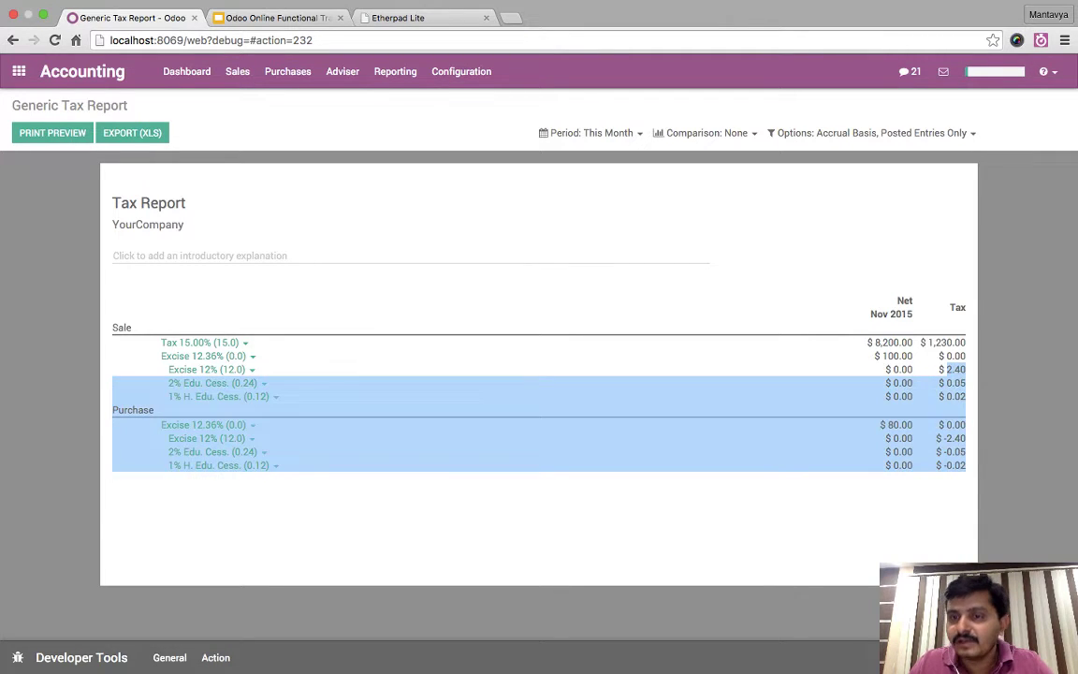
double_click(956, 370)
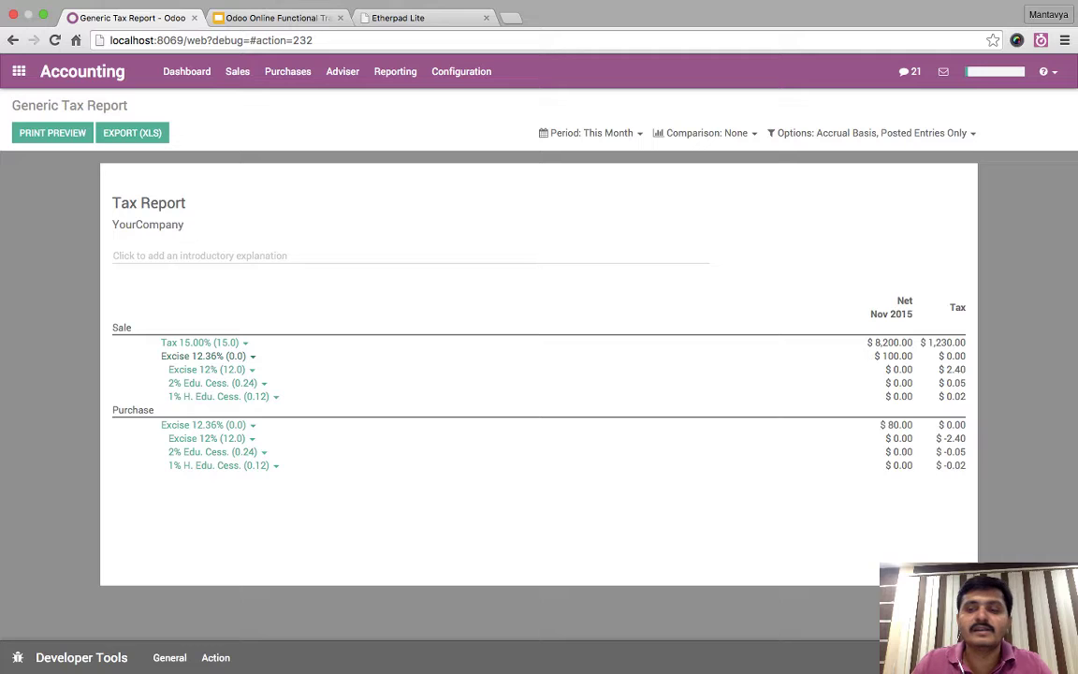
drag(375, 472, 374, 266)
click(374, 267)
click(707, 132)
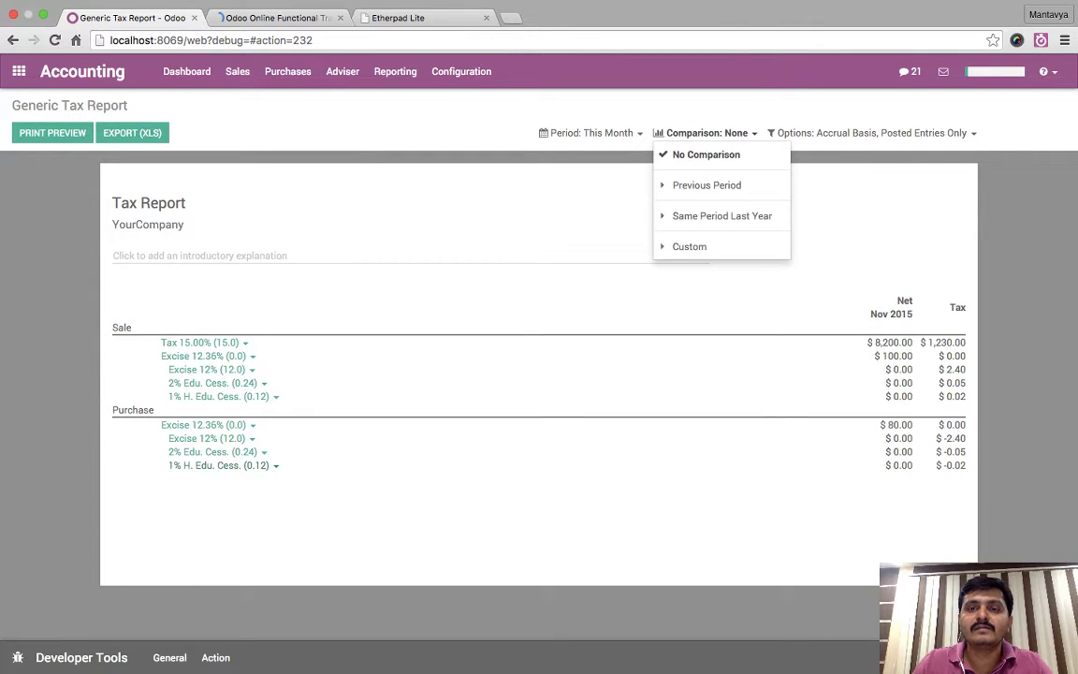
click(706, 133)
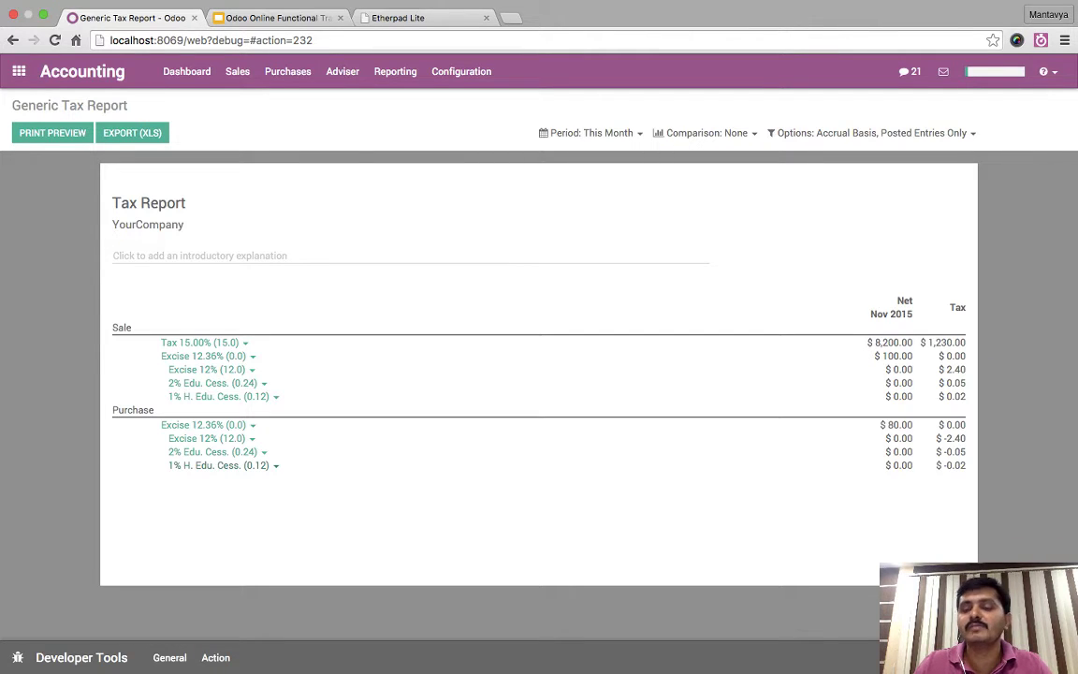
drag(131, 441, 154, 355)
click(189, 319)
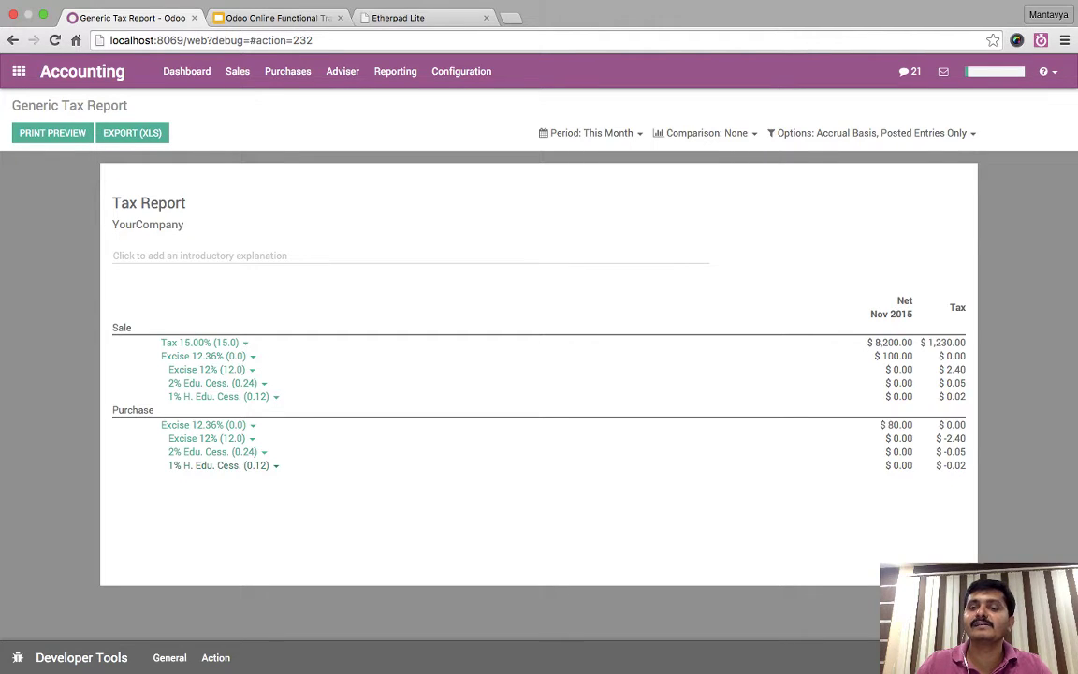
drag(300, 479, 178, 301)
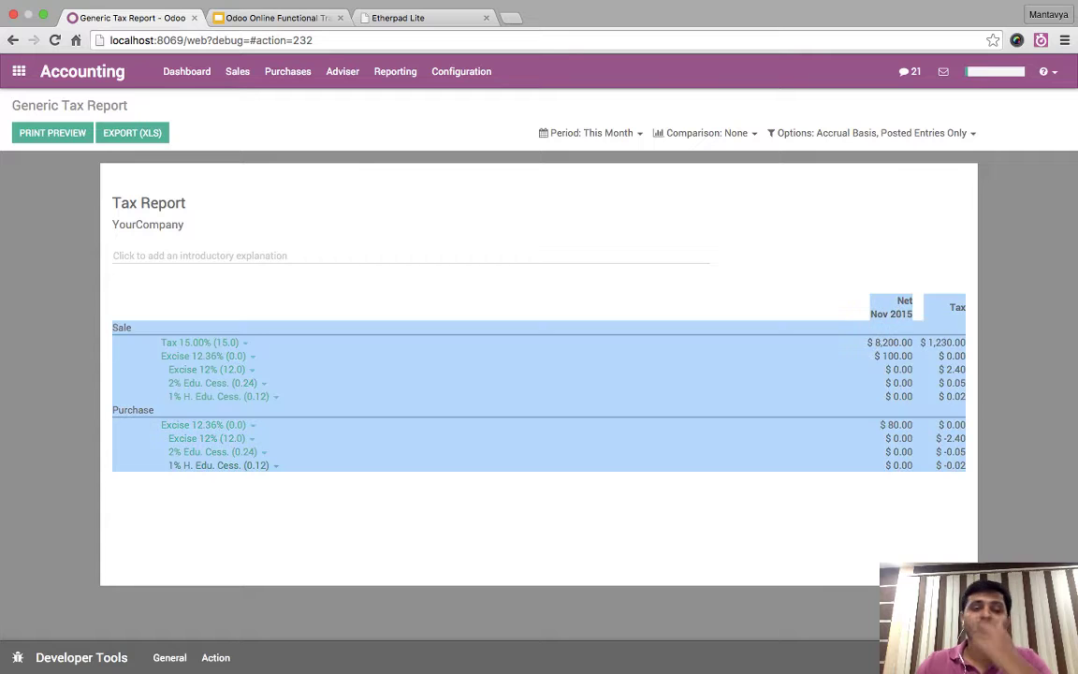
click(178, 301)
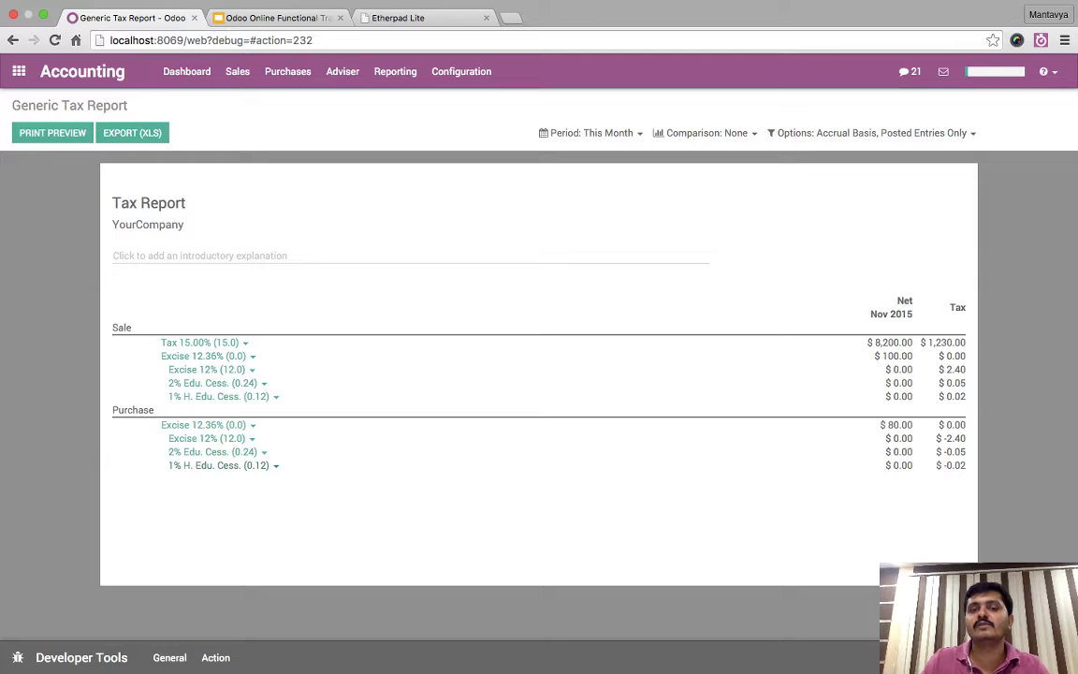
click(200, 255)
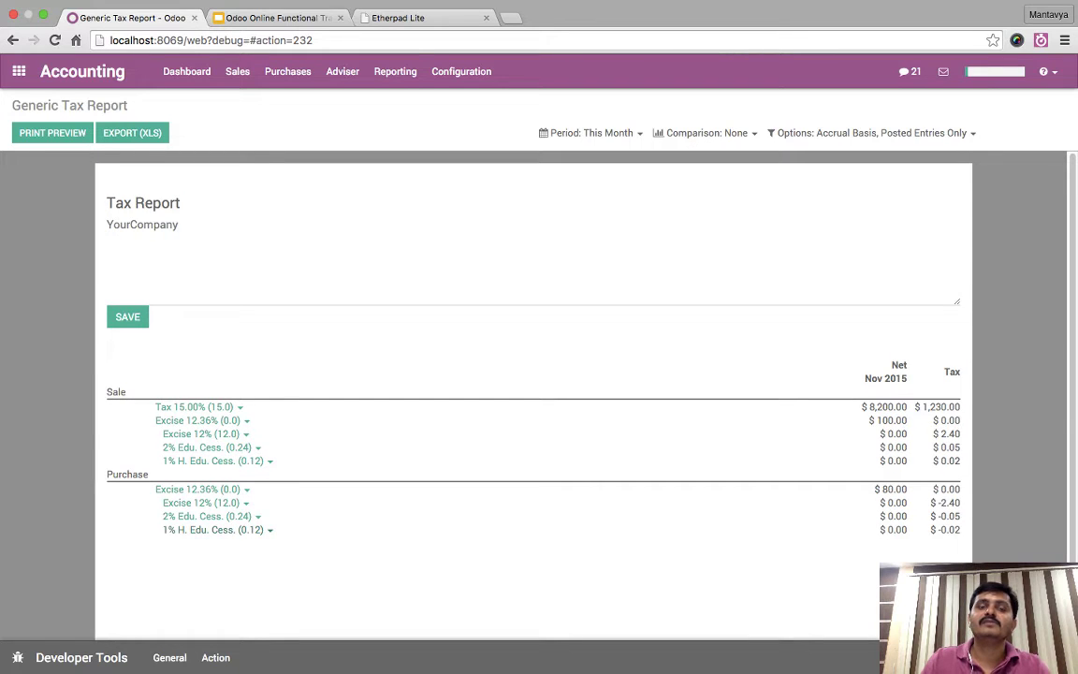
- From Configuration > Taxes, open the sales Tax 15.00% and change its name to VAT 15.00%
click(461, 71)
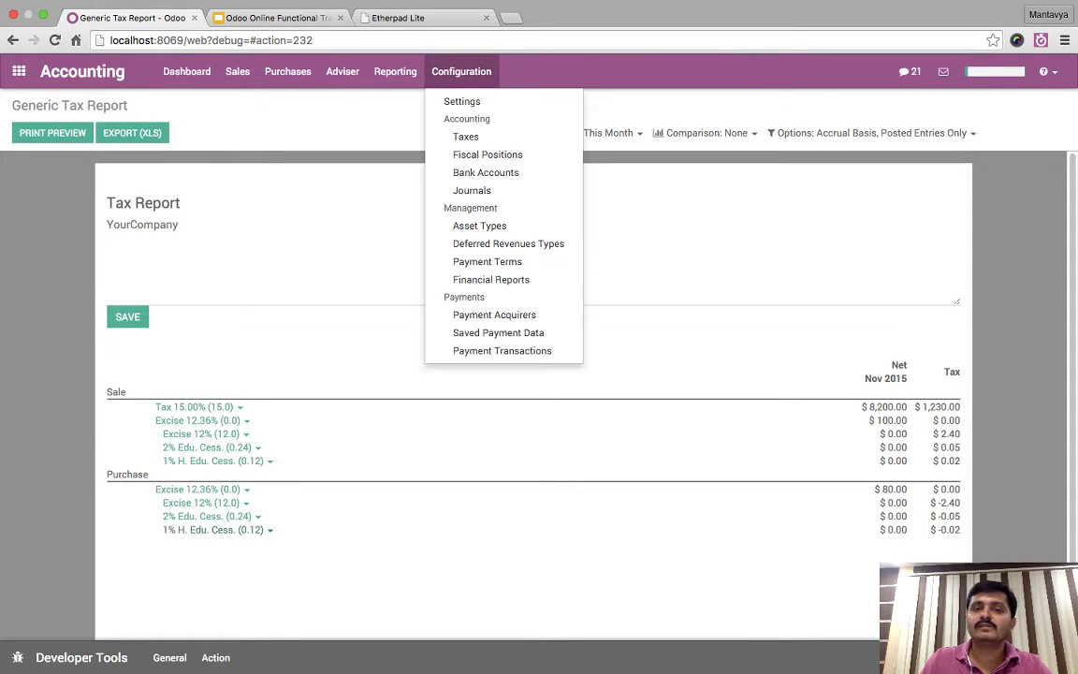
click(465, 137)
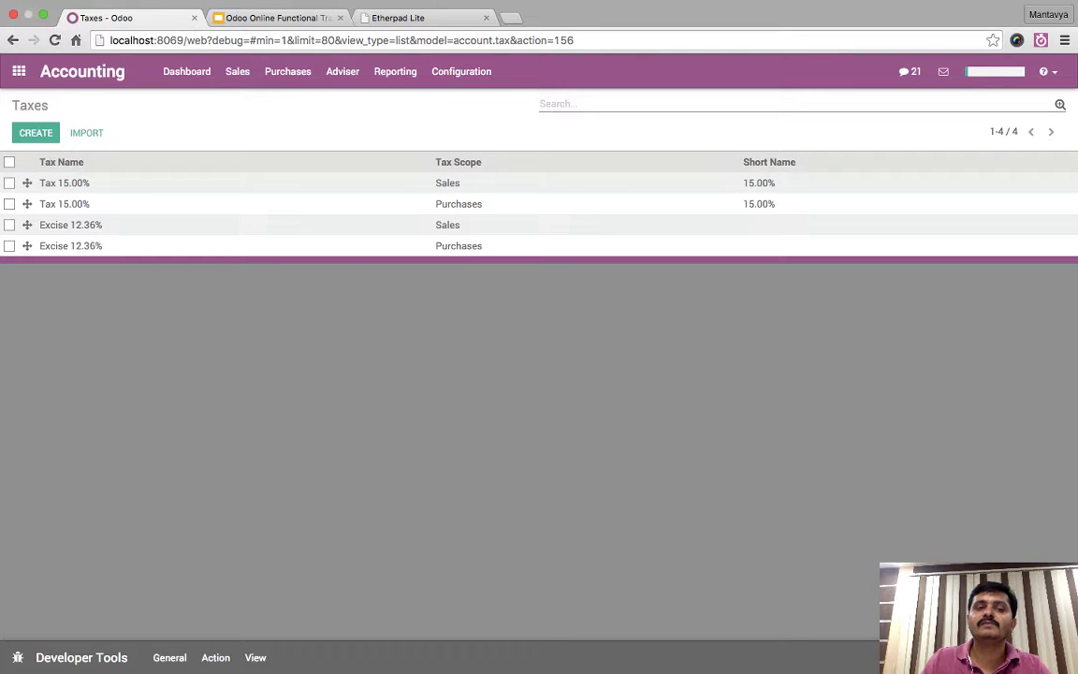
click(64, 182)
click(28, 128)
double_click(233, 194)
text(VAT 15.00%)
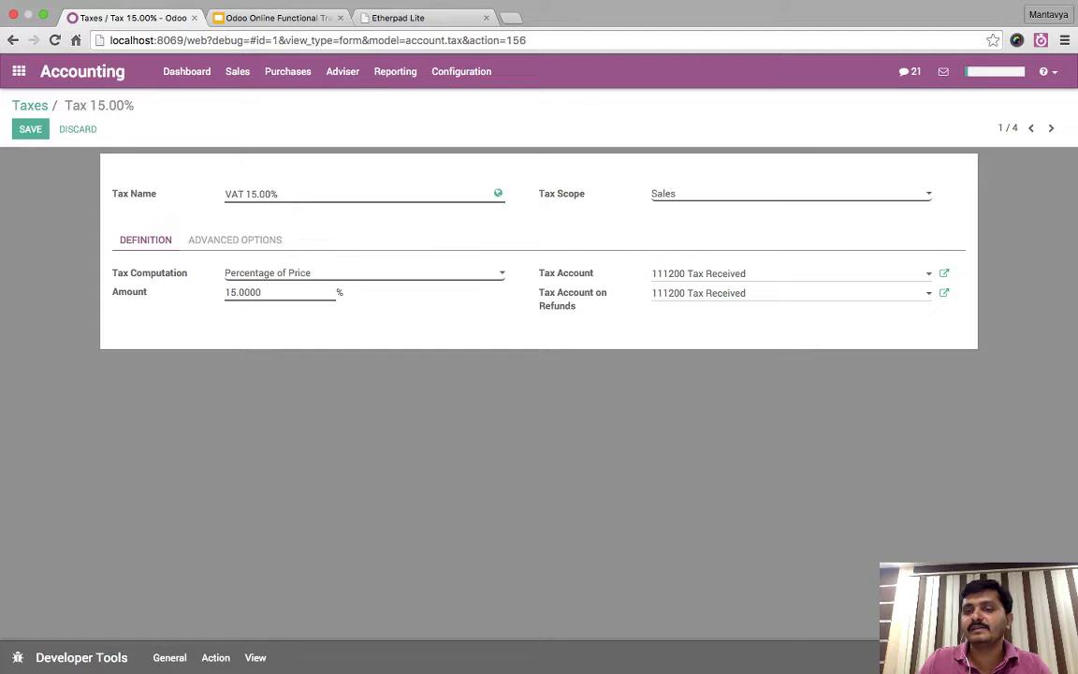
- Rename the sales tax's linked 111200 account to VAT Payable and save it
click(943, 273)
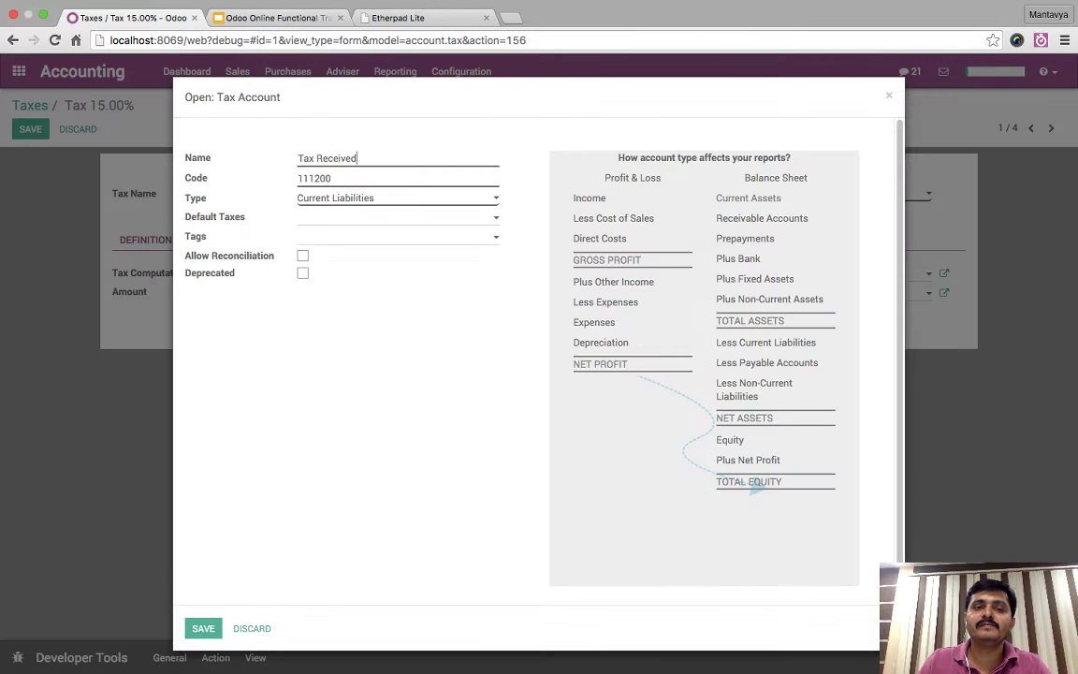
key(ctrl+a)
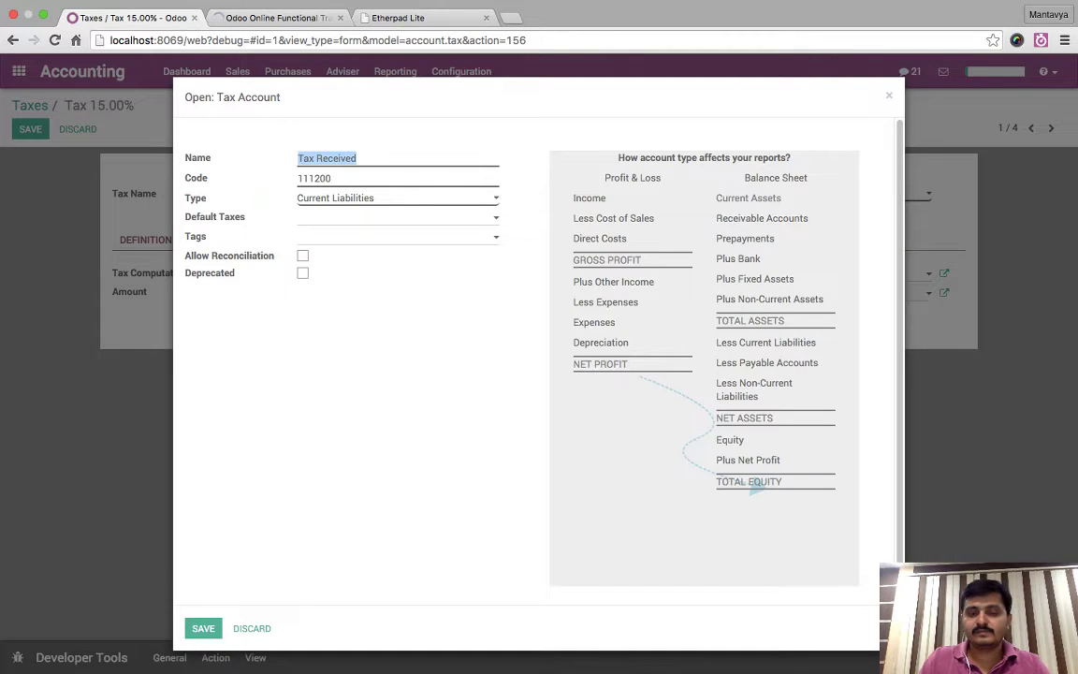
text(VAT Payable)
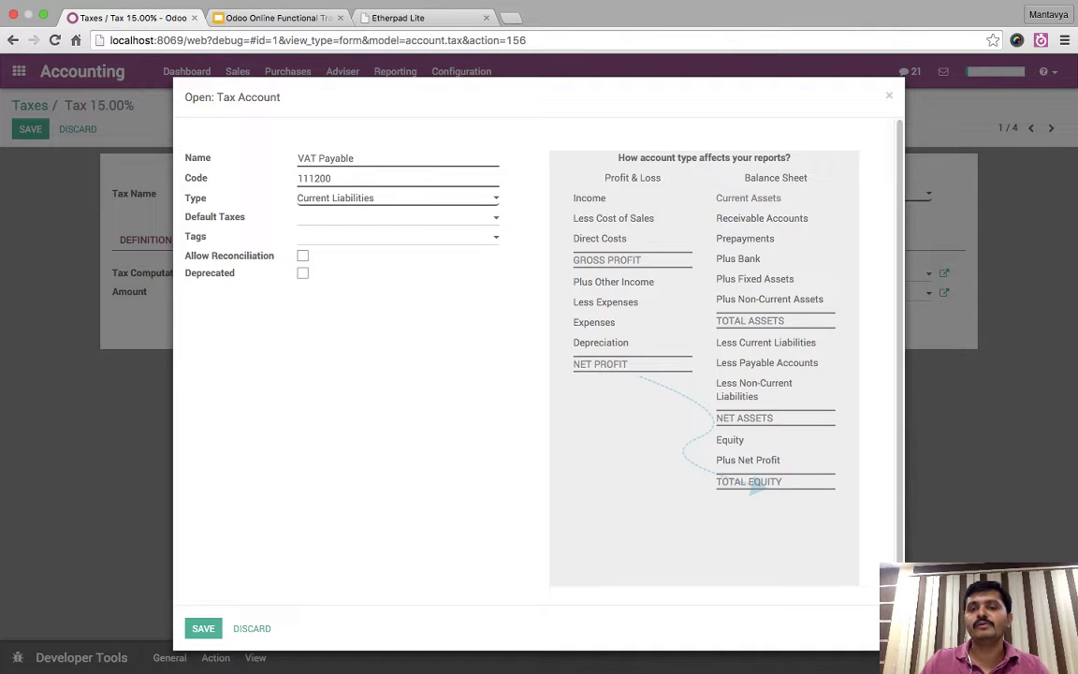
click(203, 628)
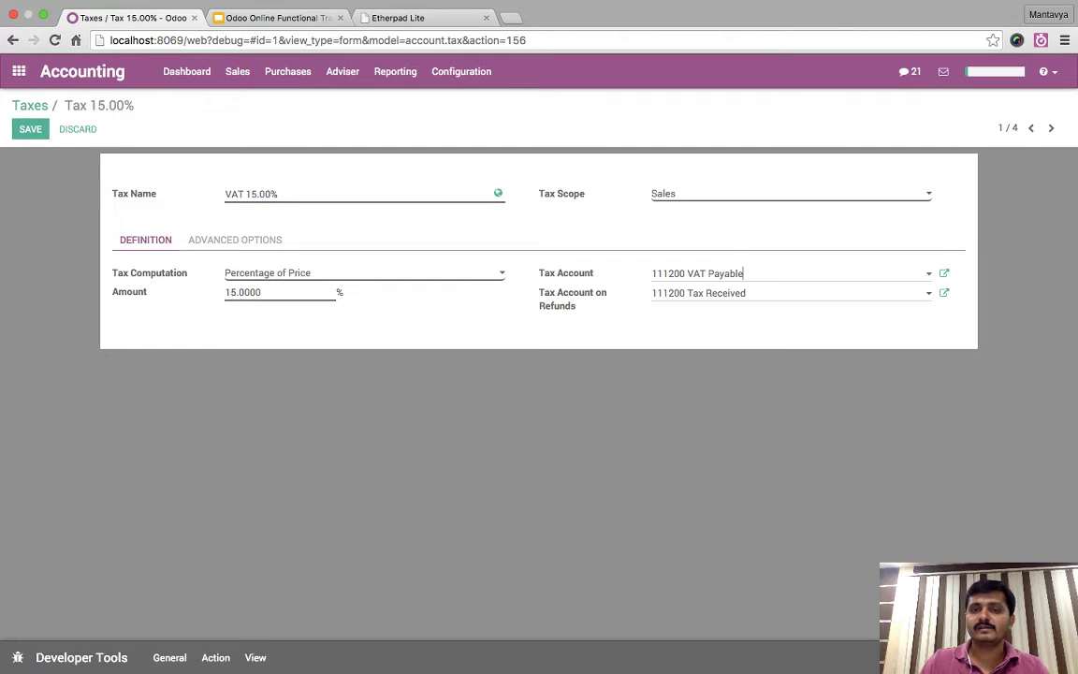
- Save the VAT 15.00% sales tax and return to the Taxes list
key(Tab)
key(alt+s)
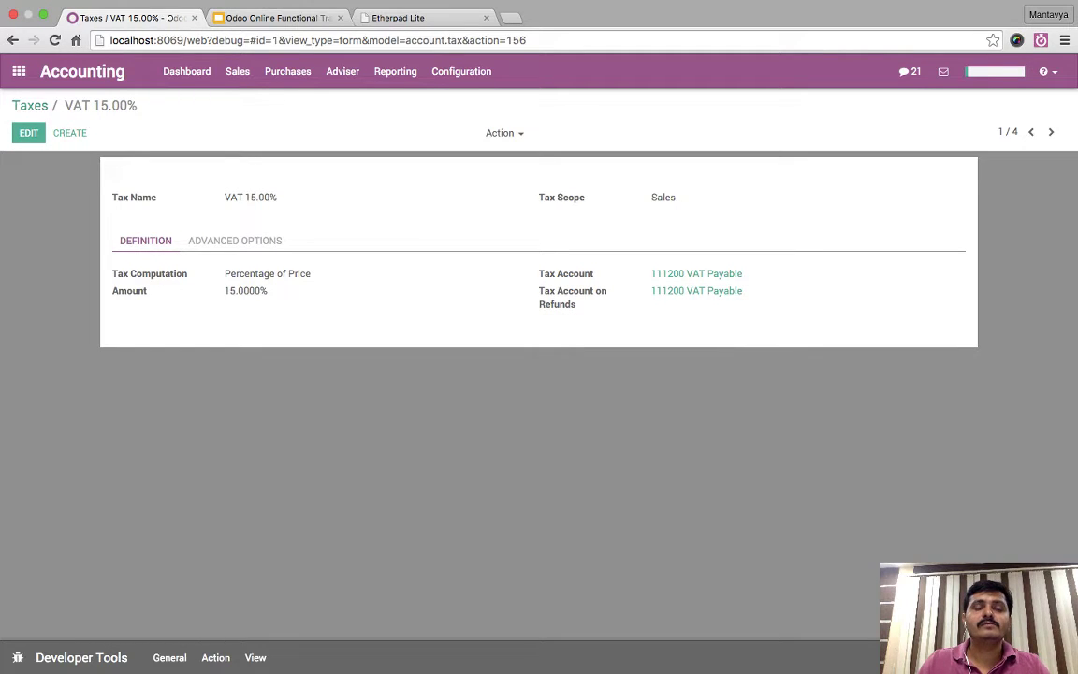
click(30, 106)
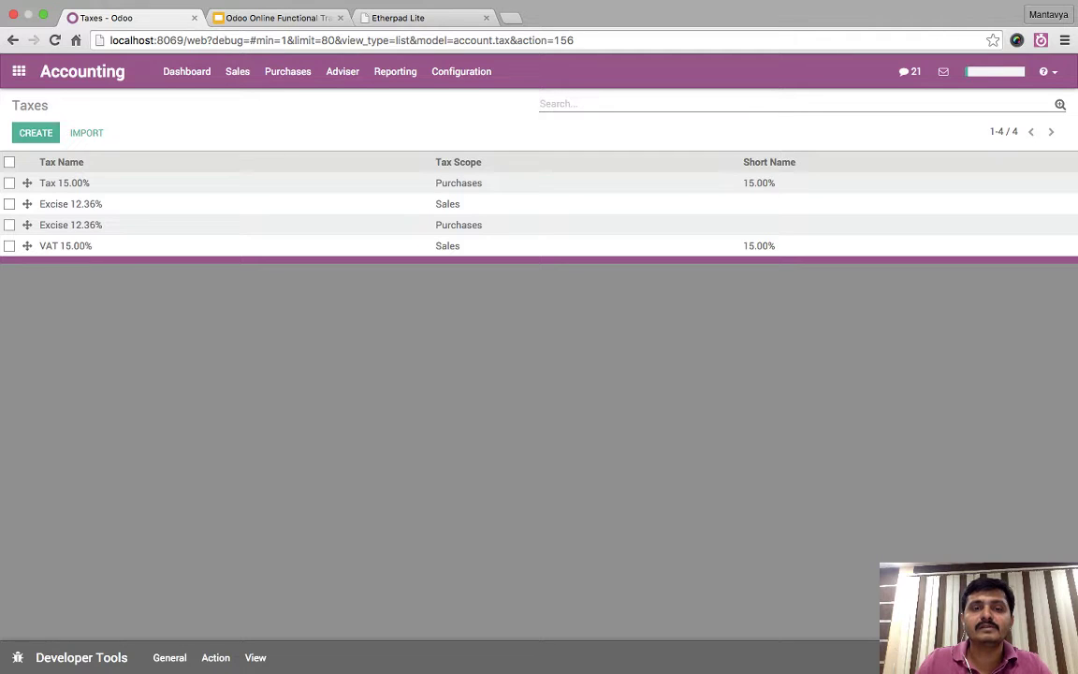
- Open the purchase Tax 15.00% and rename it to VAT 15.00%
click(64, 182)
click(29, 123)
double_click(233, 193)
text(VAT 15.00%)
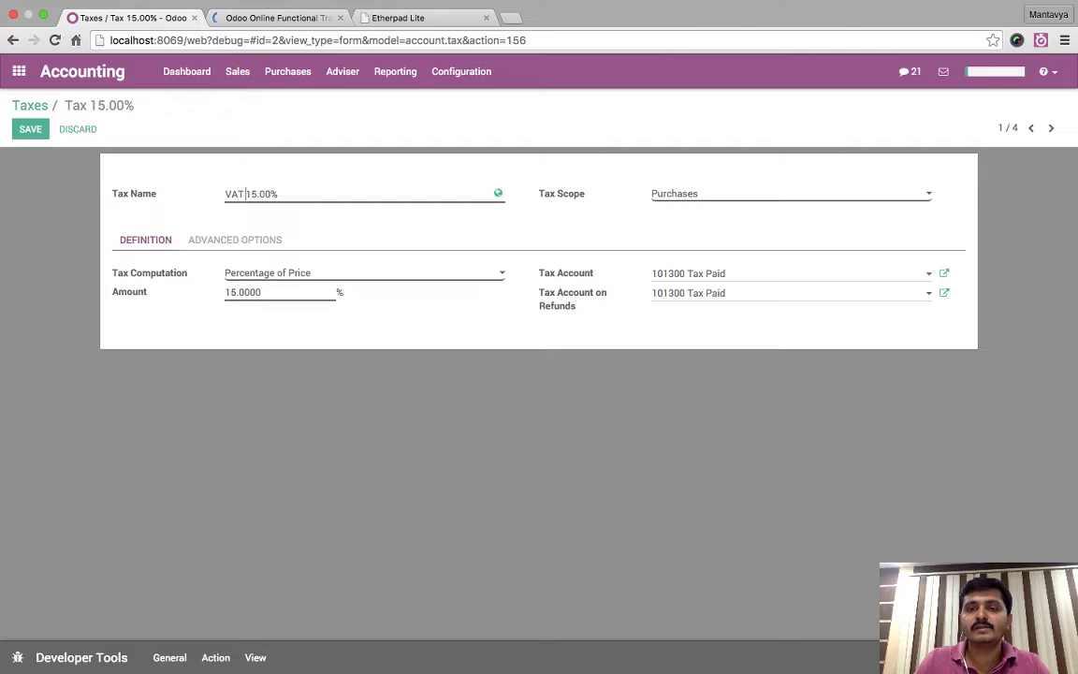
- Set its Tax and Refund accounts to 111200 VAT Payable, save, and return to Taxes
click(767, 273)
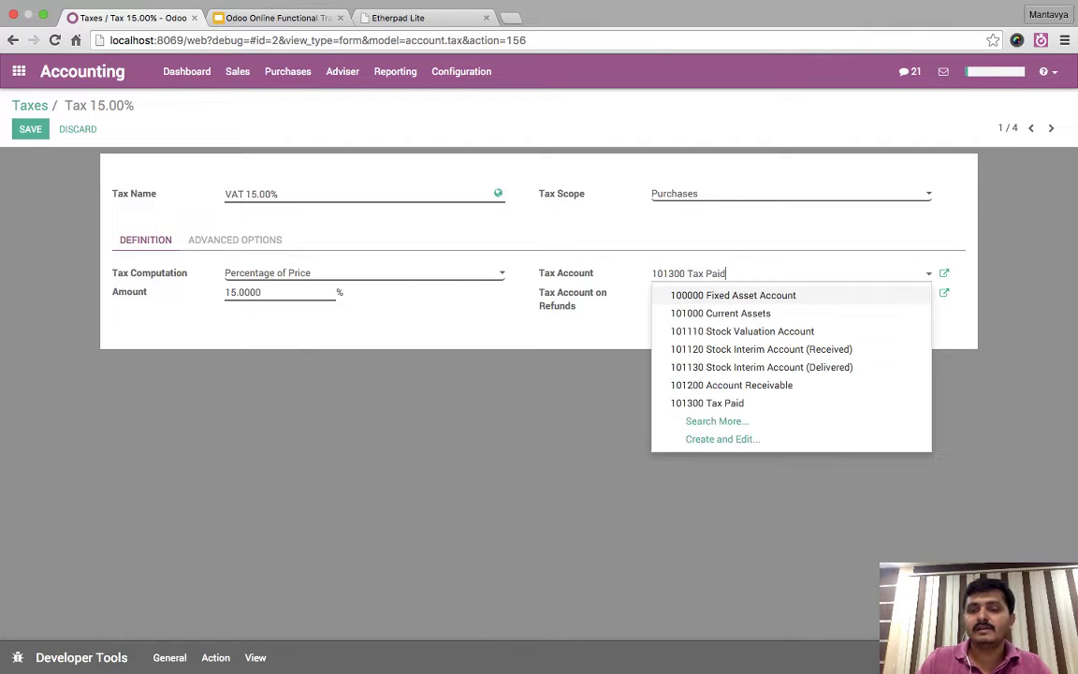
key(super+a)
key(BackSpace)
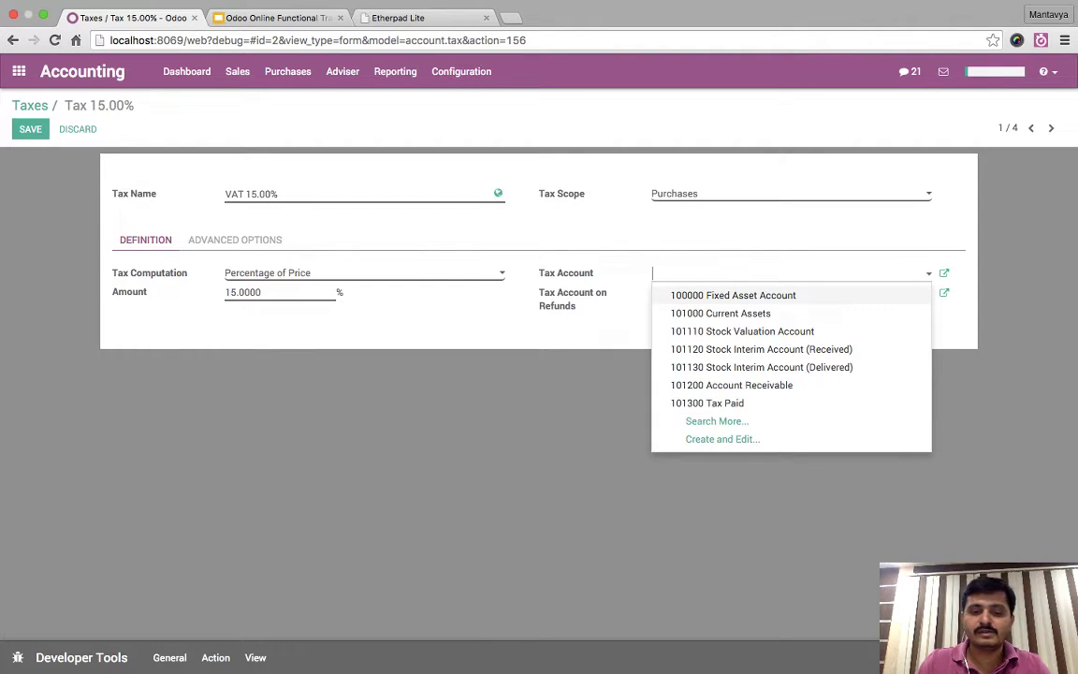
text(VAT)
key(Tab)
text(VAT)
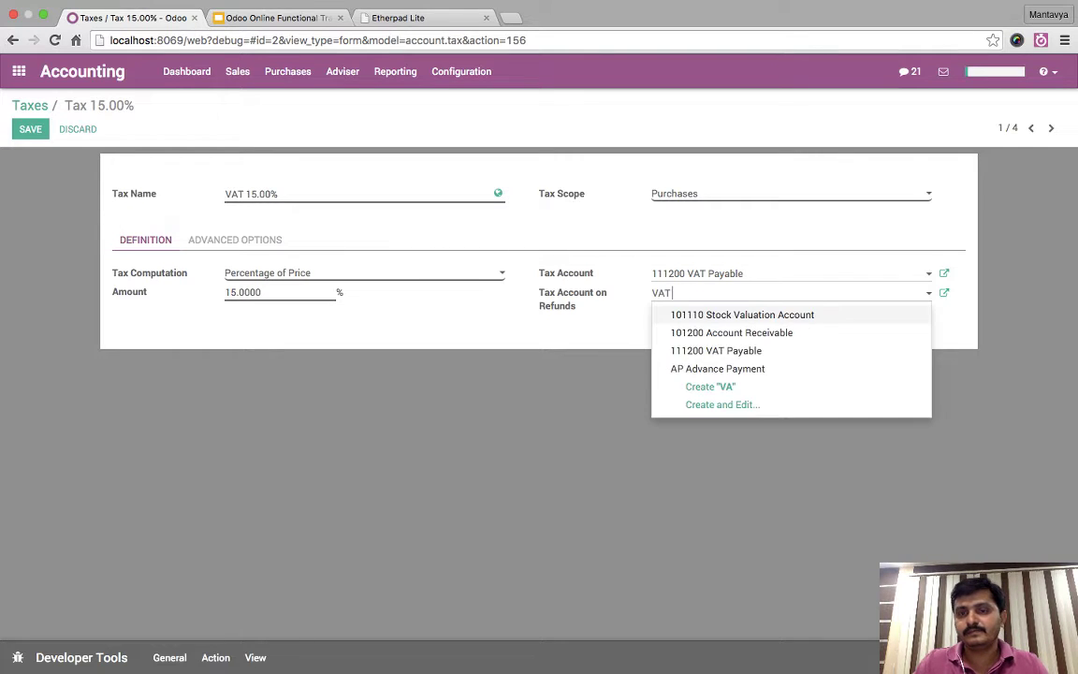
key(Return)
click(30, 129)
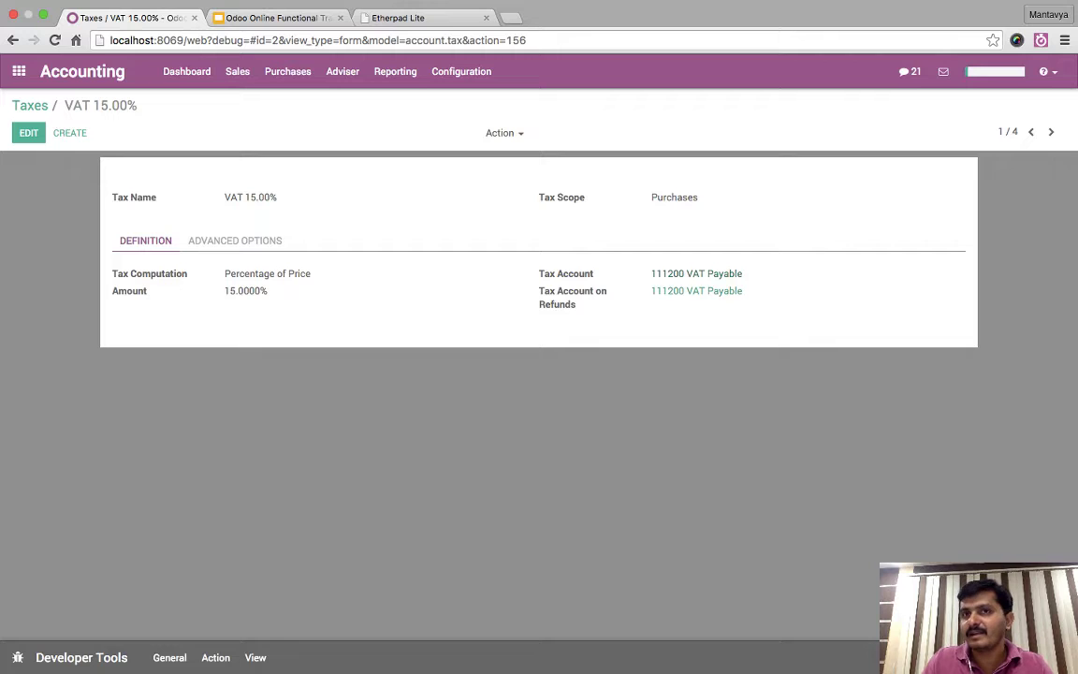
click(29, 105)
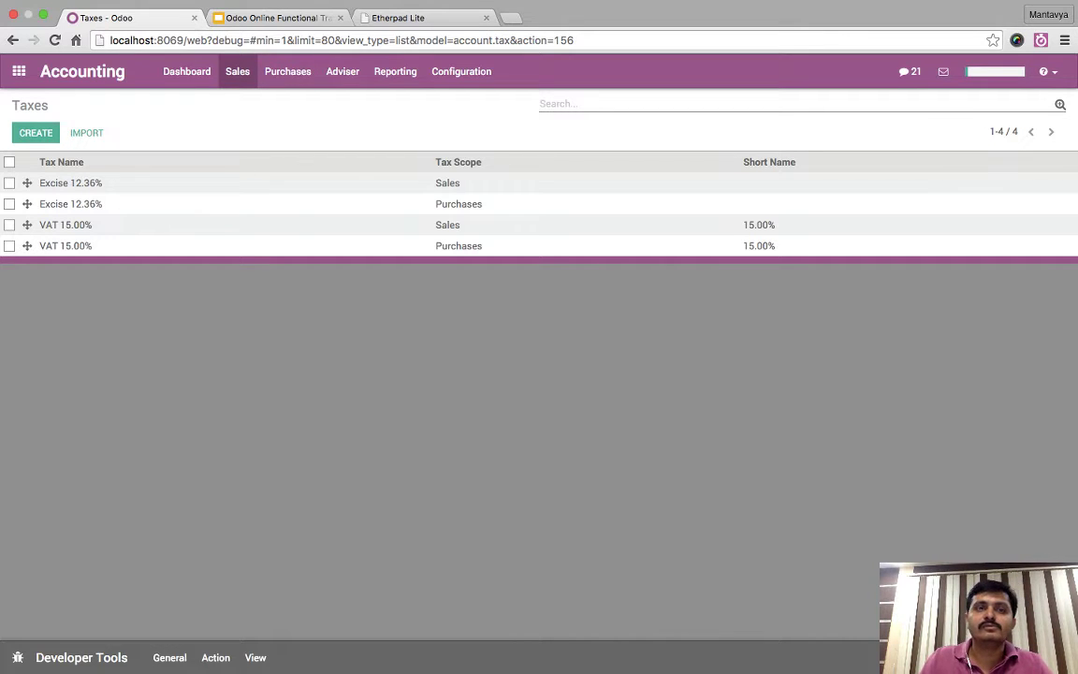
- Start a customer invoice for Agrolait with an [A1090] iMac line
click(237, 71)
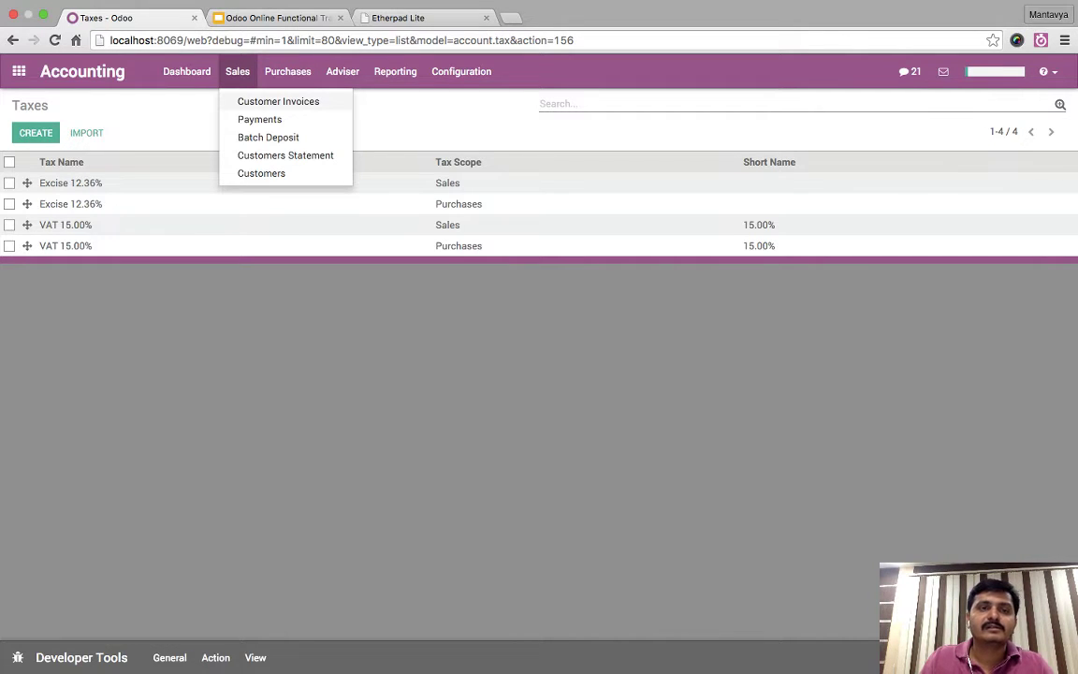
click(277, 101)
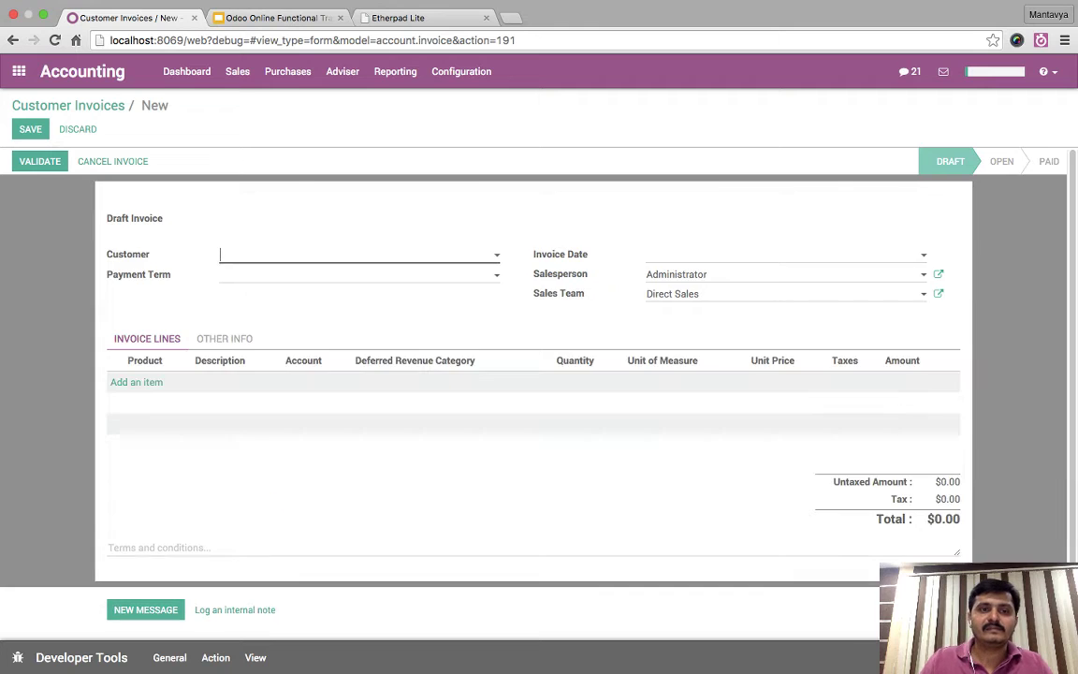
key(Down)
key(Return)
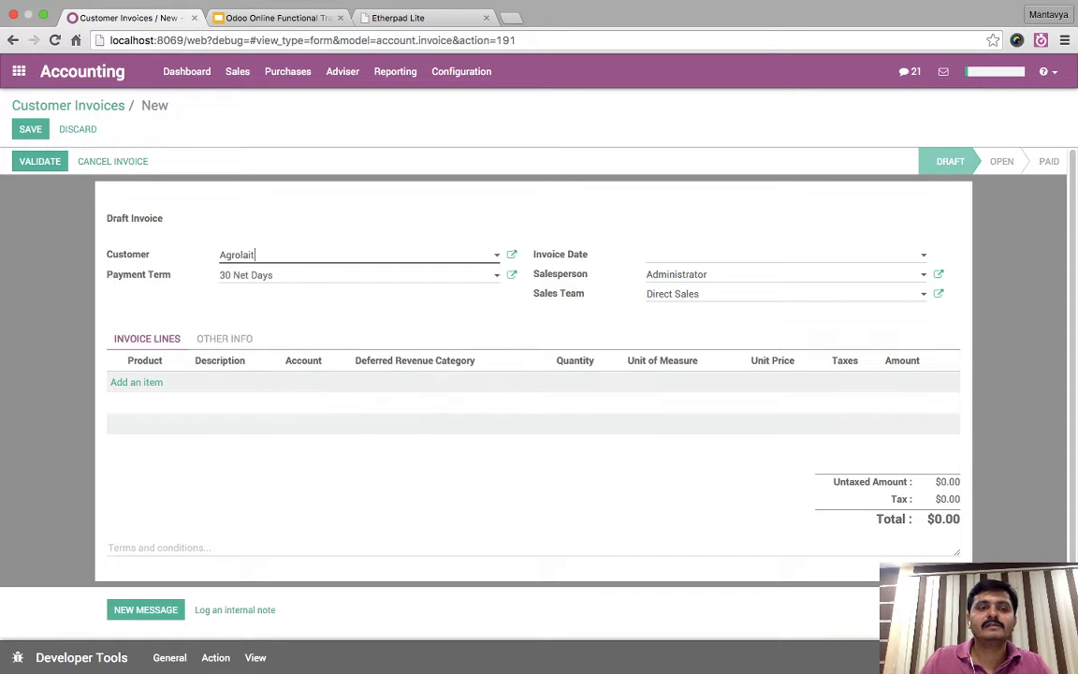
click(135, 381)
key(Down)
key(Return)
key(Tab)
key(Tab)
key(Tab)
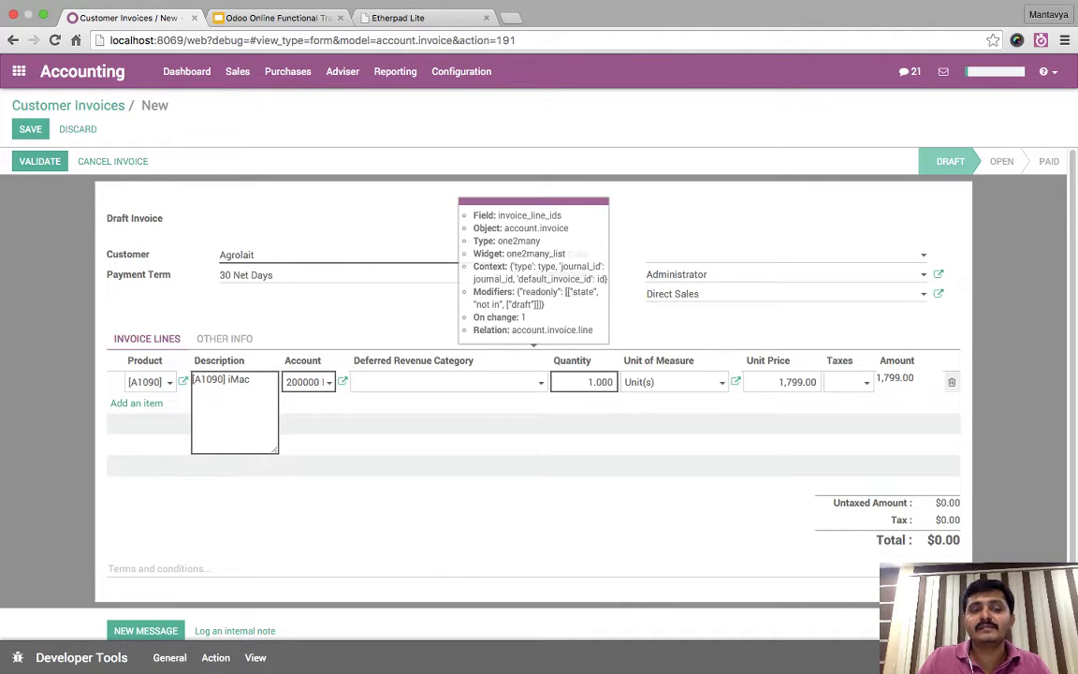
- Change the line product to [ADPT] USB Adapter at 18.00 and open its product record
key(shift+Tab)
key(shift+Tab)
key(shift+Tab)
key(Down)
key(Down)
key(Return)
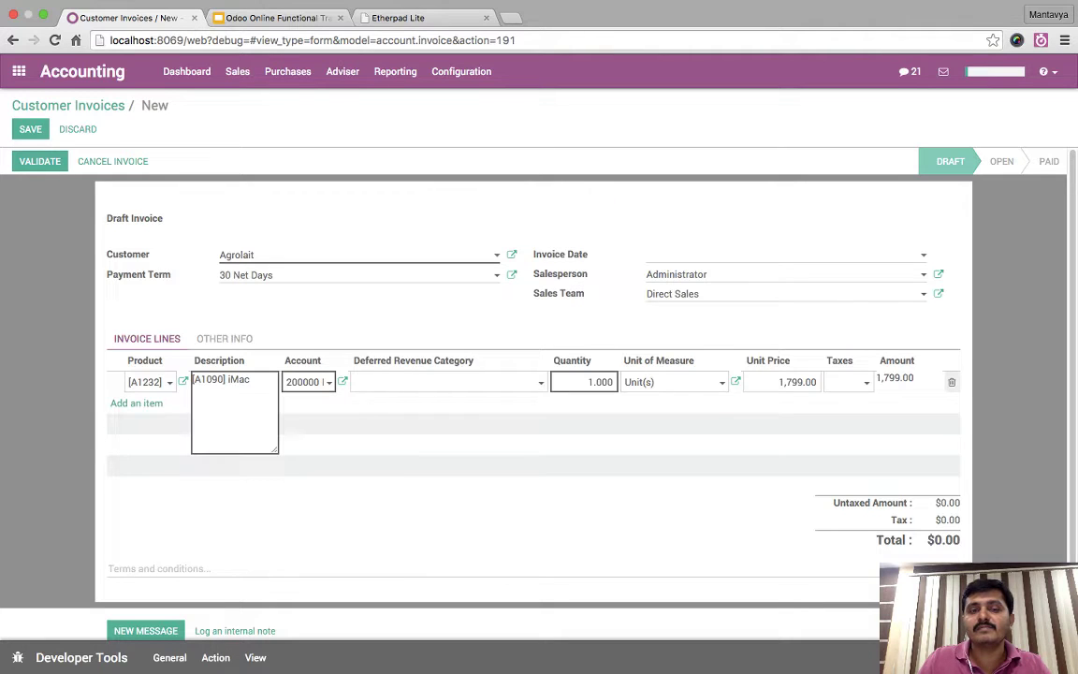
key(Down)
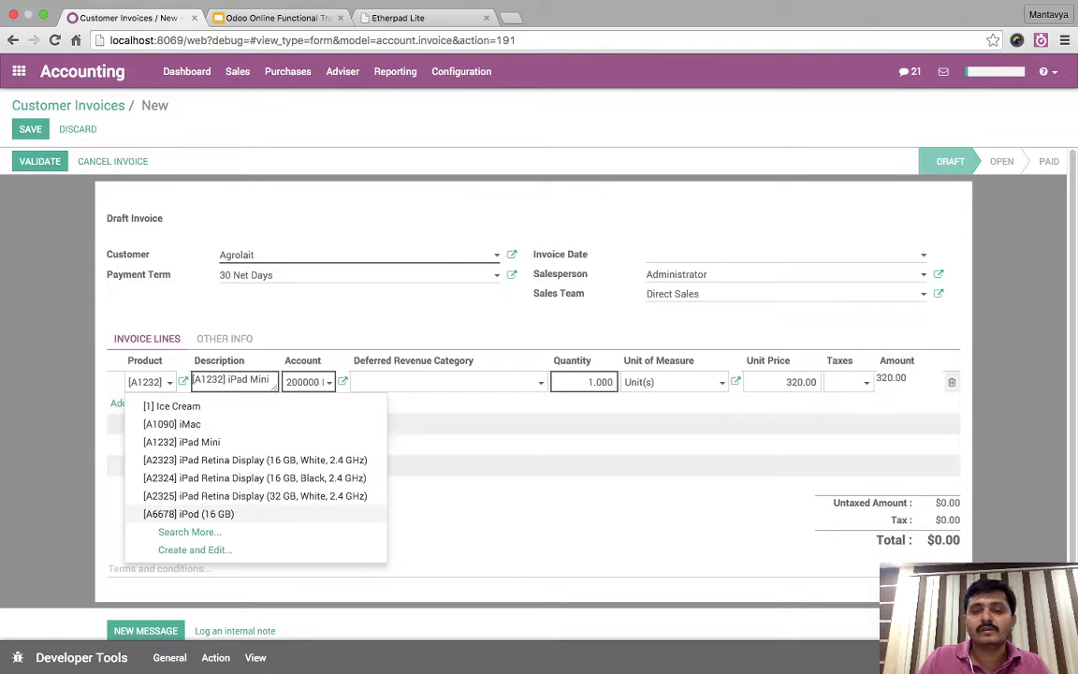
key(Return)
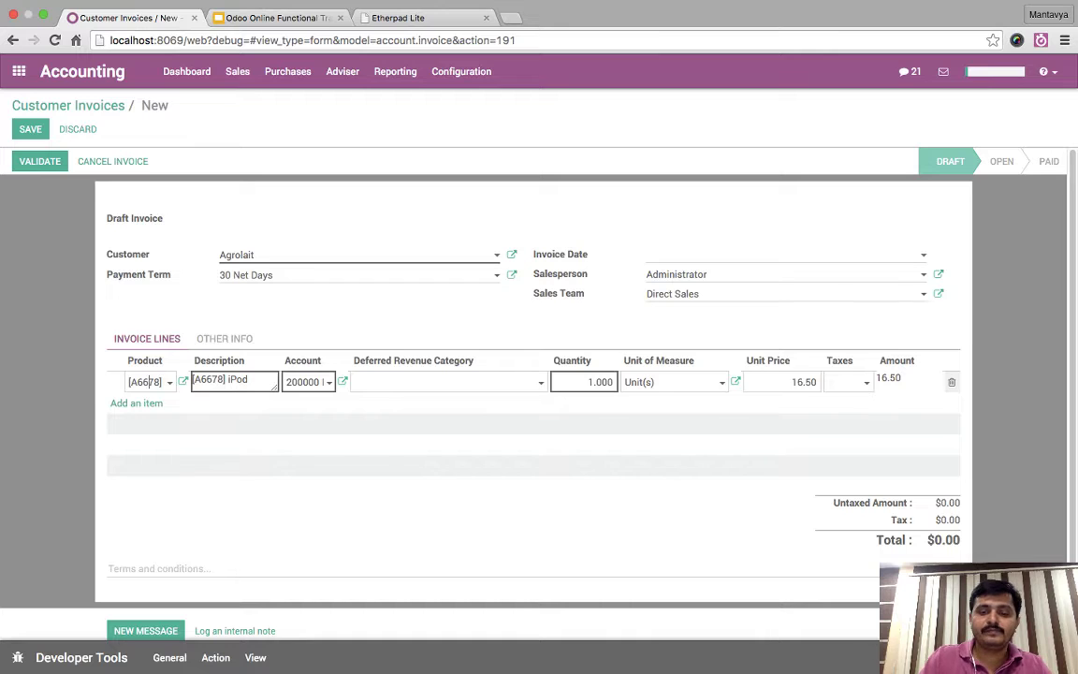
key(Down)
text(usb)
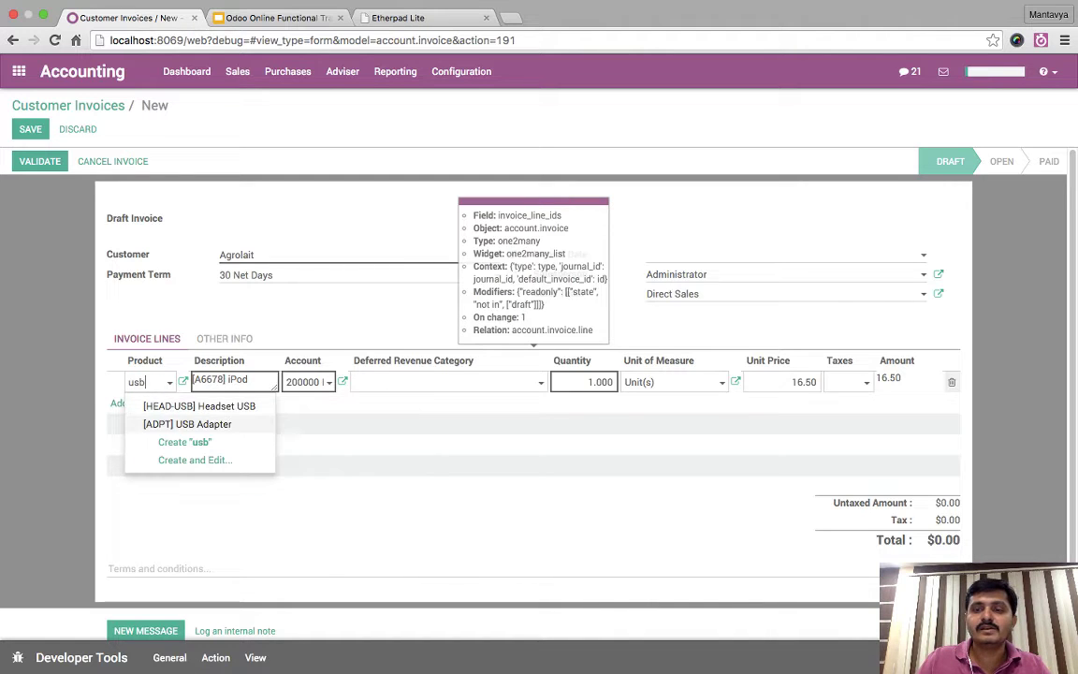
key(Return)
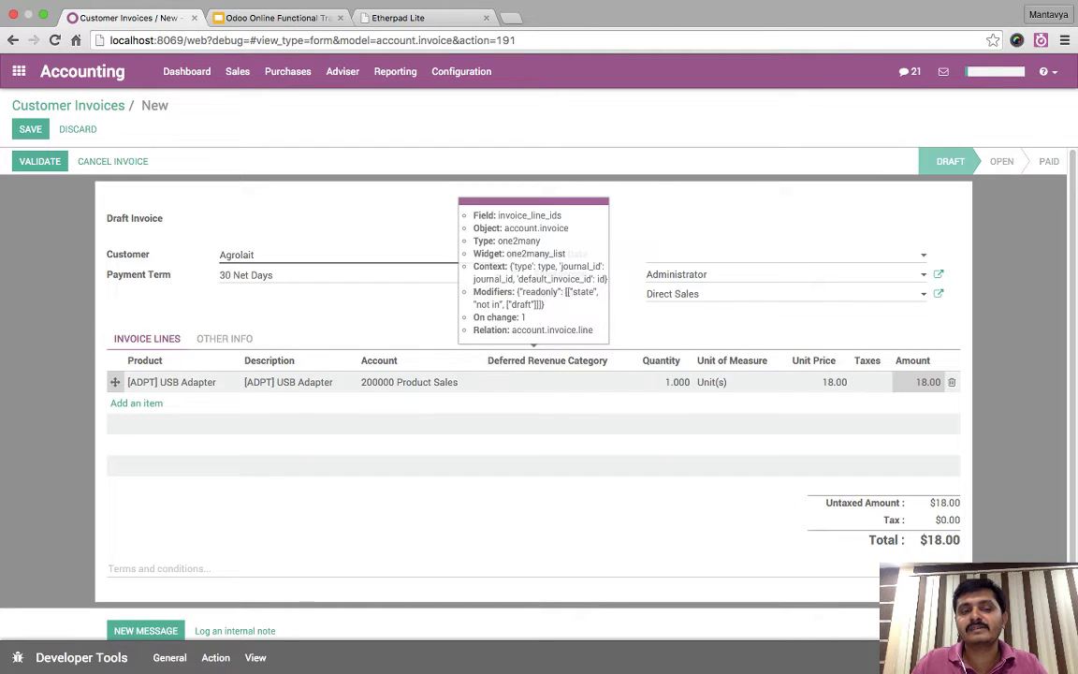
click(664, 381)
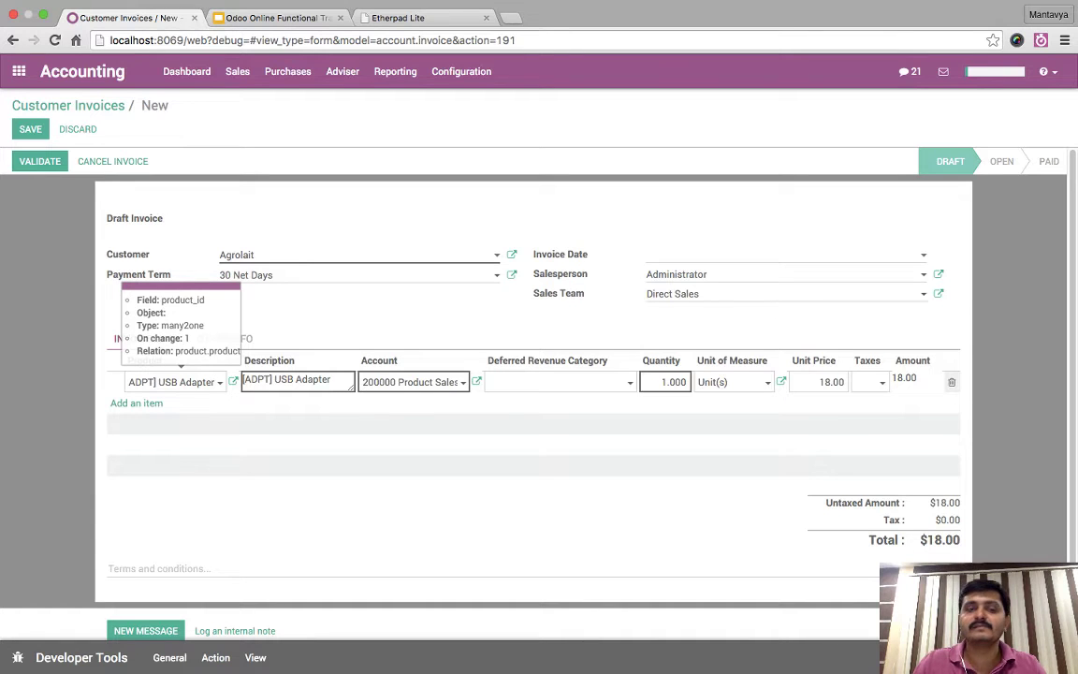
click(233, 382)
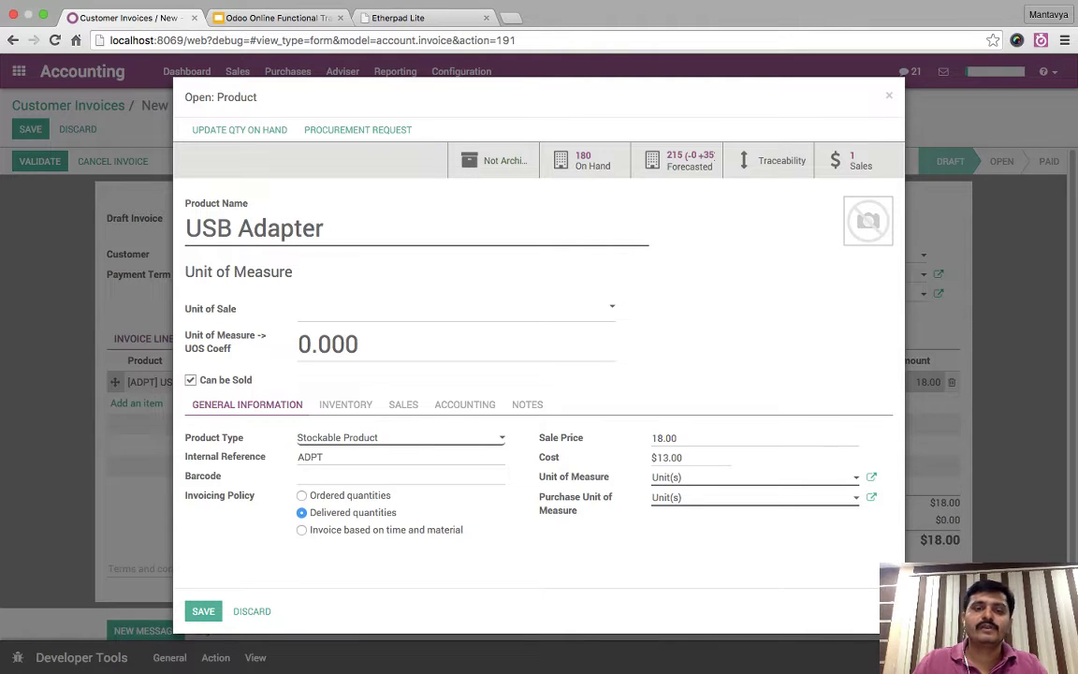
- Set the USB Adapter's customer and vendor taxes to VAT 15.00% and save the product
click(464, 404)
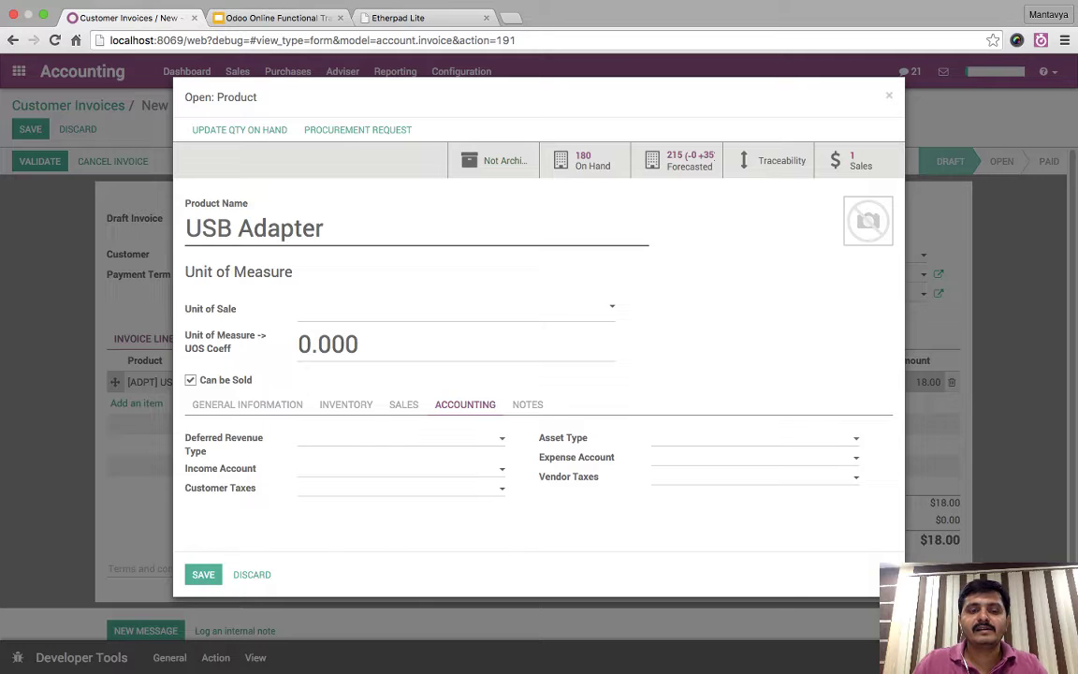
click(327, 488)
click(343, 526)
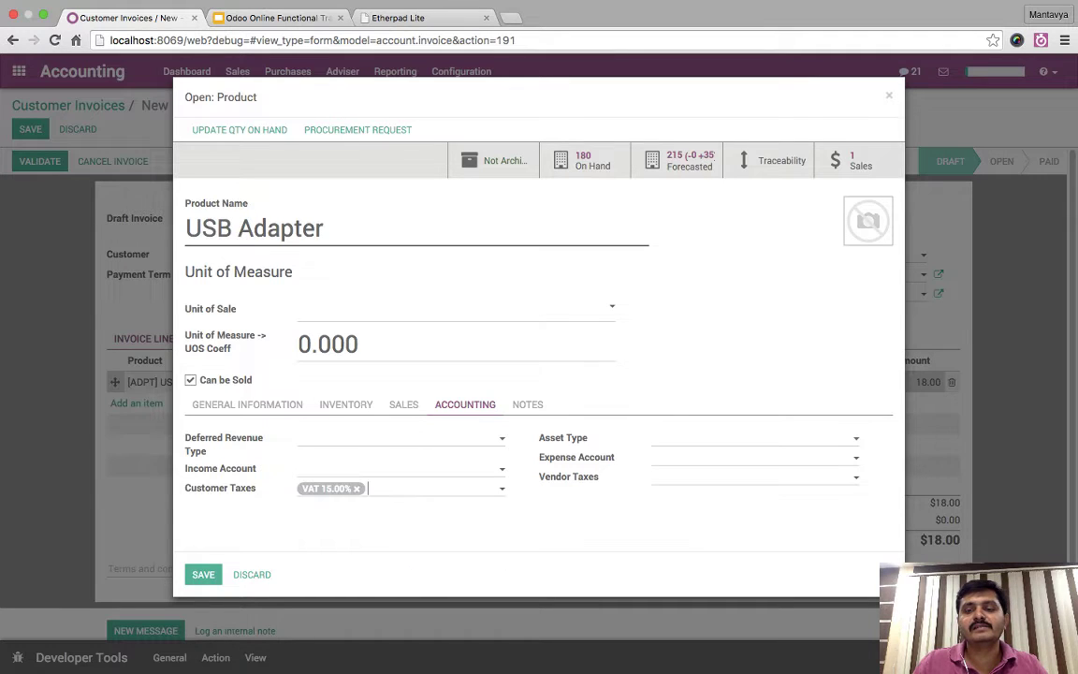
click(749, 476)
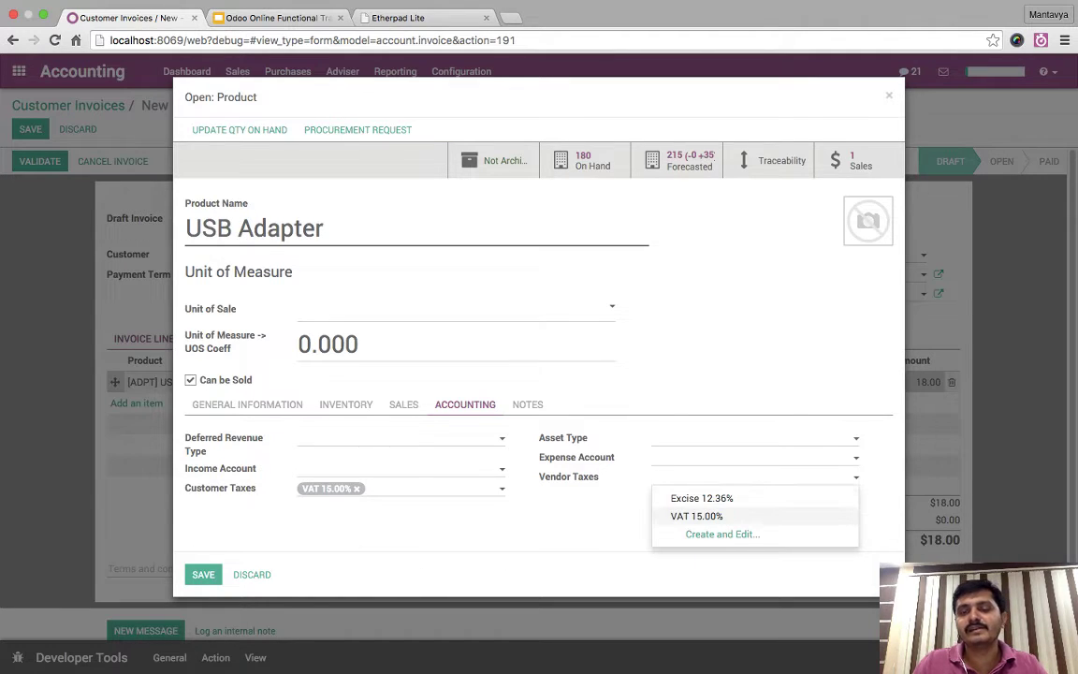
click(696, 516)
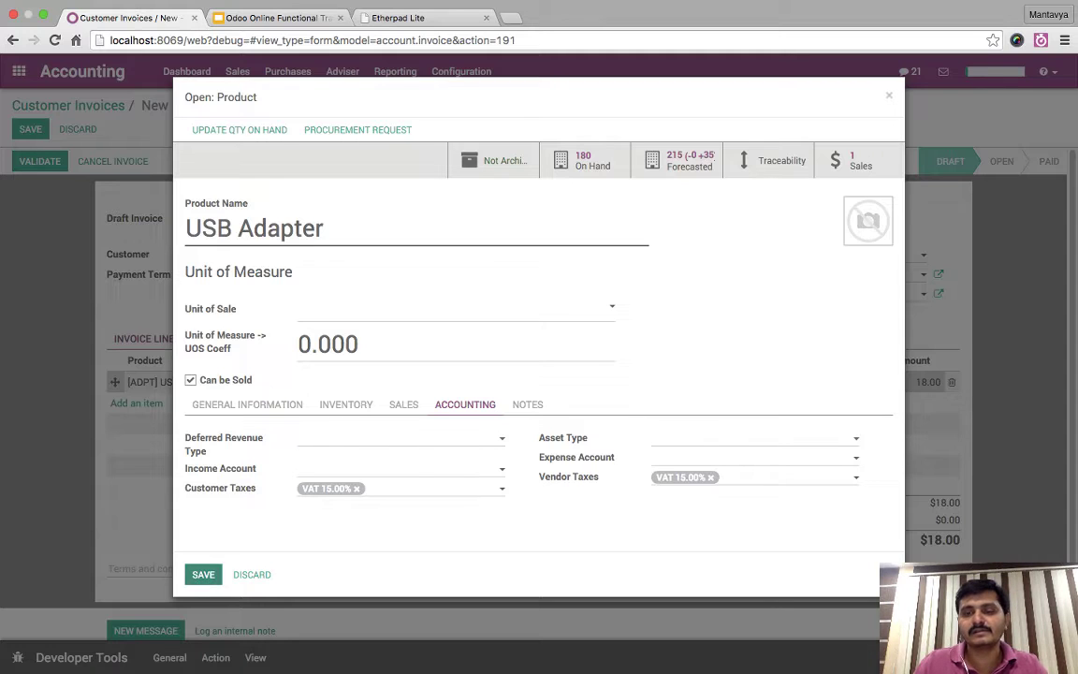
click(203, 574)
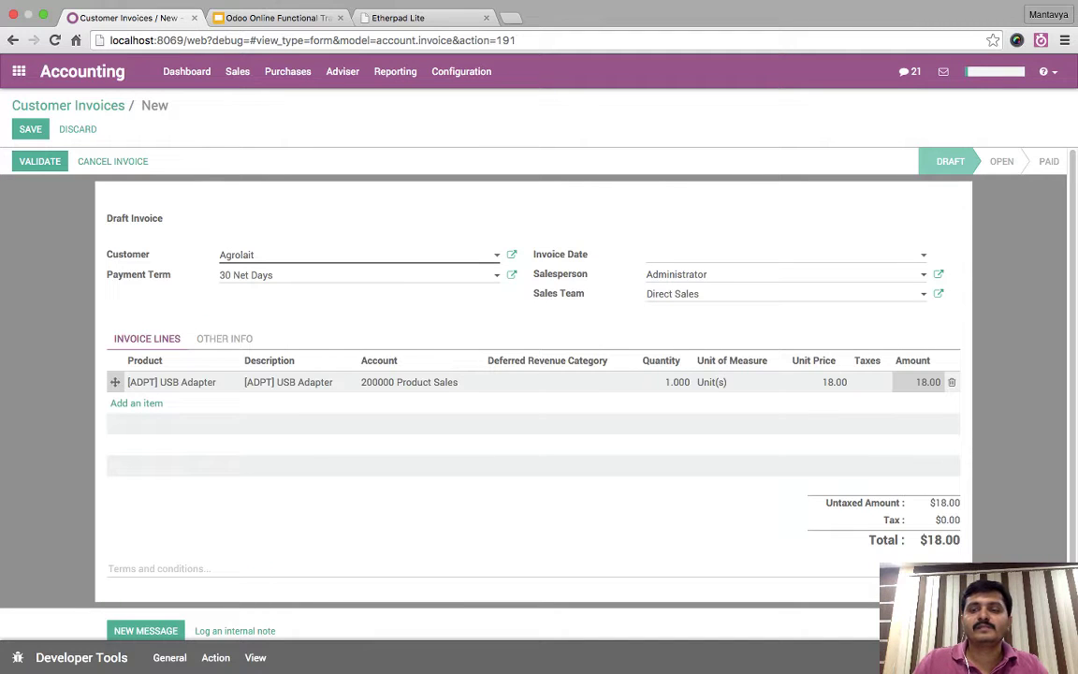
- Replace the invoice line with a fresh USB Adapter line and reopen the product record
click(951, 382)
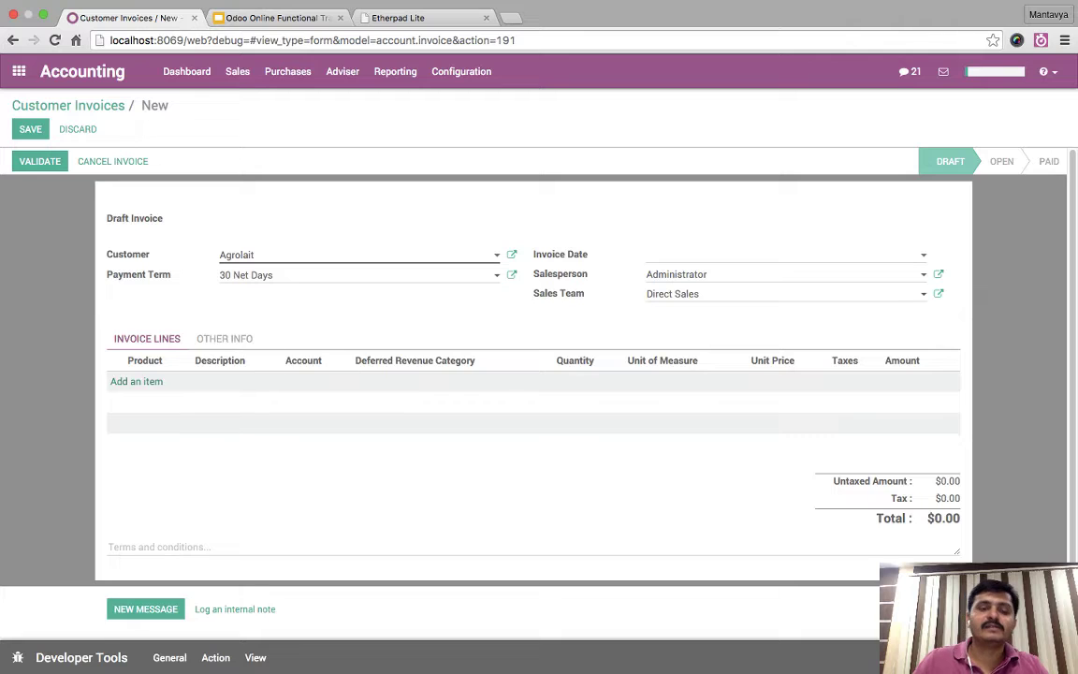
click(136, 380)
text(usb)
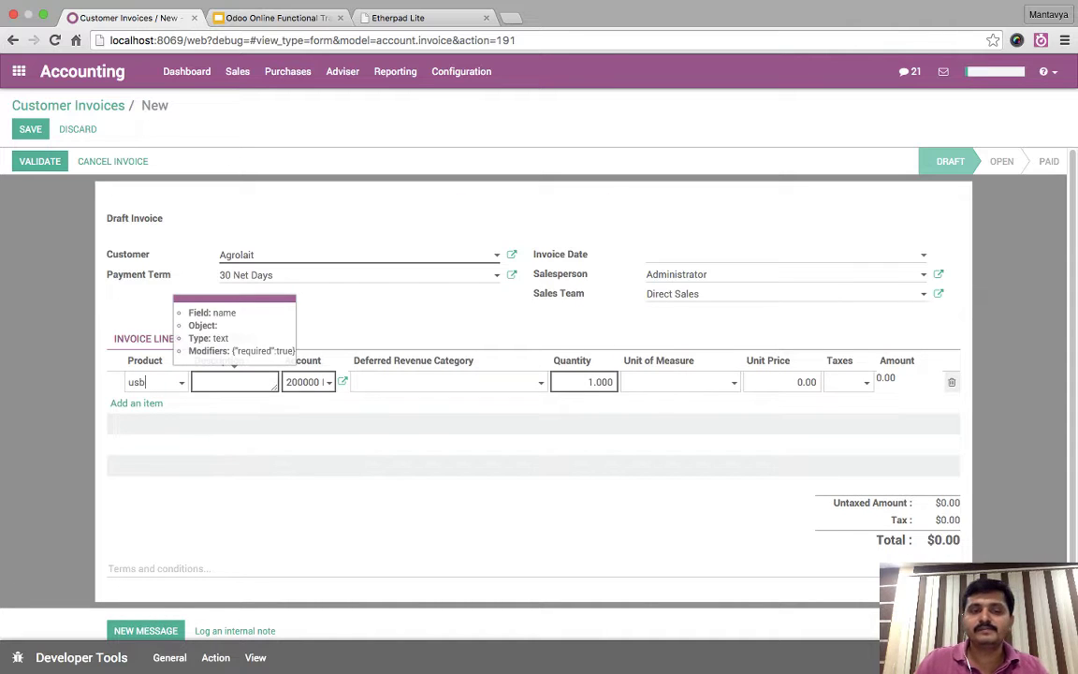
key(Down)
key(Return)
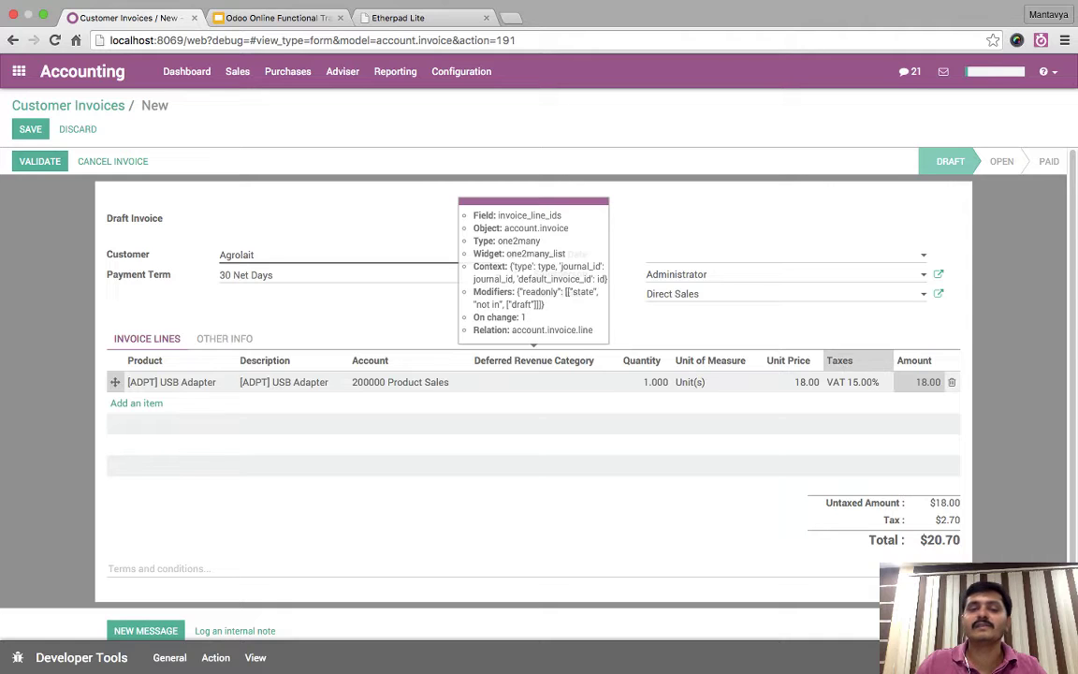
click(172, 382)
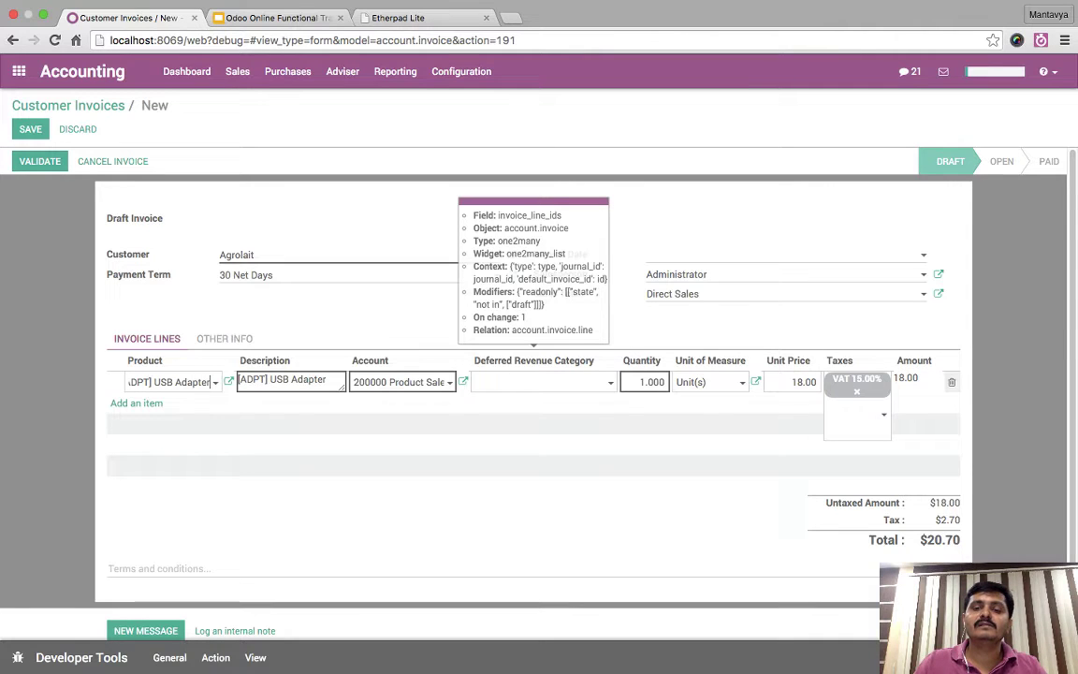
click(229, 381)
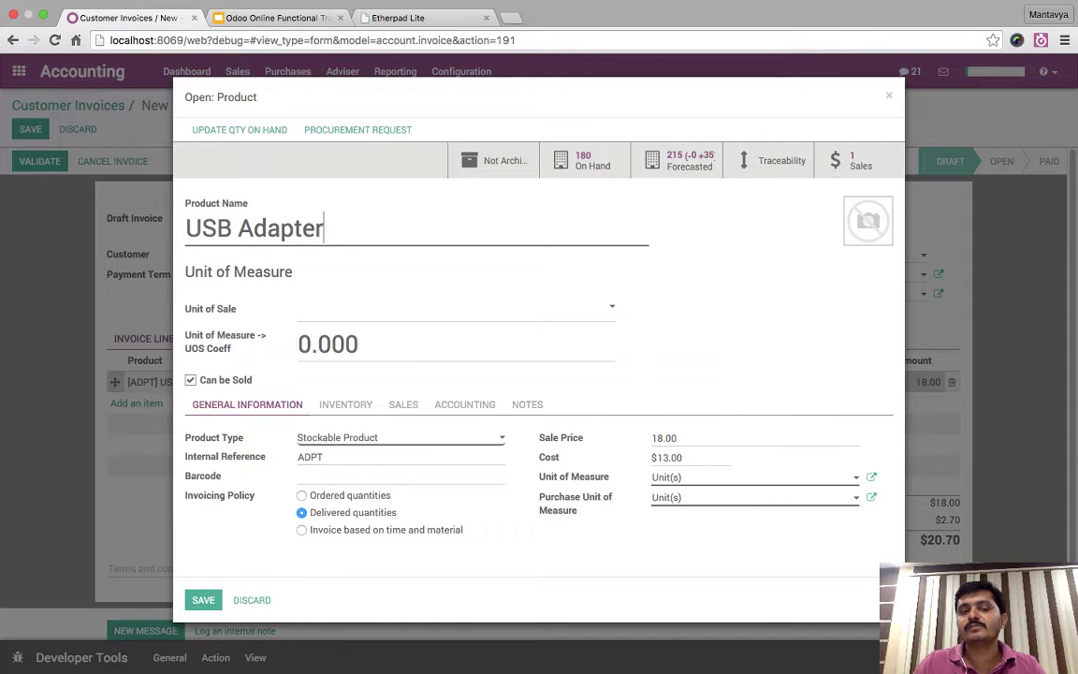
- Remove VAT 15.00% from both product taxes and inspect the Physical category without changes
click(465, 404)
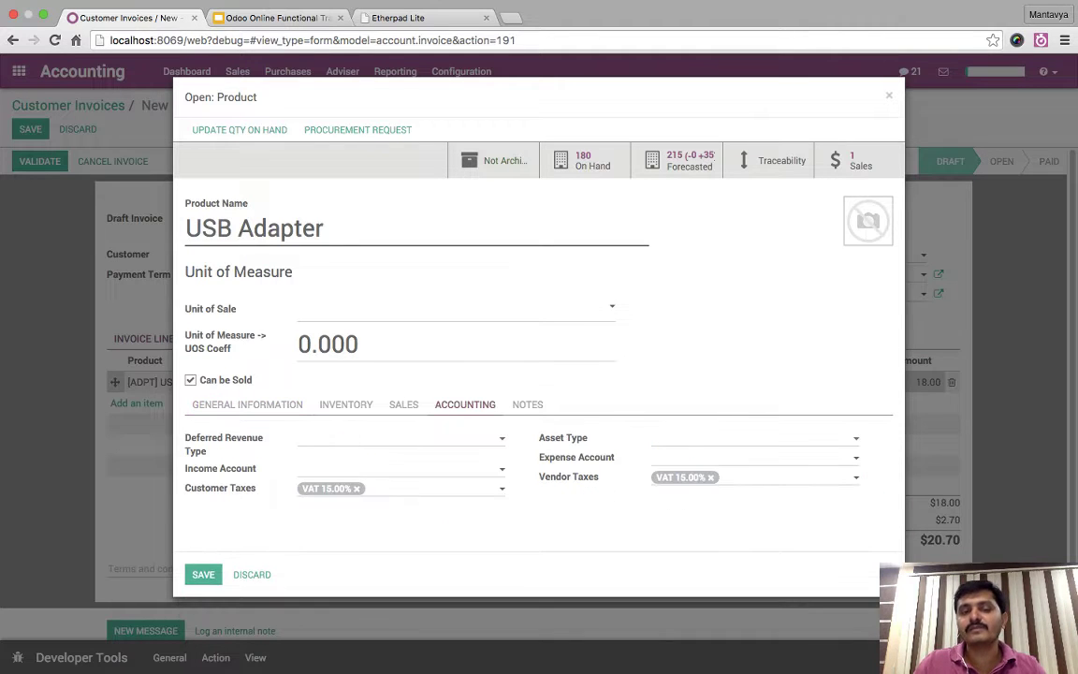
click(355, 488)
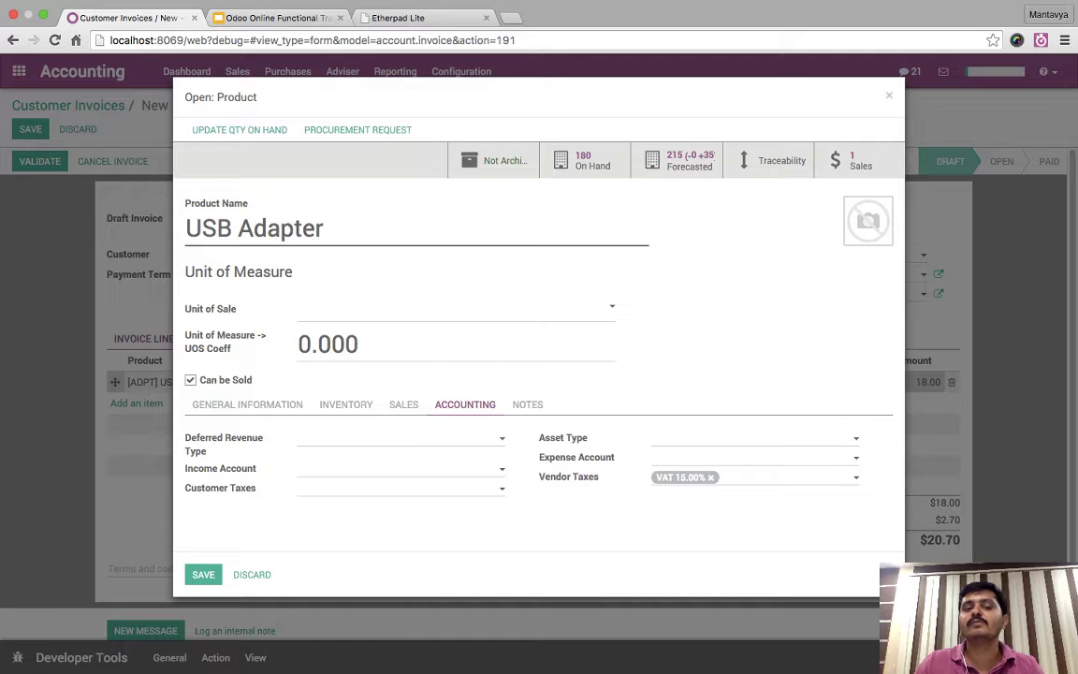
click(710, 477)
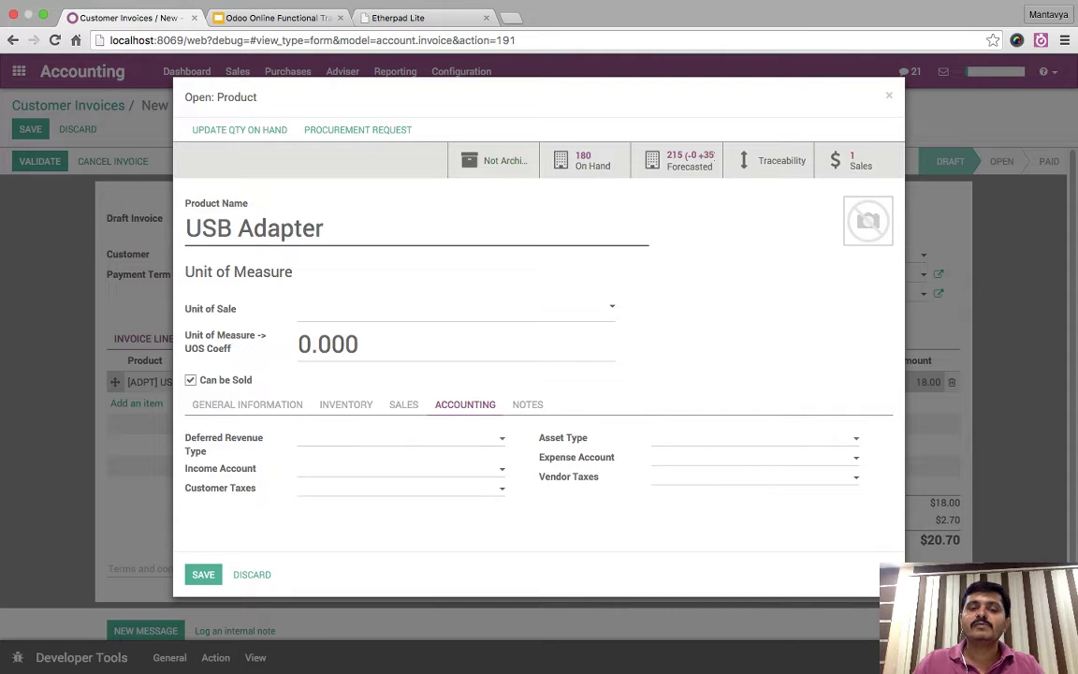
click(403, 404)
click(345, 404)
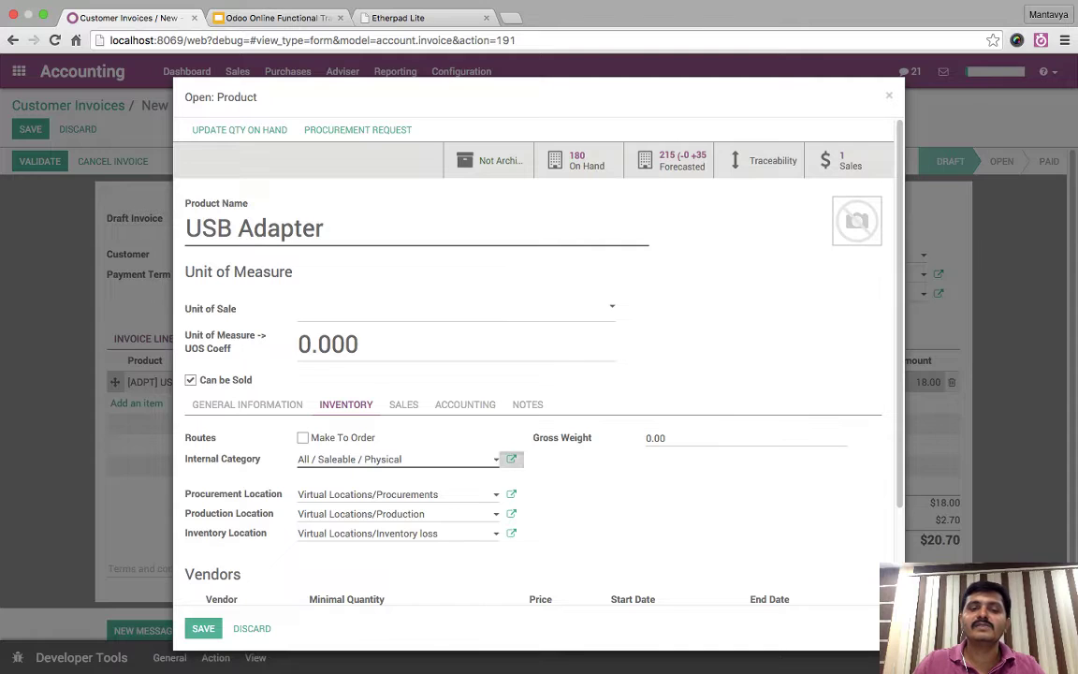
click(511, 458)
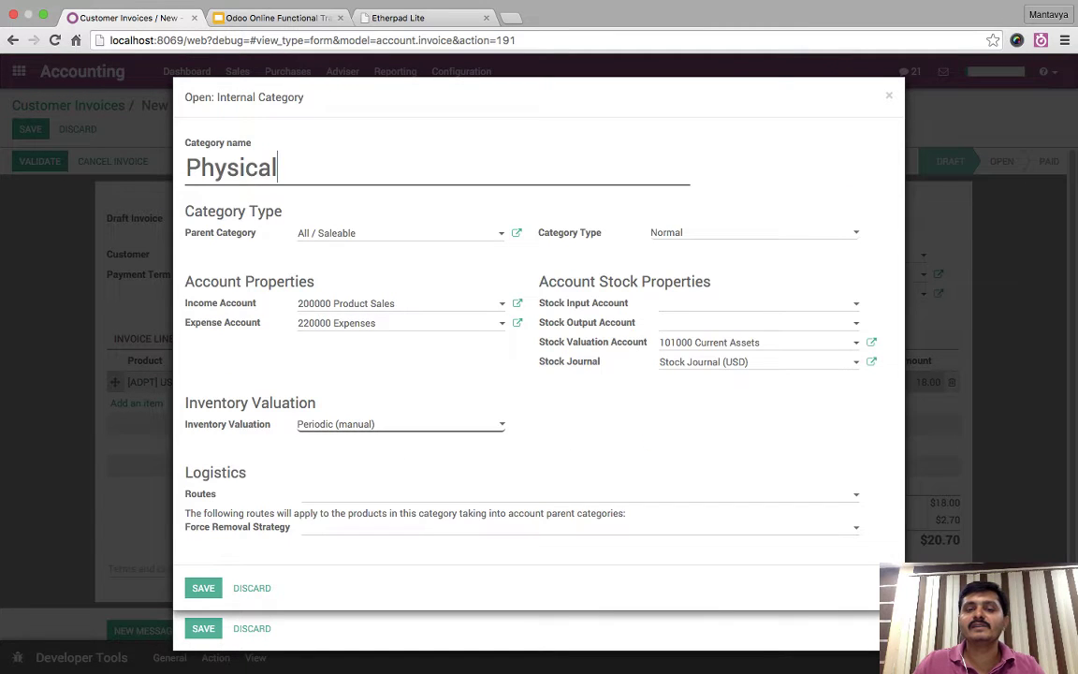
click(748, 303)
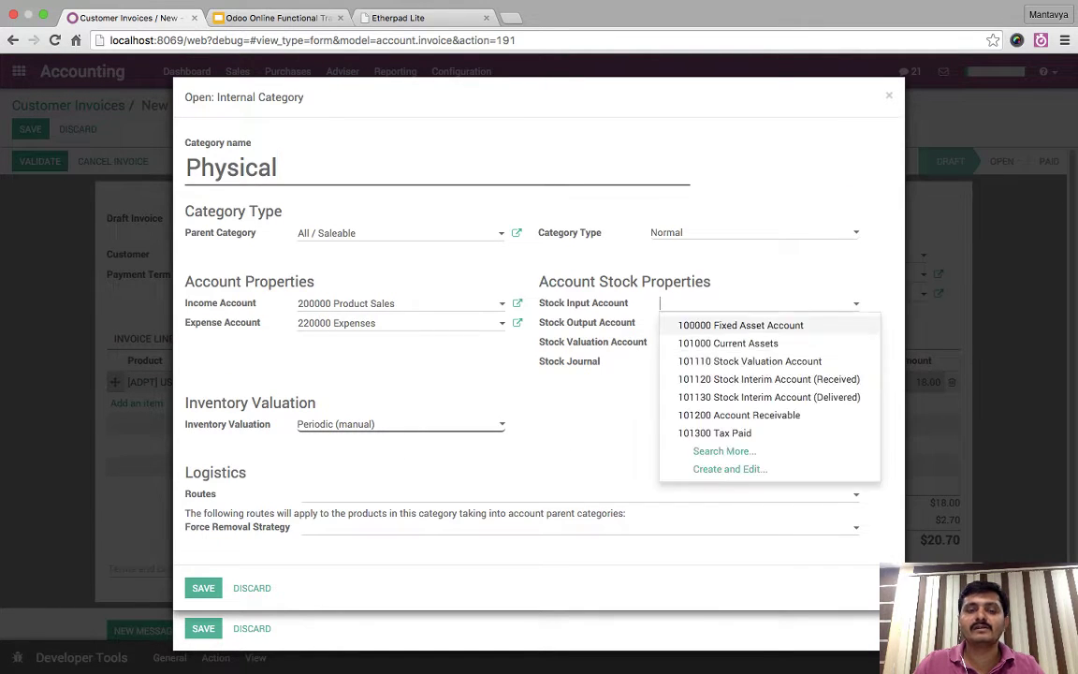
click(748, 303)
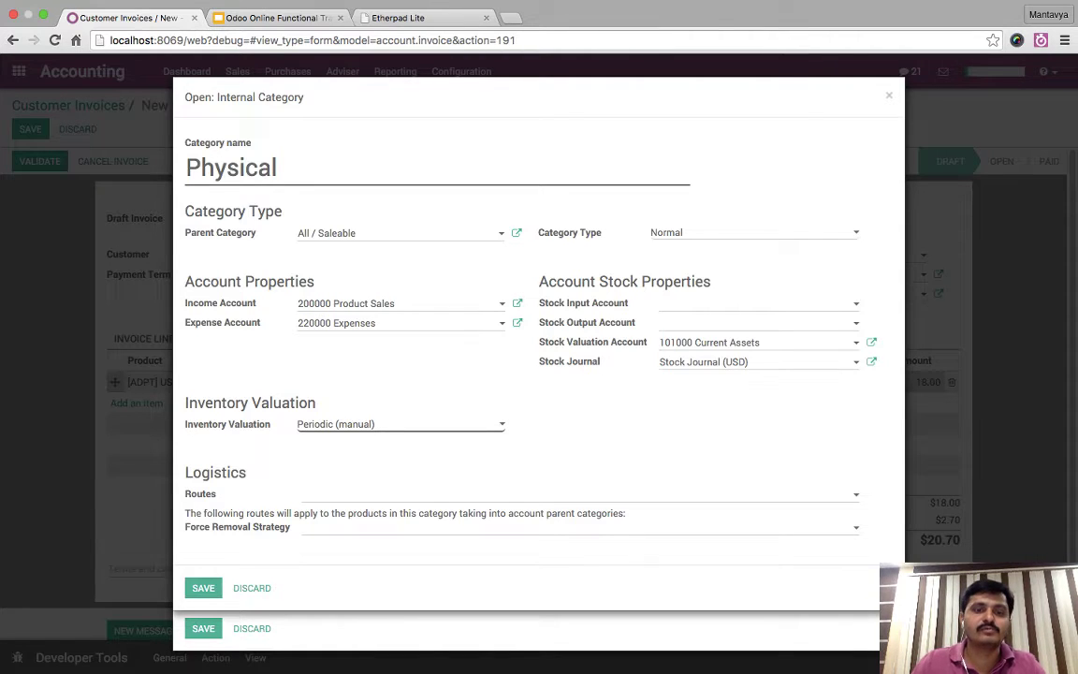
key(Escape)
- Re-add VAT 15.00% as customer and vendor tax and save the $20.70 draft invoice
click(465, 404)
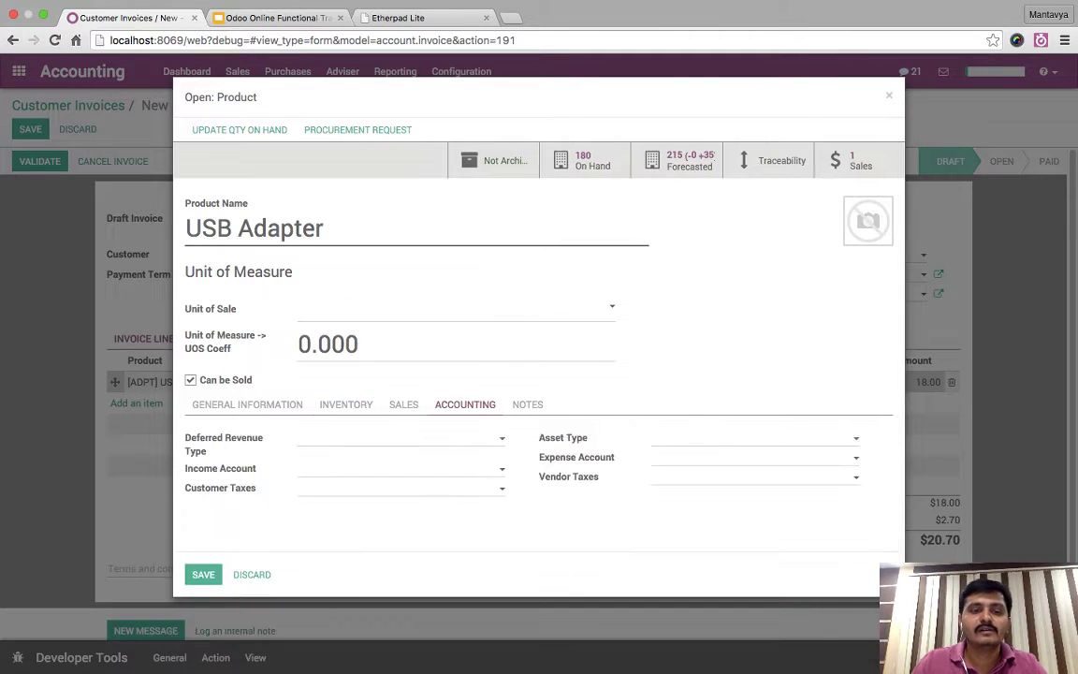
click(398, 487)
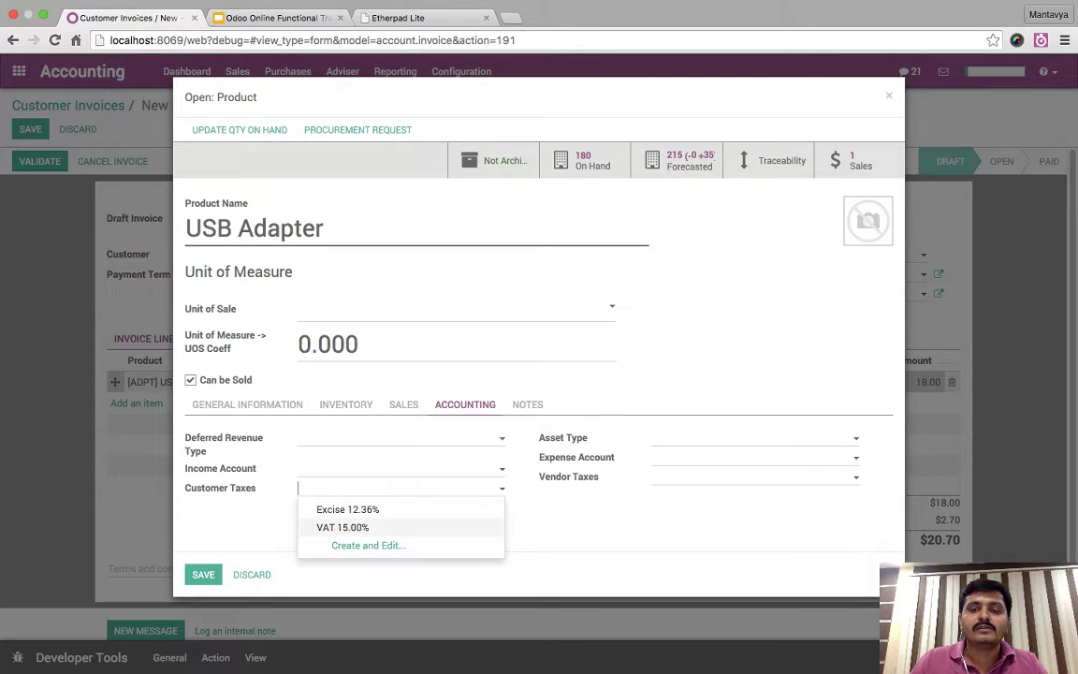
click(341, 526)
click(749, 476)
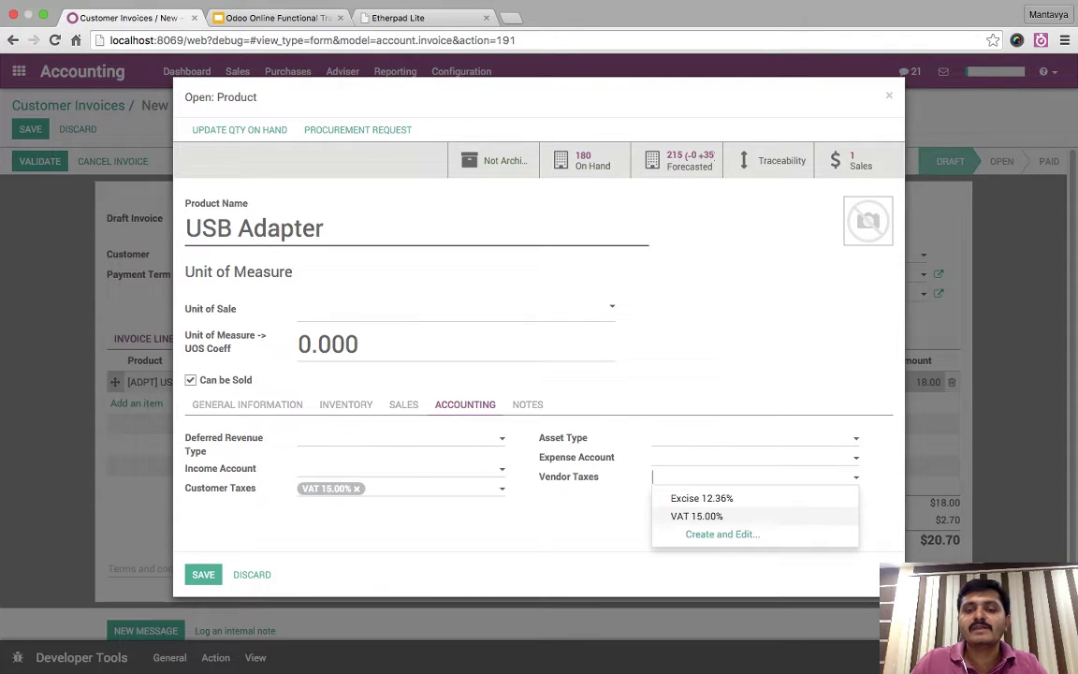
click(697, 515)
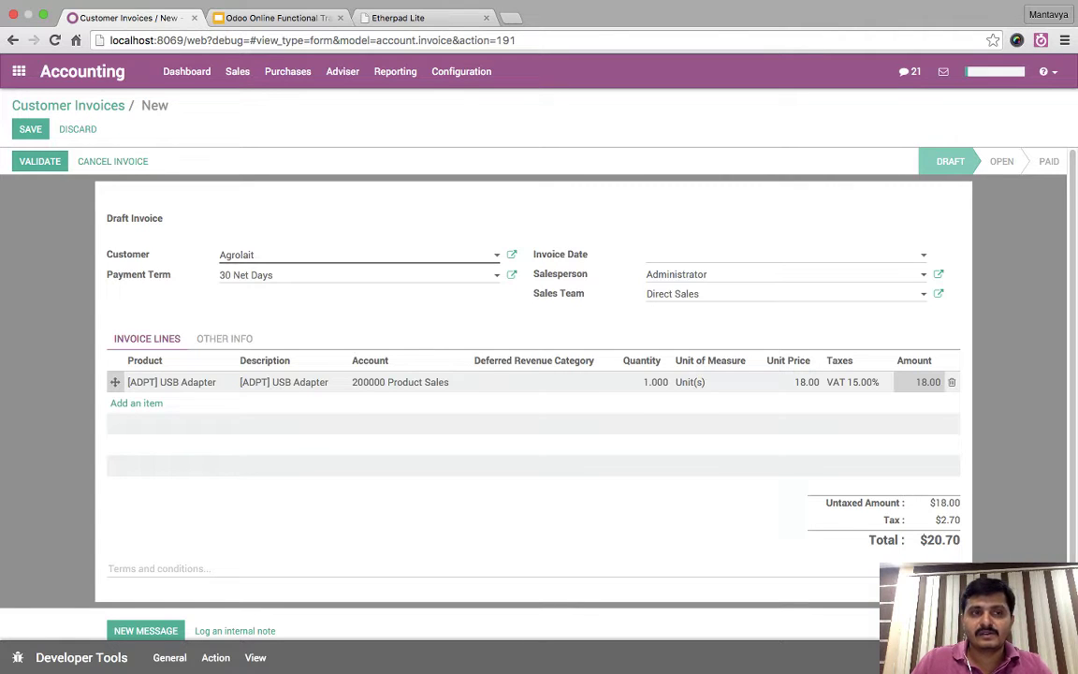
click(30, 129)
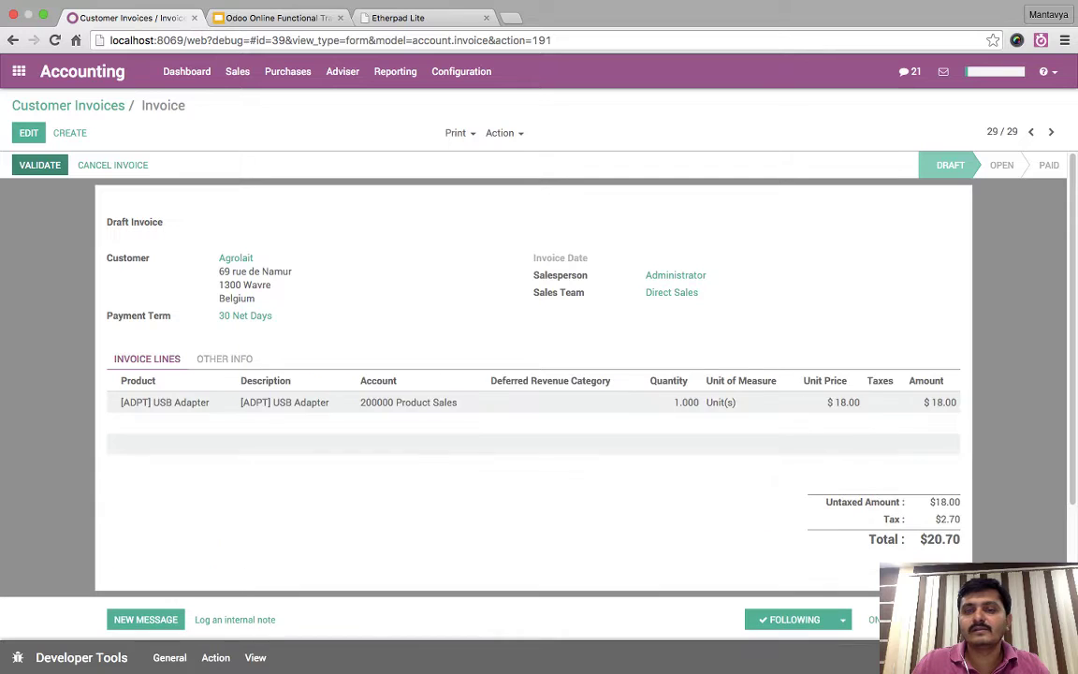
- Validate the Agrolait invoice as INV/2015/0028 and review its journal and tax lines
click(39, 164)
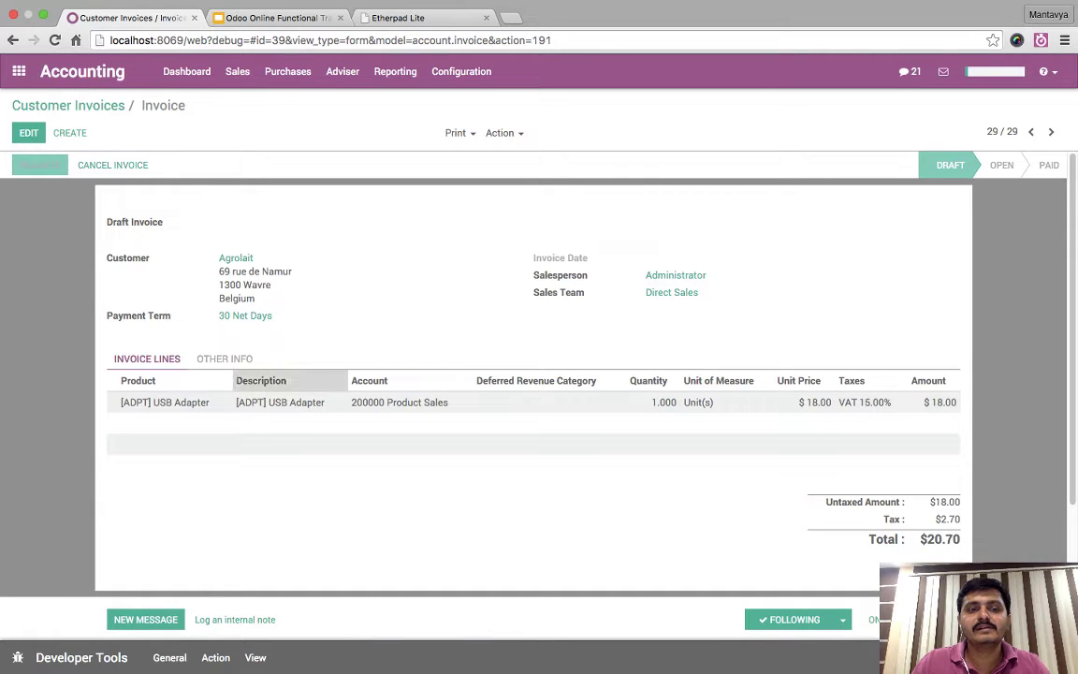
click(224, 363)
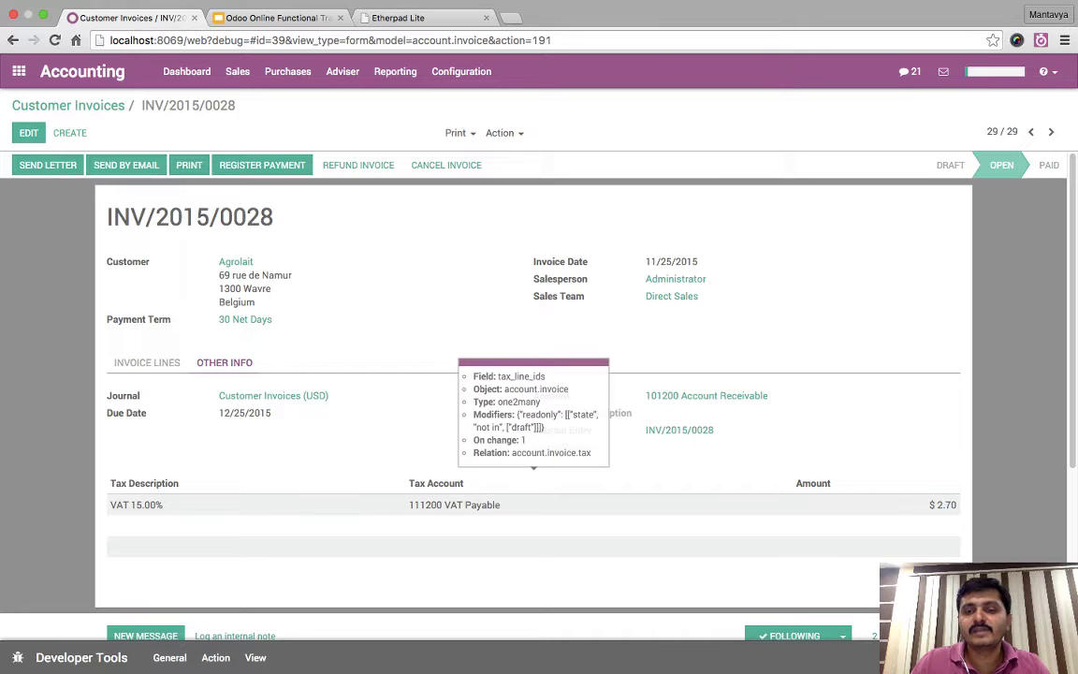
click(147, 362)
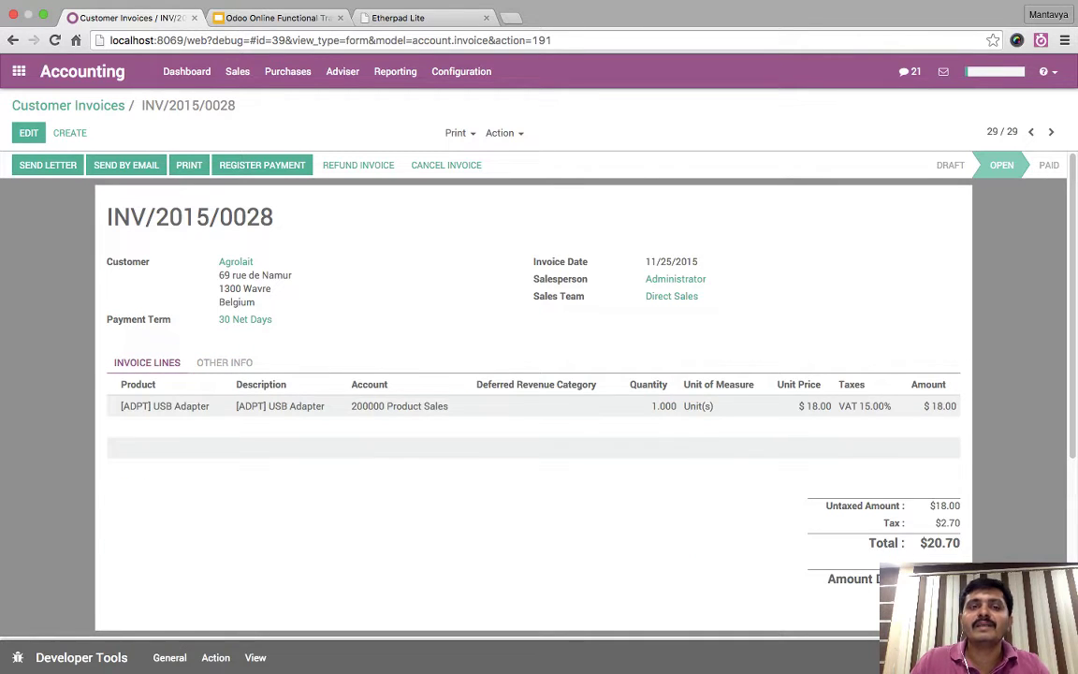
- Check the VAT Payable balance of 1,232.70 on the Balance Sheet
click(395, 71)
click(425, 136)
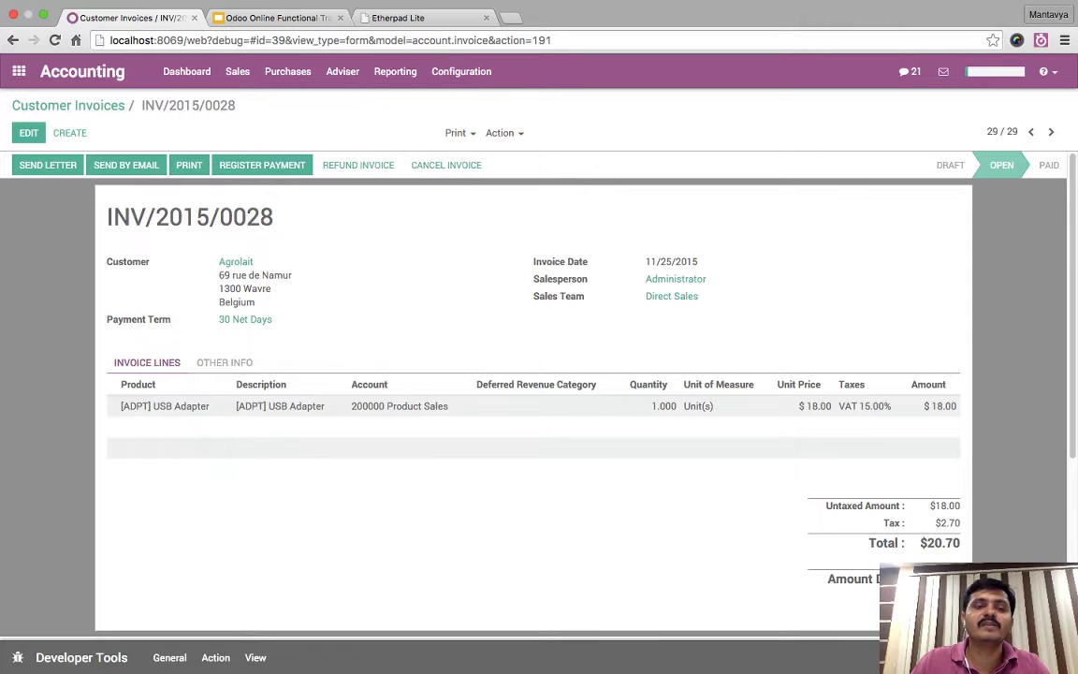
scroll(533, 374, down, 3)
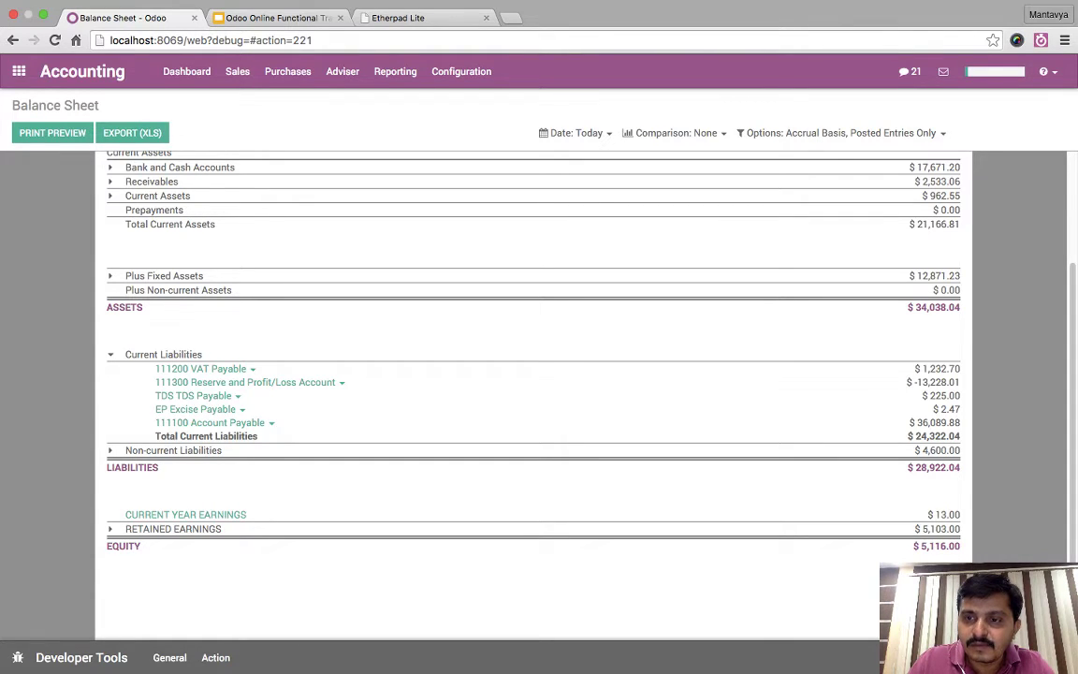
drag(922, 369, 962, 369)
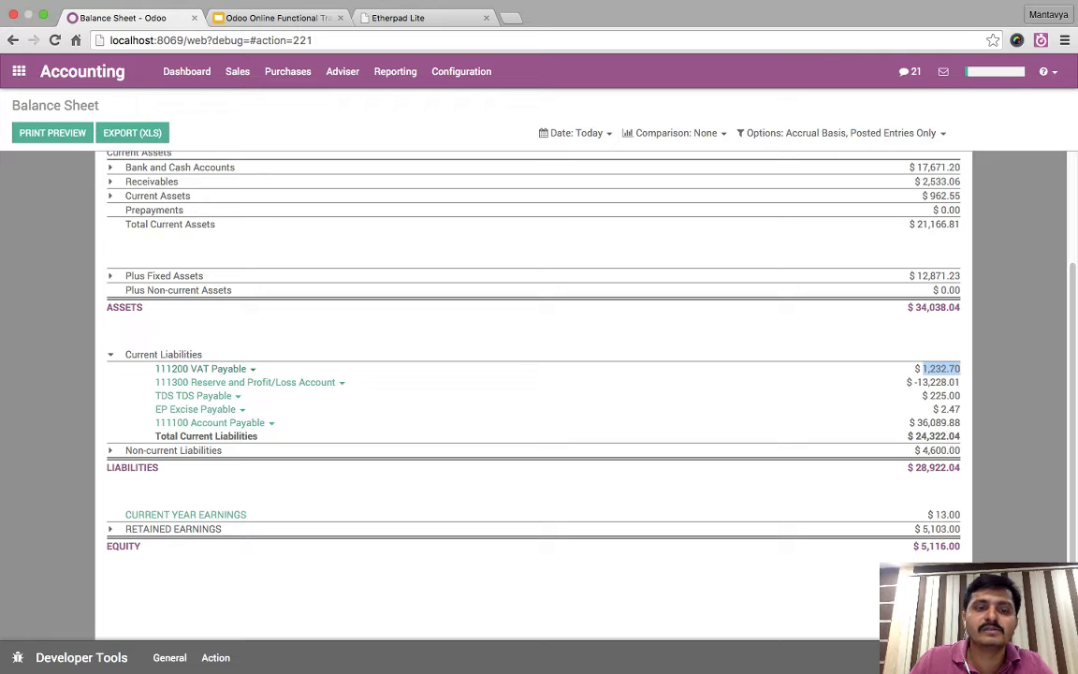
- Review the VAT Payable General Ledger, noting INV/2015/0028's 2.70 VAT 15.00% credit
click(225, 369)
click(212, 390)
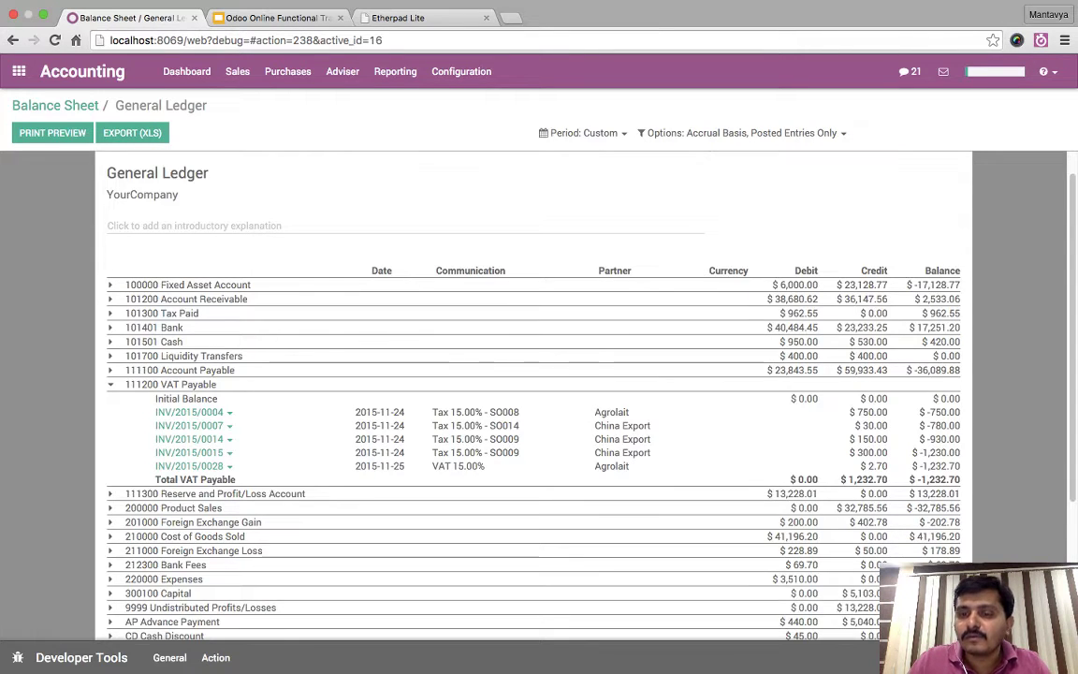
drag(562, 636, 590, 412)
drag(355, 412, 824, 571)
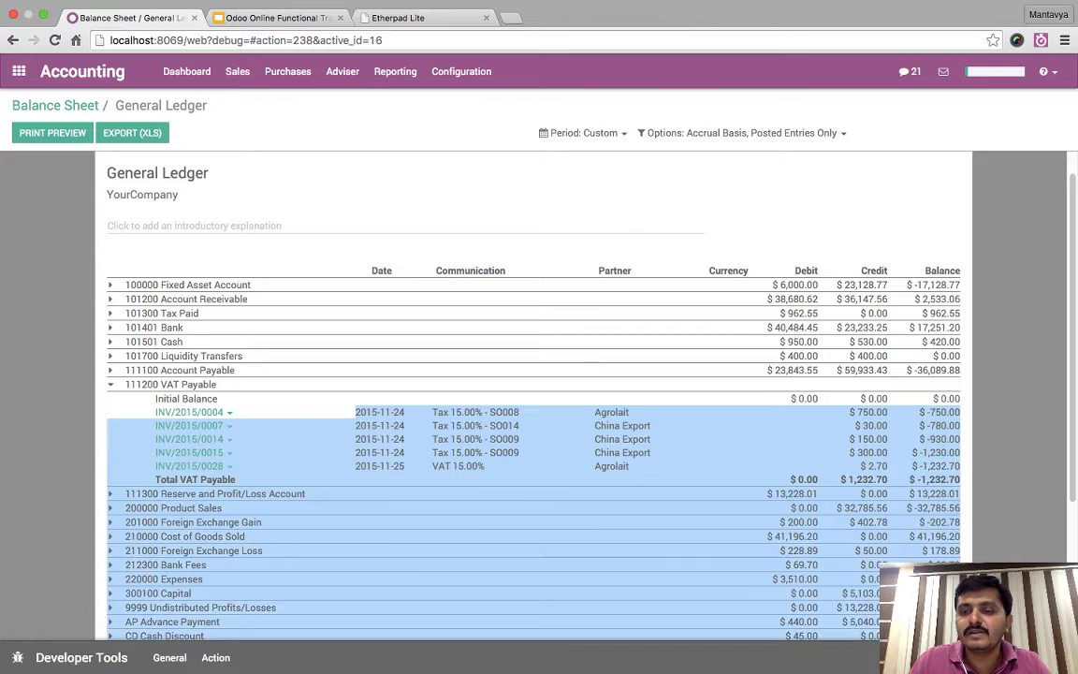
click(823, 571)
double_click(877, 465)
drag(433, 465, 485, 465)
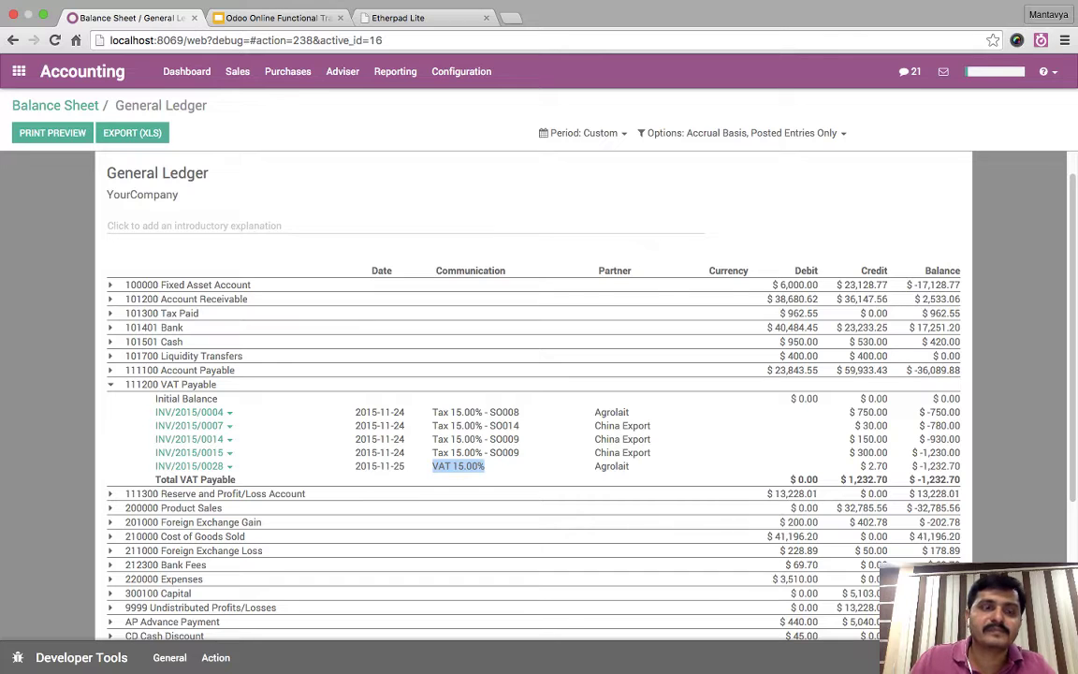
- Go back to the Balance Sheet and on to the customer invoices list
click(55, 105)
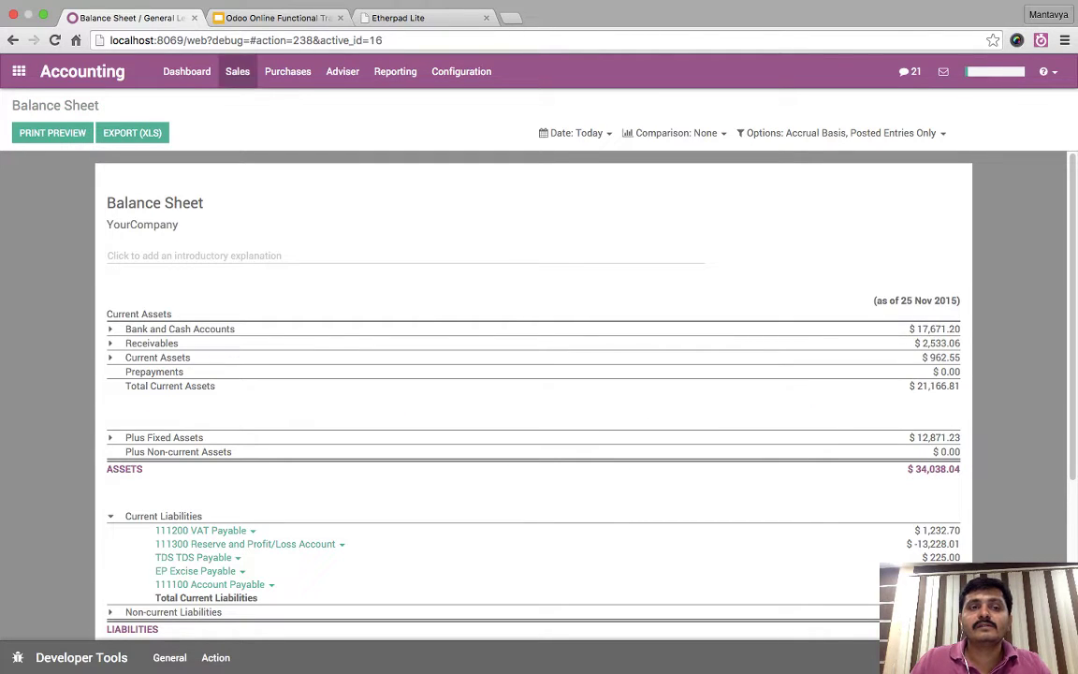
click(237, 71)
click(278, 101)
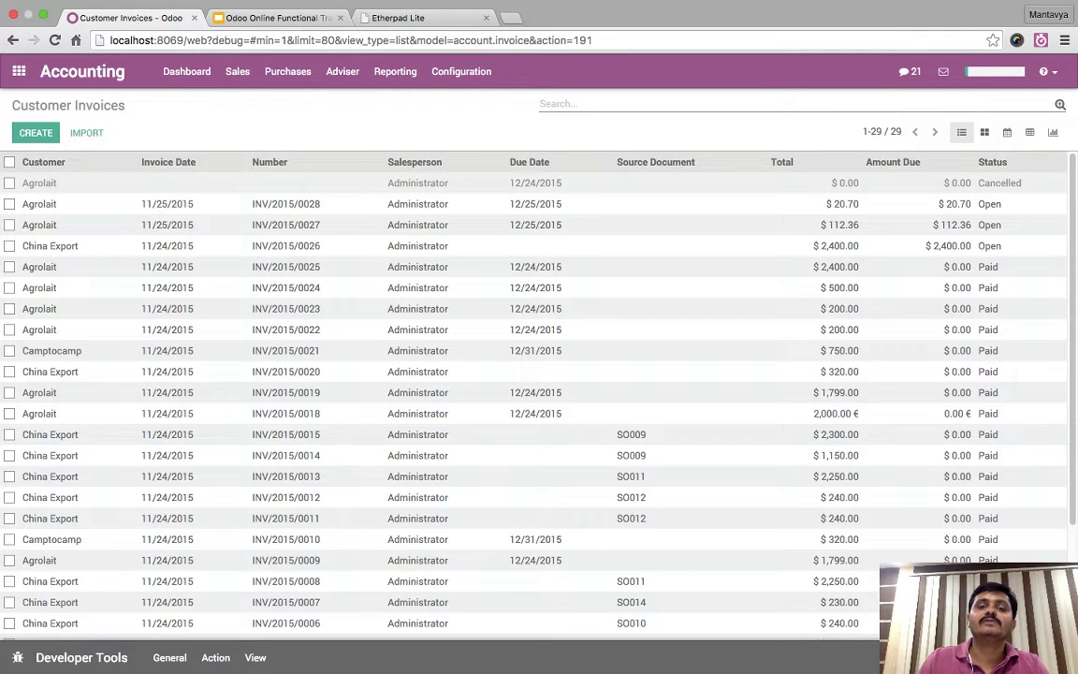
- Create a new tax named 'C' Form with an amount of 2
click(461, 71)
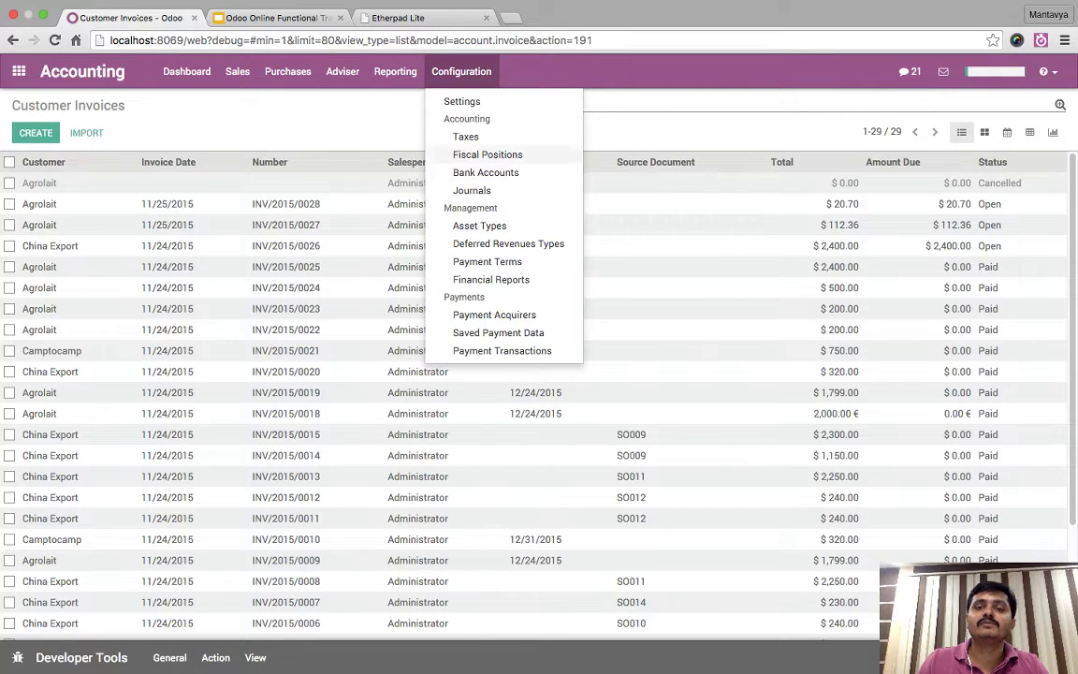
click(461, 71)
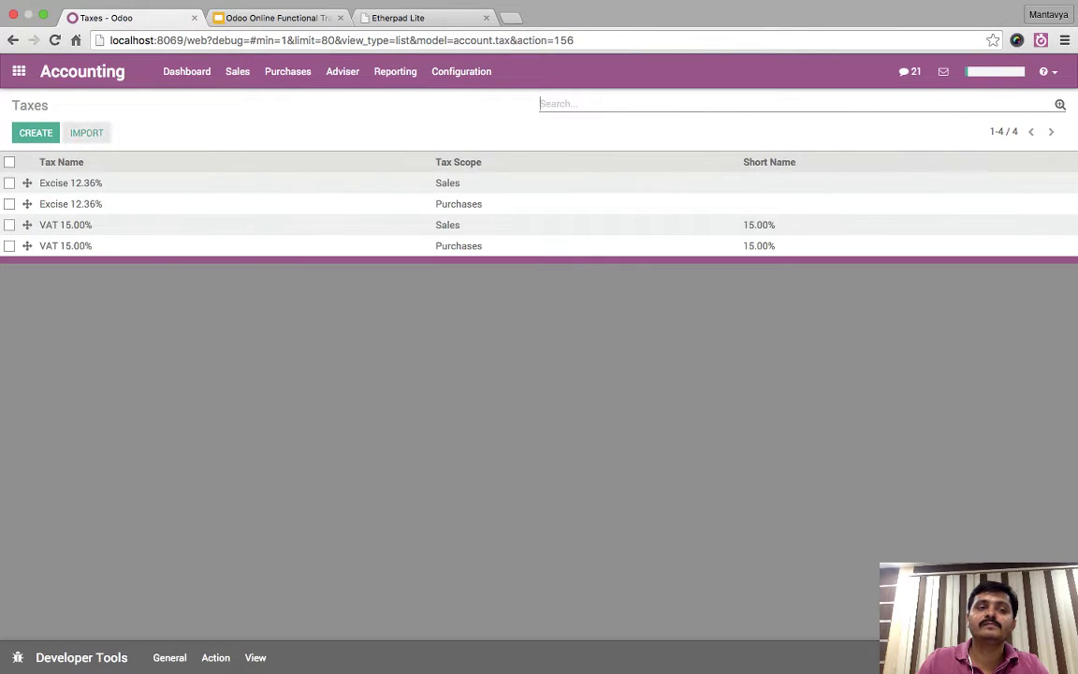
key(alt+c)
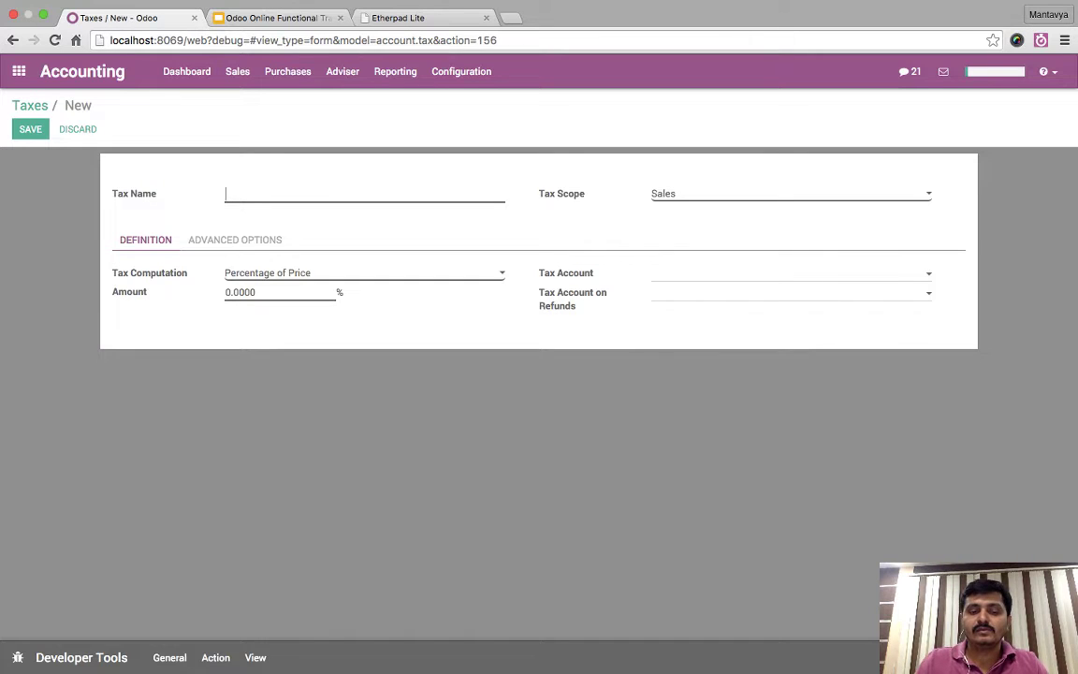
text(S)
key(BackSpace)
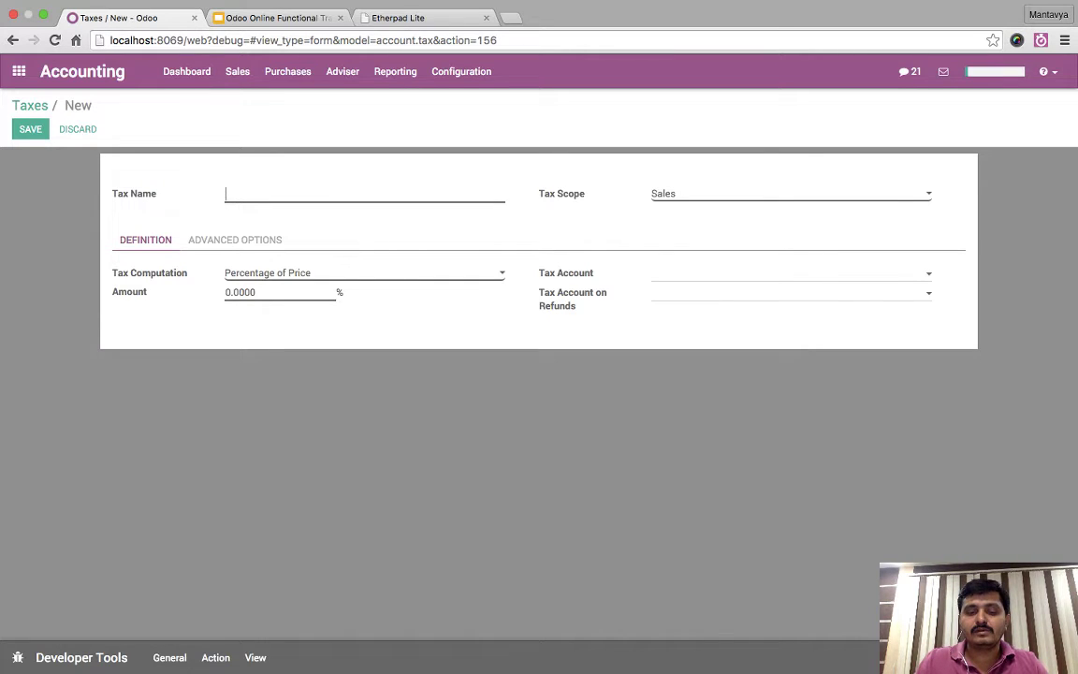
text(S)
key(BackSpace)
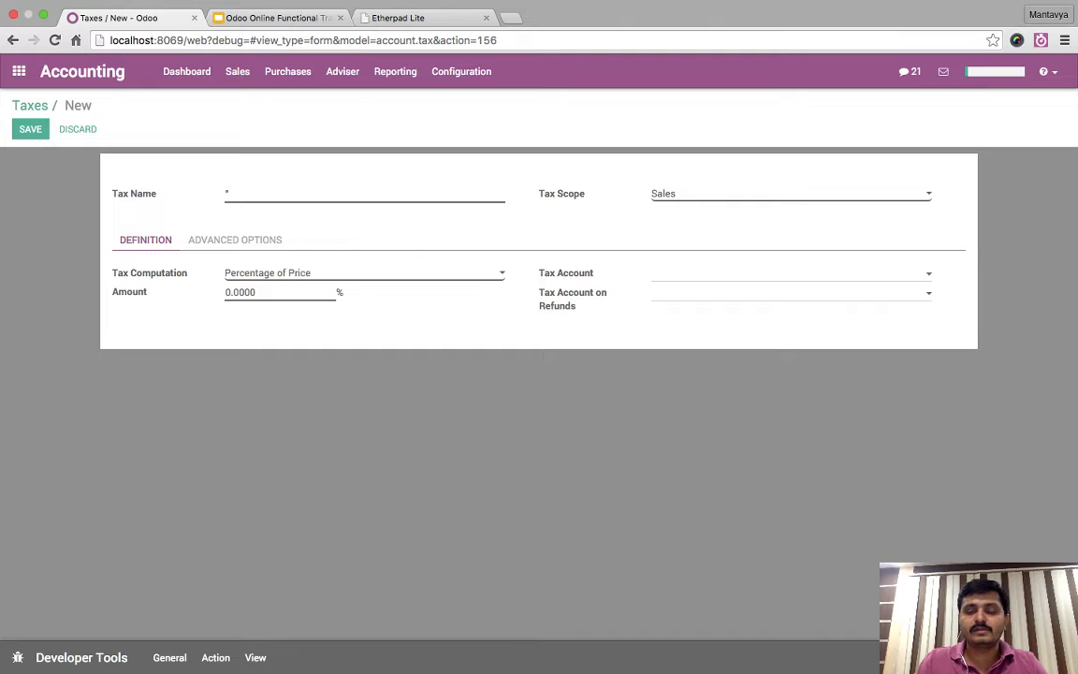
text(S)
key(BackSpace)
text(C' Form)
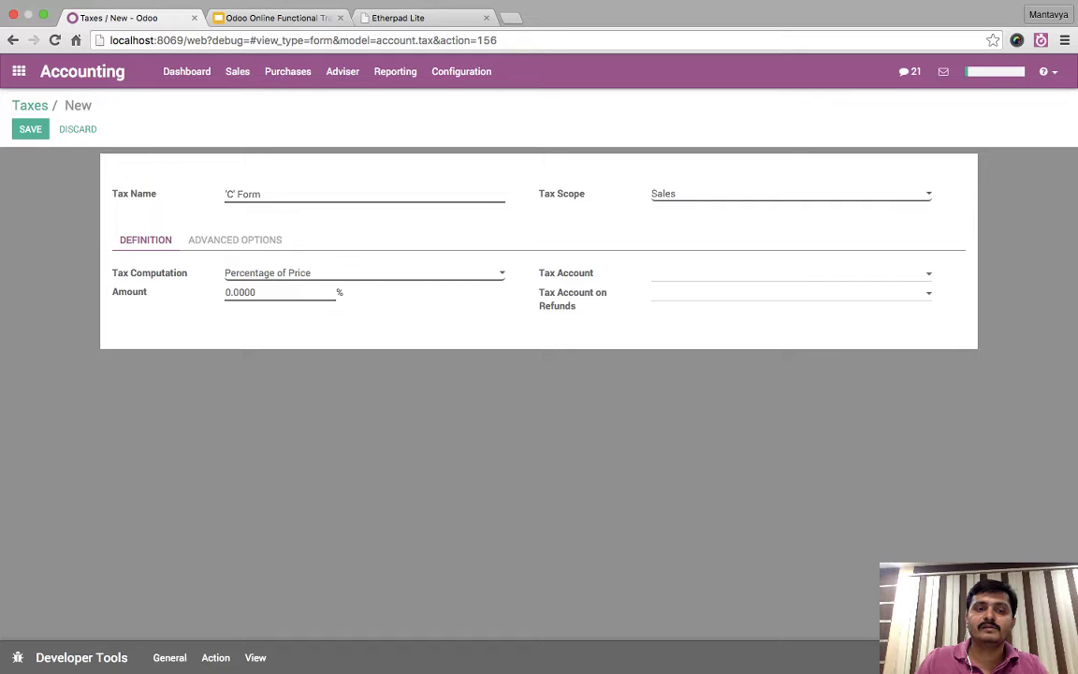
click(255, 292)
key(super+a)
text(2)
key(Tab)
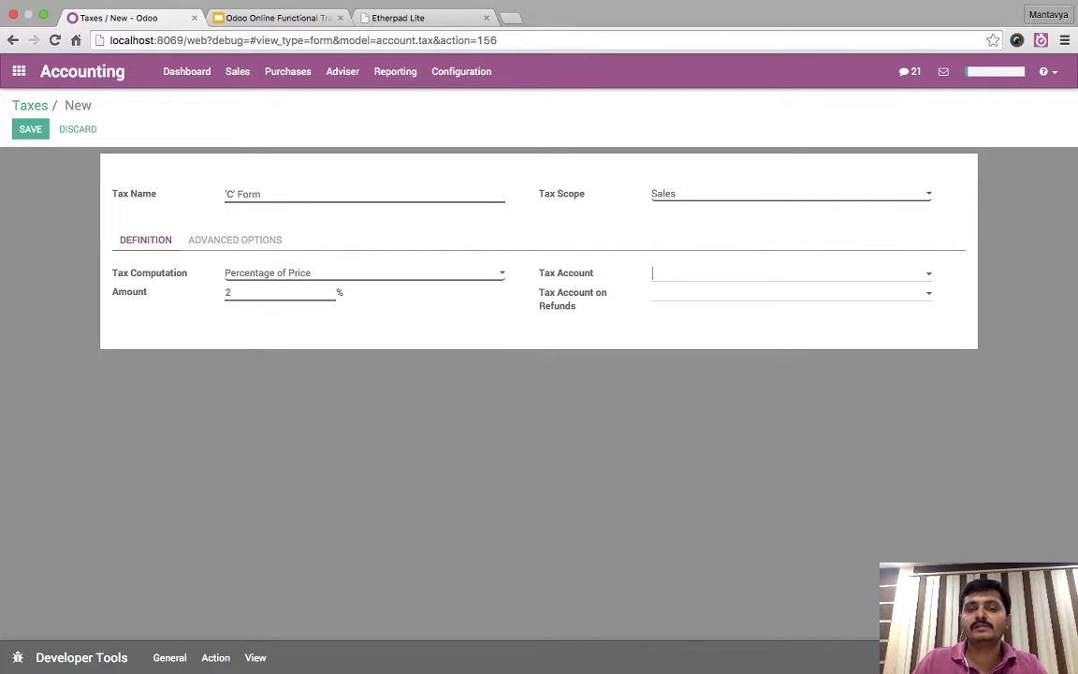
- Create its tax account CF Payable Against CForm, code CF, type Current Liabilities
key(Down)
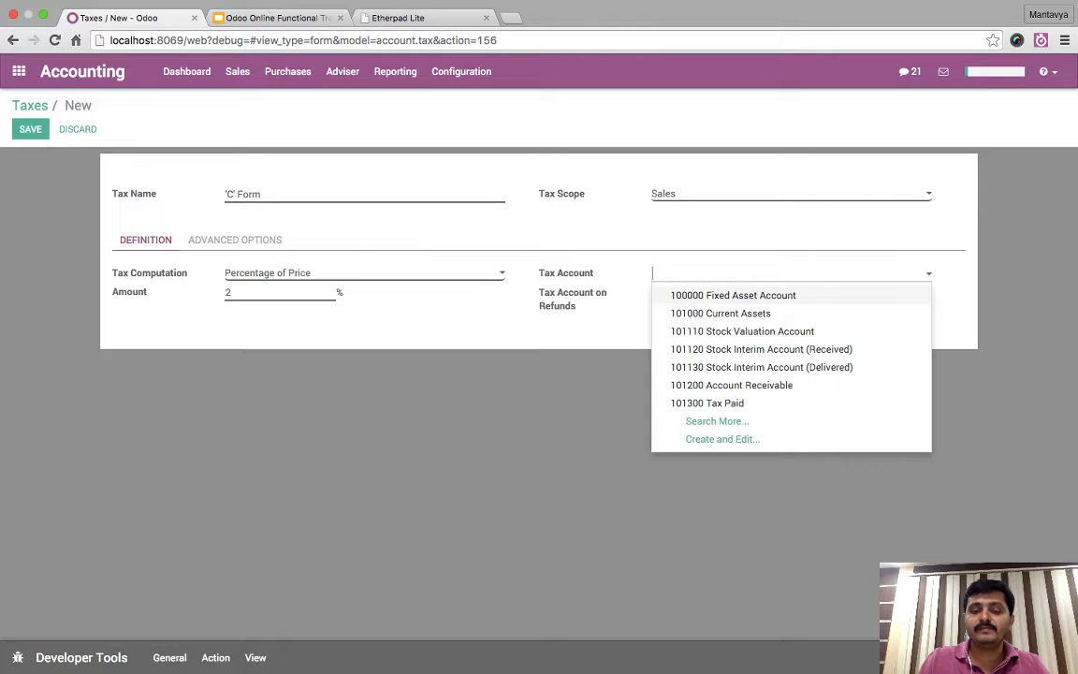
text(P)
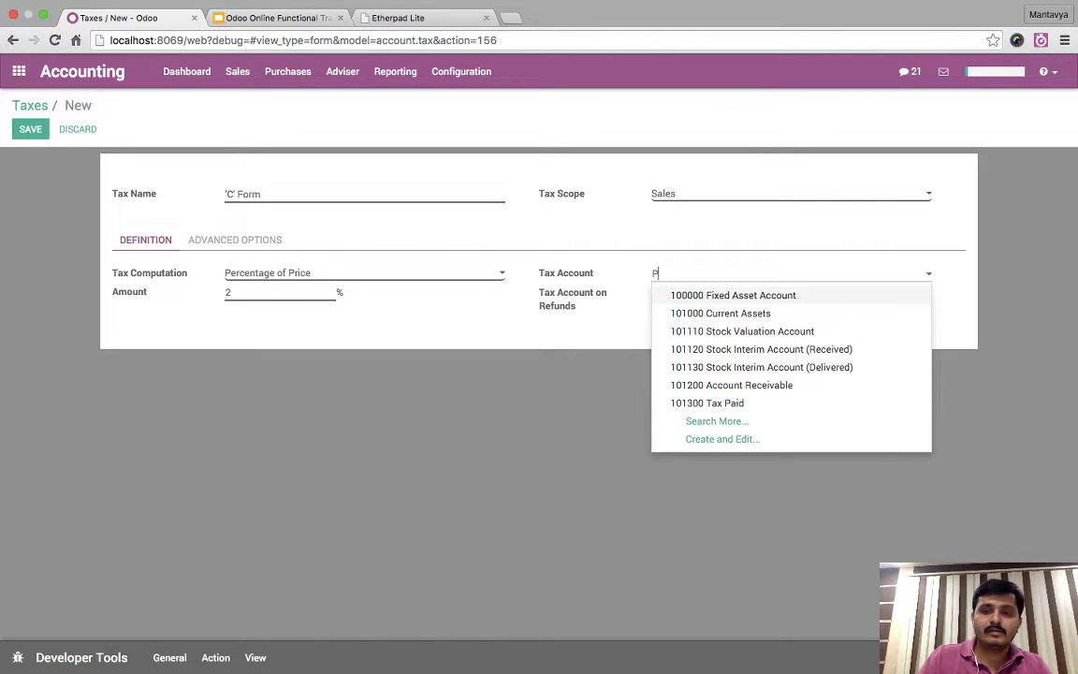
text(ayable against)
key(BackSpace)
key(BackSpace)
key(BackSpace)
key(BackSpace)
key(BackSpace)
key(BackSpace)
key(BackSpace)
key(BackSpace)
text(Against CForm)
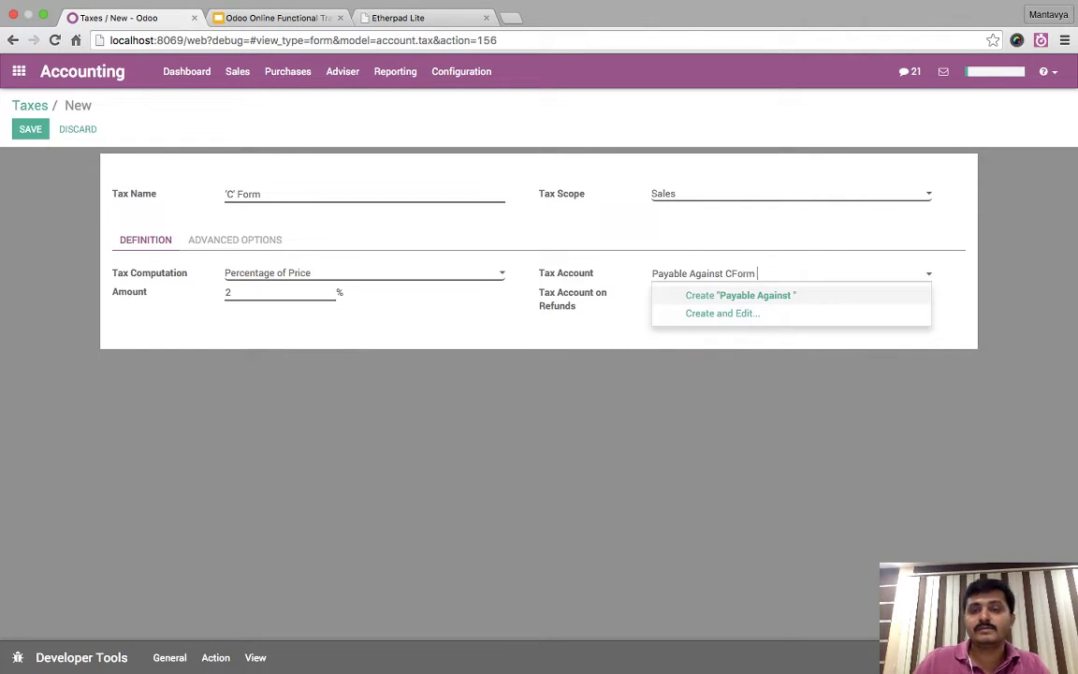
key(Return)
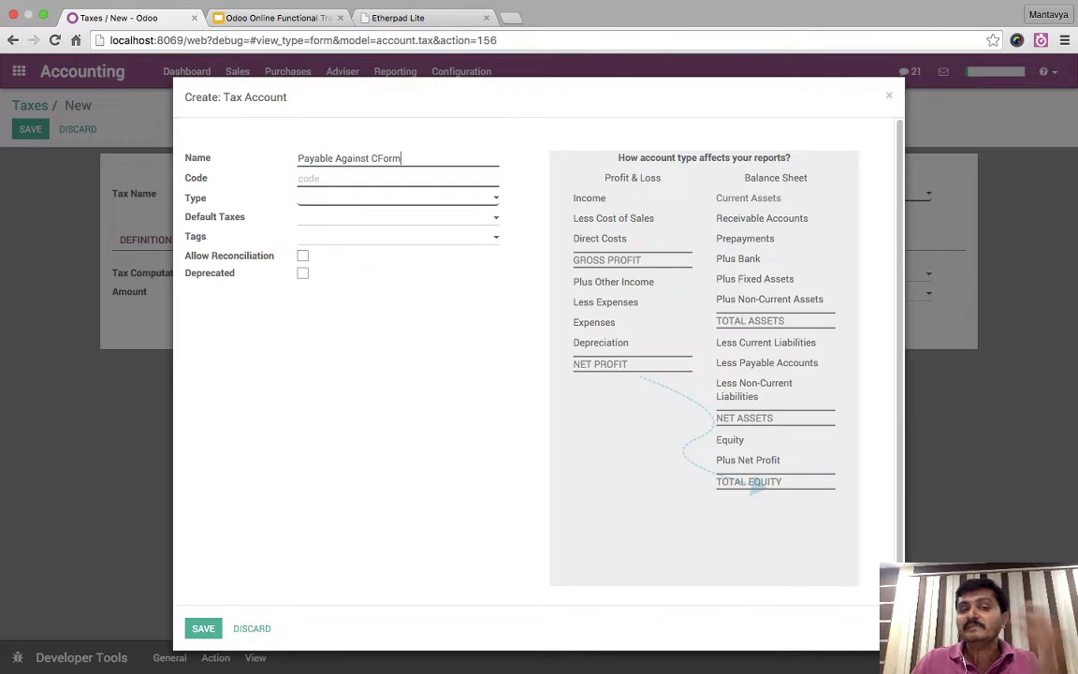
click(309, 178)
text(Cform)
key(BackSpace)
key(BackSpace)
key(BackSpace)
key(BackSpace)
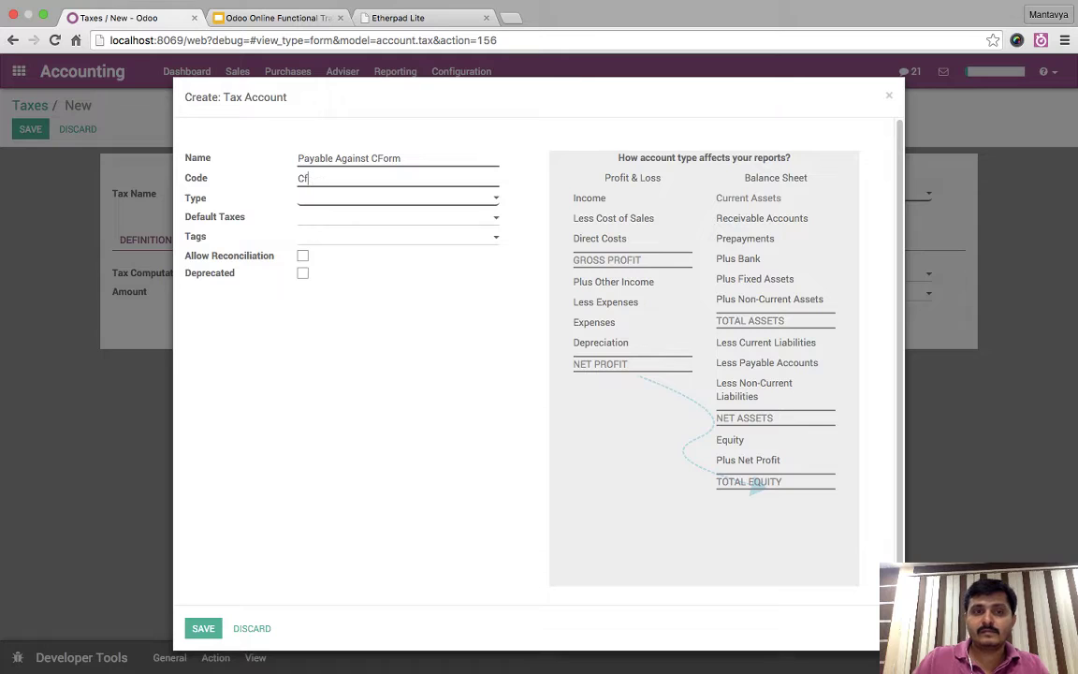
text(F)
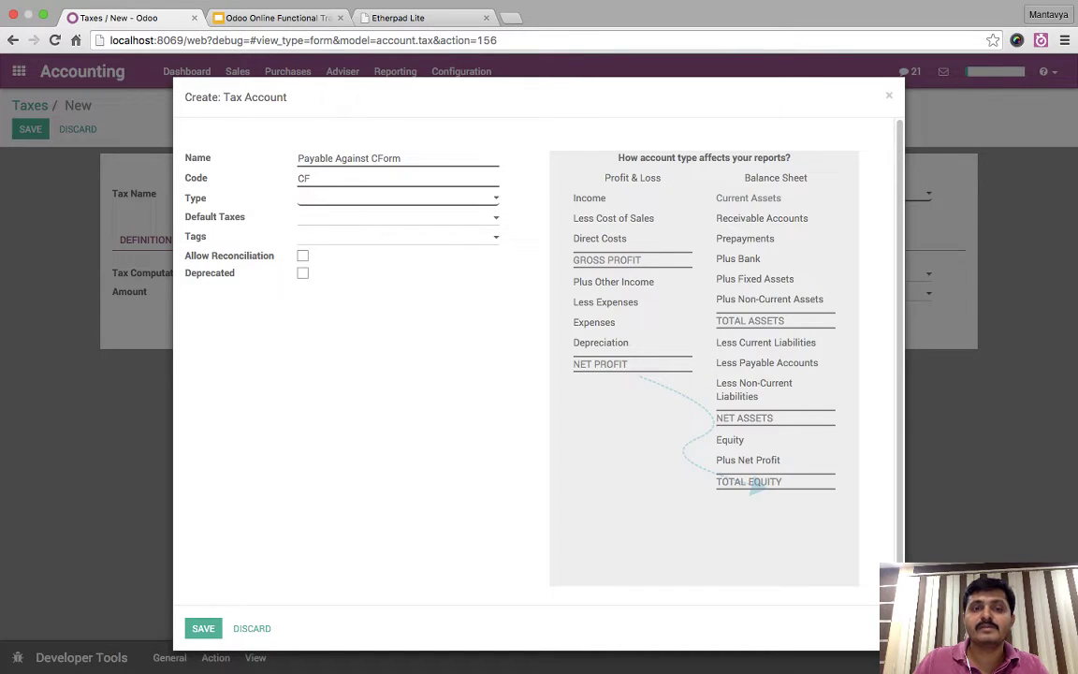
key(Return)
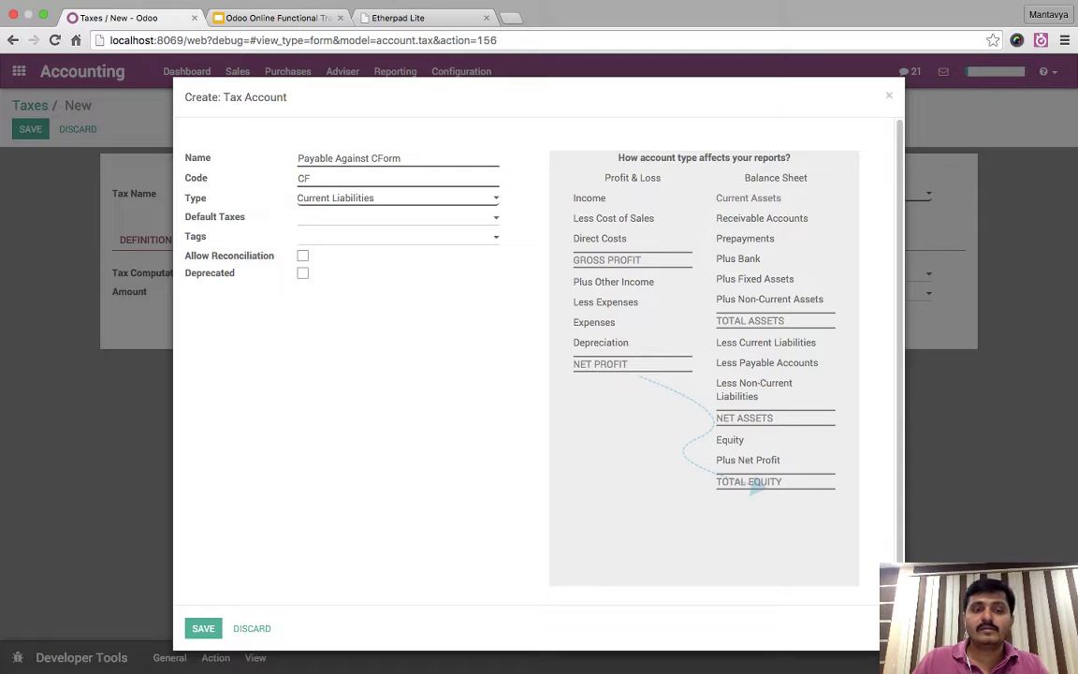
click(203, 628)
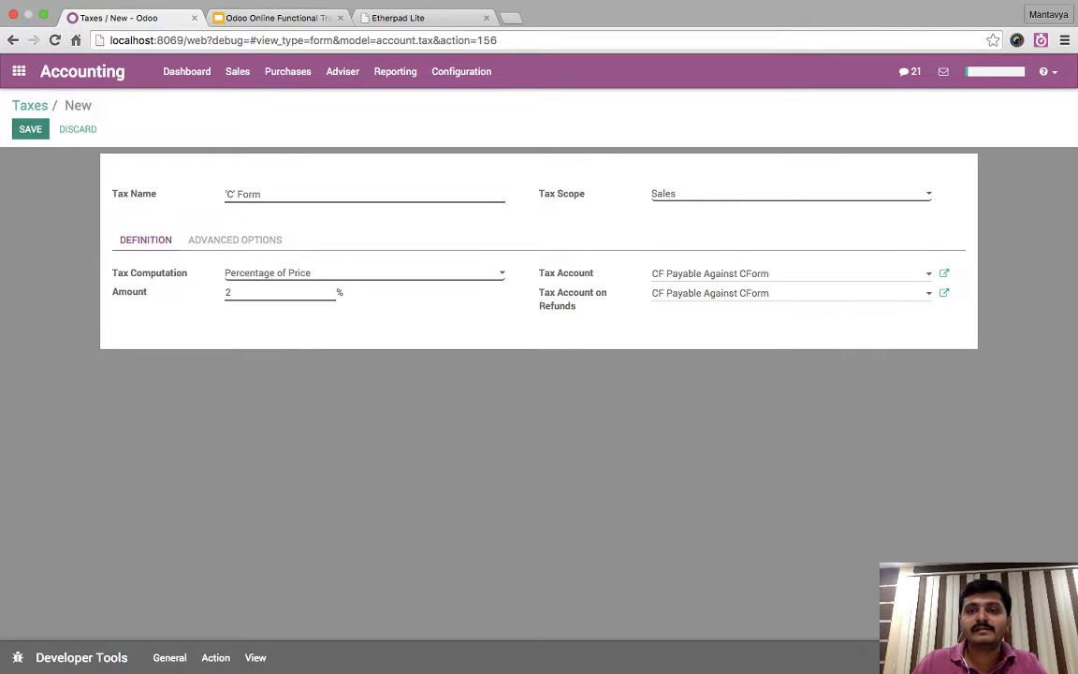
- Save the 'C' Form tax and return to the Taxes list
click(30, 129)
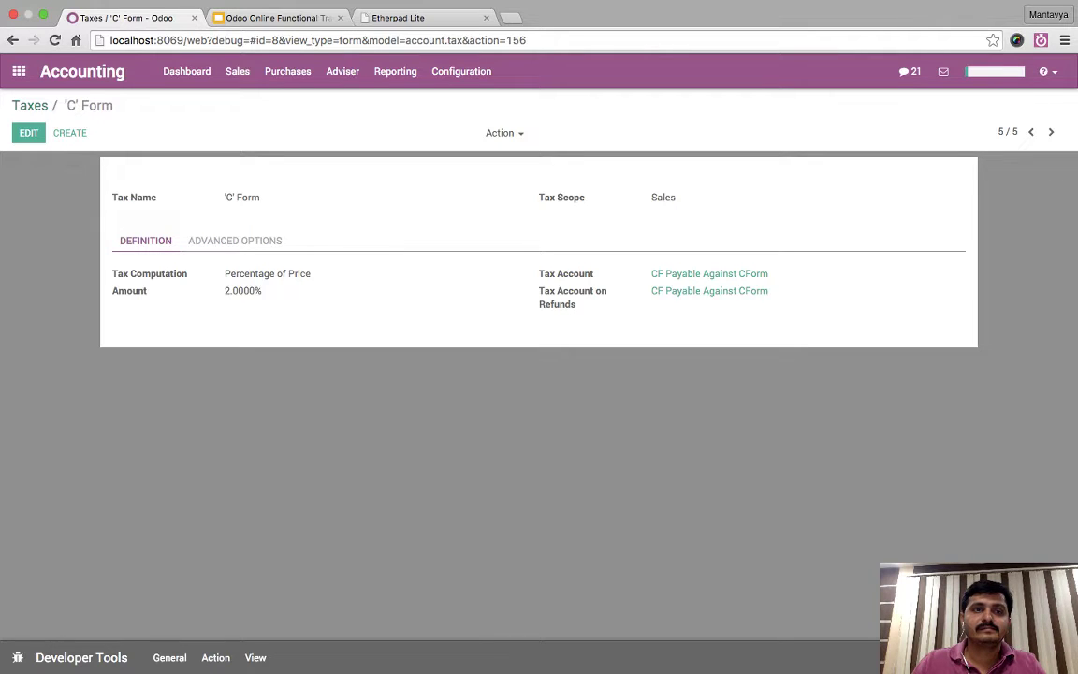
click(30, 105)
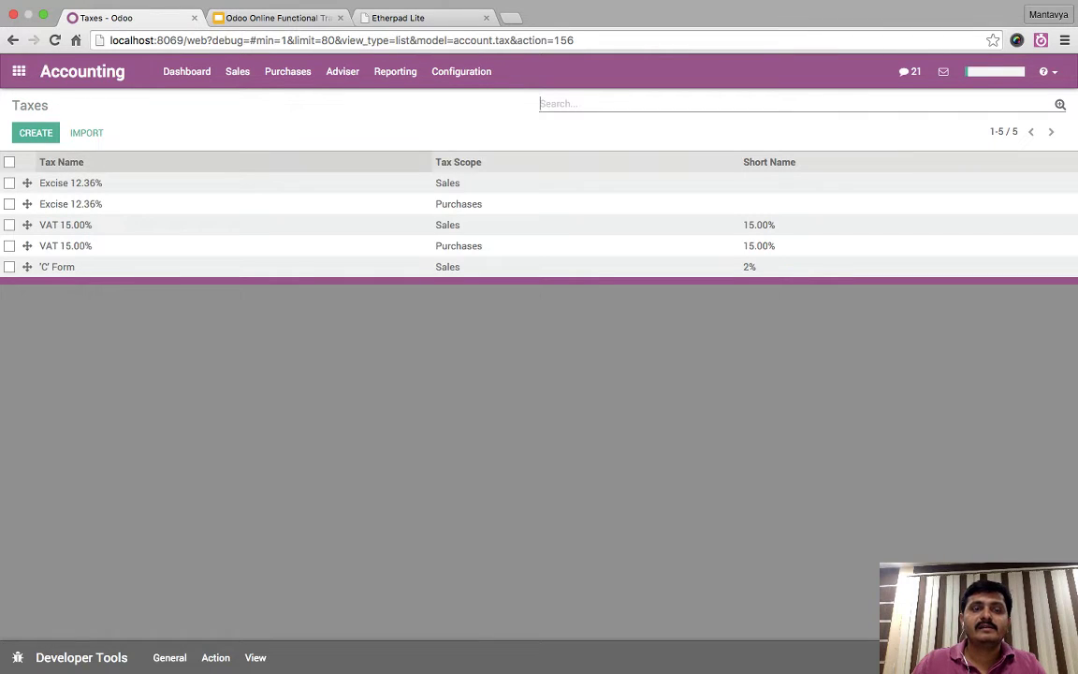
click(238, 71)
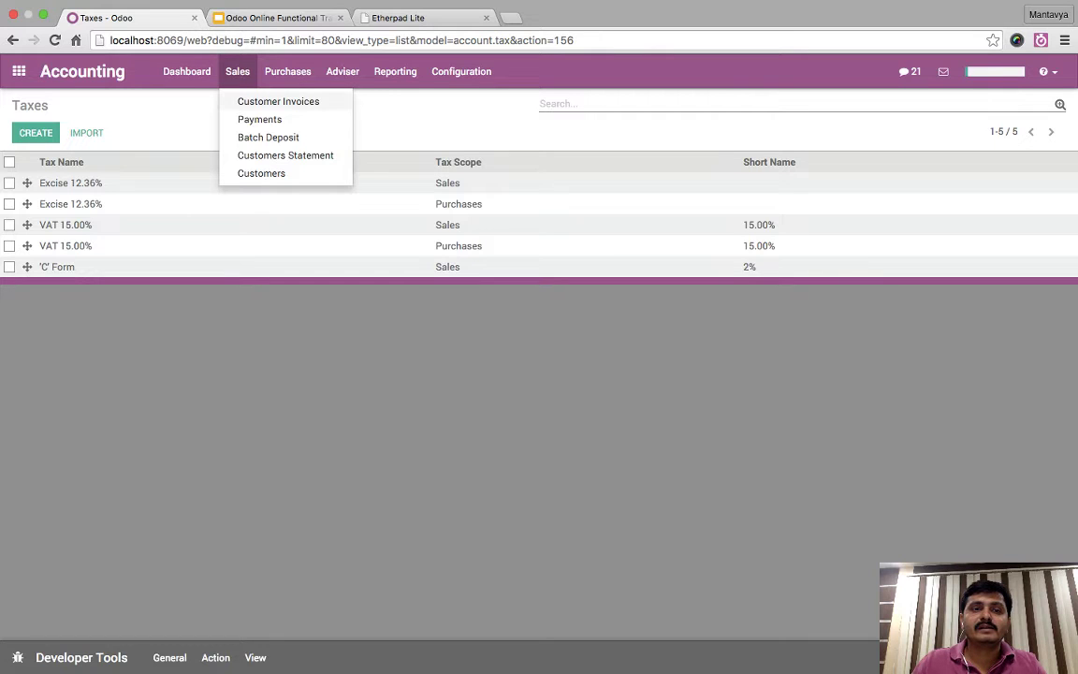
- Start a new customer invoice for China Export
click(278, 101)
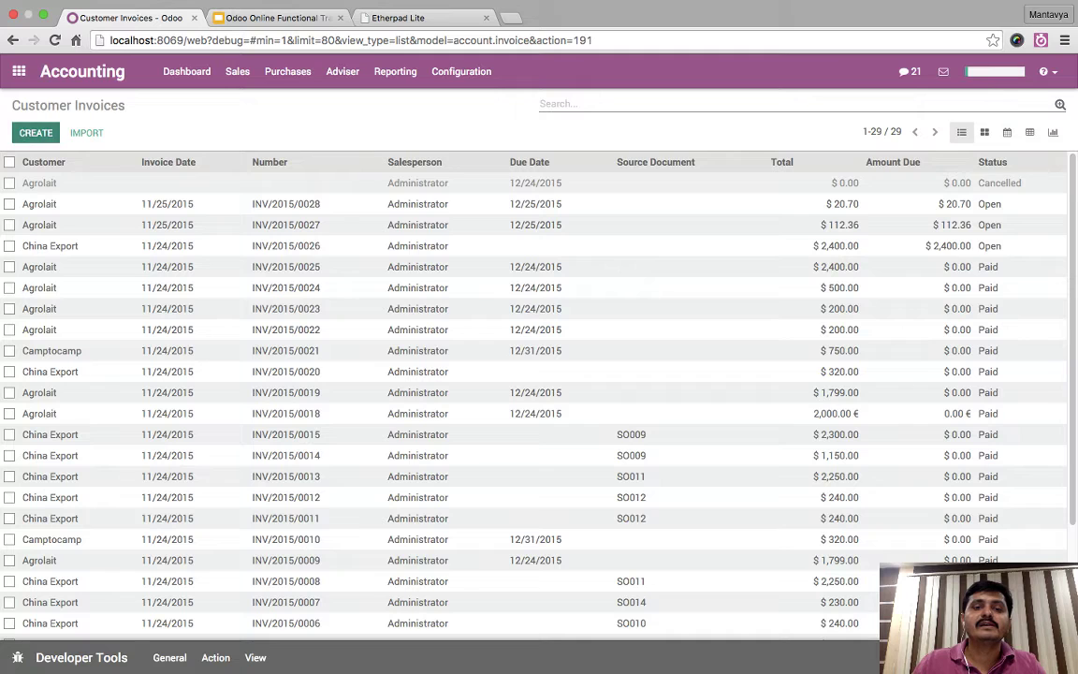
click(35, 133)
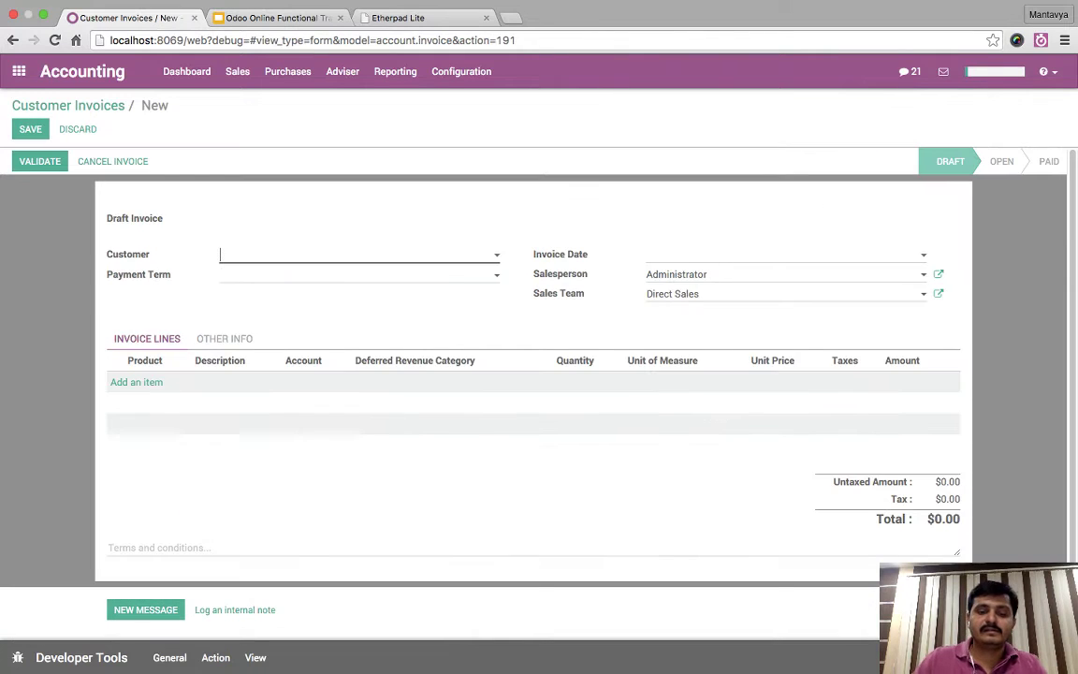
text(ag)
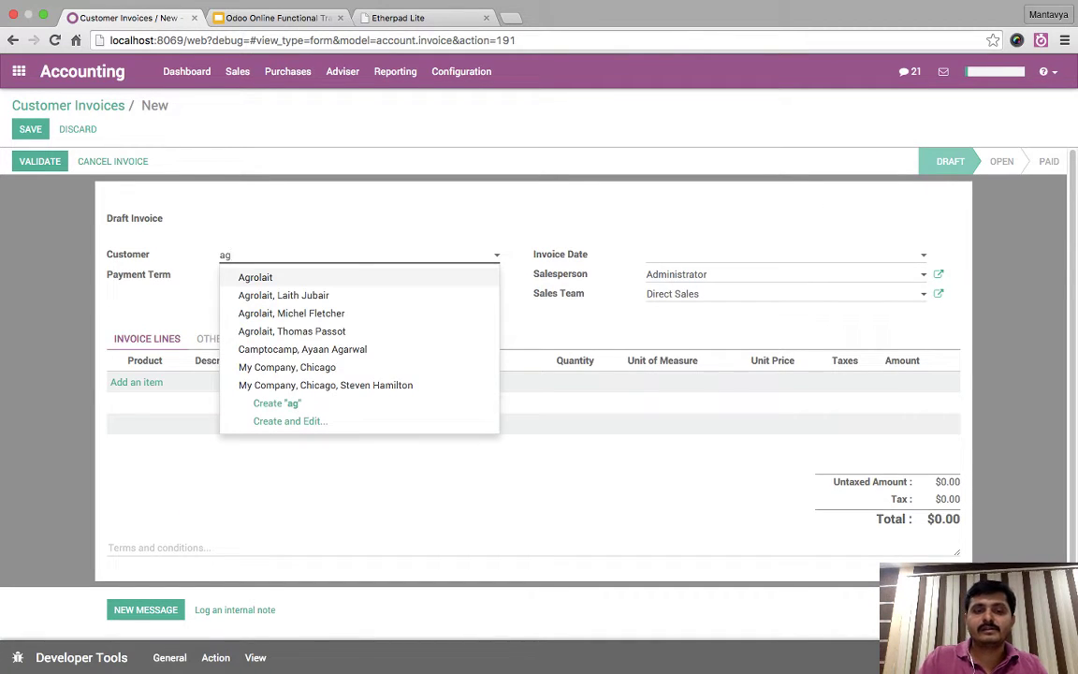
key(BackSpace)
key(BackSpace)
text(china)
key(Tab)
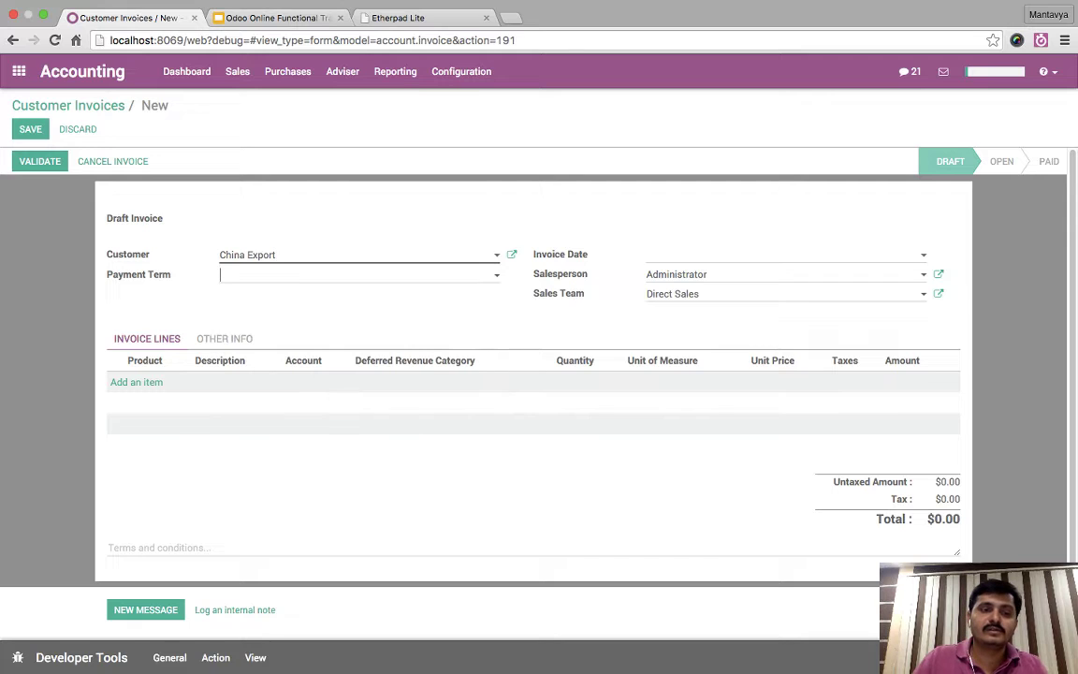
- Add a USB Adapter line at 18.00 to the invoice
click(136, 382)
text(usb)
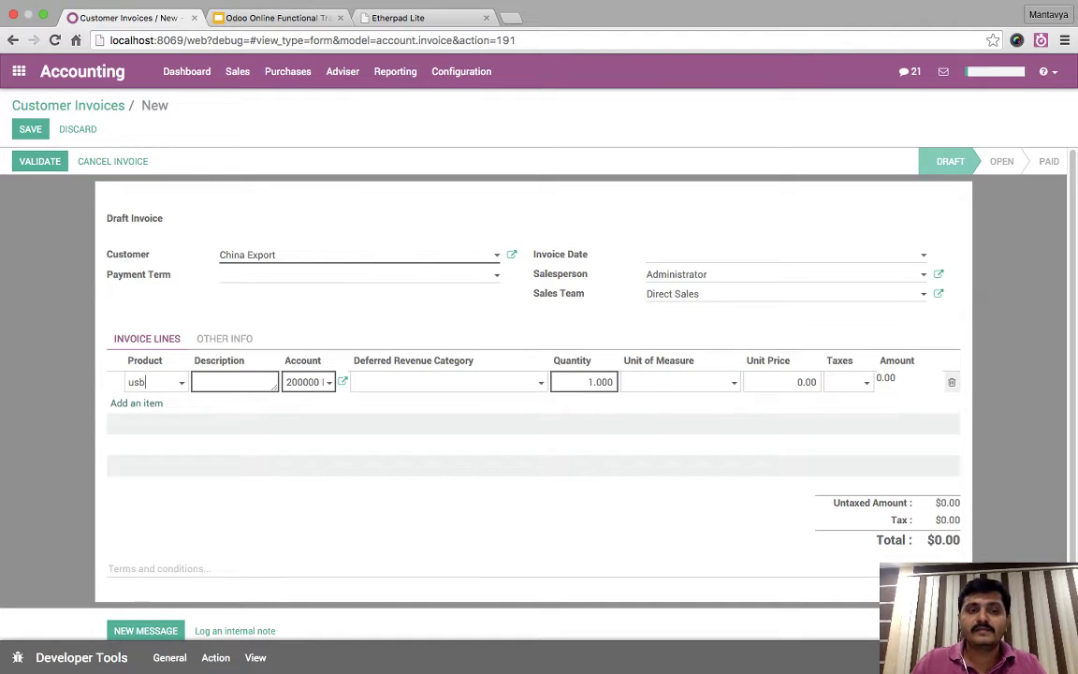
key(Down)
key(Tab)
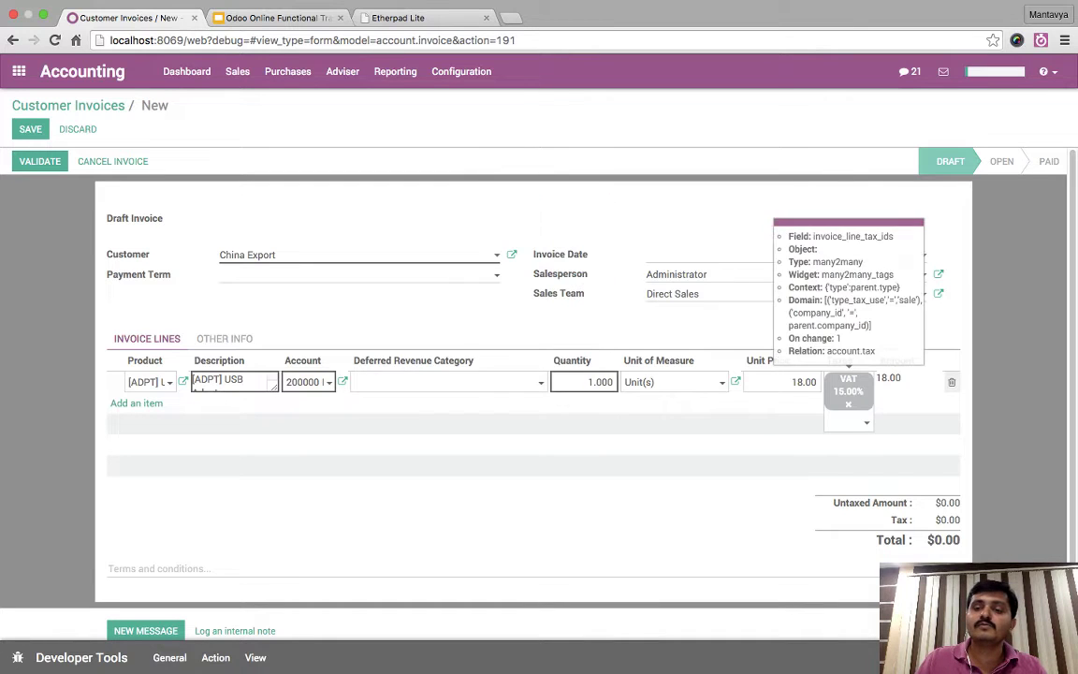
- Replace the line's VAT 15.00% tax with 'C' Form, giving a $18.36 total
click(848, 404)
click(862, 382)
click(881, 383)
click(889, 405)
click(796, 445)
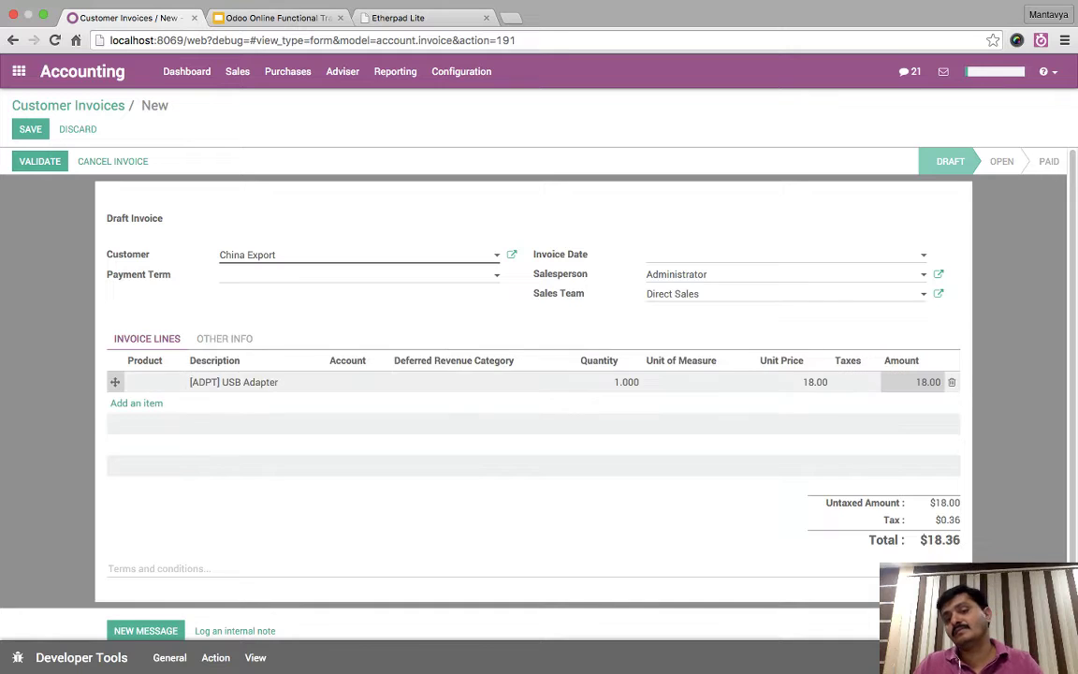
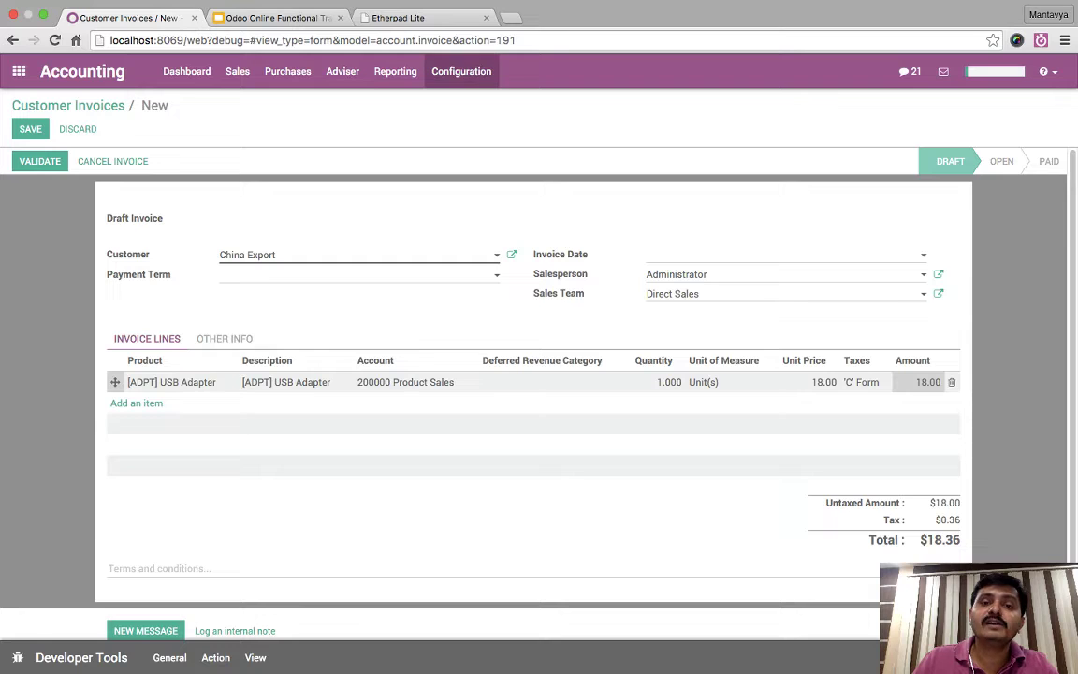
- Discard the unsaved China Export draft invoice and go to Configuration > Fiscal Positions
click(462, 71)
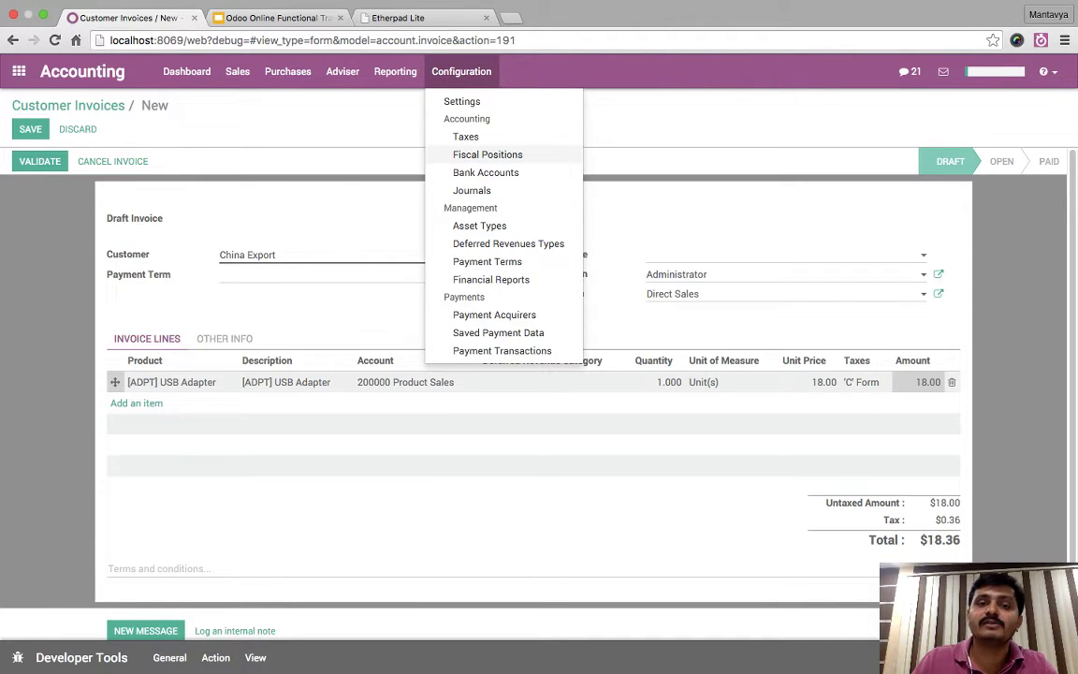
click(487, 154)
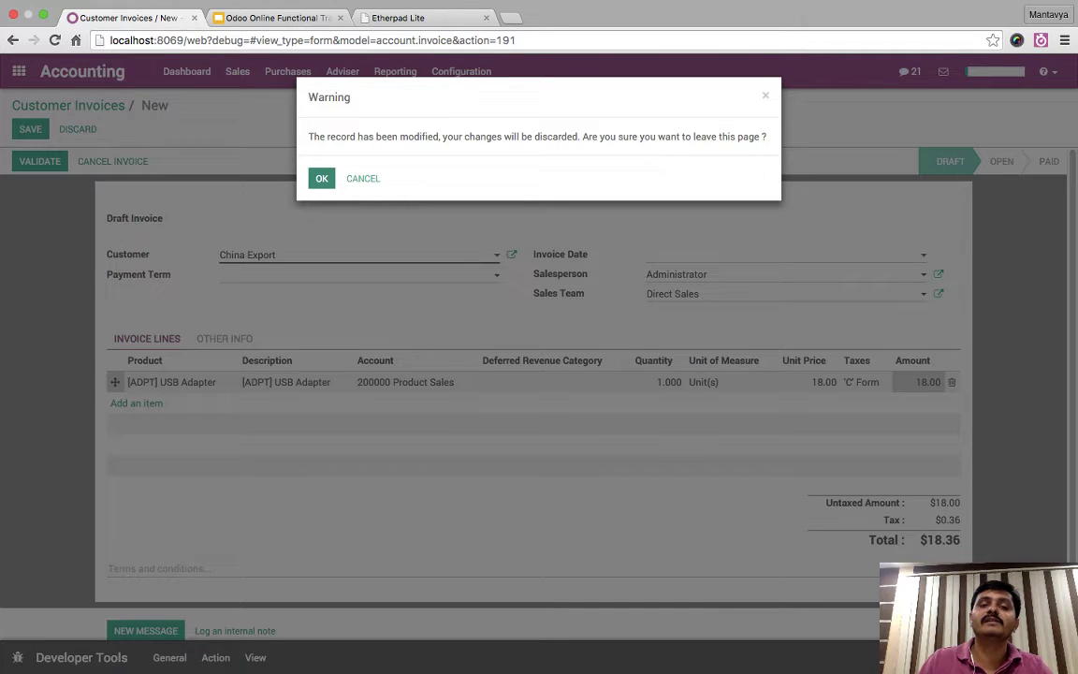
click(320, 178)
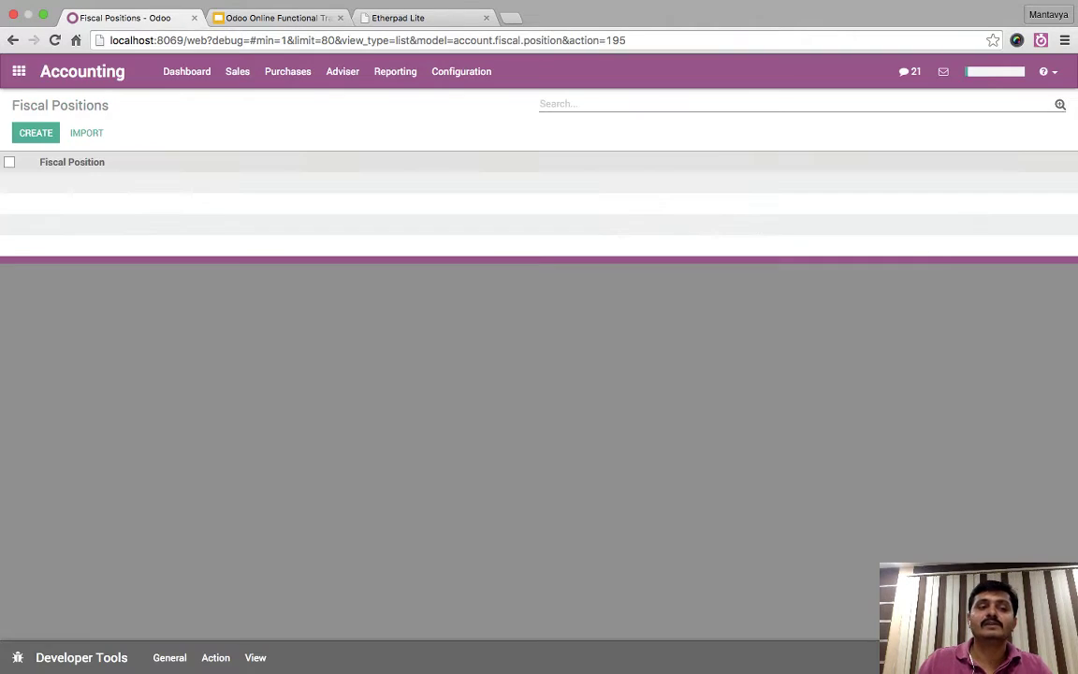
- Create a new fiscal position named 'Inter-state sales against C Form'
click(36, 132)
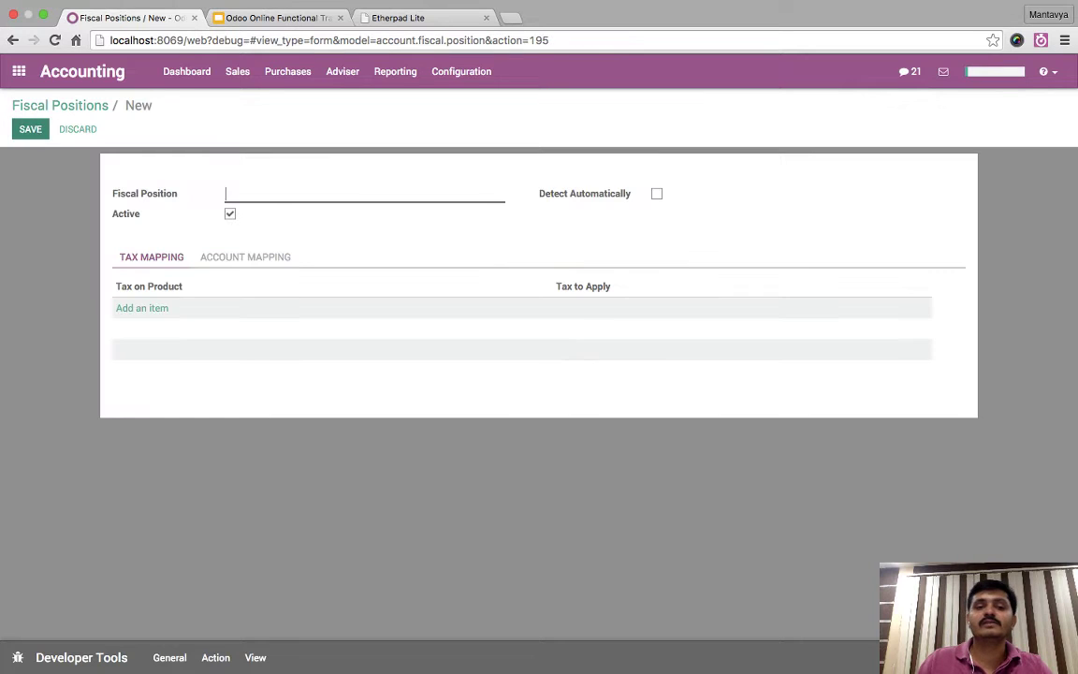
text(Int)
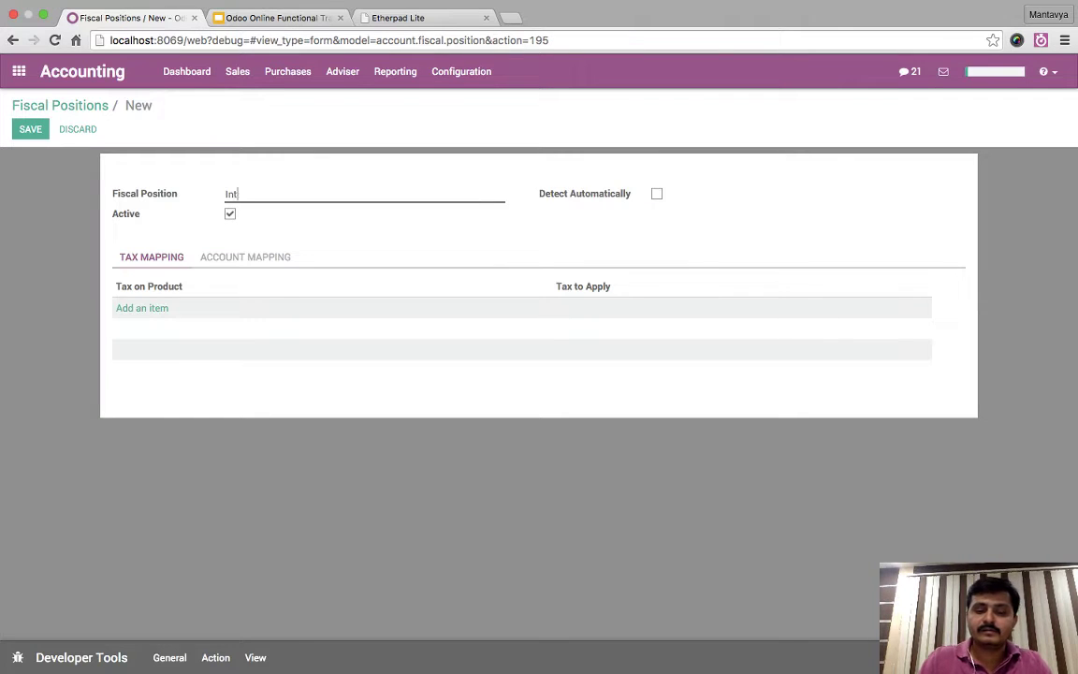
text(er-)
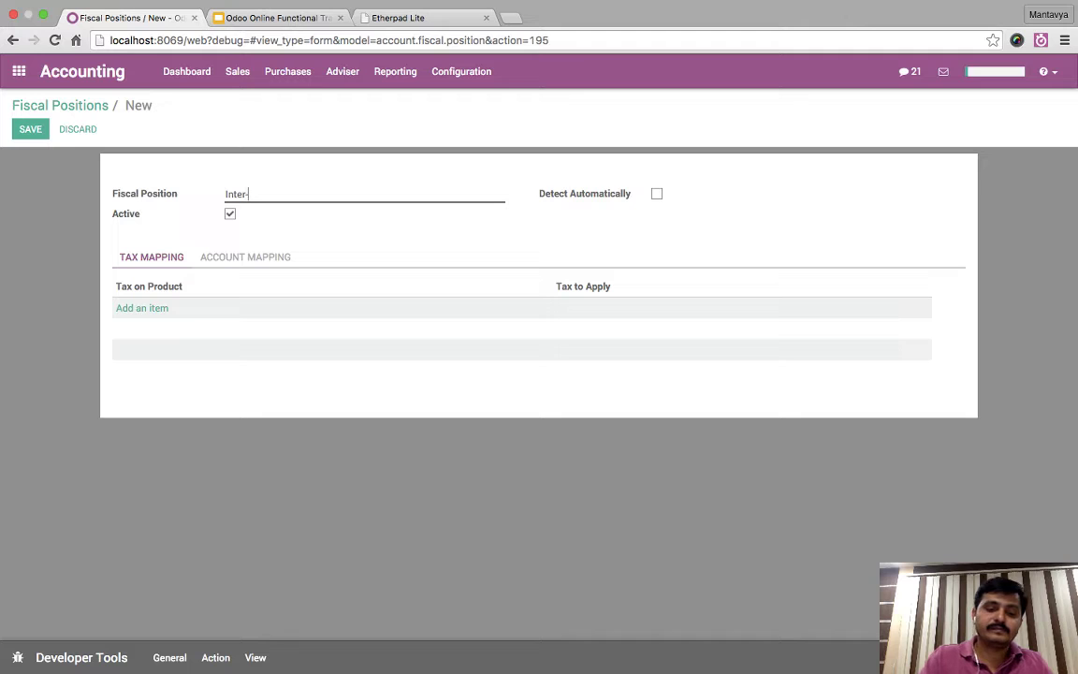
text(state Sales)
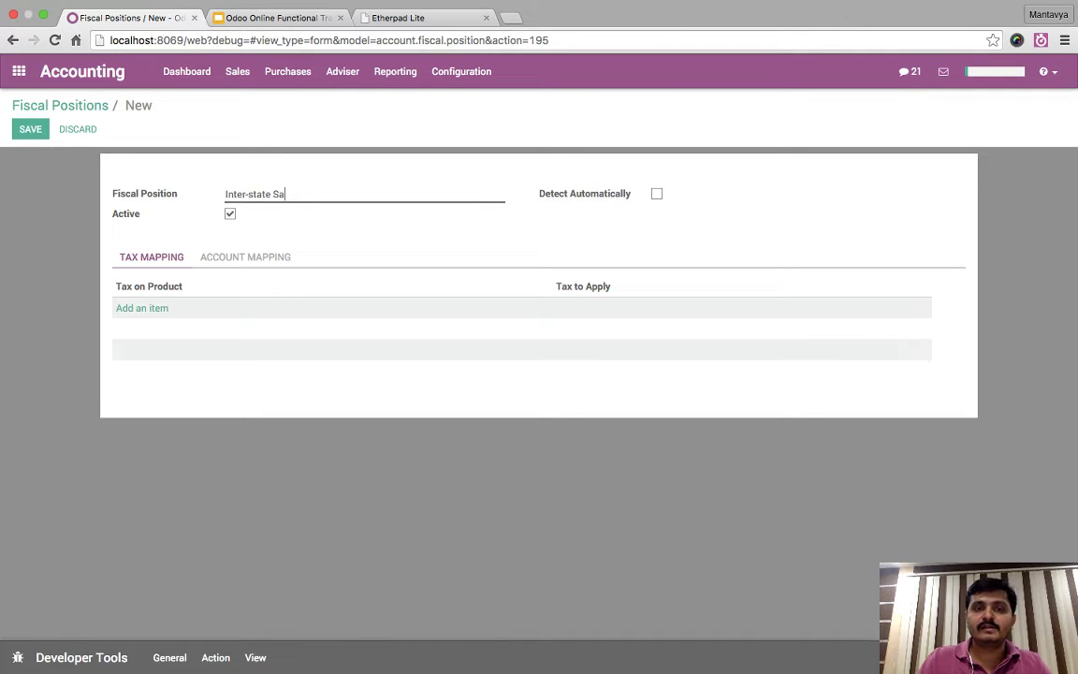
key(BackSpace)
key(BackSpace)
key(BackSpace)
key(BackSpace)
key(BackSpace)
key(BackSpace)
text(sa)
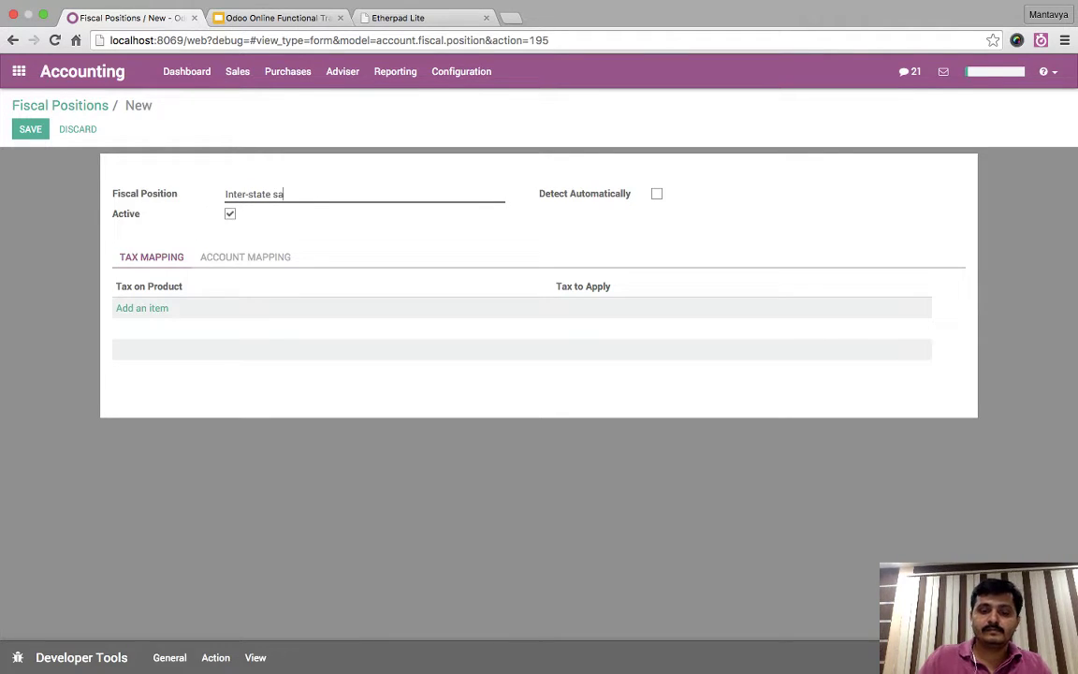
text(les again)
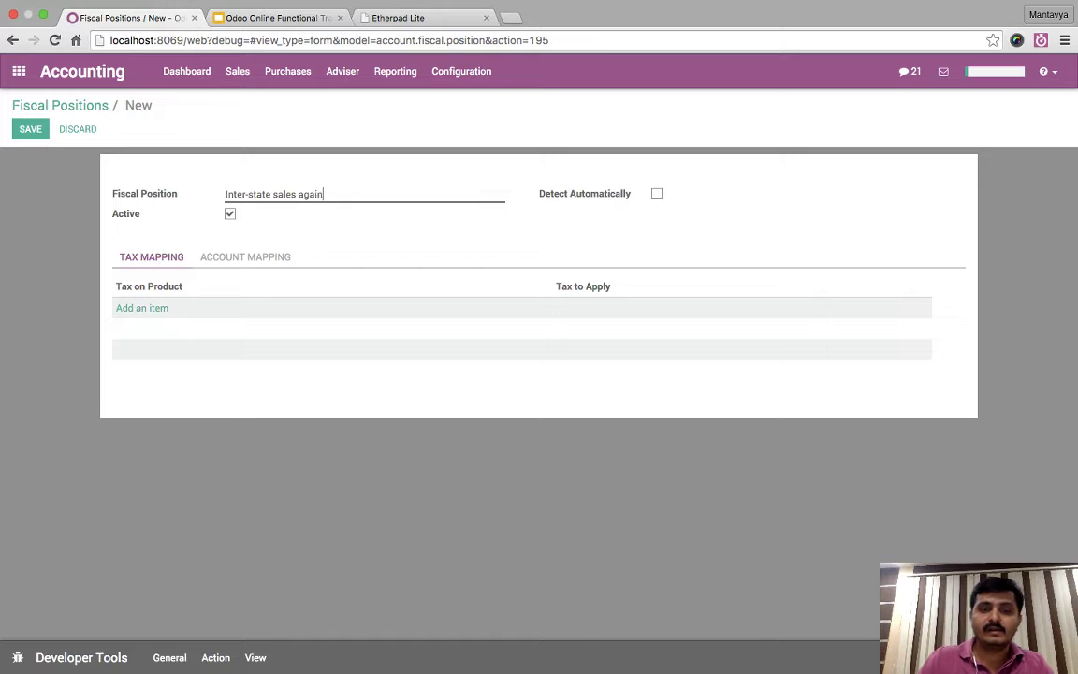
text(st C Form)
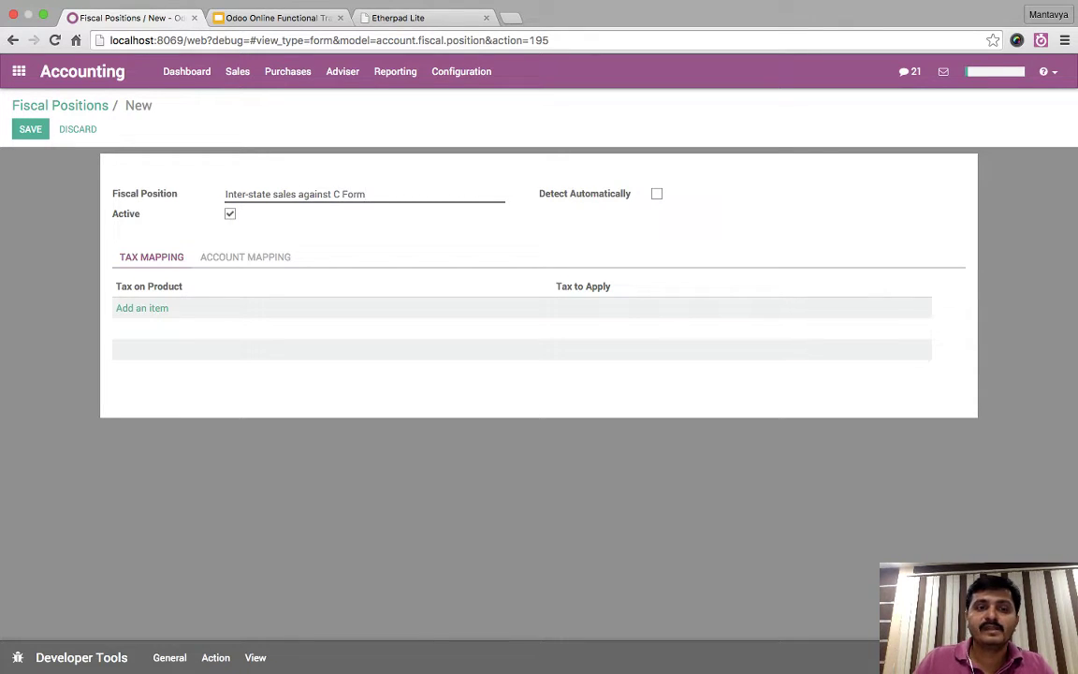
- Map Tax on Product VAT 15.00% to Tax to Apply 'C' Form and save
click(142, 307)
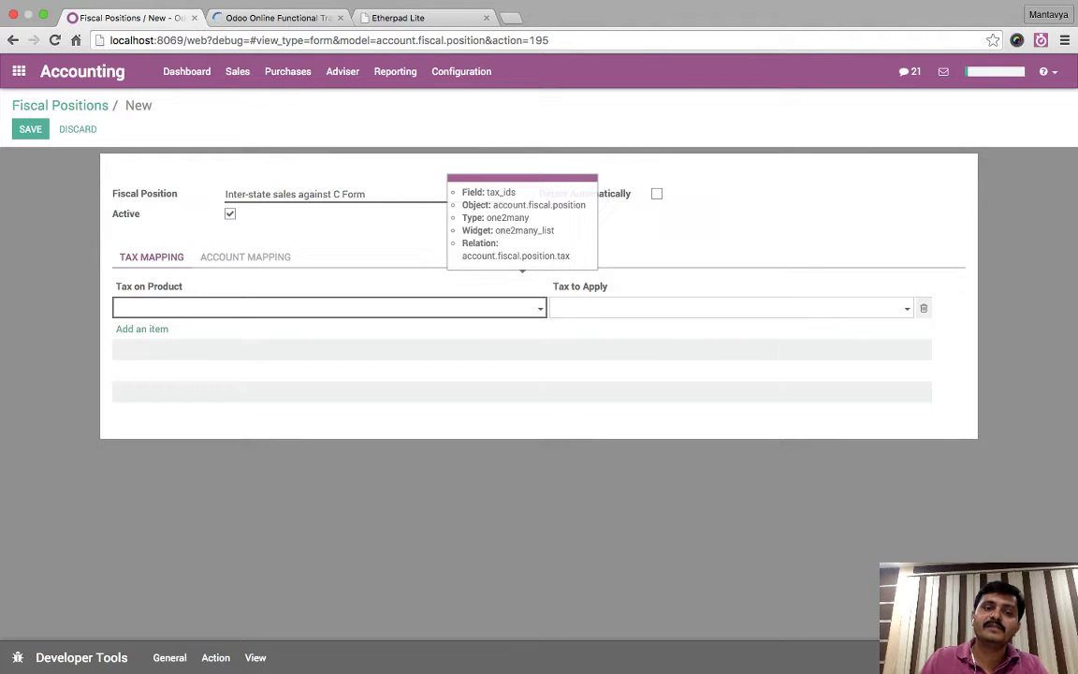
click(328, 308)
key(Down)
key(Down)
key(Down)
key(Down)
key(Down)
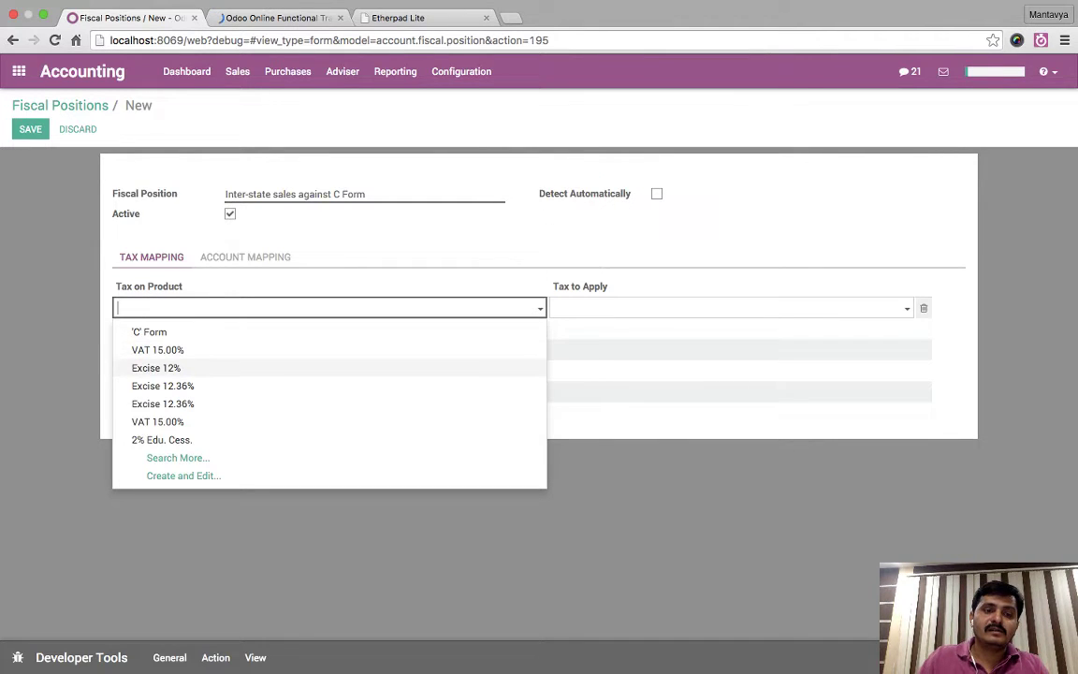
key(Up)
key(Up)
key(Up)
key(Up)
key(Return)
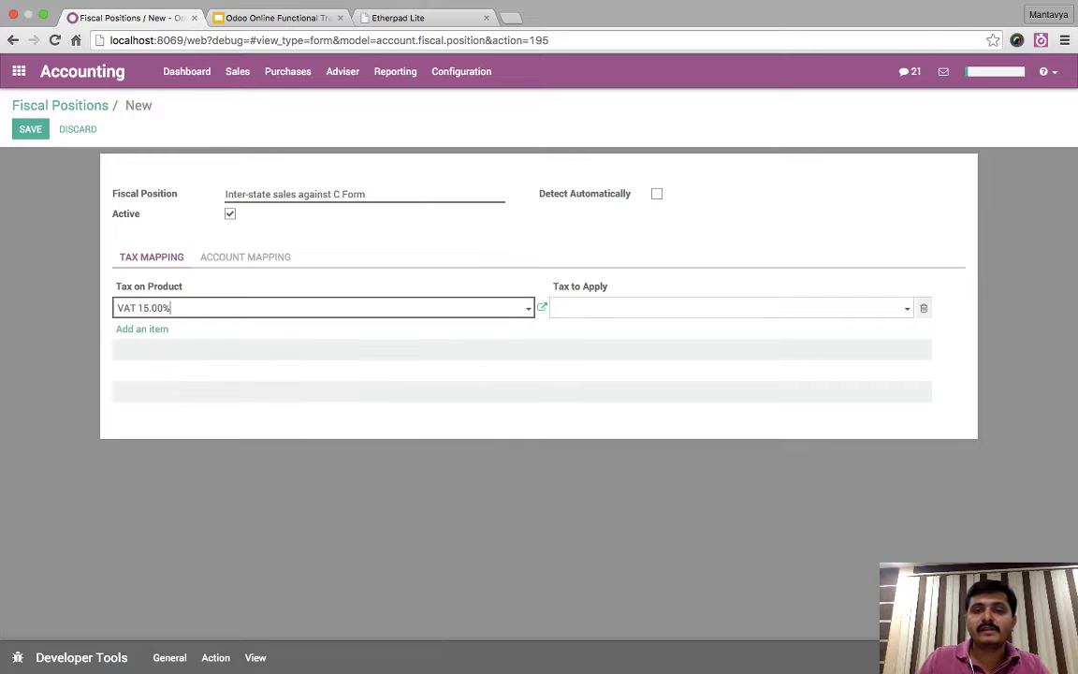
click(728, 308)
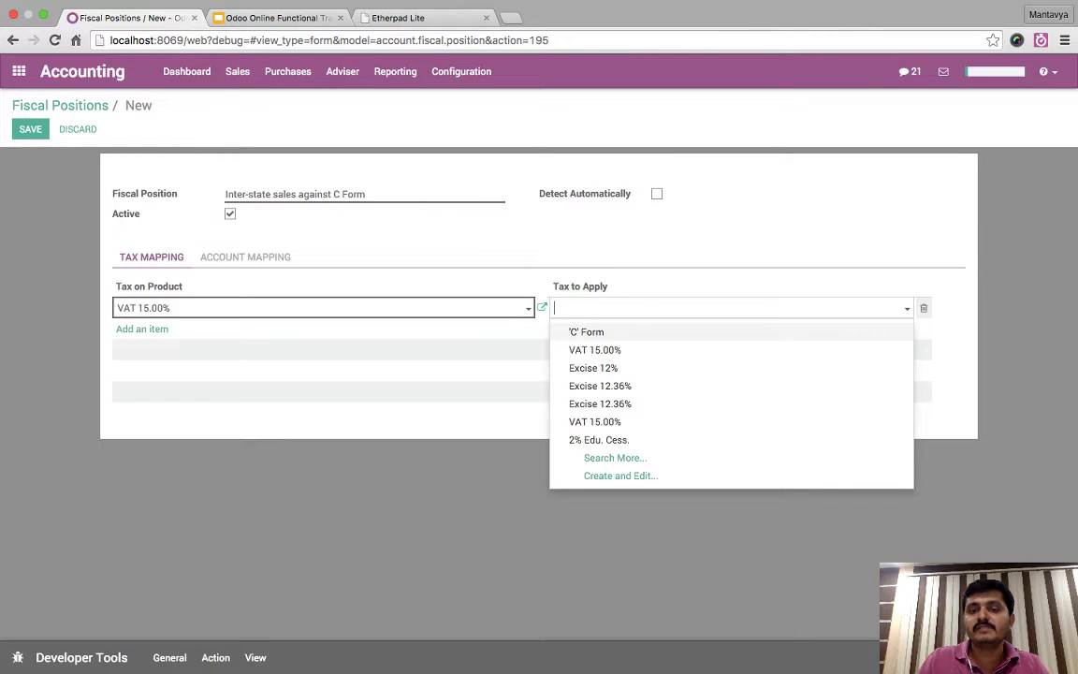
key(Return)
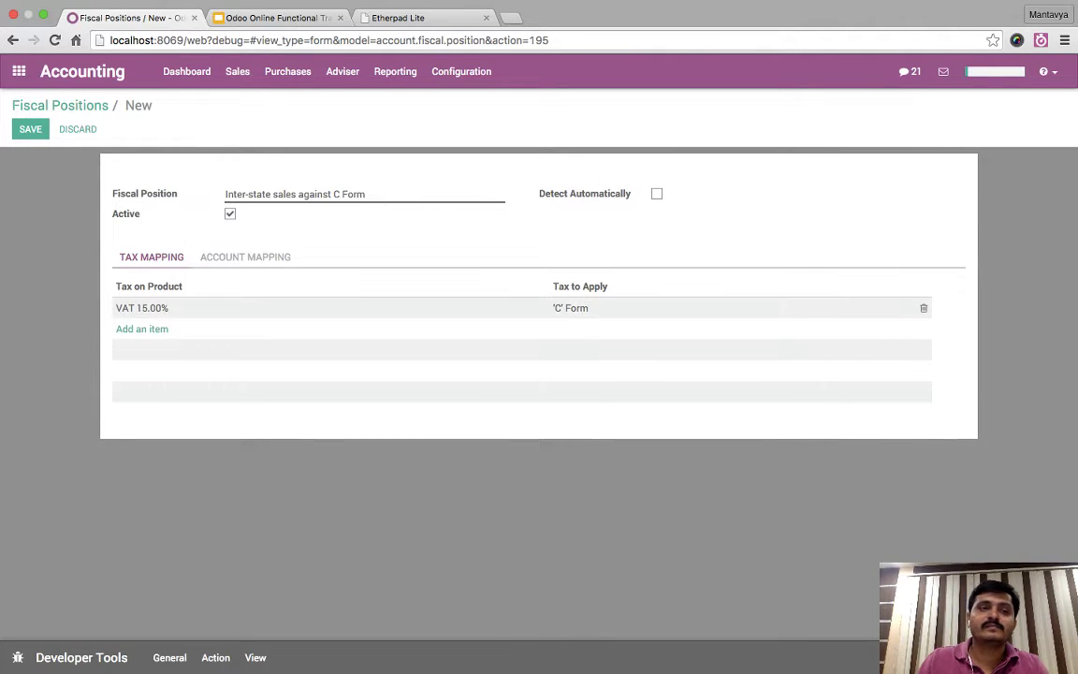
key(alt+s)
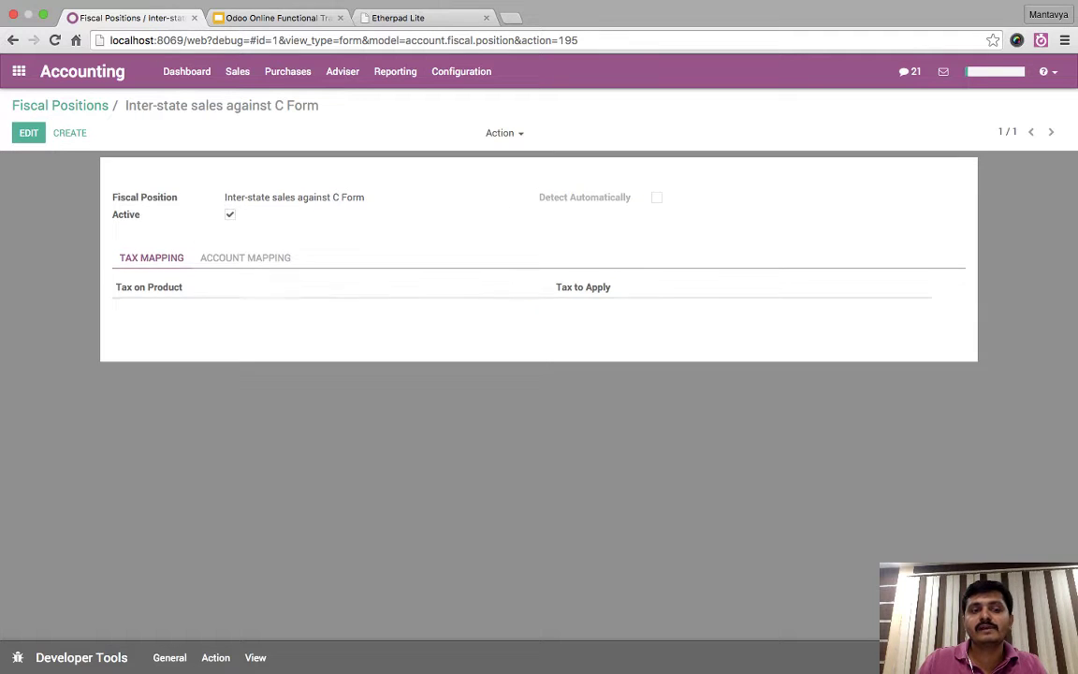
- Glance at the account mappings, then return to the Fiscal Positions list
mouse_move(522, 281)
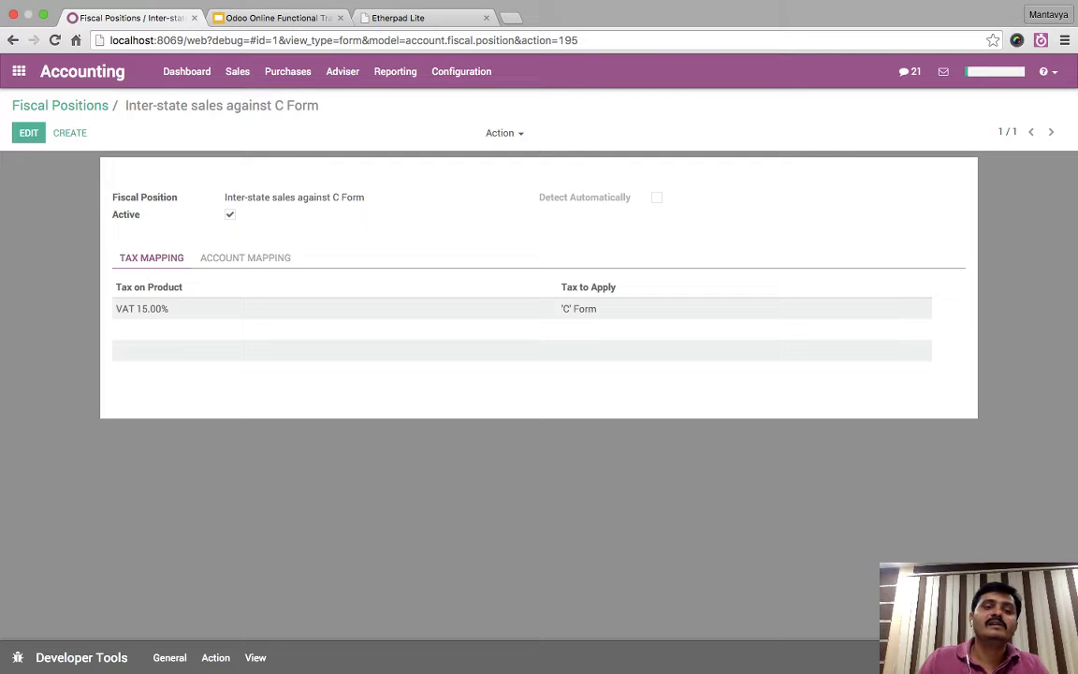
click(245, 258)
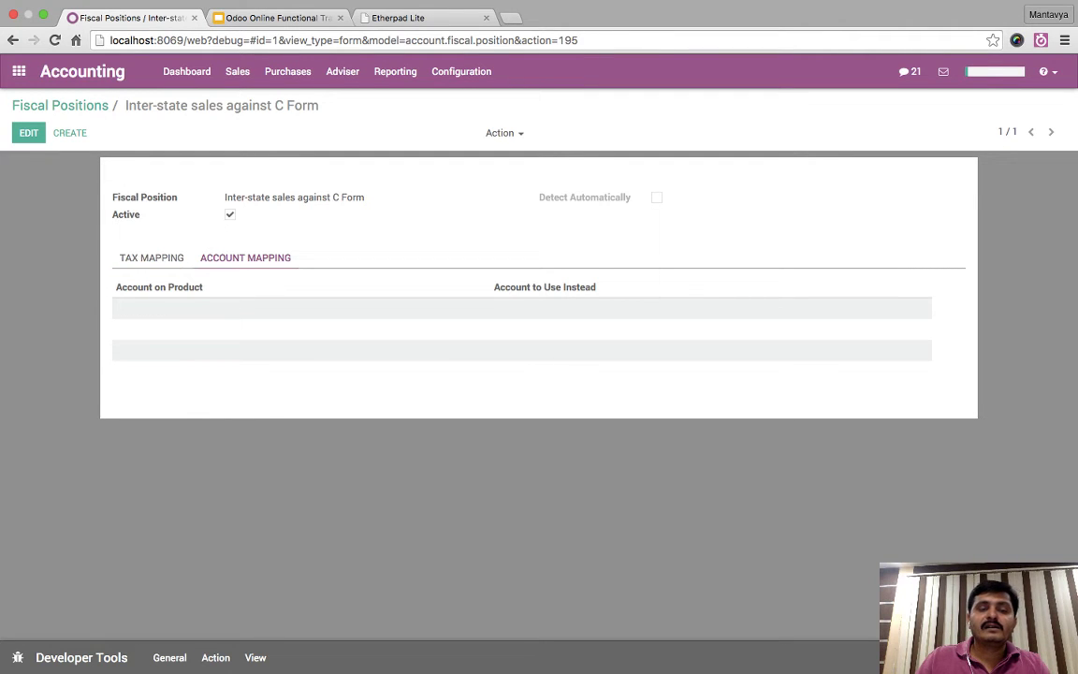
click(151, 258)
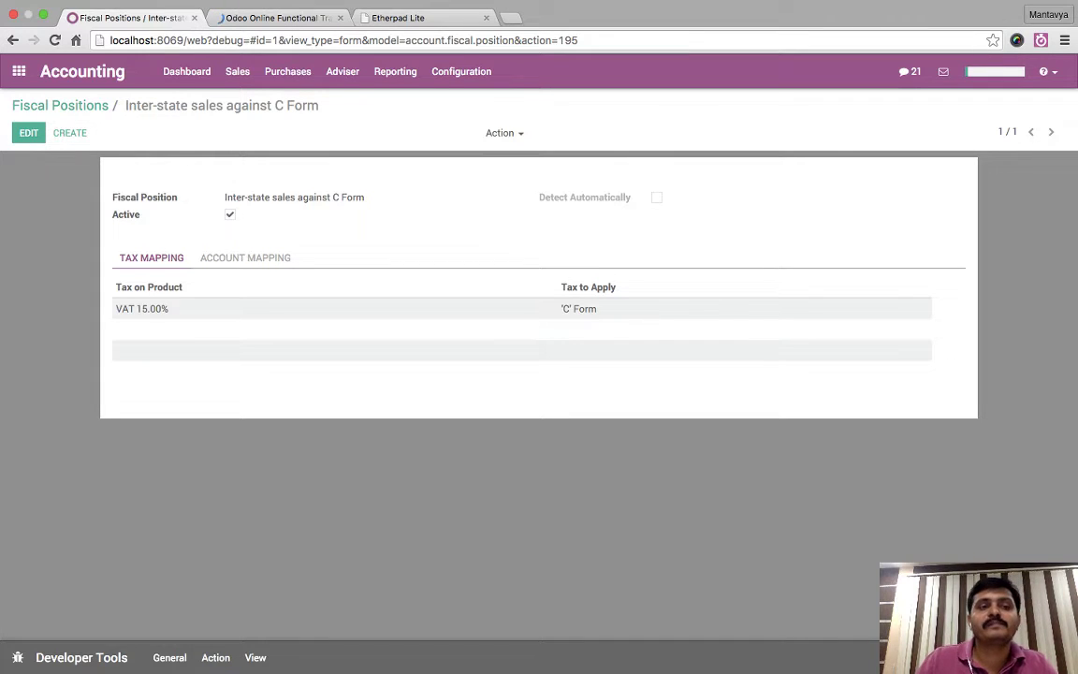
click(60, 105)
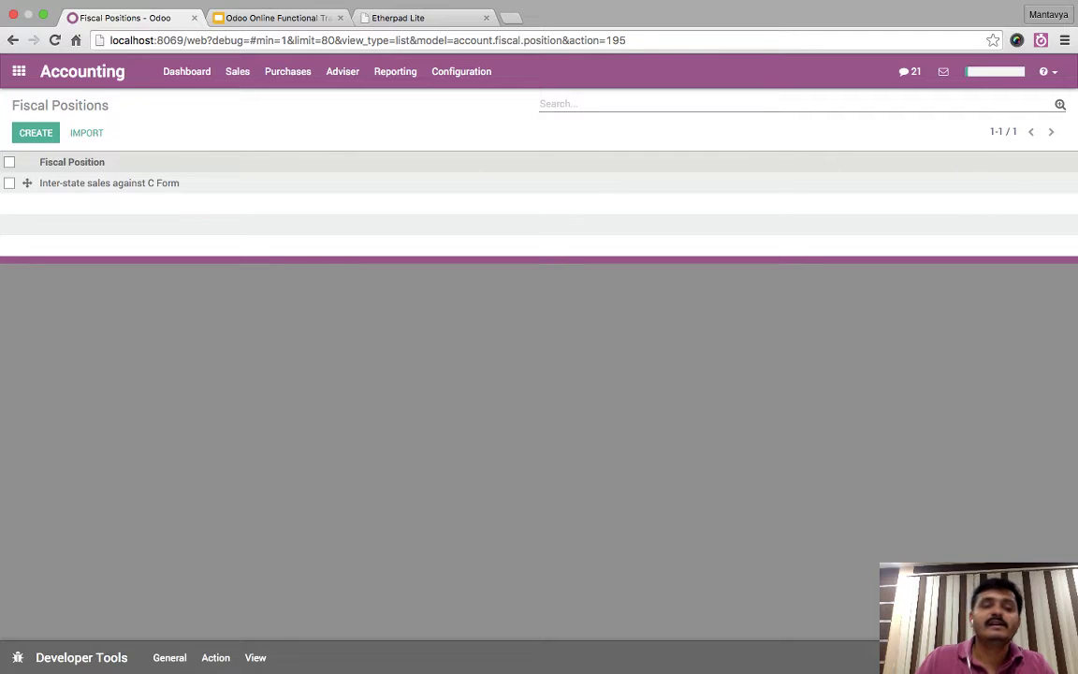
- Open China Export in edit mode and check the fiscal position on its Accounting tab
click(186, 71)
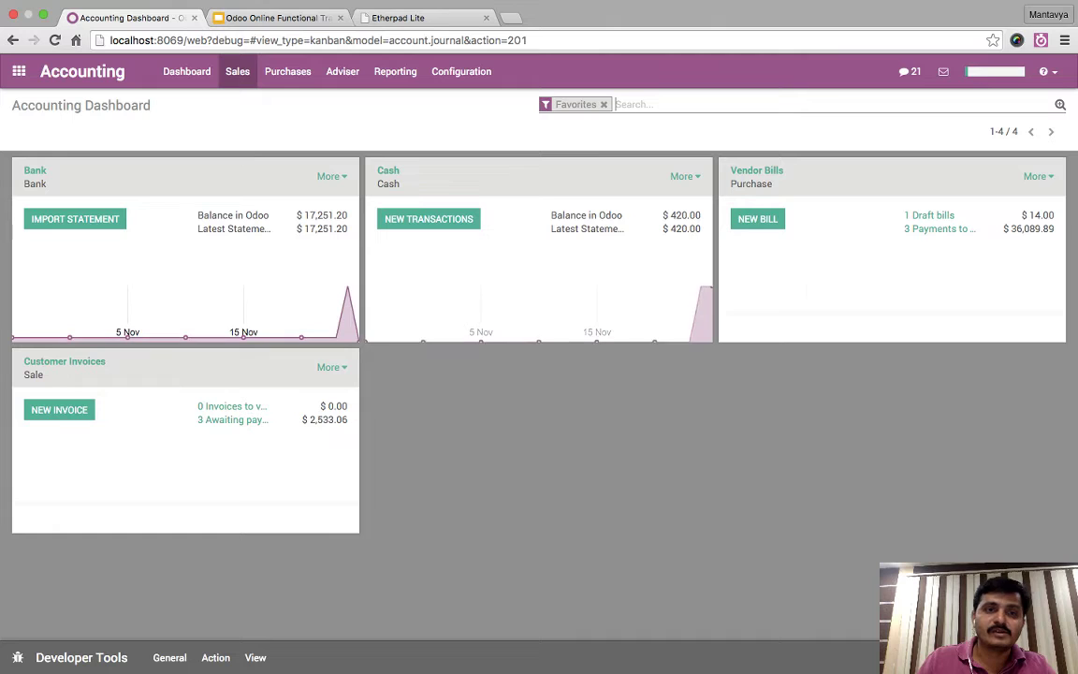
click(236, 71)
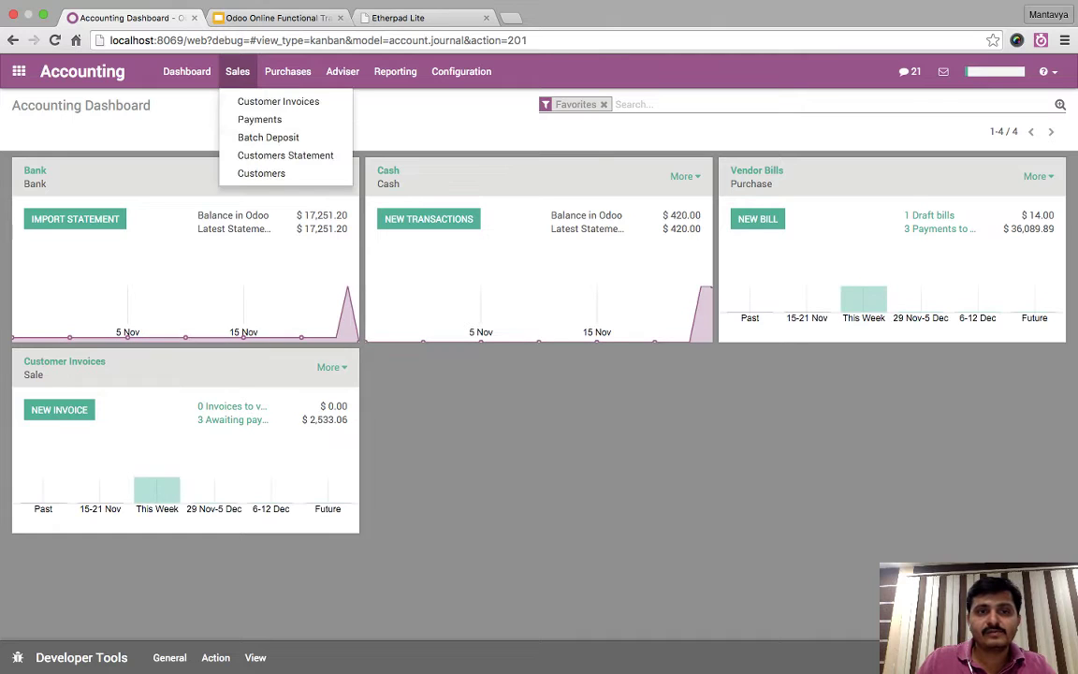
key(Escape)
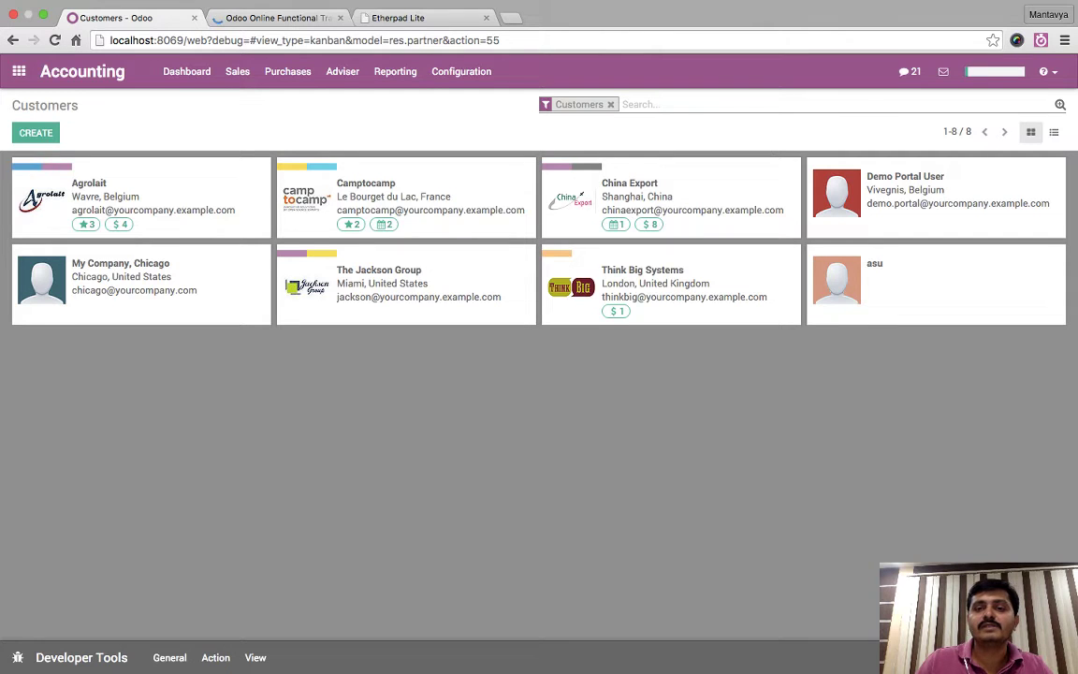
click(630, 183)
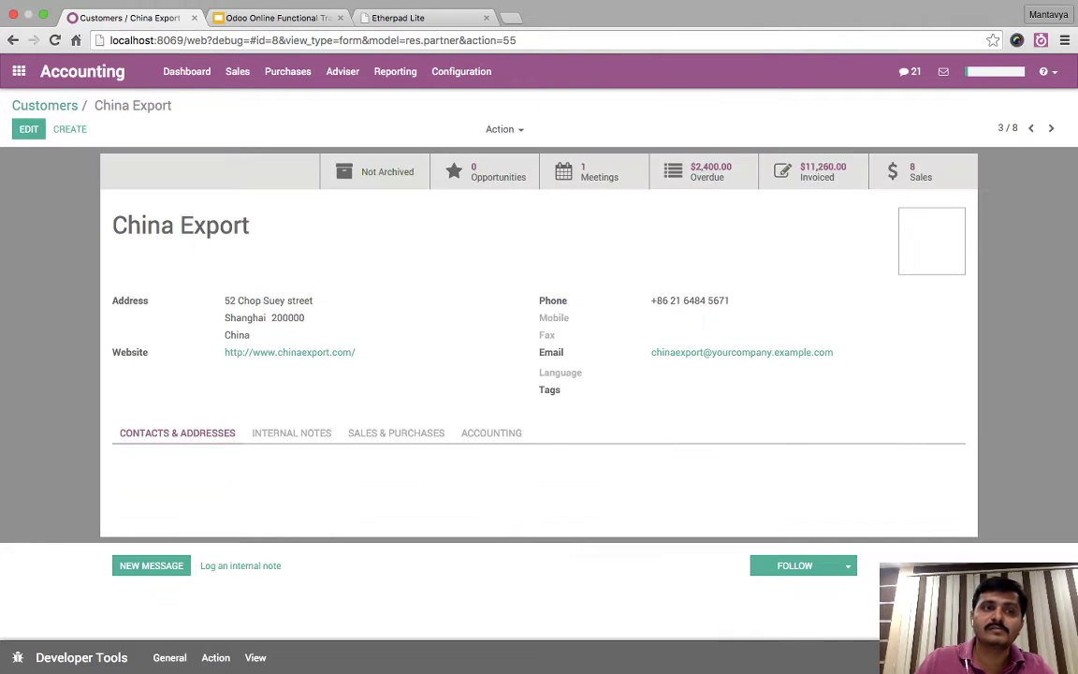
key(alt+a)
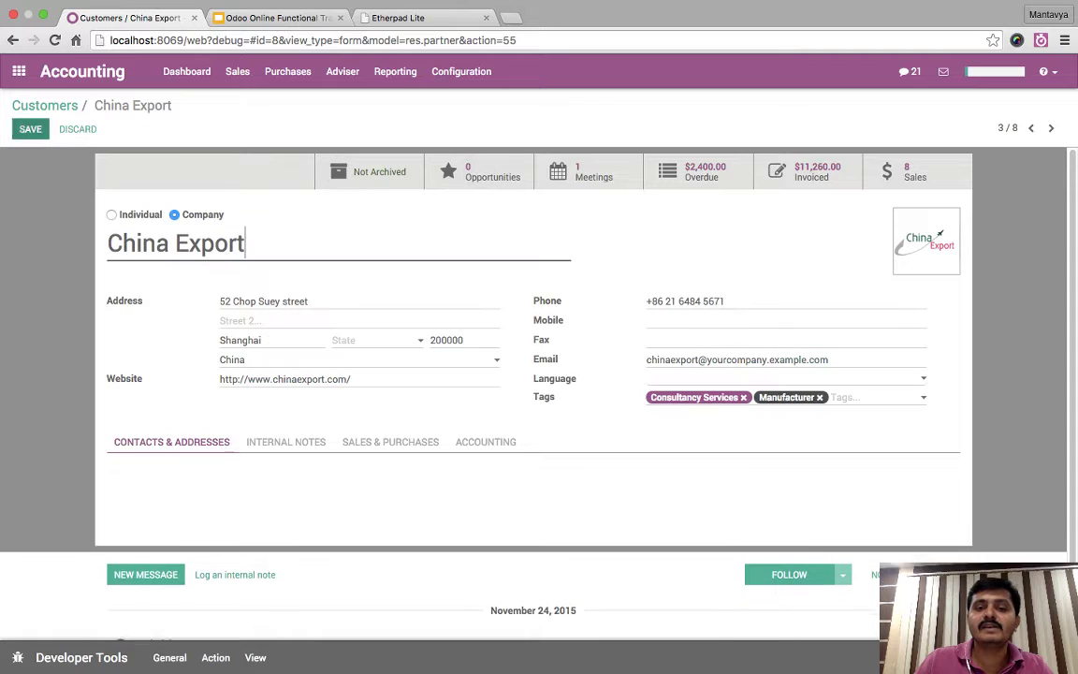
click(486, 442)
scroll(533, 374, down, 3)
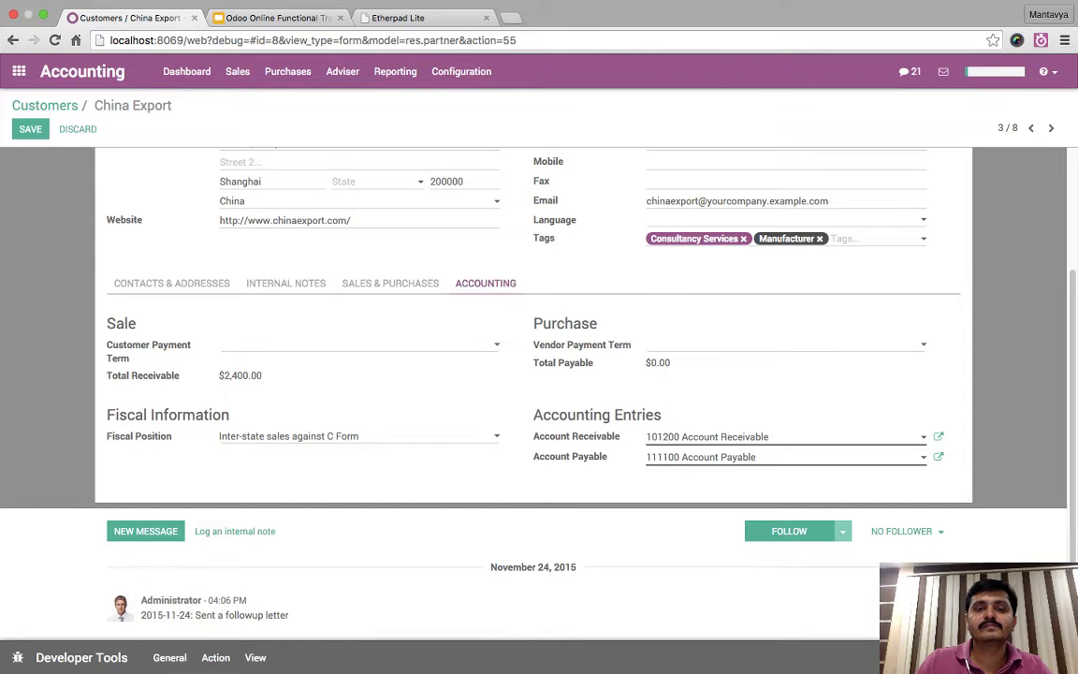
scroll(533, 374, up, 3)
scroll(534, 374, down, 2)
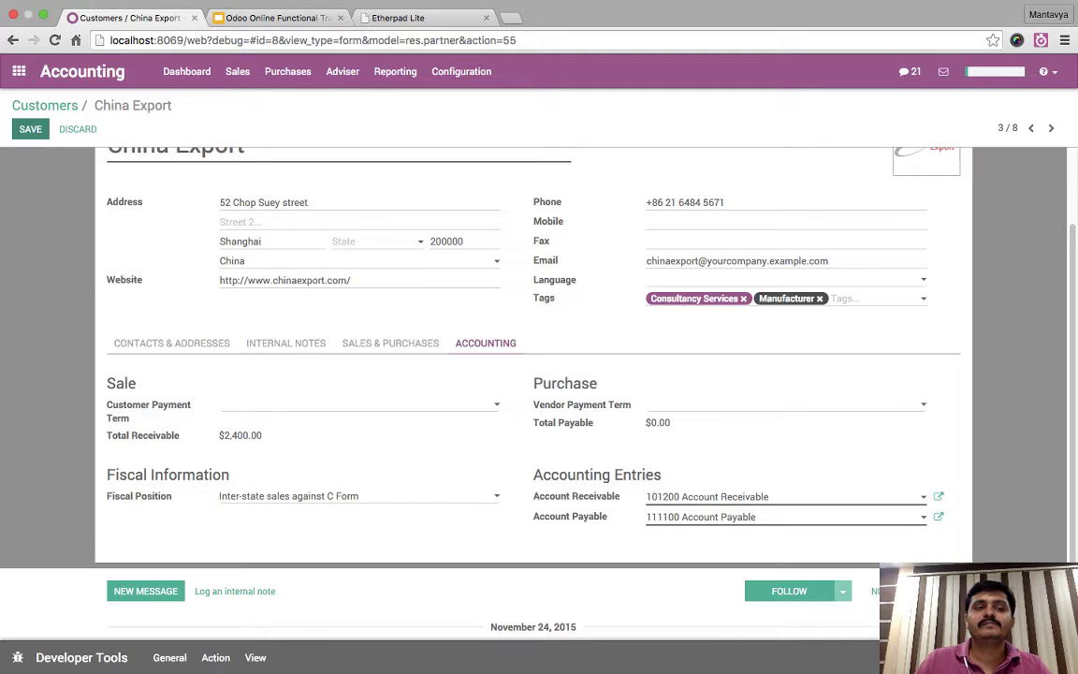
- Save the China Export record and open the Customer Invoices list
click(30, 129)
click(237, 71)
click(278, 101)
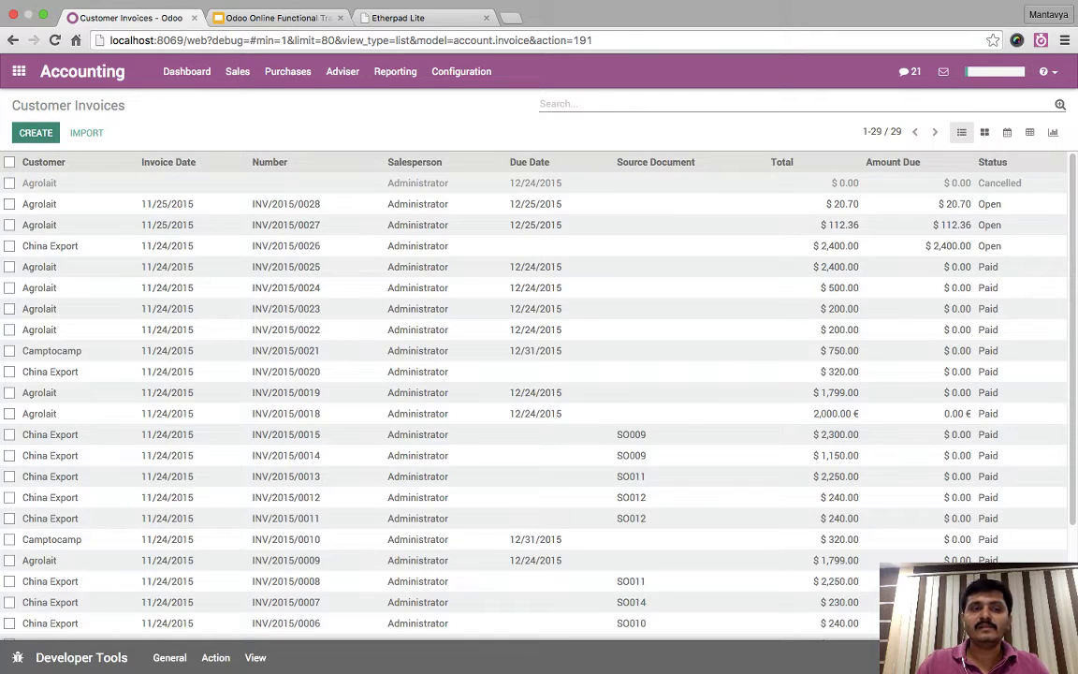
- Start a new customer invoice with China Export as the customer
key(alt+c)
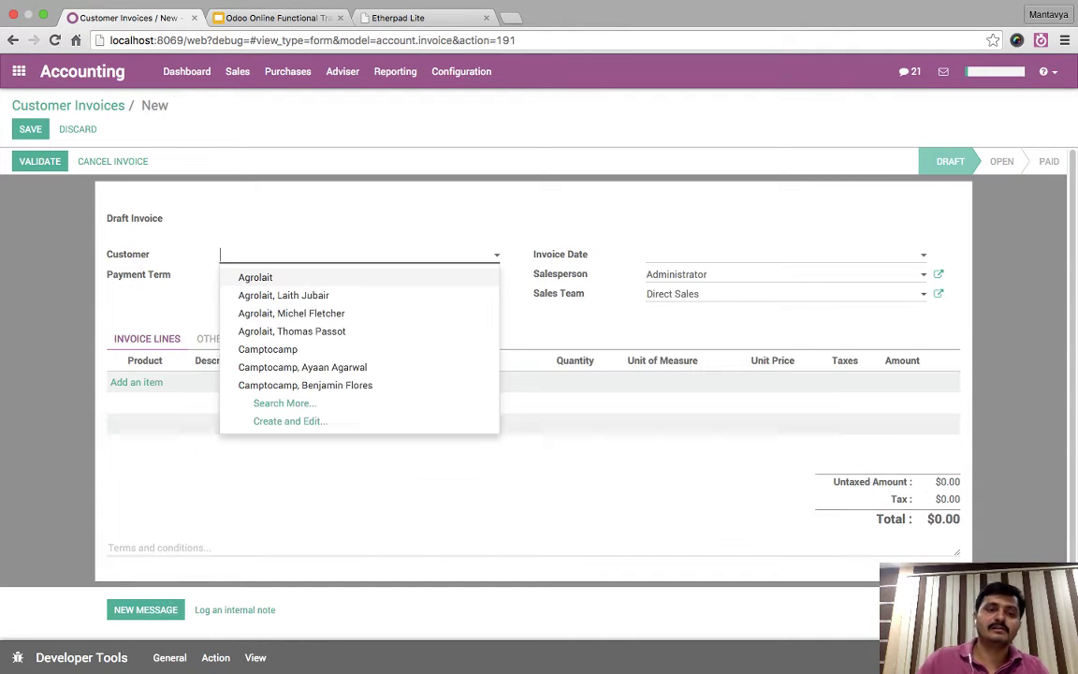
text(china)
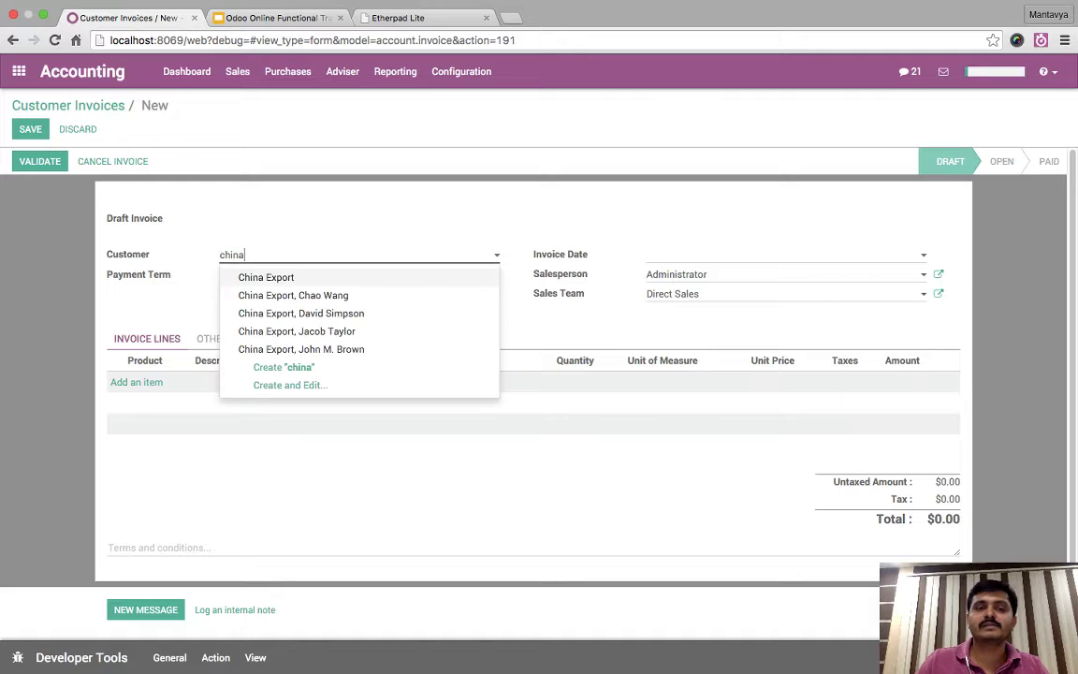
key(Return)
click(136, 382)
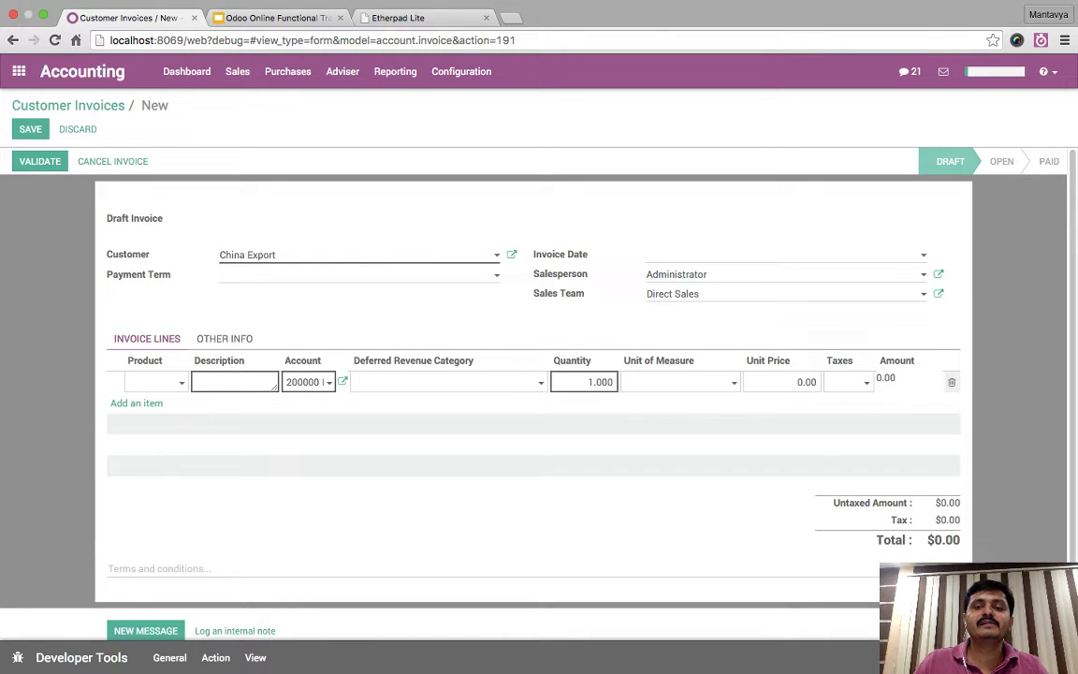
- Check the invoice's fiscal position in Other Info, clearing and restoring Inter-state sales against C Form
click(225, 337)
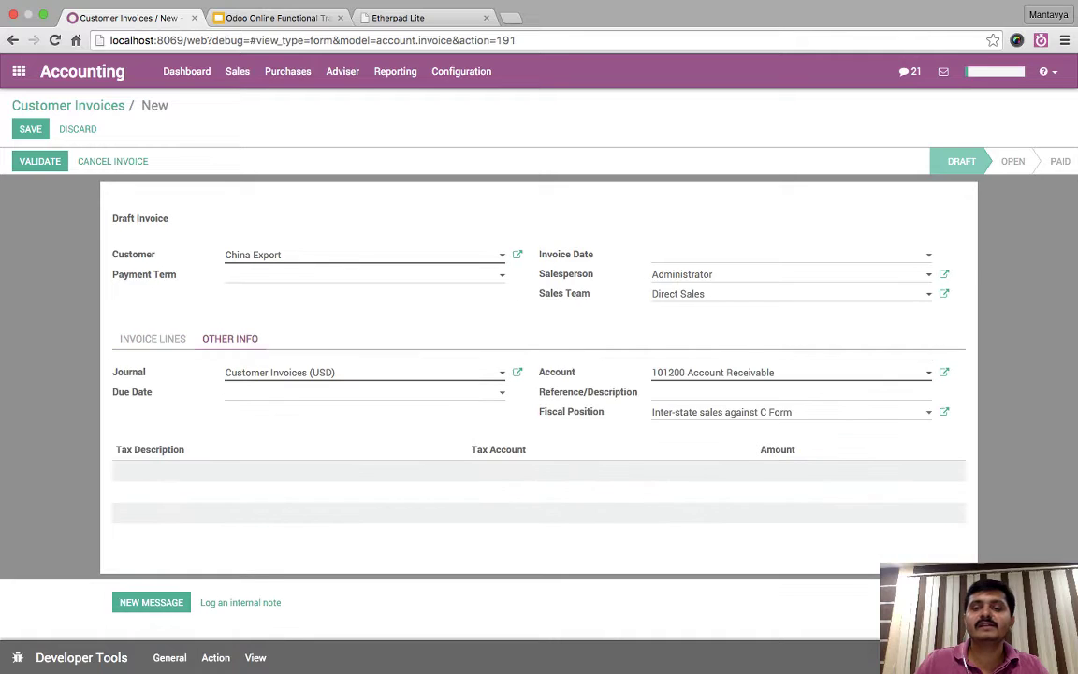
drag(541, 412, 922, 416)
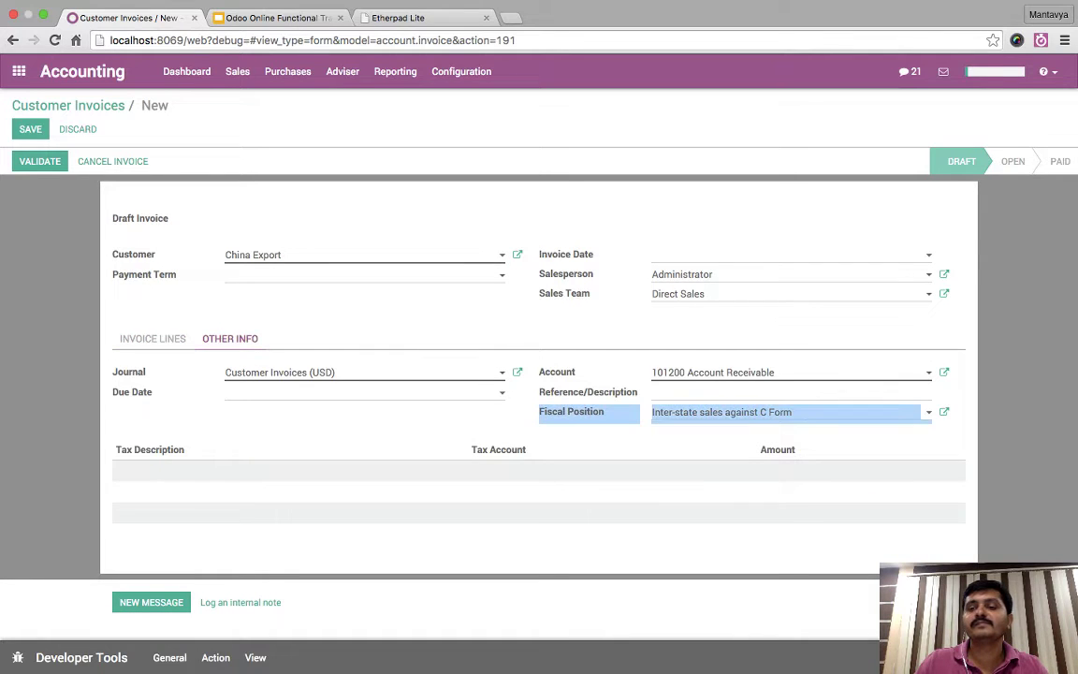
click(777, 449)
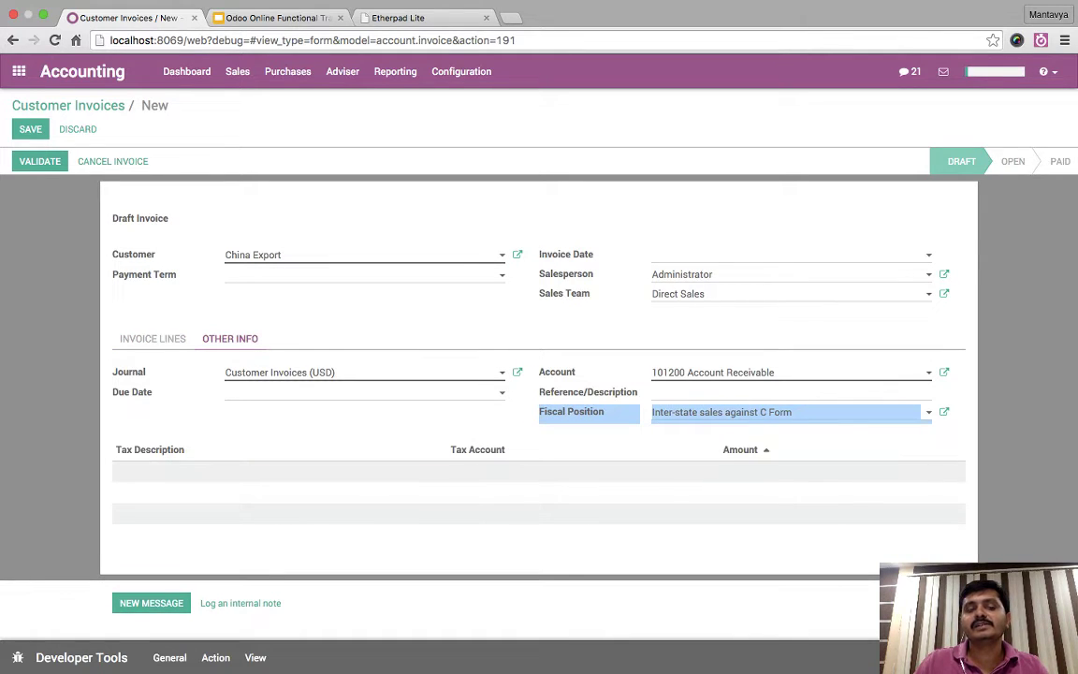
click(748, 412)
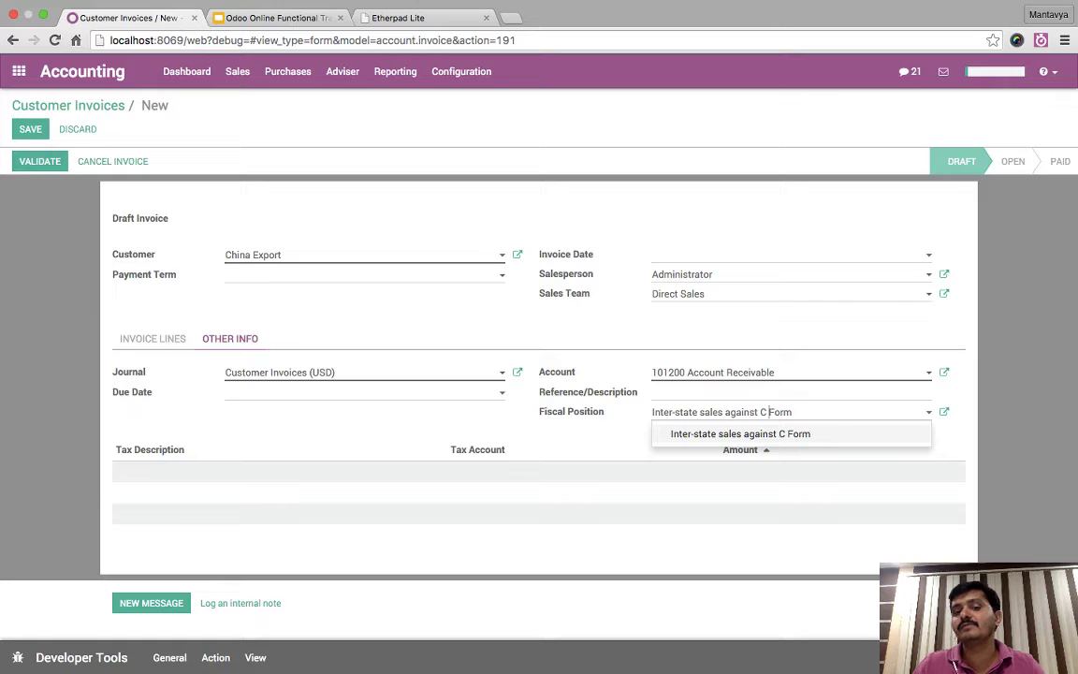
key(ctrl+a)
key(BackSpace)
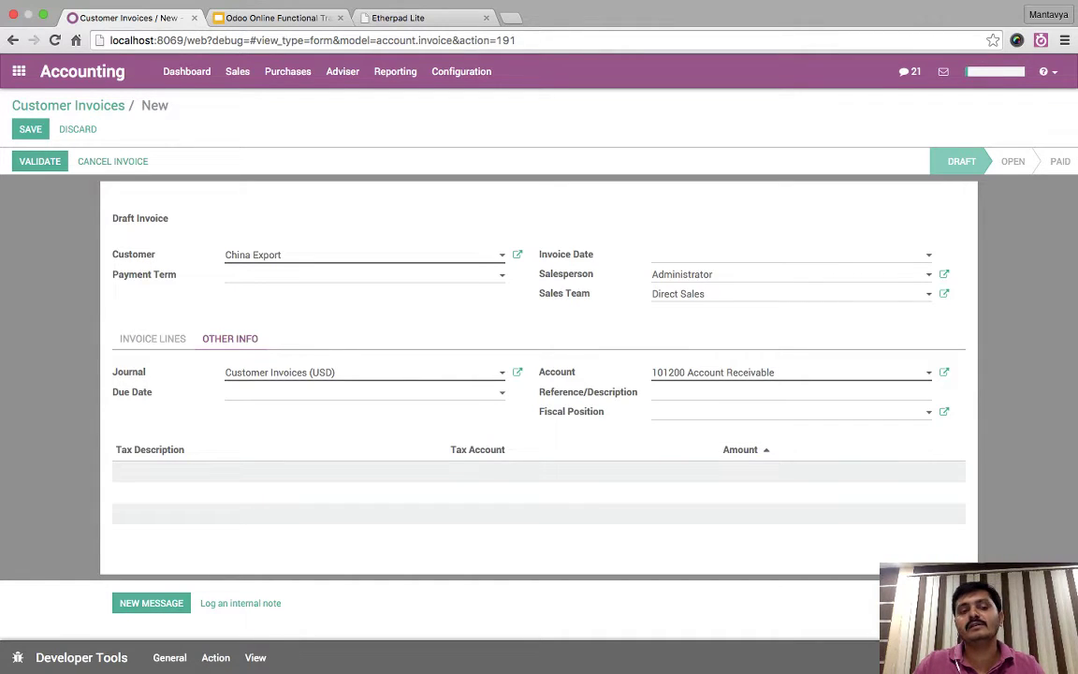
click(153, 338)
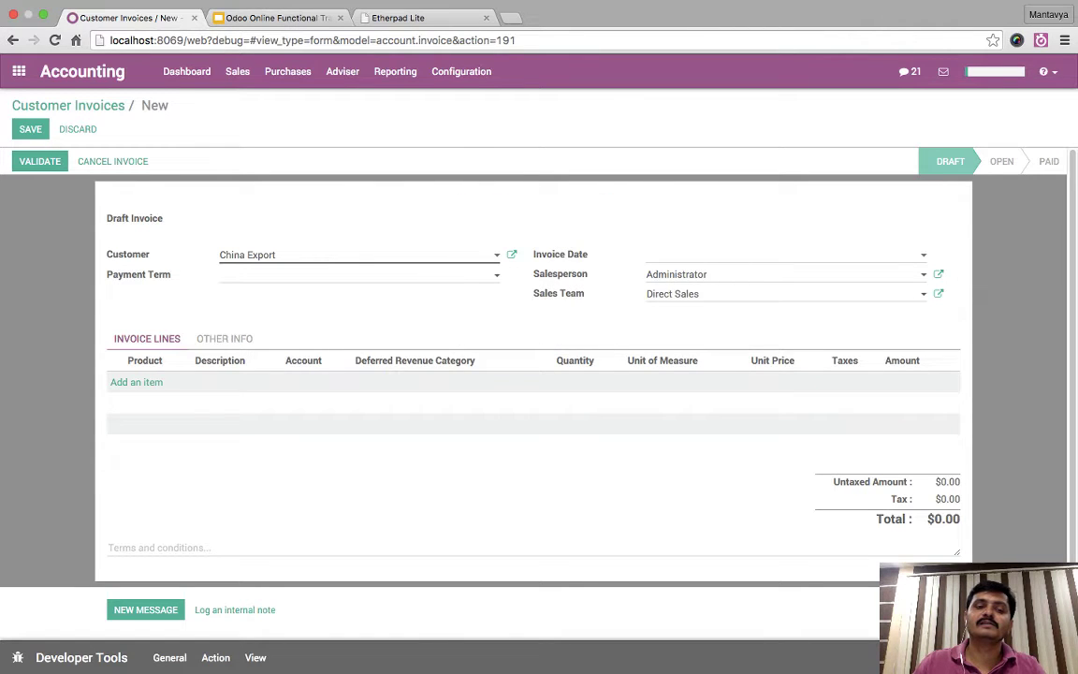
click(225, 337)
key(Down)
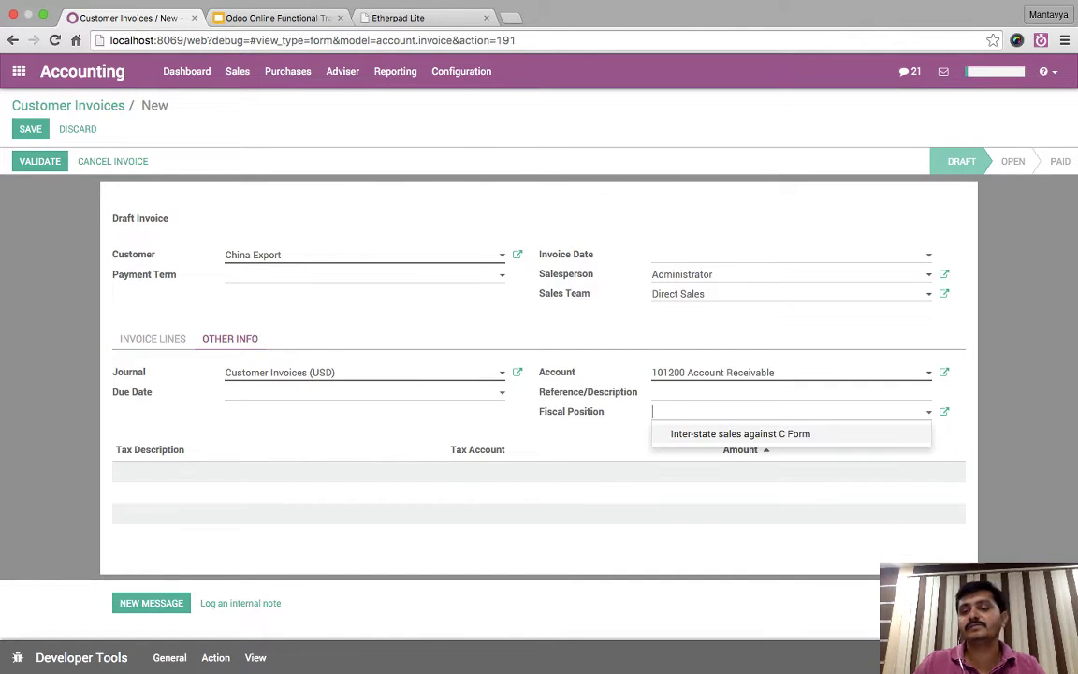
key(Return)
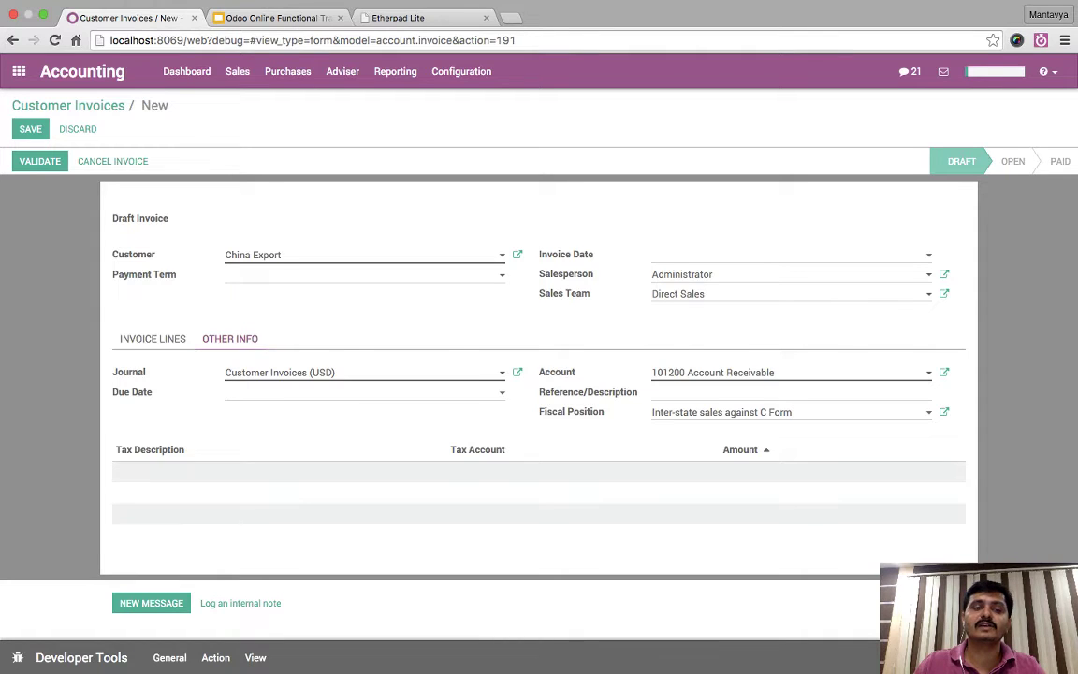
click(153, 338)
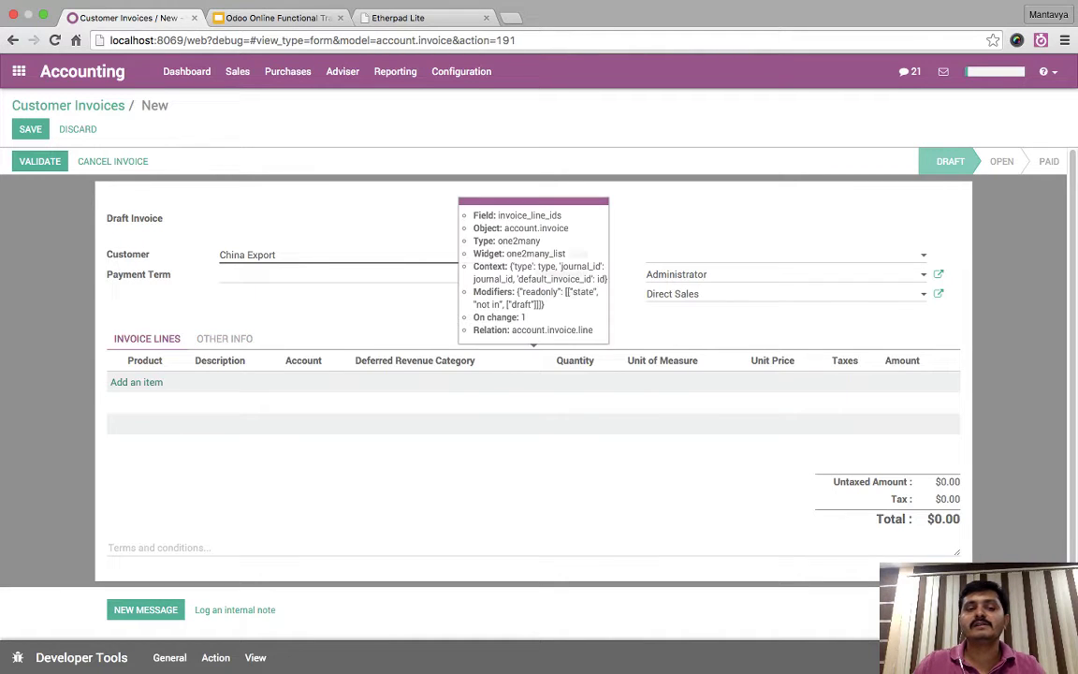
click(224, 338)
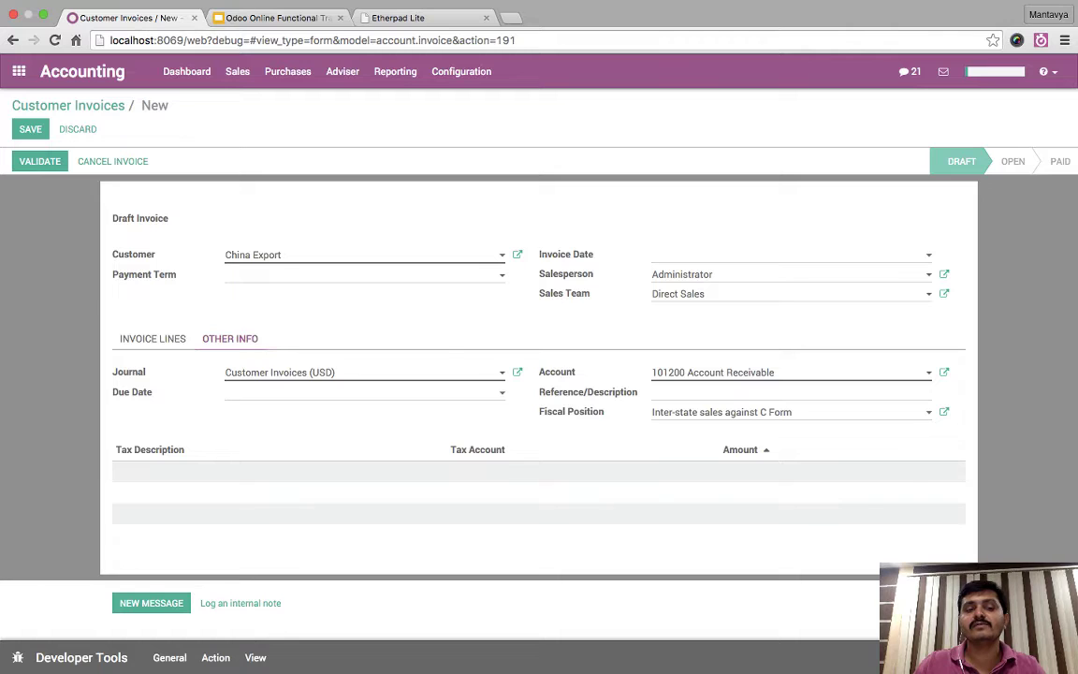
click(153, 338)
- Add a USB Adapter line (replacing Headset USB) and review the VAT 15.00% total of $20.70
click(137, 381)
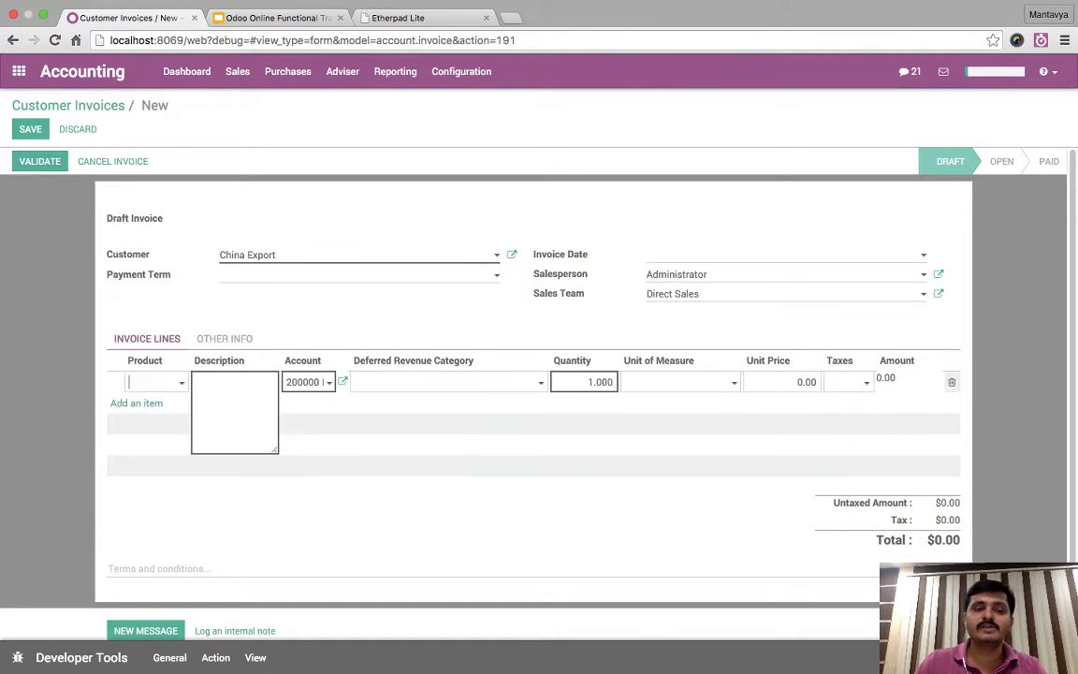
text(usb)
key(Return)
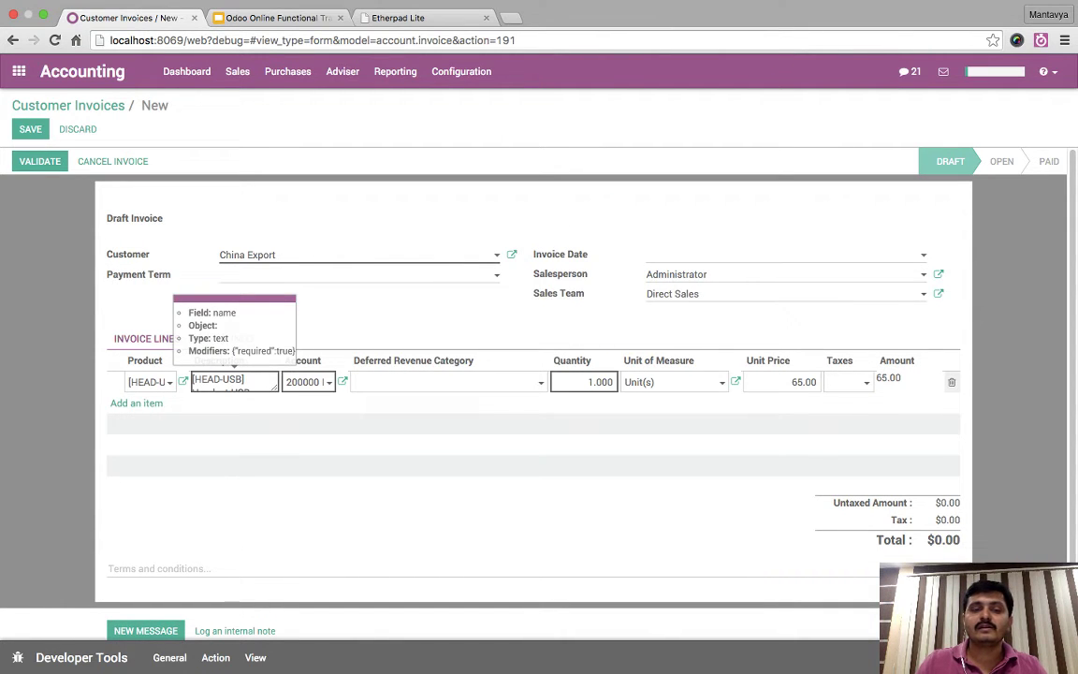
key(super+a)
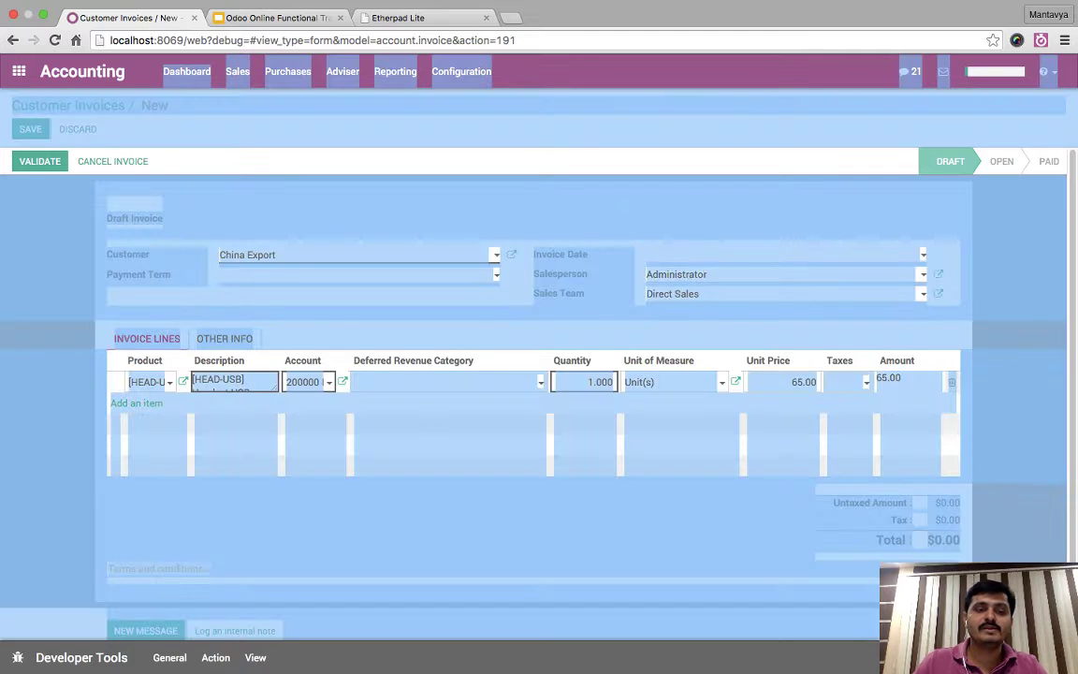
click(150, 381)
key(super+a)
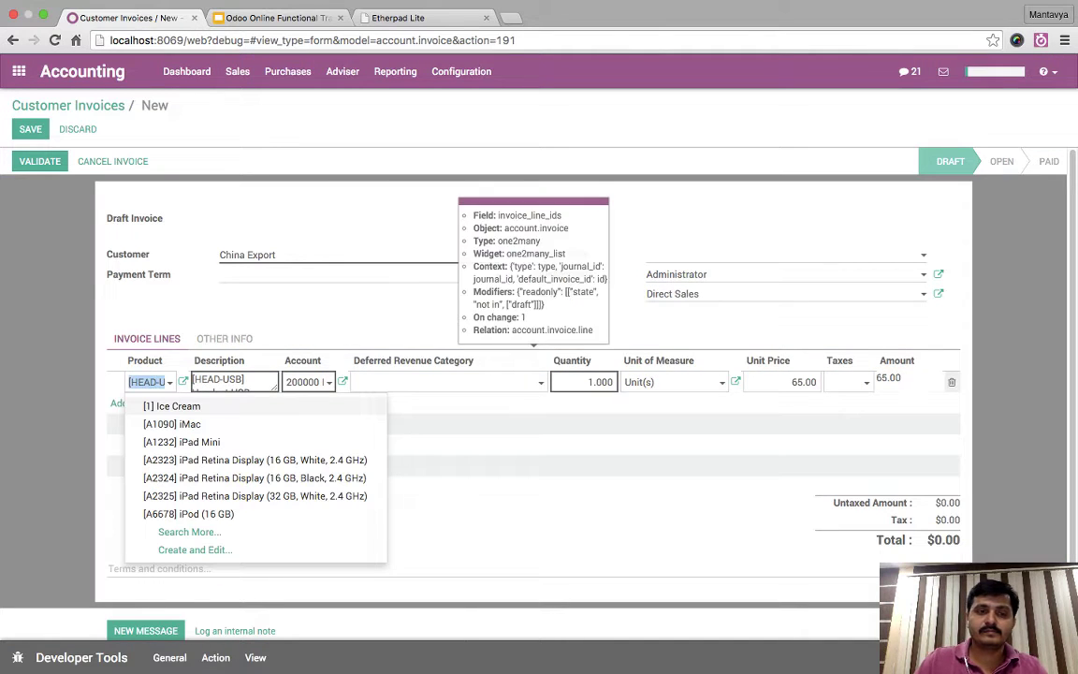
text(usb)
key(Down)
key(Return)
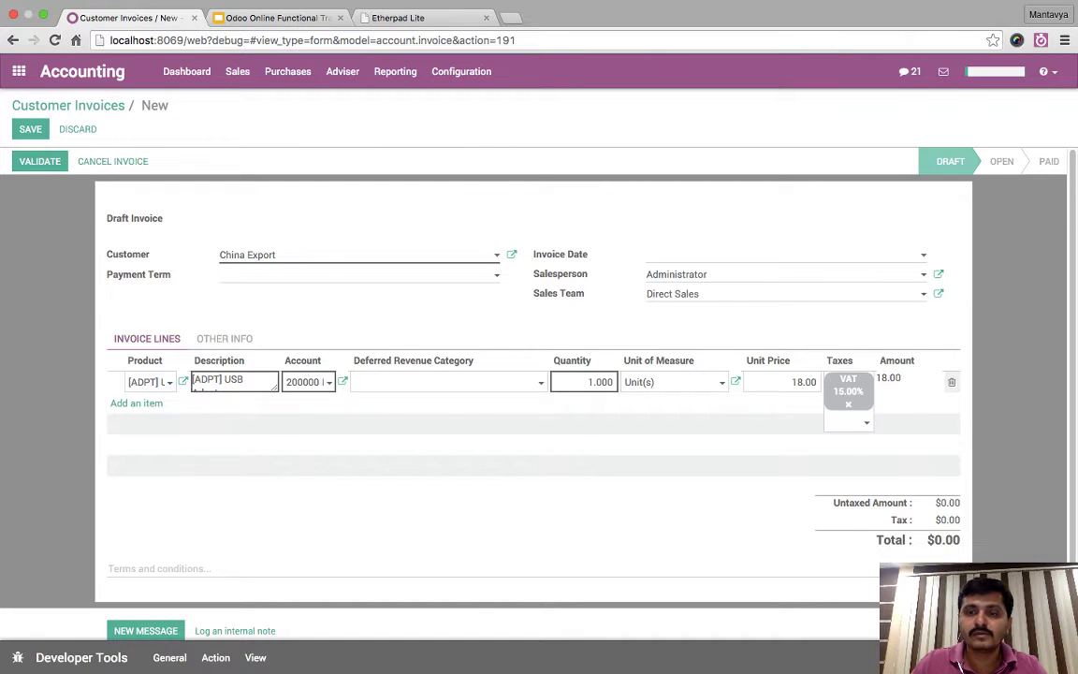
click(224, 338)
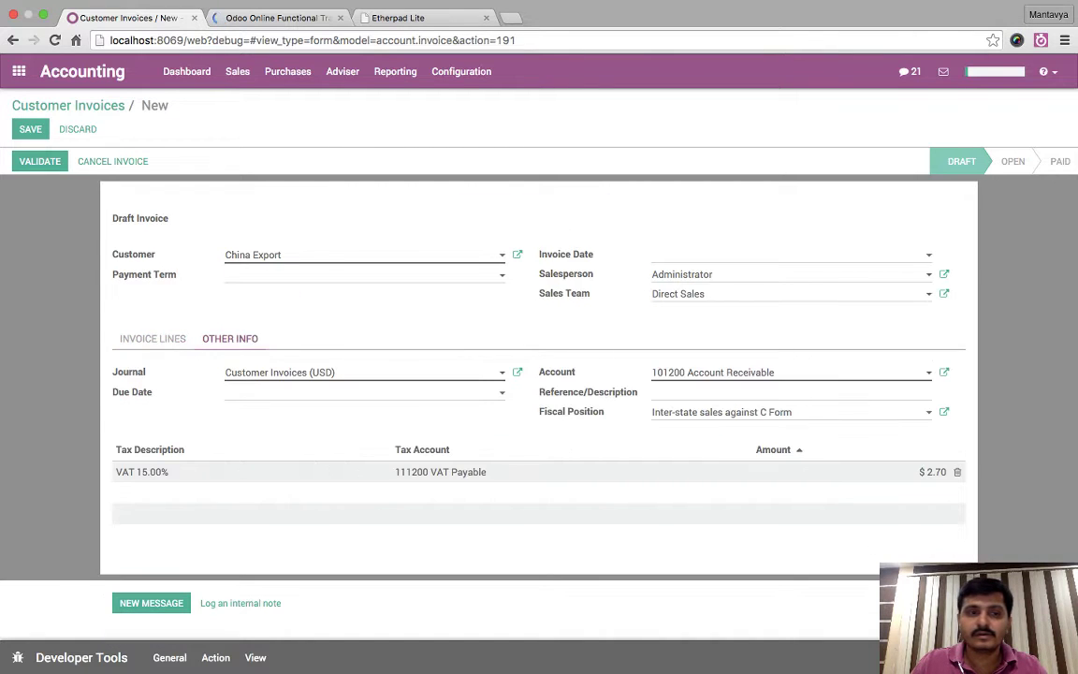
click(152, 338)
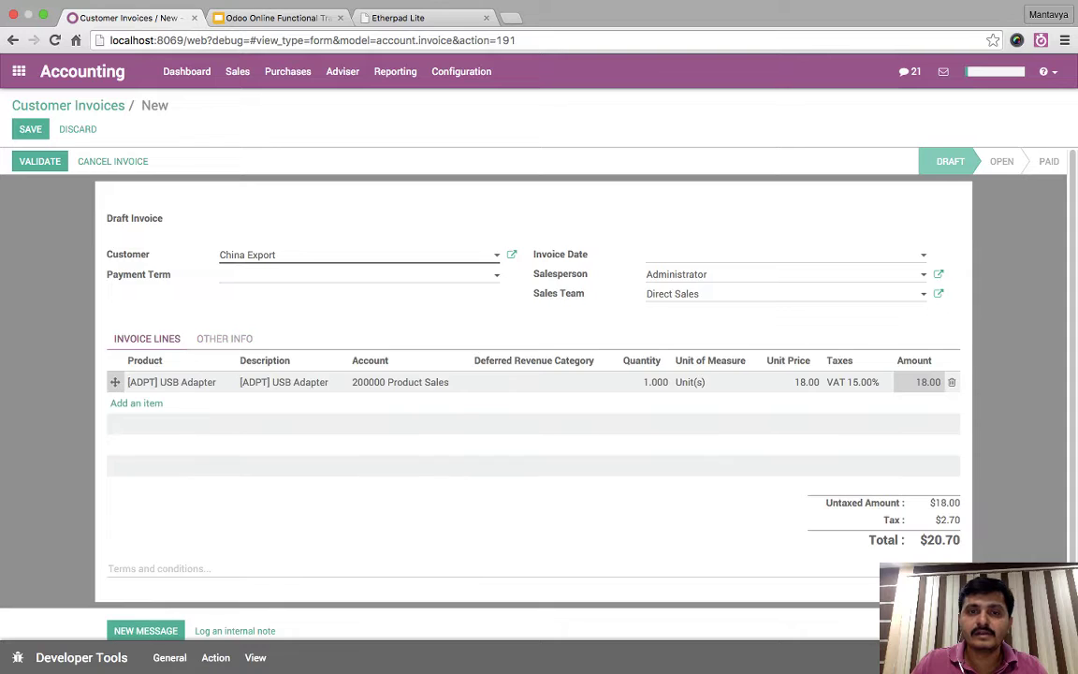
- Look at the China Export customer record and close it without changes
click(511, 254)
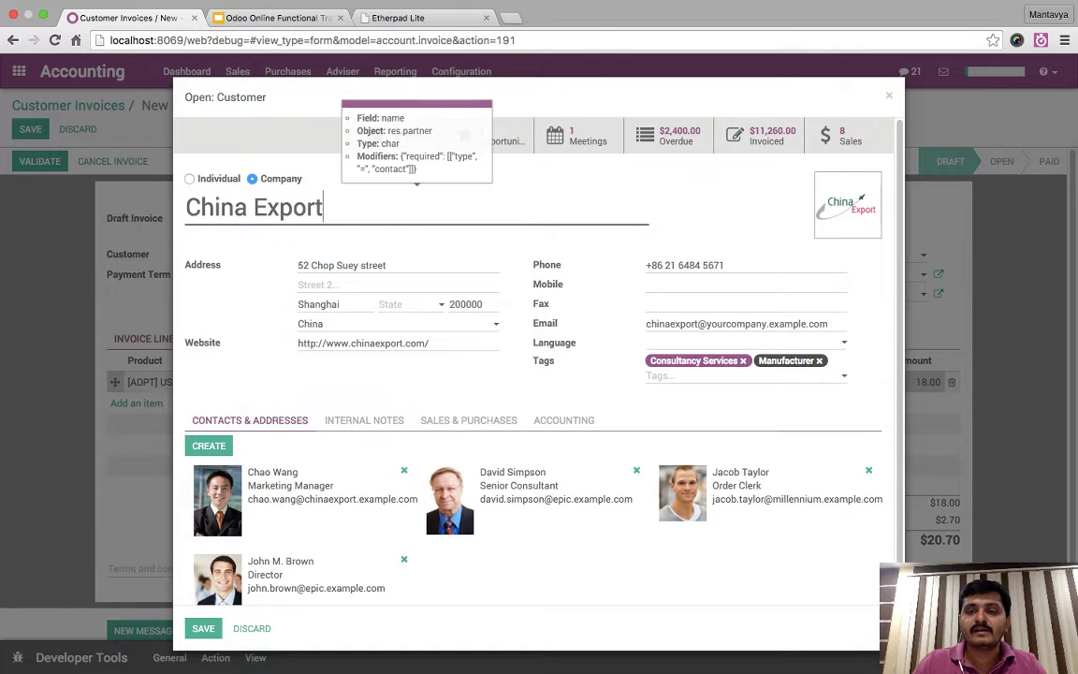
key(Escape)
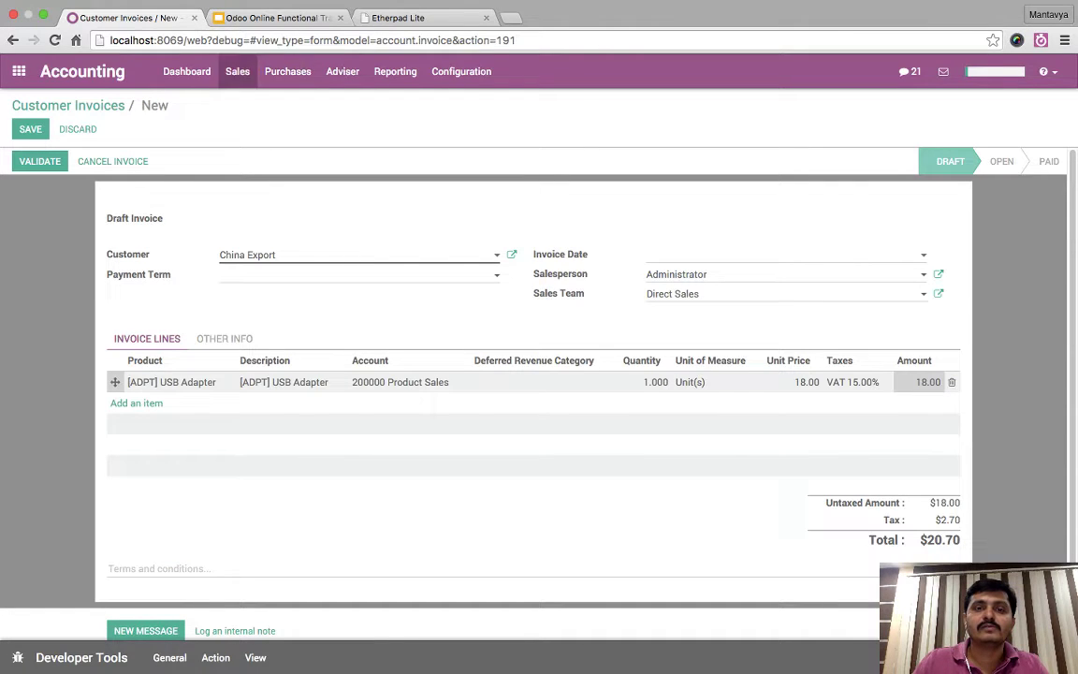
click(461, 71)
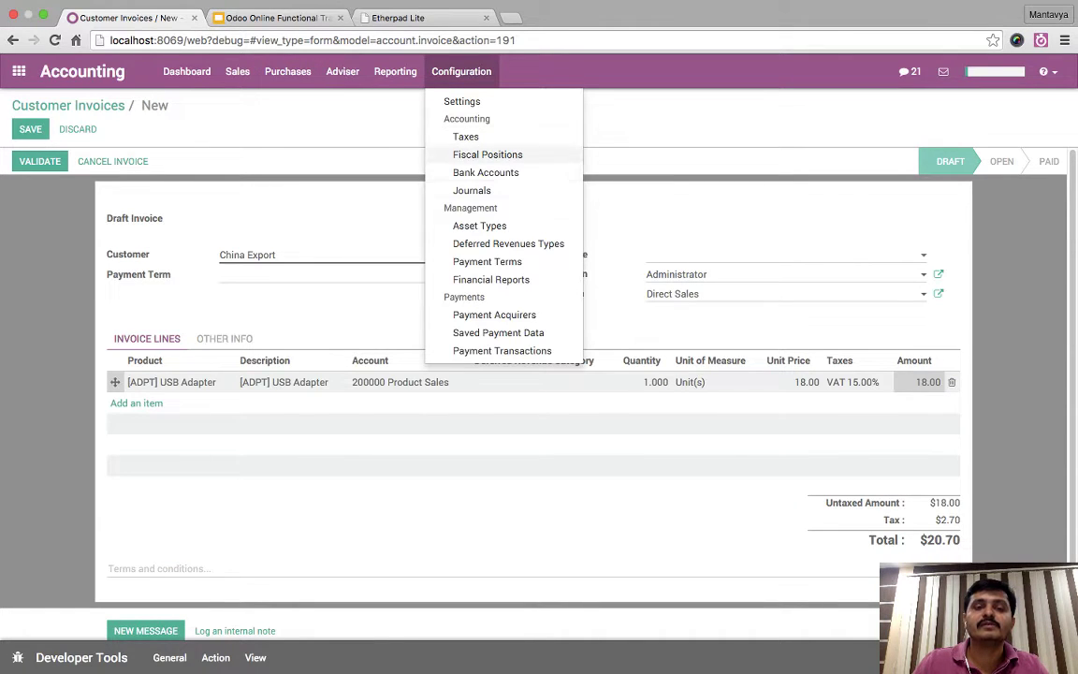
- Discard the invoice, open Inter-state sales against C Form for editing, and inspect its VAT 15.00% row
click(487, 154)
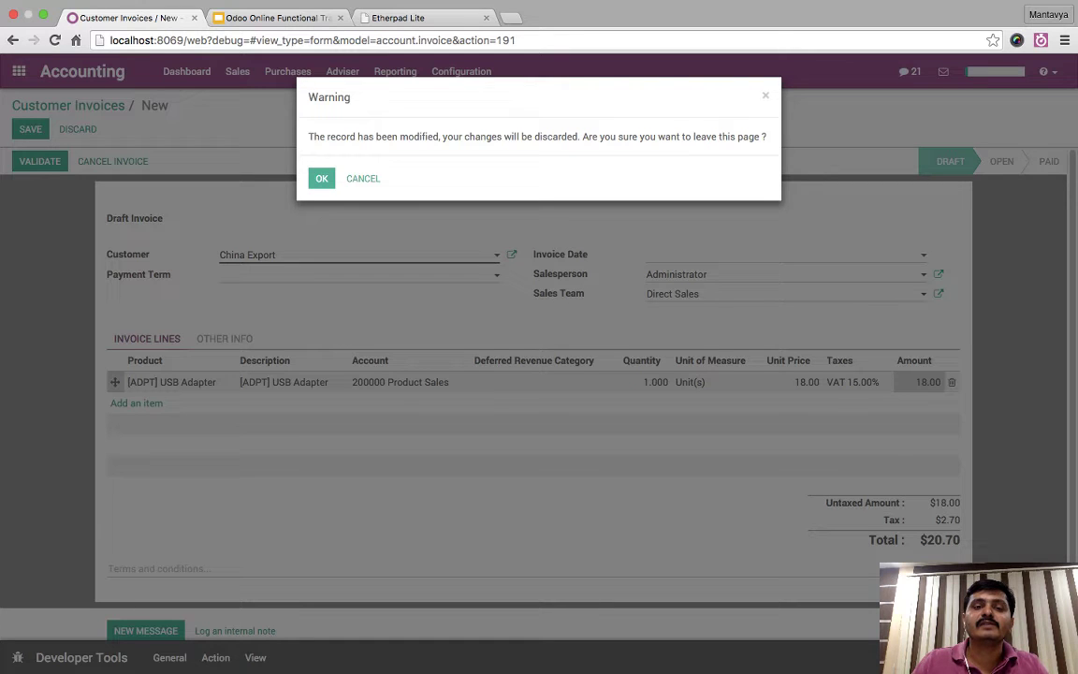
click(321, 178)
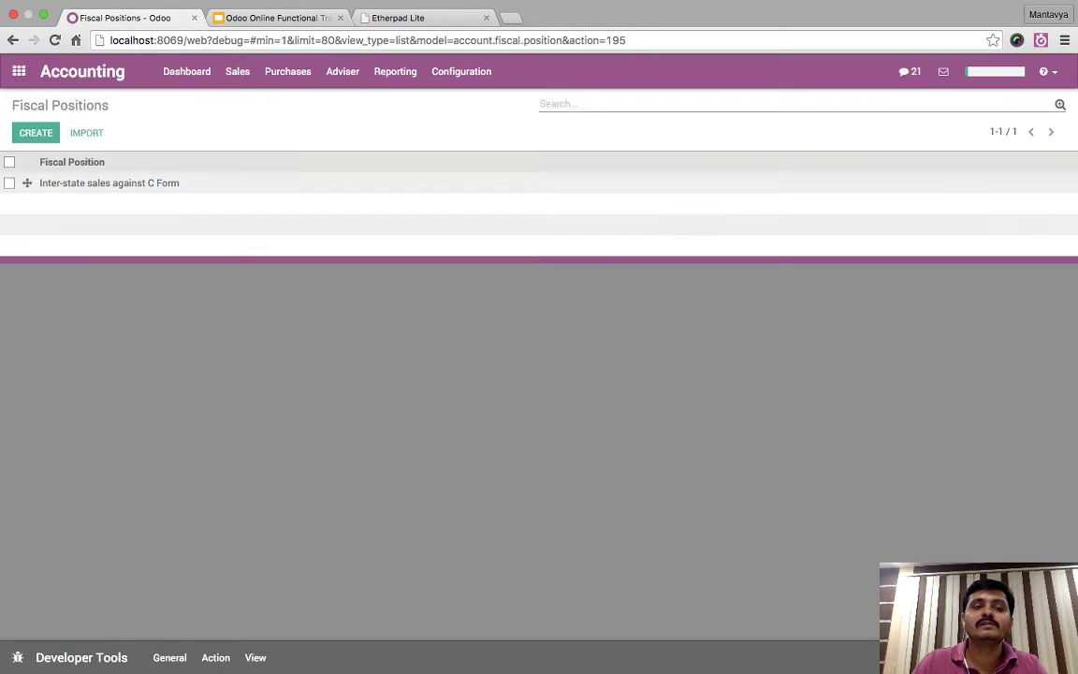
click(108, 182)
click(30, 128)
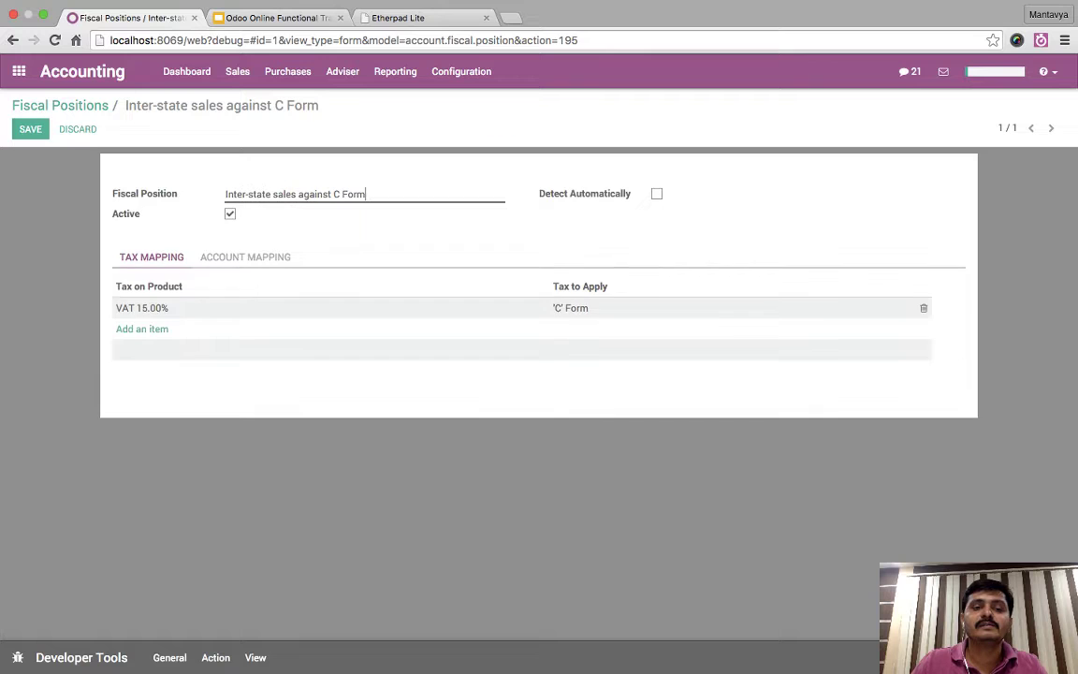
click(318, 308)
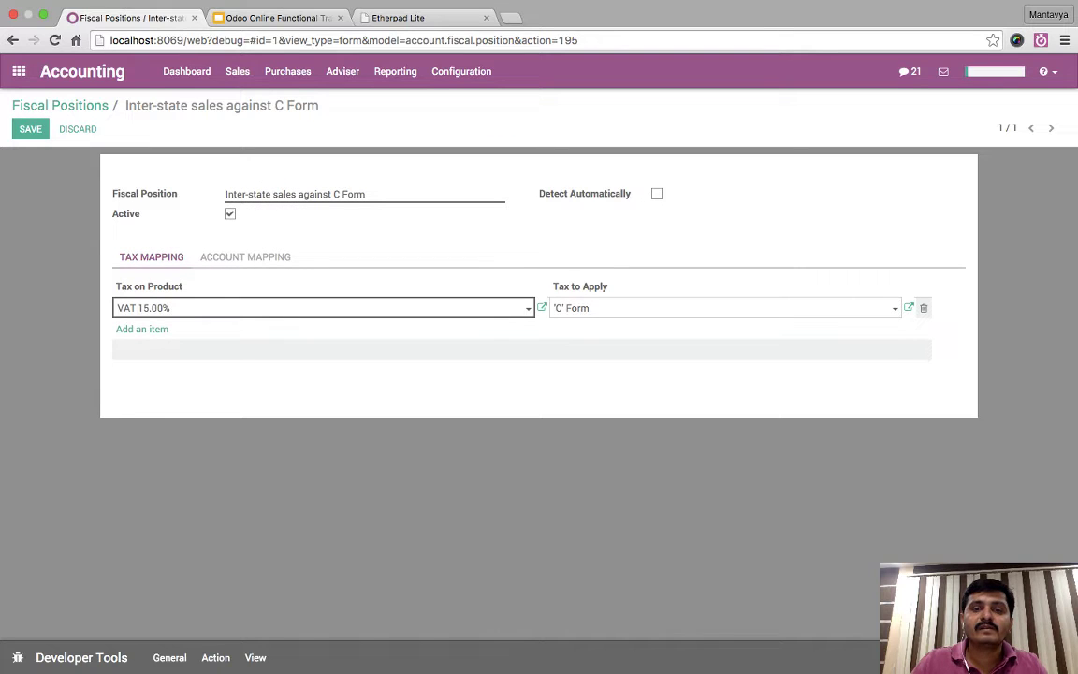
click(542, 307)
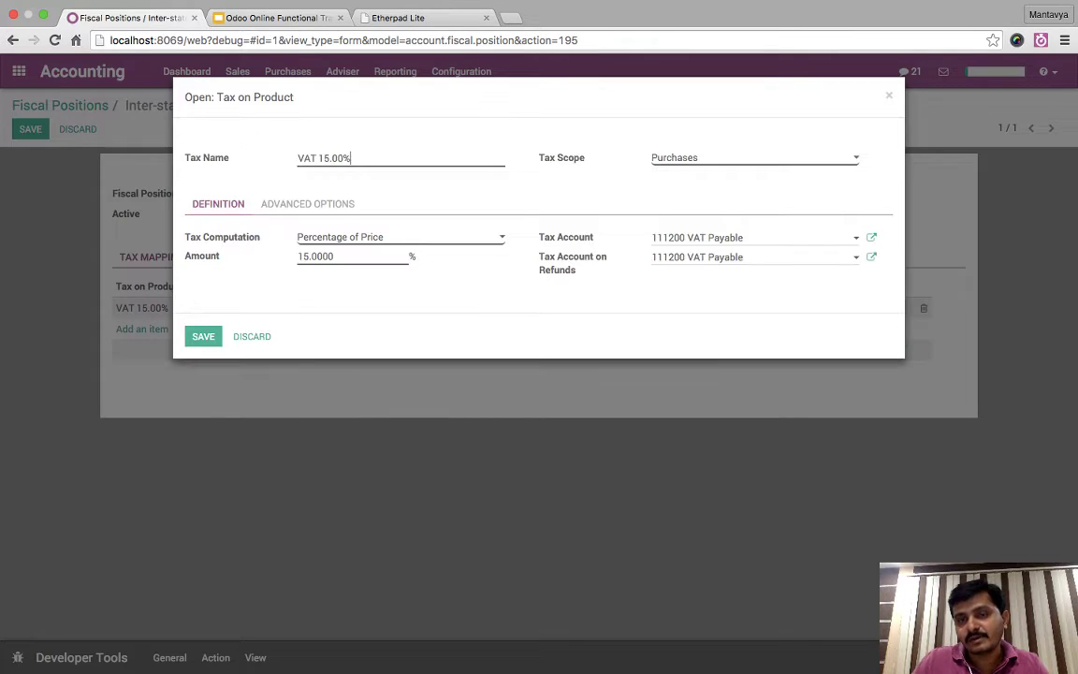
key(Escape)
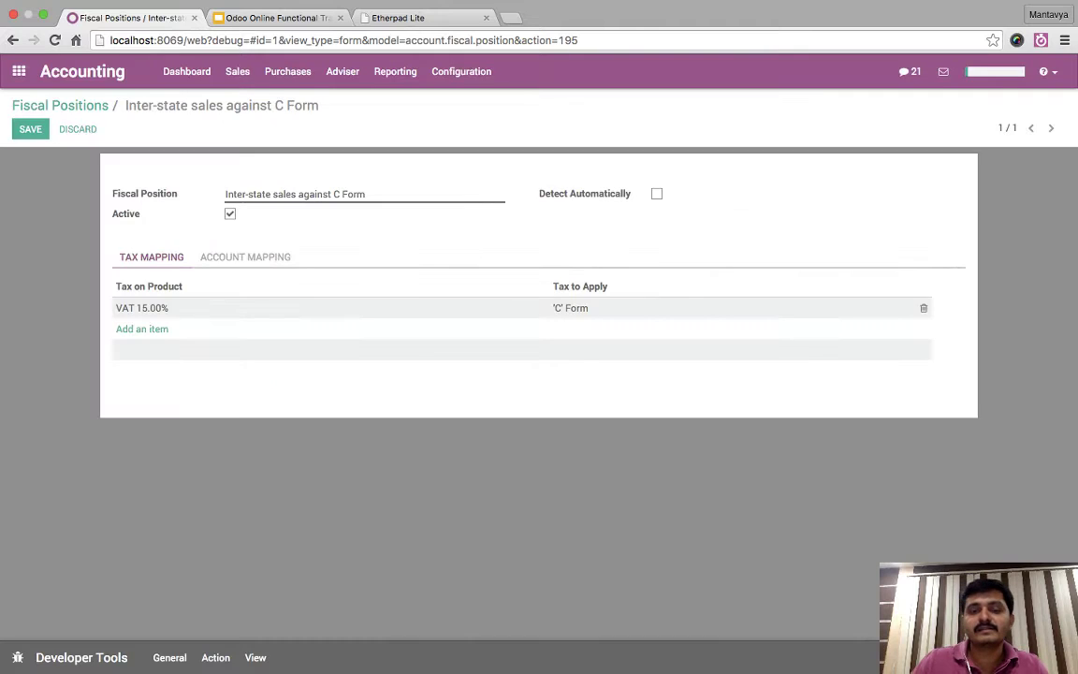
- Reselect VAT 15.00% as Tax on Product, save the position, and open Customer Invoices
key(super+a)
key(BackSpace)
text(vat)
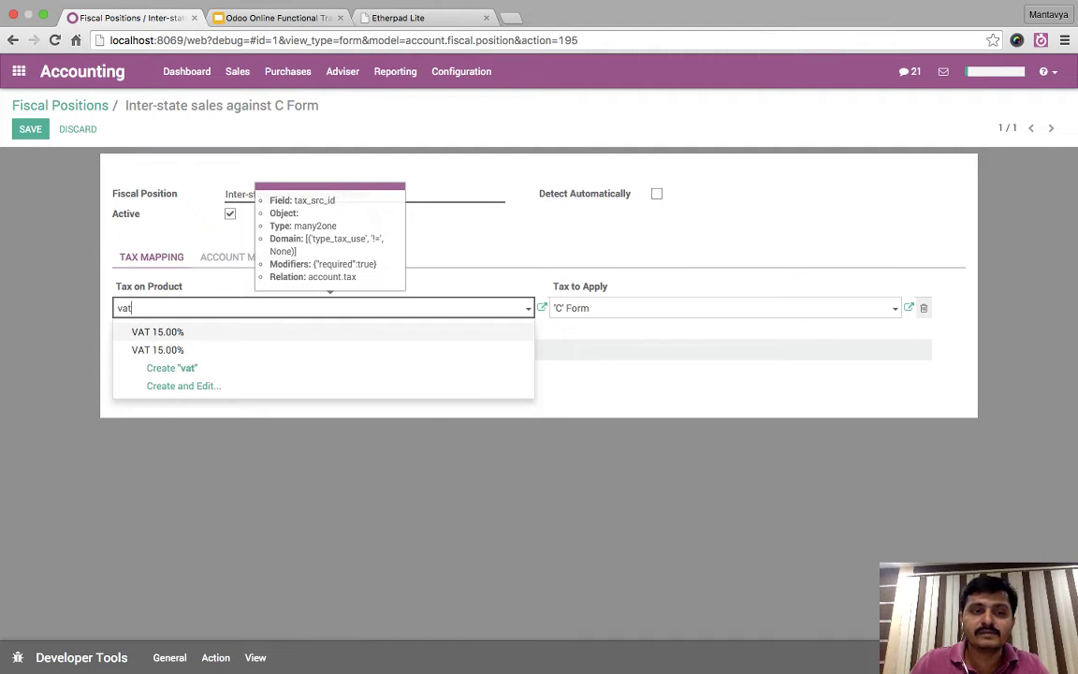
key(Down)
key(Up)
key(Return)
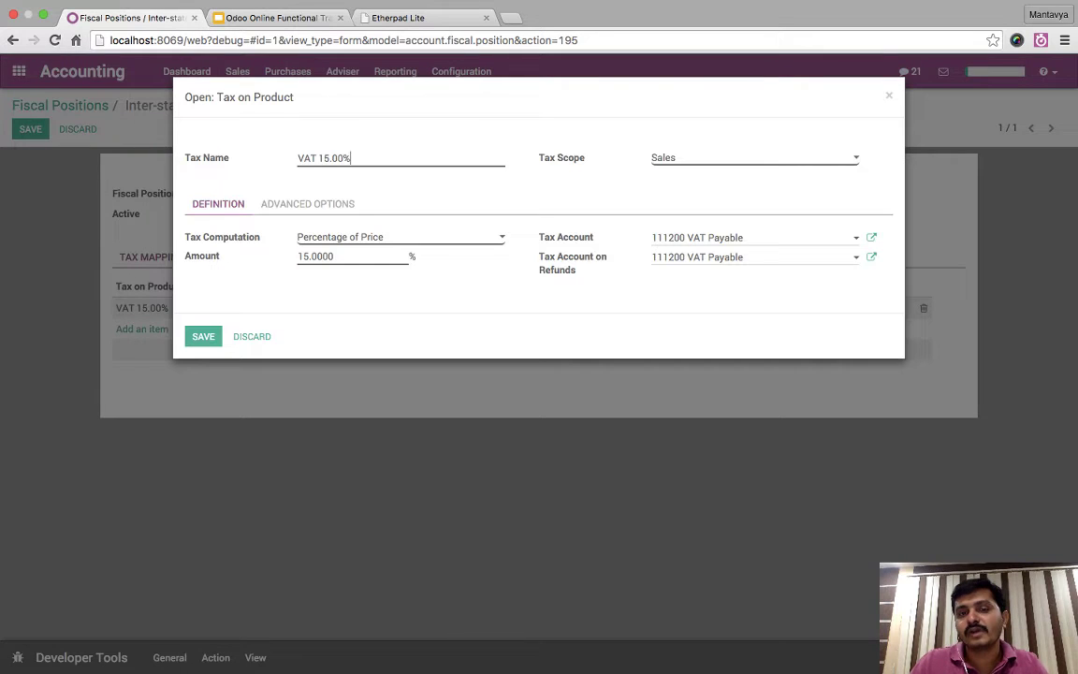
key(Escape)
key(alt+s)
key(alt+b)
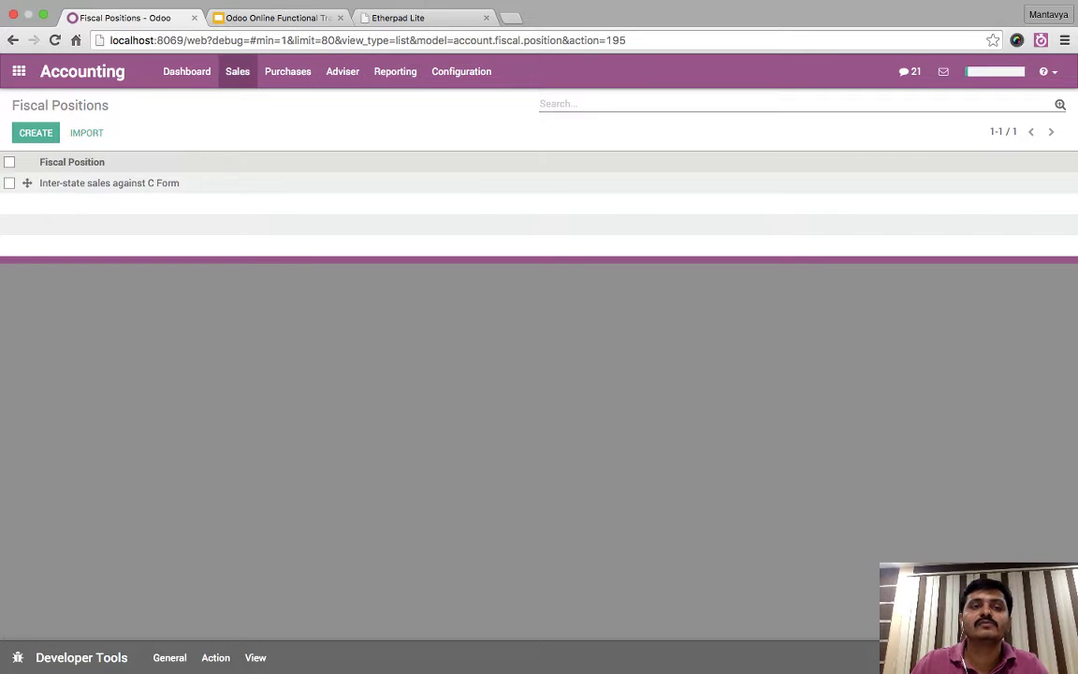
click(237, 71)
click(278, 101)
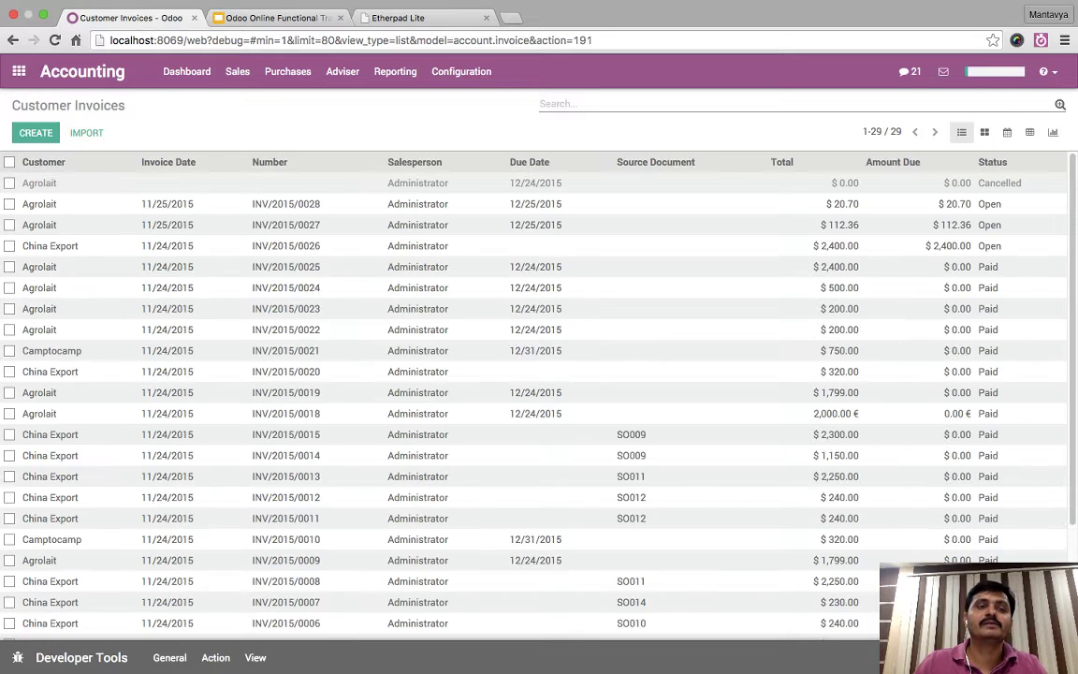
- Start a new customer invoice for China Export
key(alt+c)
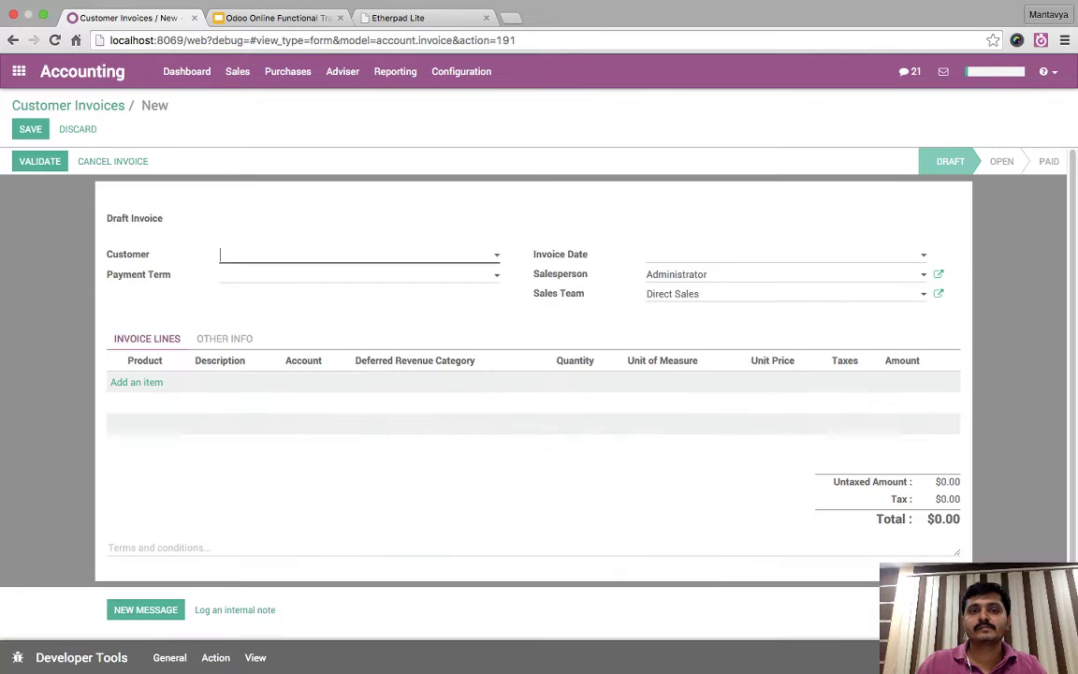
text(china)
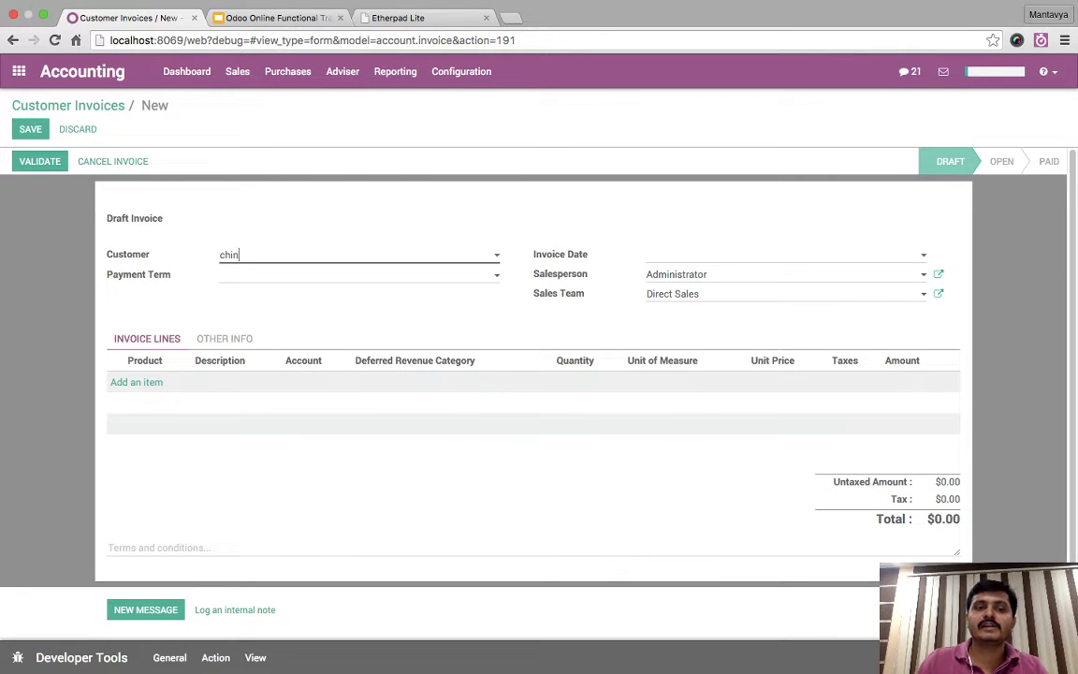
key(Down)
key(Up)
key(Return)
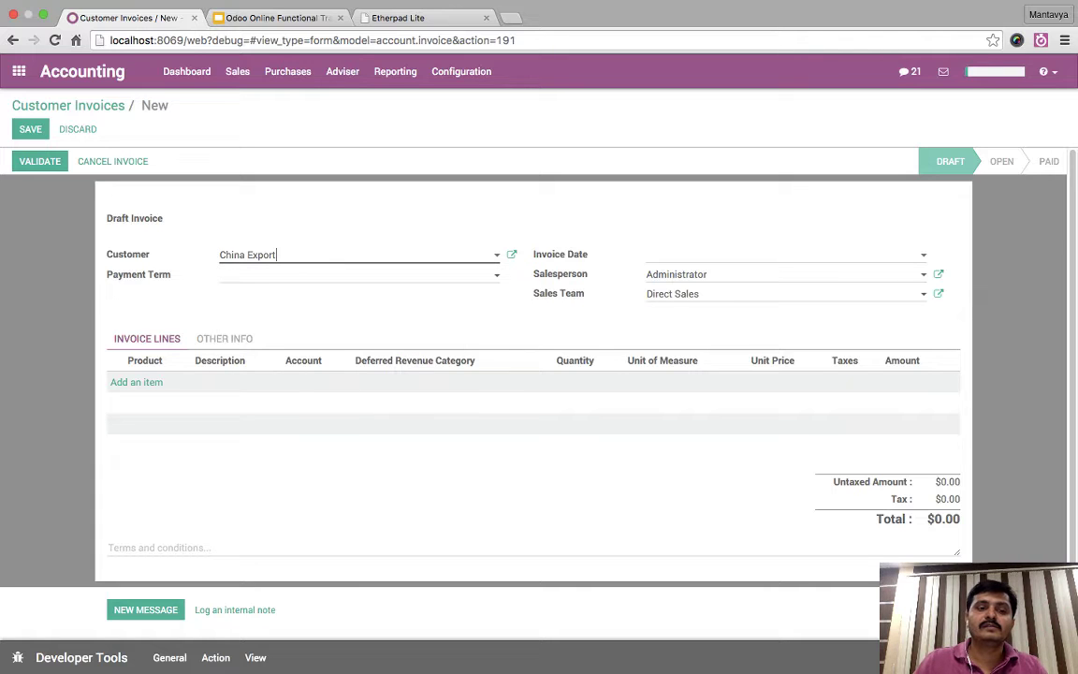
- Add an [ADPT] USB Adapter line and save the draft, now taxed 'C' Form for $18.36
click(136, 381)
text(usb)
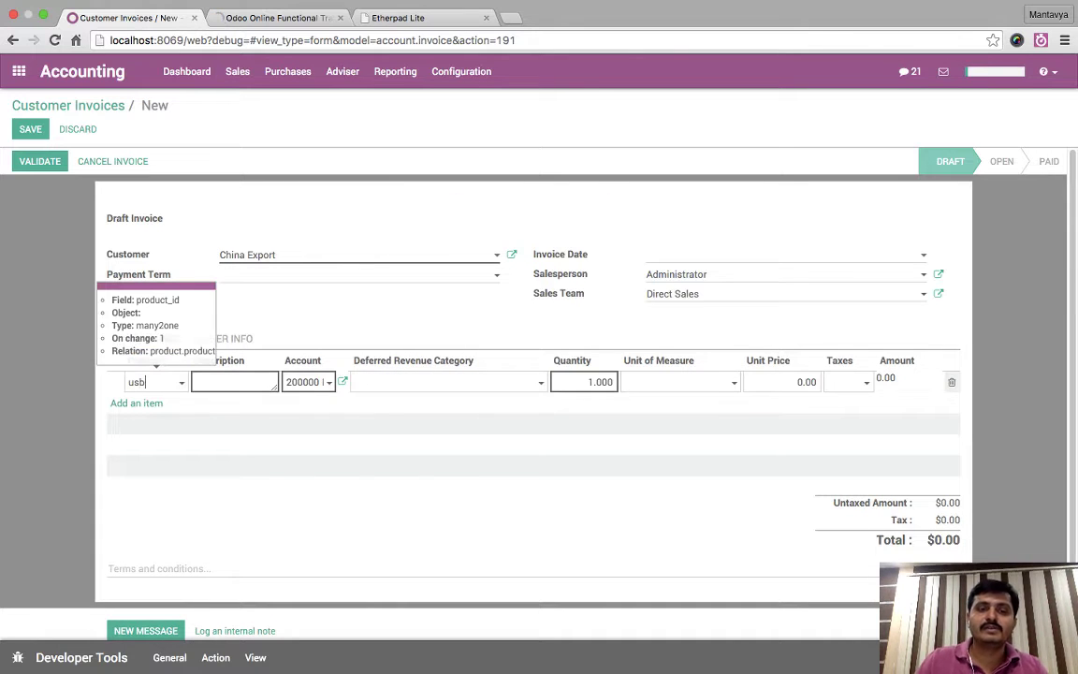
key(Down)
key(Return)
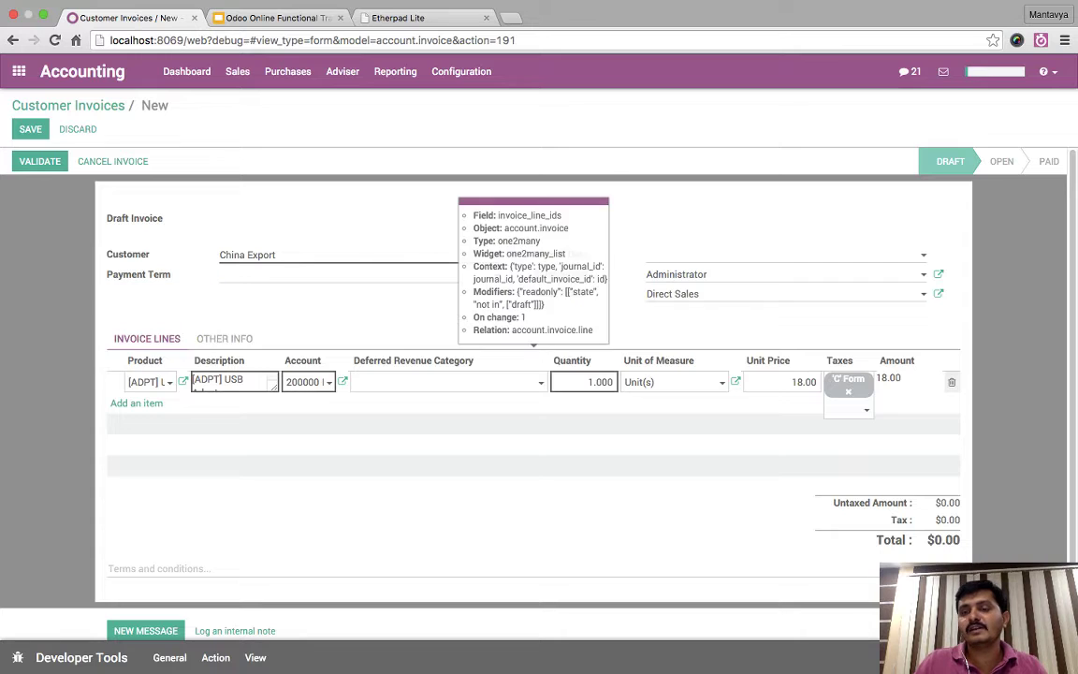
click(533, 524)
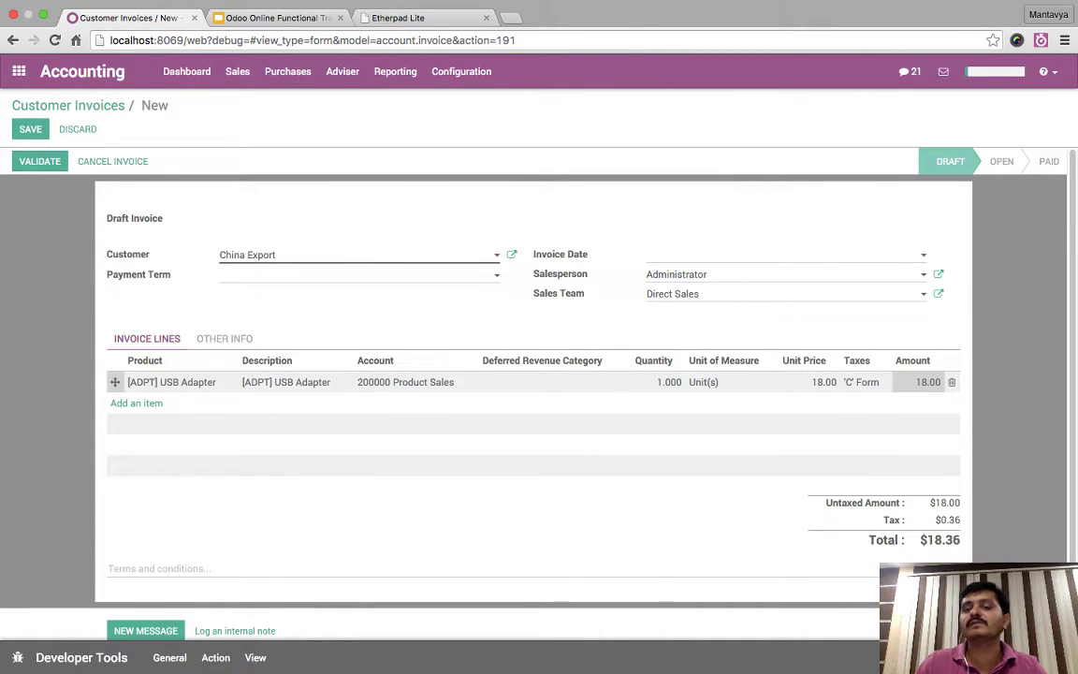
click(30, 129)
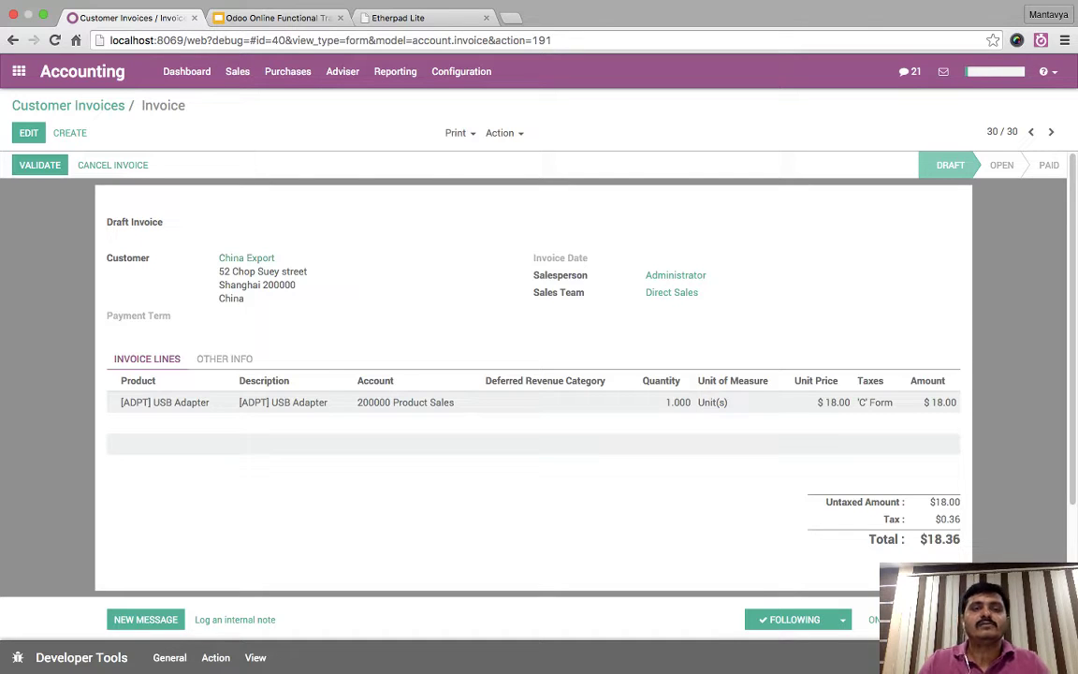
- In Taxes, name a new tax 'Service Tax 14' with scope None and amount 14
click(461, 71)
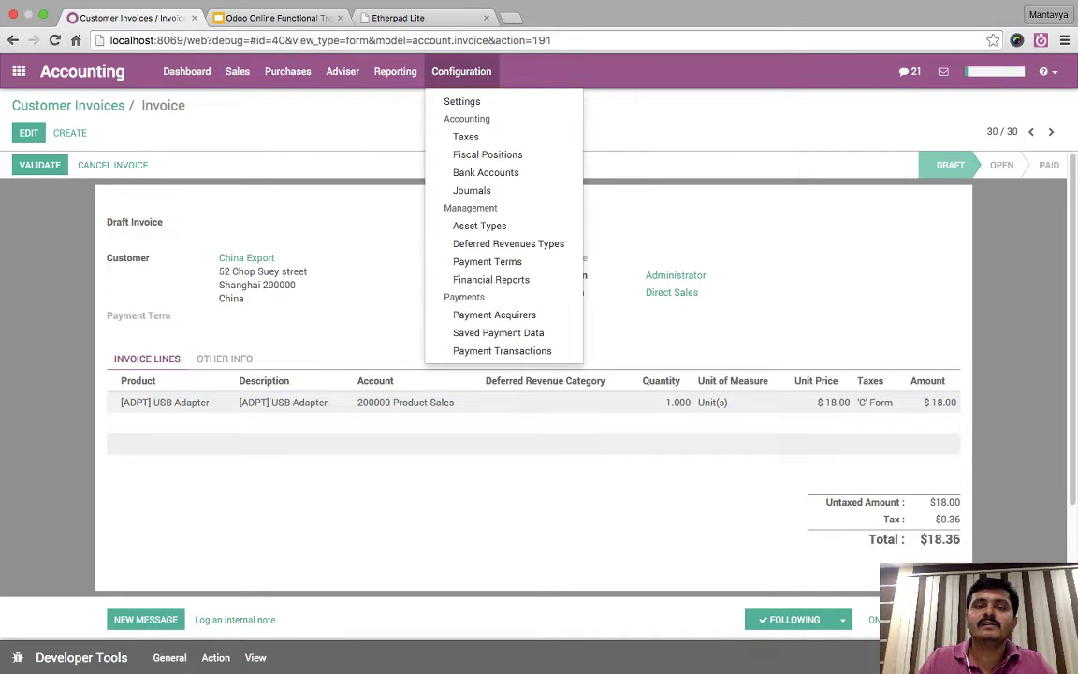
click(461, 71)
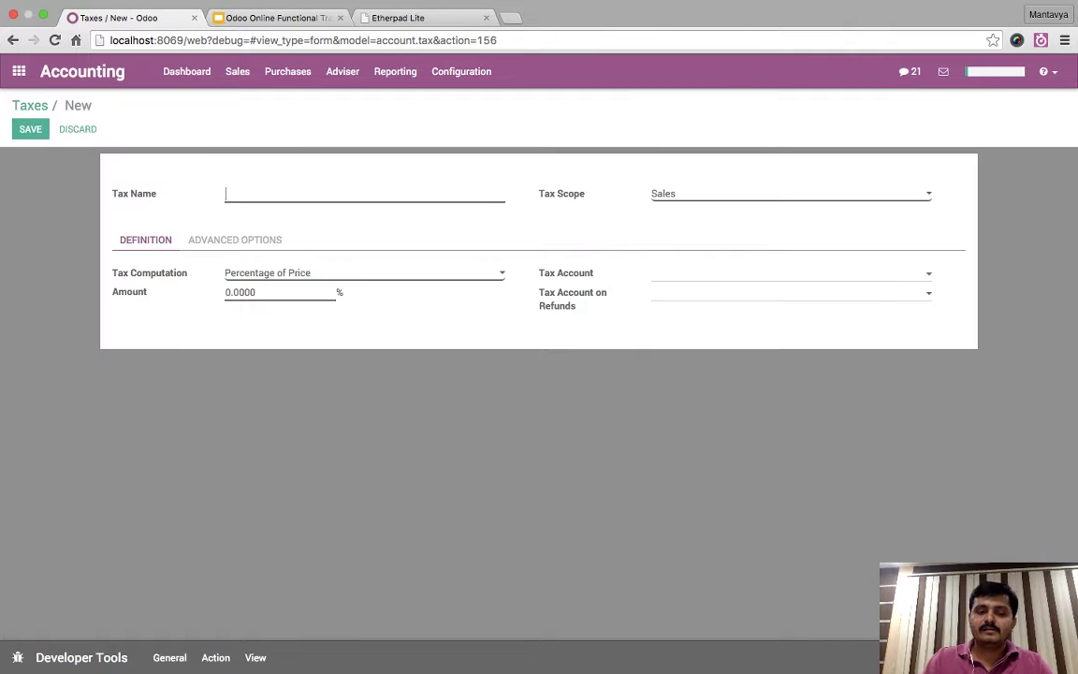
text(Service )
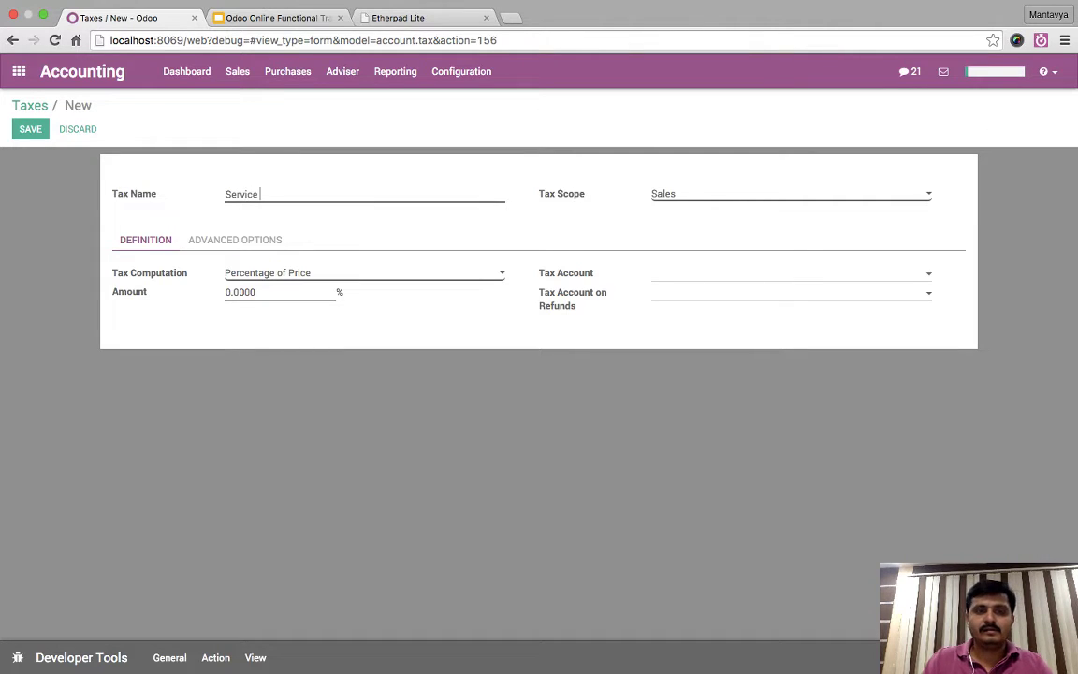
text(Tax 1)
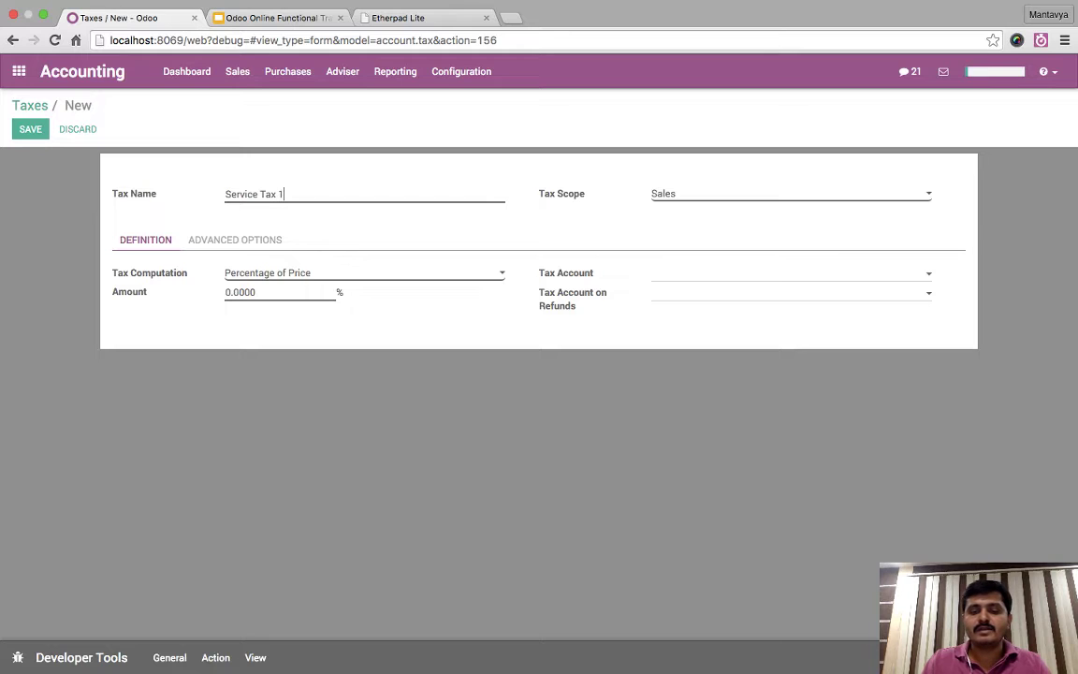
text(4%)
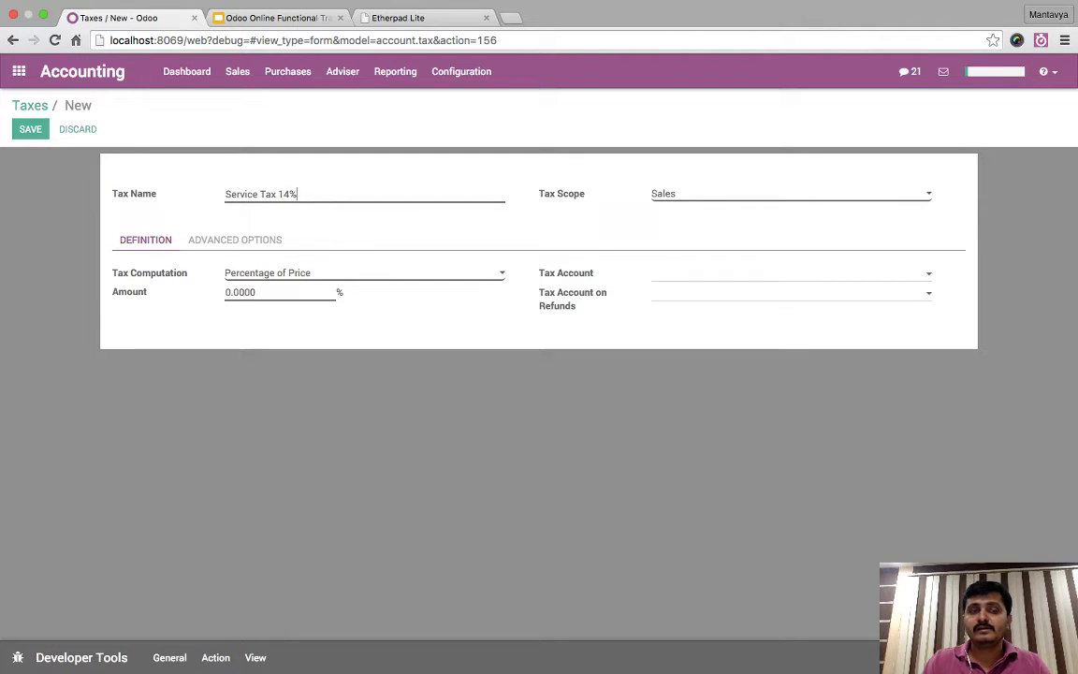
key(BackSpace)
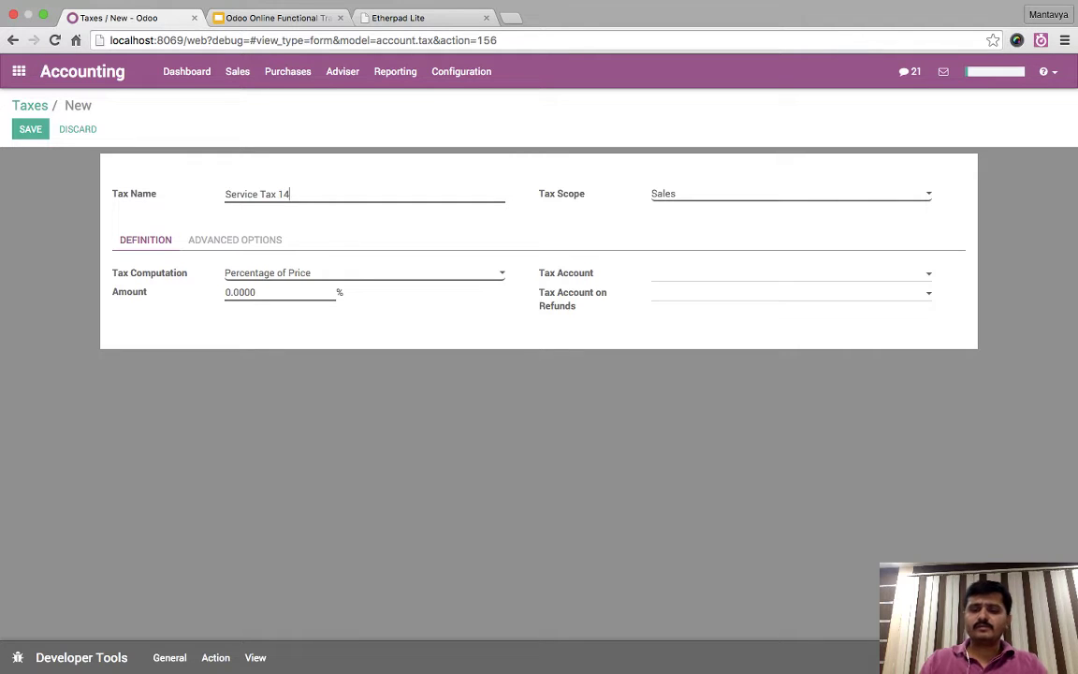
text(.5)
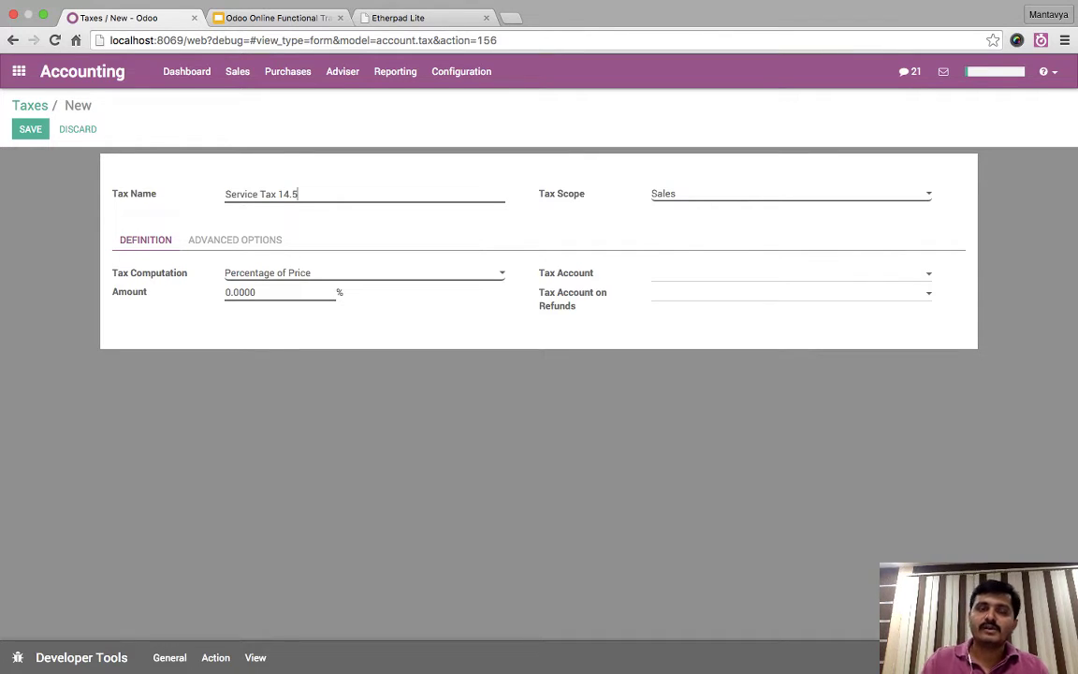
key(BackSpace)
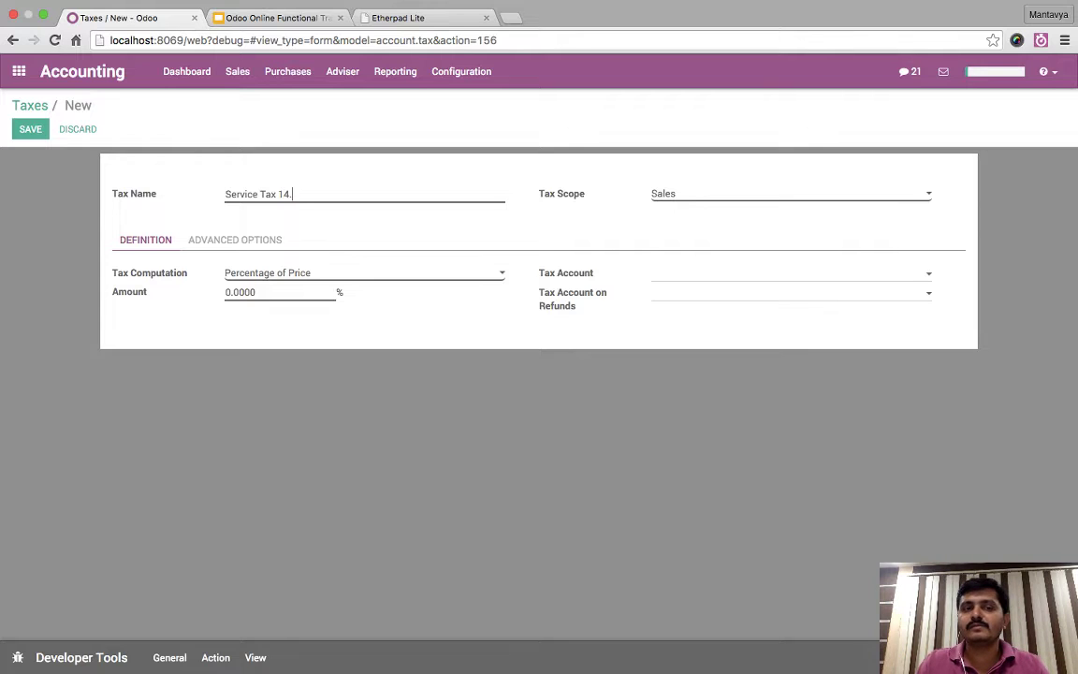
key(BackSpace)
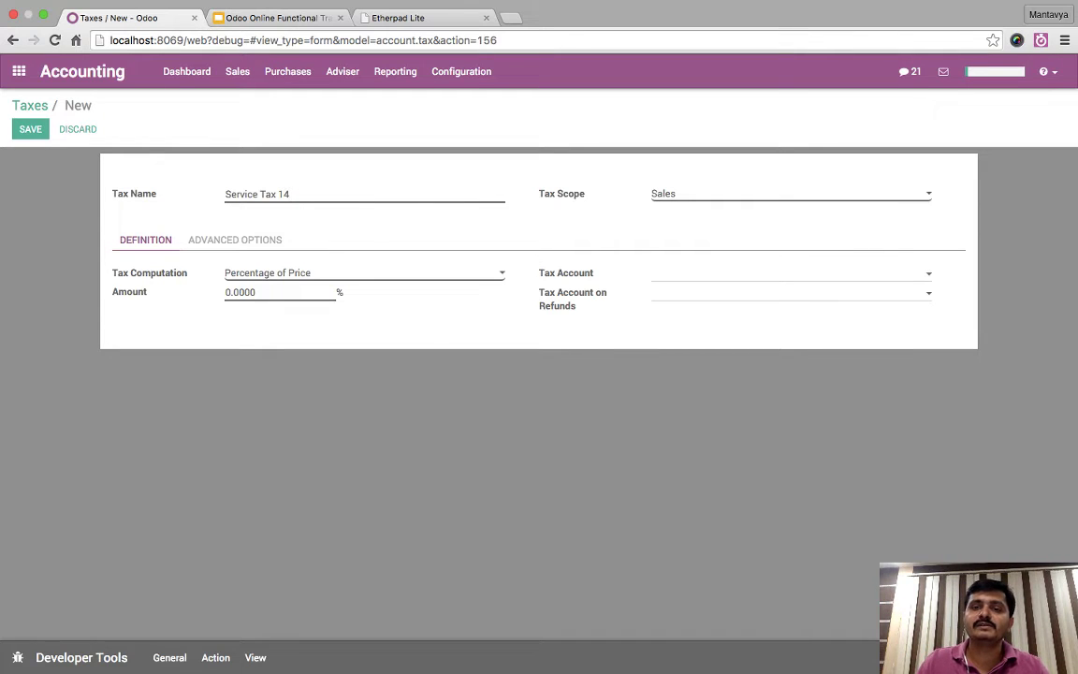
key(n)
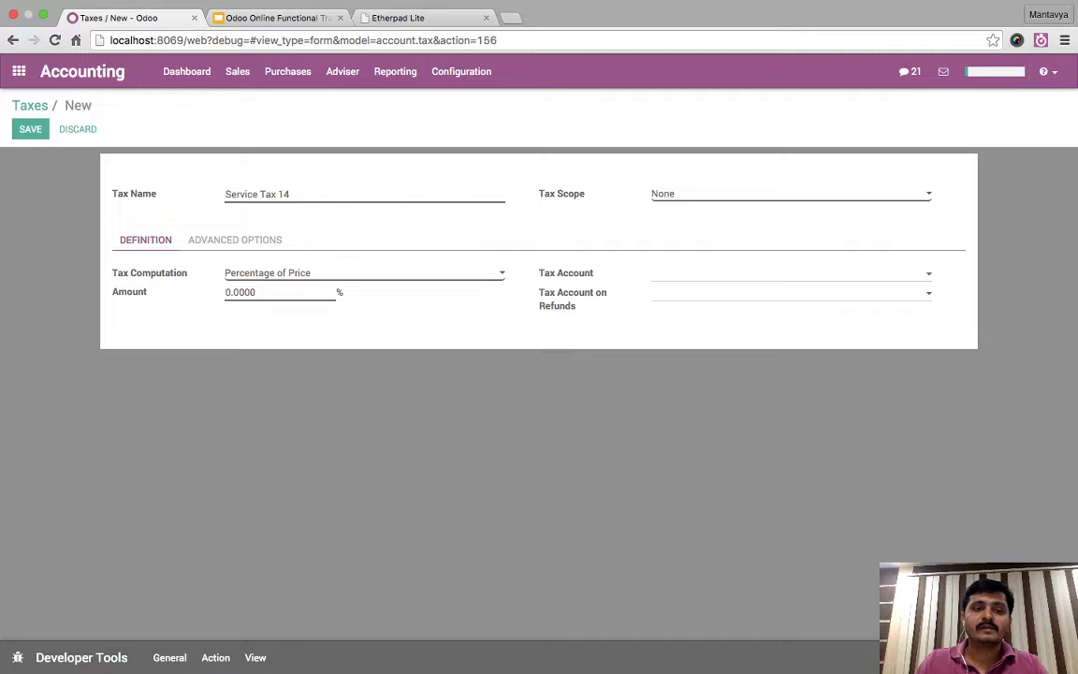
key(Tab)
text(14)
key(Tab)
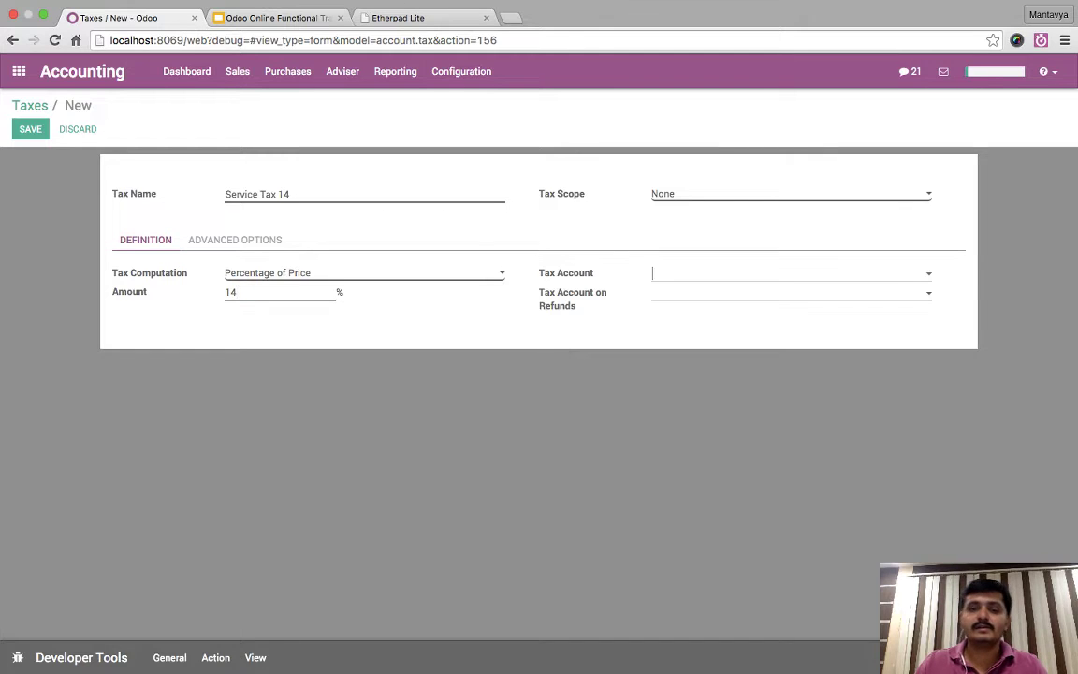
- Create tax account ST Service Tax Payable as Current Liabilities, save the tax, and start another
text(S)
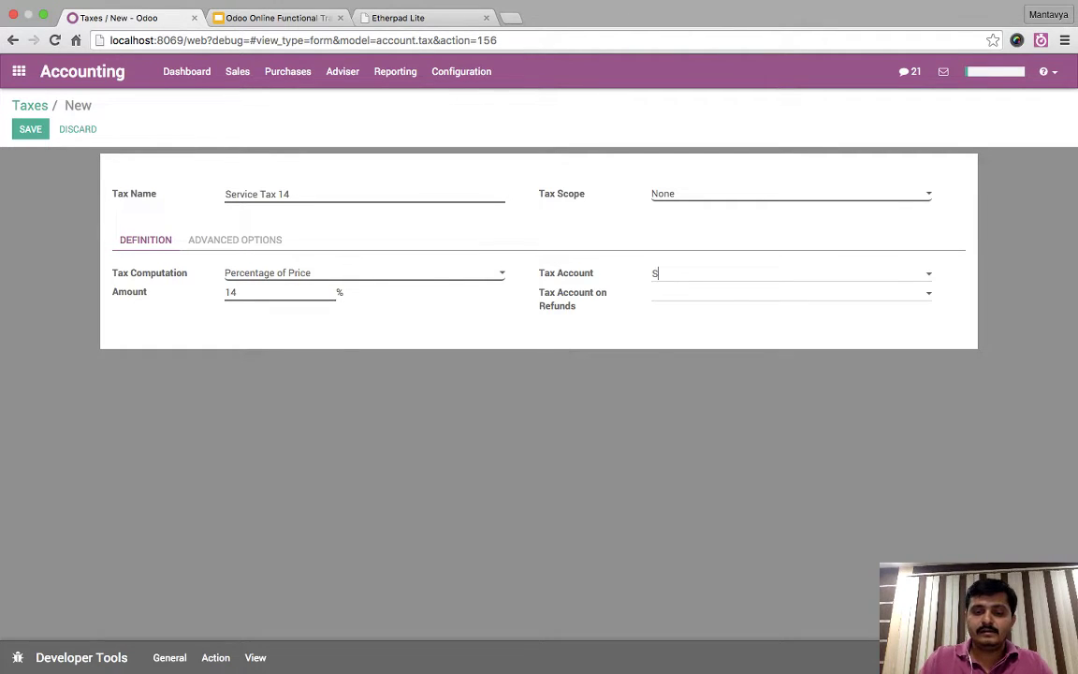
text(ervi)
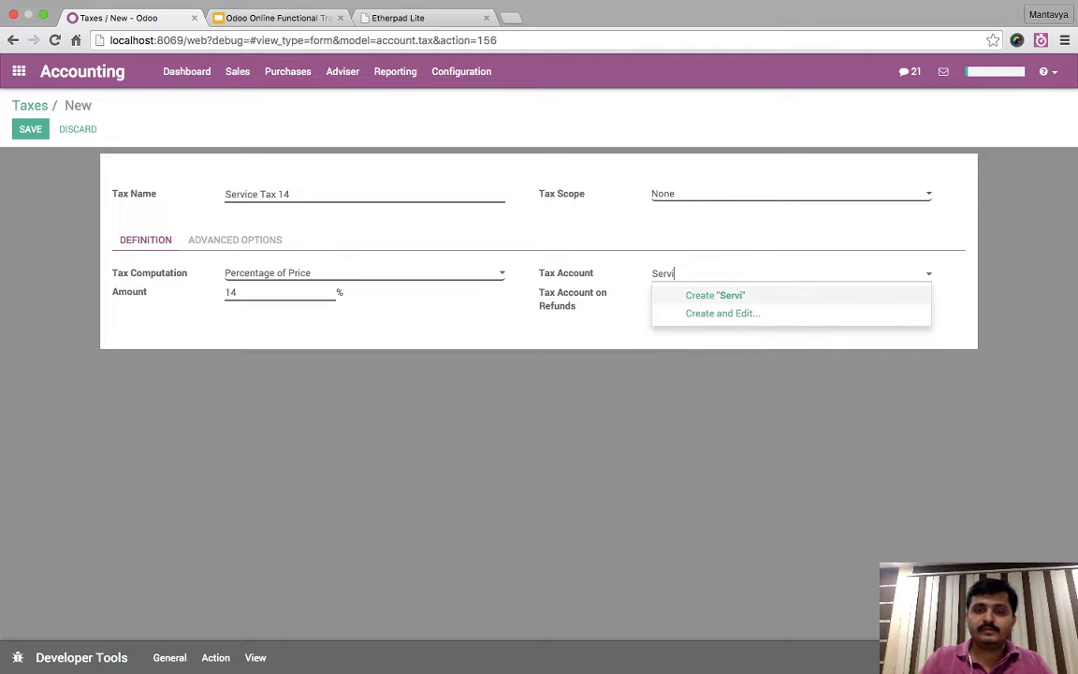
text(ce Ta)
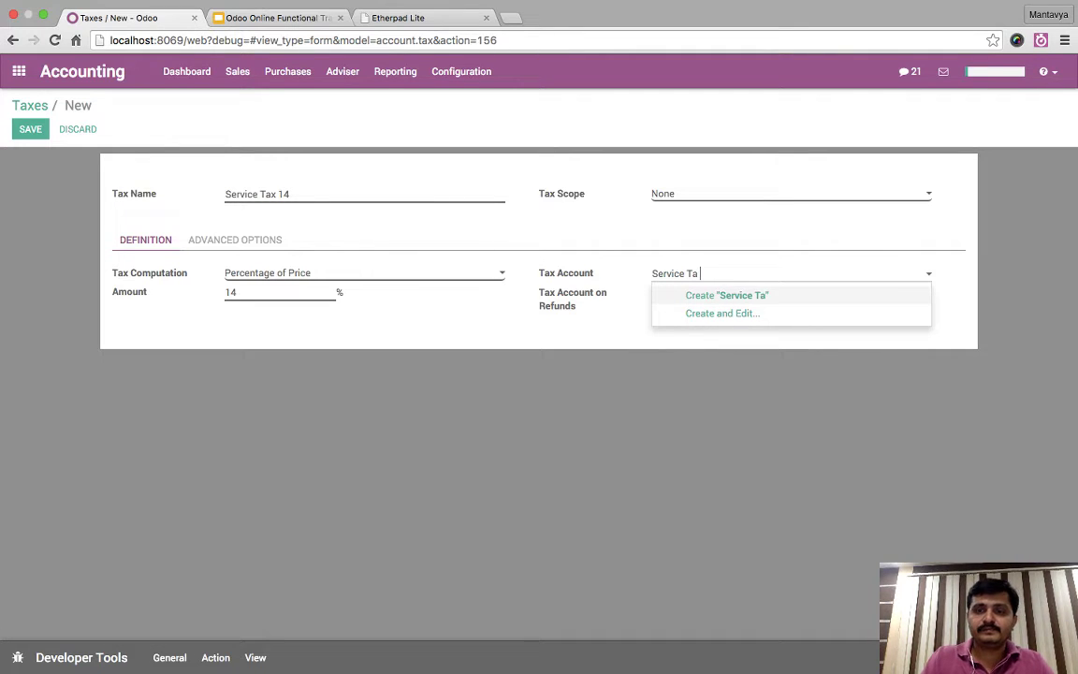
text(x Payable)
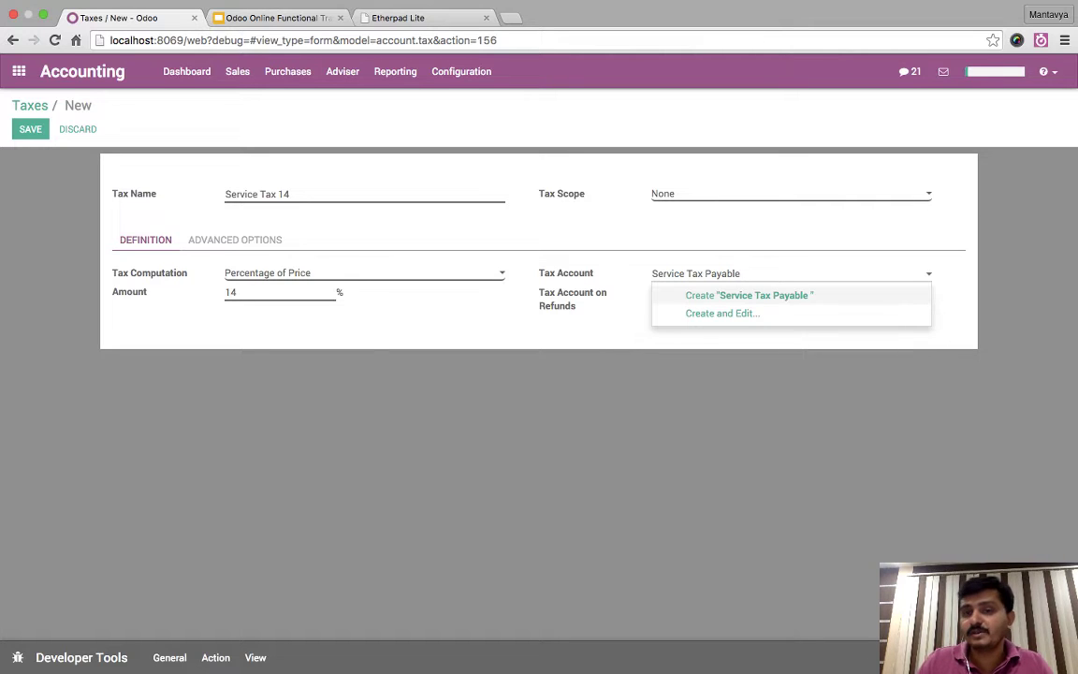
key(BackSpace)
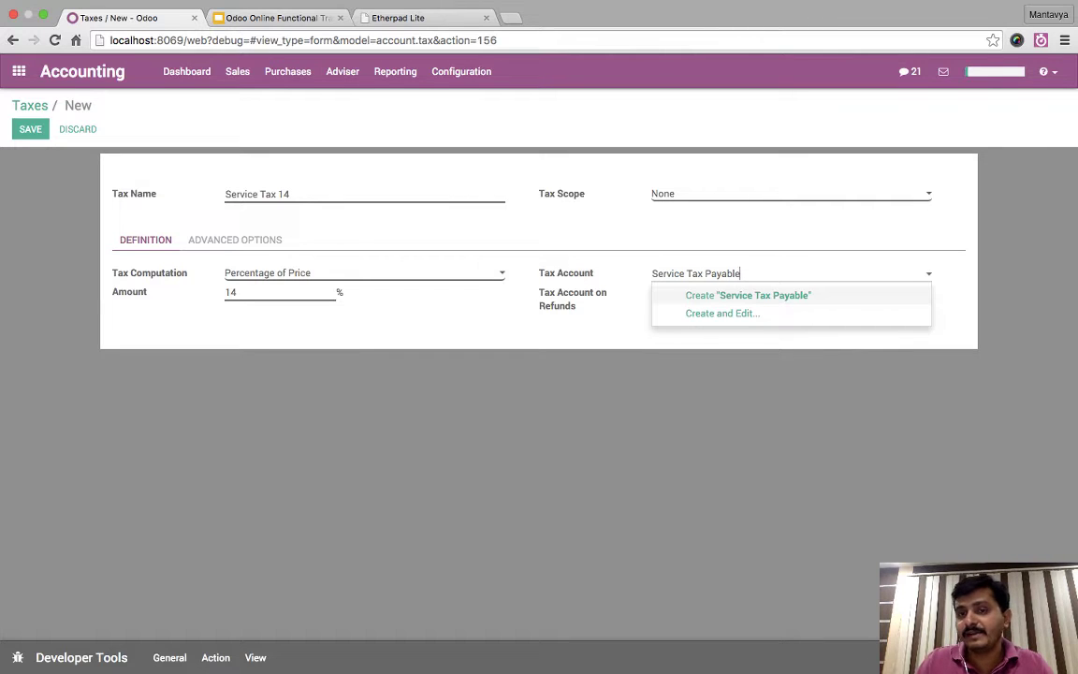
key(Down)
key(Return)
click(309, 178)
text(TS)
key(BackSpace)
key(BackSpace)
text(ST)
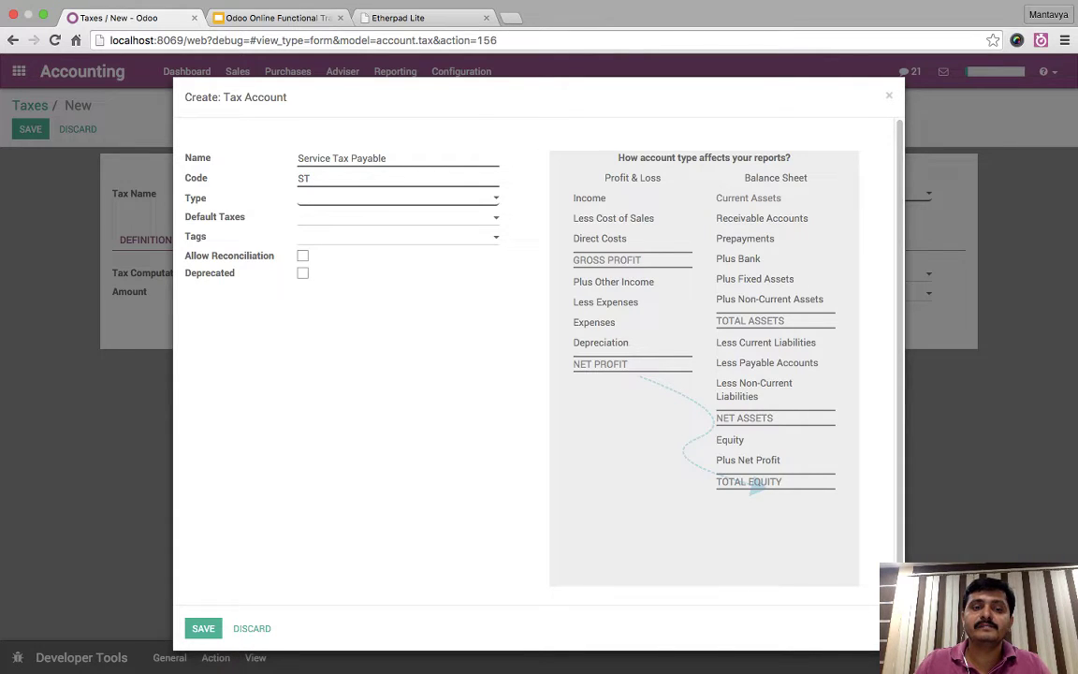
key(Return)
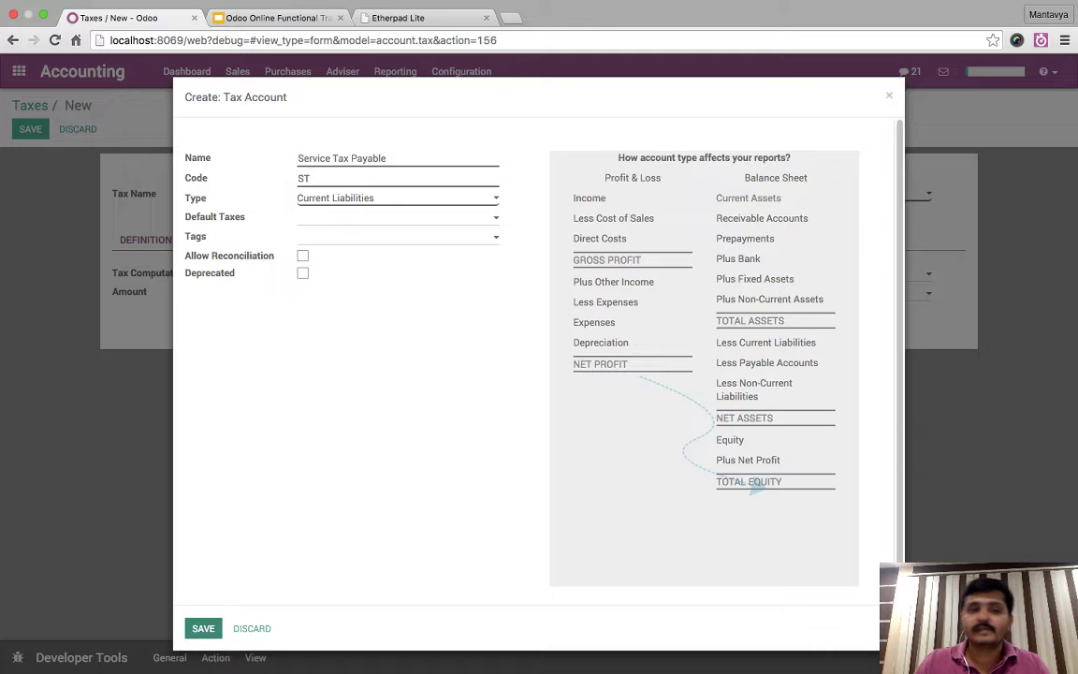
key(alt+s)
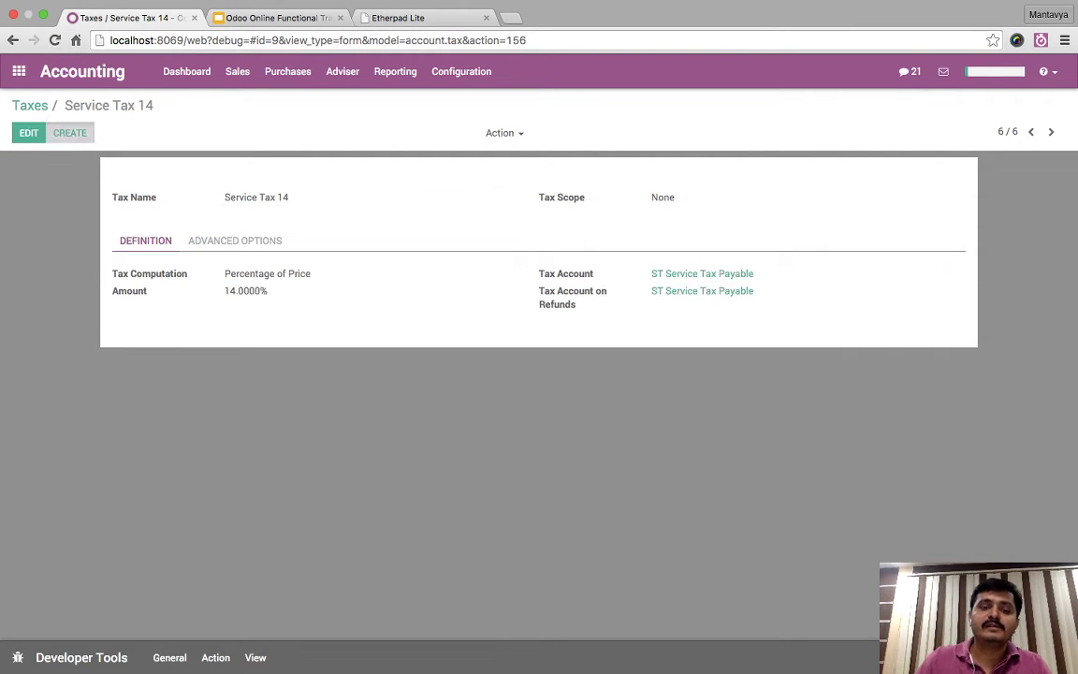
key(alt+c)
- Name the tax 'Add. Cess 0.5%', scope None, account ST Service Tax Payable, amount 0.5, and save
text(A)
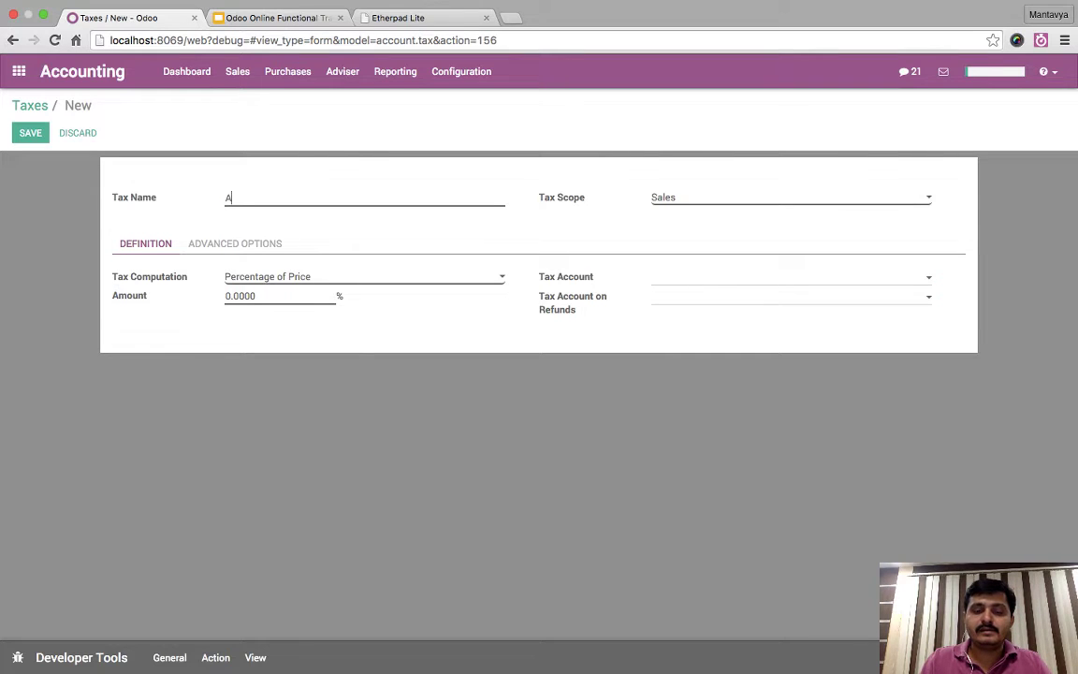
text(dd. Ces)
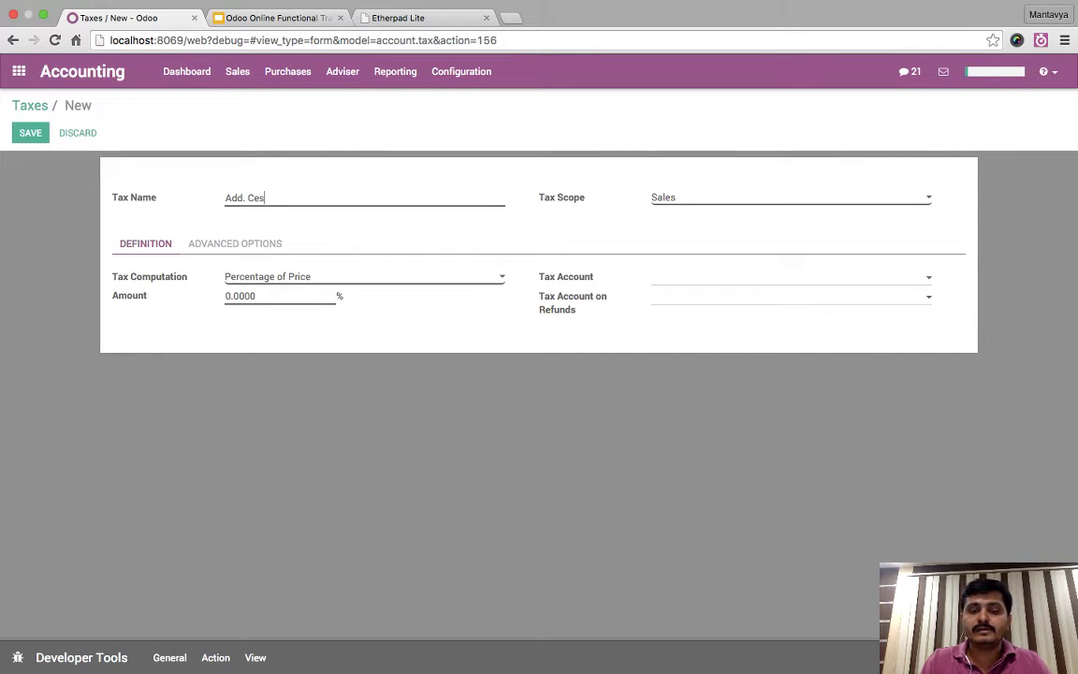
text(s 0.5%)
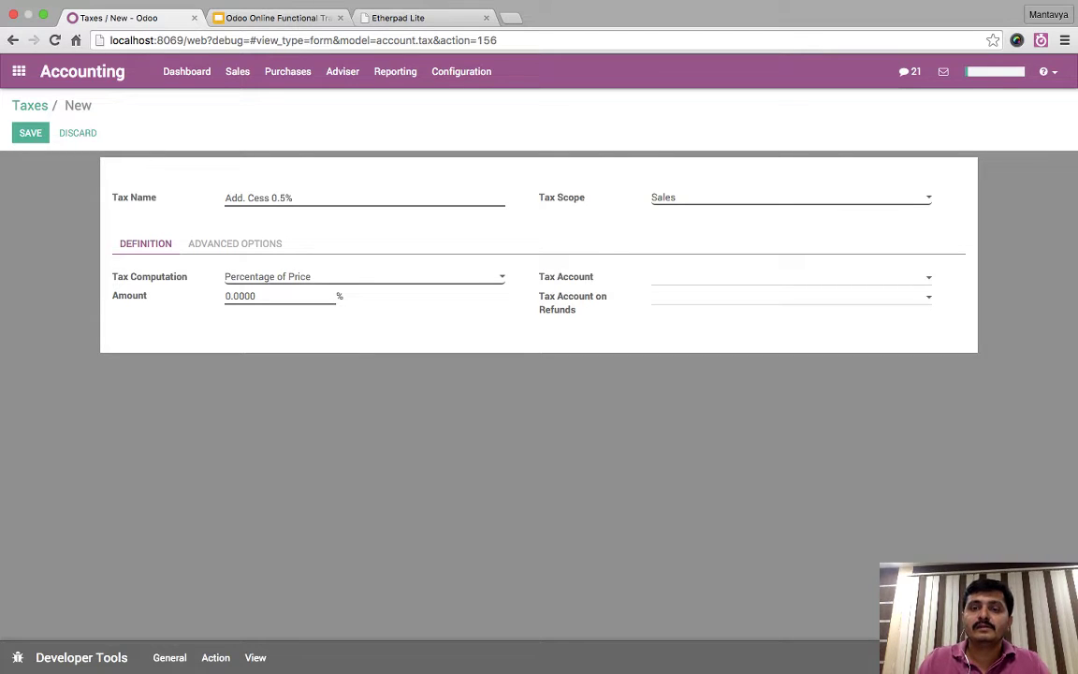
key(Down)
key(Down)
click(711, 276)
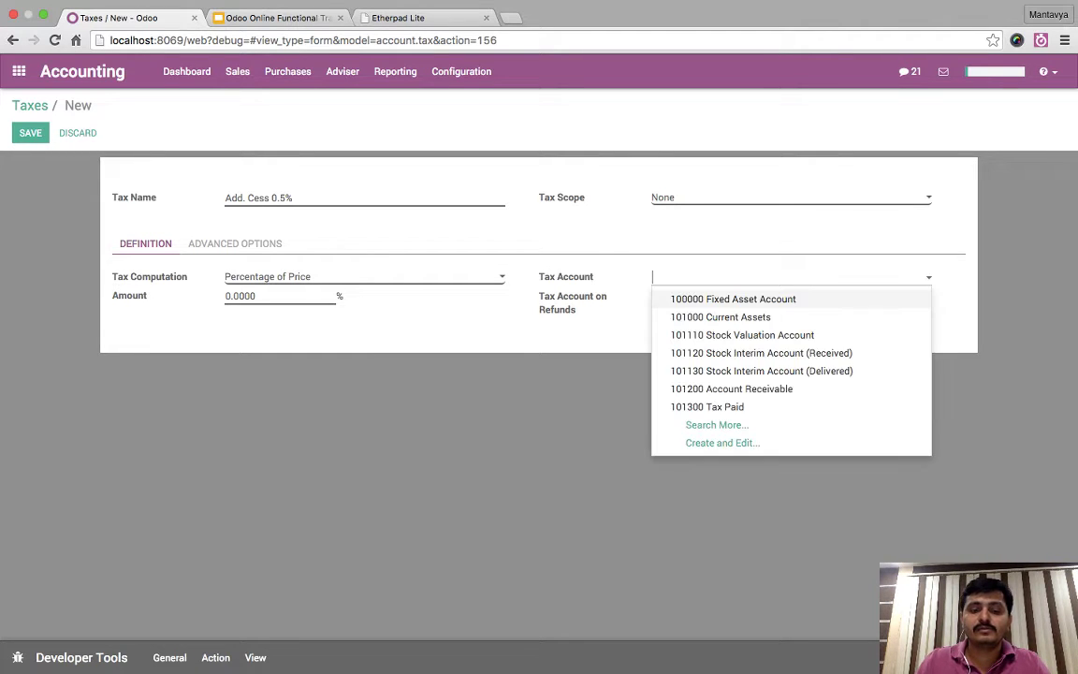
text(ser)
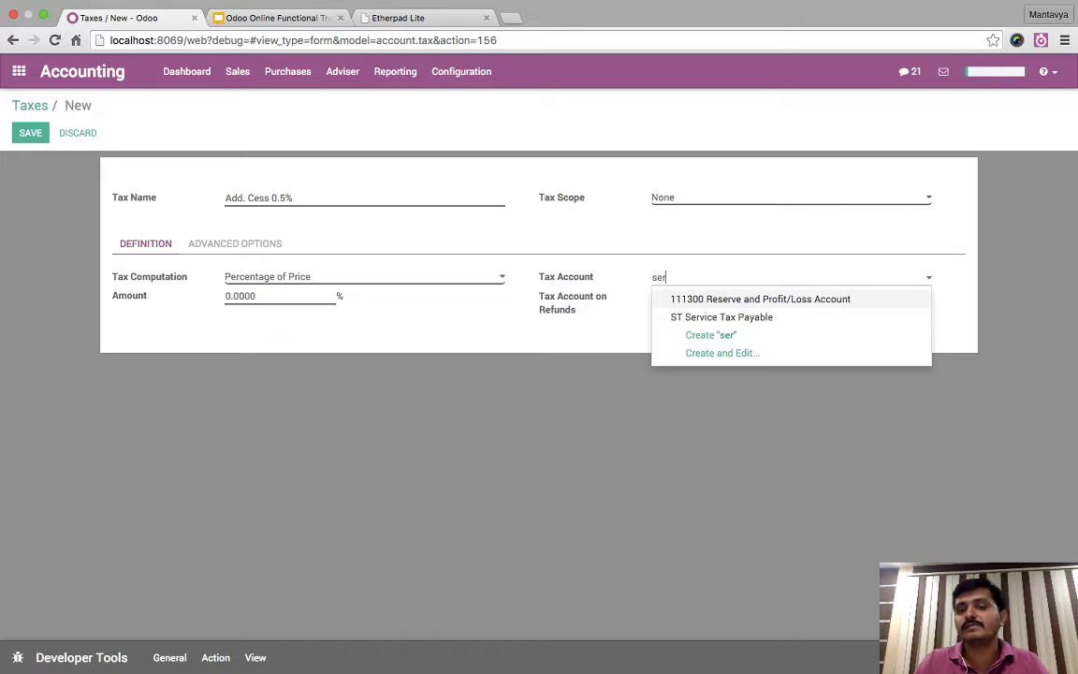
key(Down)
key(Return)
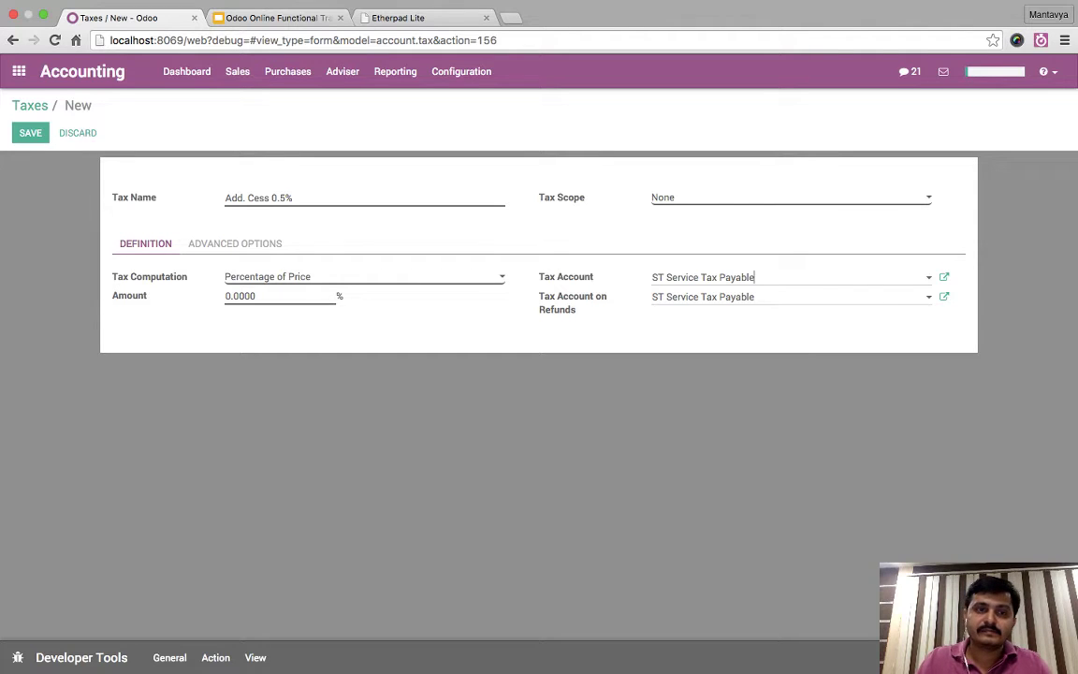
click(256, 295)
key(super+a)
text(0.)
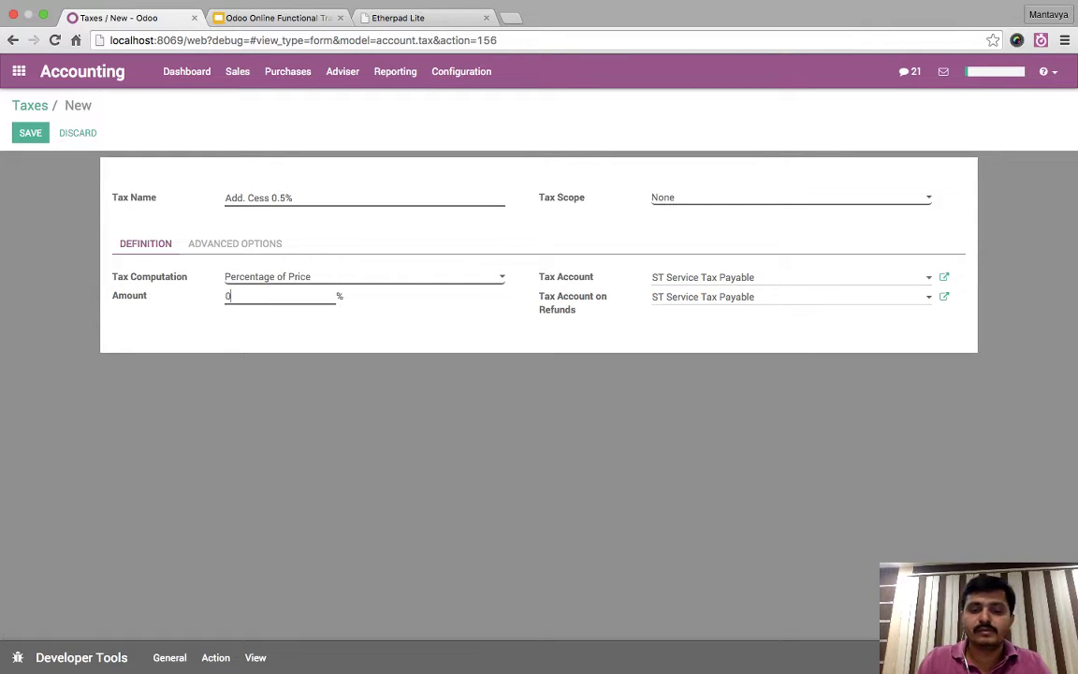
text(5)
key(Tab)
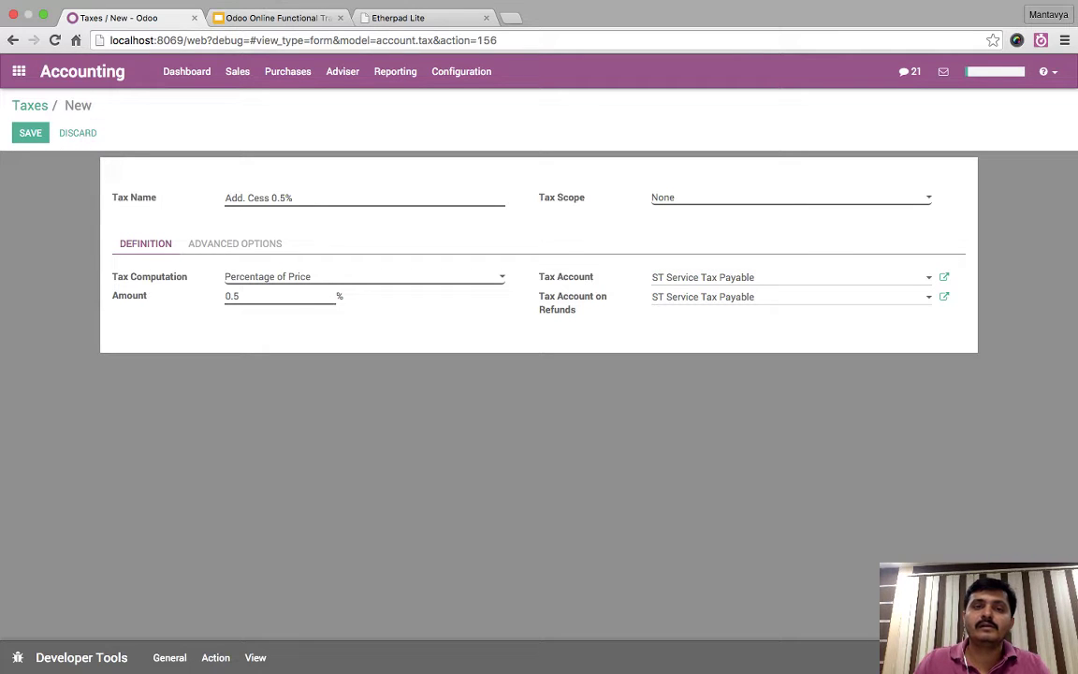
click(30, 132)
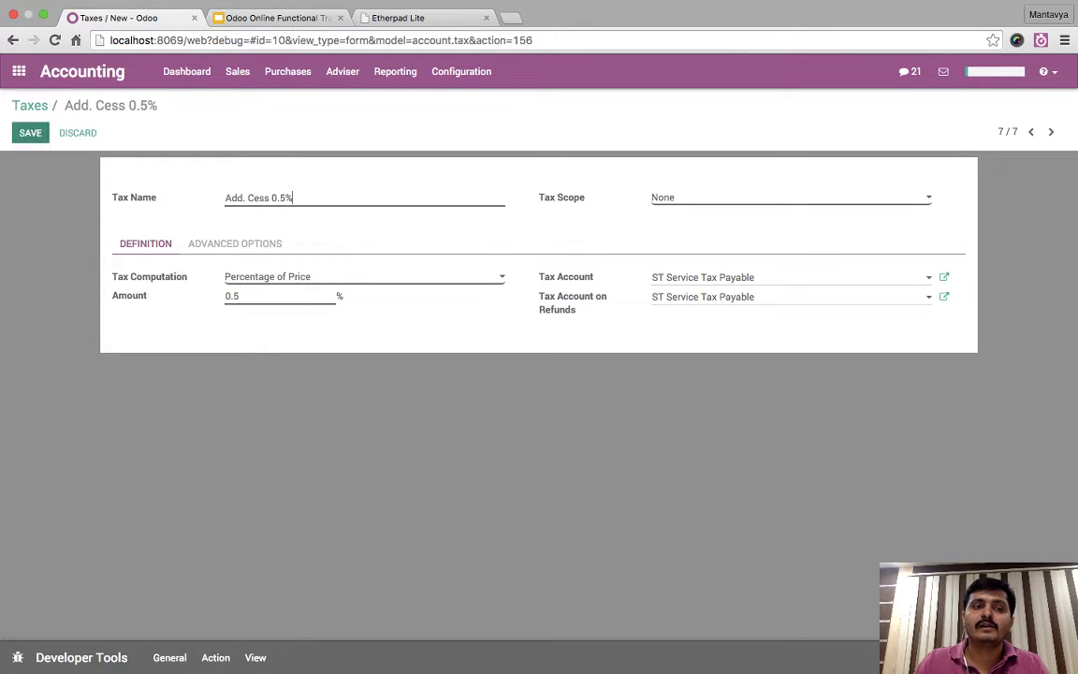
- Start a new tax named 'Service Tax 14.5%' computed as a Group of Taxes
click(69, 132)
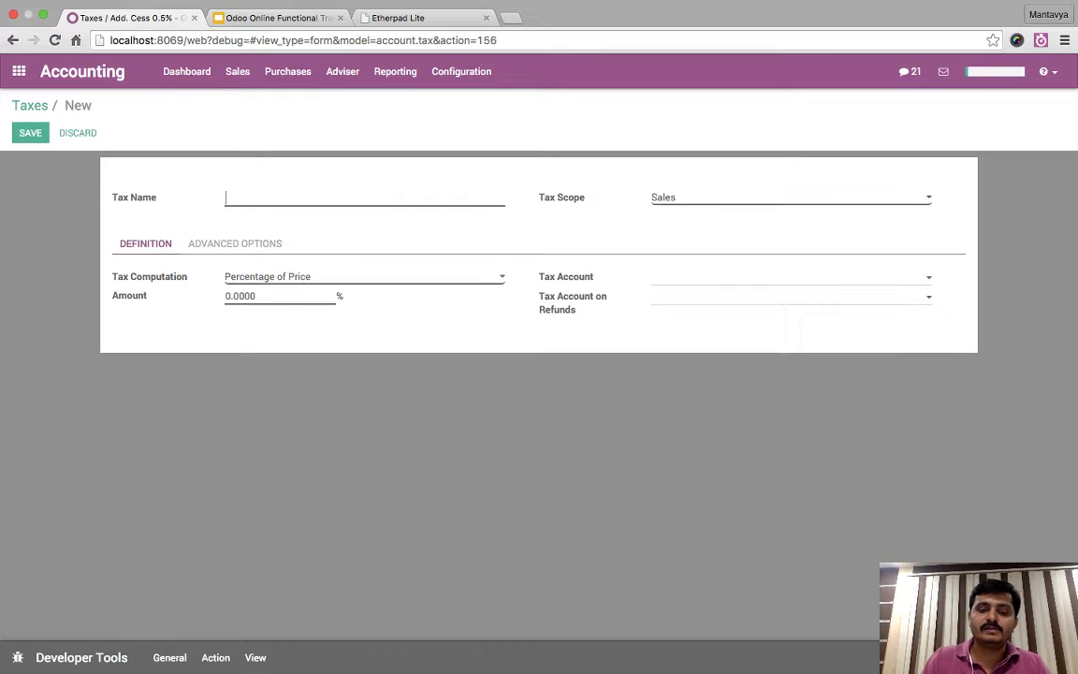
text(Service Ta)
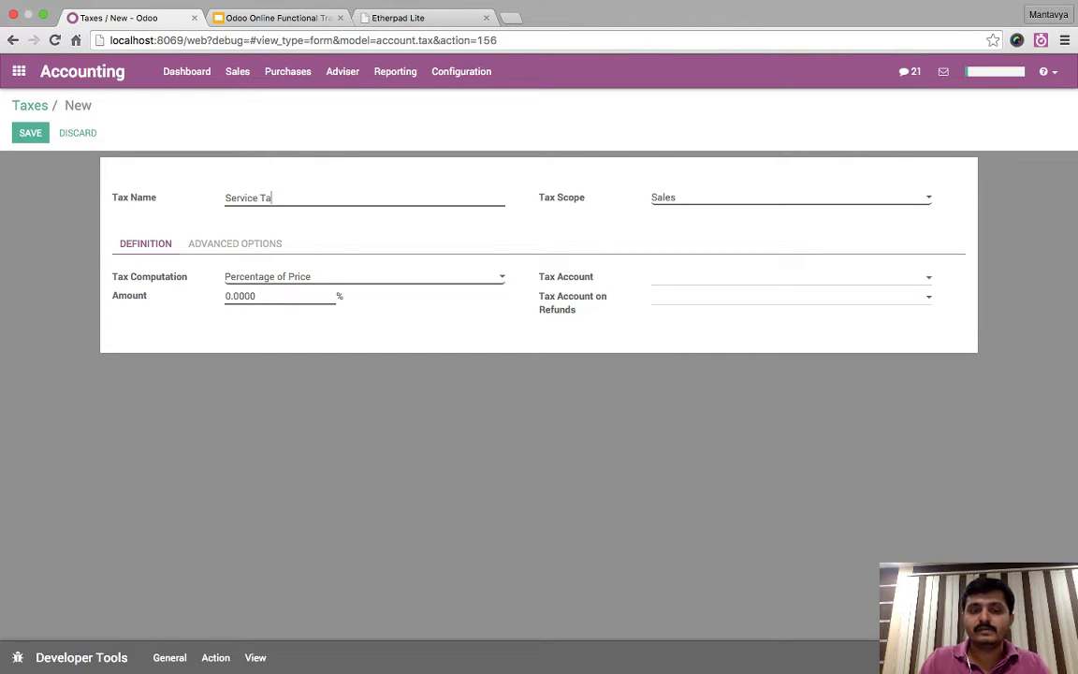
text(x 14.5%)
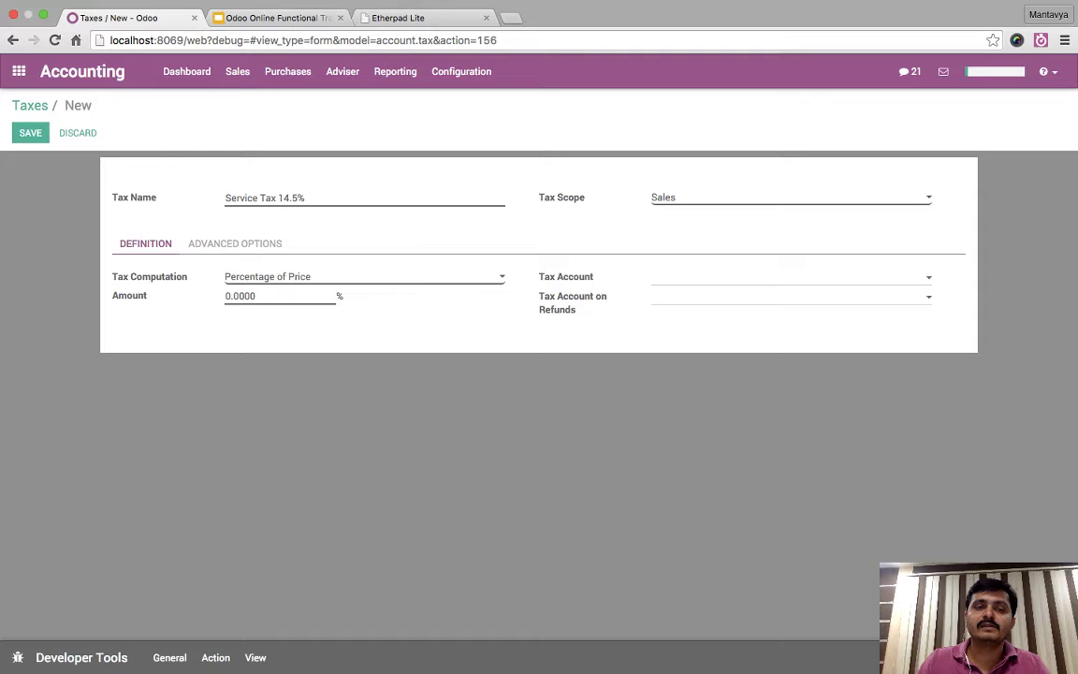
click(365, 276)
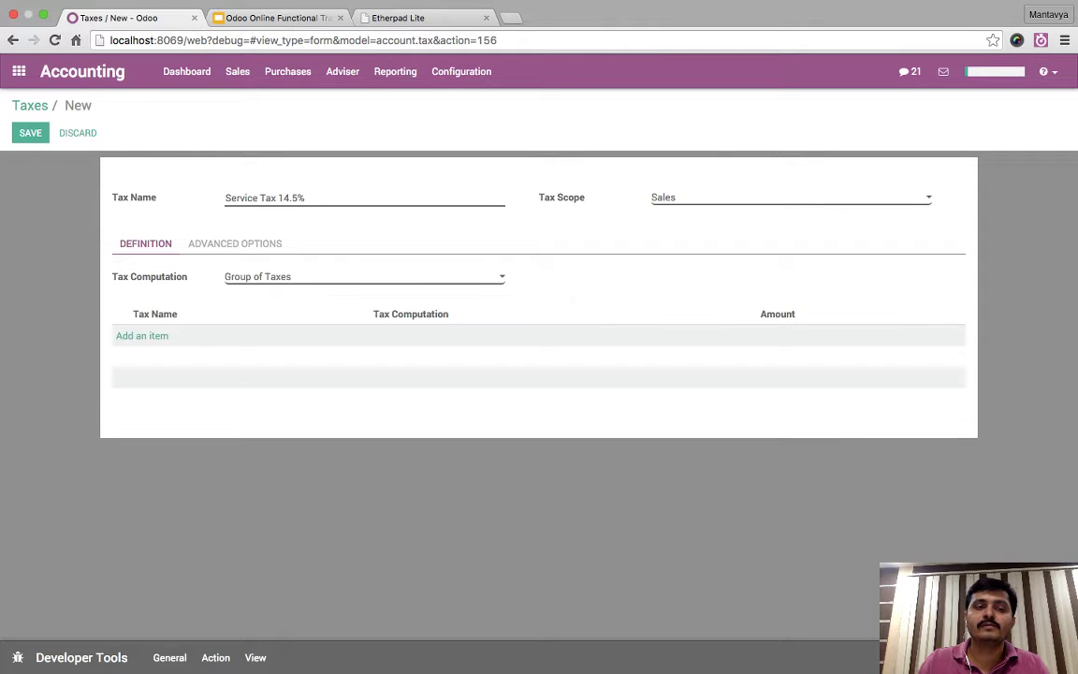
- Add Service Tax 14 and Add. Cess 0.5% as child taxes and save
click(143, 335)
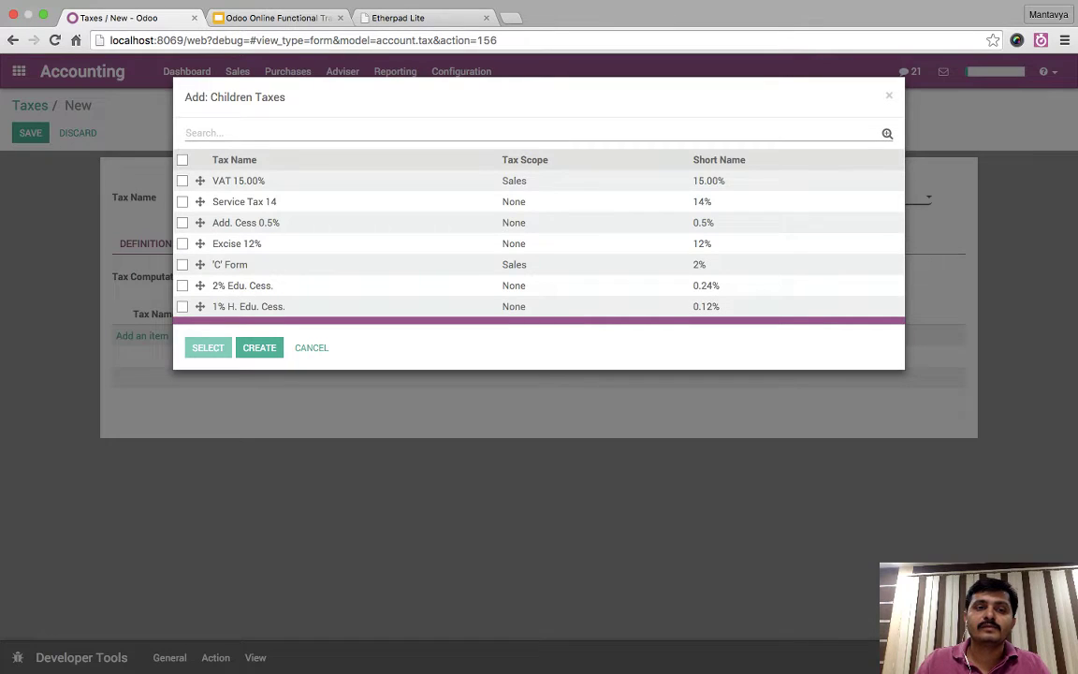
click(182, 201)
click(183, 222)
click(208, 347)
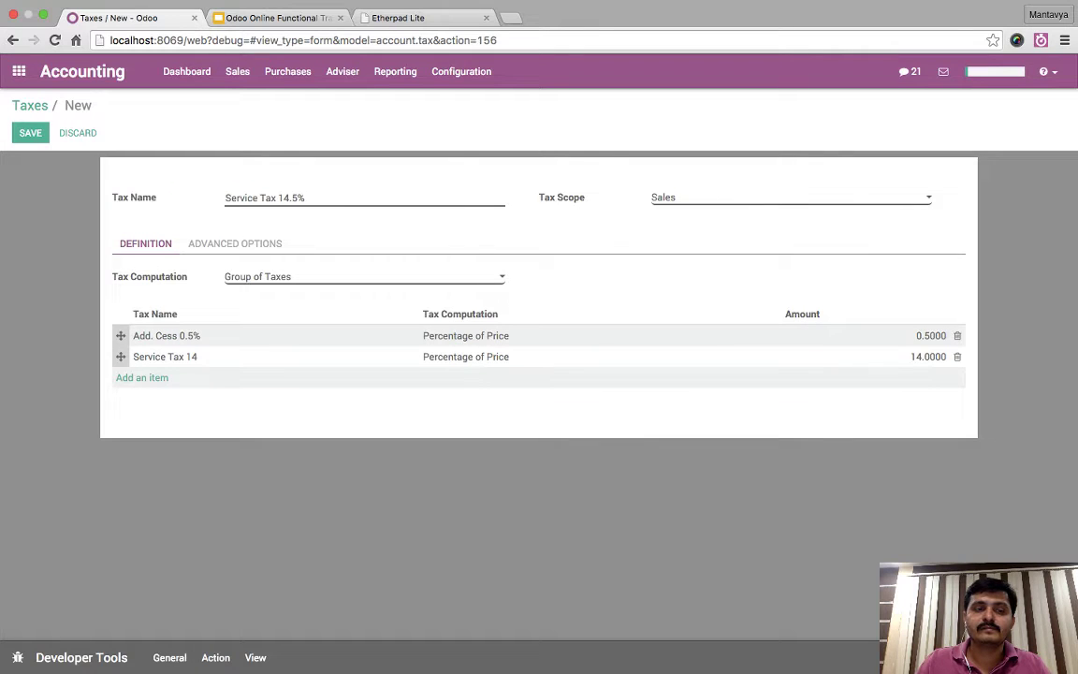
click(155, 314)
click(156, 314)
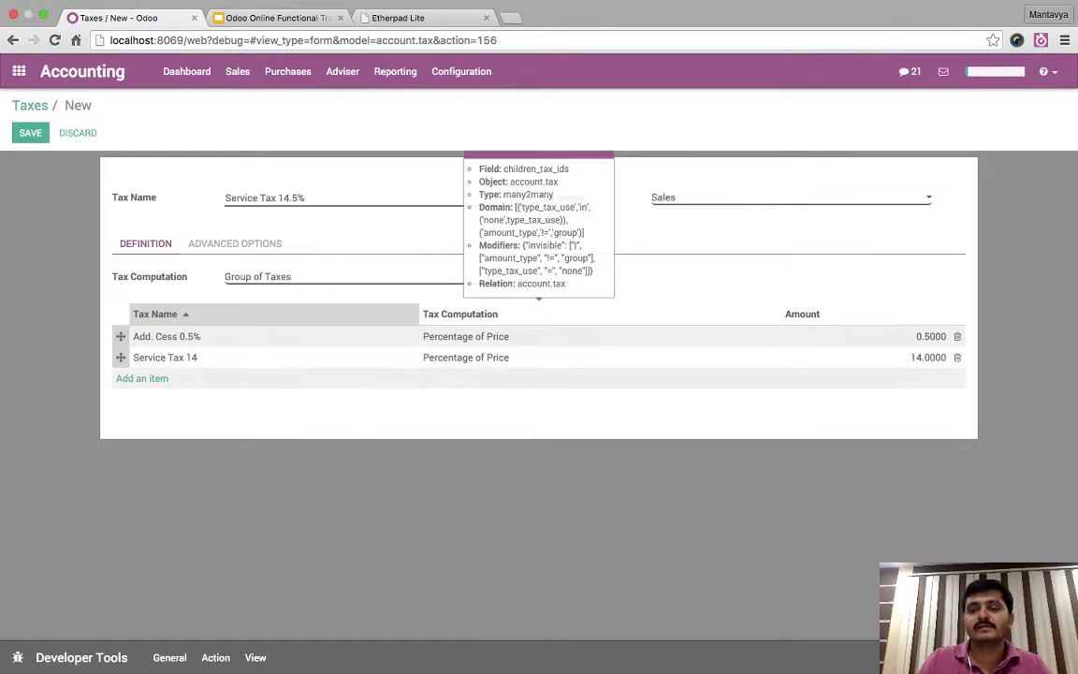
click(166, 336)
key(Escape)
click(155, 313)
click(30, 132)
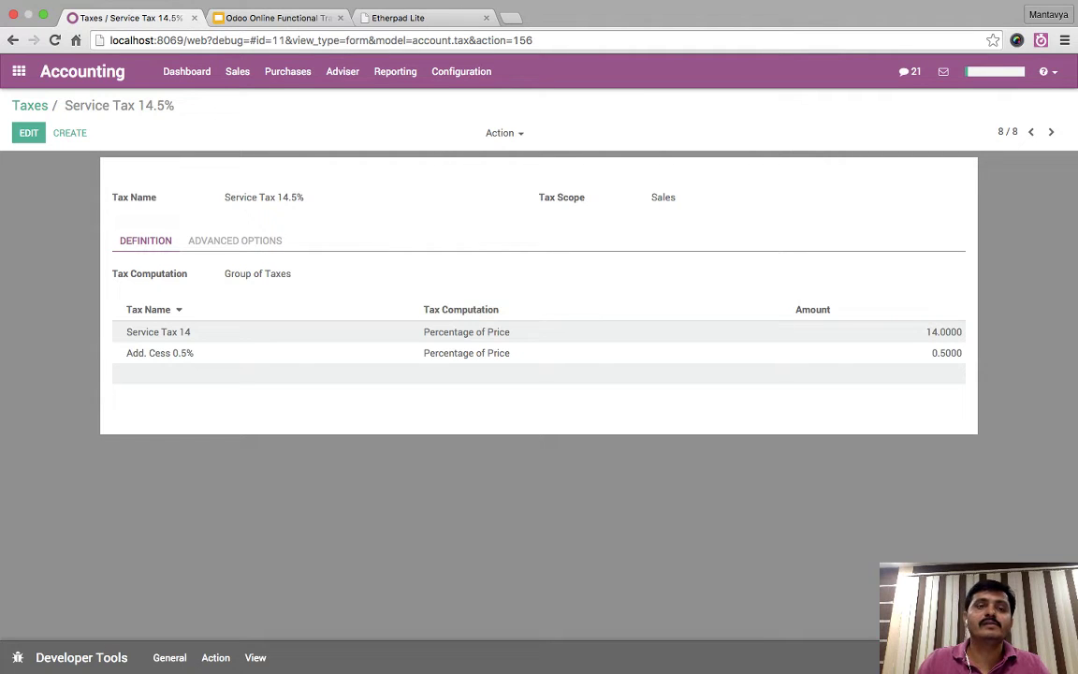
- Open draft invoice INV/2015/0027 from the customer invoices list for editing
click(236, 71)
click(277, 98)
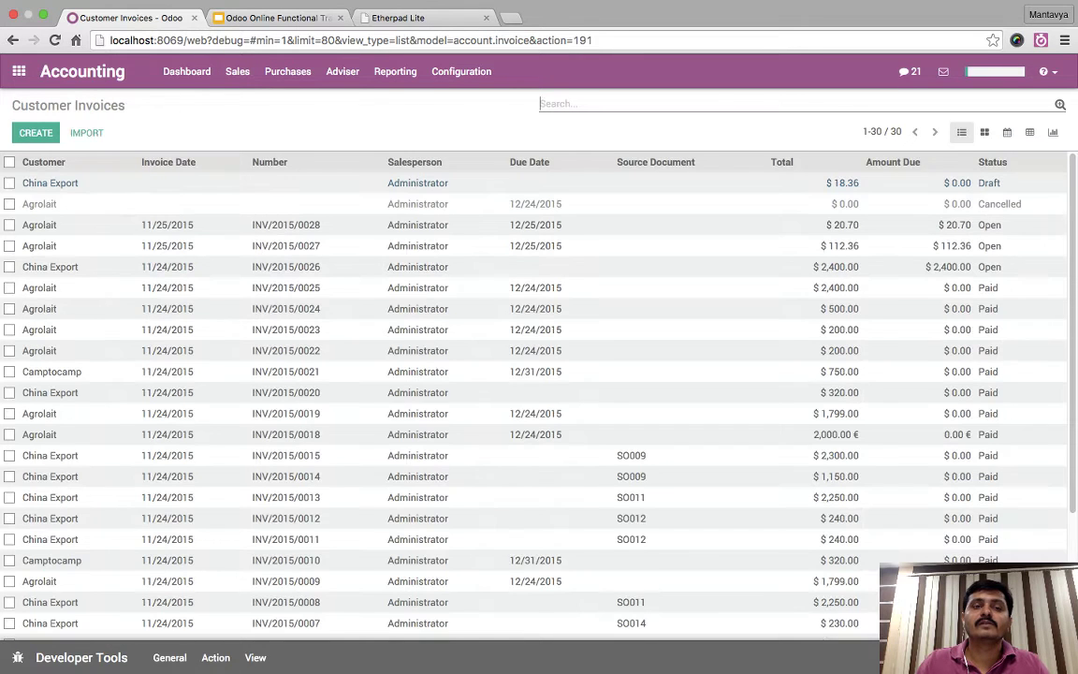
click(236, 72)
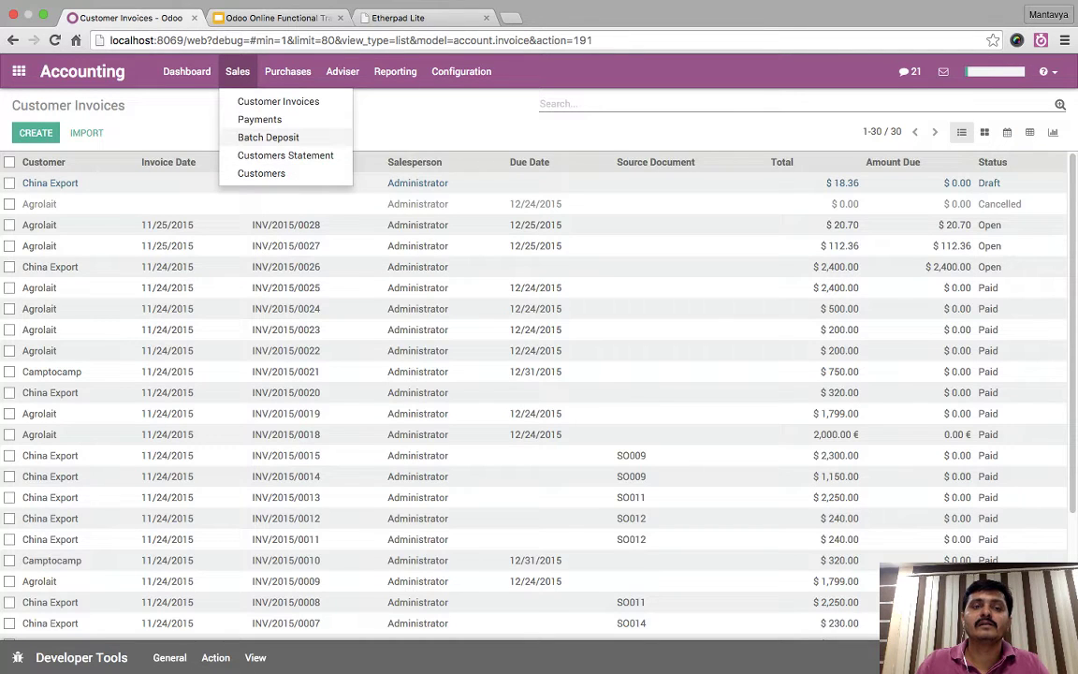
click(277, 101)
click(36, 132)
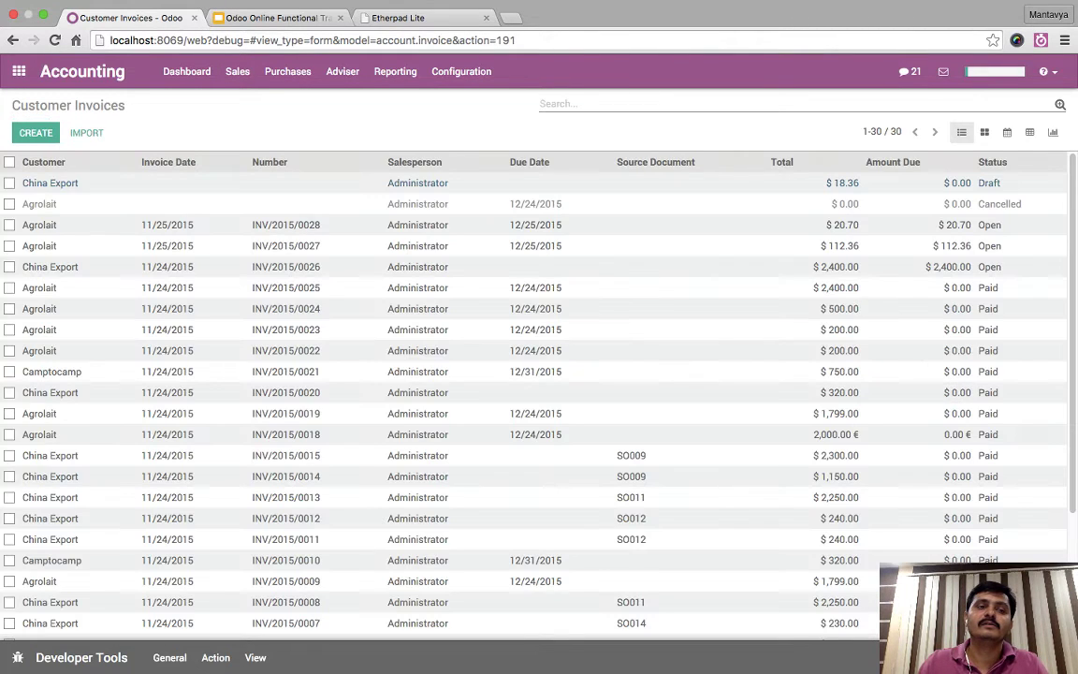
click(285, 245)
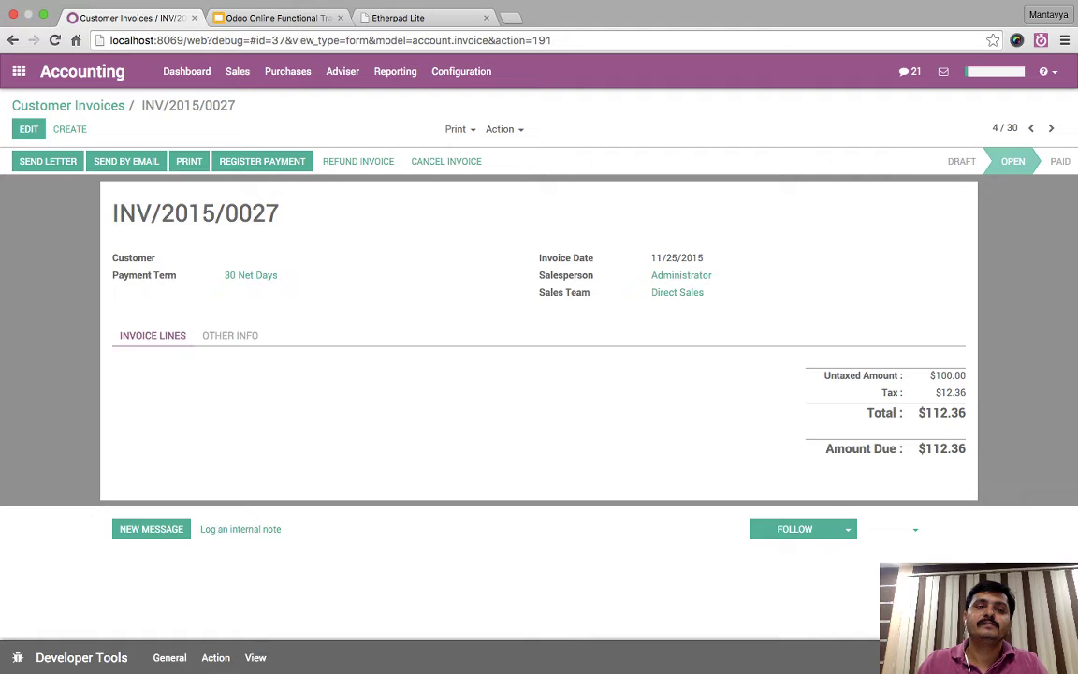
click(683, 293)
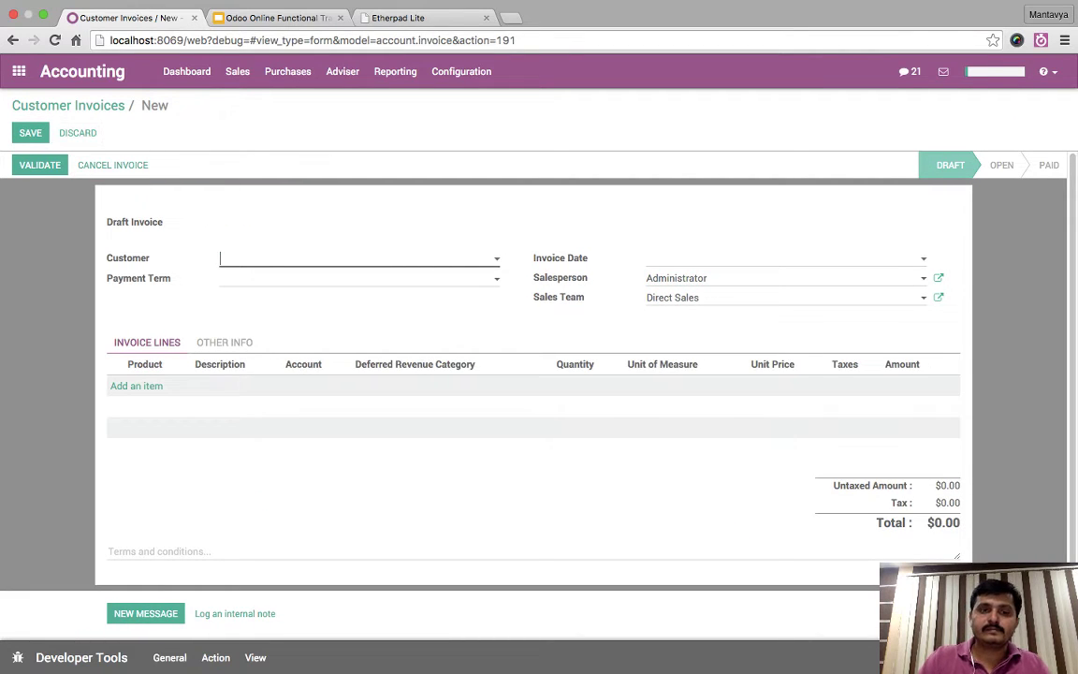
- Set China Export as the customer and add a Support Services line
text(china)
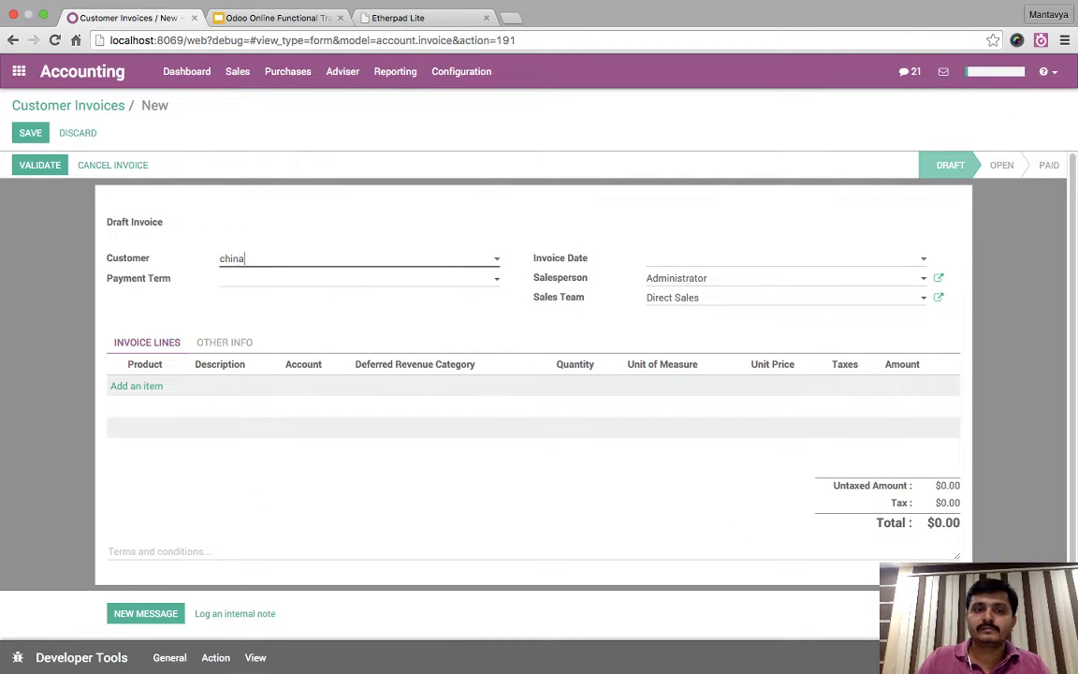
key(Return)
click(137, 386)
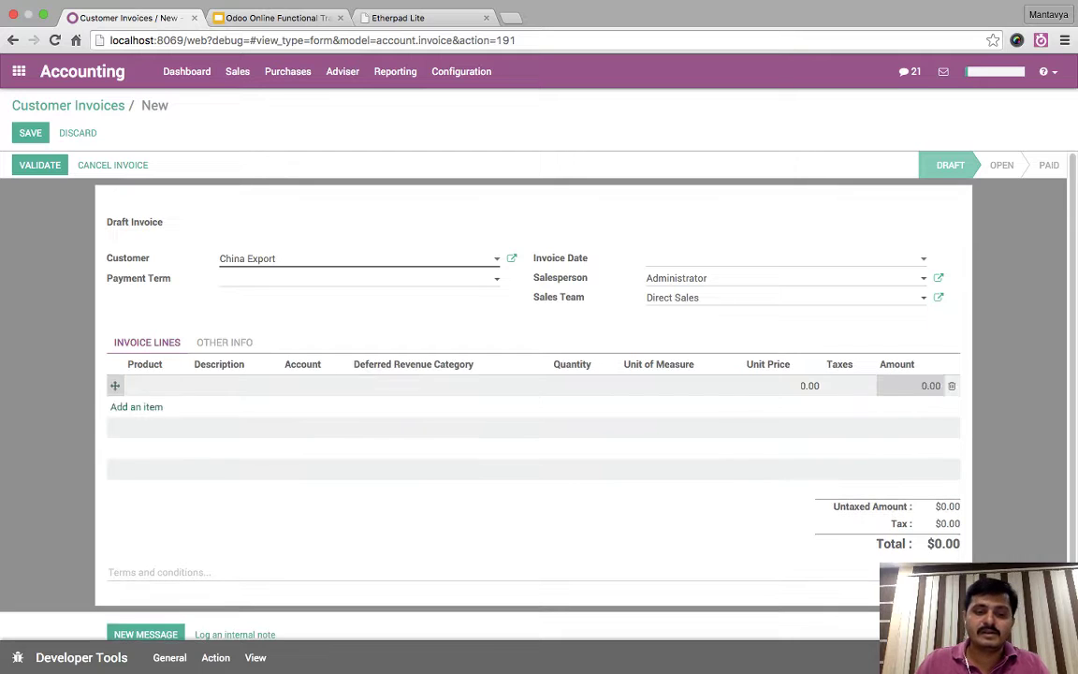
text(ser)
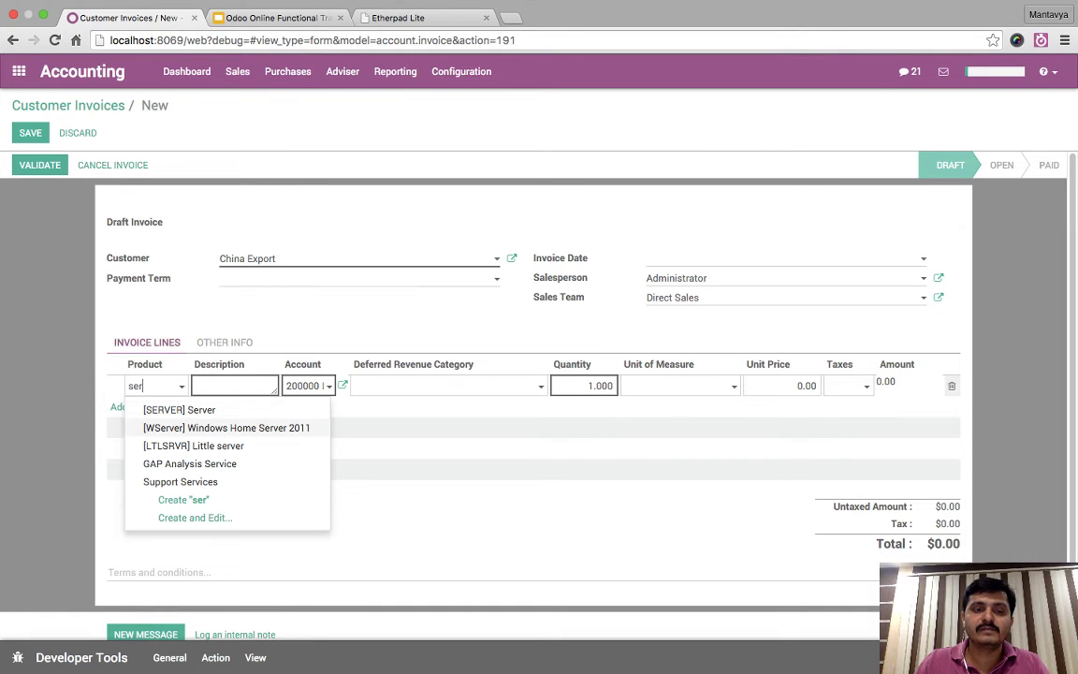
key(Return)
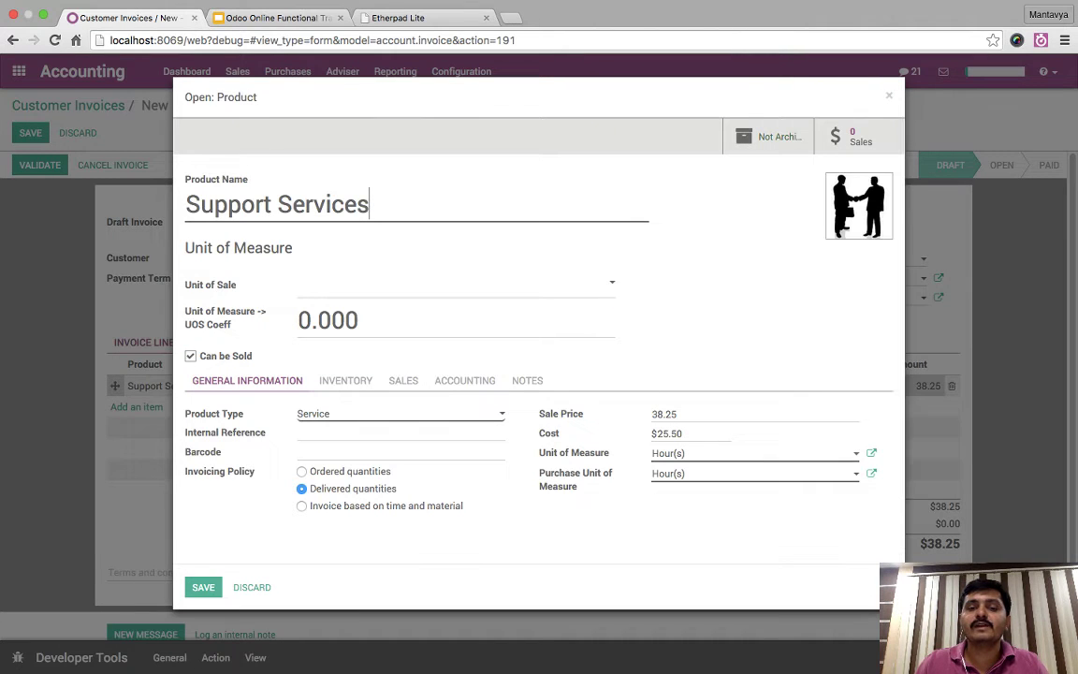
- Give the Support Services product the Service Tax 14.5% customer tax, leaving vendor taxes empty
click(464, 379)
click(393, 463)
key(Down)
key(Down)
key(Down)
key(Return)
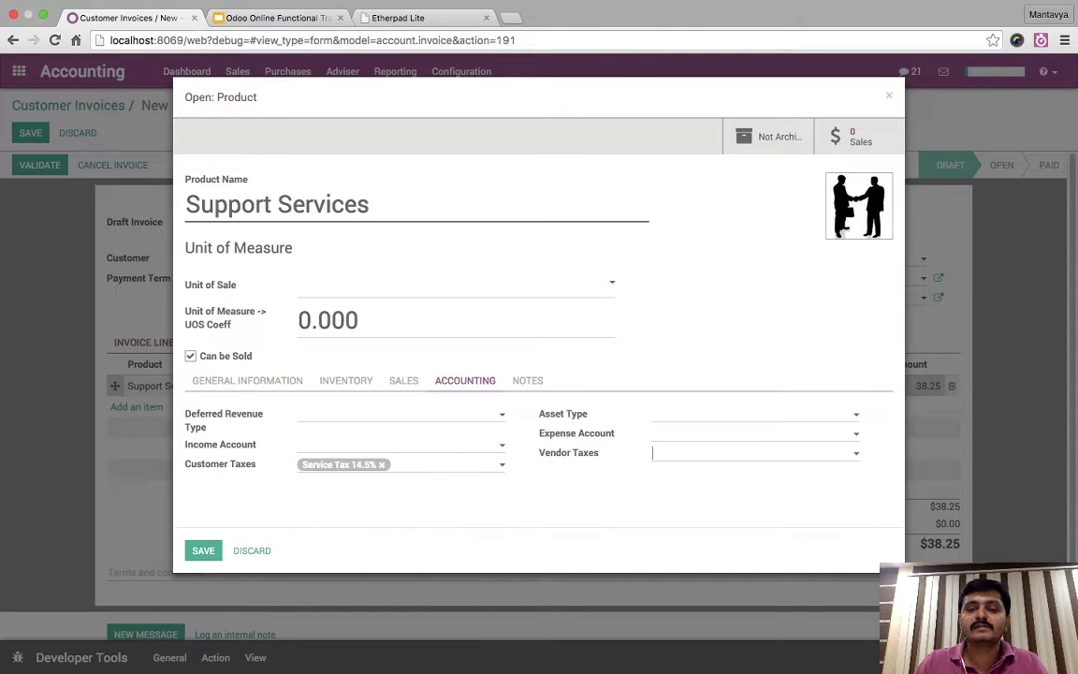
key(Down)
key(Down)
key(Escape)
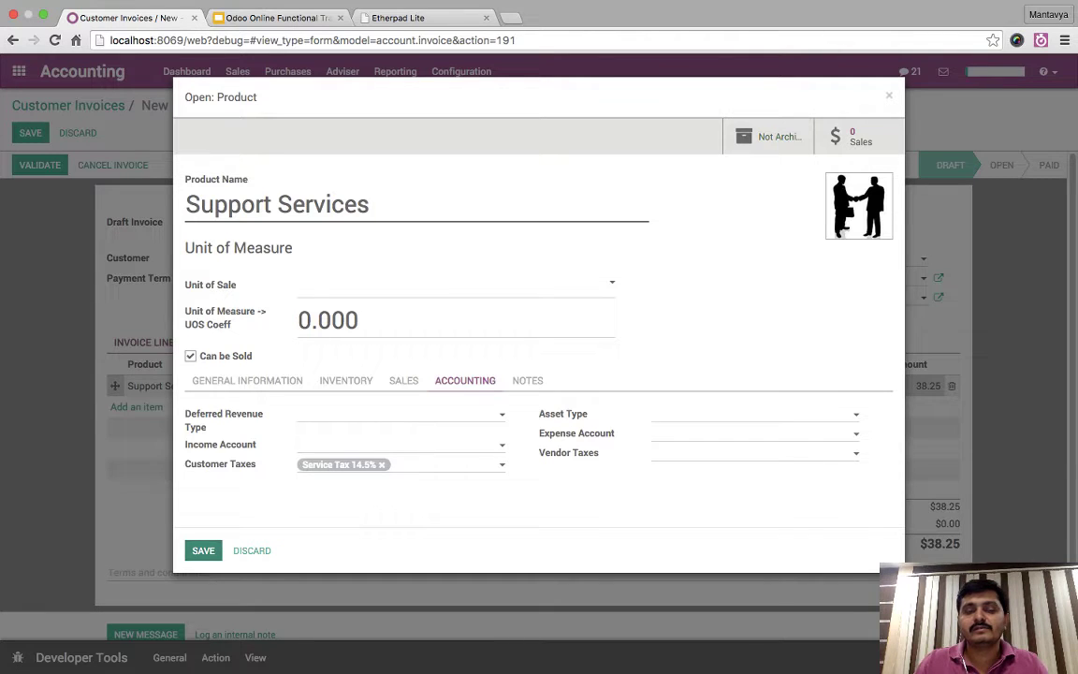
key(Escape)
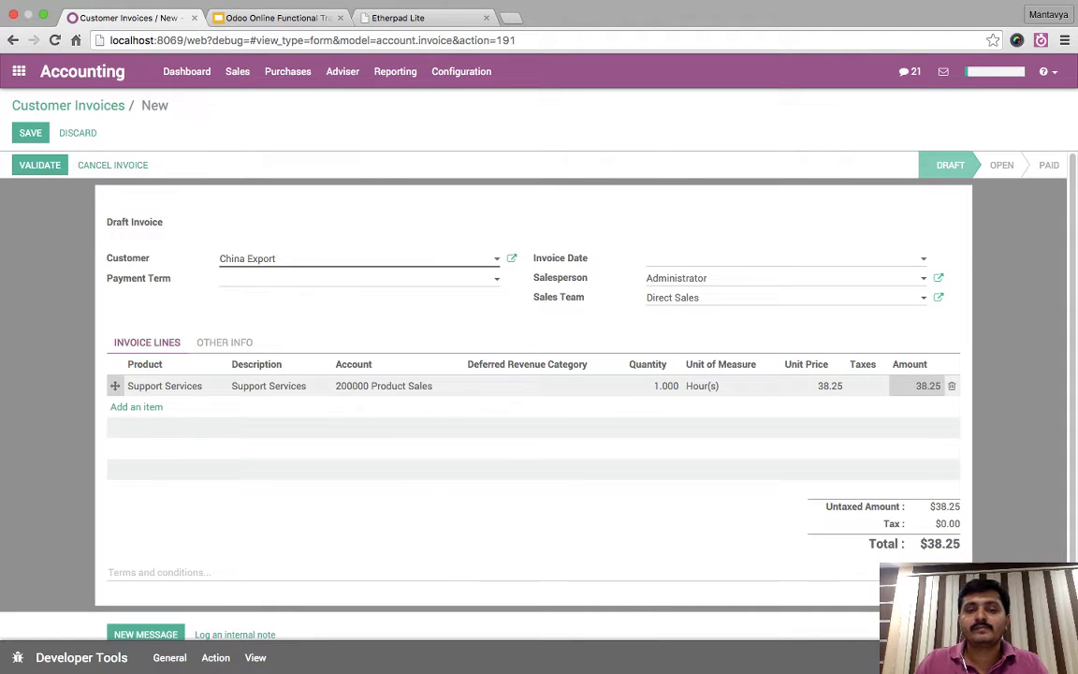
- Delete the old Support Services line and add a fresh Support Services line
mouse_move(533, 367)
click(952, 386)
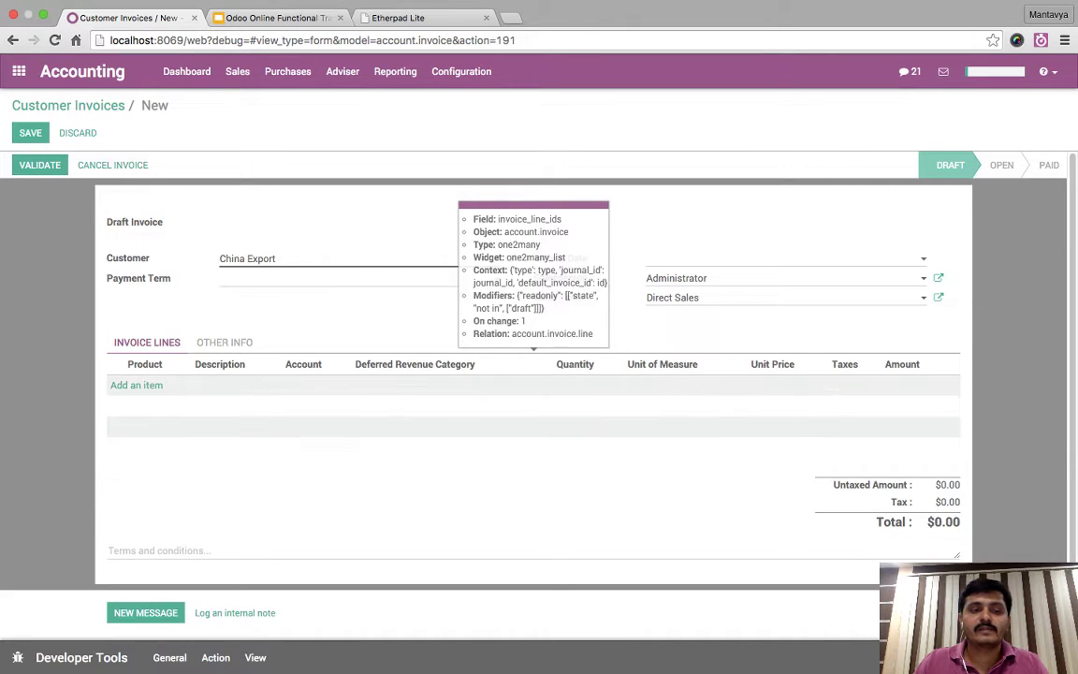
click(137, 406)
text(ser)
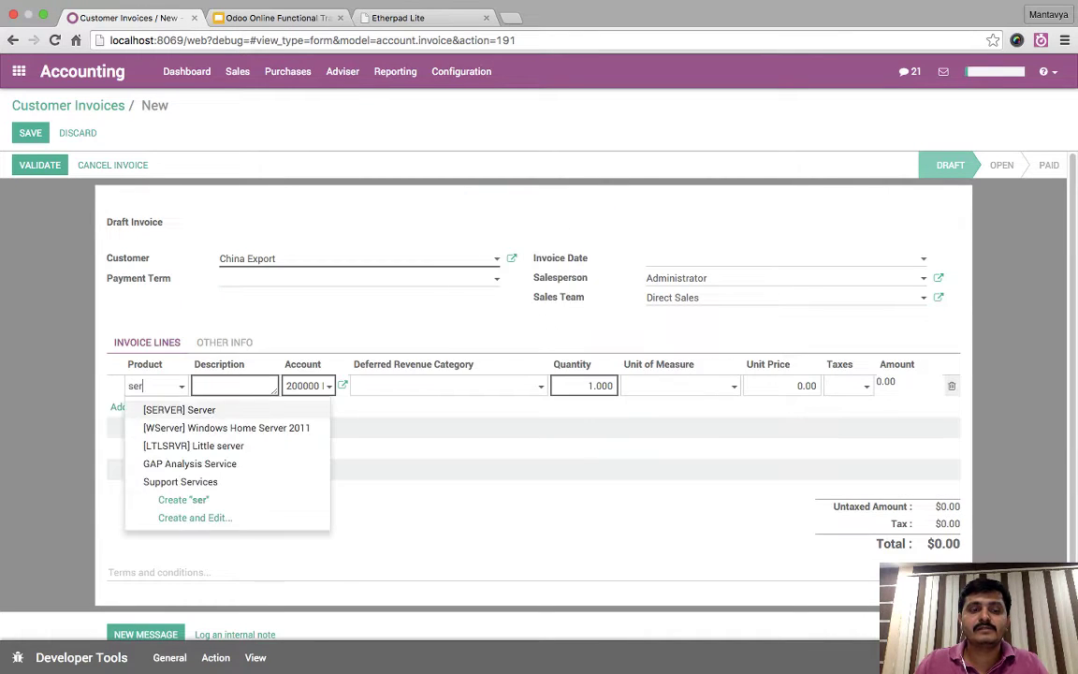
key(Down)
key(Down)
key(Down)
key(Down)
key(Return)
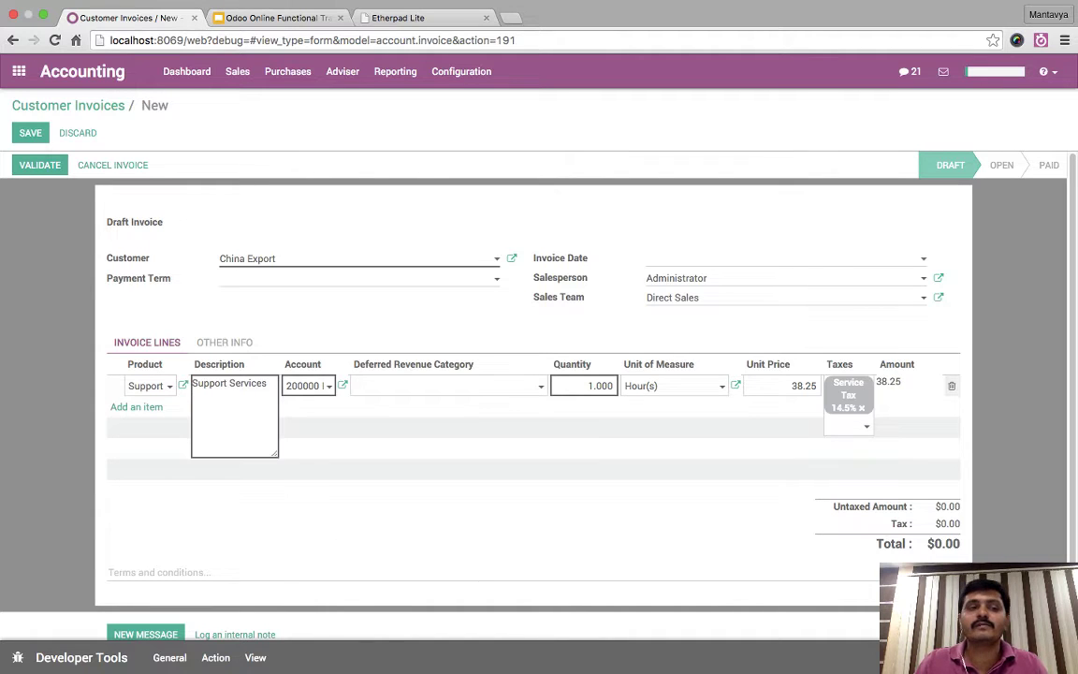
click(468, 514)
- Set the new line's unit price to 100
click(225, 342)
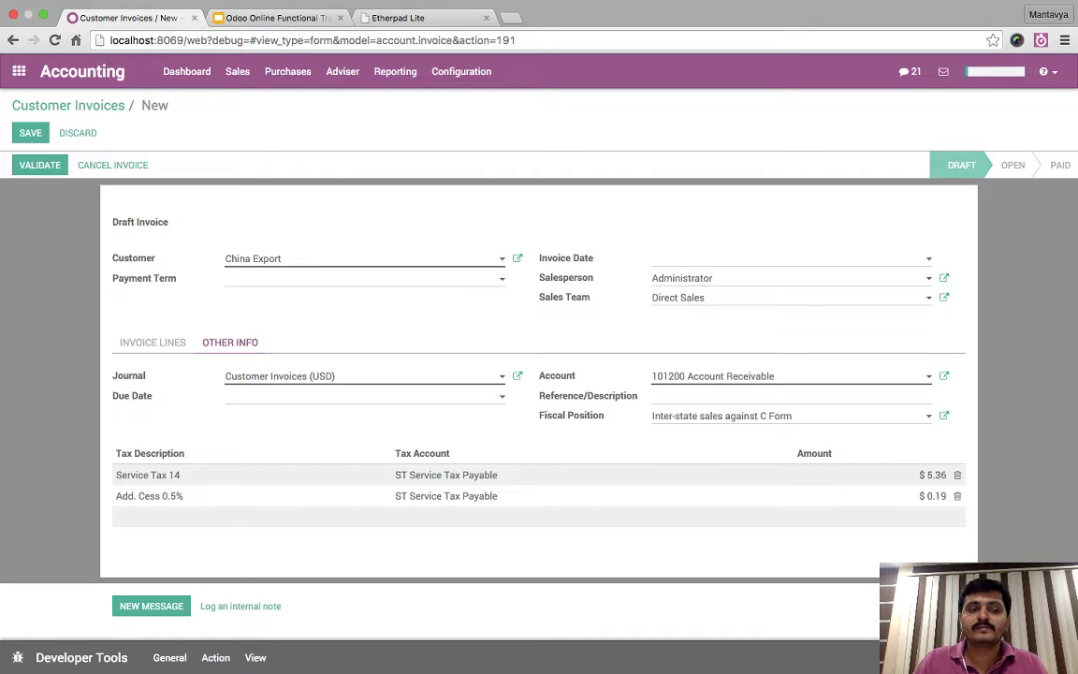
click(153, 342)
click(769, 386)
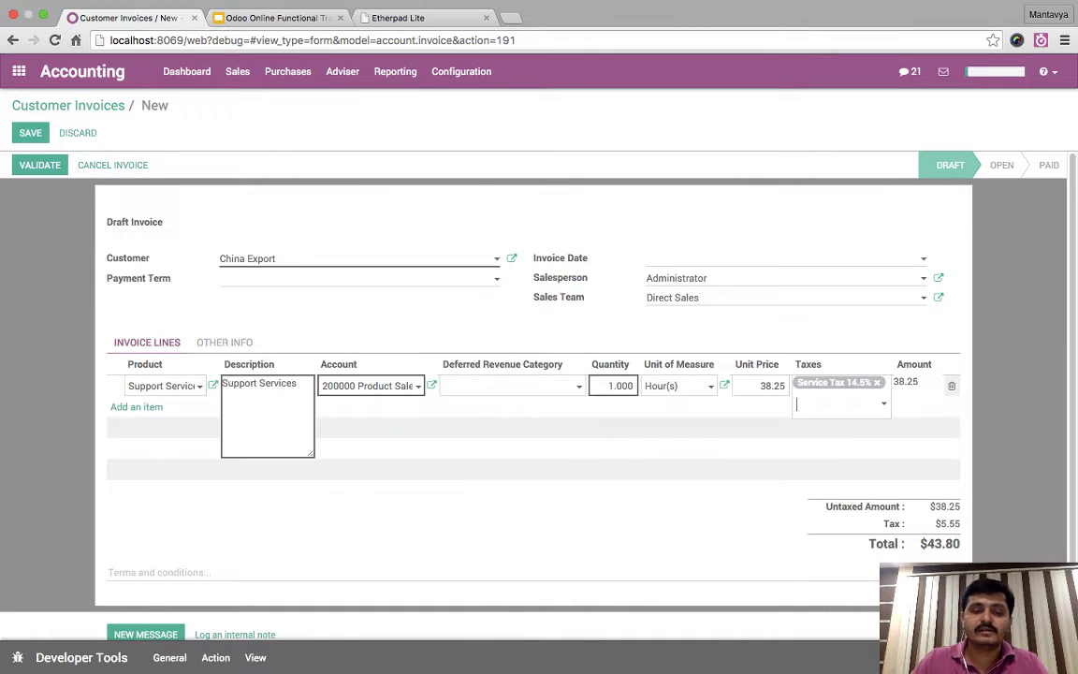
text(100)
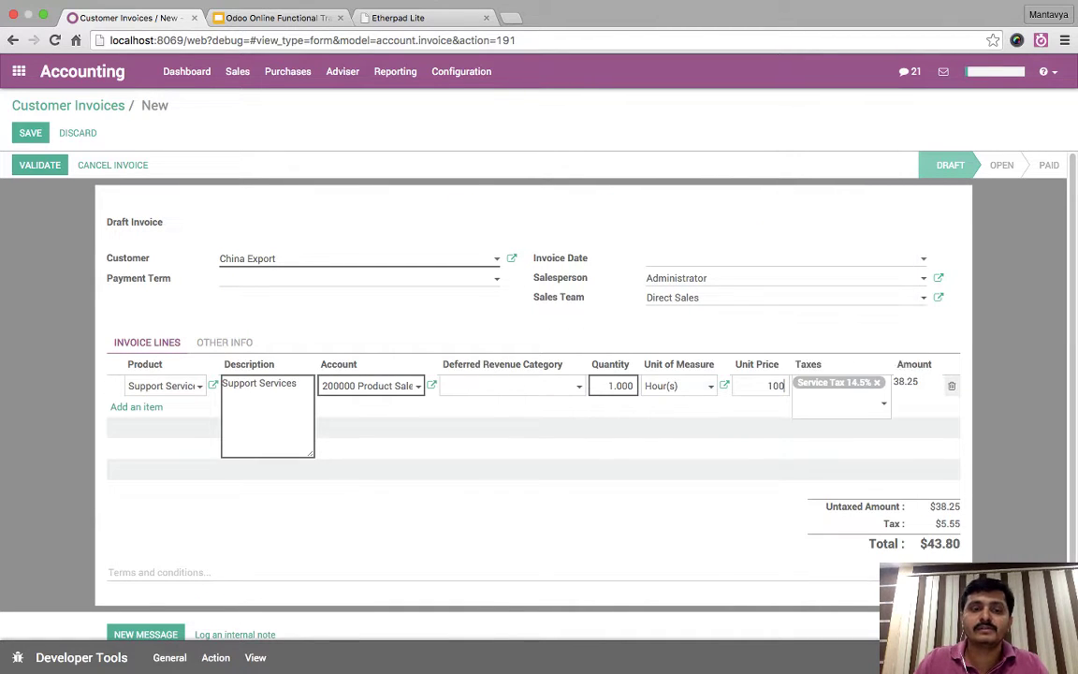
click(822, 342)
- Review the Service Tax 14.5% breakdown under Other Info, then discard the unsaved draft
click(225, 343)
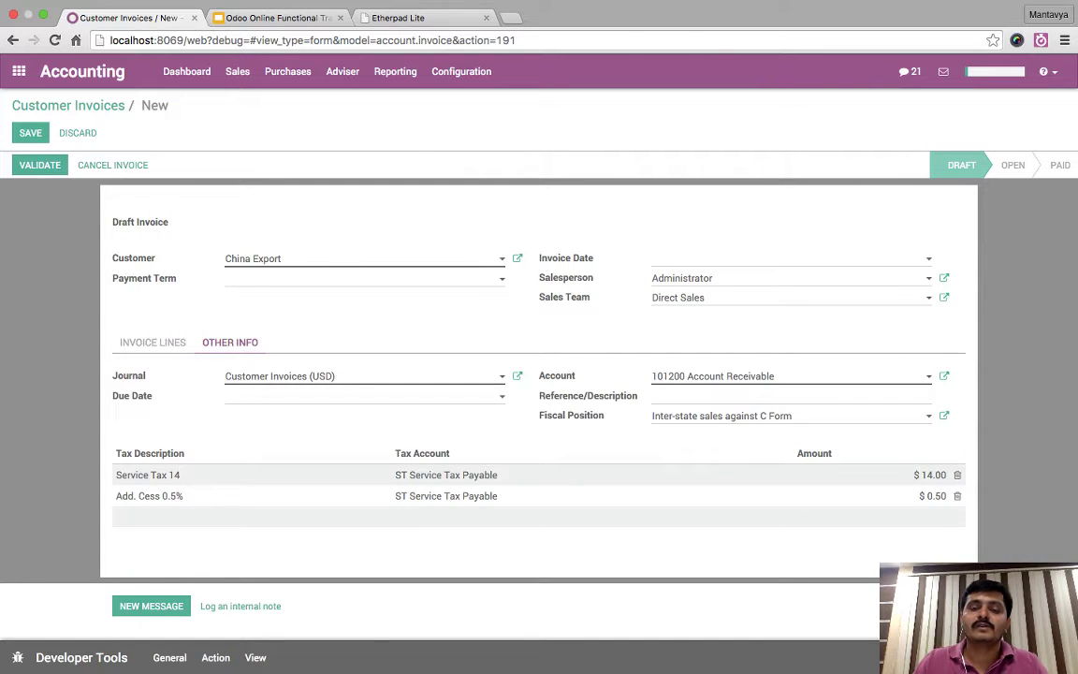
mouse_move(570, 416)
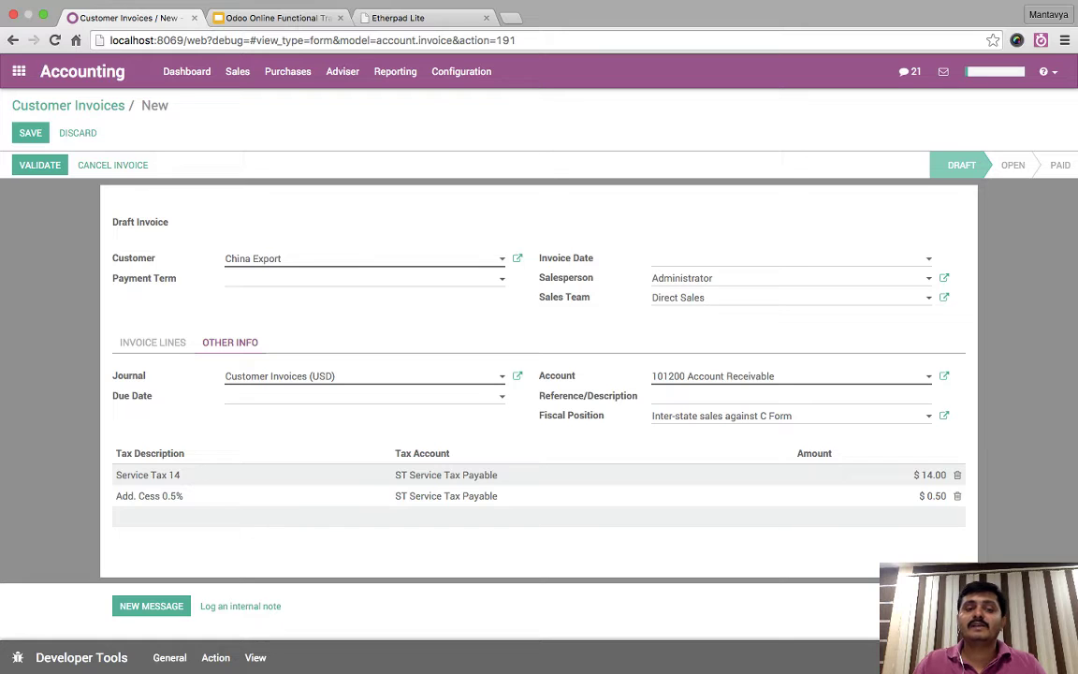
click(152, 342)
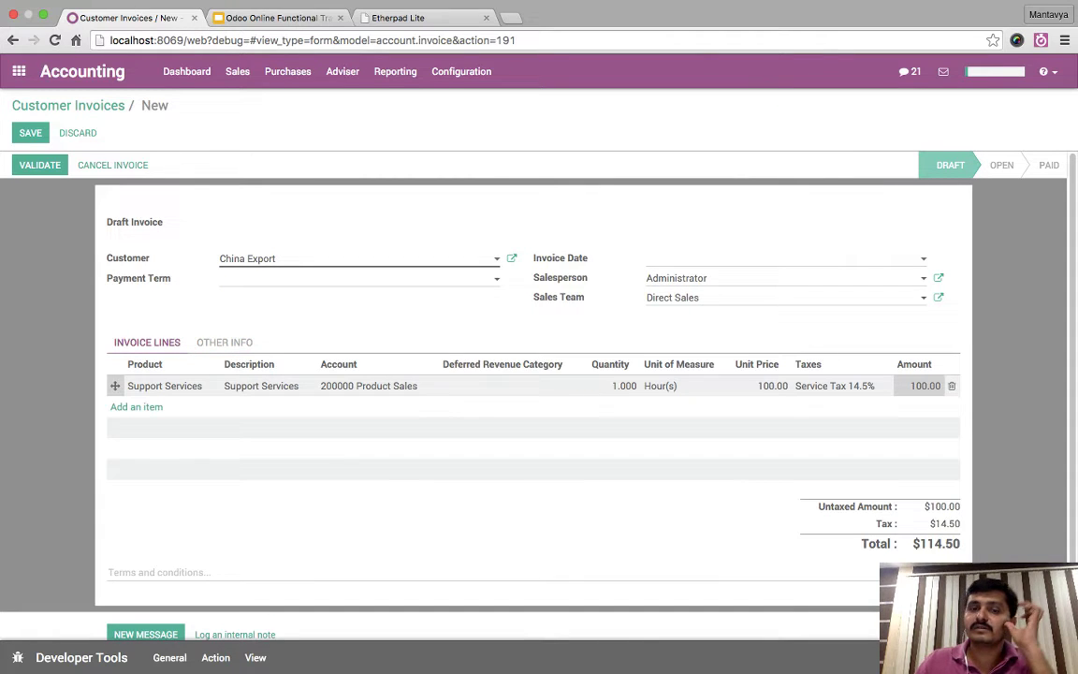
click(225, 341)
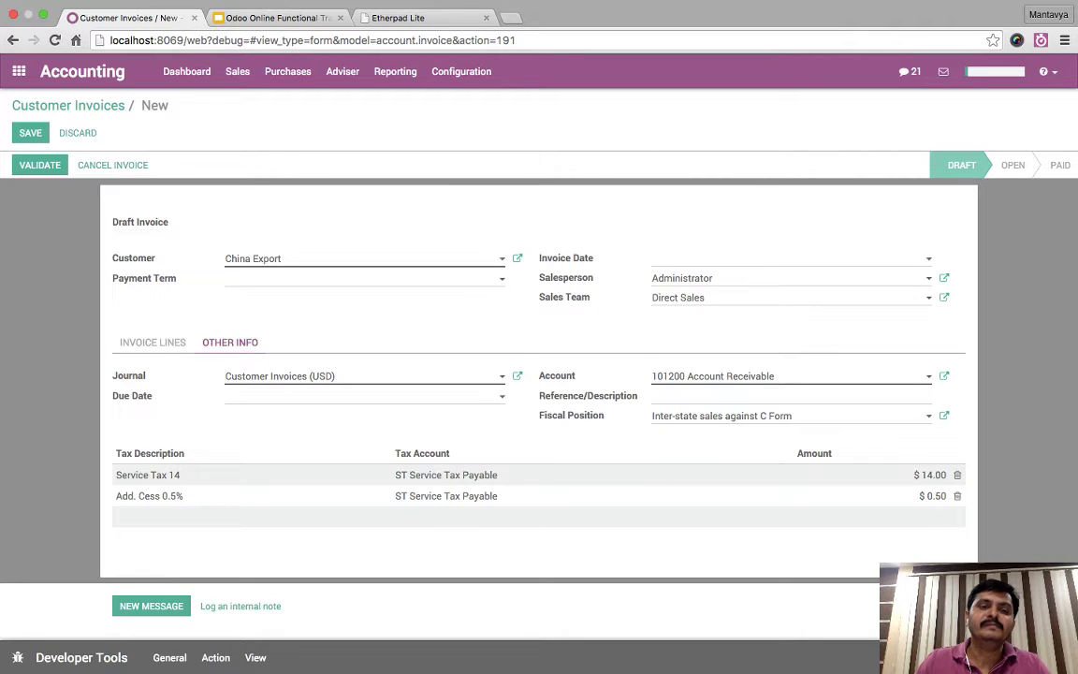
click(153, 341)
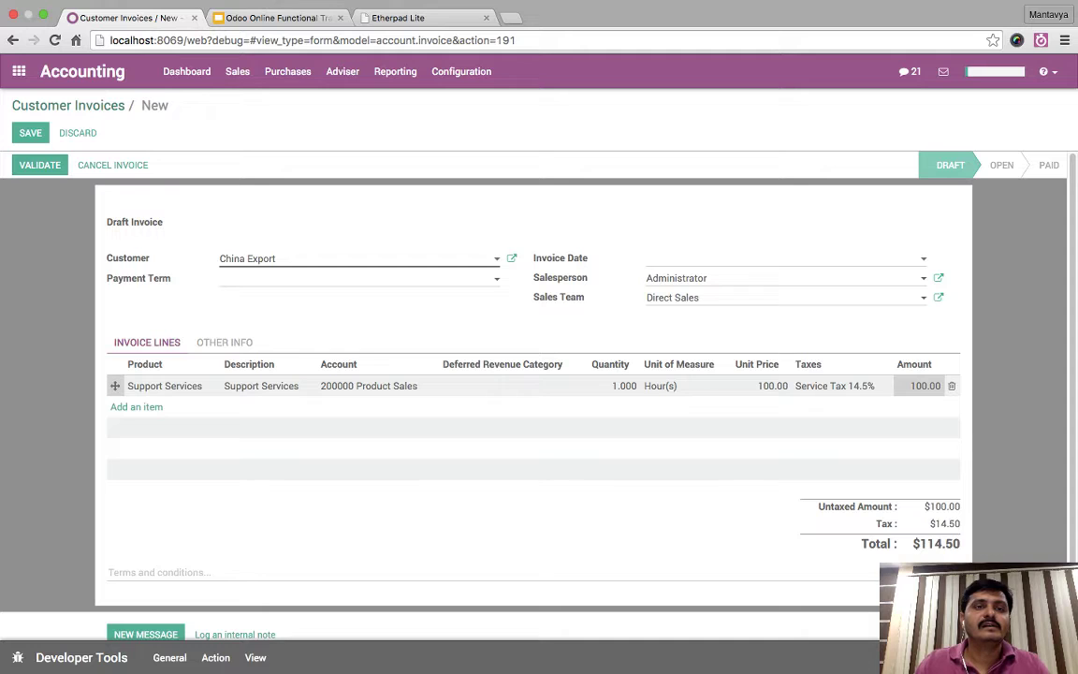
click(28, 103)
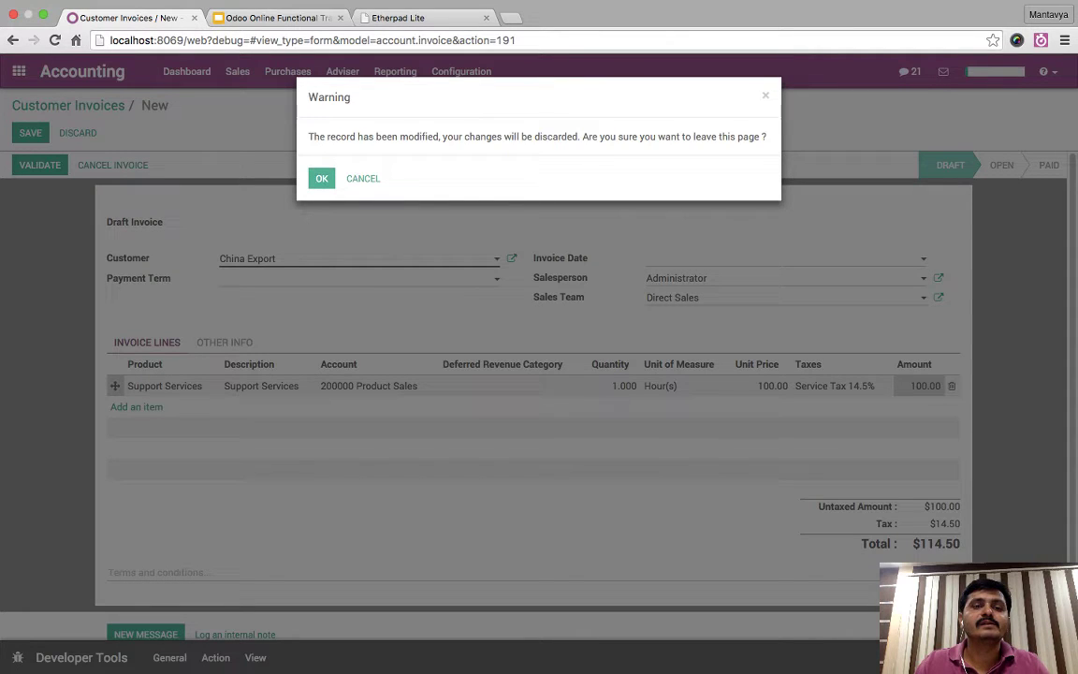
click(321, 178)
- Start a new fiscal position named 'Export of Services - No Tax'
click(237, 71)
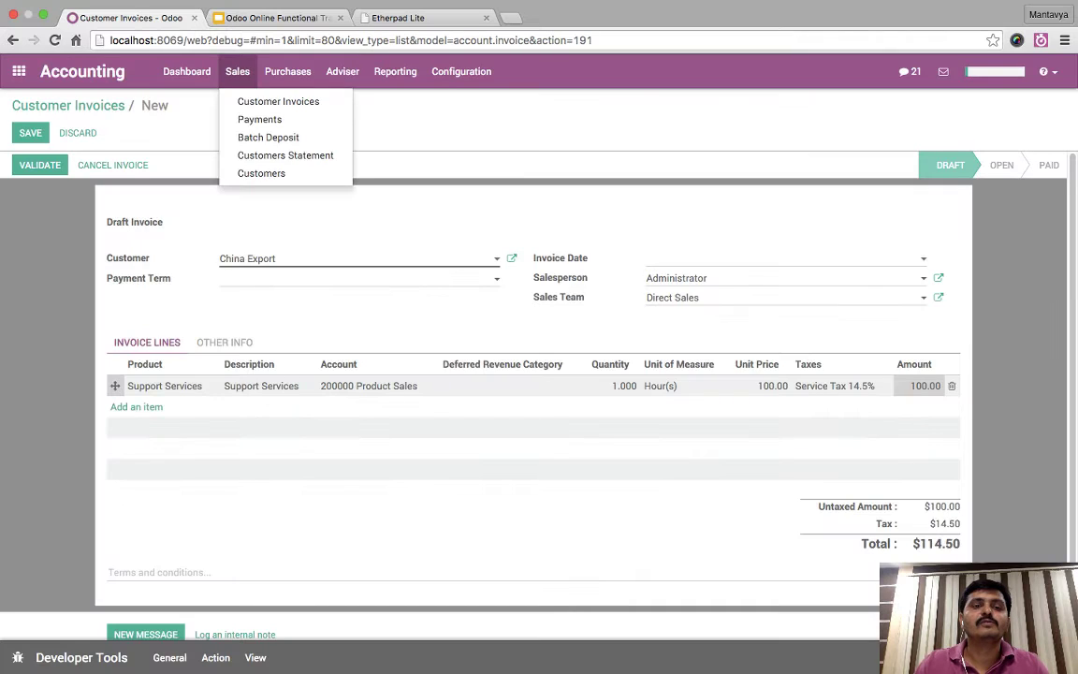
click(278, 101)
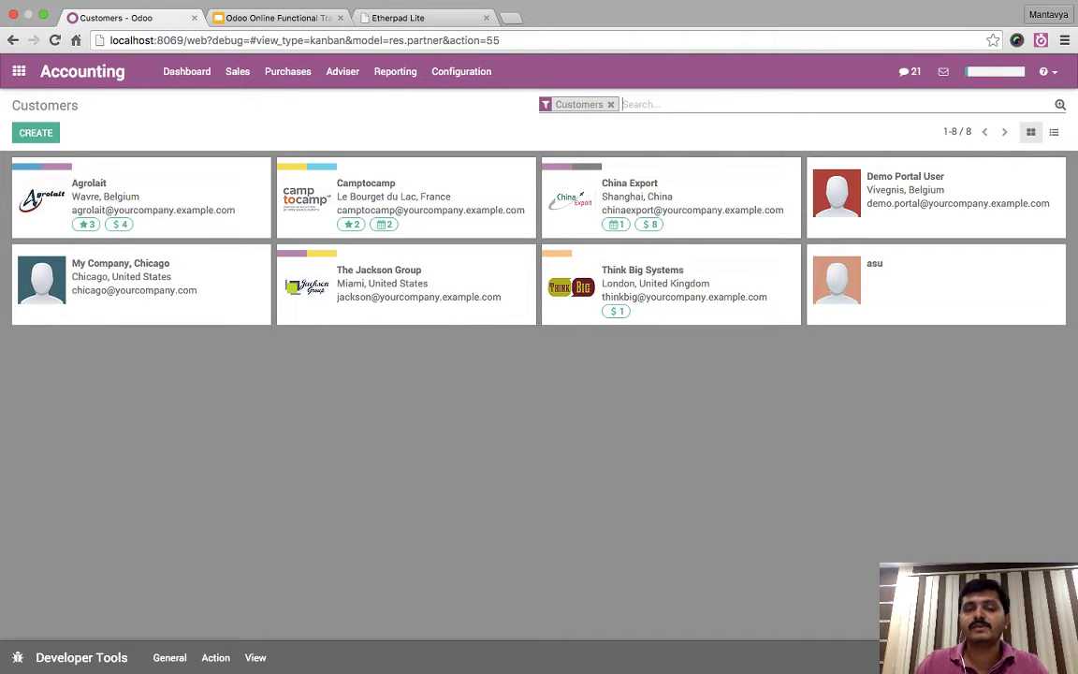
click(461, 71)
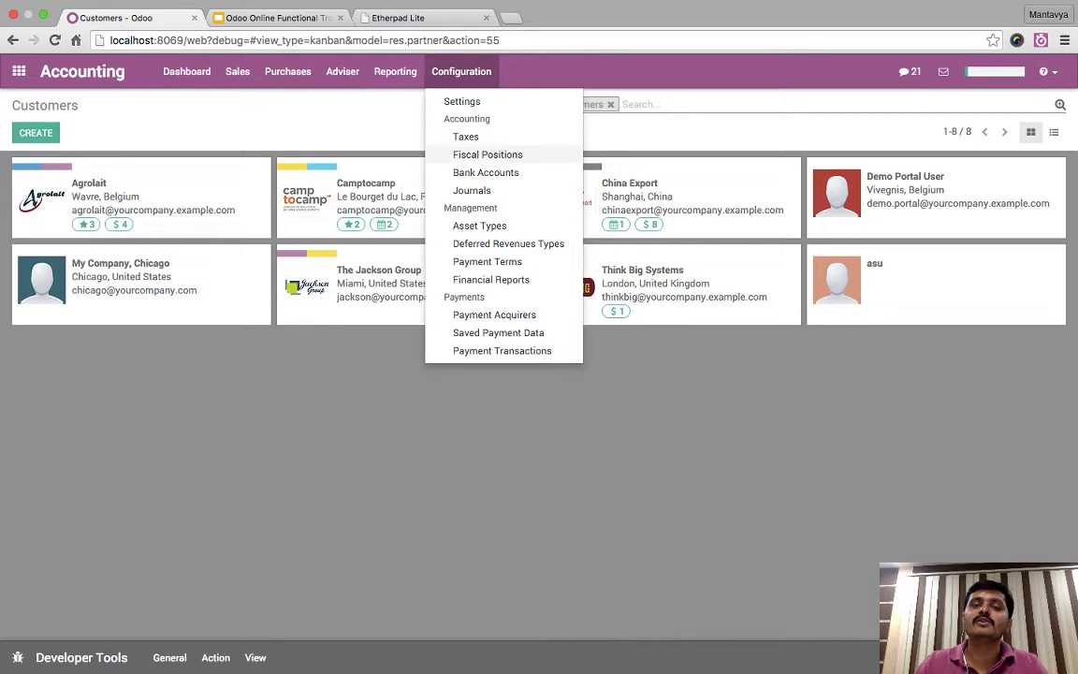
click(487, 155)
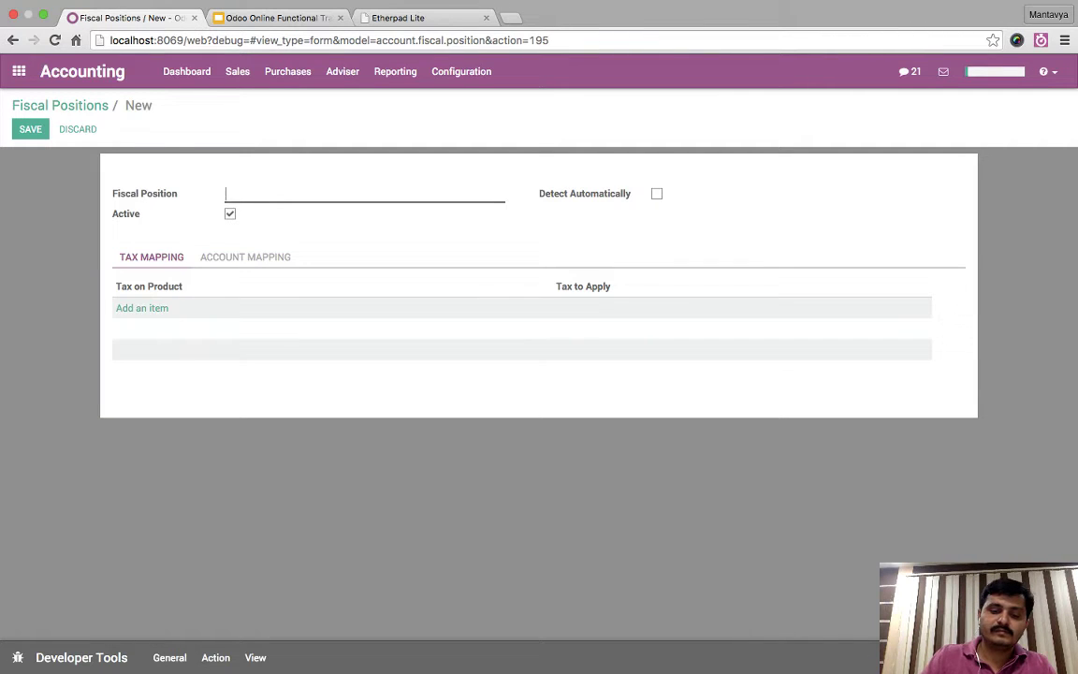
text(Export )
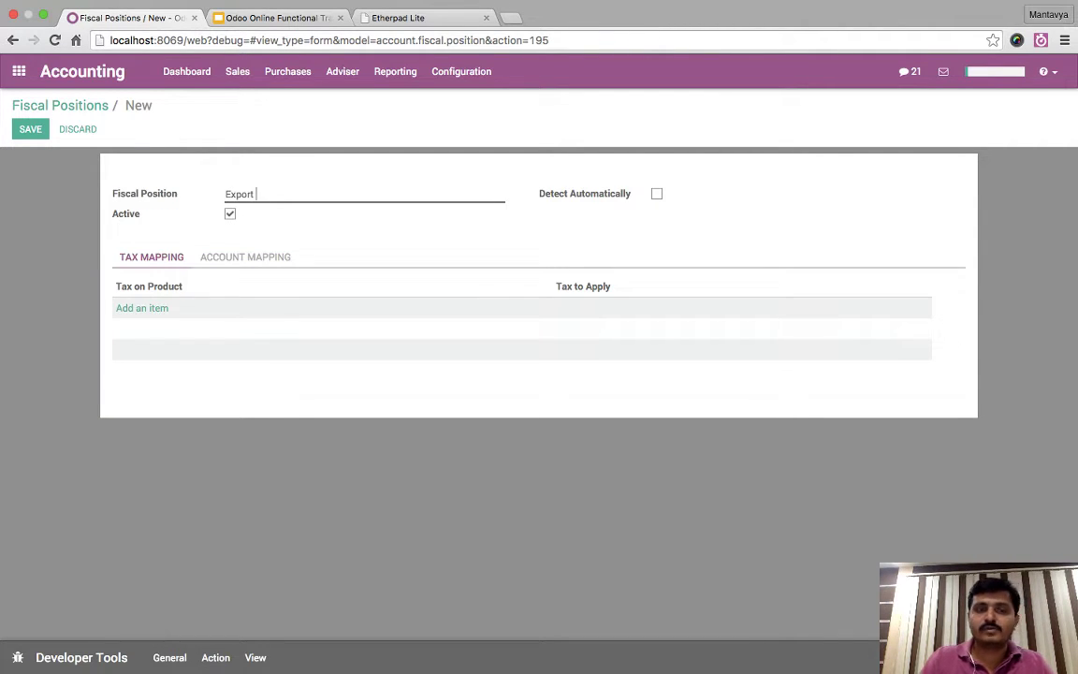
text(of Services )
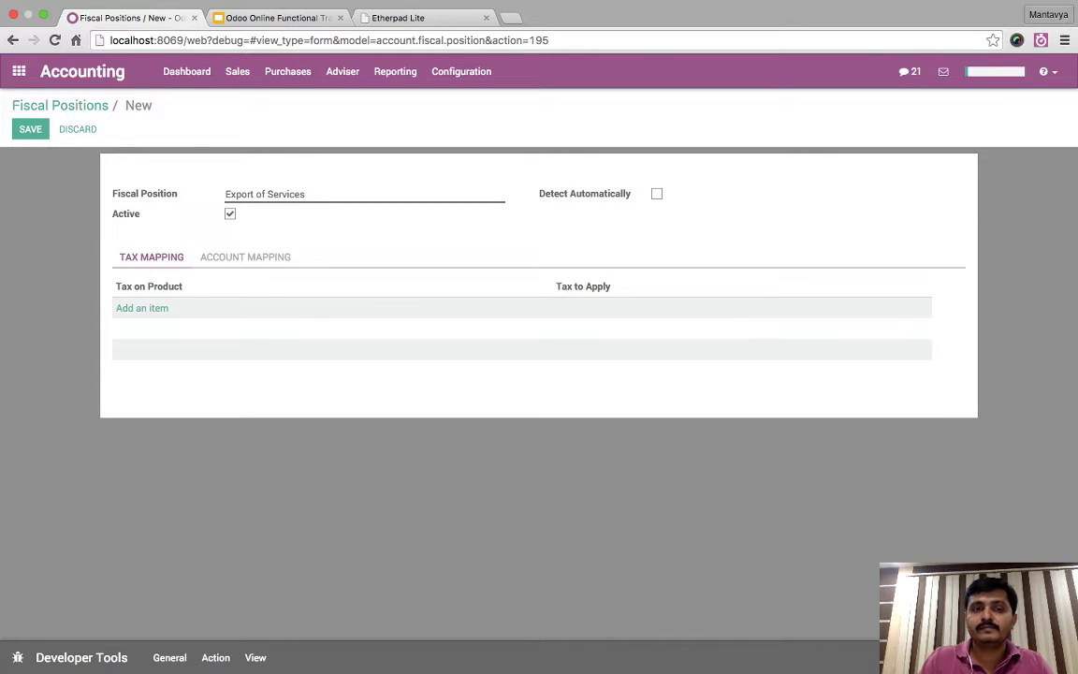
text(- No Tax)
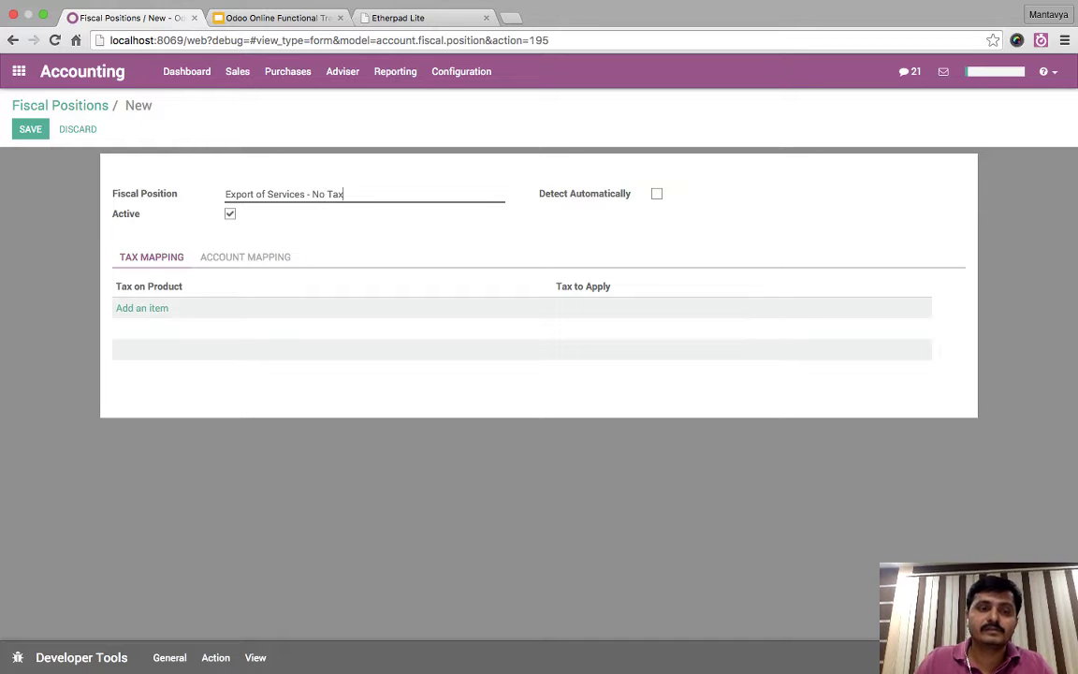
- Map Service Tax 14.5% to an empty tax to apply and save the fiscal position
click(142, 308)
text(se)
key(Down)
key(Down)
key(Down)
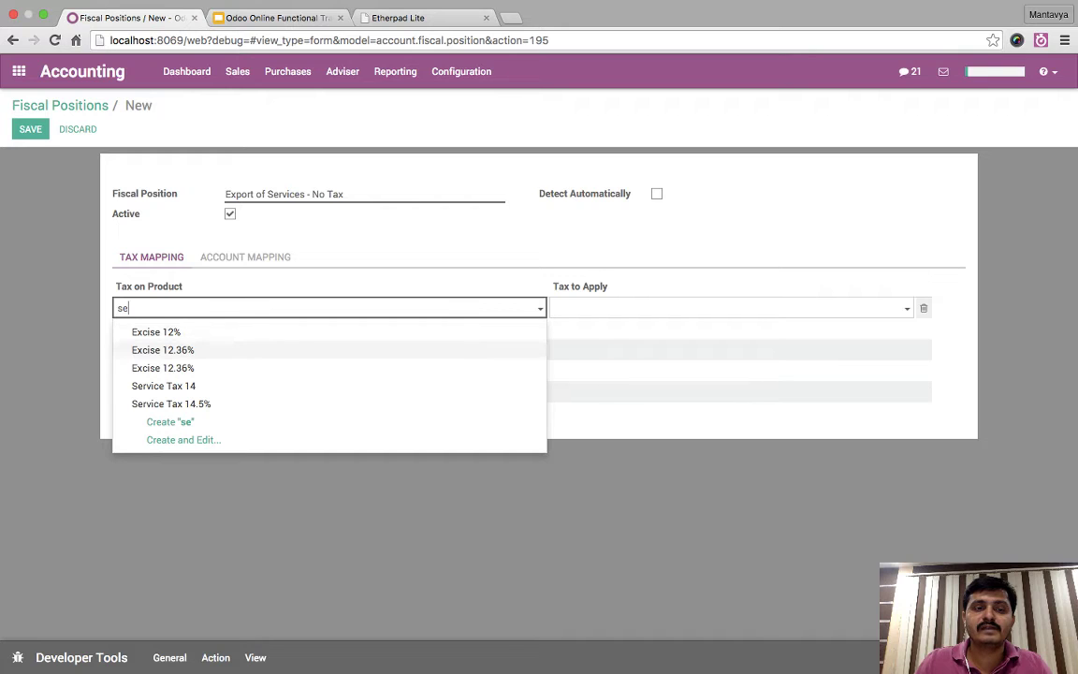
key(Down)
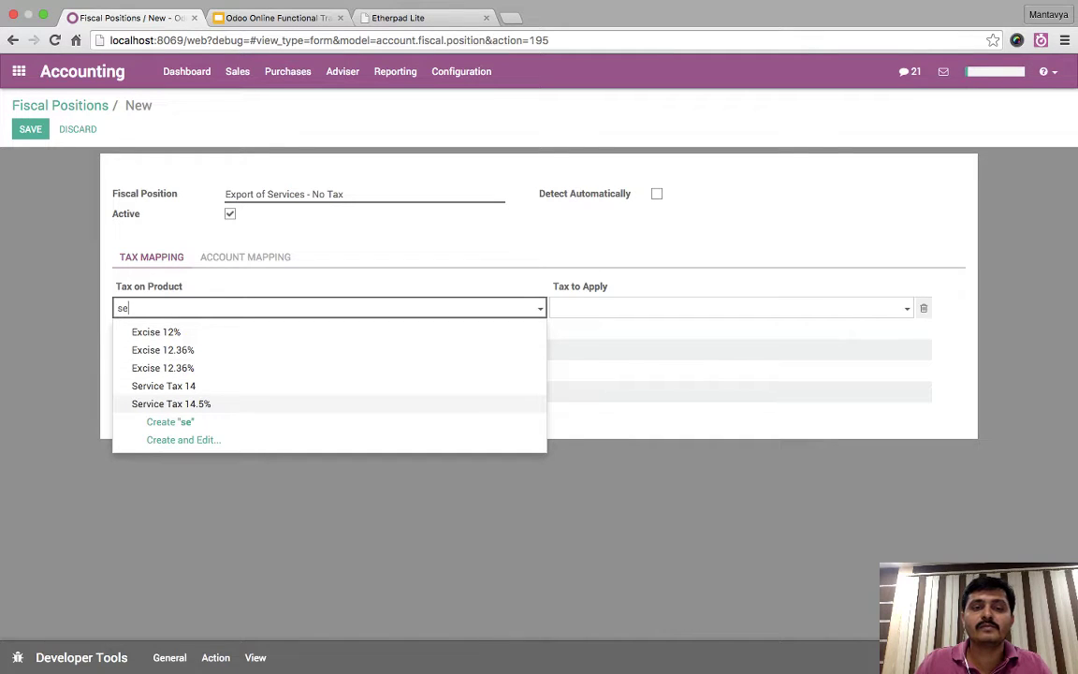
key(Return)
key(Tab)
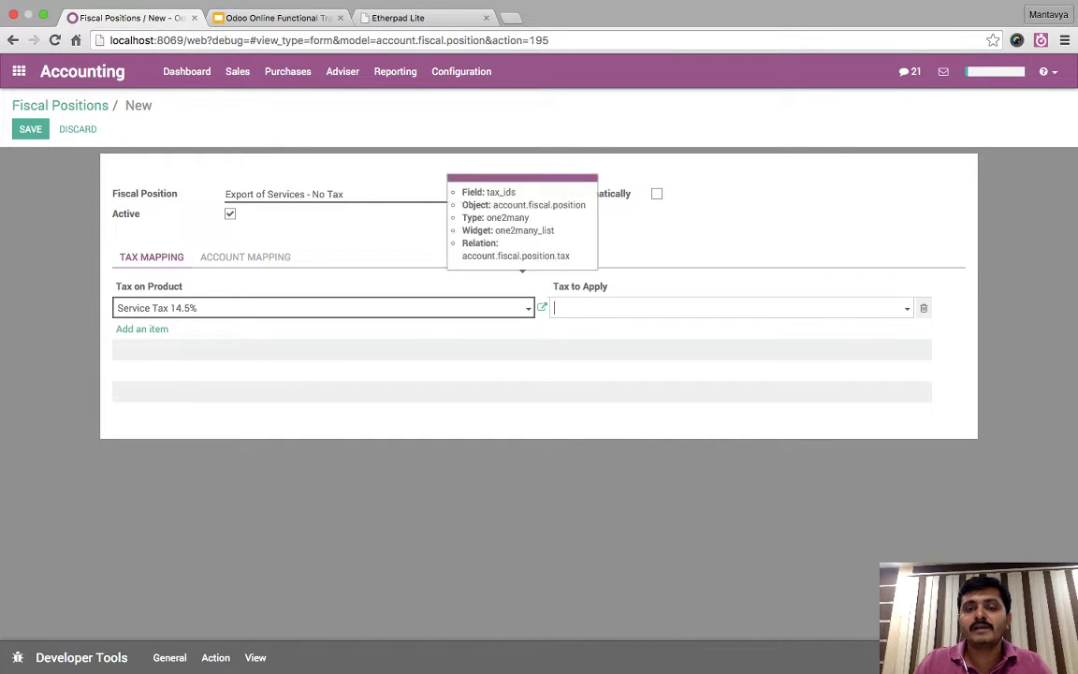
key(Down)
key(Escape)
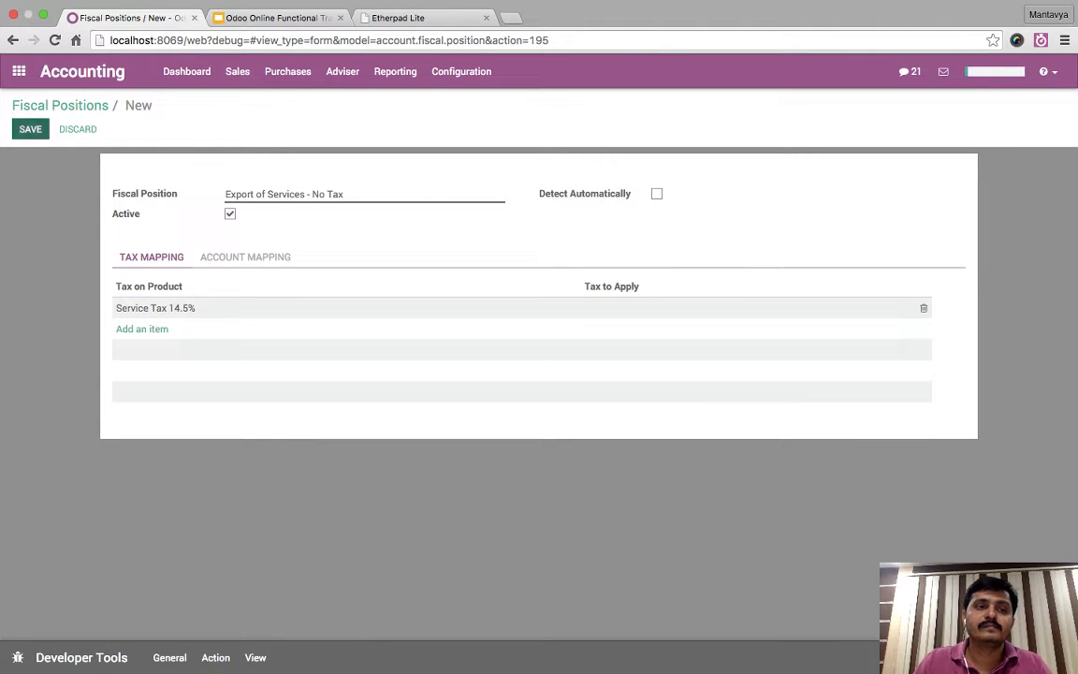
key(alt+s)
- Recheck the mapping's empty tax to apply, save again, and return to the fiscal positions list
key(alt+a)
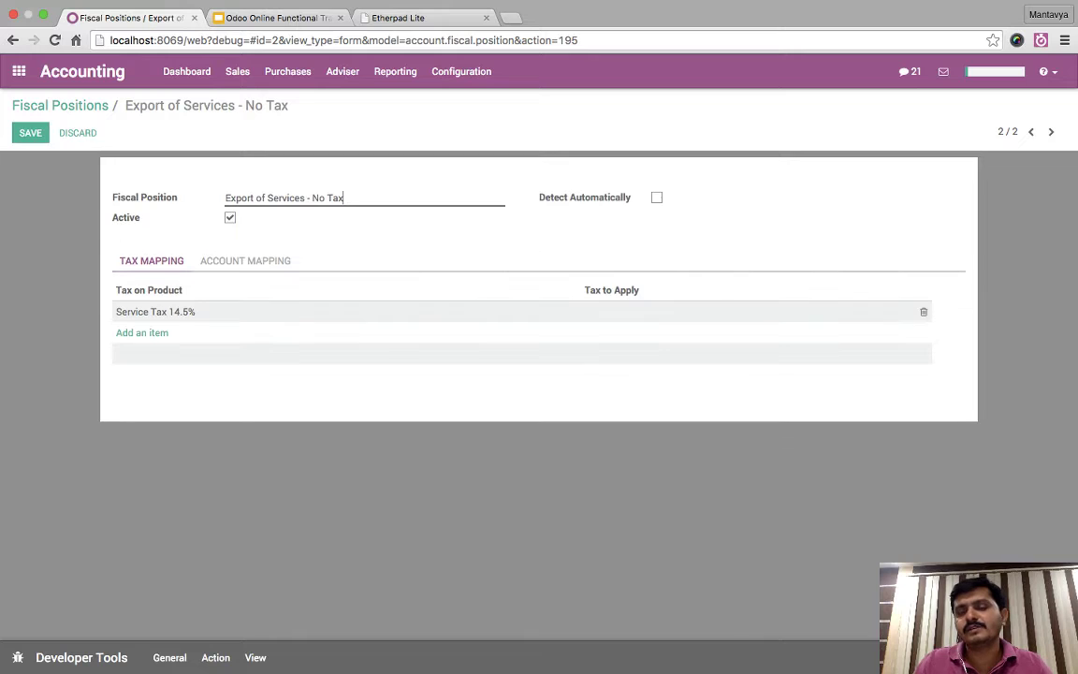
click(590, 312)
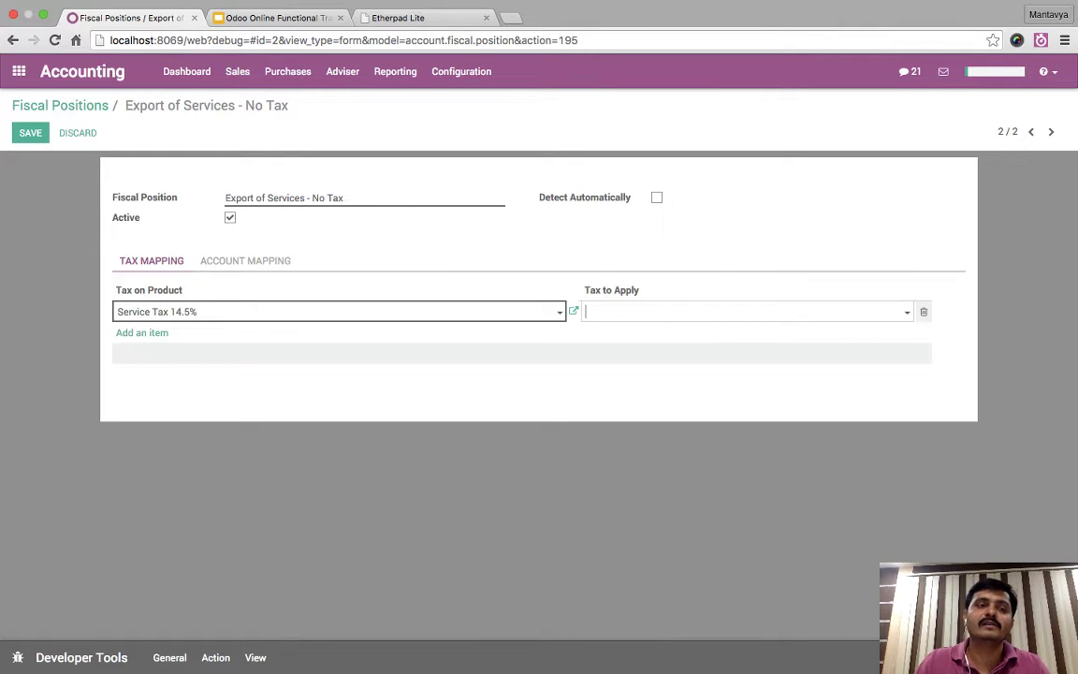
key(alt+s)
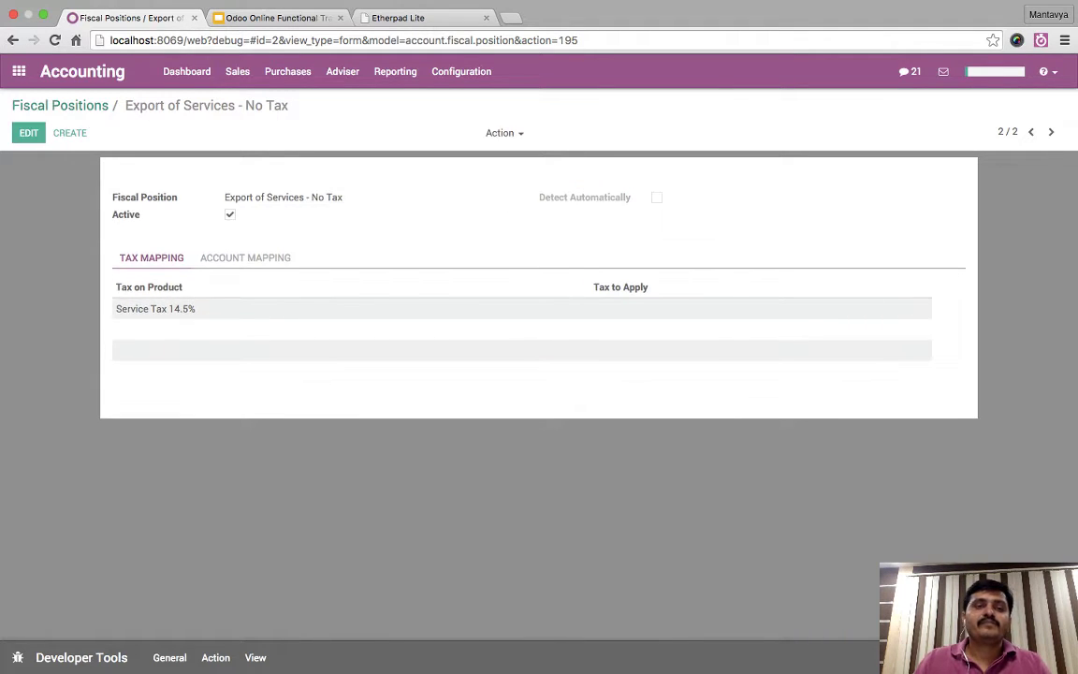
key(alt+Left)
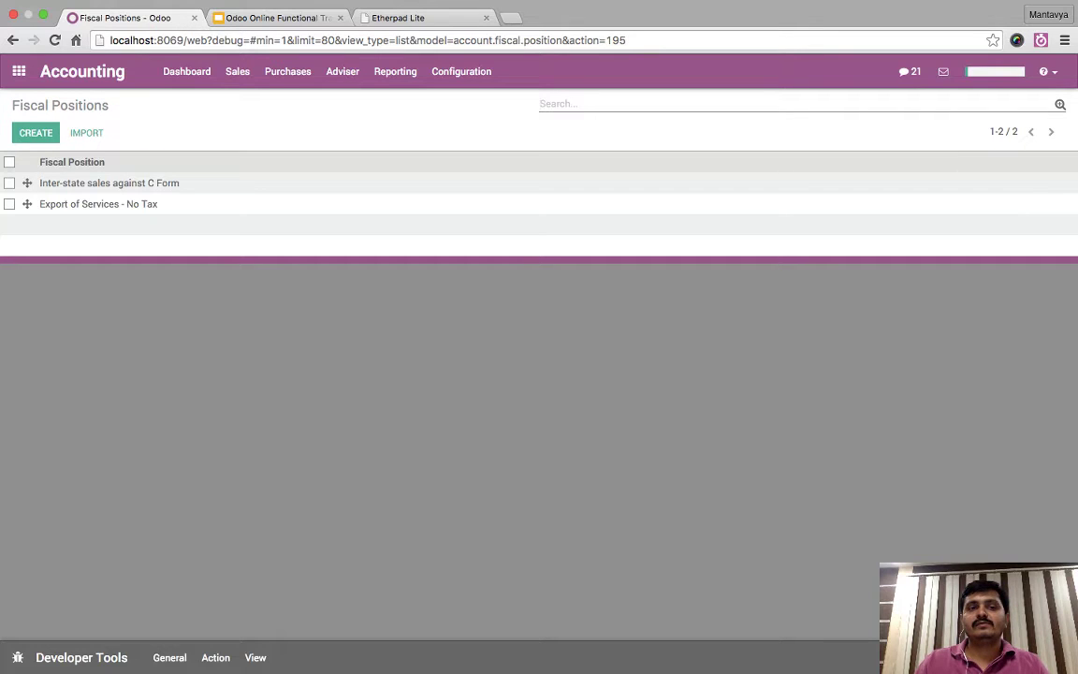
click(186, 71)
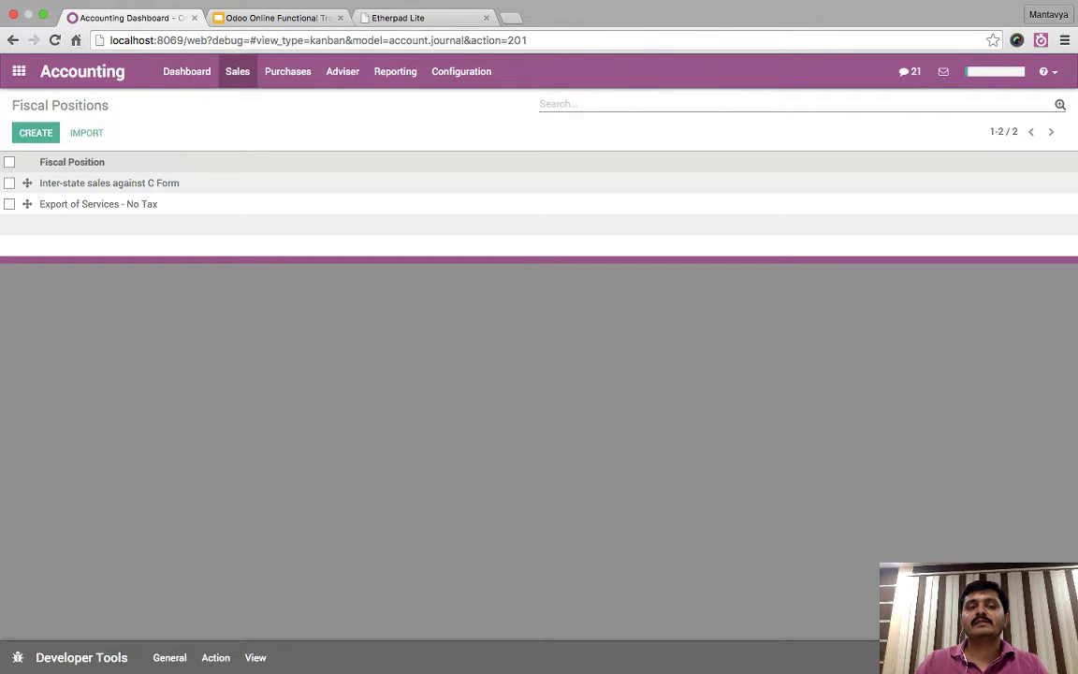
- Set Camptocamp's Accounting-tab fiscal position to 'Export of Services - No Tax' and save
click(237, 72)
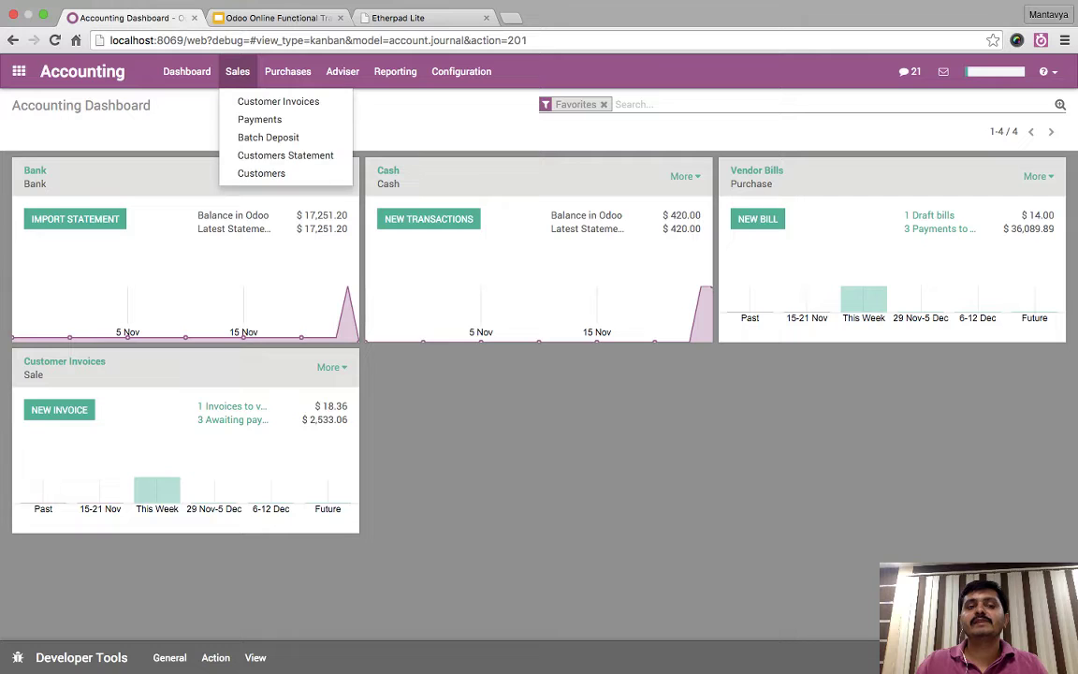
click(261, 173)
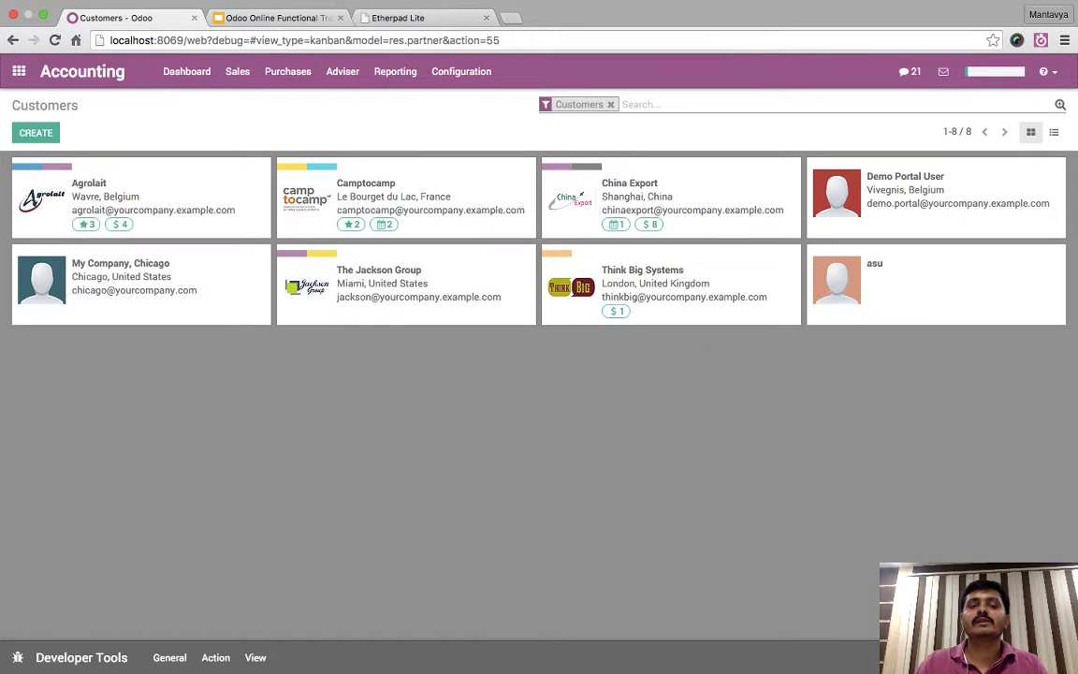
click(402, 192)
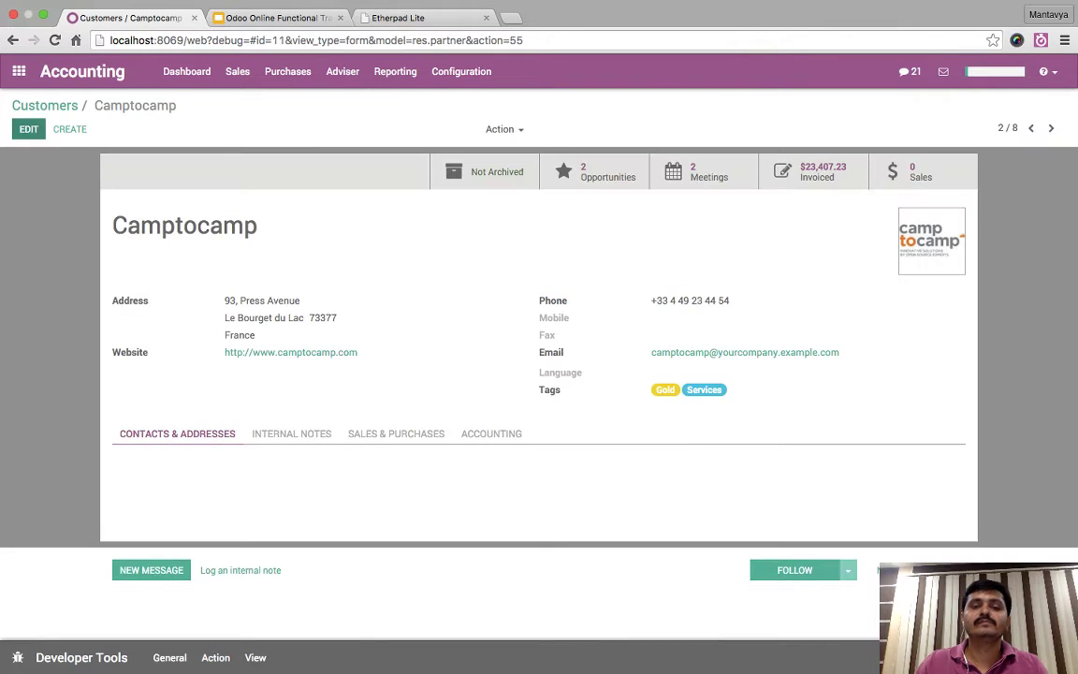
click(30, 128)
click(486, 441)
scroll(534, 374, down, 2)
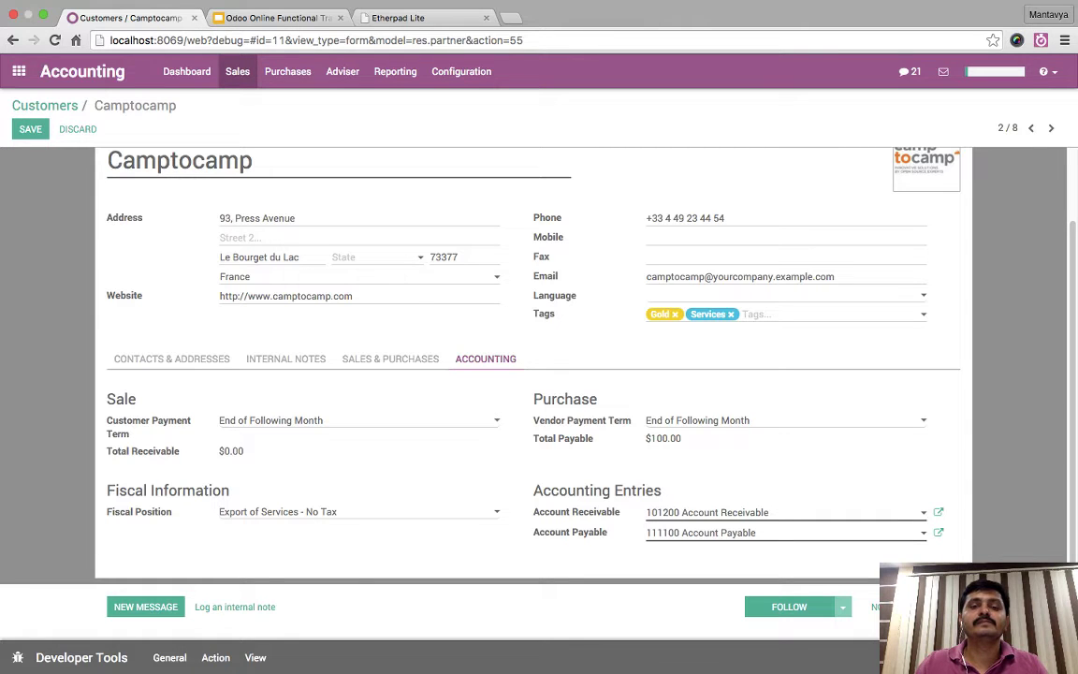
click(237, 71)
click(280, 167)
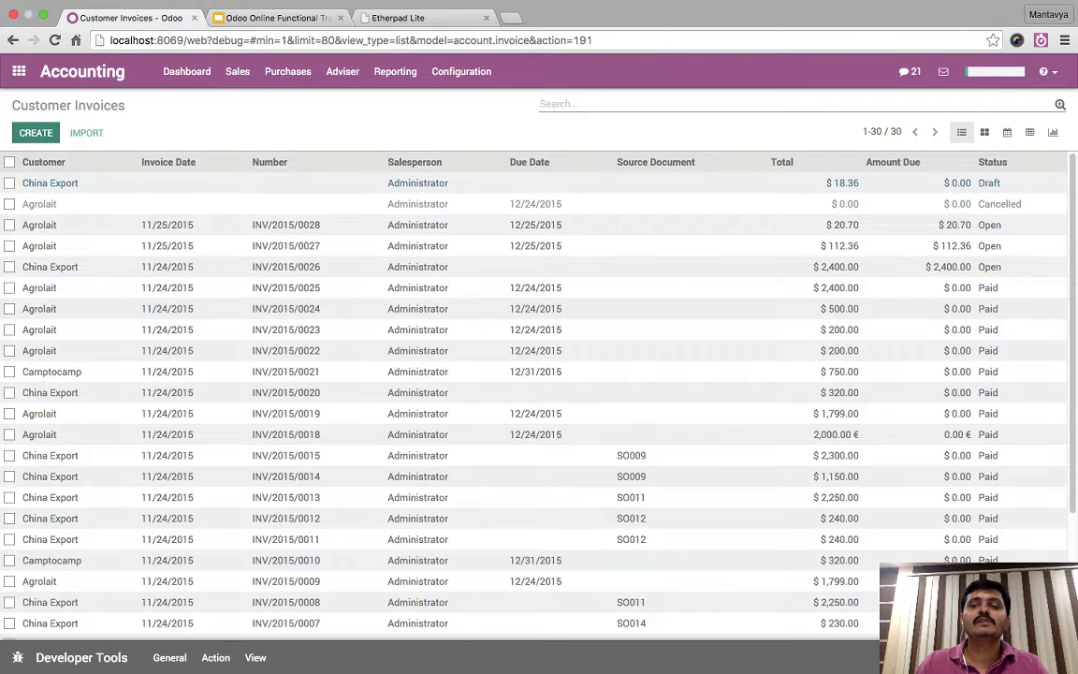
- Create a new invoice for Camptocamp with a Support Services line
click(35, 132)
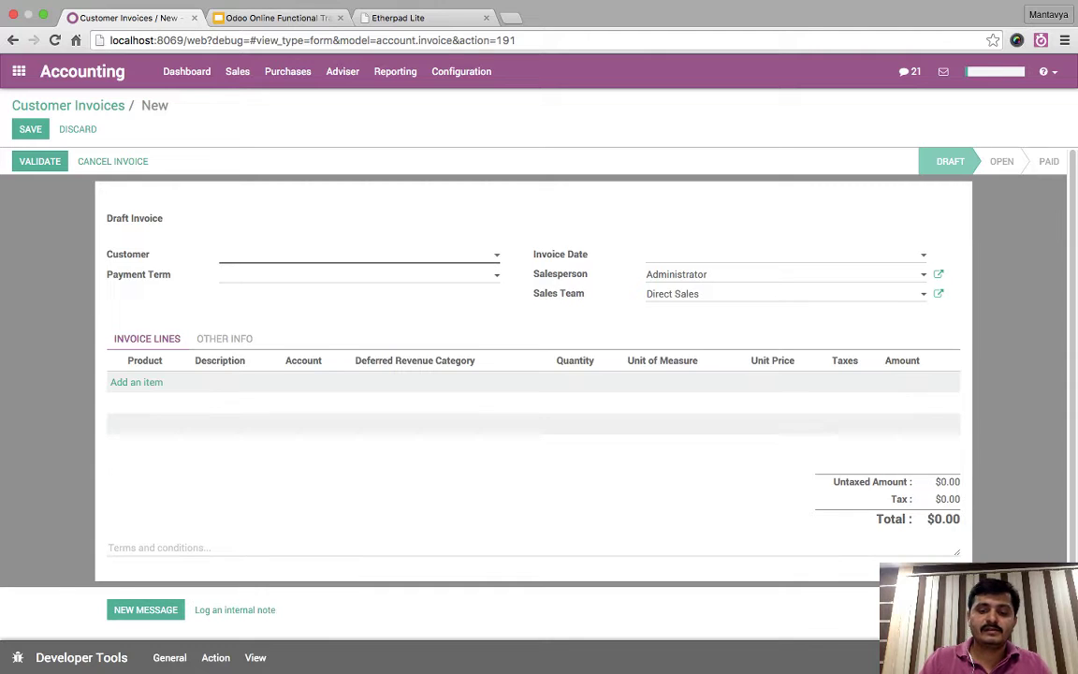
text(camp)
key(Return)
click(136, 382)
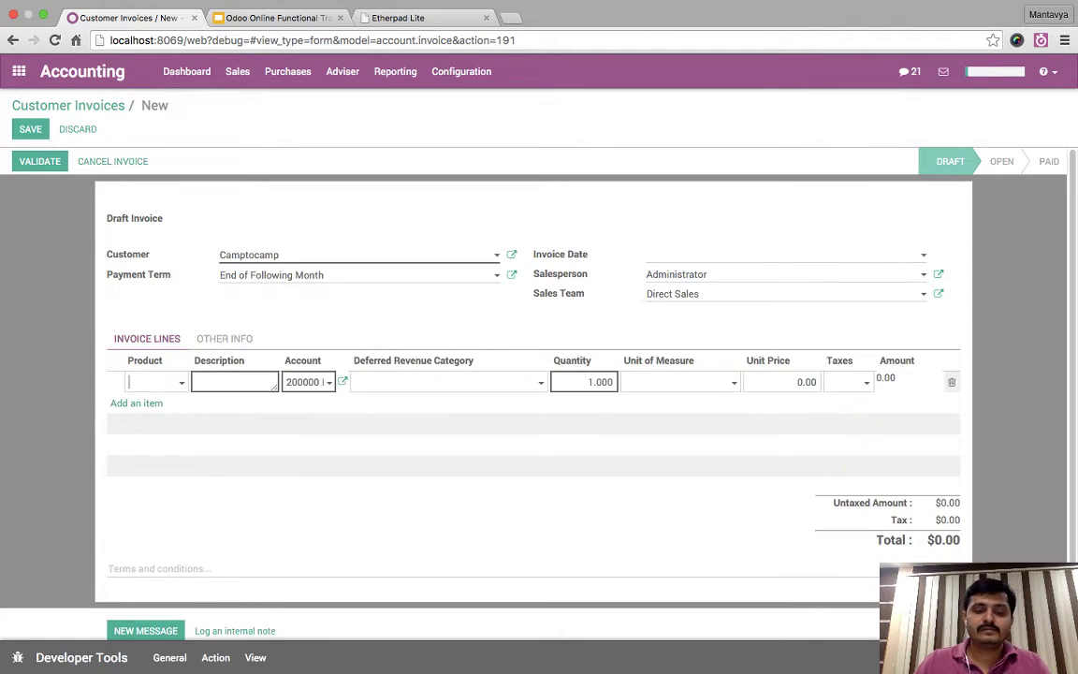
text(ser)
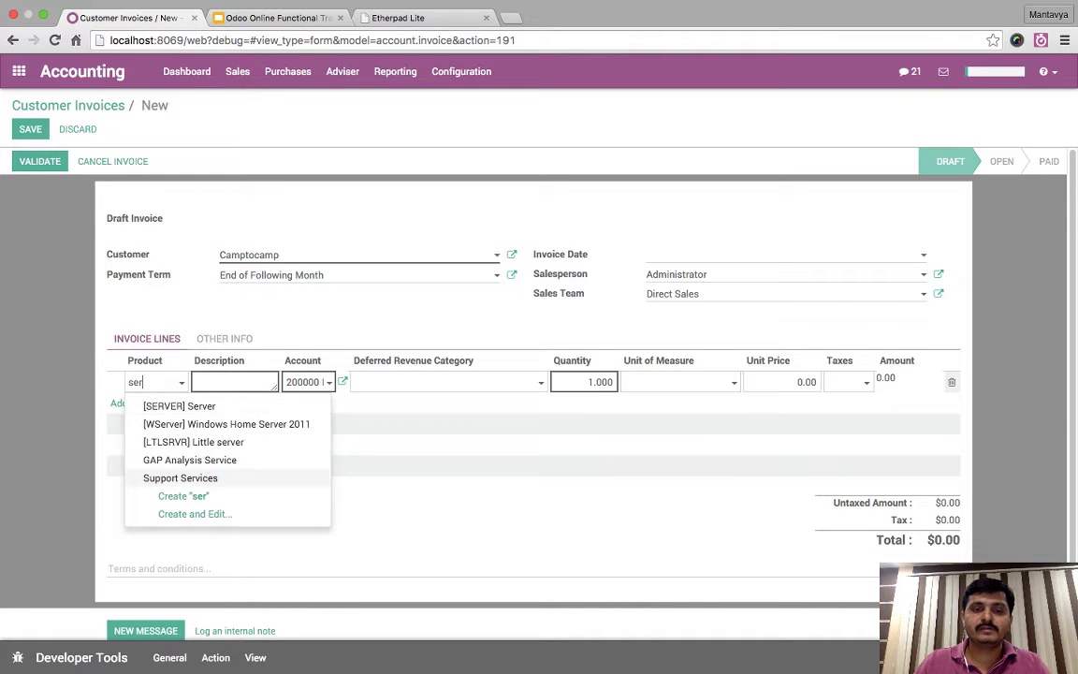
key(Return)
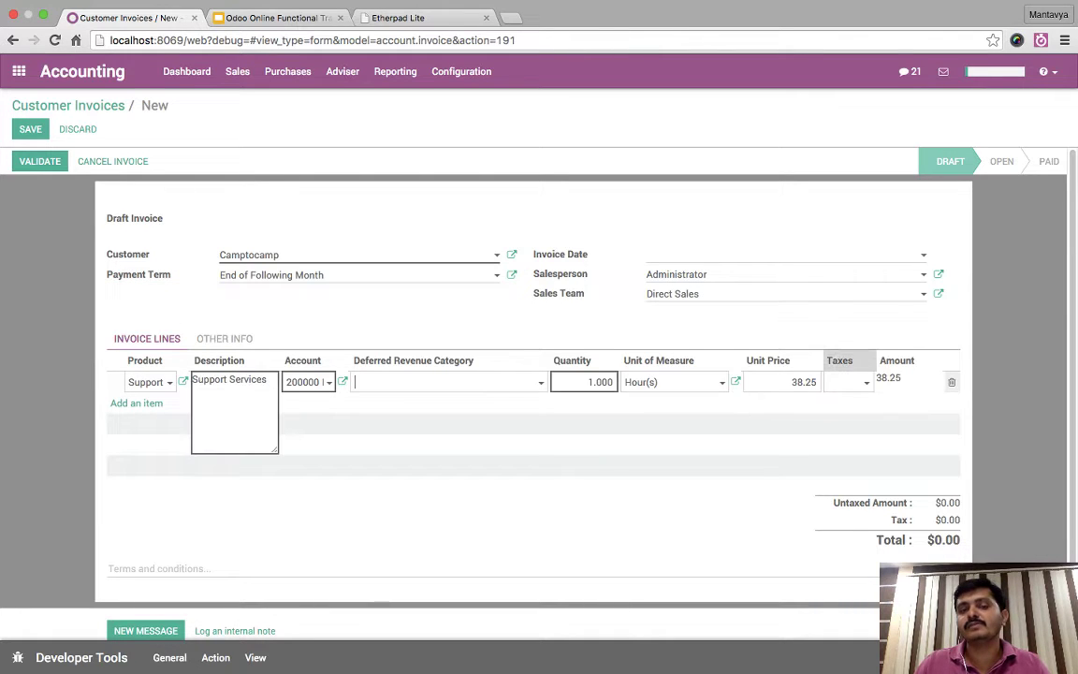
click(281, 255)
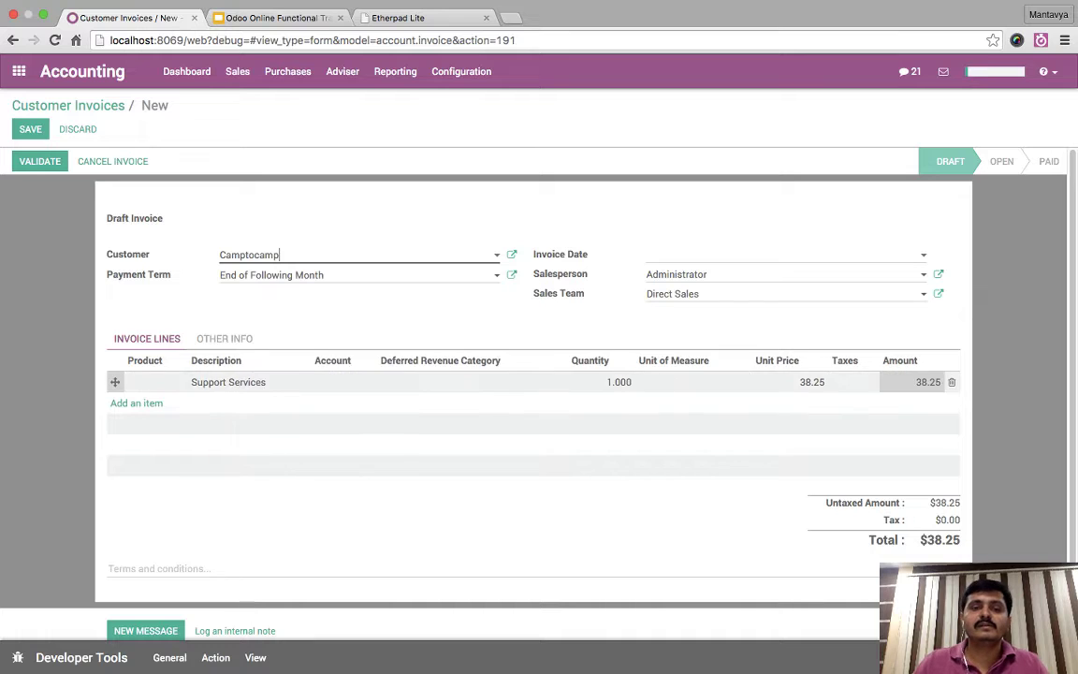
- Clear the invoice's fiscal position under Other Info and delete the Support Services line
click(281, 254)
click(225, 338)
drag(776, 412, 649, 412)
key(BackSpace)
text(Inter-state sales against C Form)
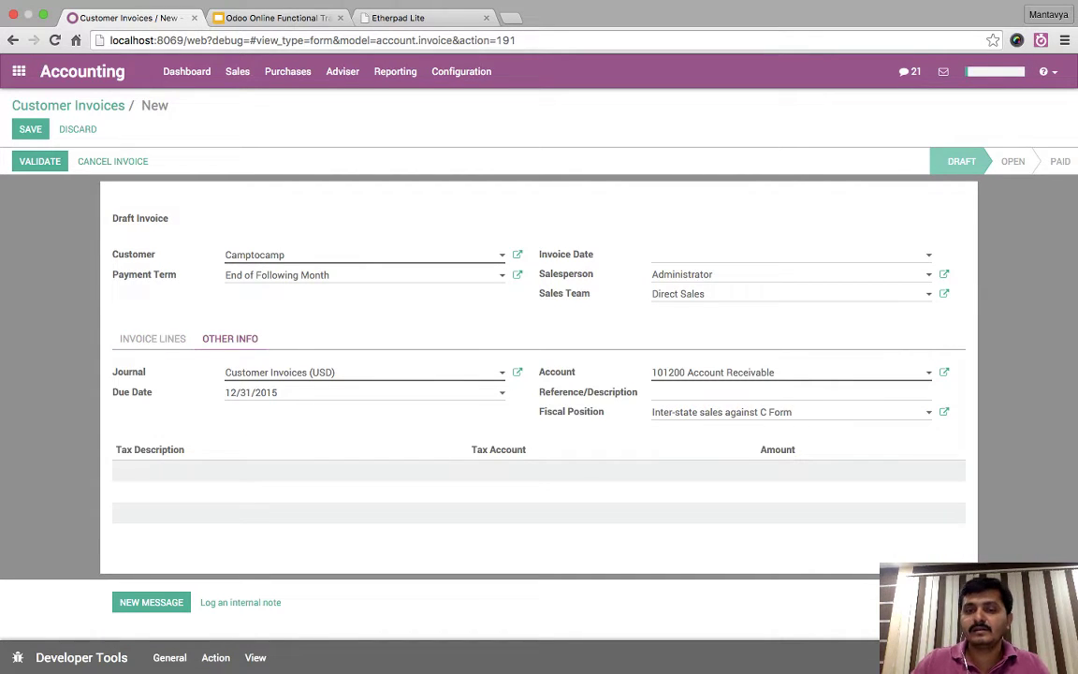
key(super+z)
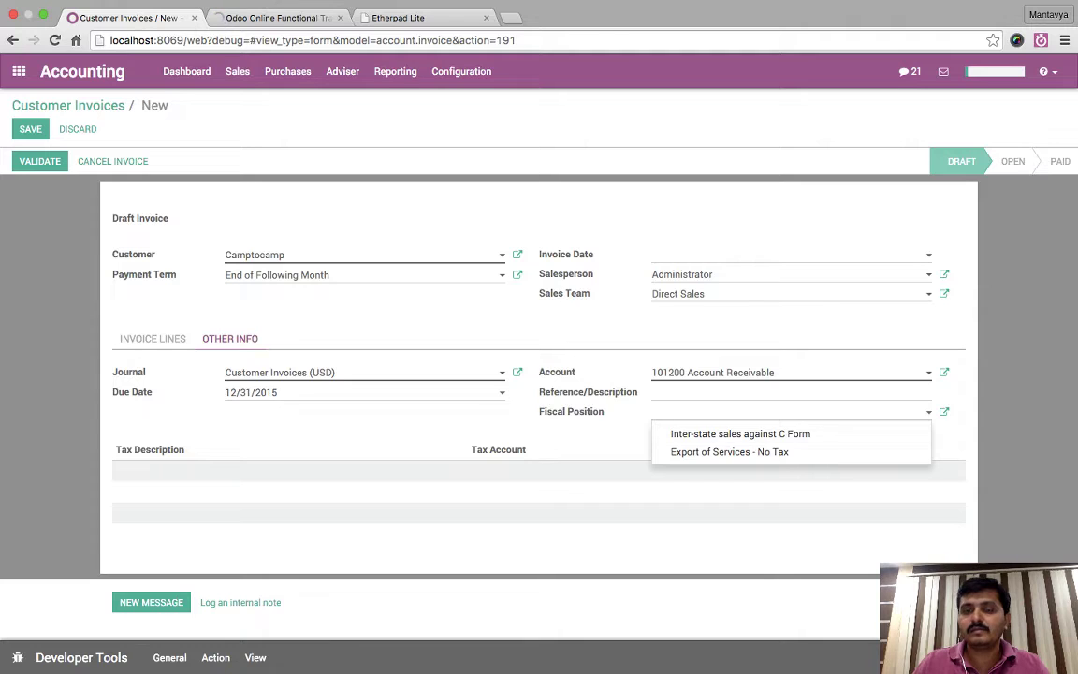
key(Escape)
click(153, 338)
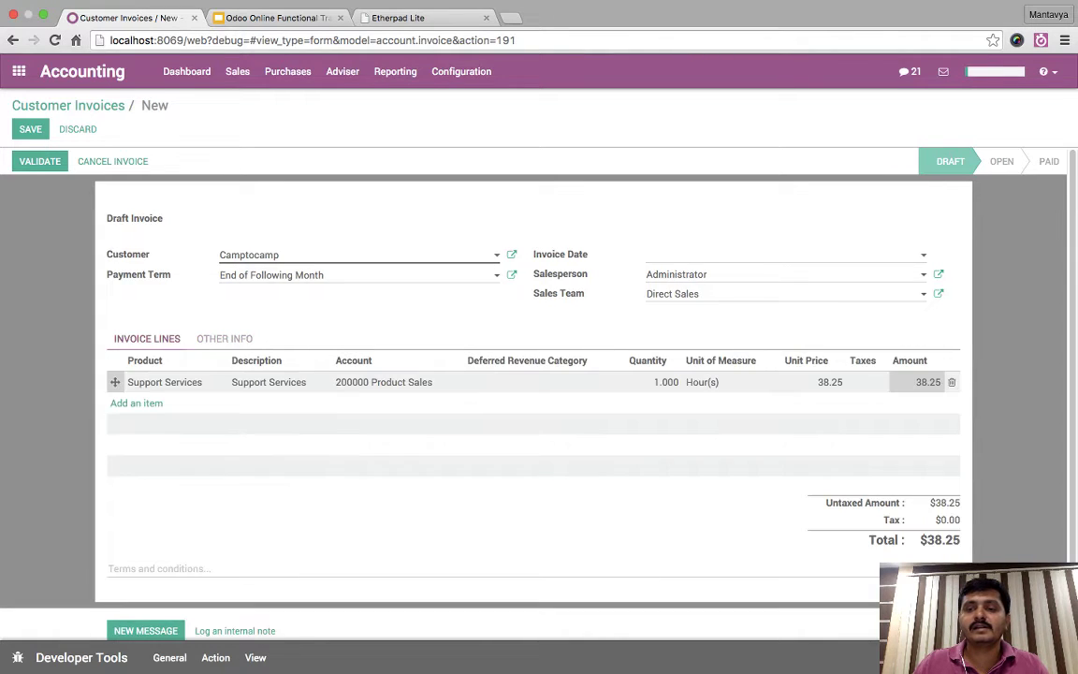
click(951, 382)
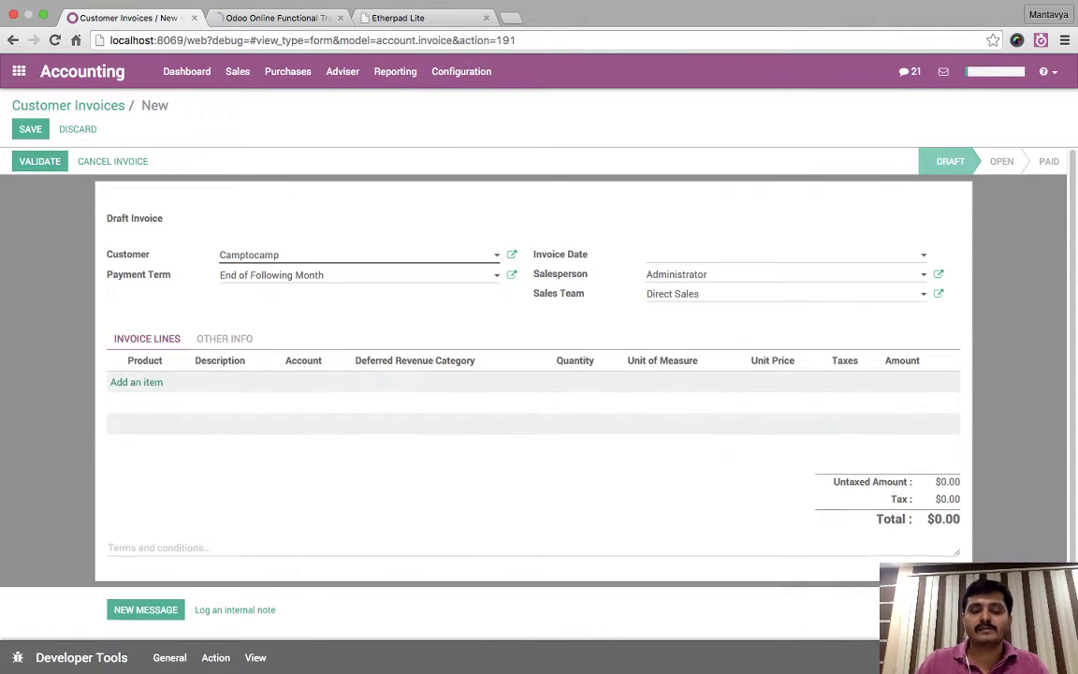
- Add a Support Services line taxed at Service Tax 14.5% ($43.80 total), then leave the unsaved invoice
click(137, 403)
text(se)
key(Down)
key(Down)
key(Down)
key(Down)
key(Down)
key(Return)
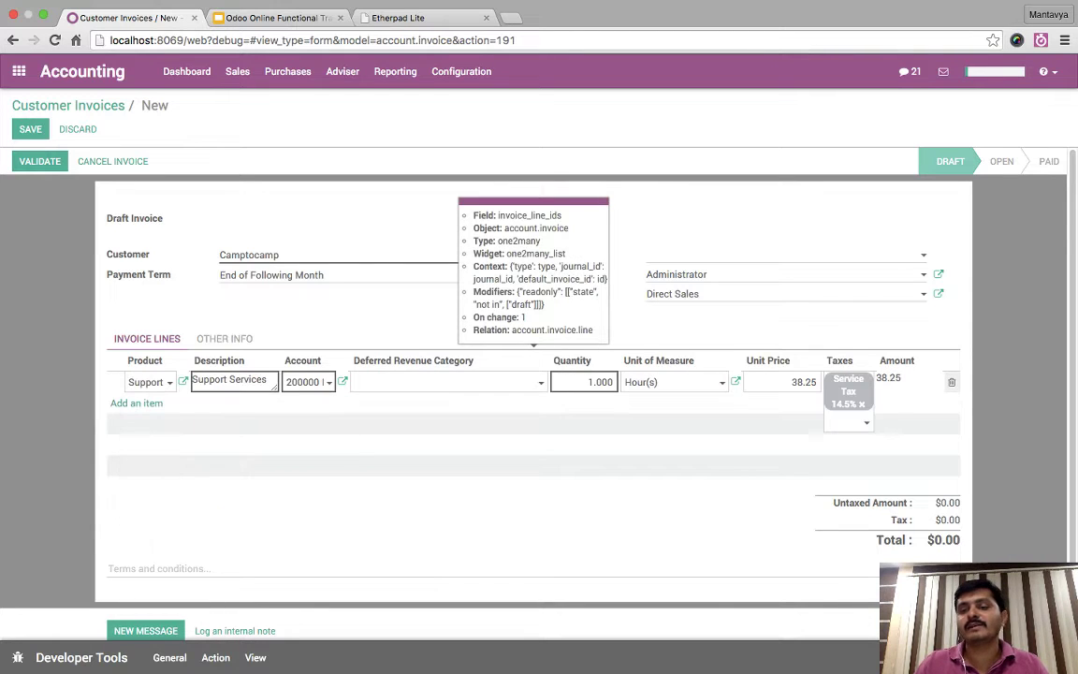
key(Return)
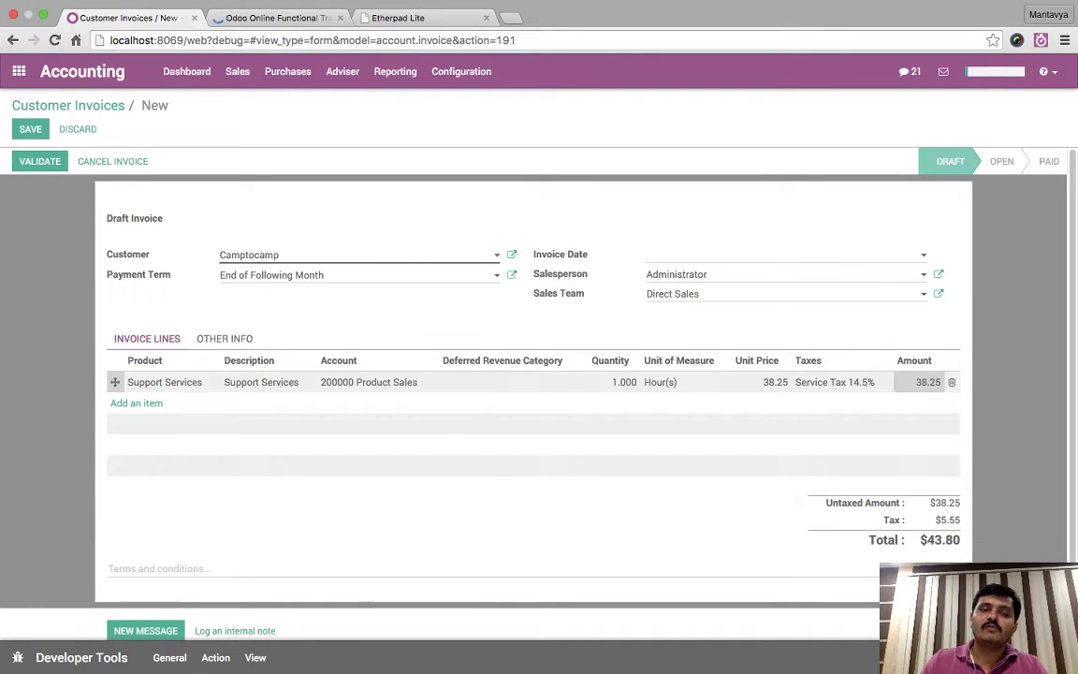
click(225, 337)
click(153, 338)
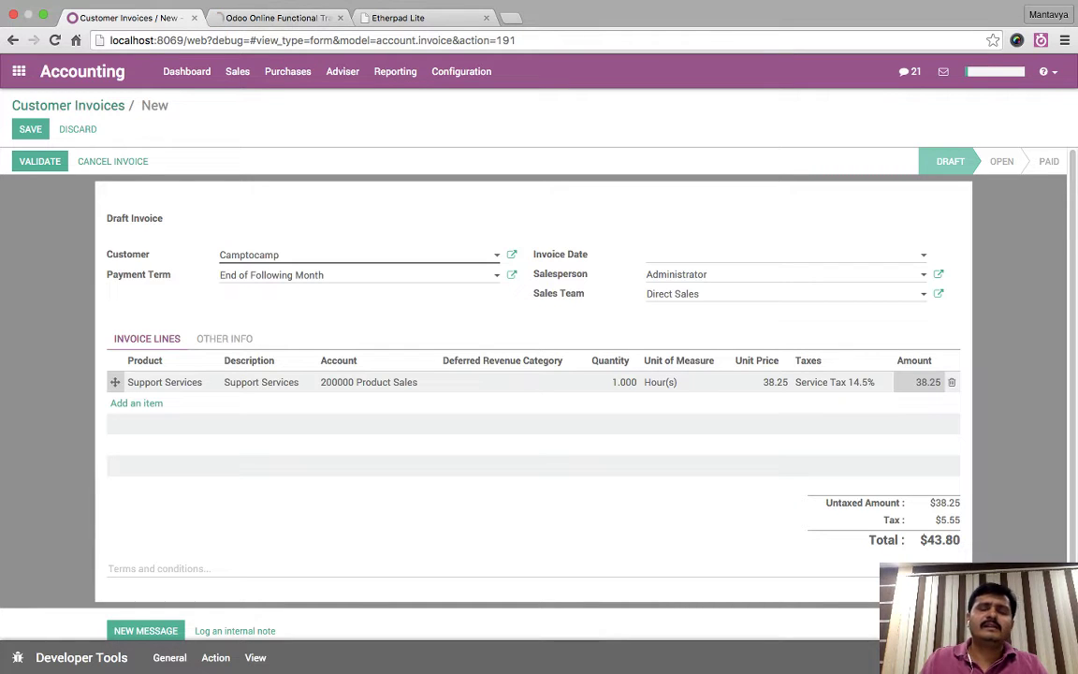
click(77, 129)
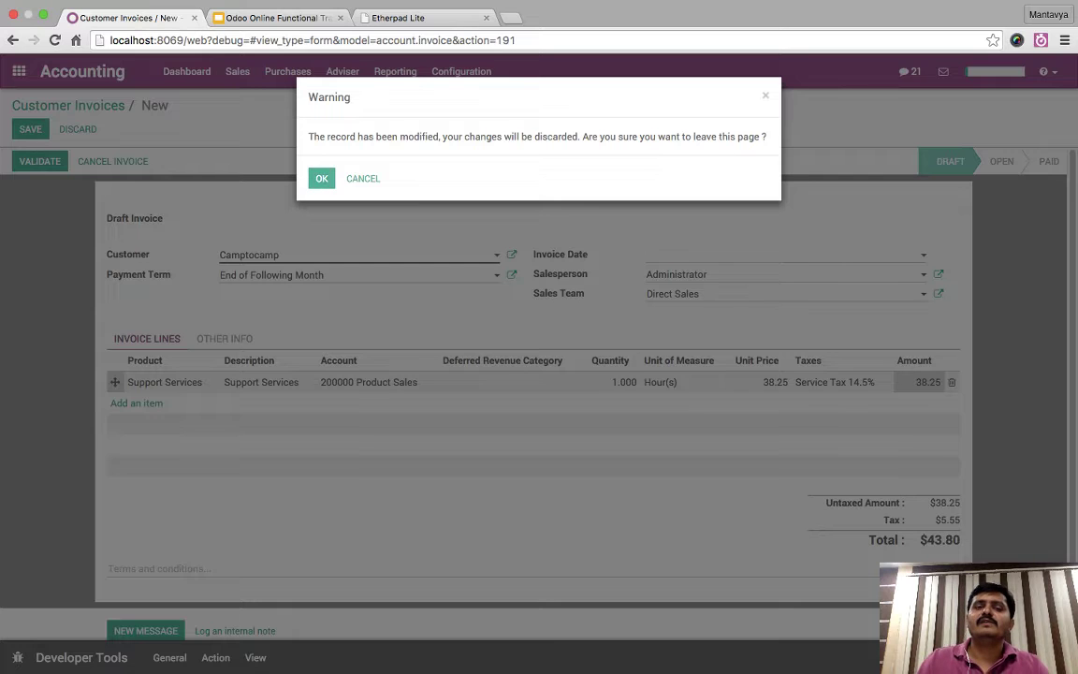
- Discard the unsaved Camptocamp draft and reload the Customer Invoices page
click(320, 178)
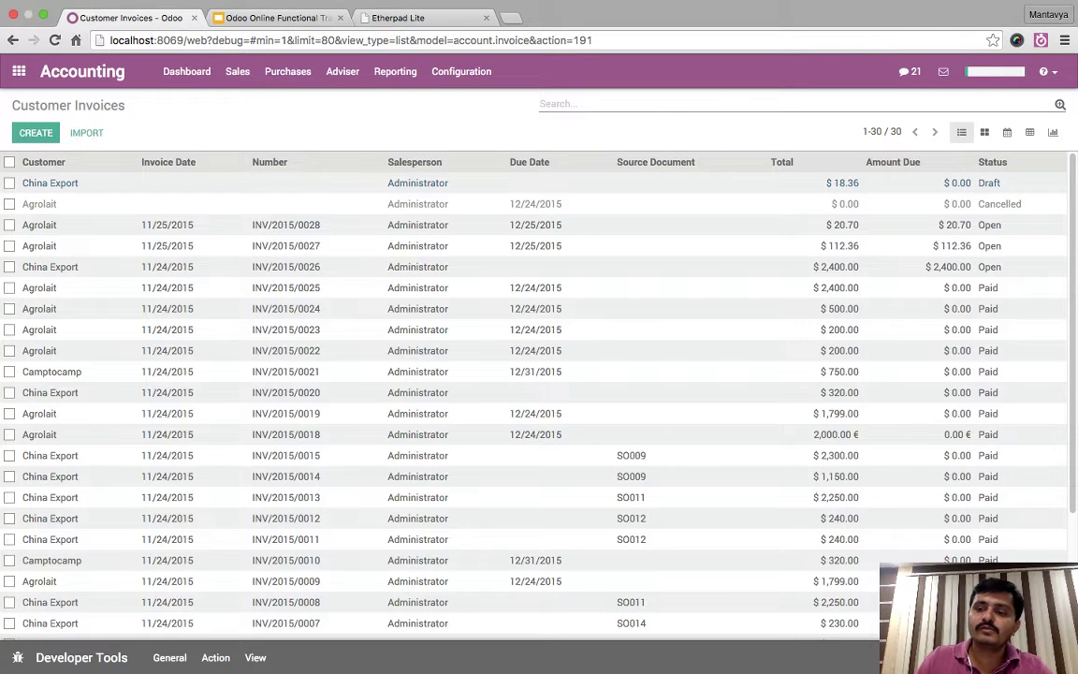
key(super+r)
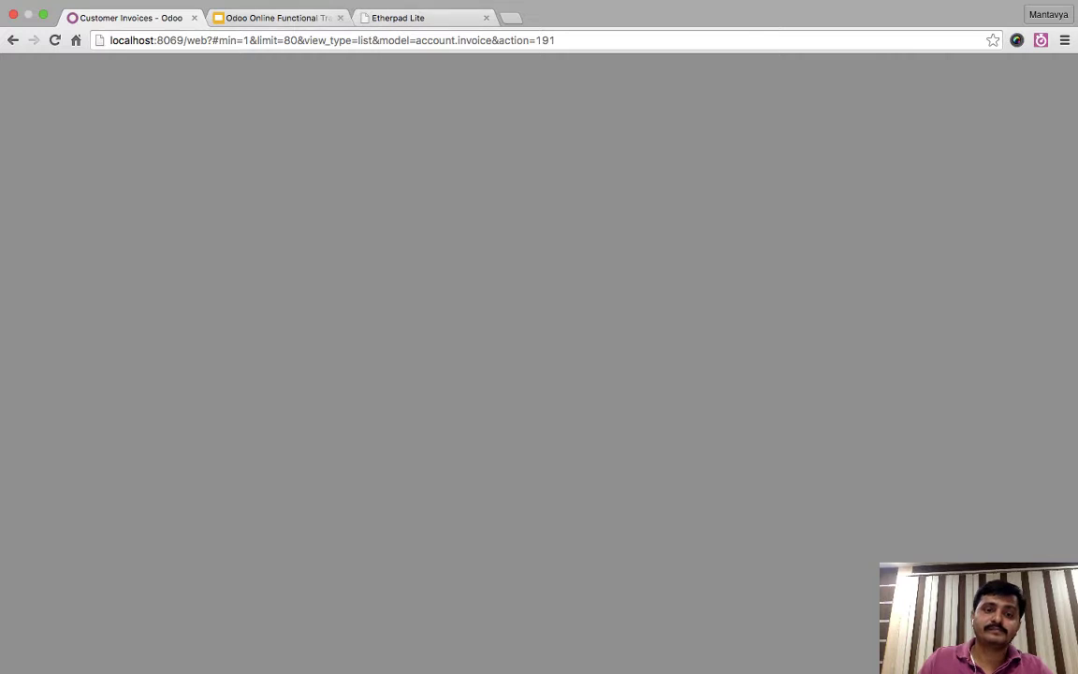
key(ctrl+Tab)
- Replace slide 19's speaker notes with 'Sales of 100 $ - VAT 15% -'
key(ctrl+a)
key(BackSpace)
text(Sales of 100 )
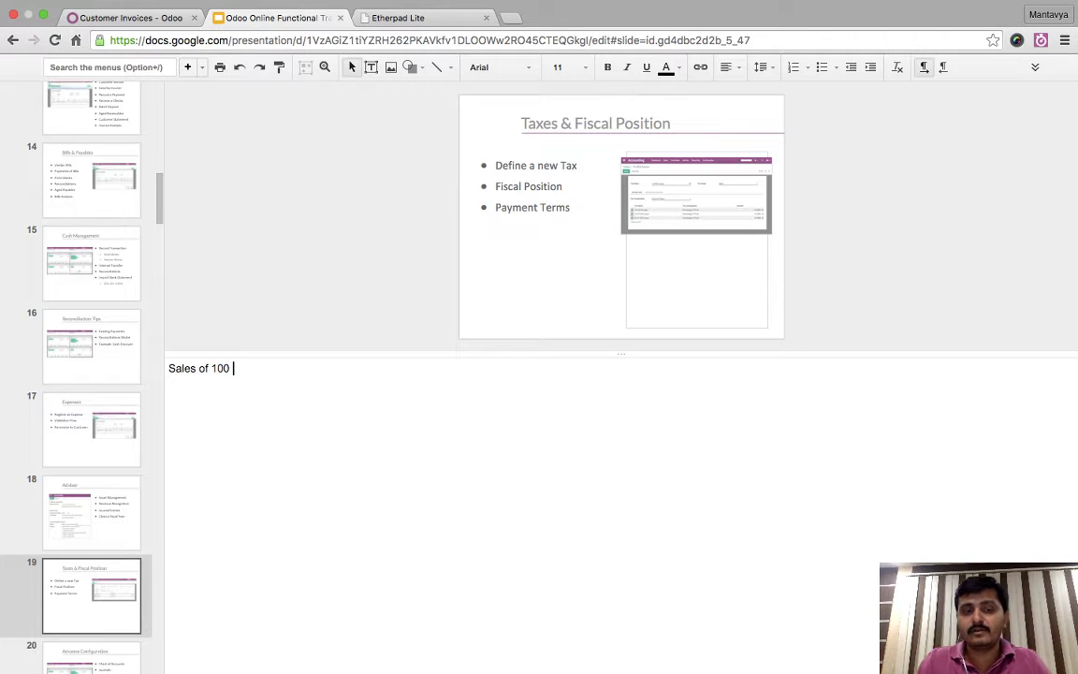
text($ -)
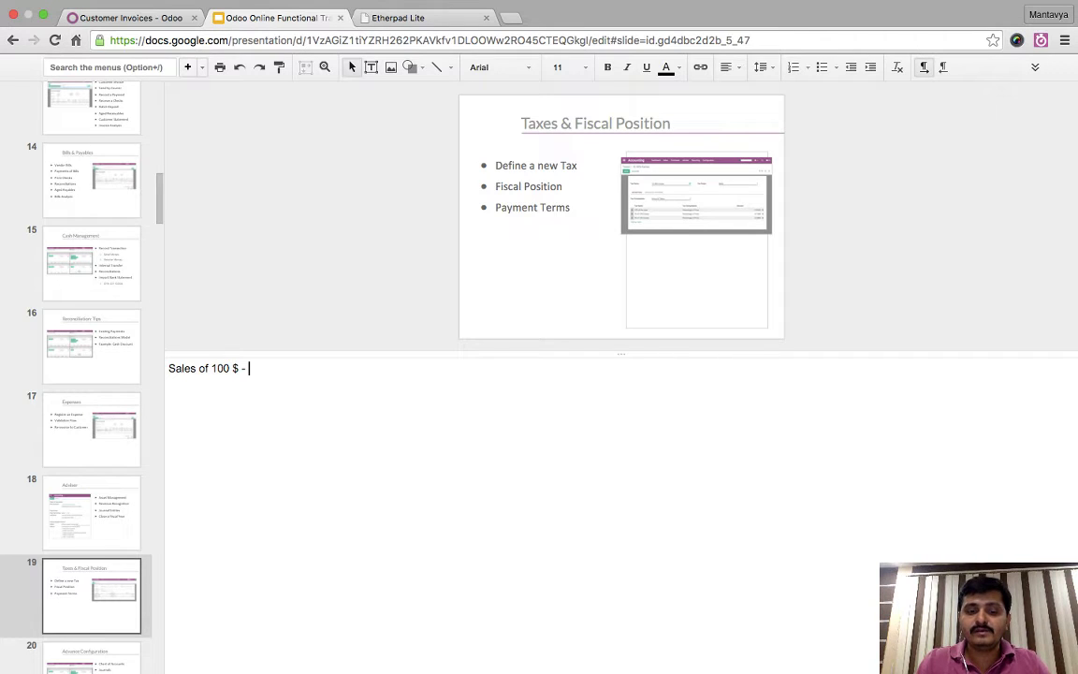
text( VAT 15)
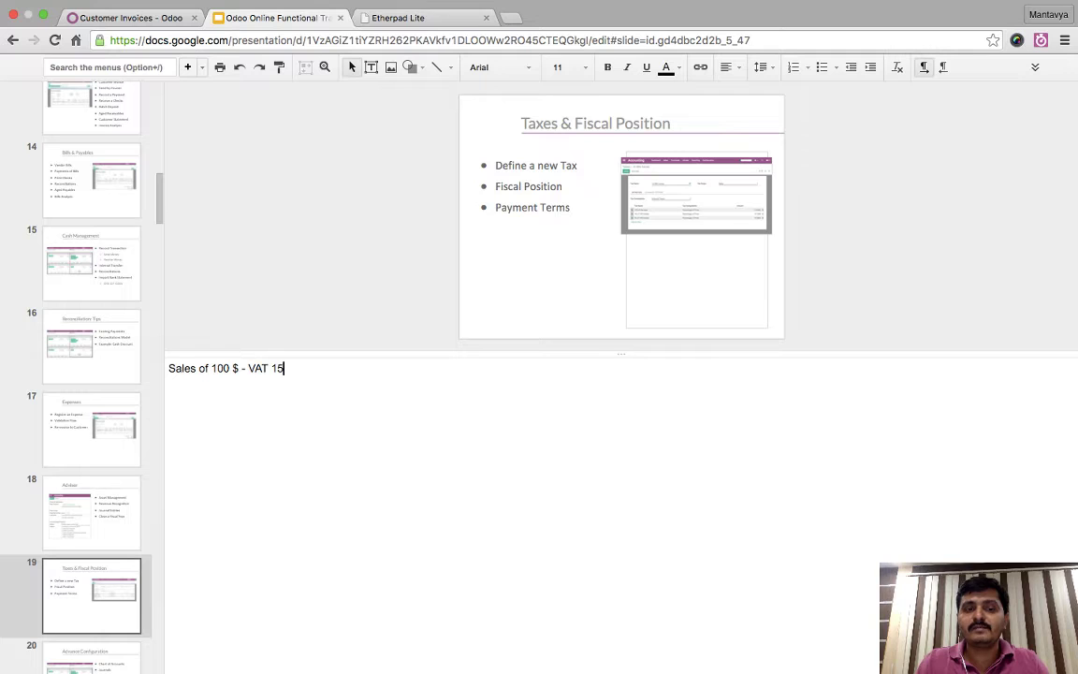
text(% -)
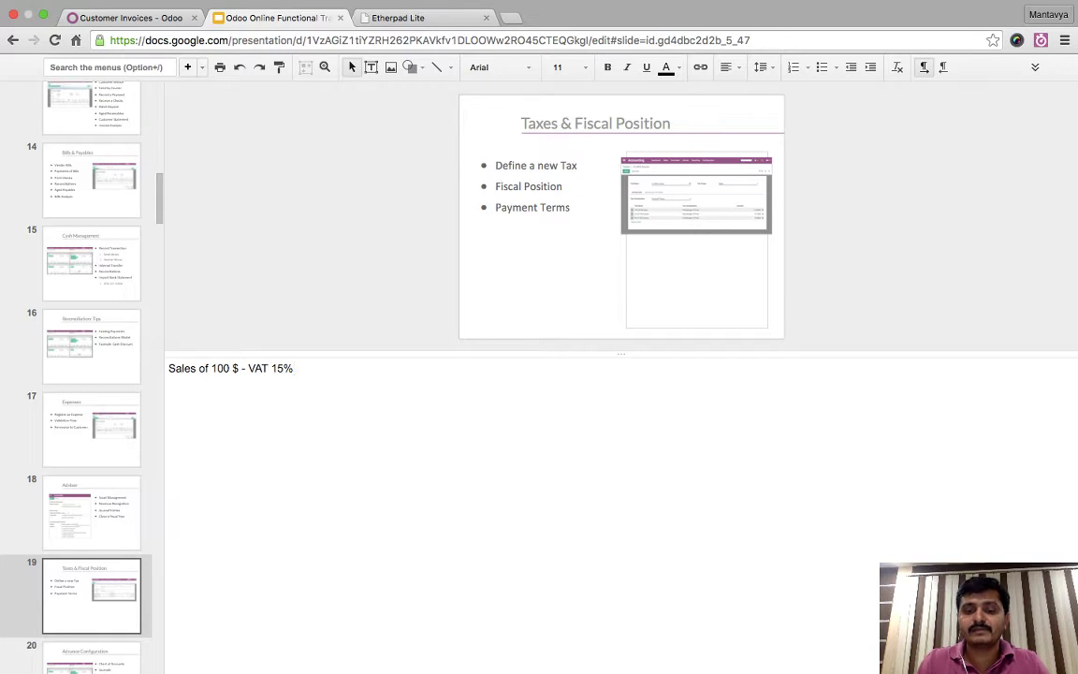
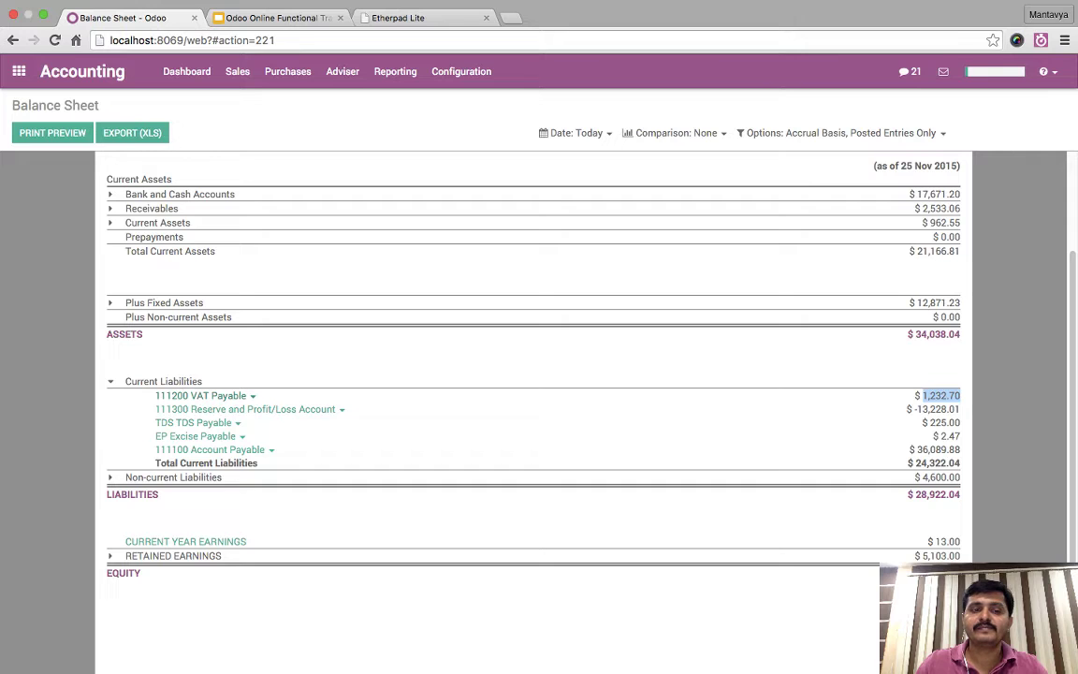
- Open the General Ledger behind the 1,232.70 VAT Payable balance, then return to the Balance Sheet
click(252, 396)
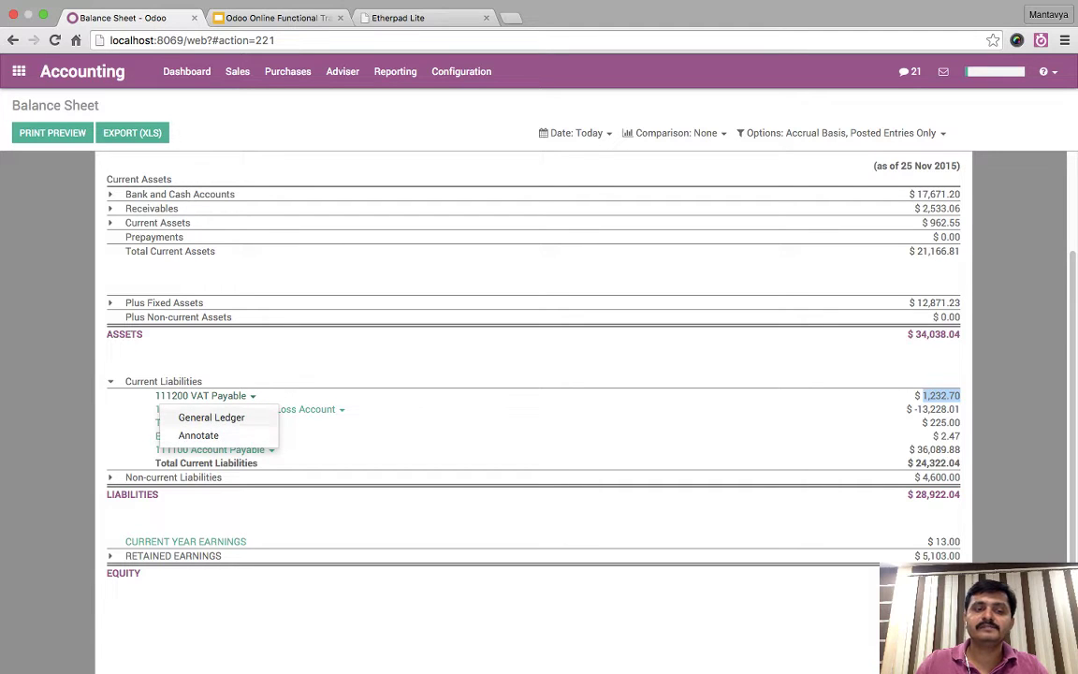
click(200, 395)
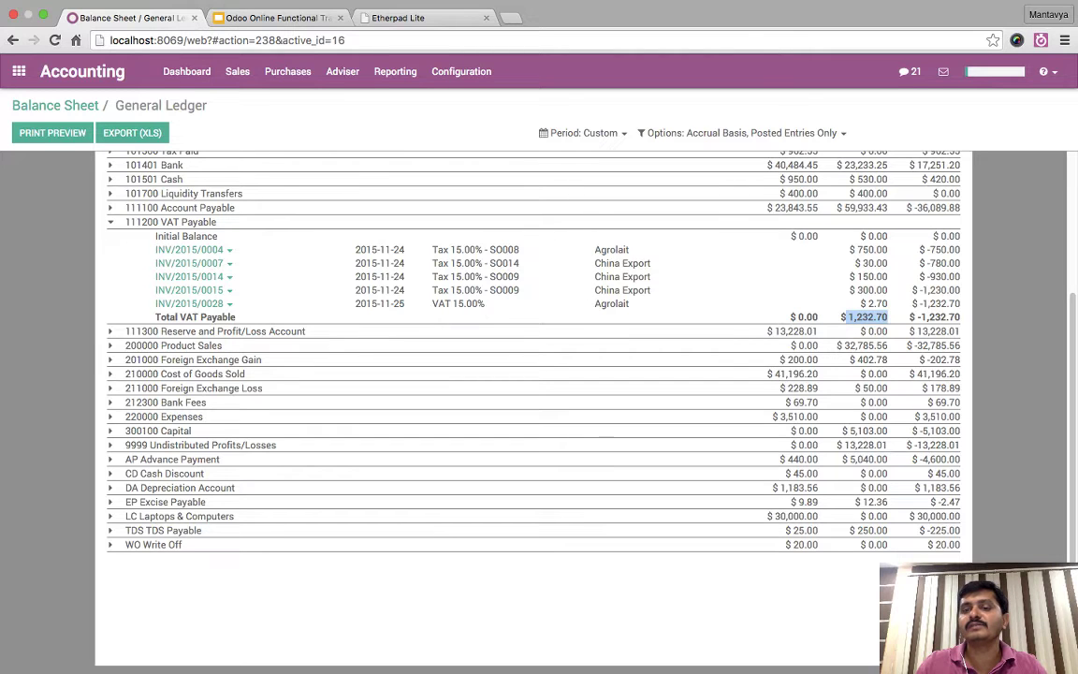
scroll(533, 375, up, 5)
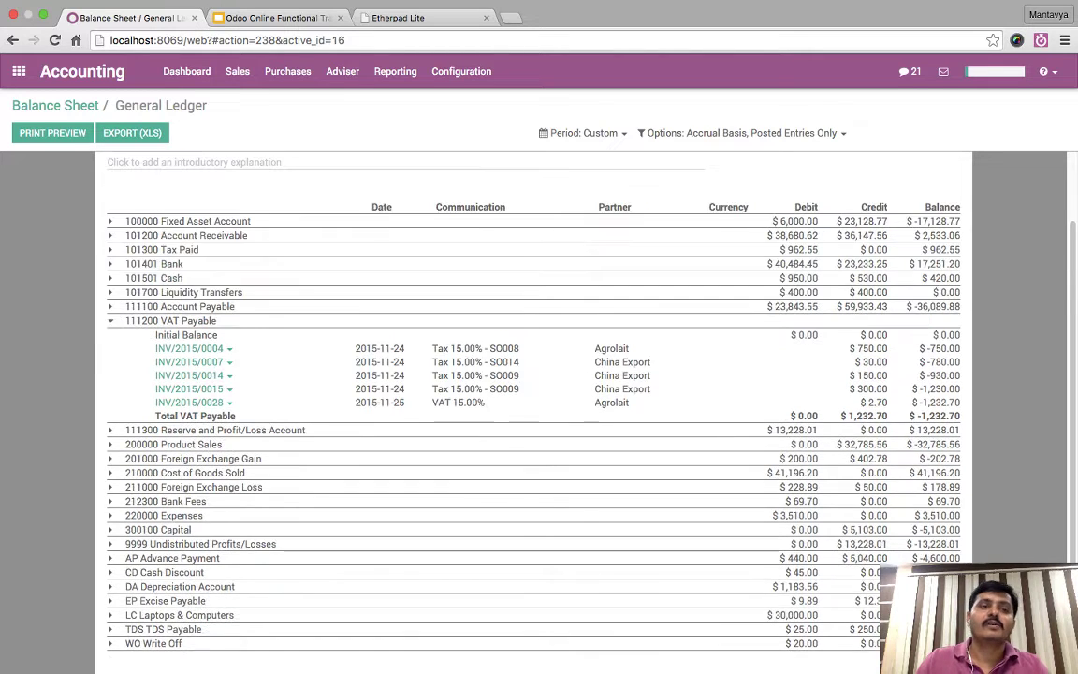
key(alt+Left)
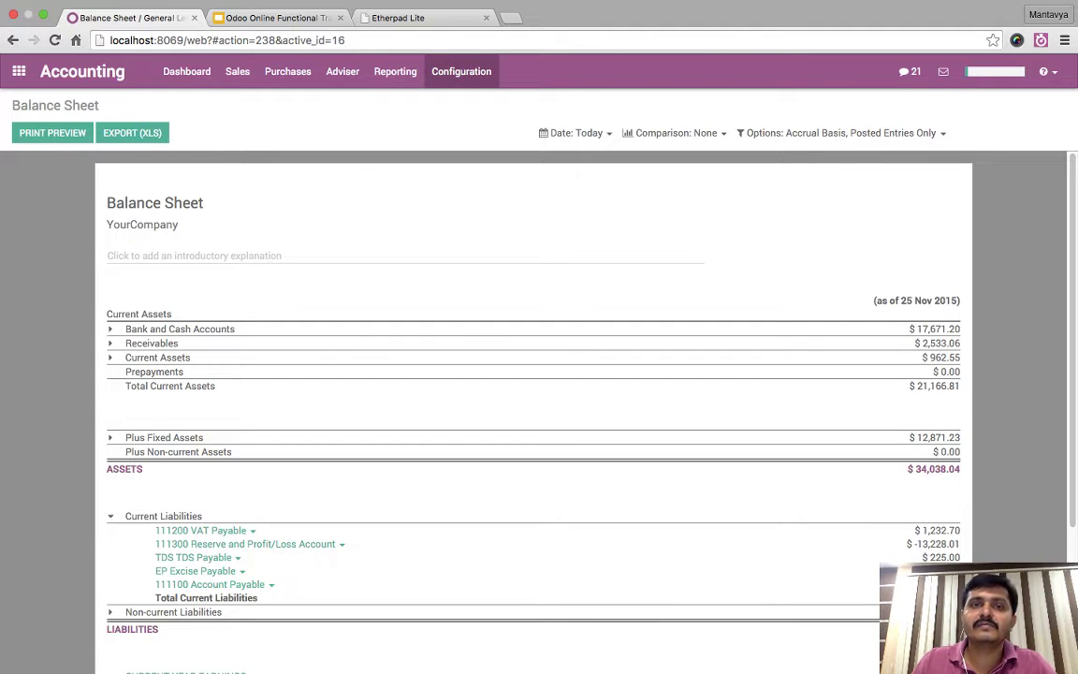
- Enable Allow Tax Cash Basis in the Accounting settings
click(462, 72)
click(458, 101)
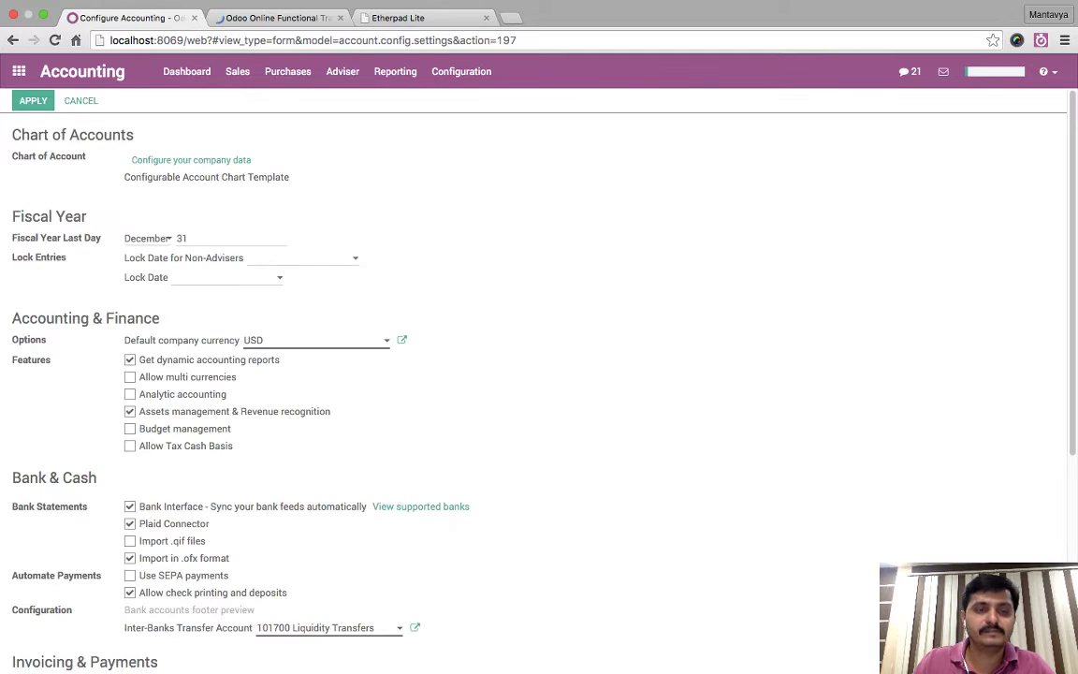
scroll(485, 374, down, 2)
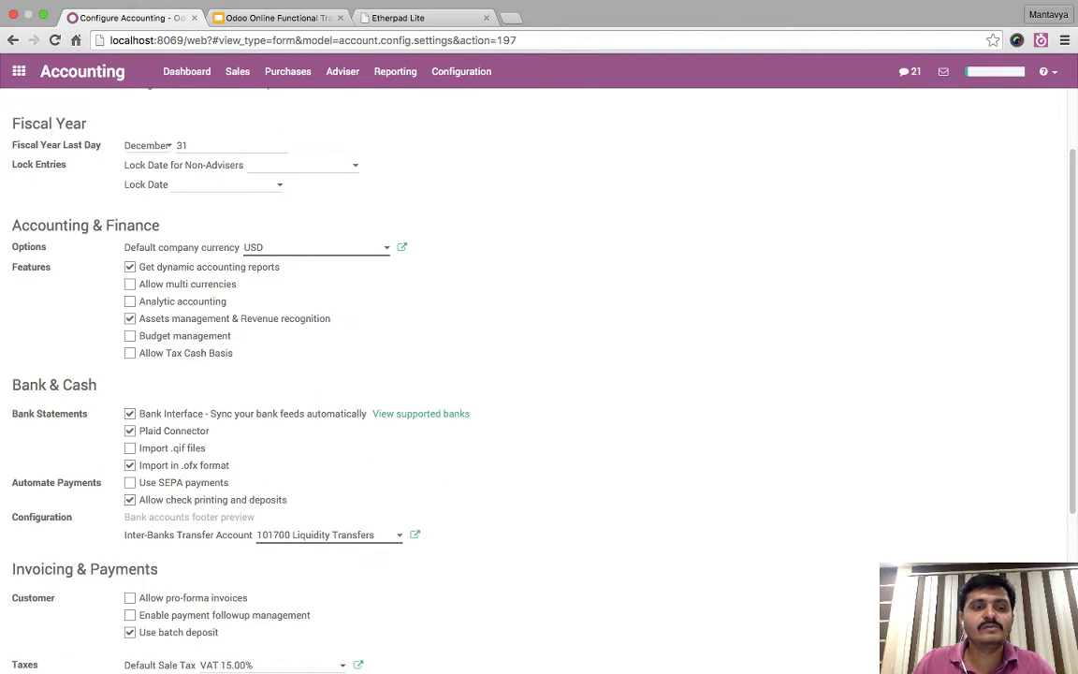
triple_click(185, 352)
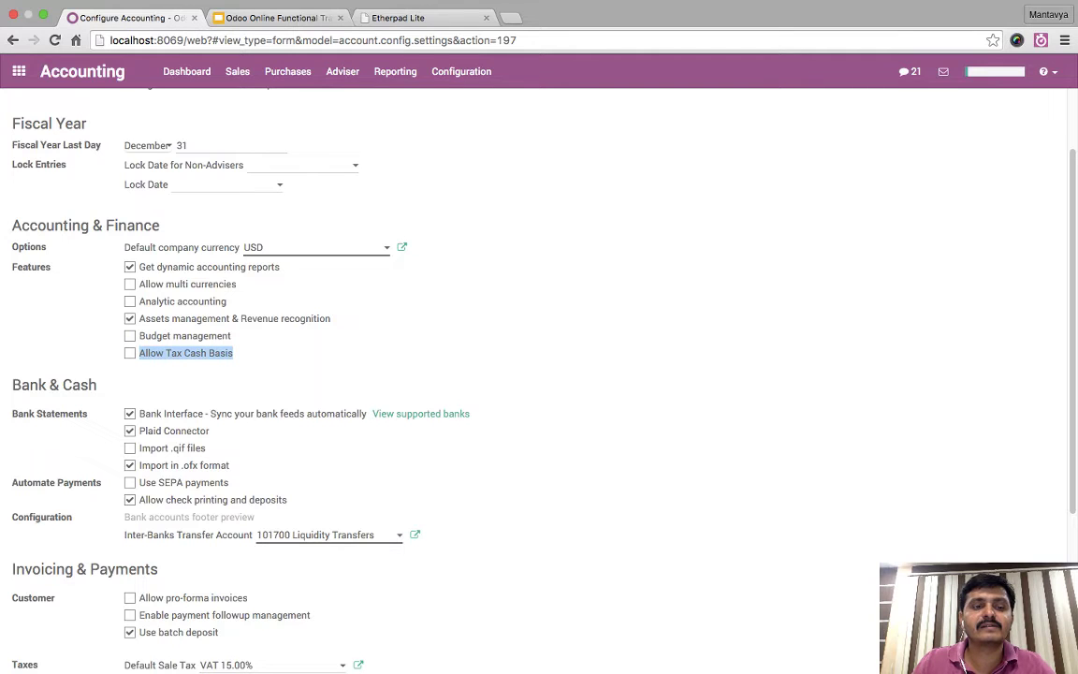
click(186, 353)
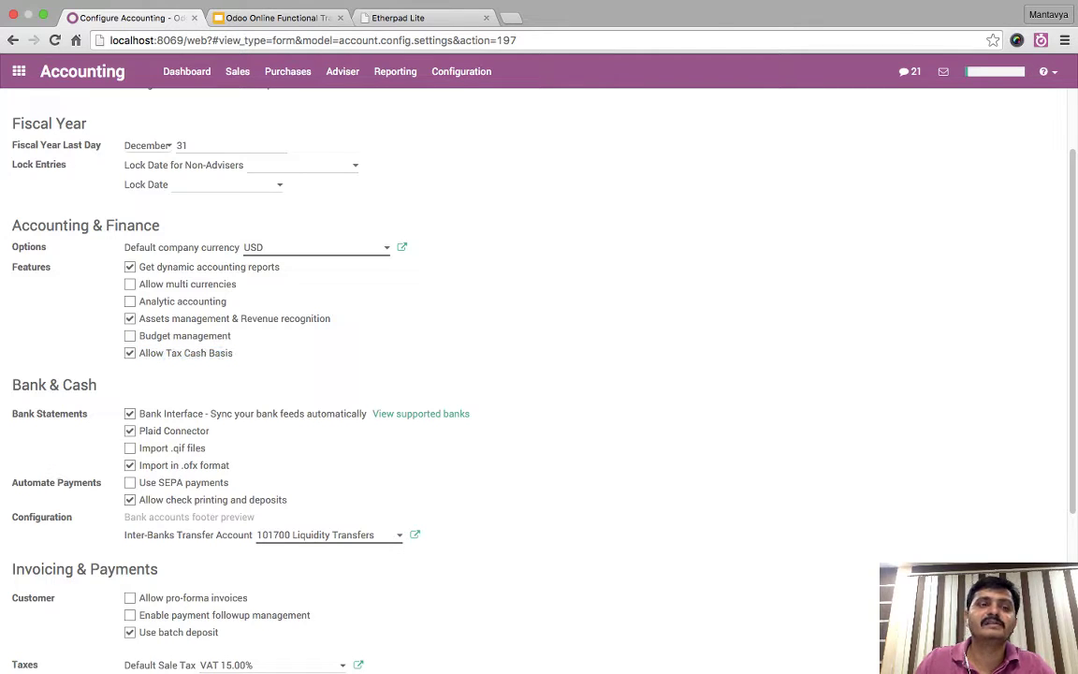
scroll(485, 375, up, 2)
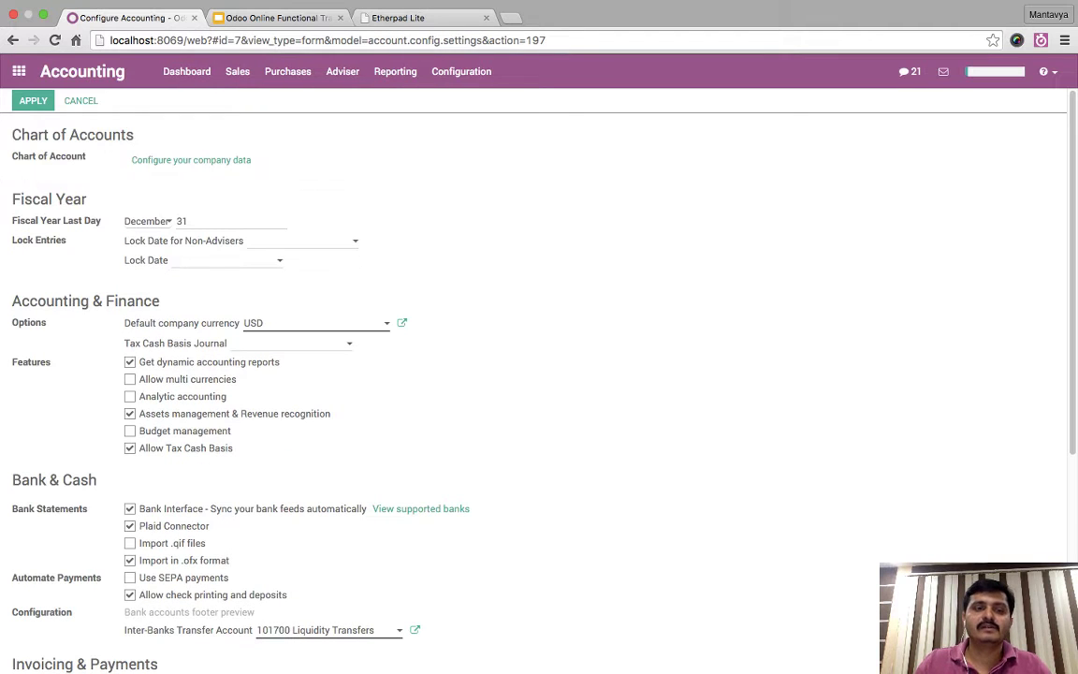
scroll(485, 343, down, 1)
scroll(534, 378, down, 2)
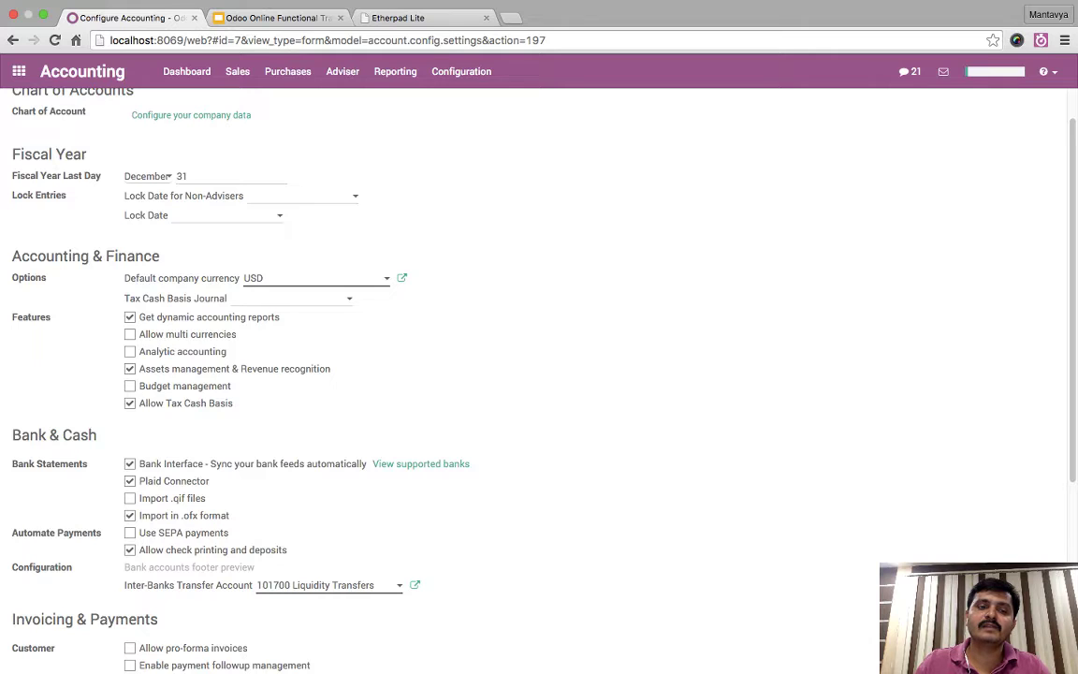
drag(139, 402, 233, 402)
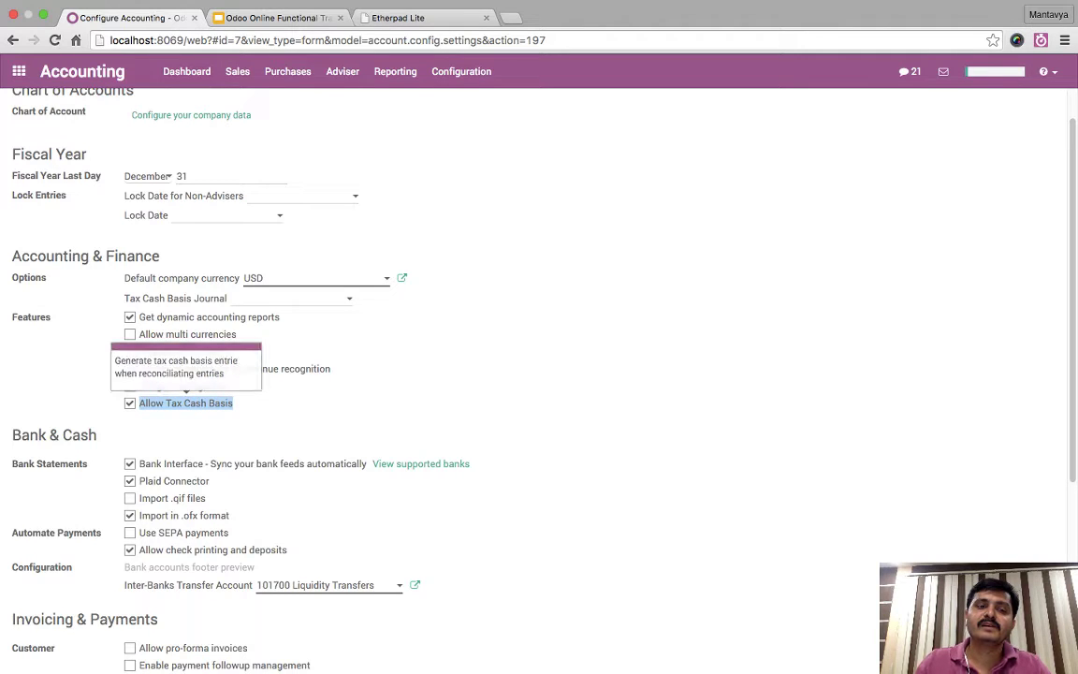
- Set the Tax Cash Basis Journal to Miscellaneous Operations (USD)
drag(129, 298, 227, 298)
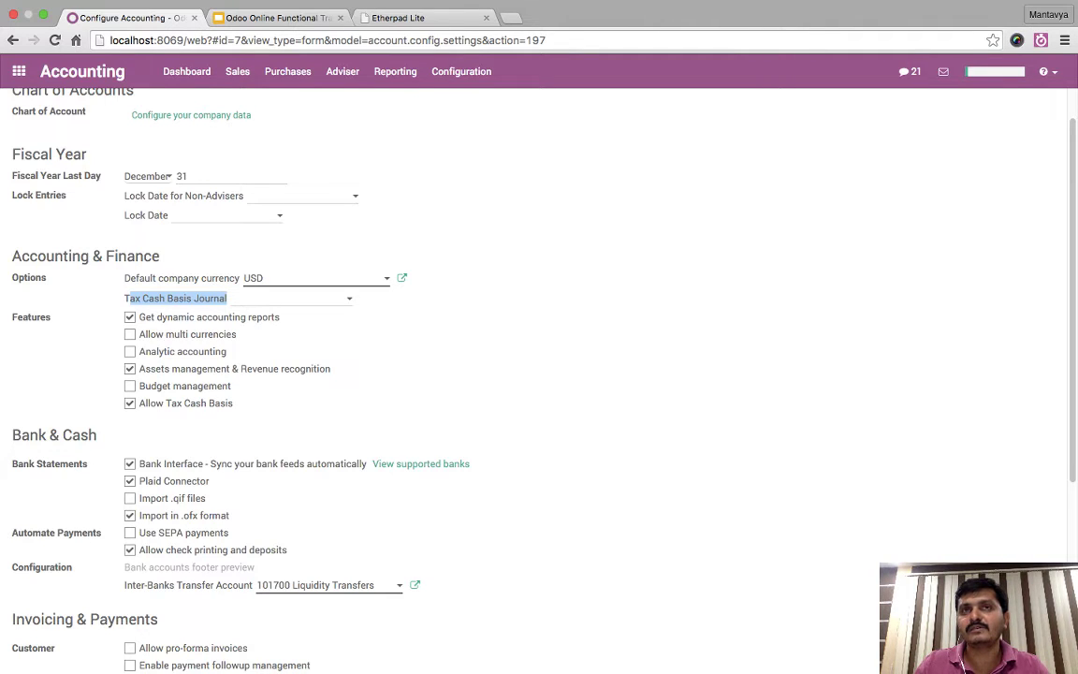
click(281, 298)
click(280, 298)
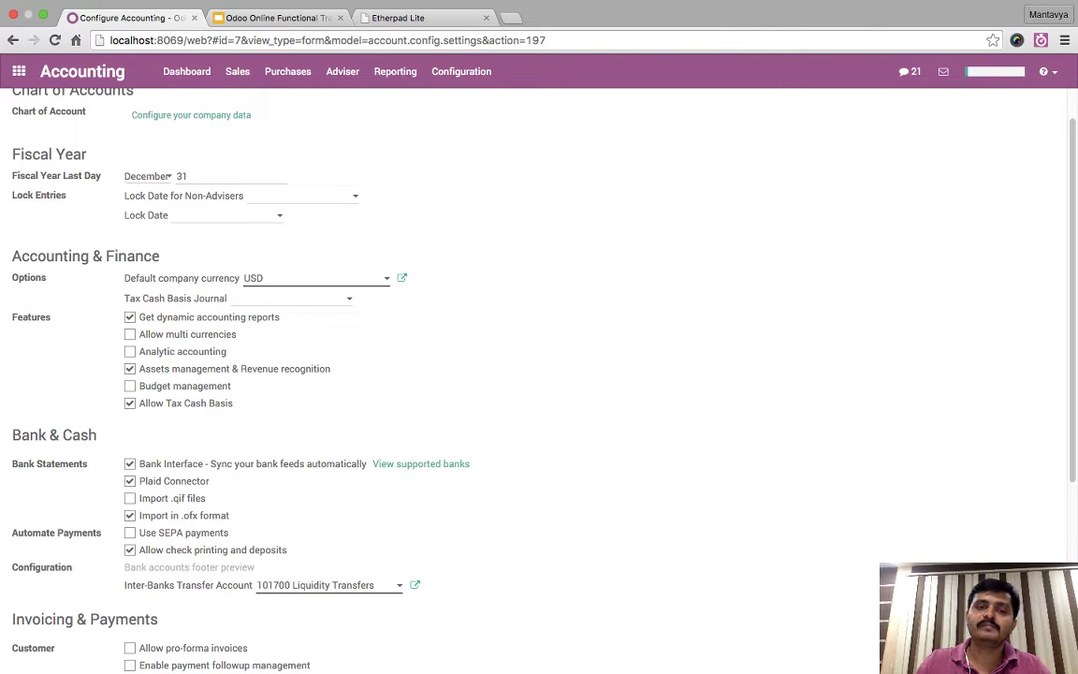
key(Down)
key(Down)
key(Down)
key(Down)
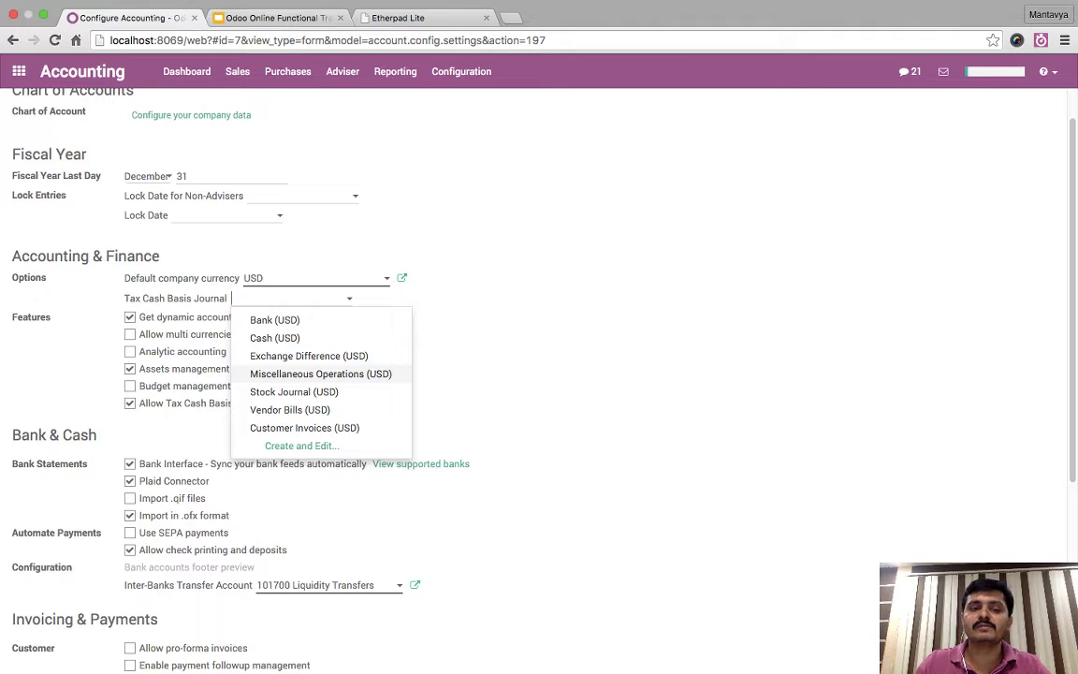
key(Up)
key(Up)
key(Down)
key(Down)
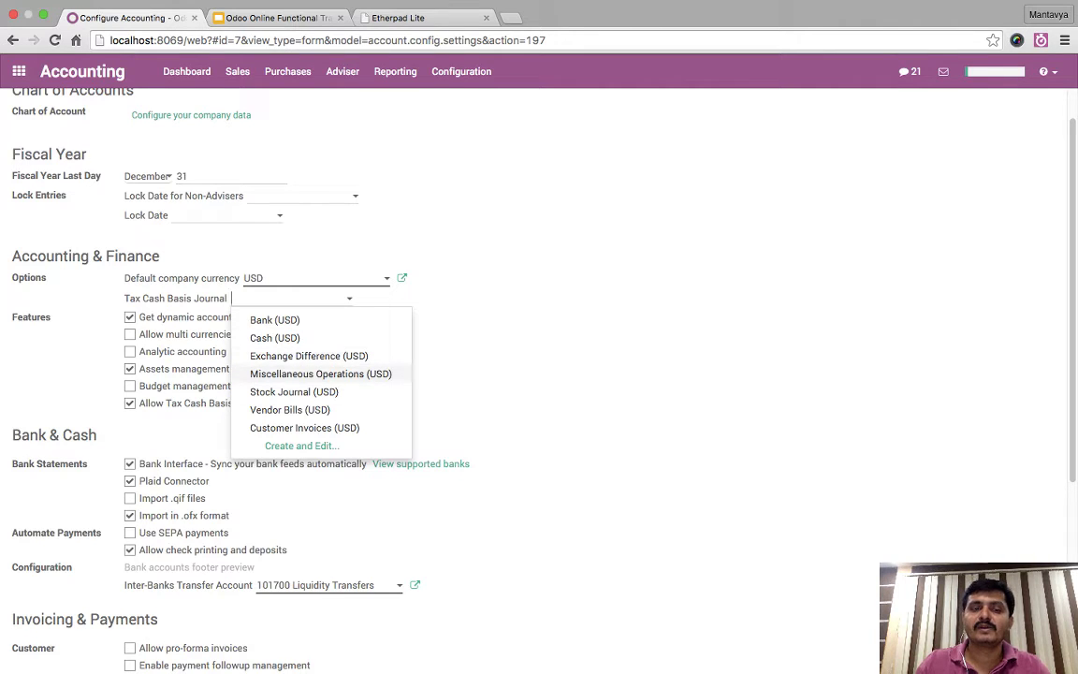
key(Return)
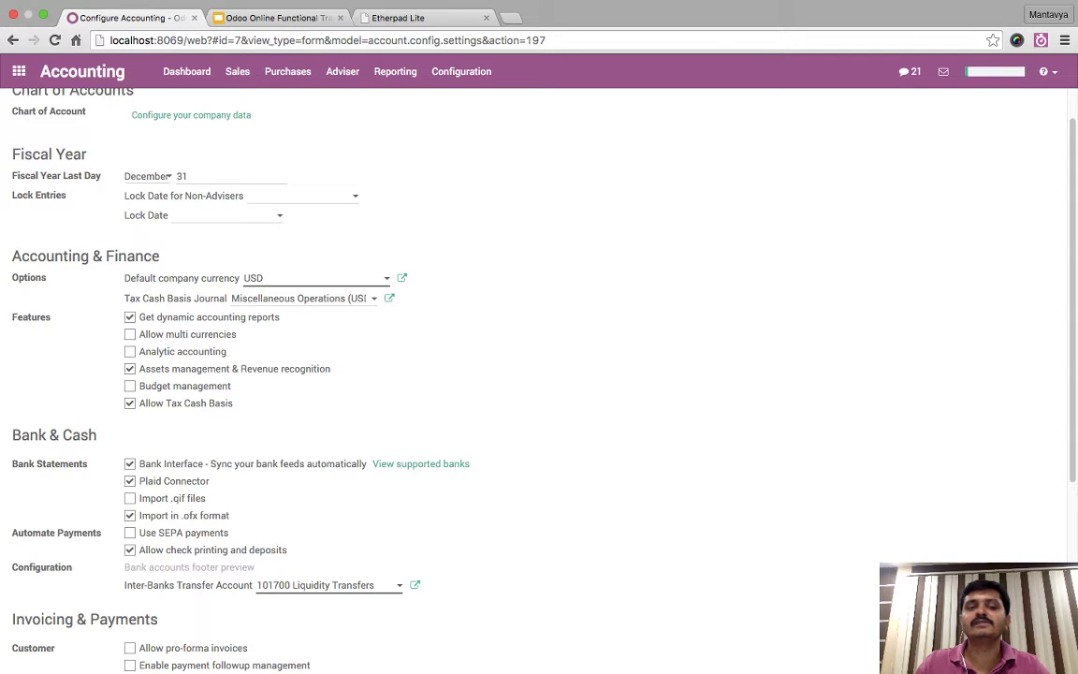
scroll(539, 374, up, 1)
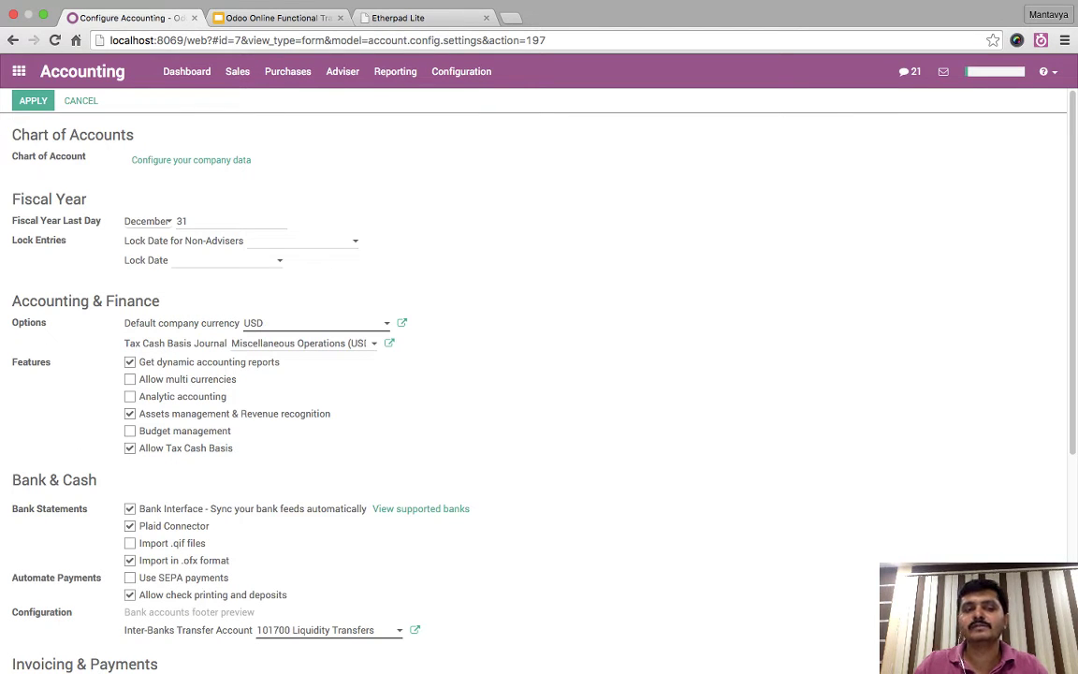
drag(120, 342, 369, 343)
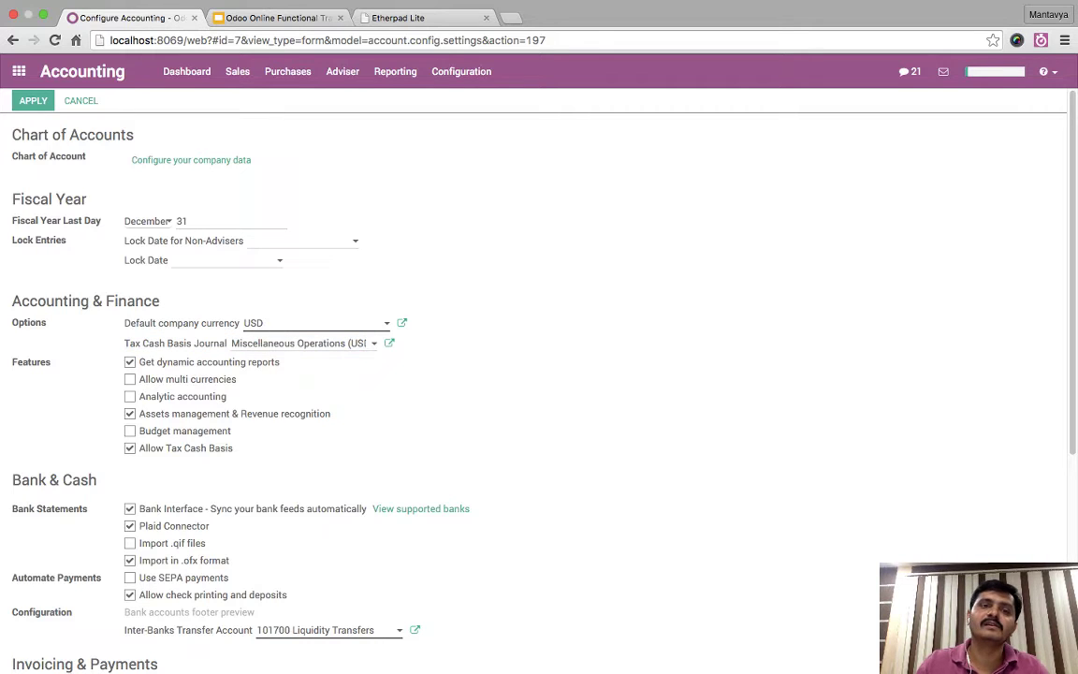
- Start a new customer invoice for Agrolait
click(236, 71)
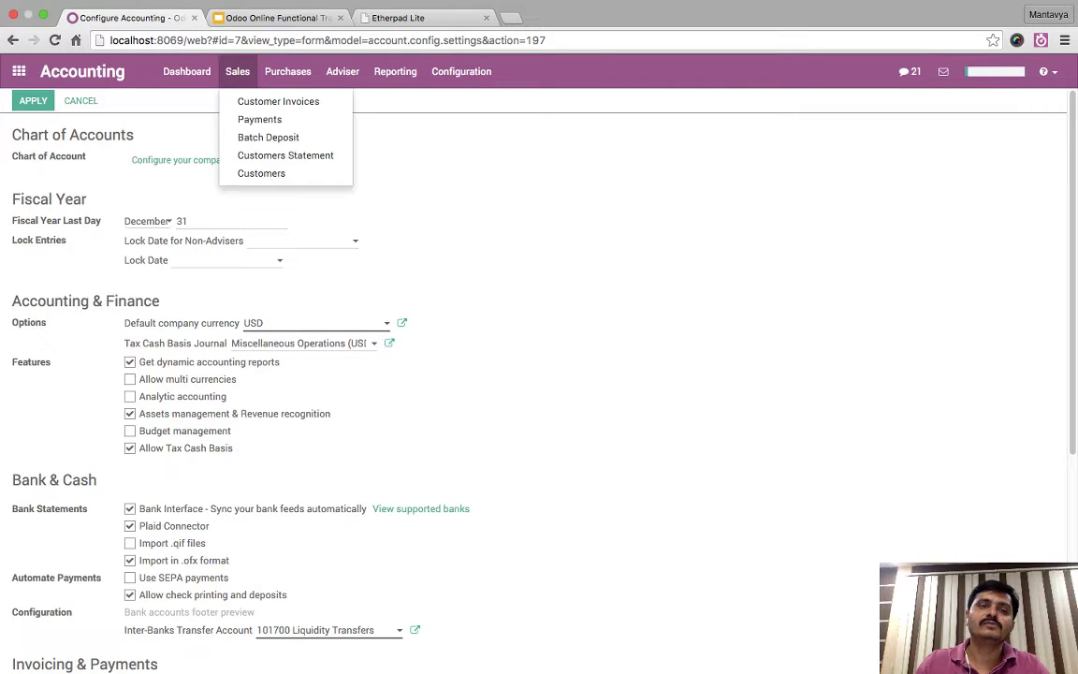
click(276, 101)
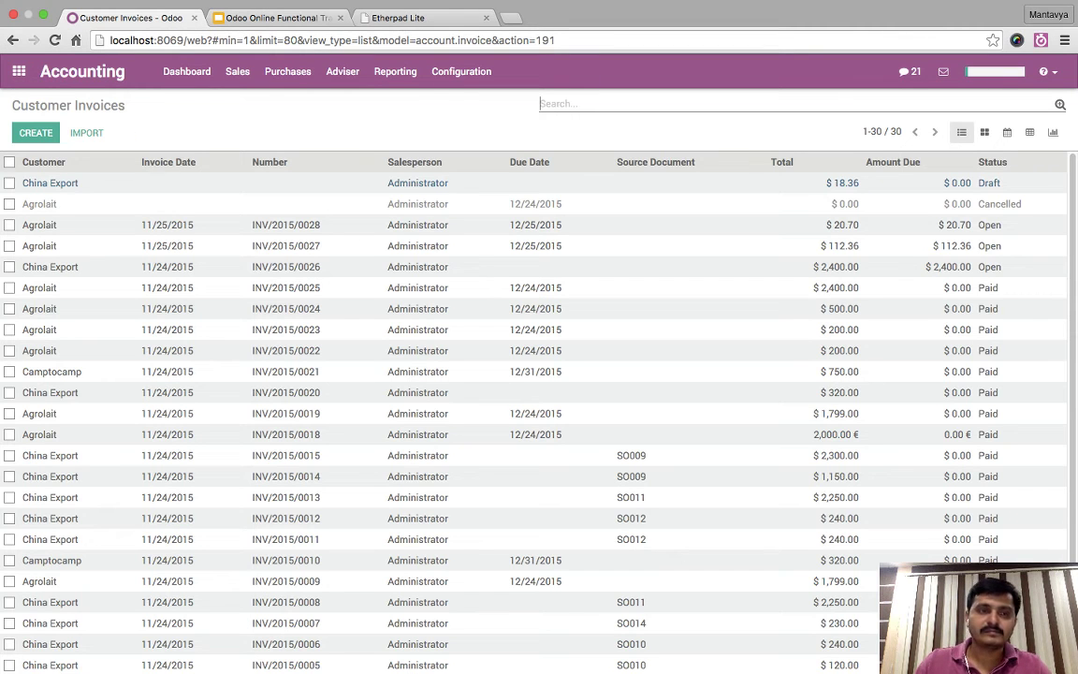
click(36, 131)
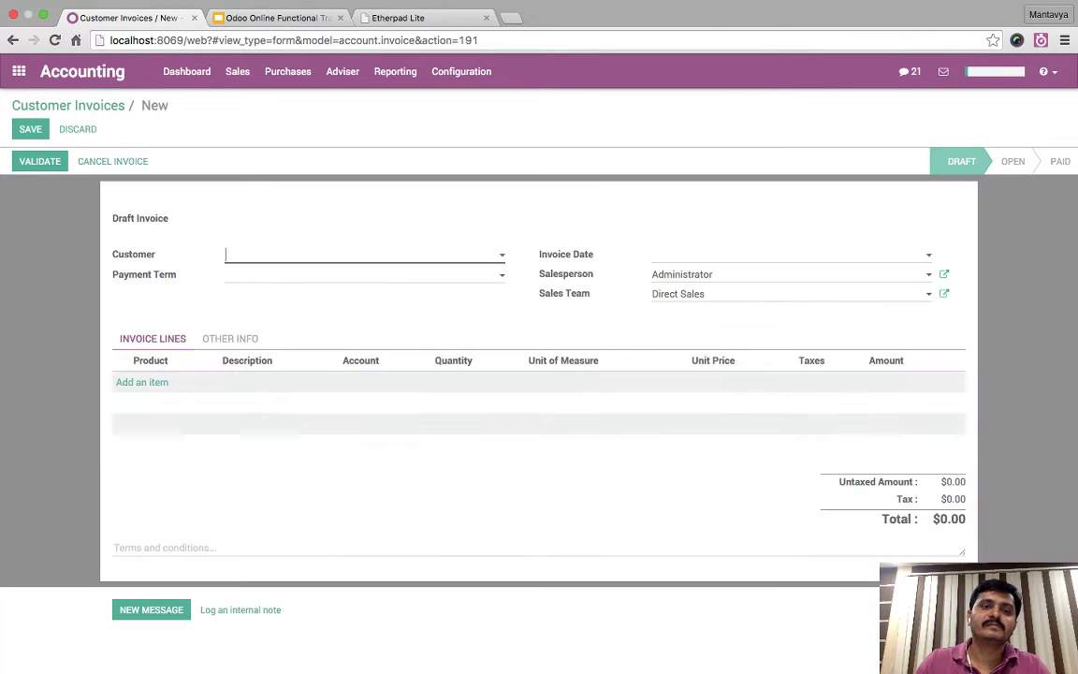
click(502, 254)
click(260, 277)
- Add an invoice line of 10 USB Adapters at $10 each
click(141, 381)
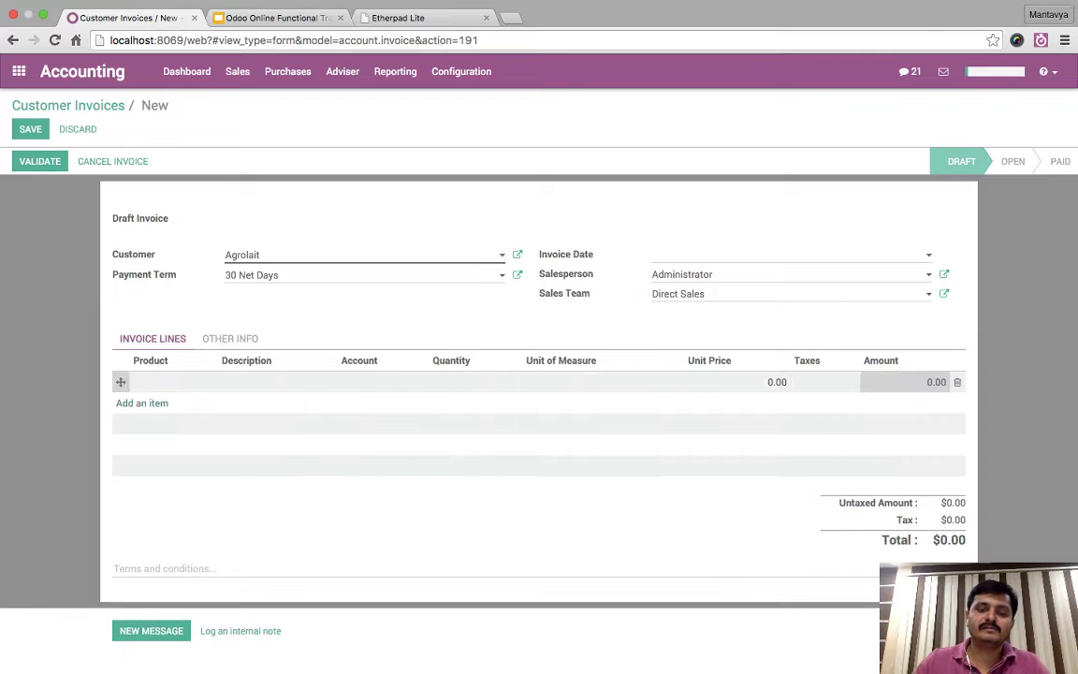
text(usb)
key(Down)
key(Return)
key(Tab)
key(Tab)
key(Tab)
key(Tab)
key(shift+Tab)
text(10)
key(Tab)
key(Tab)
text(10)
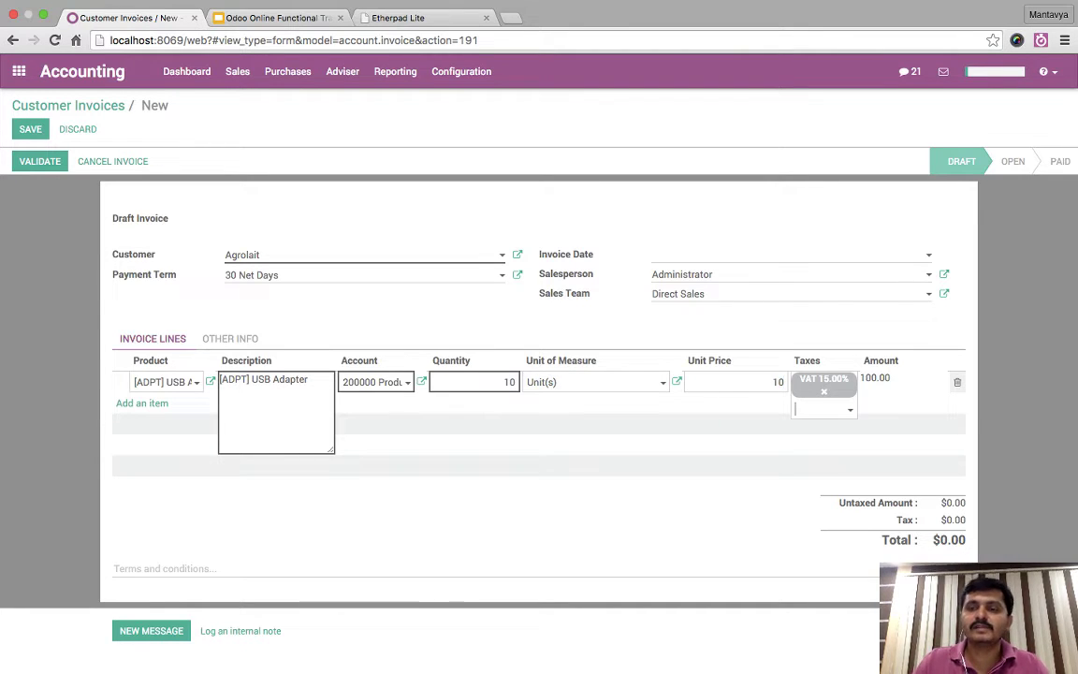
key(Escape)
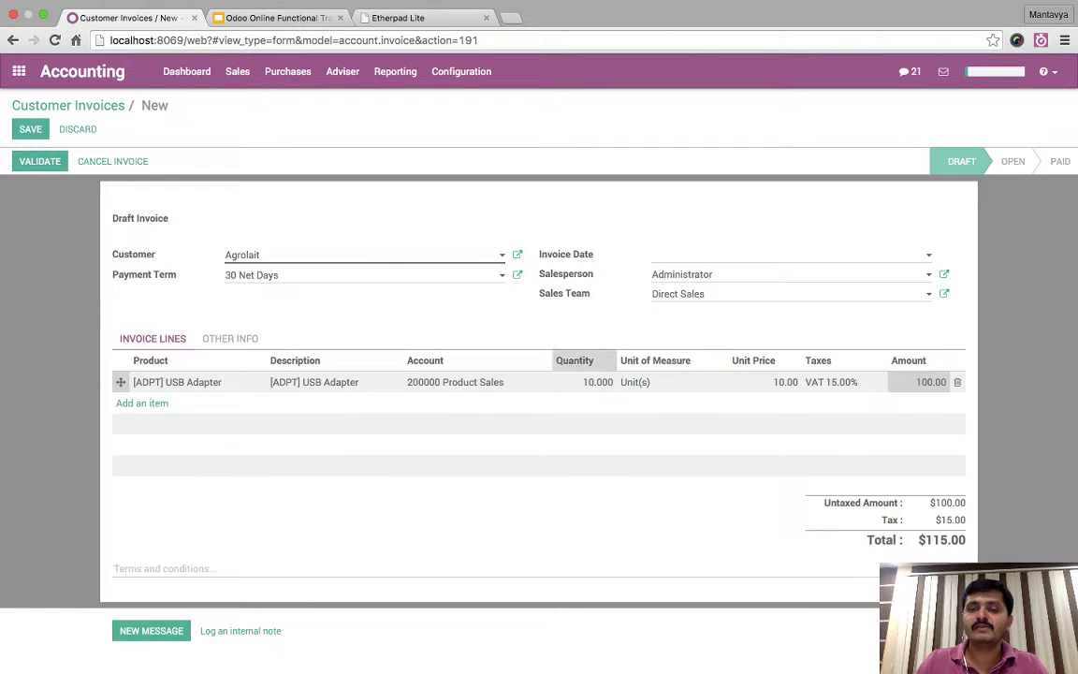
- Check the invoice's journal and tax account details, then save the invoice
click(230, 338)
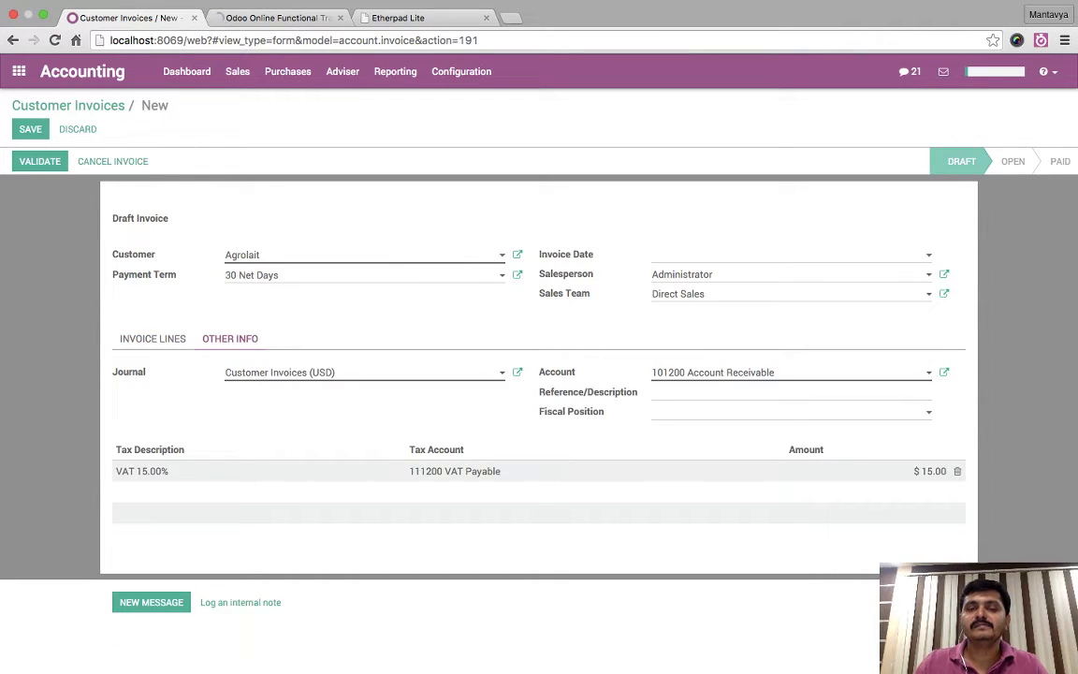
click(152, 338)
click(30, 130)
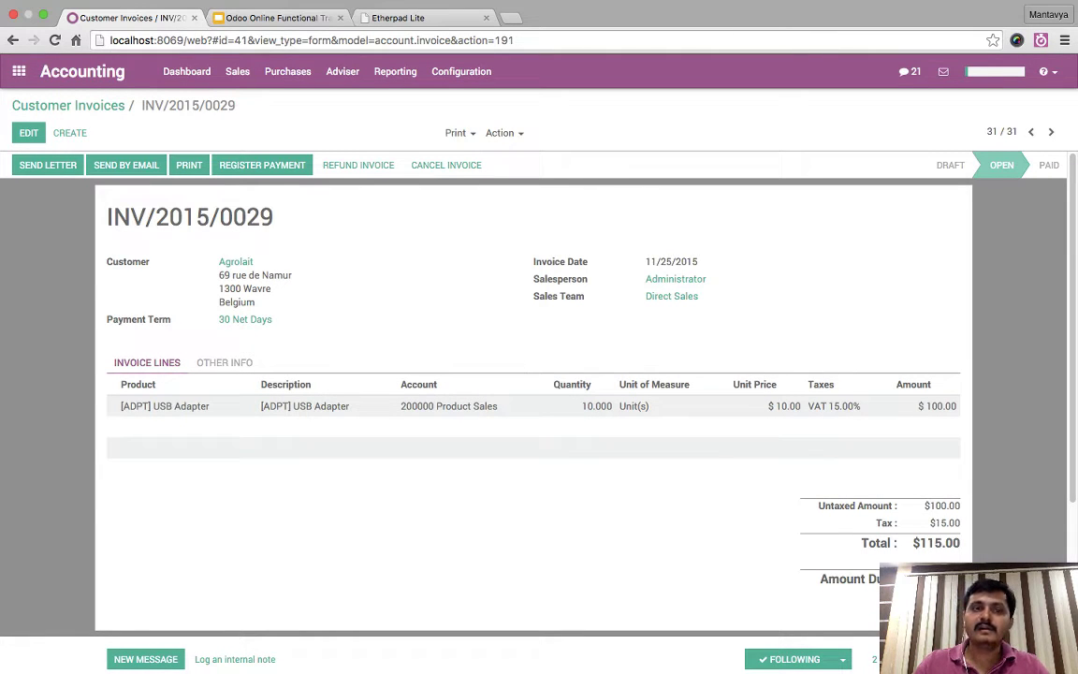
- Register a $50 payment with memo 'partial payment', keeping INV/2015/0029 open
click(262, 165)
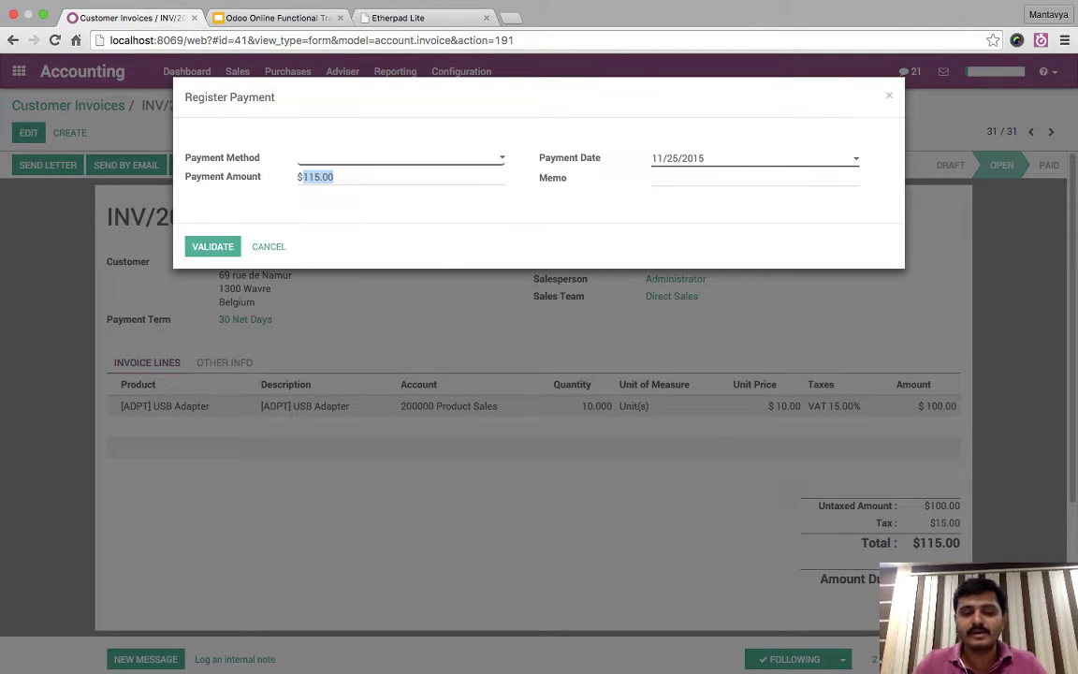
text(50)
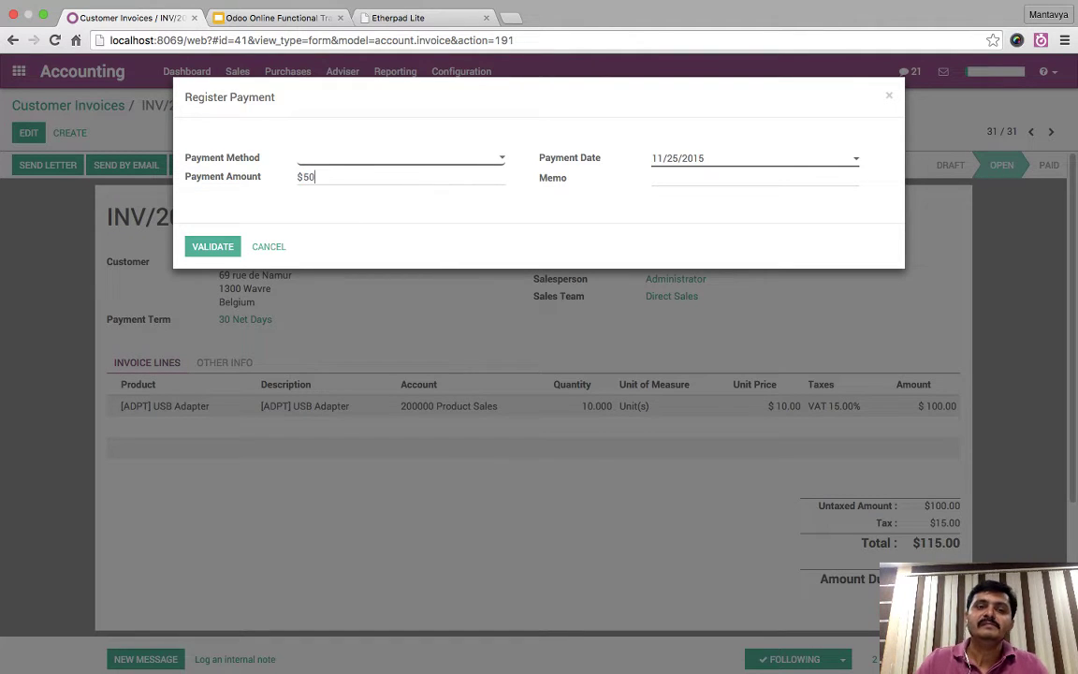
key(Tab)
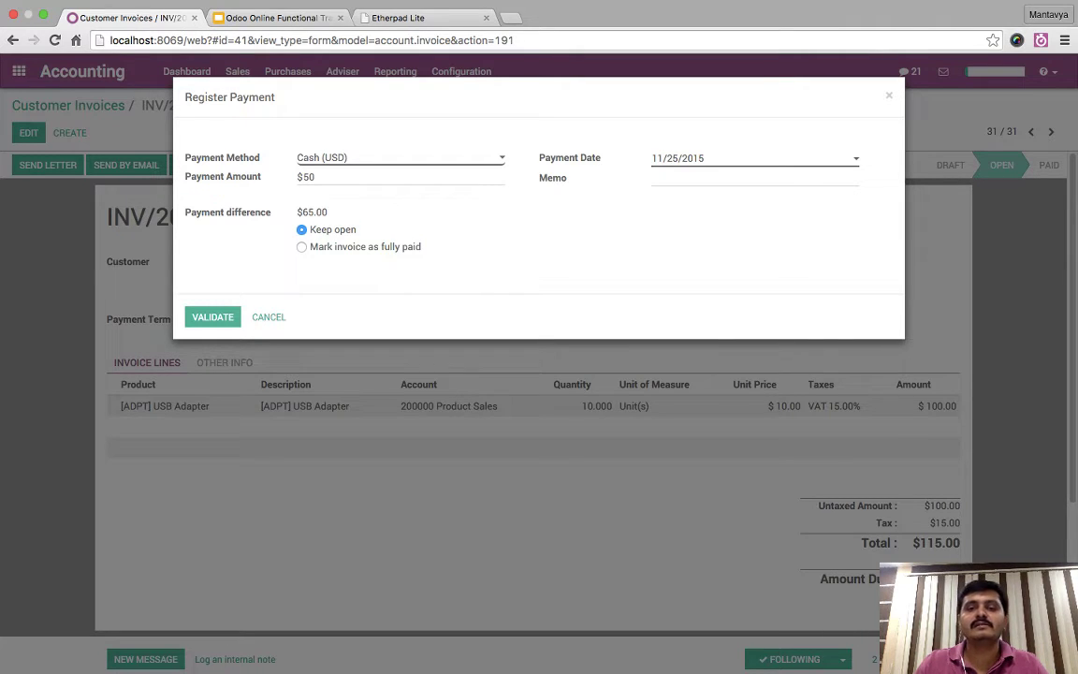
text(pa)
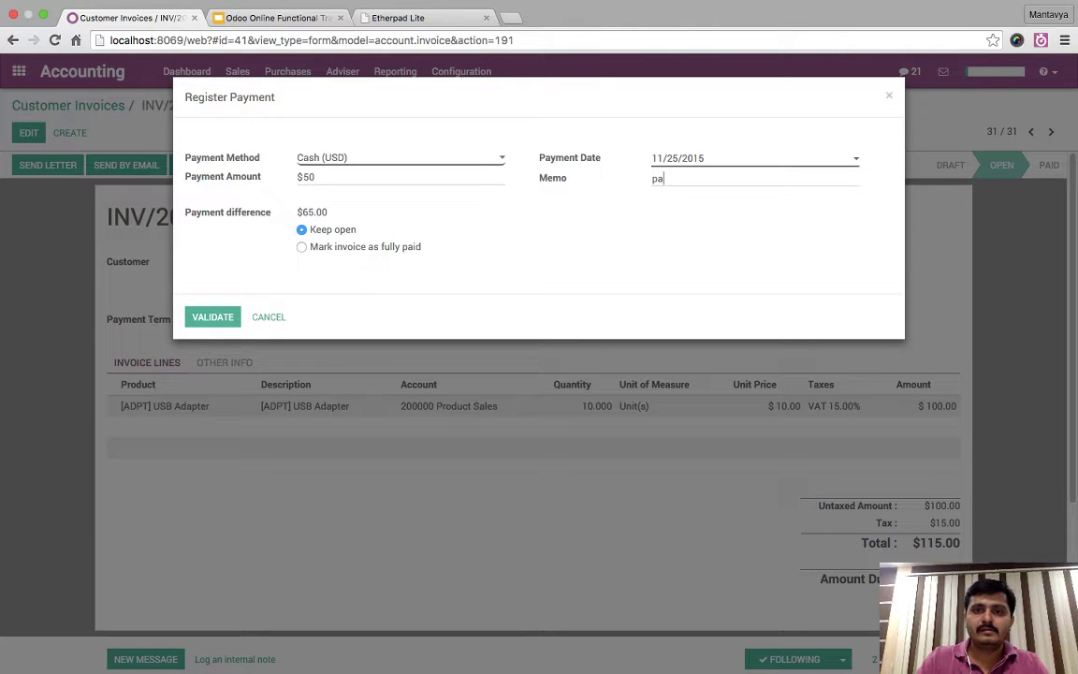
text(rtial patment)
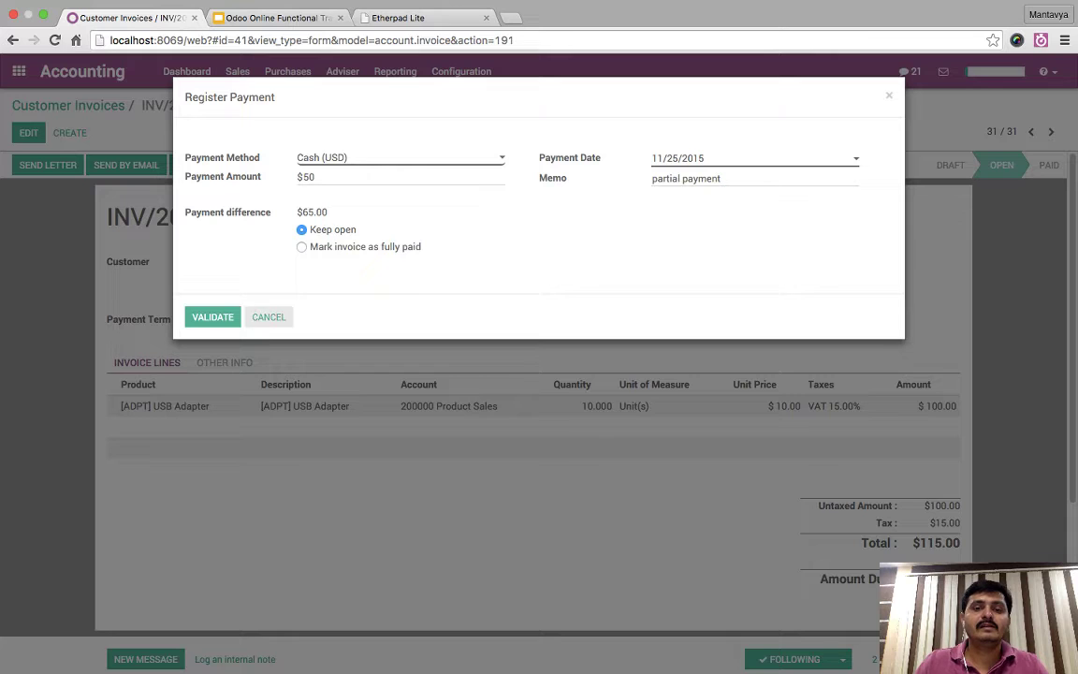
click(212, 316)
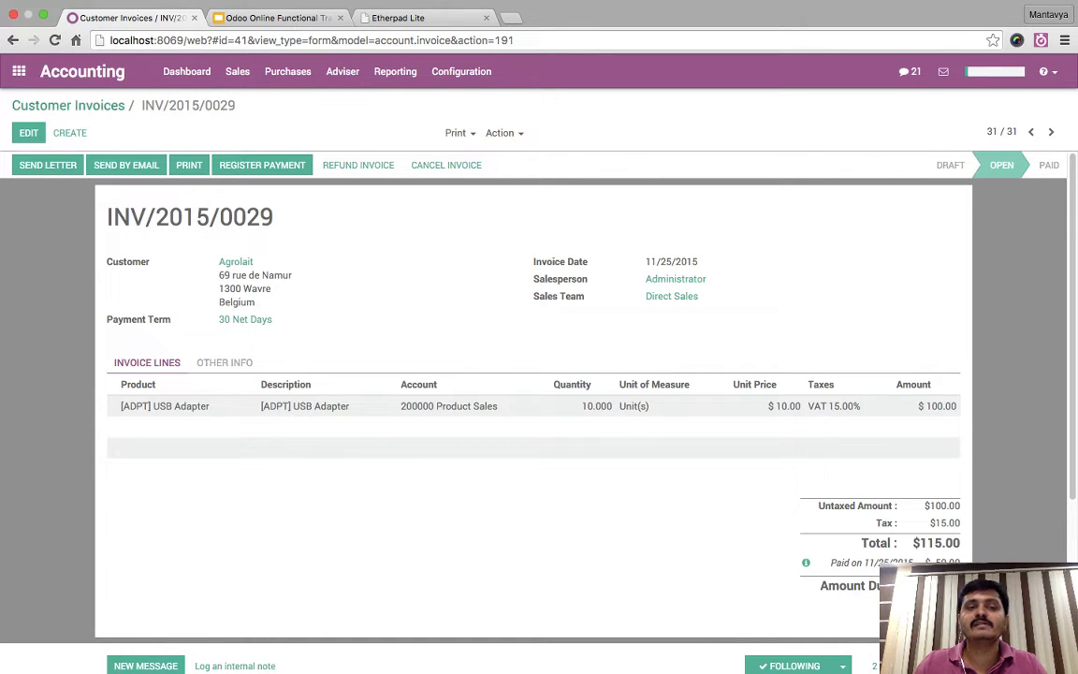
- Filter journal entries by 'misc', inspect MISC/2015/0007, then open the Balance Sheet
click(68, 104)
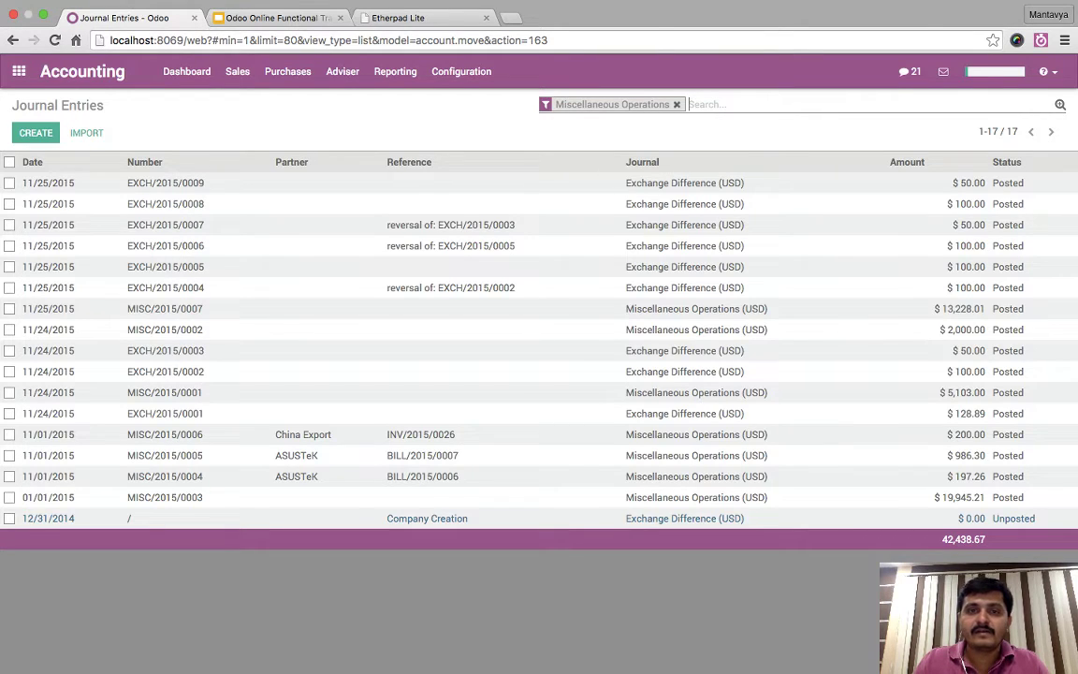
key(BackSpace)
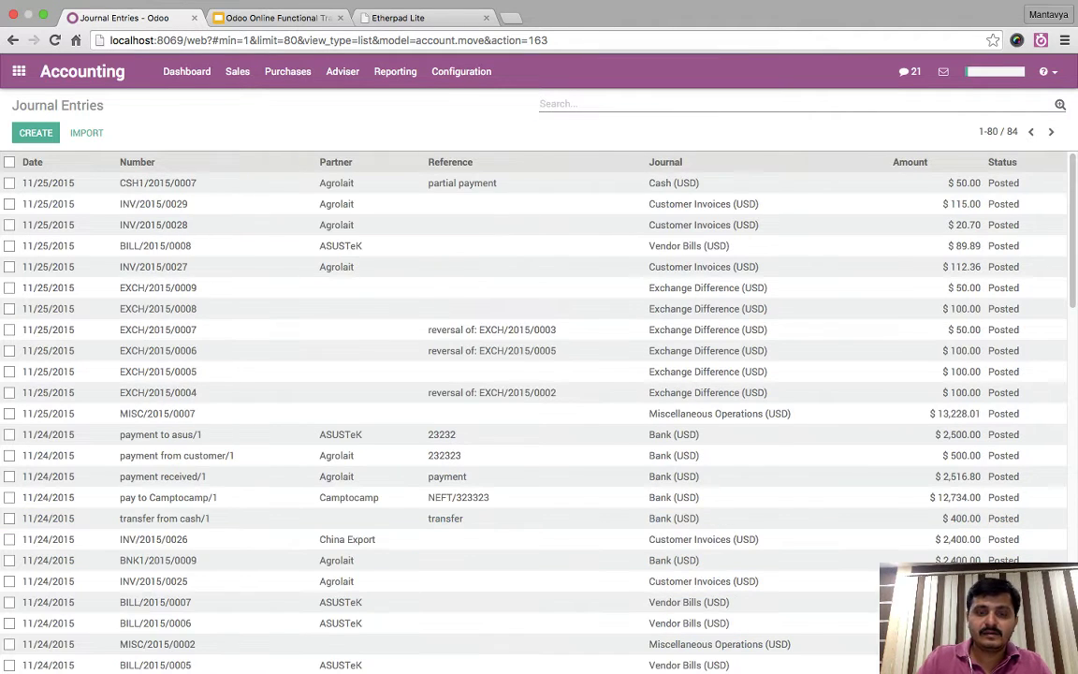
text(misc)
key(Return)
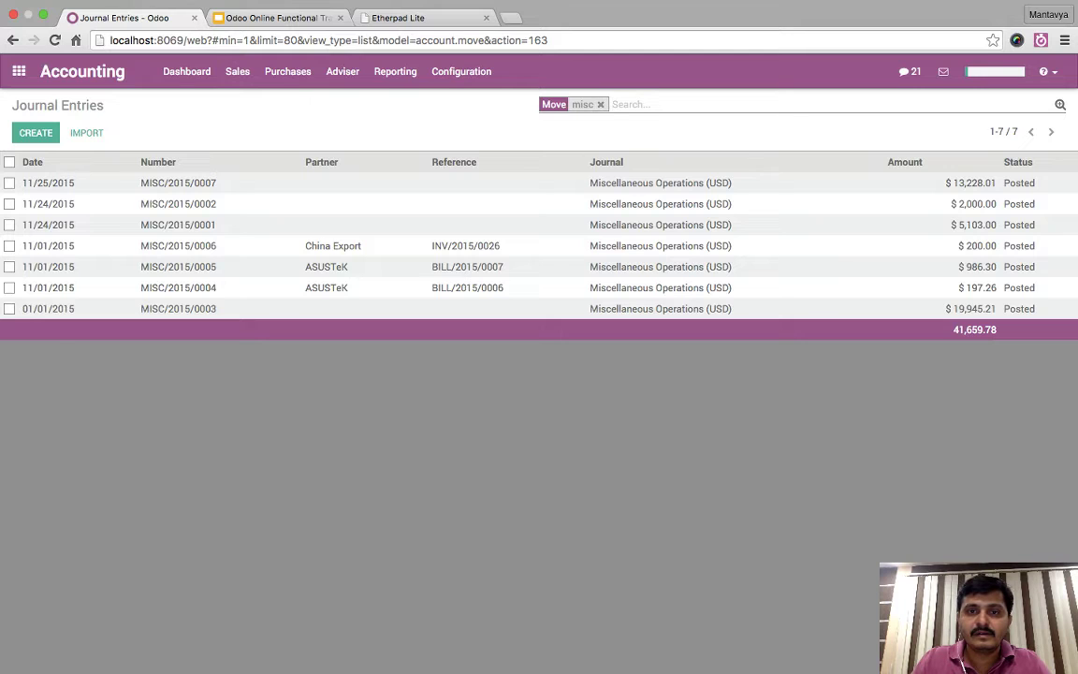
click(636, 184)
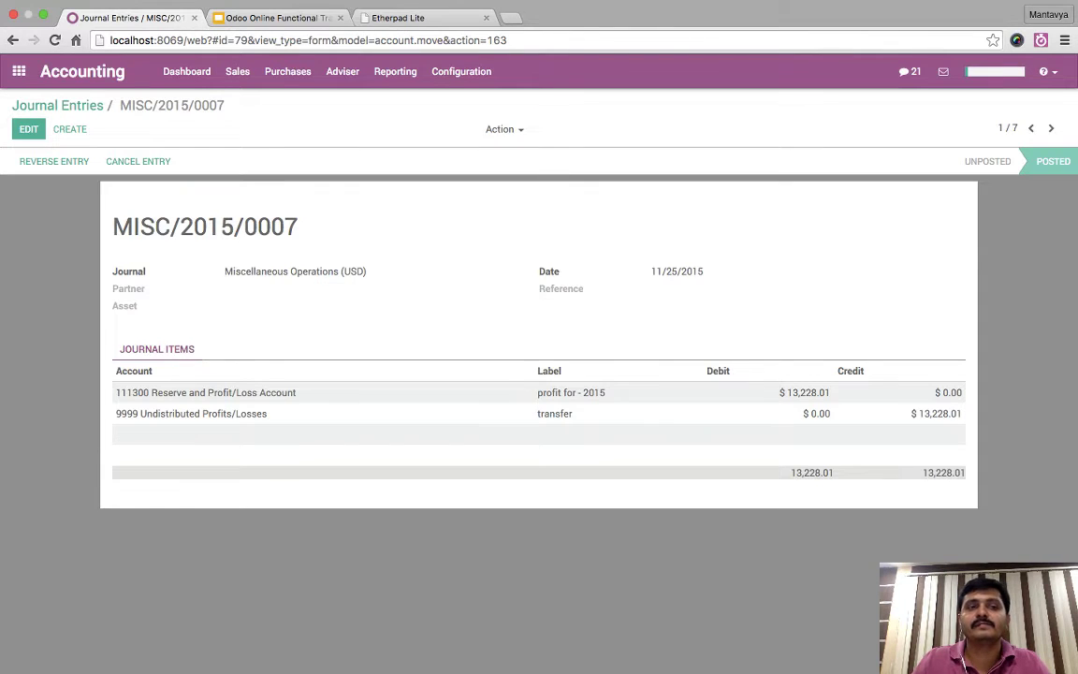
click(57, 106)
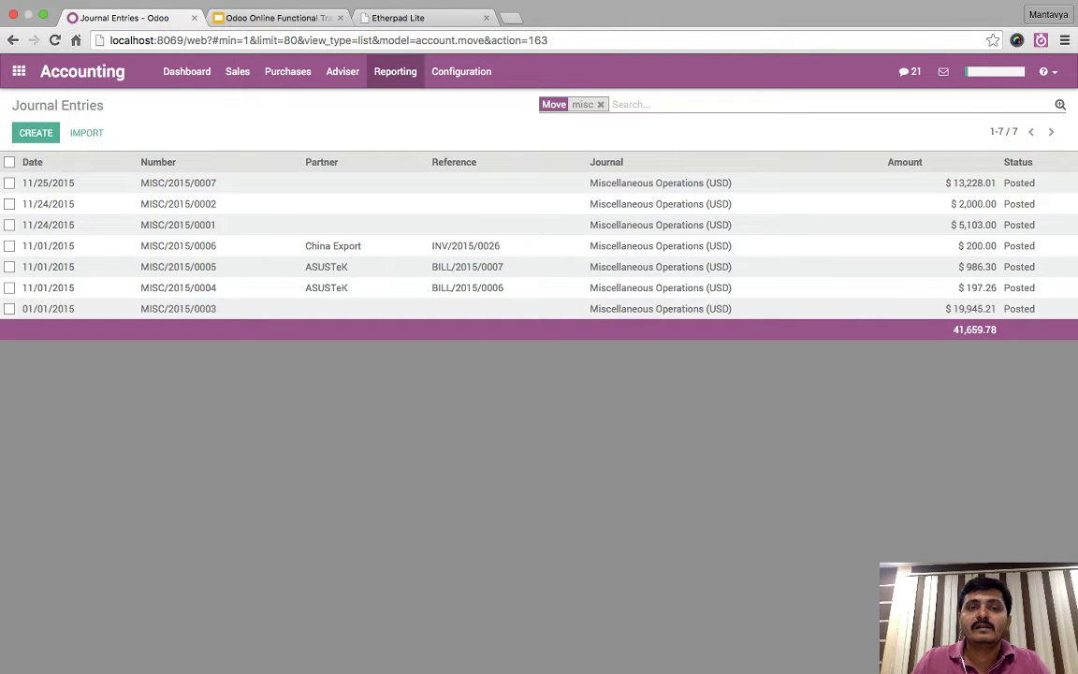
click(395, 72)
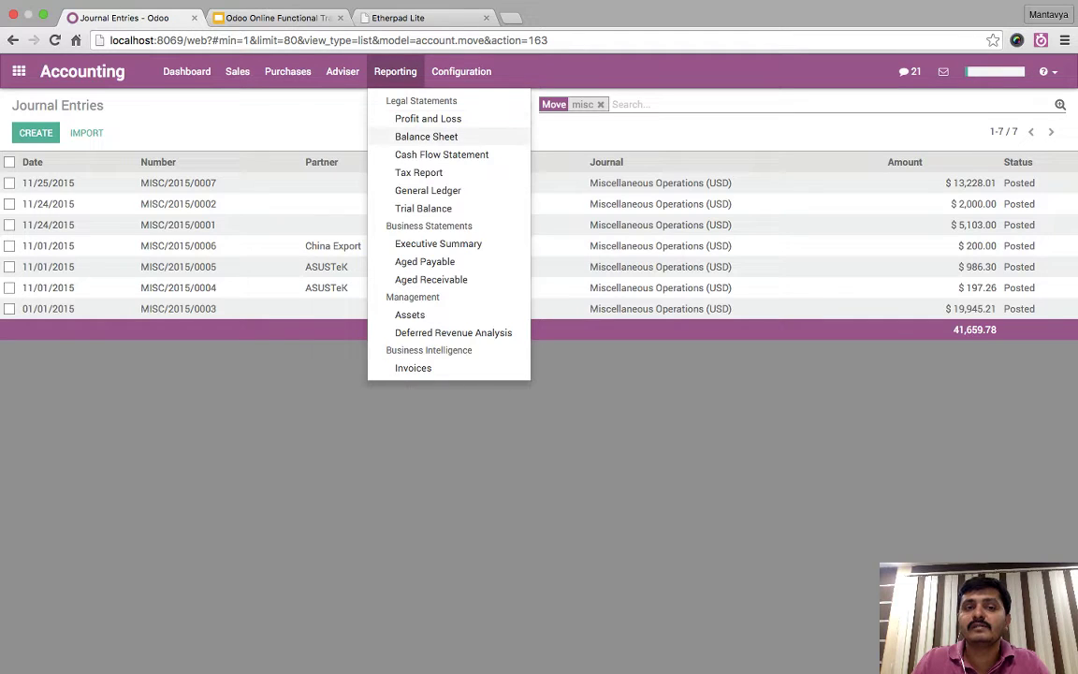
click(426, 136)
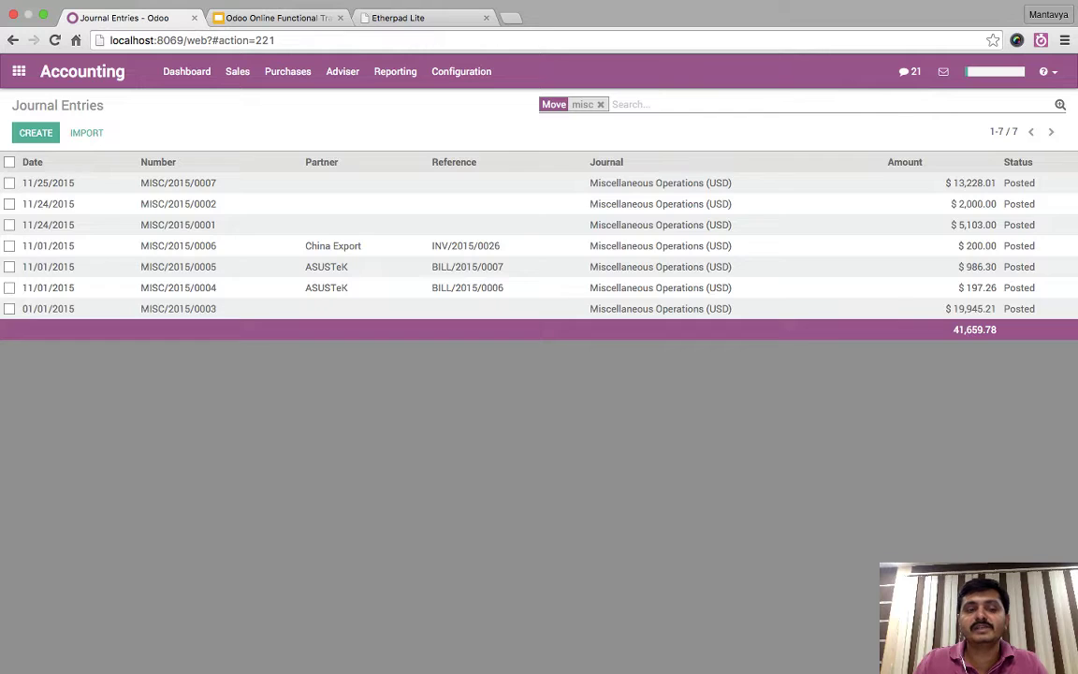
- Open the 111200 VAT Payable General Ledger and highlight INV/2015/0029's 15.00 VAT credit
scroll(533, 375, down, 3)
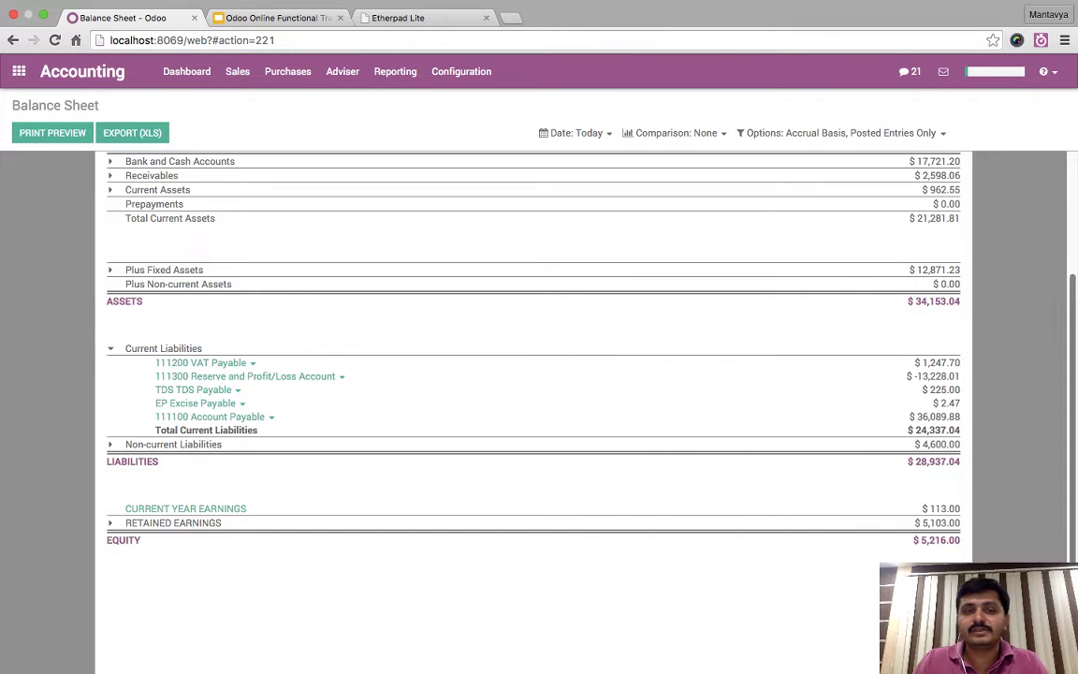
drag(923, 363, 921, 573)
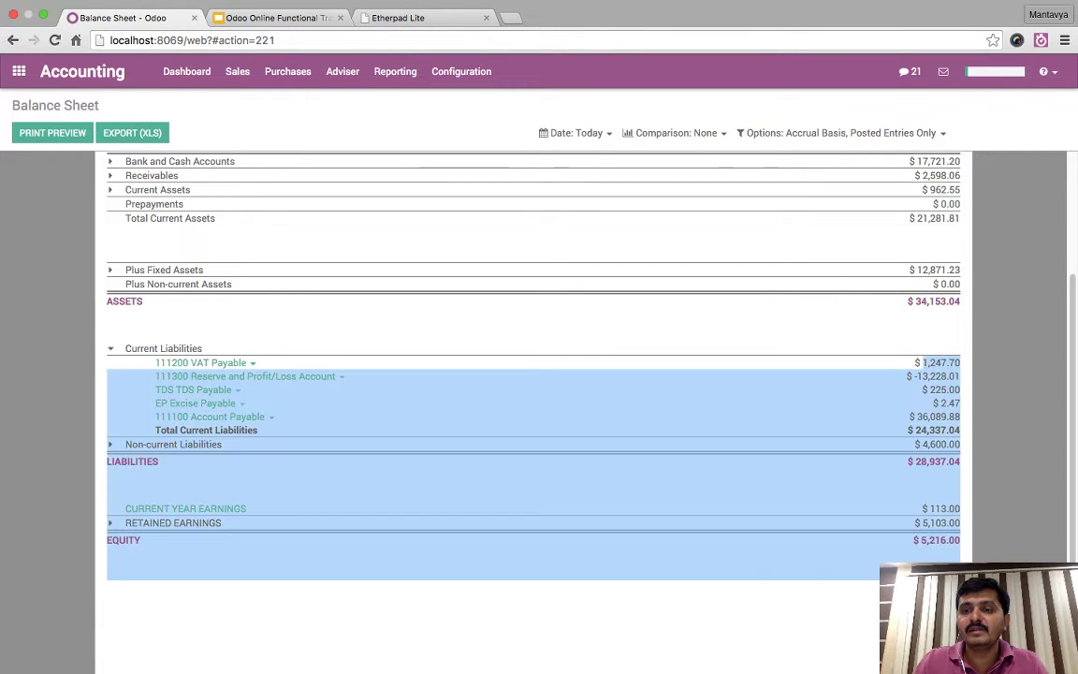
click(921, 572)
click(203, 363)
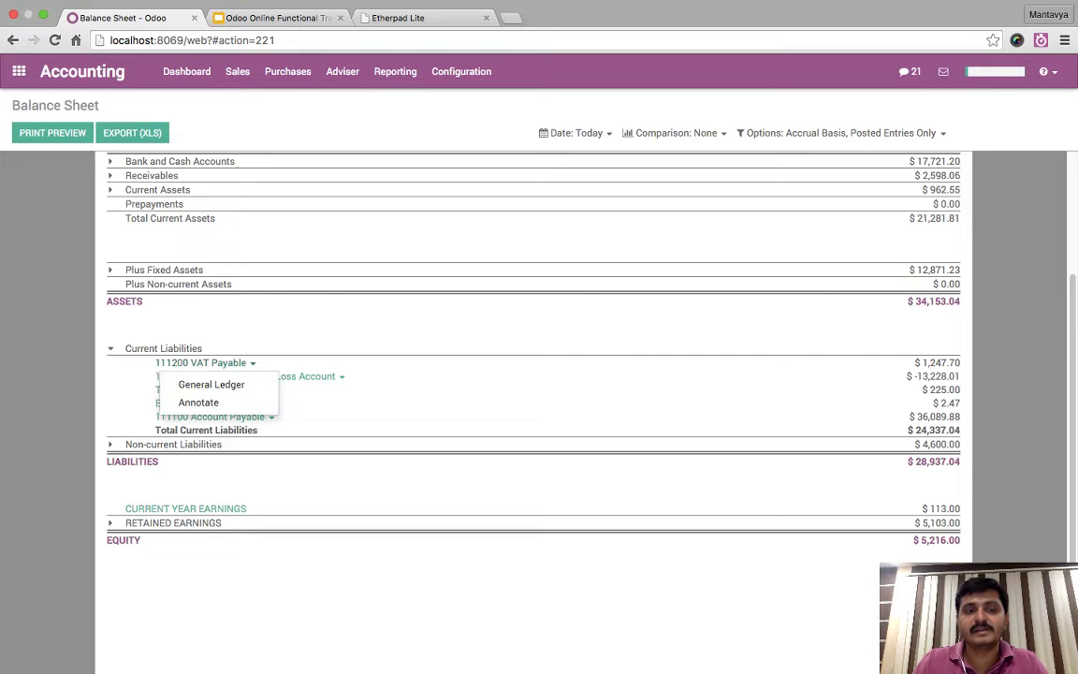
click(212, 384)
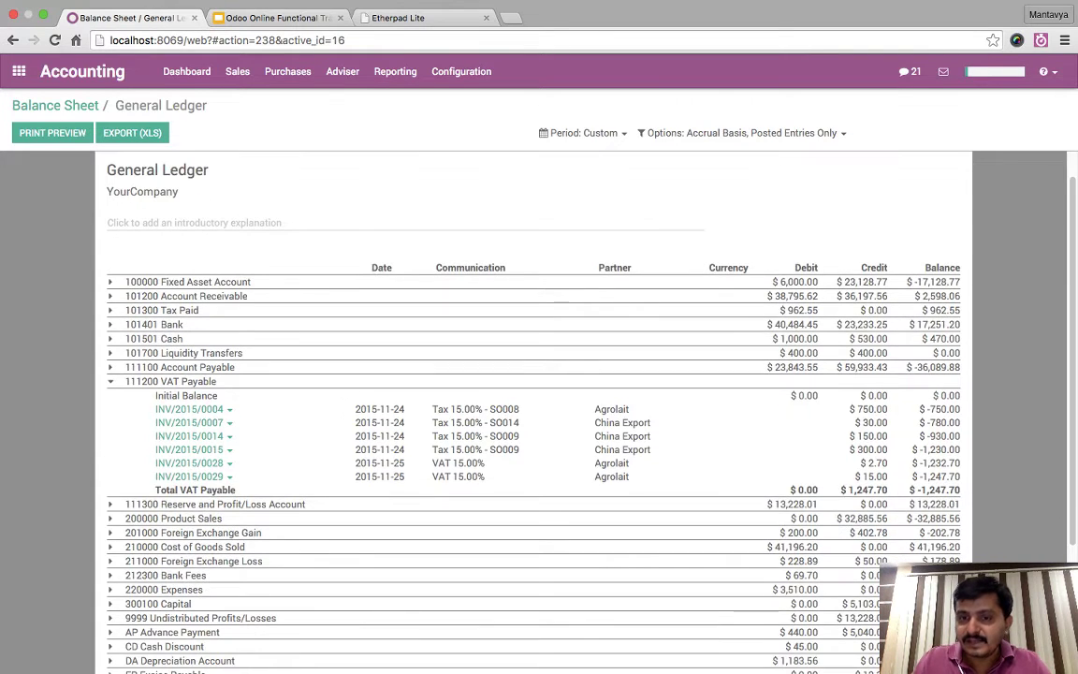
drag(862, 477, 887, 476)
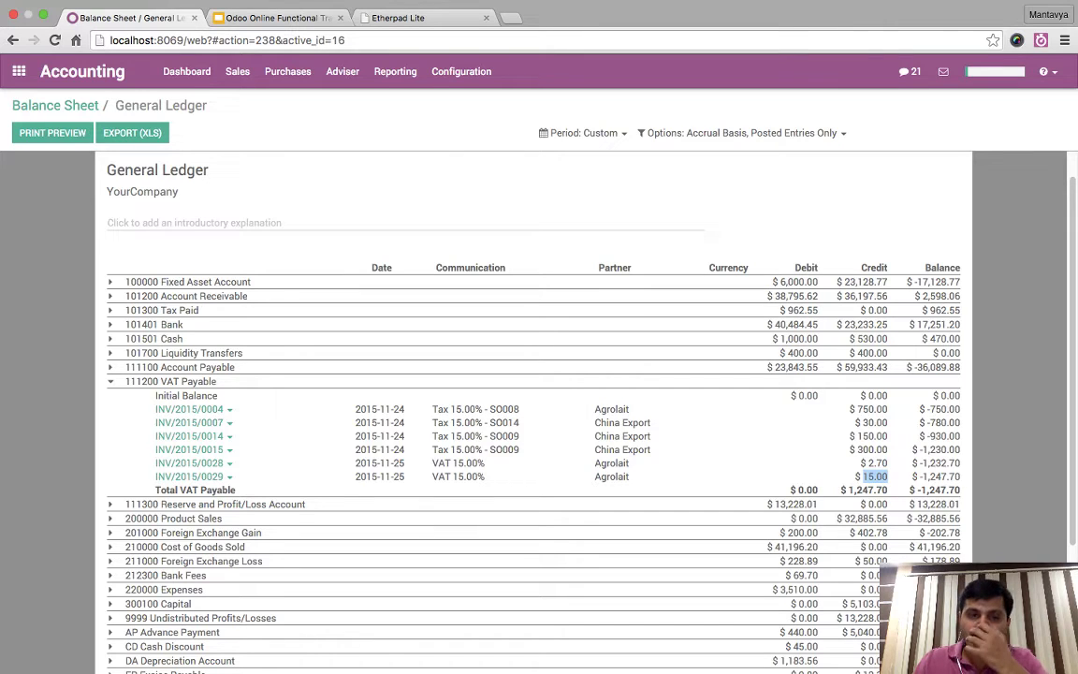
click(787, 428)
drag(862, 476, 887, 476)
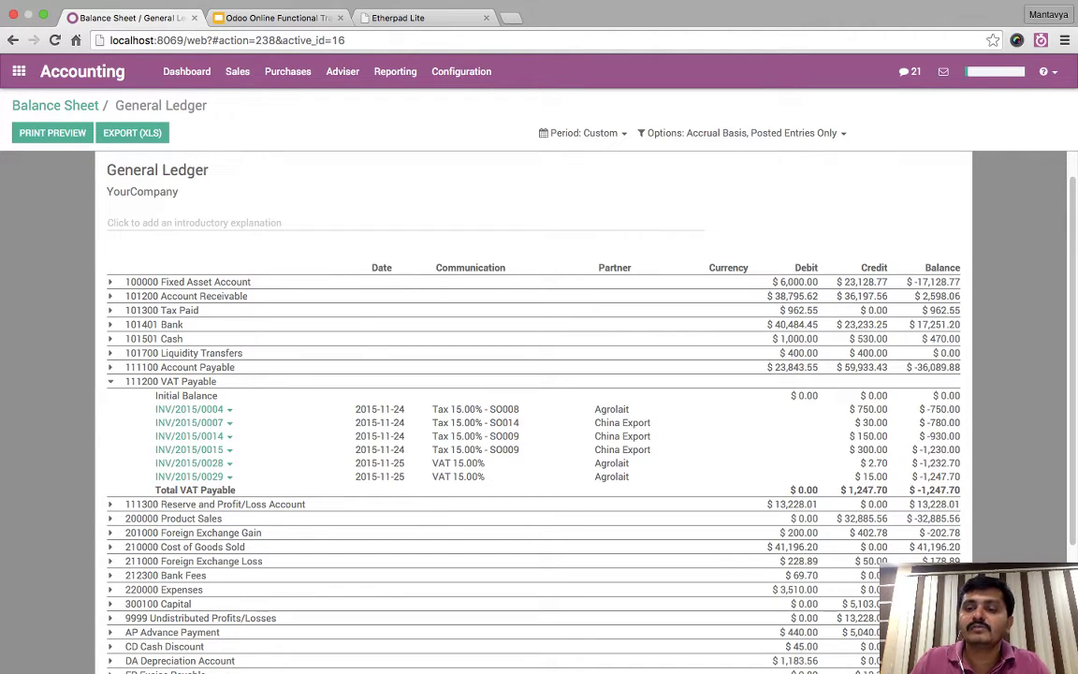
scroll(533, 411, up, 1)
scroll(533, 412, up, 1)
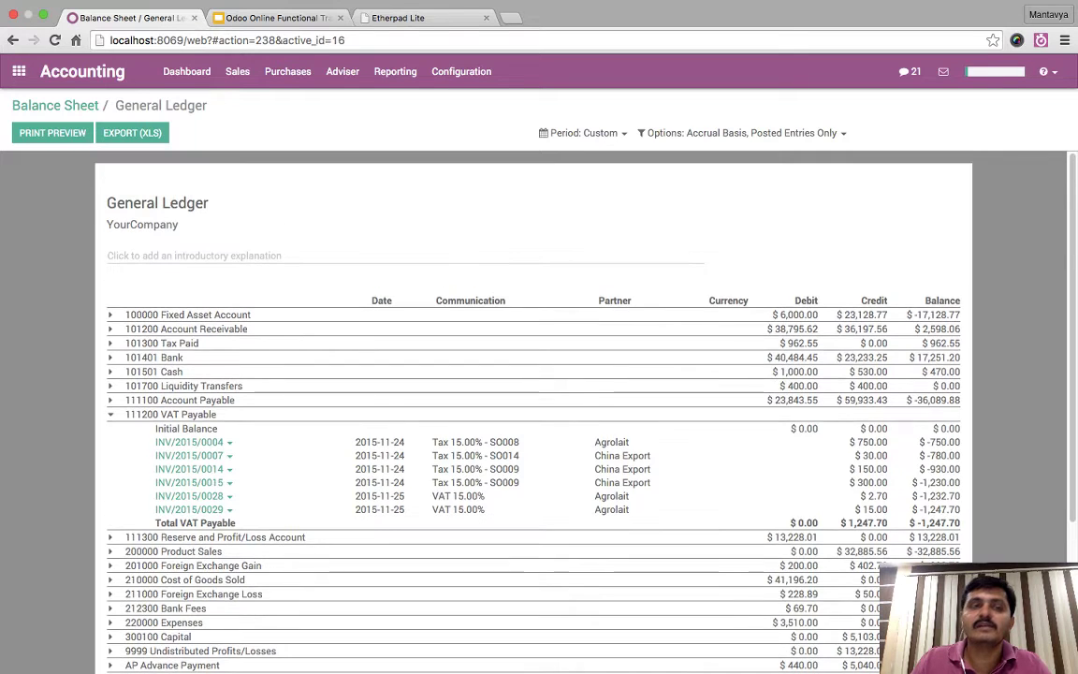
click(461, 71)
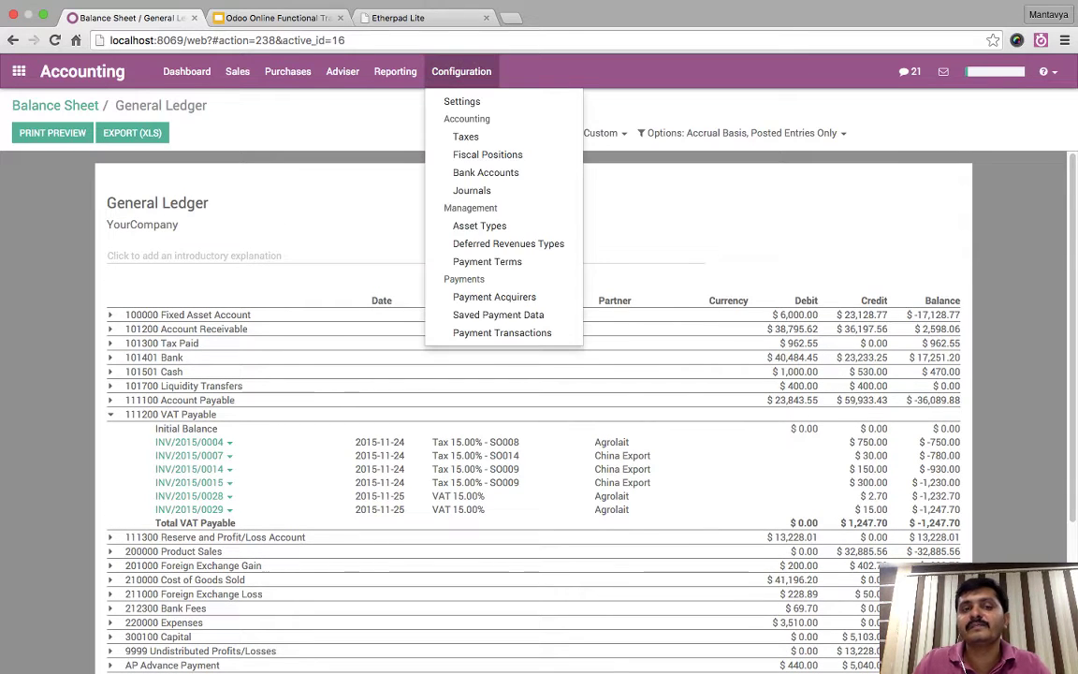
- Turn on cash basis in the VAT 15.00% tax's advanced options
click(465, 137)
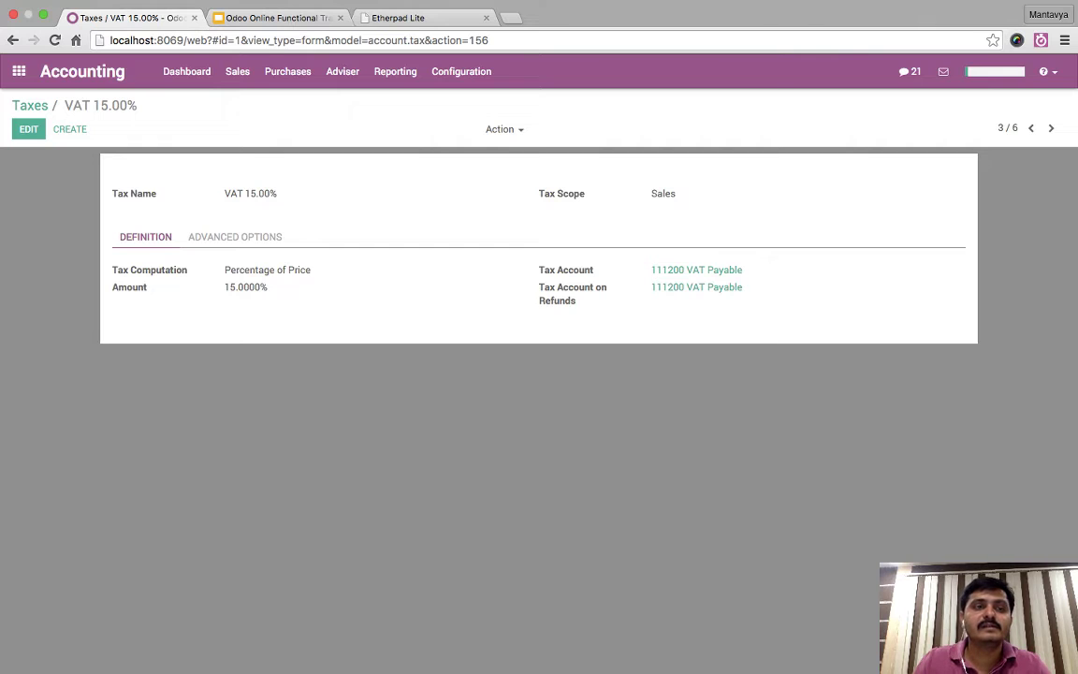
click(29, 128)
click(234, 237)
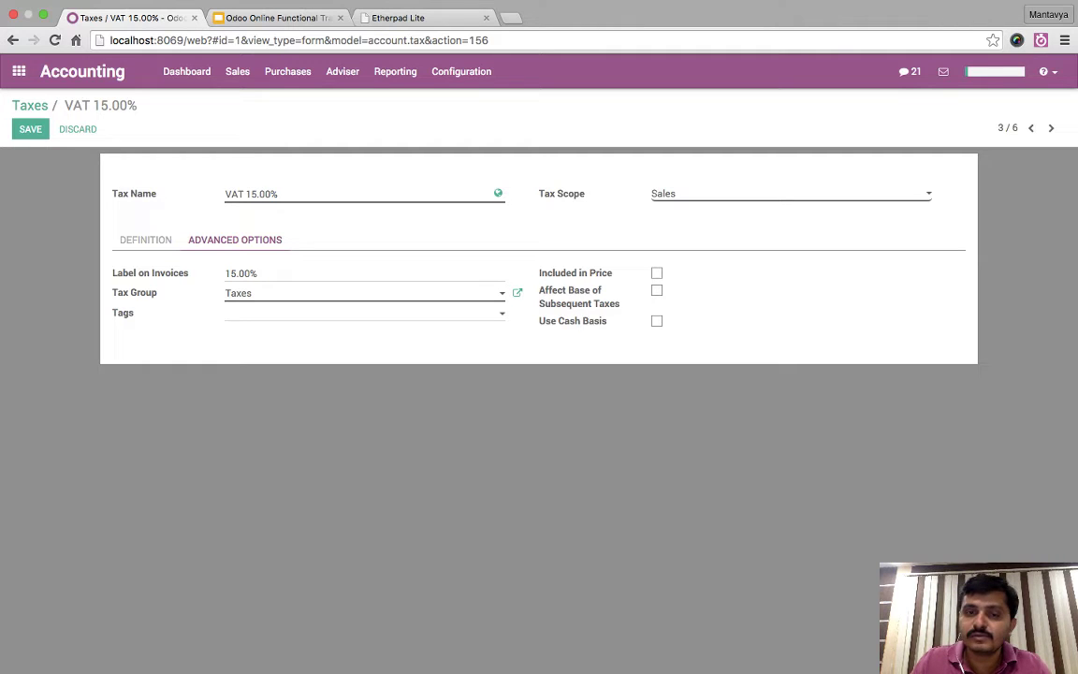
click(656, 320)
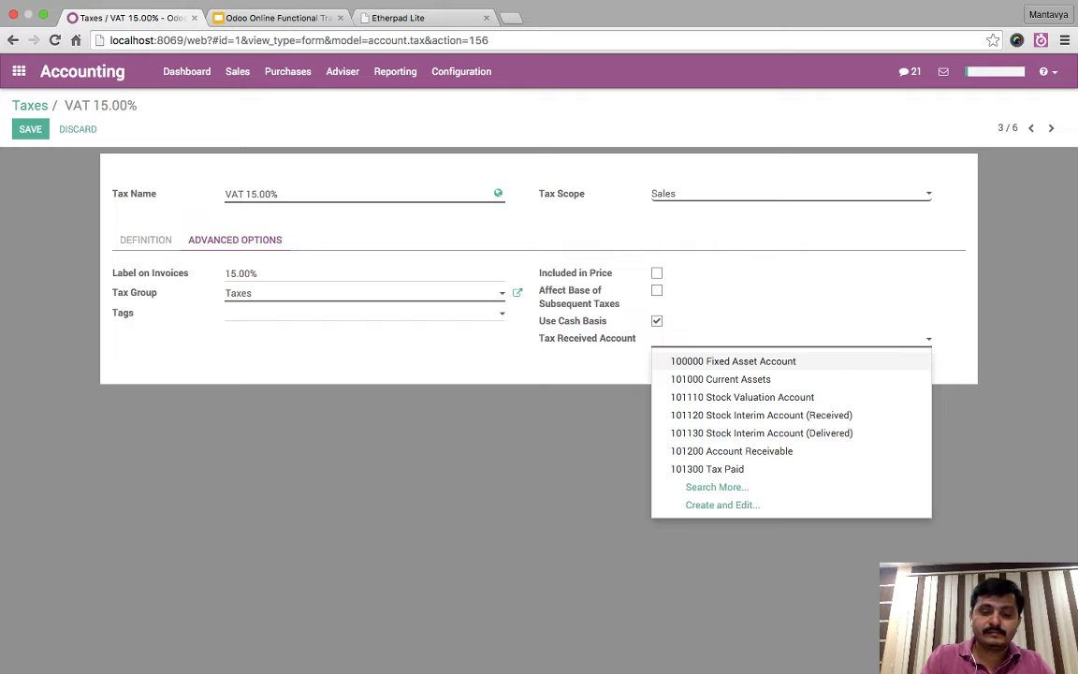
- Create the Partial VAT Received account, code PVT, type Current Liabilities, as the tax received account
text(Partial )
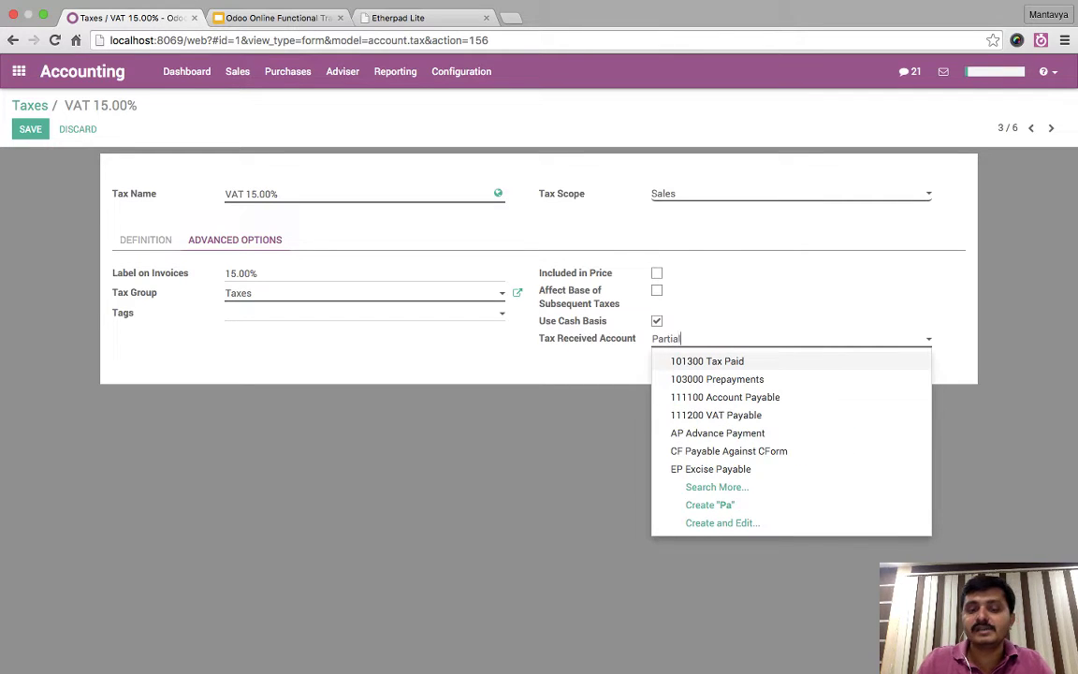
text(Tax R)
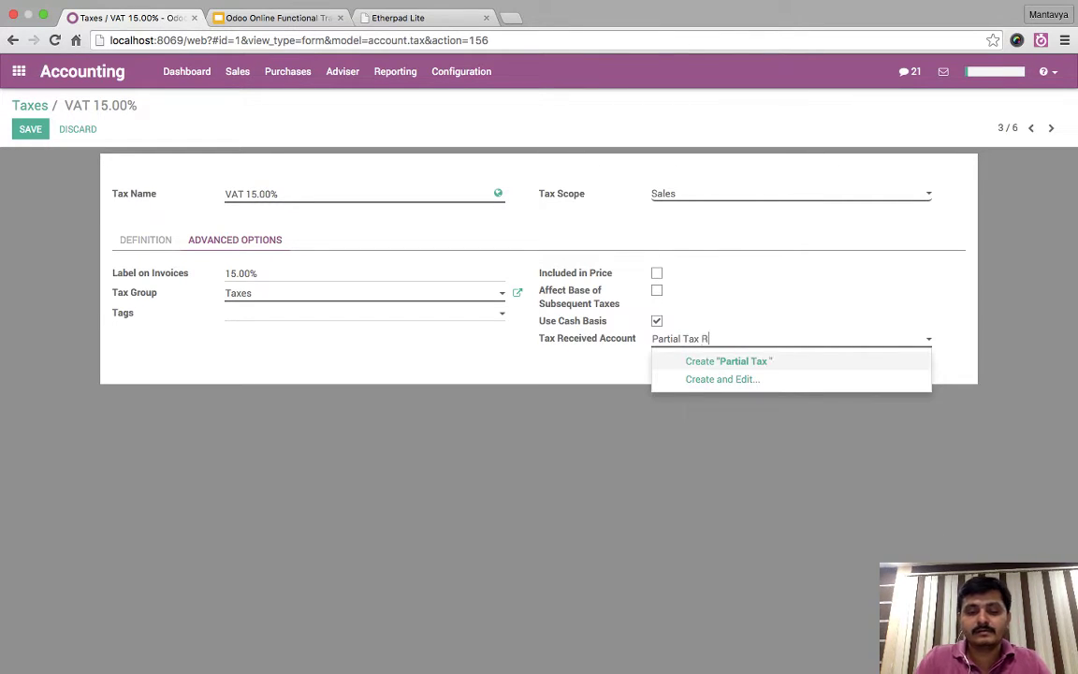
text(eceived)
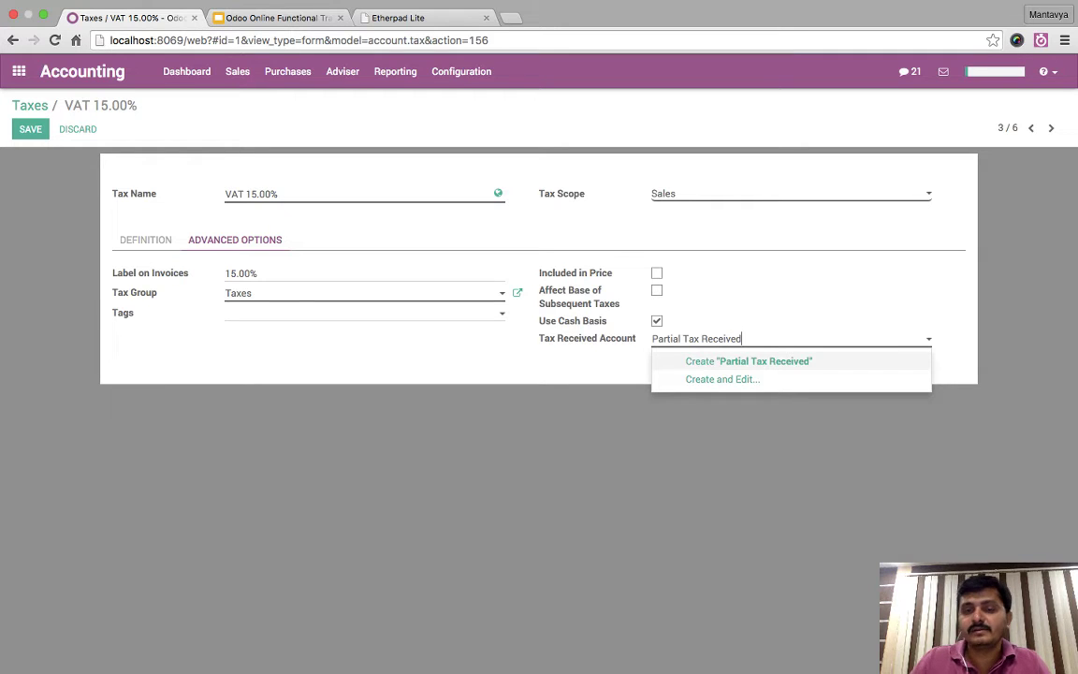
double_click(692, 339)
text(VAT)
key(BackSpace)
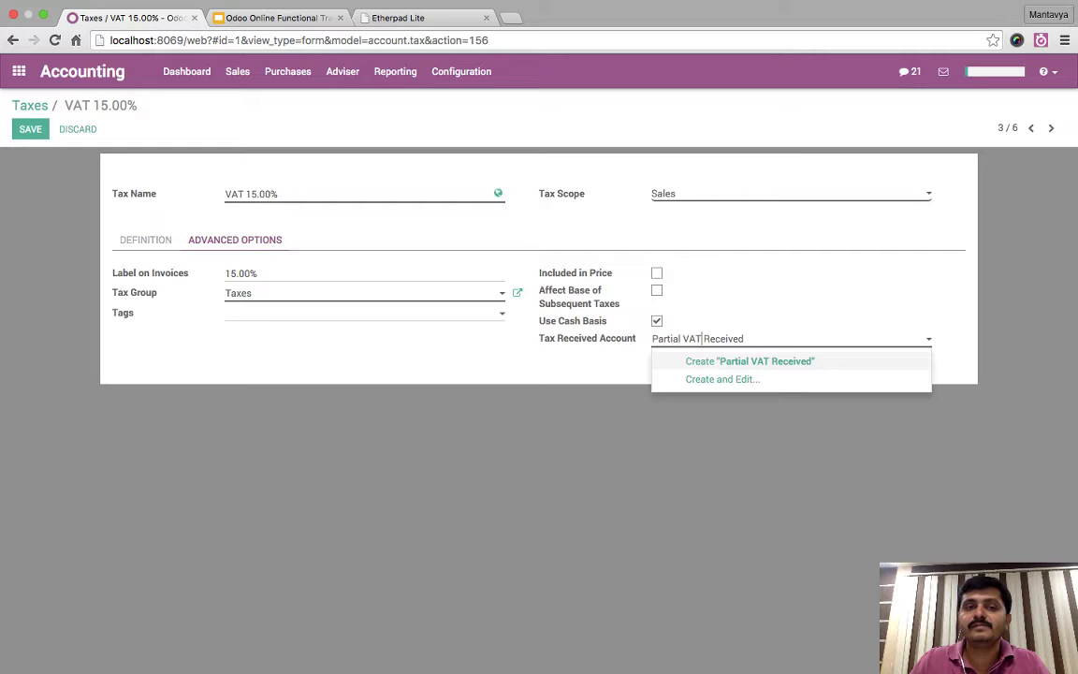
key(Down)
key(Return)
key(Tab)
text(PVT)
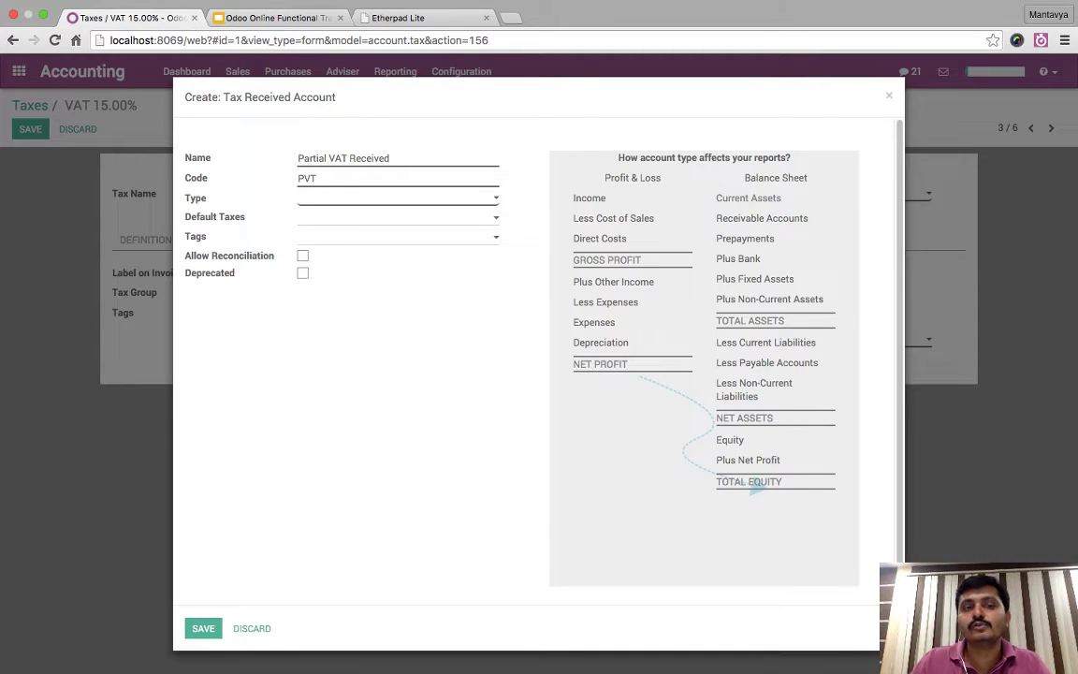
key(shift+Home)
key(End)
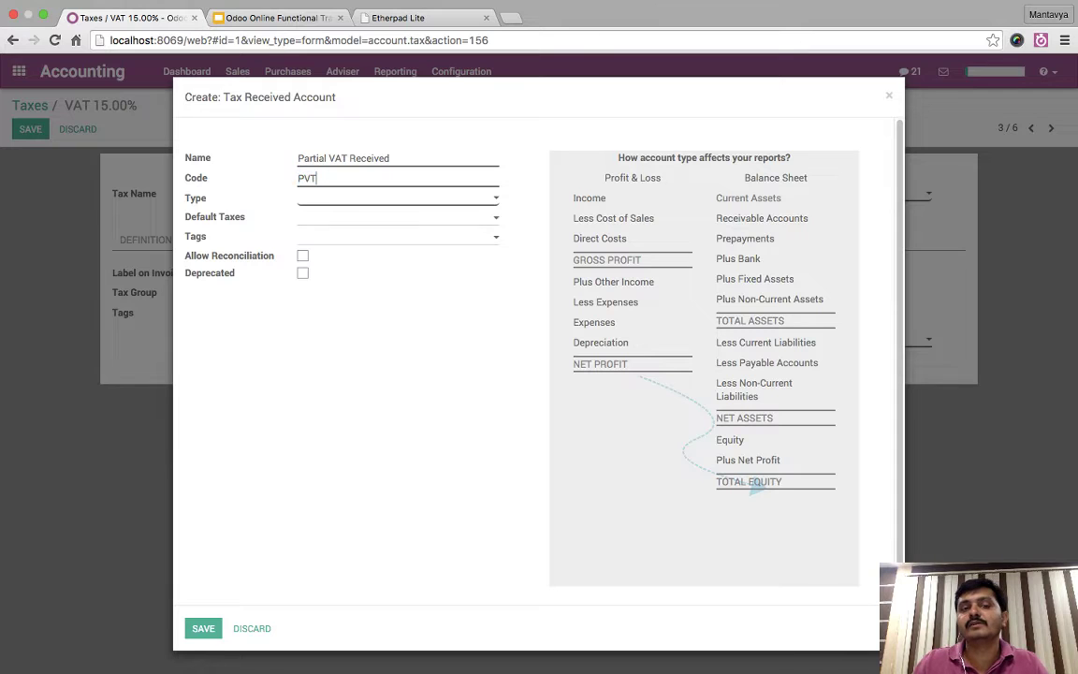
key(shift+Home)
key(End)
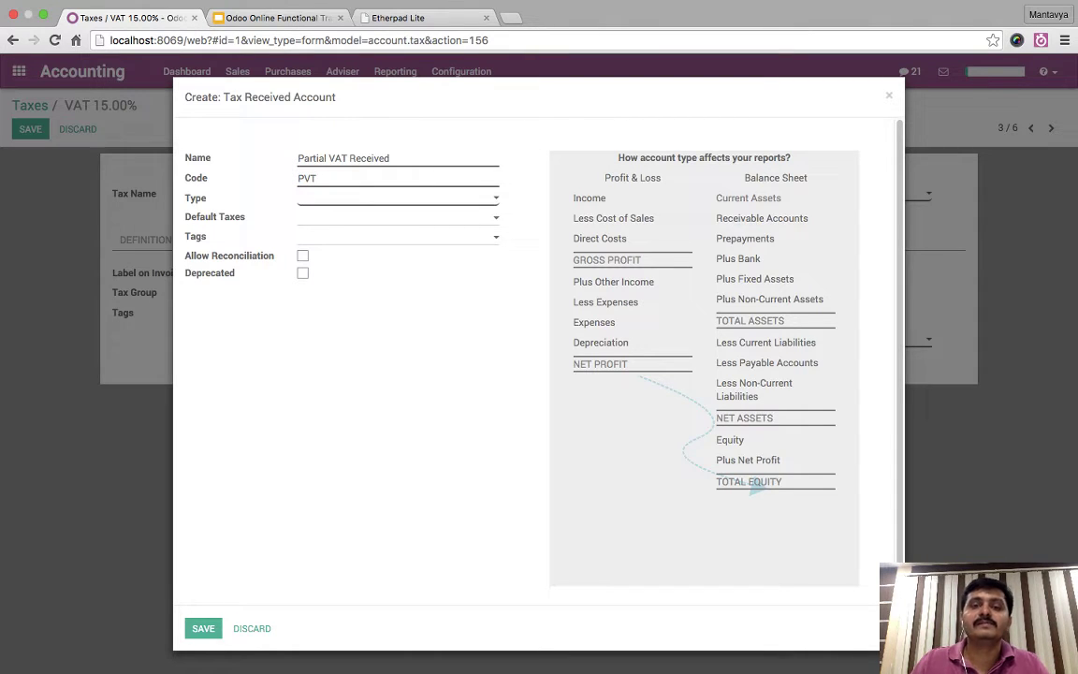
key(Down)
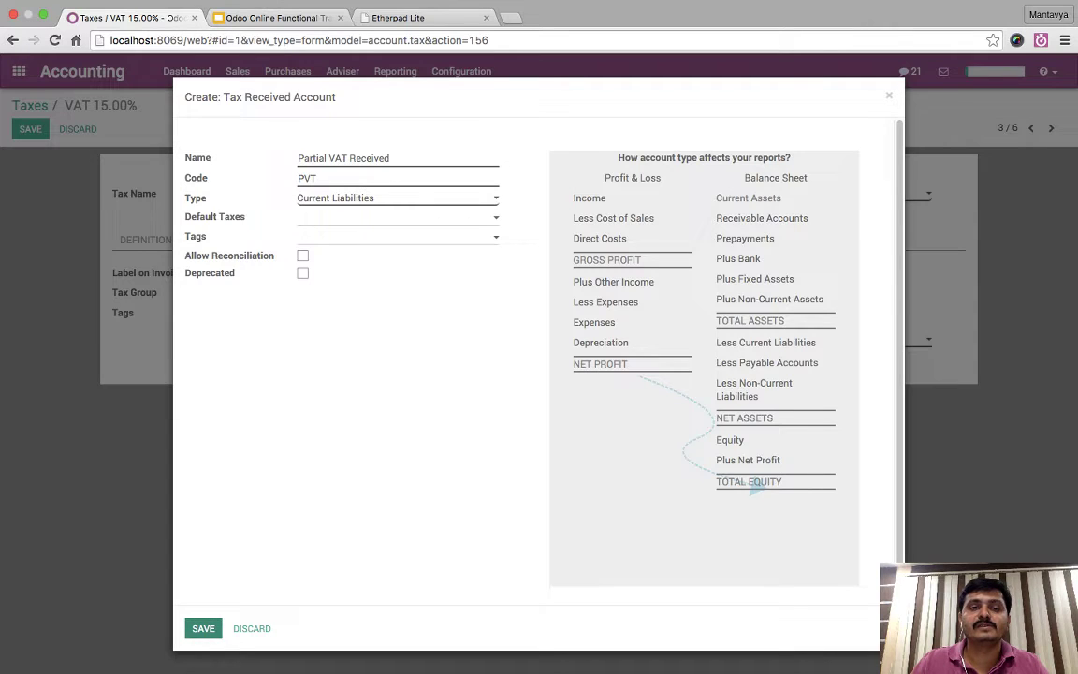
key(alt+s)
key(alt+s)
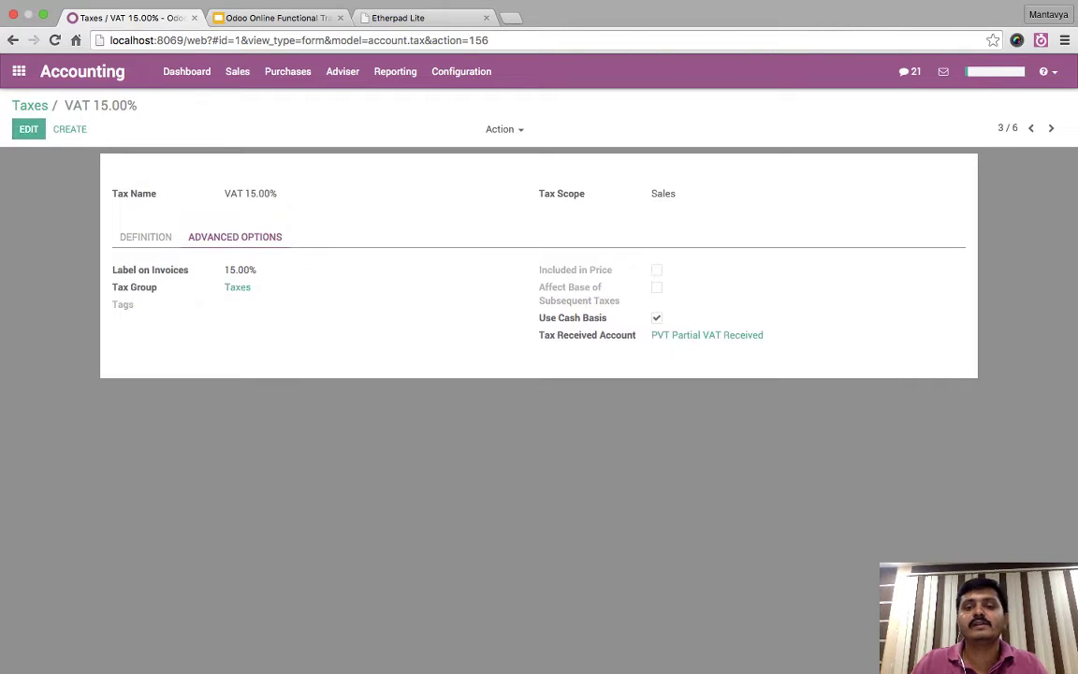
- Open the China Export draft invoice and set the customer to Agrolait
click(237, 72)
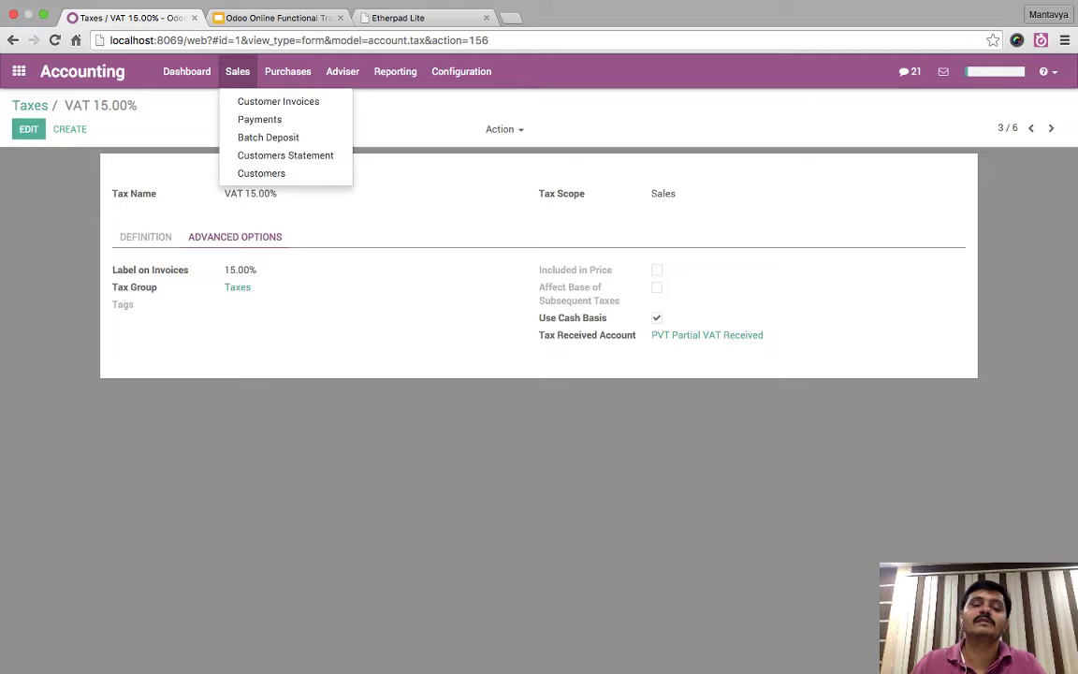
click(279, 101)
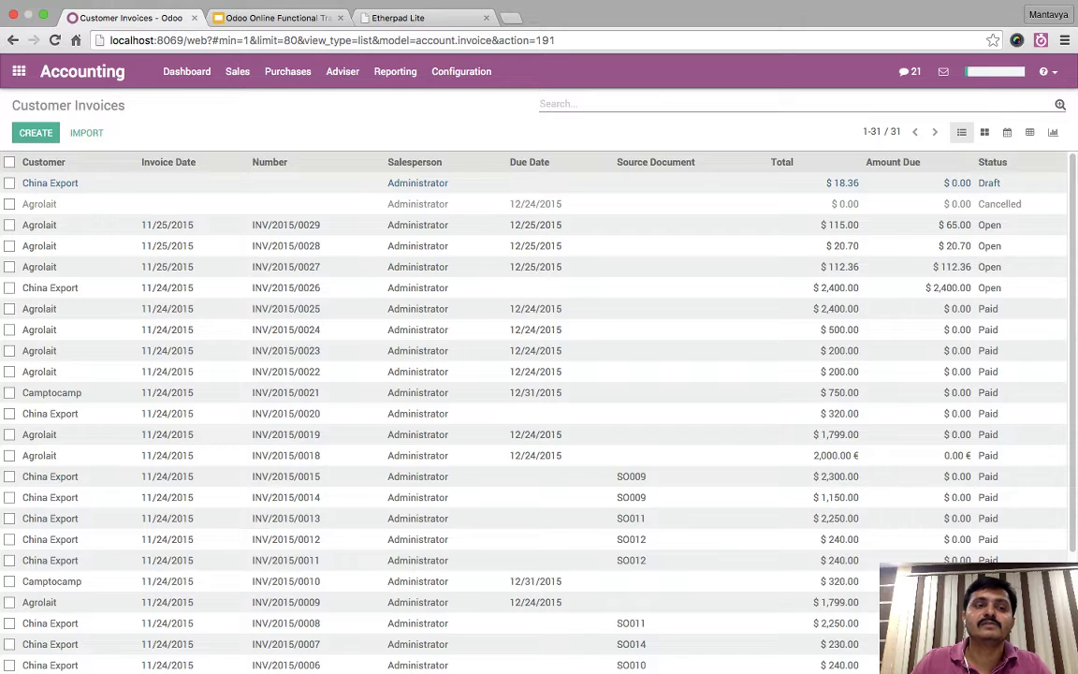
click(49, 183)
click(29, 128)
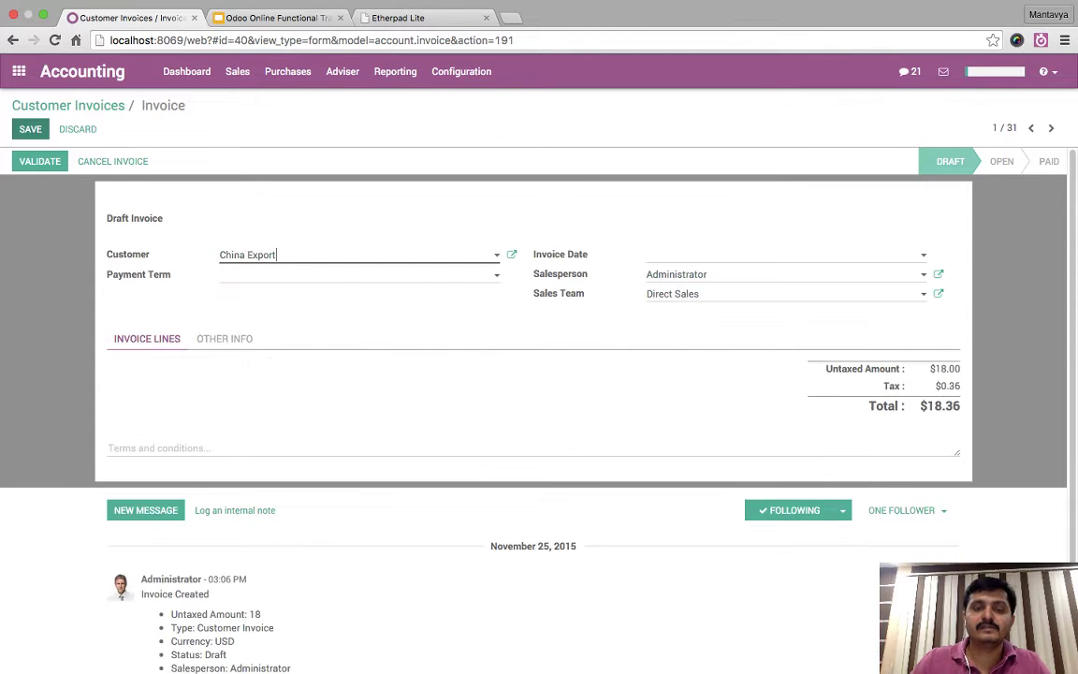
text(ag)
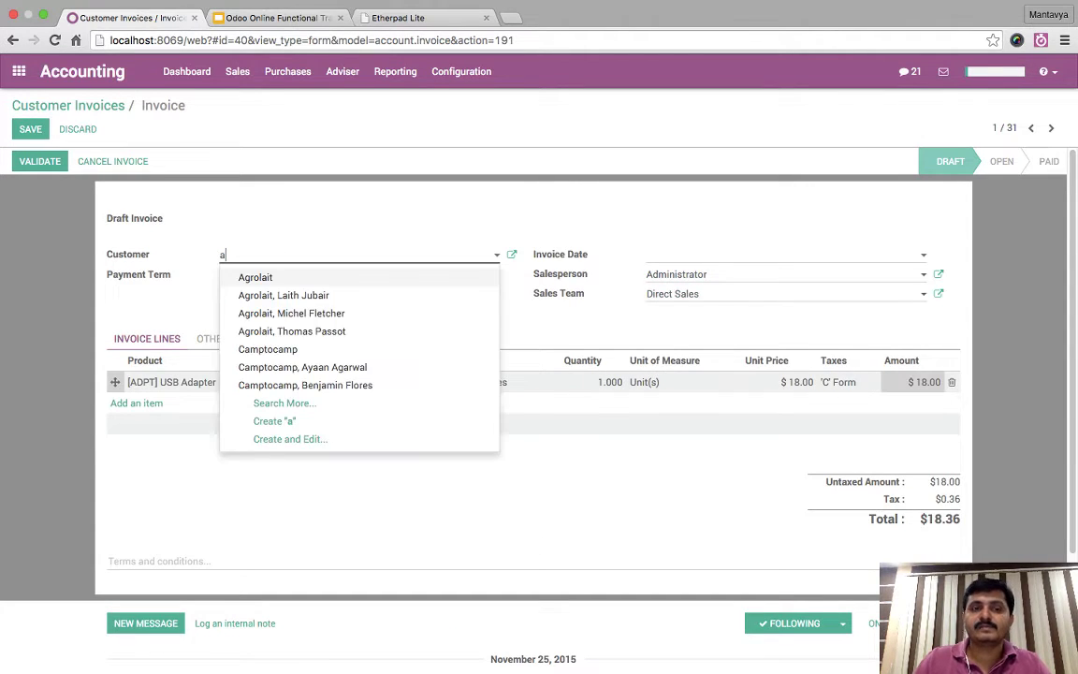
key(Return)
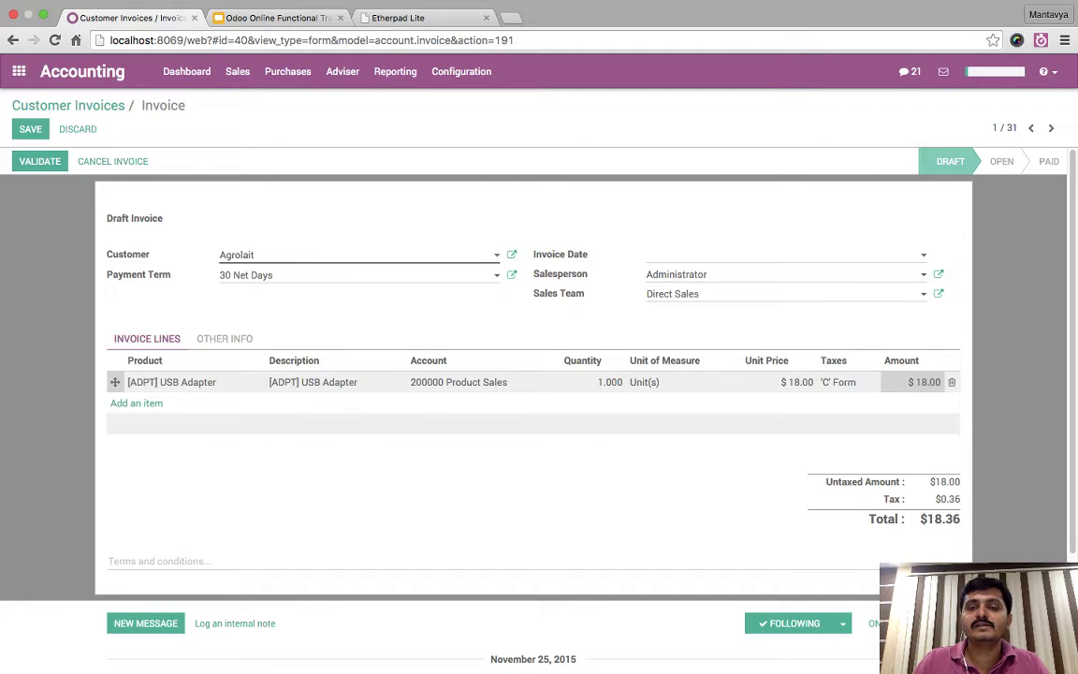
- Set the invoice line to quantity 10, unit price 10, tax VAT 15.00%
click(598, 382)
text(10)
key(Tab)
key(Tab)
text(10)
key(Tab)
key(BackSpace)
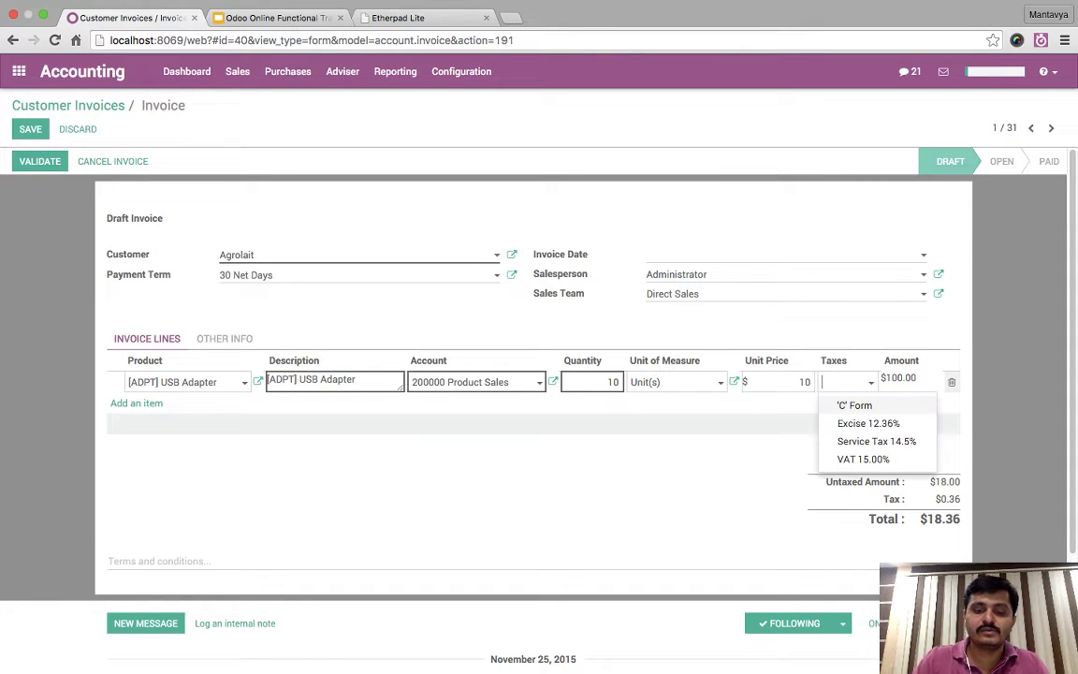
text(v)
key(Return)
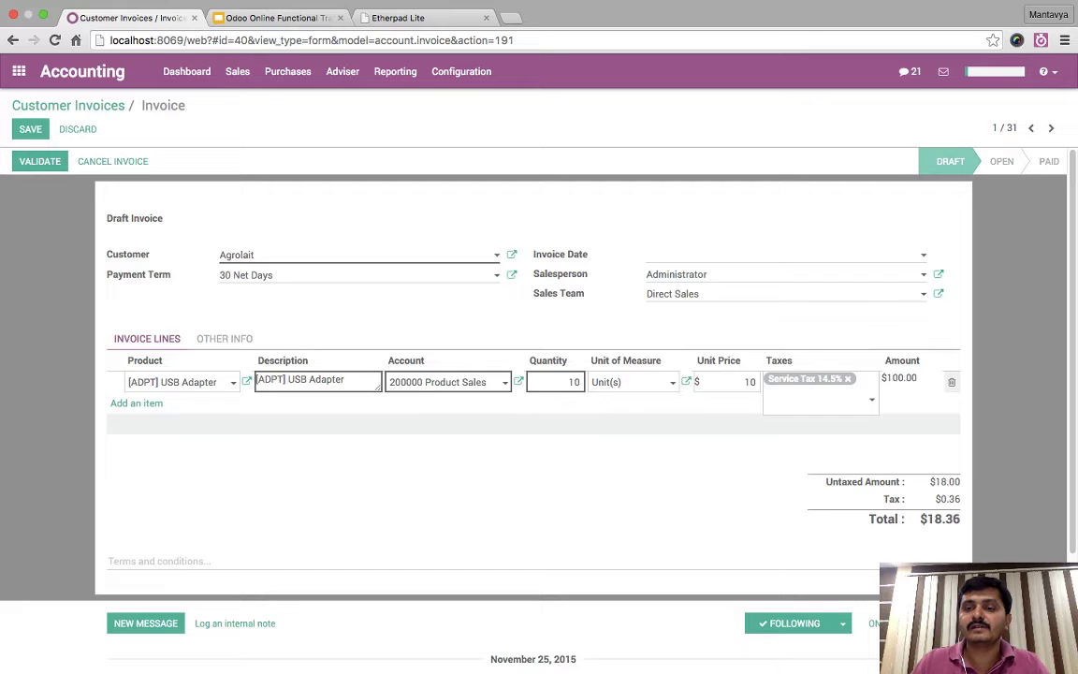
key(Return)
click(842, 382)
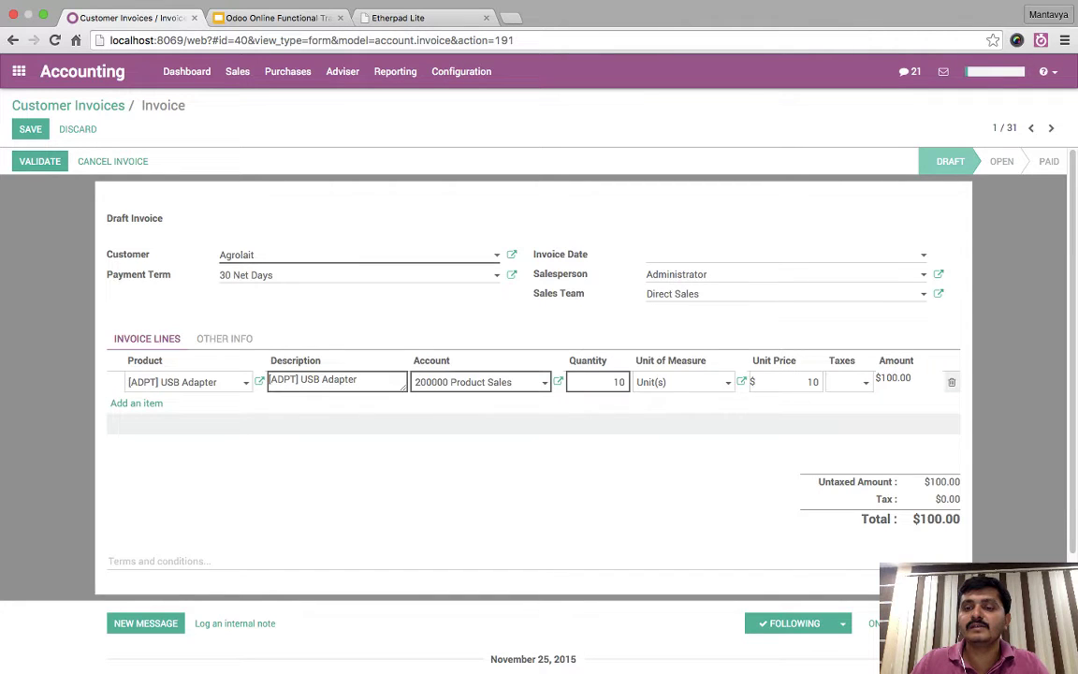
click(841, 382)
key(Down)
key(Return)
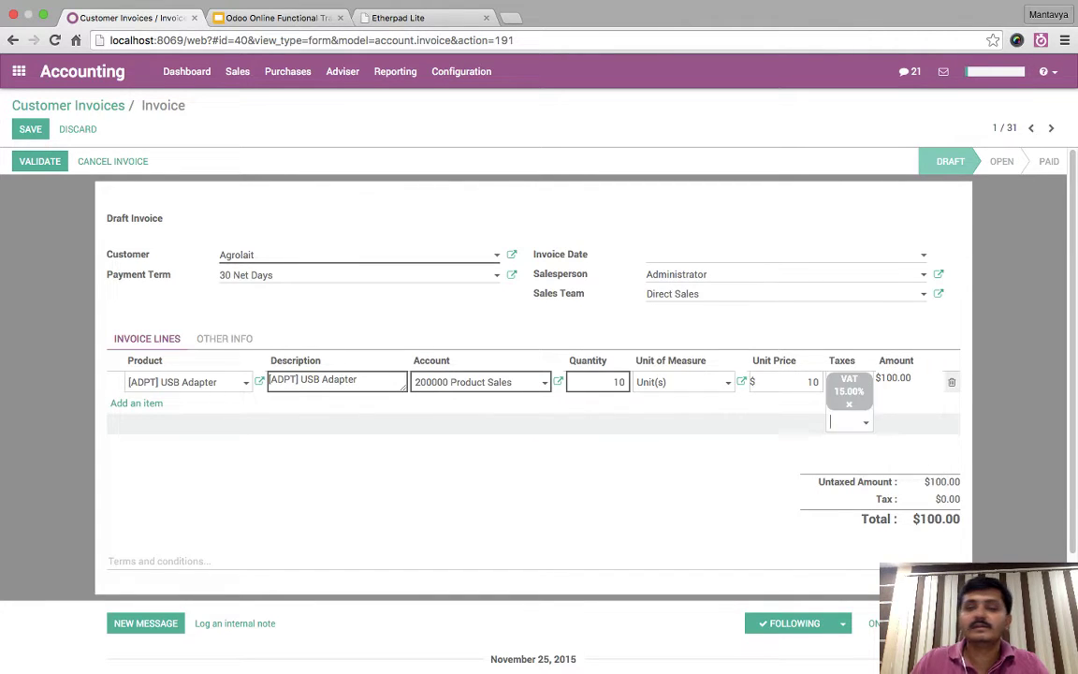
key(Return)
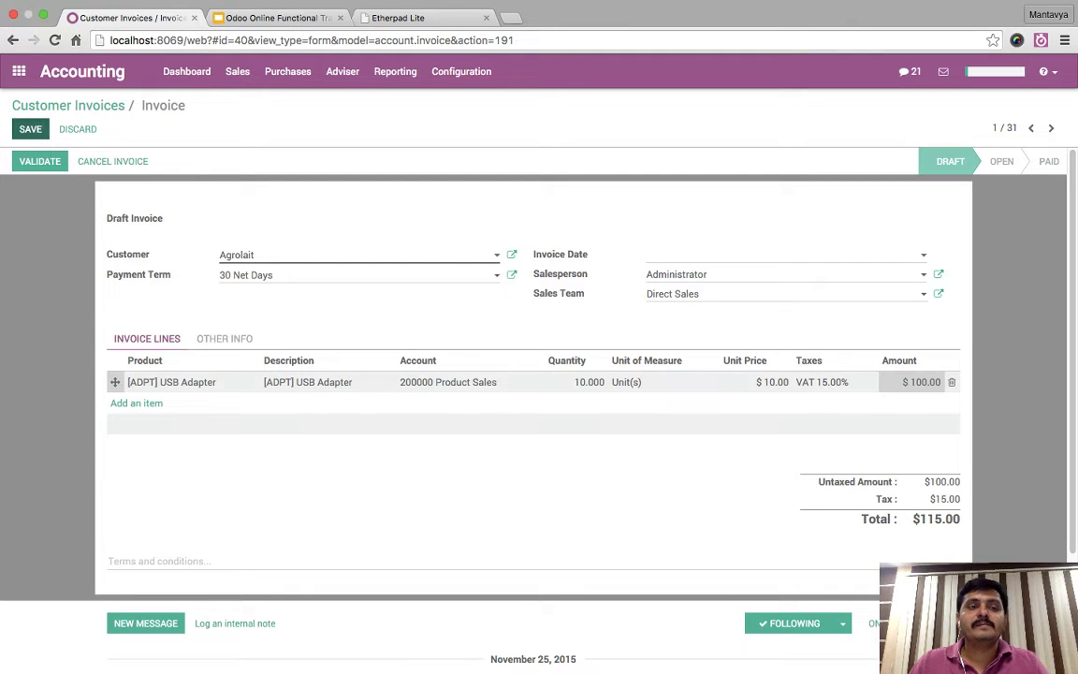
- Save and validate INV/2015/0030, then check its journal entry's $15.00 VAT Payable credit
click(29, 128)
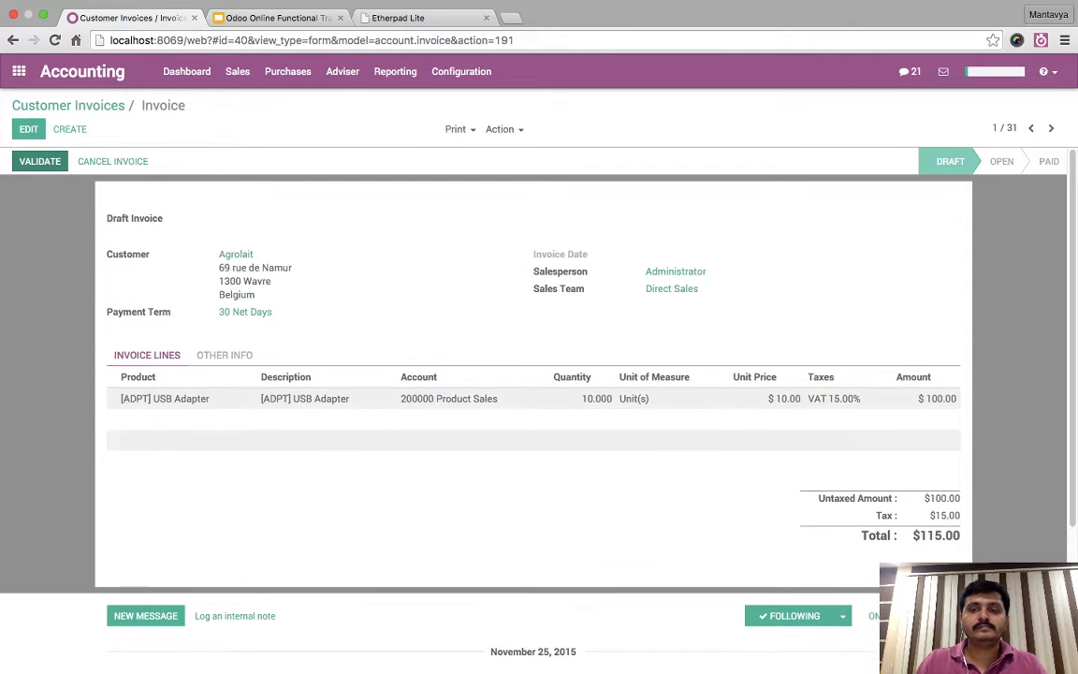
click(39, 161)
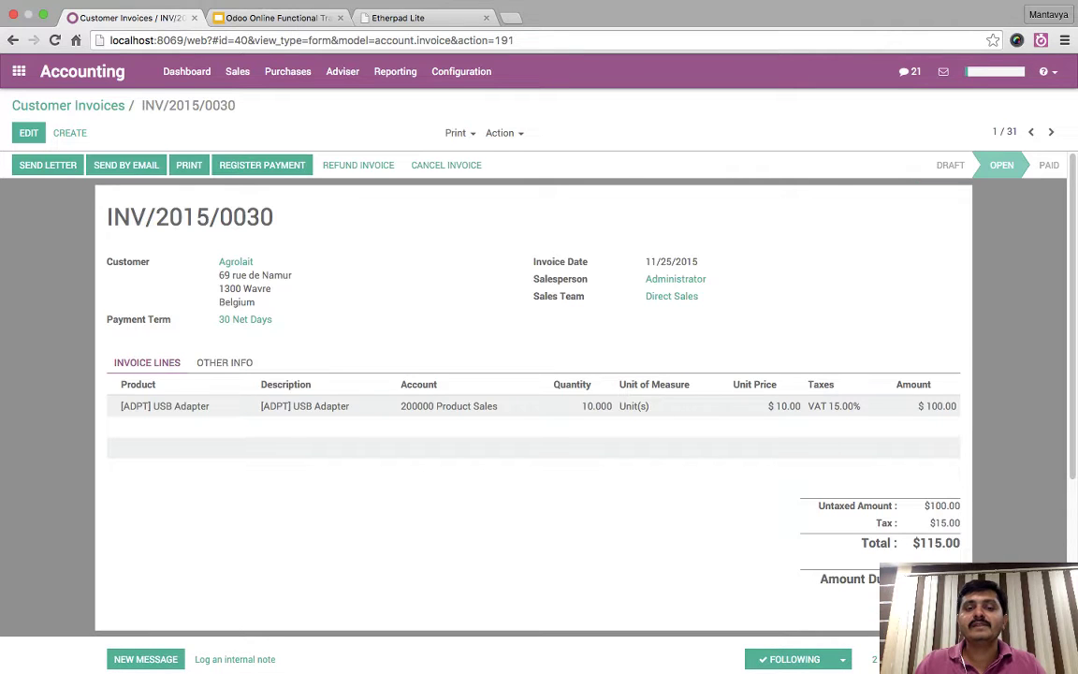
click(224, 362)
click(679, 429)
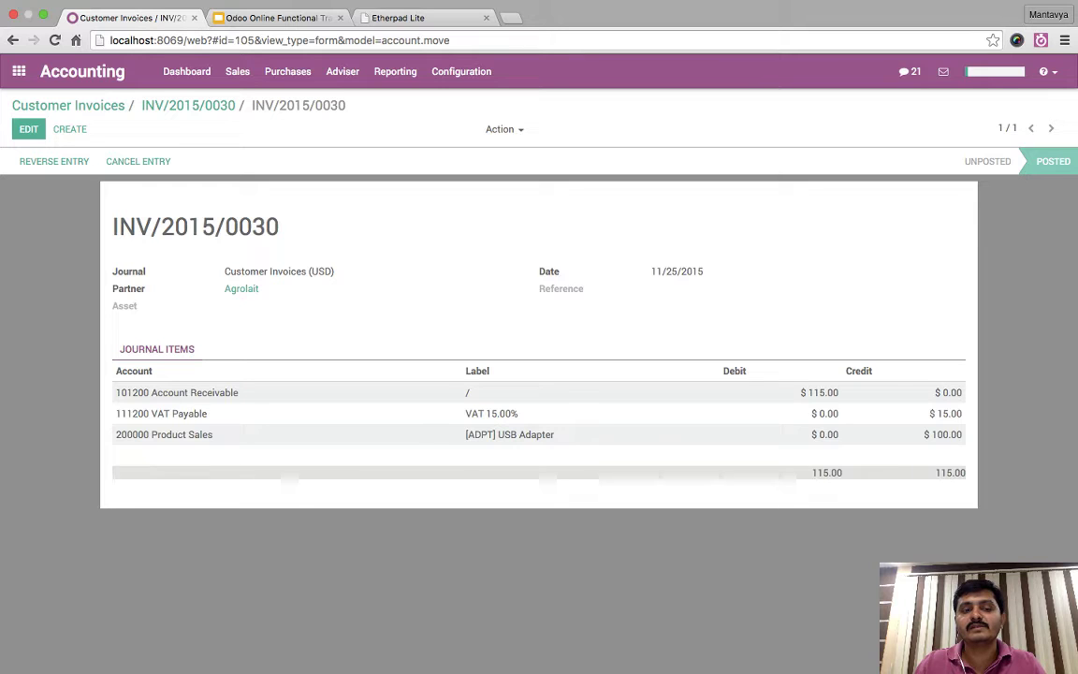
drag(465, 412, 838, 413)
key(Escape)
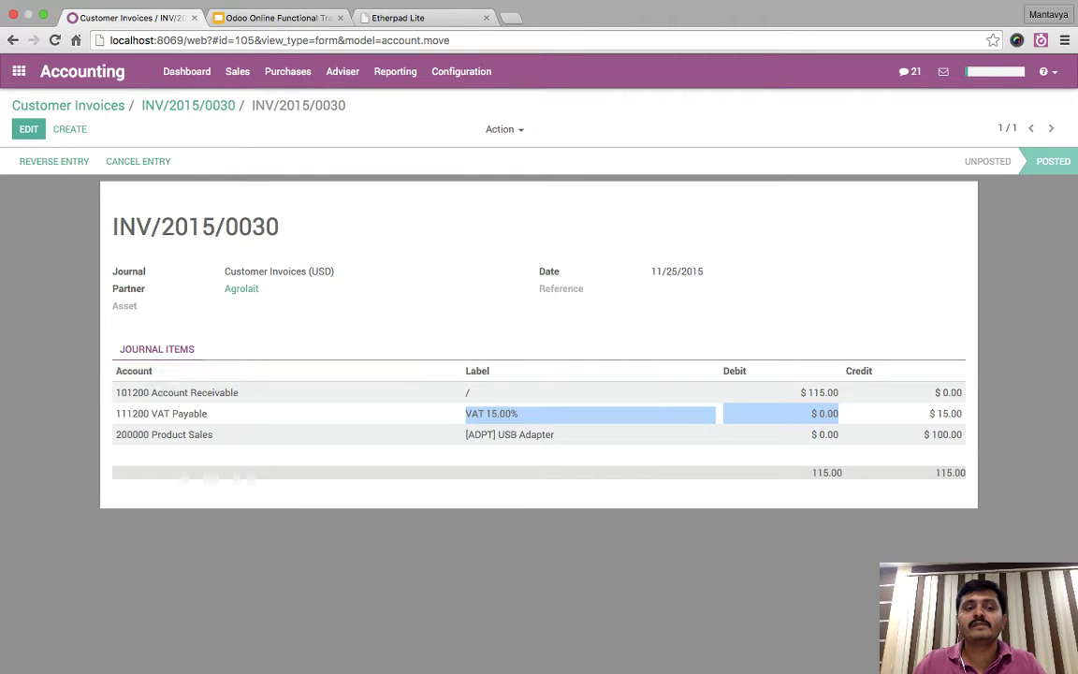
click(188, 105)
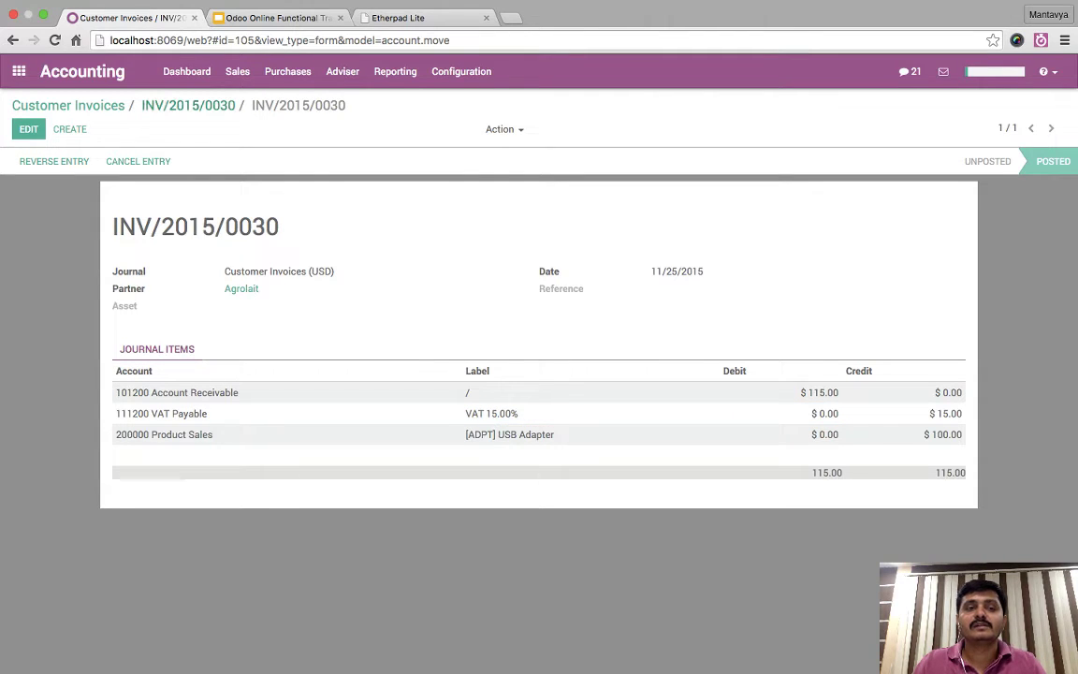
- Register a $50 Cash (USD) payment memoed 'partial', leaving $65.00 outstanding
click(262, 161)
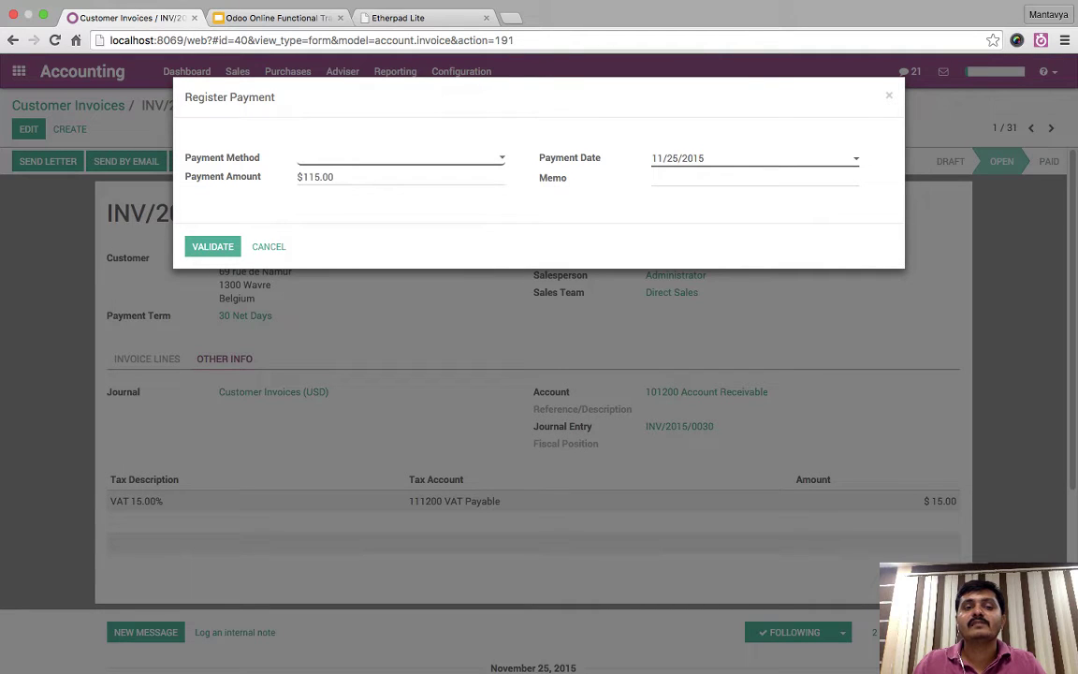
key(Down)
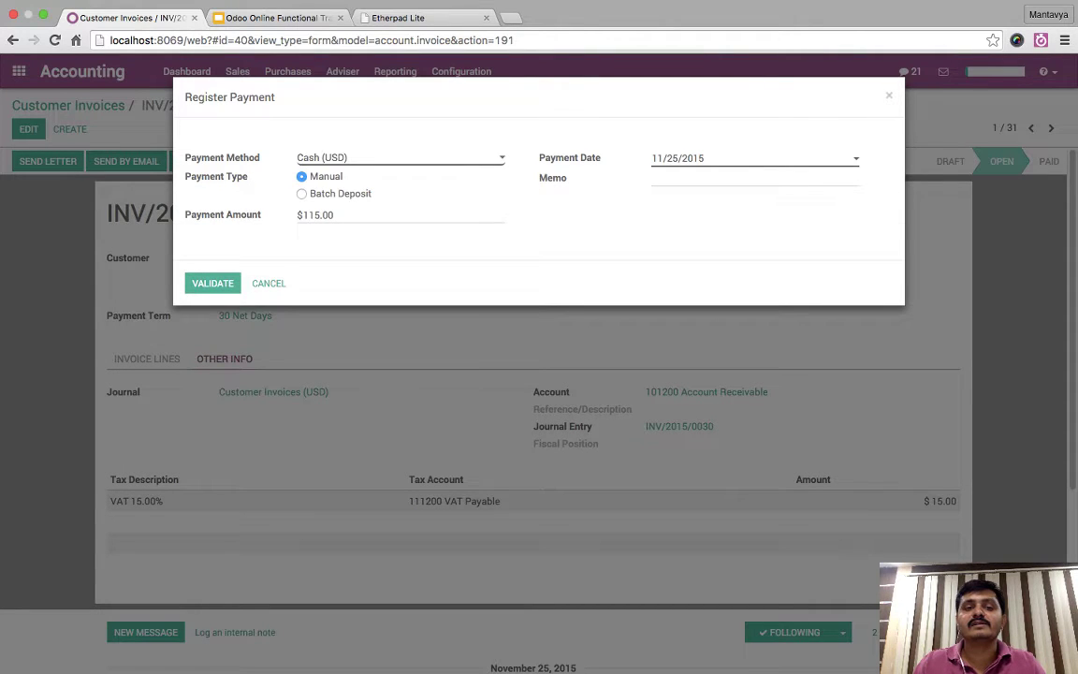
key(Tab)
text(50)
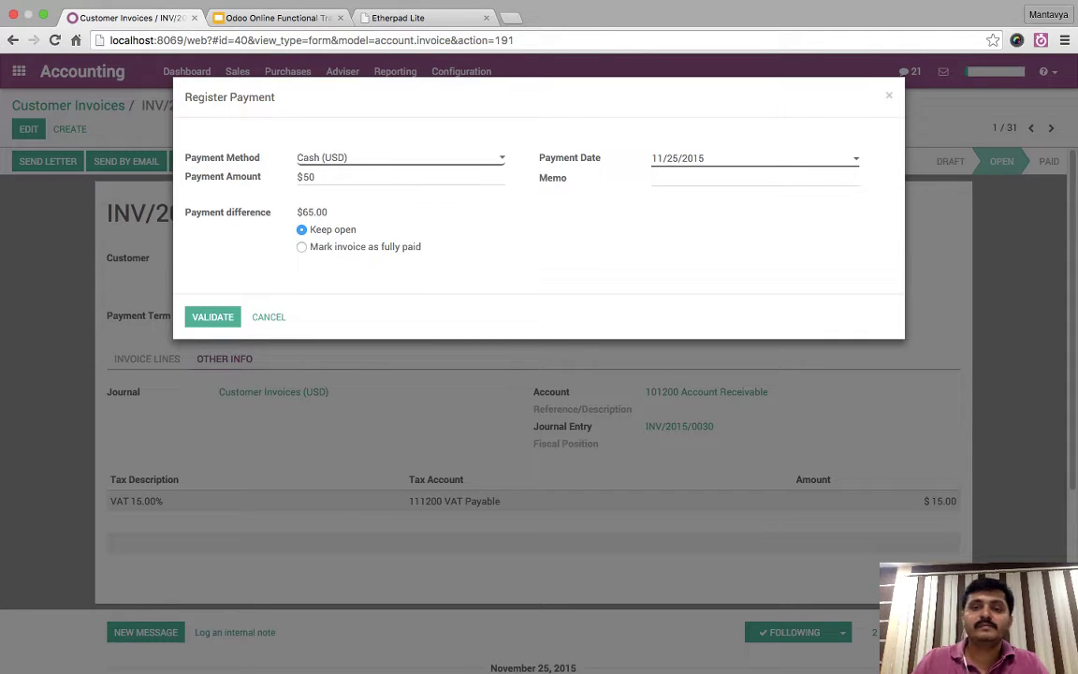
text(partial)
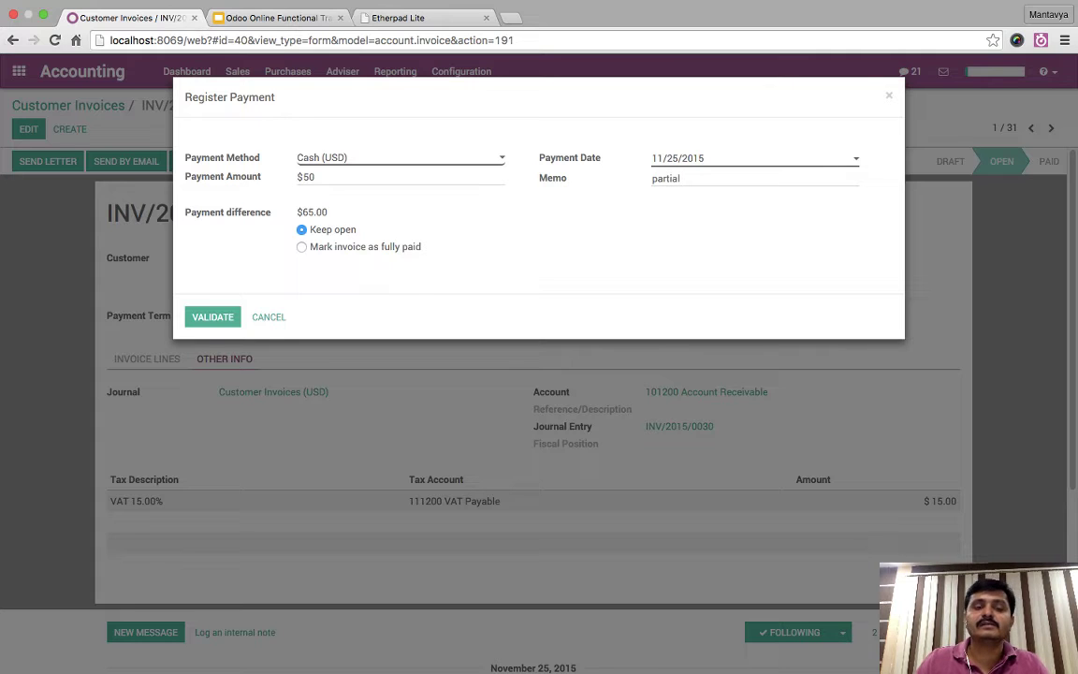
click(213, 316)
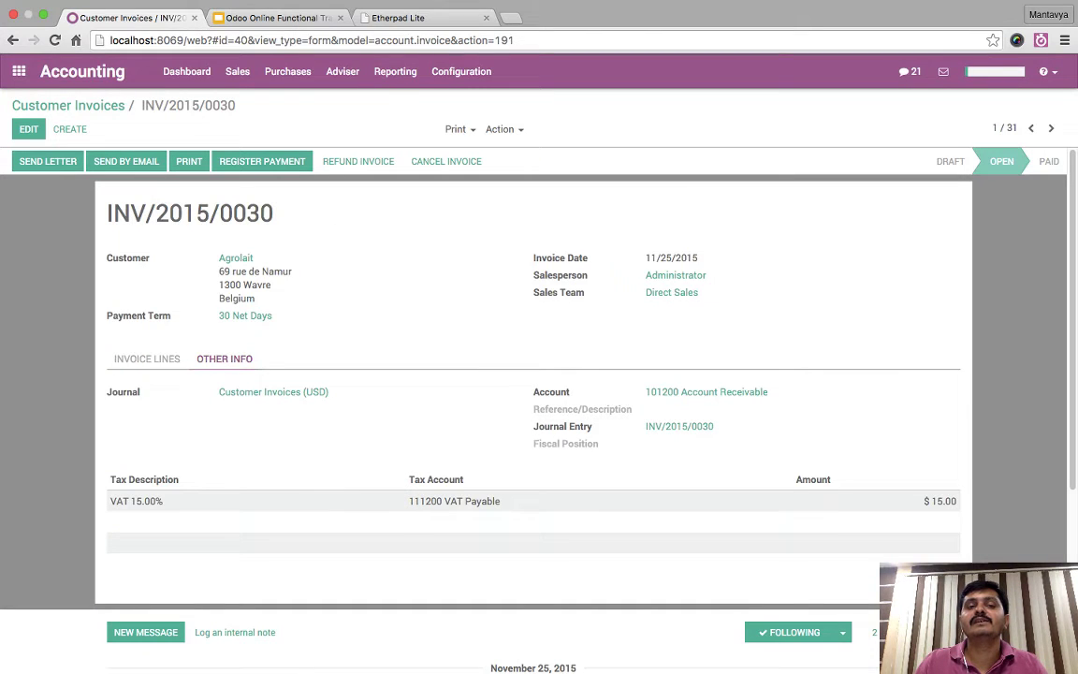
click(342, 71)
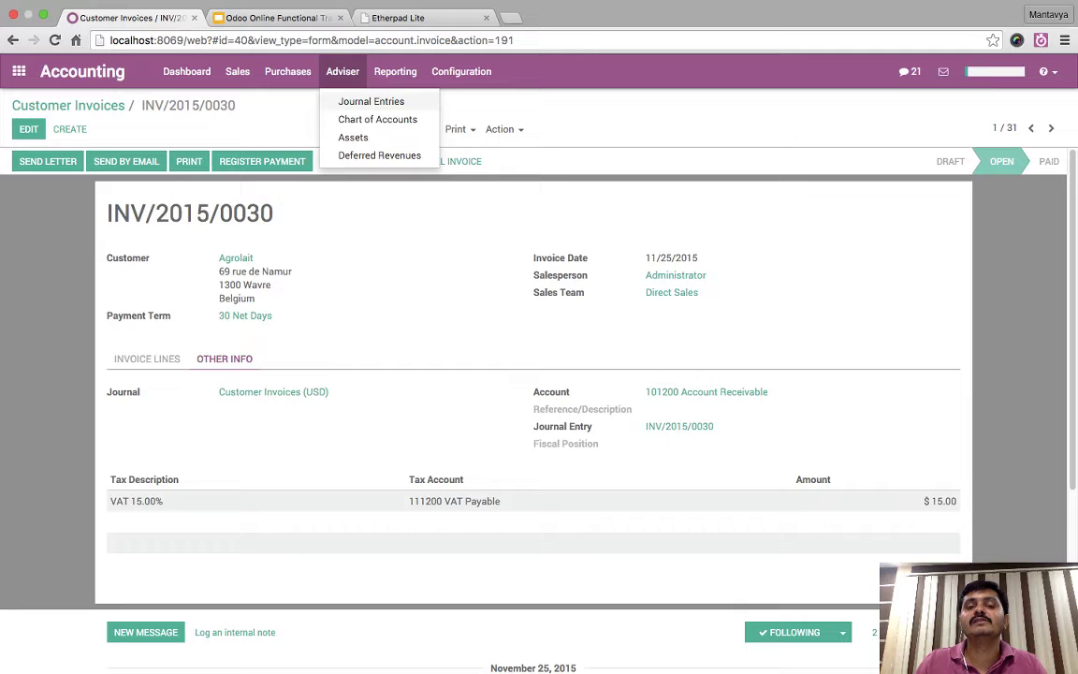
- Inspect MISC/2015/0008's $6.52 transfer from VAT Payable to PVT Partial VAT Received
click(360, 102)
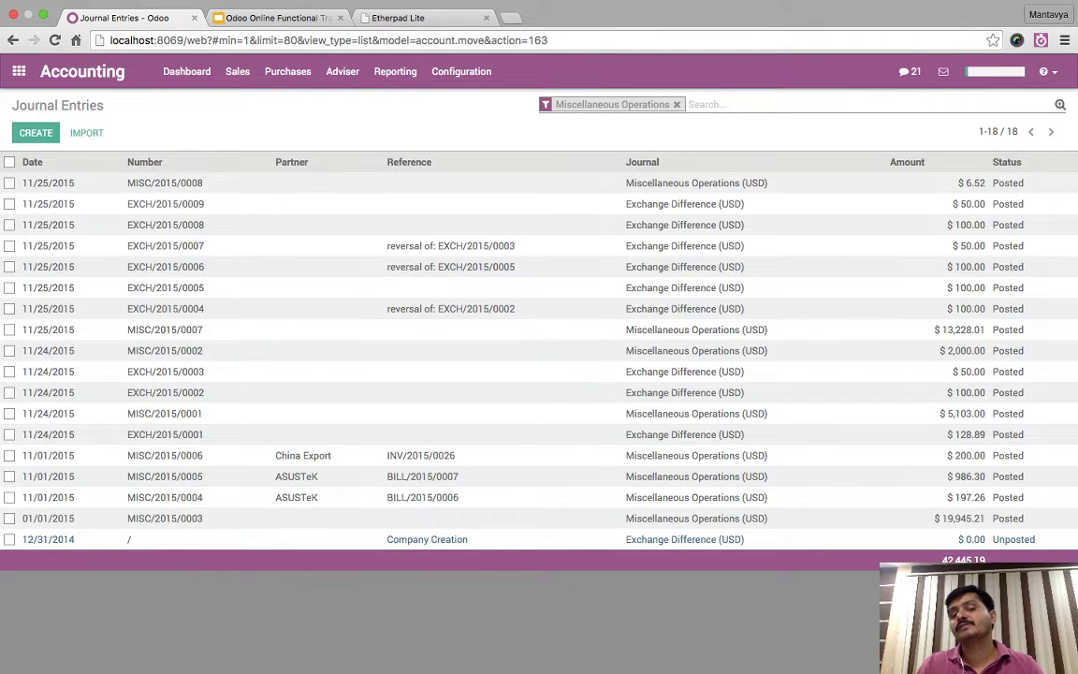
click(165, 183)
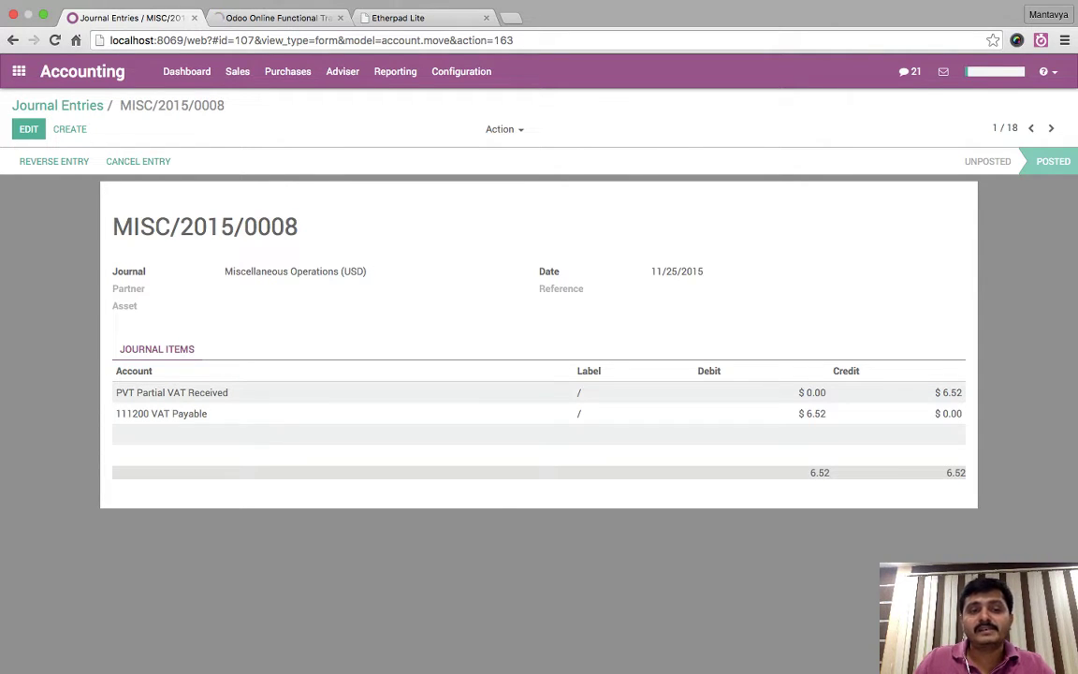
drag(114, 392, 961, 392)
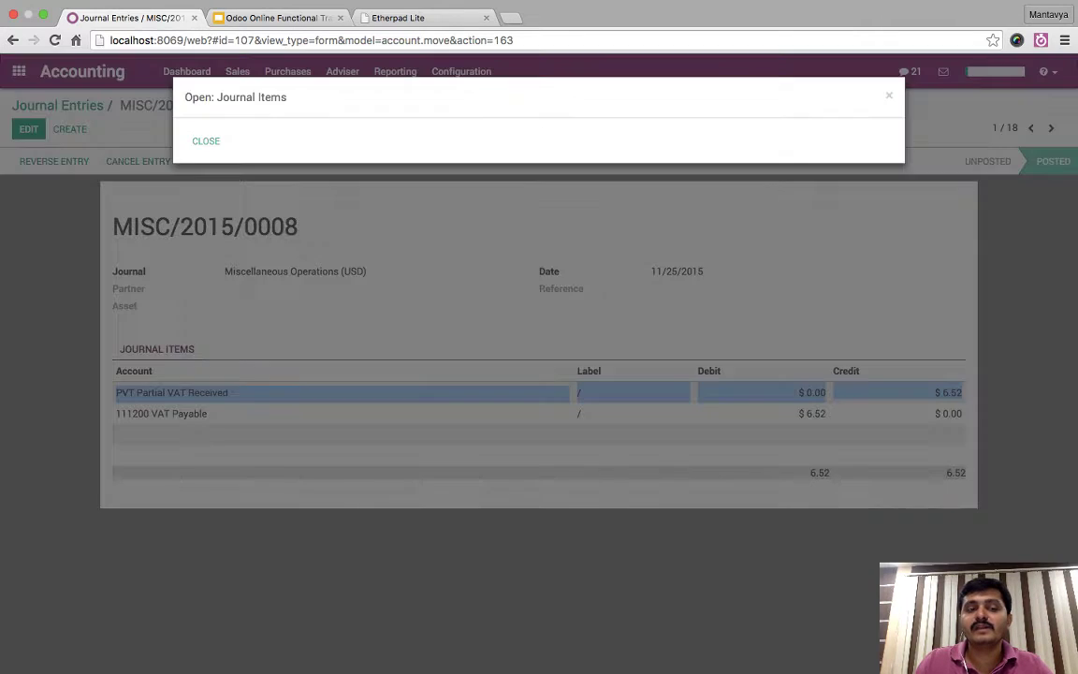
key(Escape)
drag(116, 412, 962, 468)
click(962, 468)
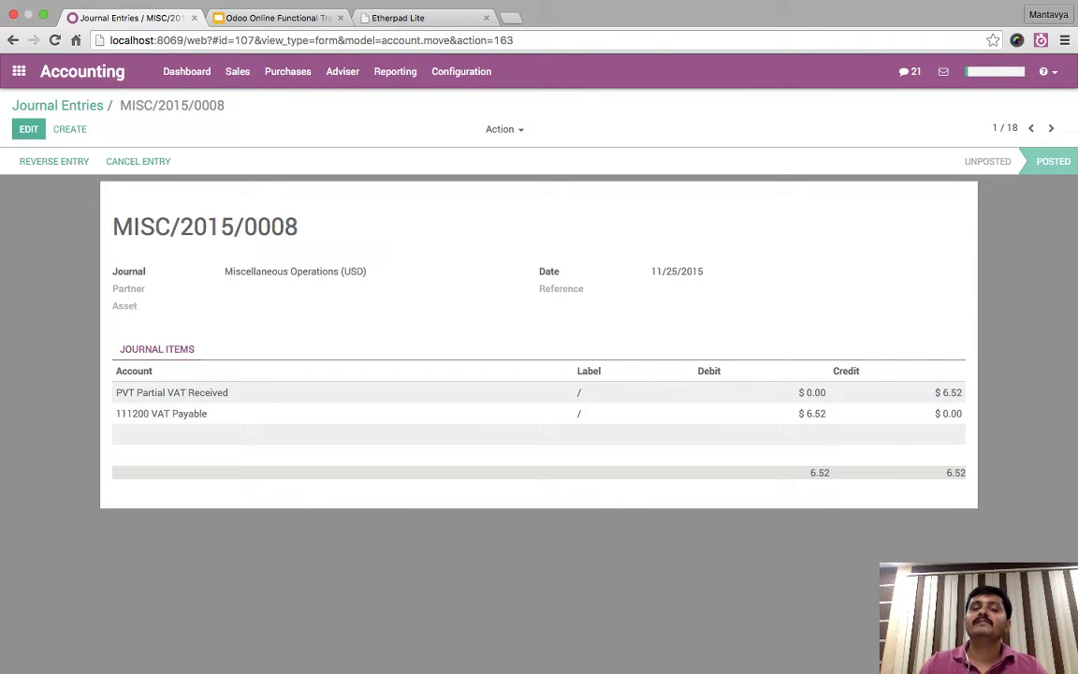
click(395, 71)
key(Escape)
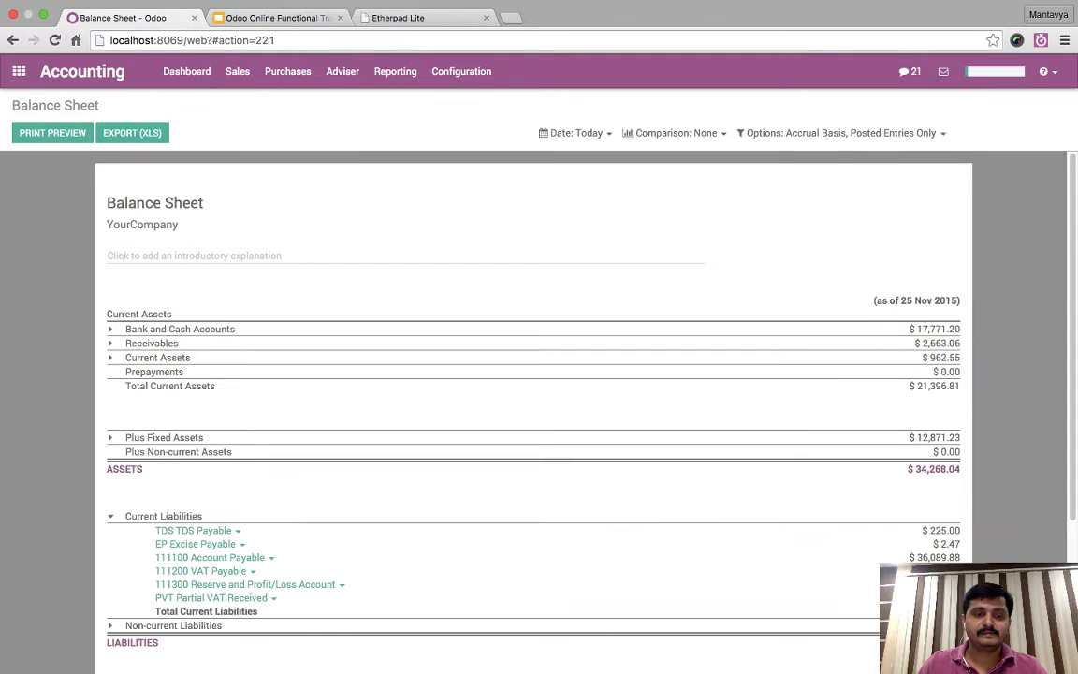
- Highlight the $6.52 PVT Partial VAT Received balance and check TDS Payable's drill-down options
scroll(533, 411, down, 3)
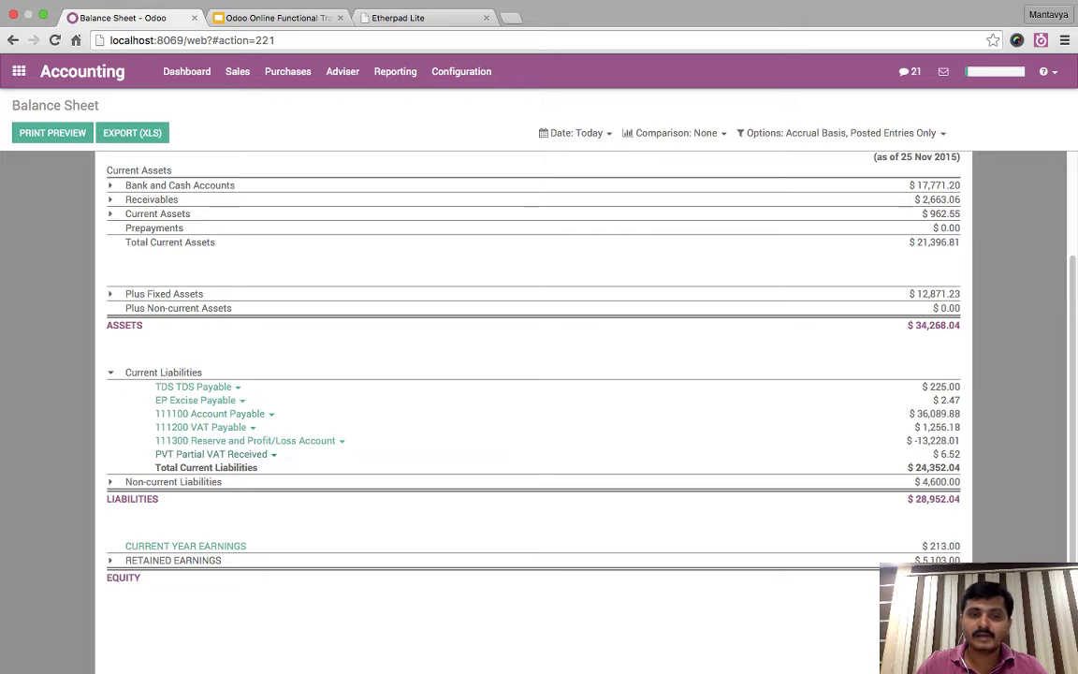
drag(940, 453, 964, 456)
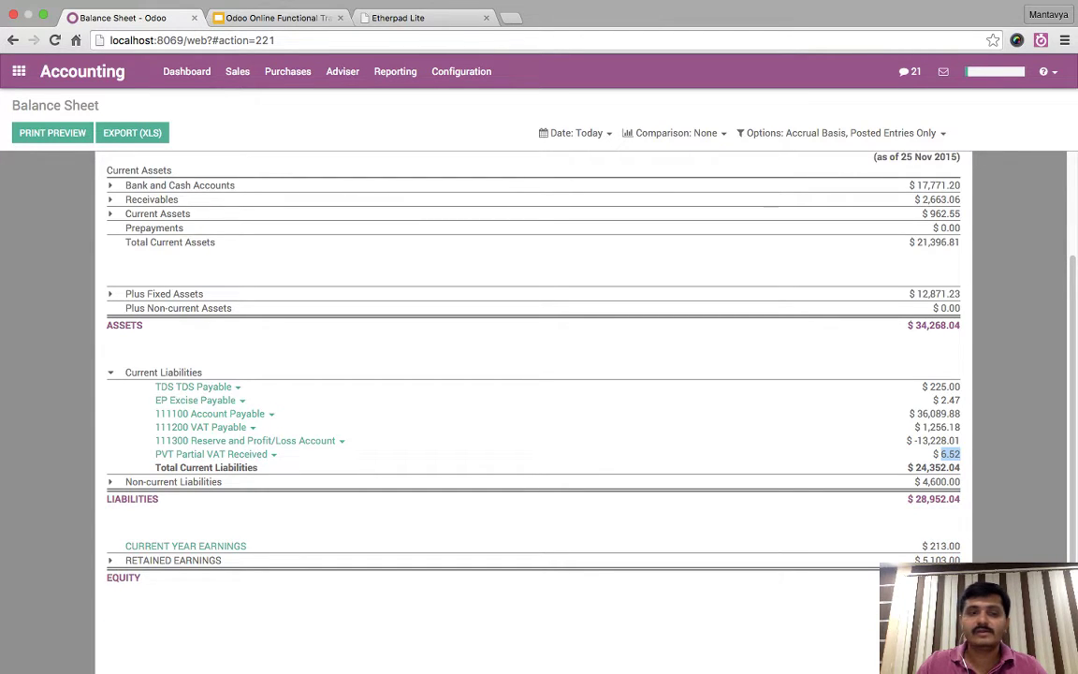
click(197, 386)
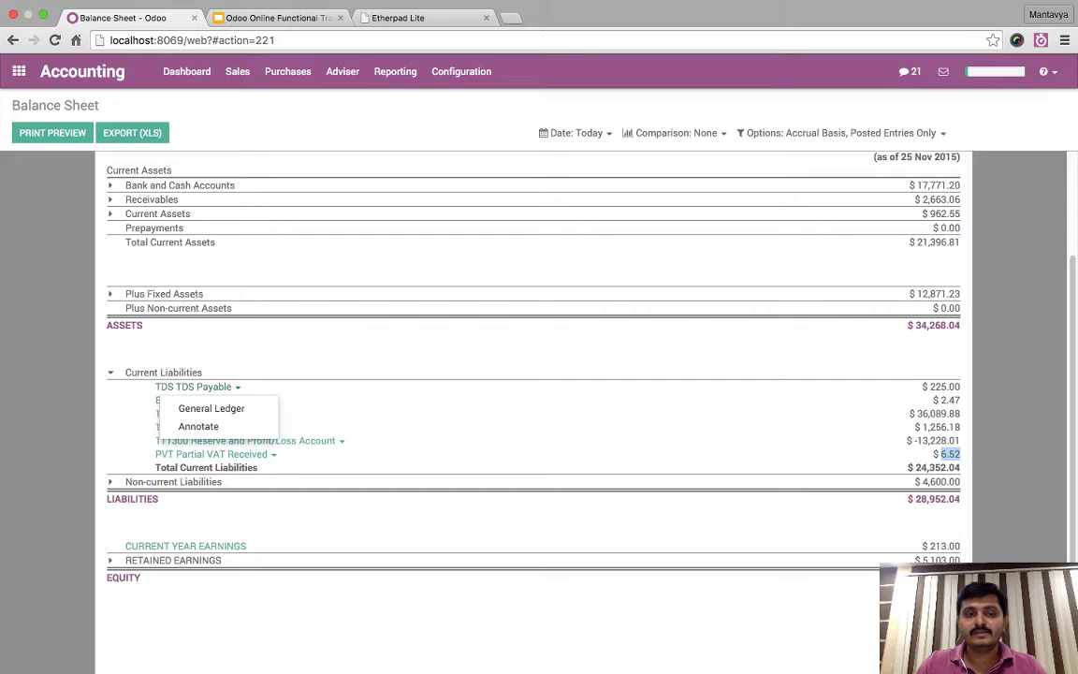
click(297, 413)
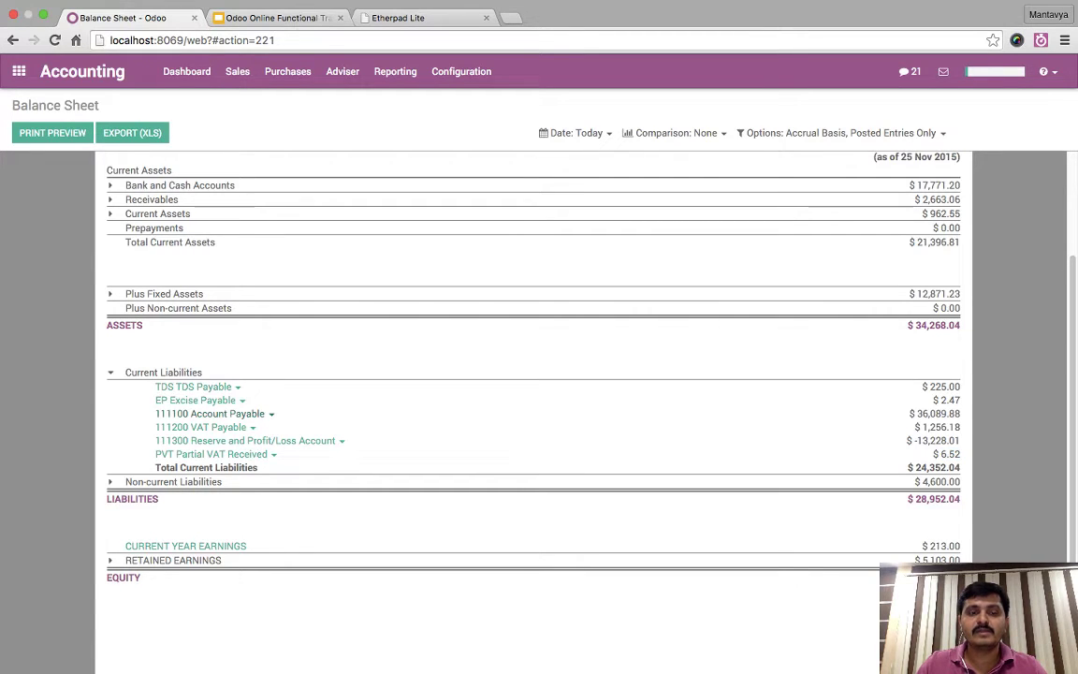
- Try the General Ledger for 111200 VAT Payable and dismiss the server errors
click(234, 428)
click(375, 421)
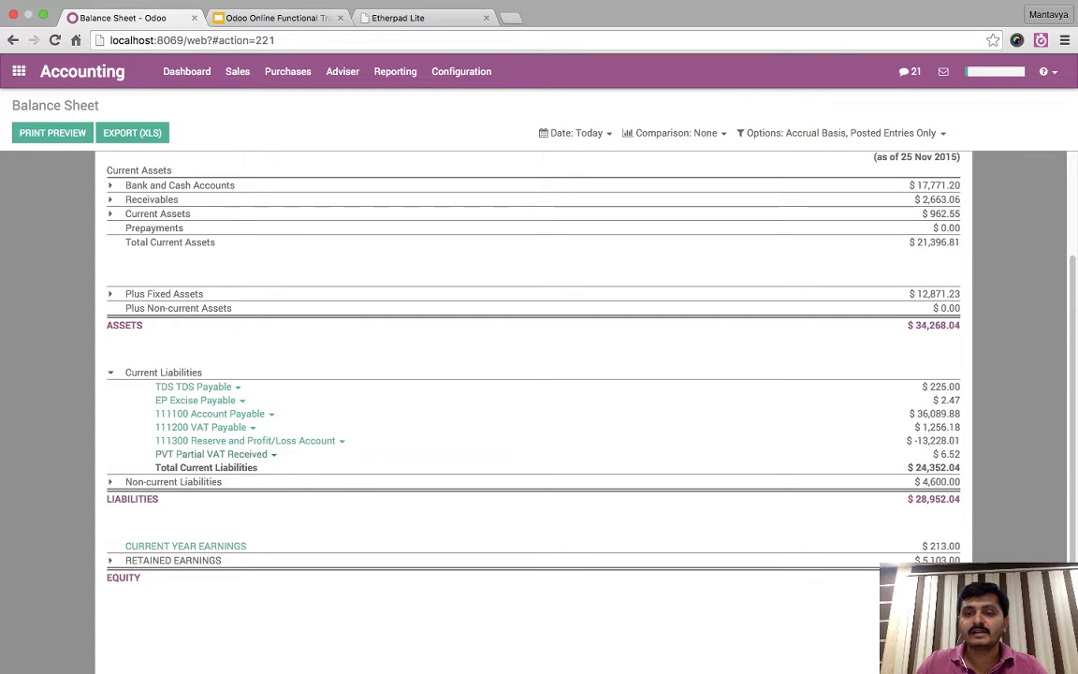
key(Escape)
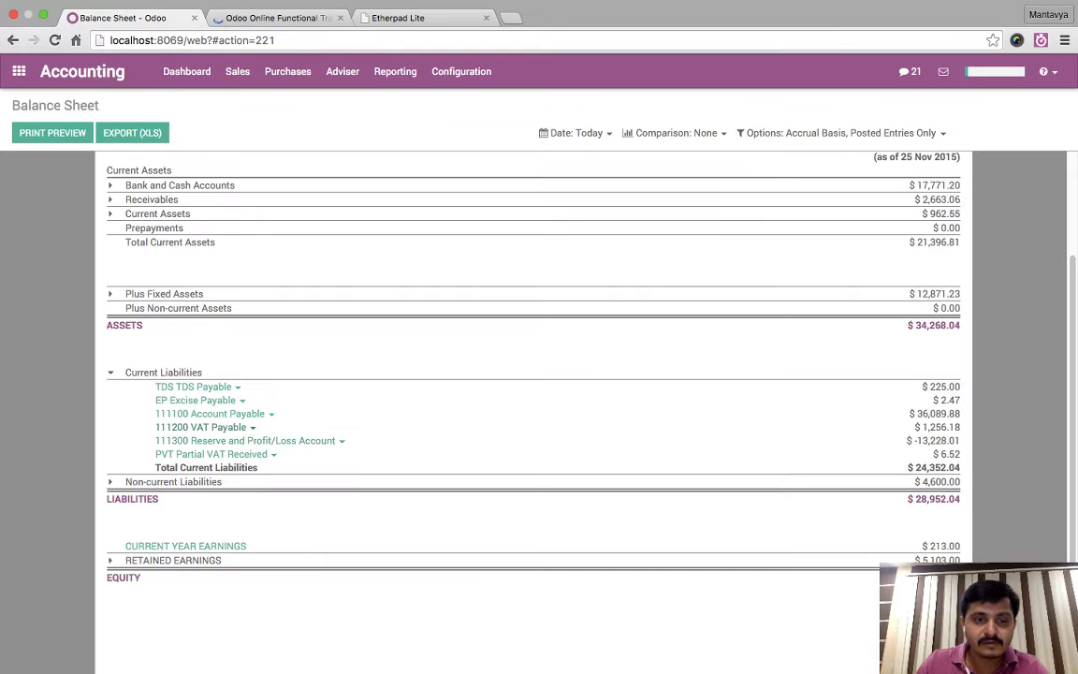
click(234, 428)
click(211, 449)
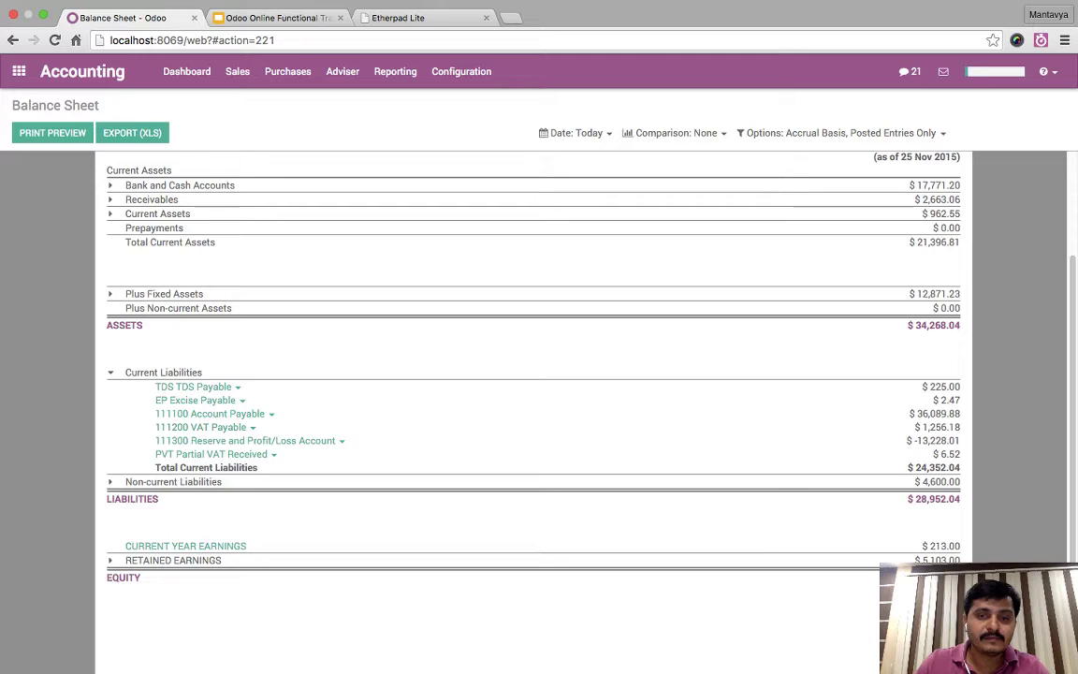
scroll(488, 374, down, 1)
key(Escape)
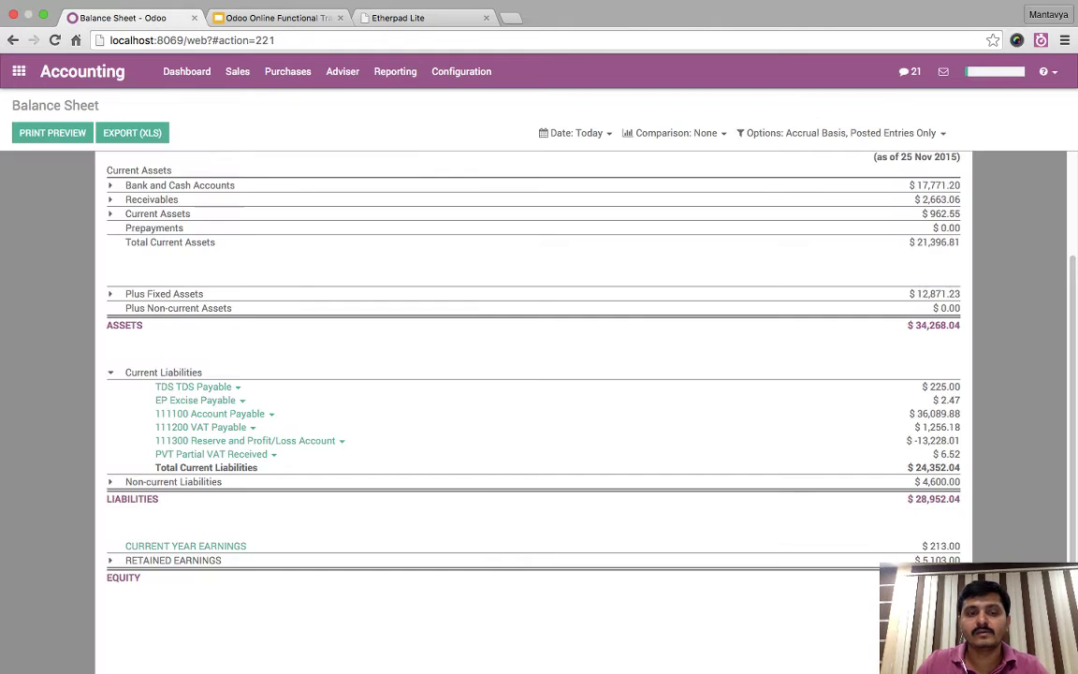
- Try the General Ledger for PVT Partial VAT Received, dismiss the error, and reload the page
click(211, 454)
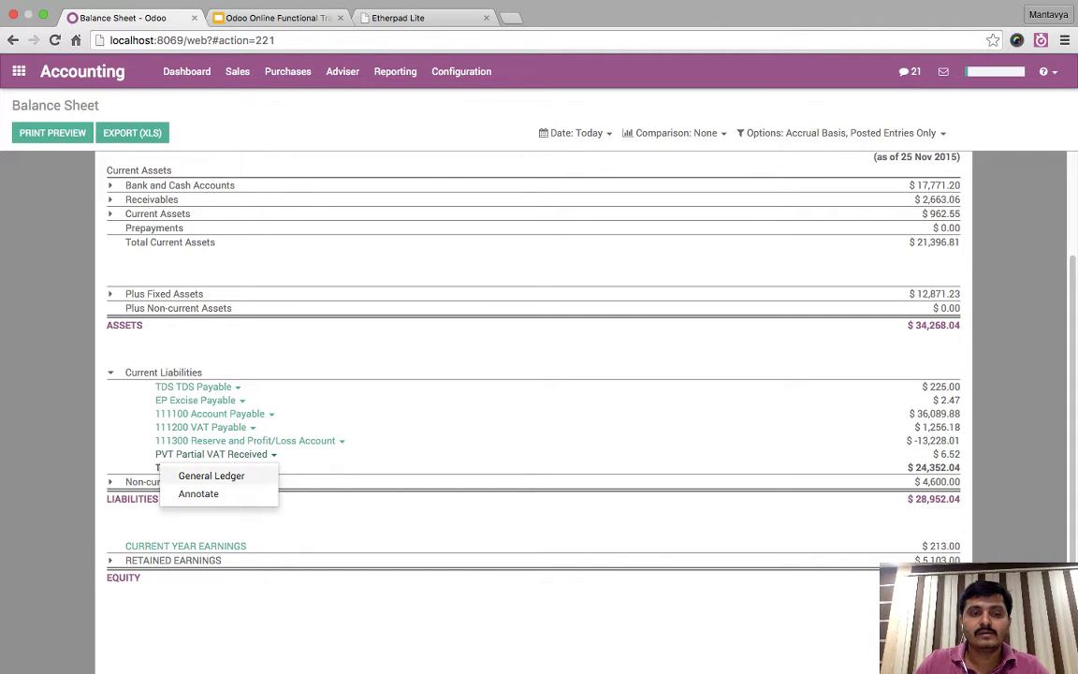
click(212, 475)
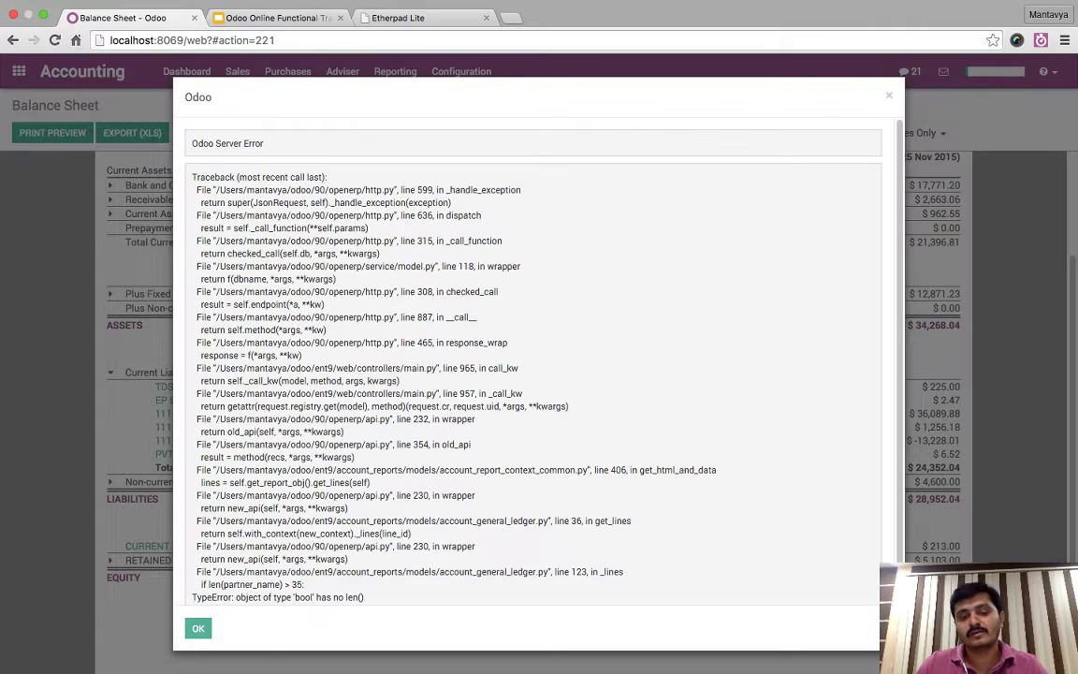
key(Escape)
key(super+r)
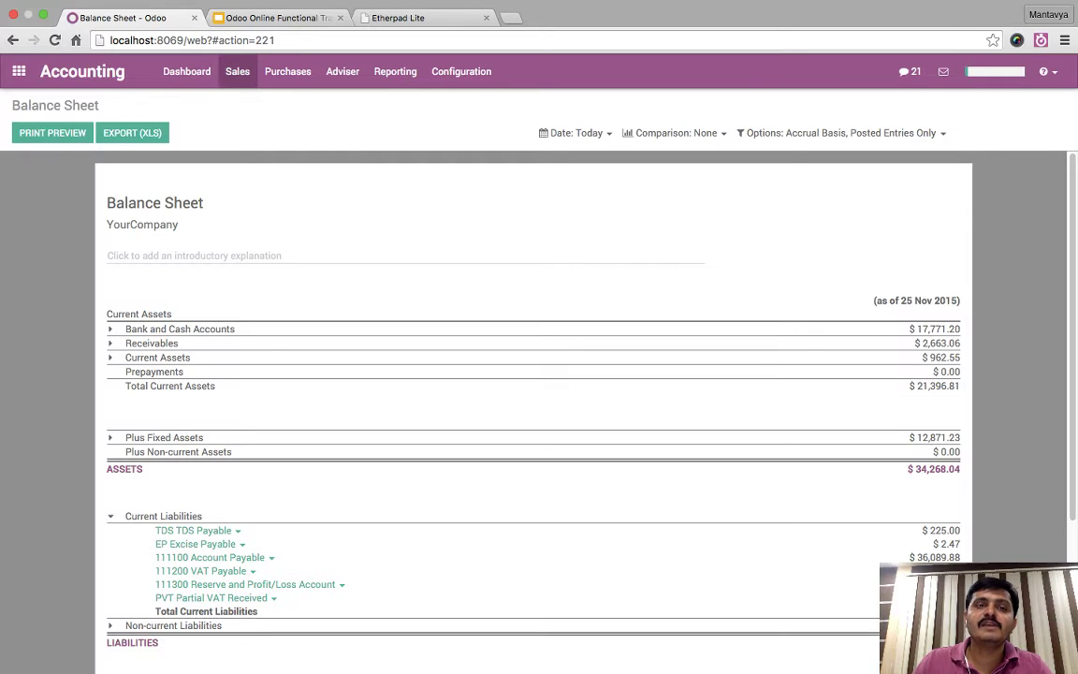
- Open invoice INV/2015/0030 from Customer Invoices sorted by number in reverse order
click(236, 72)
click(278, 102)
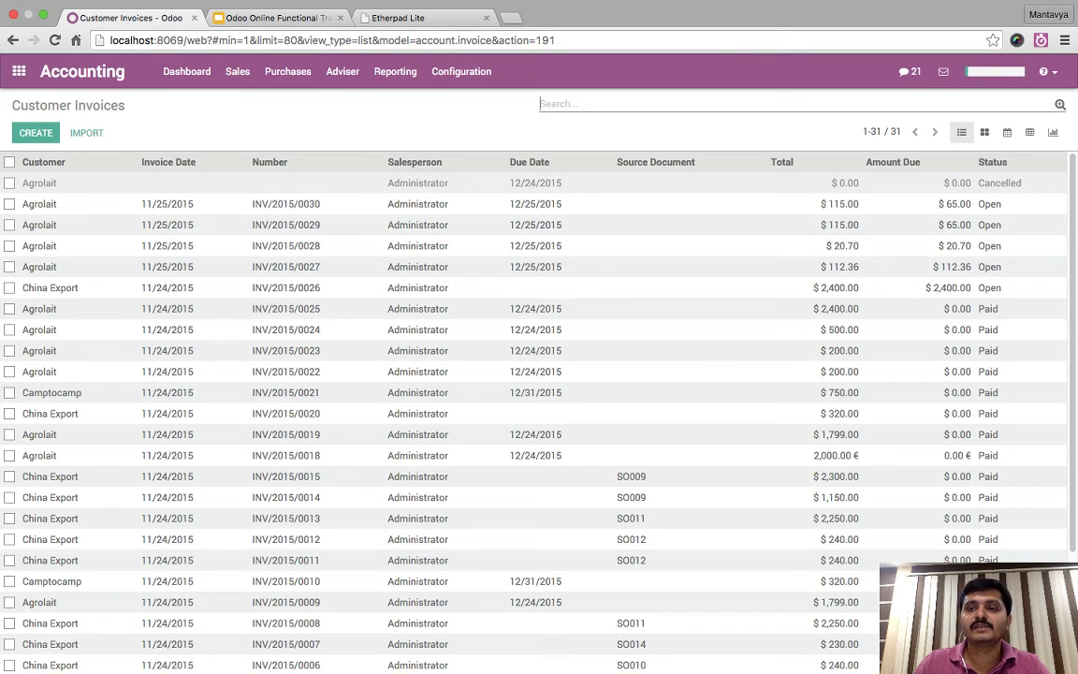
click(270, 162)
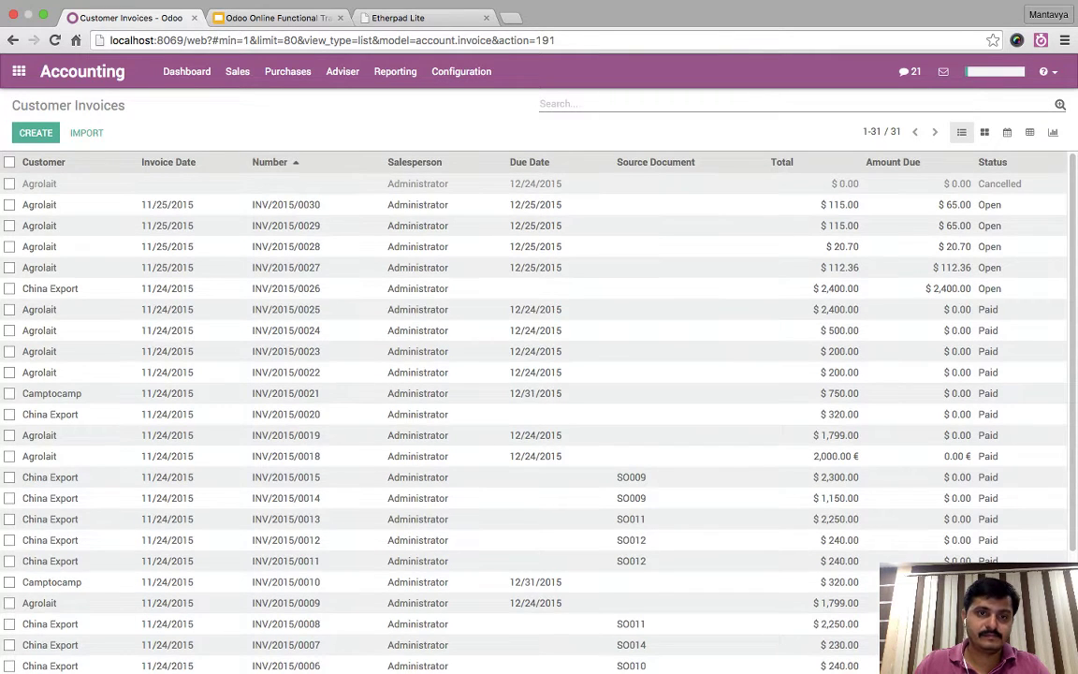
click(269, 162)
scroll(533, 402, down, 5)
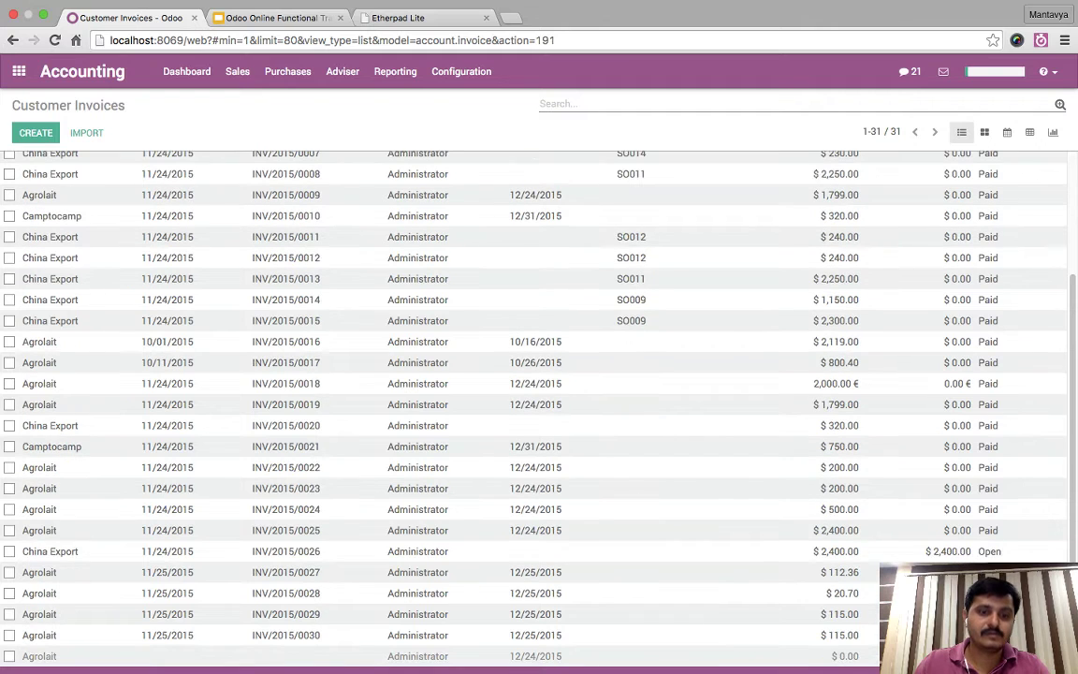
click(285, 635)
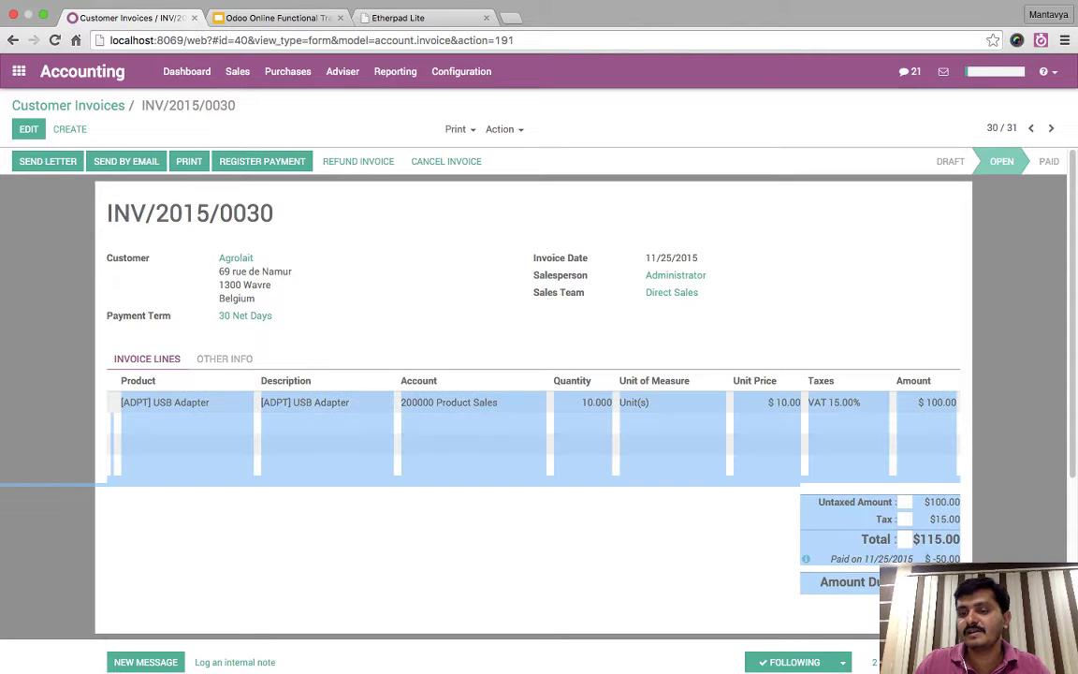
- Register and validate the remaining $65.00 payment, then reopen the Balance Sheet report
click(262, 161)
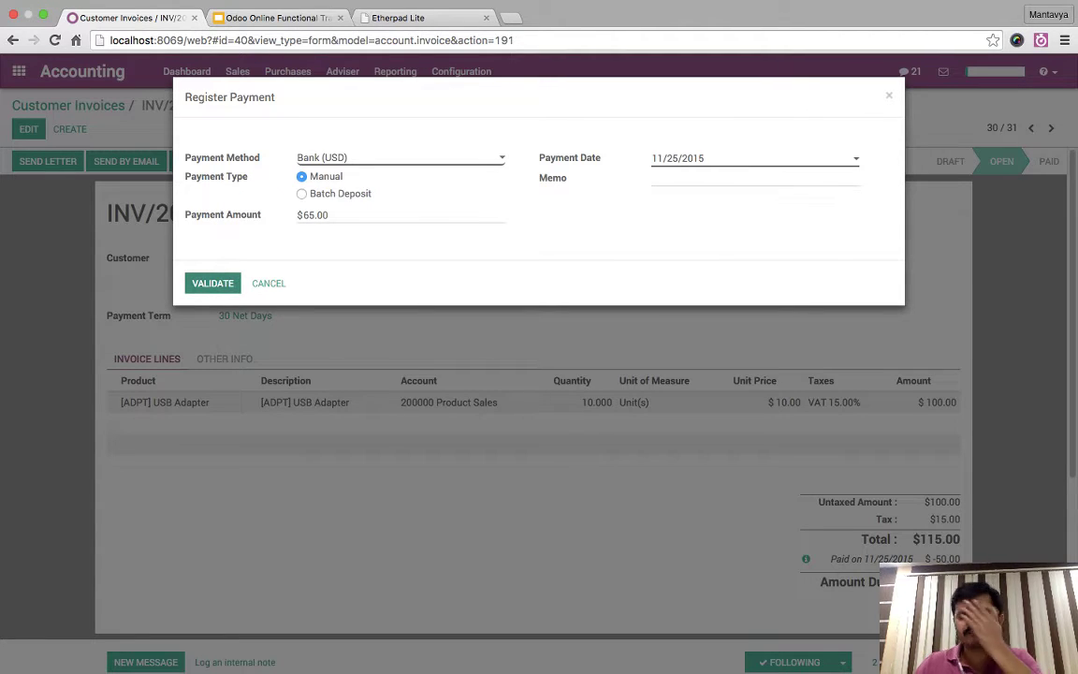
click(212, 283)
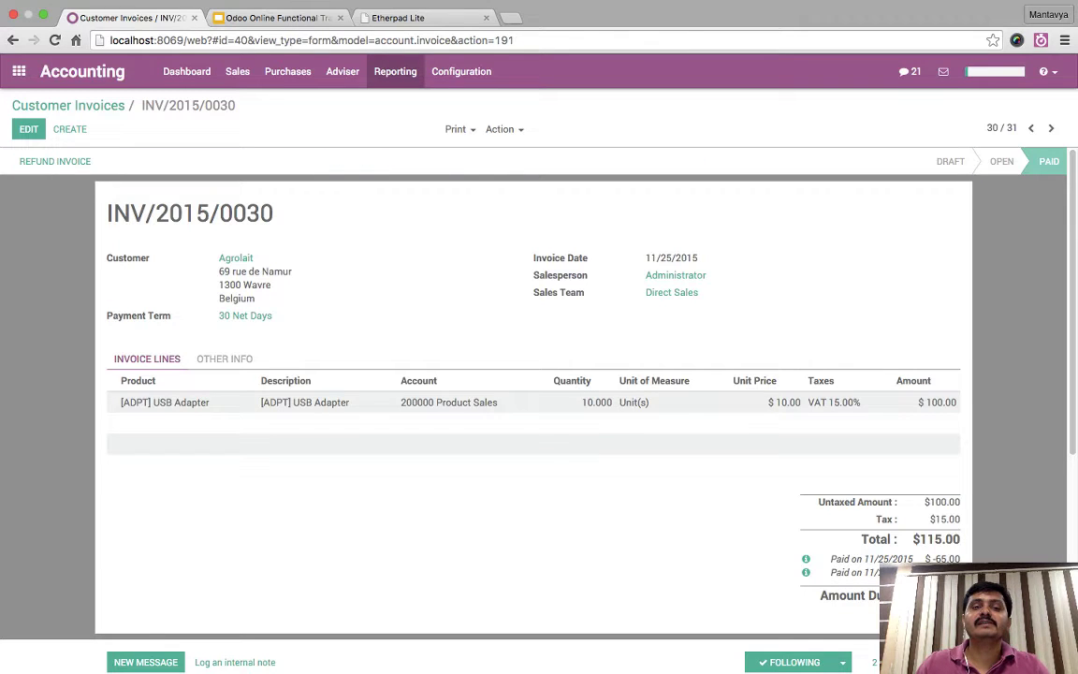
click(395, 71)
click(411, 123)
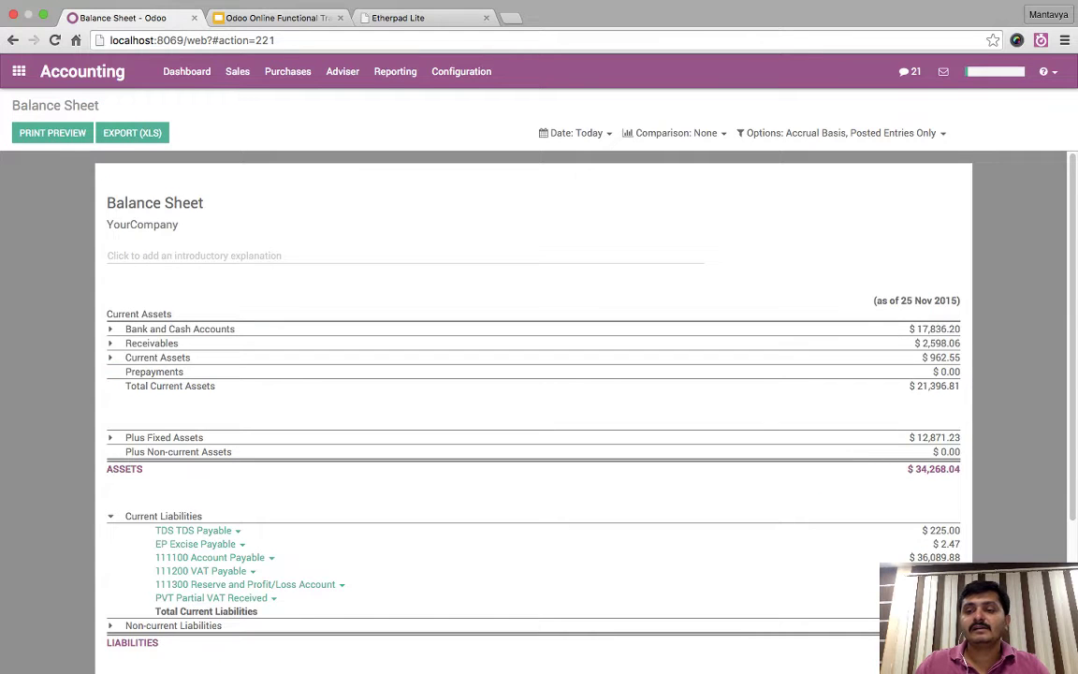
- Highlight the new $15.00 PVT Partial VAT Received balance and try its General Ledger, dismissing the error
scroll(533, 375, down, 3)
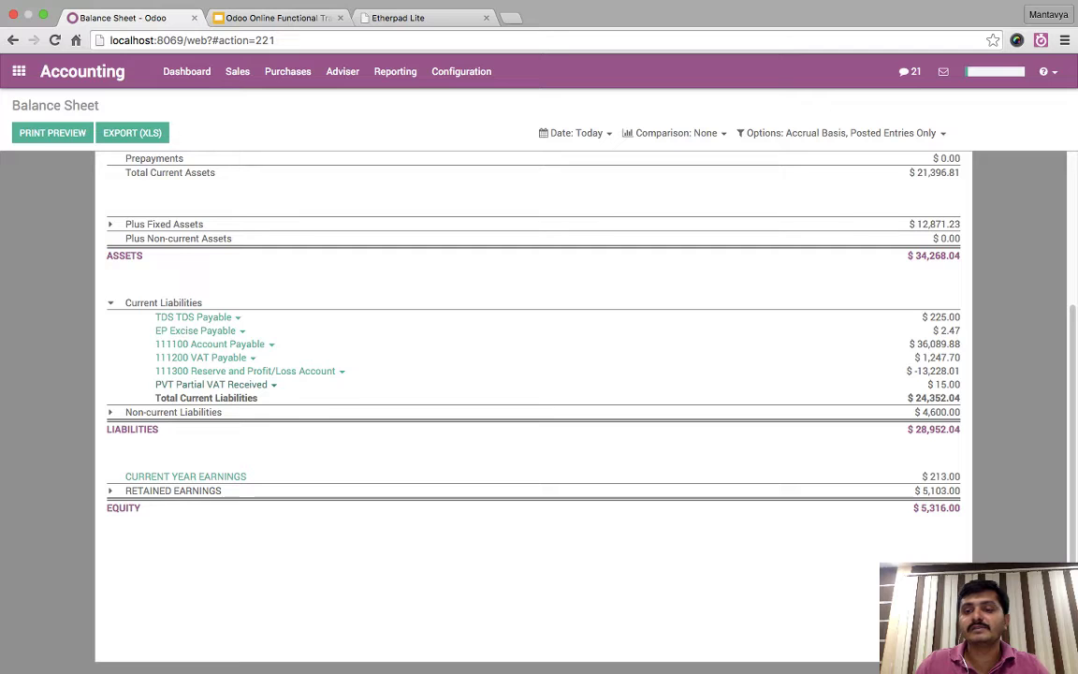
drag(940, 383, 936, 543)
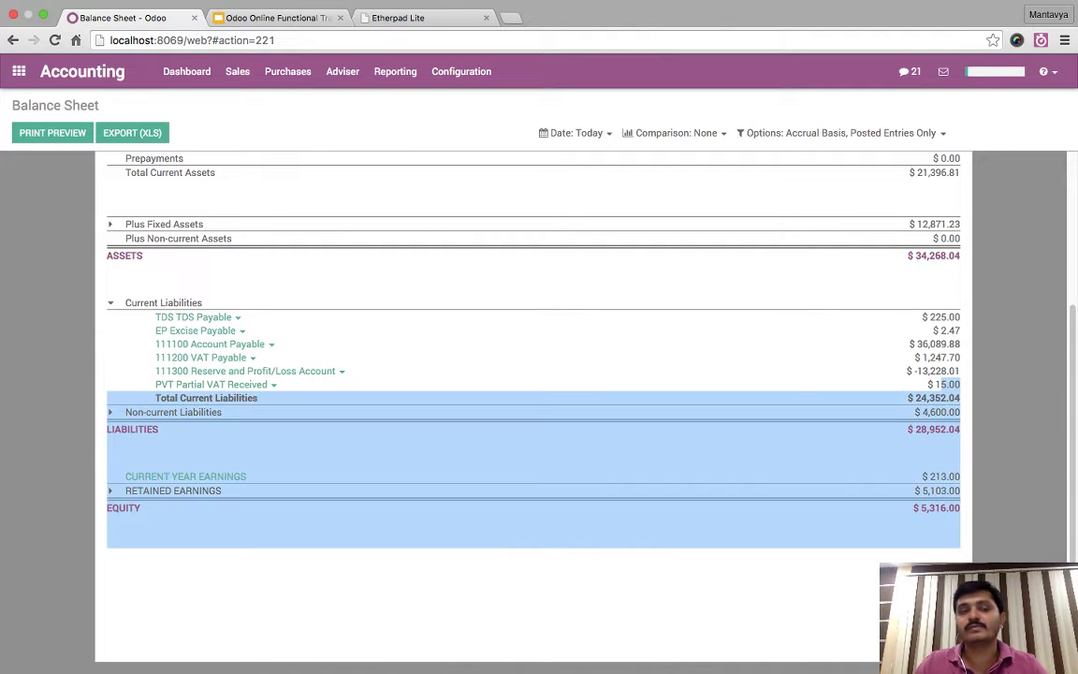
click(936, 543)
click(211, 383)
key(Escape)
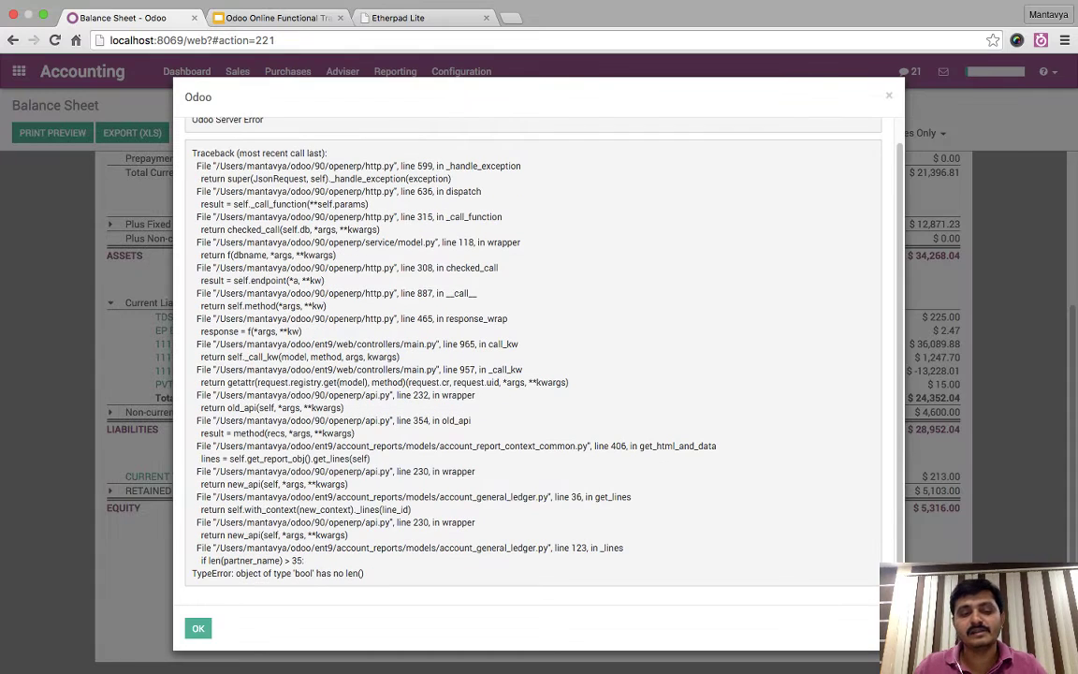
key(Escape)
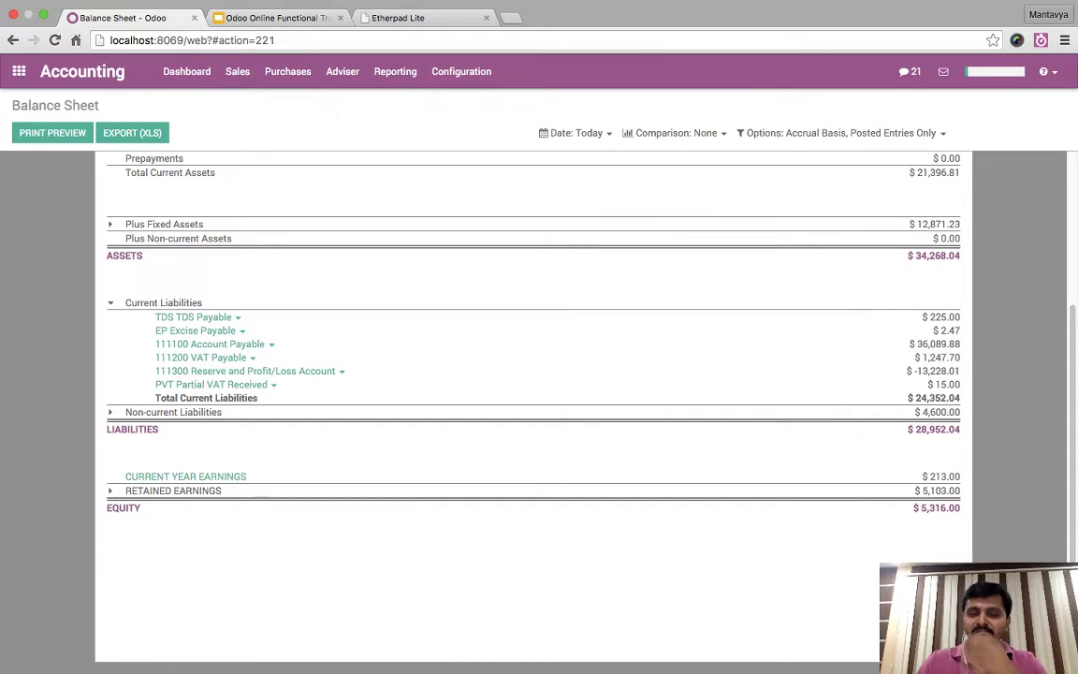
- Scroll back through the Balance Sheet and bring up the Adviser menu
scroll(533, 402, up, 3)
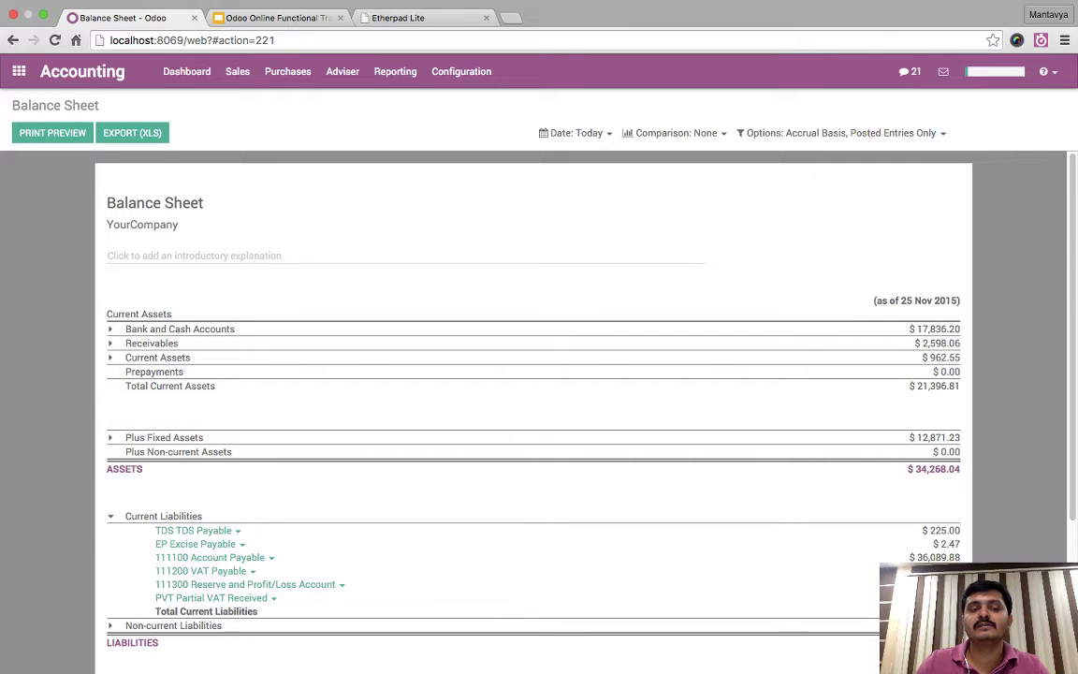
scroll(534, 402, down, 3)
scroll(533, 402, up, 3)
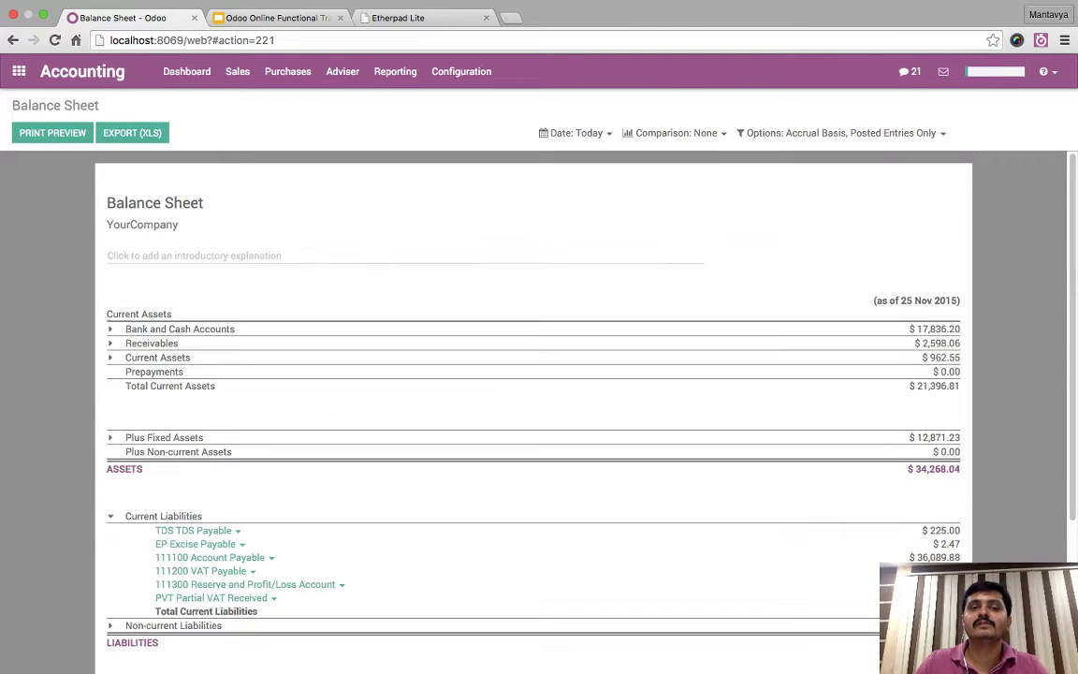
click(342, 71)
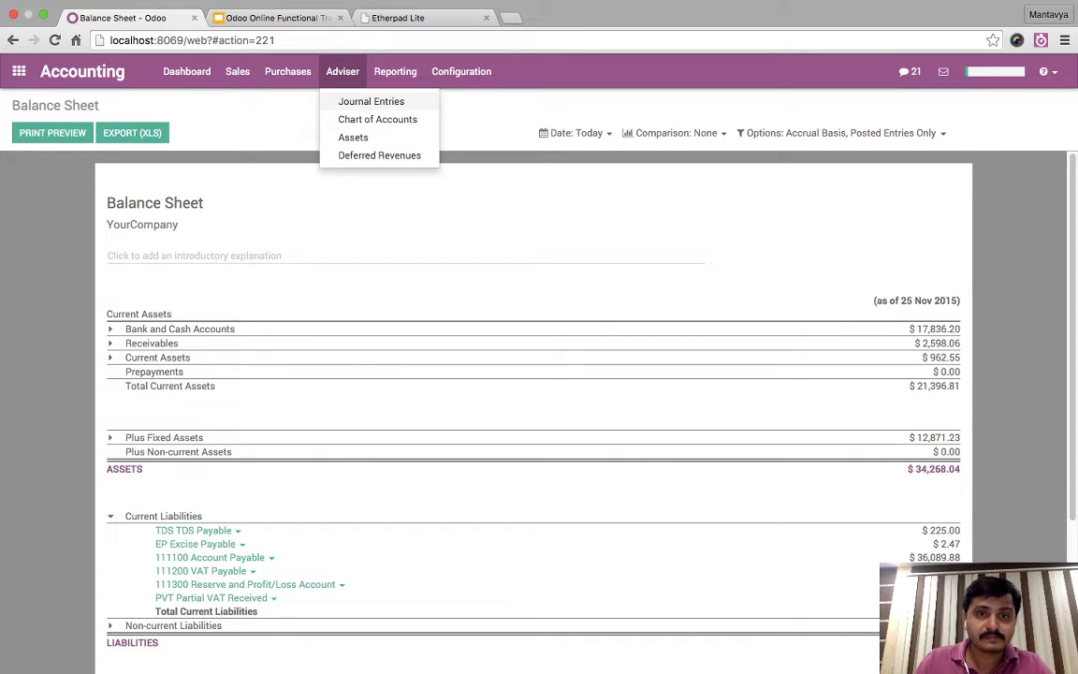
- Review journal entry MISC/2015/0009 moving $8.48 to 111200 VAT Payable, then return to the presentation
click(371, 101)
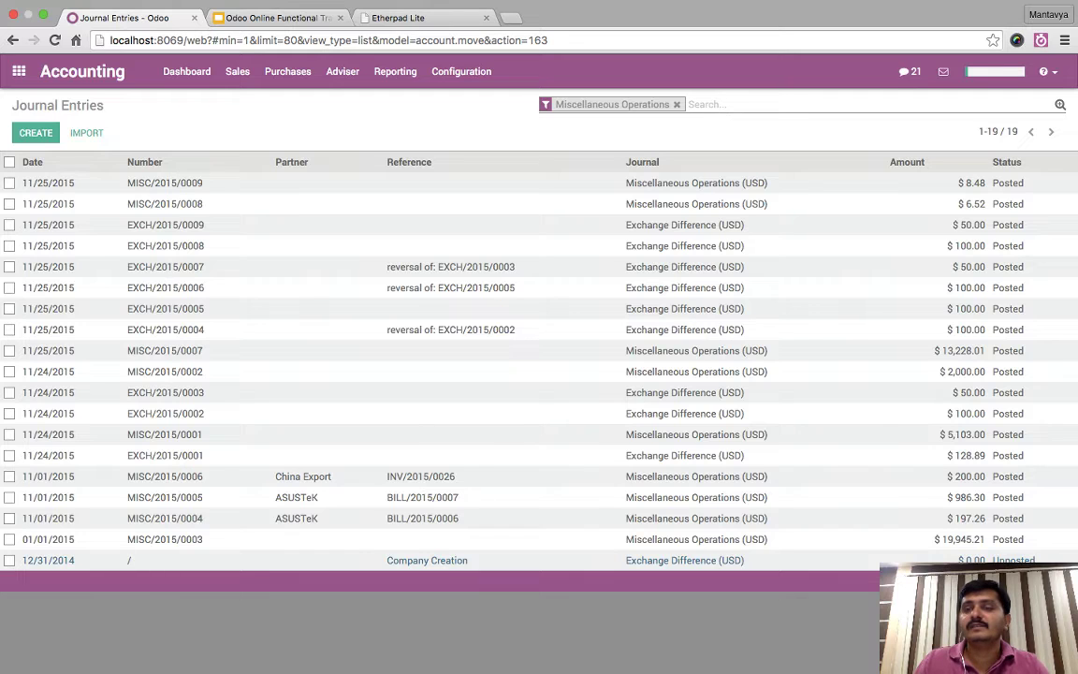
click(164, 183)
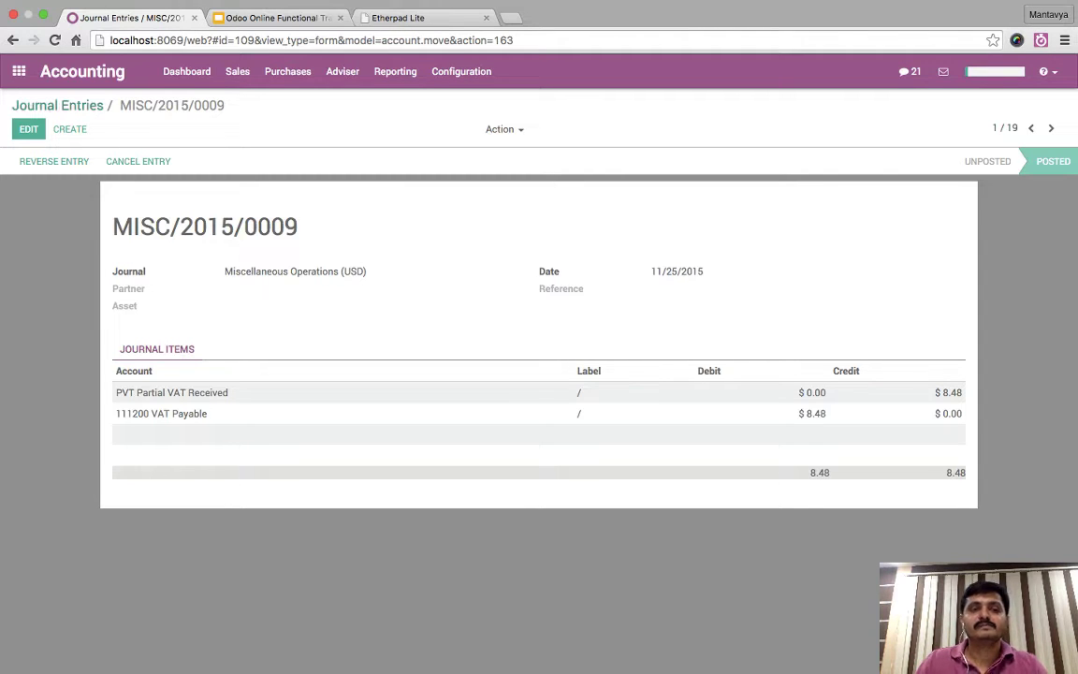
click(57, 105)
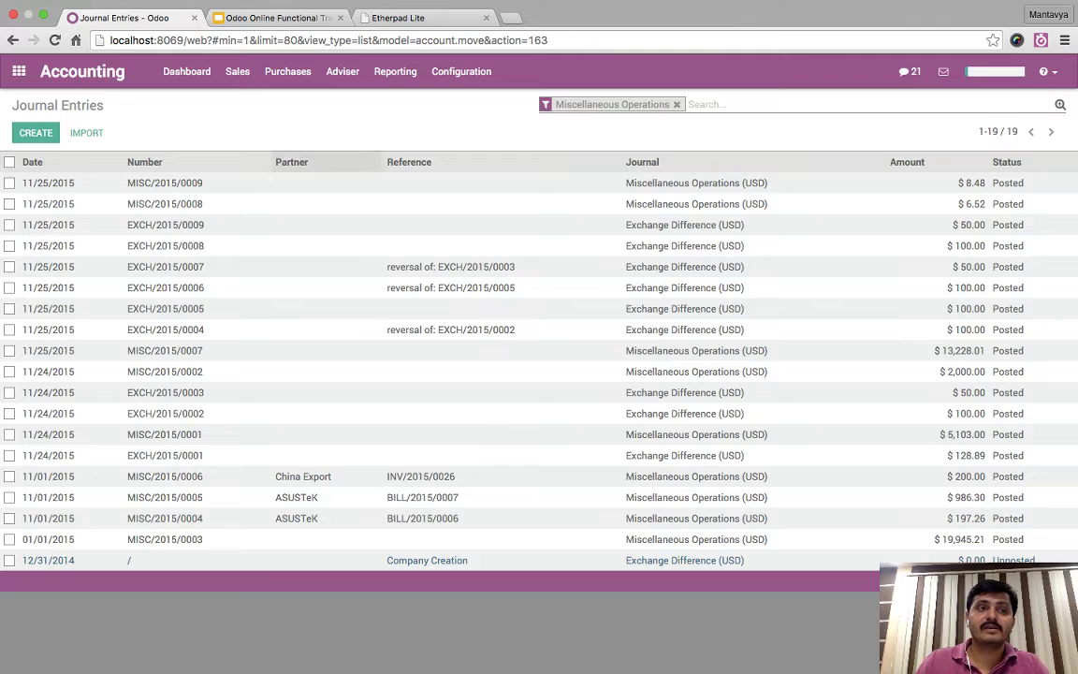
click(19, 71)
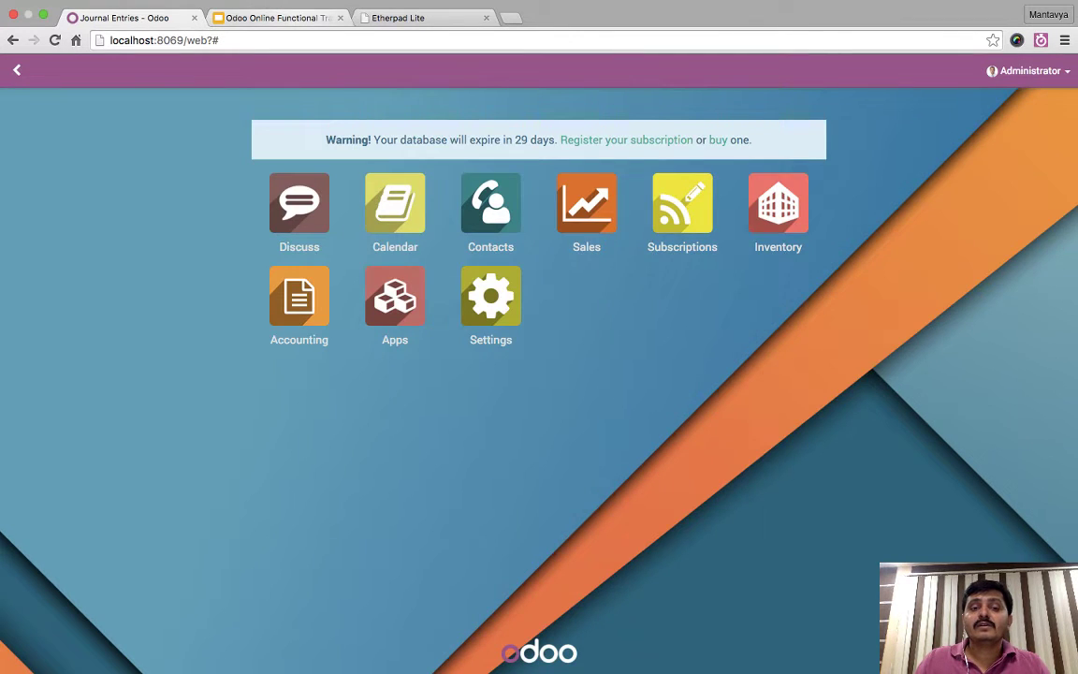
click(277, 18)
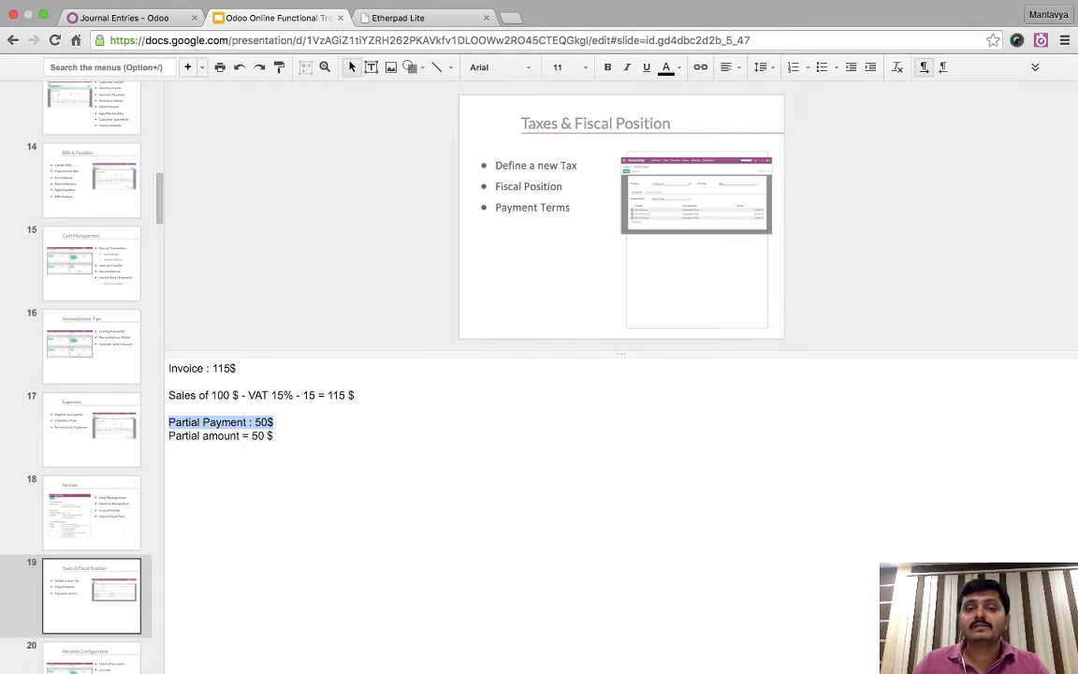
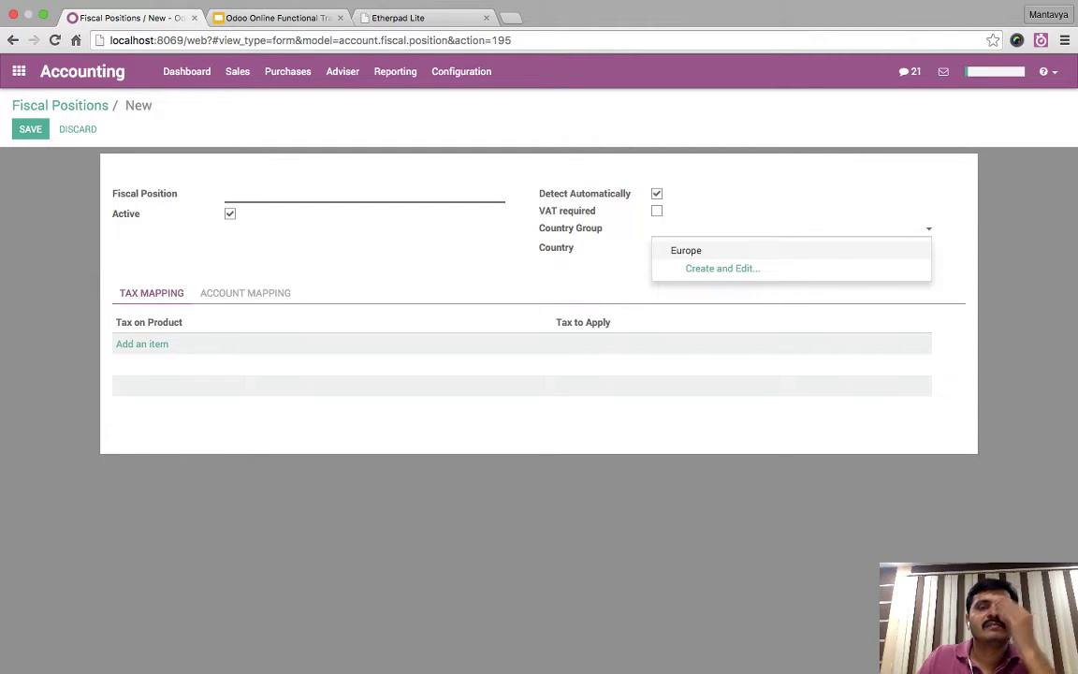
- Discard the unsaved fiscal position and leave for the home screen
key(Escape)
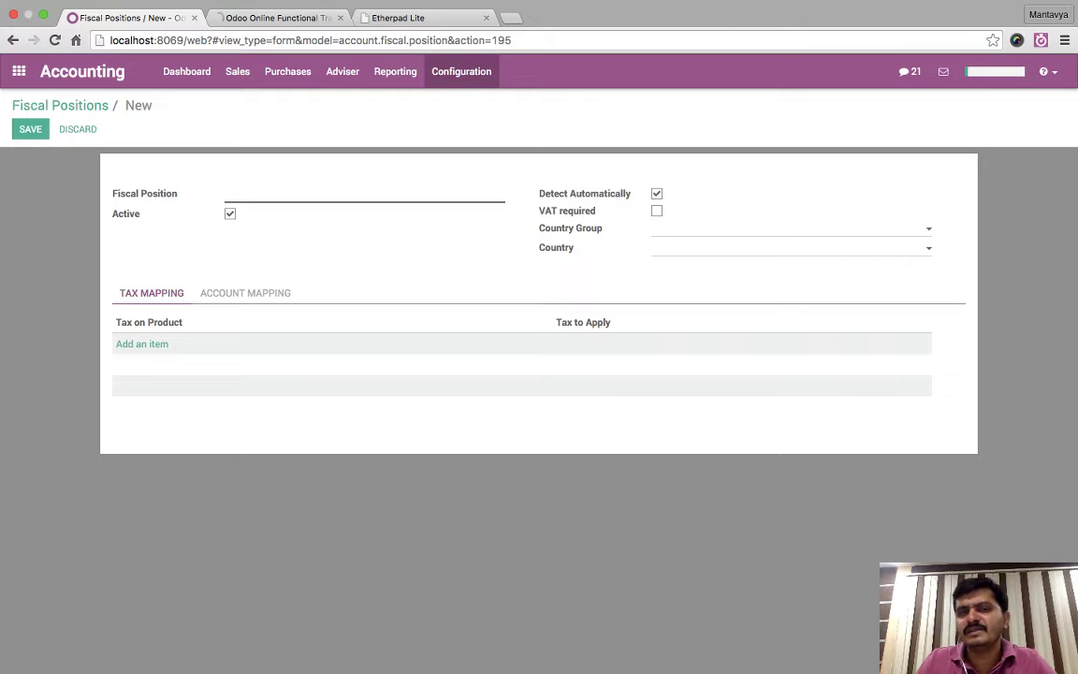
click(17, 71)
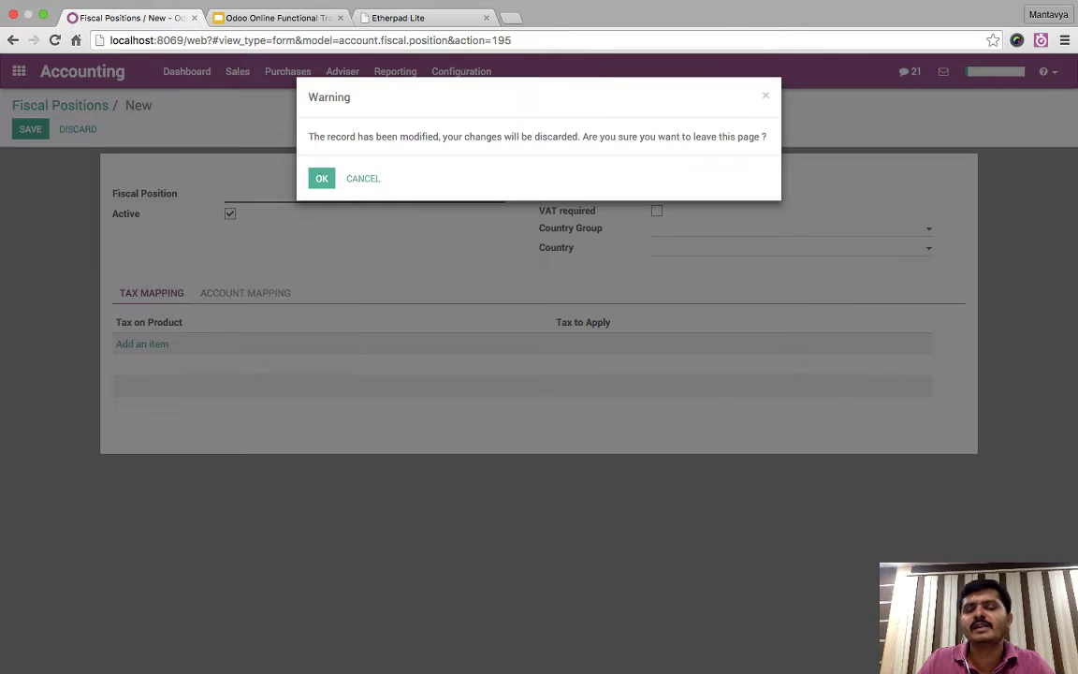
click(290, 160)
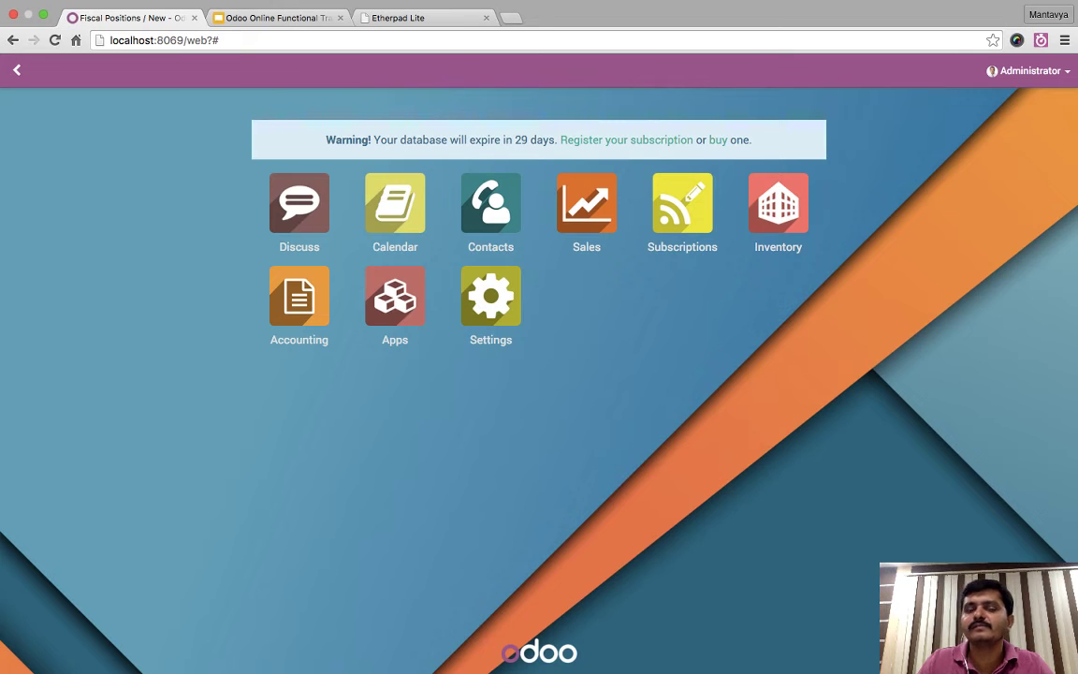
- Search the Apps list for 'position' and then 'vat' modules, then return home
click(395, 296)
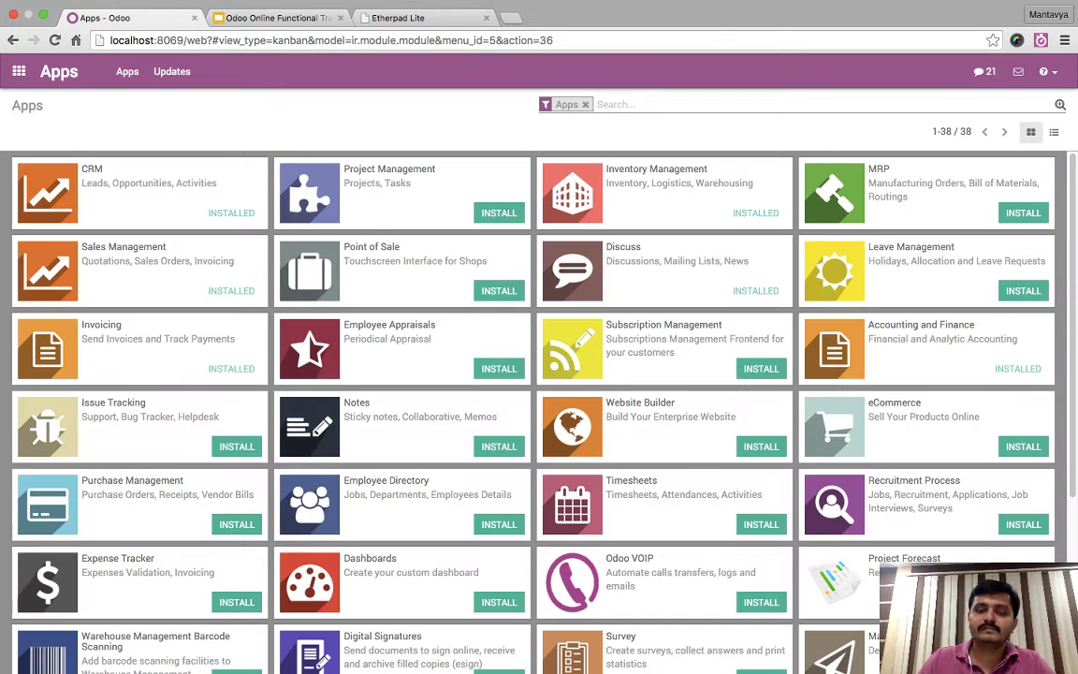
text(po)
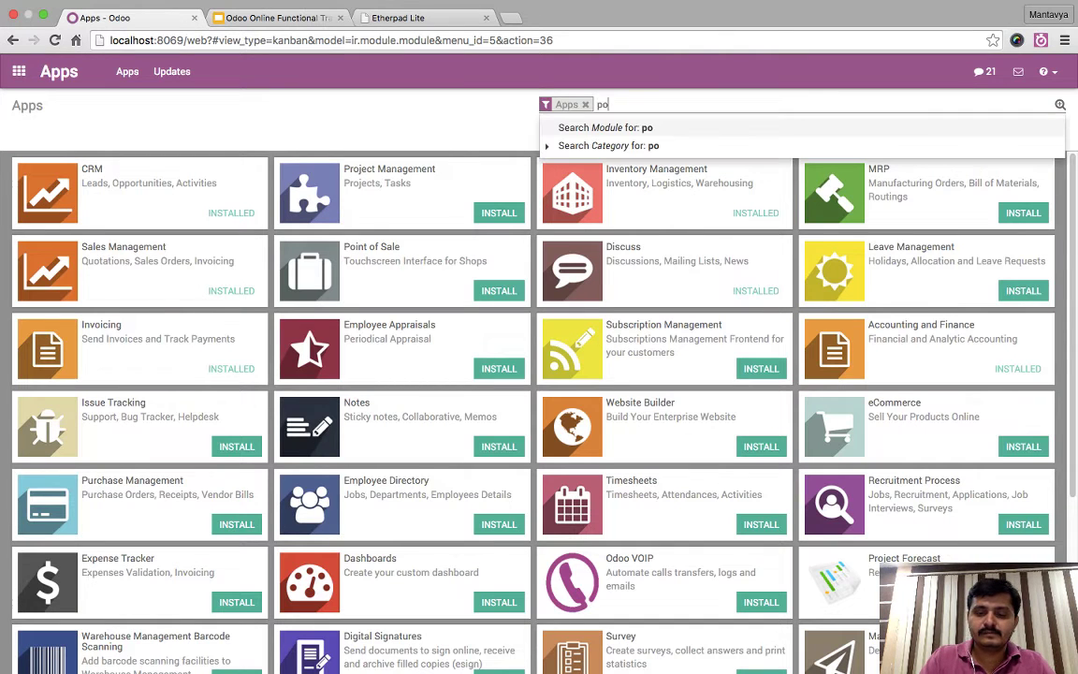
text(sition)
key(Return)
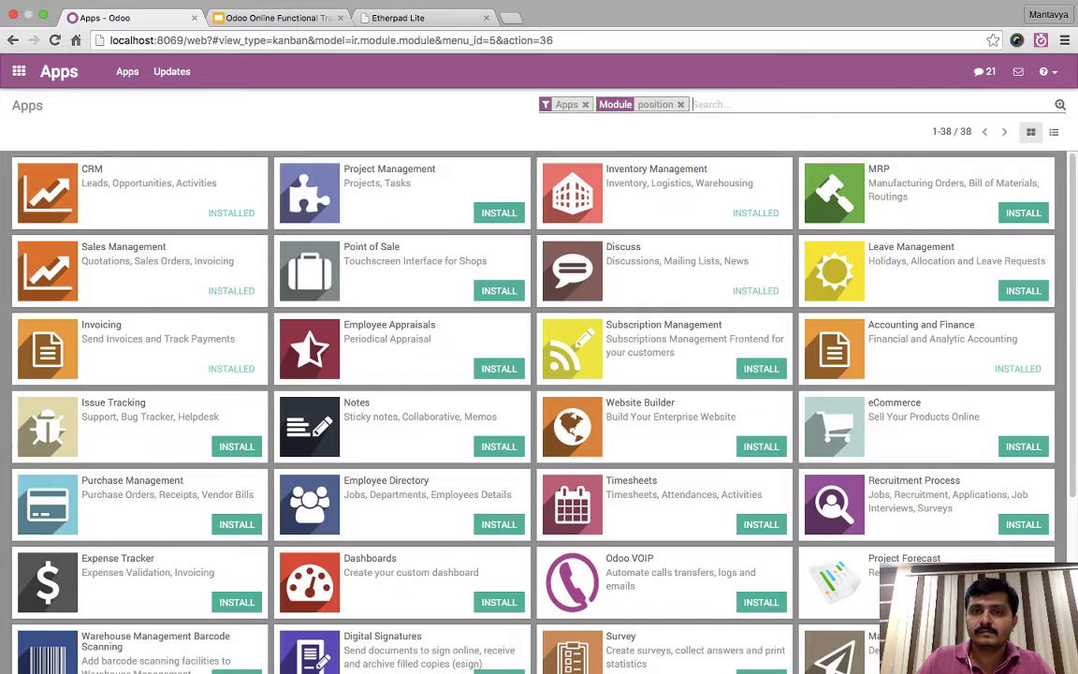
key(BackSpace)
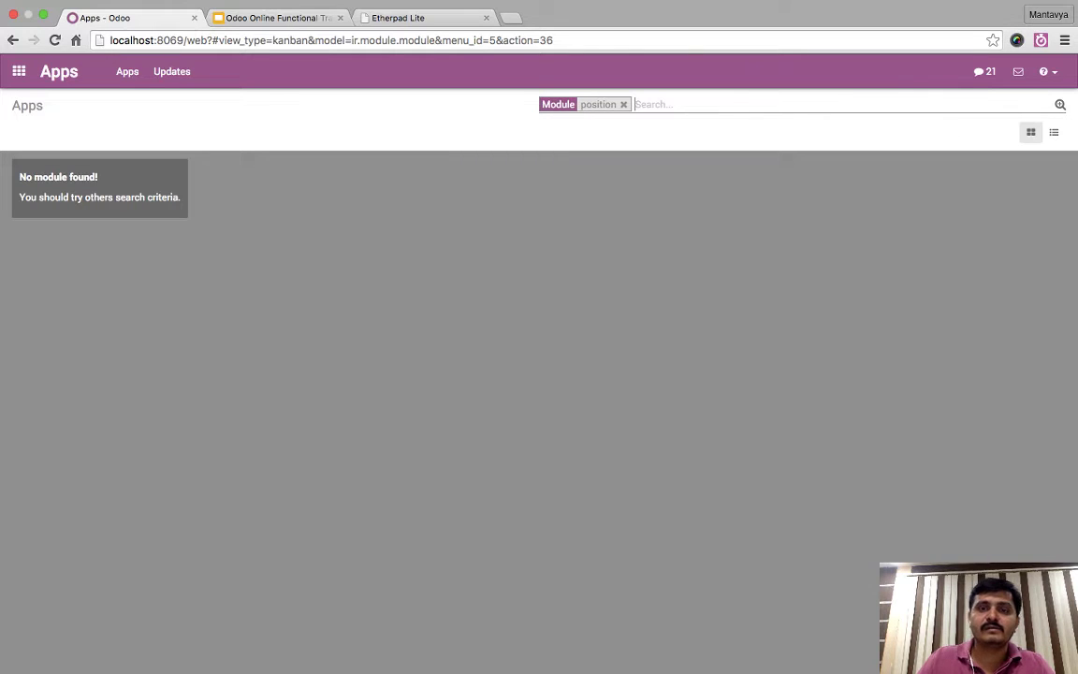
key(BackSpace)
text(vat)
key(Return)
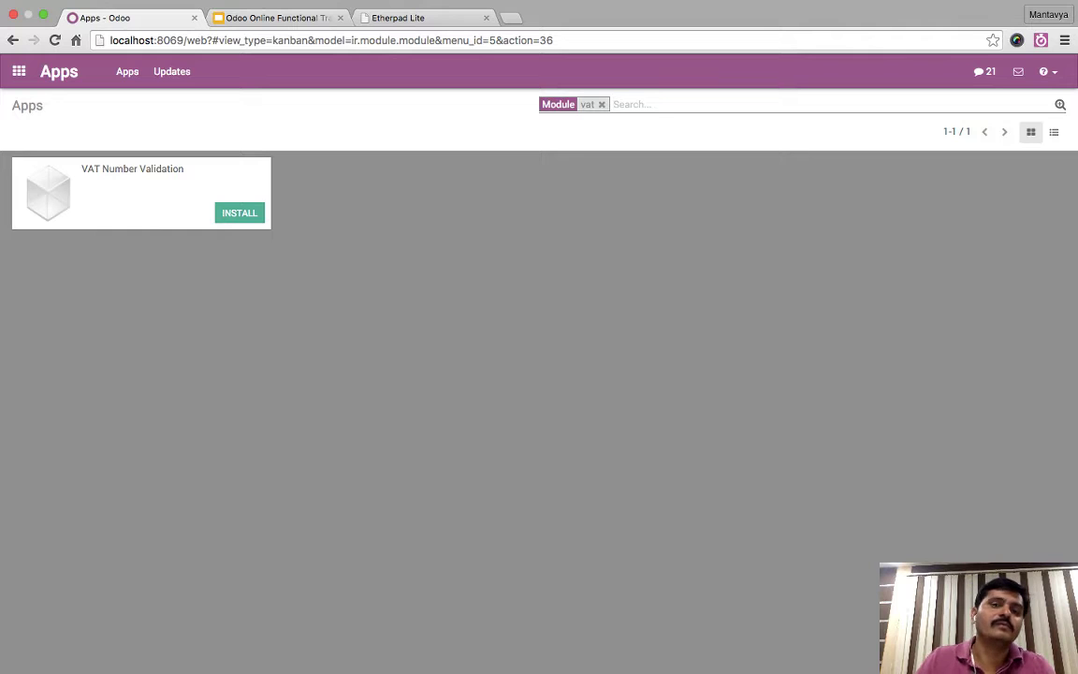
key(BackSpace)
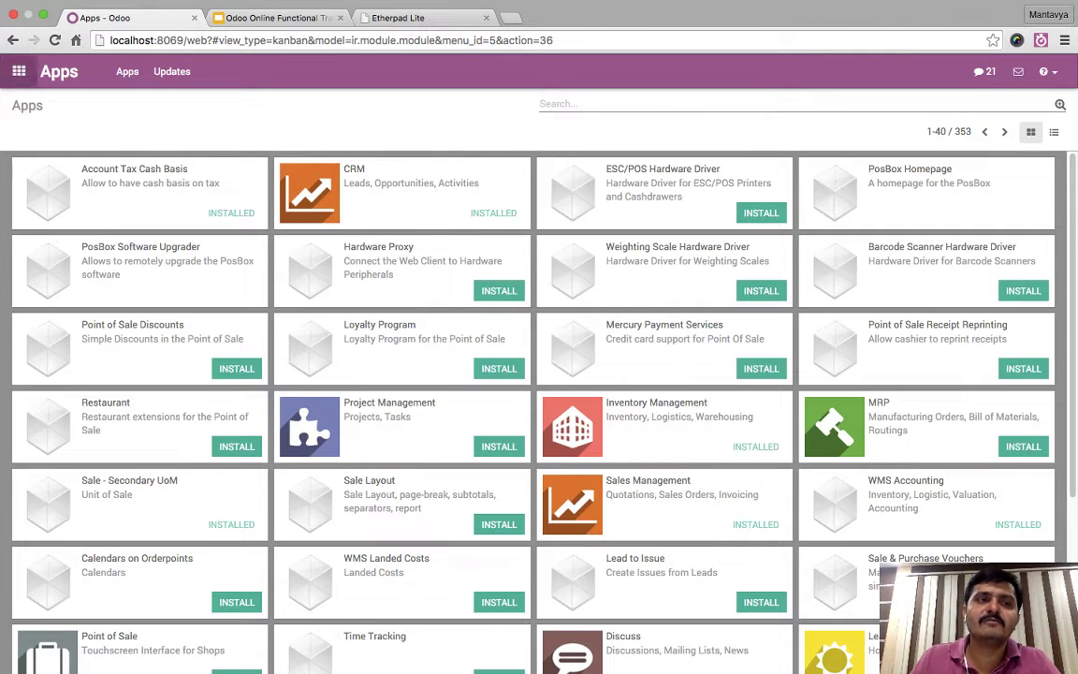
click(19, 71)
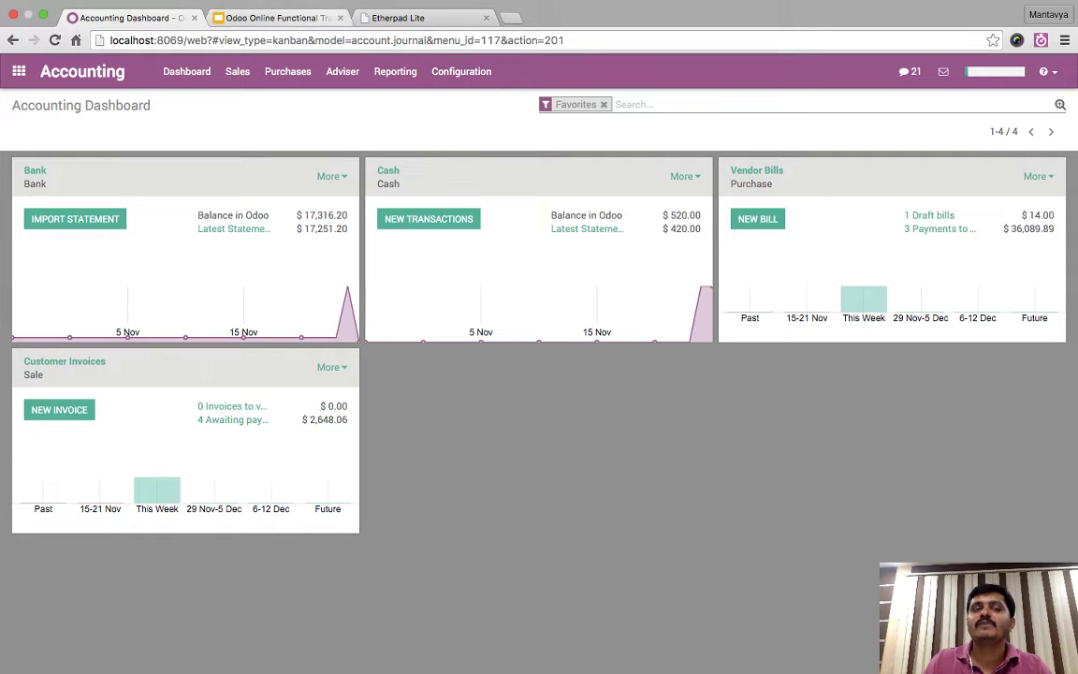
- Switch to the training deck's slide 19, 'Taxes & Fiscal Position'
key(ctrl+Tab)
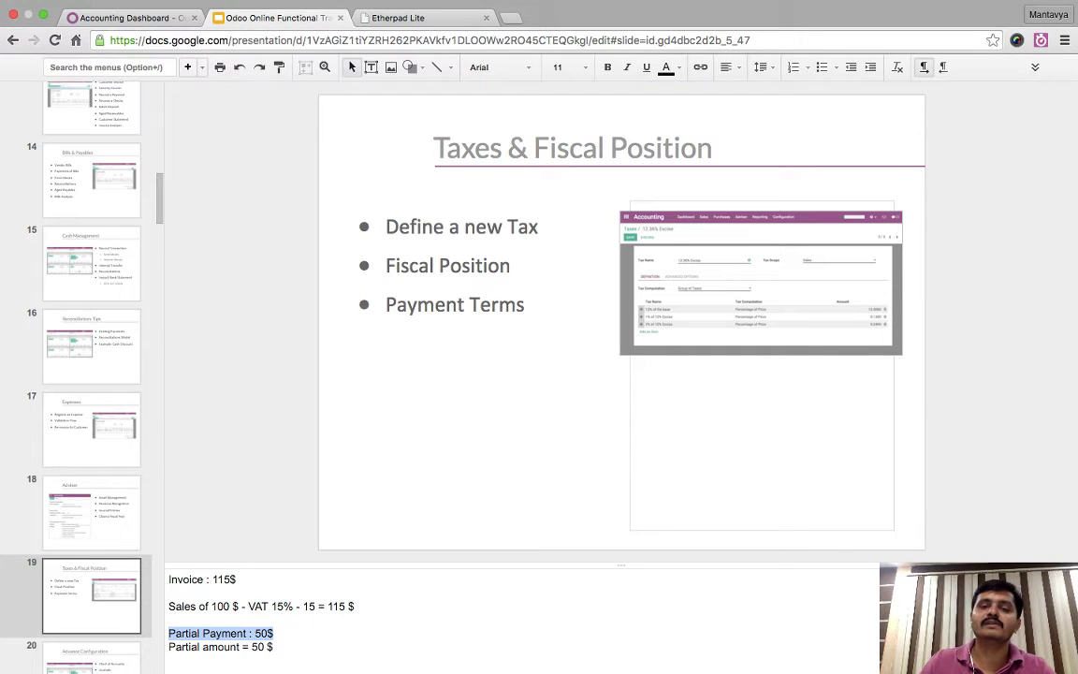
- Point out the tax, fiscal position and payment terms bullets, then go back to the Accounting Dashboard
click(481, 393)
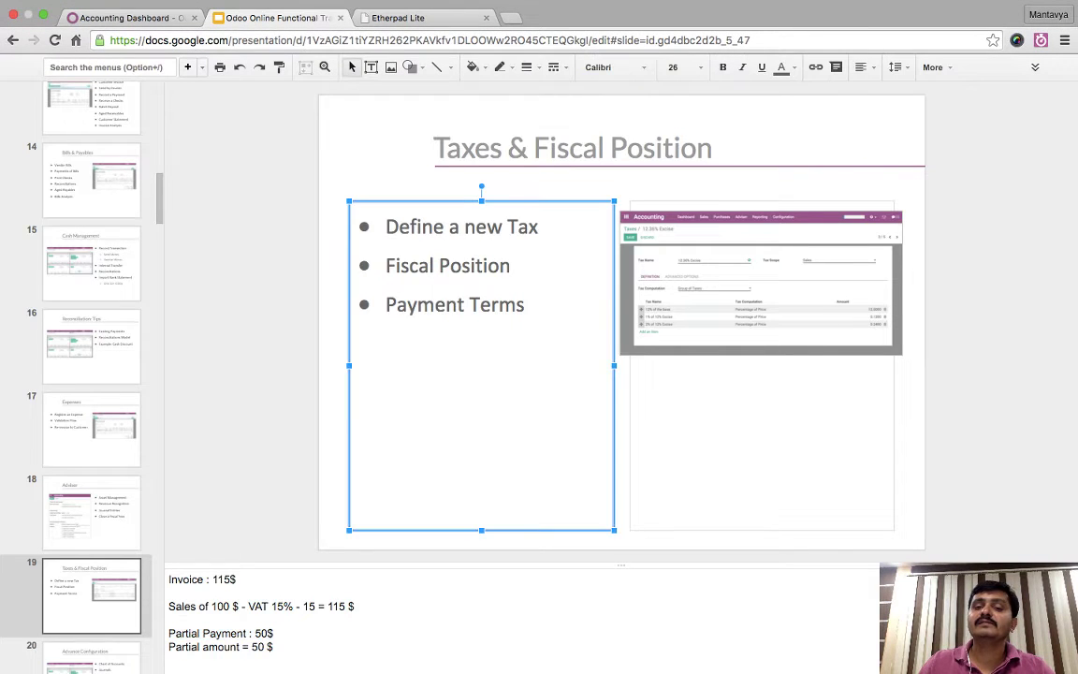
key(Escape)
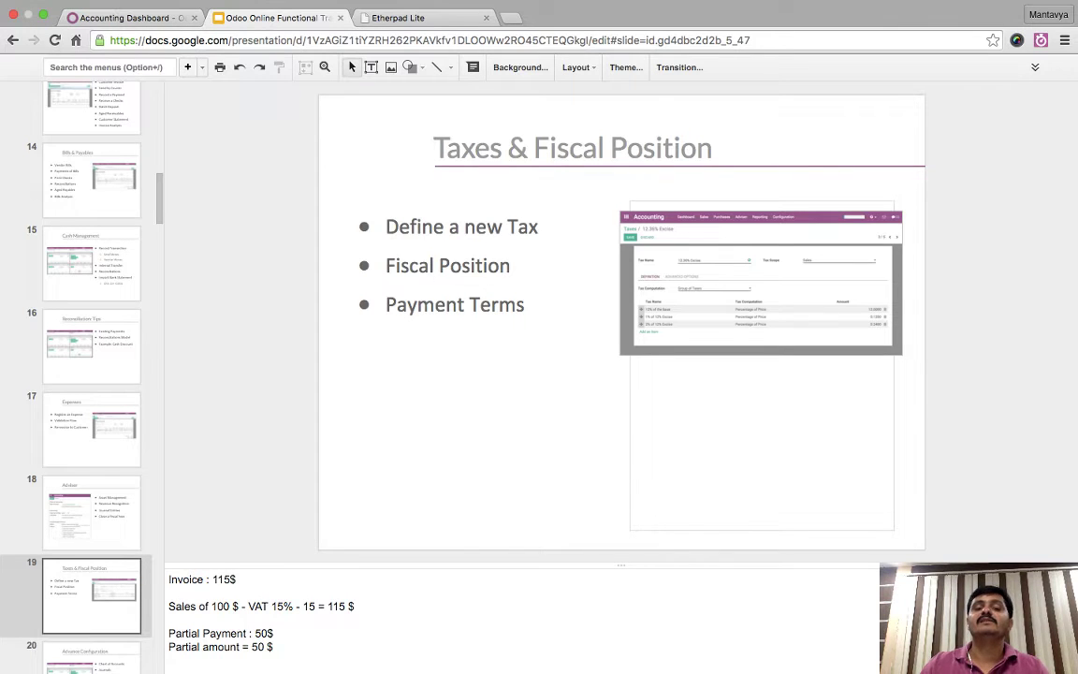
click(126, 17)
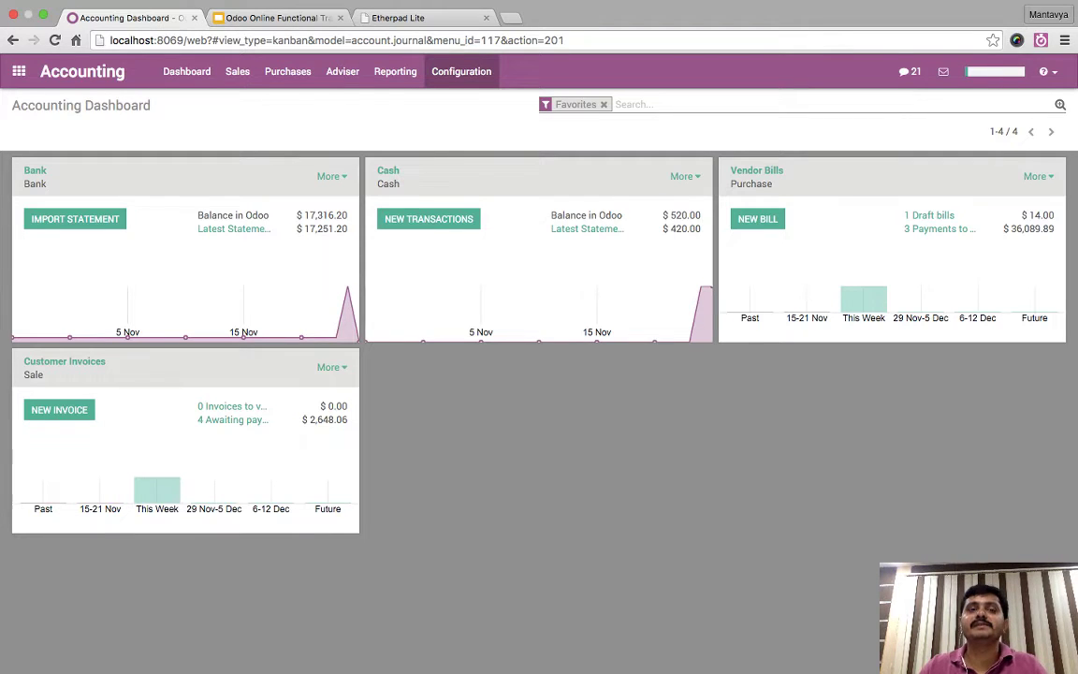
- Create a payment term described 'Pay 50% with Order / 30% after 30 days / 20% / Balance in 60 days'
click(461, 71)
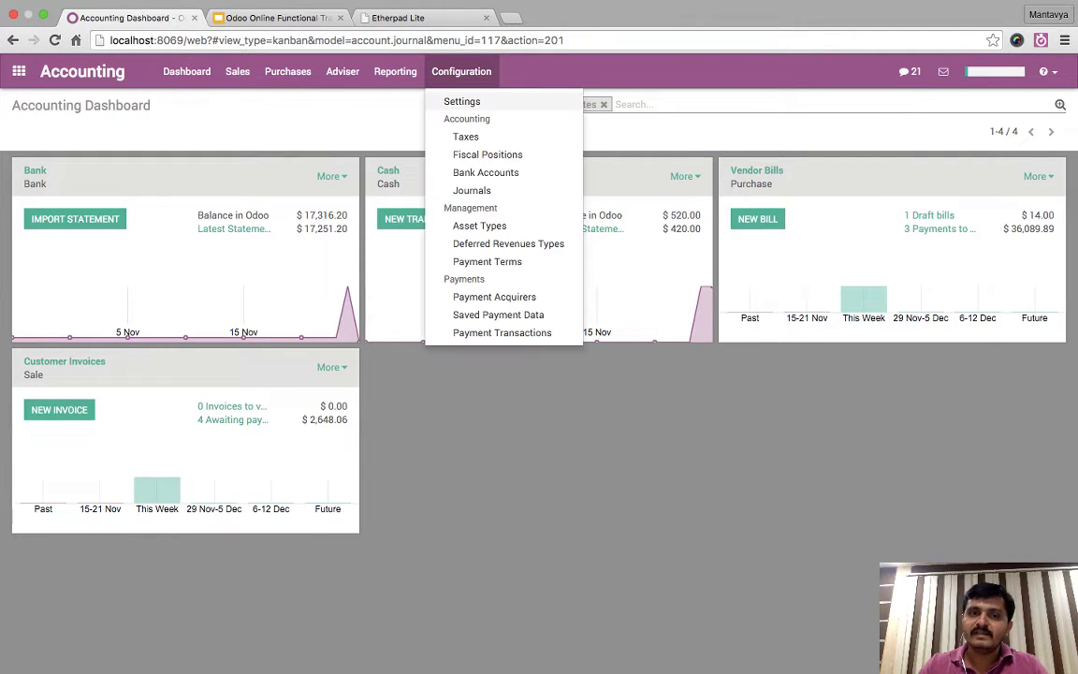
click(486, 261)
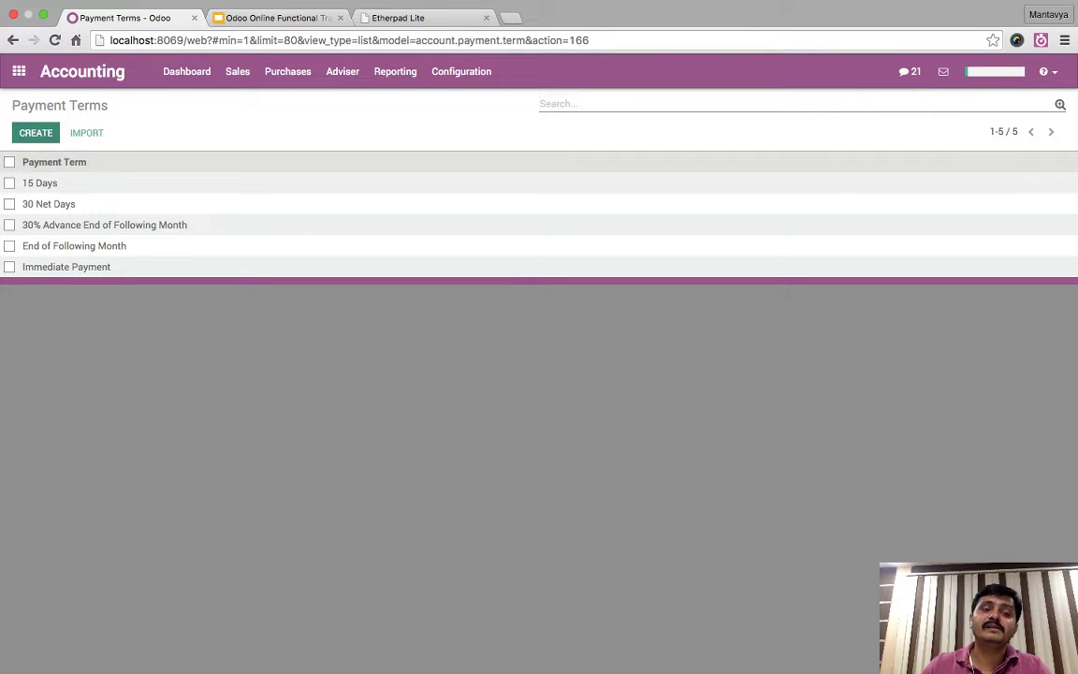
click(35, 132)
click(19, 223)
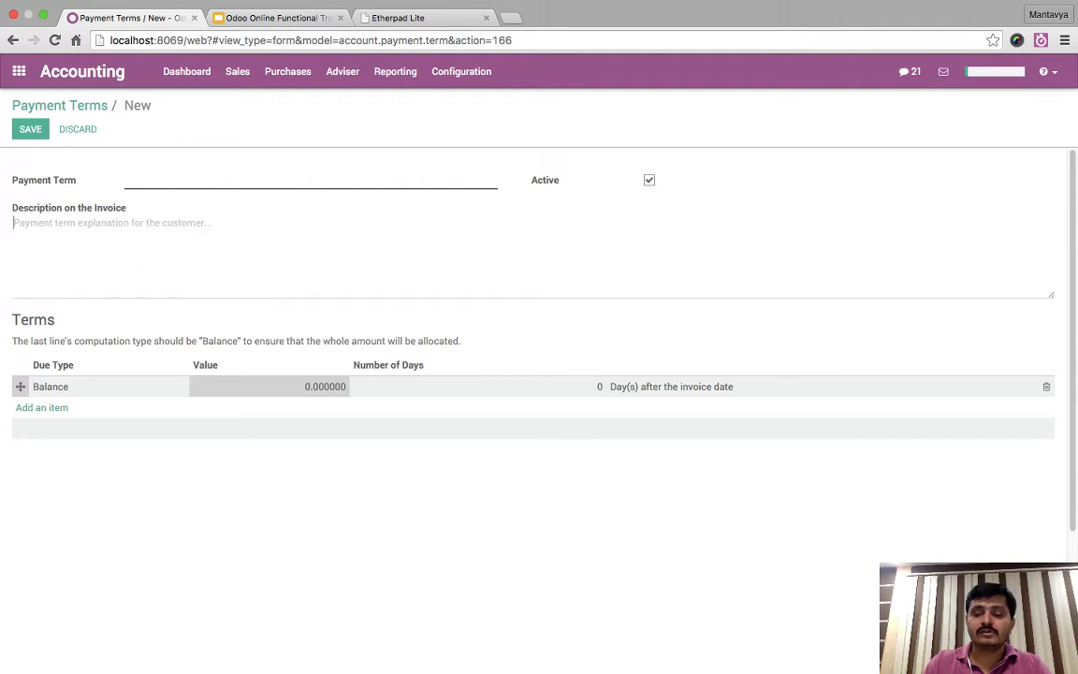
text(Pay )
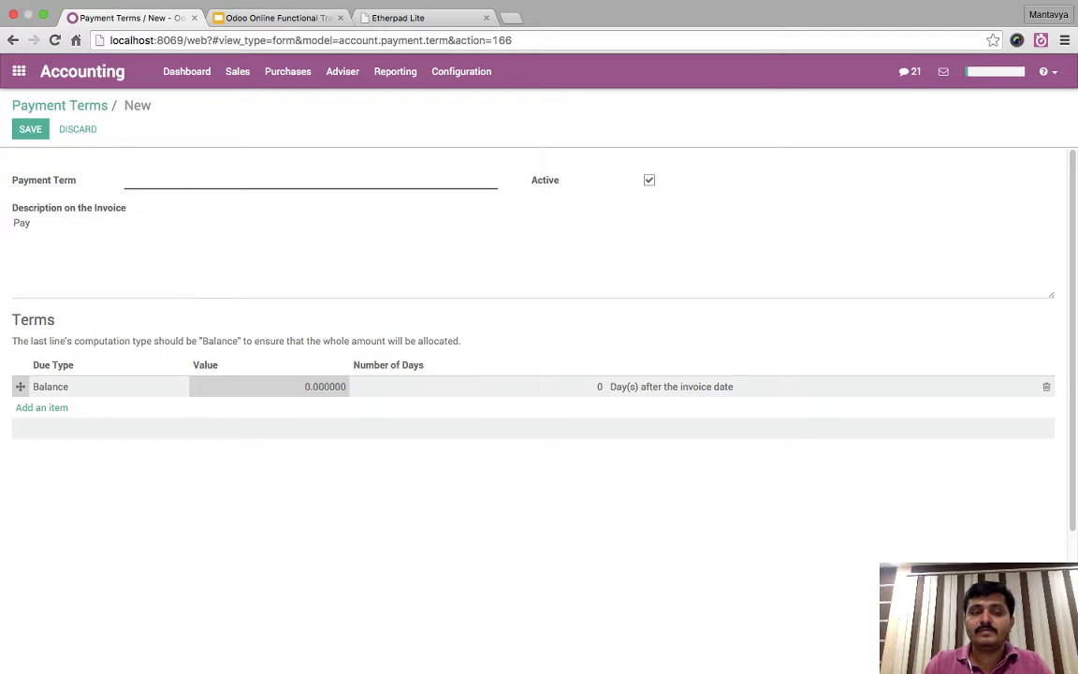
text(50%)
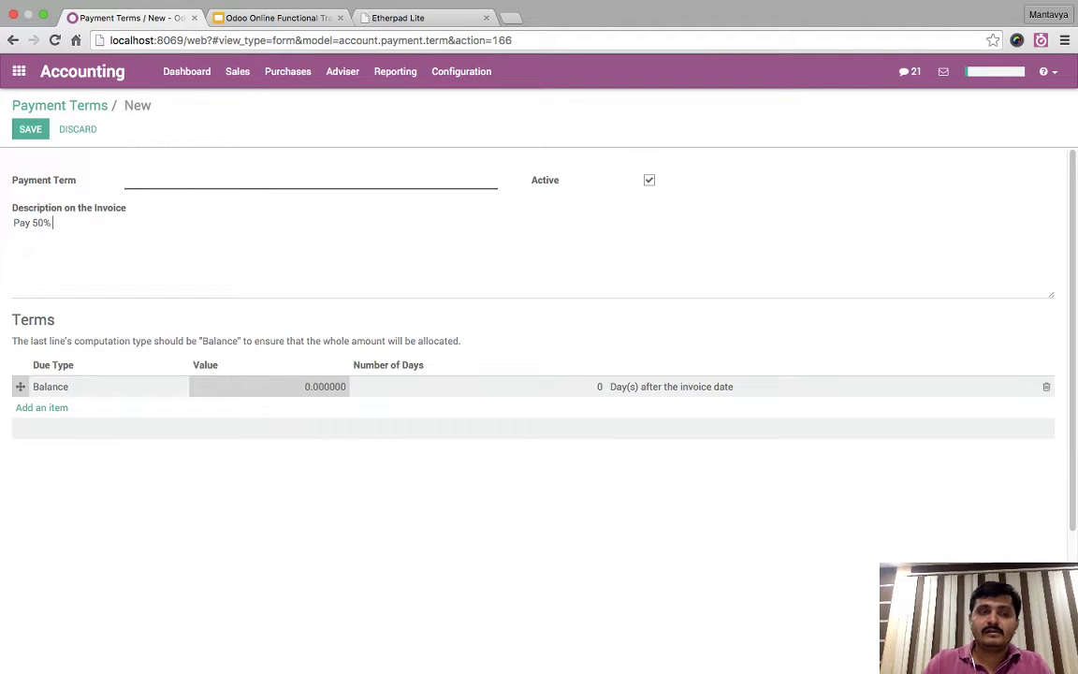
text( with Order)
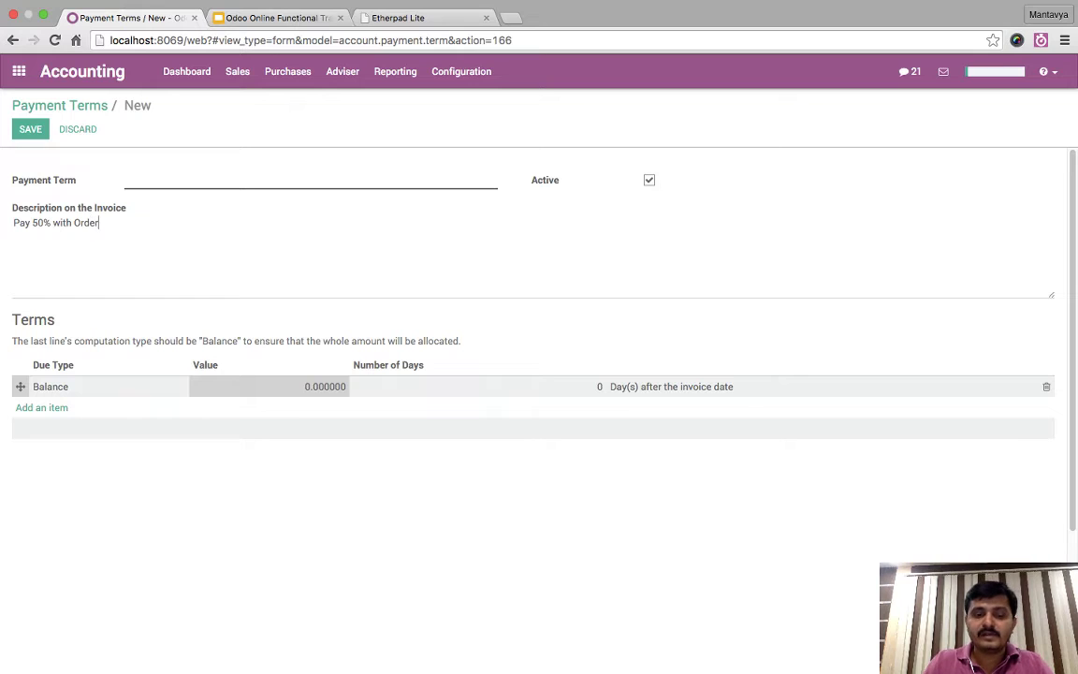
key(Return)
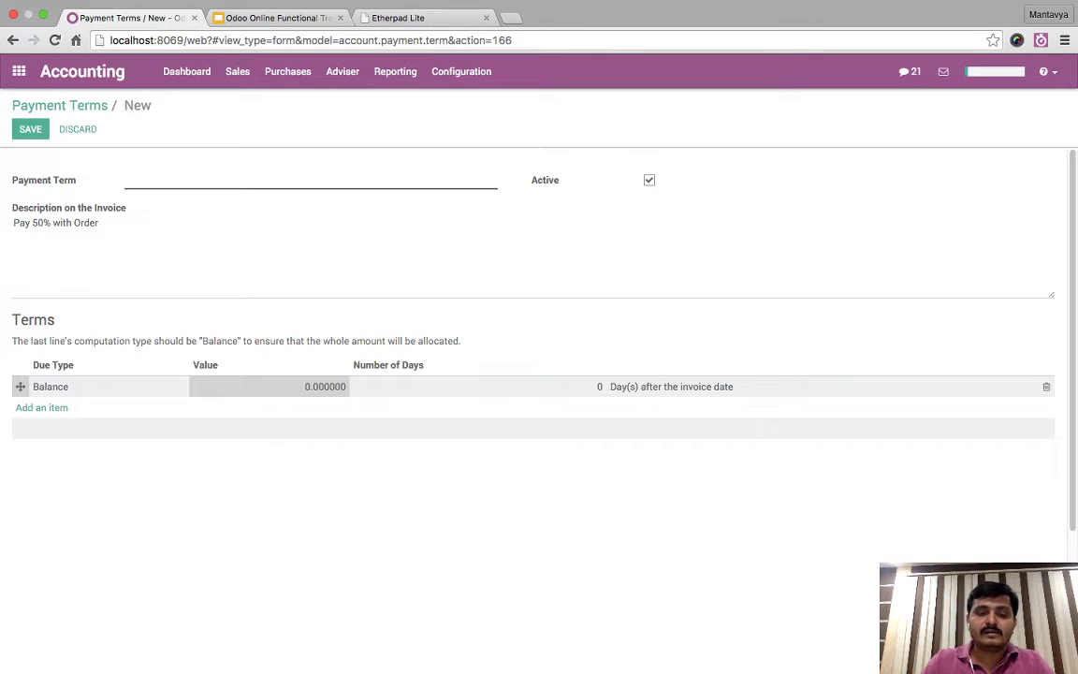
text(30% afte)
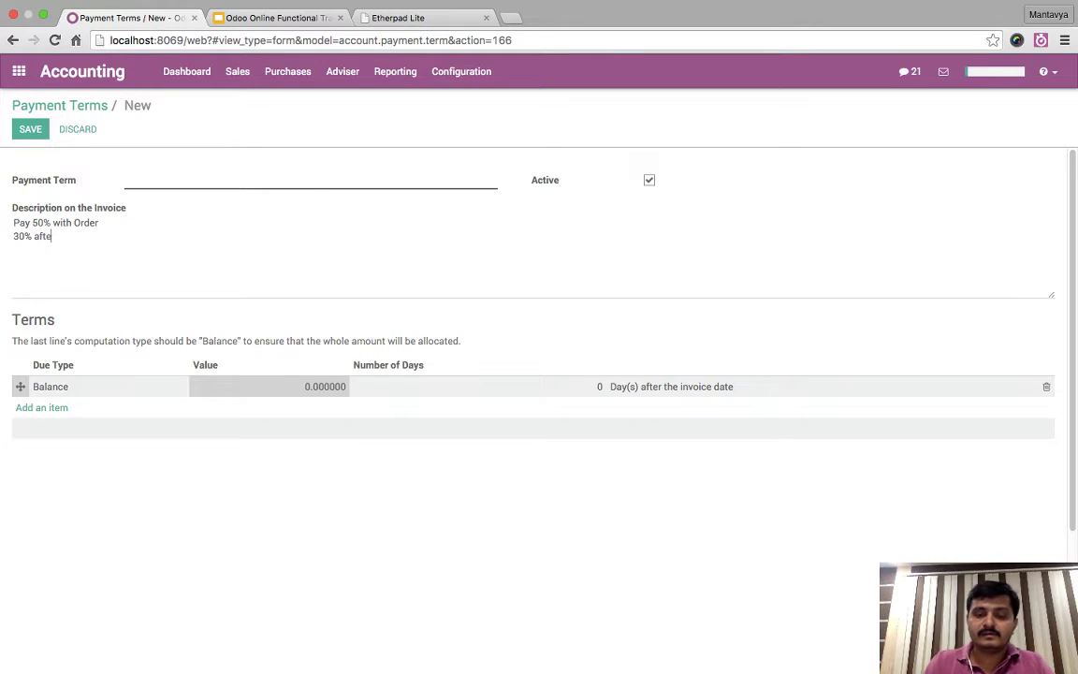
text(r 30 days)
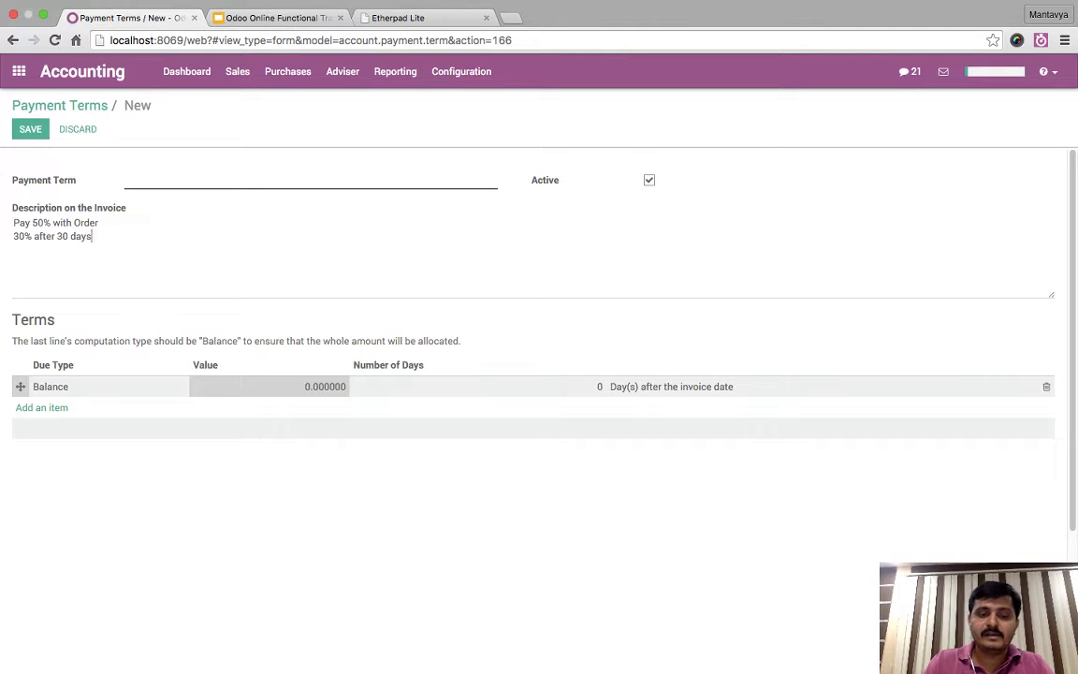
key(Return)
text(20% )
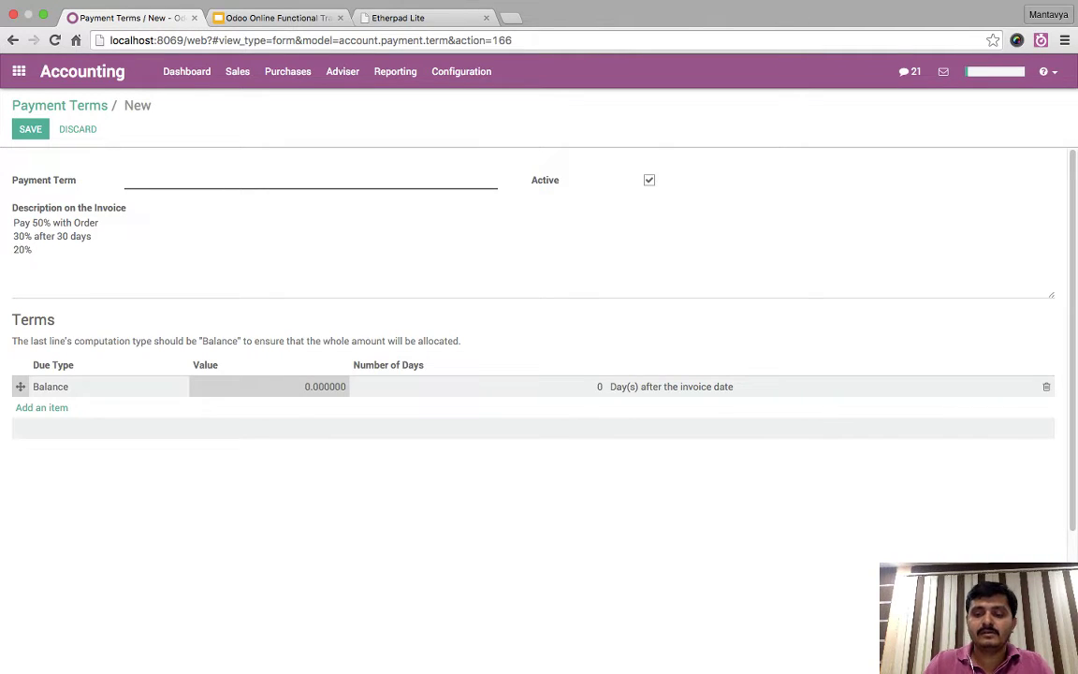
text(/ Balance)
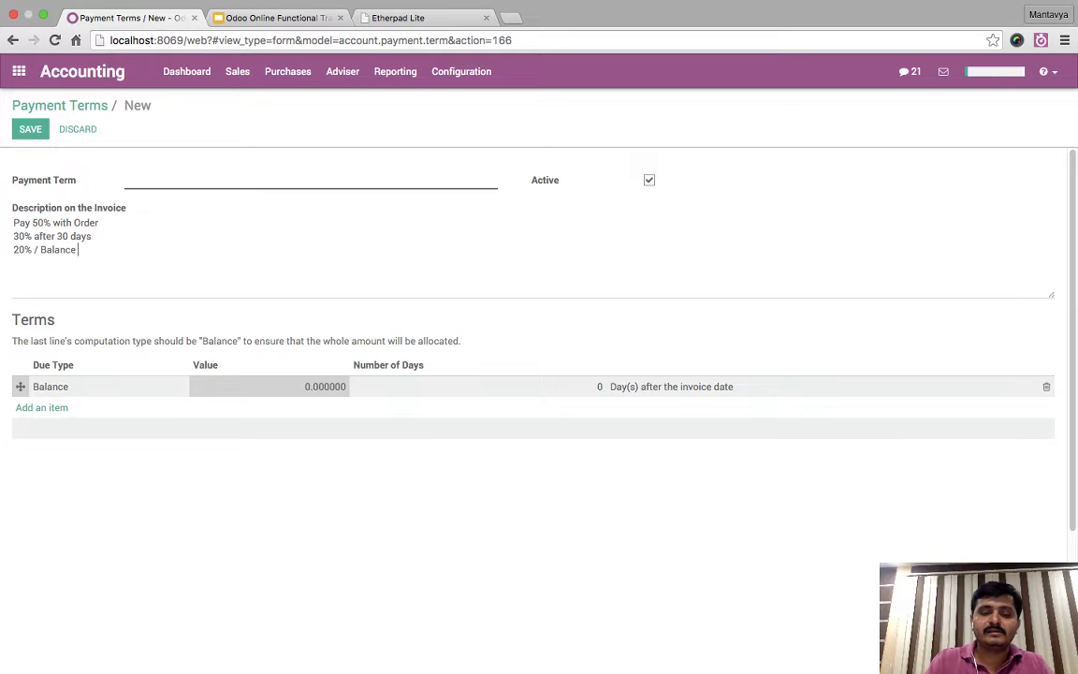
text( in 60 da)
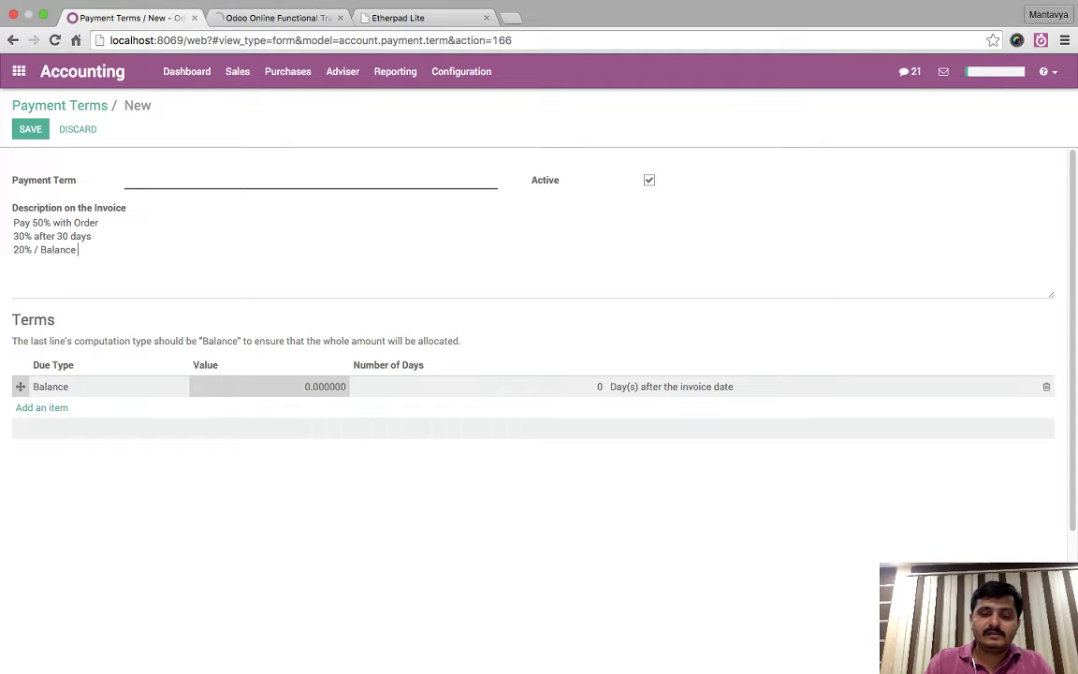
text(ys)
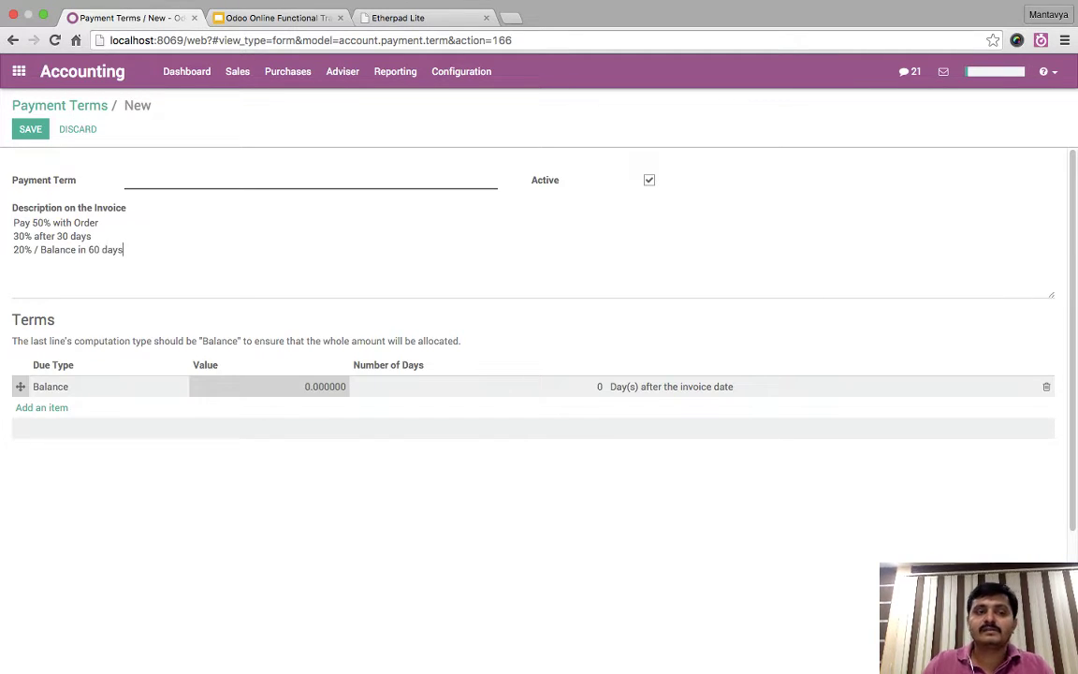
key(super+a)
key(Right)
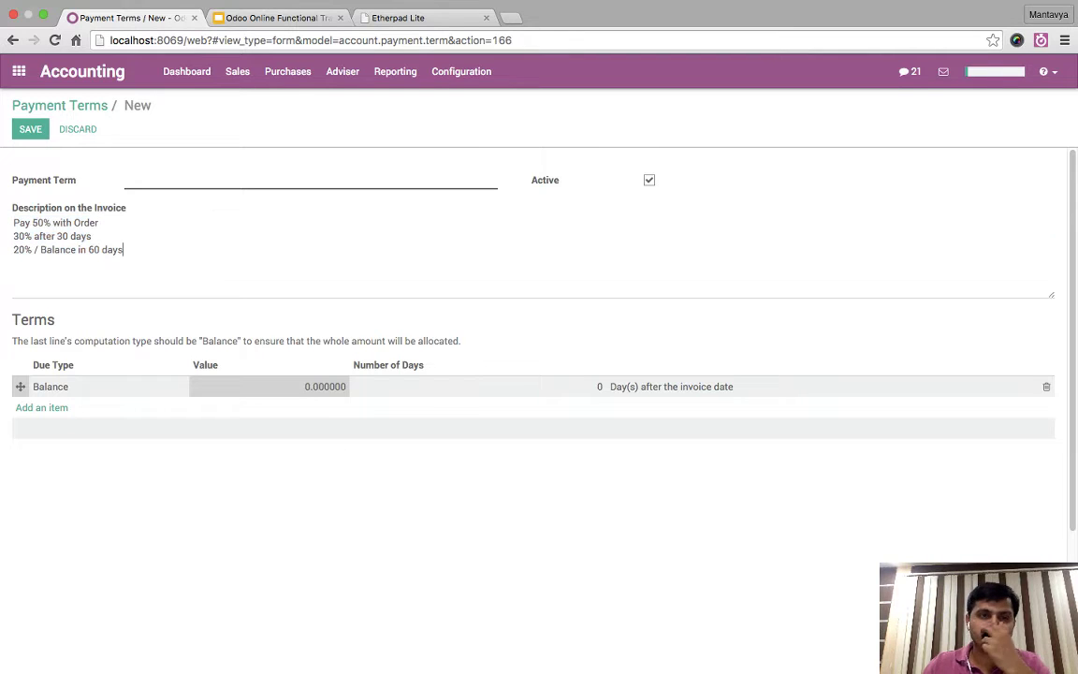
- Name the payment term 'Regular Customers'
click(126, 181)
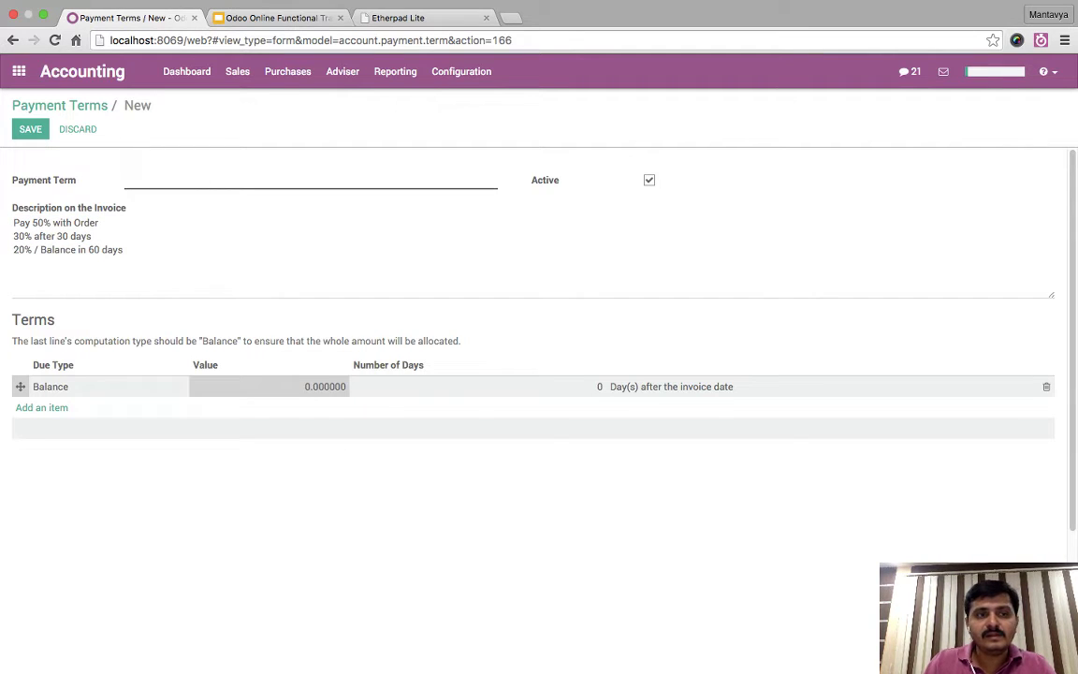
drag(13, 223, 98, 222)
key(super+c)
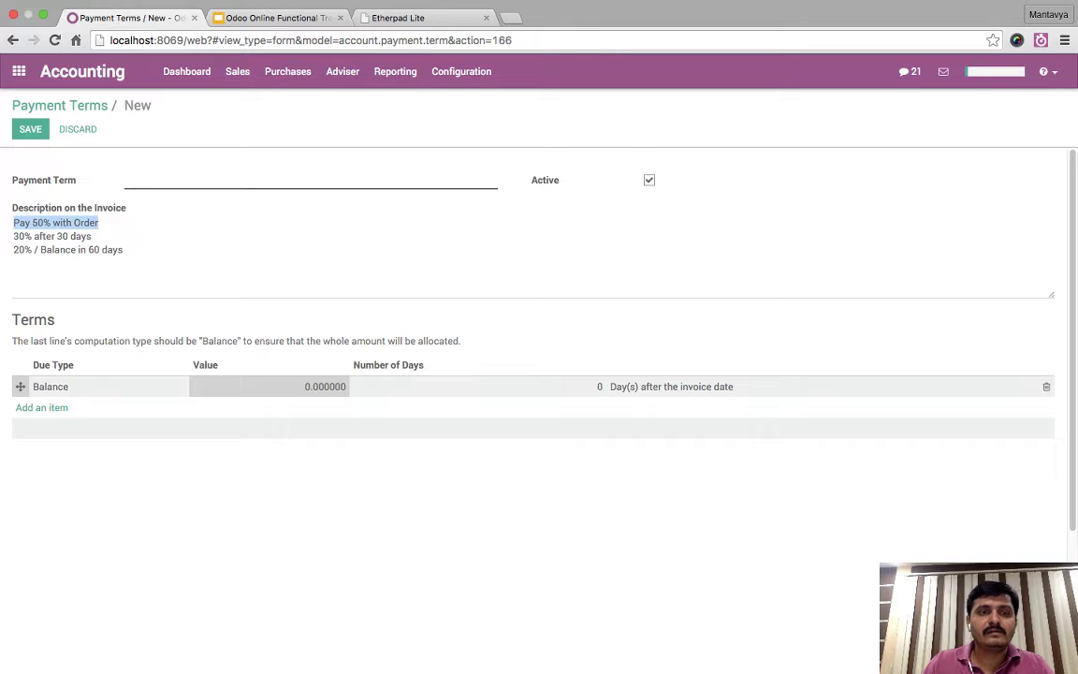
click(213, 180)
key(super+v)
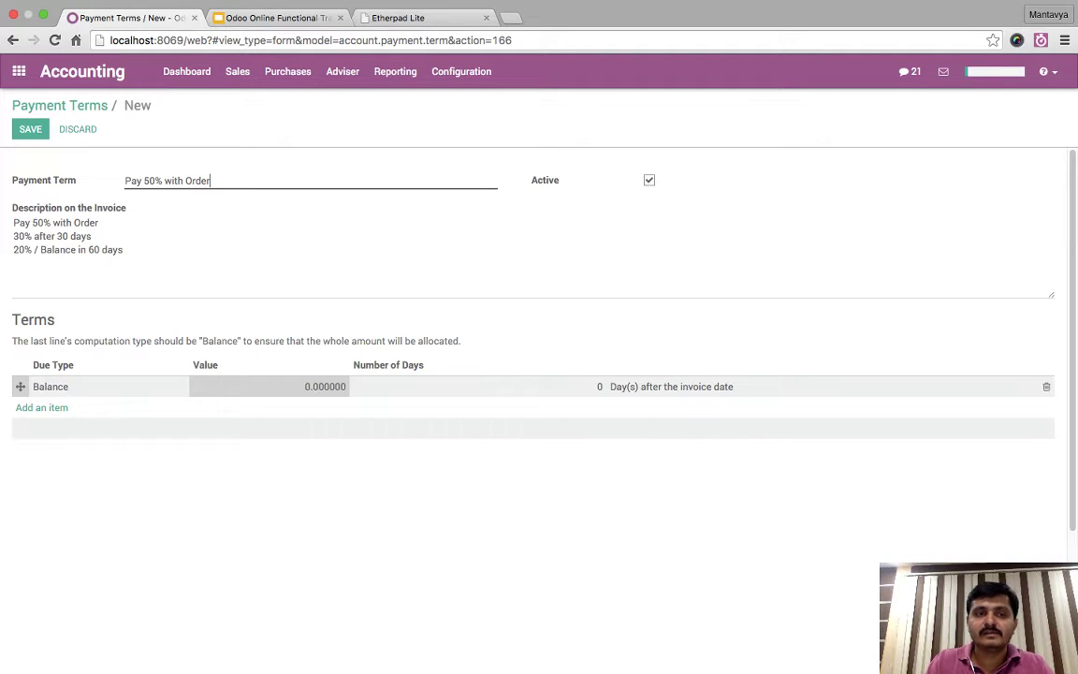
key(BackSpace)
key(BackSpace)
key(BackSpace)
key(BackSpace)
key(BackSpace)
key(BackSpace)
key(BackSpace)
key(BackSpace)
key(BackSpace)
key(BackSpace)
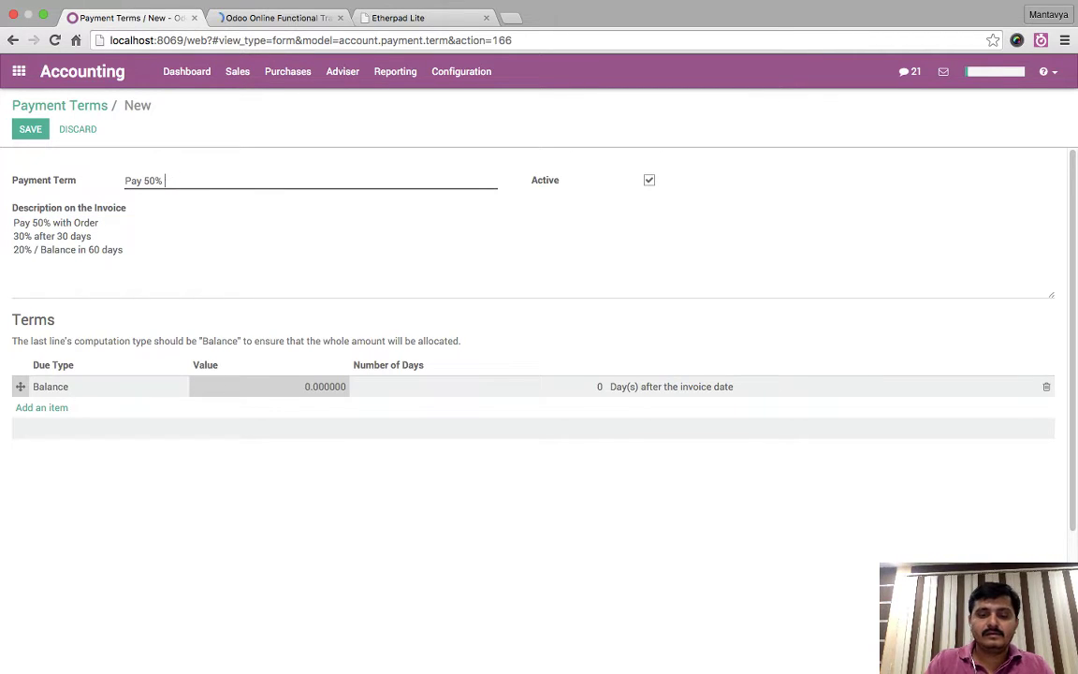
text(Advance)
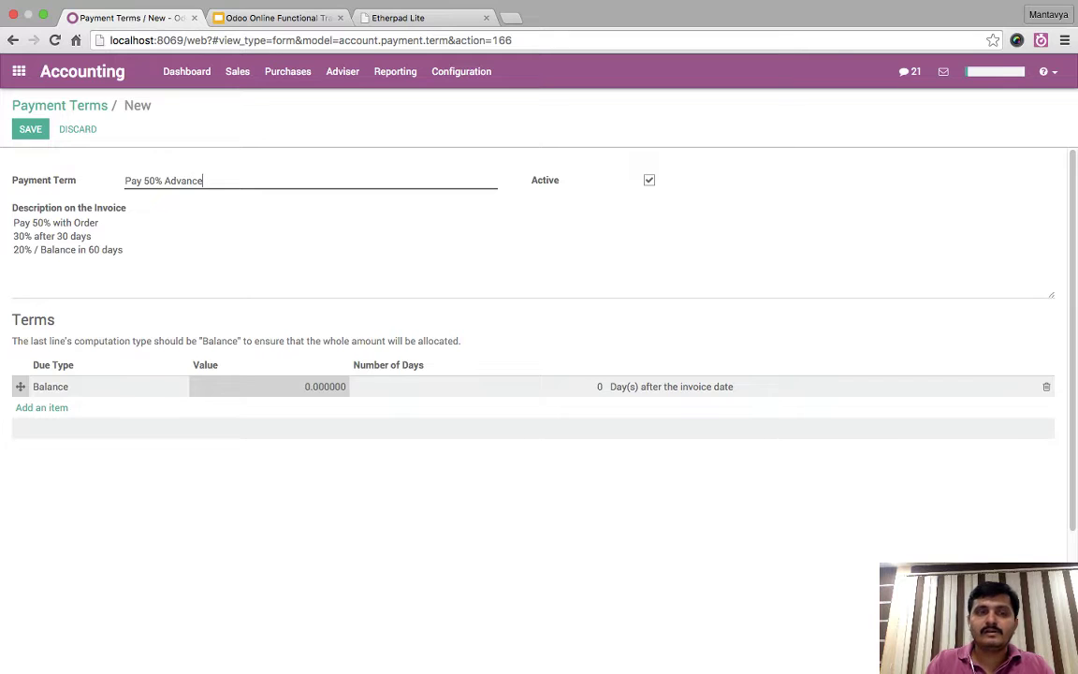
key(ctrl+a)
key(BackSpace)
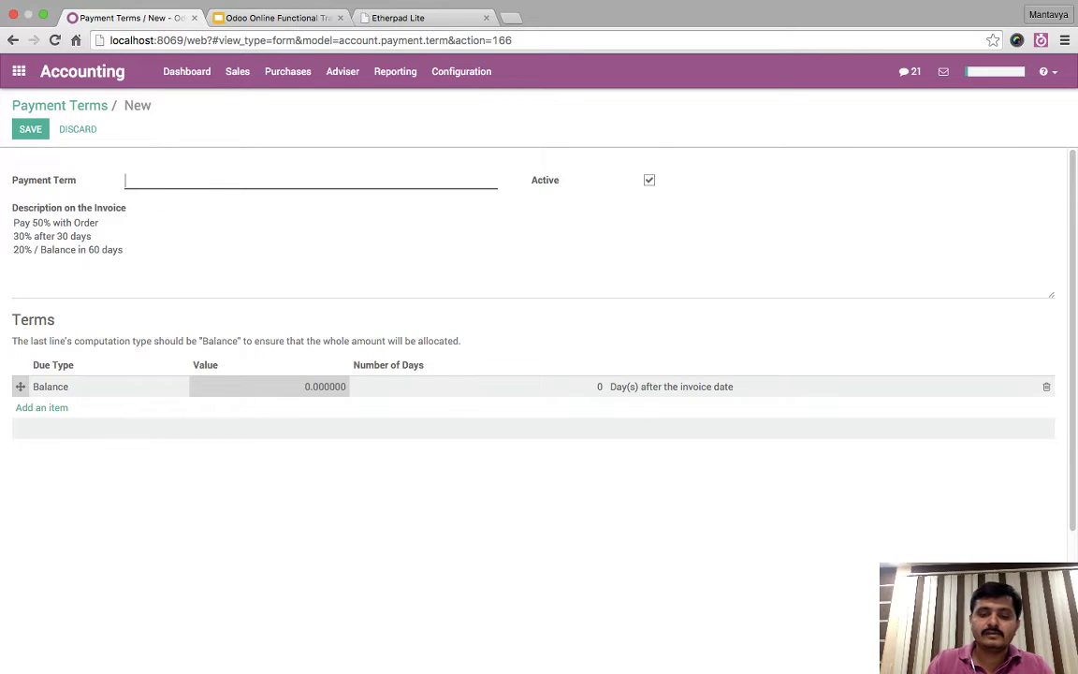
text(Regular )
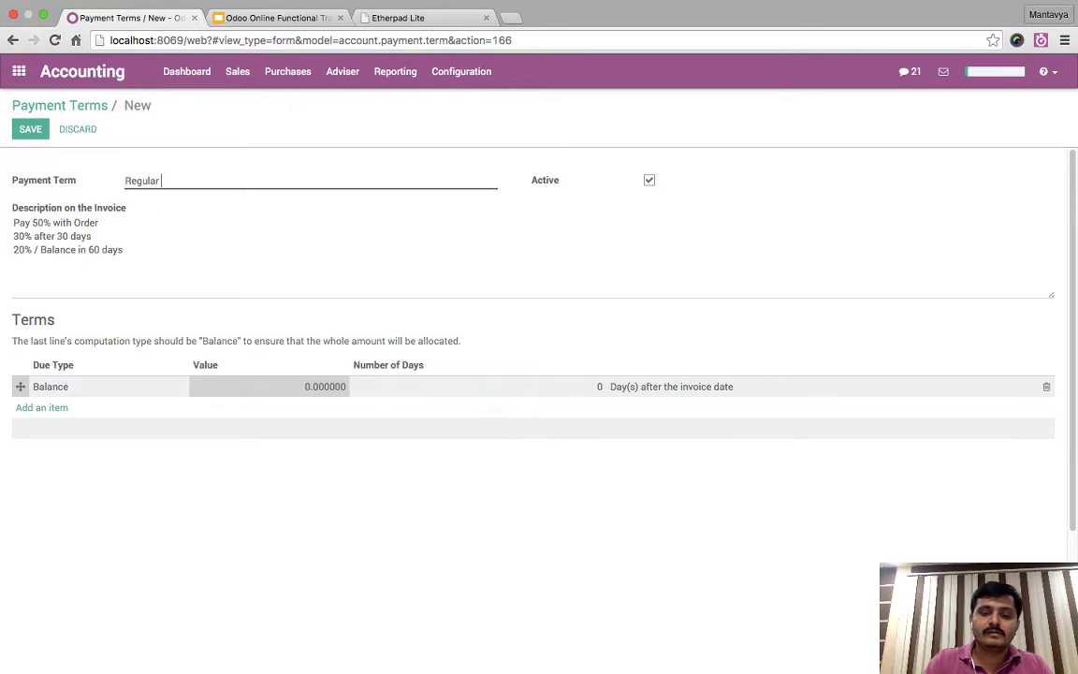
text(Customers)
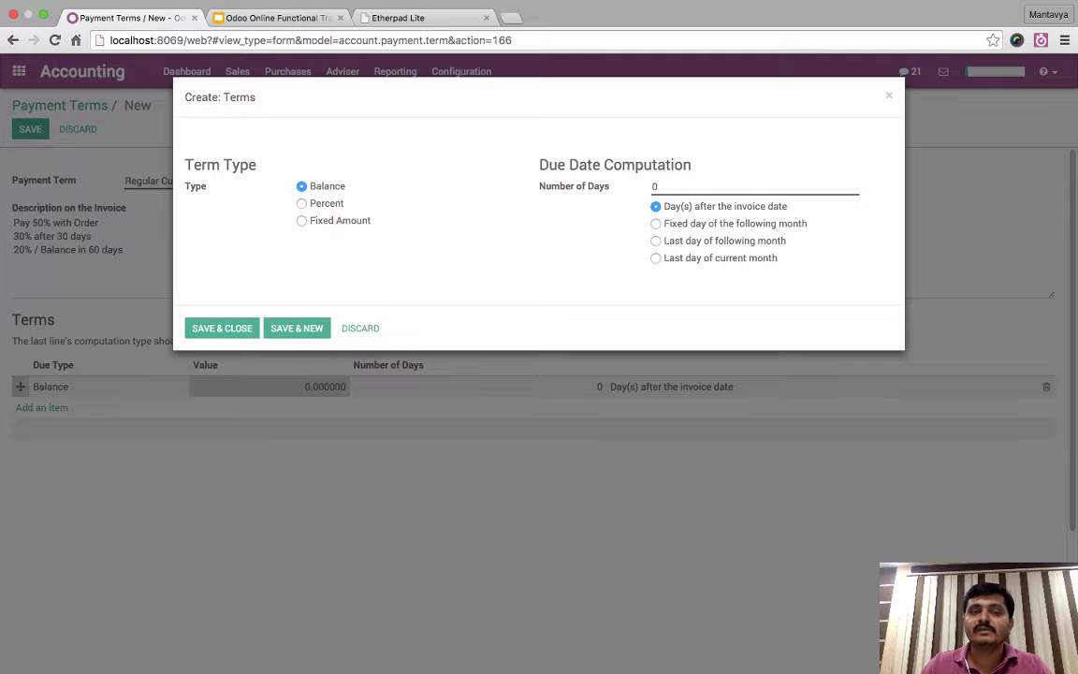
- Add a 50% term line and a 30% line due after 30 days
click(302, 203)
key(Tab)
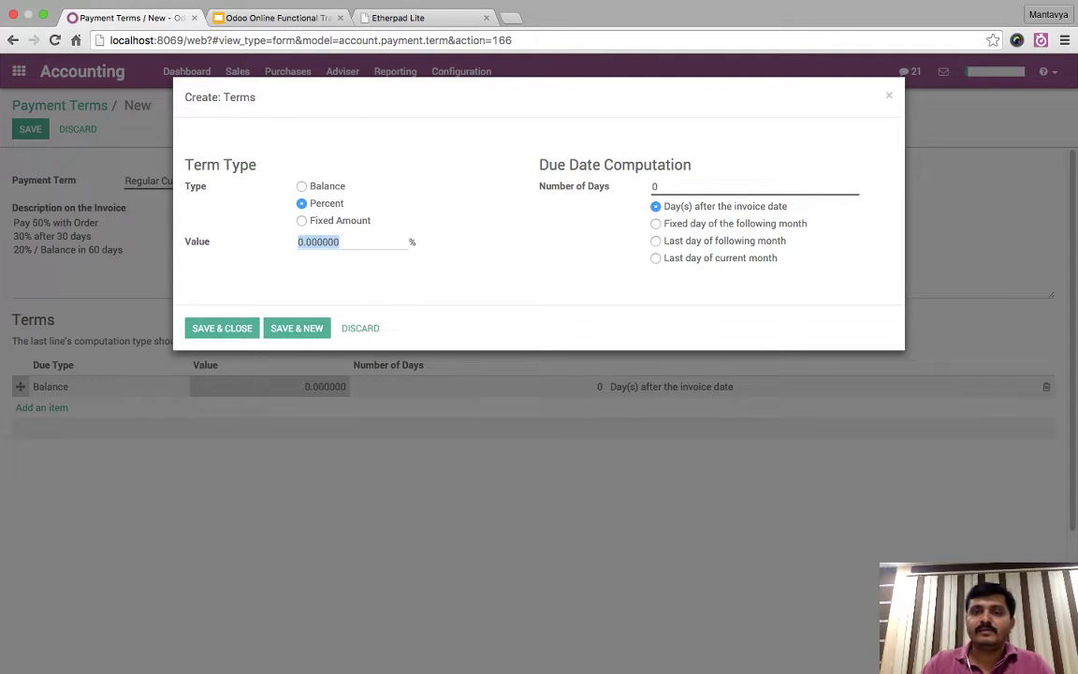
text(50)
key(Tab)
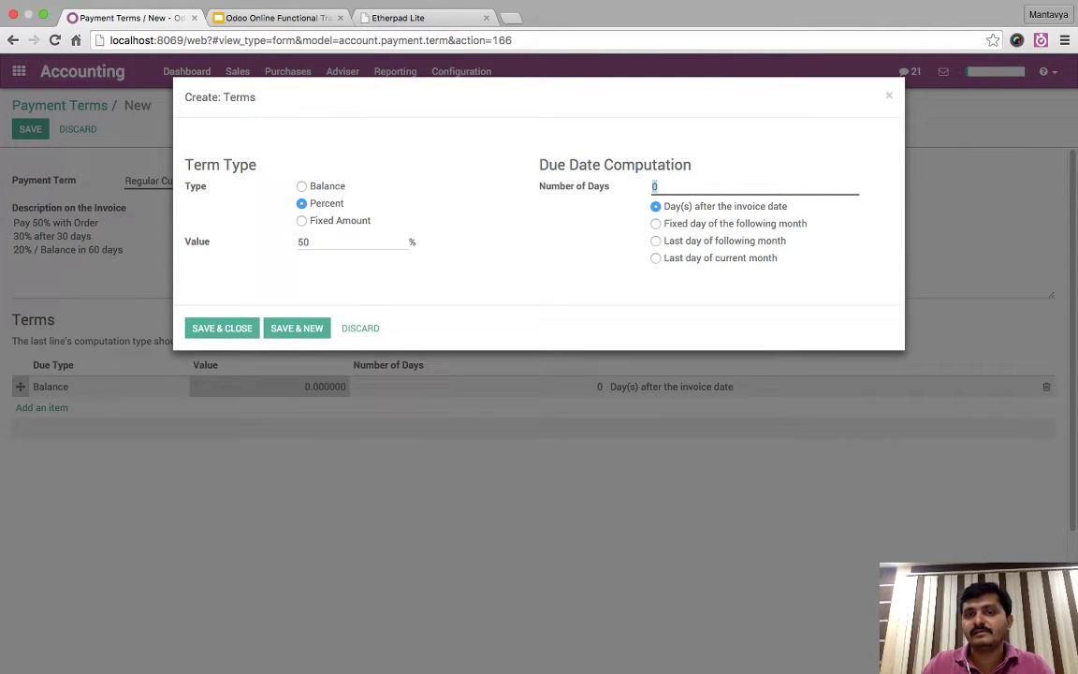
click(297, 328)
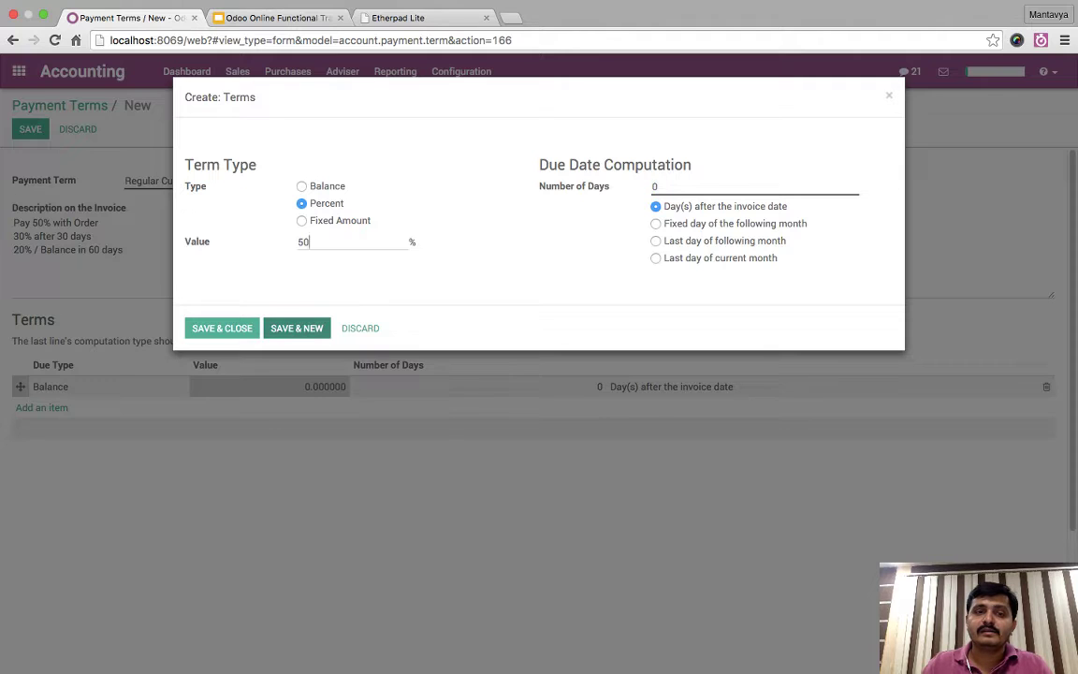
click(301, 203)
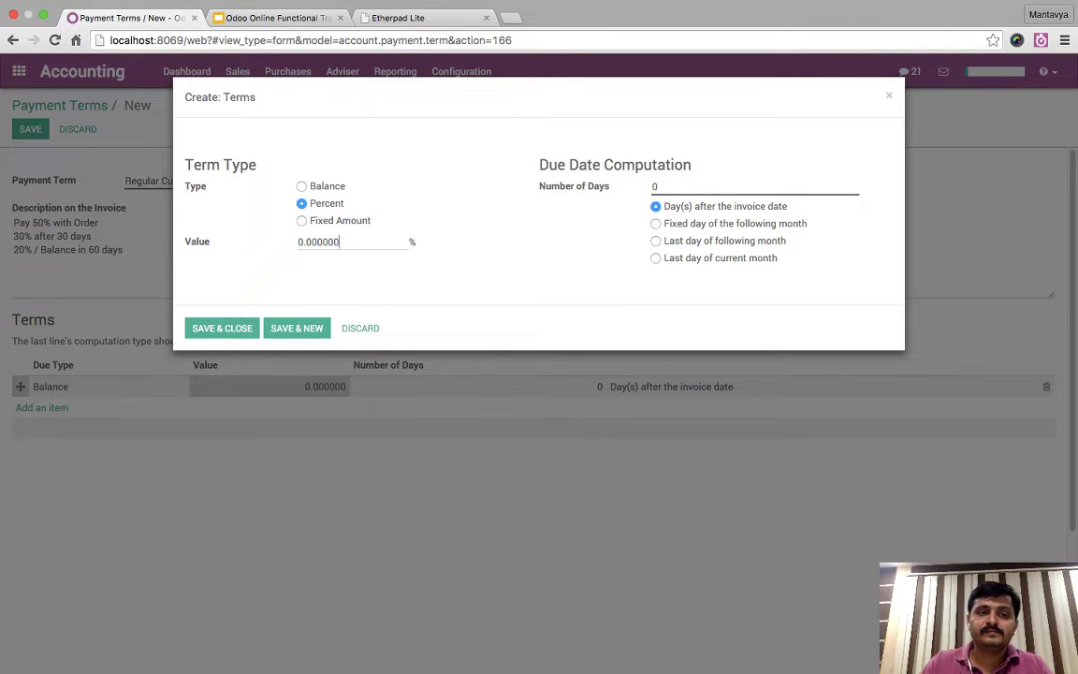
key(Tab)
text(30)
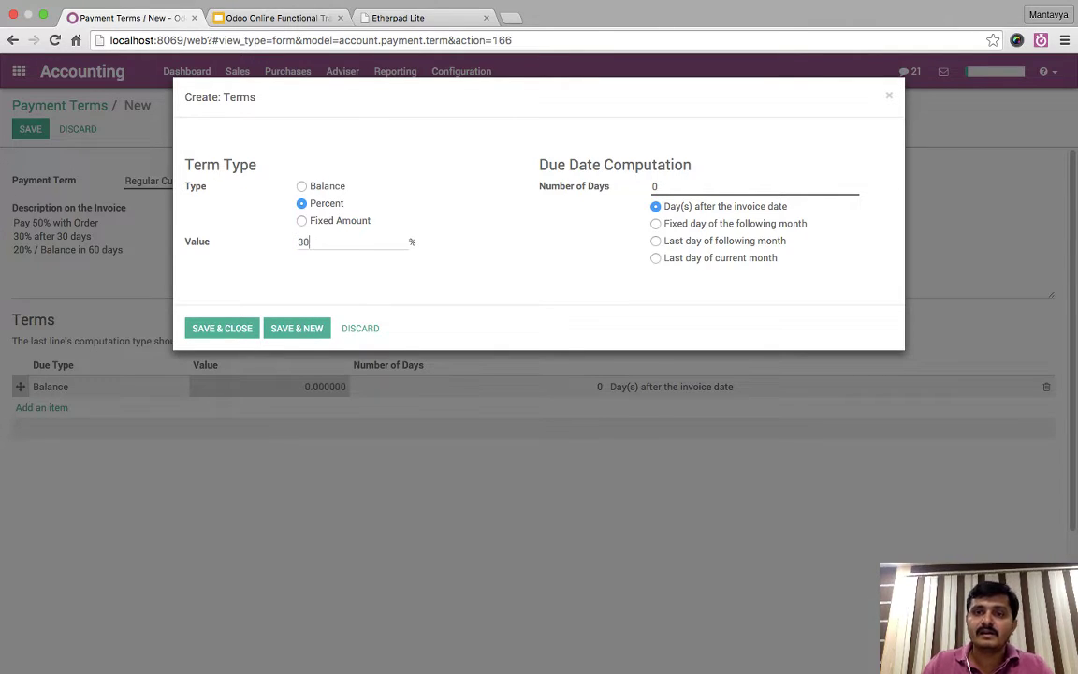
text(30)
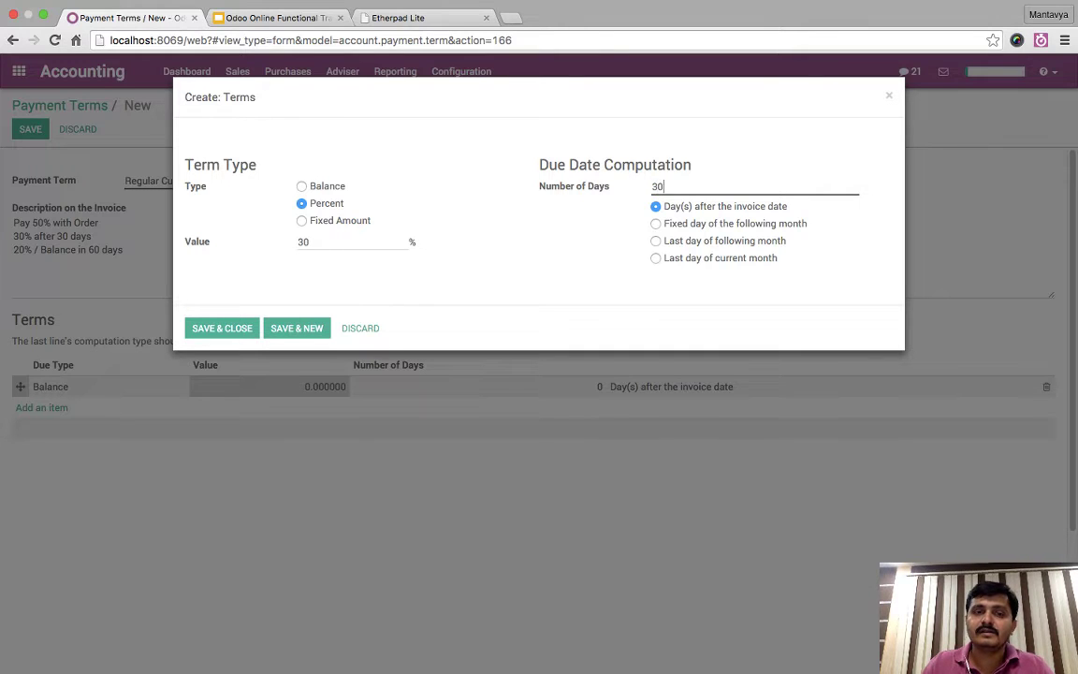
click(297, 328)
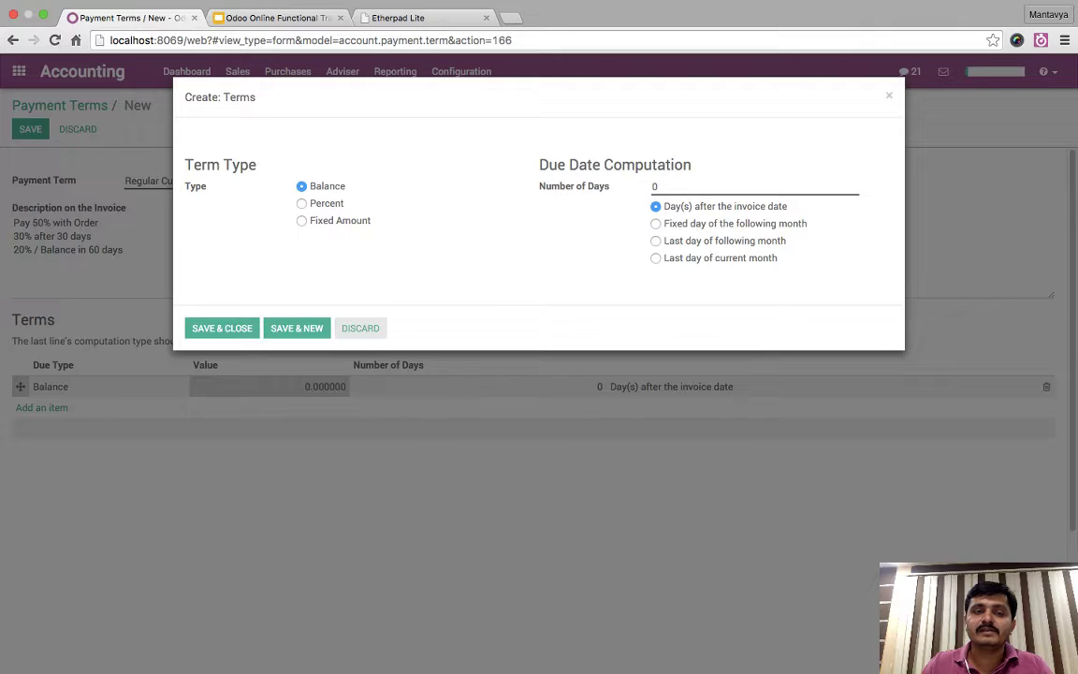
- Drop the blank extra line, set the Balance line to 60 days, and attempt saving
click(360, 328)
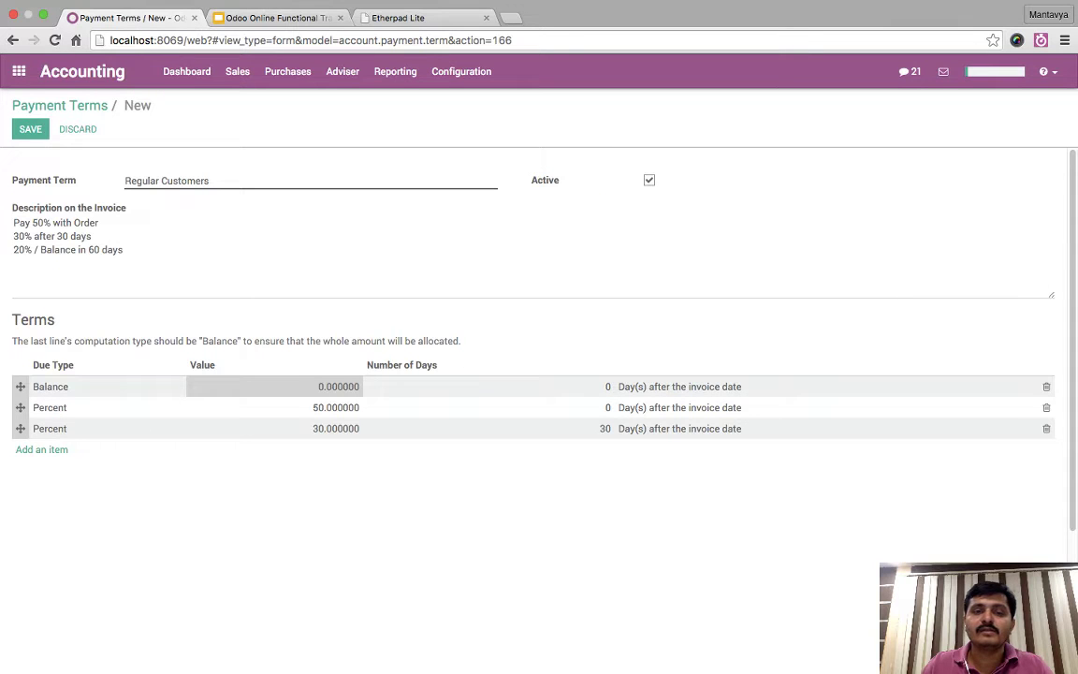
click(271, 385)
key(BackSpace)
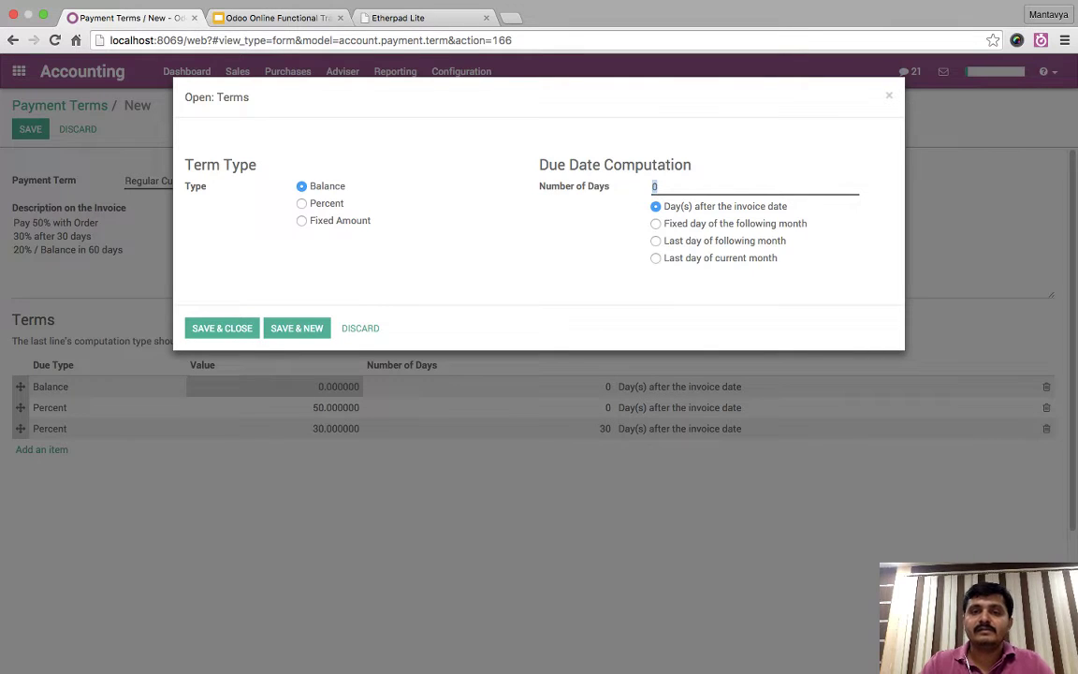
text(60)
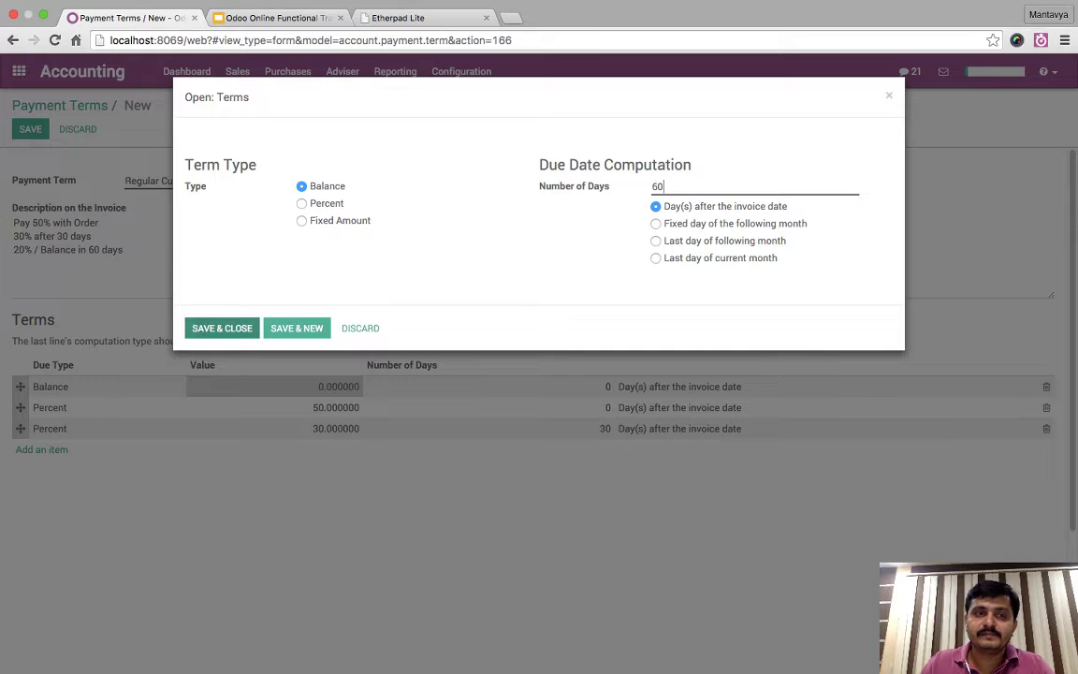
click(221, 327)
click(30, 129)
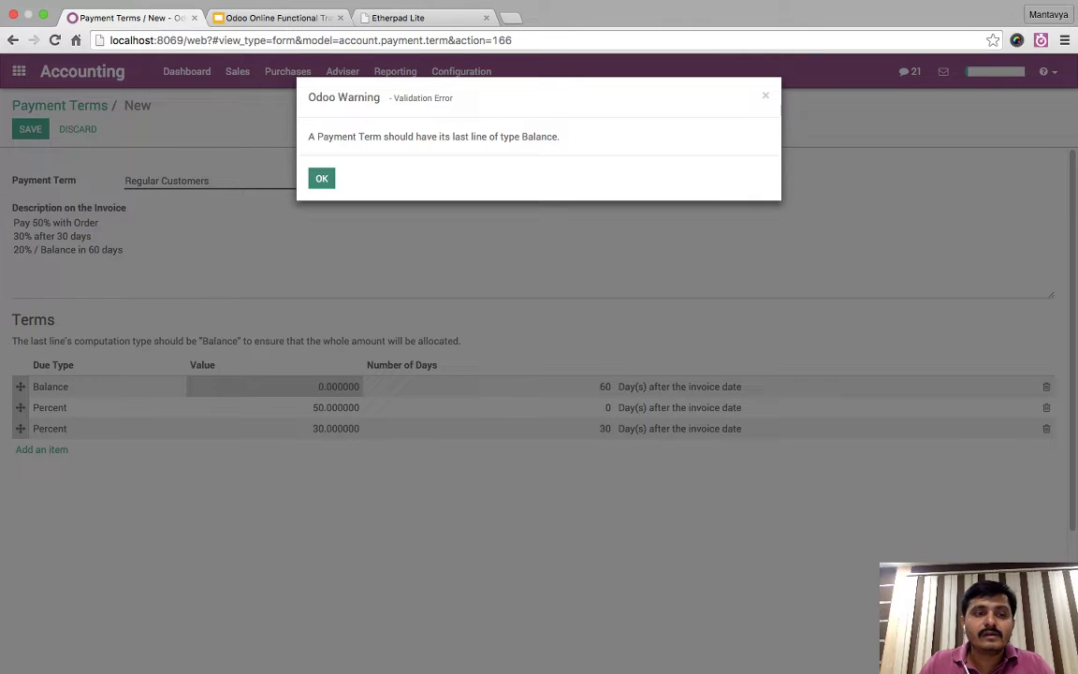
- Clear the Balance-must-be-last warnings, drag Balance below the 50% and 30% lines, and save
click(321, 178)
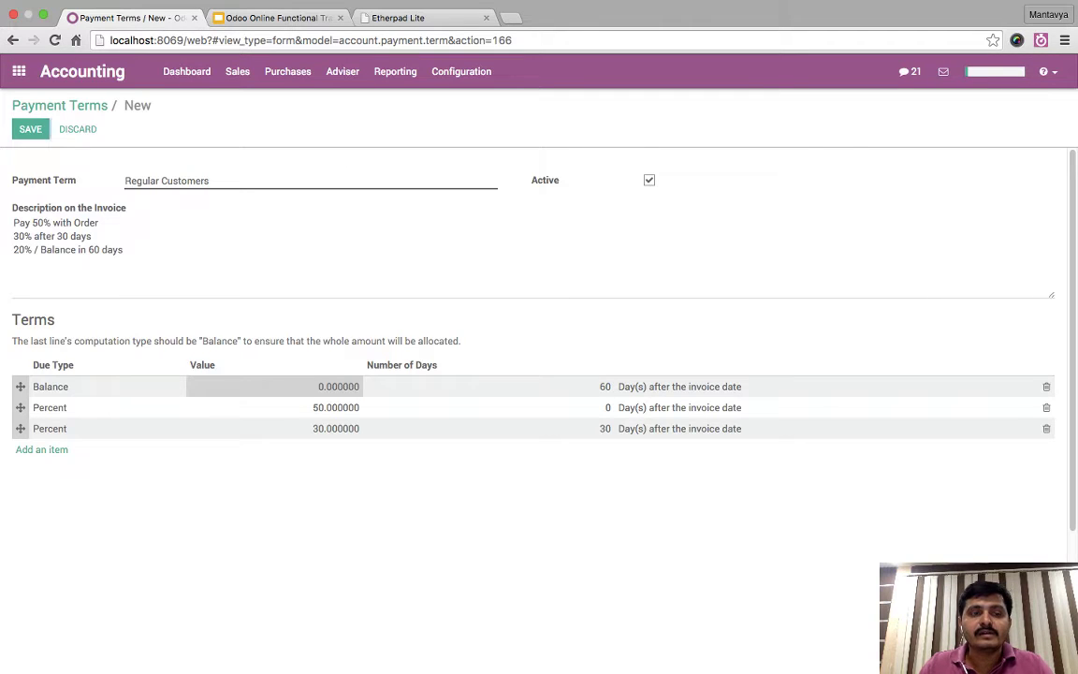
click(30, 129)
click(320, 178)
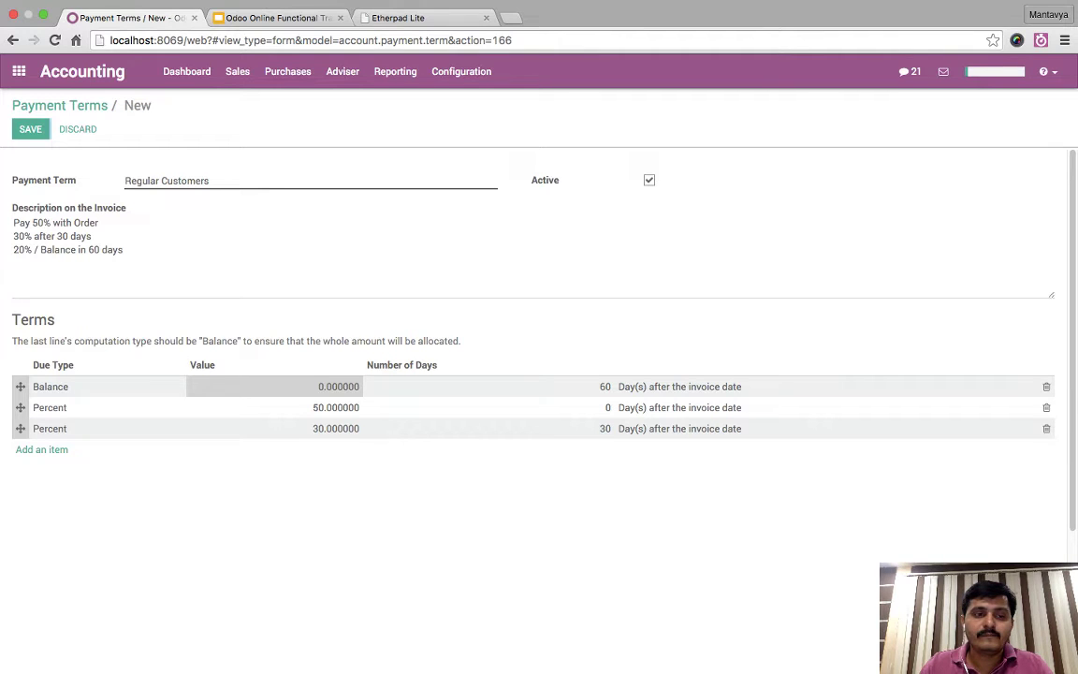
drag(20, 386, 19, 428)
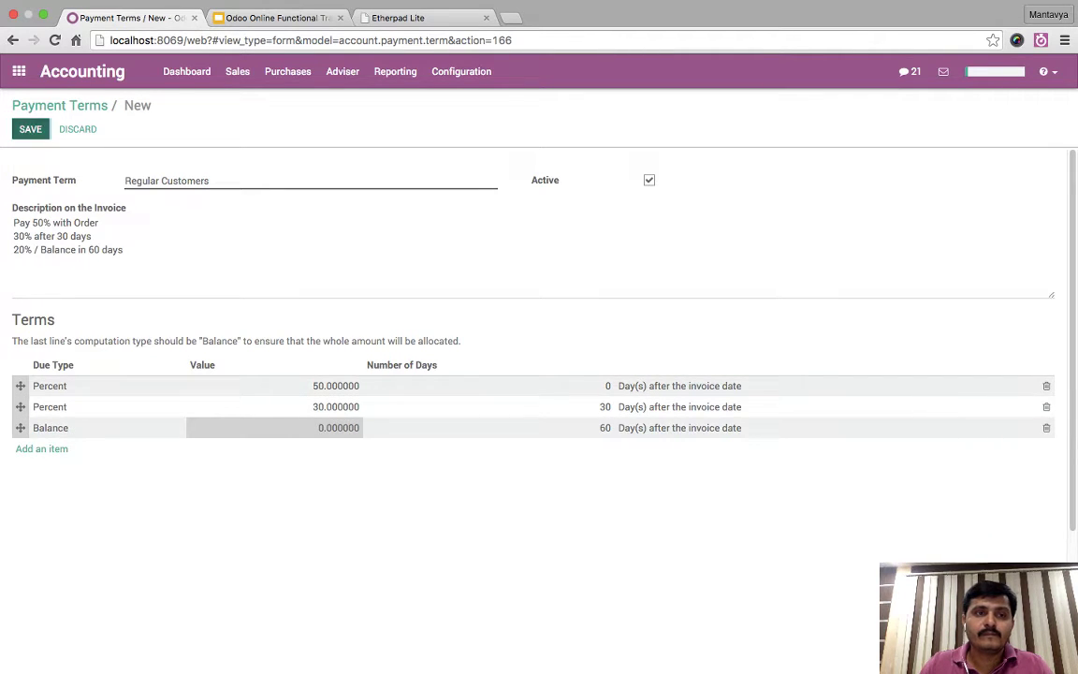
click(29, 129)
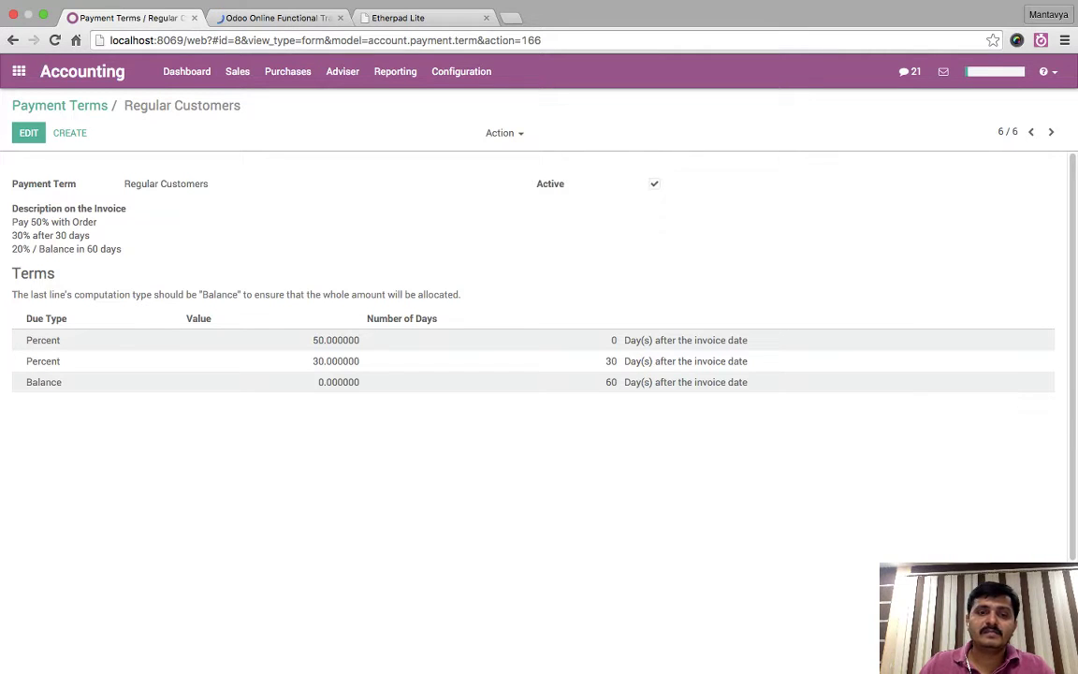
drag(359, 362, 317, 361)
key(Escape)
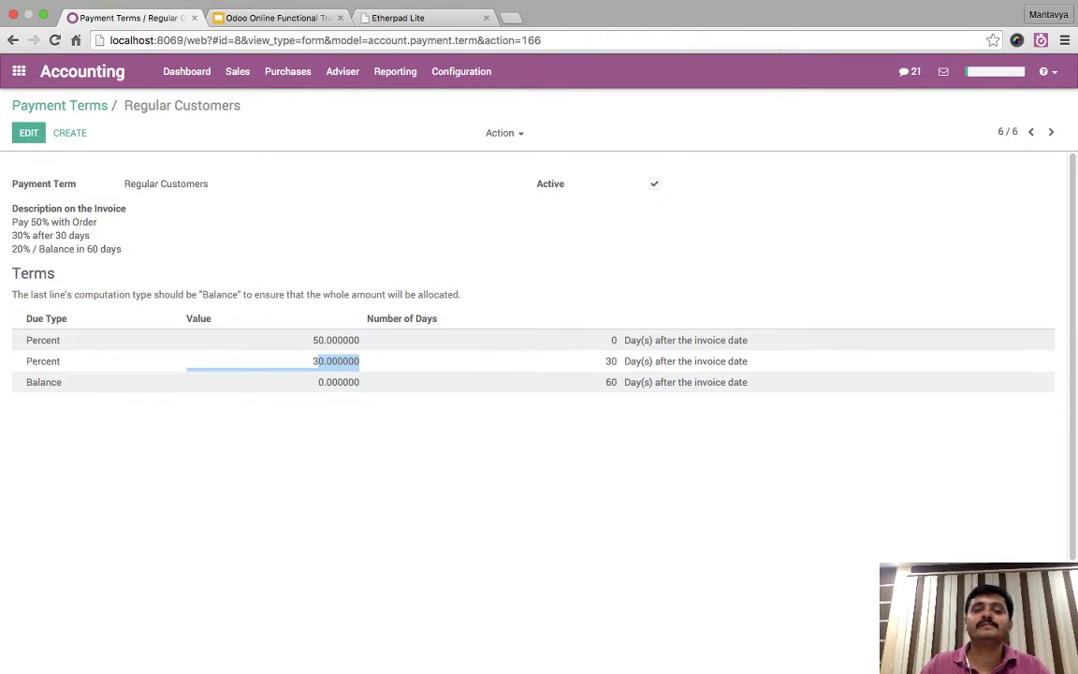
click(28, 132)
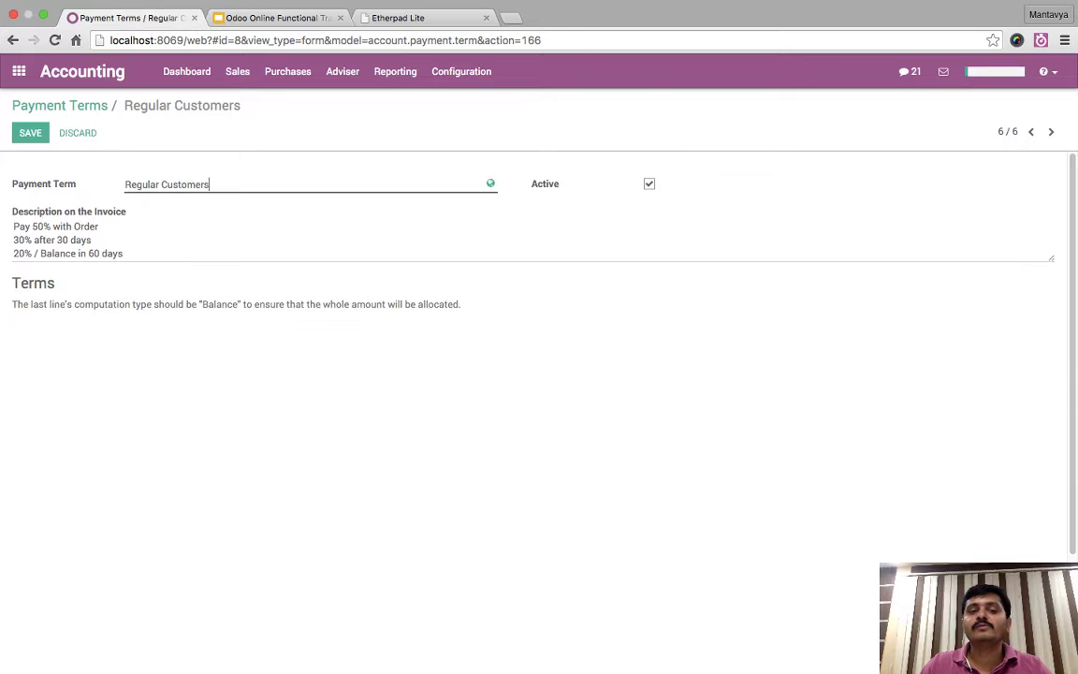
click(280, 371)
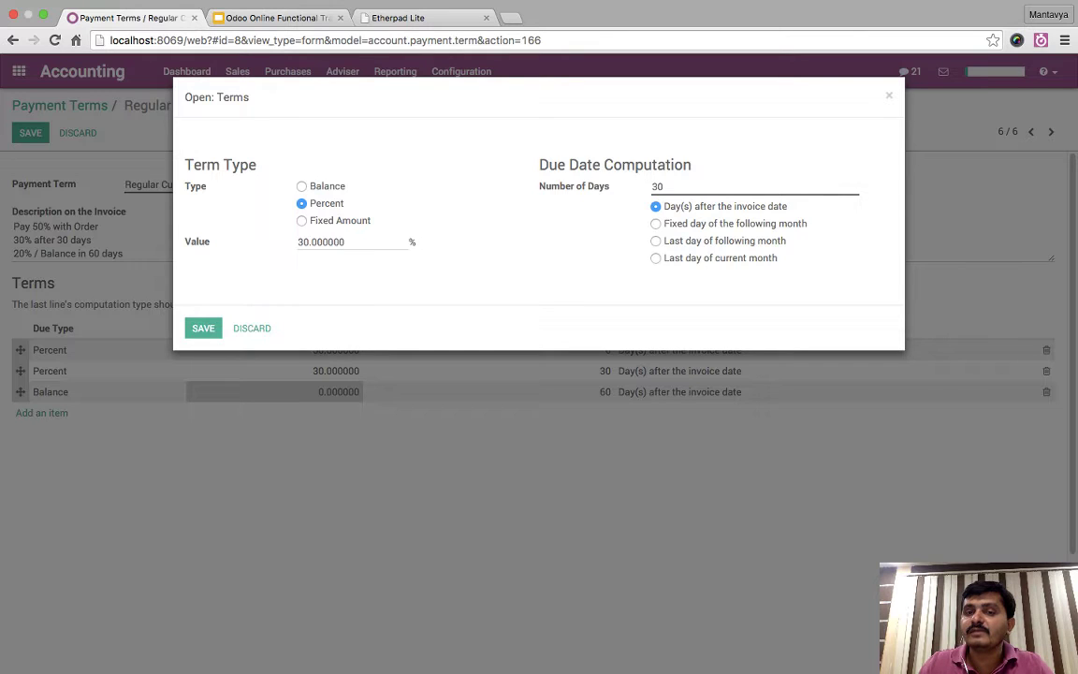
click(655, 223)
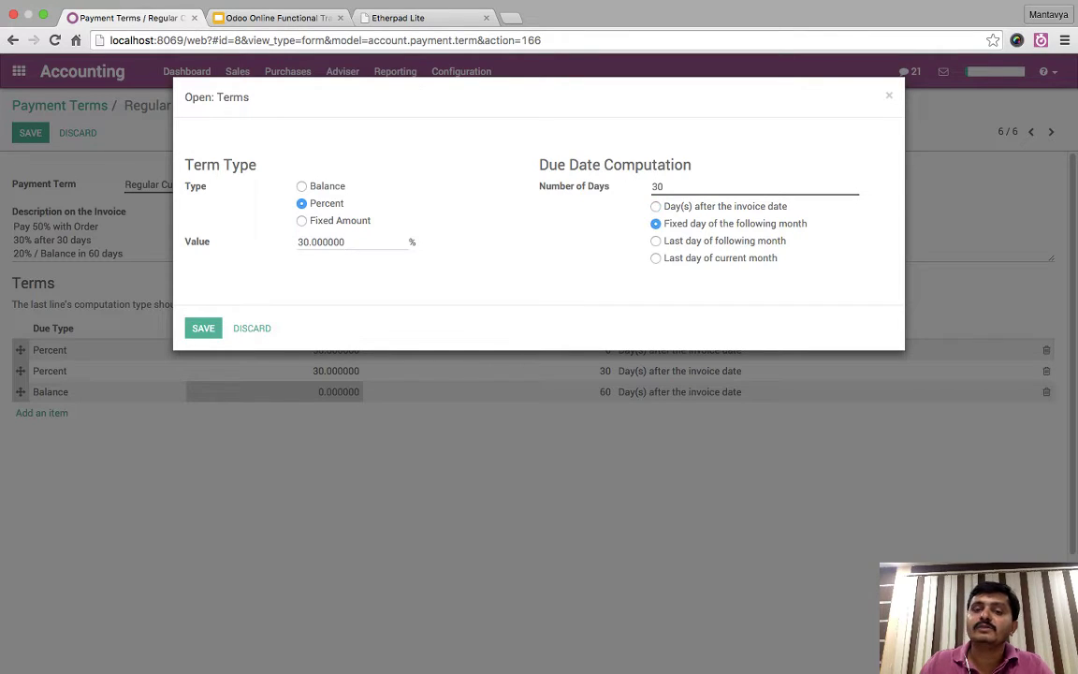
double_click(657, 186)
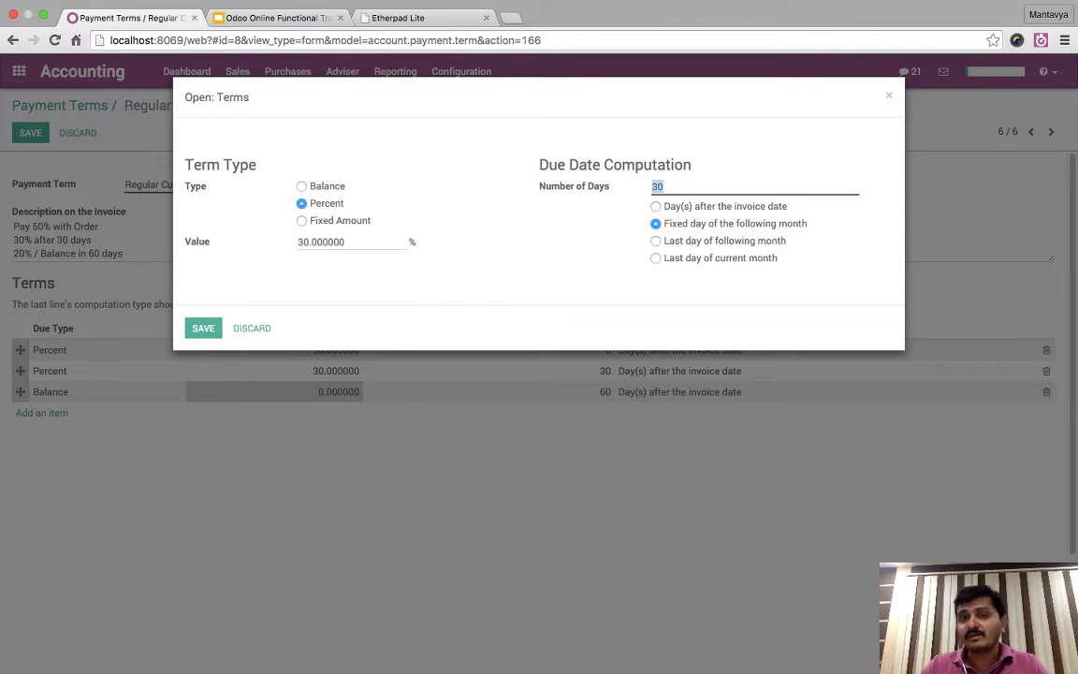
click(663, 187)
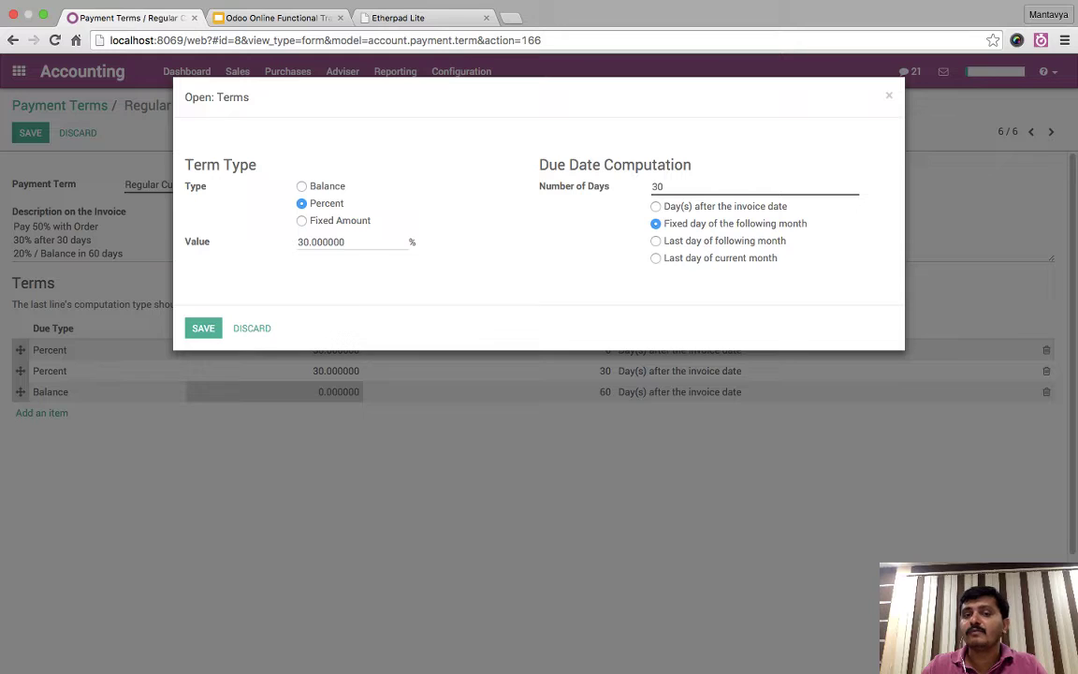
click(655, 240)
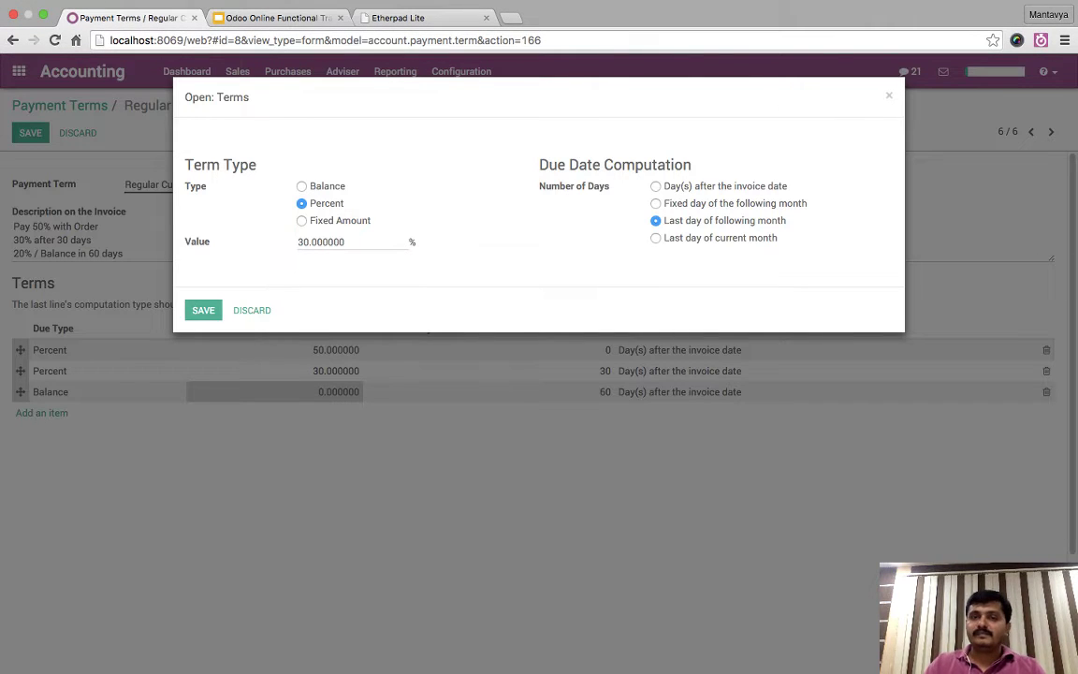
click(655, 185)
click(654, 186)
text(30)
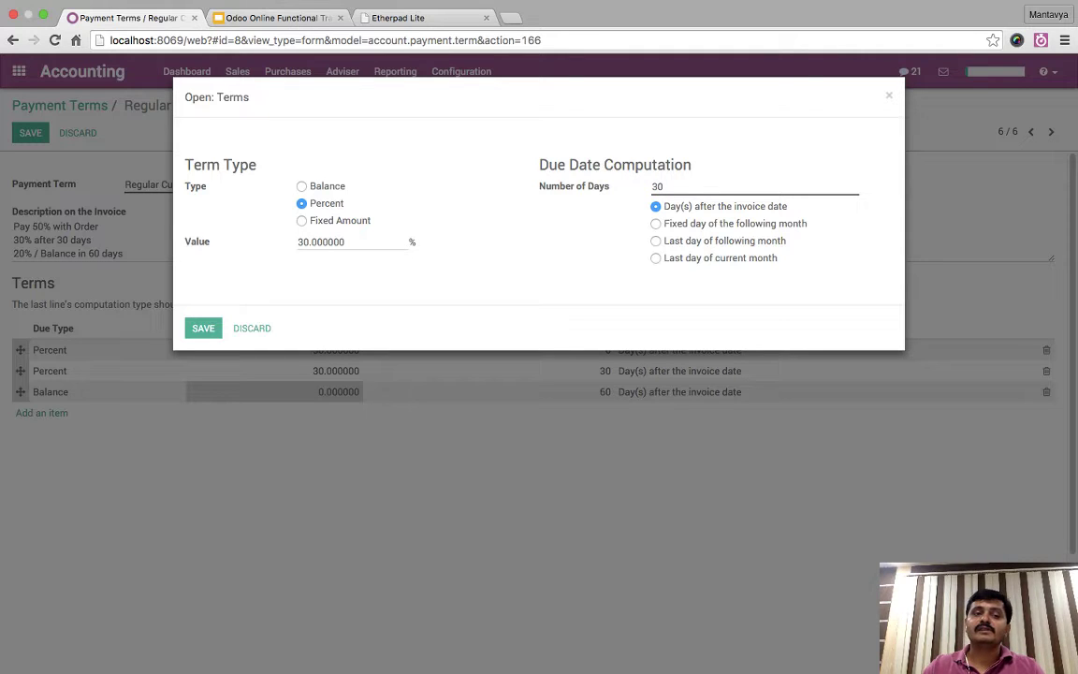
click(203, 328)
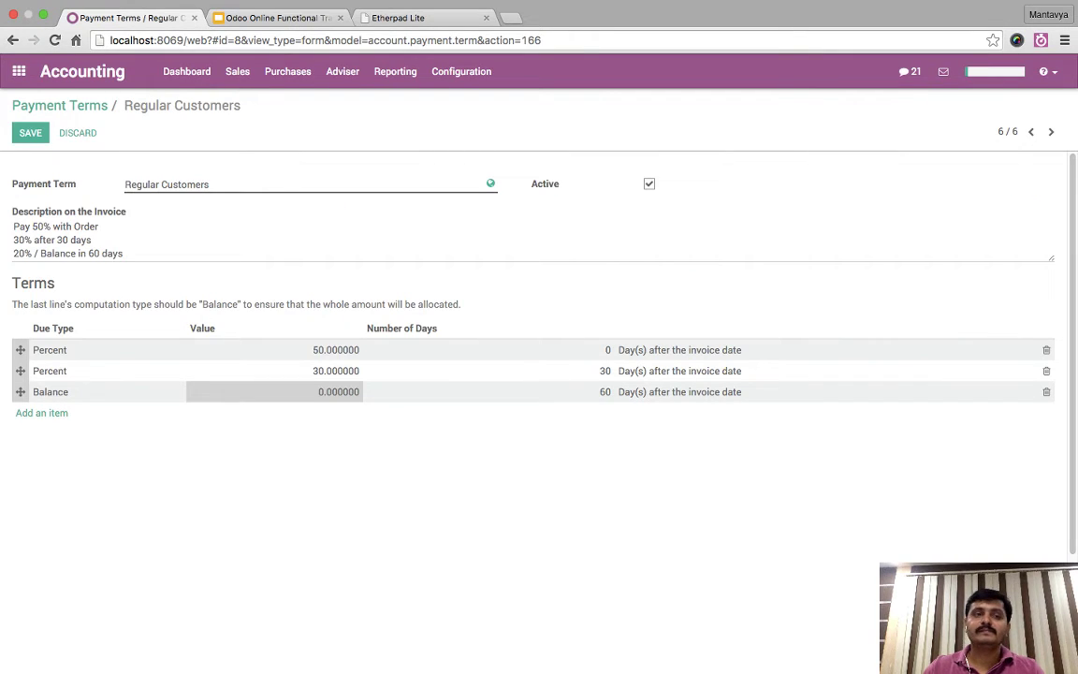
key(alt+s)
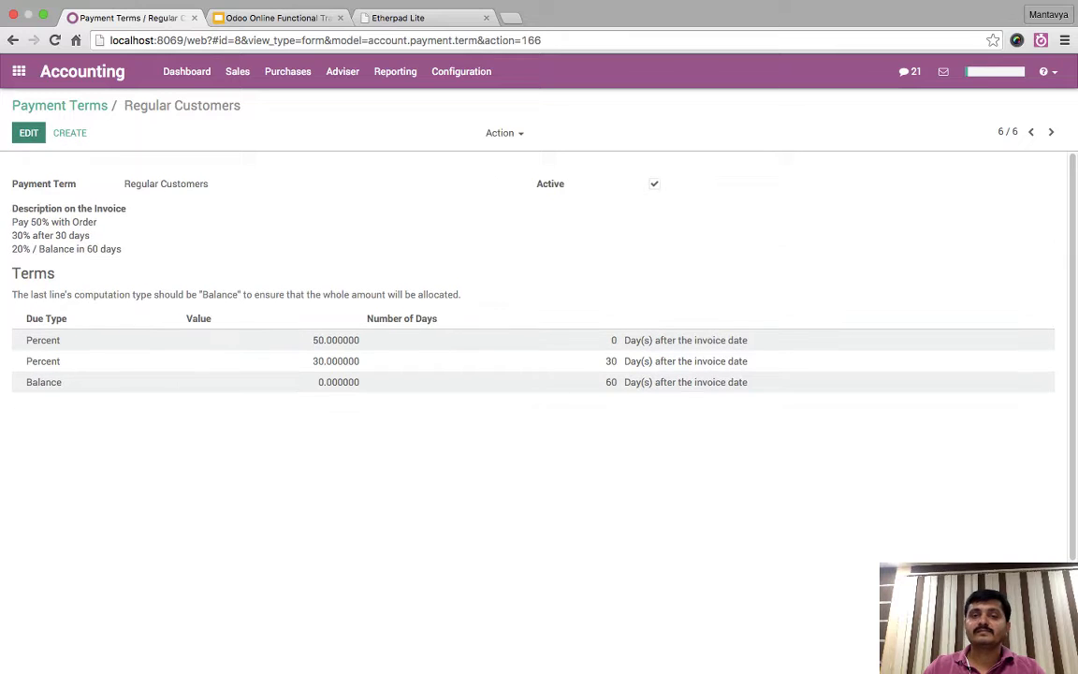
- Start a new invoice from Sales > Customer Invoices
key(super+bracketleft)
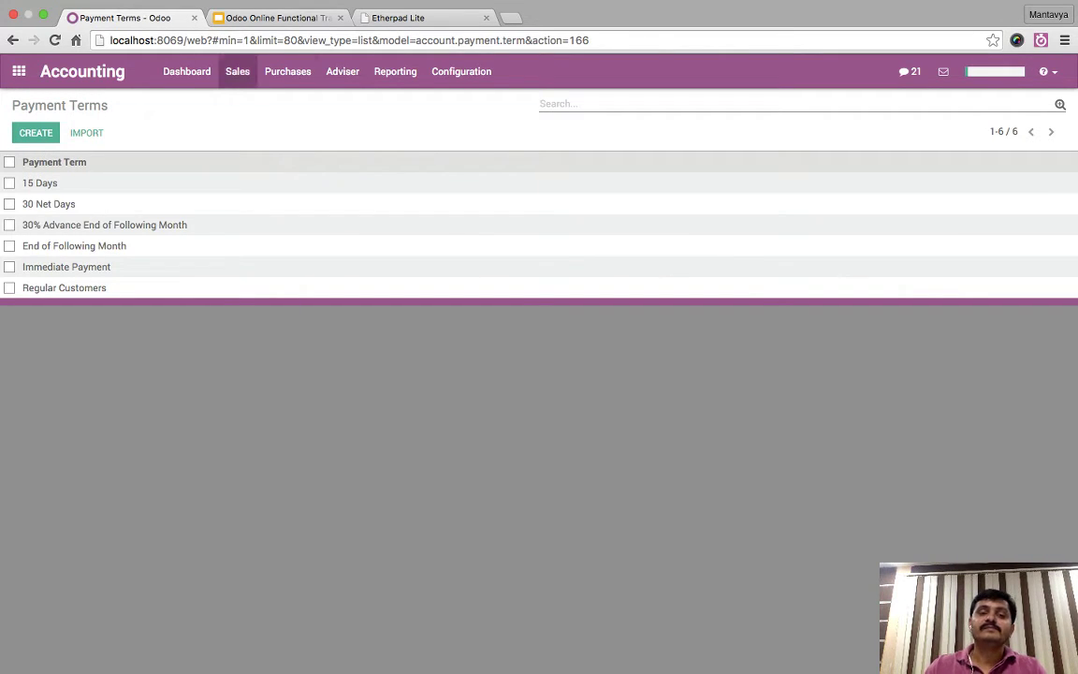
click(287, 71)
click(237, 71)
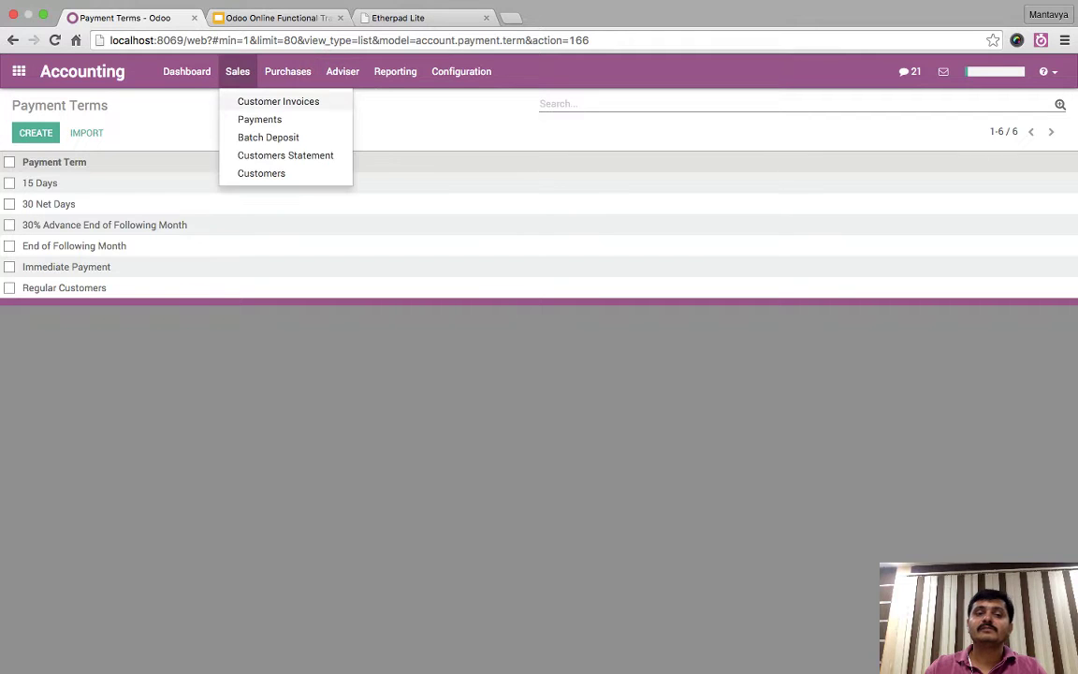
click(279, 101)
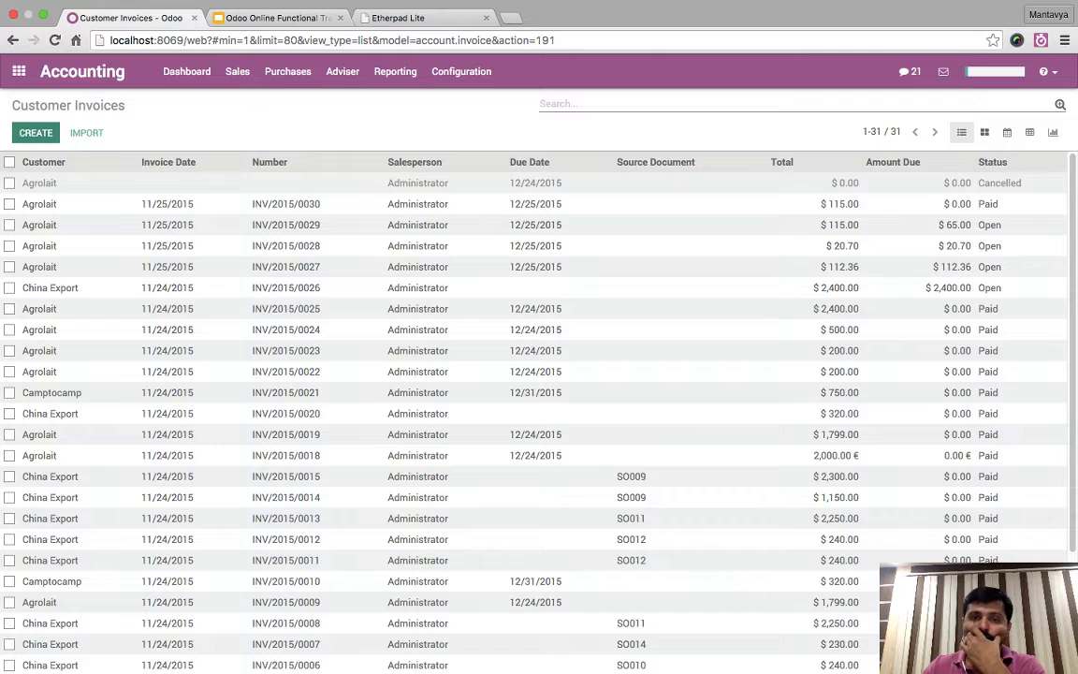
key(alt+c)
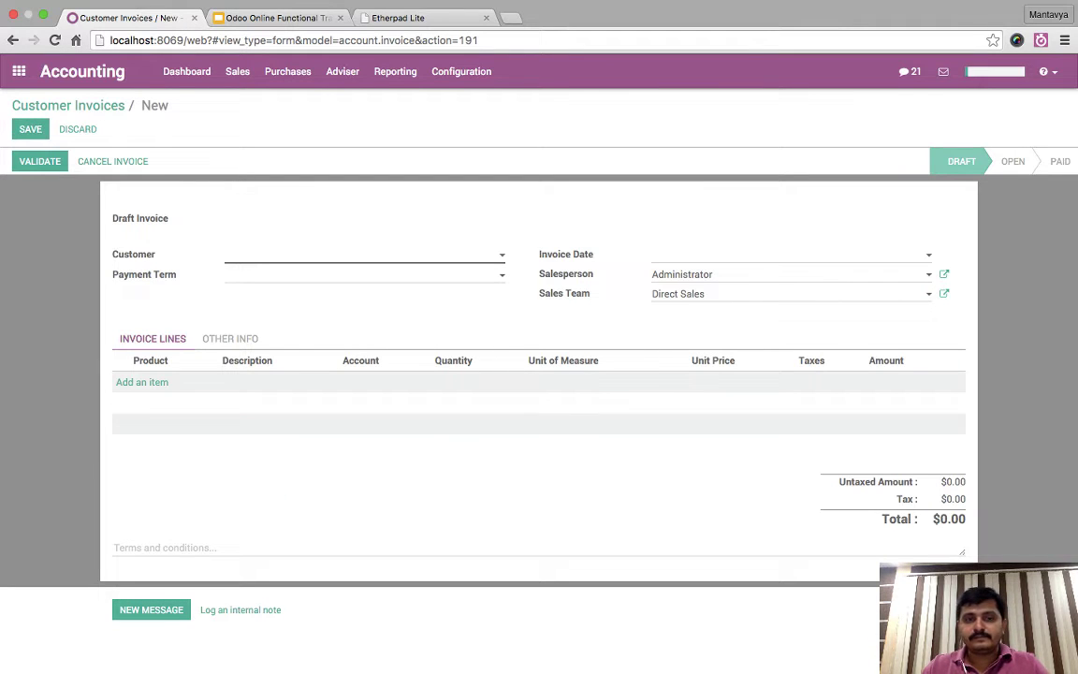
- Set Agrolait as customer with Regular Customers payment terms, and open Agrolait's record
text(agr)
key(Return)
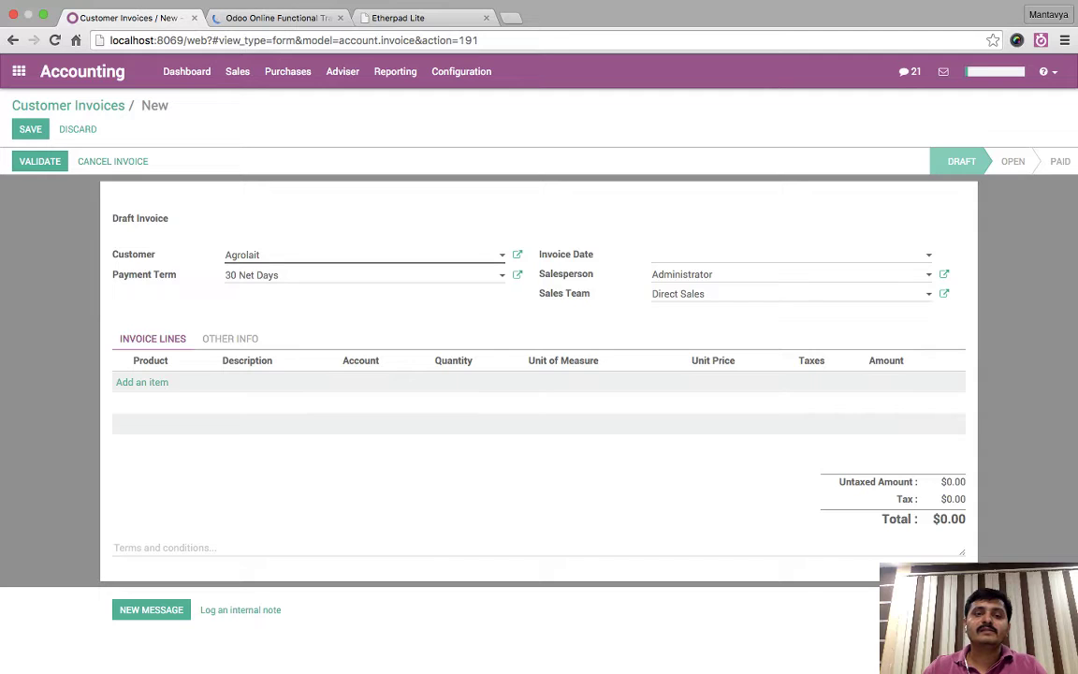
key(Tab)
key(Down)
key(Down)
key(Down)
key(Down)
key(Down)
key(Down)
key(Down)
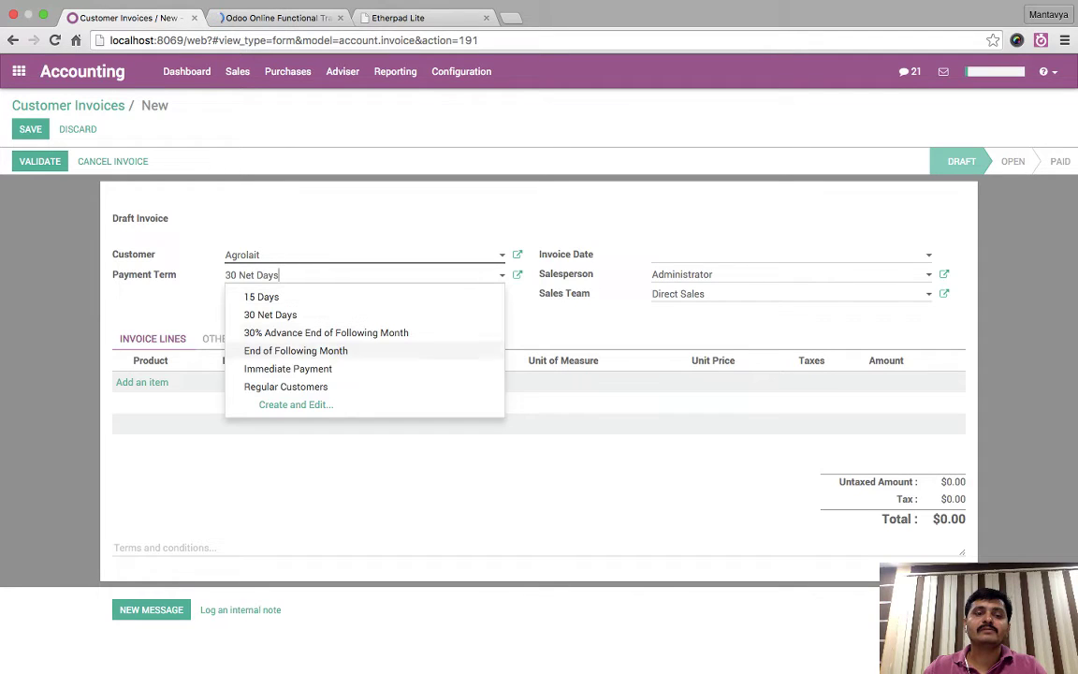
key(Return)
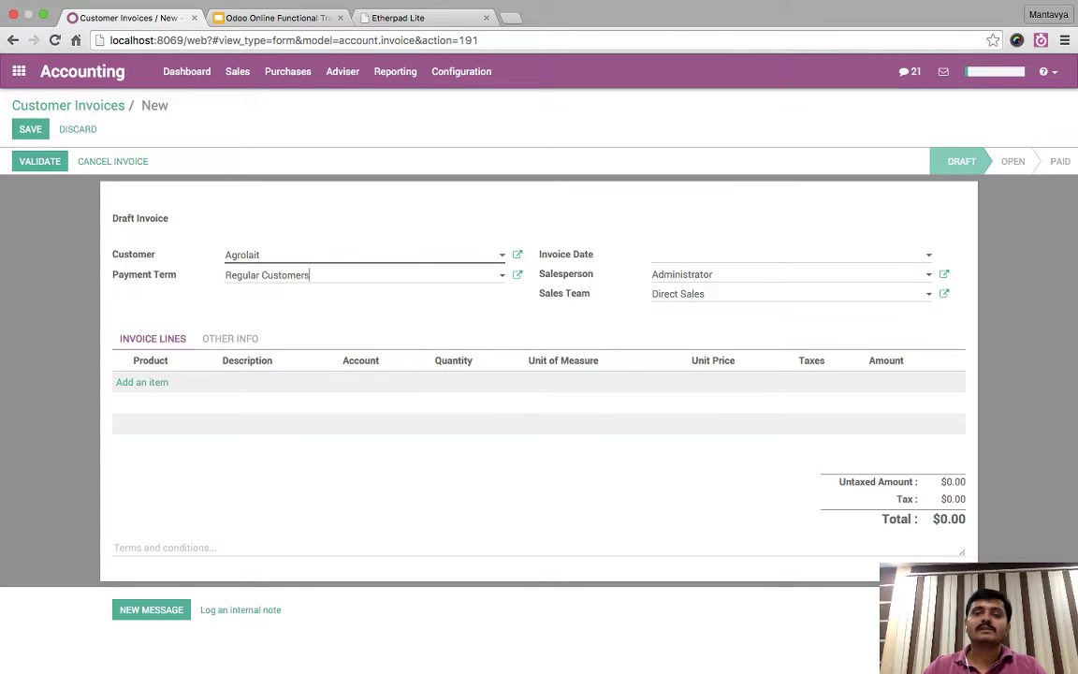
key(shift+Tab)
key(Return)
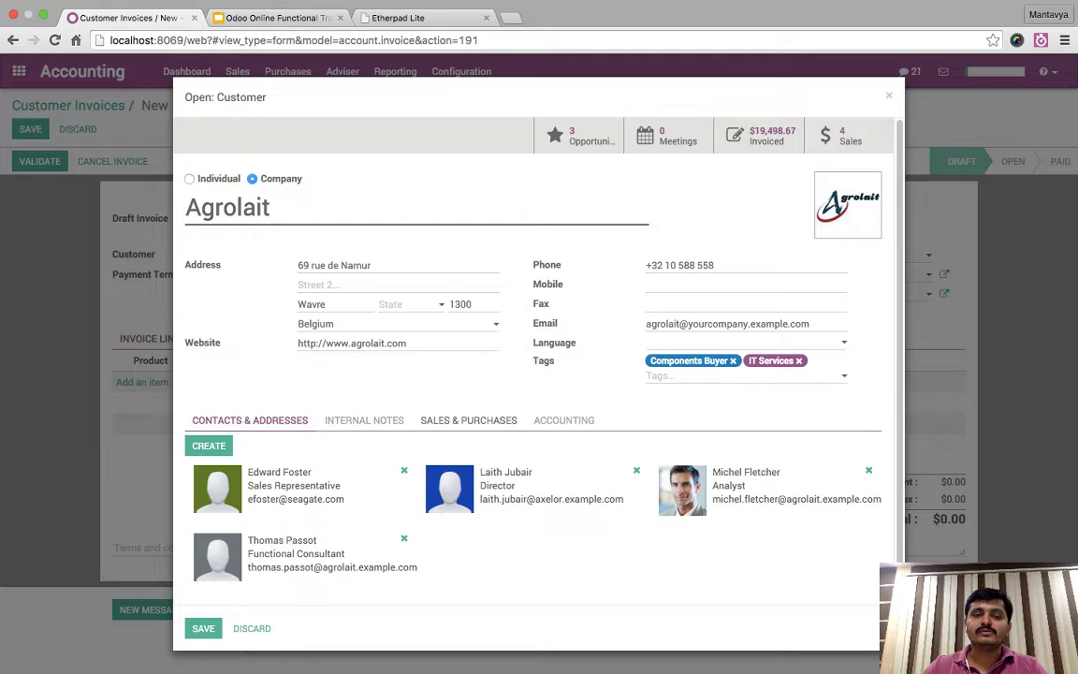
- Review Agrolait's Sales & Purchases and Accounting settings
click(468, 420)
scroll(534, 374, down, 1)
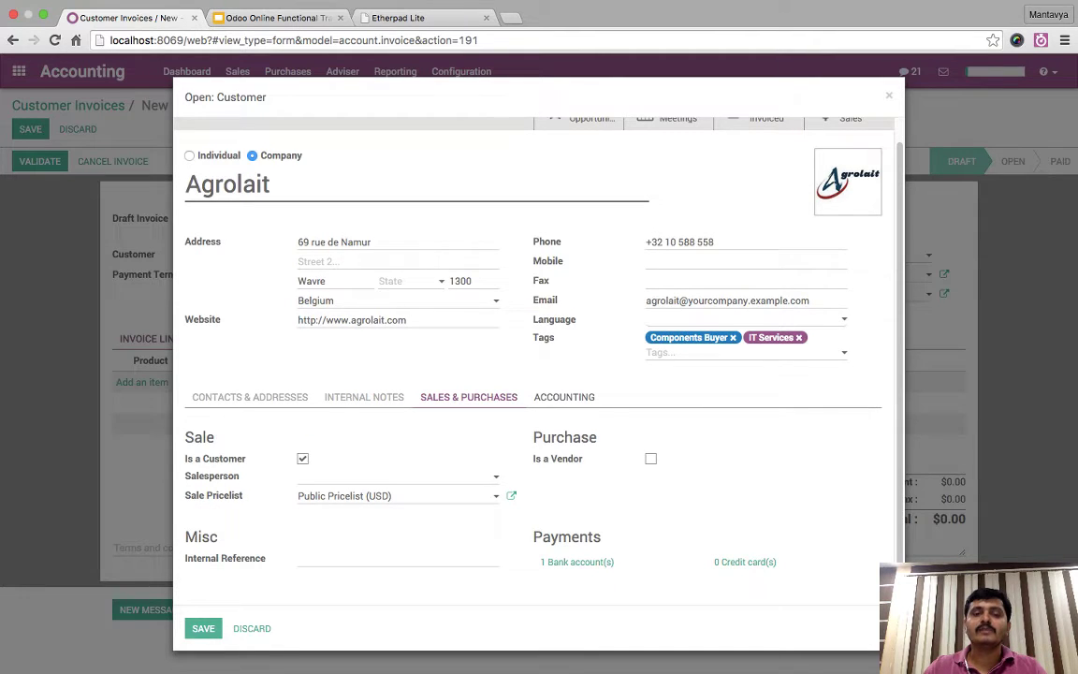
click(563, 397)
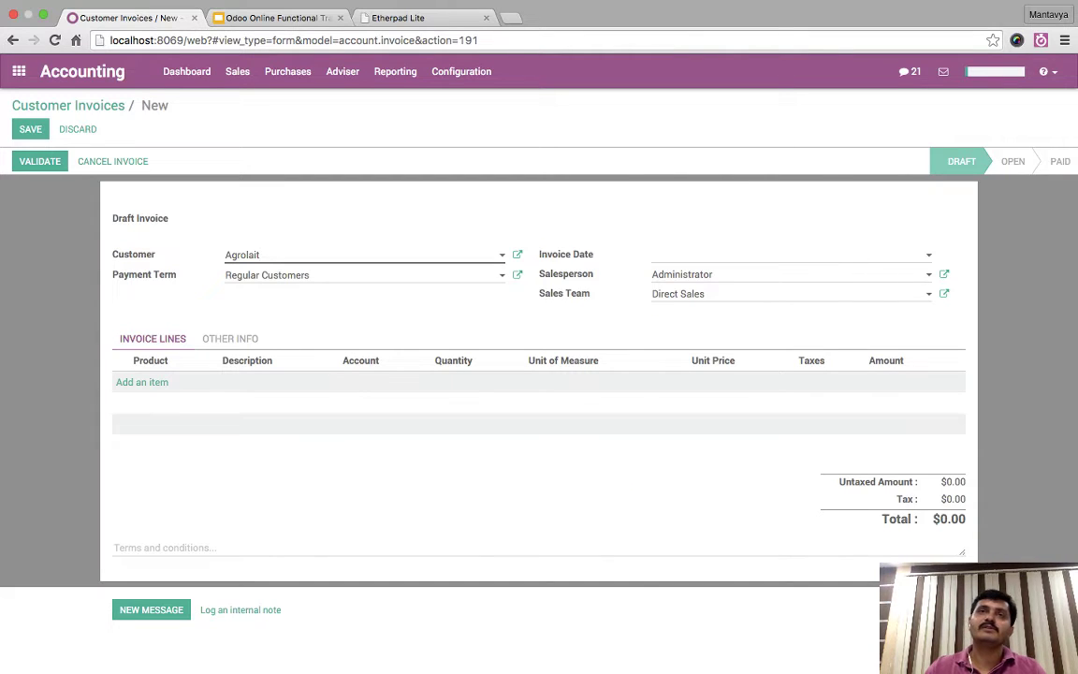
- Add an iMac line at 2,000.00 unit price and validate the invoice
click(141, 381)
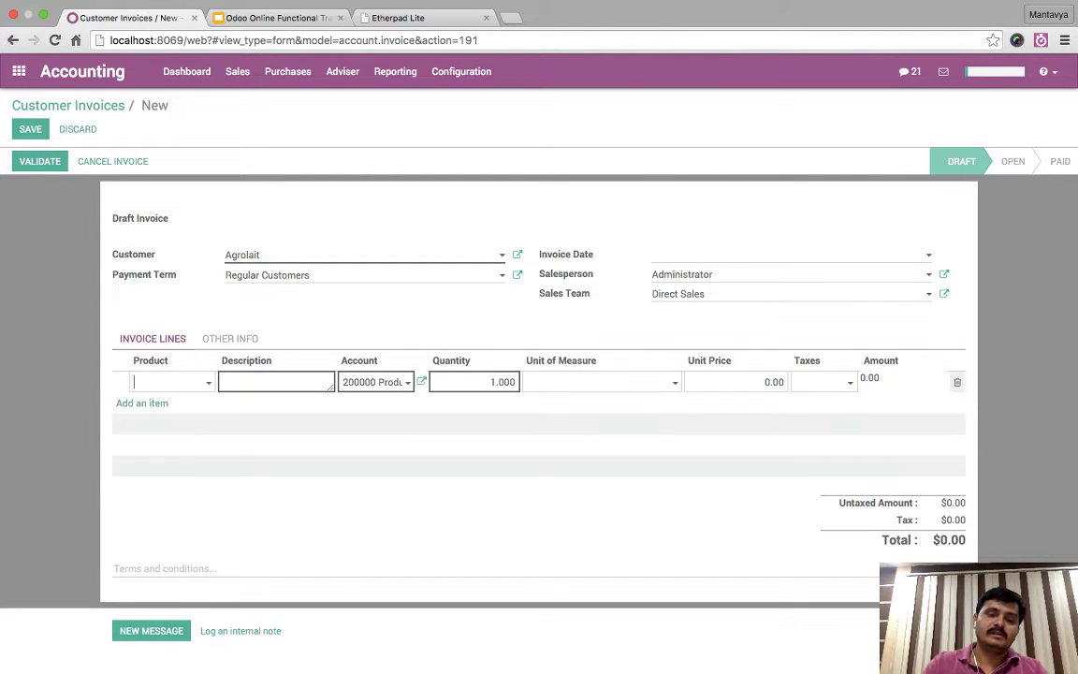
text(m)
key(BackSpace)
text(im)
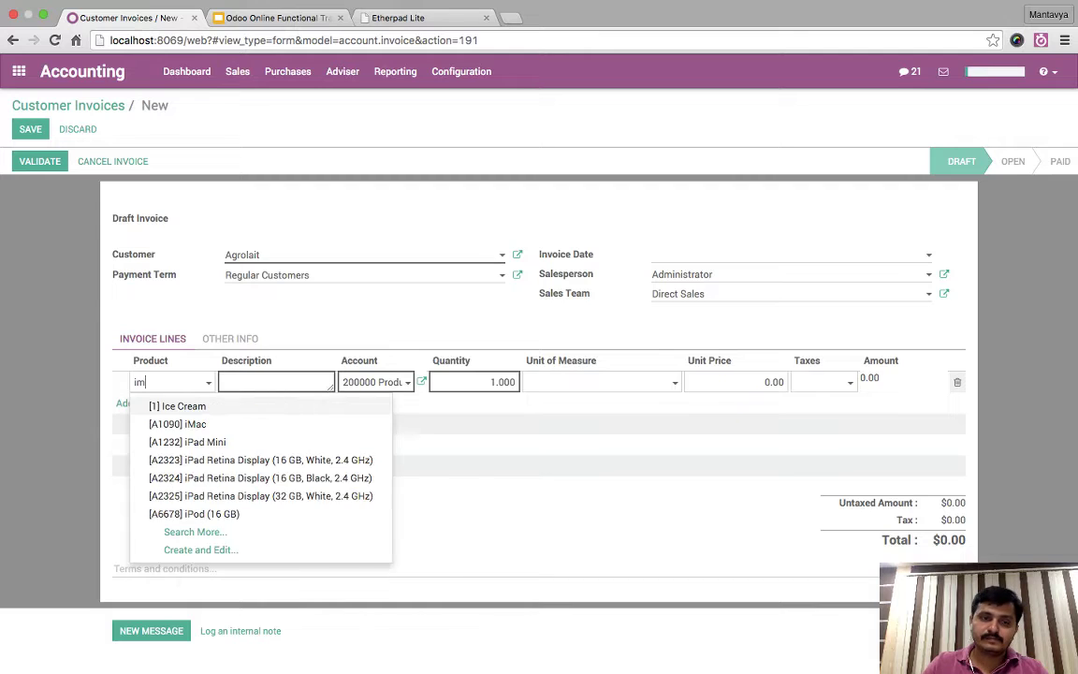
key(Return)
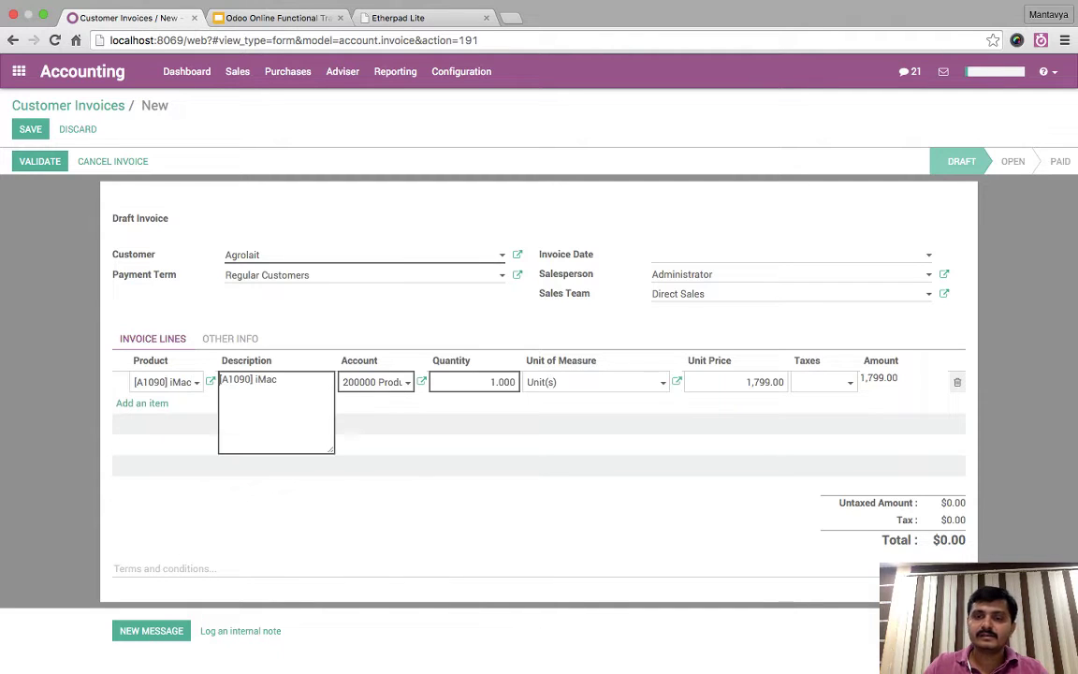
key(Tab)
text(2000)
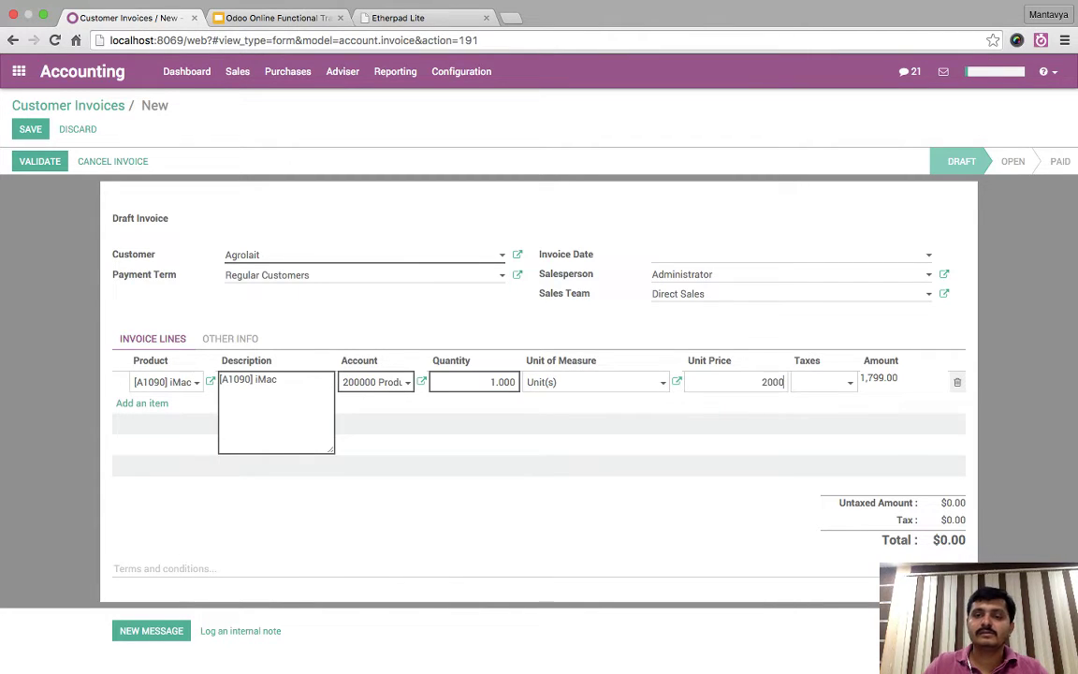
key(Tab)
key(Return)
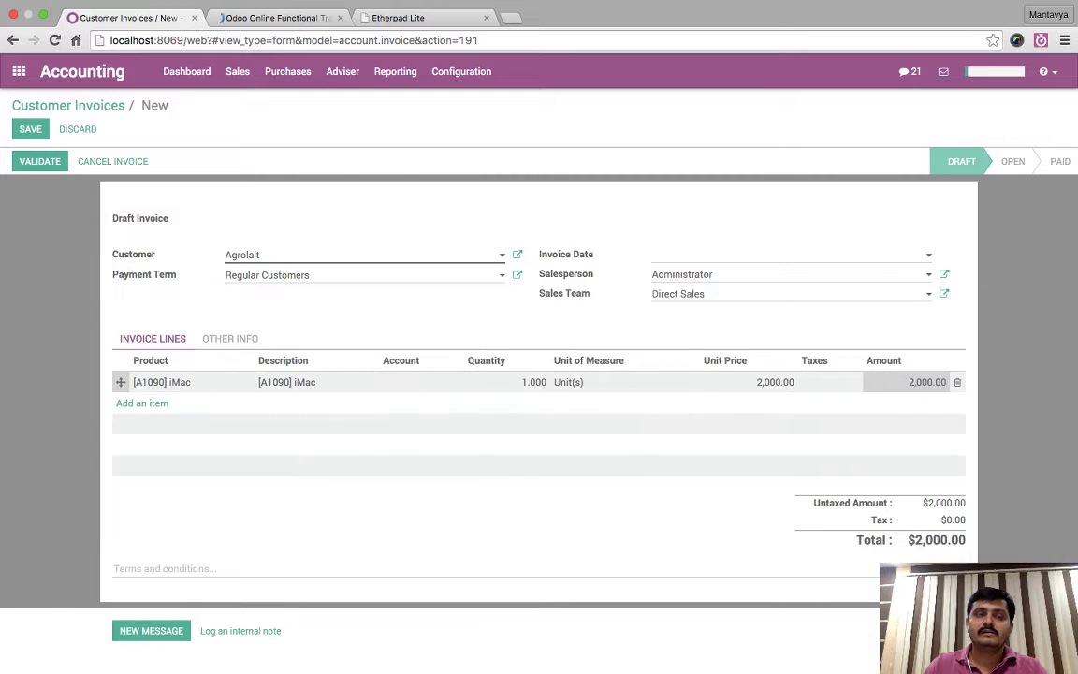
key(alt+s)
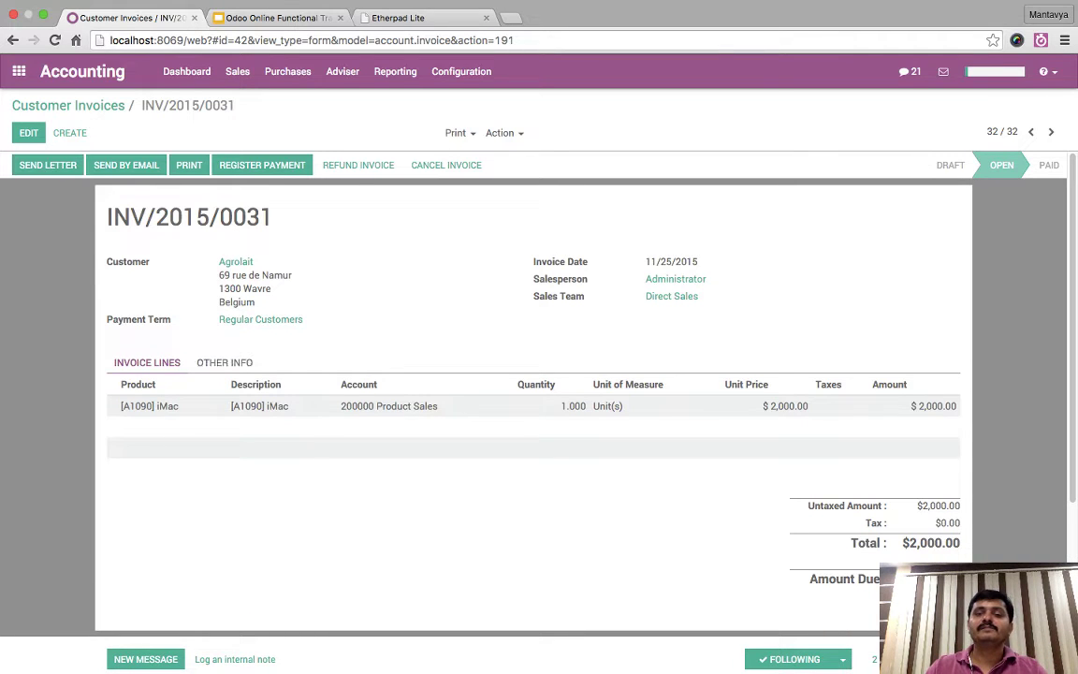
- Open the INV/2015/0031 journal entry and inspect the 1,000.00 receivable item due 11/25/2015
click(224, 363)
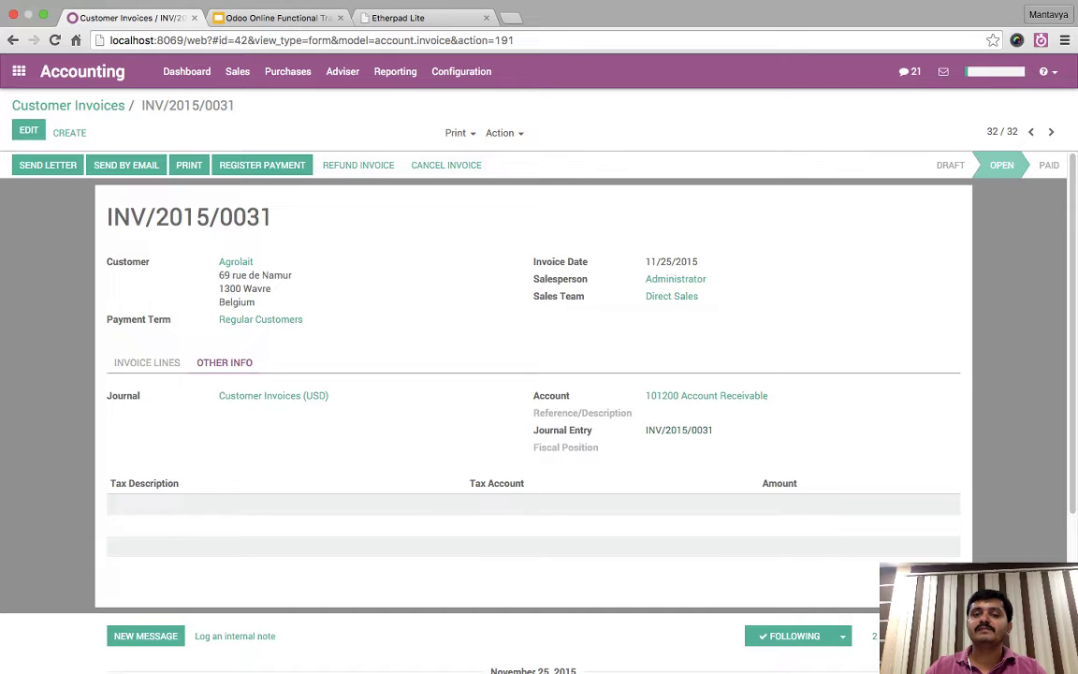
click(679, 429)
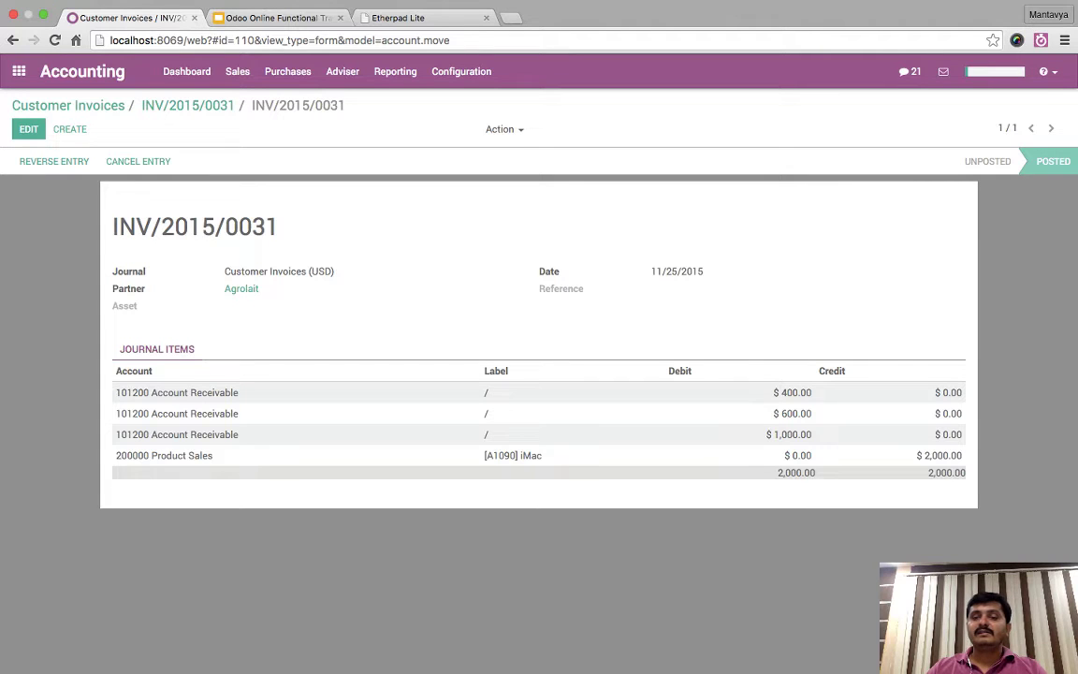
drag(151, 434, 964, 436)
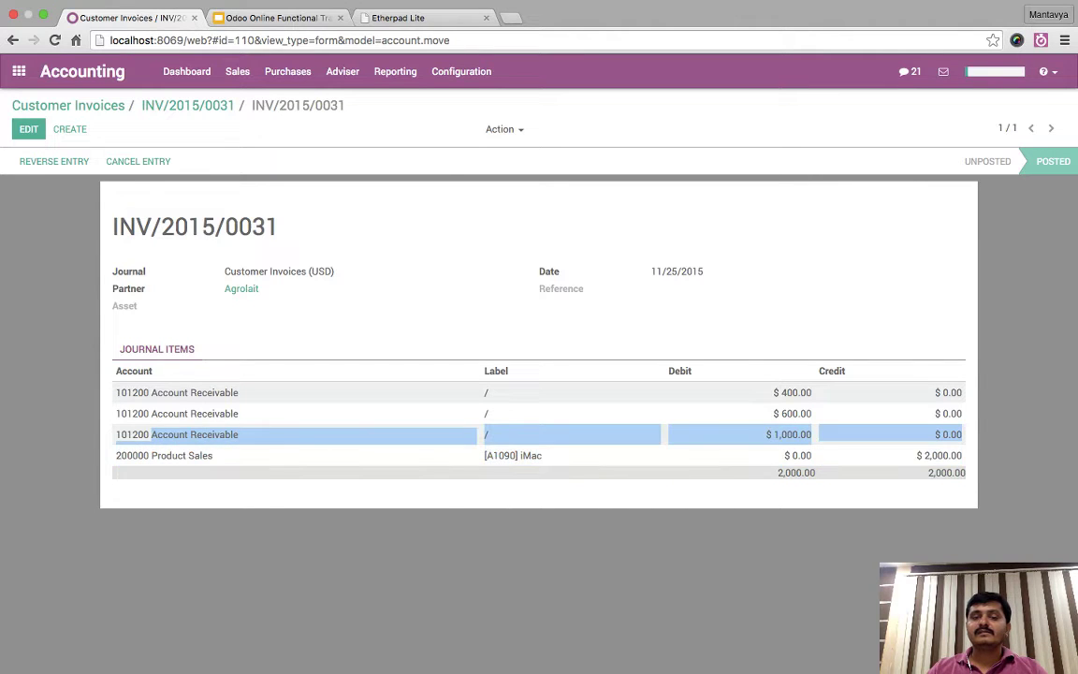
click(964, 436)
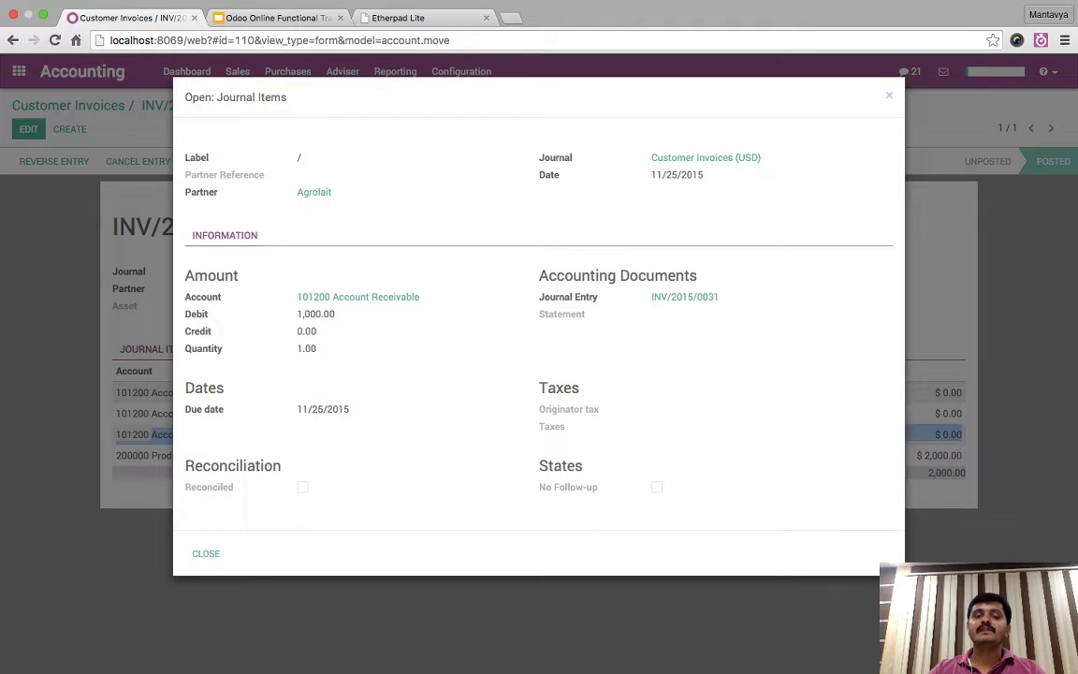
key(Escape)
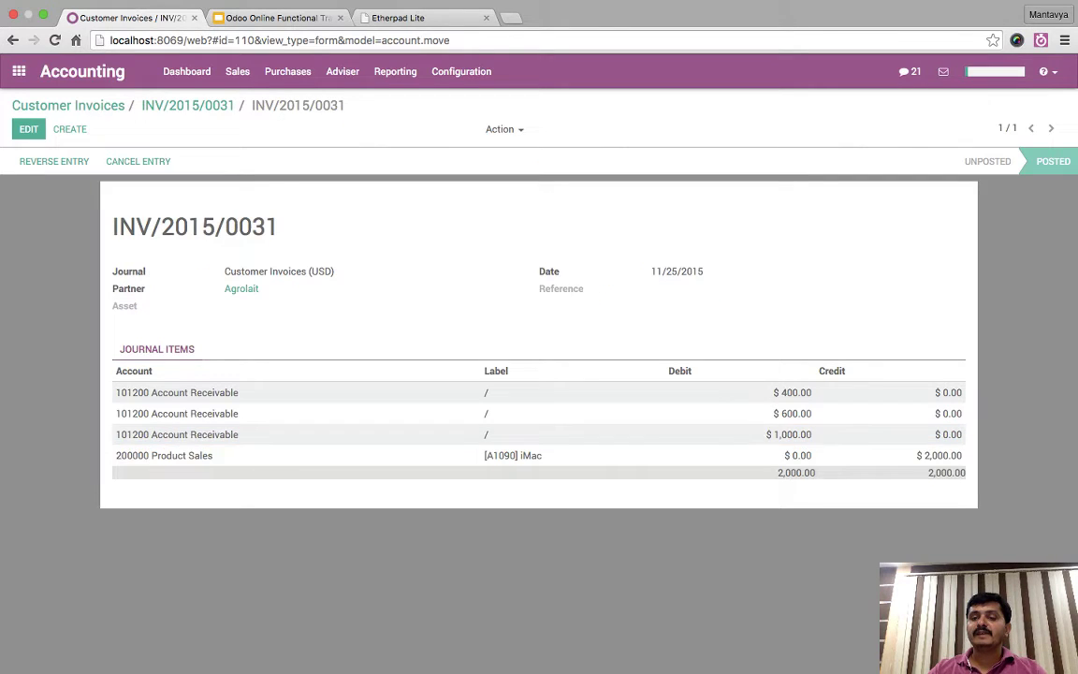
click(487, 434)
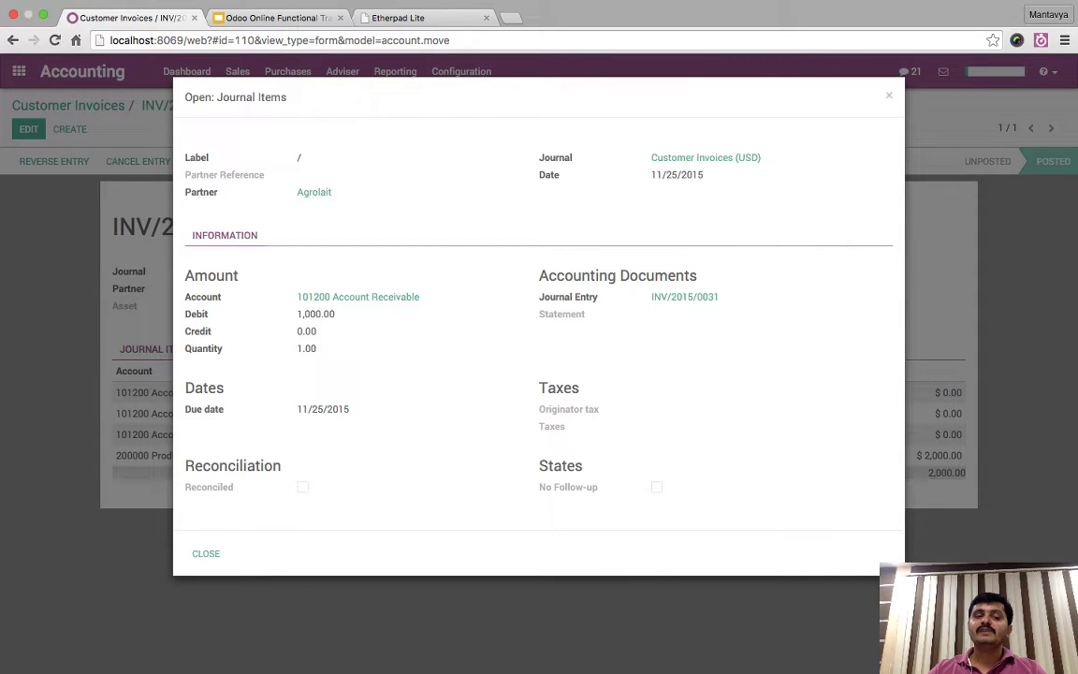
triple_click(323, 409)
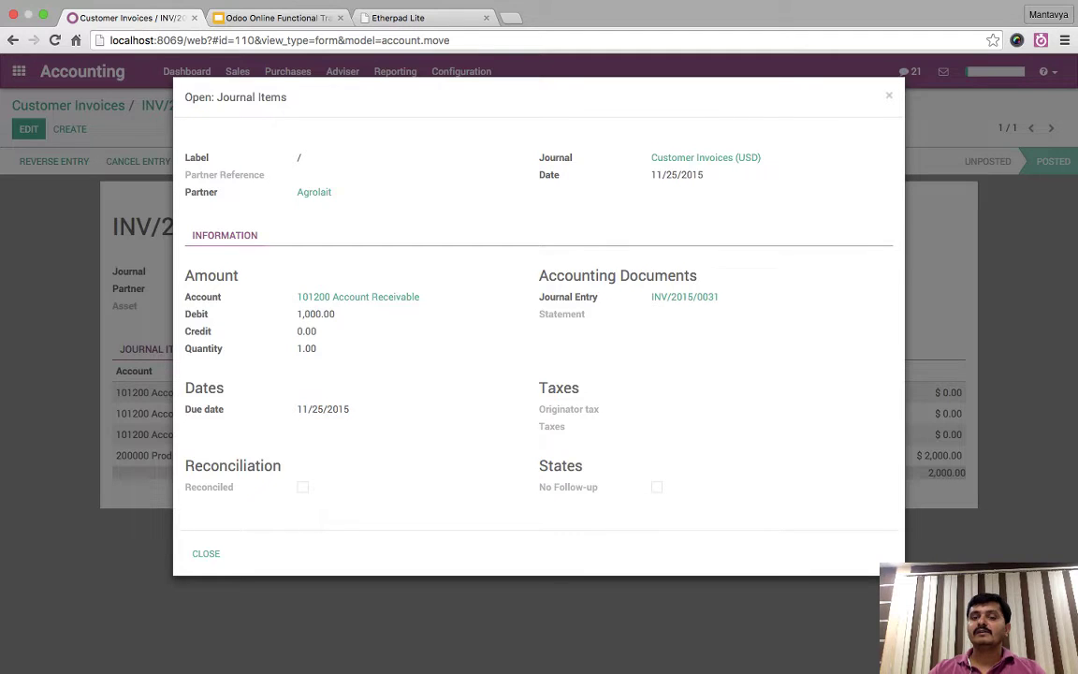
key(Escape)
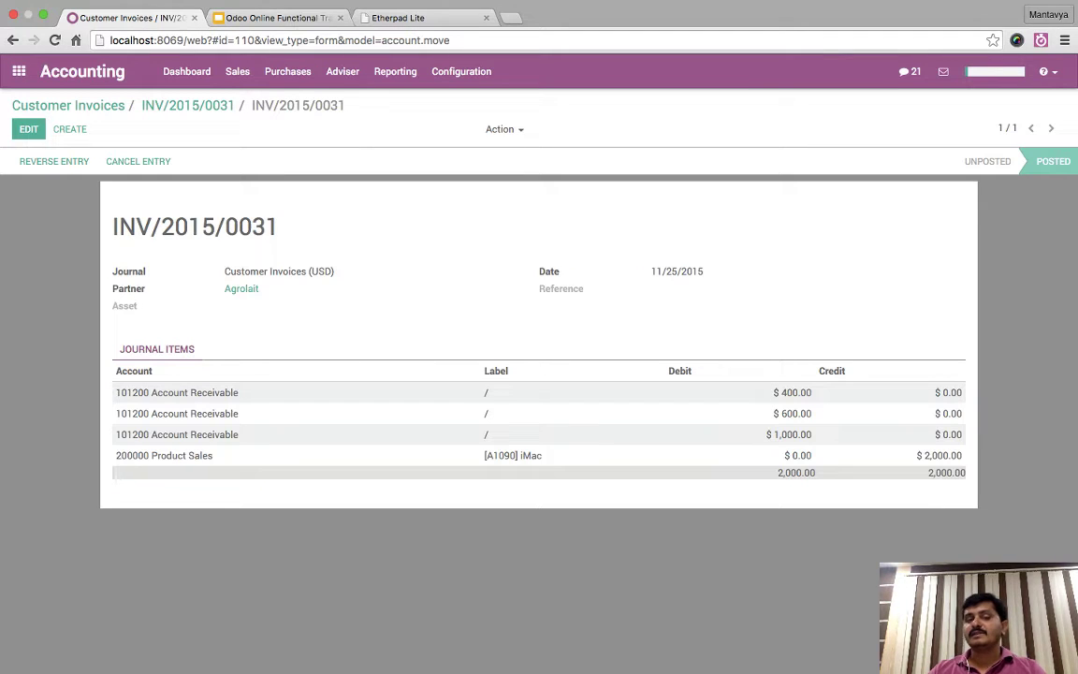
click(177, 413)
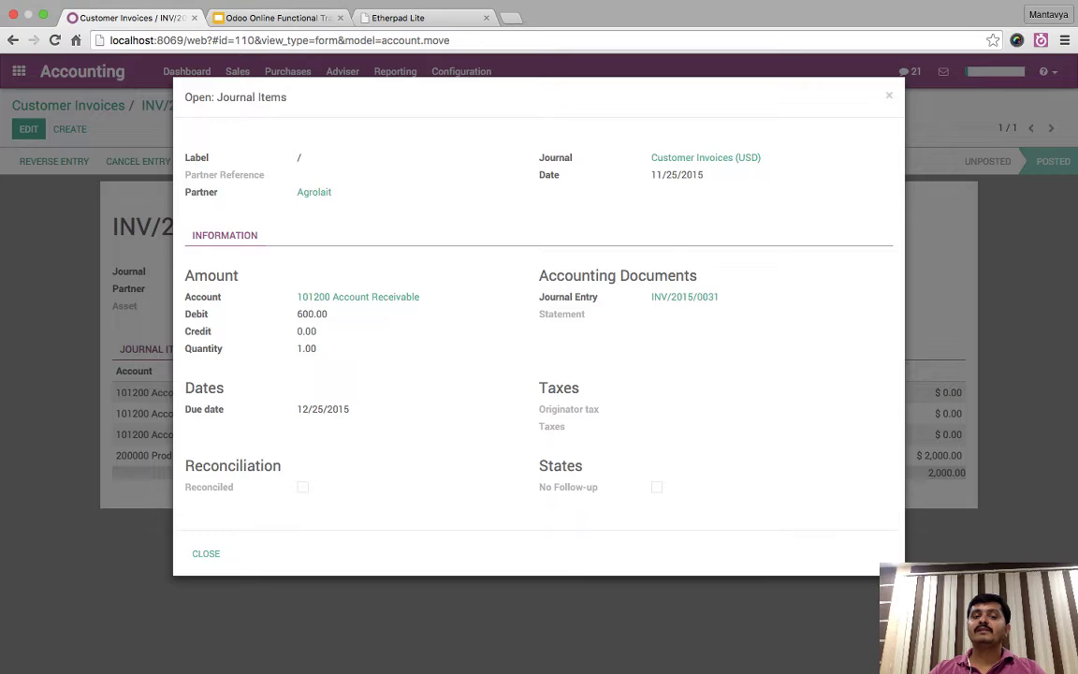
drag(297, 408, 324, 409)
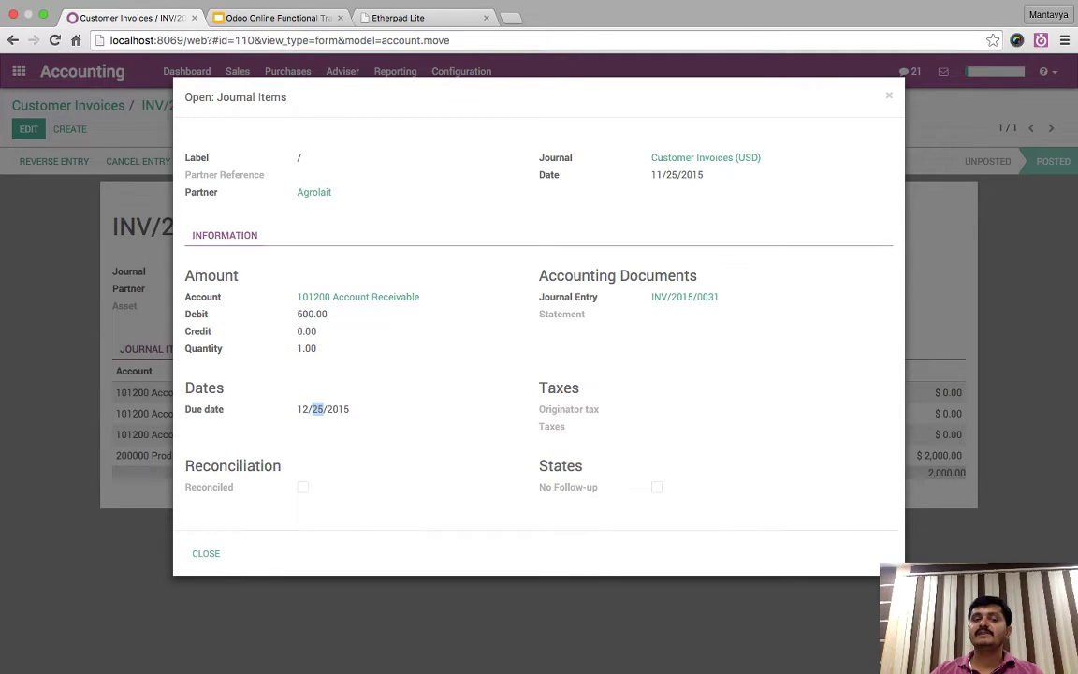
key(Escape)
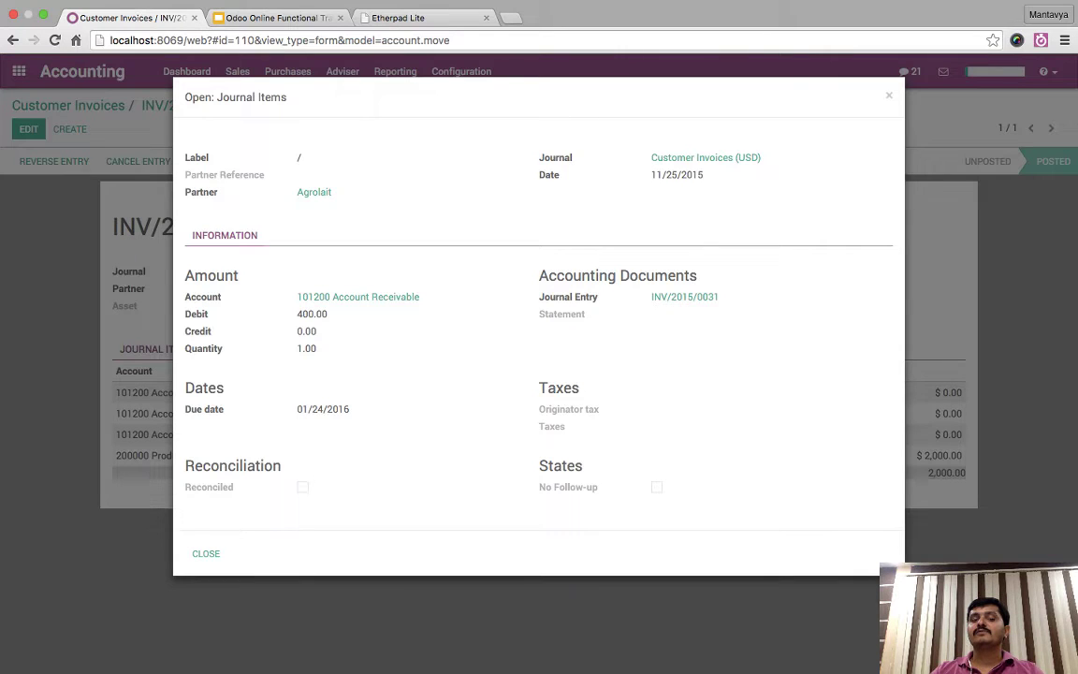
drag(225, 409, 349, 408)
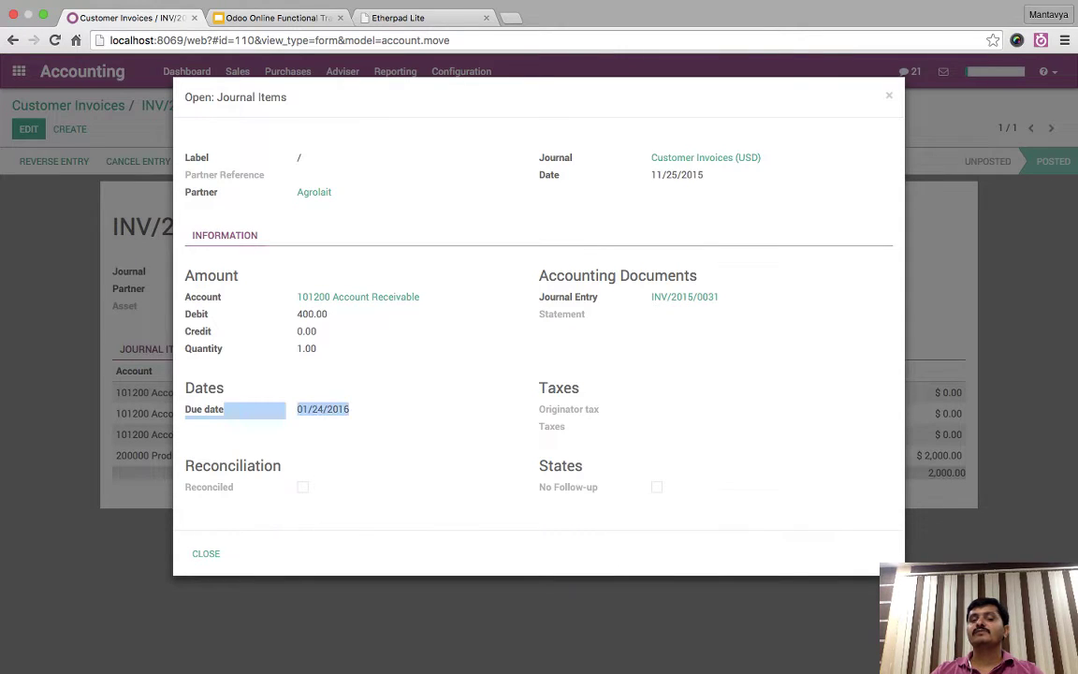
key(Escape)
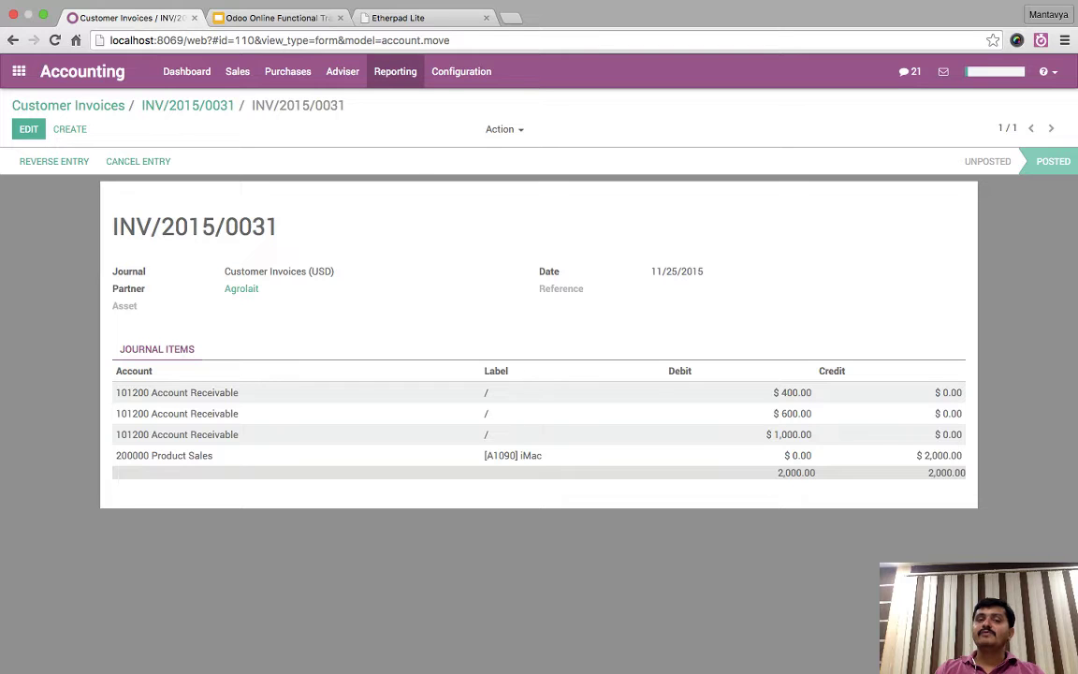
- Try a report from the Reporting menu, dismiss its server error, and reopen Accounting
click(394, 71)
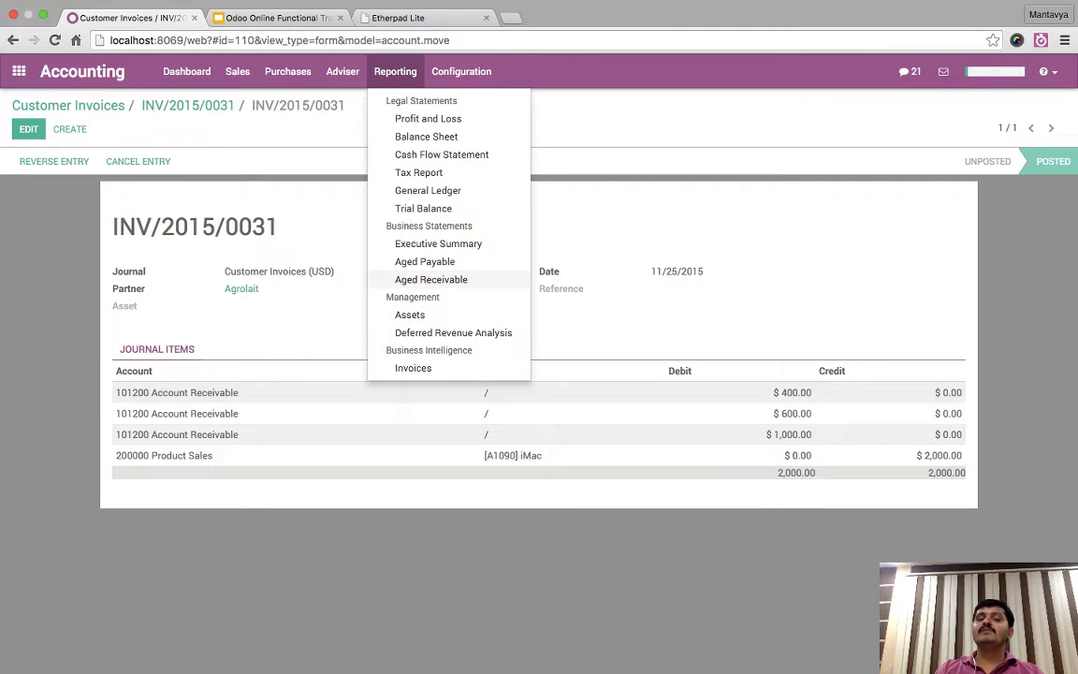
click(437, 243)
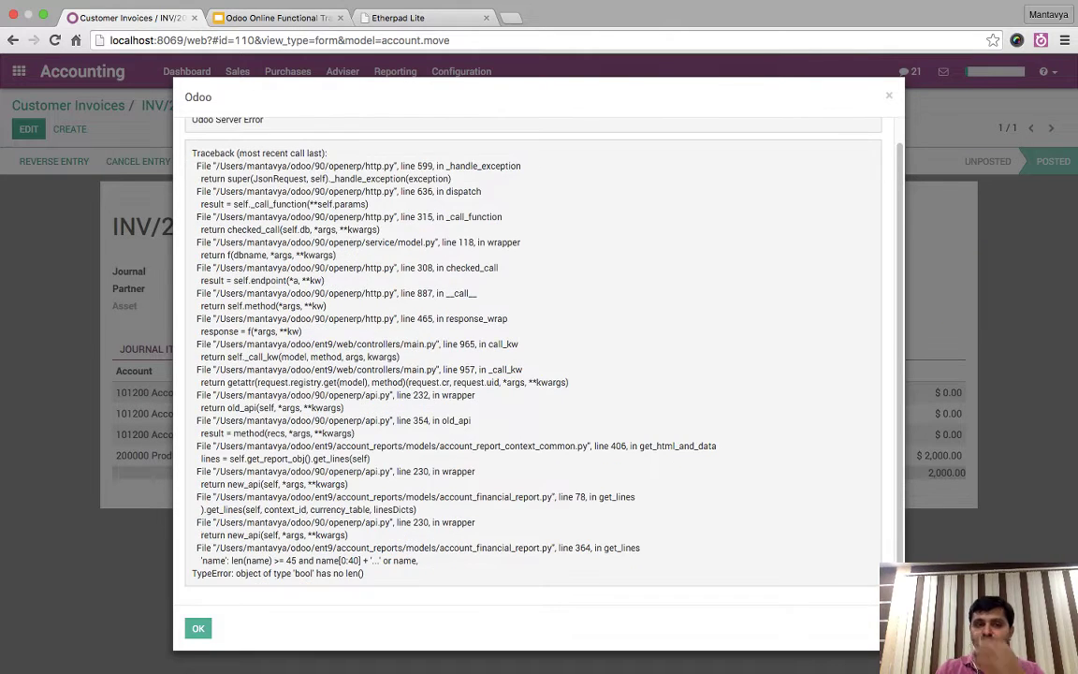
key(Escape)
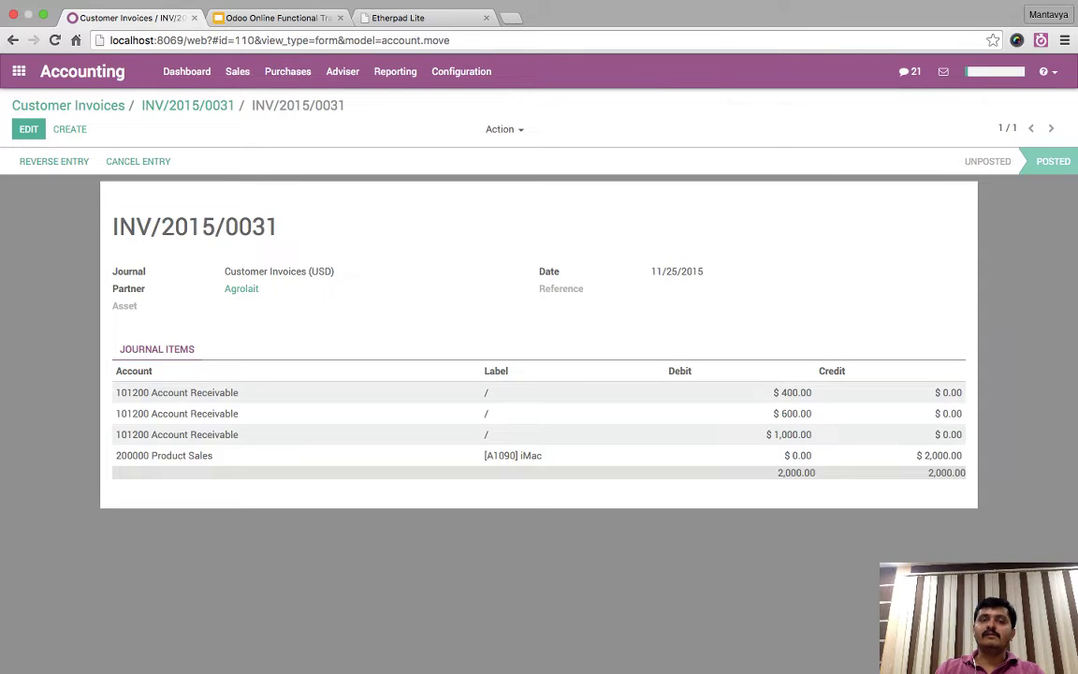
click(19, 71)
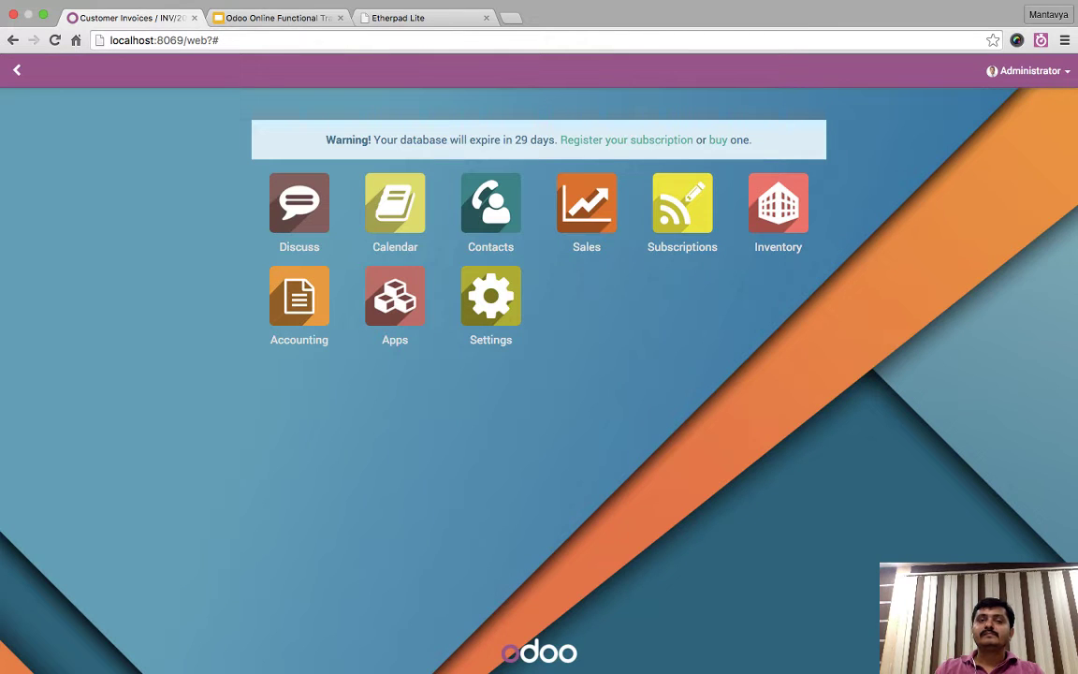
click(298, 295)
- Run Aged Receivable, read the server error traceback, and dismiss it
click(395, 71)
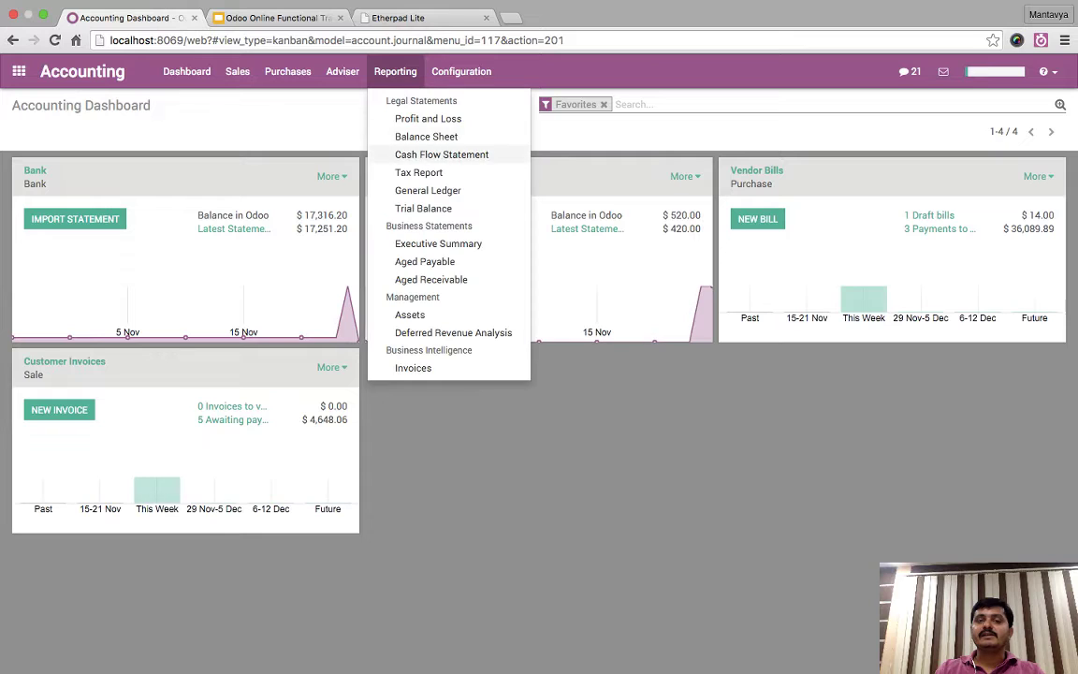
click(430, 279)
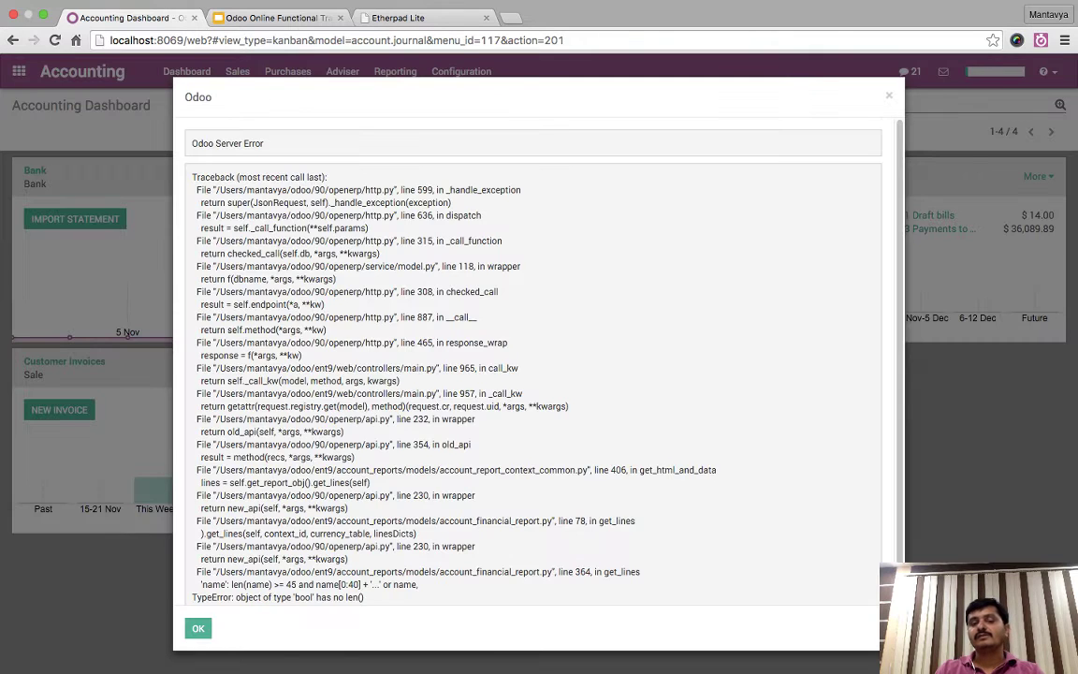
scroll(531, 365, down, 1)
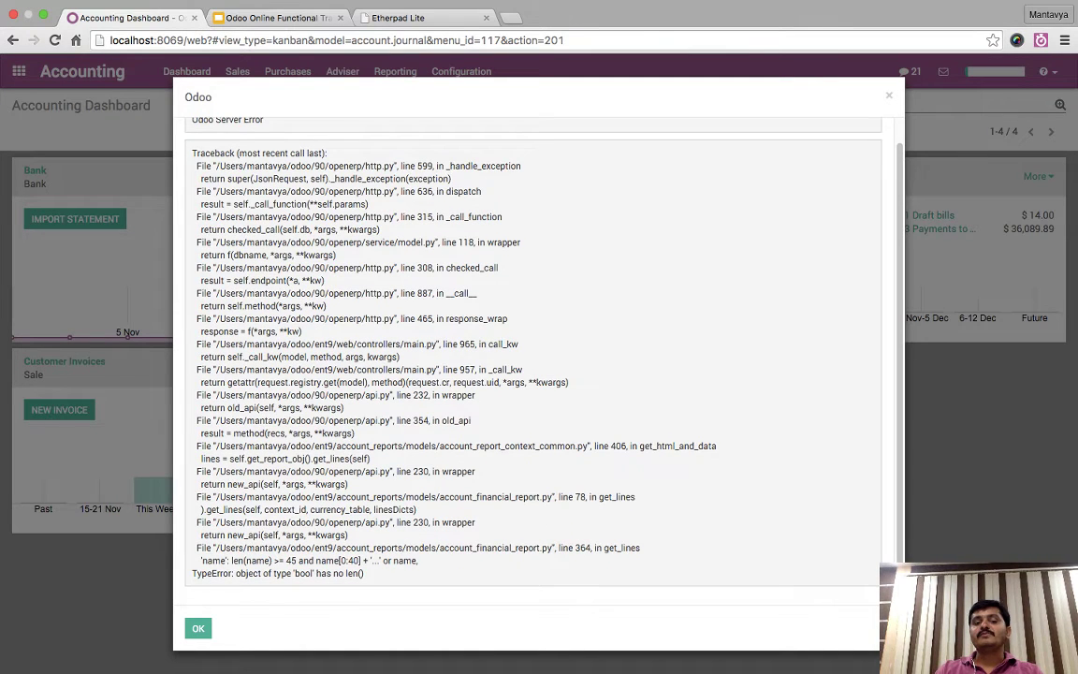
drag(365, 574, 326, 421)
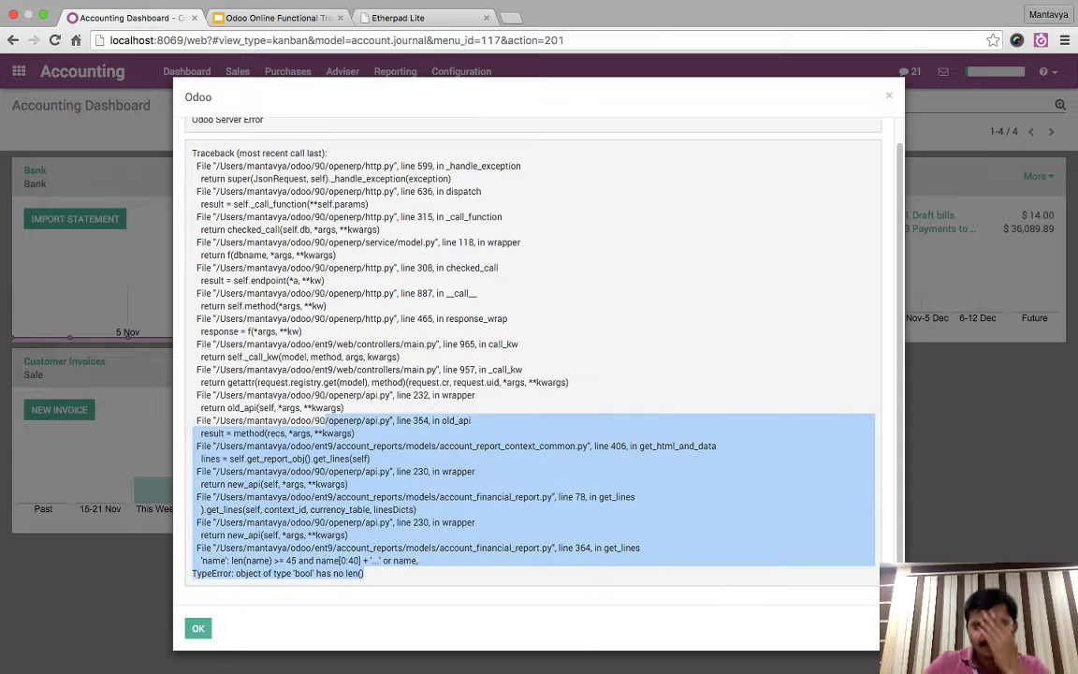
click(326, 421)
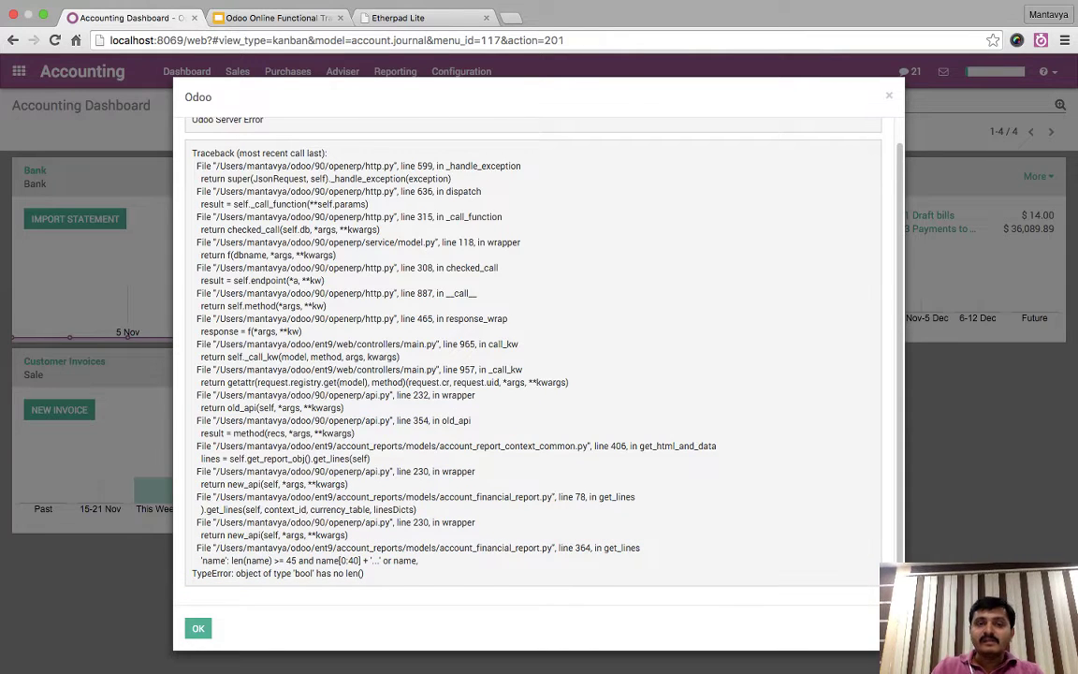
key(Escape)
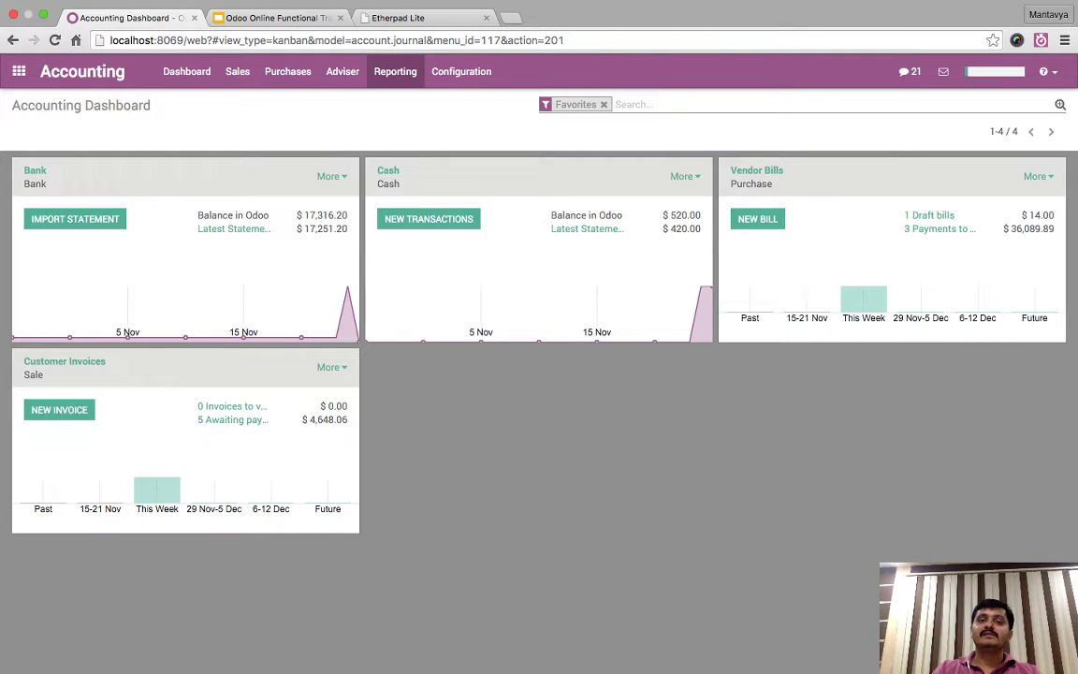
click(395, 71)
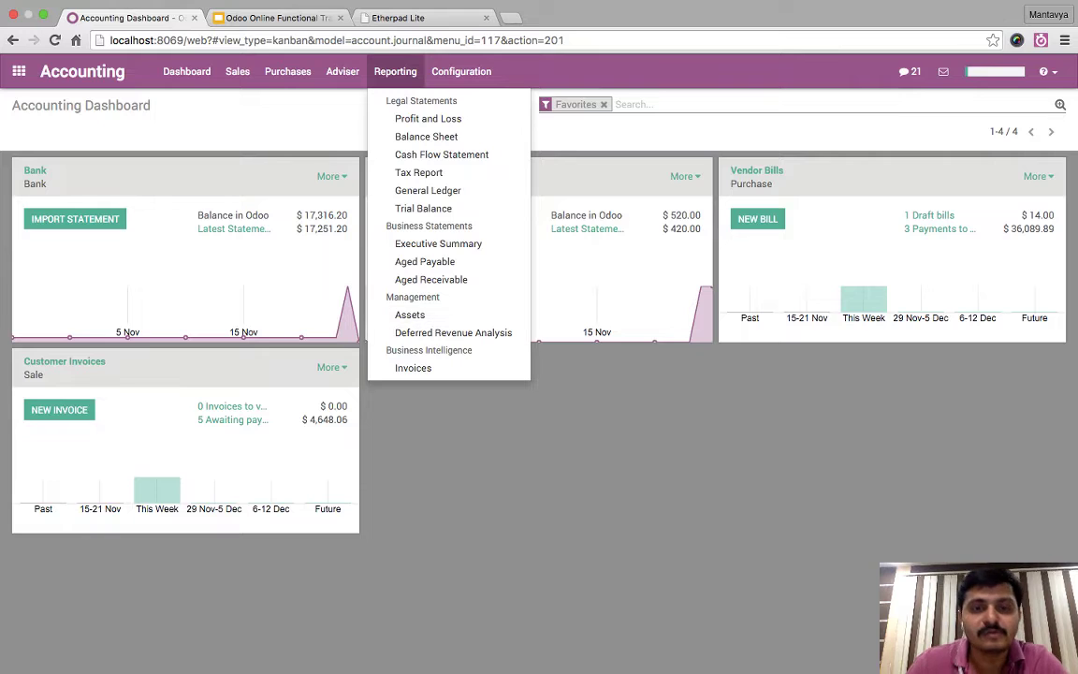
key(Escape)
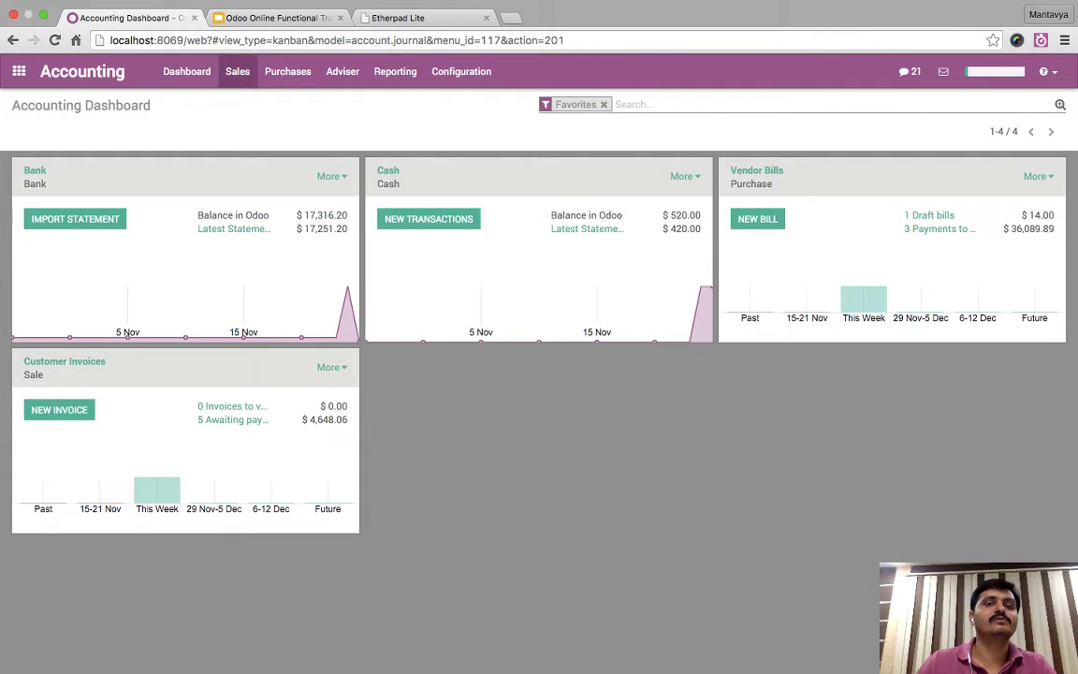
- Bring up Agrolait's Customers Statement from the Sales menu and scroll to its invoices
click(186, 71)
click(237, 71)
key(Escape)
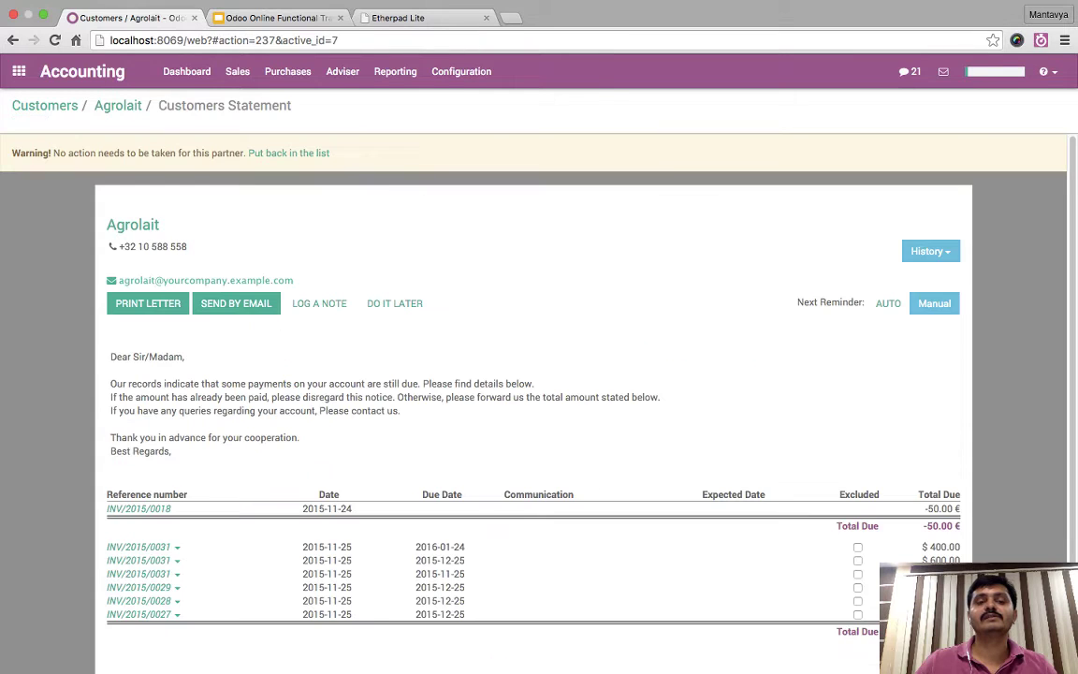
scroll(280, 374, down, 2)
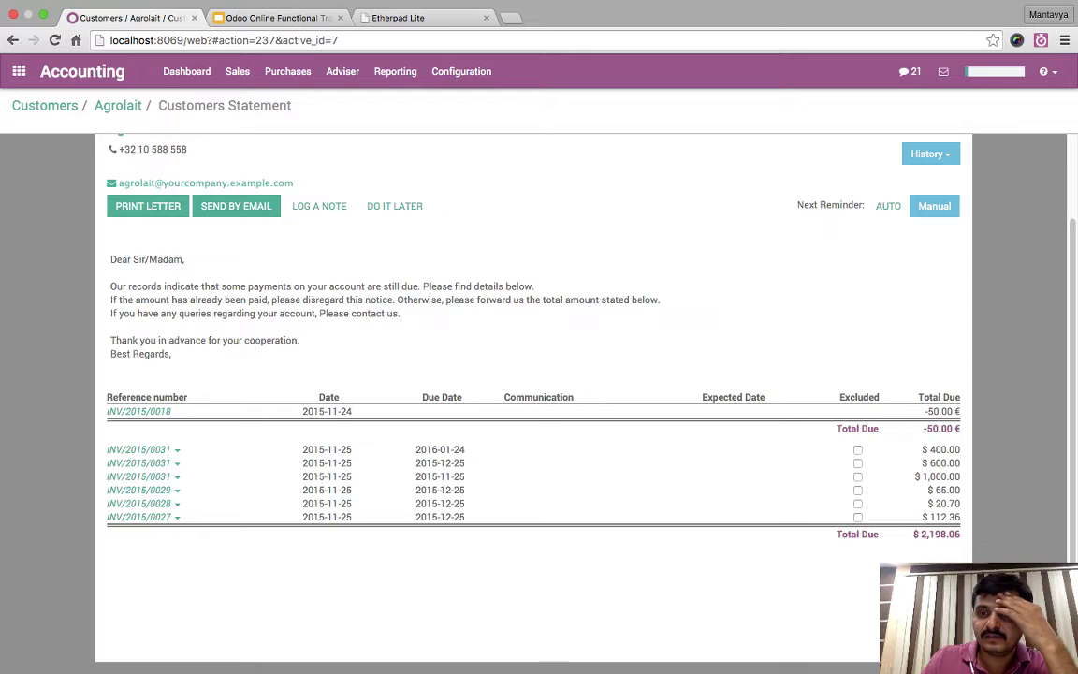
- Exclude, then re-include, the three INV/2015/0031 installment lines ($400, $600, $1,000)
click(857, 449)
click(857, 463)
click(857, 476)
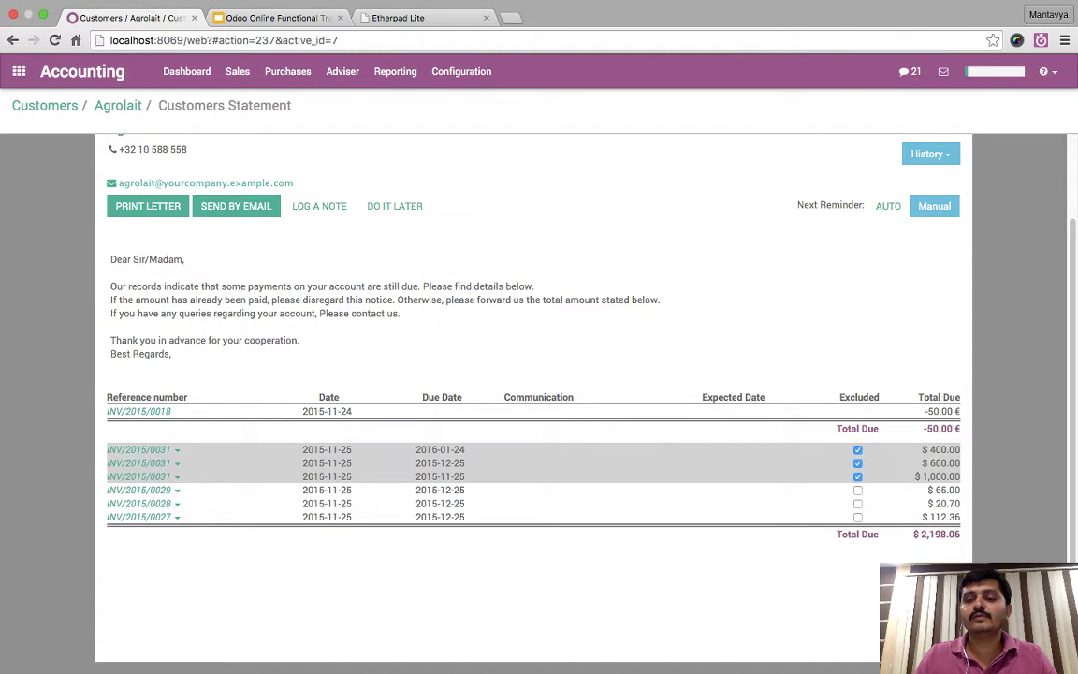
click(857, 449)
click(857, 462)
click(857, 477)
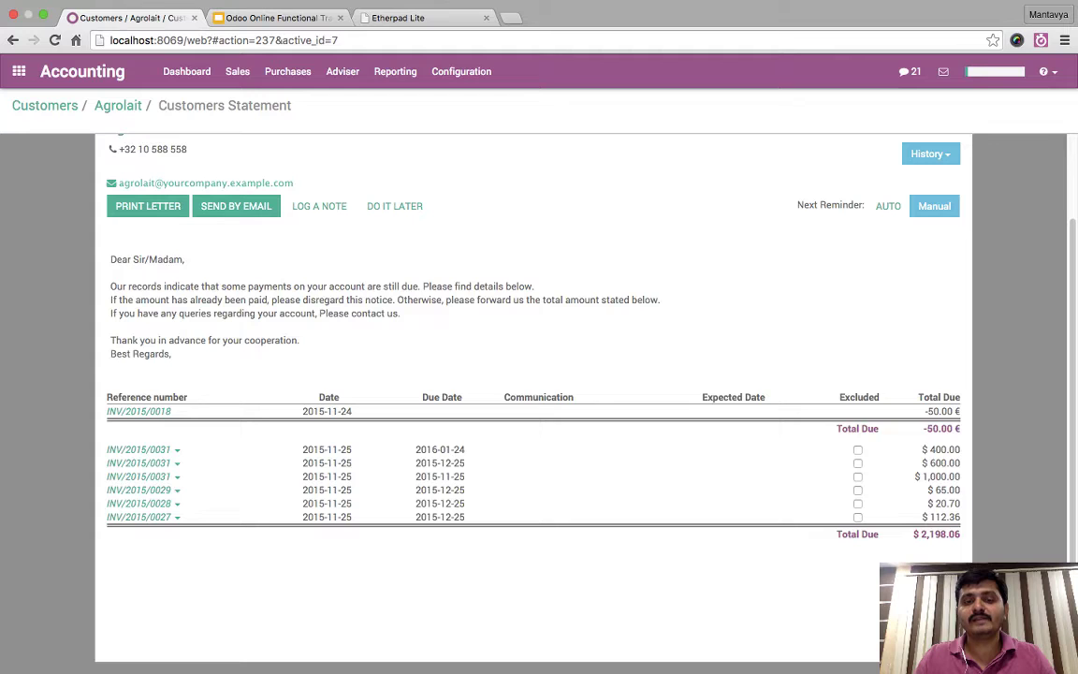
- Highlight the invoice due dates and rows down to the $2,198.06 total due
drag(418, 449, 465, 462)
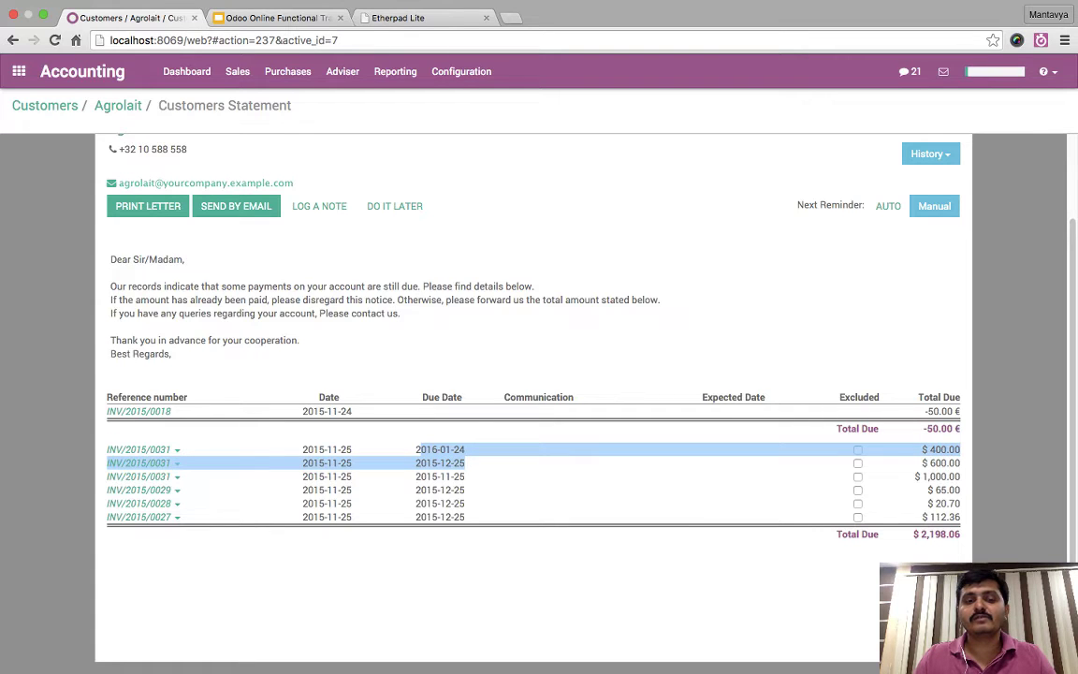
drag(303, 476, 561, 543)
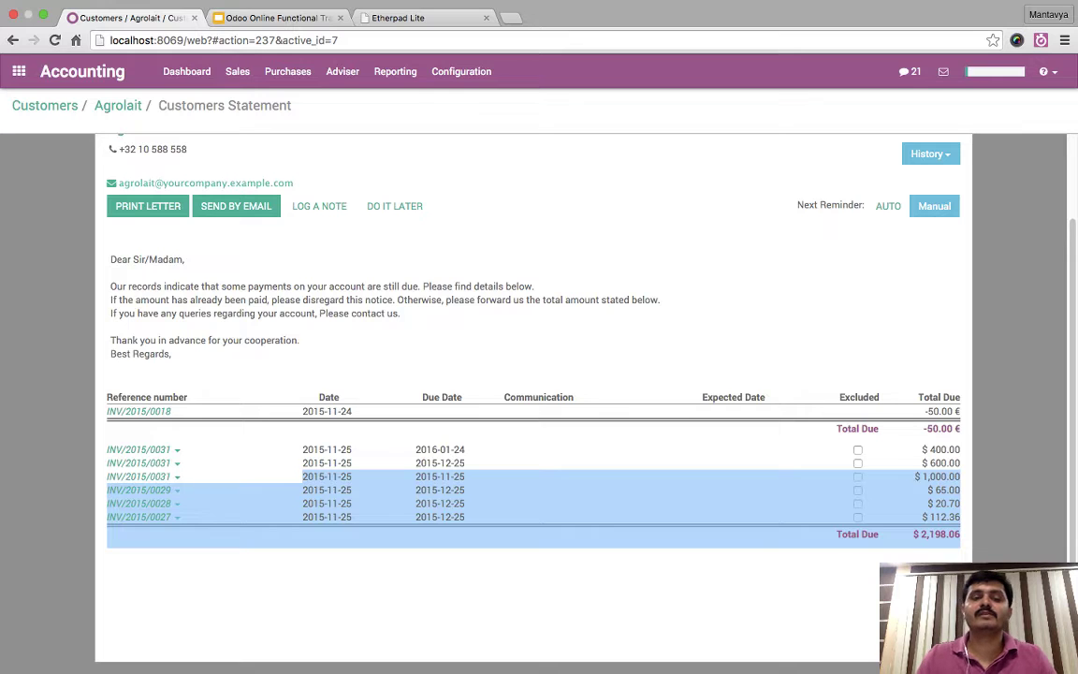
click(561, 542)
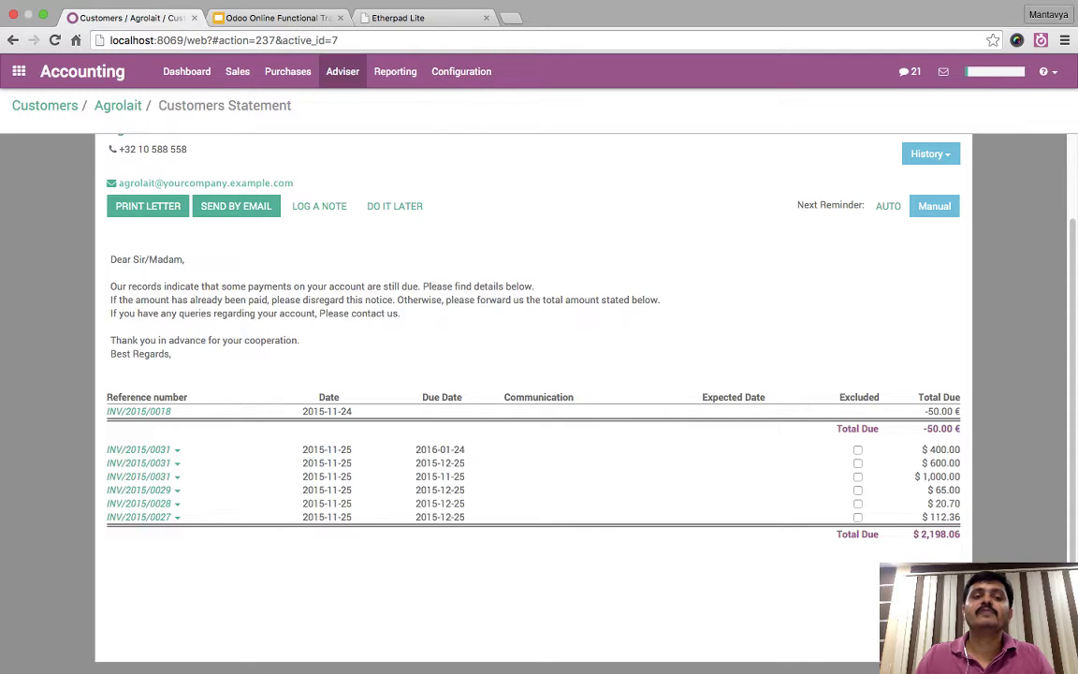
- Sort Customer Invoices by Number, open INV/2015/0031 and print it to Invoices.pdf
click(237, 71)
click(278, 101)
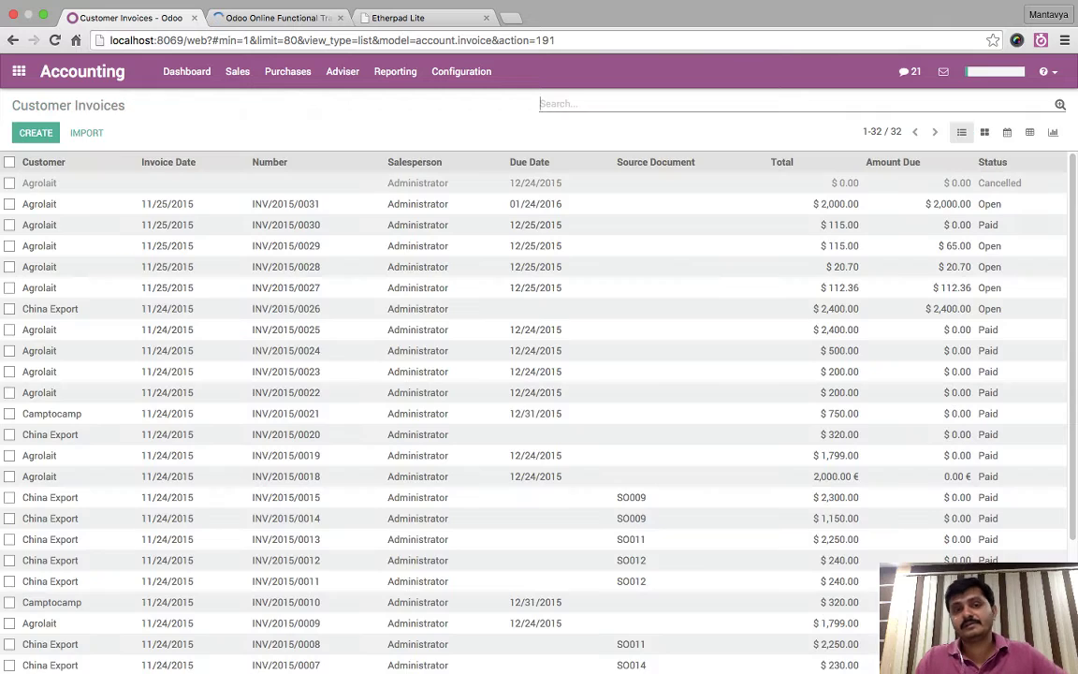
click(269, 162)
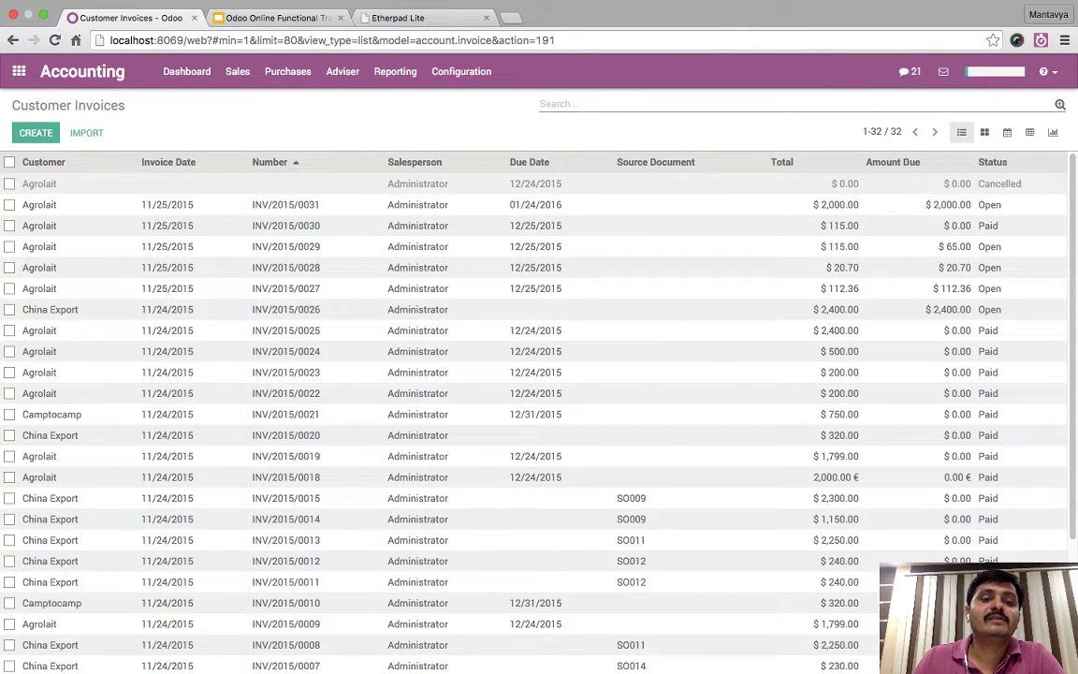
scroll(533, 402, down, 4)
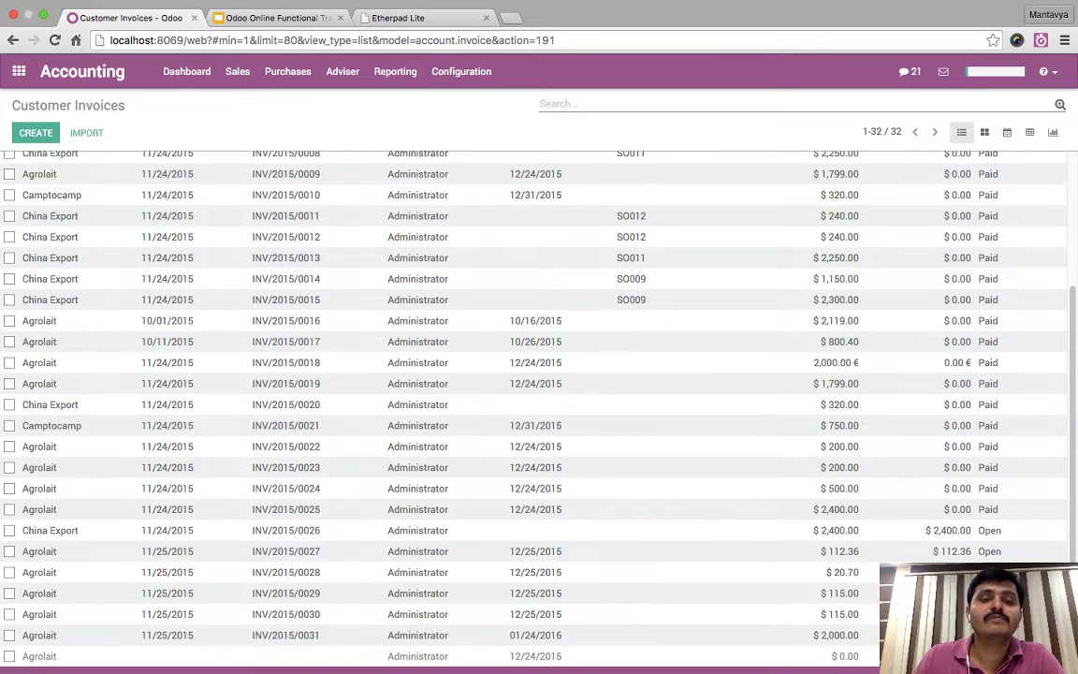
click(285, 634)
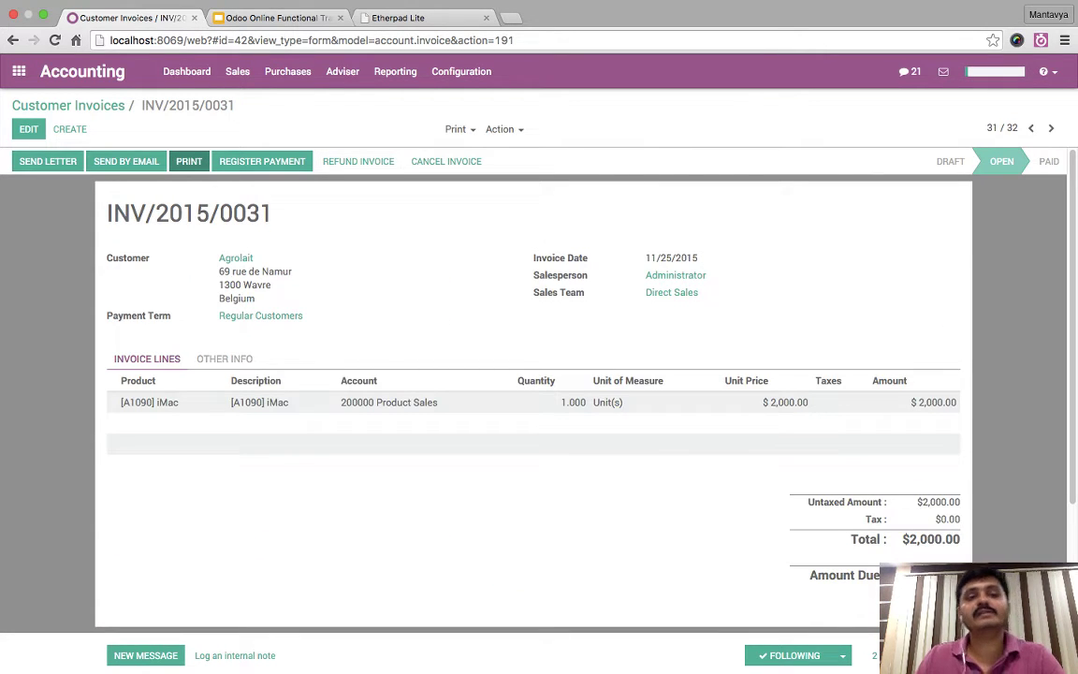
click(188, 161)
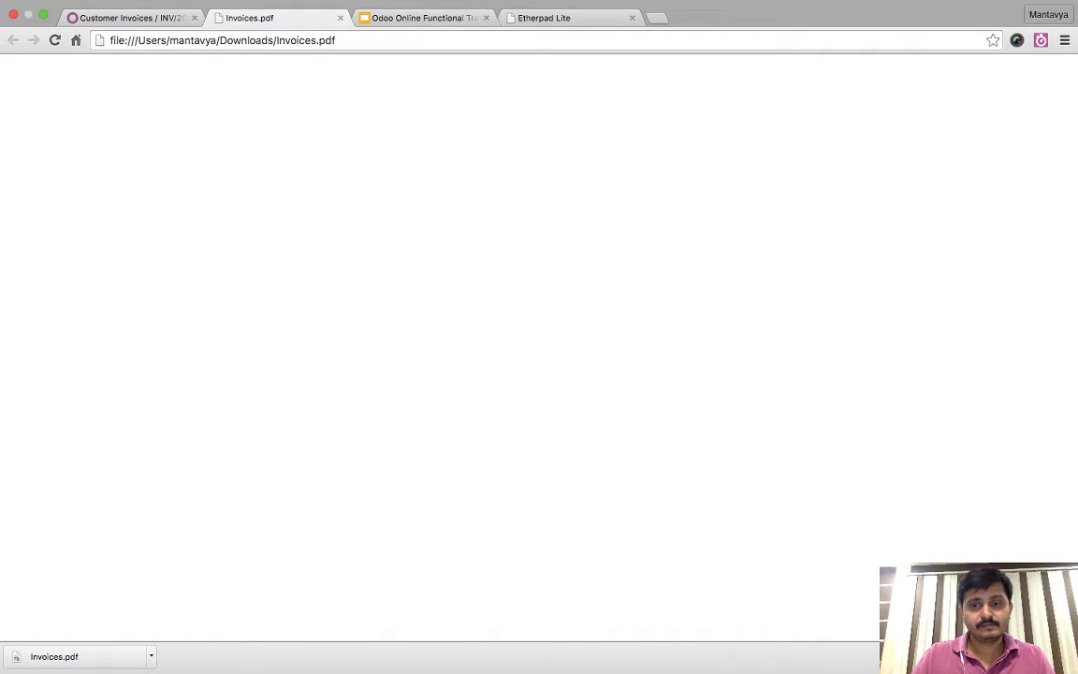
- Scroll through Invoices.pdf: INV/2015/0031, one iMac at $2,000.00, 50/30/20 payment terms
scroll(534, 346, down, 3)
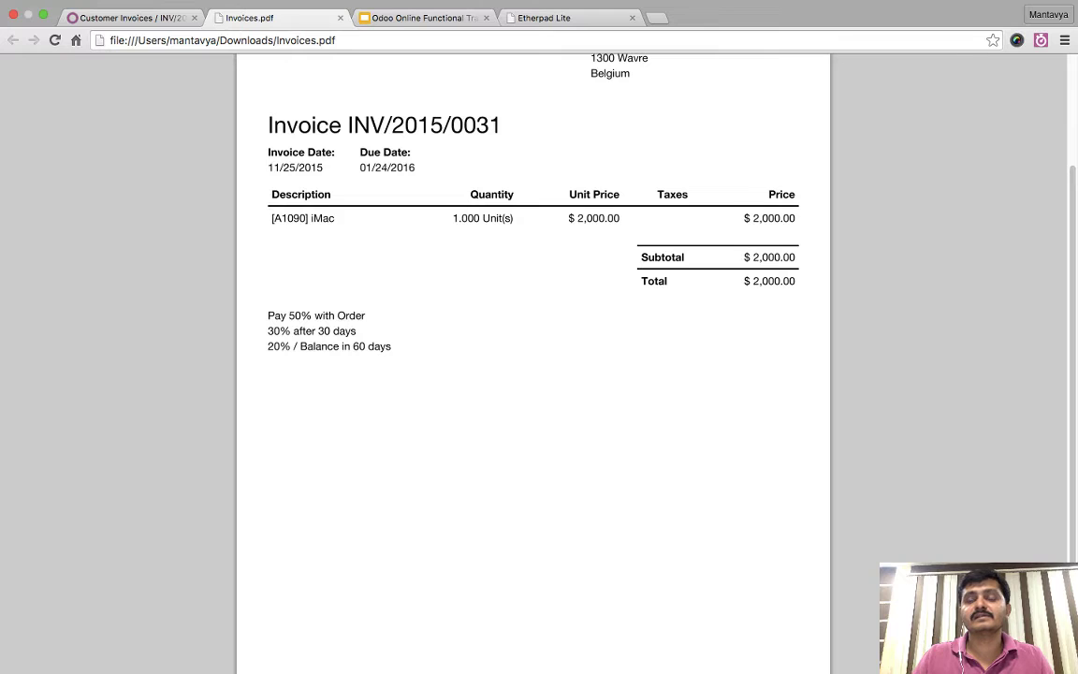
scroll(533, 365, up, 3)
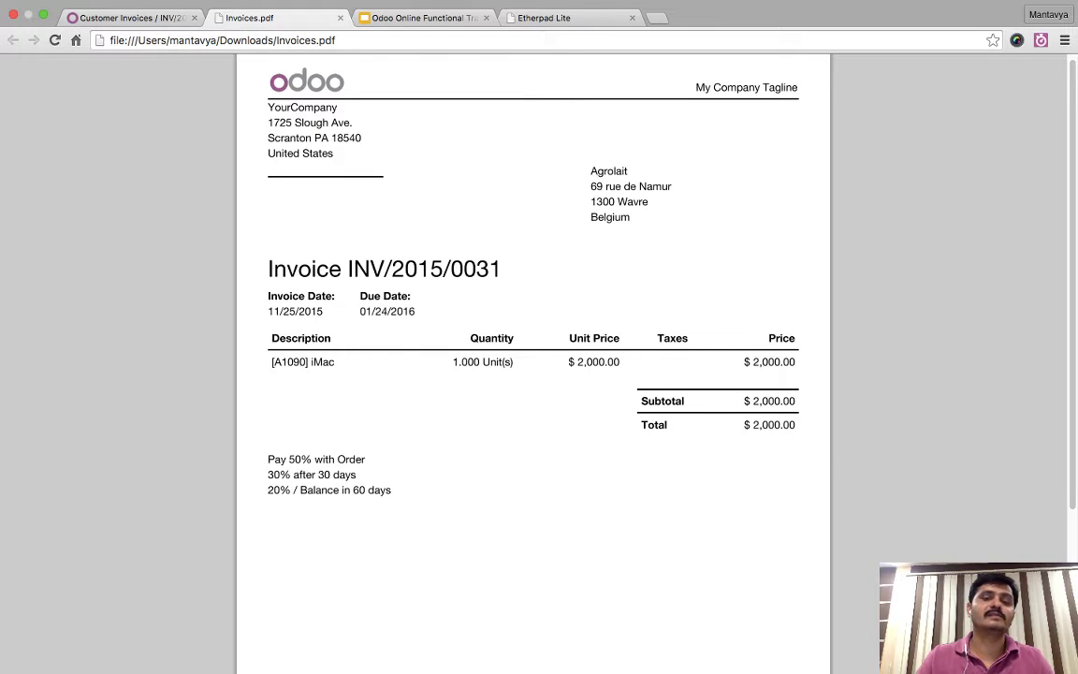
scroll(533, 374, up, 1)
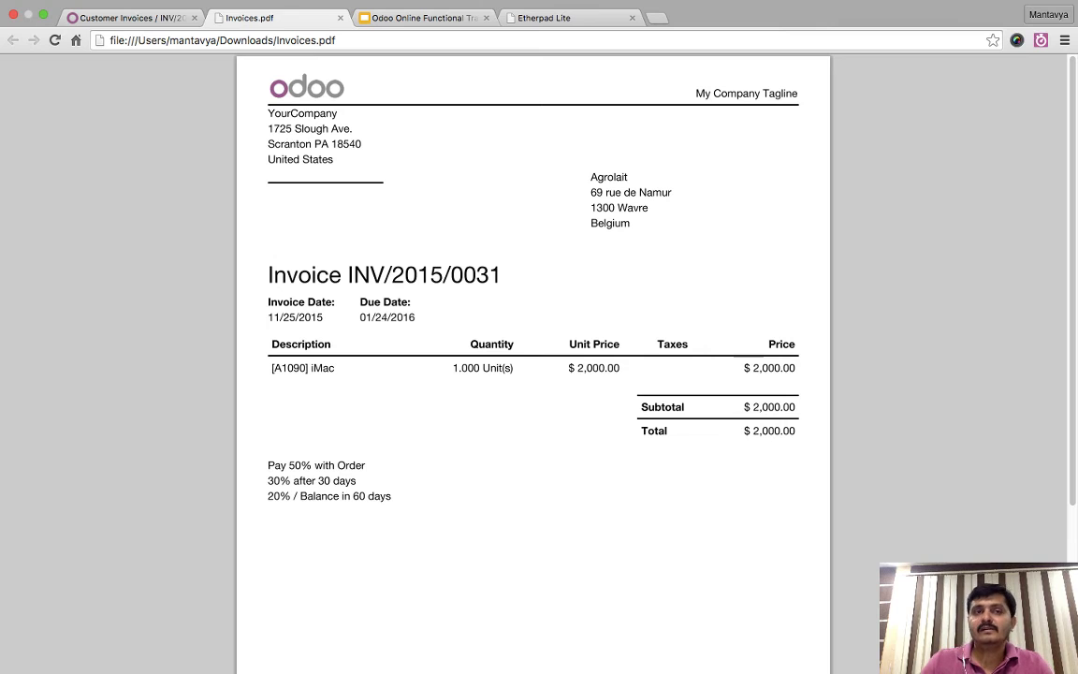
- Close the Invoices.pdf tab, returning to the Odoo invoice
key(super+w)
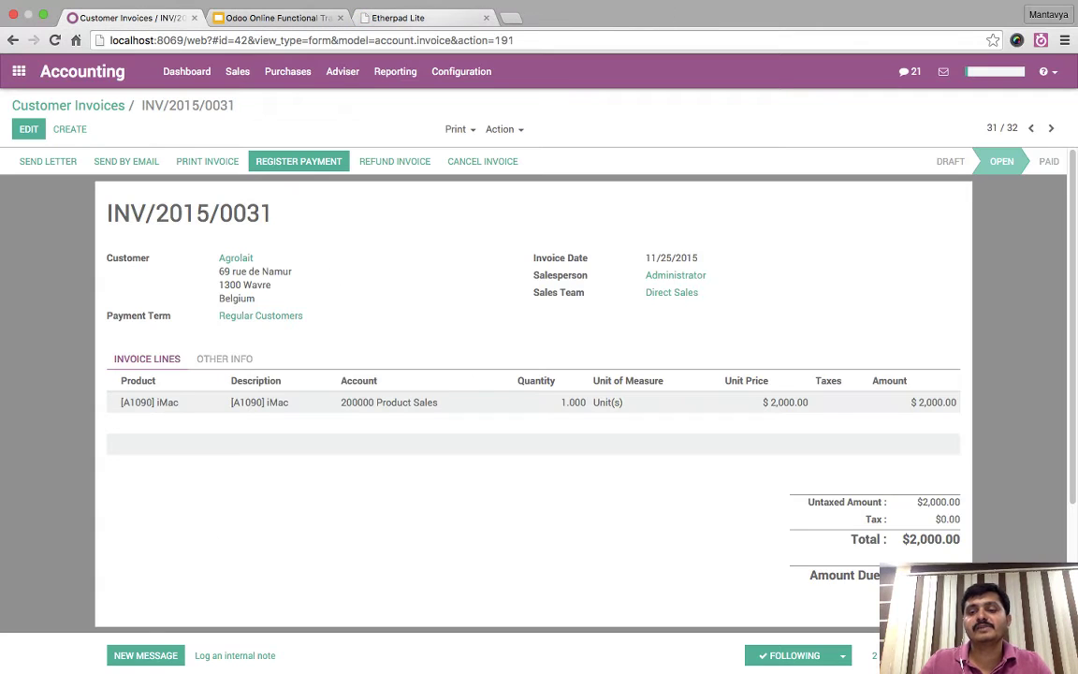
scroll(533, 402, down, 5)
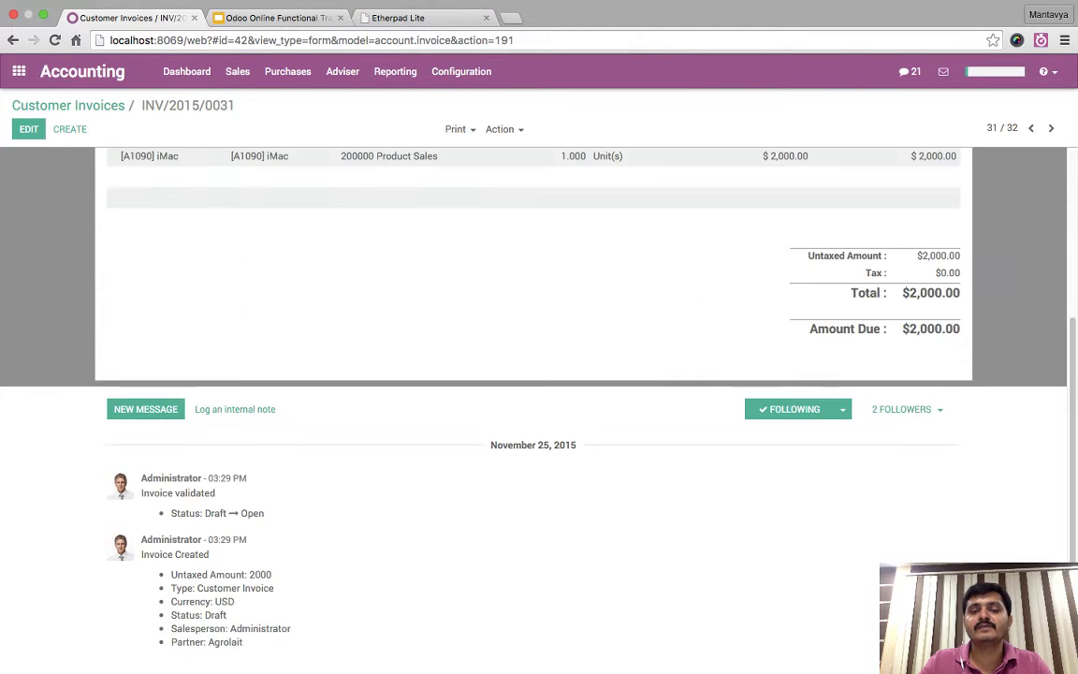
scroll(533, 403, up, 5)
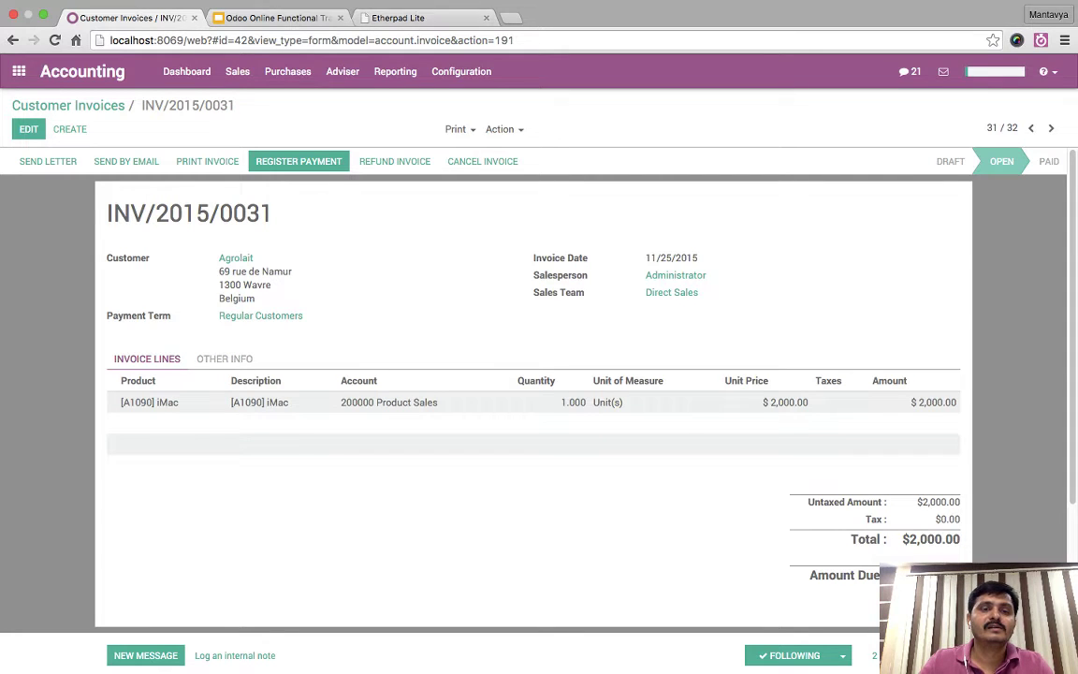
- Advance the Google Slides deck to slide 20, Advance Configuration, then return to Odoo
key(ctrl+Tab)
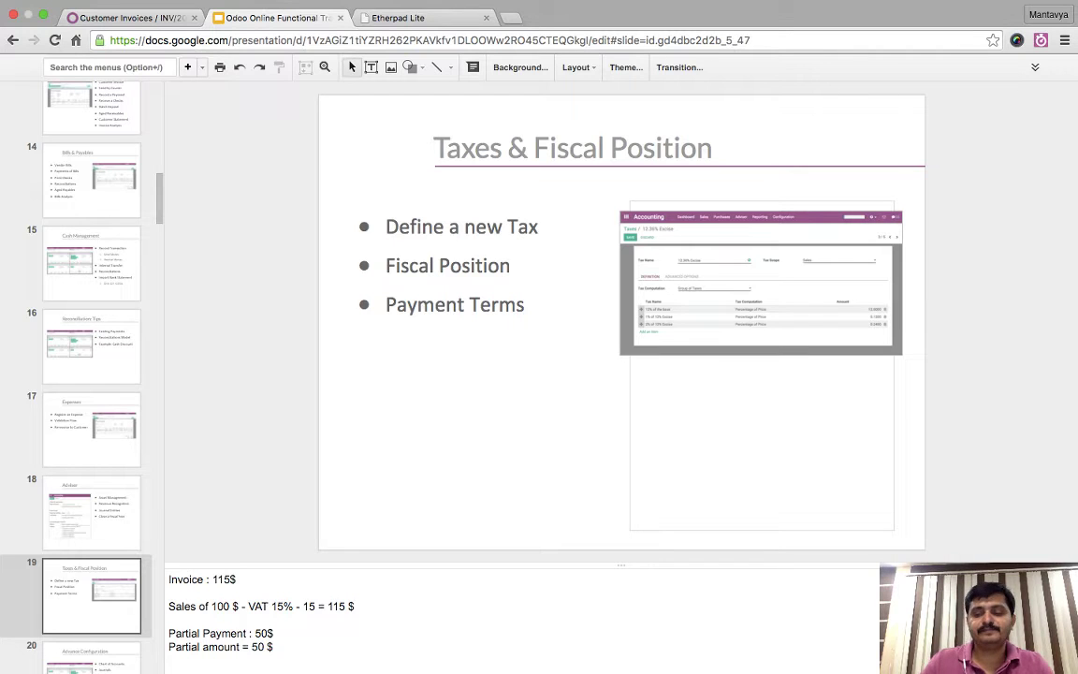
key(Down)
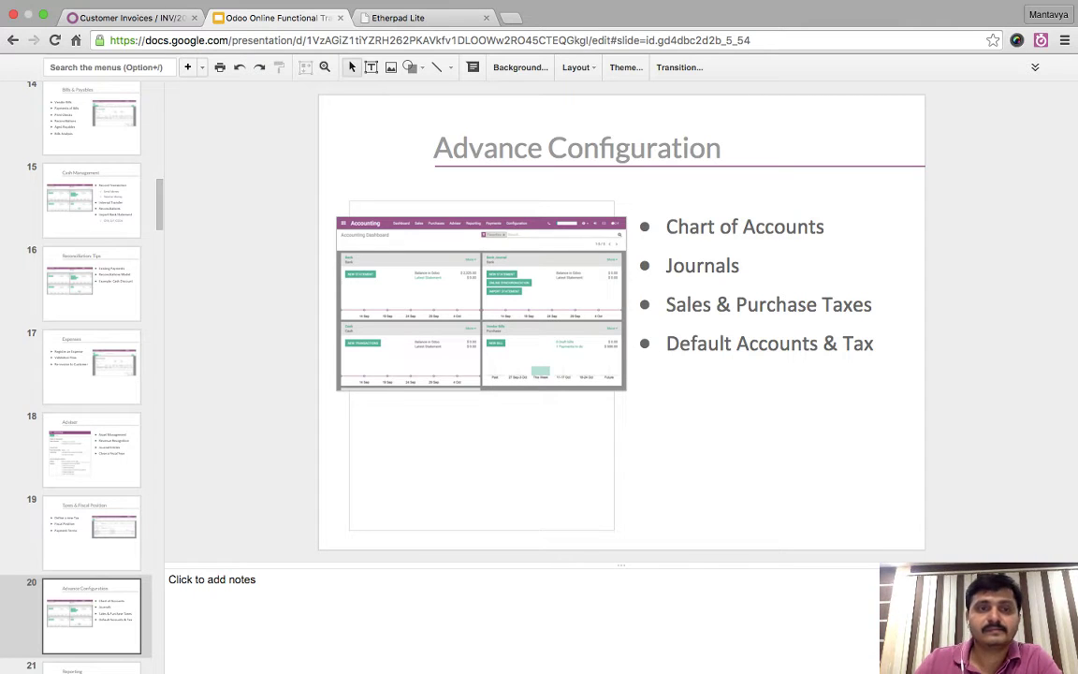
key(super+1)
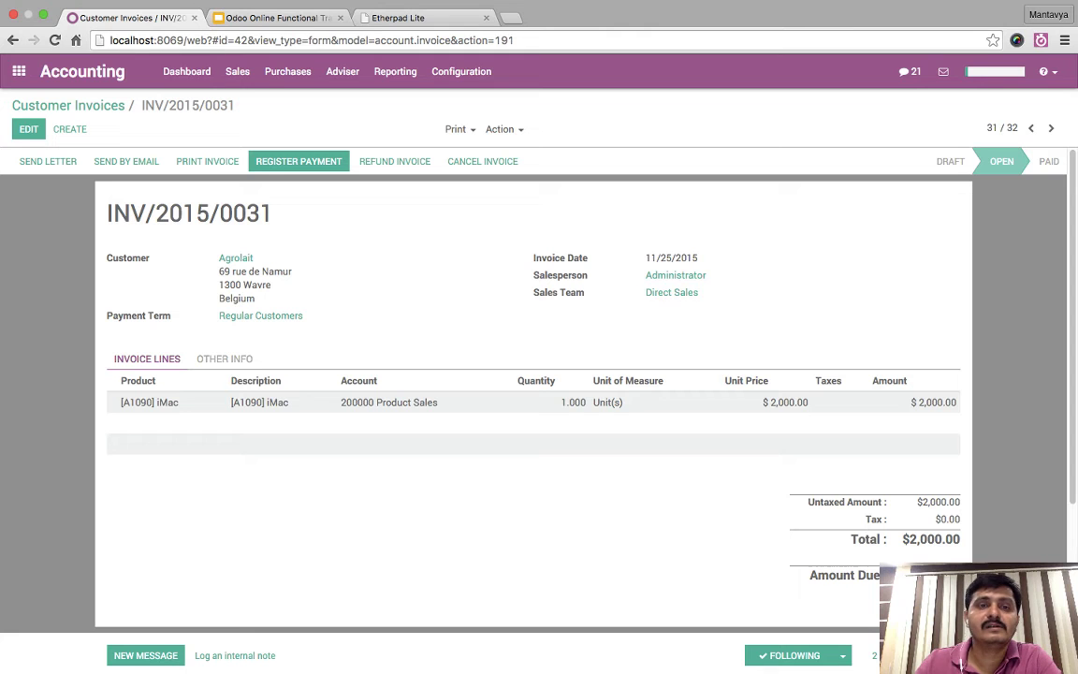
- Open the Chart of Accounts from Adviser and group it by Account Type
click(343, 71)
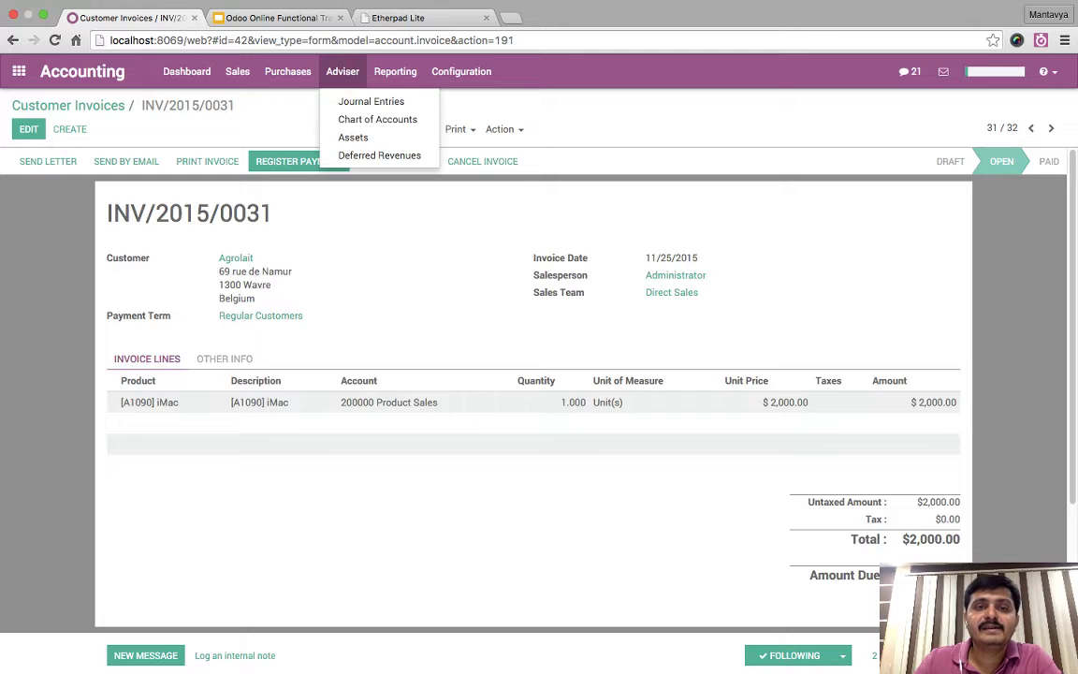
click(377, 119)
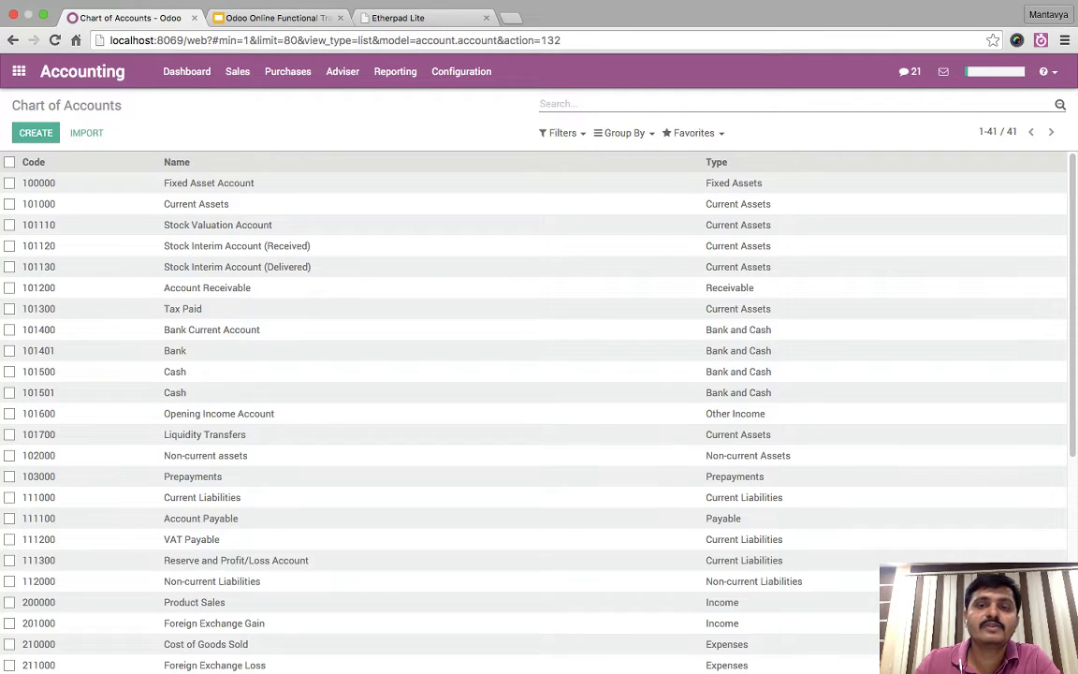
click(620, 133)
click(643, 154)
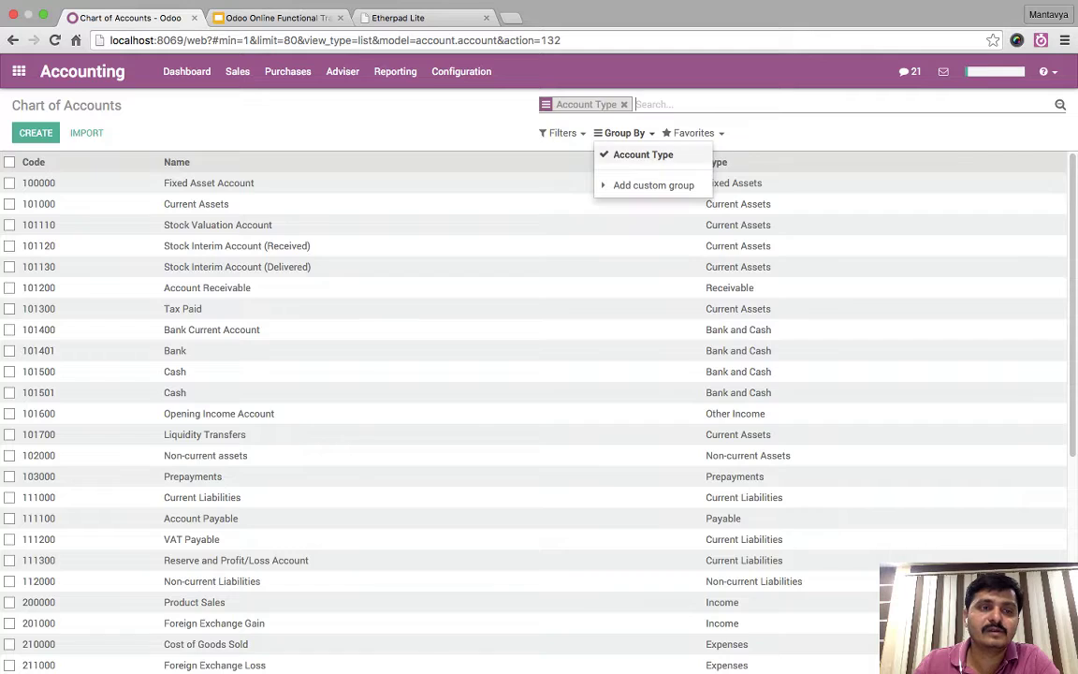
click(620, 133)
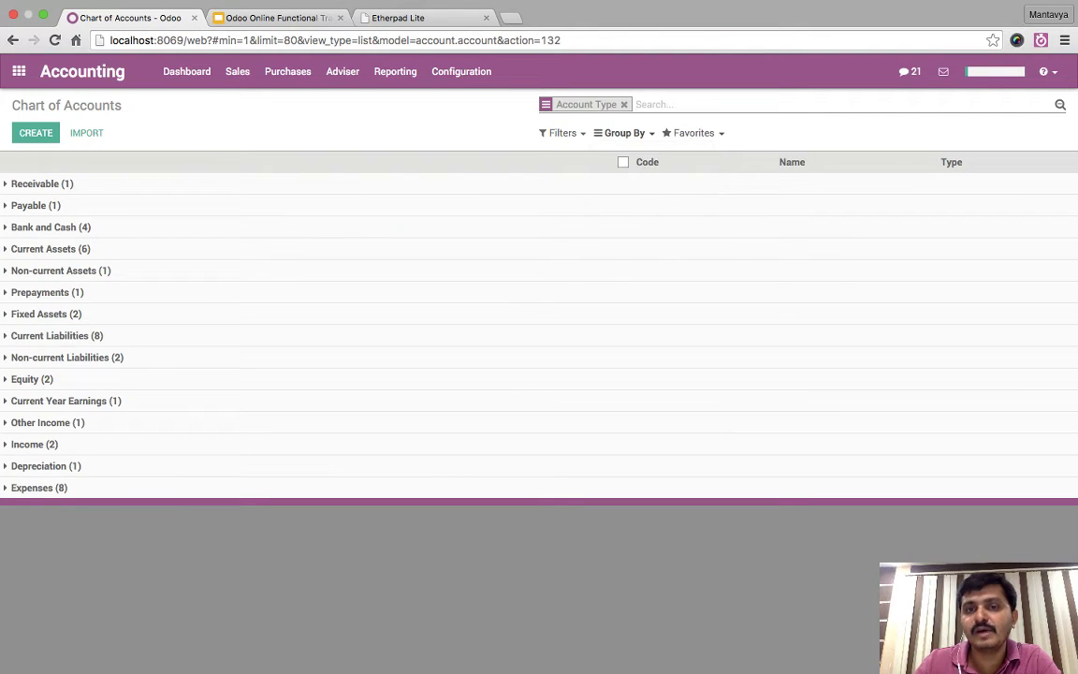
click(620, 132)
click(620, 133)
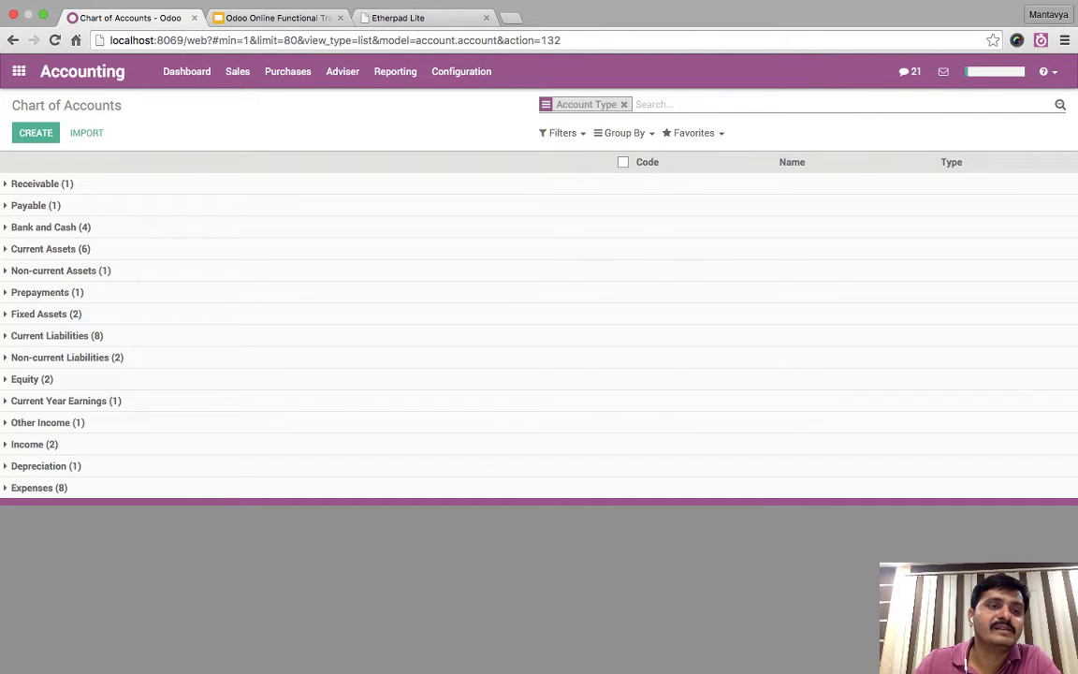
- Expand the Receivable, Payable and Bank and Cash account groups
click(42, 183)
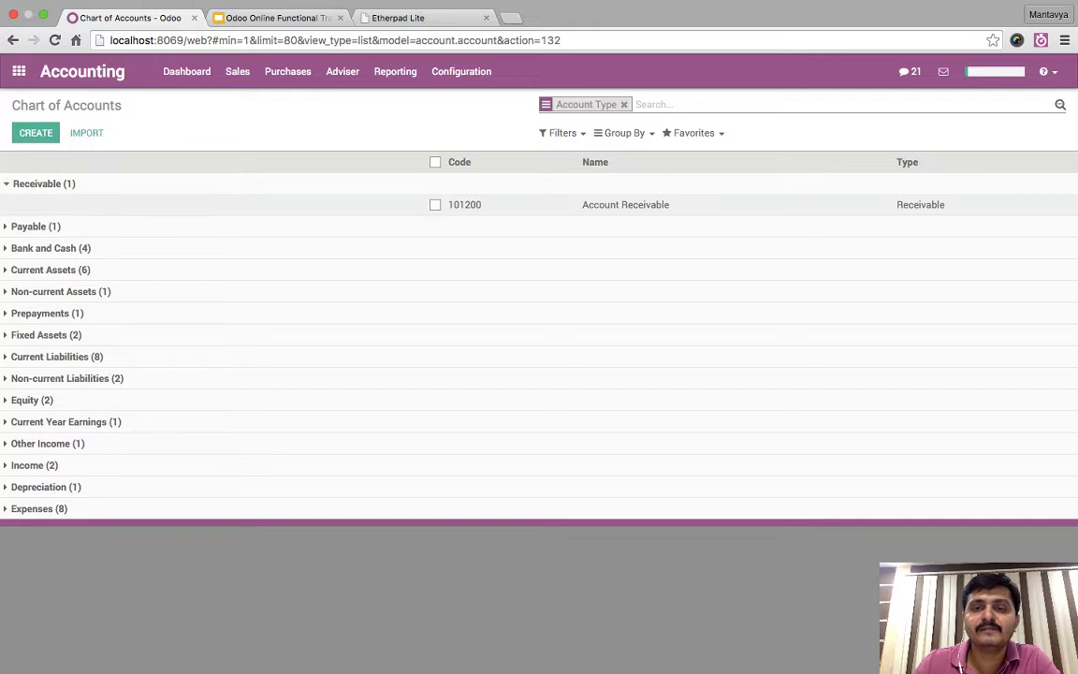
click(36, 226)
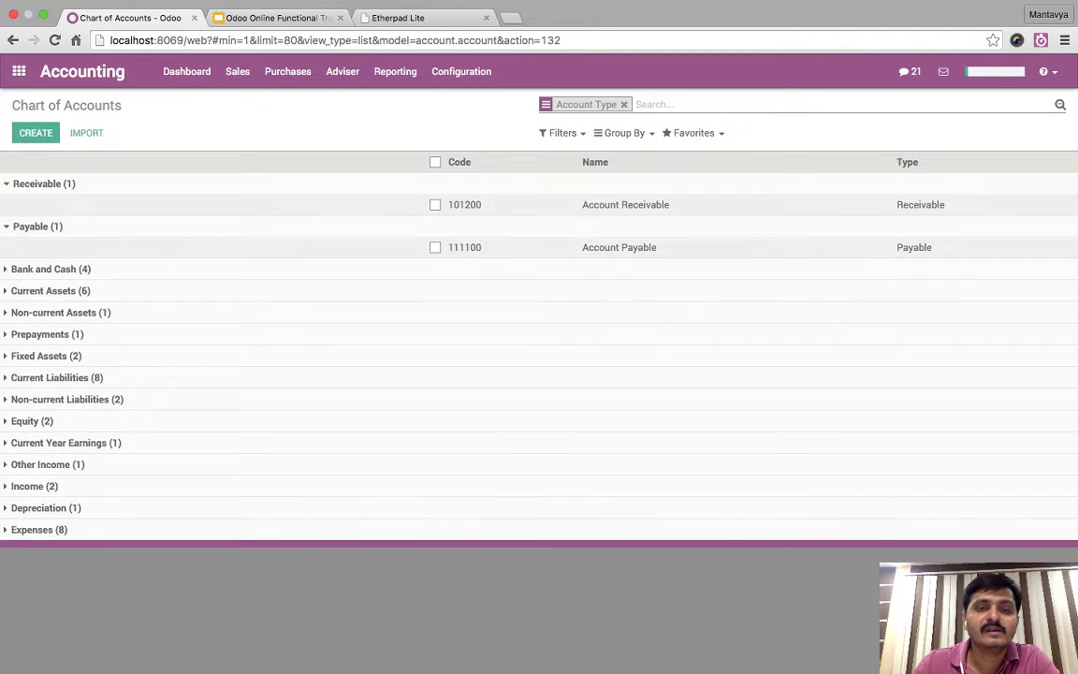
click(50, 268)
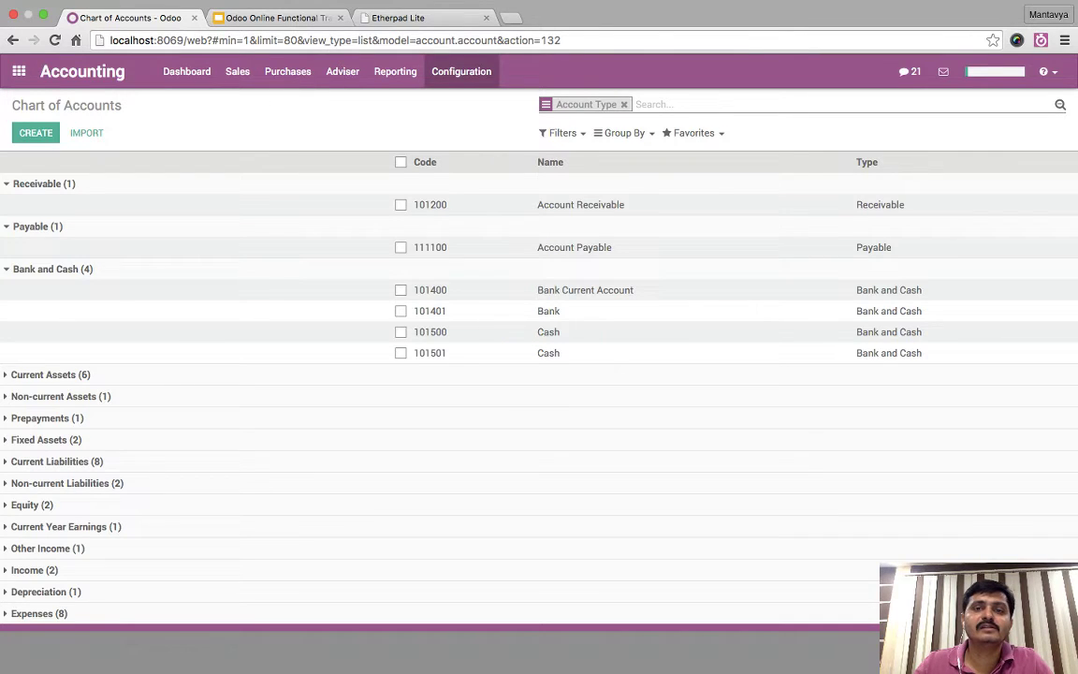
click(461, 71)
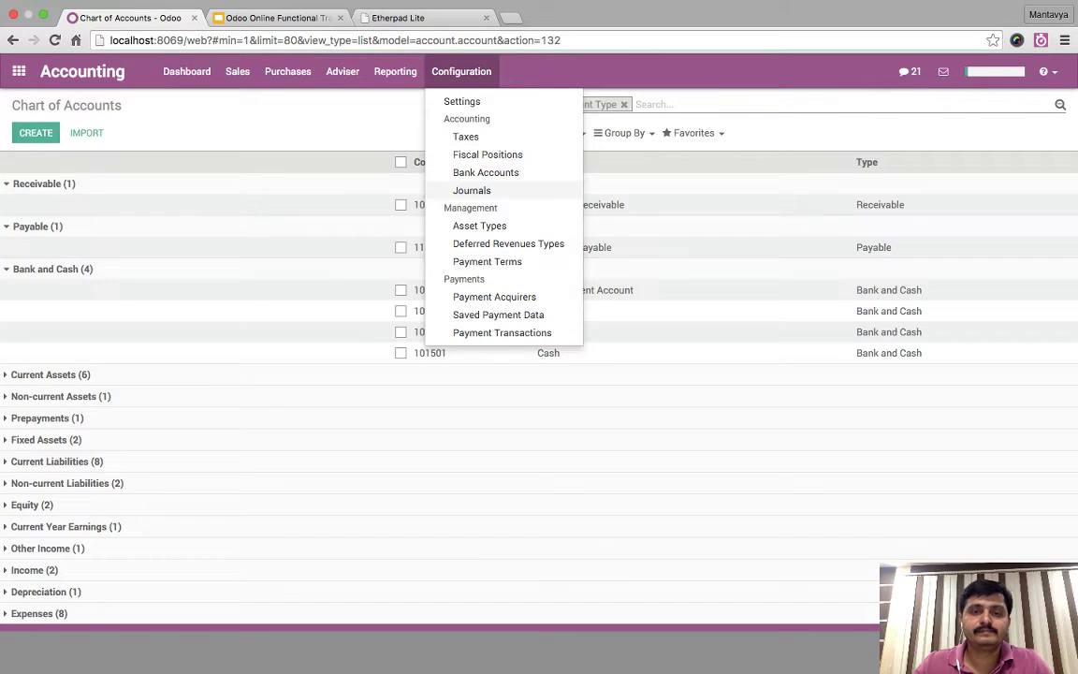
- Start a new journal in Configuration > Journals named Axis Bank
click(472, 190)
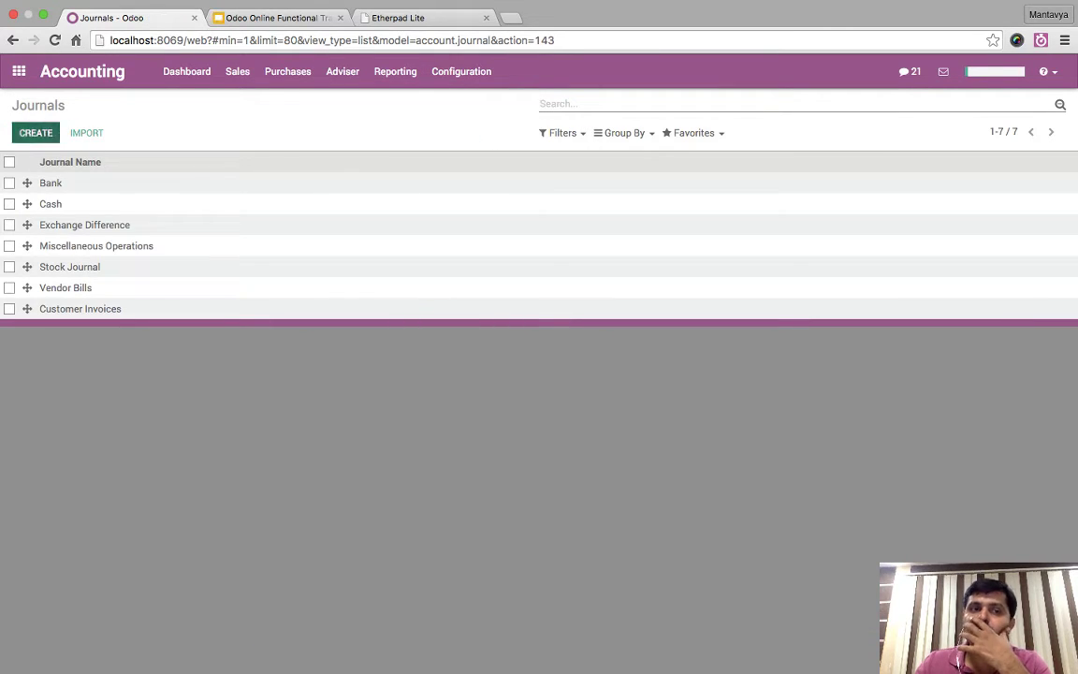
click(35, 132)
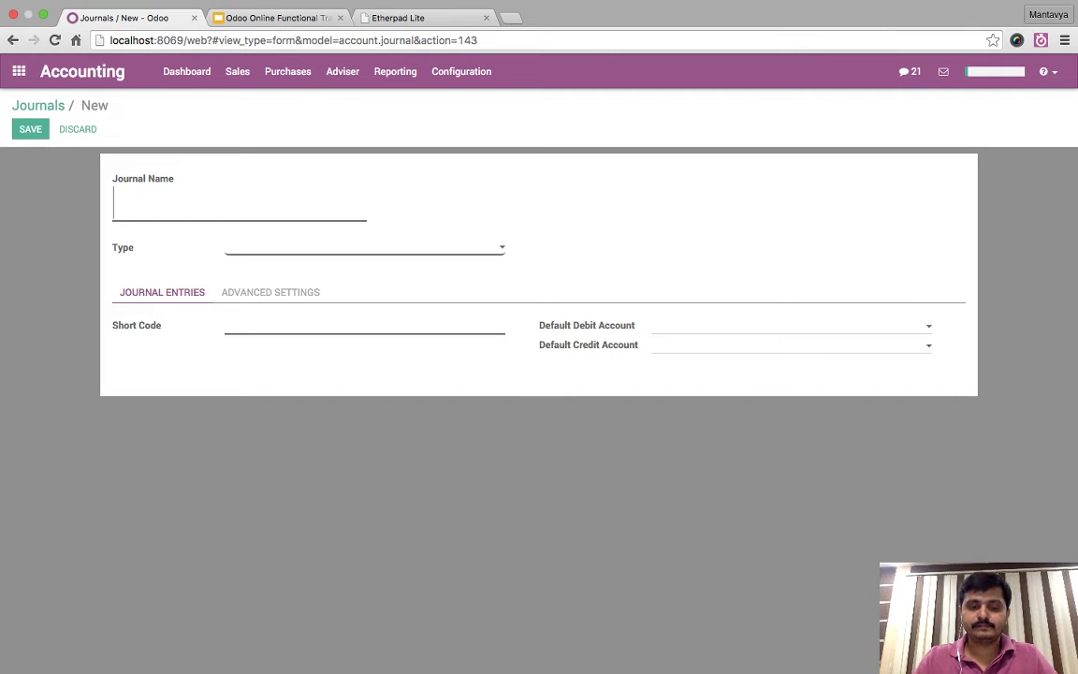
text(Axis Bank)
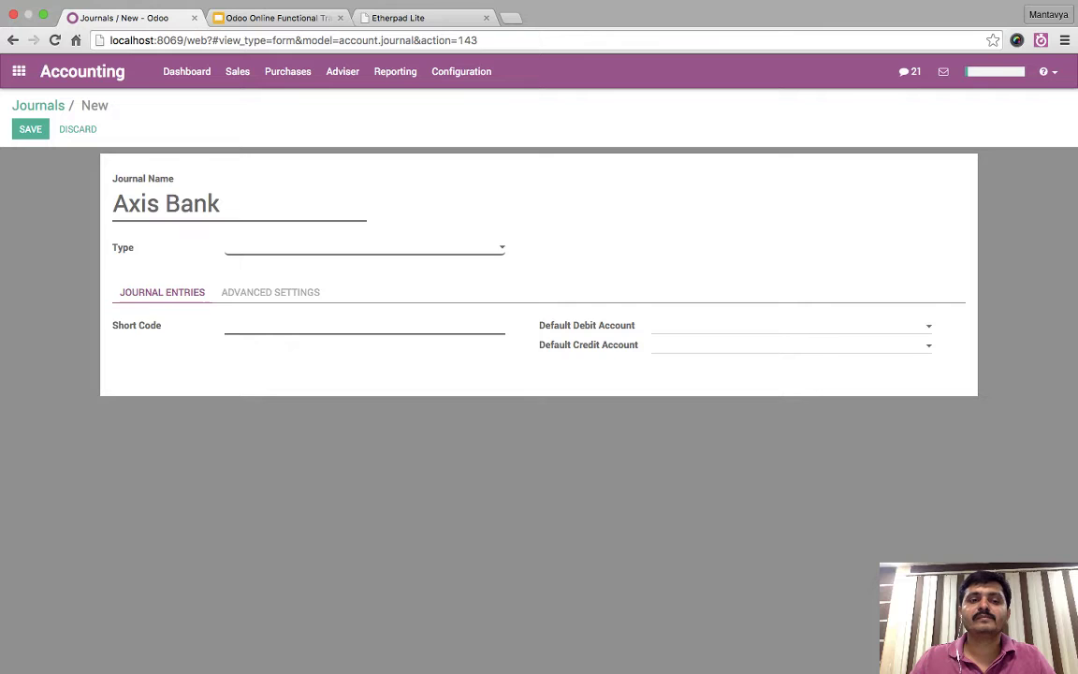
text(b)
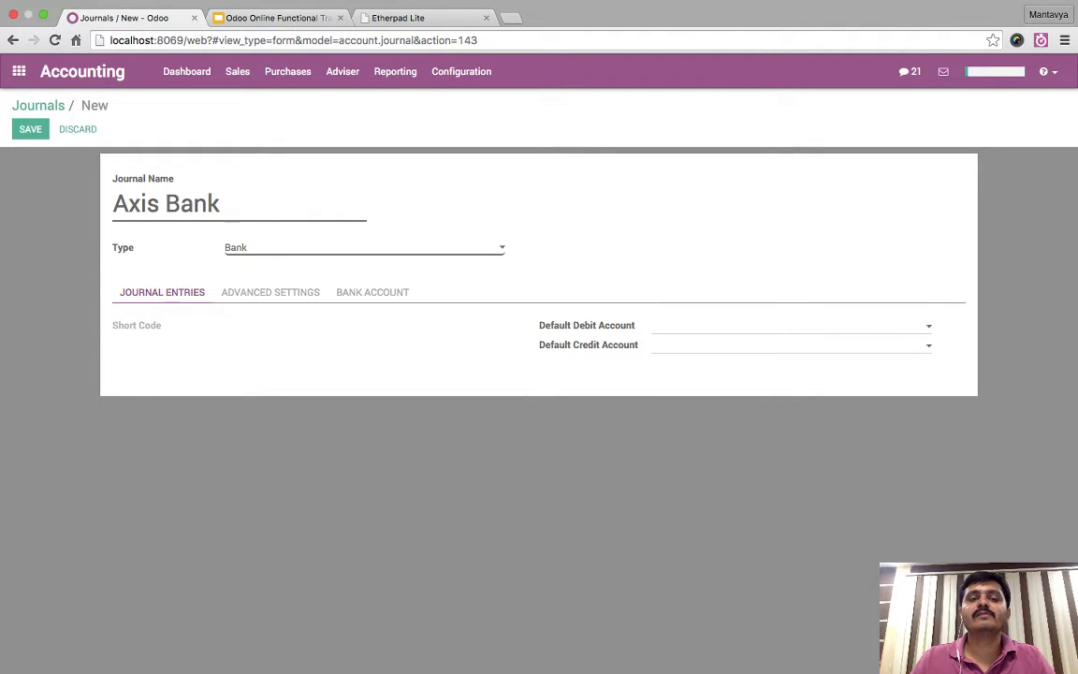
- In Advanced Settings, enable Manual Numbering with next check number 989801
click(271, 292)
click(372, 292)
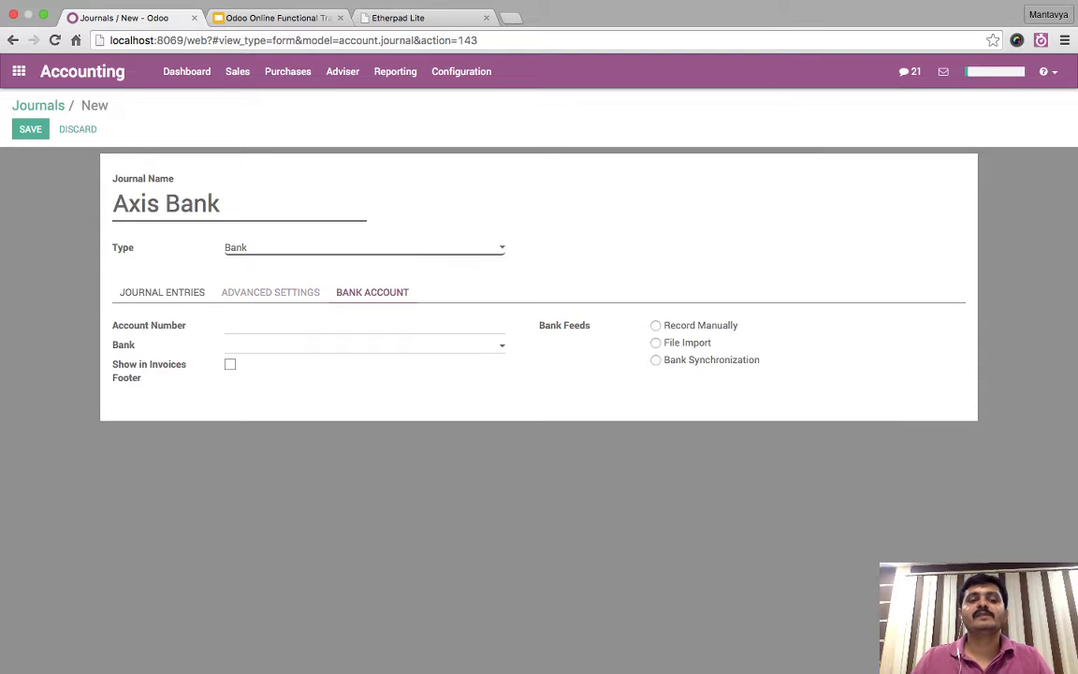
click(270, 291)
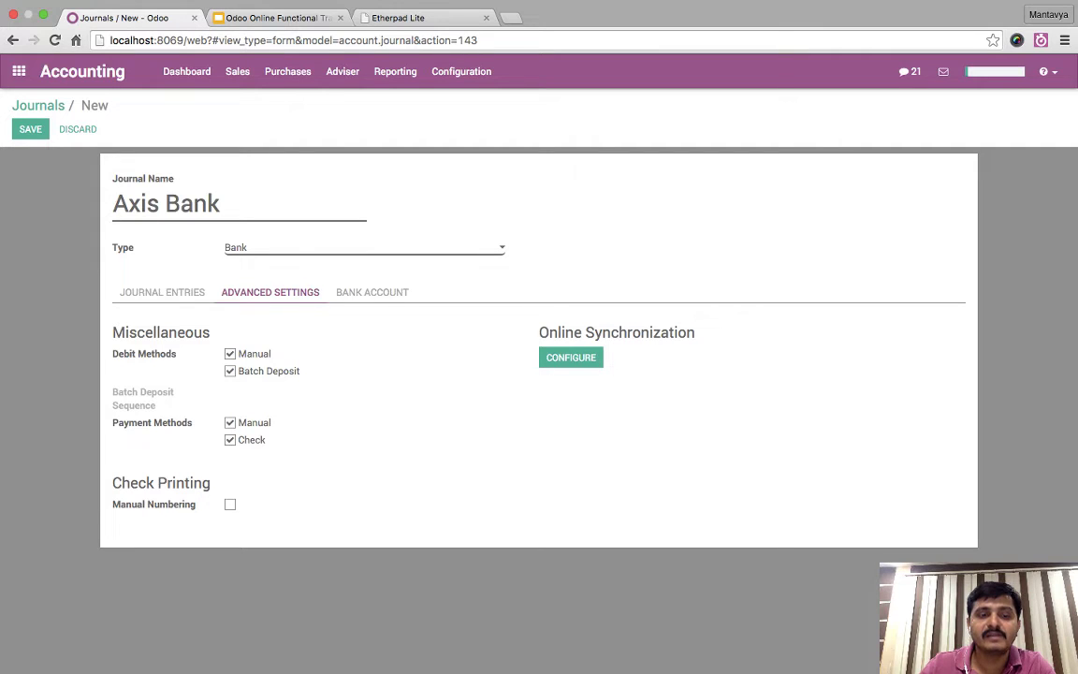
mouse_move(155, 505)
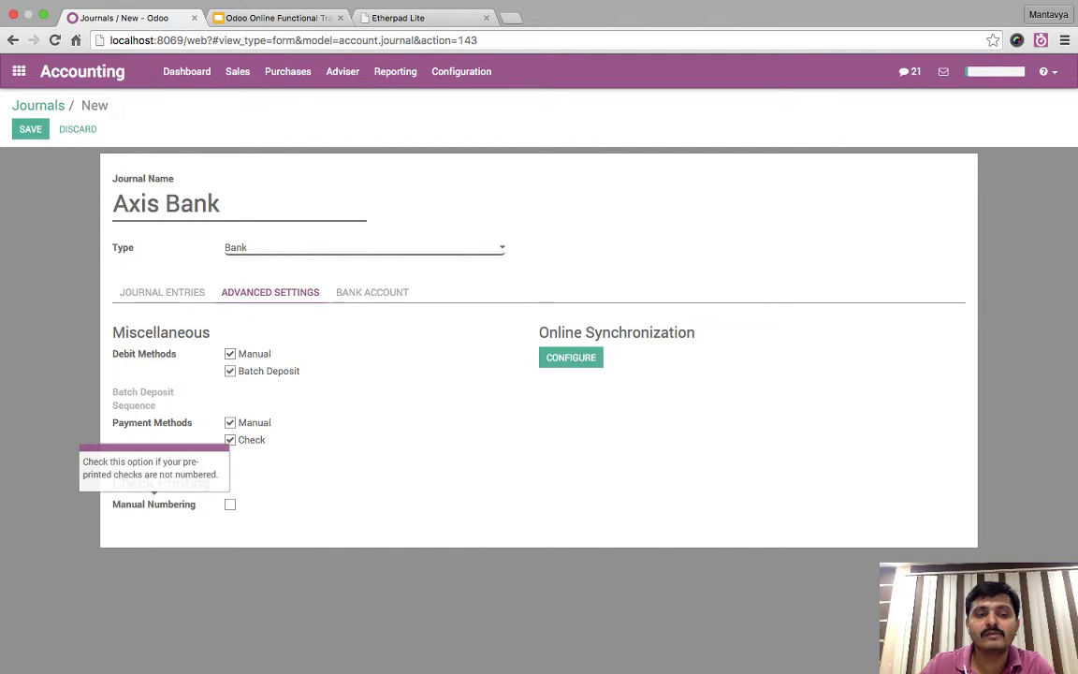
click(230, 505)
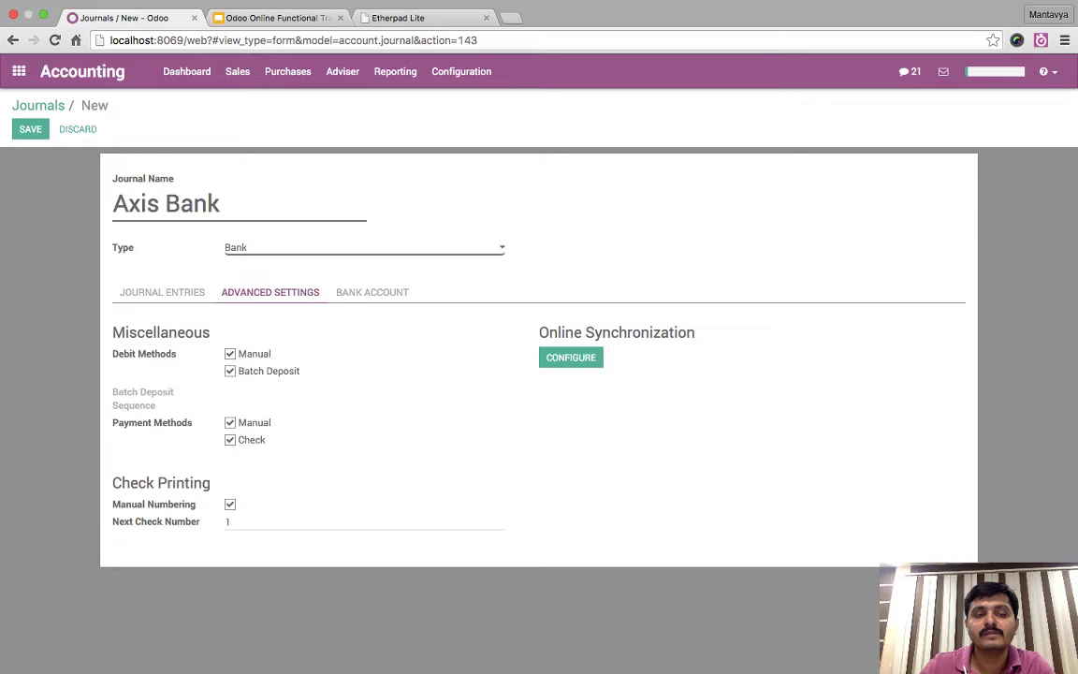
click(230, 505)
click(230, 505)
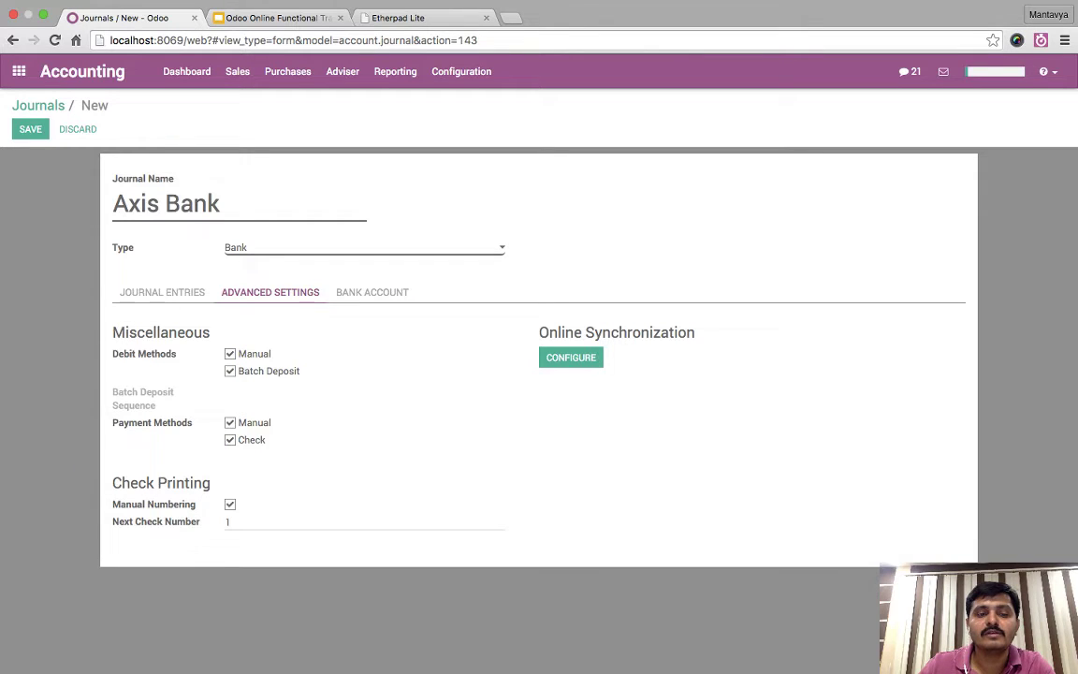
key(Tab)
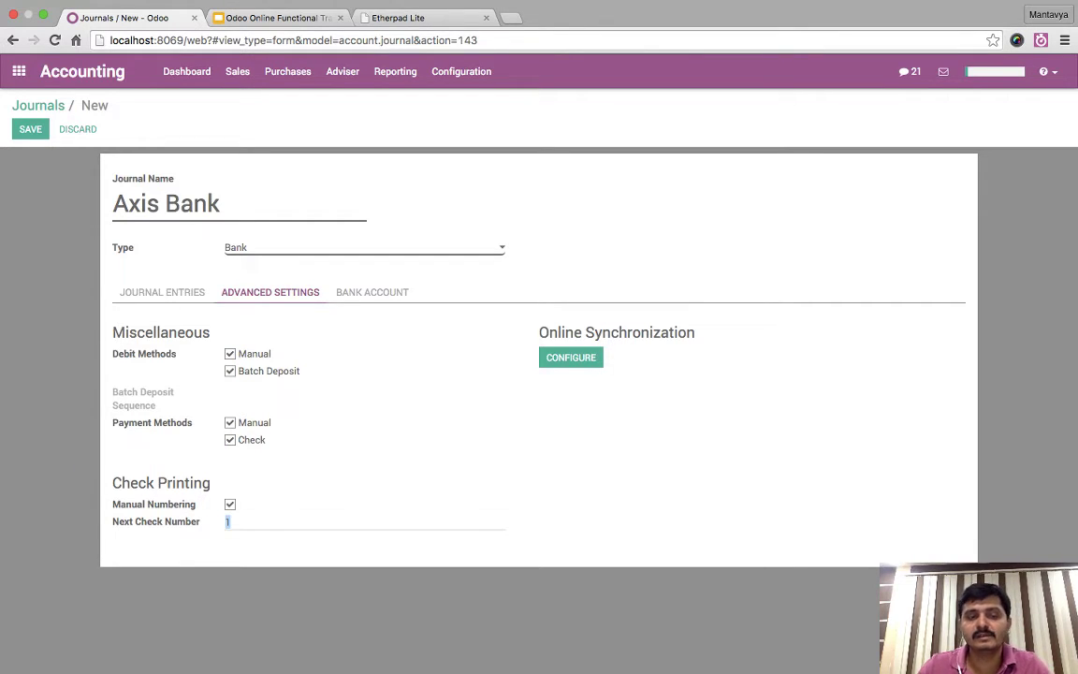
mouse_move(153, 503)
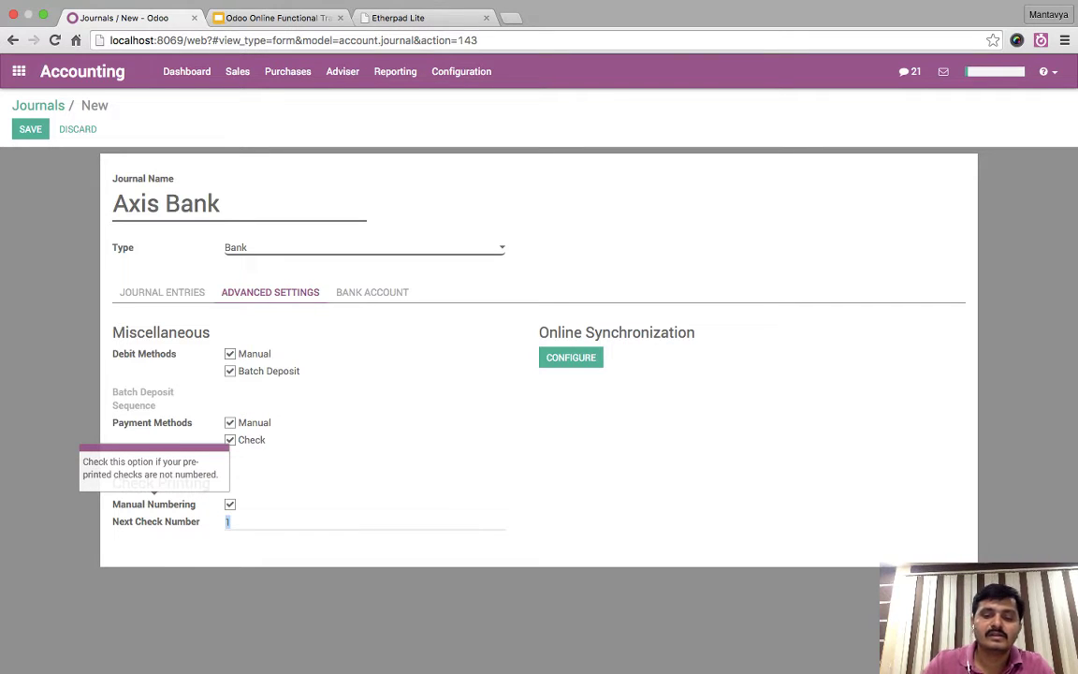
text(98980)
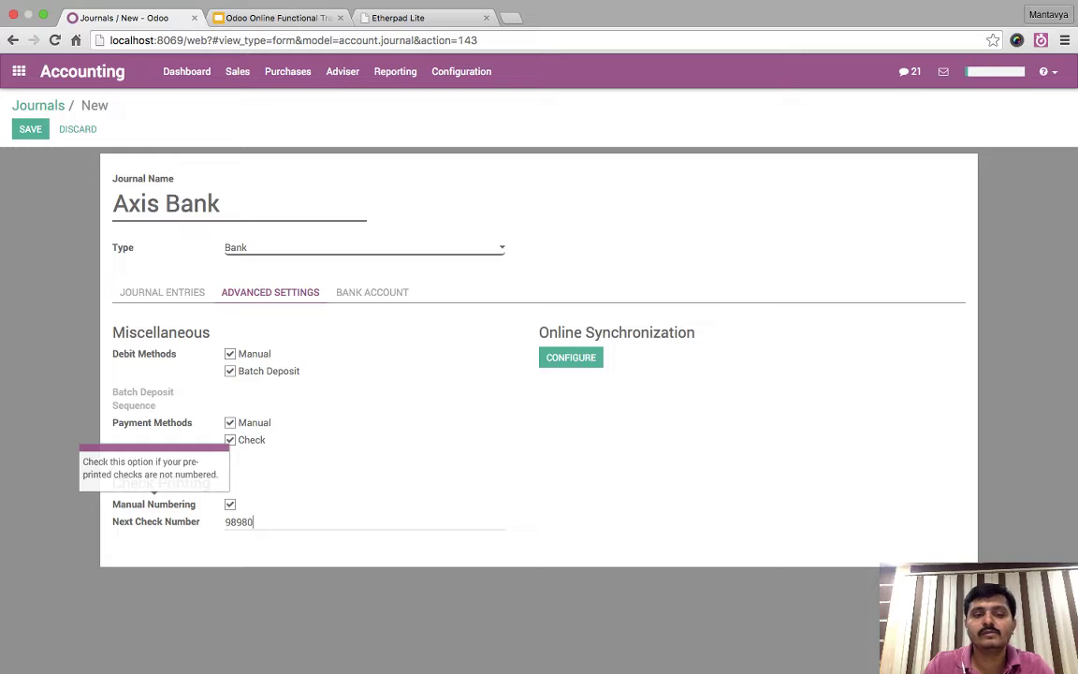
text(1)
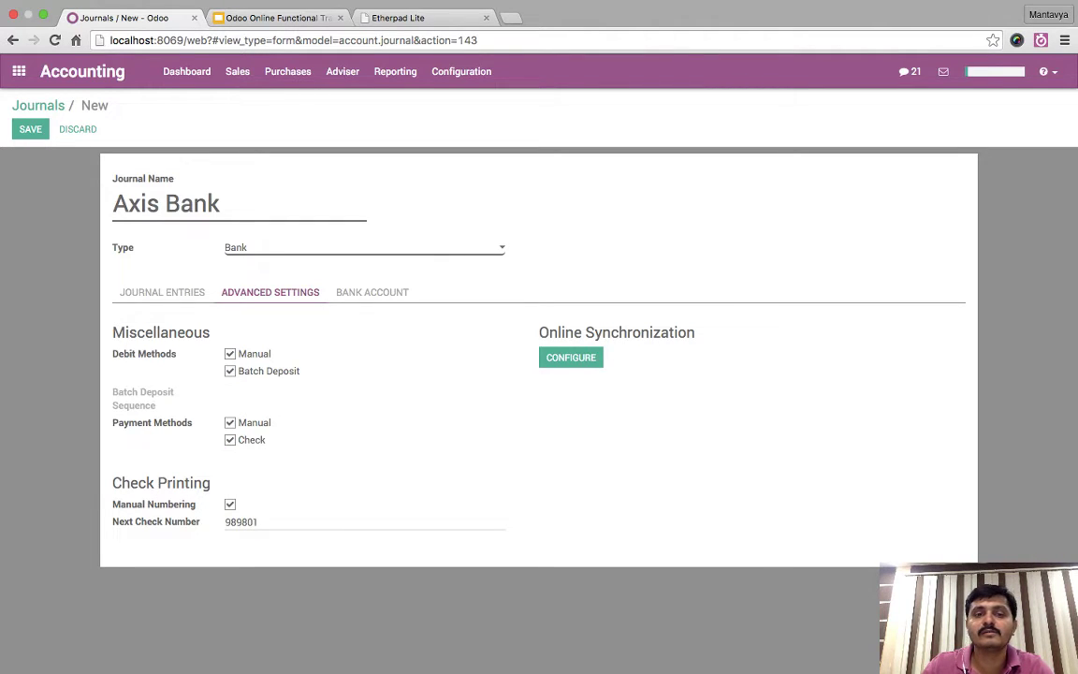
- Review the journal's tabs and save the Axis Bank journal
click(372, 291)
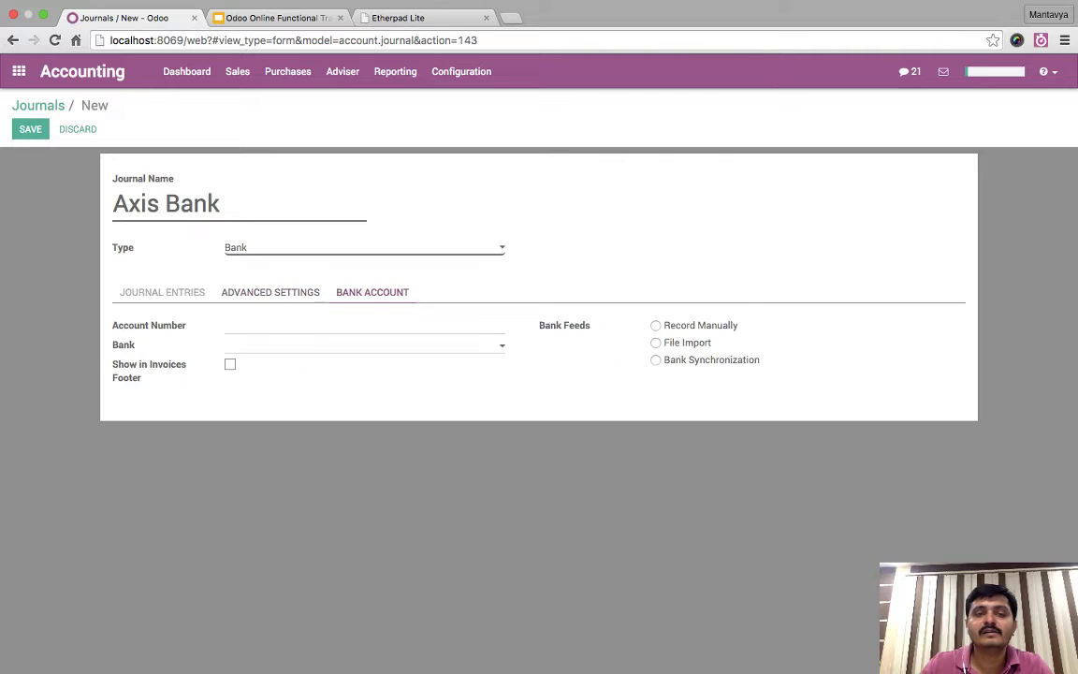
click(270, 292)
click(372, 292)
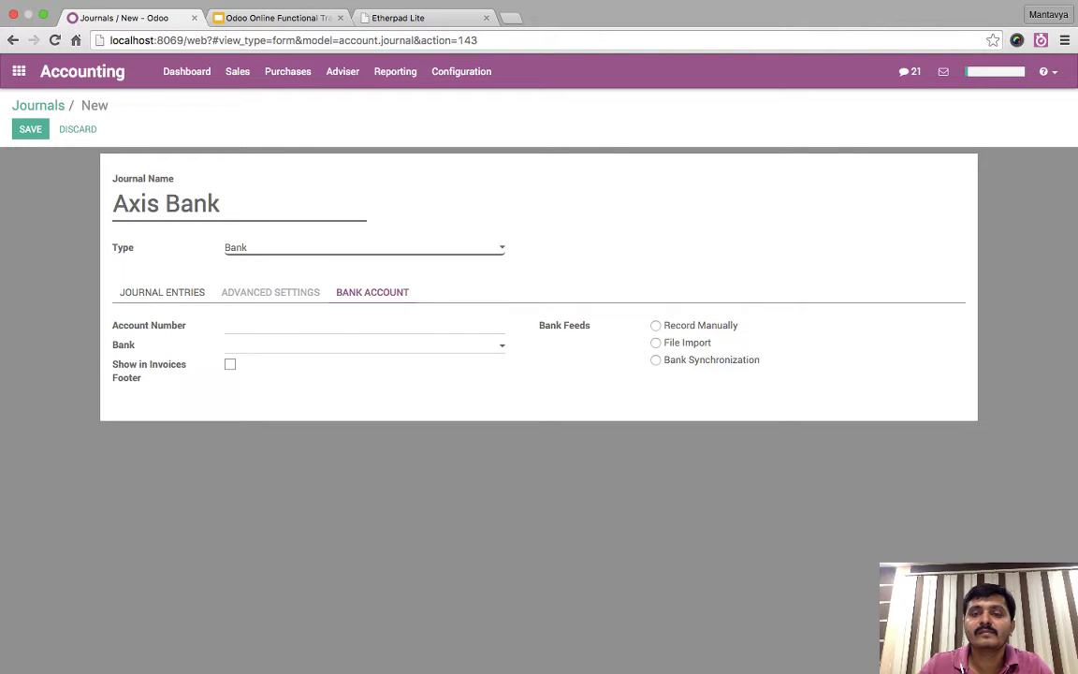
click(162, 292)
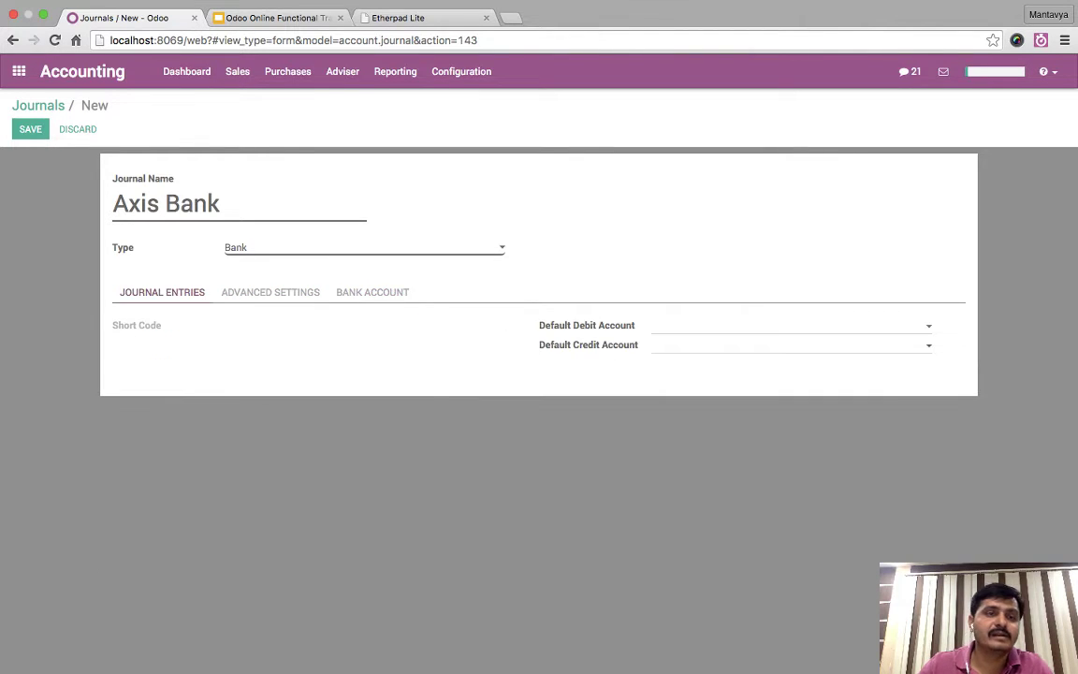
key(alt+s)
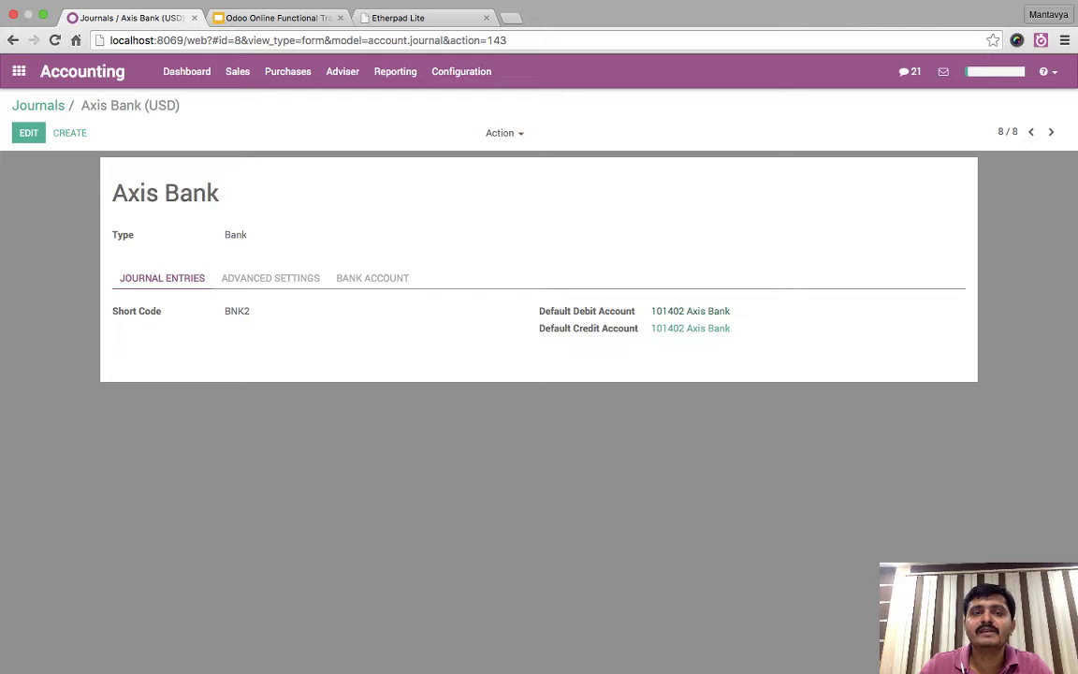
- Group the Chart of Accounts by account type and expand Bank and Cash
click(342, 71)
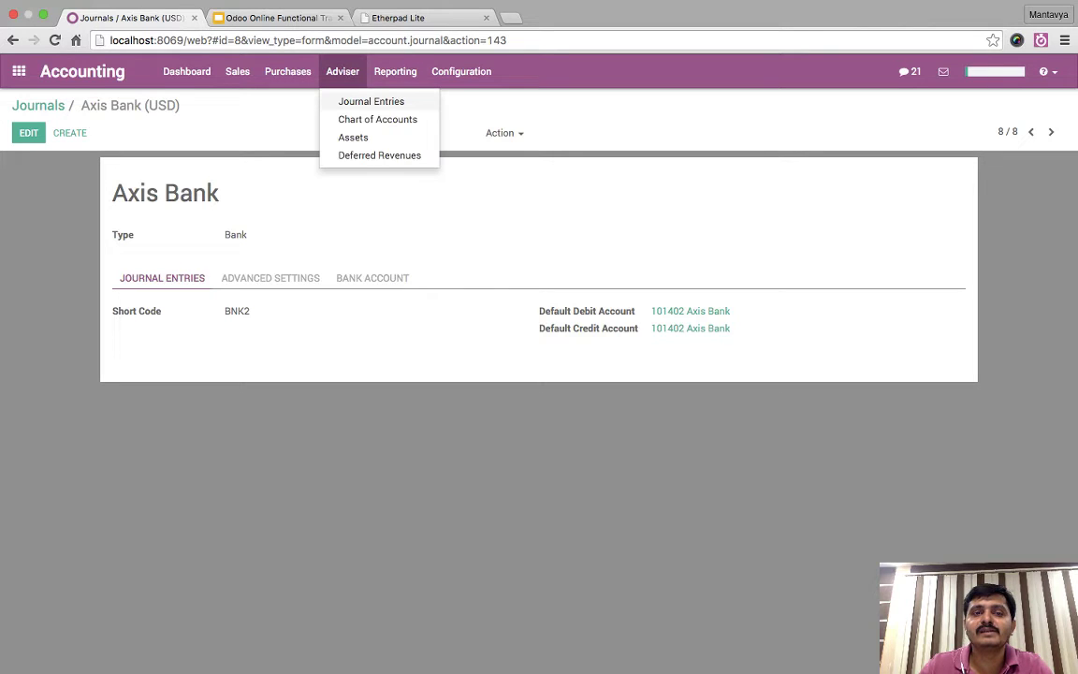
click(377, 119)
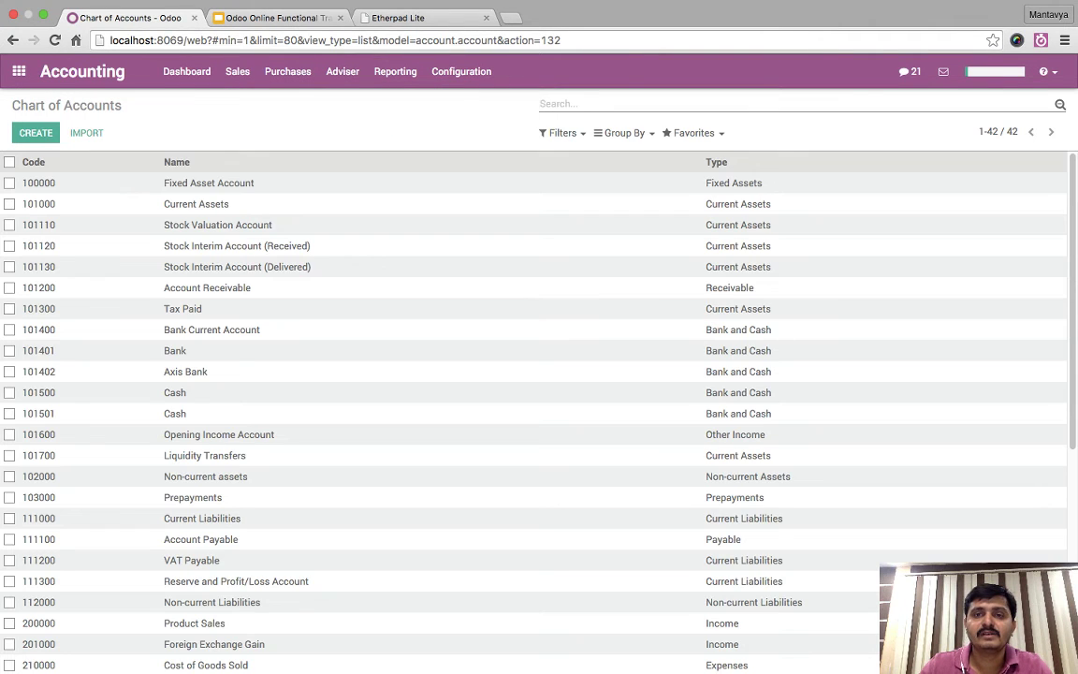
click(624, 133)
click(643, 154)
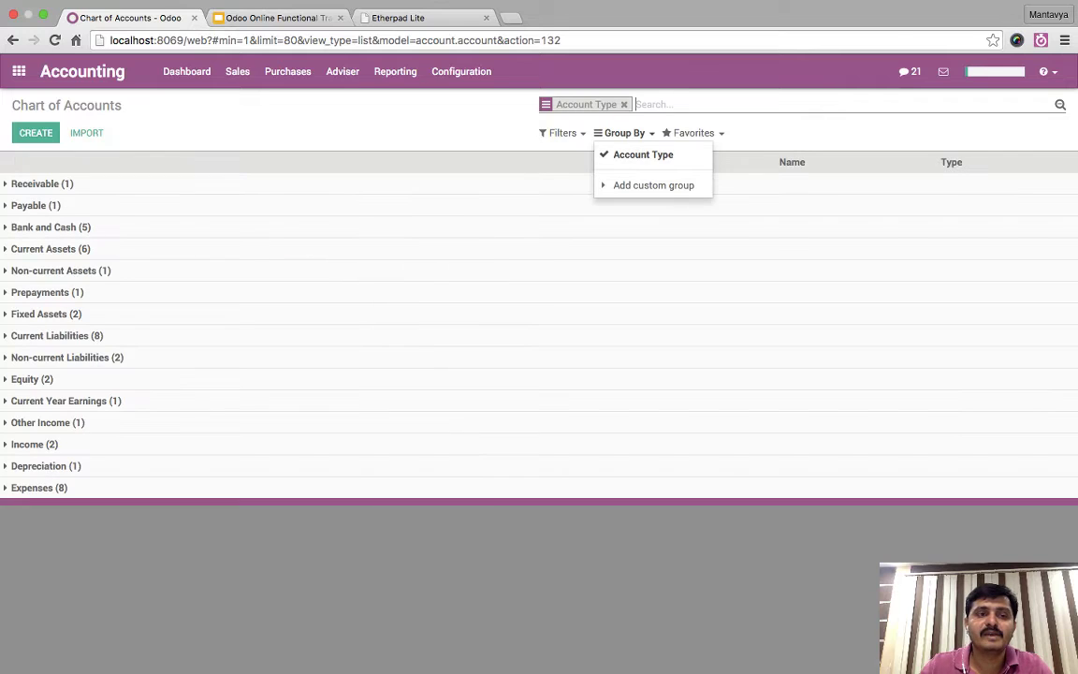
click(50, 226)
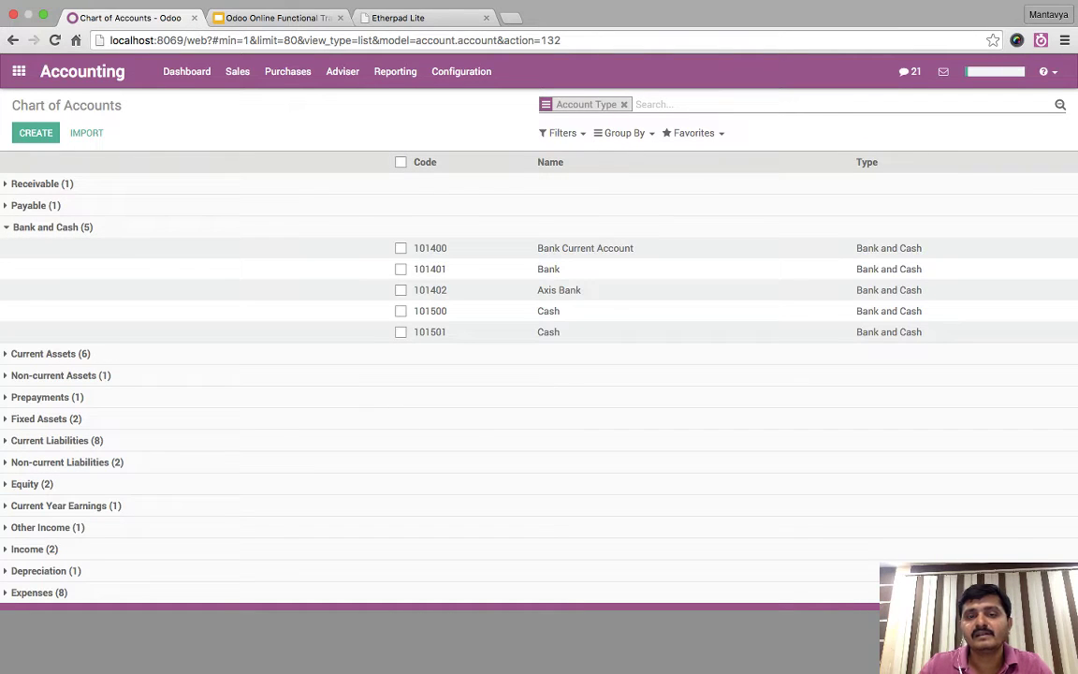
- Tick accounts 101402 Axis Bank and 101501, then untick 101402
click(400, 290)
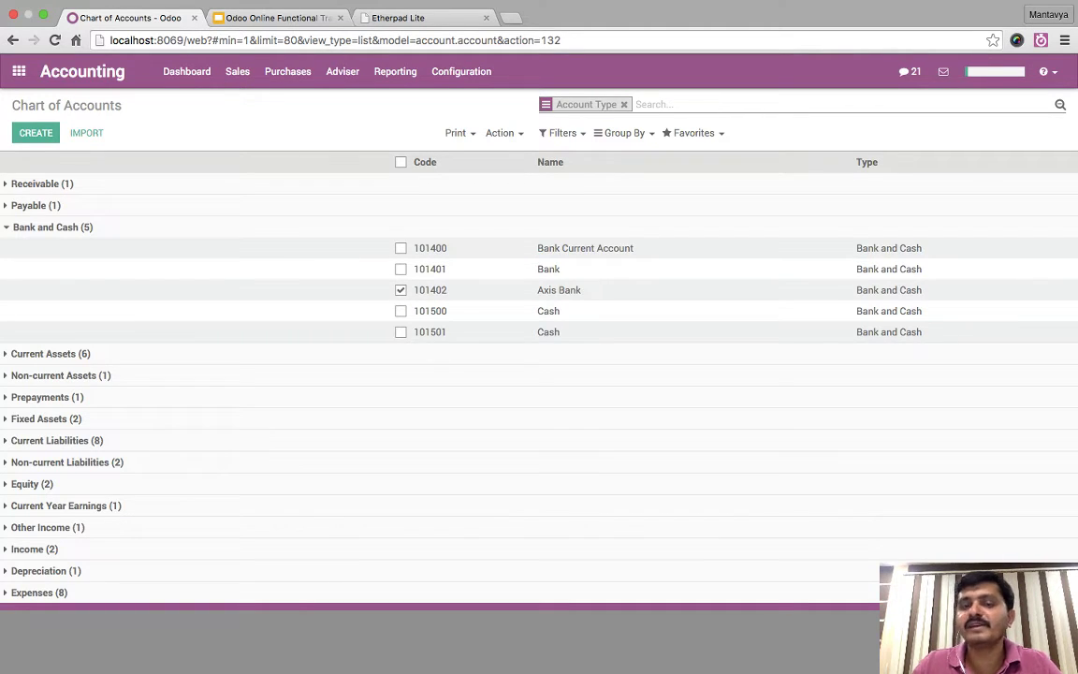
click(401, 331)
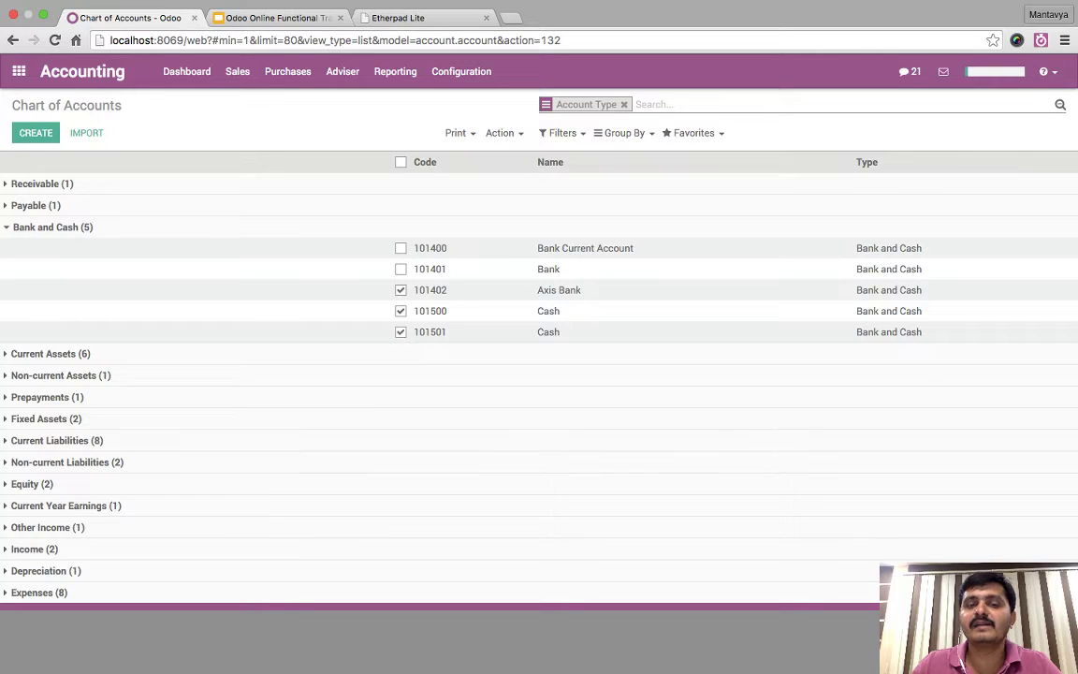
click(400, 290)
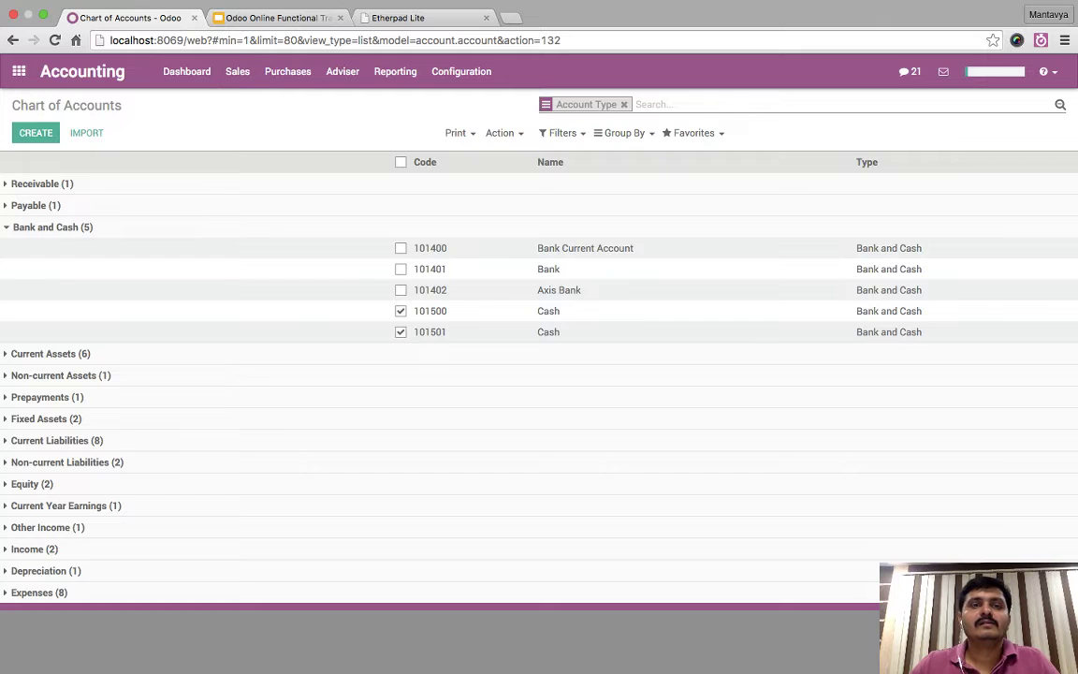
key(ctrl+Tab)
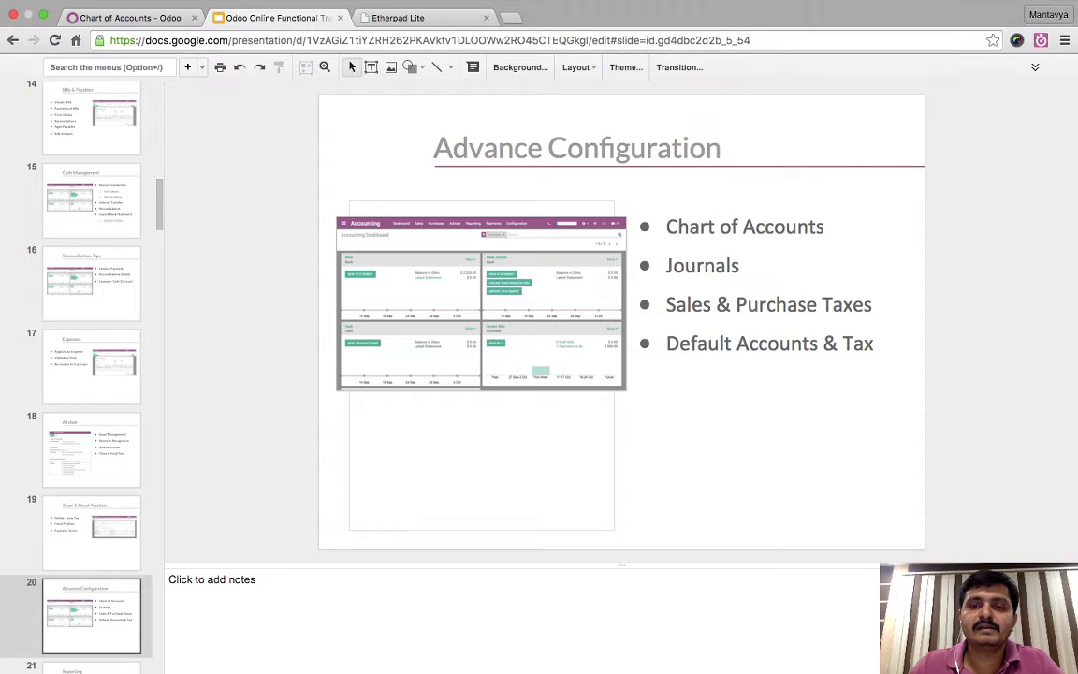
key(ctrl+shift+Tab)
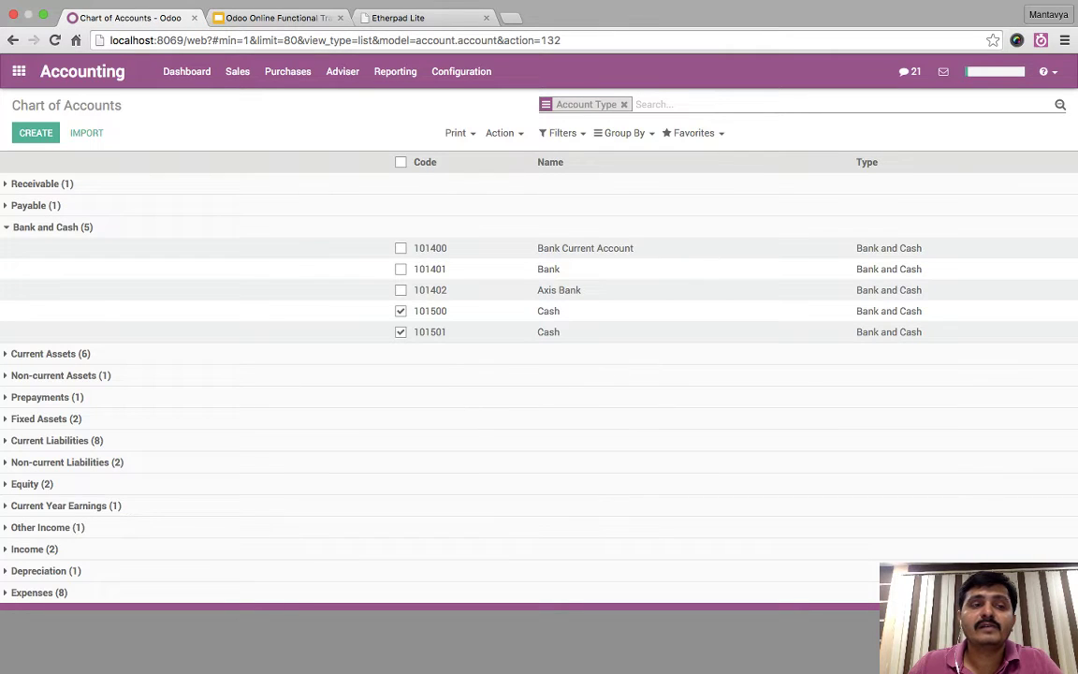
- Start a new account, browse Default Taxes, and tick Allow Reconciliation and Deprecated
click(36, 132)
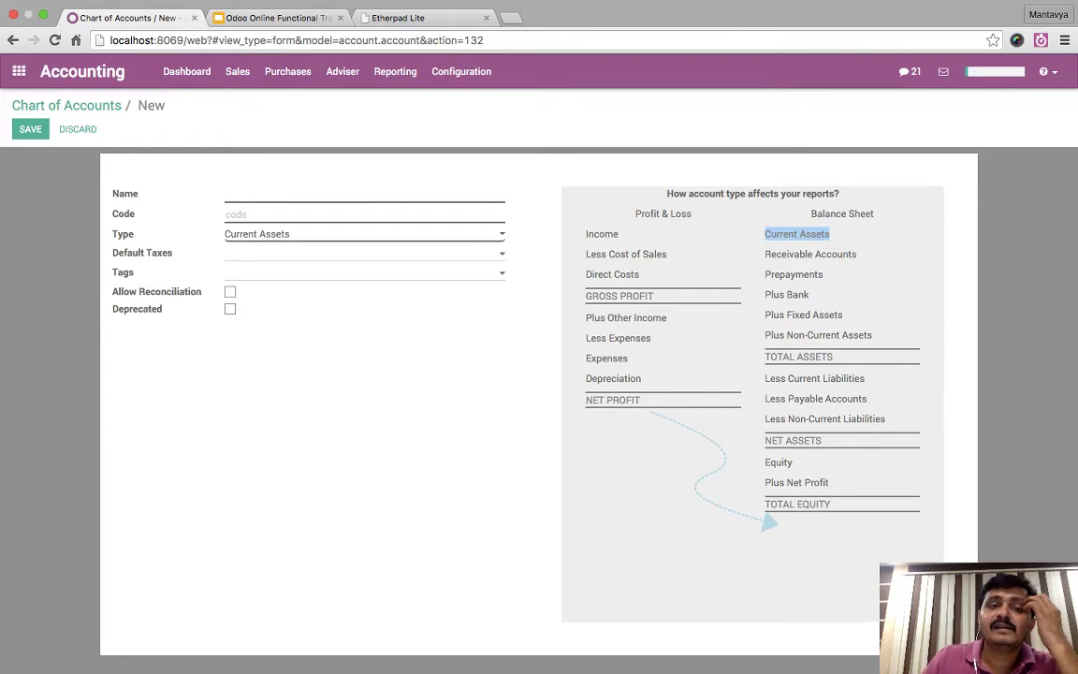
click(365, 194)
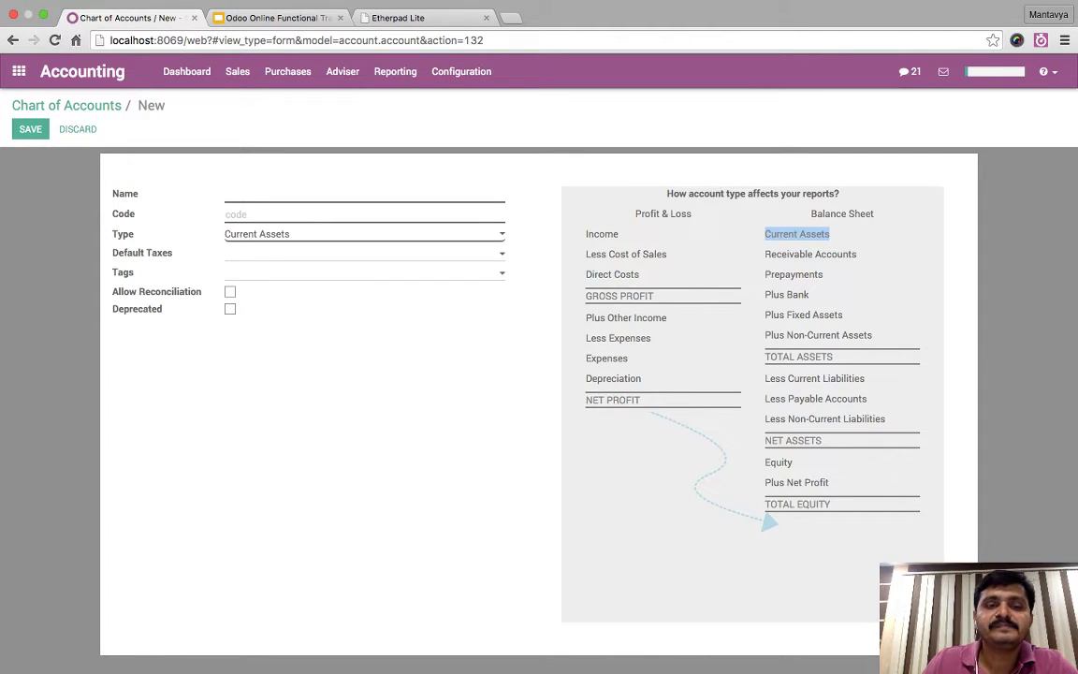
click(364, 253)
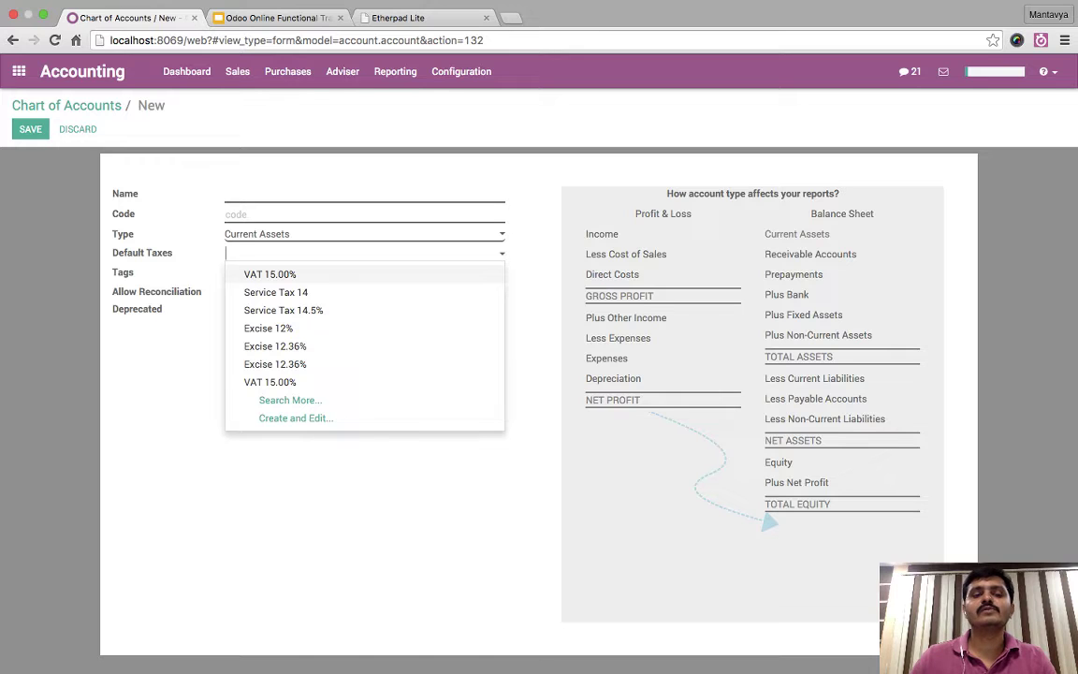
key(Escape)
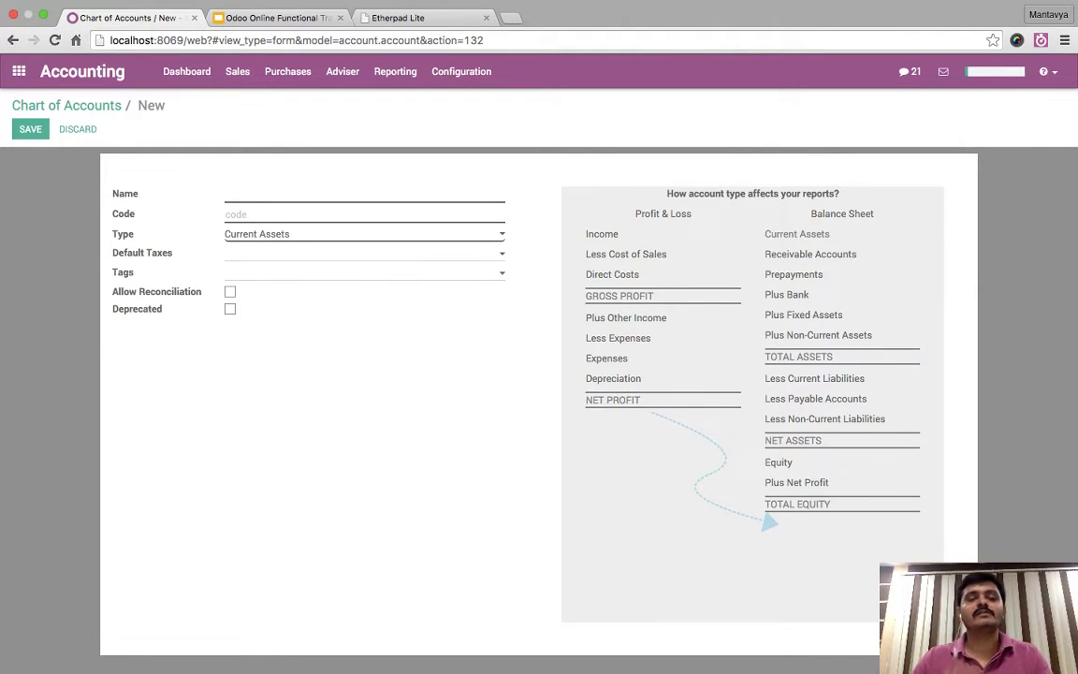
key(Tab)
key(Tab)
key(space)
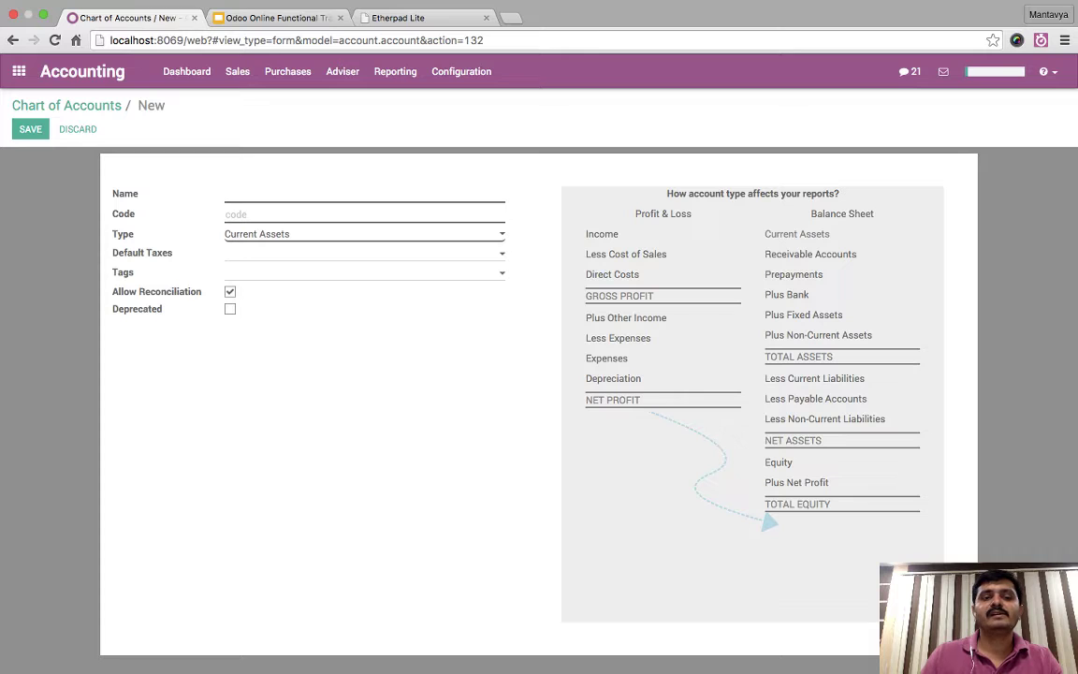
click(230, 309)
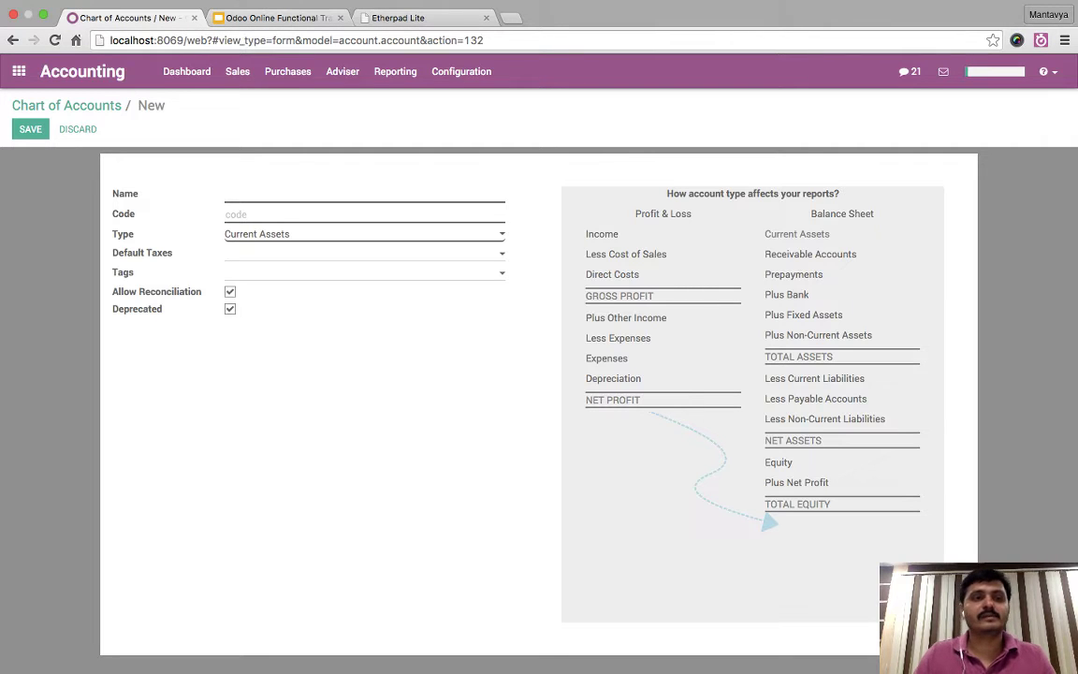
- Discard the unsaved account, confirming the warning, and return to the Chart of Accounts
click(66, 105)
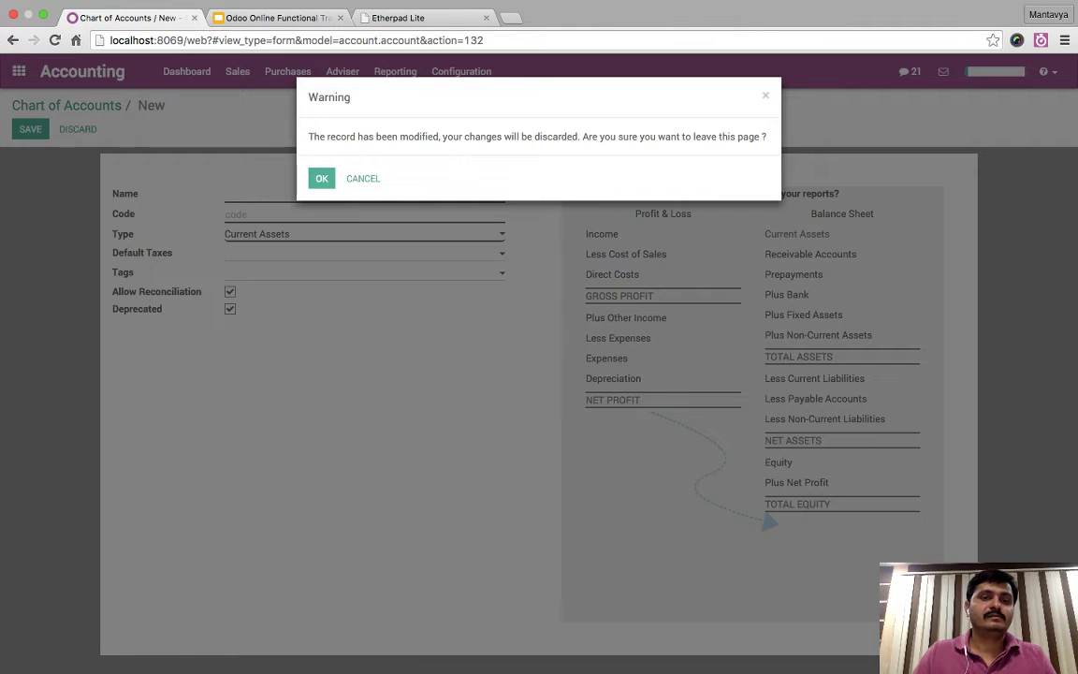
click(320, 176)
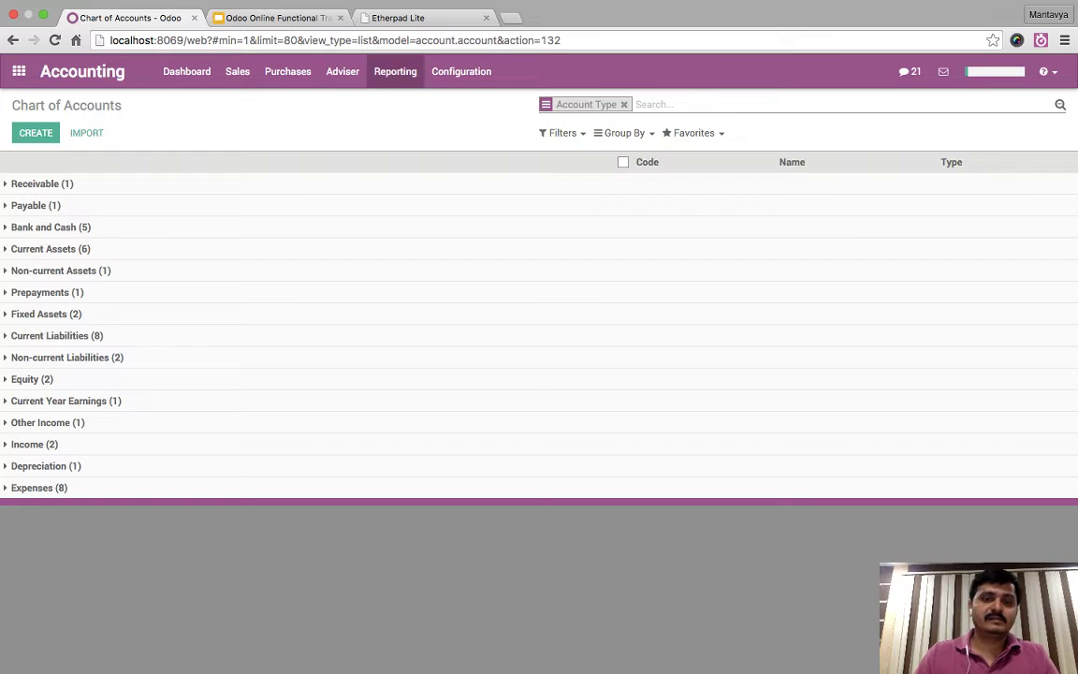
click(272, 17)
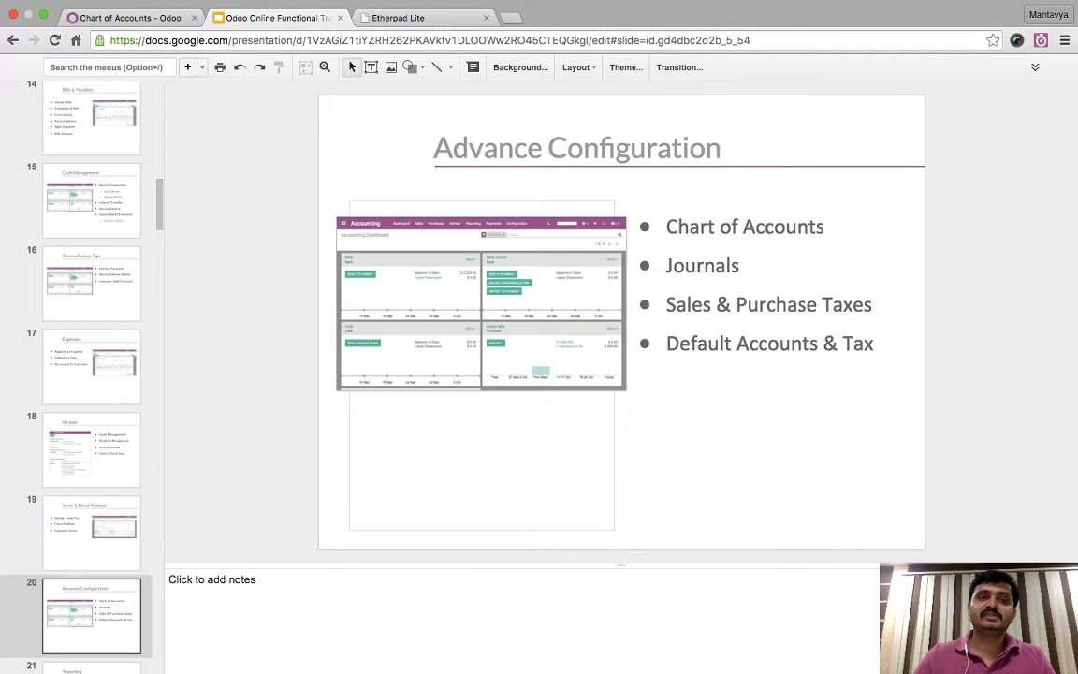
click(126, 18)
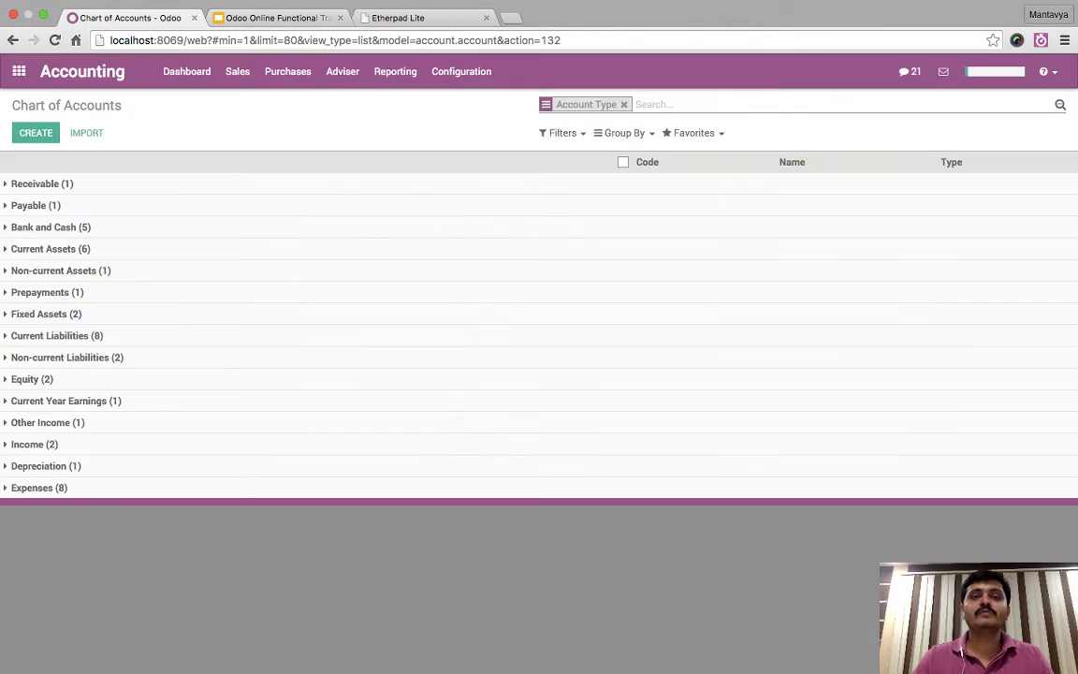
- From Configuration > Journals, create a new blank journal
click(462, 71)
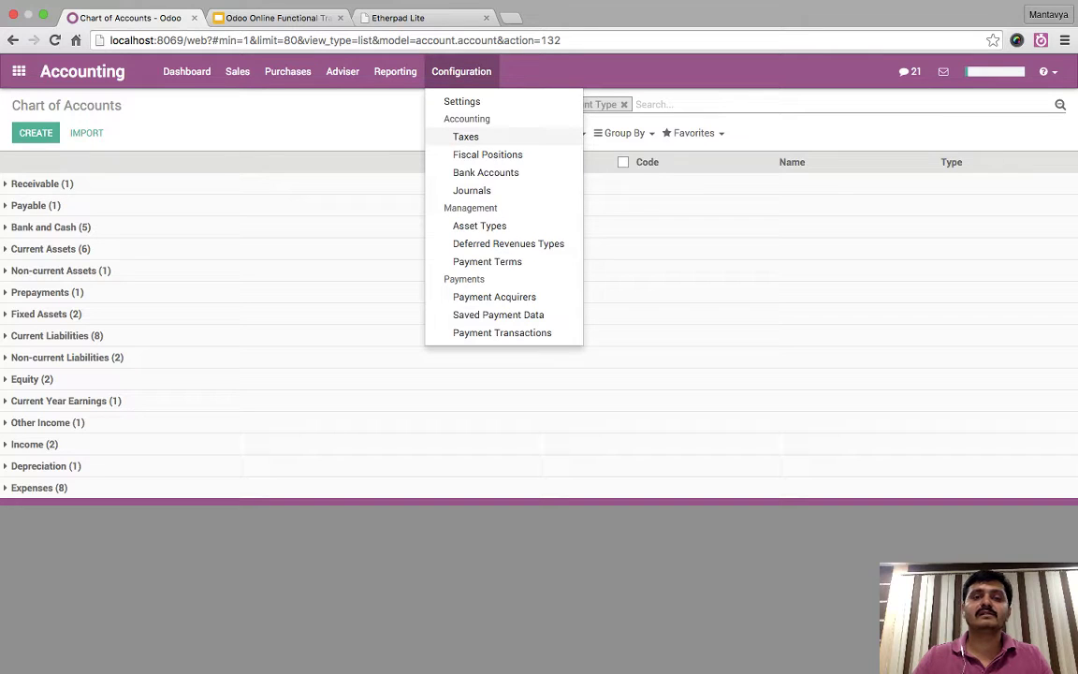
click(472, 189)
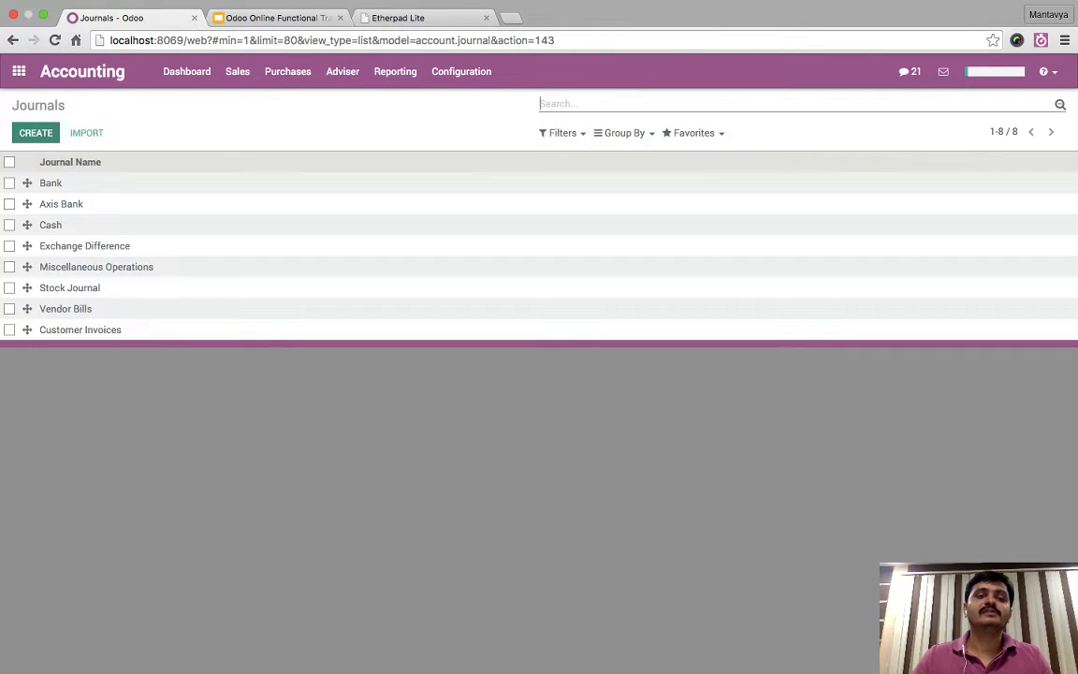
click(35, 133)
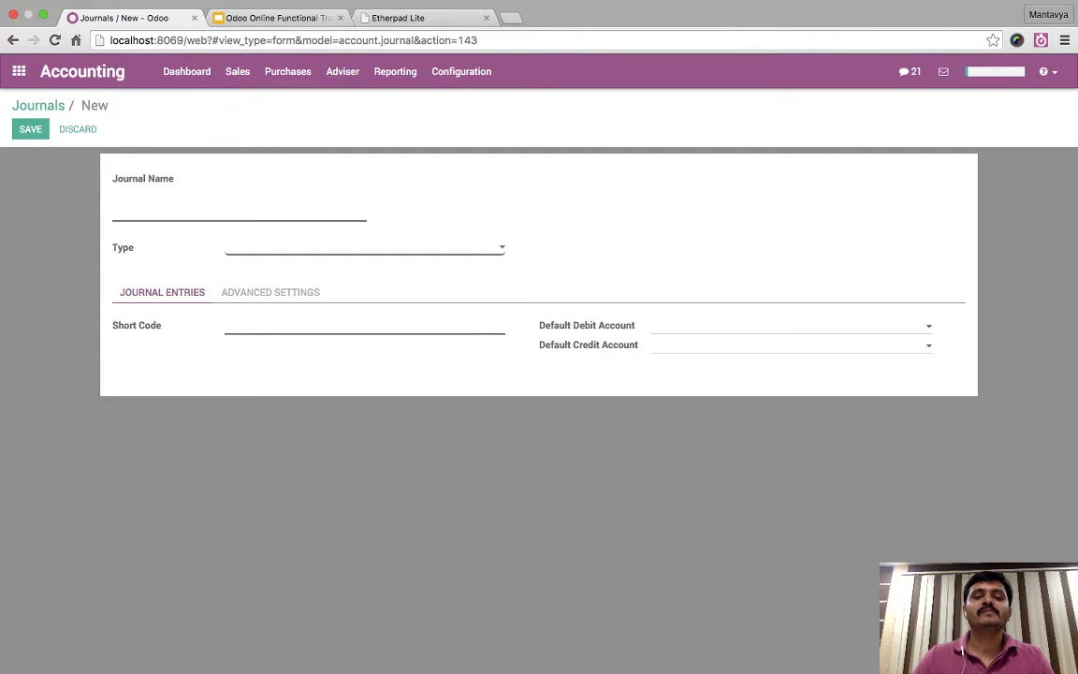
- Cycle the journal Type through Sale, Purchase, Cash, Bank and Miscellaneous
click(271, 292)
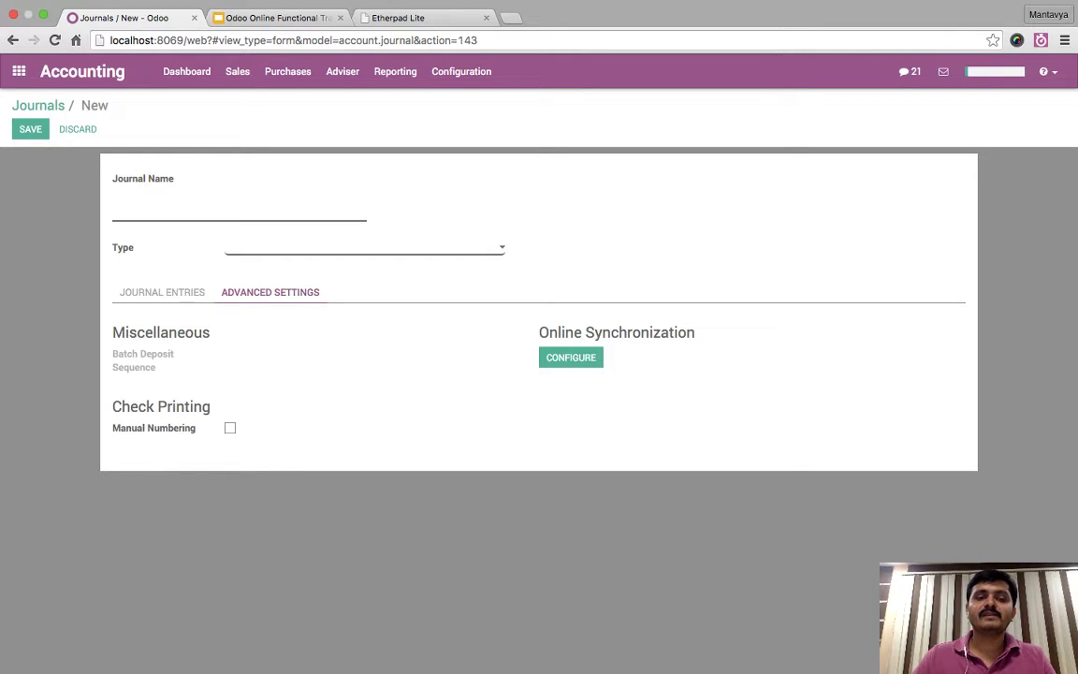
click(365, 247)
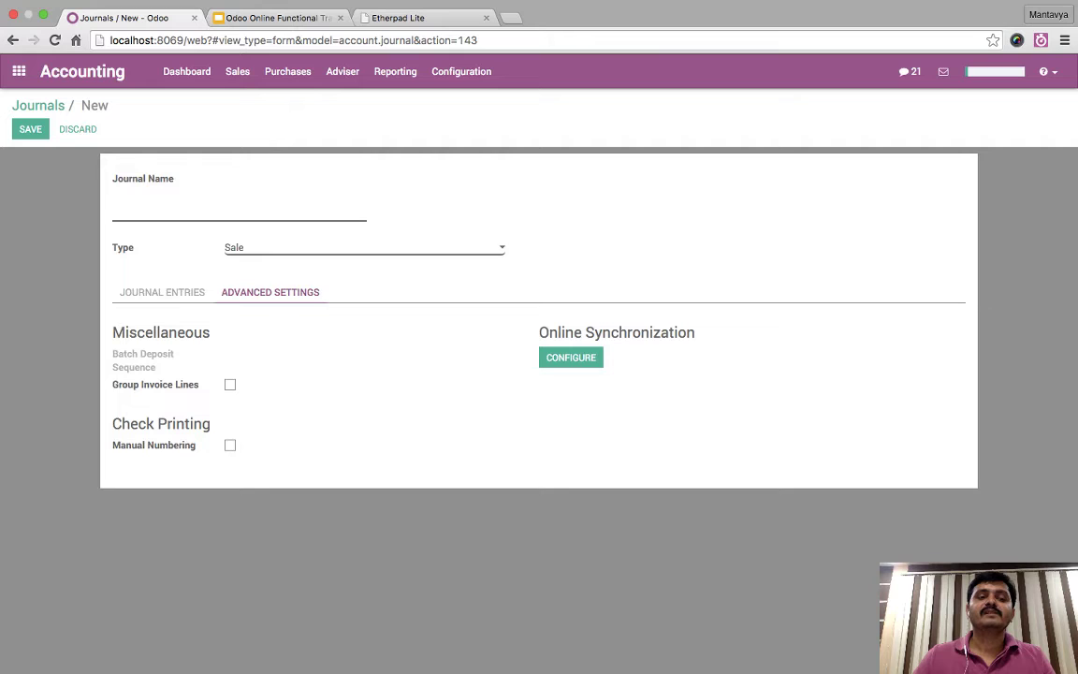
drag(112, 332, 198, 385)
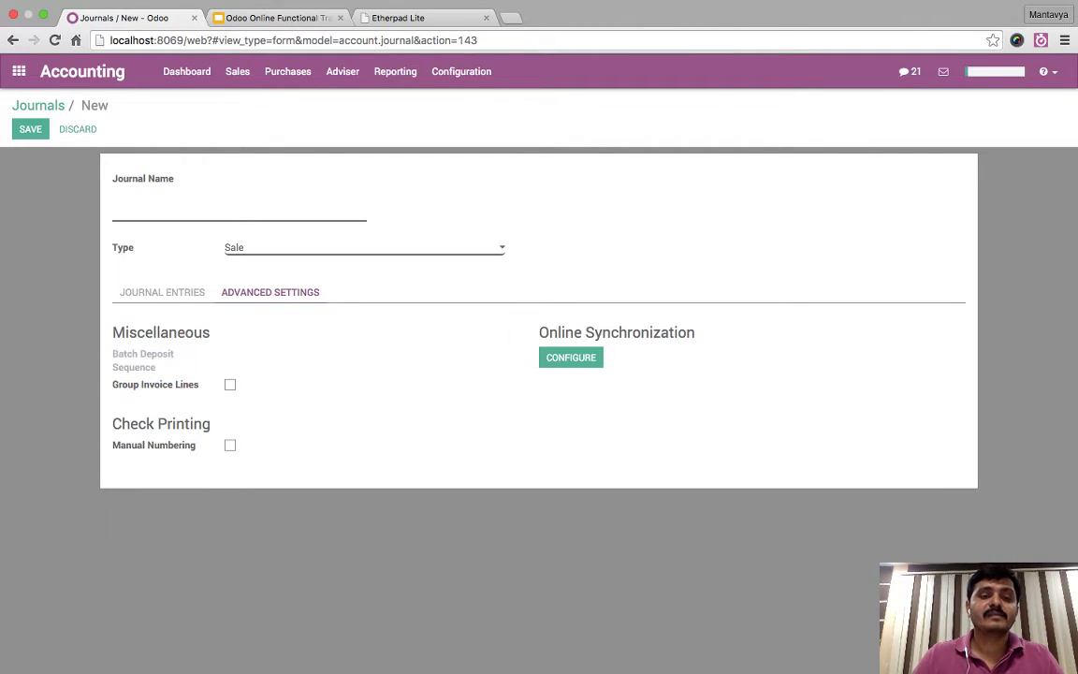
key(Down)
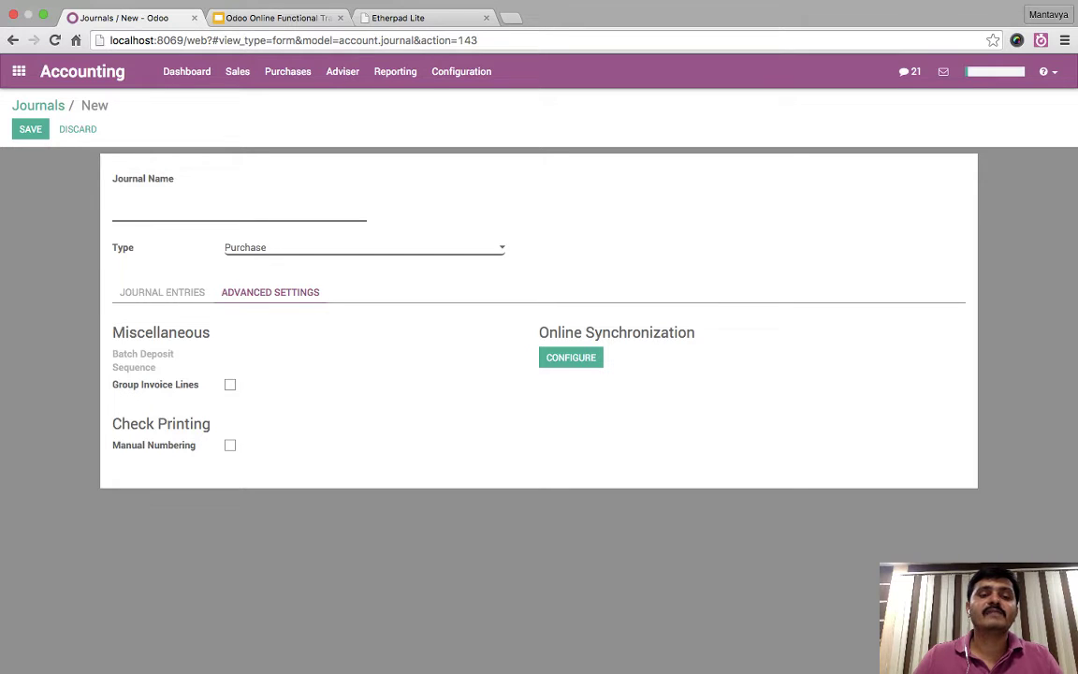
key(Down)
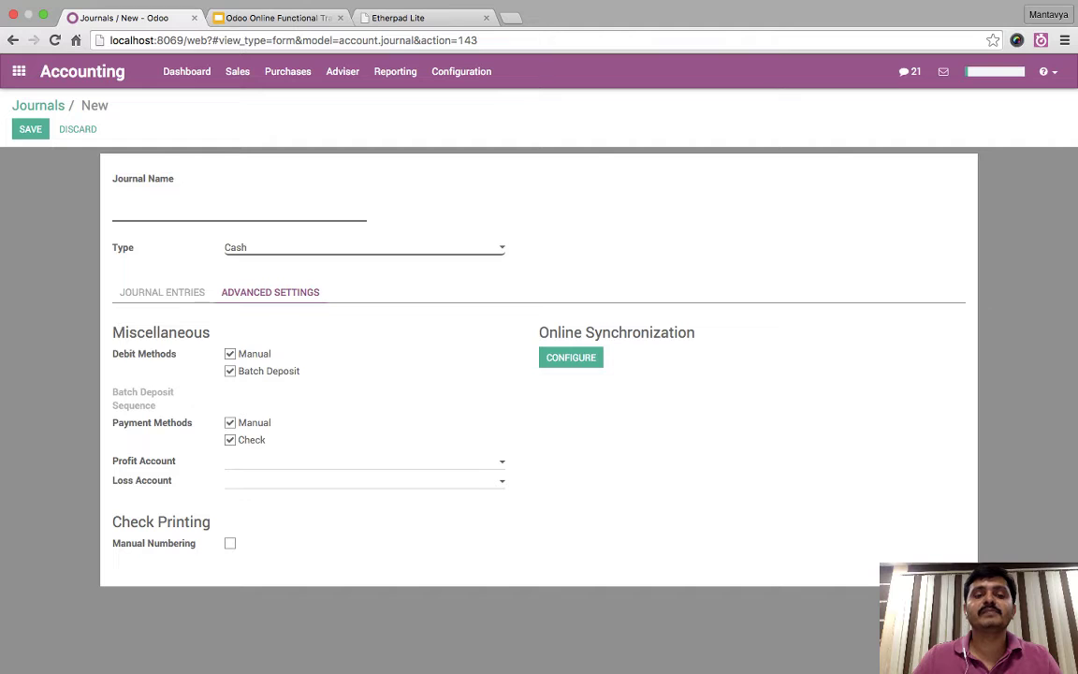
key(Down)
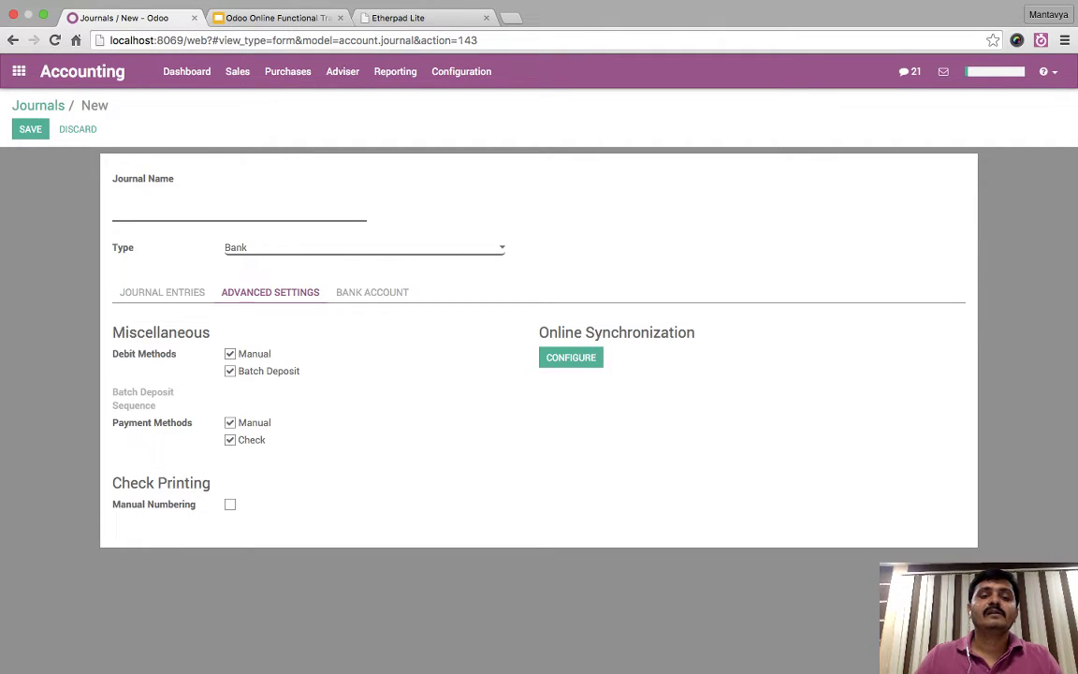
key(Down)
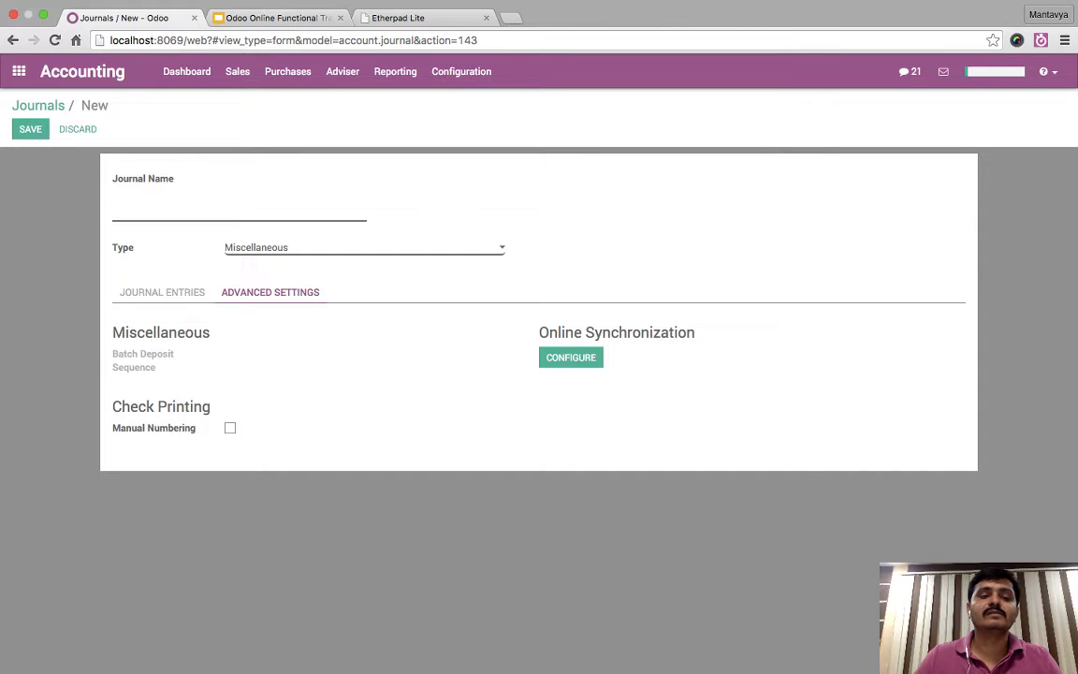
- Discard the unsaved journal, confirming the warning, back to the eight-journal list
click(162, 292)
click(271, 292)
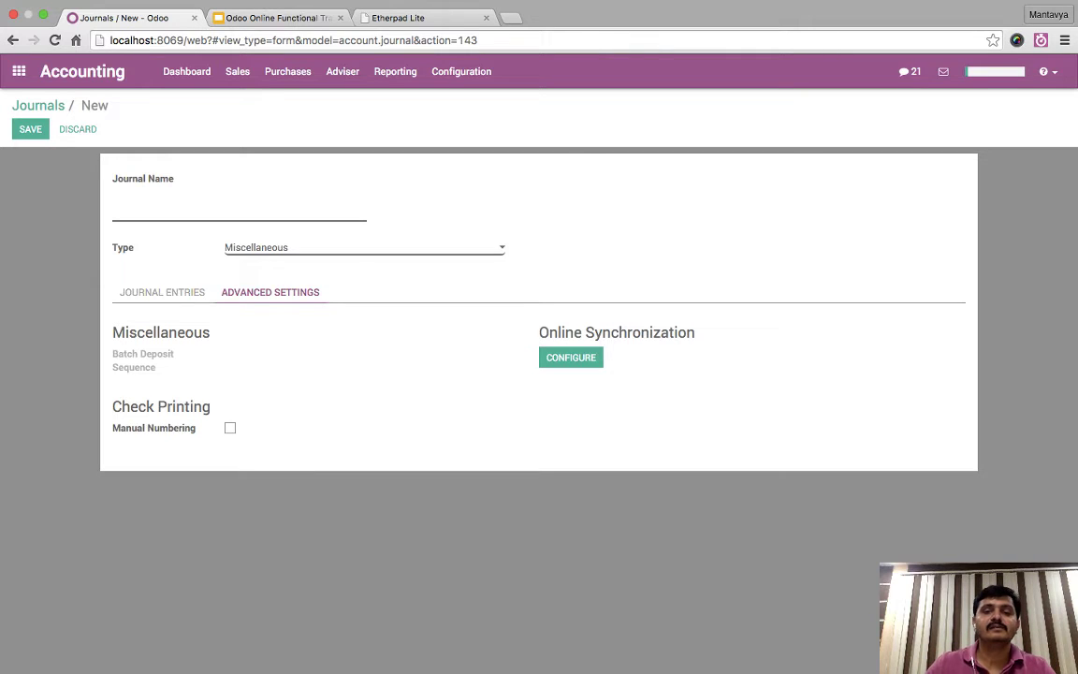
click(162, 292)
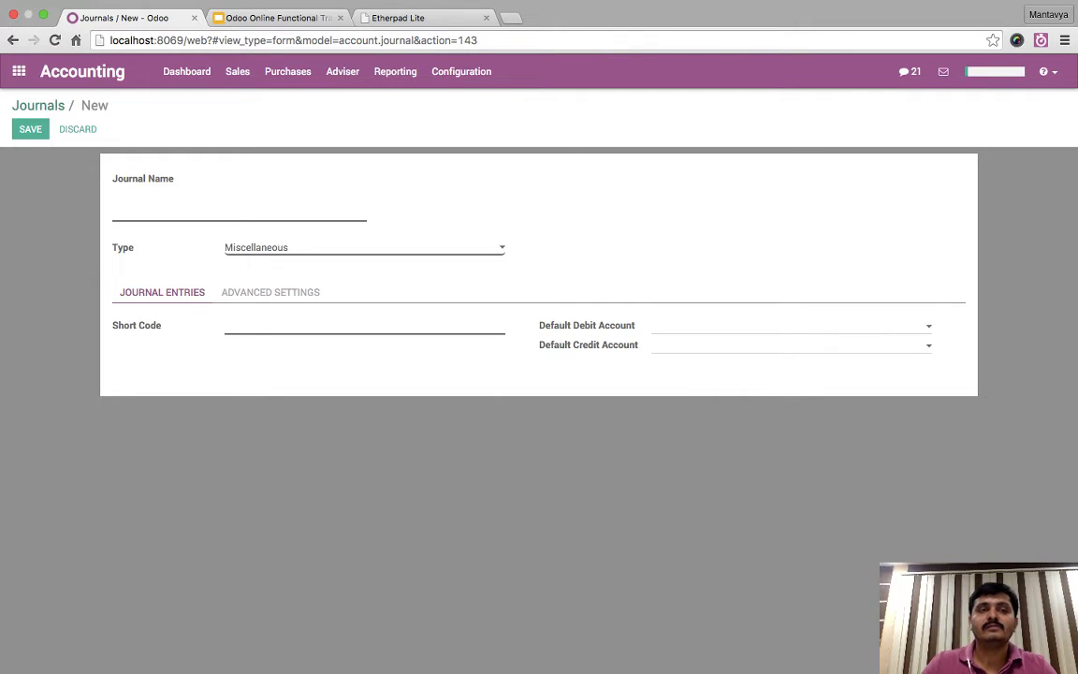
key(alt+j)
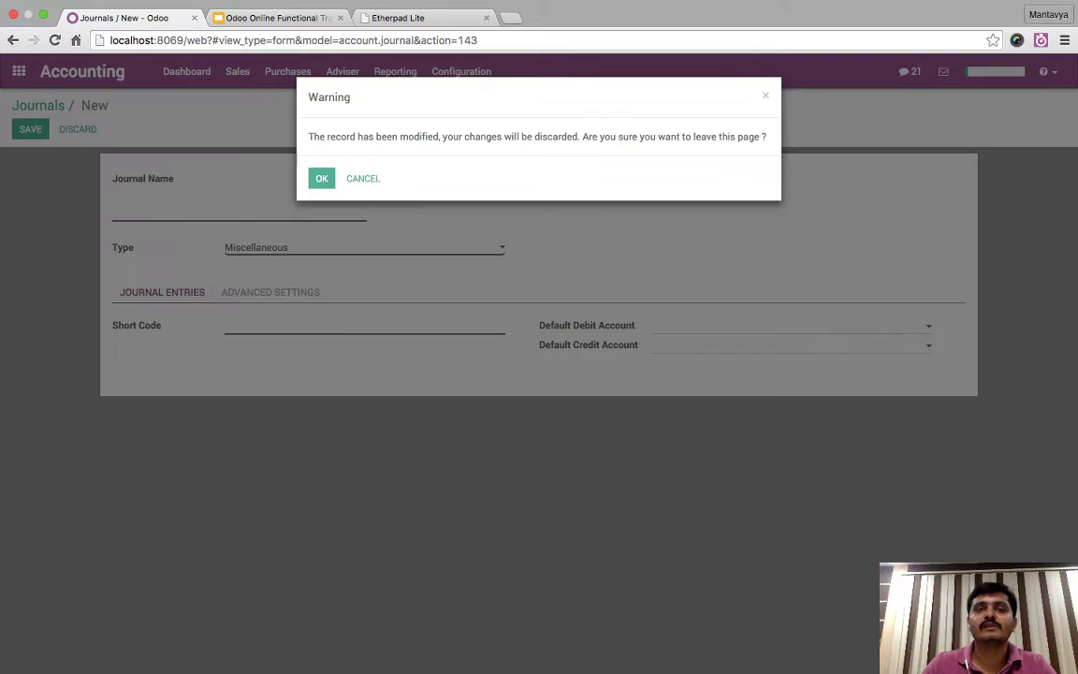
key(Return)
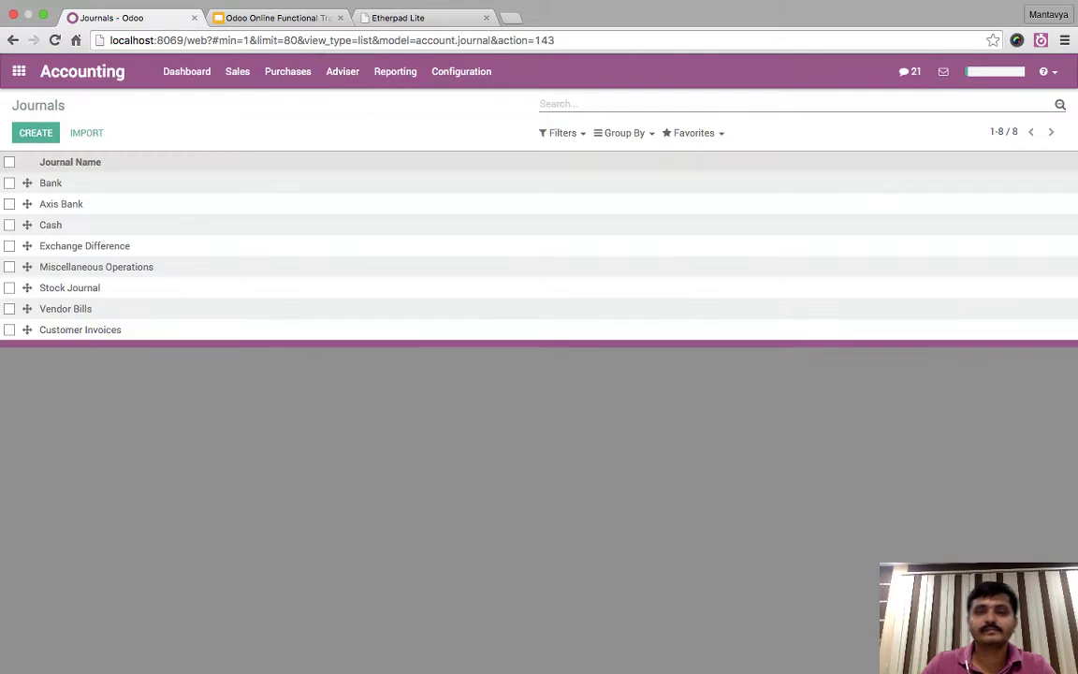
- Advance the slides to slide 21, Reporting, then return to Odoo's Journals list
key(ctrl+Tab)
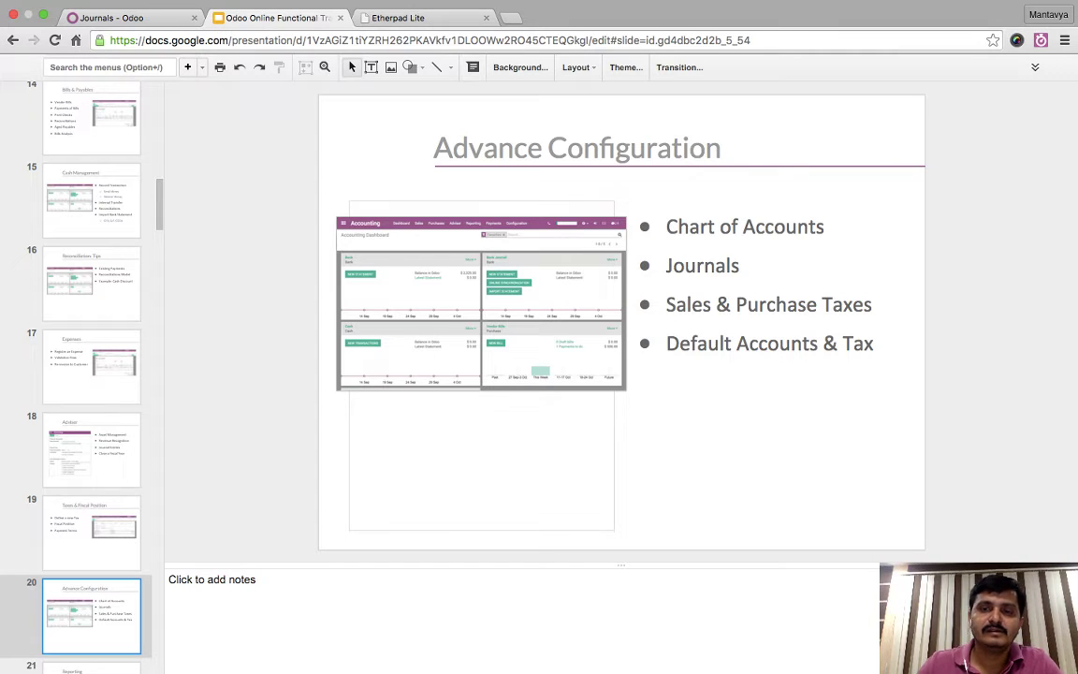
key(Down)
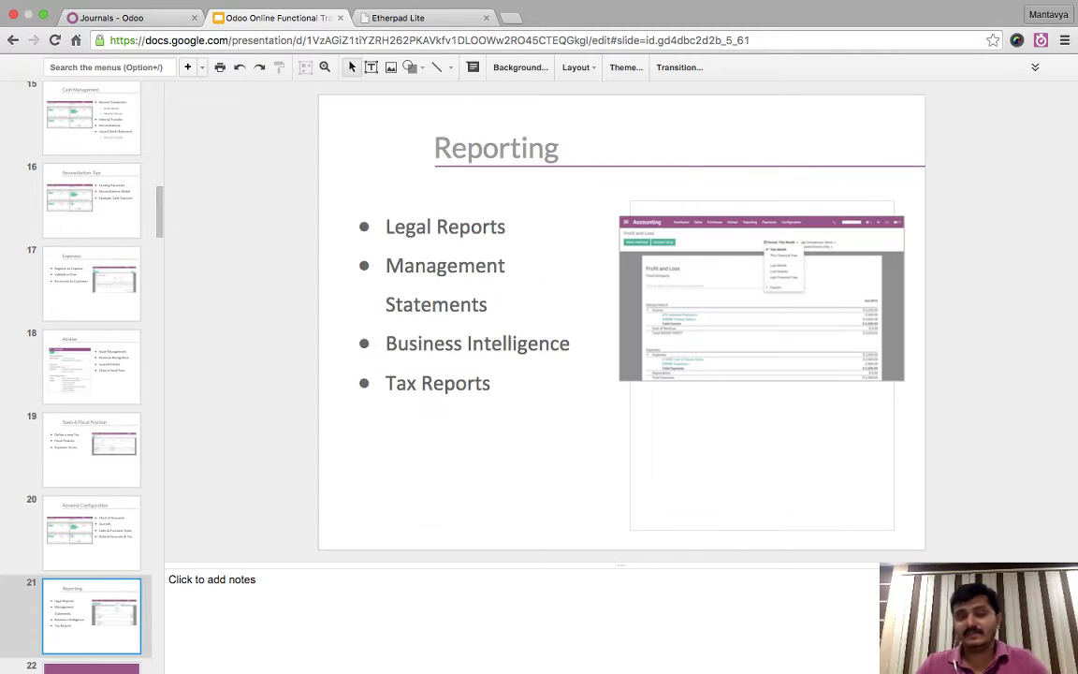
key(Up)
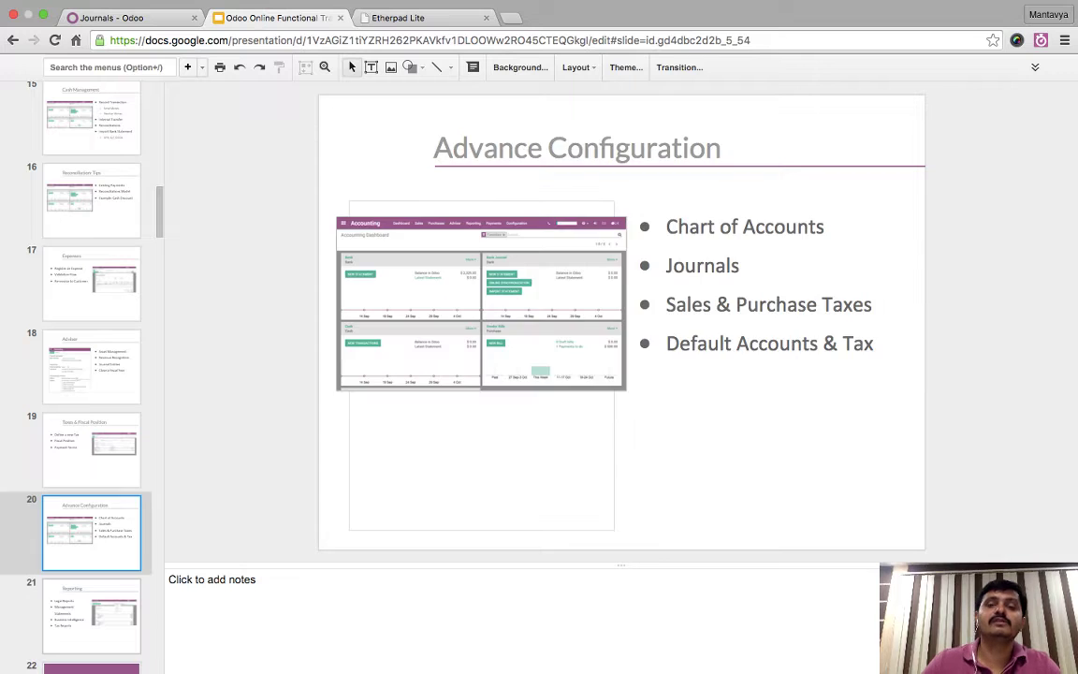
key(Down)
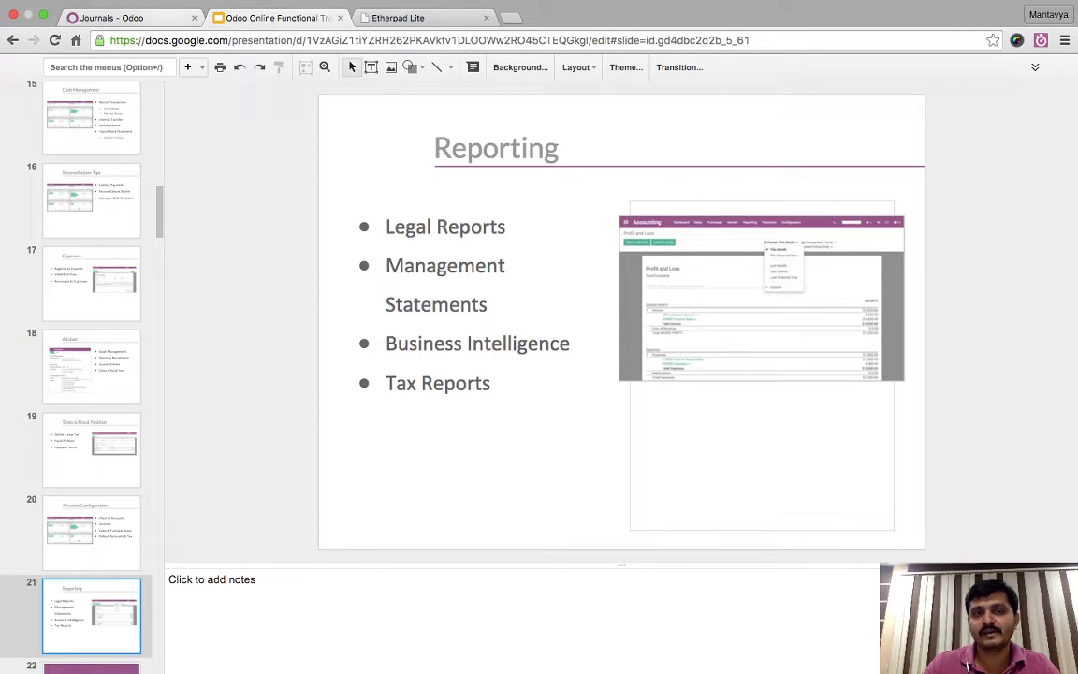
key(ctrl+shift+Tab)
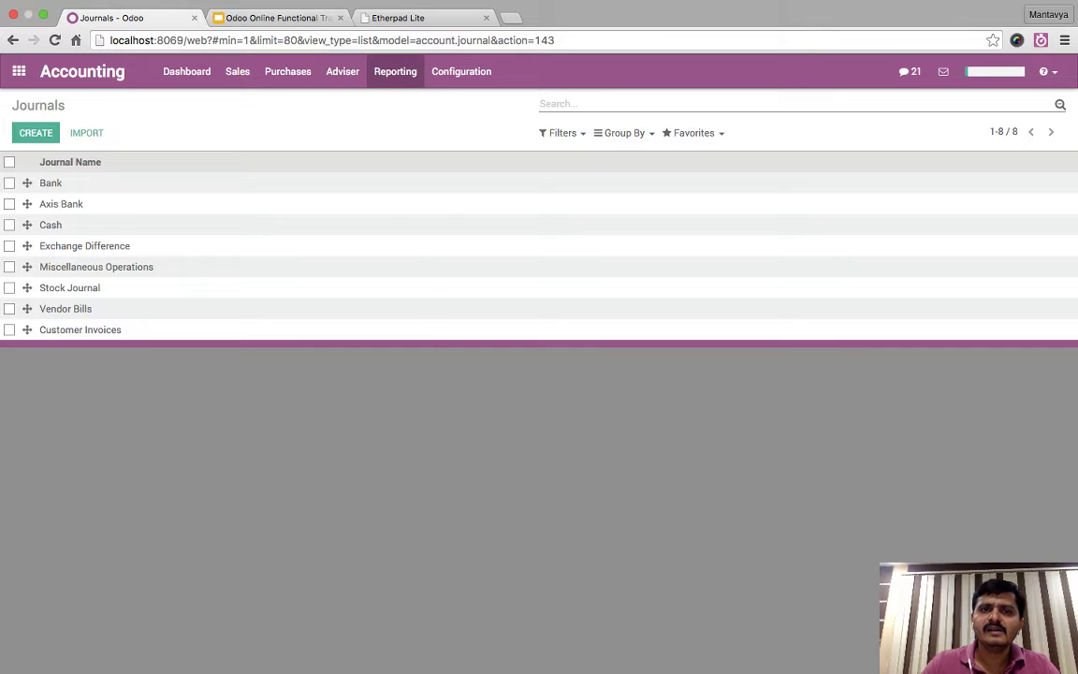
- Walk through the Cash Flow Statement's operating and investing & extraordinary activity rows
click(395, 71)
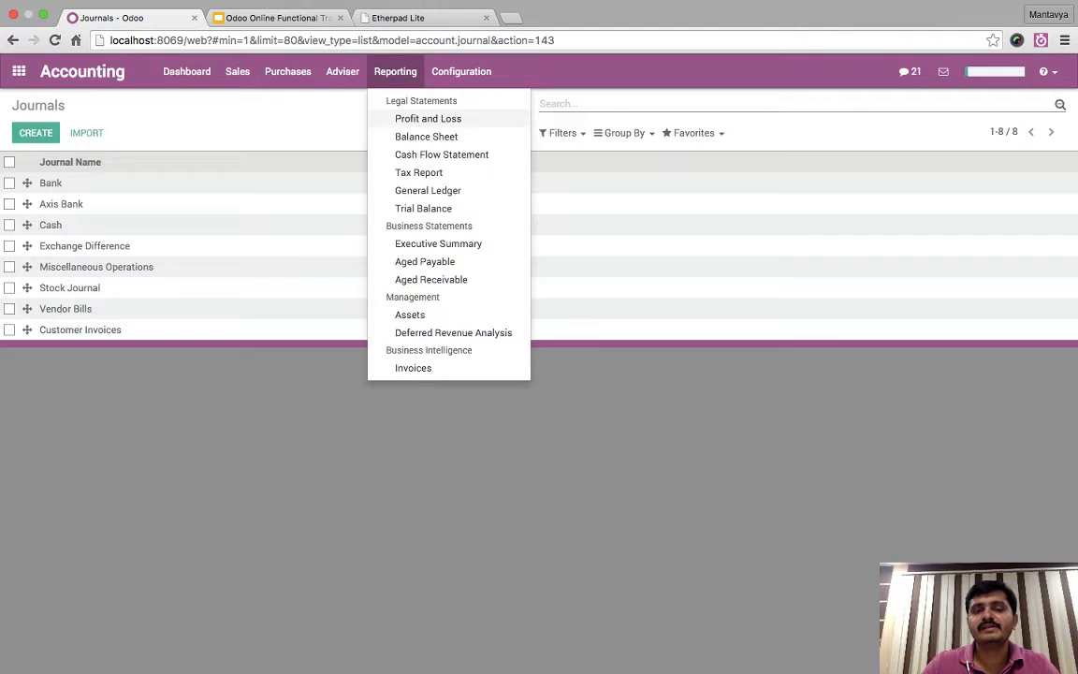
key(Escape)
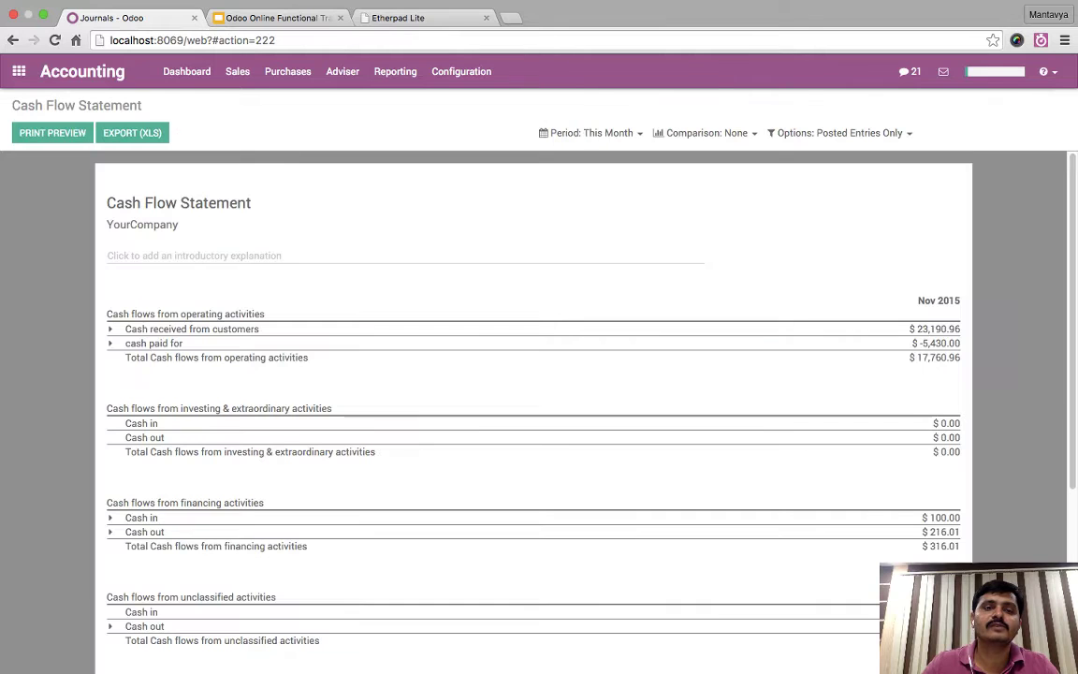
scroll(533, 411, down, 2)
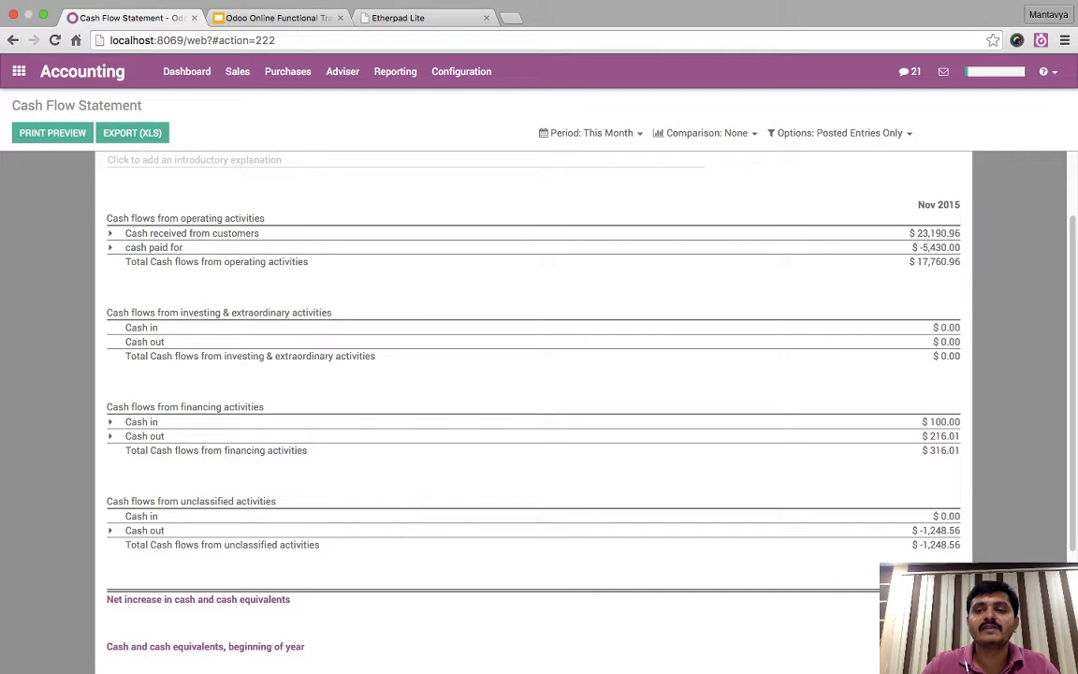
drag(112, 233, 561, 669)
click(922, 263)
drag(923, 262, 966, 272)
scroll(965, 271, down, 1)
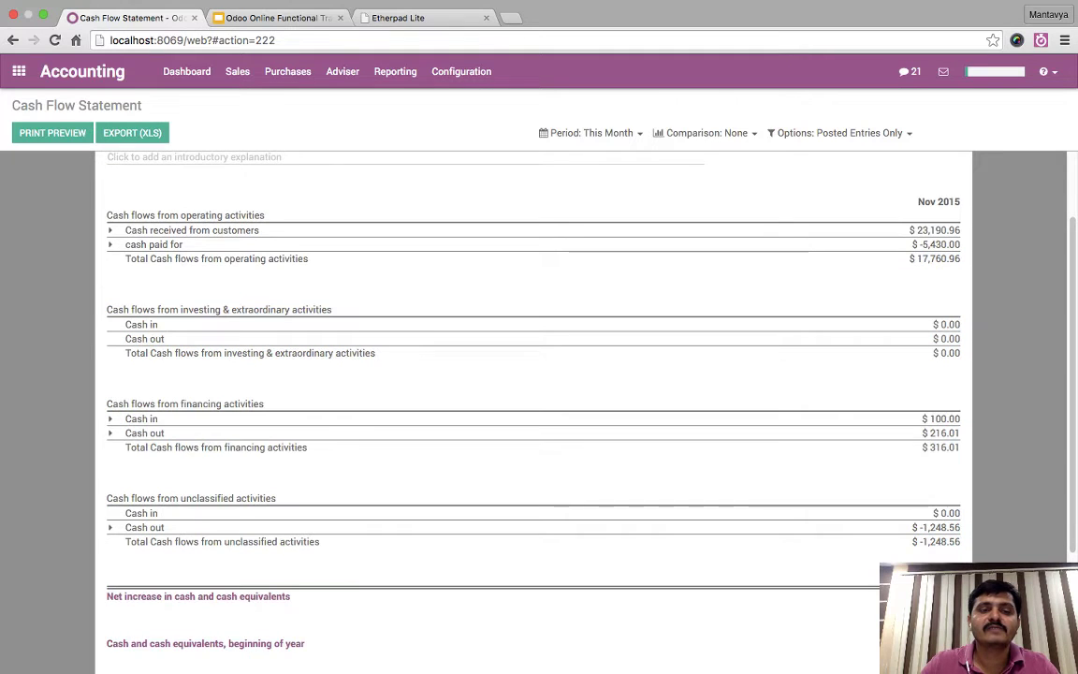
drag(180, 309, 331, 310)
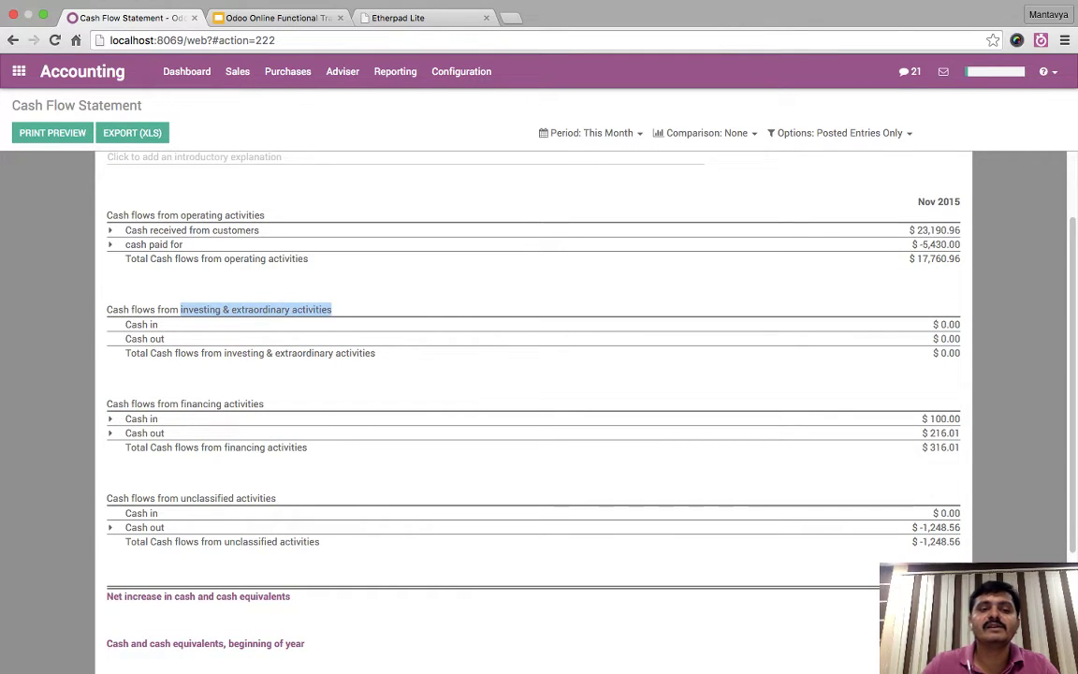
click(331, 310)
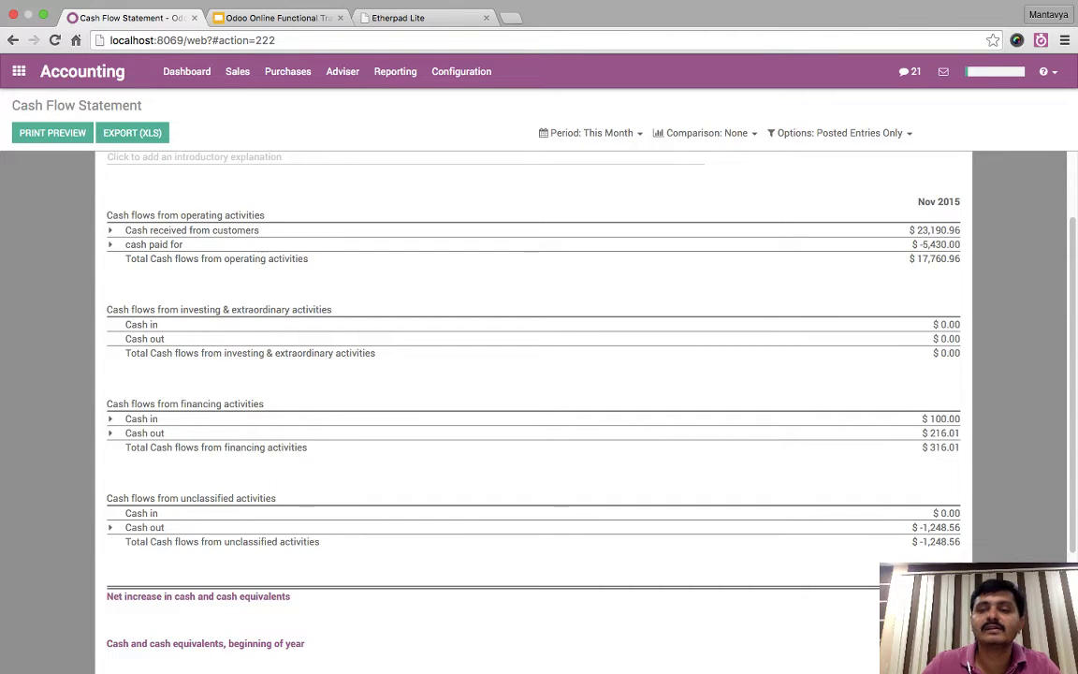
scroll(533, 412, down, 2)
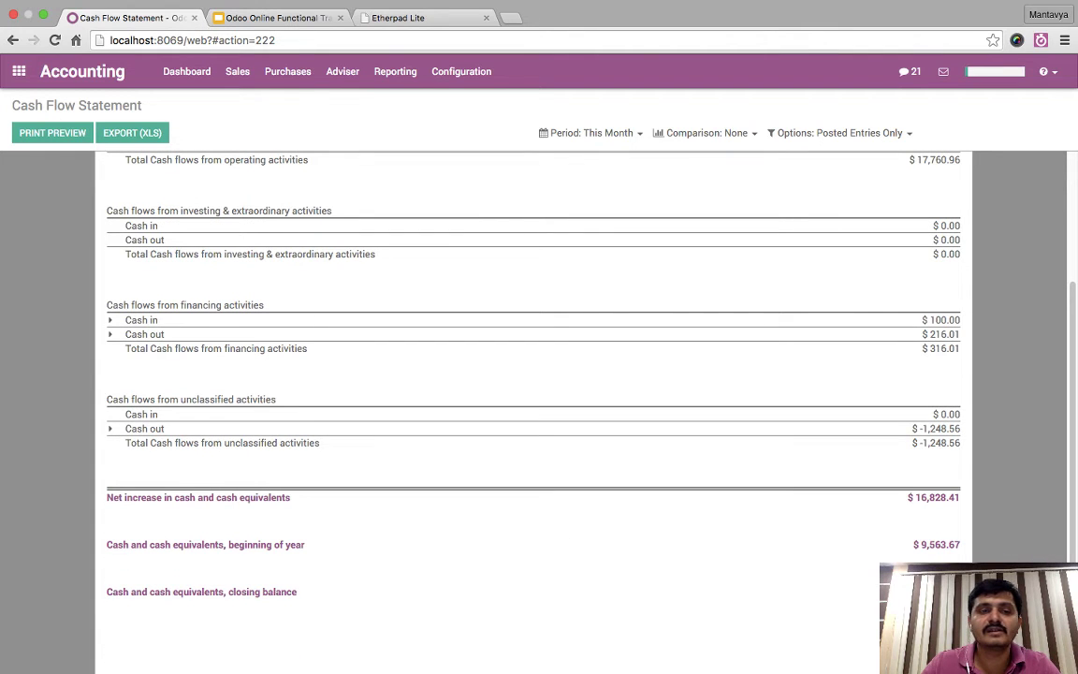
- Expand financing cash in, financing cash out and unclassified cash out into their accounts
click(141, 320)
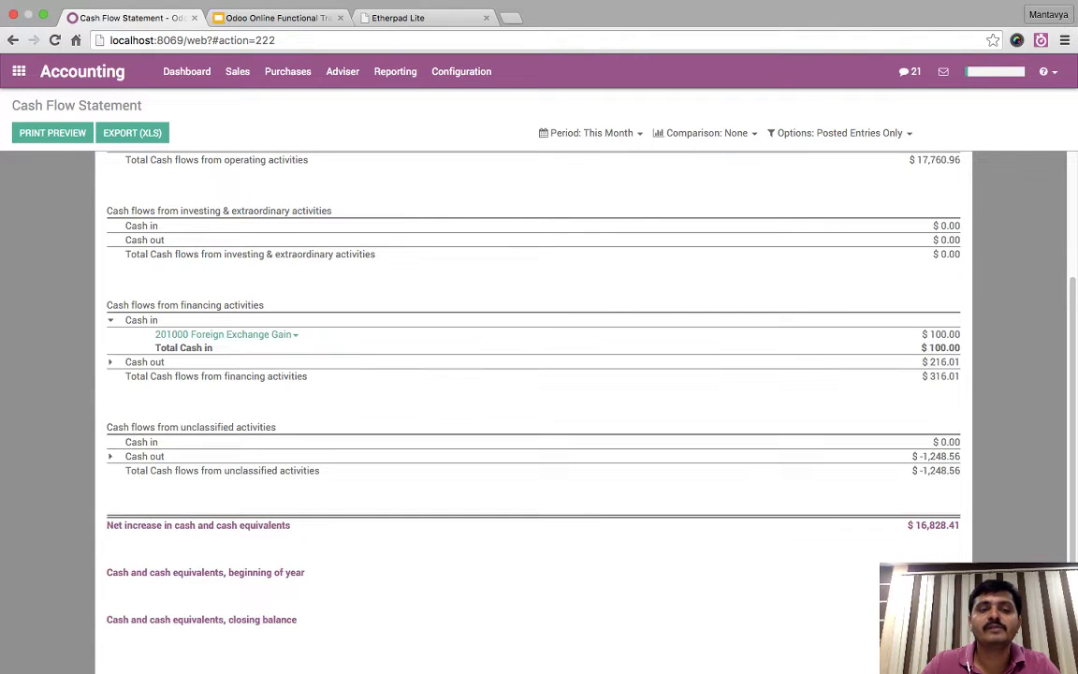
click(144, 361)
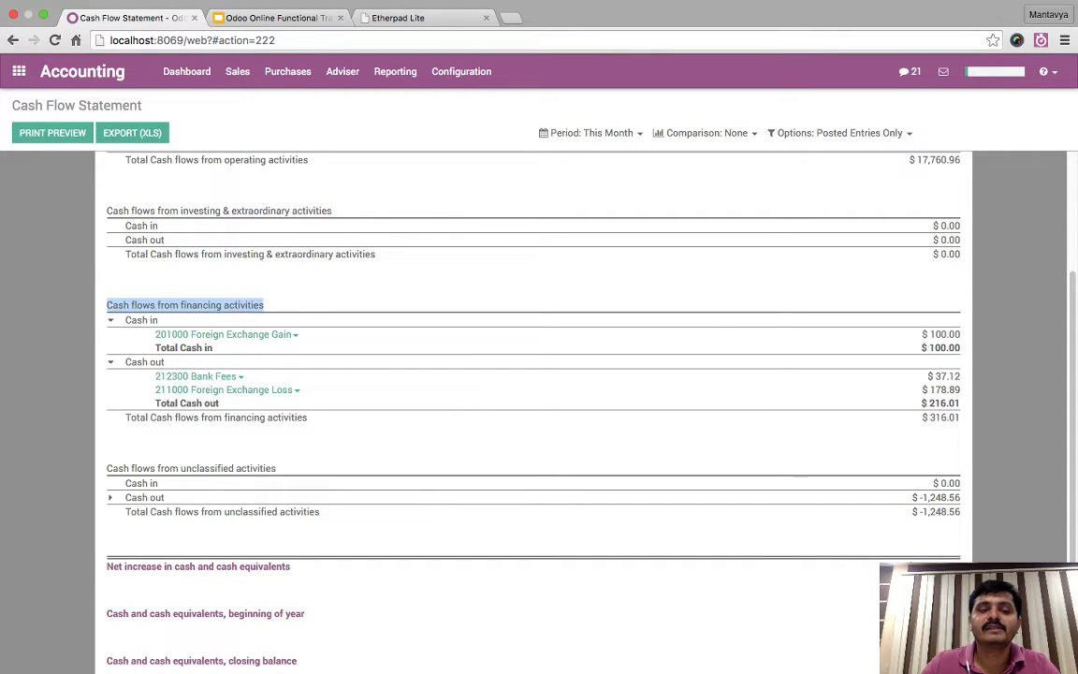
scroll(533, 374, down, 1)
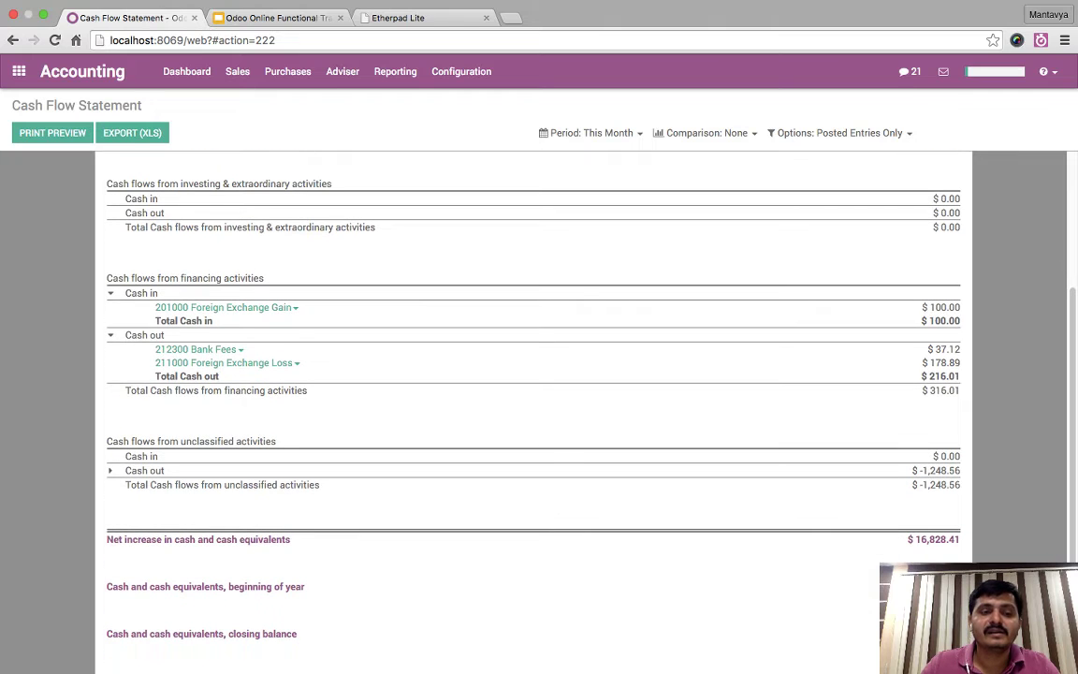
drag(158, 441, 276, 440)
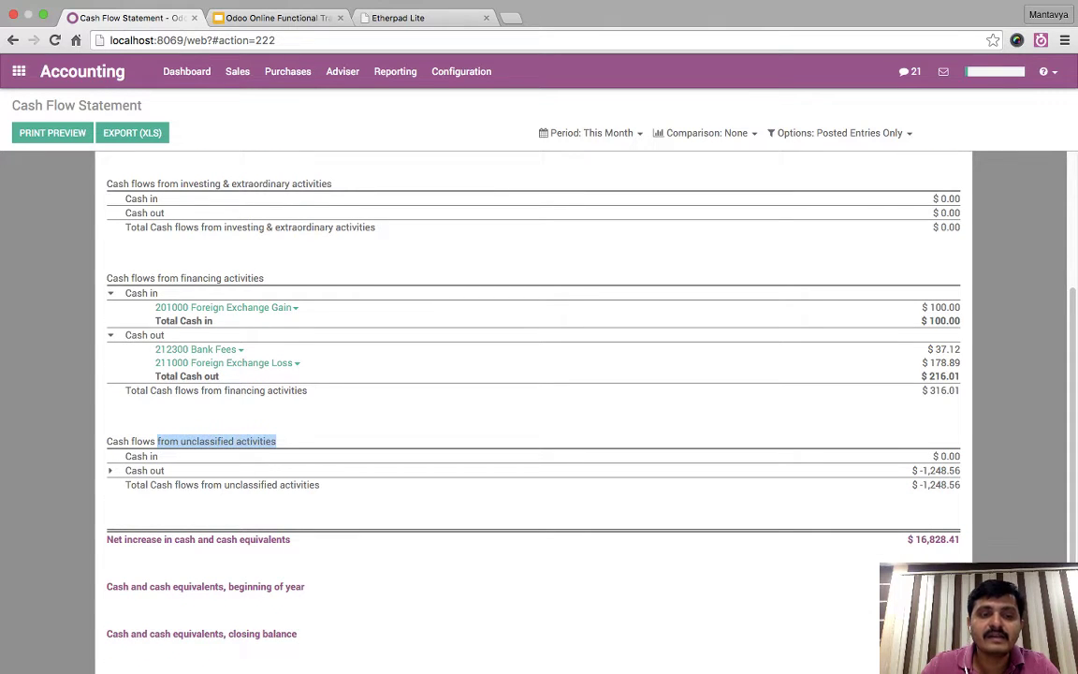
click(144, 470)
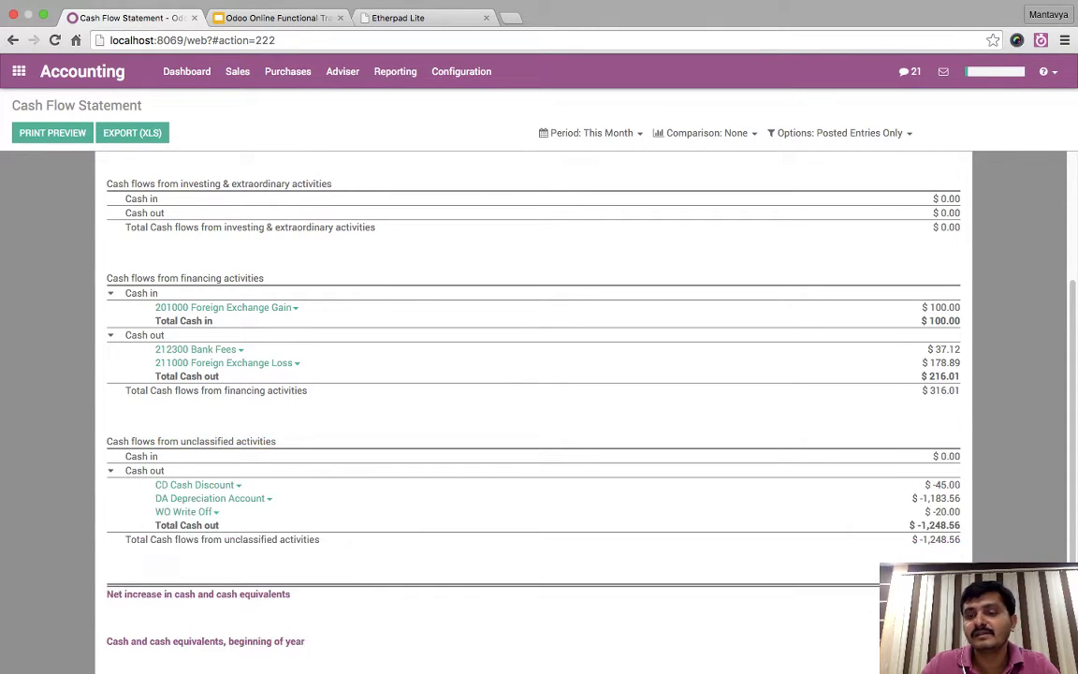
mouse_move(926, 484)
mouse_down()
mouse_move(963, 546)
mouse_move(150, 468)
mouse_move(155, 497)
mouse_move(265, 498)
mouse_move(156, 498)
mouse_move(157, 484)
mouse_move(215, 512)
mouse_move(221, 559)
mouse_up()
click(963, 546)
click(101, 498)
click(221, 559)
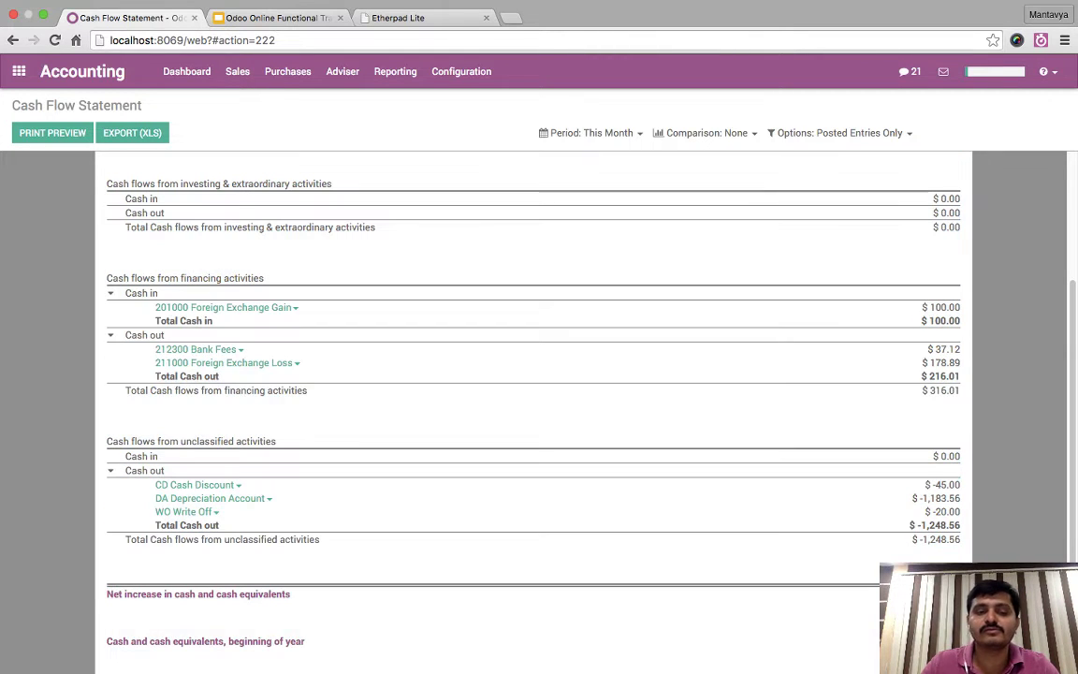
- Point out the net cash increase, beginning-of-year and closing balance rows, then list the reports
scroll(533, 403, down, 3)
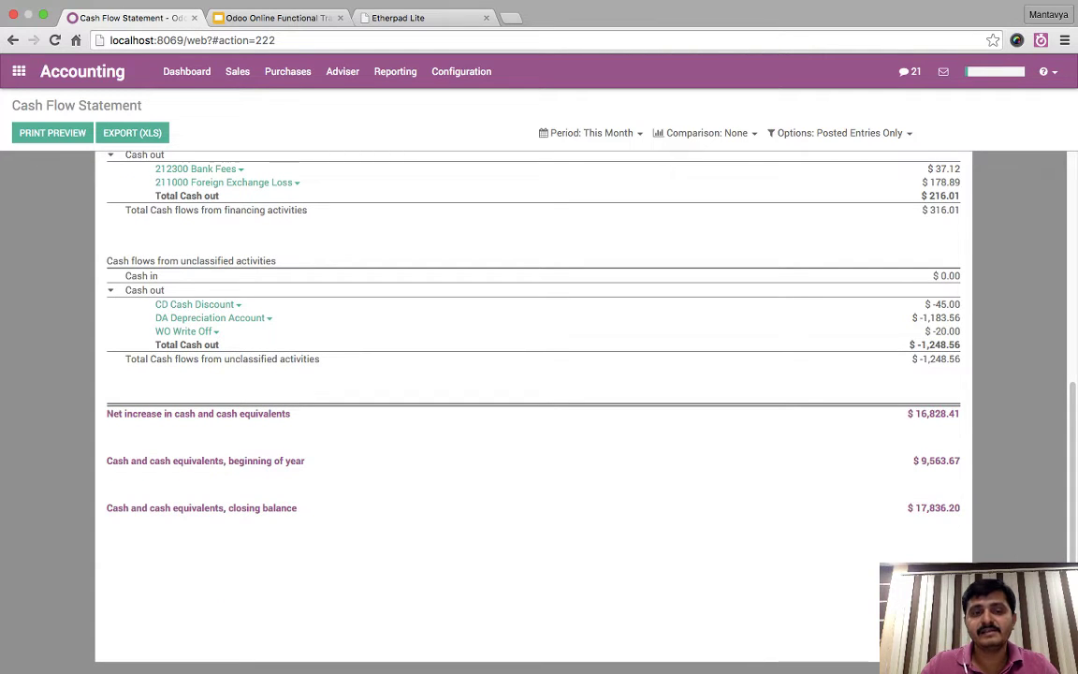
drag(164, 414, 277, 413)
click(276, 415)
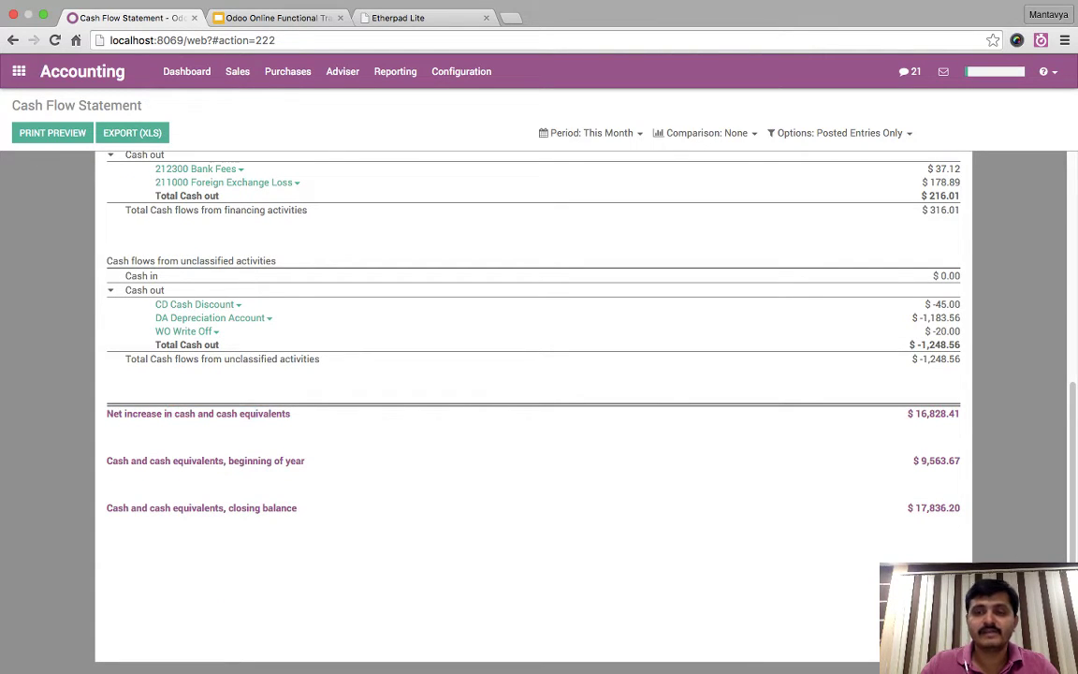
drag(915, 414, 965, 418)
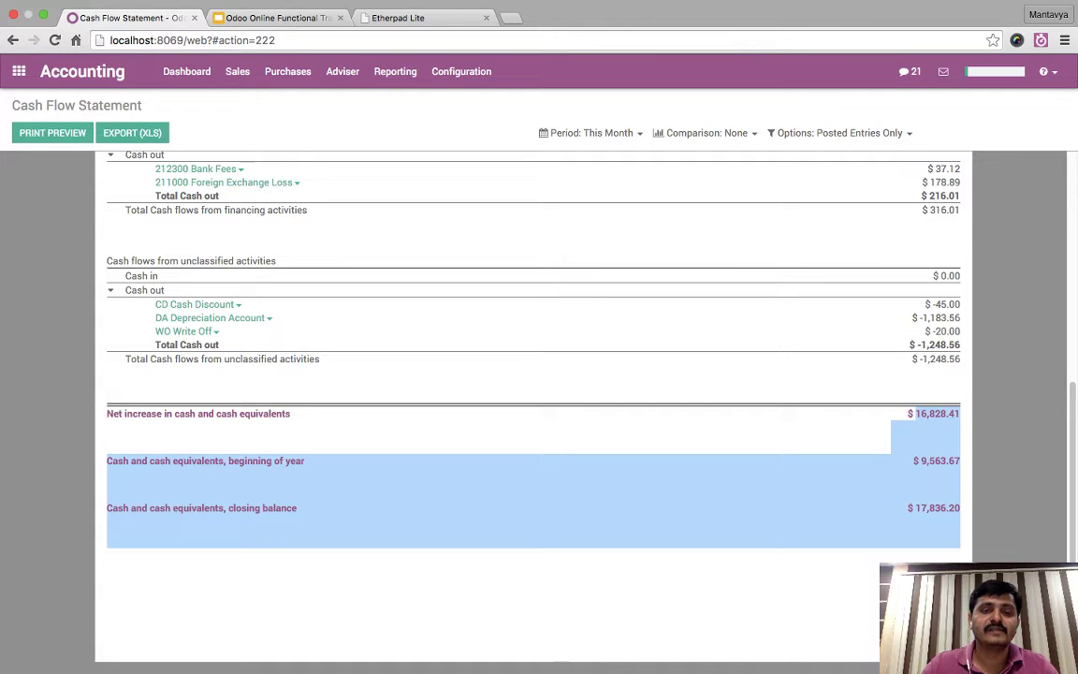
click(965, 418)
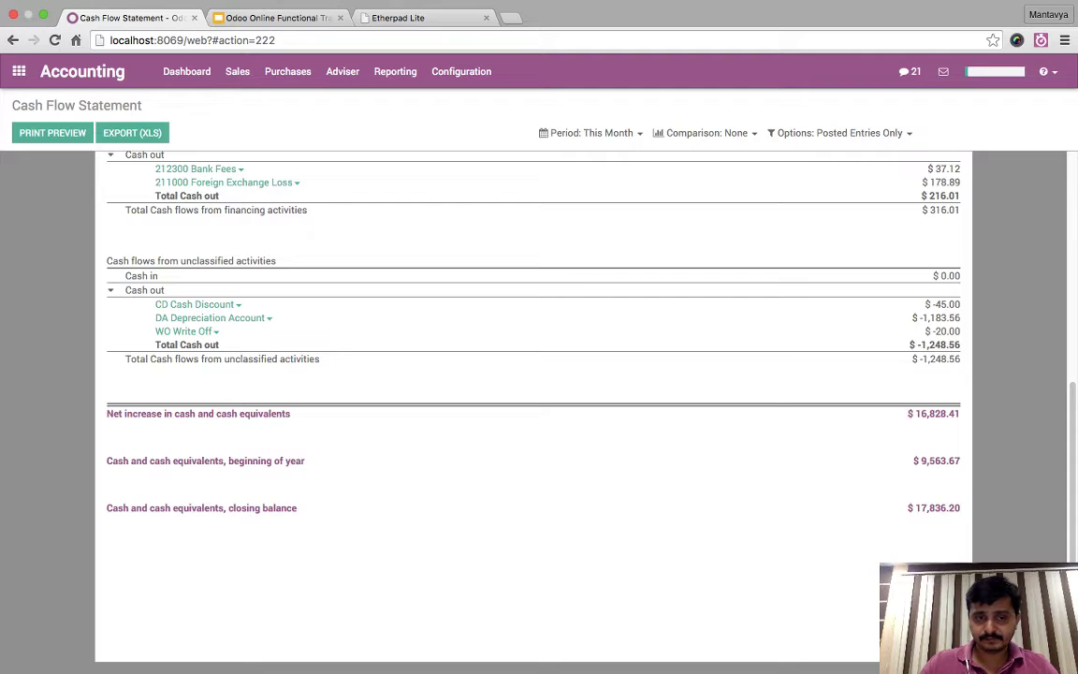
drag(229, 461, 842, 543)
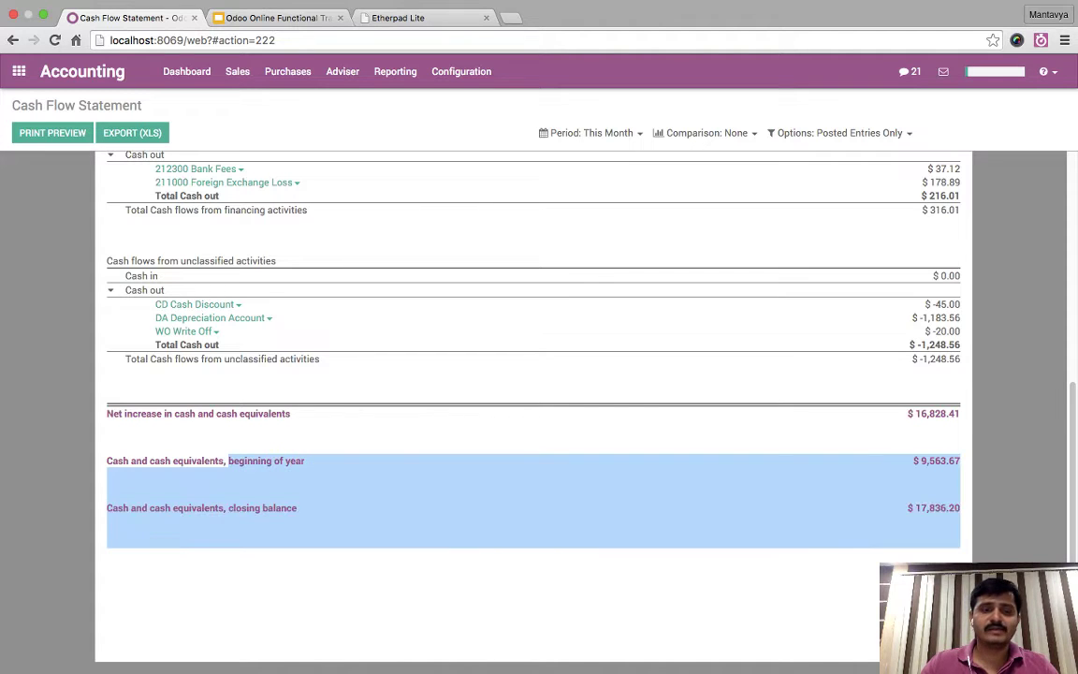
click(842, 542)
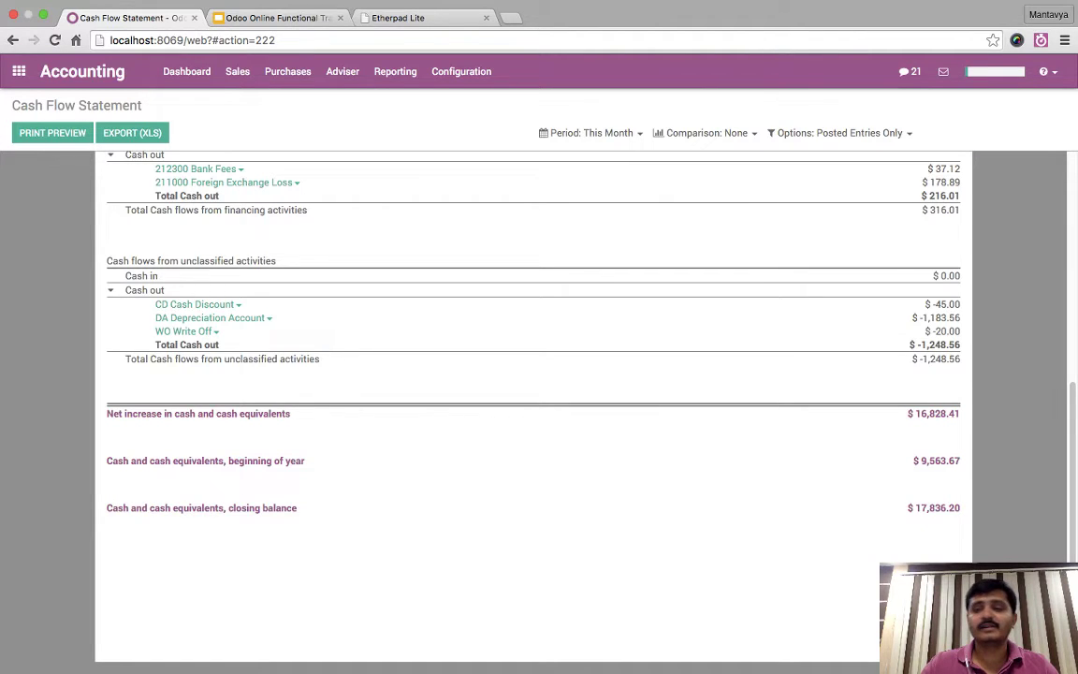
drag(286, 508, 286, 486)
drag(928, 508, 962, 543)
click(962, 543)
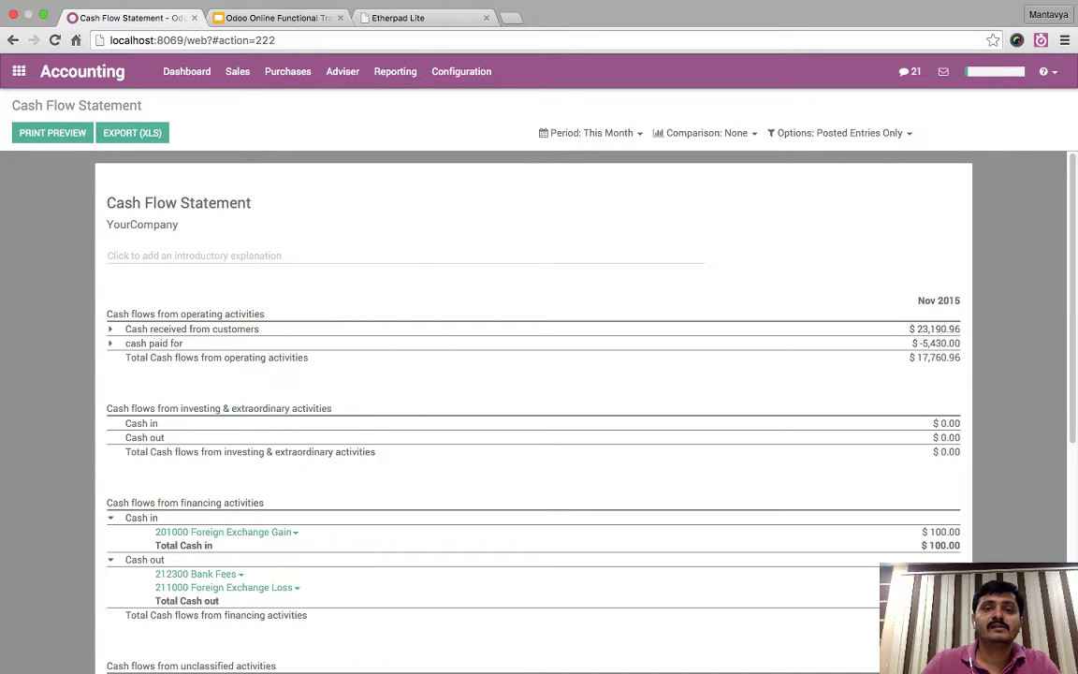
click(394, 71)
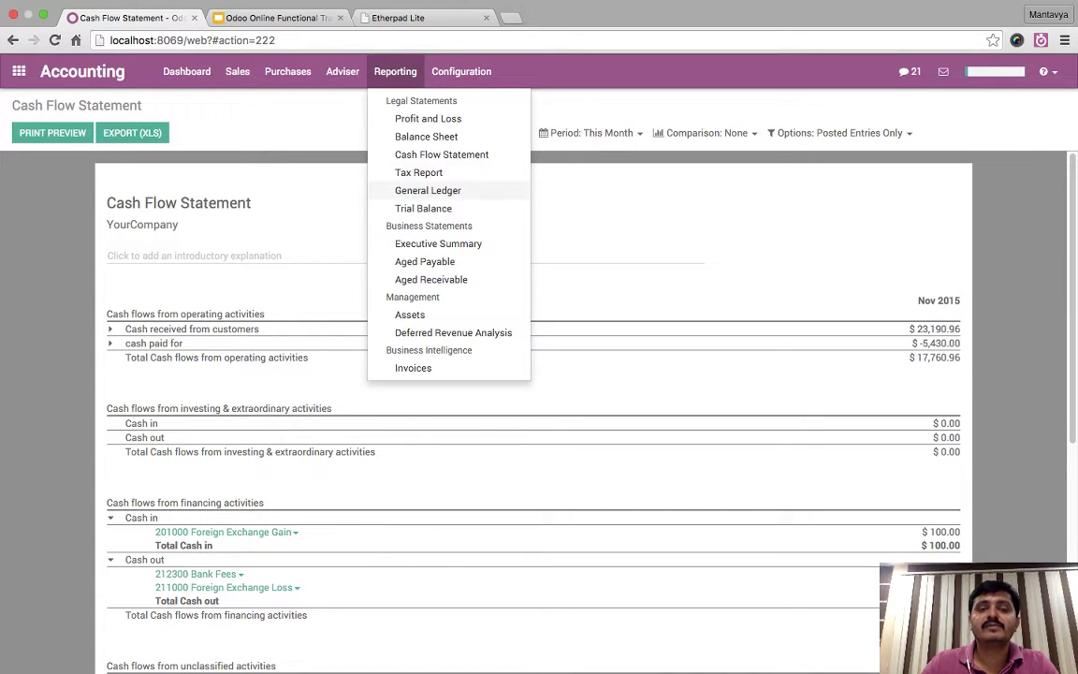
- View the Tax Report, dismiss the General Ledger server error, and open the Executive Summary
click(418, 172)
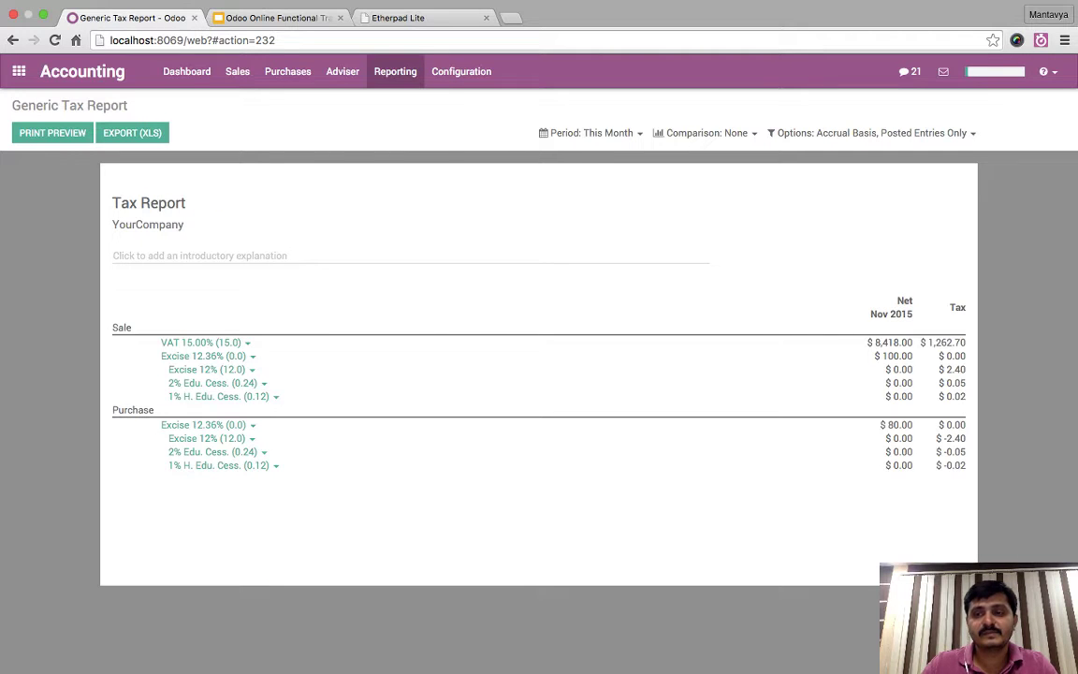
click(395, 71)
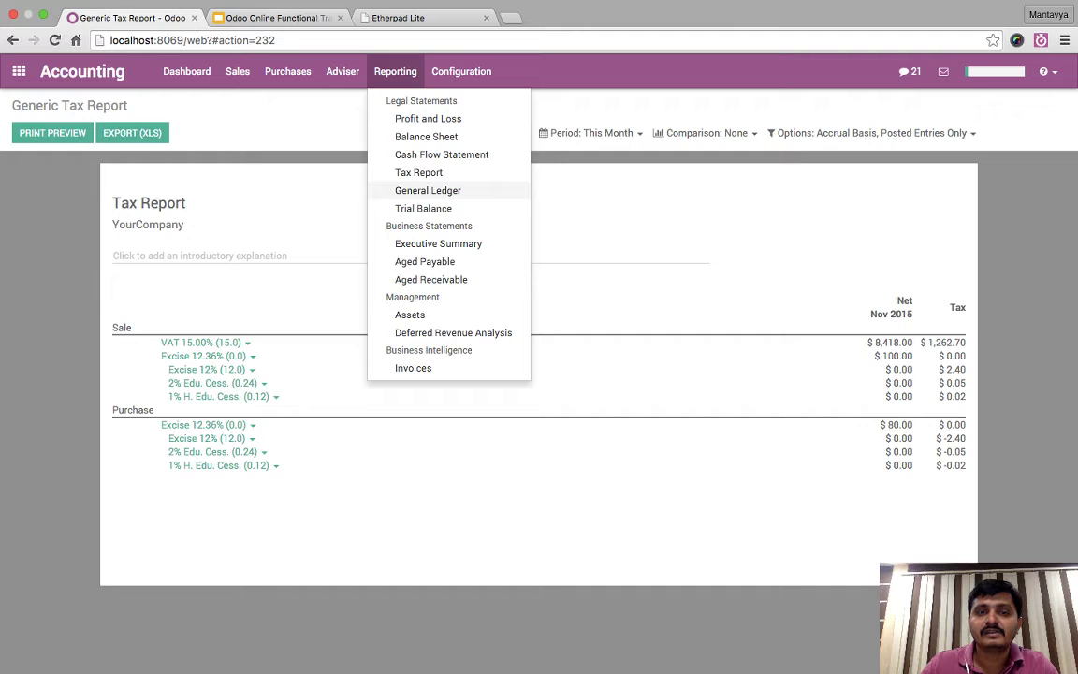
click(427, 190)
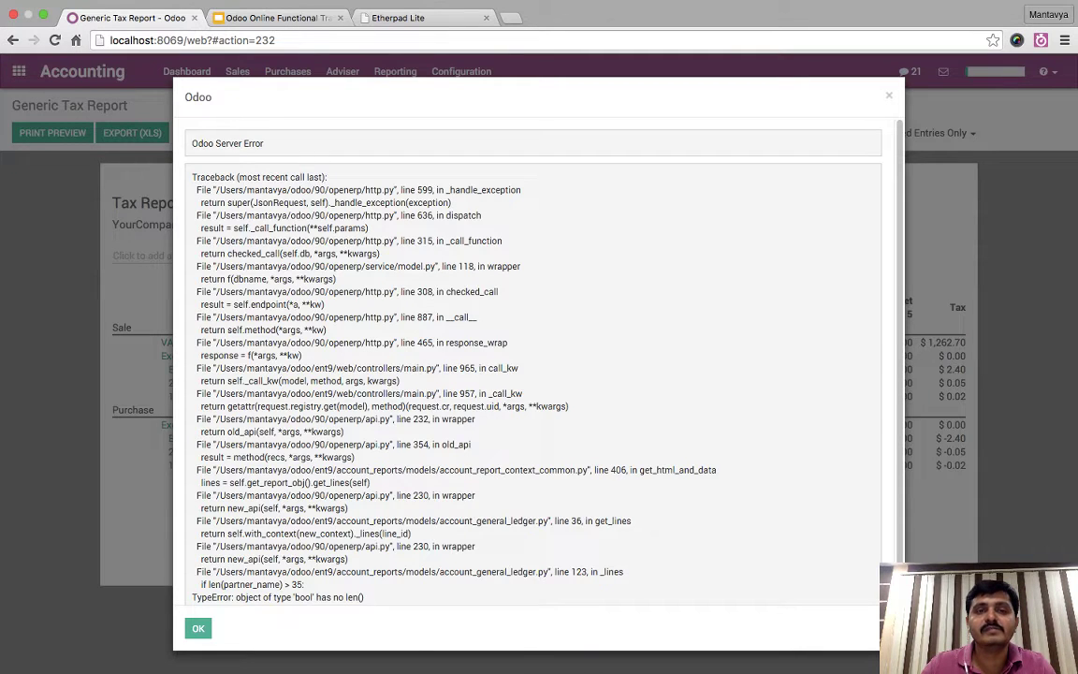
key(Escape)
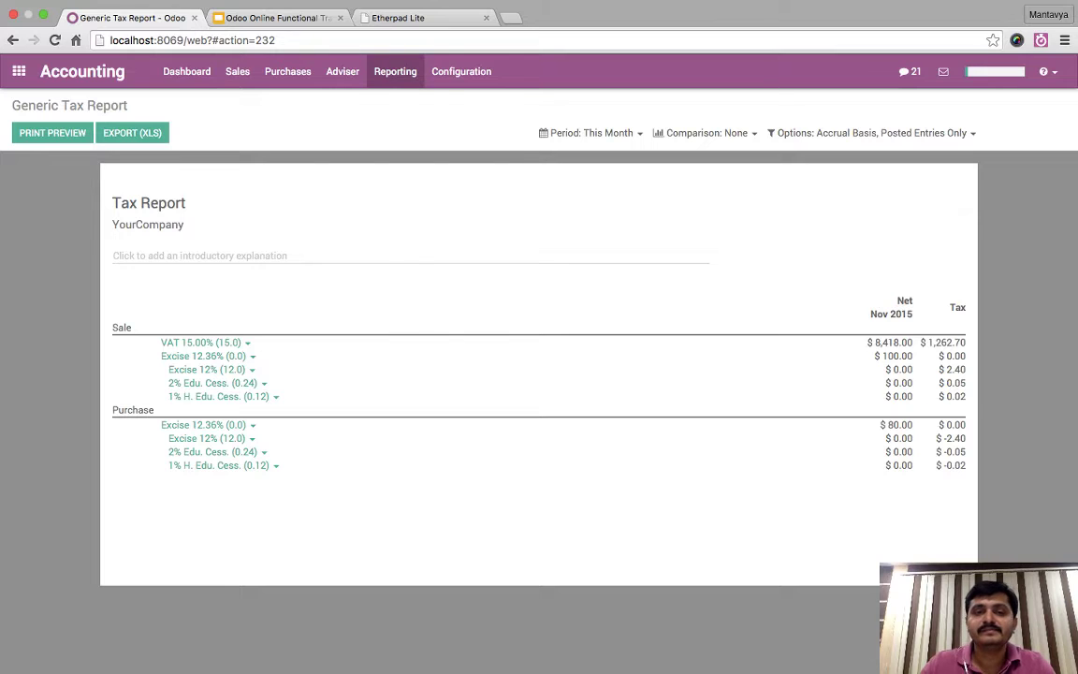
click(395, 71)
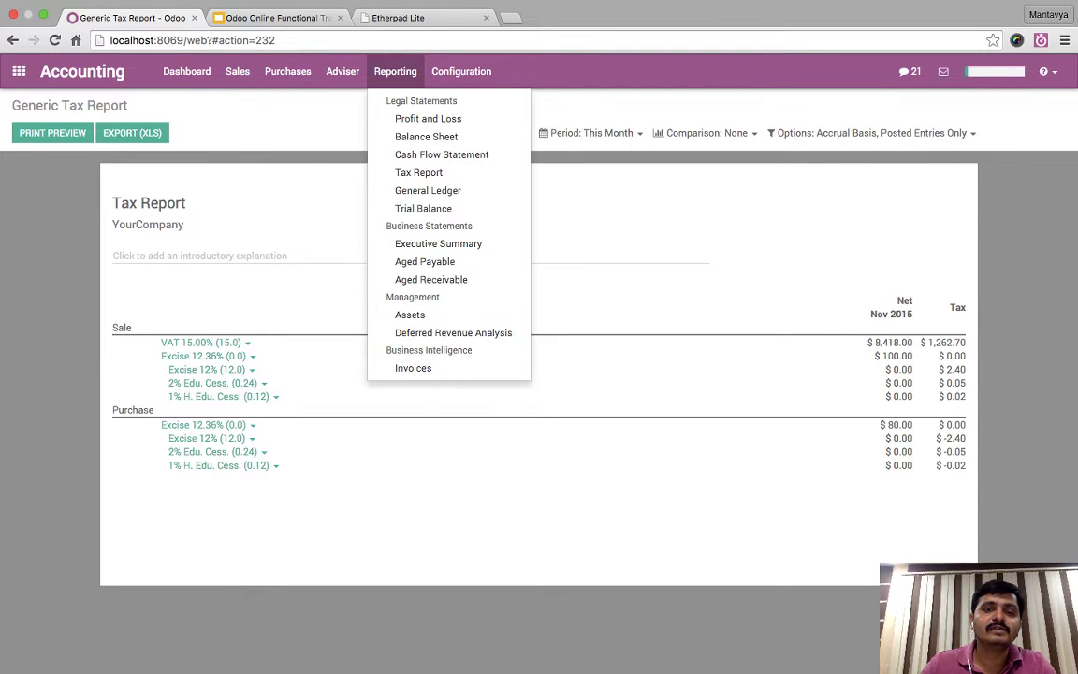
click(438, 243)
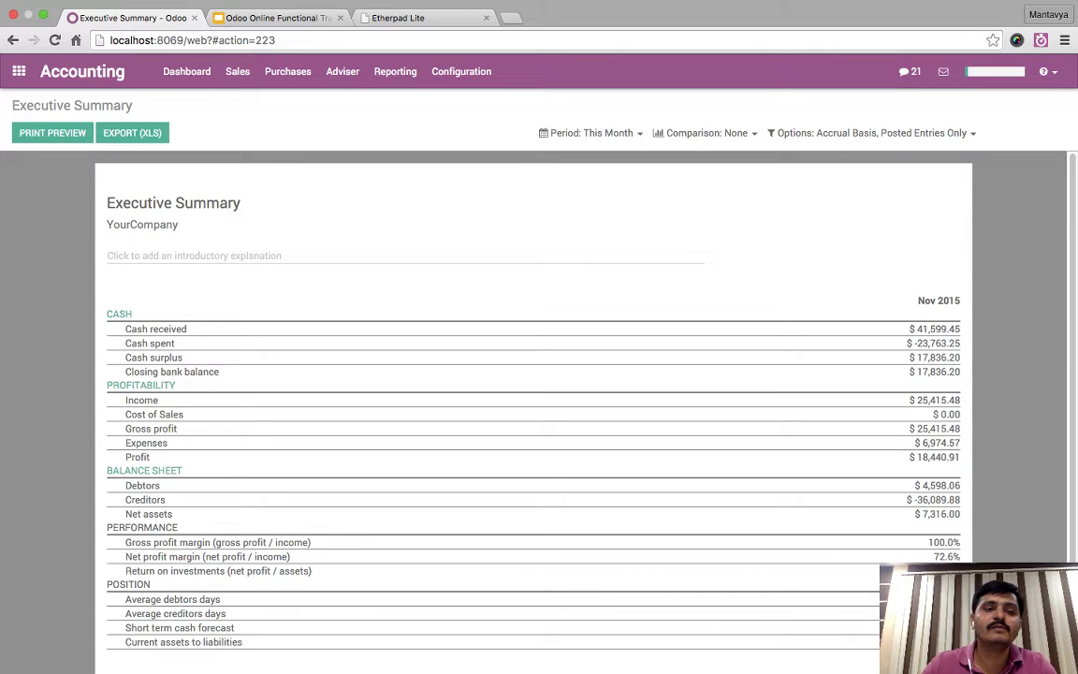
- Point out the Nov 2015 Executive Summary cash, profitability, Expenses and Profit figures
scroll(533, 421, down, 2)
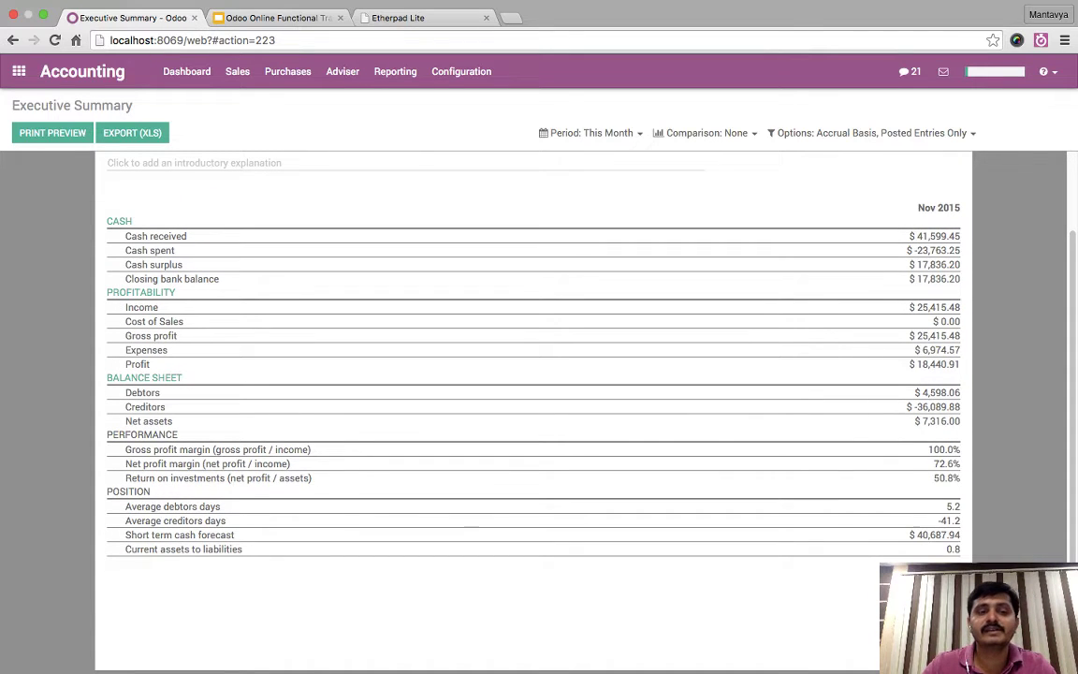
drag(898, 201, 960, 552)
click(122, 349)
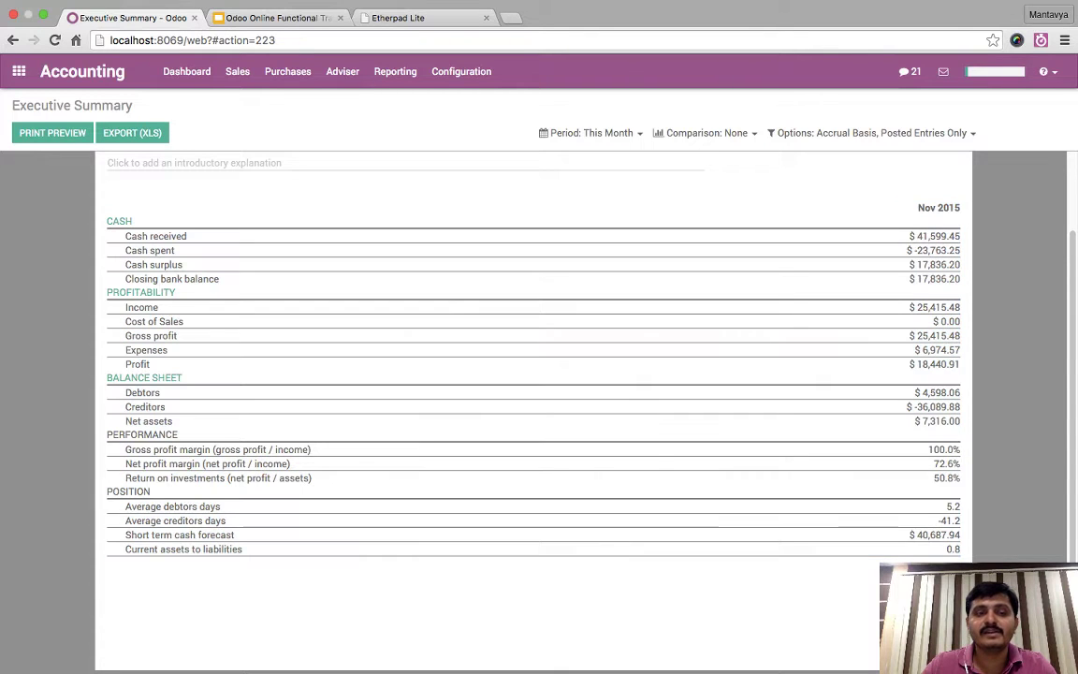
drag(121, 349, 150, 364)
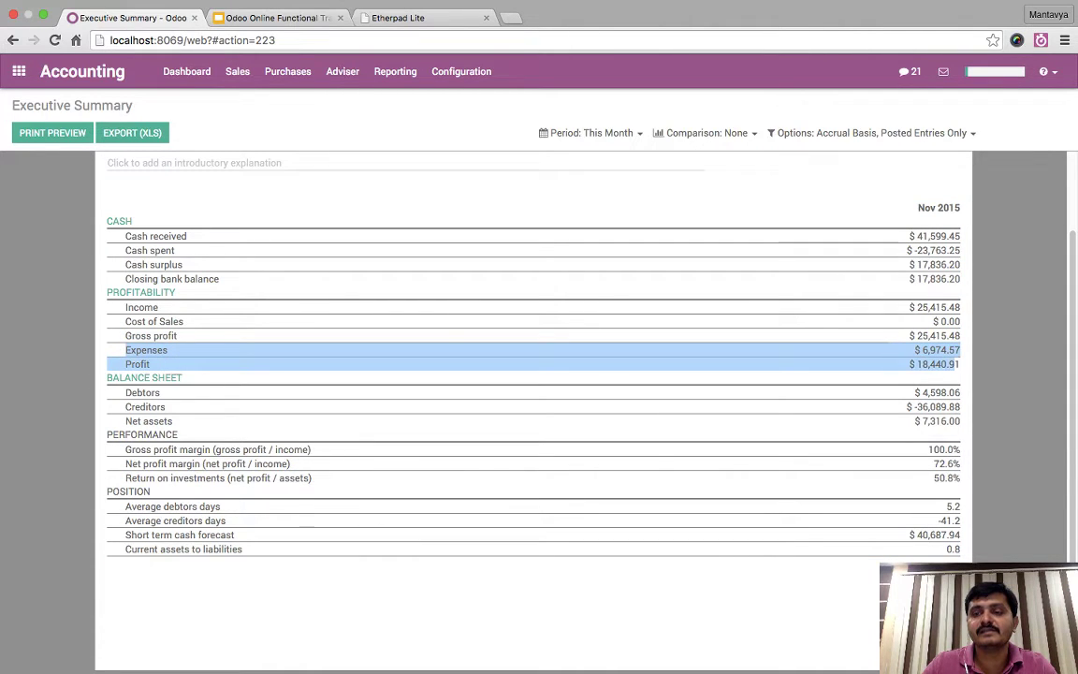
click(150, 363)
drag(561, 608, 562, 178)
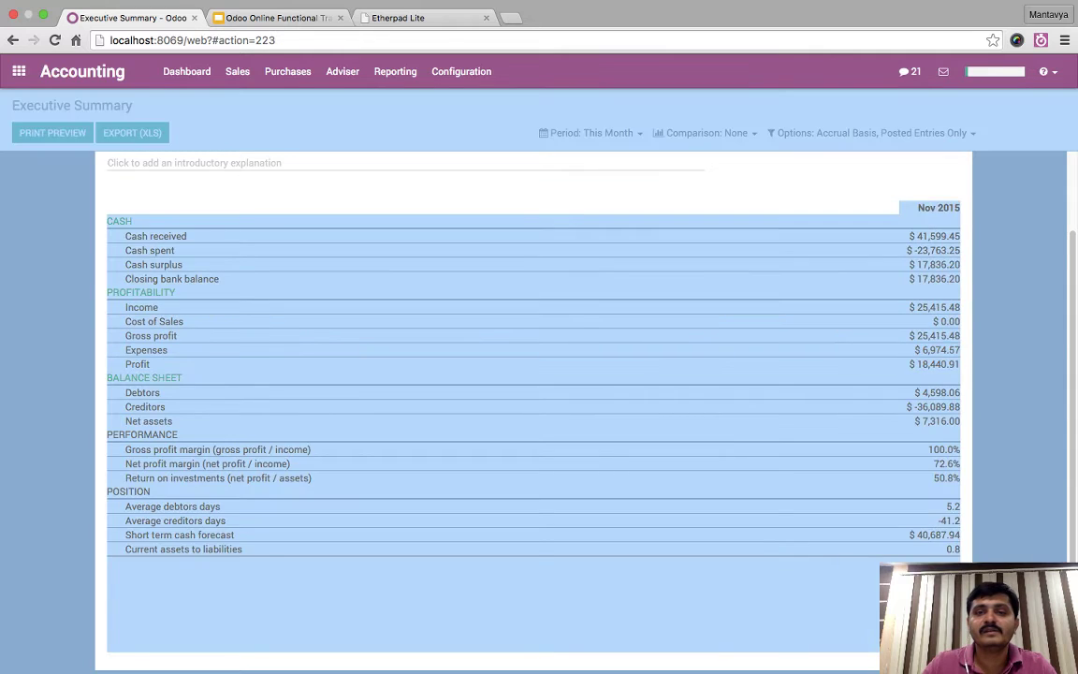
click(561, 178)
- Switch the Executive Summary period to this financial year, revealing the negative Profit
click(591, 133)
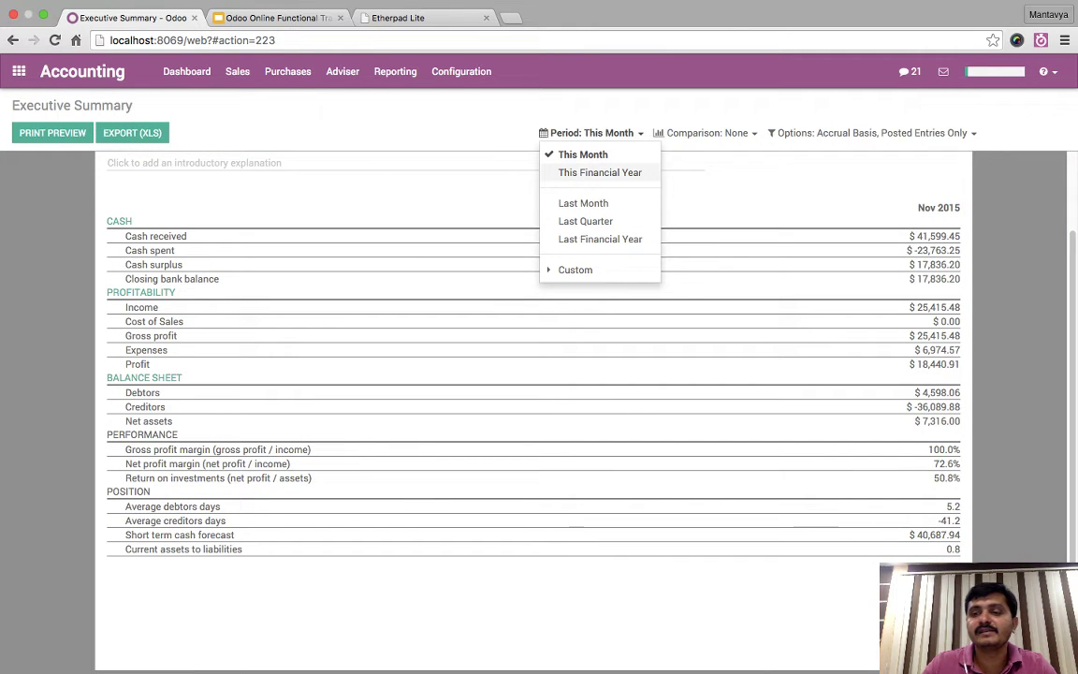
click(599, 173)
drag(914, 364, 960, 554)
click(960, 554)
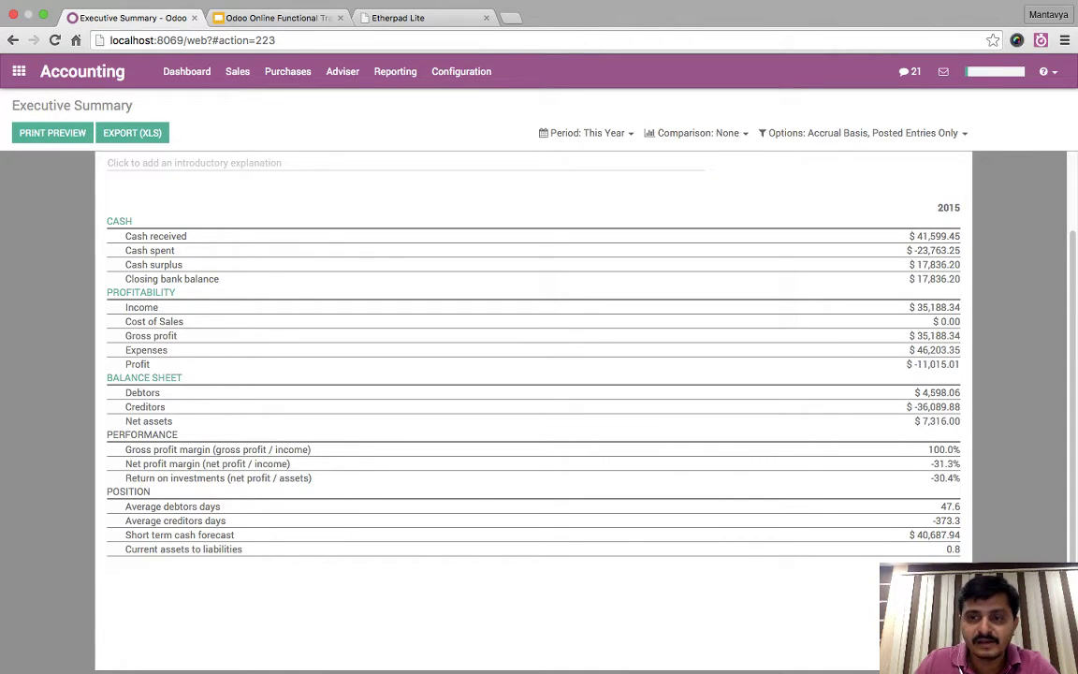
- Review the Debtors, Creditors, Net assets, profit margin and average days rows, then open Reporting
drag(917, 392, 960, 421)
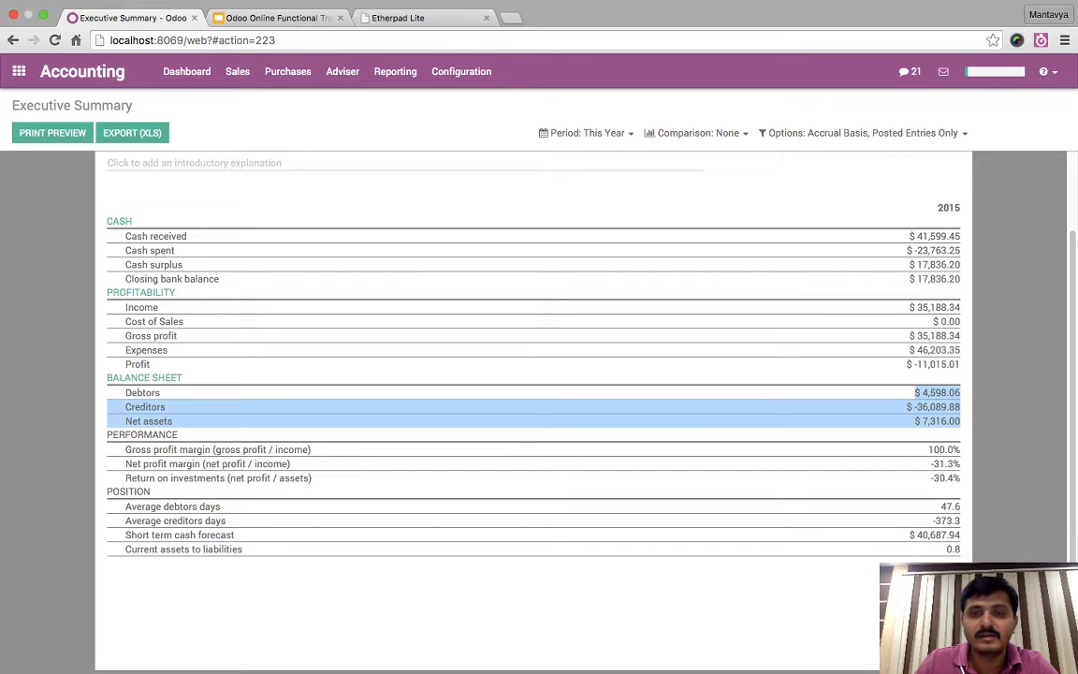
drag(887, 421, 960, 552)
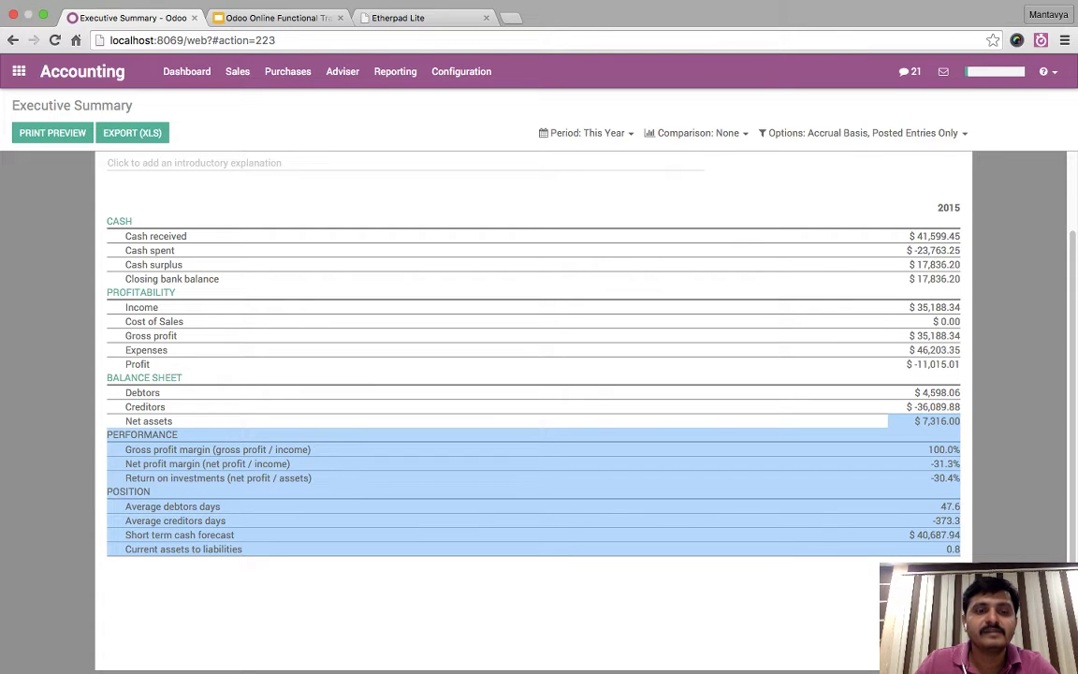
scroll(534, 375, down, 1)
click(954, 571)
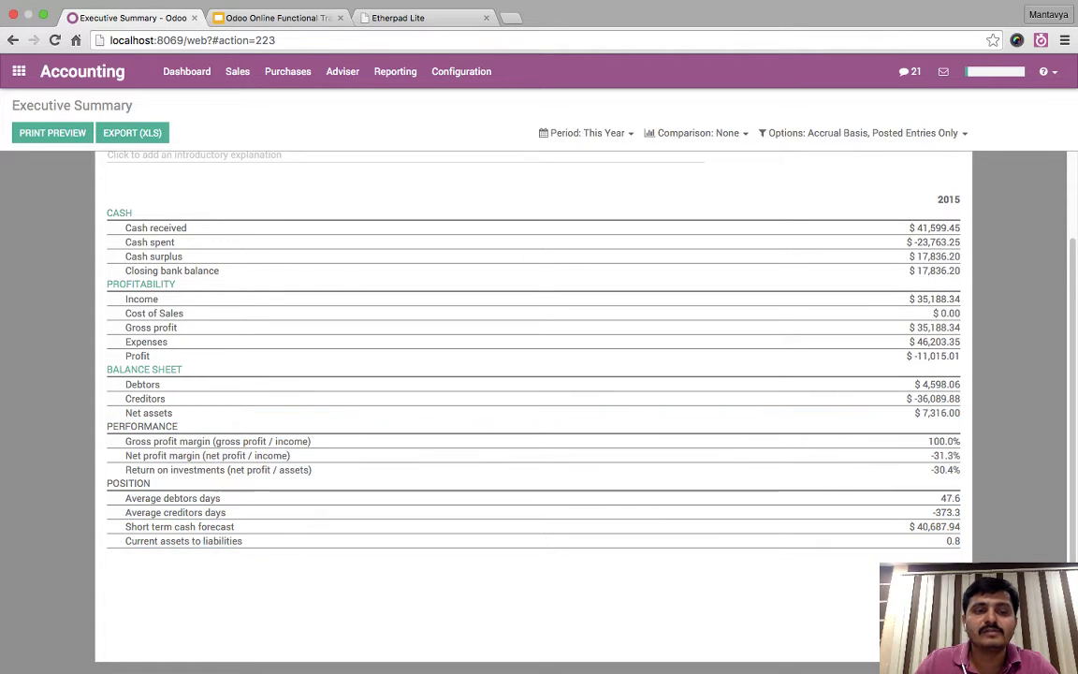
drag(126, 441, 964, 544)
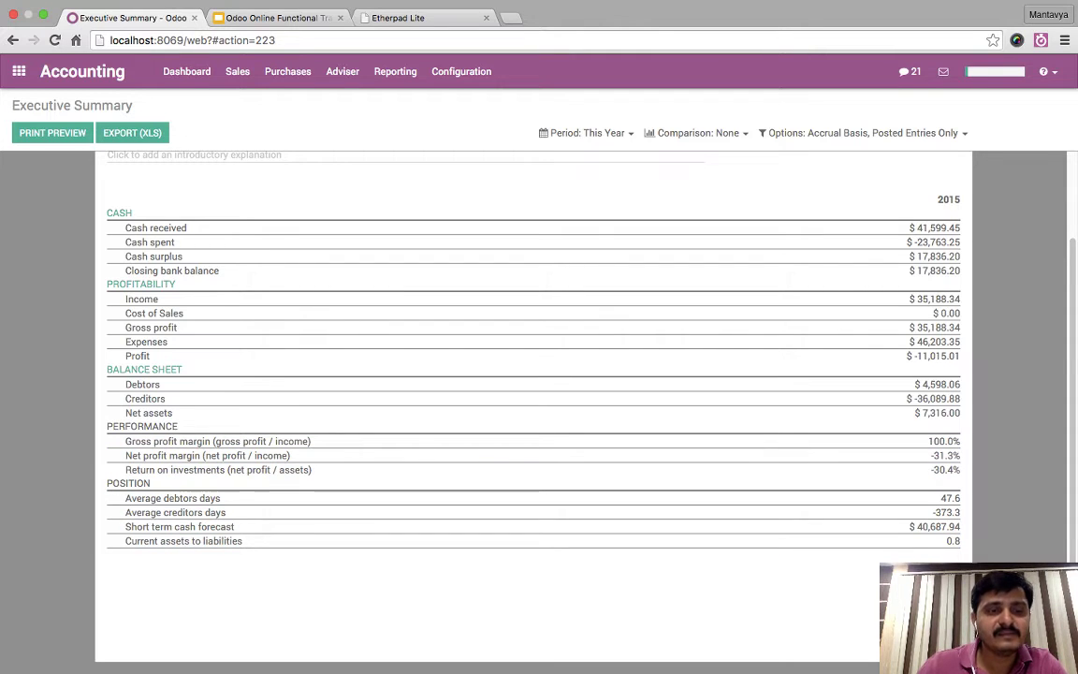
drag(125, 498, 964, 472)
click(964, 542)
click(935, 199)
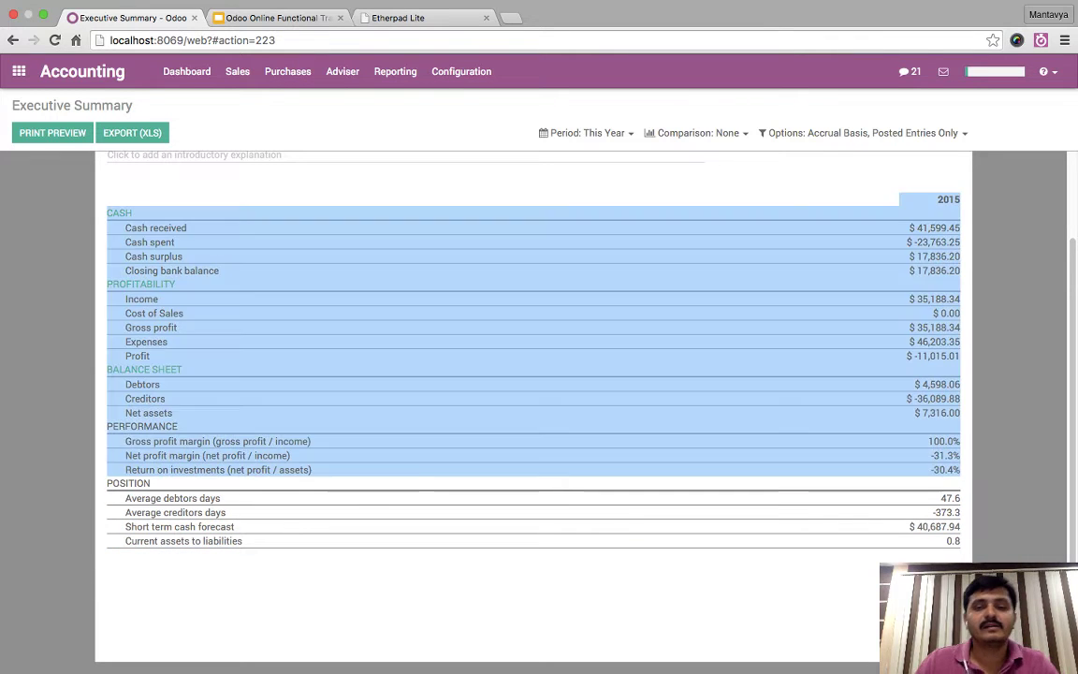
click(963, 472)
scroll(533, 402, up, 2)
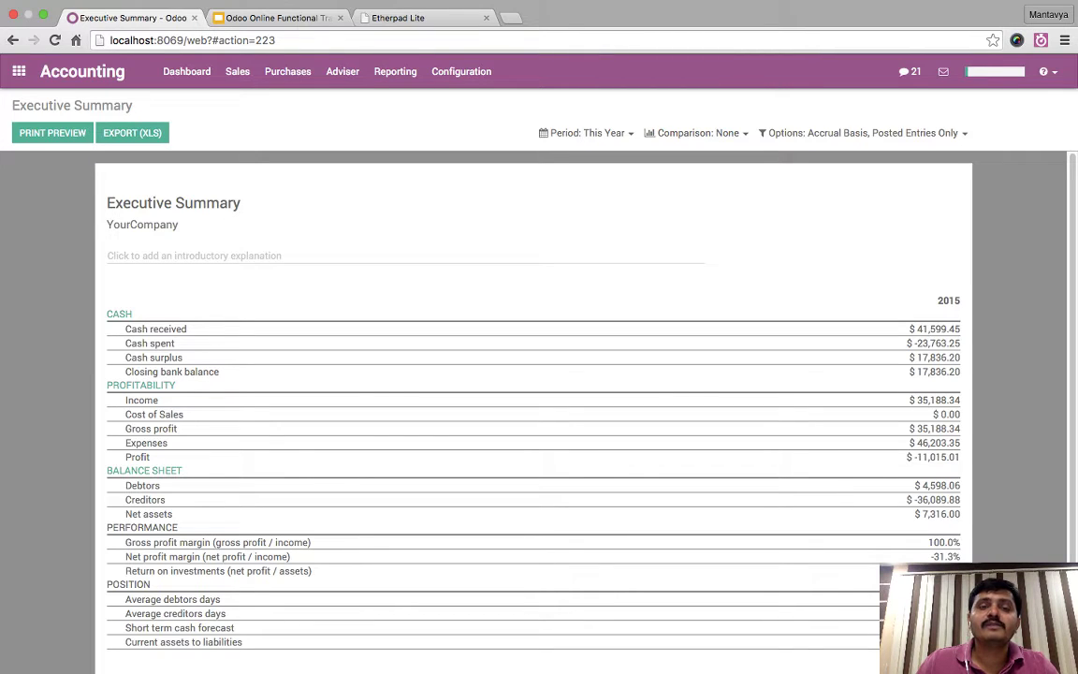
click(342, 71)
- Open the Balance Sheet and compare it with the same period last year
click(394, 71)
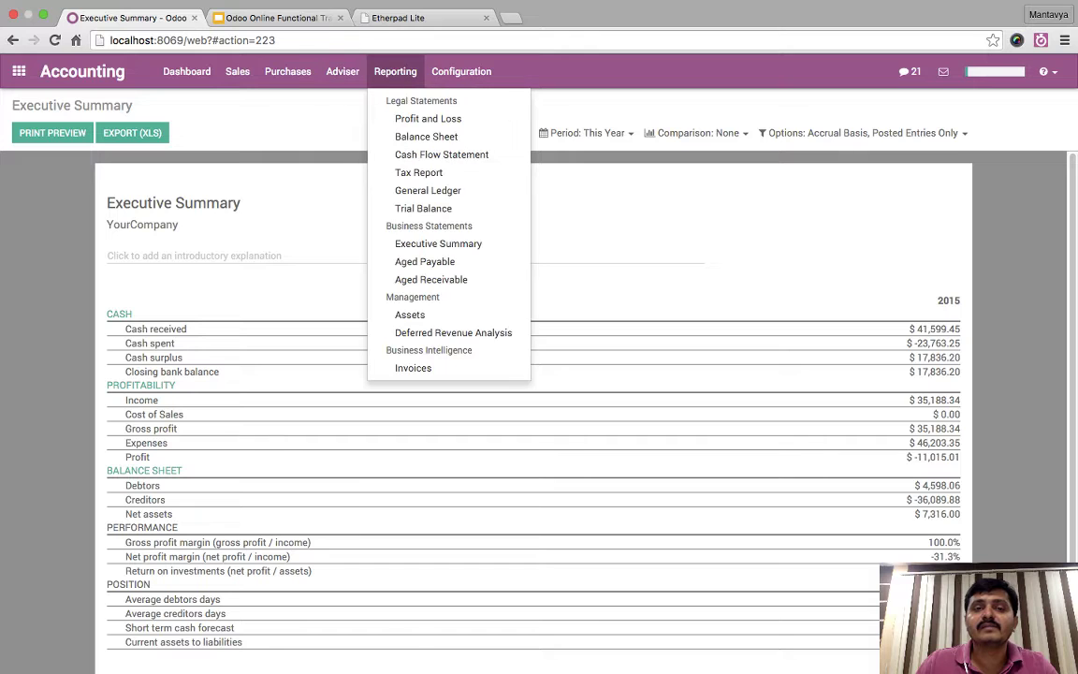
click(426, 138)
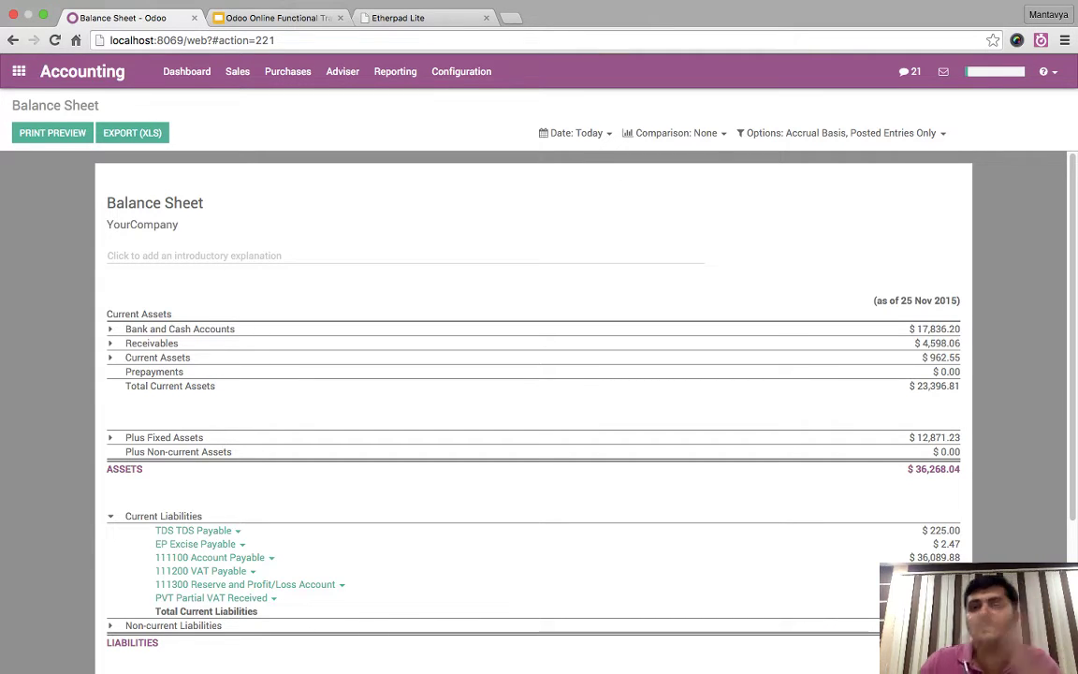
click(673, 133)
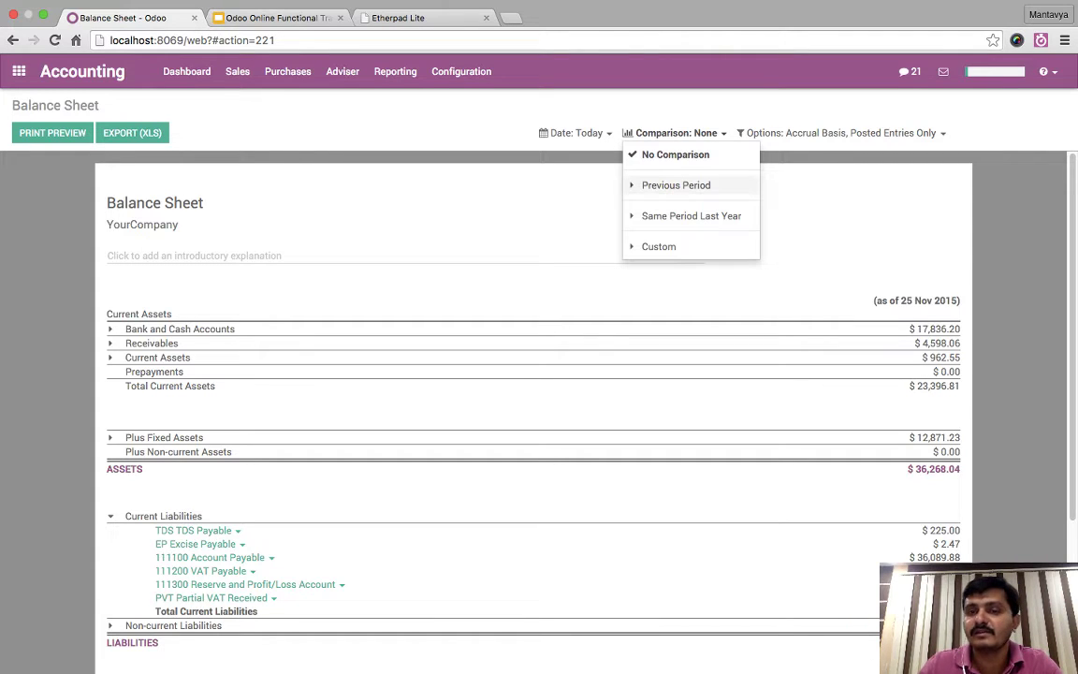
click(675, 184)
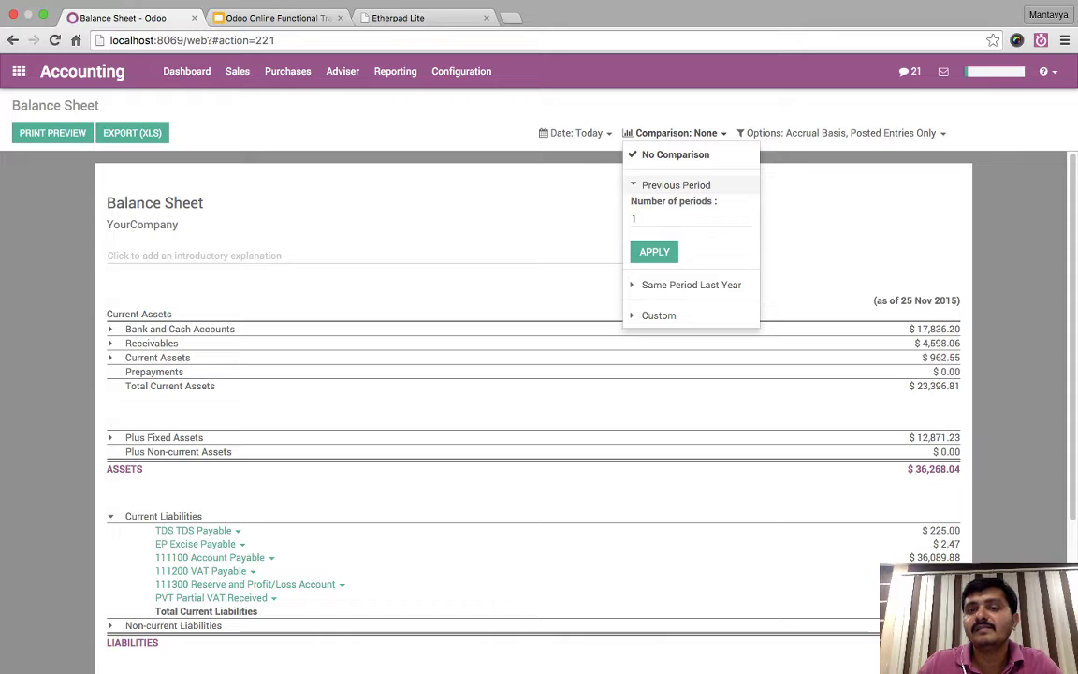
click(675, 184)
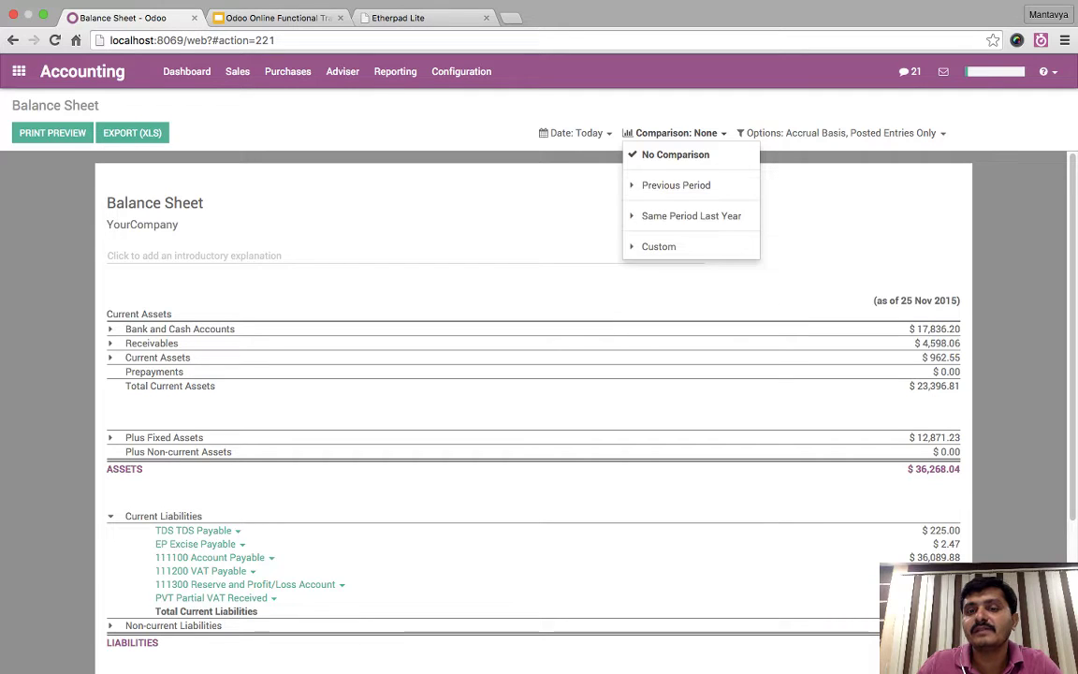
click(690, 215)
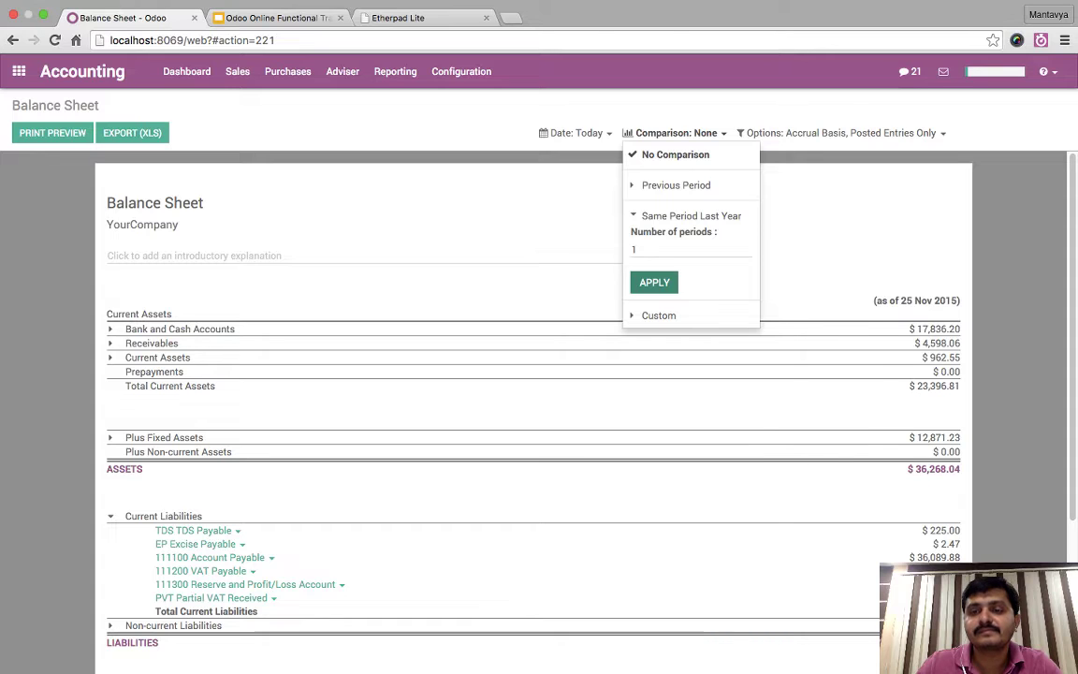
click(654, 282)
- Point out the 25 Nov 2015 and 25 Nov 2014 columns and the assets rows
scroll(533, 375, down, 1)
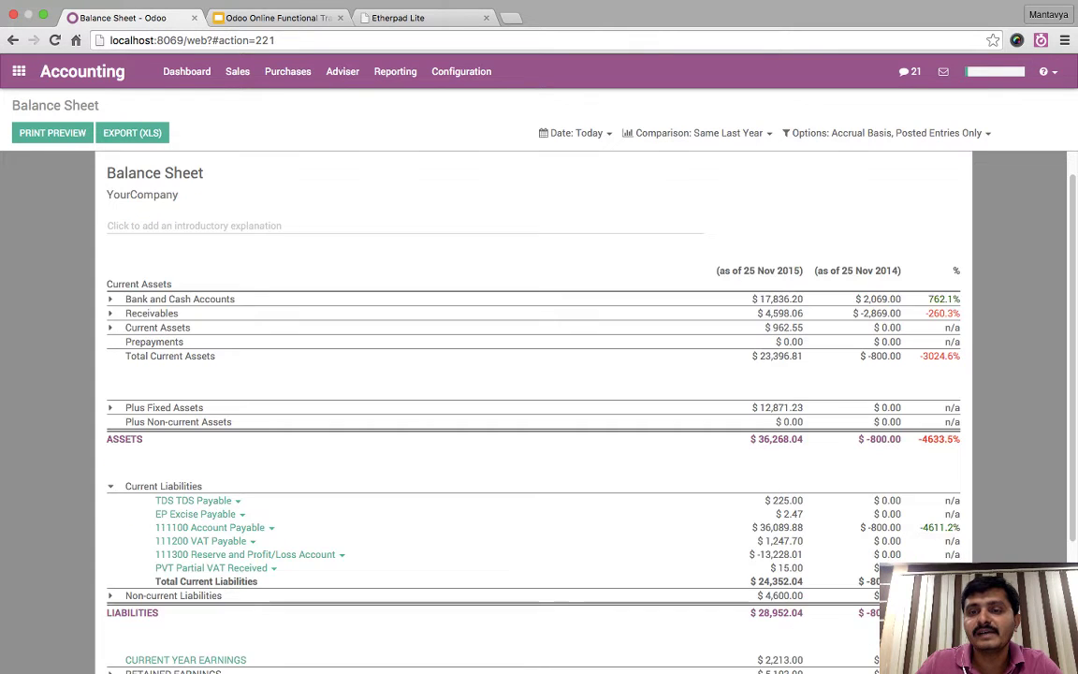
drag(716, 270, 803, 271)
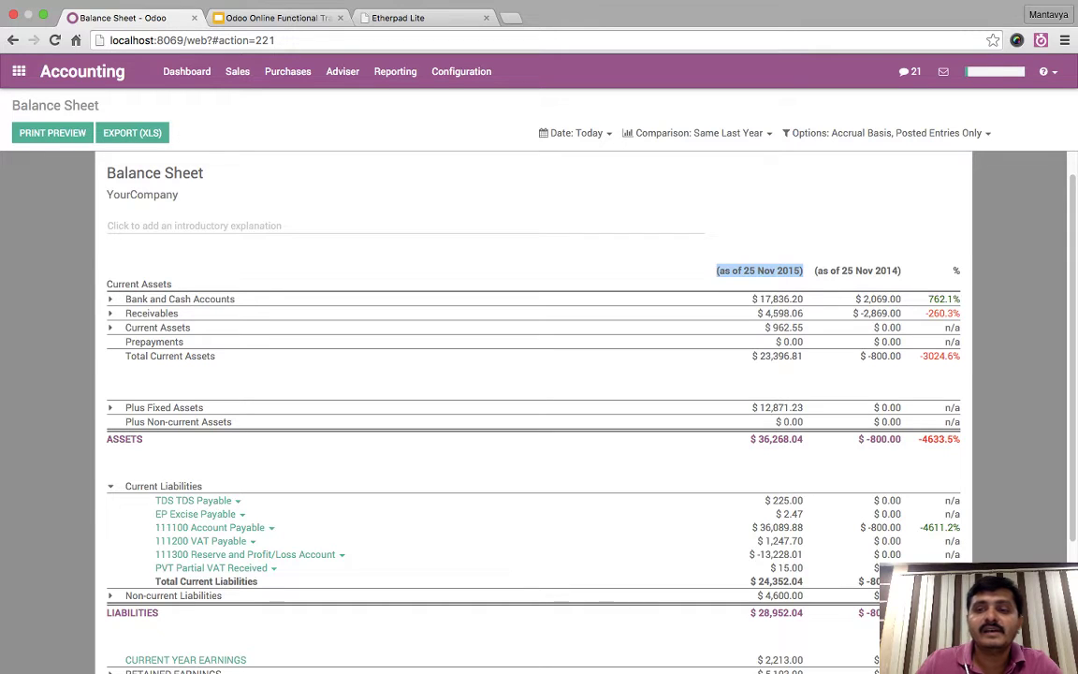
drag(814, 271, 901, 271)
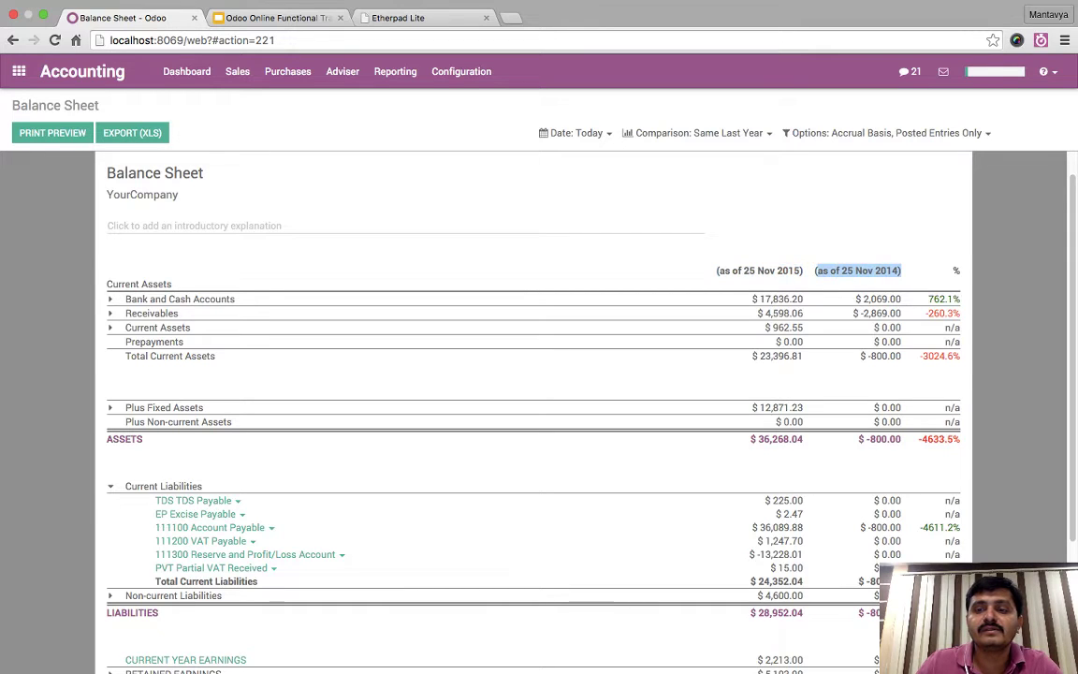
click(773, 243)
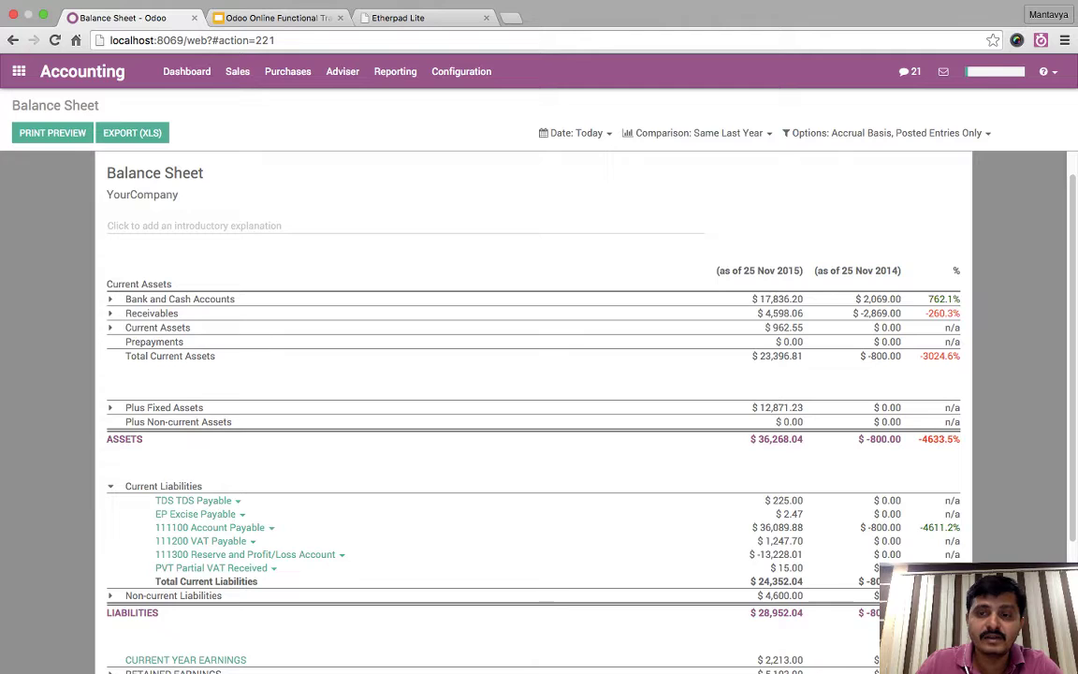
drag(775, 270, 811, 438)
click(811, 438)
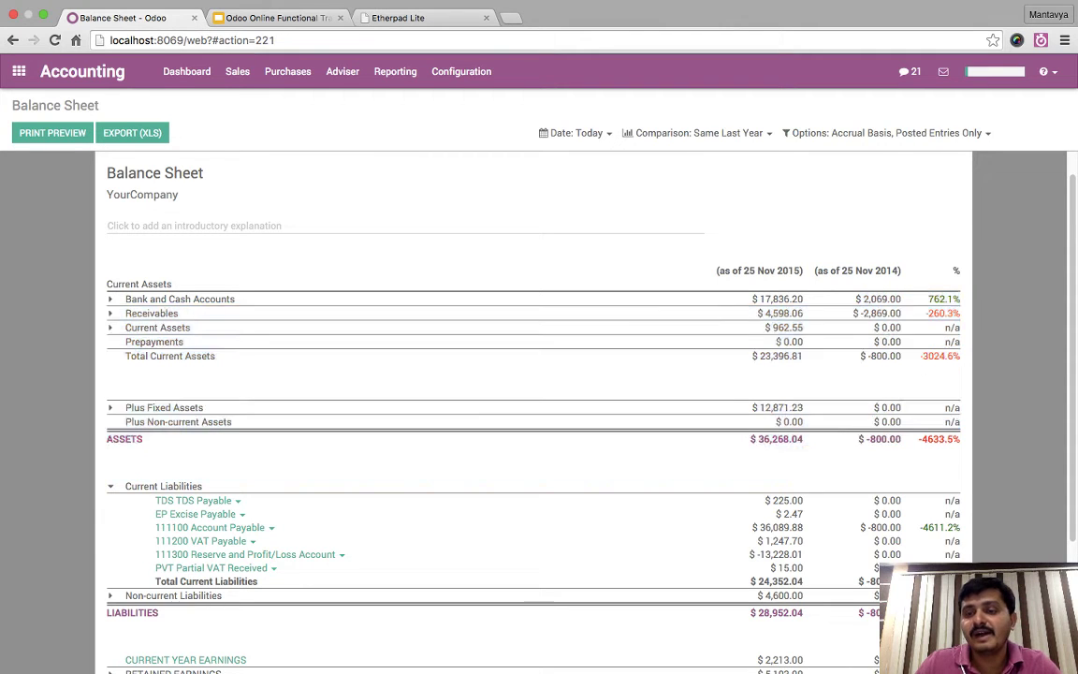
scroll(812, 438, down, 2)
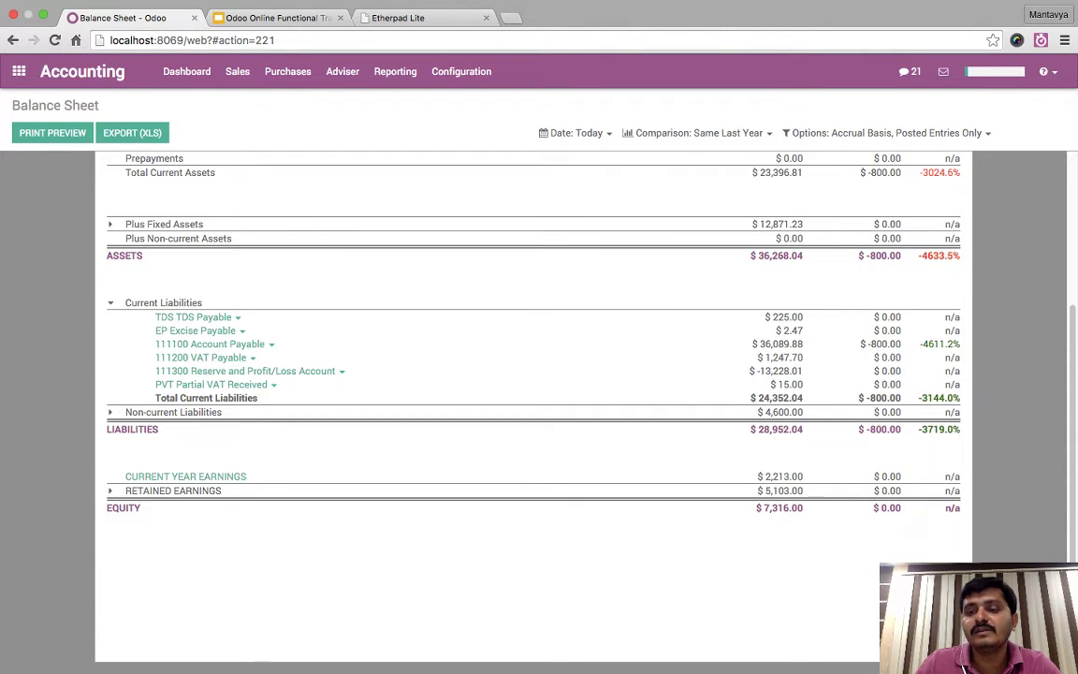
scroll(534, 403, up, 1)
scroll(533, 402, up, 3)
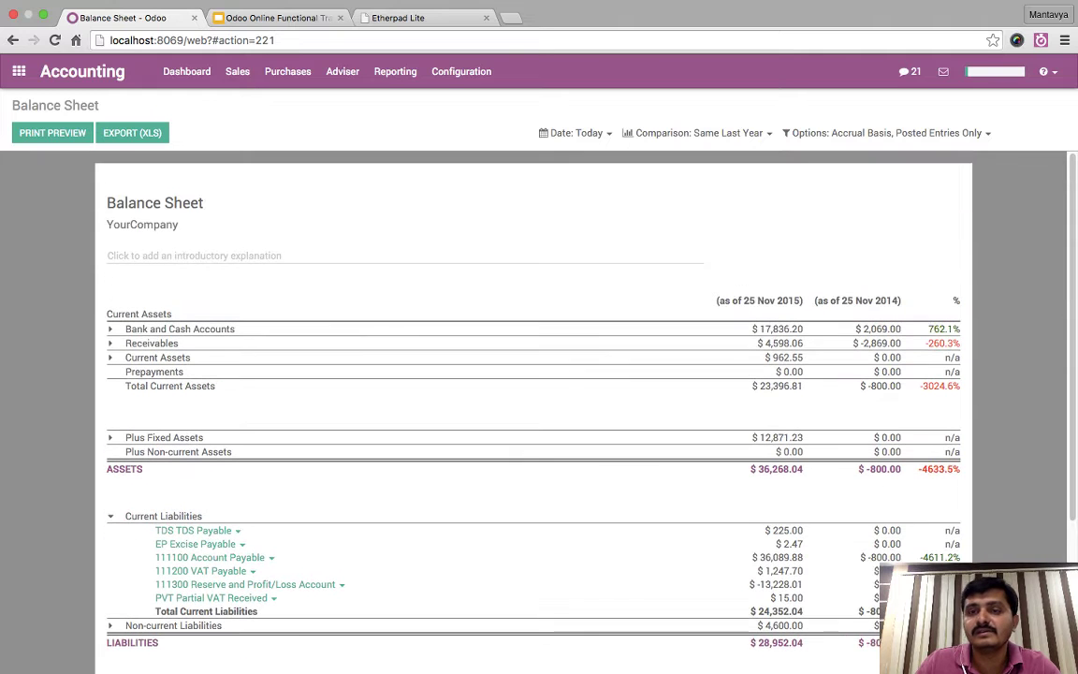
click(697, 133)
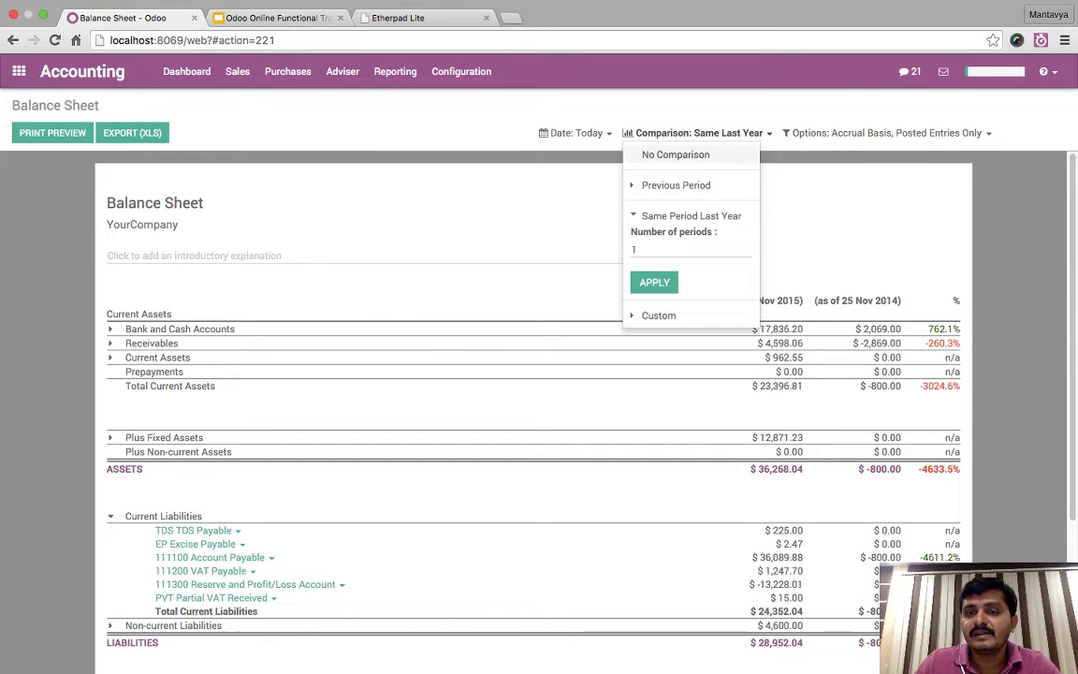
- Apply a one-period Previous Period comparison, adding the 25 Oct 2015 column
click(676, 184)
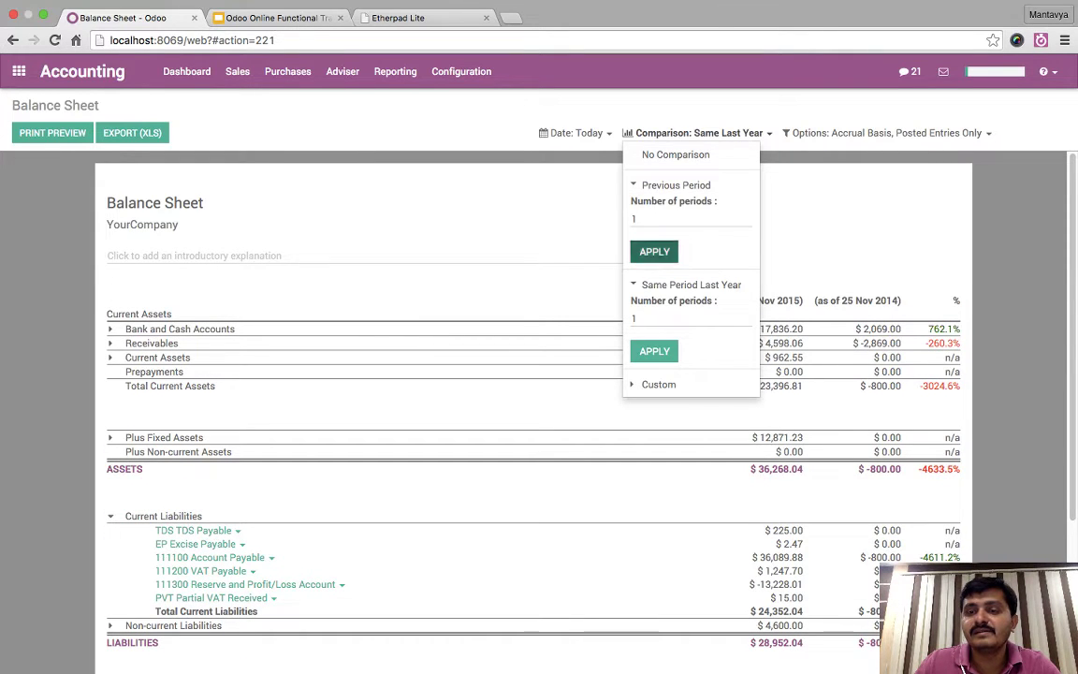
click(654, 251)
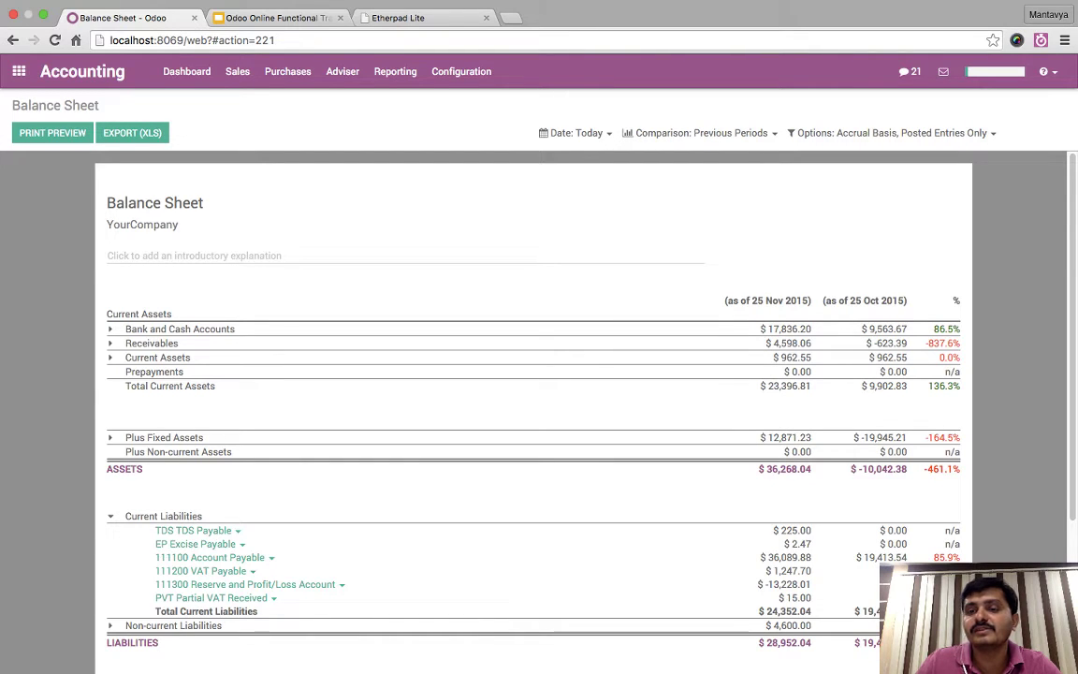
scroll(533, 412, down, 1)
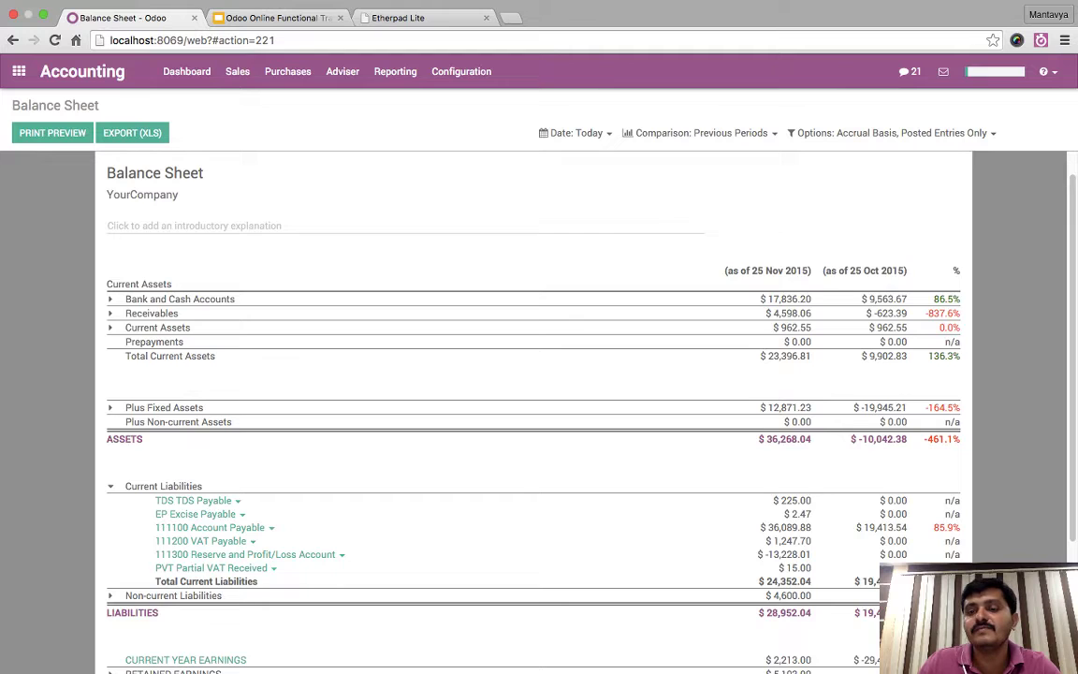
scroll(533, 411, down, 1)
scroll(533, 411, down, 1)
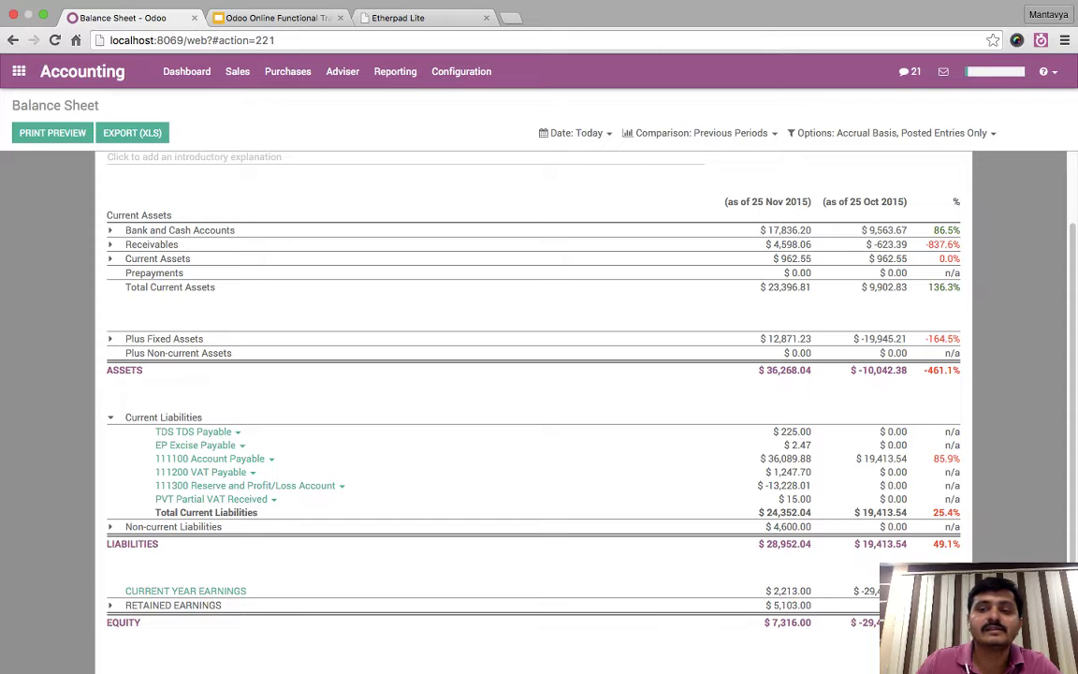
- Point out ASSETS 36,268.04, LIABILITIES 28,952.04, the 111300 reserve row and EQUITY 7,316.00
double_click(789, 369)
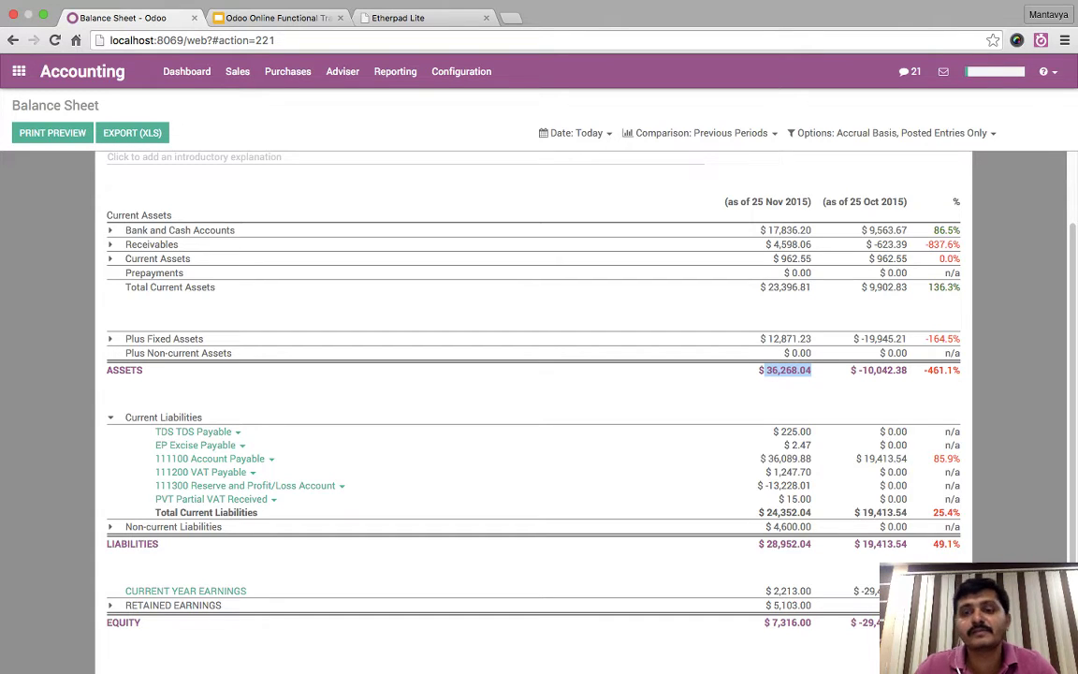
scroll(533, 412, down, 3)
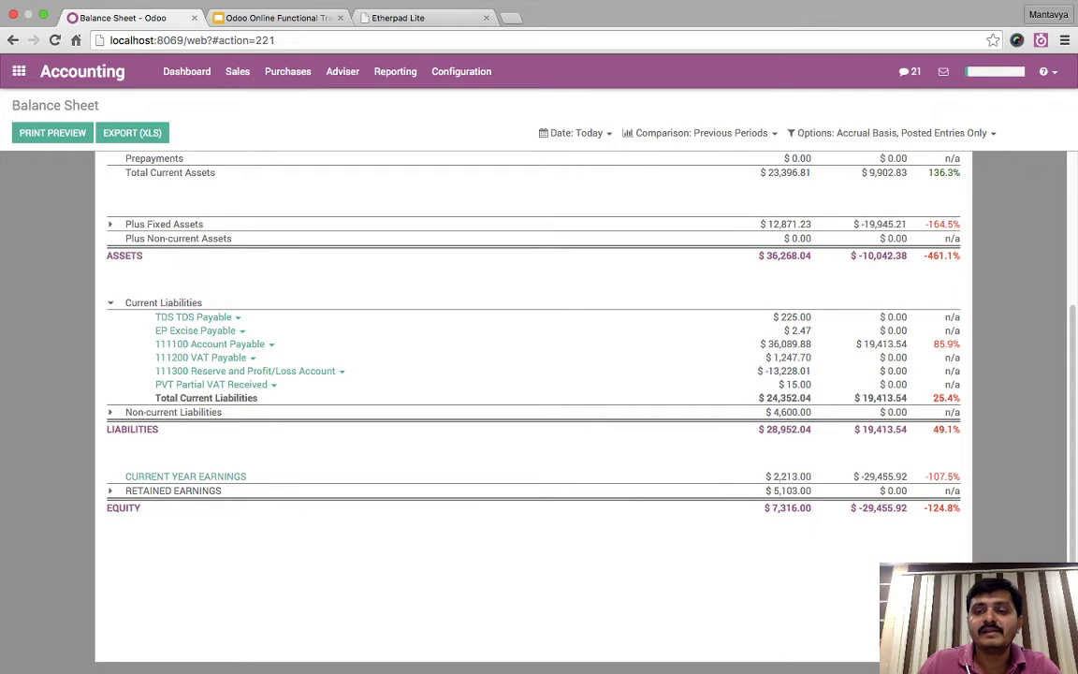
double_click(884, 428)
double_click(788, 429)
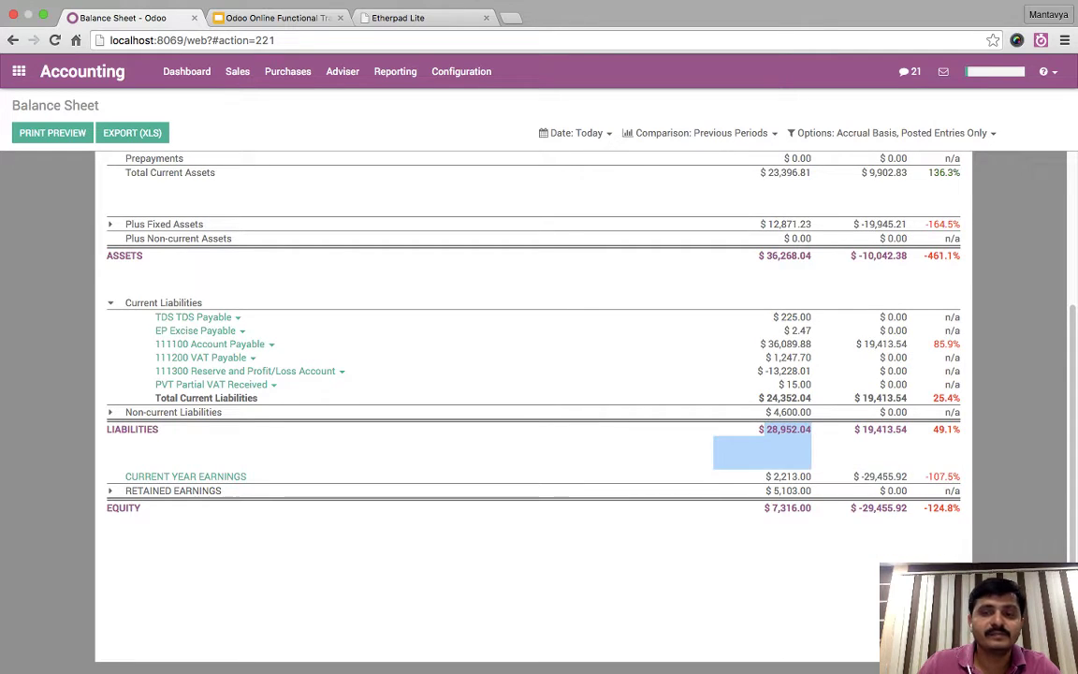
click(739, 447)
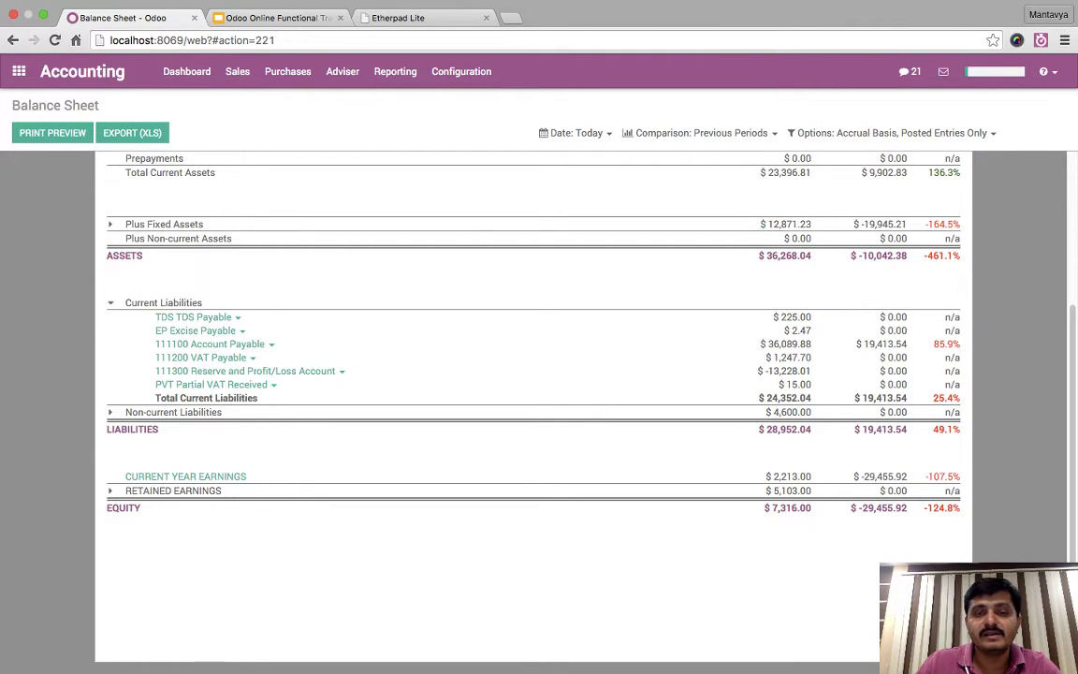
drag(774, 371, 228, 372)
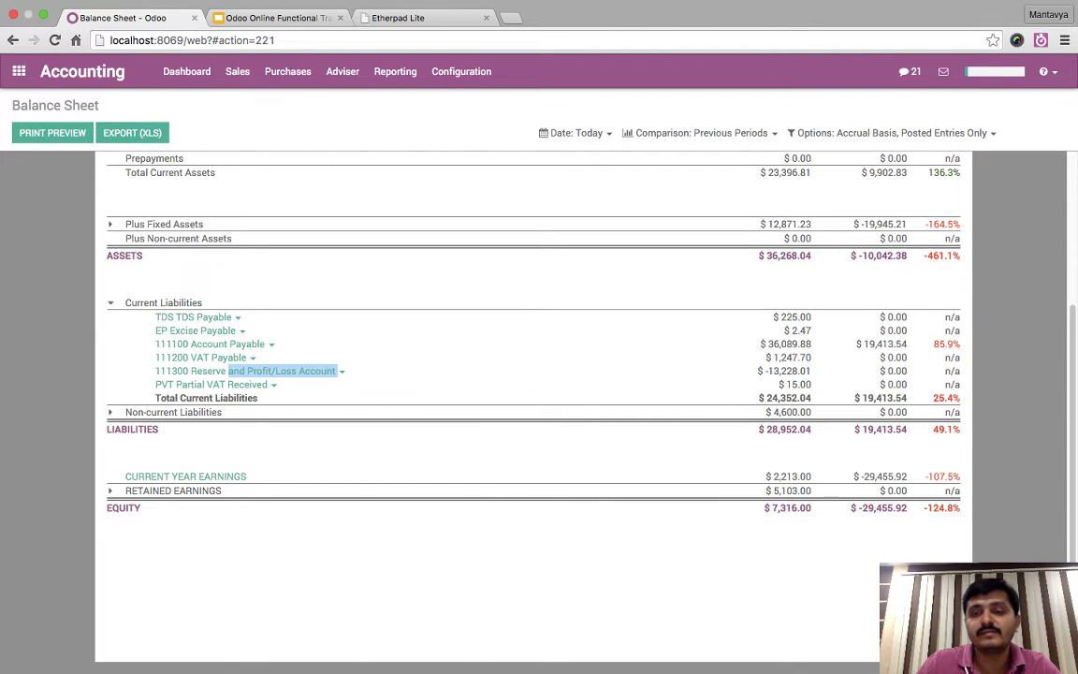
click(228, 371)
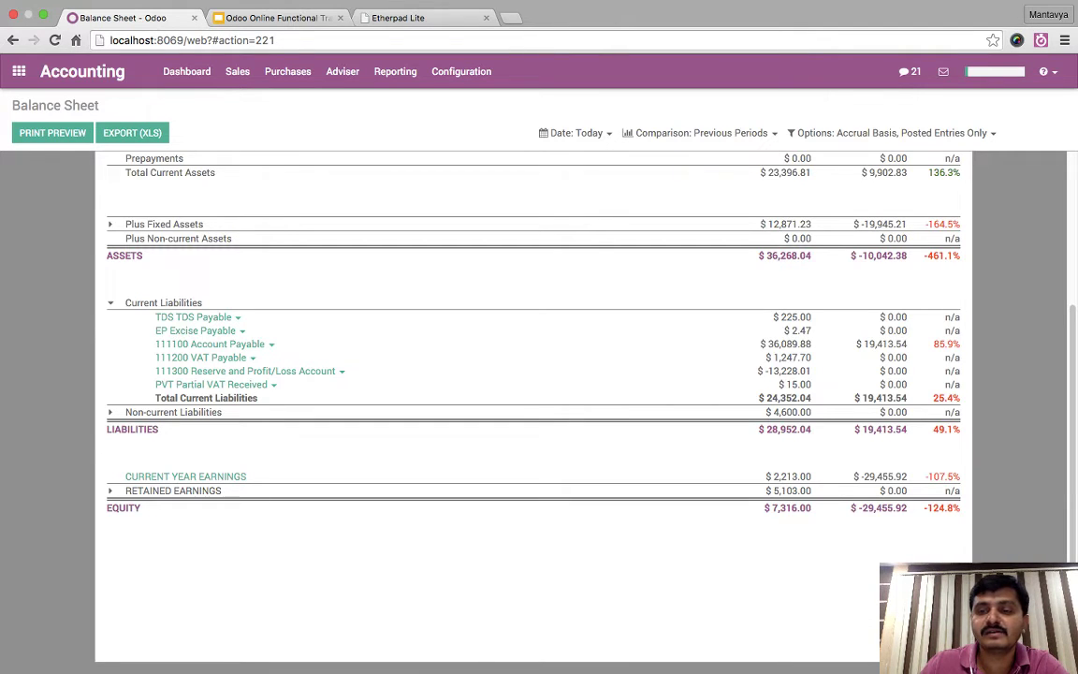
drag(906, 508, 814, 548)
drag(763, 508, 775, 508)
click(786, 561)
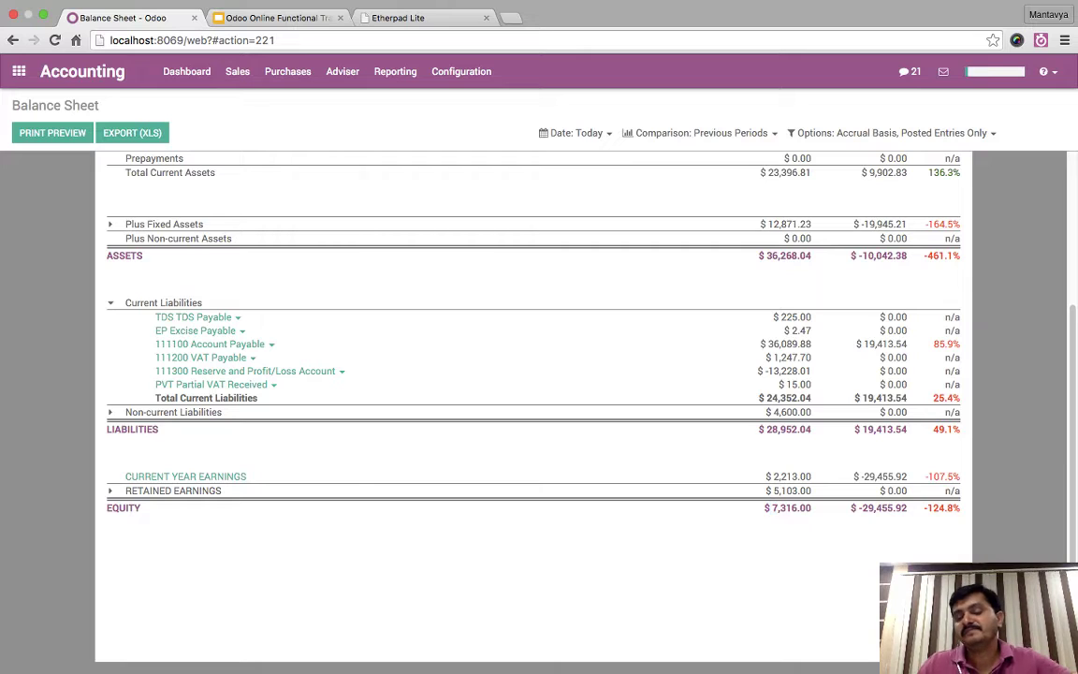
scroll(533, 403, up, 3)
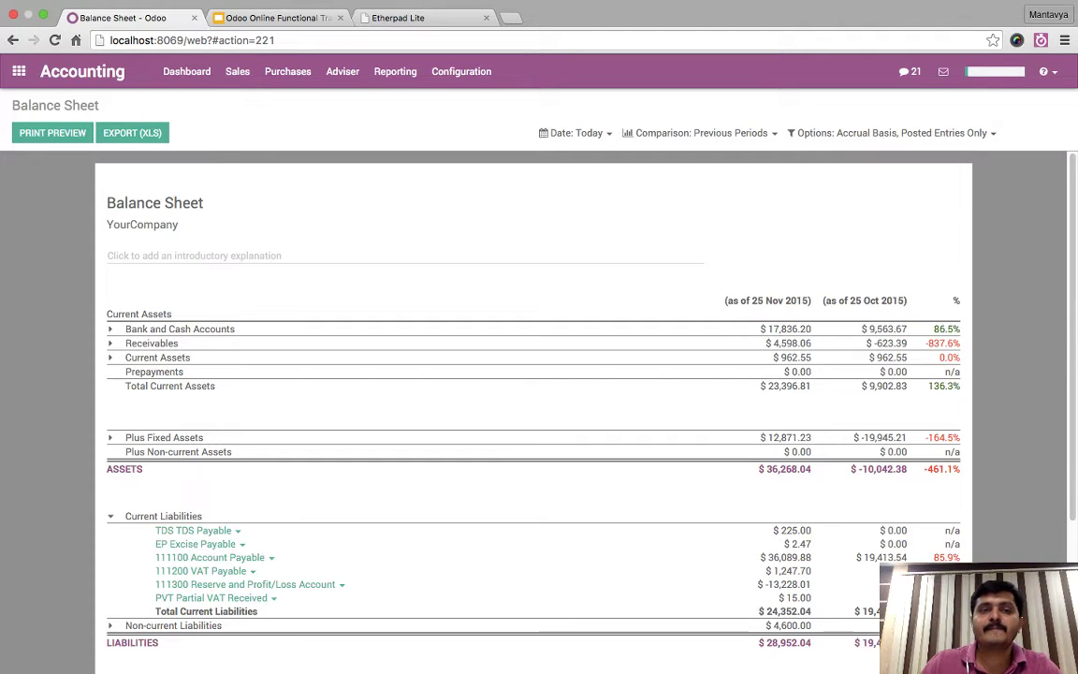
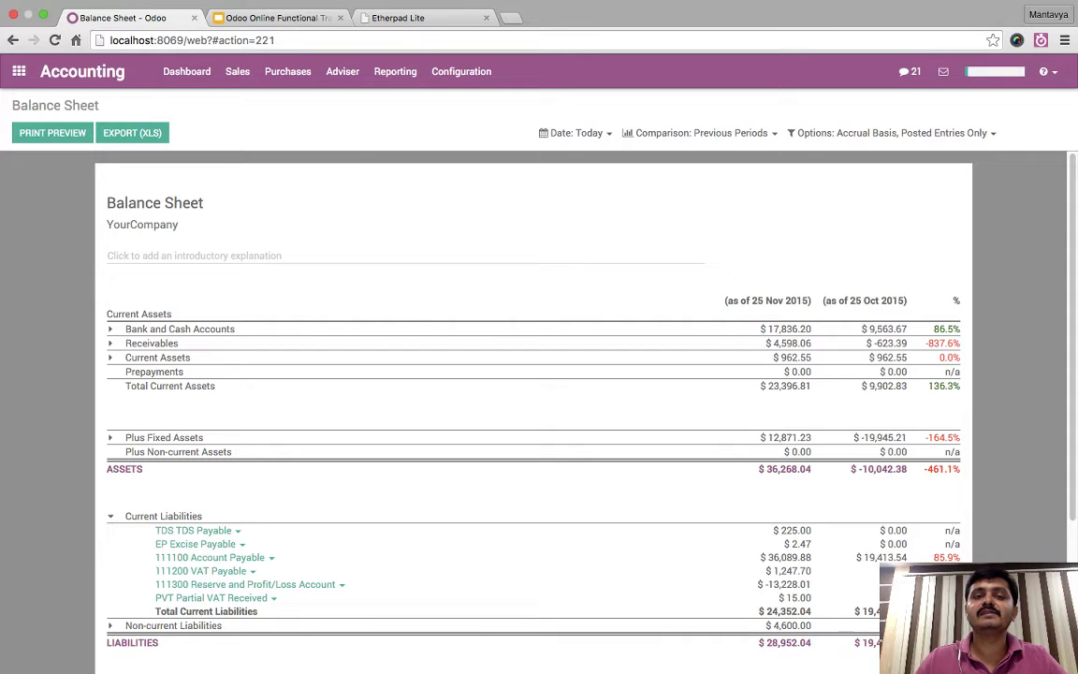
- Open the Assets Analysis pivot: 550,800.00 gross and 425,671.23 unposted across two categories
click(395, 71)
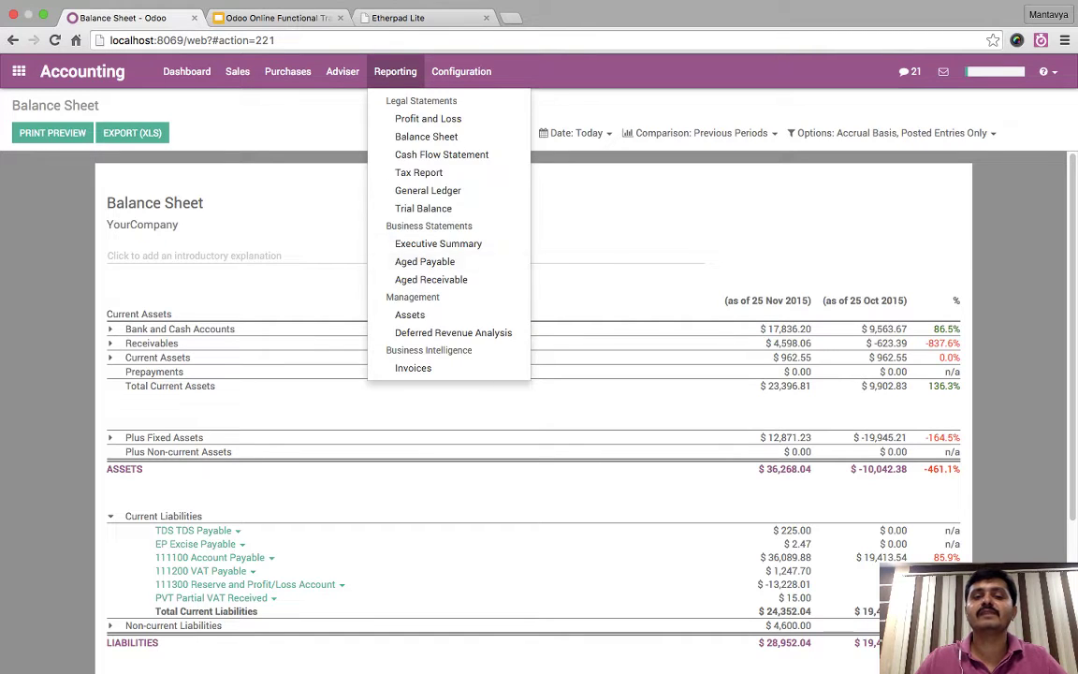
click(430, 279)
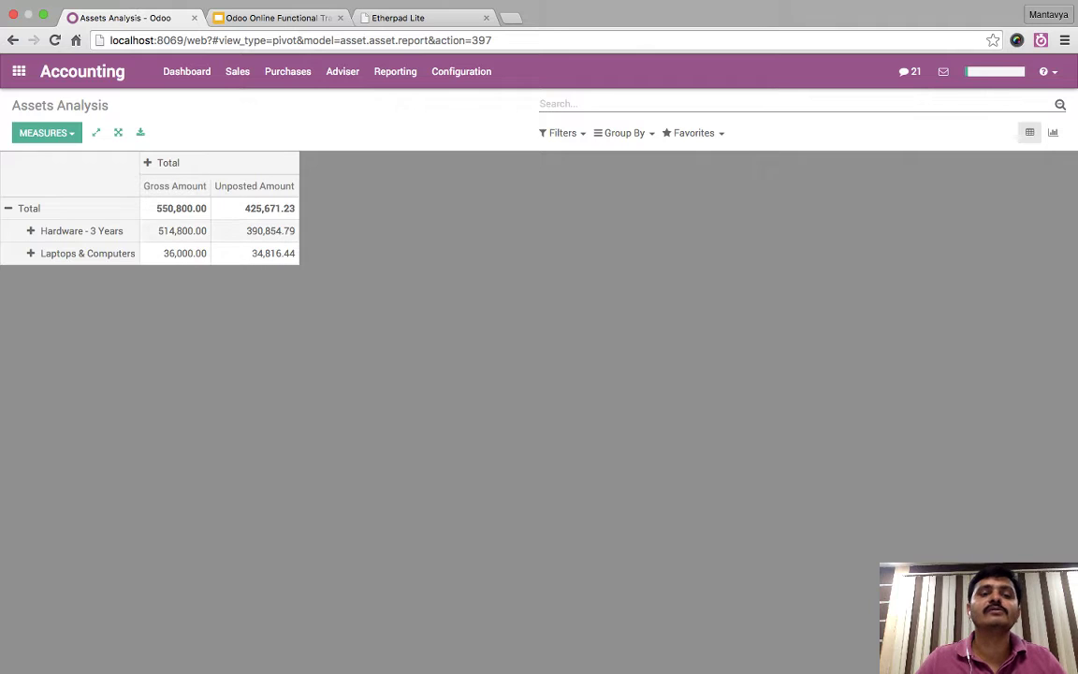
- Add the Posted Amount measure: 23,128.77 total, Hardware 21,945.21 and Laptops 1,183.56
click(45, 132)
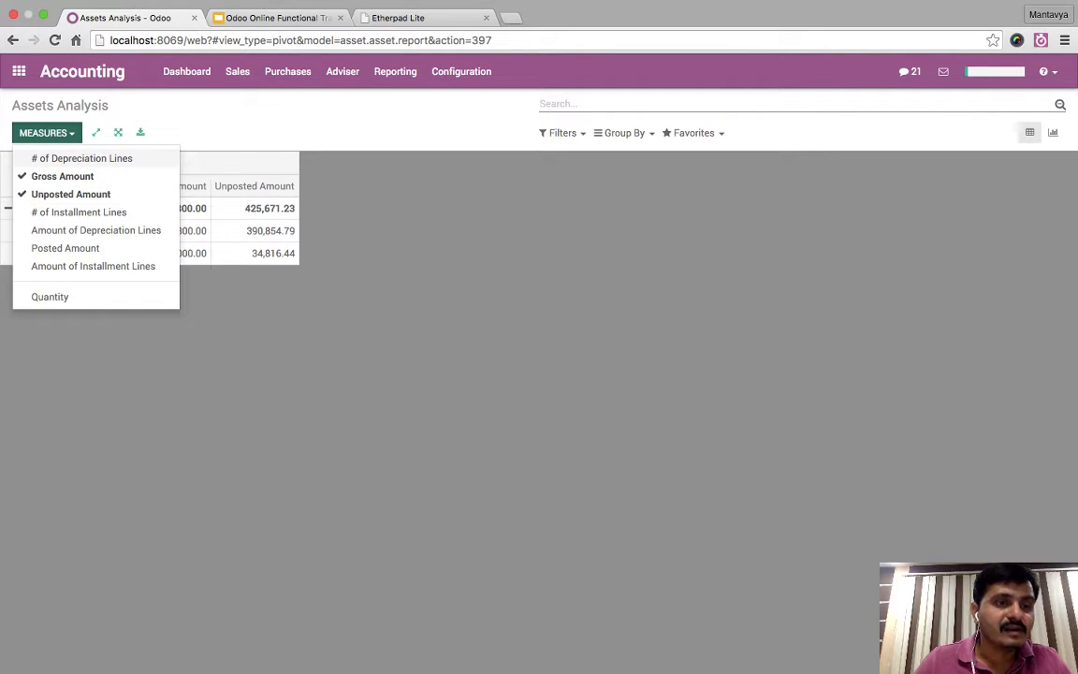
click(65, 248)
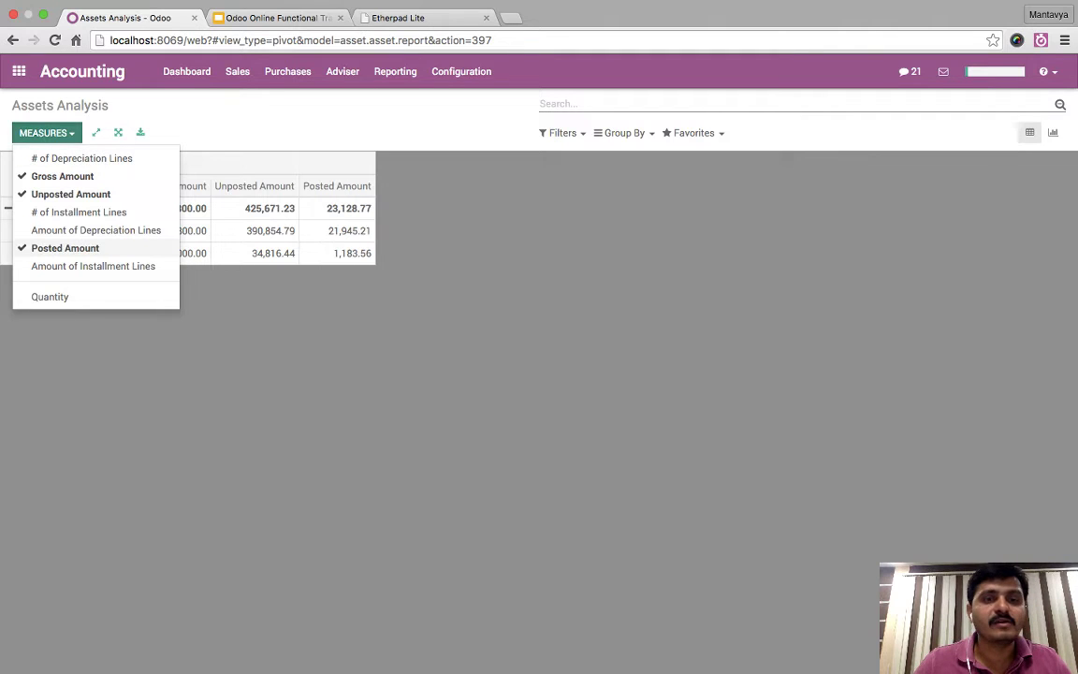
click(301, 348)
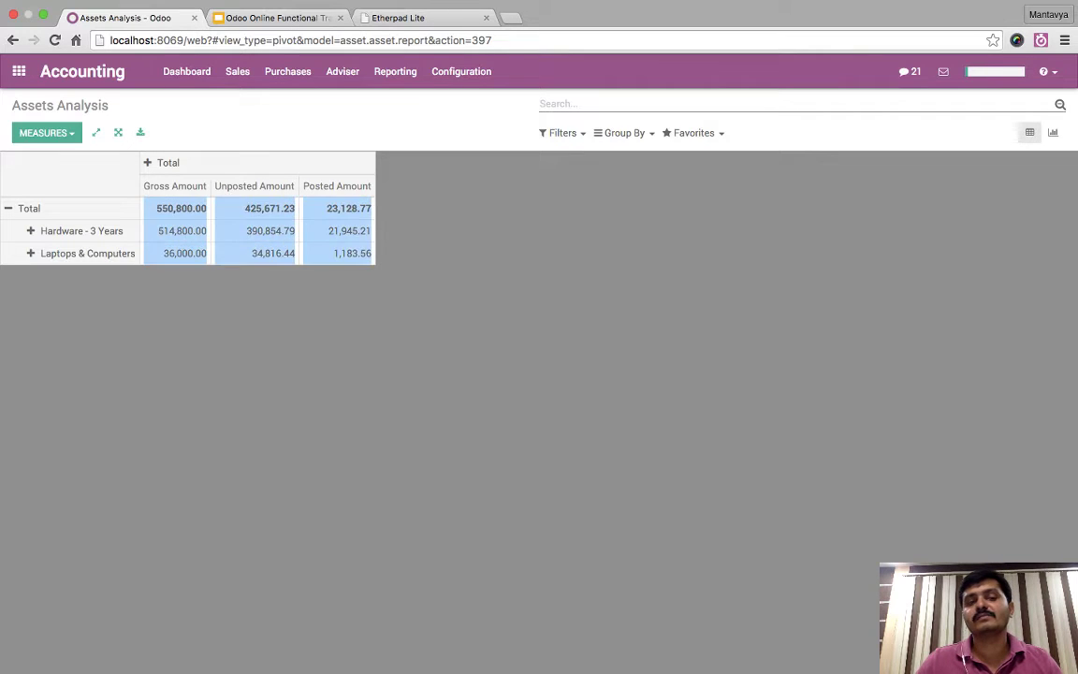
click(395, 71)
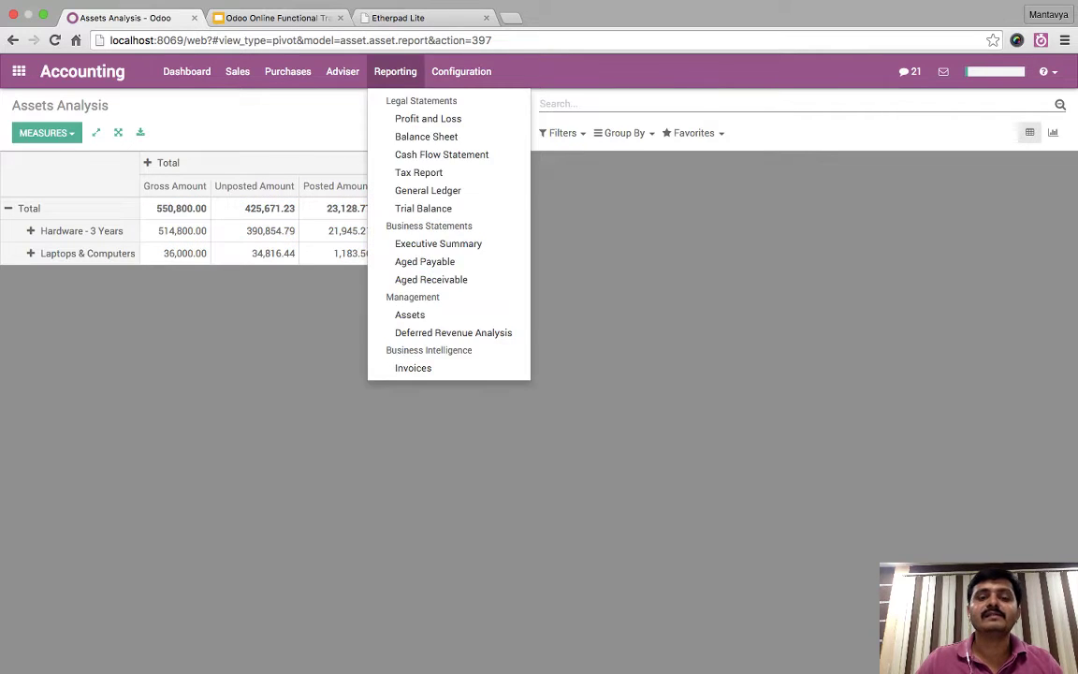
- Open the Deferred Revenue Analysis and add the Posted Amount measure
click(452, 332)
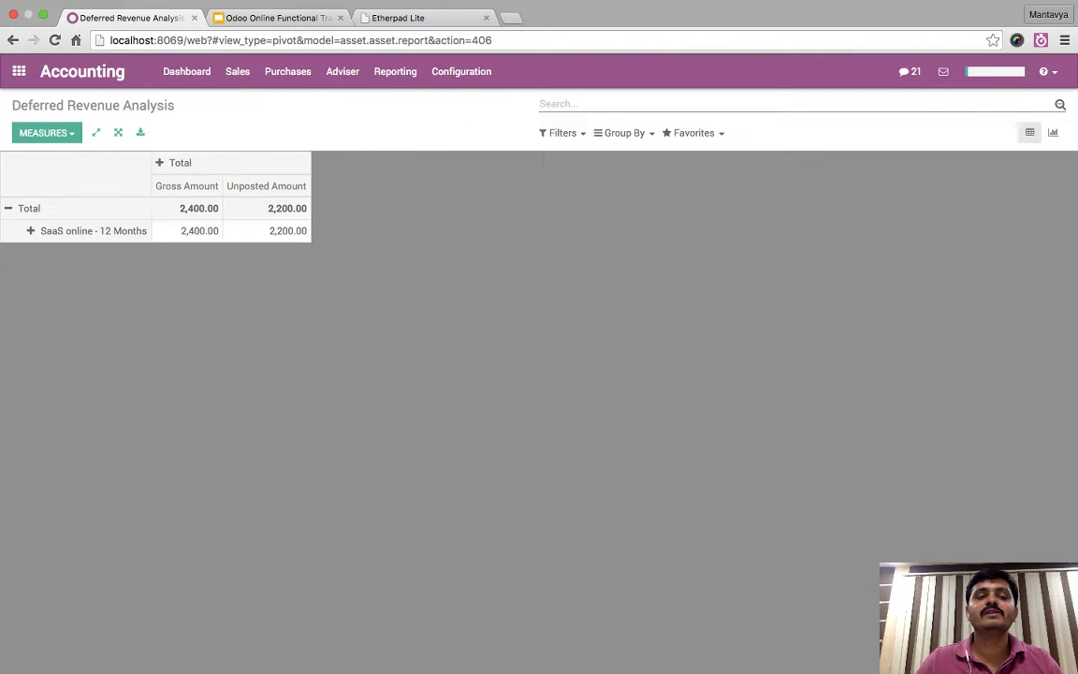
click(46, 132)
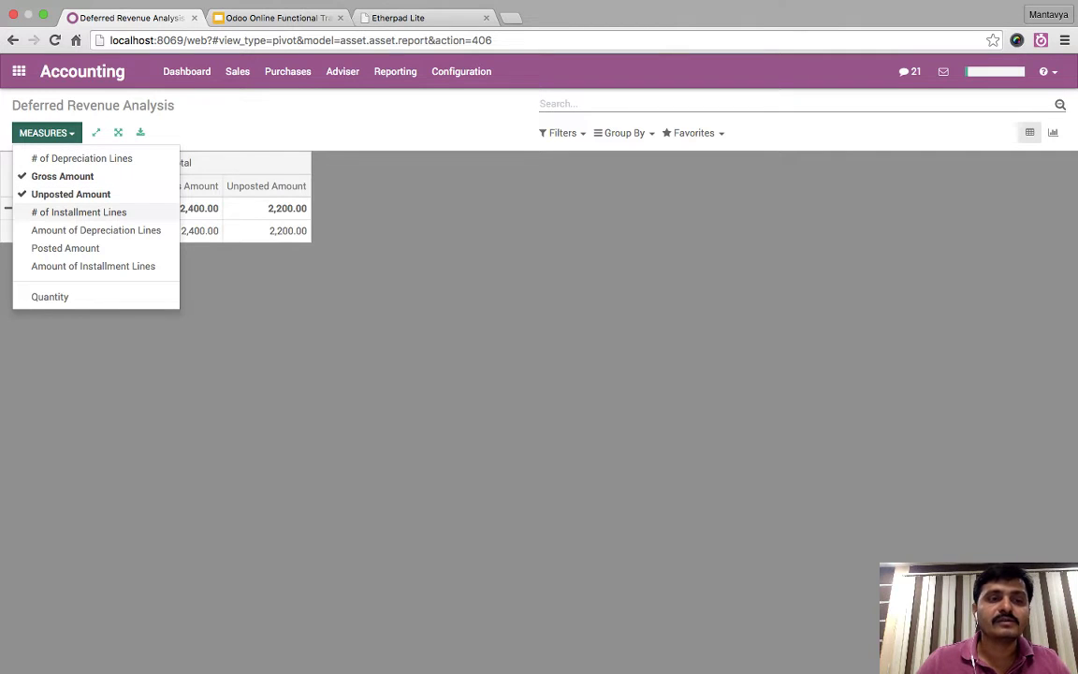
click(64, 248)
click(367, 230)
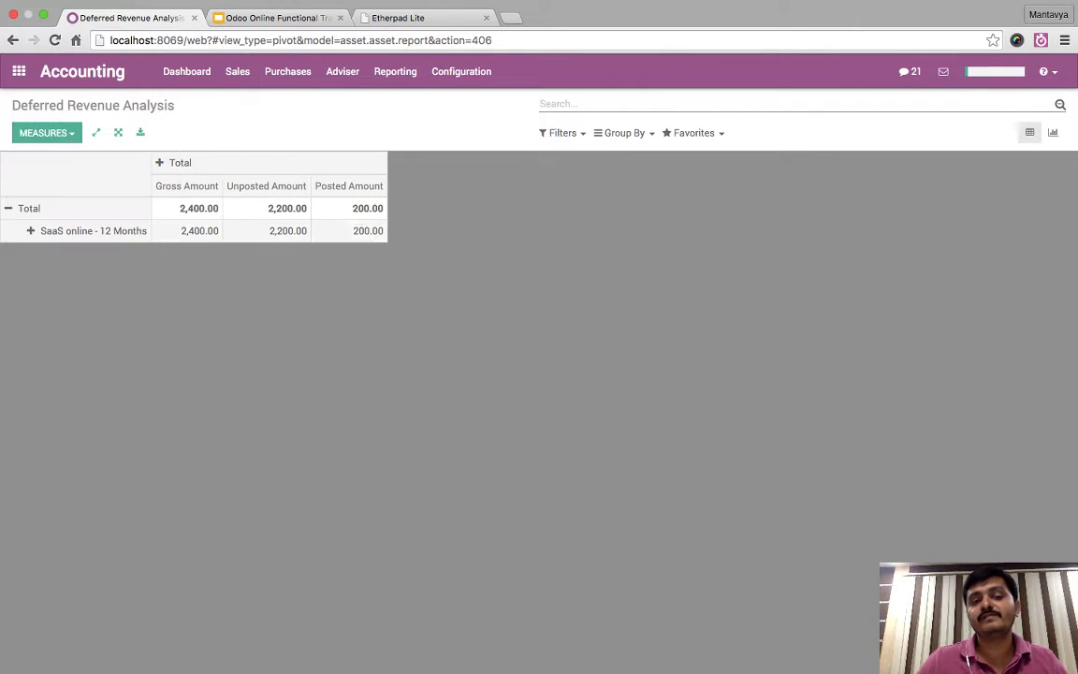
- Point out SaaS online - 12 Months' 200.00 posted and 2,200.00 unposted amounts
double_click(367, 230)
click(318, 208)
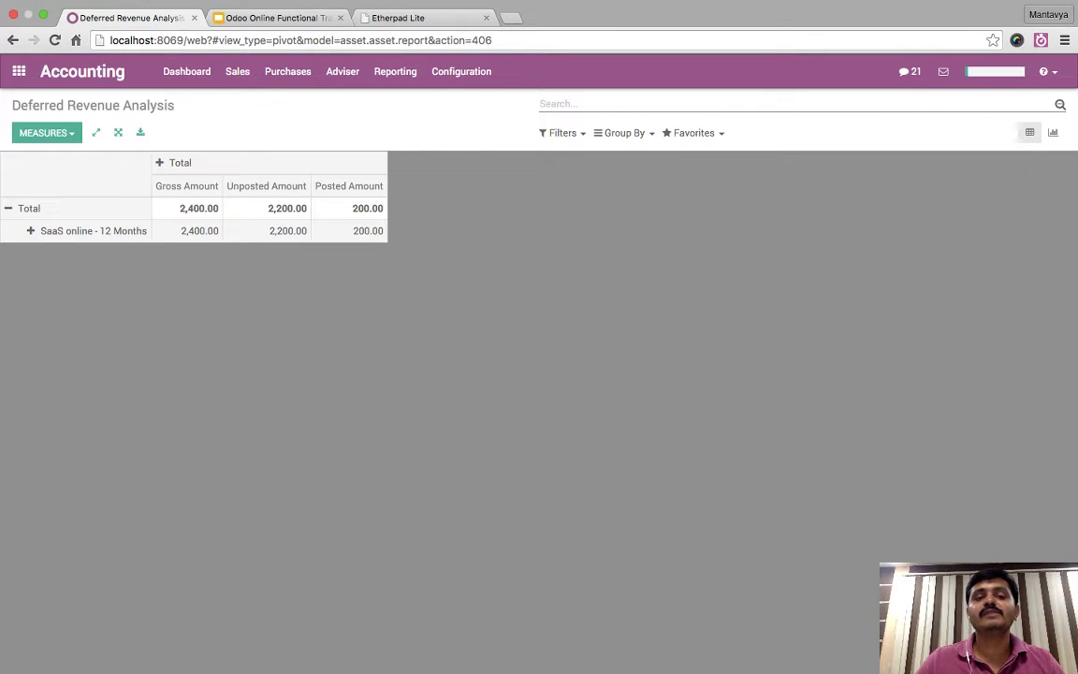
drag(269, 230, 307, 230)
click(307, 230)
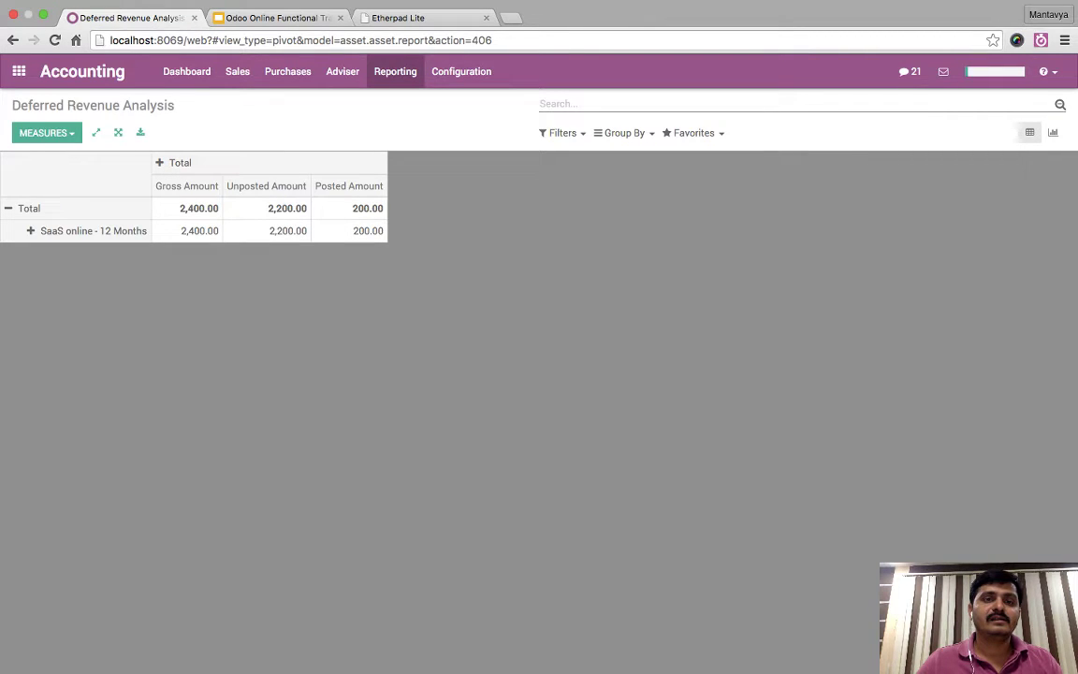
click(395, 72)
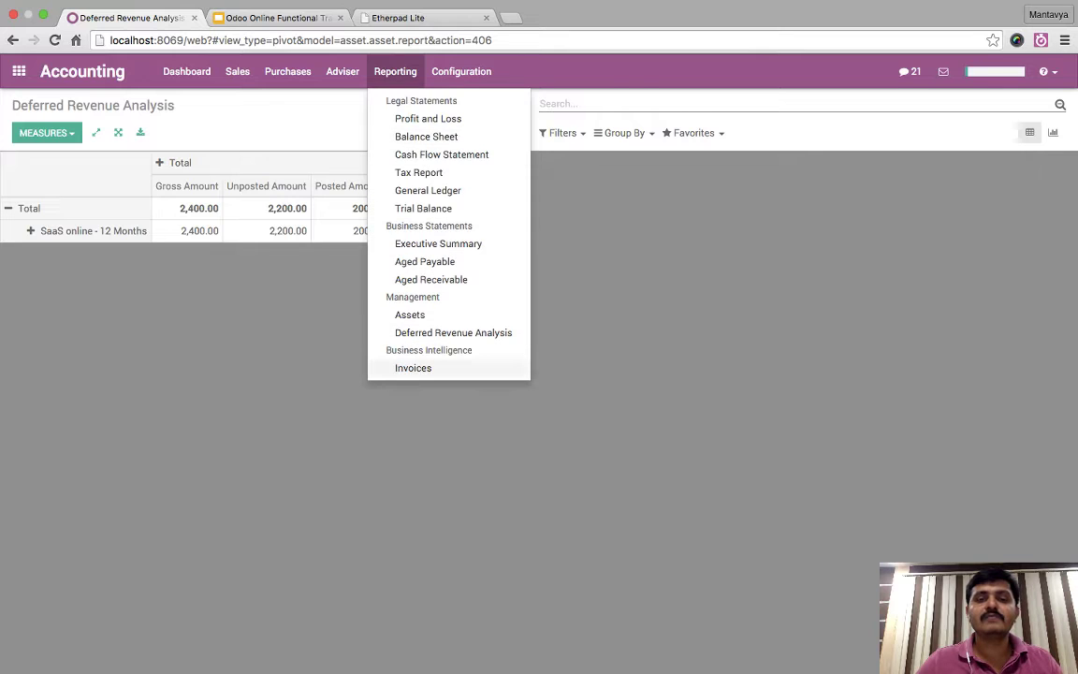
- Open the Invoices Analysis and break the Total row down by partner
click(413, 368)
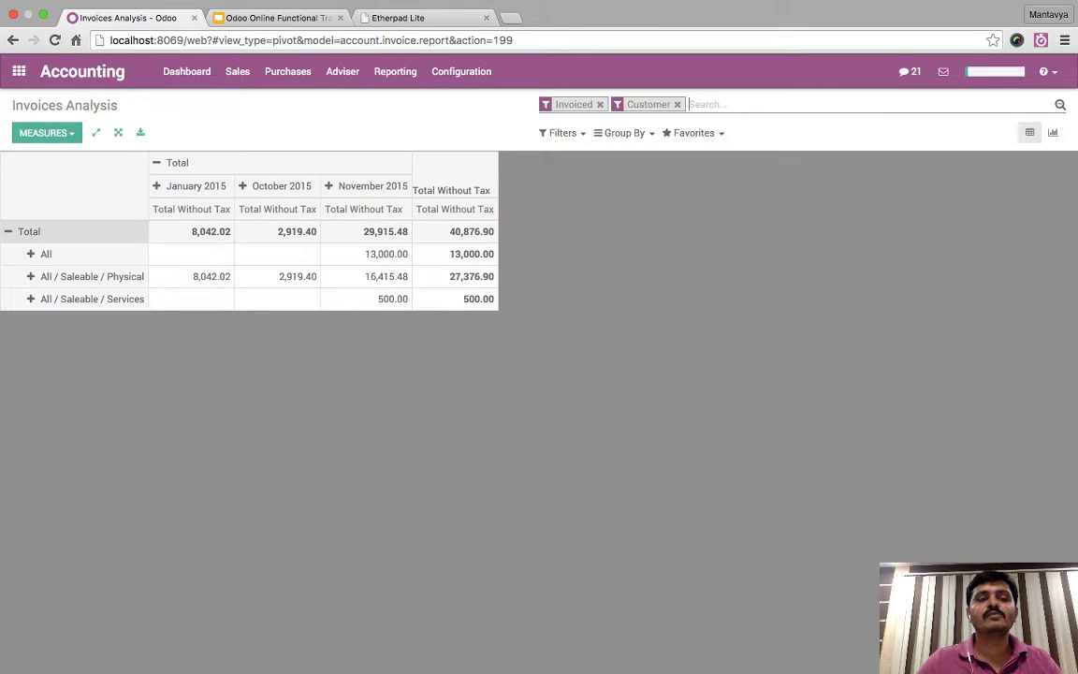
click(28, 231)
click(28, 231)
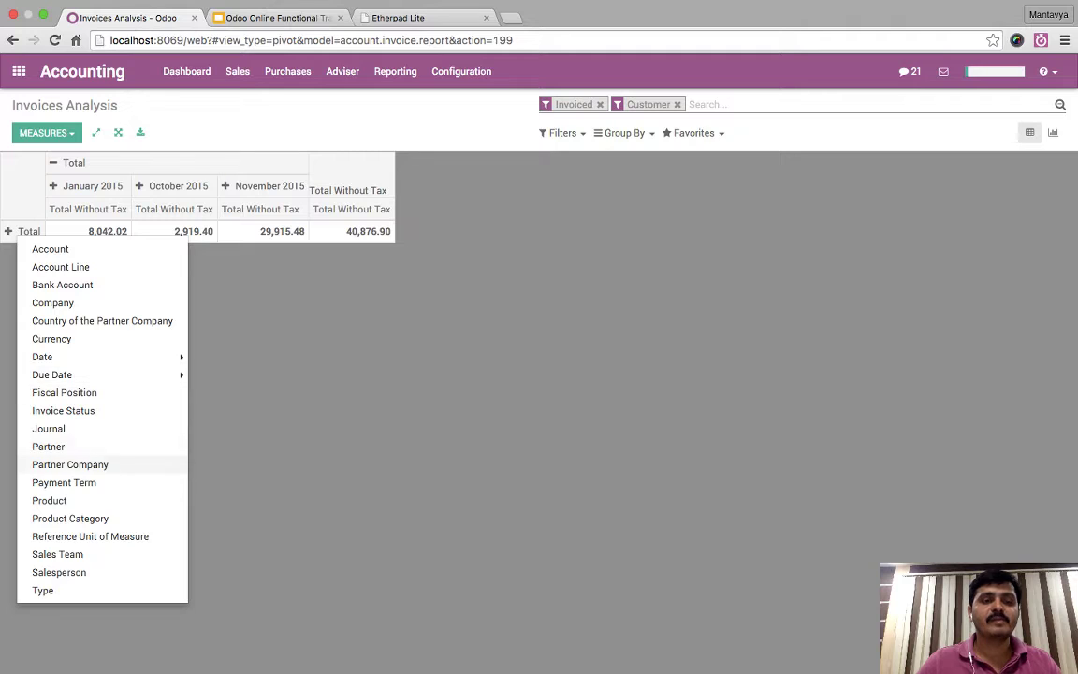
click(52, 446)
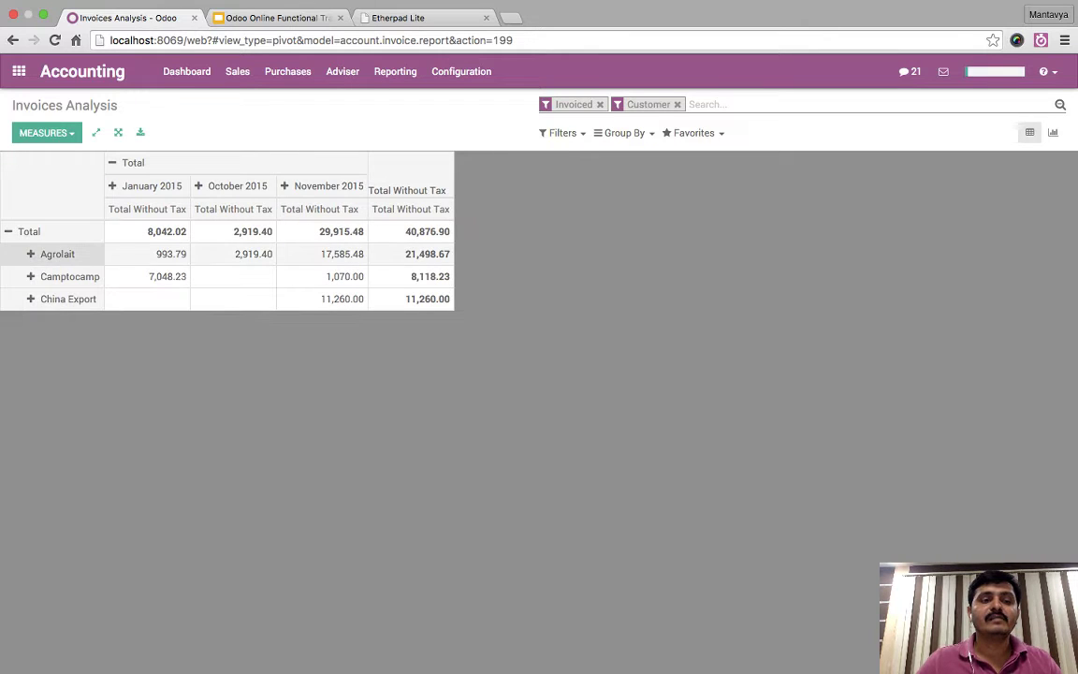
- Expand Agrolait, Camptocamp and China Export by product
click(55, 254)
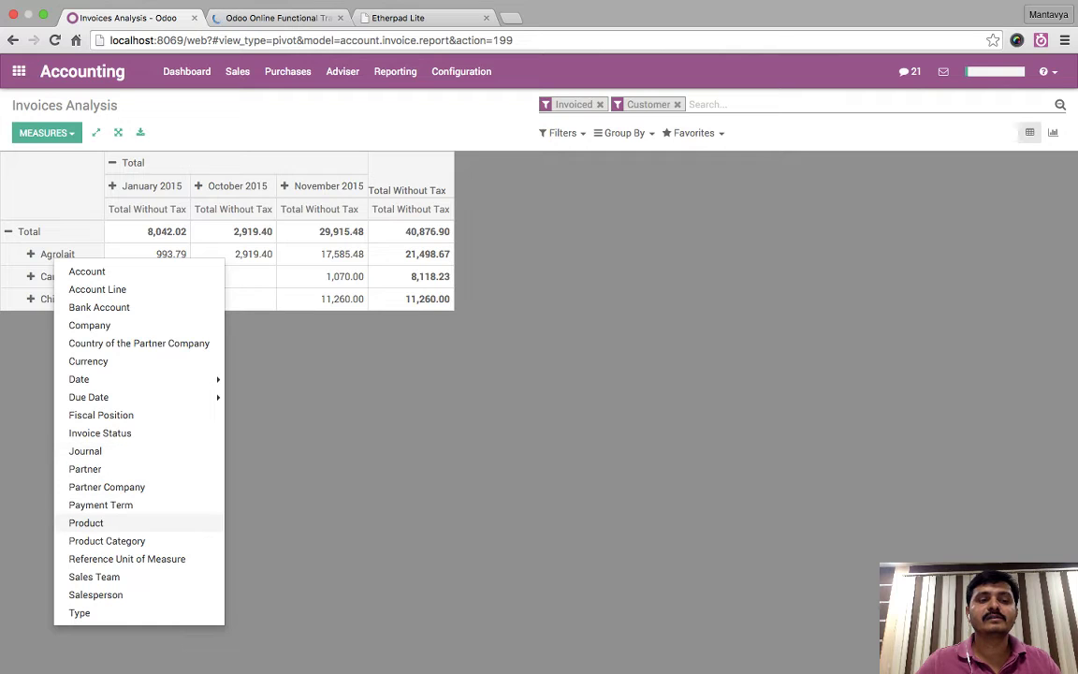
click(93, 522)
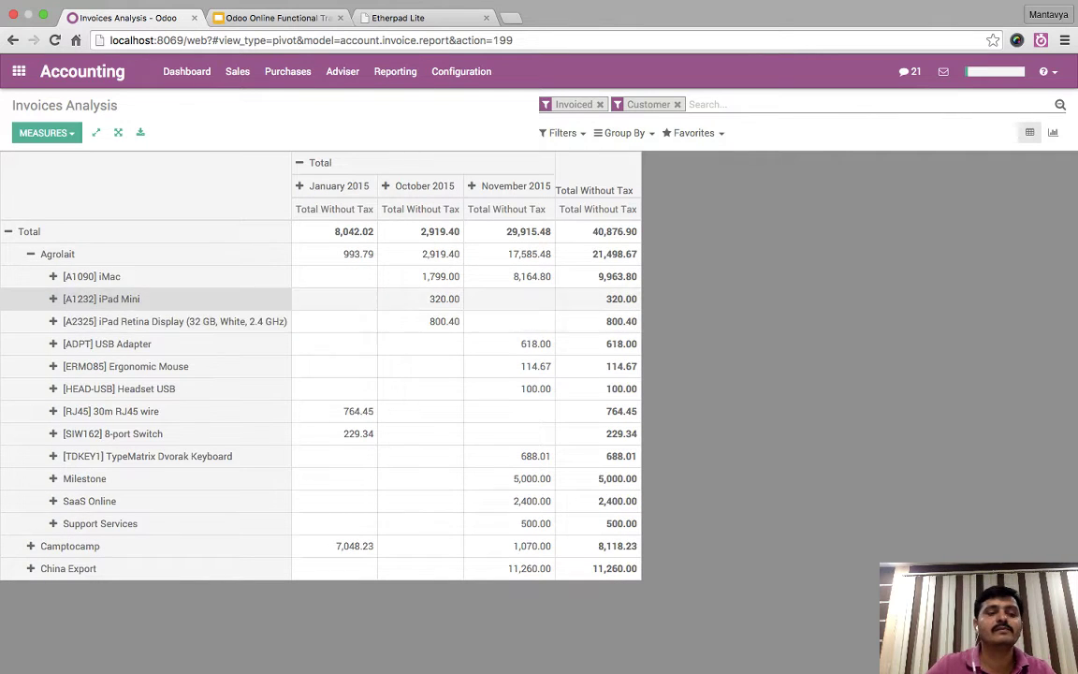
click(69, 545)
scroll(94, 580, down, 1)
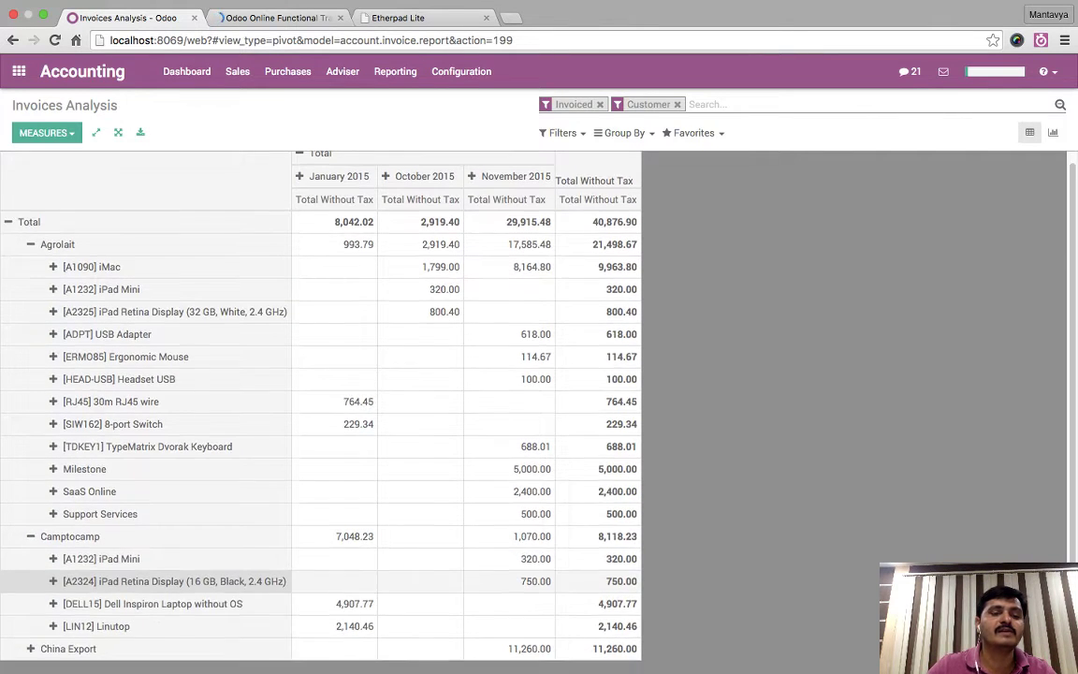
click(69, 648)
scroll(94, 580, down, 4)
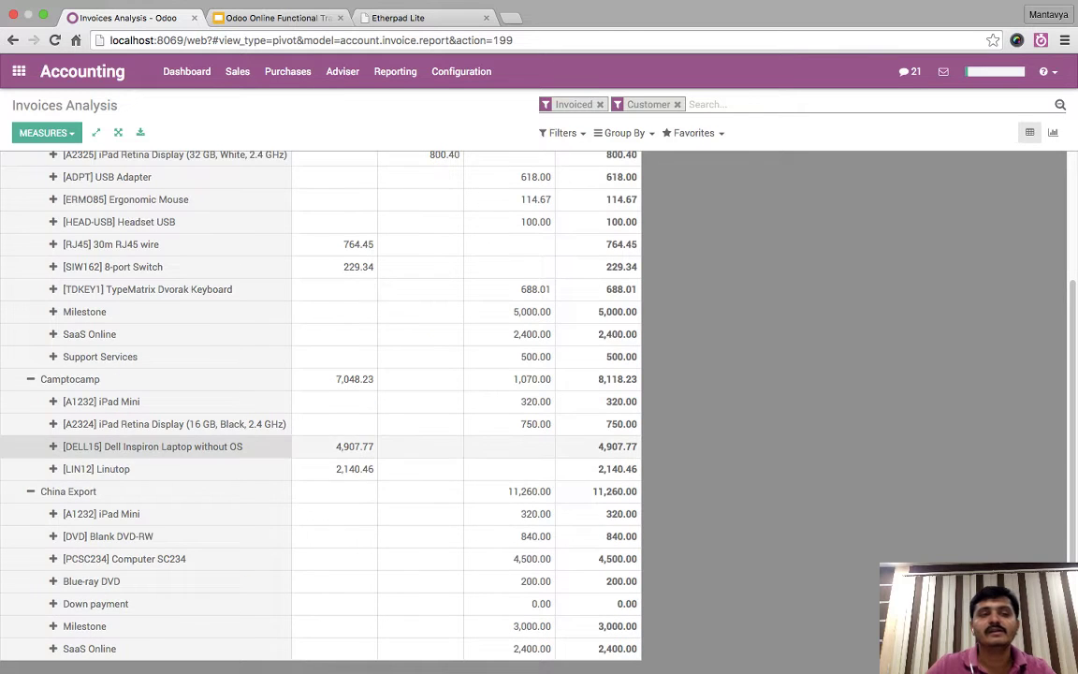
scroll(140, 440, up, 4)
- Regroup rows by product, expanding iMac, iPad Mini, 16/32 GB iPad Retina and USB Adapter by customer
click(28, 231)
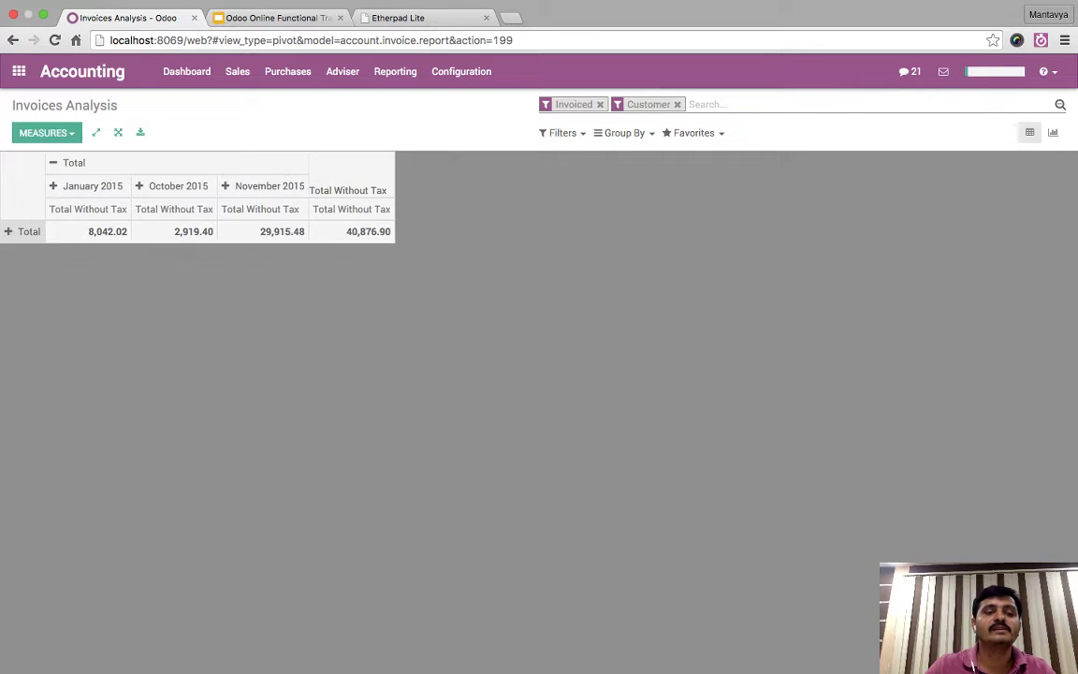
click(29, 231)
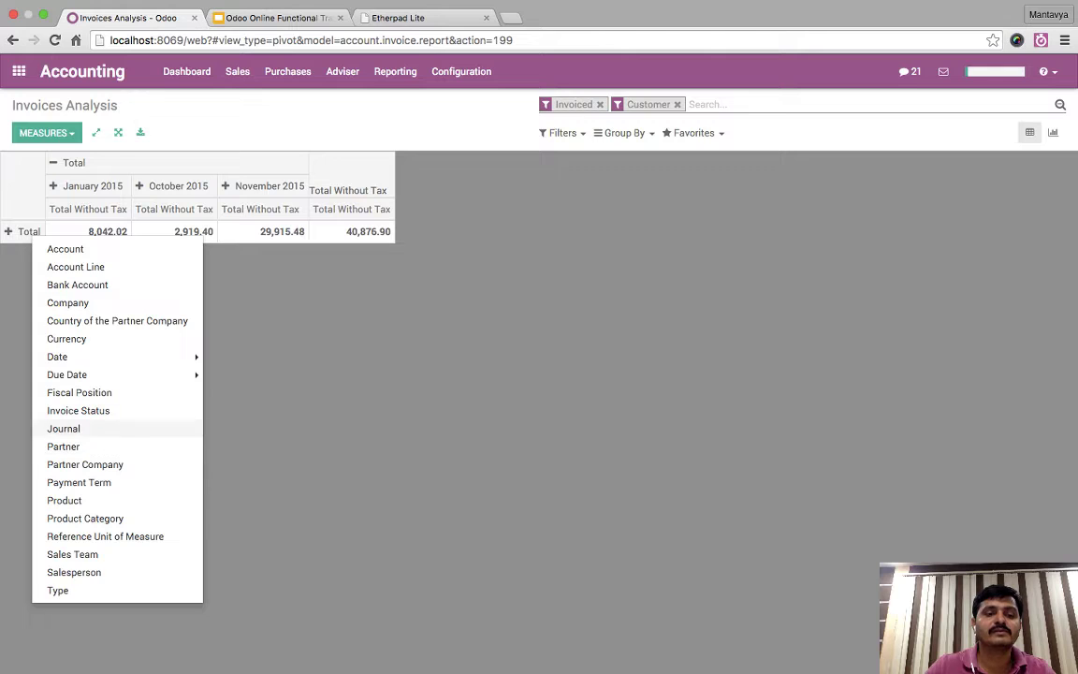
click(86, 517)
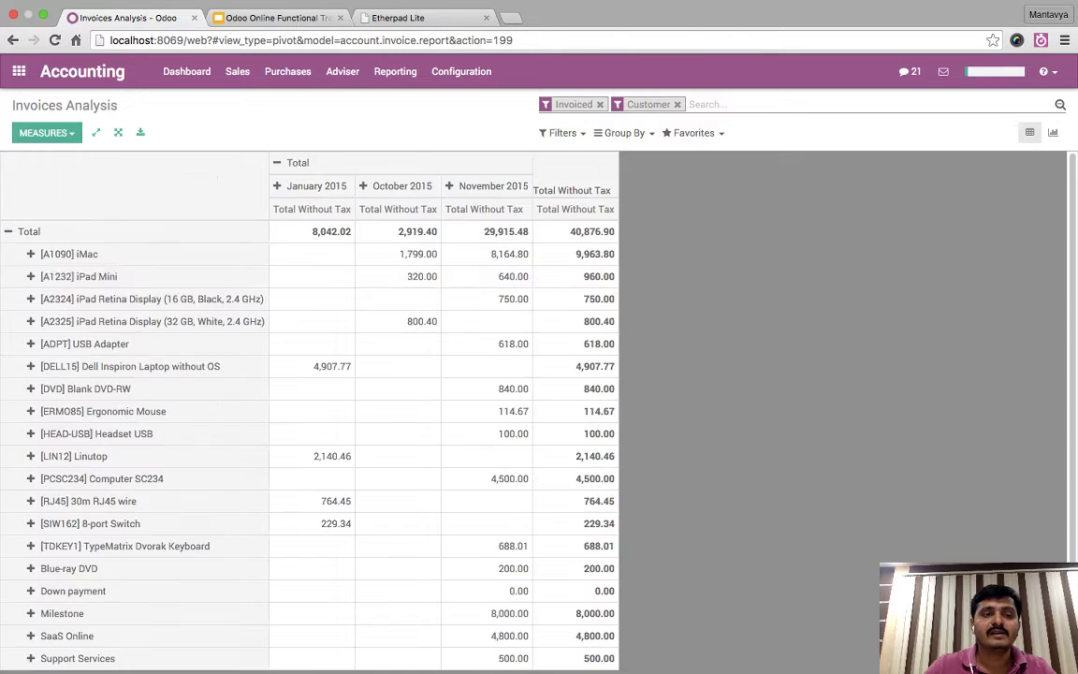
click(65, 253)
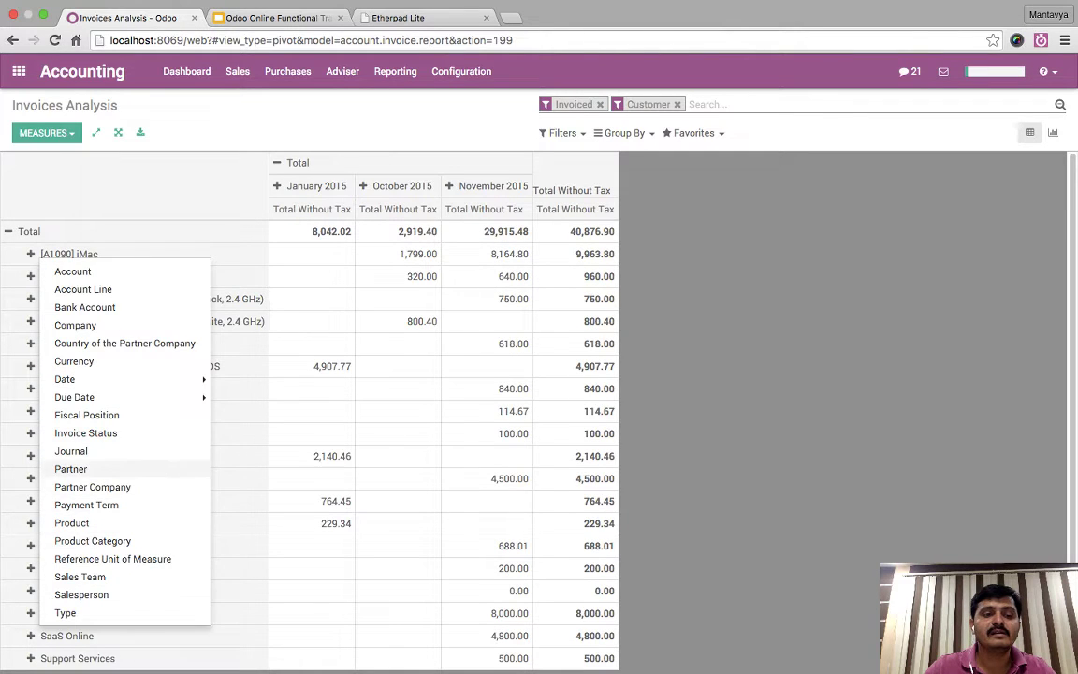
click(72, 469)
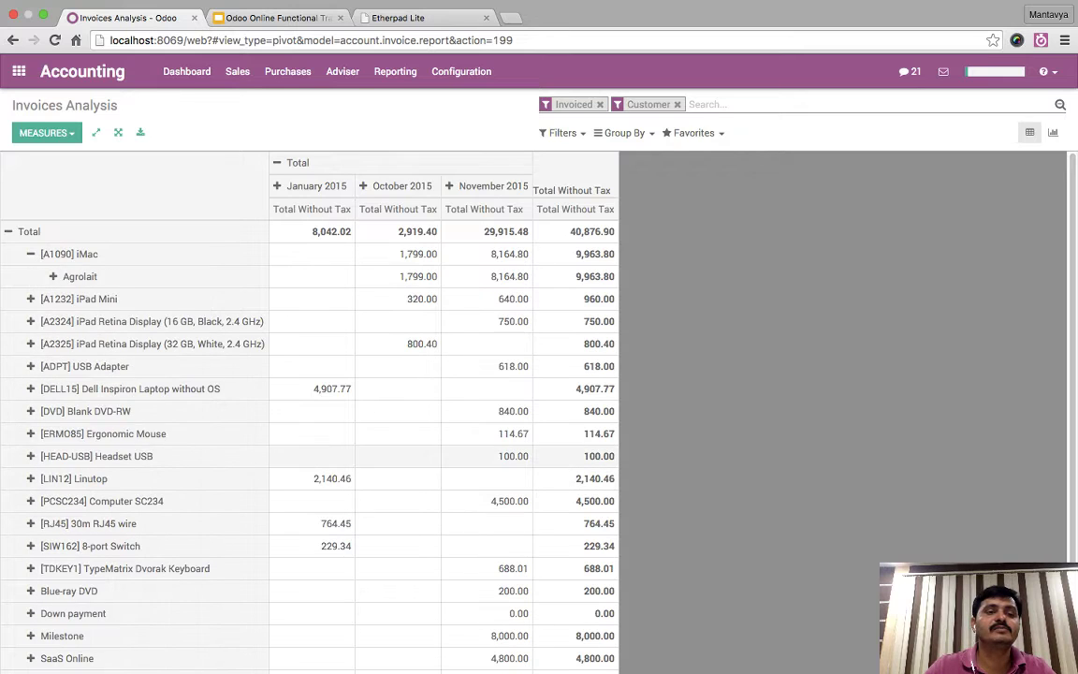
click(78, 298)
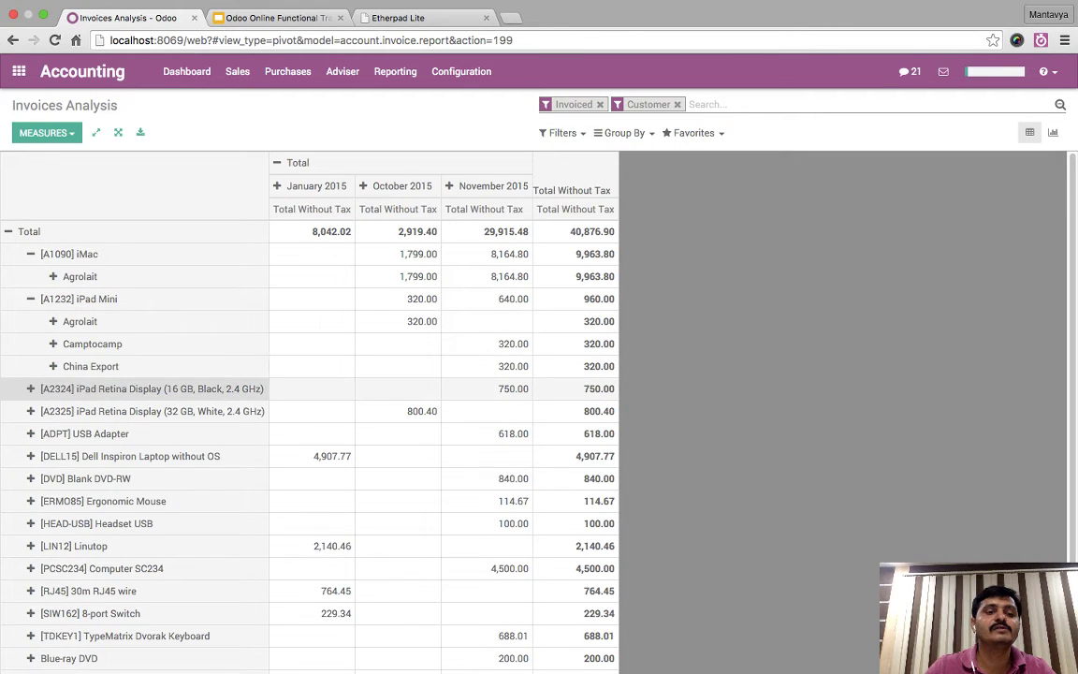
click(140, 388)
click(140, 434)
click(84, 478)
scroll(141, 421, down, 3)
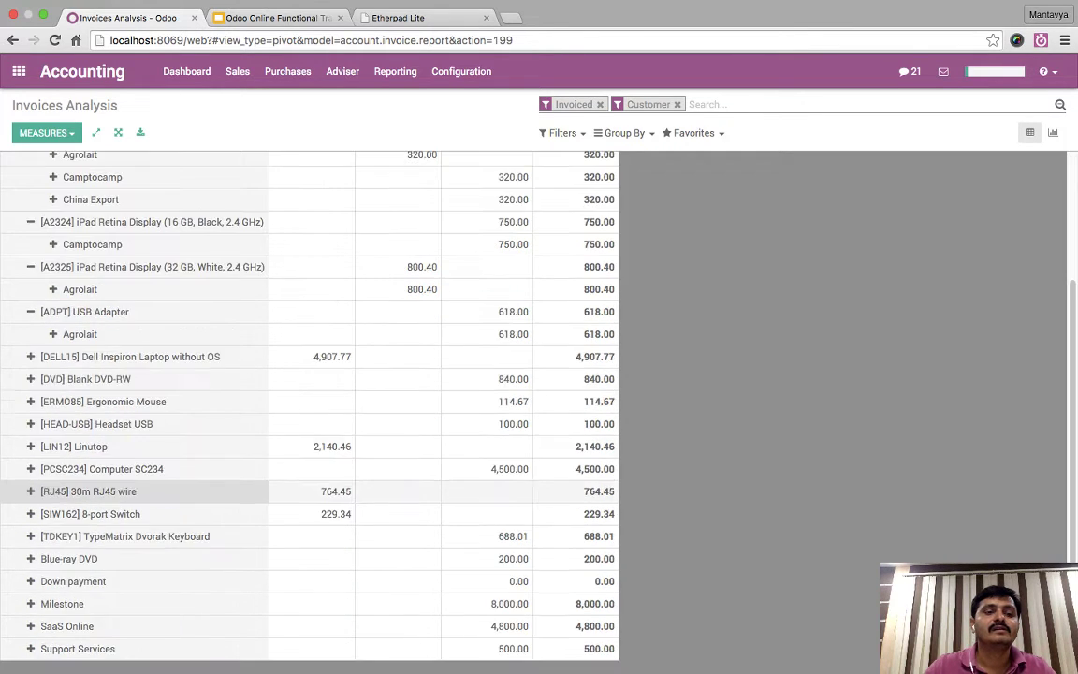
scroll(140, 374, up, 3)
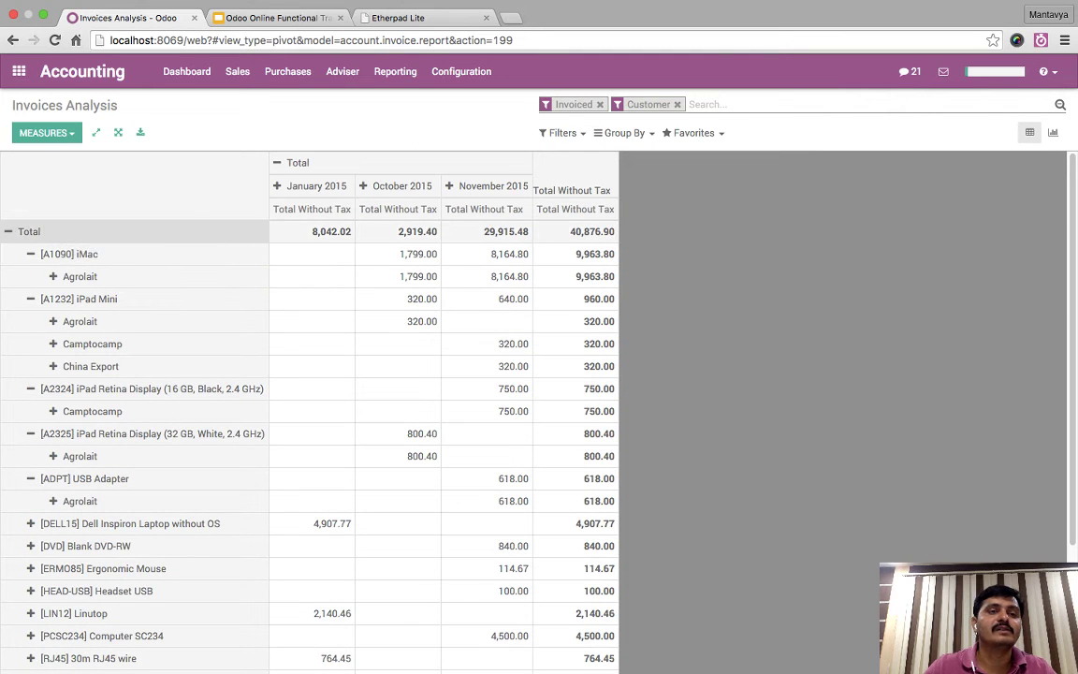
- Flip the pivot axes and dismiss the Odoo Client Error message
click(96, 132)
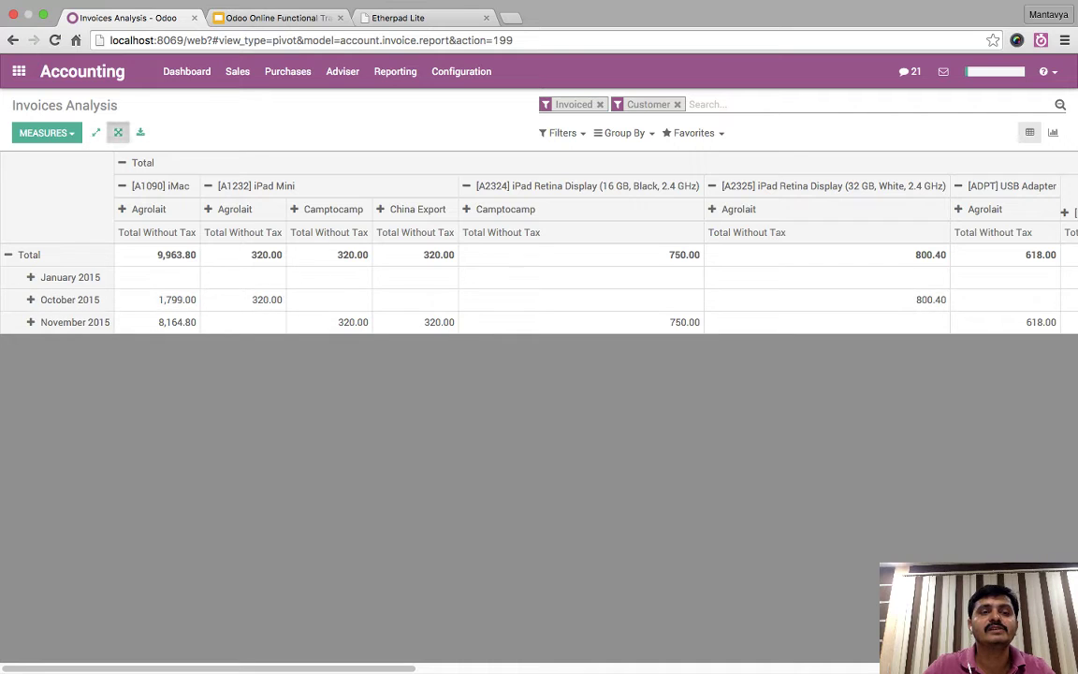
click(96, 132)
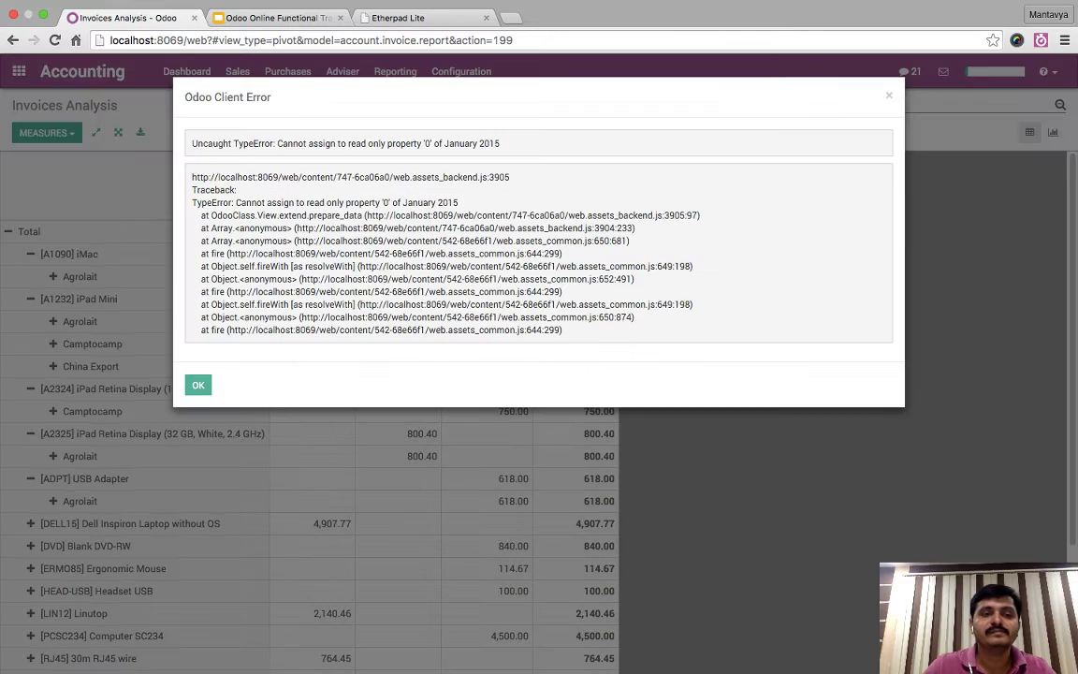
key(Escape)
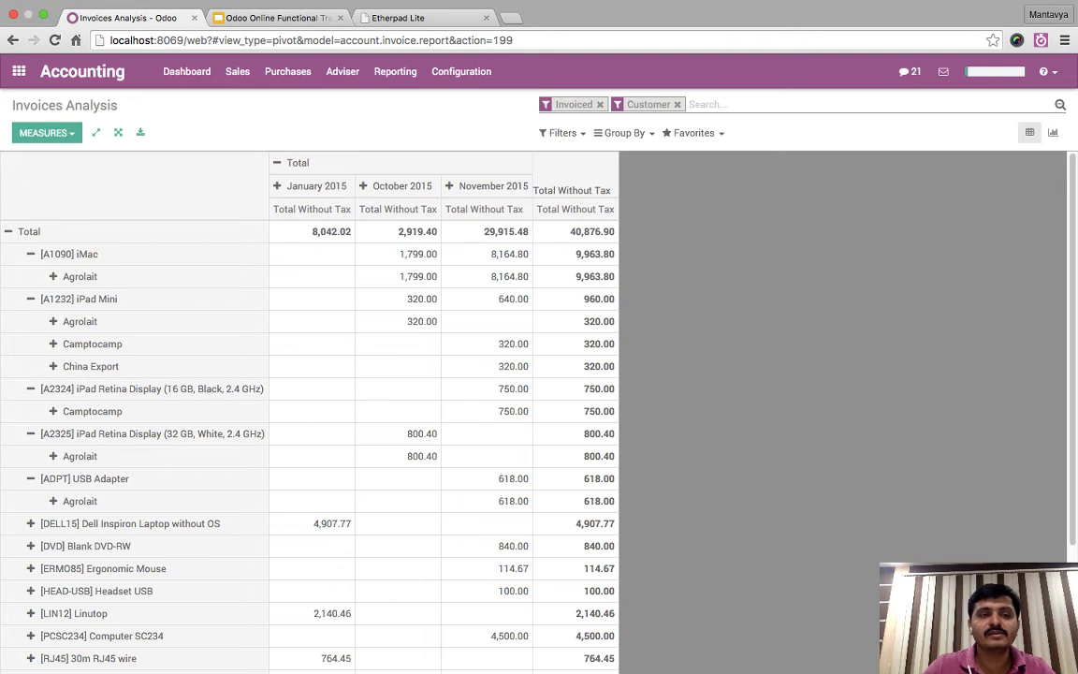
scroll(281, 500, down, 2)
scroll(281, 501, up, 2)
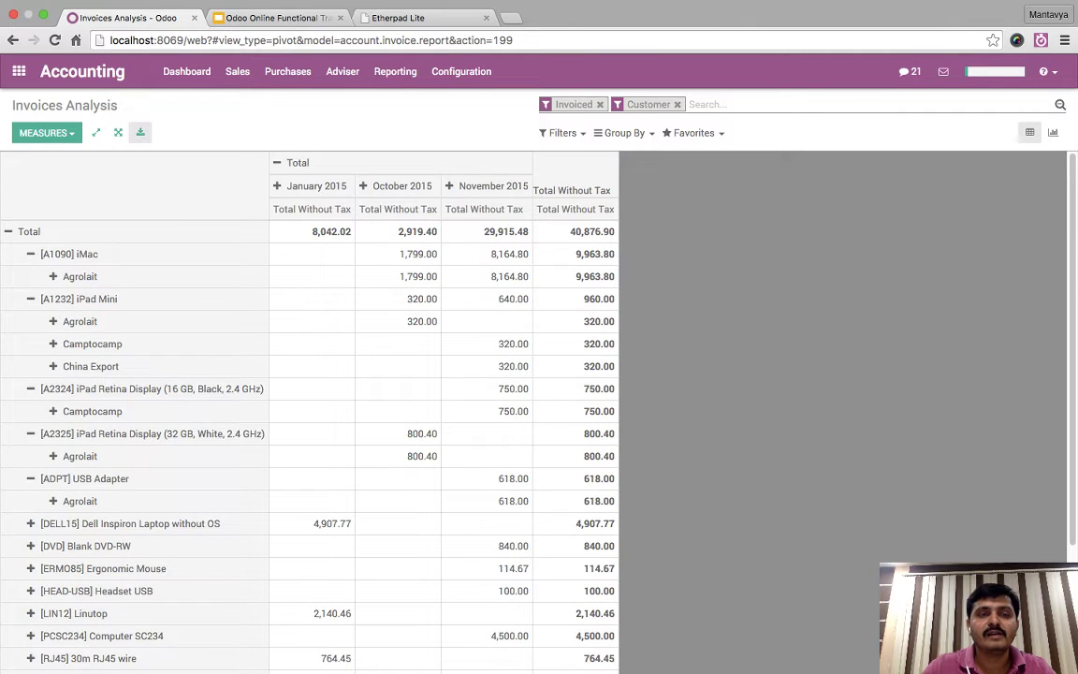
- Download the pivot as an .xls file and add the This Year filter
click(140, 132)
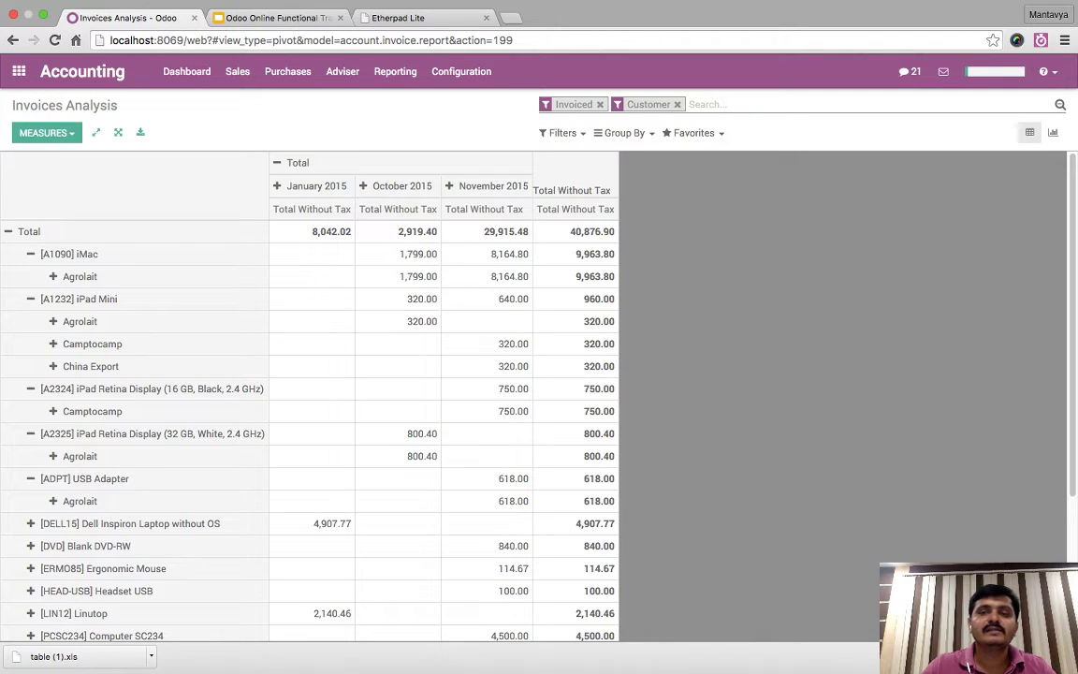
click(562, 133)
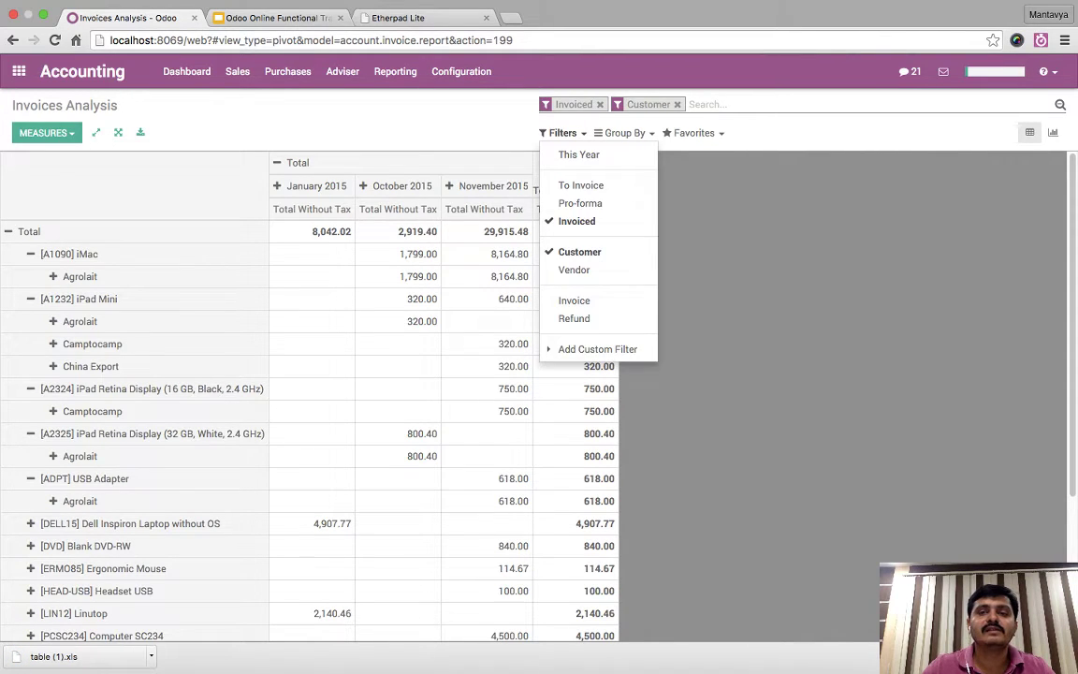
click(562, 133)
click(563, 133)
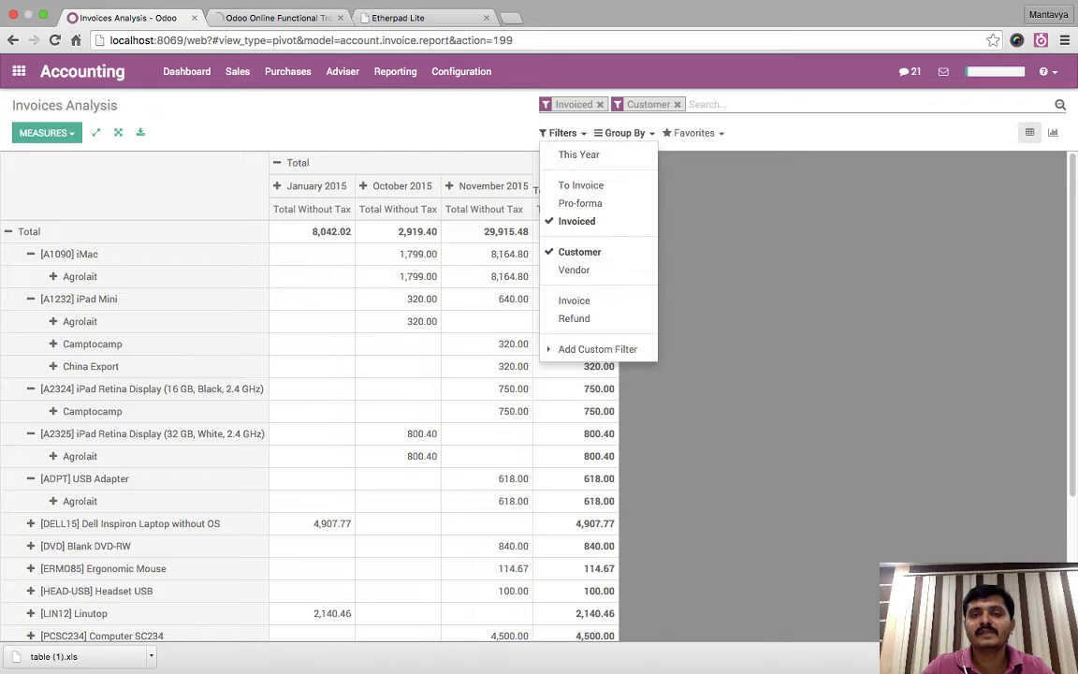
click(578, 154)
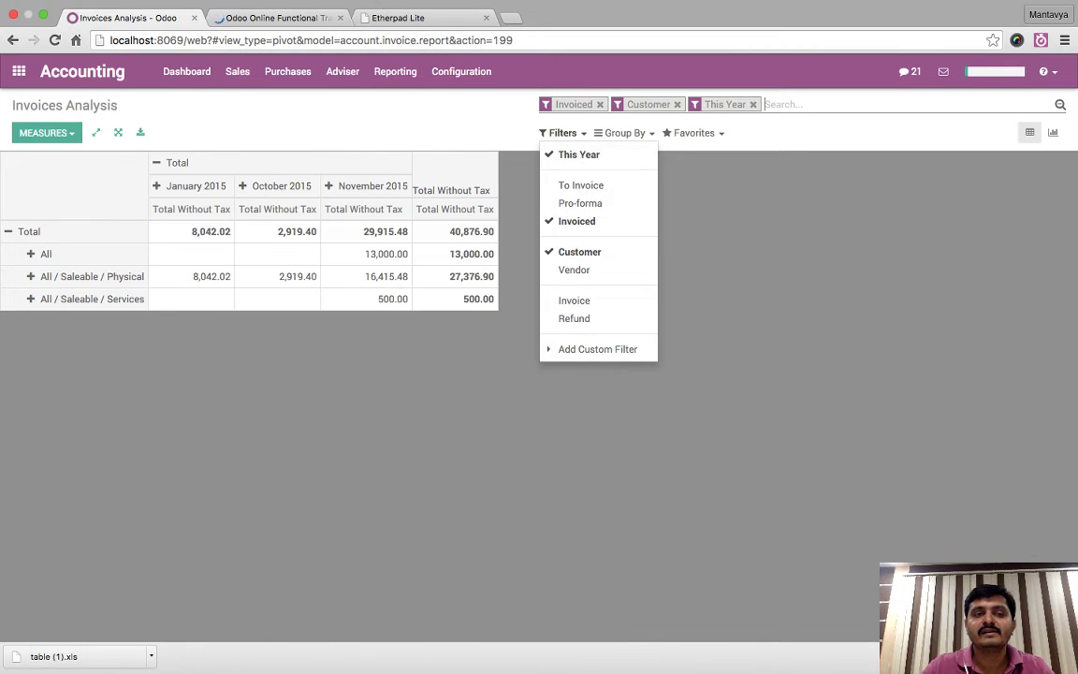
click(562, 133)
- Collapse the product rows and regroup the 40,876.90 Total by Partner
click(24, 232)
click(23, 231)
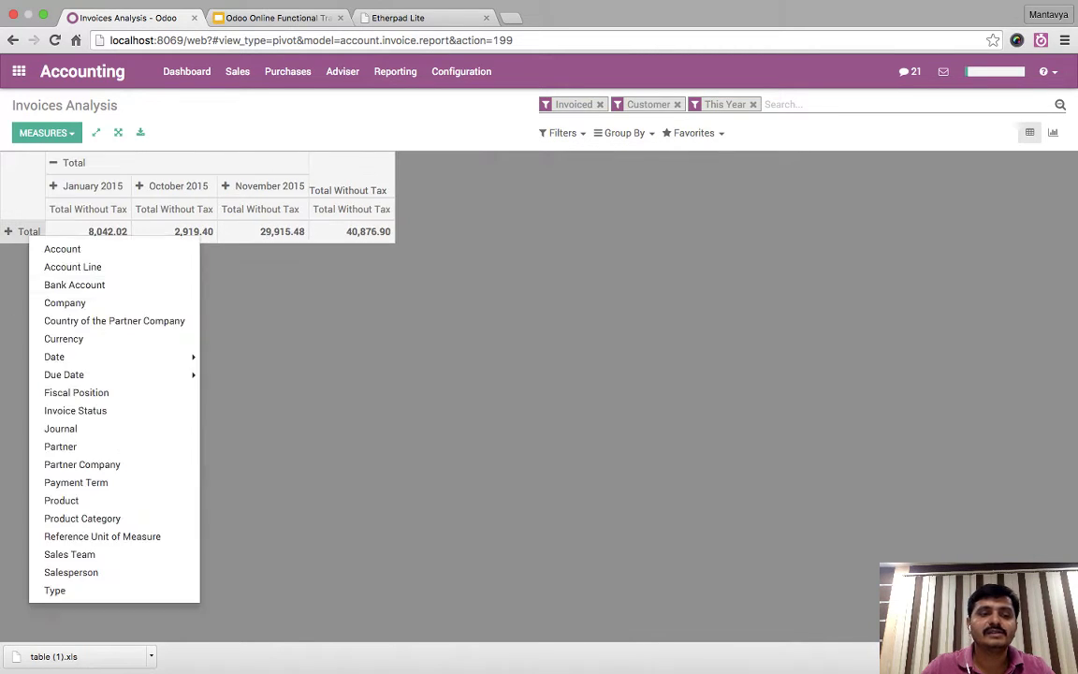
mouse_move(112, 374)
click(66, 446)
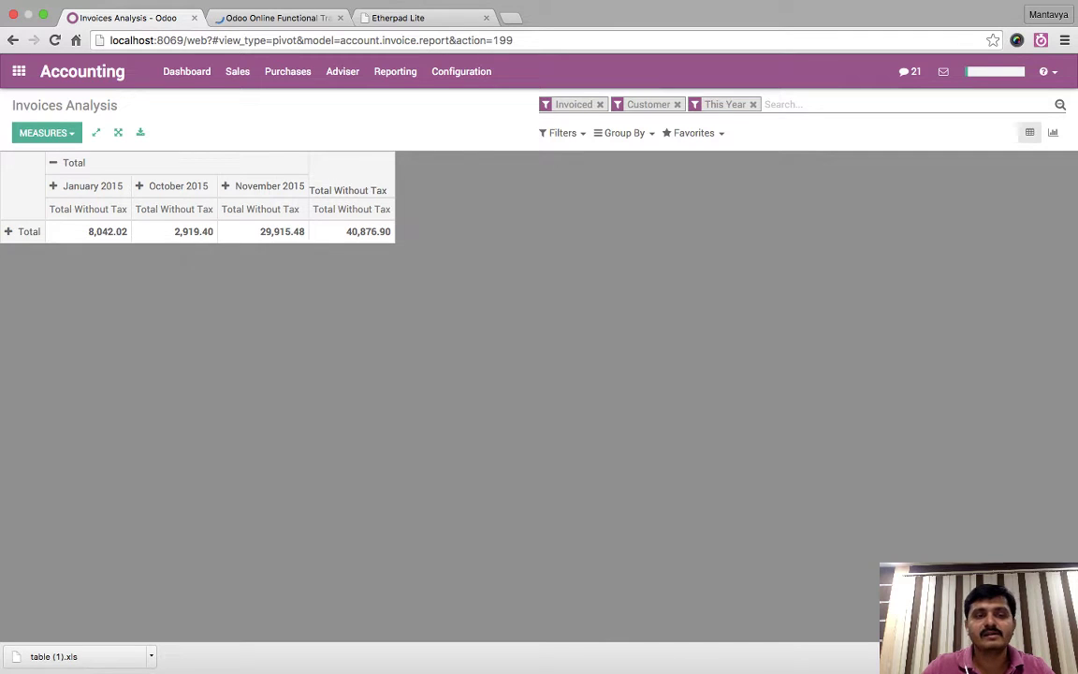
- Save the partner-split analysis as default favorite 'Invoice - 2015 by Partners'
click(693, 133)
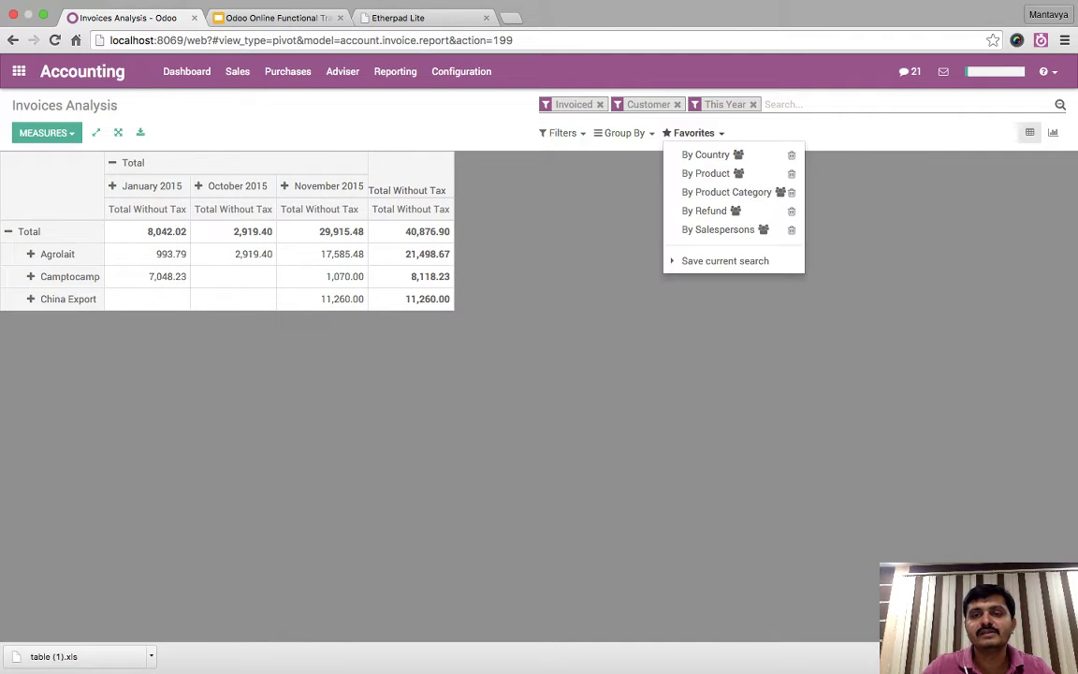
click(725, 260)
key(ctrl+shift+Left)
key(ctrl+shift+Left)
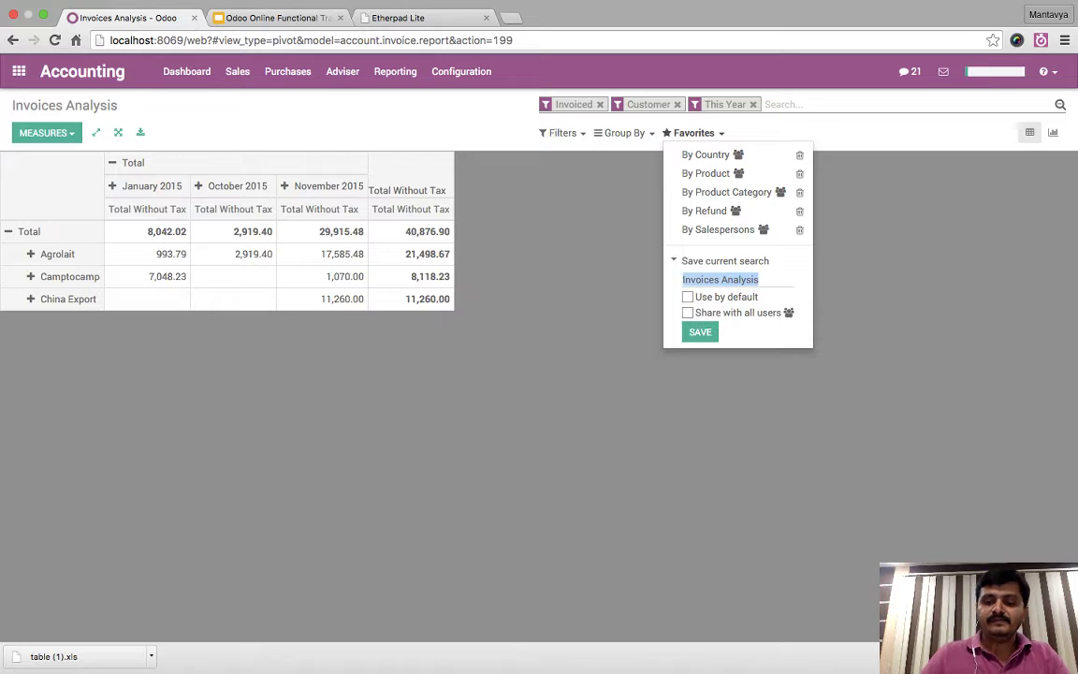
text(Invoice)
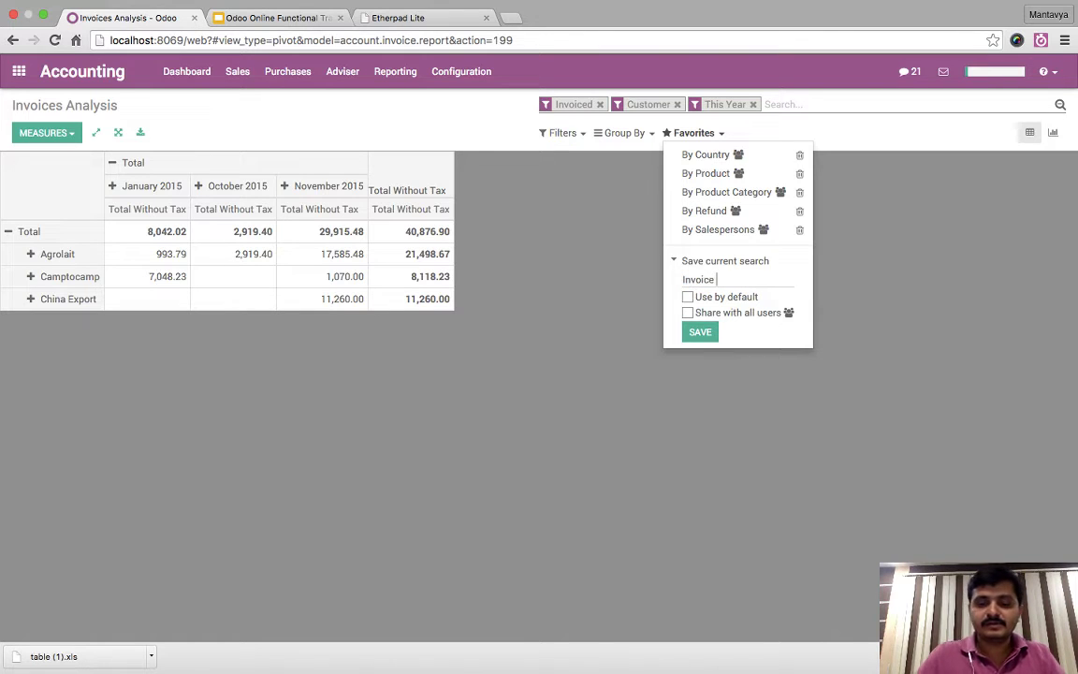
text( for ye)
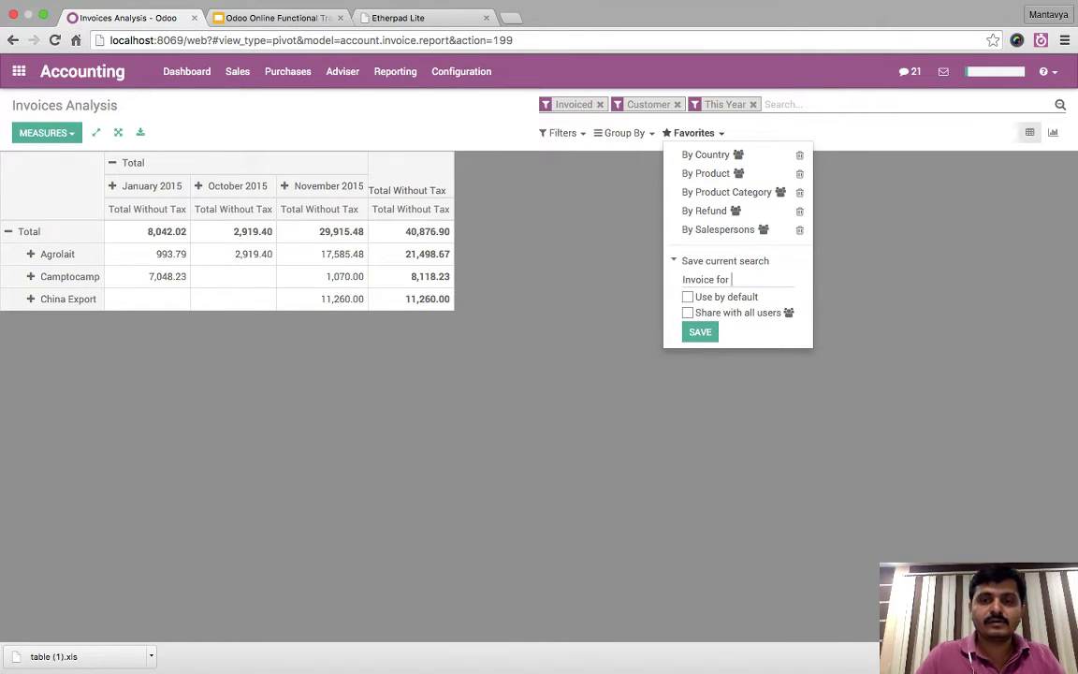
key(BackSpace)
key(BackSpace)
key(BackSpace)
key(BackSpace)
key(BackSpace)
key(BackSpace)
text(- )
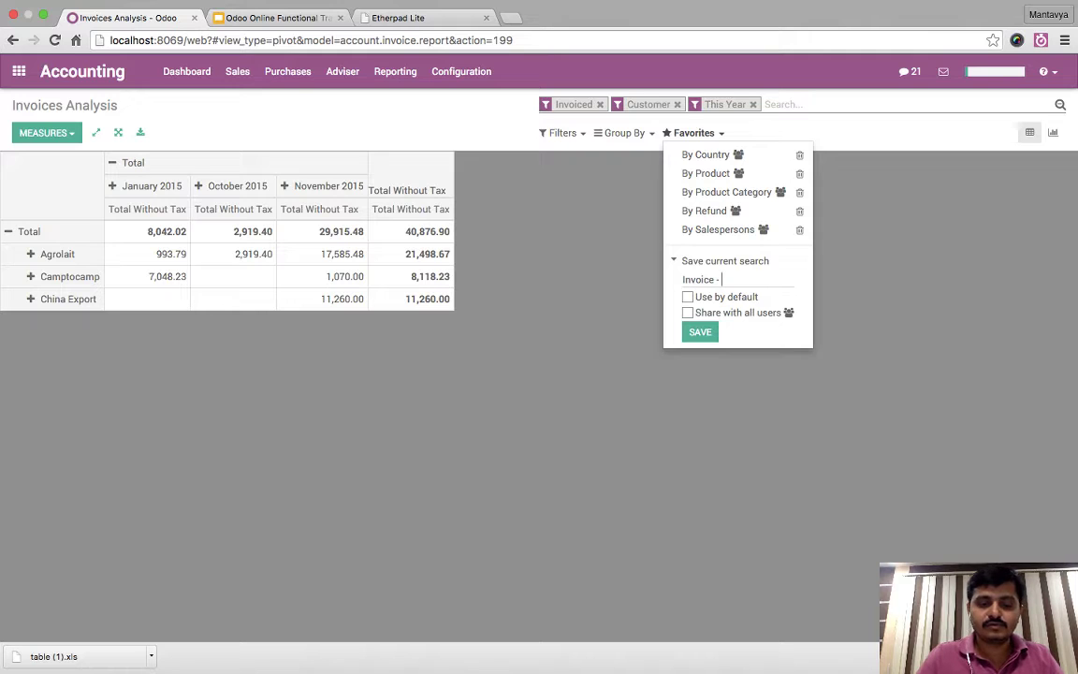
text(2015 )
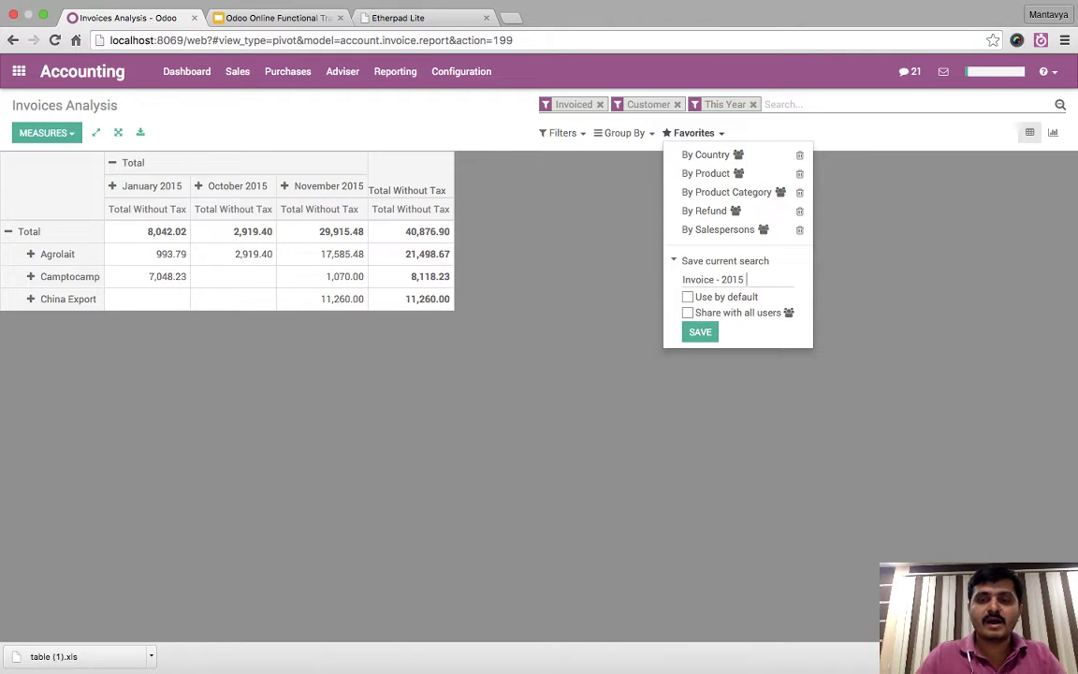
text(by Partners)
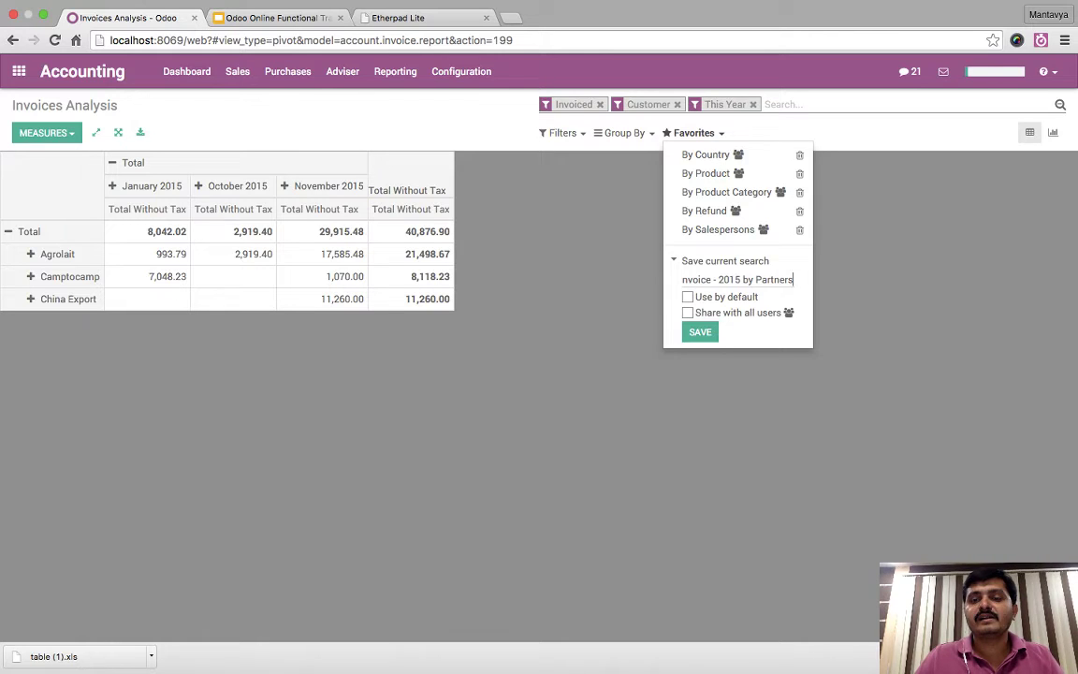
key(super+a)
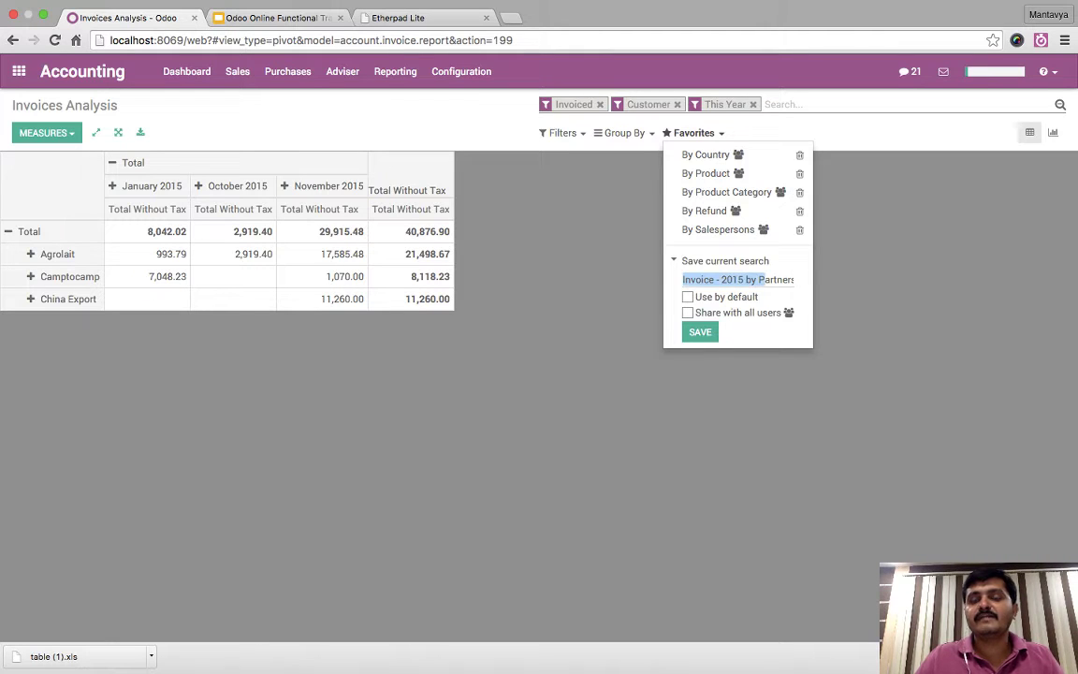
key(Left)
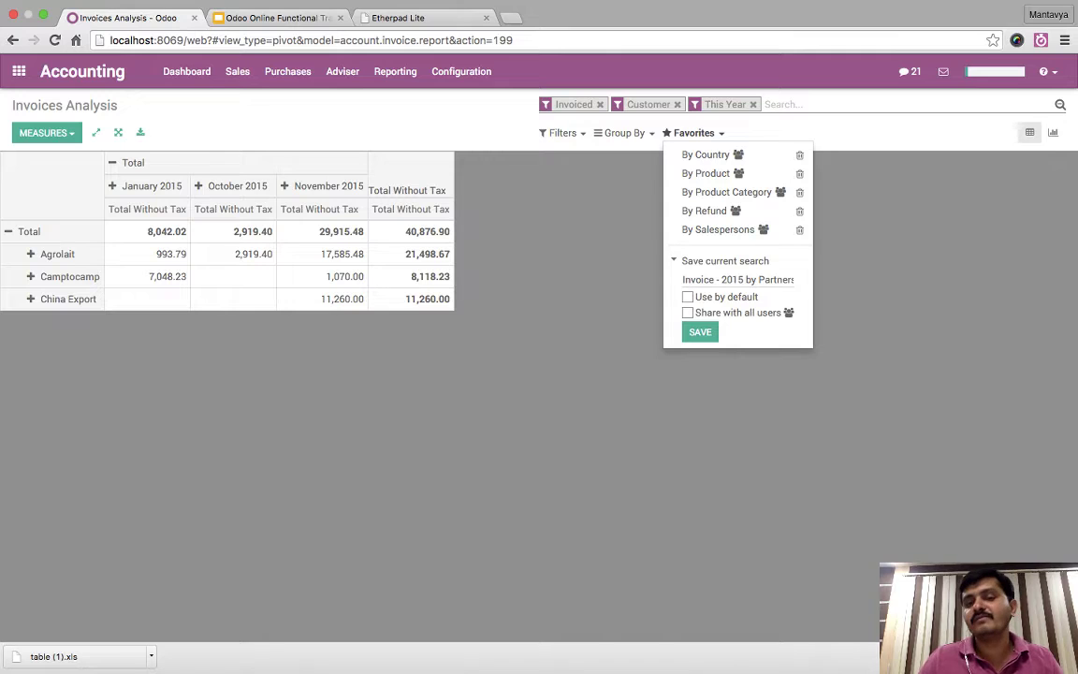
click(688, 296)
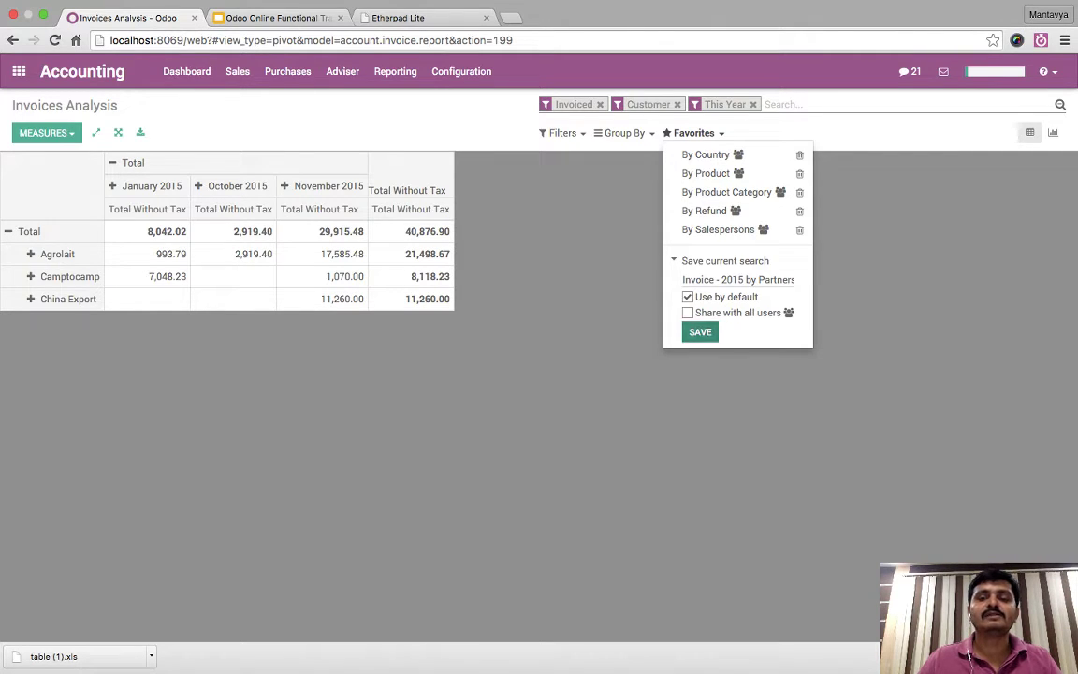
key(Return)
key(Escape)
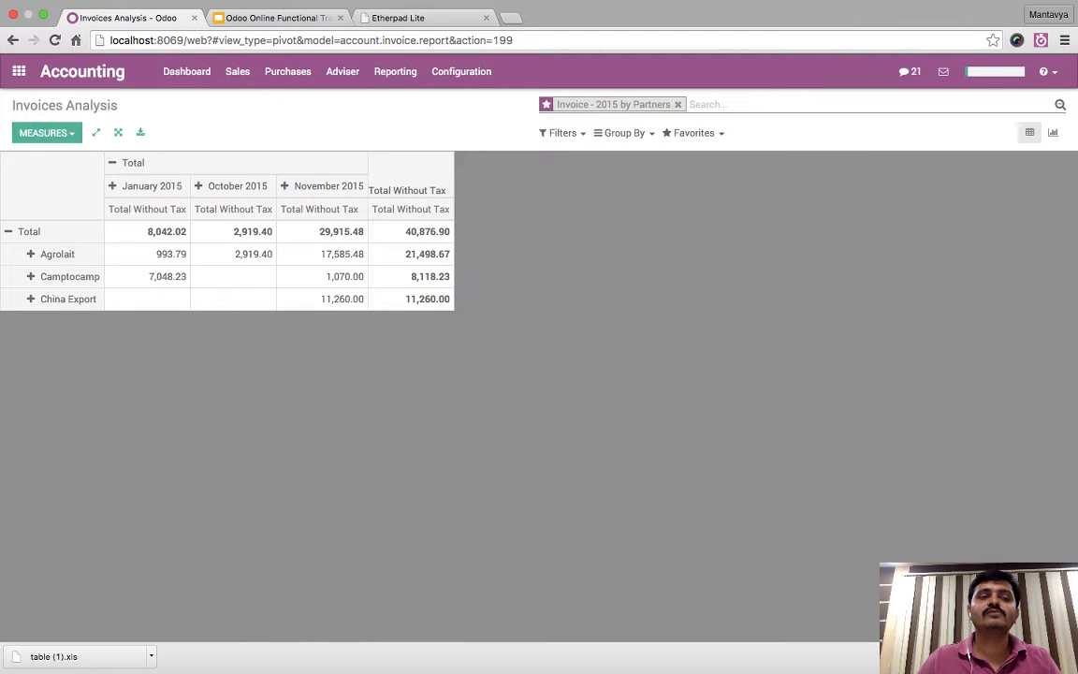
click(18, 71)
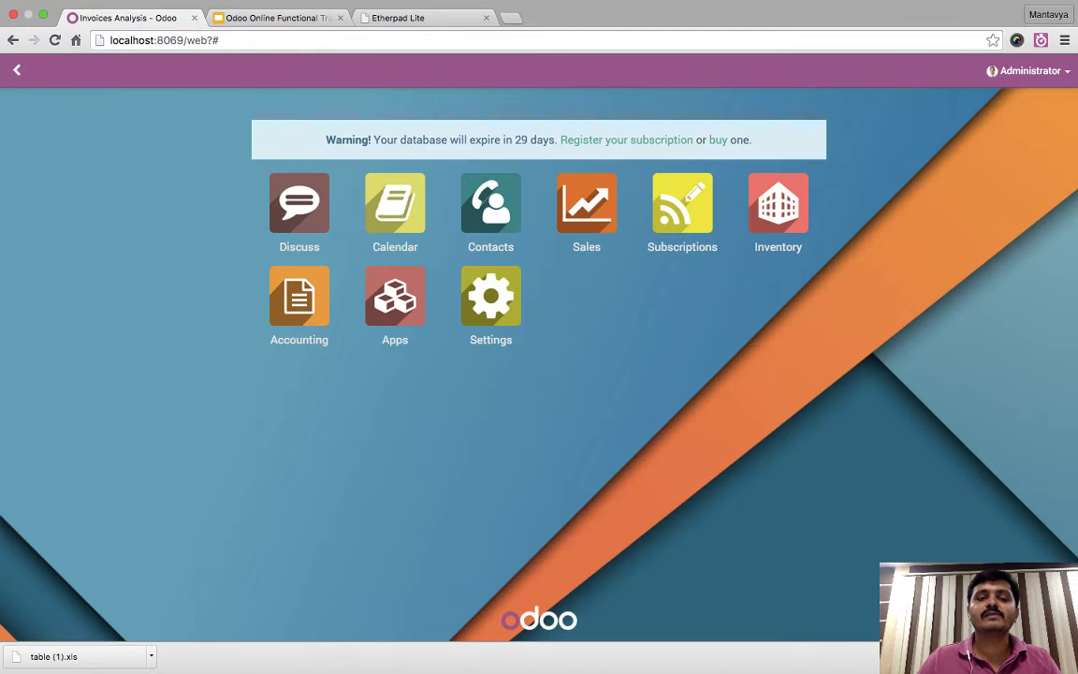
click(299, 296)
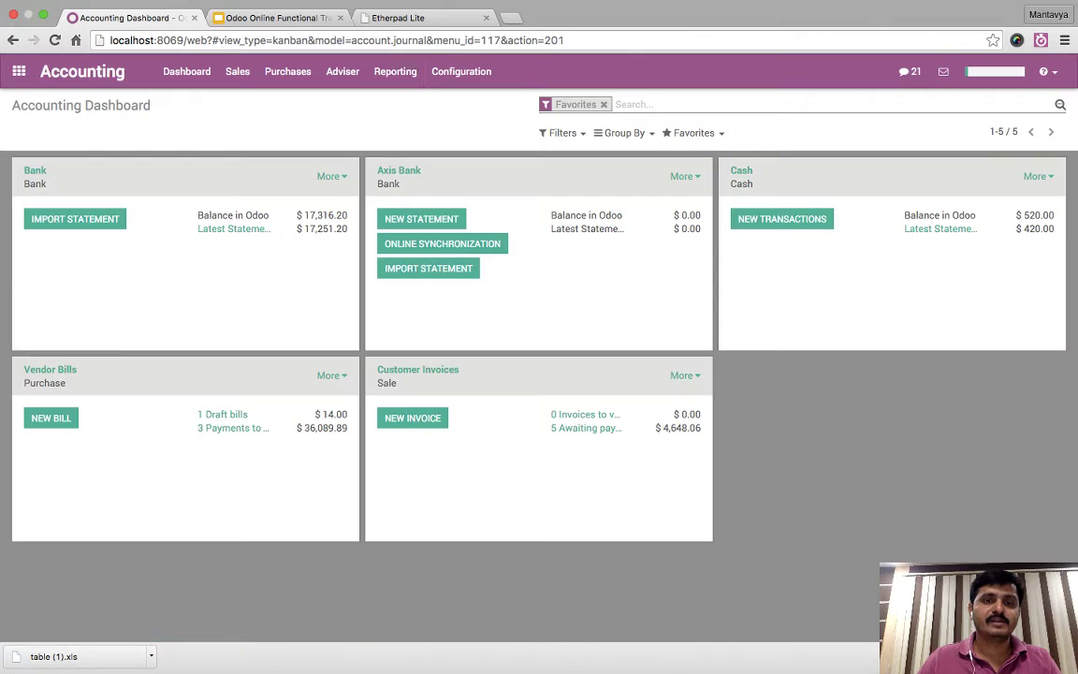
click(395, 71)
click(413, 368)
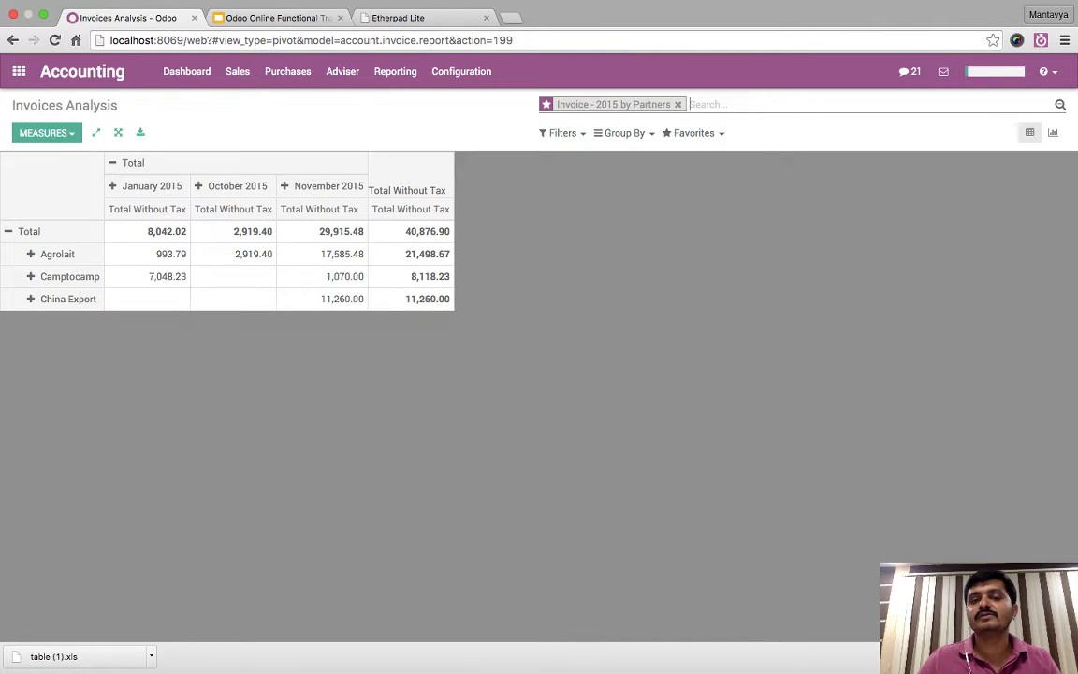
drag(672, 104, 556, 104)
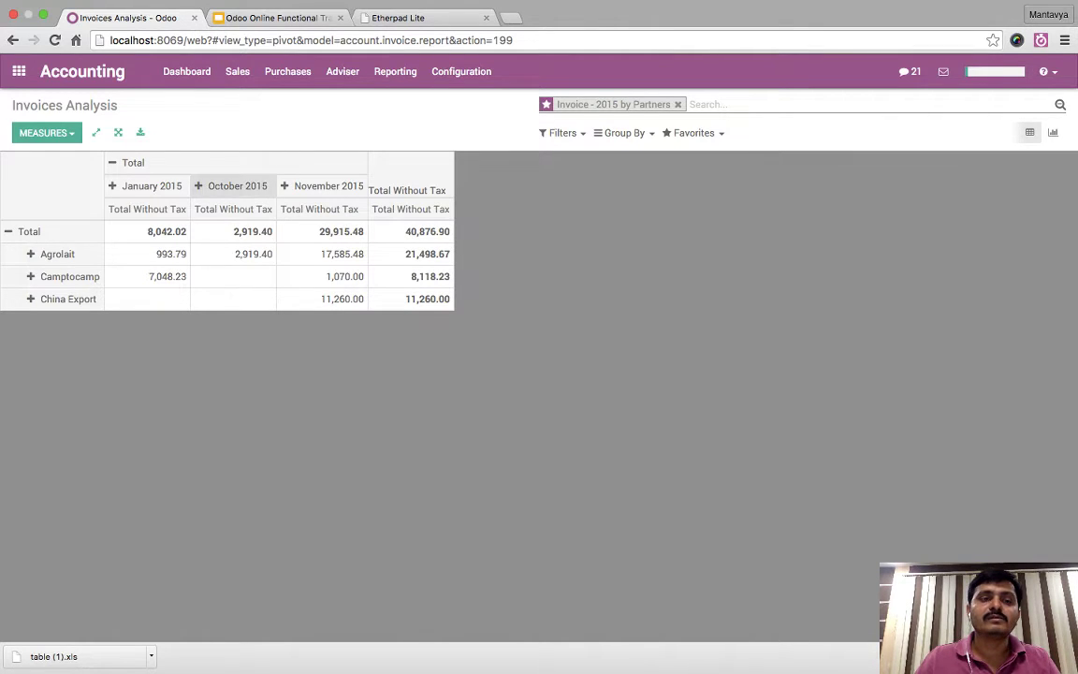
- Split the pivot columns by Date > Day, then go to Sales > Customer Invoices
click(133, 162)
click(133, 162)
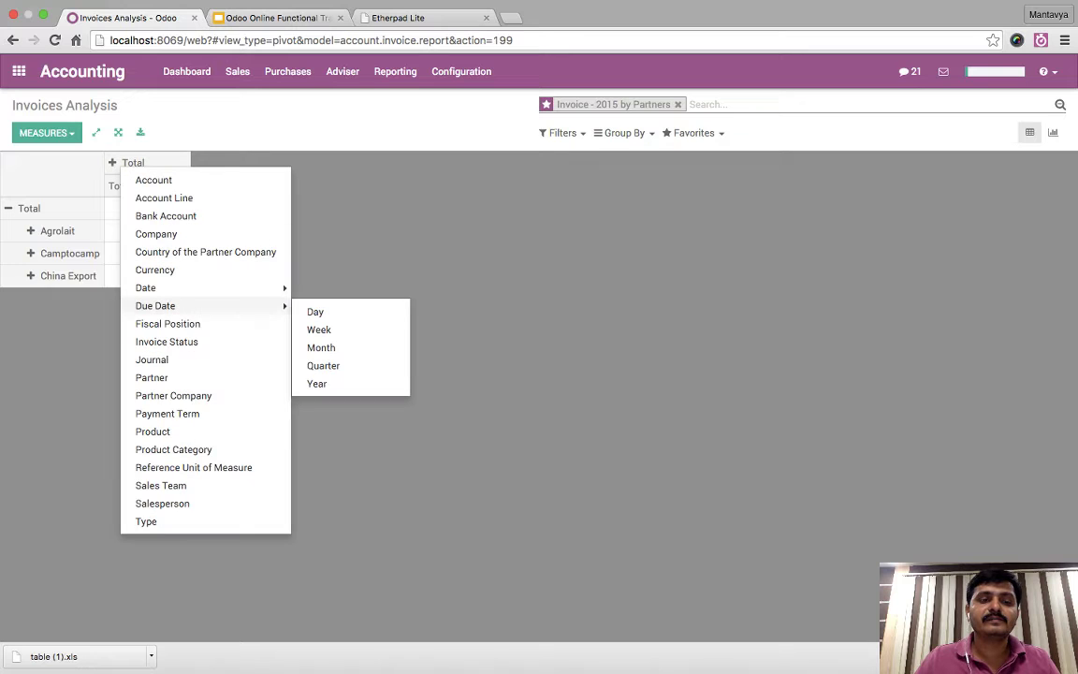
mouse_move(187, 287)
click(315, 294)
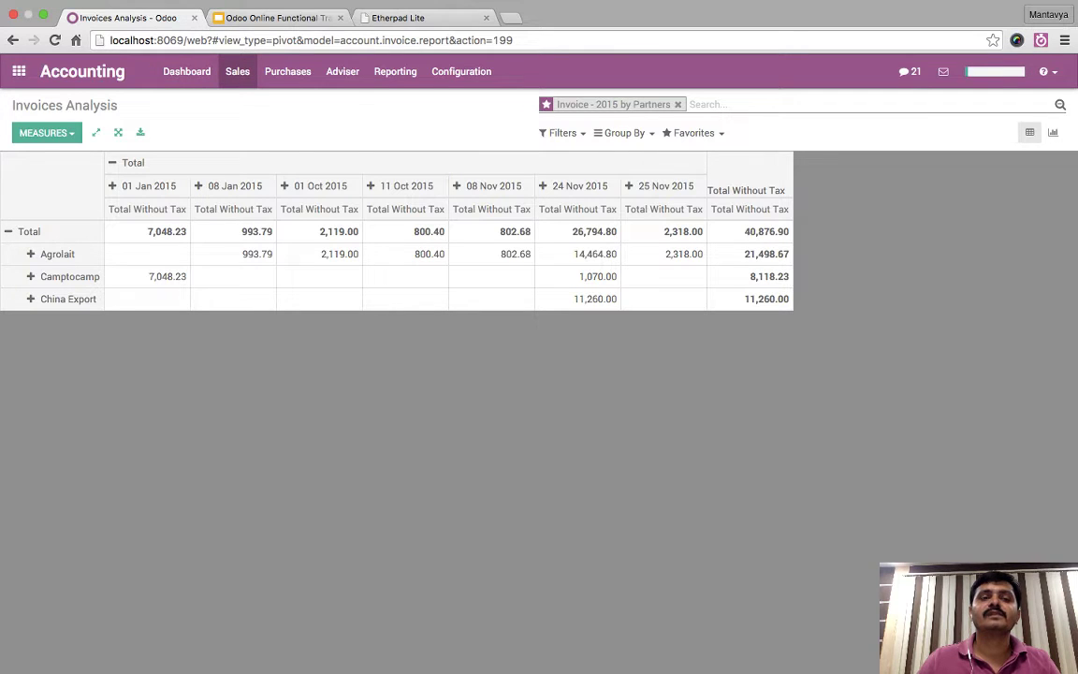
click(237, 71)
click(271, 102)
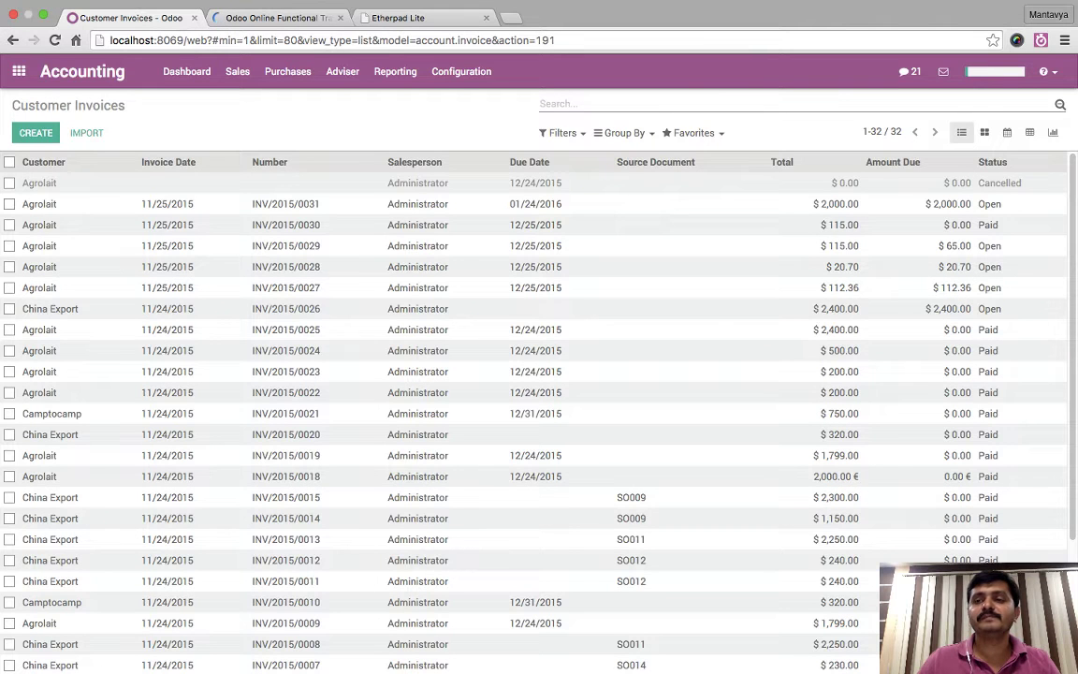
- Group the customer invoice list by partner and filter to Invoices only
click(624, 133)
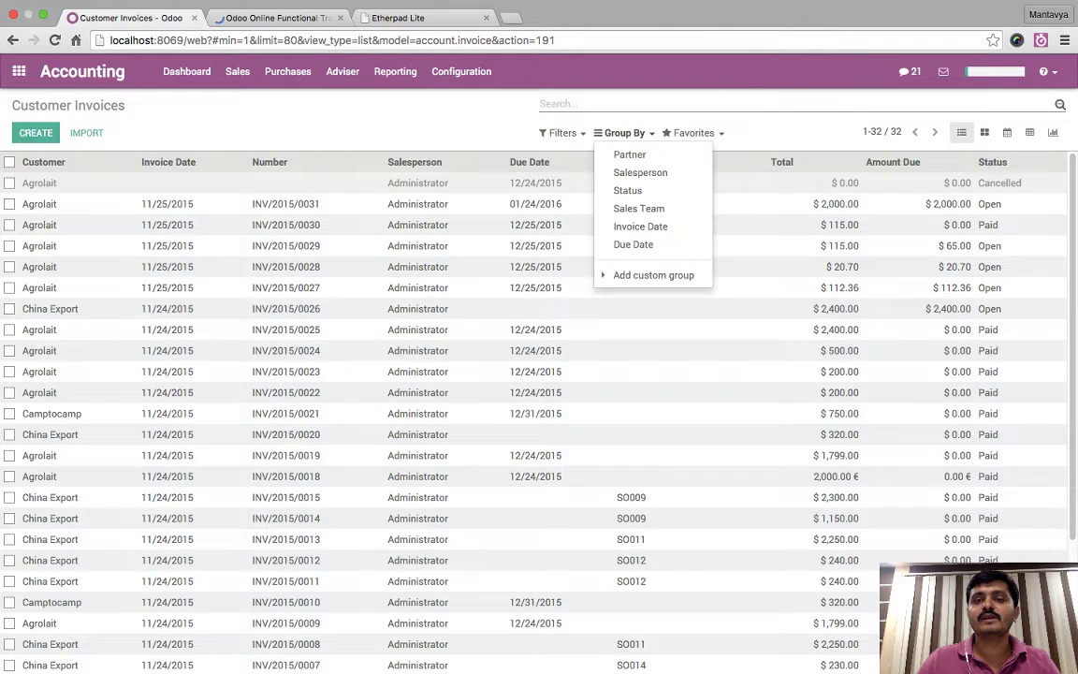
click(628, 155)
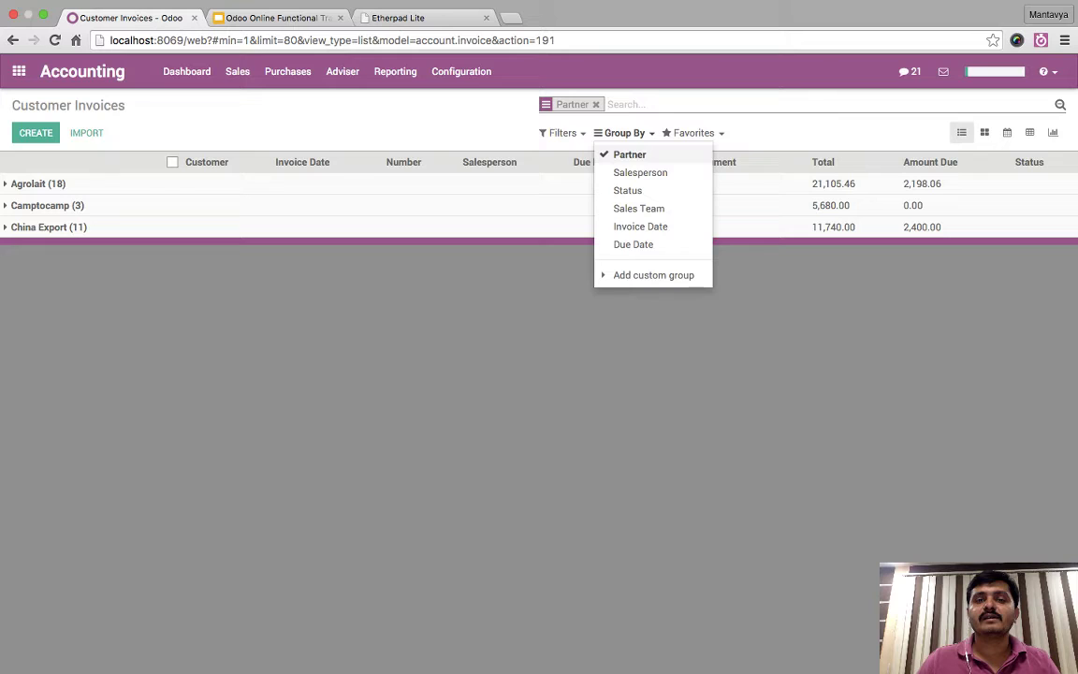
click(561, 133)
click(576, 172)
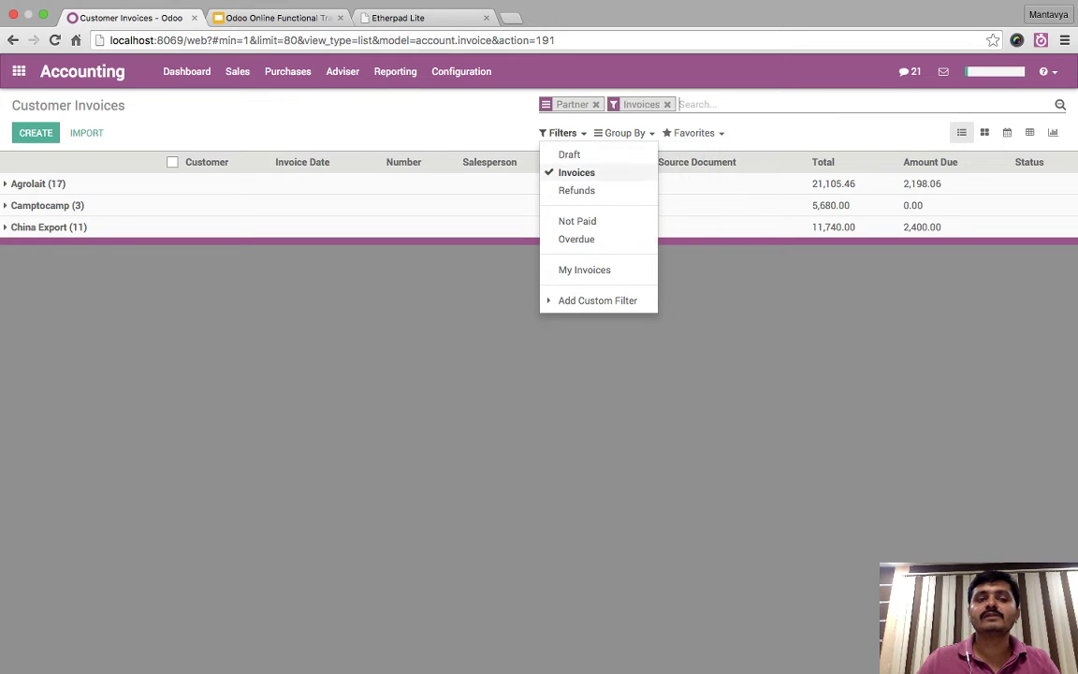
click(598, 393)
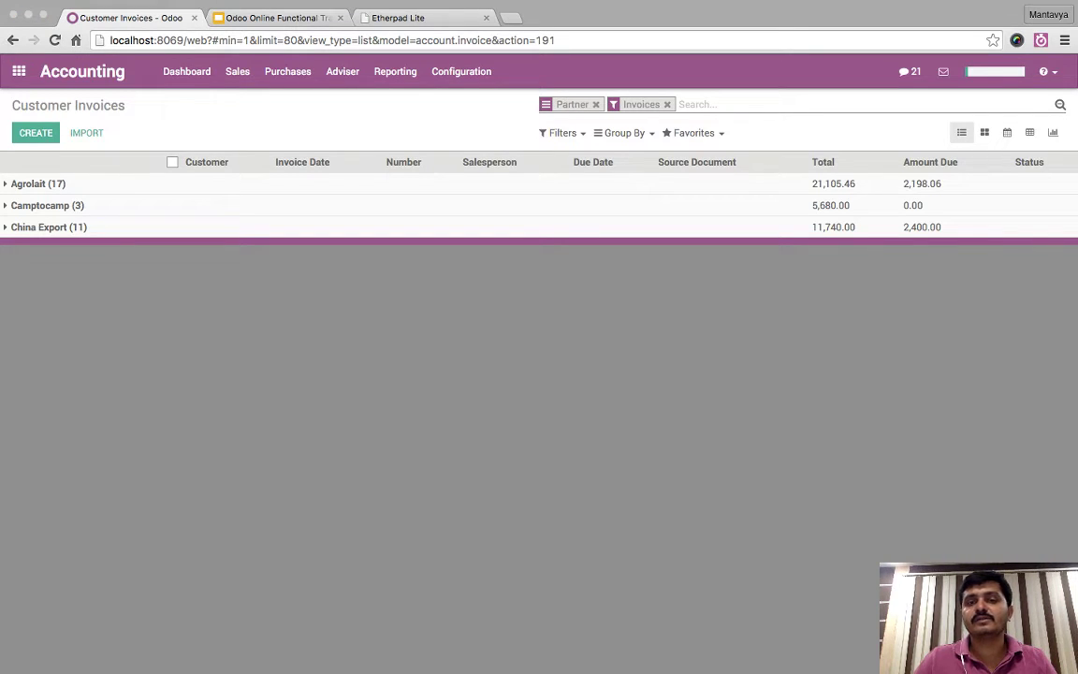
- Expand the China Export, Camptocamp and Agrolait groups to list their invoices
click(49, 228)
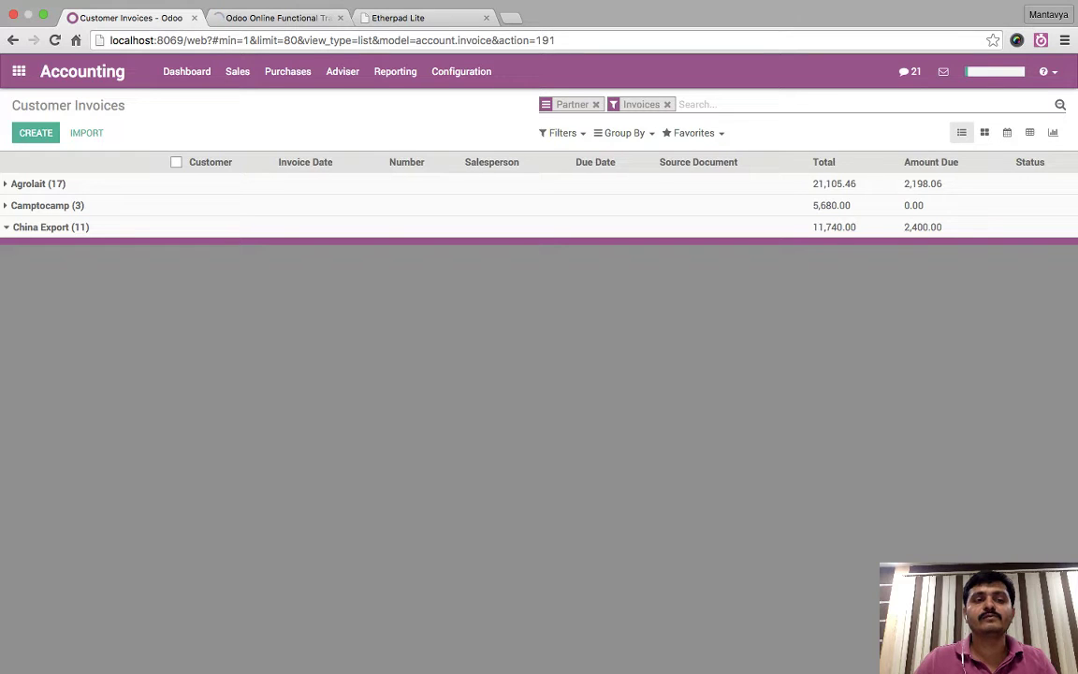
click(47, 206)
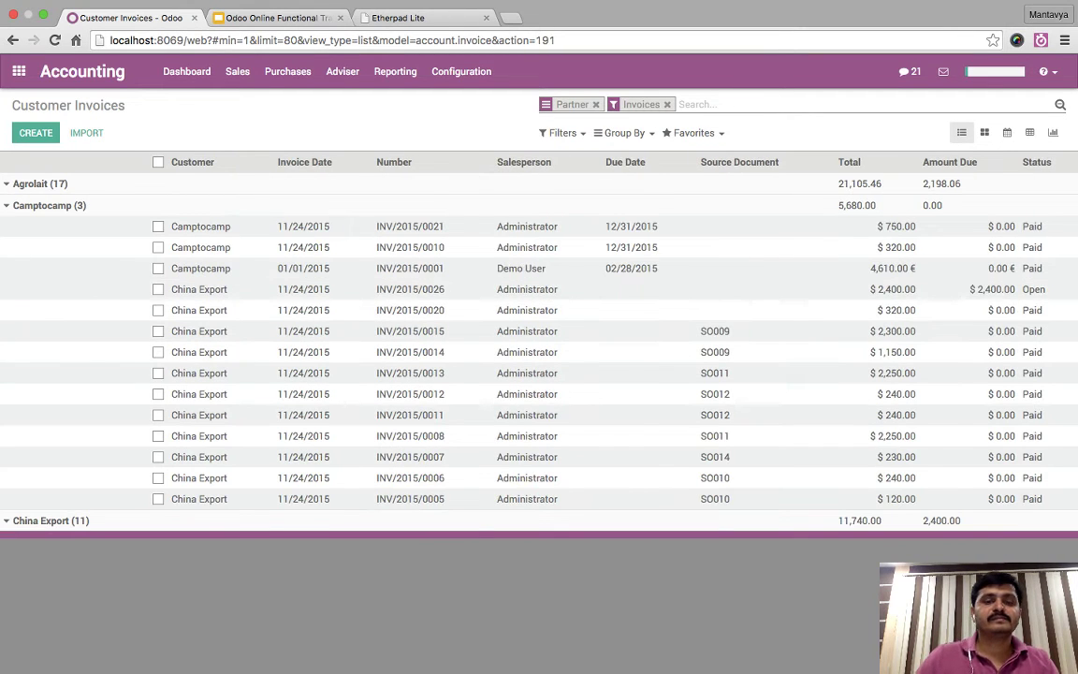
click(37, 183)
scroll(539, 421, down, 5)
scroll(539, 421, up, 5)
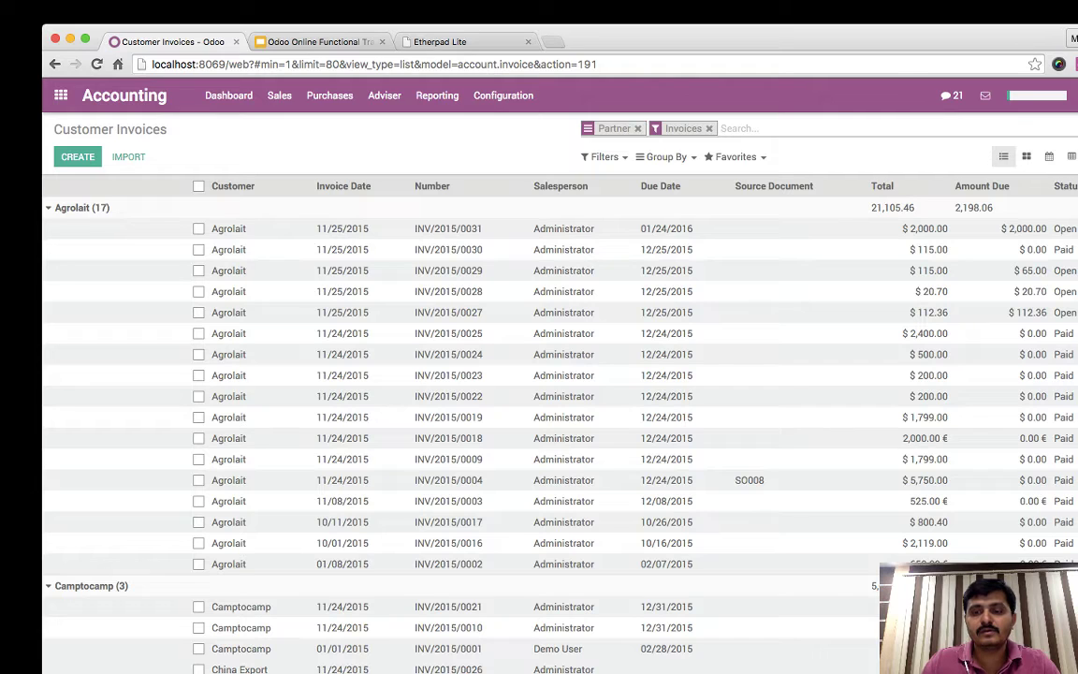
- Review Customer Invoices - Odoo.pdf in its own tab, then return to the invoice list
key(super+3)
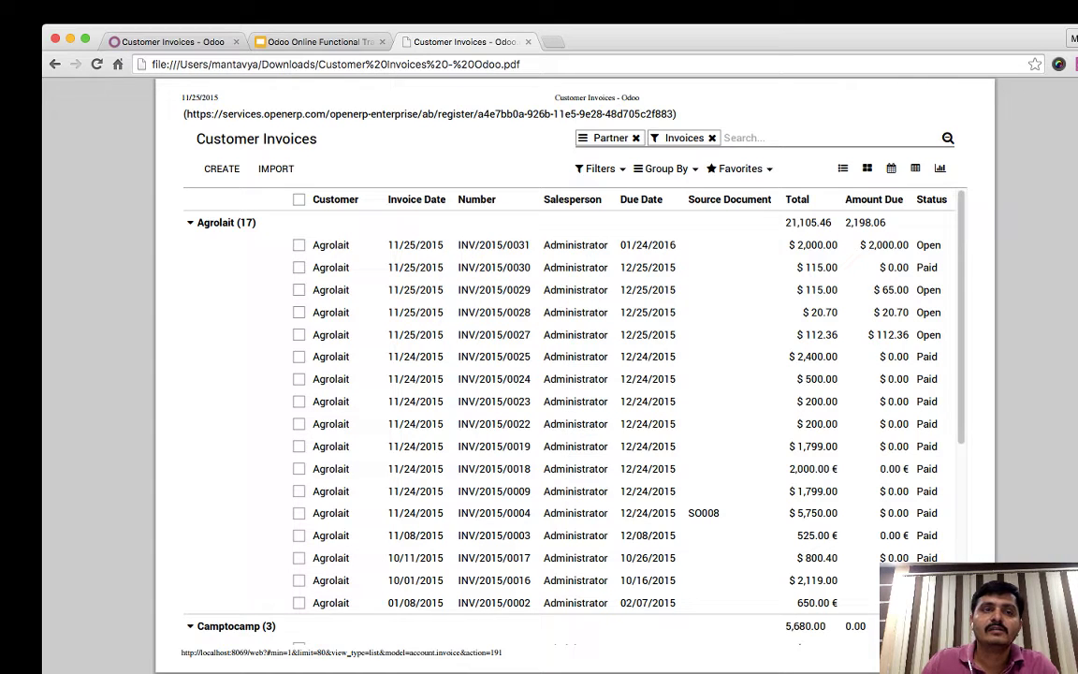
key(super+1)
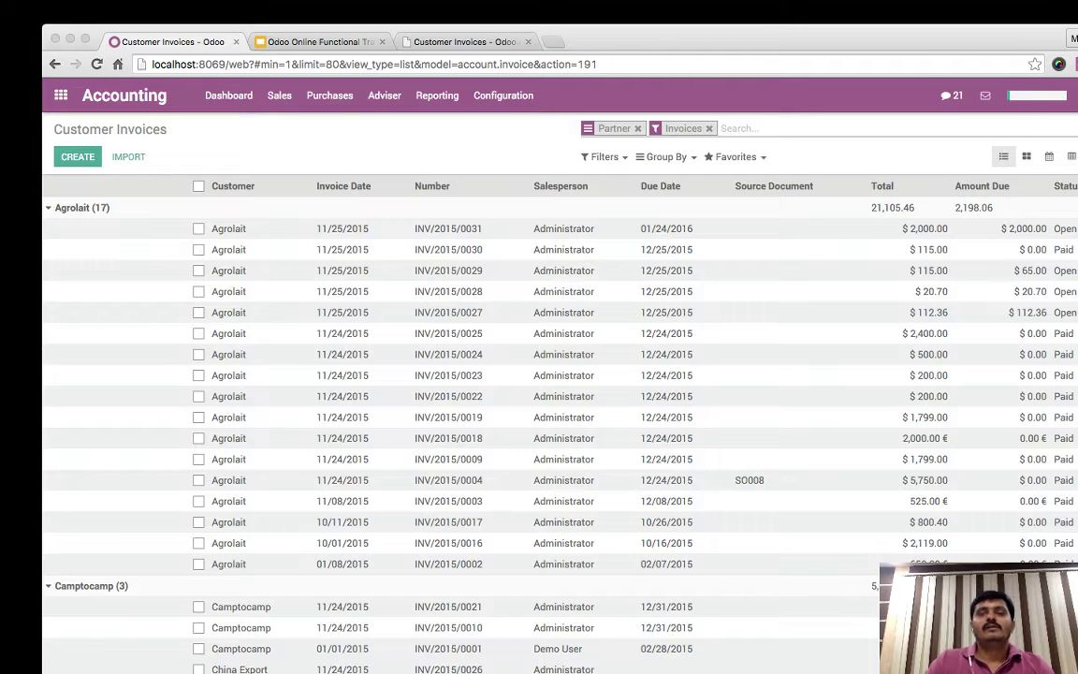
key(super+Tab)
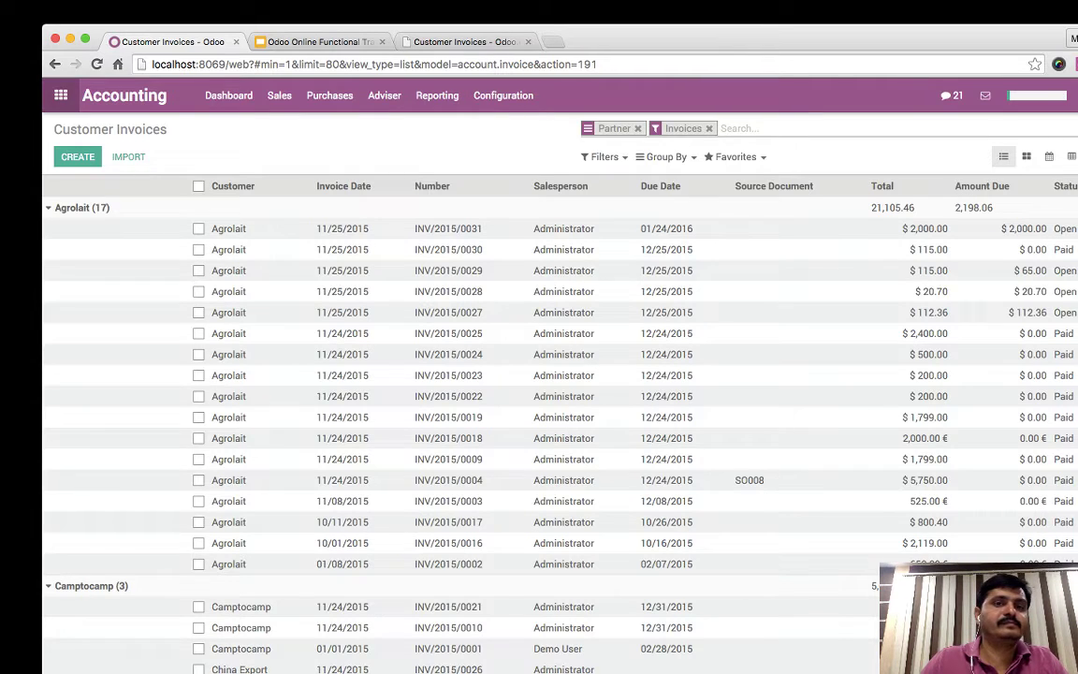
- Review the Reporting slide and the Day 3 slide, then return to Odoo's app grid
click(60, 94)
click(319, 41)
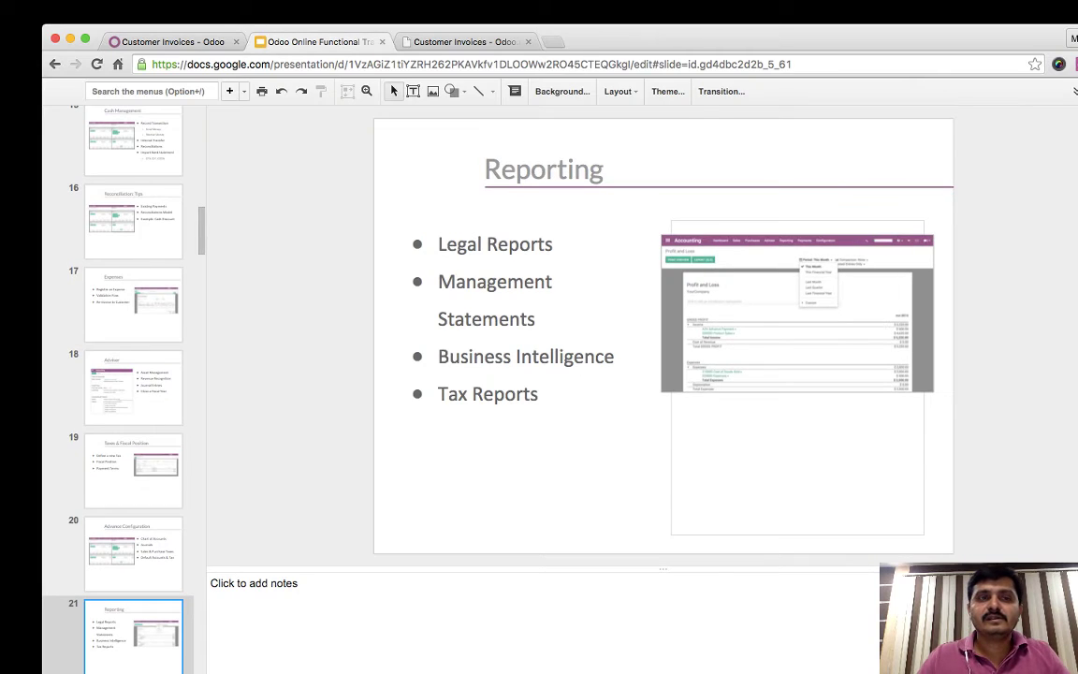
click(173, 41)
click(318, 41)
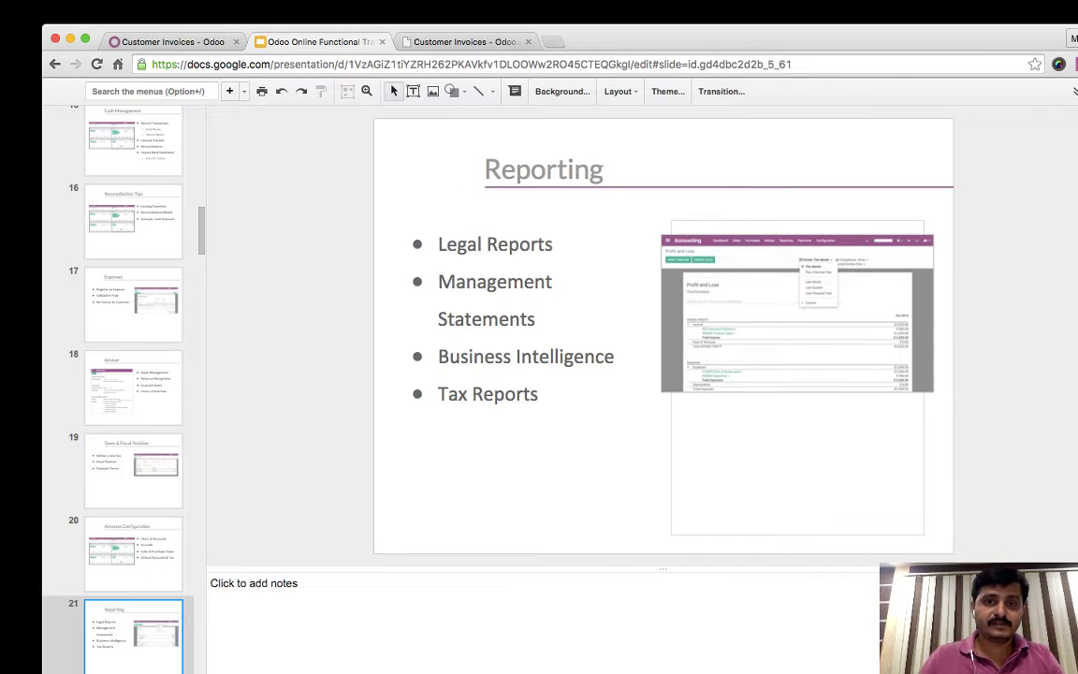
key(Down)
key(Up)
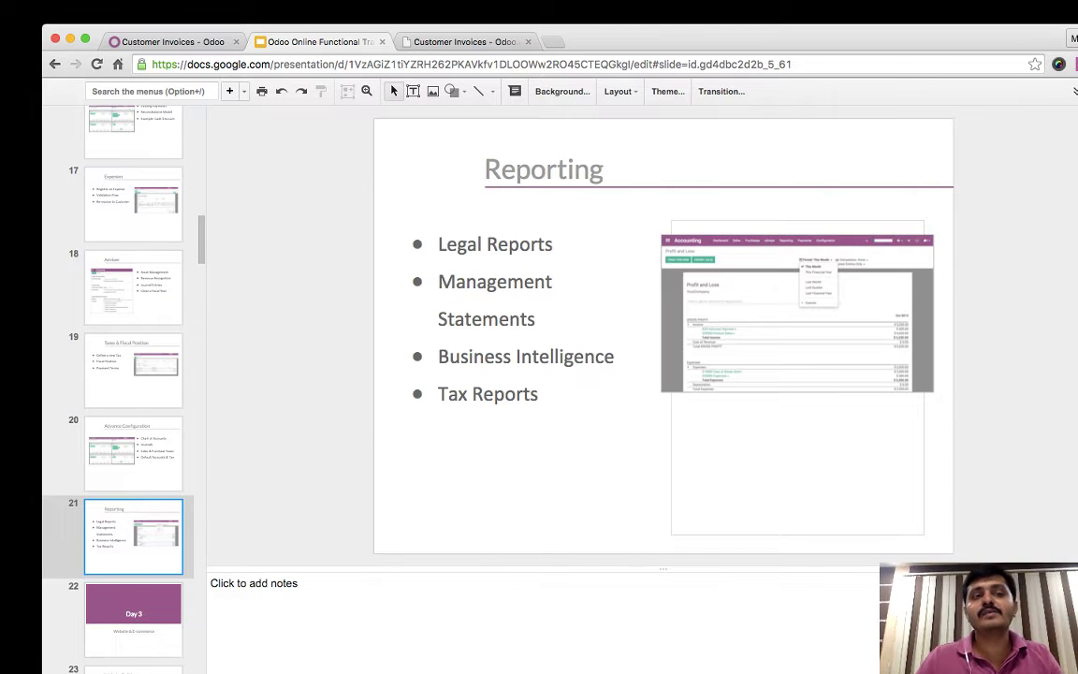
key(super+1)
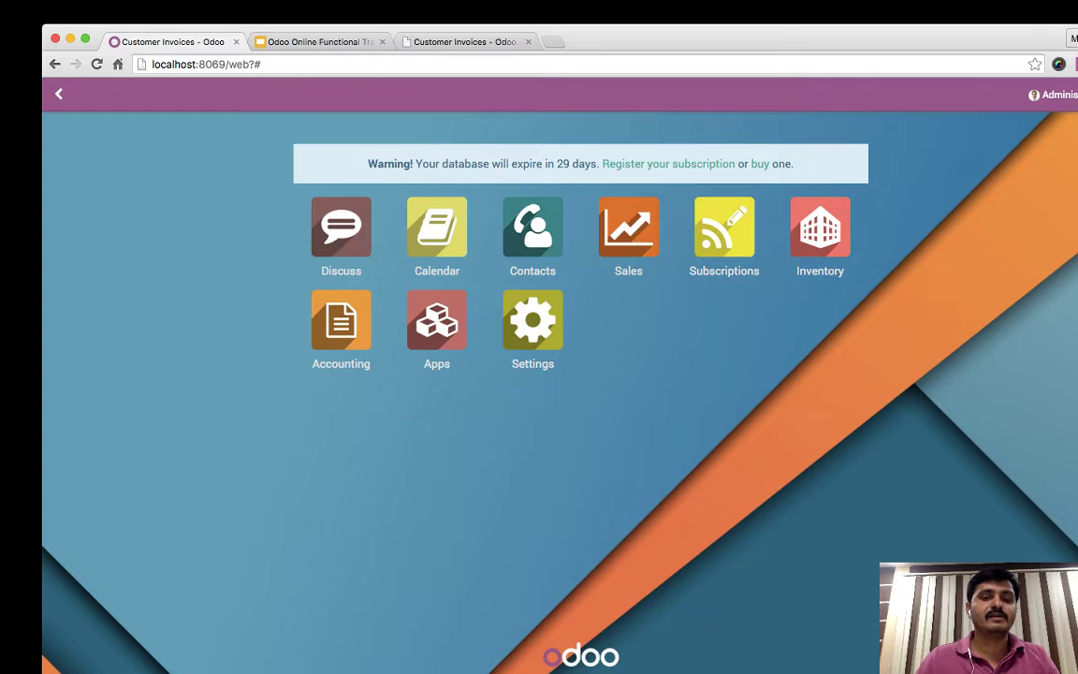
- Go from the Administrator menu to the database management page
key(super+Tab)
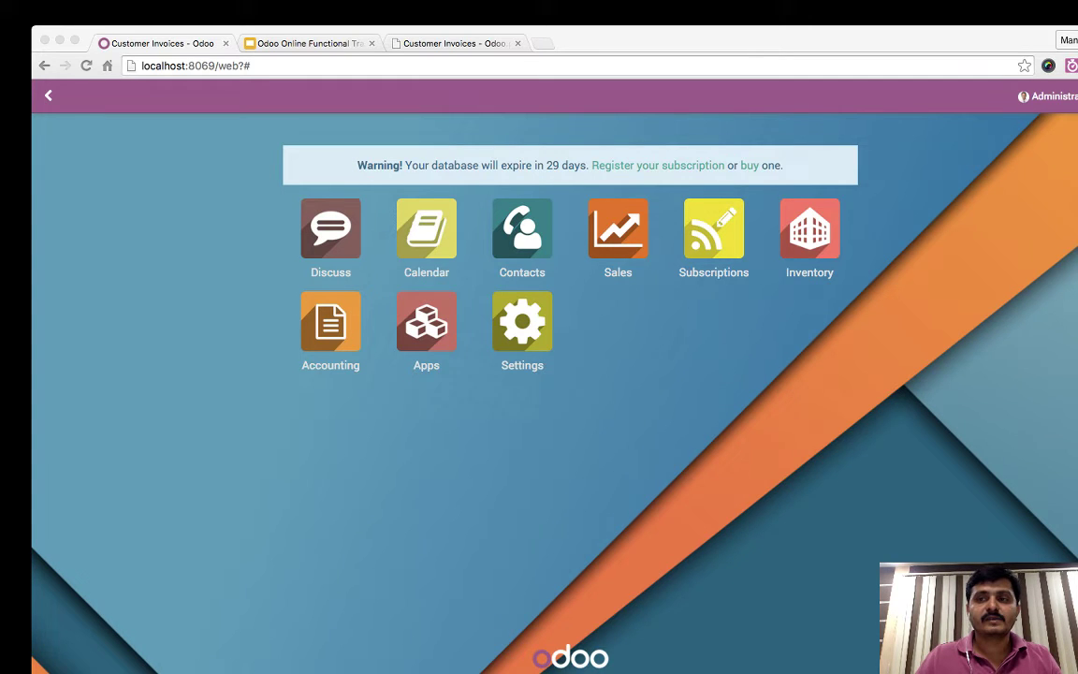
click(1053, 95)
click(1018, 159)
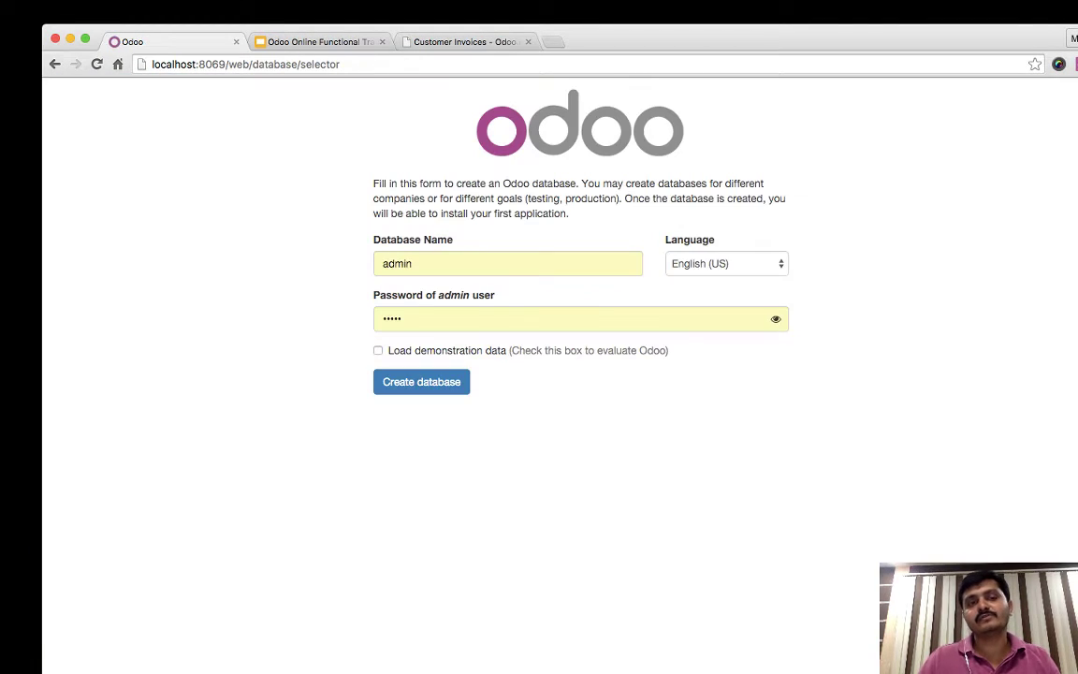
- Create a database named 'india' with the admin password and no demonstration data
key(Tab)
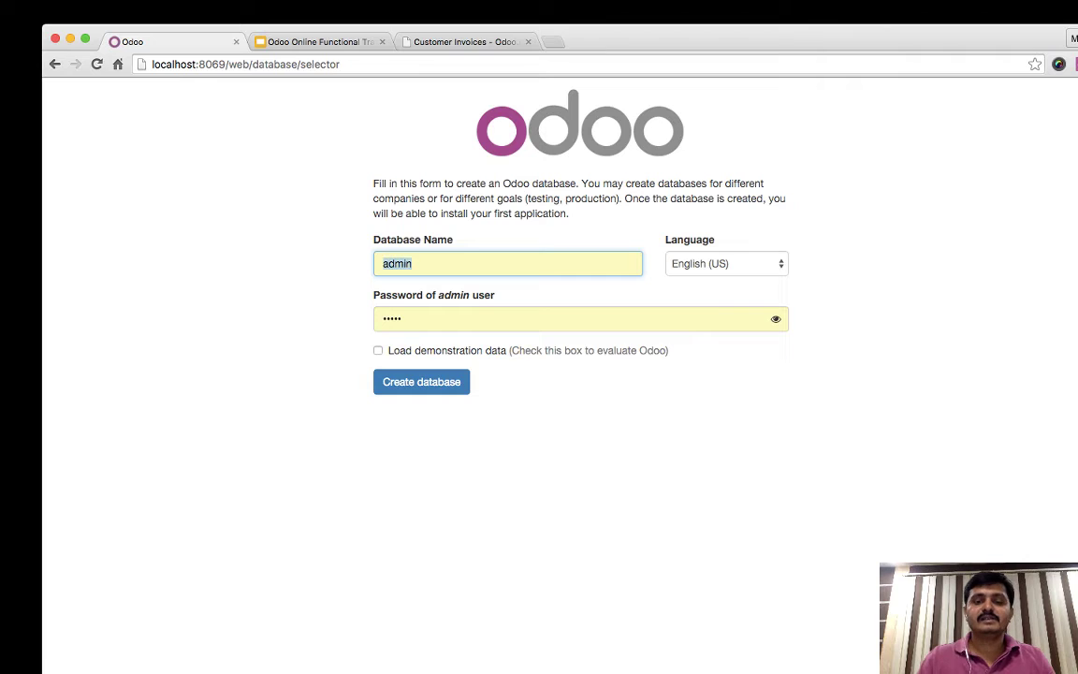
text(india)
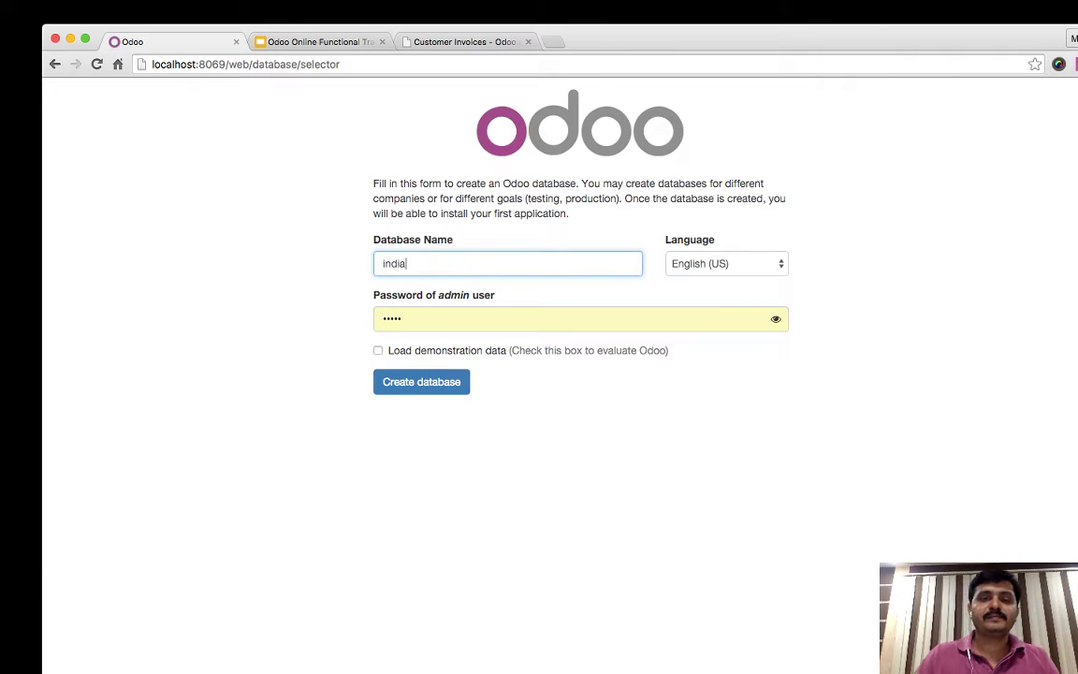
key(Tab)
key(Tab)
text(admin)
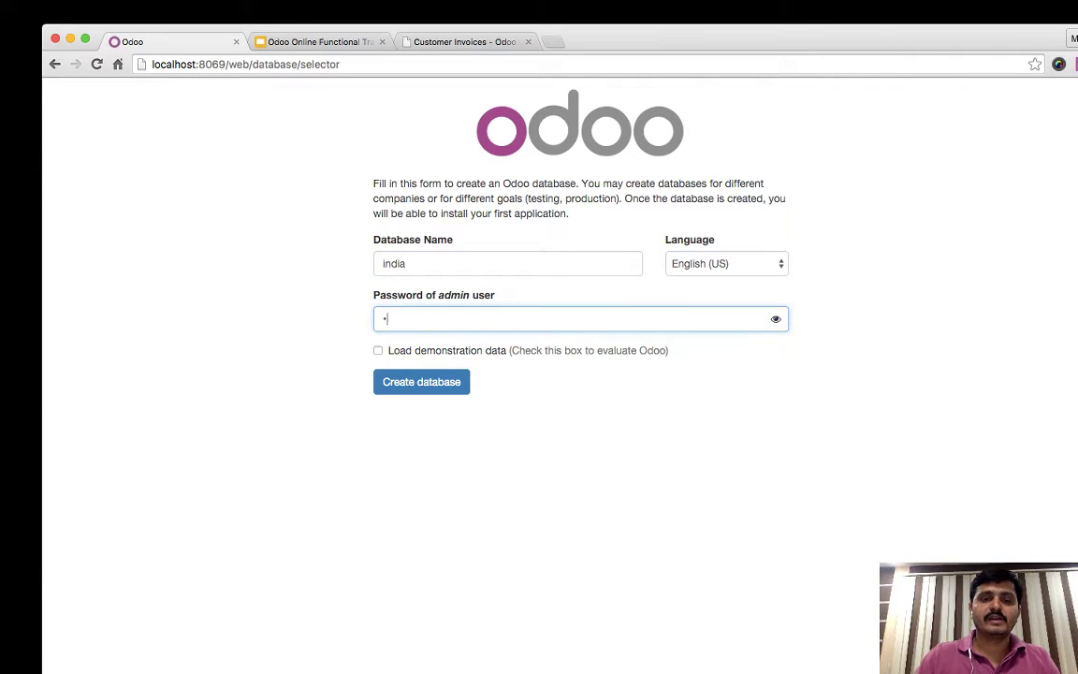
key(Tab)
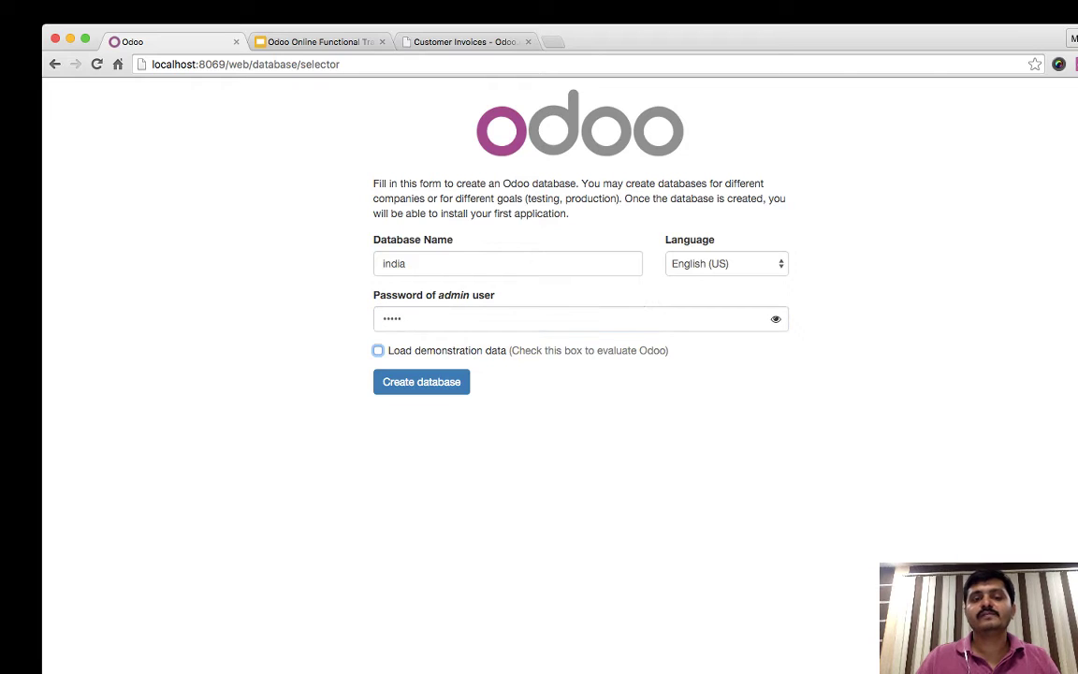
key(Tab)
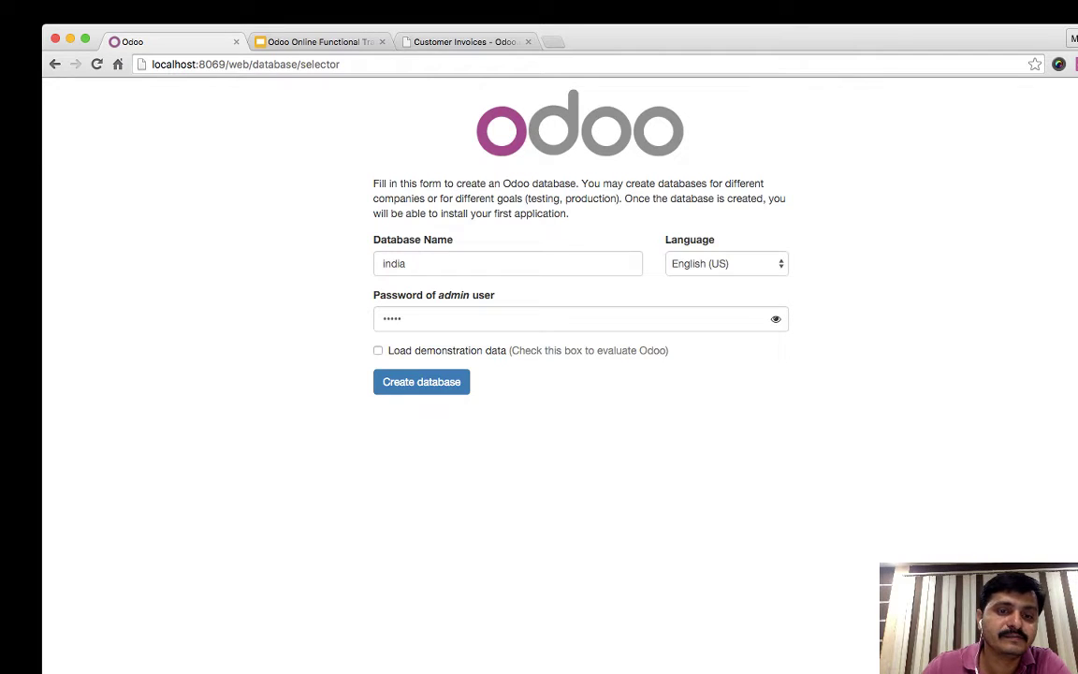
key(Return)
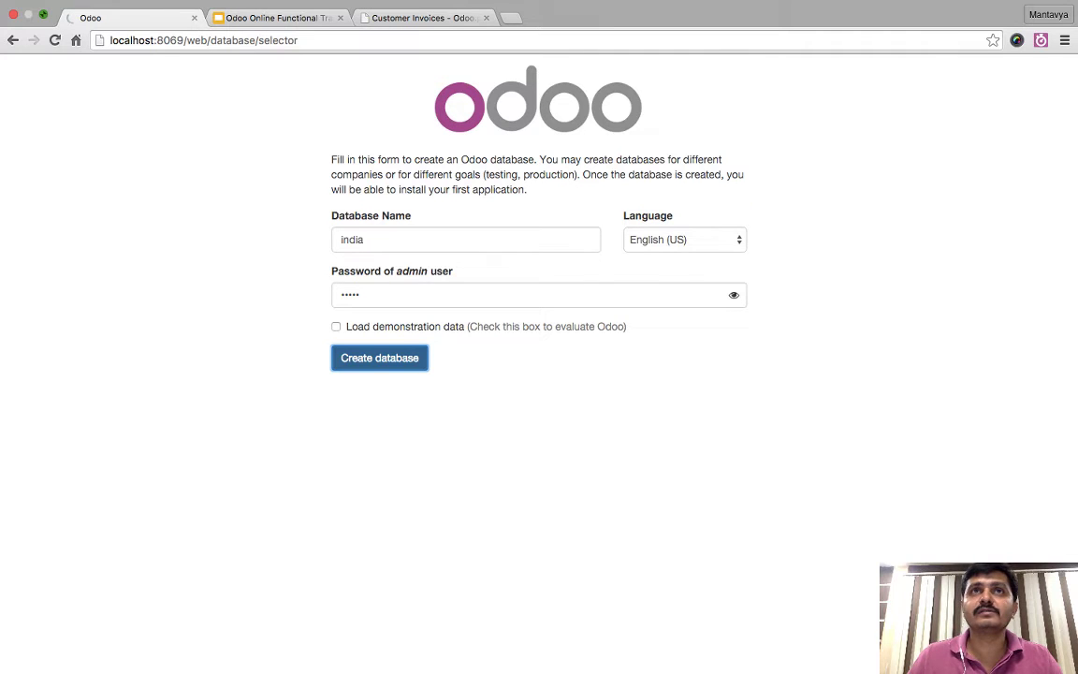
- Open the Apps list in the new india database
key(super+Tab)
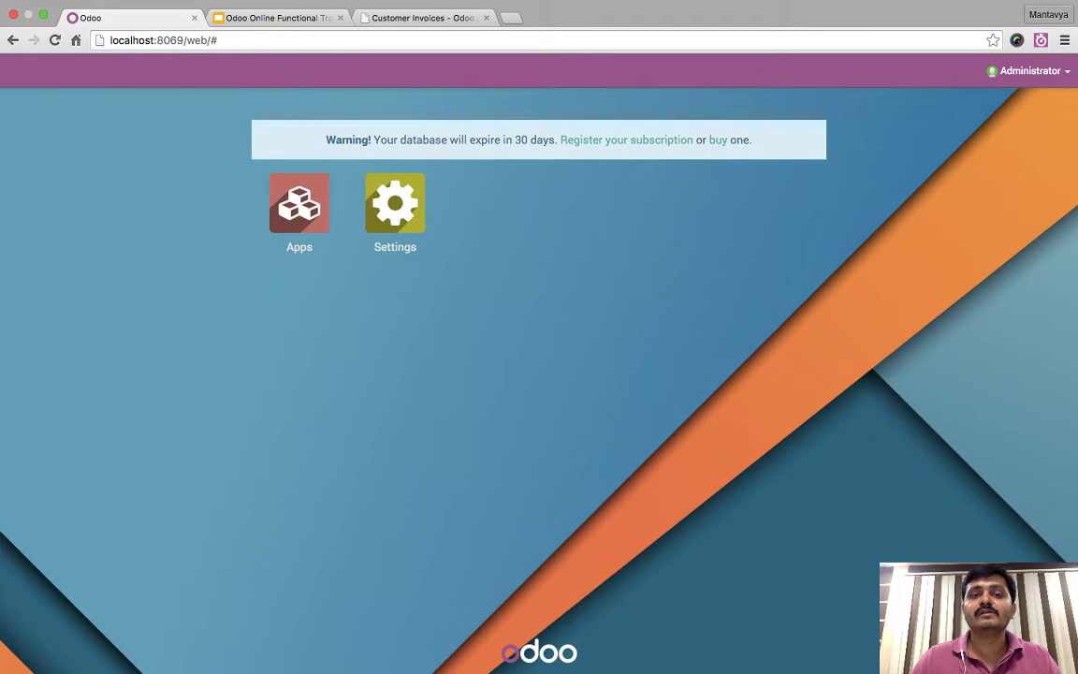
click(299, 203)
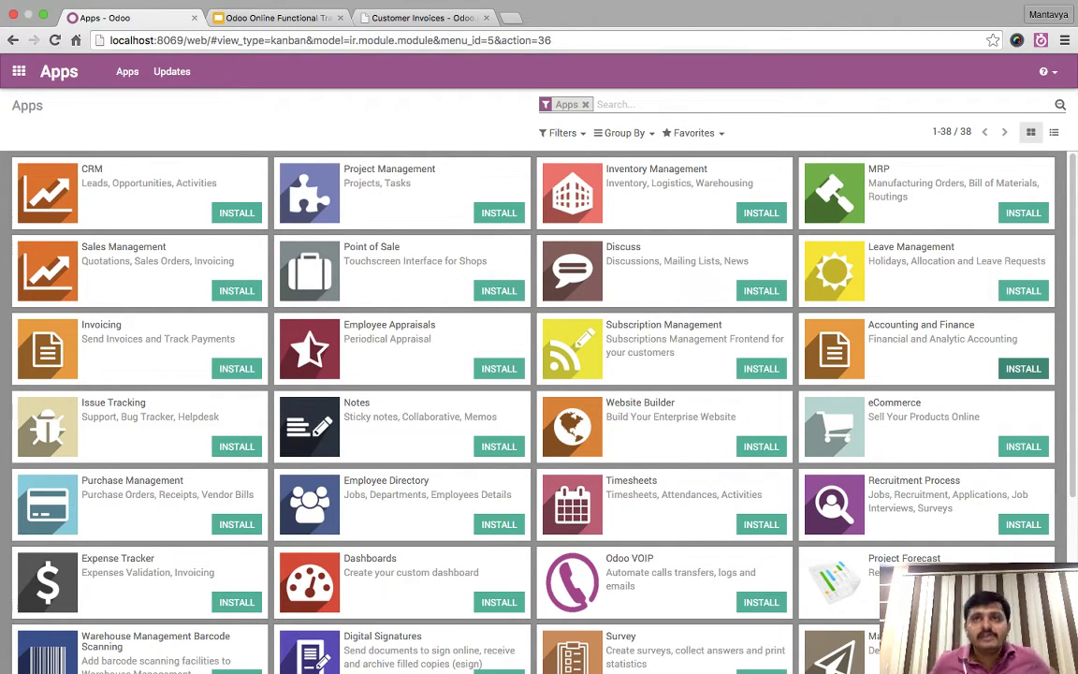
- Install the Accounting and Finance module
click(1023, 368)
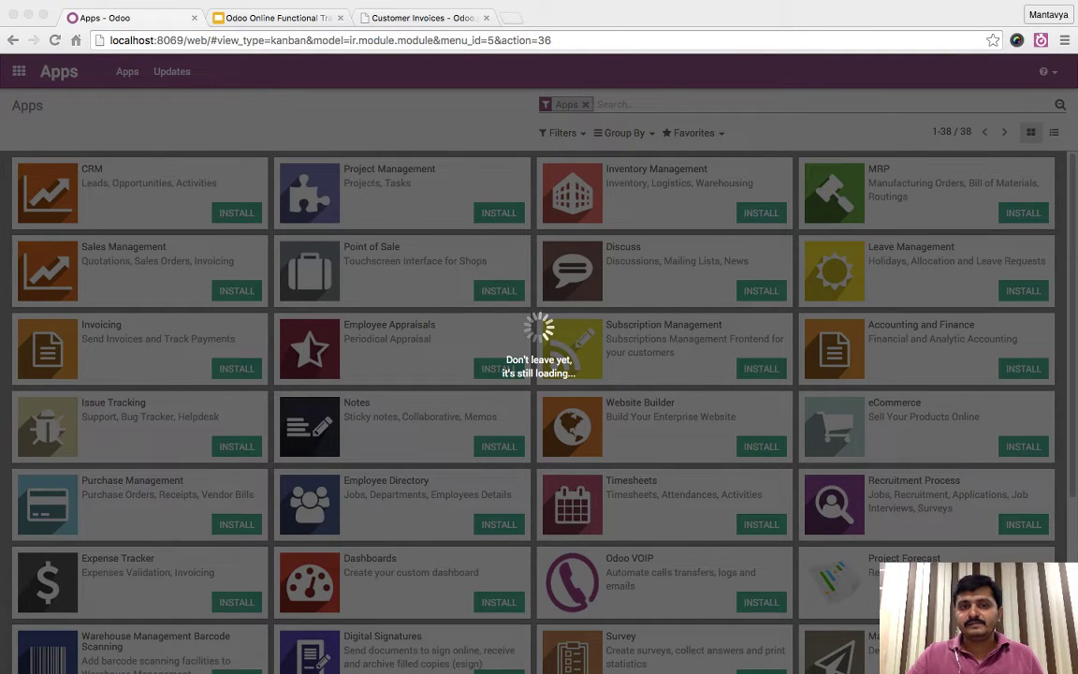
- Wait until Accounting and Finance, Invoicing and Discuss show as installed
key(super+Tab)
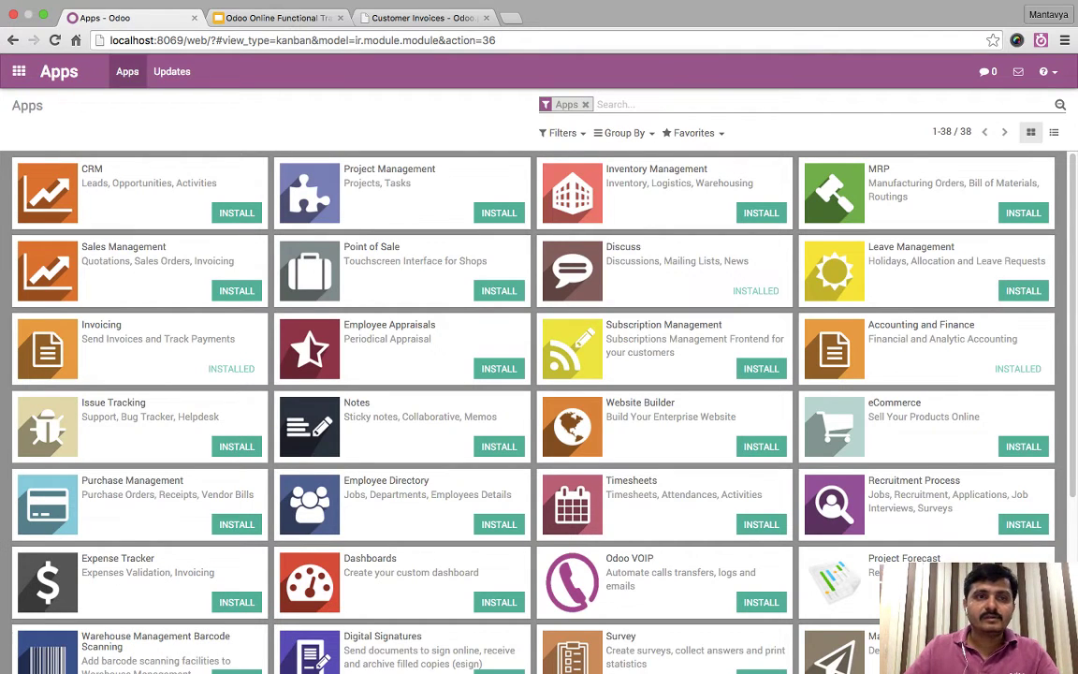
- Open Accounting and install the Indian - Accounting chart template
click(19, 71)
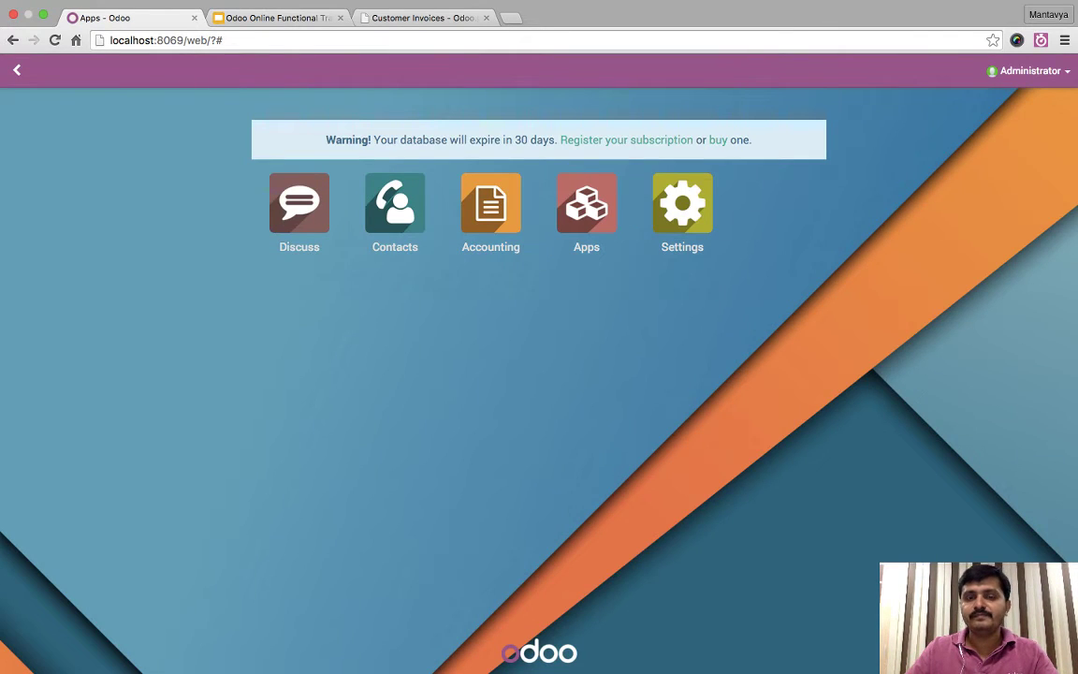
click(490, 204)
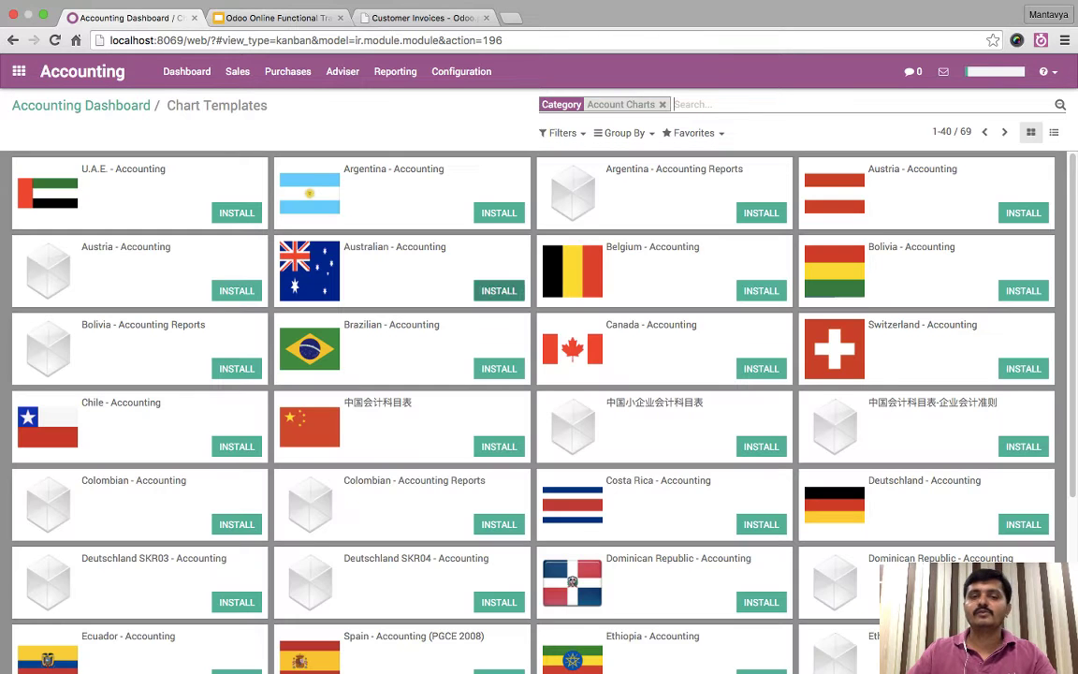
scroll(539, 412, down, 5)
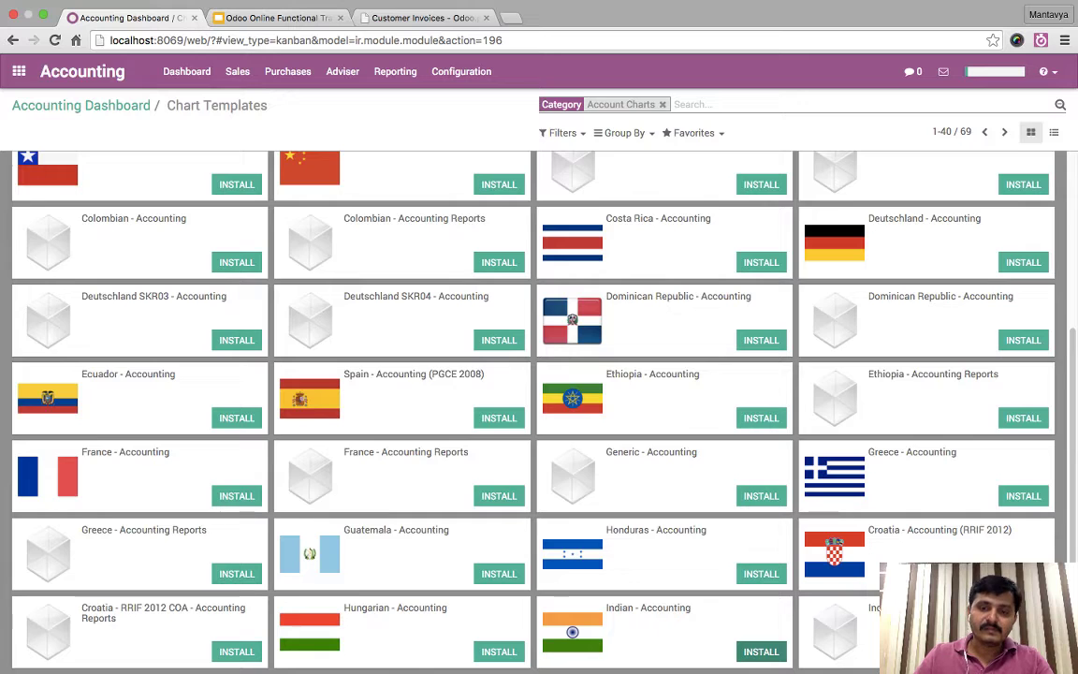
click(761, 651)
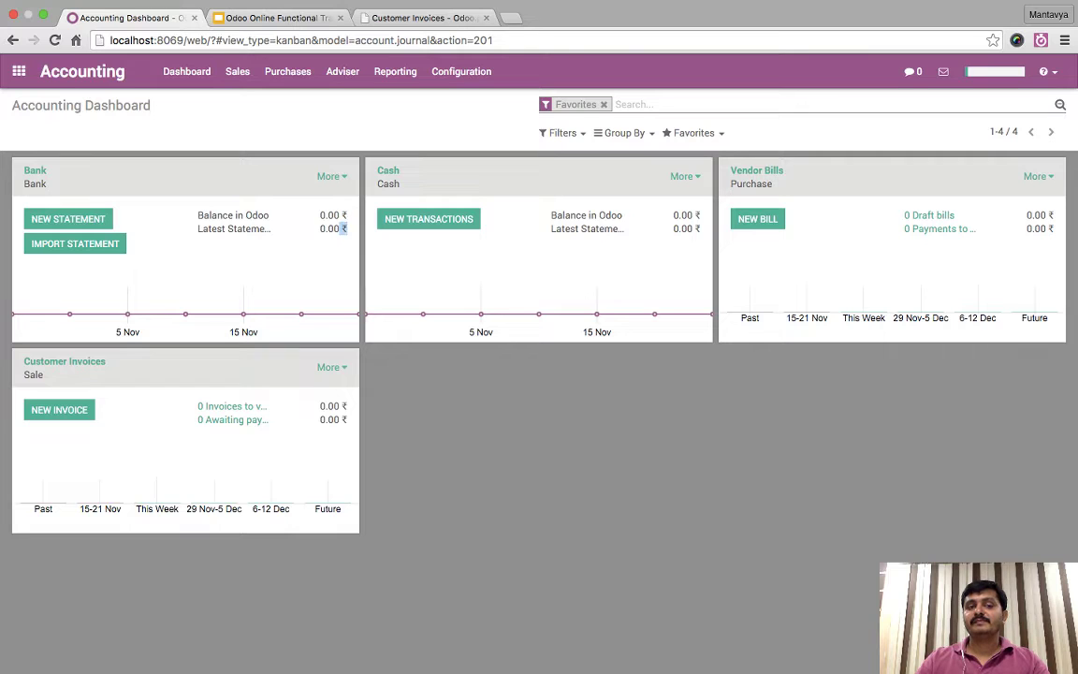
- Filter the dashboard to Favorites so only Bank, Cash, Vendor Bills and Customer Invoices remain
mouse_move(481, 314)
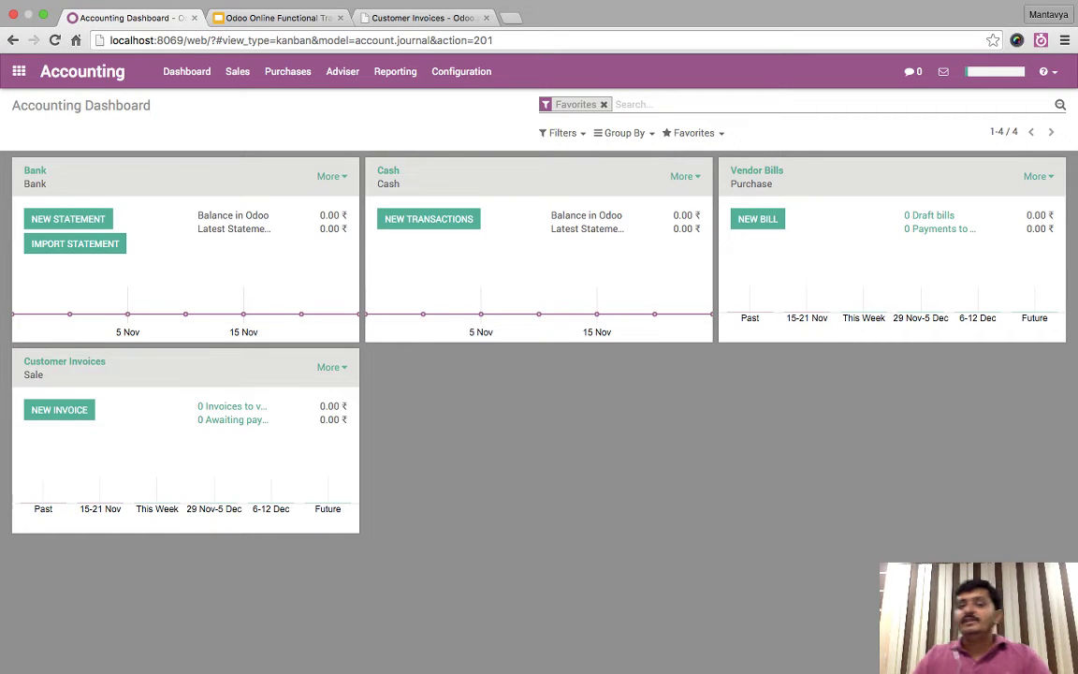
key(BackSpace)
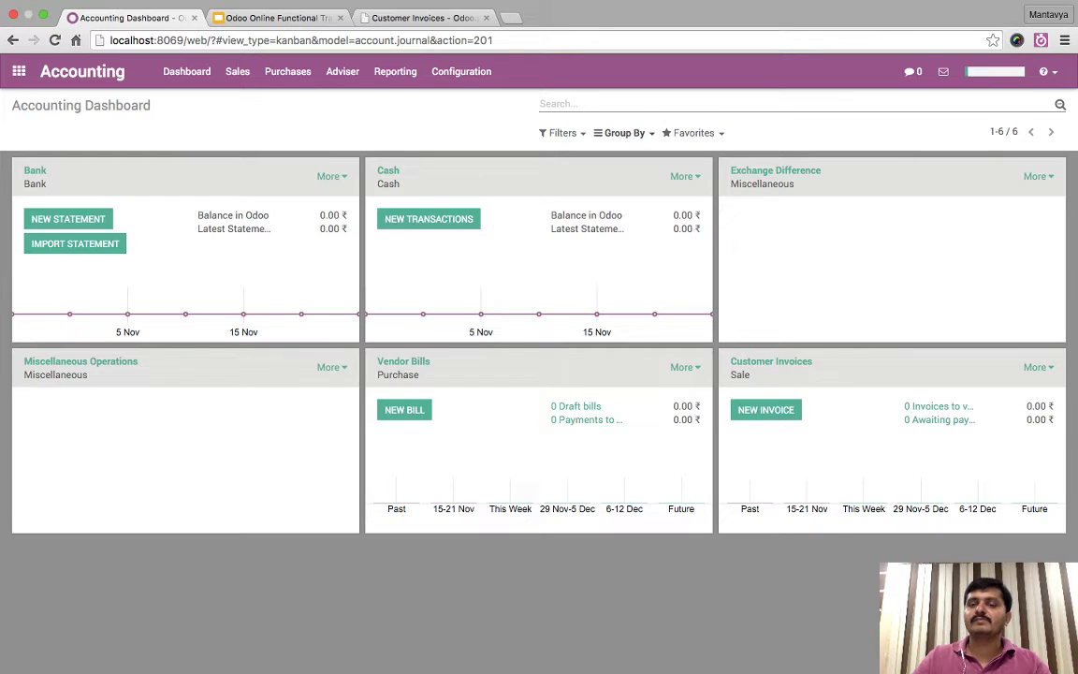
click(624, 133)
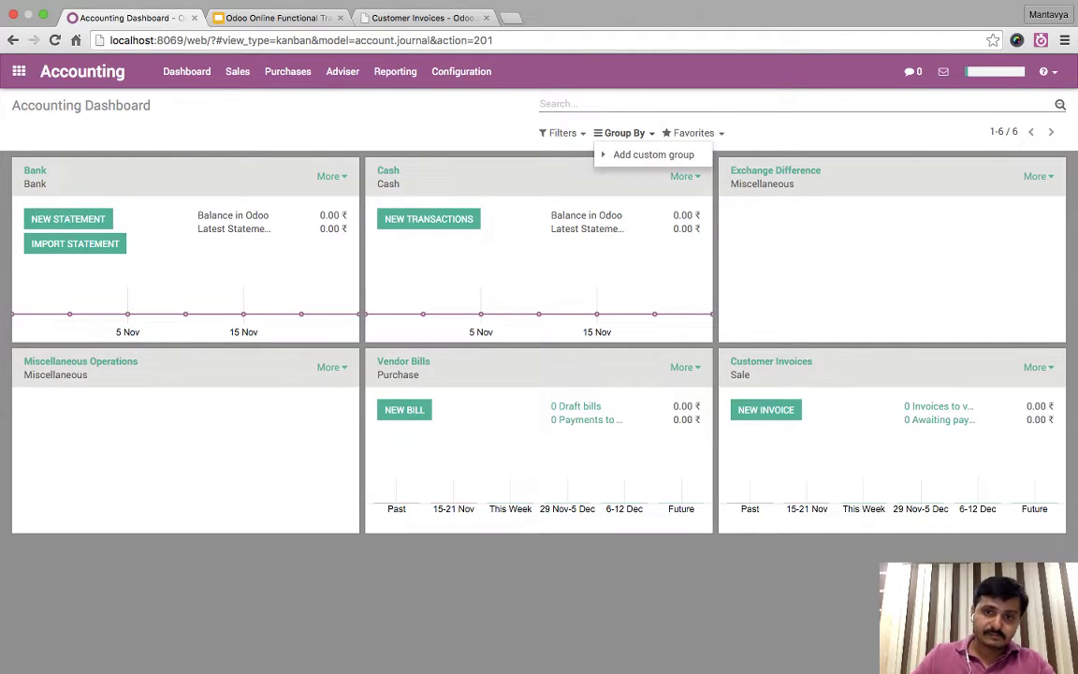
click(624, 133)
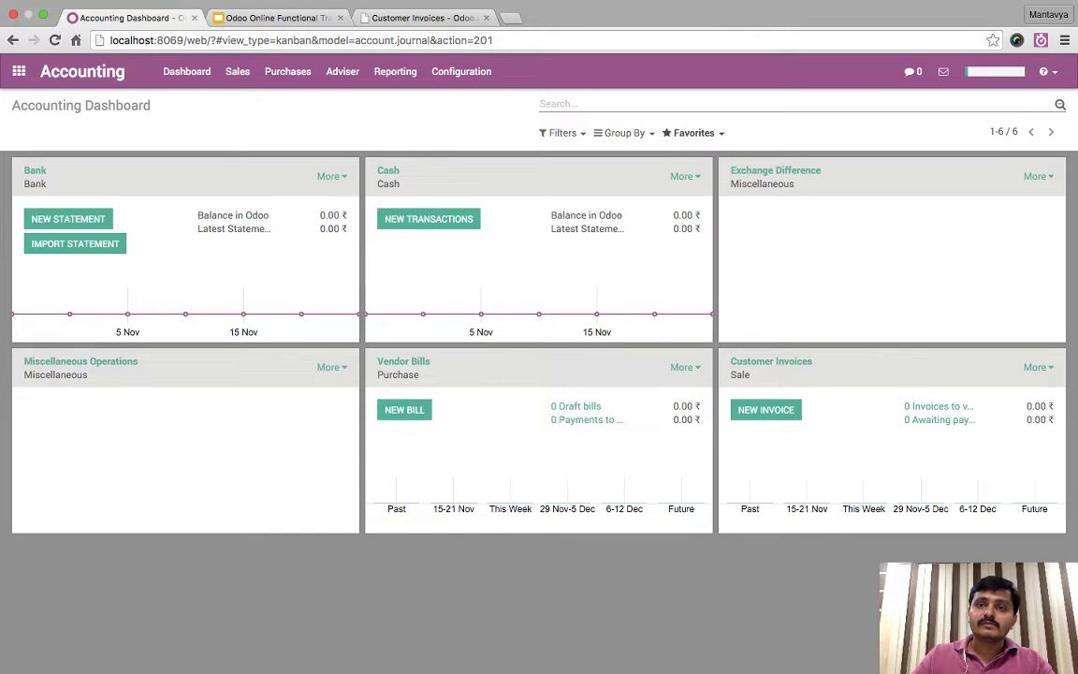
click(692, 133)
click(561, 133)
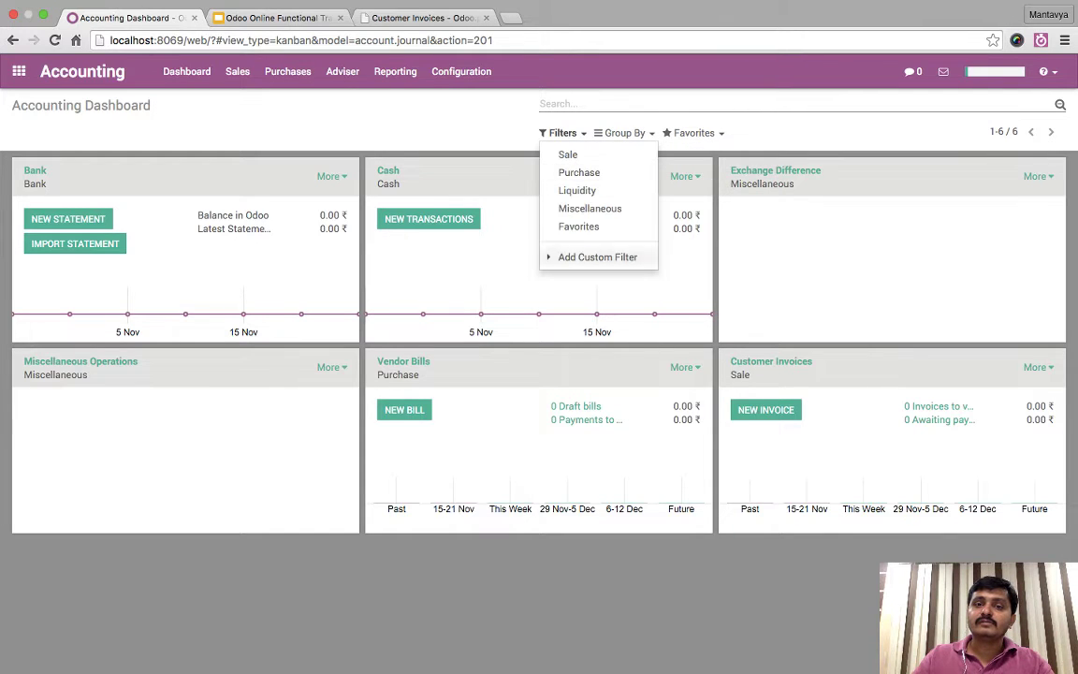
click(578, 226)
key(Escape)
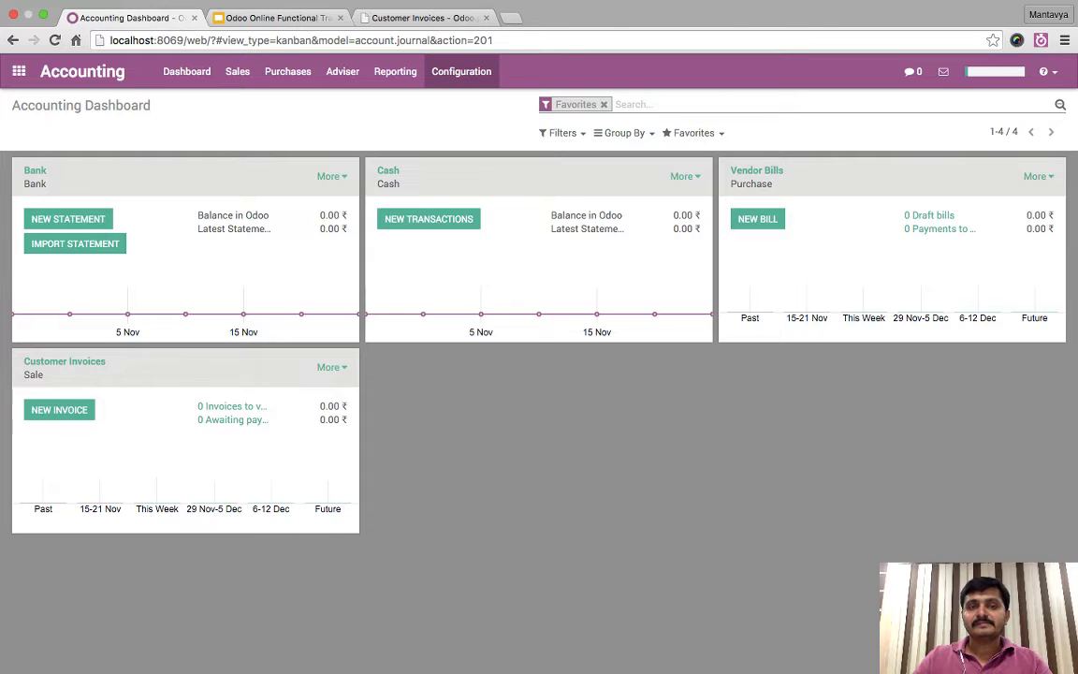
- Open Accounting Settings and highlight the Indian Chart of Accounts - Standard section
click(461, 71)
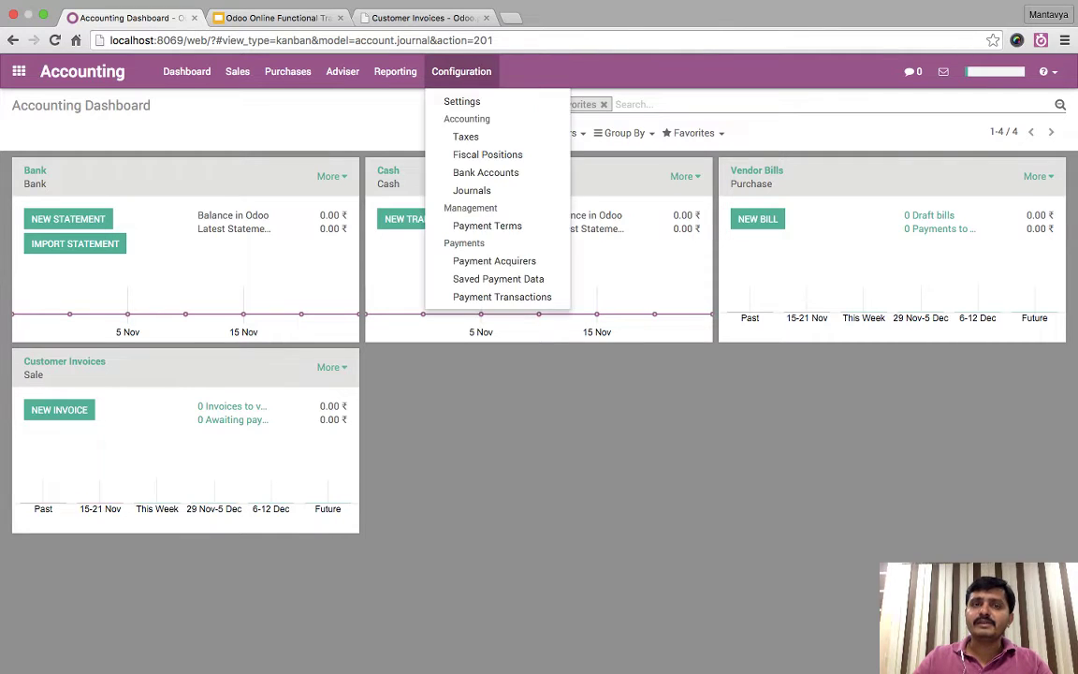
click(461, 71)
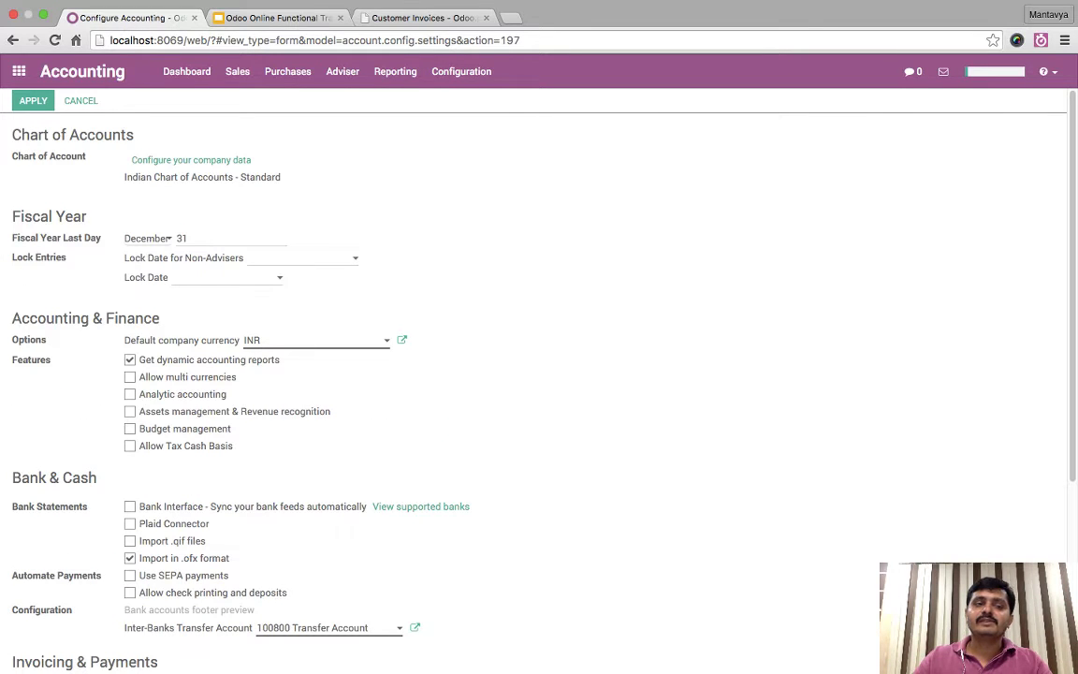
drag(282, 178, 120, 152)
click(309, 178)
drag(283, 177, 119, 154)
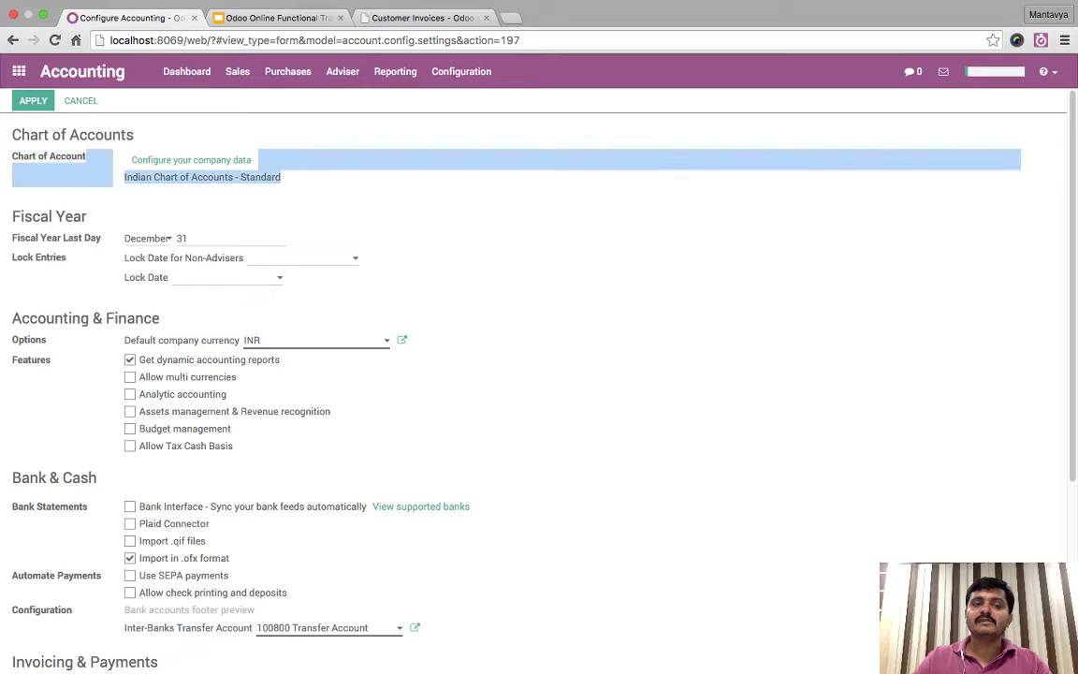
click(309, 178)
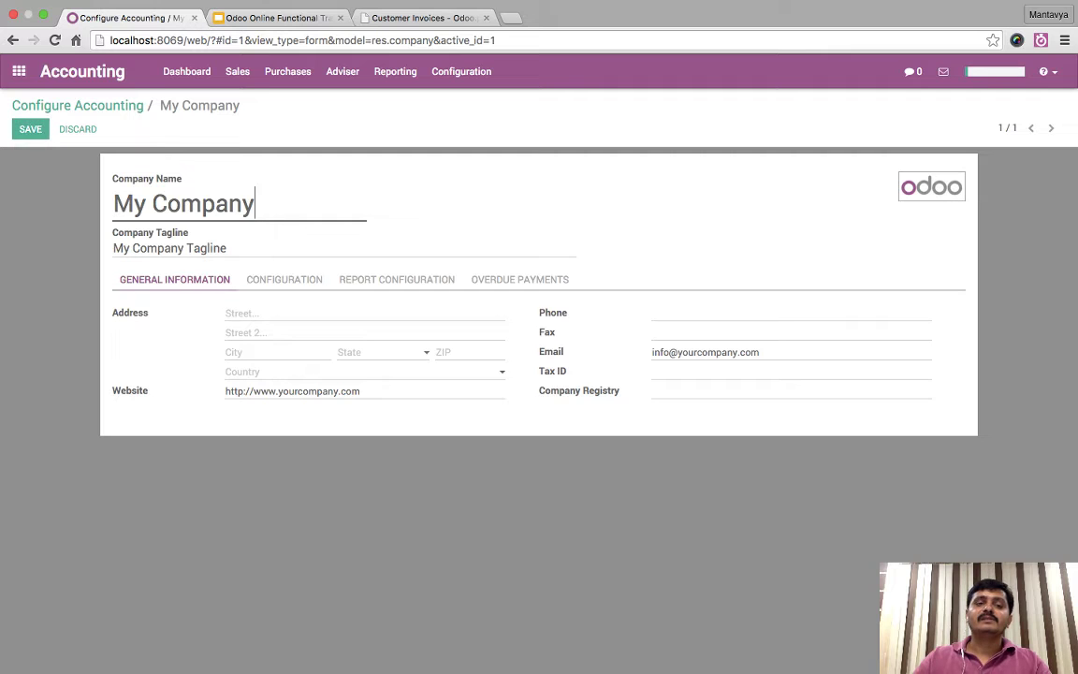
- Rename the company to 'Tiny ERP Pvt Ltd', leaving the tagline unchanged
key(super+a)
text(Odoo India)
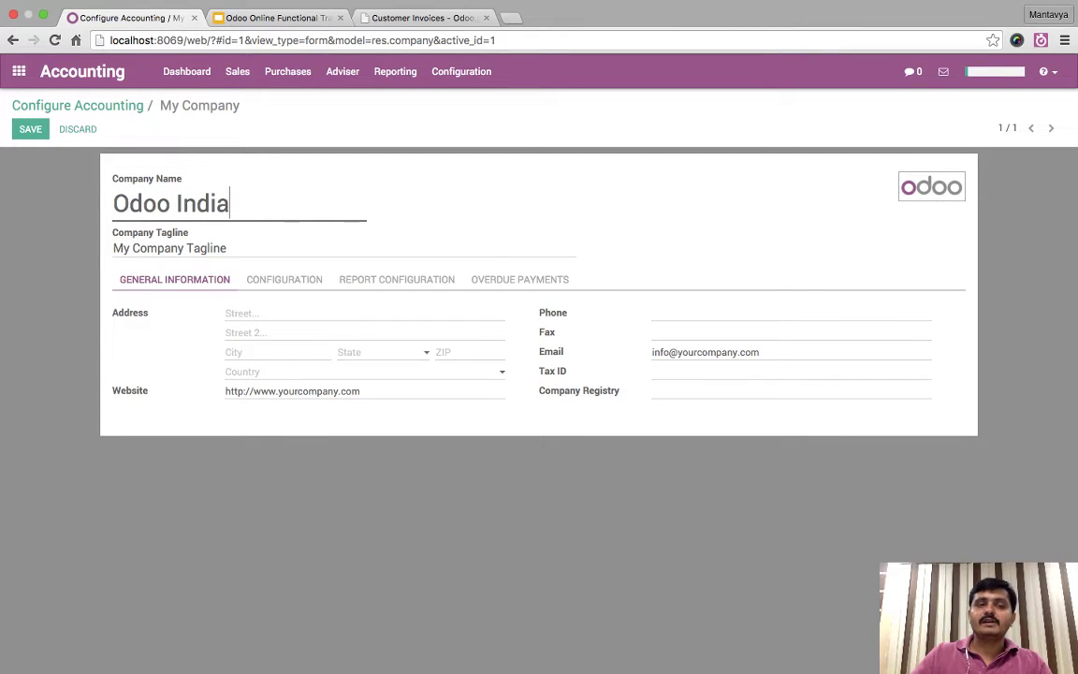
key(super+a)
key(BackSpace)
text(Ti)
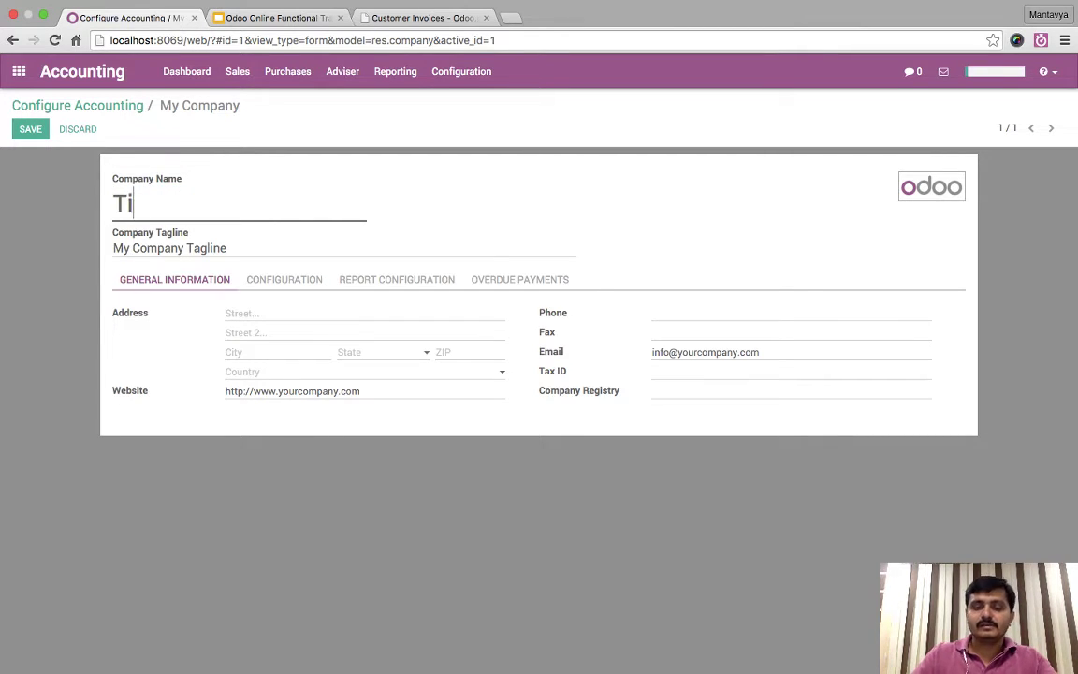
text(ny ERP Prv)
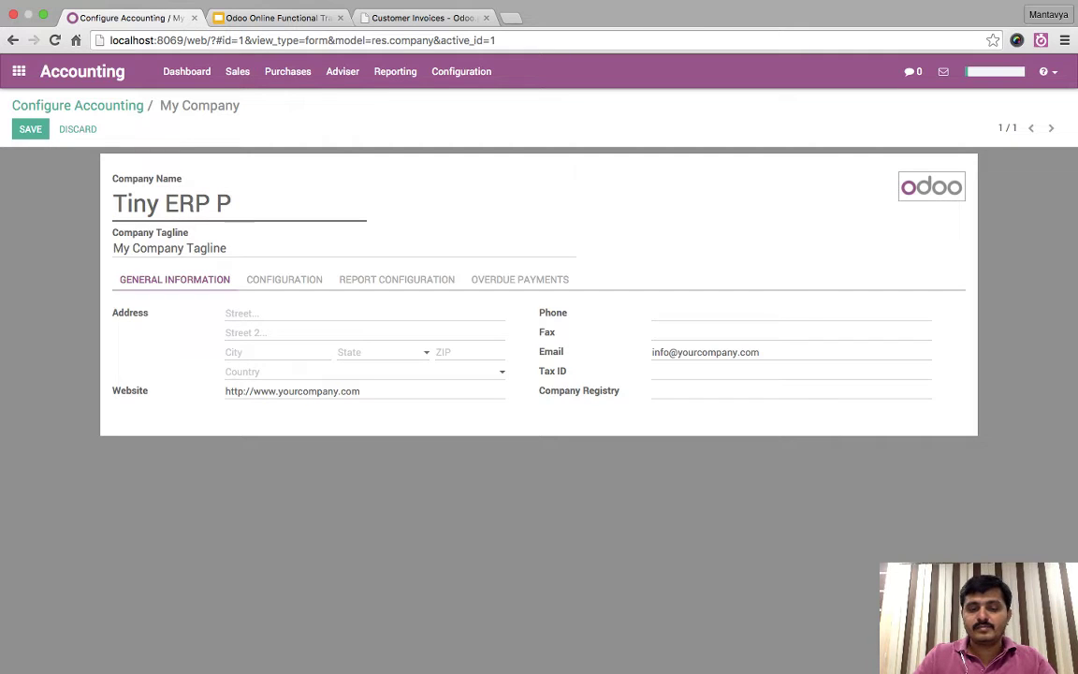
key(BackSpace)
key(BackSpace)
key(BackSpace)
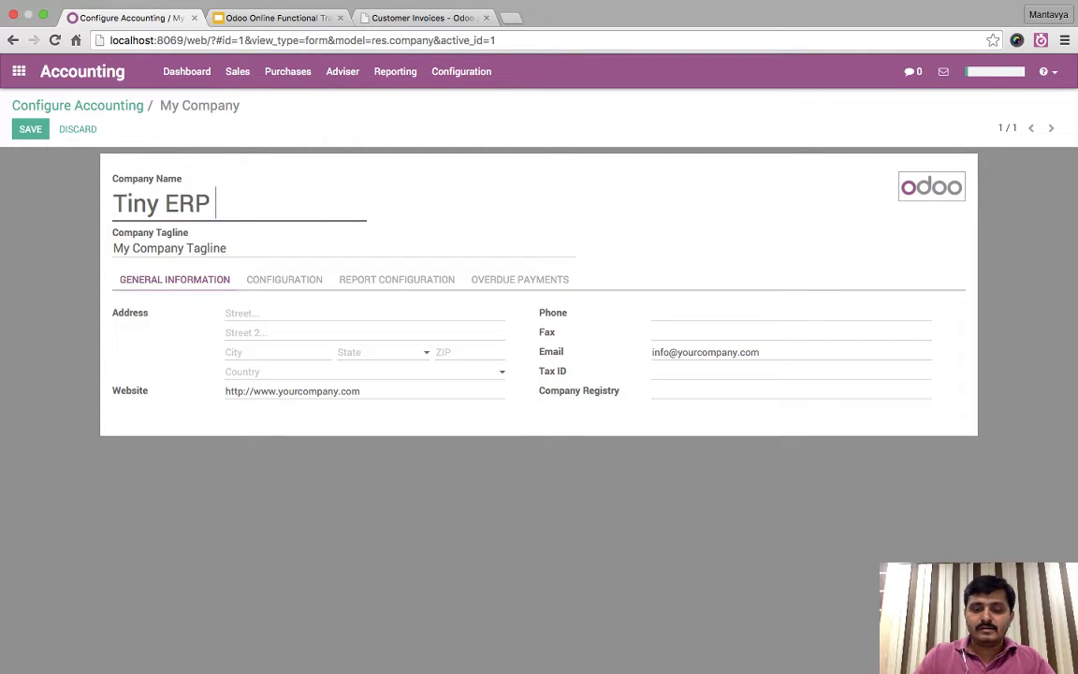
text(Pvt Ltd)
key(Tab)
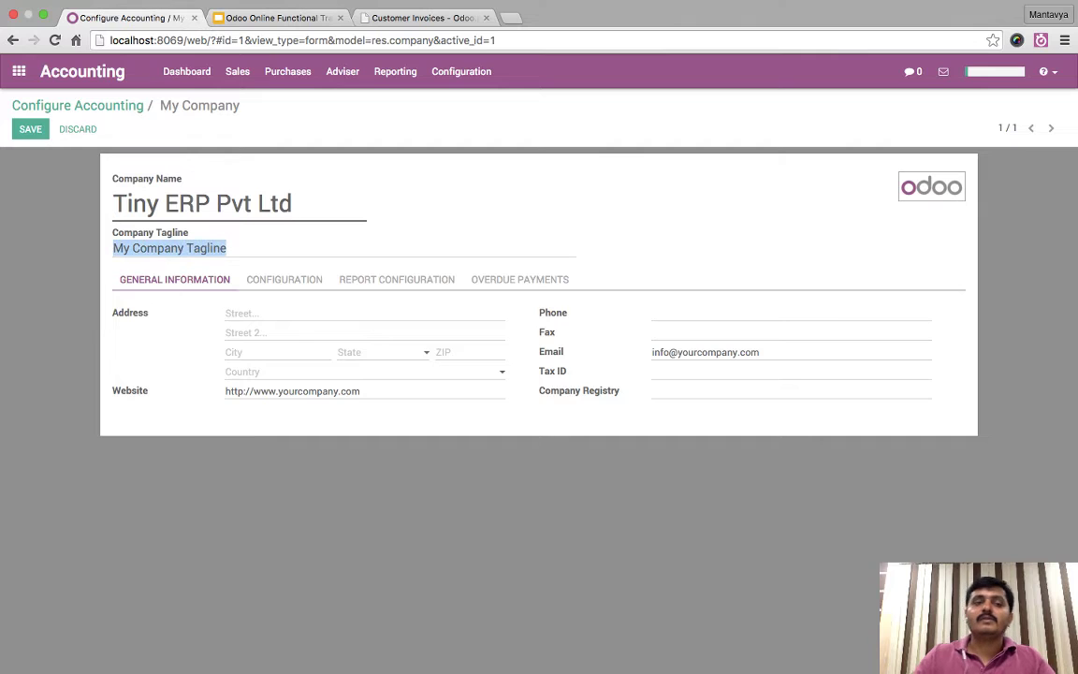
click(228, 247)
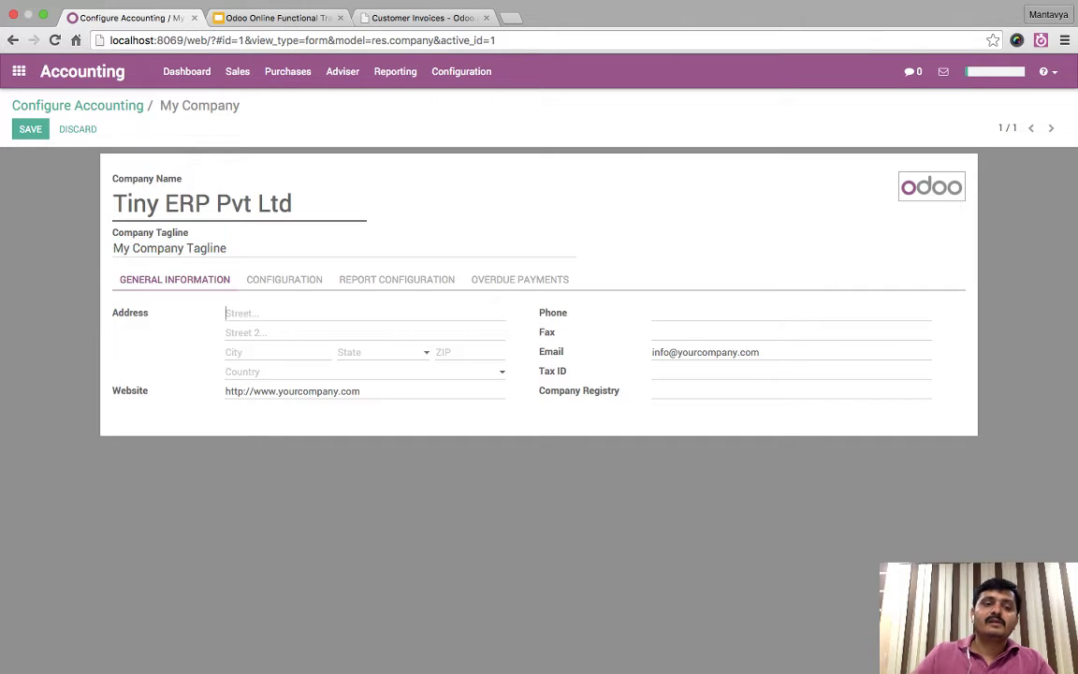
- Enter the company's two street address lines and the city Gandhinagar
click(243, 312)
text(IT )
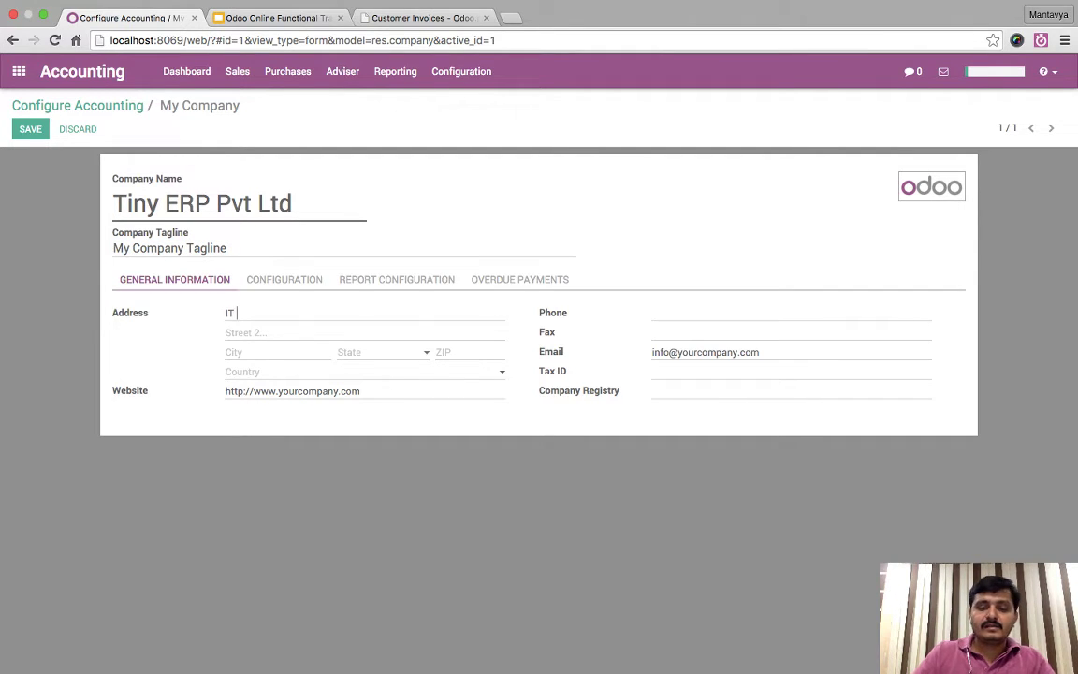
text(Tow)
key(BackSpace)
key(BackSpace)
key(BackSpace)
key(BackSpace)
key(BackSpace)
key(BackSpace)
text(1)
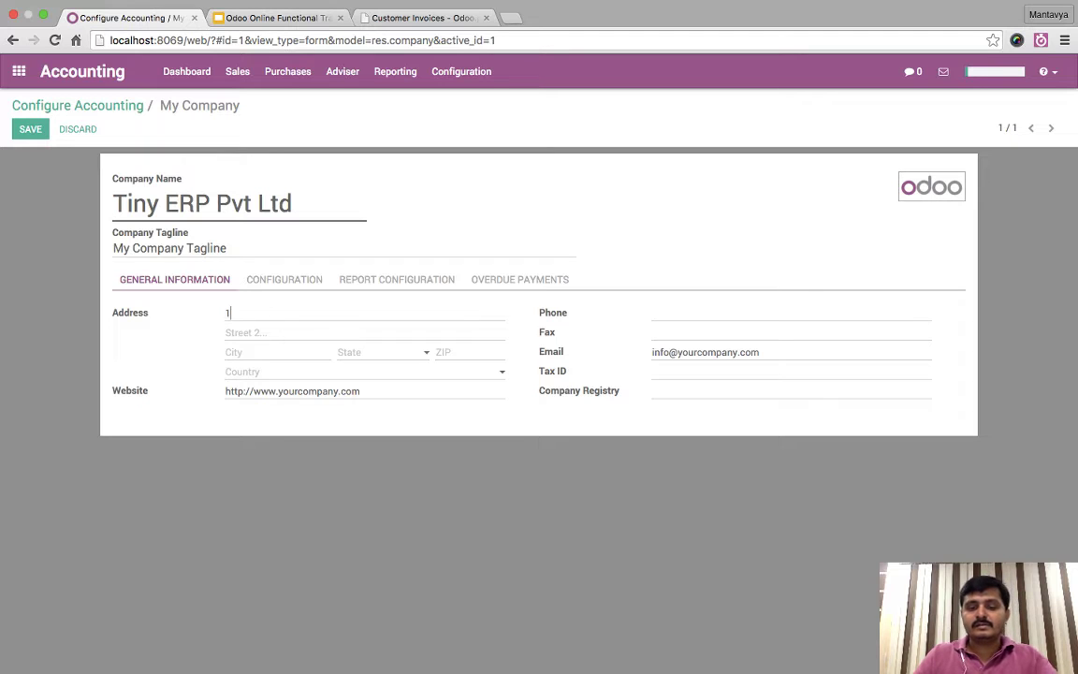
text(6 & 17 I)
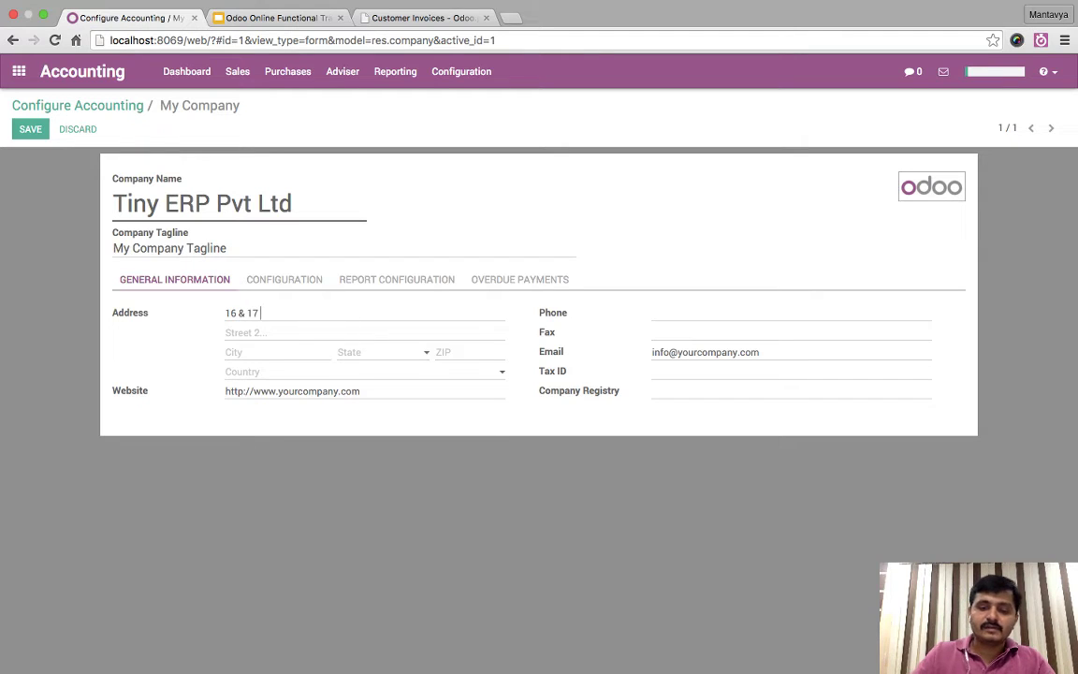
text(T Tower 1)
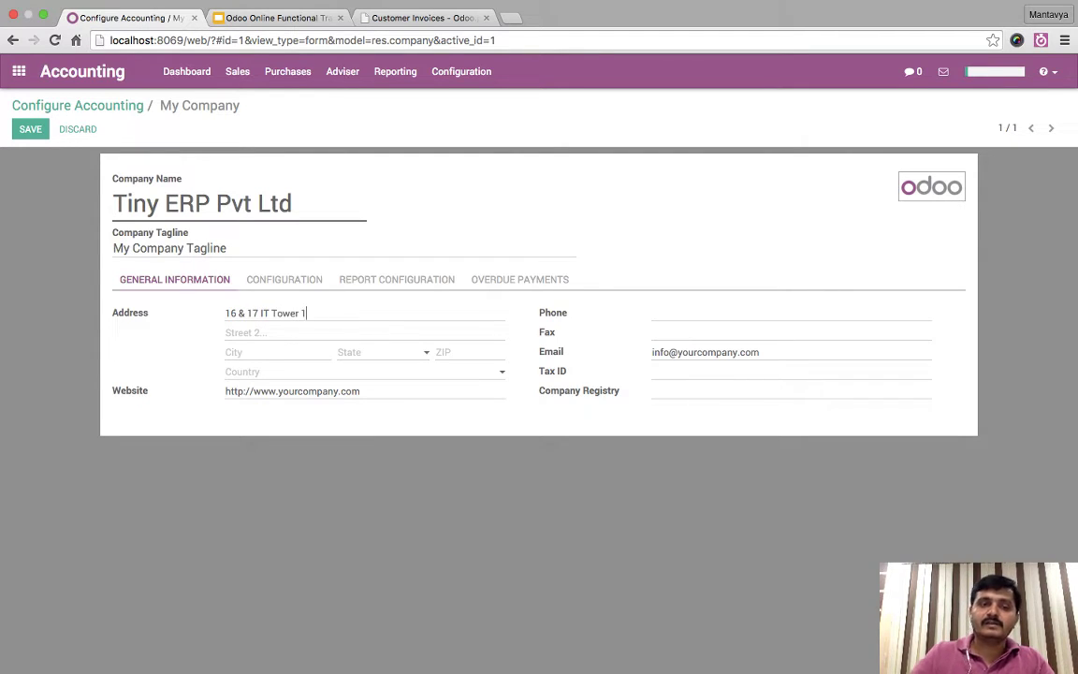
key(Tab)
text(In)
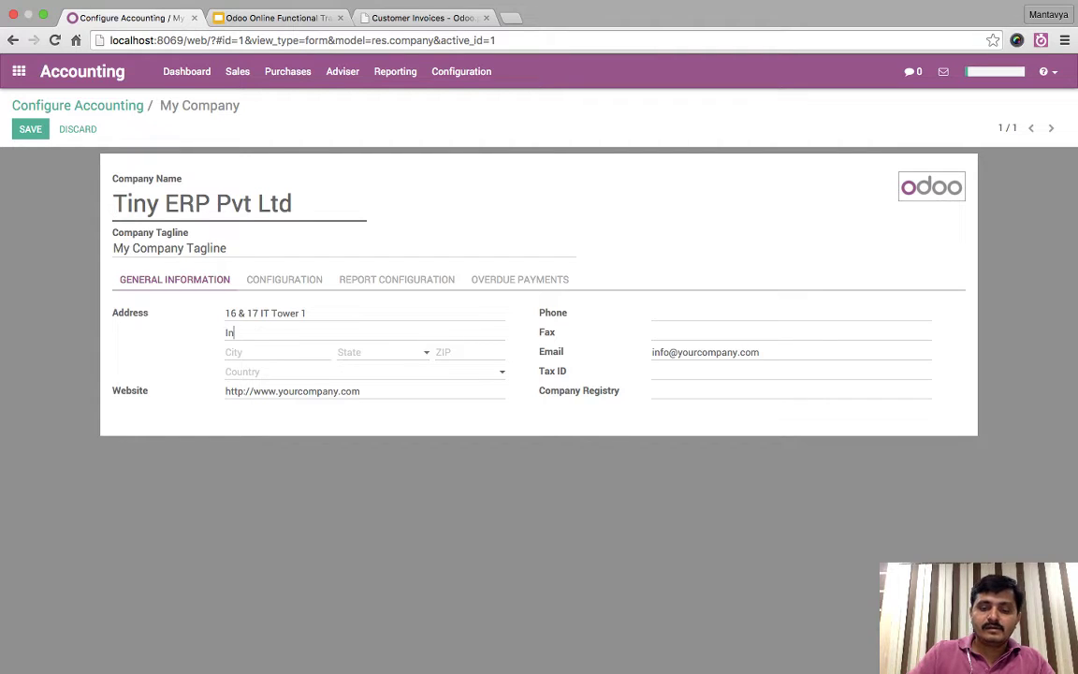
text(focity, )
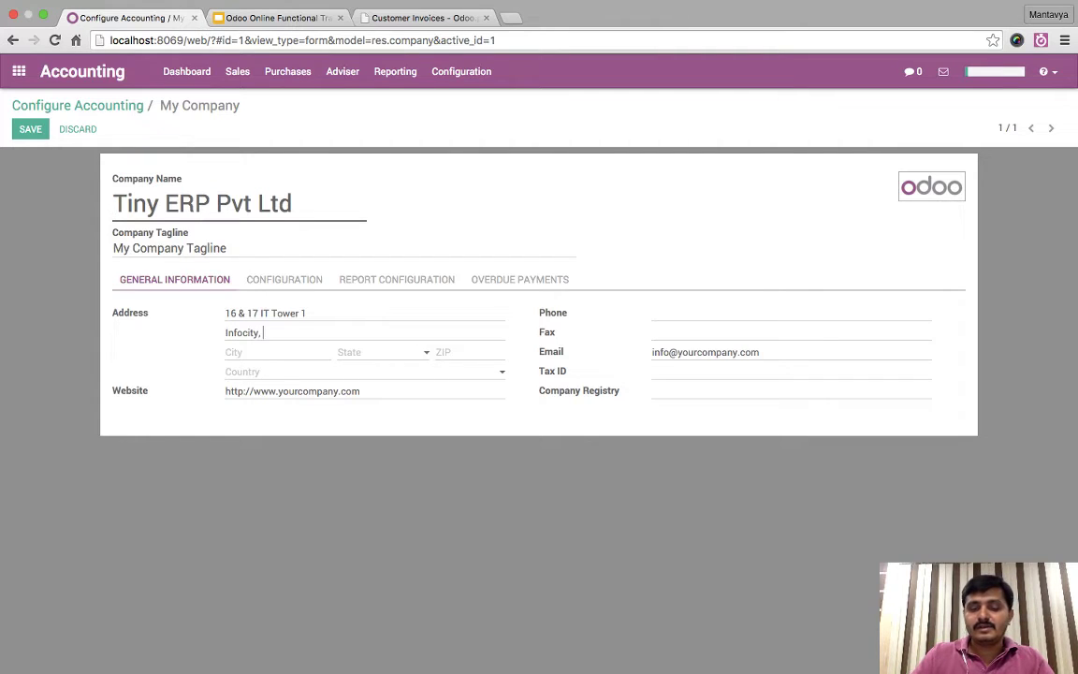
text(NR CH)
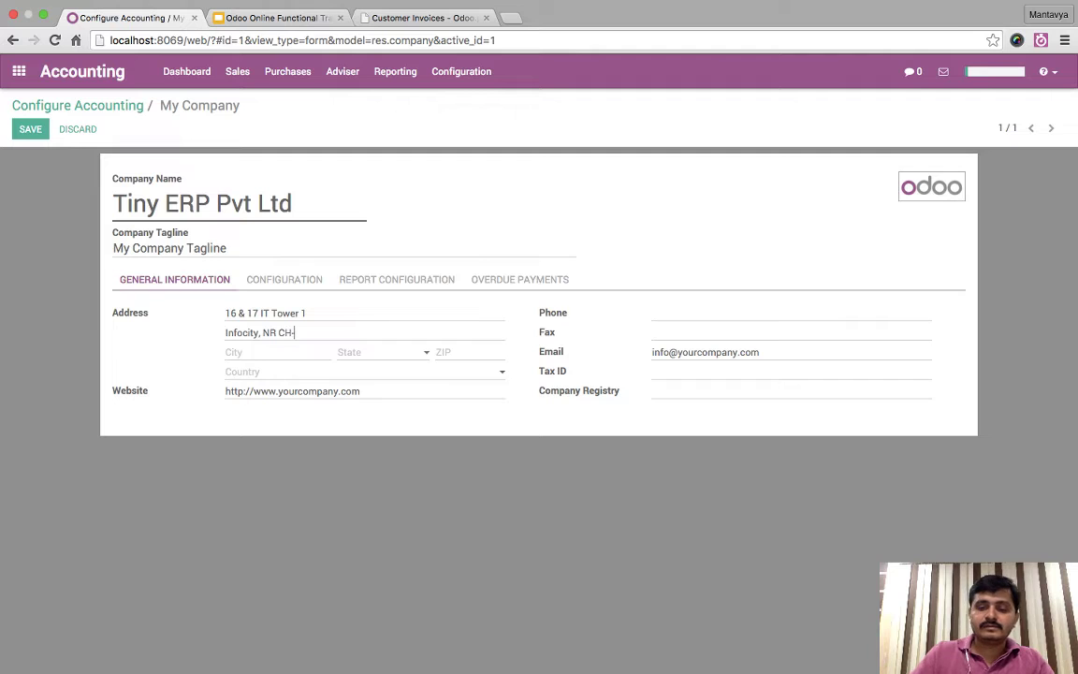
text(-0 Ci)
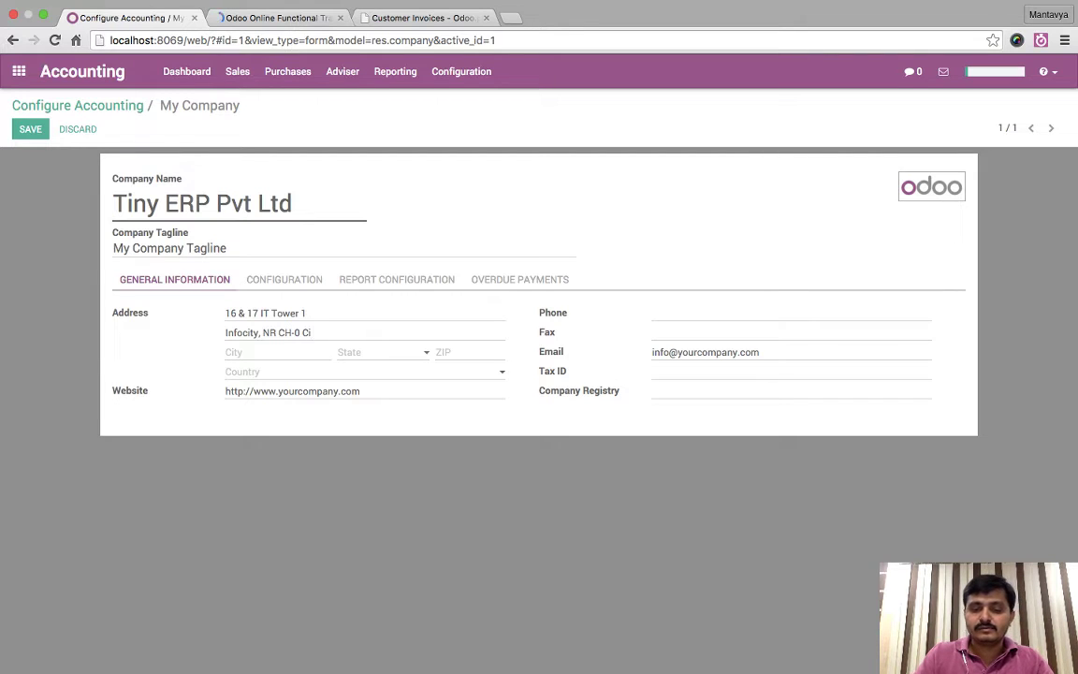
text(rcle)
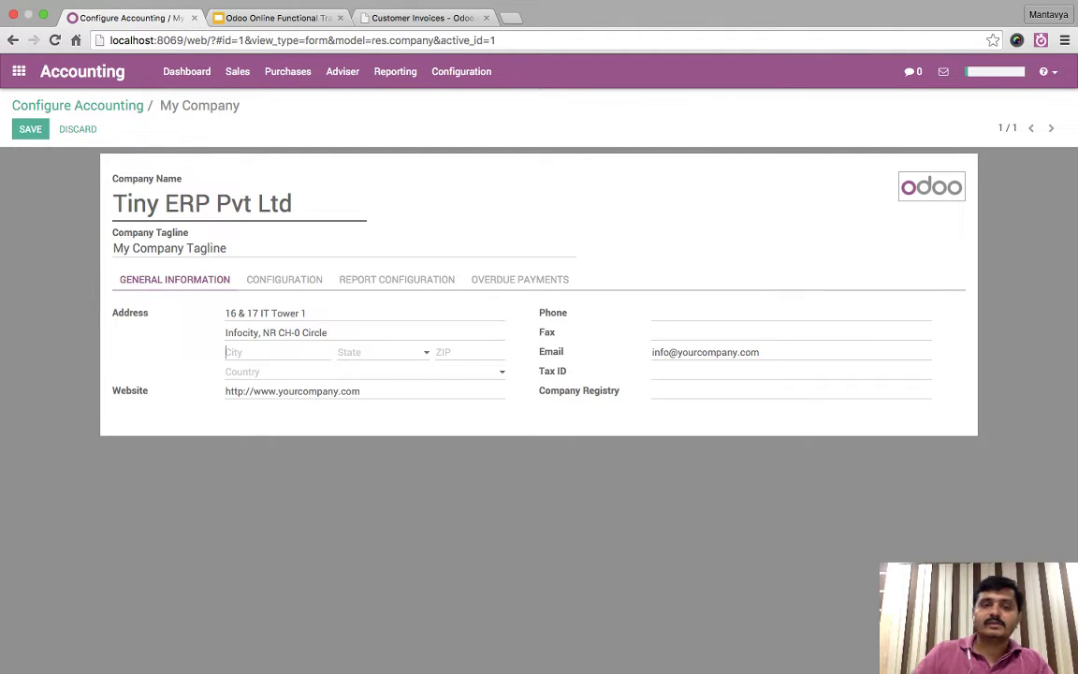
click(243, 351)
text(Gandhinagar)
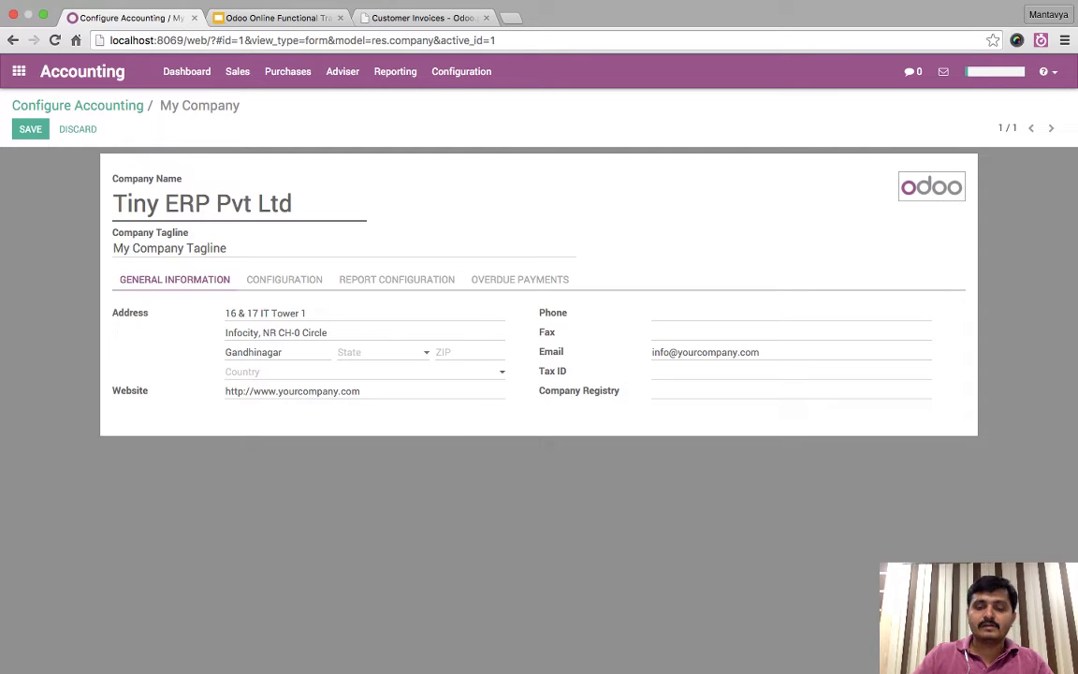
- Type Gujarat as the state and start creating it as a new state
key(Tab)
text(Gujarat)
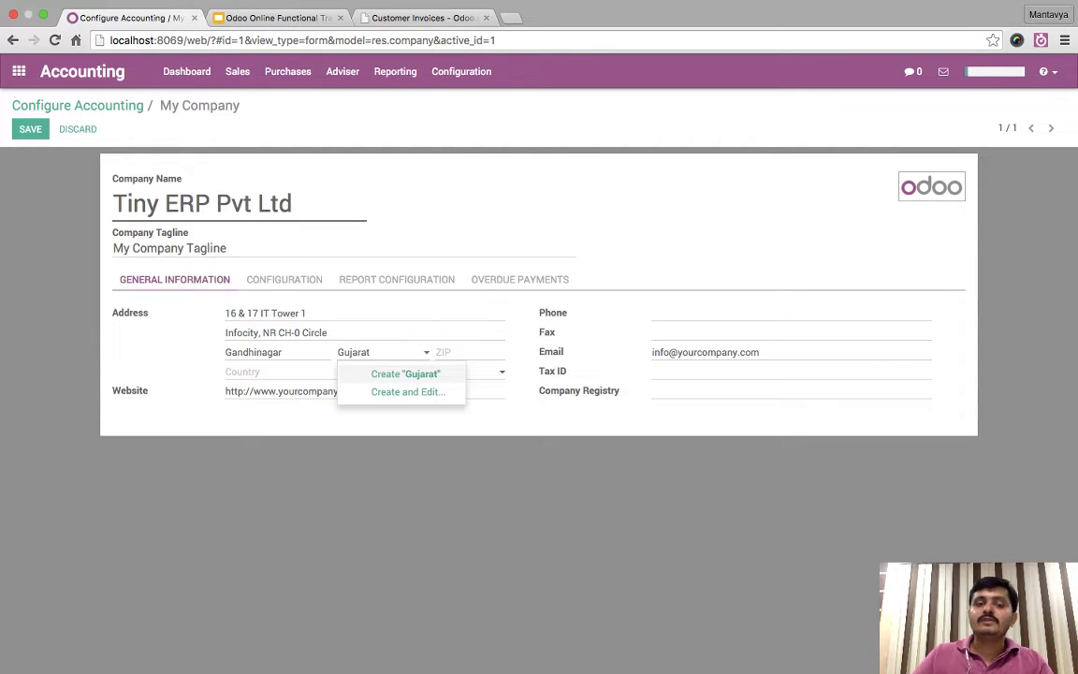
key(Down)
key(Return)
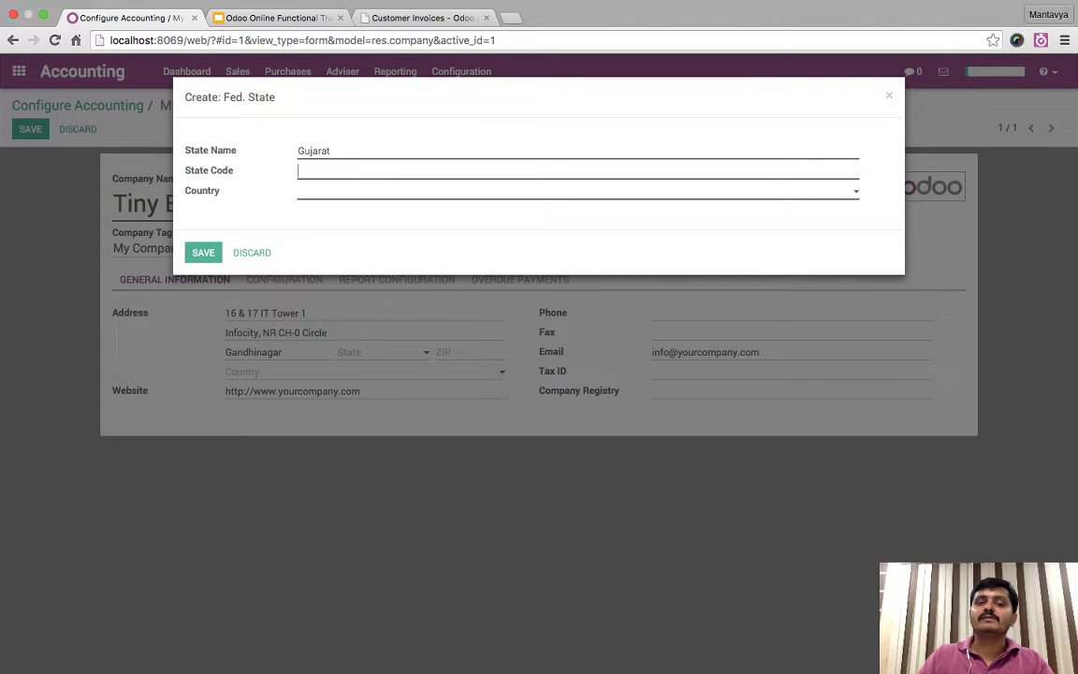
- Save the new state Gujarat with code GJ and country India into the company's State field
key(Tab)
text(Ind)
key(BackSpace)
key(BackSpace)
key(BackSpace)
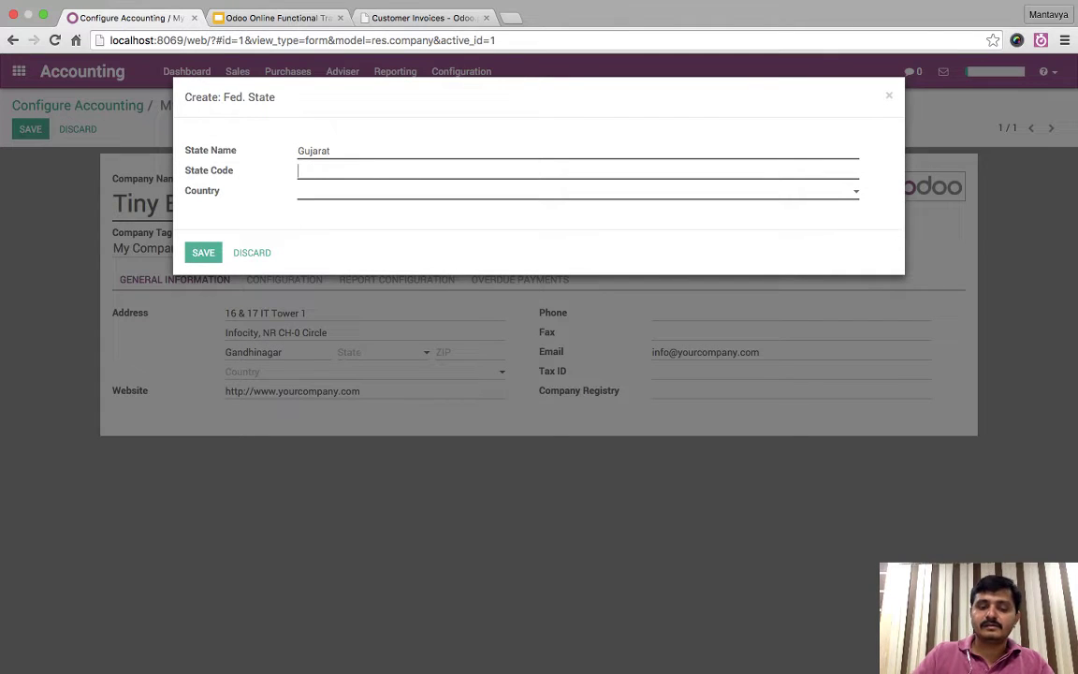
text(GJ)
key(Tab)
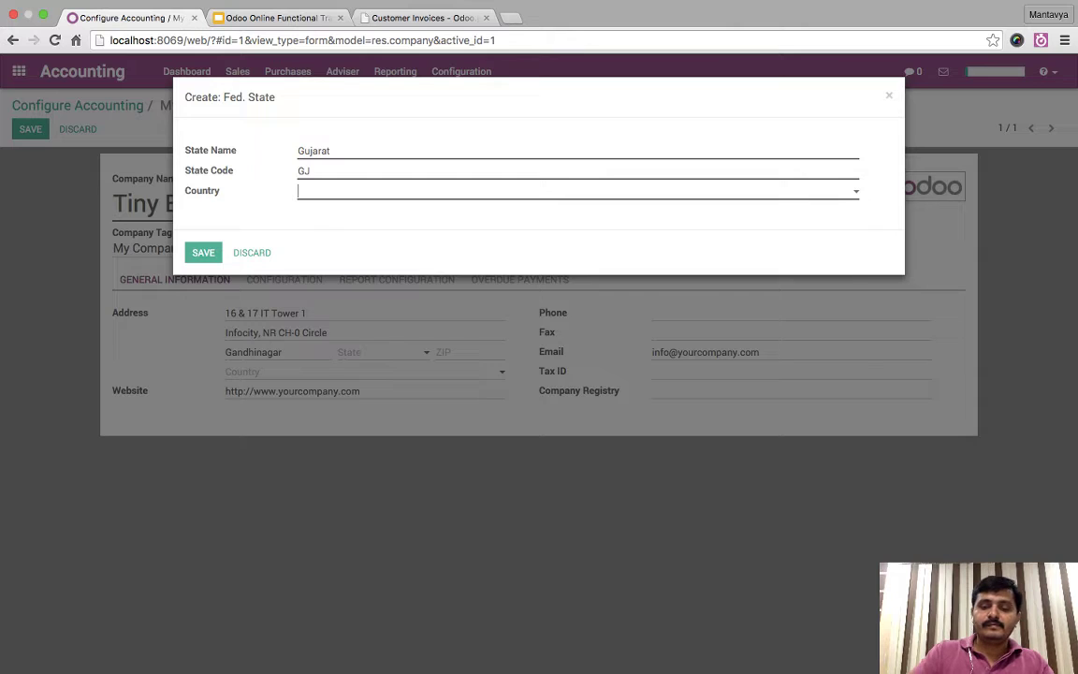
text(India)
key(Down)
key(Return)
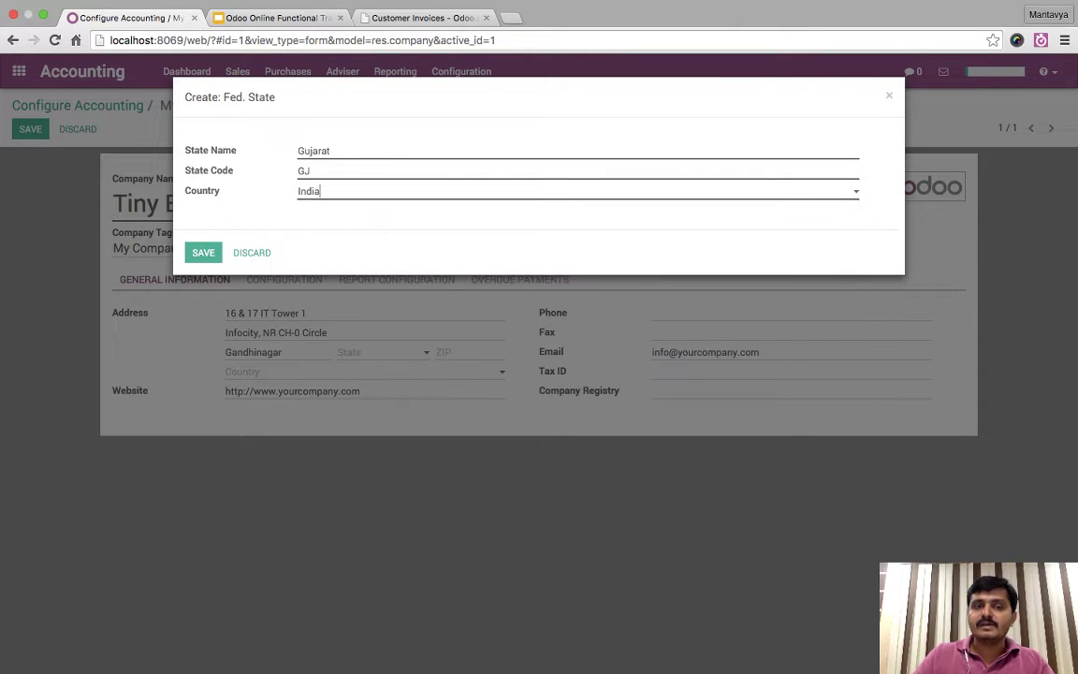
key(Tab)
key(Return)
key(Tab)
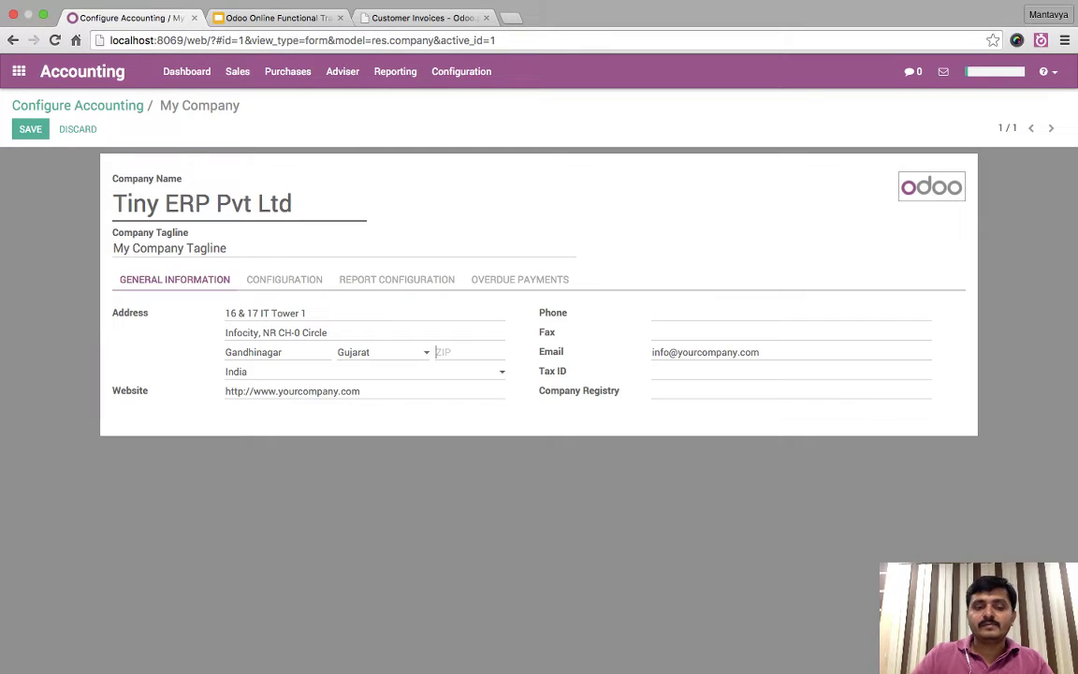
text(382009)
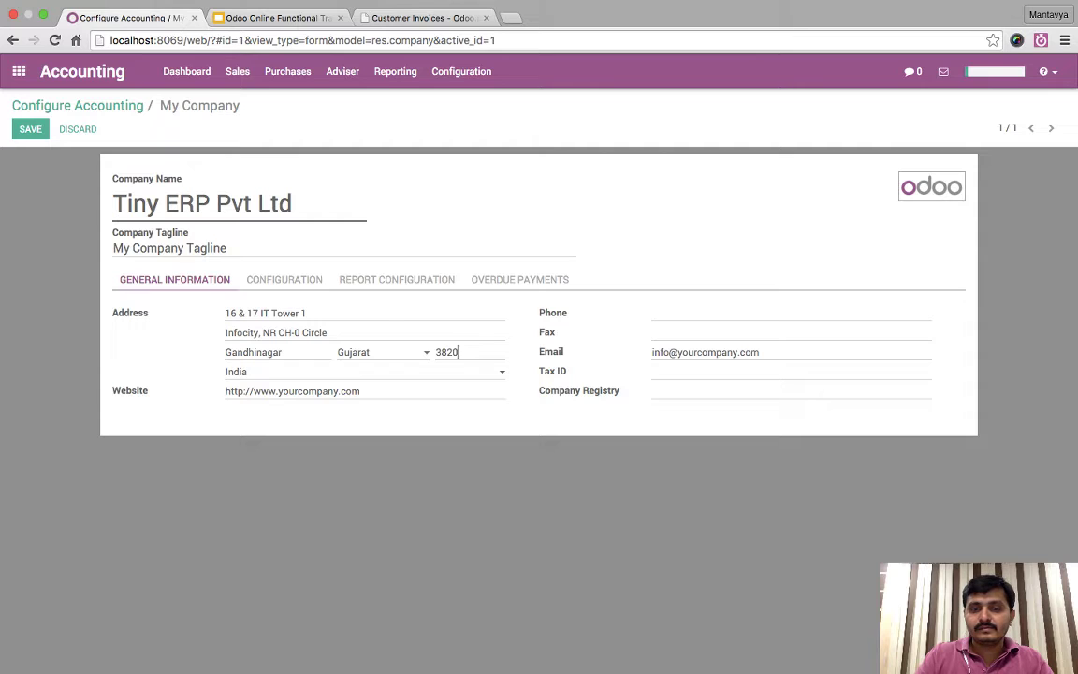
key(Tab)
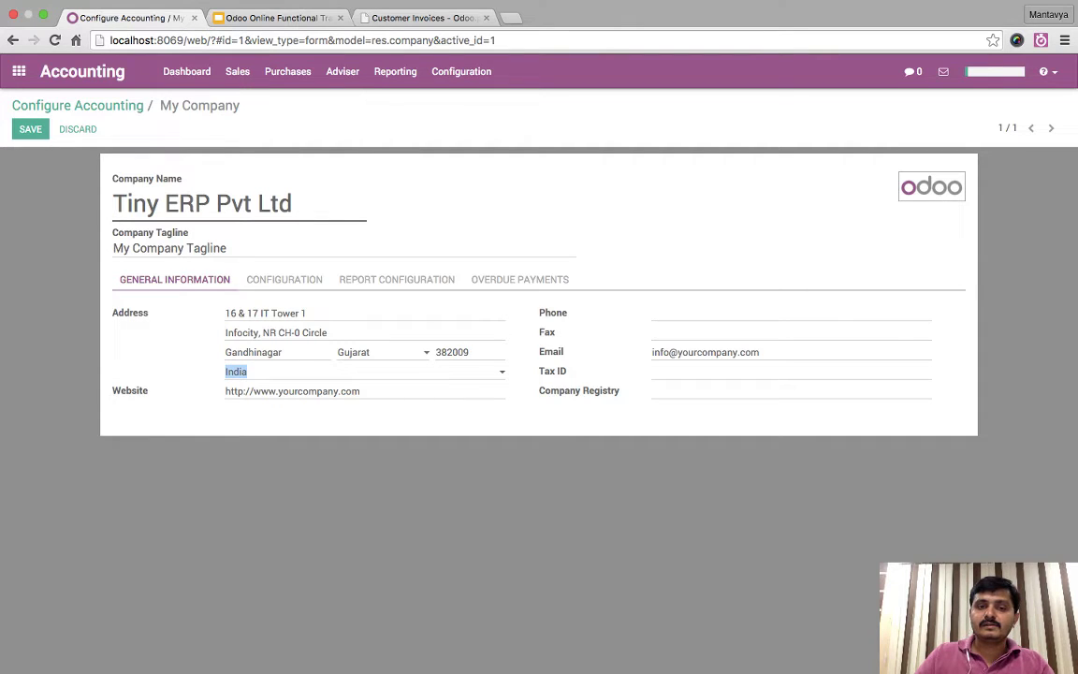
double_click(297, 391)
text(odoo)
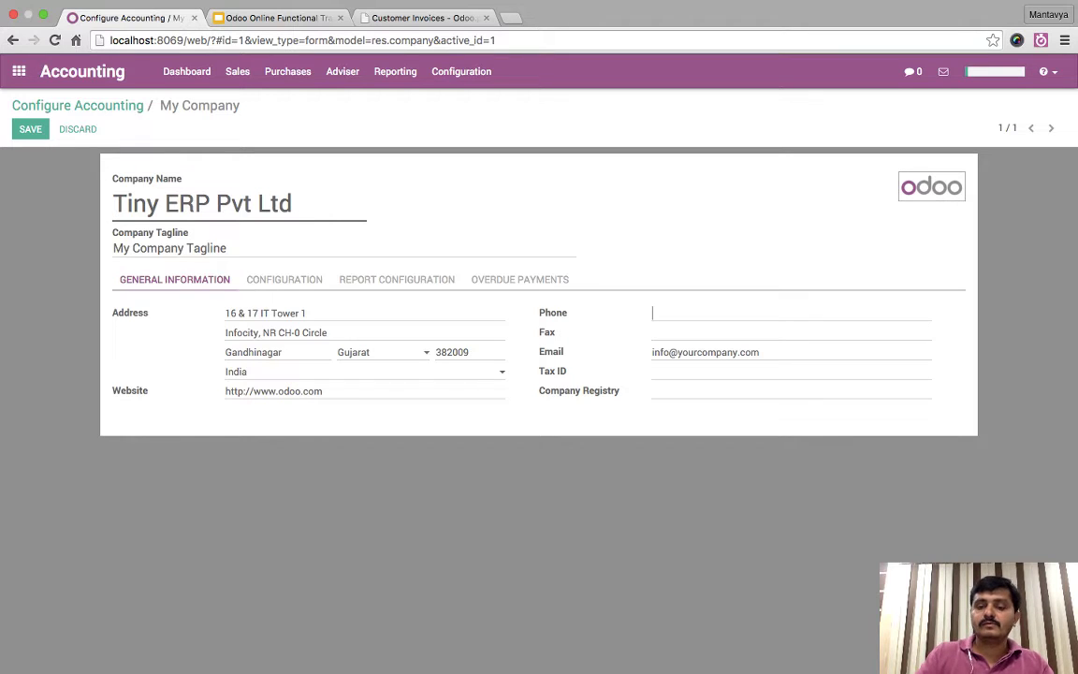
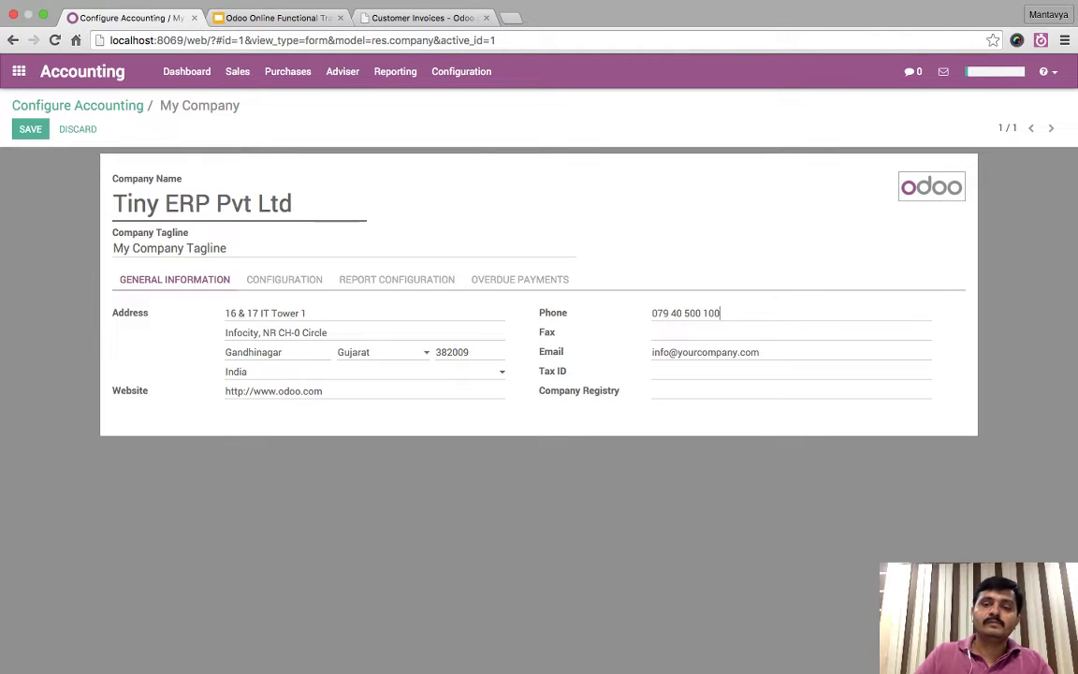
- Change the company e-mail domain to odoo.com
drag(676, 352, 760, 352)
text(odoocom)
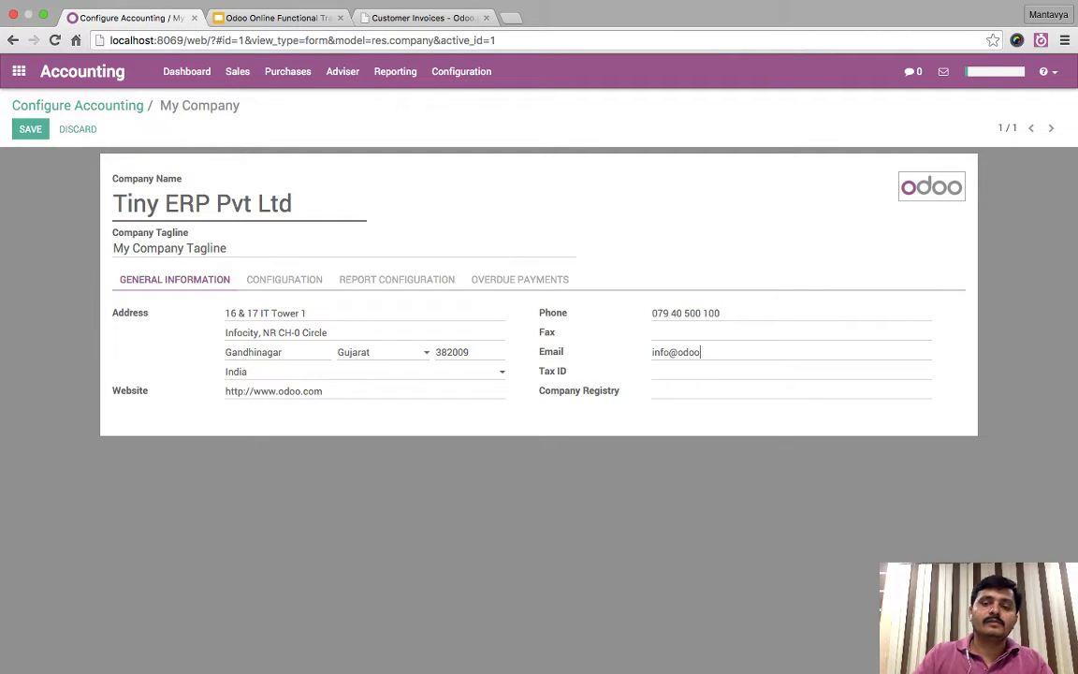
key(Left)
key(Left)
key(Left)
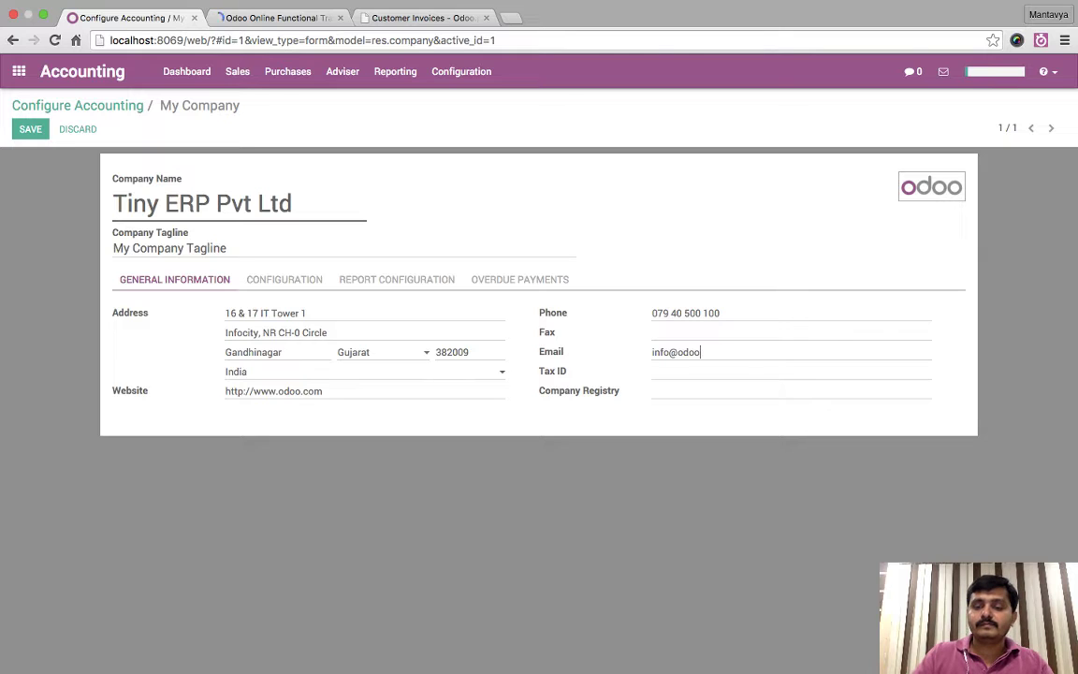
text(.com)
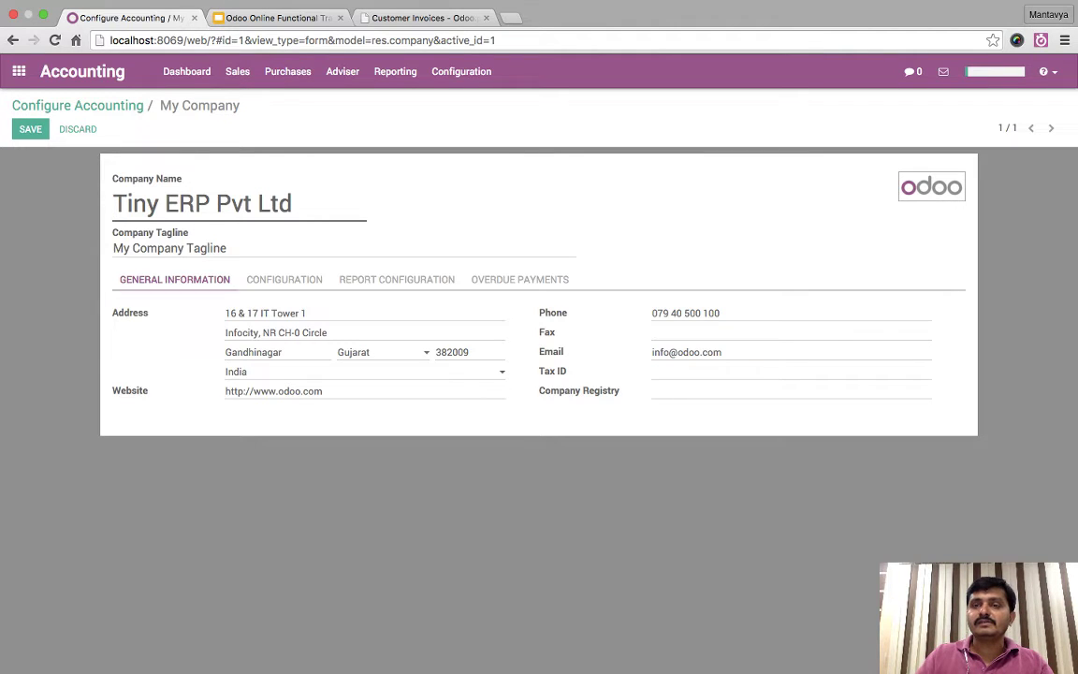
mouse_move(931, 186)
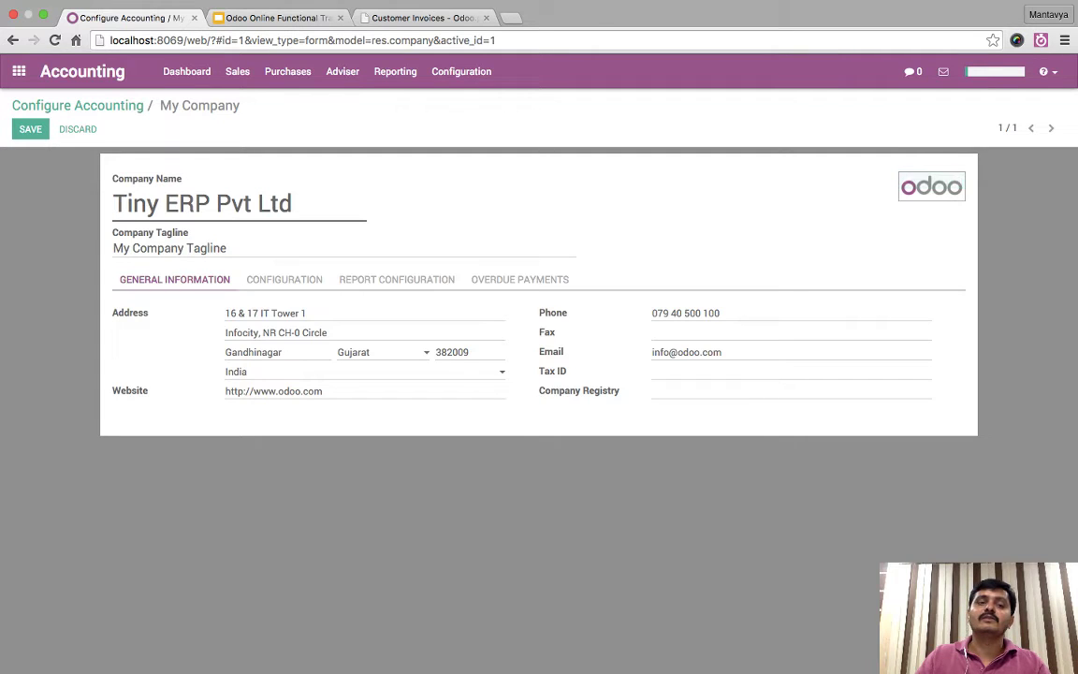
- Confirm INR at rate 1.000000 as the accounting currency and save Tiny ERP Pvt Ltd
click(284, 280)
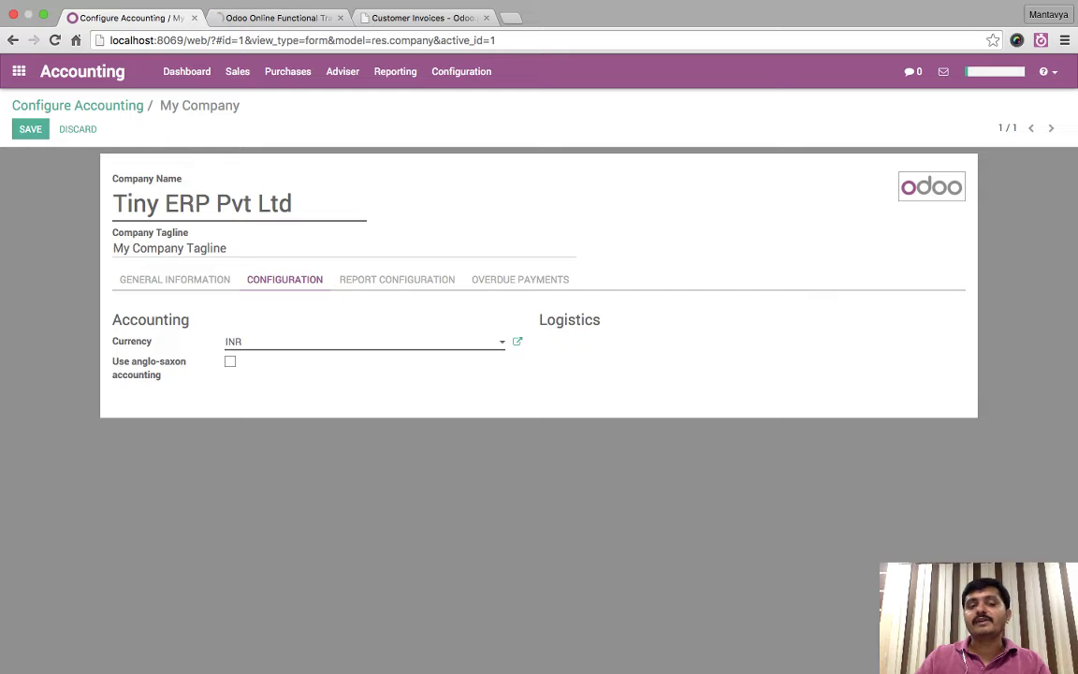
click(518, 341)
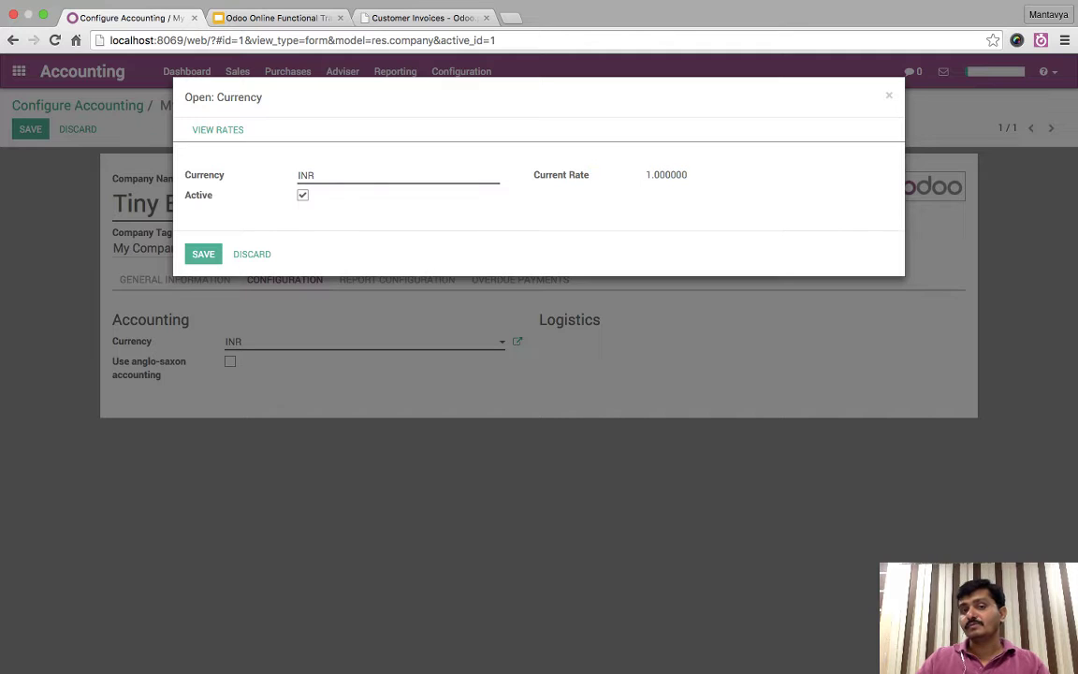
key(Escape)
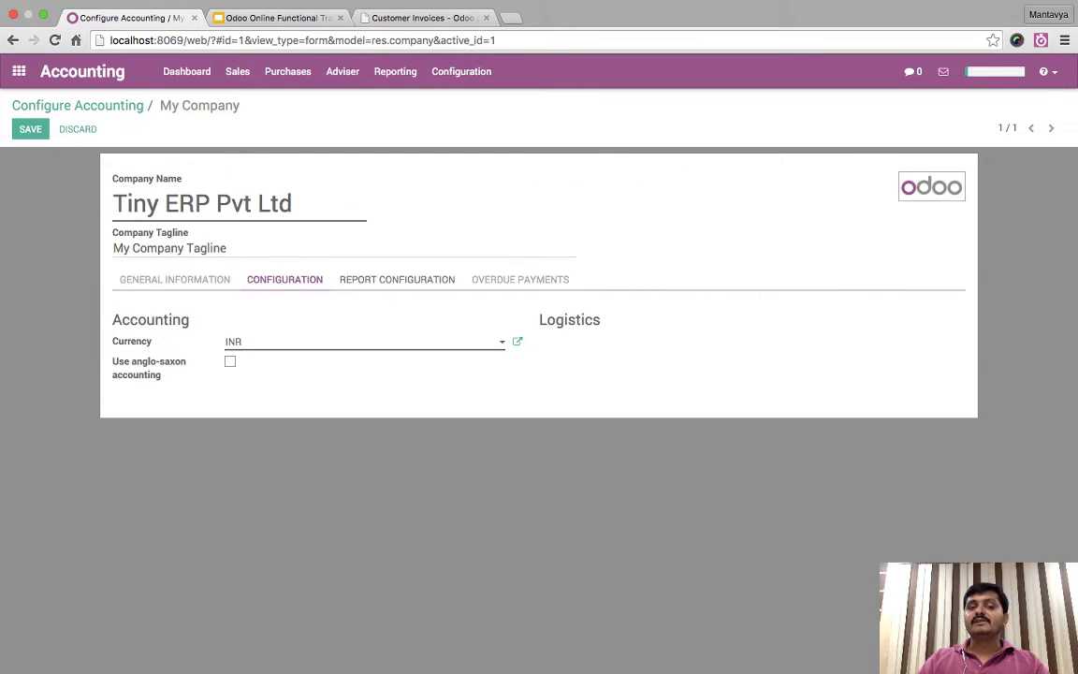
click(516, 341)
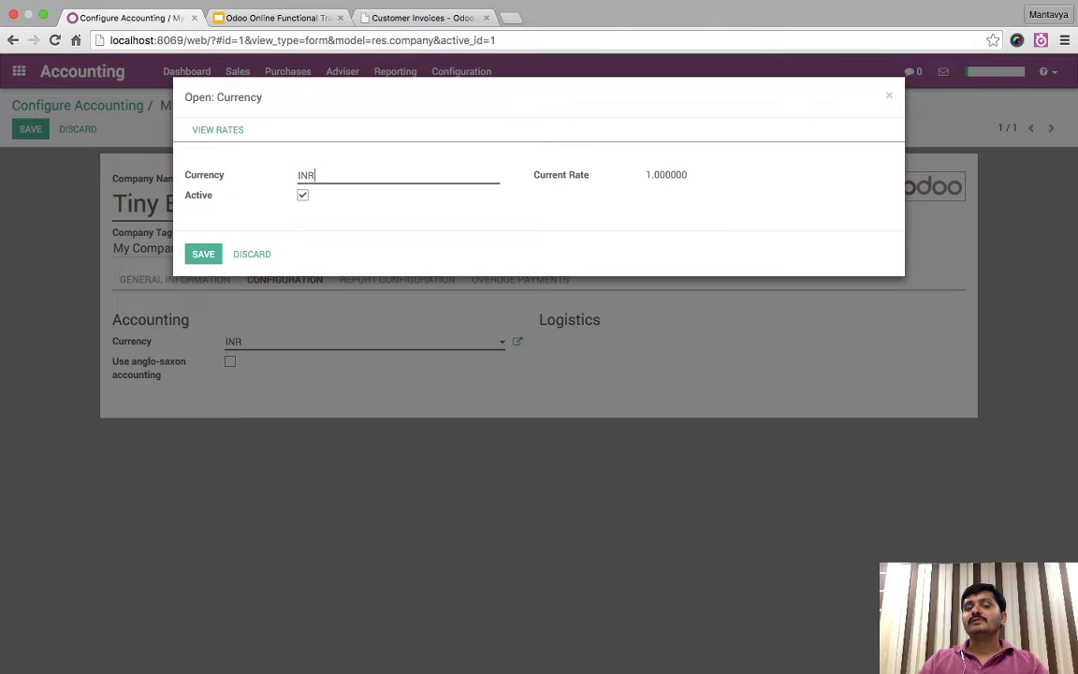
key(ctrl+a)
key(Escape)
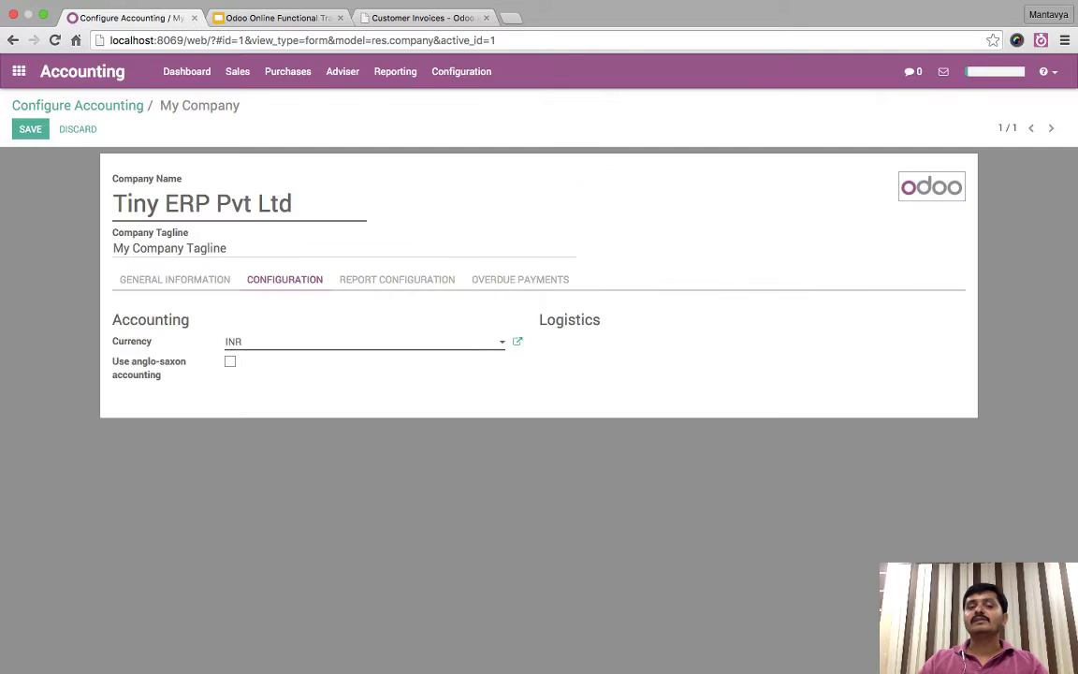
click(30, 128)
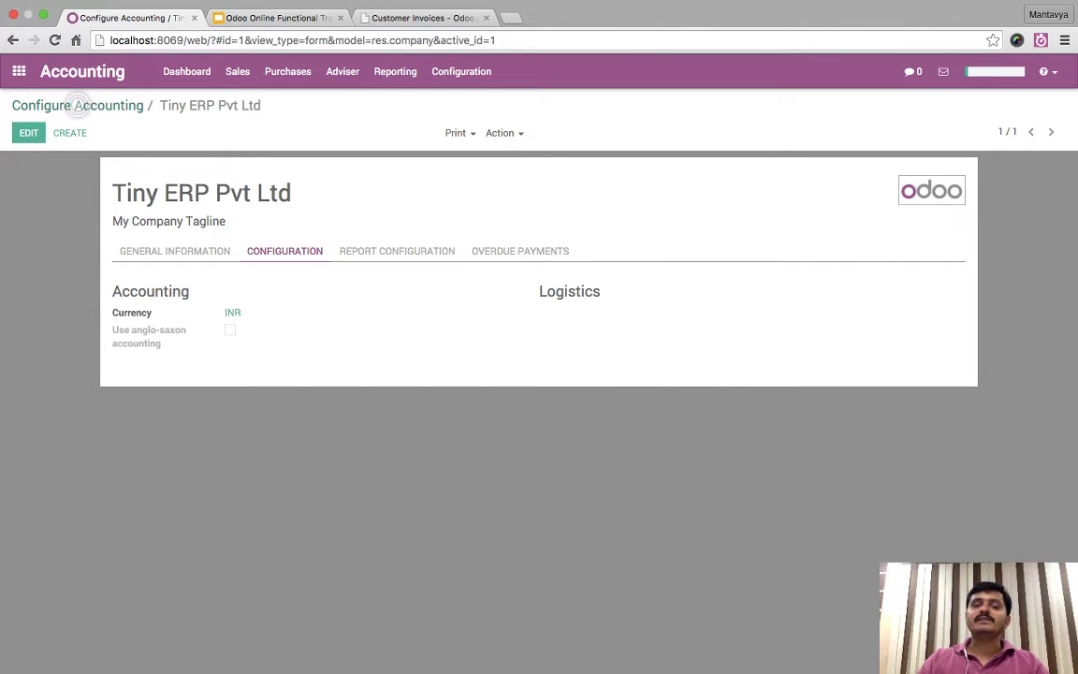
- Grant the Administrator user the Multi Currencies extra right, save it, and return to Accounting
click(461, 71)
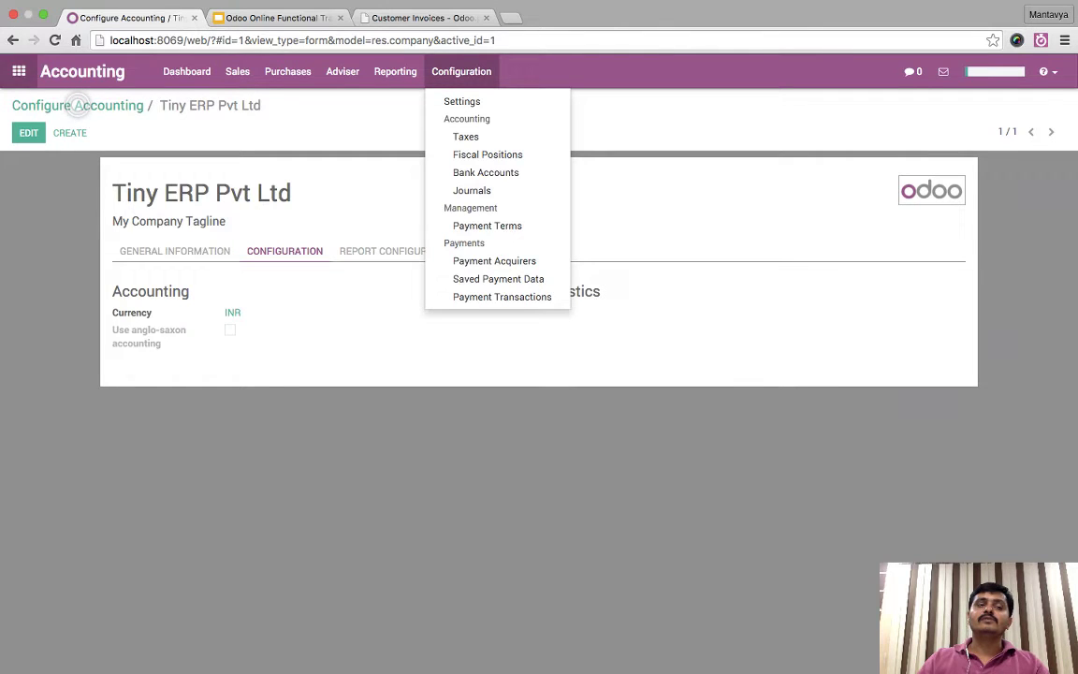
click(18, 72)
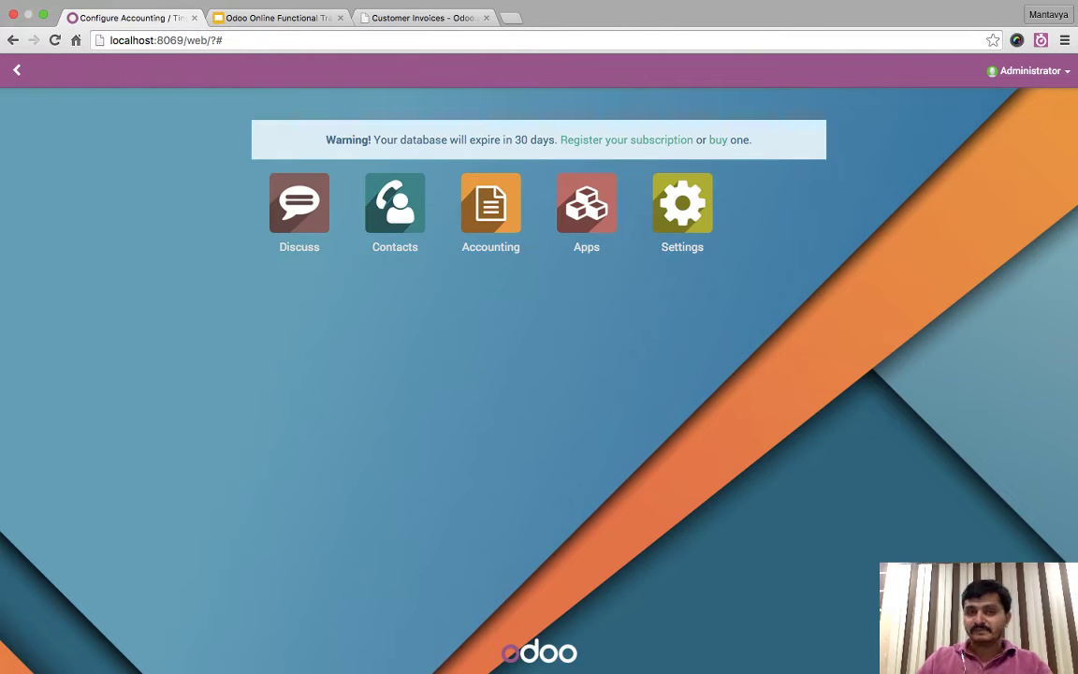
click(682, 205)
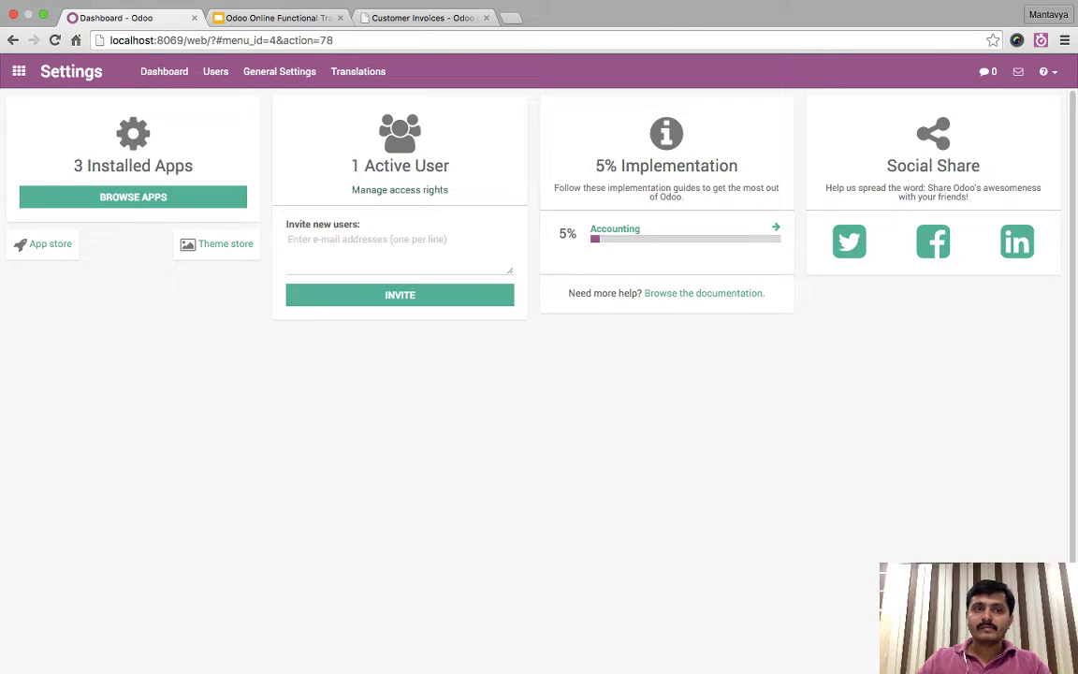
click(400, 189)
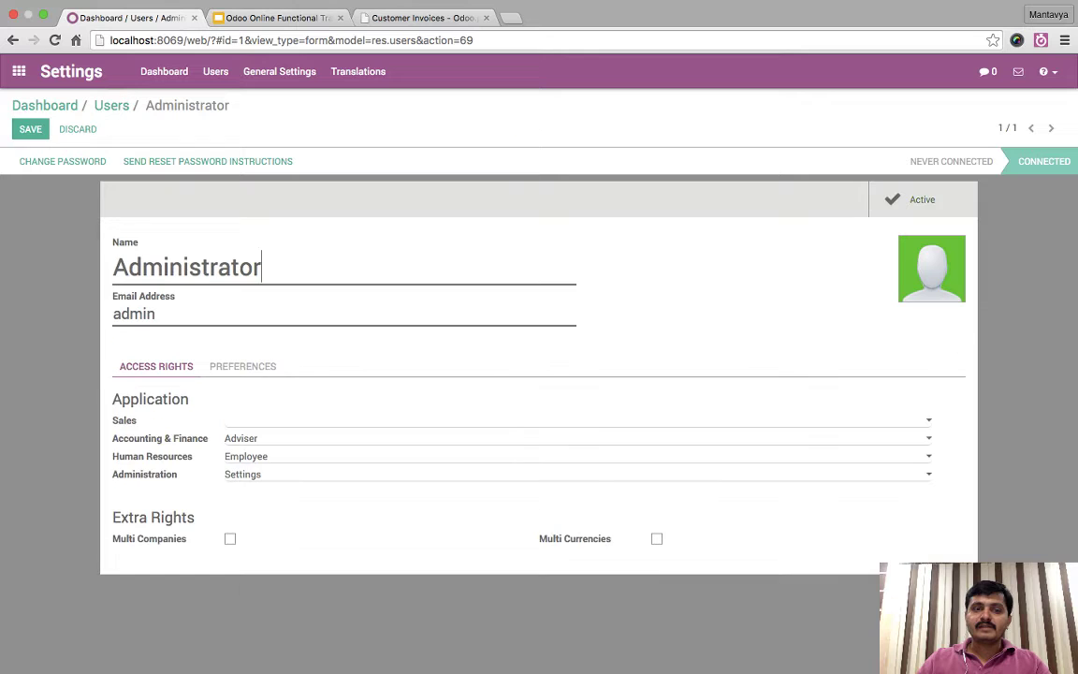
click(242, 366)
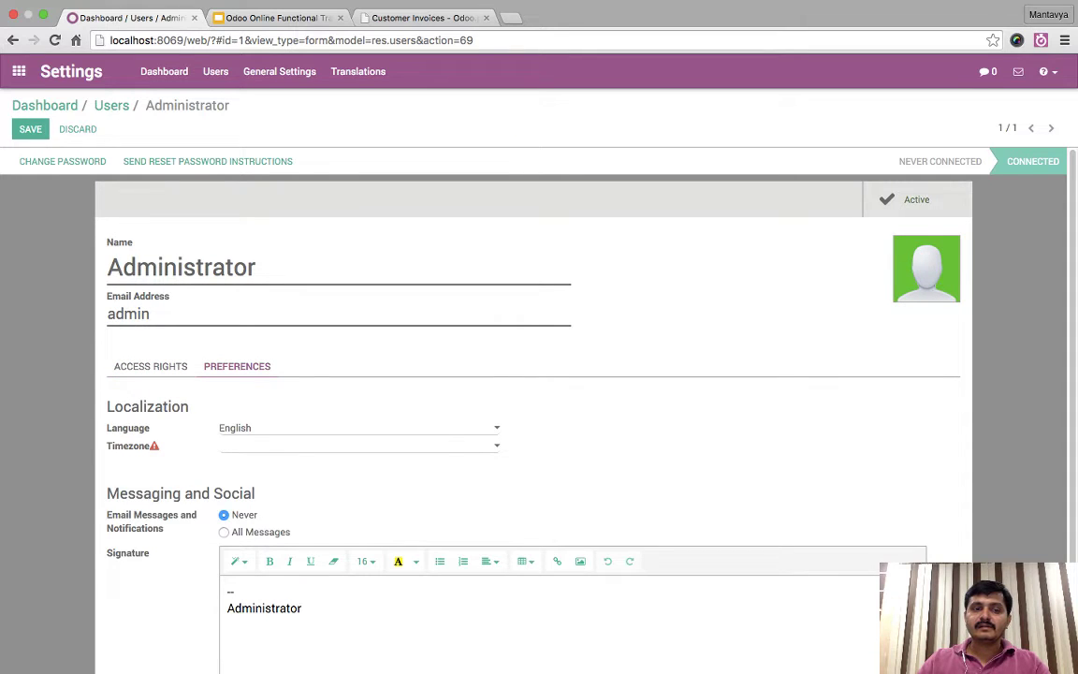
click(151, 365)
click(656, 538)
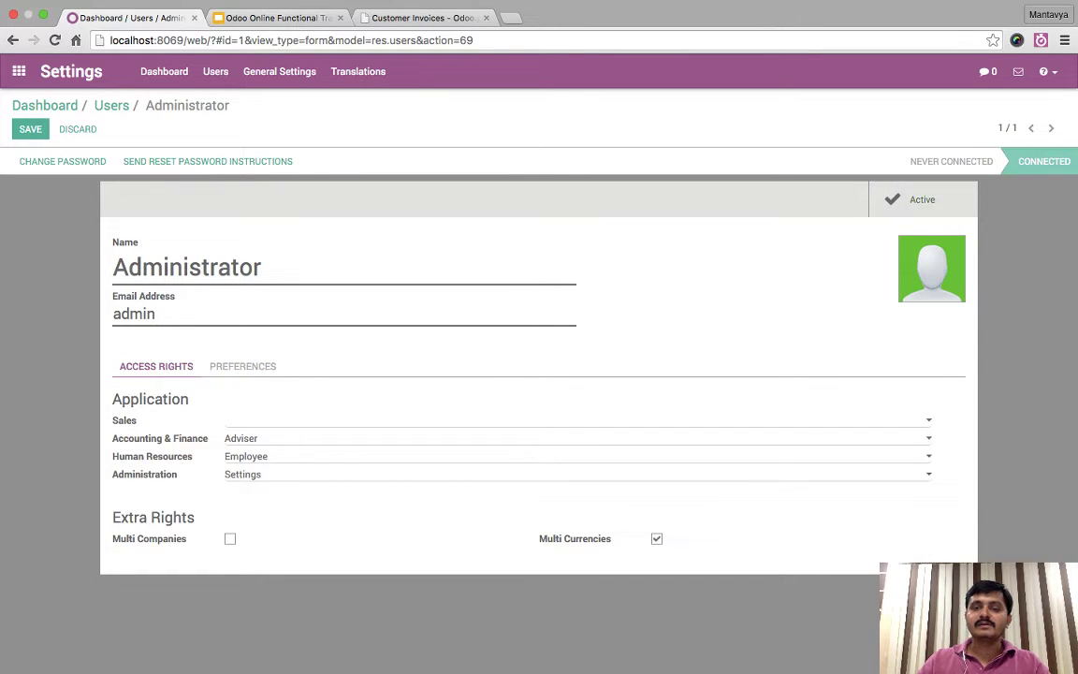
click(30, 128)
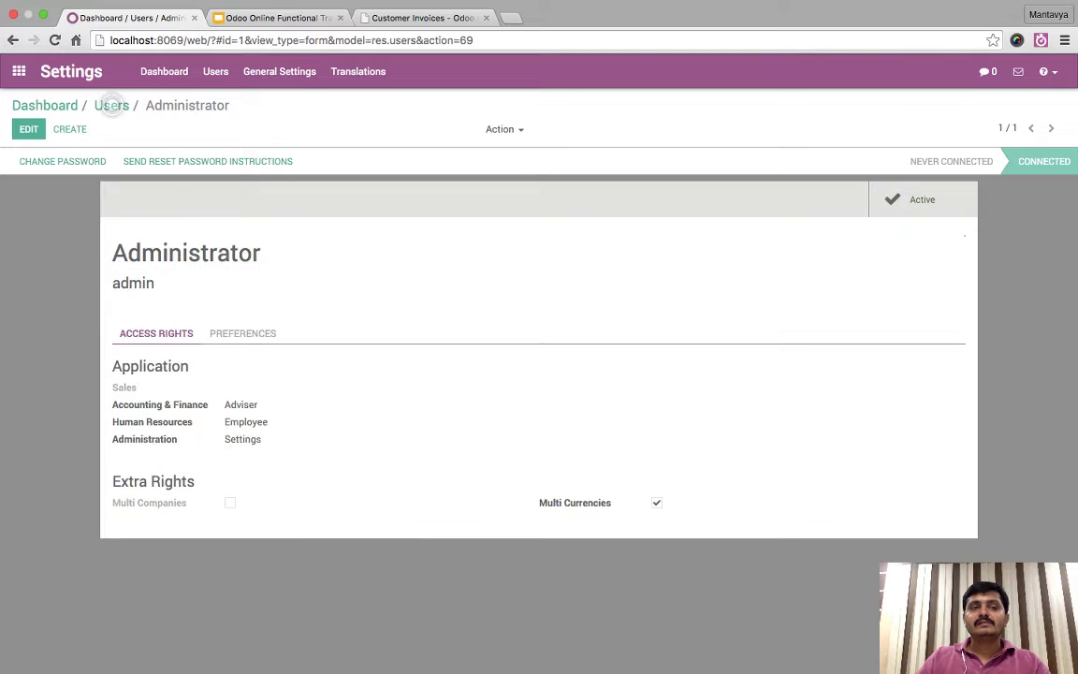
click(18, 71)
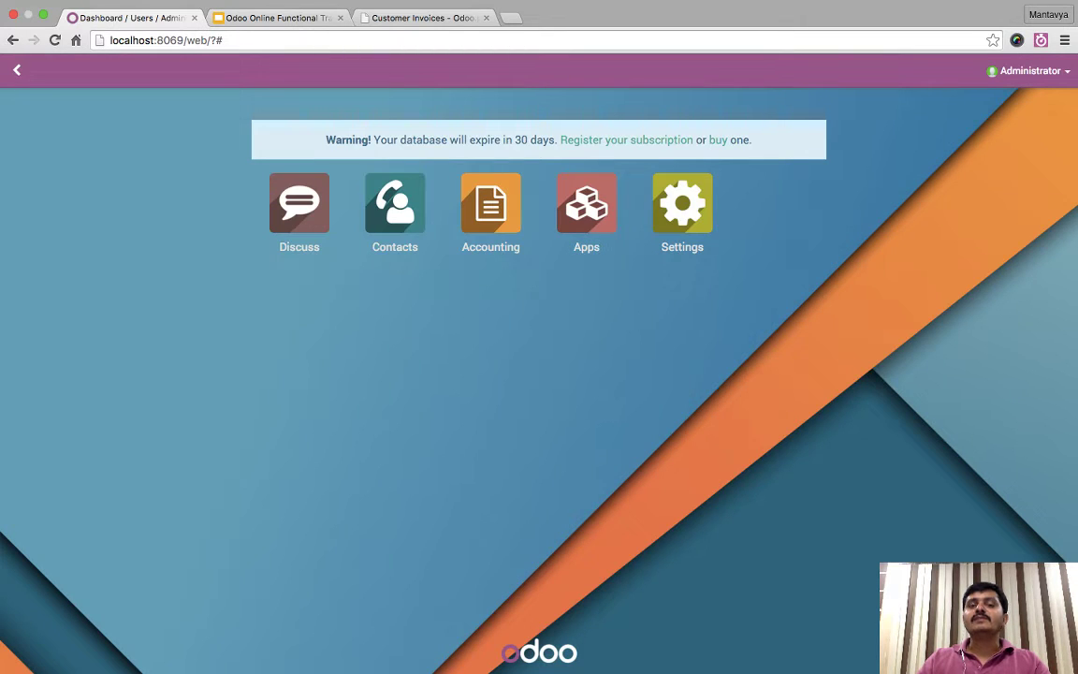
click(490, 203)
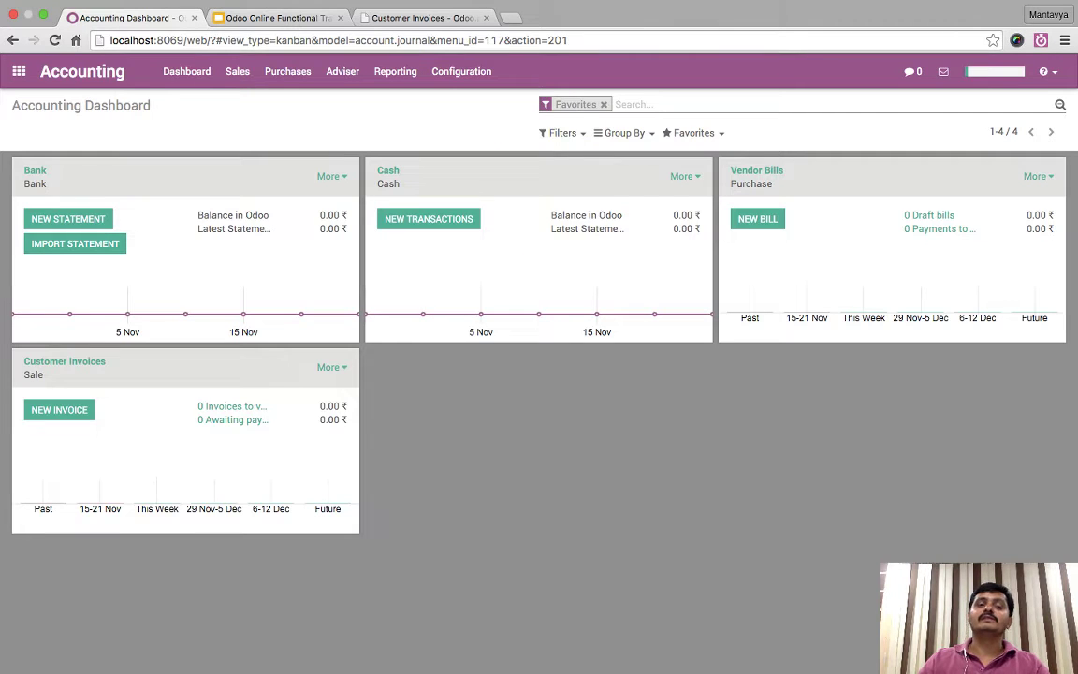
- Enable Allow multi currencies with the Exchange Difference (INR) journal and apply the settings
scroll(538, 375, down, 5)
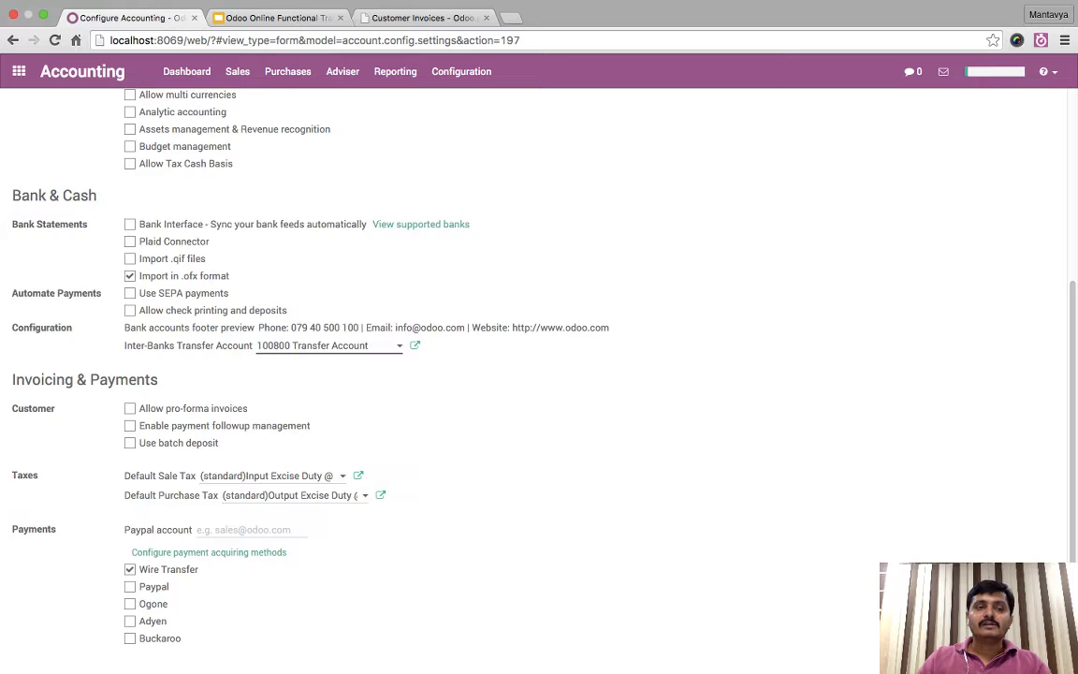
scroll(539, 374, up, 5)
scroll(539, 374, down, 3)
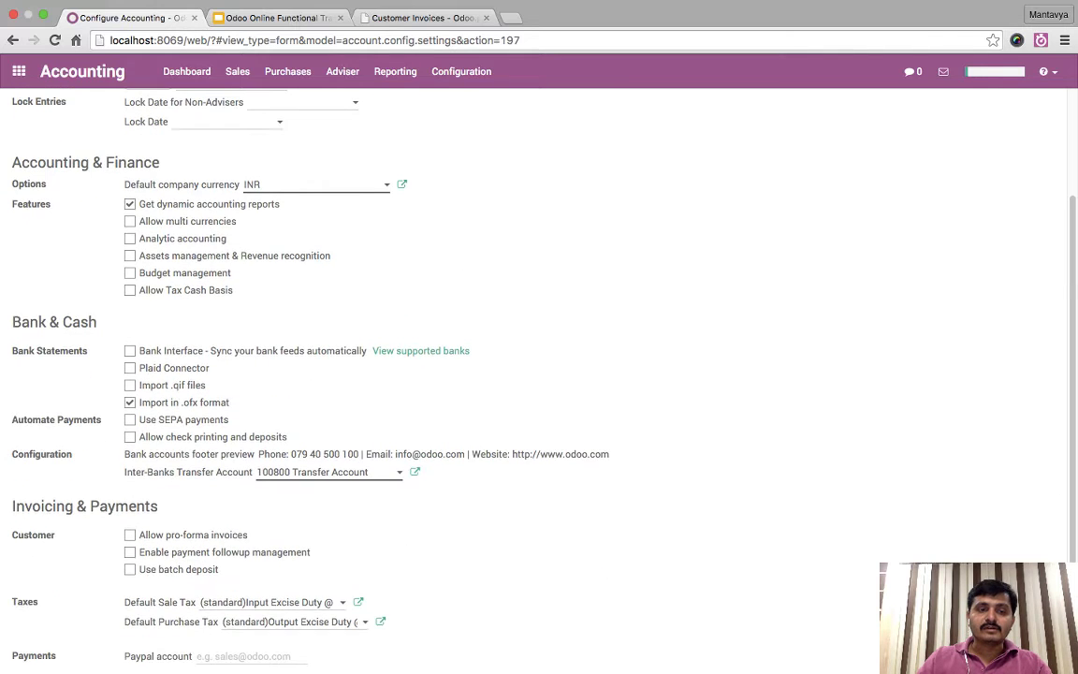
scroll(539, 374, down, 3)
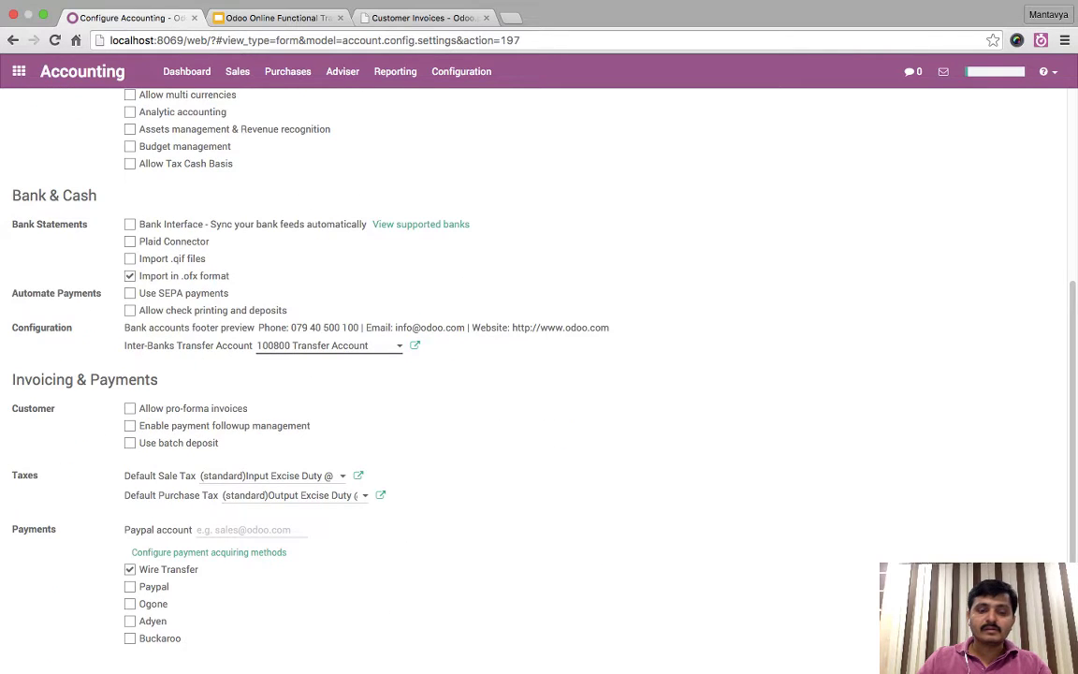
key(super+f)
text(multi)
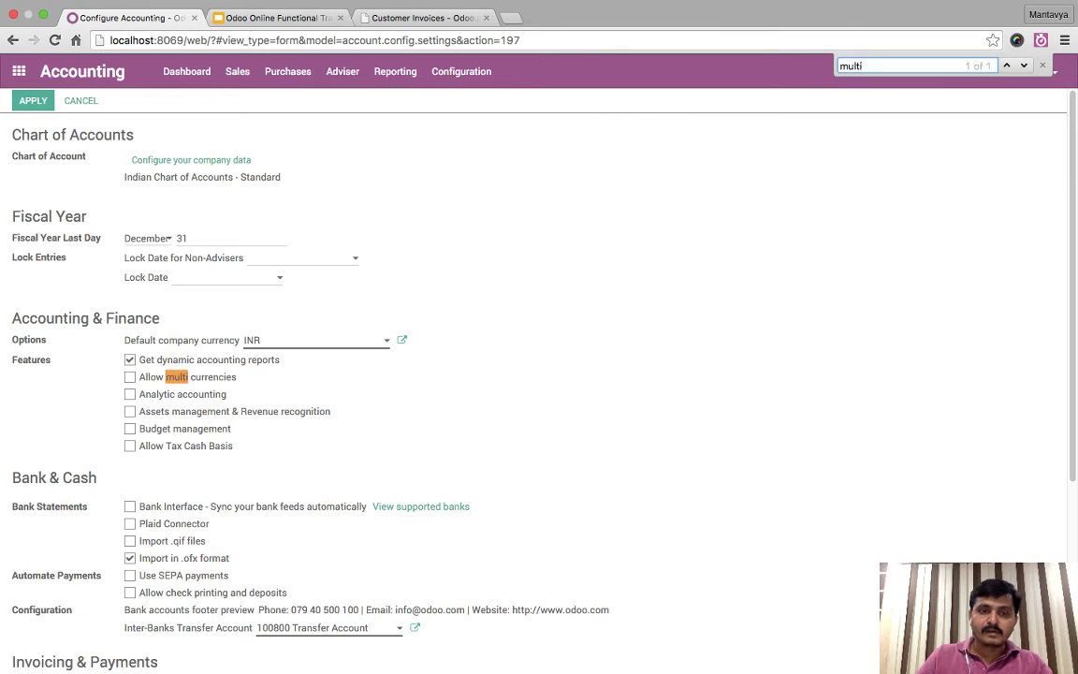
click(129, 376)
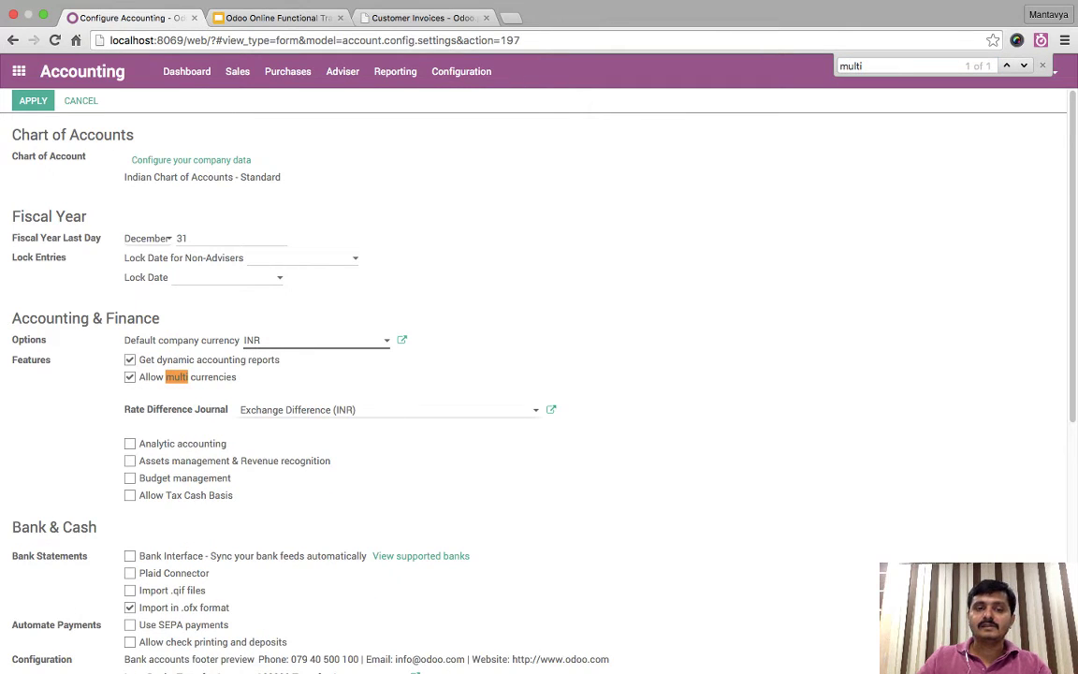
click(33, 100)
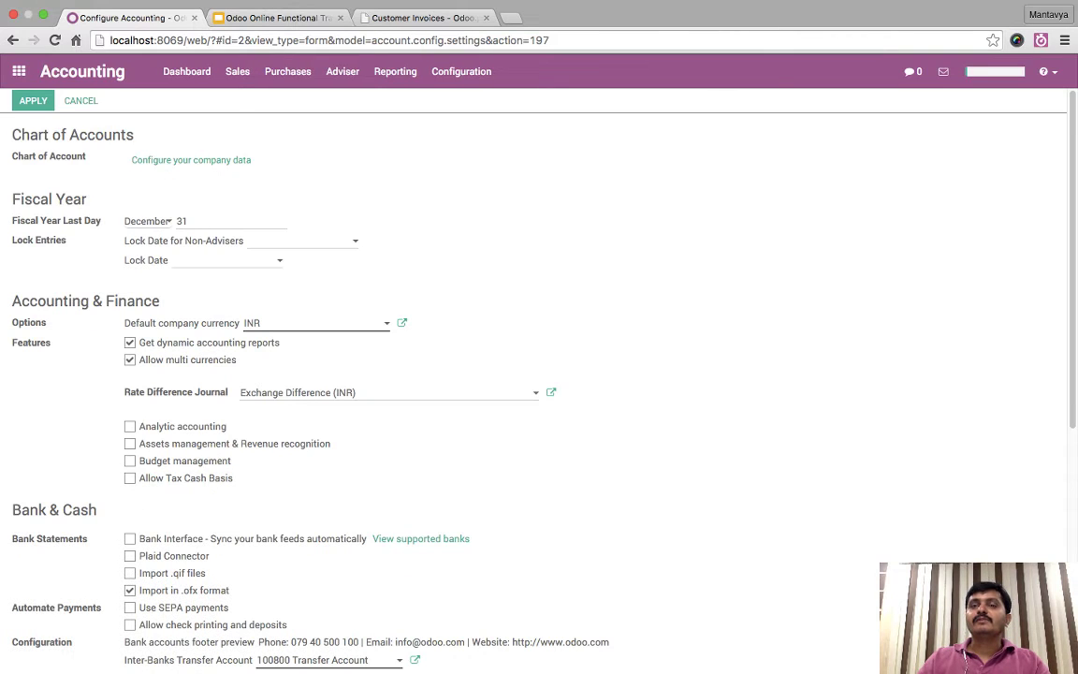
click(461, 71)
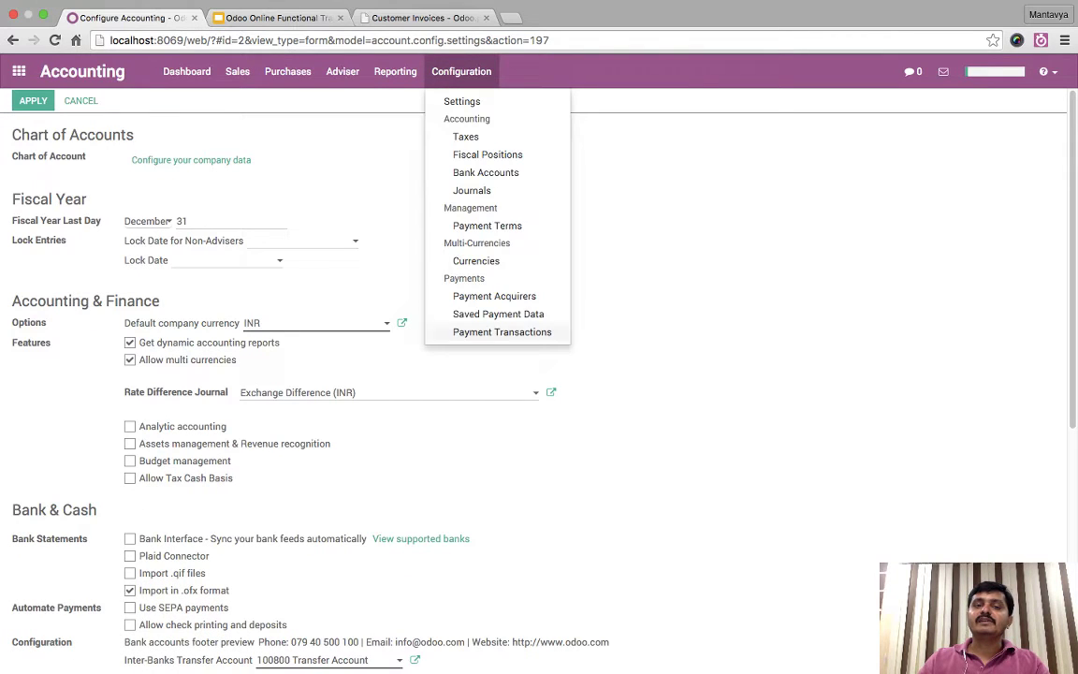
click(476, 260)
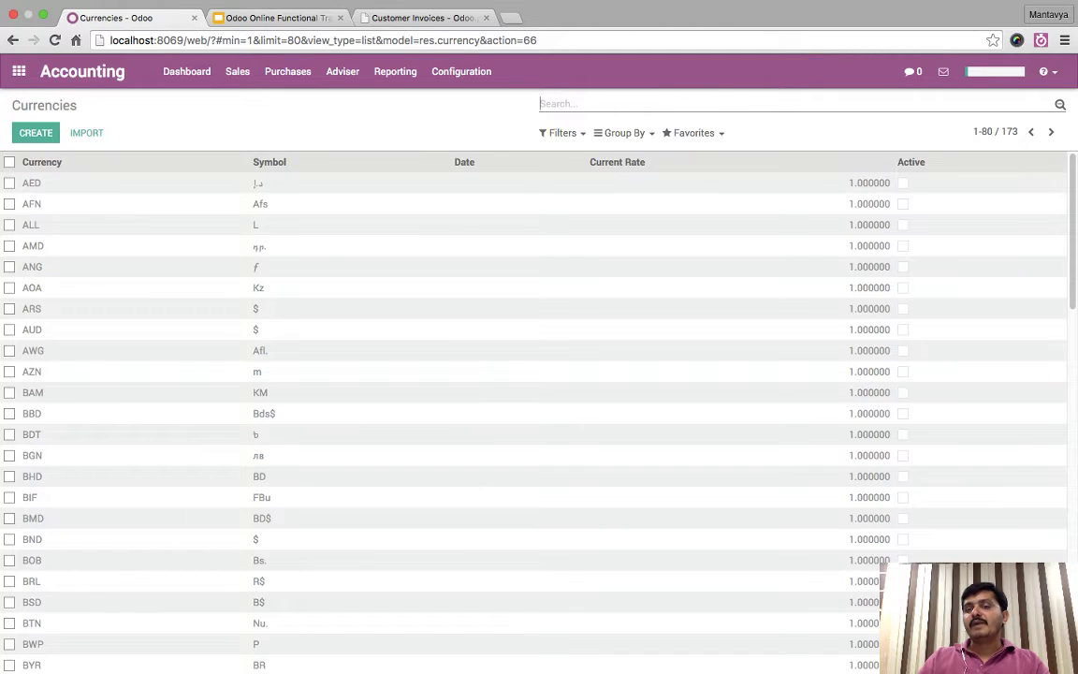
- Search the currencies for 'usd' and open the USD record, rate 1.000000, in edit mode
scroll(534, 412, down, 15)
scroll(533, 412, up, 12)
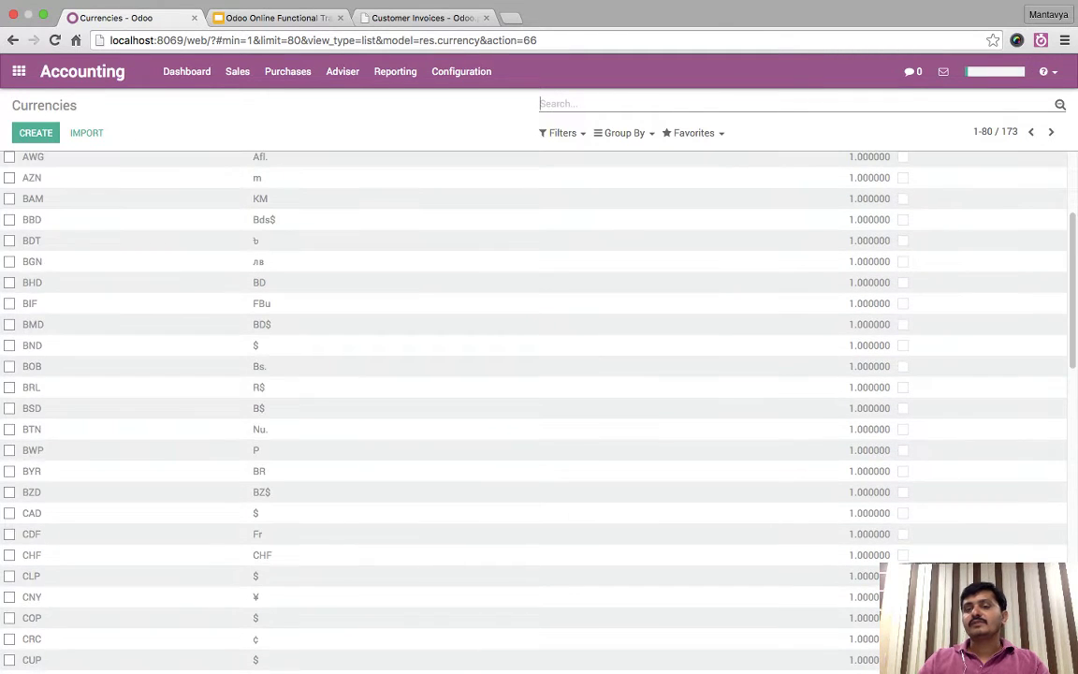
scroll(533, 411, up, 3)
scroll(533, 411, down, 15)
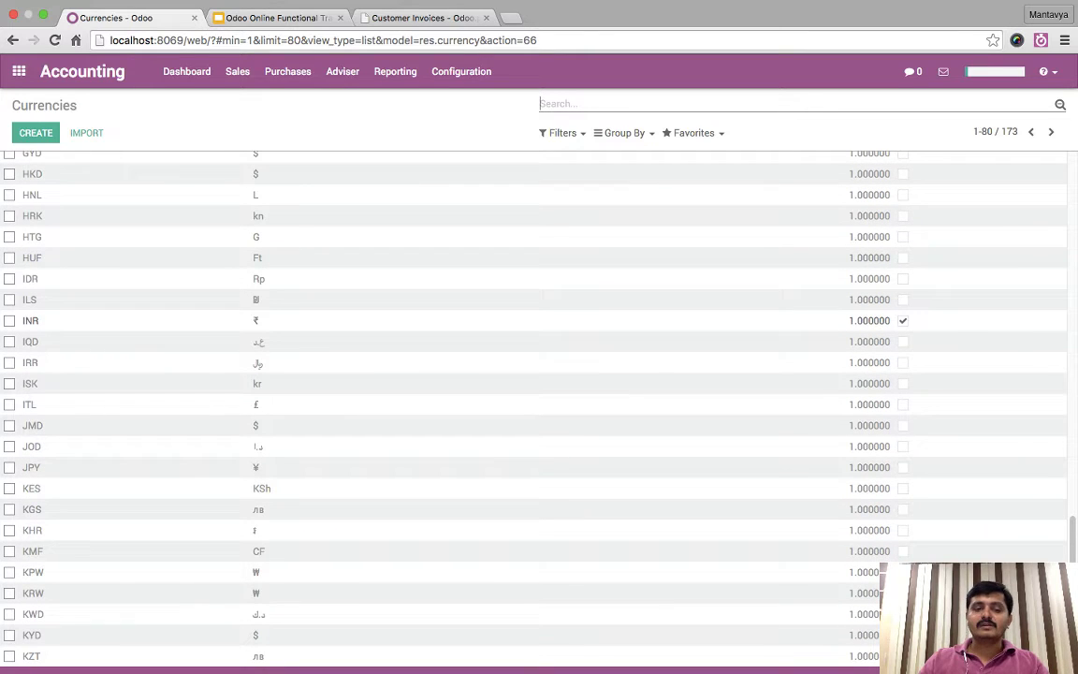
scroll(533, 411, up, 14)
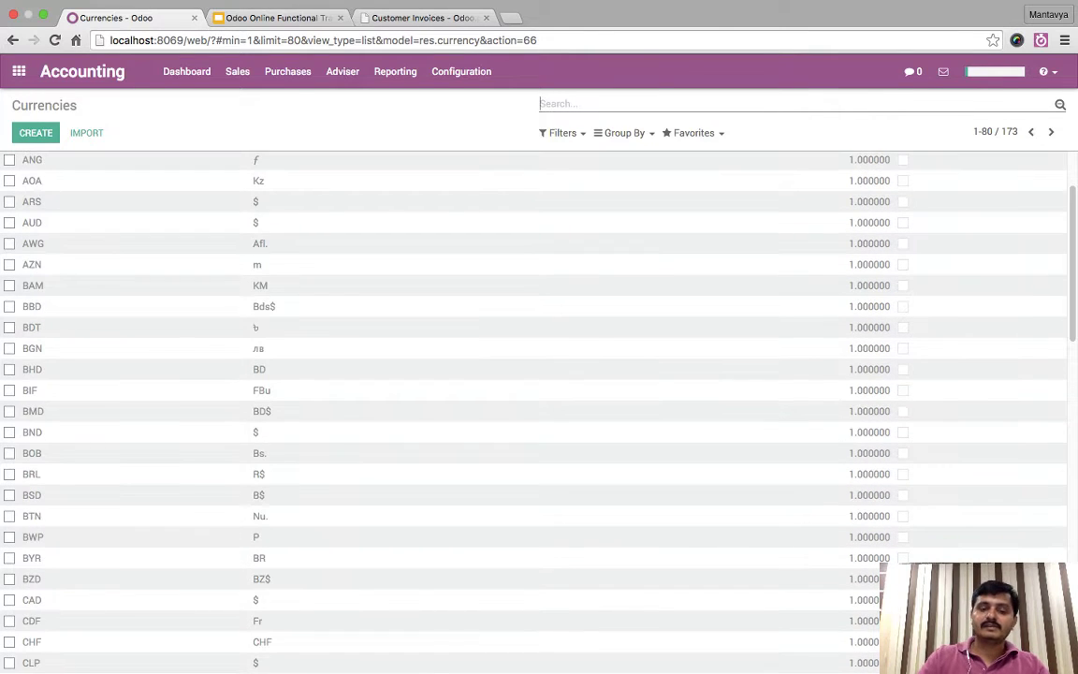
text(usb)
key(BackSpace)
text(d)
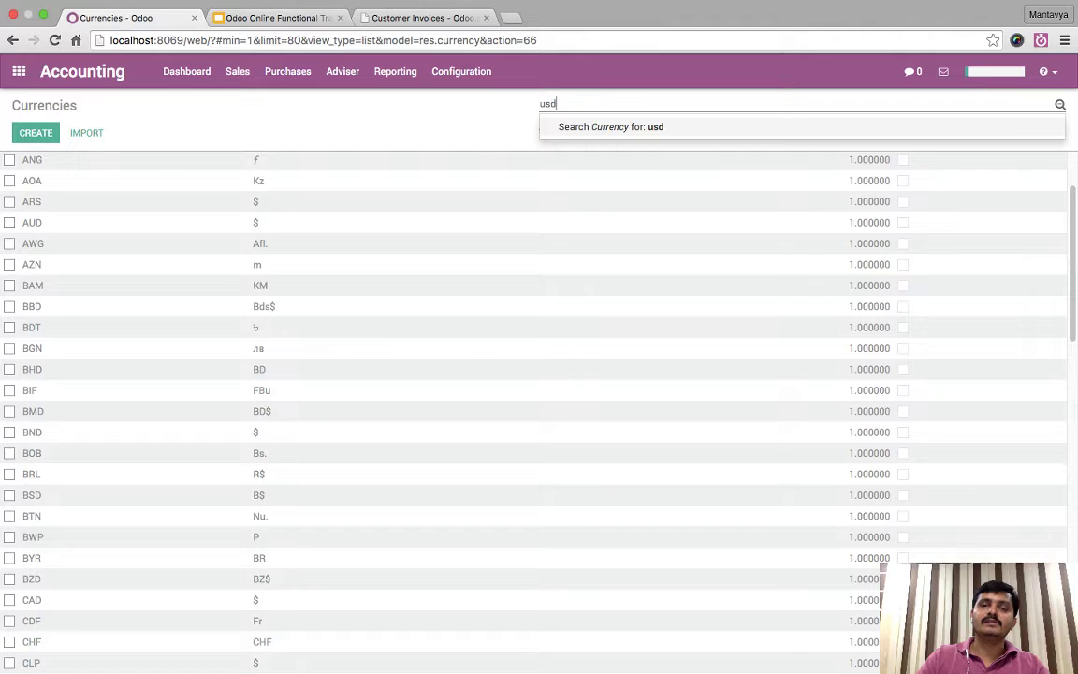
key(Return)
click(32, 182)
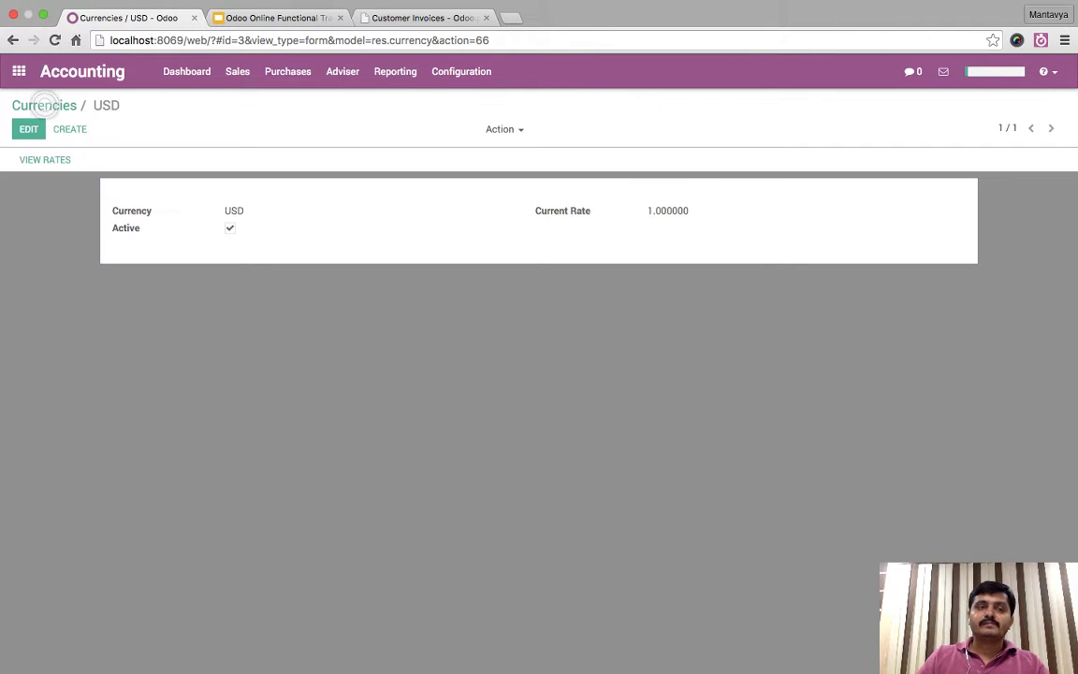
click(30, 129)
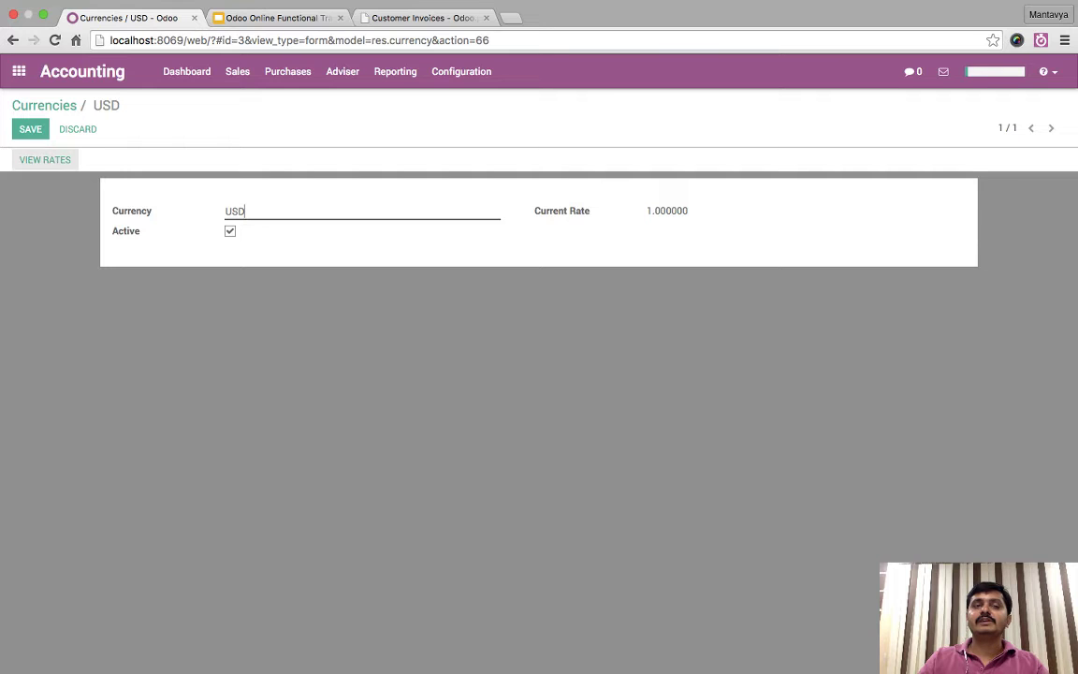
key(super+t)
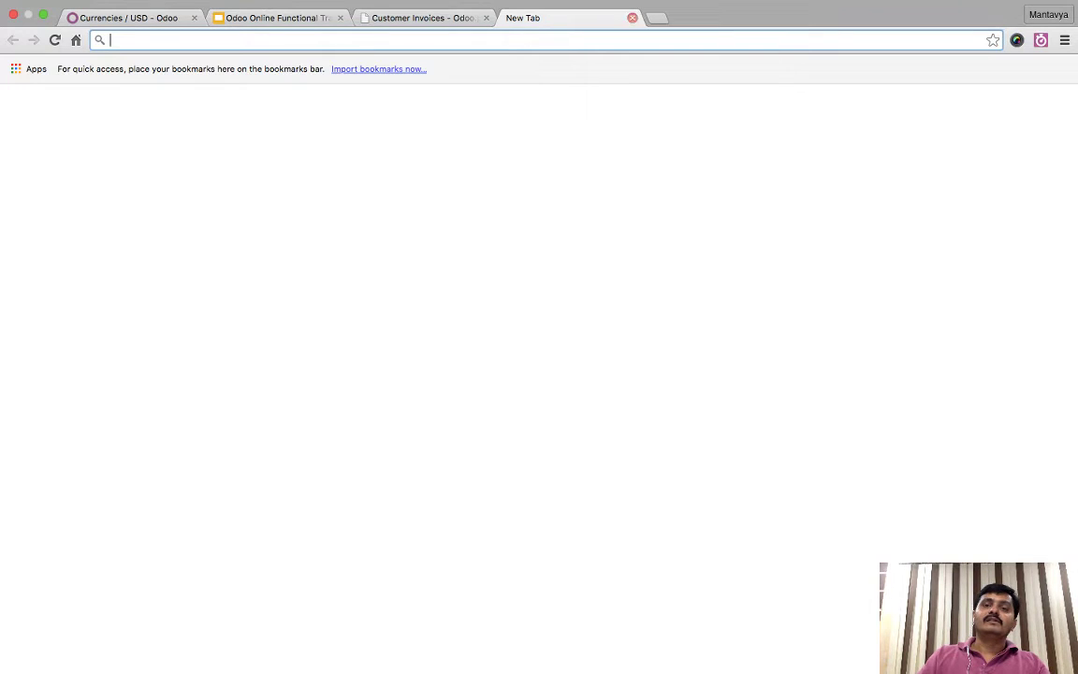
- In the accounting settings, set the Live Currency Rate service provider to Yahoo
key(super+w)
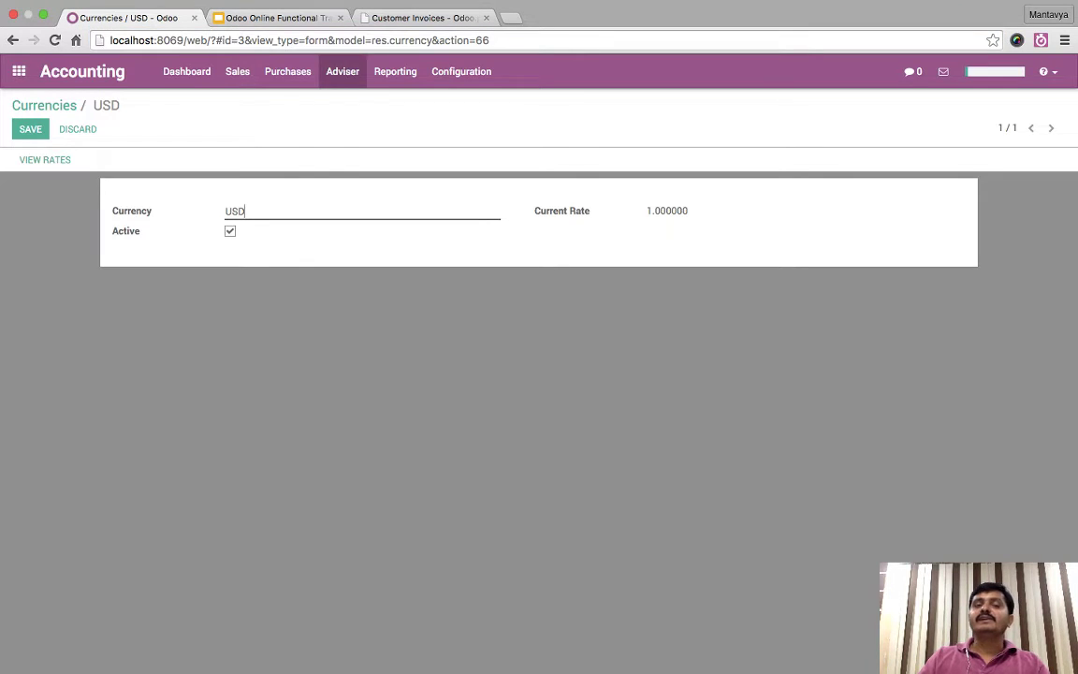
click(462, 71)
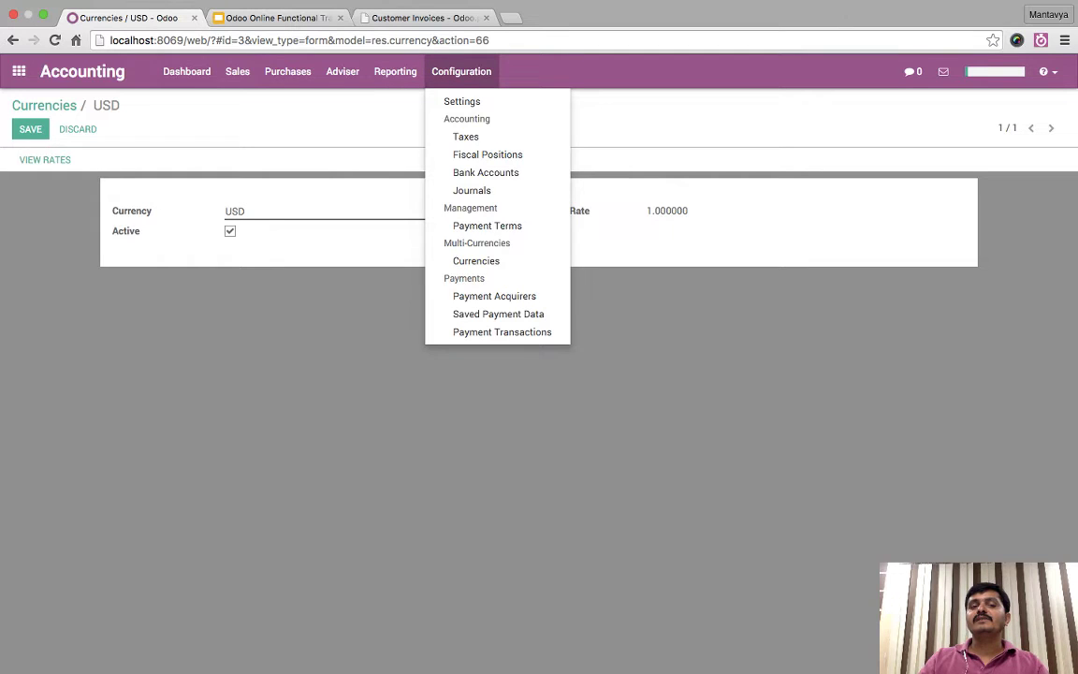
key(Escape)
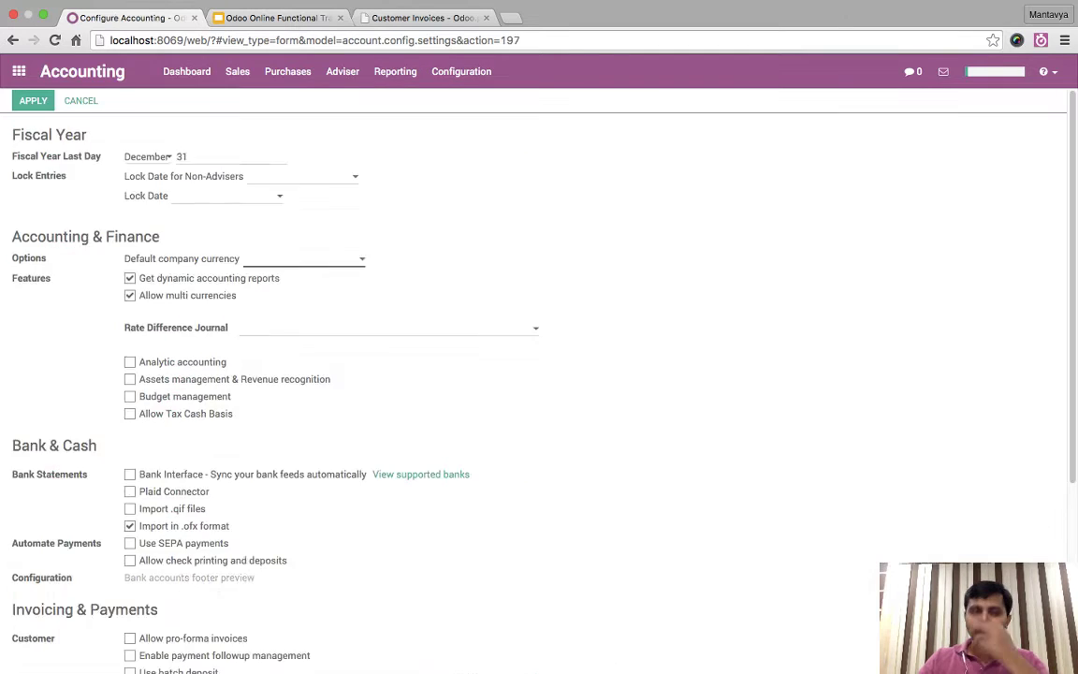
scroll(539, 374, down, 5)
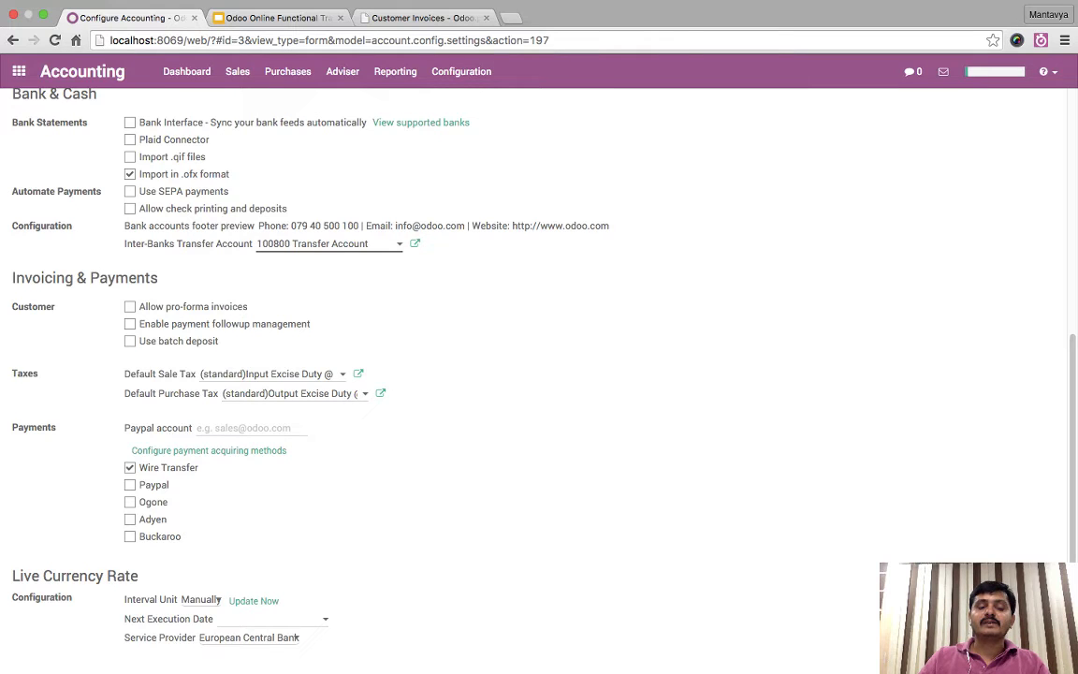
click(239, 623)
scroll(359, 367, up, 5)
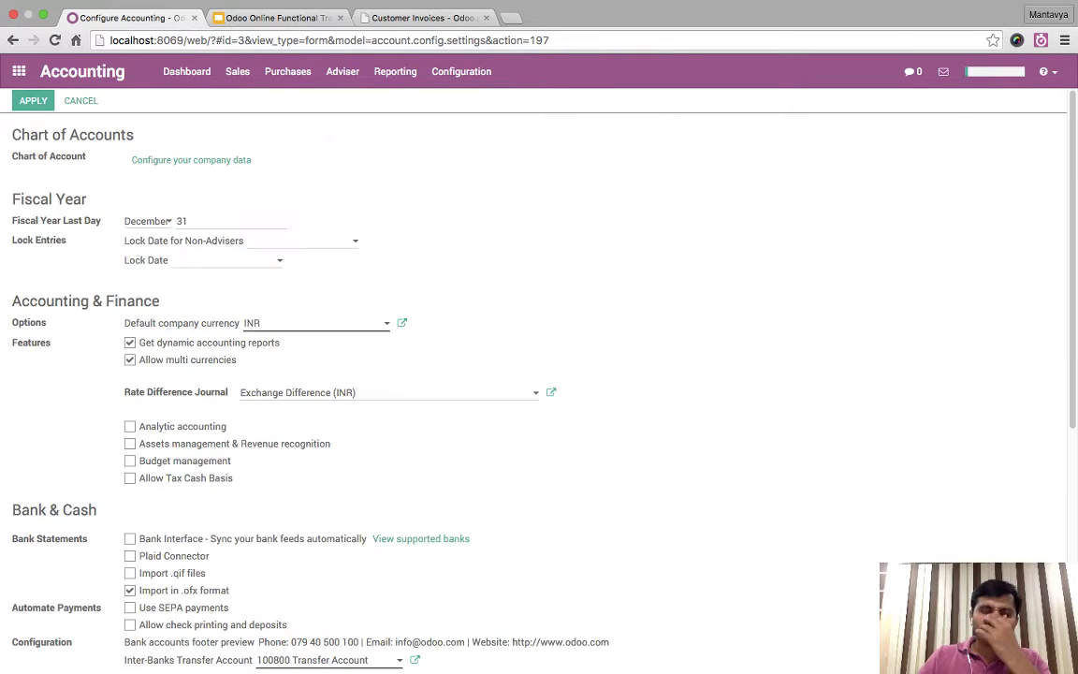
- Discard the unsaved settings, reopen USD (rate 0.015074), and type 'inr to usd' in a new tab
click(461, 72)
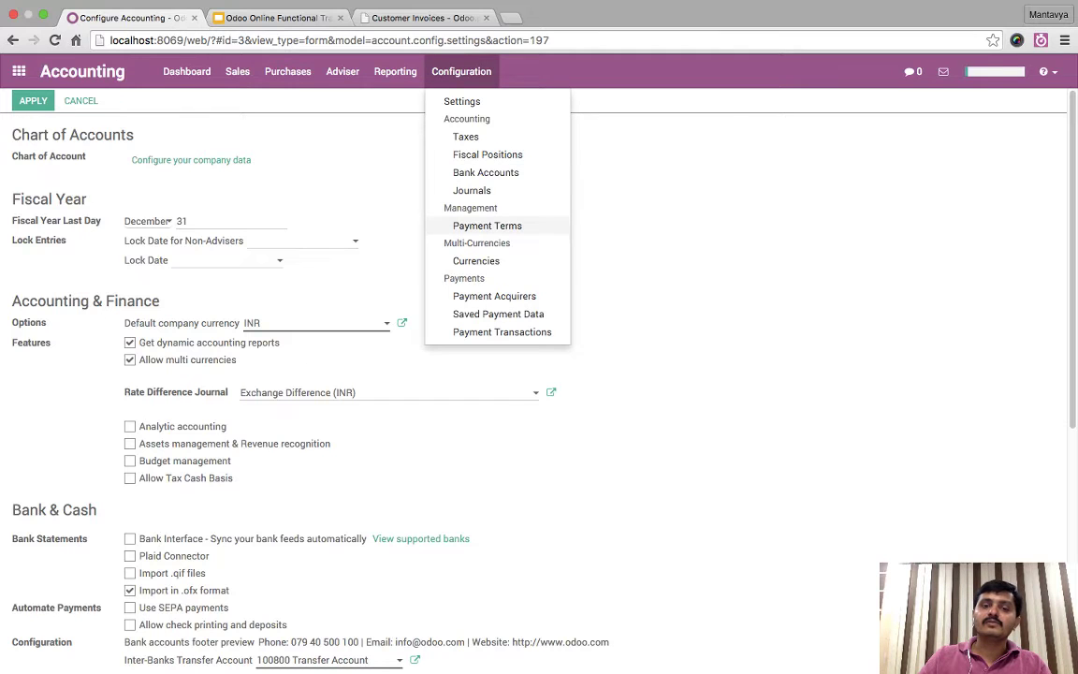
click(486, 226)
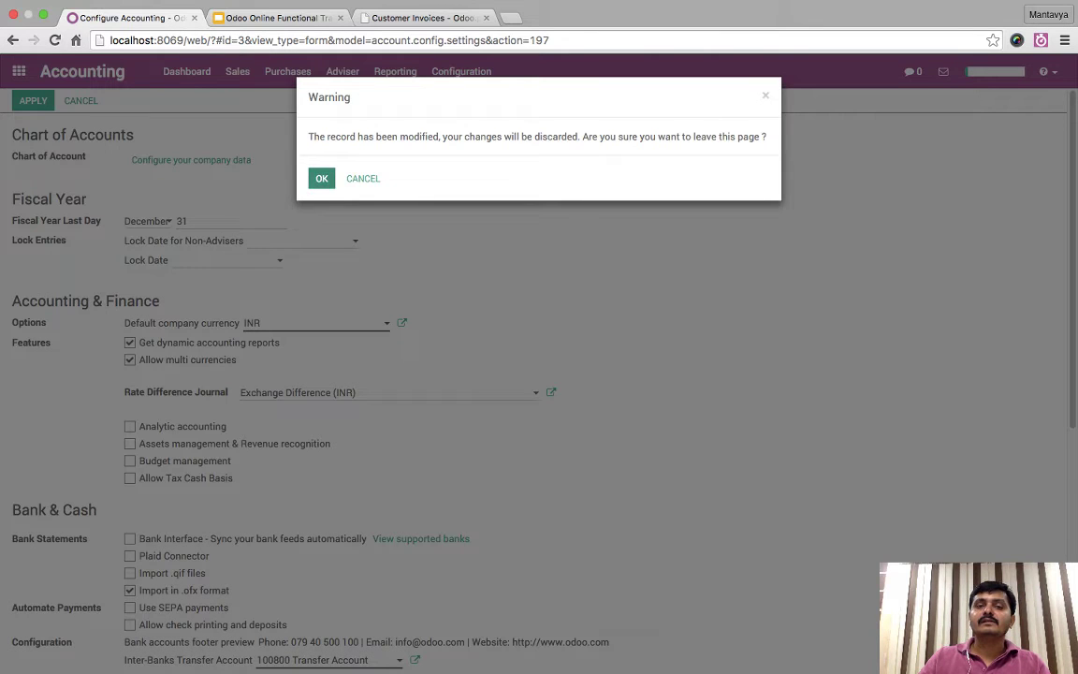
key(Return)
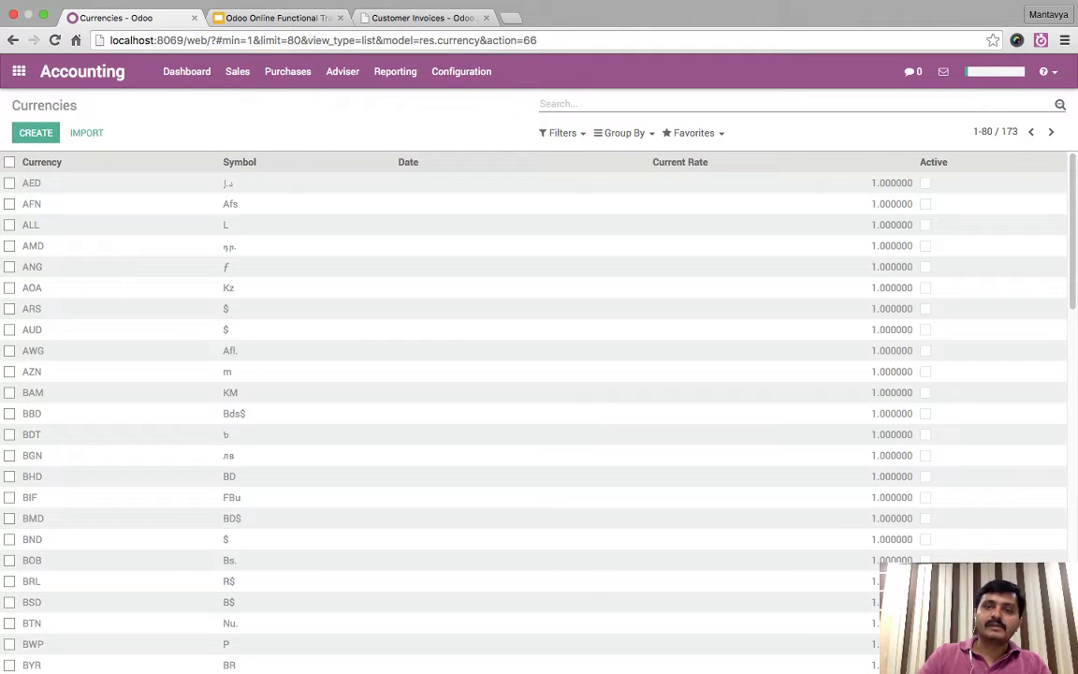
text(usd)
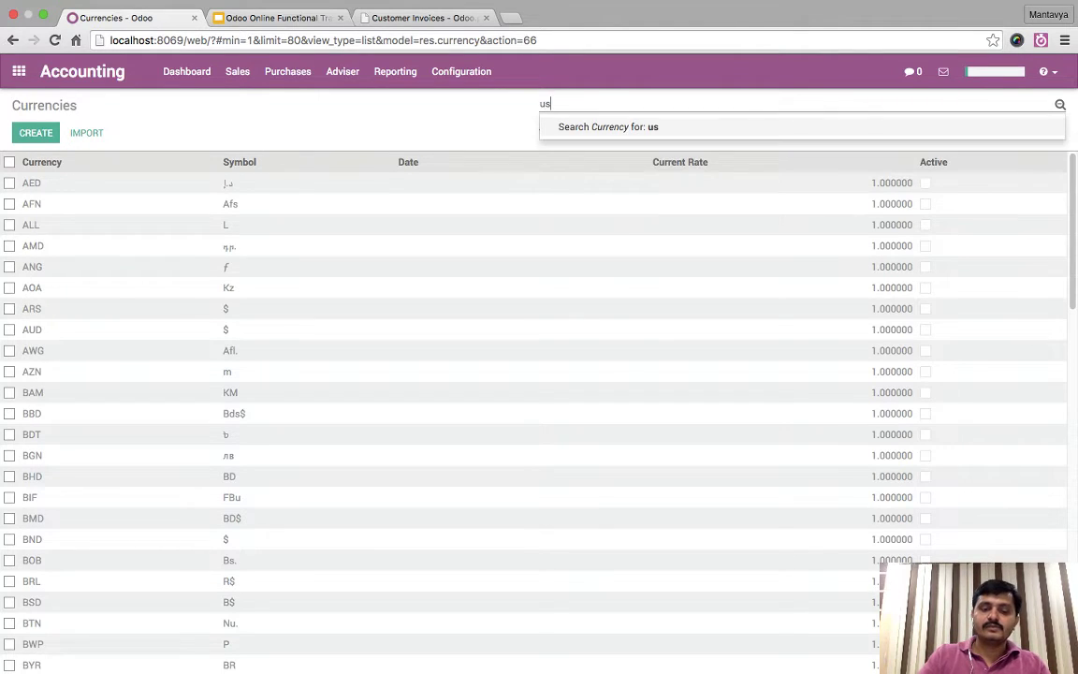
key(Return)
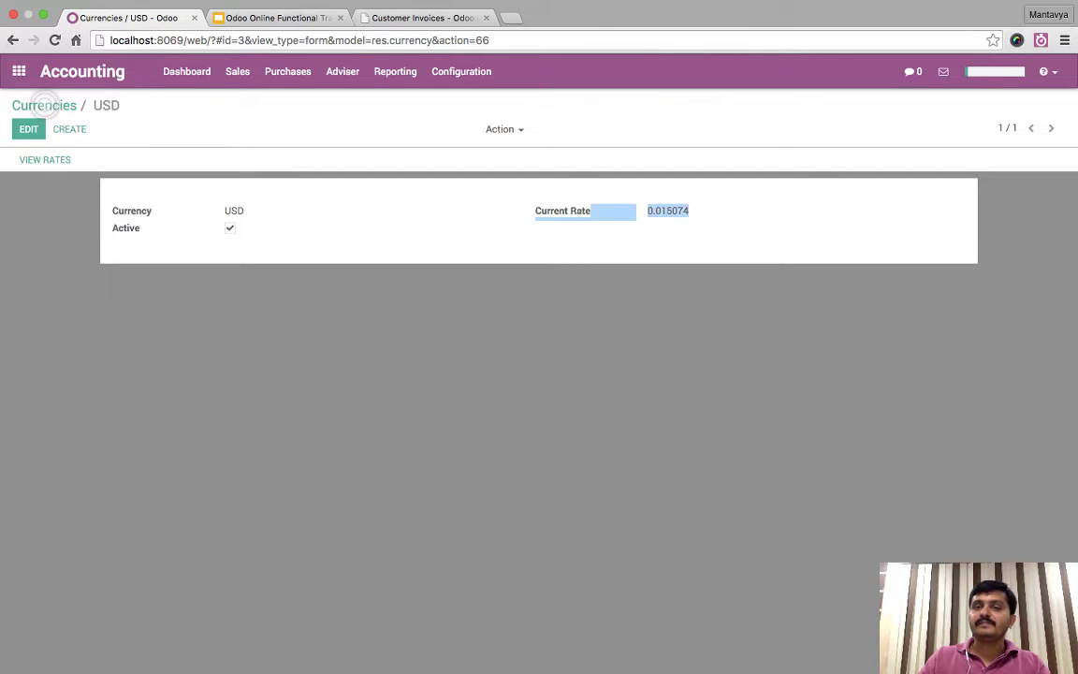
key(super+t)
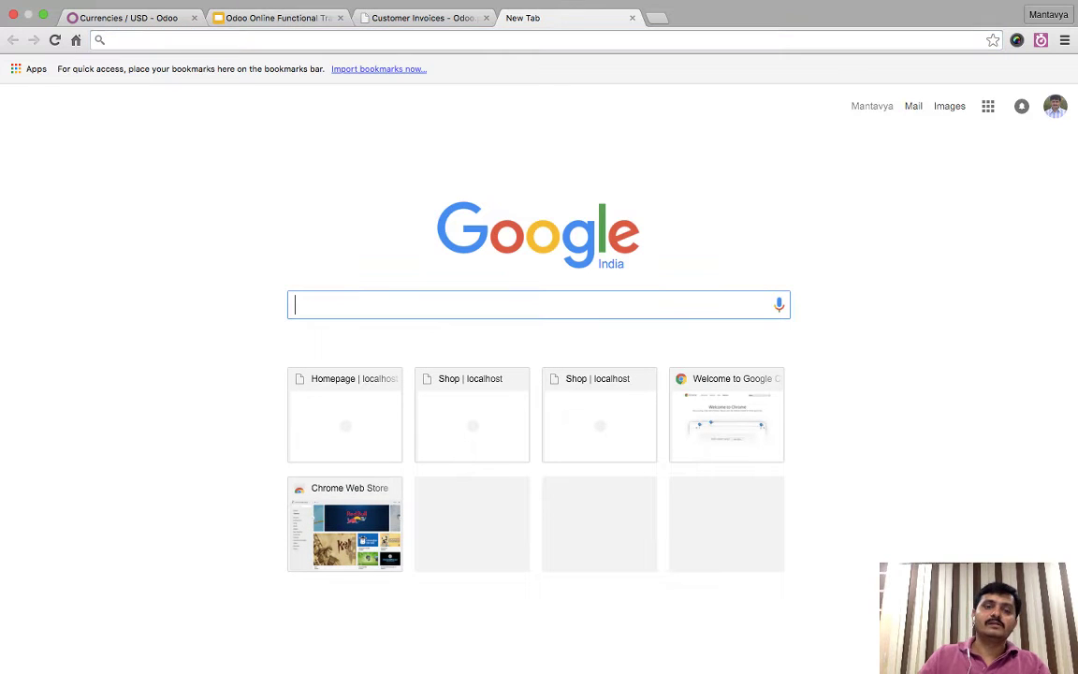
text(inr )
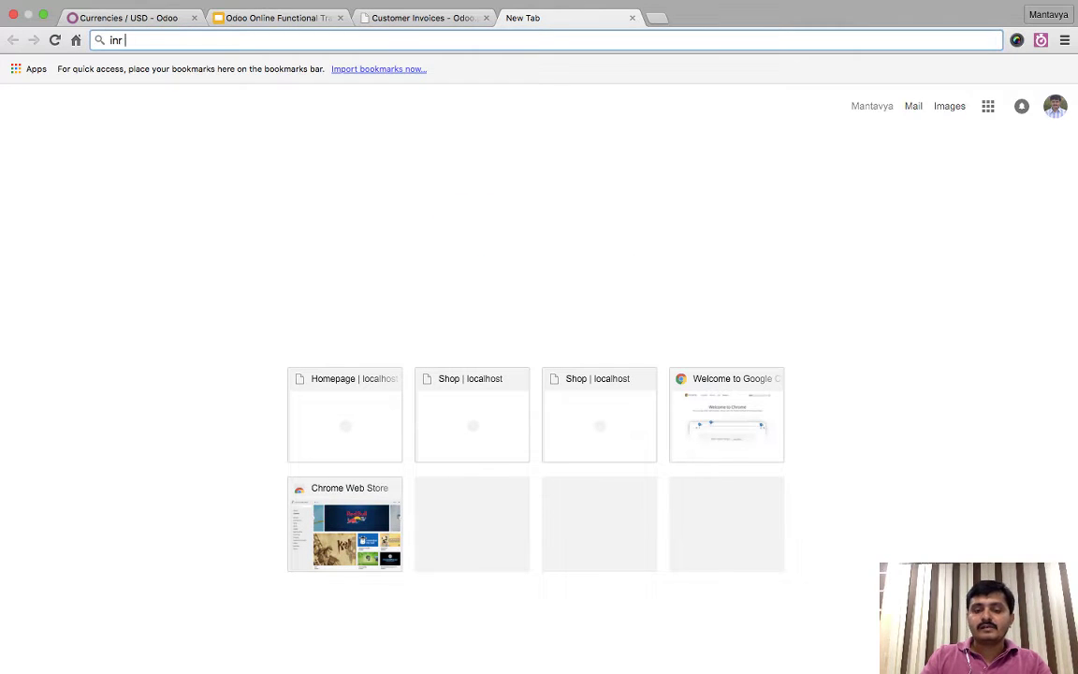
text(to usd)
- Look up INR to USD on Google, 0.015 dollars per rupee, and return to the USD record
key(Return)
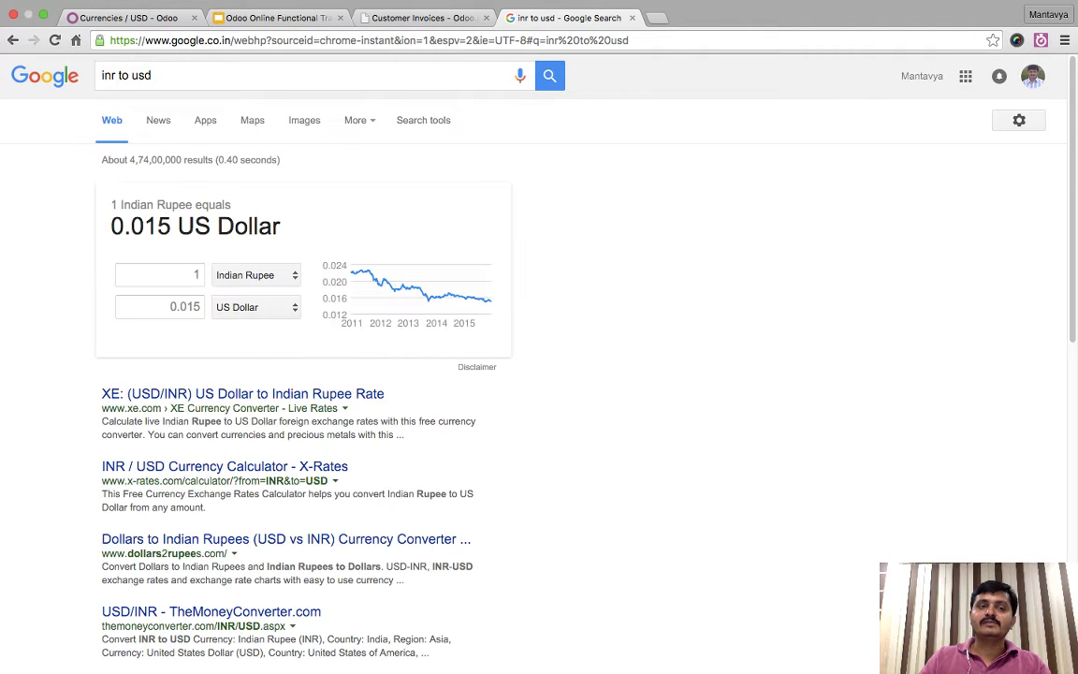
drag(111, 225, 176, 226)
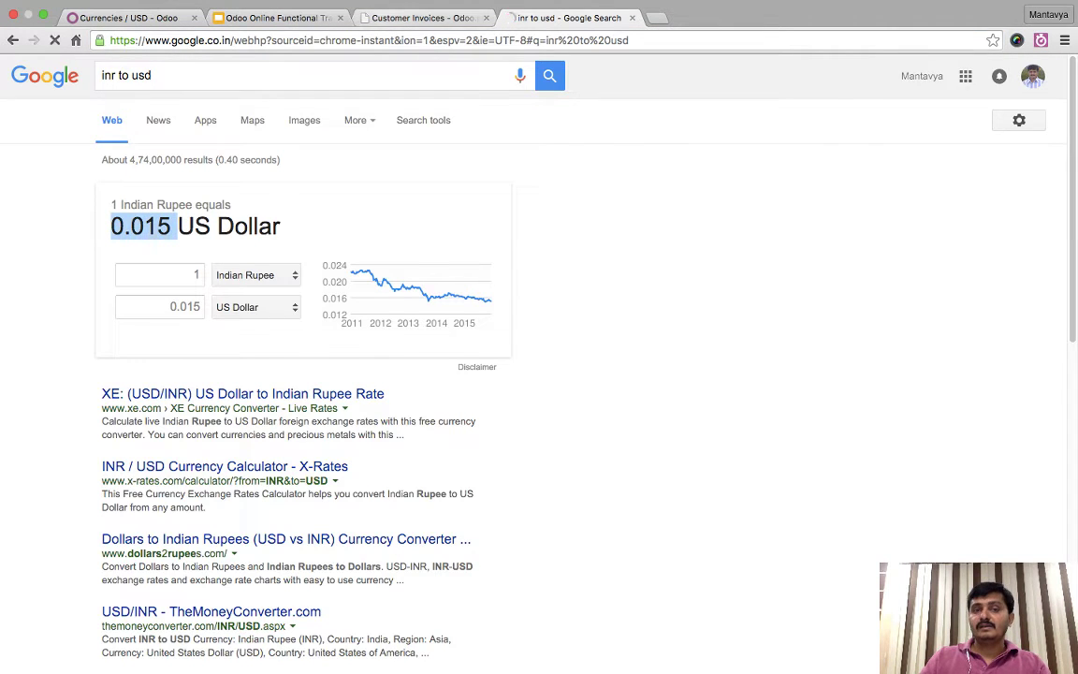
click(459, 18)
click(121, 18)
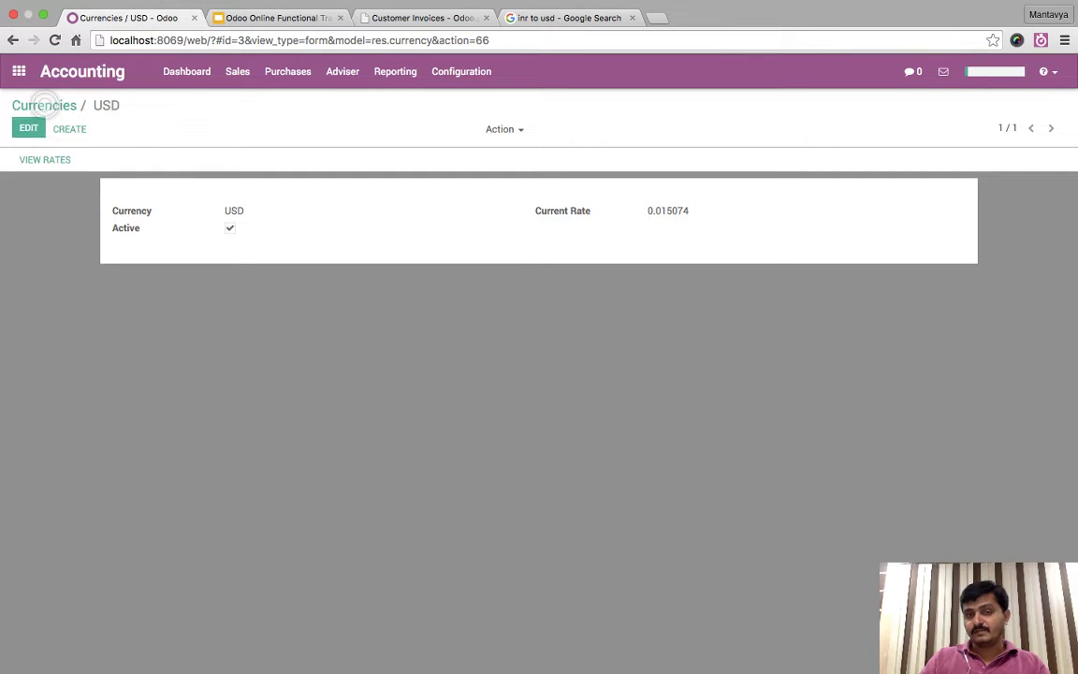
- Clear the usd search and filter the currencies list to active currencies only
click(631, 18)
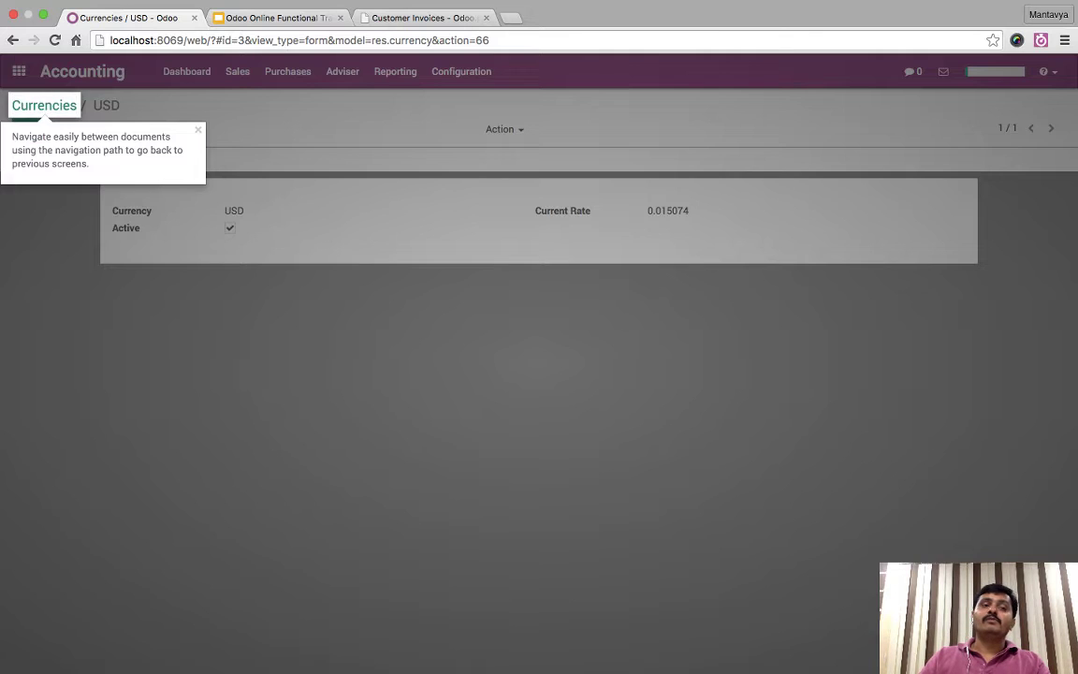
click(44, 105)
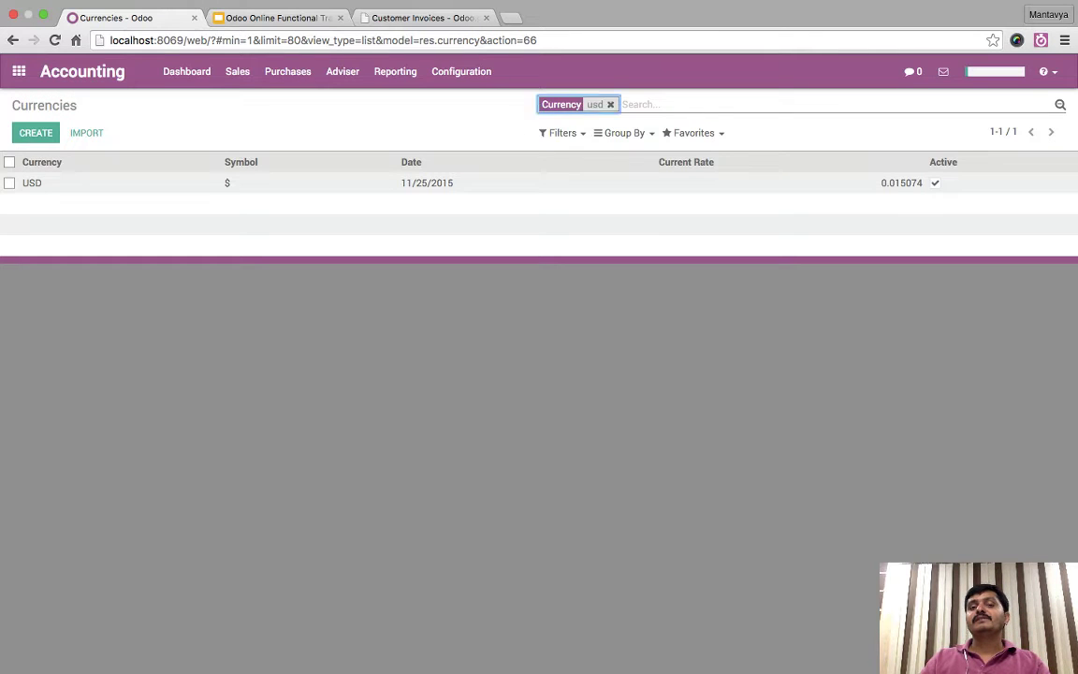
click(610, 104)
click(562, 133)
click(571, 154)
key(Escape)
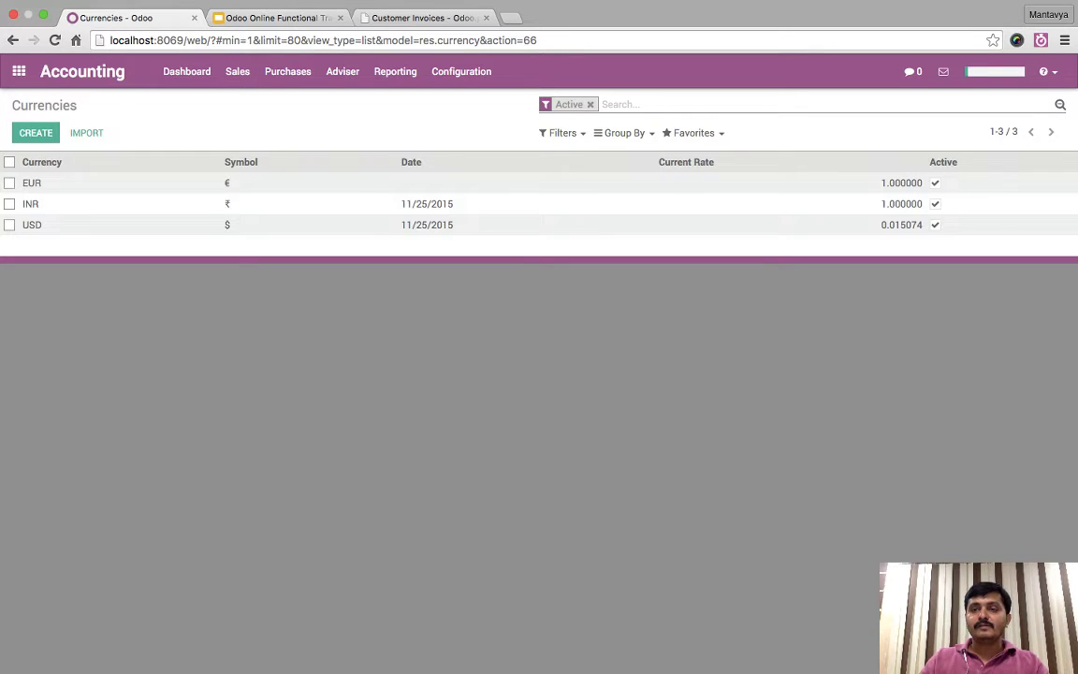
- Open the EUR currency and review its recorded exchange rates
click(32, 182)
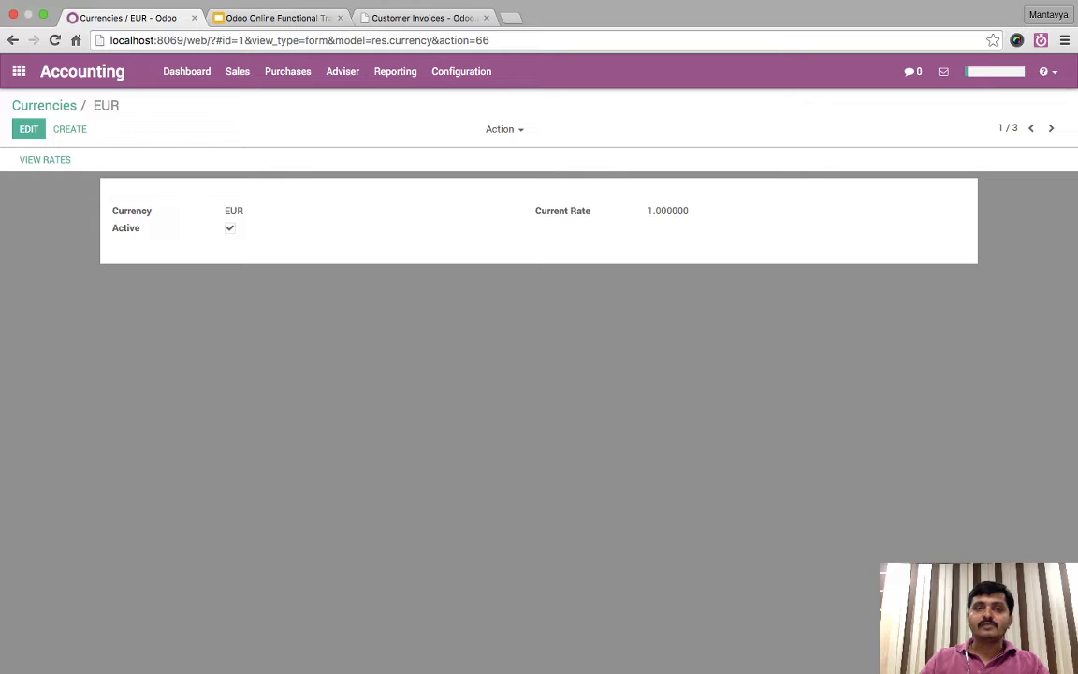
click(45, 159)
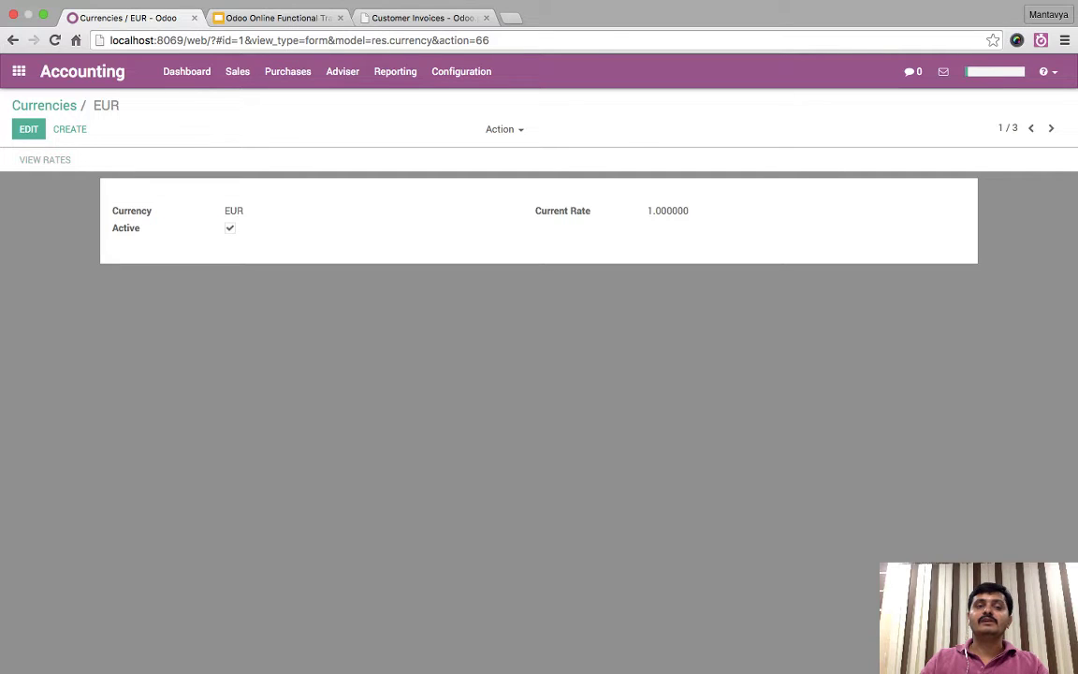
click(105, 105)
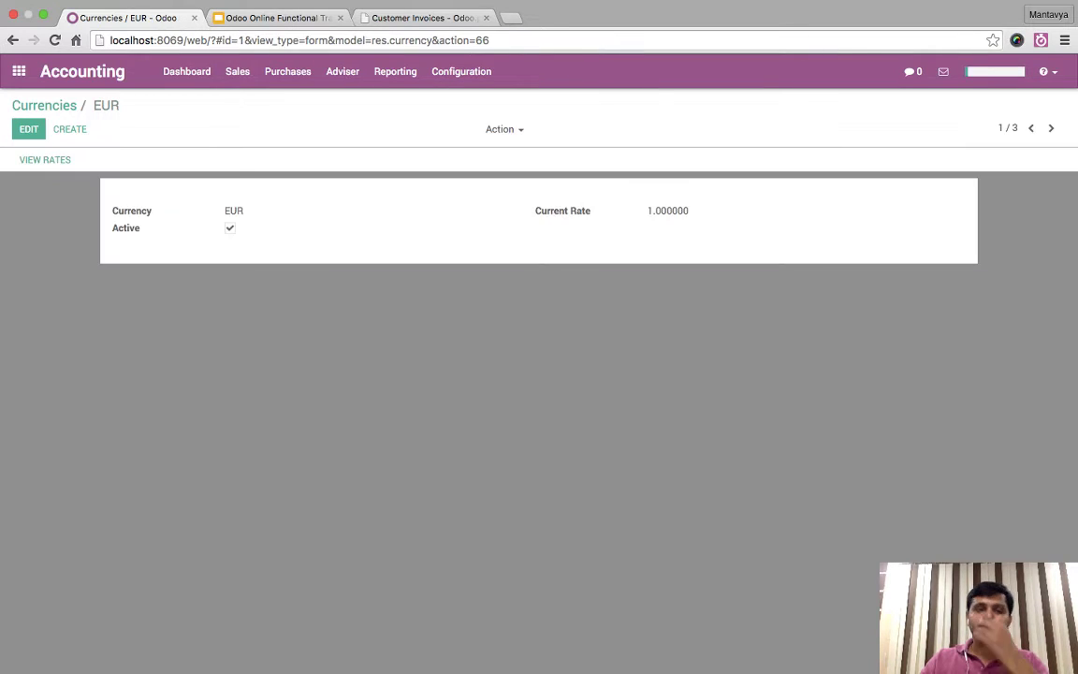
click(44, 104)
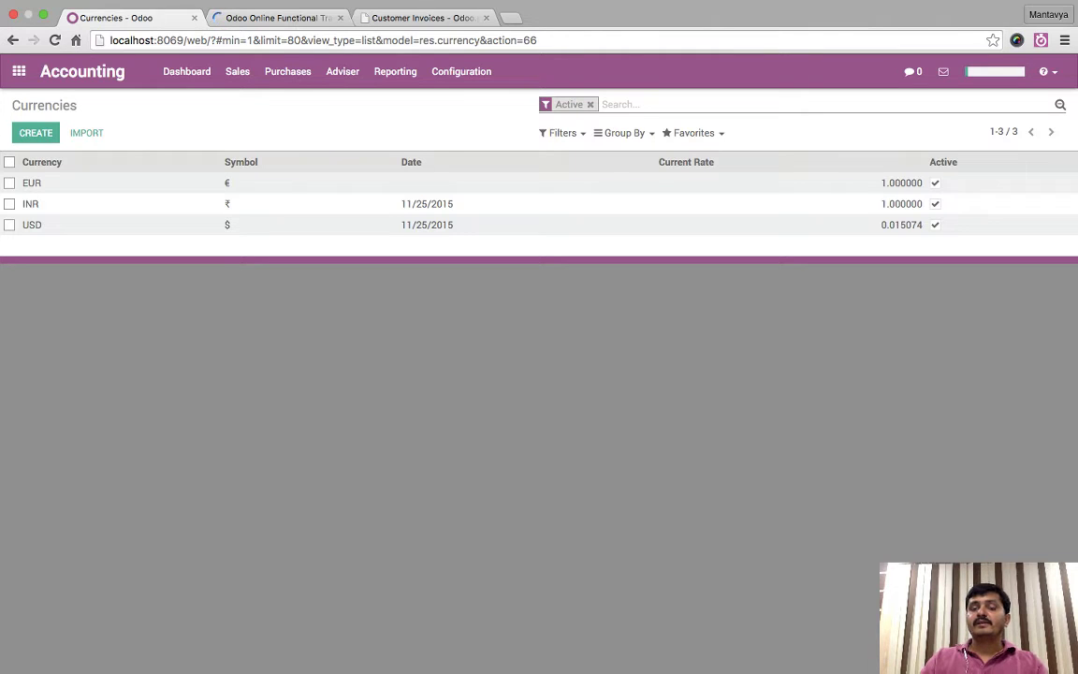
click(45, 183)
click(29, 129)
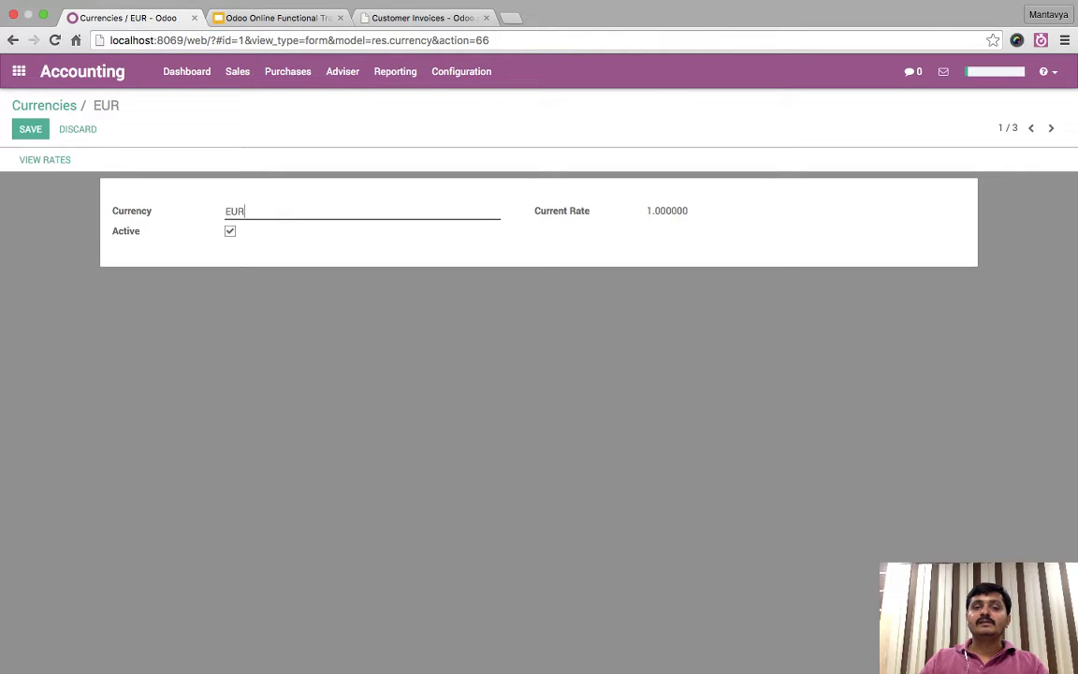
click(44, 160)
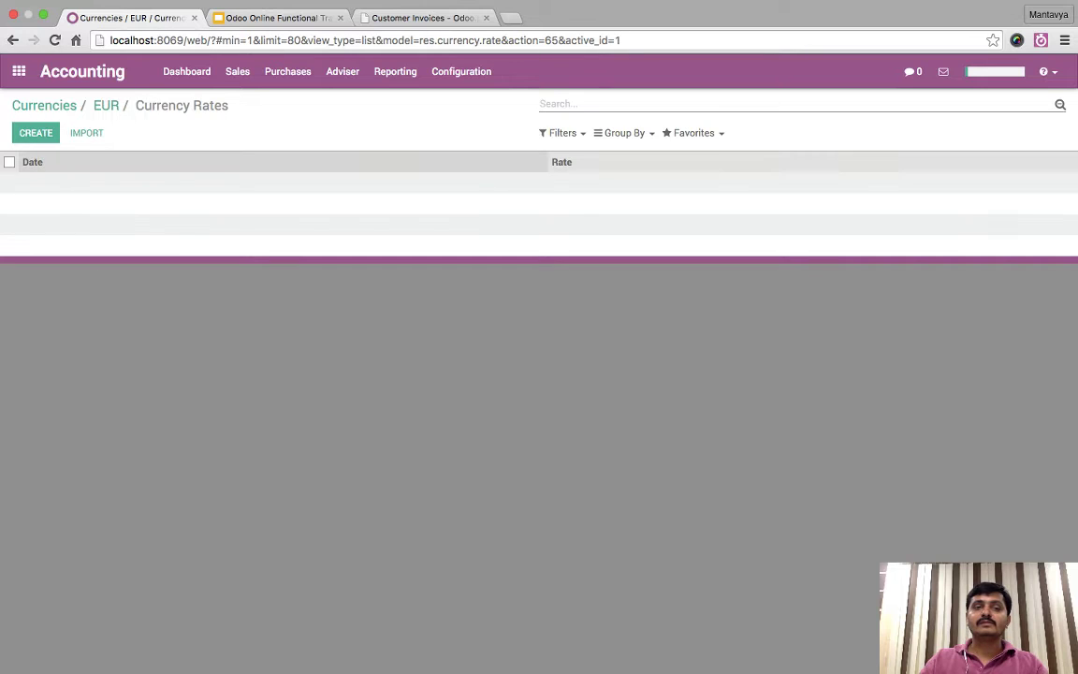
click(105, 105)
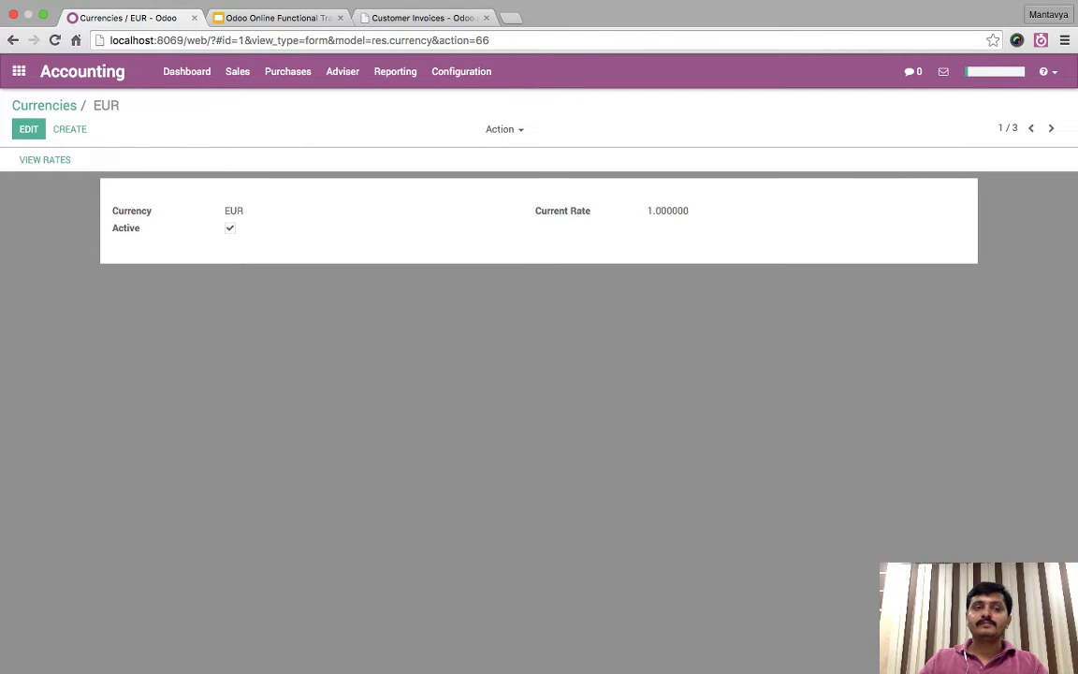
click(44, 105)
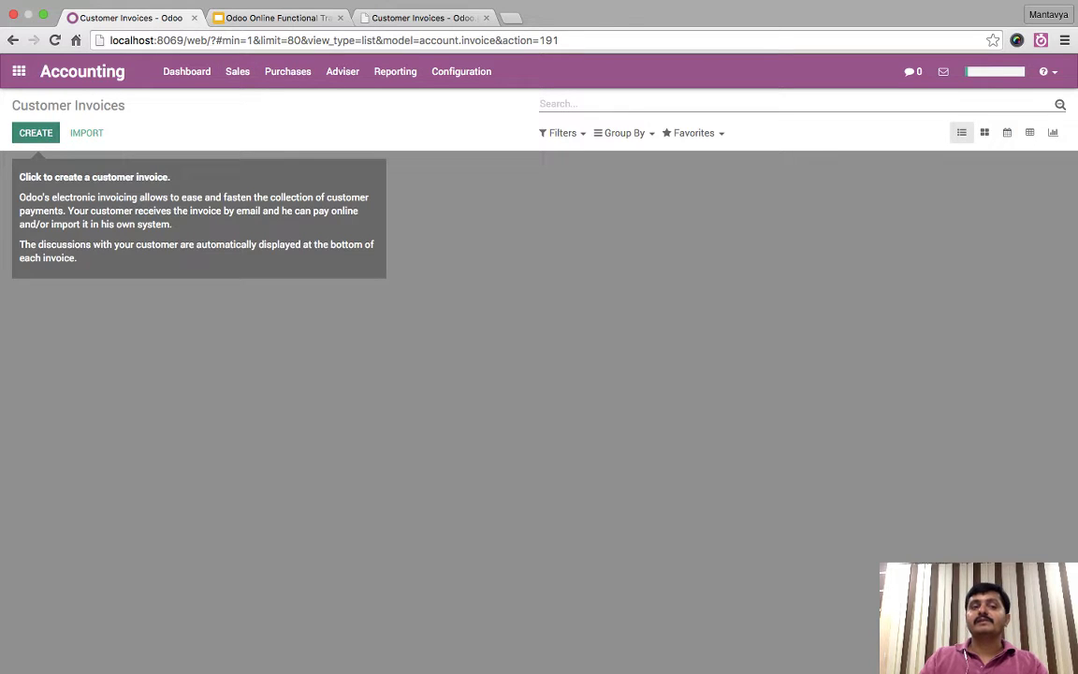
- Create a new invoice for new customer John & Company with 15 Days terms and one blank line
click(35, 132)
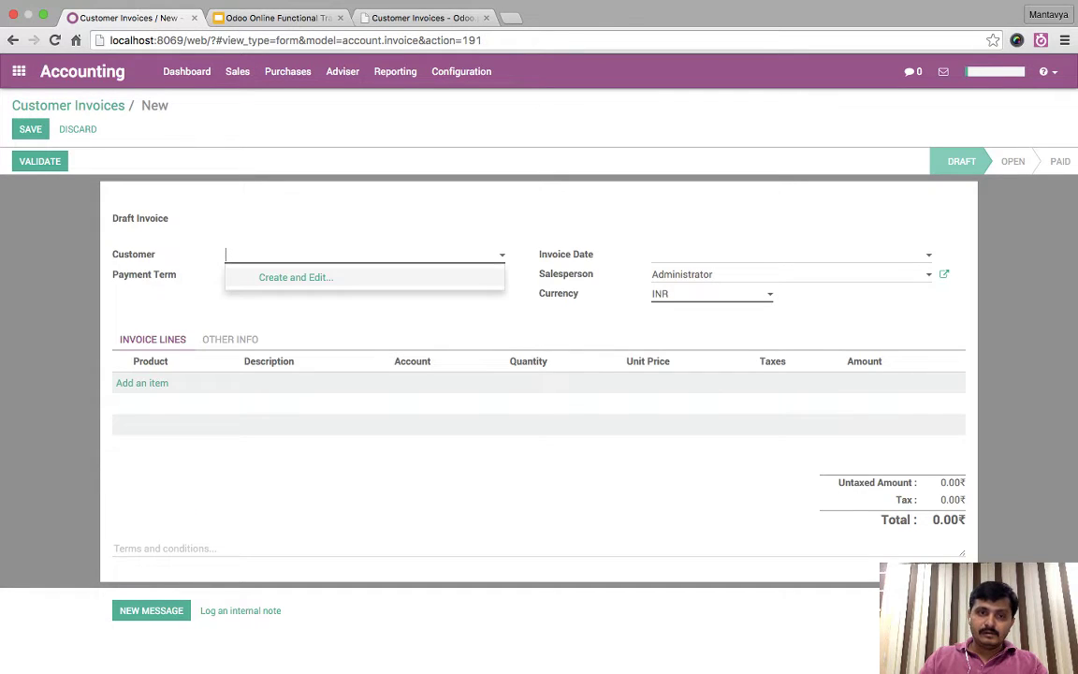
key(Escape)
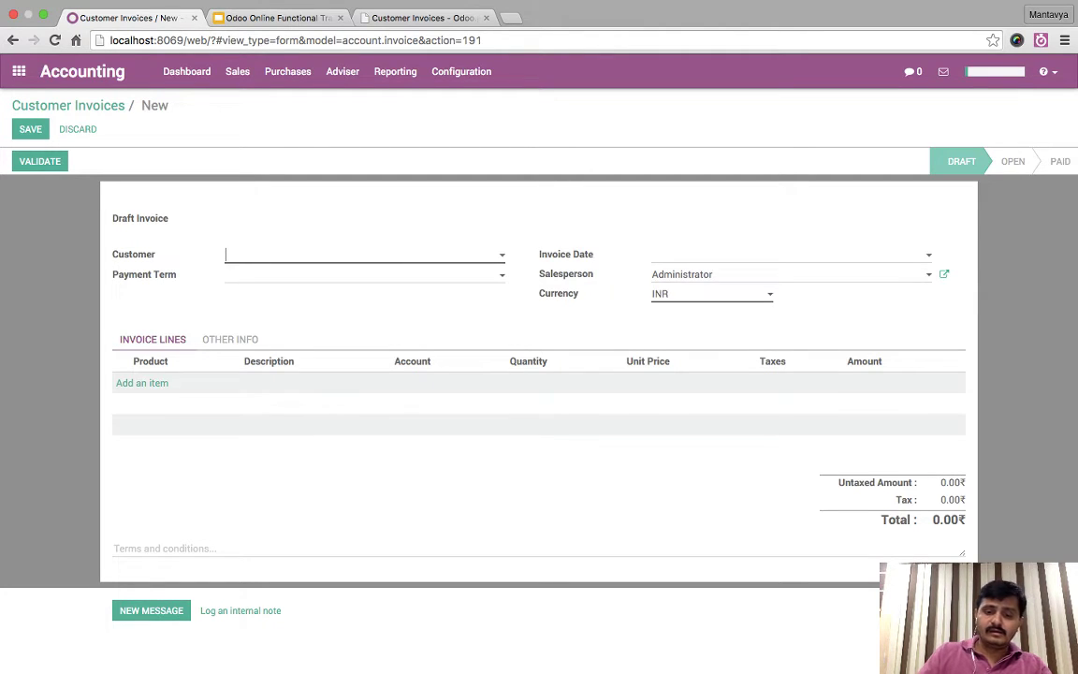
text(Jo)
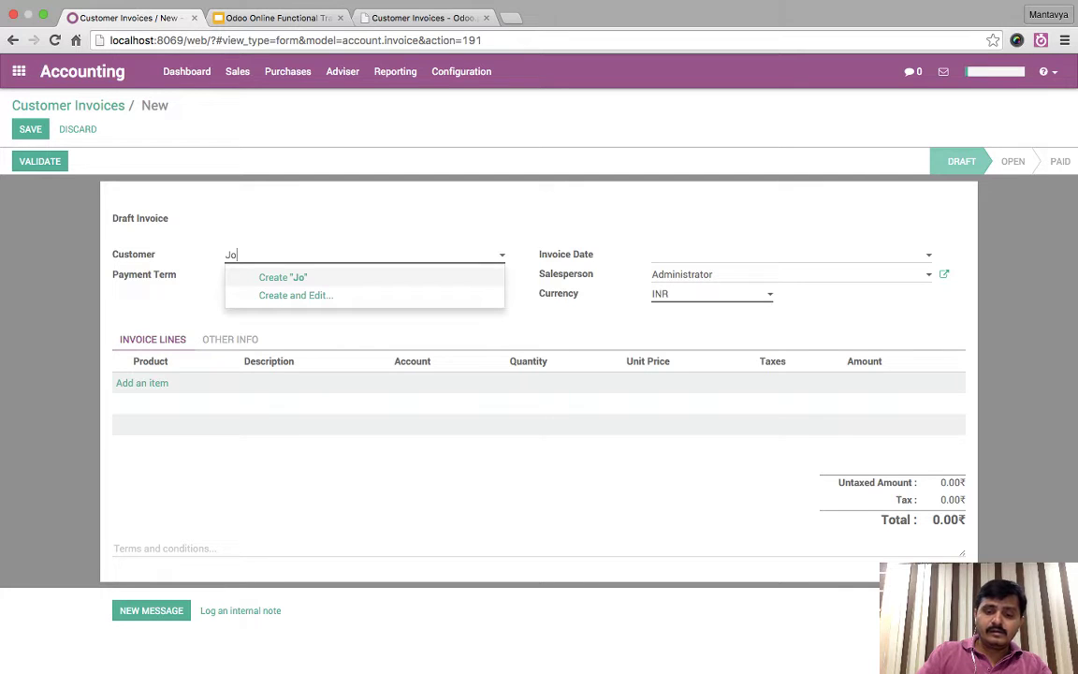
text(hn & Company)
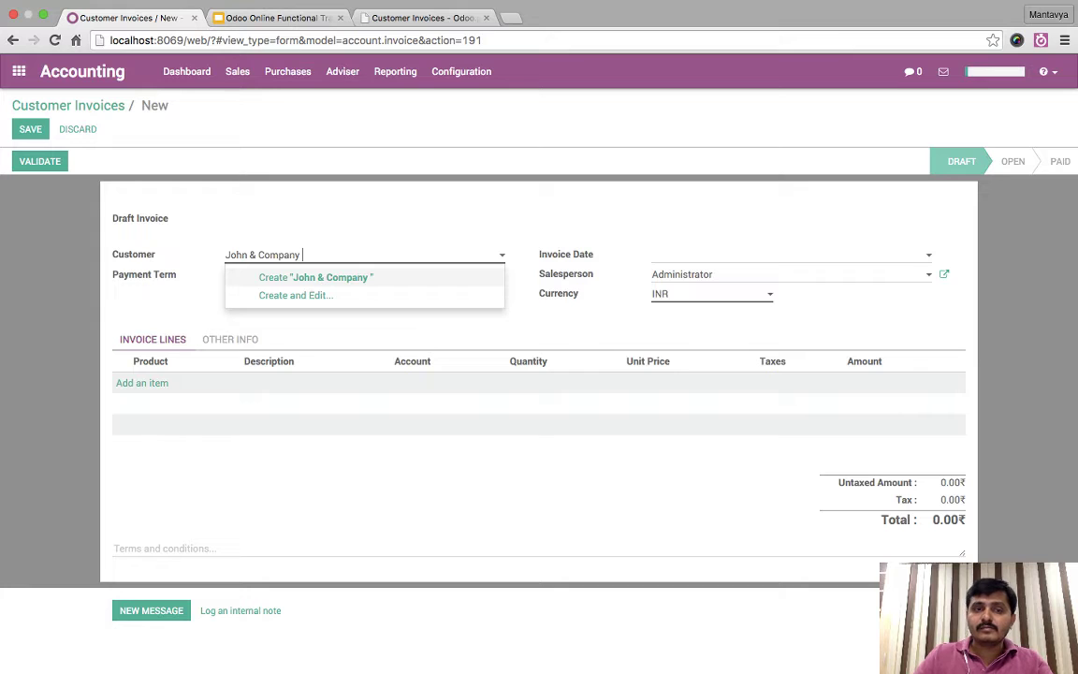
key(Escape)
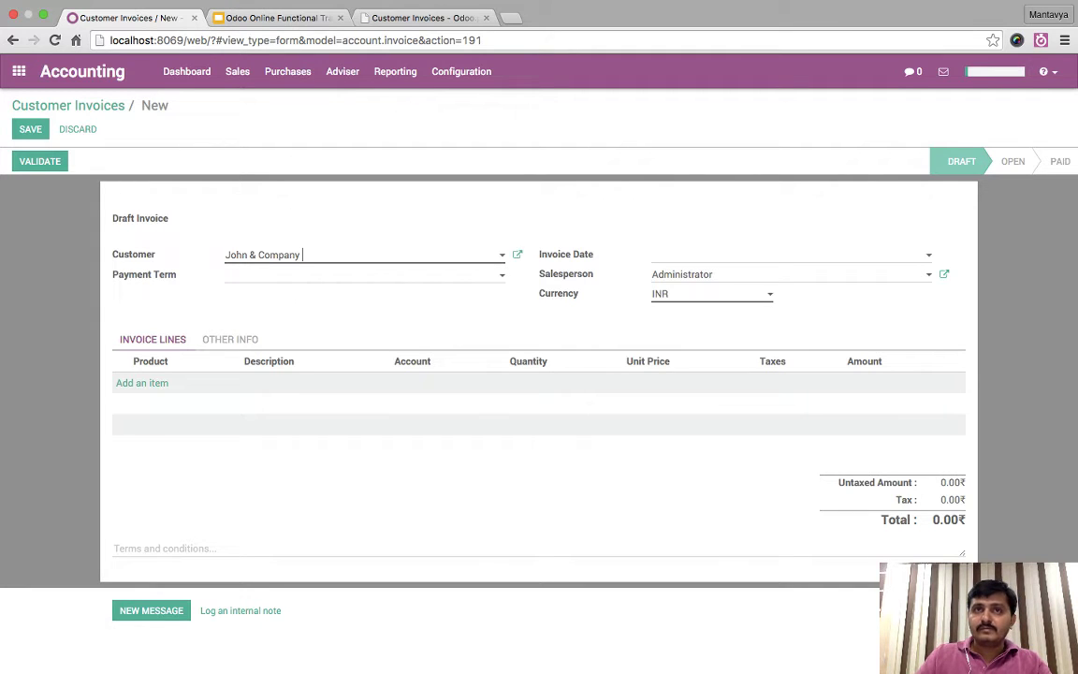
click(280, 274)
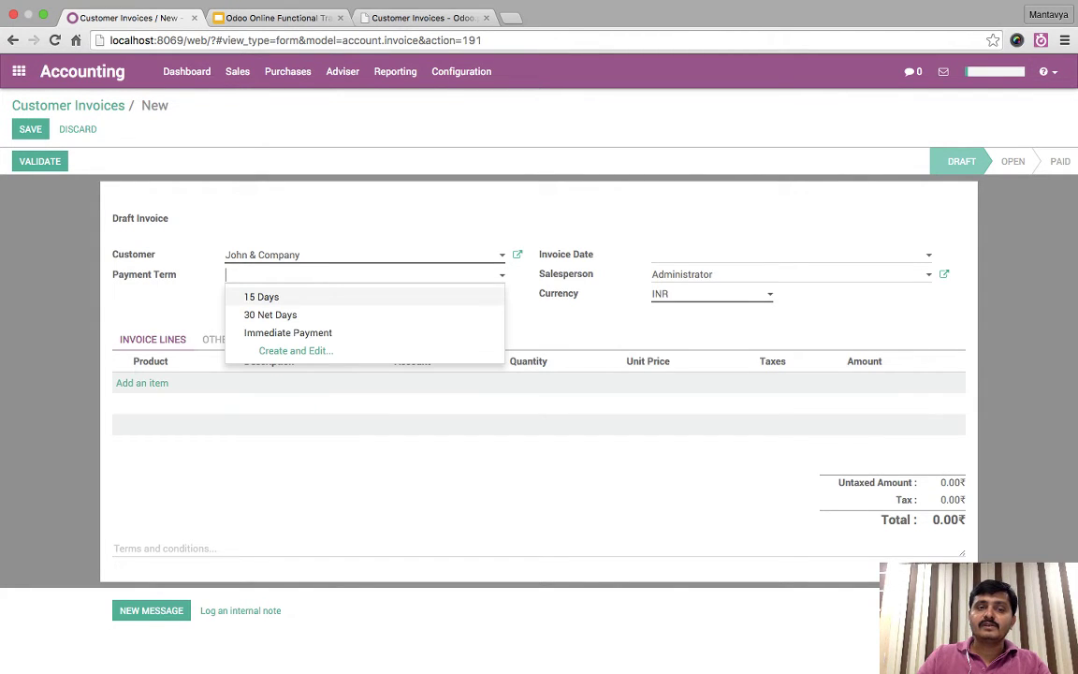
key(Return)
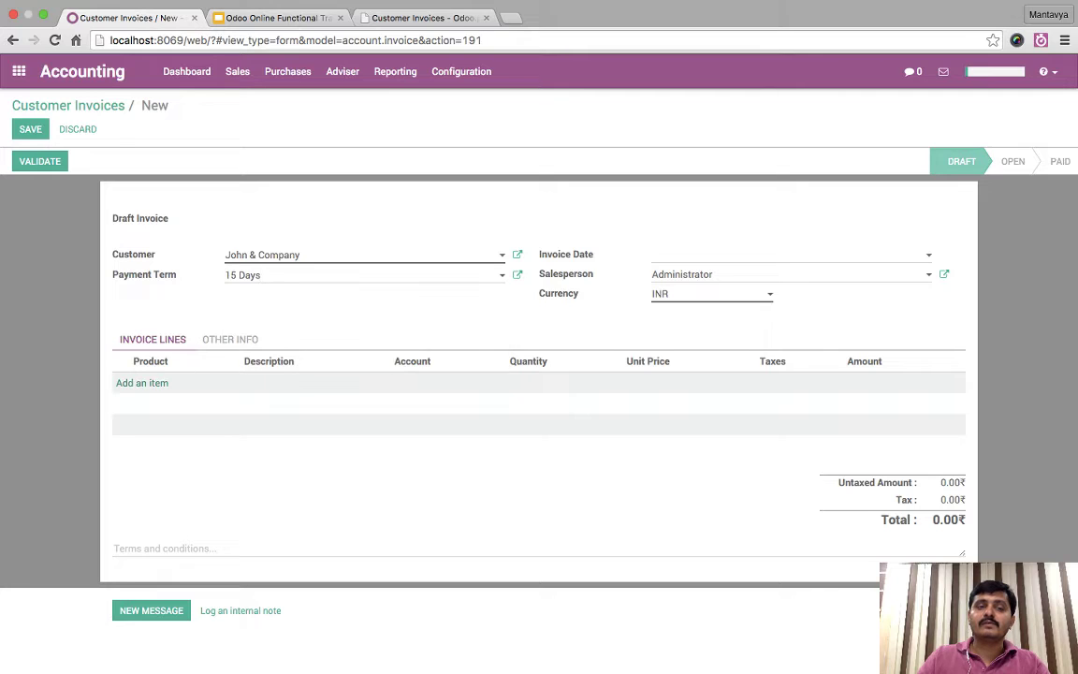
click(142, 382)
- Enter 'Online Support Service' as the new invoice line's description
click(178, 382)
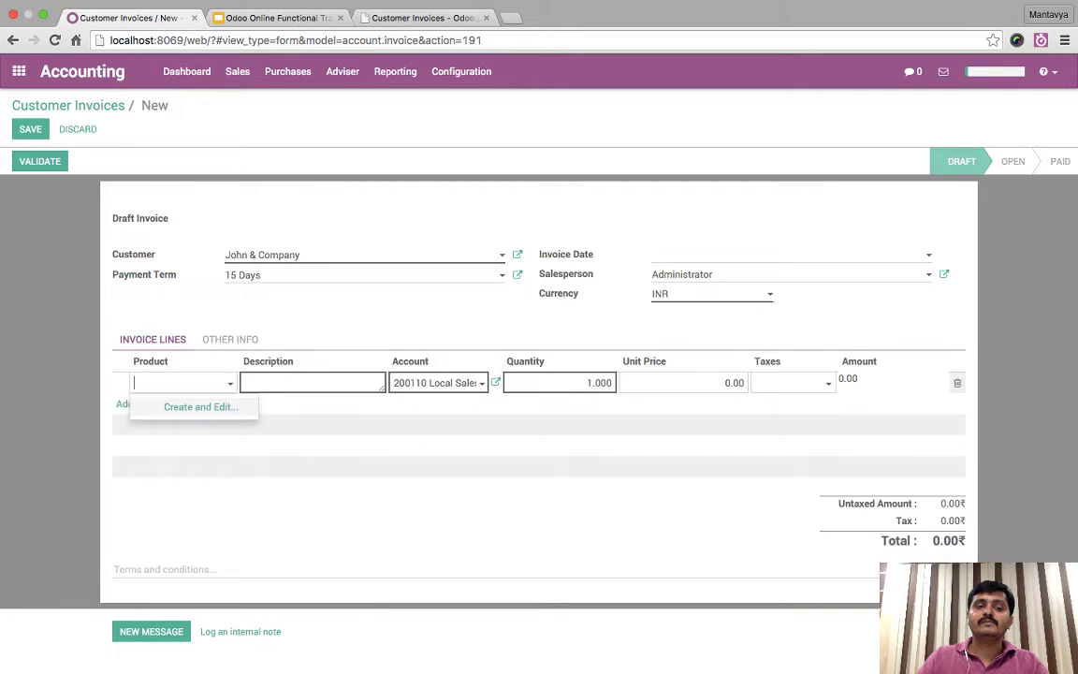
key(Tab)
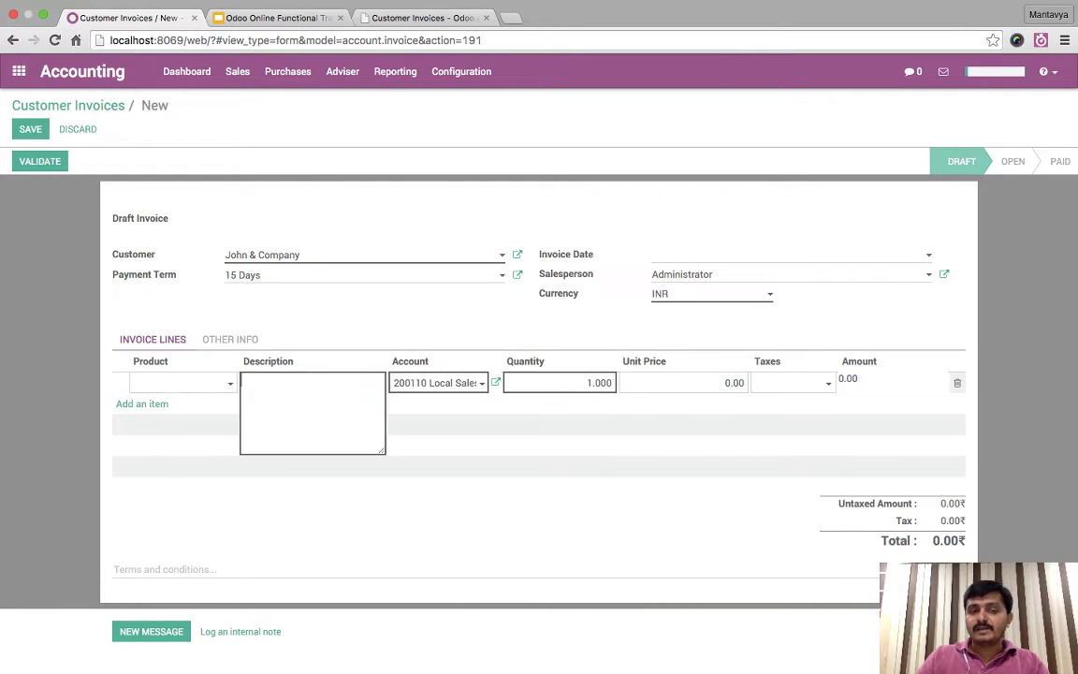
text(Se)
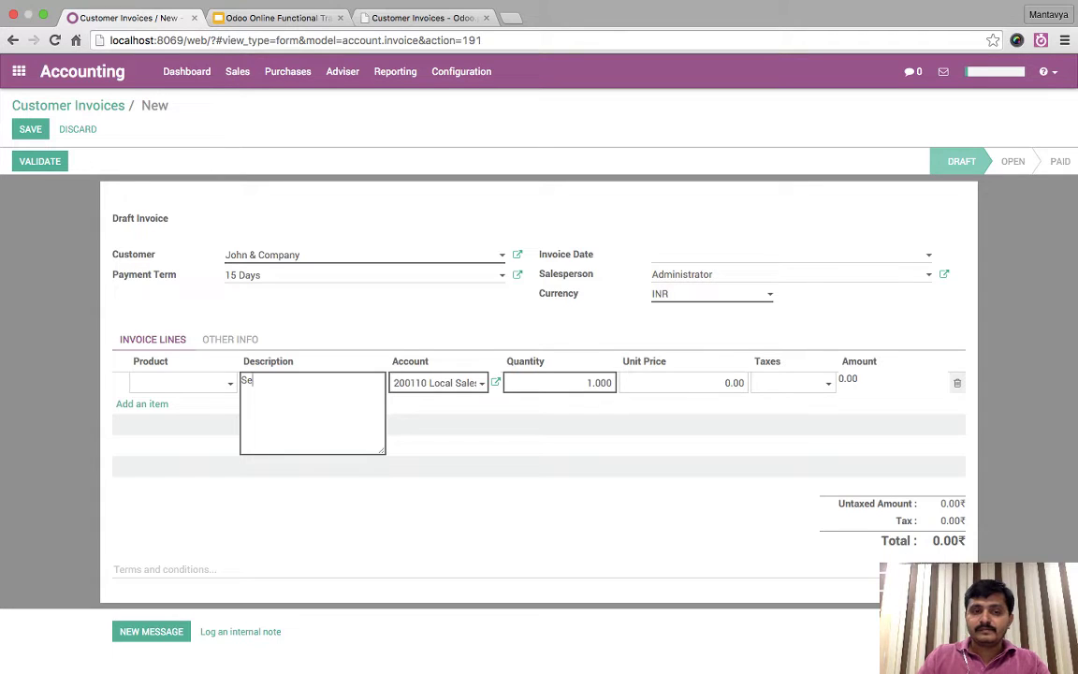
key(BackSpace)
key(BackSpace)
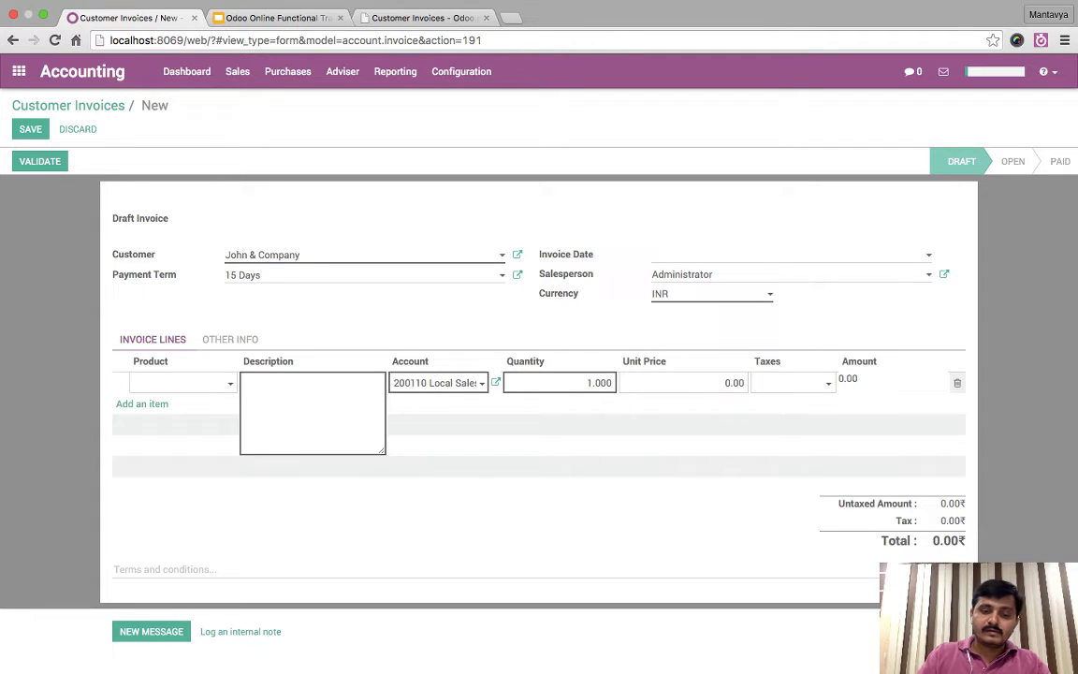
text(Supplie)
key(ctrl+a)
key(BackSpace)
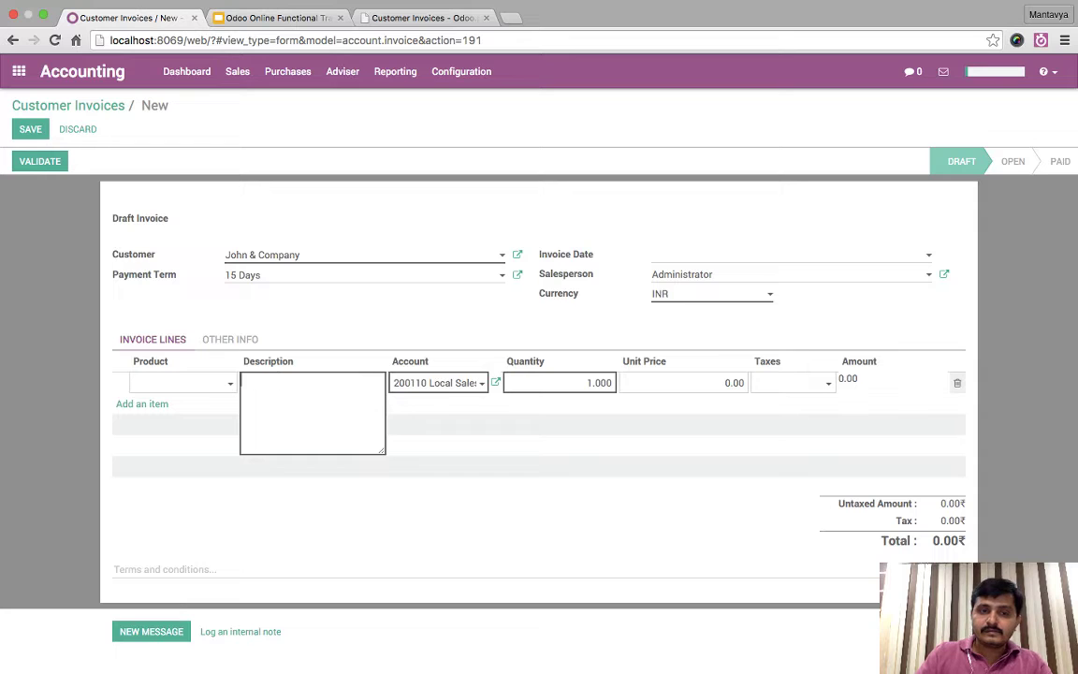
text(Online S)
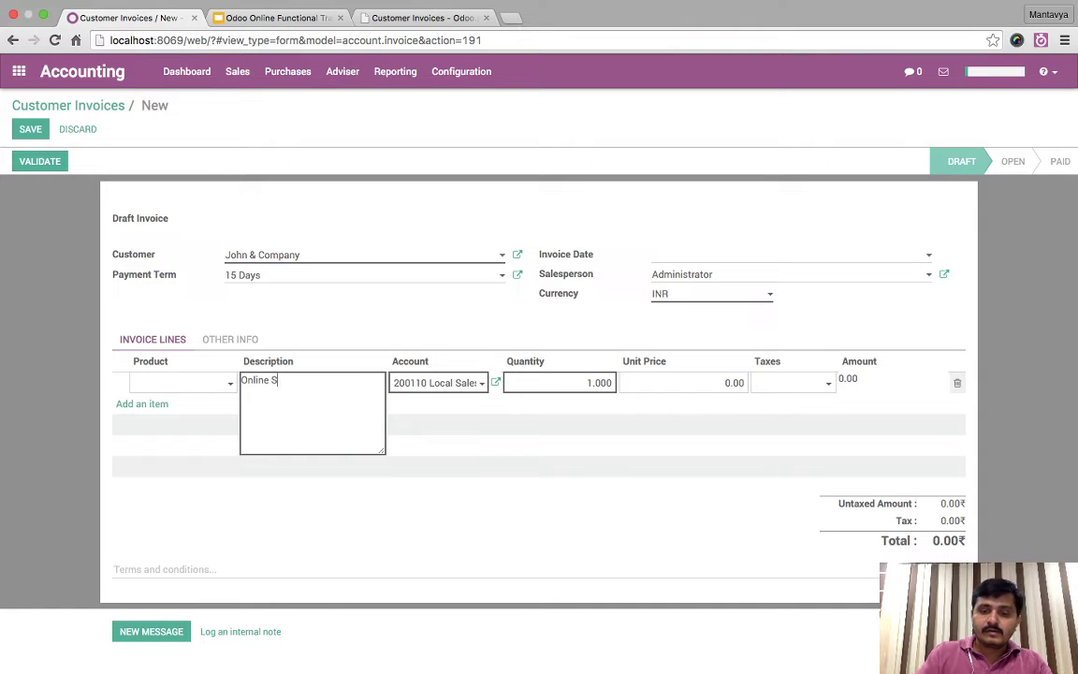
text(upport Serv)
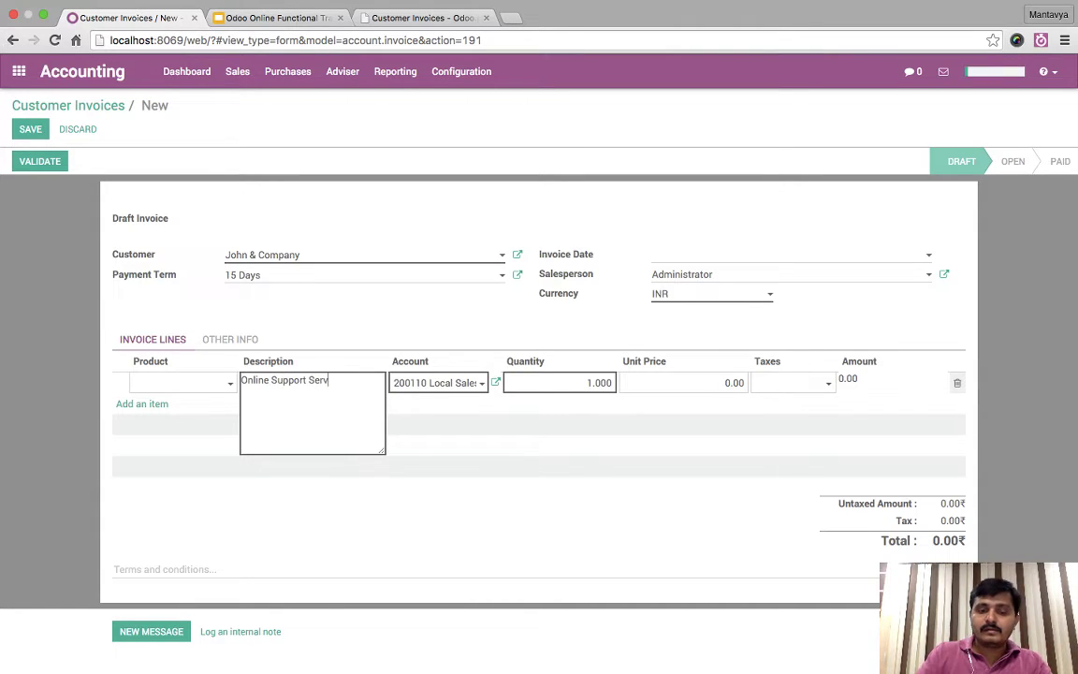
text(ice)
key(Tab)
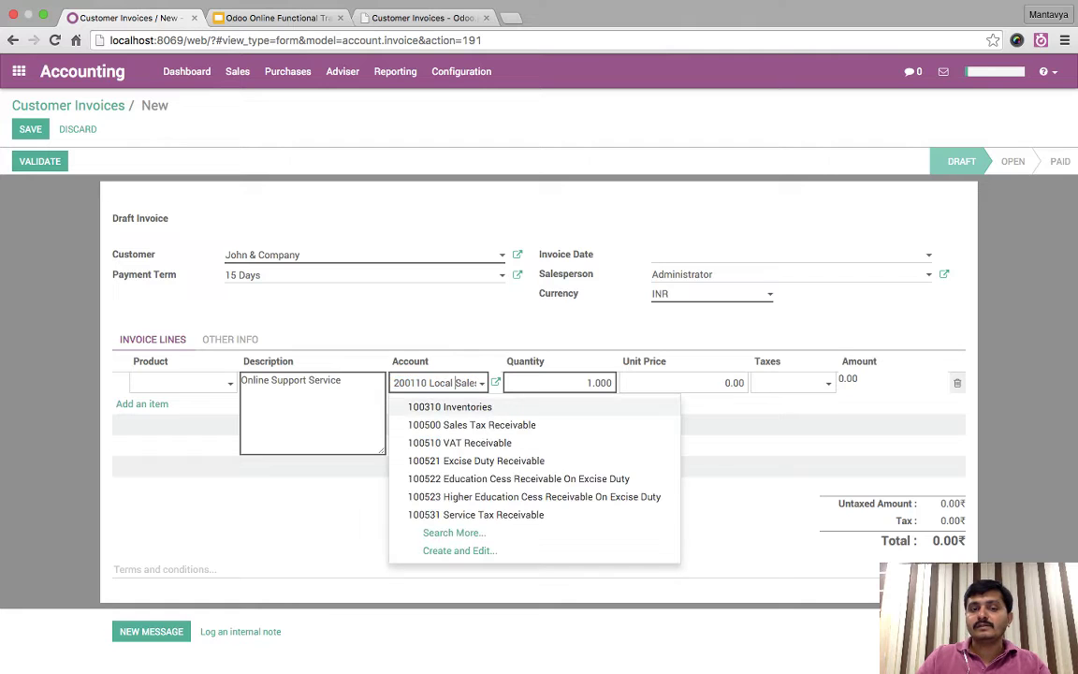
- Set the line's account to 200130 Export Sales, quantity 20, unit price 5,000
text(sal)
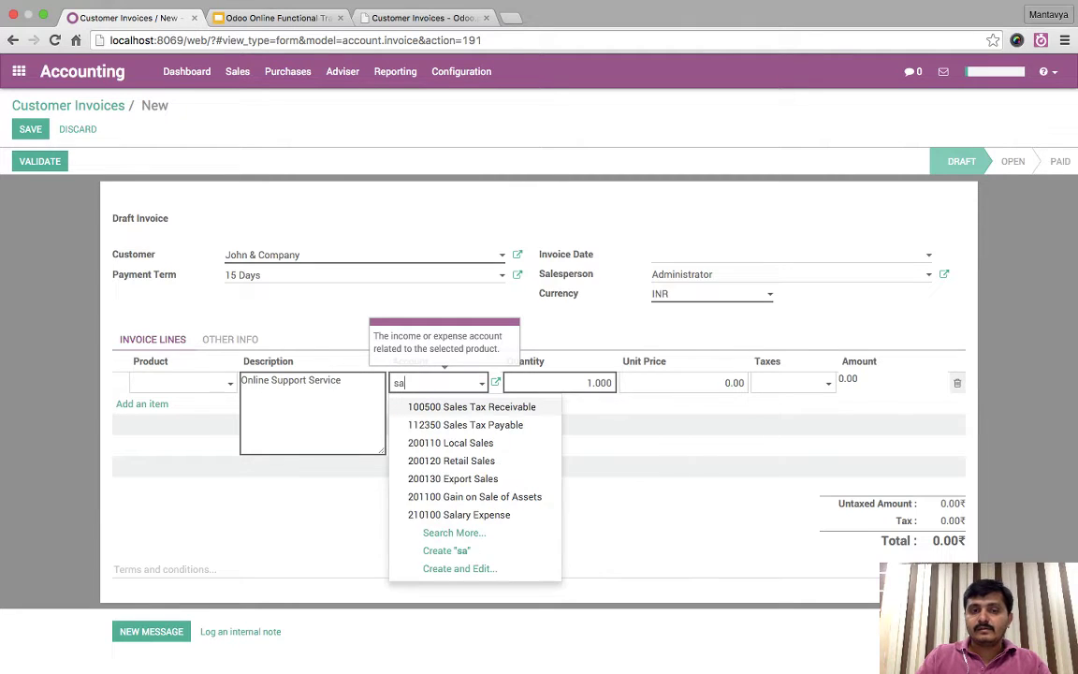
key(Down)
key(Down)
key(Down)
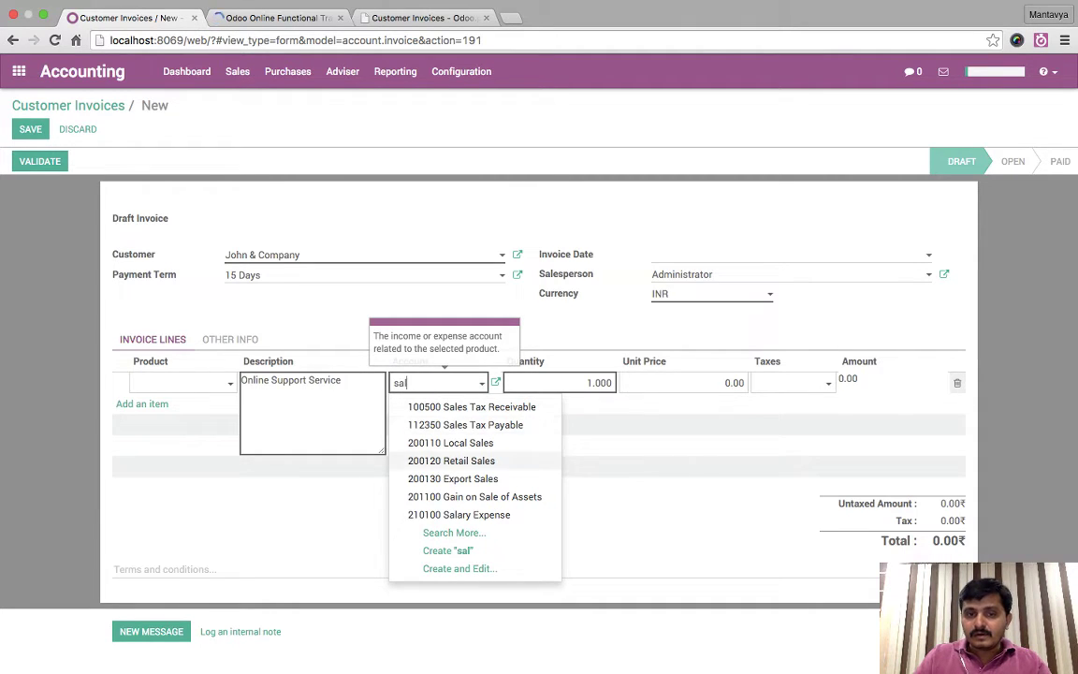
key(Return)
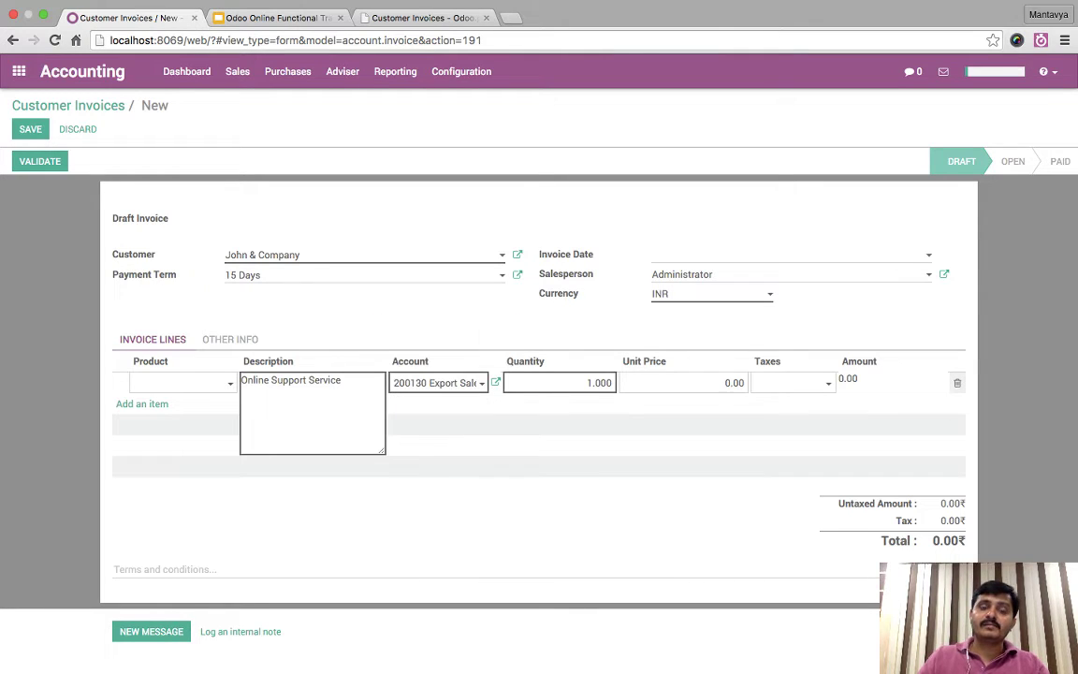
key(Tab)
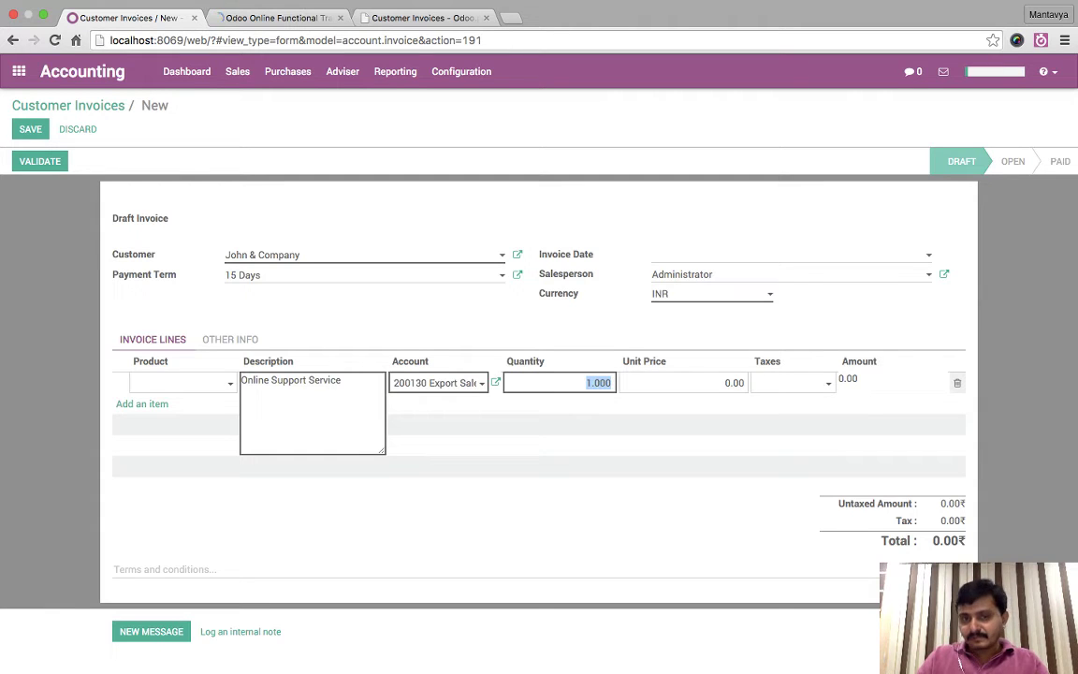
text(20)
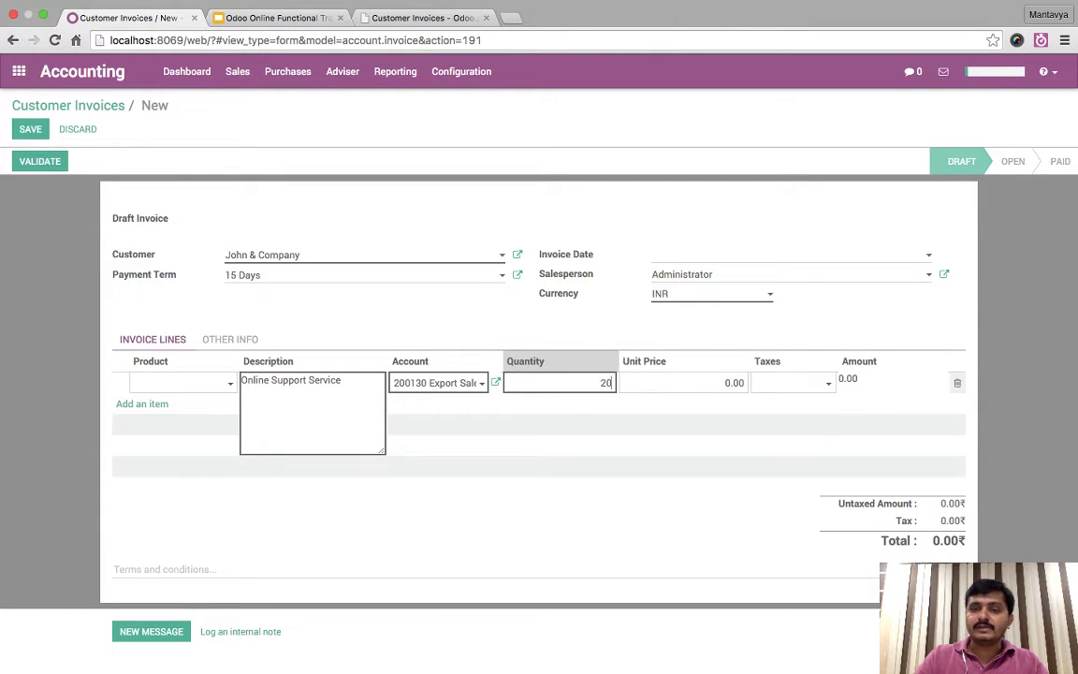
key(Tab)
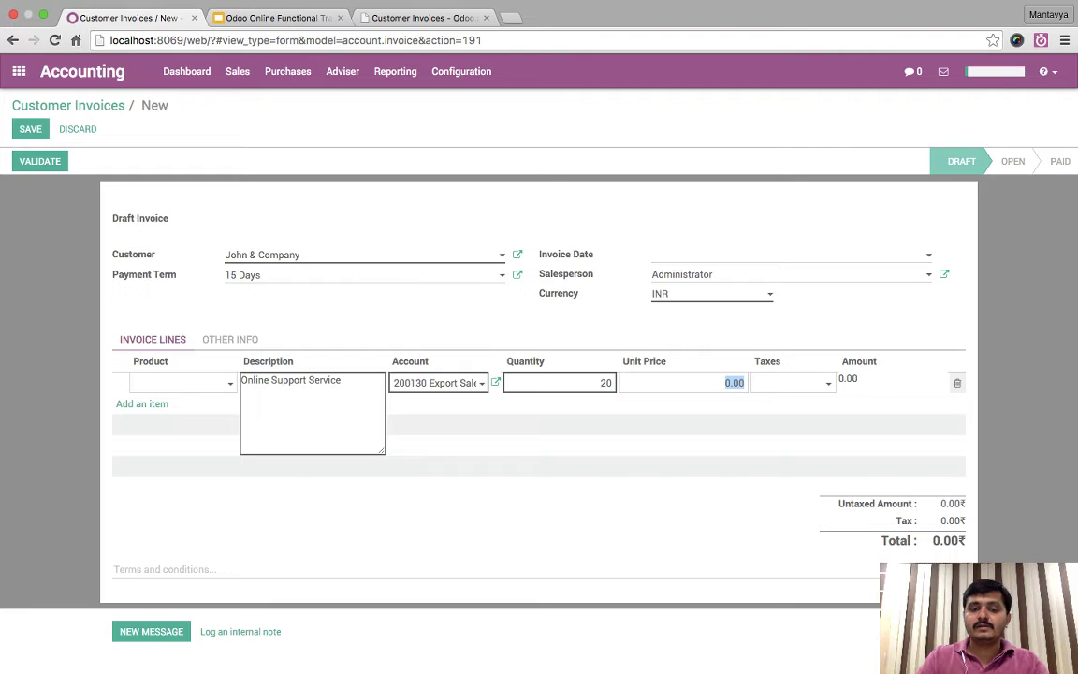
text(5,0)
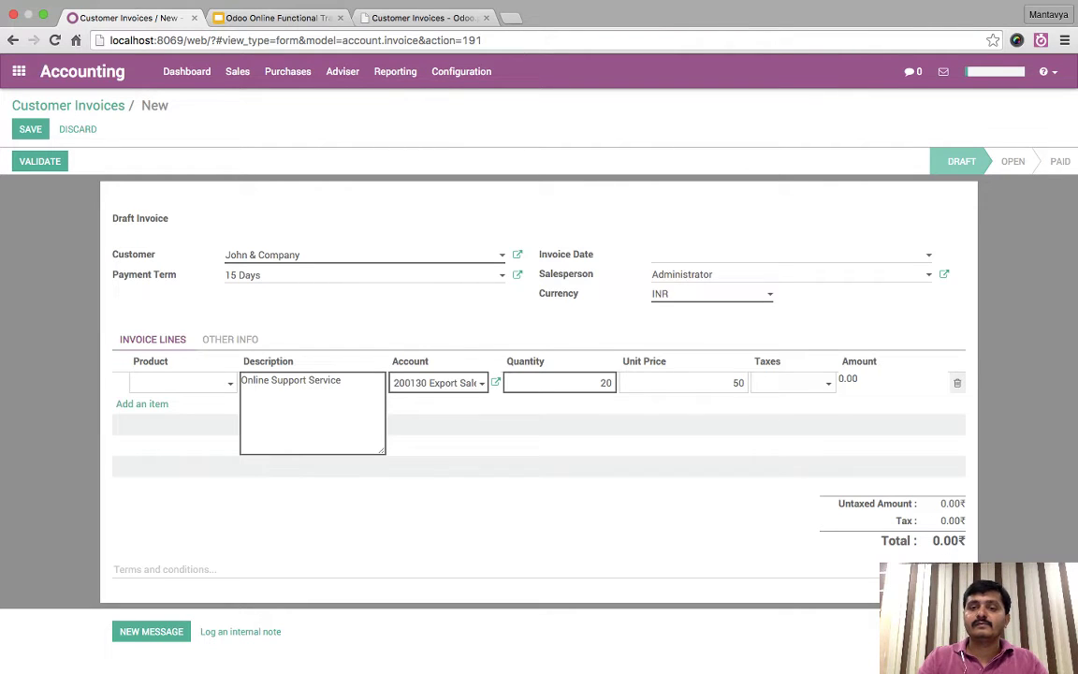
text(00)
key(Return)
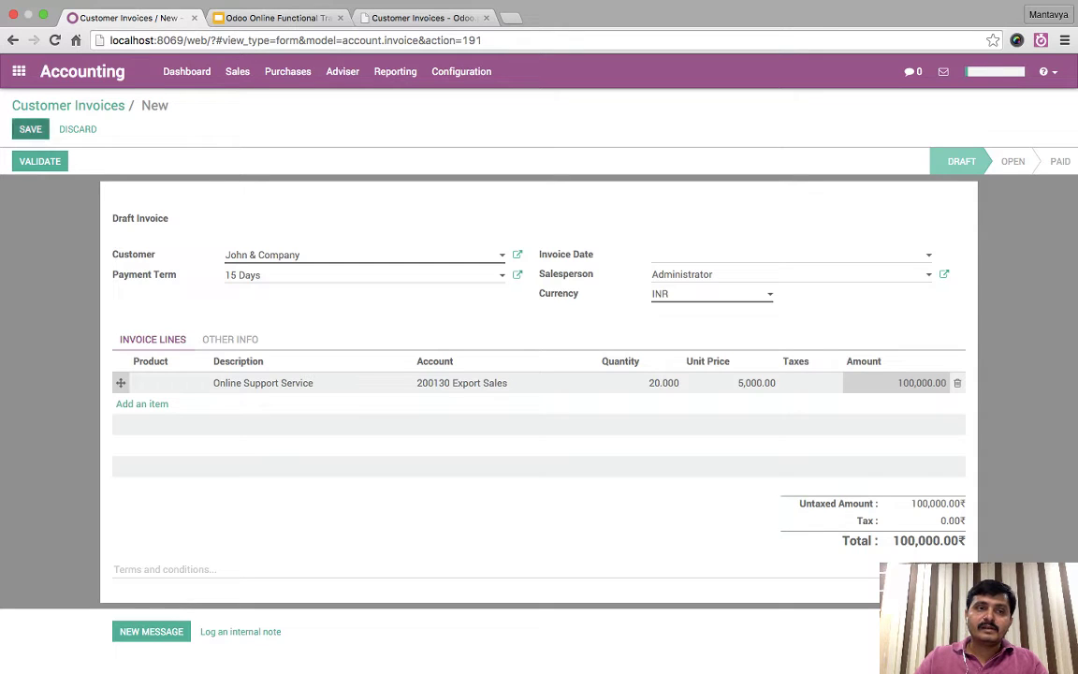
- Save the draft, then switch its currency to USD and clear the unit price
key(alt+s)
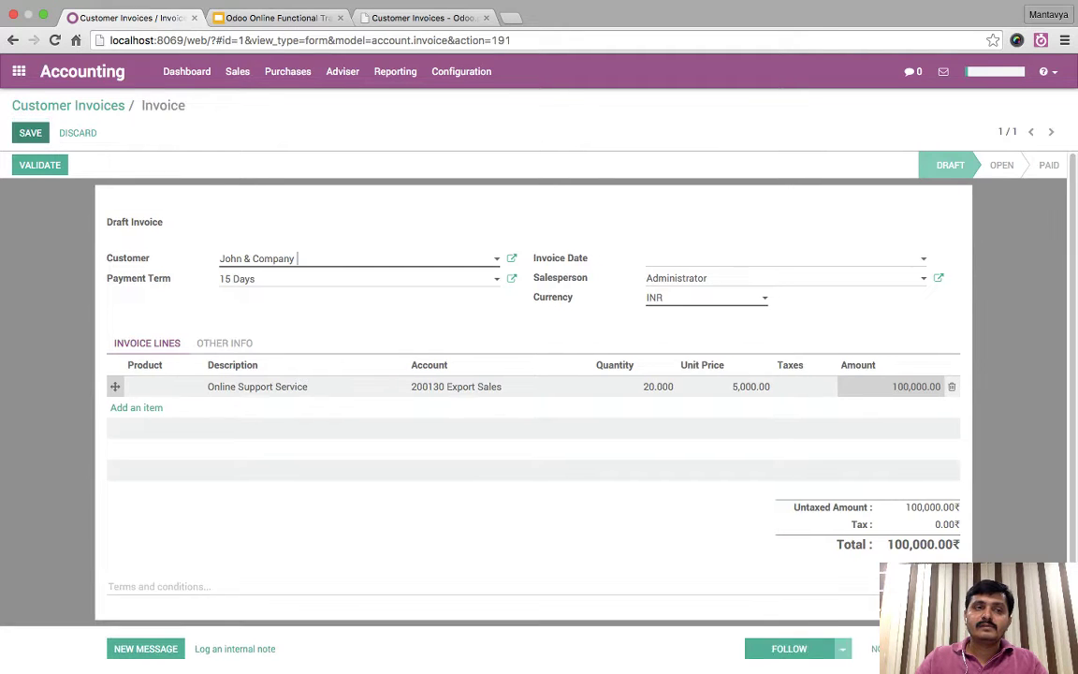
key(alt+a)
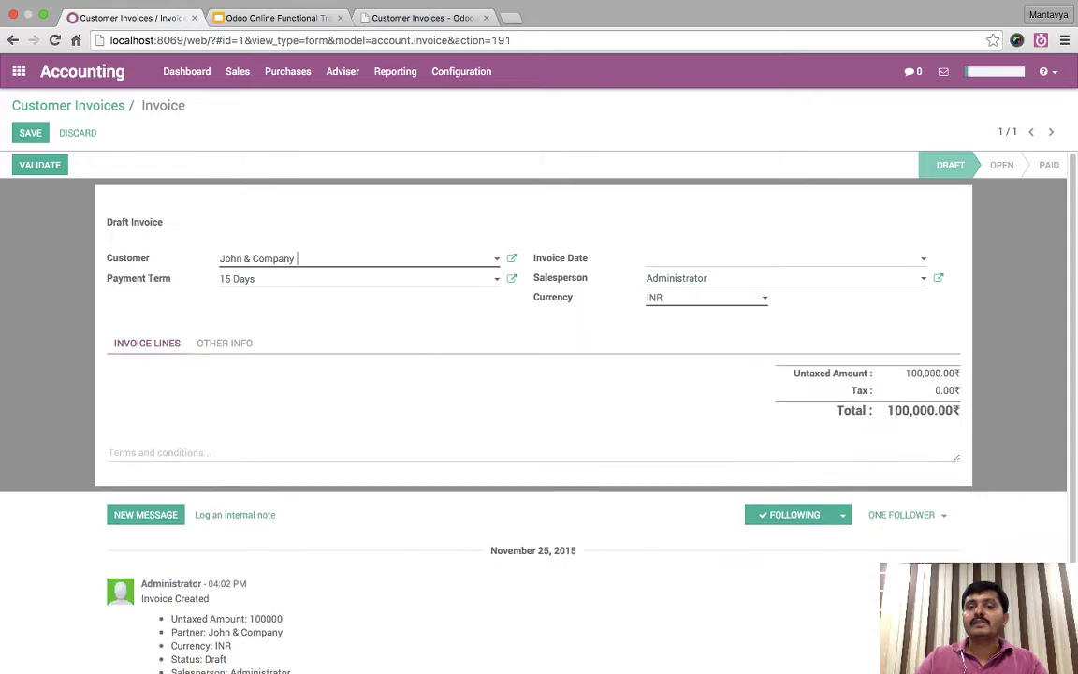
click(692, 296)
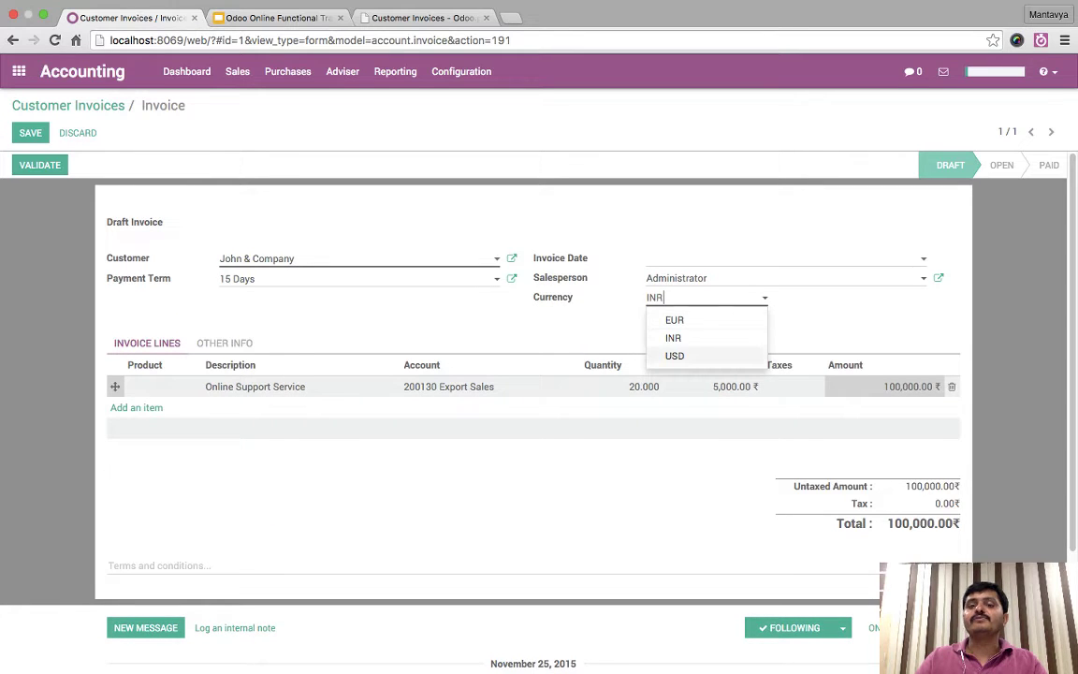
click(675, 355)
click(734, 386)
drag(737, 386, 718, 386)
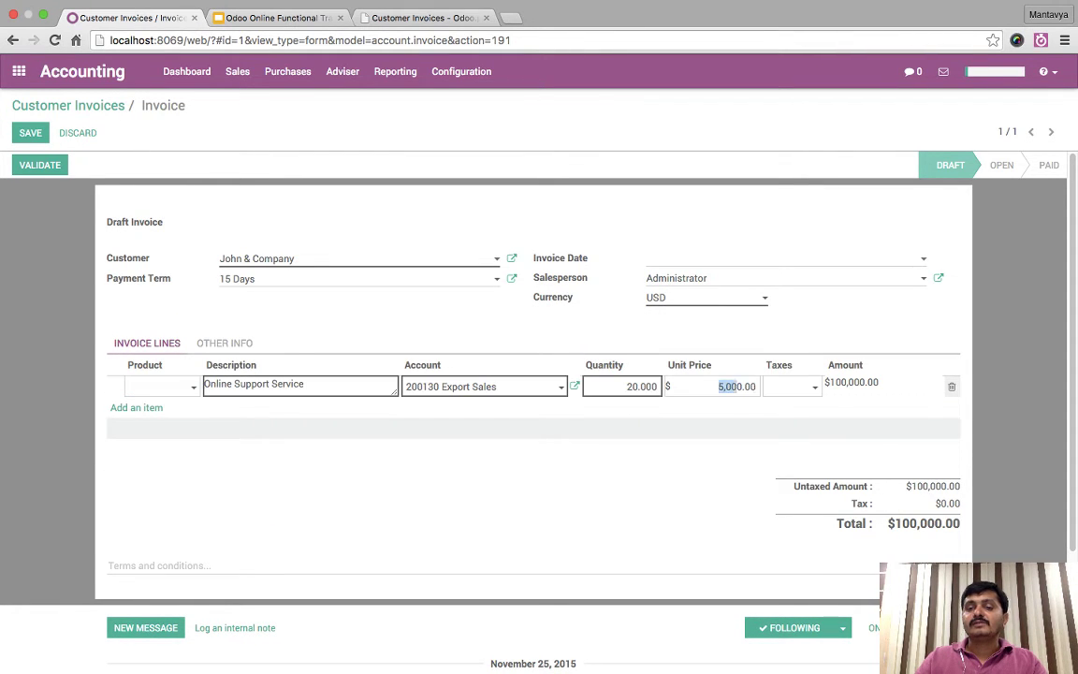
key(ctrl+a)
- Set the unit price to 100, save, and validate the invoice as INV/2015/0001
text(100)
key(Tab)
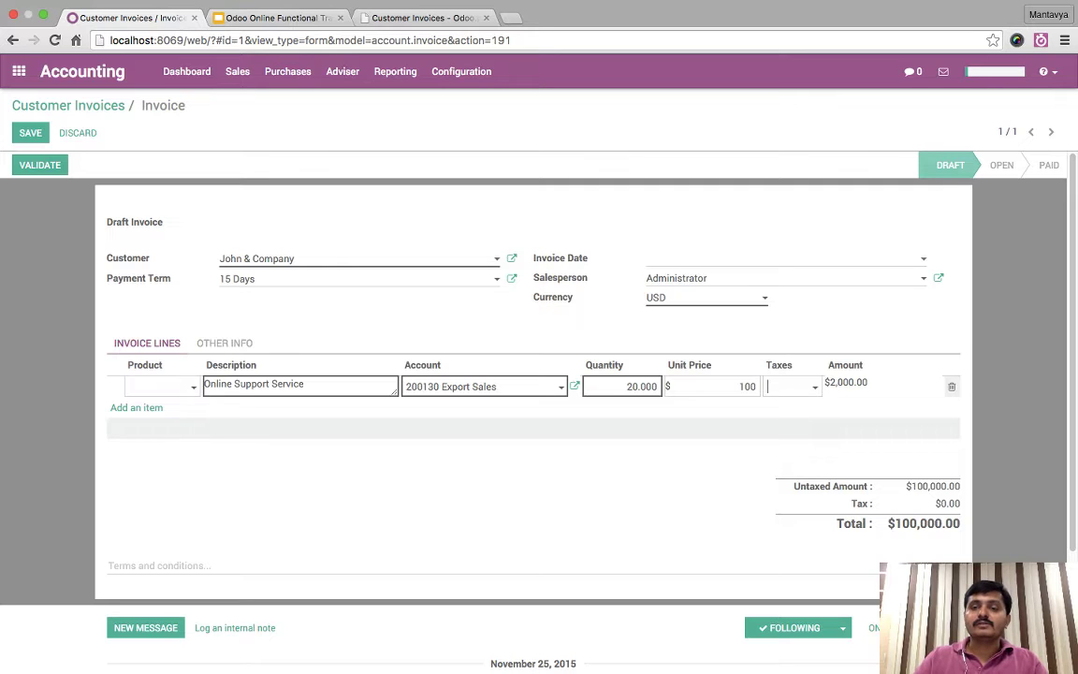
click(691, 347)
click(30, 132)
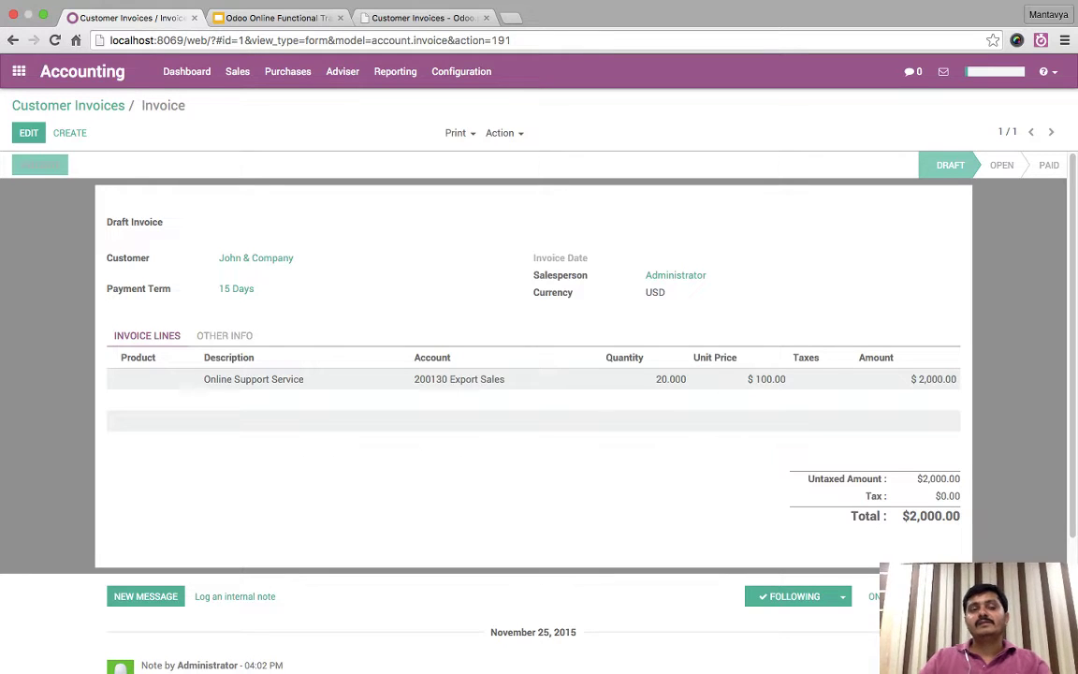
click(39, 165)
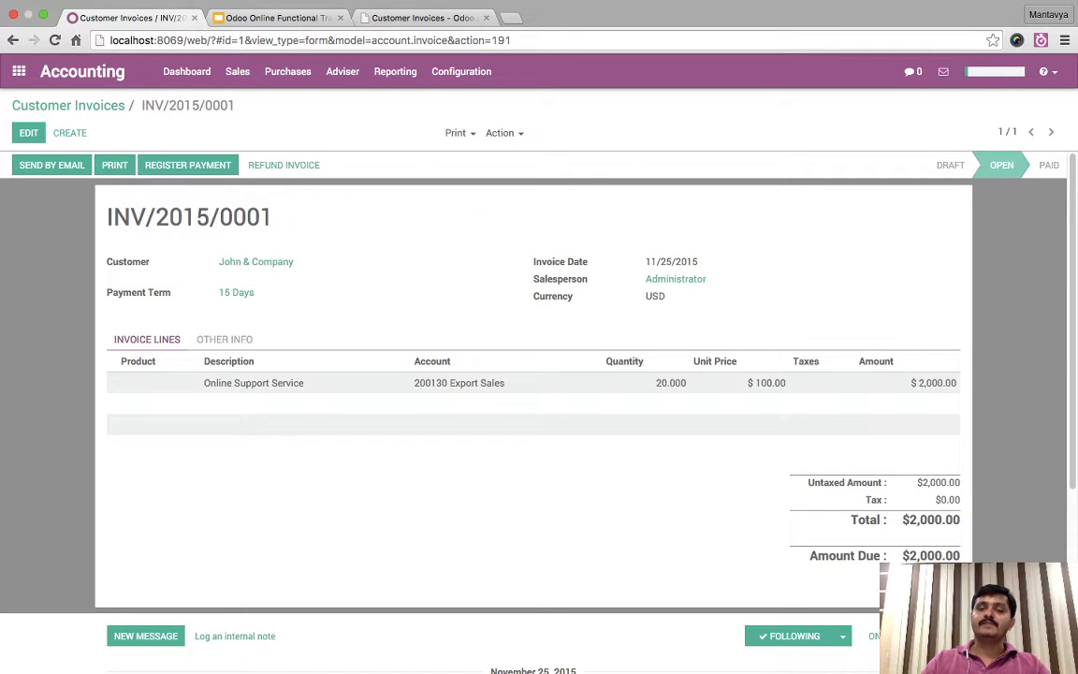
- Inspect journal entry INV/2015/0001 from Other Info, then return to the invoice lines
click(225, 338)
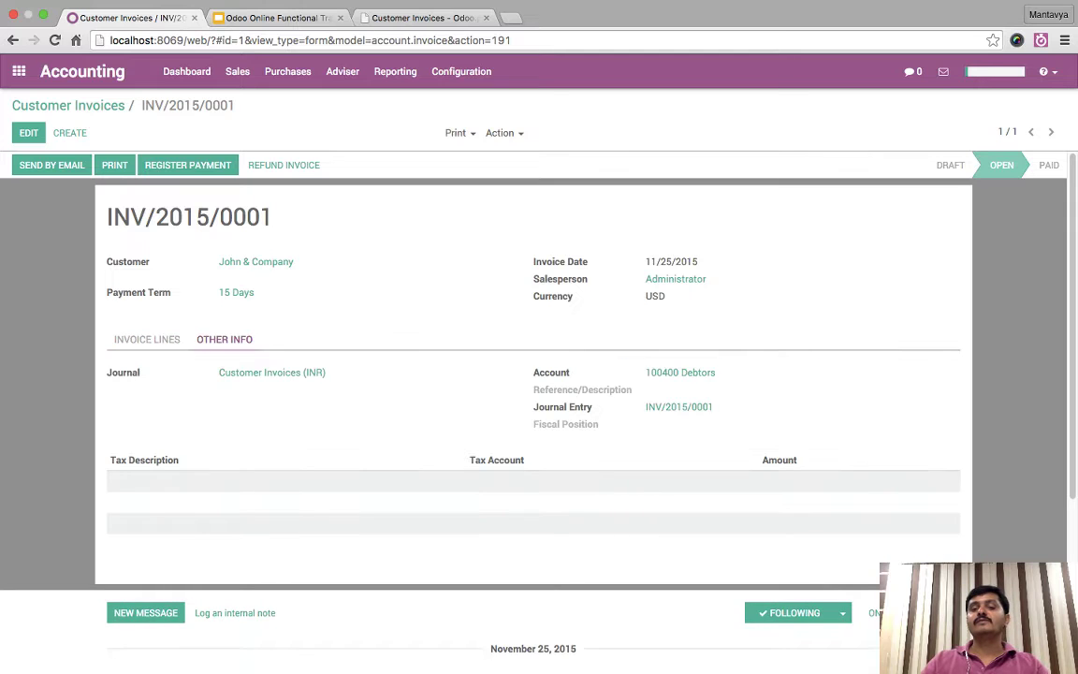
click(678, 406)
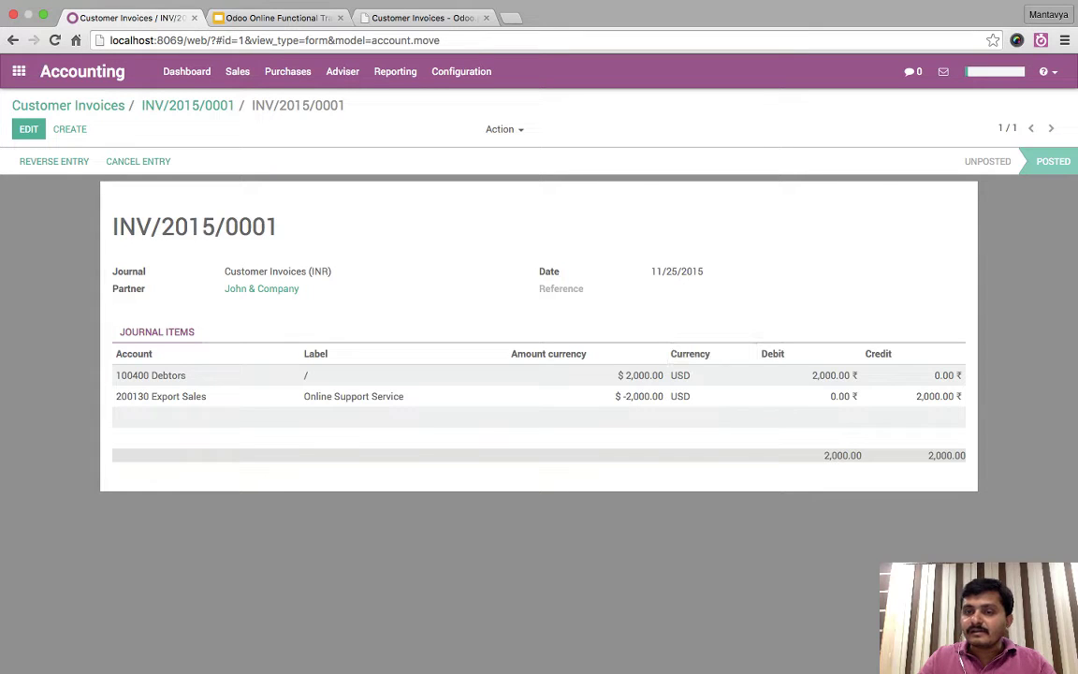
click(187, 105)
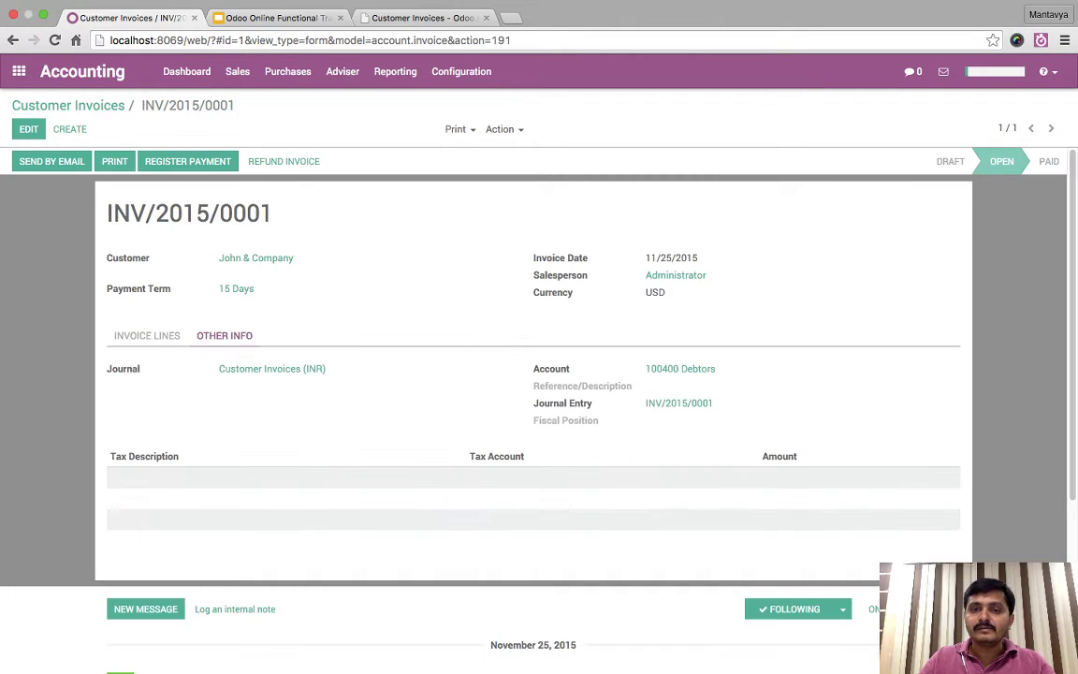
click(147, 335)
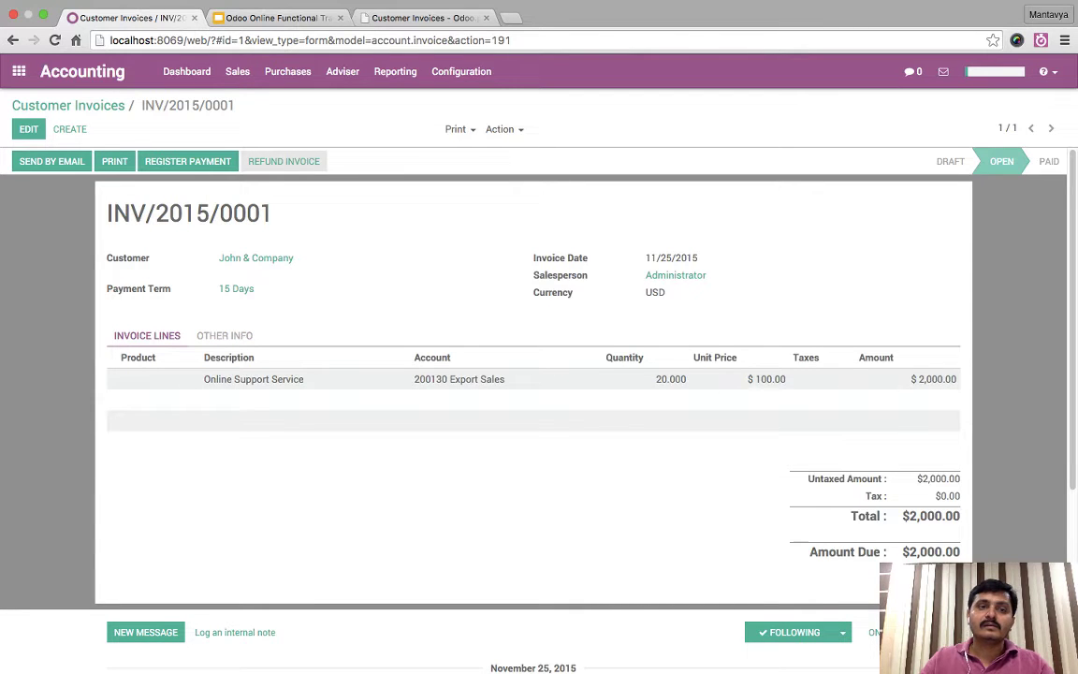
- Start a new USD invoice for customer John & Company
click(69, 129)
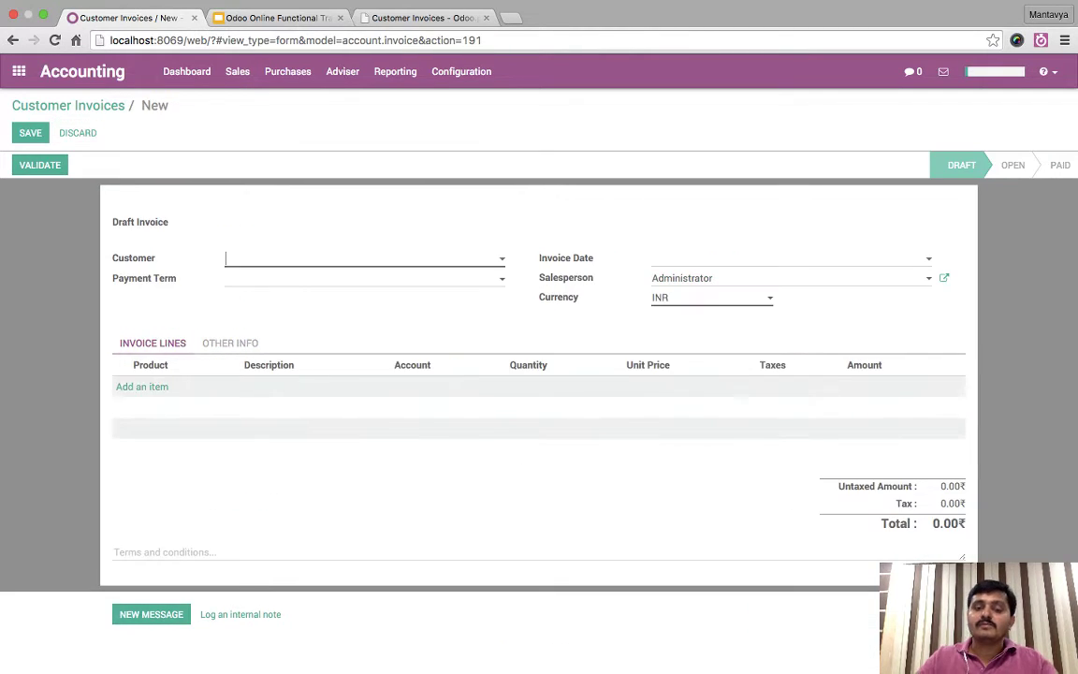
text(jo)
key(Return)
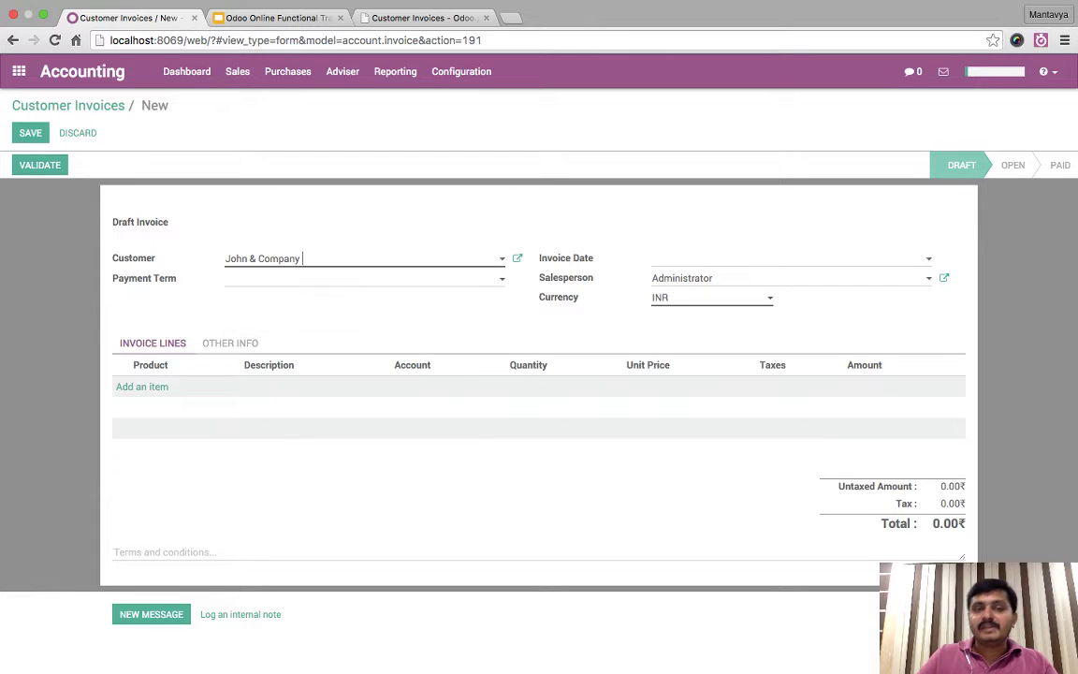
click(711, 298)
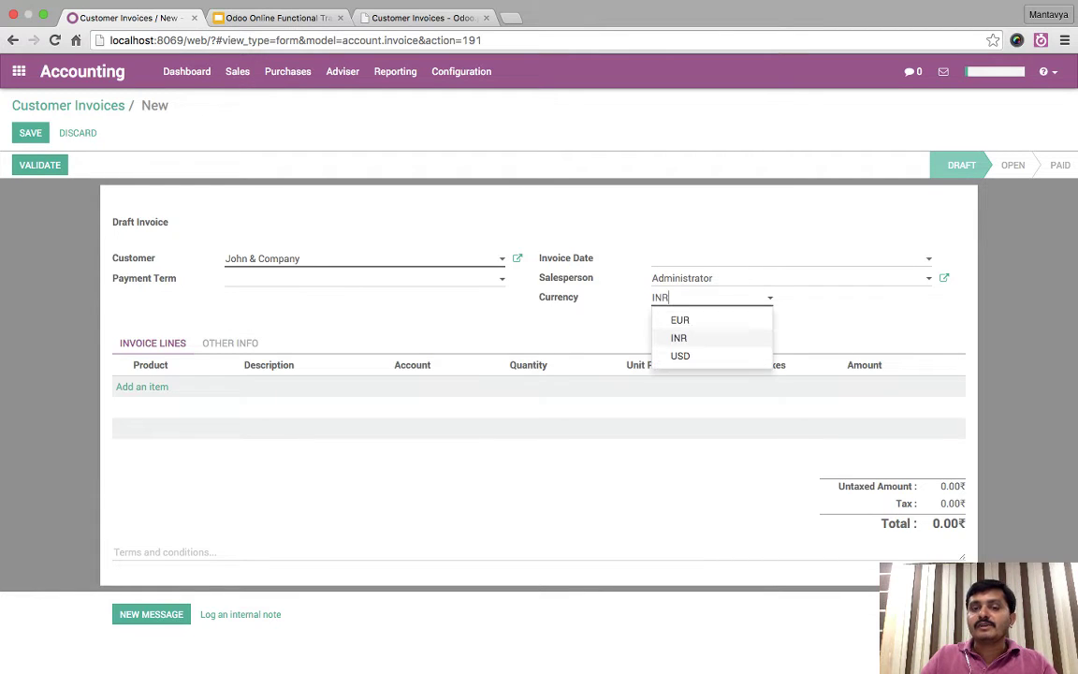
click(666, 353)
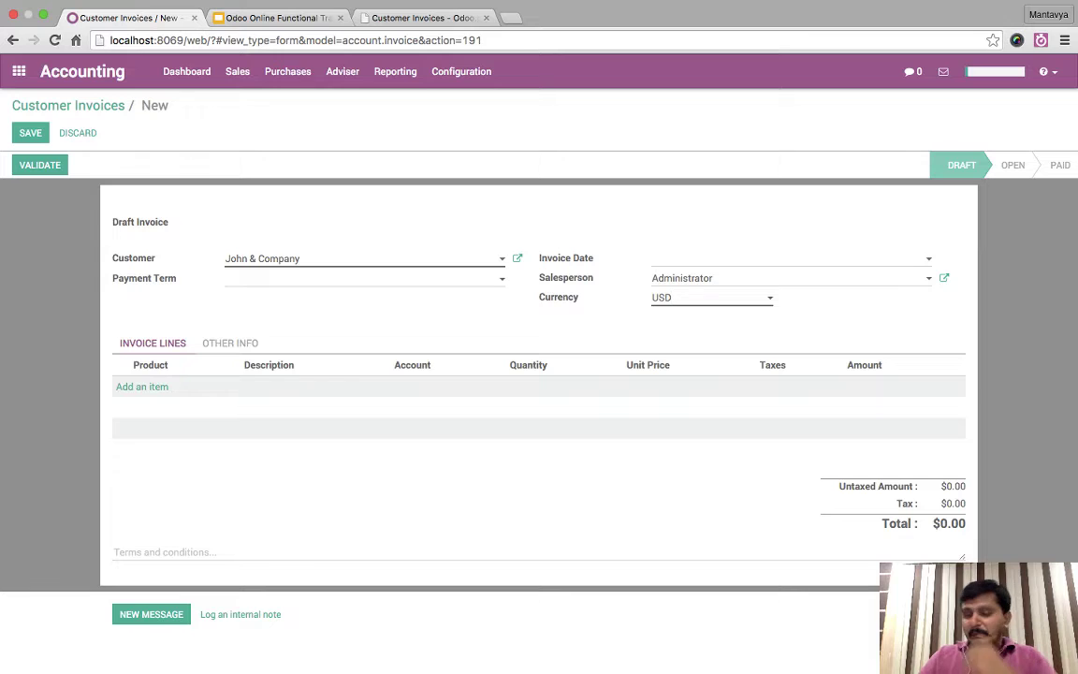
- Add a Support line with quantity 20 at unit price 500
click(142, 386)
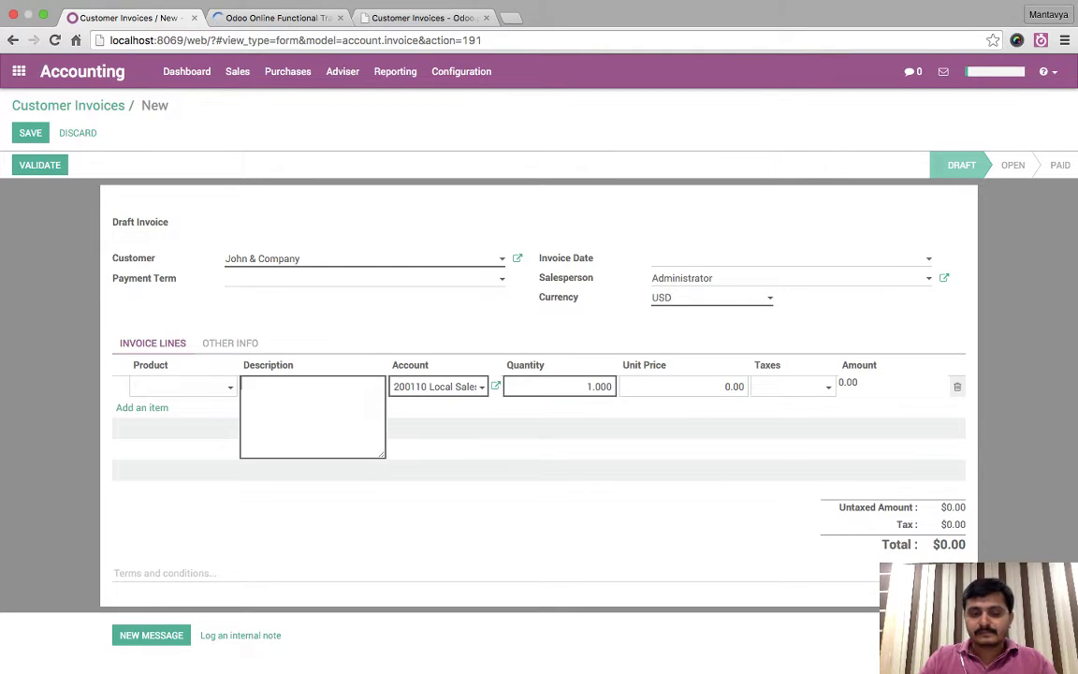
text(Support)
key(Tab)
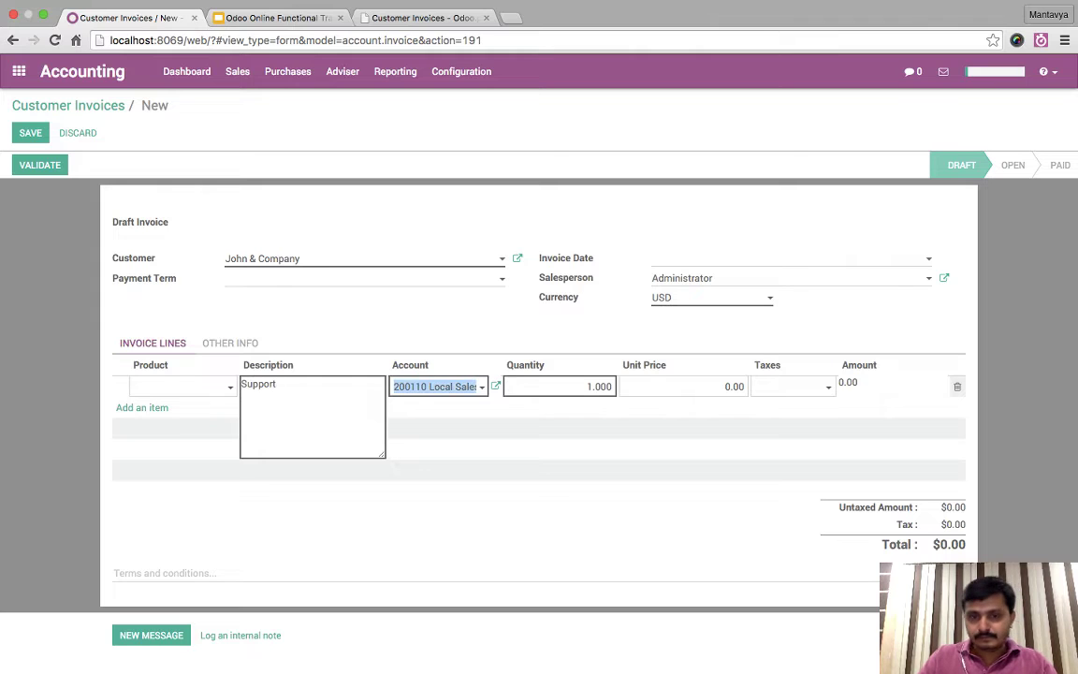
key(Tab)
text(20)
key(Tab)
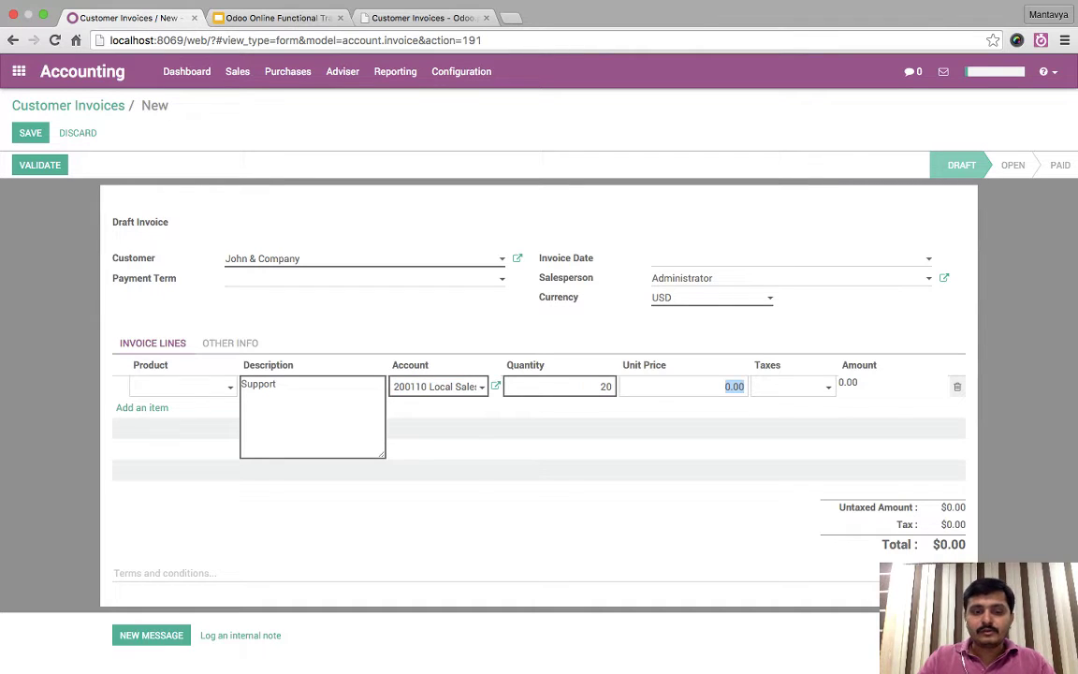
text(500)
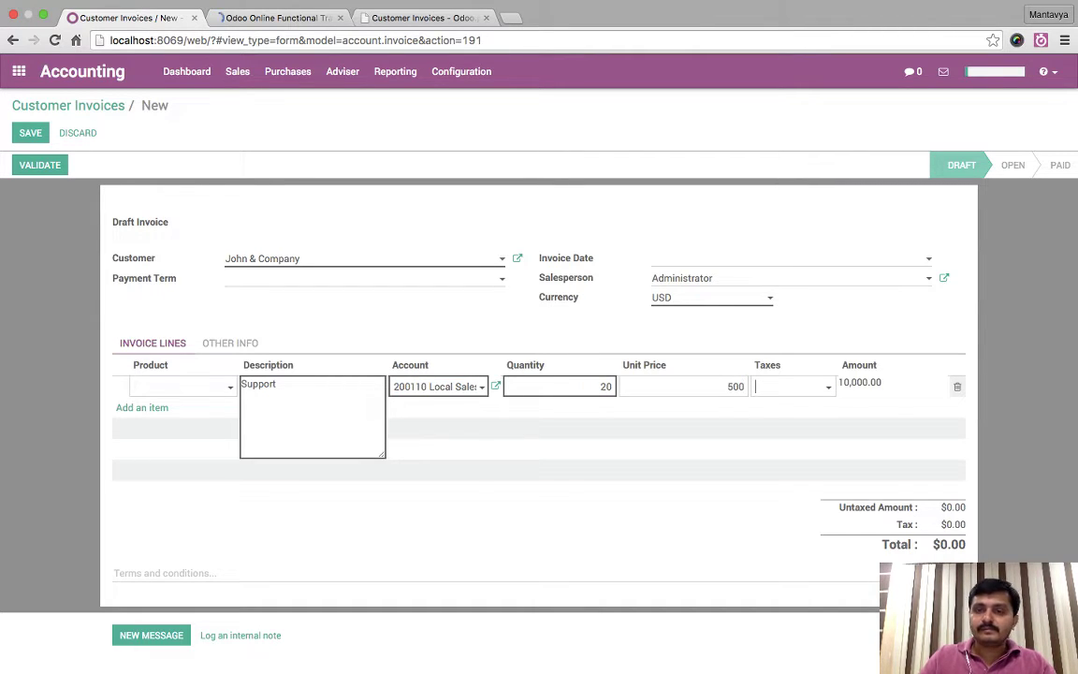
key(Return)
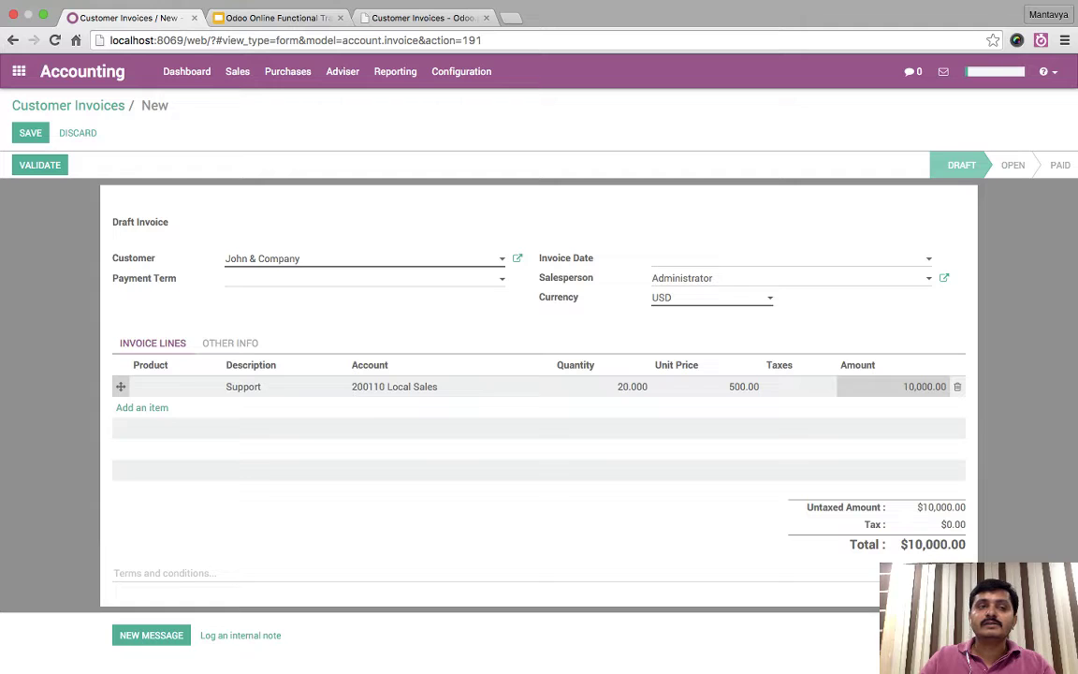
- Save and validate it as INV/2015/0002, check its journal entry, and return to the list
click(30, 132)
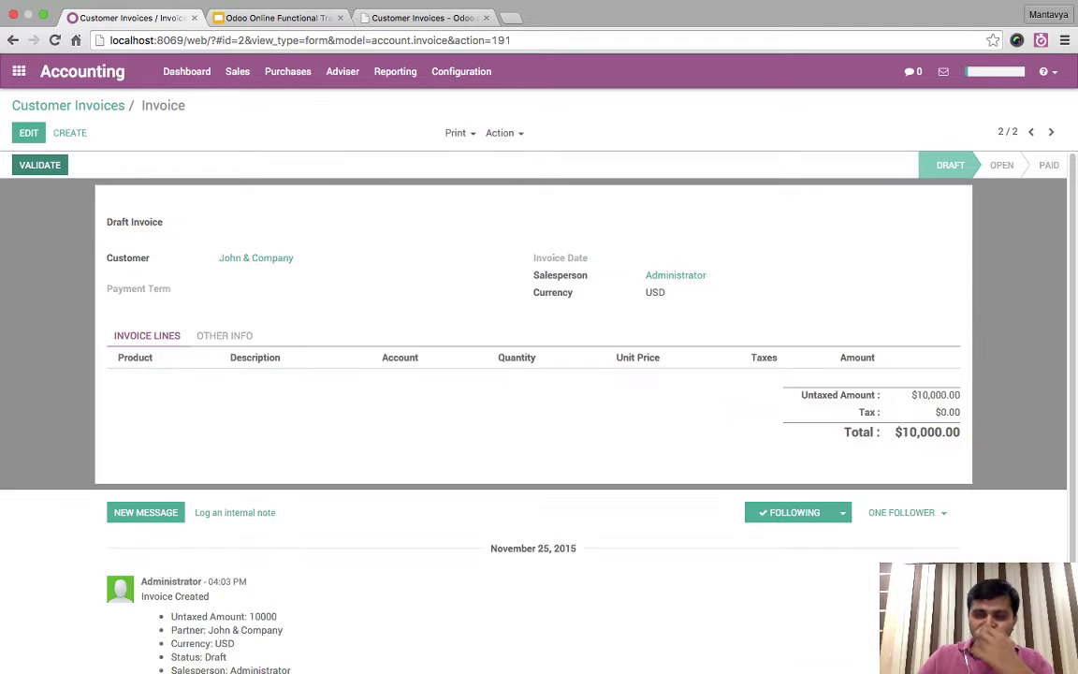
click(39, 165)
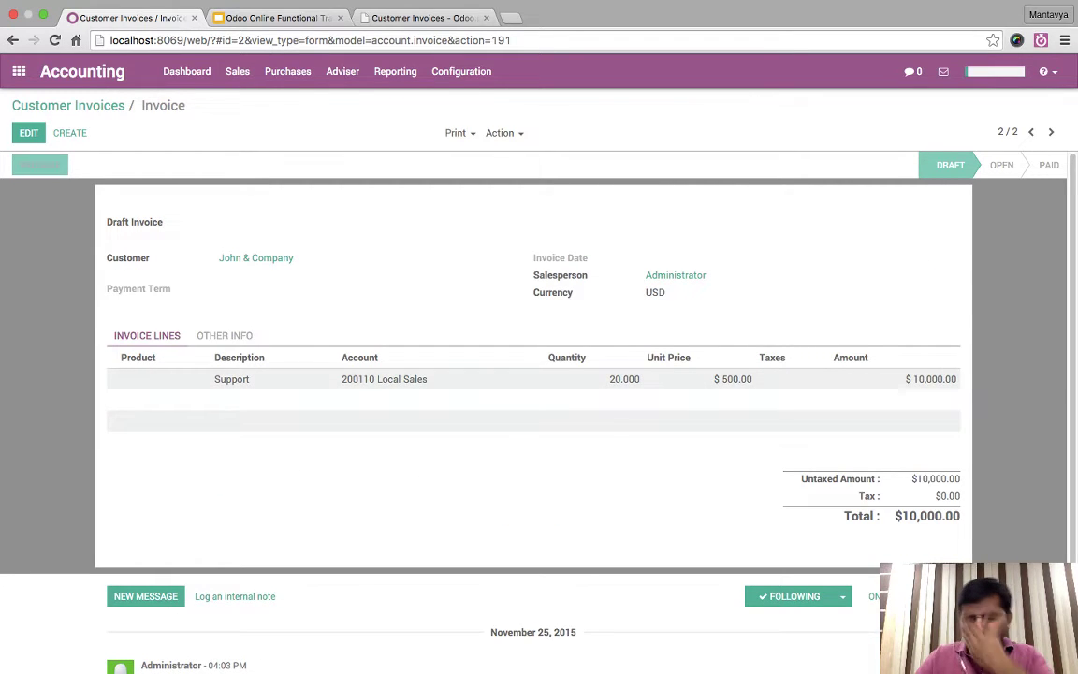
click(225, 339)
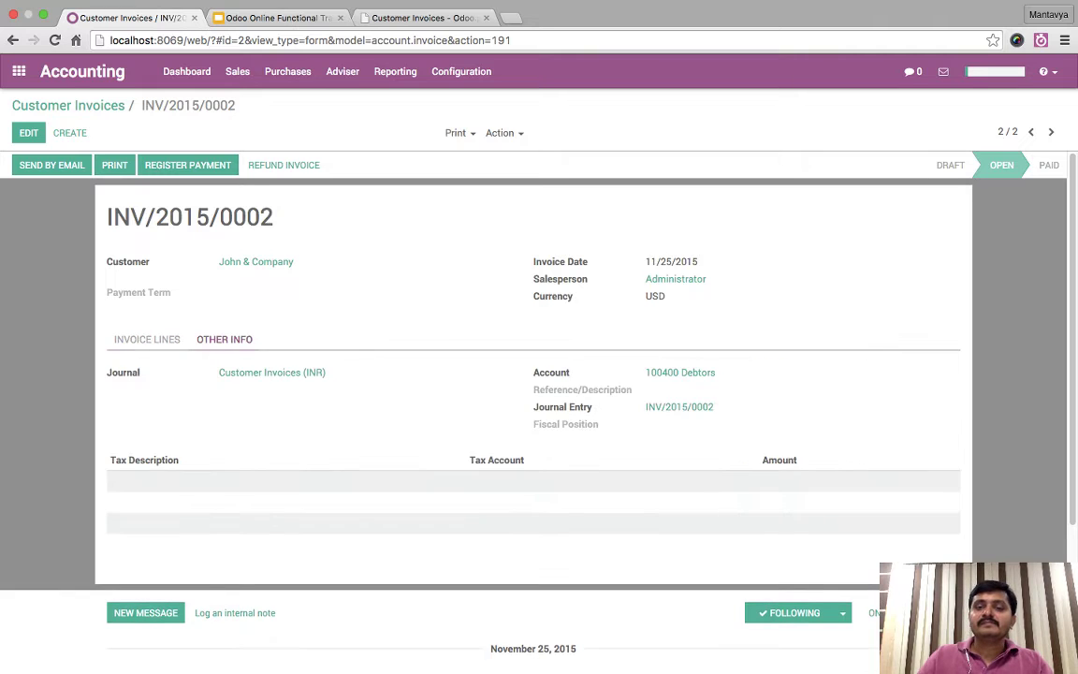
click(645, 338)
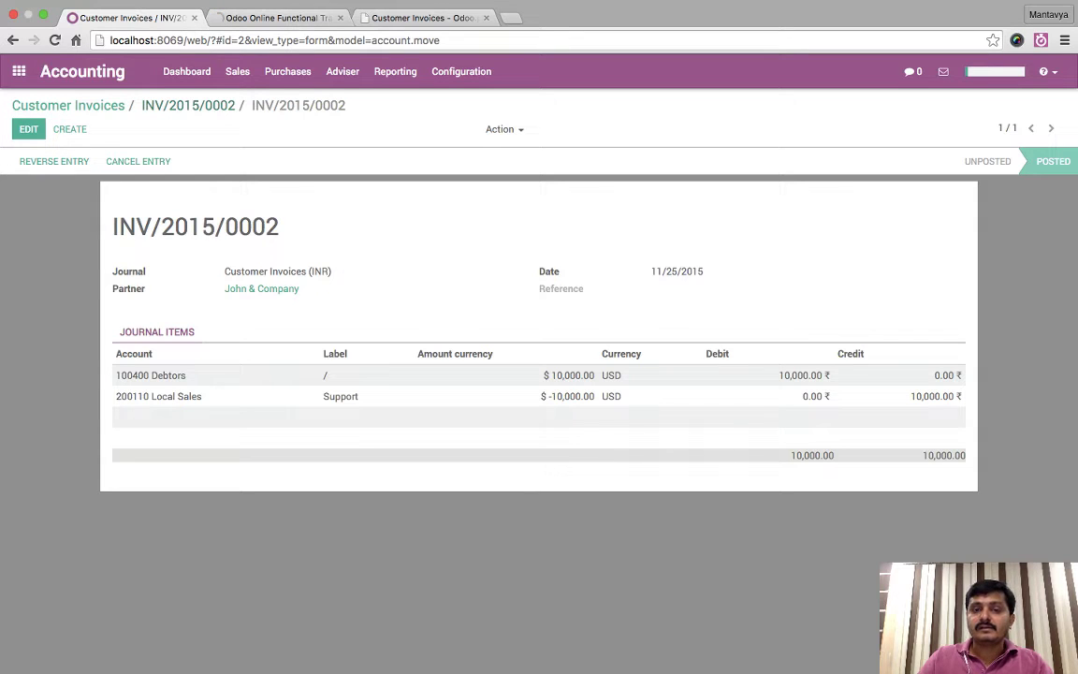
click(188, 105)
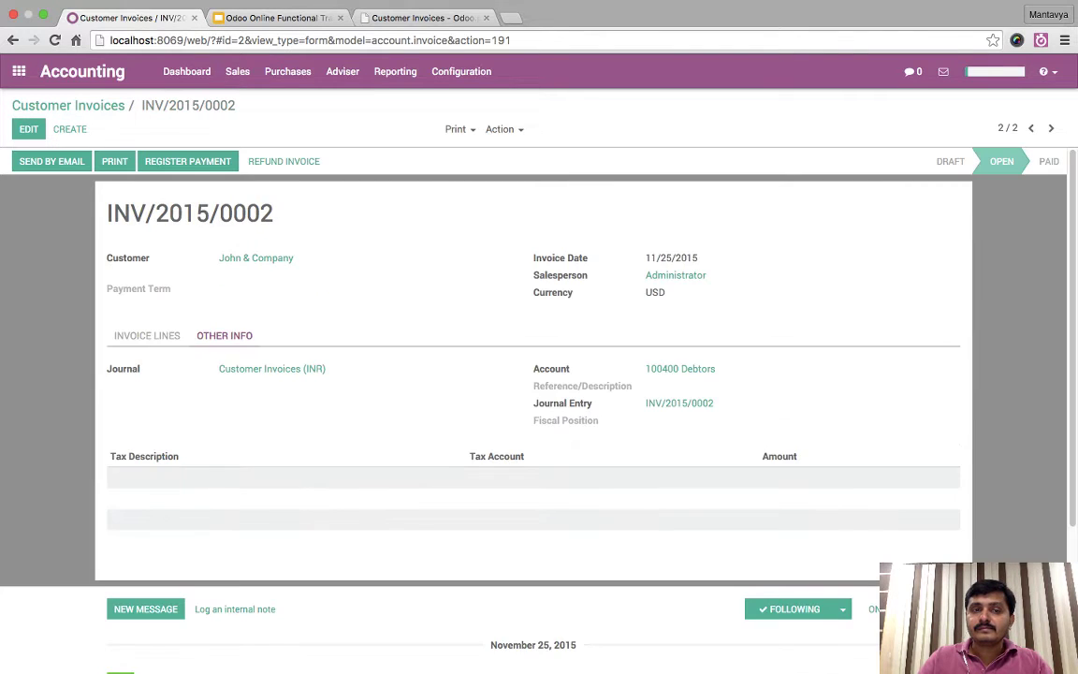
click(67, 106)
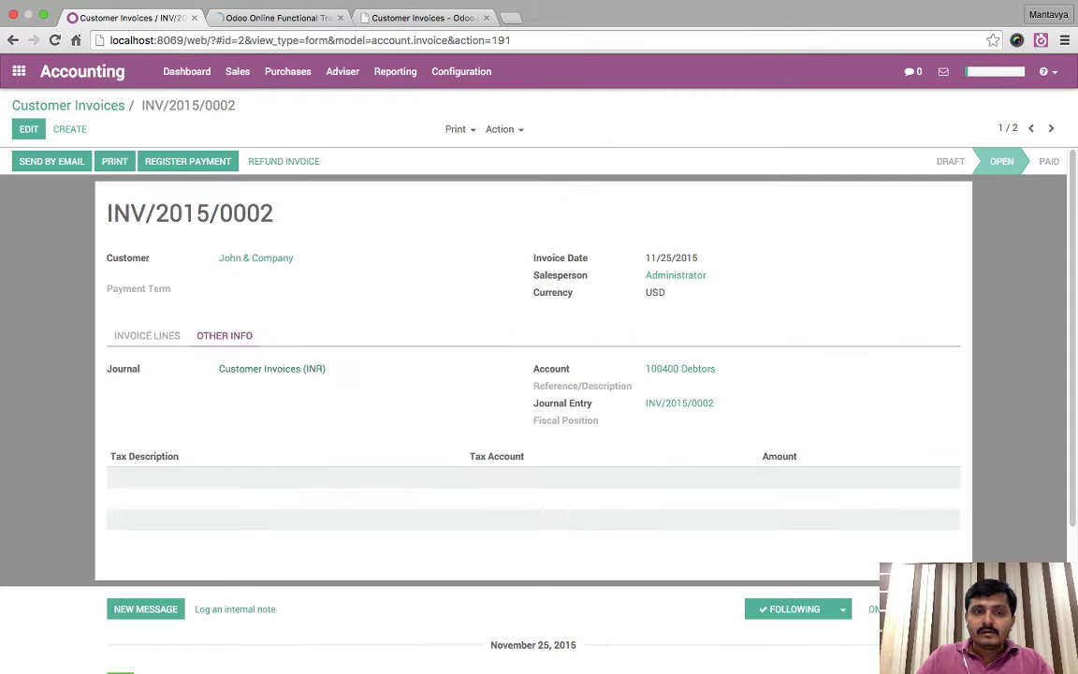
- Review invoice INV/2015/0002's USD currency and lines, then go back to the invoice list
click(147, 335)
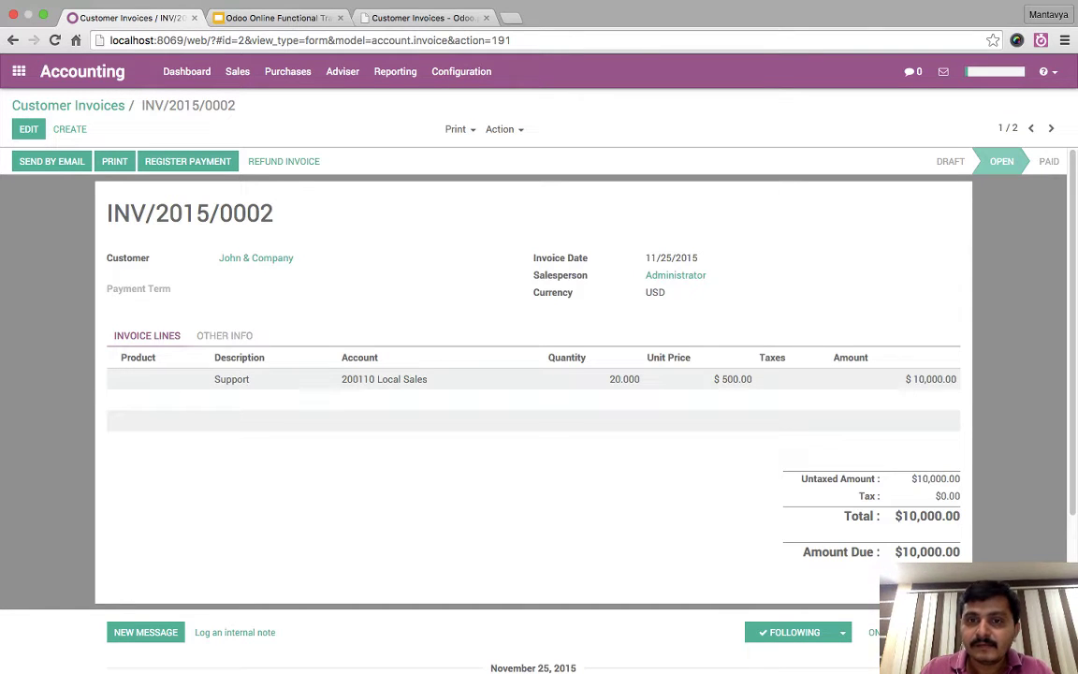
drag(533, 292, 664, 292)
click(67, 105)
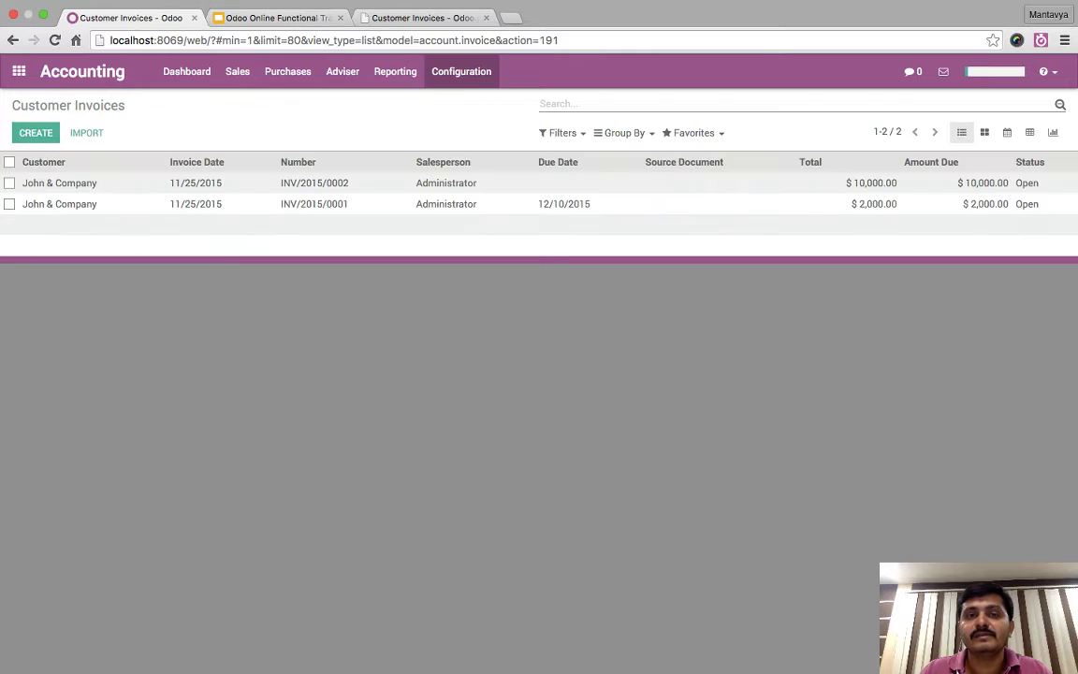
- Delete the INR currency's 11/25/2015 exchange rate entry from the active currencies
click(461, 71)
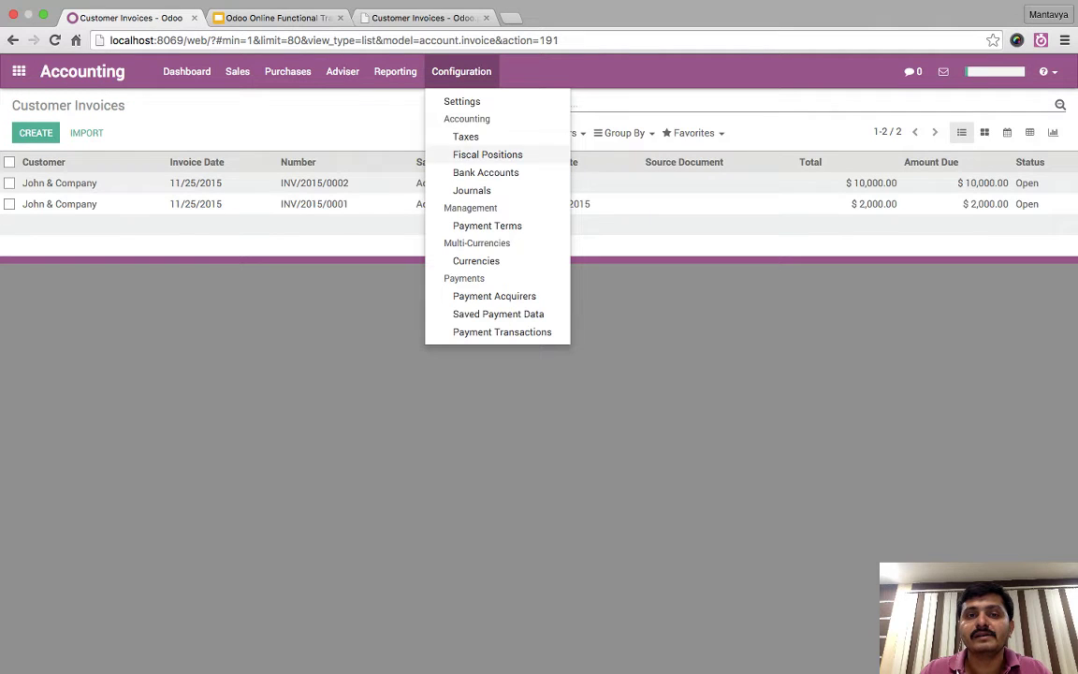
click(476, 261)
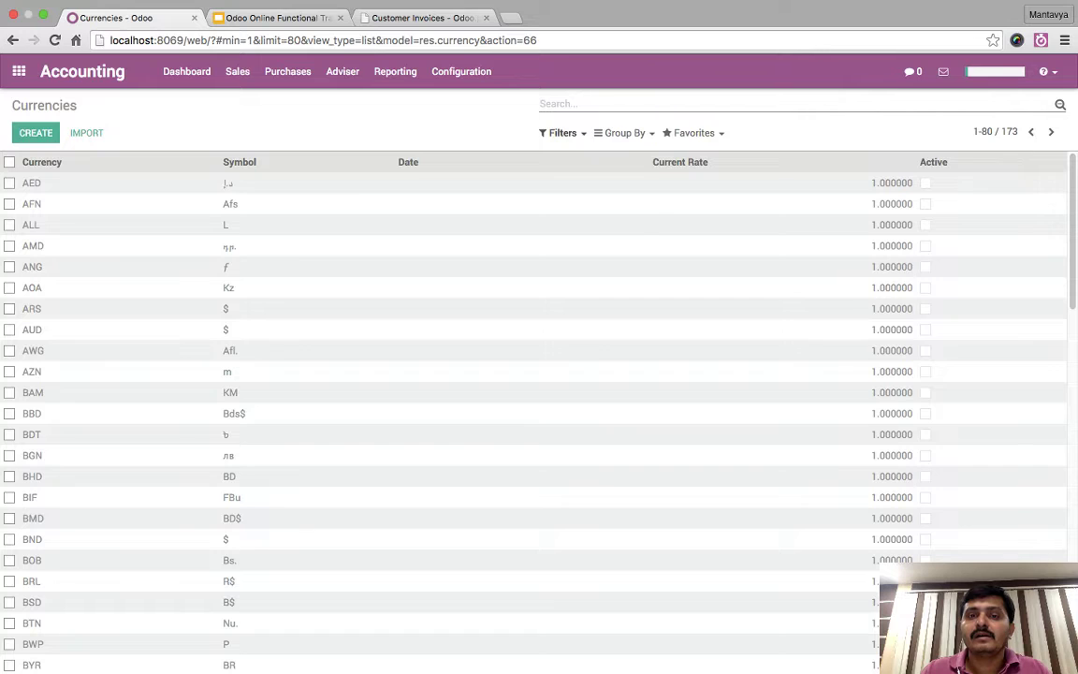
click(561, 133)
click(571, 154)
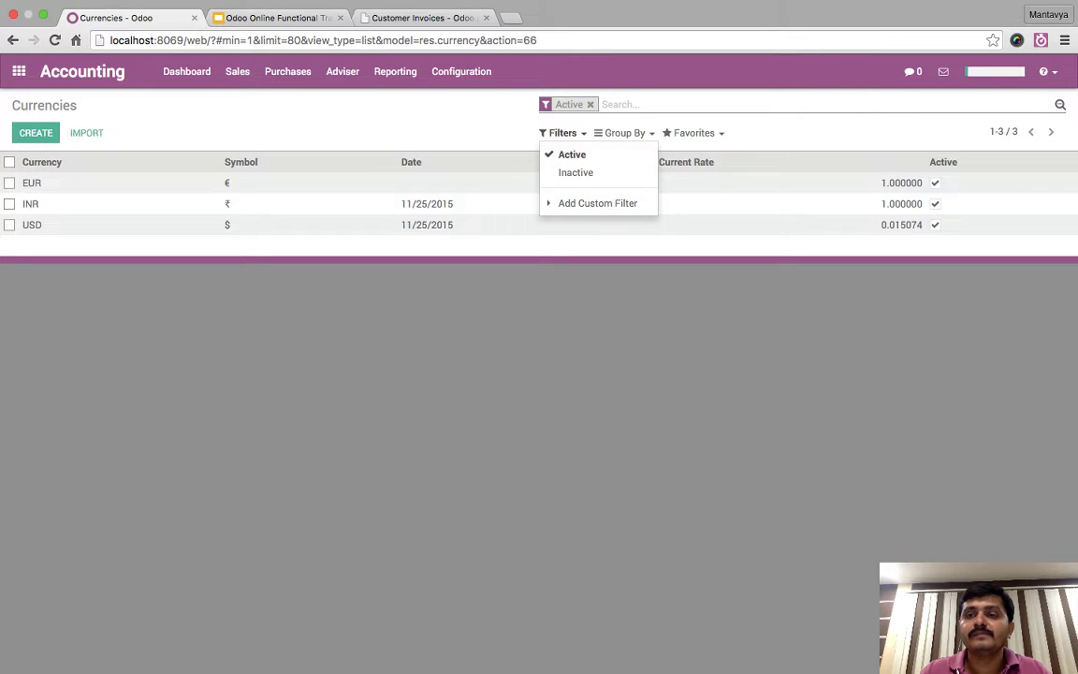
key(Escape)
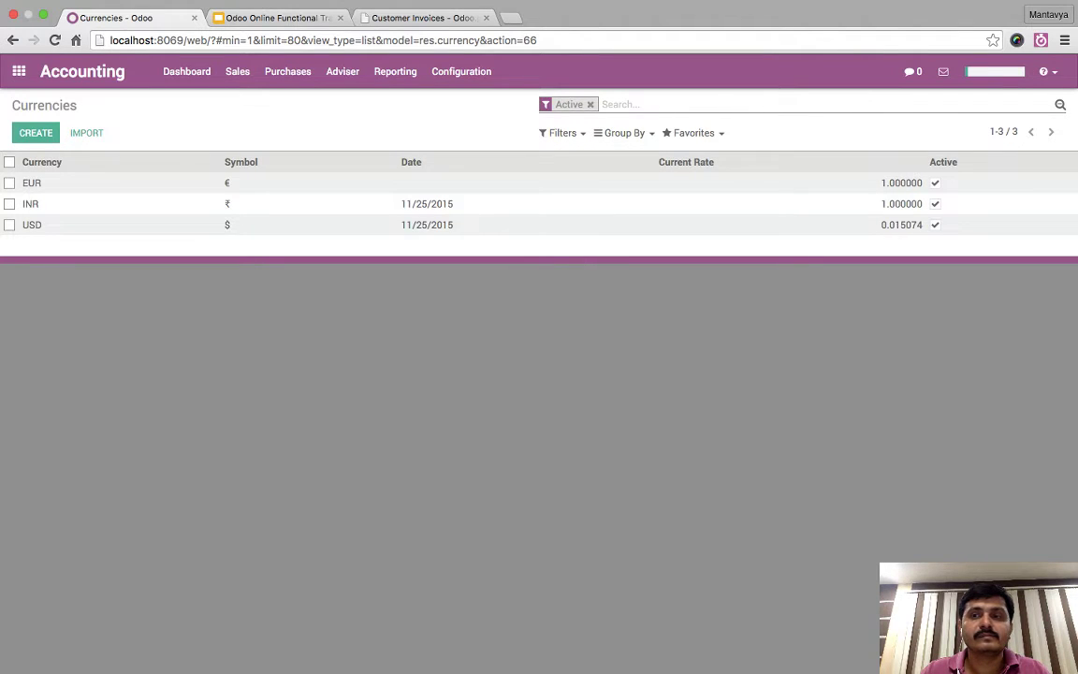
click(31, 203)
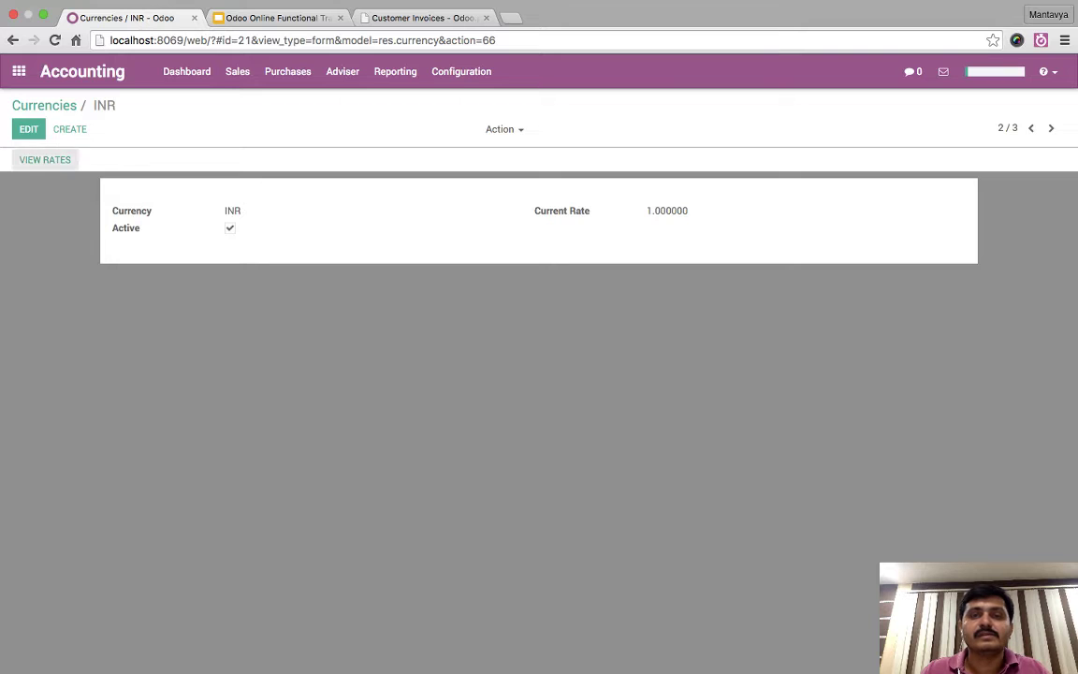
click(45, 159)
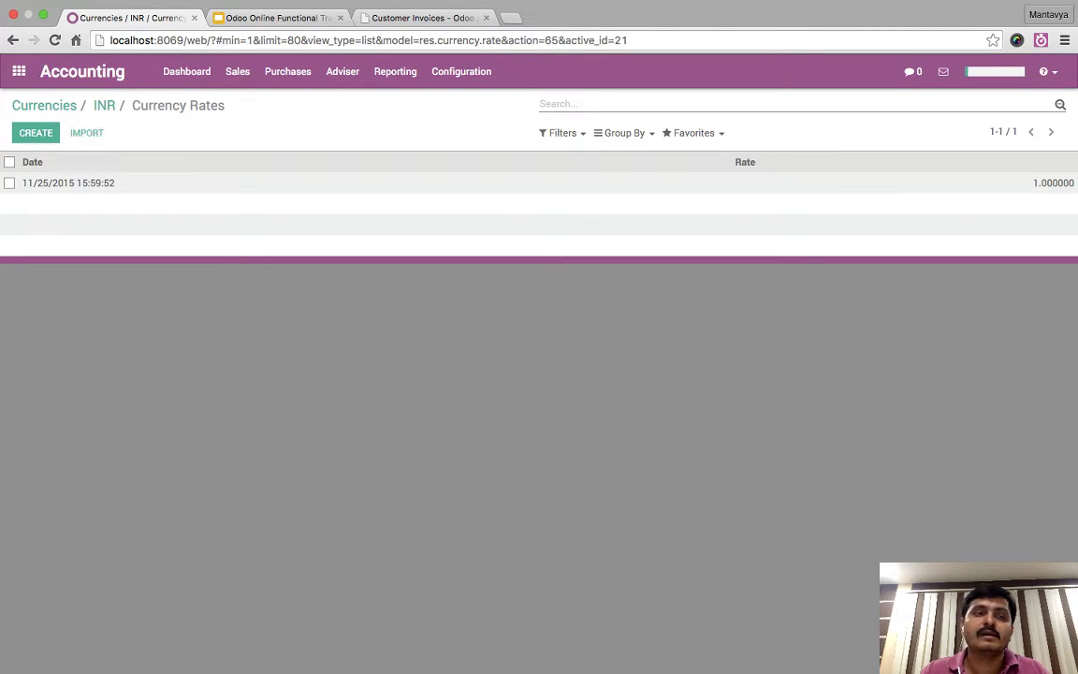
click(9, 183)
click(501, 133)
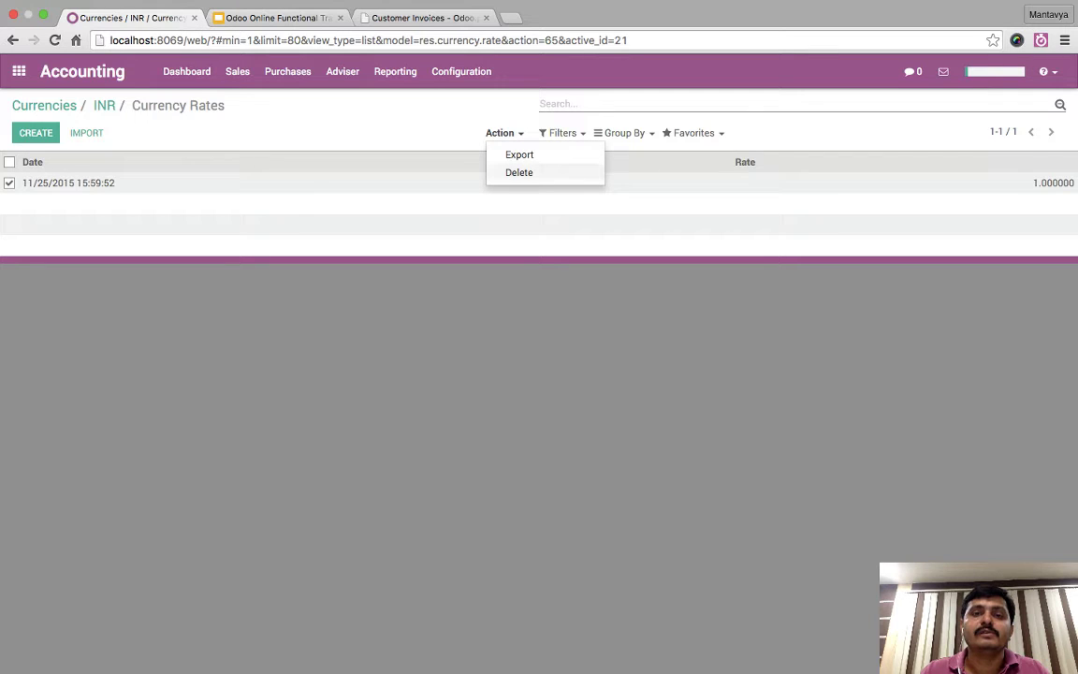
click(519, 172)
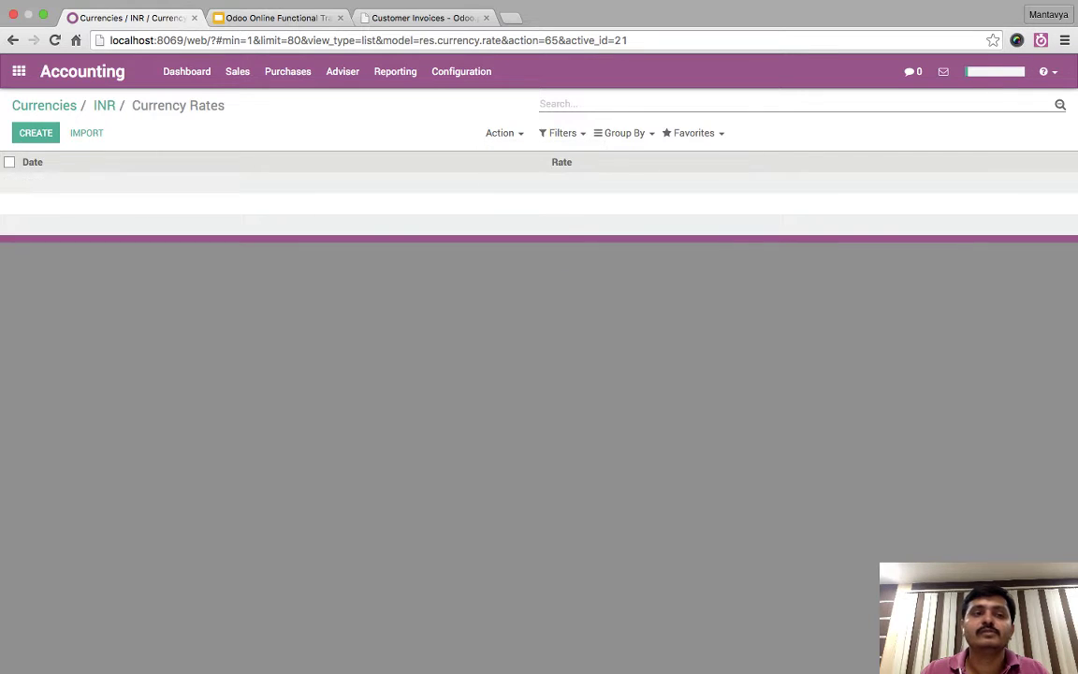
- Check the USD and EUR rate histories, then open Sales > Customer Invoices
click(104, 105)
click(1051, 129)
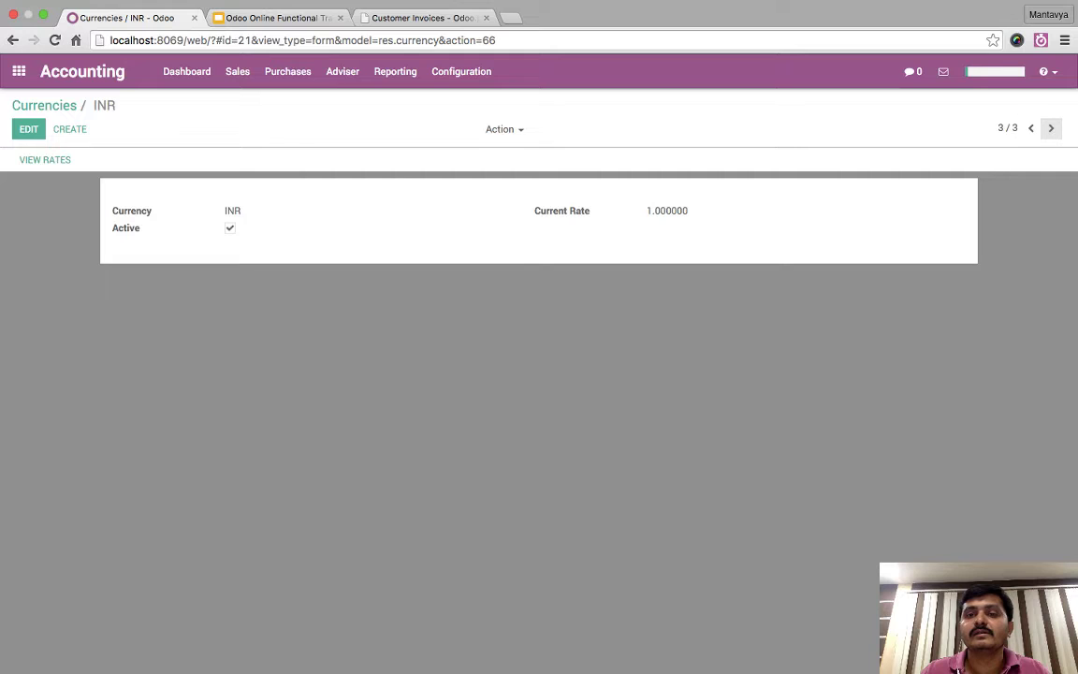
click(45, 163)
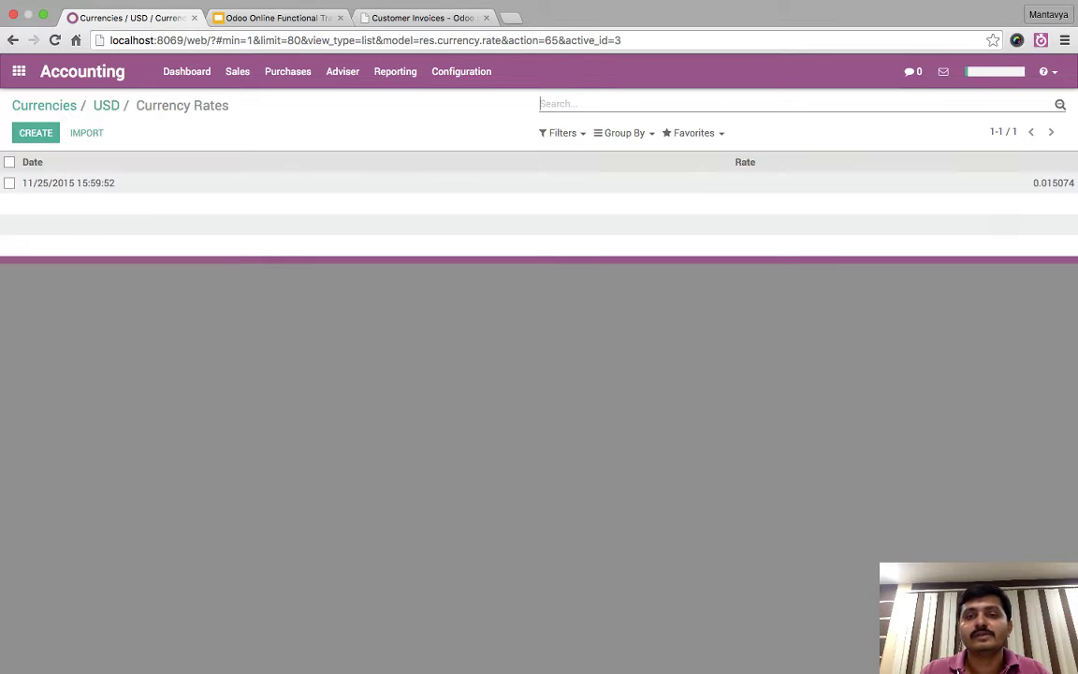
click(106, 104)
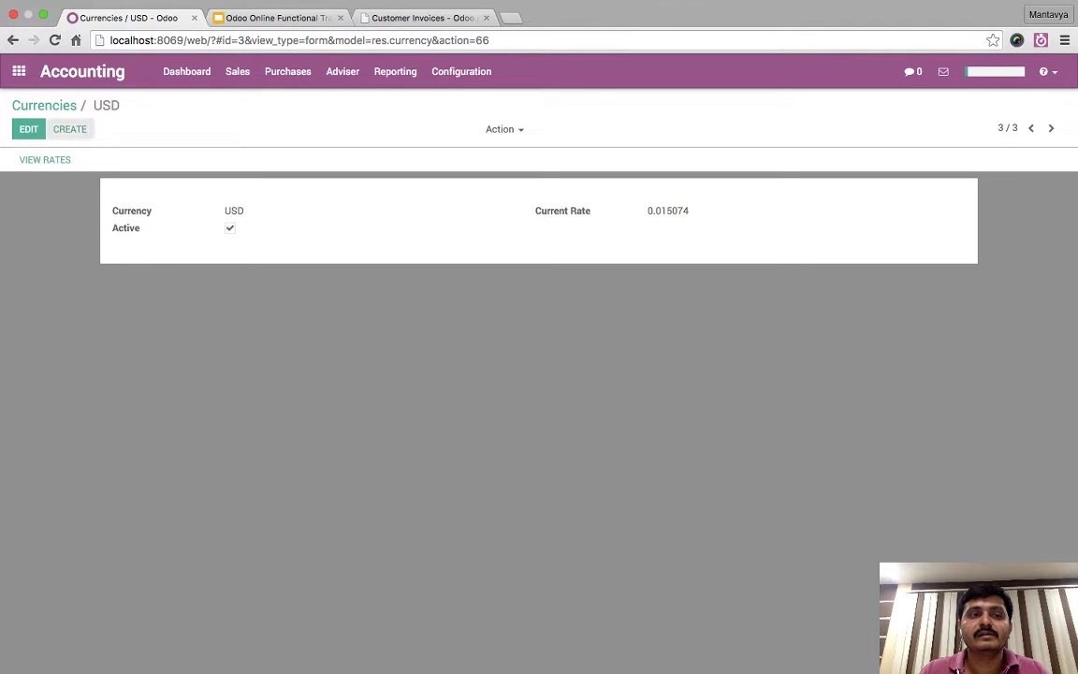
click(43, 105)
click(32, 183)
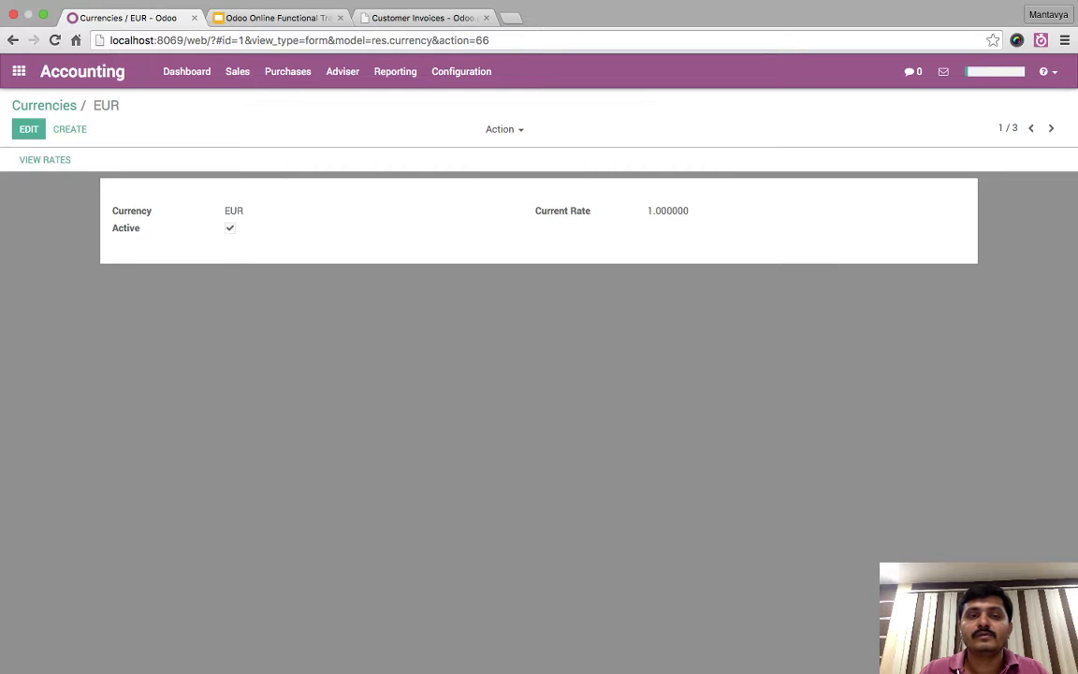
click(45, 159)
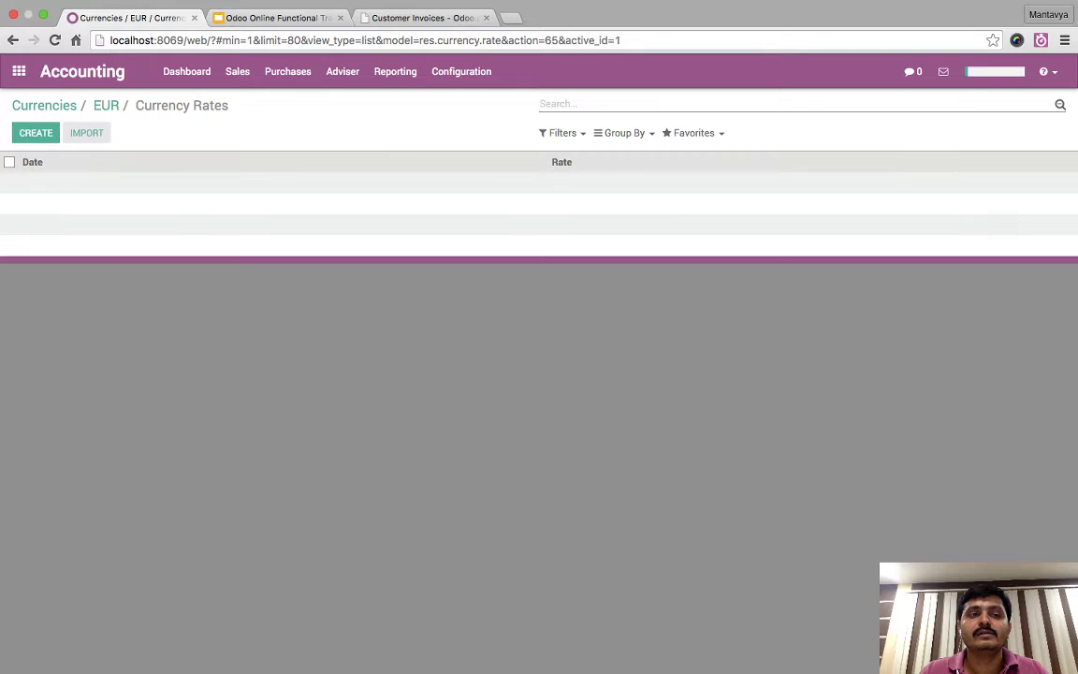
click(43, 105)
click(236, 72)
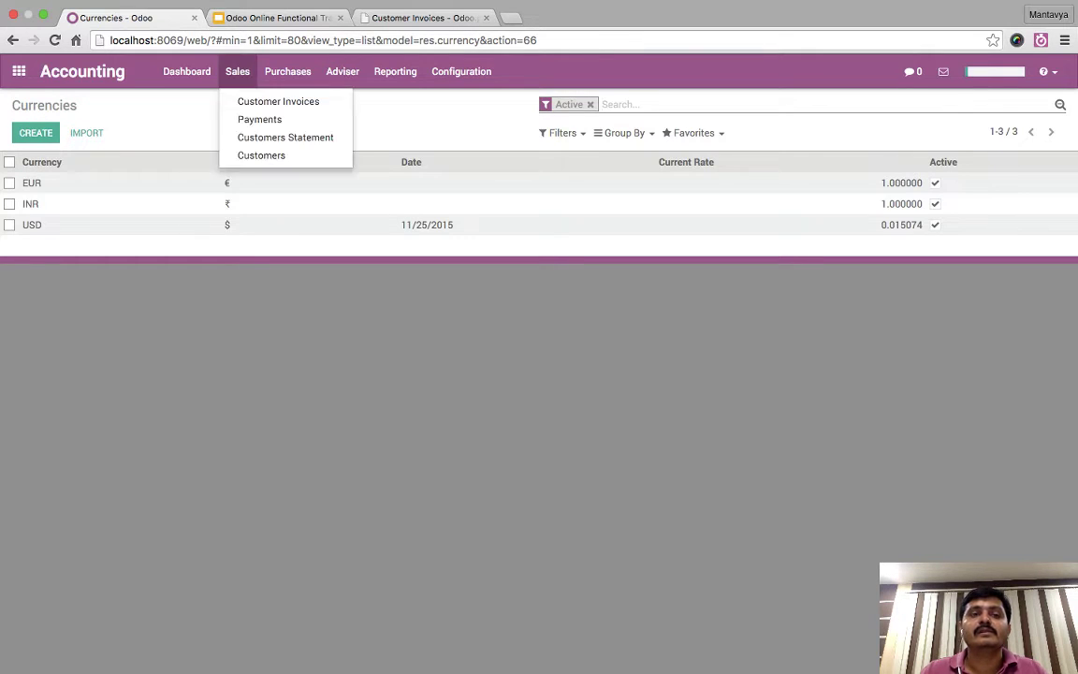
click(278, 101)
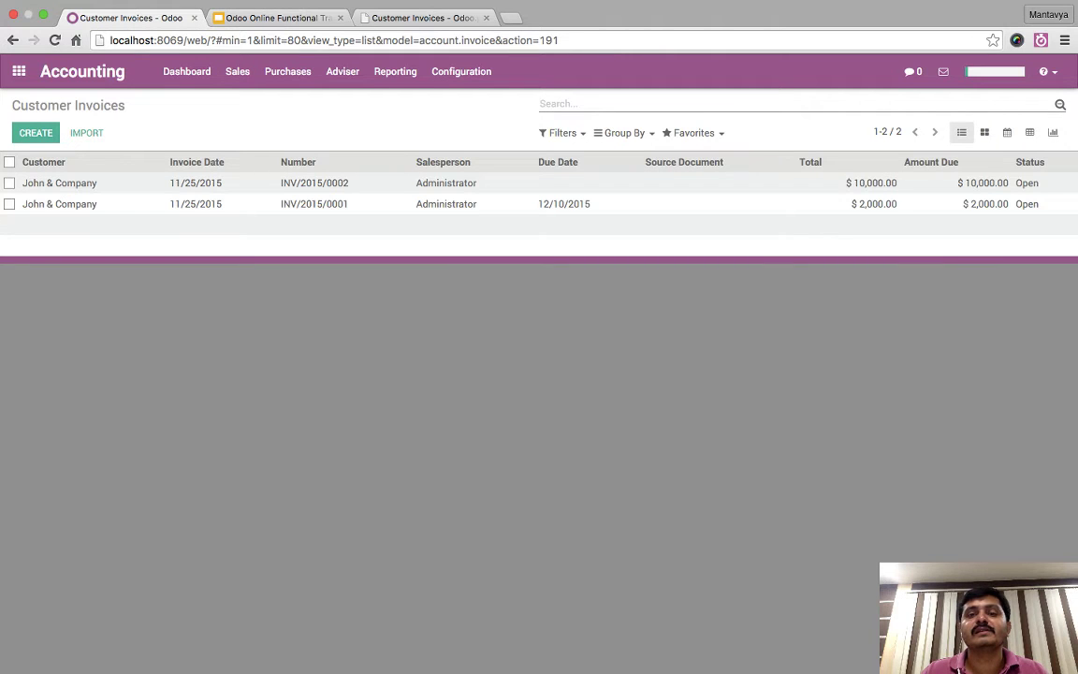
- Duplicate invoice INV/2015/0002 and validate the copy as INV/2015/0003
click(314, 183)
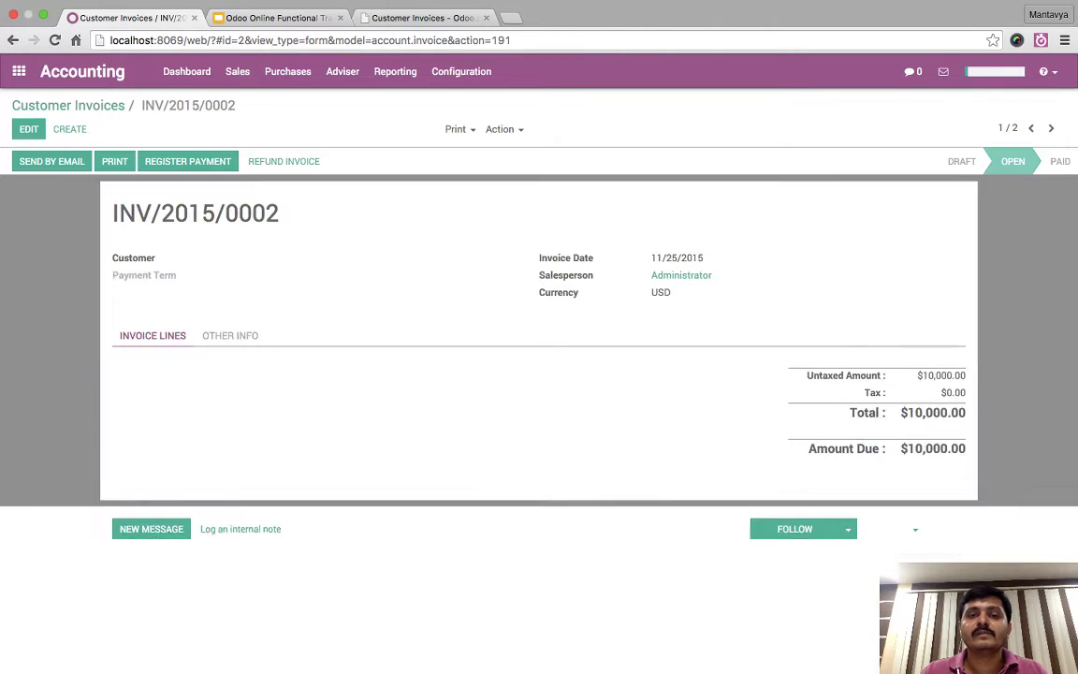
click(504, 129)
click(526, 168)
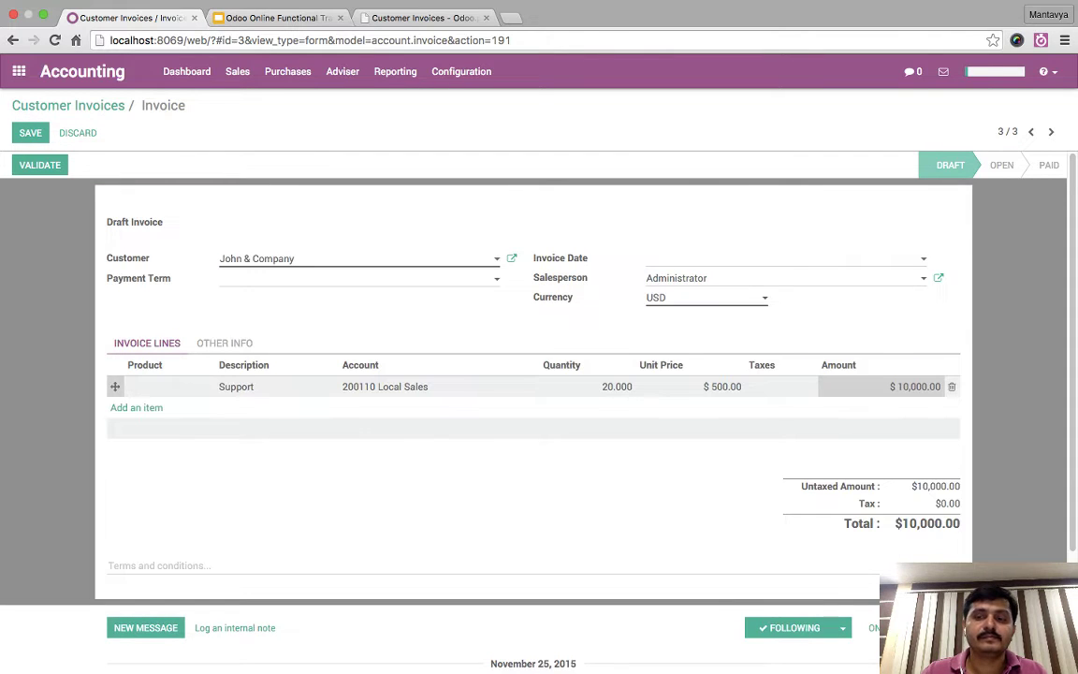
click(39, 165)
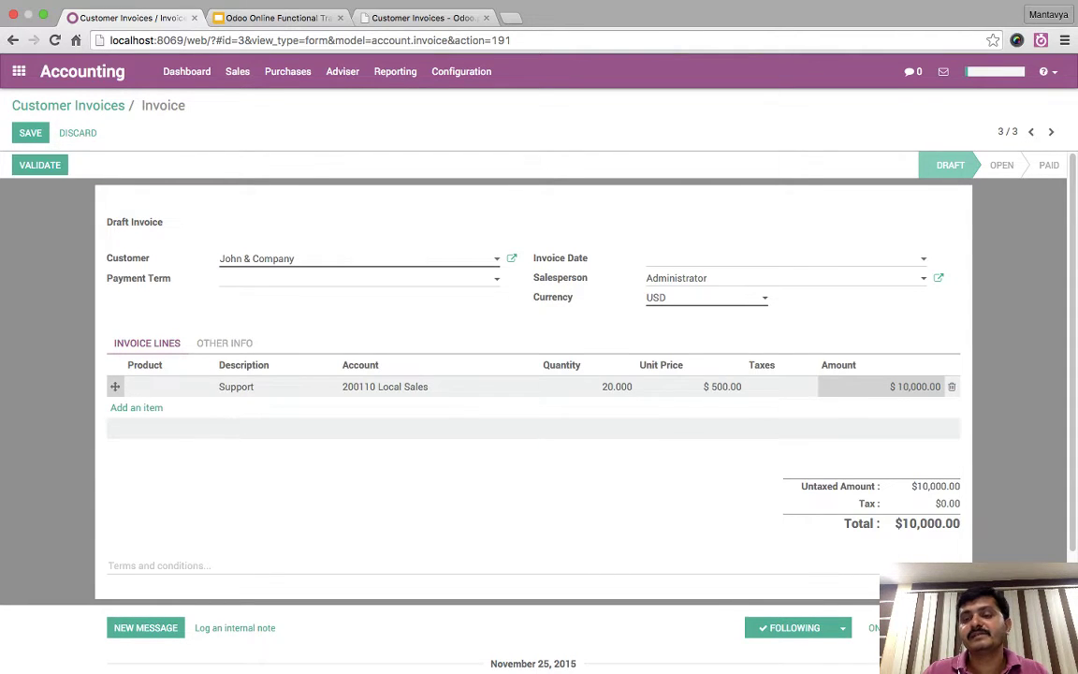
- Review INV/2015/0003's journal entry showing 10,000.00 ₹ debit and credit, then return to the list
click(245, 361)
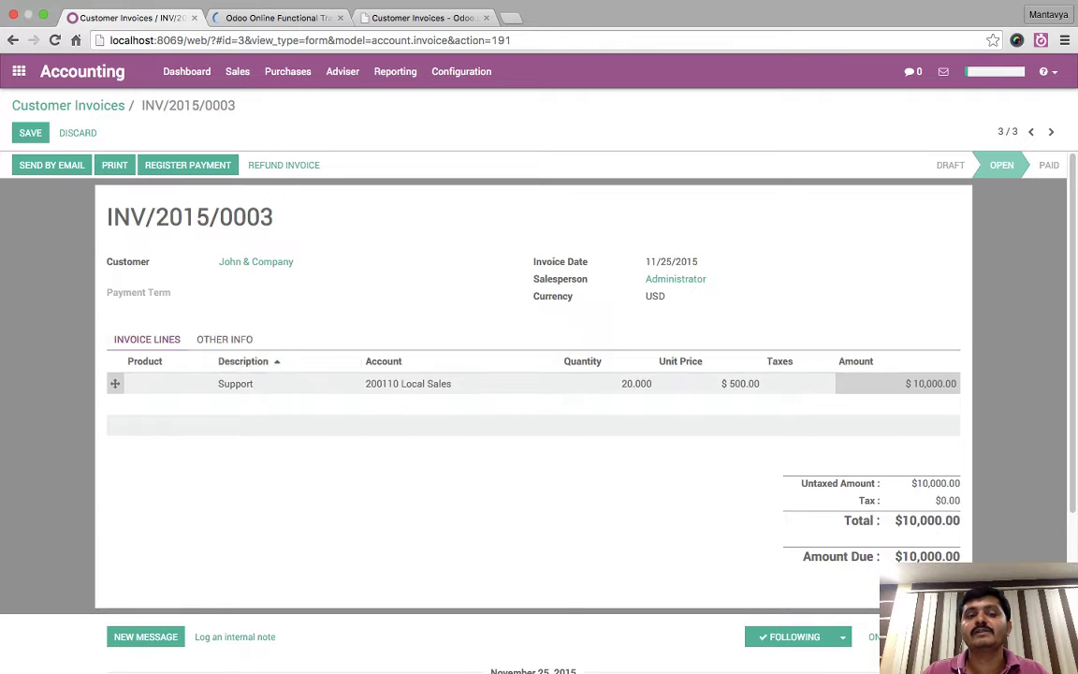
click(225, 340)
click(679, 407)
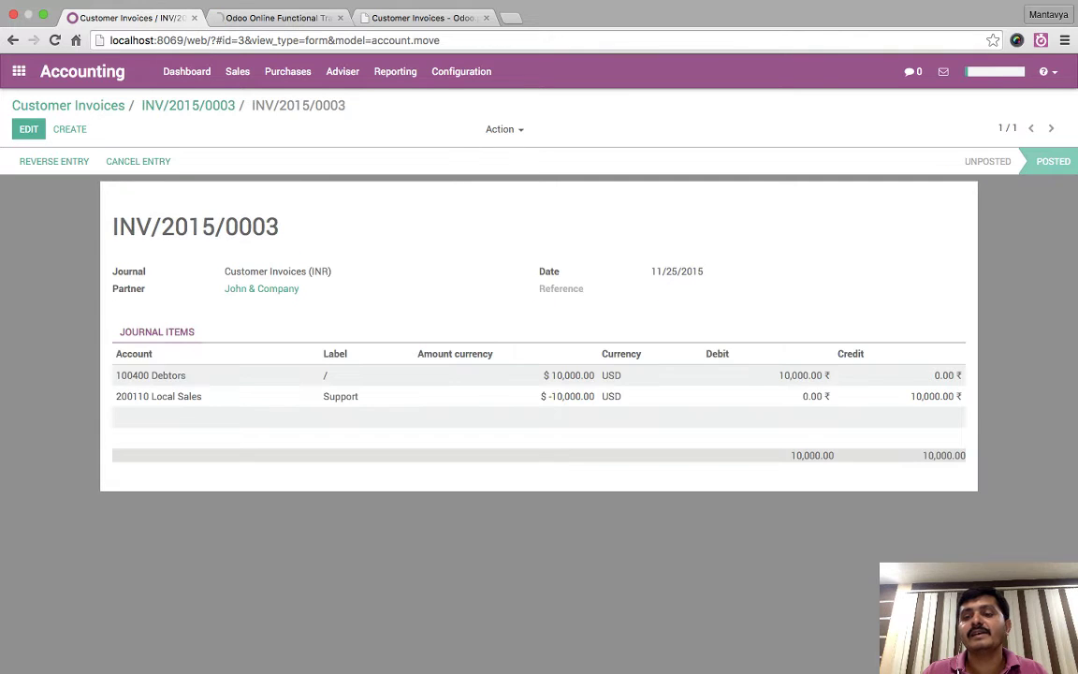
drag(793, 374, 833, 442)
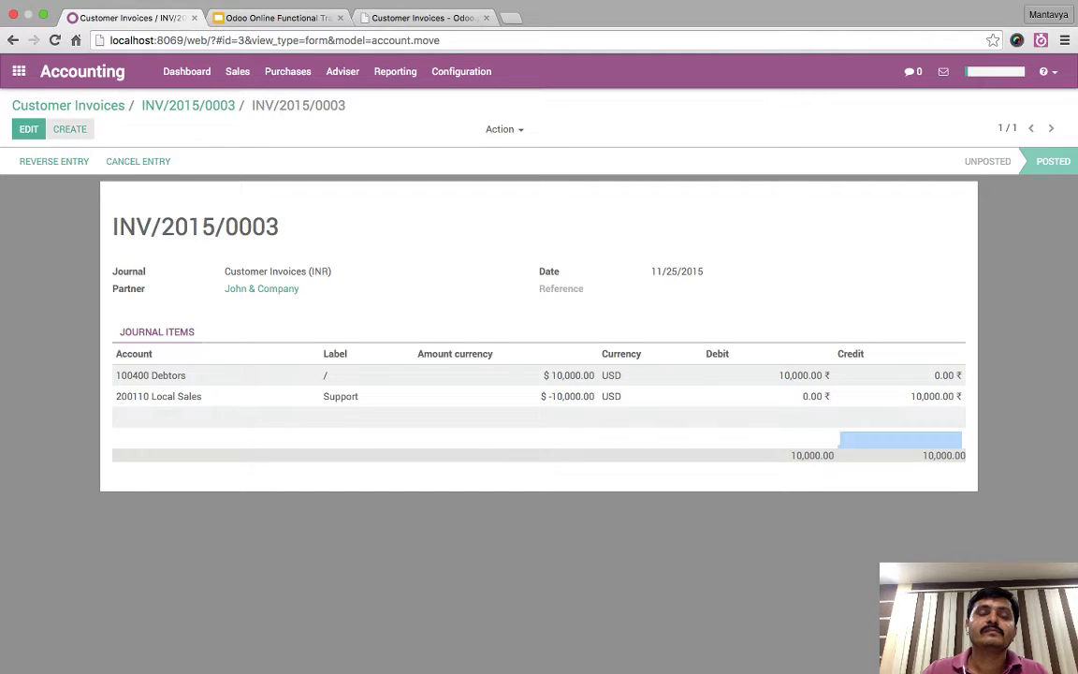
click(70, 129)
click(68, 106)
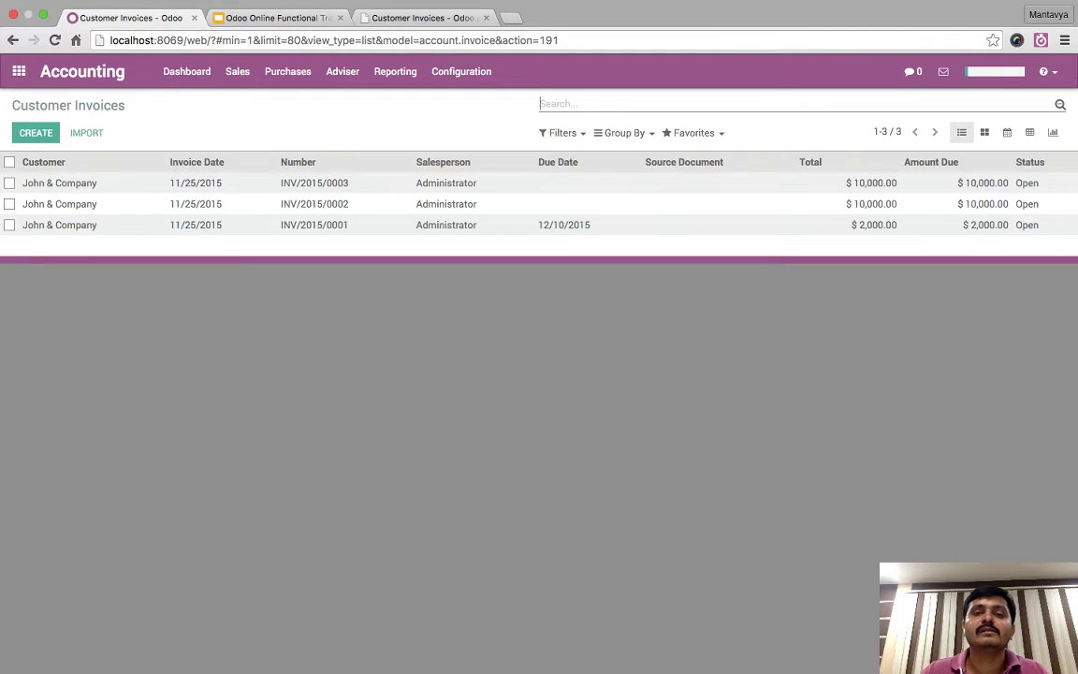
click(461, 71)
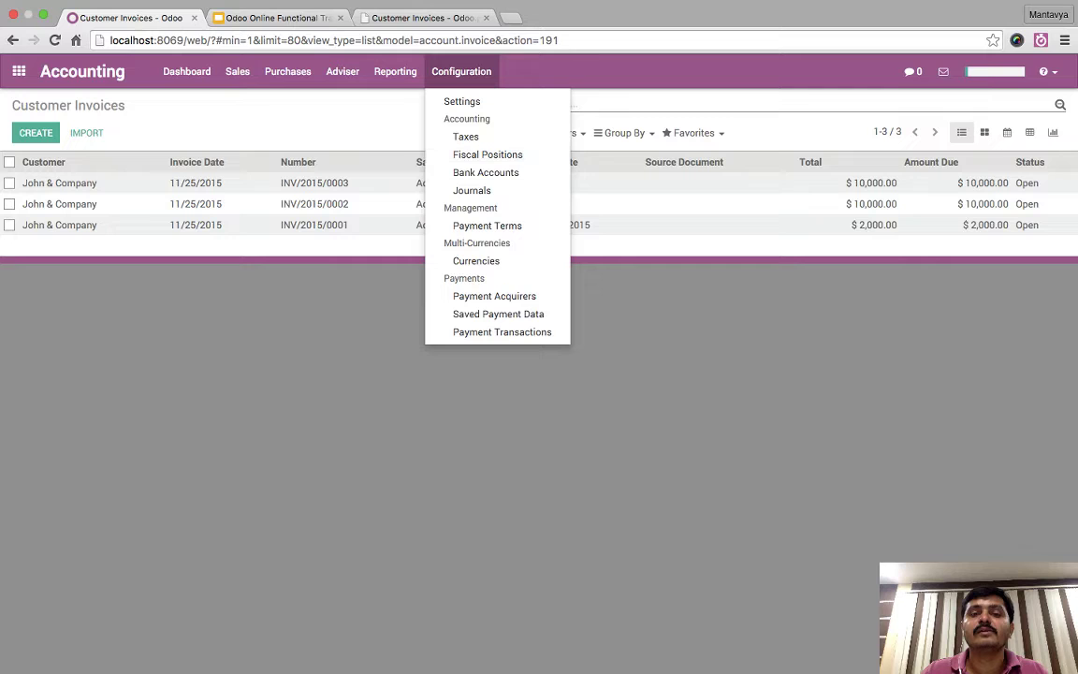
- Open the USD currency's 11/25/2015 rate entry from the active currencies list
click(476, 260)
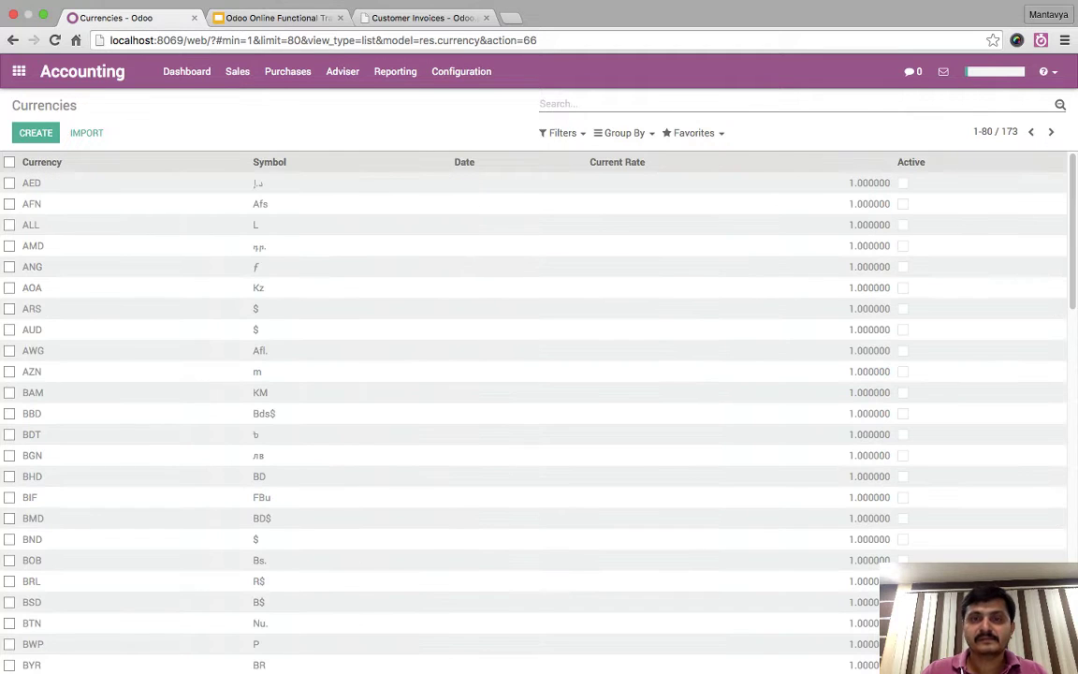
click(562, 133)
click(572, 155)
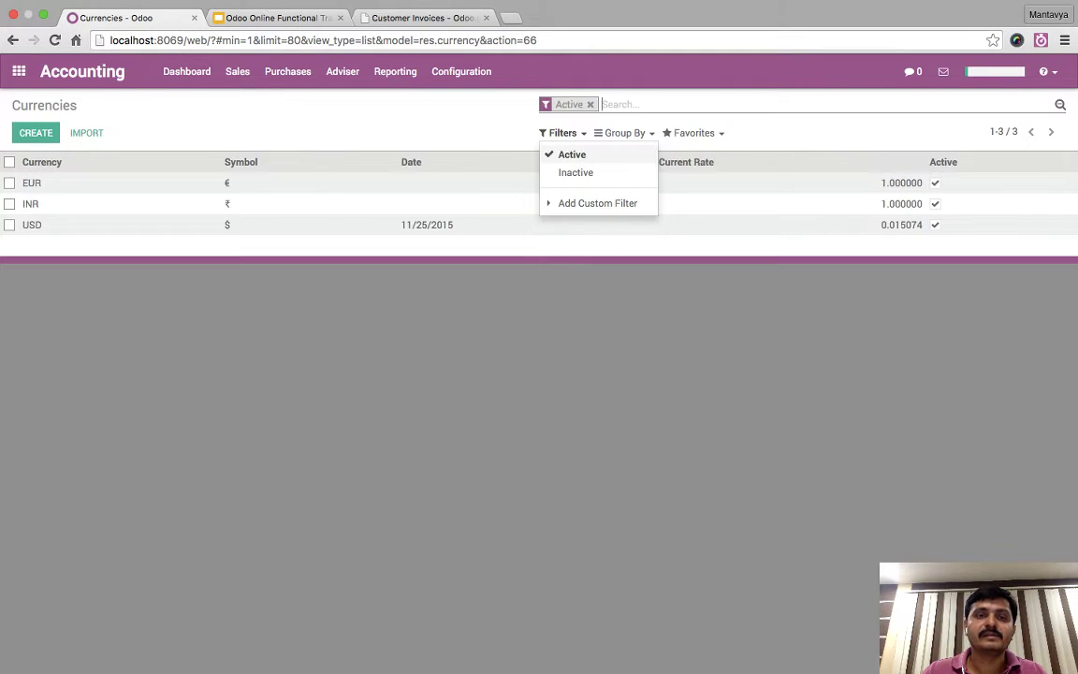
click(32, 225)
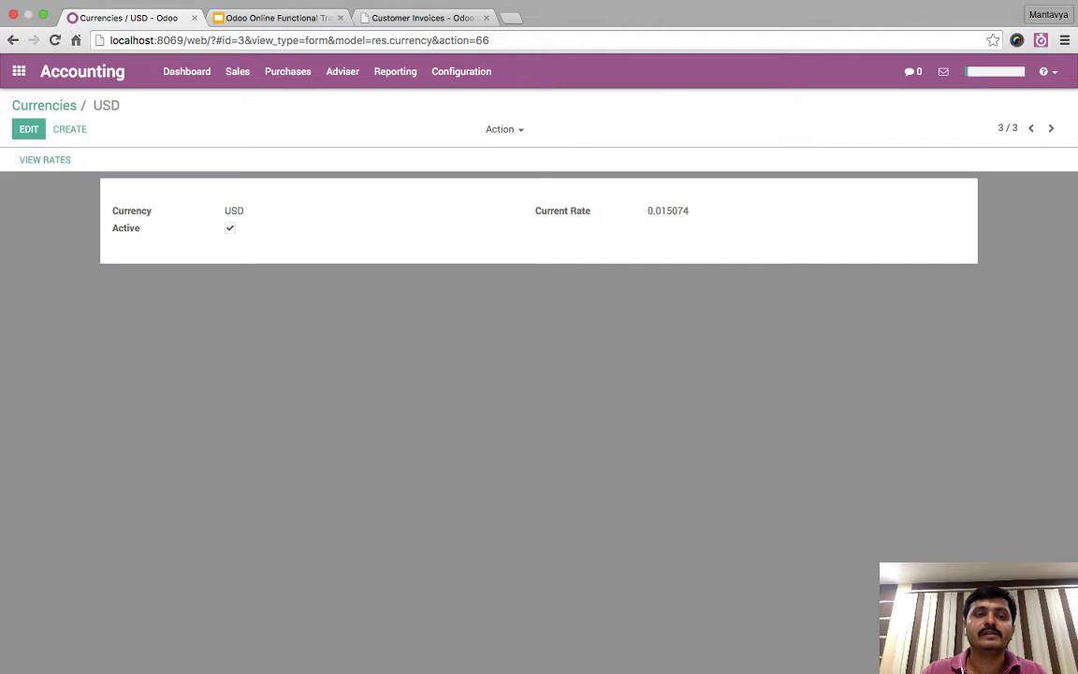
click(30, 129)
click(45, 159)
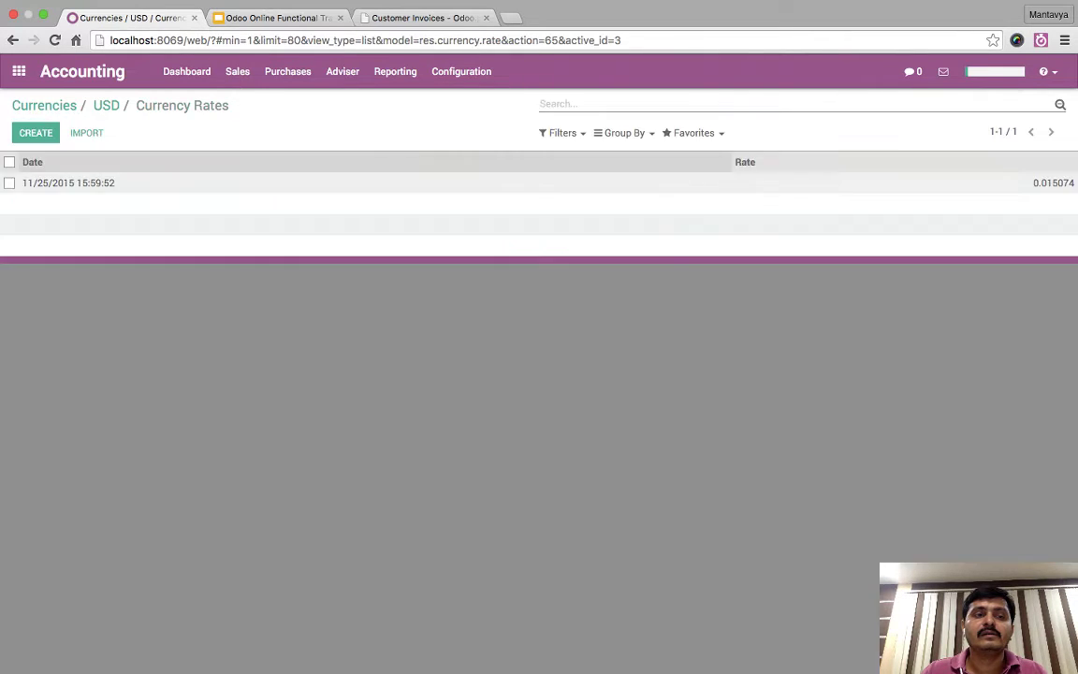
click(68, 182)
- Redate the 0.015074 USD rate to 11/24/2015, save it, and open Customer Invoices
key(alt+e)
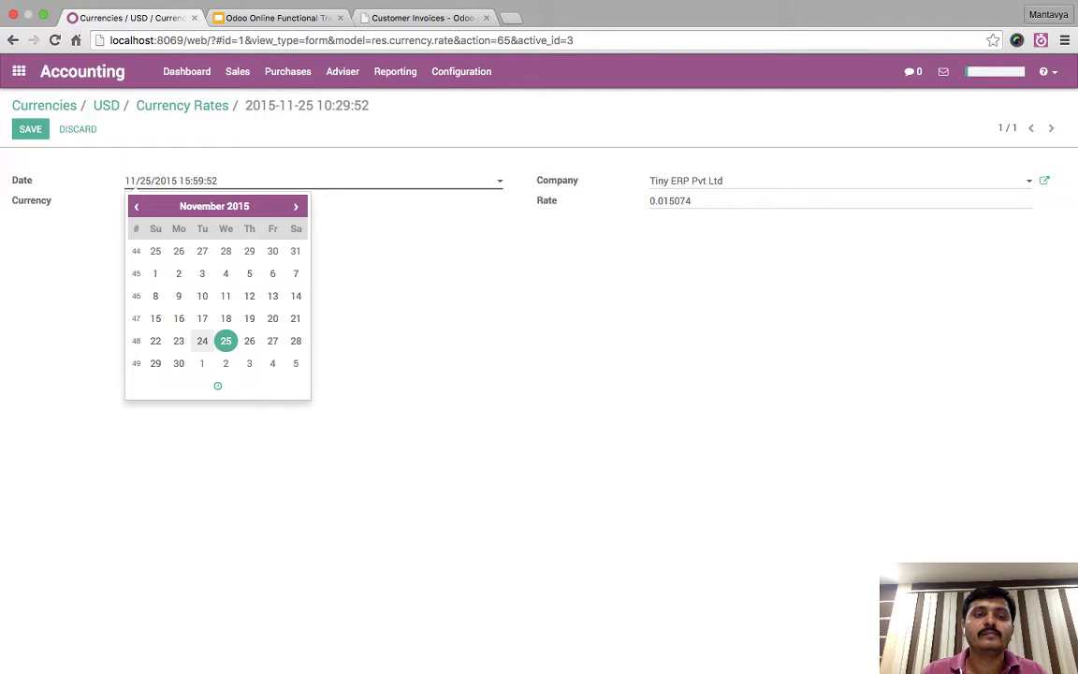
click(202, 341)
click(296, 341)
key(Escape)
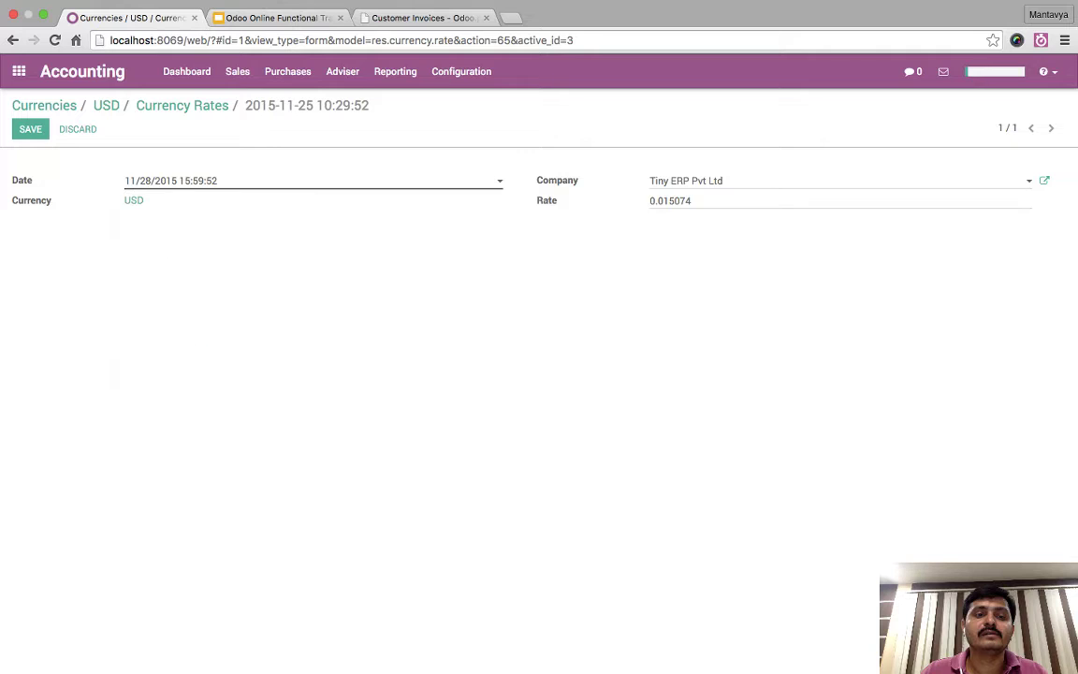
click(187, 180)
click(202, 340)
key(Escape)
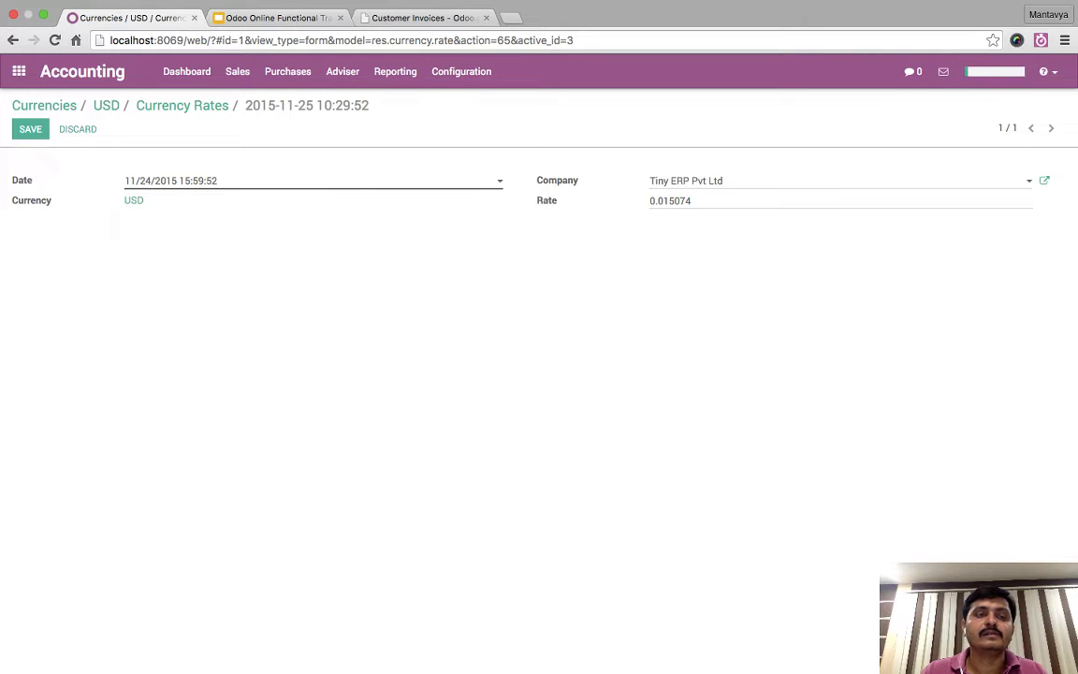
key(alt+s)
click(44, 105)
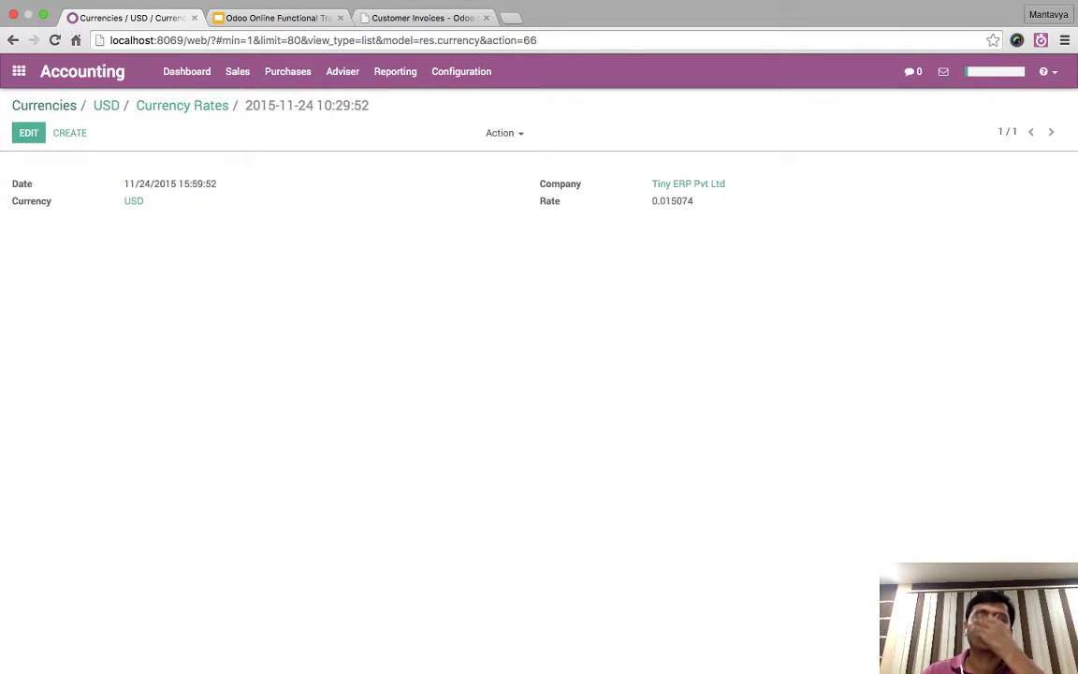
click(237, 71)
click(277, 101)
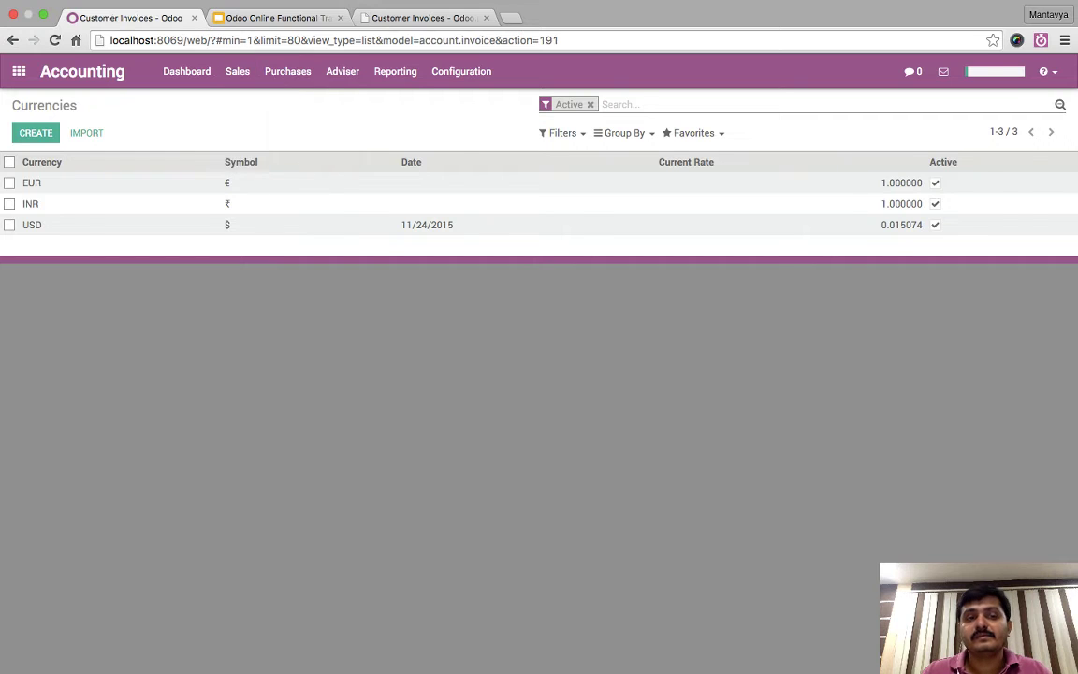
- Duplicate invoice INV/2015/0003 and validate the copy as INV/2015/0004
click(314, 182)
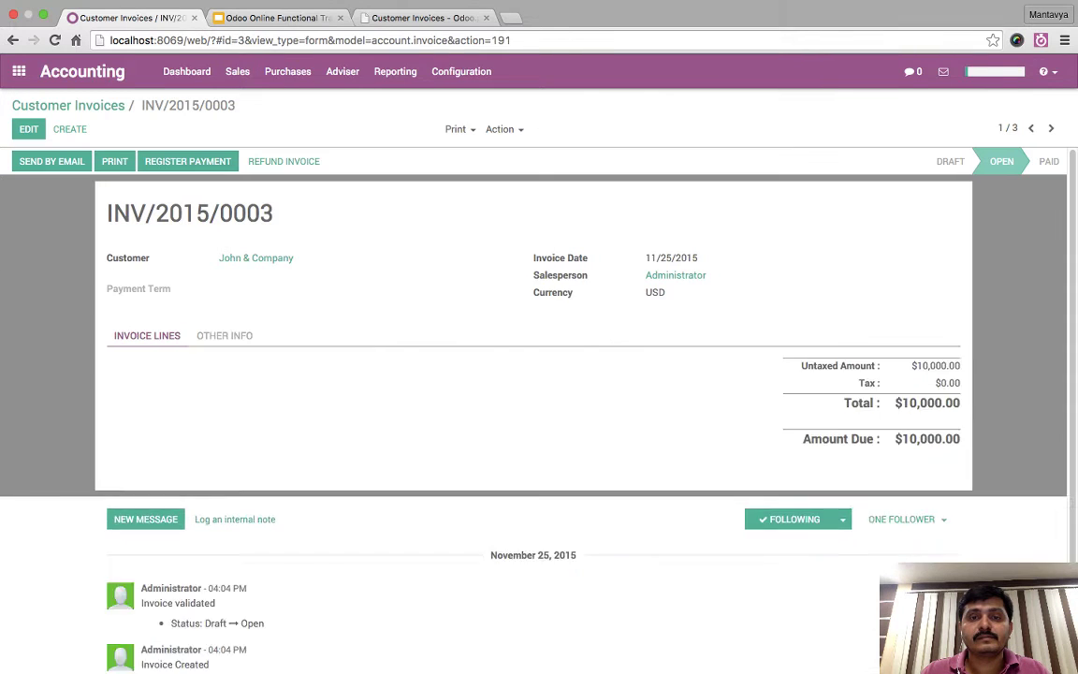
click(500, 129)
click(526, 168)
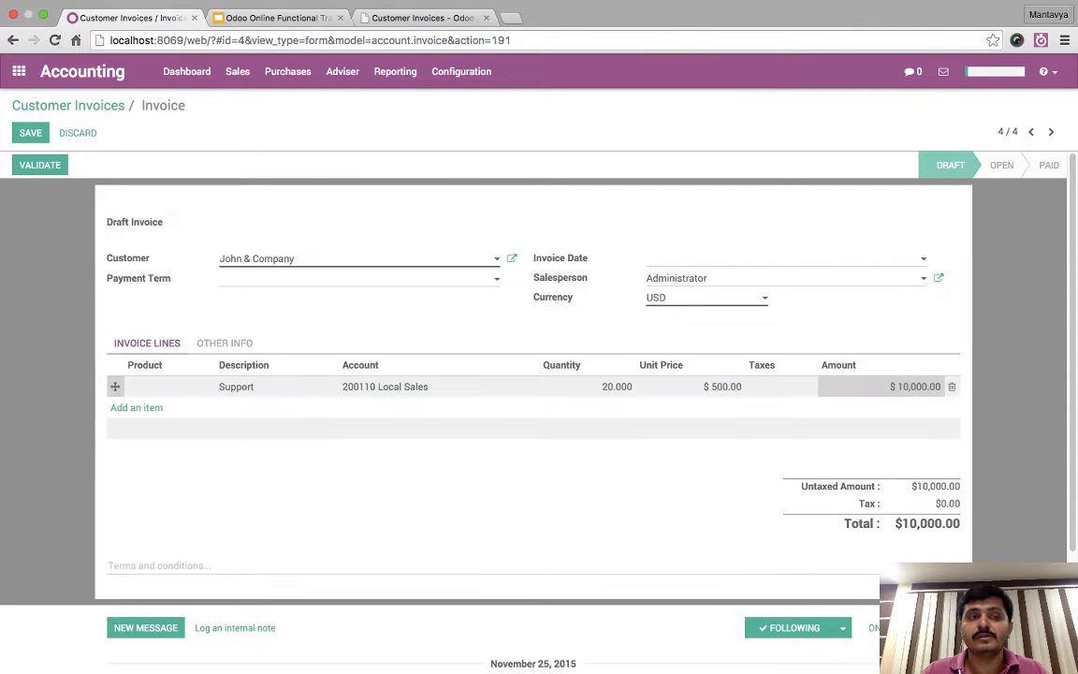
click(39, 164)
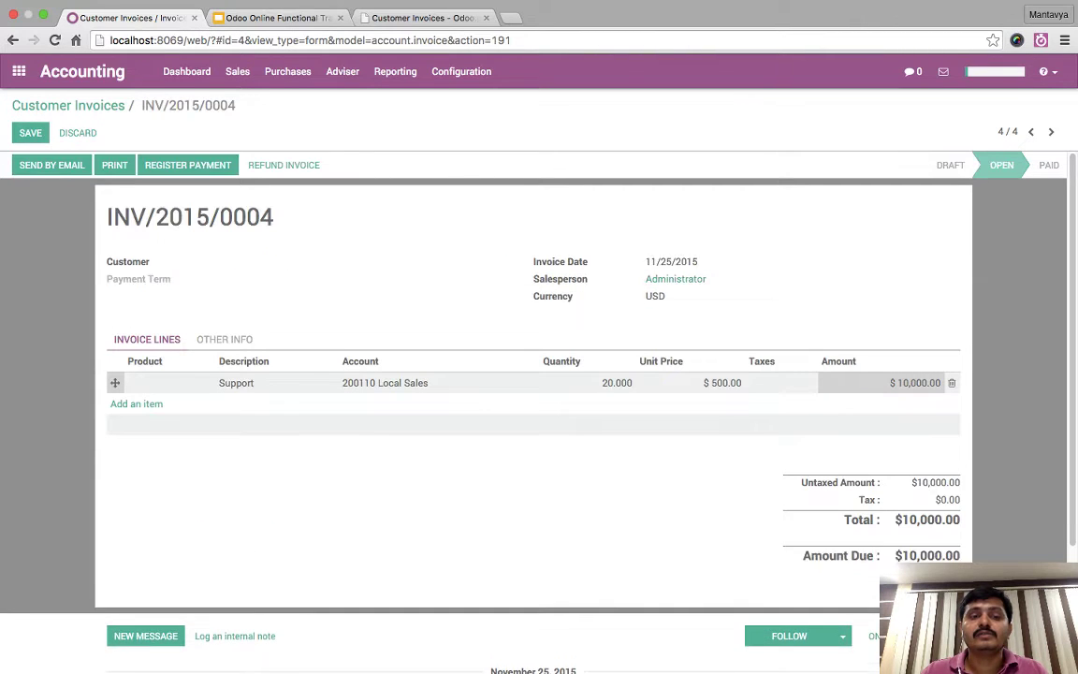
- Open INV/2015/0004's journal entry, dated 11/25/2015, with 663,393.92 ₹ debit and credit
click(225, 342)
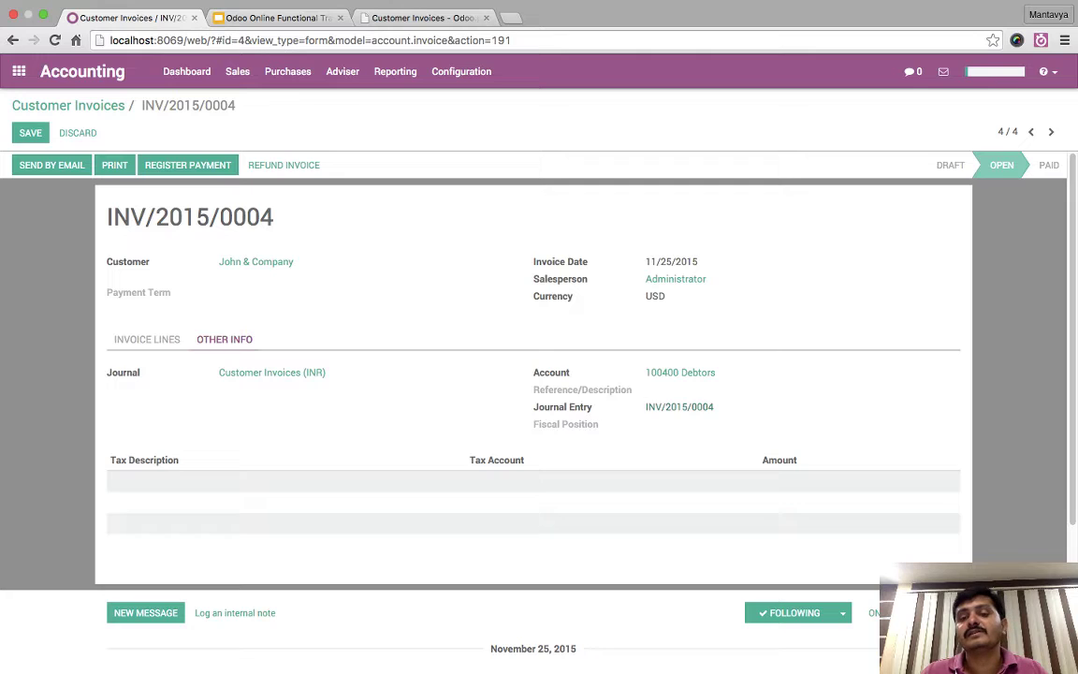
click(679, 406)
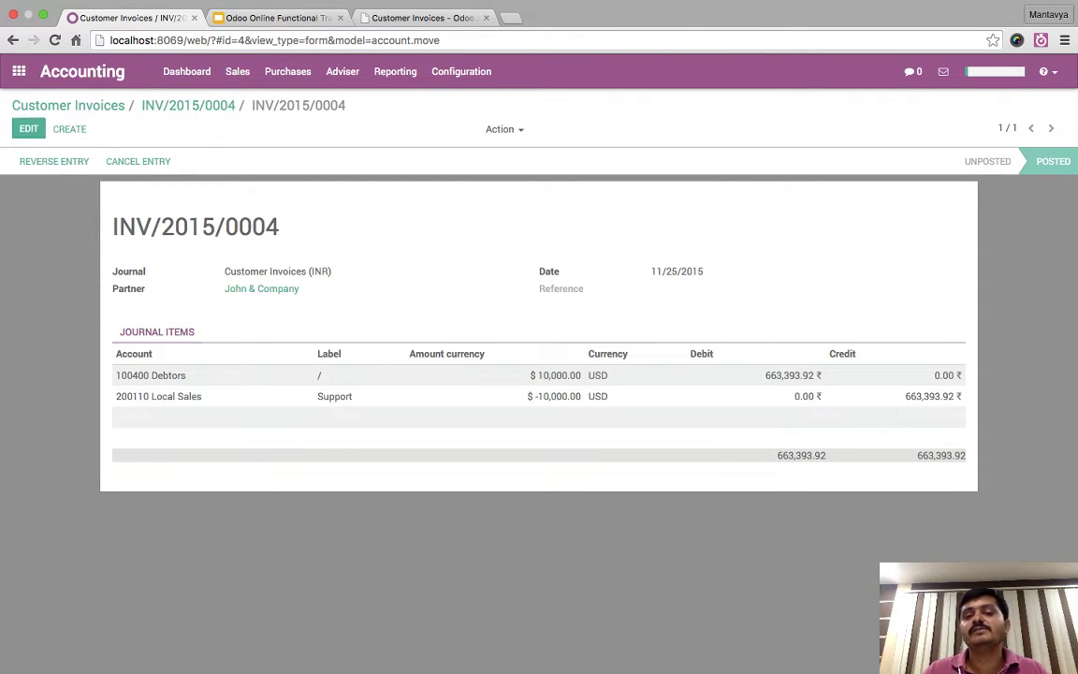
drag(702, 271, 539, 272)
click(539, 272)
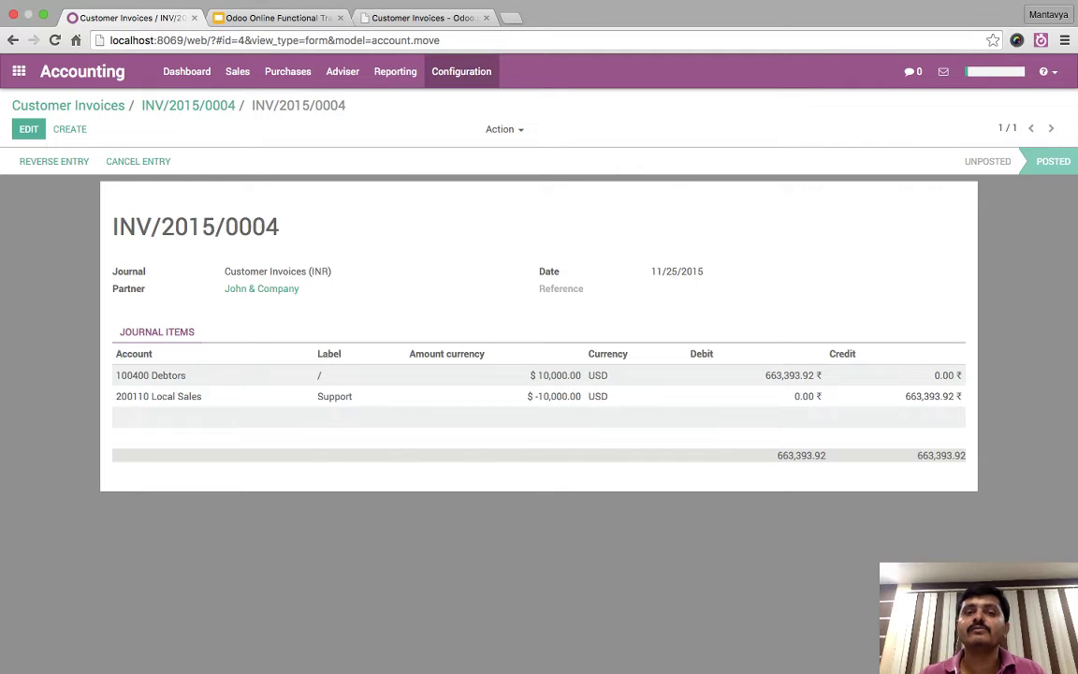
click(461, 71)
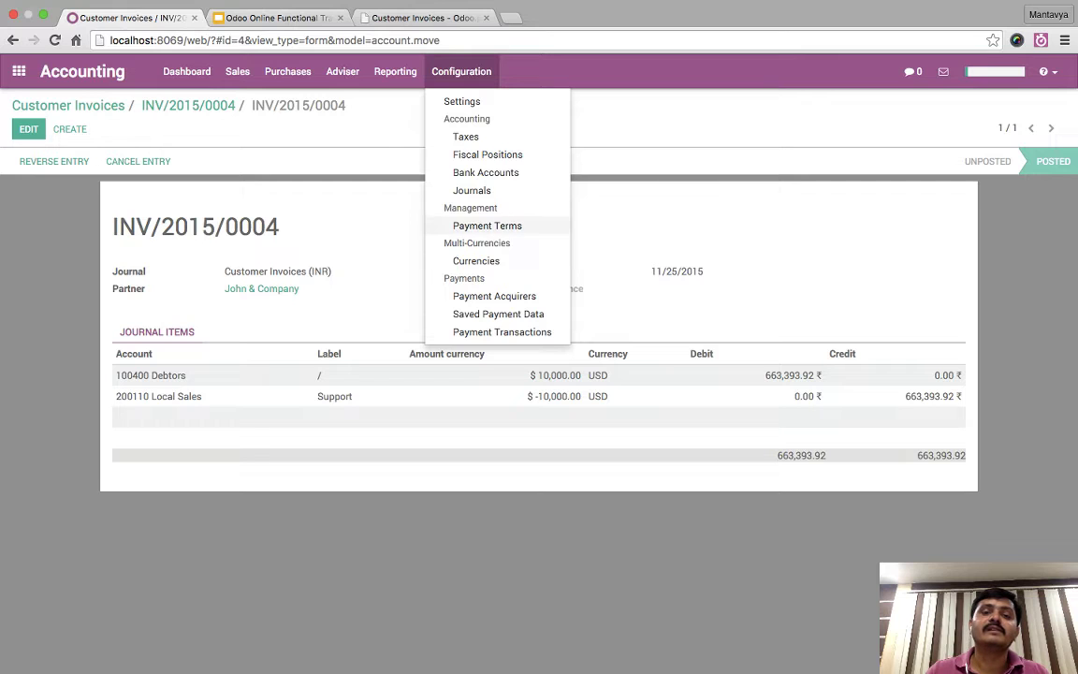
- Filter currencies to Active, open INR then USD's rate history, and go back to the Dashboard
click(476, 260)
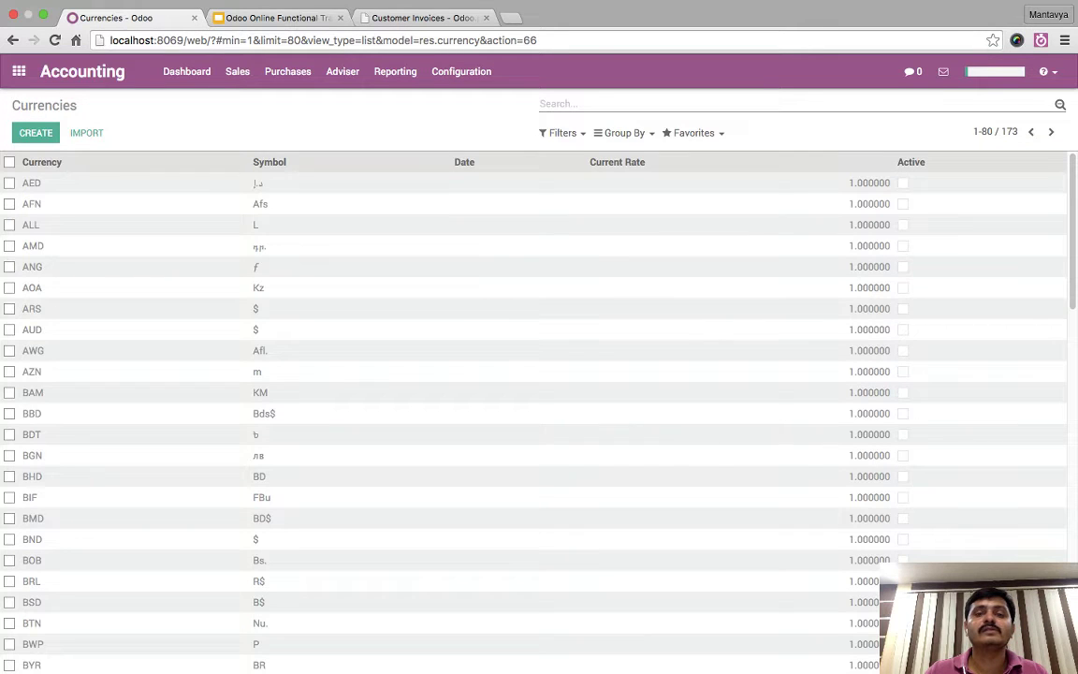
click(561, 133)
click(572, 155)
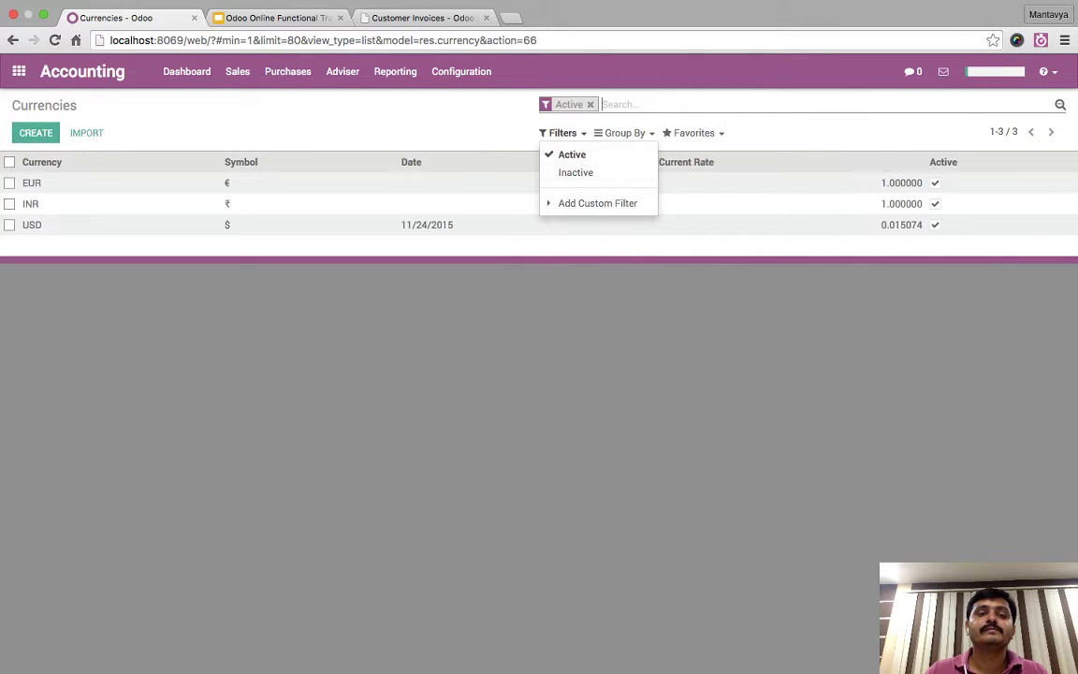
click(31, 203)
click(1050, 132)
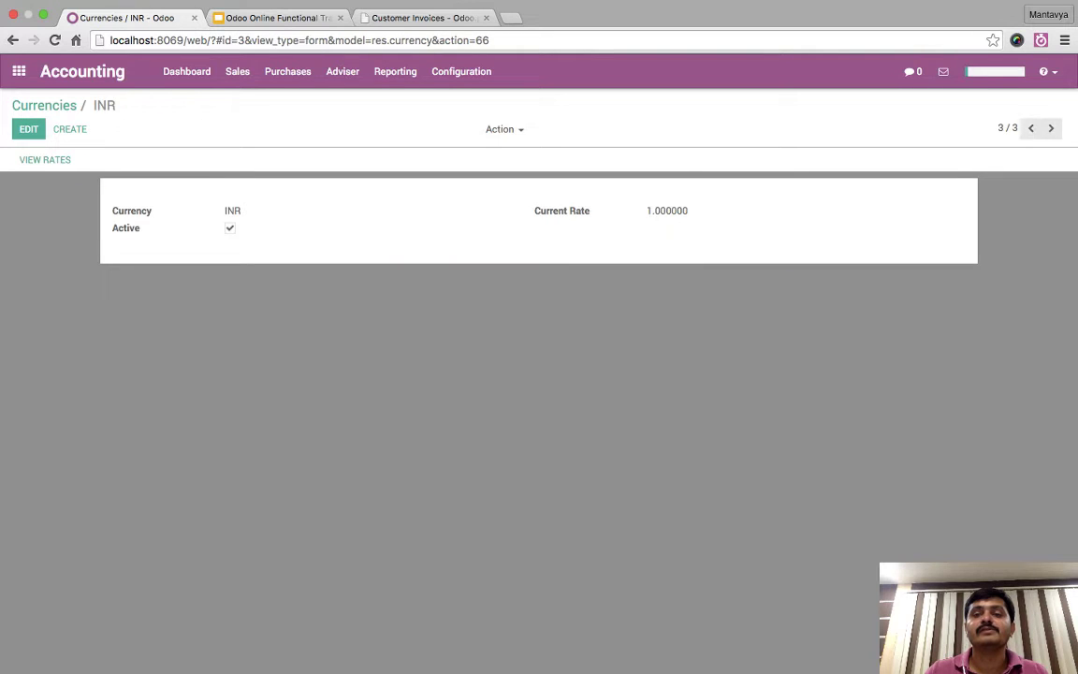
click(45, 163)
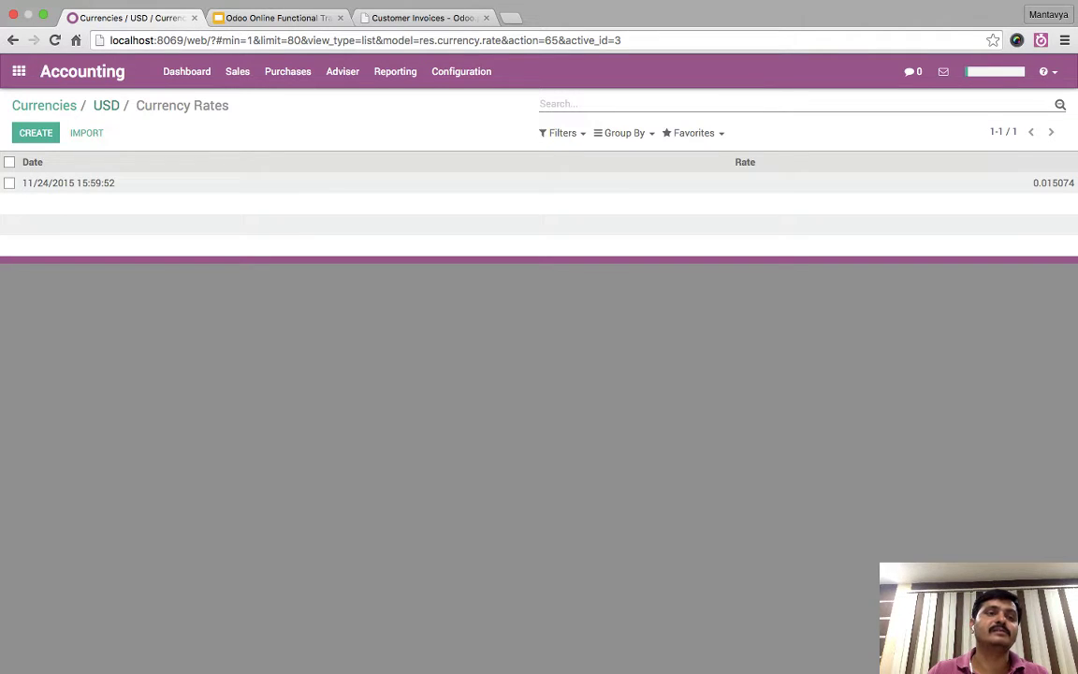
click(107, 105)
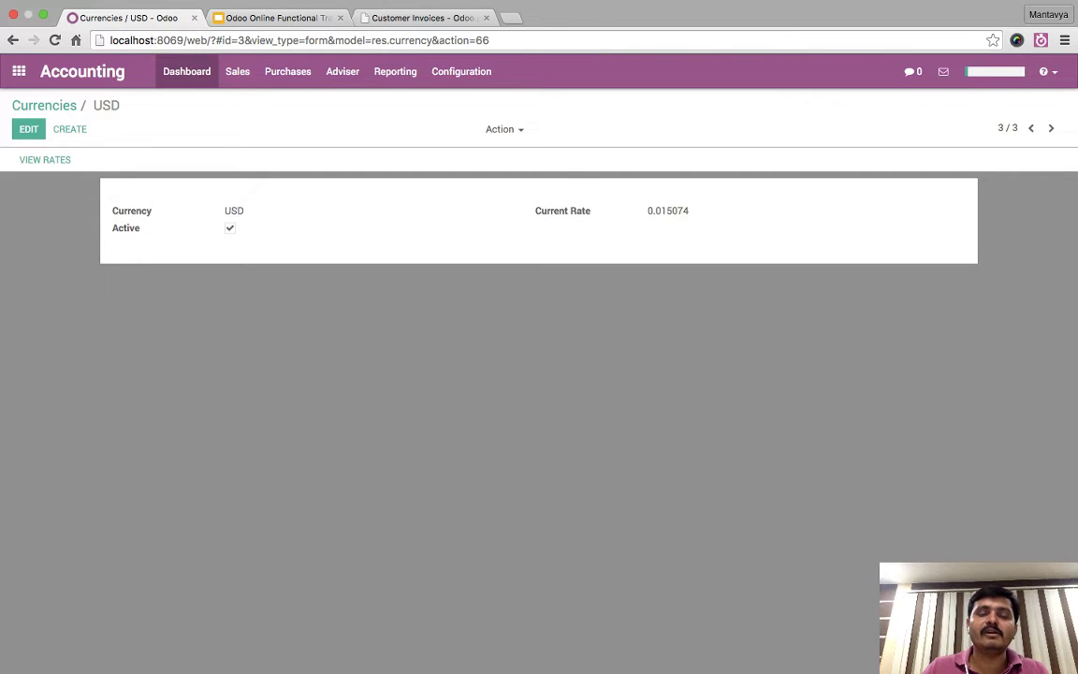
click(186, 71)
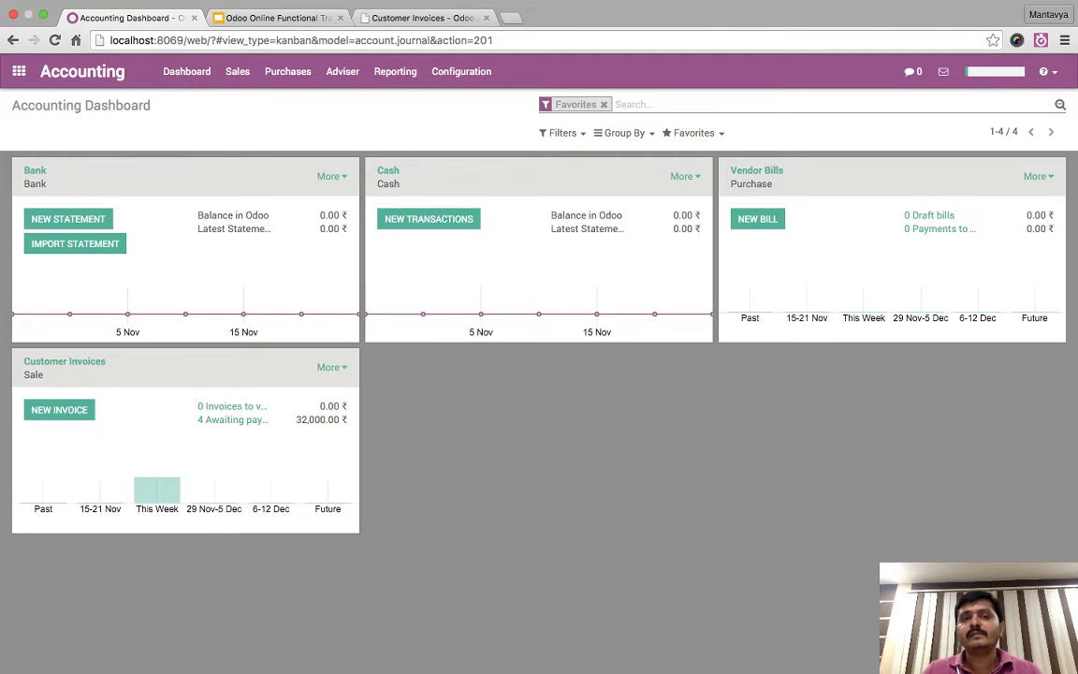
- Open Configuration > Taxes, group by Tax Application, and expand the Purchases (12) group
click(462, 71)
click(466, 136)
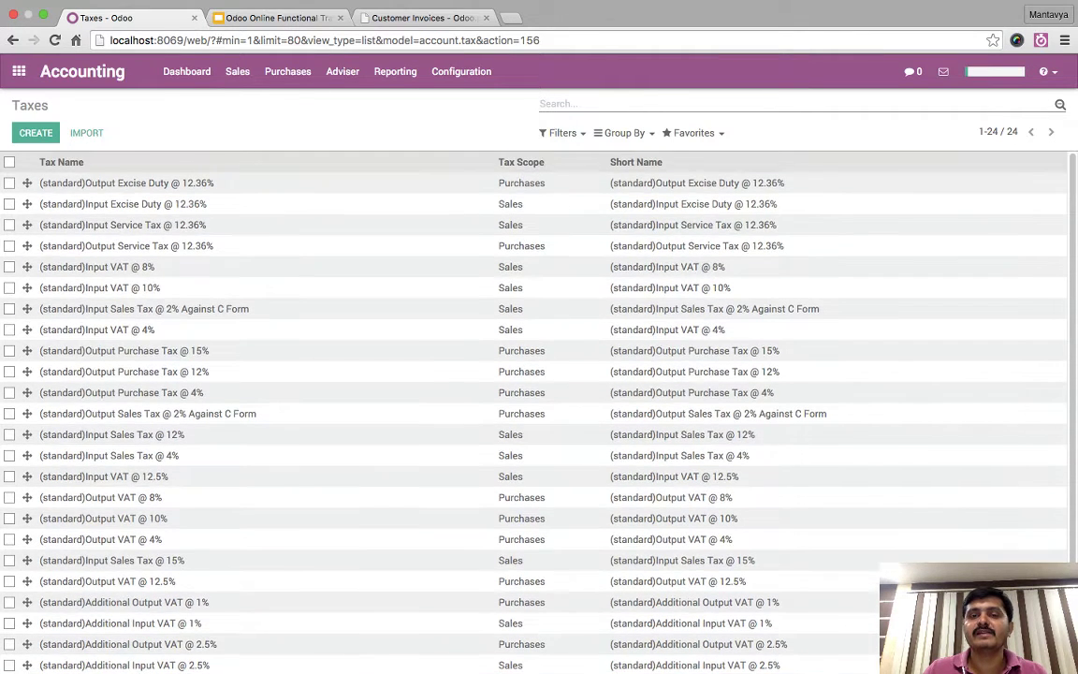
click(624, 133)
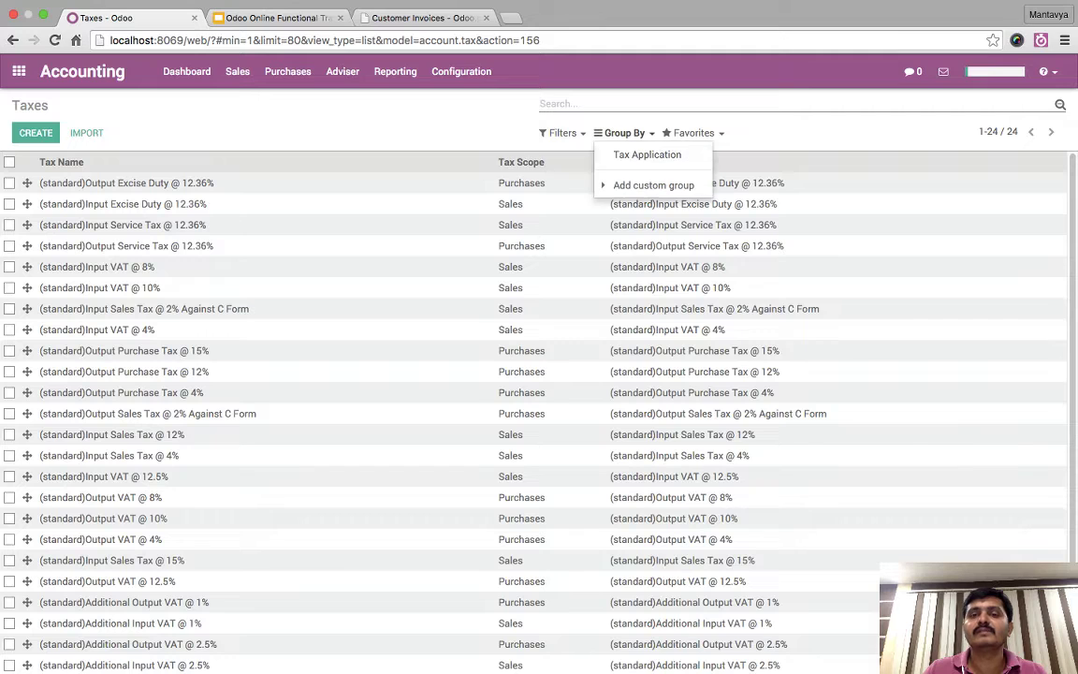
click(646, 154)
key(Escape)
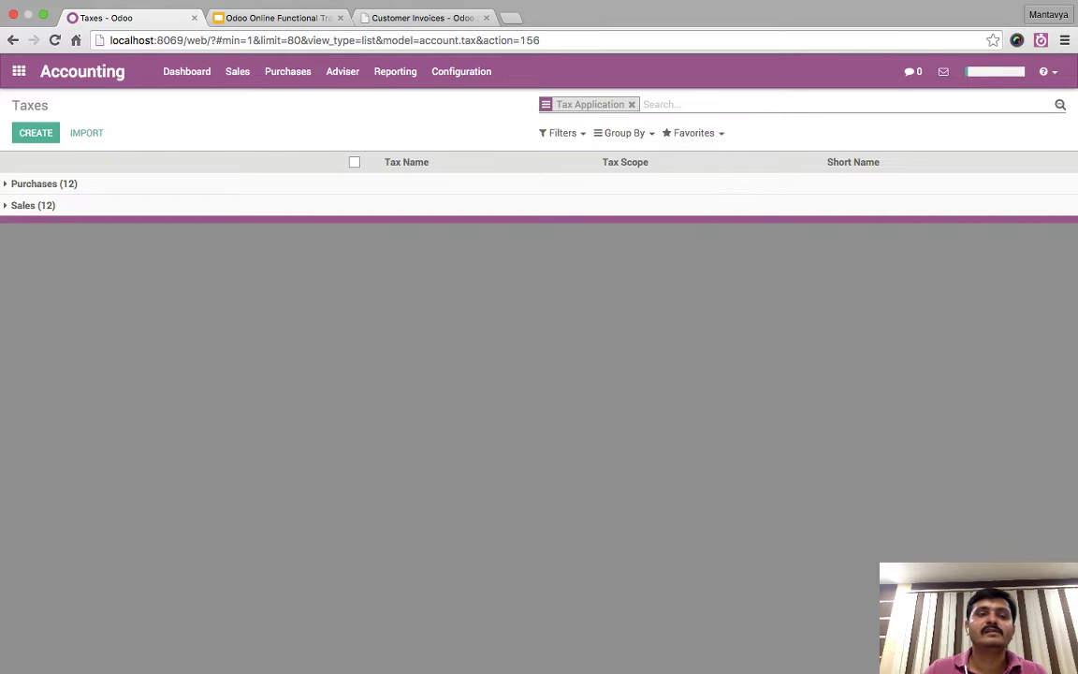
click(42, 183)
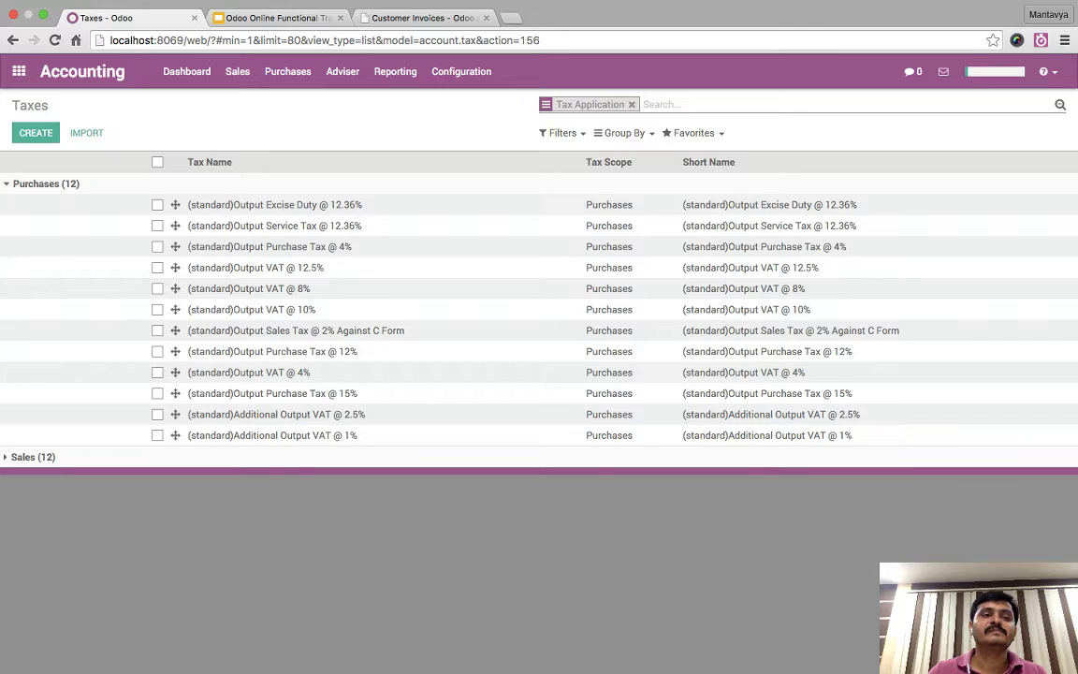
click(461, 71)
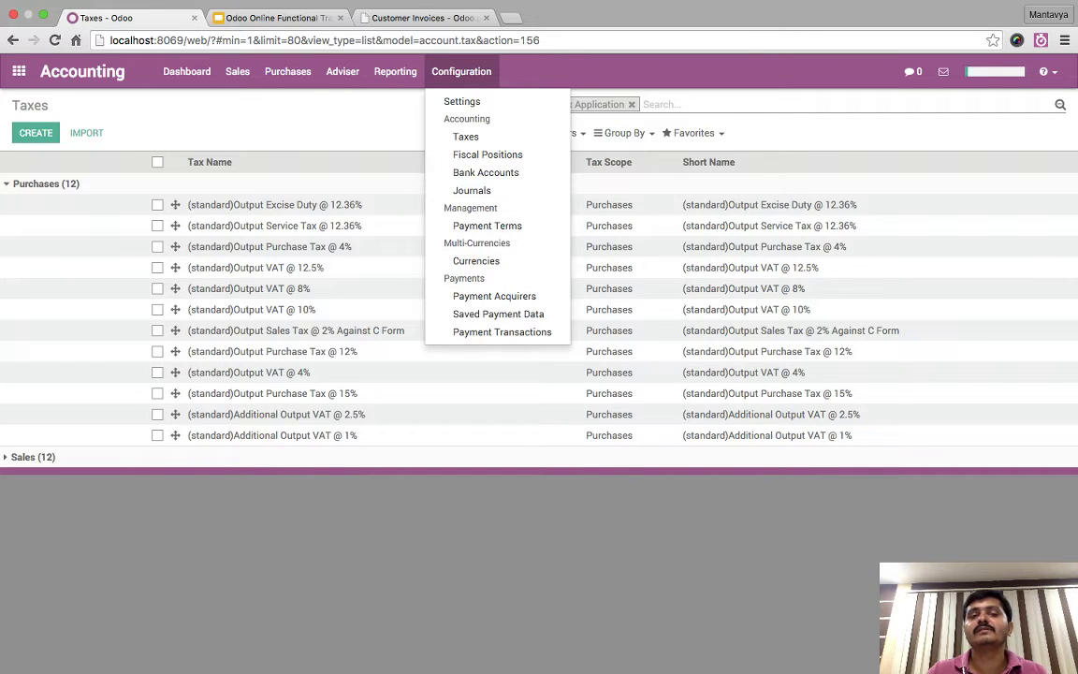
key(Escape)
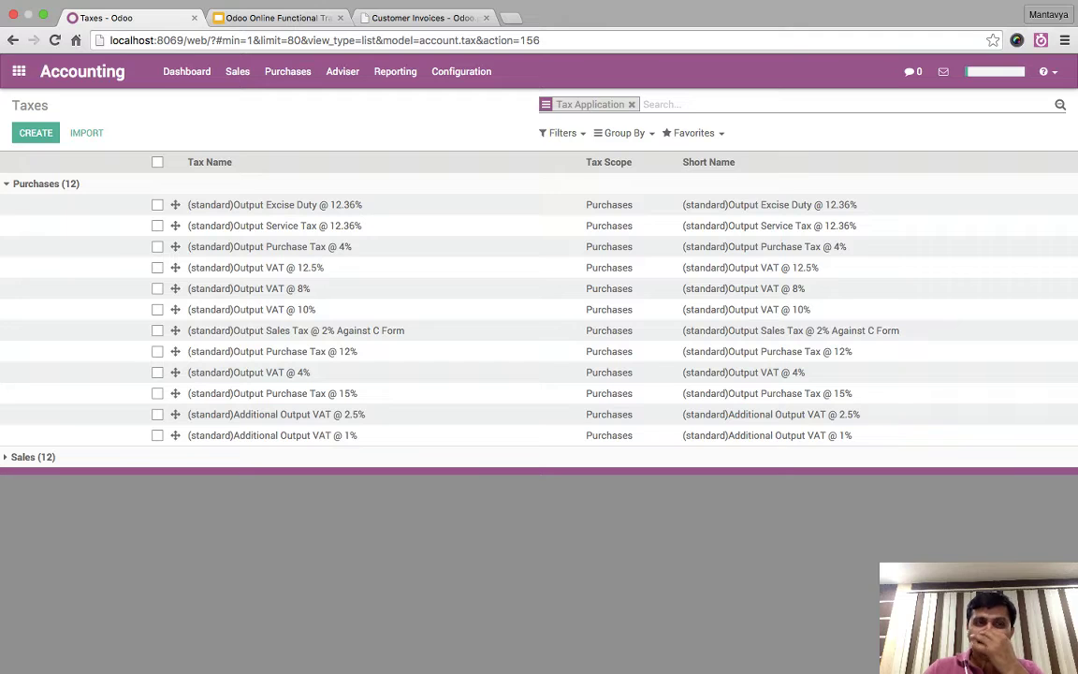
- Show the Day 3 Website & E-commerce slide, then return to Odoo's home app menu
click(18, 71)
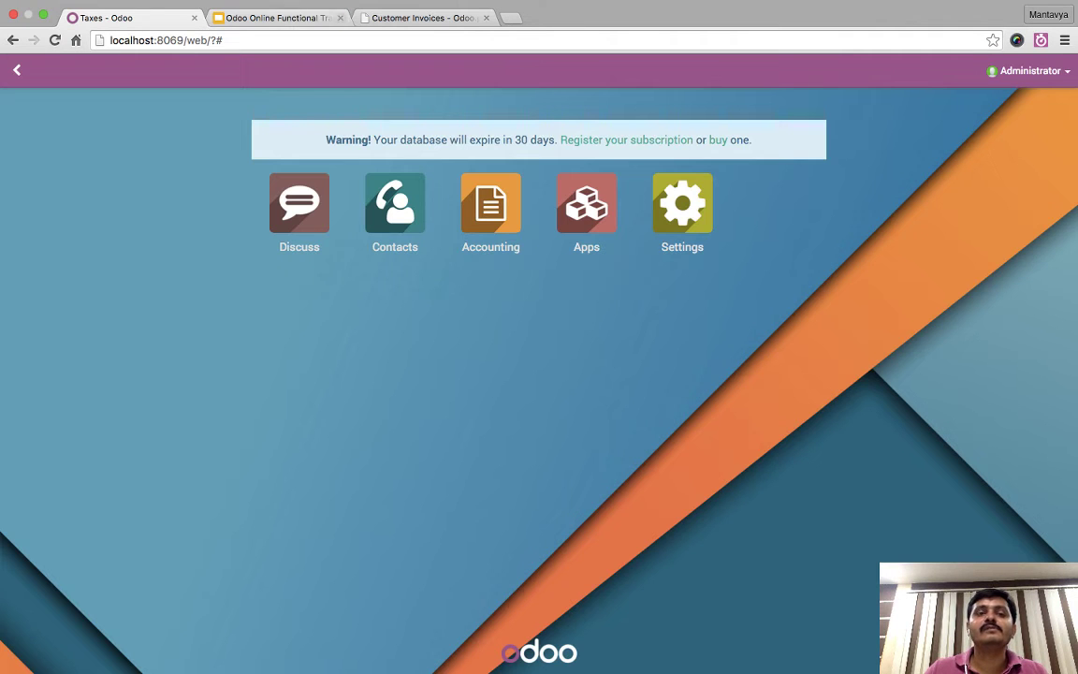
key(ctrl+Tab)
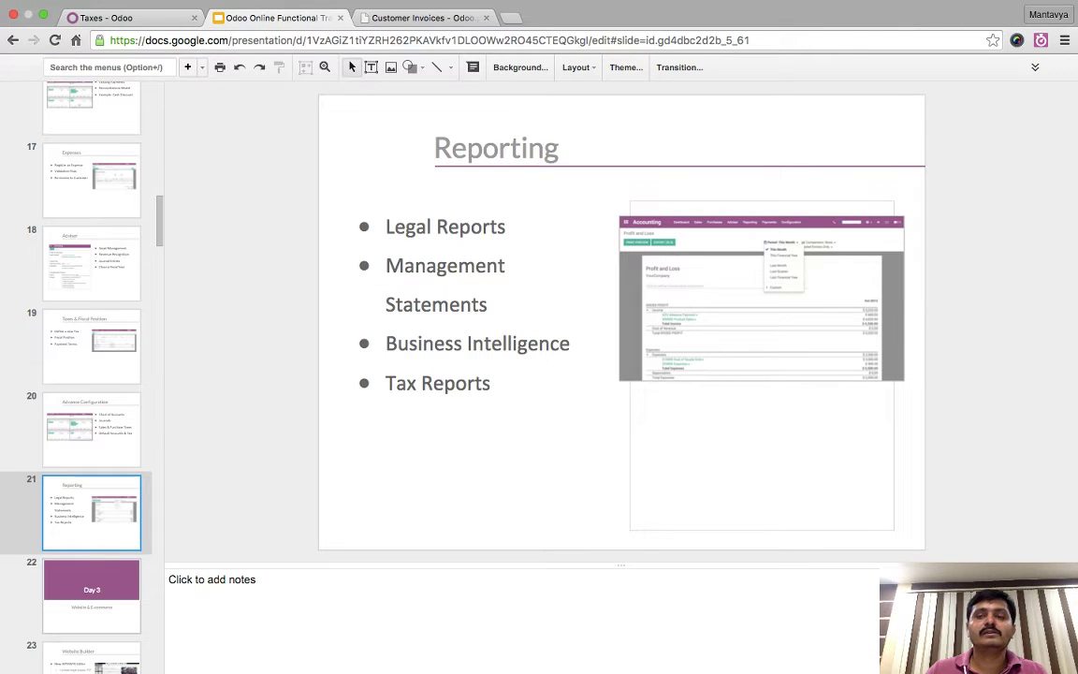
click(91, 596)
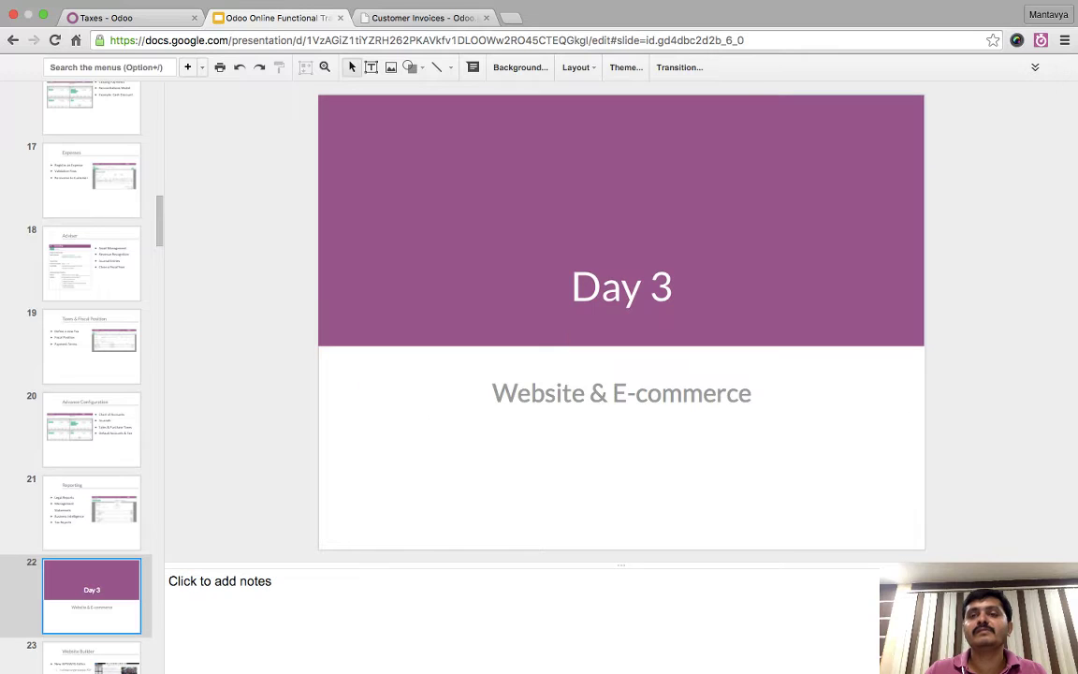
key(ctrl+shift+Tab)
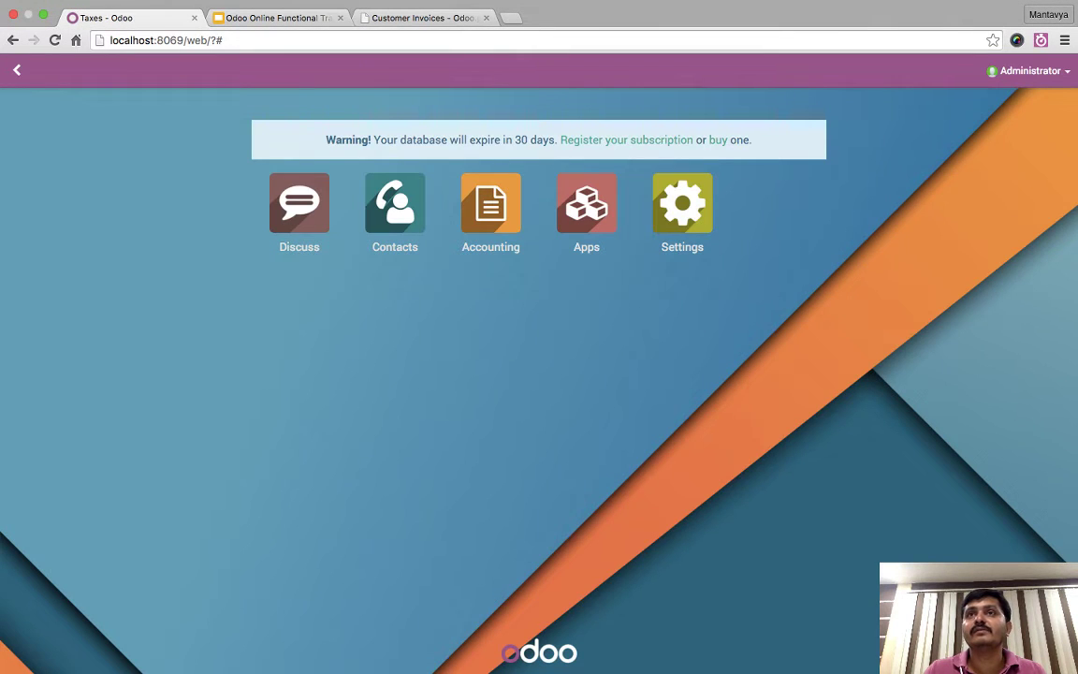
key(super+Tab)
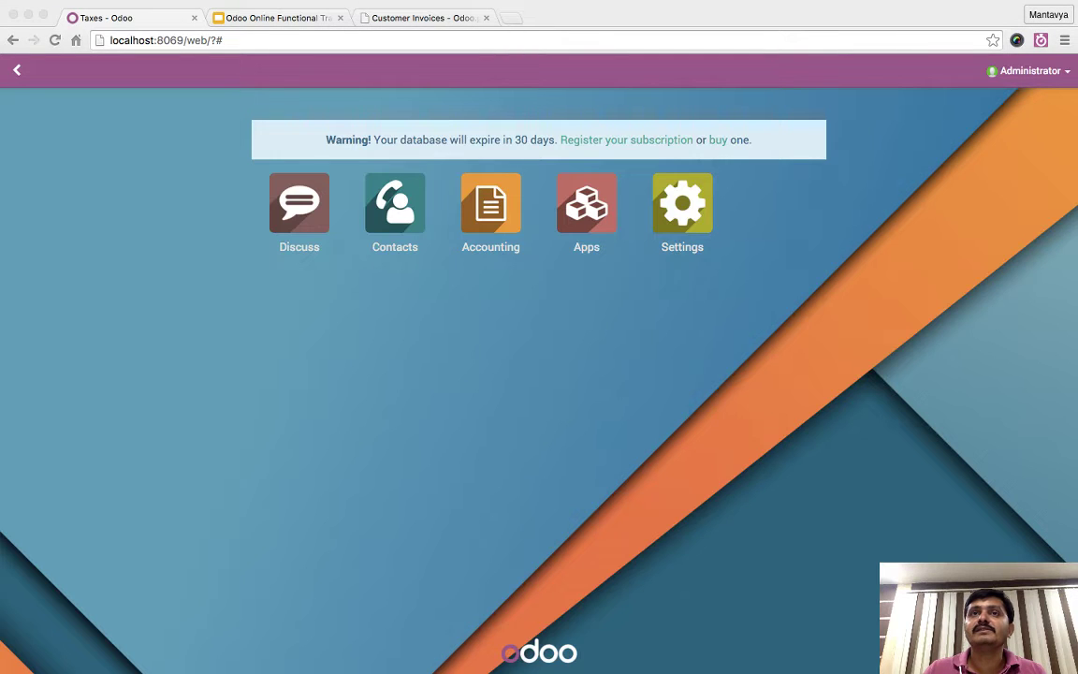
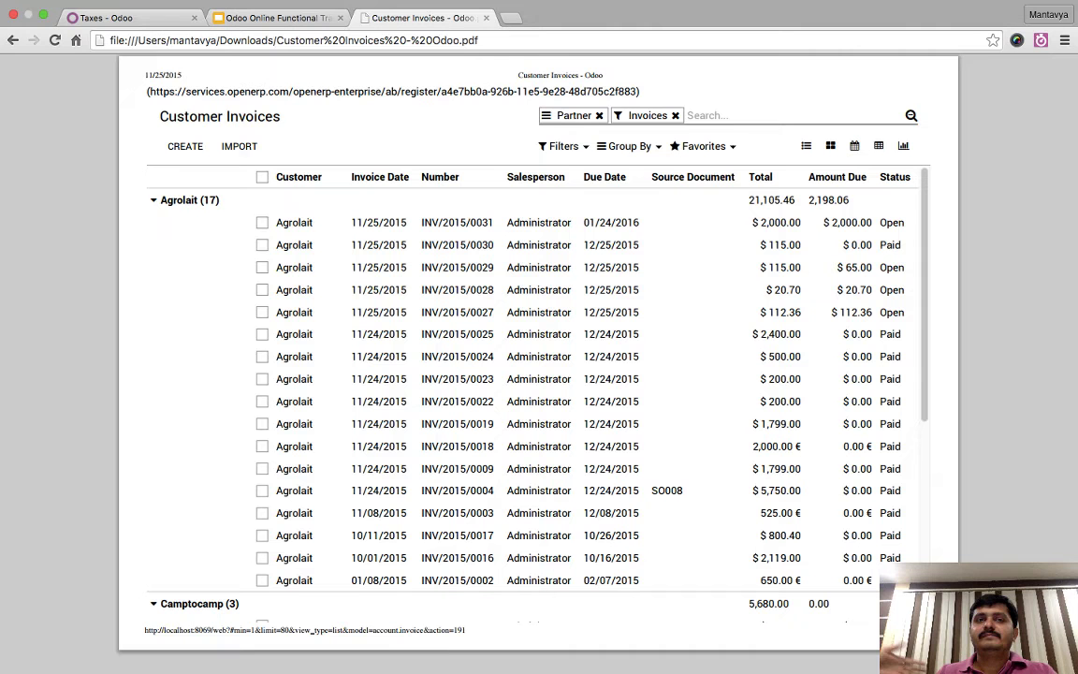
- Close the Customer Invoices PDF tab and move from the Day 3 title to slide 23, Website Builder
click(425, 18)
click(485, 18)
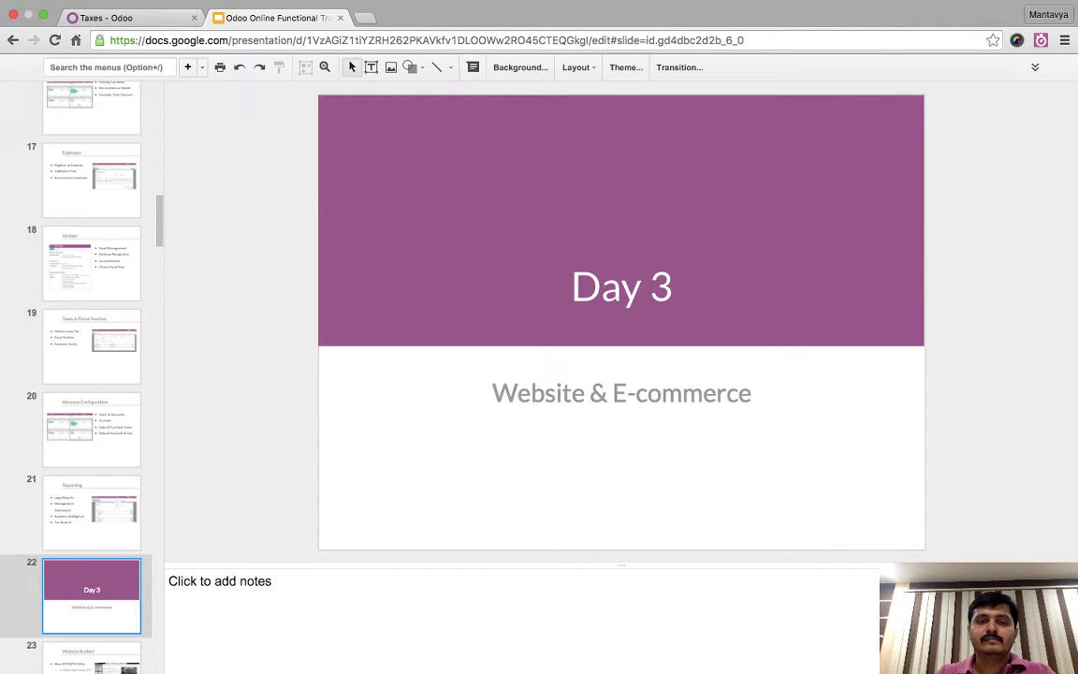
key(Down)
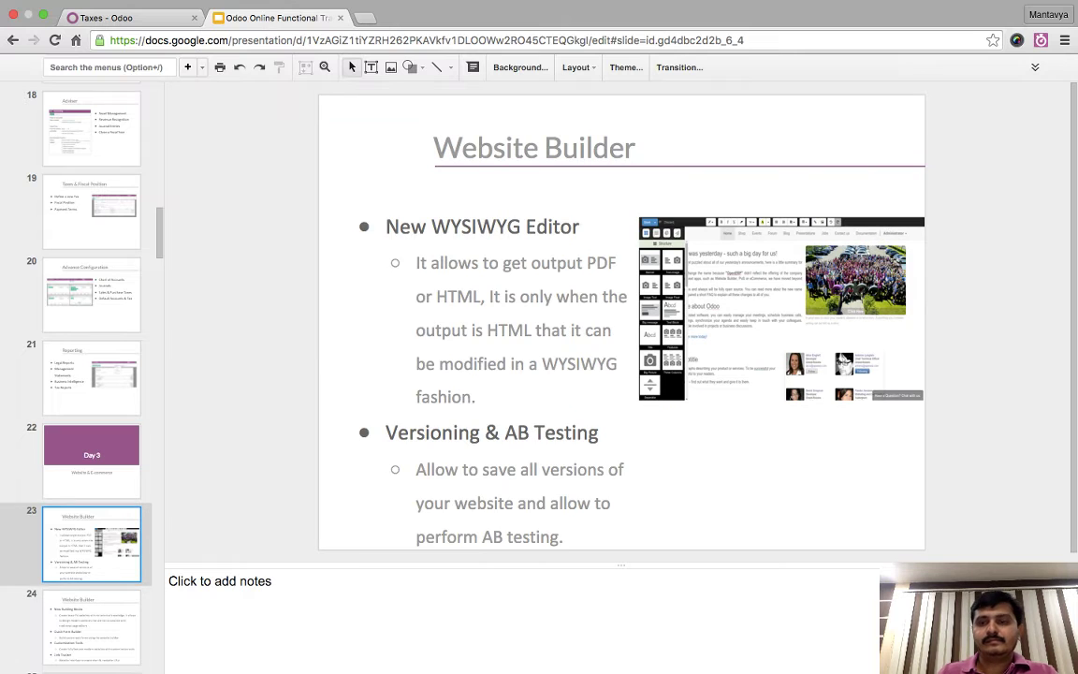
key(Up)
key(Down)
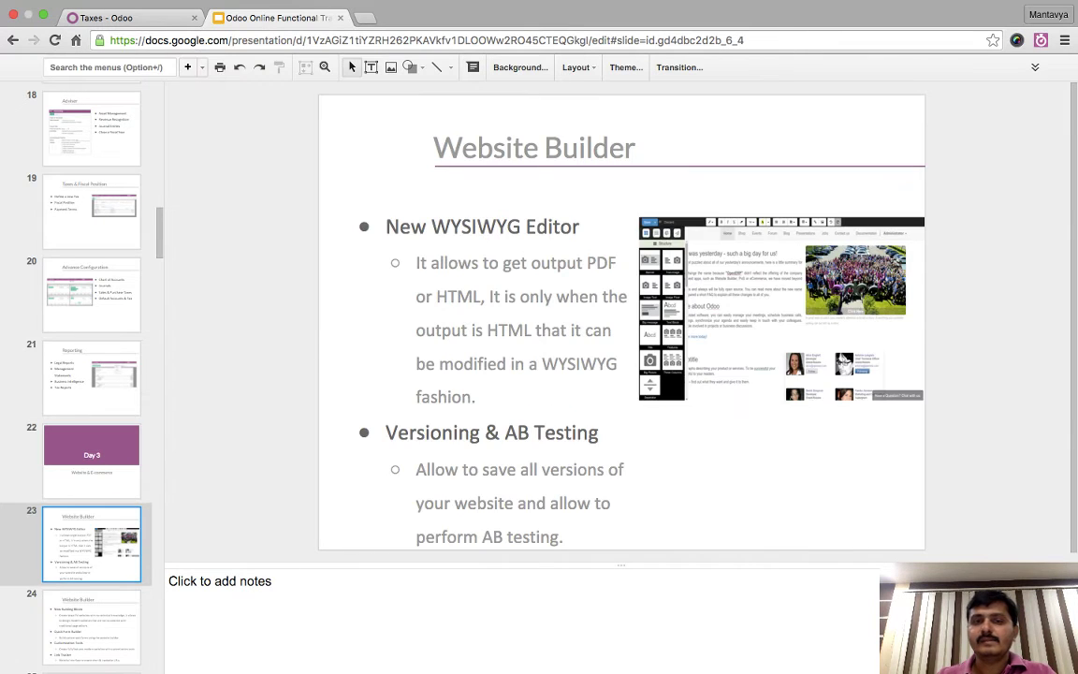
key(Up)
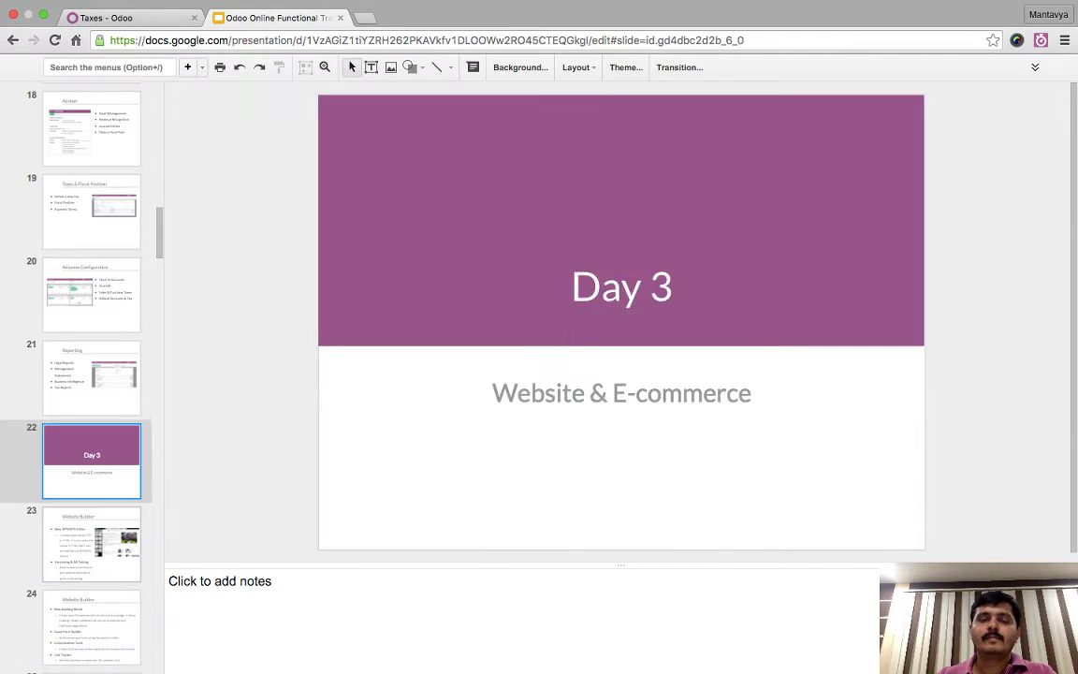
key(Down)
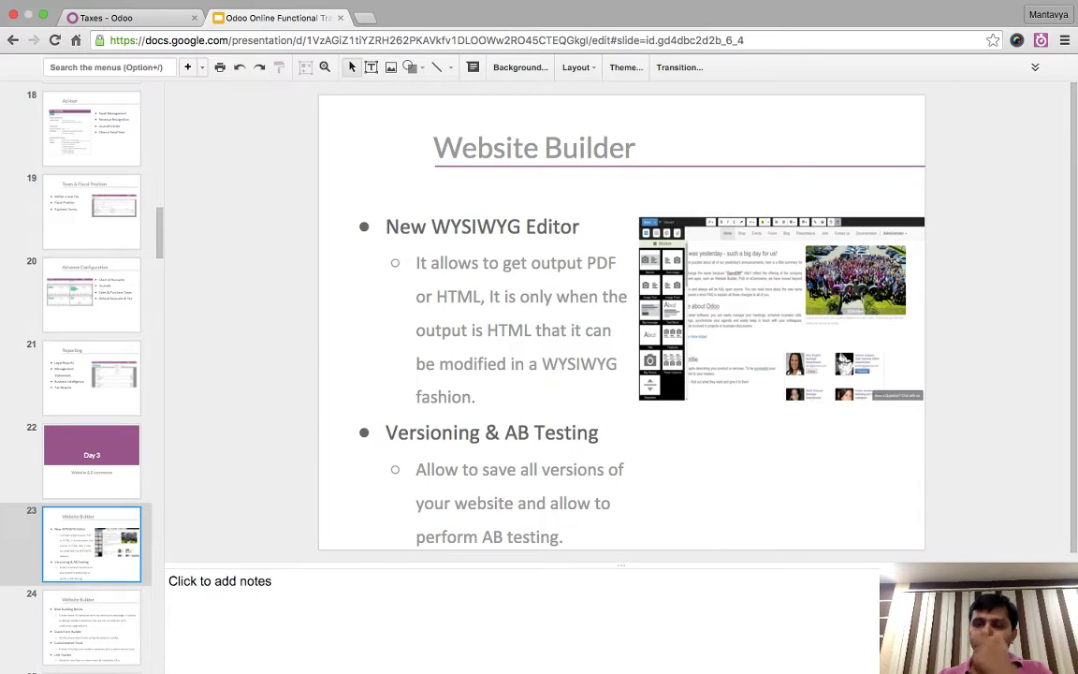
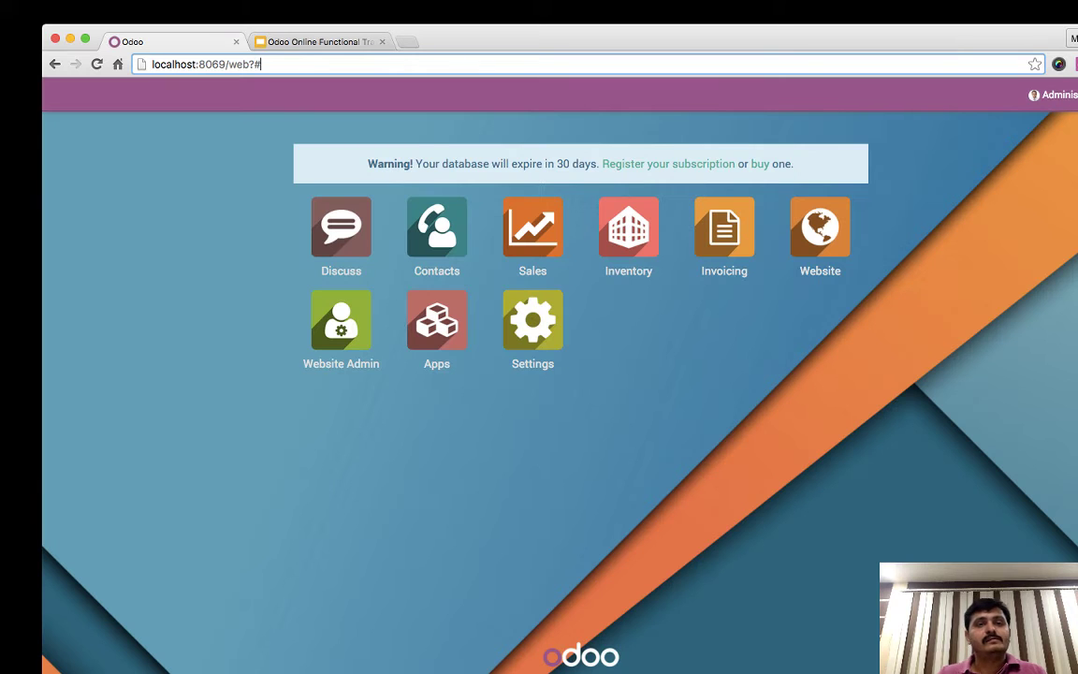
- Trim the address to localhost:8069 and load the plain website
key(shift+Left)
key(shift+Left)
key(shift+Left)
key(shift+Left)
key(shift+Left)
key(shift+Left)
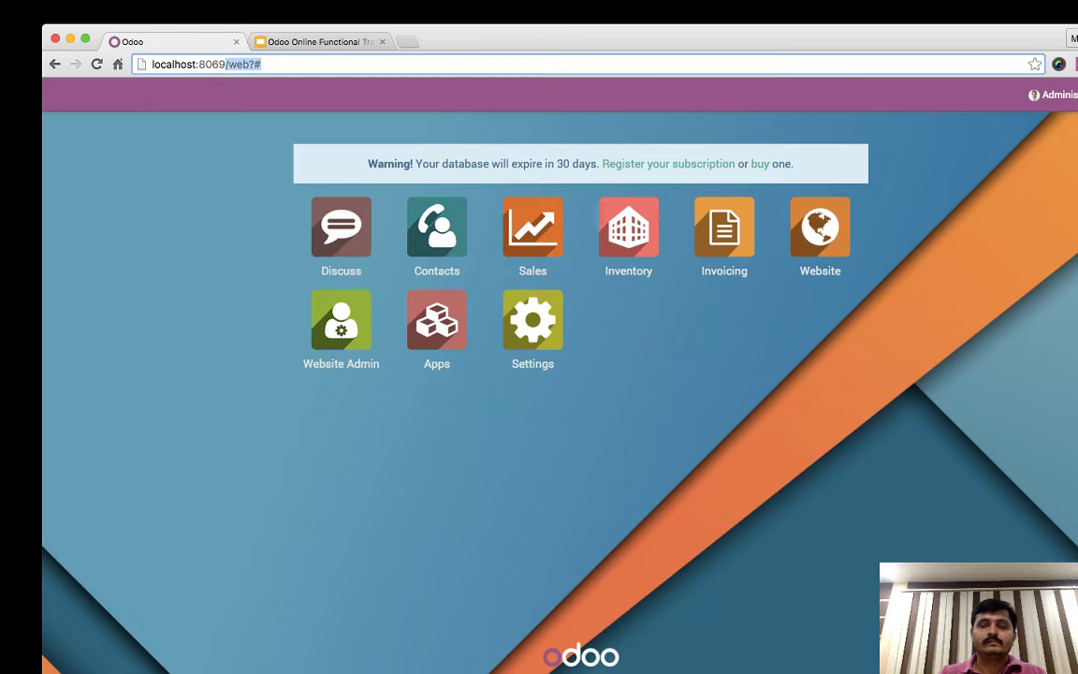
key(BackSpace)
key(Return)
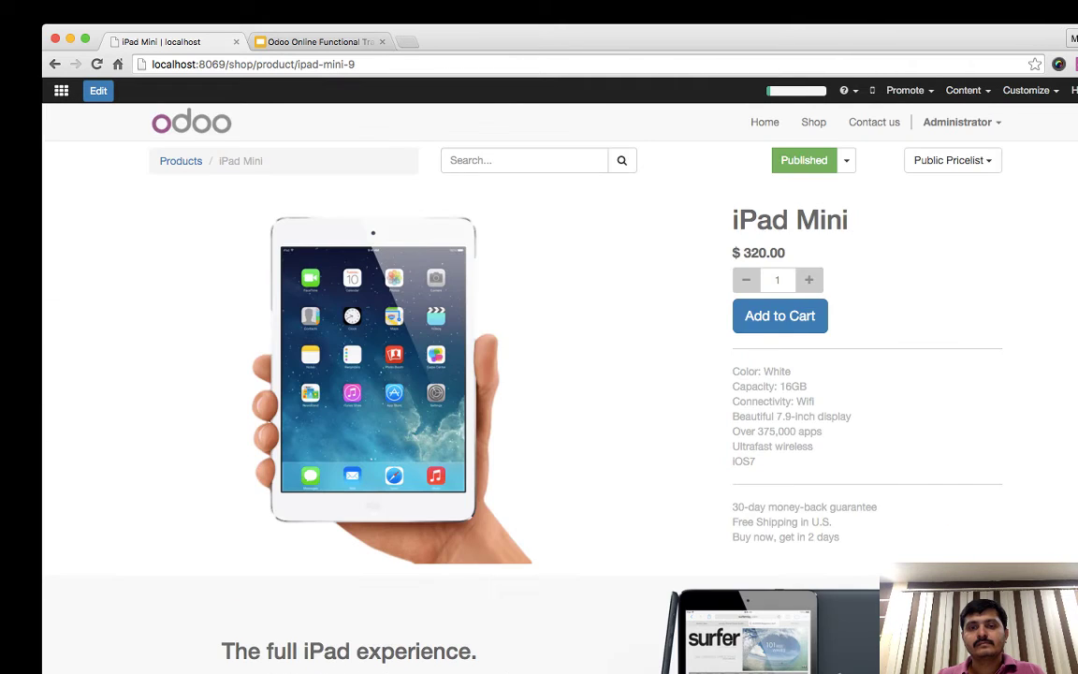
- Add the iPad Mini to the cart, start checkout, then go back to continue shopping
click(780, 315)
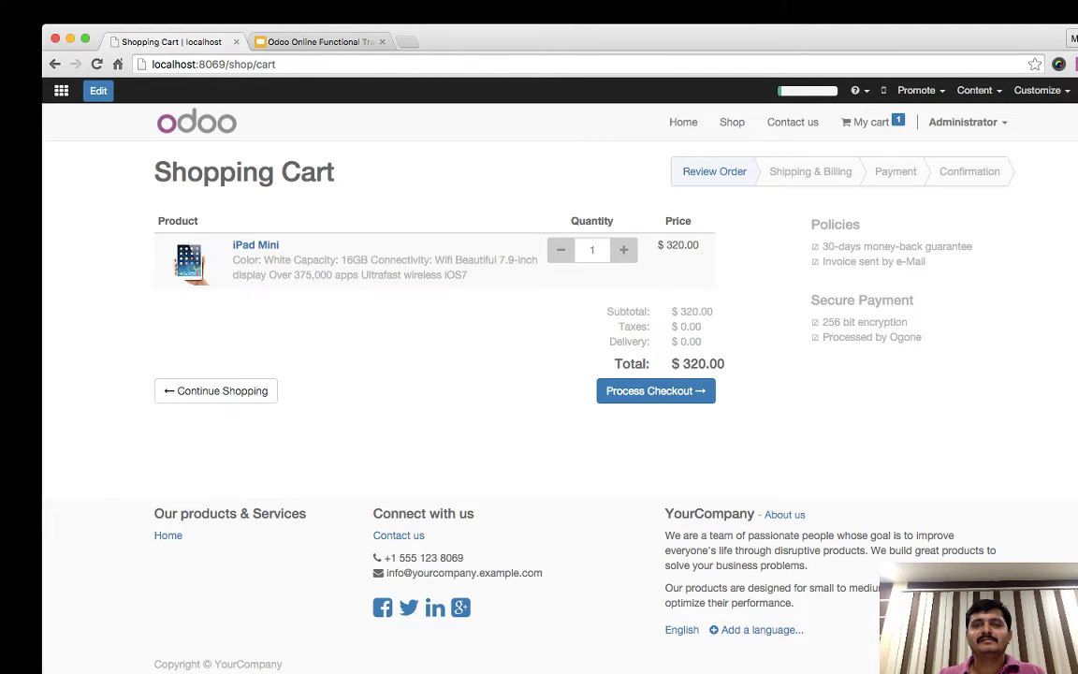
click(655, 390)
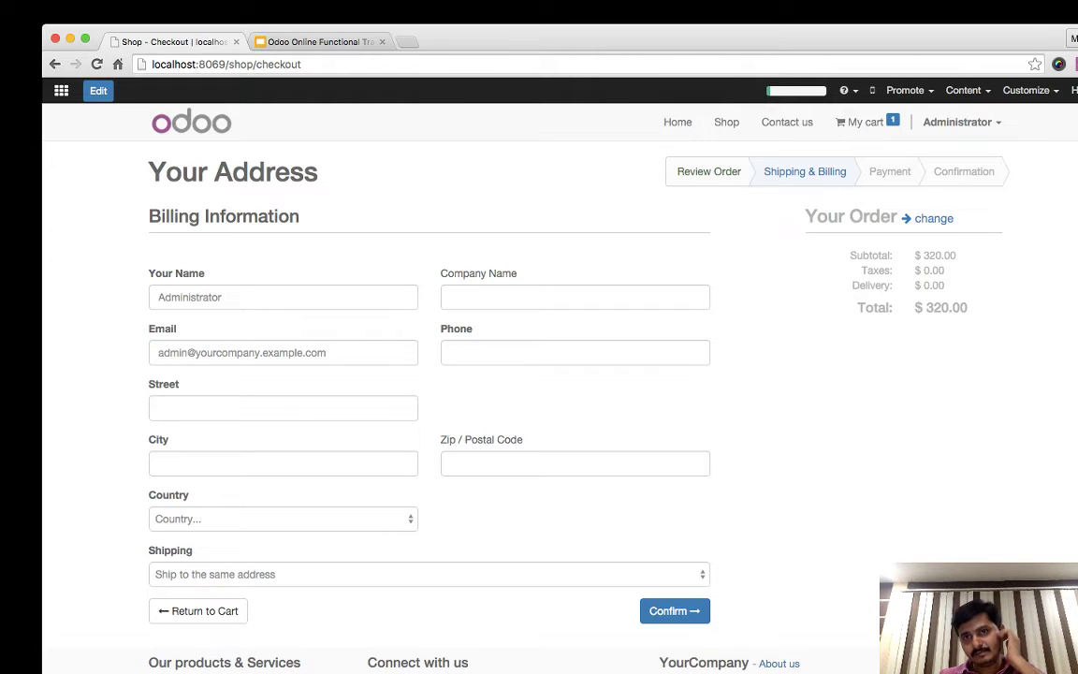
click(932, 218)
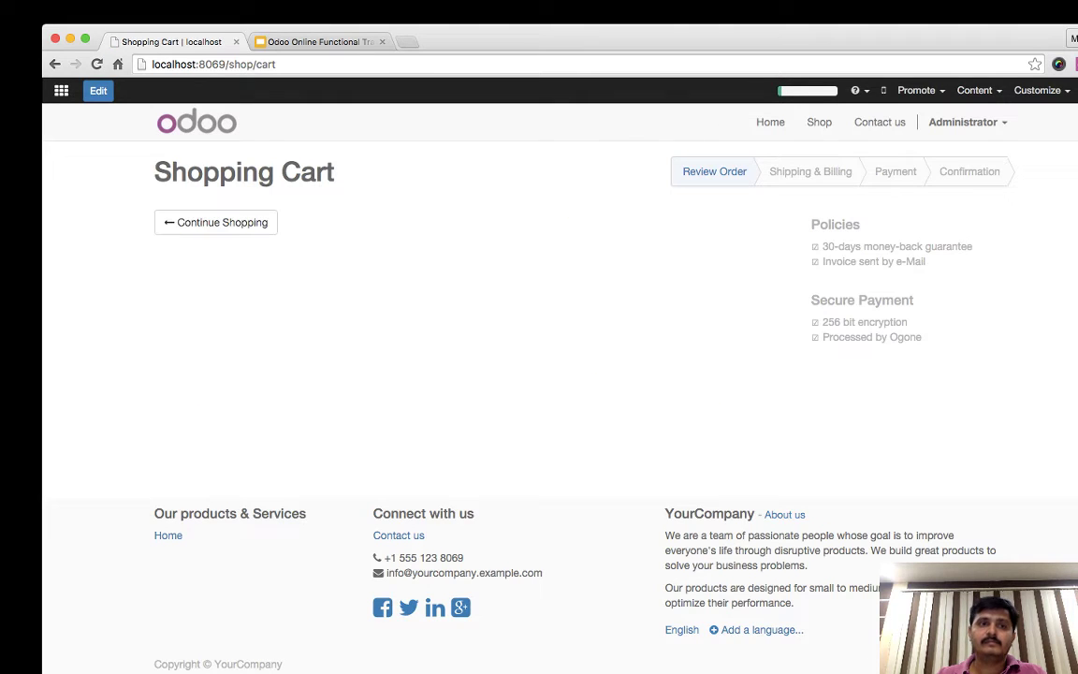
click(216, 222)
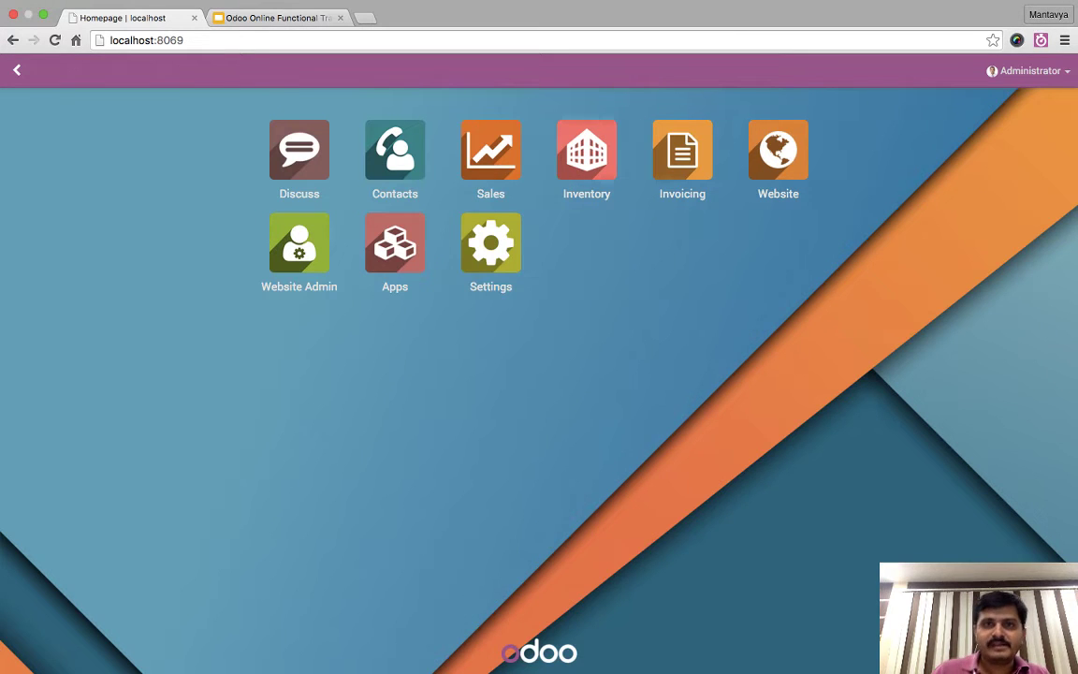
- Advance the deck to slide 23, Website Builder, then return to the Odoo homepage at localhost:8069
key(ctrl+Tab)
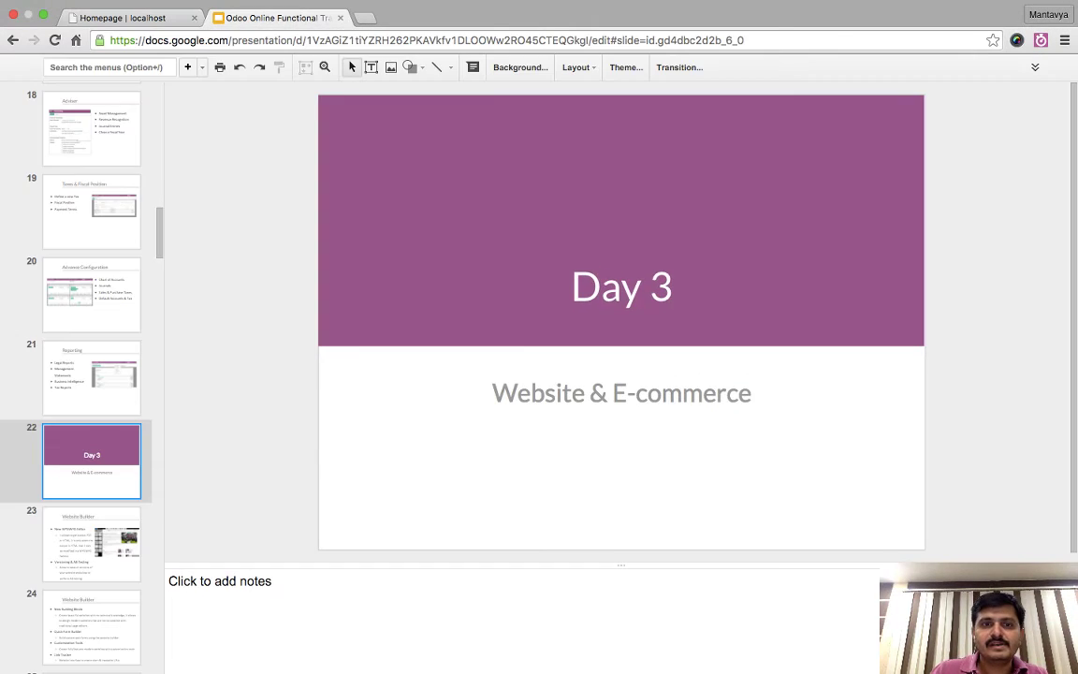
key(Down)
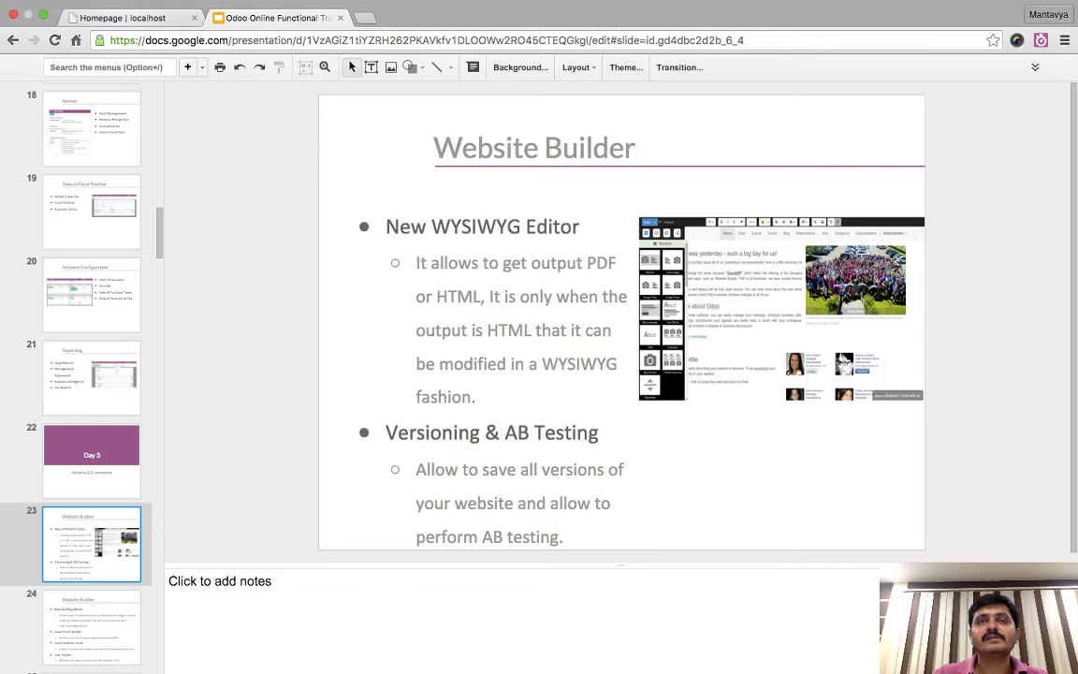
key(ctrl+Tab)
click(17, 70)
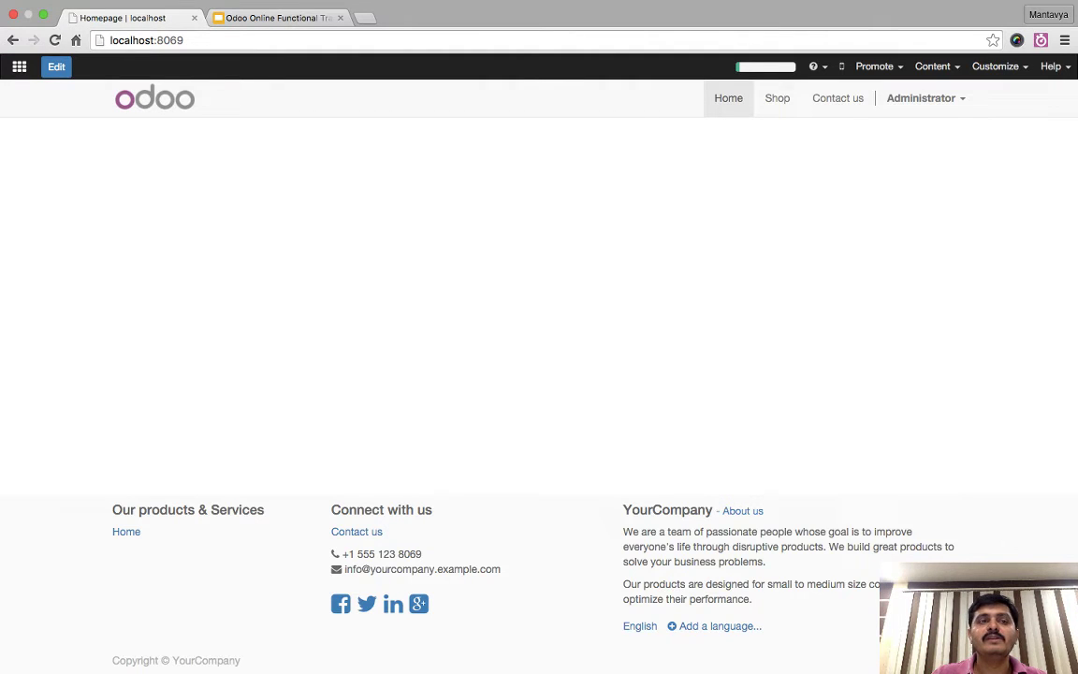
- Put the homepage in edit mode and drag a Big Picture block onto the empty page
click(56, 67)
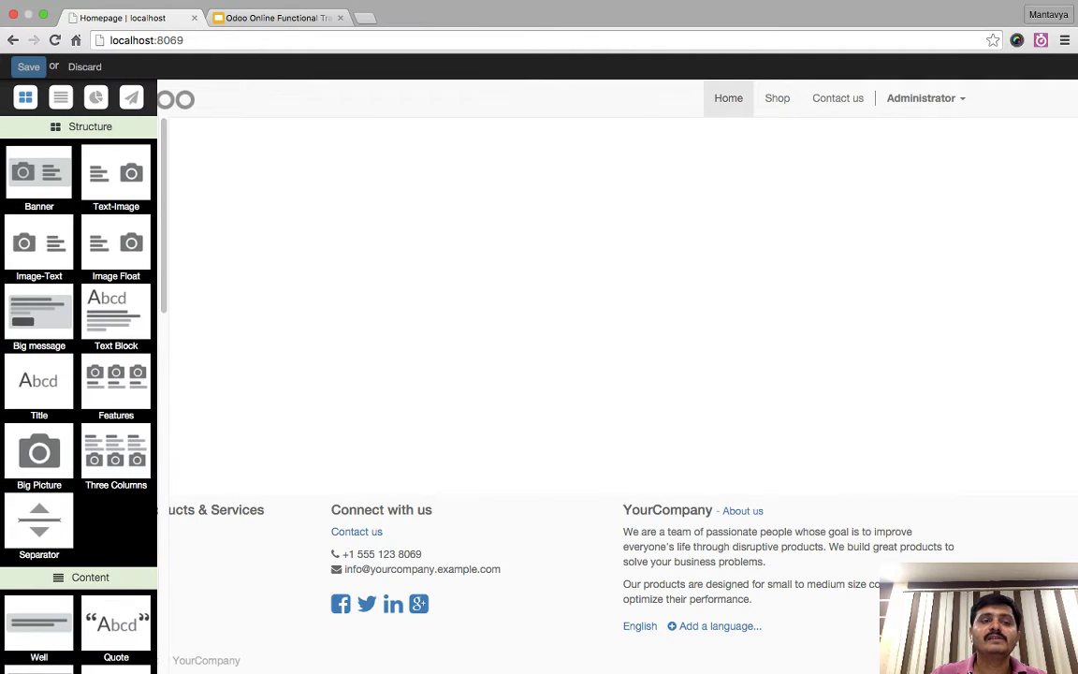
mouse_move(8, 384)
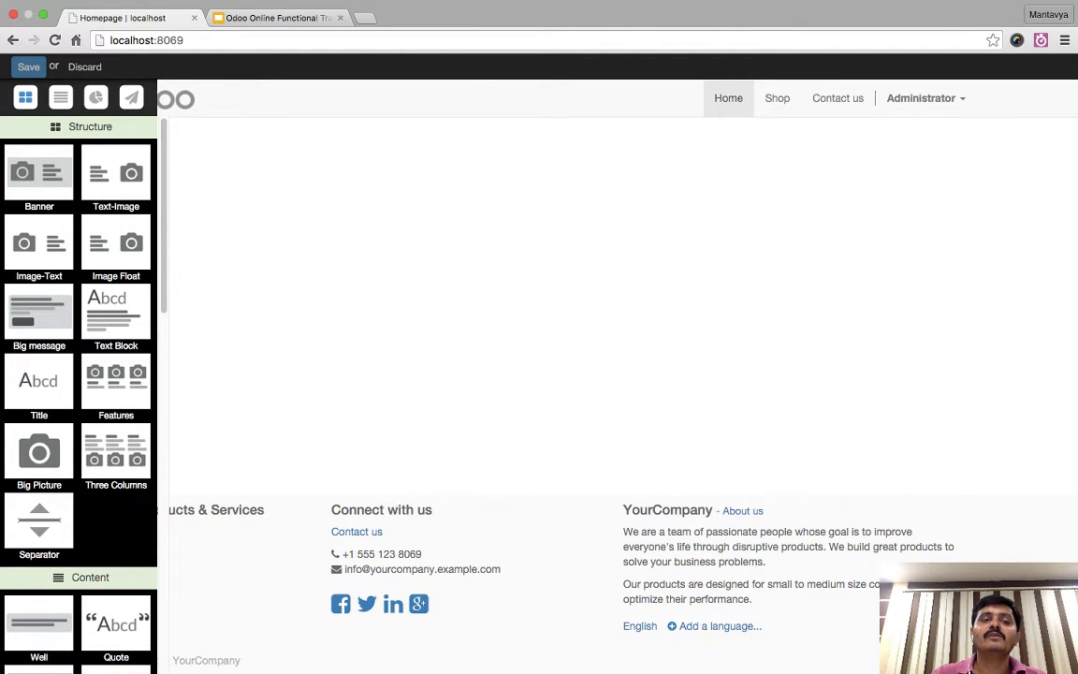
scroll(113, 337, down, 2)
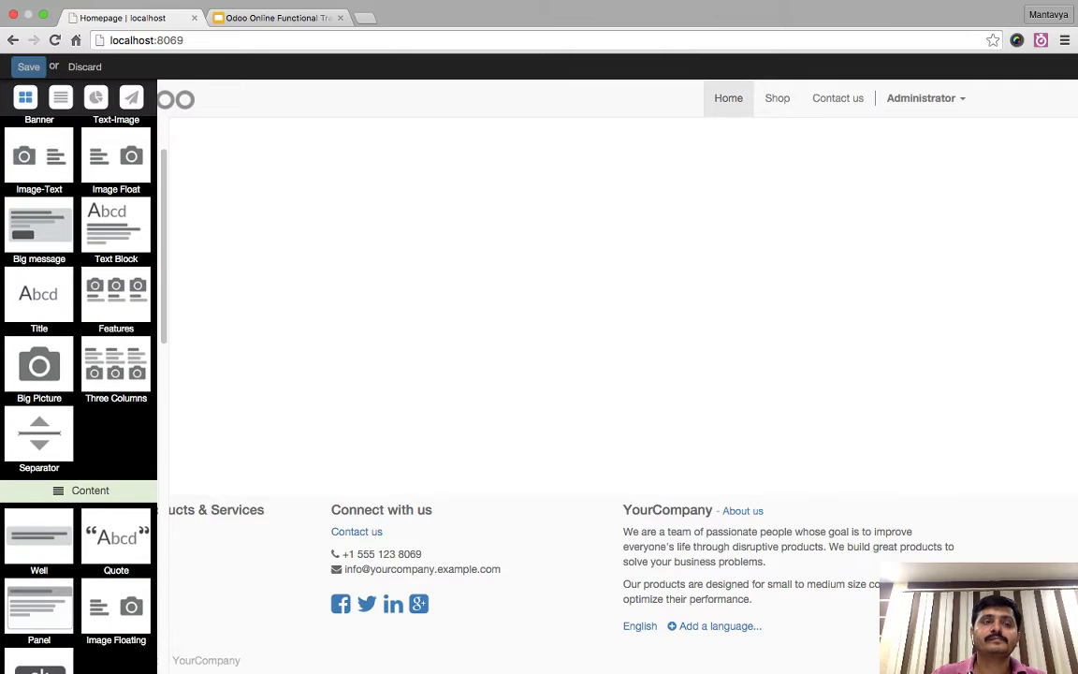
scroll(79, 374, down, 6)
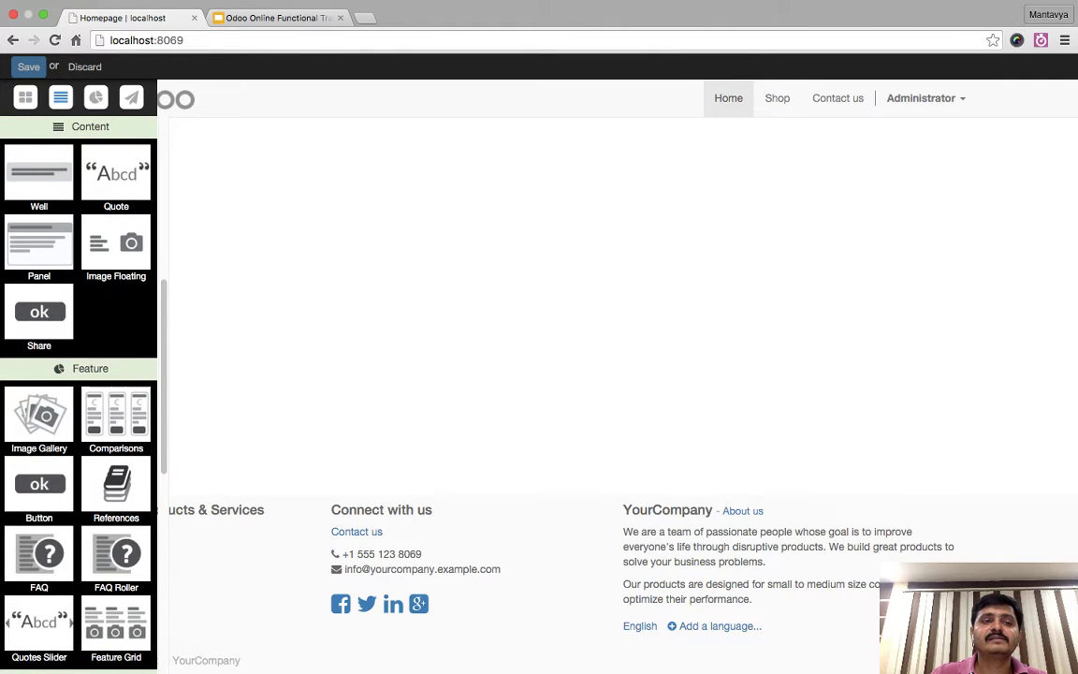
scroll(79, 374, down, 4)
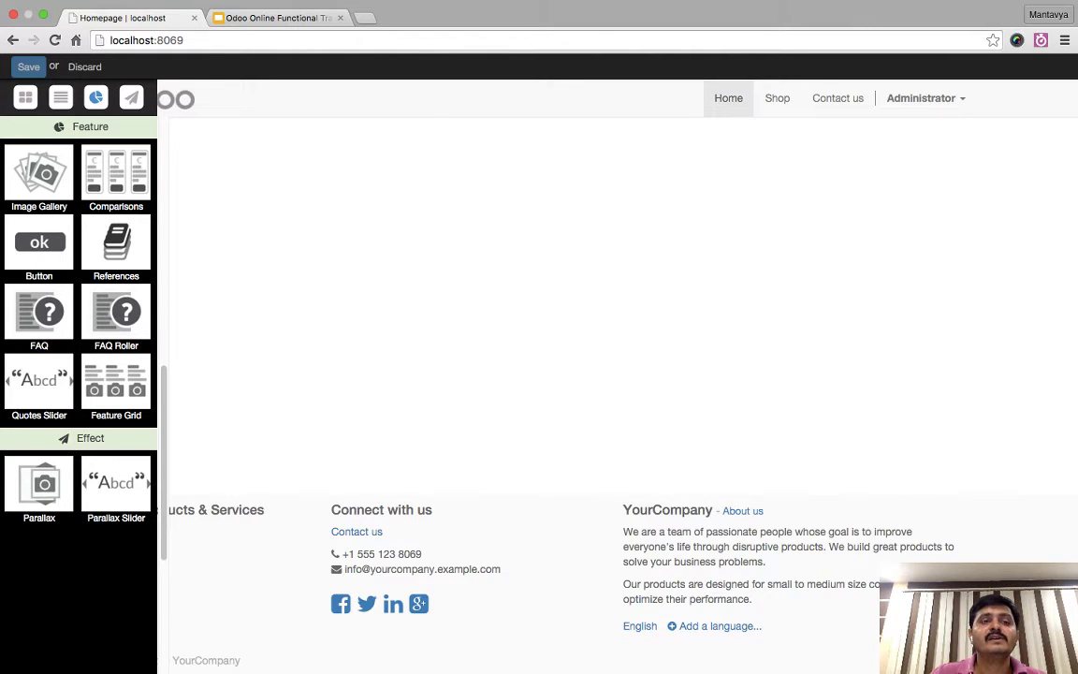
scroll(79, 309, down, 5)
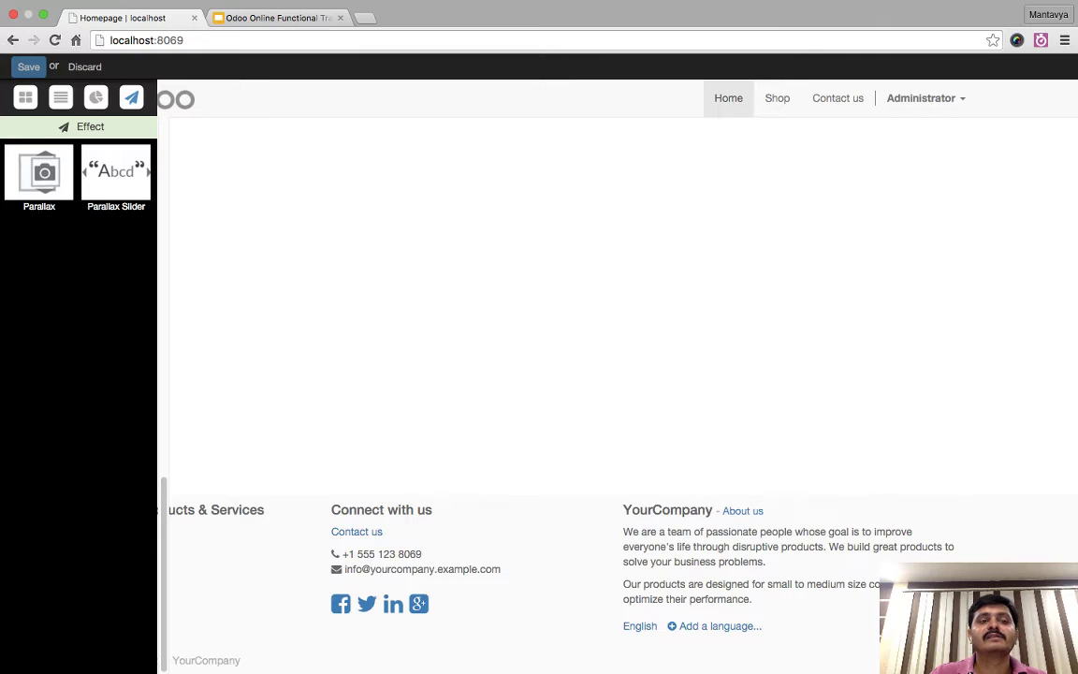
scroll(79, 374, up, 10)
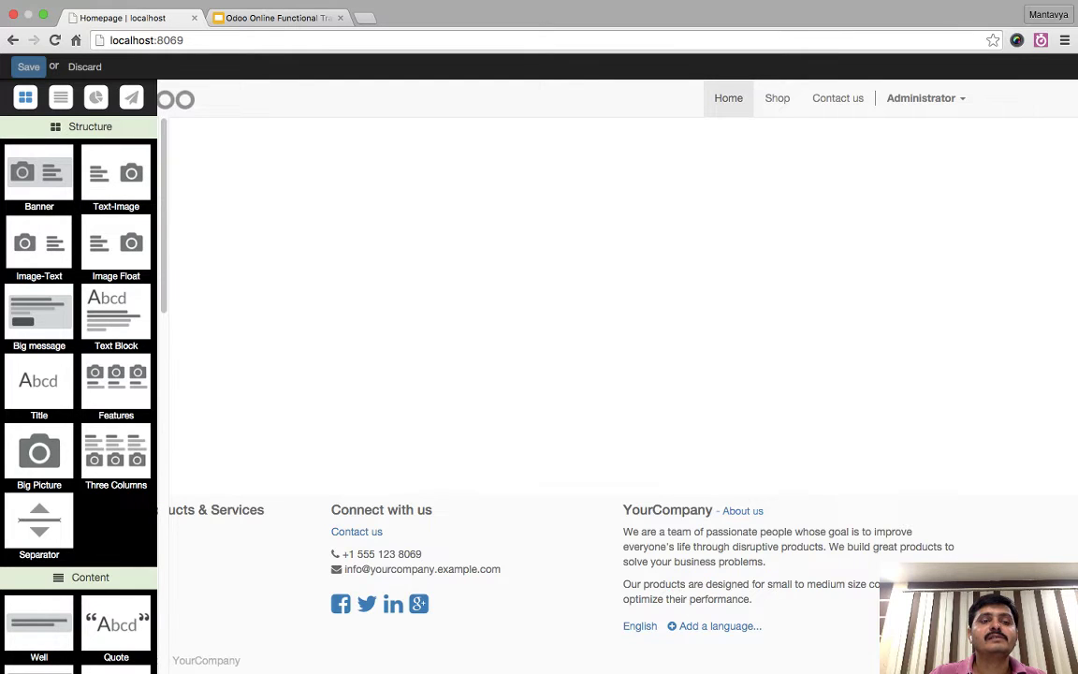
drag(38, 454, 534, 281)
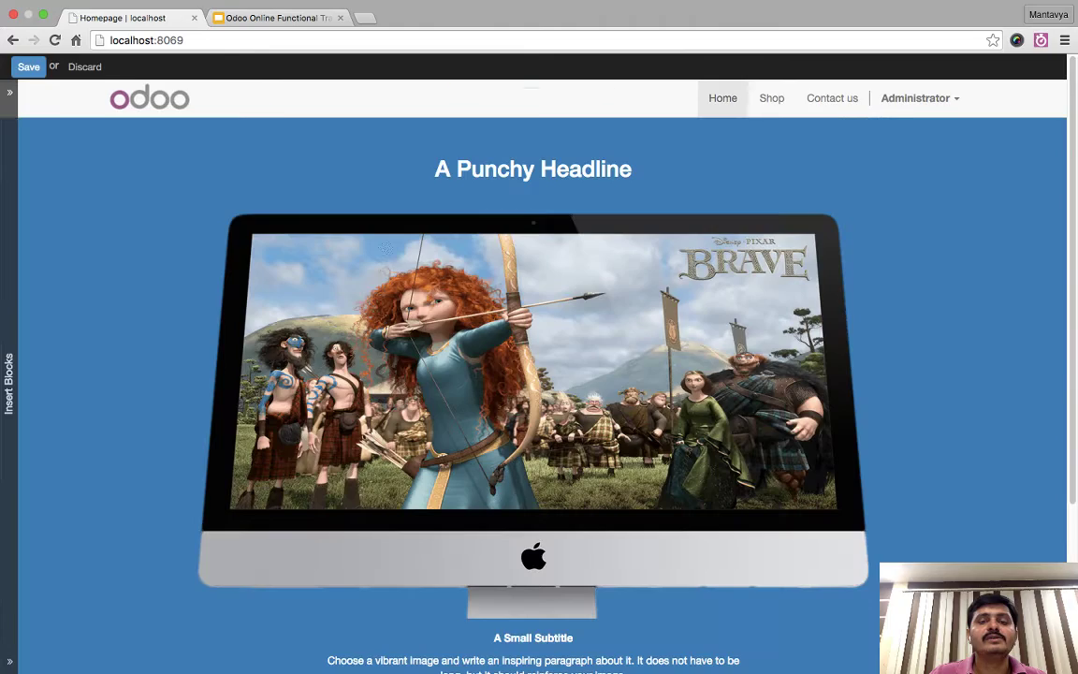
- Open the Big Picture block's background image chooser and its extra upload options
click(435, 168)
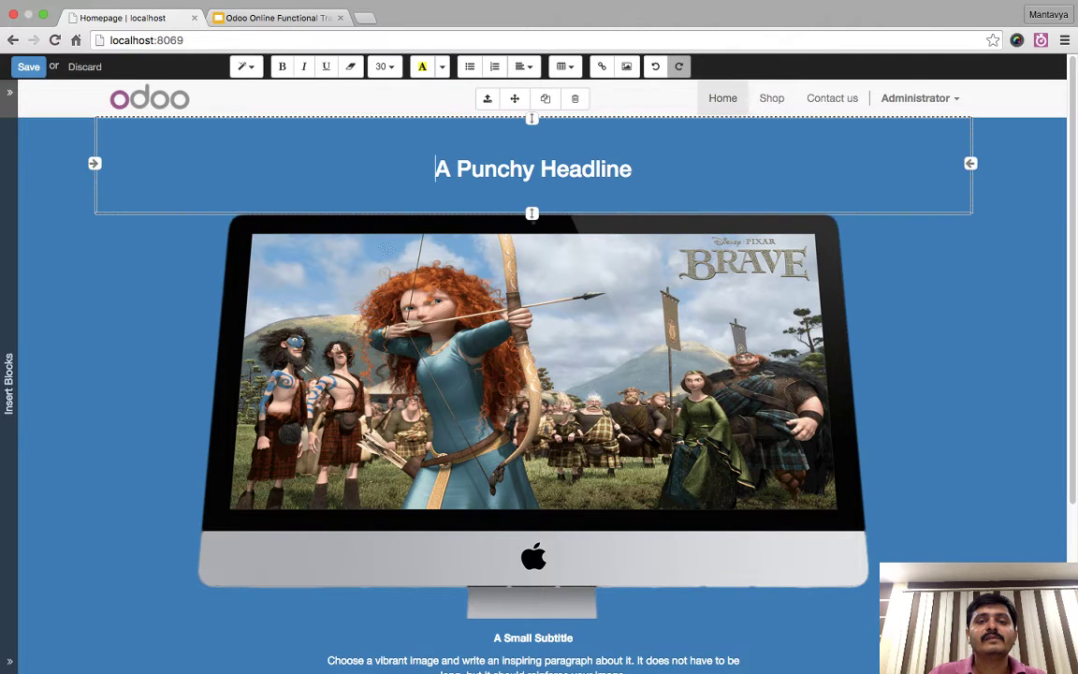
click(533, 374)
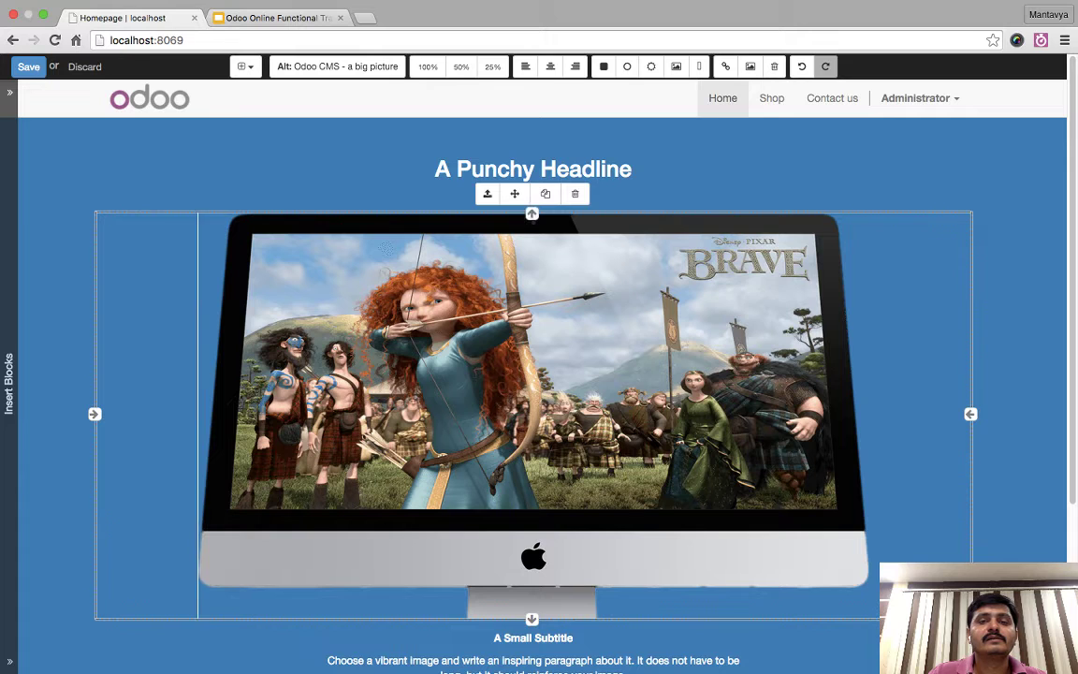
click(482, 98)
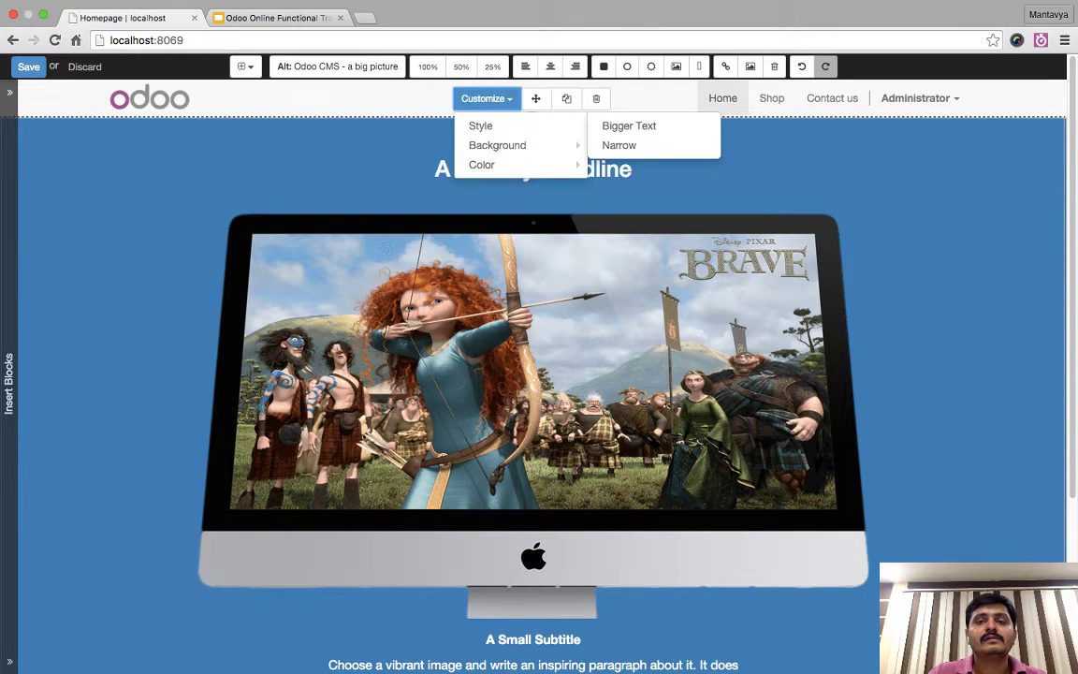
mouse_move(497, 145)
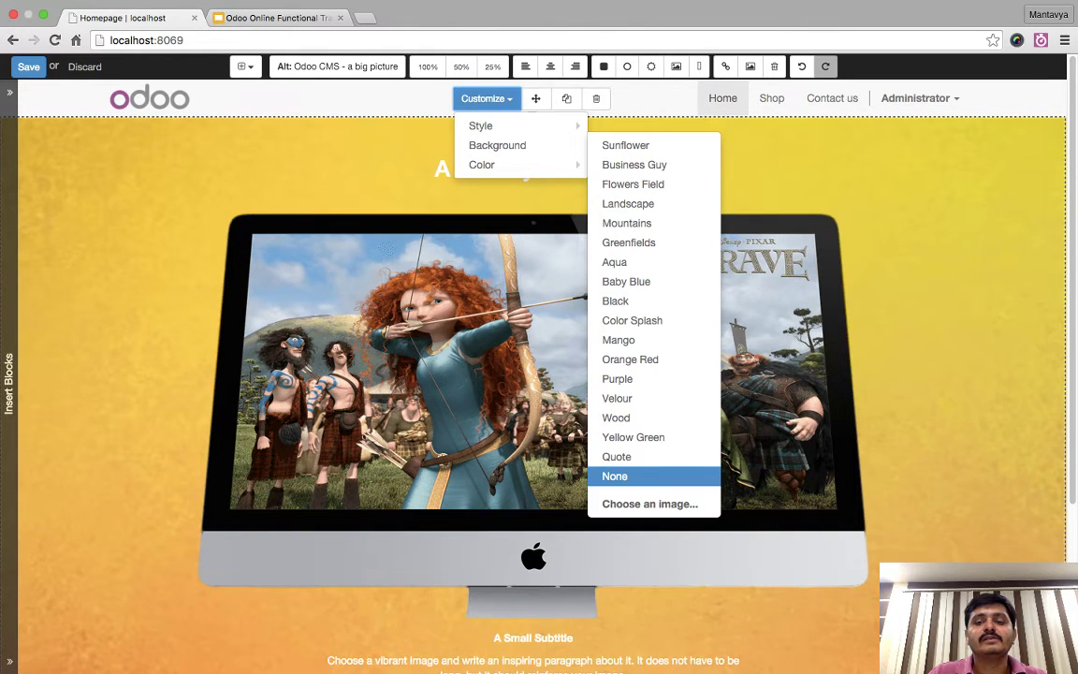
click(649, 503)
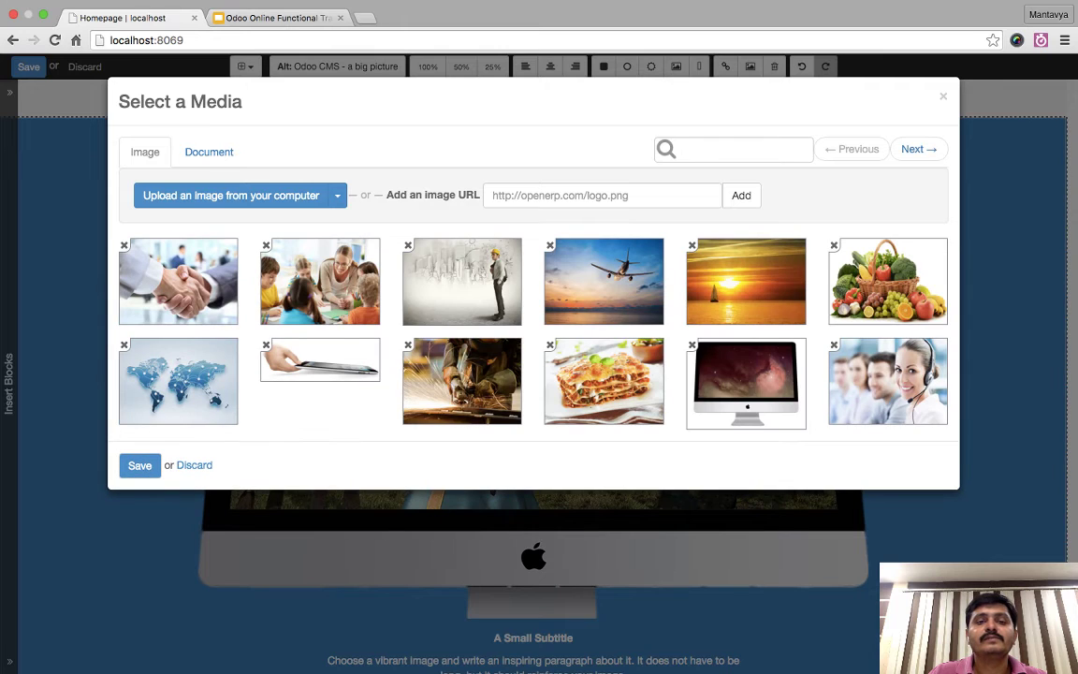
click(337, 195)
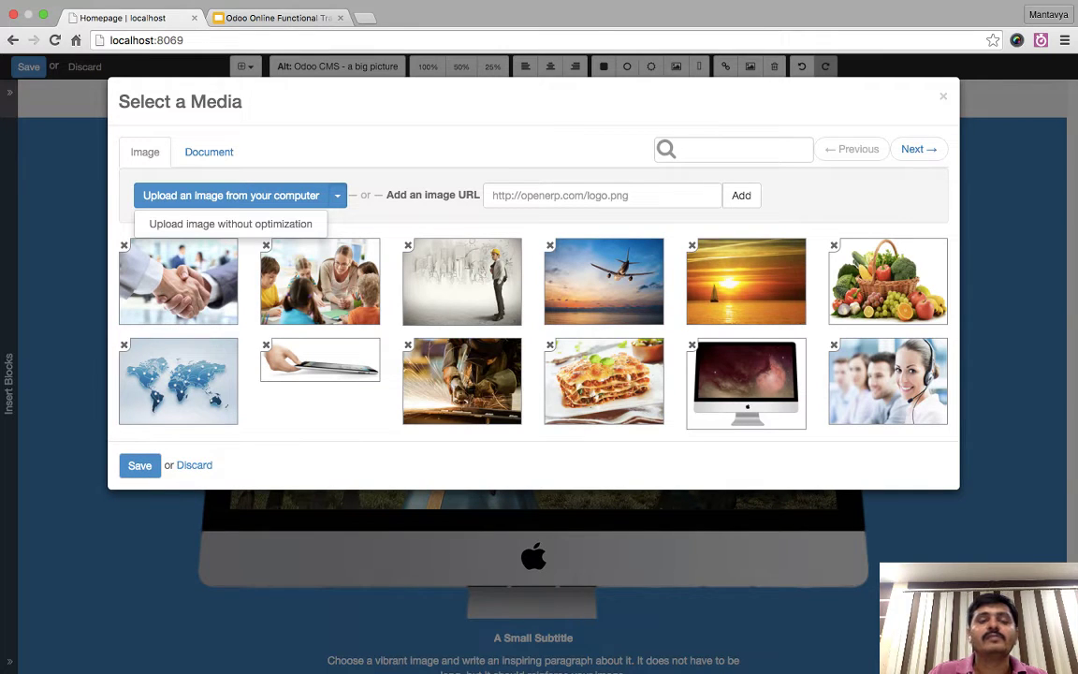
click(231, 224)
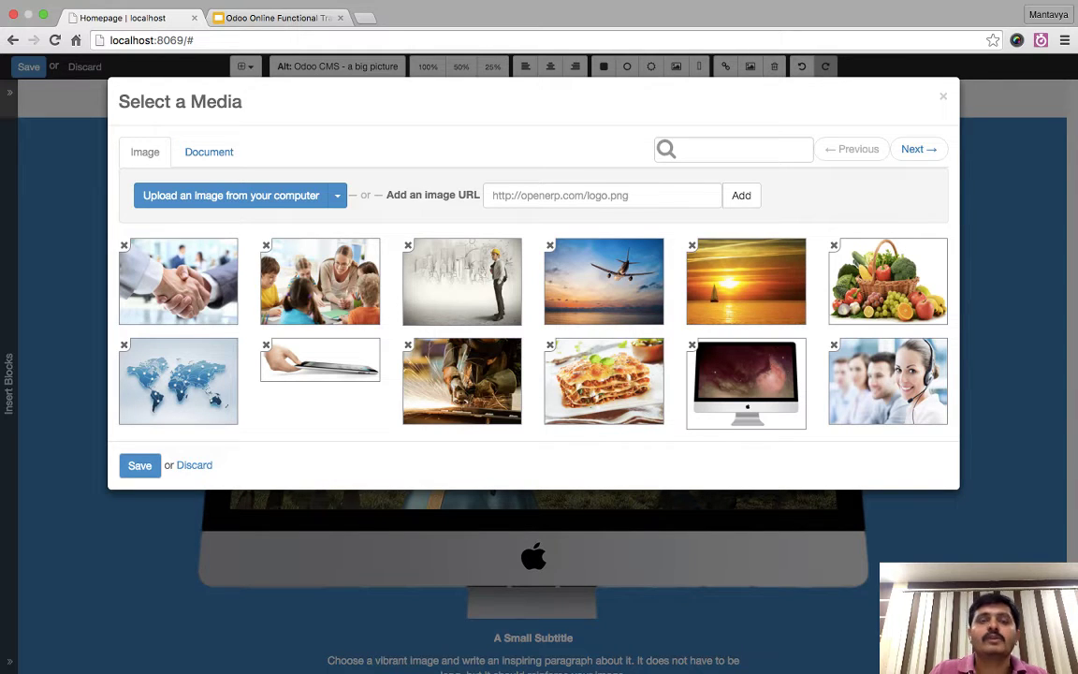
- Load odoo.com in a new tab, then set the world map image as the block background
key(super+t)
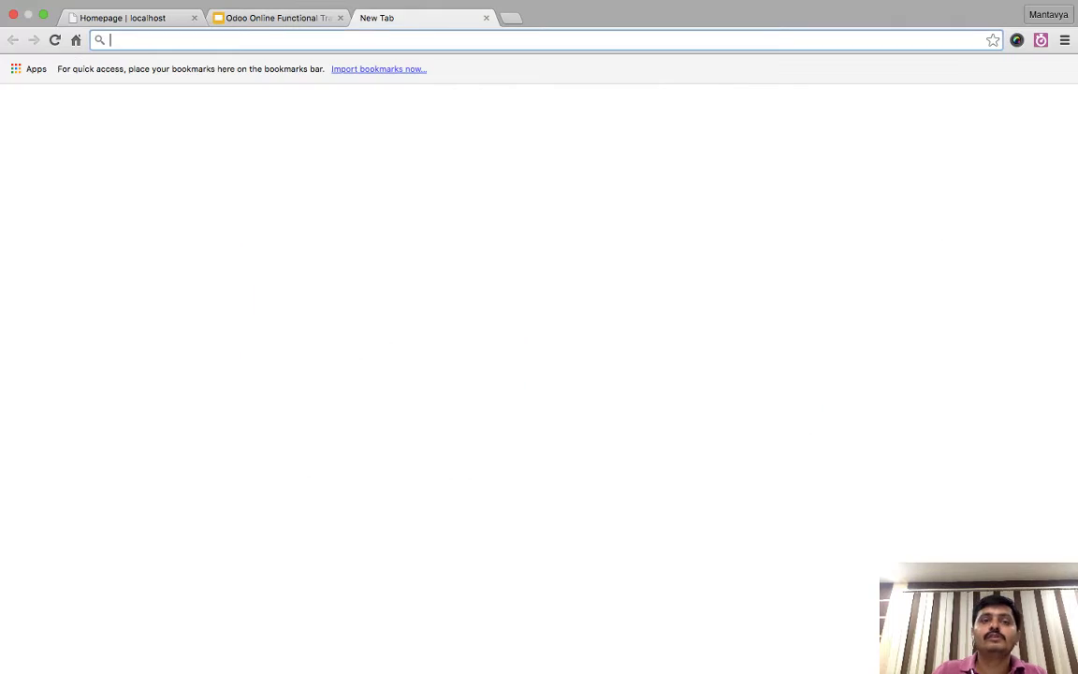
text(odoo.com)
key(Return)
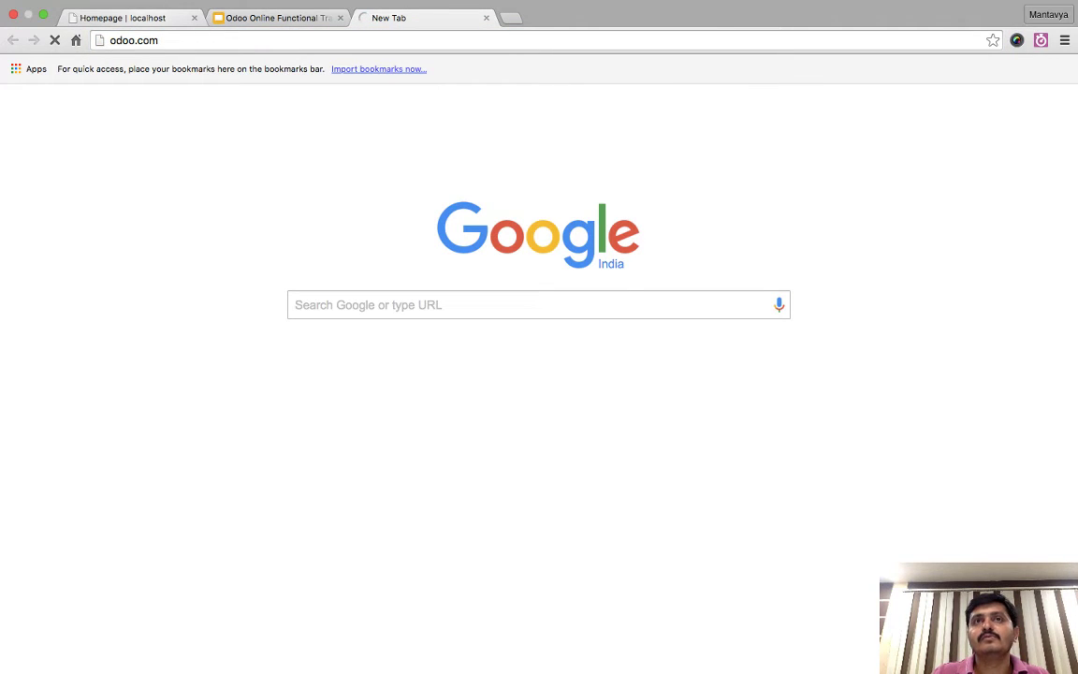
key(super+1)
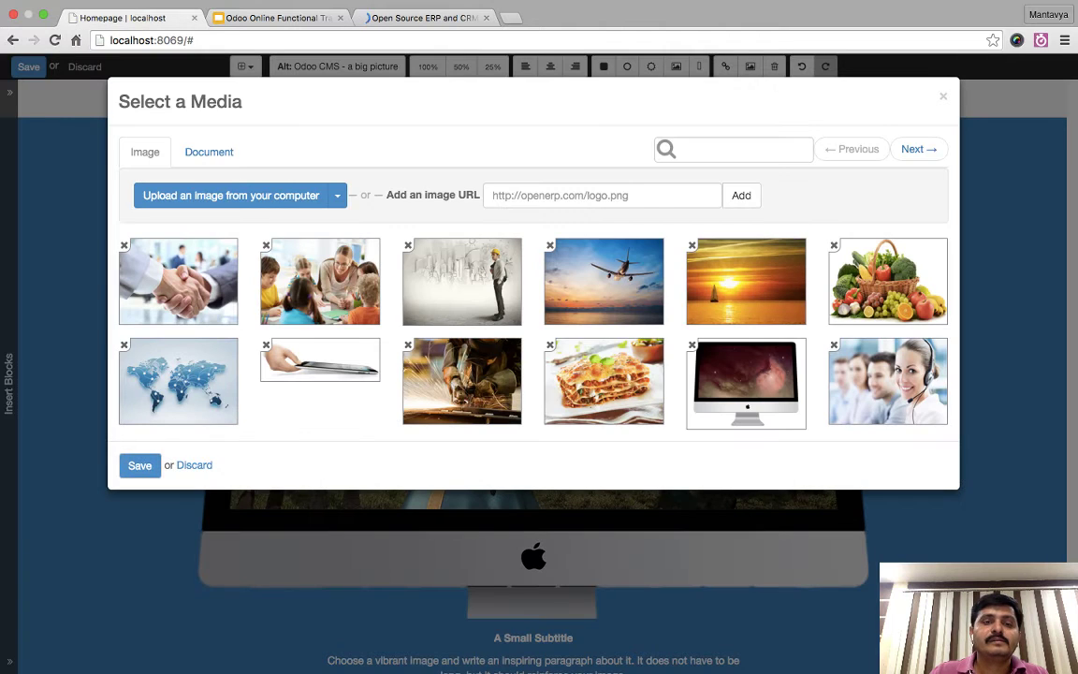
click(178, 380)
click(139, 465)
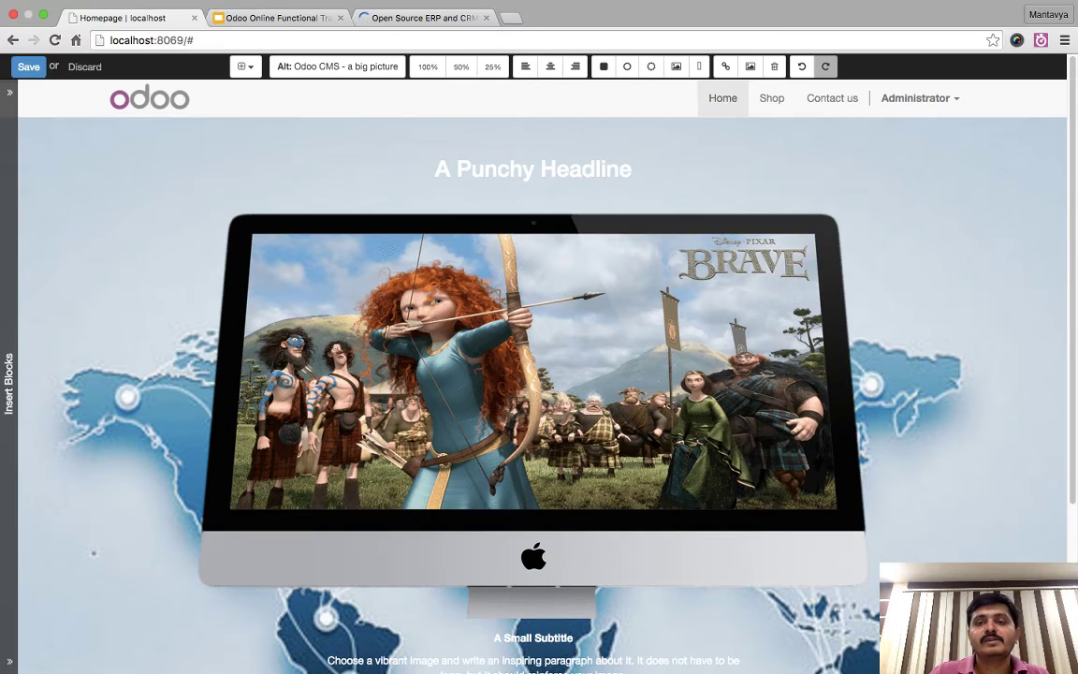
- Delete the monitor image and enlarge the banner to show more of the map
click(140, 465)
scroll(538, 374, down, 5)
scroll(538, 374, up, 4)
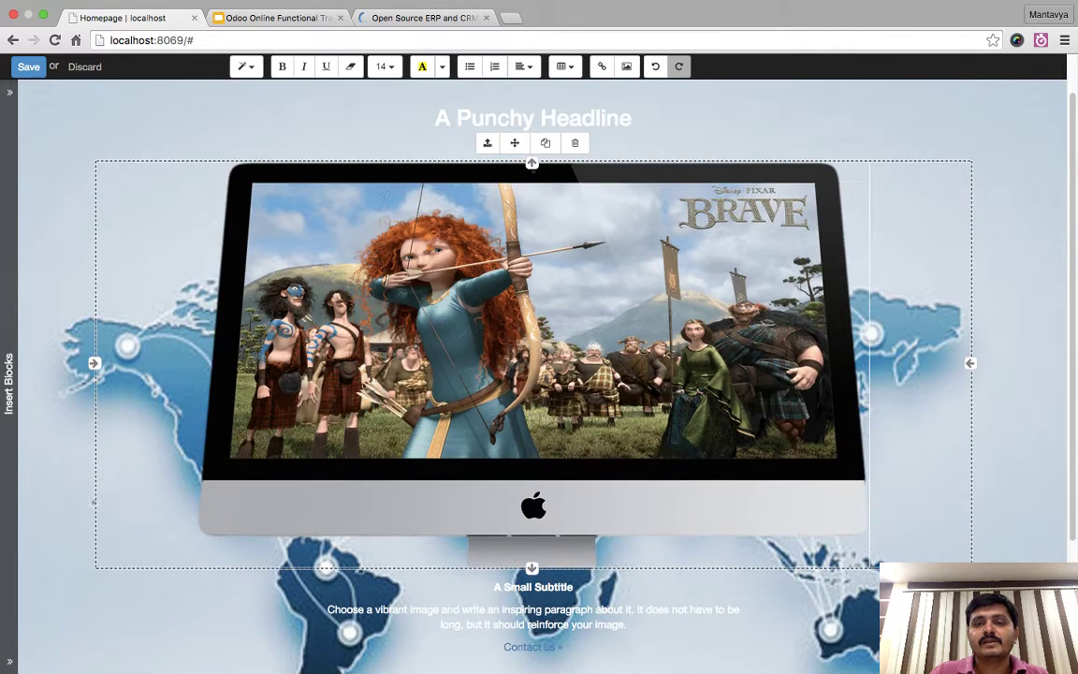
key(Delete)
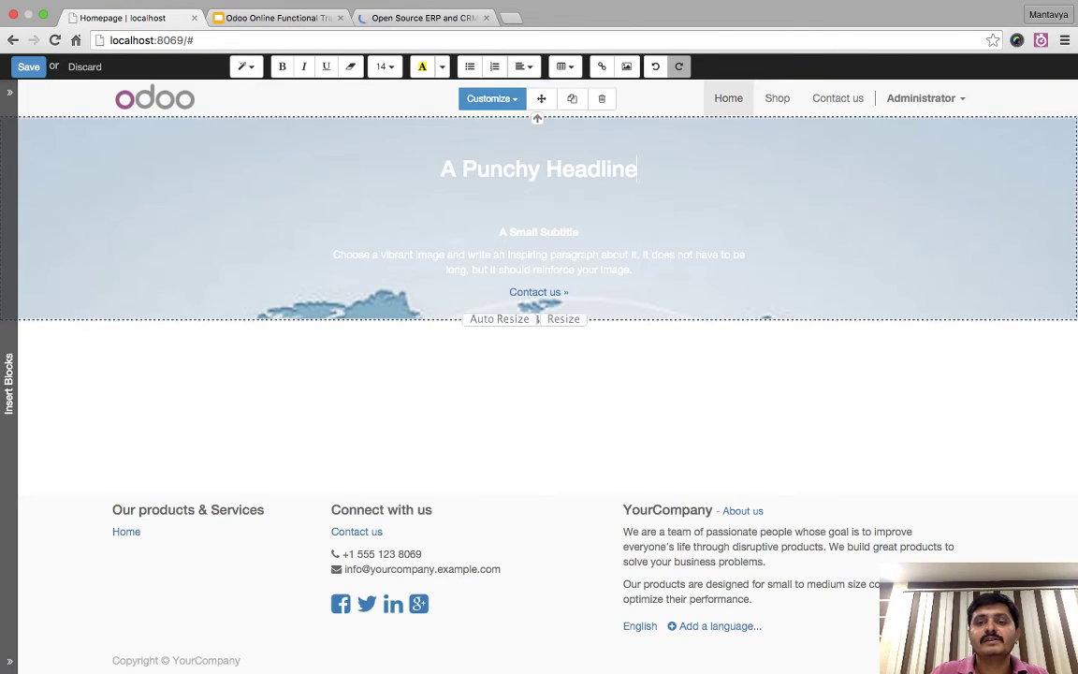
drag(563, 317, 564, 489)
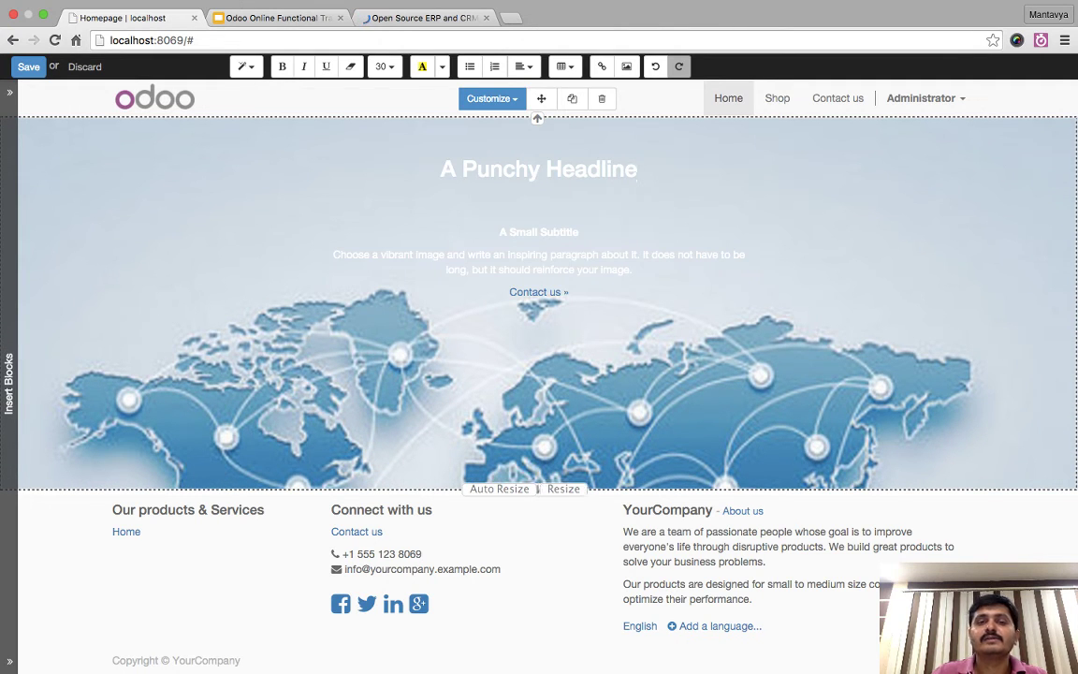
- Colour the headline and the subtitle and paragraph text grey, then save the homepage
click(538, 168)
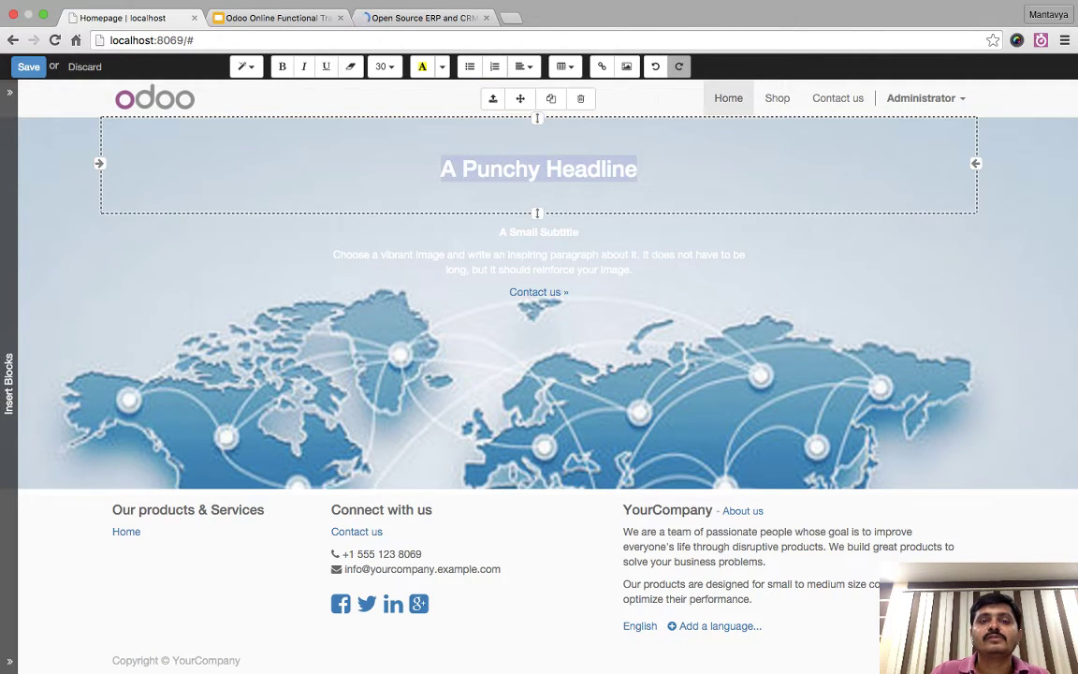
click(442, 66)
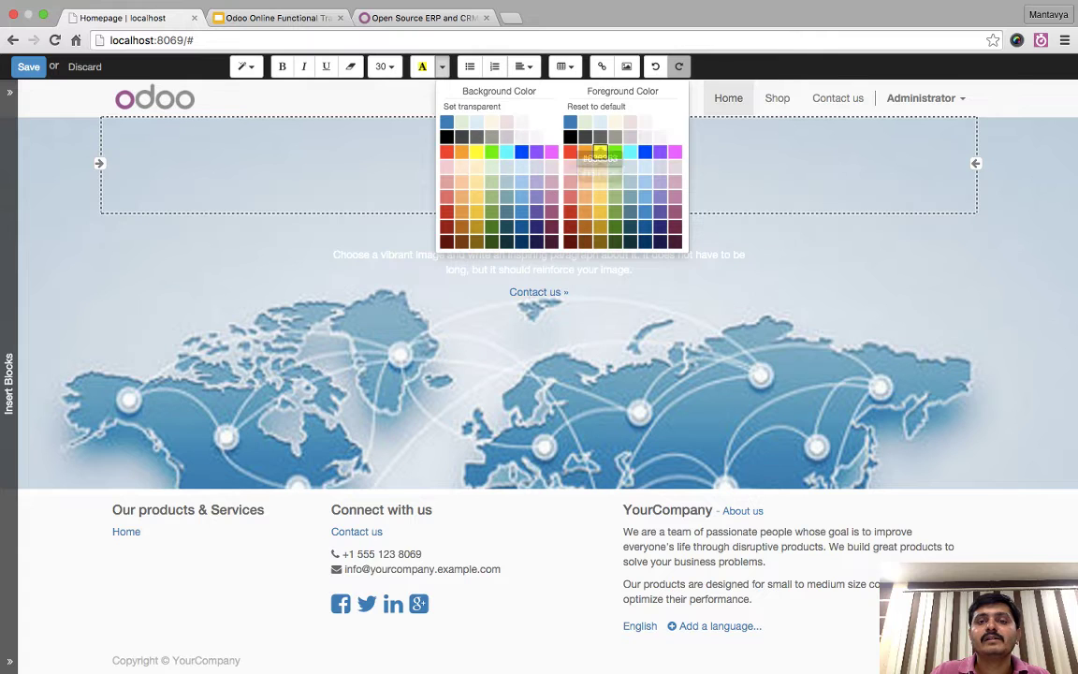
click(615, 138)
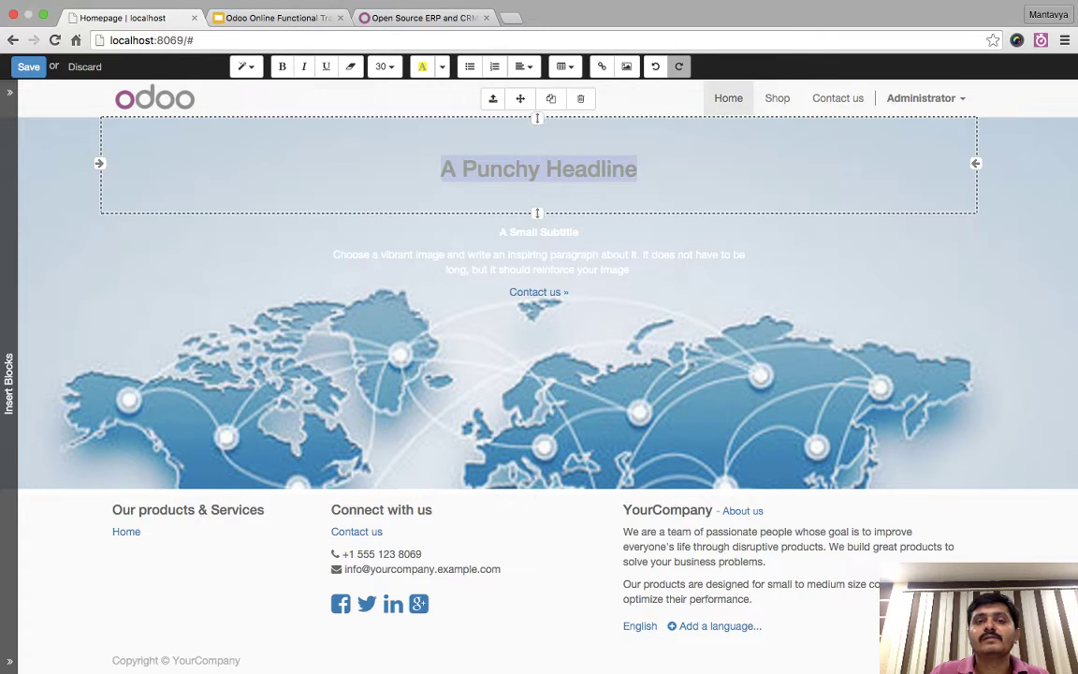
click(334, 254)
key(ctrl+a)
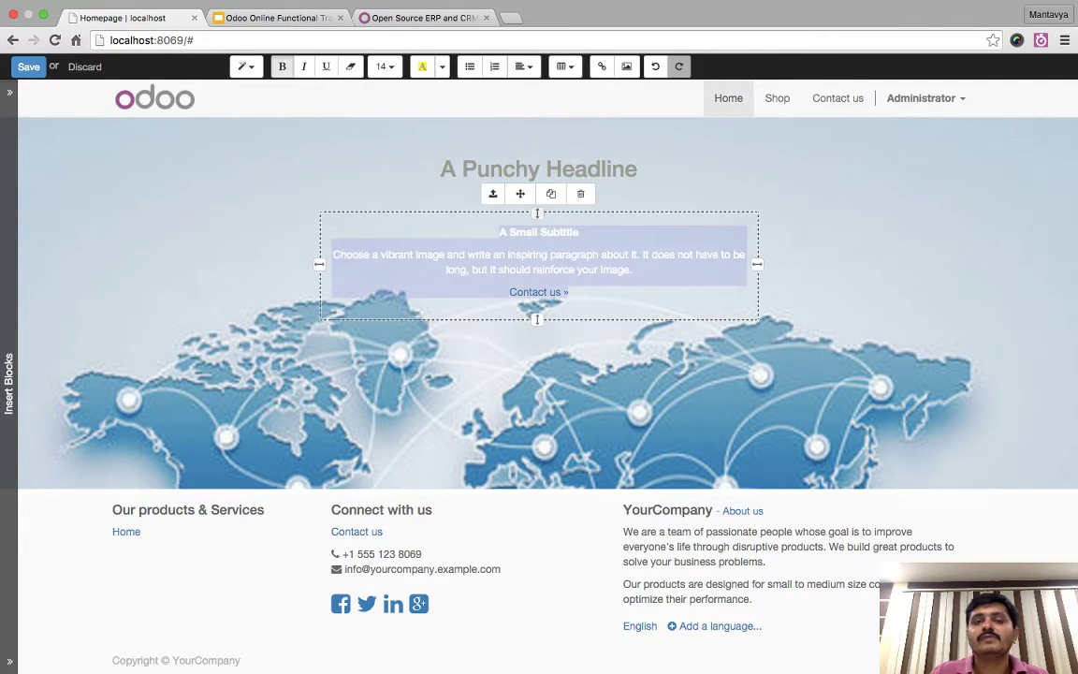
click(442, 67)
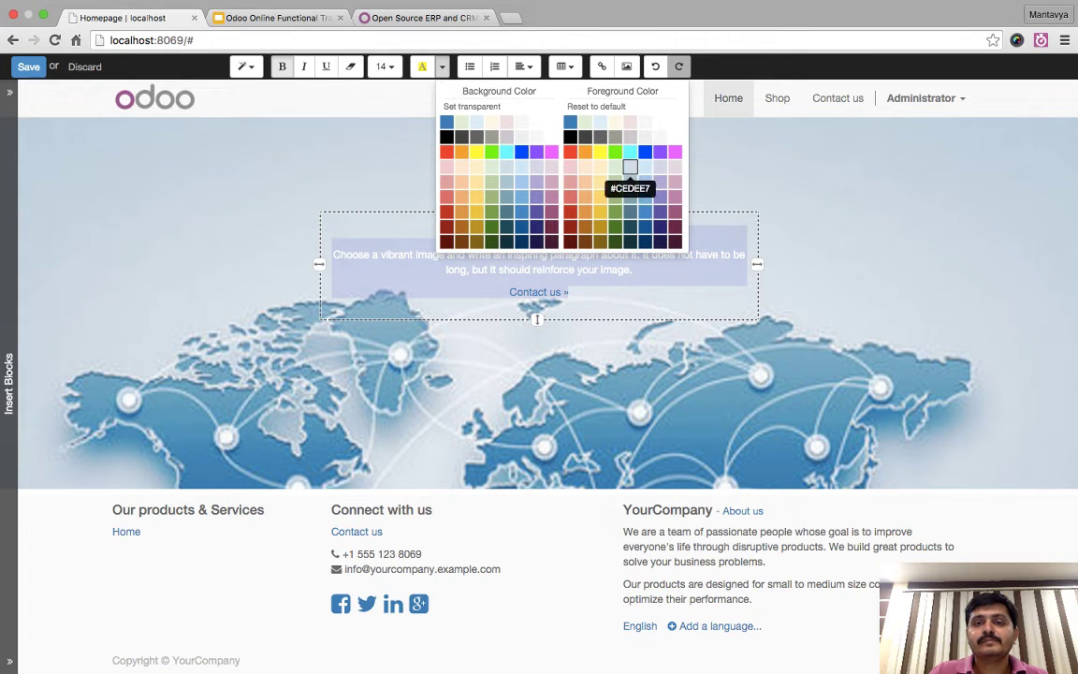
click(584, 137)
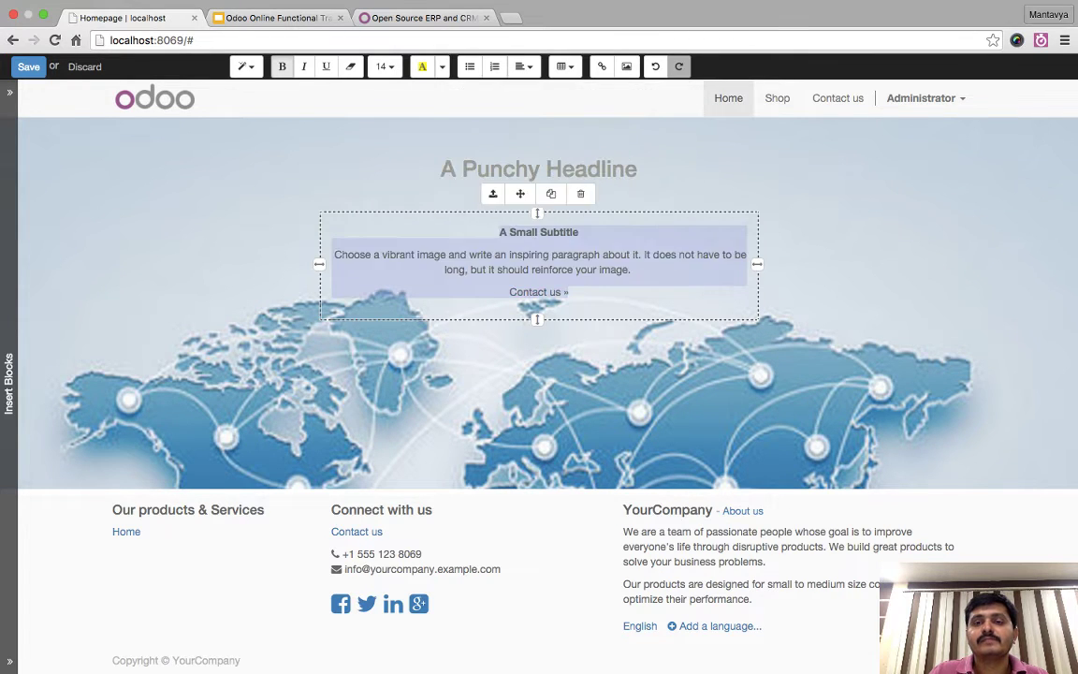
click(538, 292)
click(28, 67)
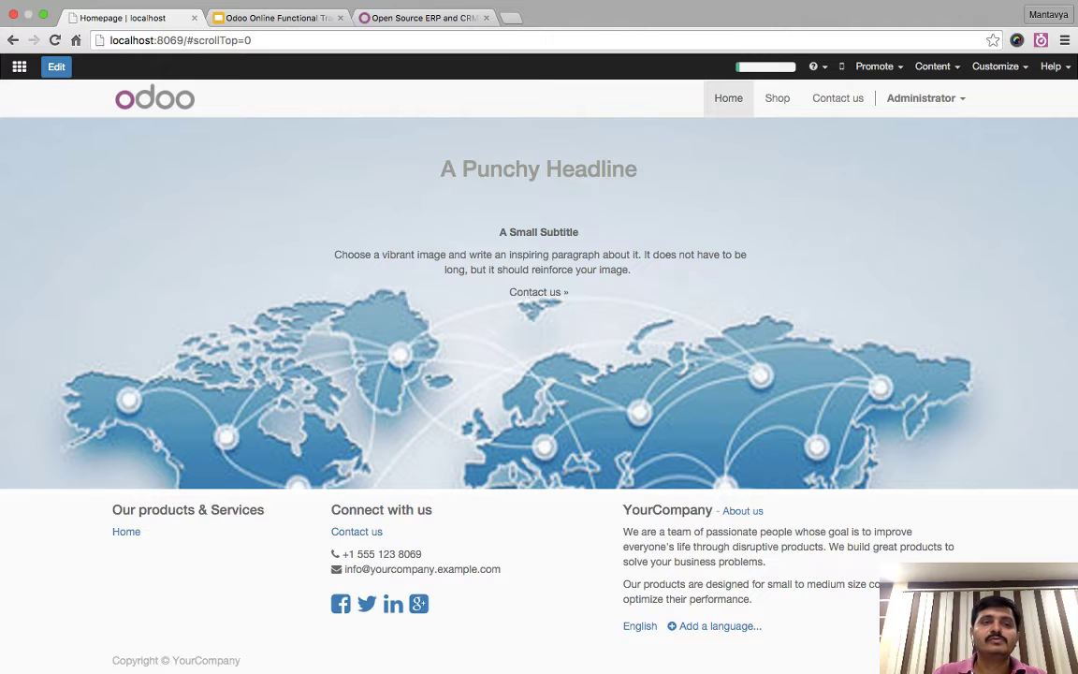
- Reopen the homepage editor and try selecting the banner texts, ending on the headline
click(56, 66)
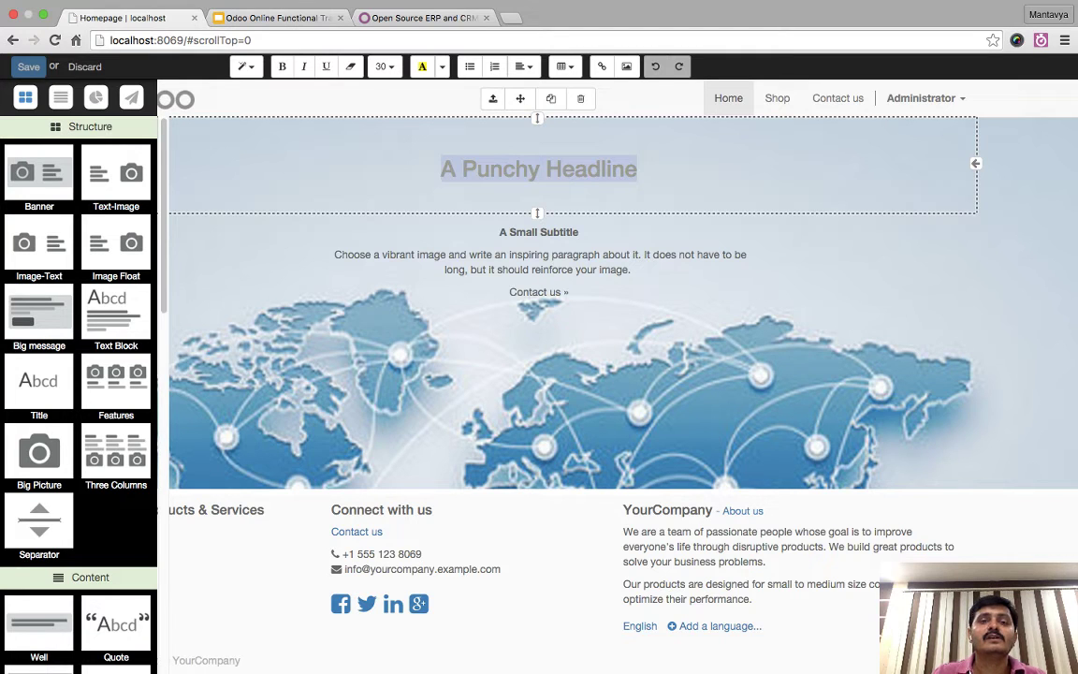
click(512, 262)
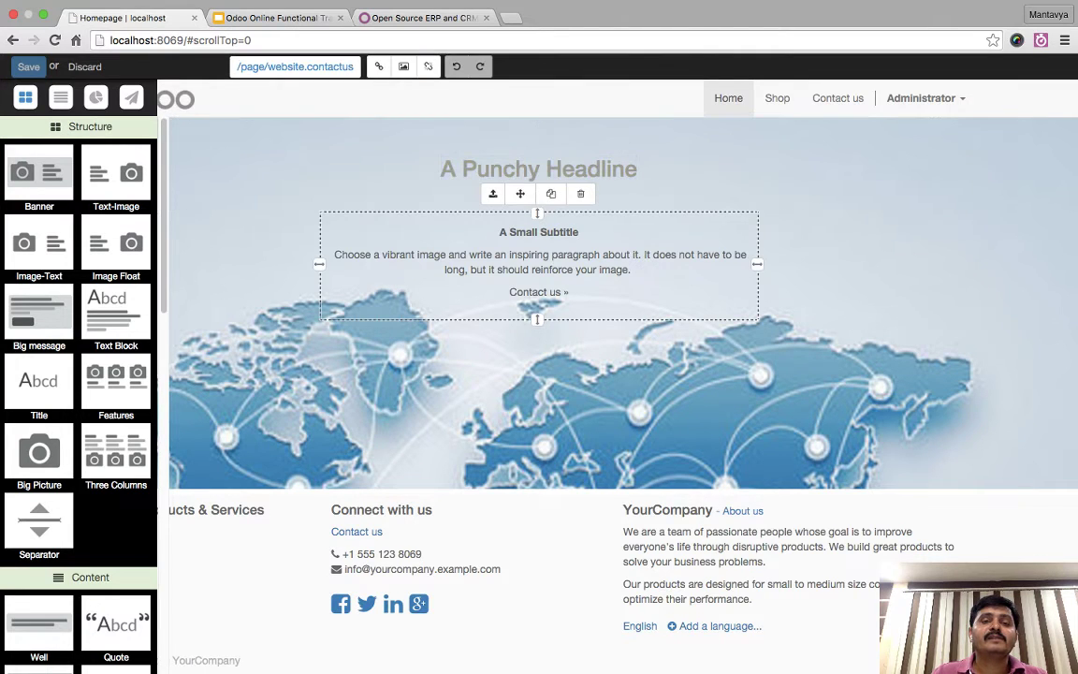
triple_click(538, 168)
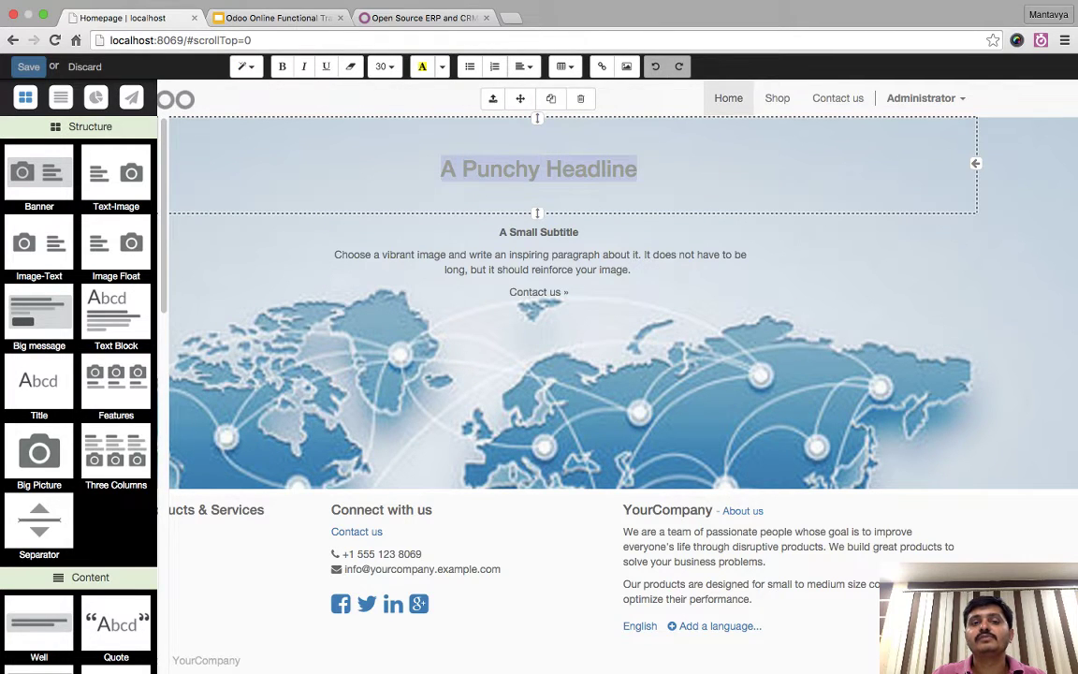
click(333, 255)
triple_click(538, 232)
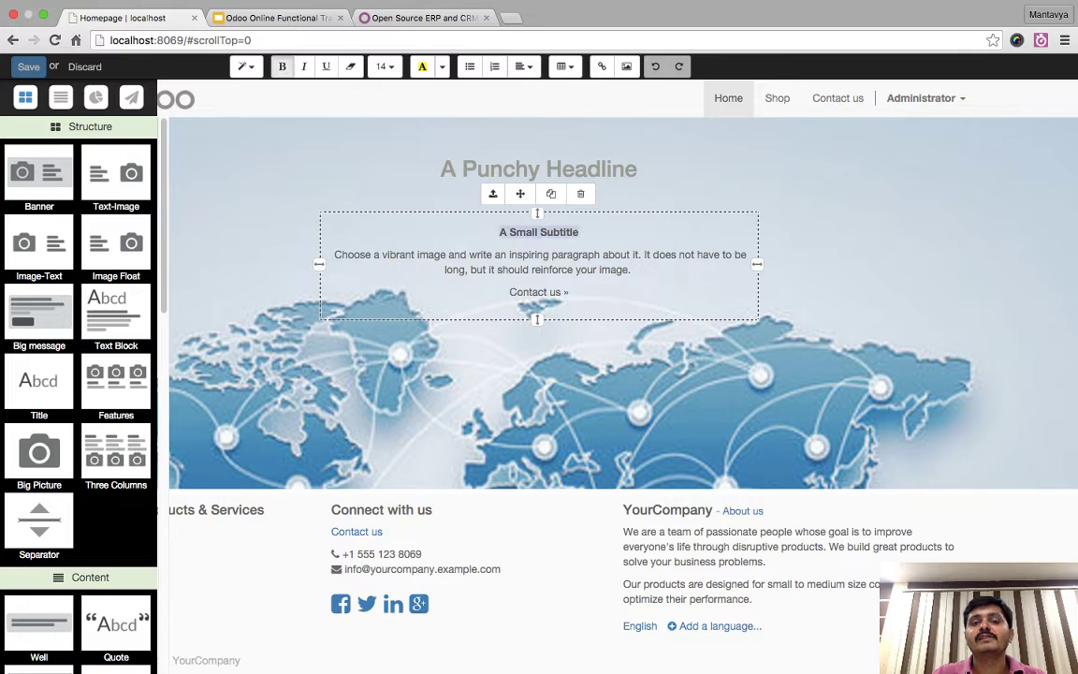
triple_click(539, 292)
click(570, 292)
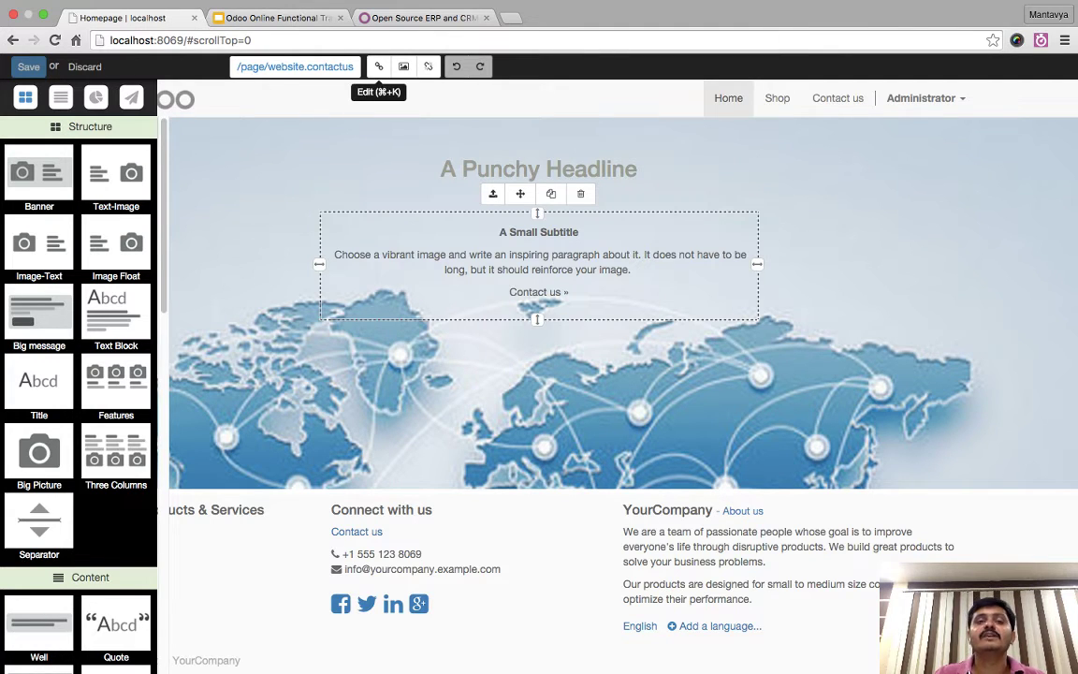
drag(498, 232, 578, 232)
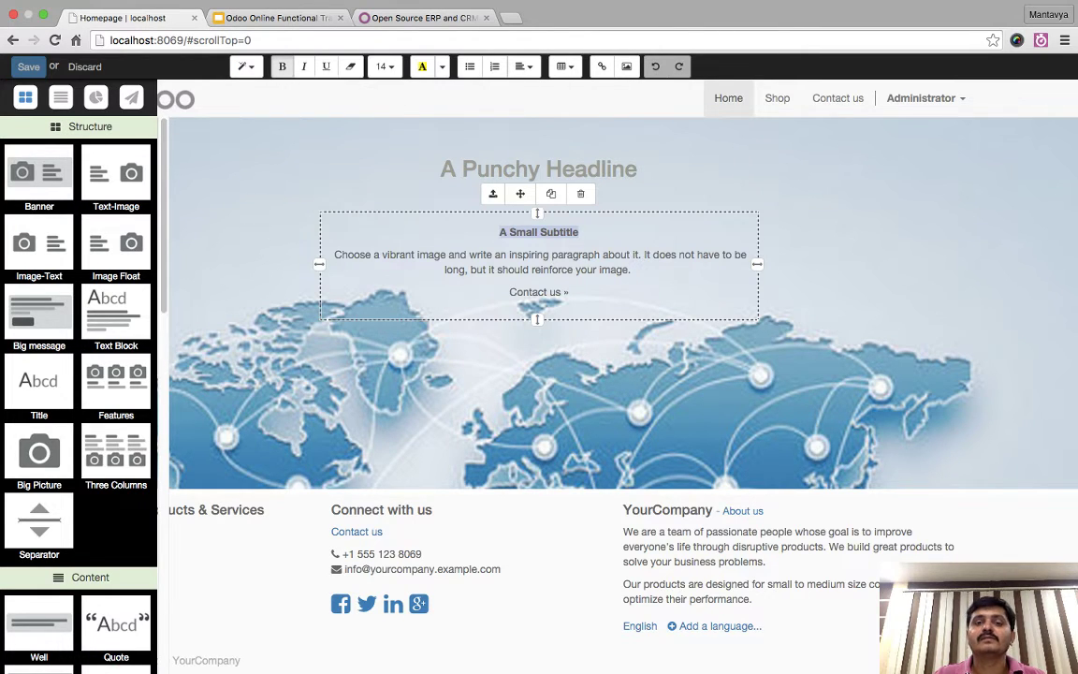
click(334, 255)
triple_click(538, 169)
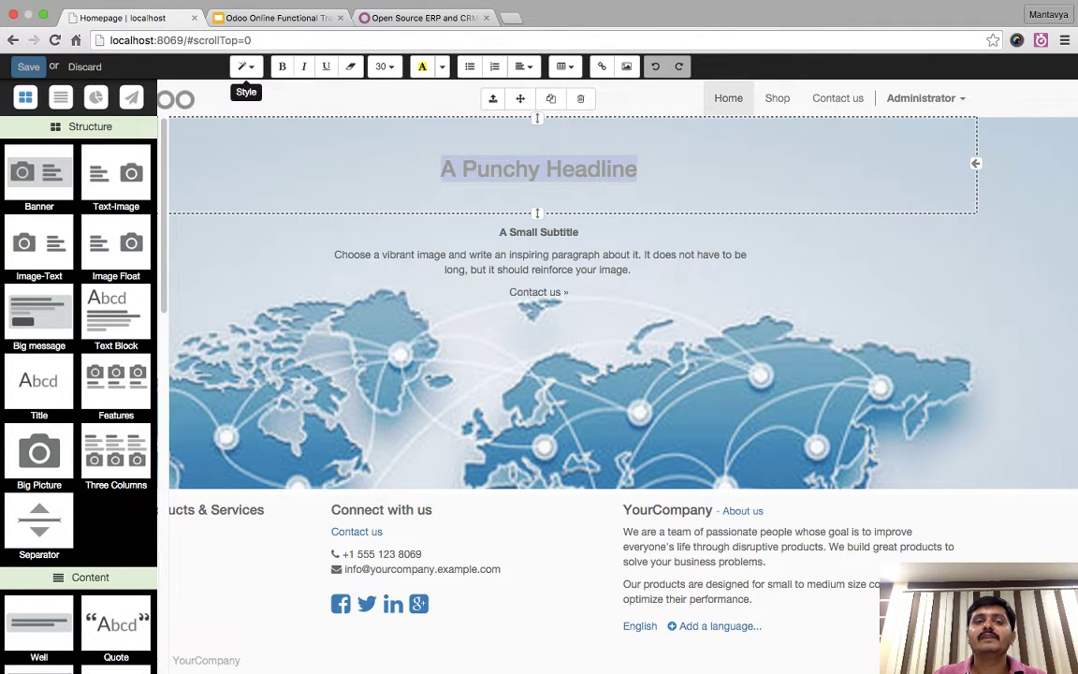
- Make the headline Header 1, size 62 and pink (#C67BA5), then save
click(246, 66)
click(299, 177)
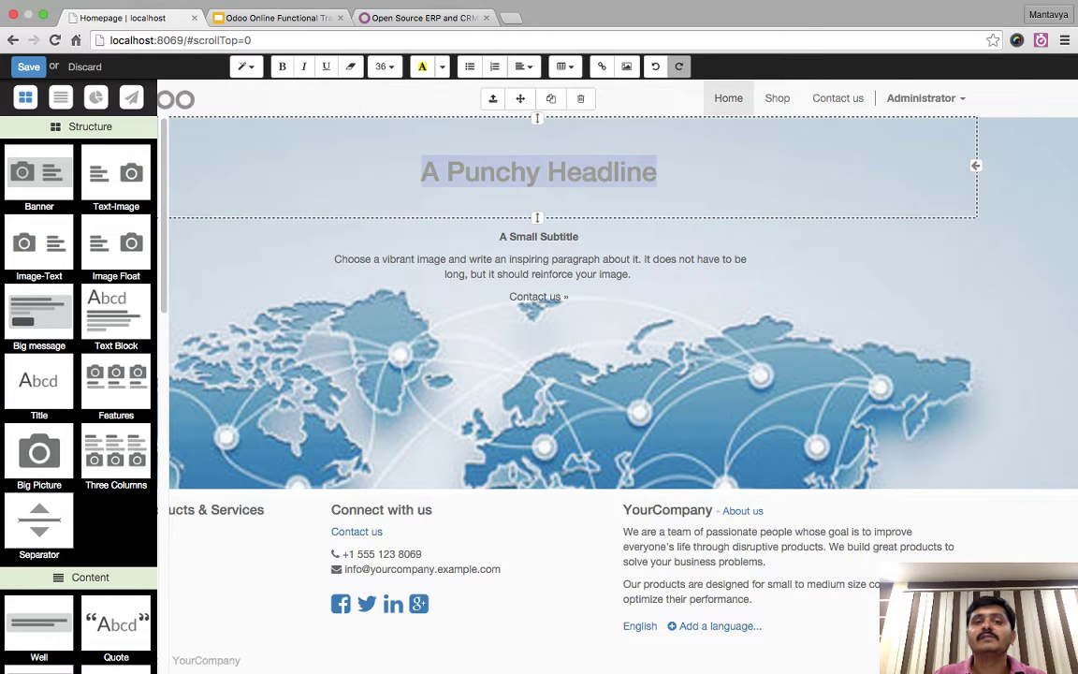
click(384, 67)
click(402, 308)
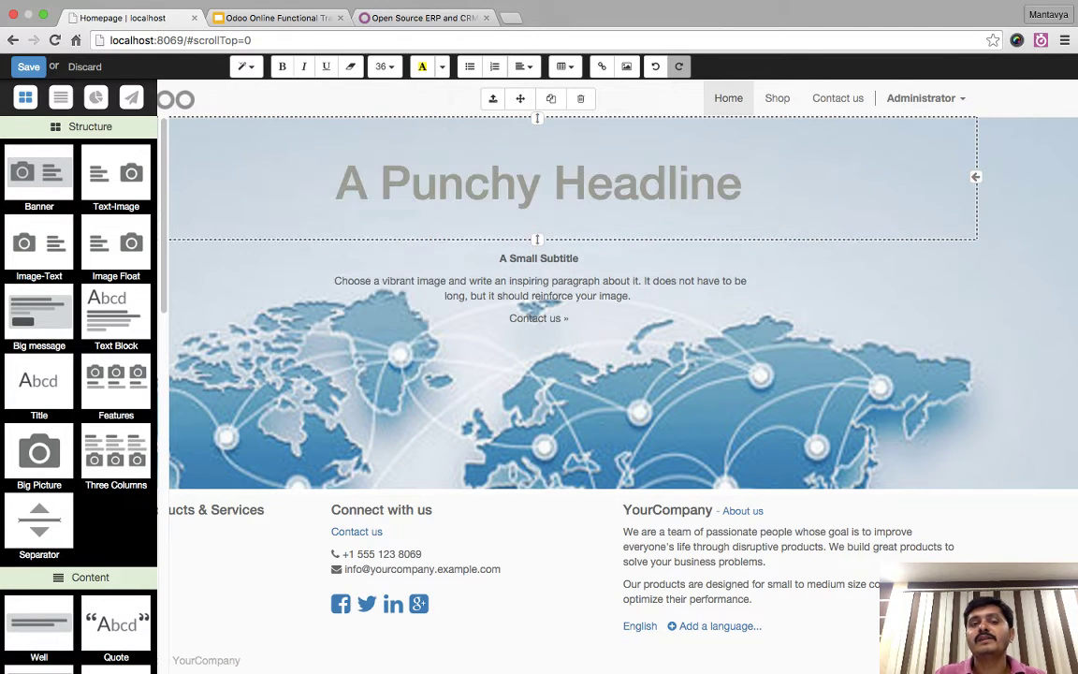
drag(323, 182, 744, 182)
click(441, 67)
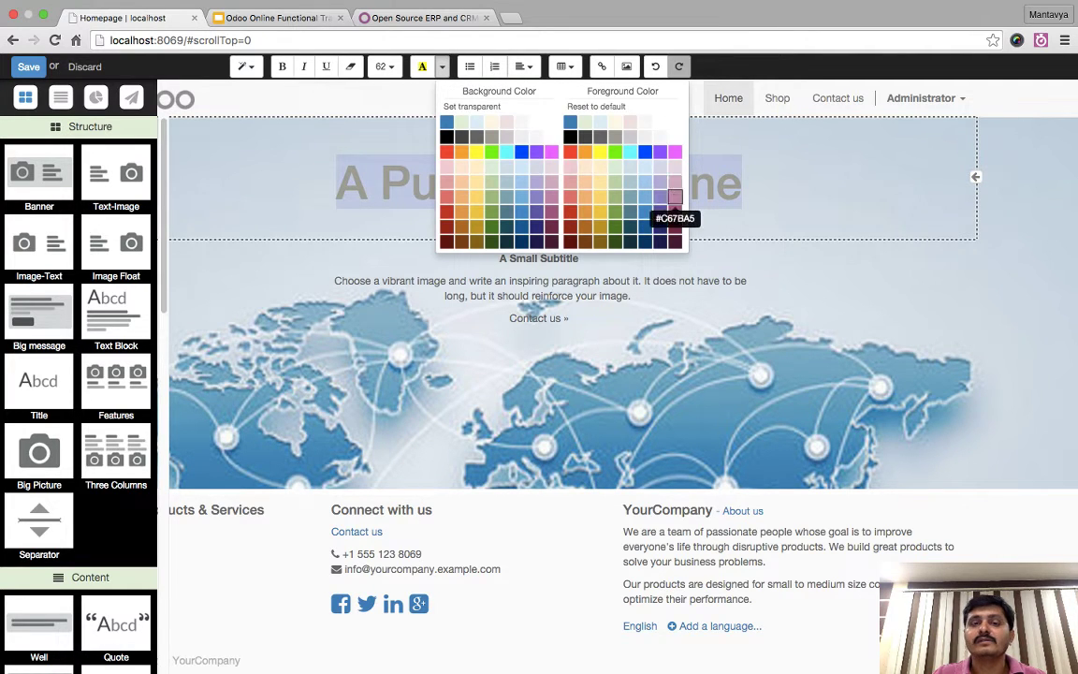
click(672, 196)
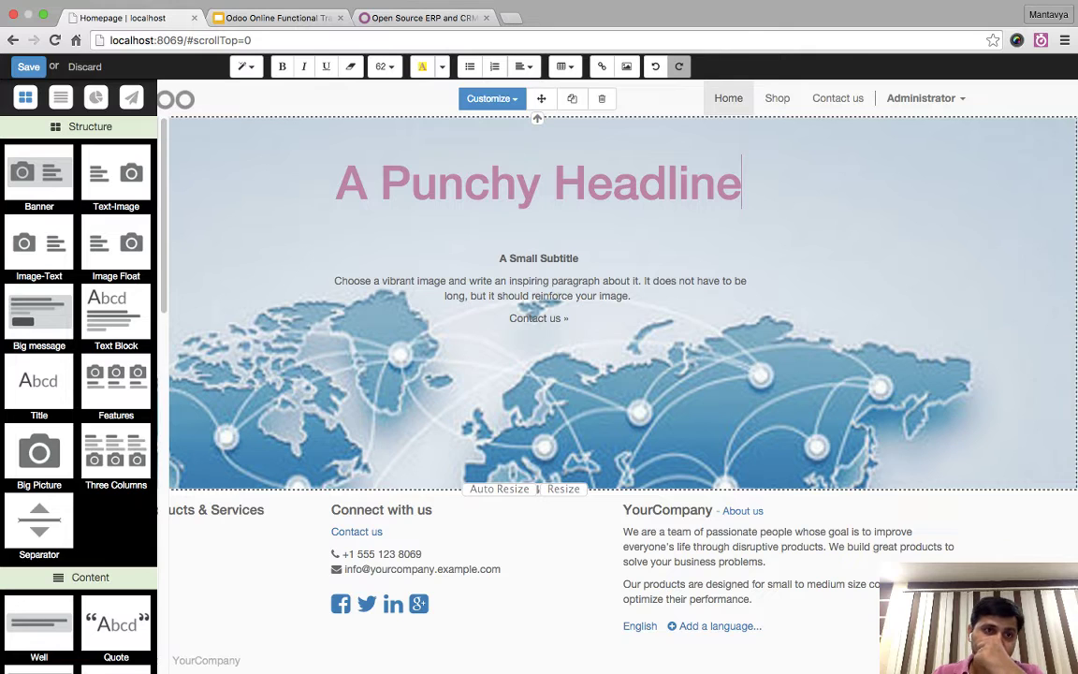
click(535, 313)
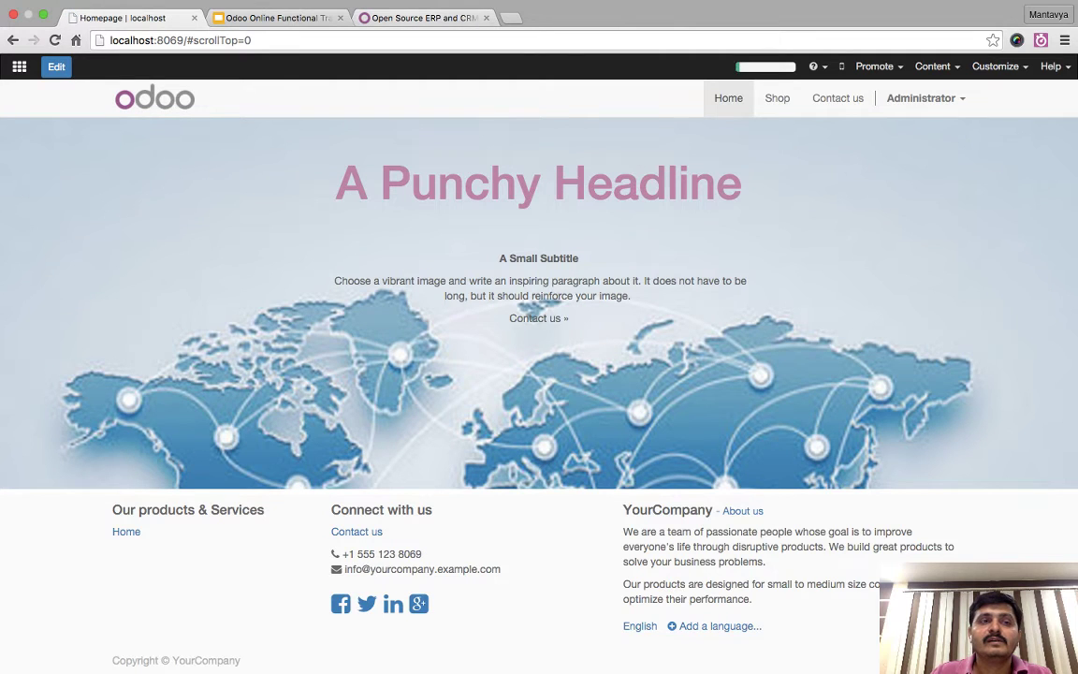
click(56, 66)
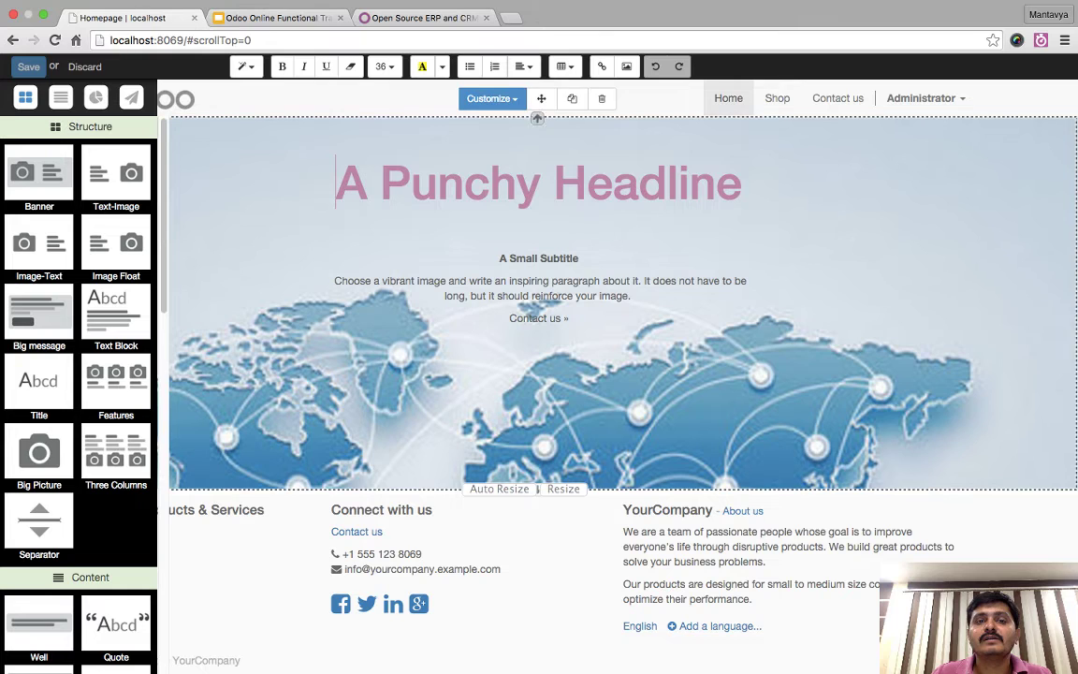
- Check the banner's customization options, deselect the headline and save the homepage
click(491, 98)
mouse_move(487, 165)
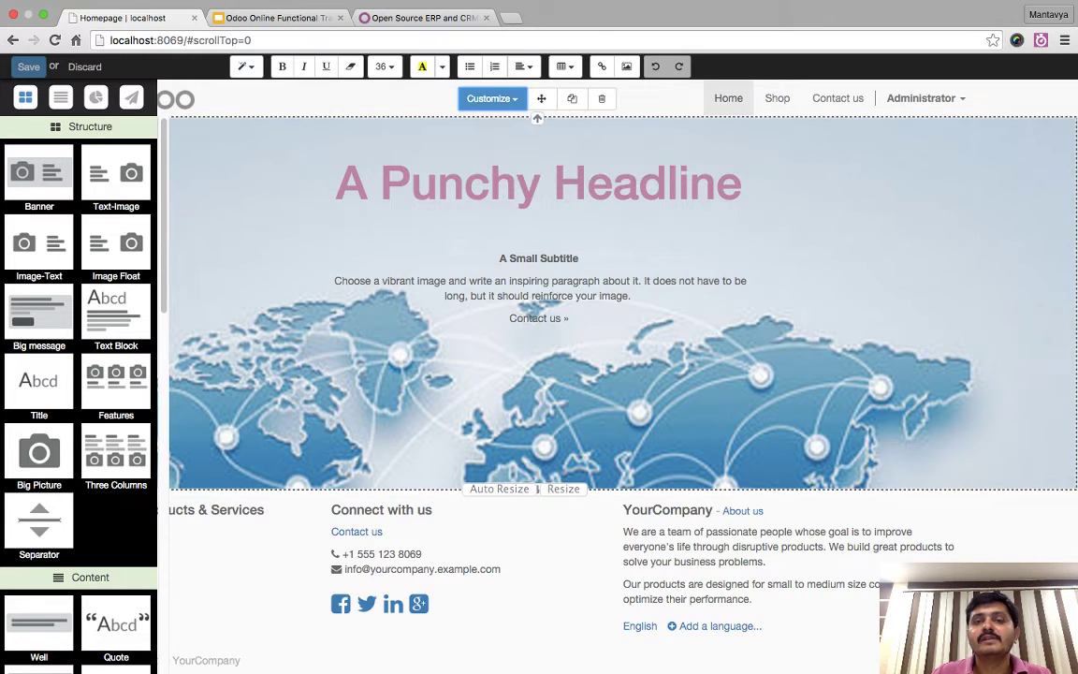
drag(741, 182, 337, 183)
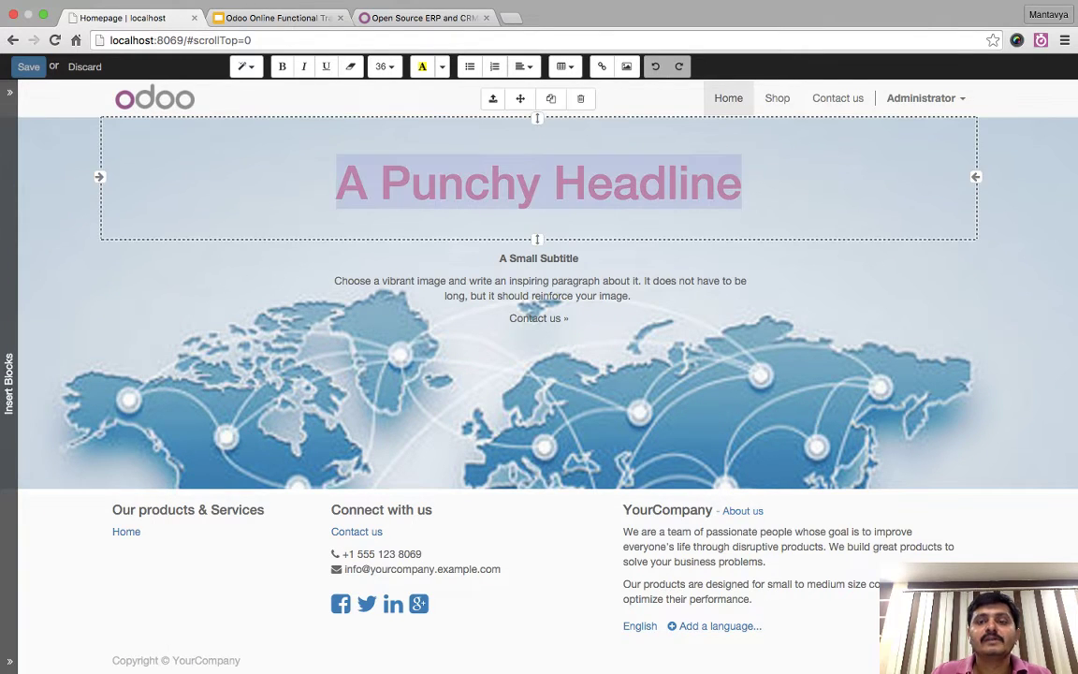
key(Right)
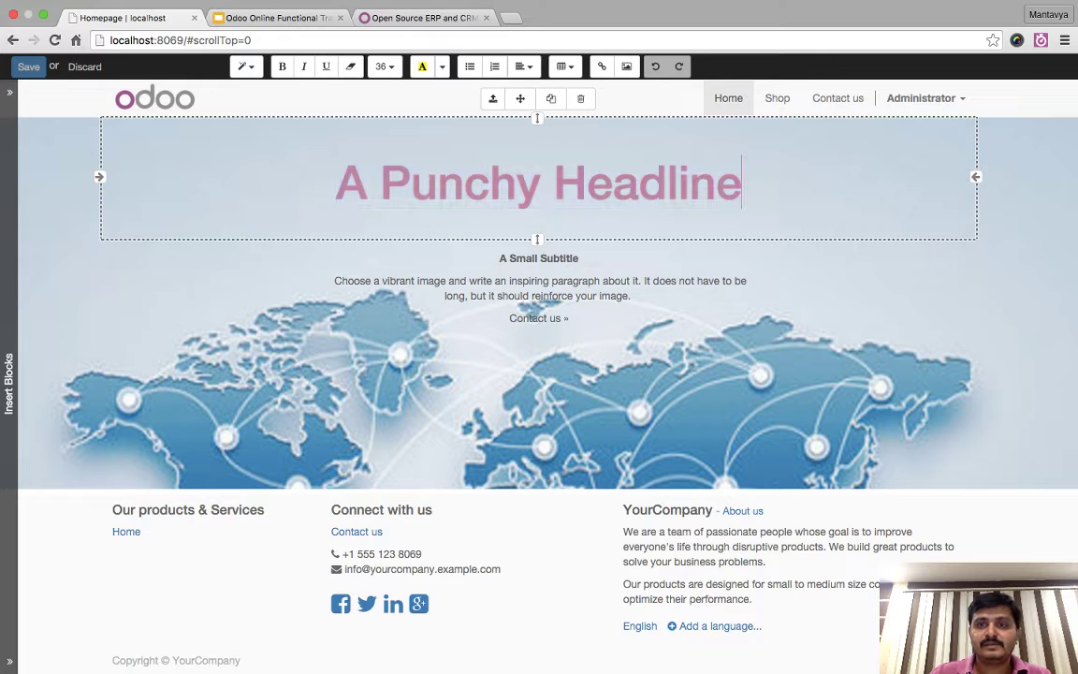
click(28, 66)
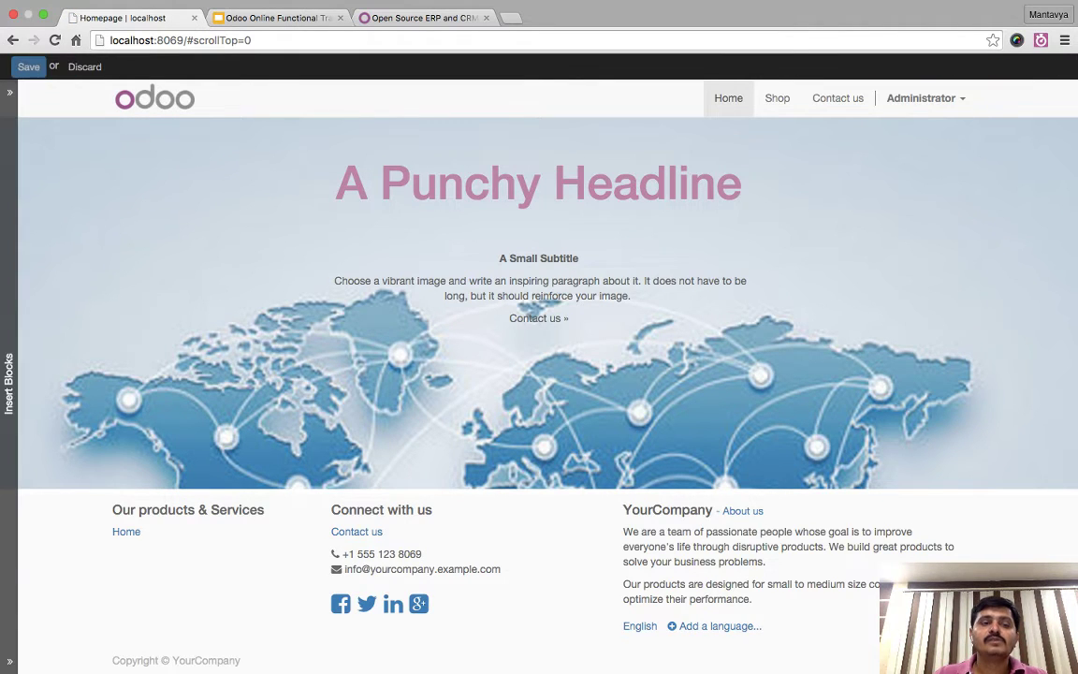
- Add Features, Three Columns and Big message blocks below the banner
click(9, 383)
drag(105, 374, 533, 533)
scroll(533, 524, down, 3)
mouse_move(9, 384)
scroll(116, 356, down, 2)
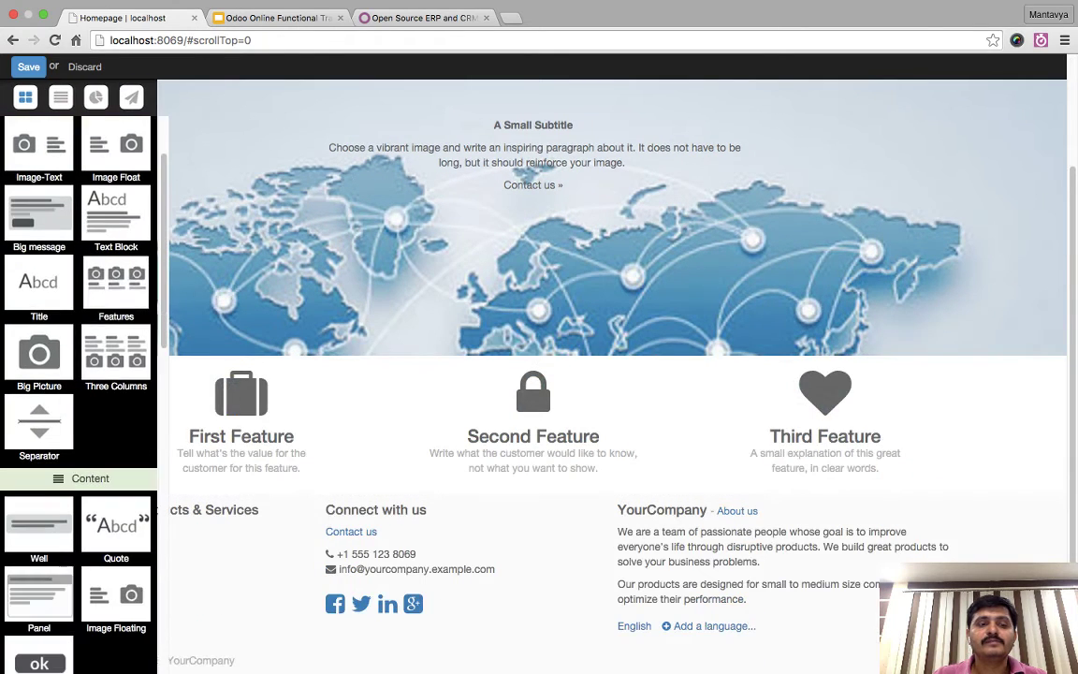
drag(116, 355, 449, 505)
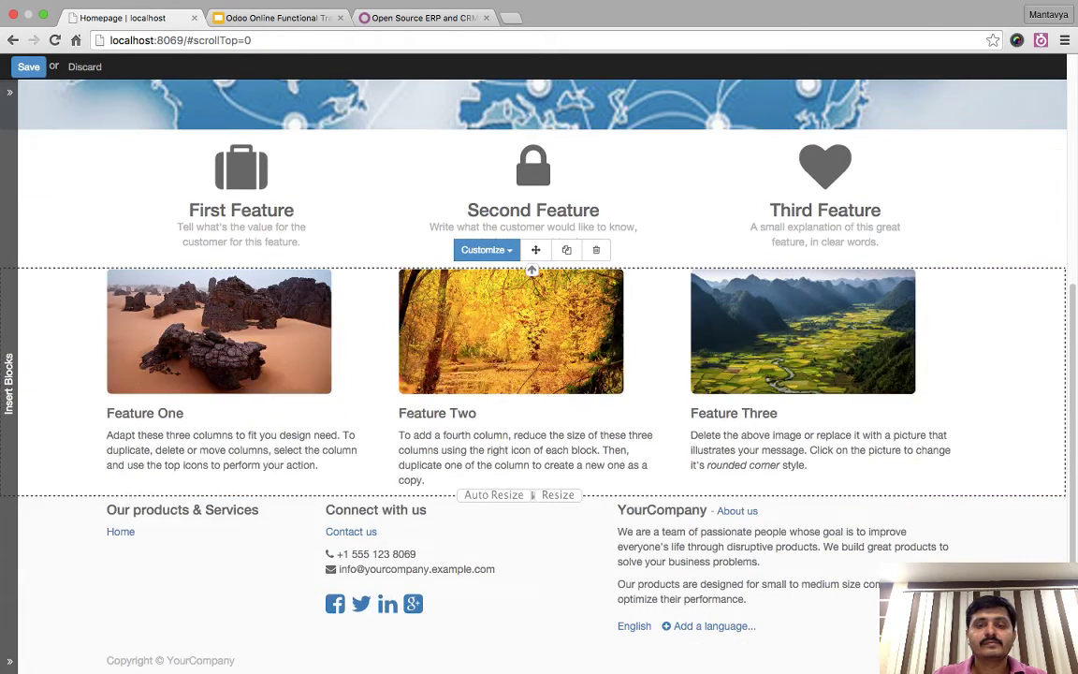
mouse_move(8, 449)
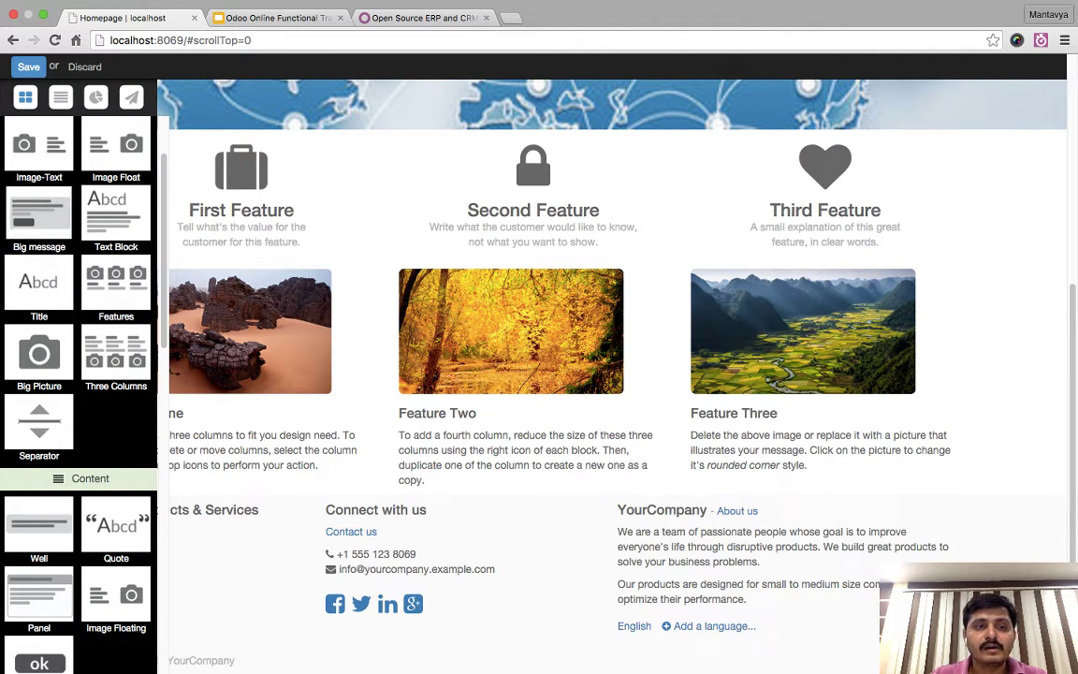
scroll(37, 281, up, 3)
drag(39, 314, 538, 341)
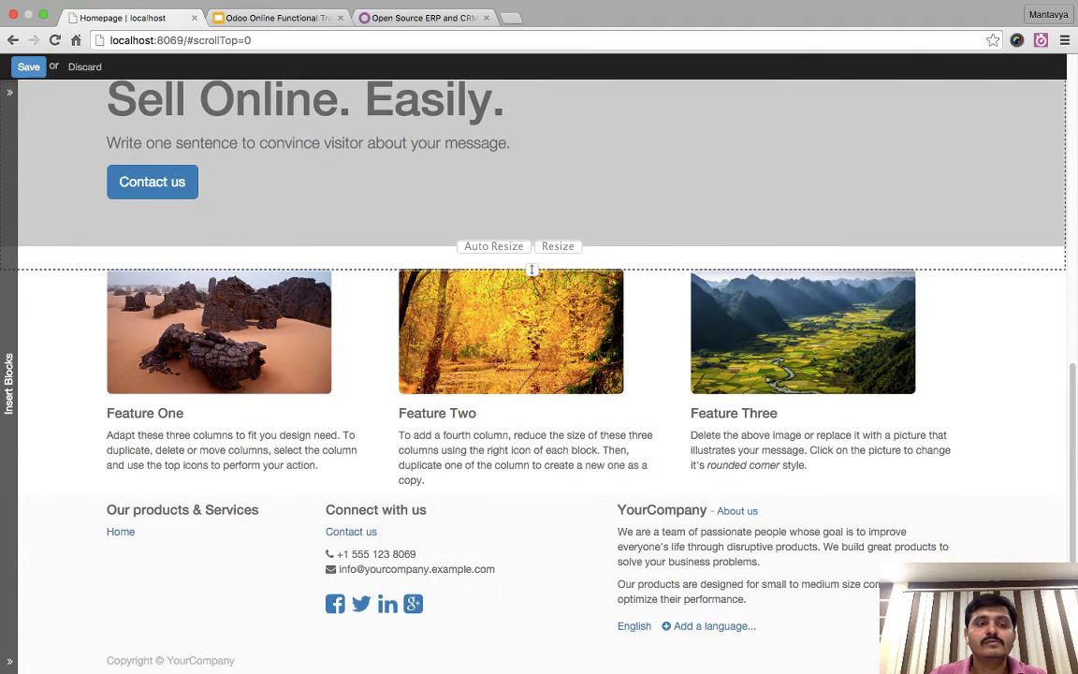
- Add a Text-Image section and an Image-Text block, then save the homepage
mouse_move(8, 384)
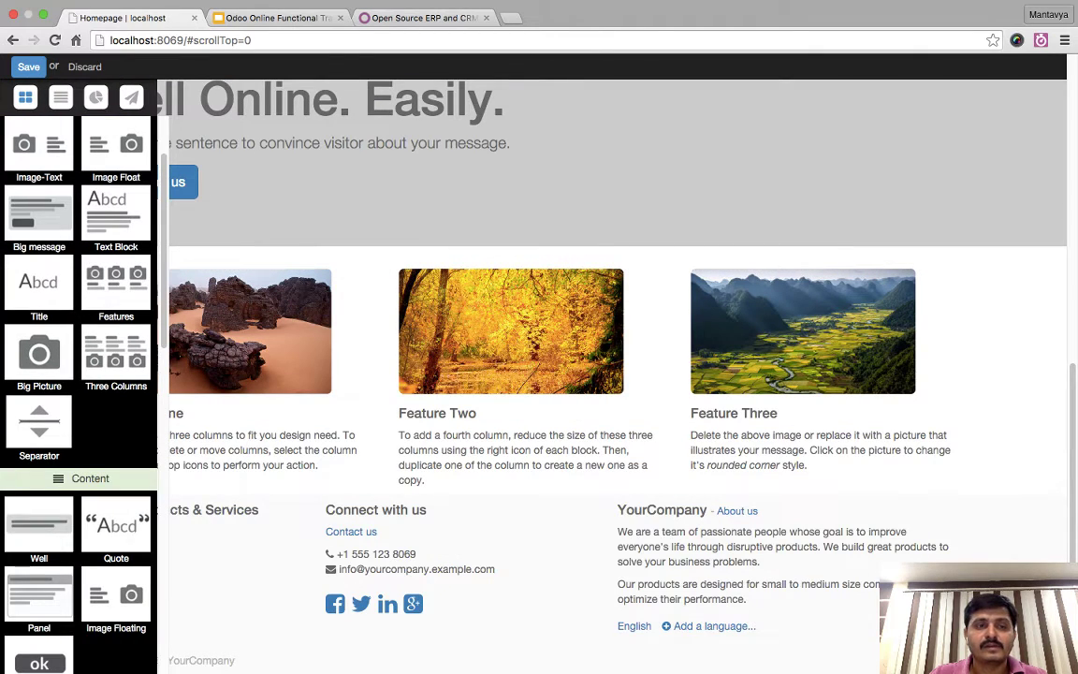
scroll(78, 374, up, 2)
drag(115, 164, 673, 505)
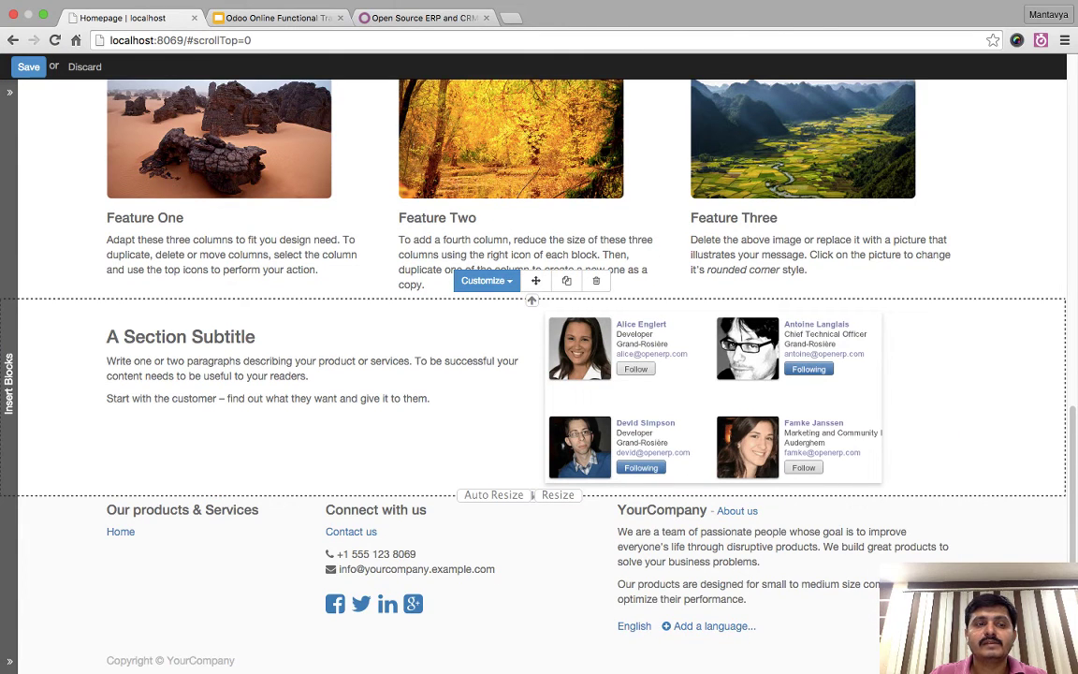
click(9, 383)
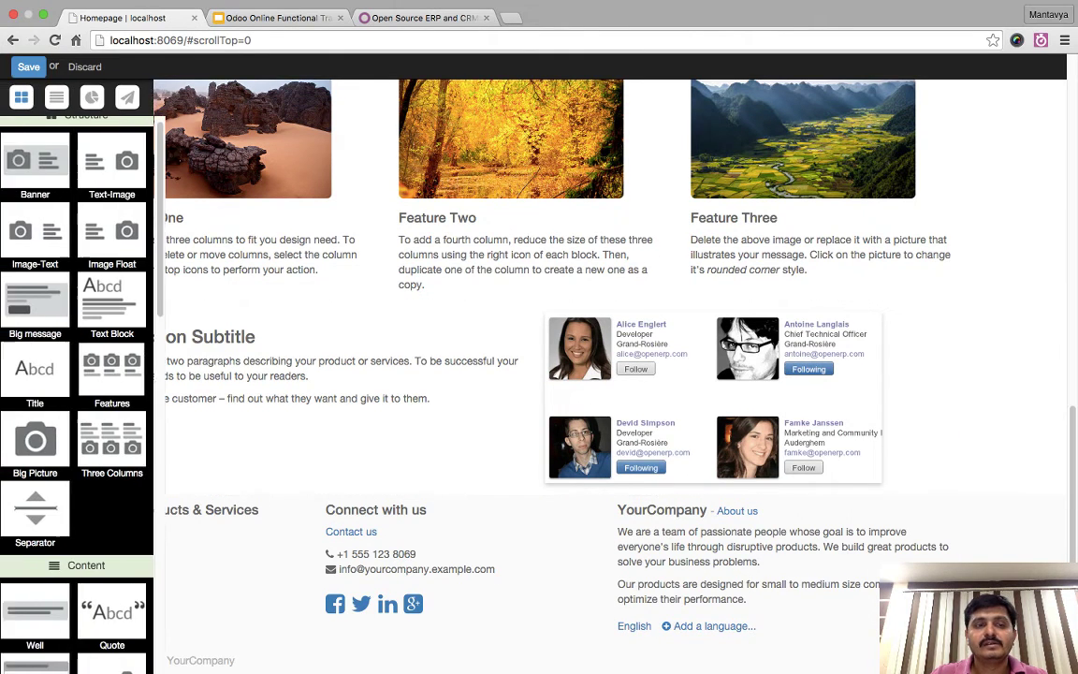
drag(34, 208, 669, 518)
scroll(531, 645, up, 5)
scroll(532, 654, up, 5)
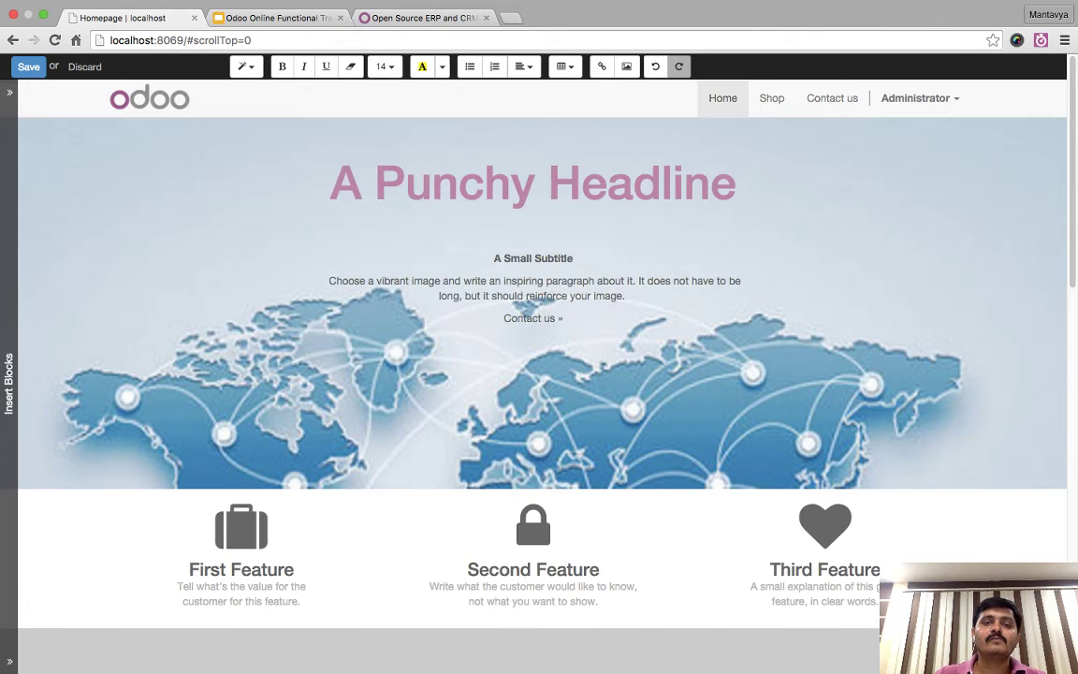
click(28, 67)
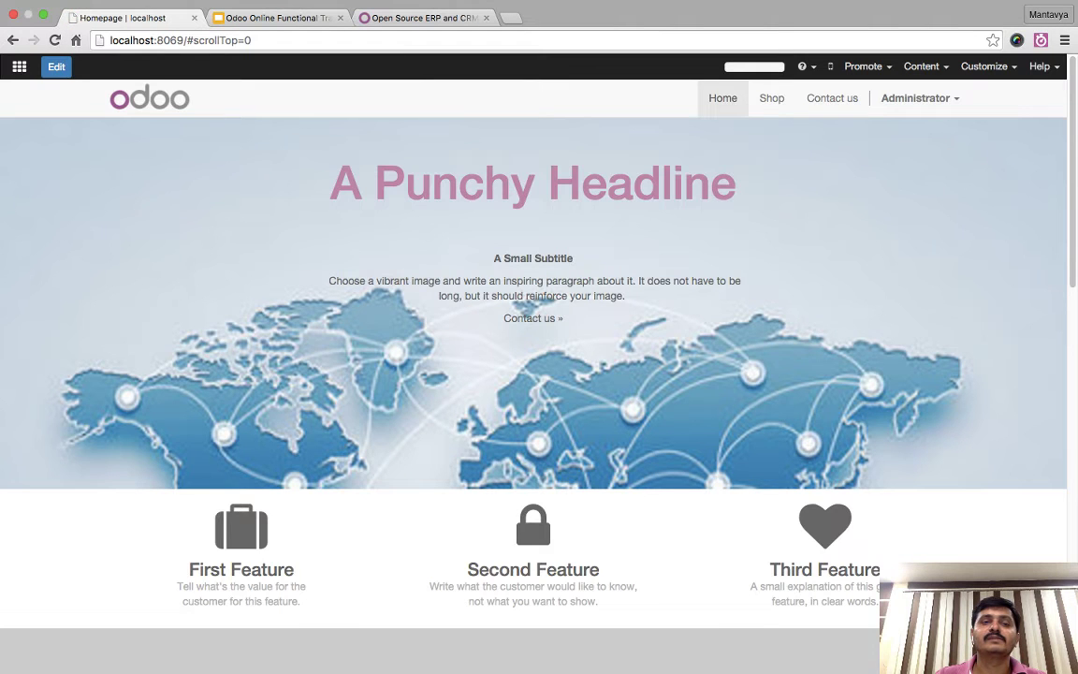
click(57, 67)
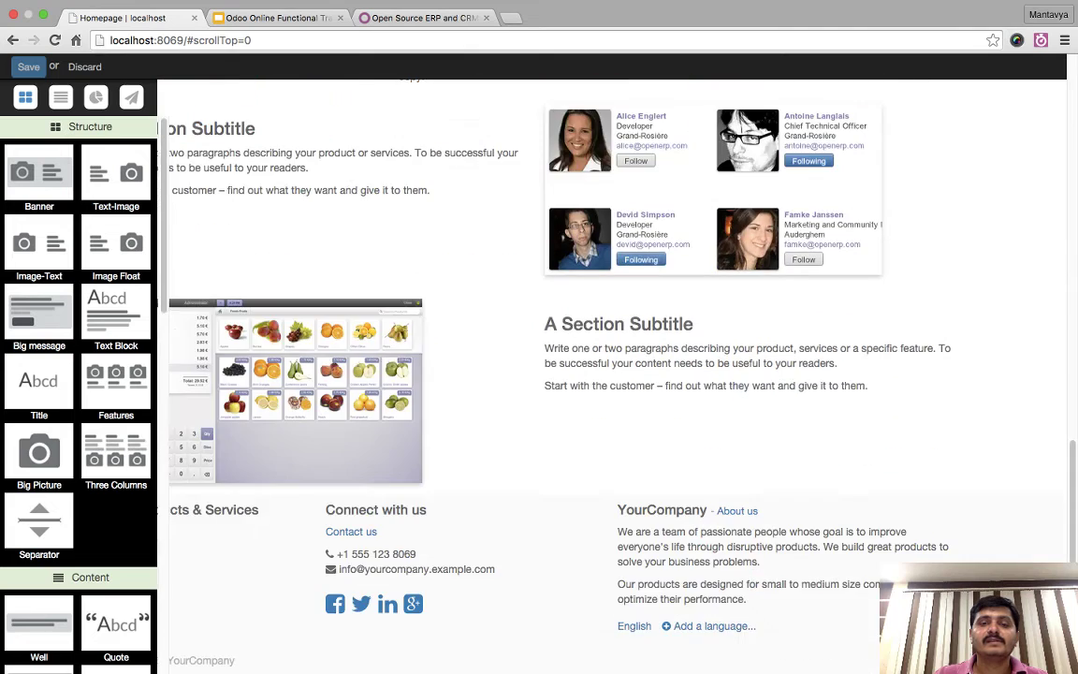
- Select the headings and descriptions of the three feature columns in turn
scroll(523, 295, down, 5)
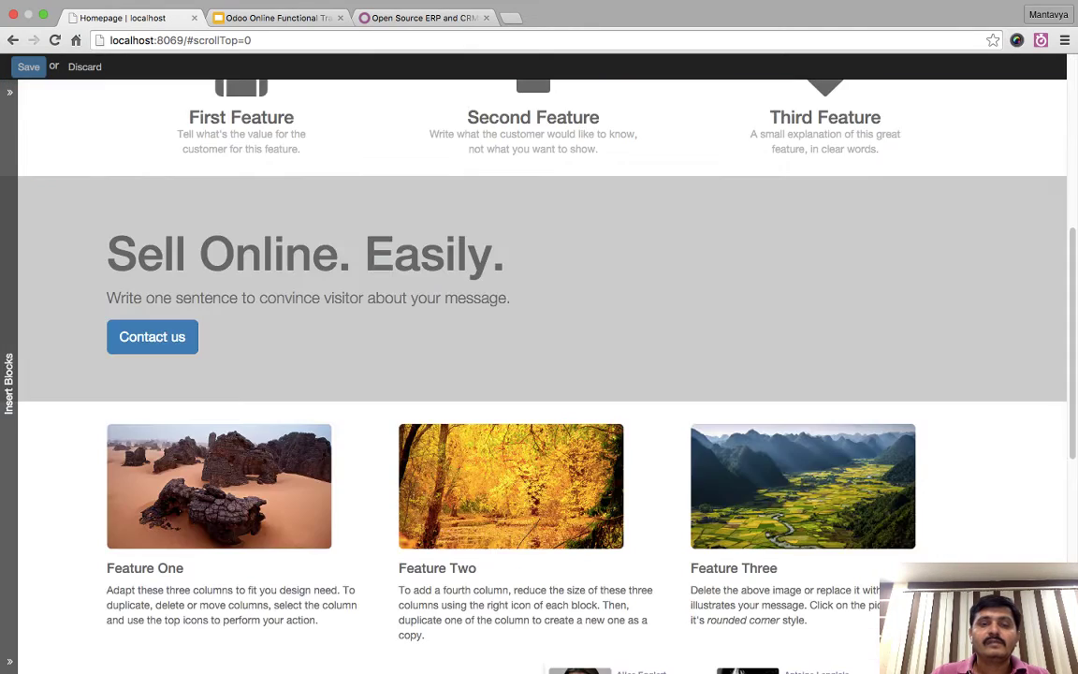
scroll(538, 374, up, 5)
scroll(538, 374, down, 2)
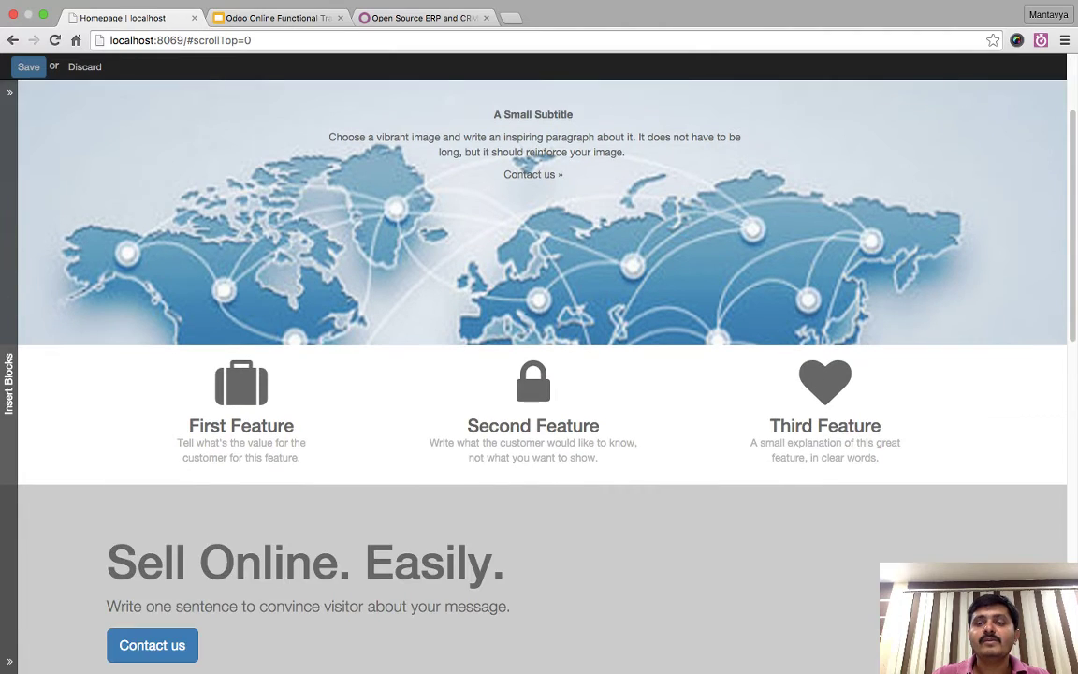
click(799, 384)
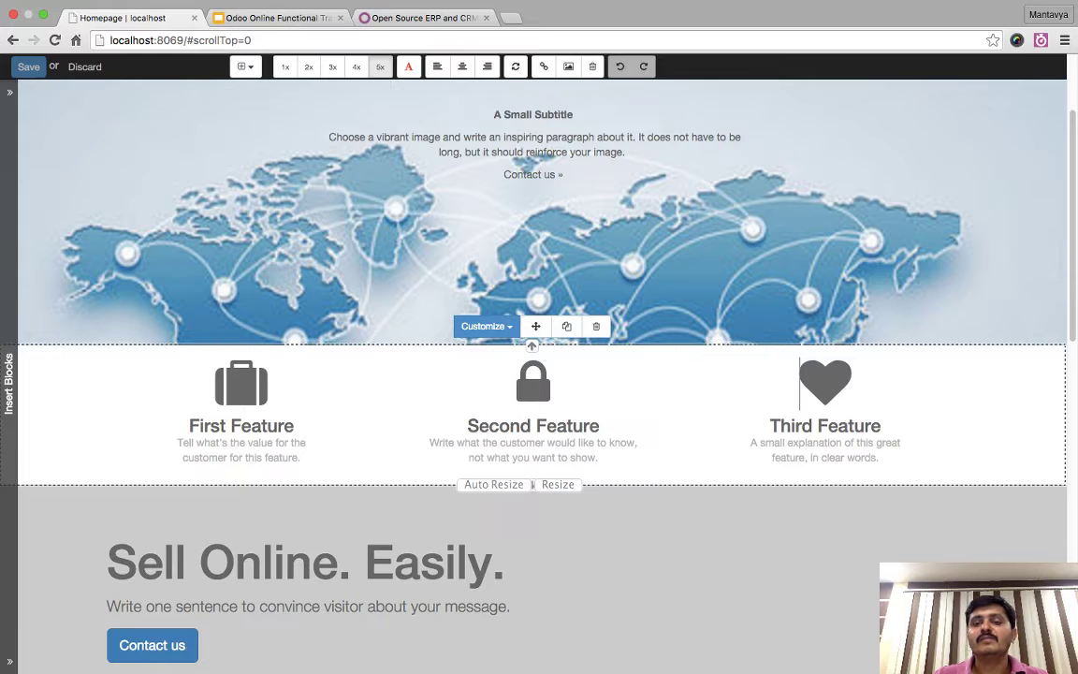
triple_click(825, 450)
triple_click(533, 426)
triple_click(242, 426)
click(242, 426)
triple_click(534, 450)
triple_click(824, 425)
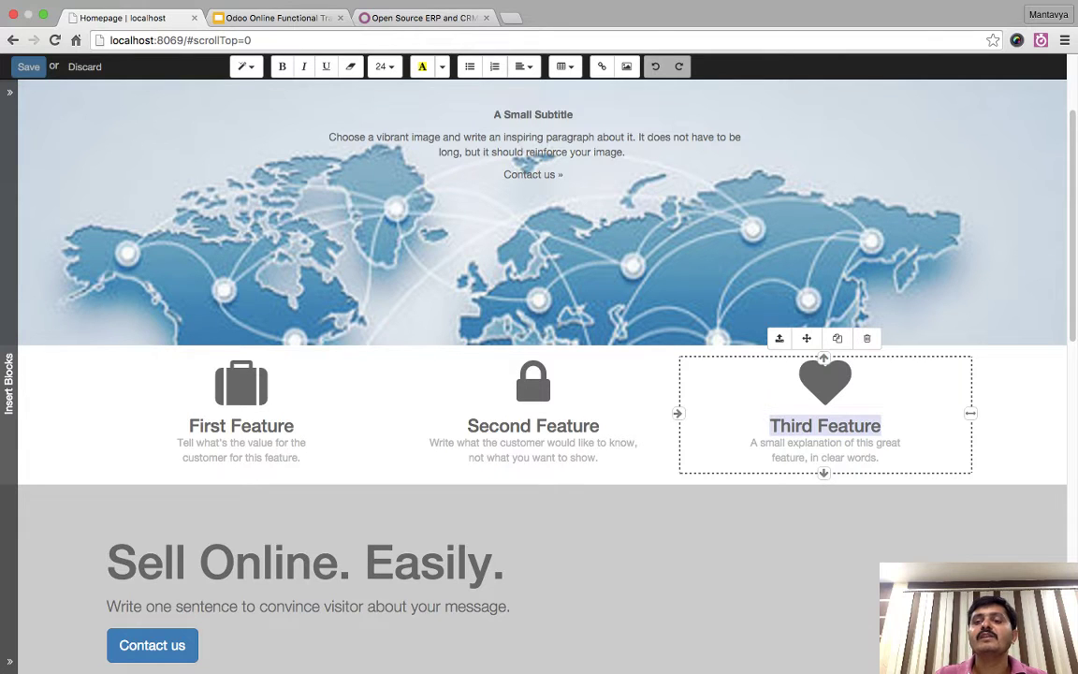
scroll(534, 337, down, 1)
triple_click(533, 407)
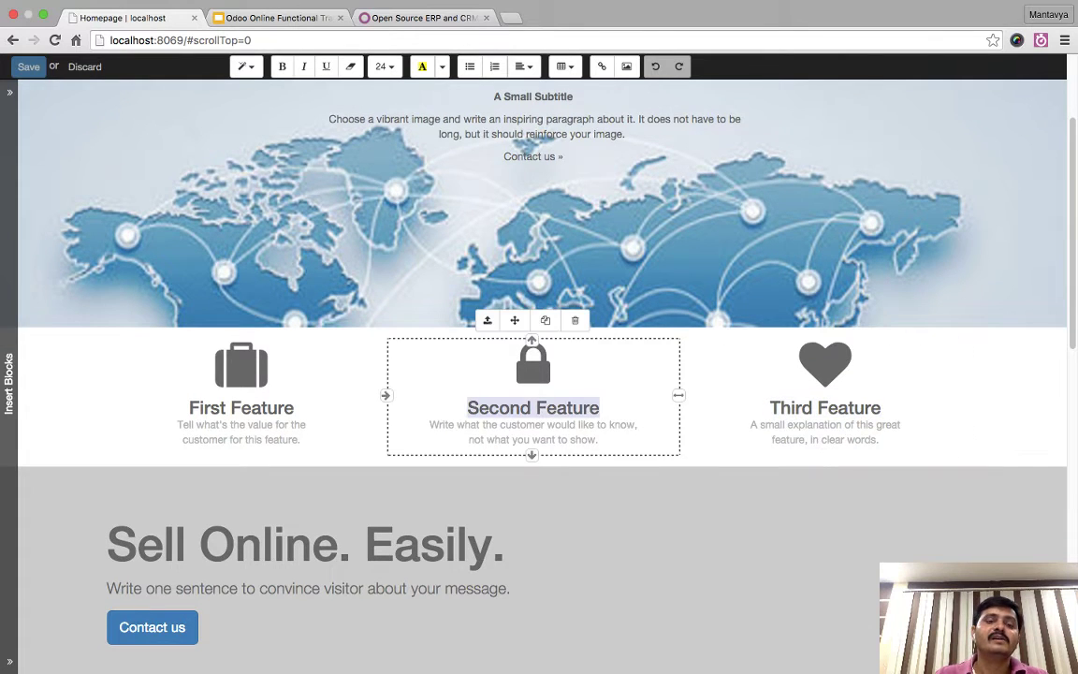
triple_click(242, 431)
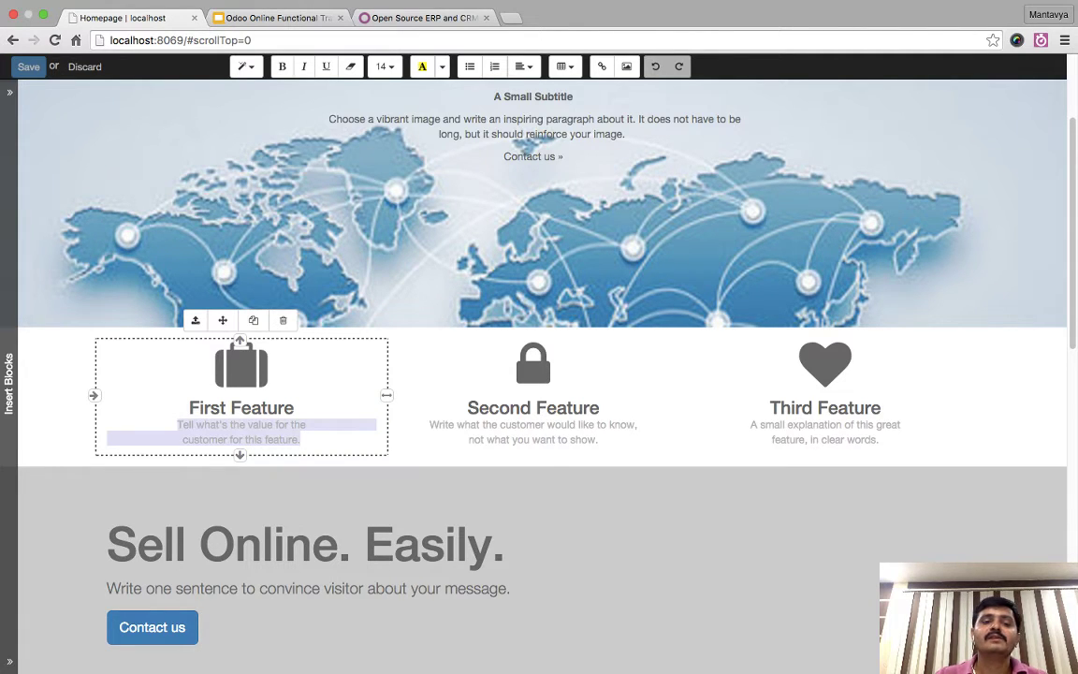
click(533, 407)
triple_click(824, 407)
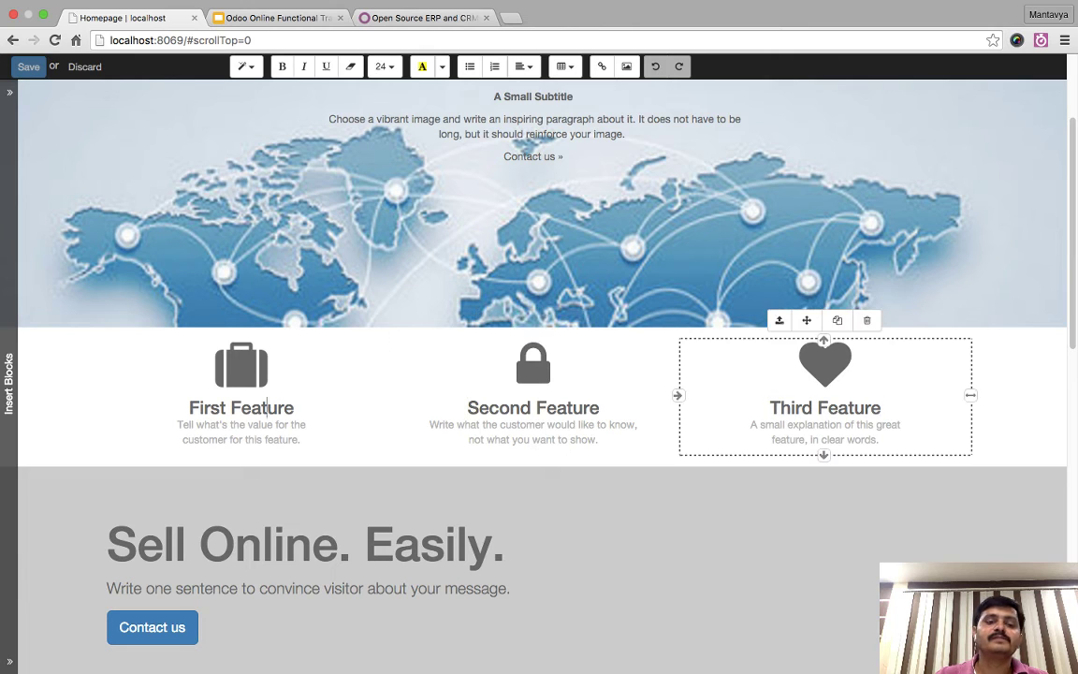
- Narrow the First, Second and Third Feature columns with their resize handles
triple_click(242, 407)
drag(387, 395, 315, 395)
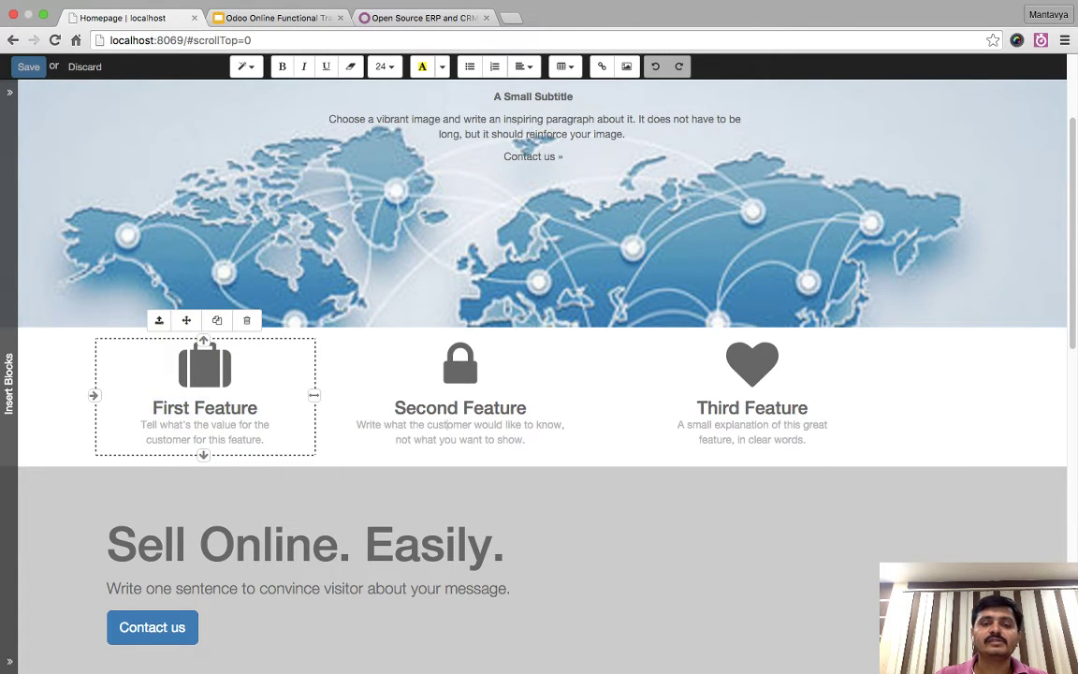
triple_click(459, 431)
triple_click(505, 407)
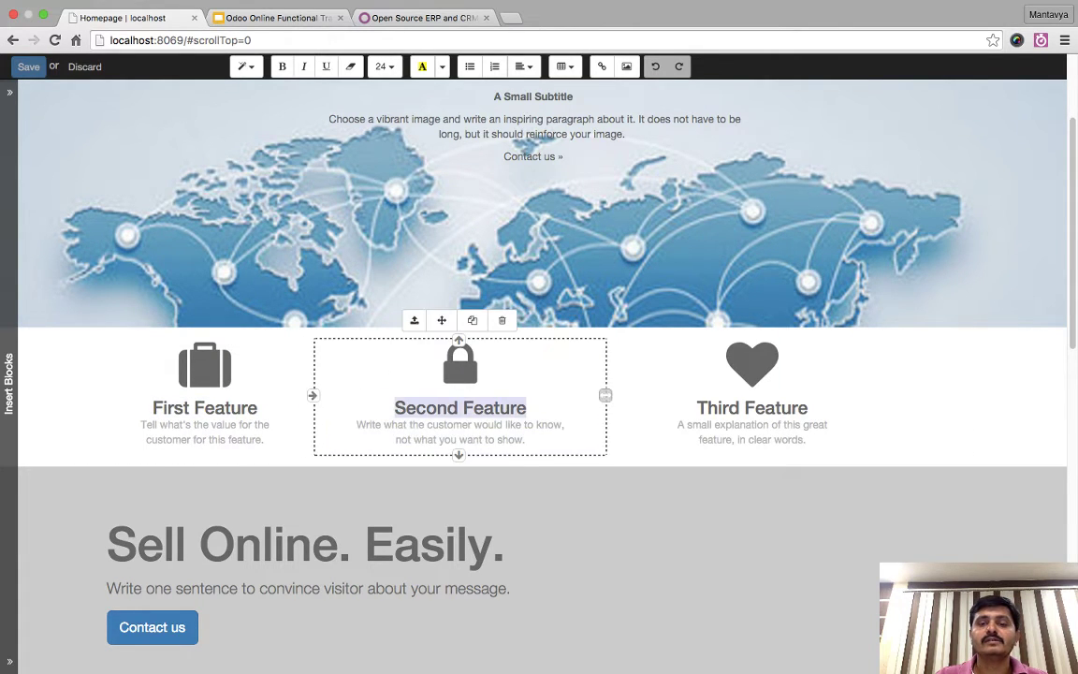
drag(605, 394, 531, 395)
triple_click(681, 431)
drag(826, 395, 751, 394)
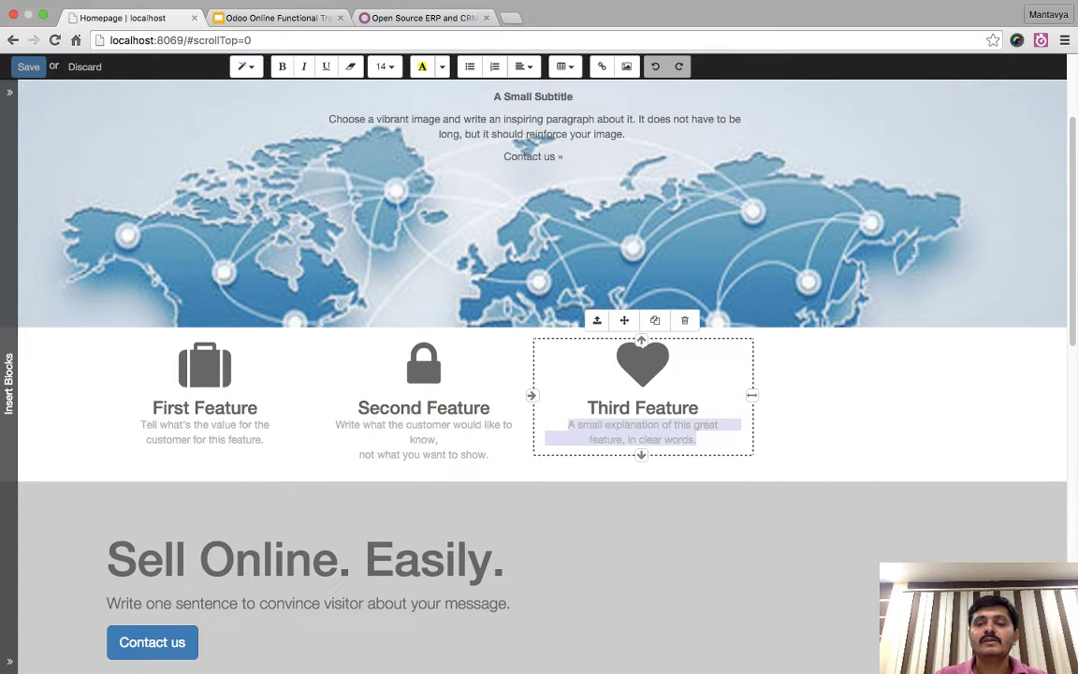
- Duplicate the Third Feature column into a fourth column and select its heart icon
click(699, 408)
click(588, 408)
click(654, 318)
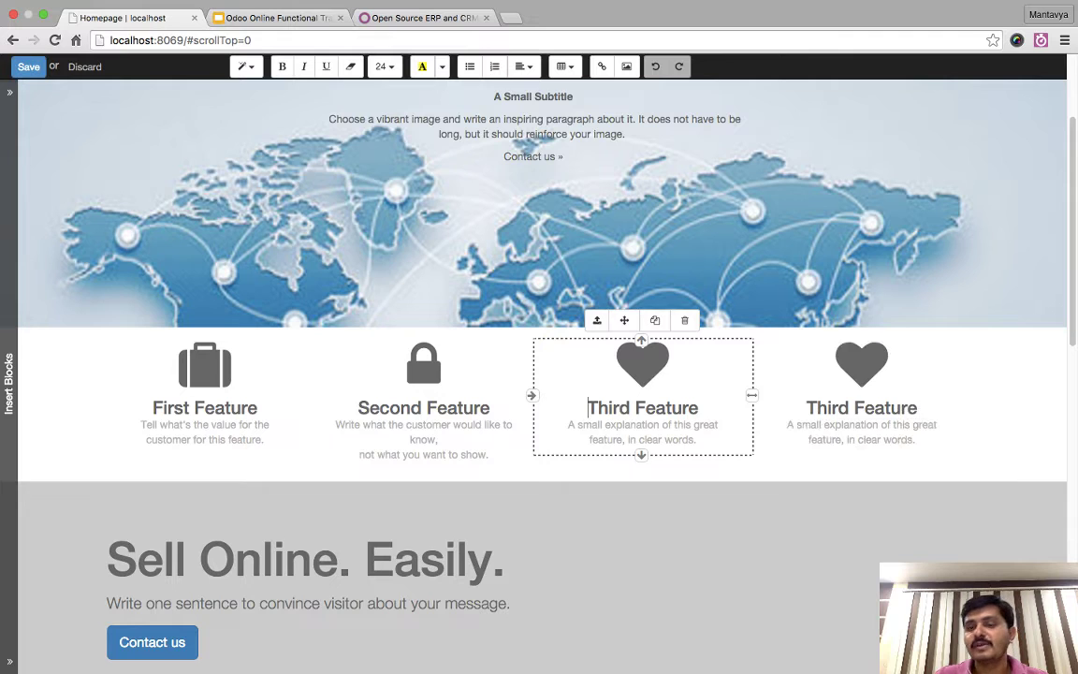
triple_click(861, 431)
click(861, 363)
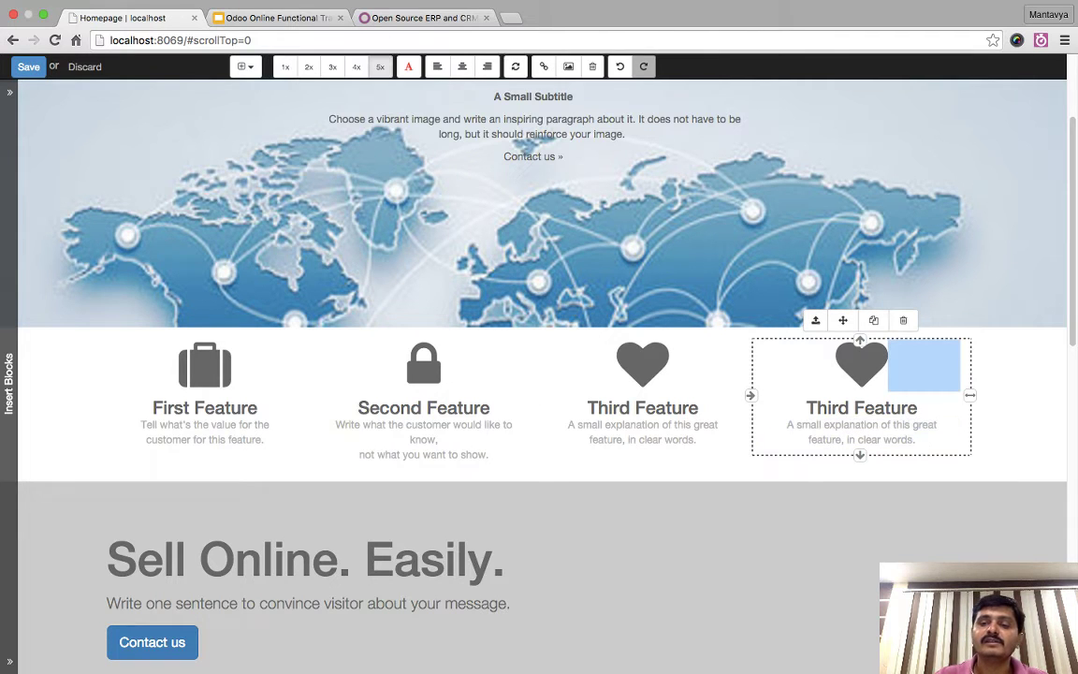
- Replace the fourth column's heart with a star and the third column's heart with a share arrow
click(861, 363)
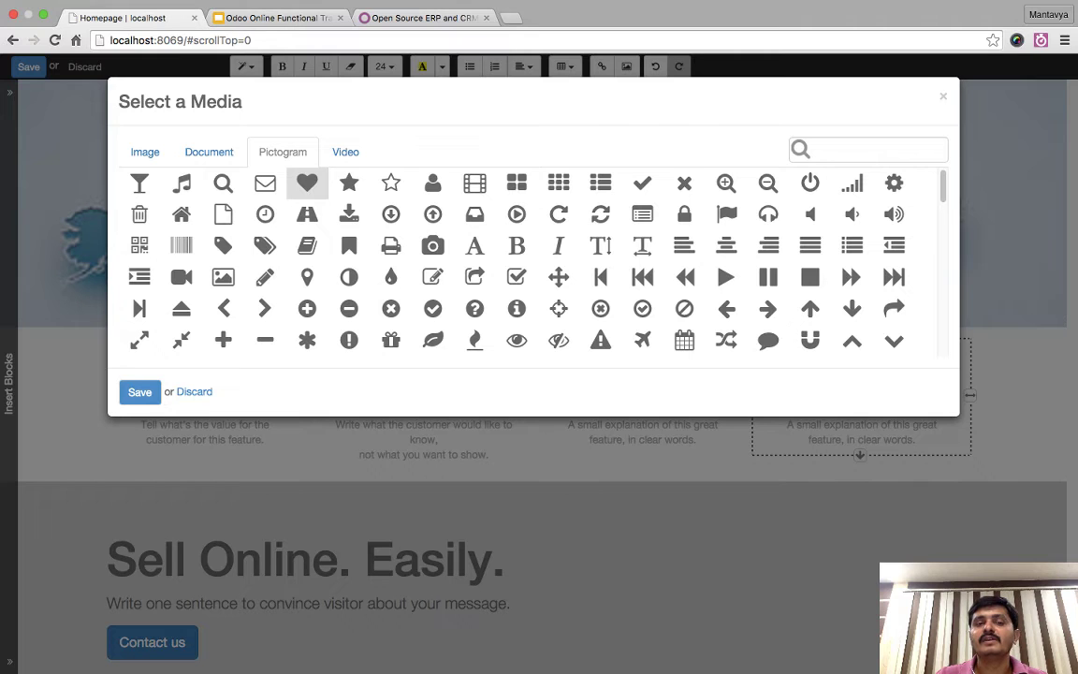
click(349, 182)
click(140, 391)
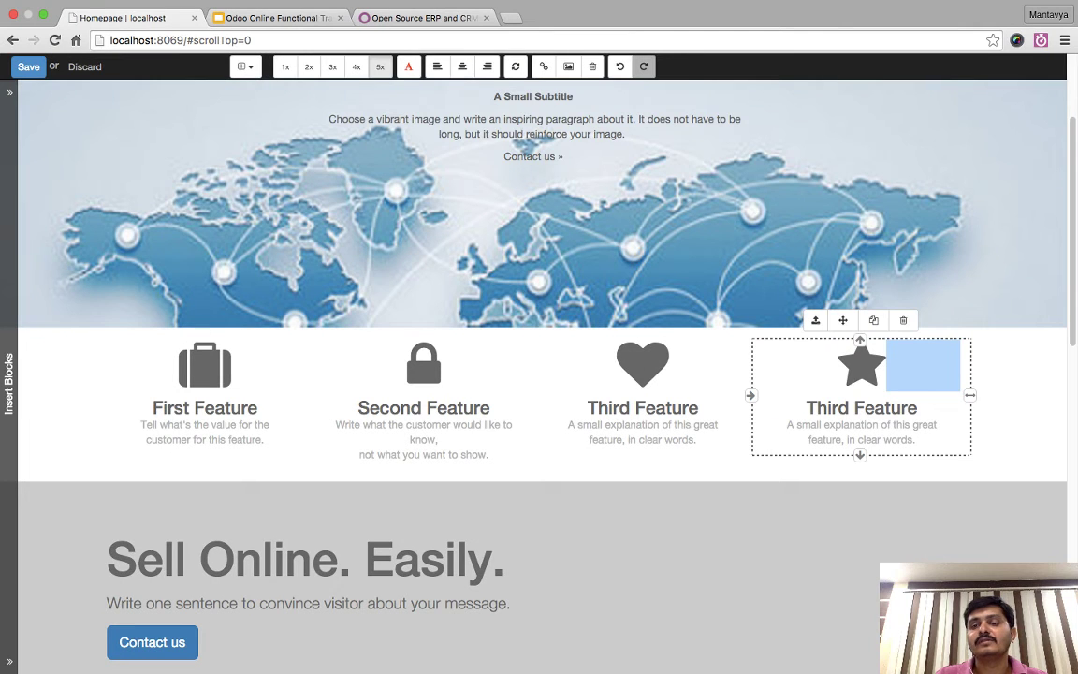
double_click(642, 364)
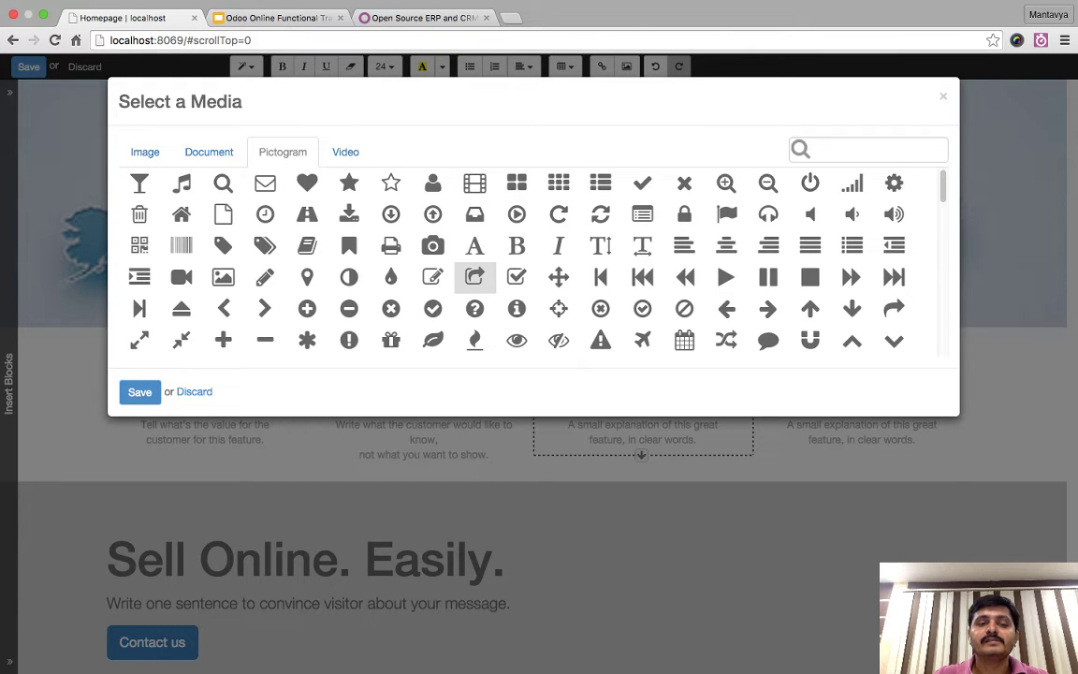
double_click(474, 276)
- Colour the share icon light red and the star icon green, after trying pink-purple
click(861, 431)
click(642, 363)
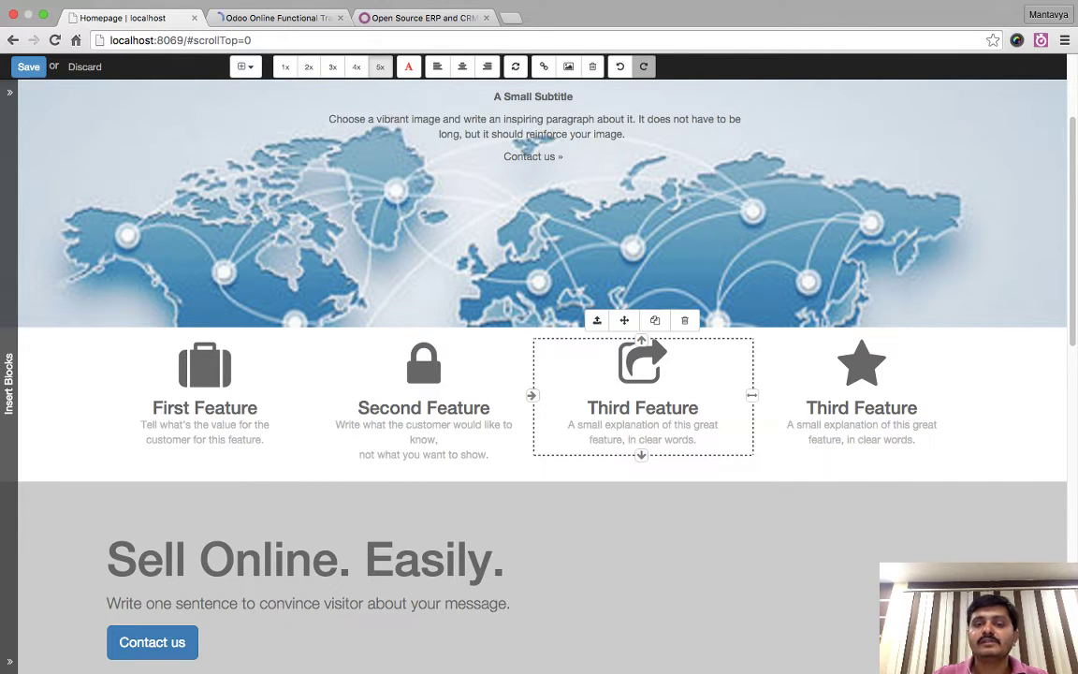
drag(642, 363, 739, 374)
click(442, 67)
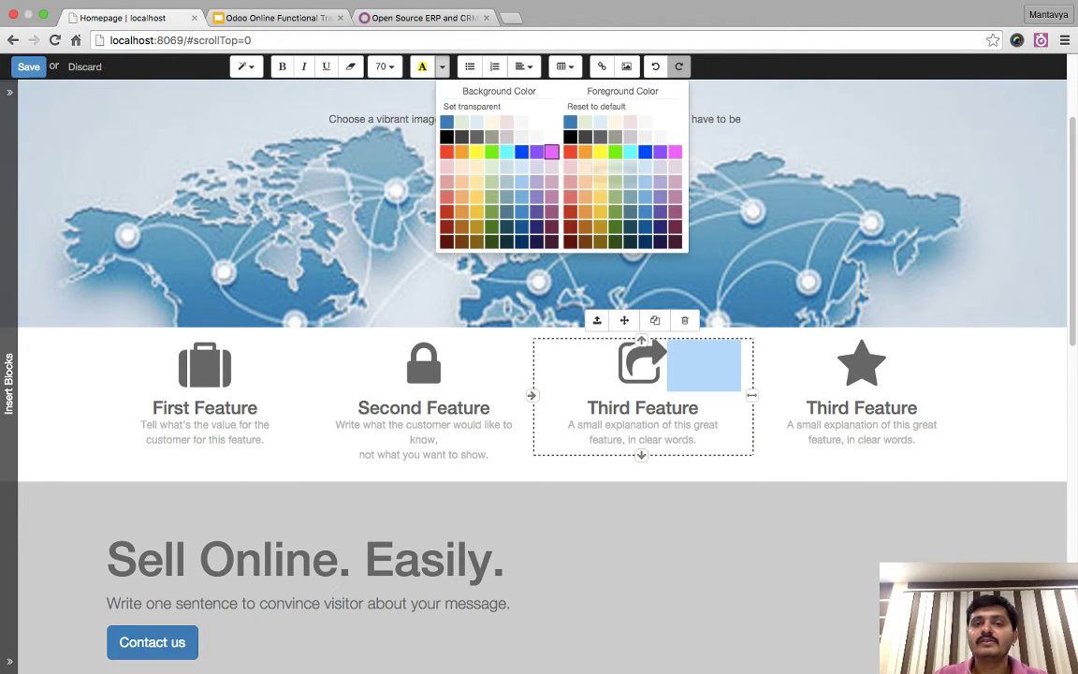
click(570, 181)
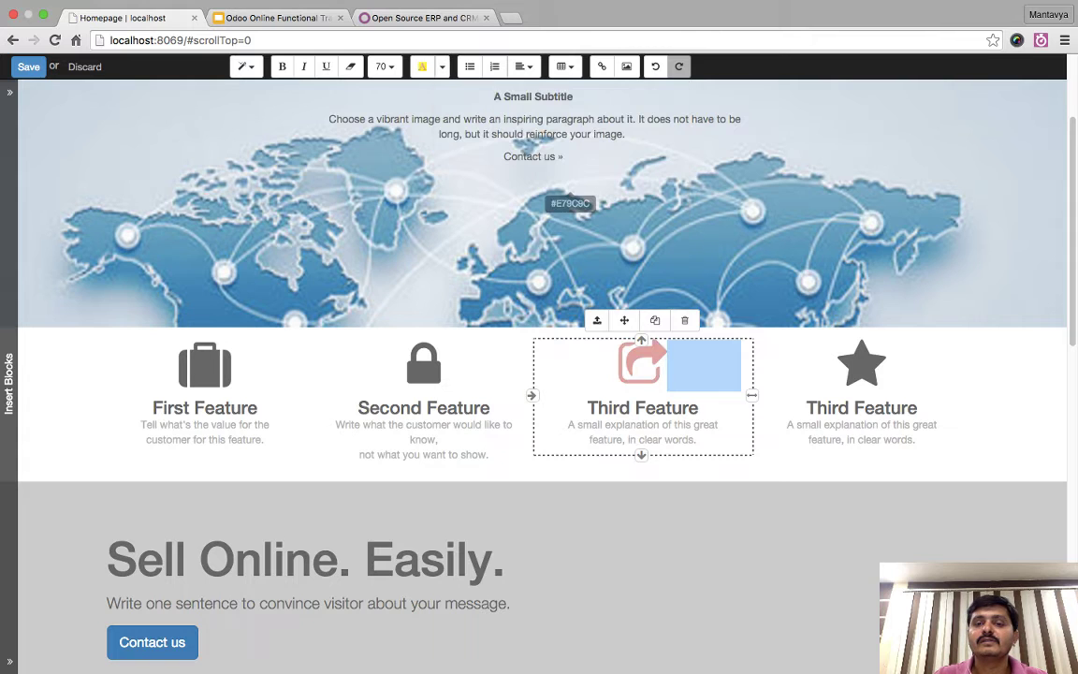
click(861, 363)
drag(861, 363, 958, 375)
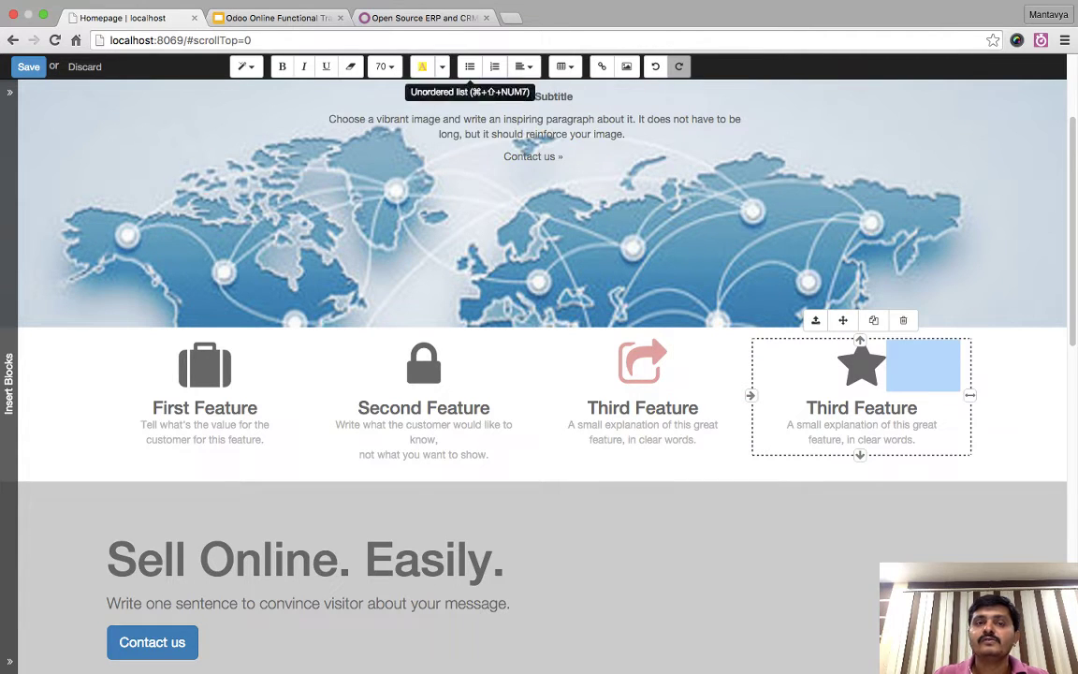
click(442, 67)
click(675, 196)
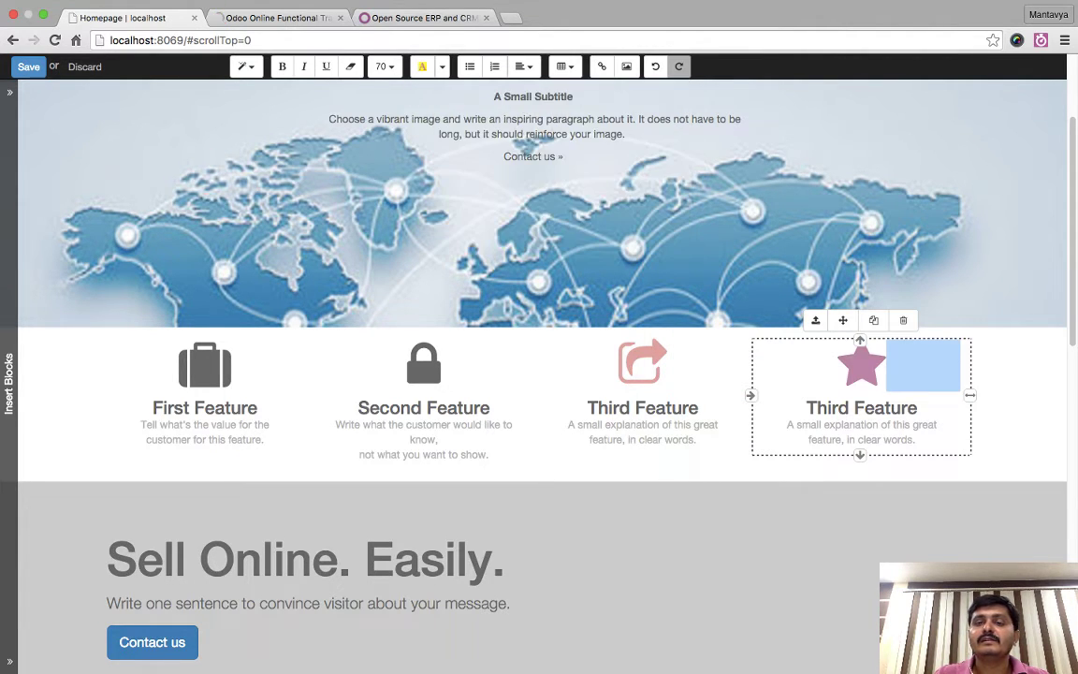
click(442, 66)
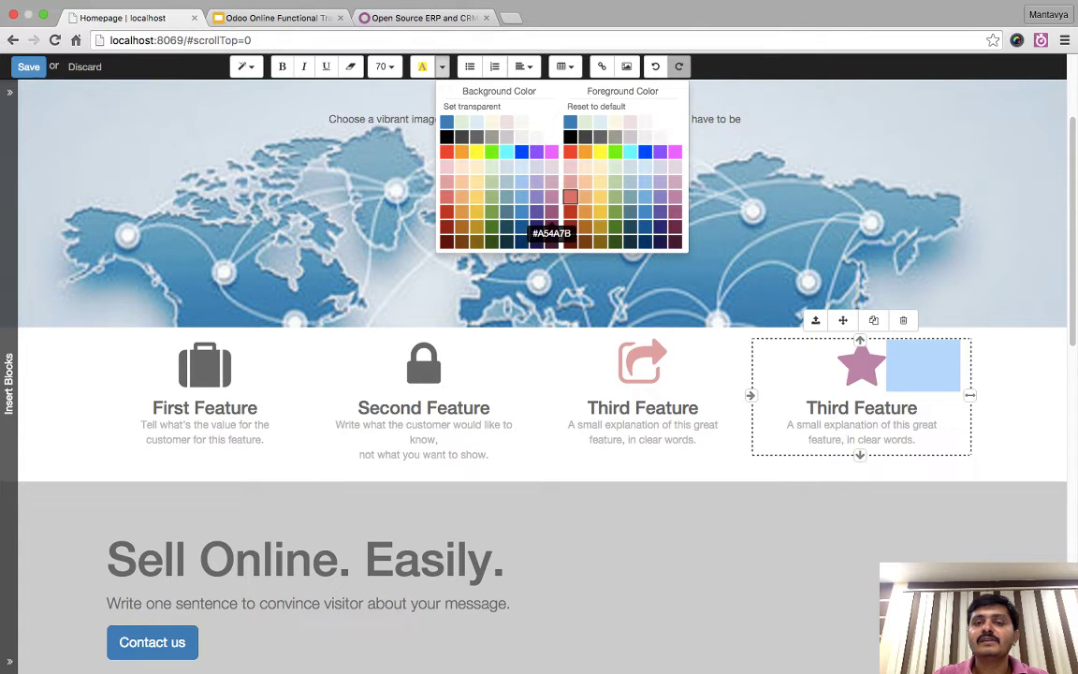
click(615, 211)
- Colour the Second Feature lock icon orange and the First Feature briefcase maroon
drag(422, 365, 522, 375)
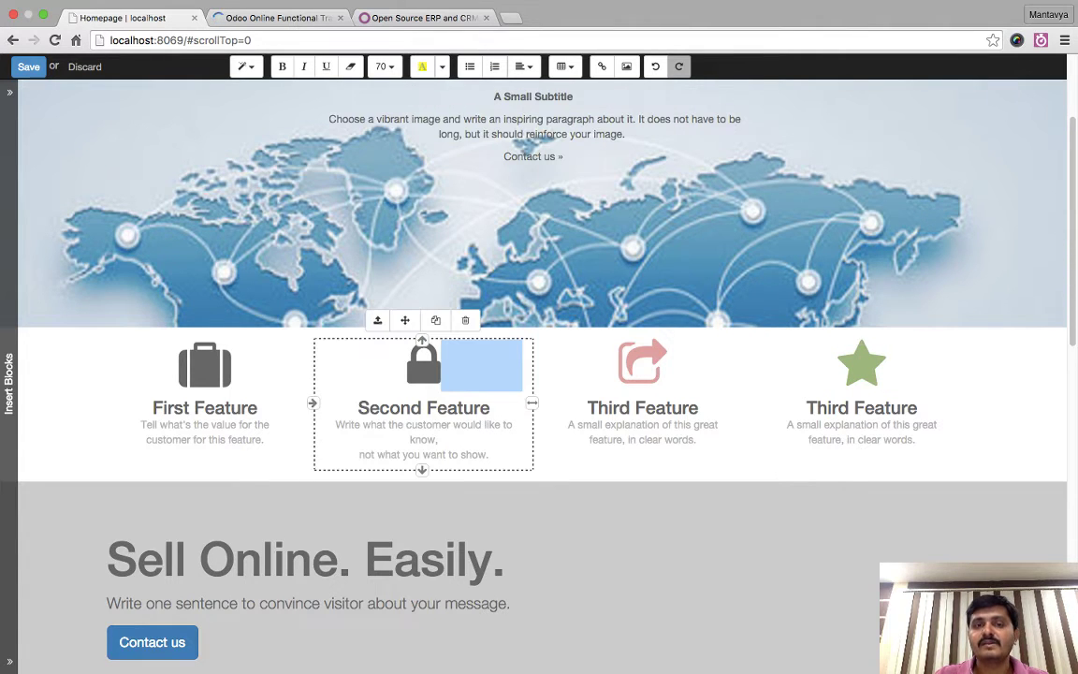
click(441, 66)
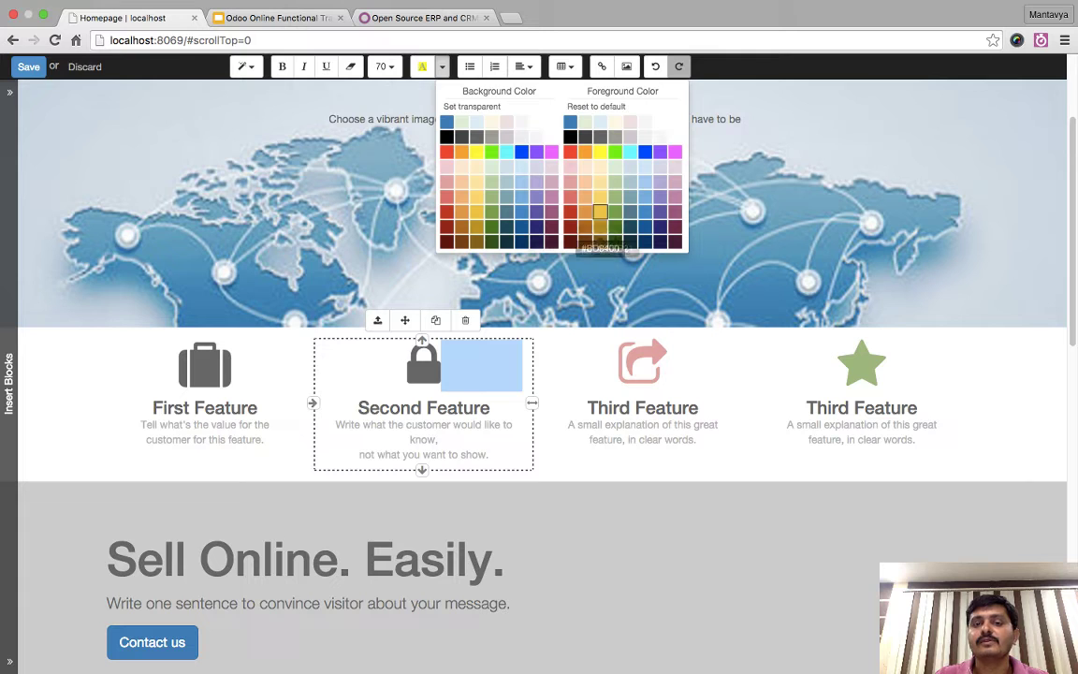
click(600, 212)
drag(204, 364, 302, 375)
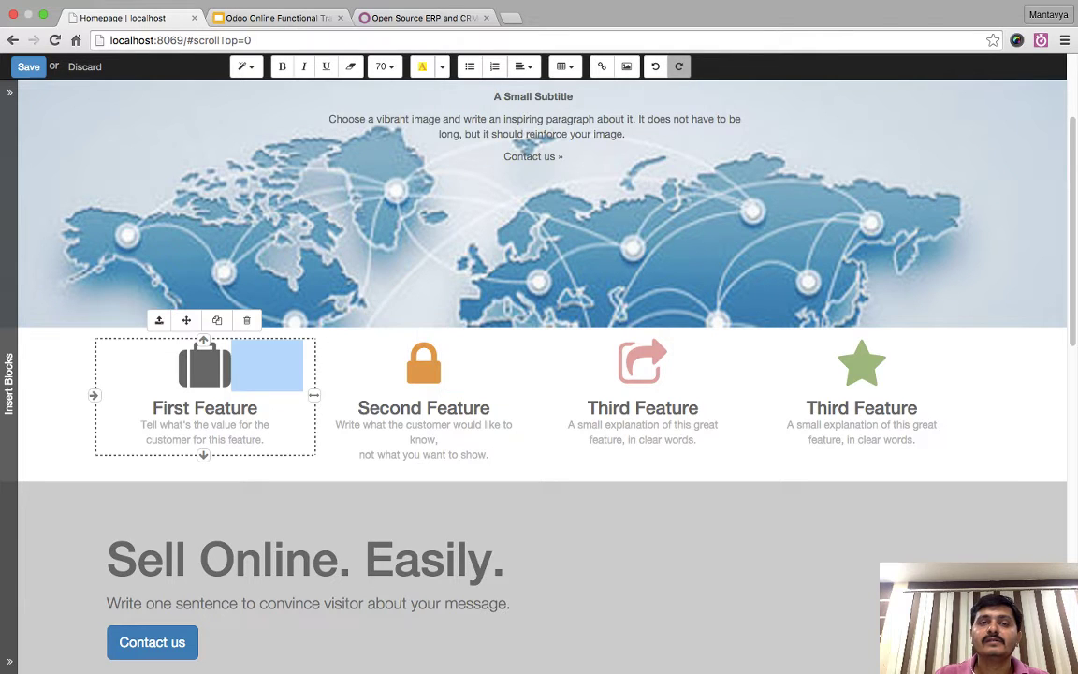
click(441, 66)
click(608, 224)
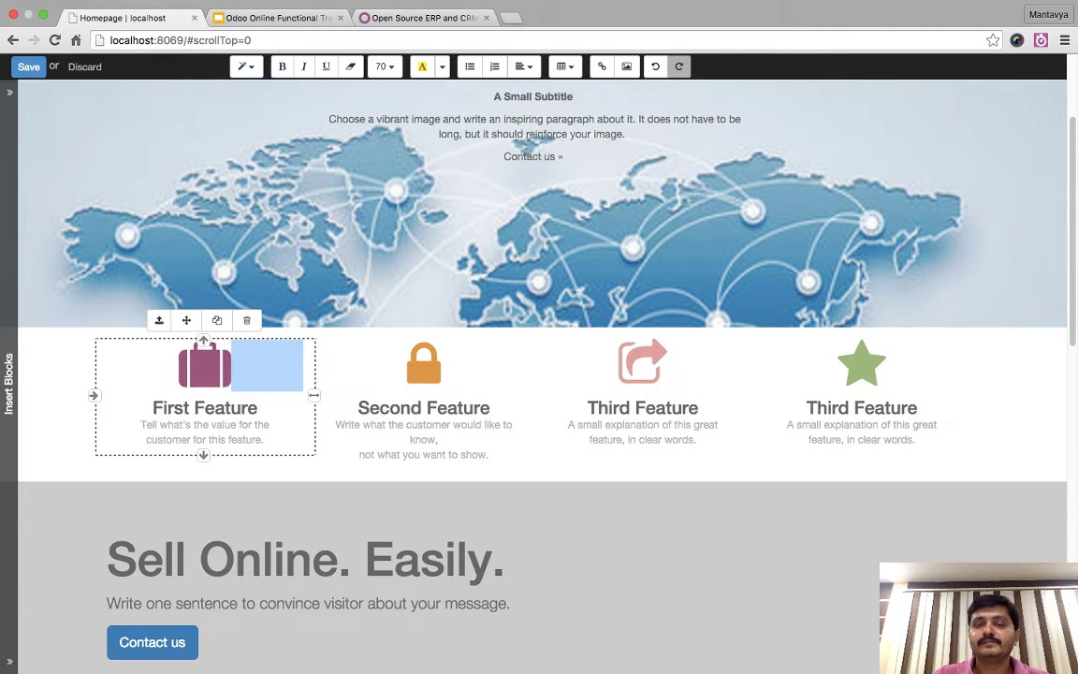
- Apply Bigger Text to the features section from its Style options
click(861, 363)
scroll(861, 374, down, 4)
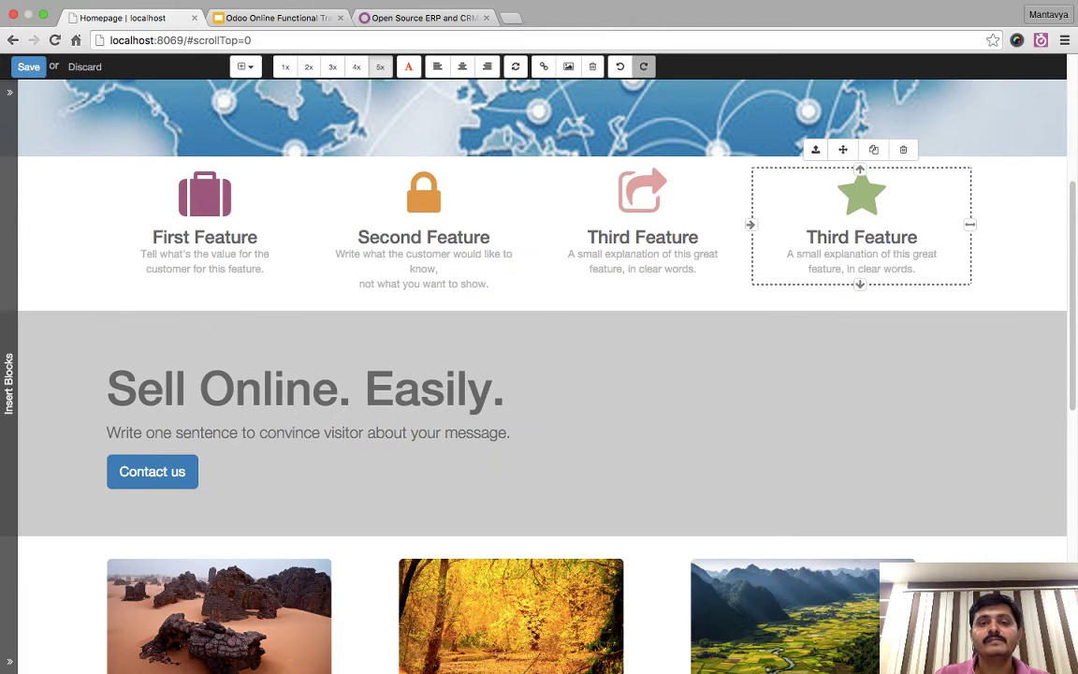
scroll(539, 374, up, 2)
click(915, 311)
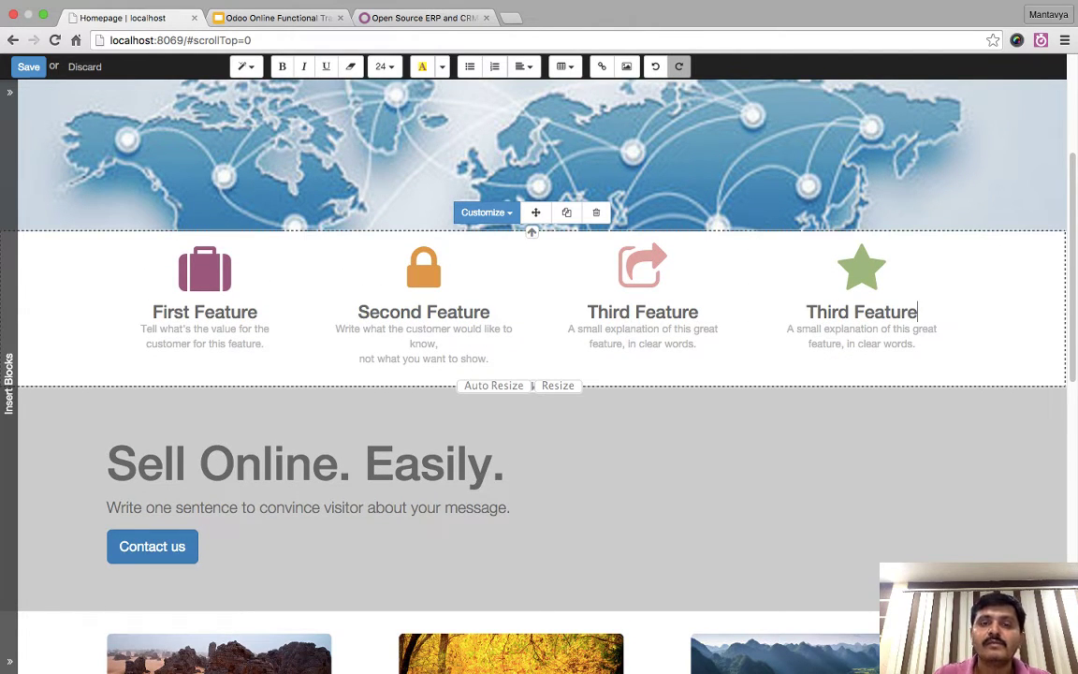
click(482, 213)
mouse_move(524, 240)
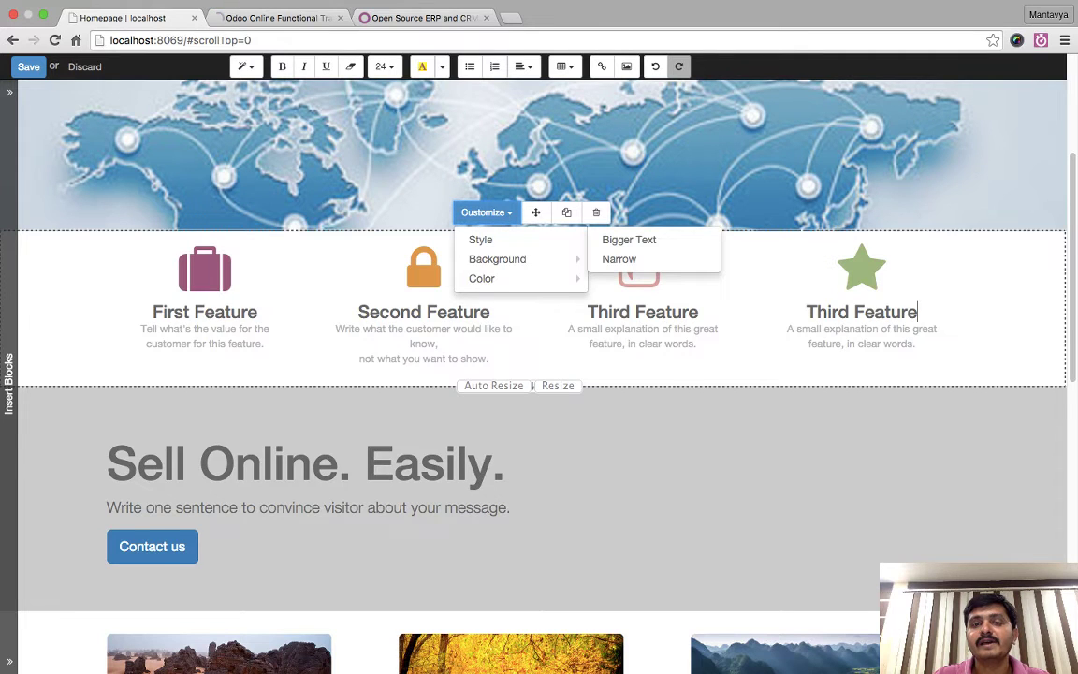
click(628, 239)
click(108, 526)
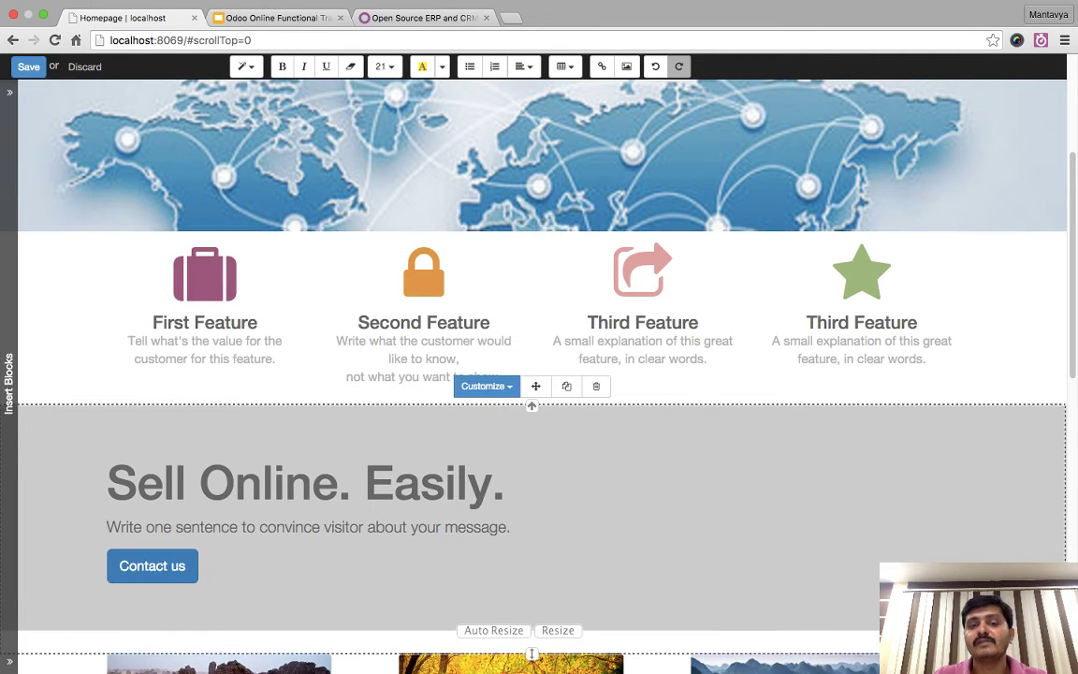
- Remove the line break so the Second Feature description reads as one paragraph
click(636, 322)
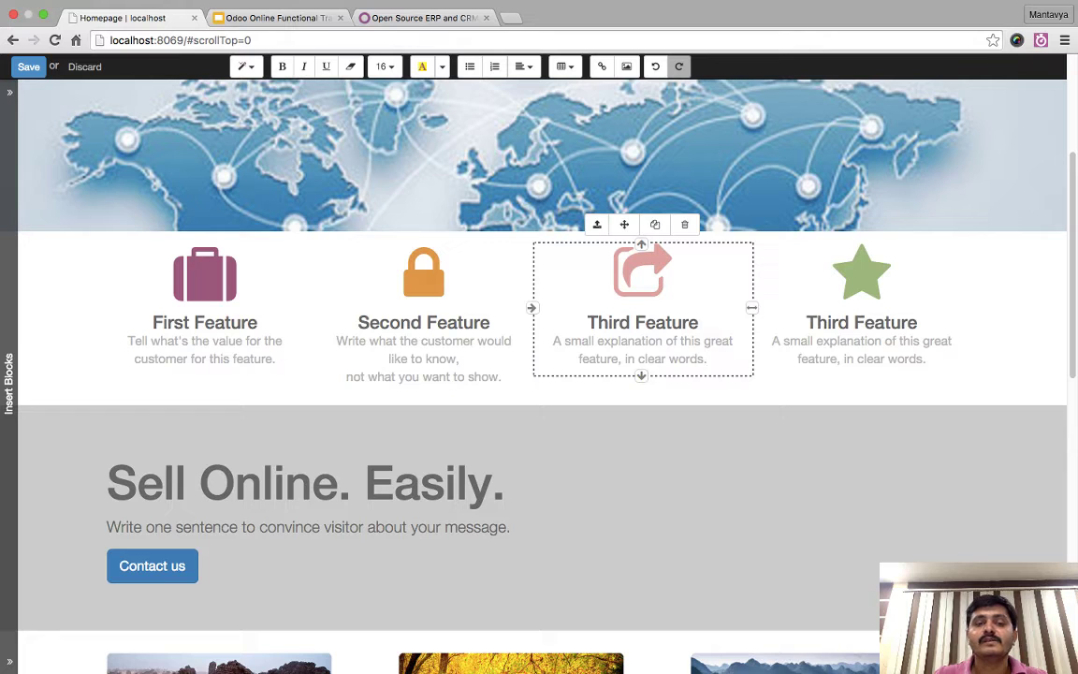
triple_click(422, 359)
key(Right)
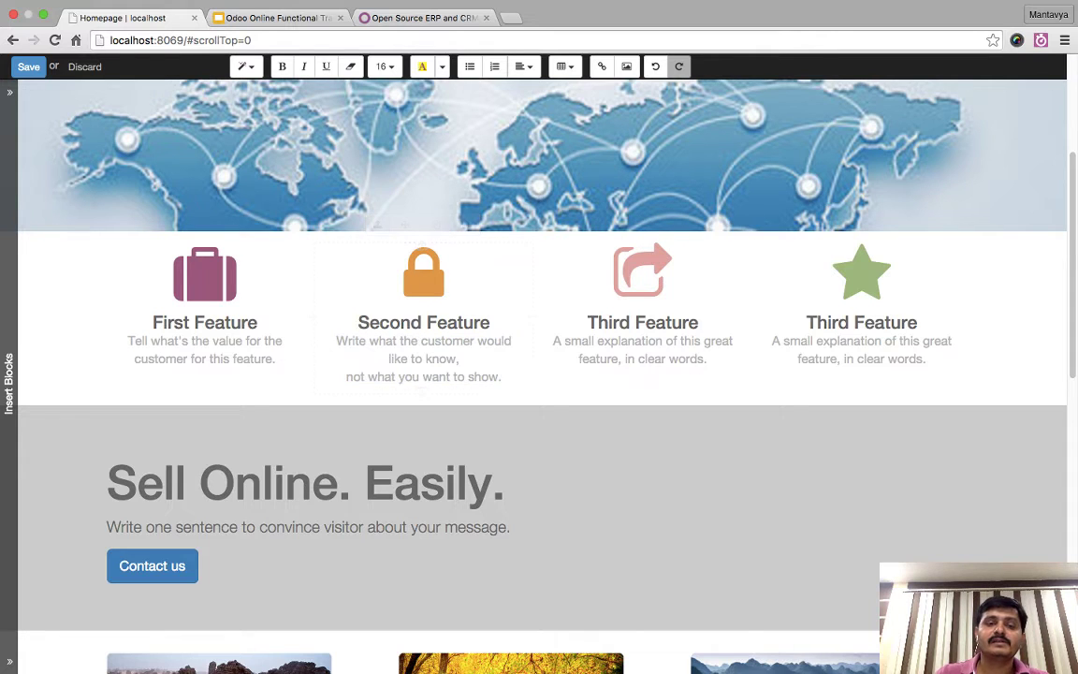
key(BackSpace)
triple_click(308, 483)
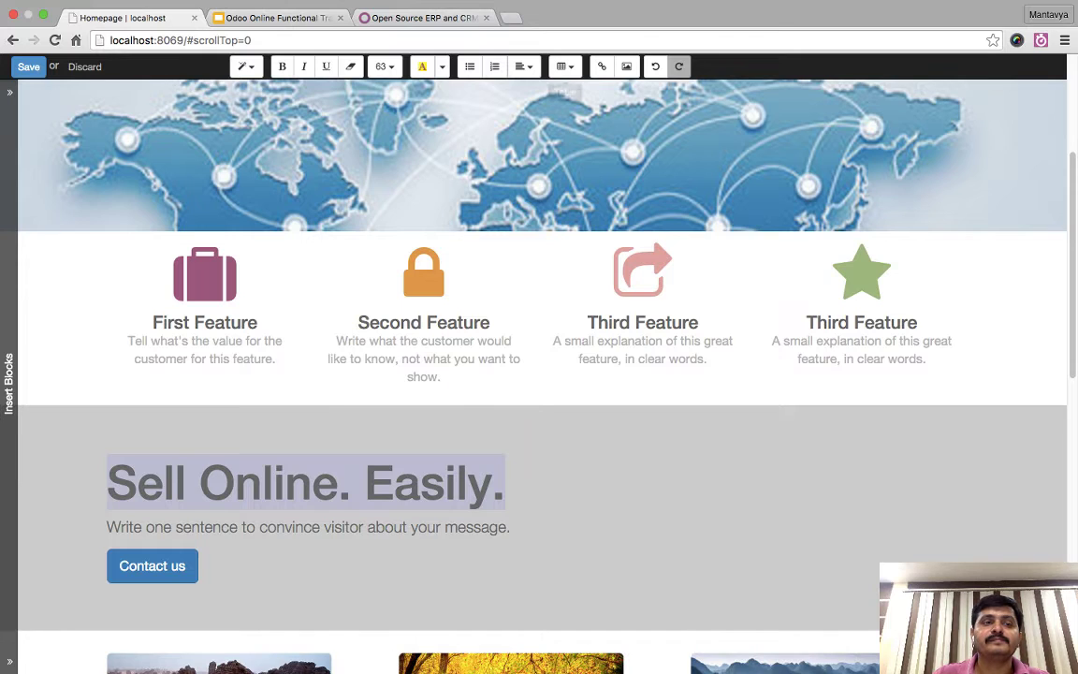
- Save the homepage, re-enter edit mode and discard, then move to the odoo.com tab
click(28, 67)
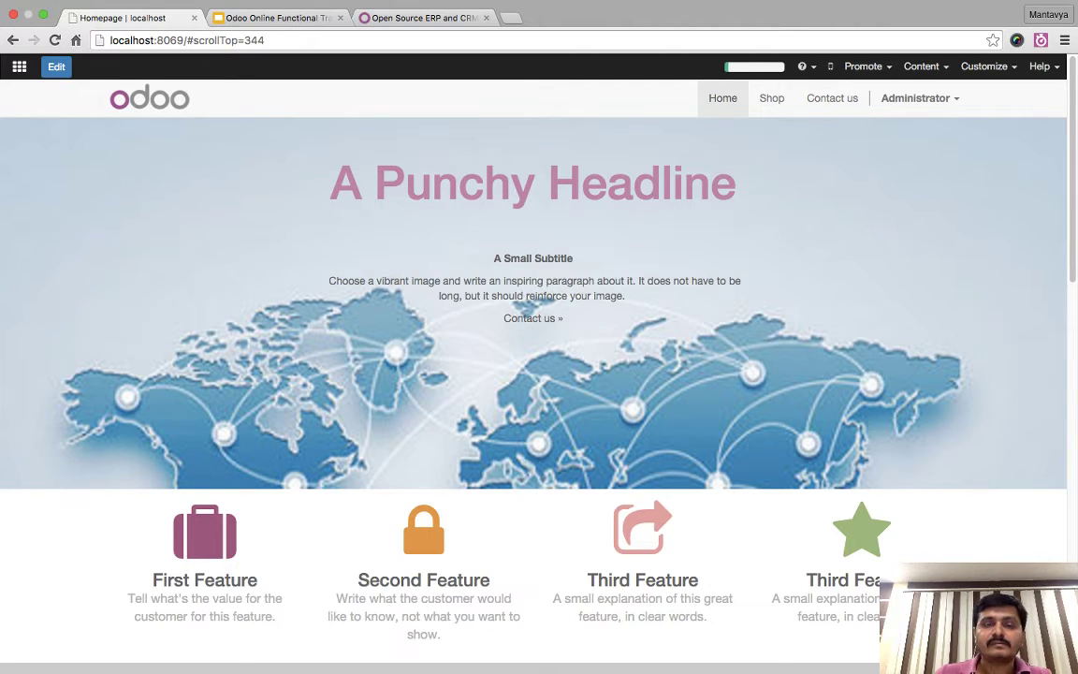
scroll(530, 298, down, 5)
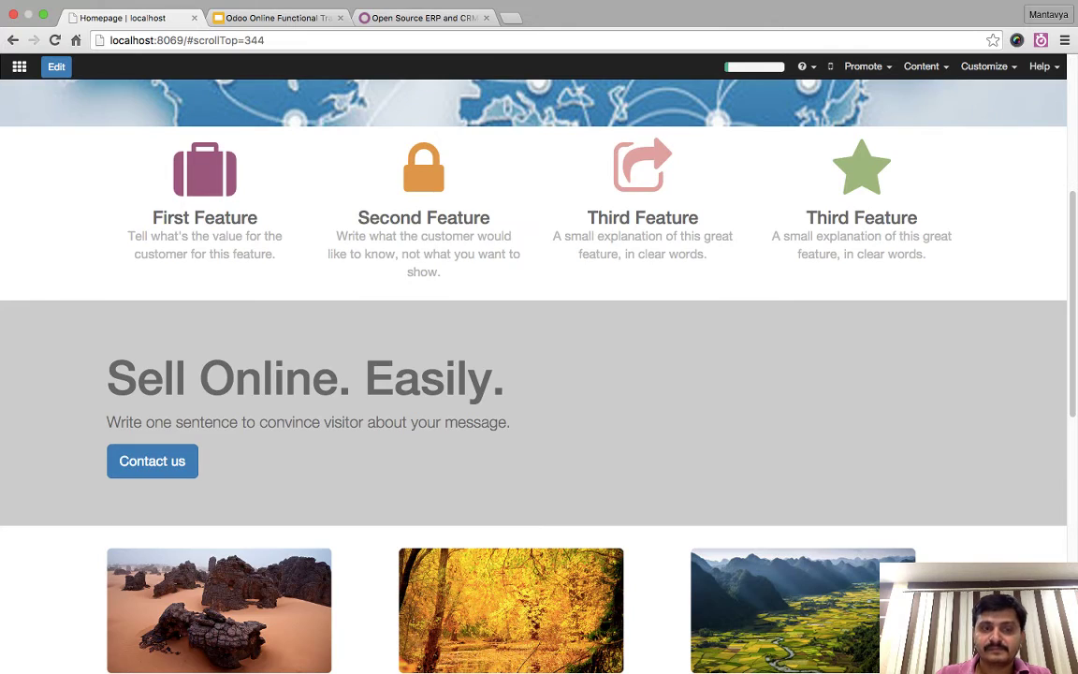
click(56, 66)
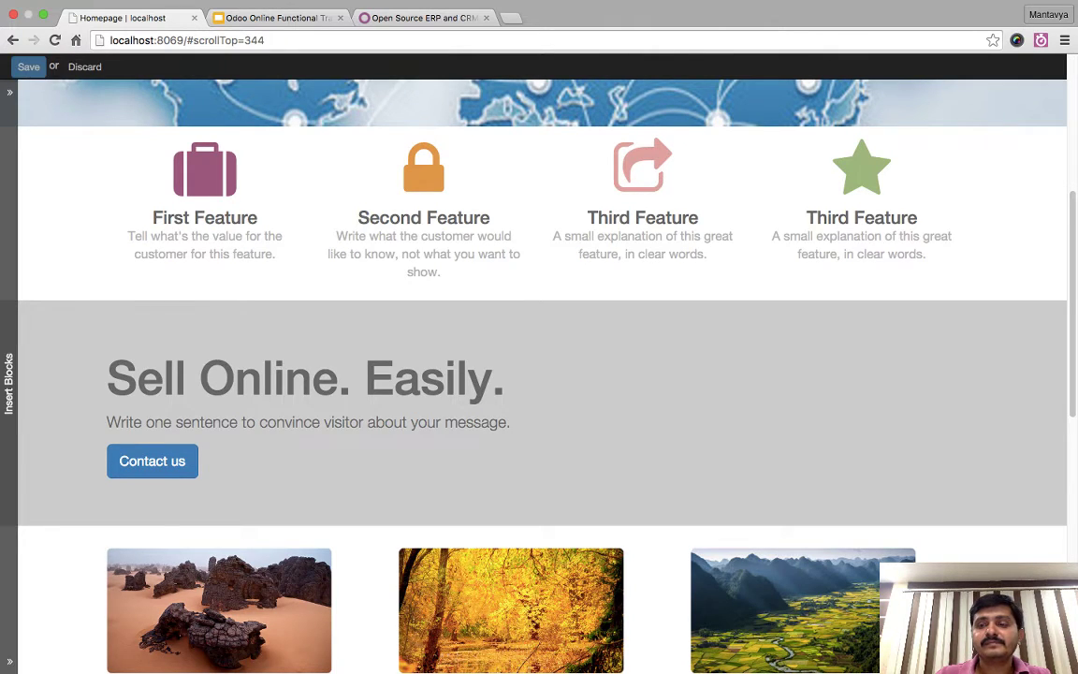
click(505, 377)
scroll(617, 374, up, 5)
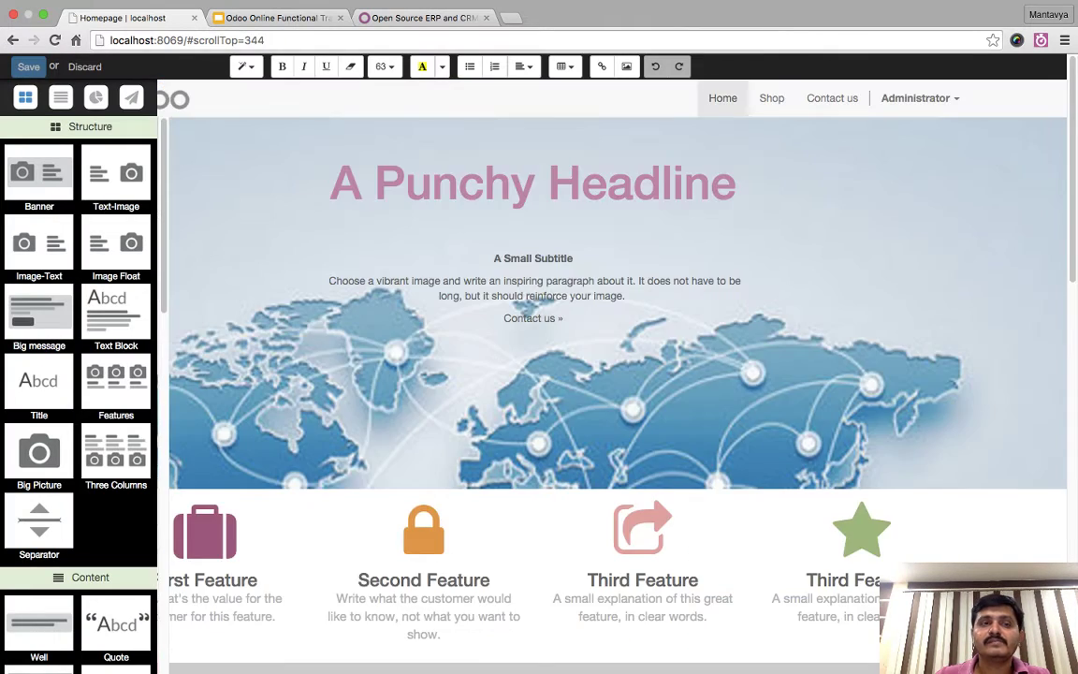
click(84, 67)
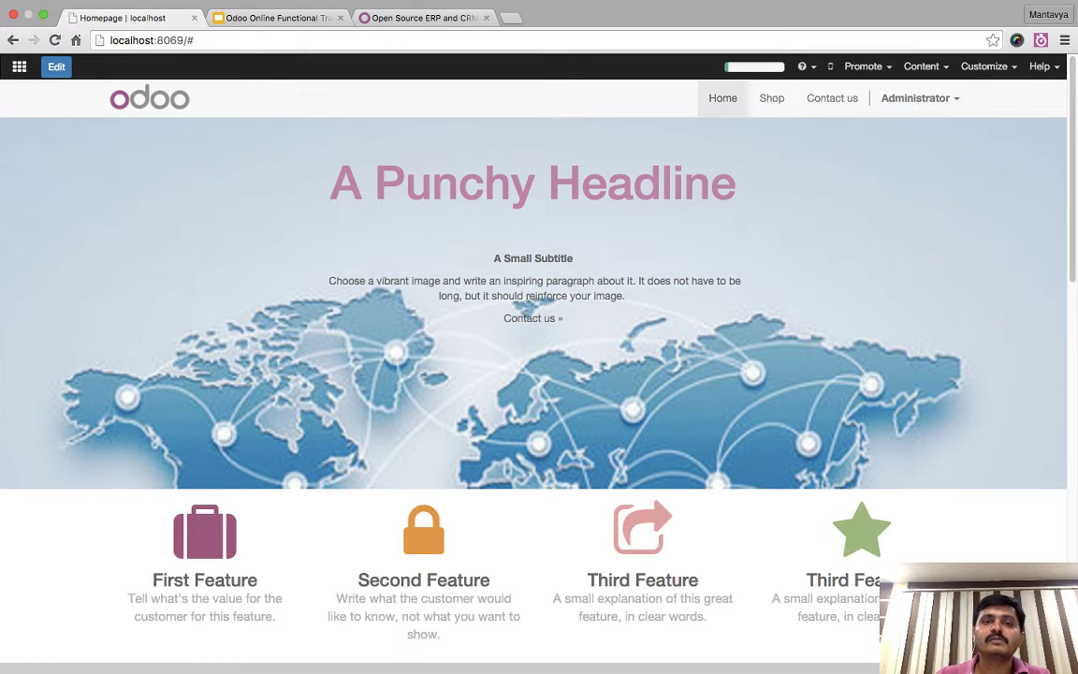
key(super+3)
- Scroll down odoo.com, open DevTools in device mode, then return to the localhost homepage tab
scroll(533, 365, down, 15)
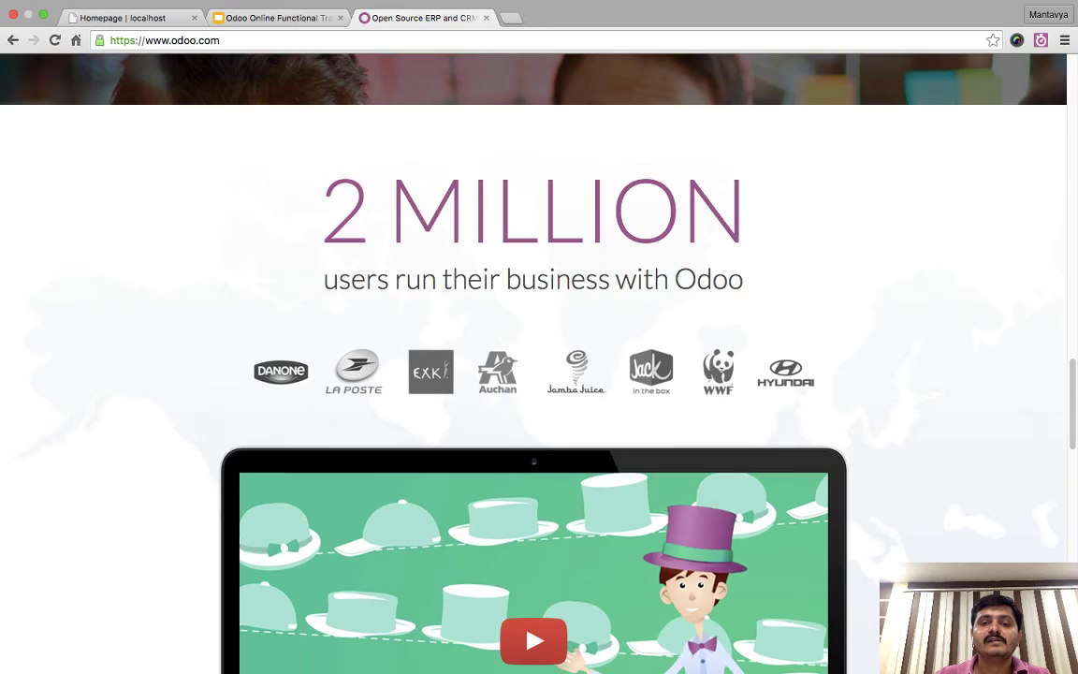
scroll(533, 365, down, 15)
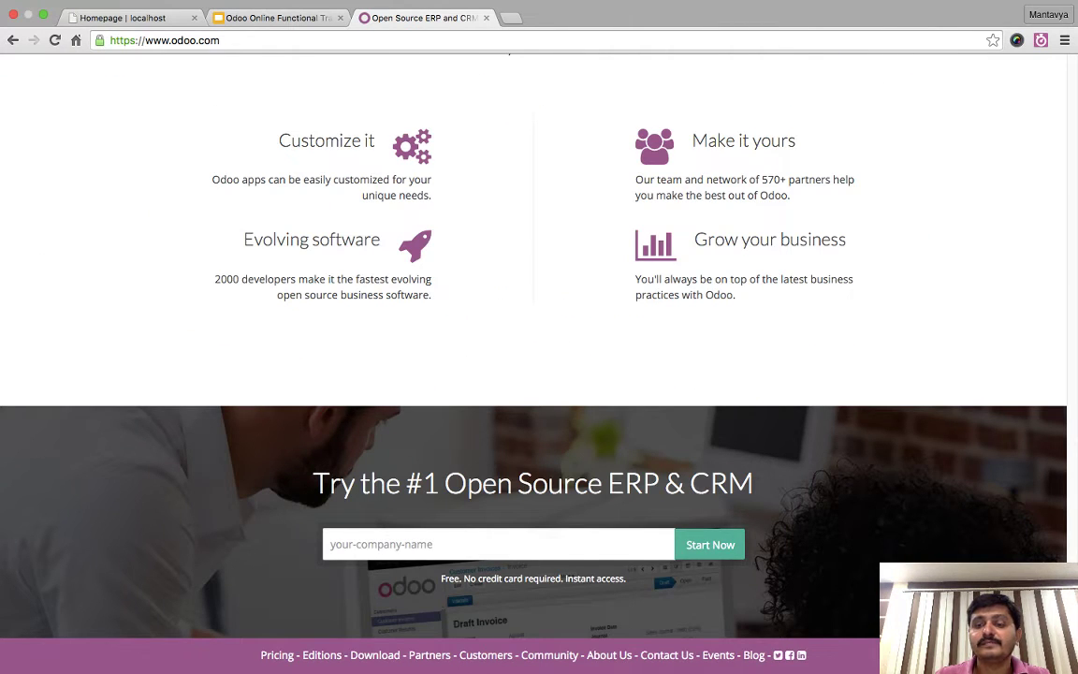
scroll(485, 335, down, 1)
key(super+alt+i)
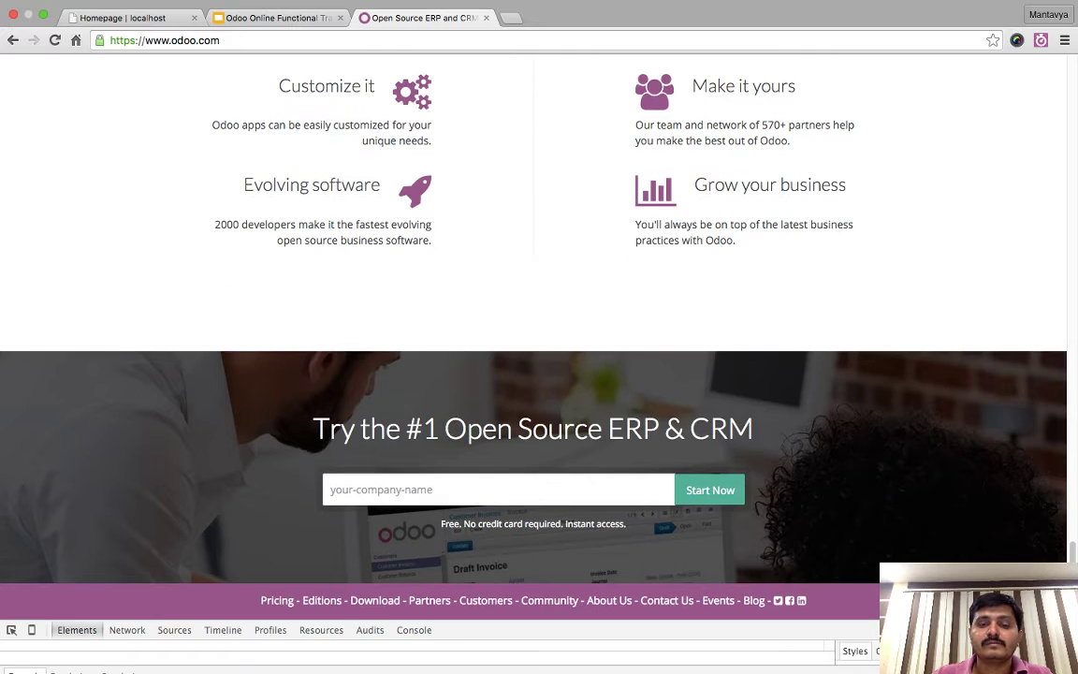
key(super+shift+m)
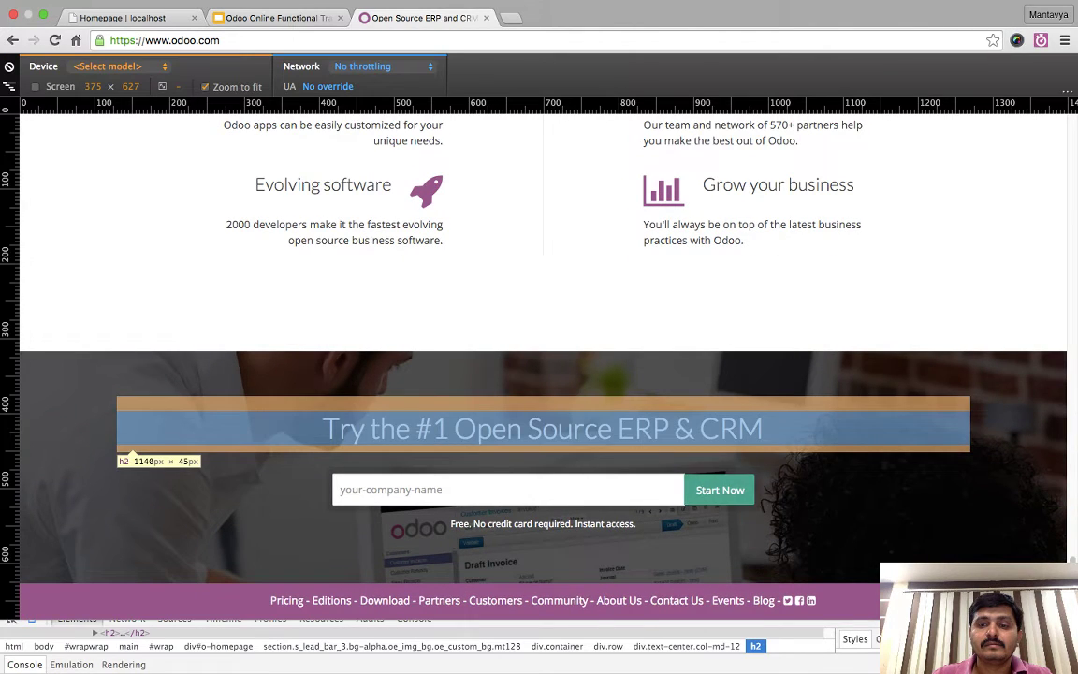
key(super+1)
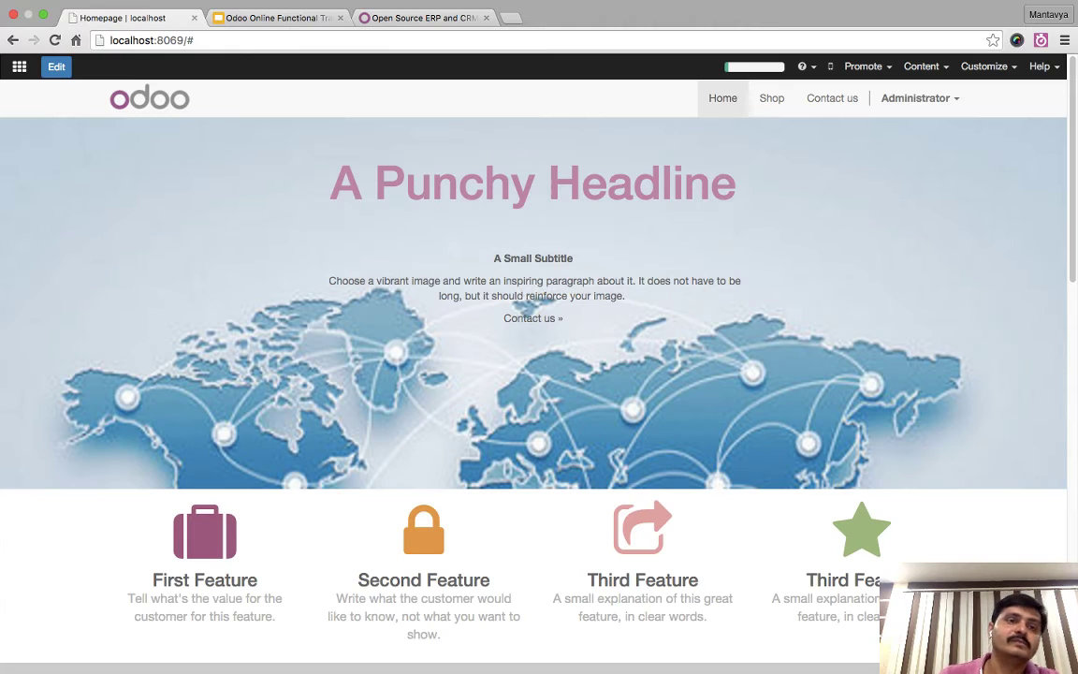
click(56, 66)
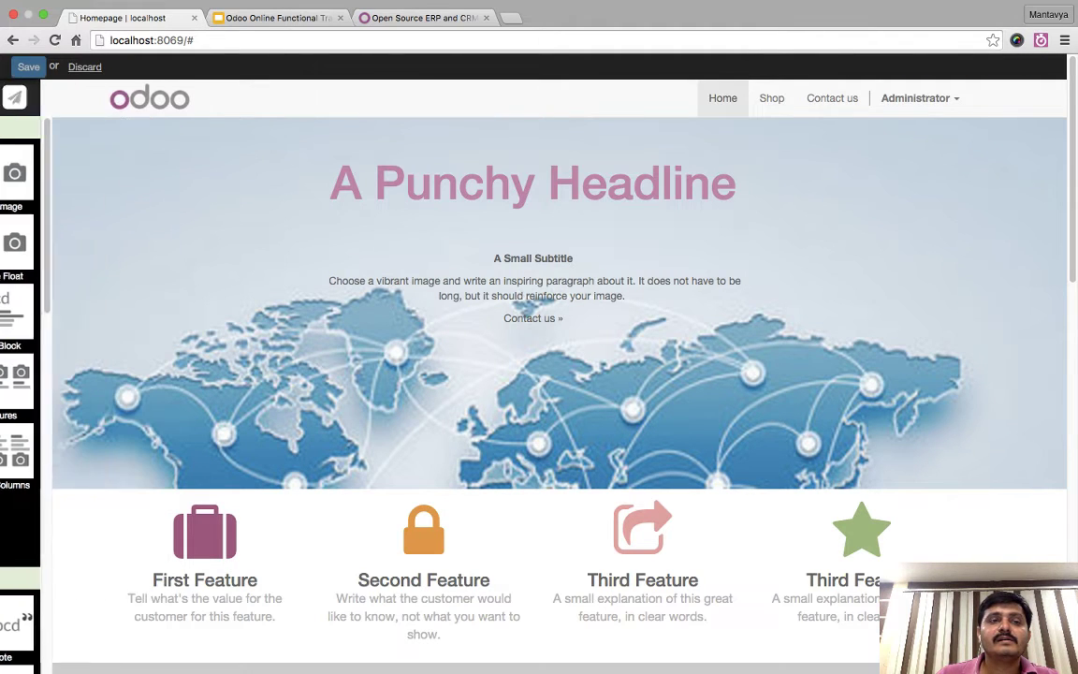
click(84, 66)
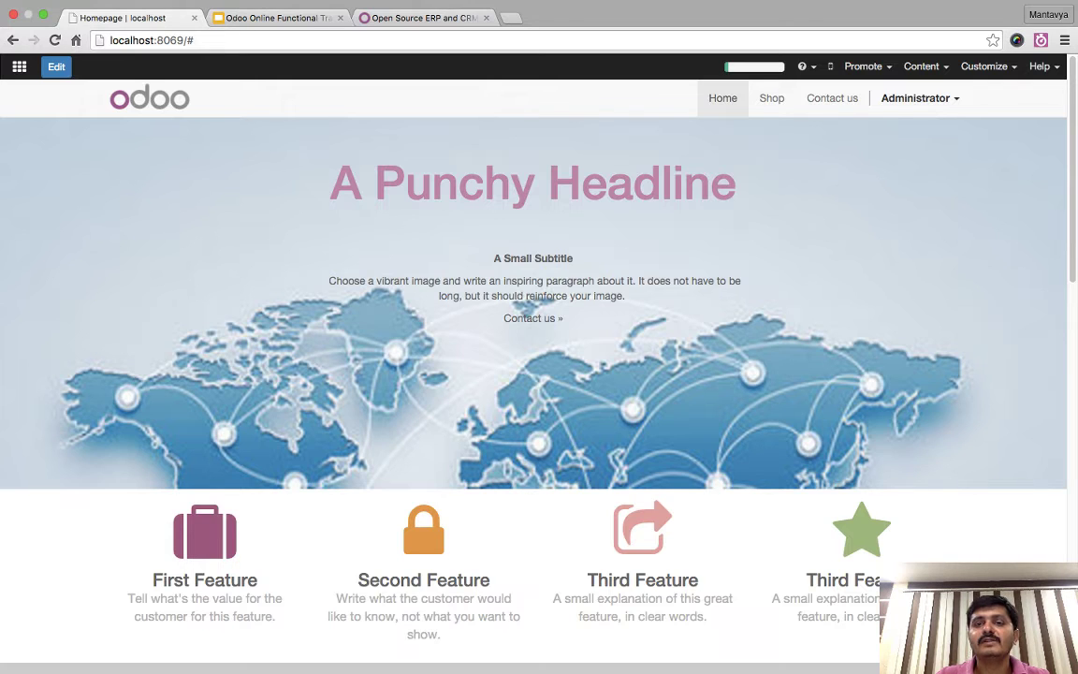
- Search the installable website apps for 'version' to find Website Versioning, then go back to the apps menu
click(917, 98)
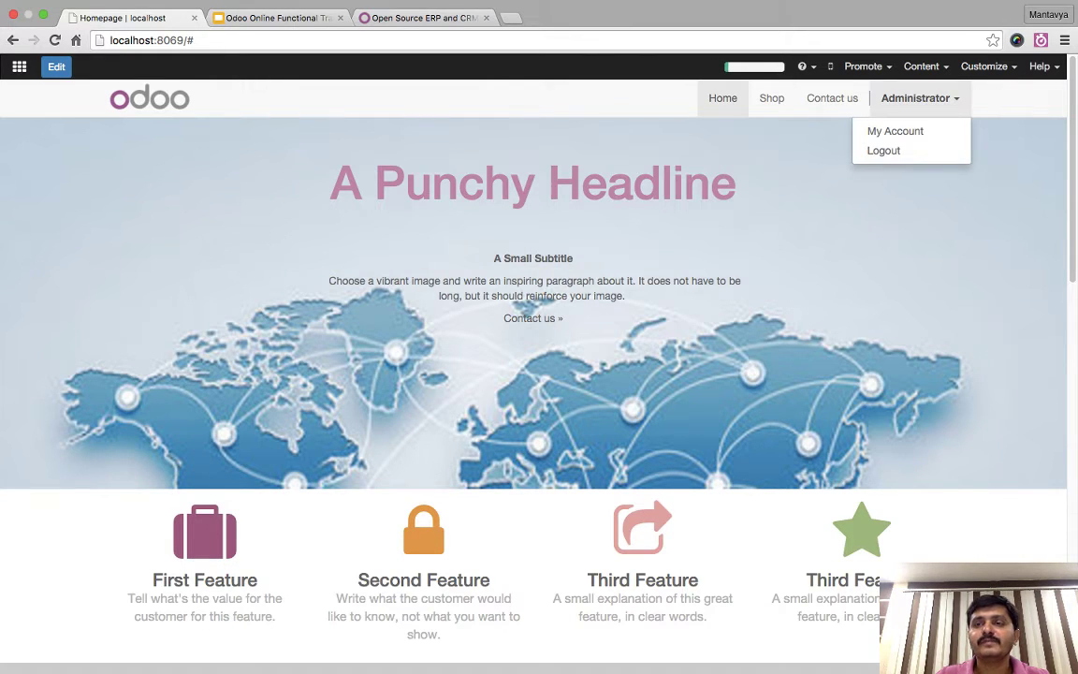
click(987, 66)
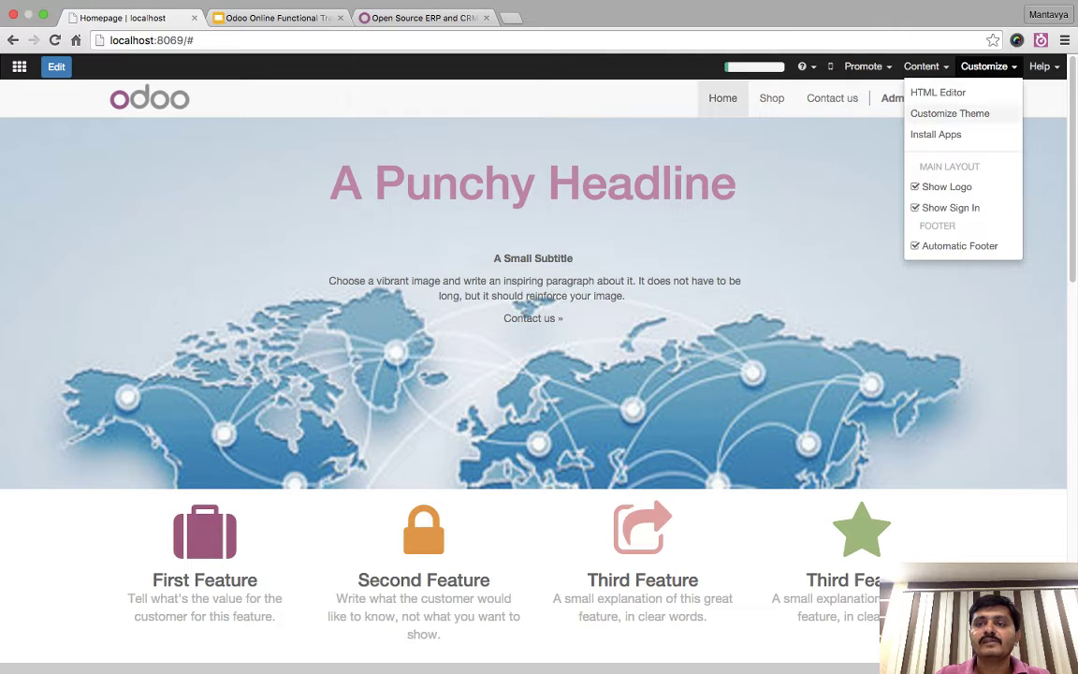
click(936, 134)
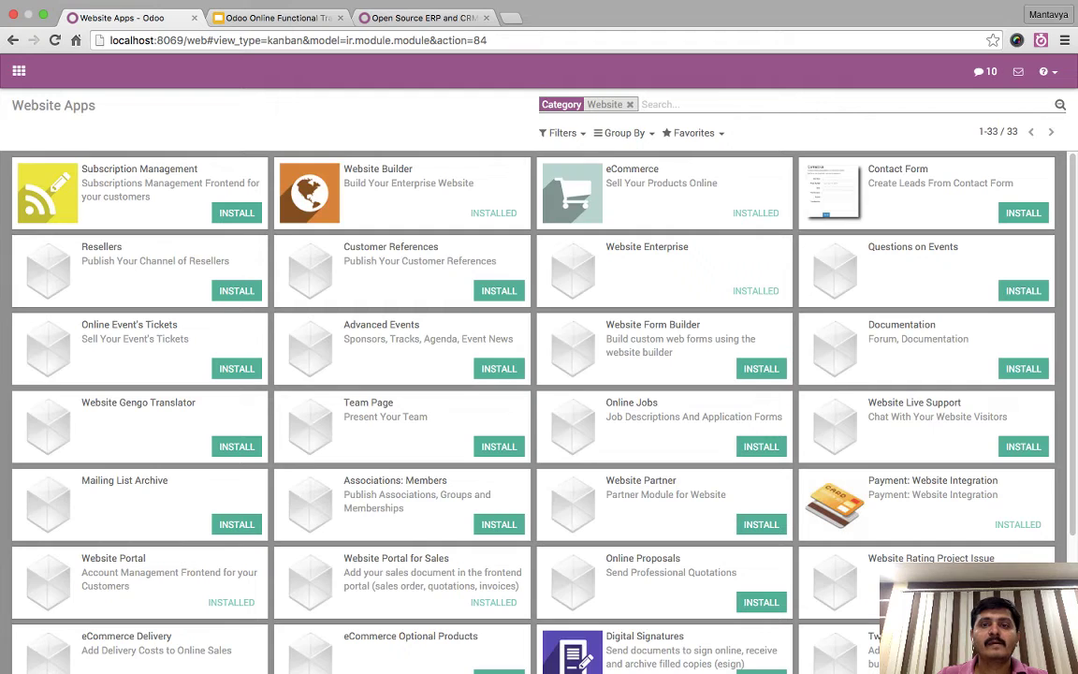
text(version)
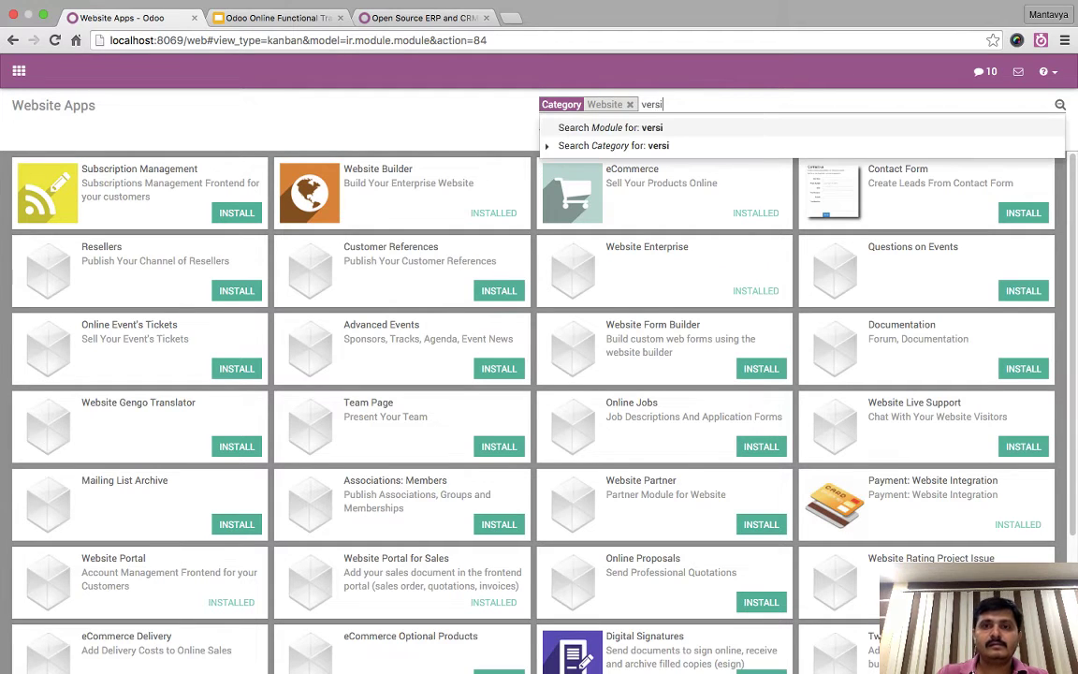
key(Return)
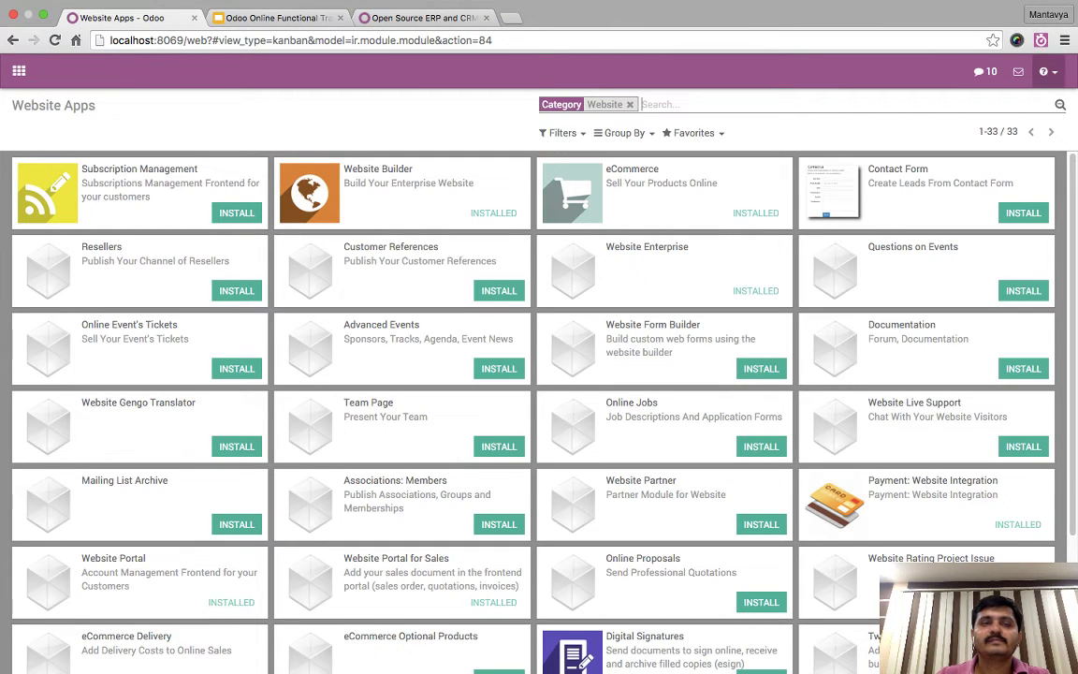
click(19, 70)
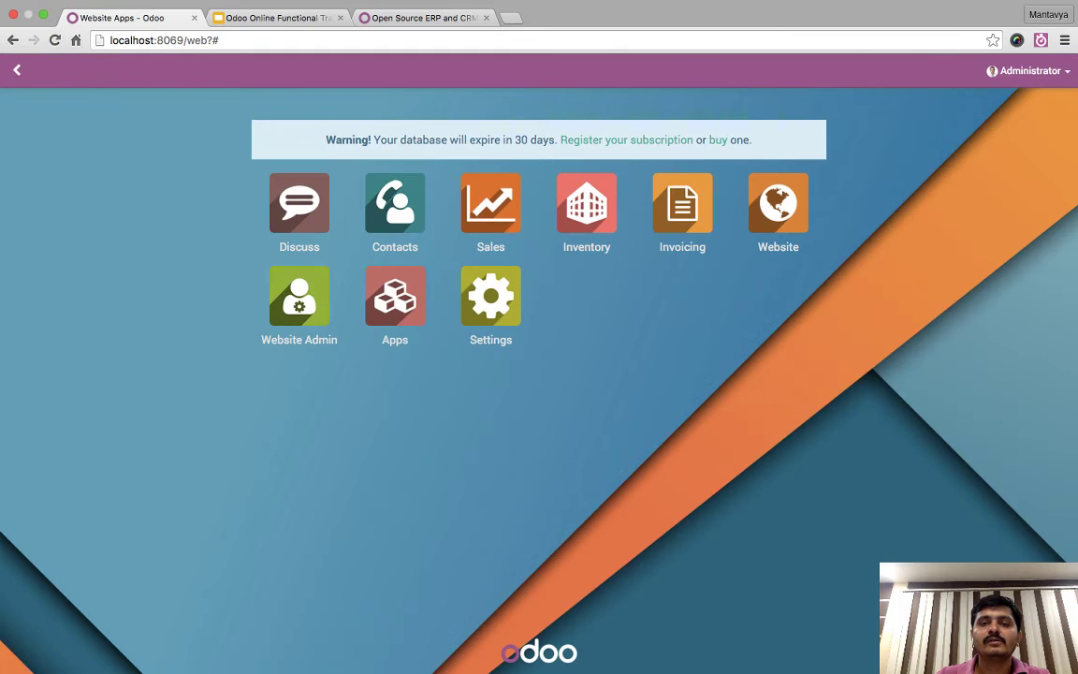
- Reload and create a new website version named 'Summer', confirming to start editing it
key(super+r)
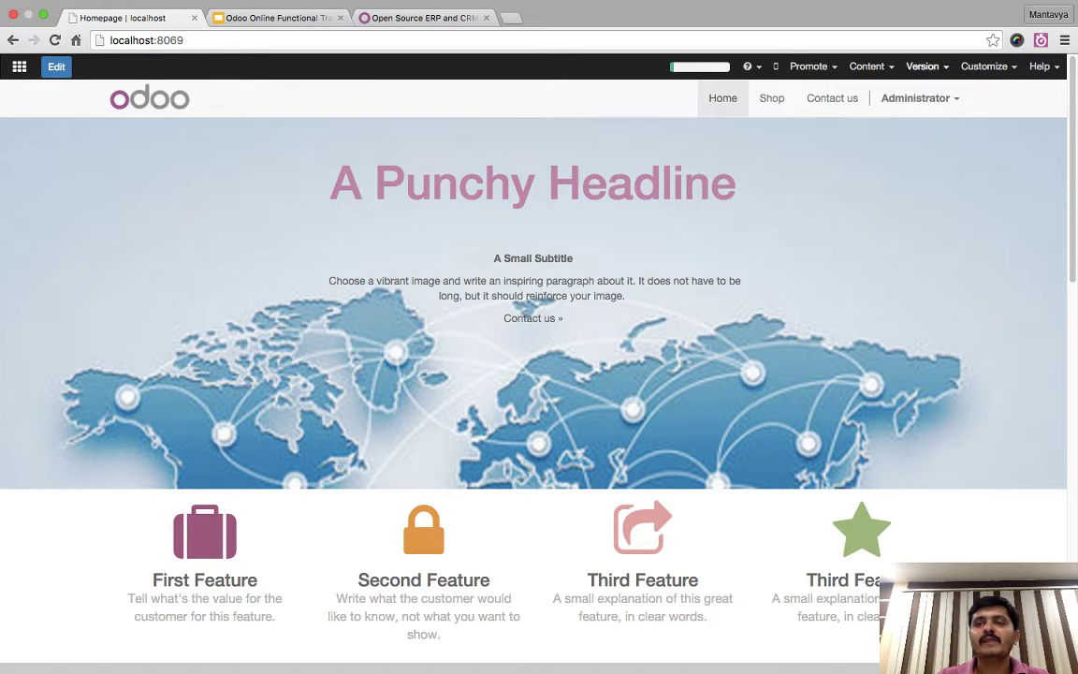
click(922, 67)
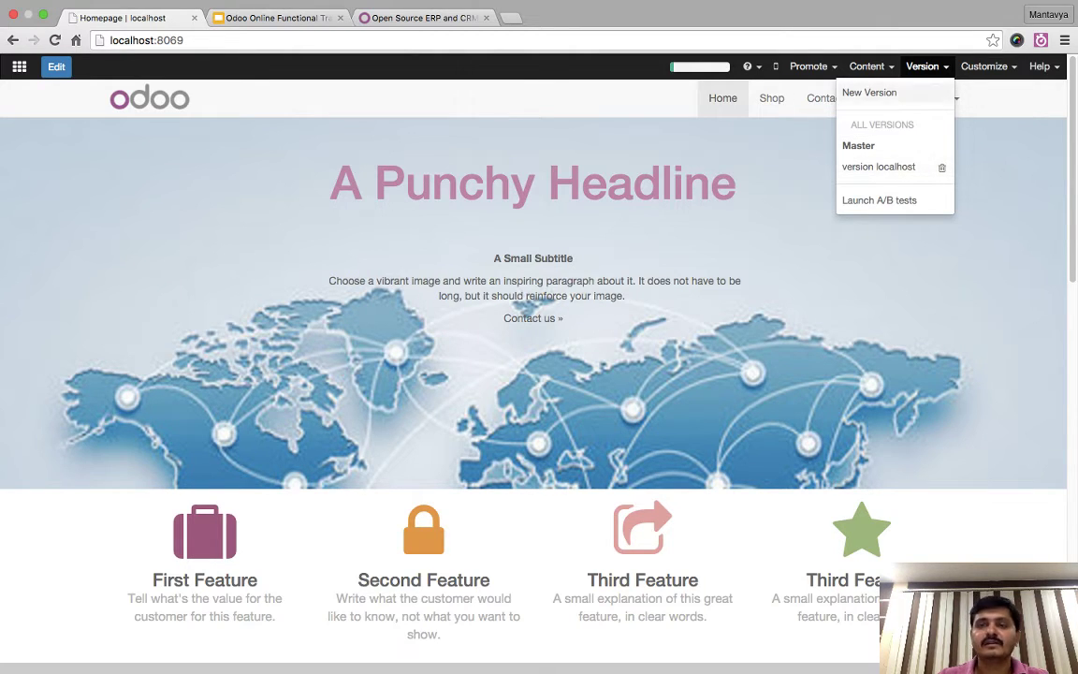
click(868, 92)
key(ctrl+a)
text(Summer)
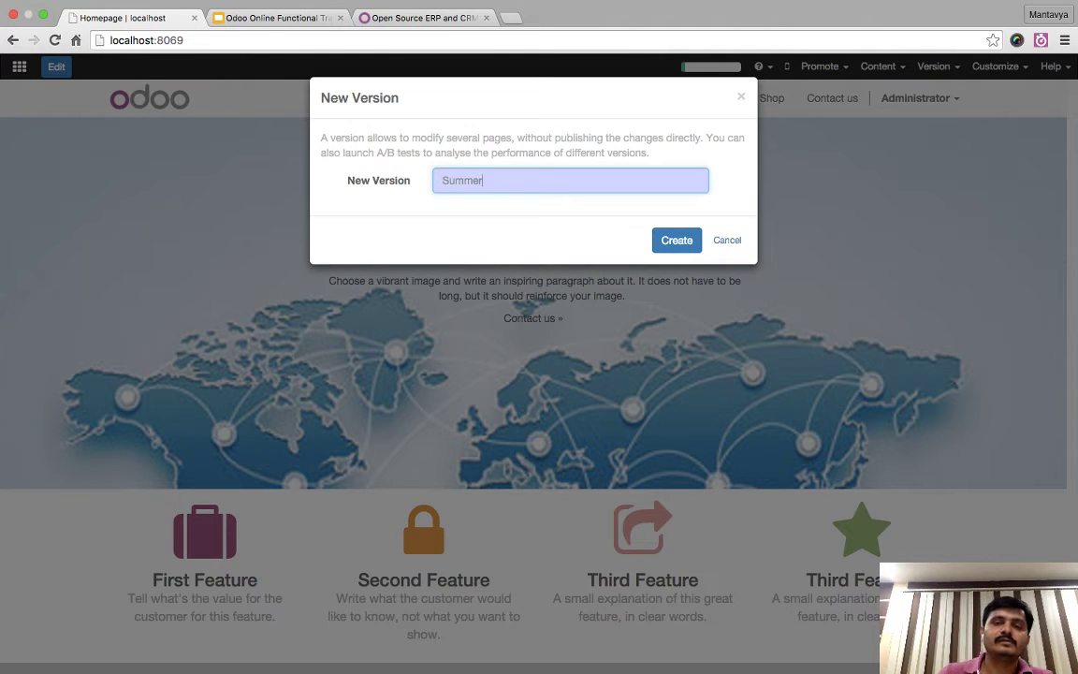
key(Return)
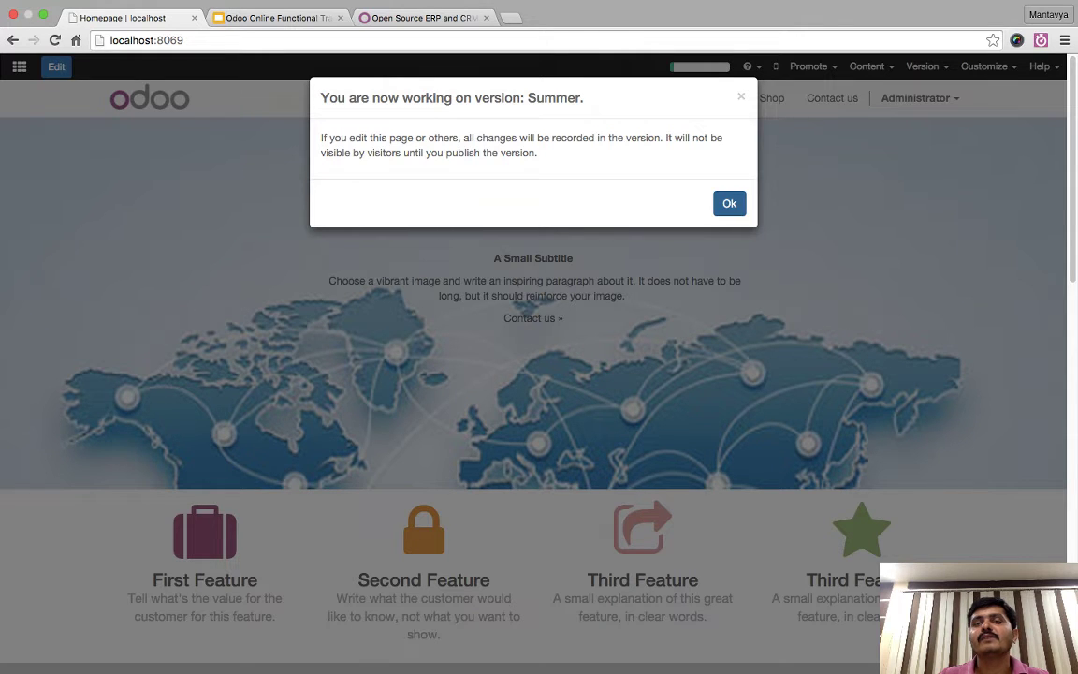
key(Return)
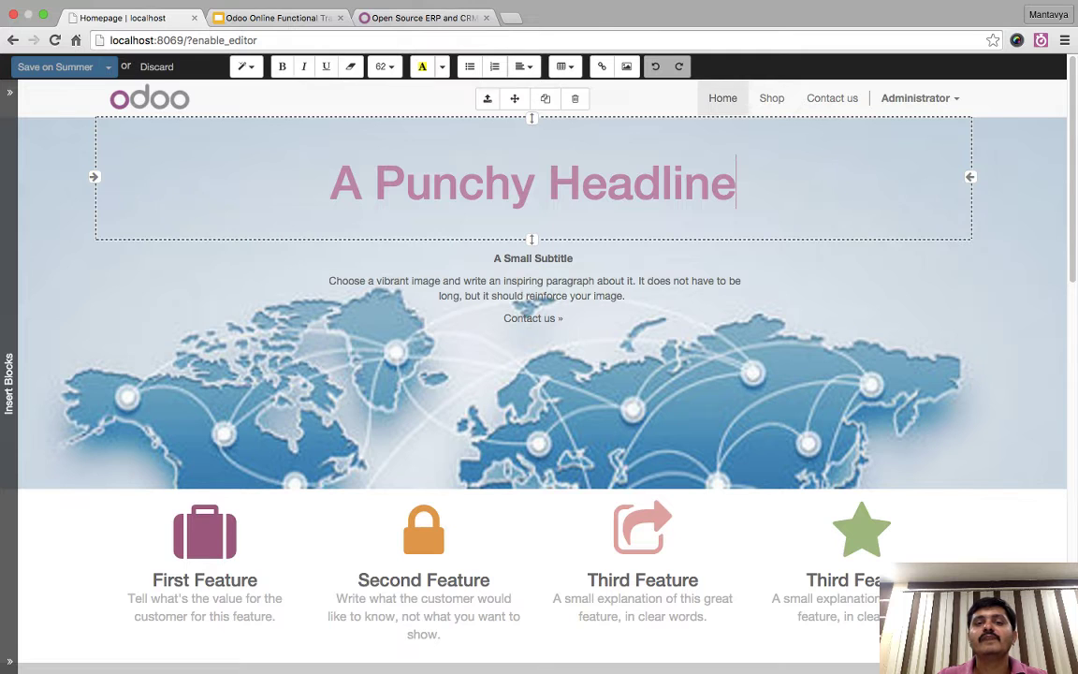
- Set the banner background to the Sunflower image
click(530, 308)
mouse_move(497, 145)
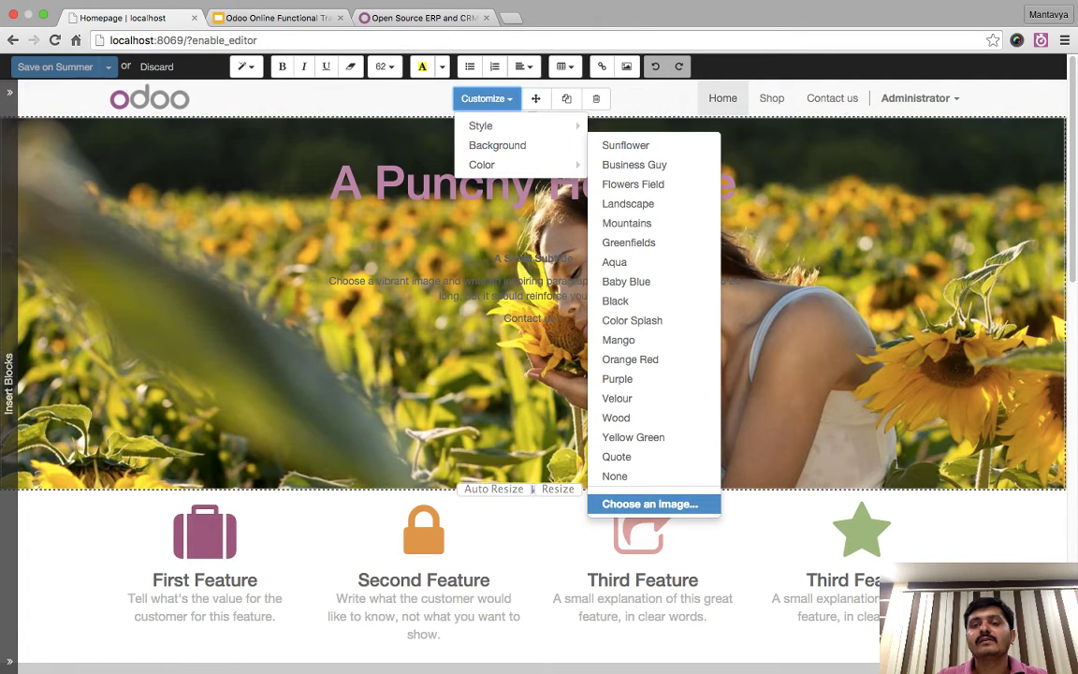
click(625, 145)
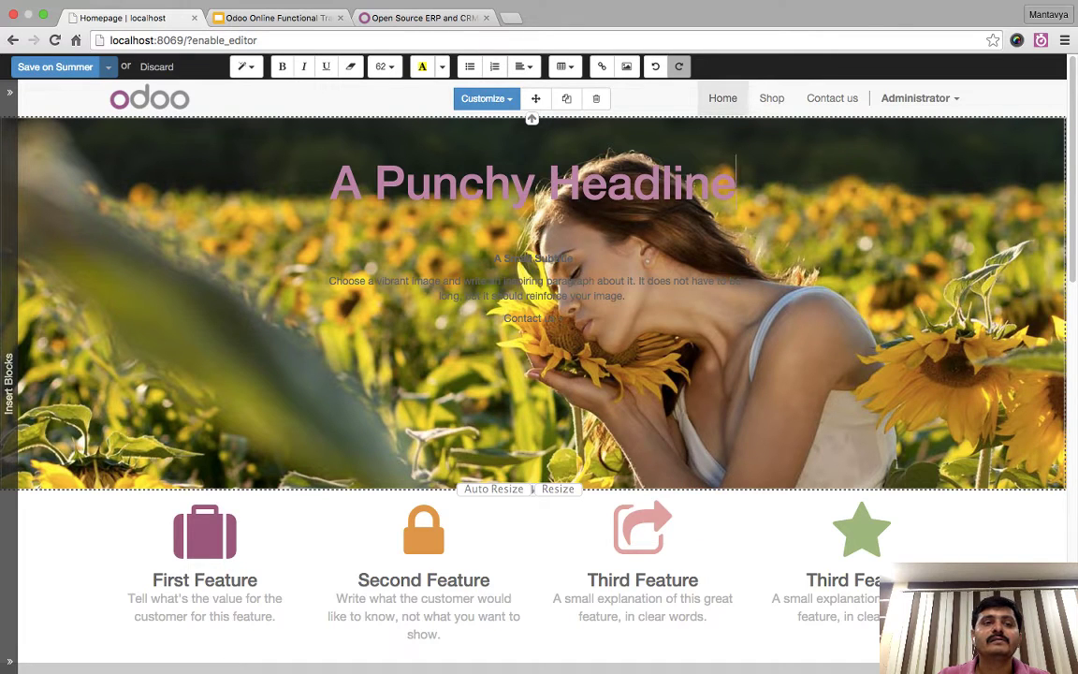
- Colour the 'A Punchy Headline' text dark blue
drag(330, 179, 736, 184)
click(441, 66)
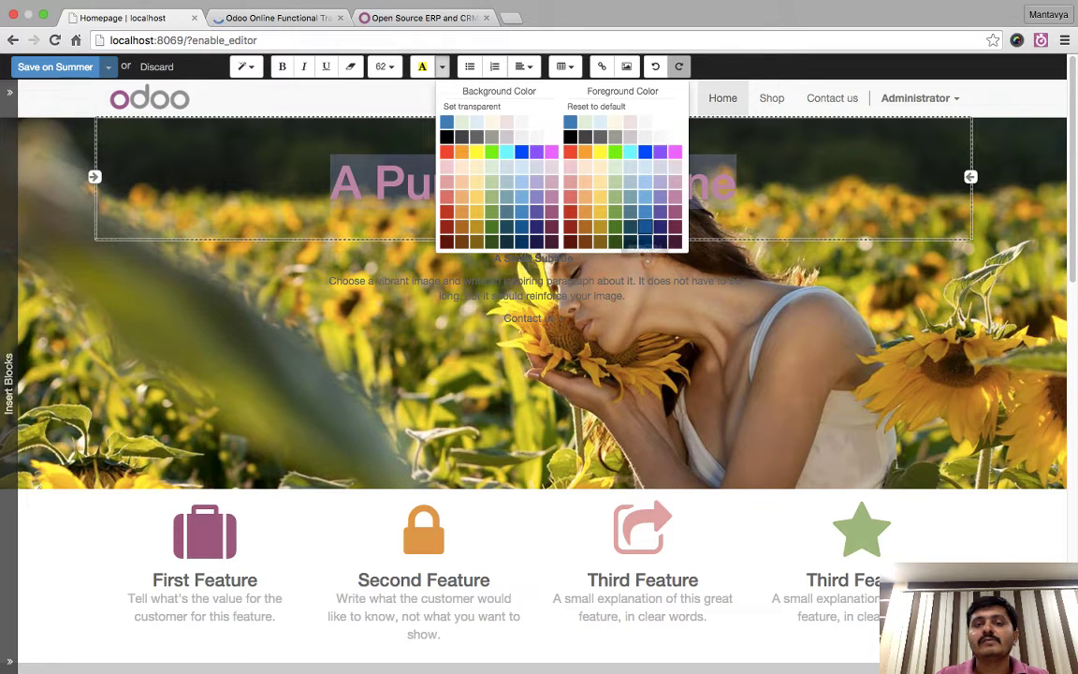
click(645, 227)
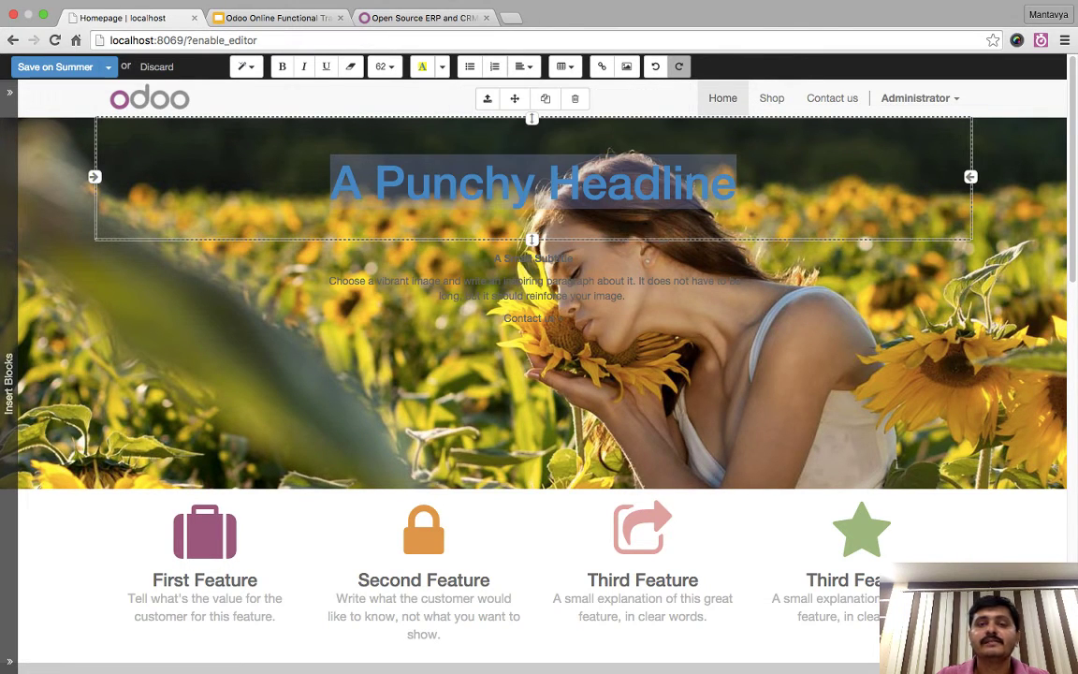
- Colour the banner's subtitle and paragraph green, then change them to red
click(467, 281)
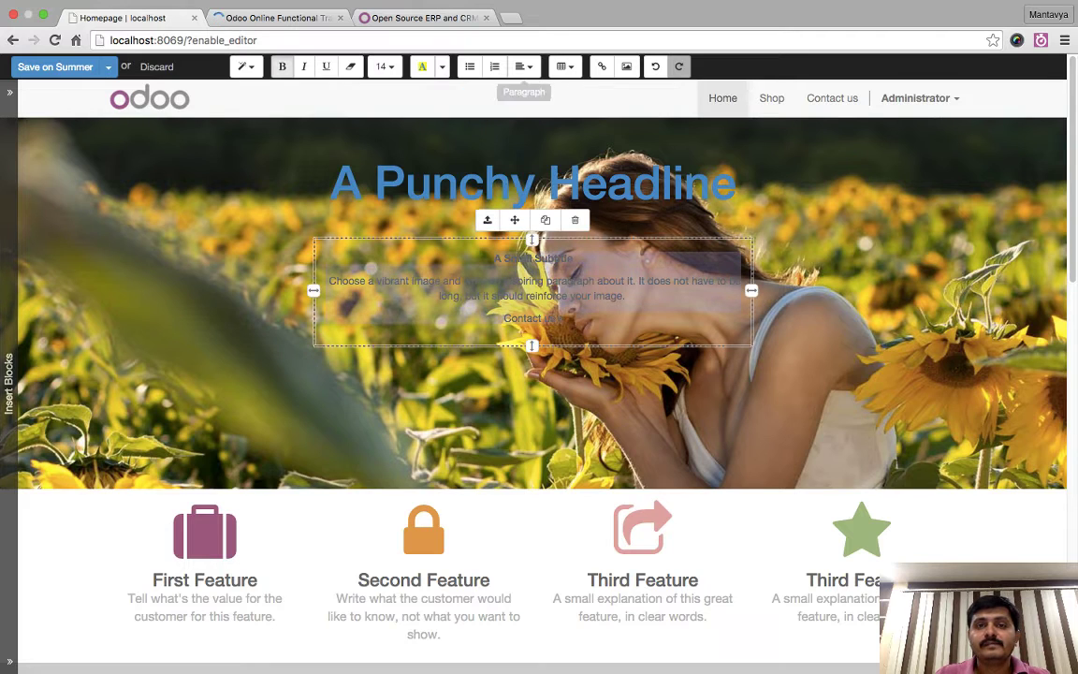
click(442, 67)
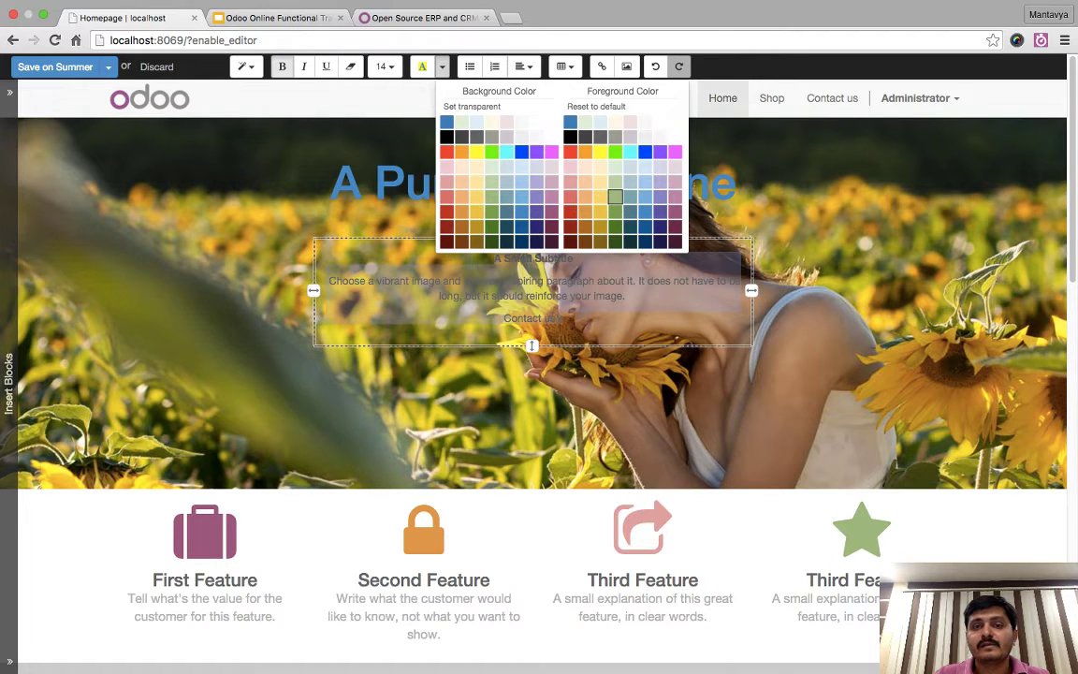
click(618, 200)
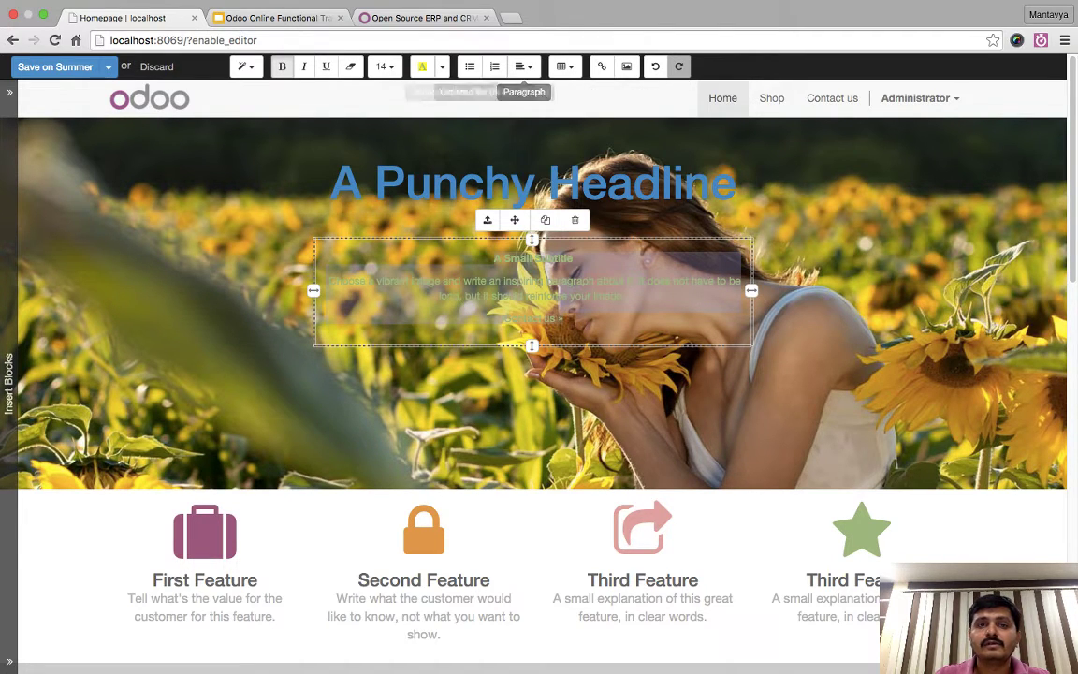
click(442, 67)
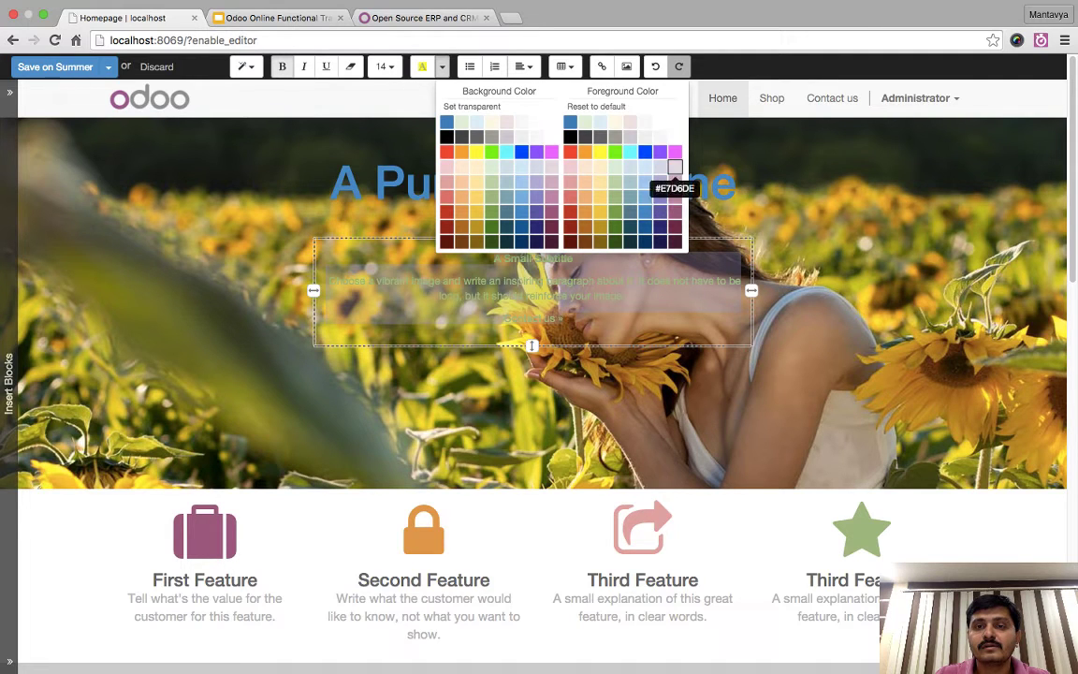
key(Escape)
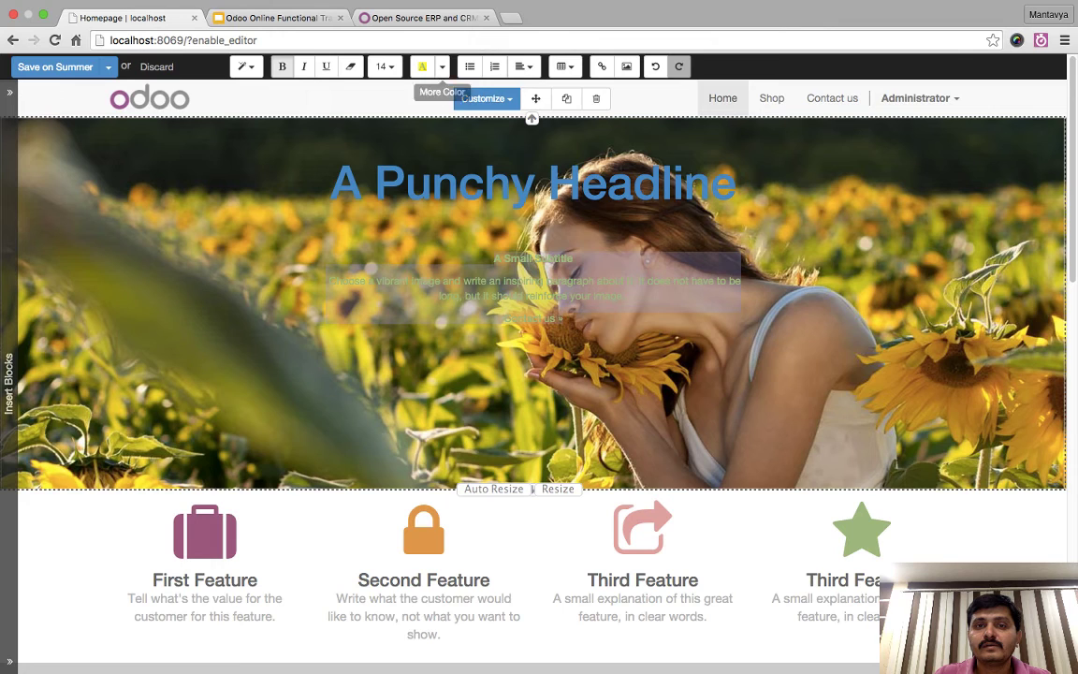
click(442, 67)
click(569, 151)
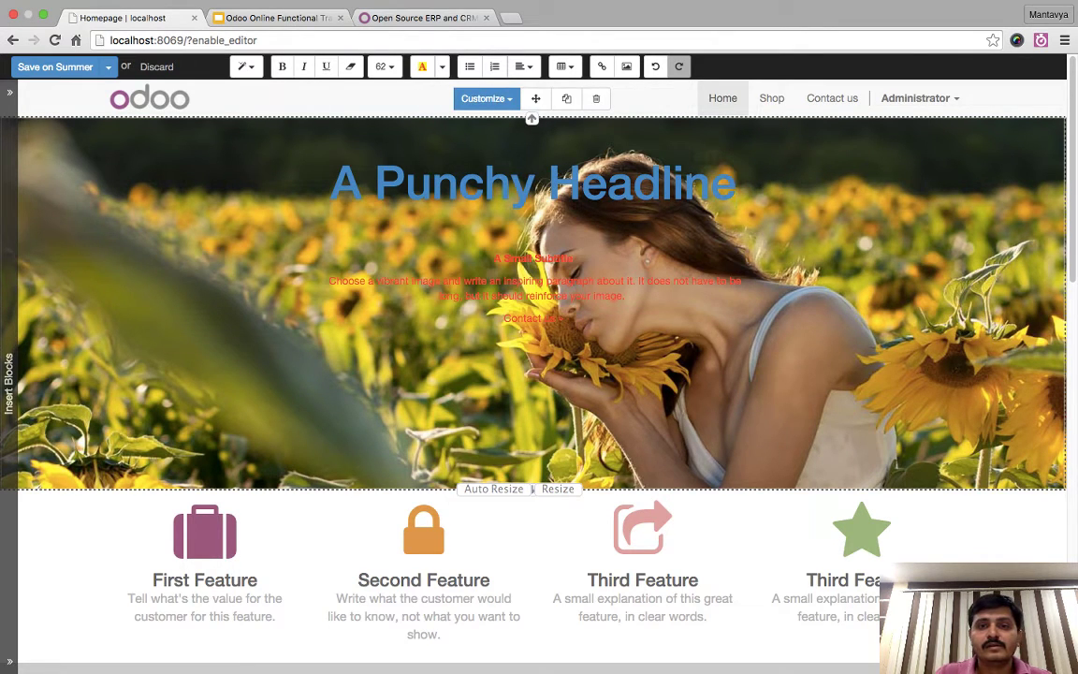
- Enlarge the banner text to size 62 and turn it blue
click(383, 66)
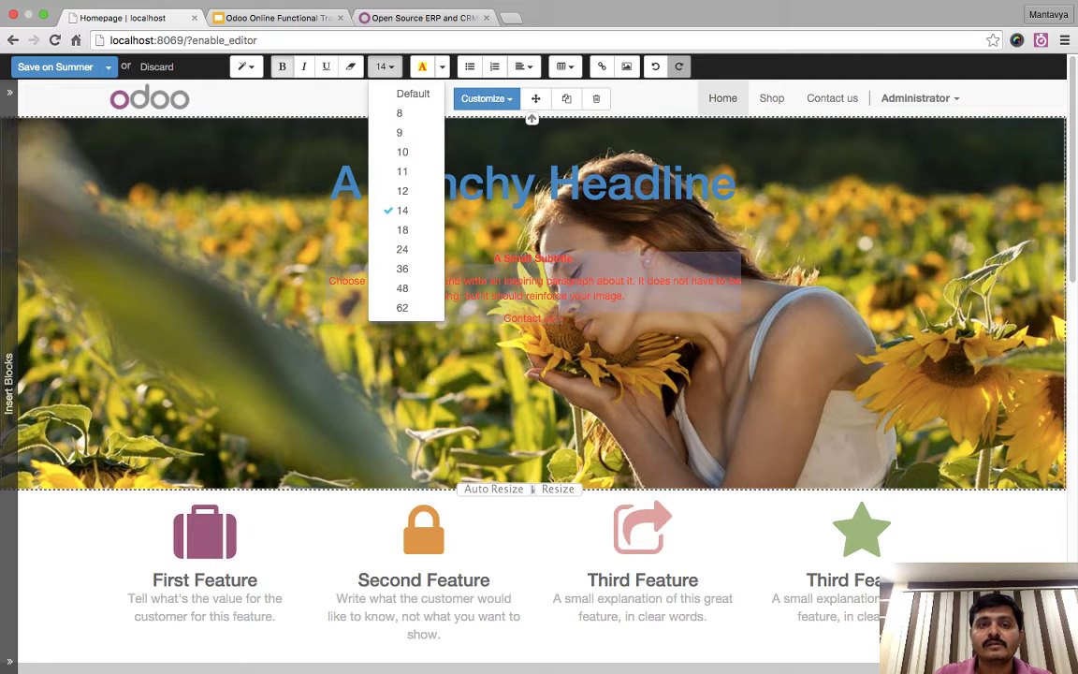
click(402, 308)
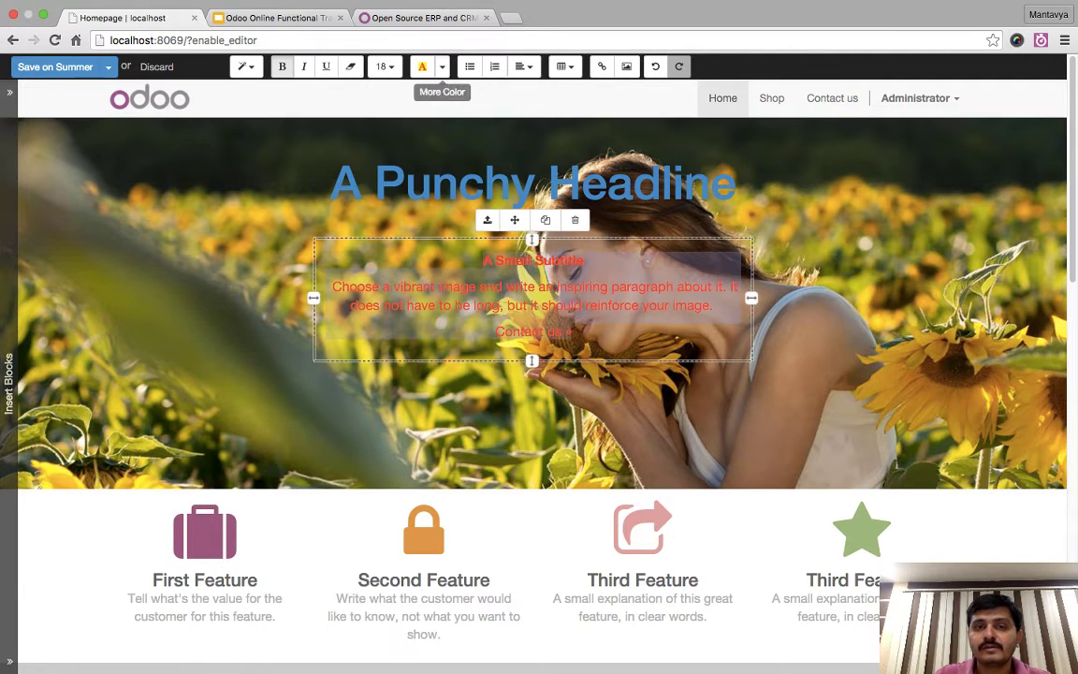
click(442, 67)
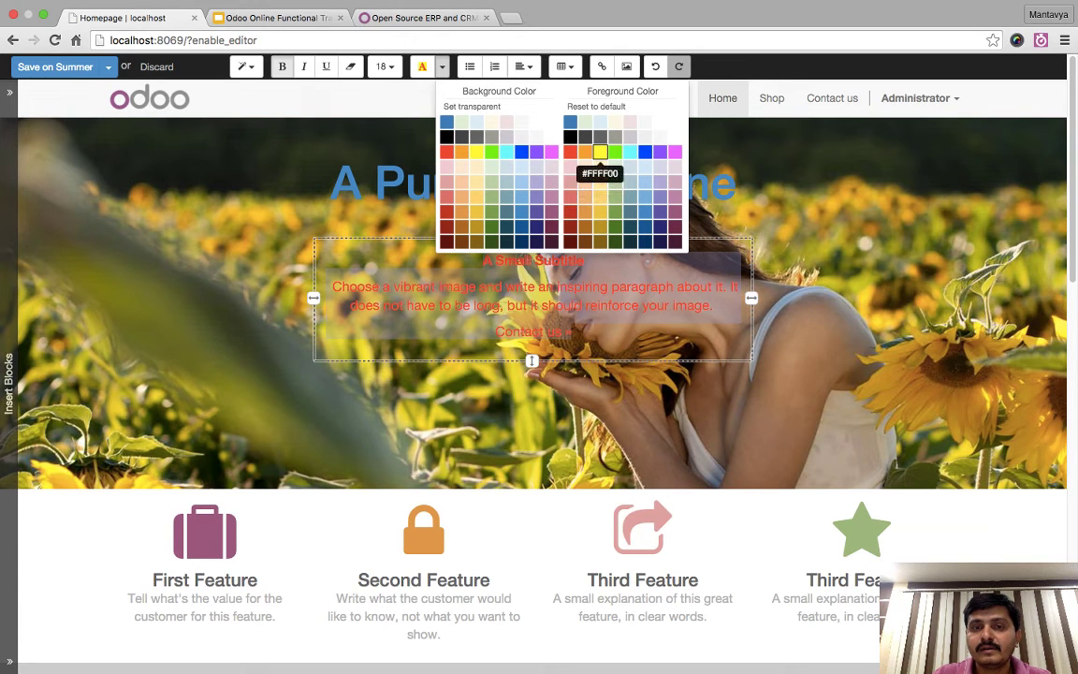
click(570, 122)
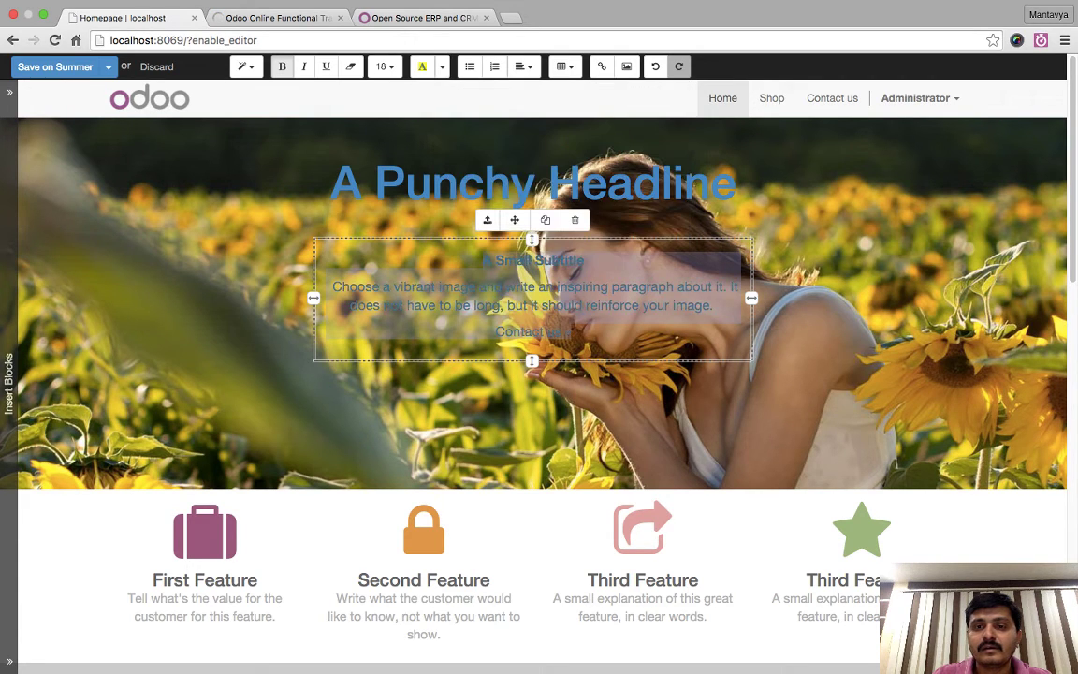
click(662, 178)
- Save the homepage edits to the Summer version
click(55, 67)
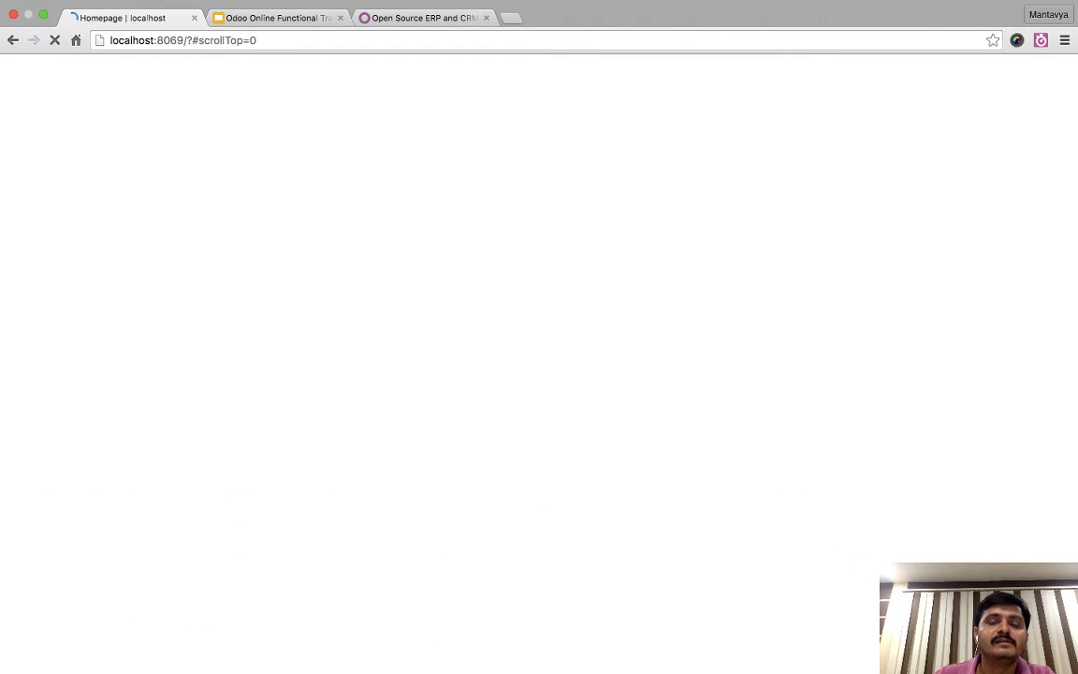
scroll(538, 374, down, 10)
scroll(538, 374, up, 2)
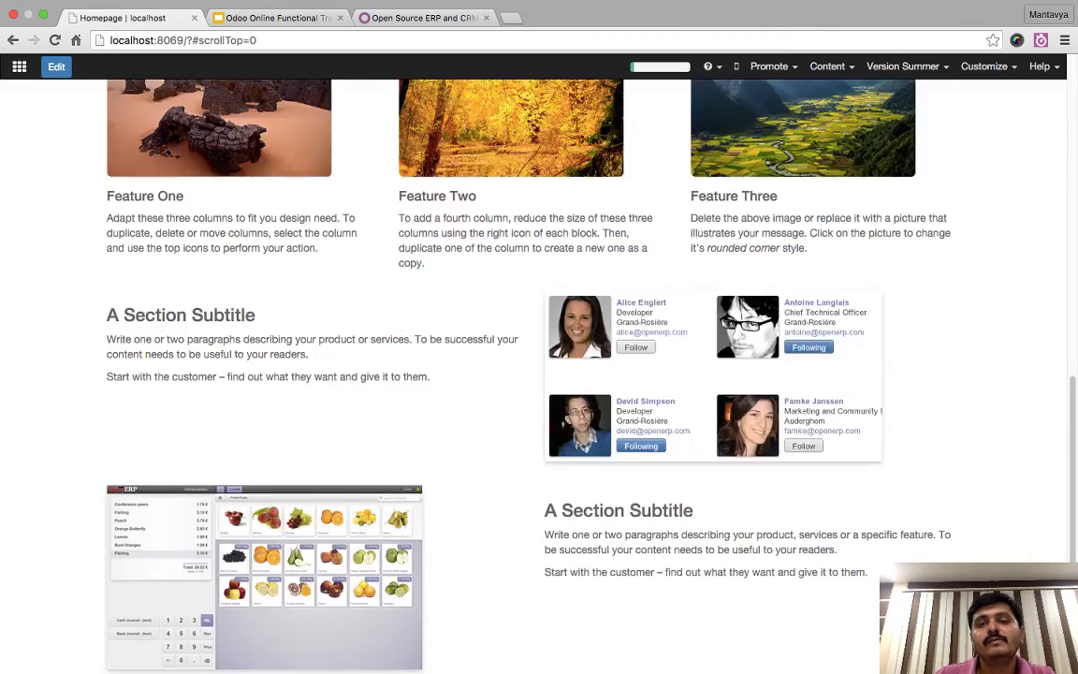
scroll(539, 374, up, 10)
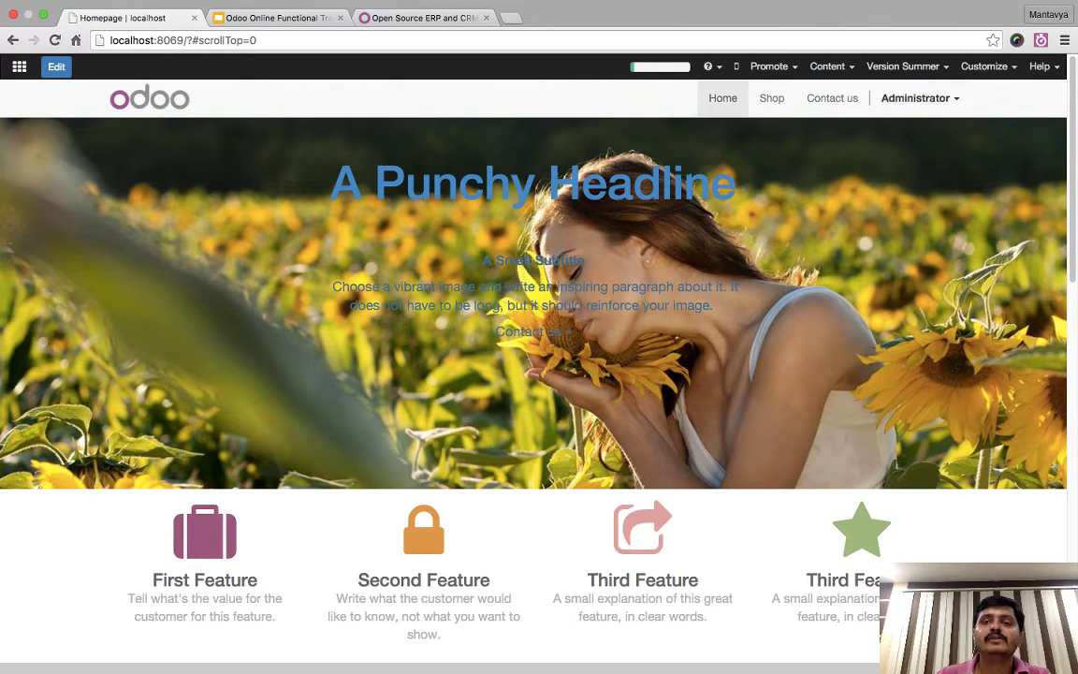
- Reload the Summer version from the versions list, then switch to Master
click(903, 66)
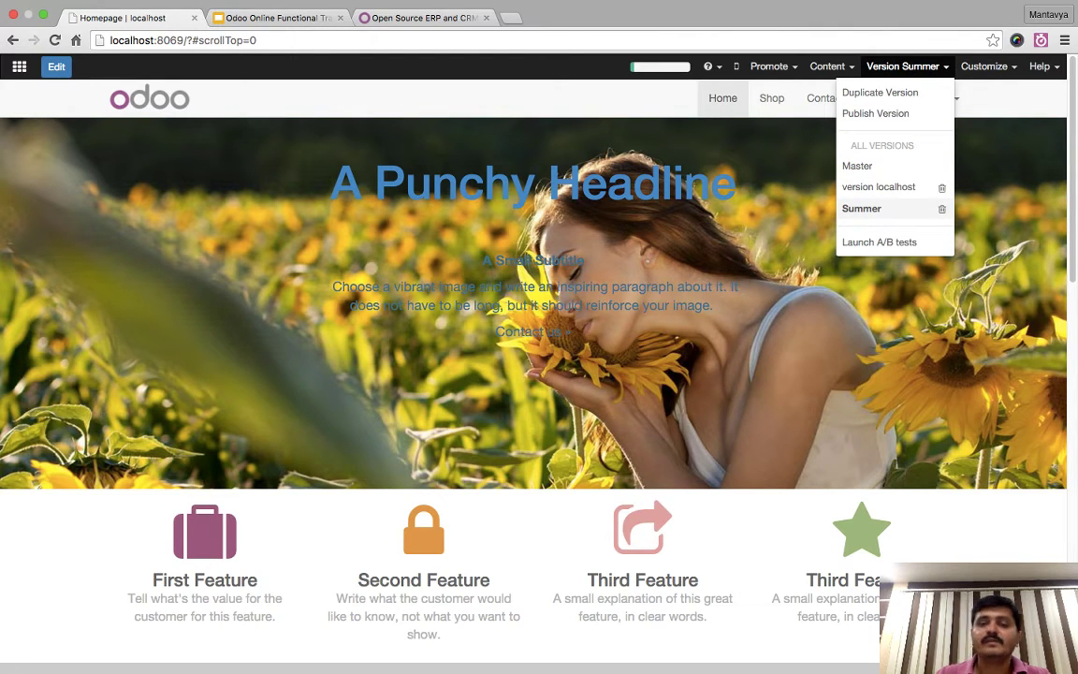
click(860, 207)
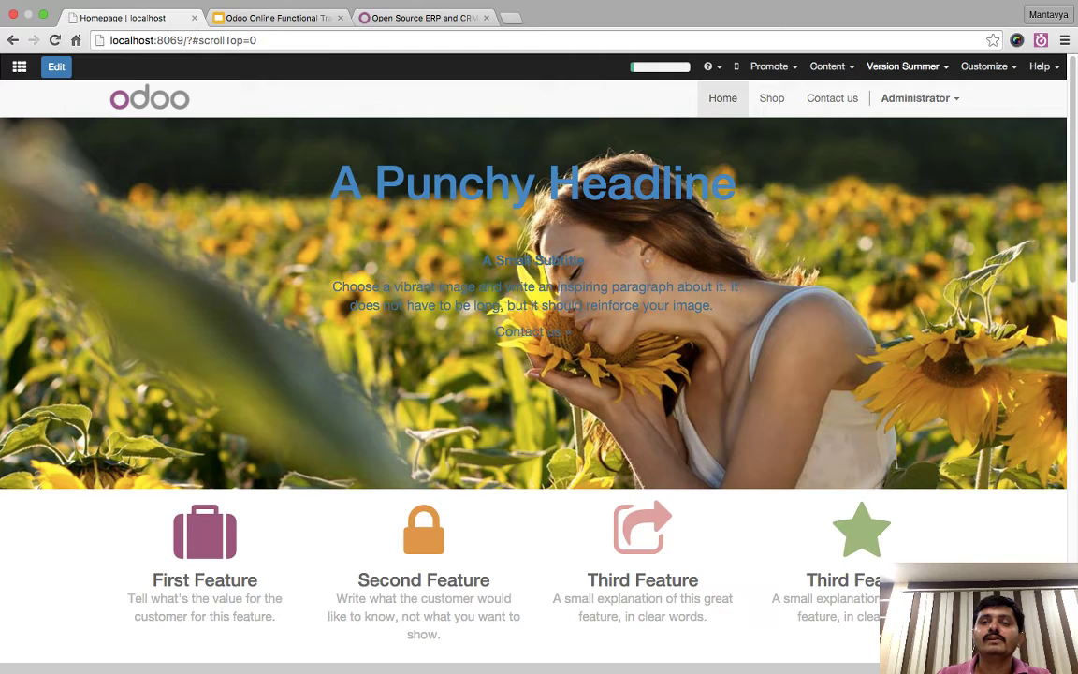
click(903, 67)
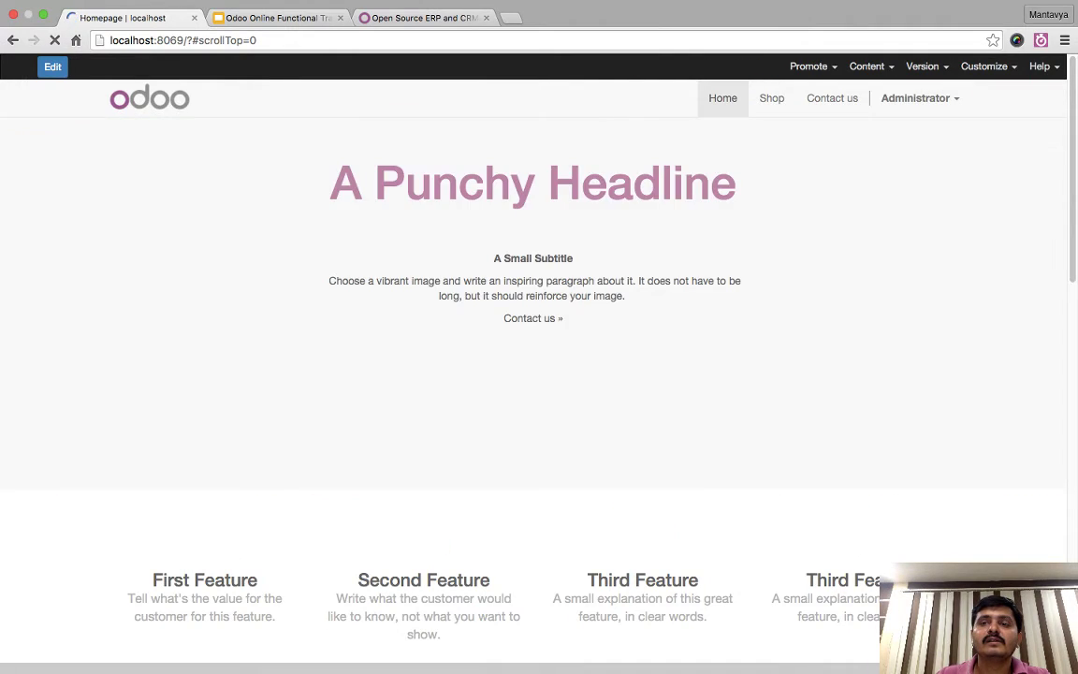
- Cancel the default dated version, then create a version named 'Winter' and confirm the notice
click(921, 66)
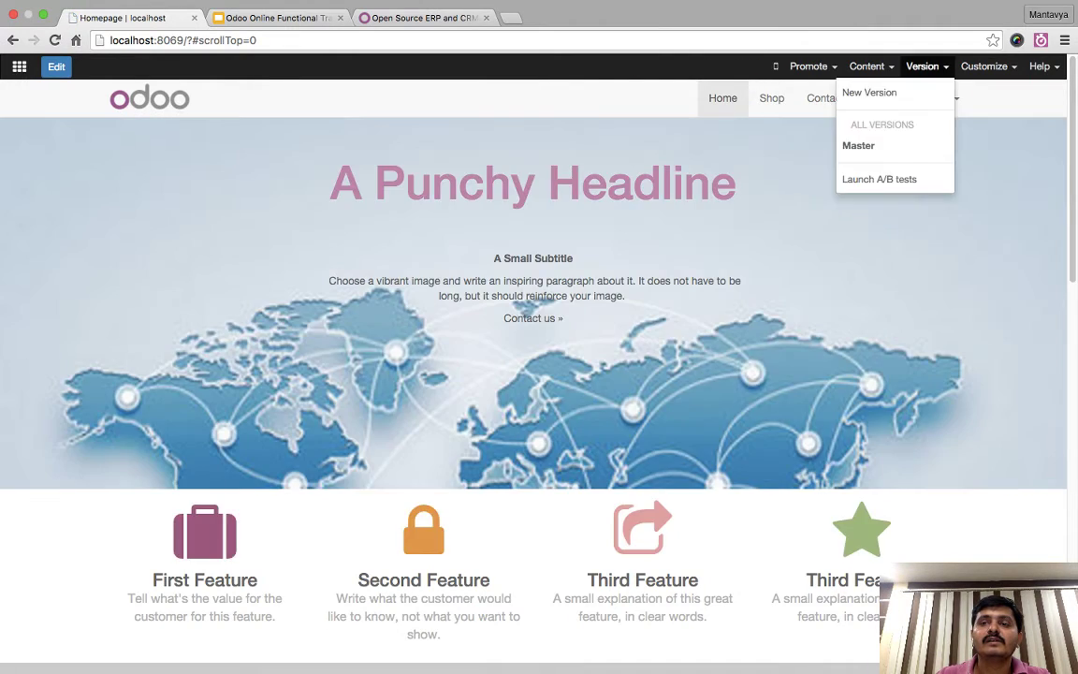
click(866, 89)
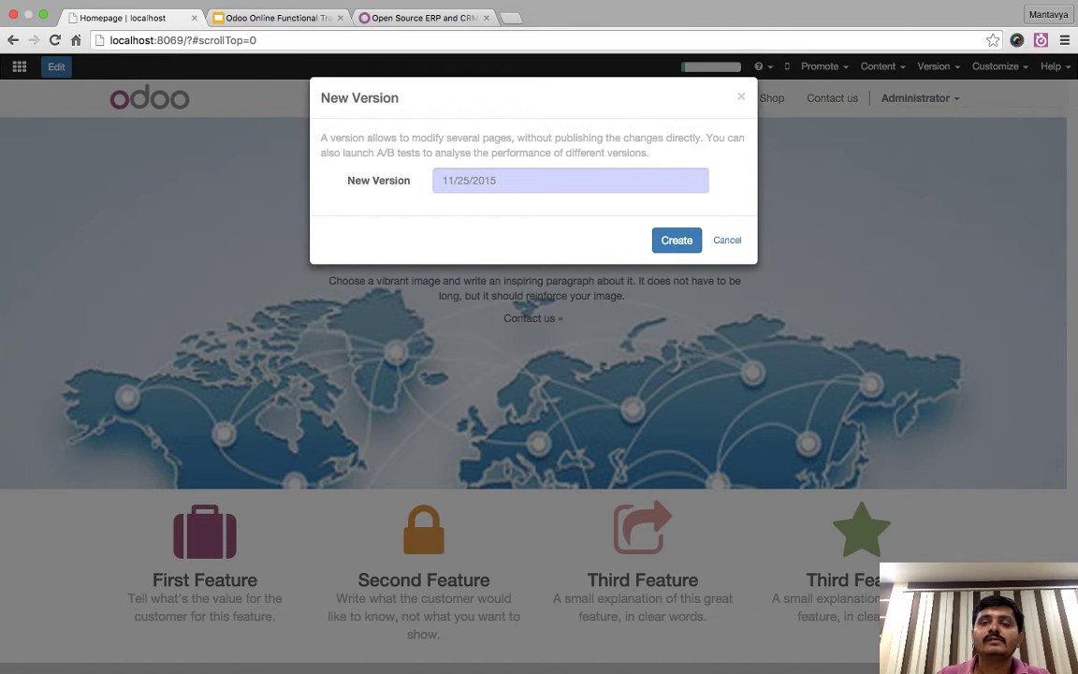
click(727, 239)
click(922, 66)
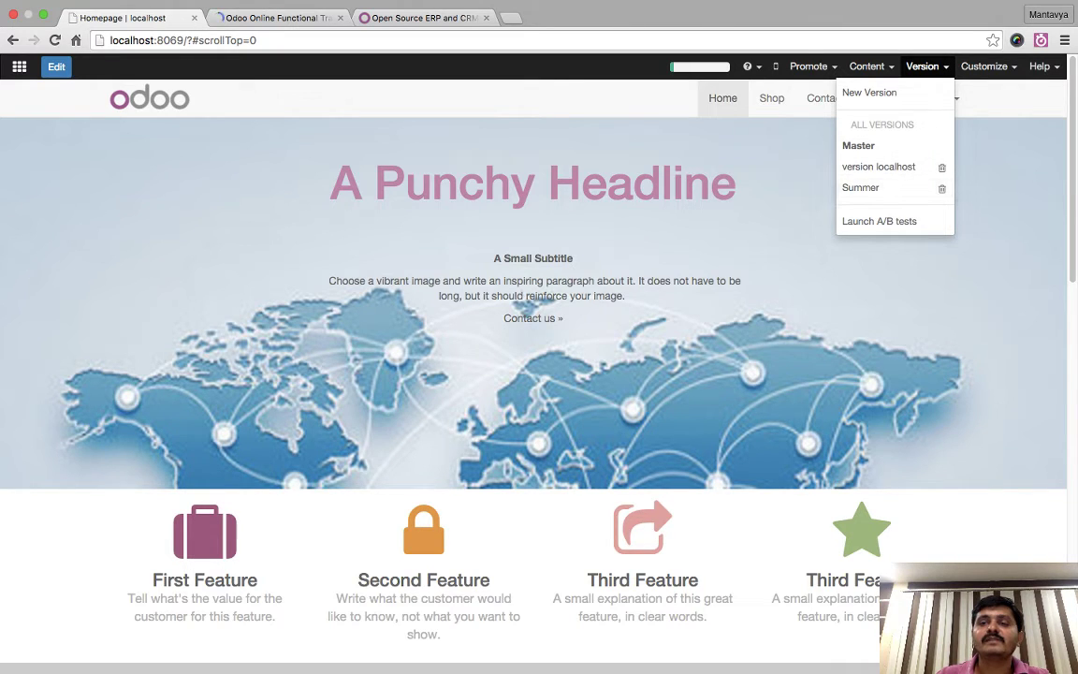
click(869, 91)
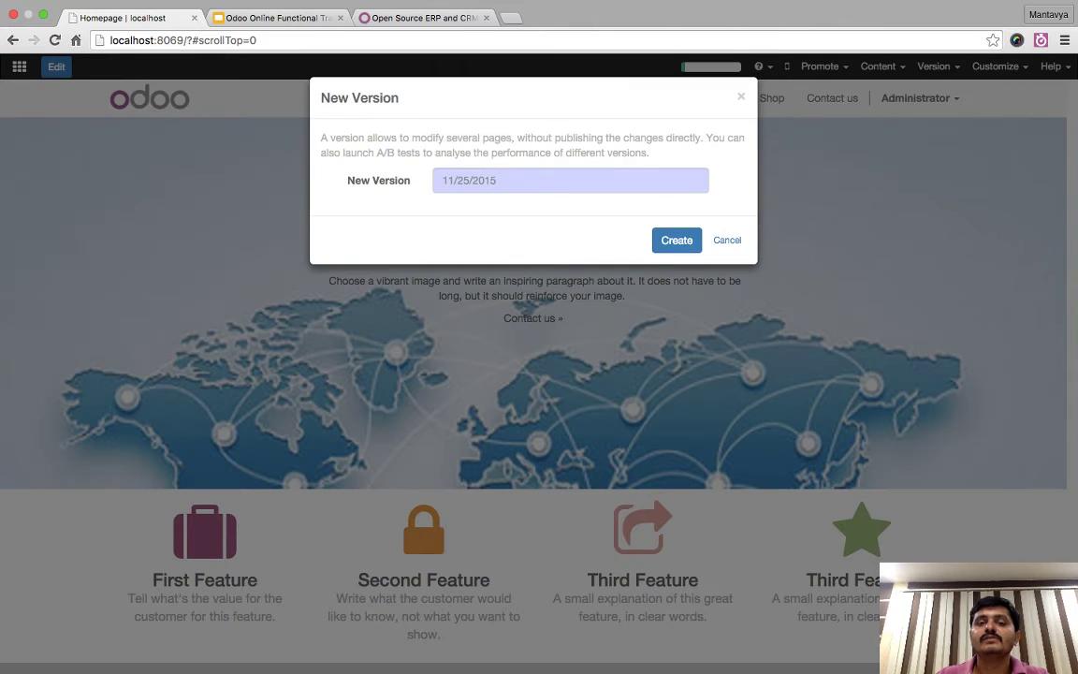
text(Winter)
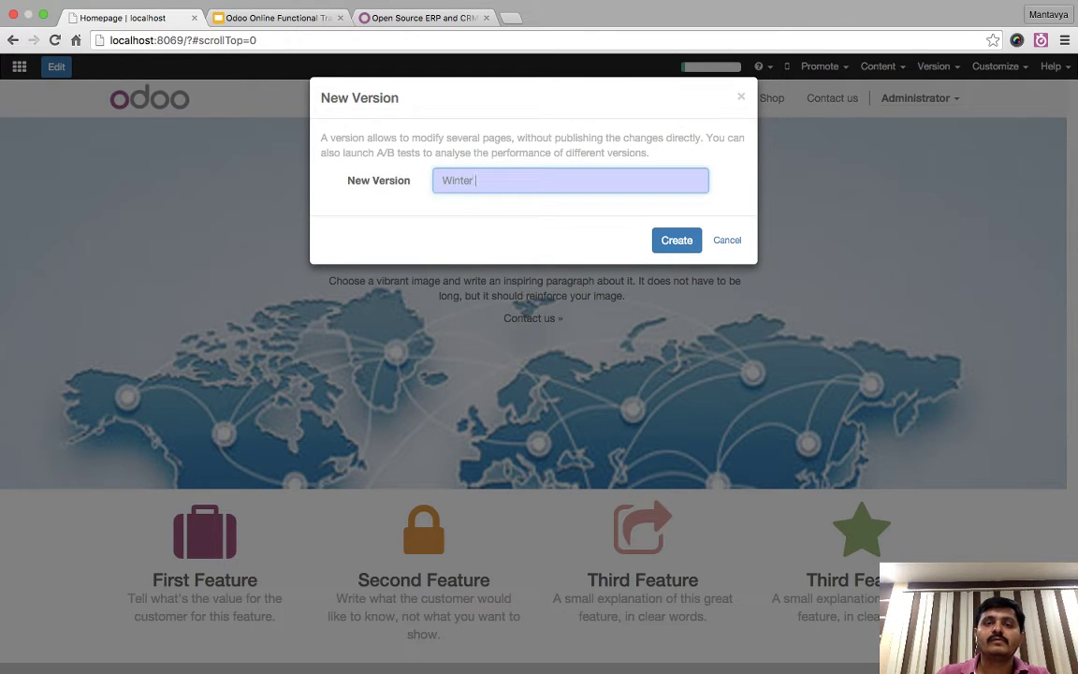
key(Return)
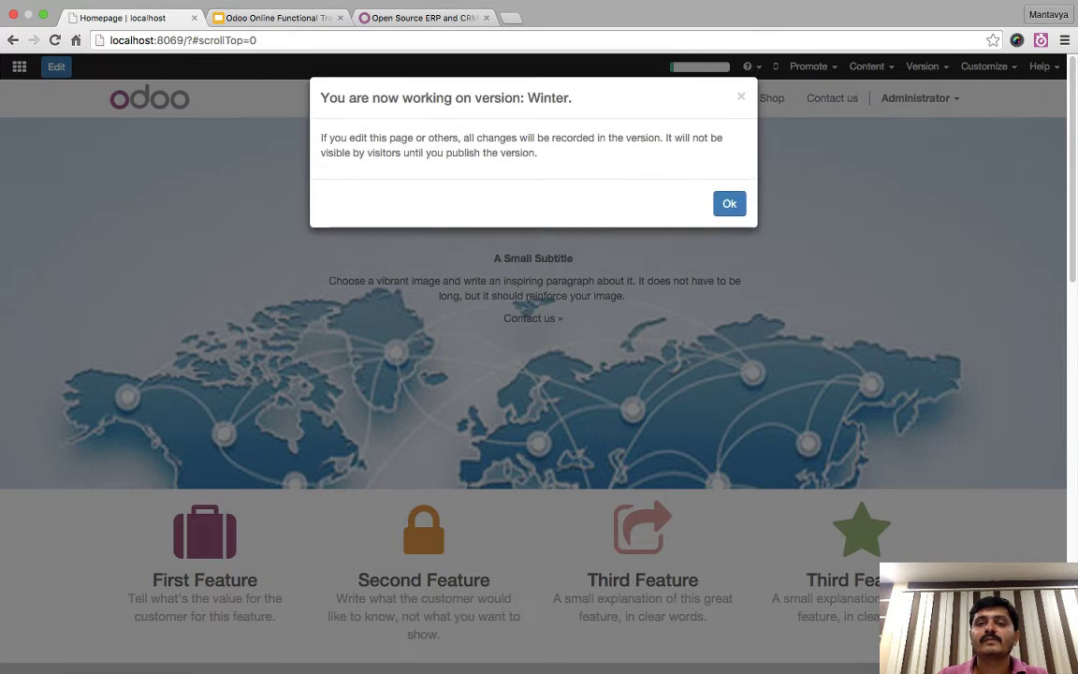
key(Return)
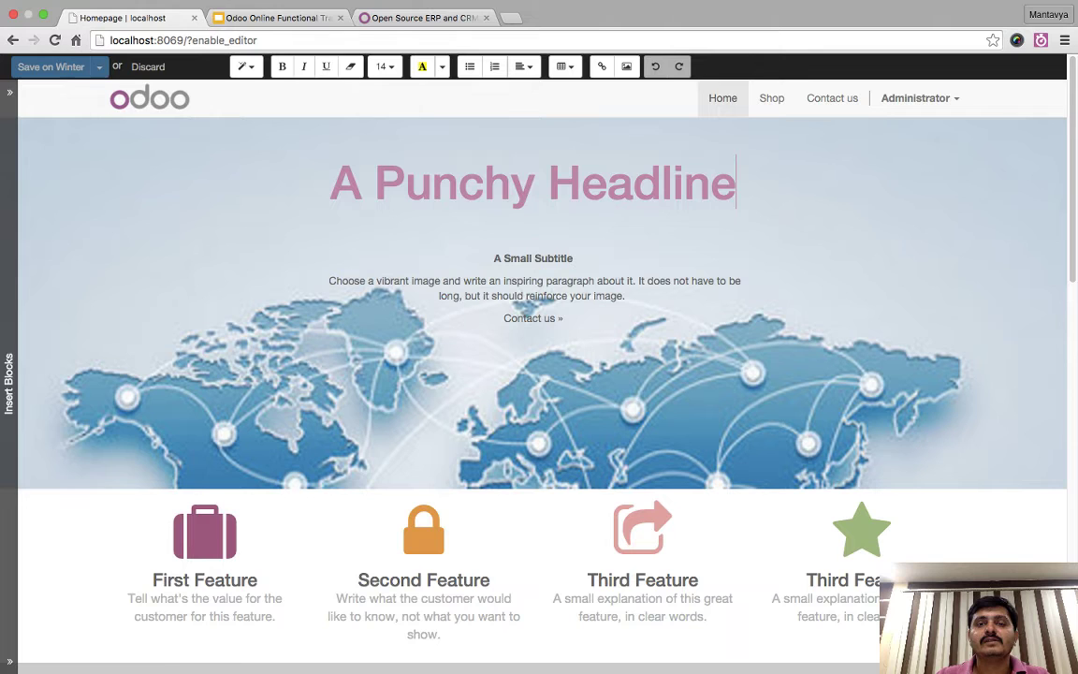
- Choose the teacher-with-children photo from Select a Media as the banner background
click(482, 99)
mouse_move(496, 145)
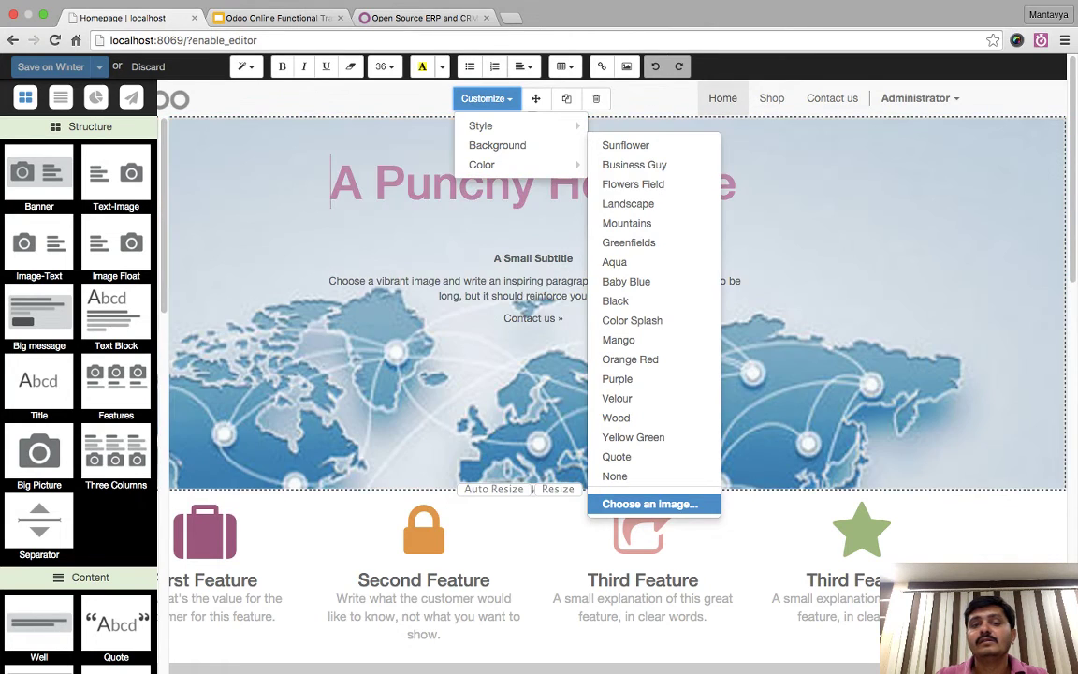
click(649, 503)
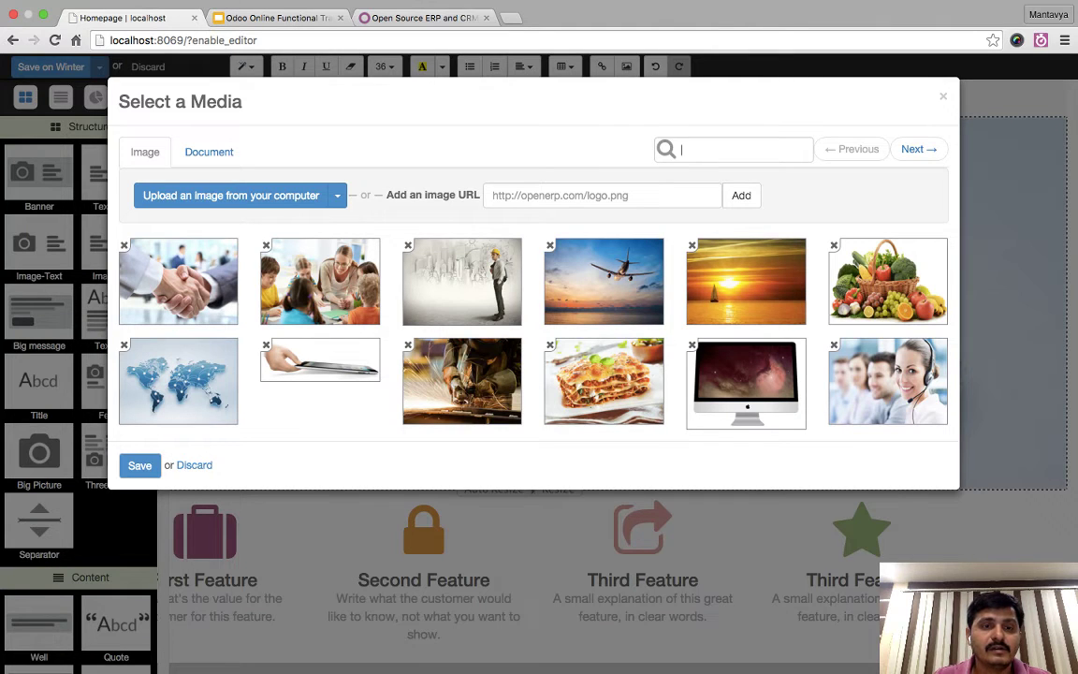
click(320, 280)
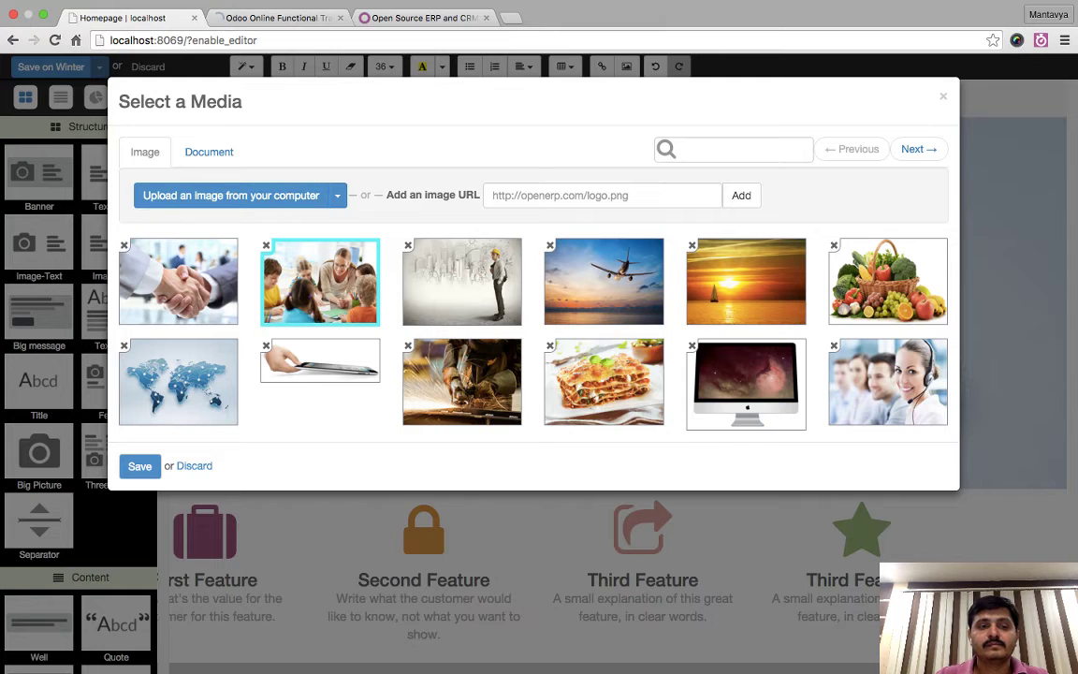
click(140, 466)
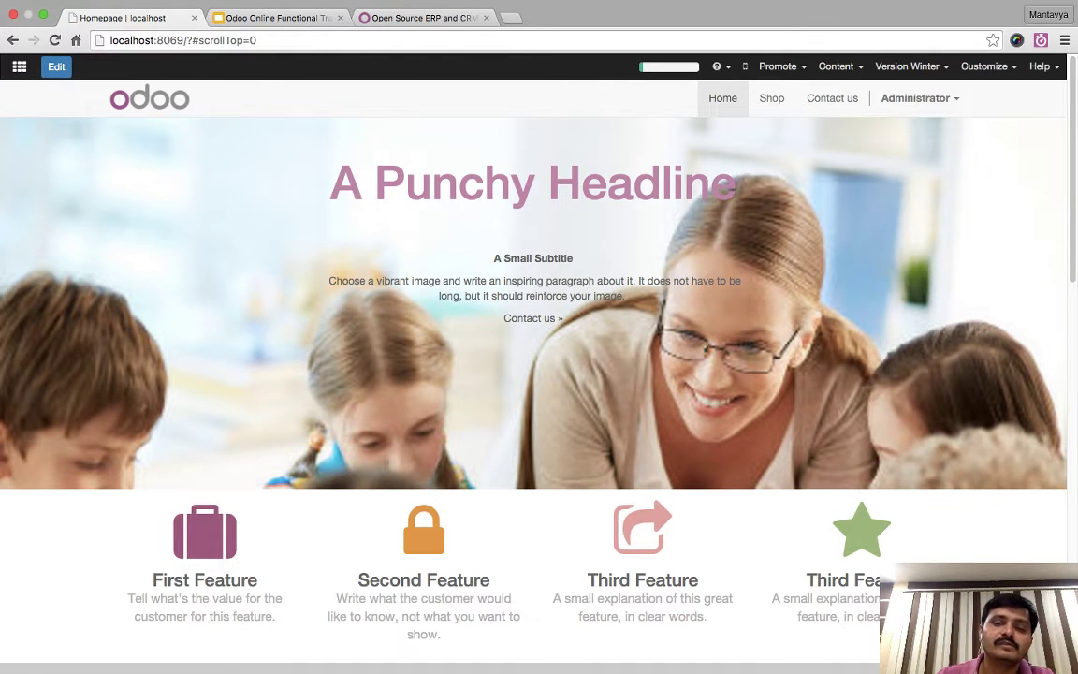
- Check the website versions list, close it, then log out via the account menu
scroll(533, 374, down, 10)
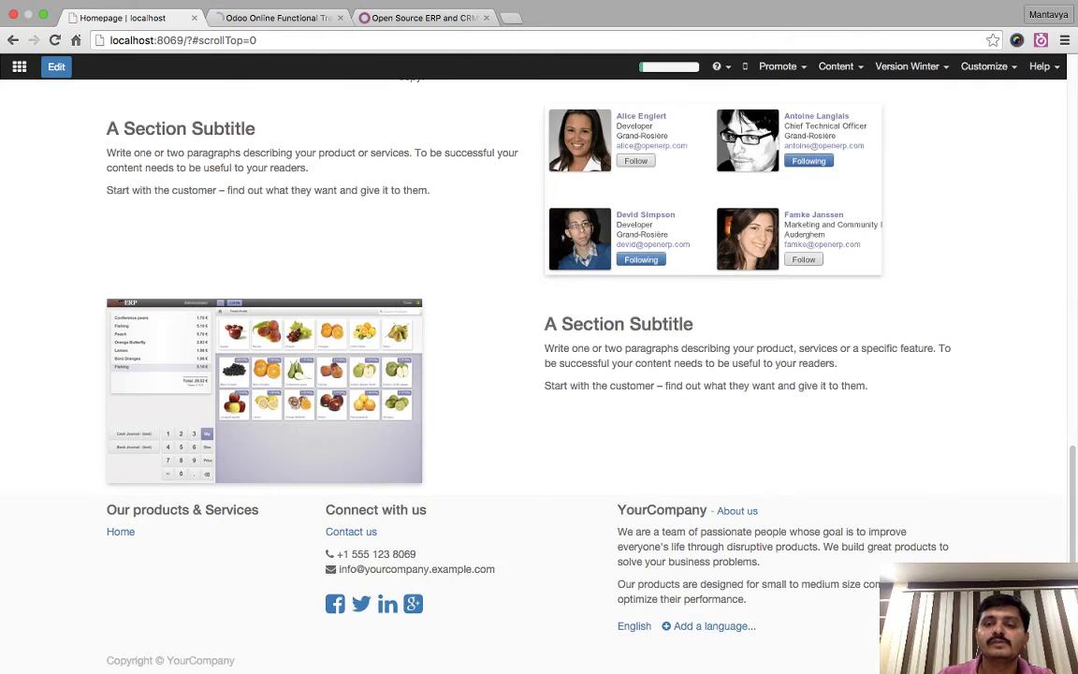
scroll(533, 374, up, 10)
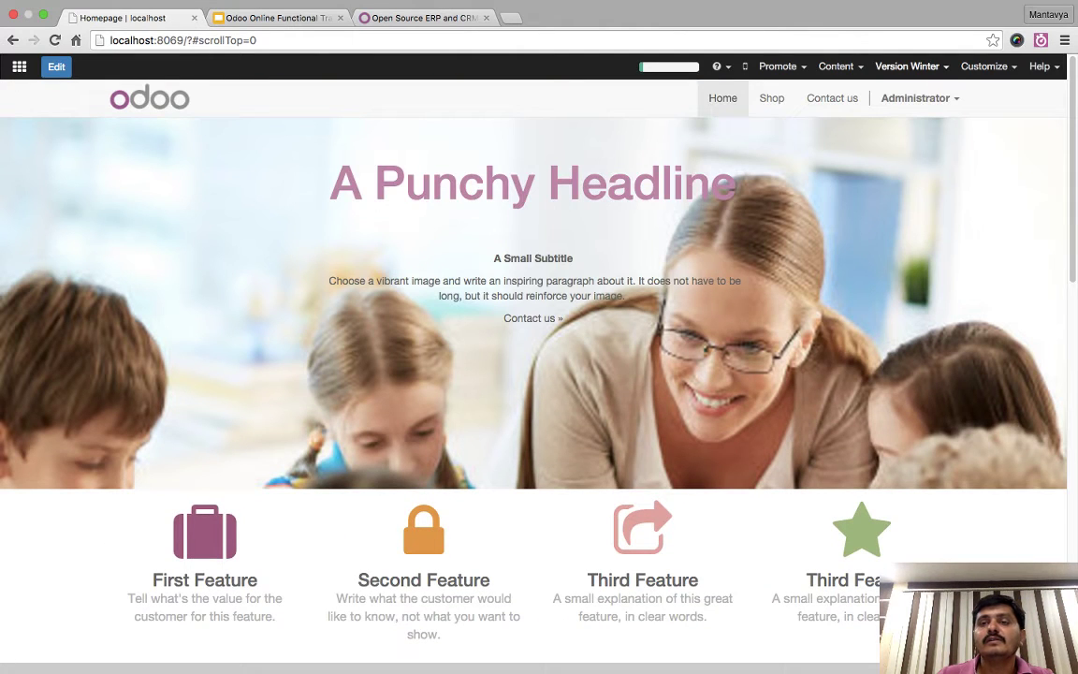
click(907, 66)
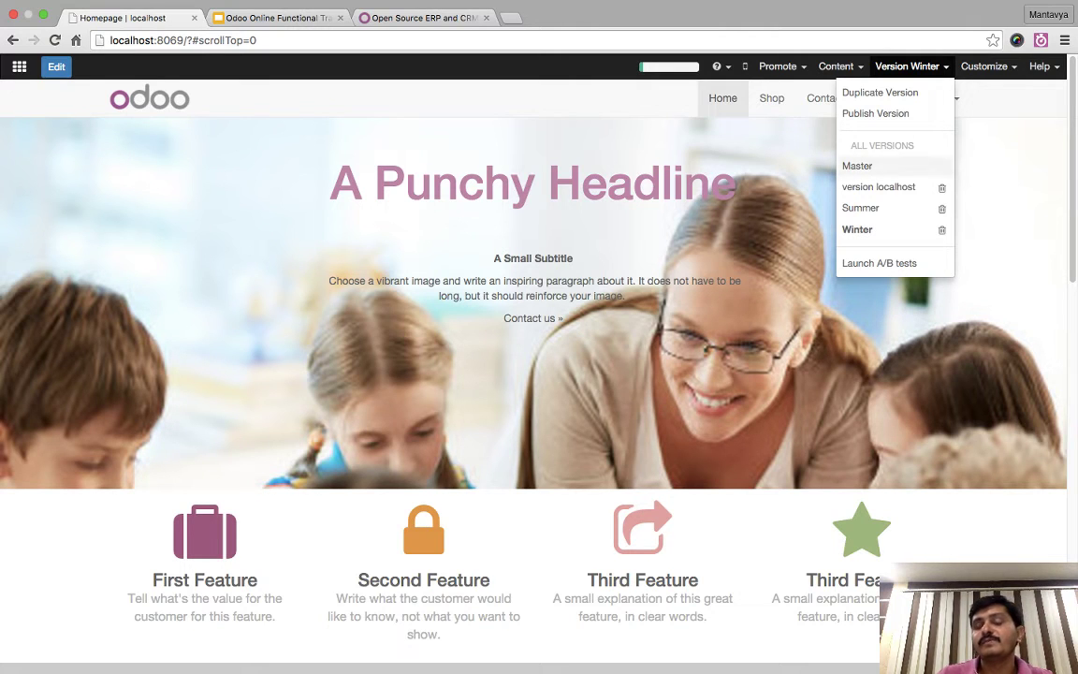
key(Escape)
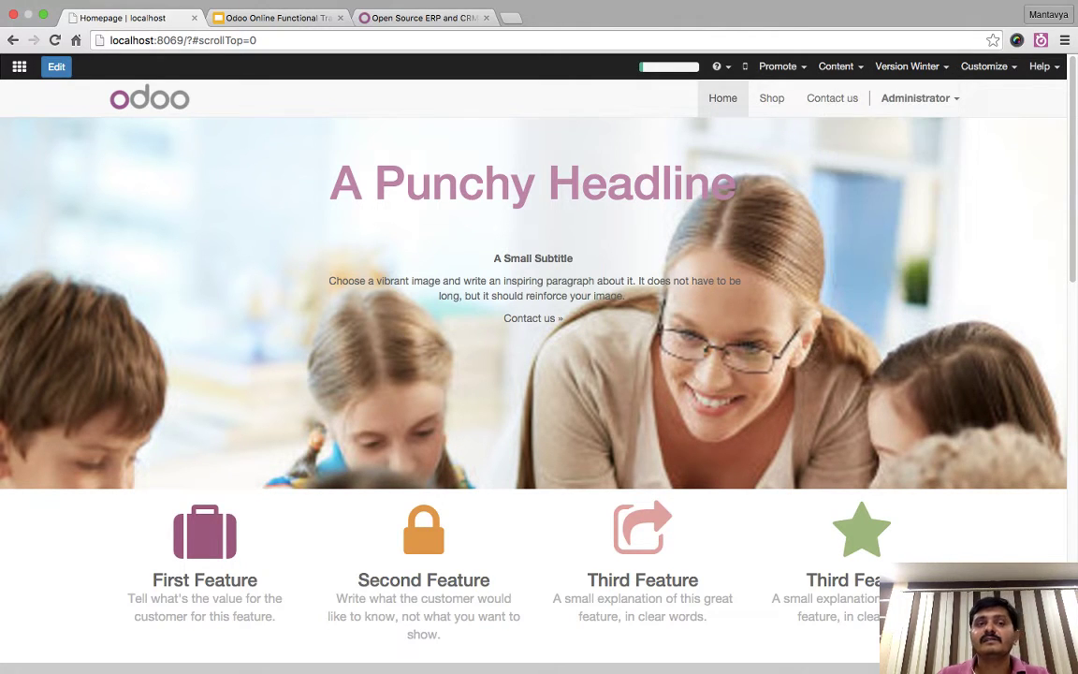
click(915, 97)
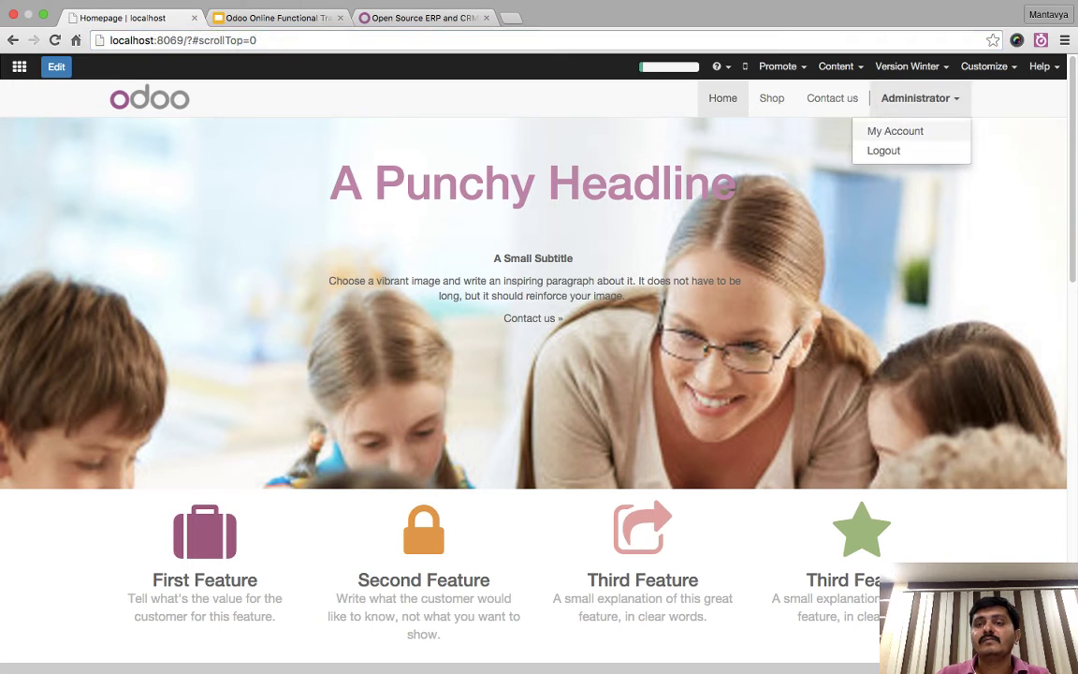
click(883, 150)
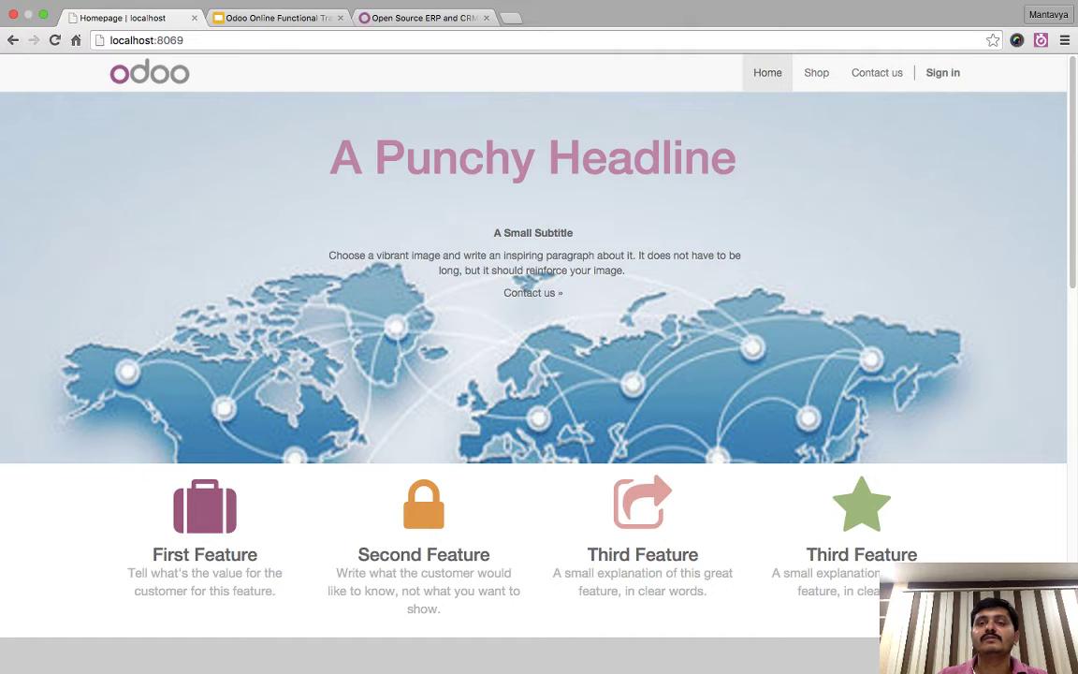
- Load localhost:8069 and sign back in as administrator on the login form
click(187, 40)
key(BackSpace)
key(BackSpace)
key(BackSpace)
key(BackSpace)
key(BackSpace)
key(BackSpace)
key(BackSpace)
key(BackSpace)
key(BackSpace)
key(BackSpace)
key(BackSpace)
key(BackSpace)
key(BackSpace)
key(BackSpace)
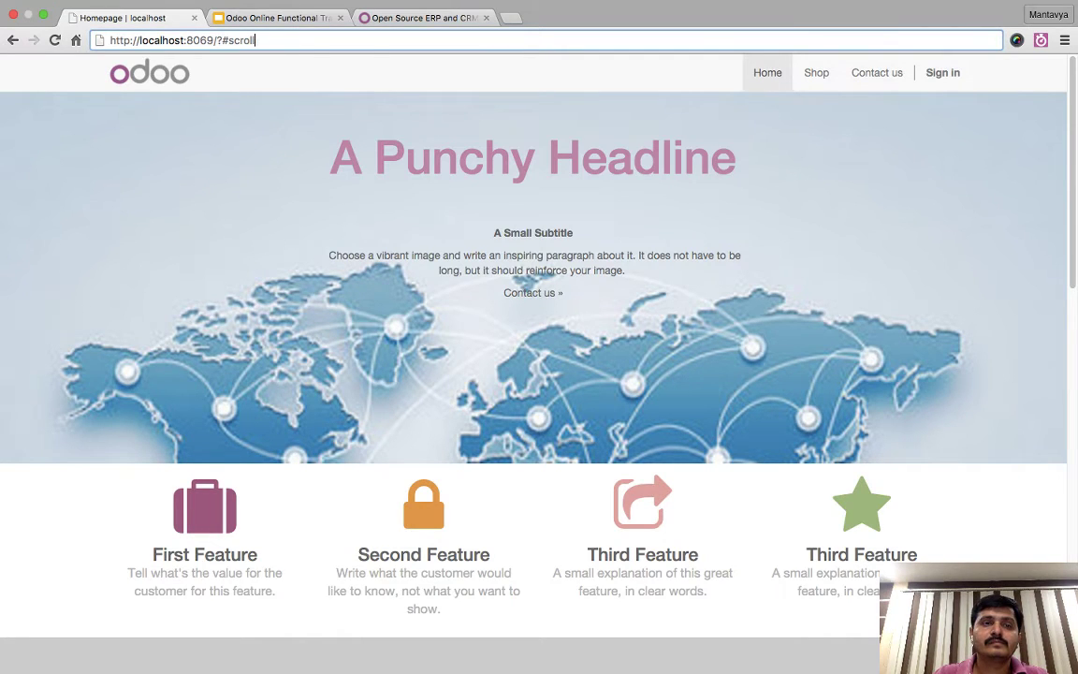
key(Return)
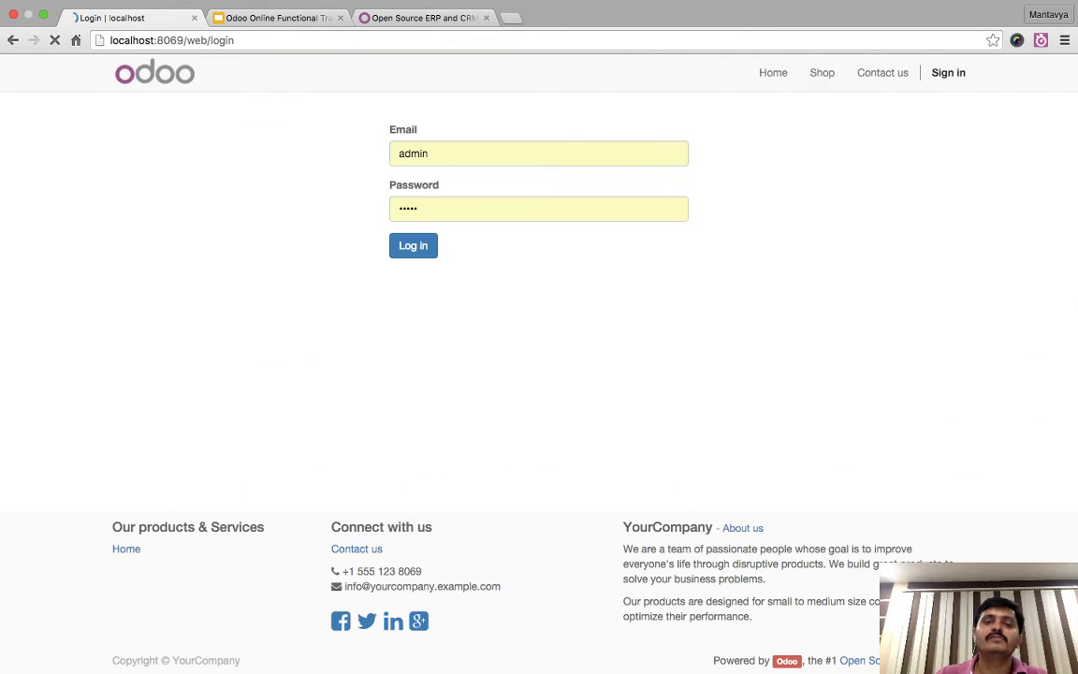
key(Return)
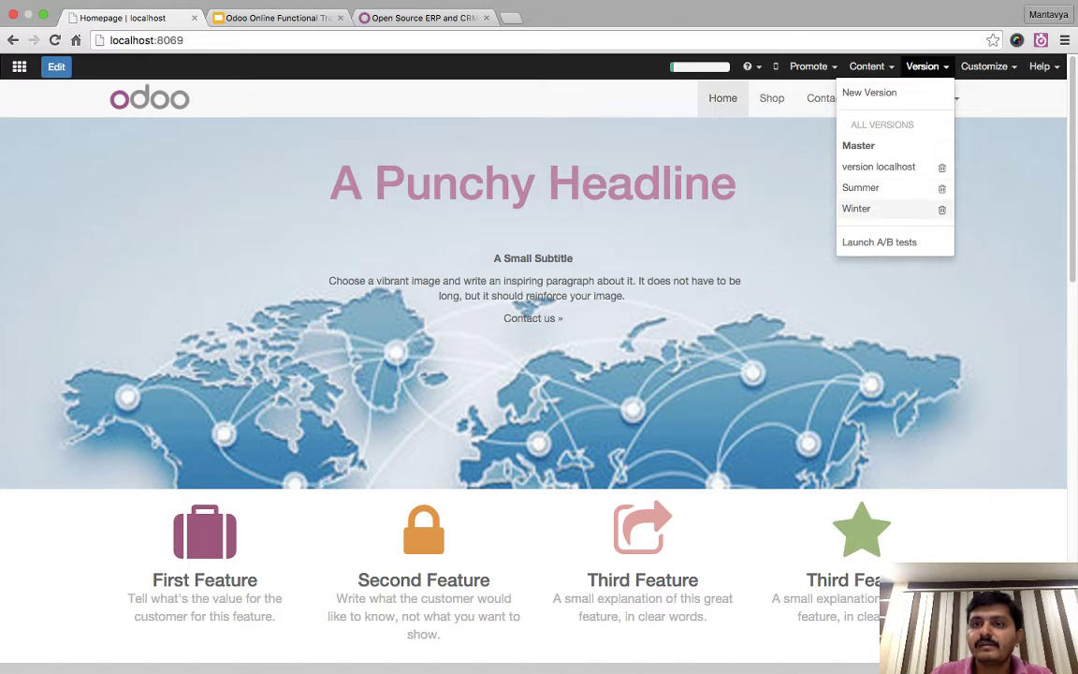
- Switch to the Winter version and publish it, confirming both prompts
click(856, 208)
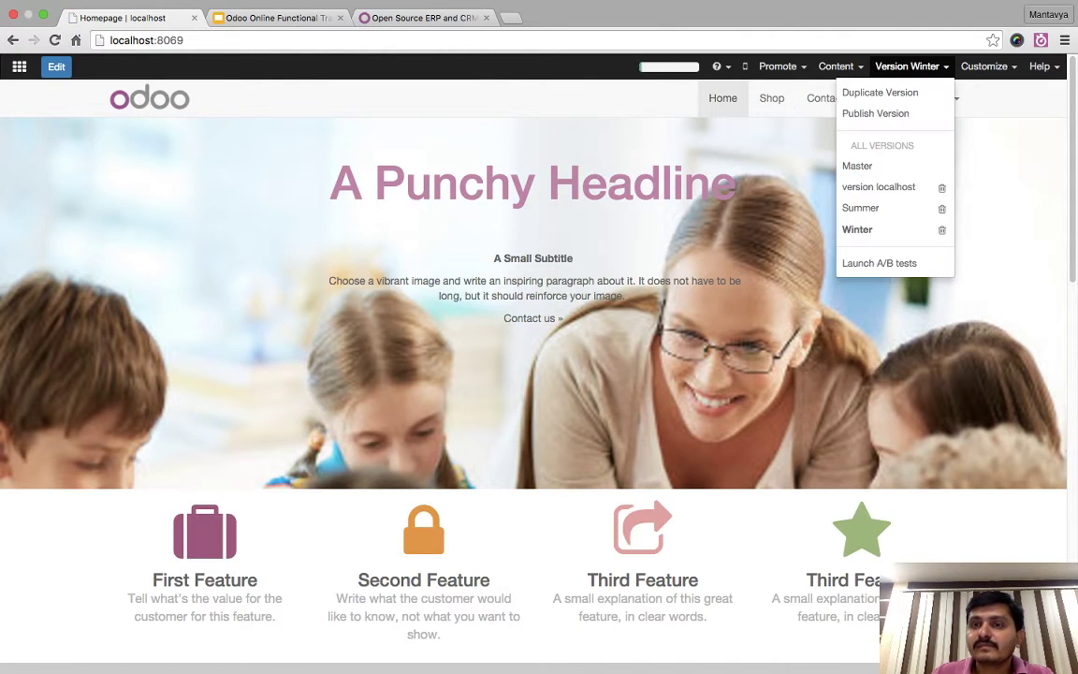
click(875, 114)
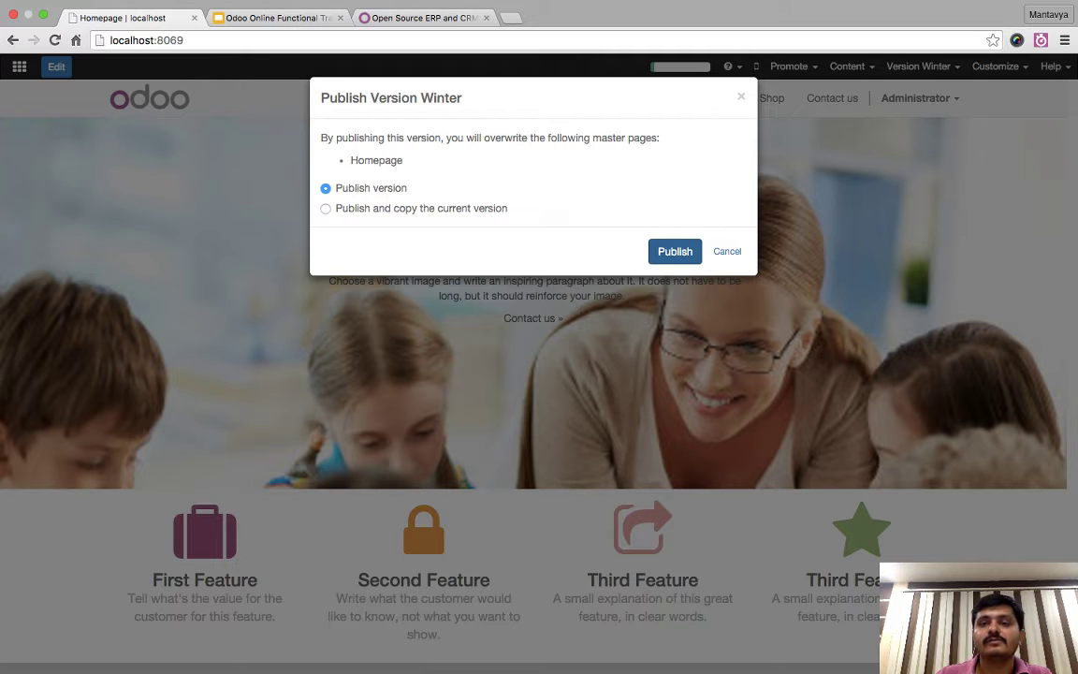
key(Return)
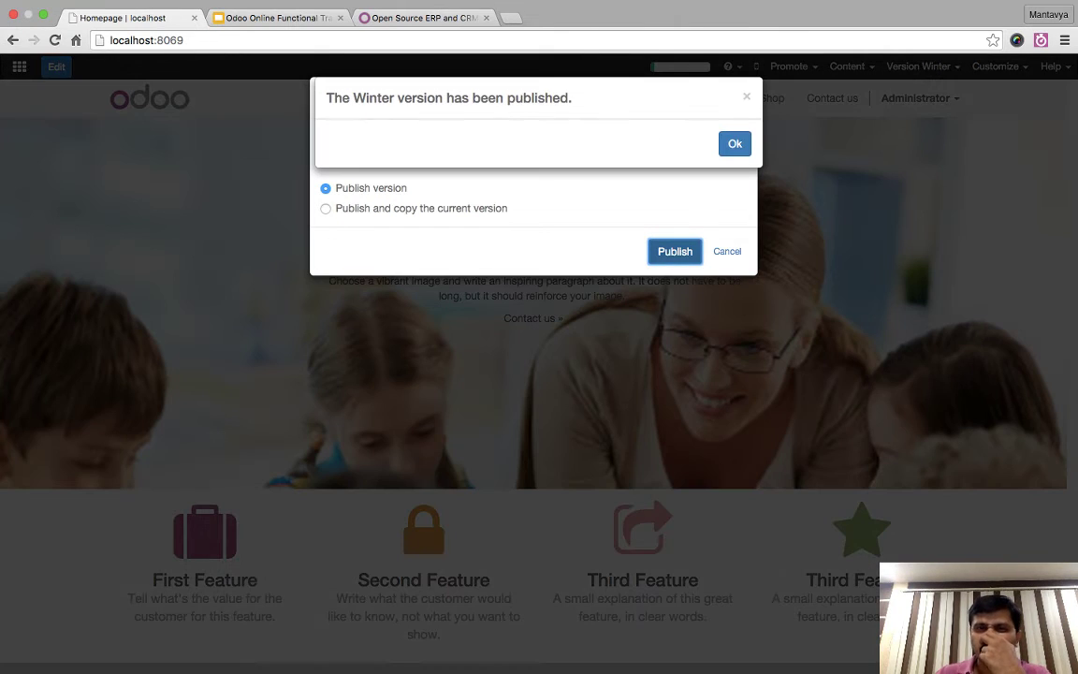
key(Return)
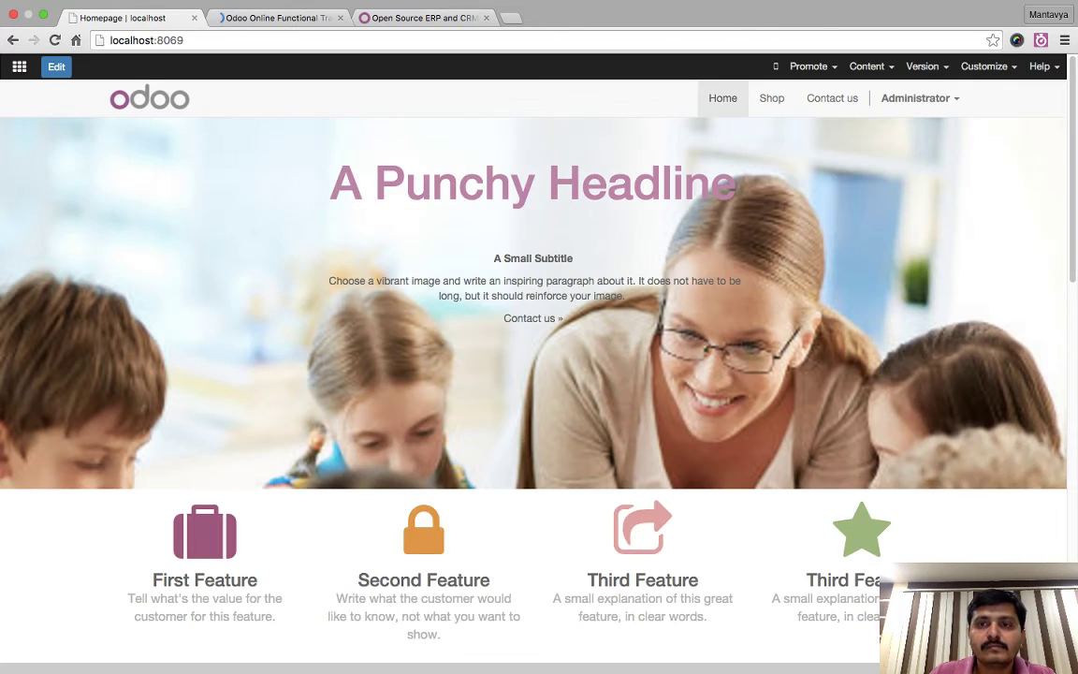
- Log out of the Administrator account from the site menu
click(915, 97)
click(882, 147)
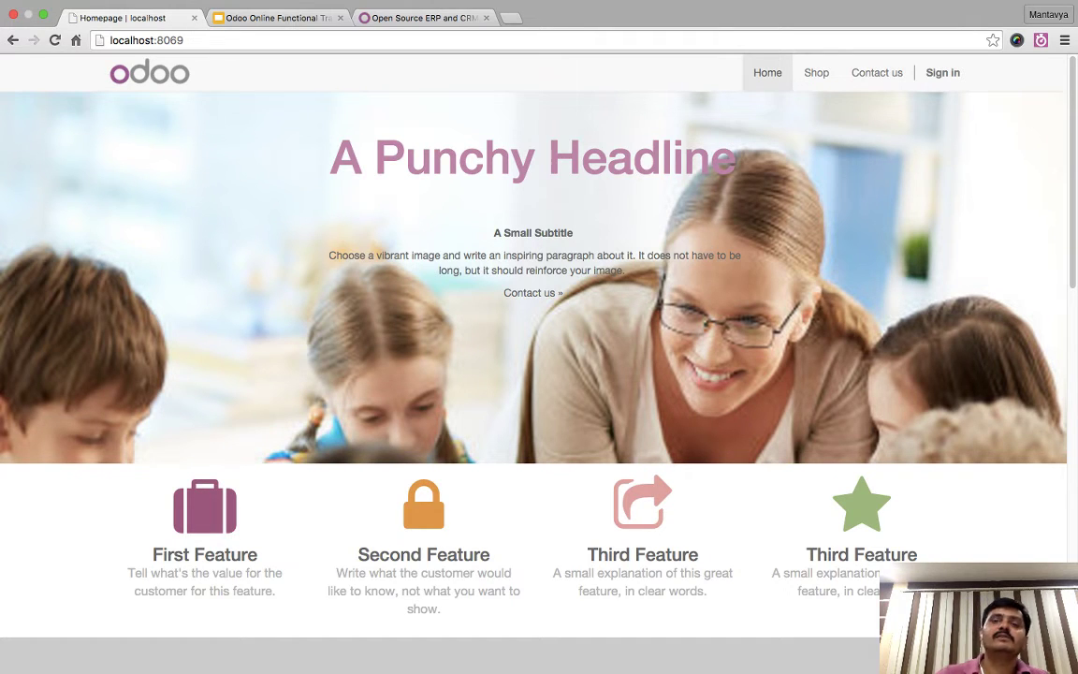
- Sign in again as administrator from the Sign in page
click(942, 72)
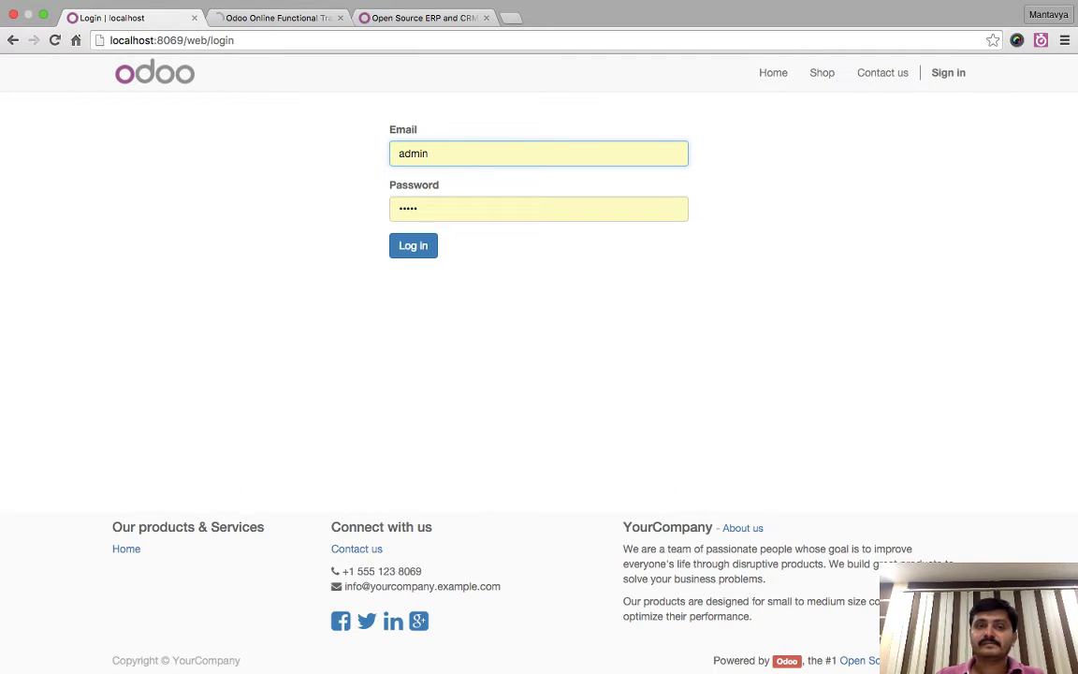
click(413, 246)
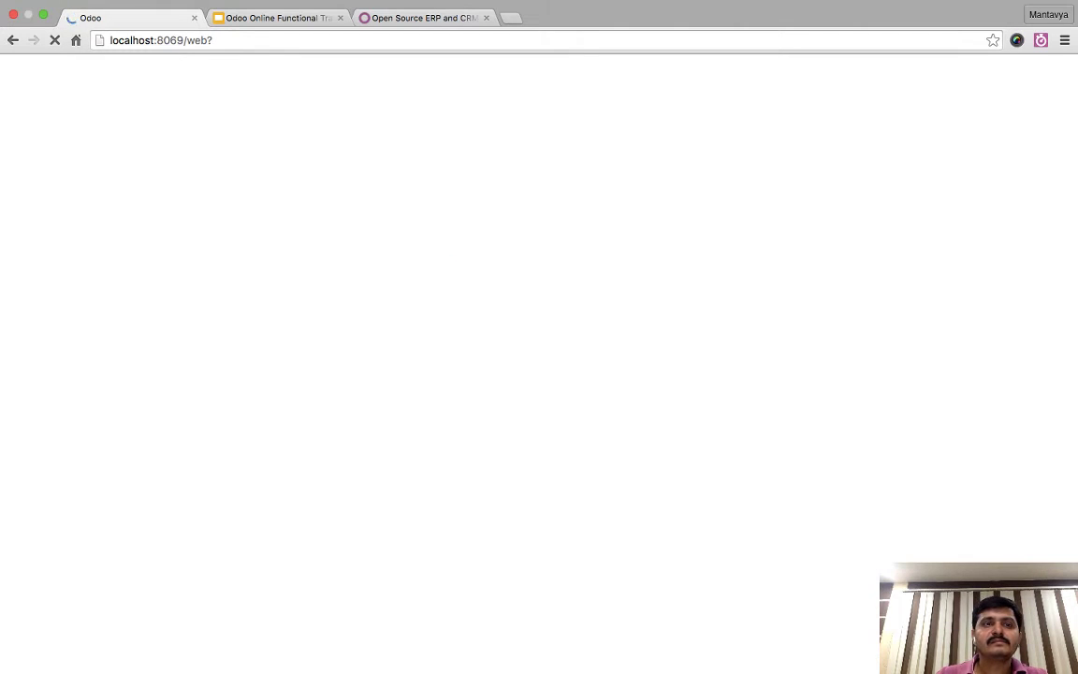
key(Delete)
key(Return)
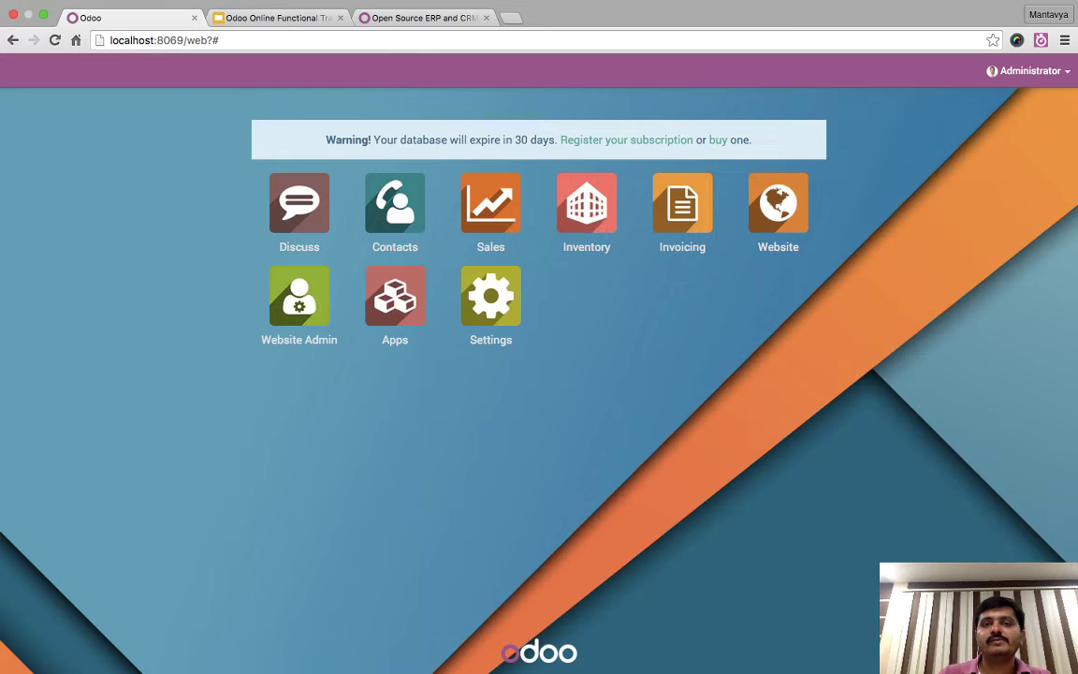
- Remove the dashboard path so the address reads localhost:8069, and load the homepage
drag(184, 41, 221, 40)
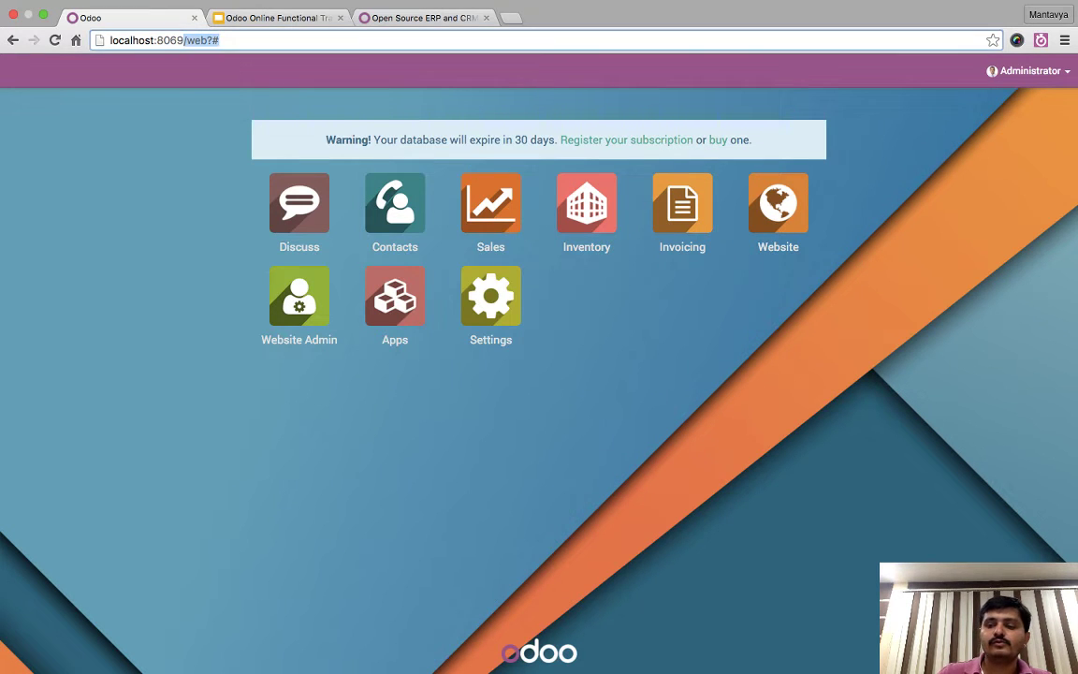
key(Delete)
key(Return)
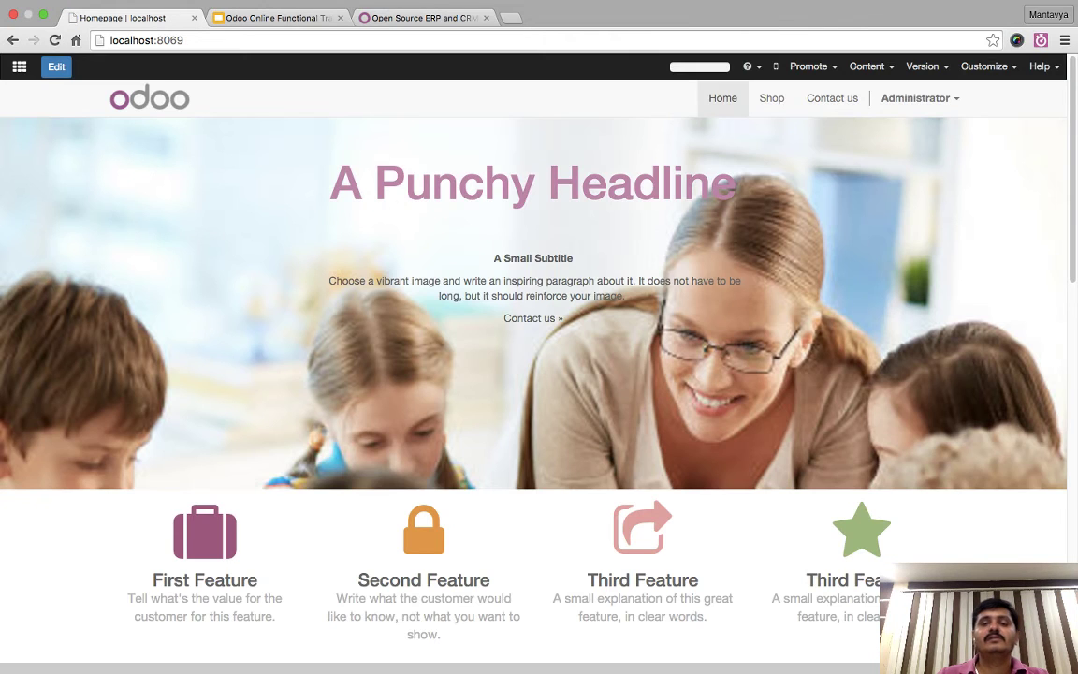
scroll(534, 337, down, 20)
- Enter edit mode and duplicate the last image-and-text section
click(56, 67)
click(9, 384)
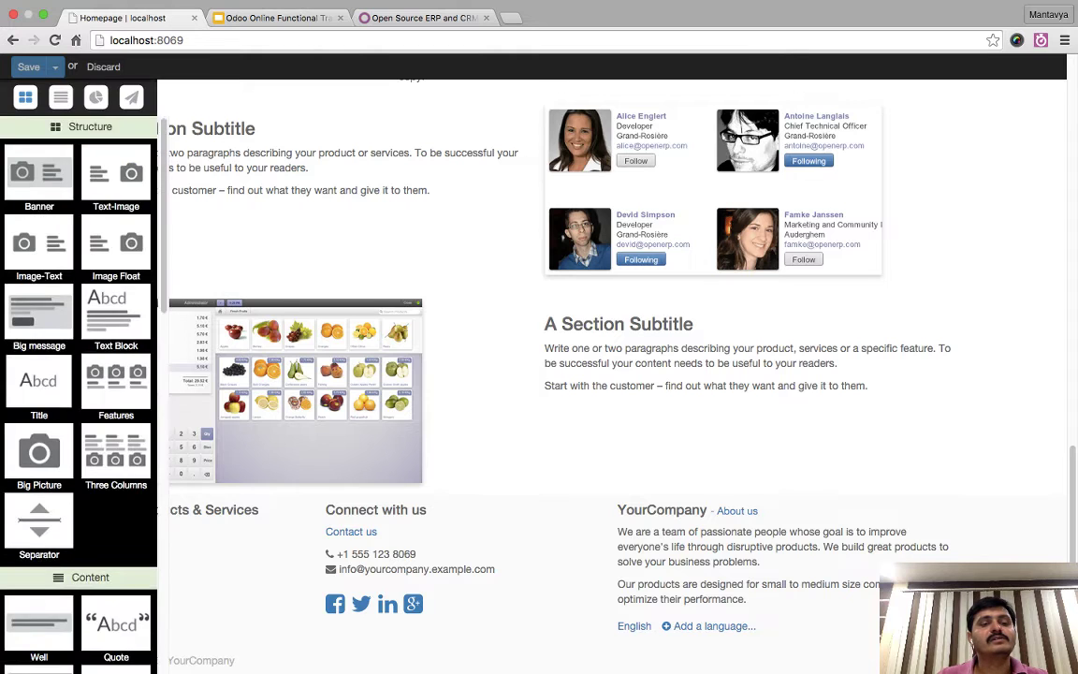
scroll(79, 374, down, 5)
scroll(79, 374, up, 3)
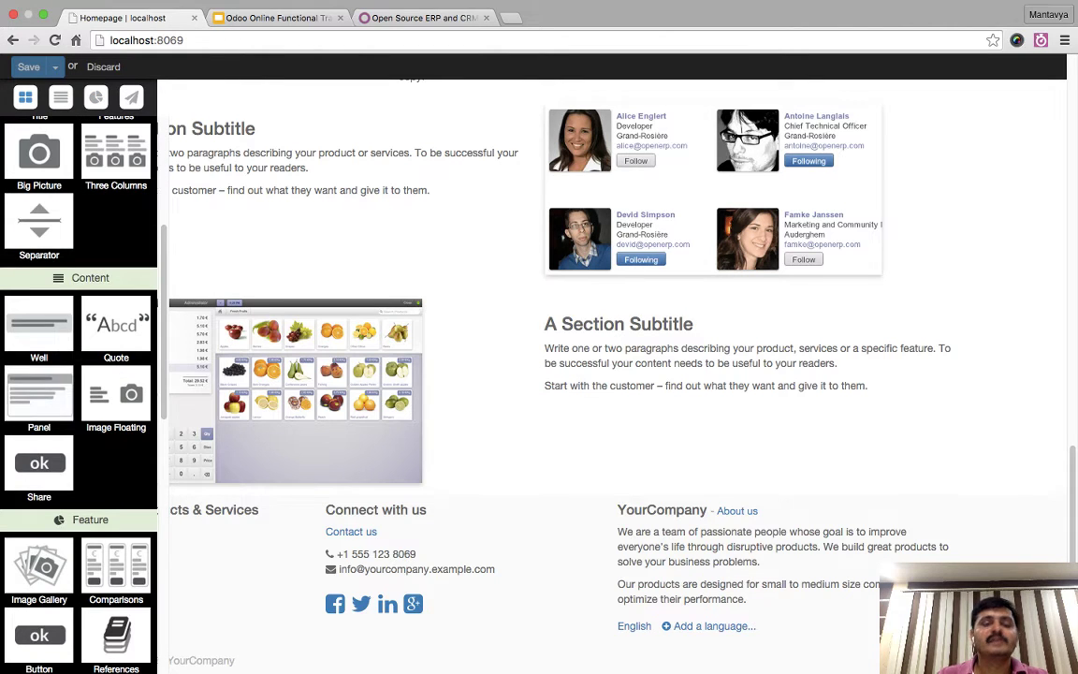
click(867, 386)
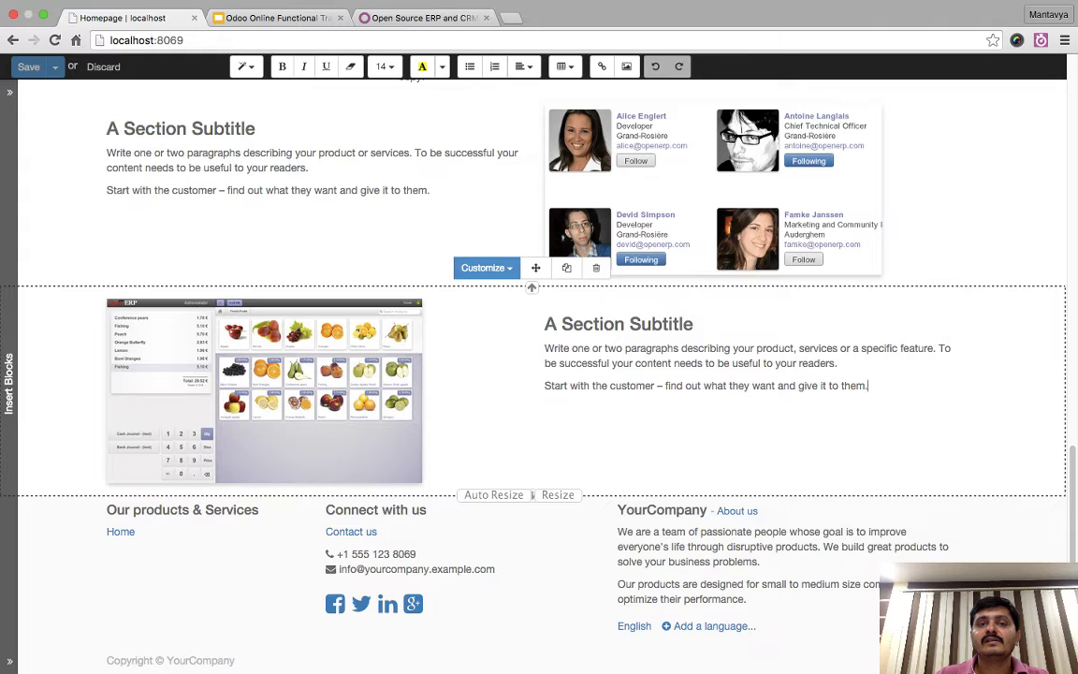
click(566, 267)
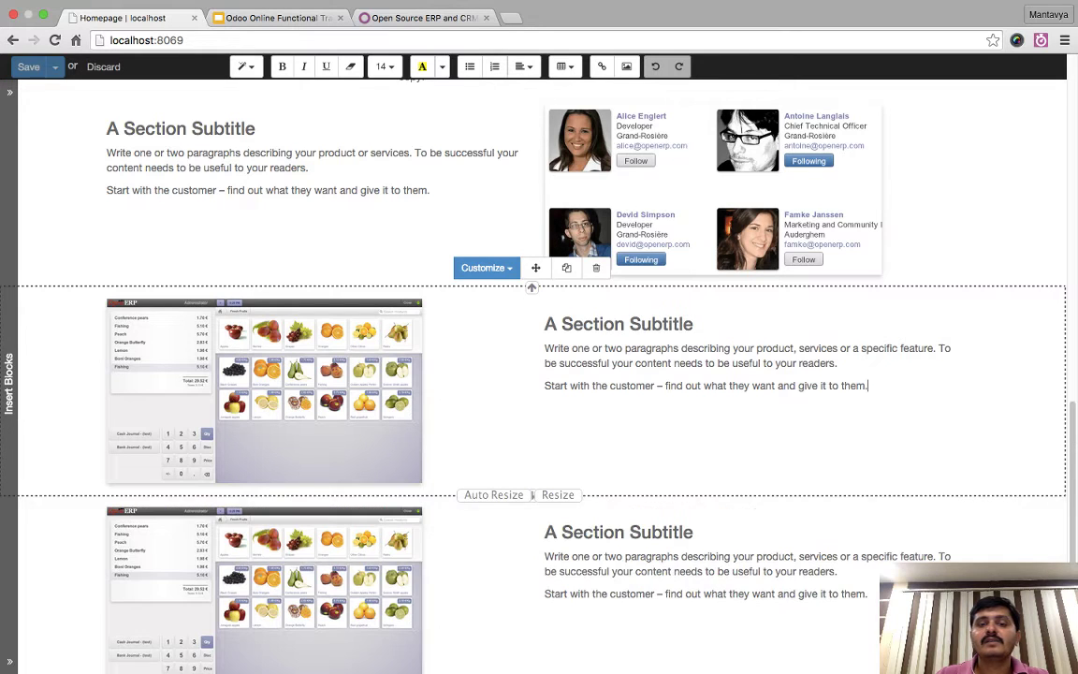
- Delete the picture from the copied section, leaving a single text column with its heading
click(355, 475)
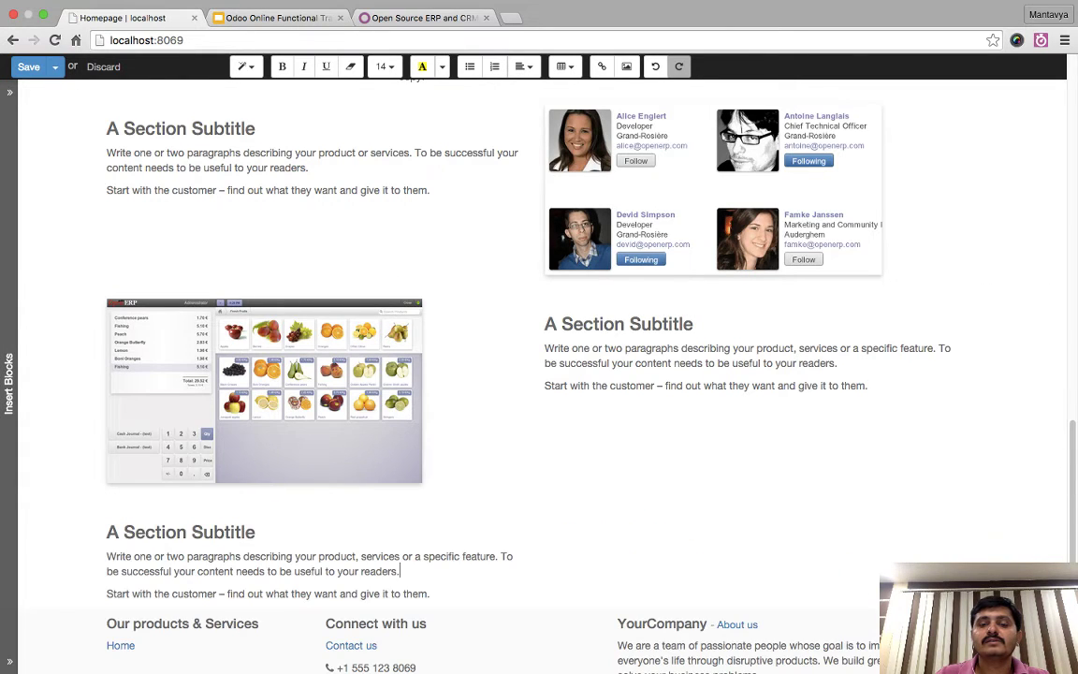
triple_click(181, 531)
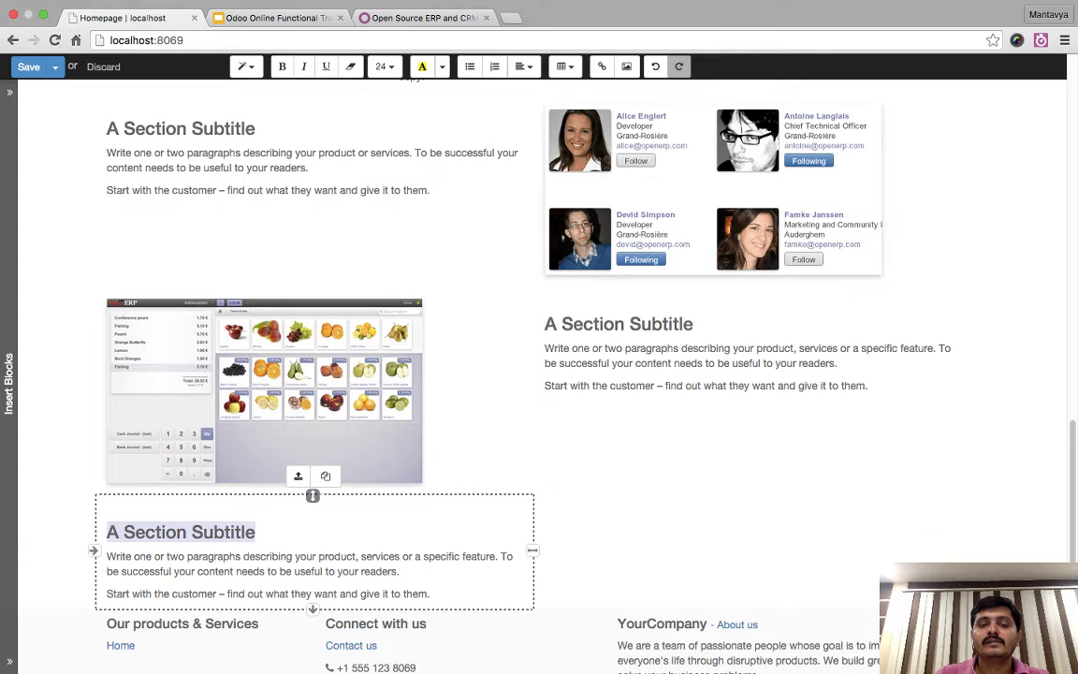
click(326, 476)
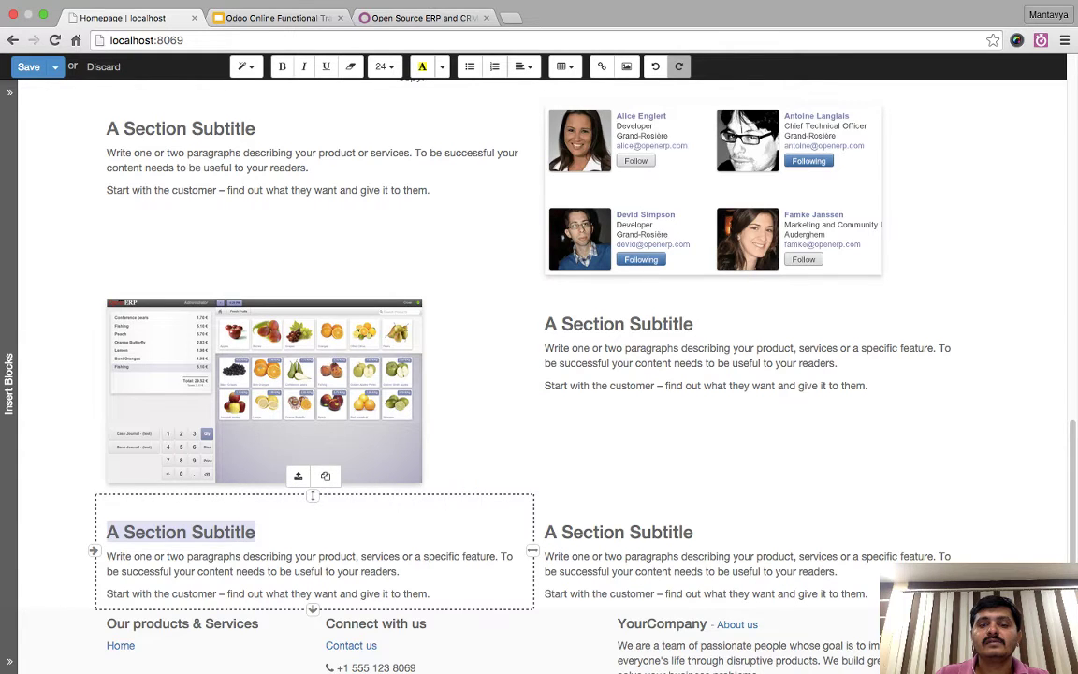
triple_click(618, 531)
click(795, 475)
triple_click(181, 532)
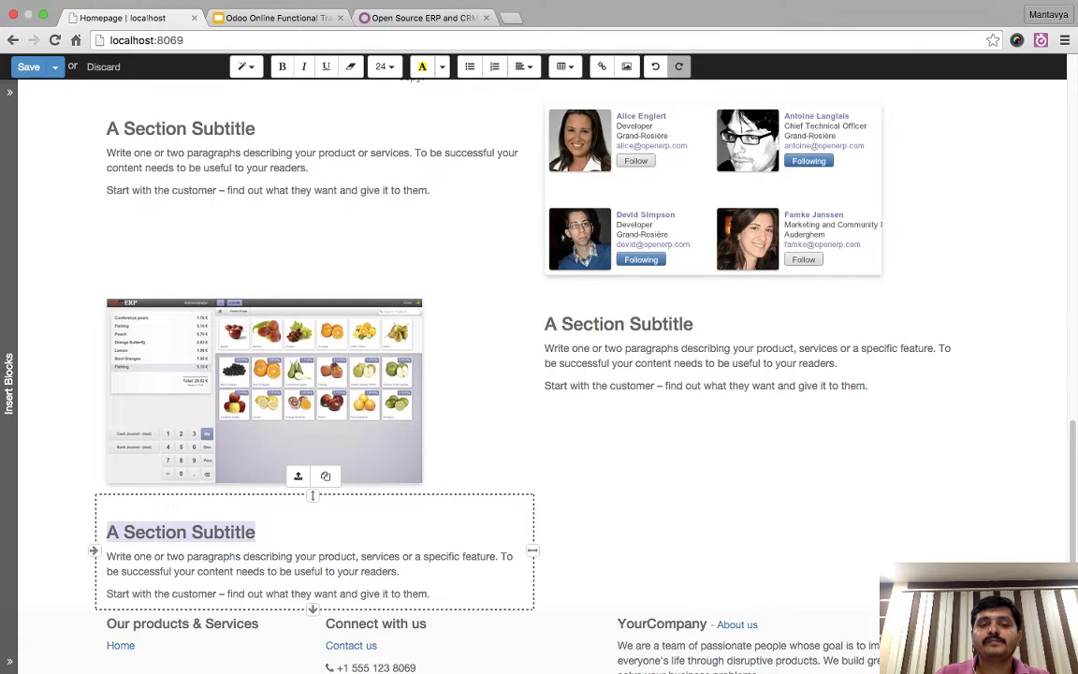
key(BackSpace)
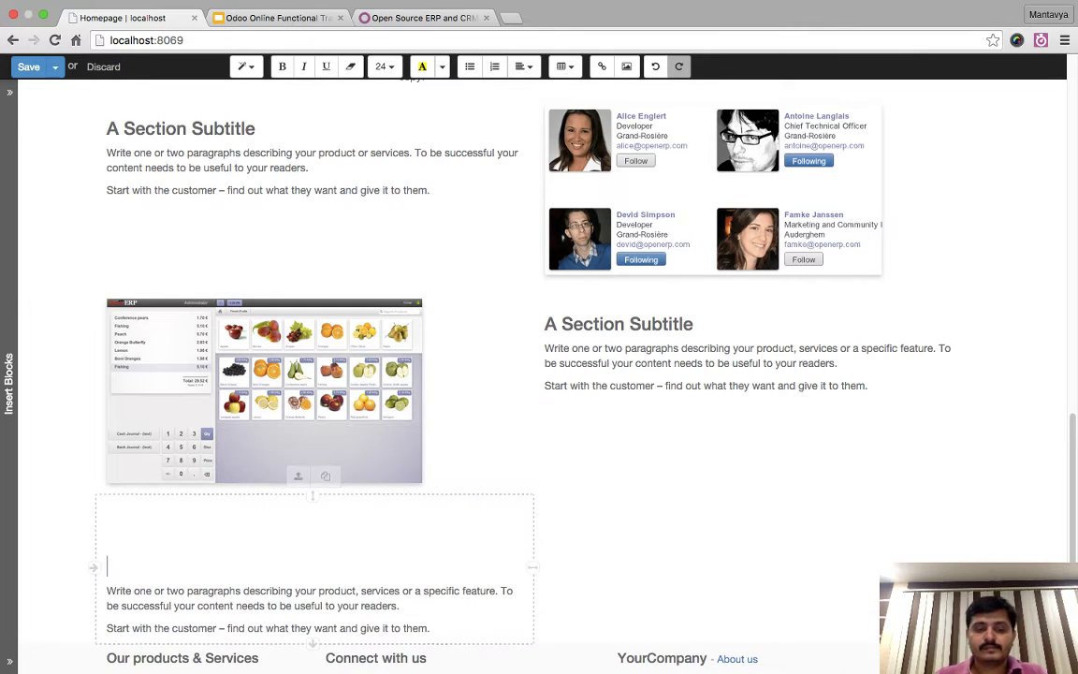
key(super+z)
key(super+z)
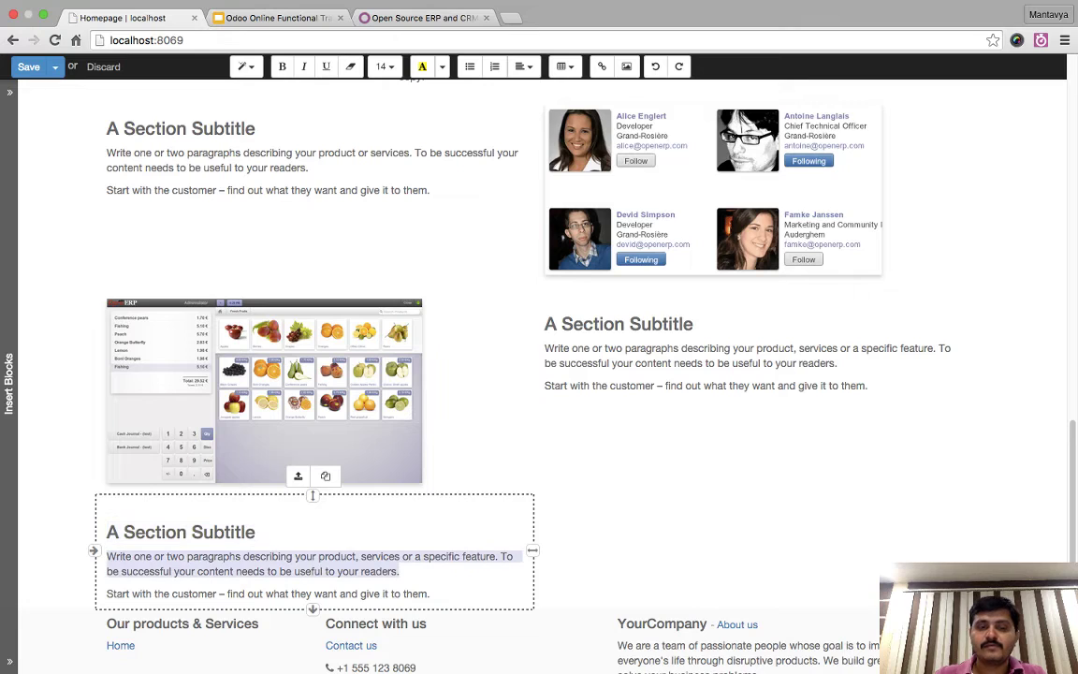
- Add a blank line under the heading and widen the text column to full page width
click(678, 66)
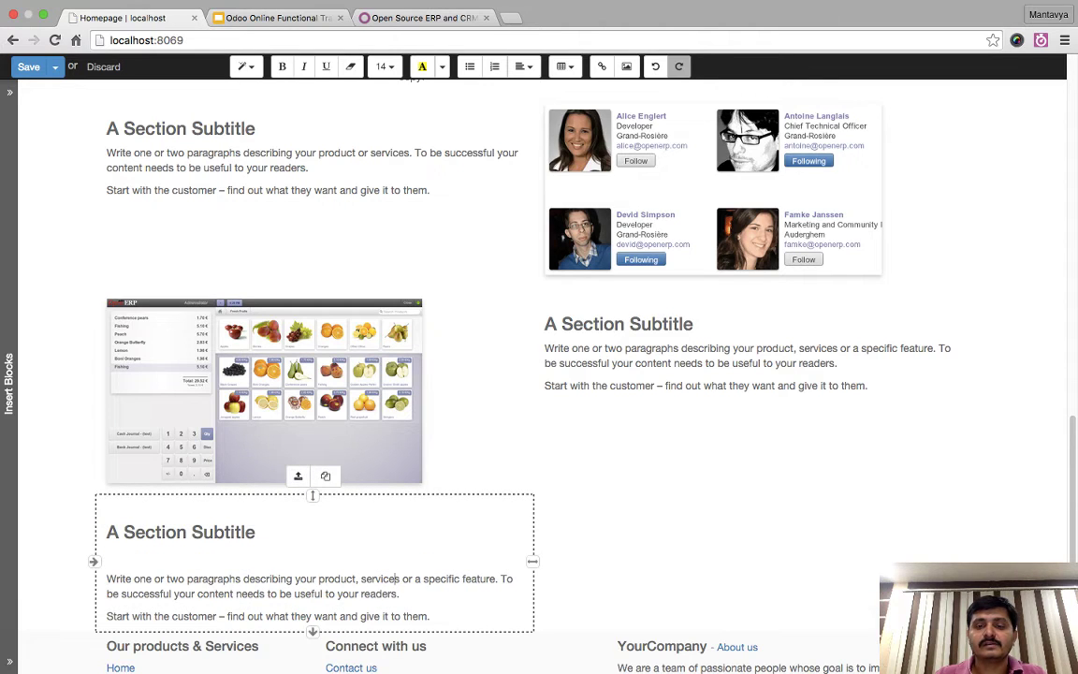
drag(531, 560, 971, 554)
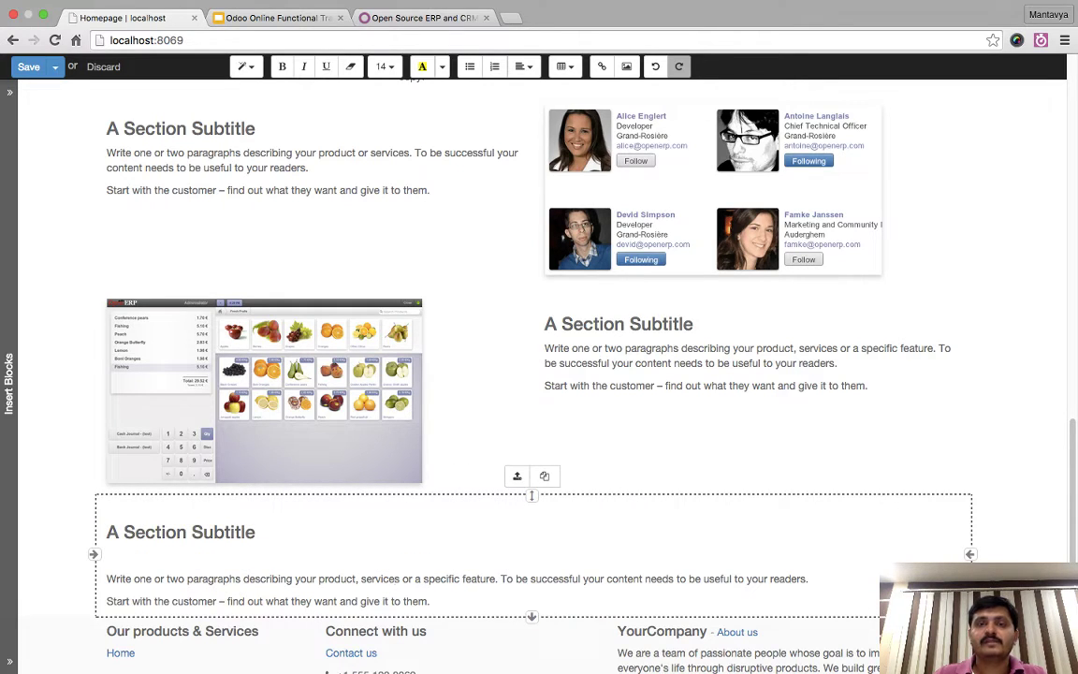
click(565, 66)
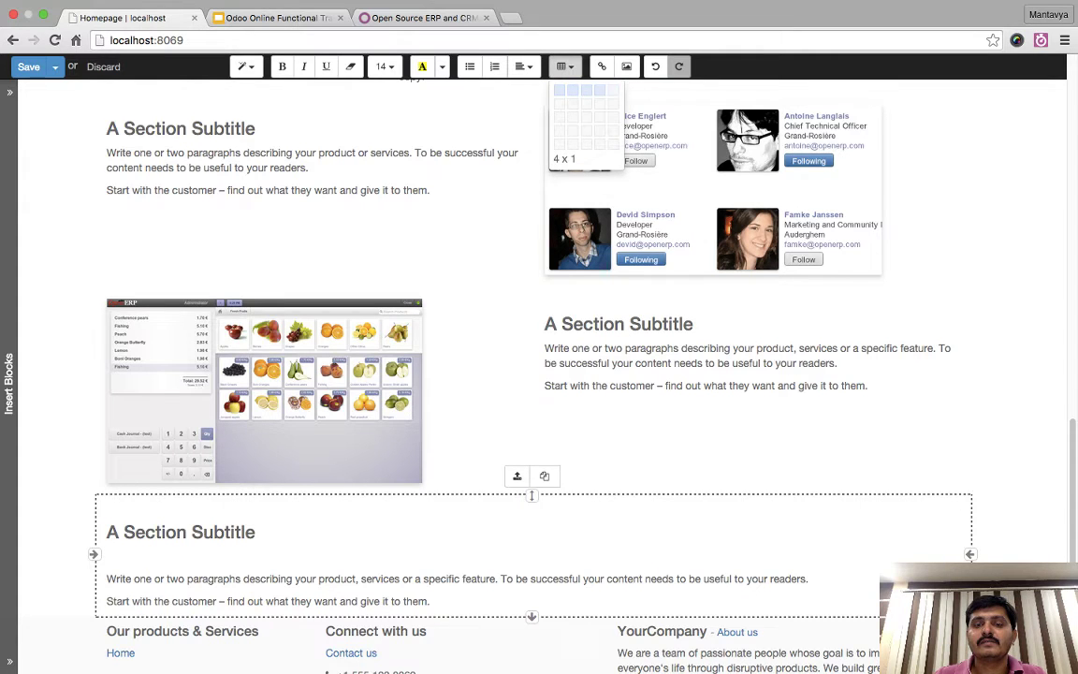
- Insert a four-column, one-row table and delete the placeholder line above it
click(599, 90)
scroll(561, 374, down, 3)
drag(395, 399, 106, 399)
key(BackSpace)
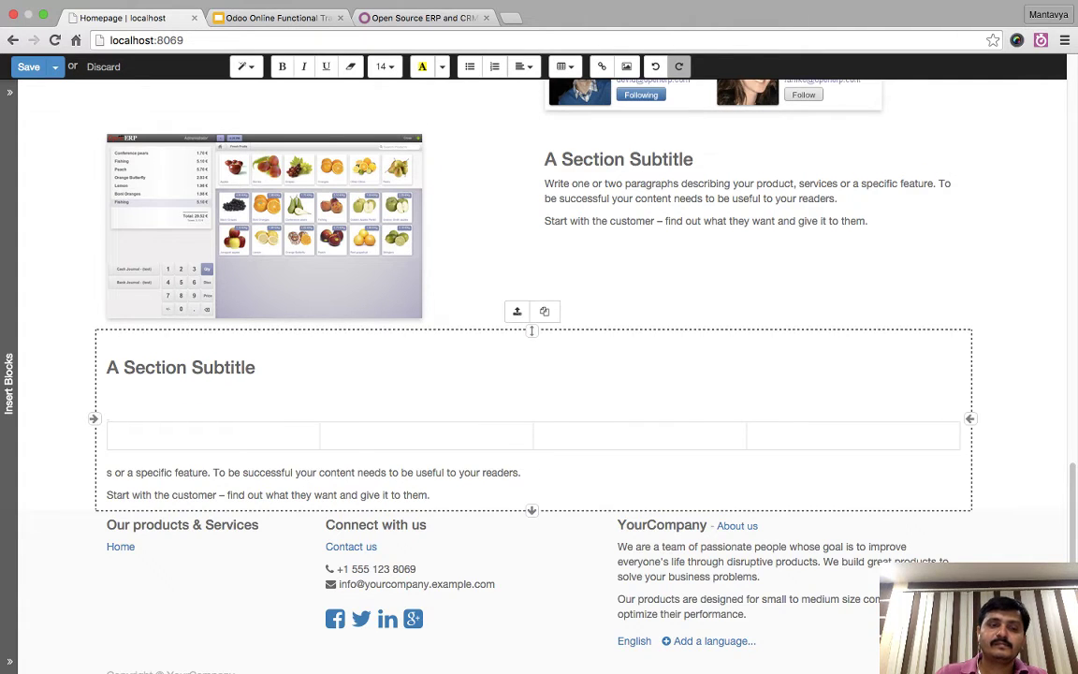
key(BackSpace)
key(Down)
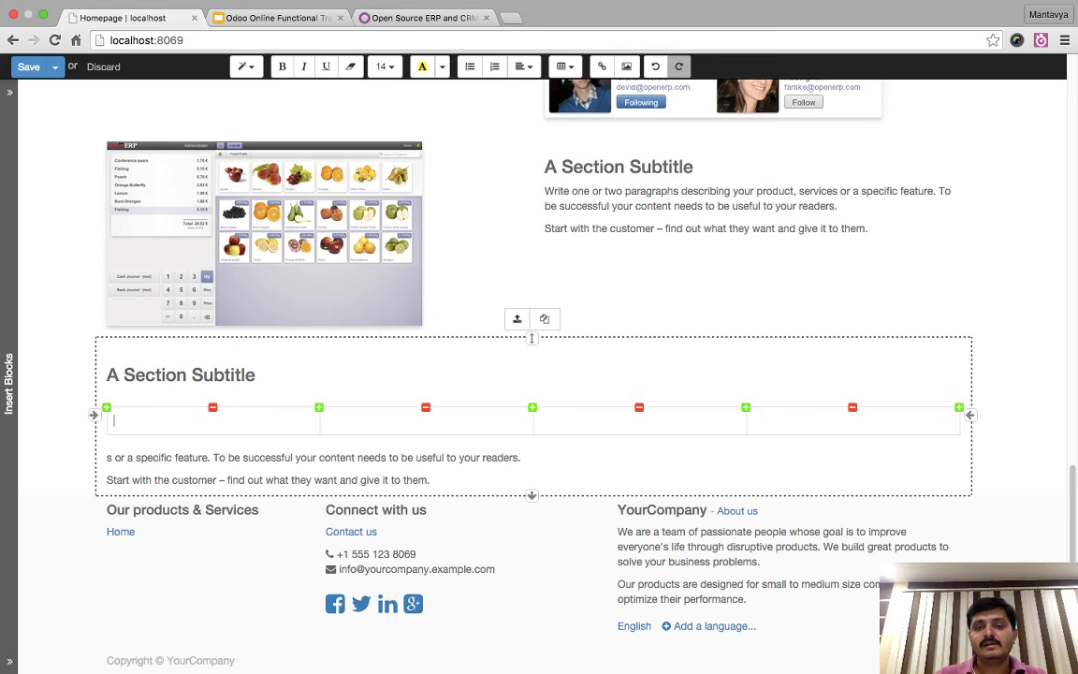
- Fill the first table row with asas, sasasazx, dsdsds and asassasasa
text(asas)
key(Tab)
text(sasasazx)
key(Tab)
text(dsdsds)
key(Tab)
text(asassasasa)
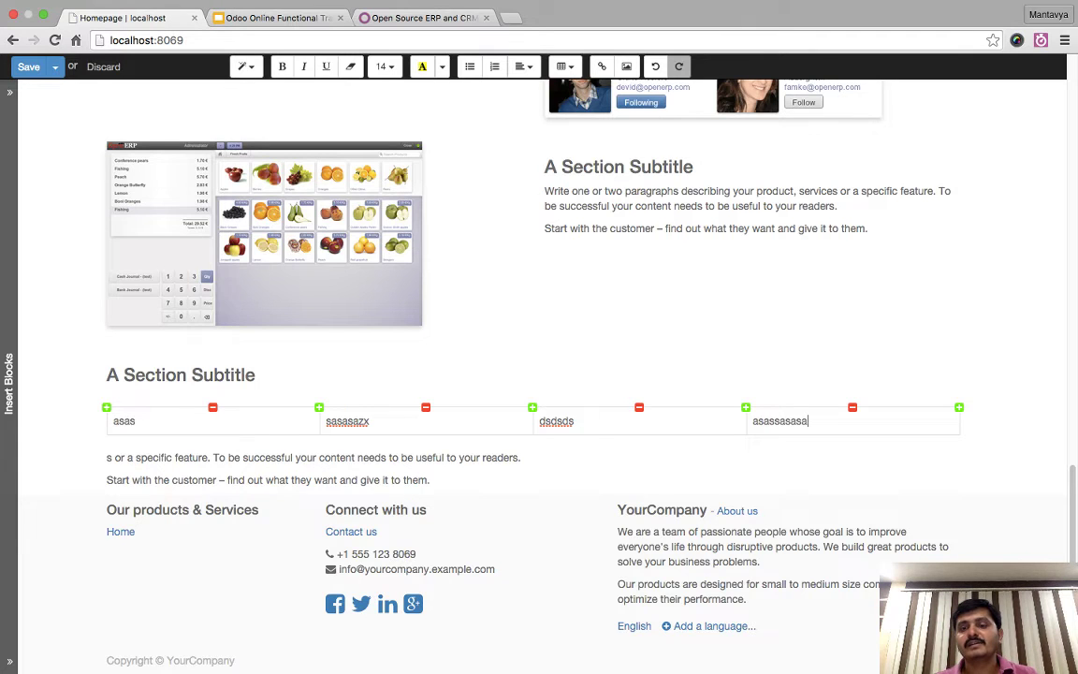
- Add a second row reading sdsda, sasas, asasa, asasasa, plus two empty rows
key(Tab)
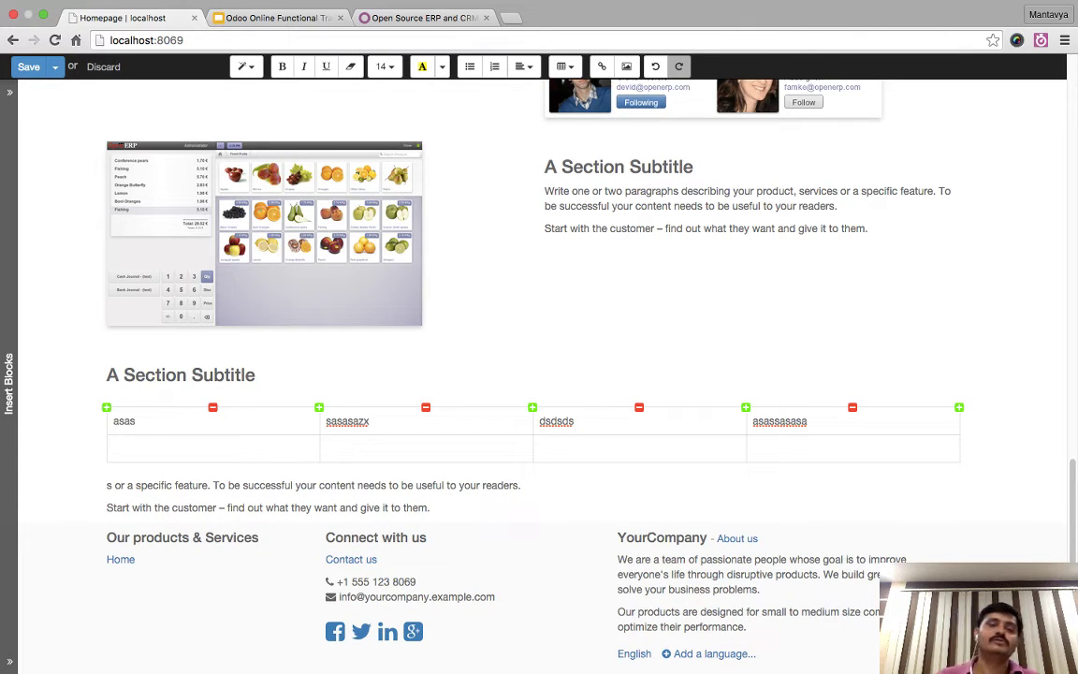
text(sdsda)
key(Tab)
text(sasas)
key(Tab)
text(asasa)
key(Tab)
text(asasasa)
key(Tab)
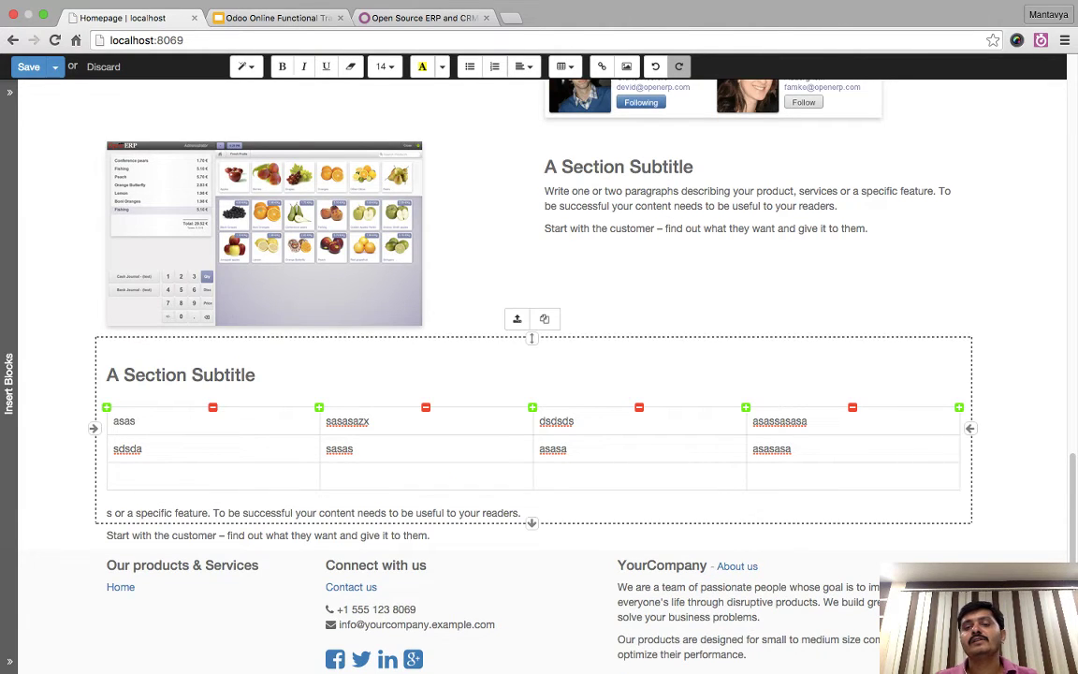
key(Tab)
key(Tab)
key(Tab)
key(Tab)
key(Tab)
key(Tab)
key(Tab)
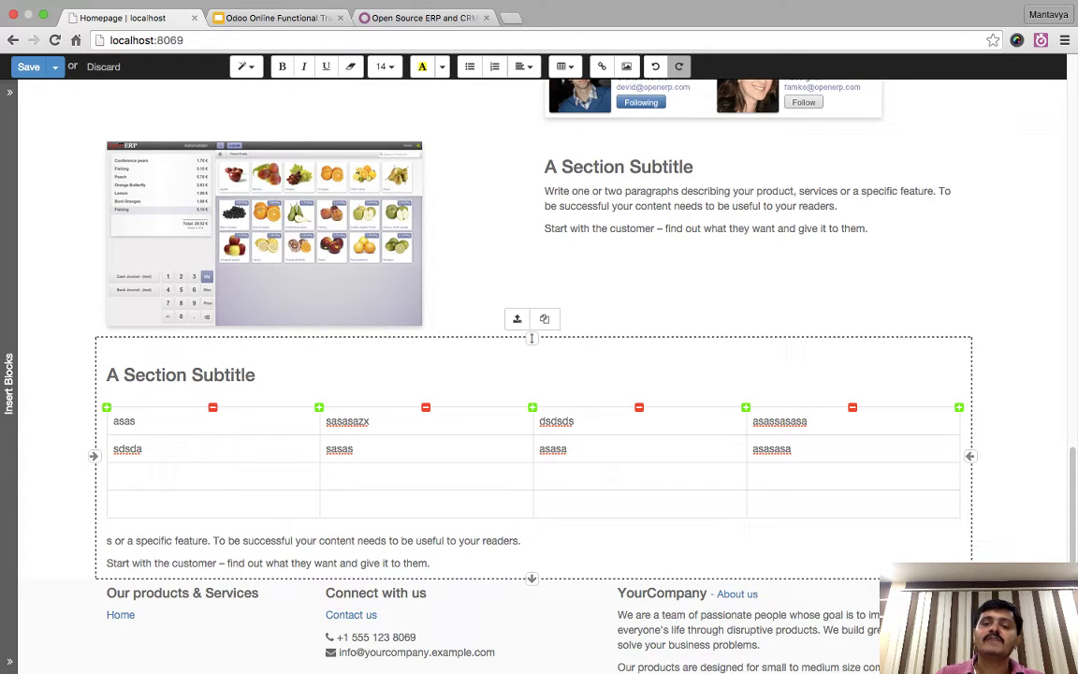
- Add and remove a third column, then delete the two empty table rows
click(532, 407)
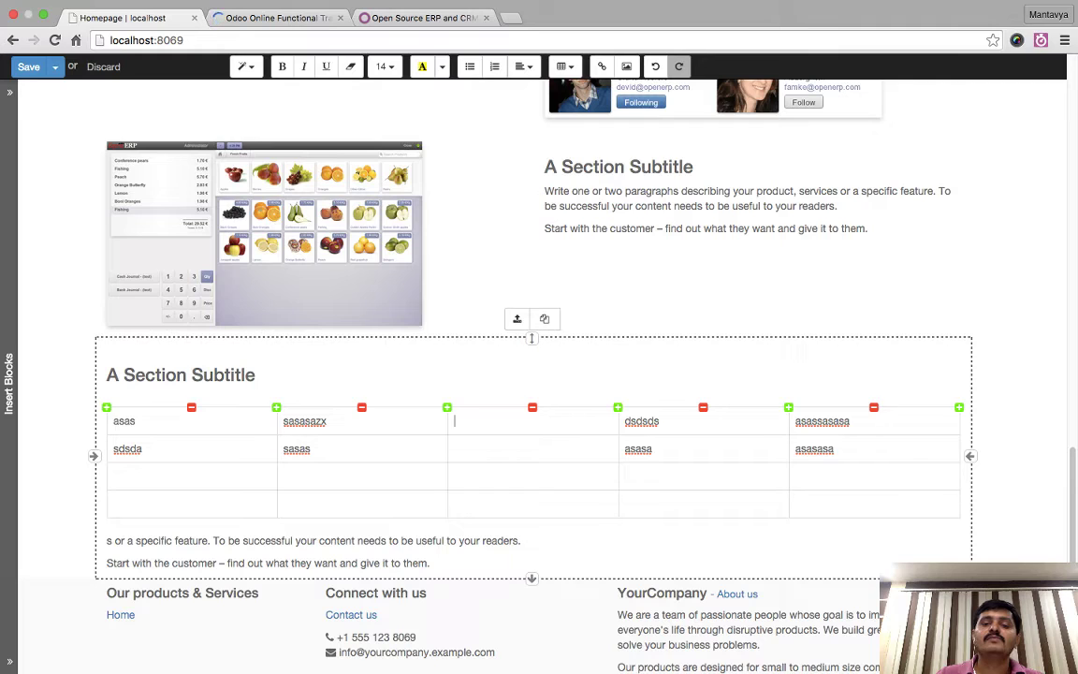
click(532, 406)
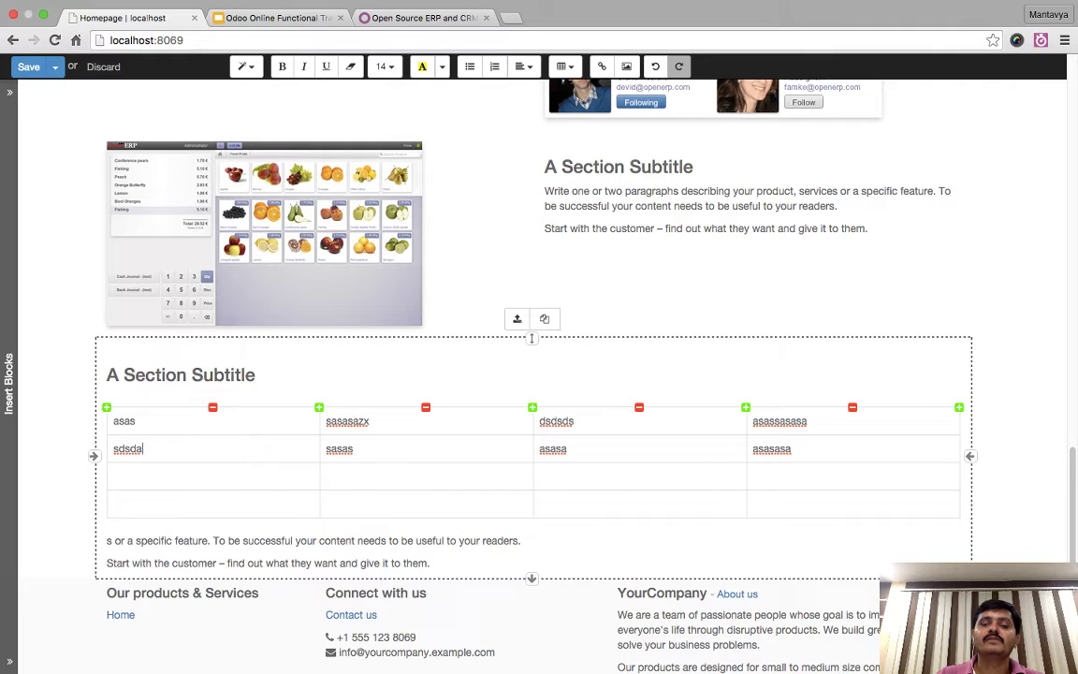
drag(655, 502, 140, 503)
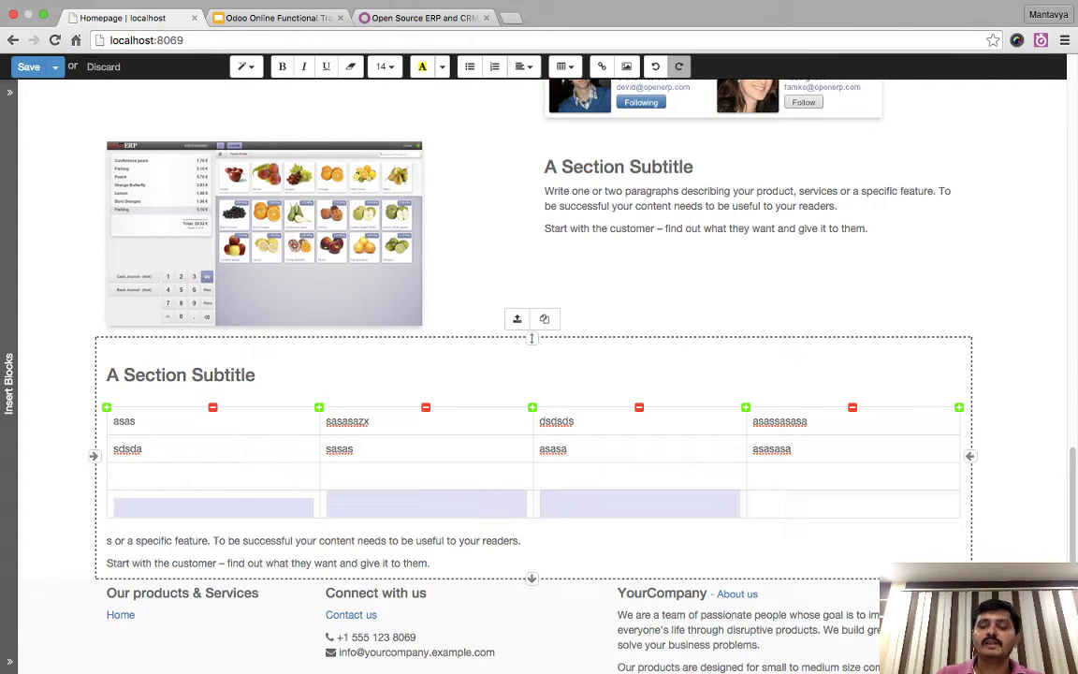
click(114, 502)
key(BackSpace)
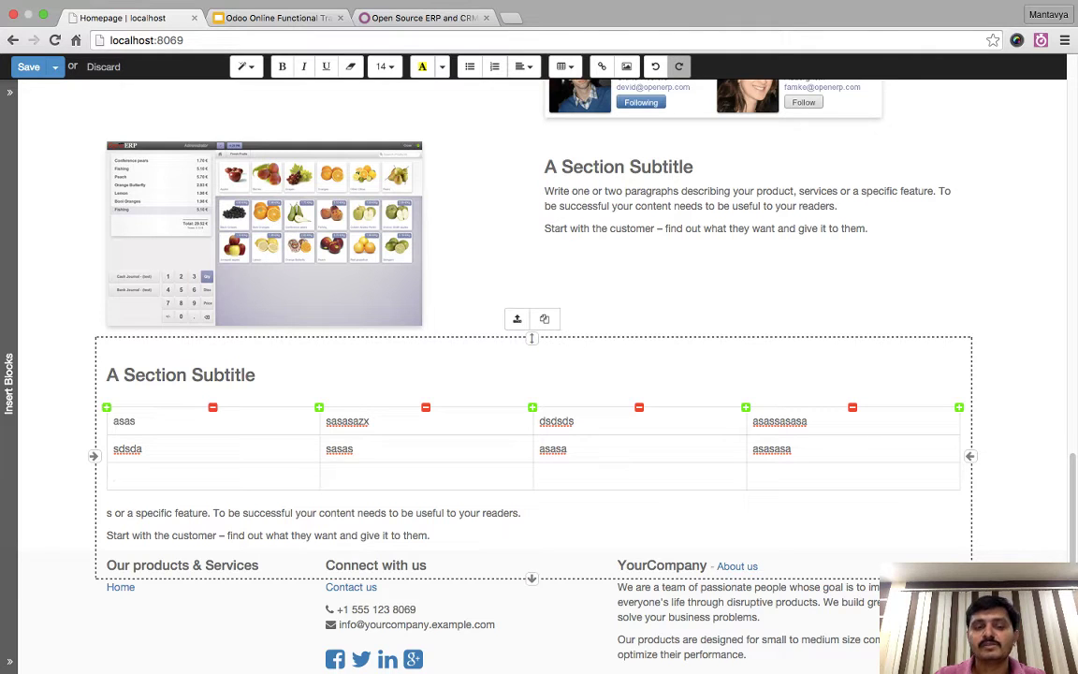
key(BackSpace)
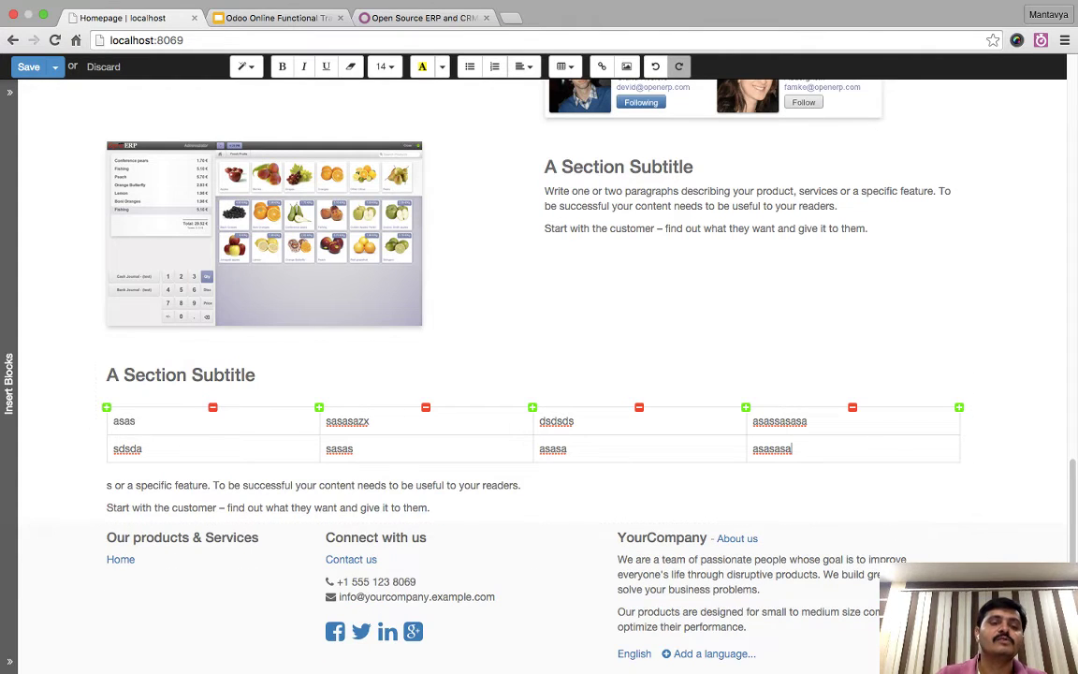
- Clear the second row's texts and remove that row, leaving only the first row
key(shift+Home)
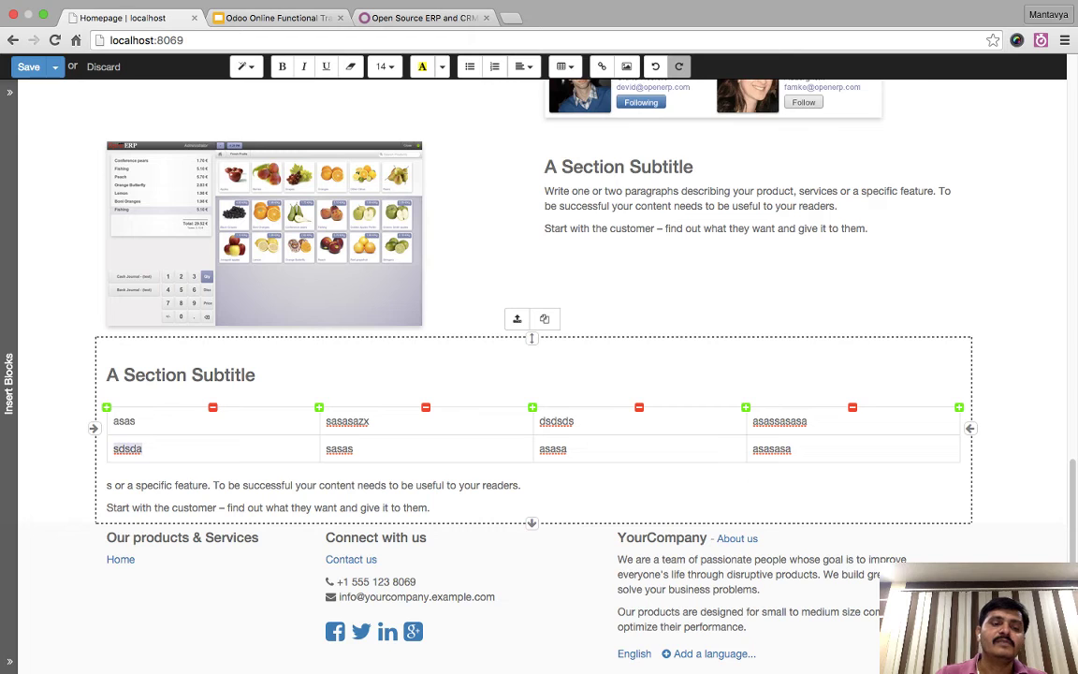
key(BackSpace)
key(Left)
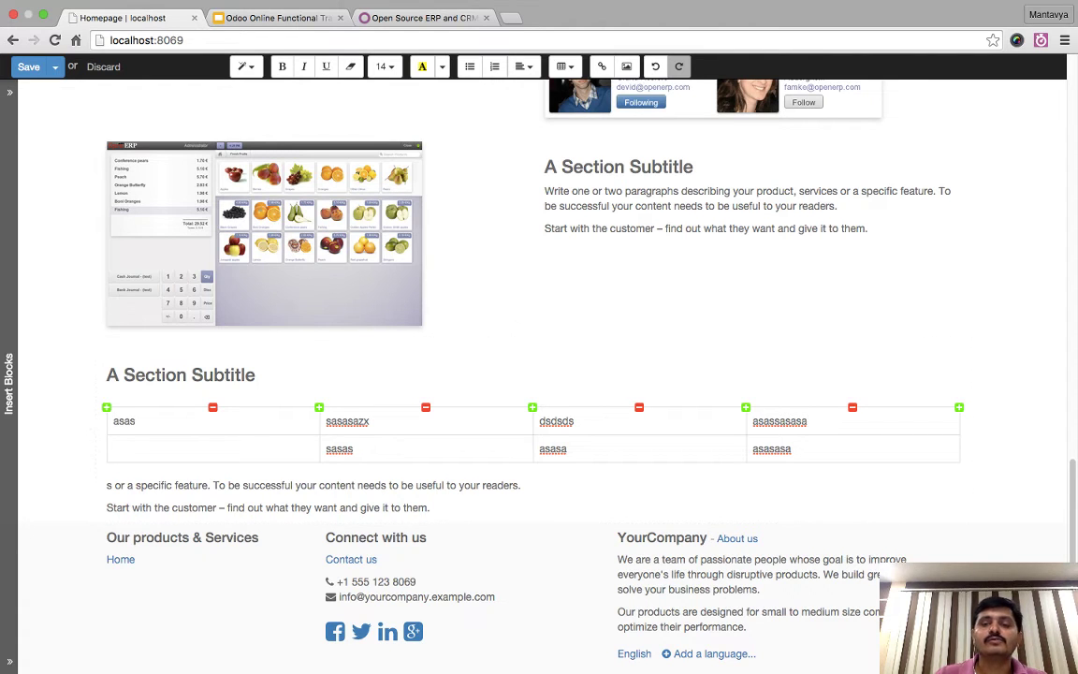
key(shift+Down)
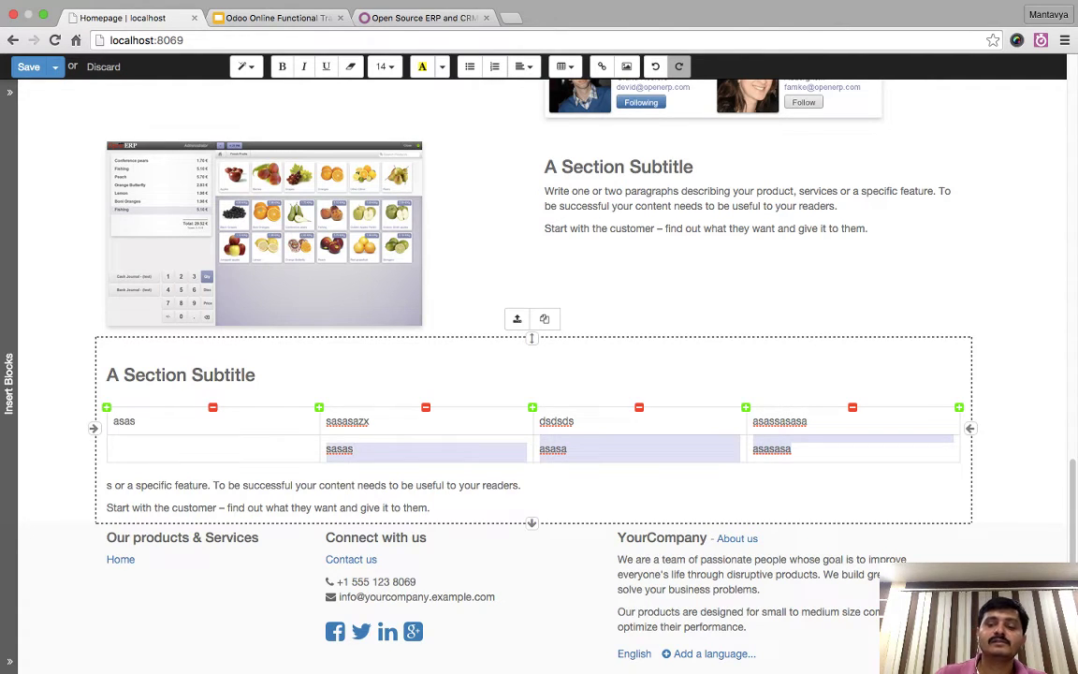
key(BackSpace)
key(BackSpace)
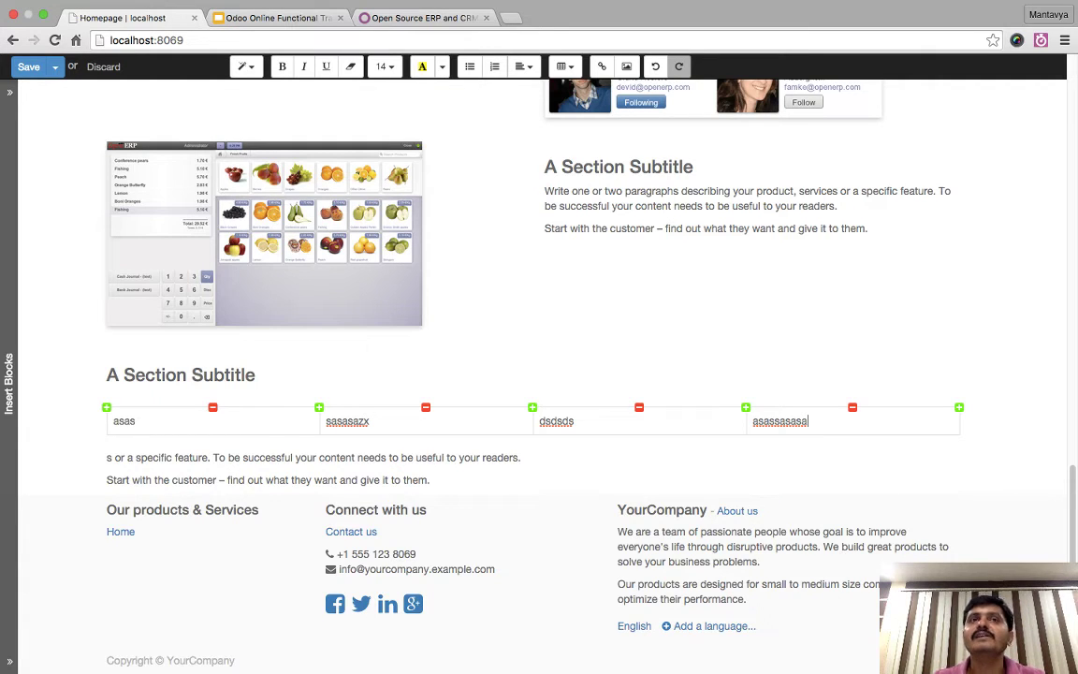
- Select the table section and apply Customize > Style > Bigger Text
mouse_move(872, 384)
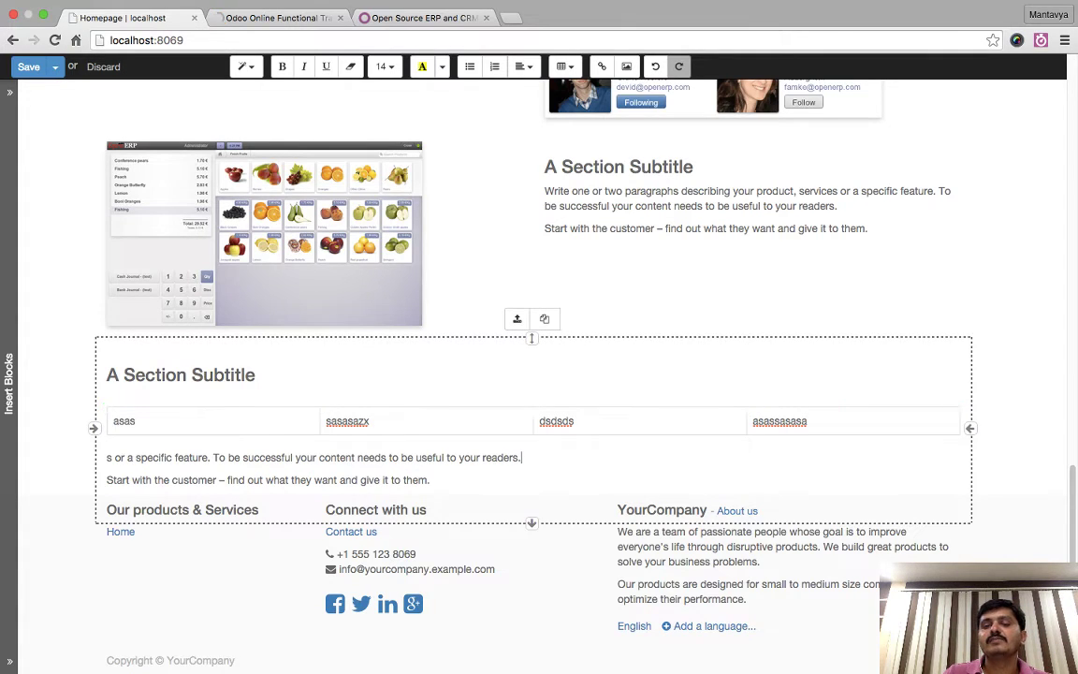
click(532, 493)
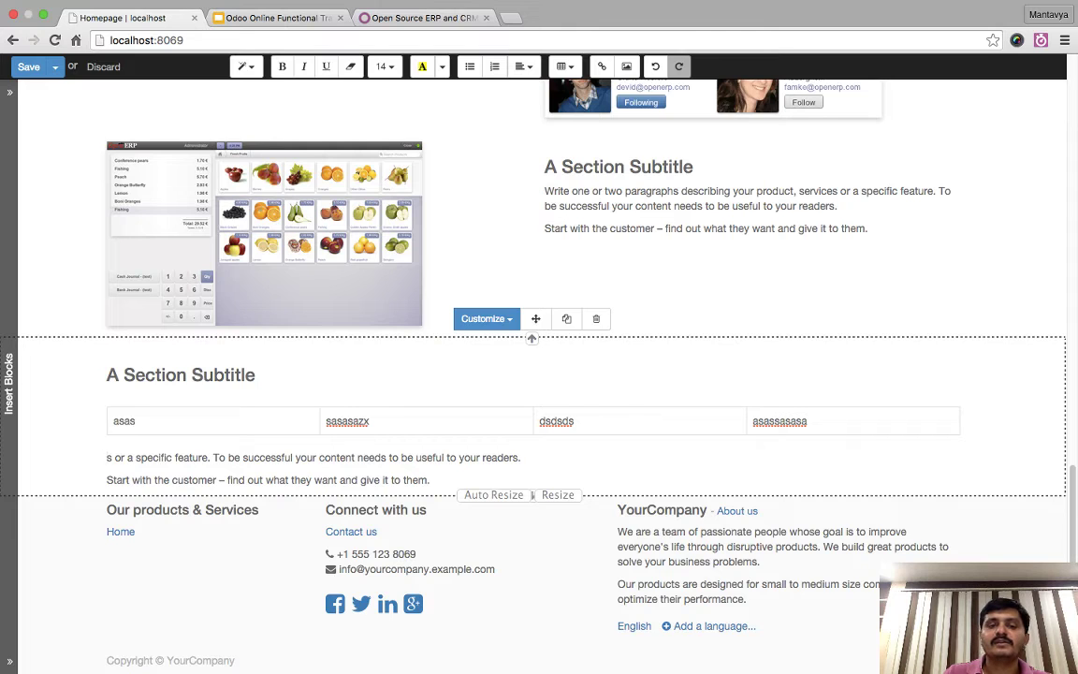
click(487, 318)
mouse_move(480, 344)
click(630, 344)
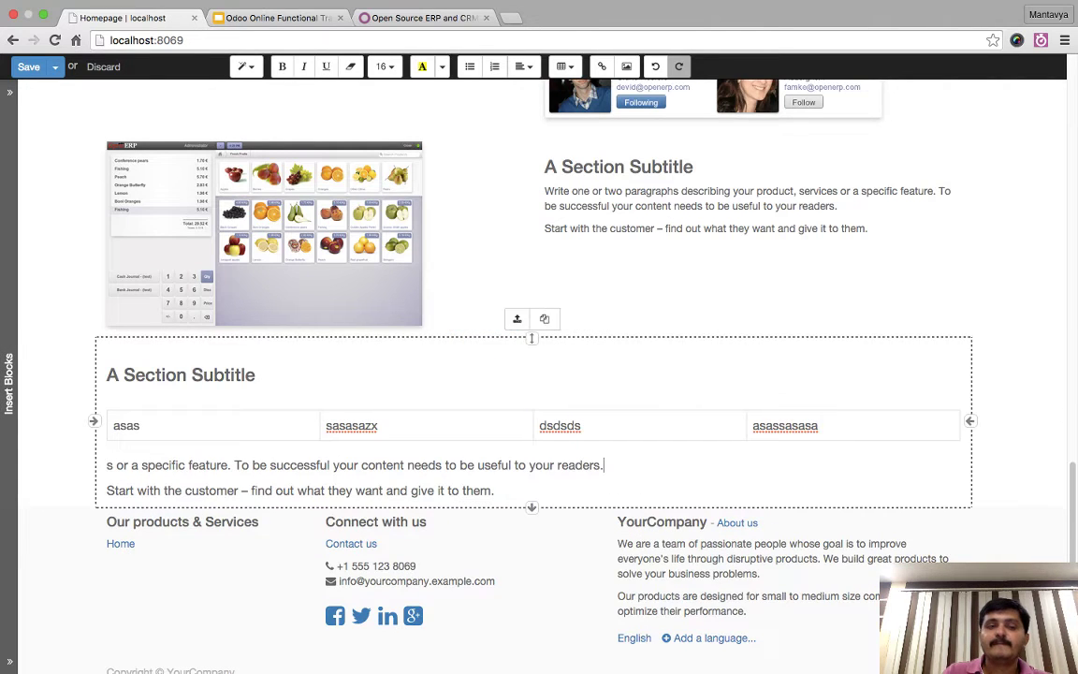
- Save the page, re-enter edit mode, and drop the Comparisons block below the table section
click(28, 66)
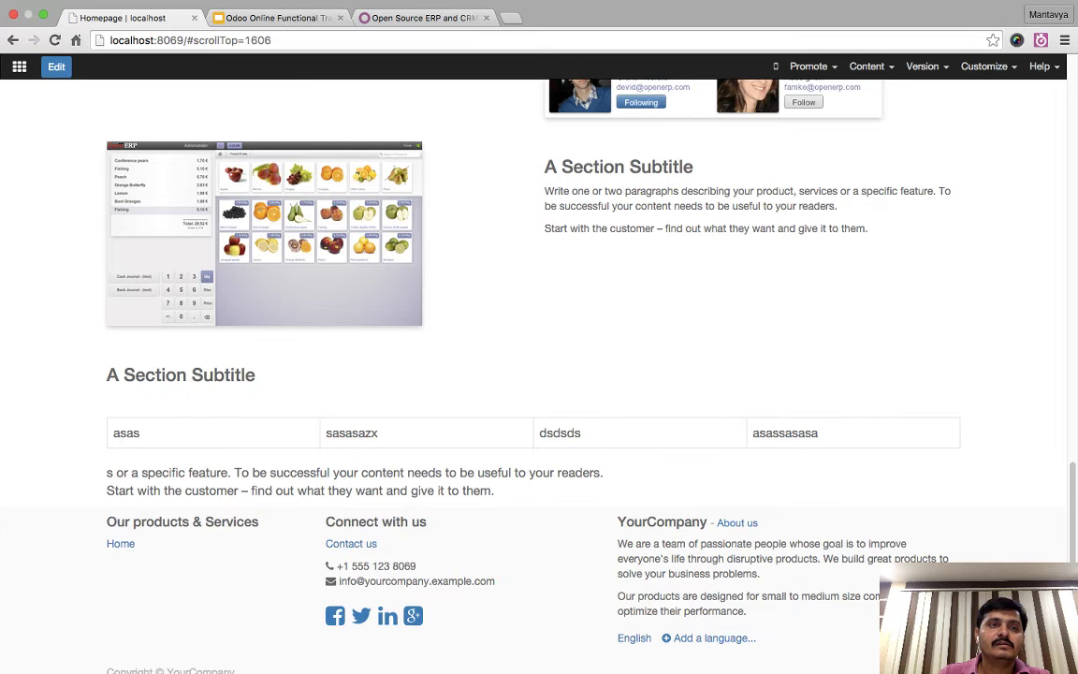
click(56, 67)
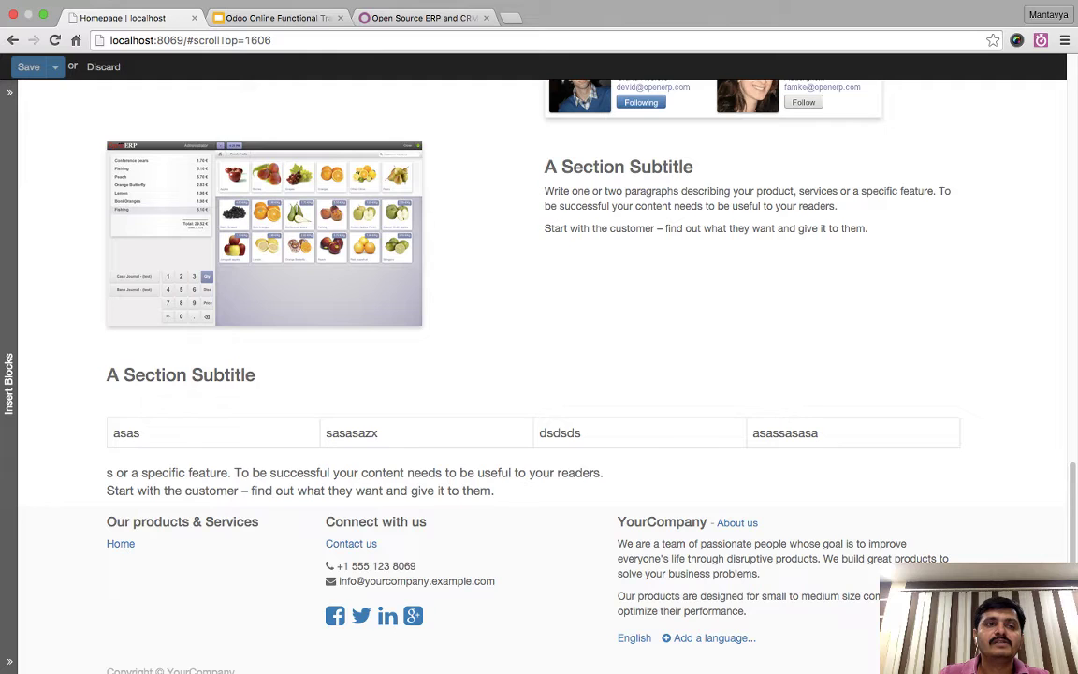
click(10, 384)
scroll(79, 374, down, 10)
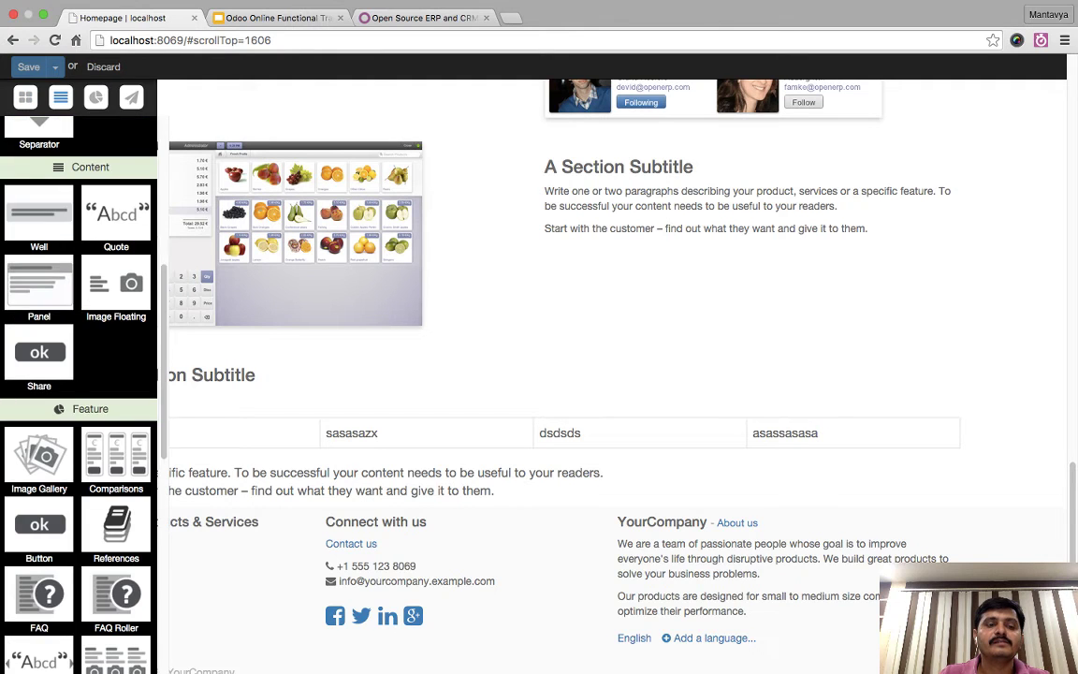
scroll(561, 374, down, 1)
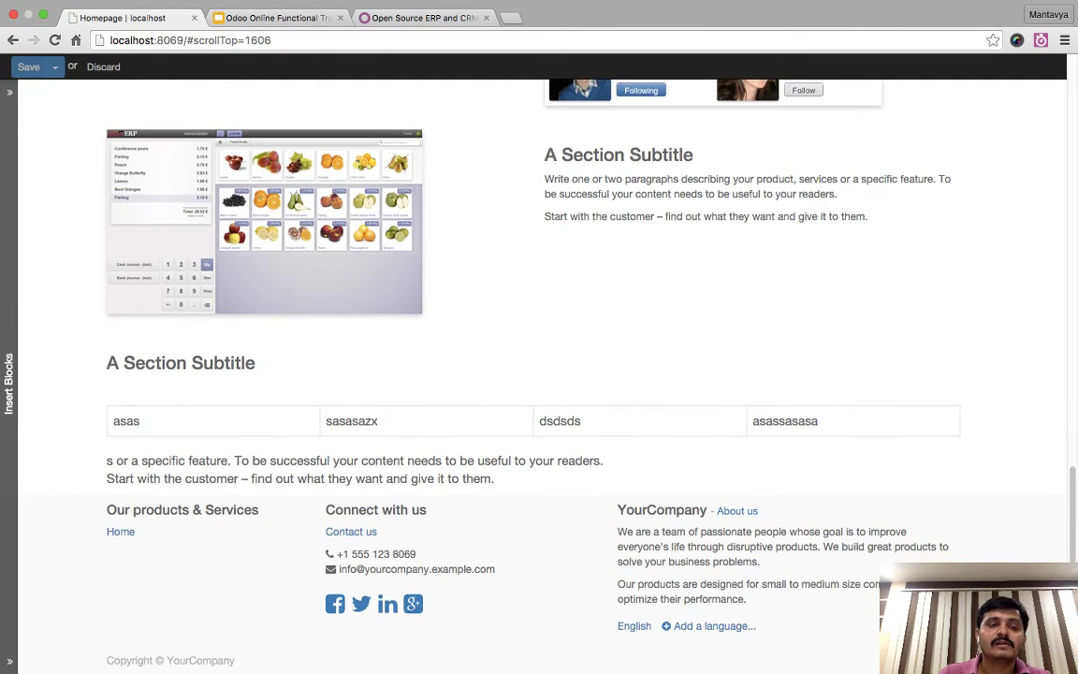
drag(116, 290, 468, 494)
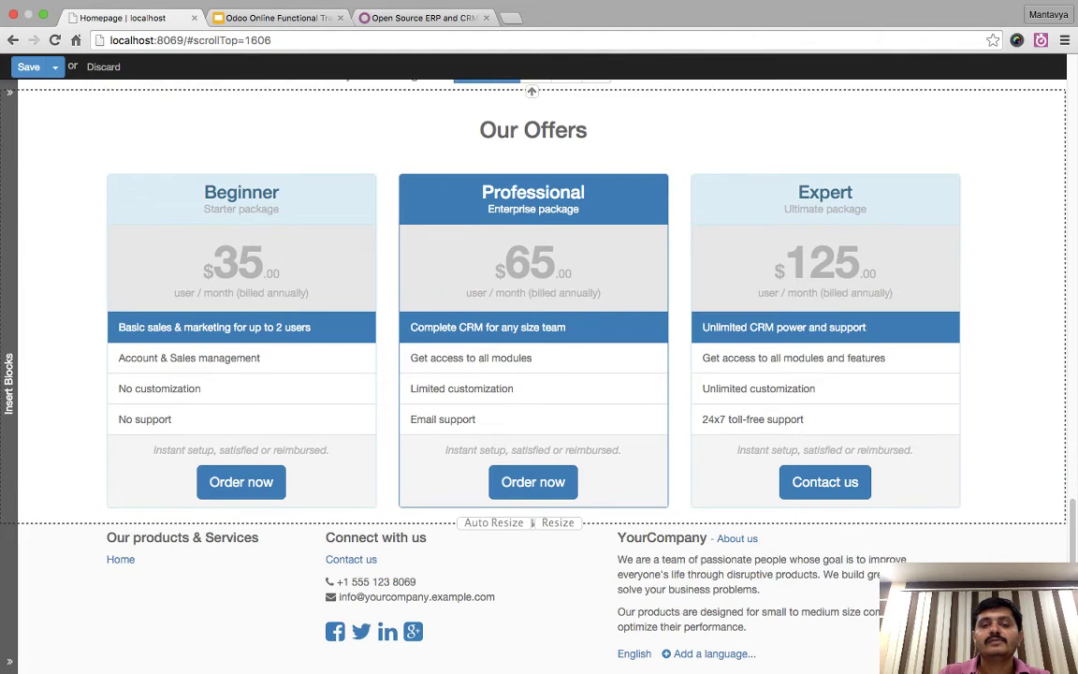
triple_click(443, 419)
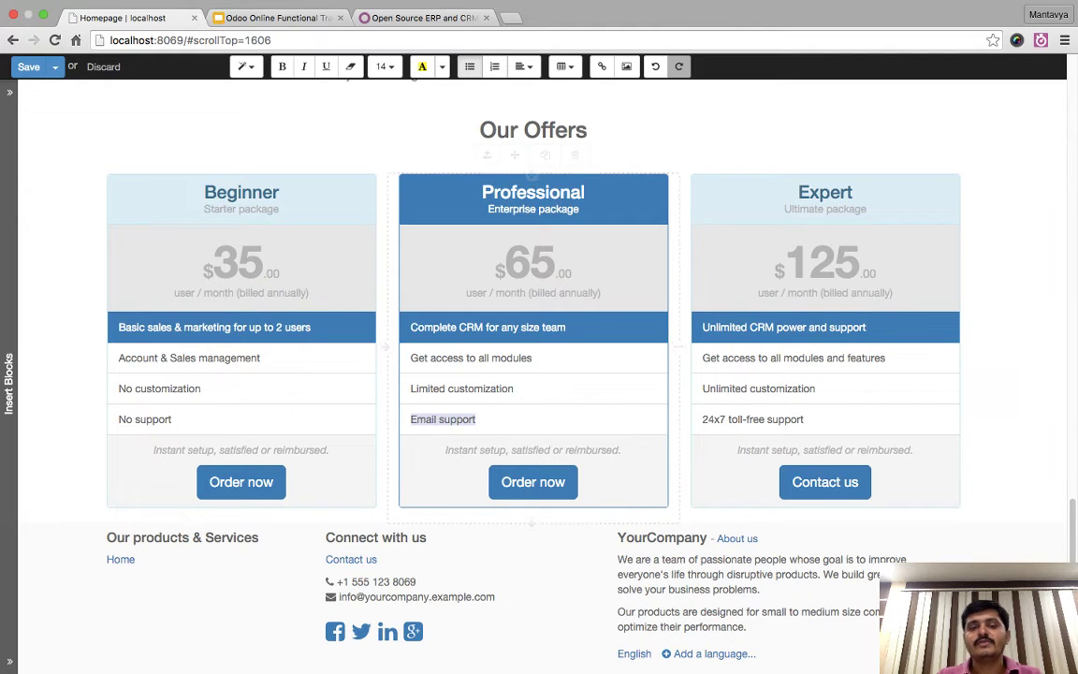
click(477, 419)
key(Return)
text(sdsdsds)
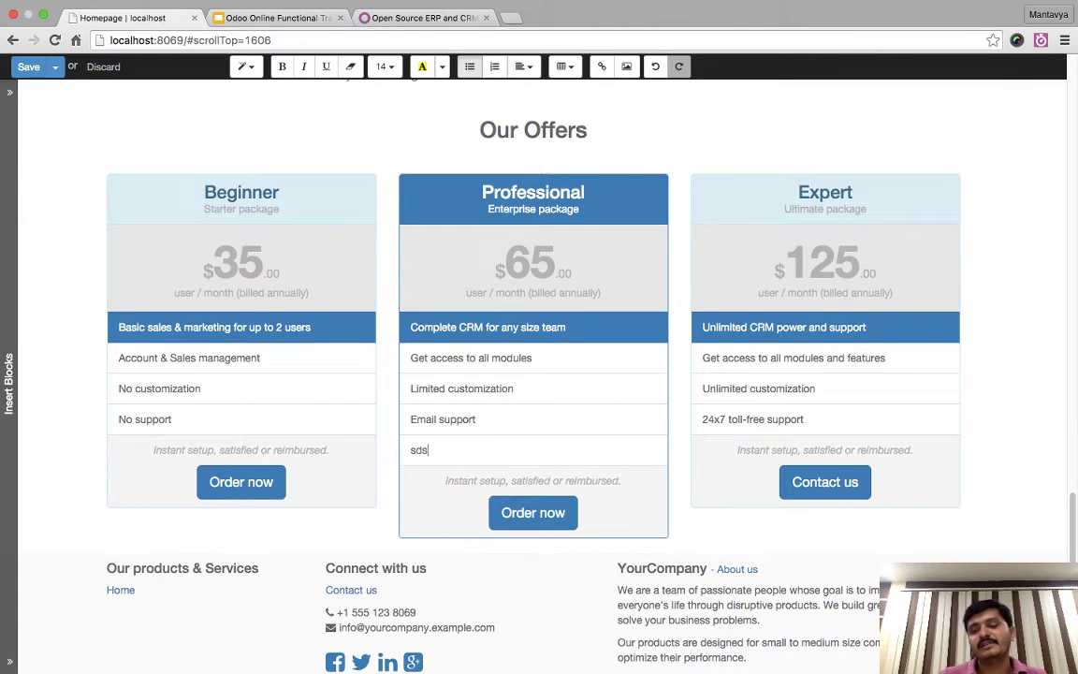
key(Return)
text(sds)
key(Return)
text(ds)
key(Return)
text(d)
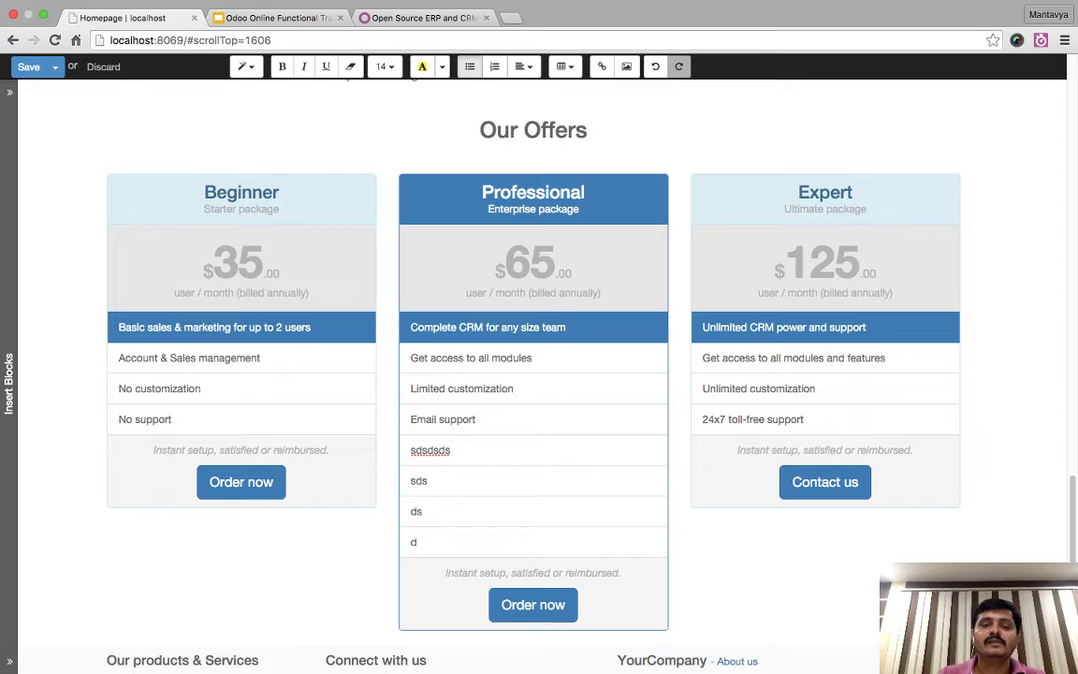
key(BackSpace)
key(BackSpace)
key(BackSpace)
key(BackSpace)
key(BackSpace)
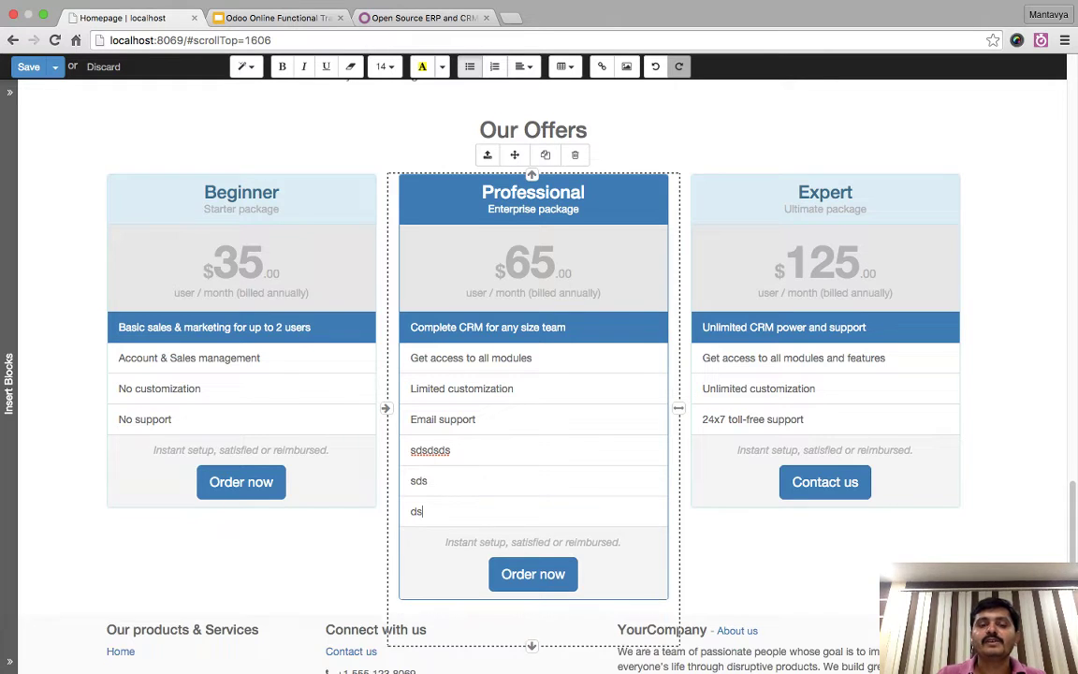
key(BackSpace)
key(BackSpace)
key(BackSpace)
key(BackSpace)
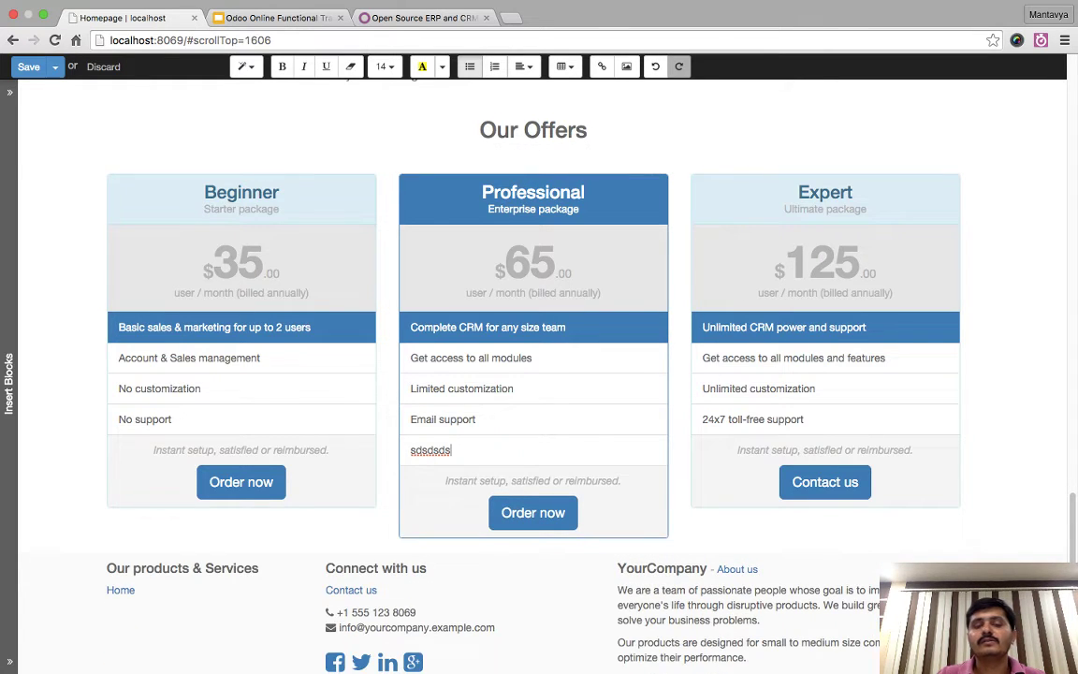
key(BackSpace)
key(BackSpace)
key(BackSpace)
key(BackSpace)
key(BackSpace)
key(BackSpace)
key(BackSpace)
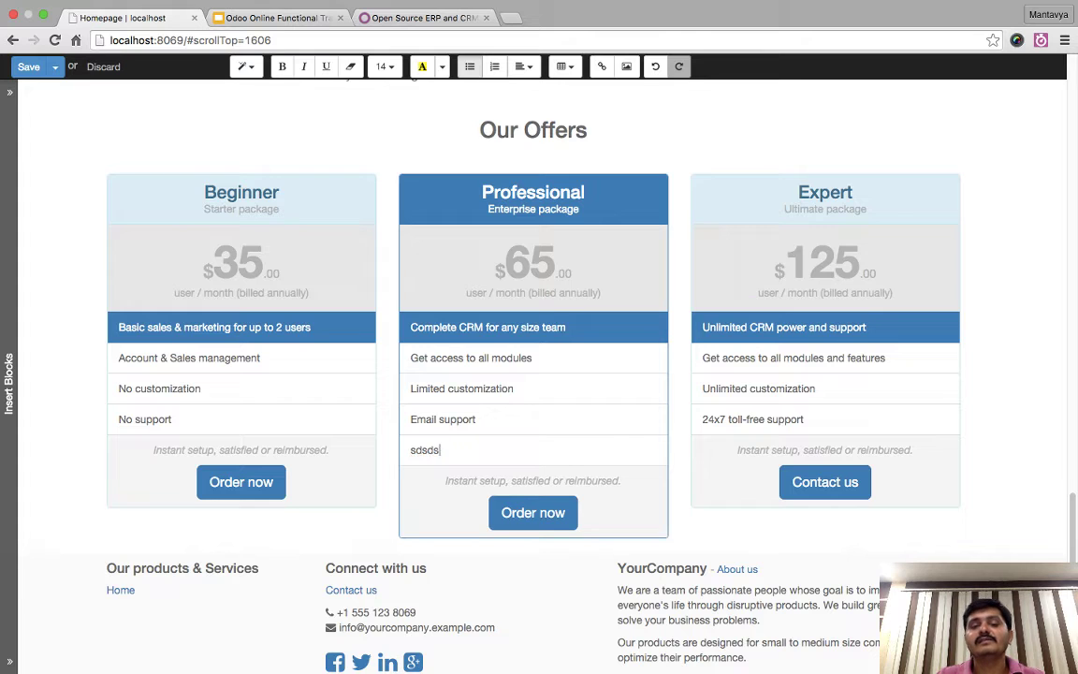
key(BackSpace)
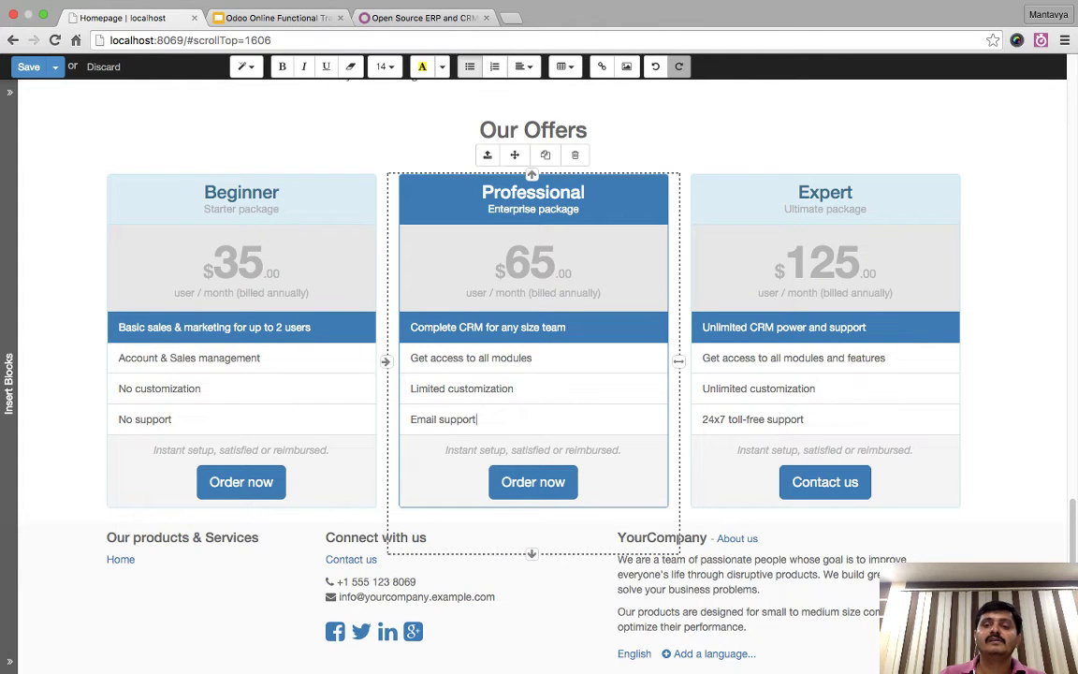
- Narrow the Beginner, Professional and Expert pricing columns
click(252, 245)
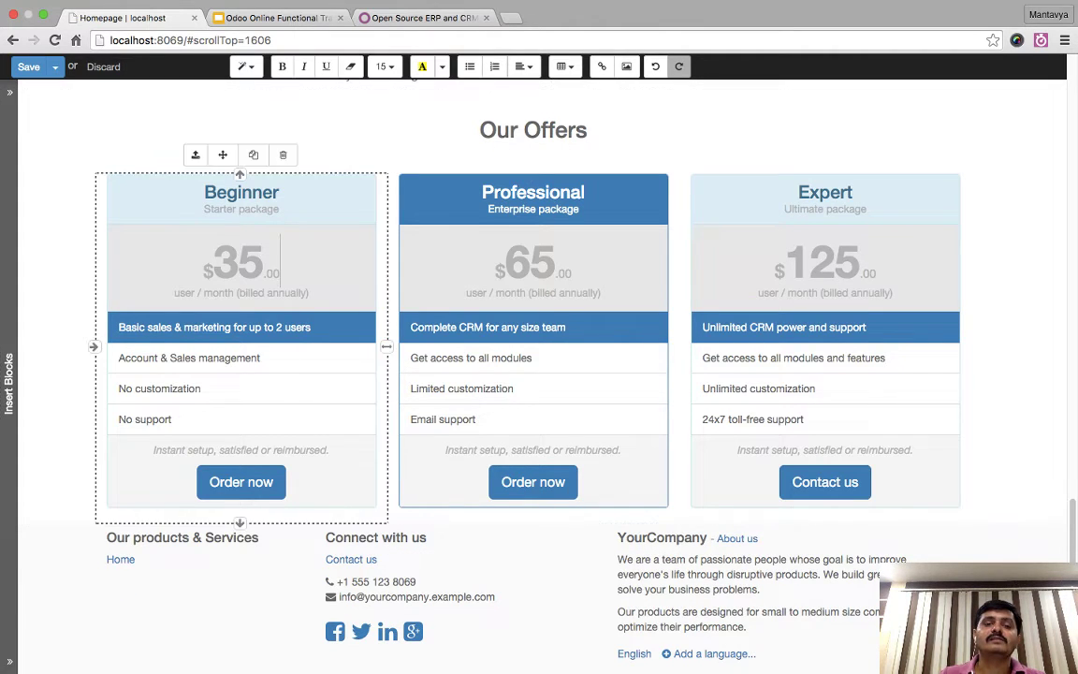
drag(385, 343, 315, 362)
click(544, 311)
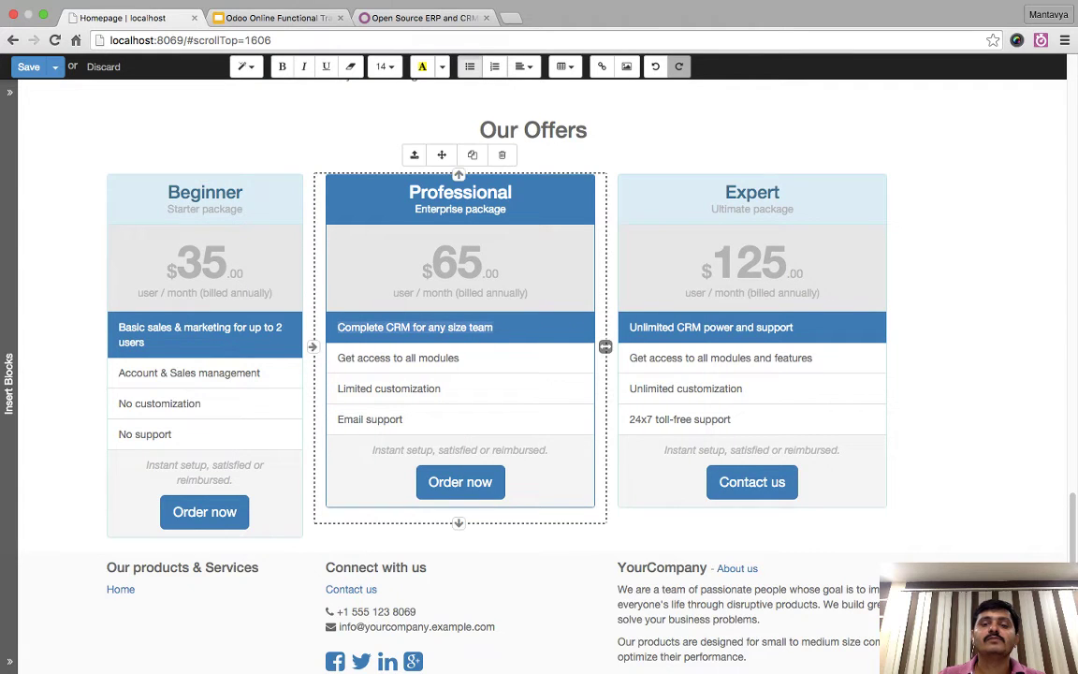
drag(596, 346, 531, 353)
click(739, 308)
drag(821, 346, 753, 361)
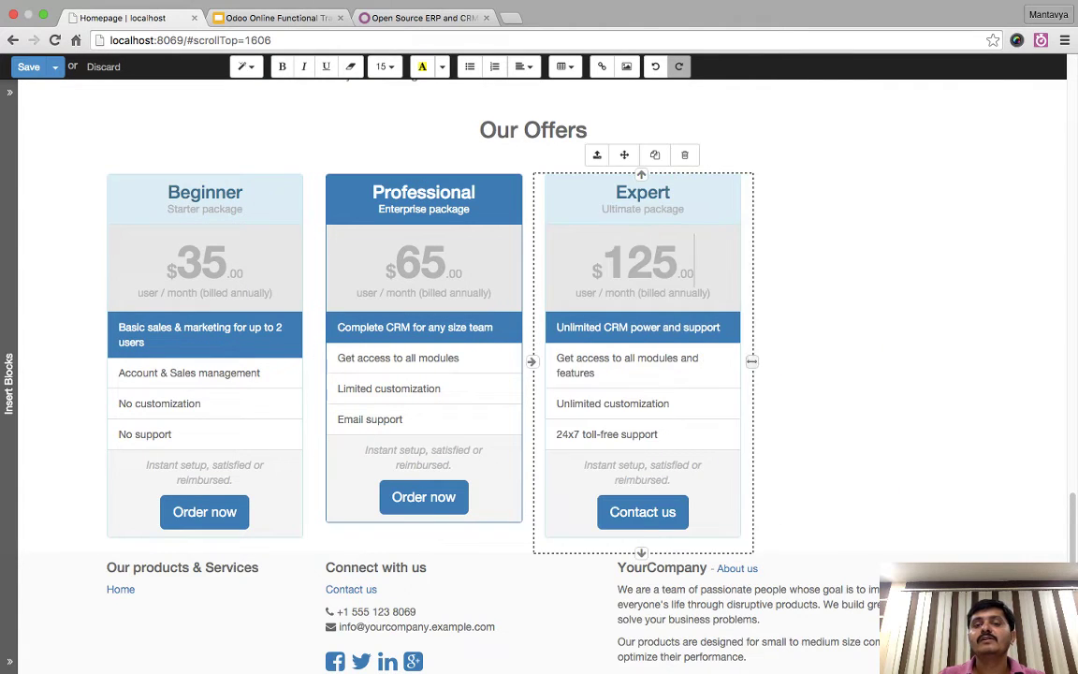
- Duplicate the Expert pricing column several times
click(655, 154)
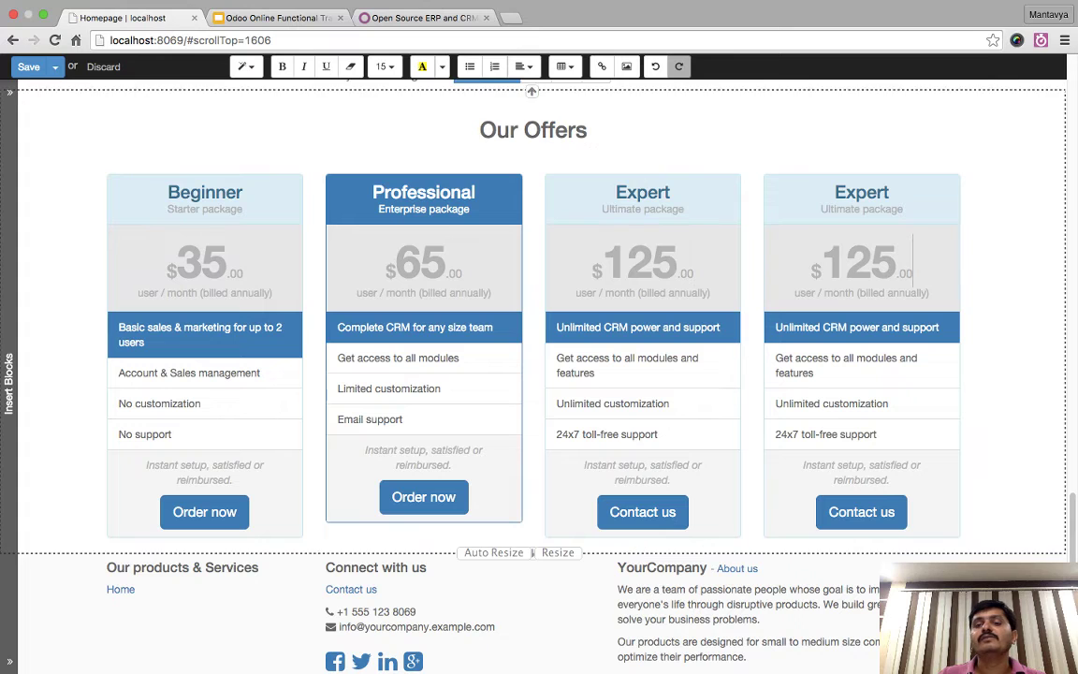
double_click(861, 192)
click(873, 154)
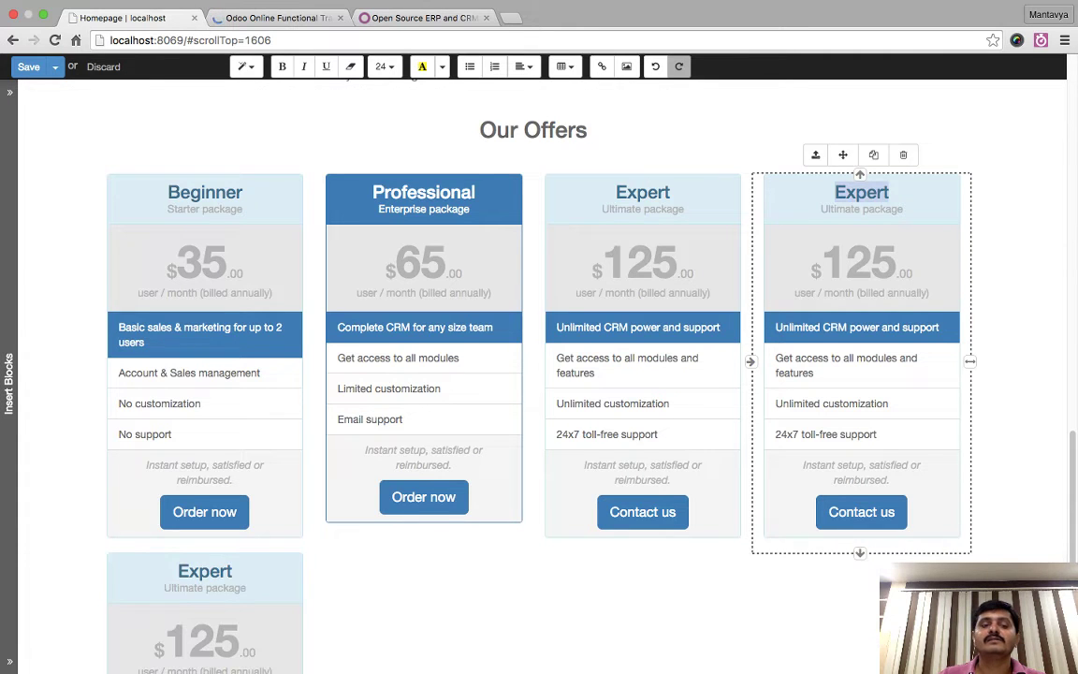
scroll(538, 374, down, 5)
click(256, 248)
scroll(539, 374, up, 5)
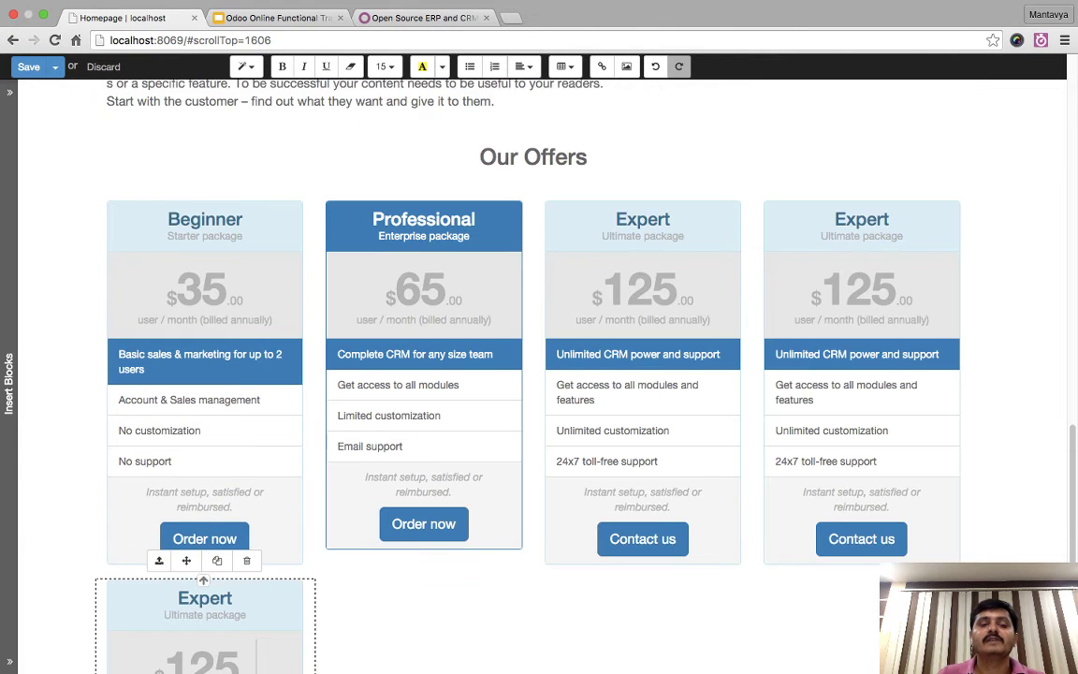
scroll(539, 374, down, 1)
click(217, 527)
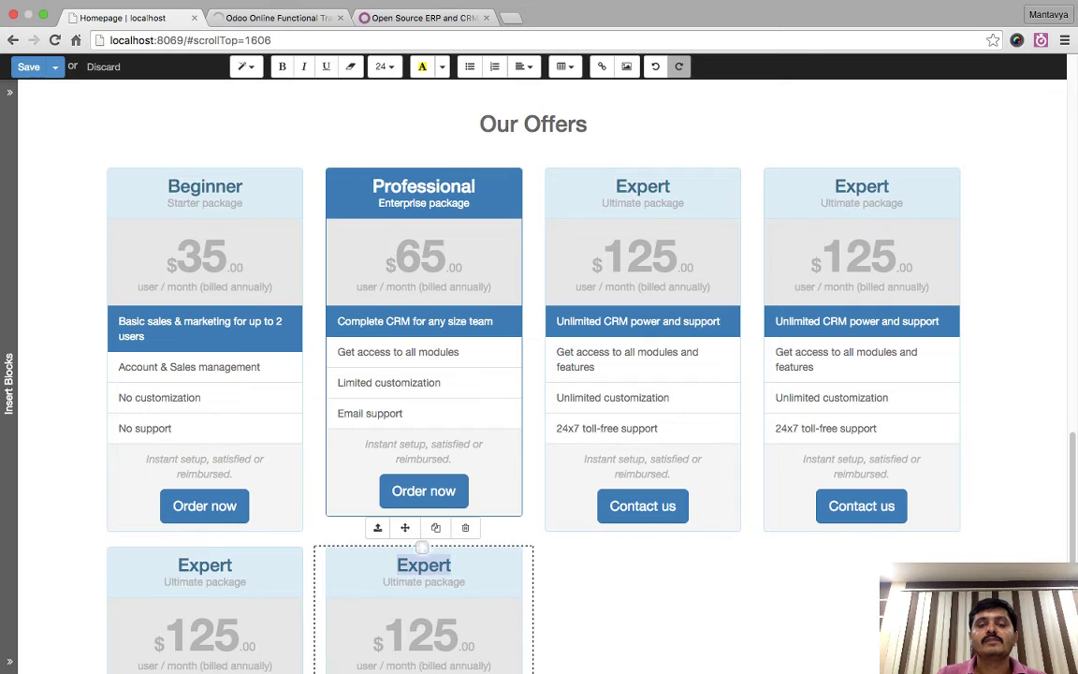
- Duplicate the Professional and Beginner pricing columns
click(406, 509)
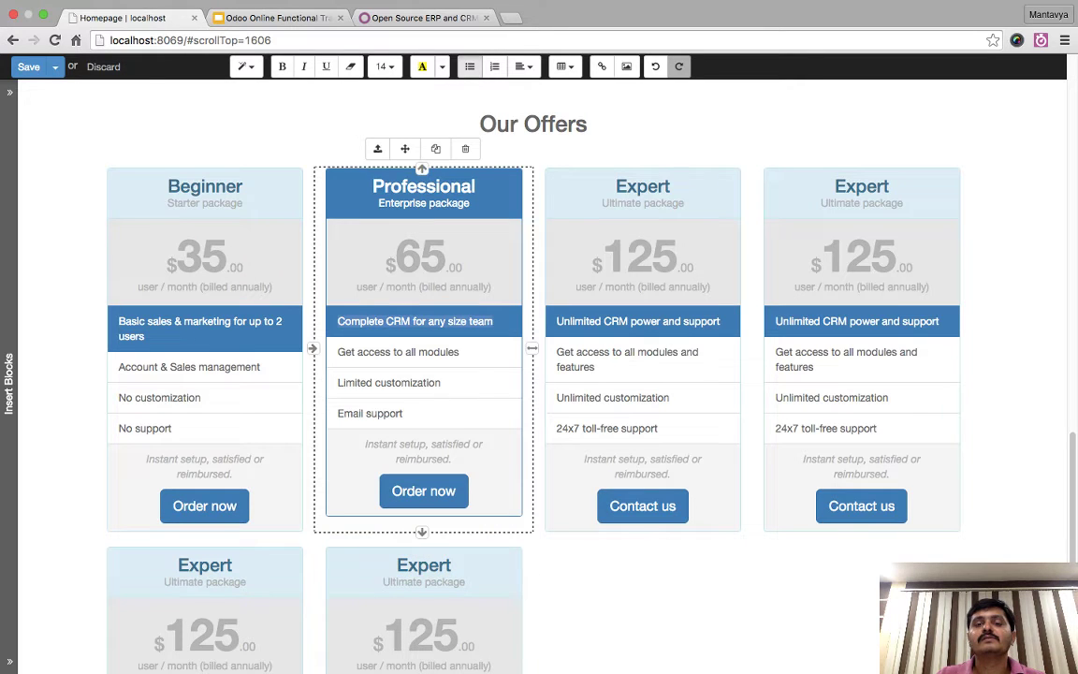
click(435, 149)
double_click(205, 186)
click(217, 148)
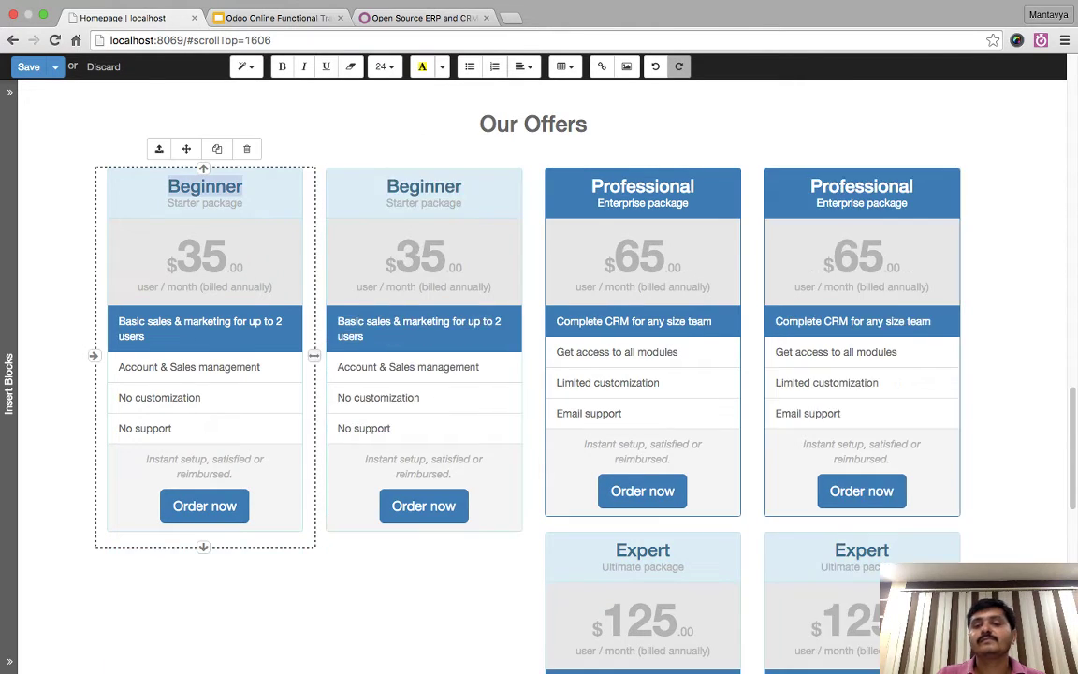
scroll(539, 375, down, 3)
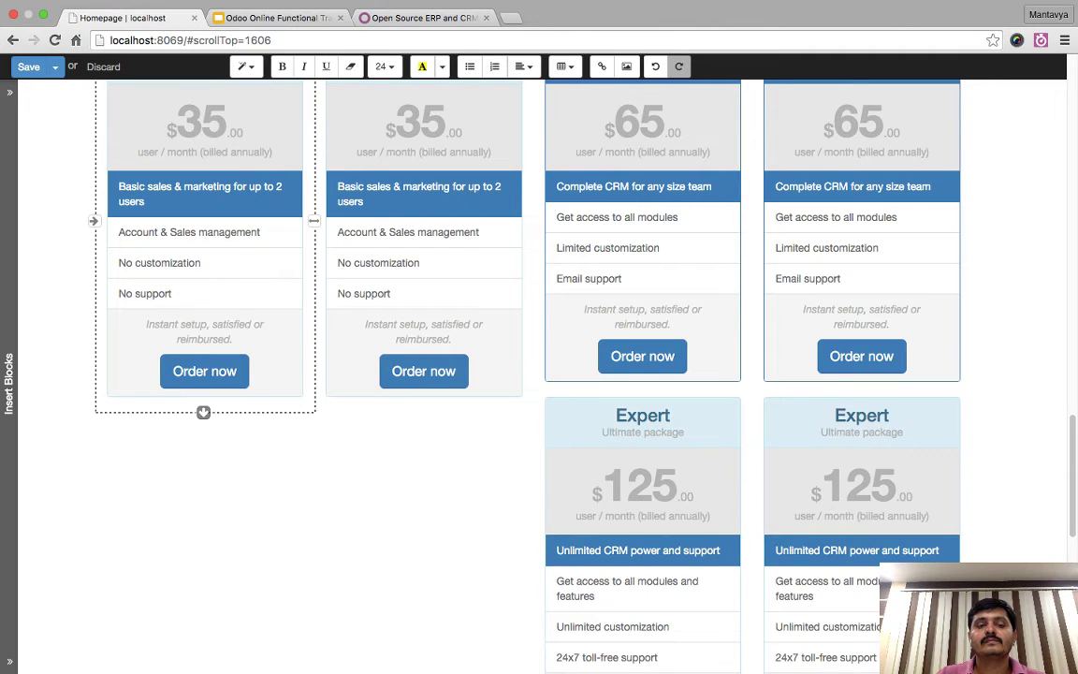
- Delete the 'No support' line and leftover empty line in both Beginner cards
click(200, 263)
key(shift+Home)
key(BackSpace)
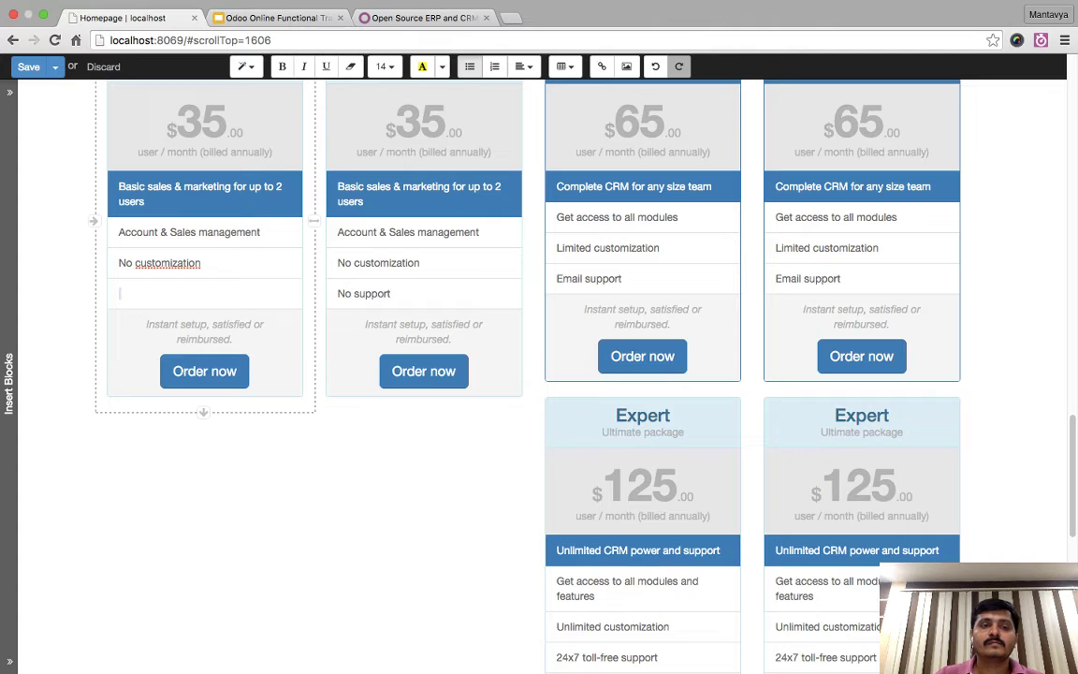
key(BackSpace)
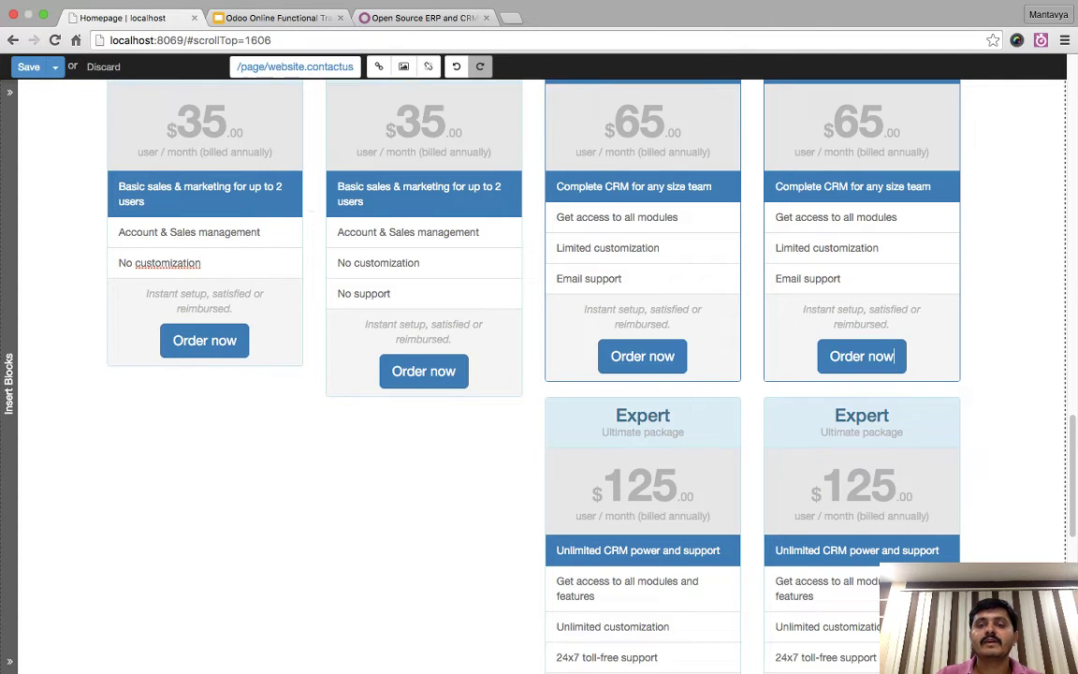
scroll(539, 374, down, 4)
scroll(538, 374, up, 4)
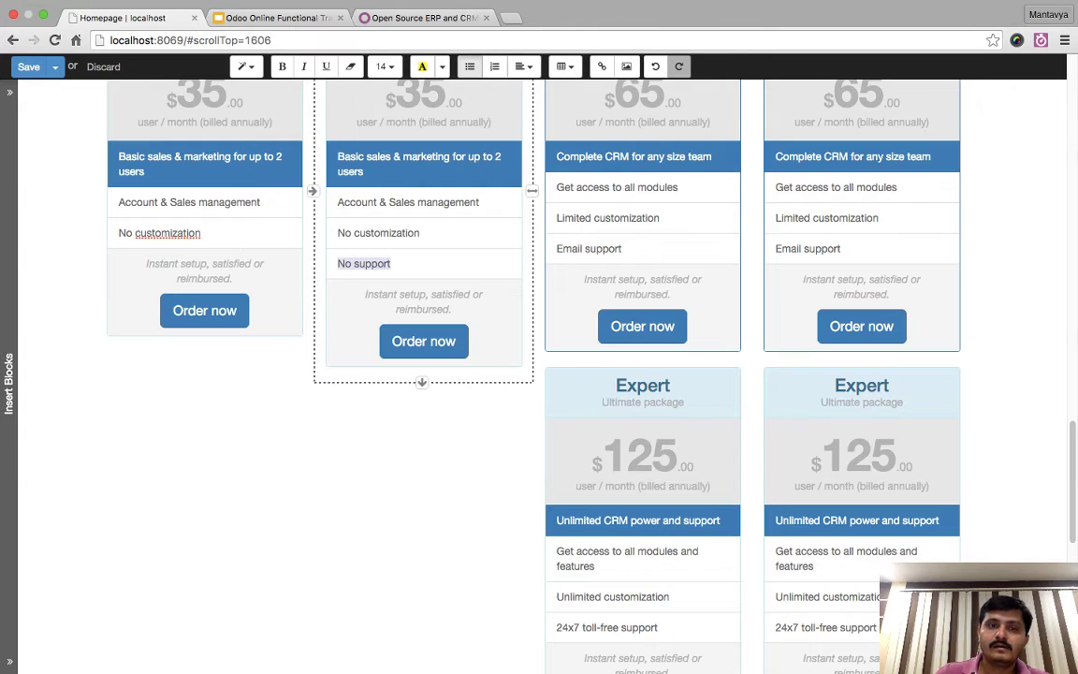
key(BackSpace)
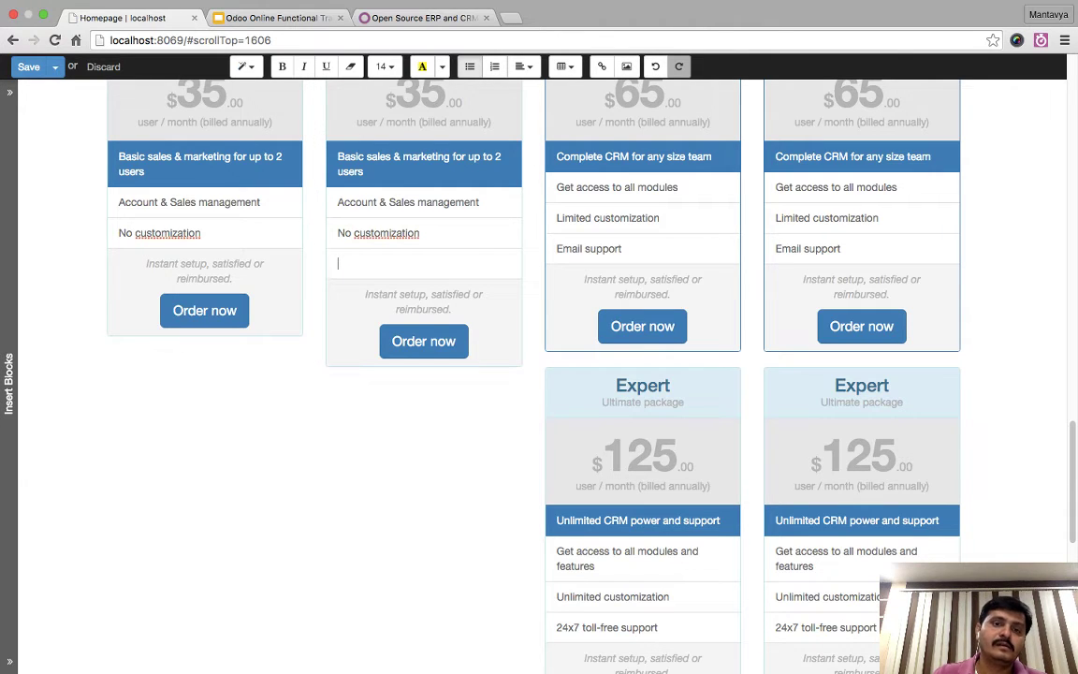
key(BackSpace)
scroll(830, 326, down, 2)
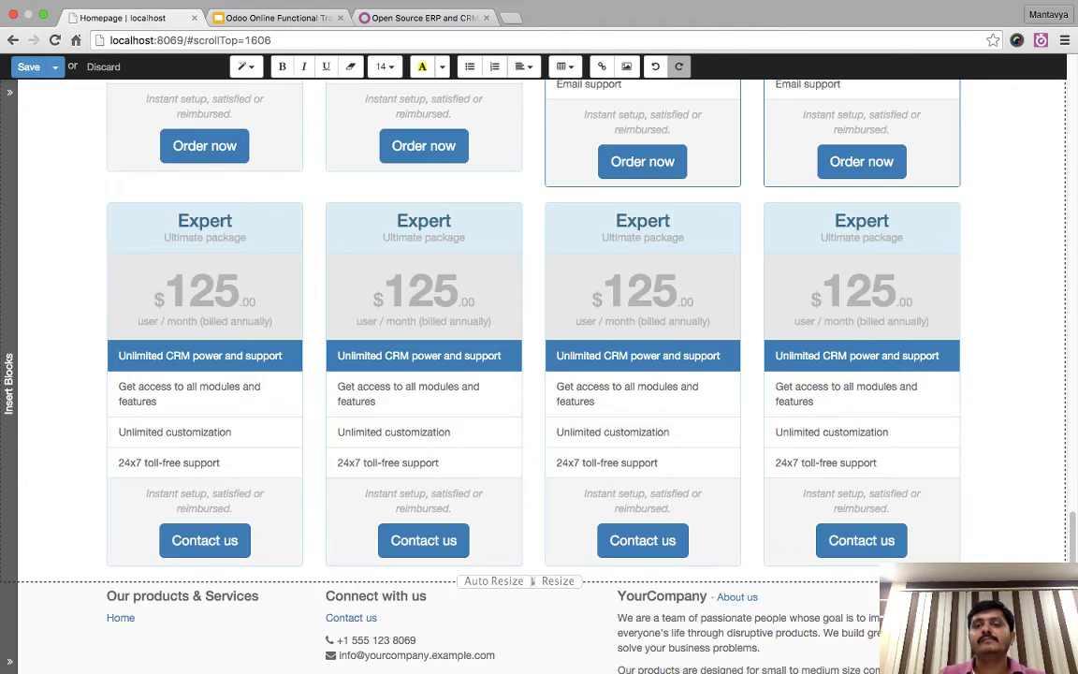
scroll(830, 326, up, 15)
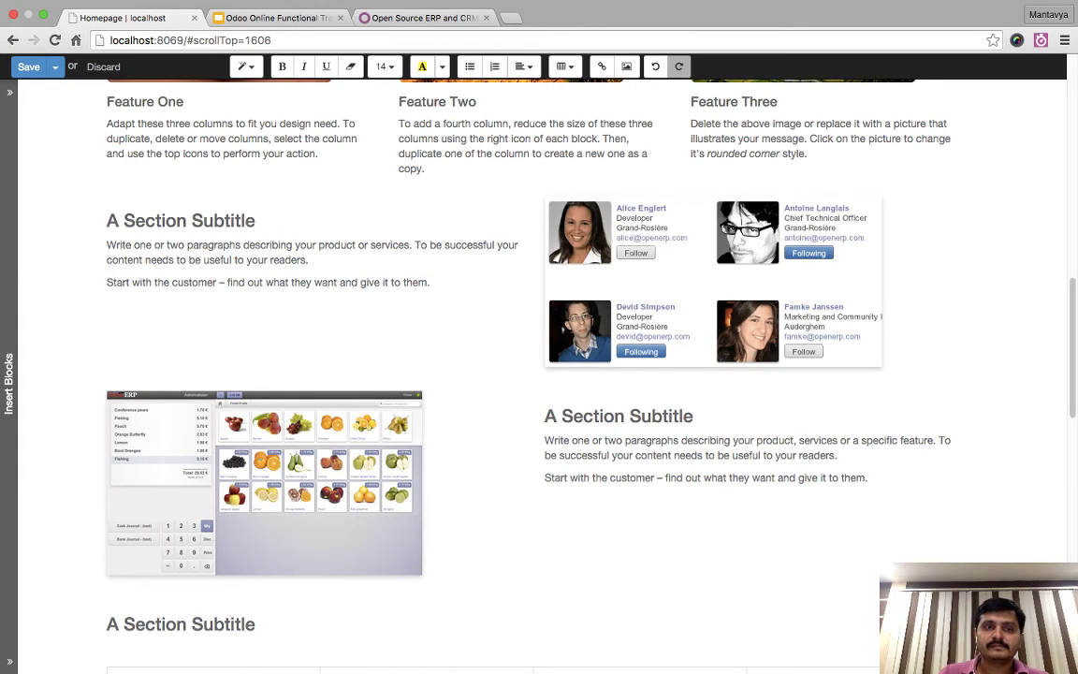
- Apply Customize > Style > Bigger Text to the Our Offers pricing section
scroll(539, 374, down, 10)
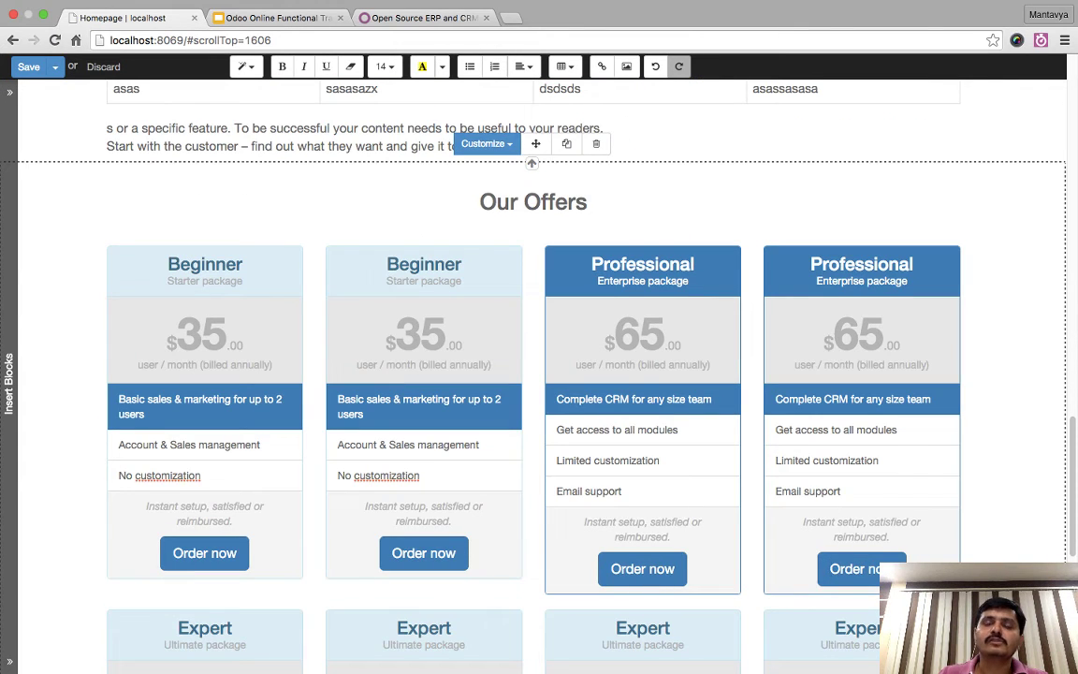
click(483, 143)
mouse_move(524, 170)
click(631, 169)
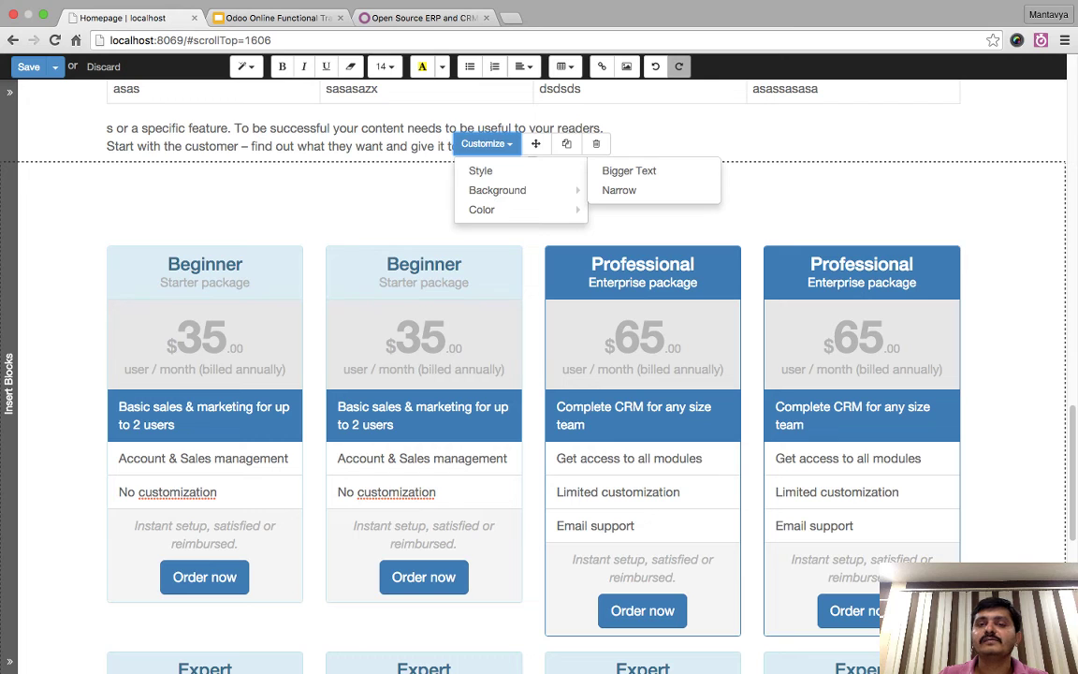
click(483, 143)
mouse_move(481, 171)
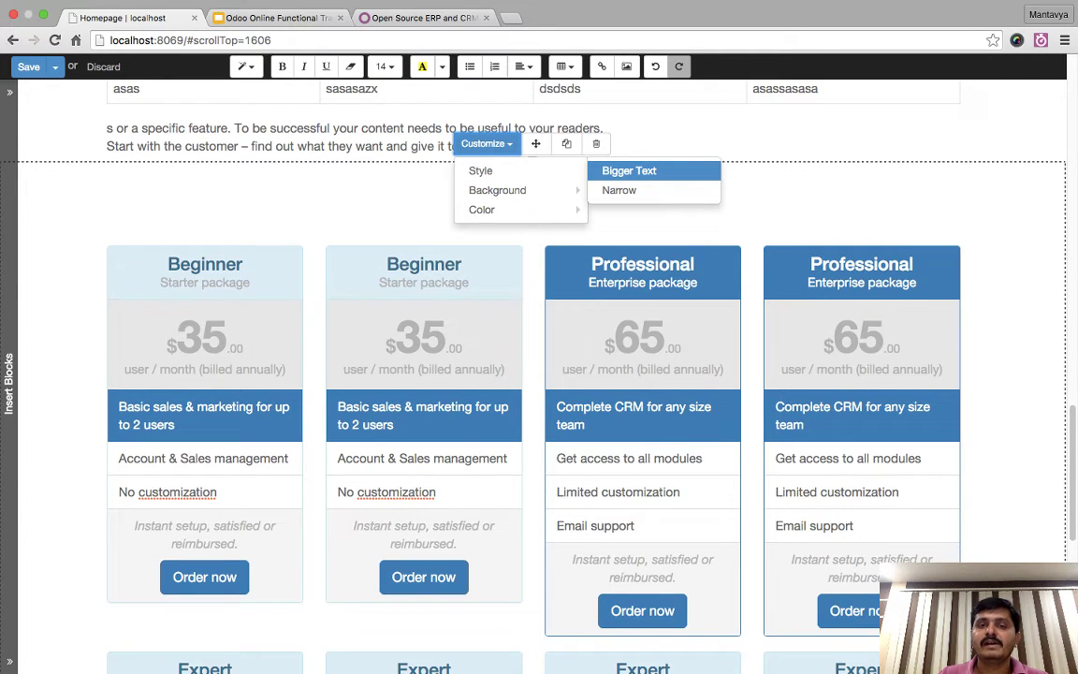
mouse_move(496, 209)
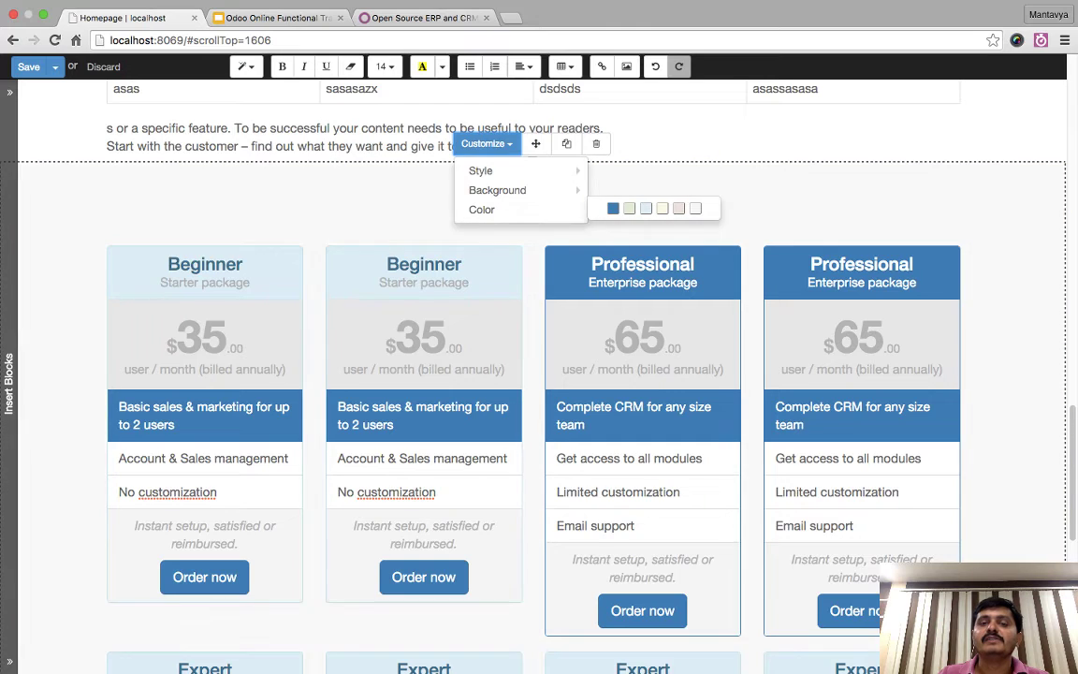
scroll(538, 374, up, 15)
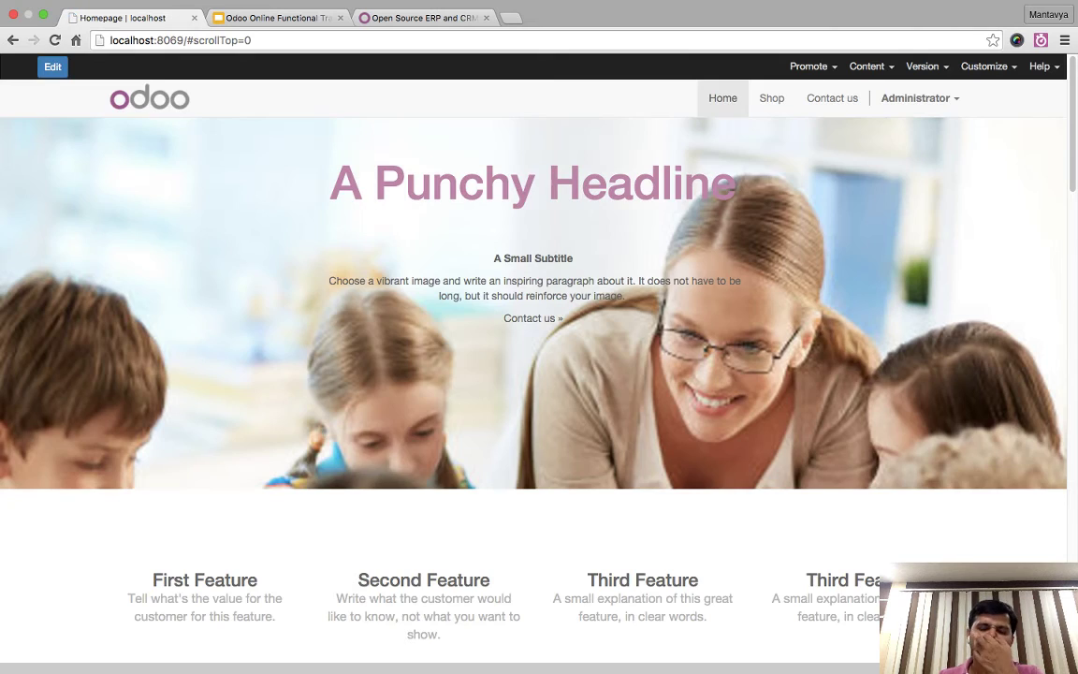
scroll(533, 374, down, 15)
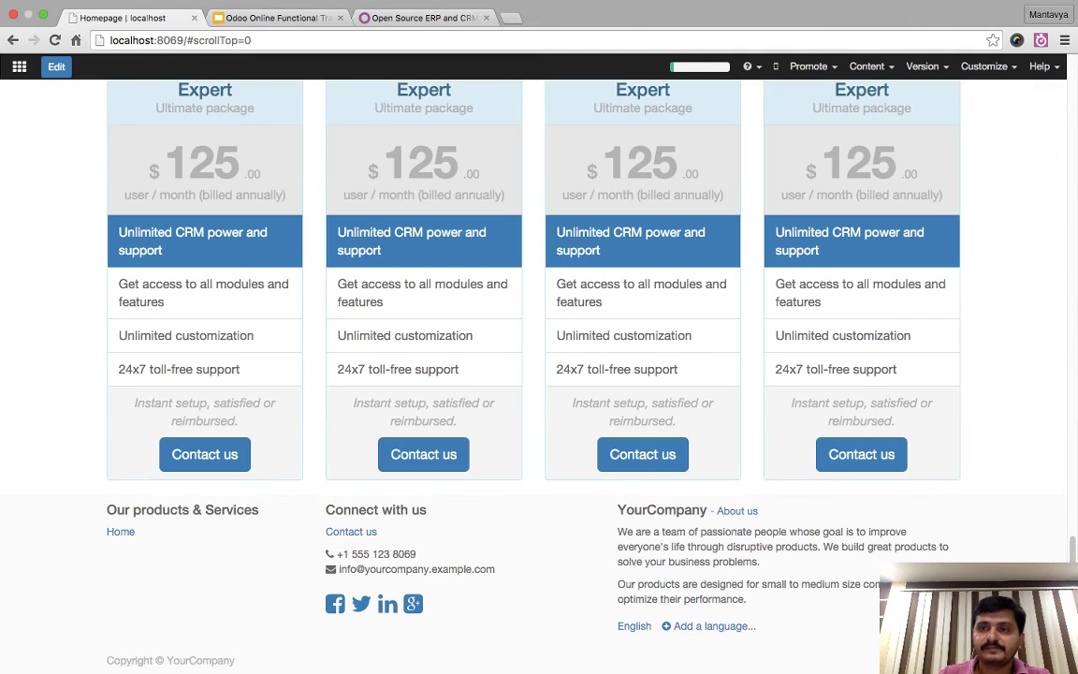
- Set the Layout to BOXED in Customize Theme
click(983, 66)
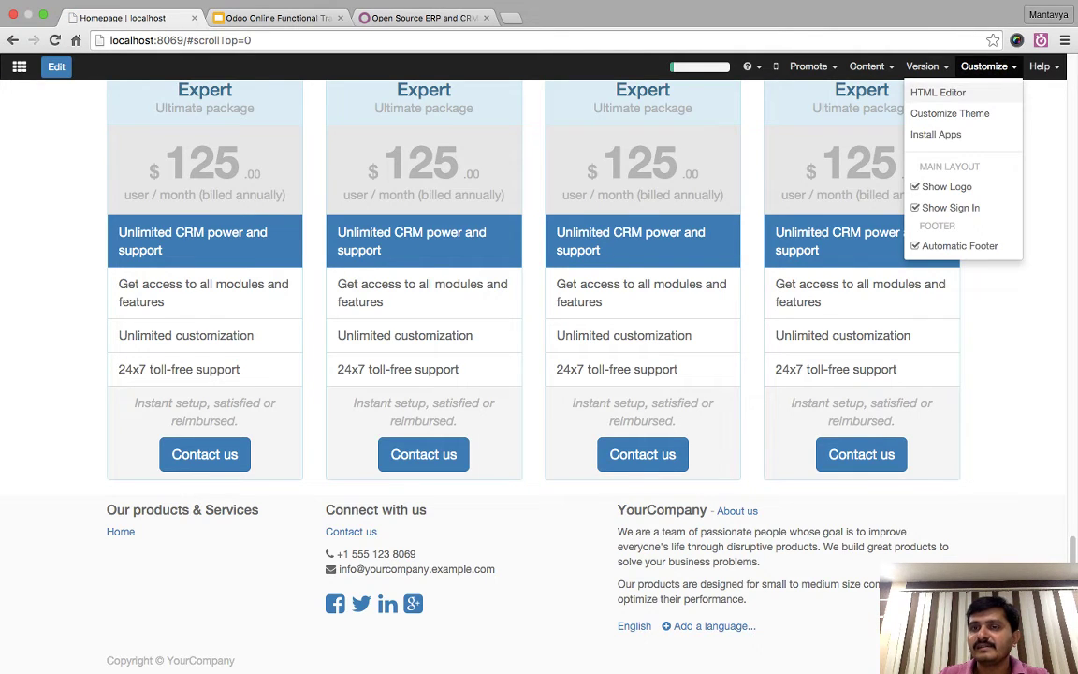
click(949, 113)
scroll(533, 374, down, 6)
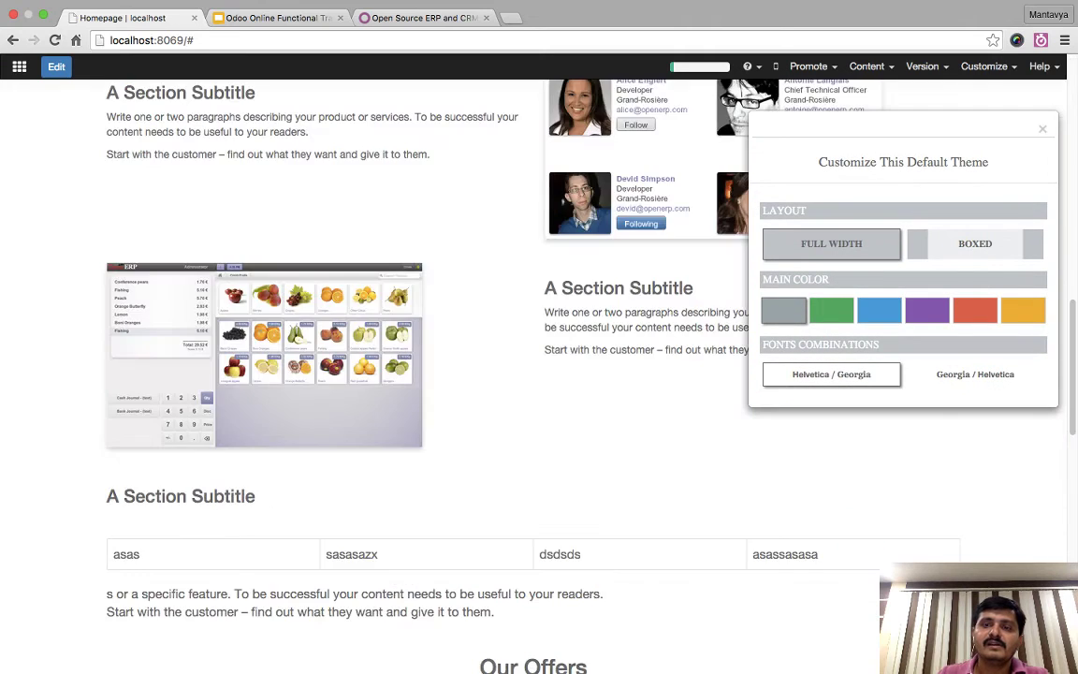
scroll(534, 374, down, 5)
scroll(533, 375, up, 12)
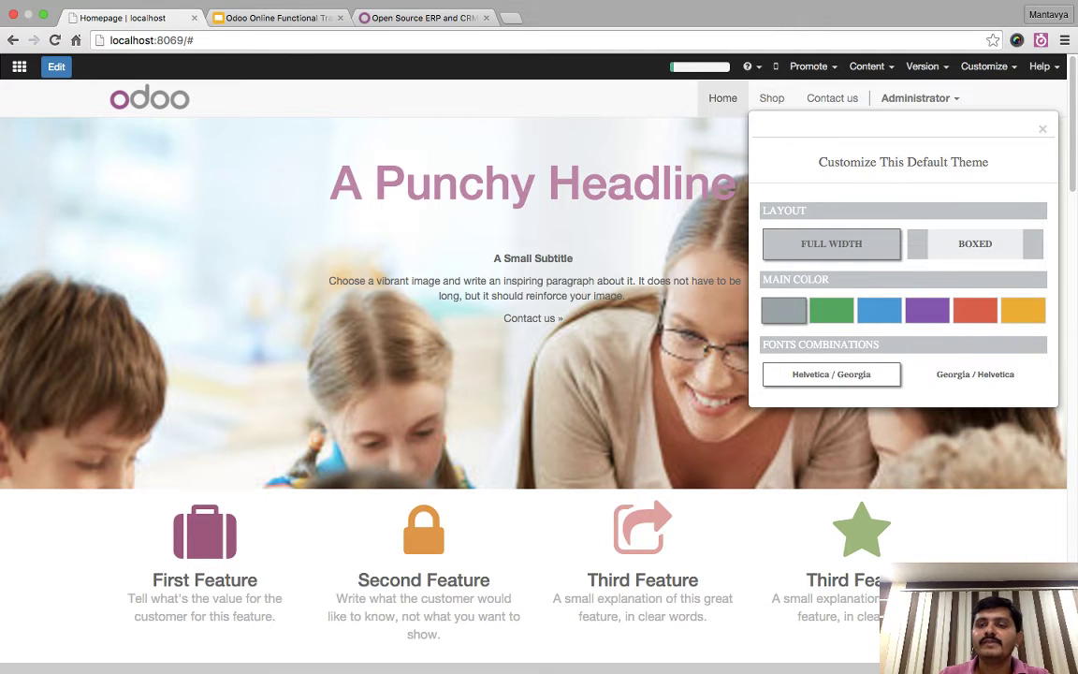
click(974, 243)
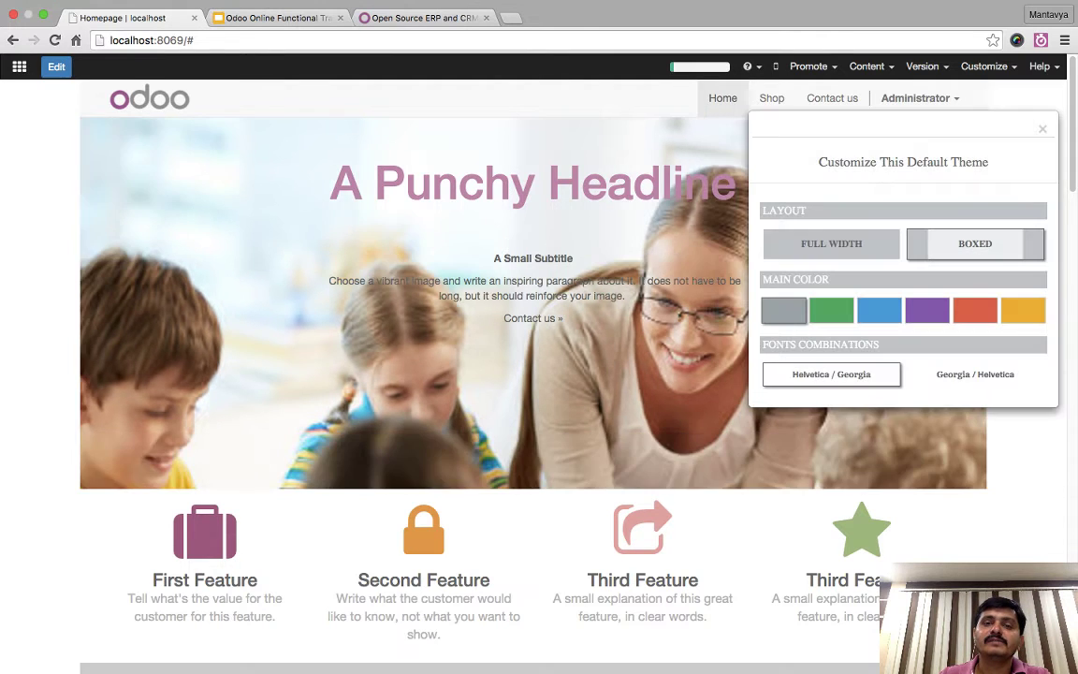
scroll(421, 374, down, 15)
scroll(533, 374, up, 15)
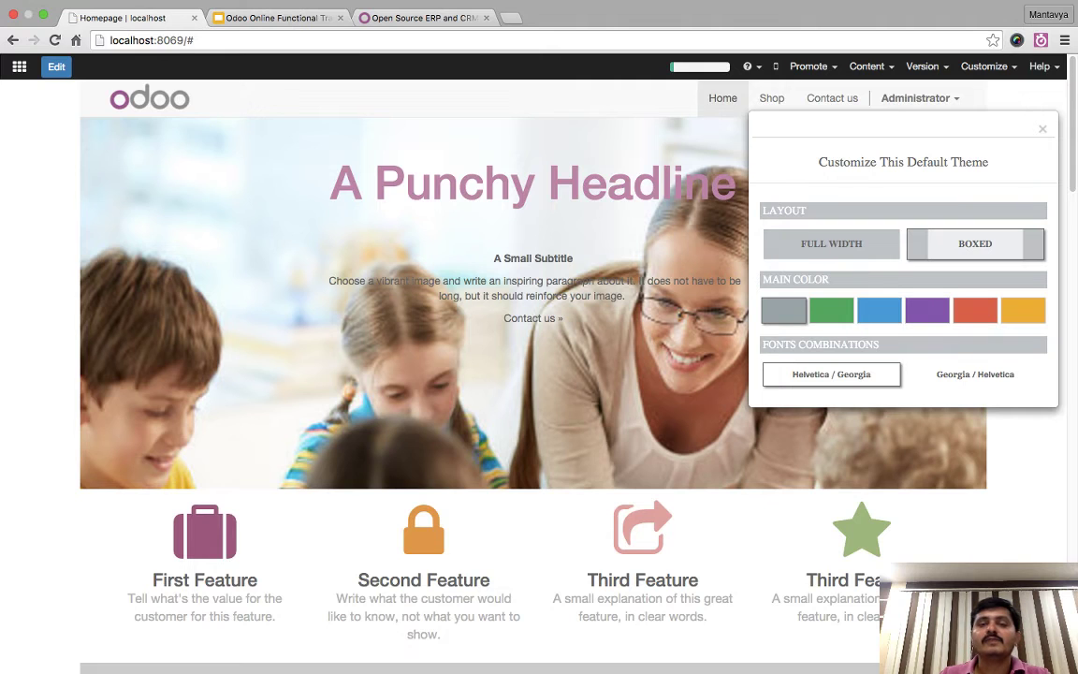
scroll(533, 374, down, 15)
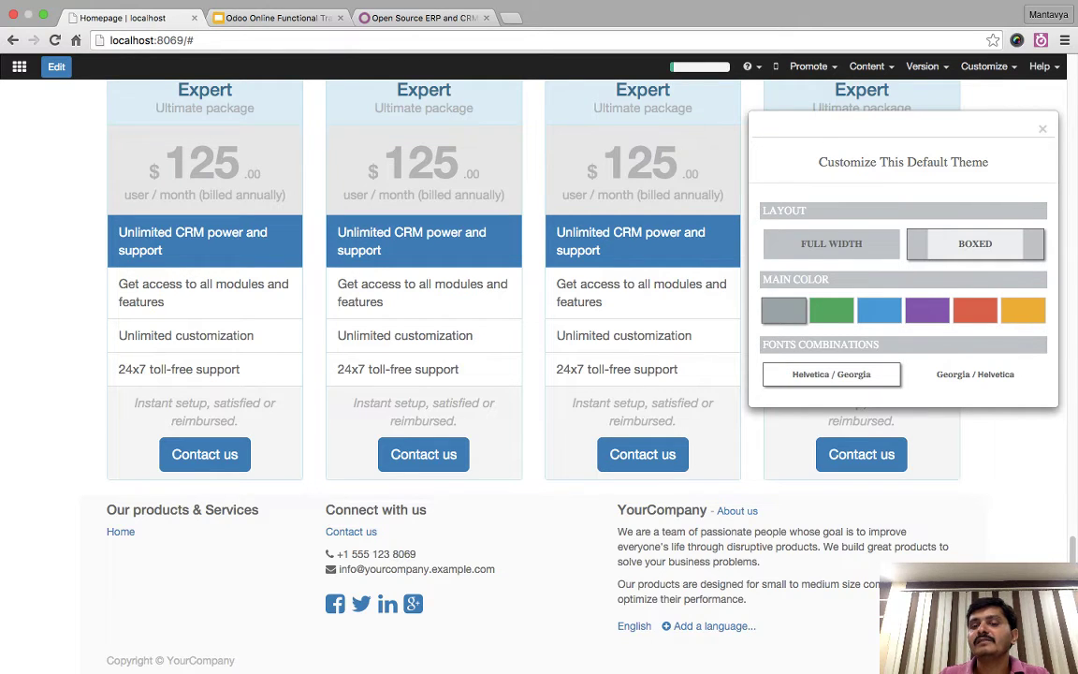
- Try green and then purple as the site's main colour, then close the theme settings
click(831, 310)
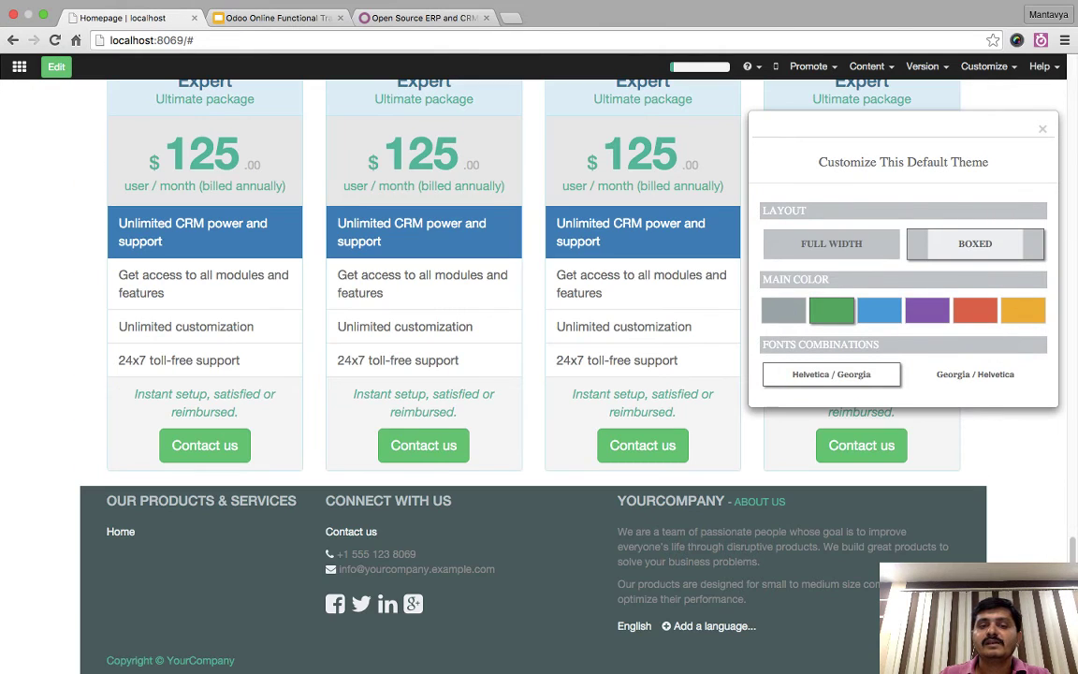
click(926, 310)
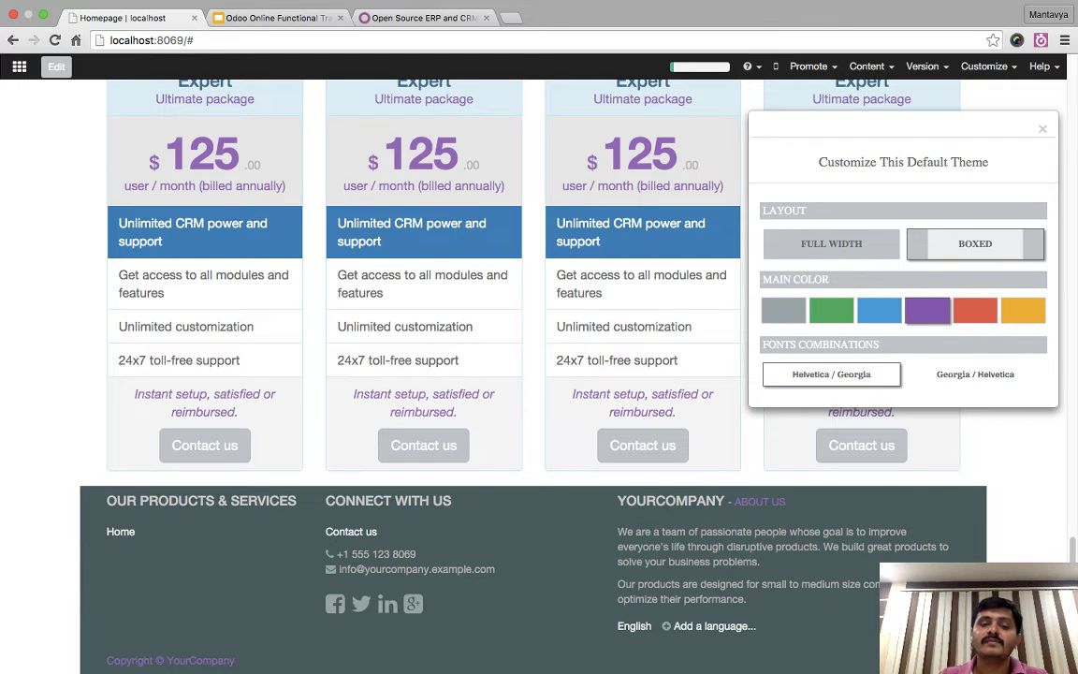
scroll(534, 374, up, 15)
scroll(534, 374, down, 15)
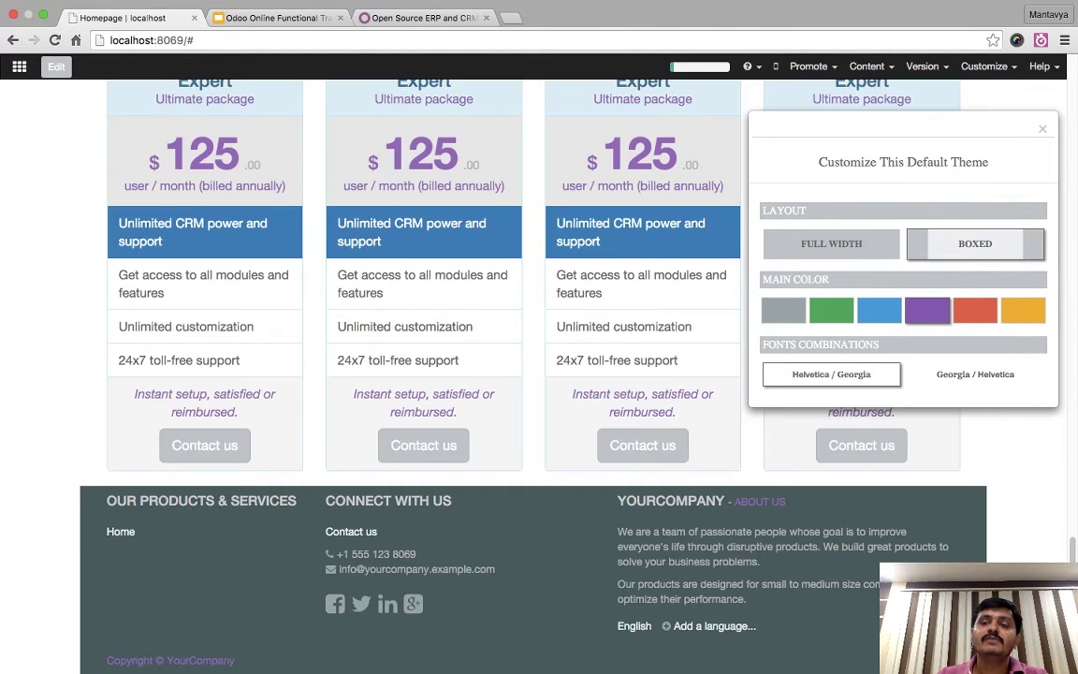
key(Escape)
- Restore the grey main colour and Full Width layout in Customize Theme
scroll(533, 374, up, 15)
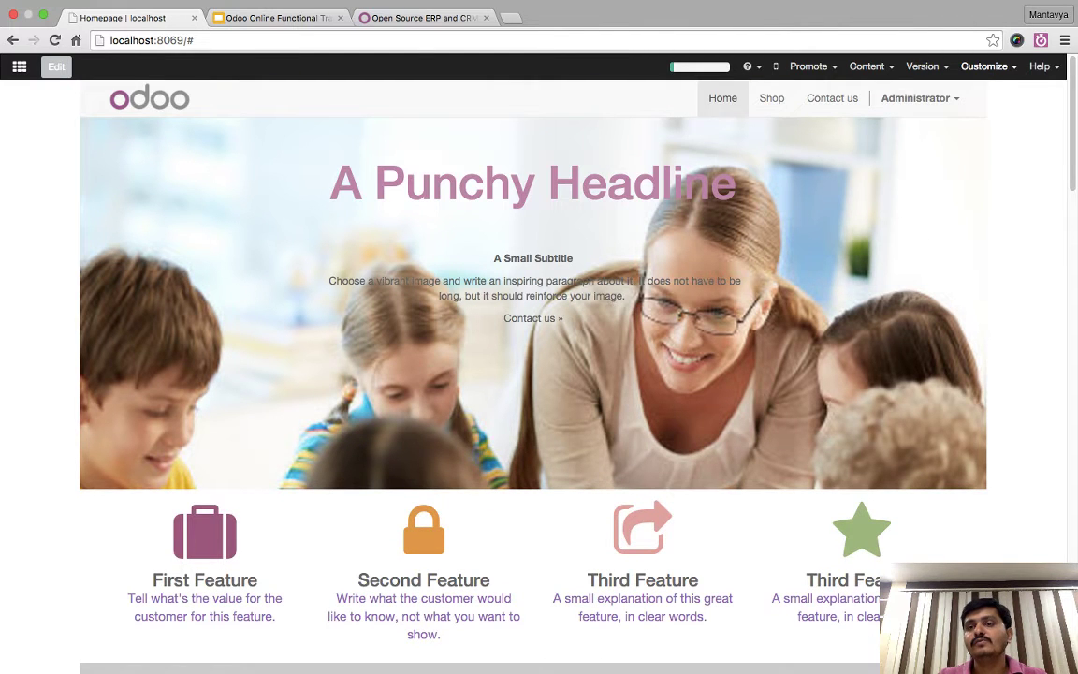
click(983, 66)
click(945, 111)
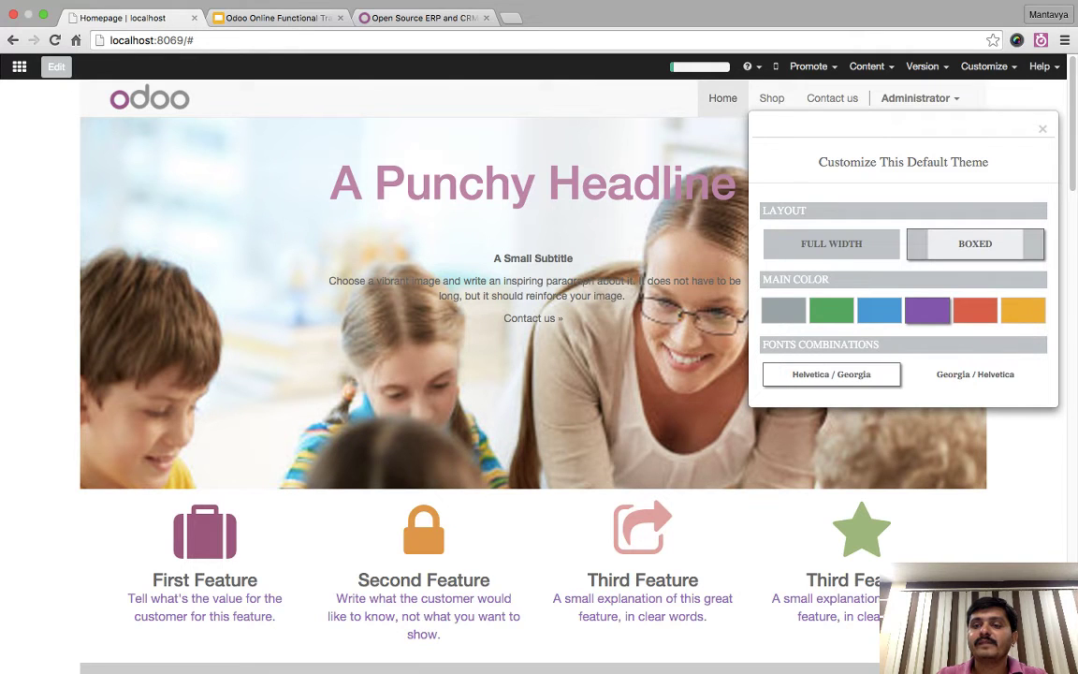
click(784, 310)
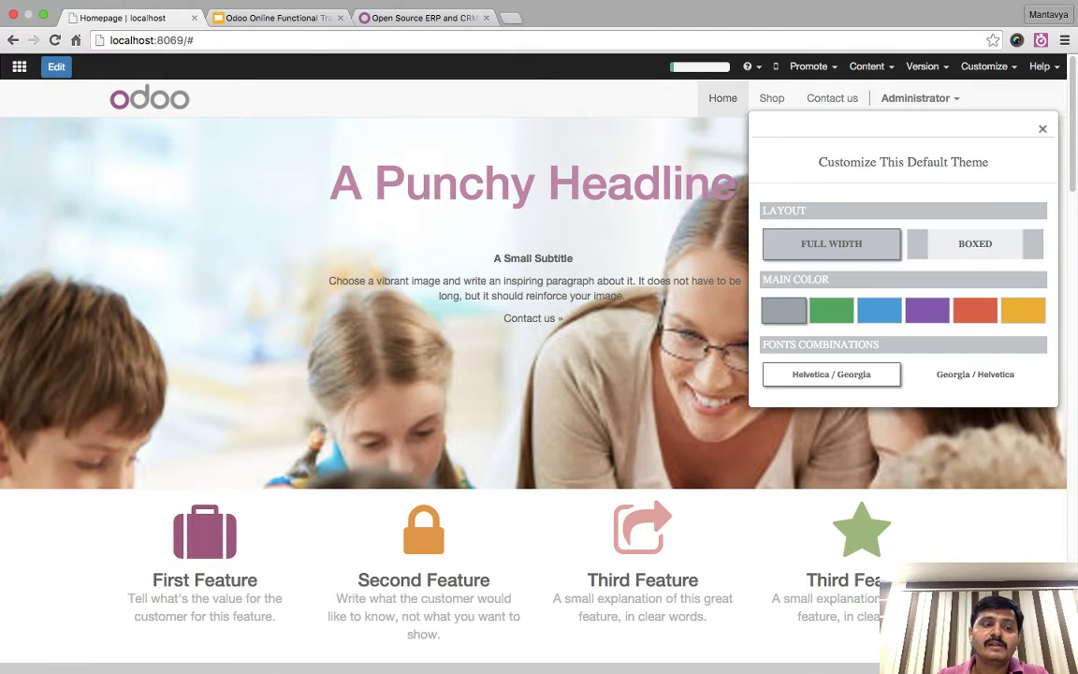
key(Escape)
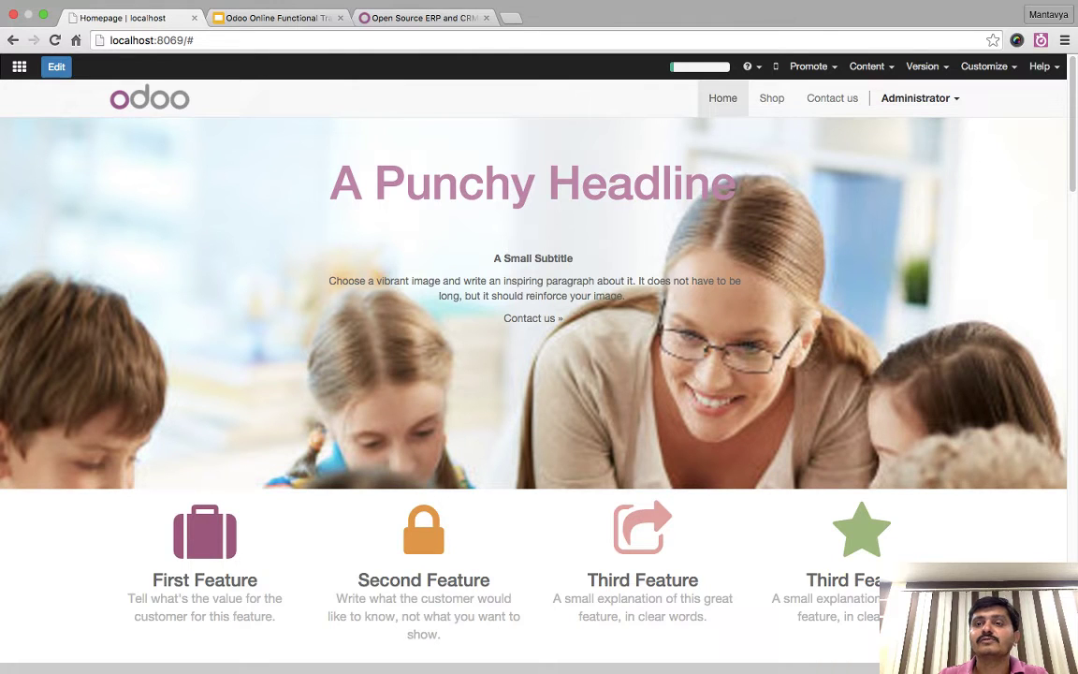
- Search all installable apps for 'theme', removing the Website category filter
click(984, 66)
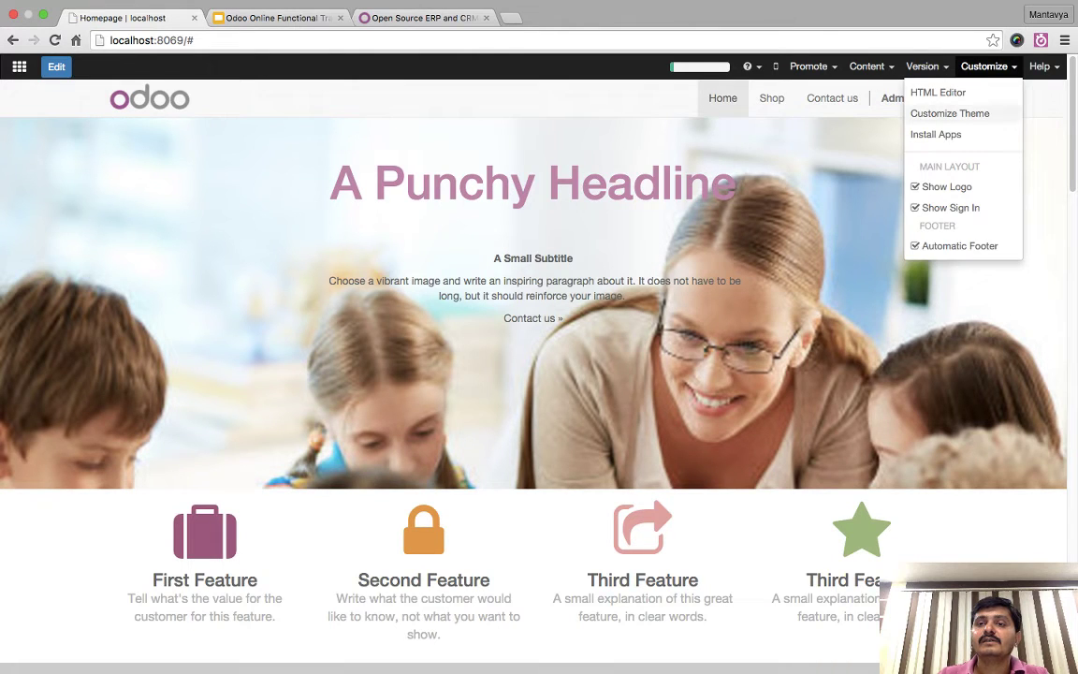
click(949, 113)
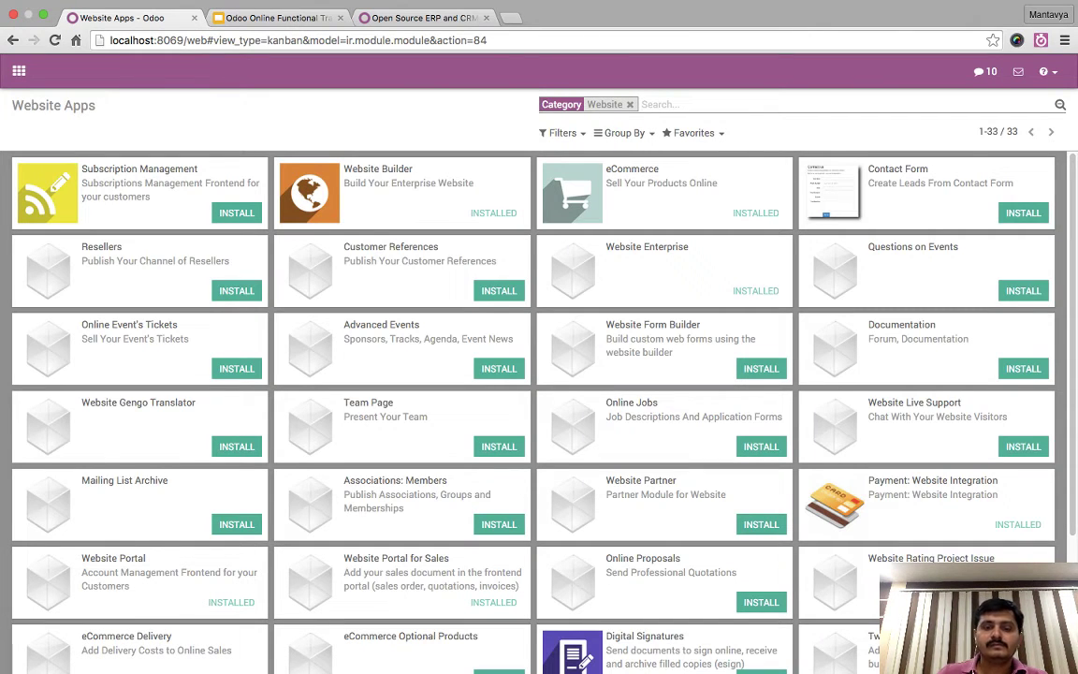
text(theme)
key(Return)
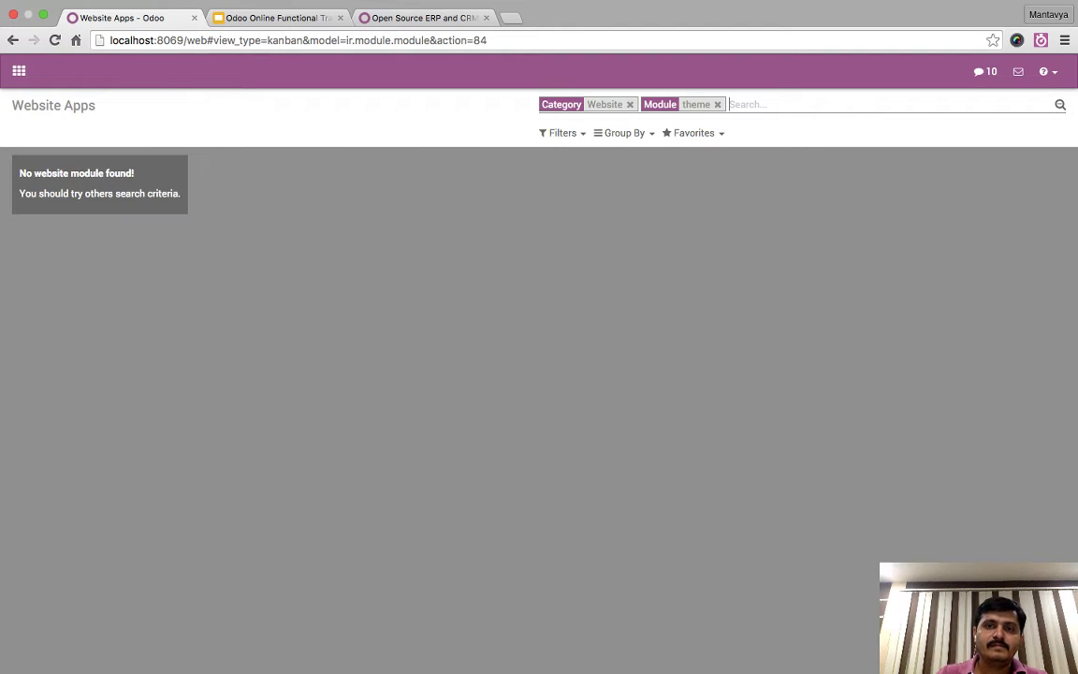
key(BackSpace)
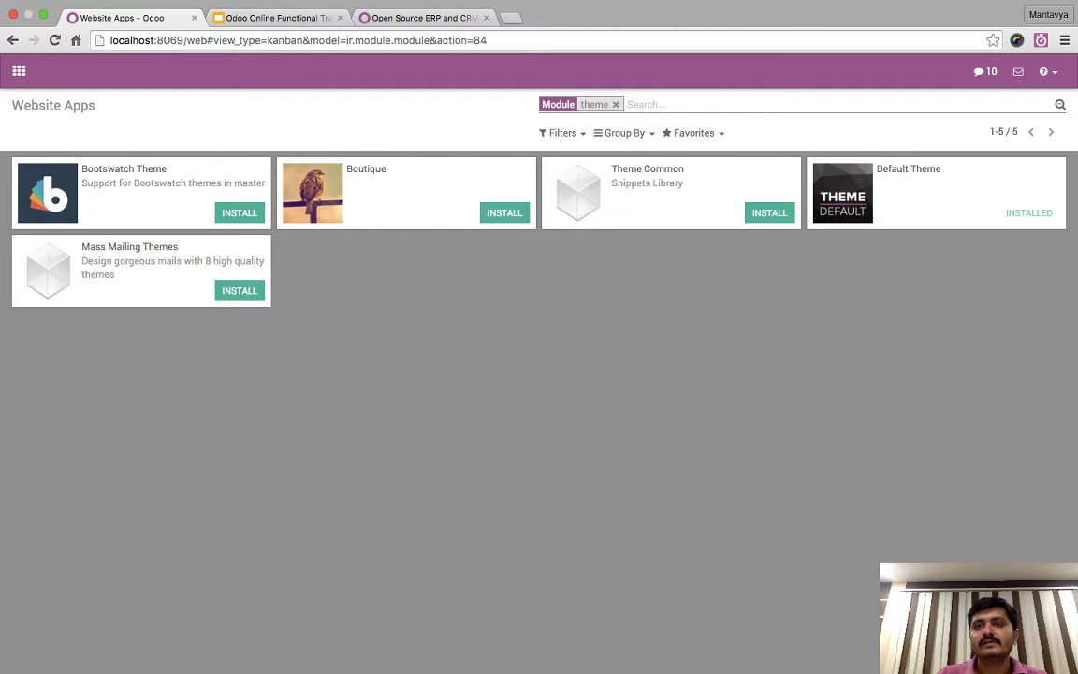
- Uninstall the Default Theme and install the Bootswatch Theme
click(935, 191)
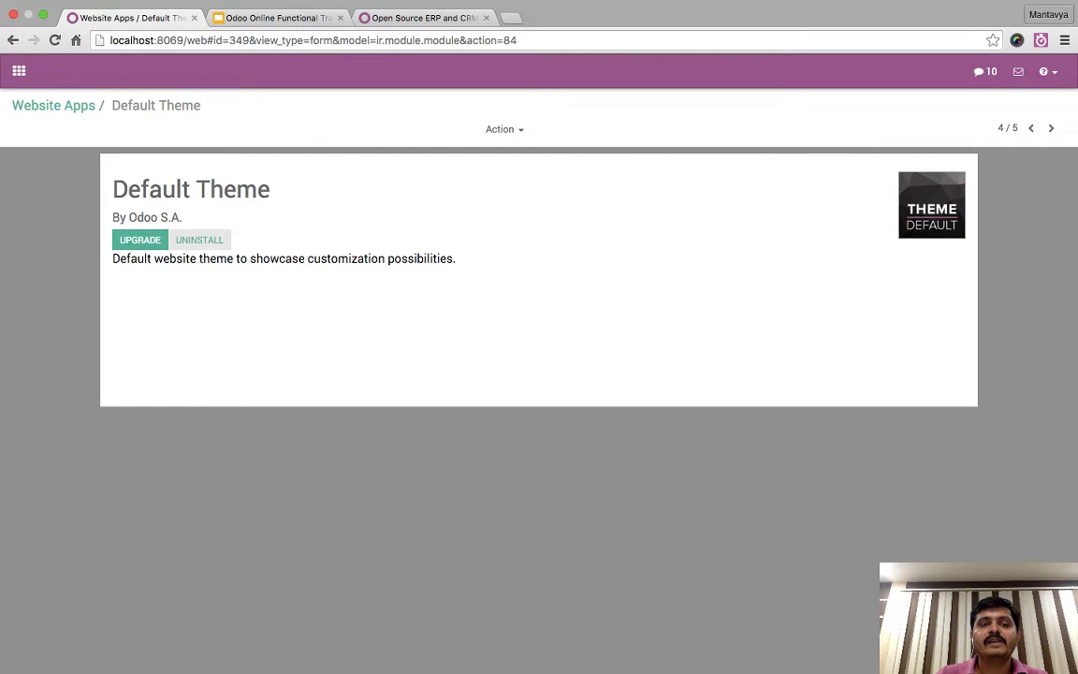
click(199, 240)
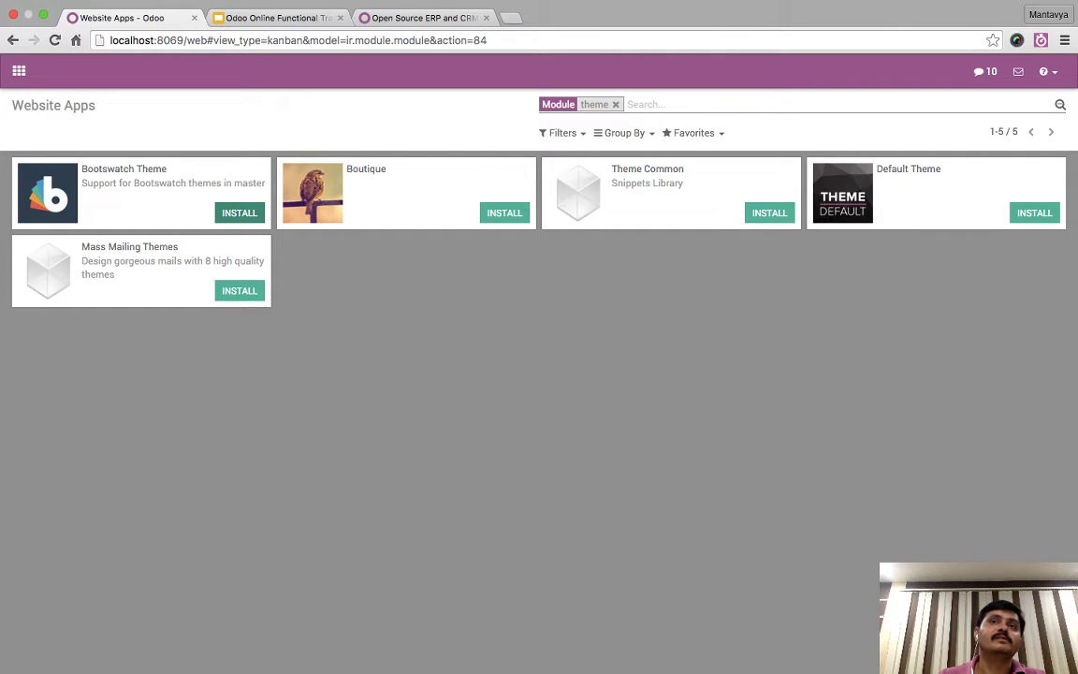
click(240, 212)
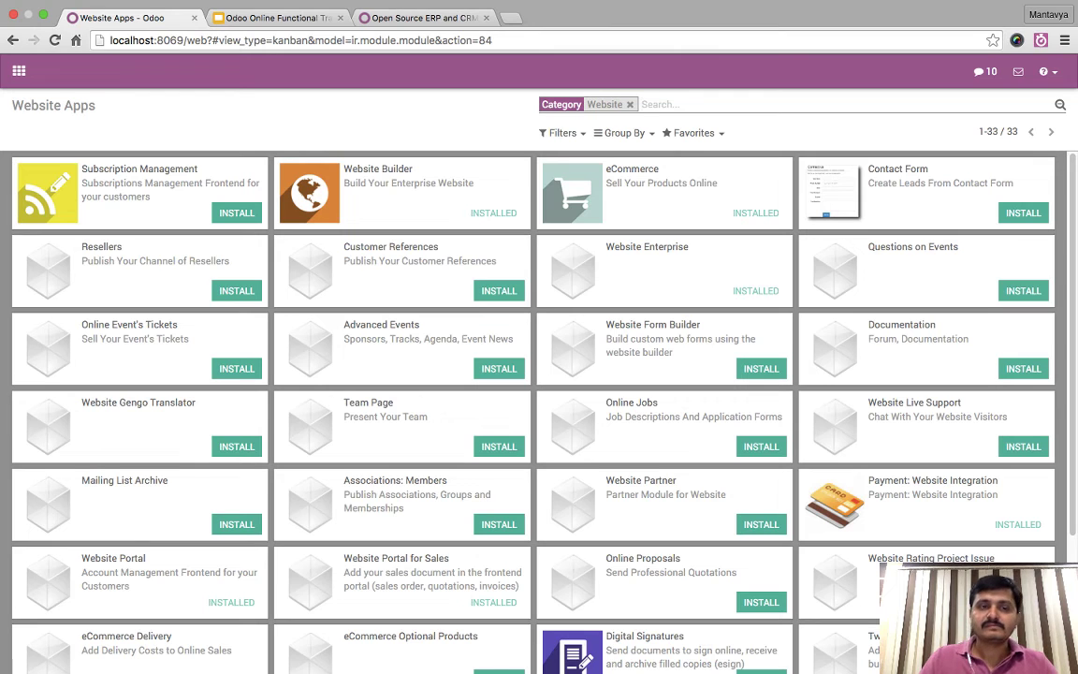
- Load the site's root address and apply the Flatly theme to the homepage
drag(186, 40, 492, 40)
key(BackSpace)
key(Return)
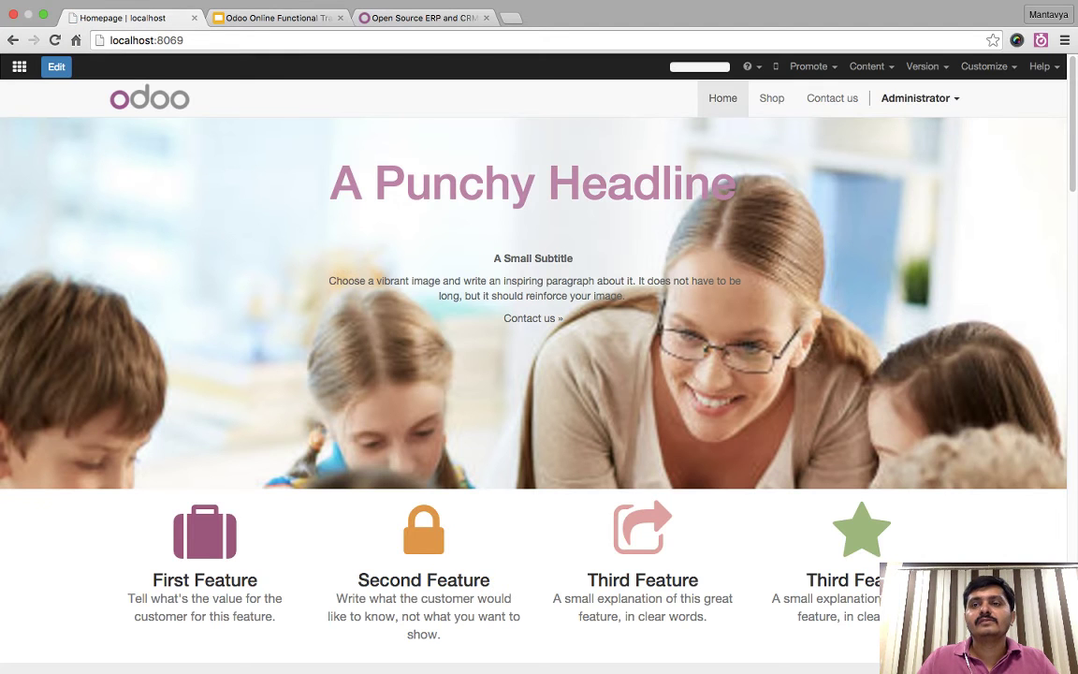
click(985, 66)
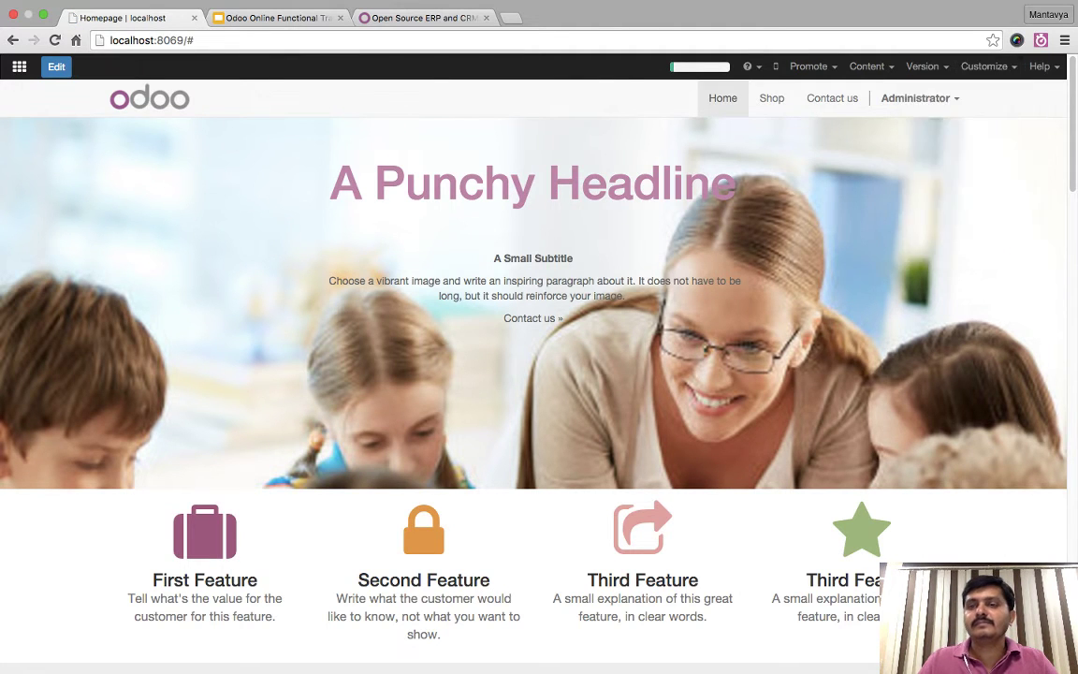
click(949, 114)
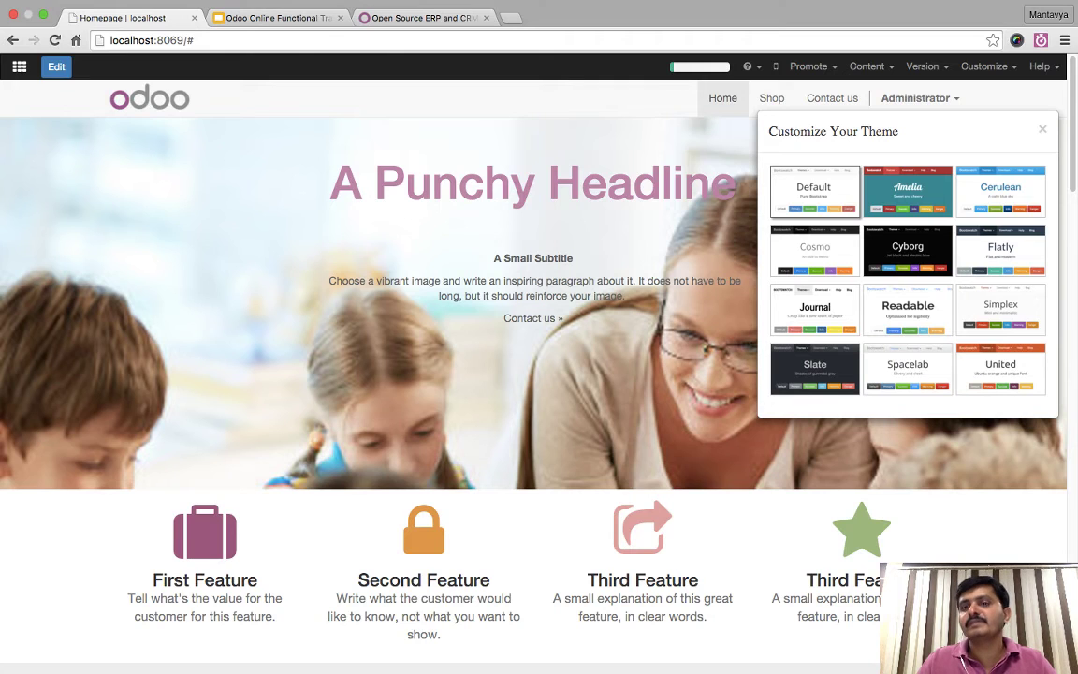
scroll(483, 322, down, 1)
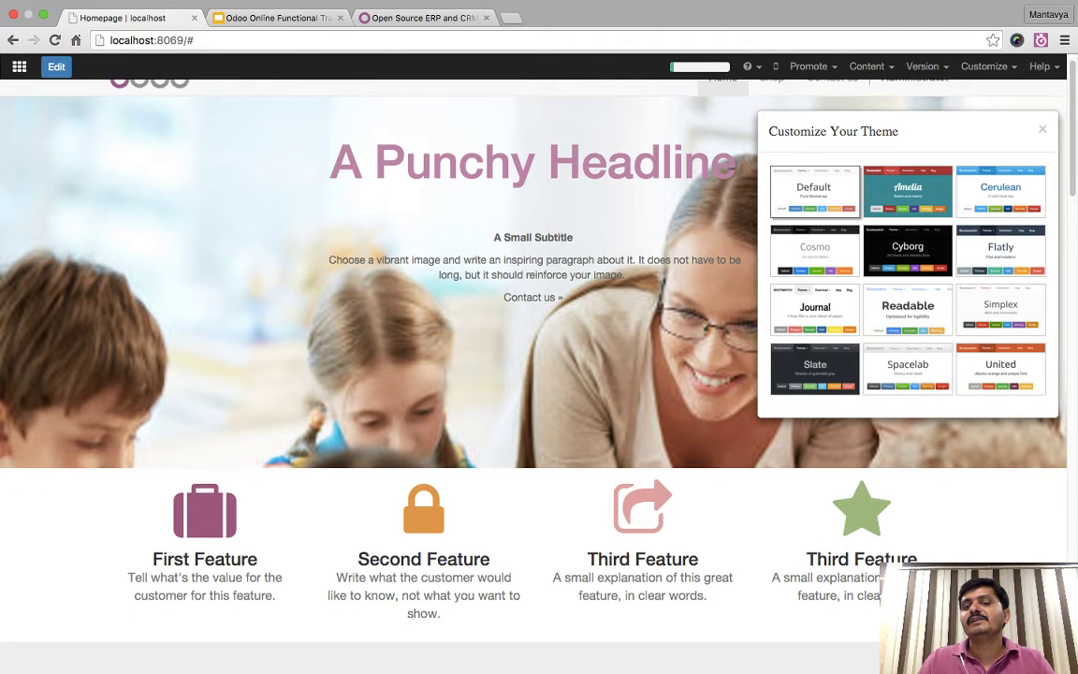
scroll(484, 322, up, 1)
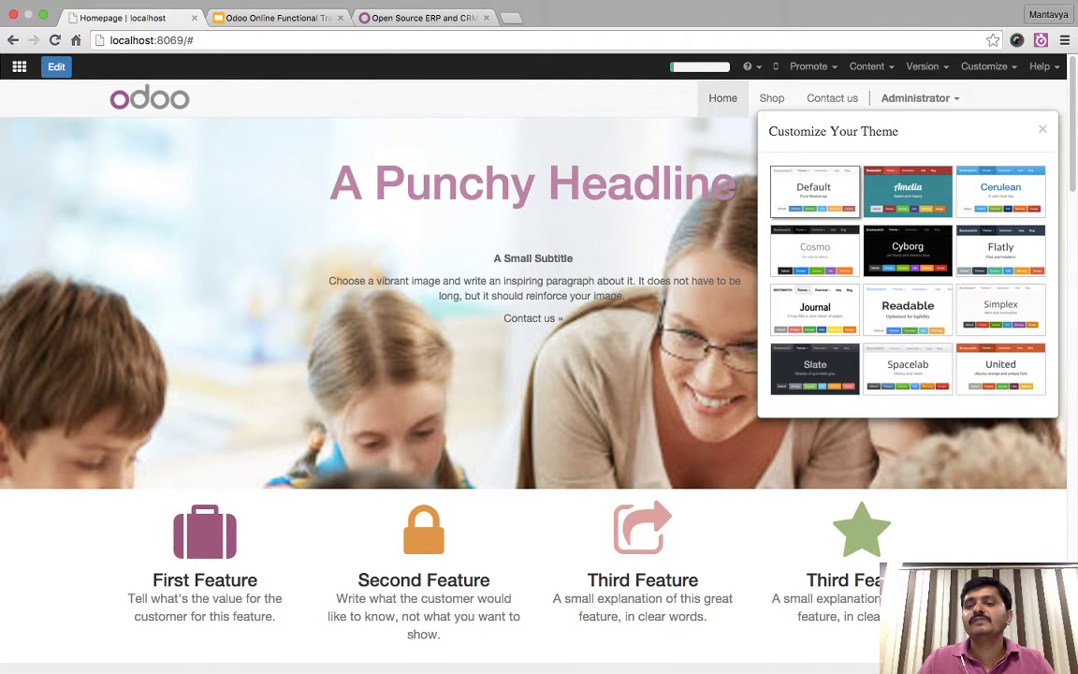
click(1000, 250)
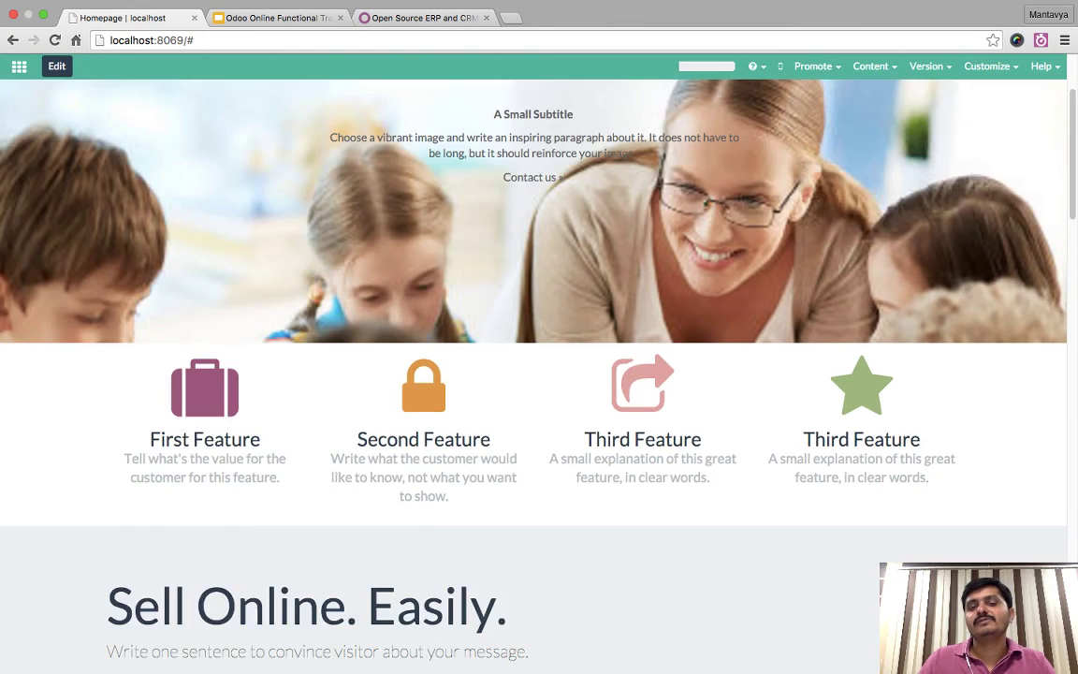
scroll(539, 374, down, 20)
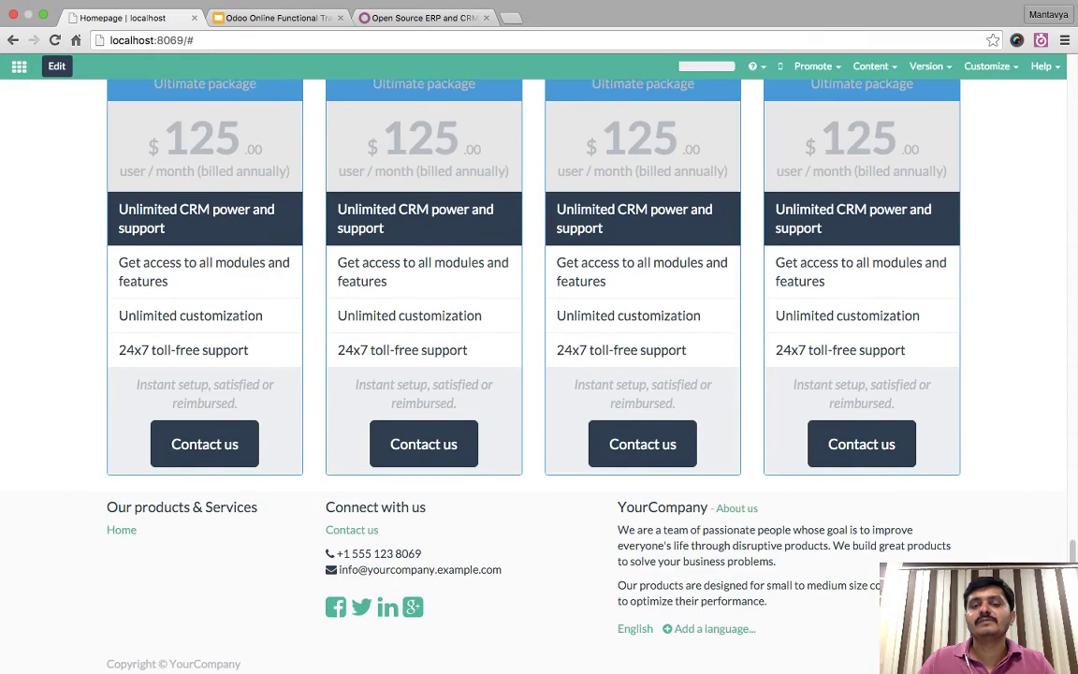
scroll(538, 374, up, 20)
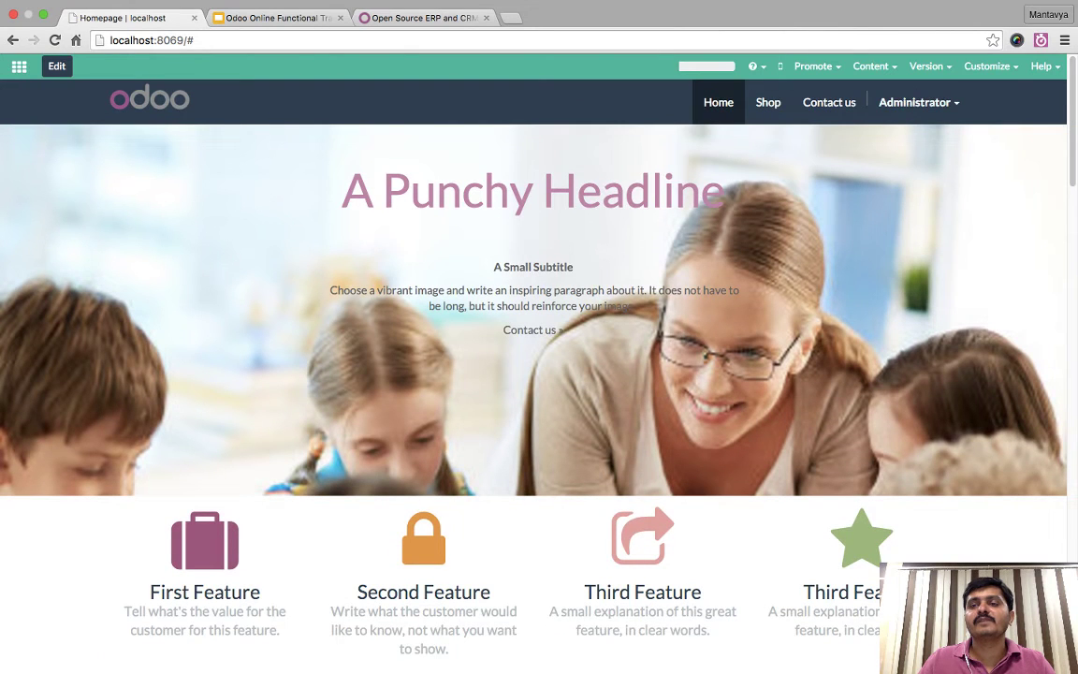
- Glance at the next Website Builder slide, then return to the Odoo homepage
click(988, 66)
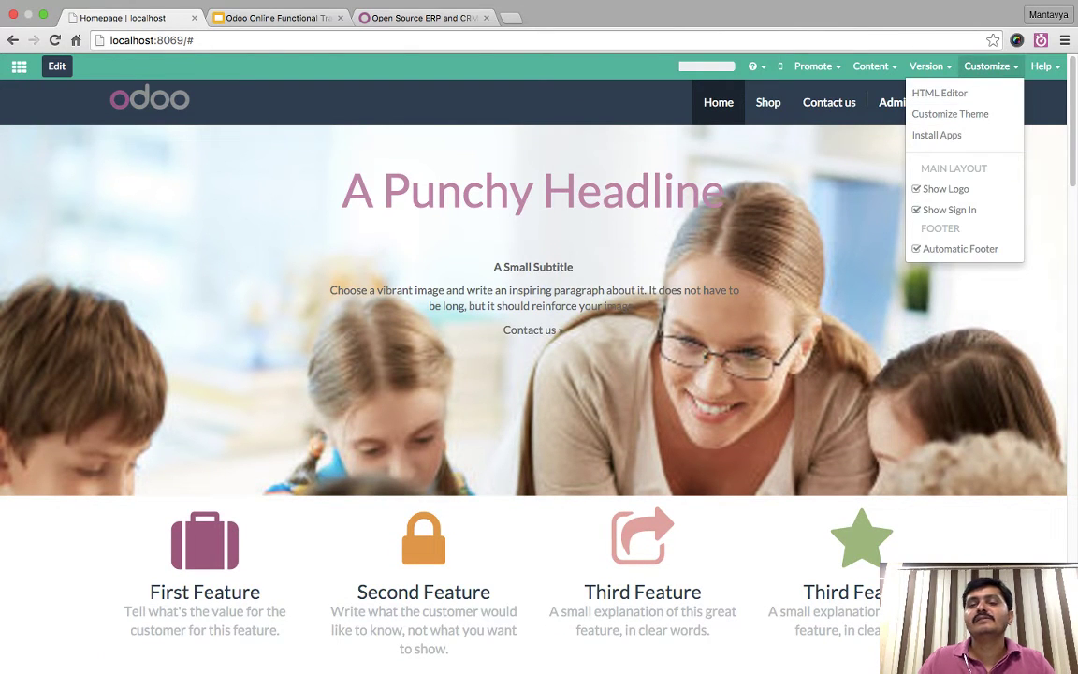
click(990, 67)
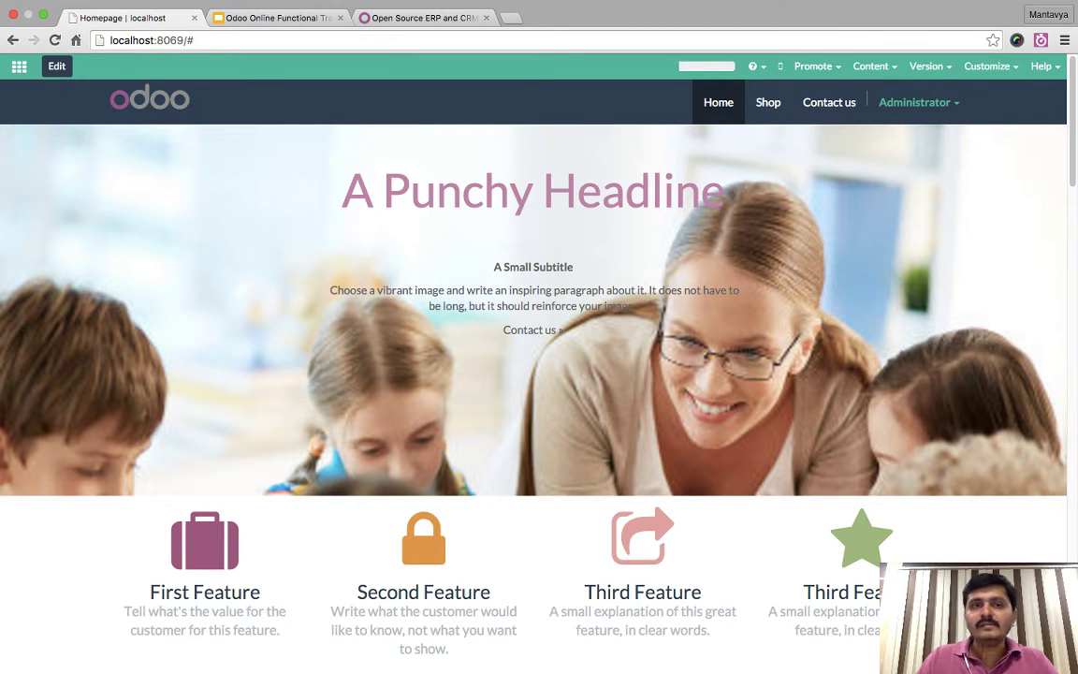
key(ctrl+Tab)
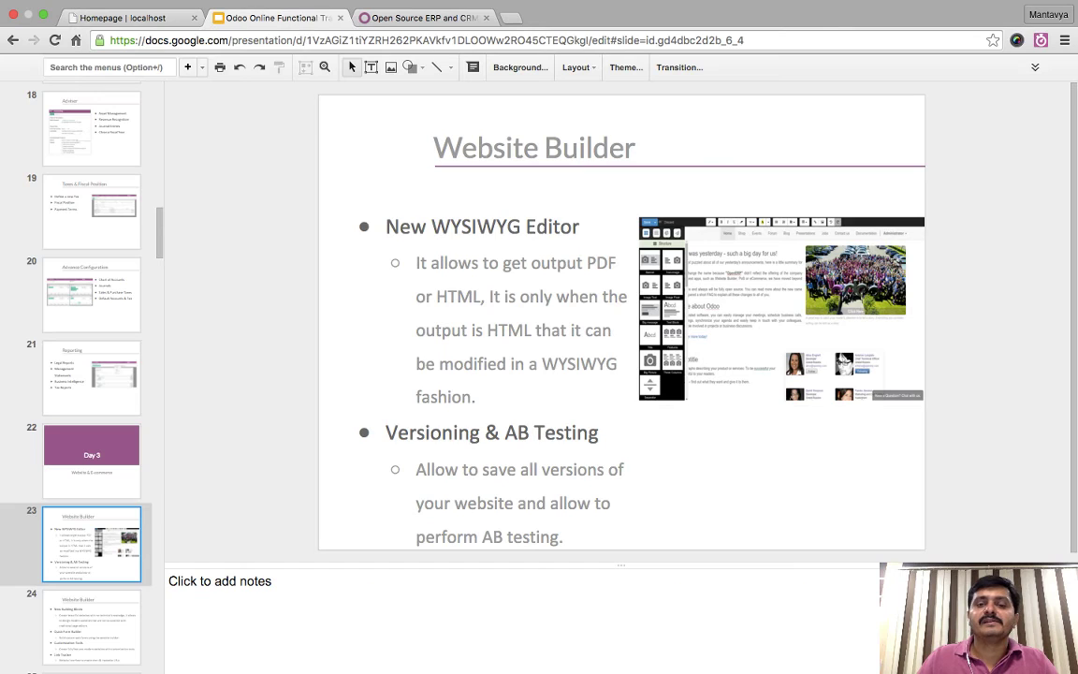
key(Down)
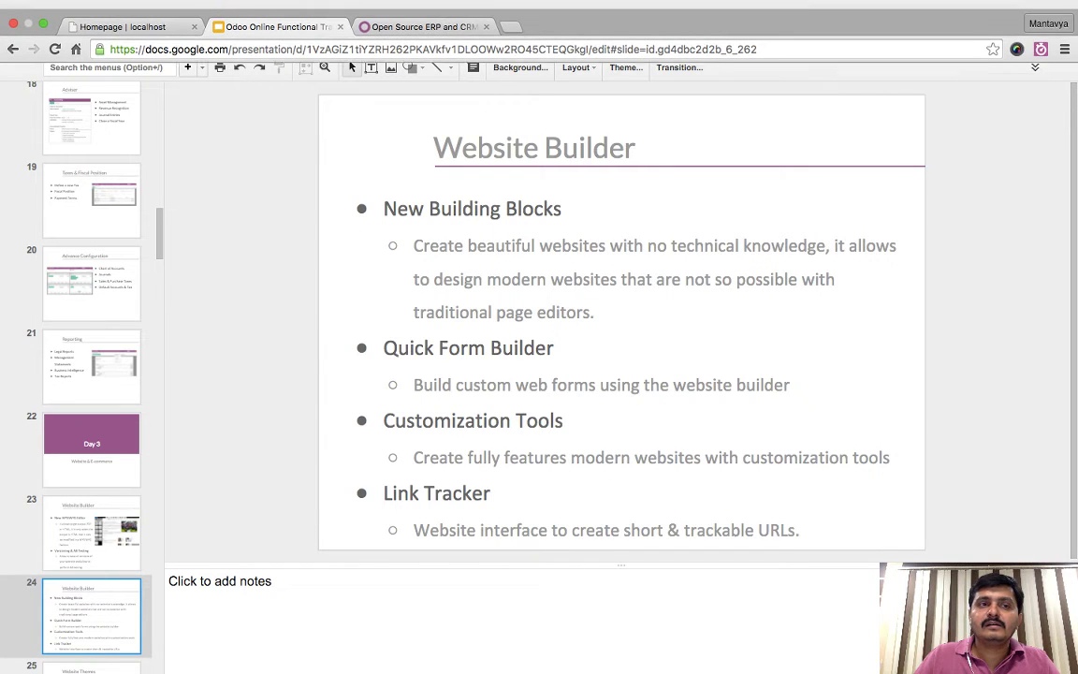
key(ctrl+shift+Tab)
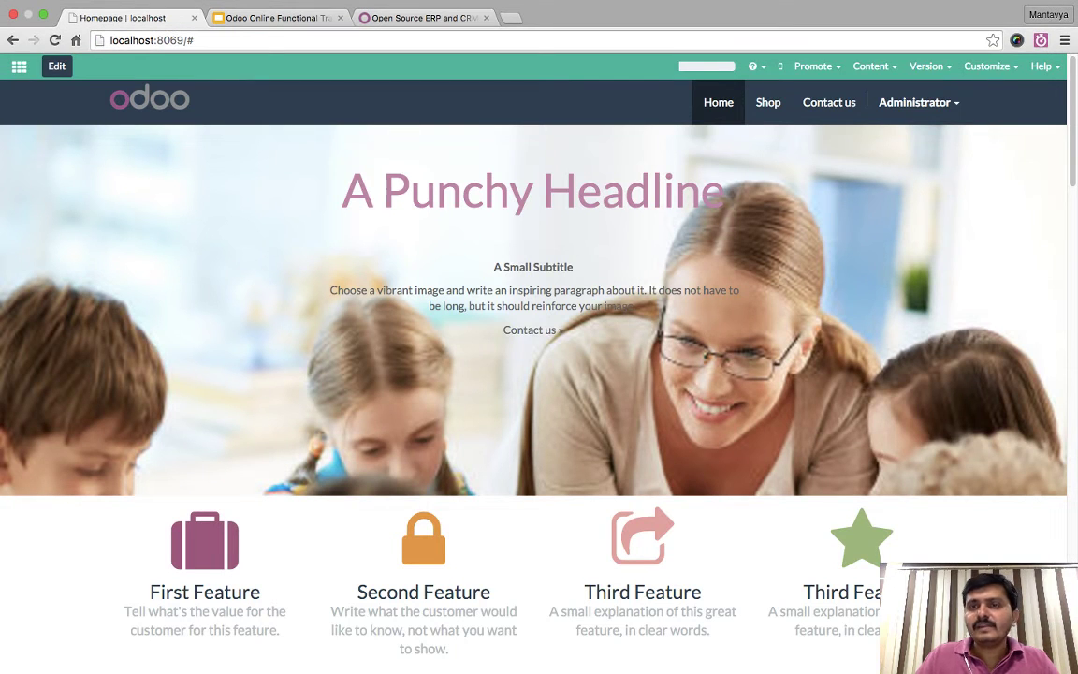
- Go to the Contact us page from the navbar and review its company details and map
click(829, 102)
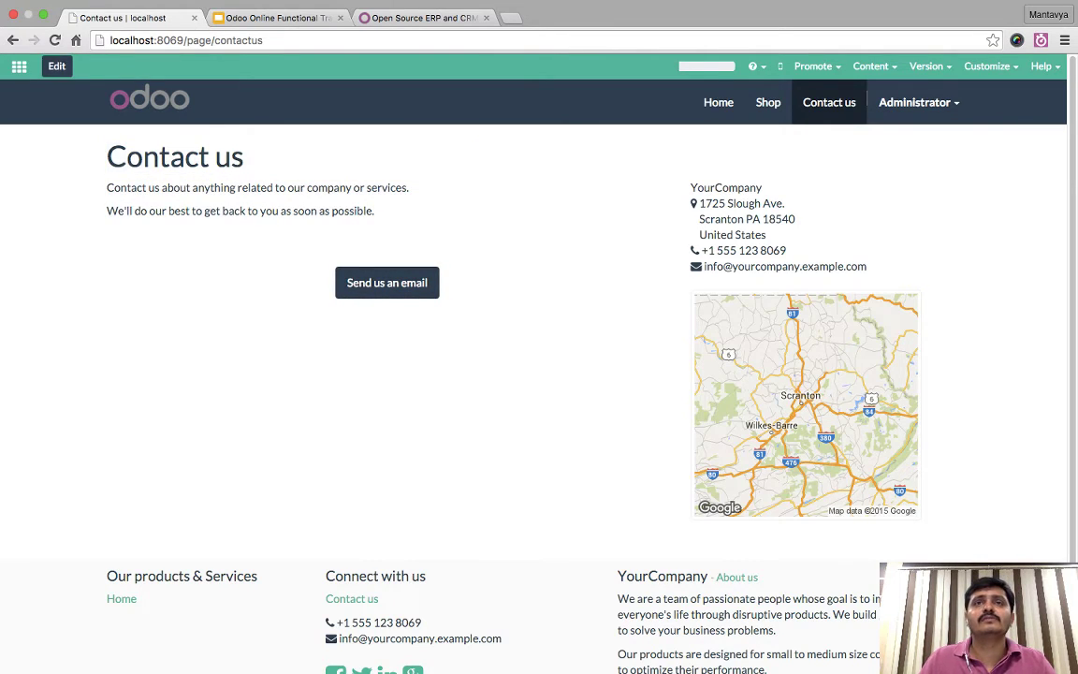
scroll(539, 374, down, 2)
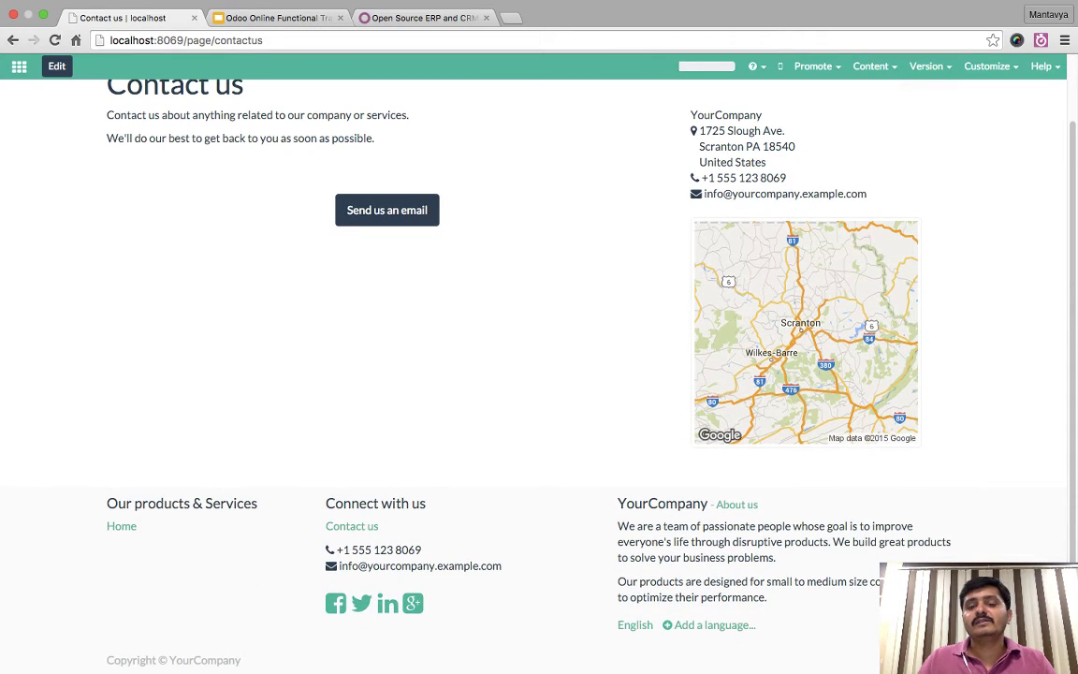
scroll(539, 374, up, 2)
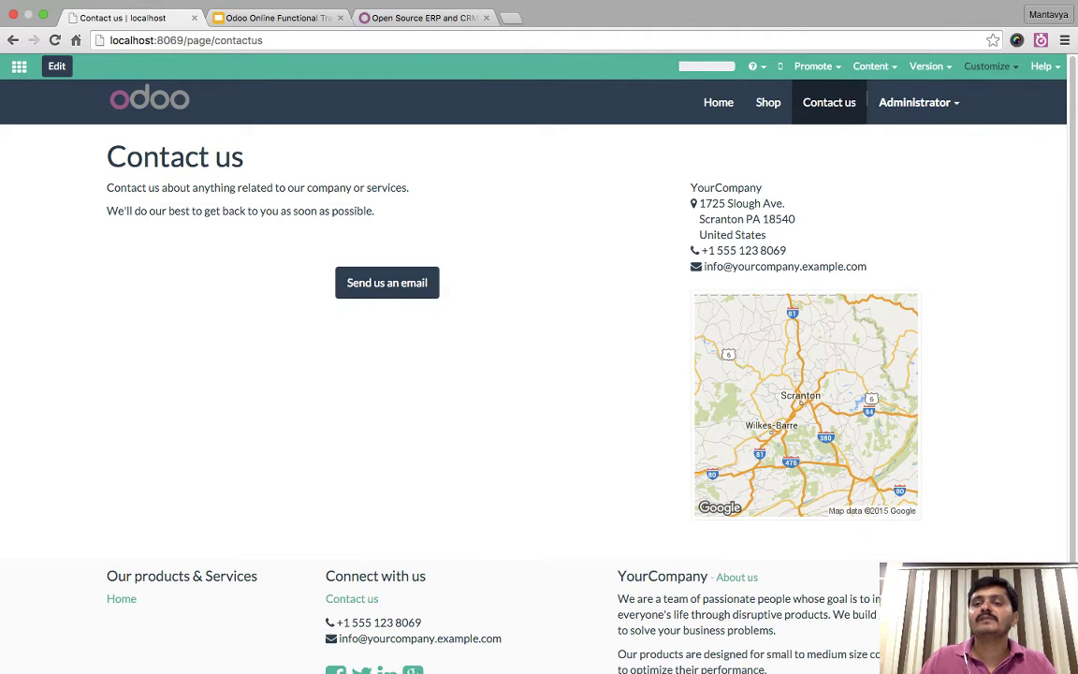
click(987, 66)
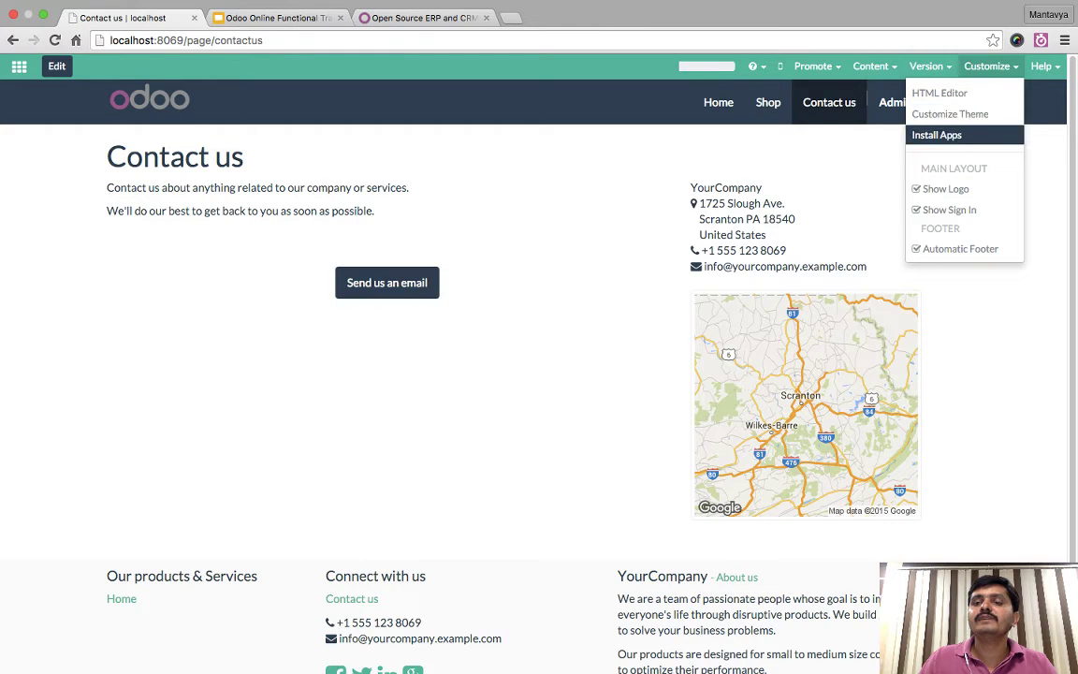
- Search the website apps for 'con' and install the Contact Form app
click(936, 135)
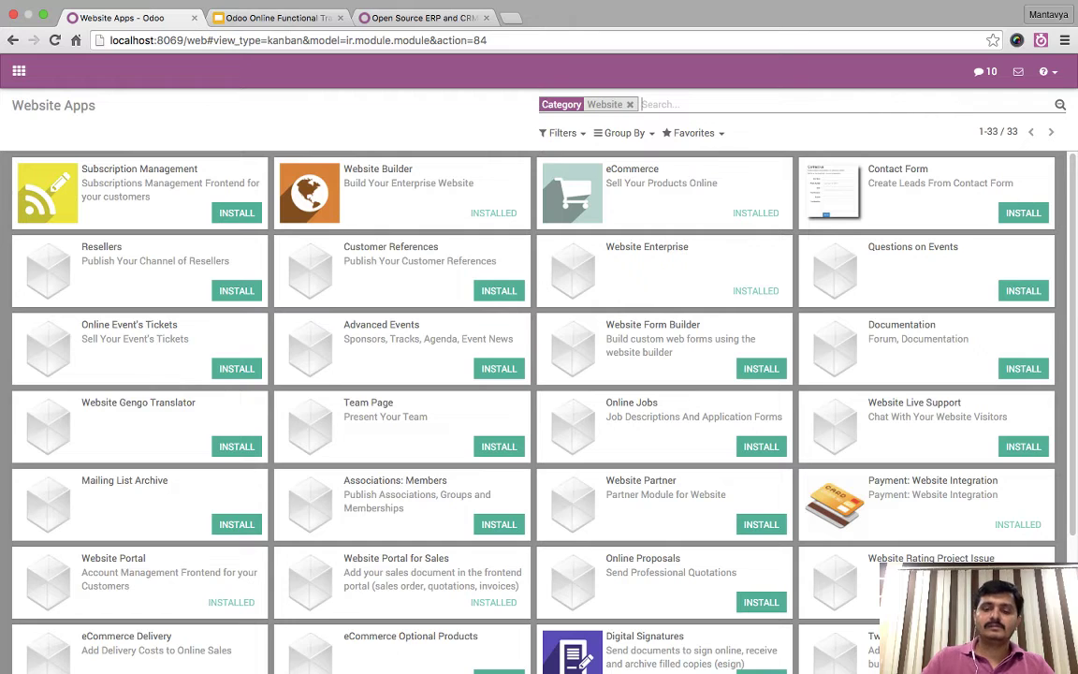
text(con)
click(629, 105)
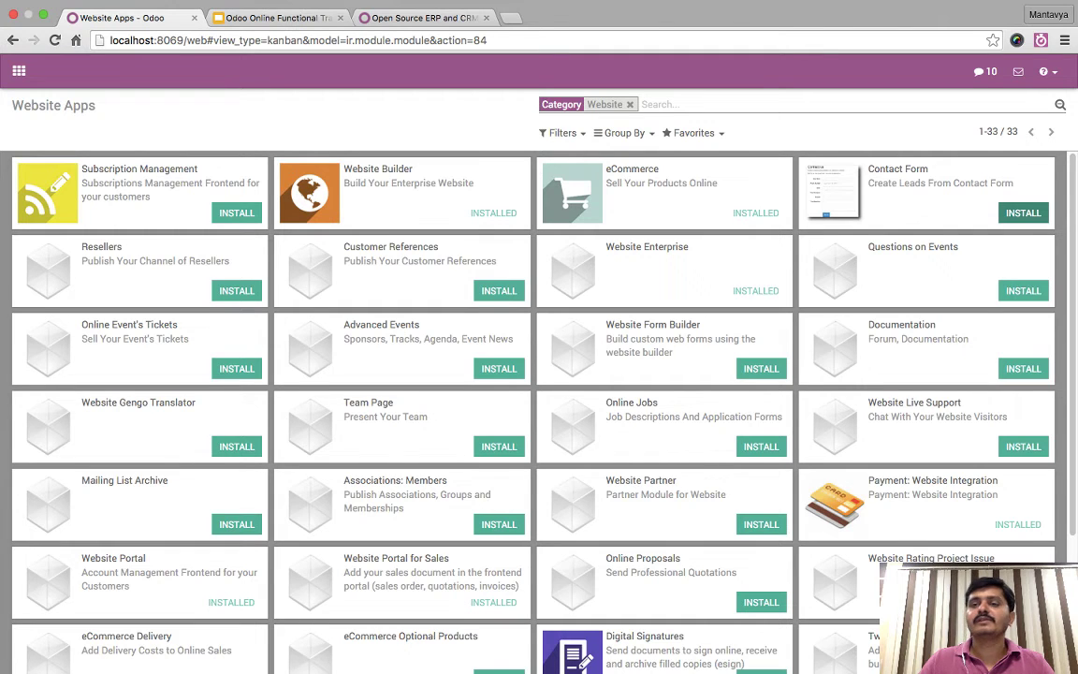
click(1023, 213)
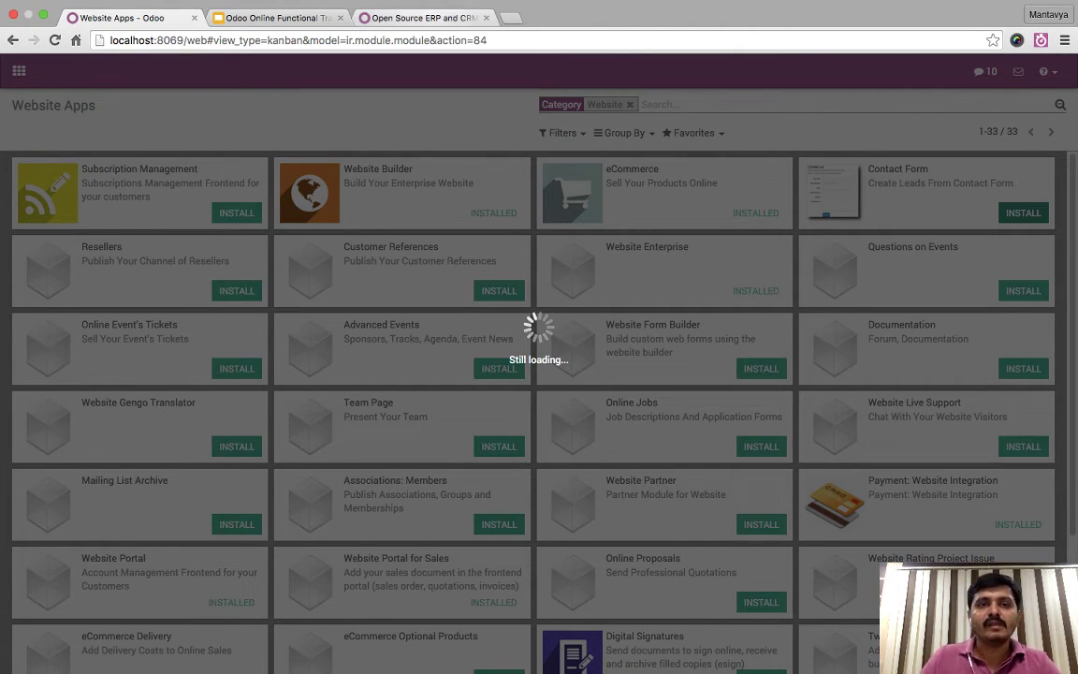
key(ctrl+shift+Tab)
- Close the odoo.com tab, preview the Website Themes slide, and return to the Odoo apps list
key(ctrl+shift+Tab)
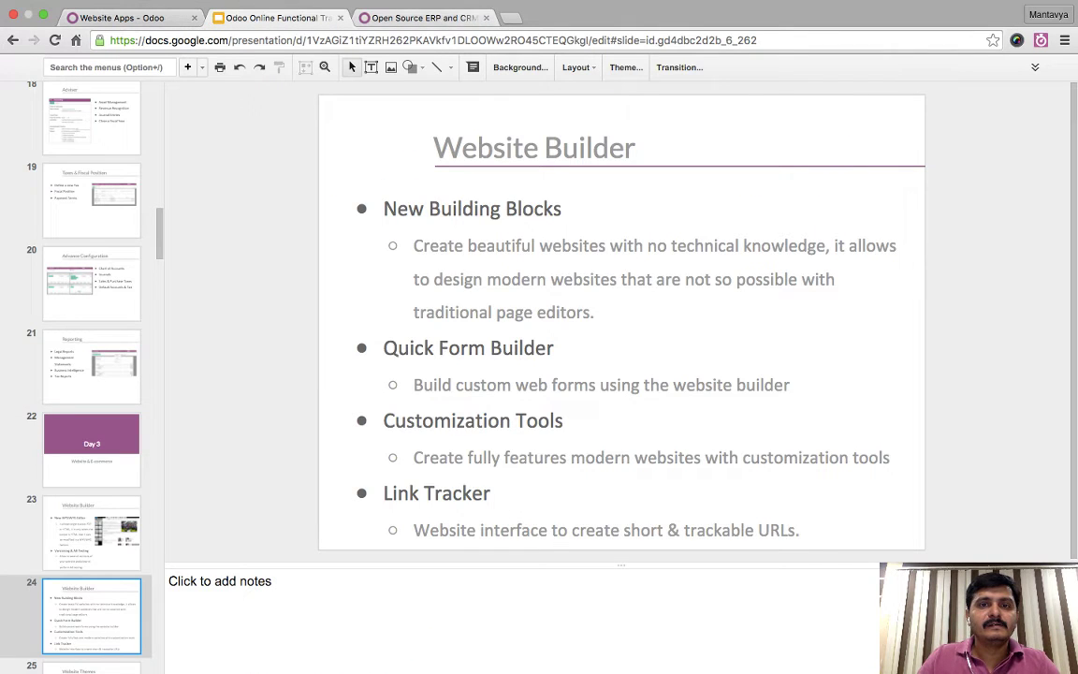
key(ctrl+shift+Tab)
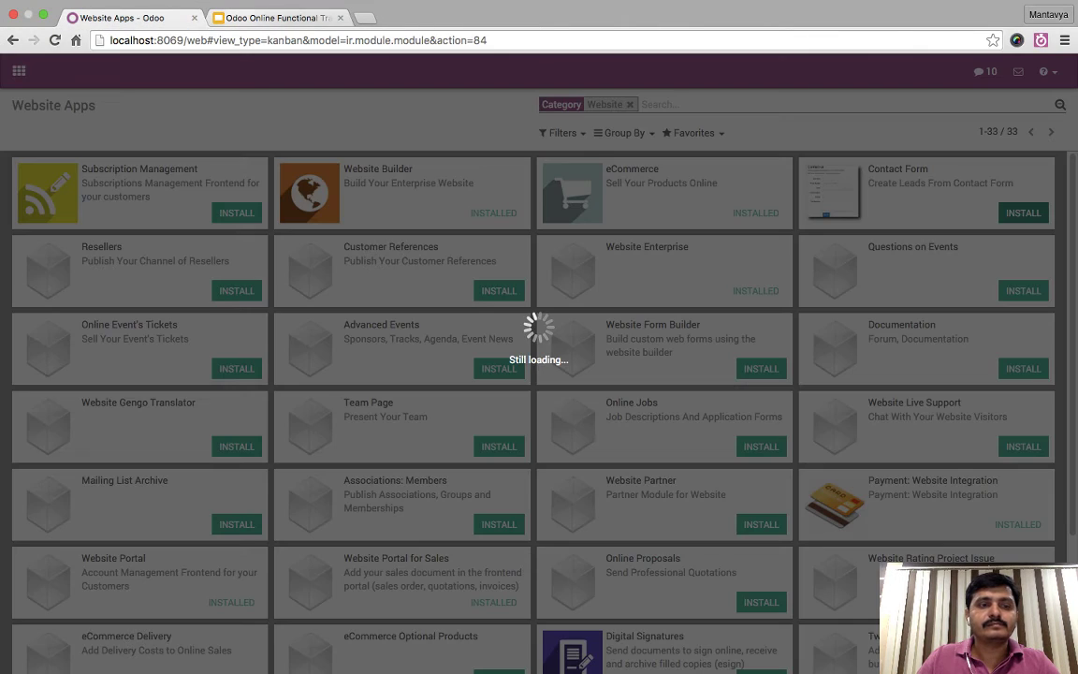
key(ctrl+Tab)
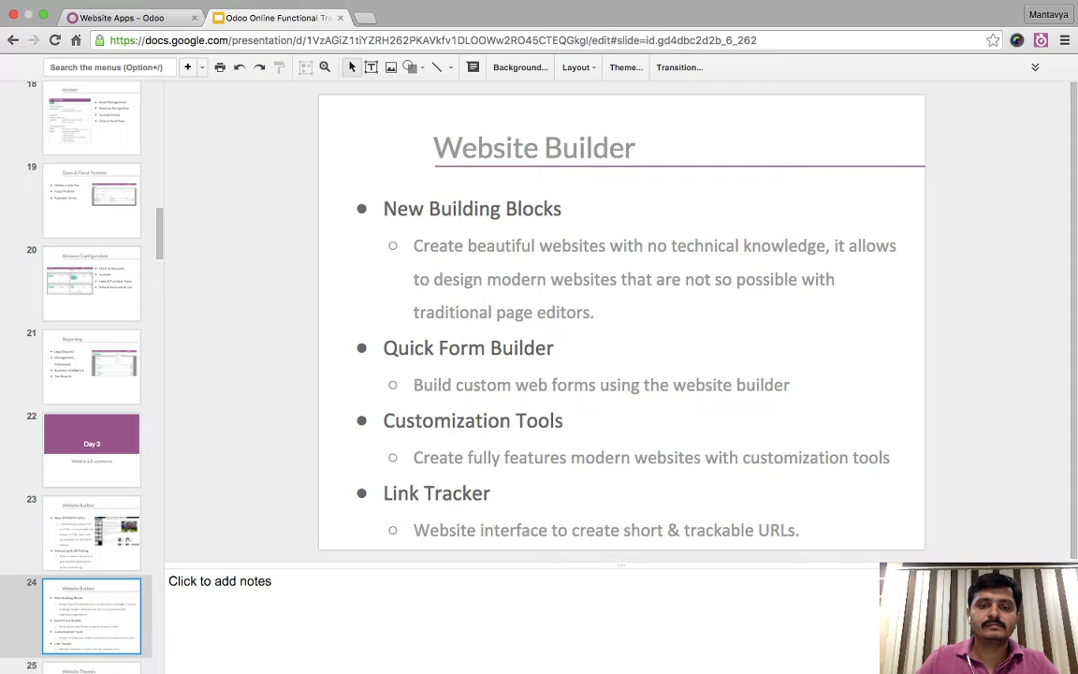
key(Down)
key(Up)
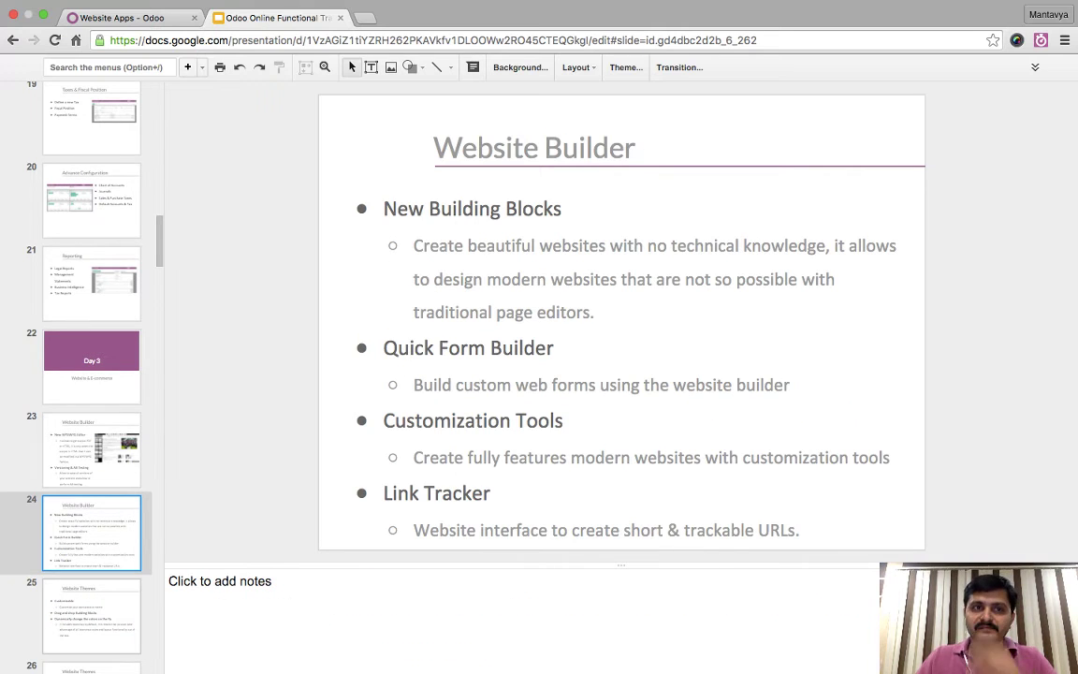
key(ctrl+shift+Tab)
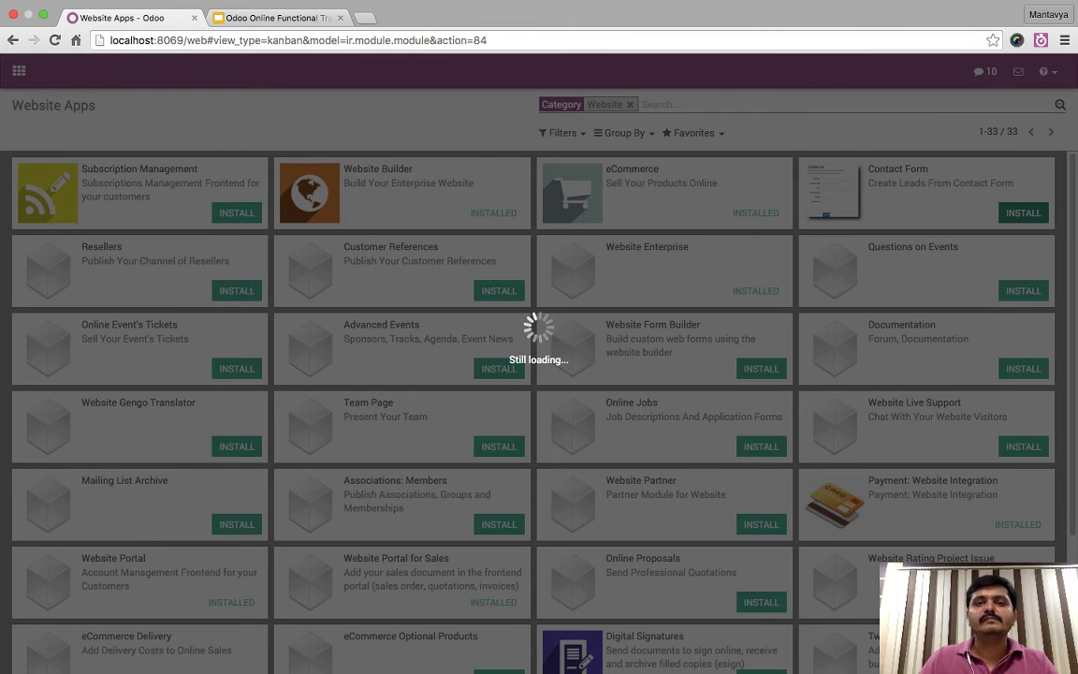
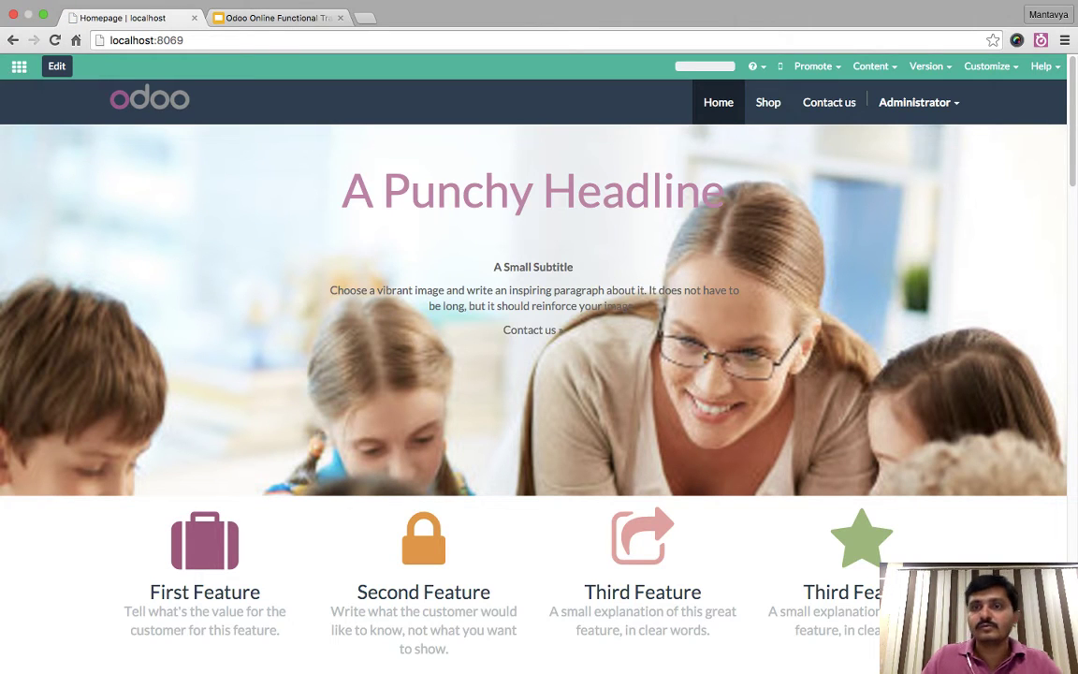
- On the Contact us page, fill in the visitor's phone number, e-mail address and company 'odoo'
click(829, 102)
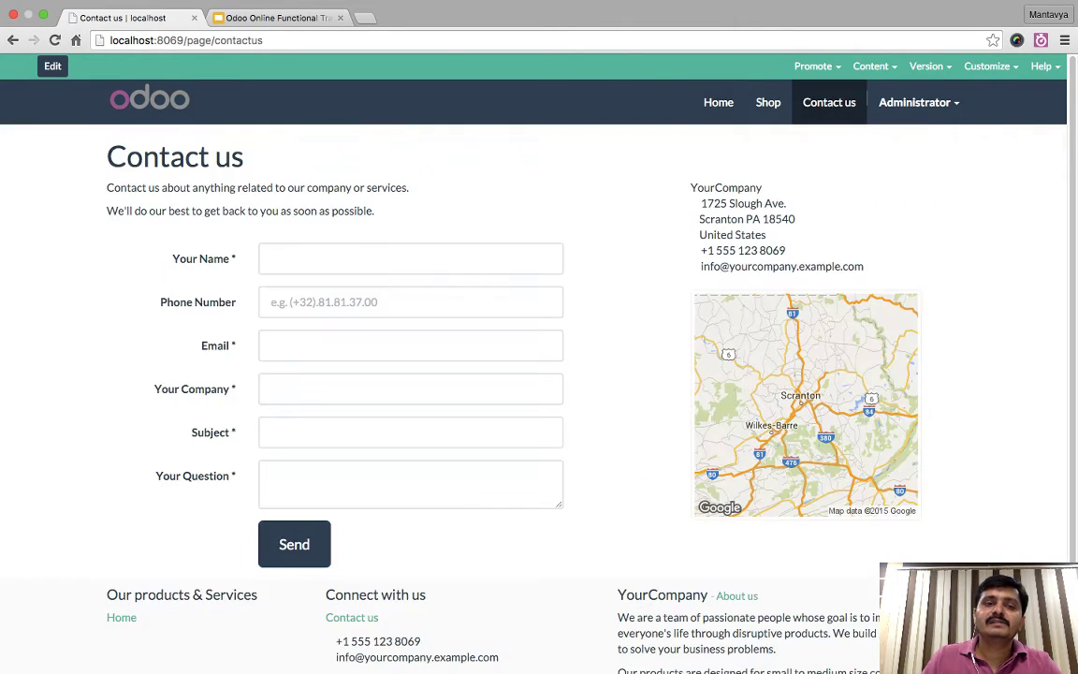
scroll(580, 336, down, 3)
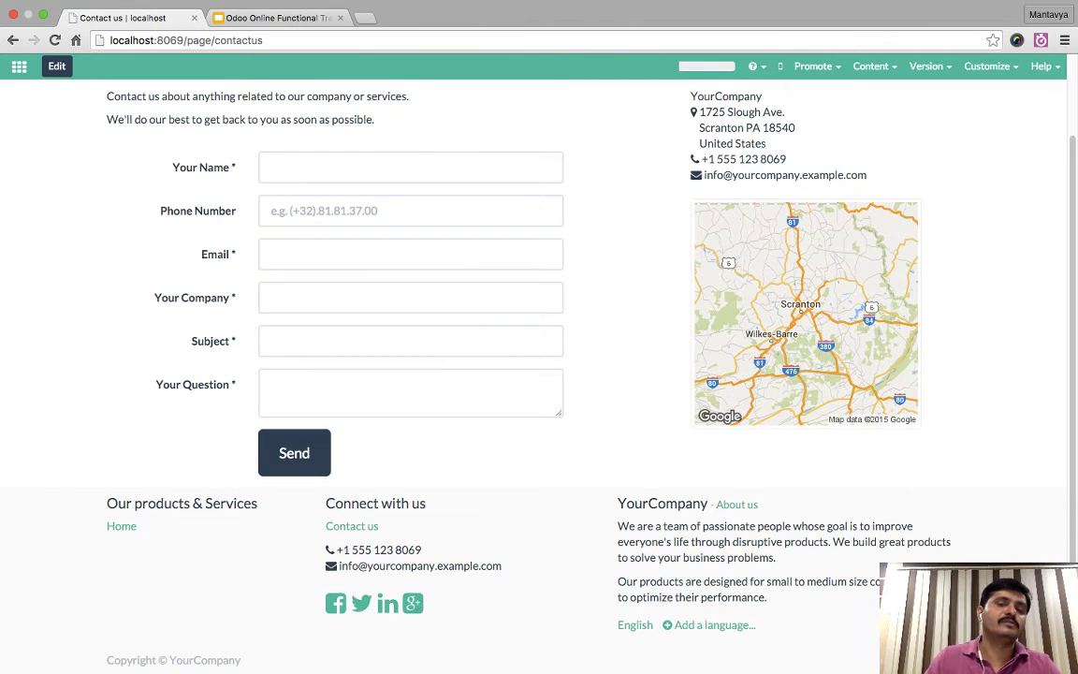
click(410, 166)
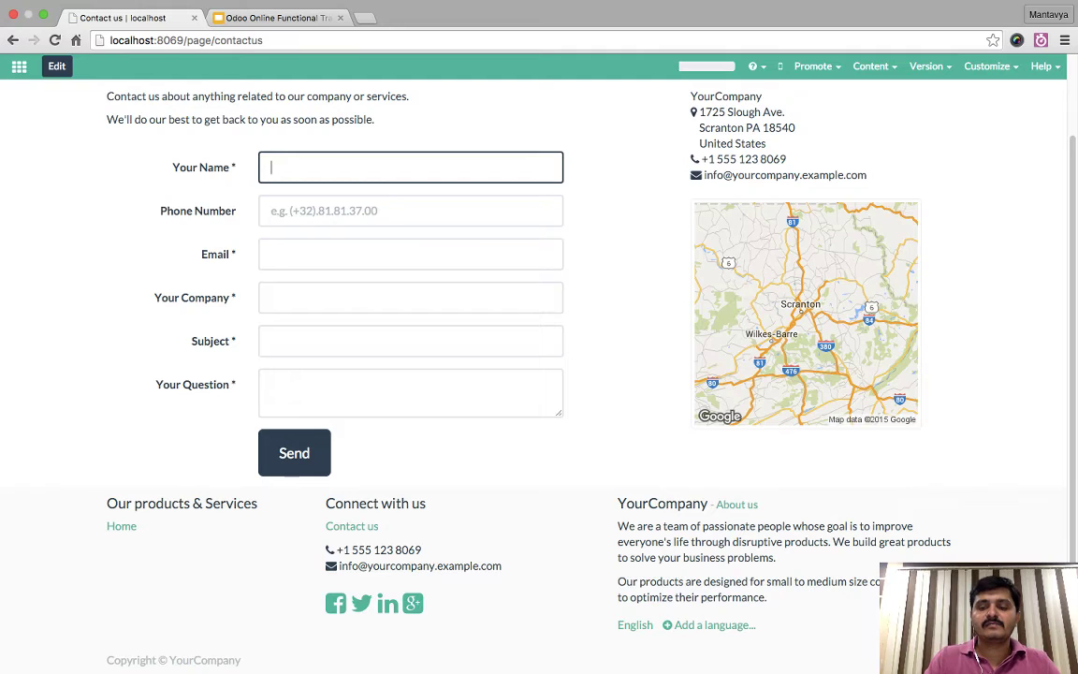
text(looking fo)
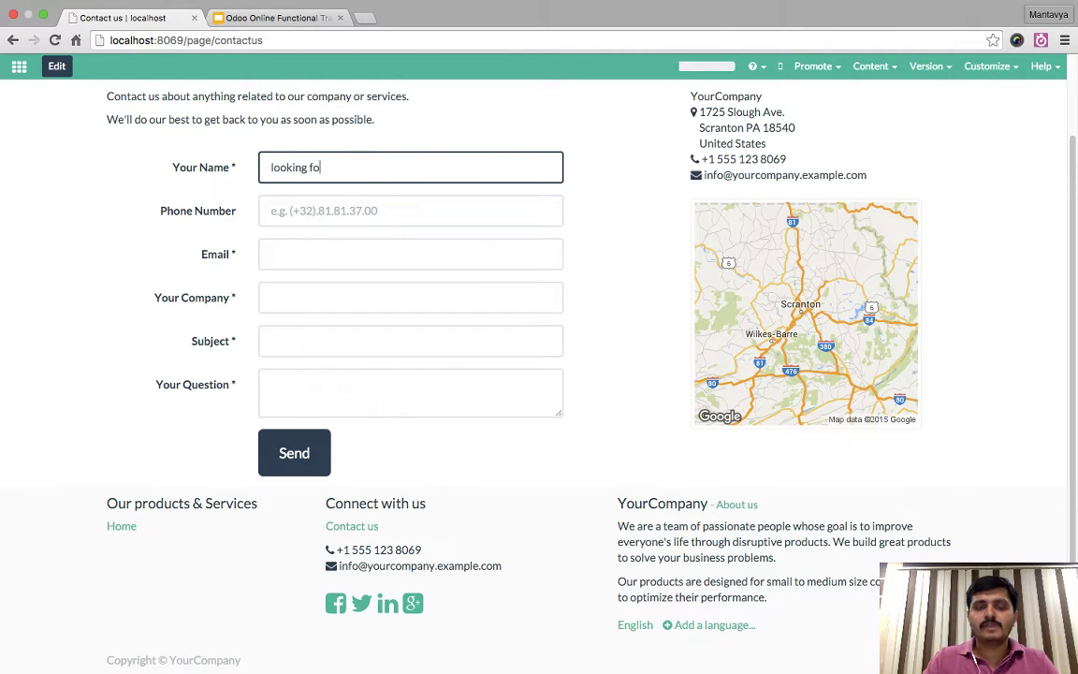
text(r website)
key(Tab)
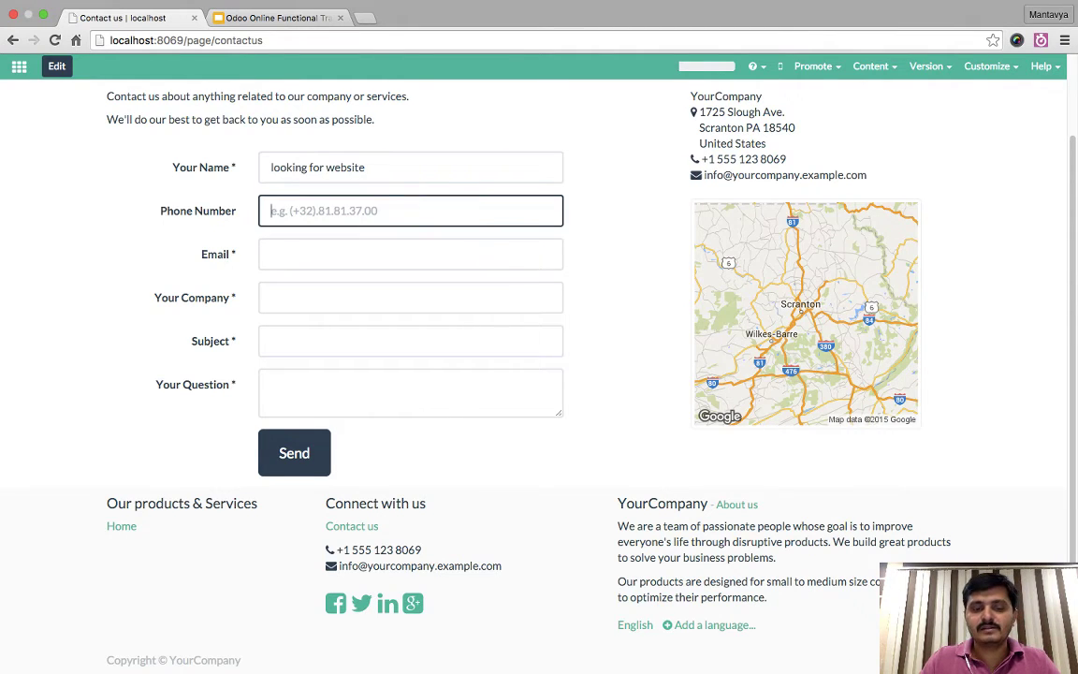
text(12345678)
key(Tab)
key(Tab)
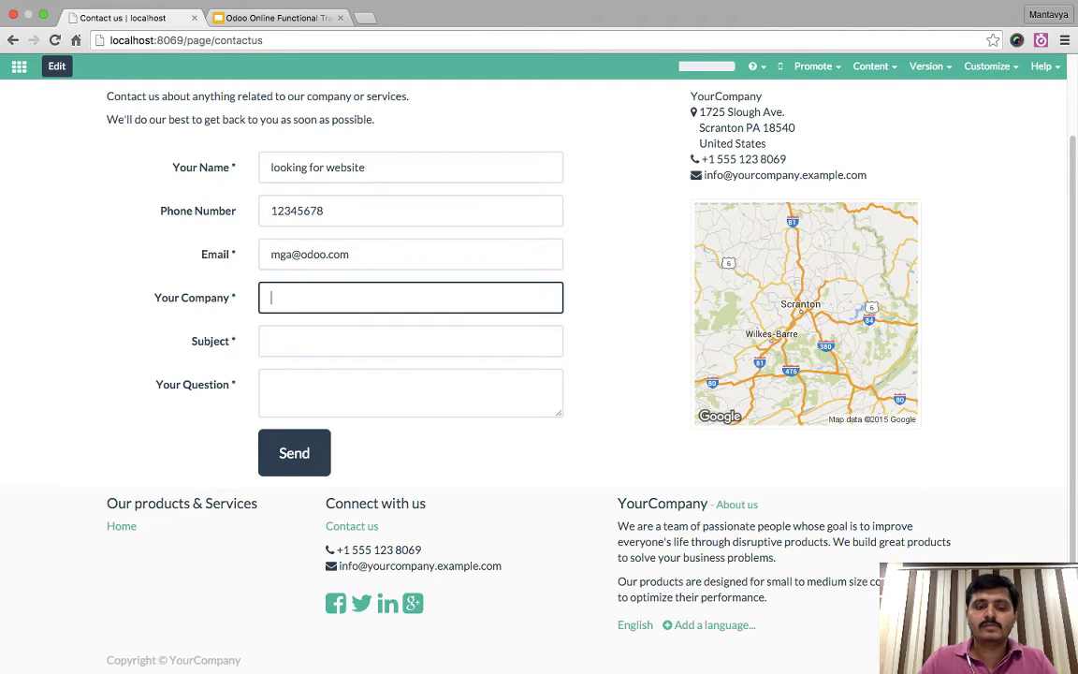
text(odoo)
key(Tab)
text(l)
- Move 'looking for website' from the name field into Subject, then enter the visitor's name
key(shift+Tab)
key(shift+Tab)
key(shift+Tab)
key(shift+Tab)
key(super+x)
key(Tab)
key(Tab)
key(Tab)
key(Tab)
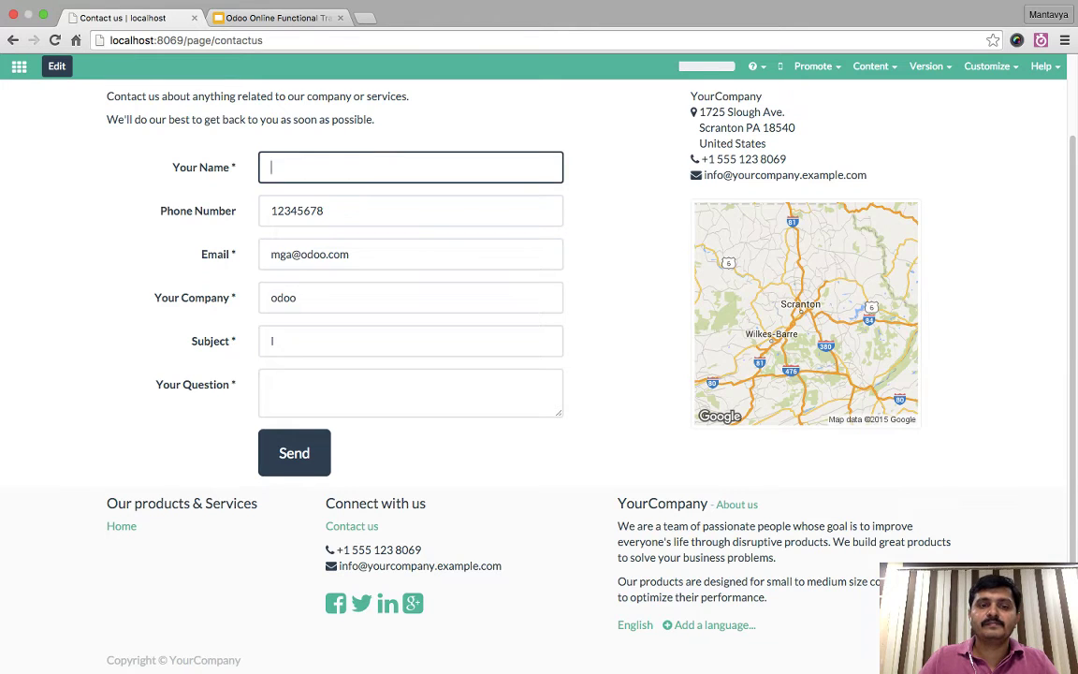
key(super+v)
key(super+a)
key(Right)
key(shift+Tab)
key(shift+Tab)
key(shift+Tab)
key(shift+Tab)
text(mantavya)
- Ask 'looking for website with e-commerce' in the question box and send the message
key(Tab)
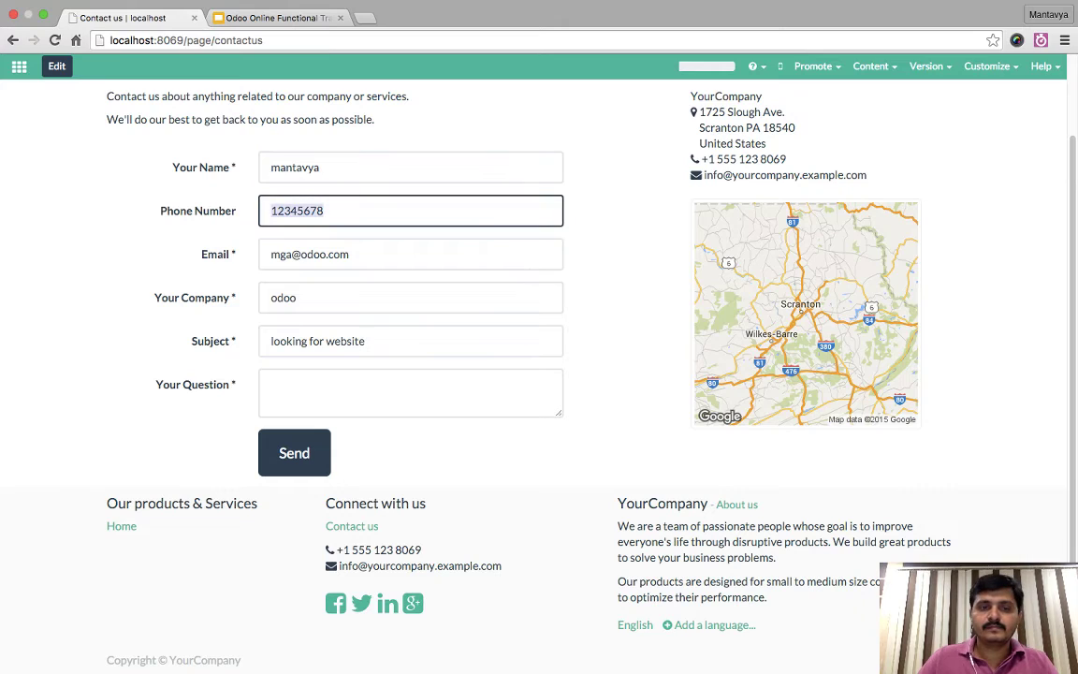
key(Tab)
key(Tab)
key(Tab)
key(Tab)
text(lookng)
key(BackSpace)
key(BackSpace)
key(BackSpace)
key(BackSpace)
key(BackSpace)
key(BackSpace)
text(looking for website)
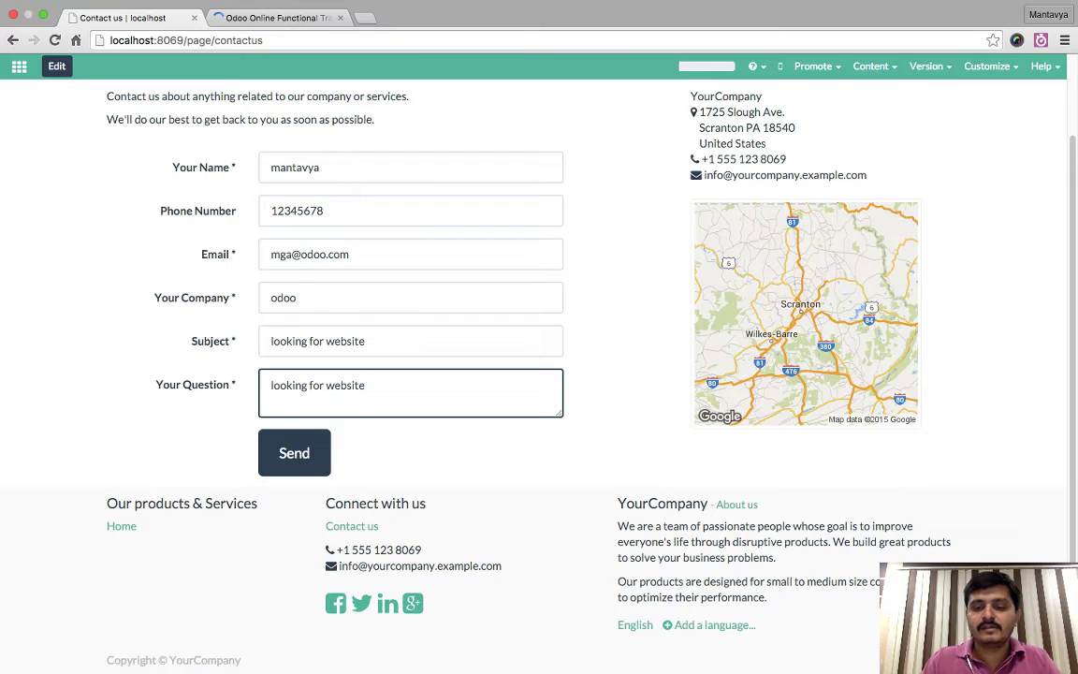
text( with e-commerce)
click(293, 453)
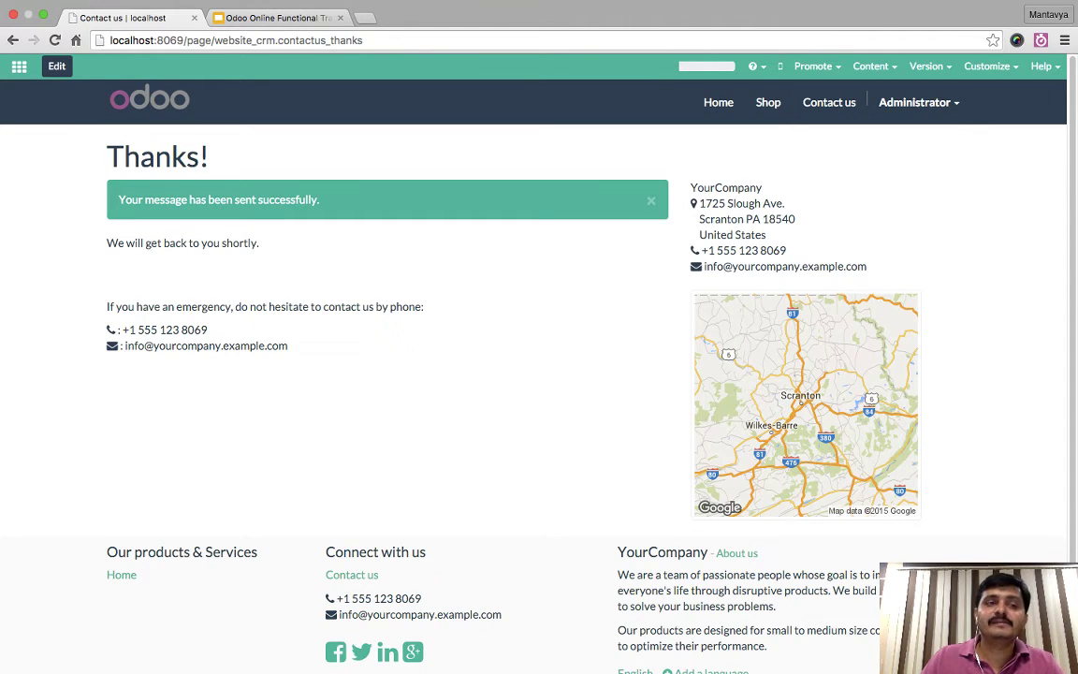
- Open the apps menu and go to the Sales app dashboard
click(19, 65)
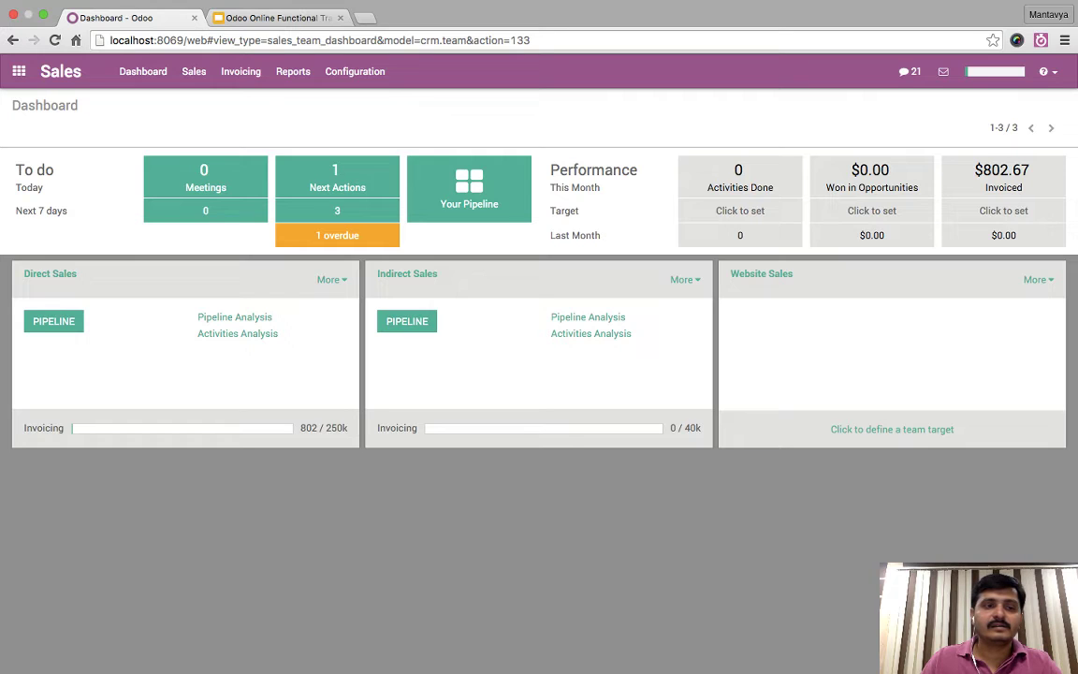
- Open the 'looking for website' opportunity from the Direct Sales pipeline in edit mode, then return to the apps menu
click(1034, 279)
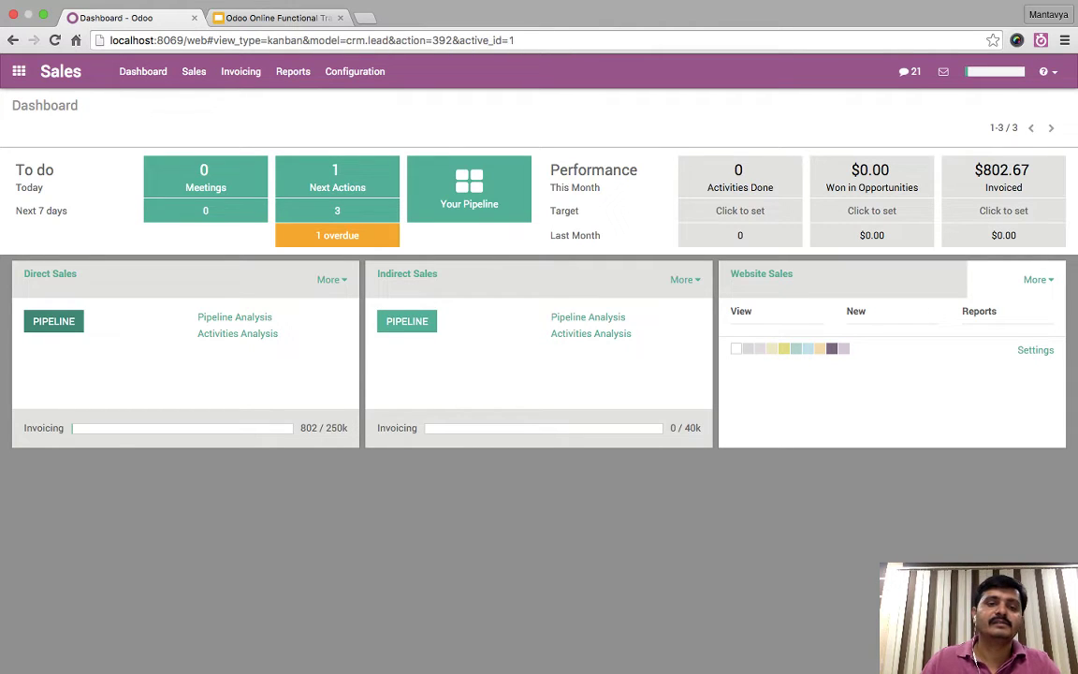
click(54, 321)
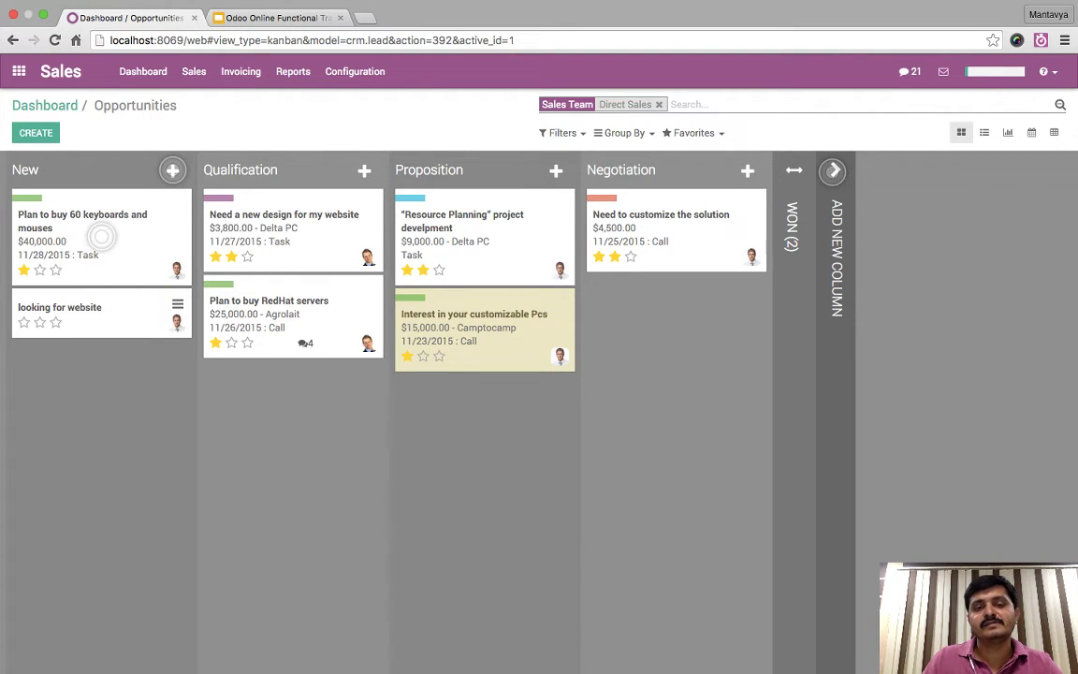
click(66, 309)
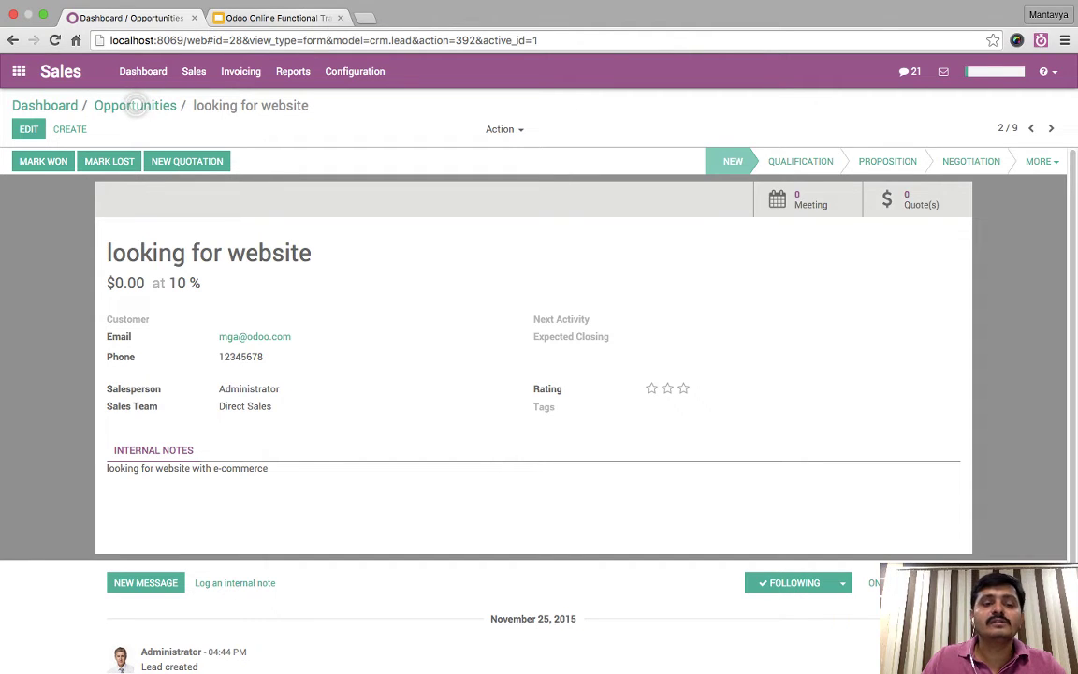
click(29, 129)
scroll(533, 355, down, 1)
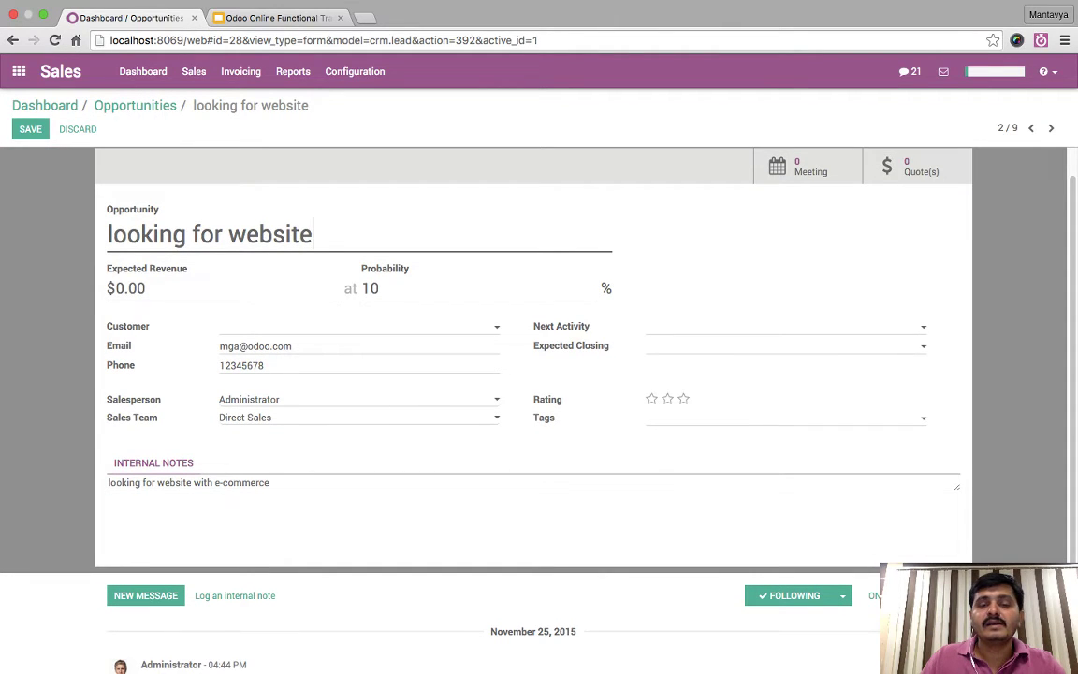
double_click(543, 417)
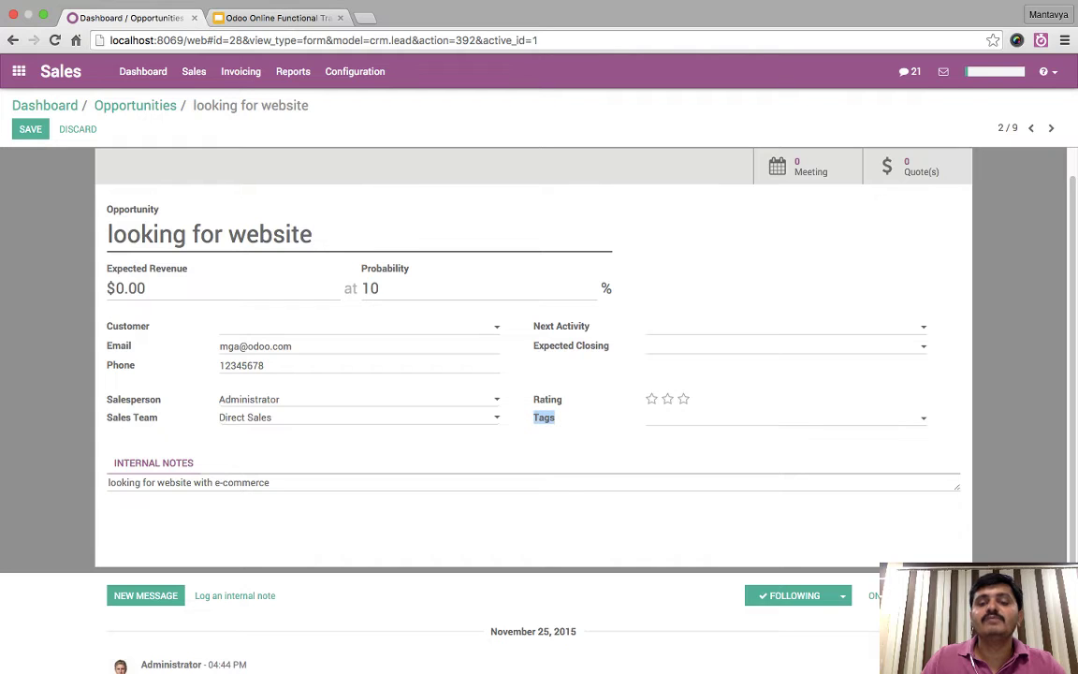
click(490, 377)
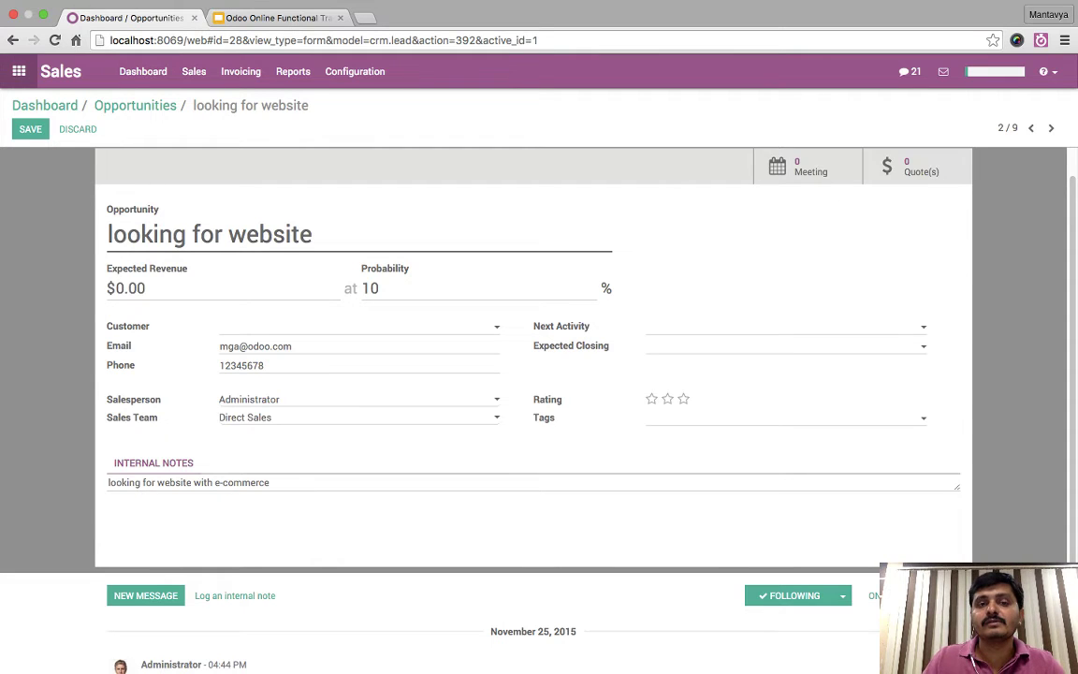
click(19, 71)
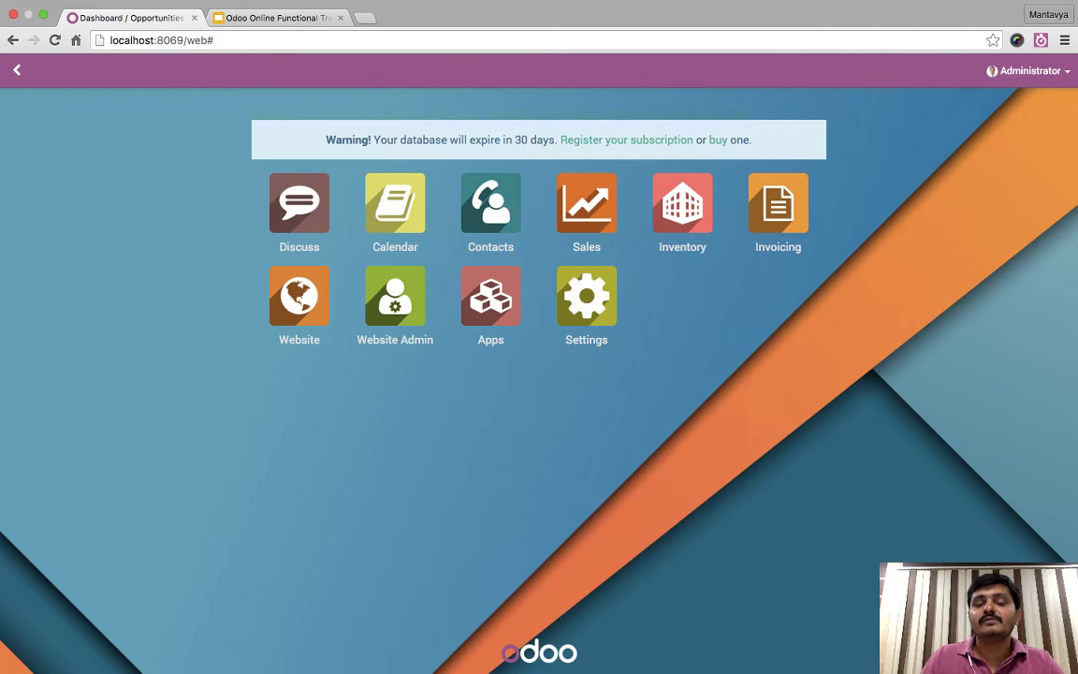
- Create a 'Contact Us' website page through Content > New Page, added to the site menu
key(super+r)
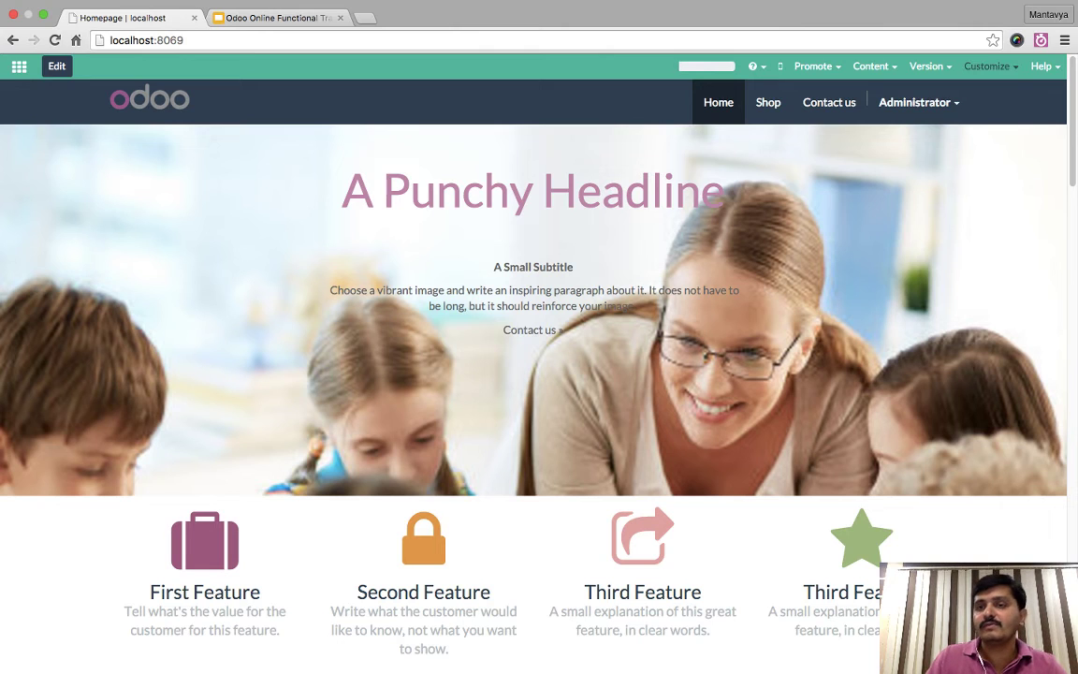
click(990, 66)
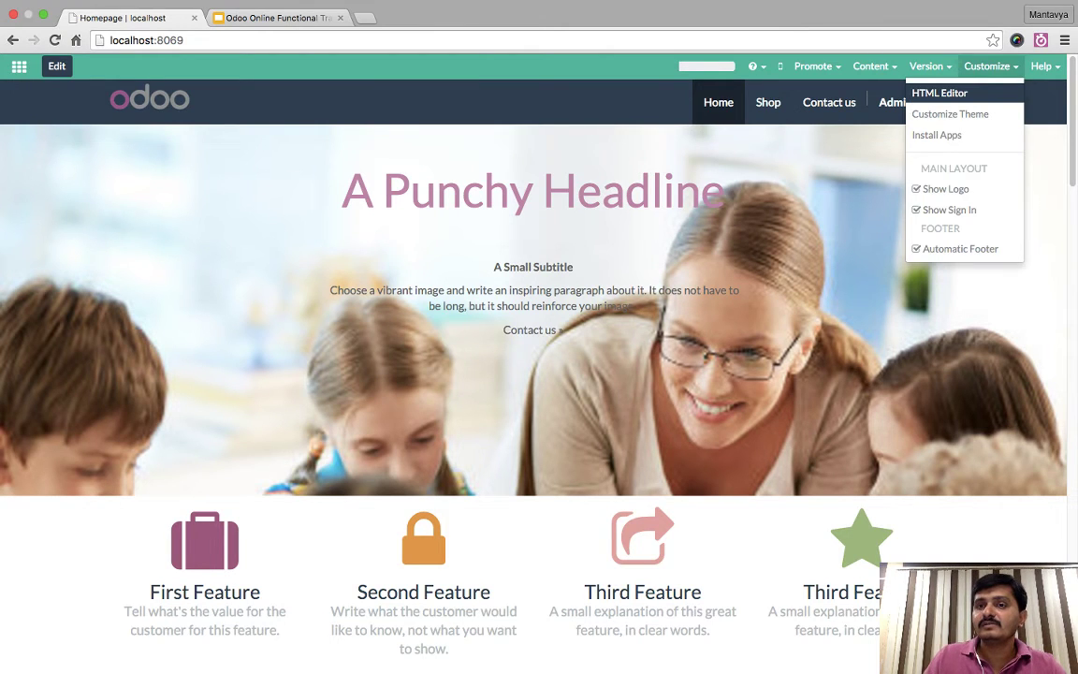
click(874, 65)
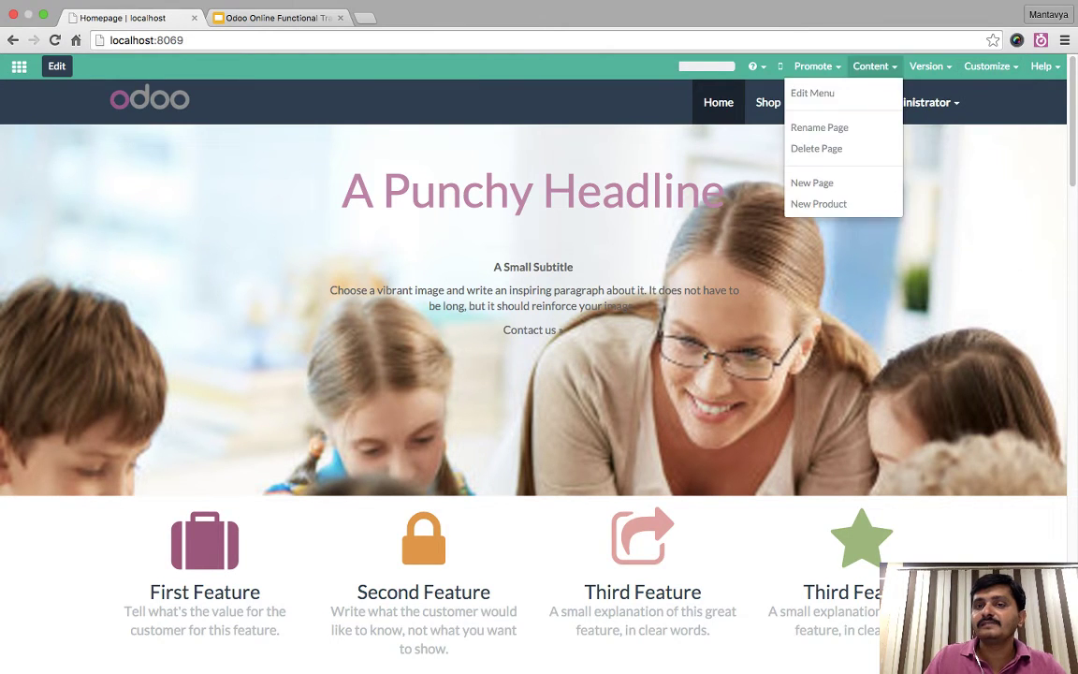
click(811, 182)
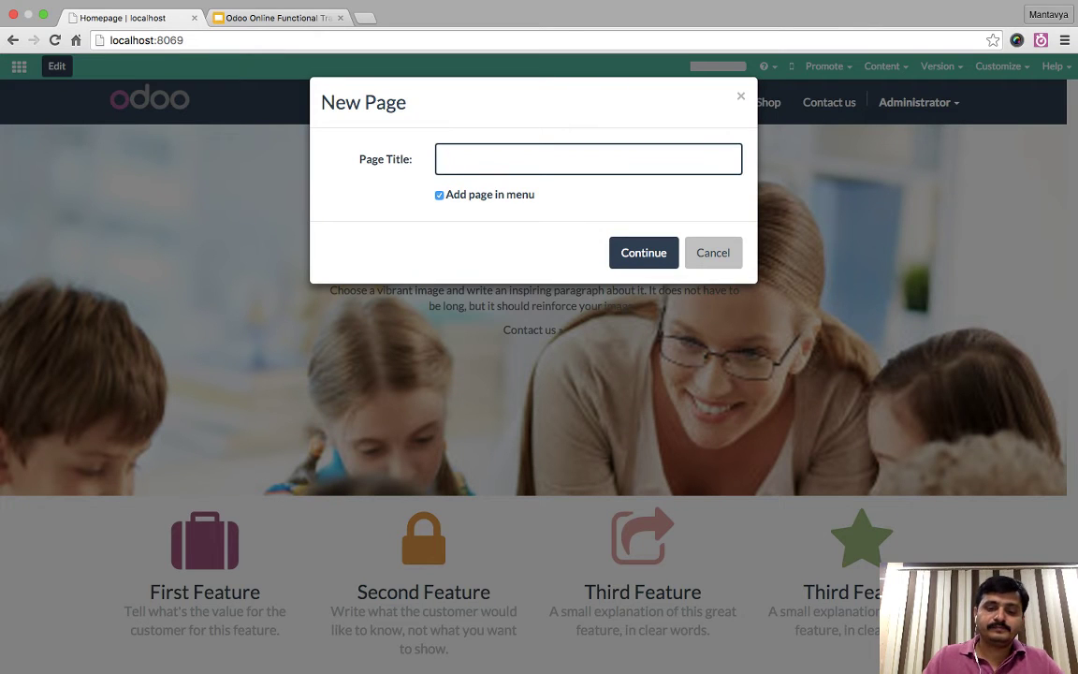
text(contact)
key(alt+BackSpace)
text(Contact Us)
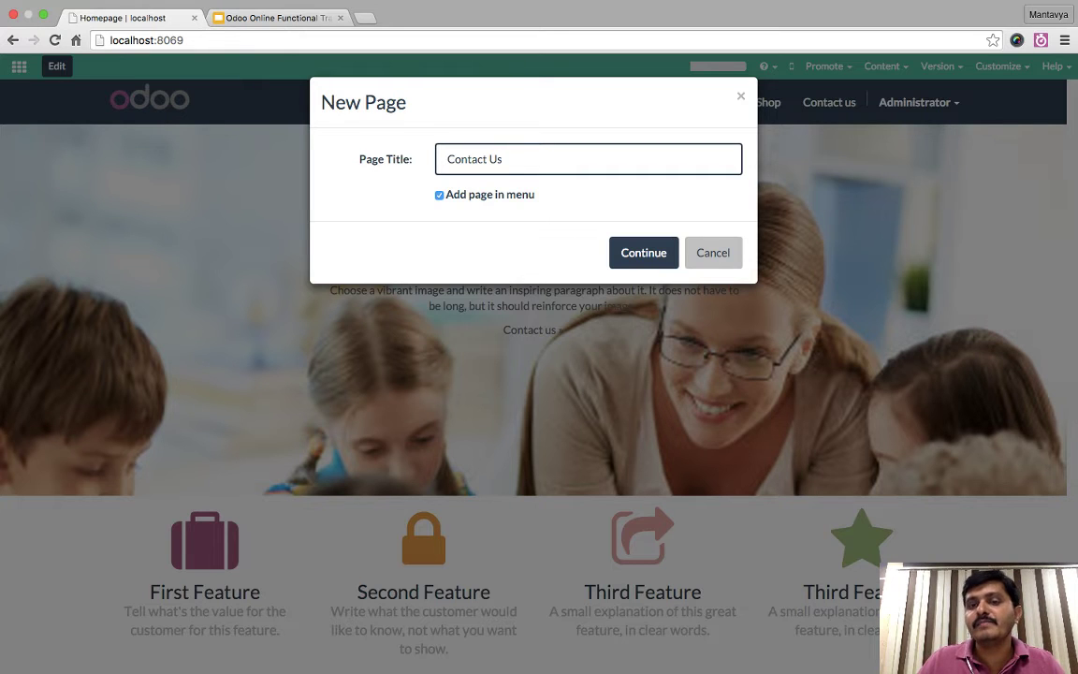
key(Return)
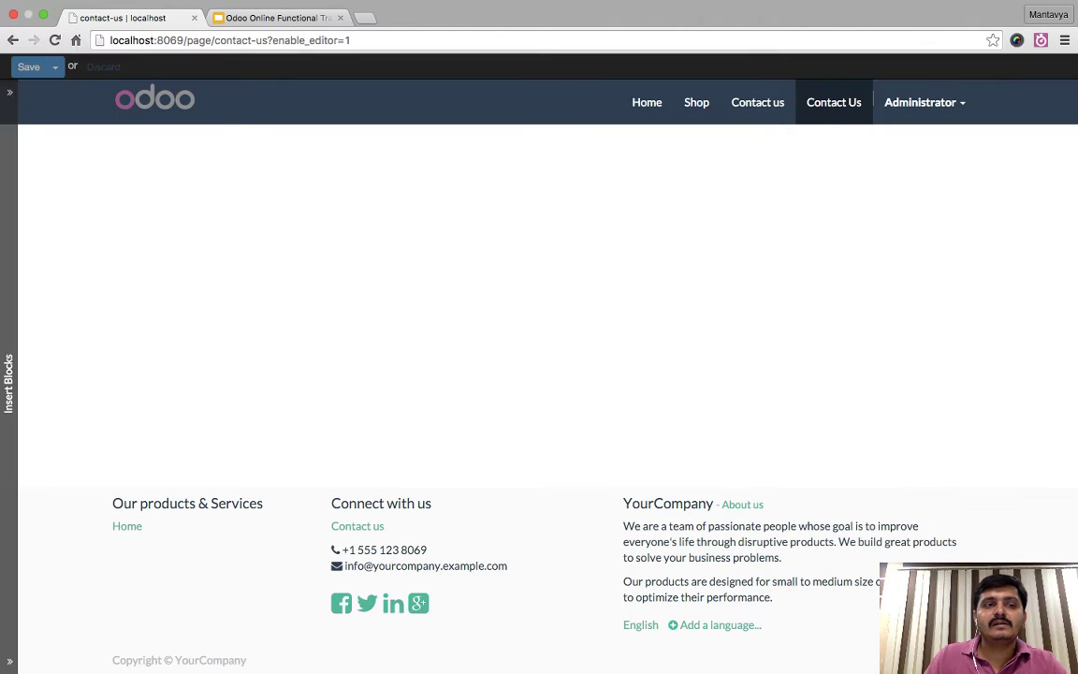
- Exit the empty Contact Us page editor and open Customize > Install Apps
scroll(79, 375, down, 5)
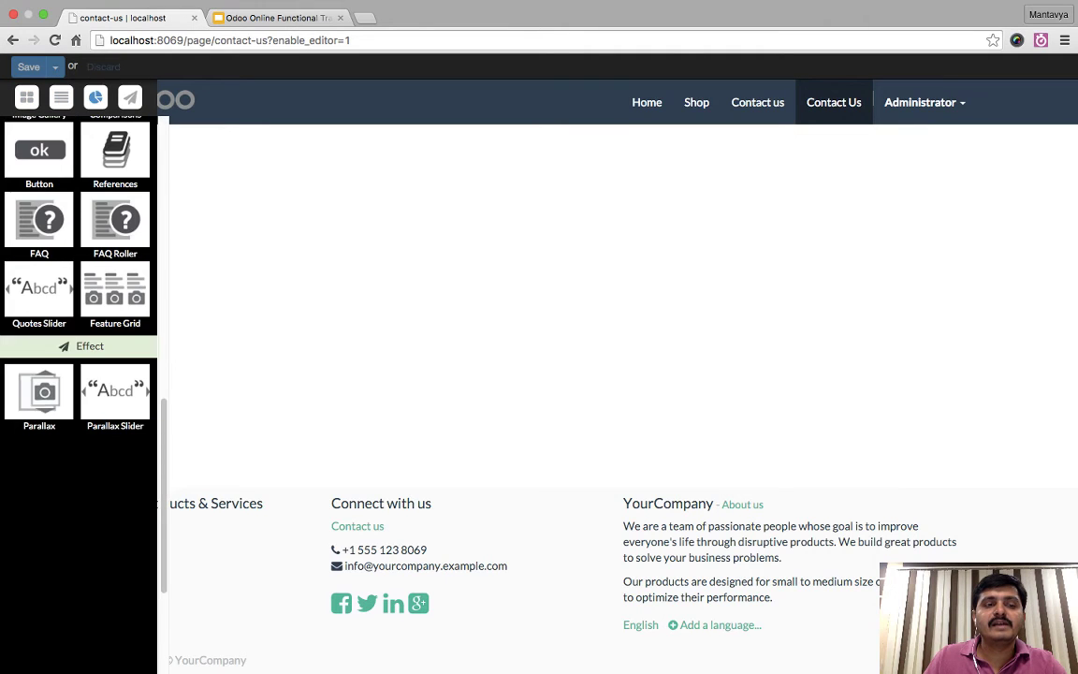
scroll(79, 374, up, 5)
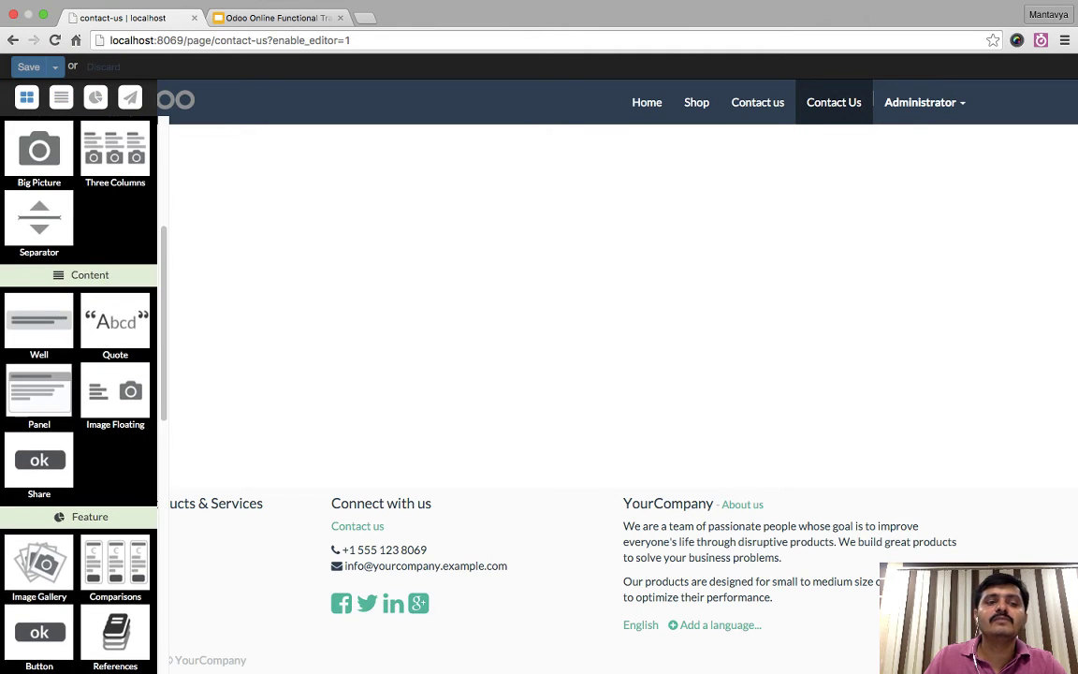
scroll(77, 492, up, 2)
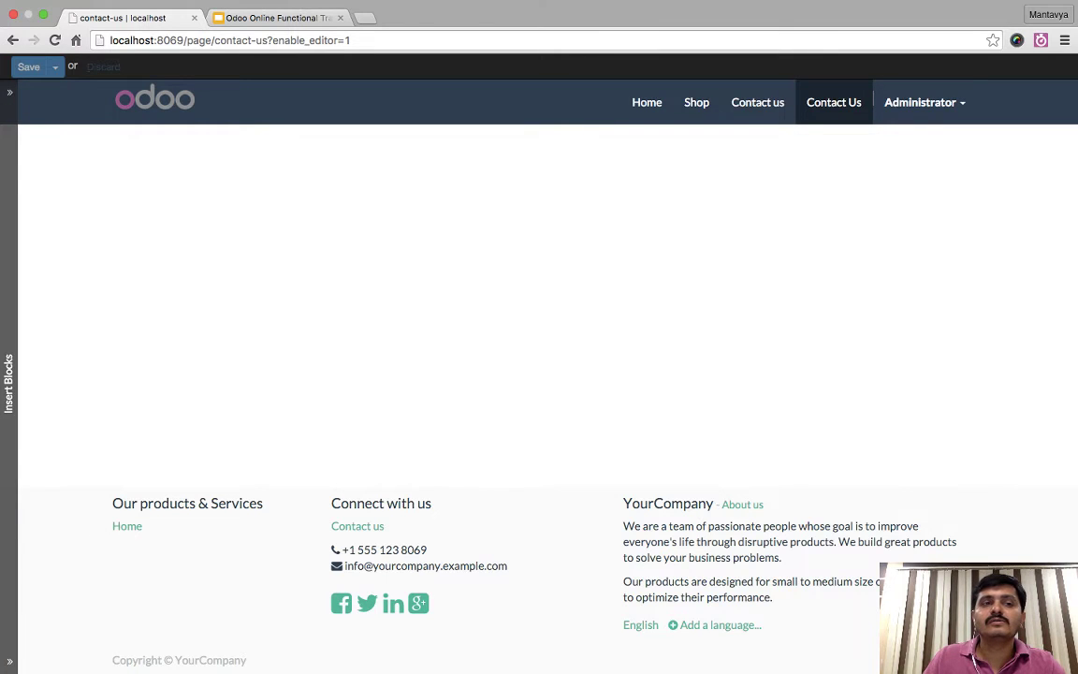
click(834, 102)
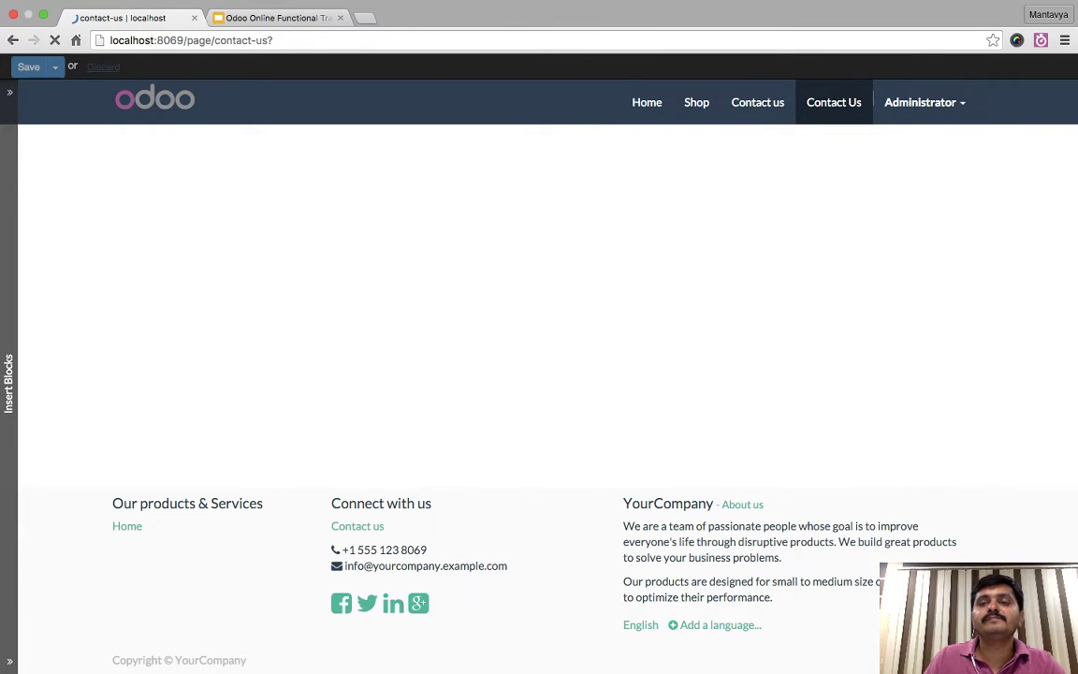
click(998, 65)
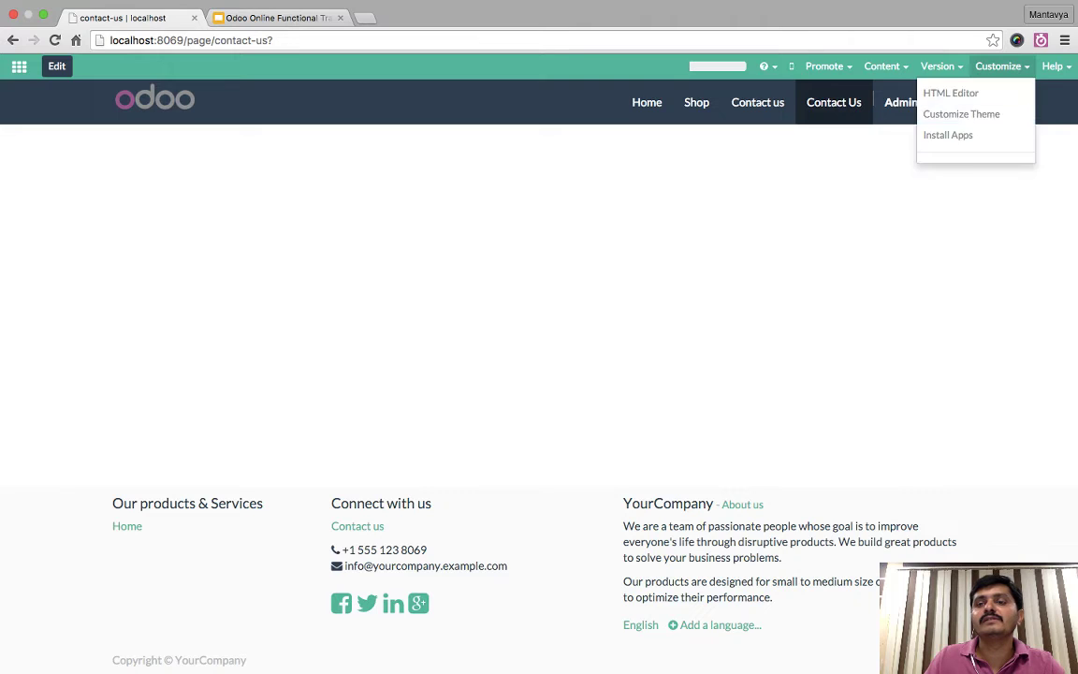
click(945, 135)
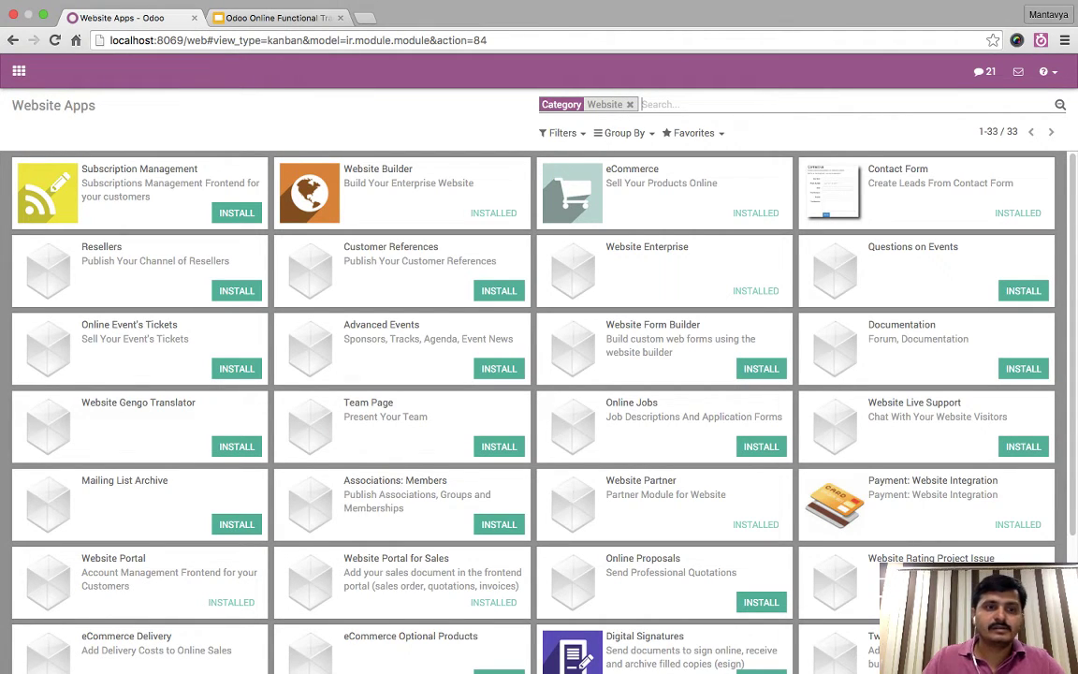
- Search the website apps for 'form' and install Website Form Builder
text(form)
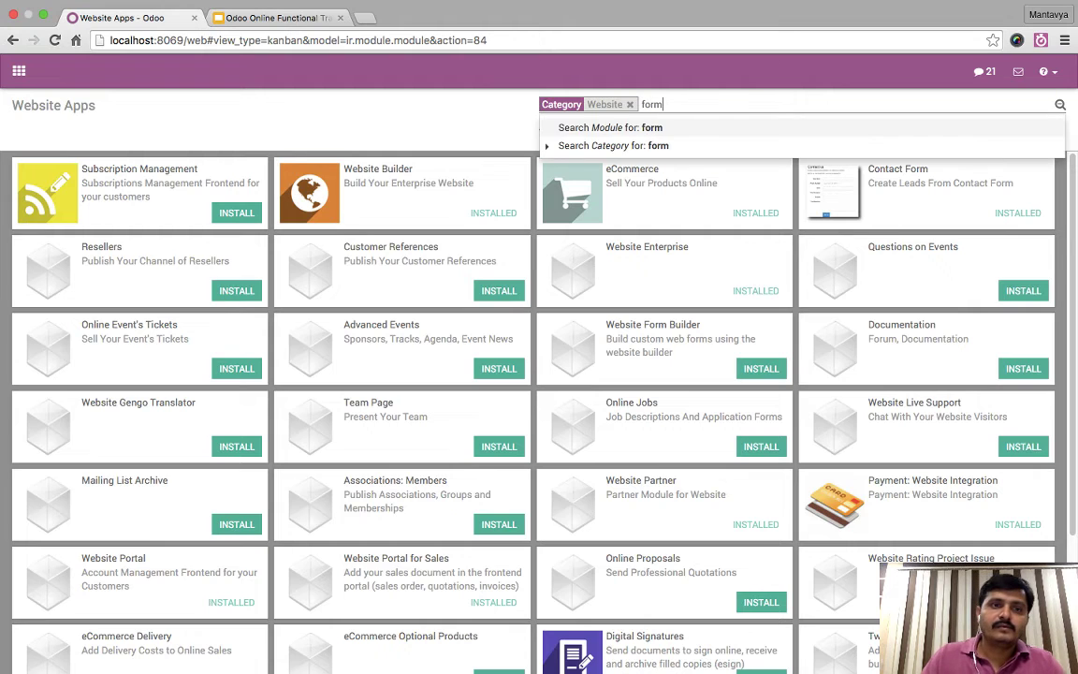
key(Return)
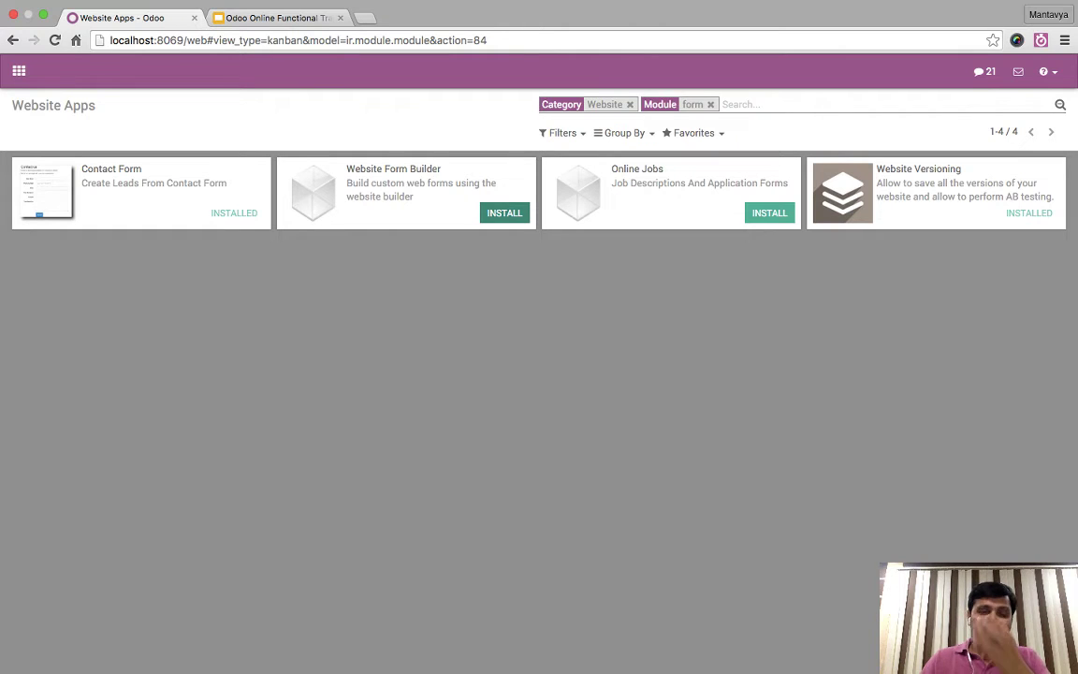
click(504, 212)
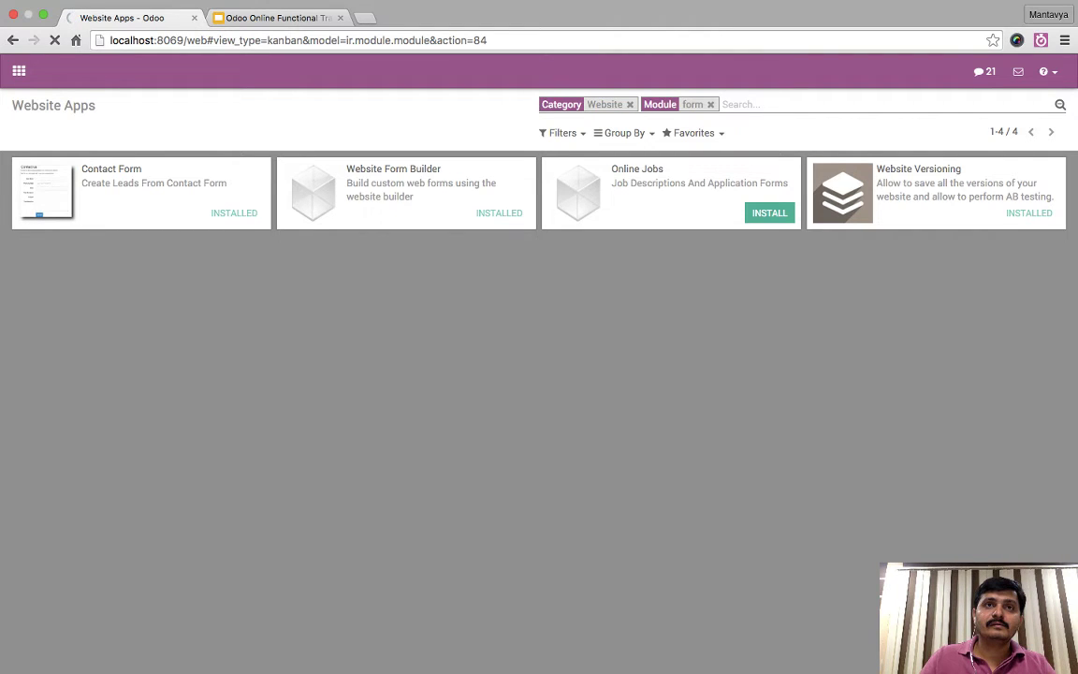
- Edit the address bar down to localhost:8069 to load the website homepage
drag(487, 40, 184, 40)
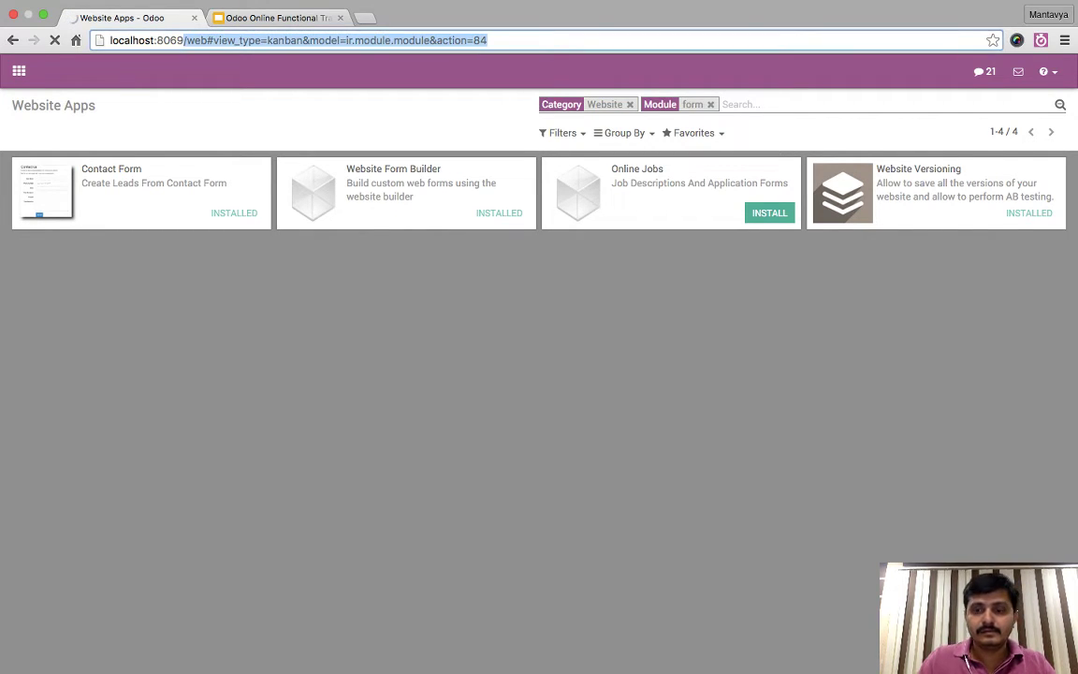
click(208, 40)
text(?)
key(Return)
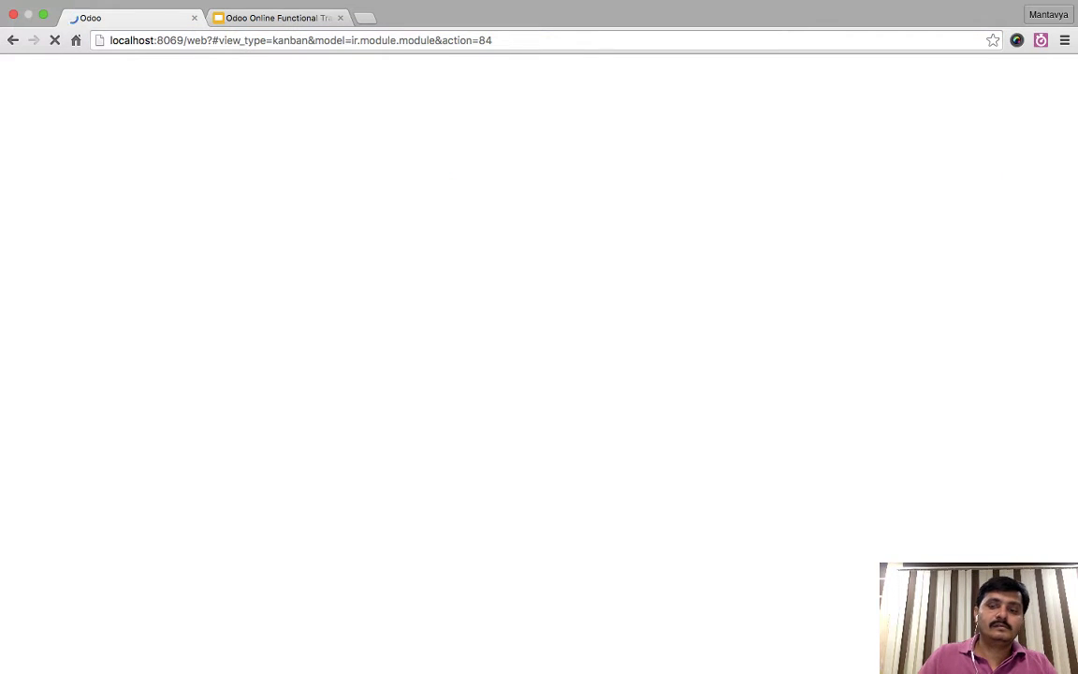
drag(492, 40, 185, 40)
key(BackSpace)
key(Escape)
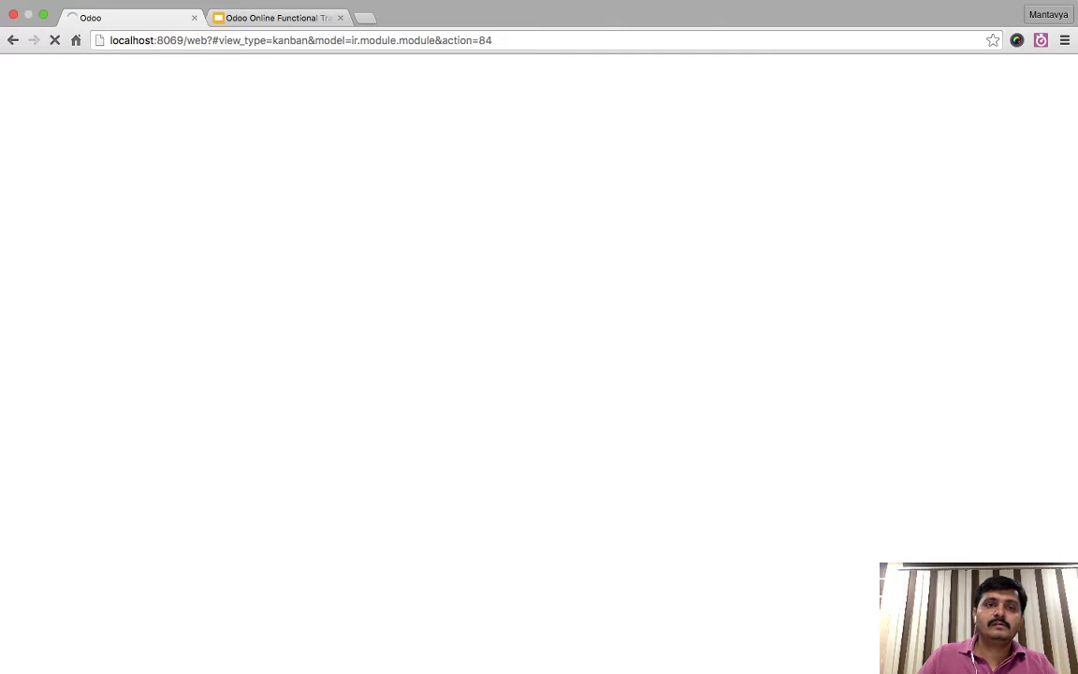
drag(492, 41, 185, 40)
key(BackSpace)
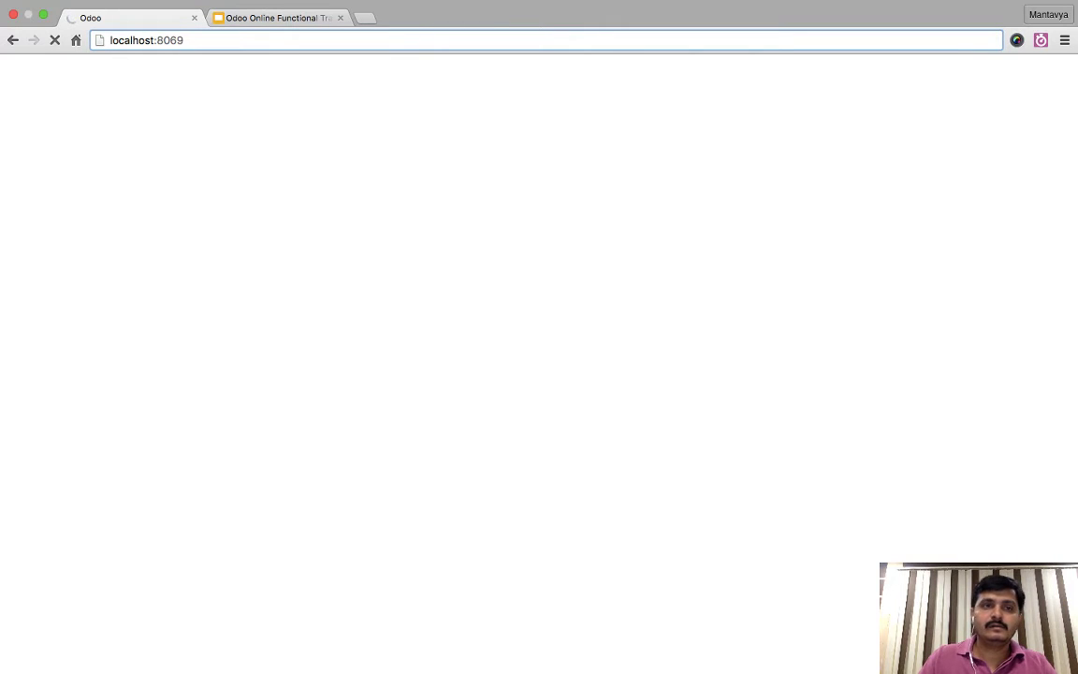
drag(493, 40, 185, 40)
key(BackSpace)
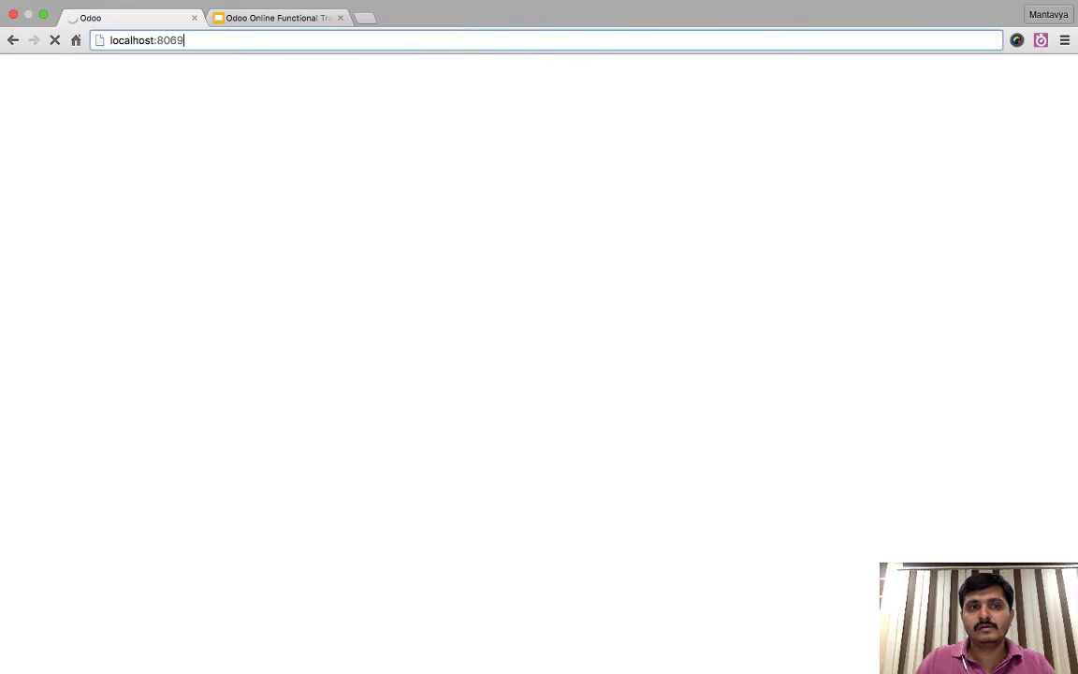
key(BackSpace)
key(Return)
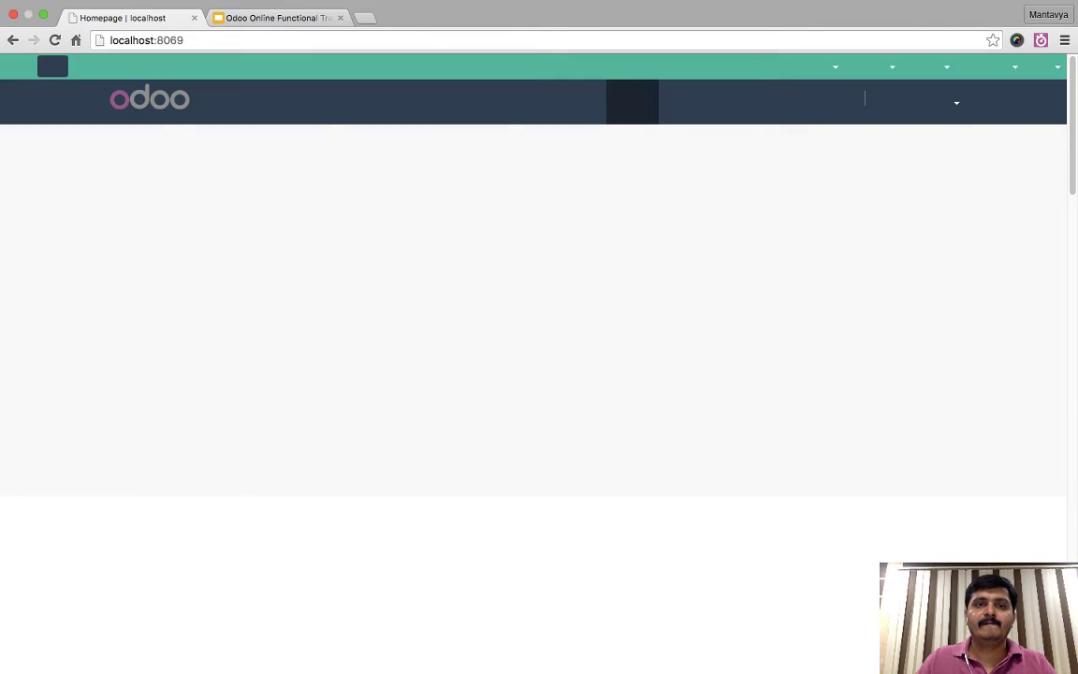
- Put the Contact Us page in edit mode and drop a Form Builder block onto it
key(super+r)
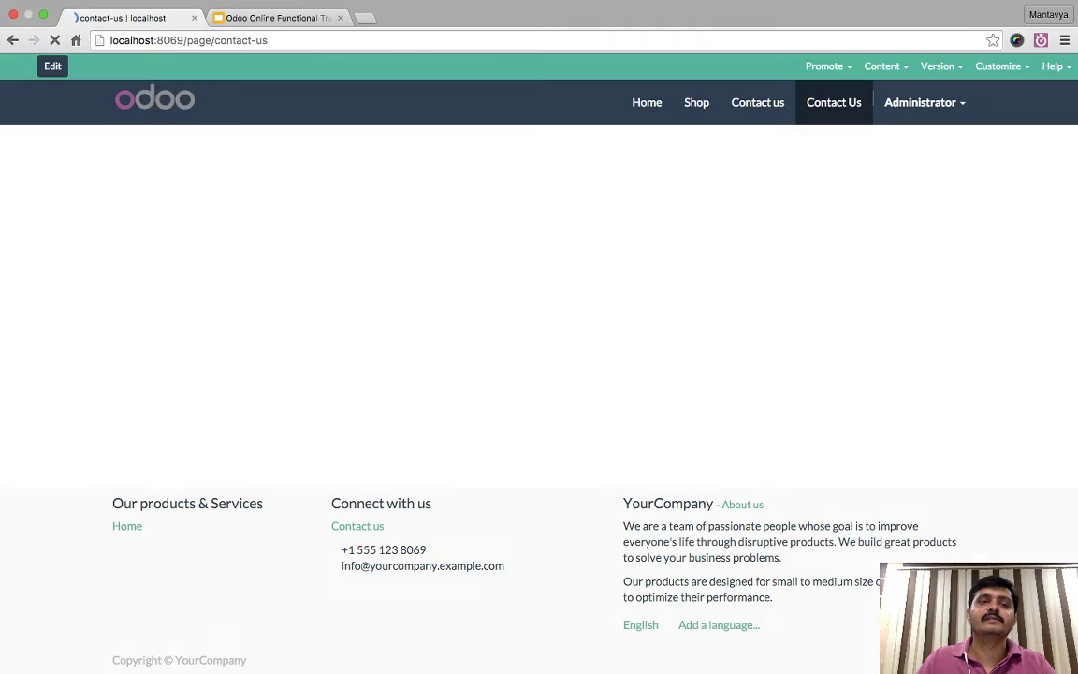
click(56, 66)
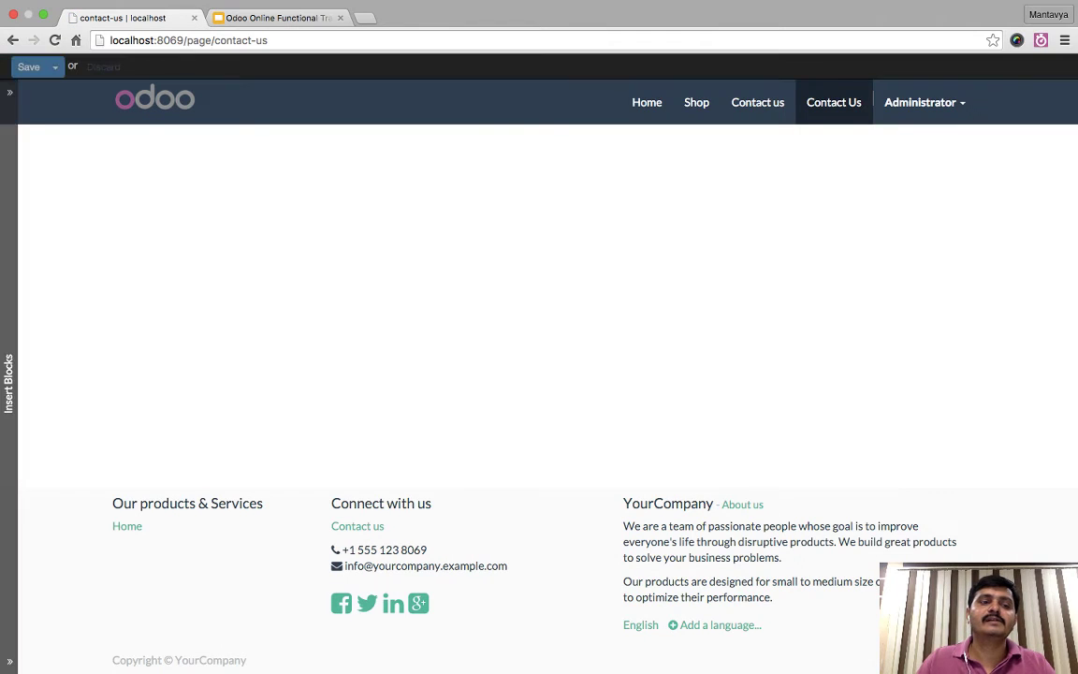
scroll(78, 374, down, 5)
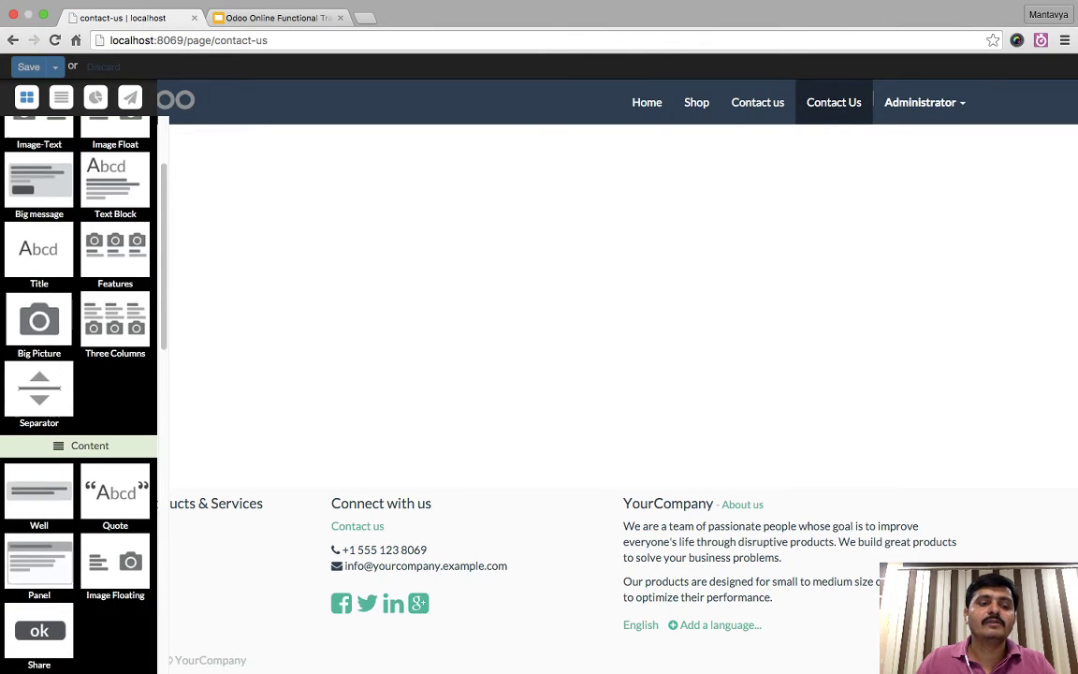
scroll(88, 314, down, 7)
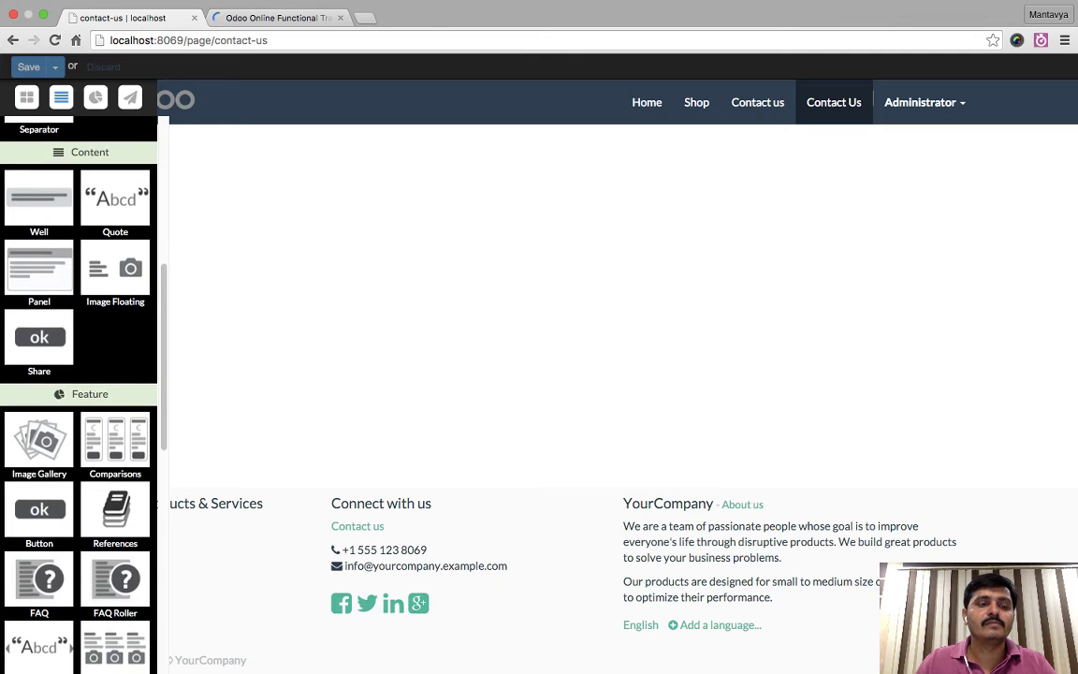
scroll(78, 374, up, 4)
scroll(79, 375, down, 3)
drag(39, 505, 500, 280)
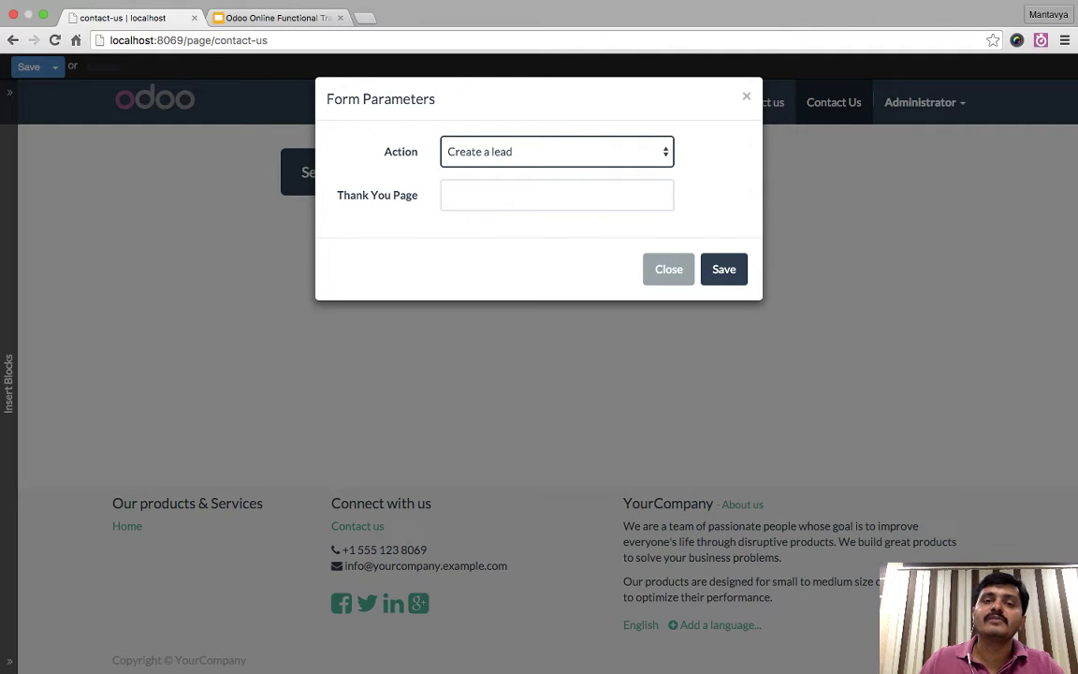
- Set the thank-you message to 'Thank you for your query, Our team will get back to you very soon.' and save
click(556, 194)
text(Thank you for your quest)
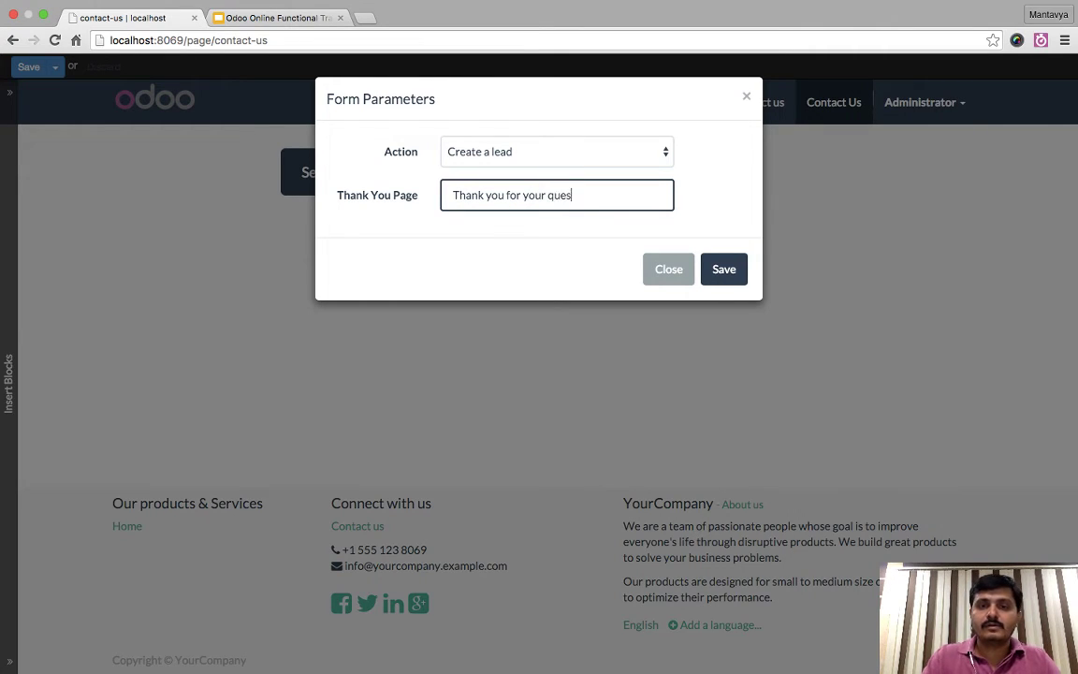
key(BackSpace)
key(BackSpace)
key(BackSpace)
key(BackSpace)
key(BackSpace)
text(qu)
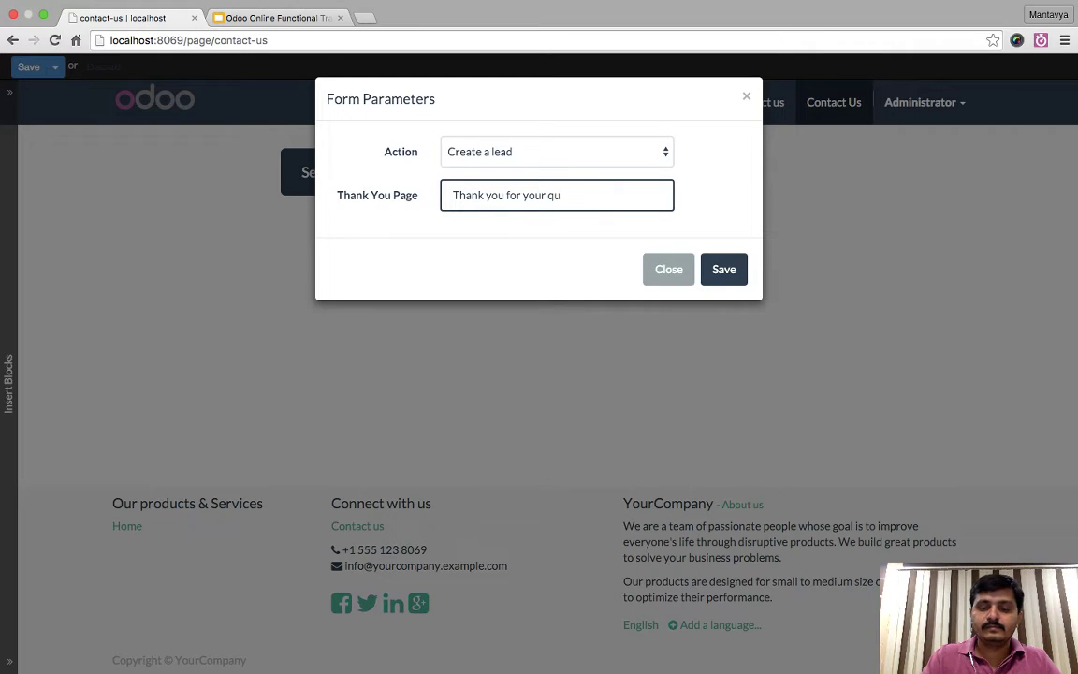
text(ery, O)
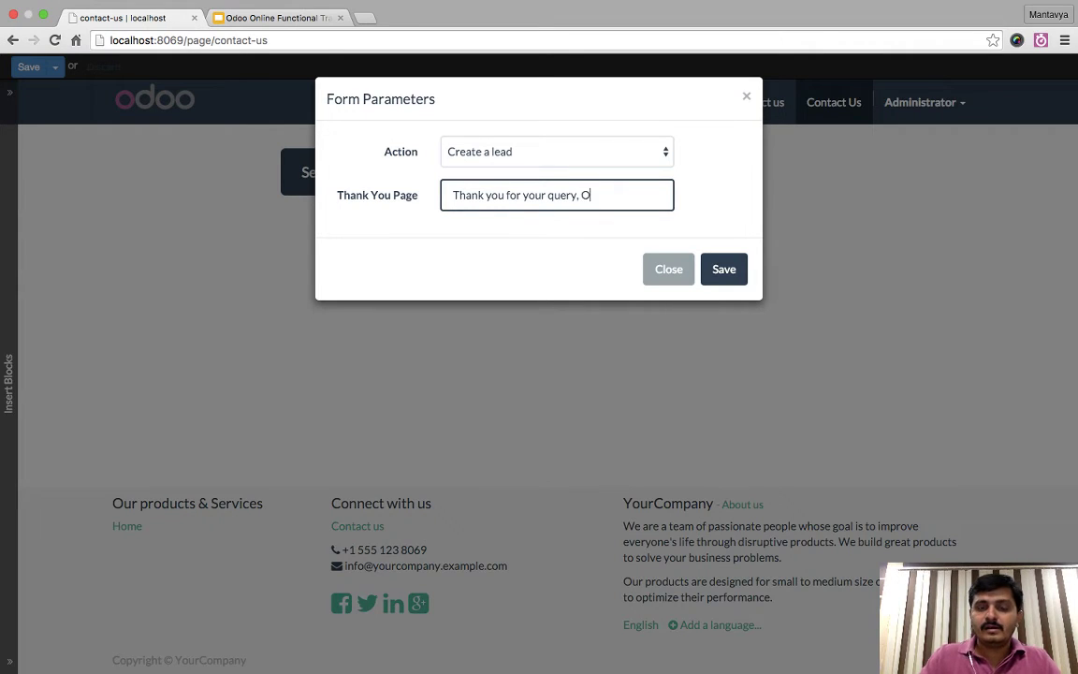
text(ur te)
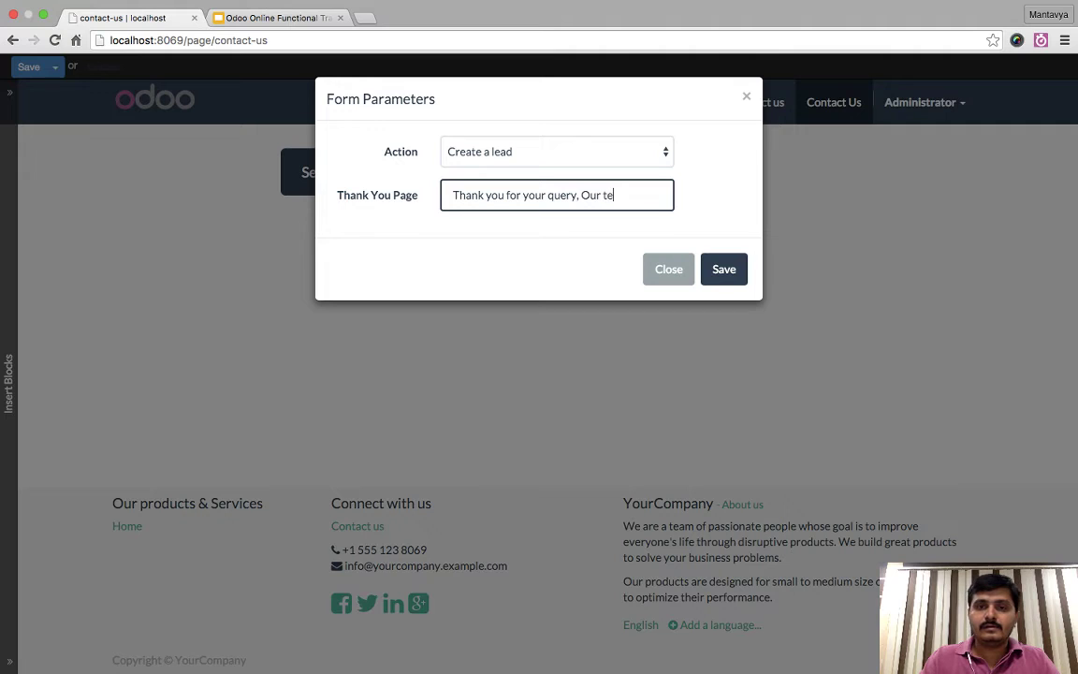
text(am will get b)
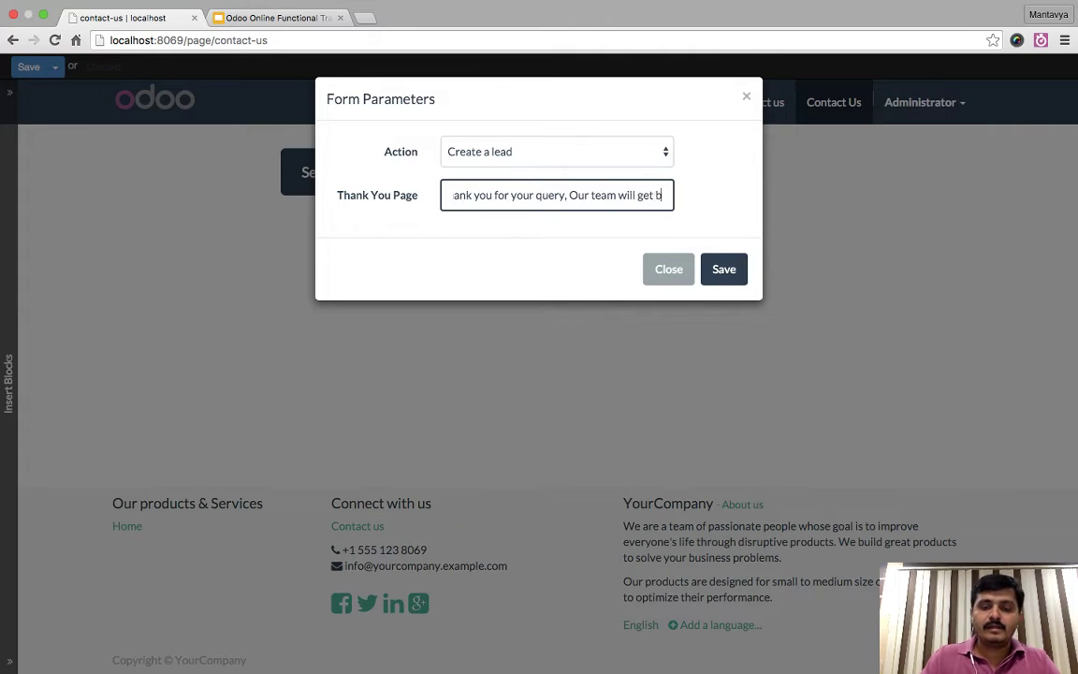
text(ack to you very soon !)
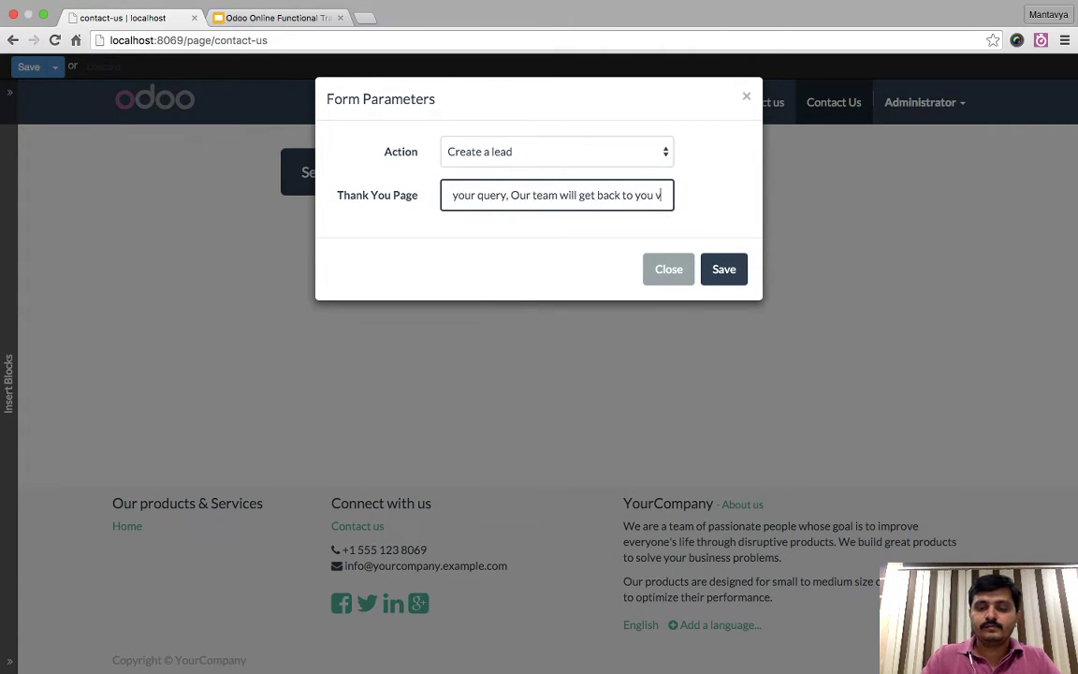
key(BackSpace)
key(BackSpace)
text(!)
key(BackSpace)
key(BackSpace)
text(.)
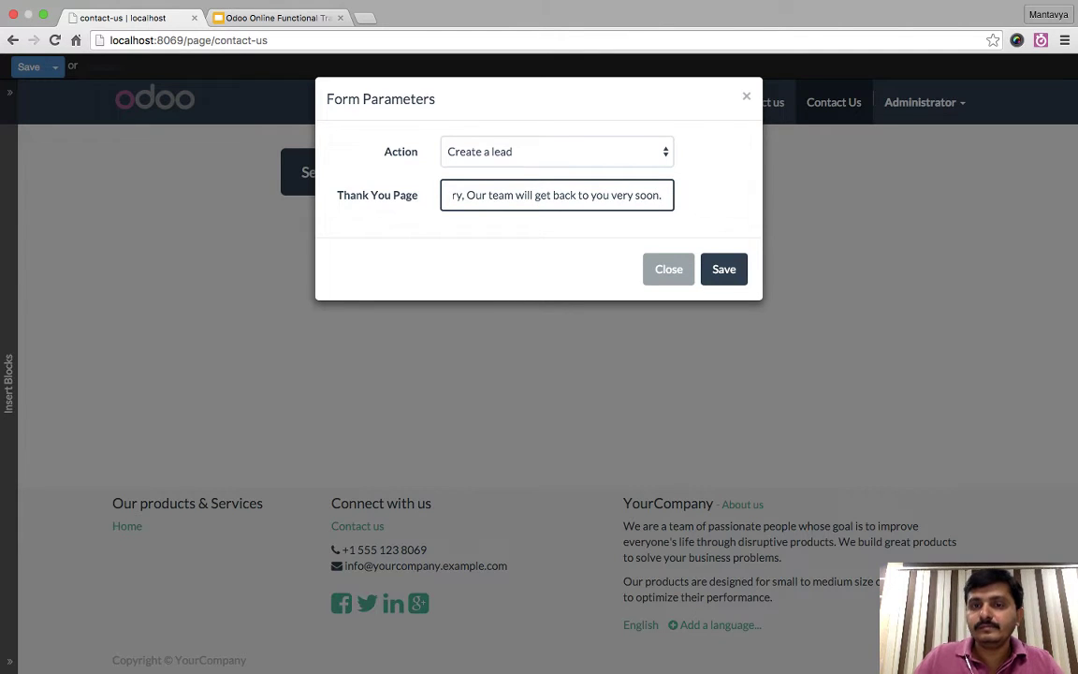
key(Tab)
key(Return)
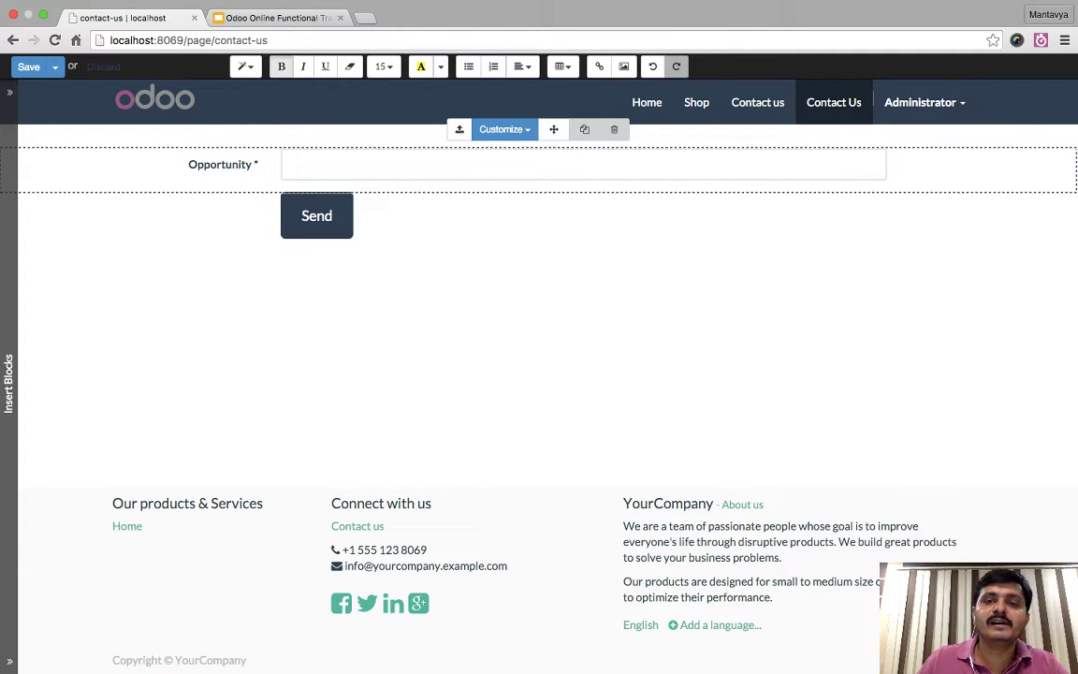
- Relabel the form's Opportunity field as 'Subject' and check its options
click(504, 129)
click(503, 156)
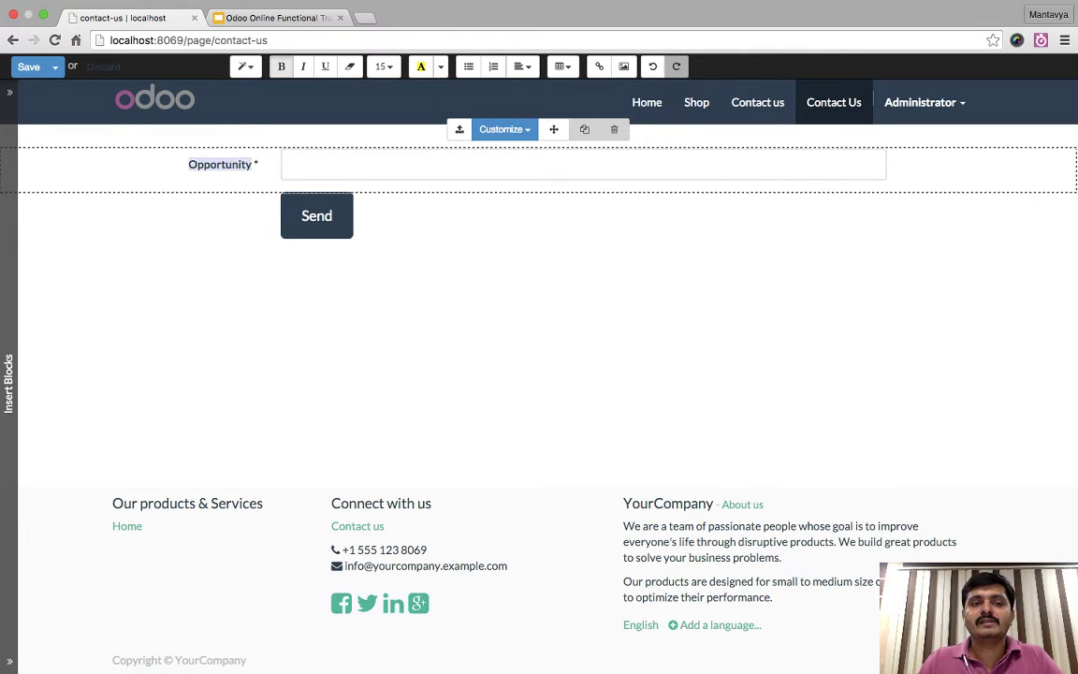
text(s)
key(BackSpace)
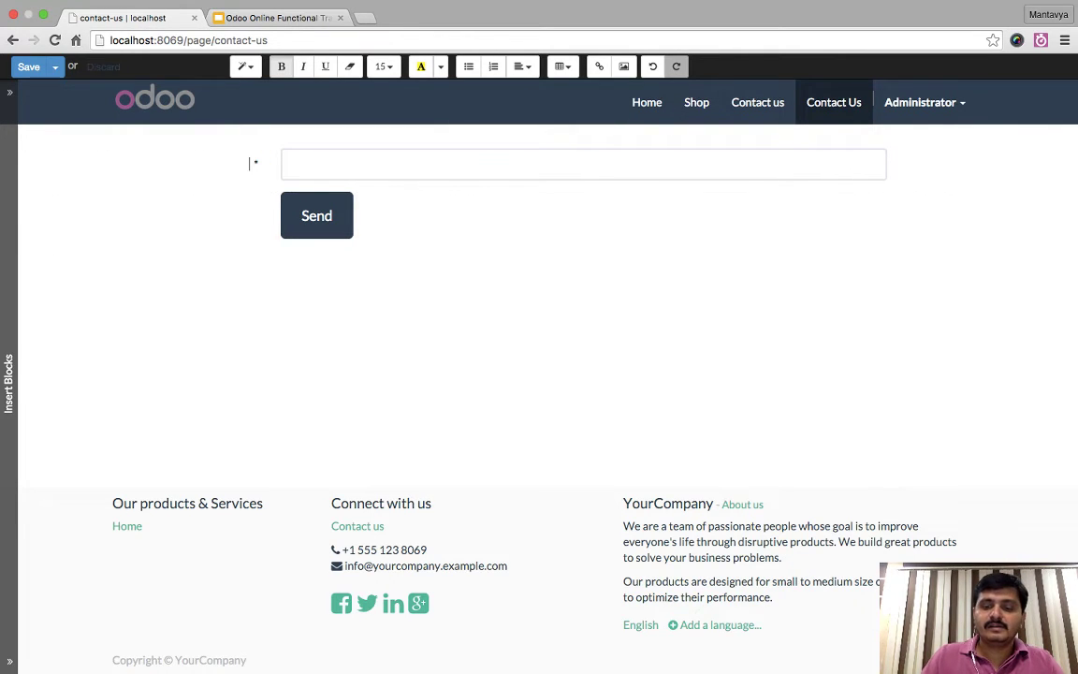
text(Subject)
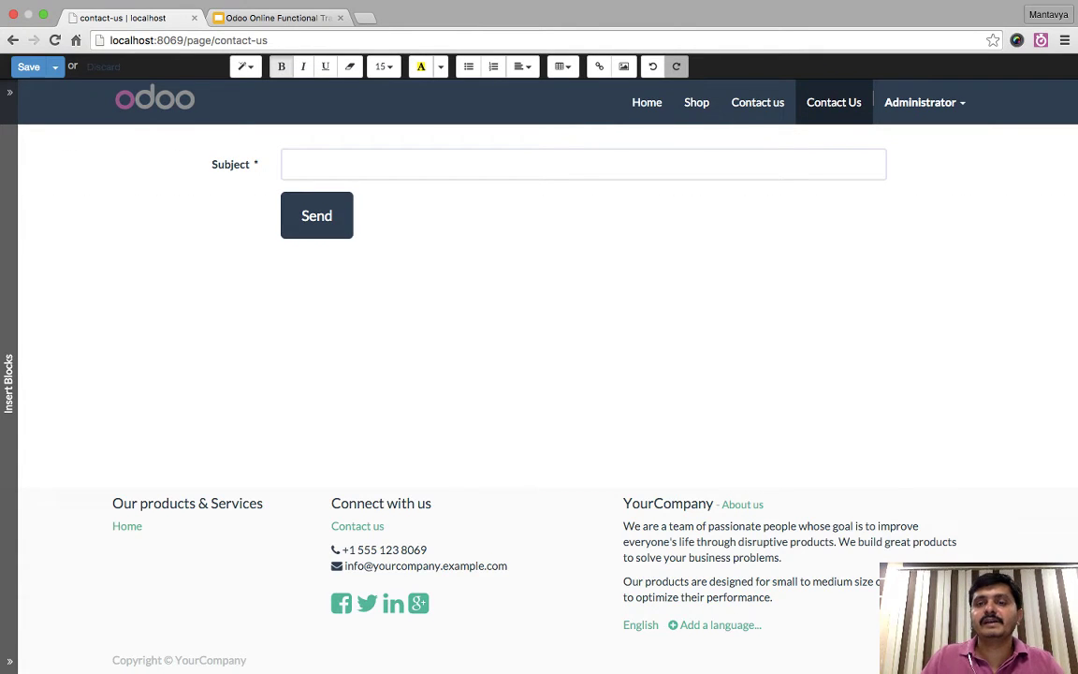
click(302, 215)
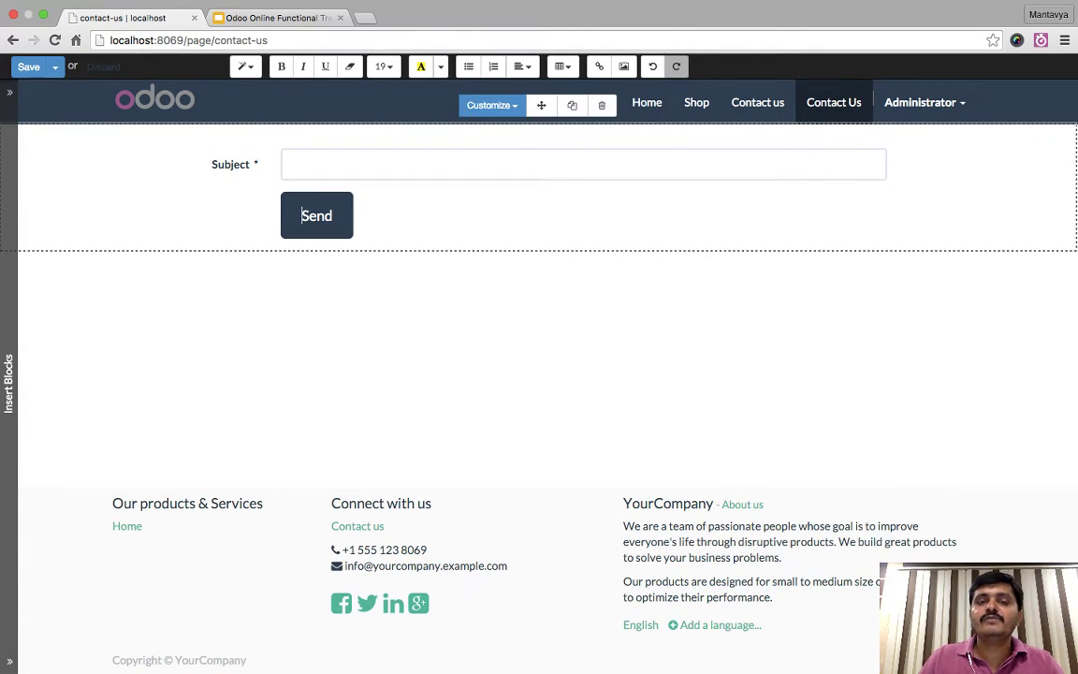
click(282, 164)
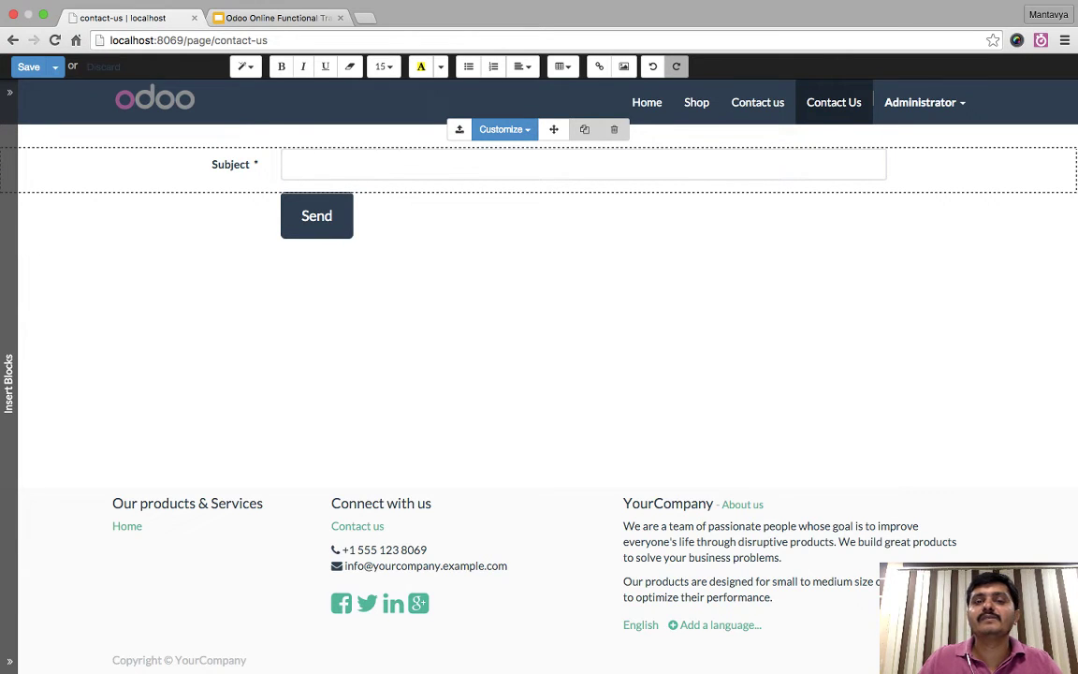
click(502, 129)
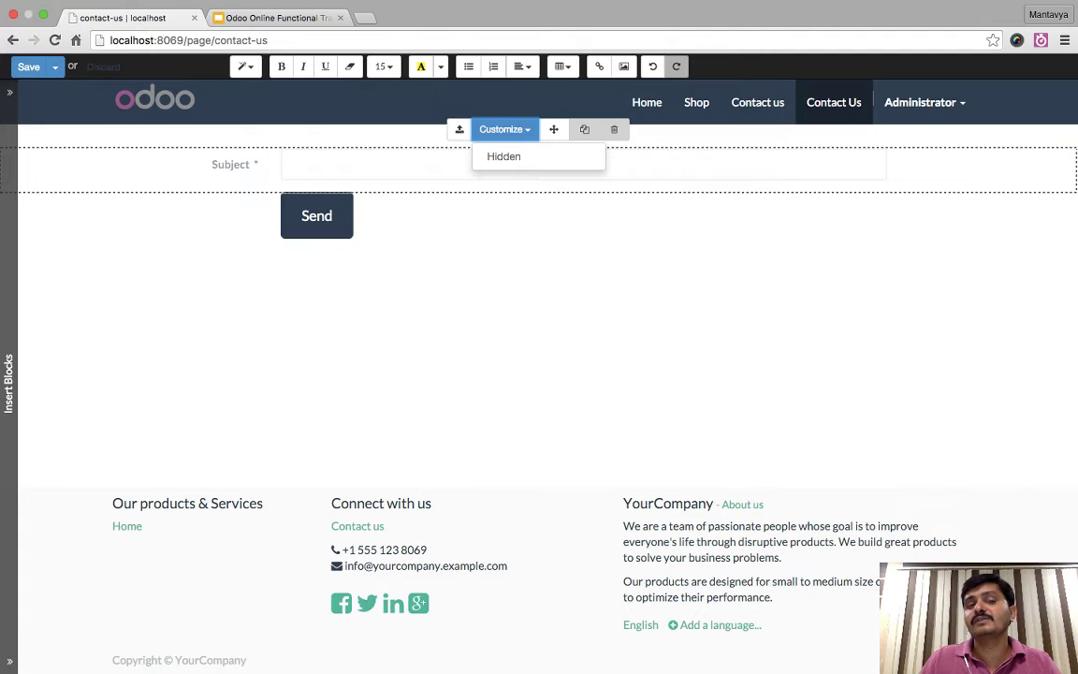
key(Escape)
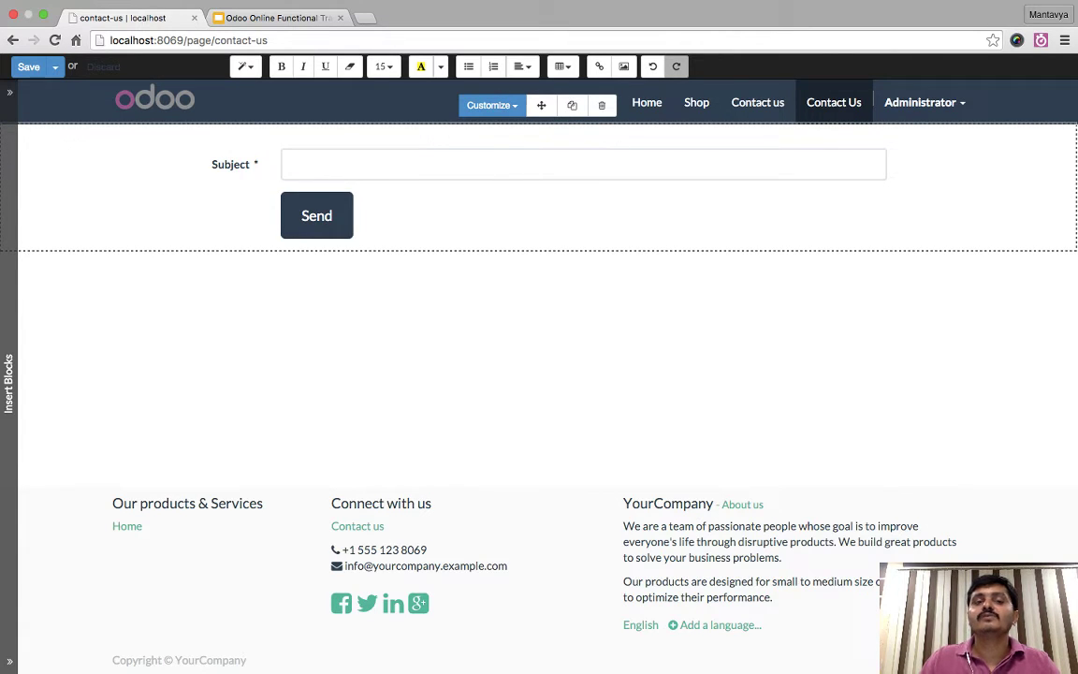
click(491, 104)
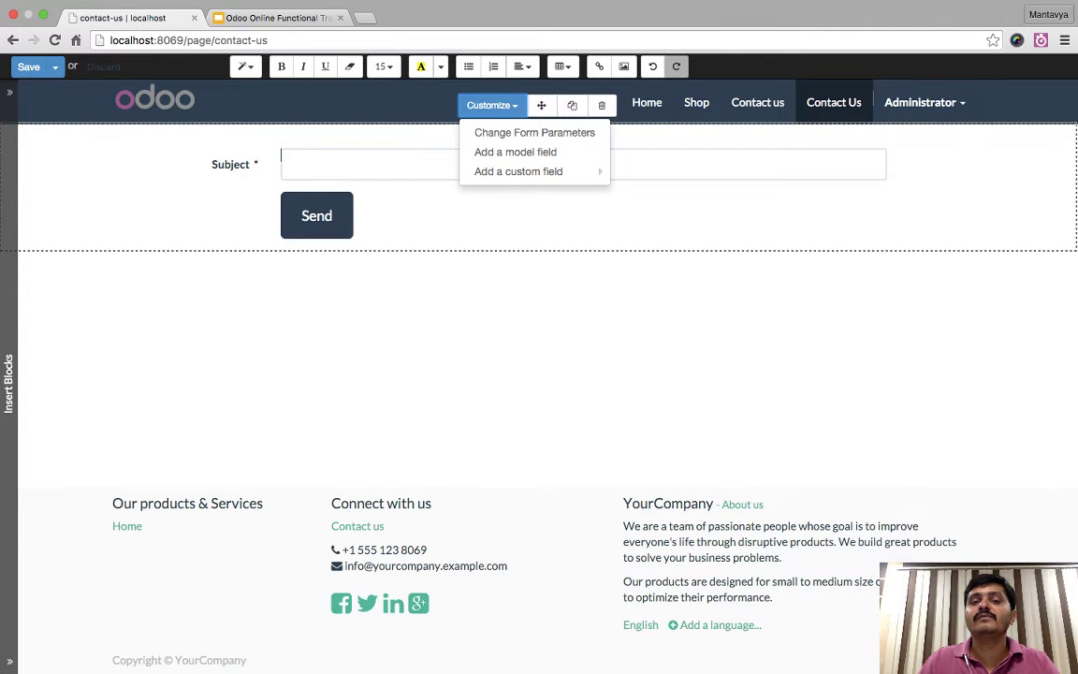
- Add the Tags model field as checkboxes and relabel it 'Category'
click(516, 151)
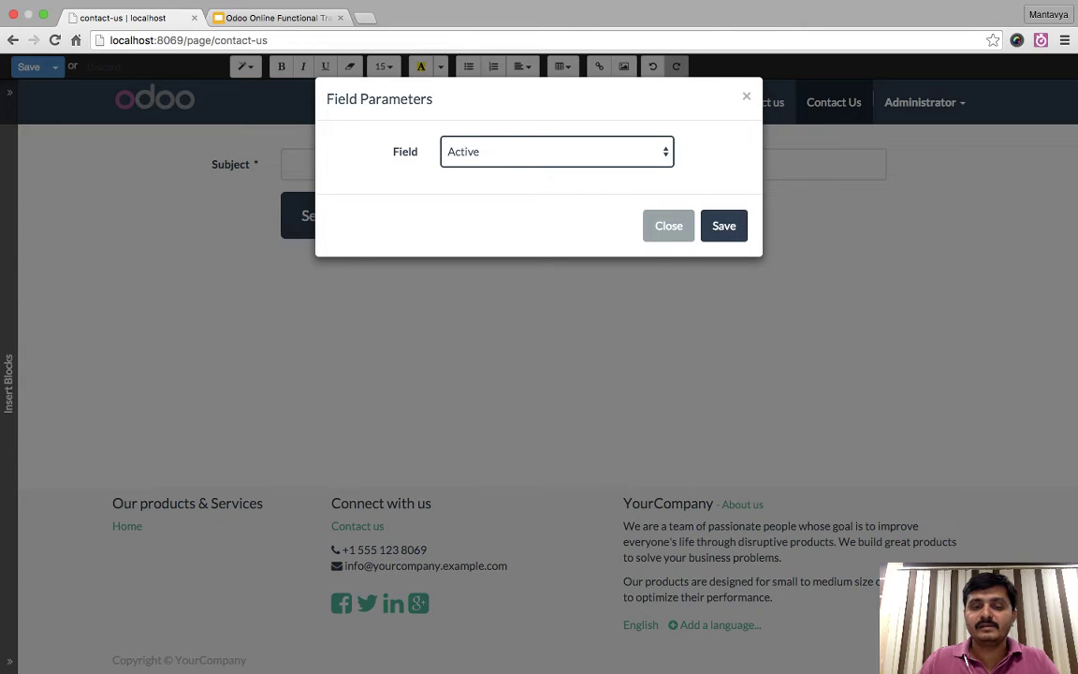
click(557, 152)
click(723, 225)
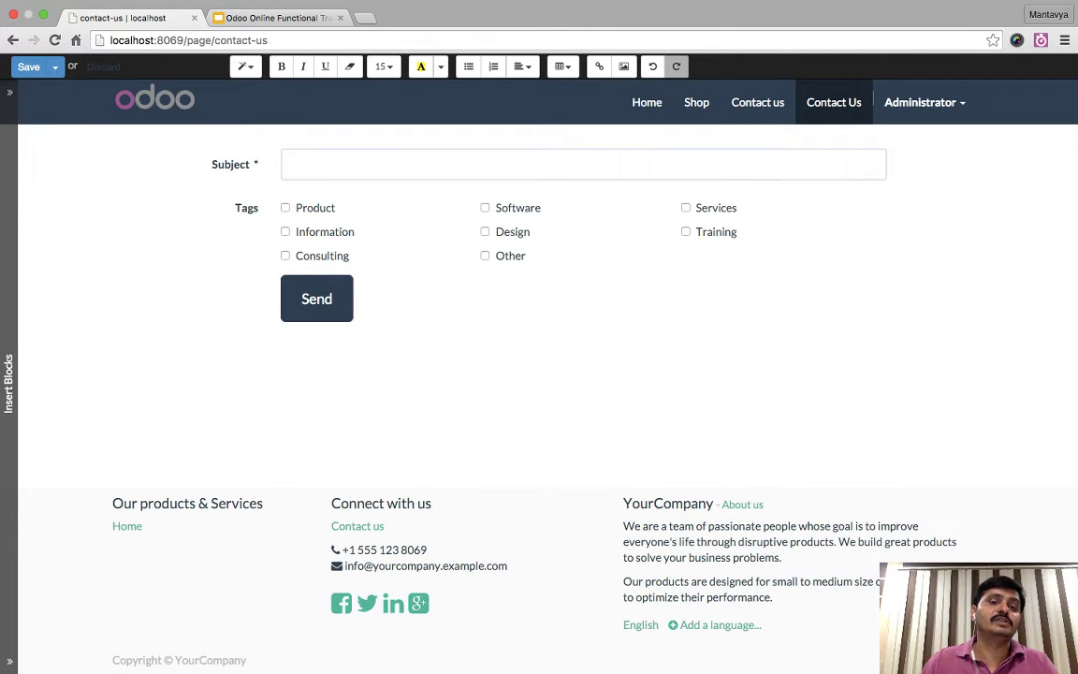
click(570, 165)
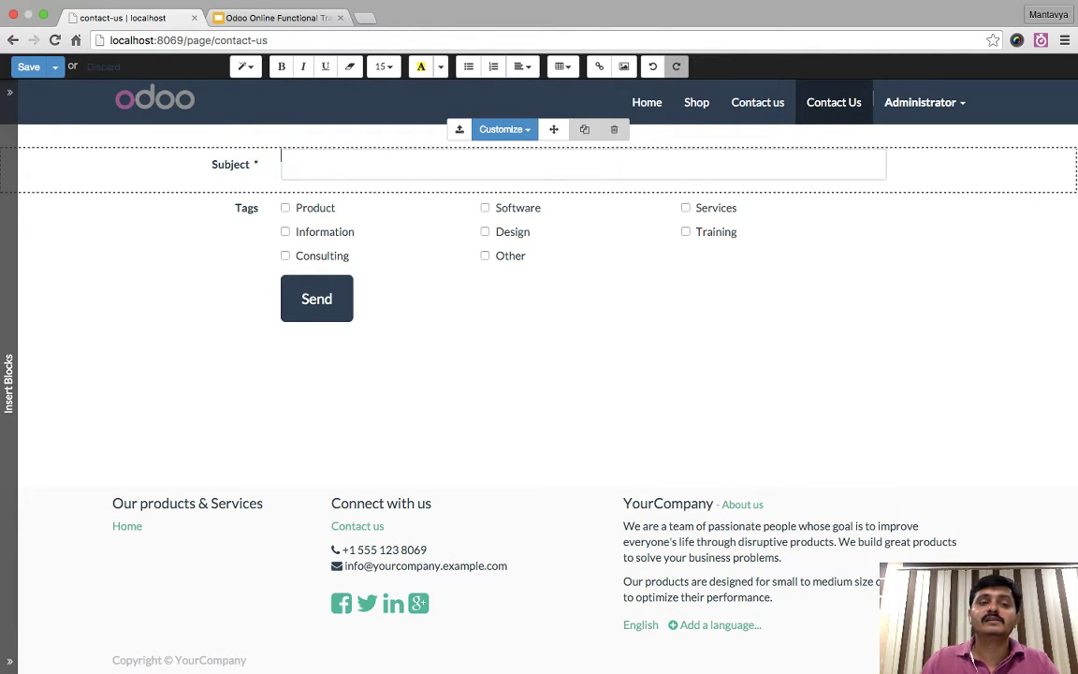
double_click(246, 207)
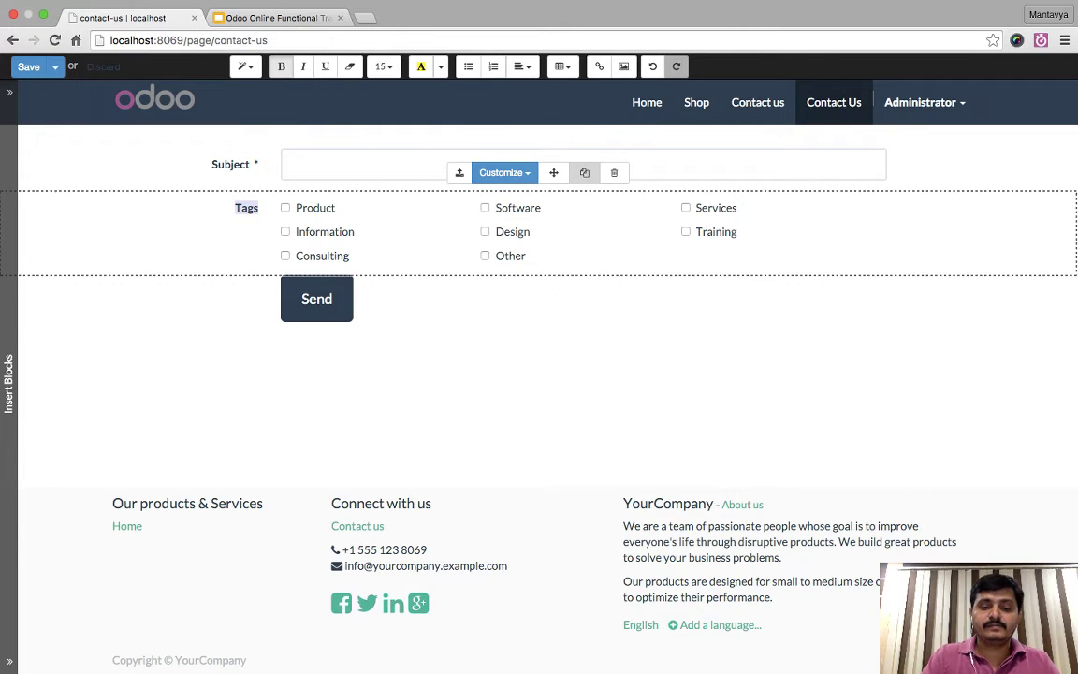
text(Category)
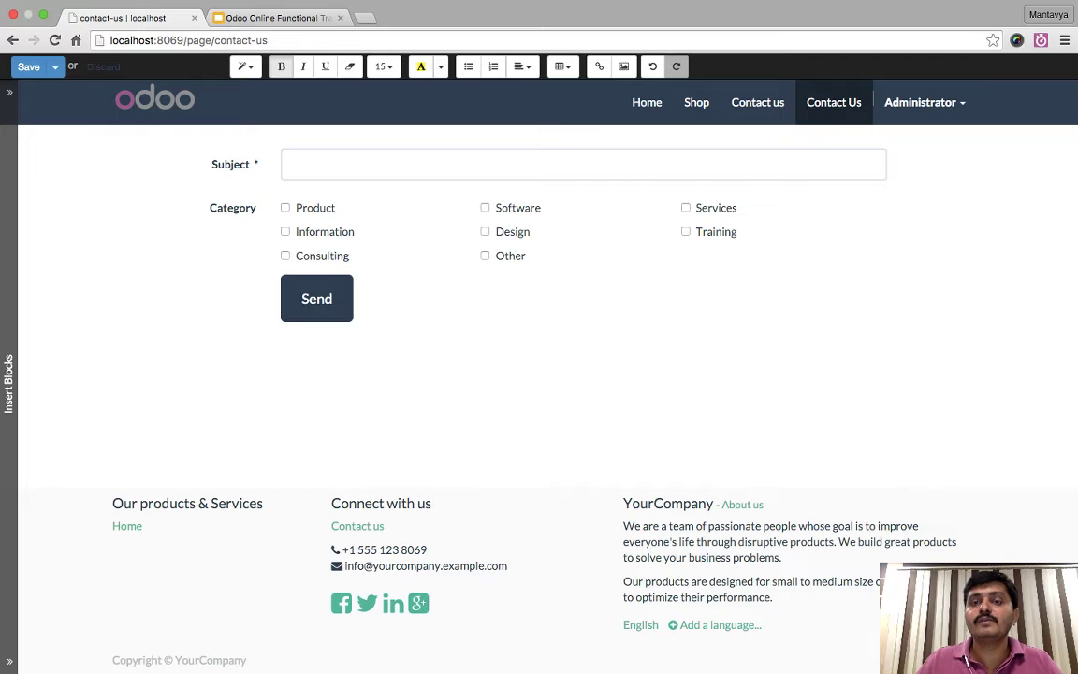
click(334, 208)
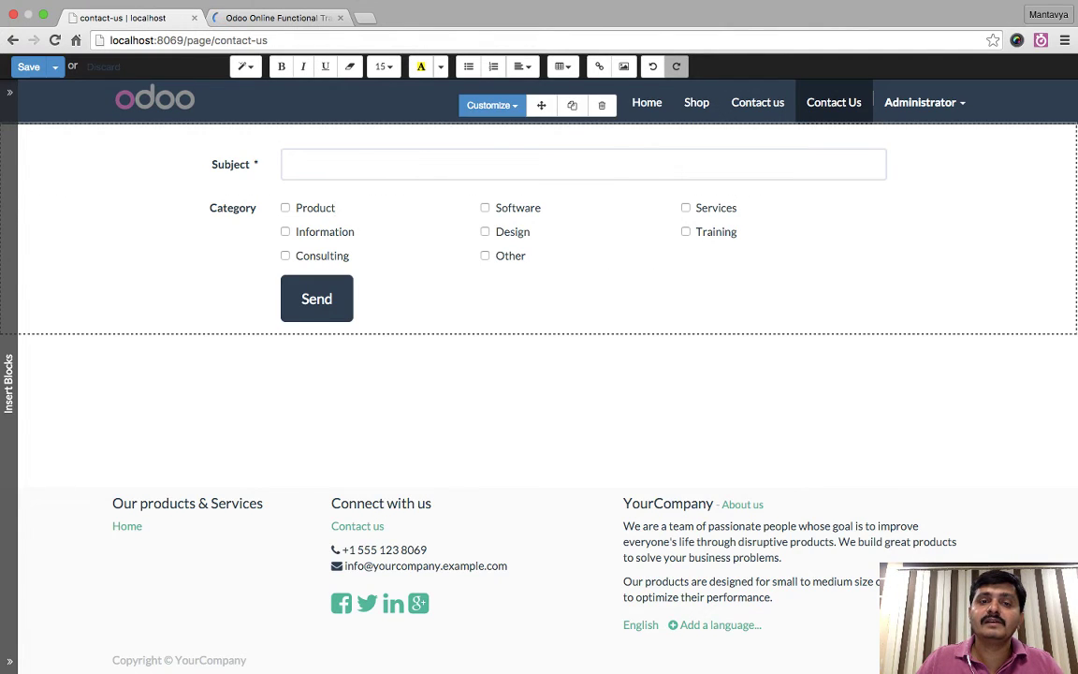
click(490, 105)
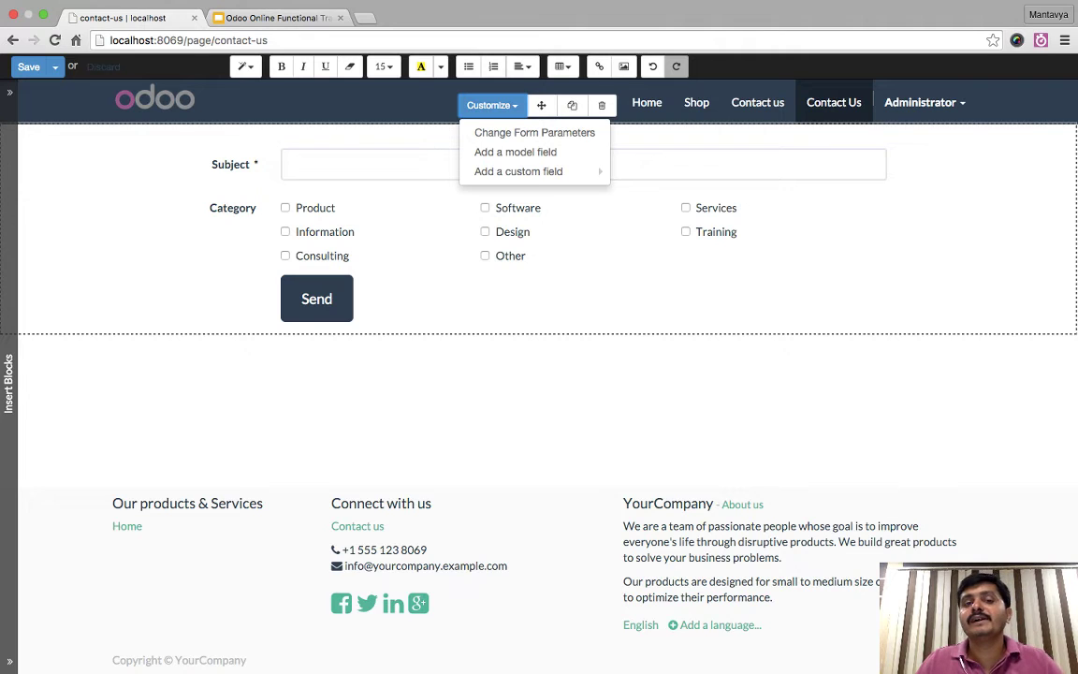
- Add a custom Radio Buttons field labelled 'When you would like to go Live ?'
mouse_move(524, 171)
mouse_move(519, 171)
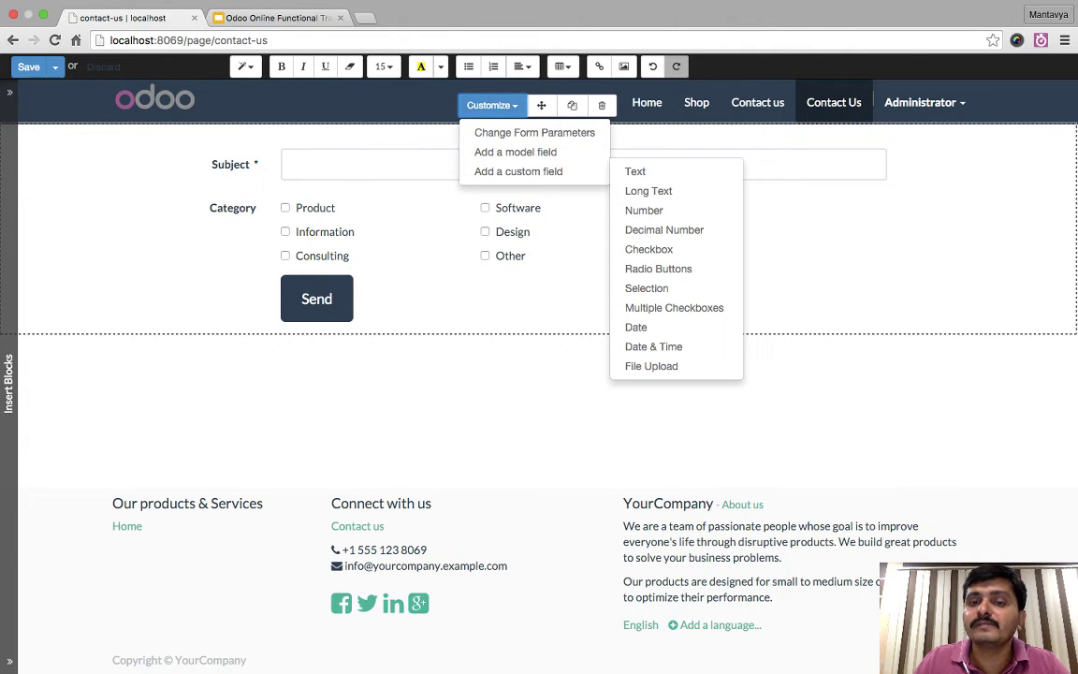
click(658, 269)
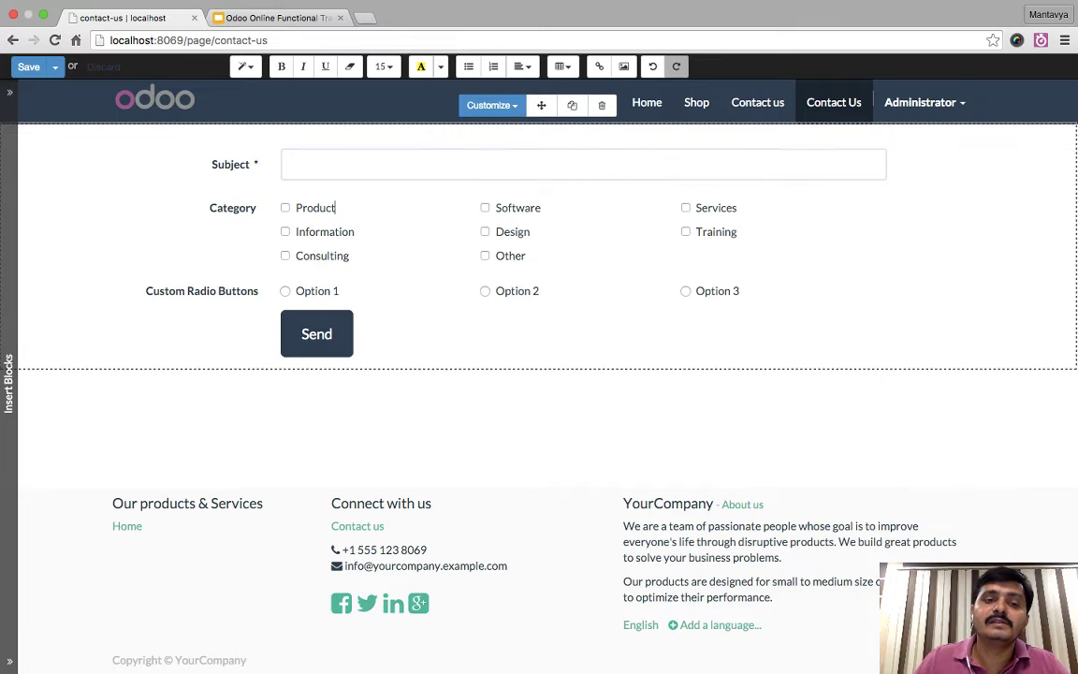
click(323, 291)
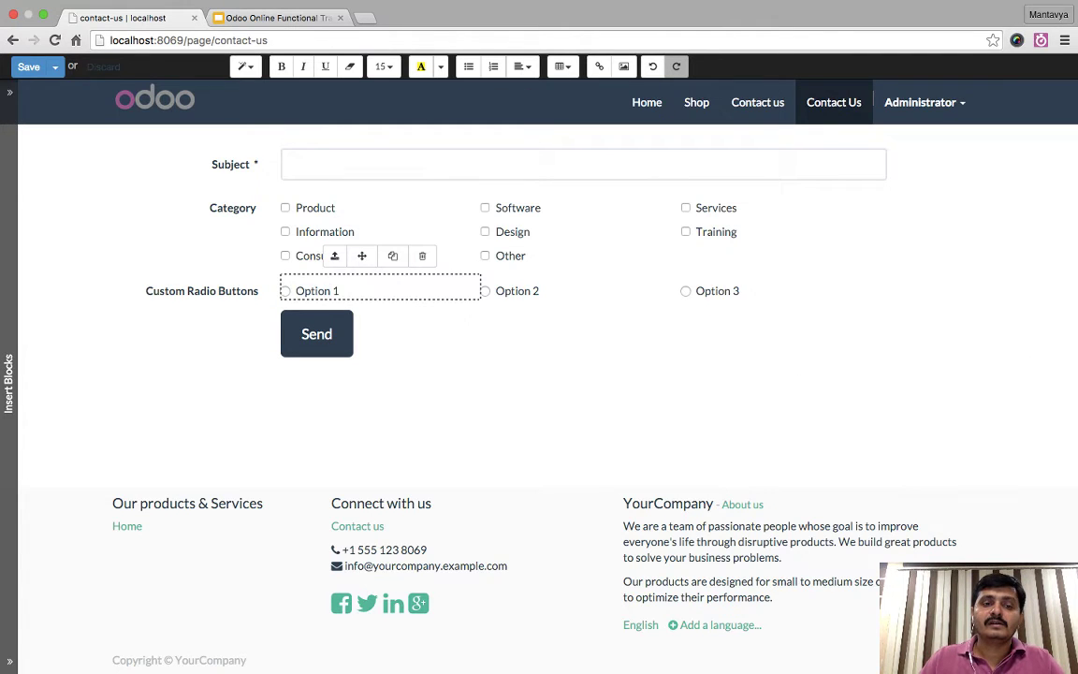
click(150, 291)
drag(146, 291, 258, 291)
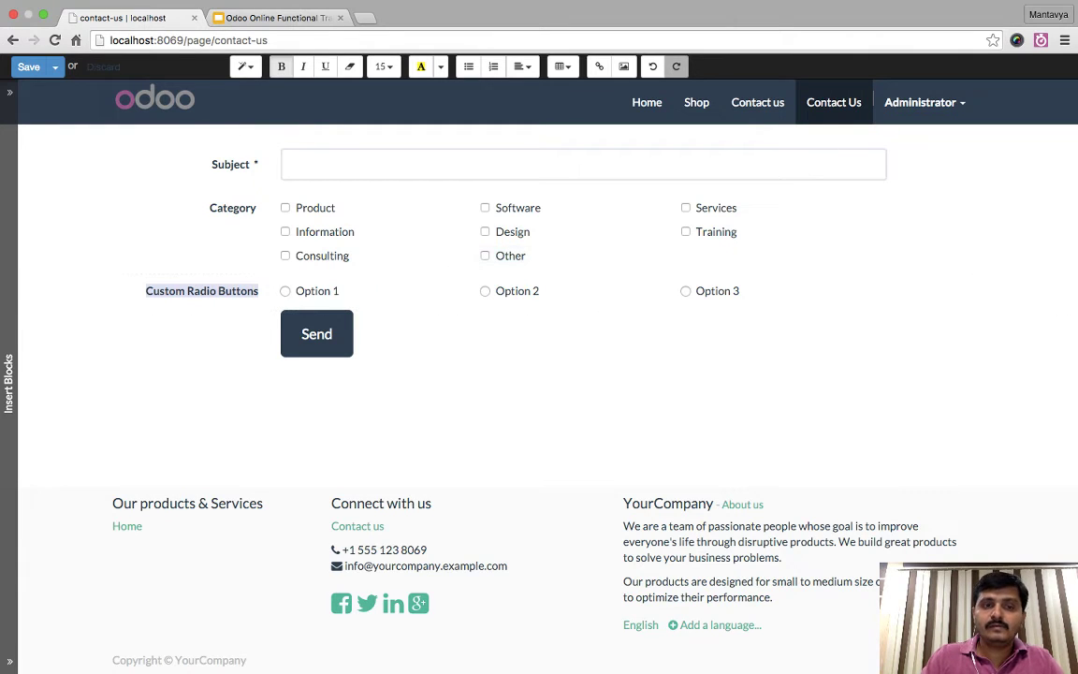
text(When you)
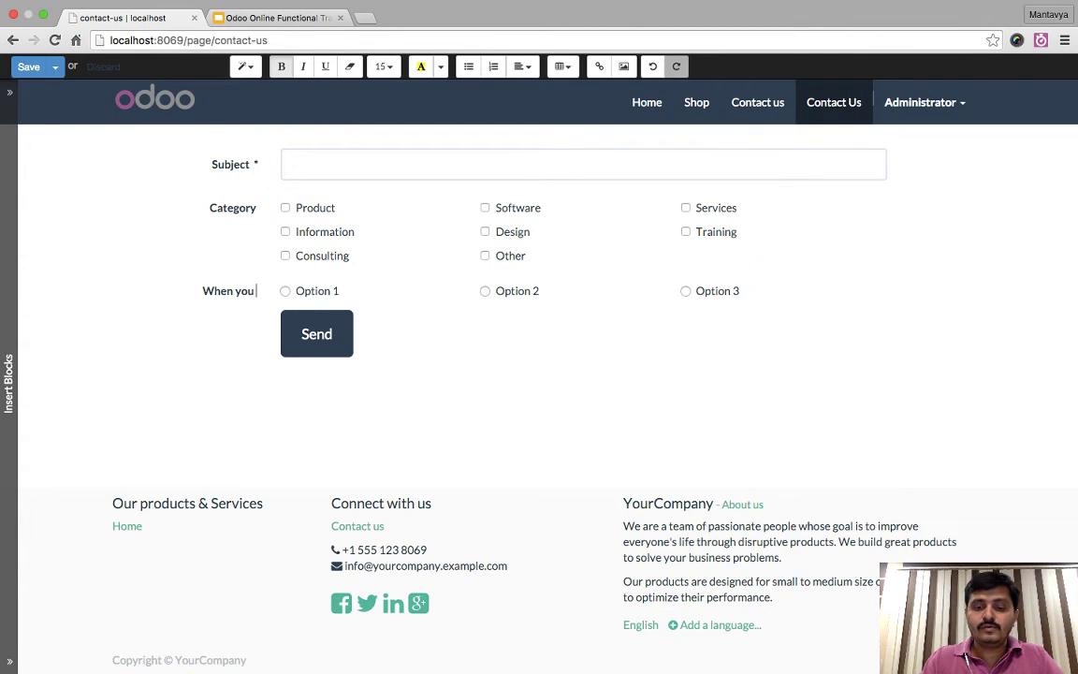
text( would lik)
key(BackSpace)
key(BackSpace)
text(ike to )
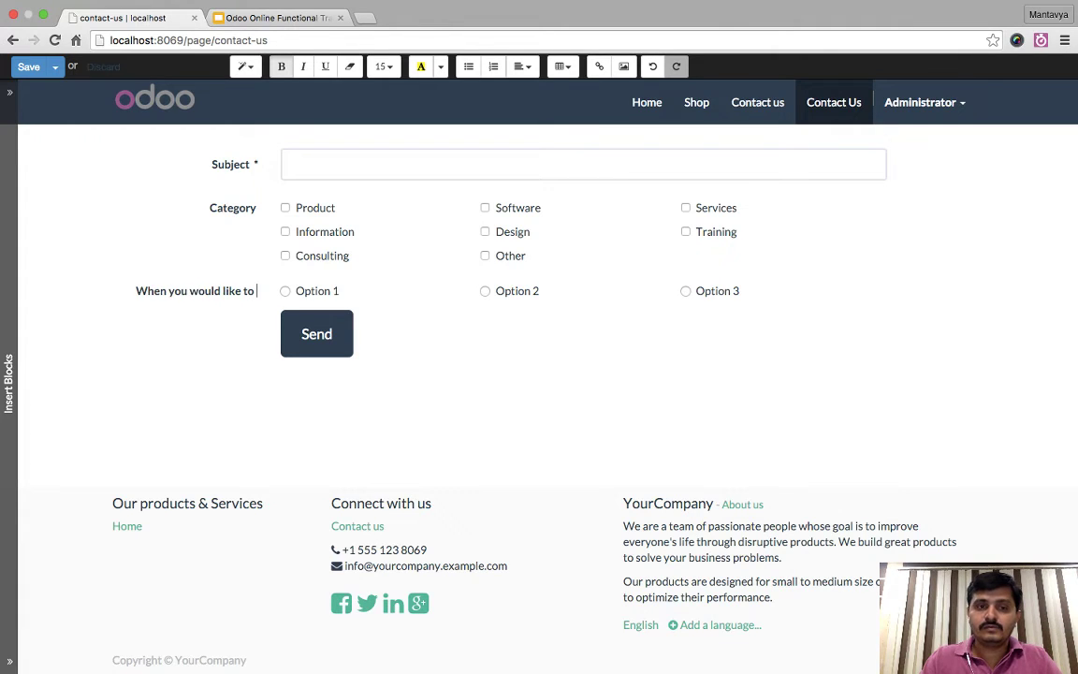
text(go Live ?)
click(331, 291)
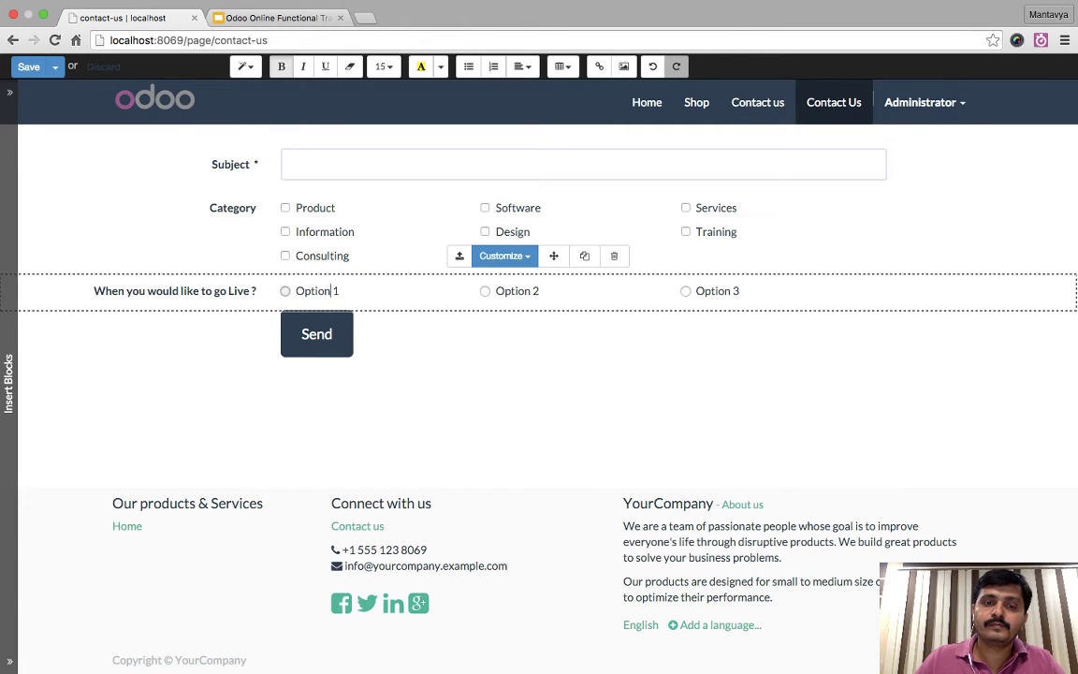
- Rename the radio options to '1 Month', '2 Months' and '3 or More then 3 Months'
triple_click(319, 291)
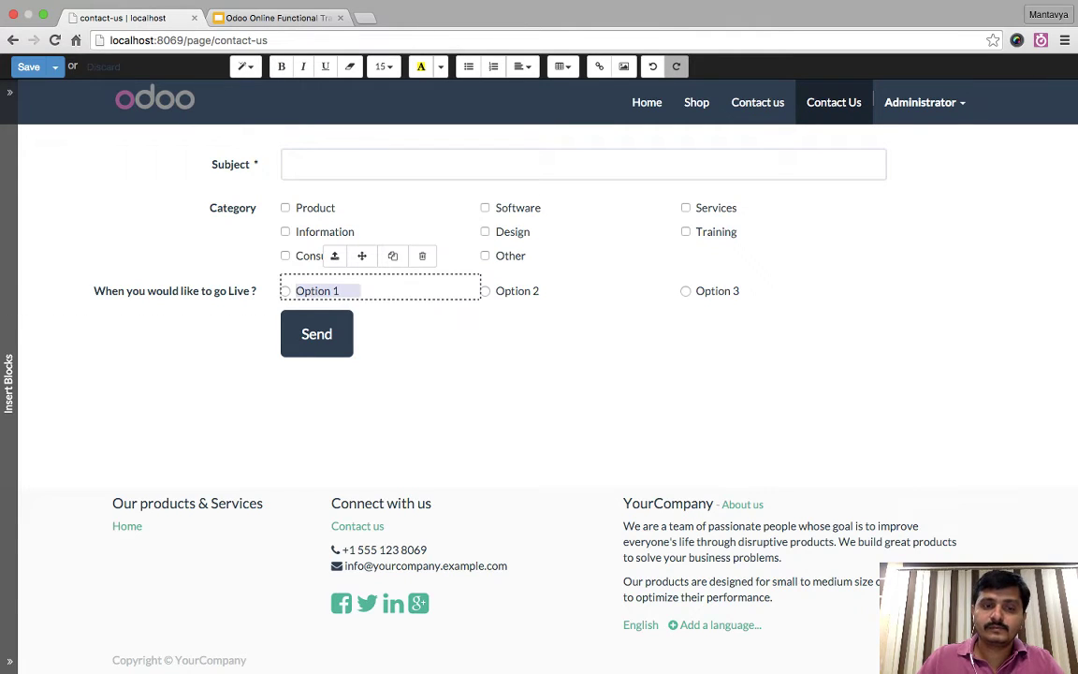
text(1 Mont)
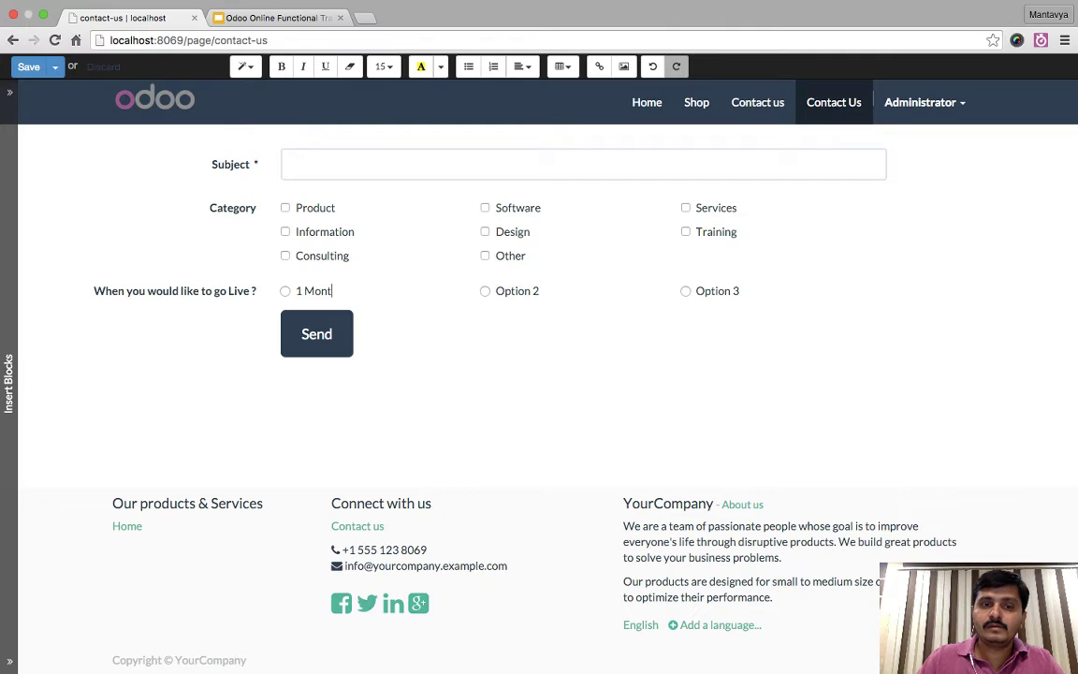
text(h)
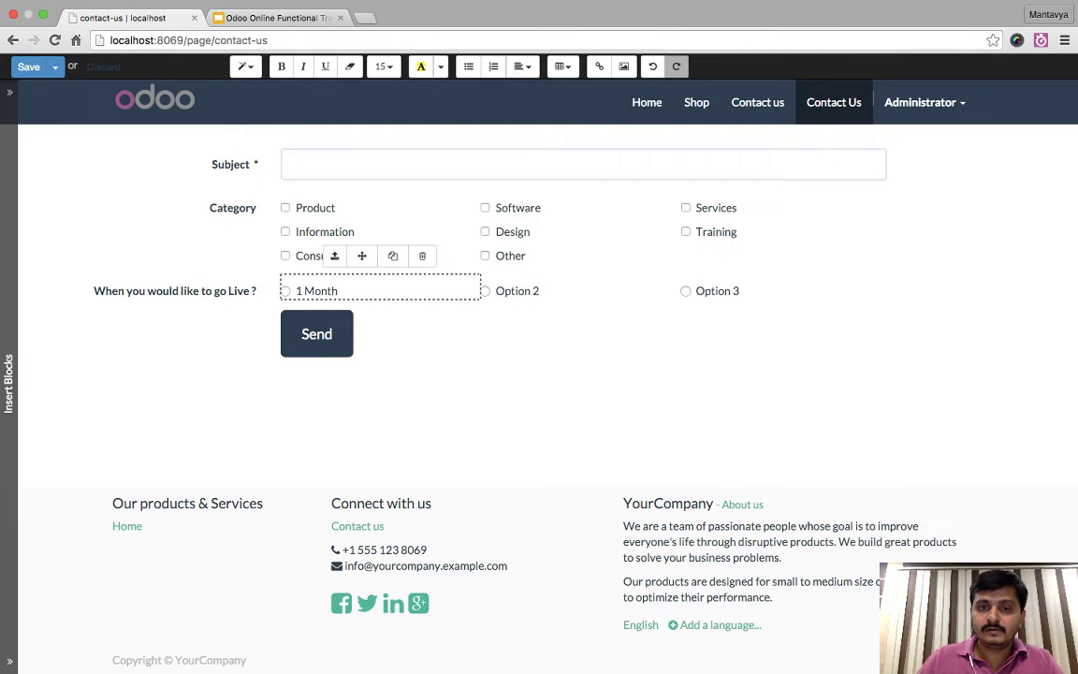
triple_click(498, 291)
text(2 Months)
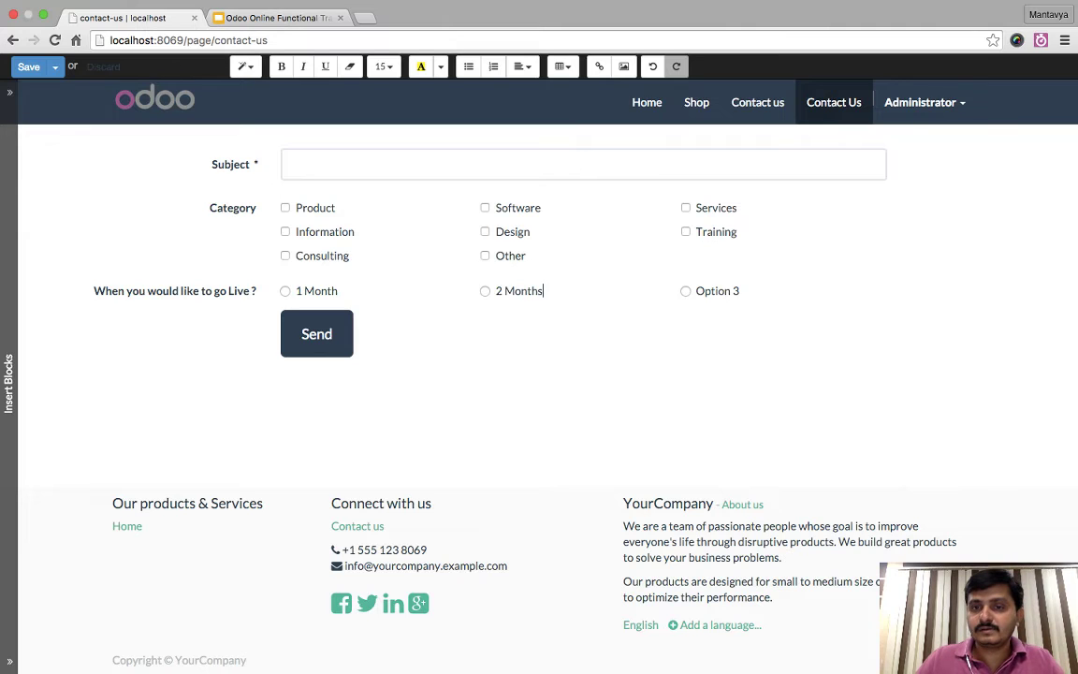
triple_click(717, 290)
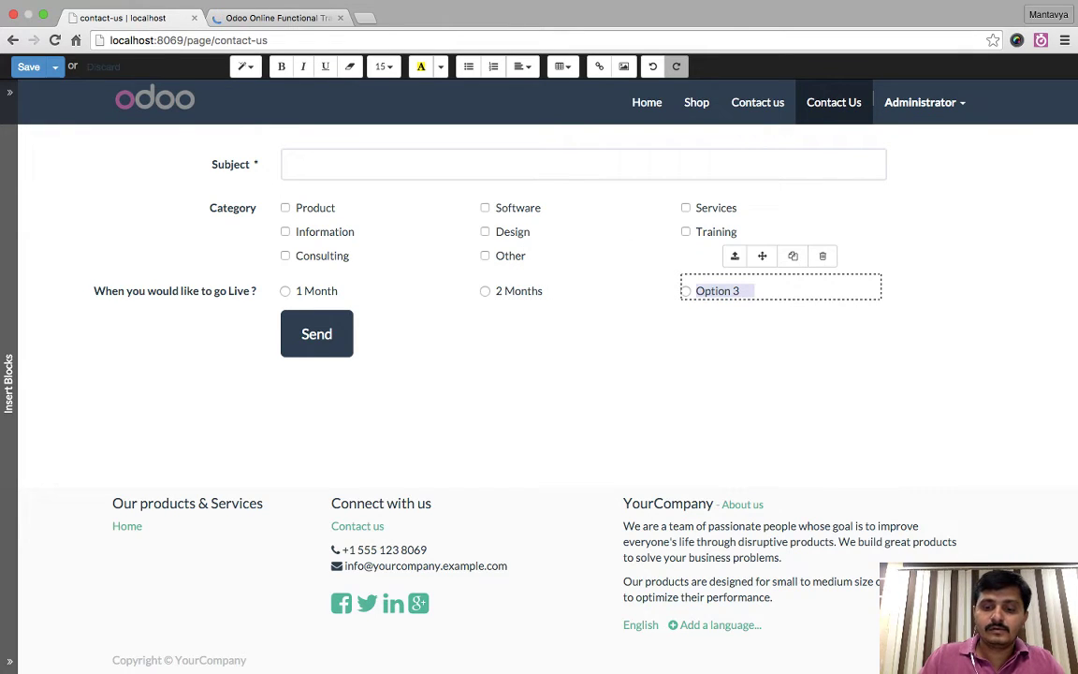
text(3 )
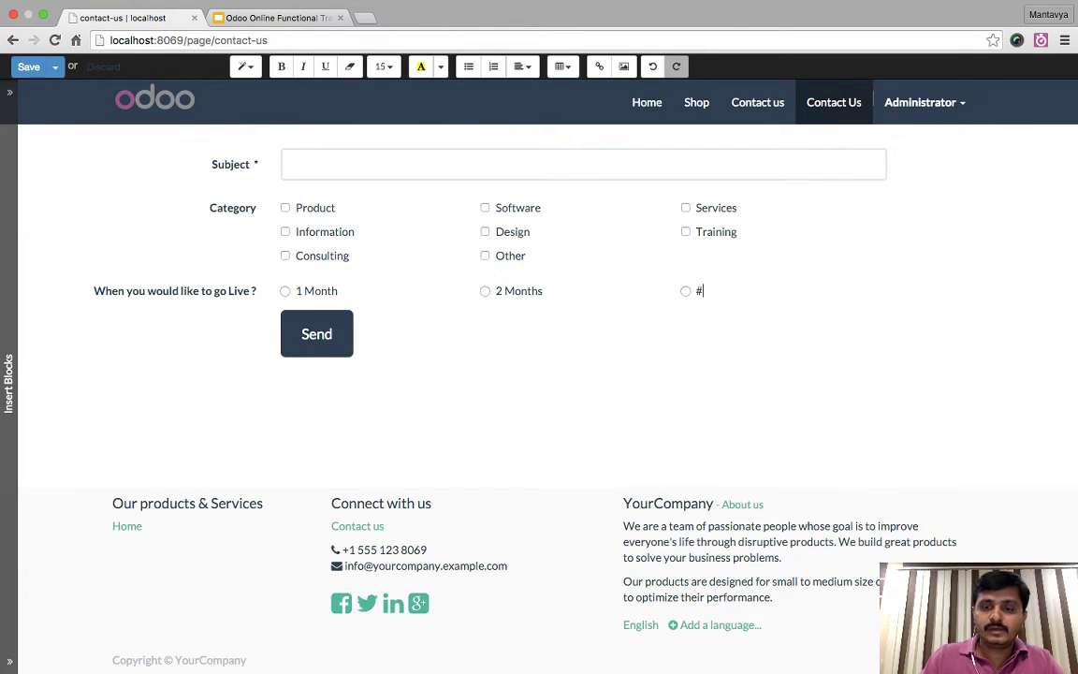
text(or)
text( More (m)
key(BackSpace)
key(BackSpace)
text(then 3 Mnt)
key(BackSpace)
key(BackSpace)
key(BackSpace)
text(Months)
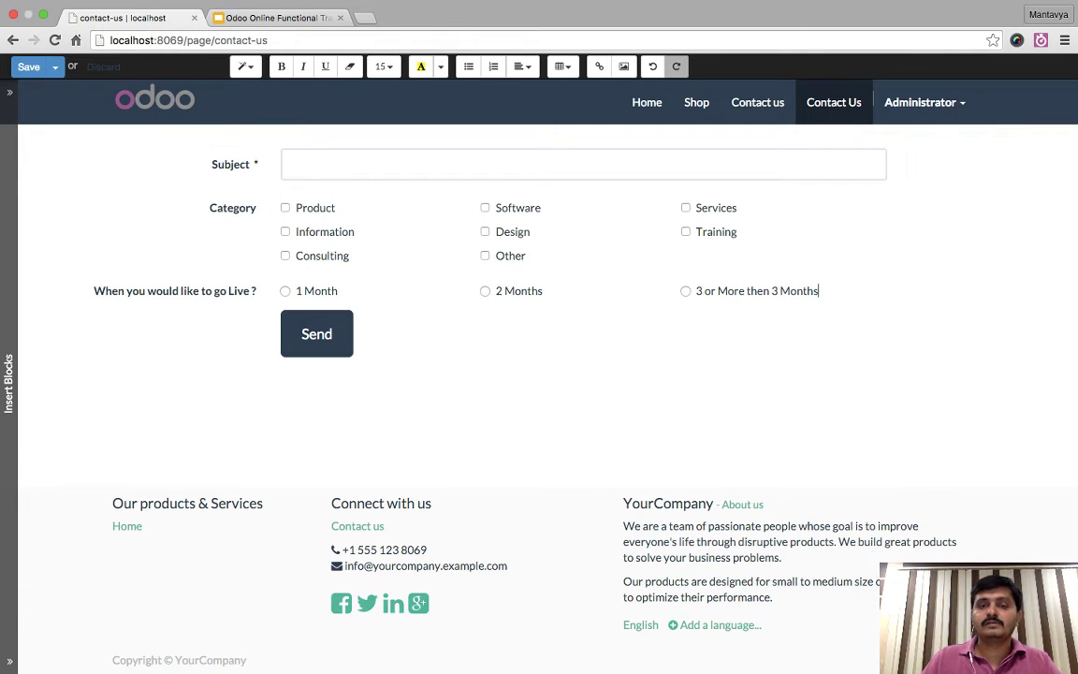
mouse_move(334, 291)
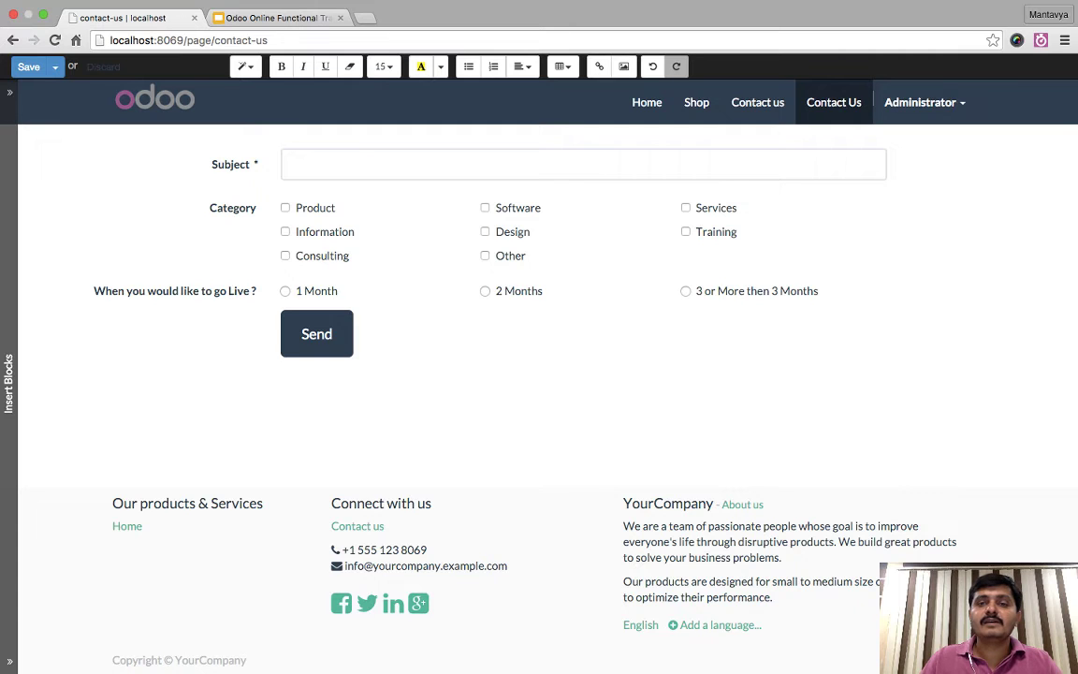
- Add an Email field to the contact form and make it required
click(354, 231)
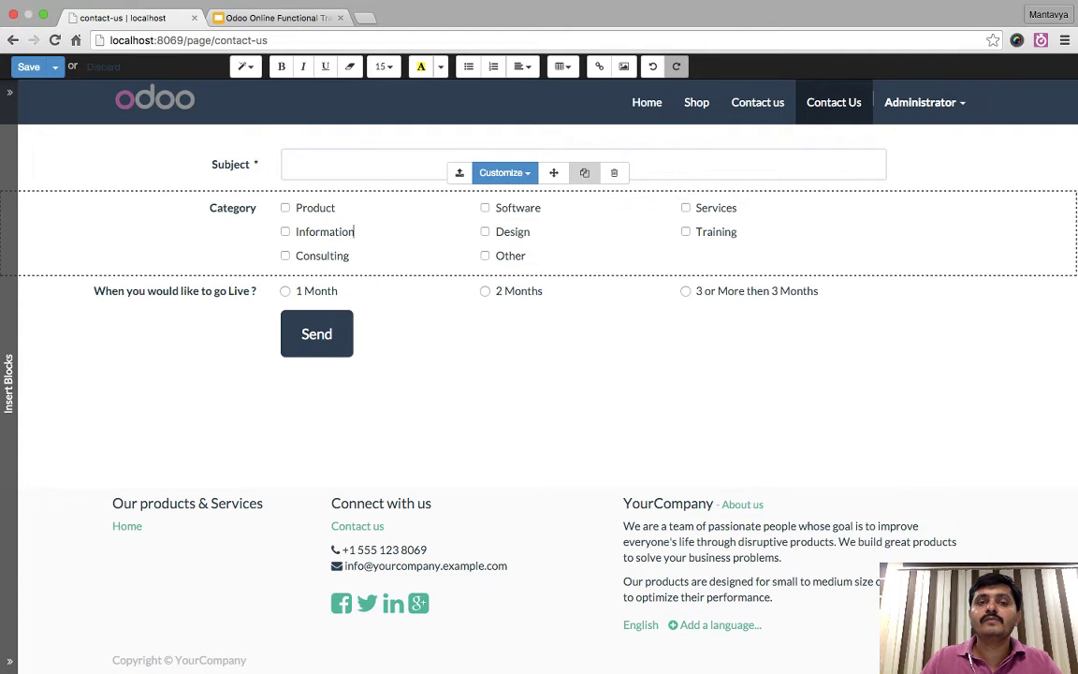
click(492, 105)
click(534, 132)
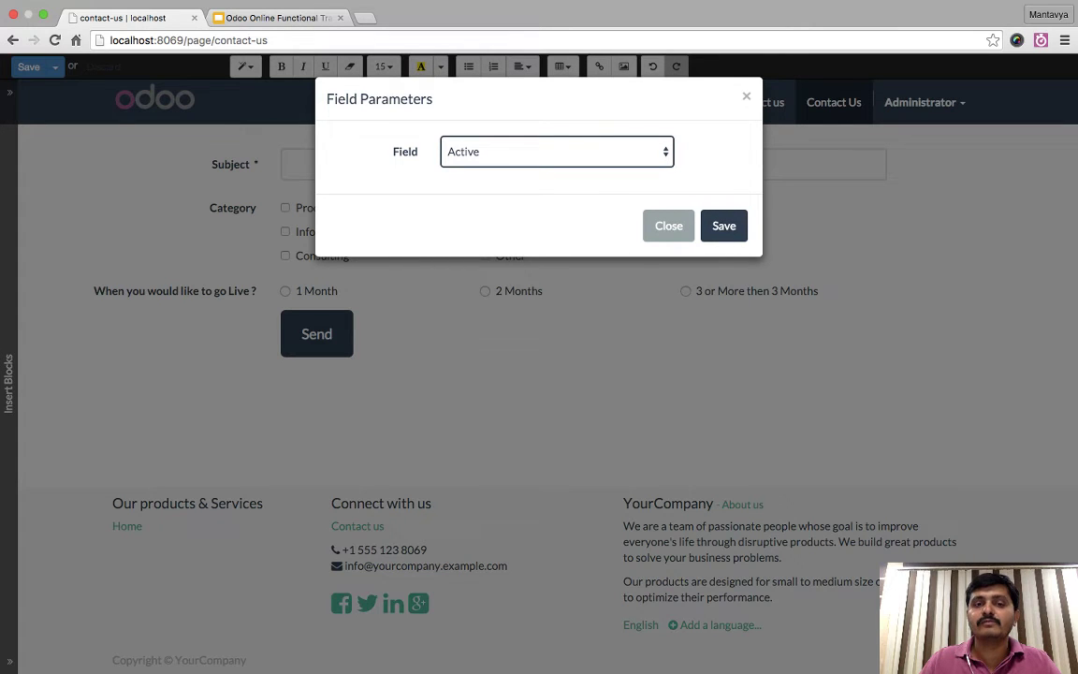
key(e)
click(723, 225)
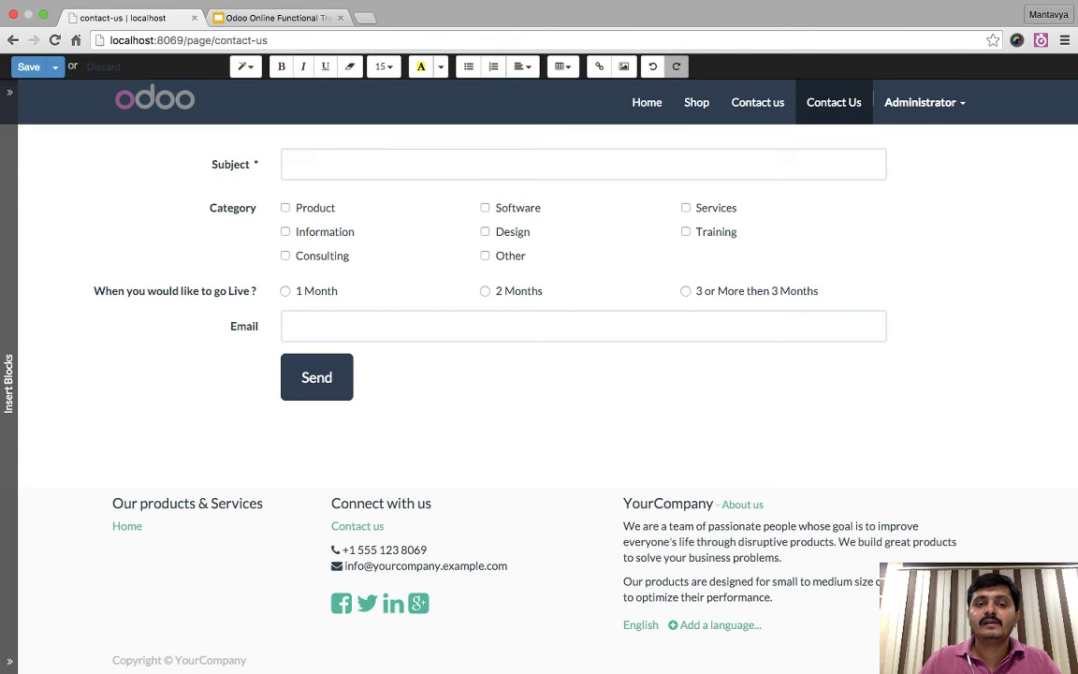
click(505, 291)
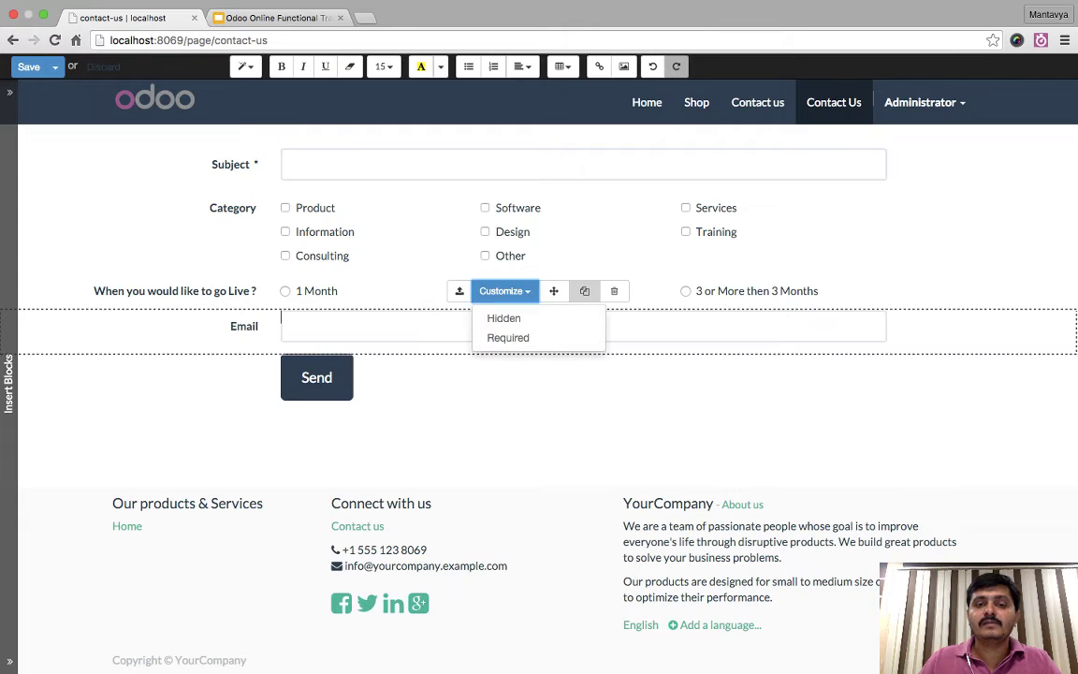
click(282, 326)
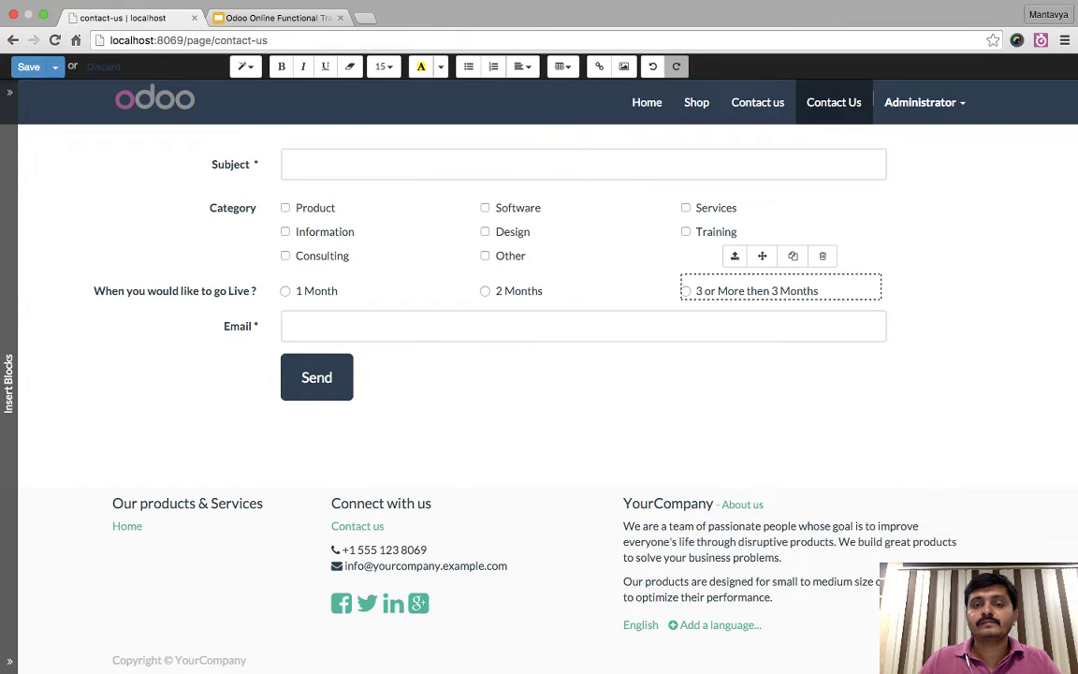
- Make the go-live question required and leave the Category field's options unchanged
click(504, 255)
click(505, 300)
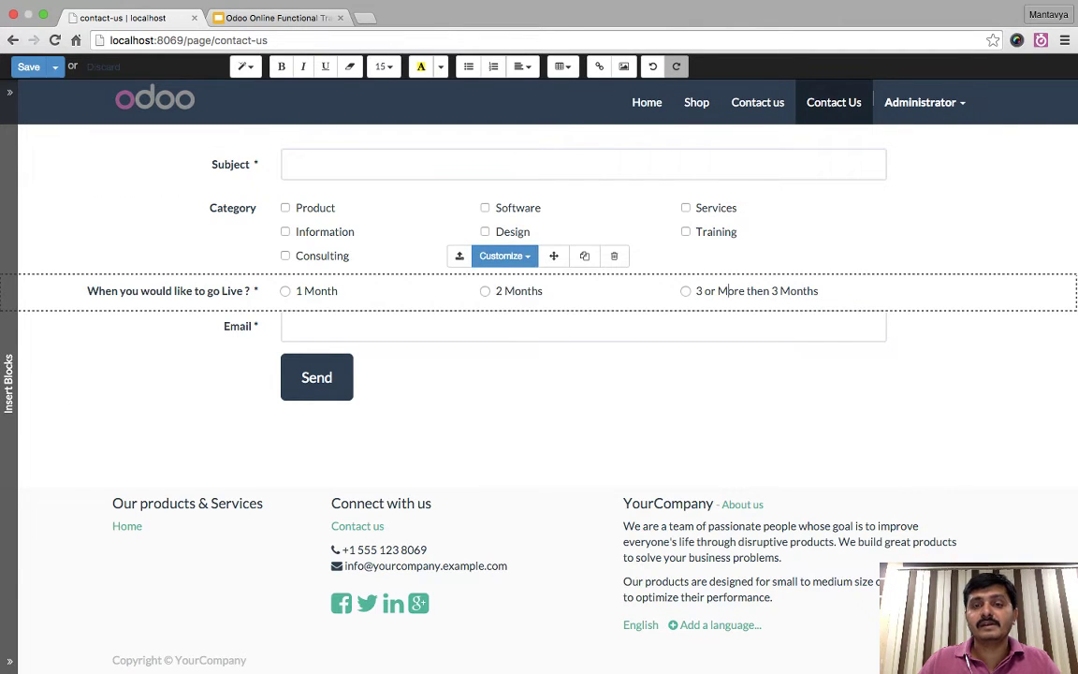
click(736, 208)
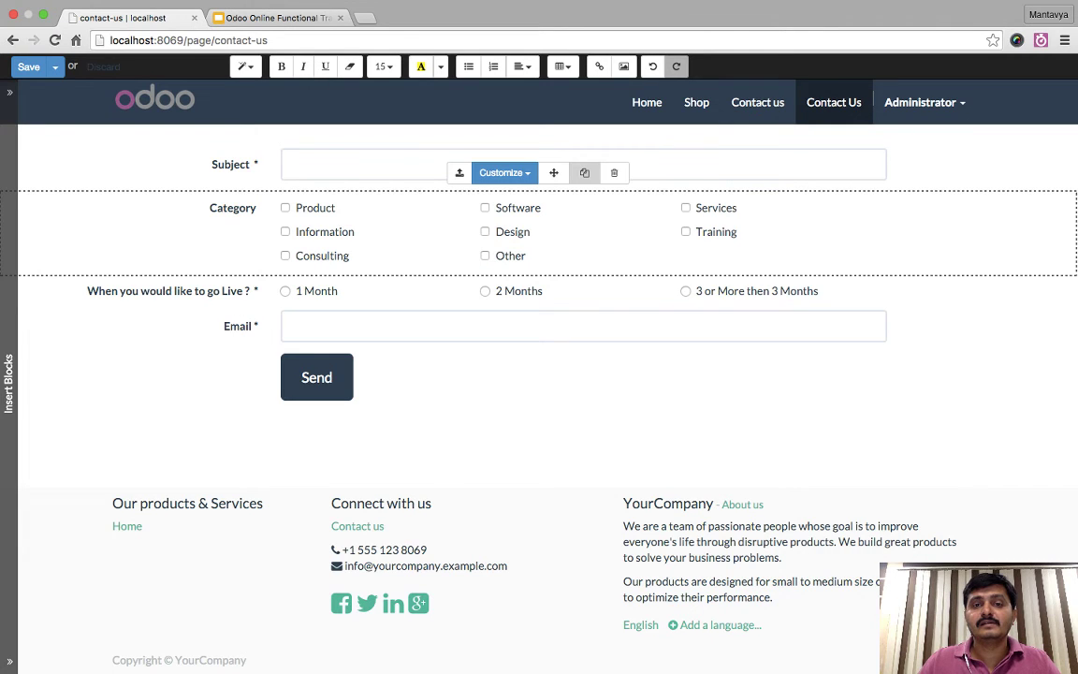
click(504, 172)
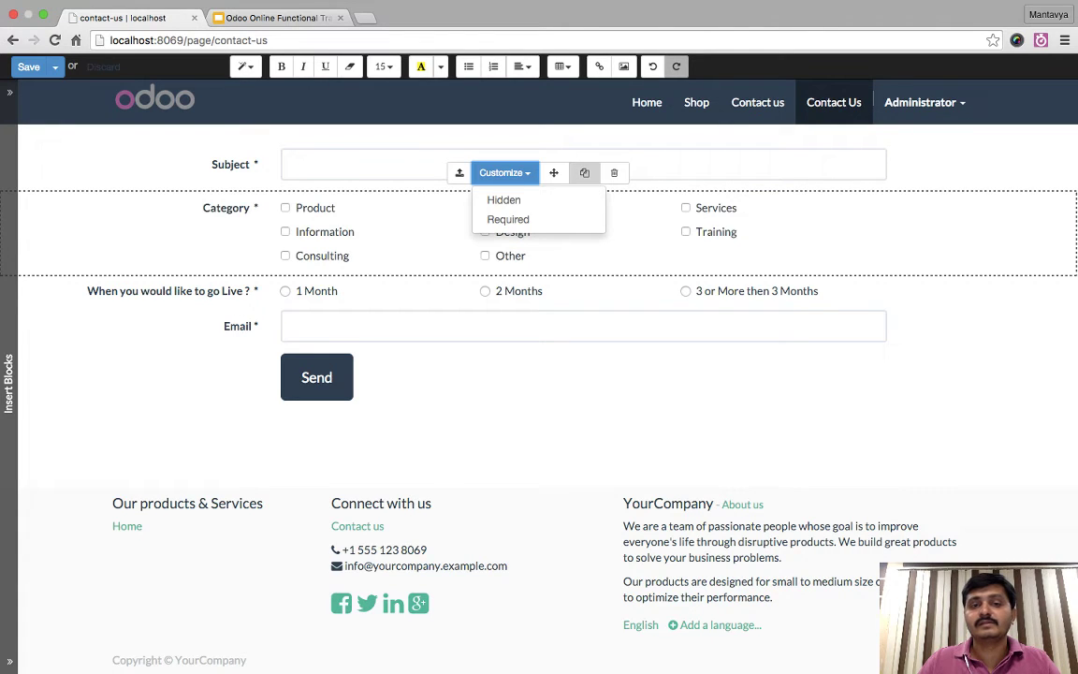
key(Escape)
- Add a Phone field above Send, leave it neither hidden nor required, and save the page
click(331, 377)
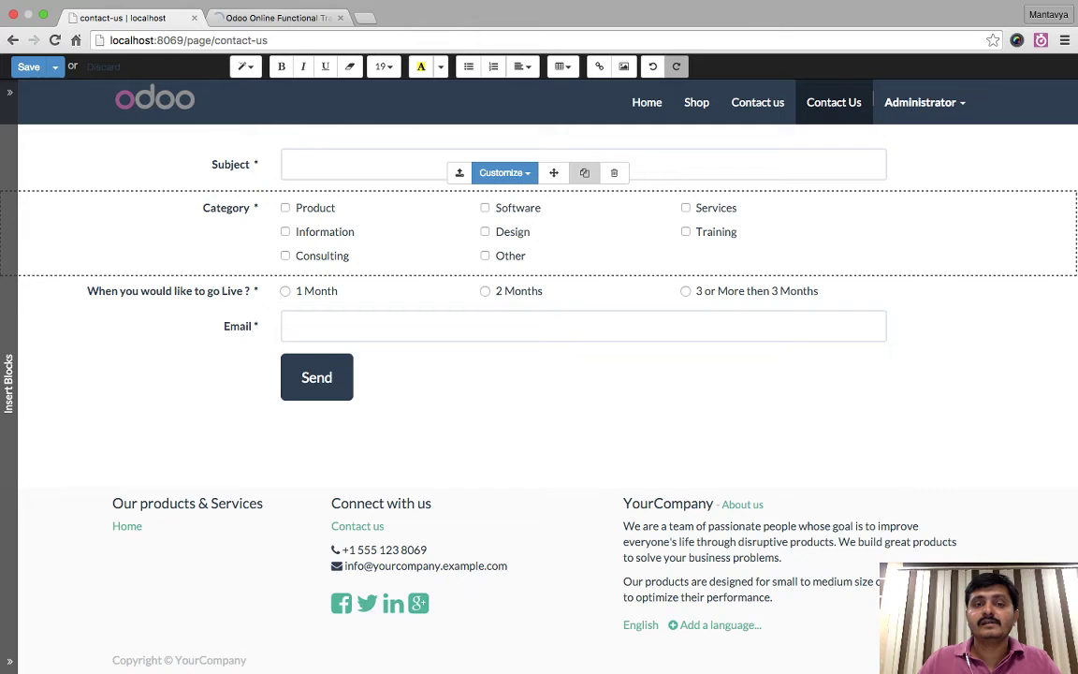
click(488, 105)
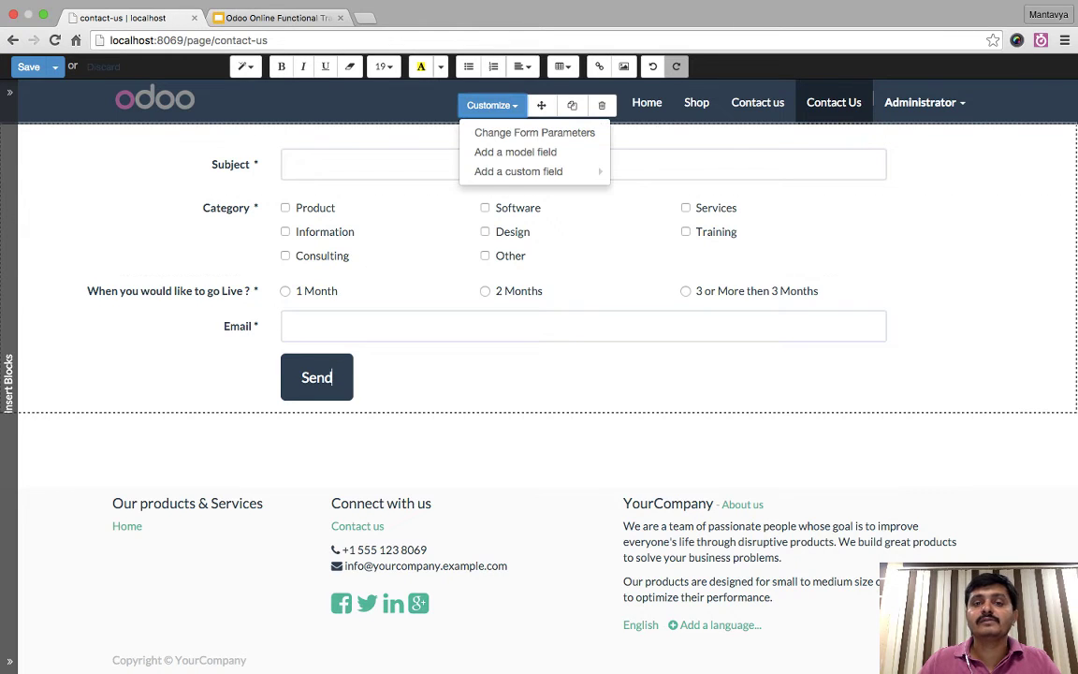
click(535, 132)
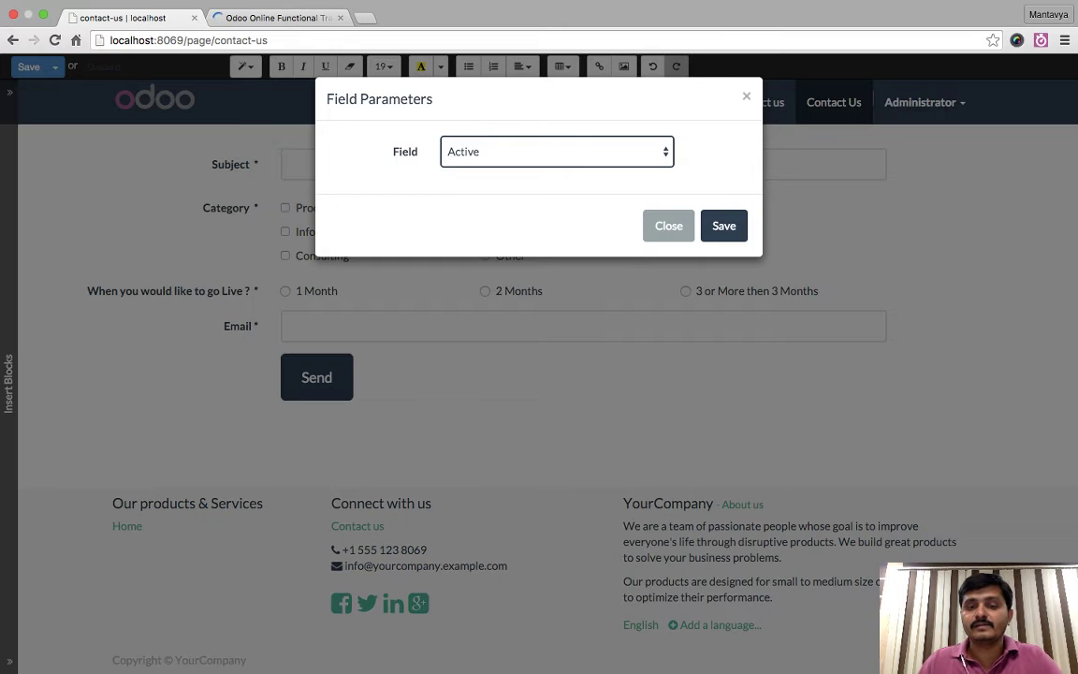
key(p)
click(723, 225)
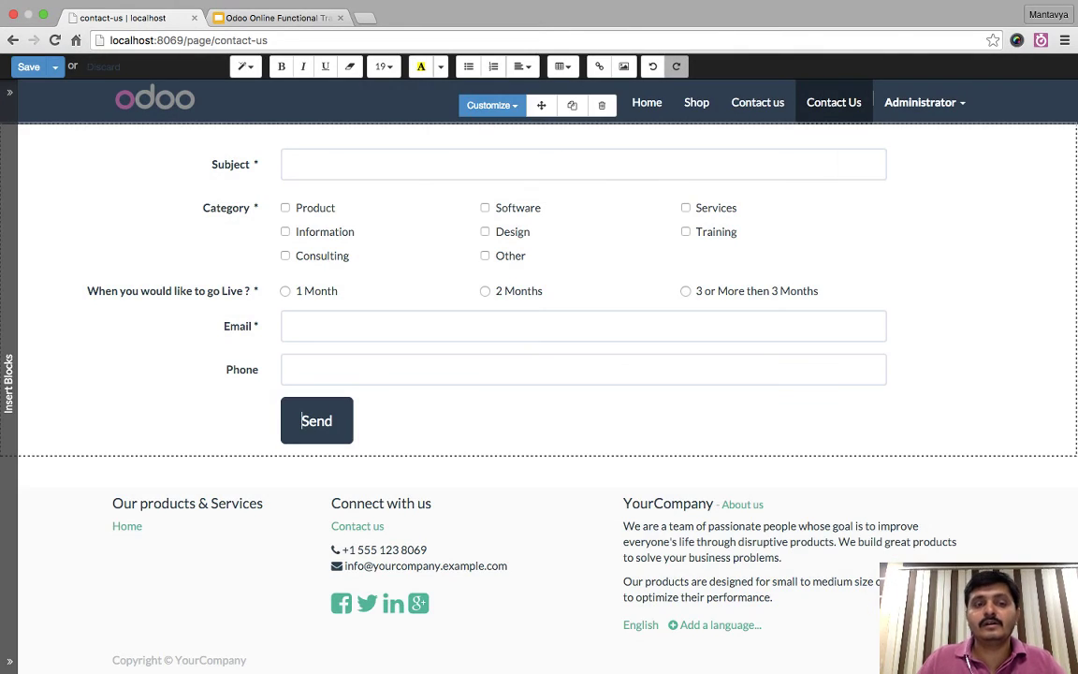
click(271, 374)
click(503, 334)
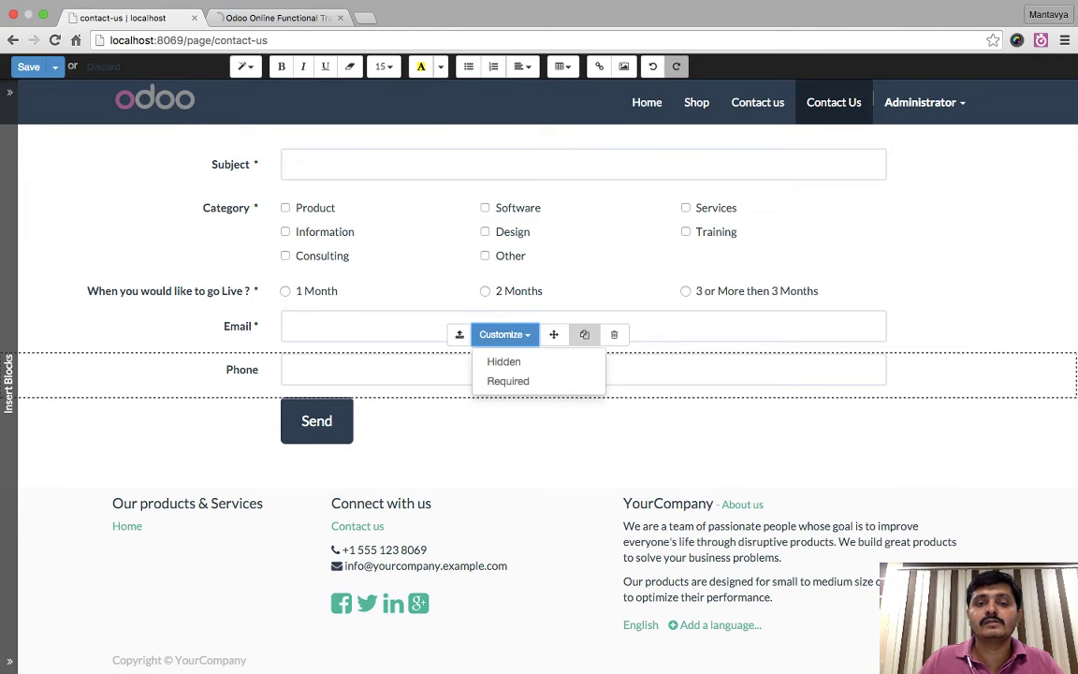
click(333, 421)
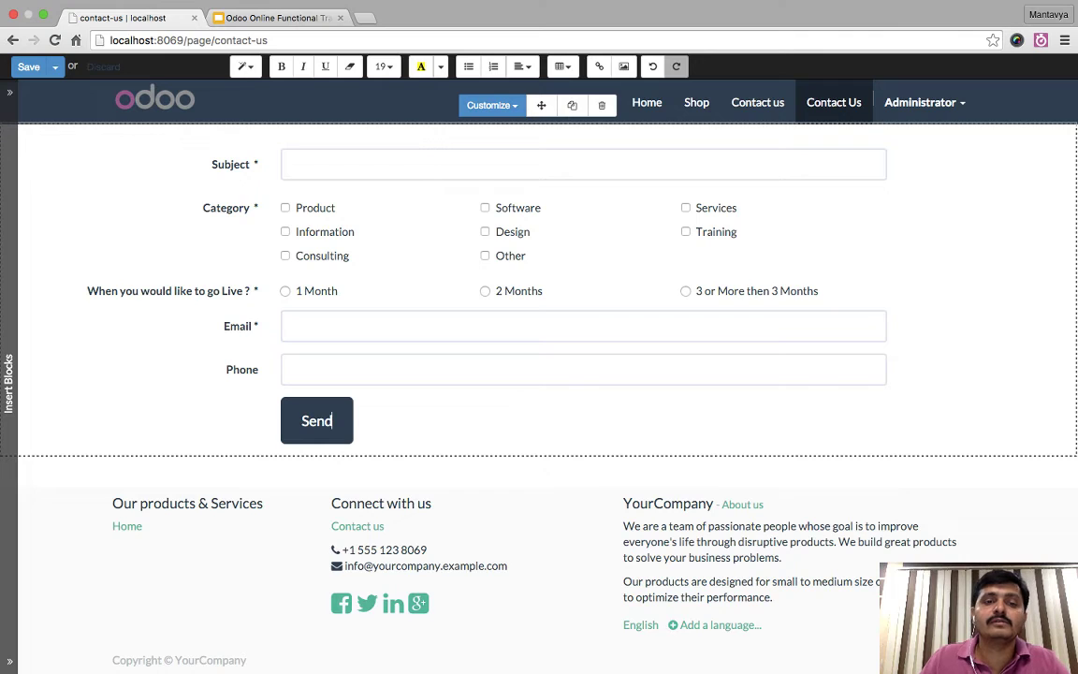
click(29, 67)
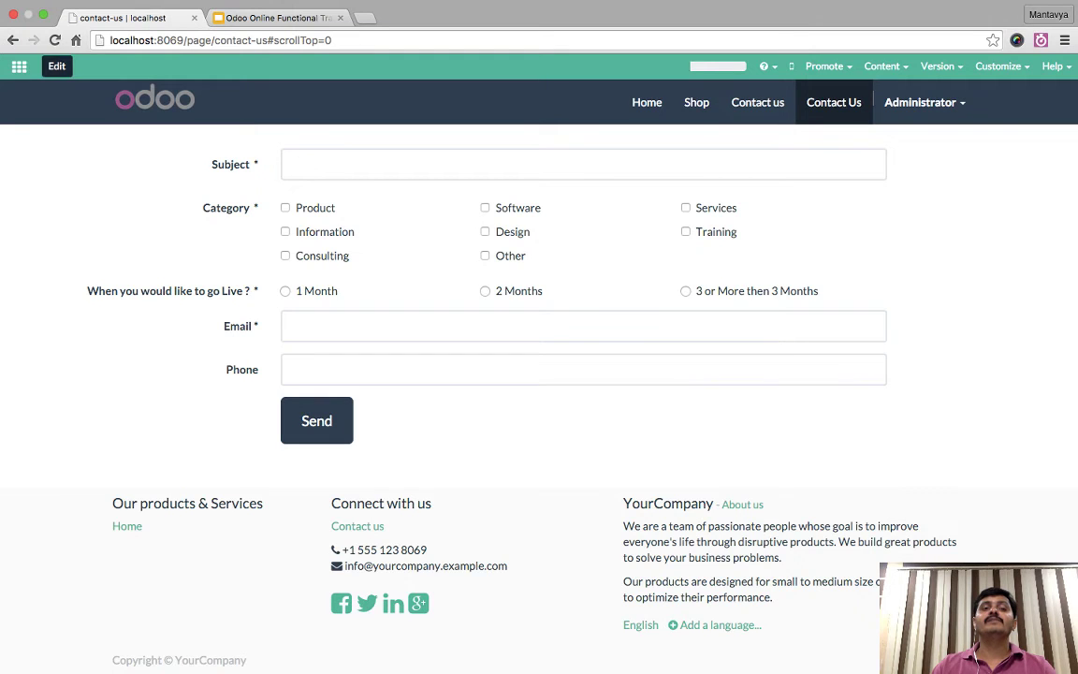
- Insert the '50,000+ companies run Odoo' Button block at the top of the contact page
click(57, 66)
click(9, 384)
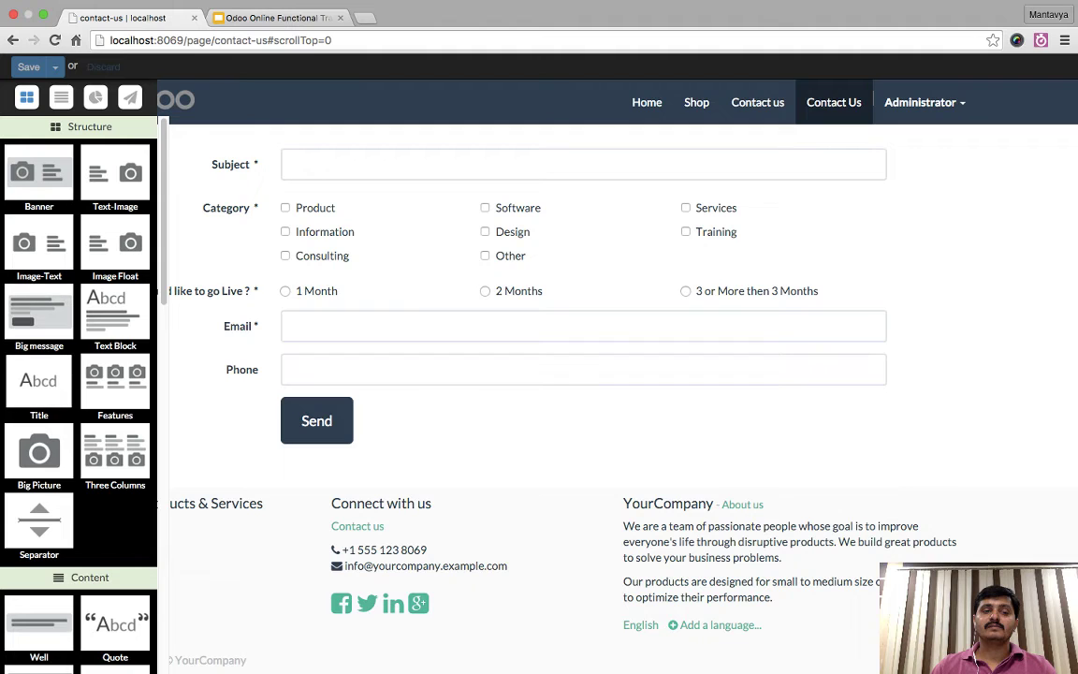
scroll(37, 337, down, 10)
scroll(37, 337, up, 5)
scroll(37, 337, up, 4)
scroll(37, 337, up, 2)
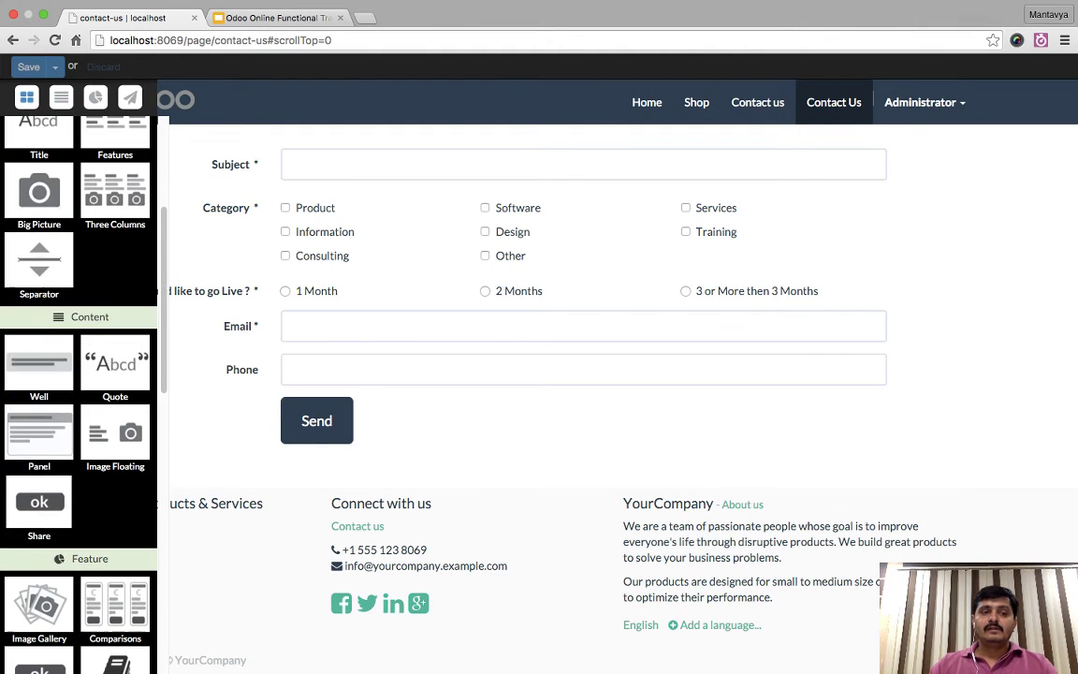
scroll(38, 337, up, 4)
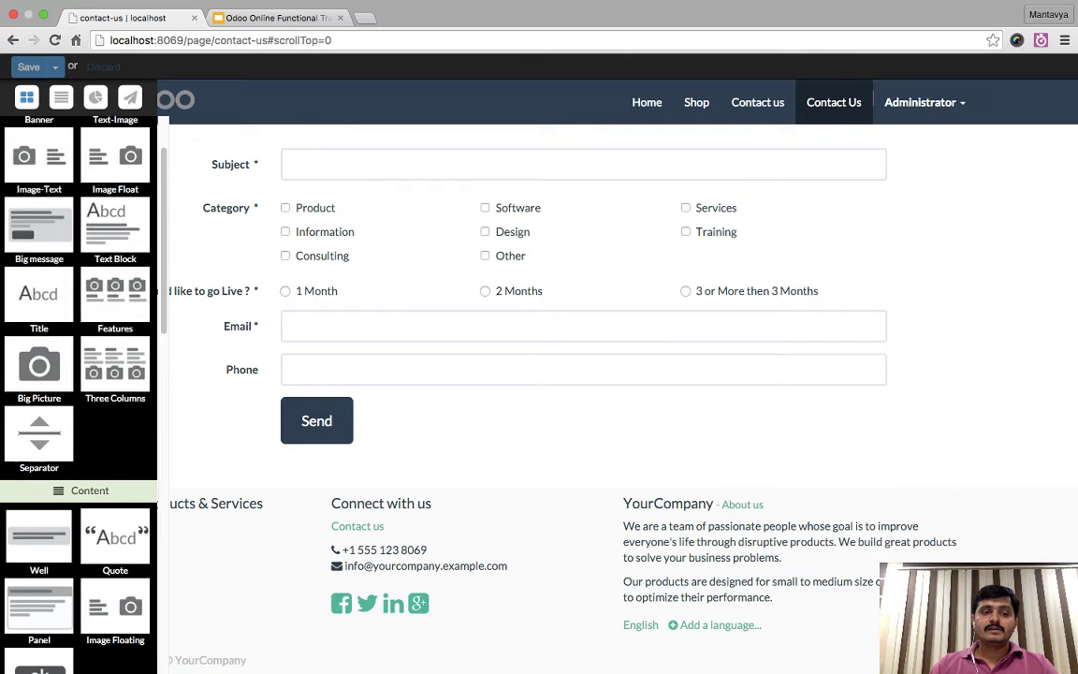
scroll(37, 337, down, 14)
scroll(79, 337, up, 3)
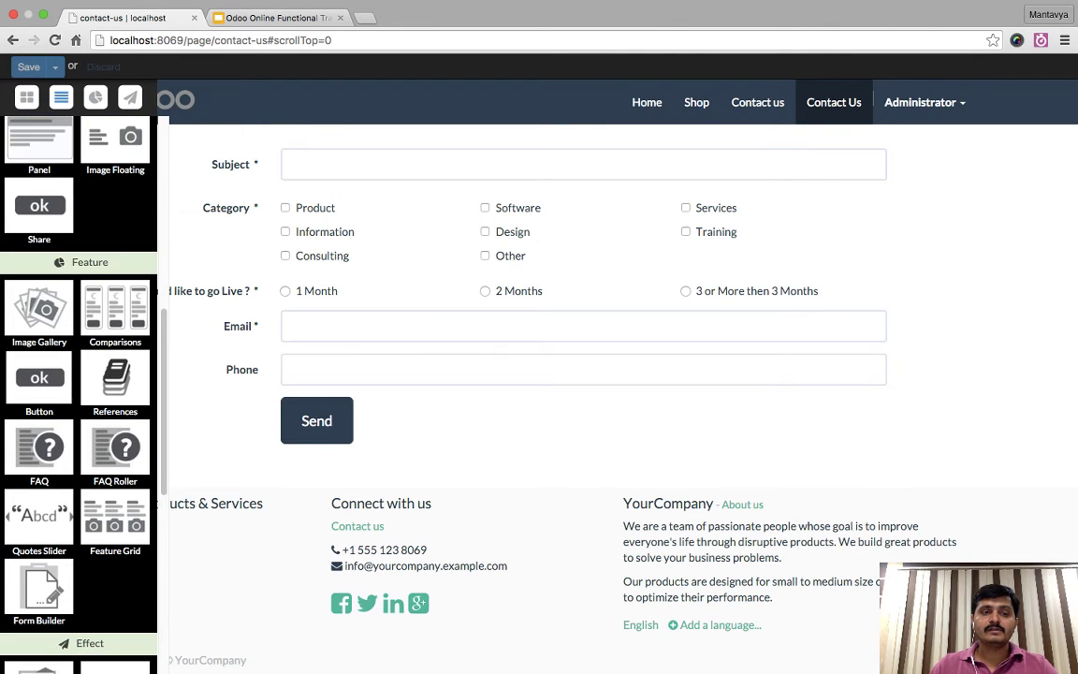
drag(39, 377, 372, 142)
- Delete the banner's Contact Us Now button and save the page
click(823, 189)
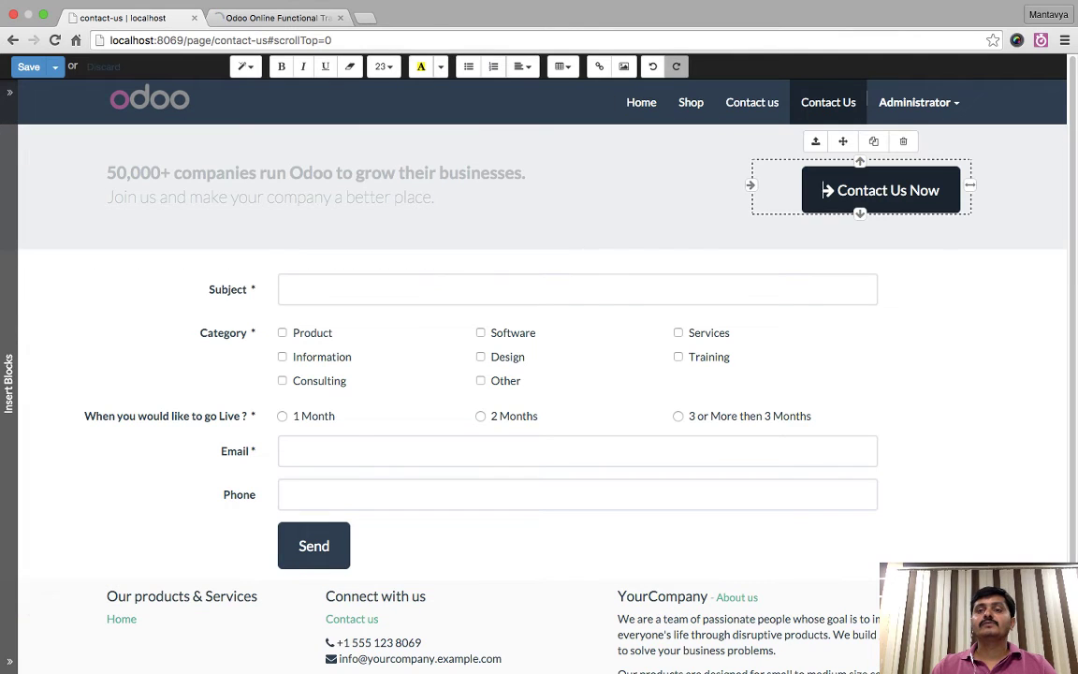
click(332, 329)
click(29, 66)
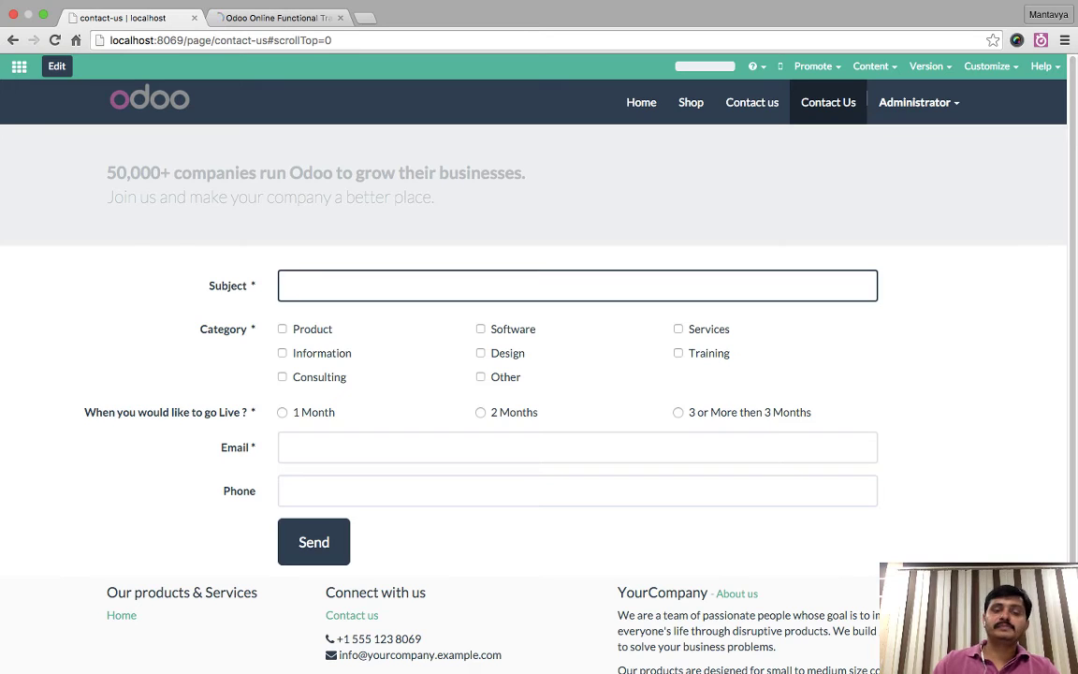
- Enter the subject 'looking for website', tick Design and Training, and choose 1 Month go-live
text(lookn)
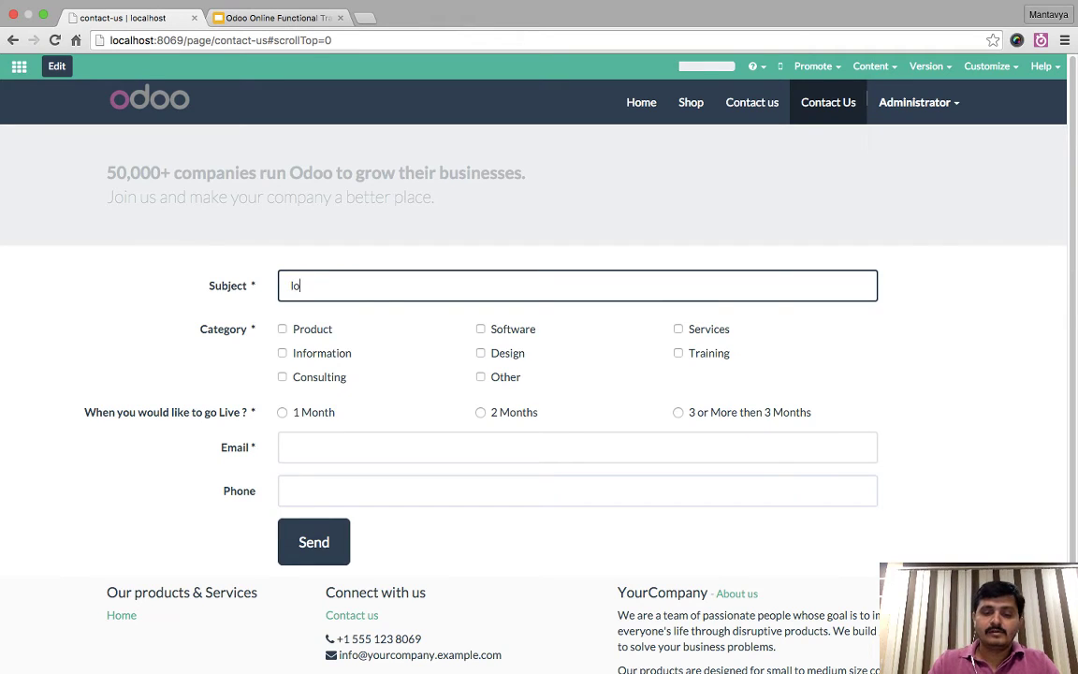
key(BackSpace)
key(BackSpace)
key(BackSpace)
key(BackSpace)
key(BackSpace)
text(looki)
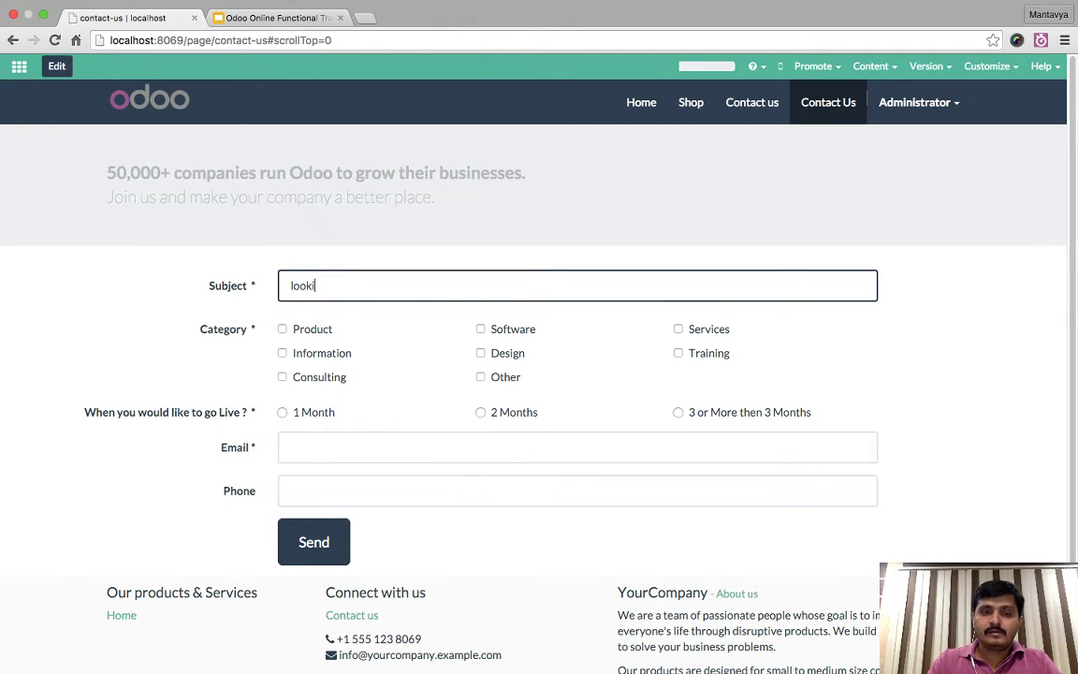
text(ng for website)
key(Tab)
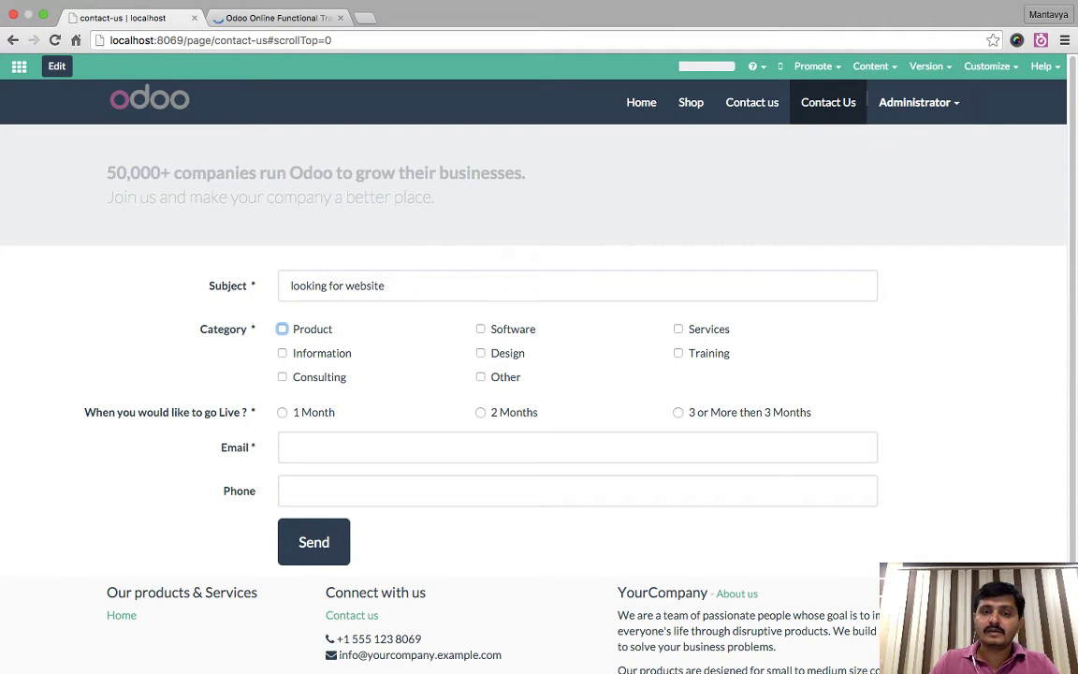
click(481, 352)
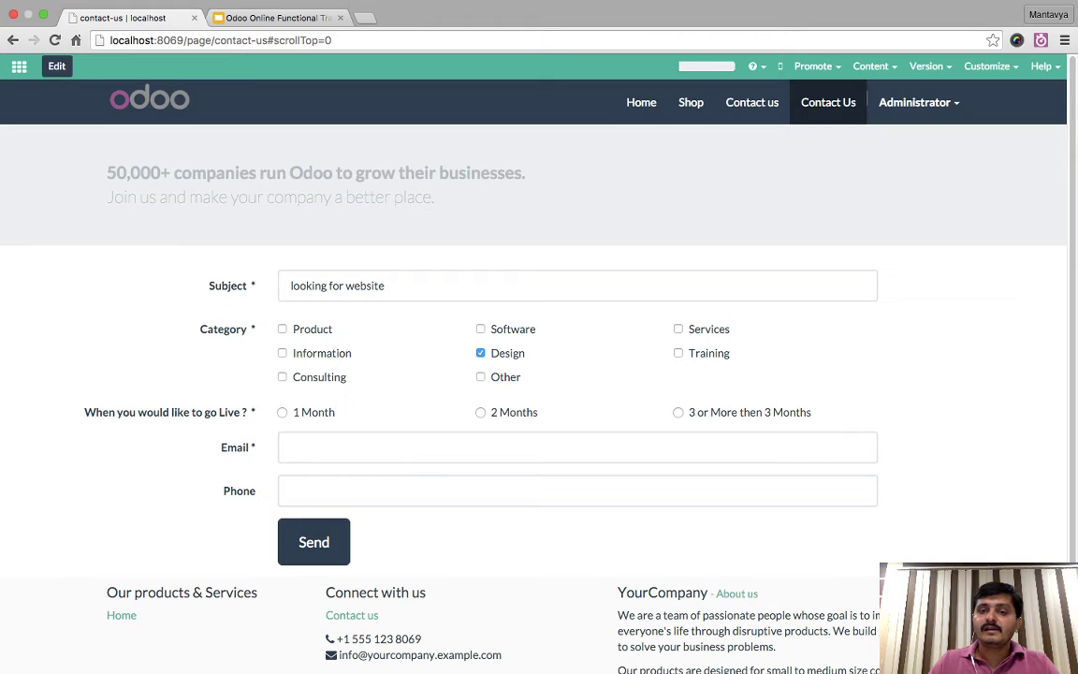
click(677, 353)
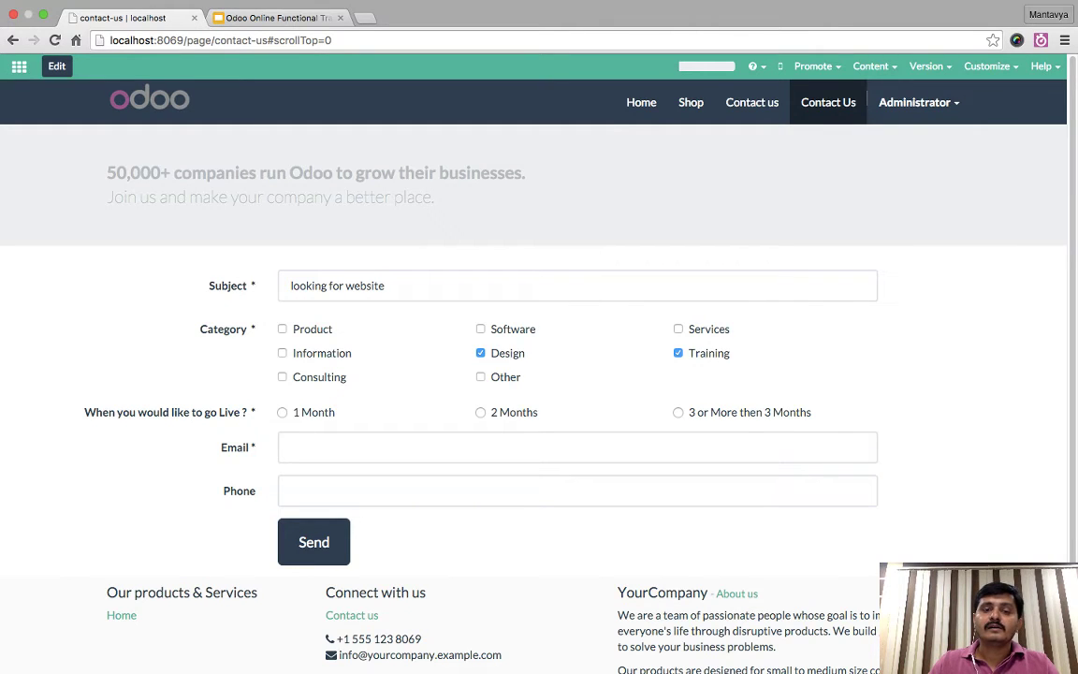
click(282, 412)
- Fill in the e-mail address and phone number, then submit the form
click(374, 448)
click(374, 490)
text(1234567)
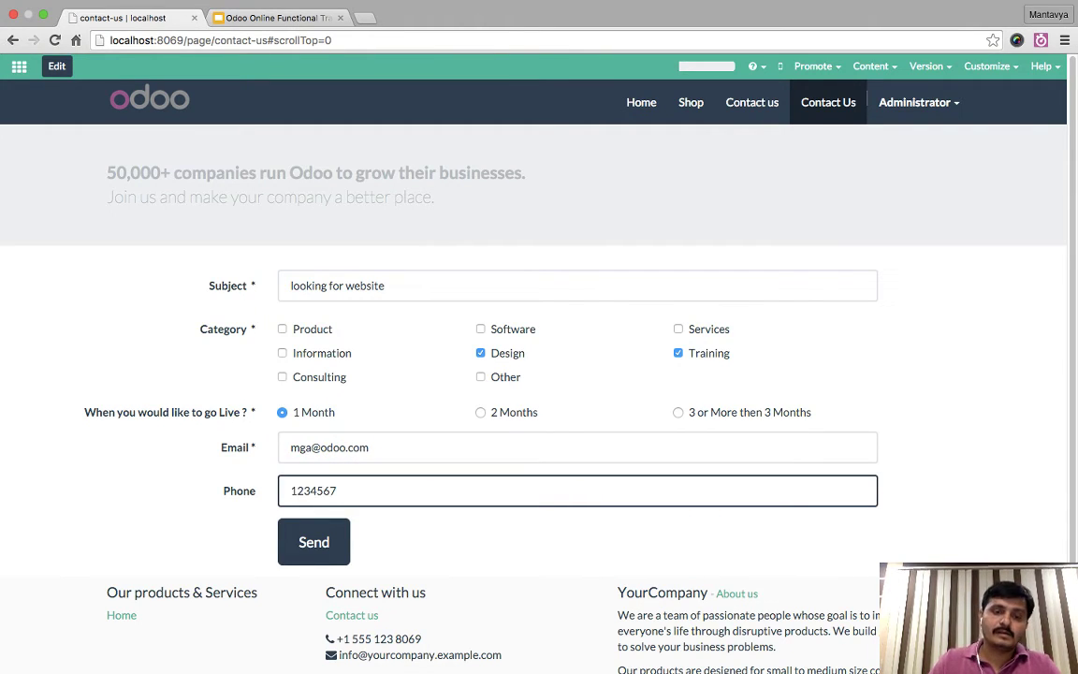
key(Tab)
key(Return)
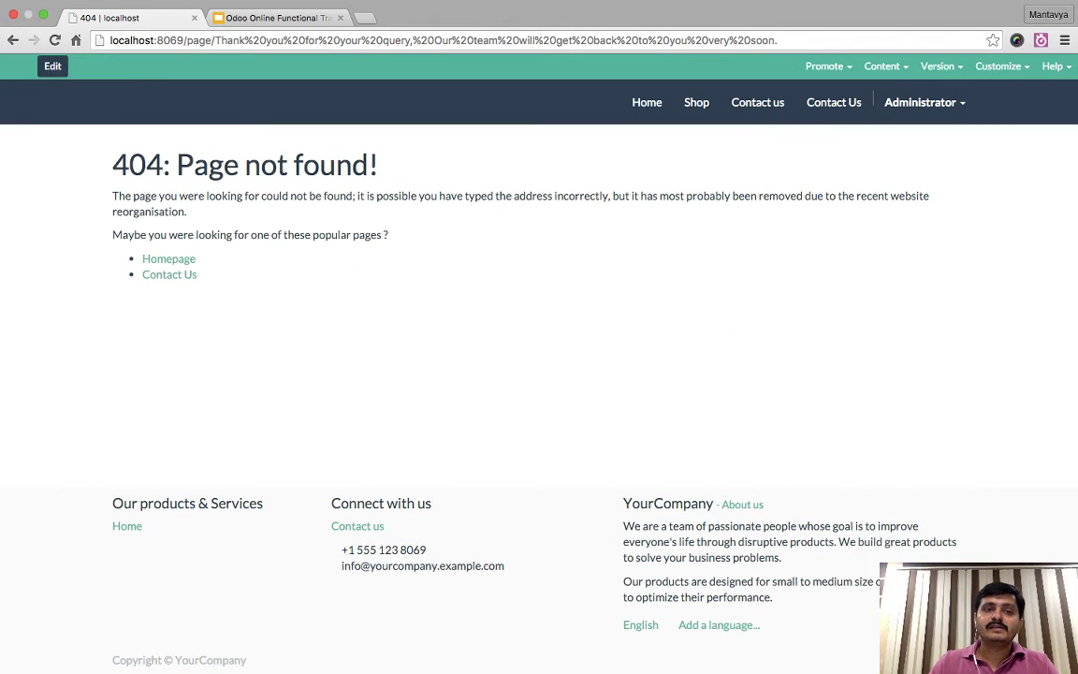
- Inspect the 404 Page not found heading and the thank-you text in the URL, then open the apps menu
drag(111, 164, 378, 166)
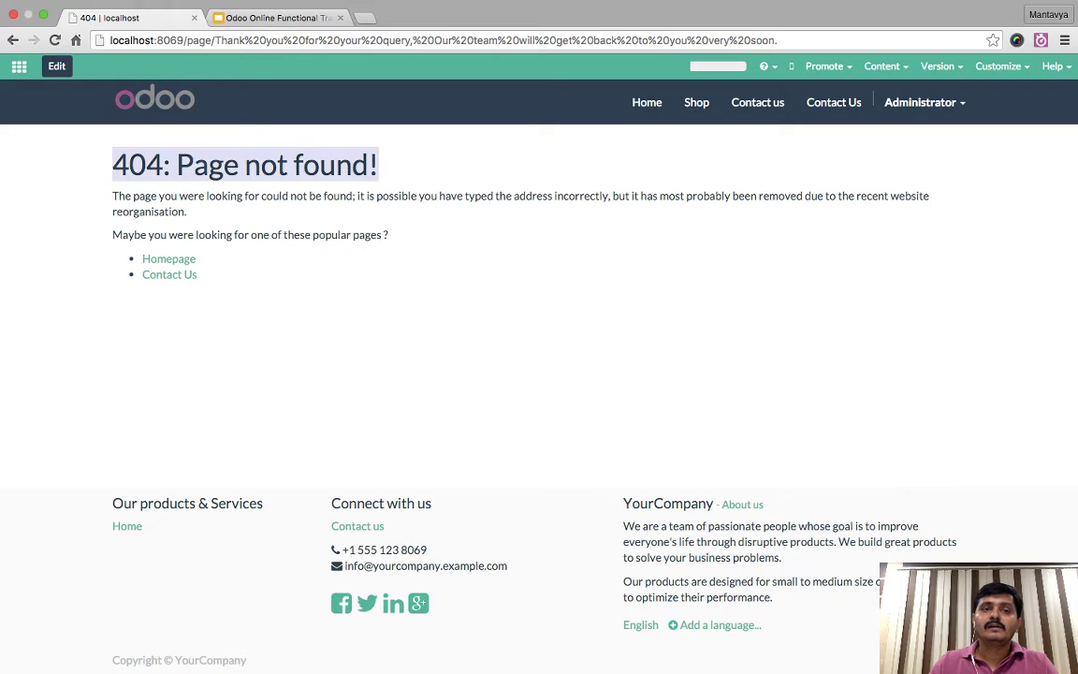
click(378, 166)
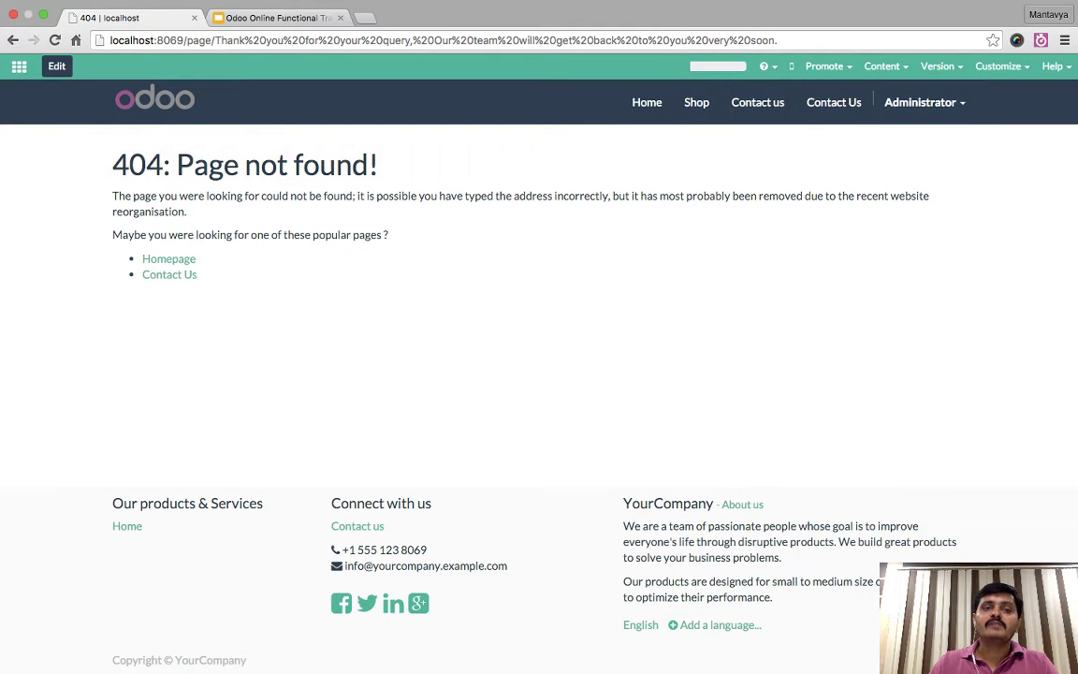
drag(215, 40, 776, 40)
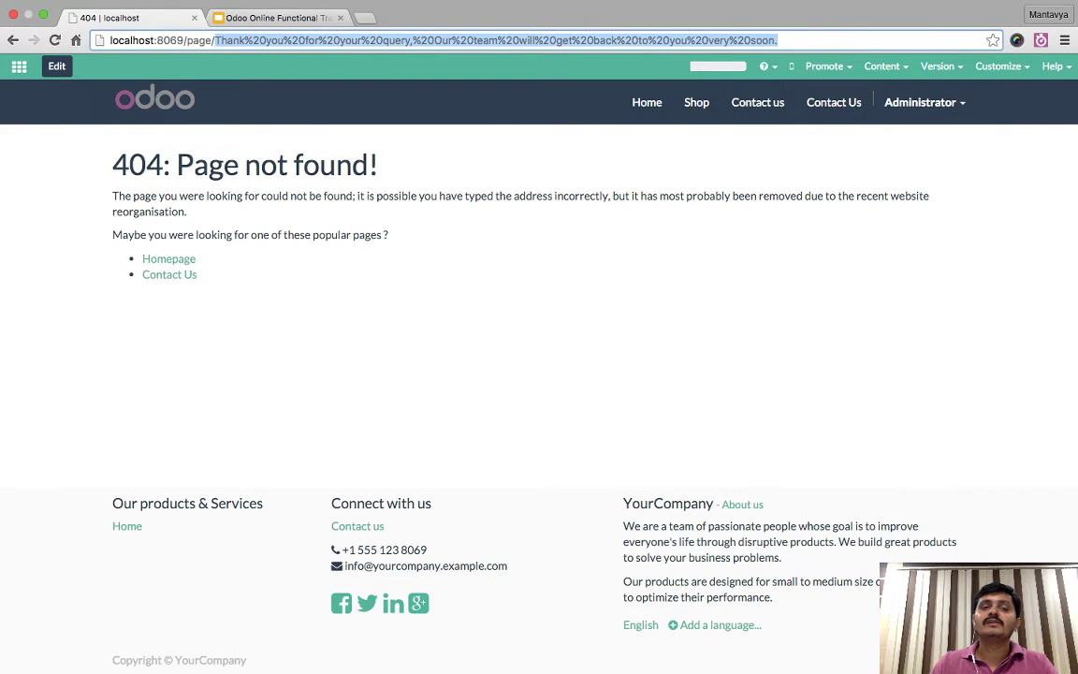
click(777, 40)
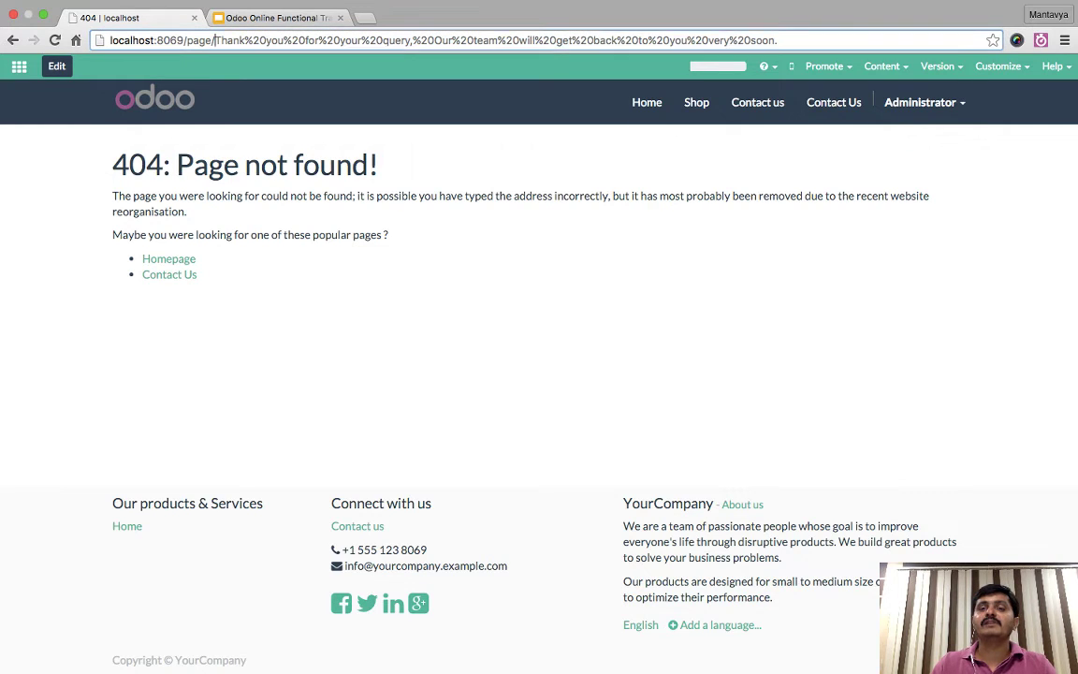
drag(215, 41, 776, 40)
click(777, 41)
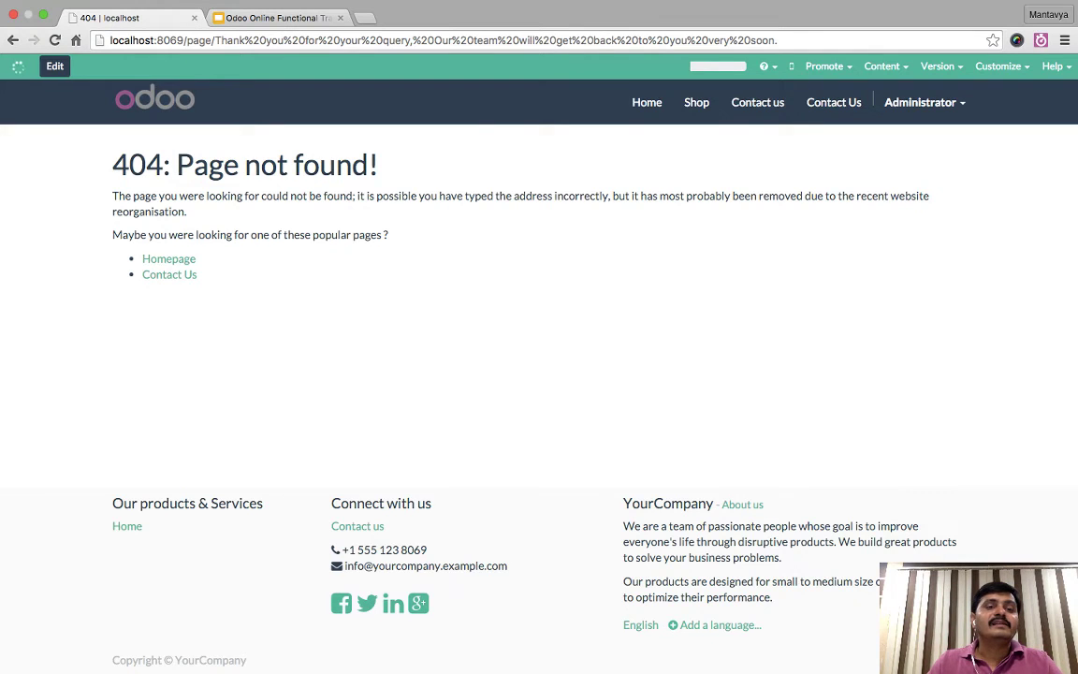
click(19, 66)
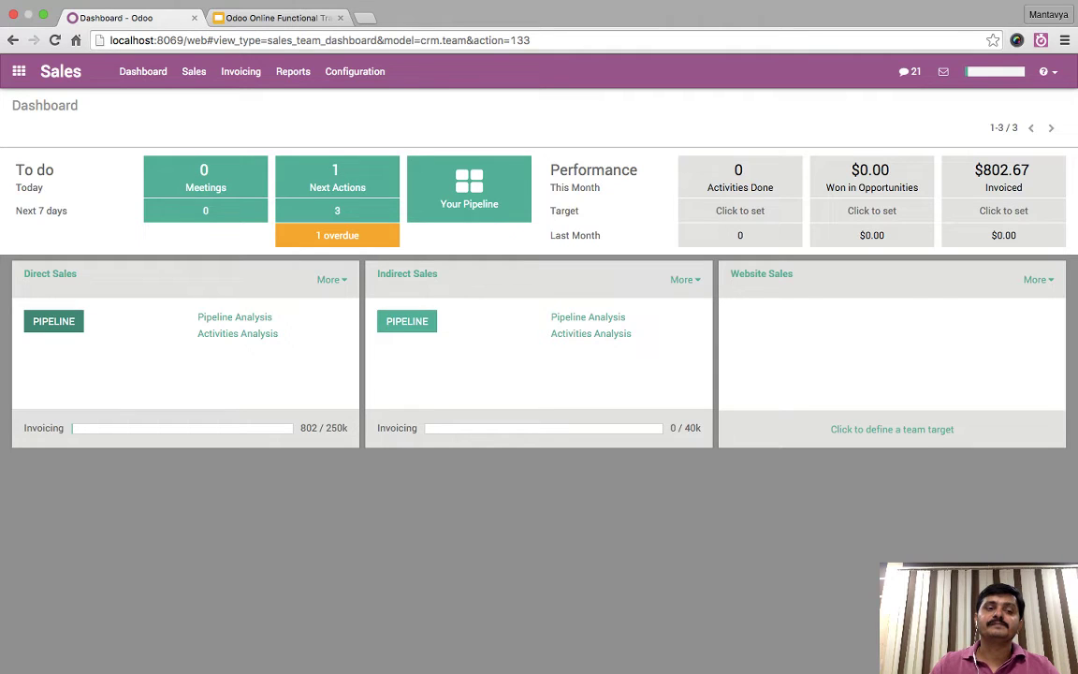
- Open the new 'looking for website' opportunity in the Direct Sales pipeline and view its internal notes
click(54, 321)
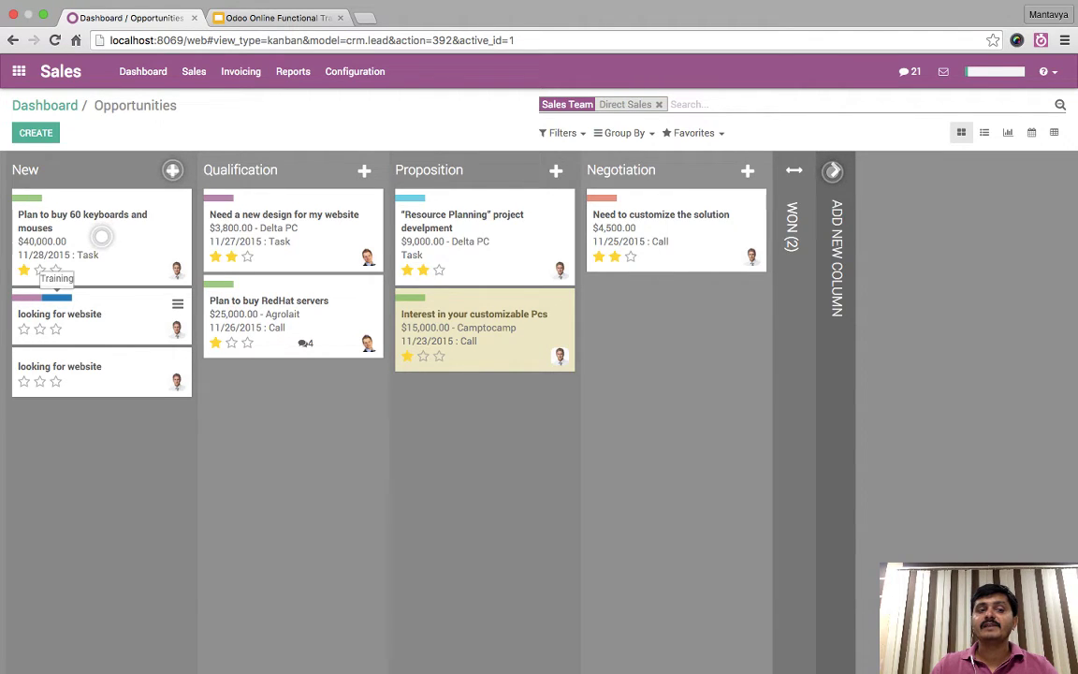
click(94, 318)
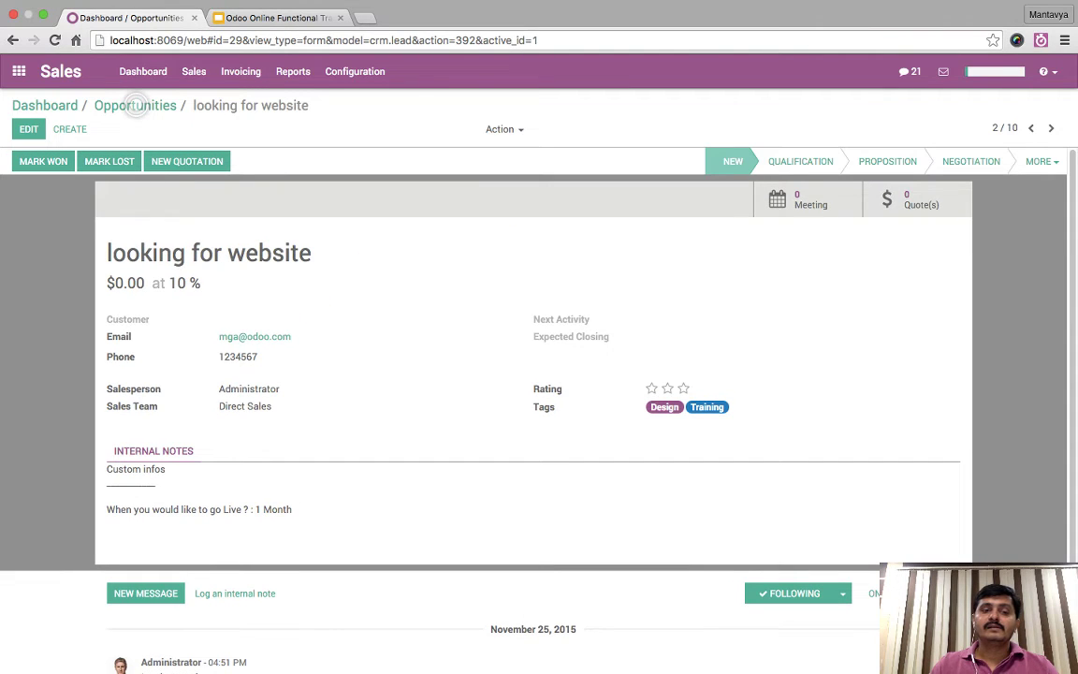
click(29, 129)
scroll(524, 528, down, 3)
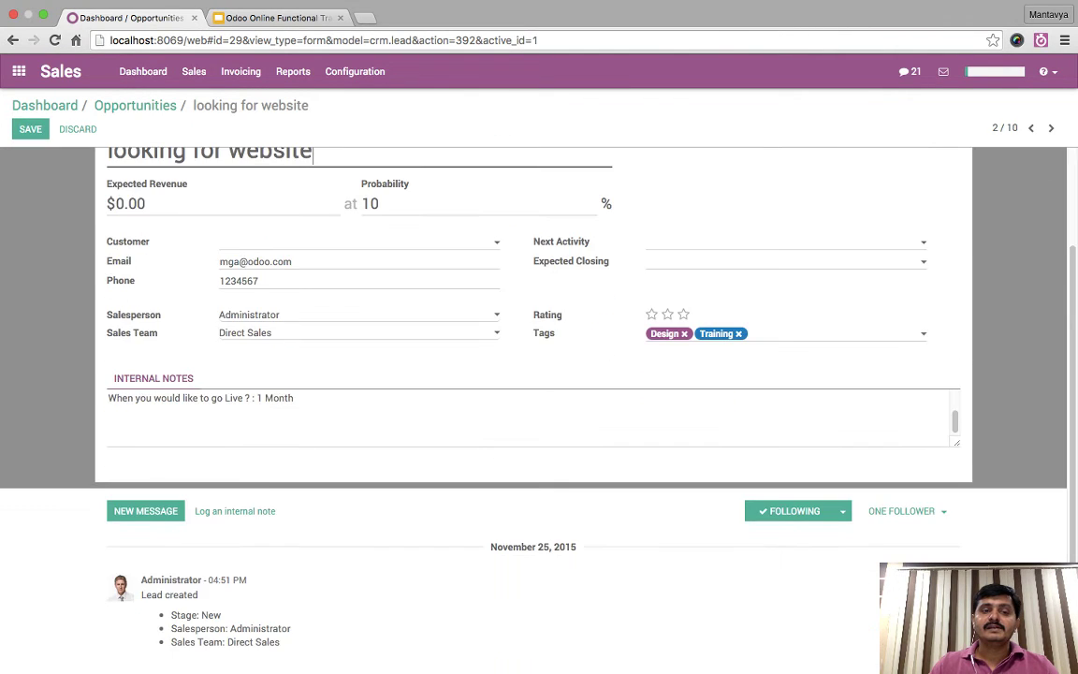
click(110, 424)
- Review the Custom infos and '1 Month' go-live lines in the internal notes
drag(109, 398, 169, 398)
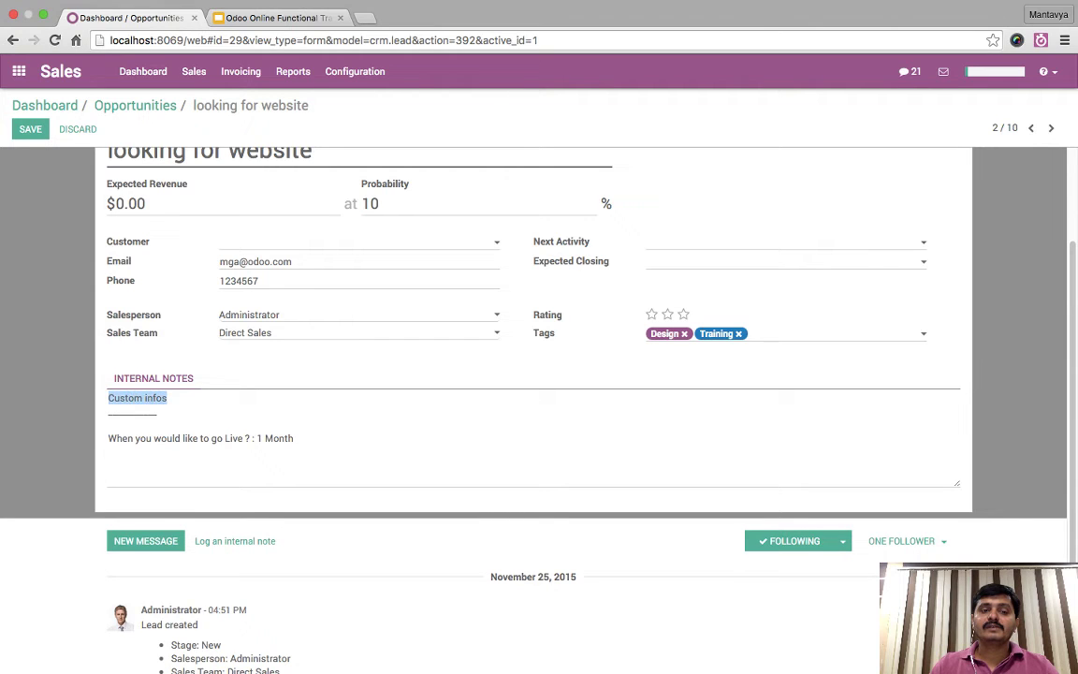
key(shift+Down)
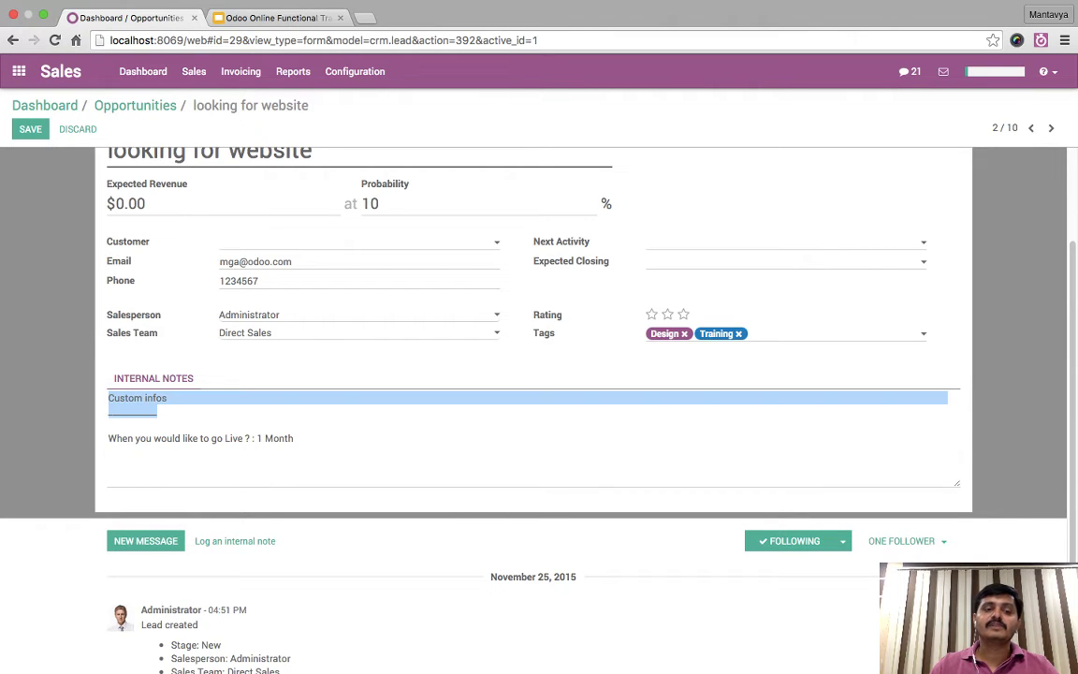
key(shift+Up)
key(shift+Home)
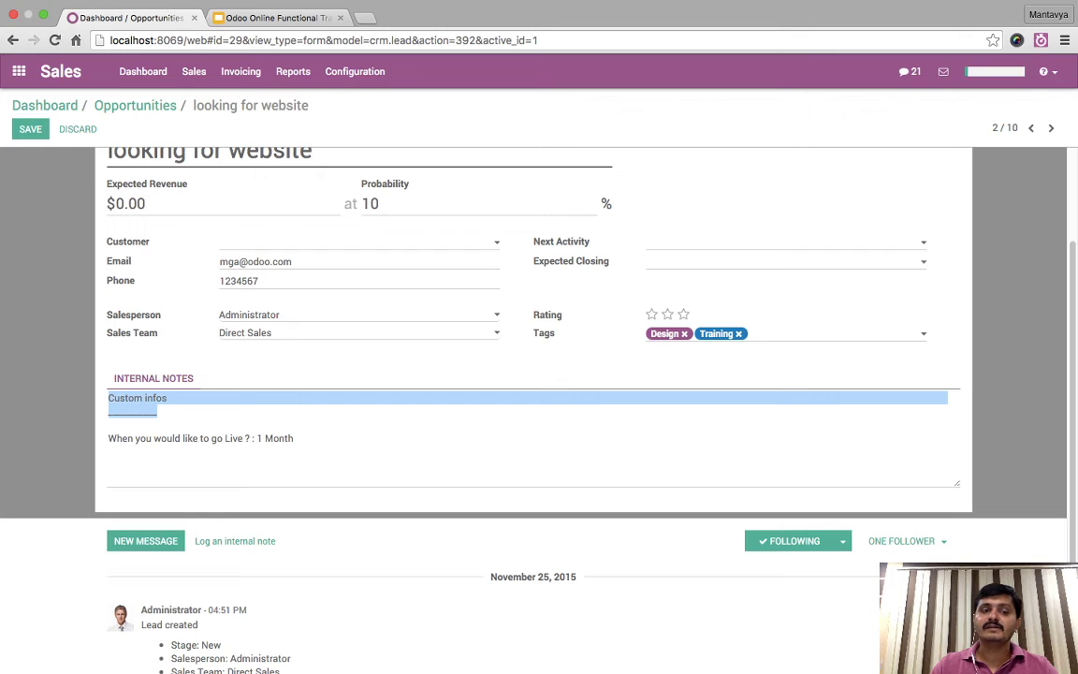
click(157, 412)
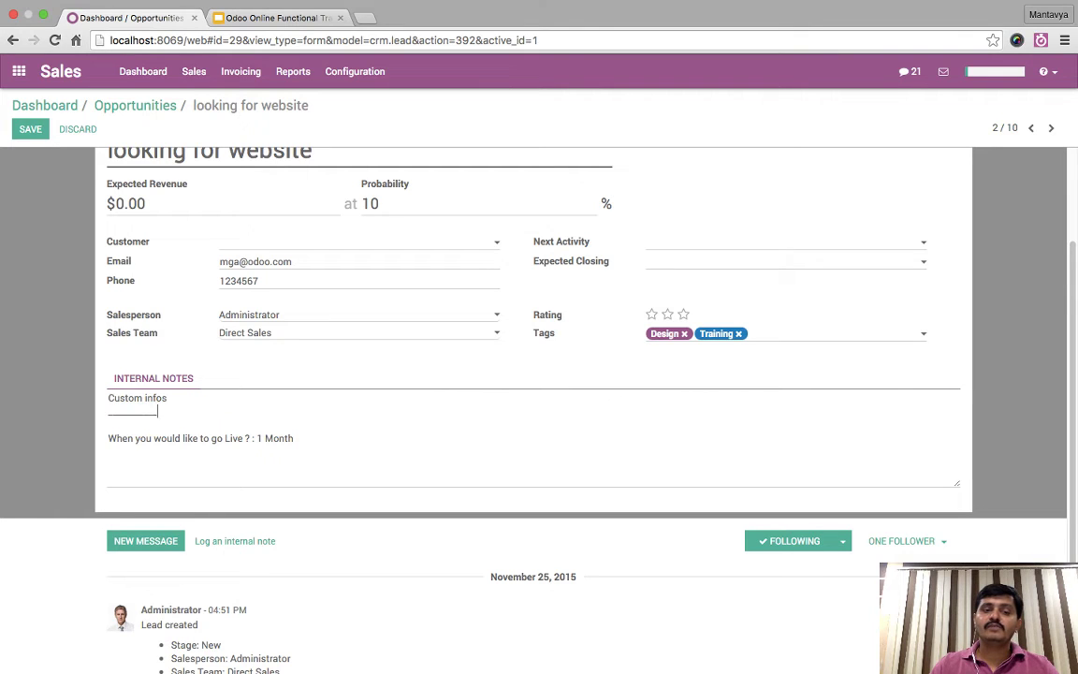
drag(257, 438, 294, 438)
click(294, 438)
triple_click(294, 438)
click(294, 438)
key(ctrl+a)
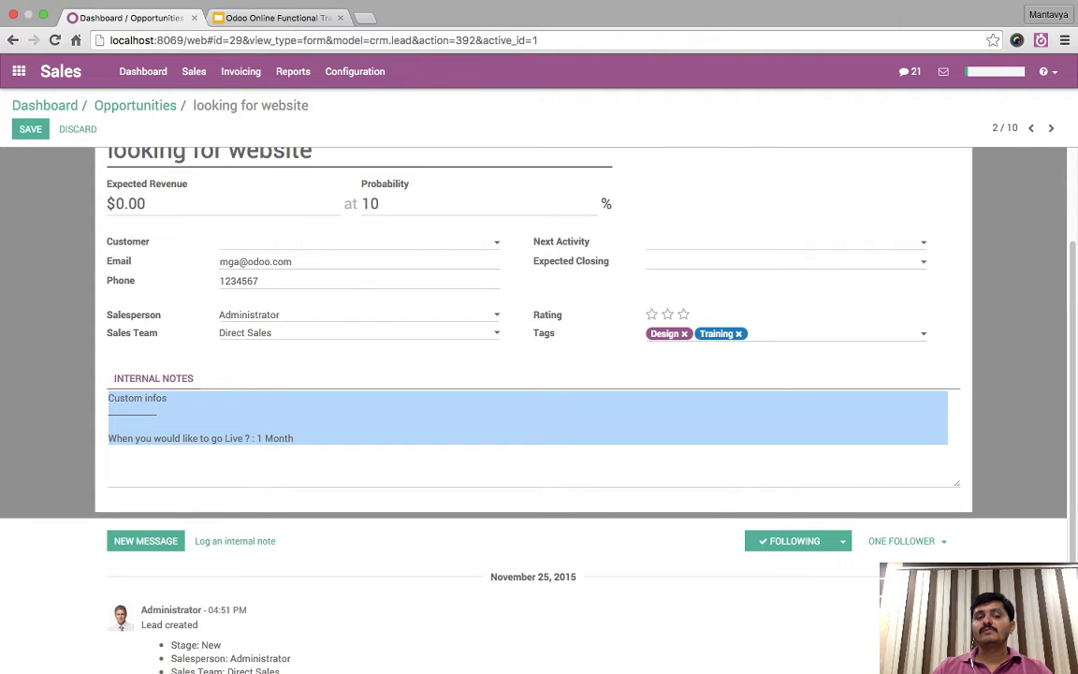
- Recheck the notes text without changes and go back to the Opportunities pipeline
scroll(533, 374, up, 3)
click(167, 512)
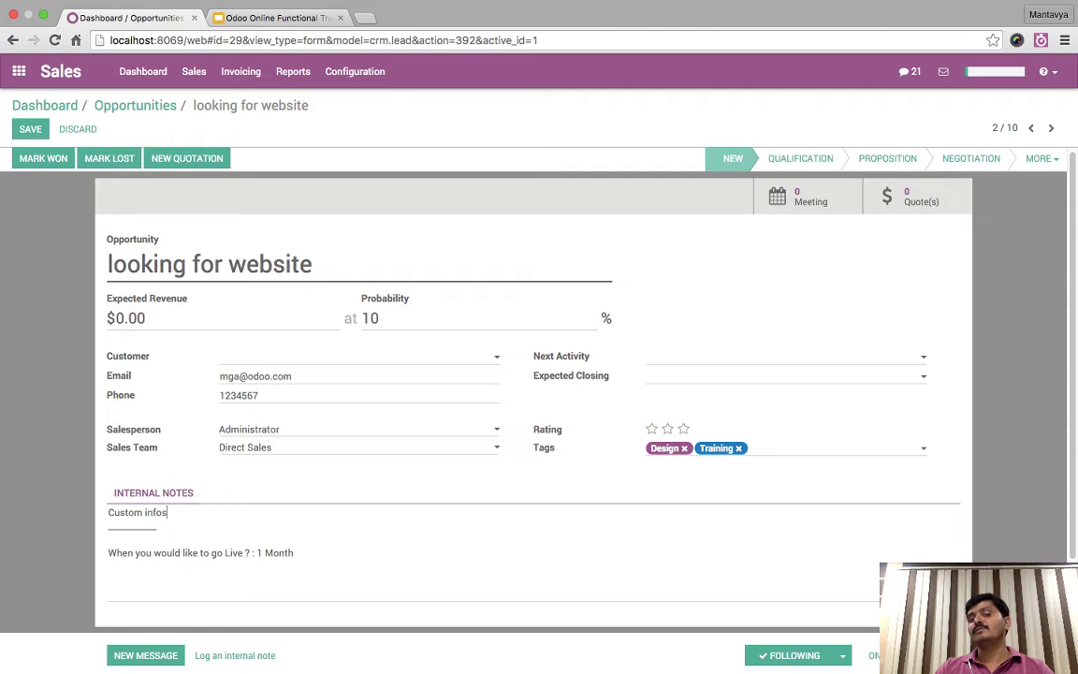
scroll(533, 374, down, 3)
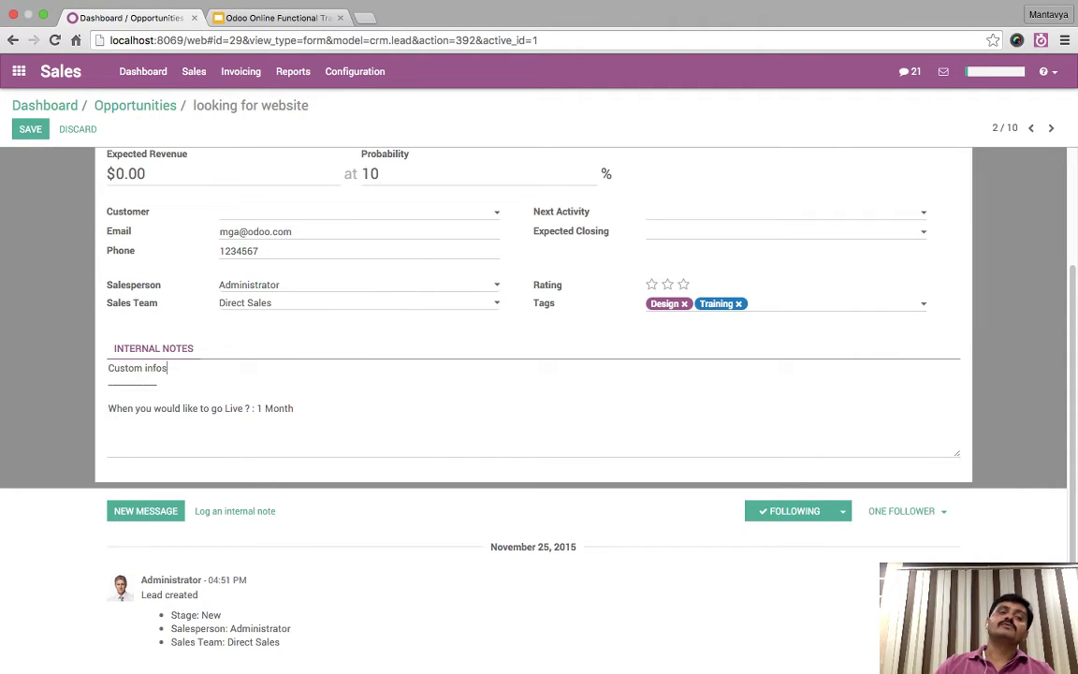
key(shift+Down)
key(shift+Down)
key(Down)
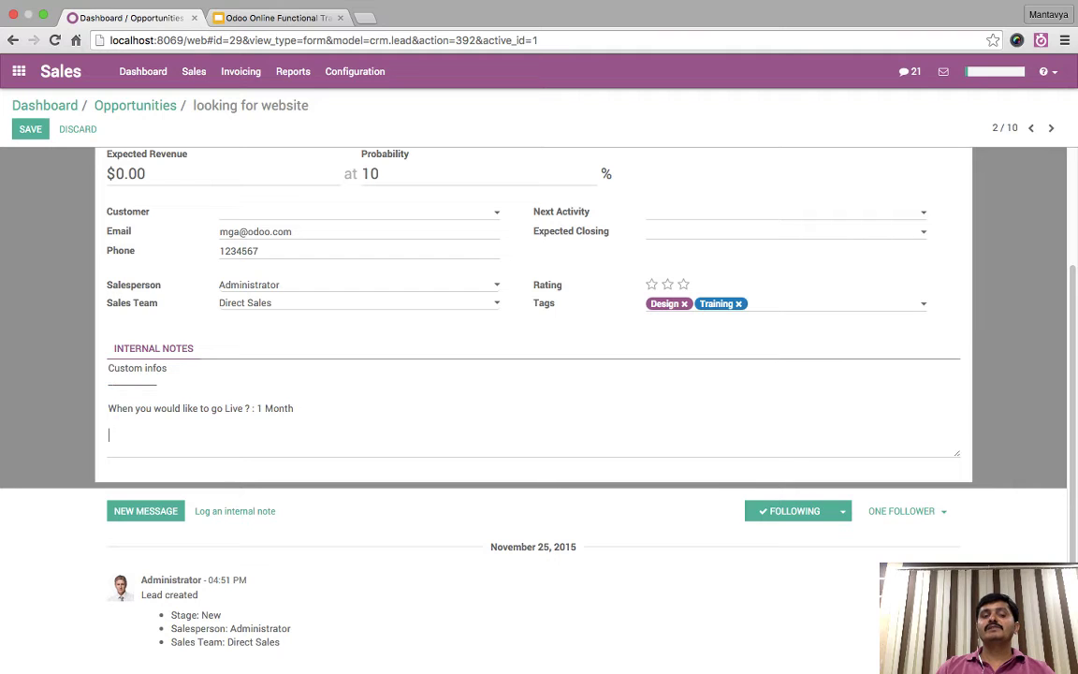
key(shift+Up)
key(shift+Up)
key(shift+Up)
key(Down)
key(shift+Up)
key(shift+Up)
key(shift+Up)
key(shift+Up)
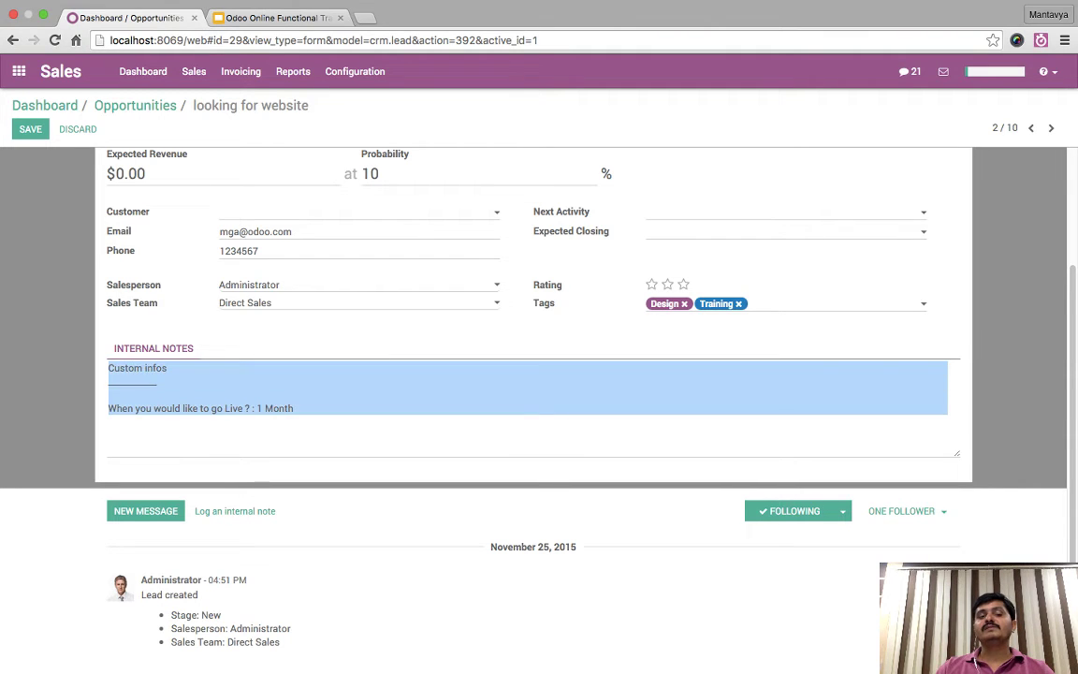
key(Down)
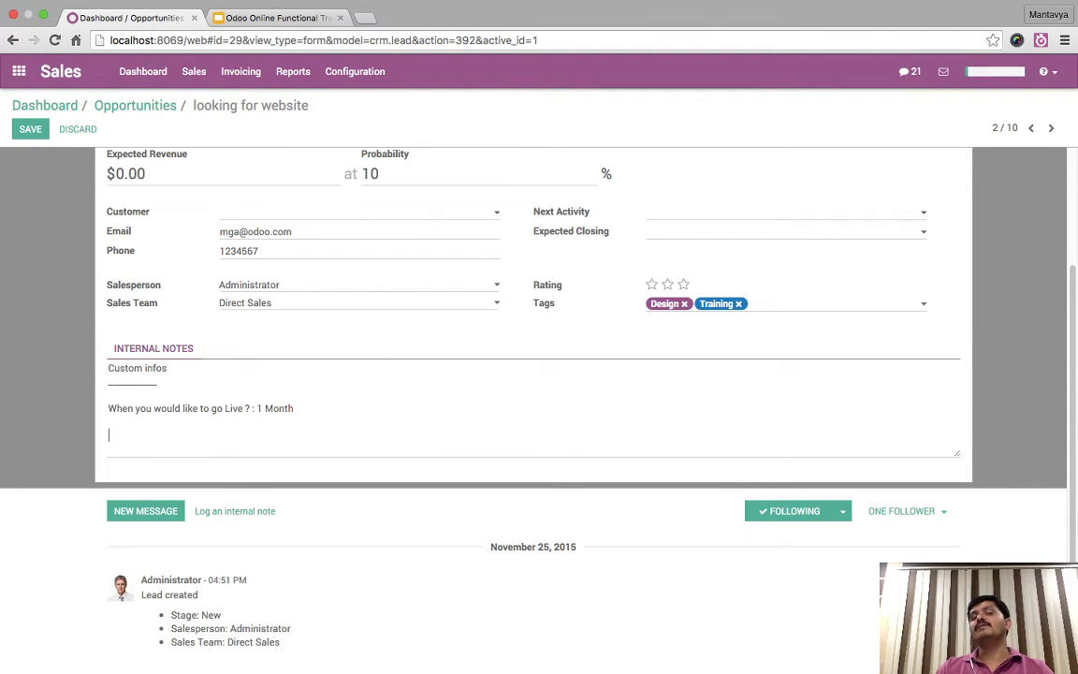
scroll(533, 375, up, 3)
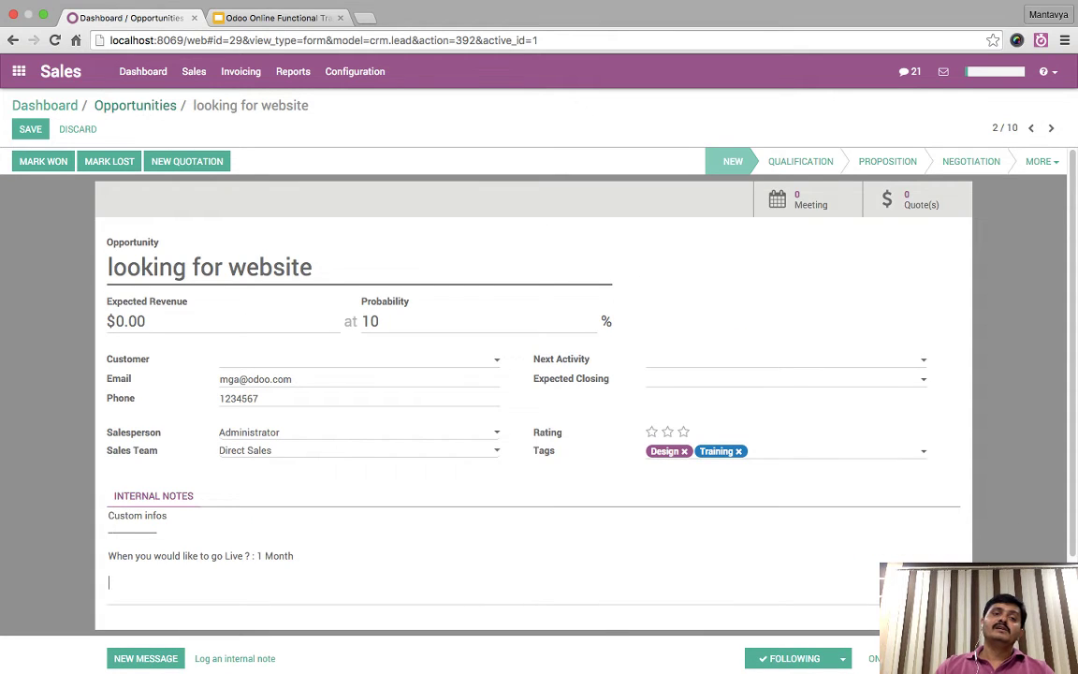
key(alt+Left)
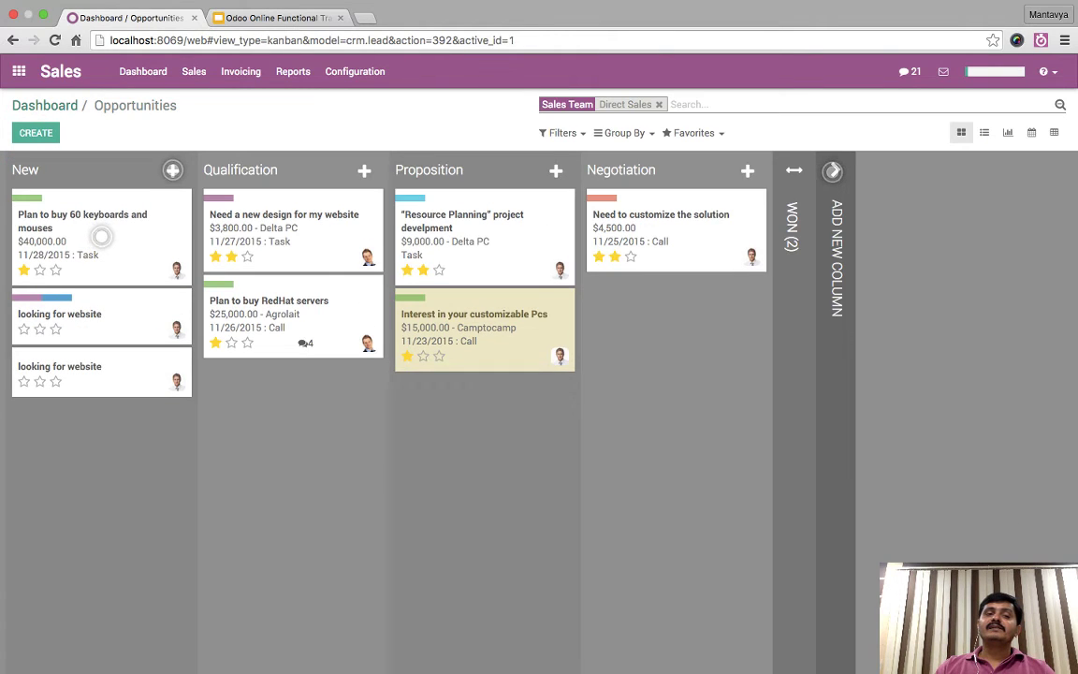
- Go back to the Sales dashboard and bring up the Odoo apps home screen
key(alt+Left)
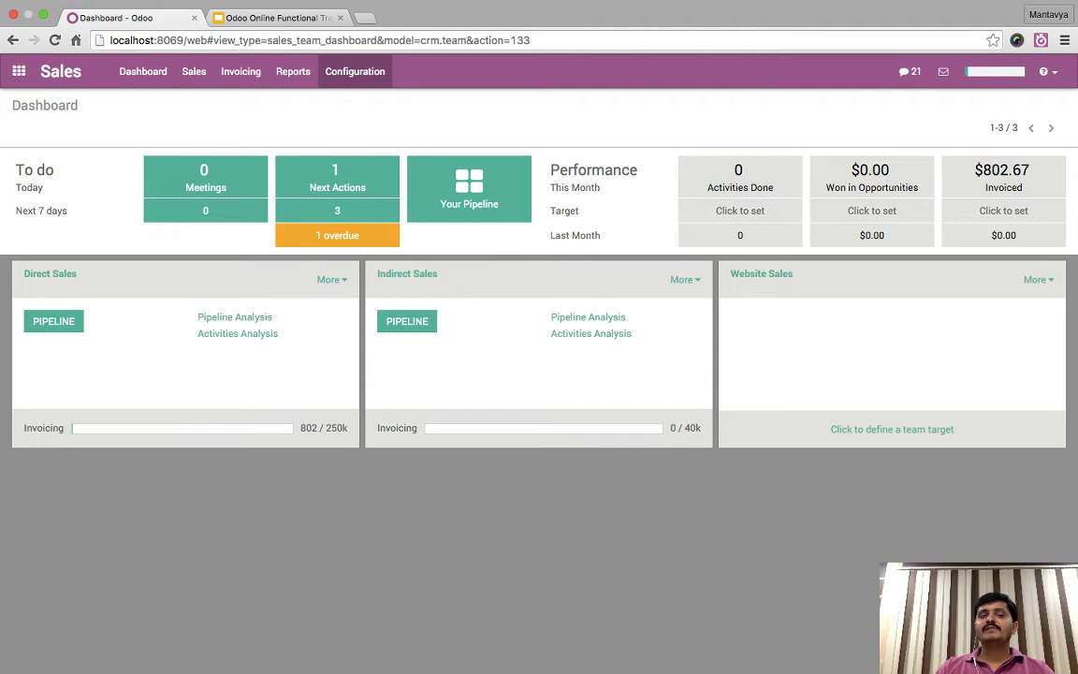
click(19, 71)
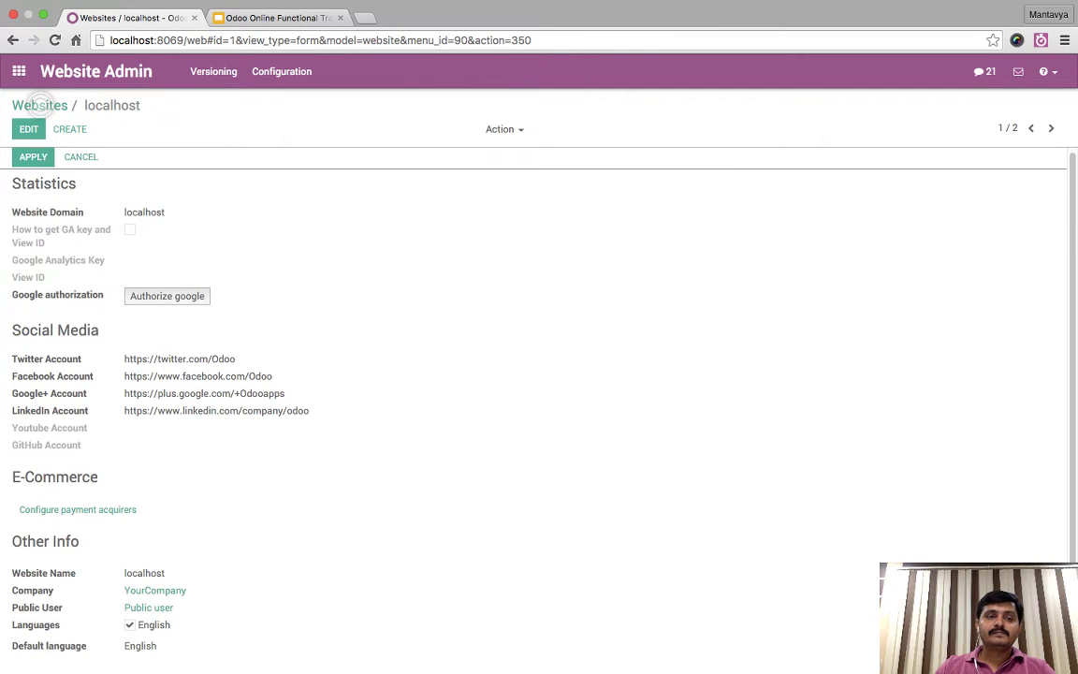
- Look over the editable localhost website record, then return to the websites list
click(28, 129)
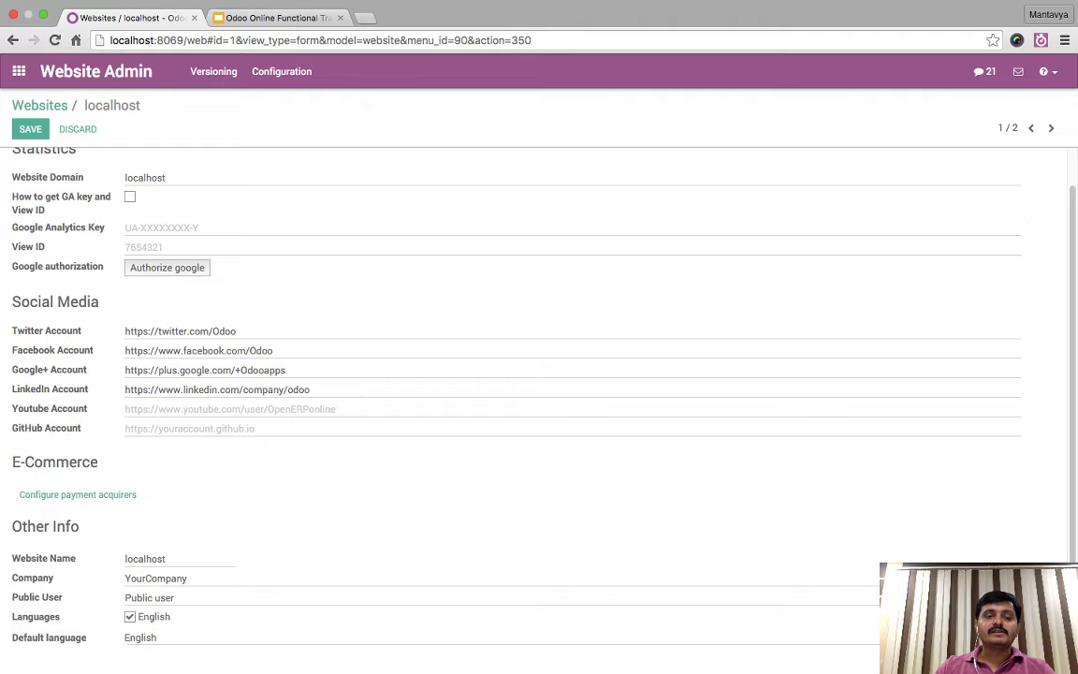
scroll(539, 374, up, 1)
scroll(539, 374, down, 1)
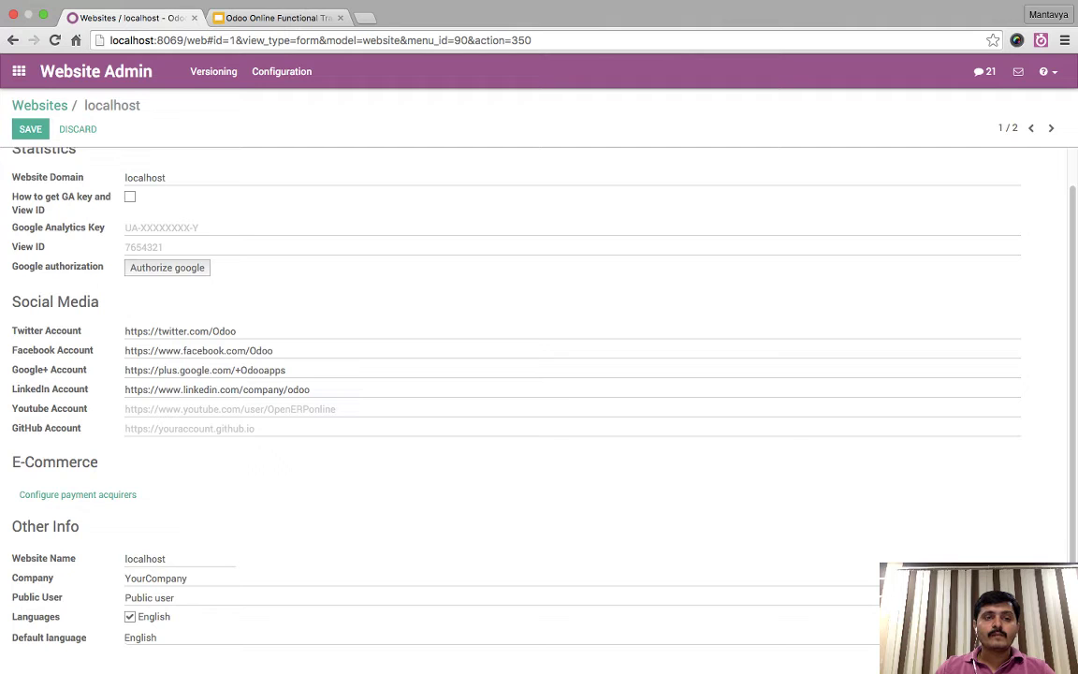
scroll(539, 375, up, 1)
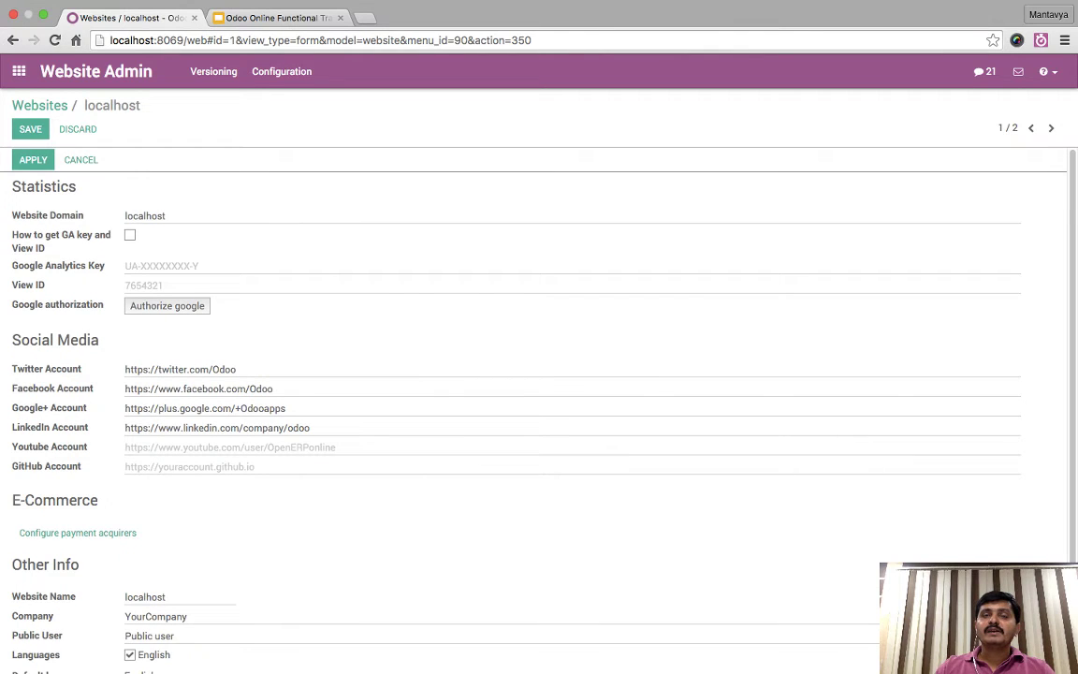
click(39, 104)
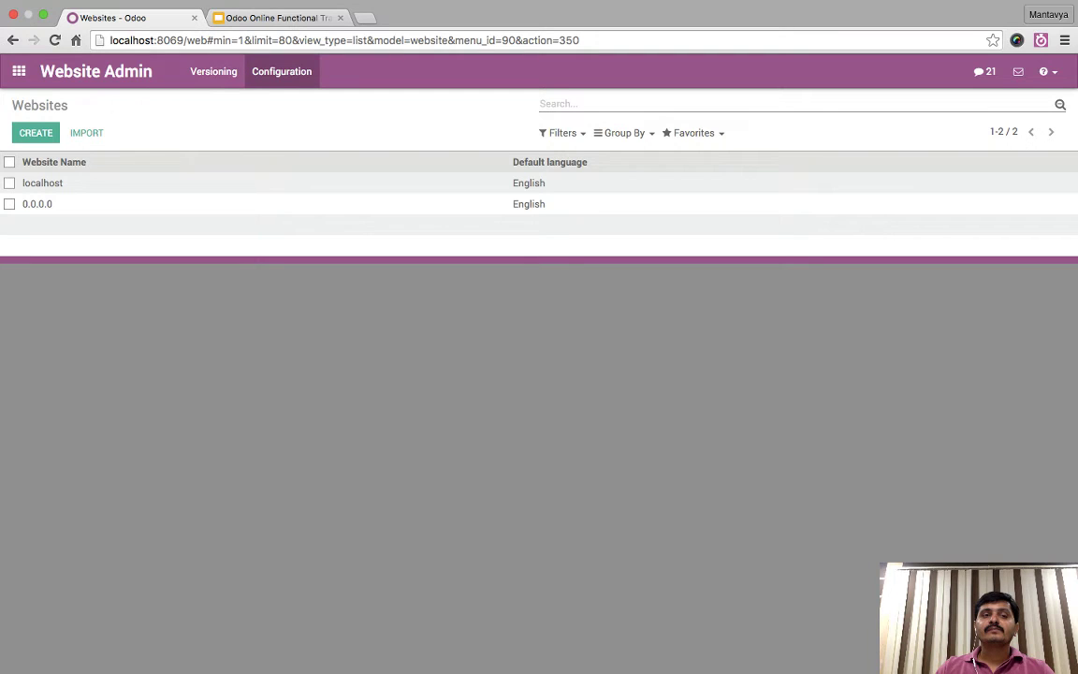
scroll(539, 374, down, 3)
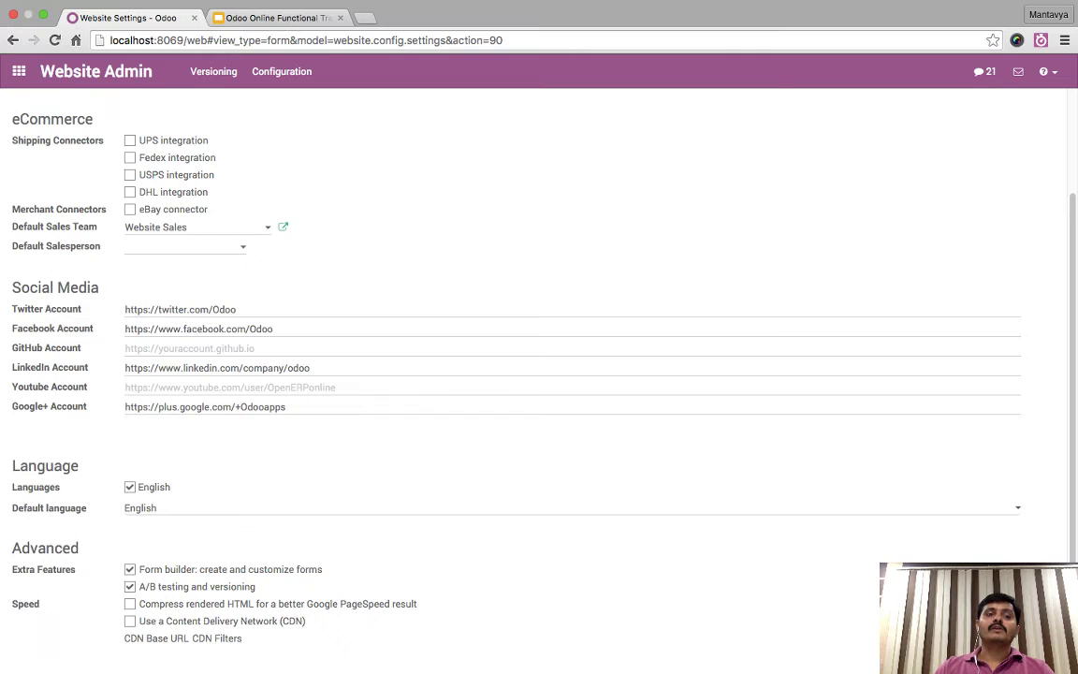
scroll(539, 374, up, 3)
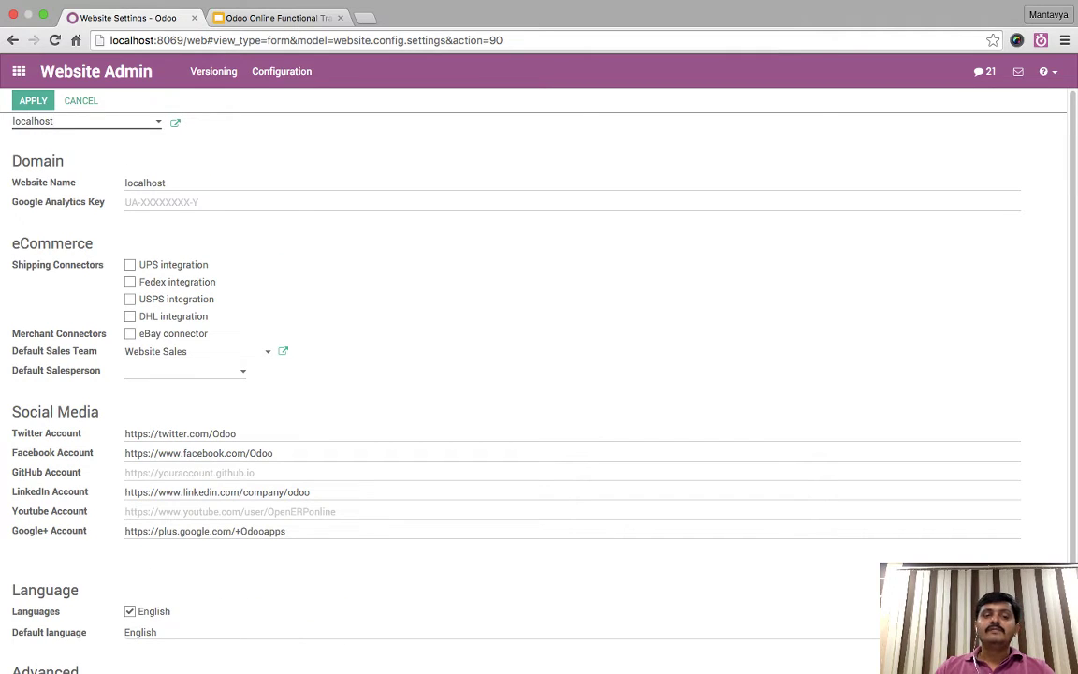
- Keep Website Sales as default sales team, set Administrator as default salesperson, and apply
drag(12, 351, 97, 350)
click(187, 350)
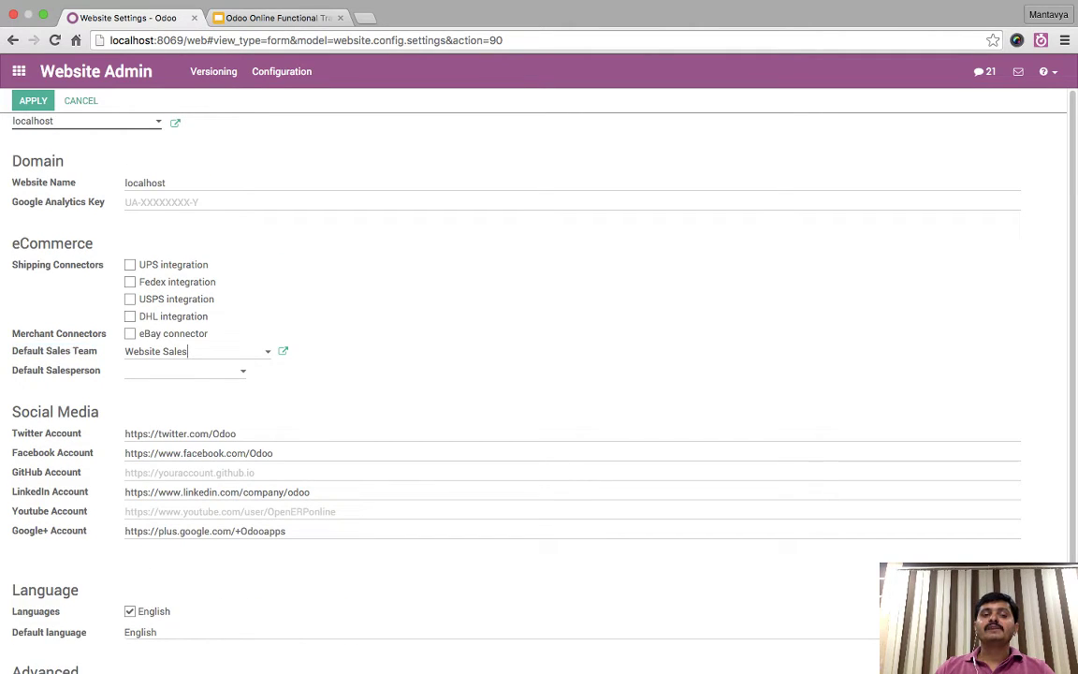
key(Return)
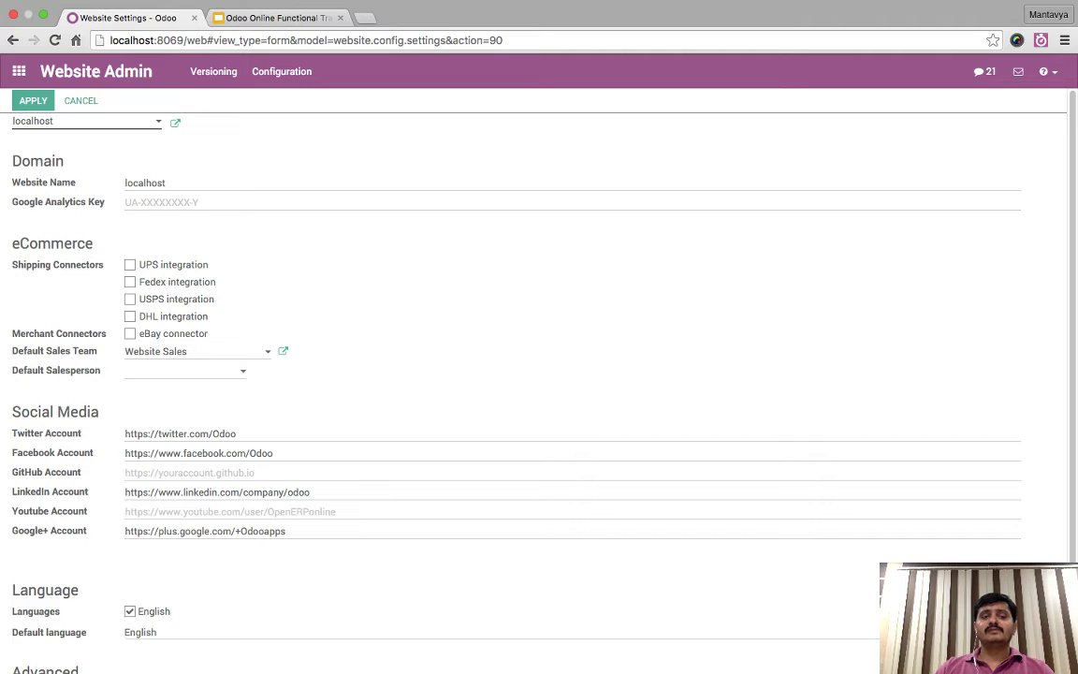
click(167, 370)
key(Return)
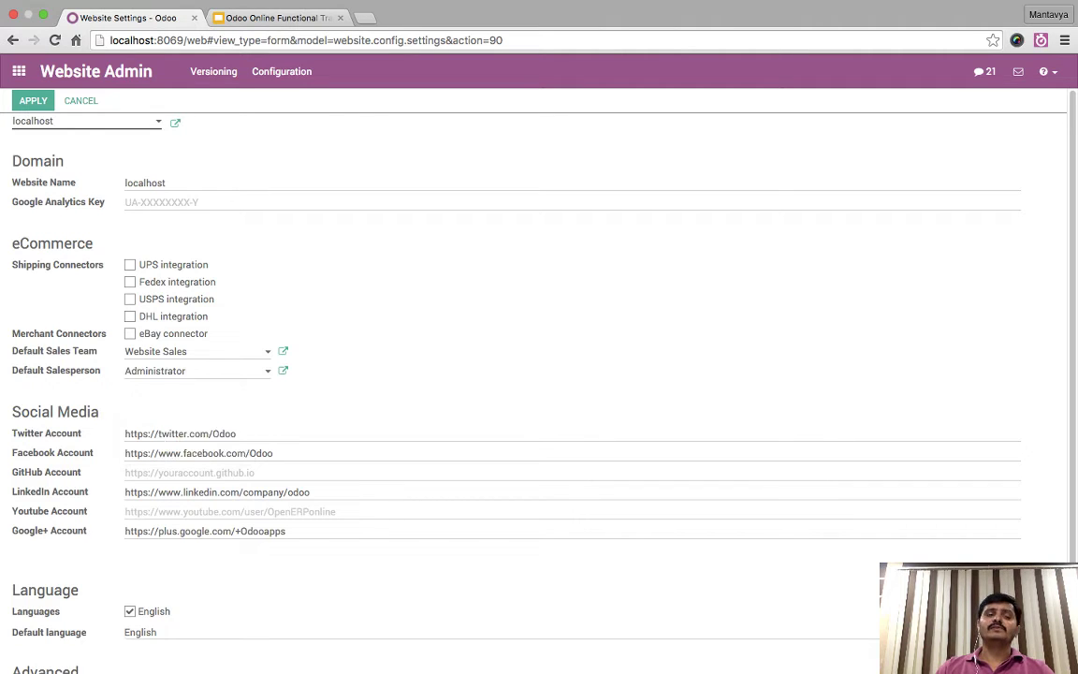
drag(12, 348, 103, 371)
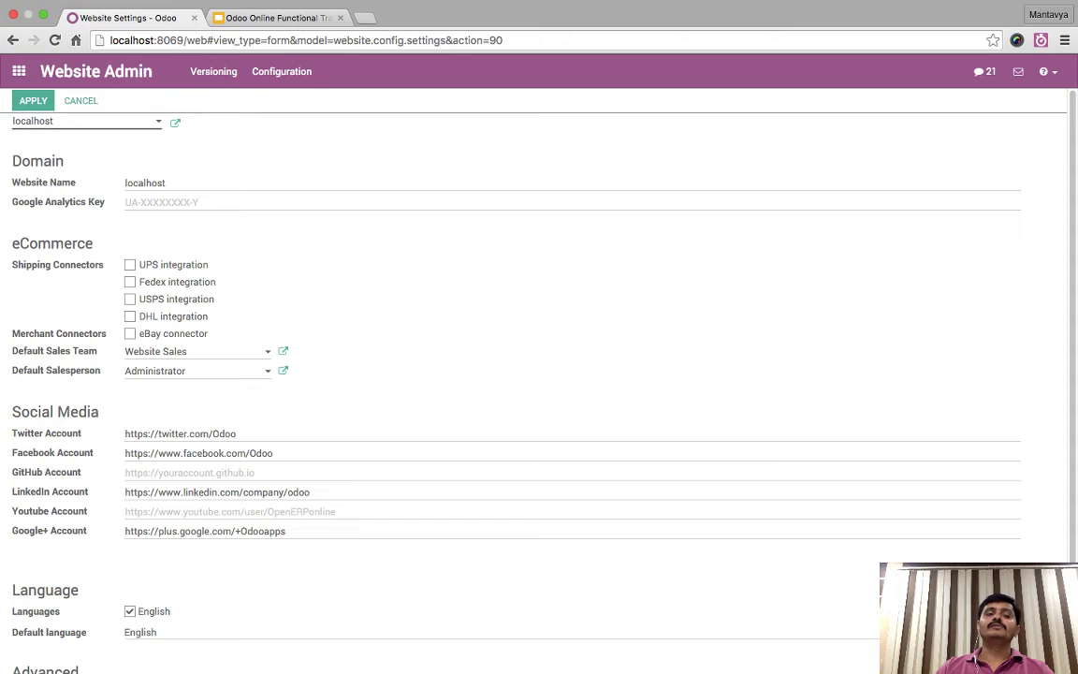
click(187, 350)
key(Escape)
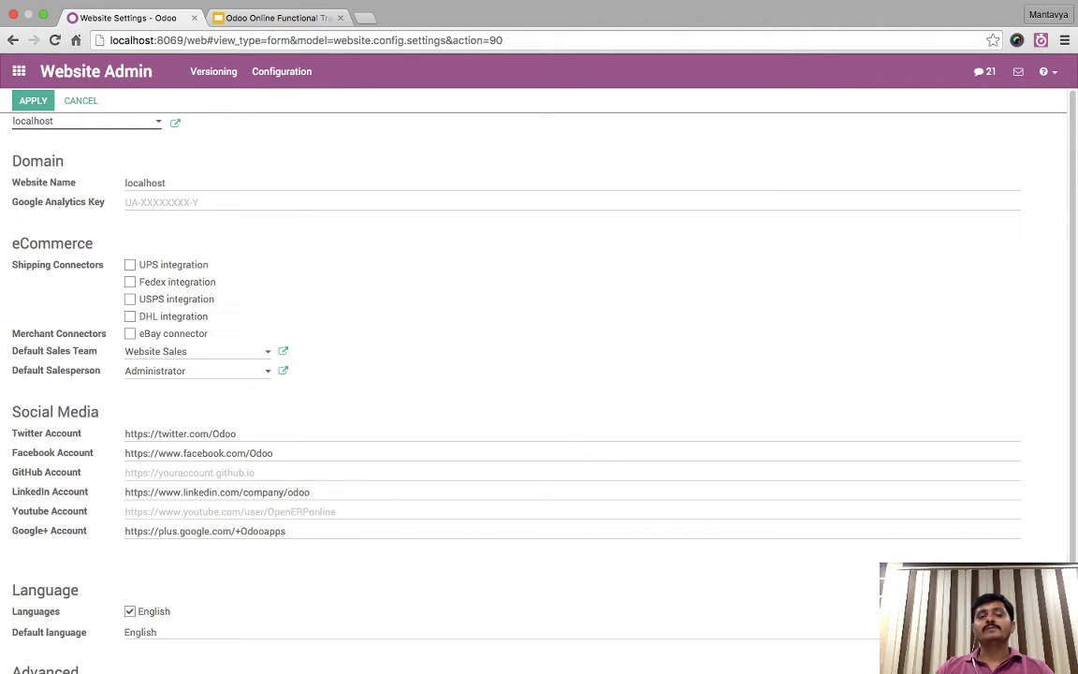
click(33, 100)
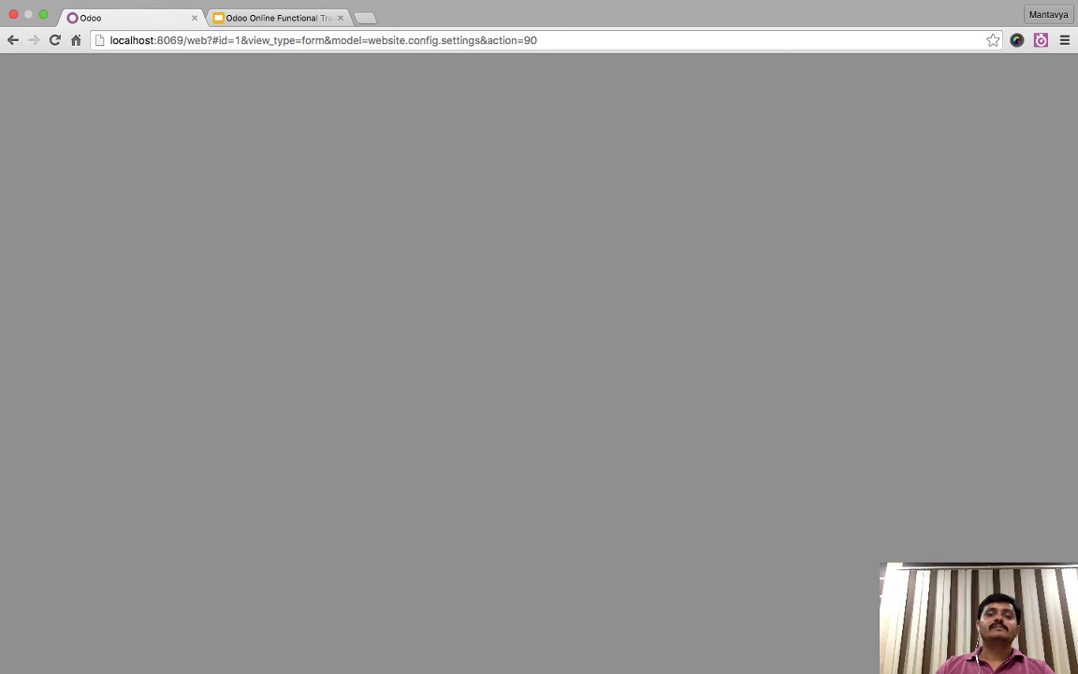
- View the Website Builder link-tracking slide, then return to Odoo's apps home screen
key(ctrl+Tab)
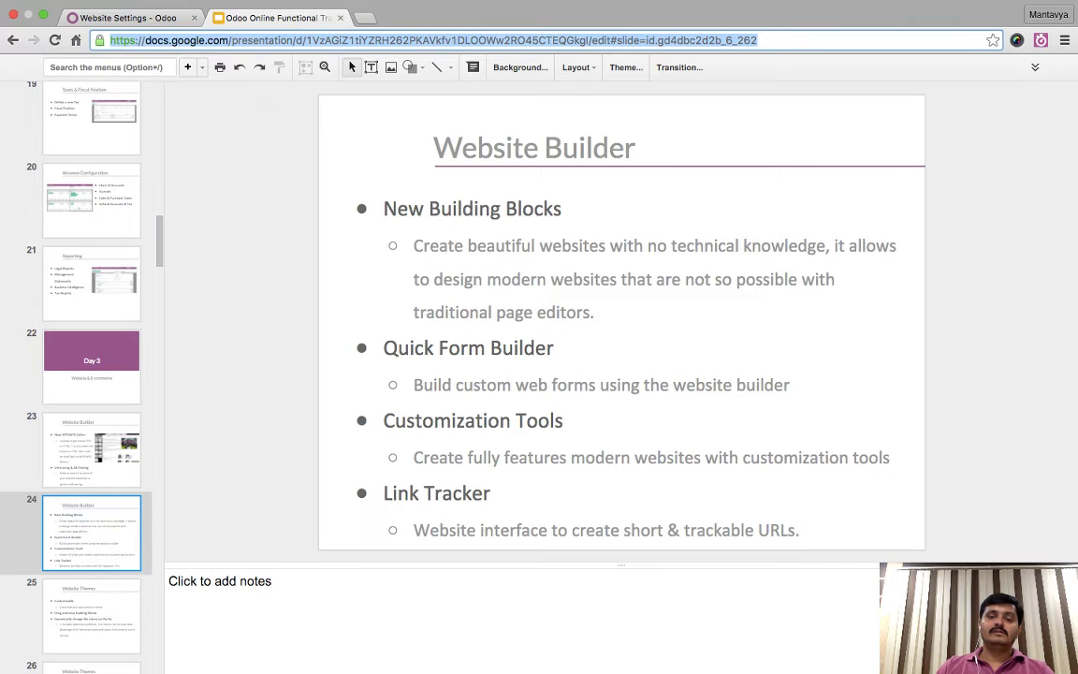
key(super+1)
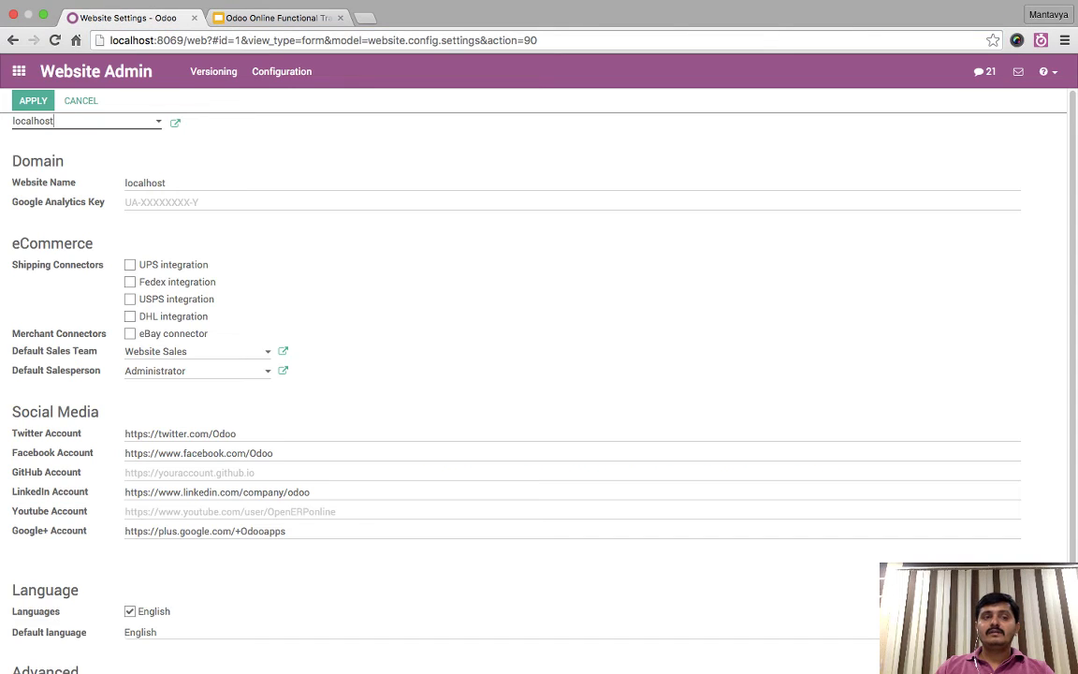
click(18, 69)
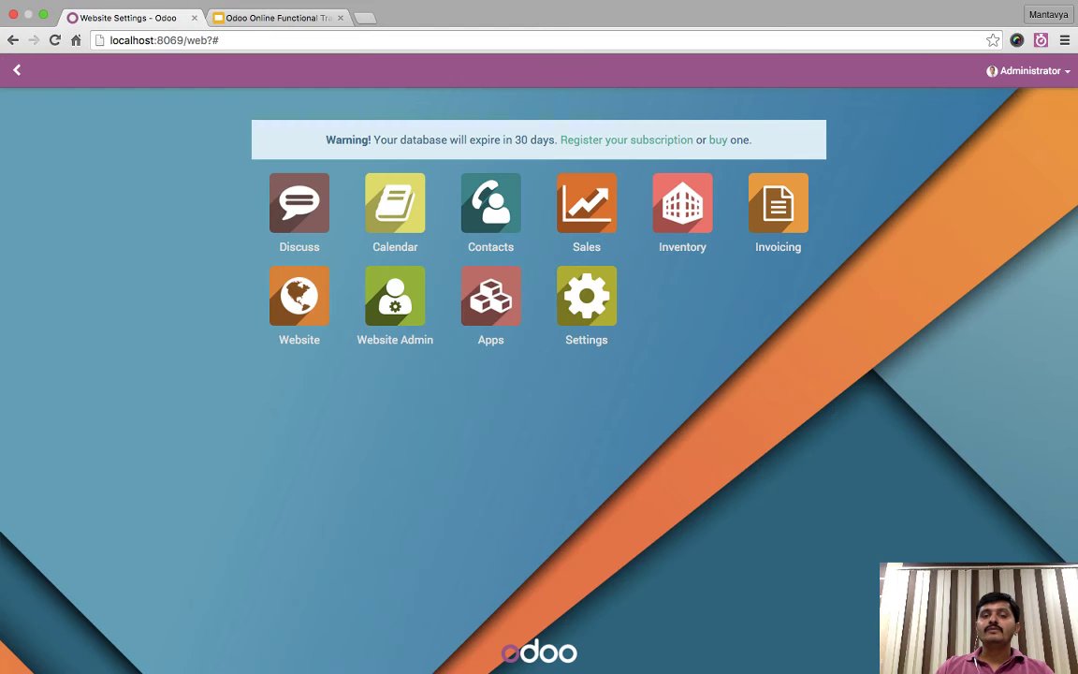
- Search Apps for 'link', install Website Link Tracker, and reload Odoo
click(490, 296)
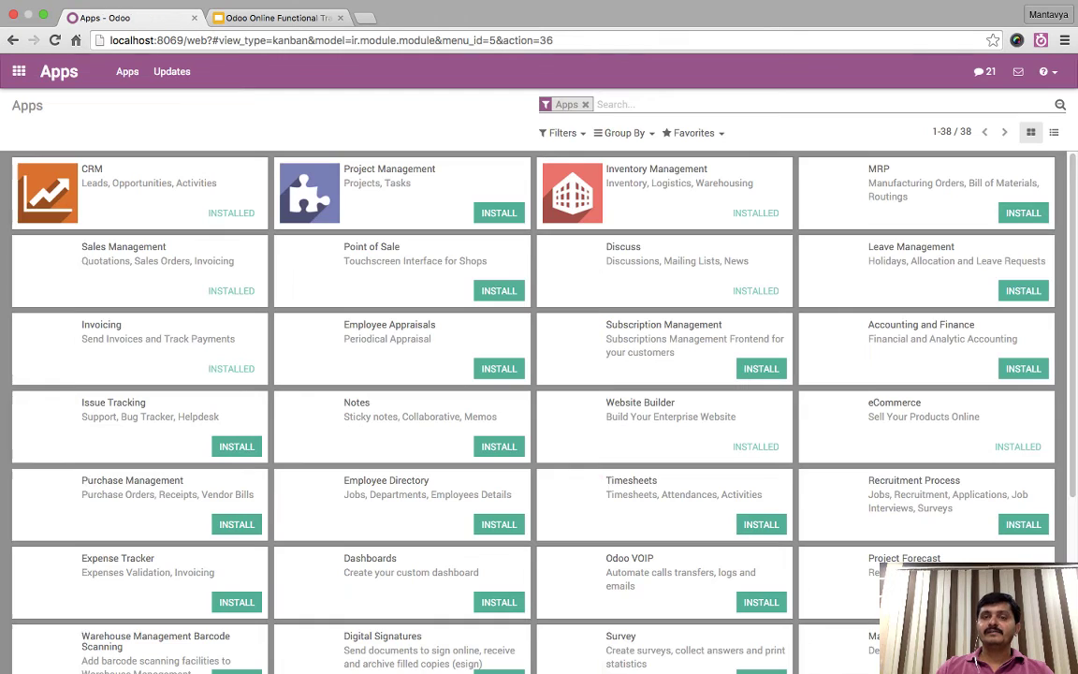
text(link)
key(Return)
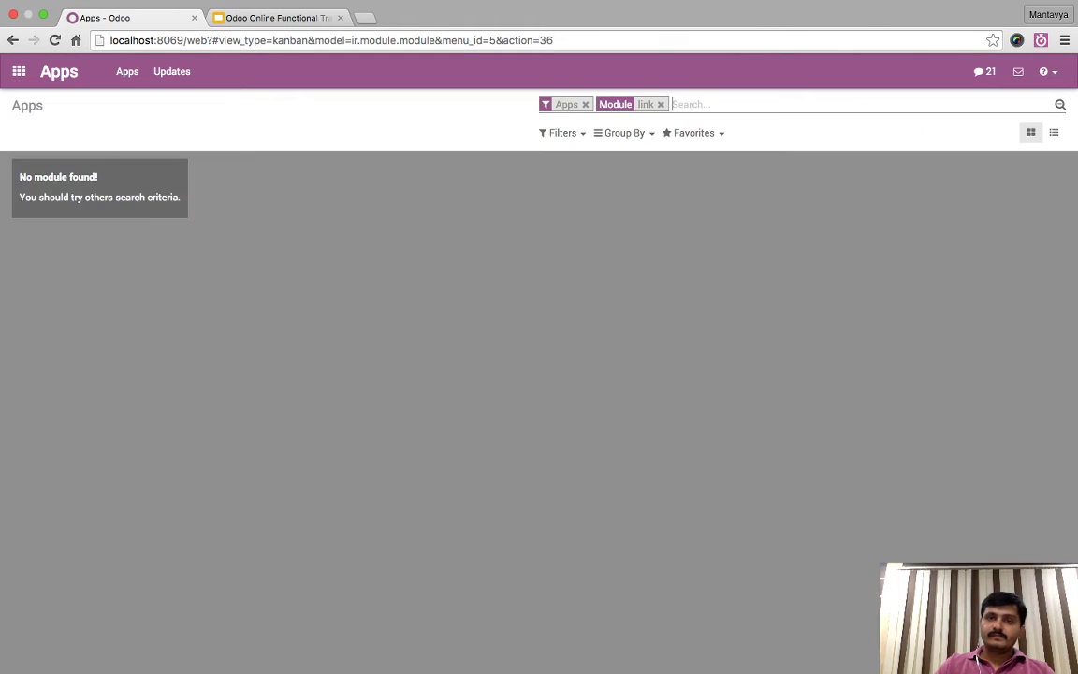
click(585, 104)
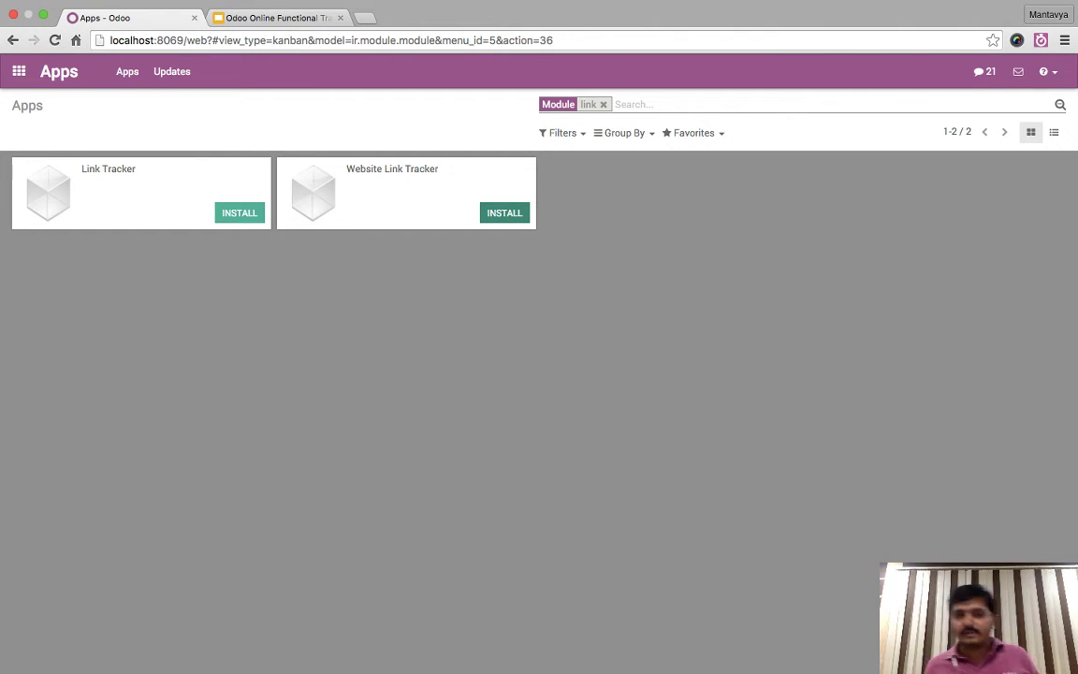
click(504, 212)
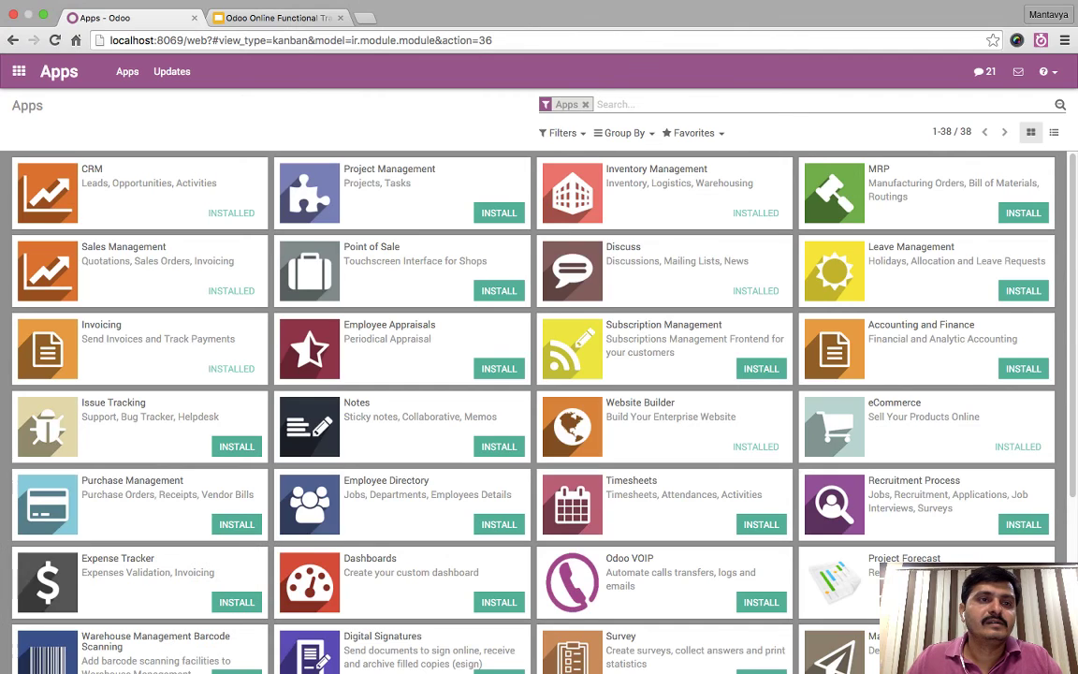
click(19, 71)
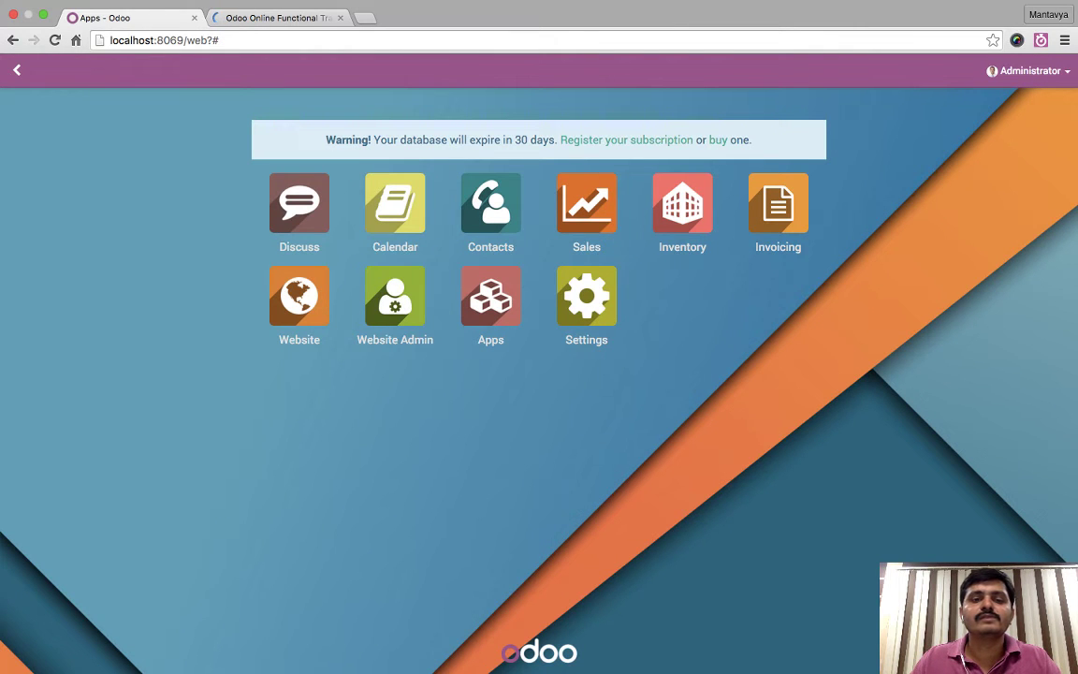
key(super+r)
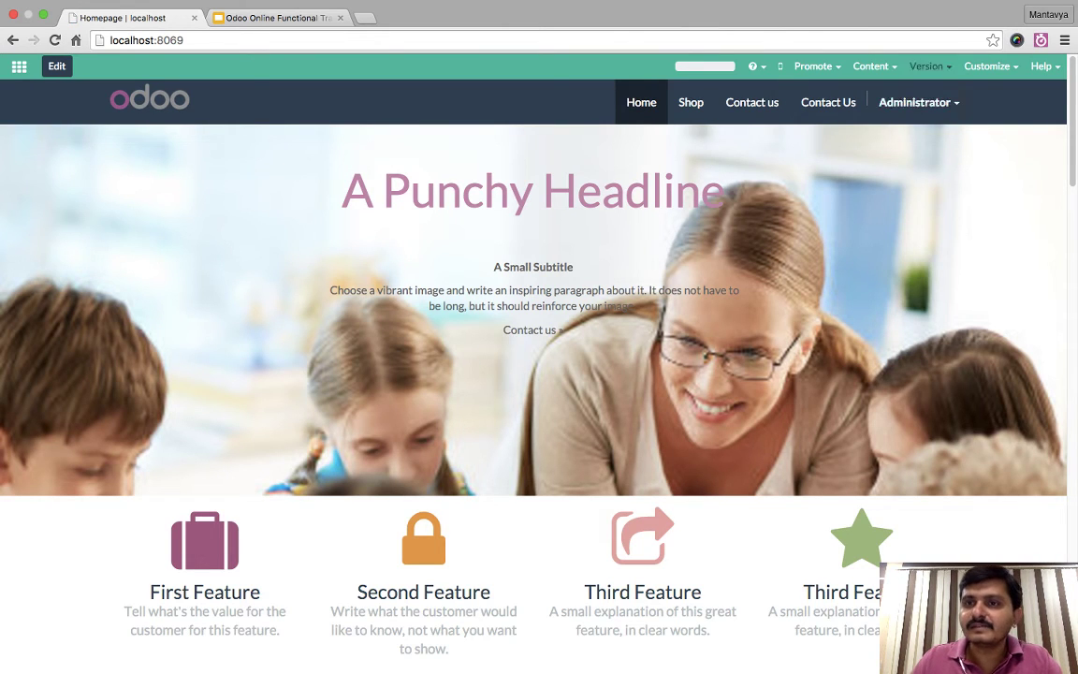
- Publish the Summer homepage version over the master Homepage, then check the Content and Promote menus
click(926, 65)
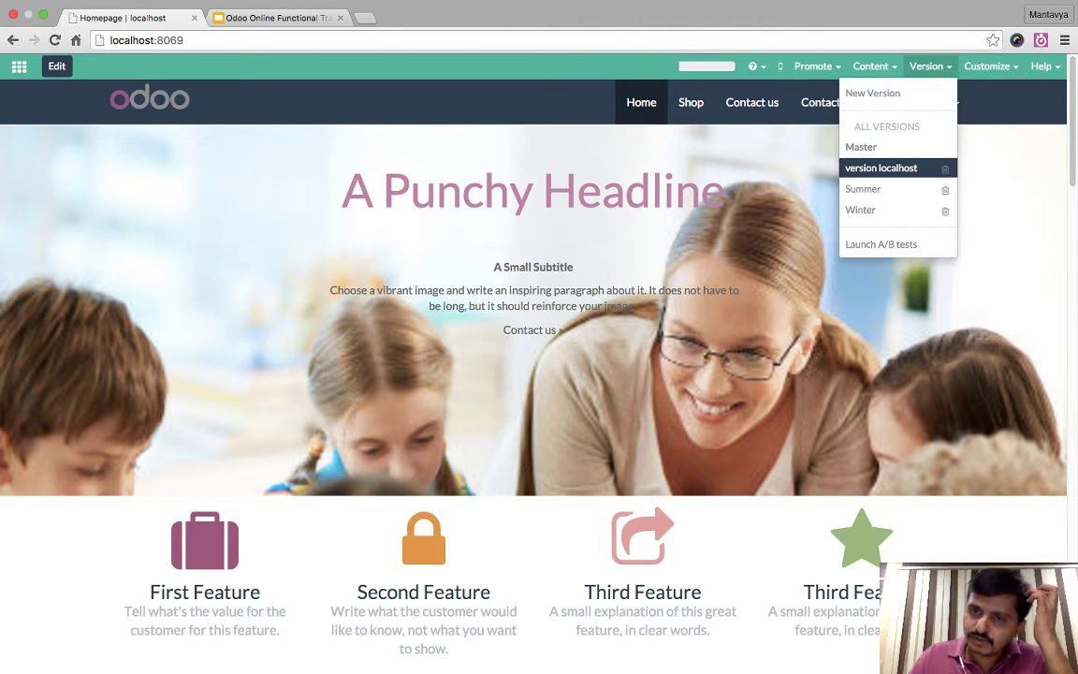
click(862, 188)
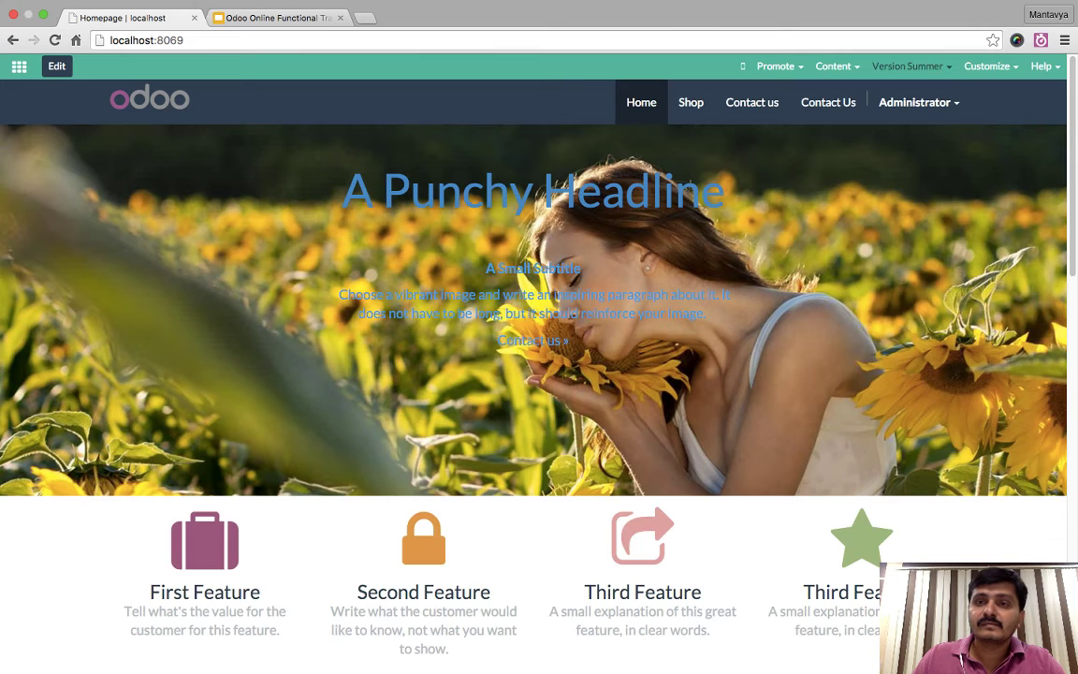
click(908, 65)
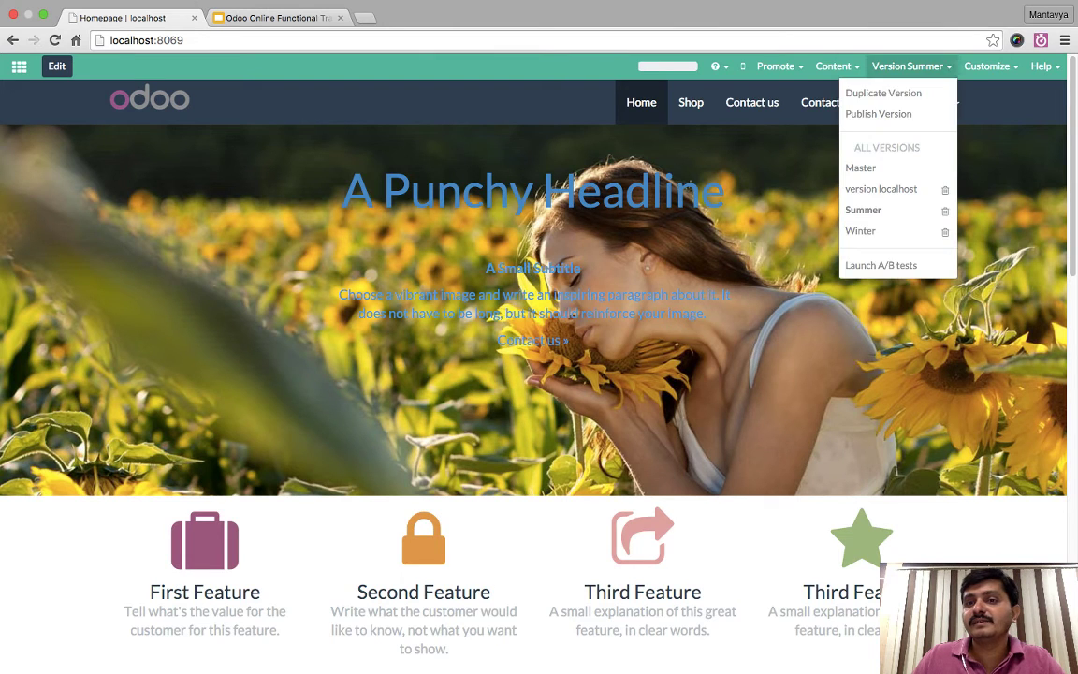
click(882, 91)
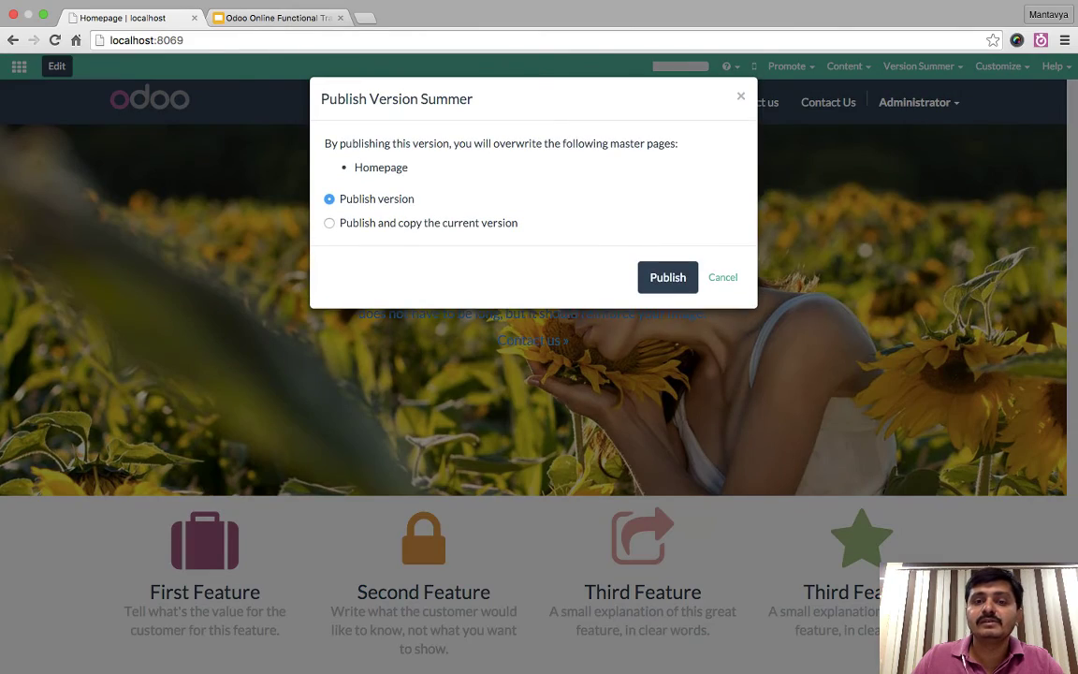
click(667, 277)
click(727, 151)
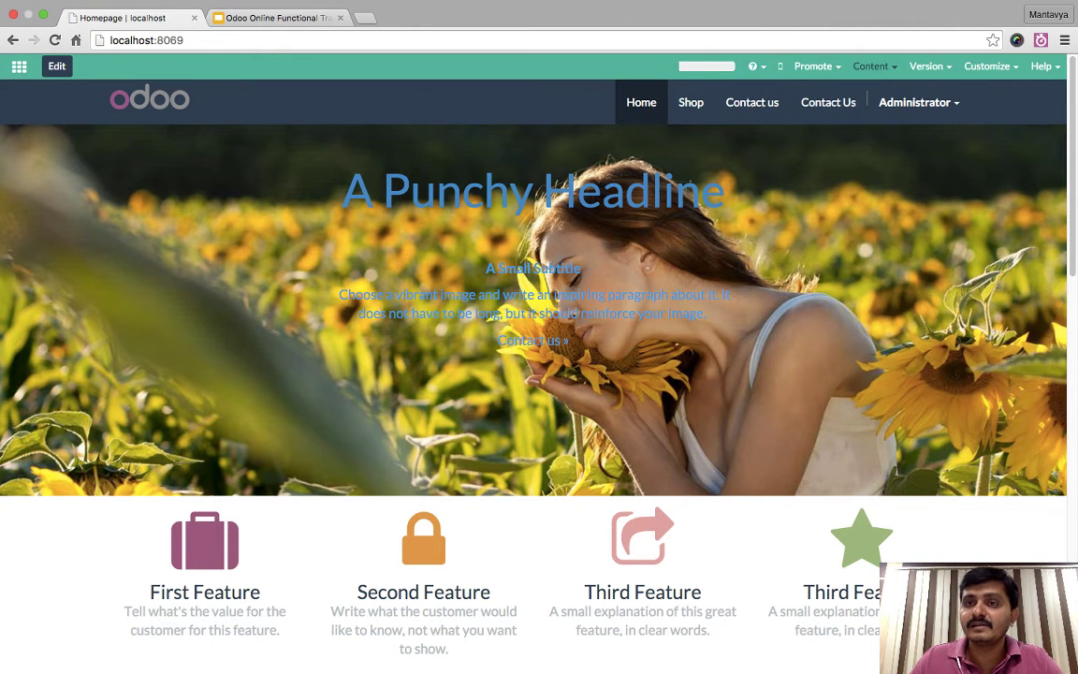
click(871, 66)
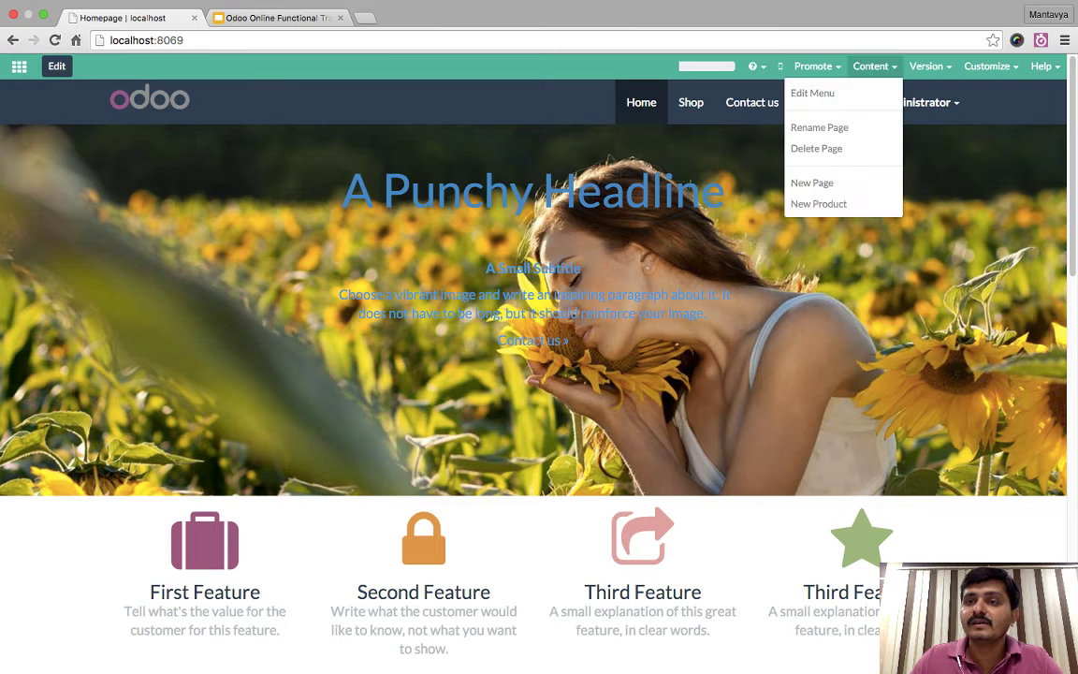
click(813, 67)
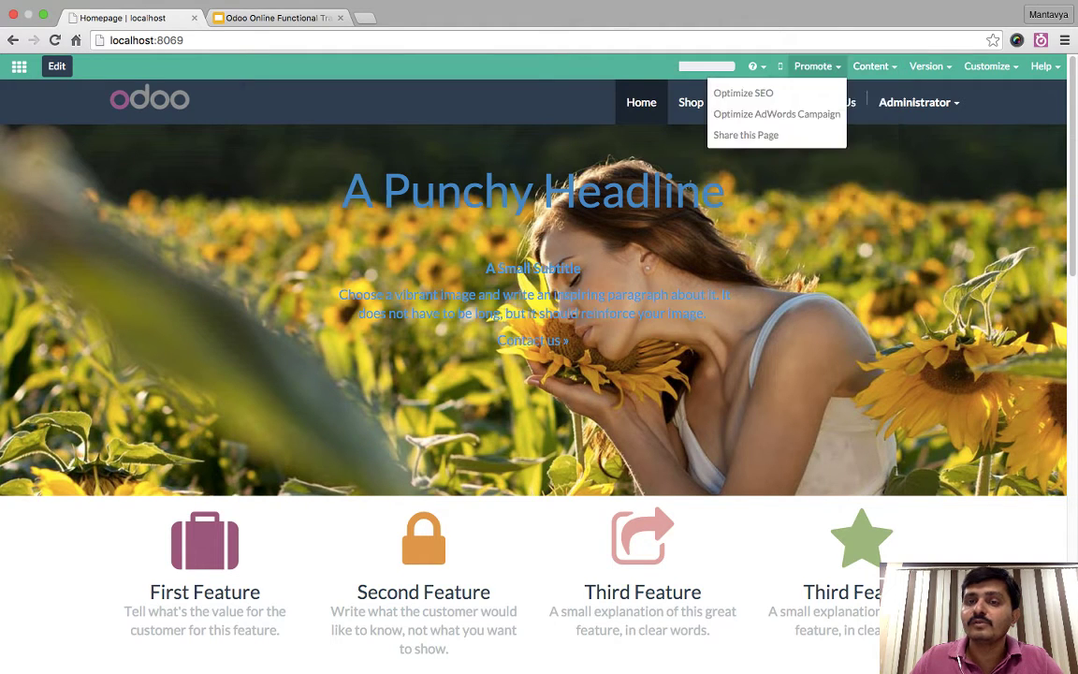
- Share the homepage link and create a new 'Summer Start' campaign for it
click(746, 135)
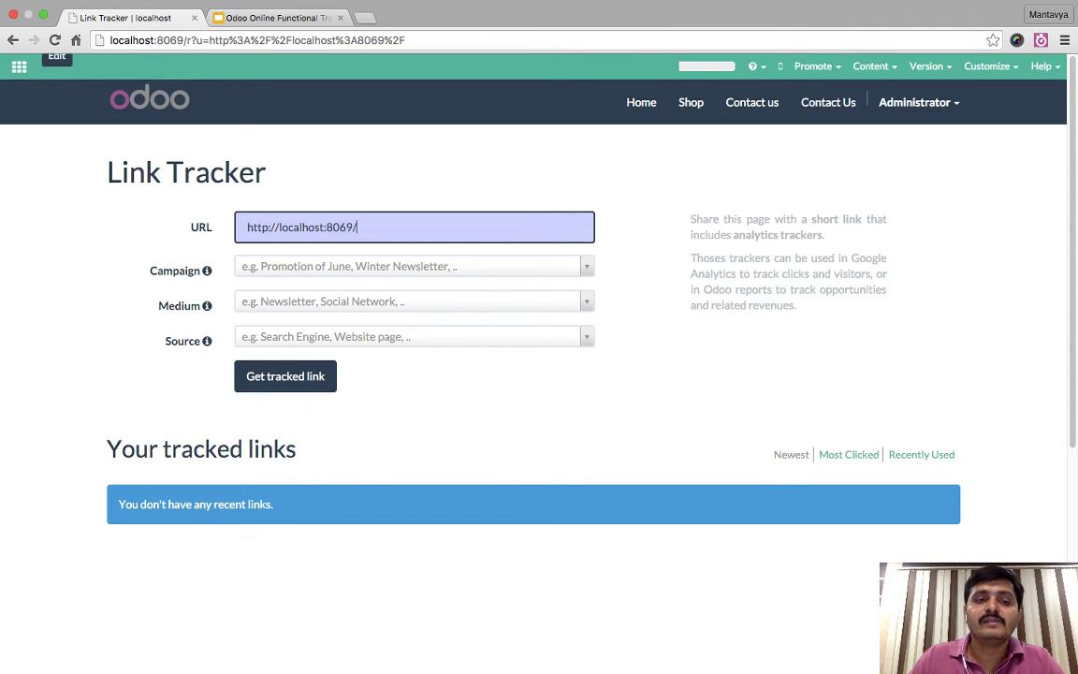
click(414, 267)
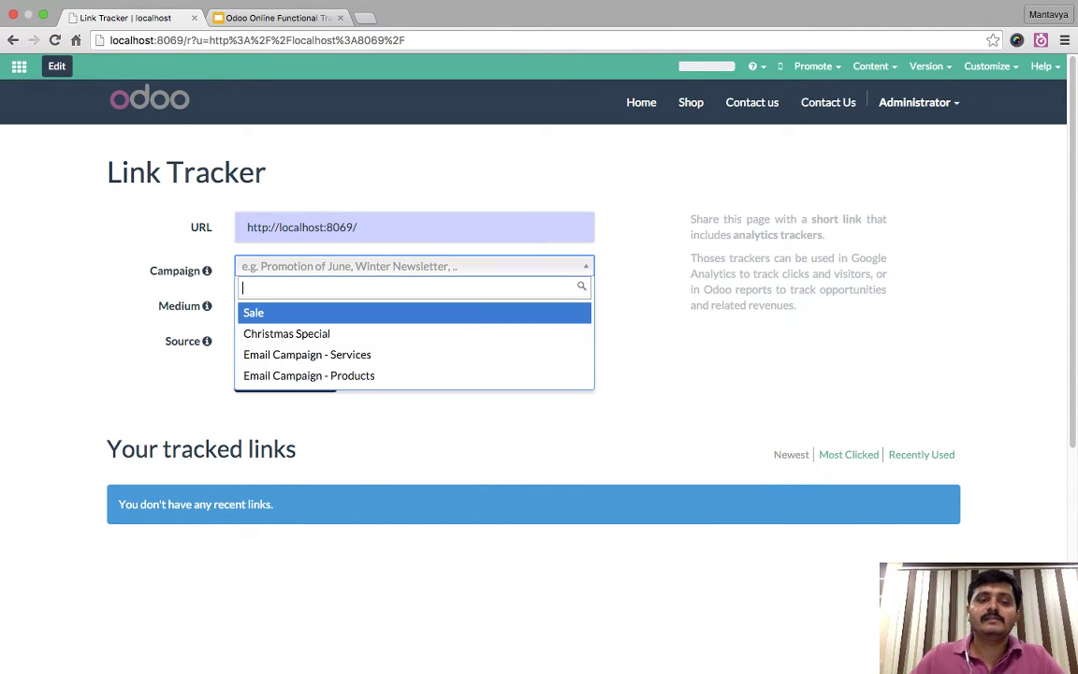
text(Su)
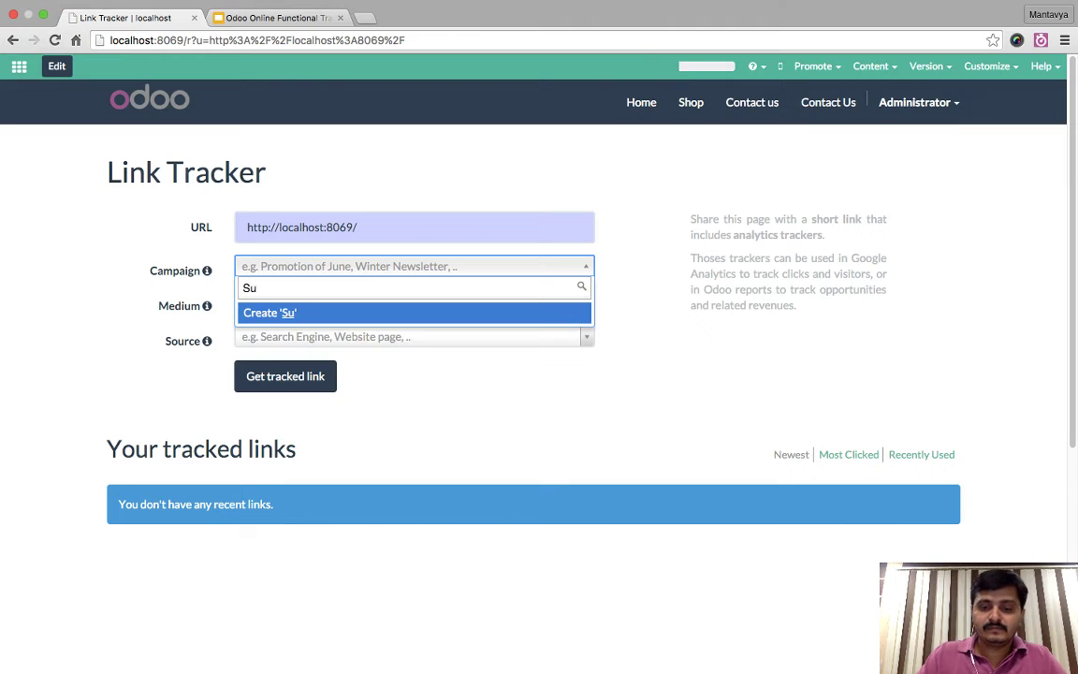
text(mmer)
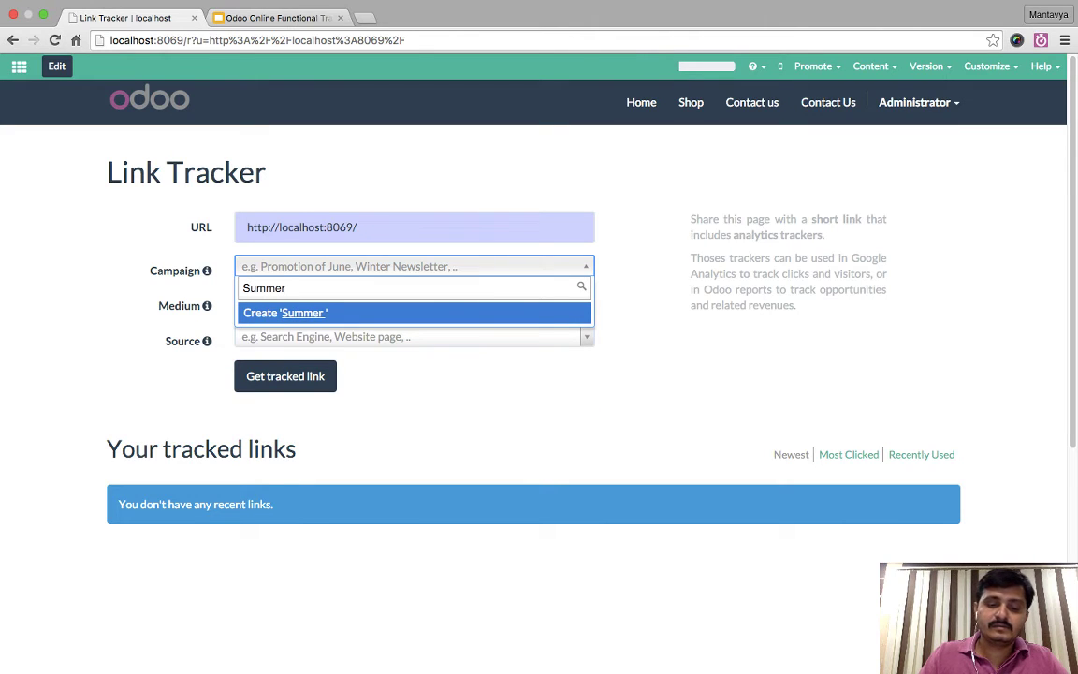
text(Start)
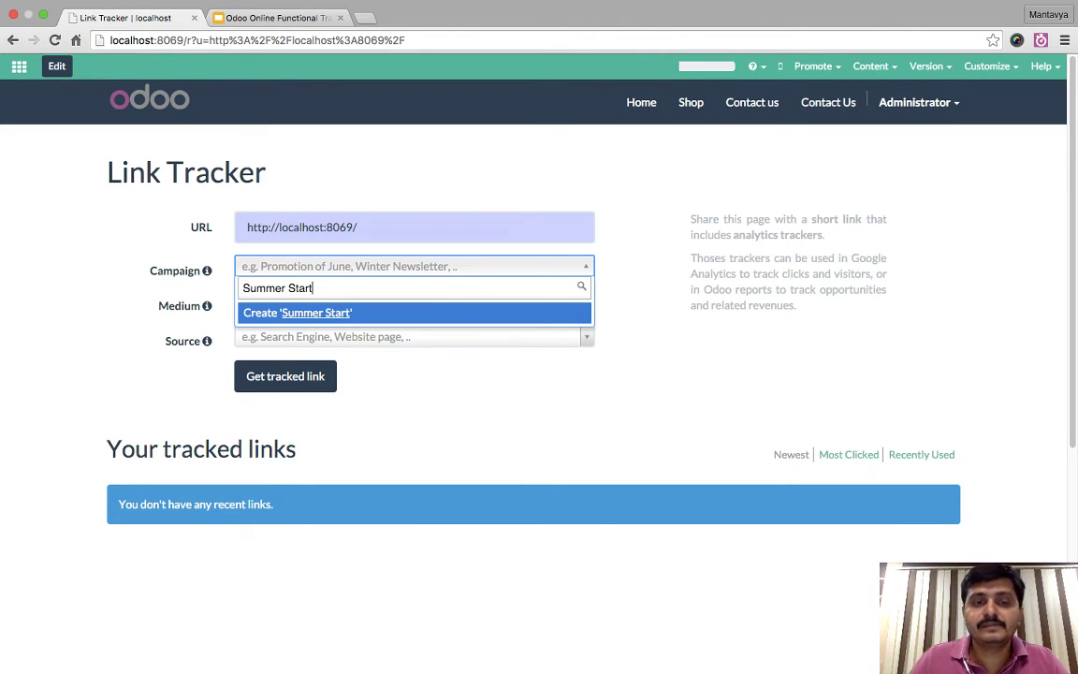
key(Return)
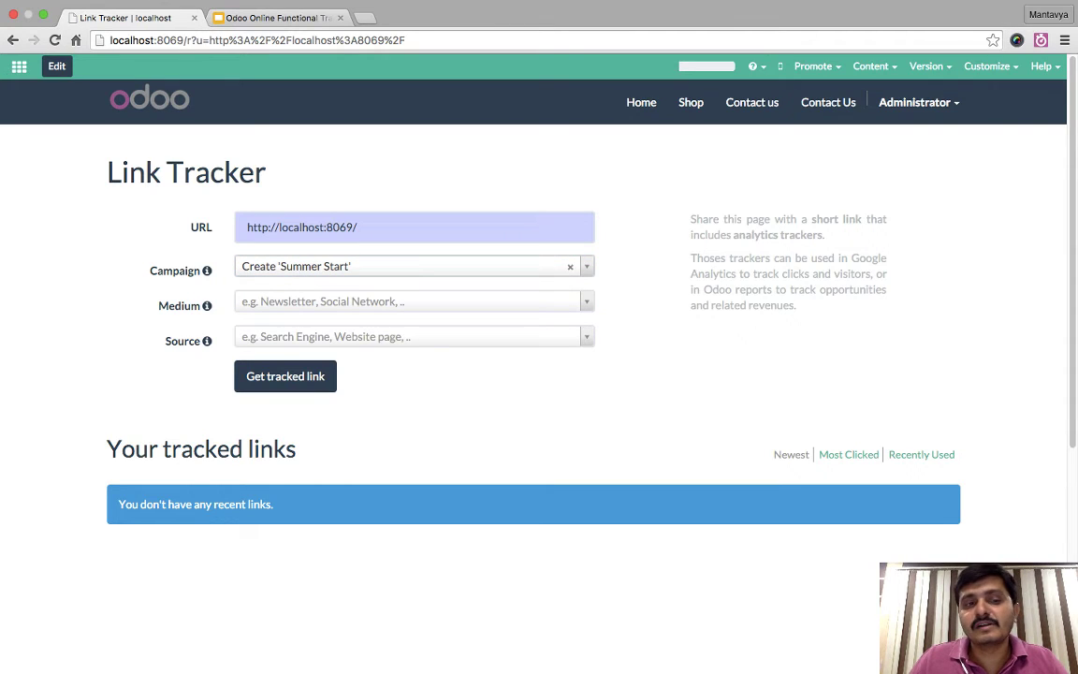
- Set the tracked link's medium to Google Adwords
key(Tab)
key(Down)
key(Down)
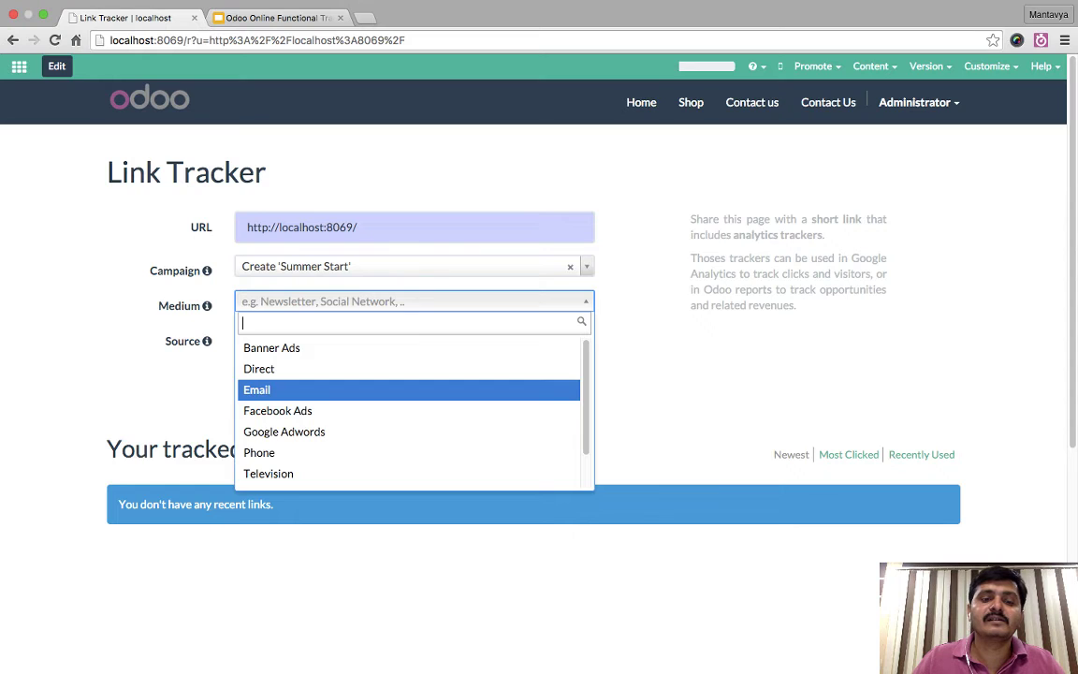
key(Down)
key(Down)
key(Down)
key(Down)
key(Up)
key(Up)
key(Up)
key(Up)
key(Up)
key(Up)
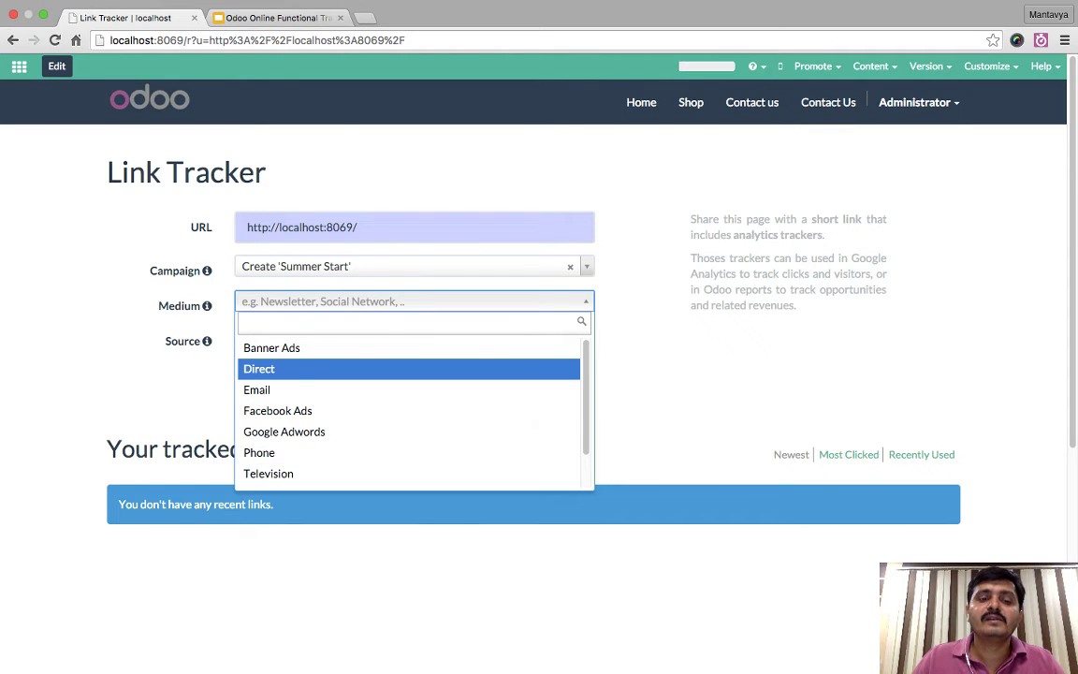
key(Down)
key(Down)
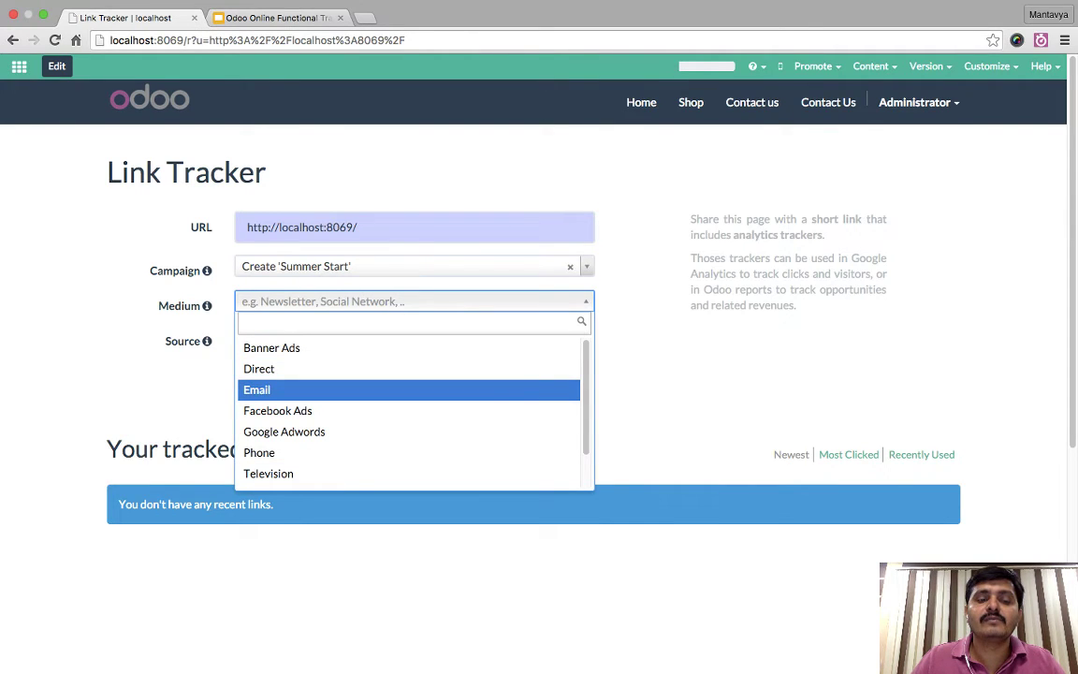
key(Down)
key(Down)
key(Return)
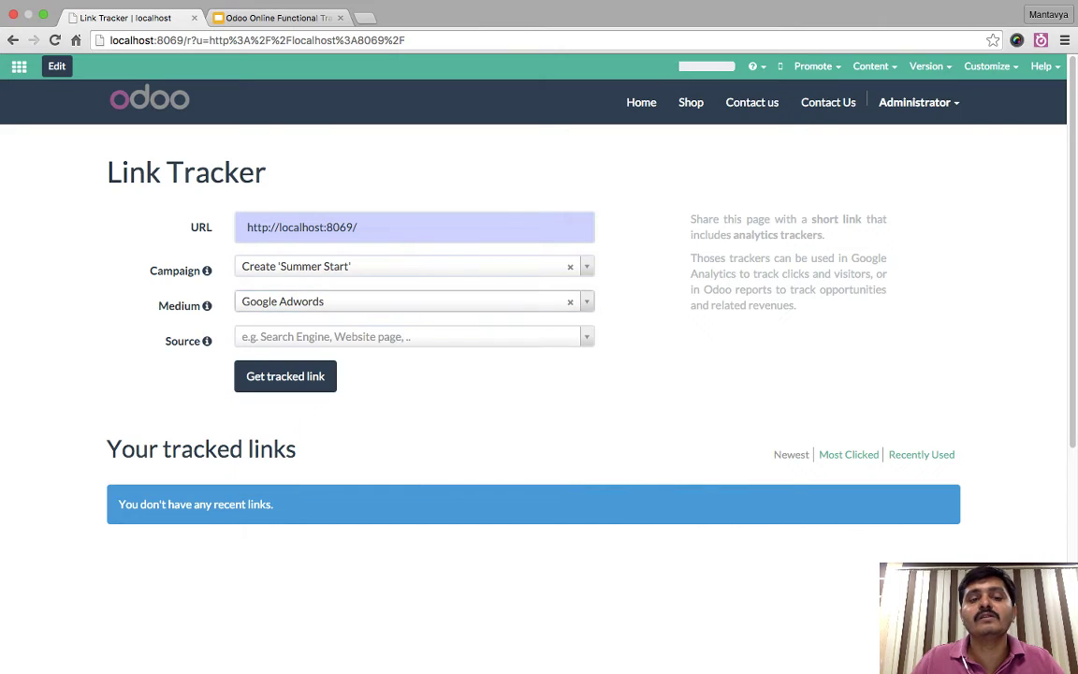
- Leave the source empty and generate the tracked short link
key(Tab)
key(Down)
key(Down)
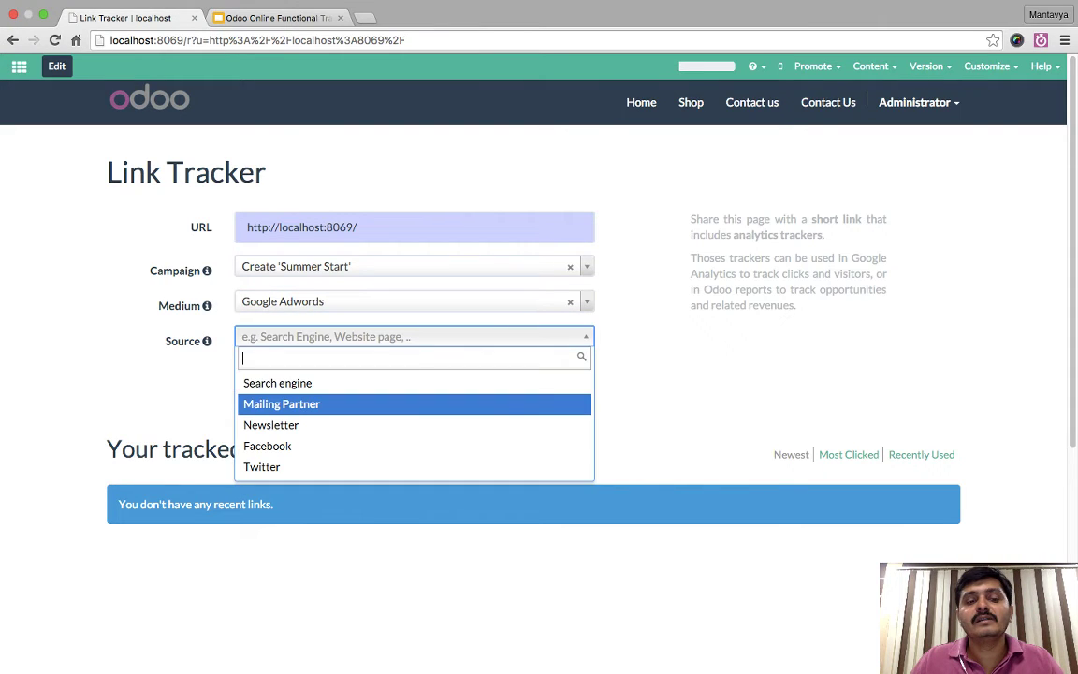
key(Up)
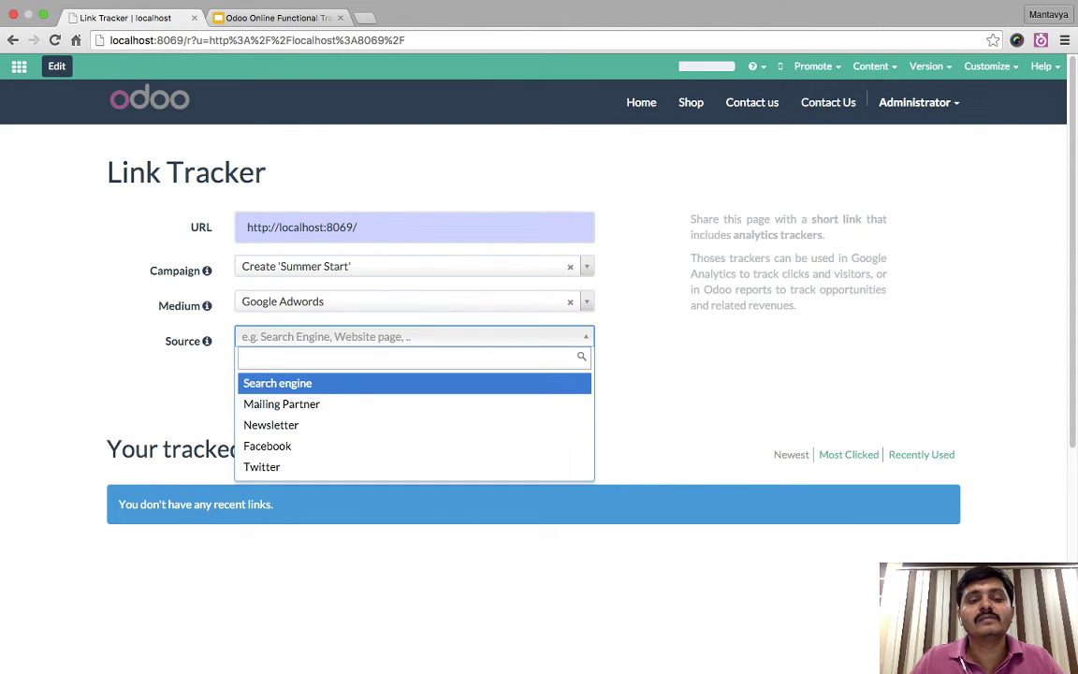
key(Return)
key(Down)
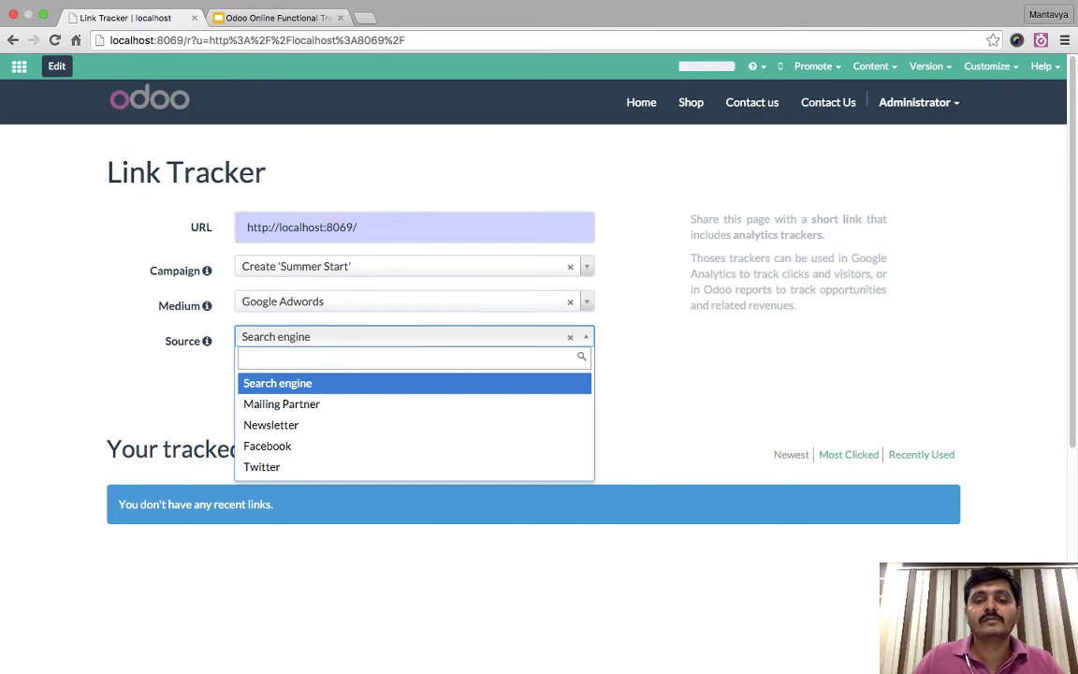
key(Return)
key(BackSpace)
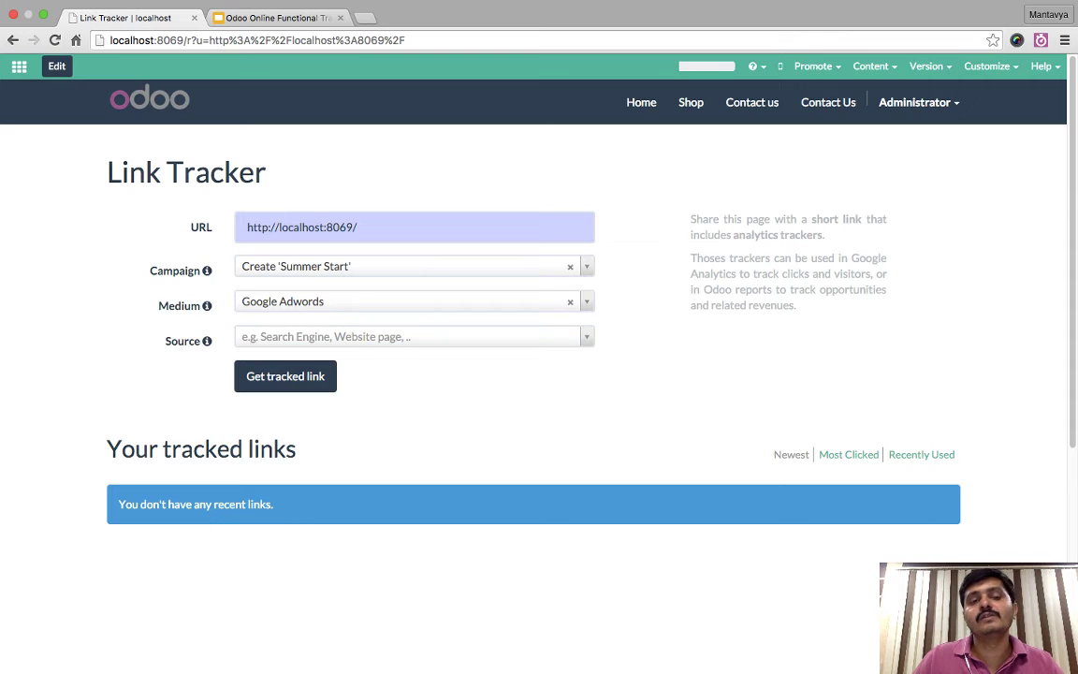
key(Return)
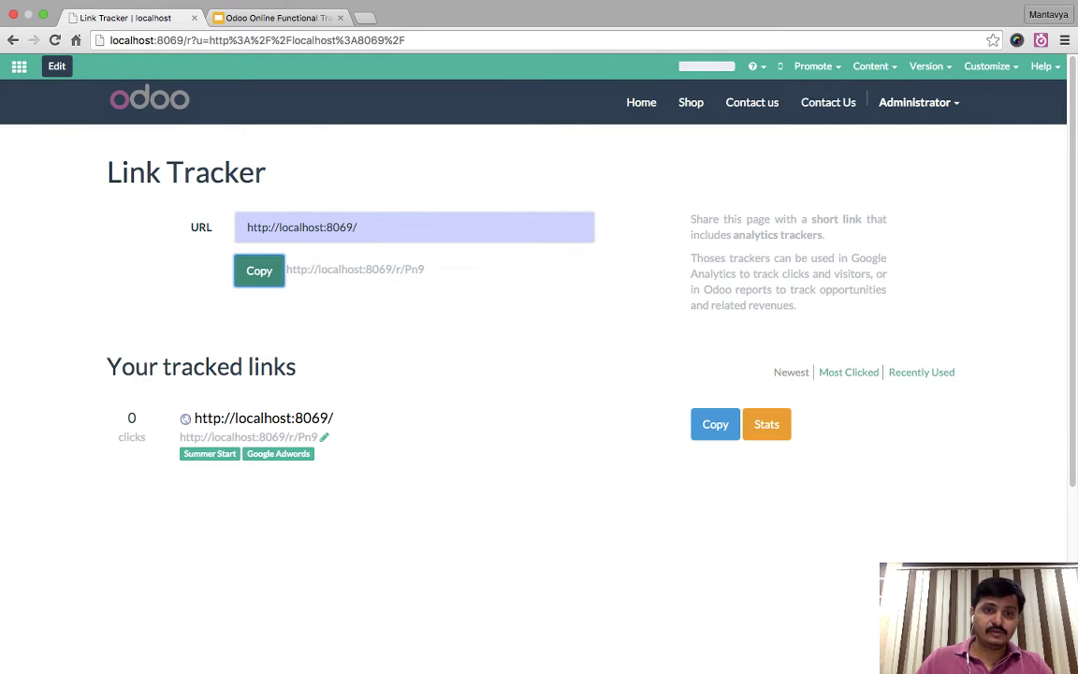
- Copy the /r/Pn9 short link, open it in a new tab, and reload the redirected page
key(Return)
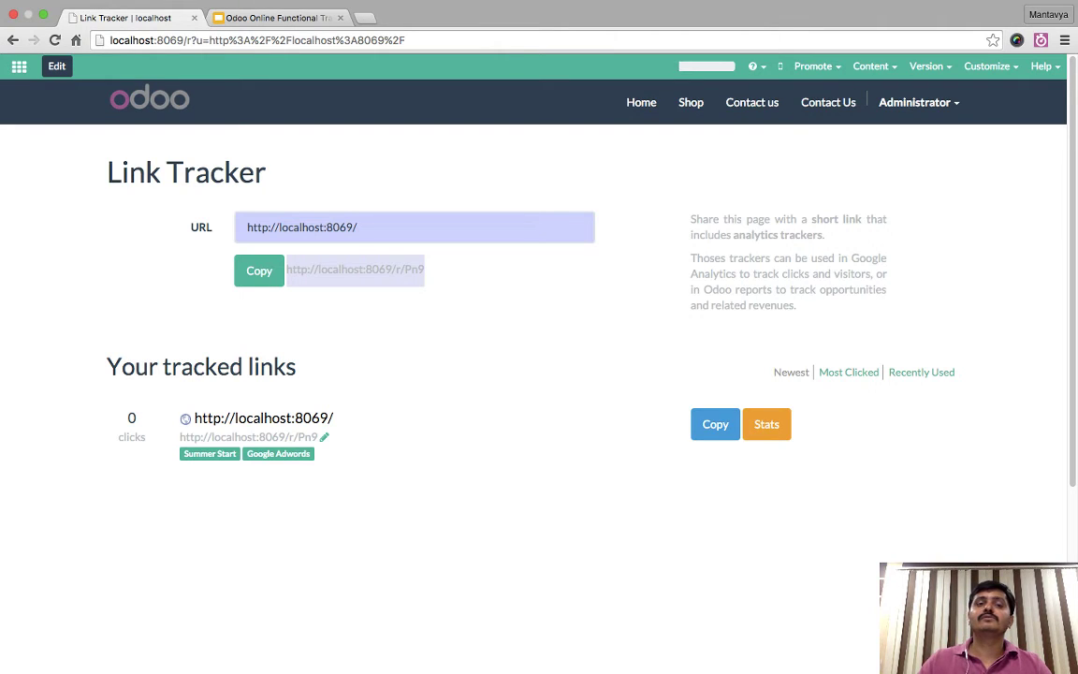
key(ctrl+t)
key(ctrl+v)
key(Return)
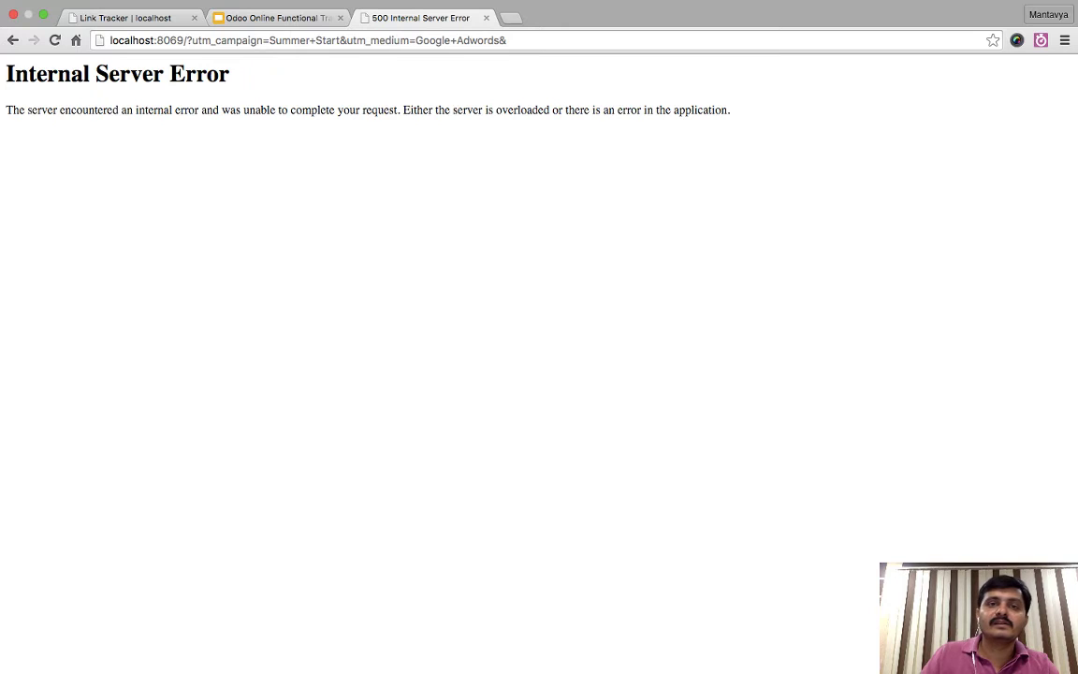
drag(211, 40, 506, 40)
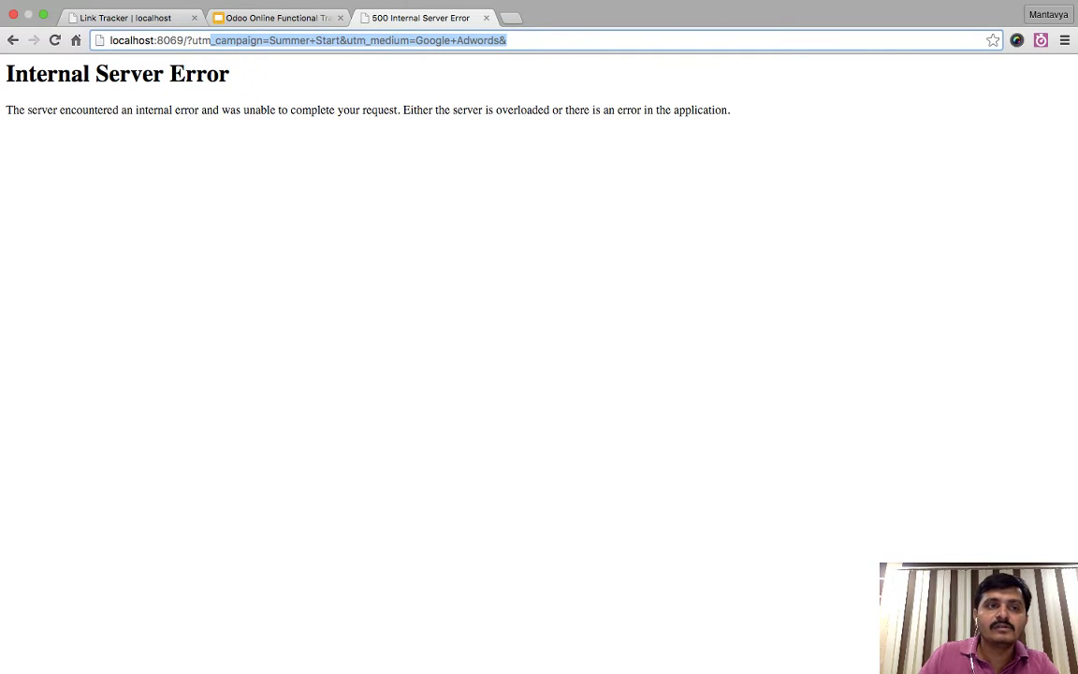
key(Return)
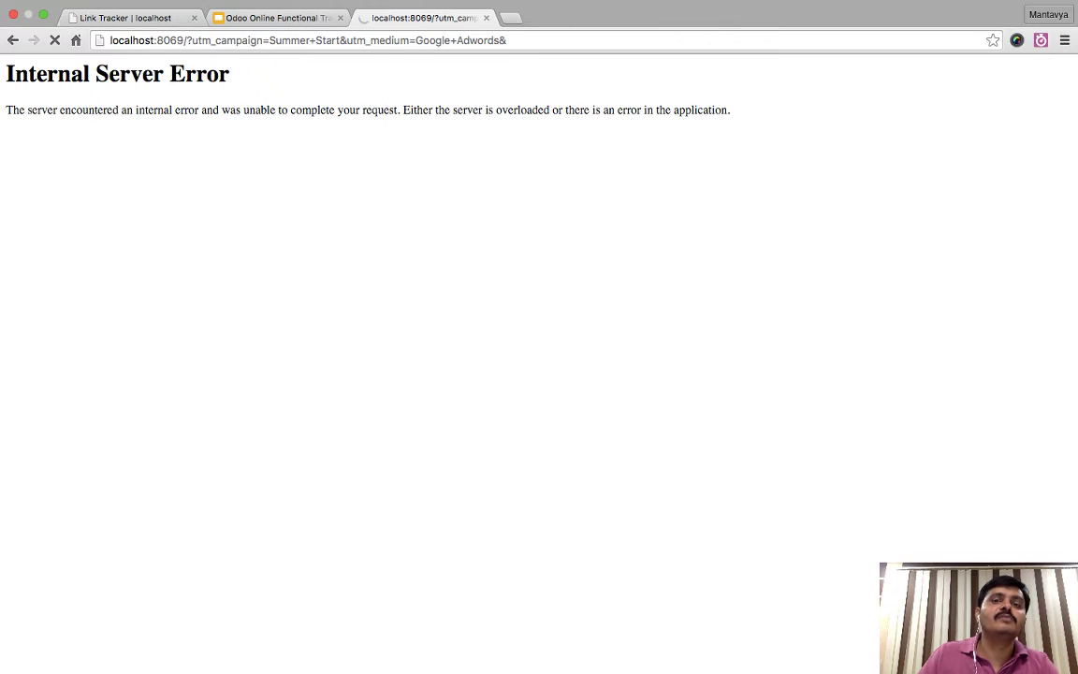
- Load odoo.com in a new tab and go to its sign-in page, keeping the localhost error tab
key(super+t)
text(odoo.com)
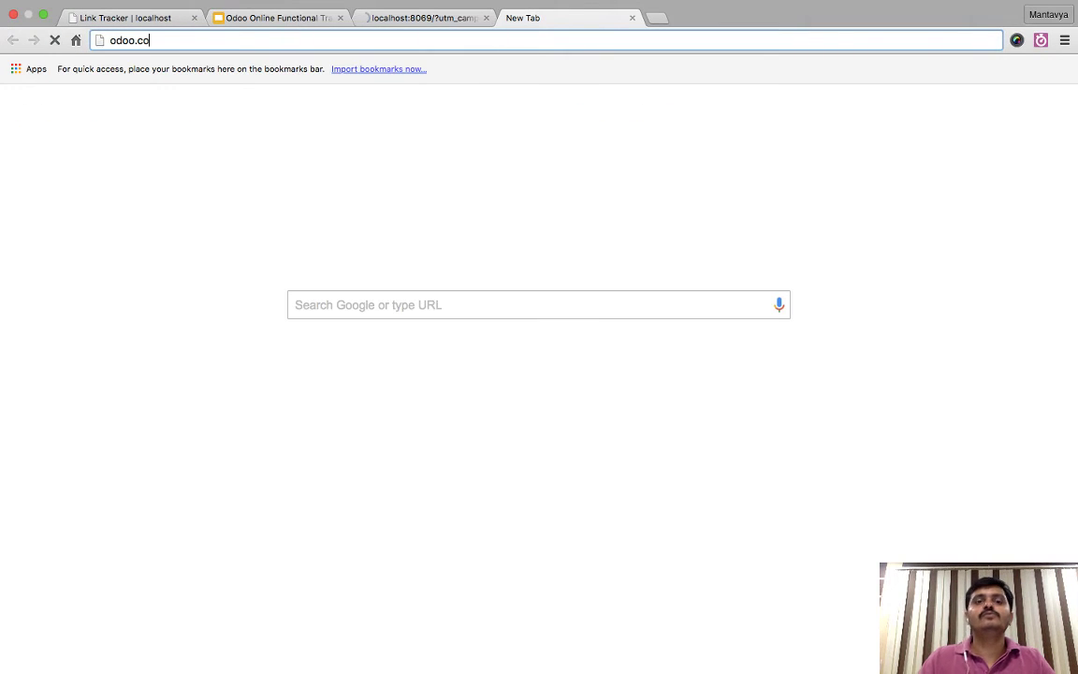
key(Return)
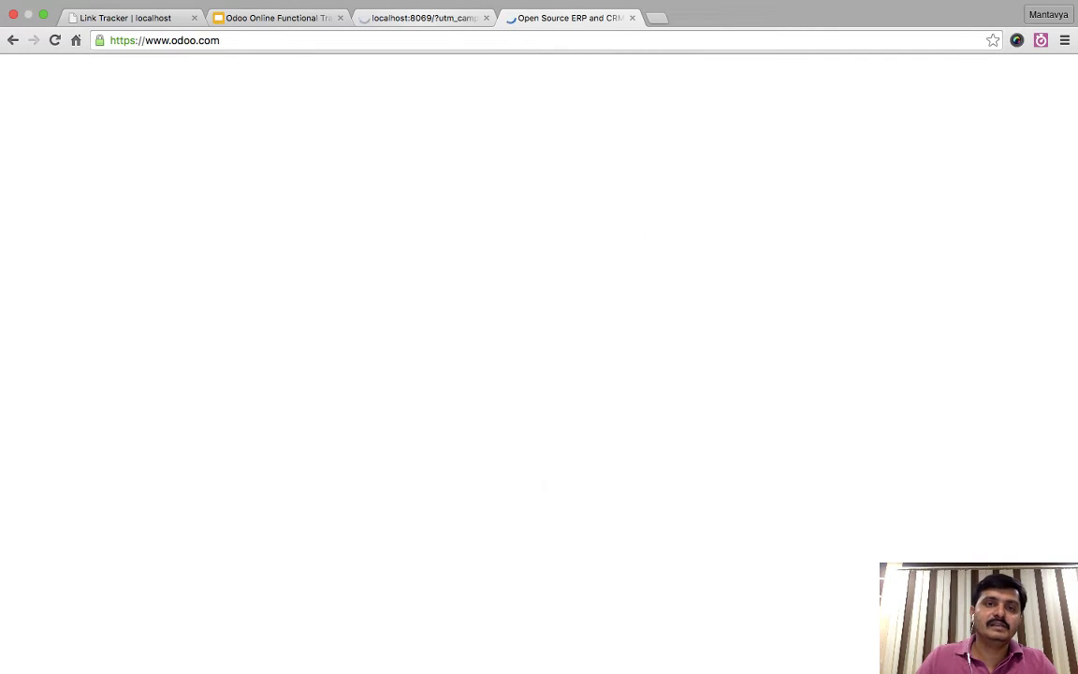
key(super+alt+Left)
drag(270, 40, 110, 40)
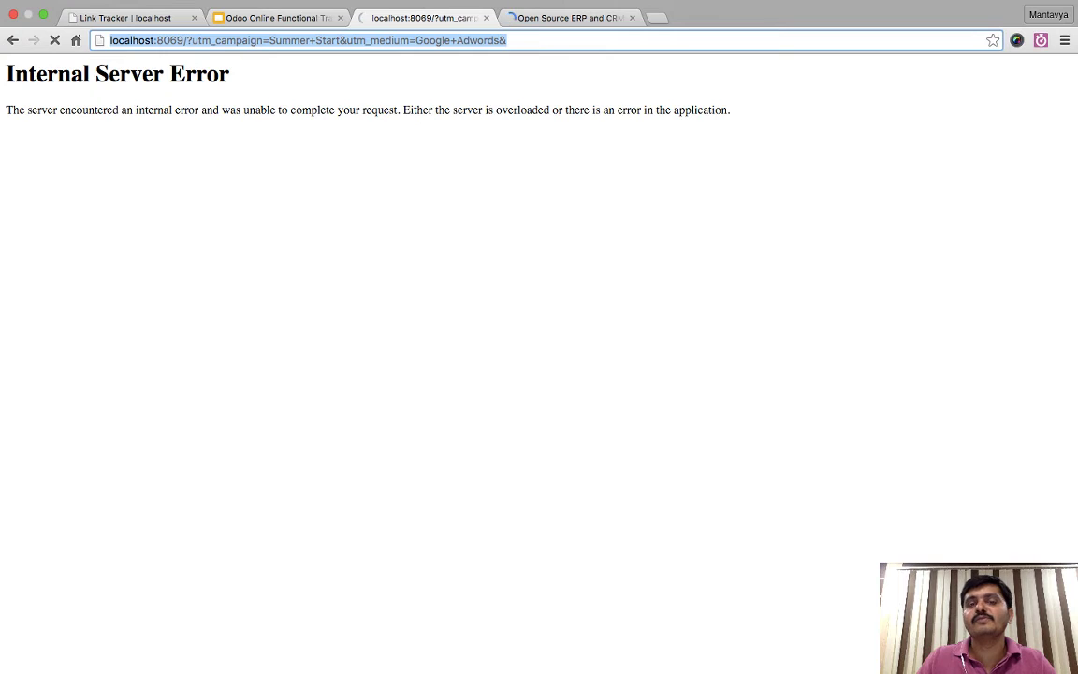
key(super+alt+Right)
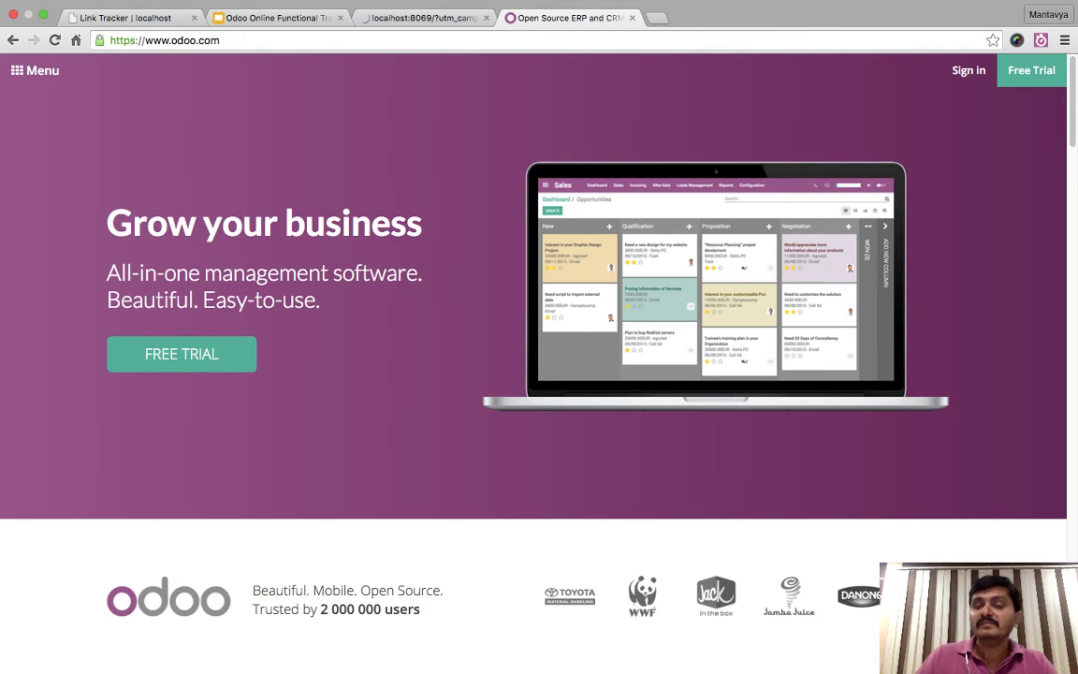
click(968, 70)
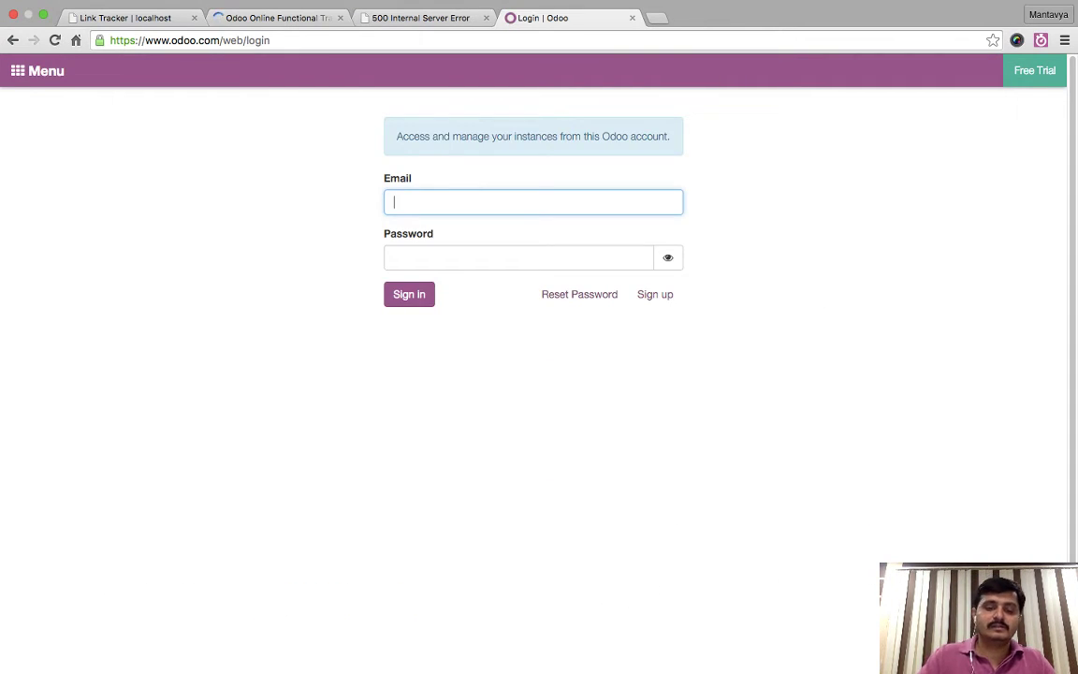
- Sign in with the account e-mail and password, then close the 500 server-error tab
text(mga)
key(Tab)
text(••••••••••)
key(super+a)
key(BackSpace)
text(••••••••••••••••••)
key(Return)
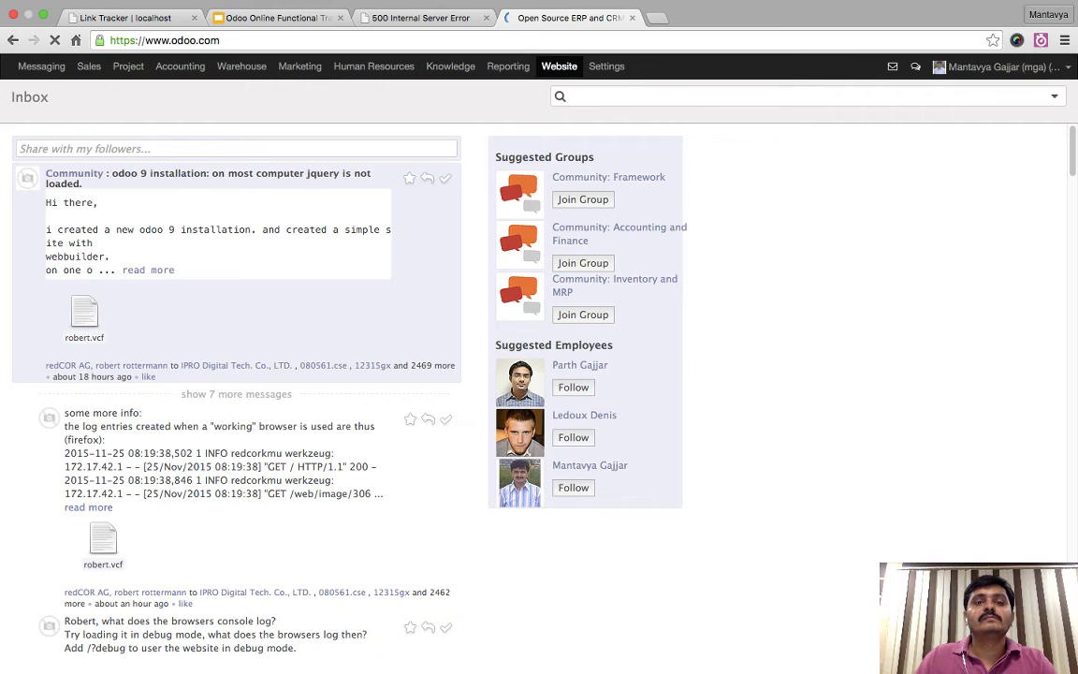
click(487, 18)
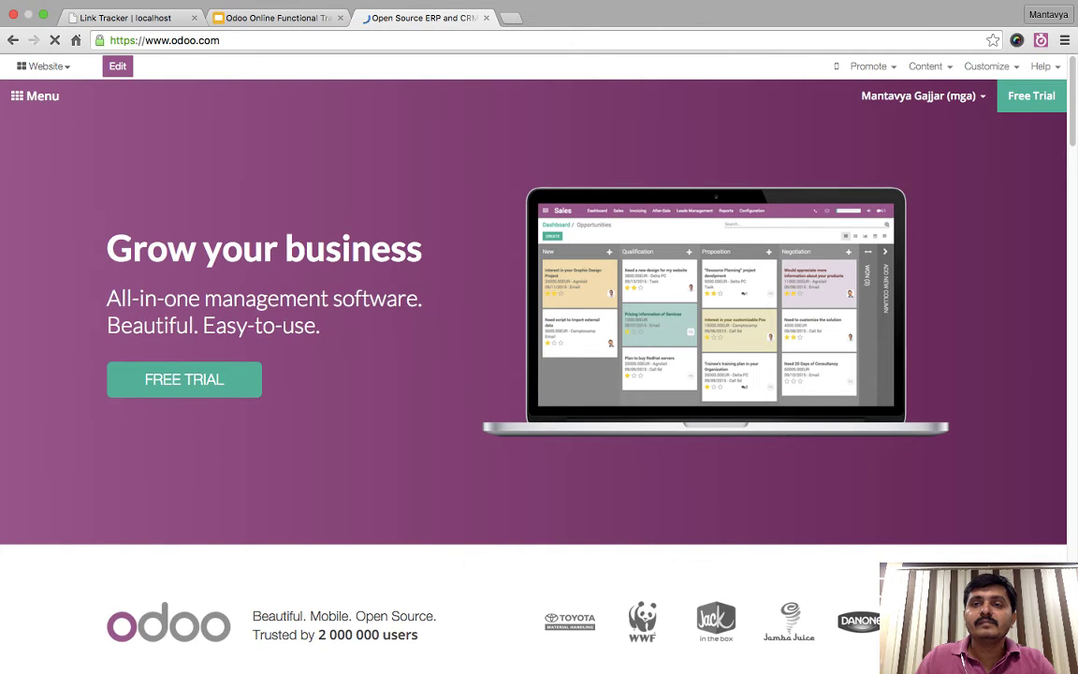
- Open Promote's Link Tracker, sort tracked links by Newest, and note 'Test Odoo 9 now!' at 12669 clicks
click(872, 67)
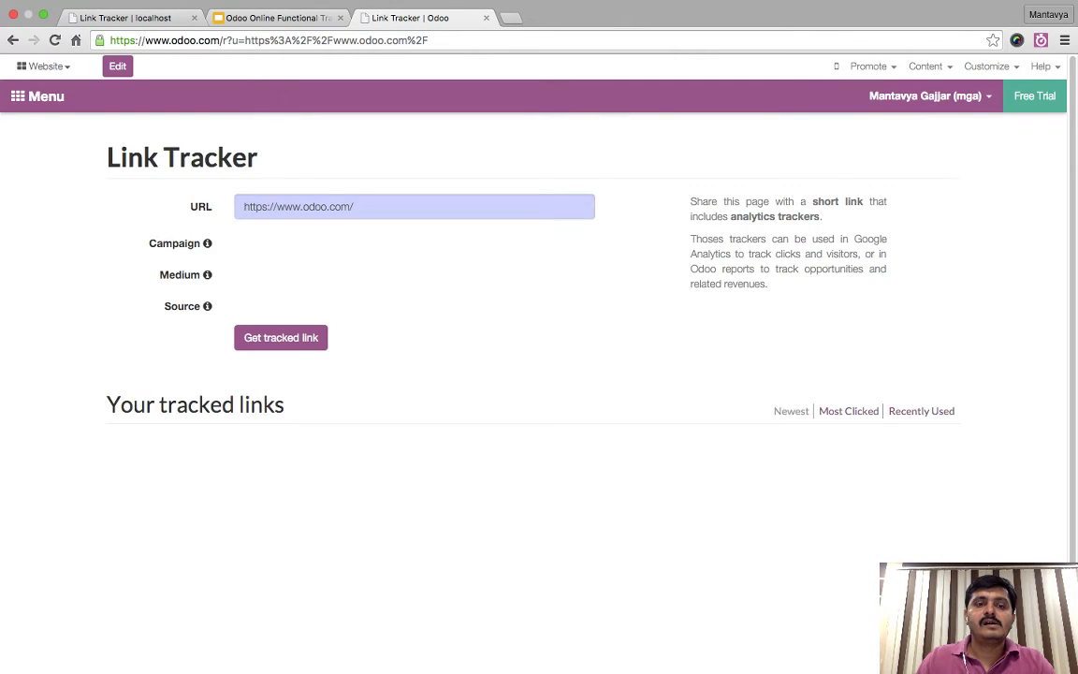
scroll(534, 375, down, 1)
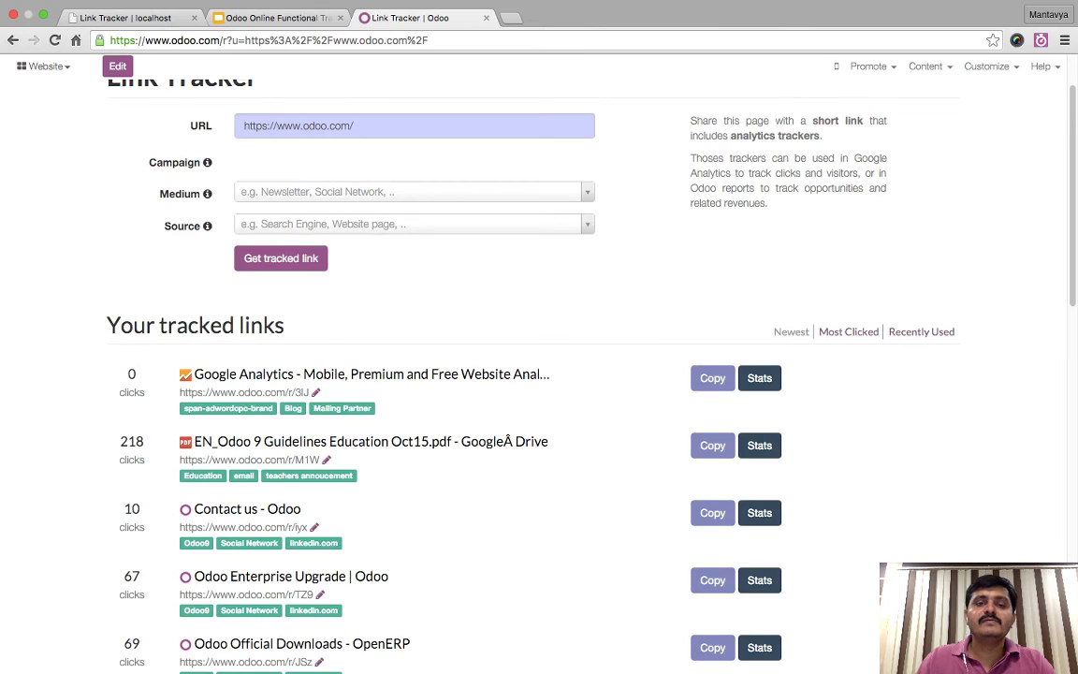
scroll(534, 375, down, 3)
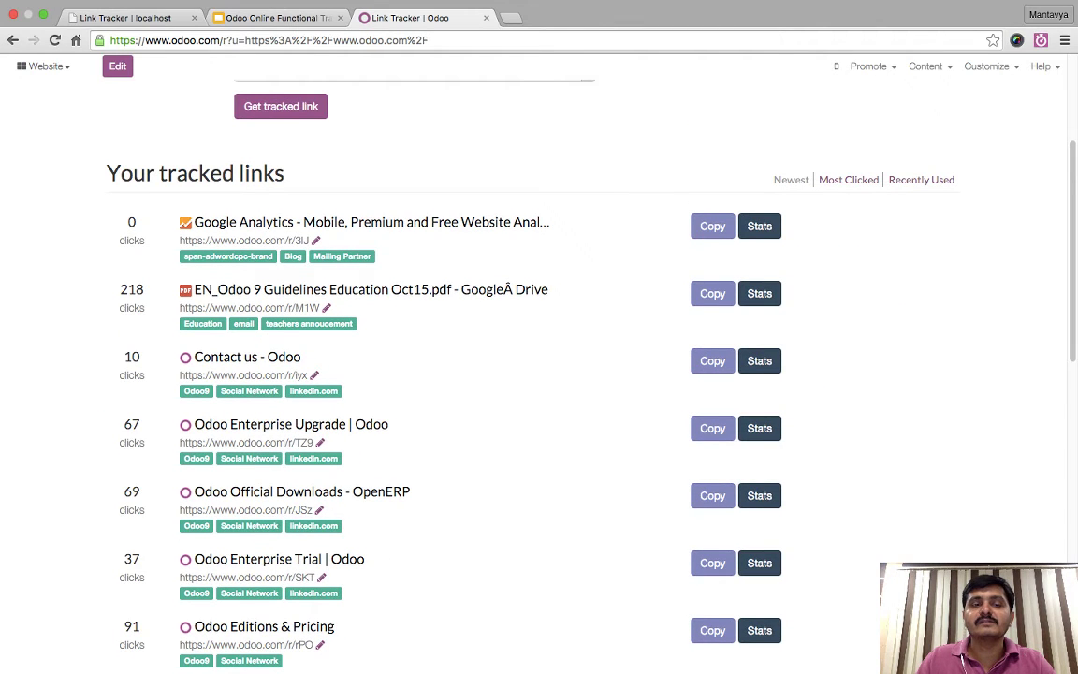
scroll(534, 374, down, 3)
scroll(534, 374, up, 5)
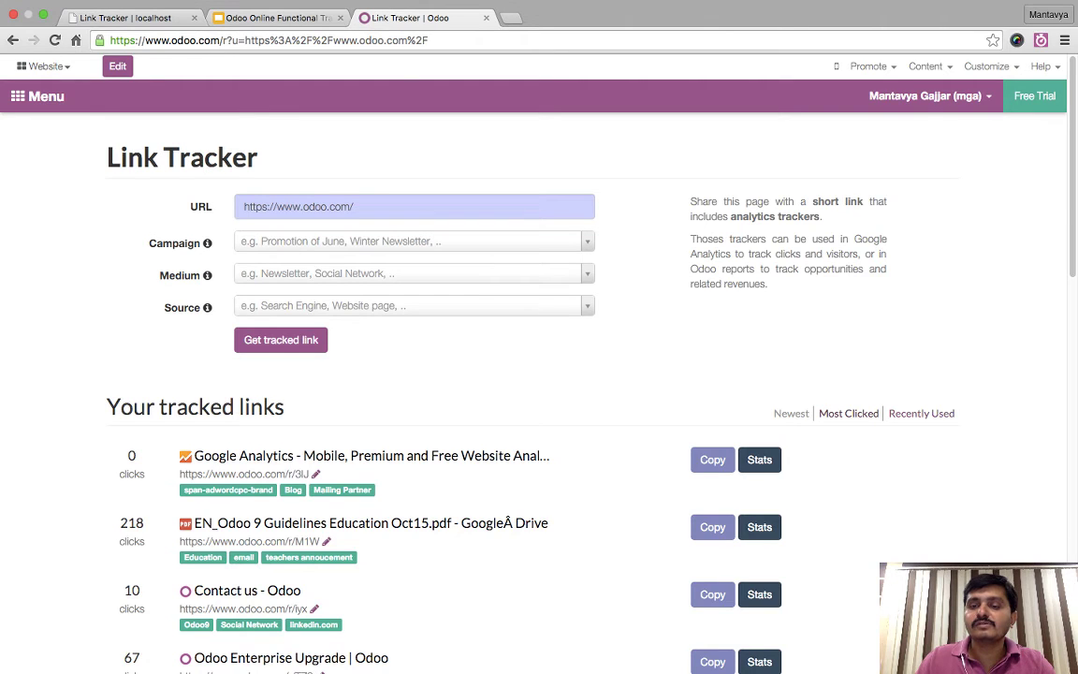
click(791, 412)
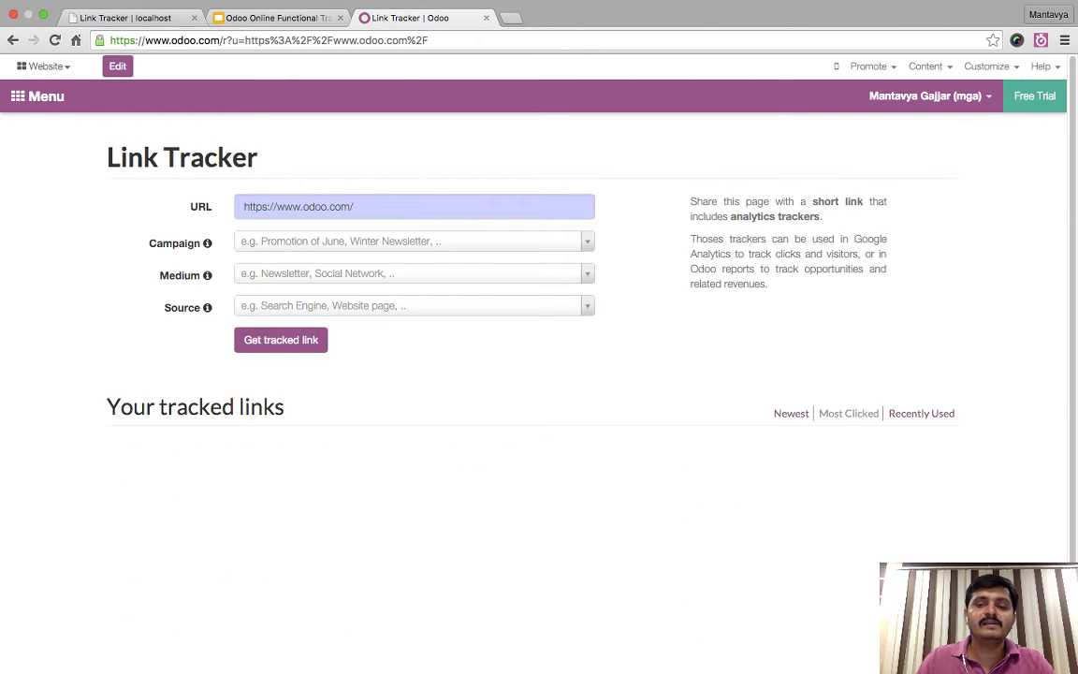
scroll(533, 375, down, 1)
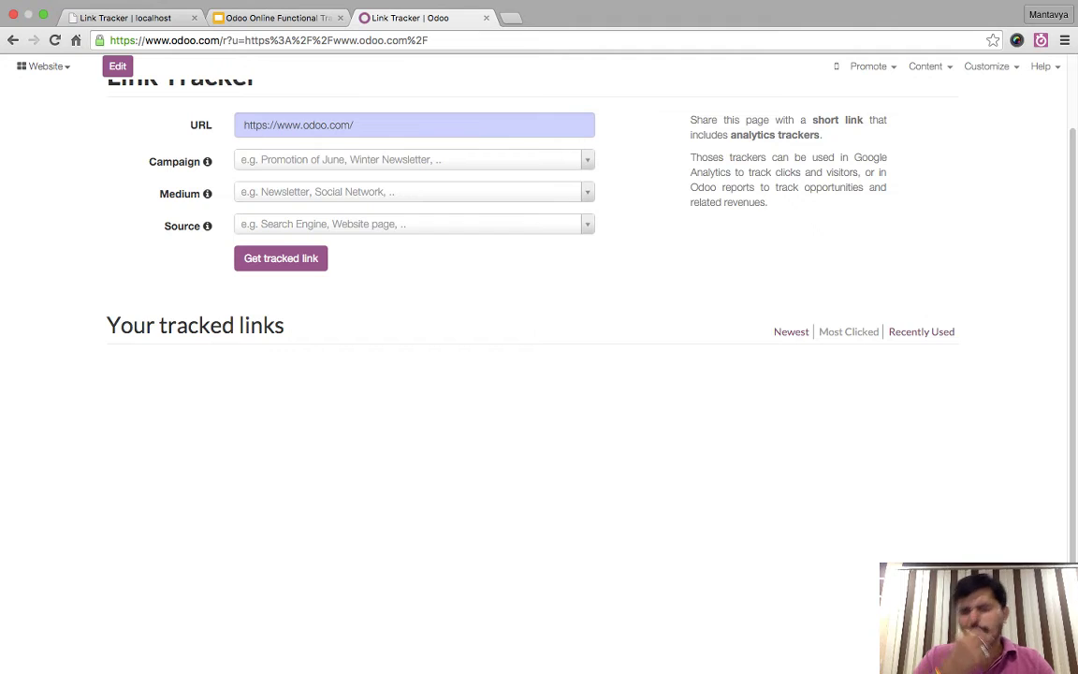
scroll(243, 337, down, 1)
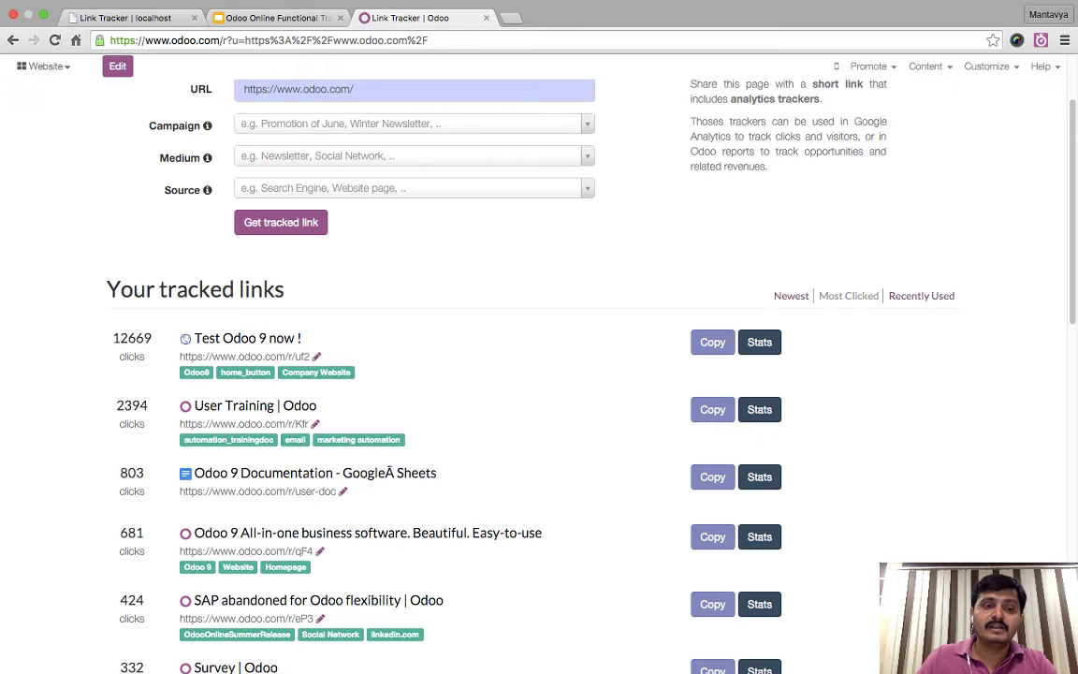
drag(105, 338, 152, 338)
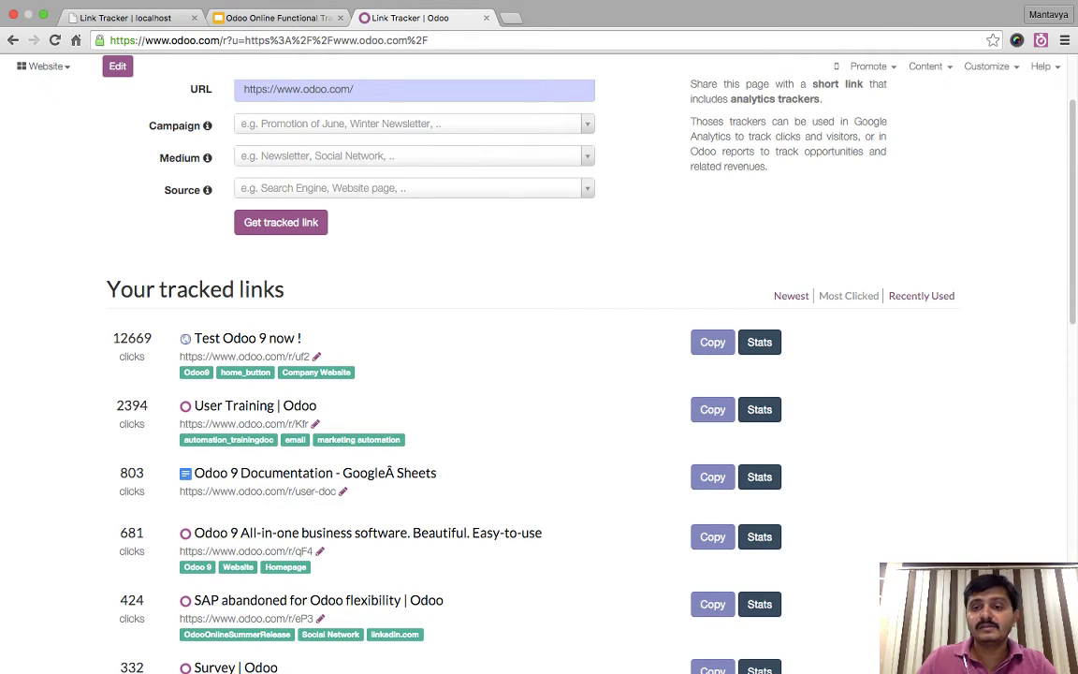
scroll(539, 374, down, 1)
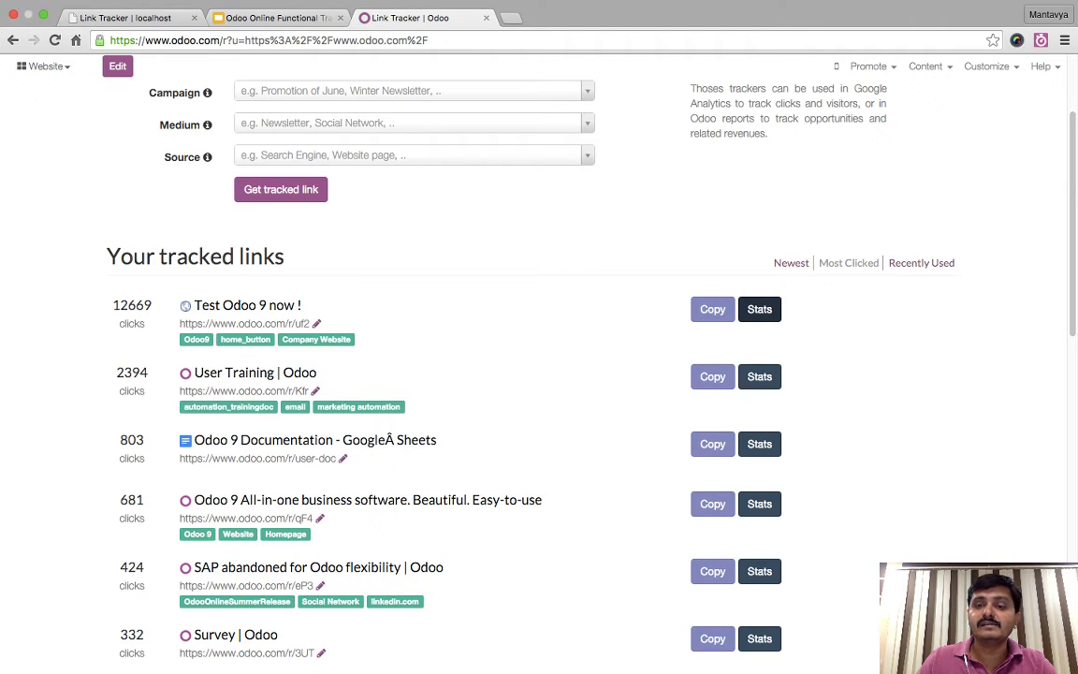
- Open the 'Test Odoo 9 now!' statistics page and look through its charts and figures
click(759, 309)
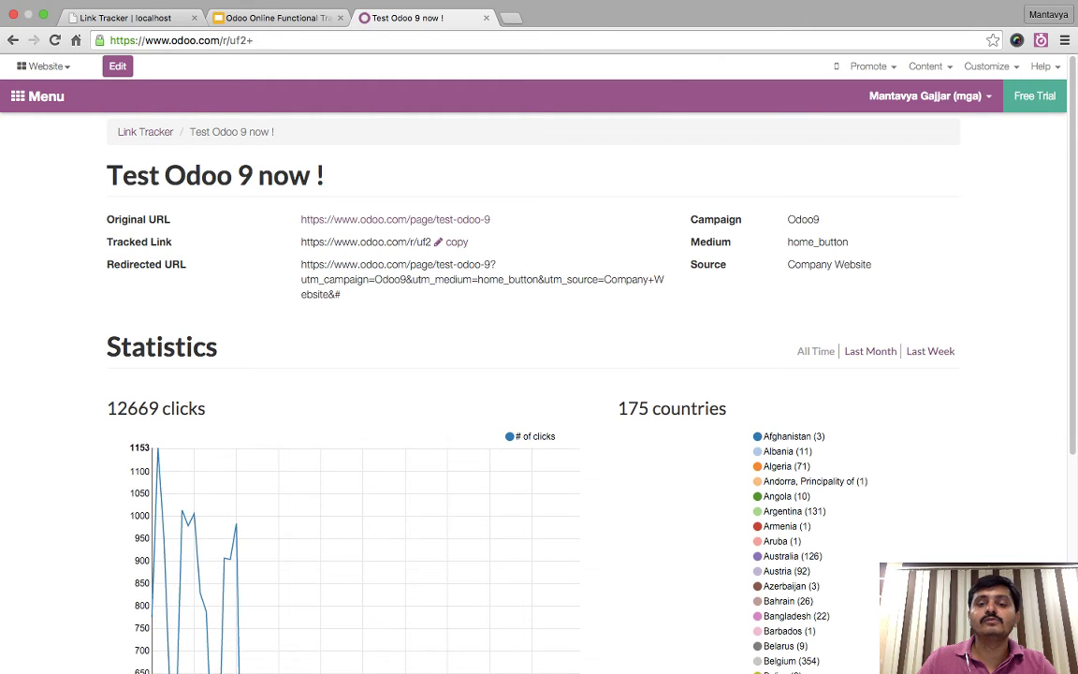
scroll(539, 375, down, 4)
scroll(539, 374, down, 3)
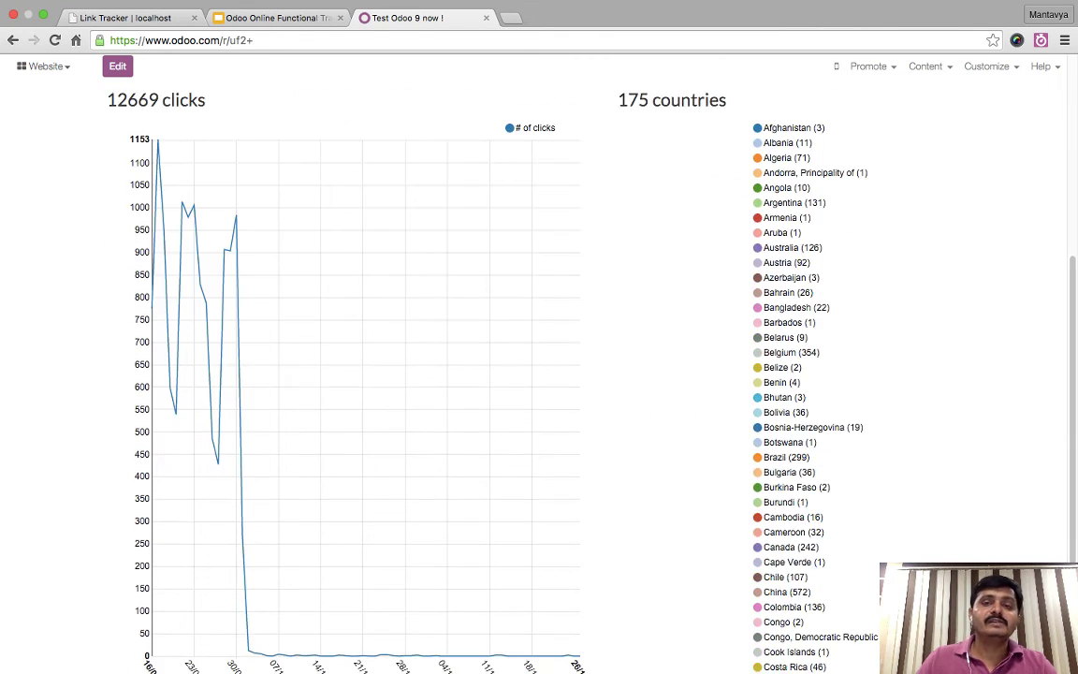
scroll(539, 374, down, 1)
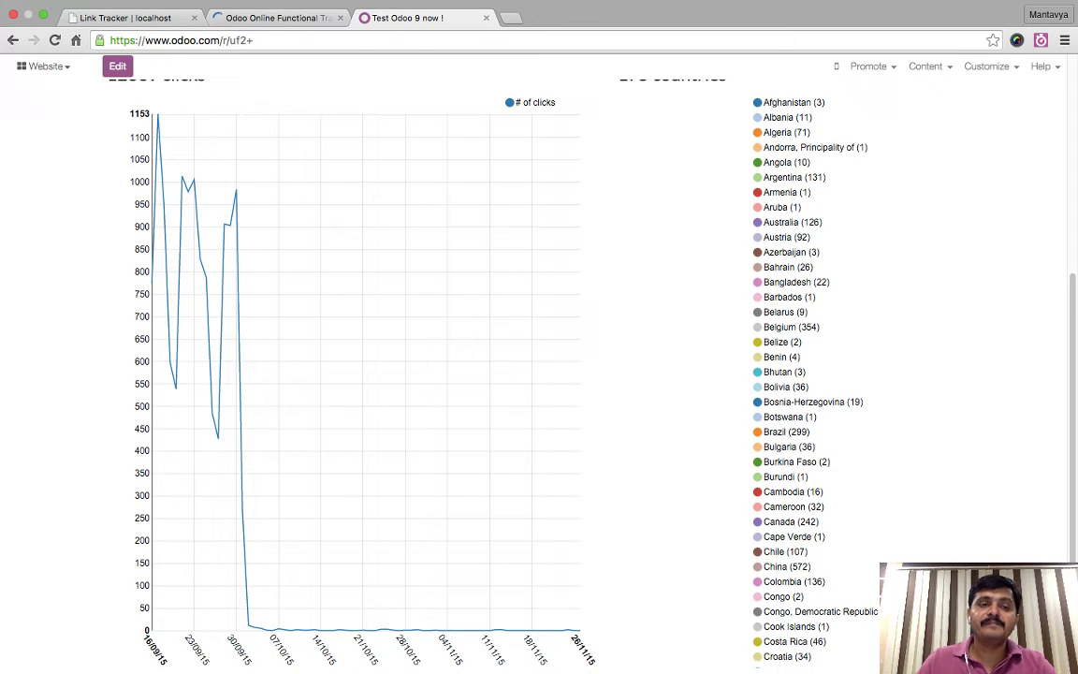
mouse_move(158, 114)
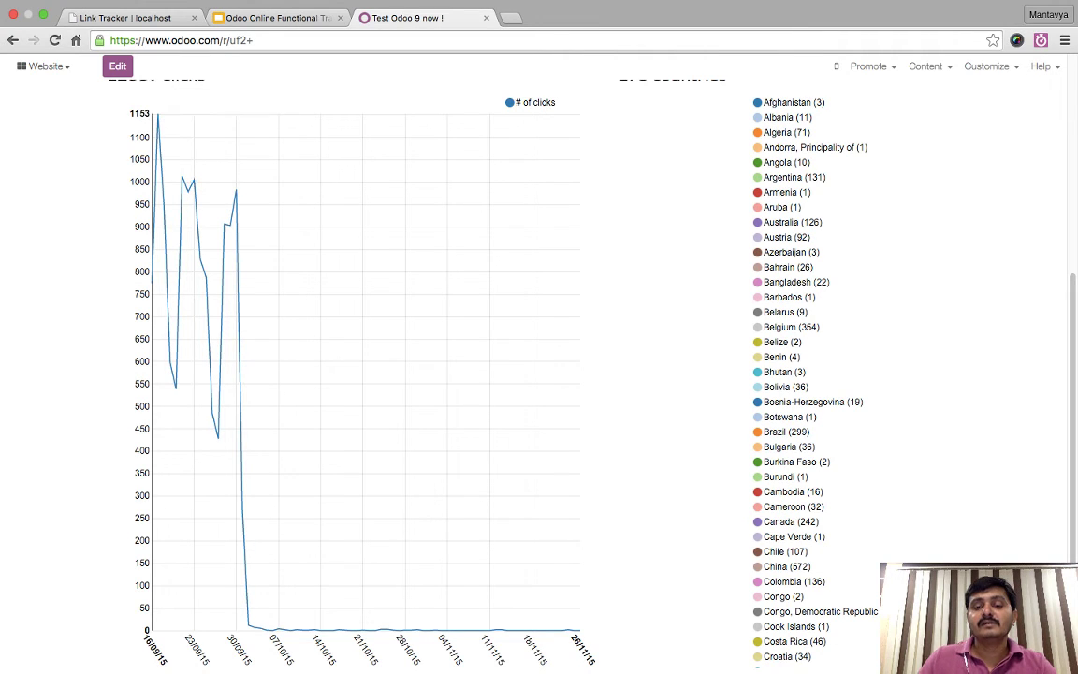
mouse_move(574, 631)
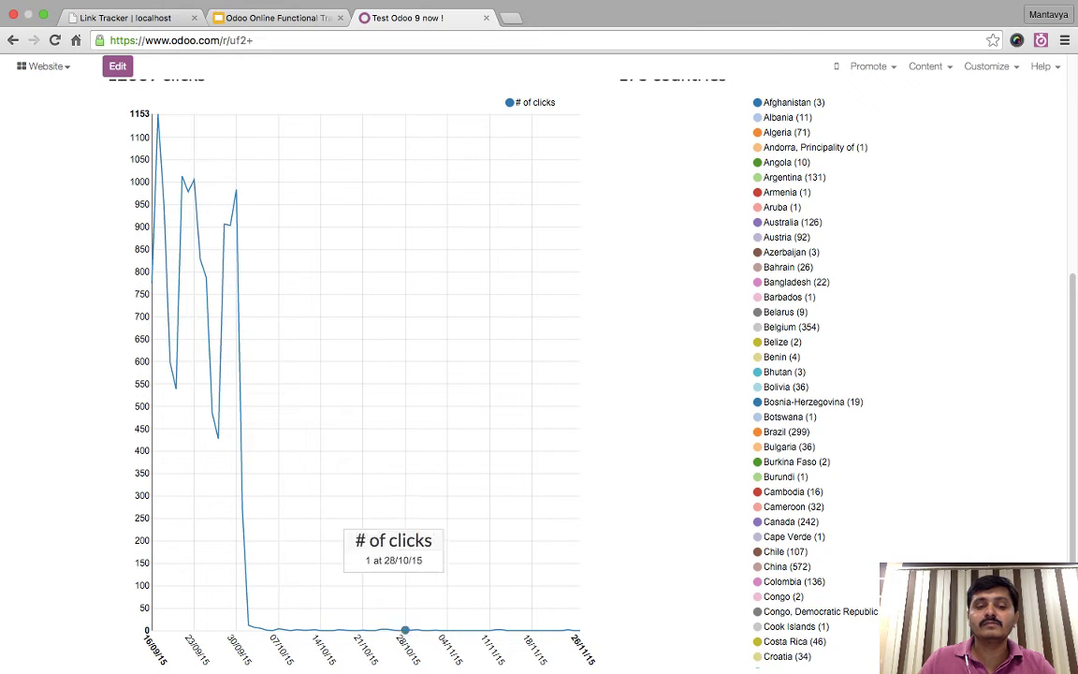
mouse_move(236, 190)
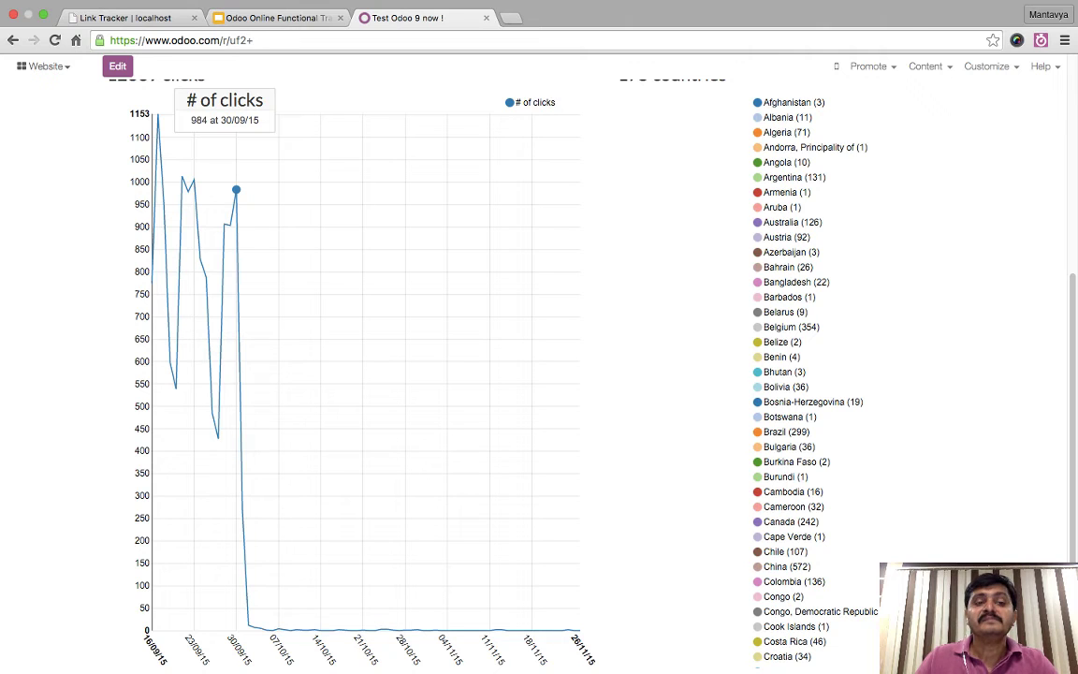
mouse_move(248, 624)
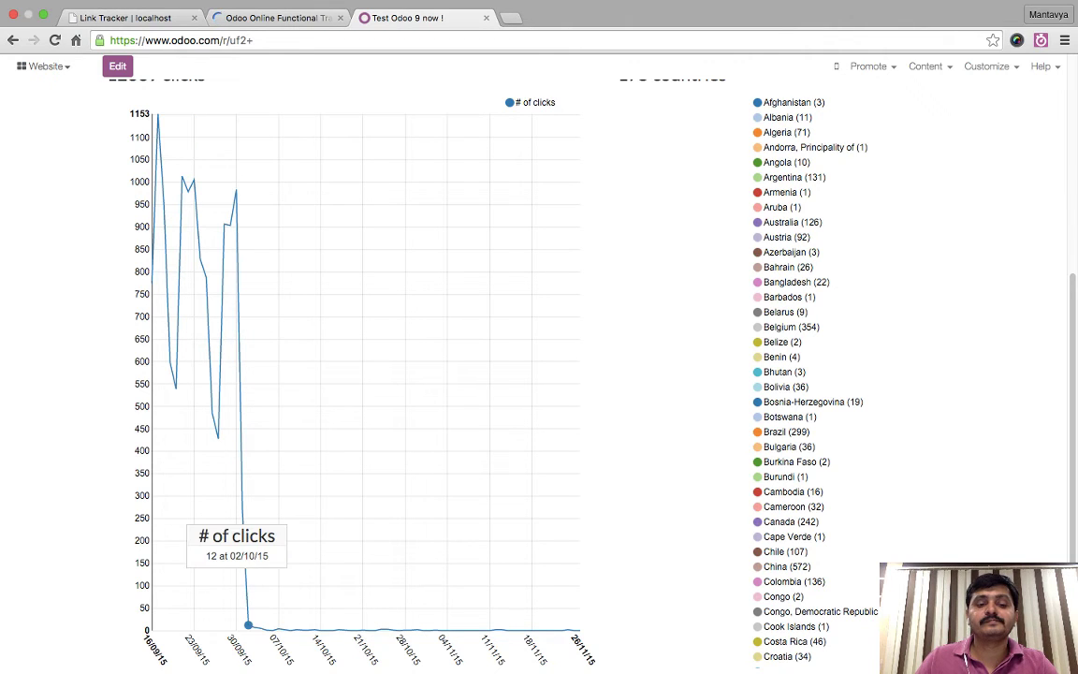
scroll(248, 624, up, 5)
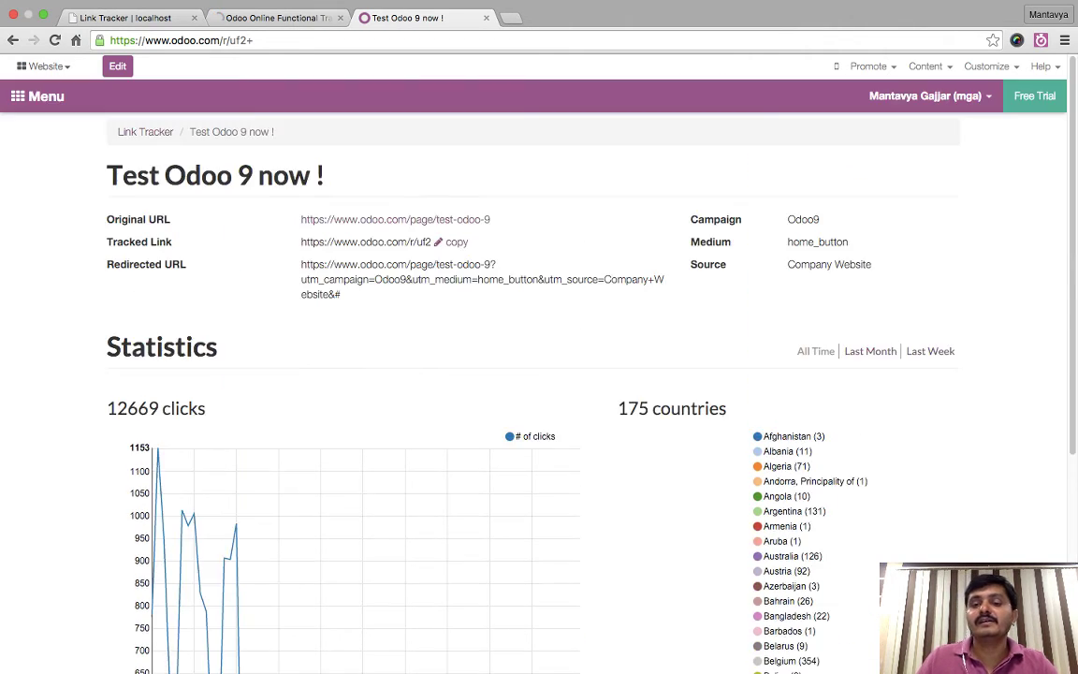
scroll(248, 624, down, 2)
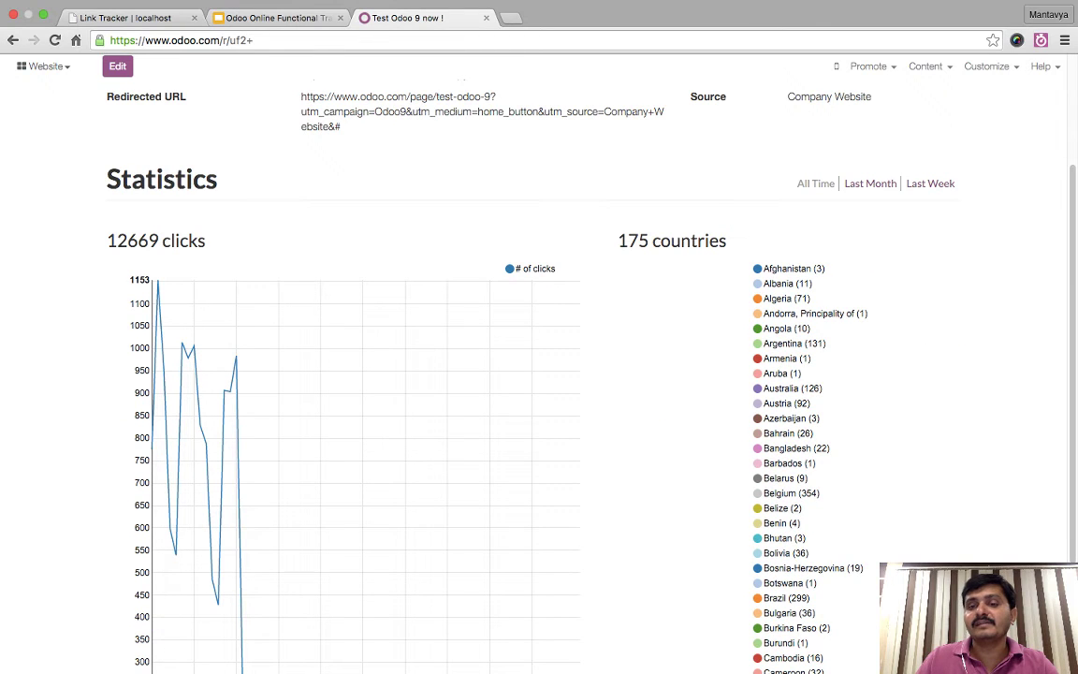
scroll(539, 374, down, 3)
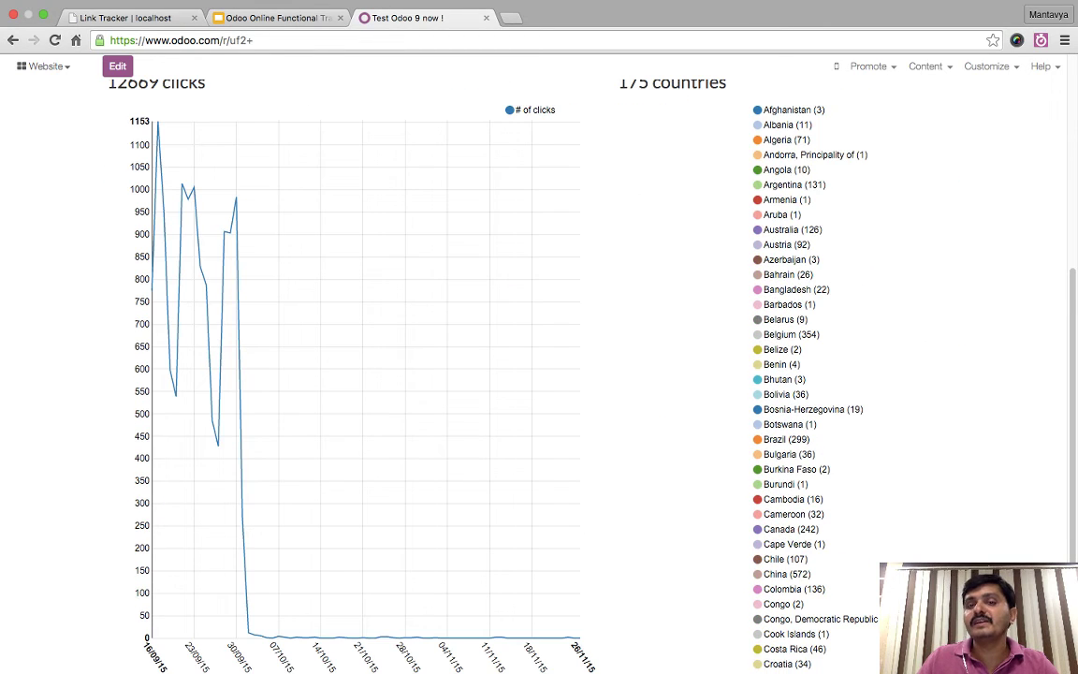
scroll(539, 374, down, 1)
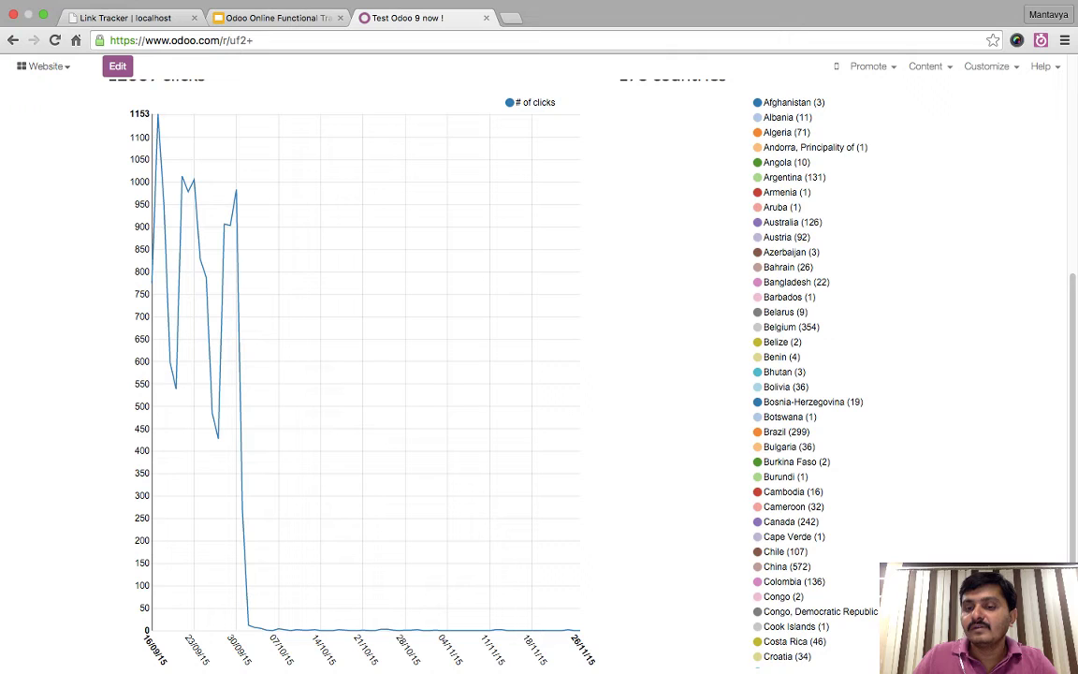
scroll(533, 374, up, 5)
scroll(534, 374, down, 5)
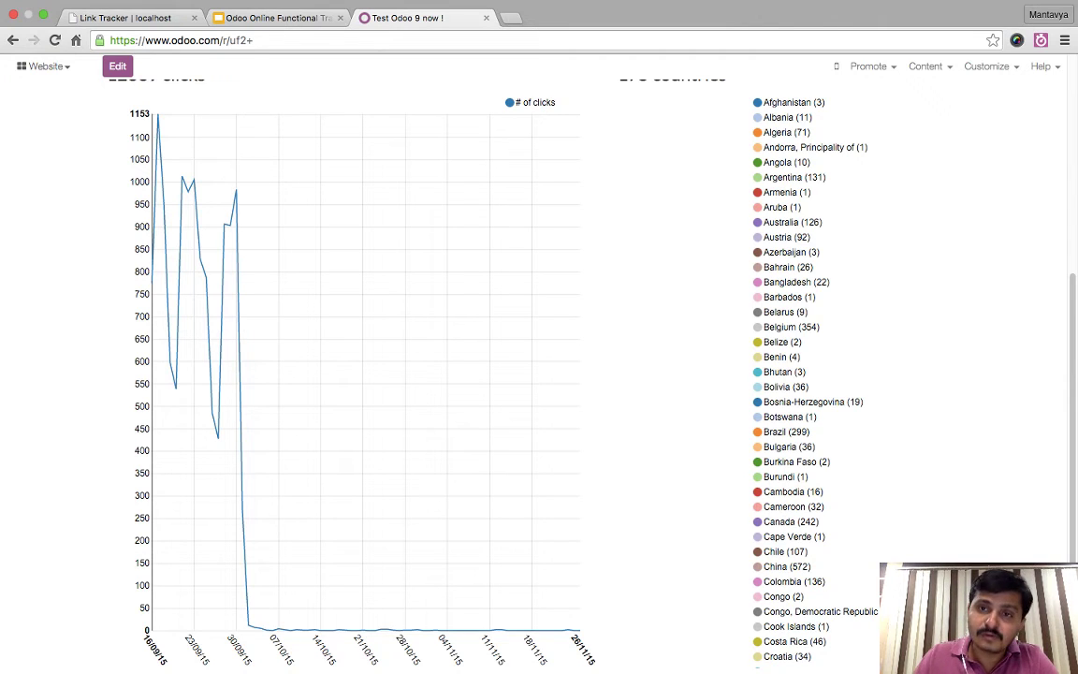
scroll(539, 374, up, 3)
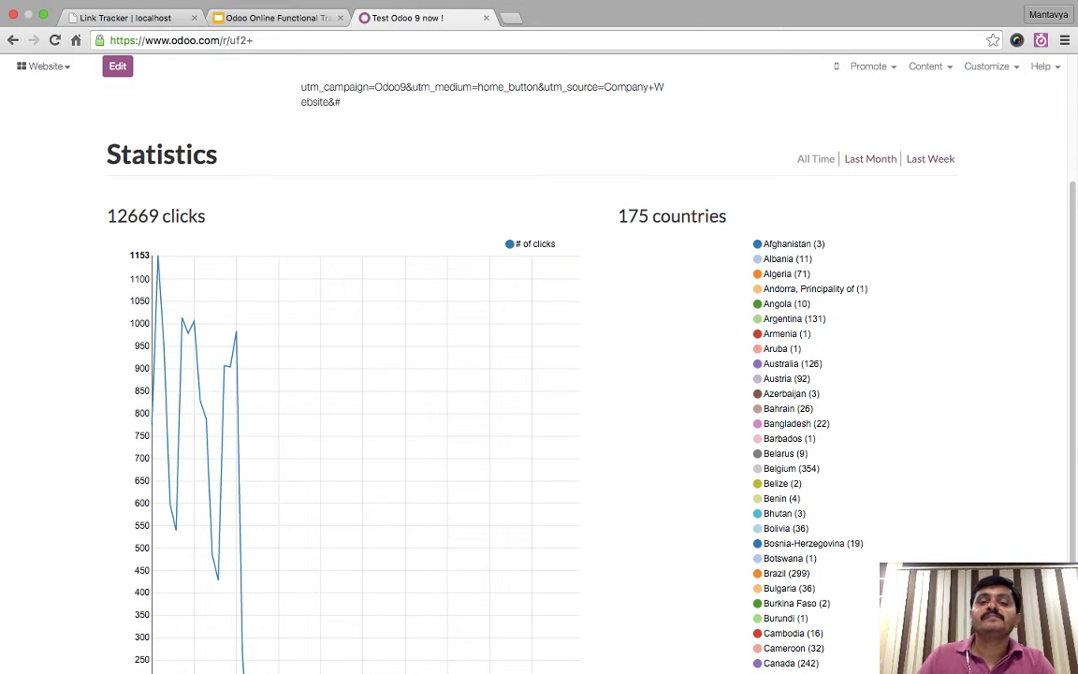
scroll(539, 374, up, 4)
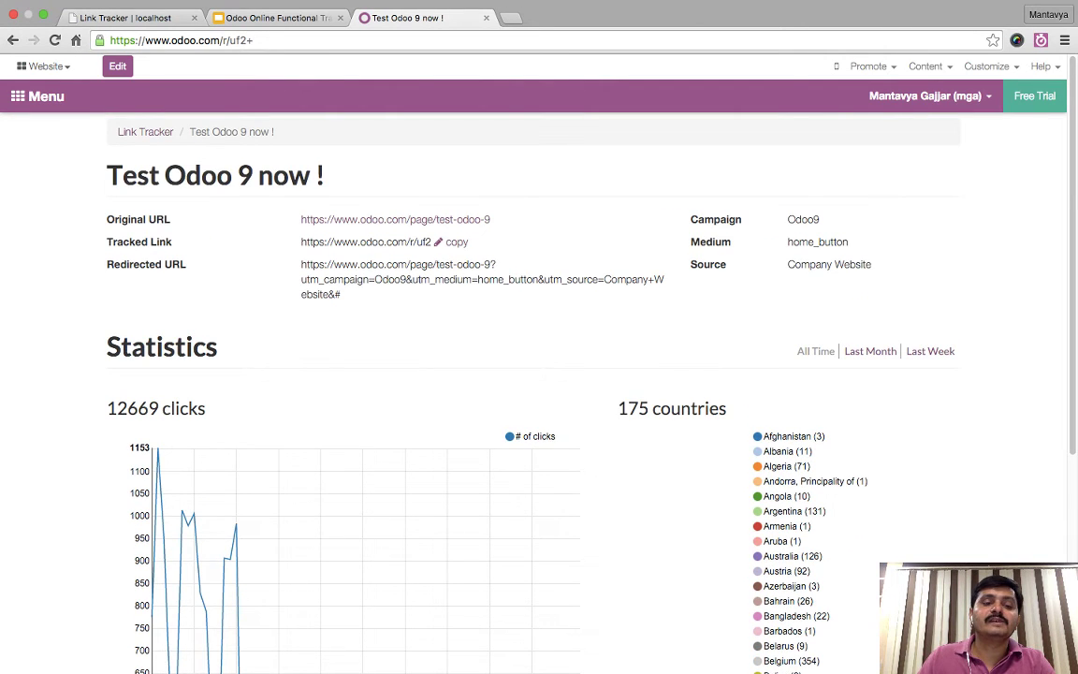
- Point out the 12669 click total and the redirected URL's tracking parameters, then return to Link Tracker
drag(107, 408, 198, 408)
click(182, 367)
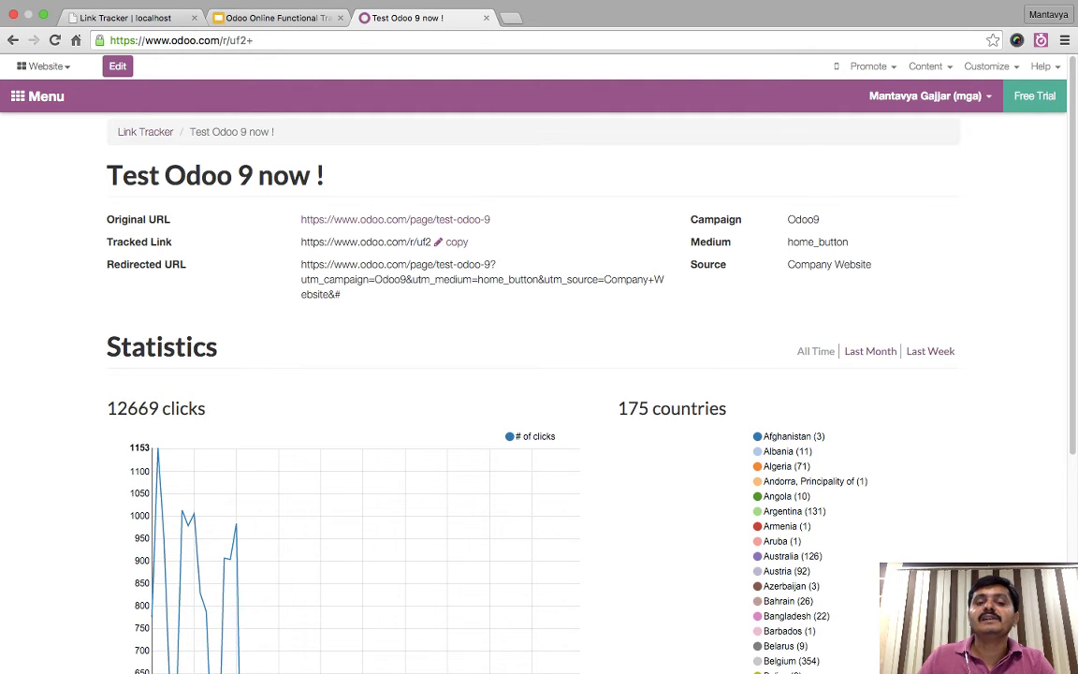
drag(373, 278, 538, 278)
click(538, 279)
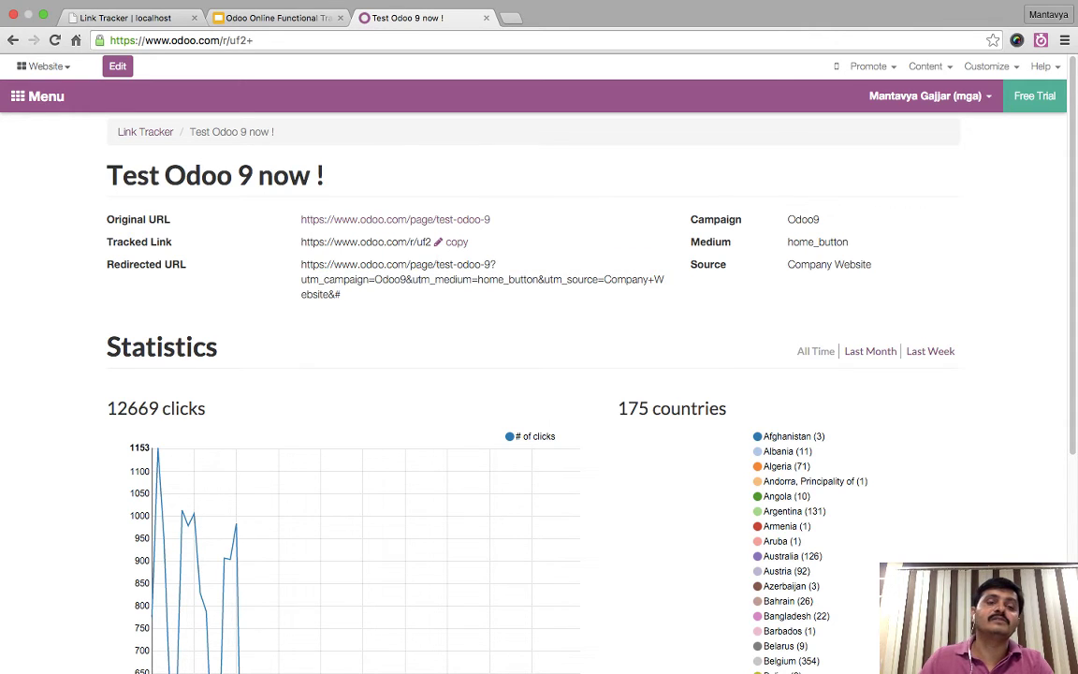
click(145, 131)
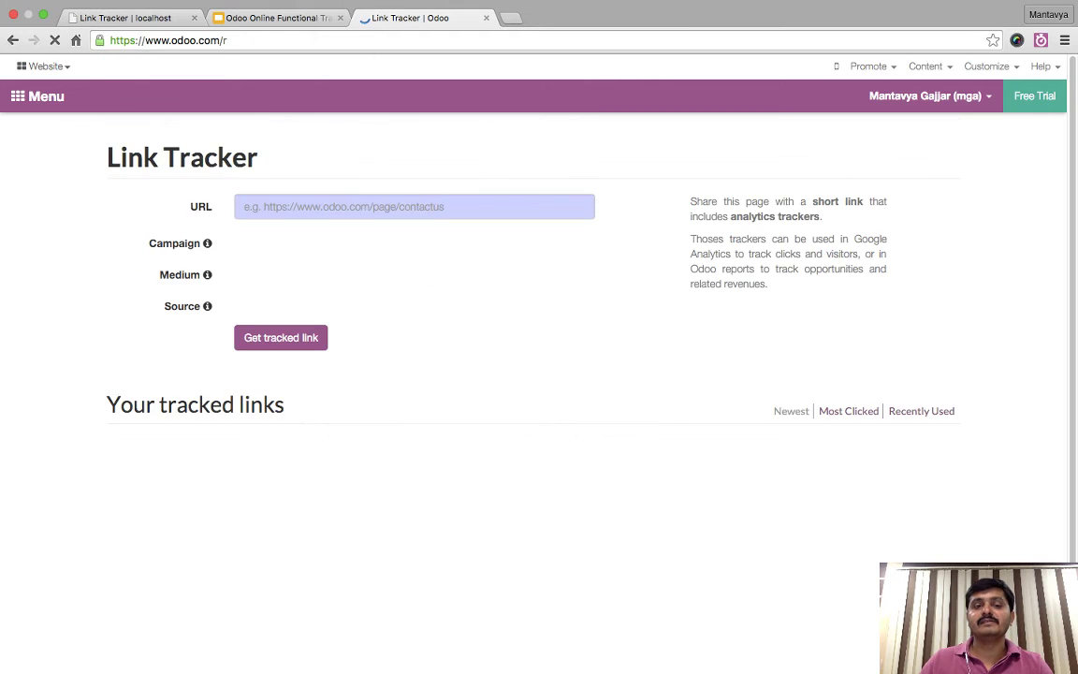
- Scroll the tracked links list and open Stats for 'SAP abandoned for Odoo flexibility'
scroll(539, 375, down, 2)
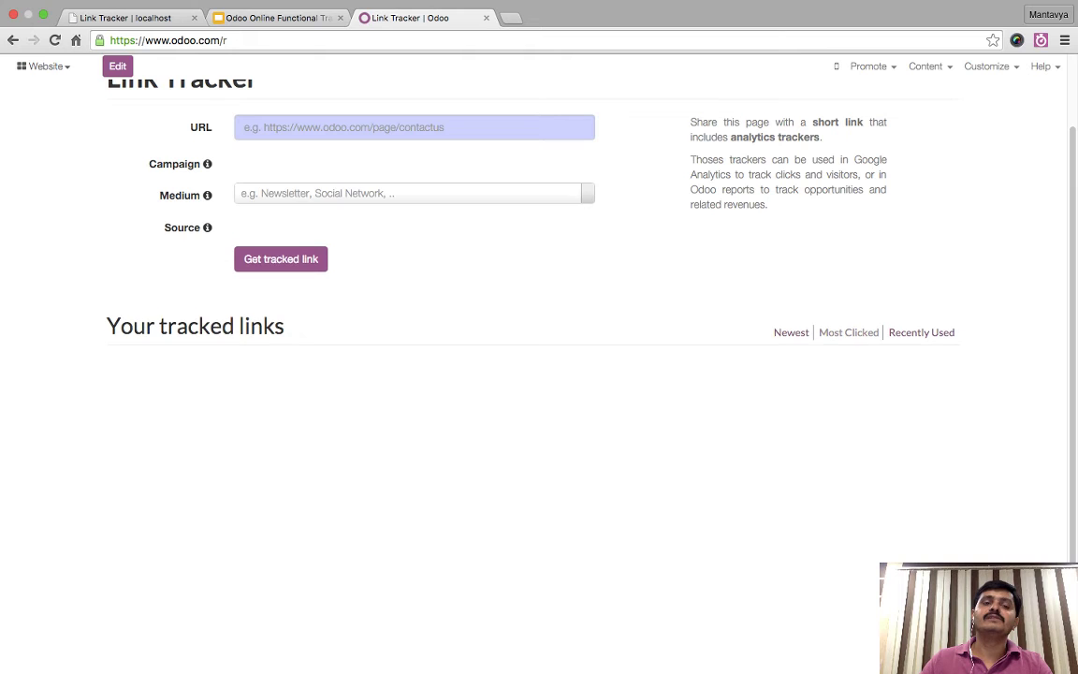
scroll(539, 375, down, 10)
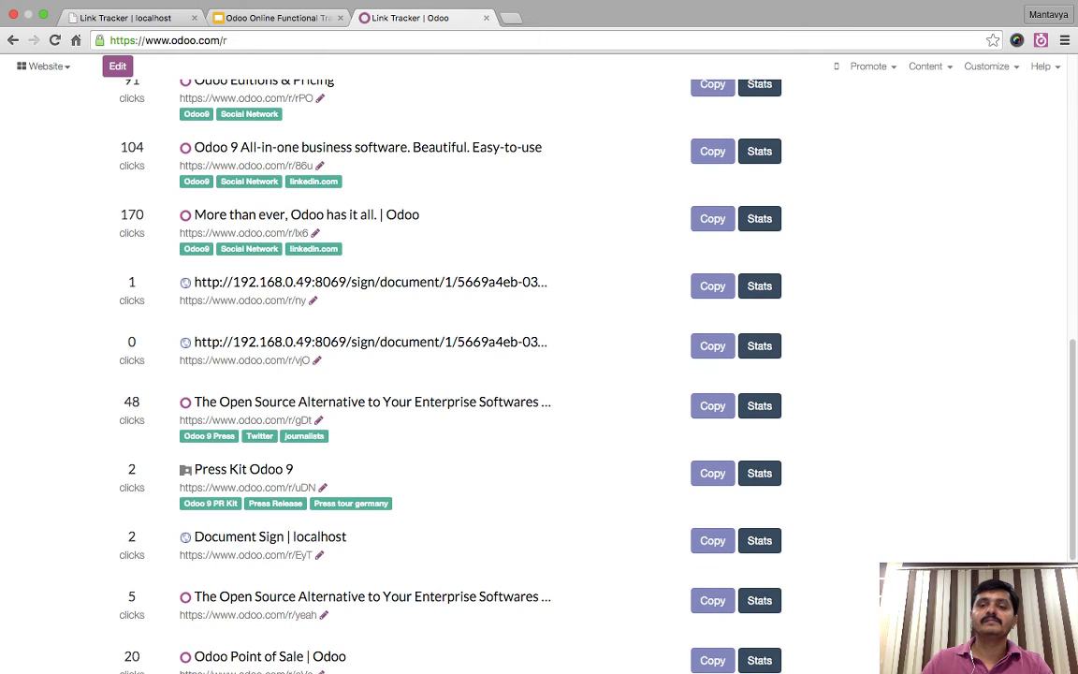
scroll(539, 374, up, 10)
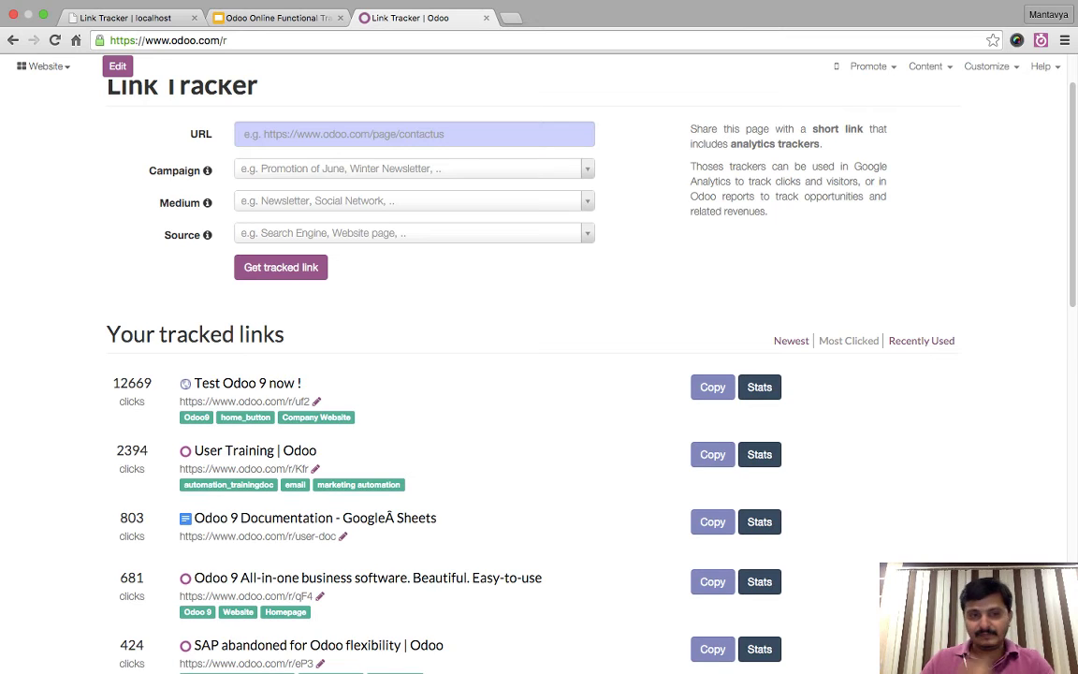
scroll(539, 374, down, 3)
scroll(539, 374, down, 3)
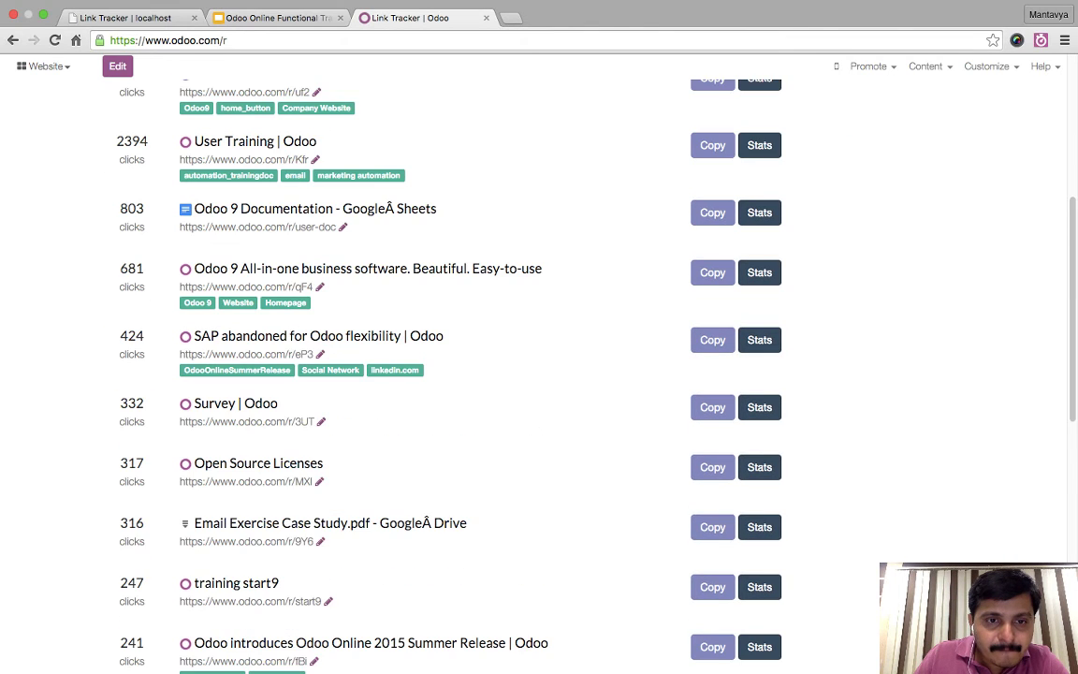
scroll(538, 374, down, 3)
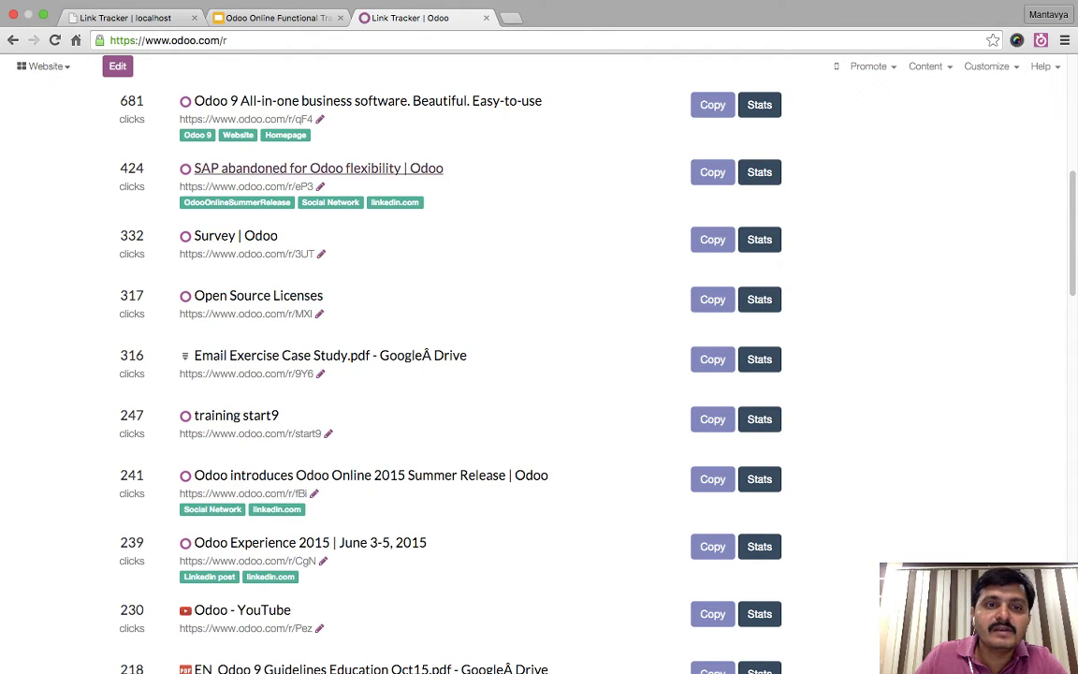
scroll(538, 375, up, 1)
scroll(759, 210, up, 1)
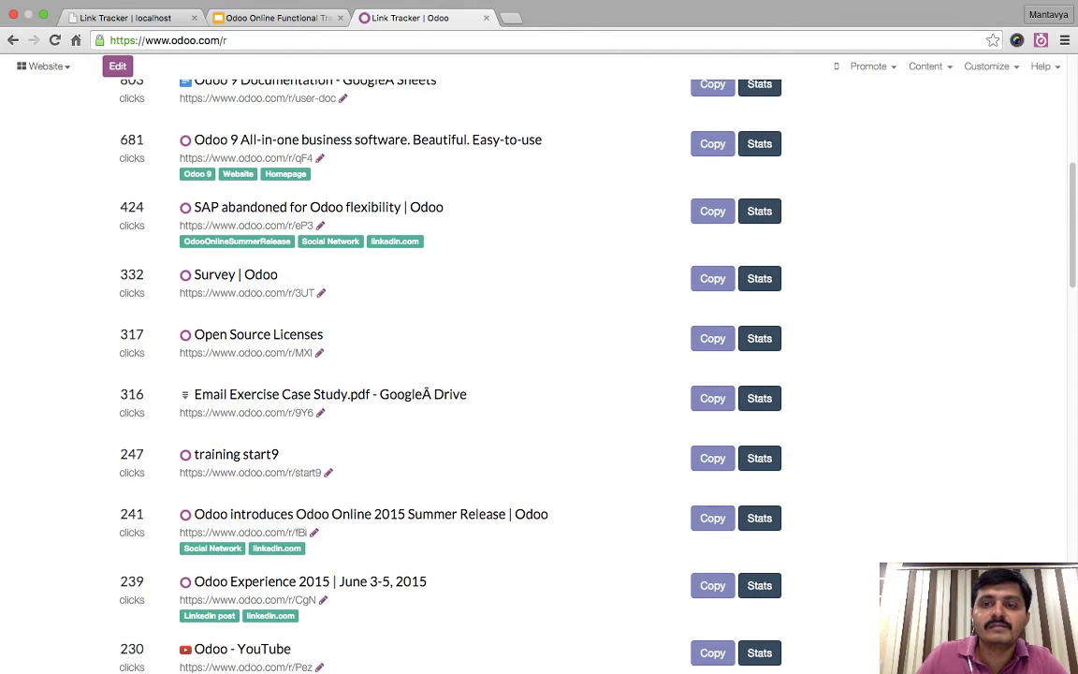
click(759, 210)
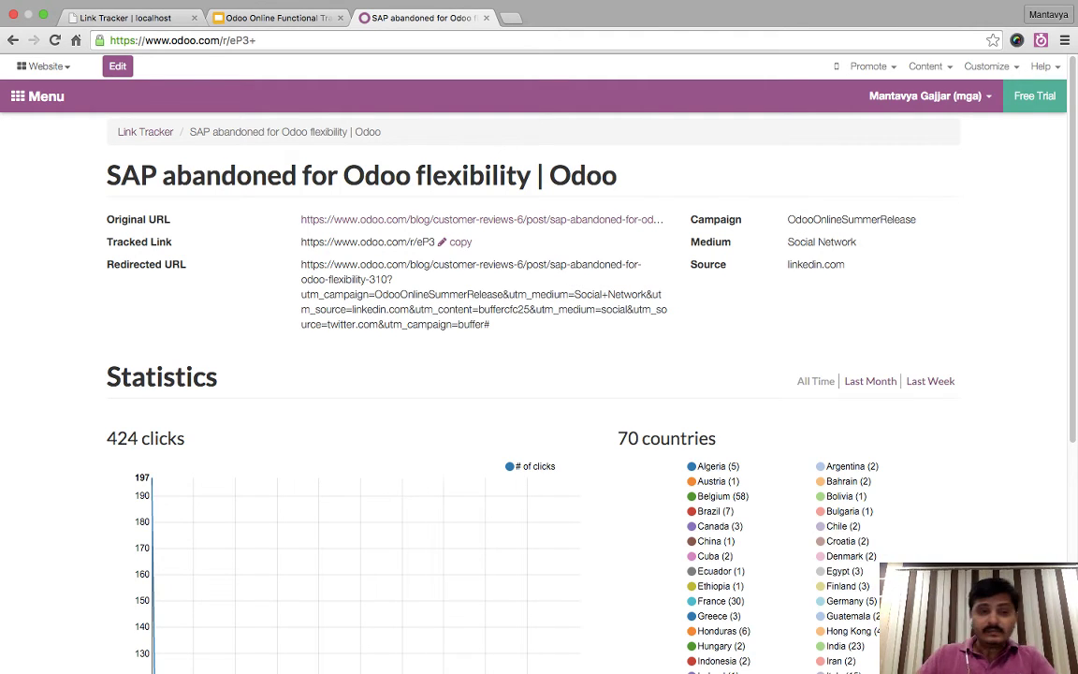
- Point out the 424 clicks, 70 countries, linkedin.com source and link title, then return to Link Tracker
scroll(539, 374, down, 3)
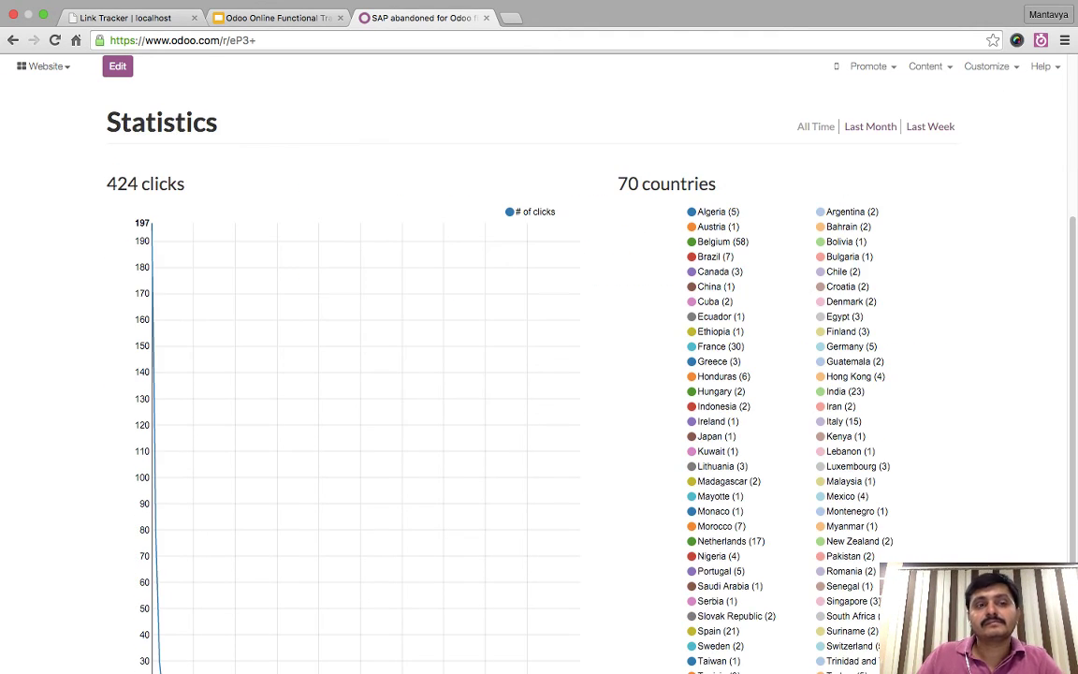
drag(106, 184, 185, 183)
drag(617, 184, 680, 183)
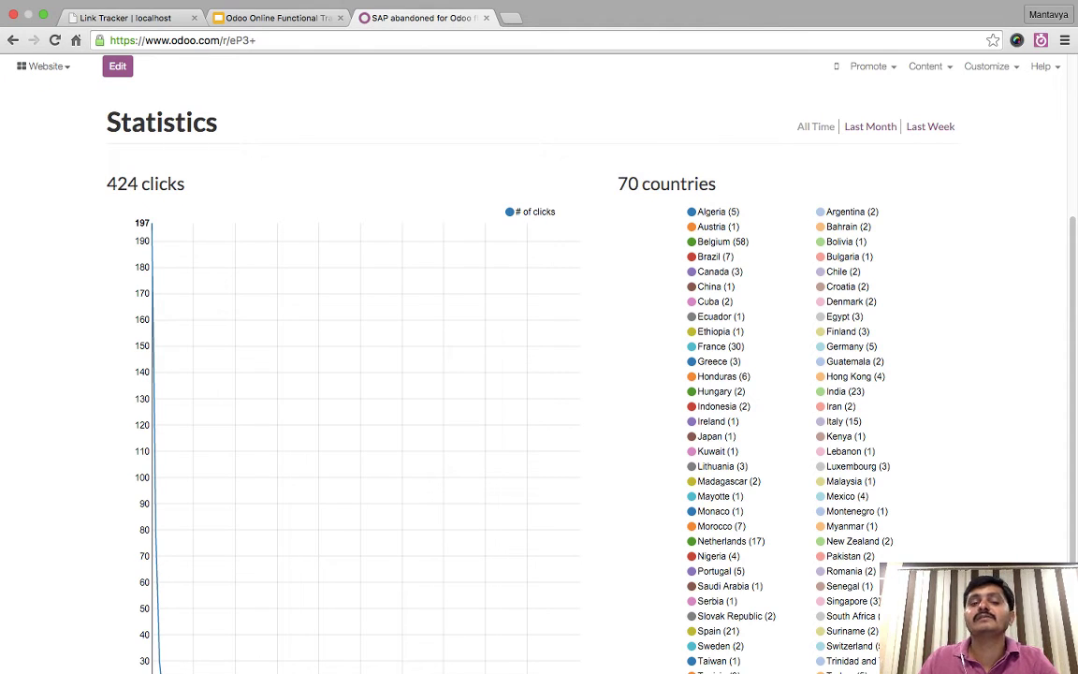
scroll(539, 374, down, 1)
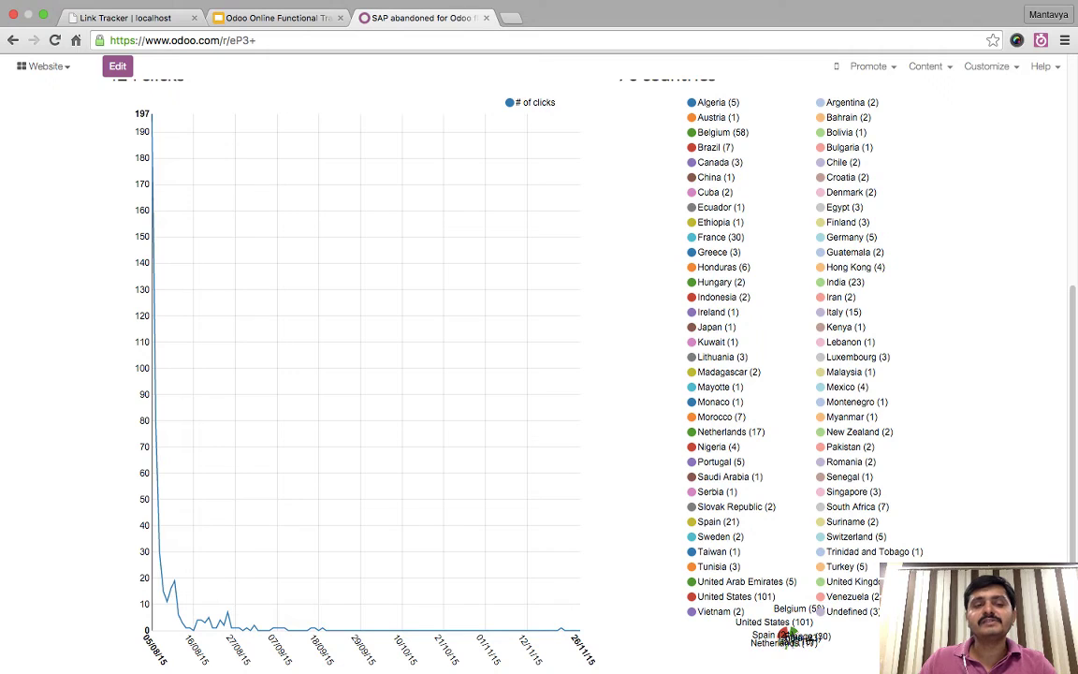
scroll(173, 562, up, 4)
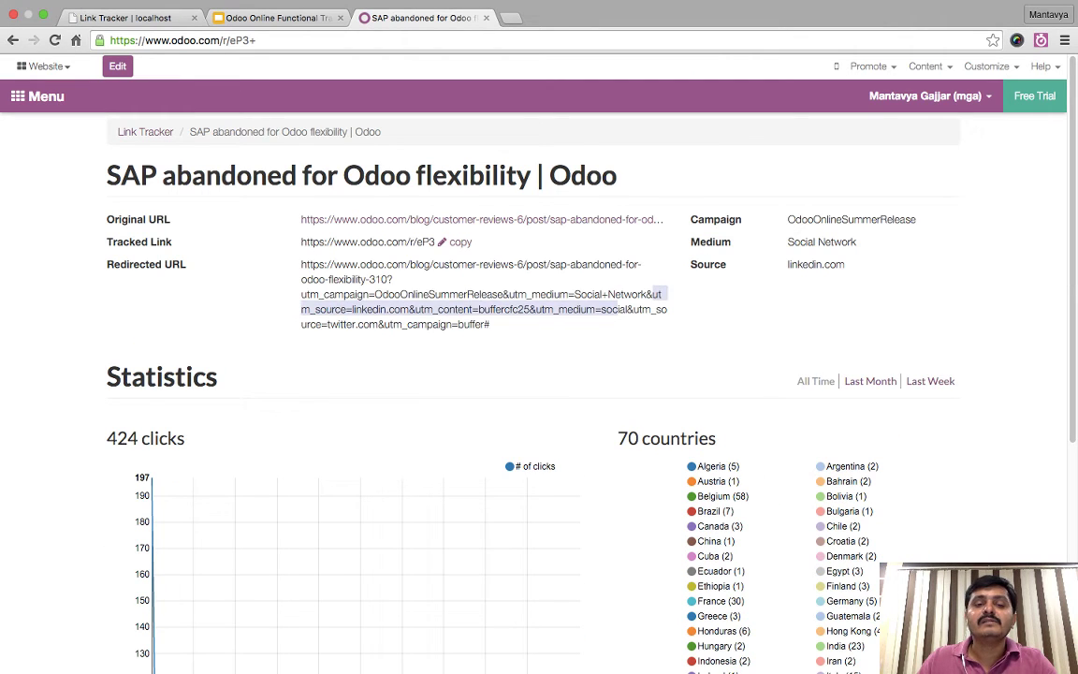
drag(352, 308, 409, 309)
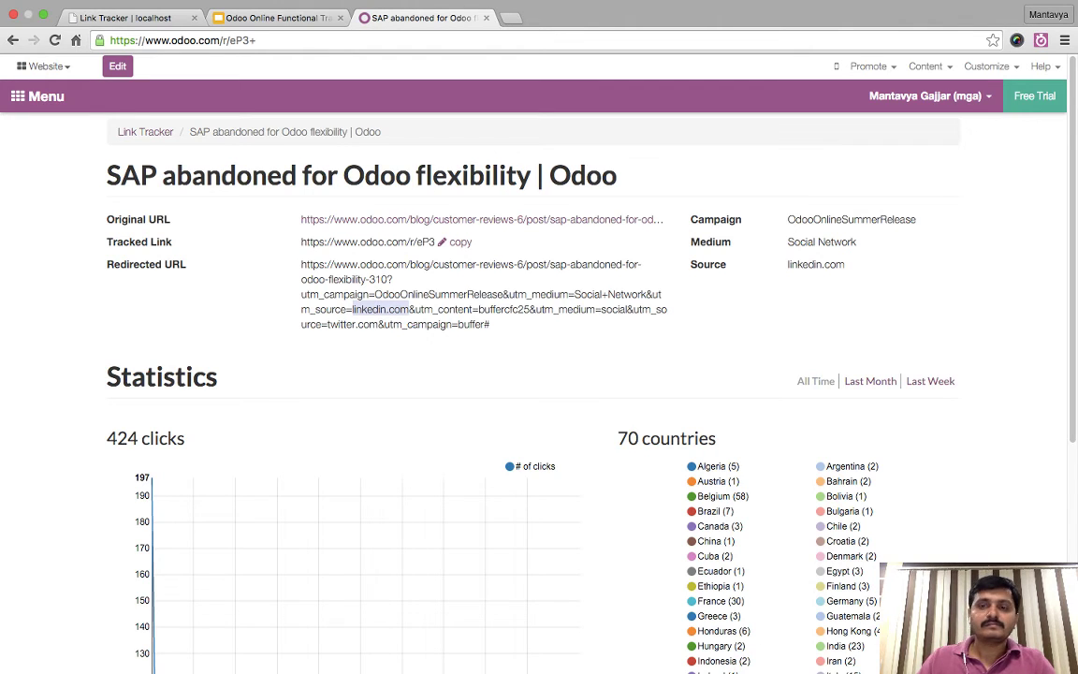
click(367, 280)
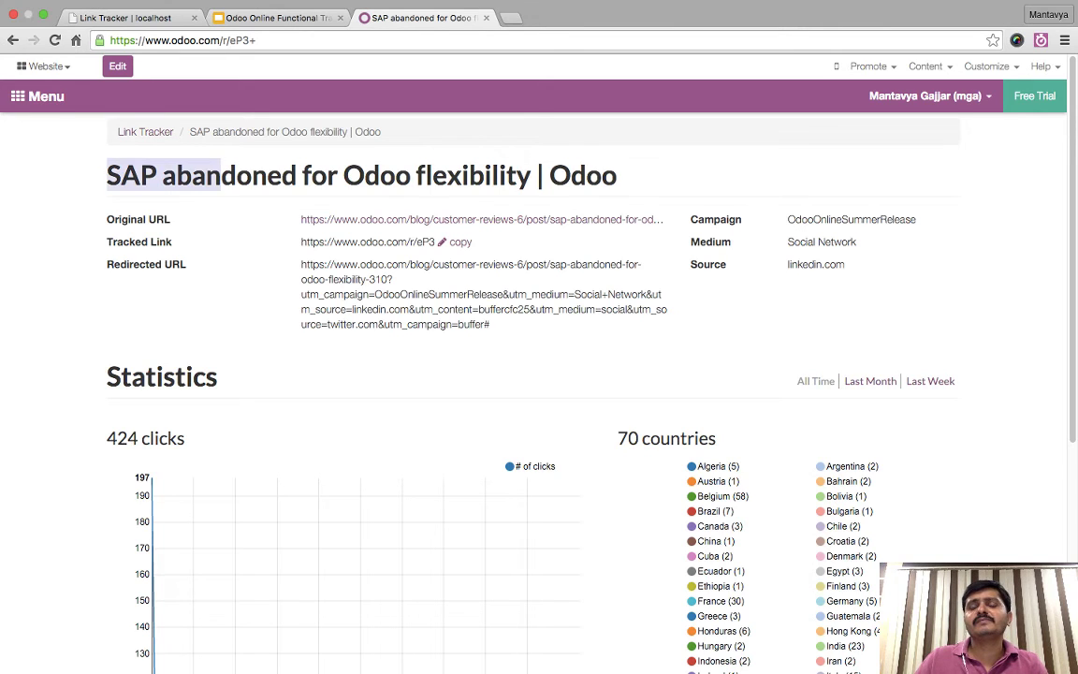
drag(103, 169, 618, 176)
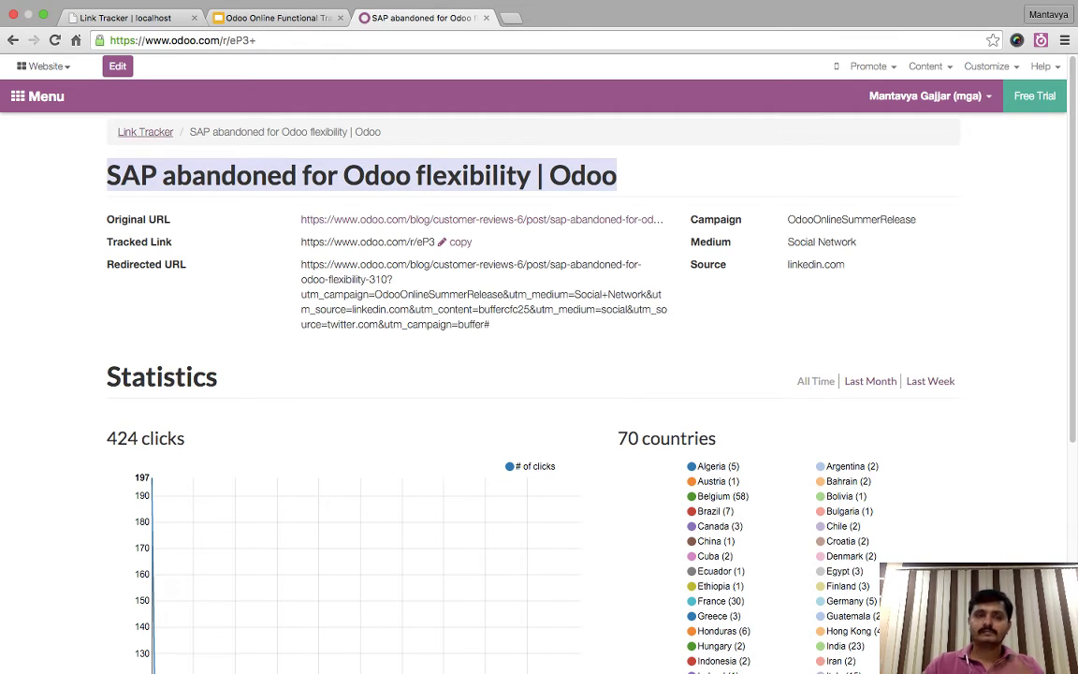
click(145, 131)
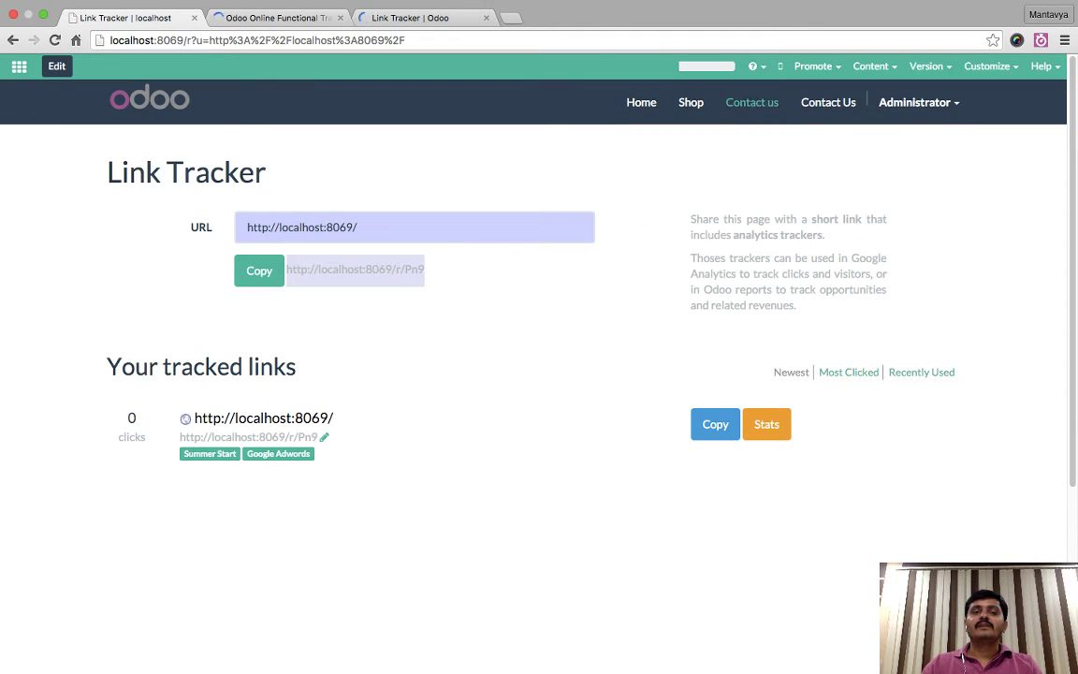
- Show the Website Themes slide in the presentation, then load odoo.com/apps in a new tab
key(ctrl+Tab)
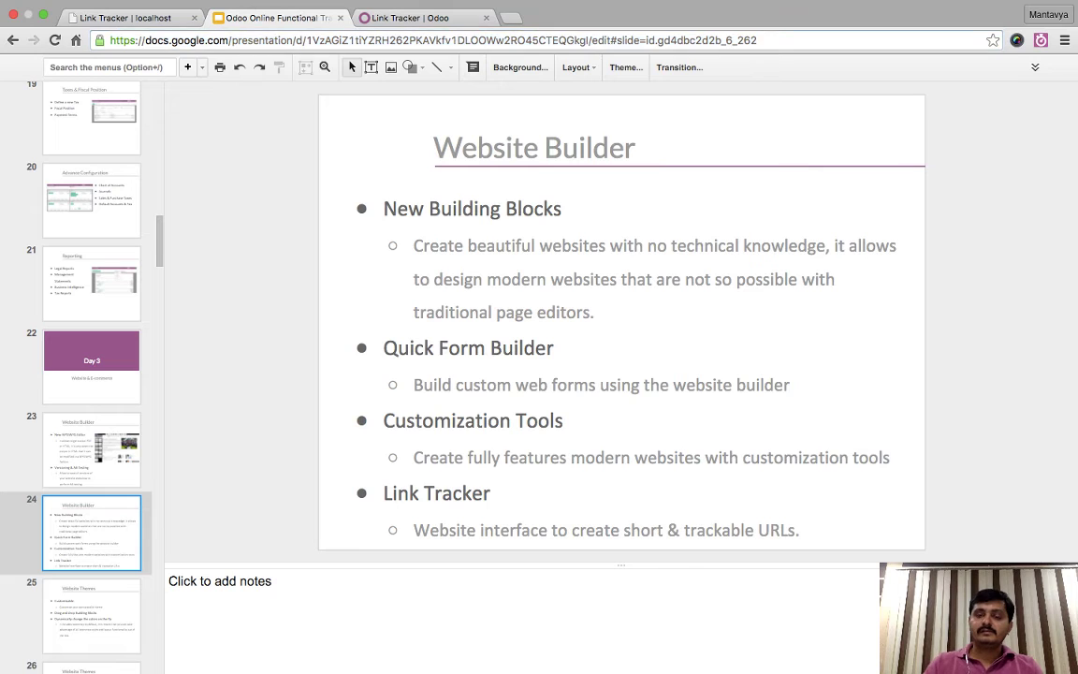
click(91, 616)
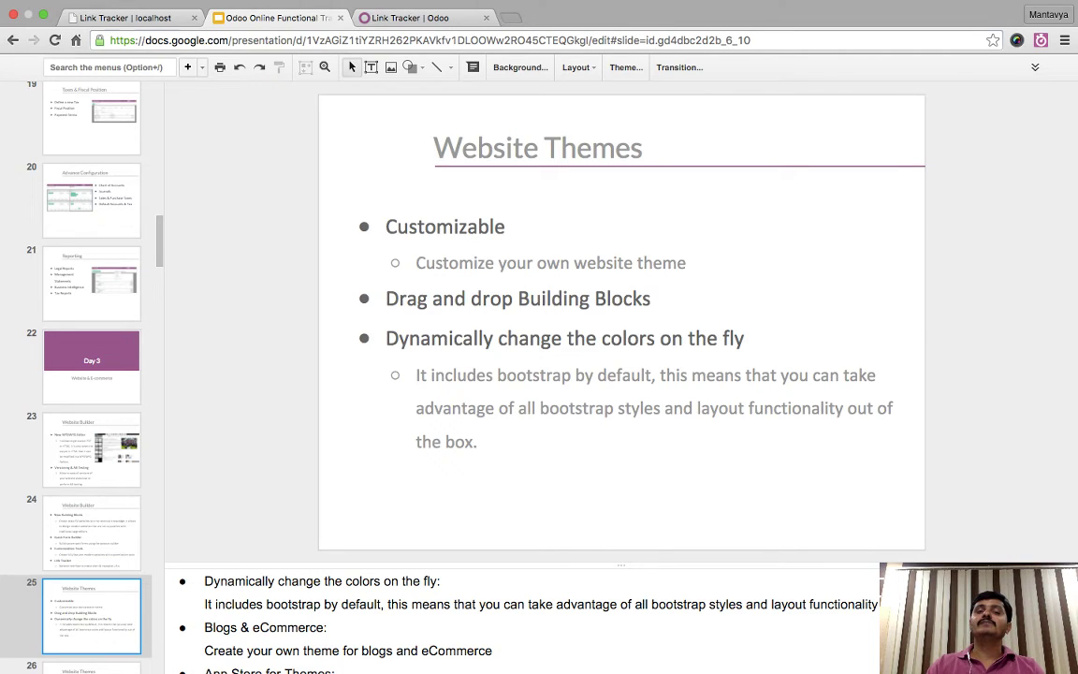
key(super+t)
text(odoo.com/apps)
key(Return)
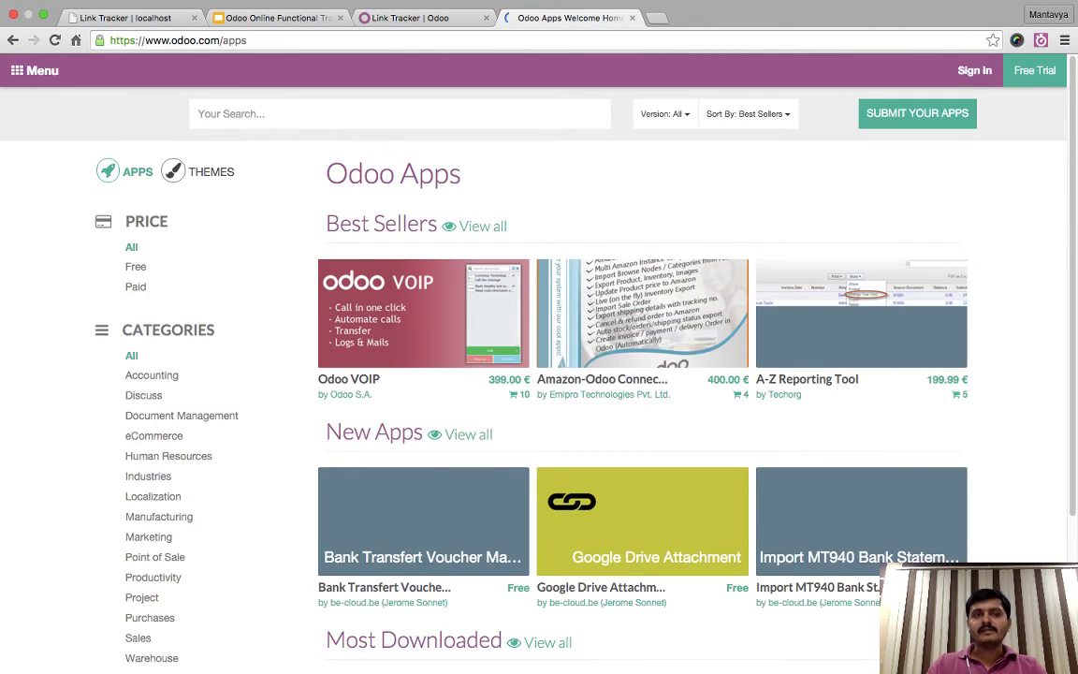
- Browse the store's themes, preview the Clean Theme demo, then go back to the localhost Link Tracker
click(201, 172)
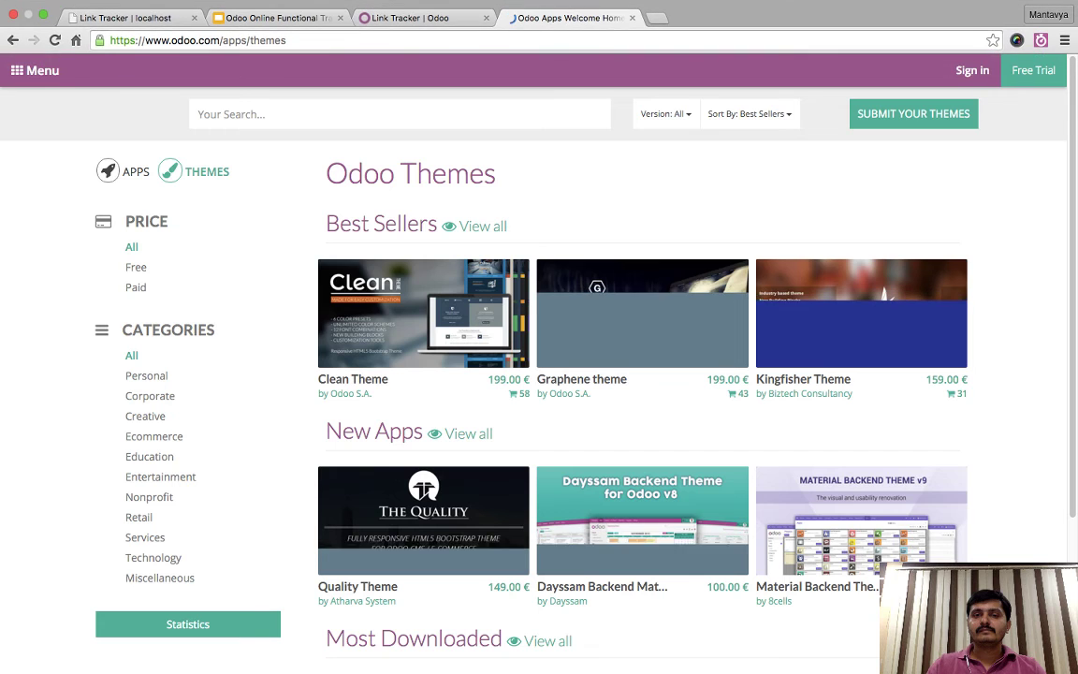
scroll(642, 524, down, 4)
scroll(641, 524, up, 4)
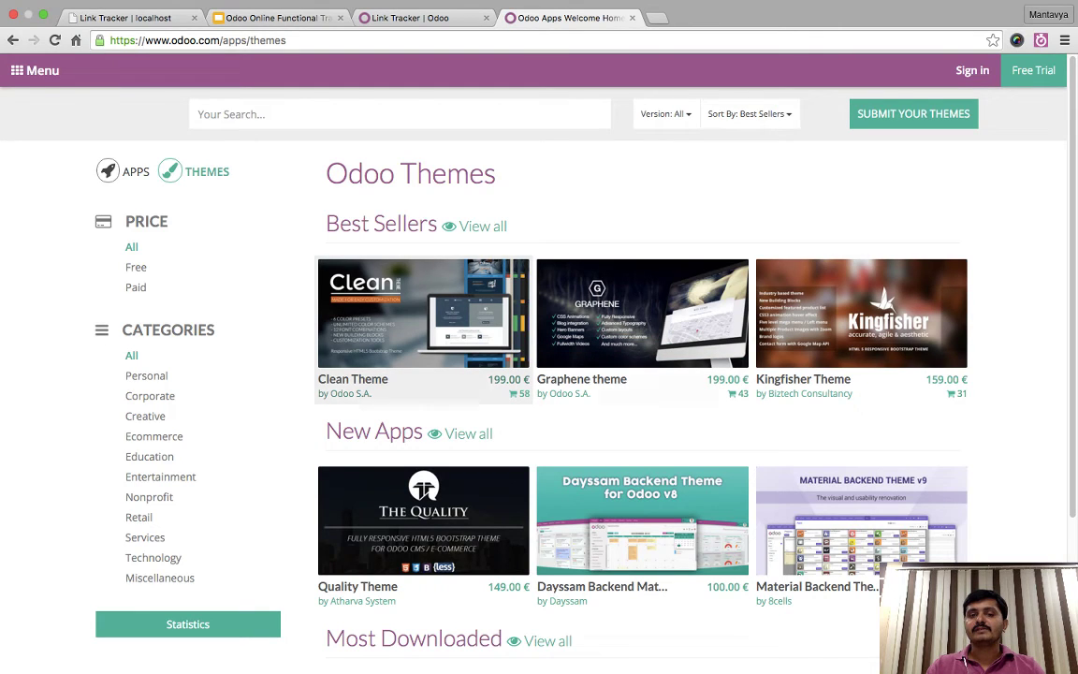
click(423, 318)
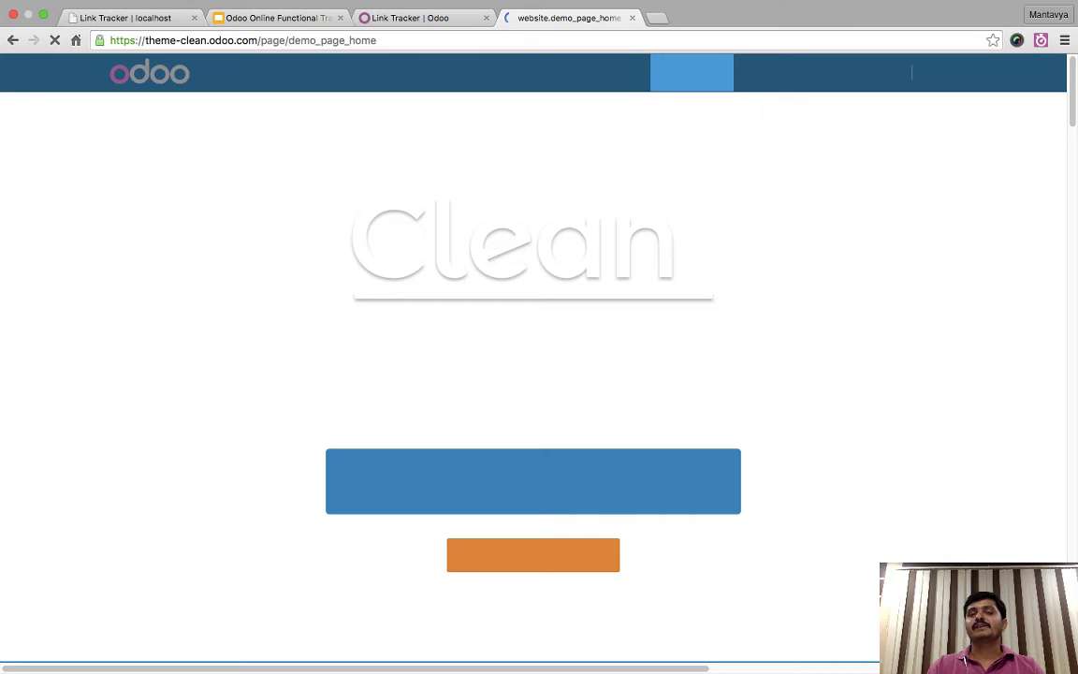
click(12, 41)
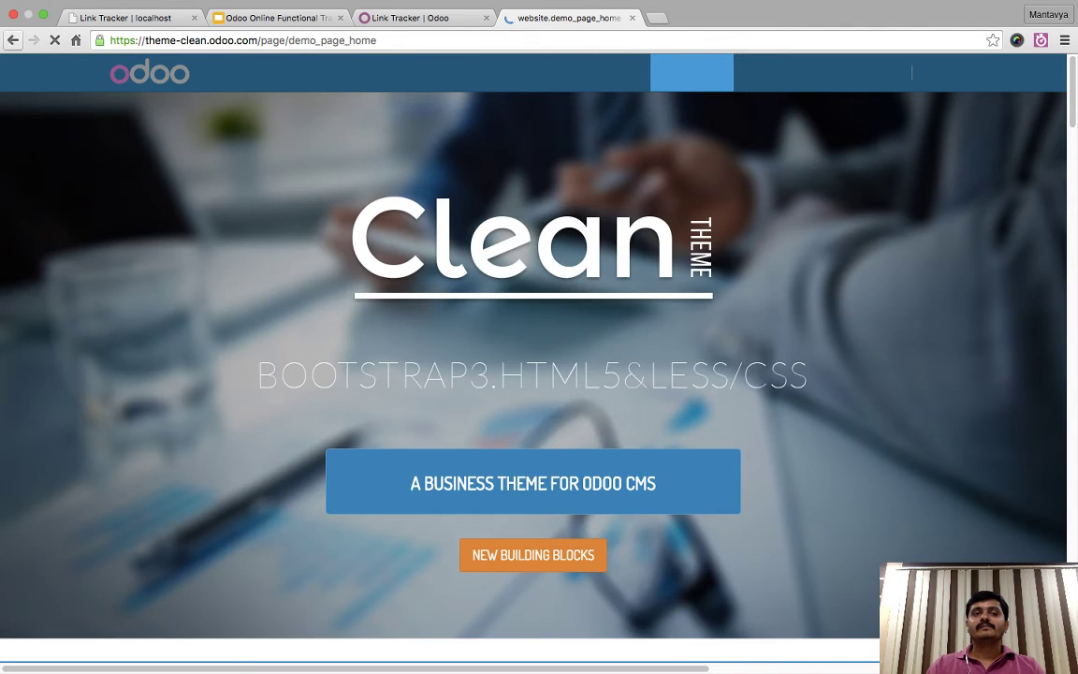
click(125, 18)
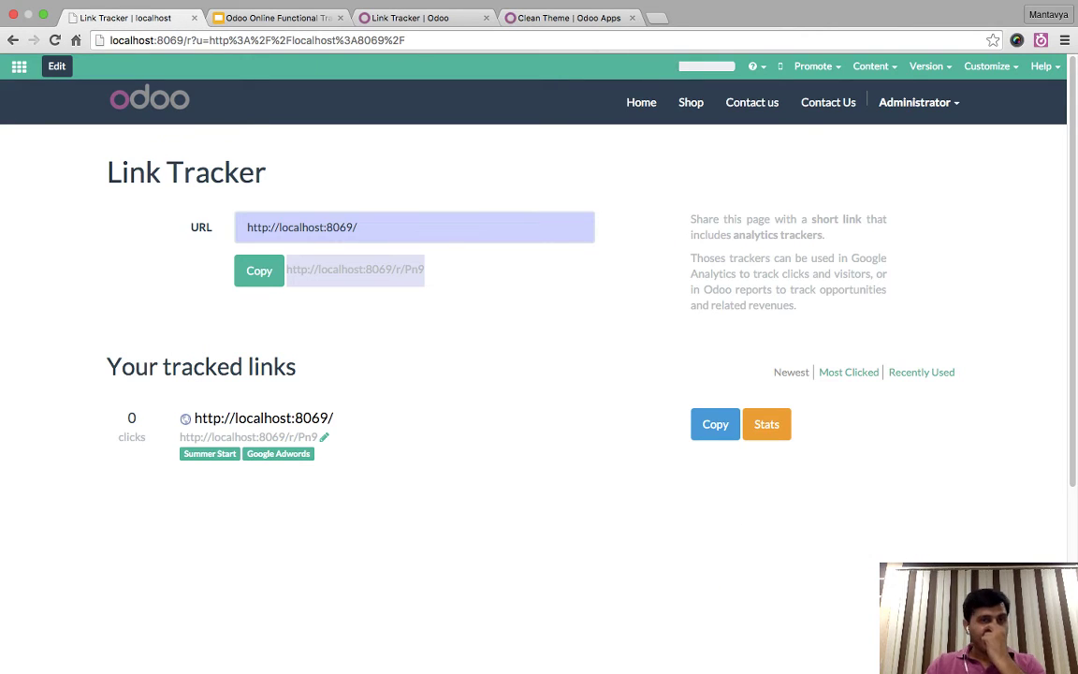
- Review the presentation's App Store for Themes and eCommerce slides, then return to Odoo's Shop page
key(ctrl+Tab)
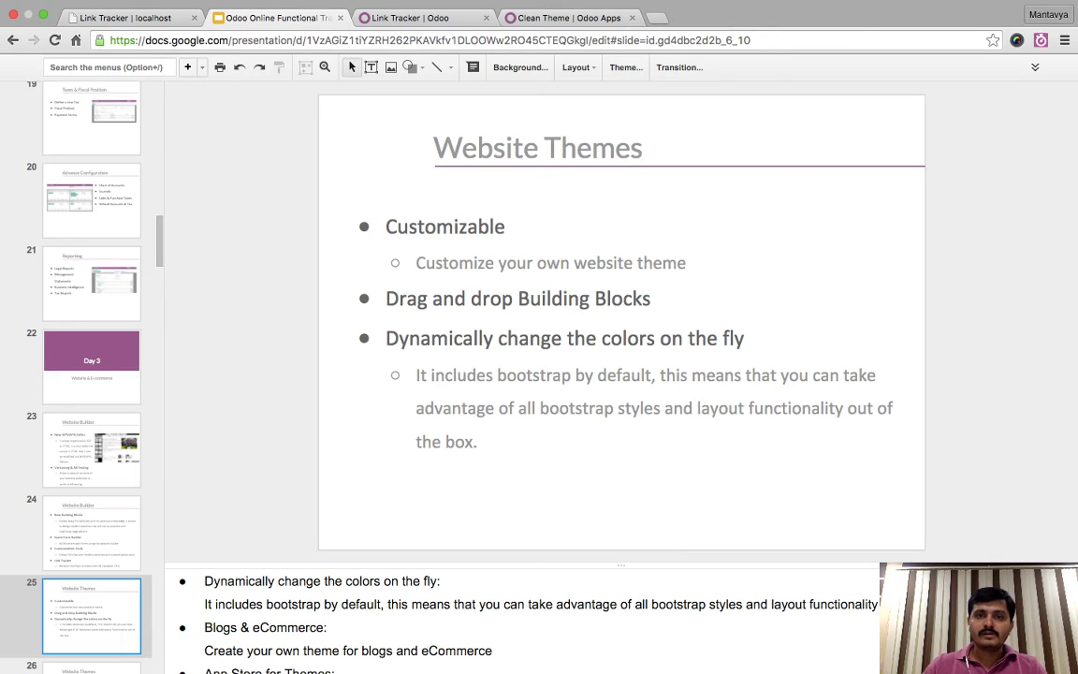
key(Down)
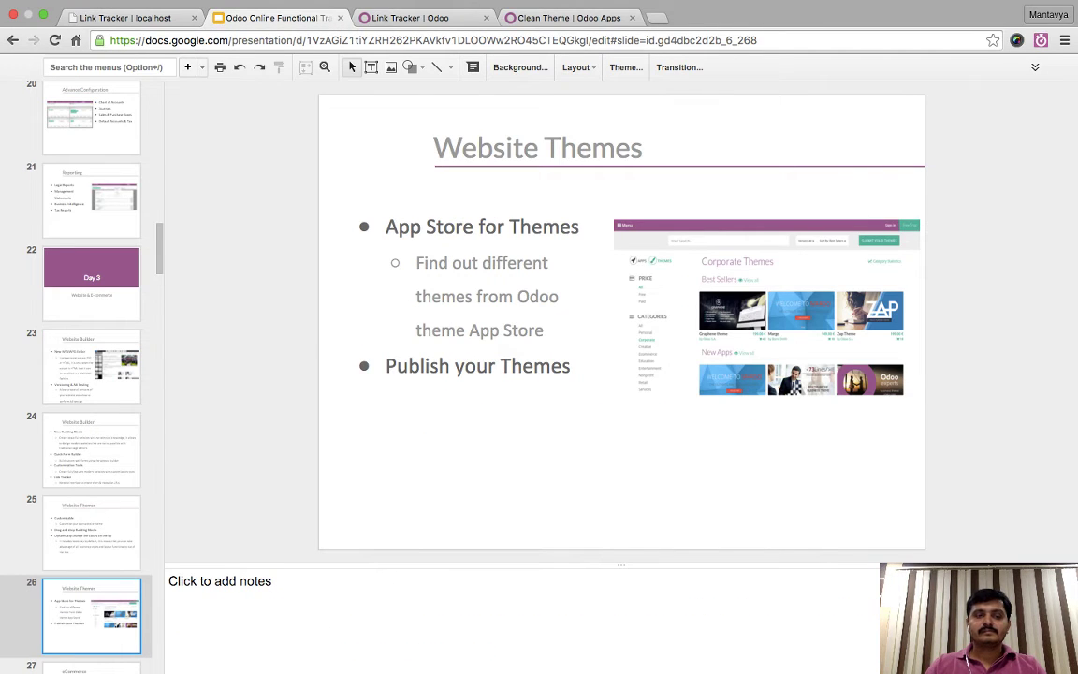
key(Down)
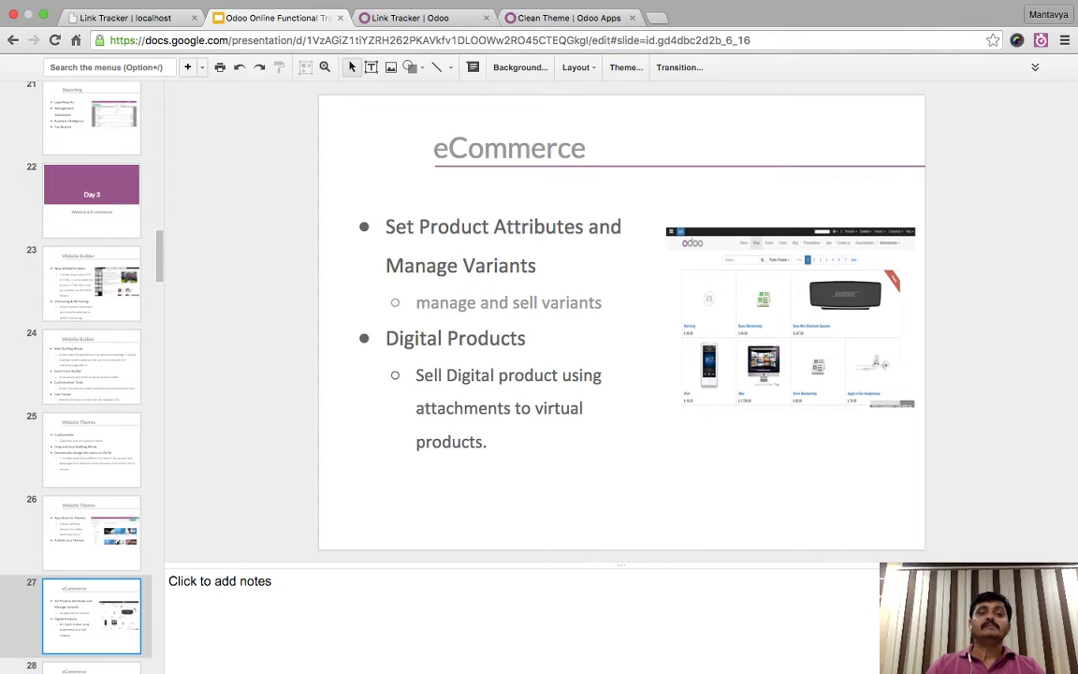
key(ctrl+shift+Tab)
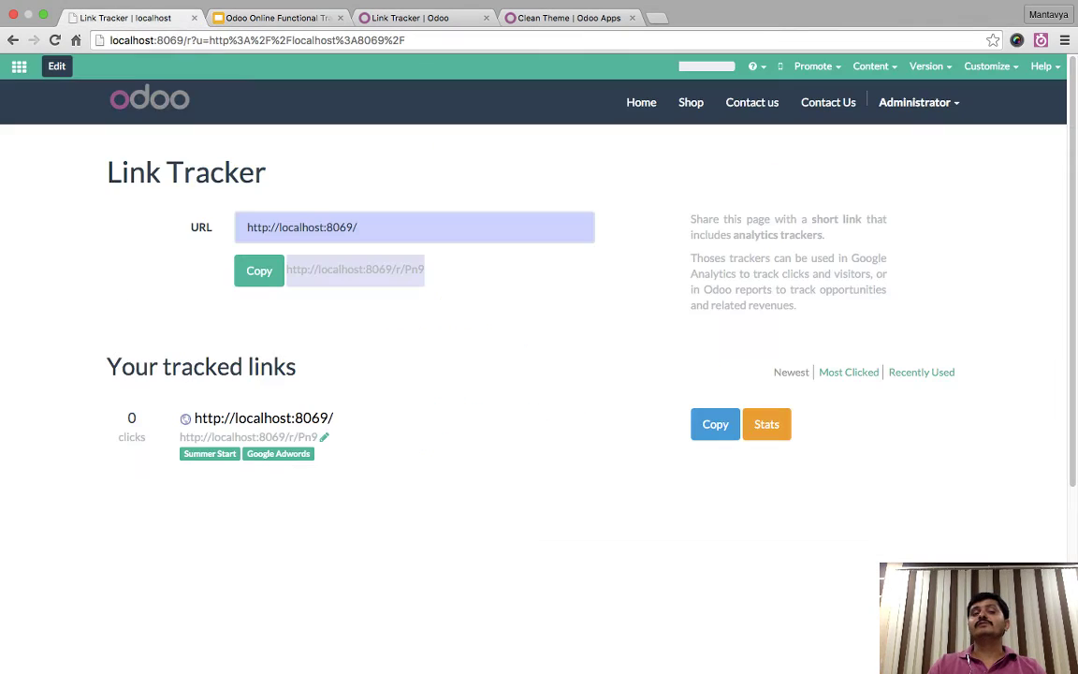
click(691, 102)
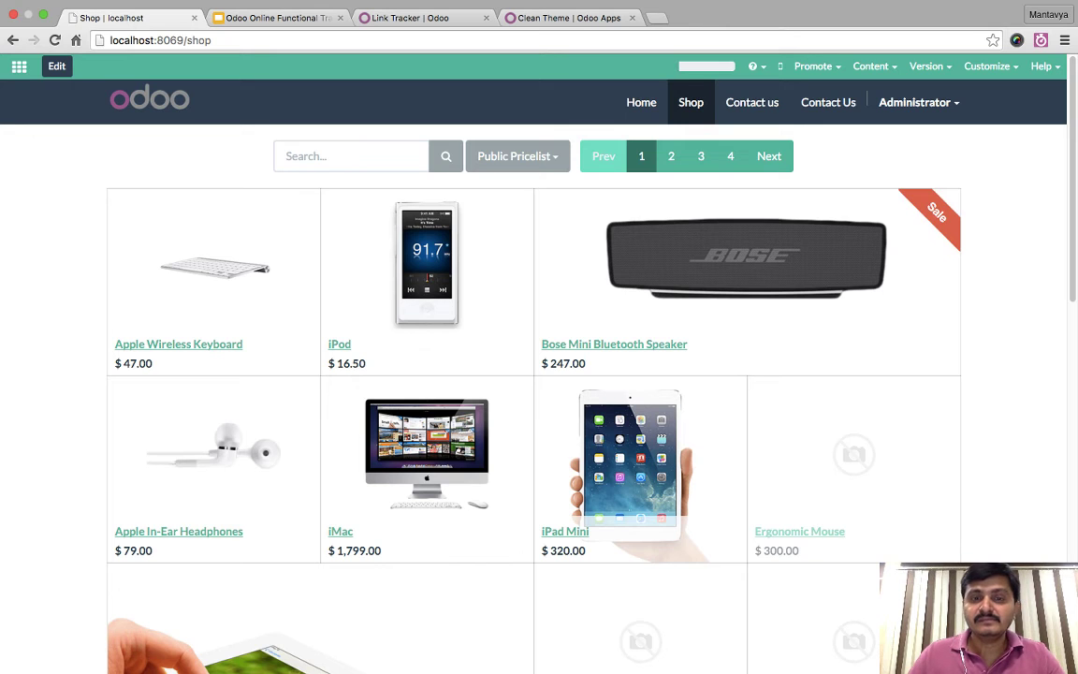
- Scroll through the shop catalogue down to the pager and footer, then back to the top
scroll(539, 374, down, 10)
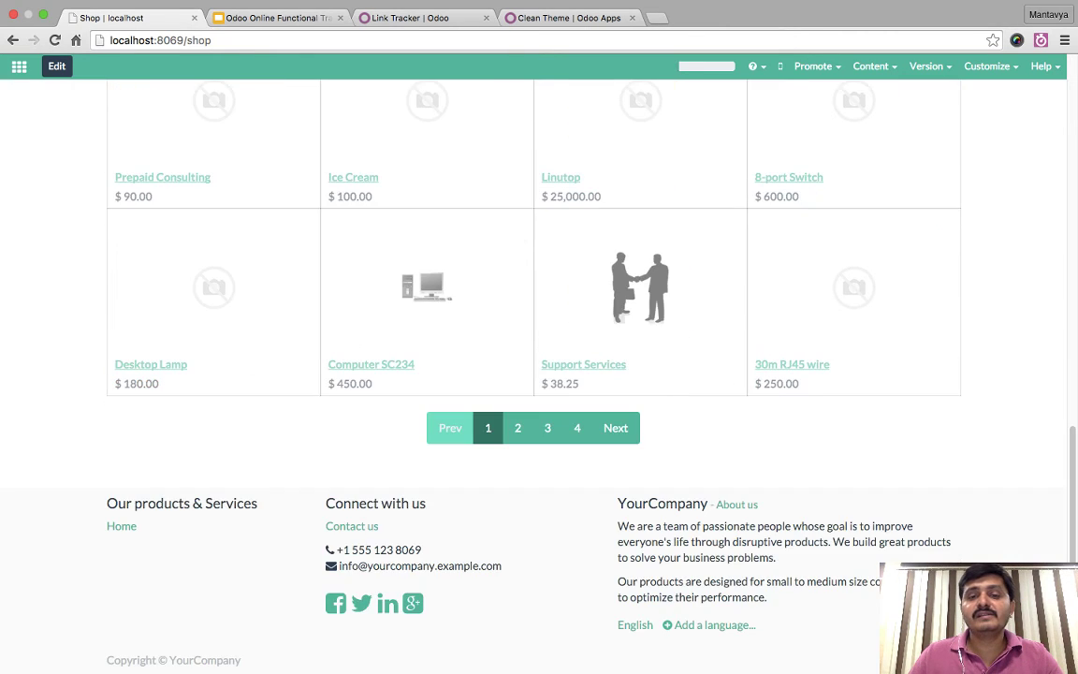
scroll(539, 374, up, 10)
scroll(539, 374, down, 10)
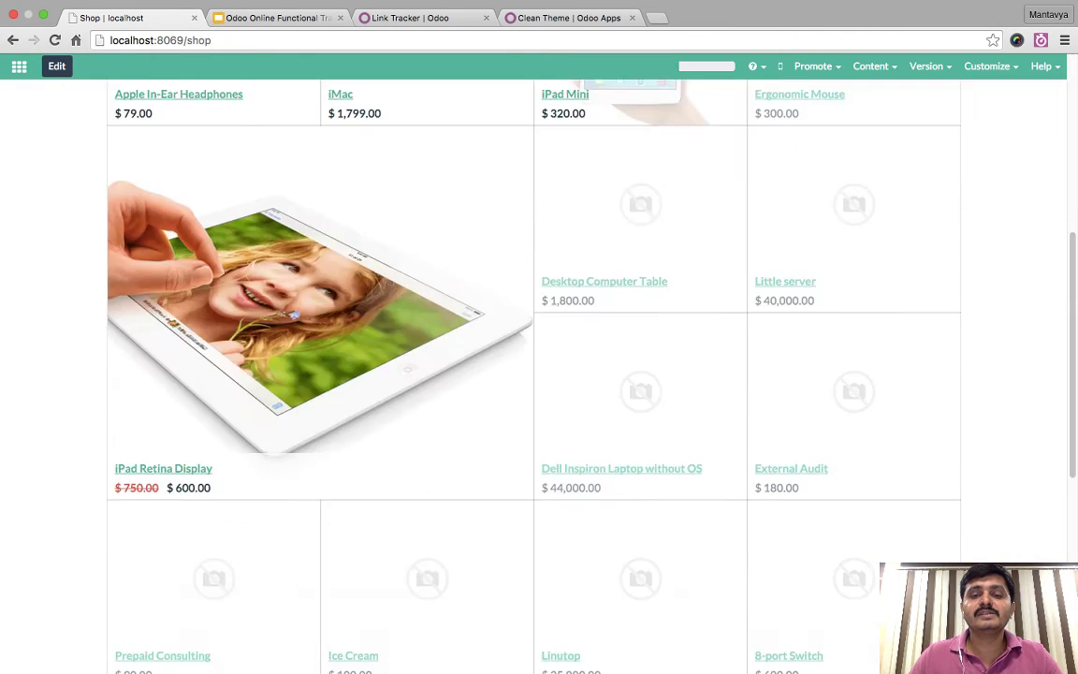
scroll(539, 374, up, 10)
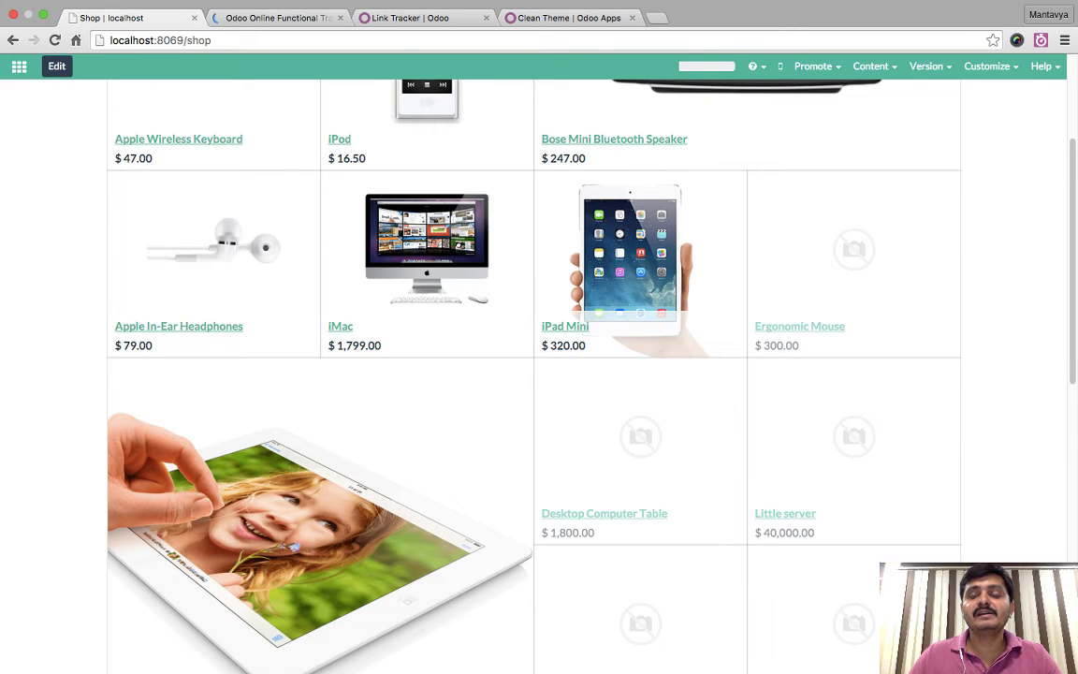
scroll(539, 374, up, 3)
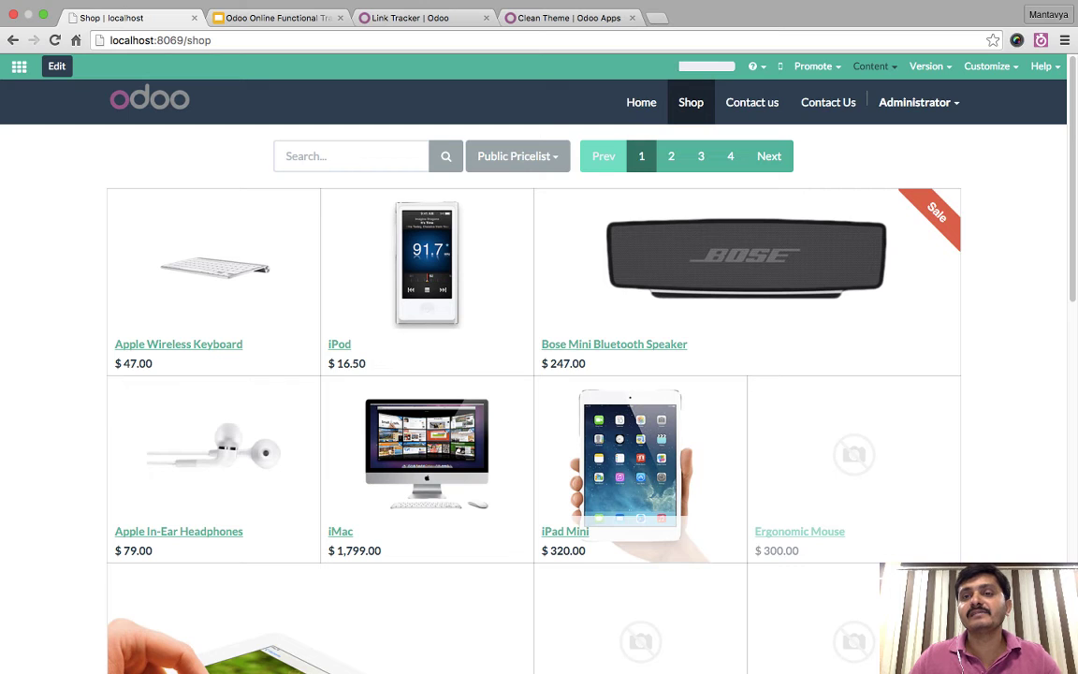
- Create a new product via Content > New Product and set its price to $1,000.00
click(870, 65)
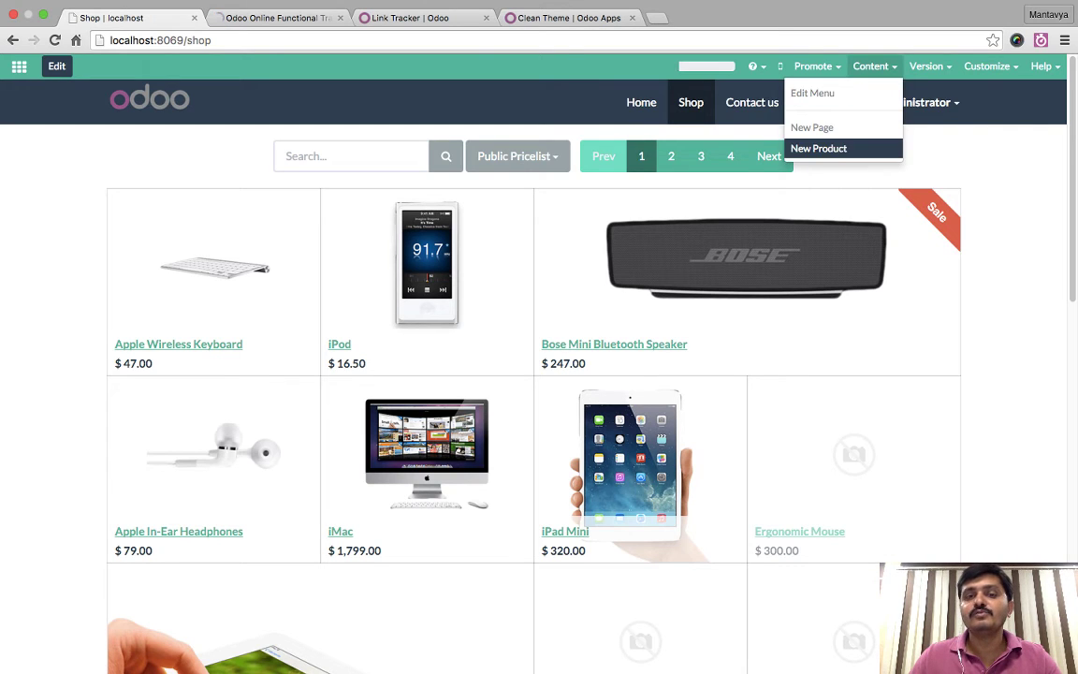
click(816, 147)
text(Product Name)
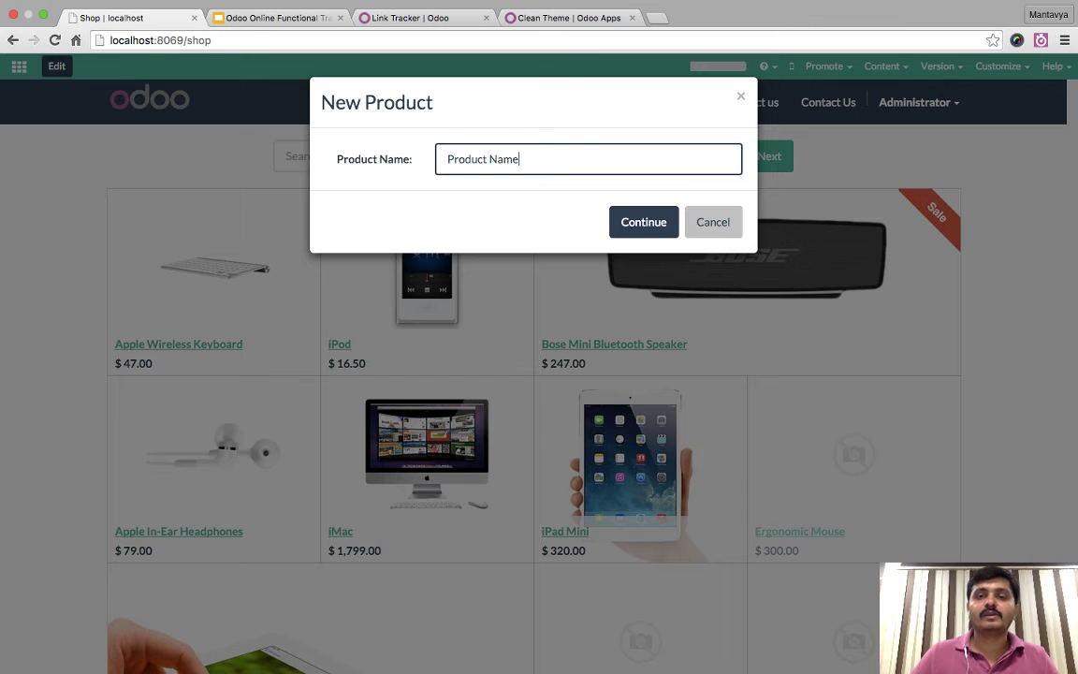
key(Return)
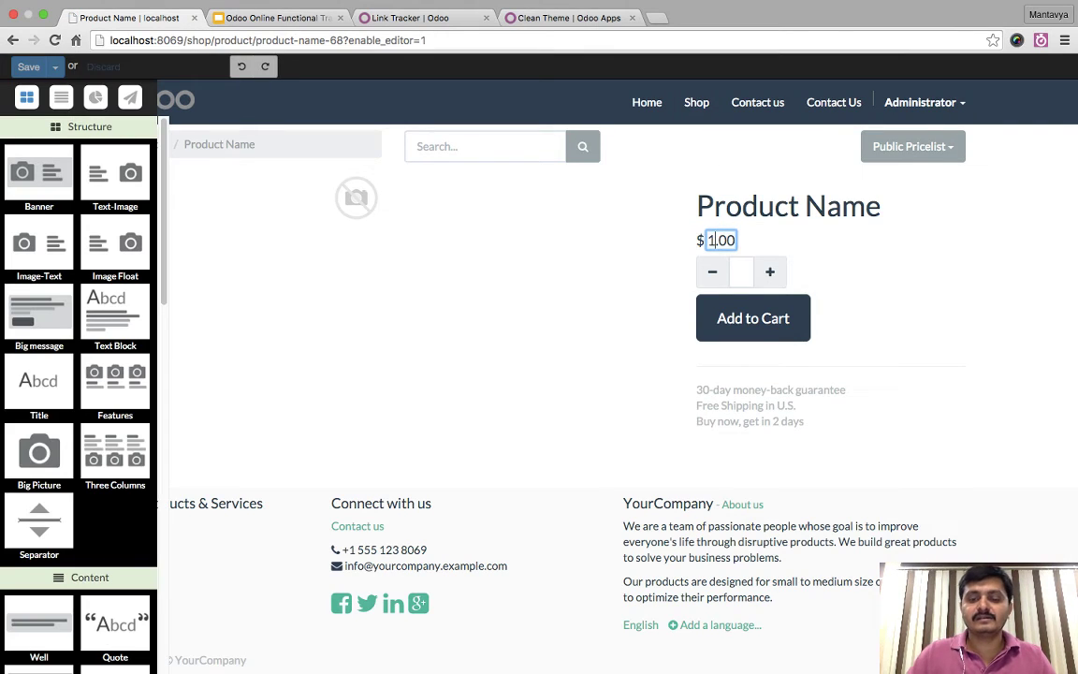
text(000)
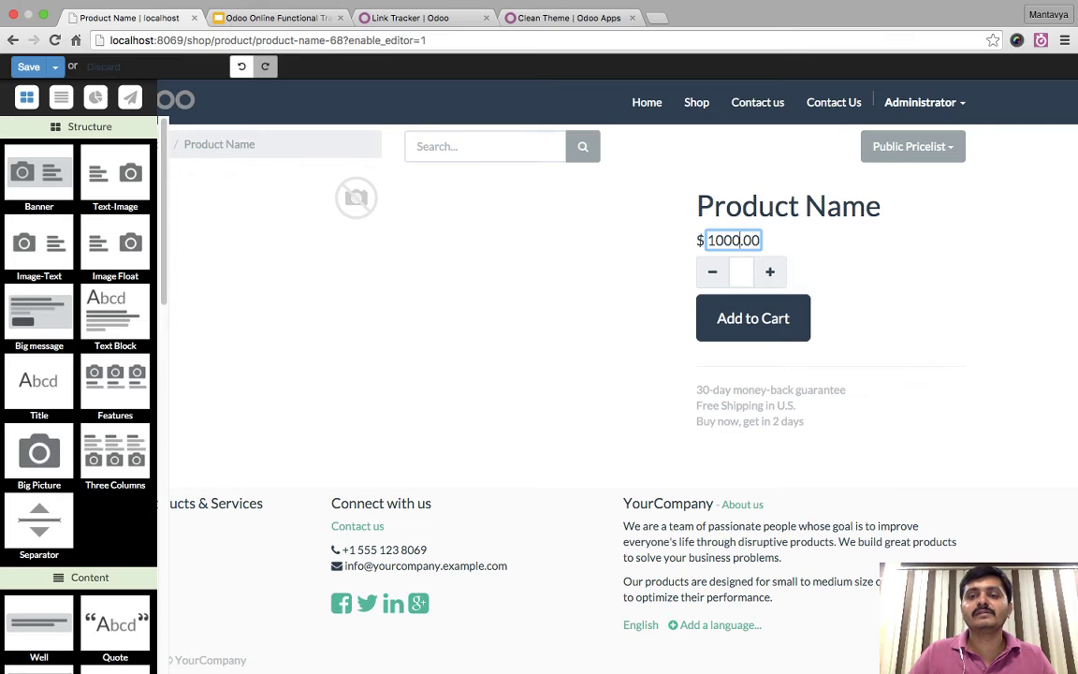
- Set the call-centre photo as the product's image
click(697, 204)
drag(697, 205, 880, 205)
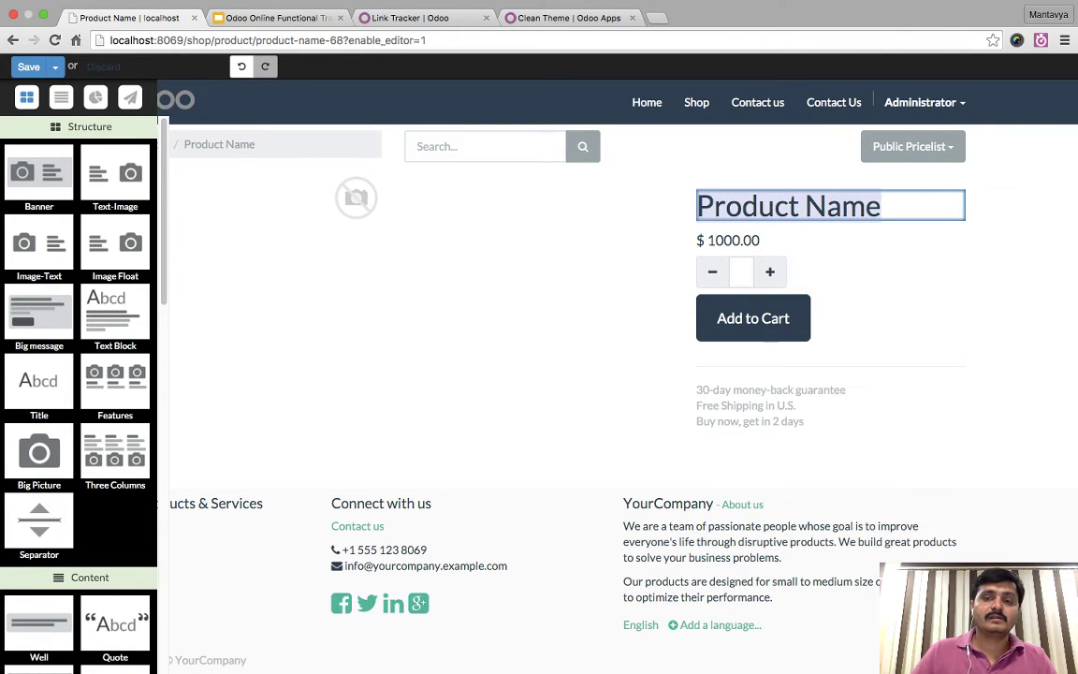
click(770, 405)
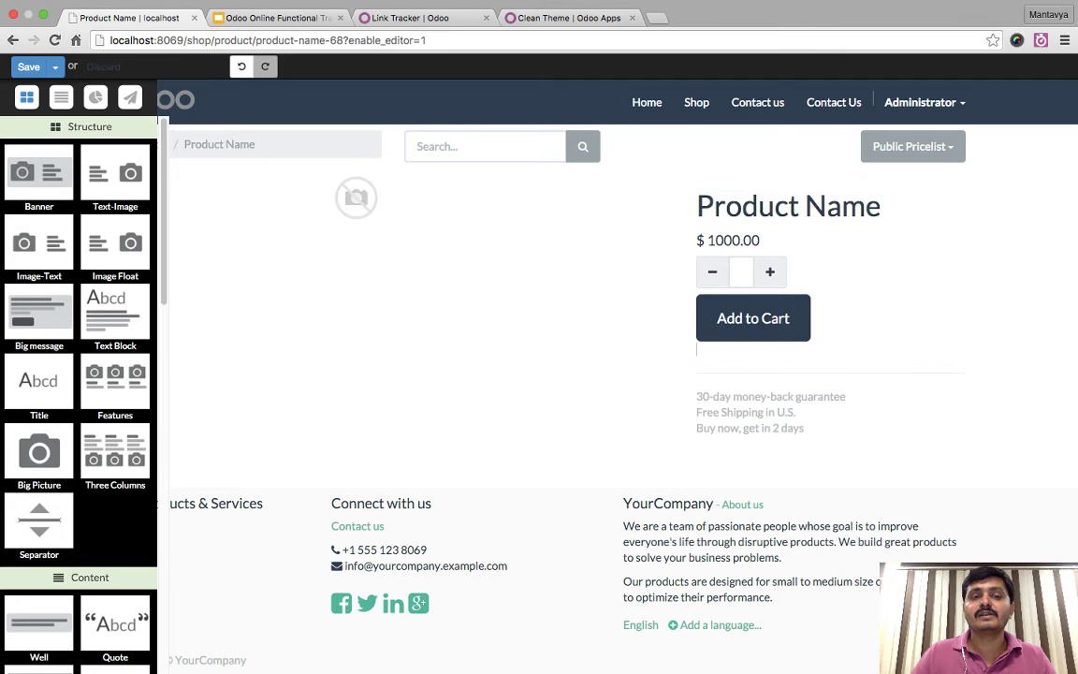
click(355, 196)
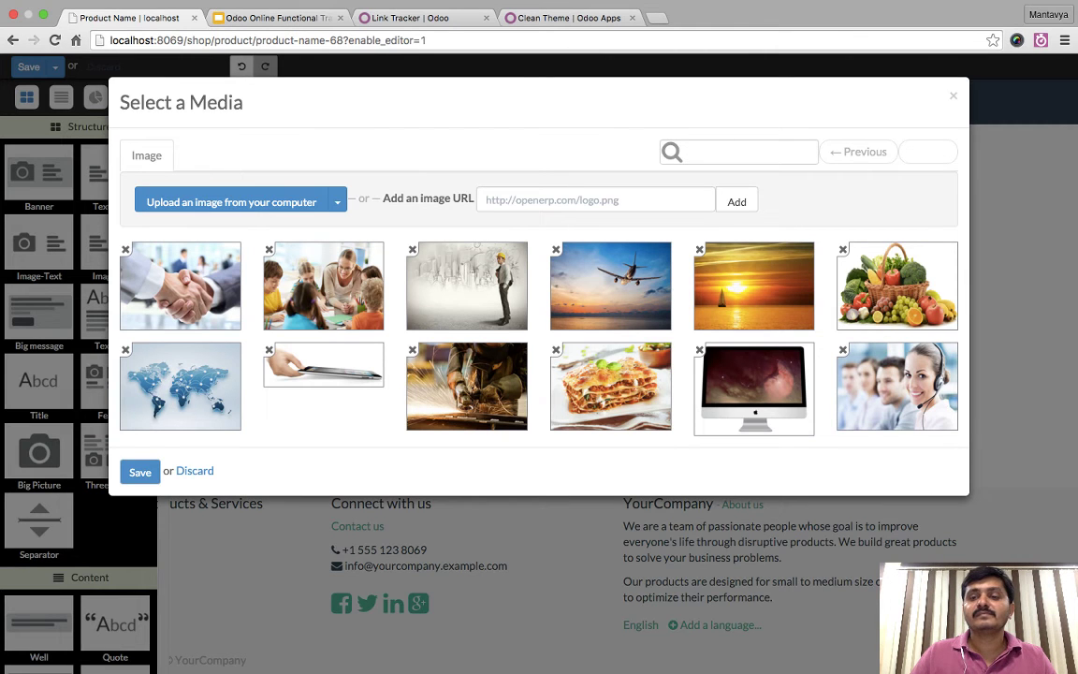
click(896, 385)
click(140, 471)
- Retitle the product 'Support Service' and save the page
key(super+a)
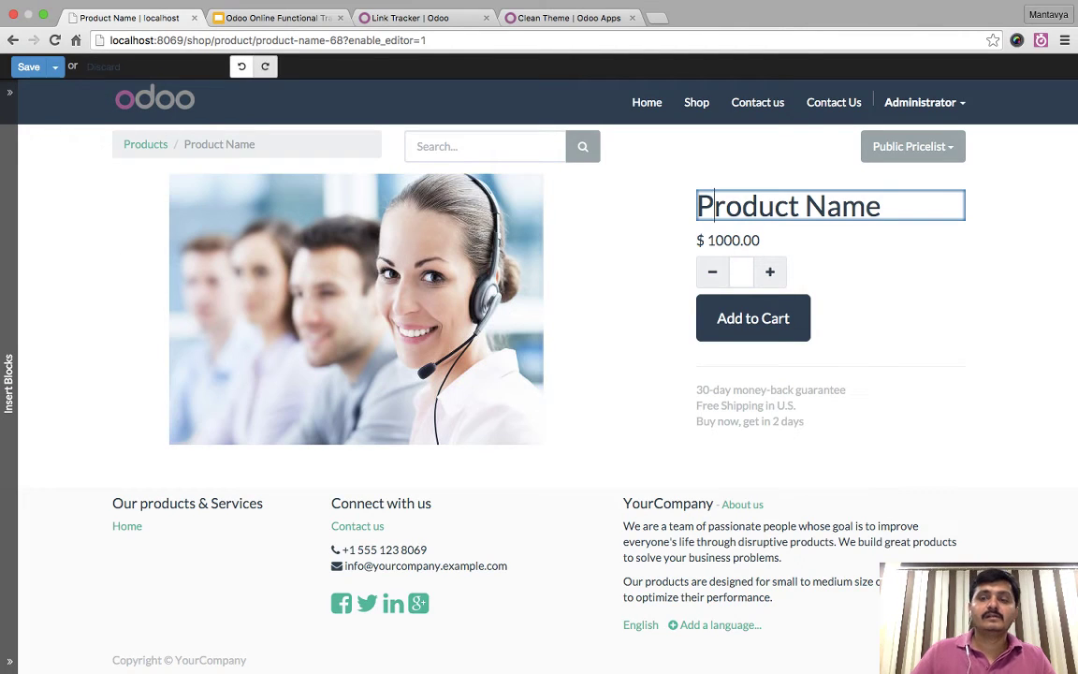
text(Support Service)
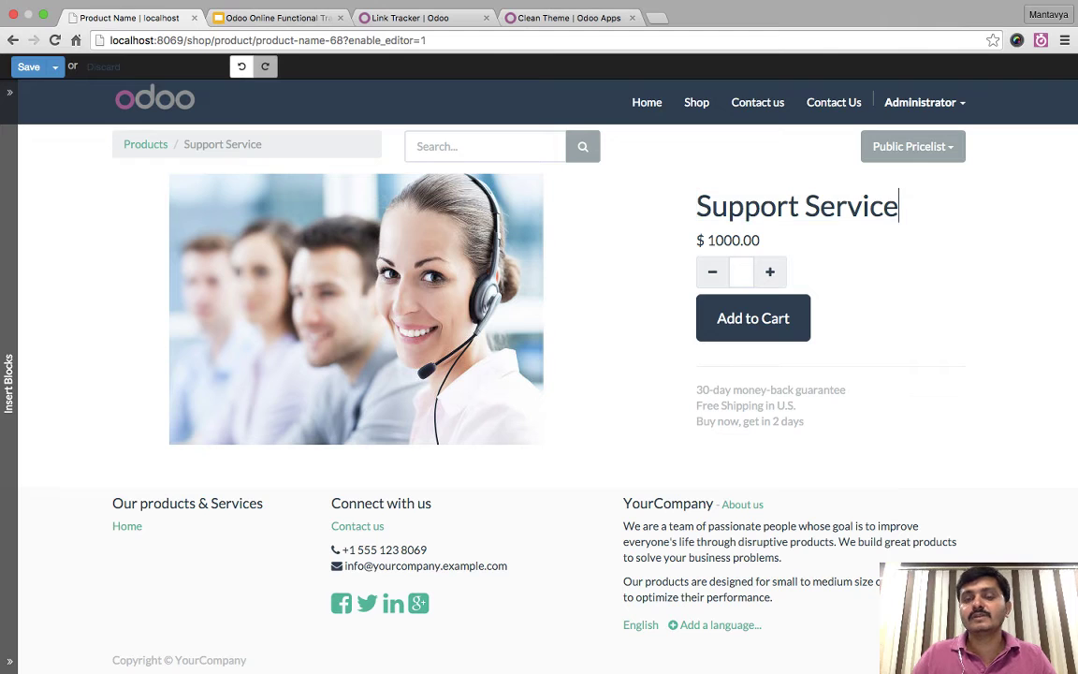
click(29, 67)
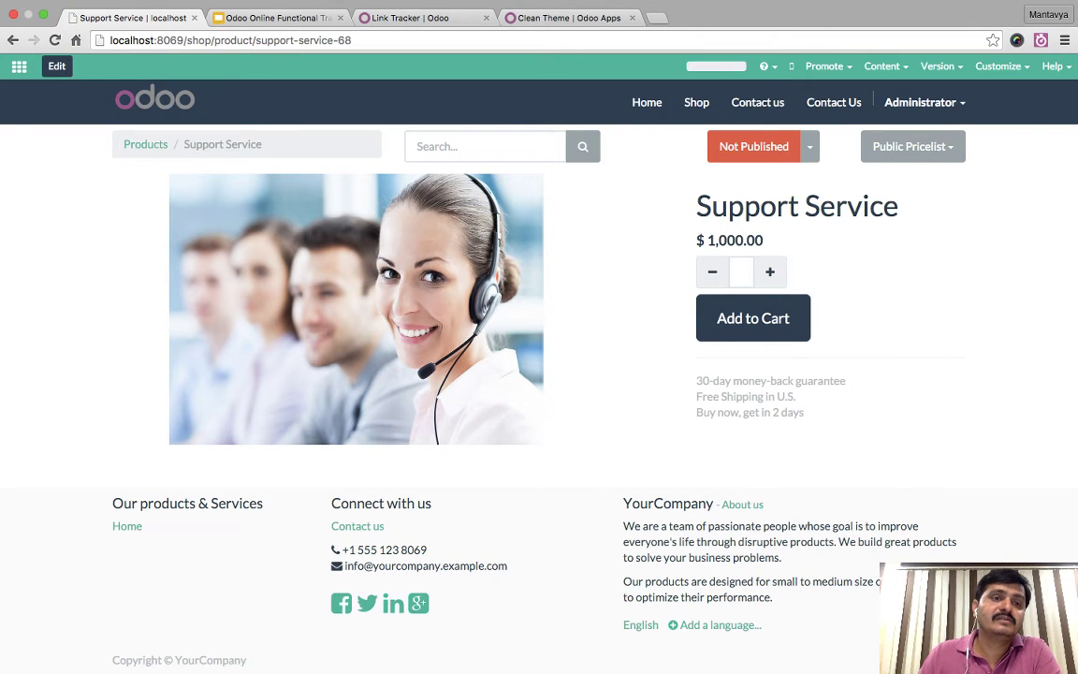
- Add a three-column Features block and an Our Offers pricing block below the product
click(56, 66)
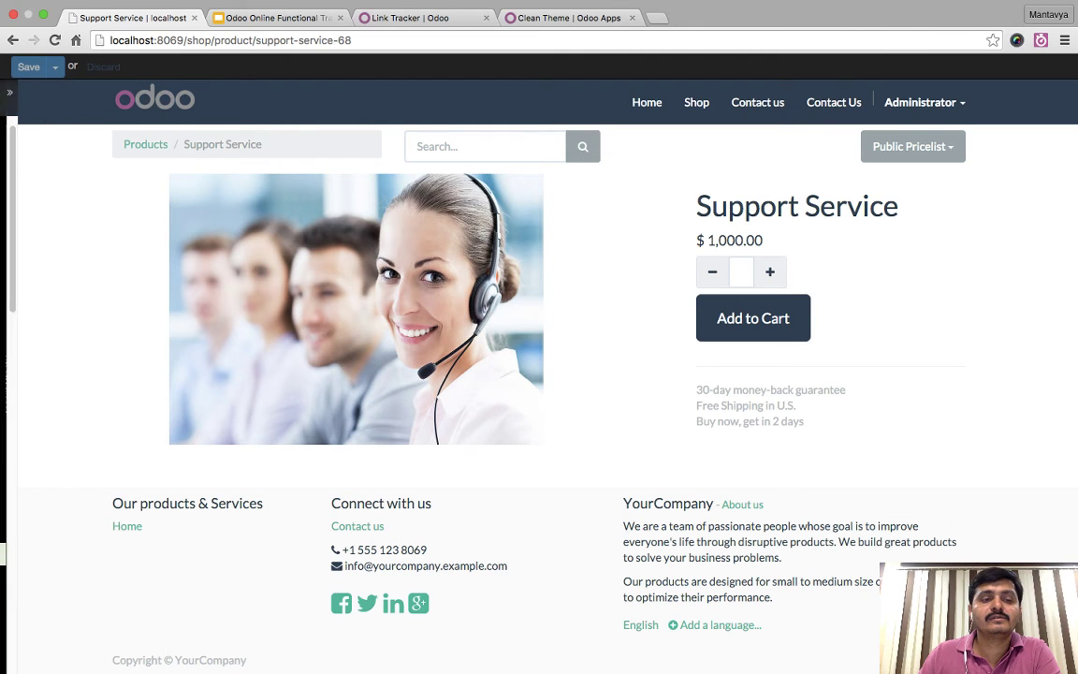
scroll(79, 375, down, 3)
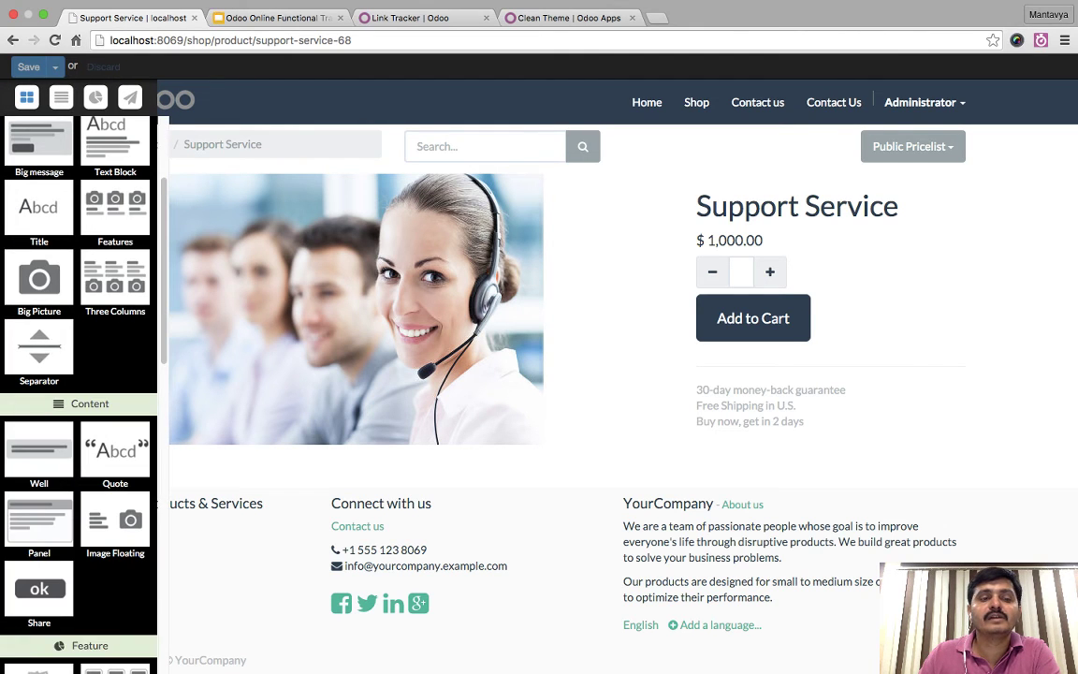
drag(115, 211, 536, 481)
scroll(79, 374, down, 5)
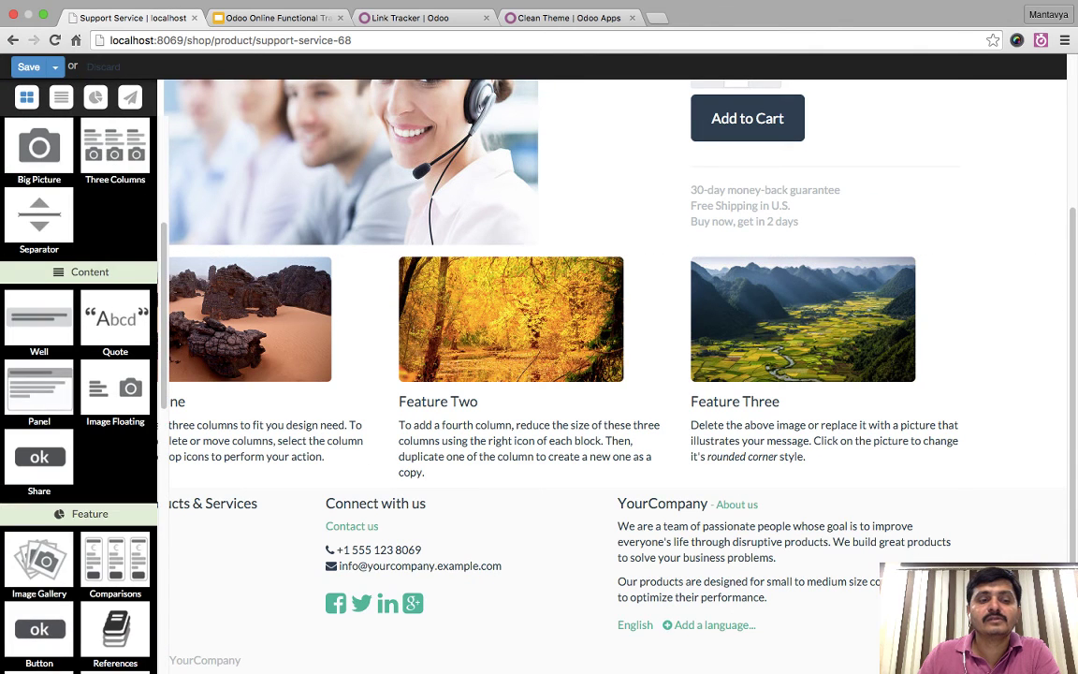
drag(115, 211, 538, 482)
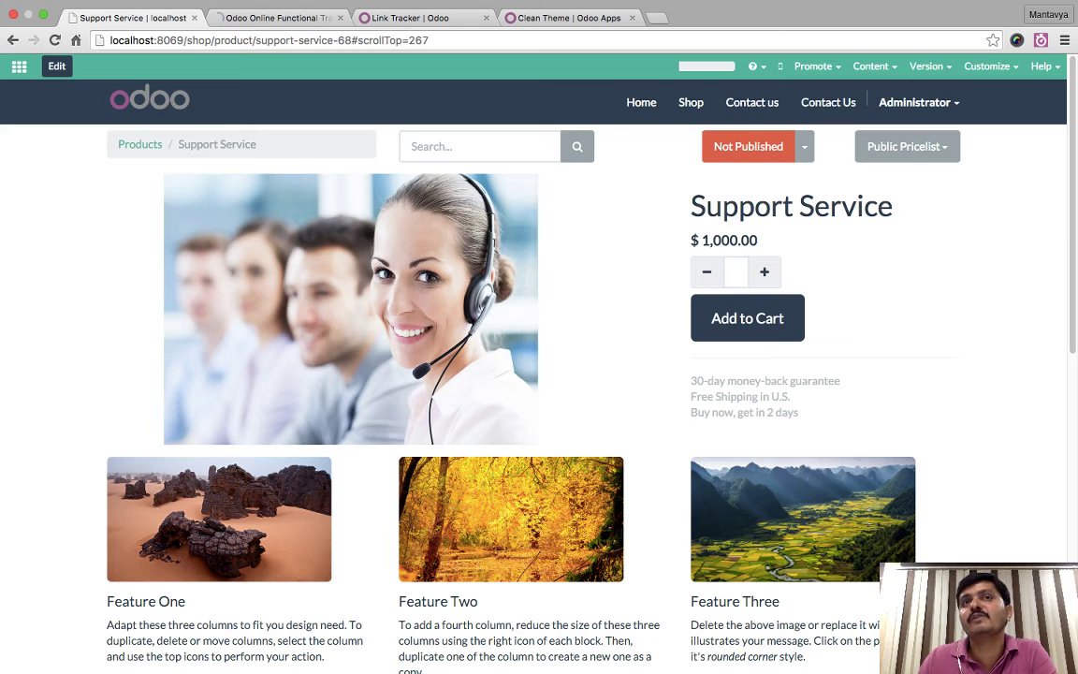
- Switch the Support Service product from Not Published to Published
click(748, 146)
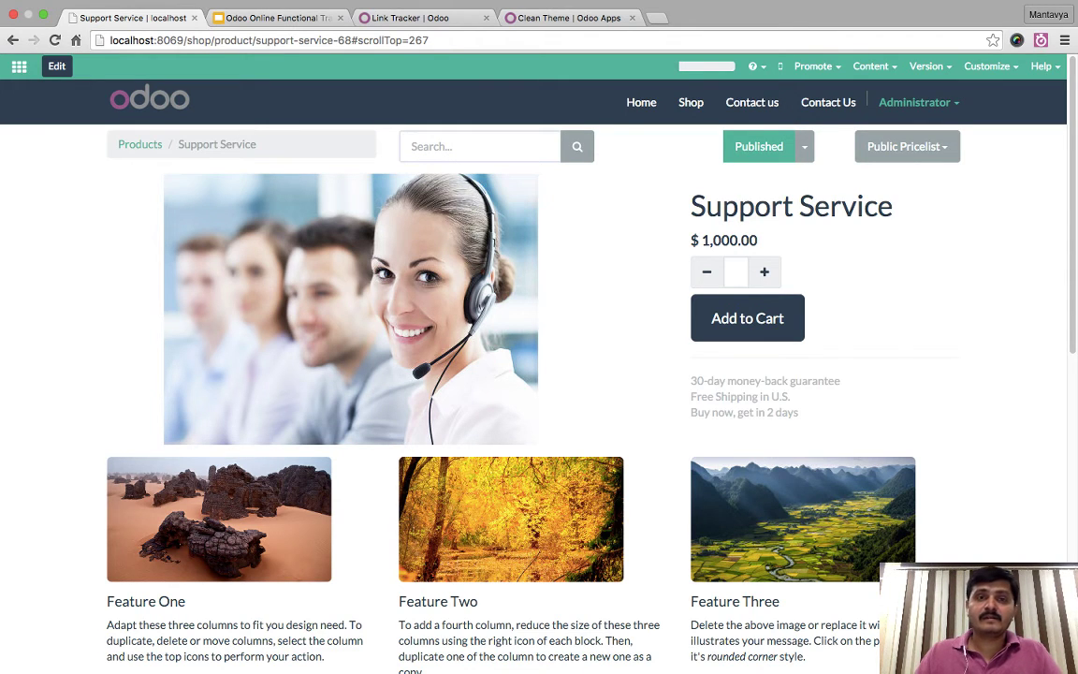
click(334, 40)
click(914, 102)
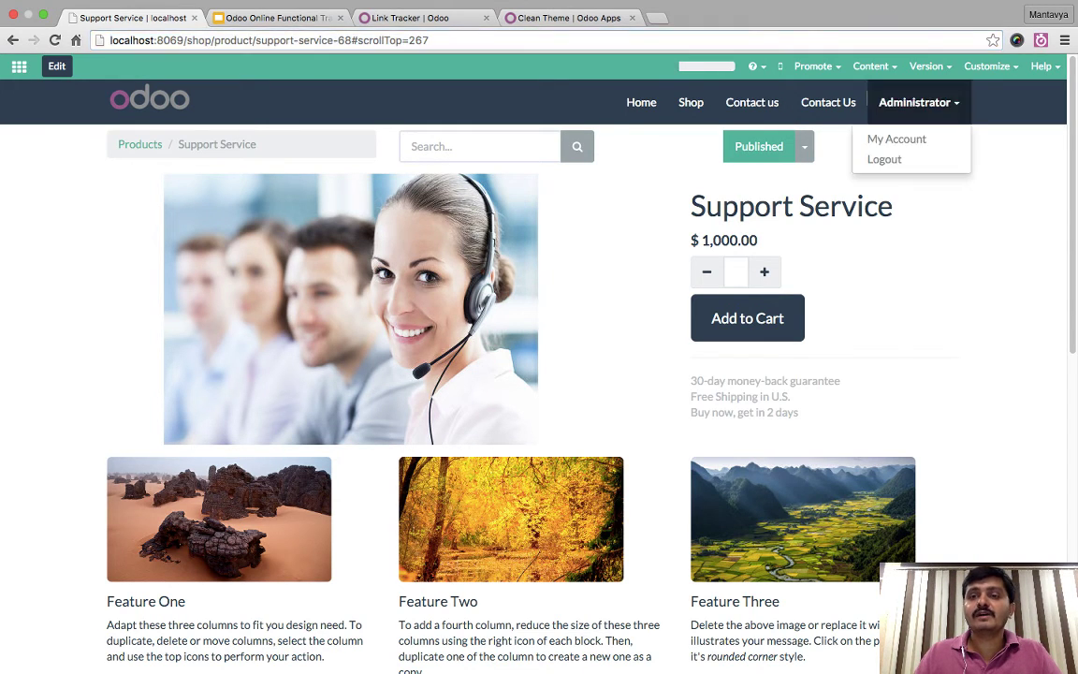
- Log out of Administrator, then as a visitor add Support Service to the cart from the shop
click(882, 160)
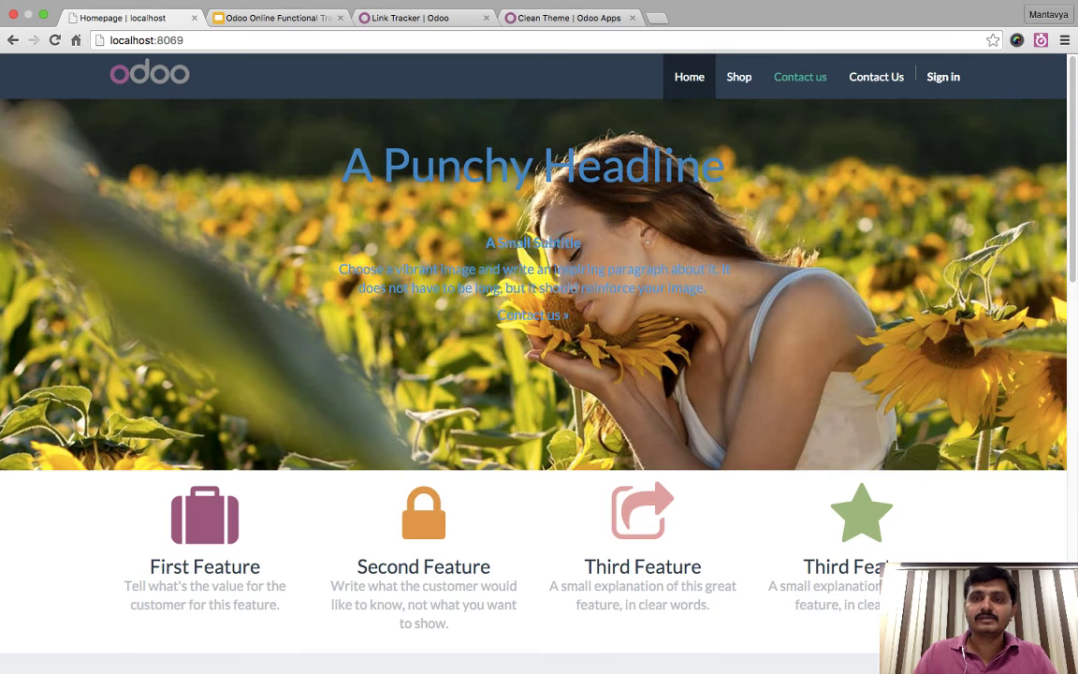
click(738, 77)
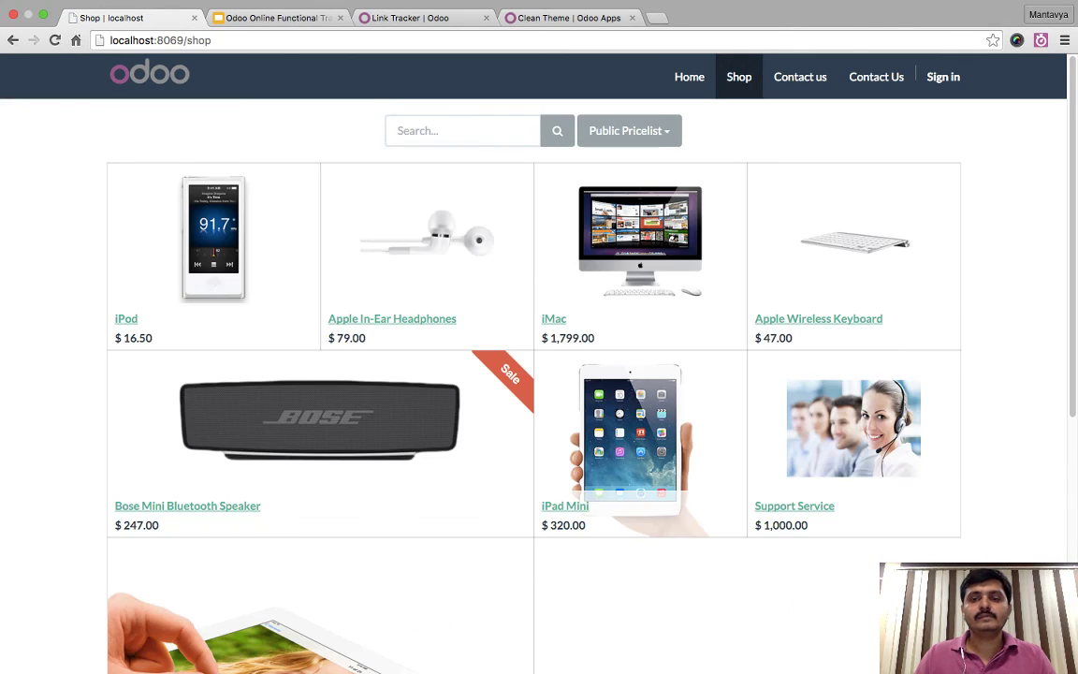
scroll(534, 374, down, 2)
key(super+r)
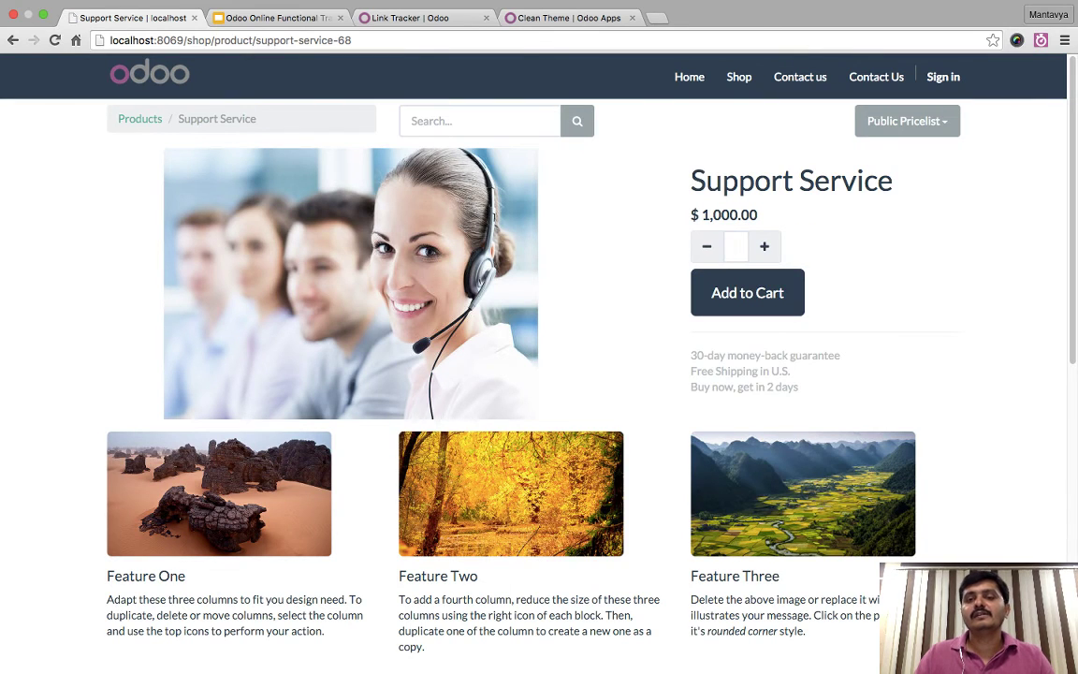
click(747, 292)
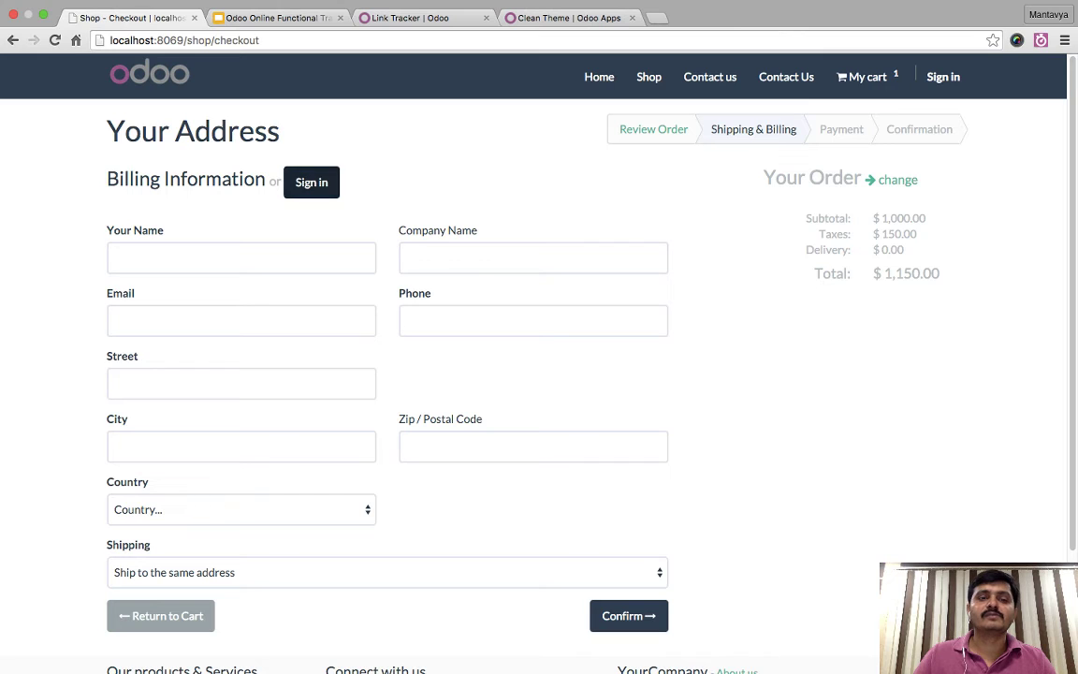
- From checkout, sign back in as Administrator and load the apps dashboard
click(312, 181)
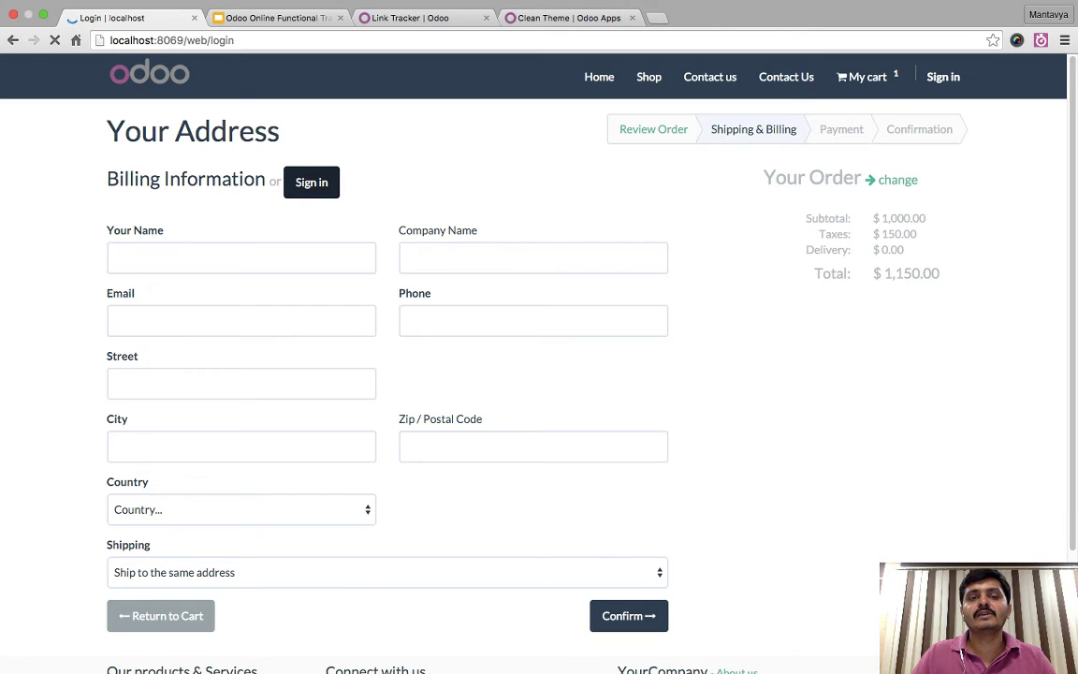
key(Return)
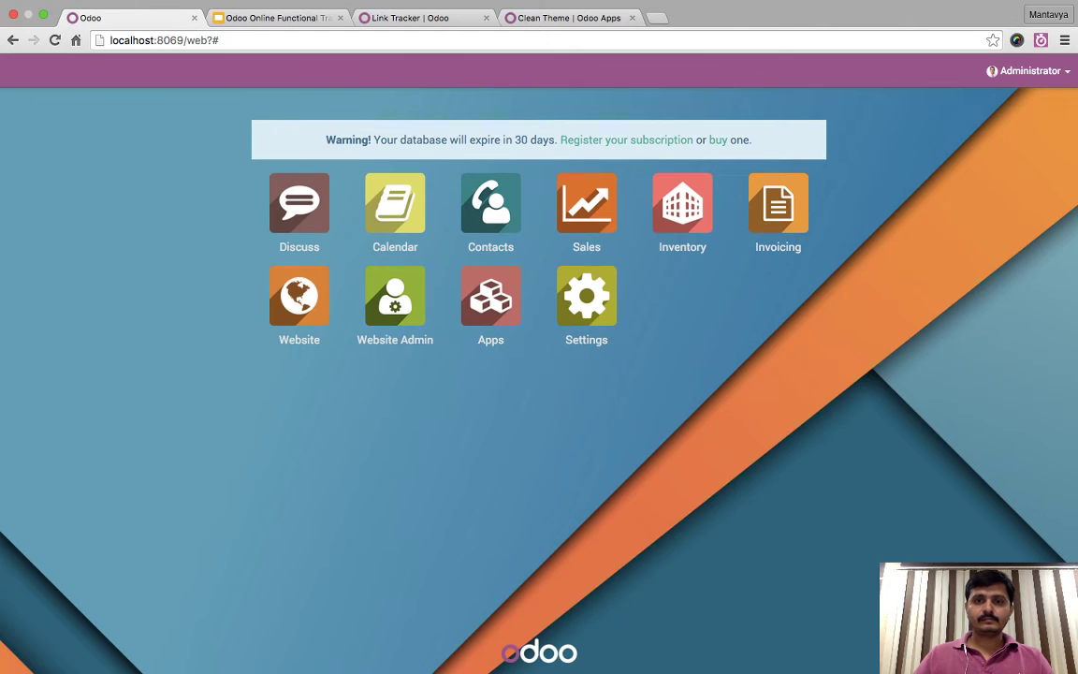
key(super+r)
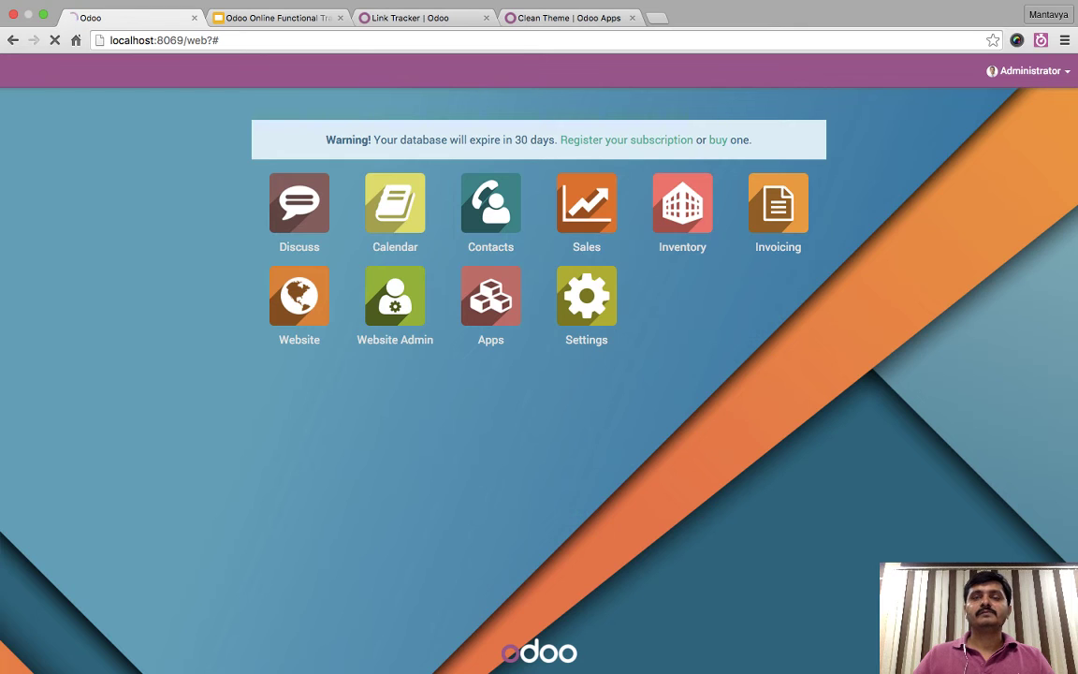
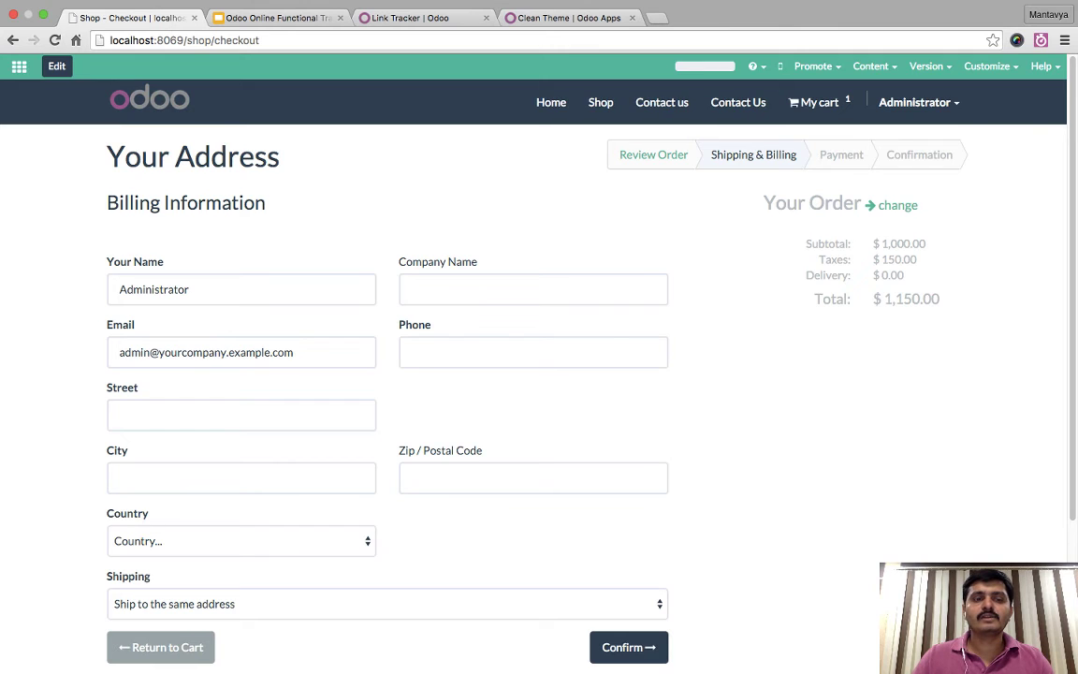
- Enter the billing street, city Gandhinagar, country India and zip 382809
scroll(533, 374, down, 3)
click(241, 270)
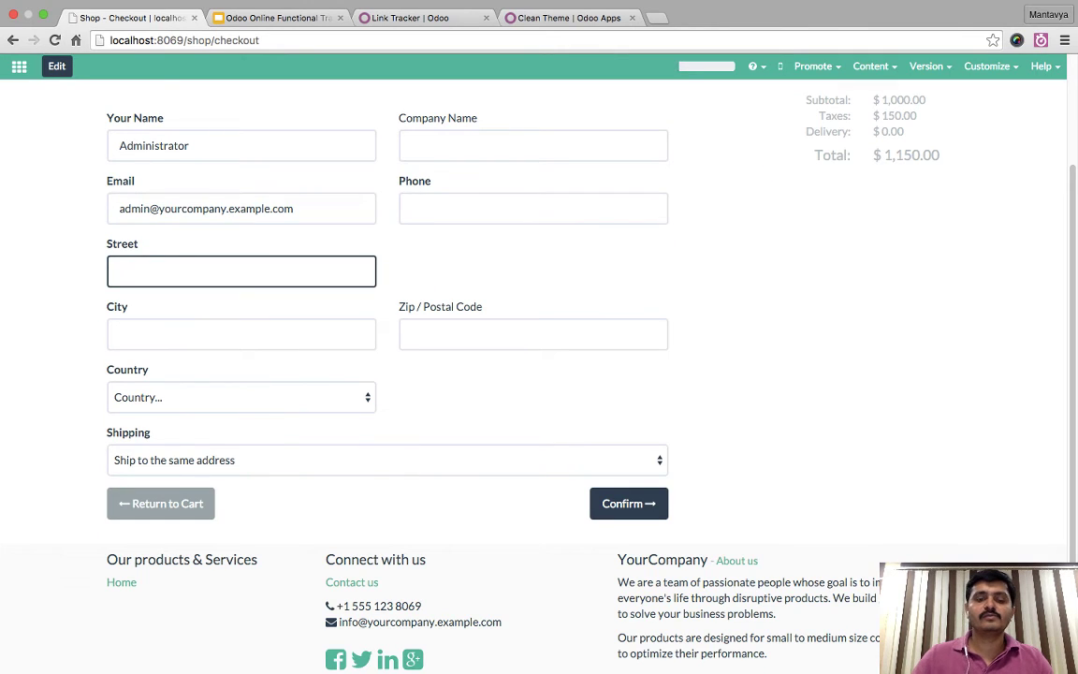
text(stret)
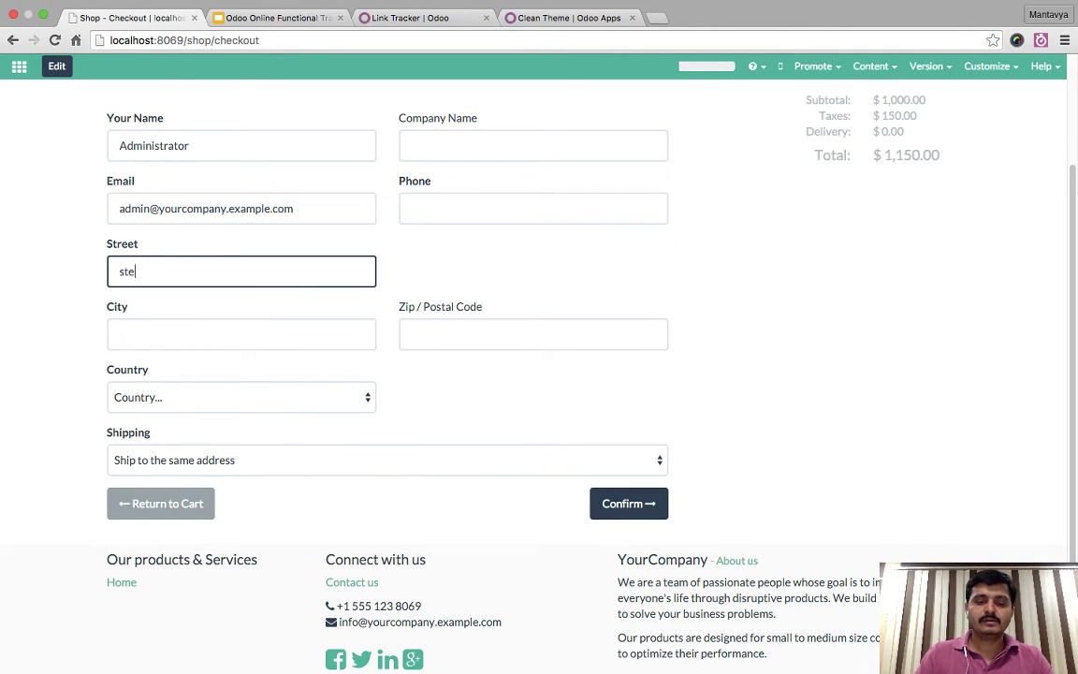
key(super+a)
text(street)
key(Tab)
text(Gandhina)
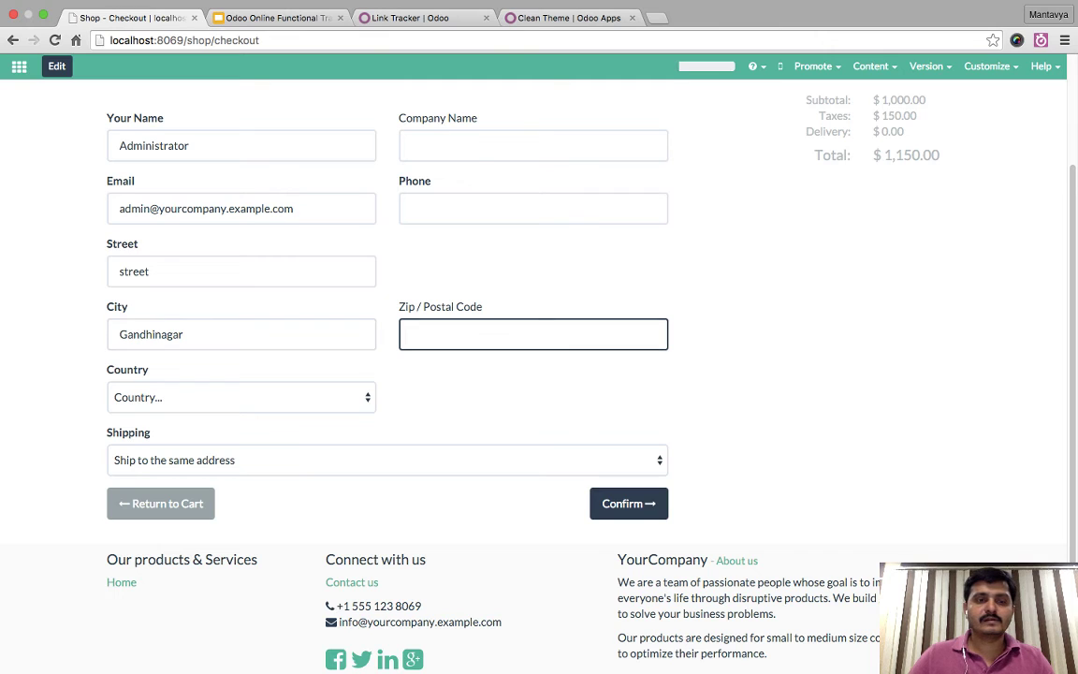
key(Tab)
text(ind)
key(Tab)
key(shift+Tab)
key(shift+Tab)
text(382809)
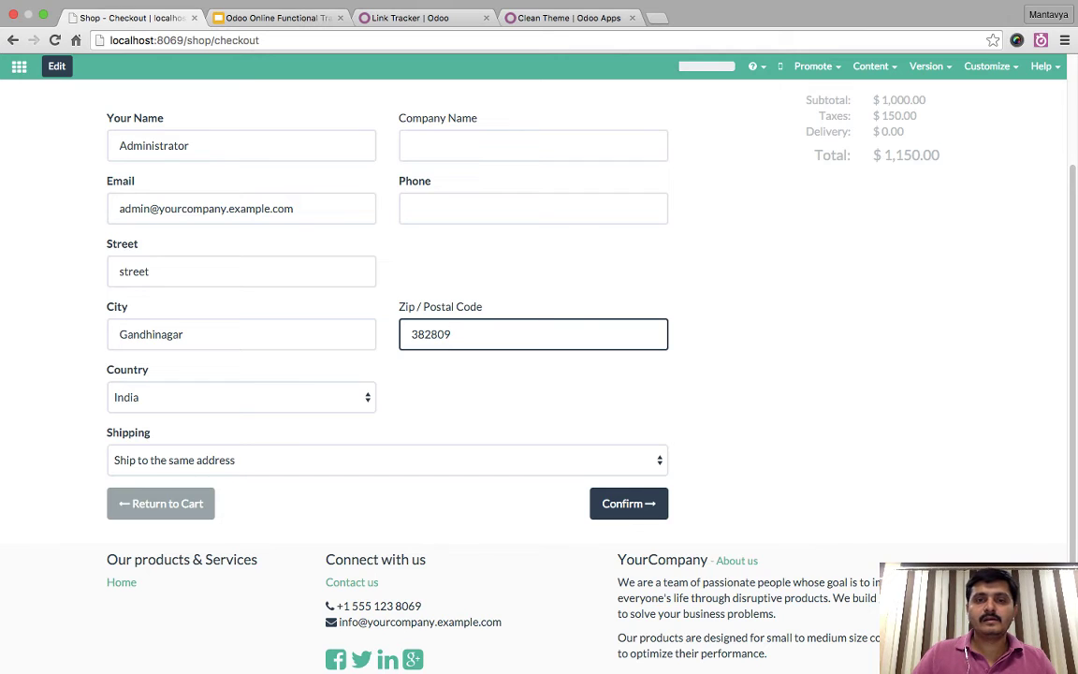
- Add a phone number and submit the billing address form
click(533, 207)
text(1234rtyu)
key(BackSpace)
key(BackSpace)
key(BackSpace)
key(BackSpace)
key(BackSpace)
key(BackSpace)
key(BackSpace)
text(2345ty)
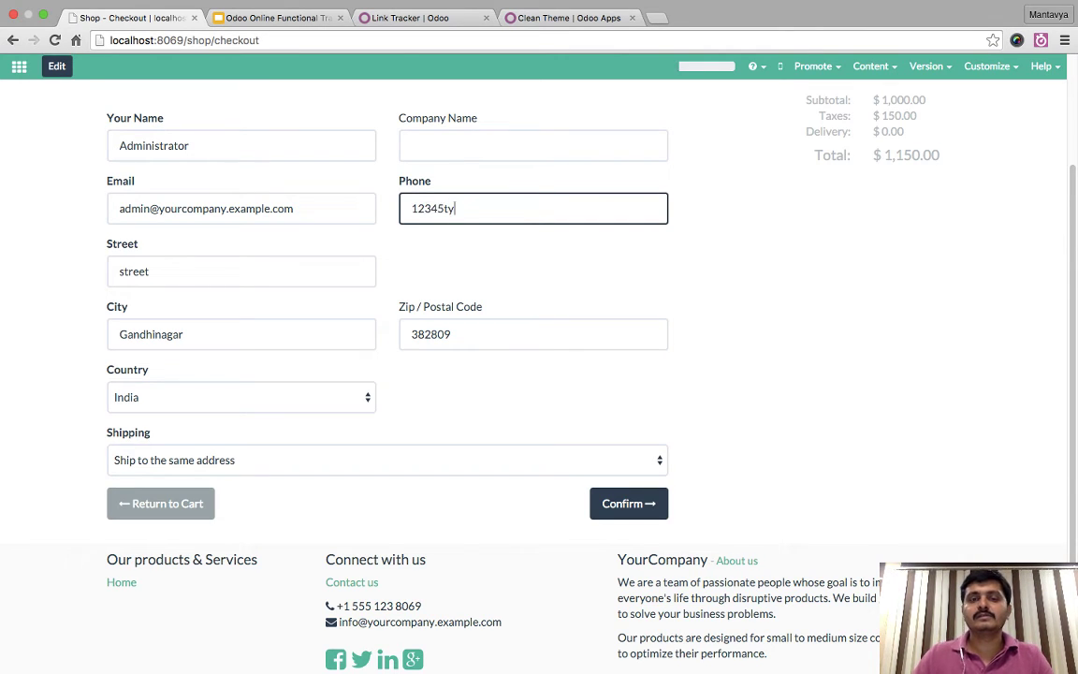
key(BackSpace)
key(BackSpace)
key(Return)
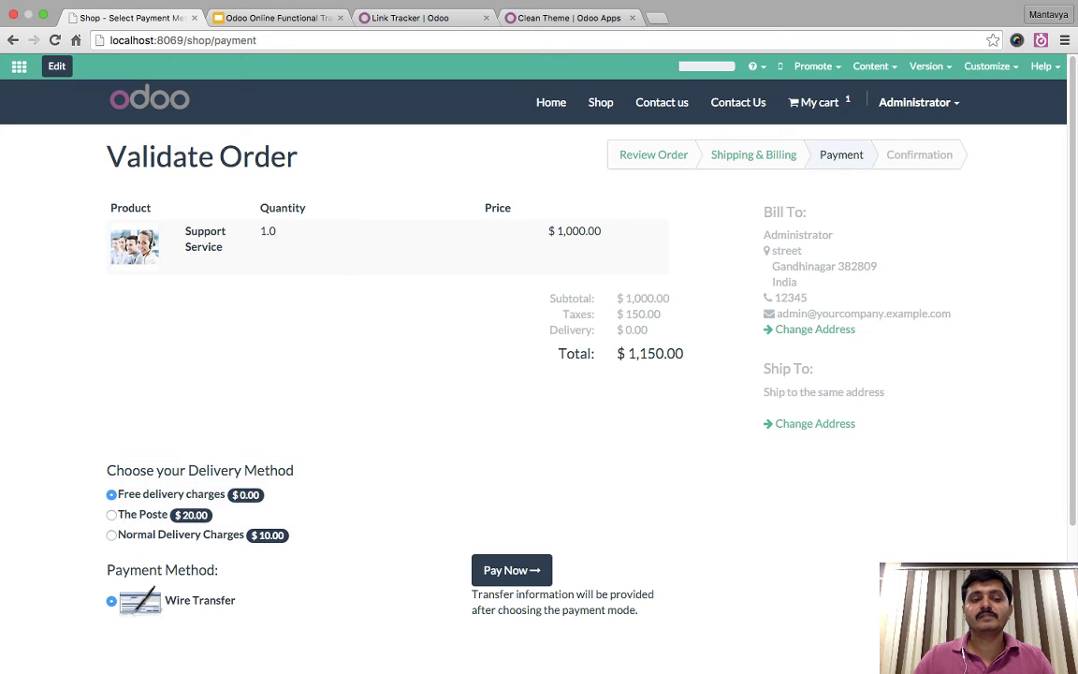
- Keep Free delivery and Wire Transfer, and pay for the $1,150.00 order
scroll(534, 375, down, 2)
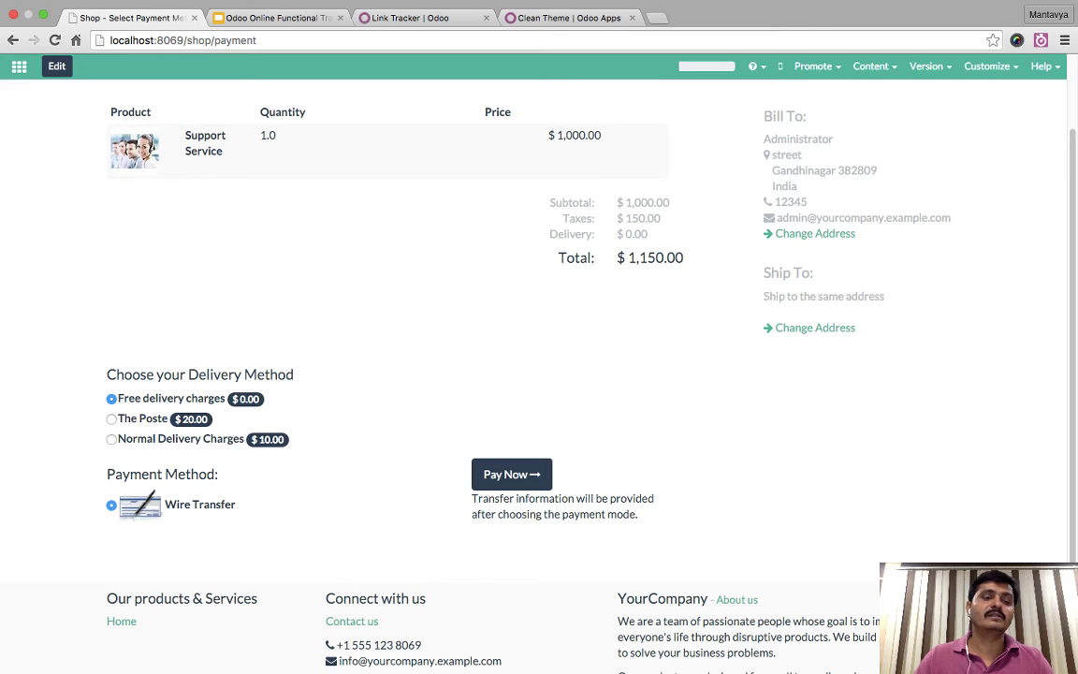
drag(125, 373, 112, 438)
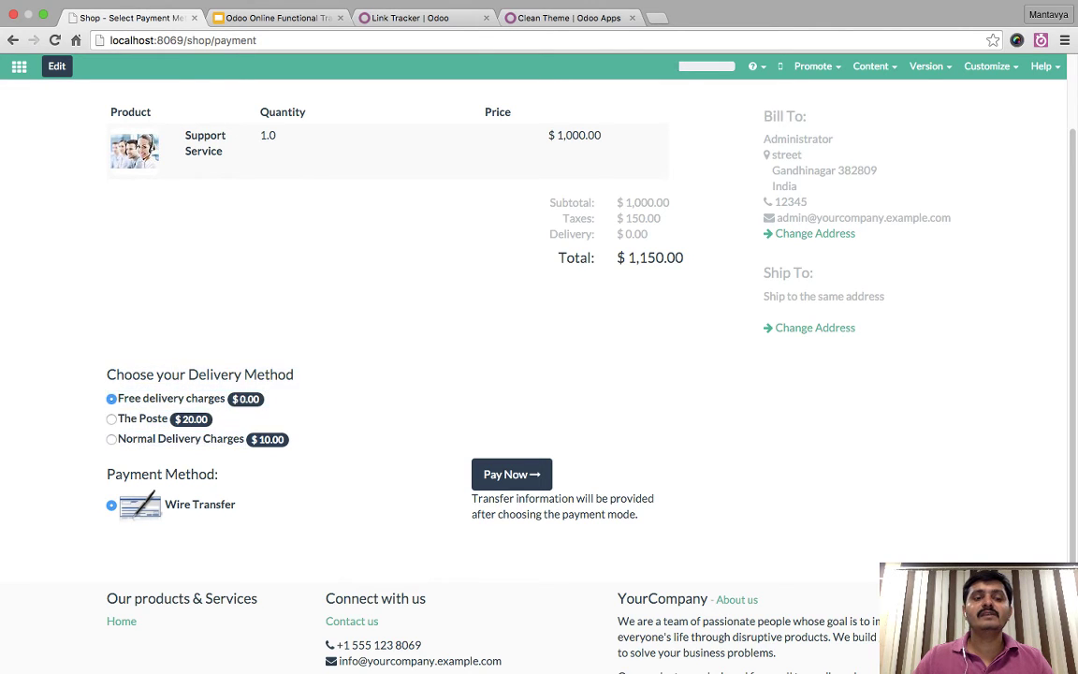
drag(954, 347, 112, 438)
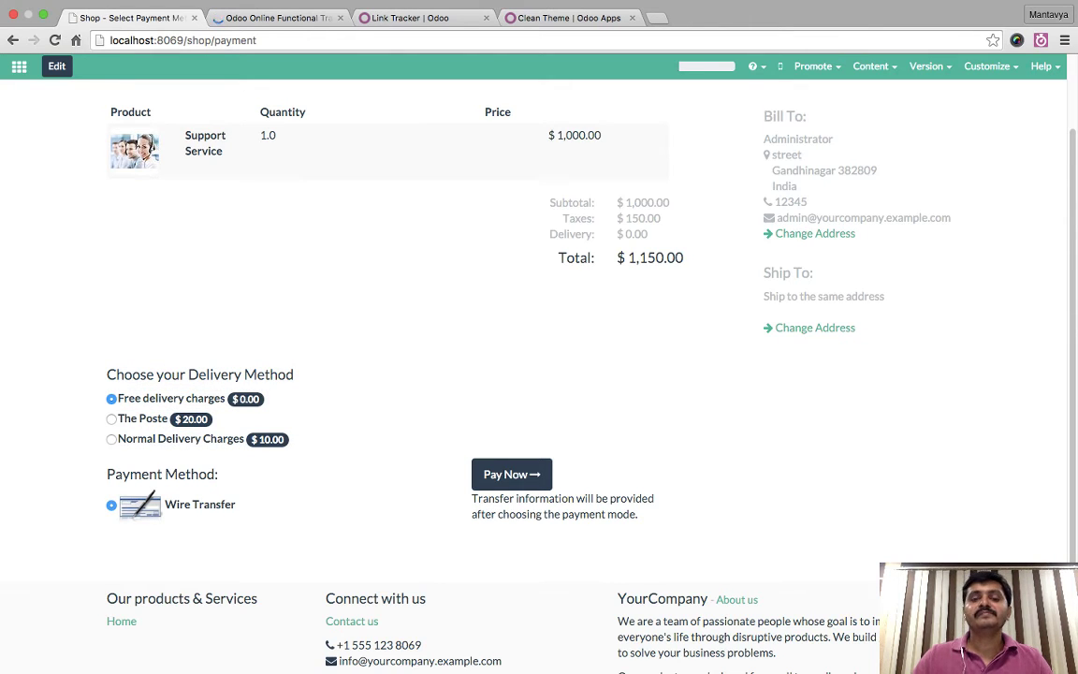
click(512, 475)
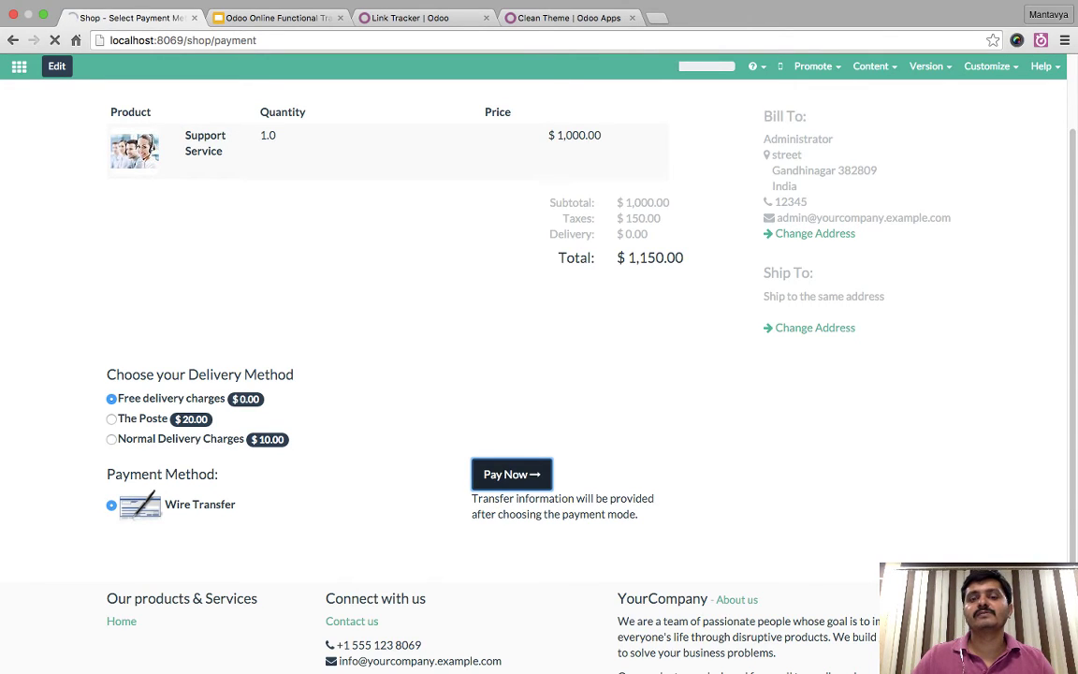
scroll(539, 375, up, 2)
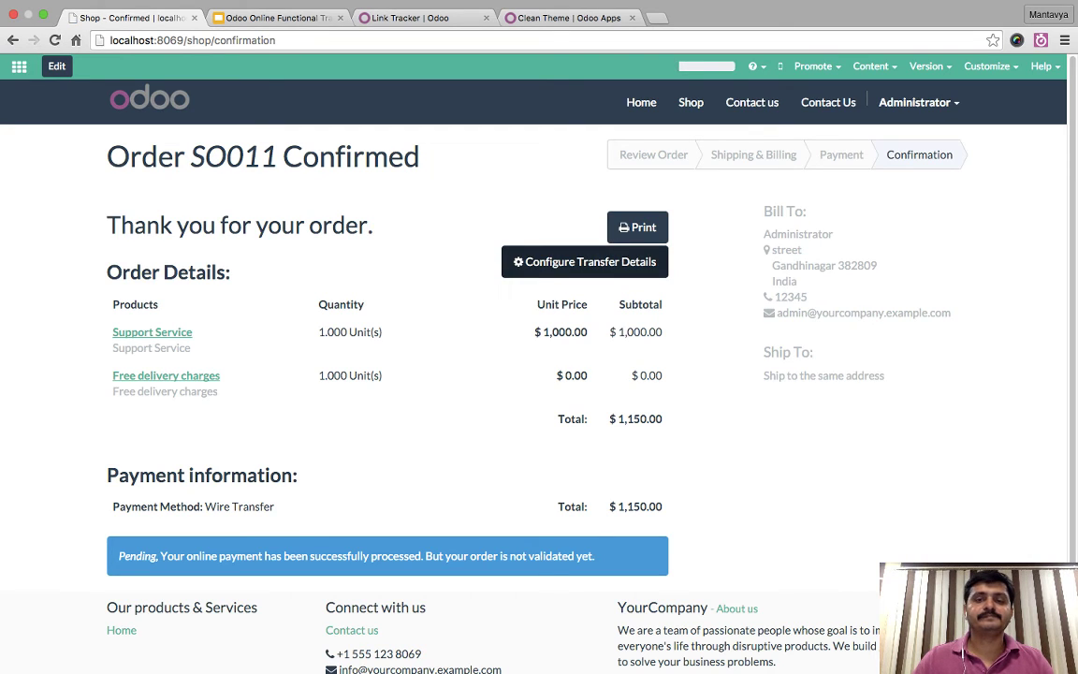
- Review the Wire Transfer settings in a new tab, then go to the backend Sales menu
click(585, 261)
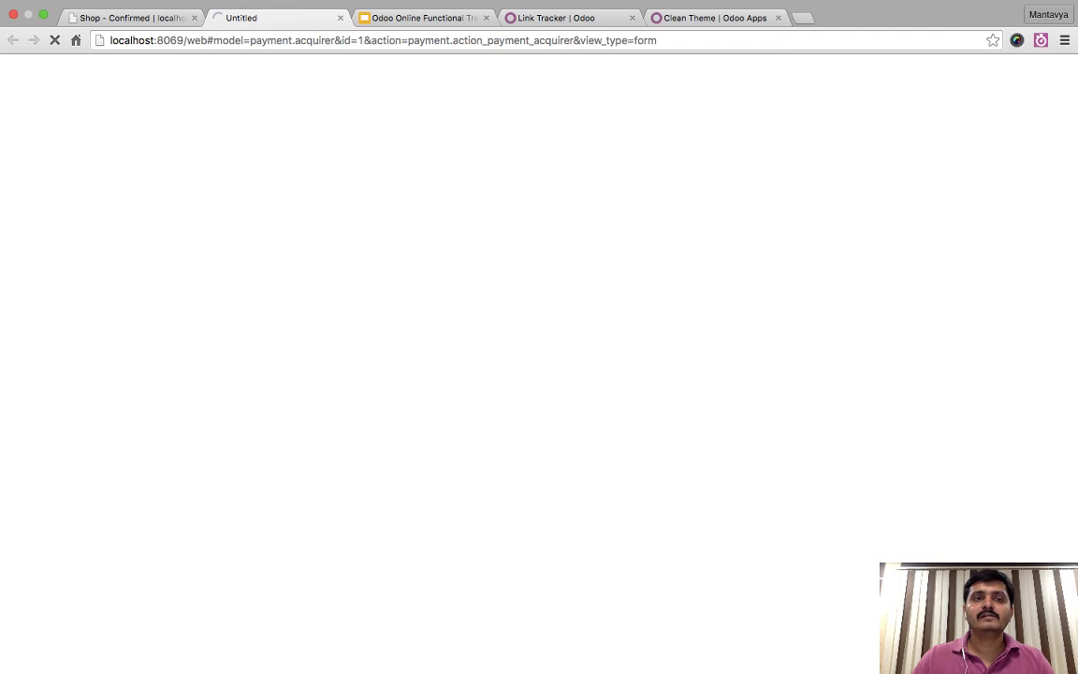
key(ctrl+shift+Tab)
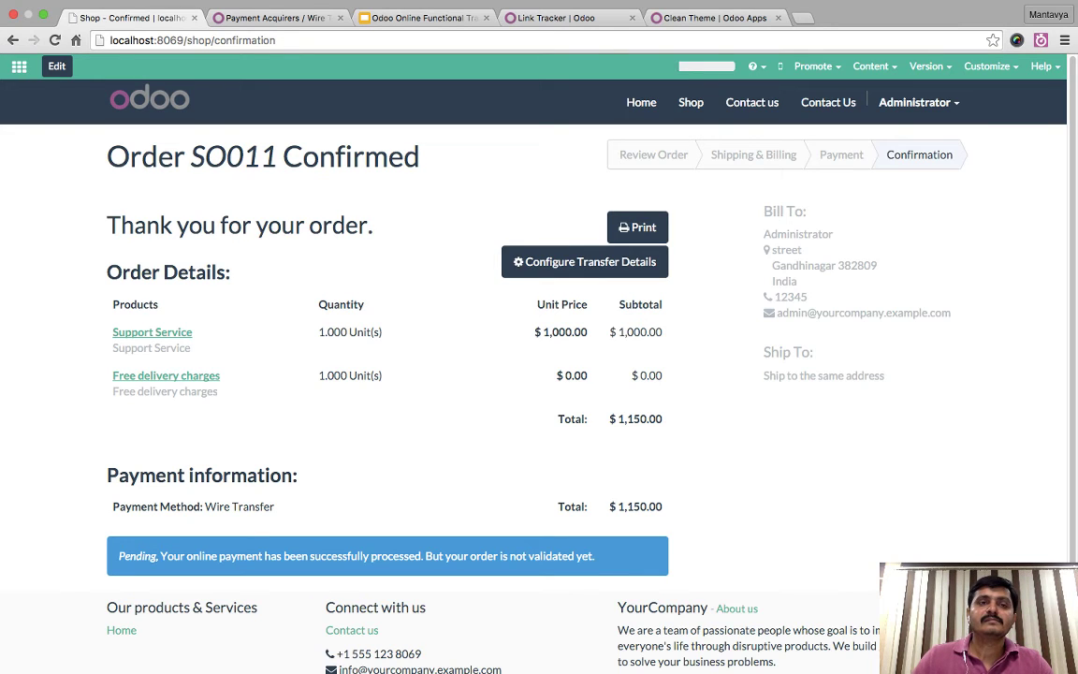
key(ctrl+Tab)
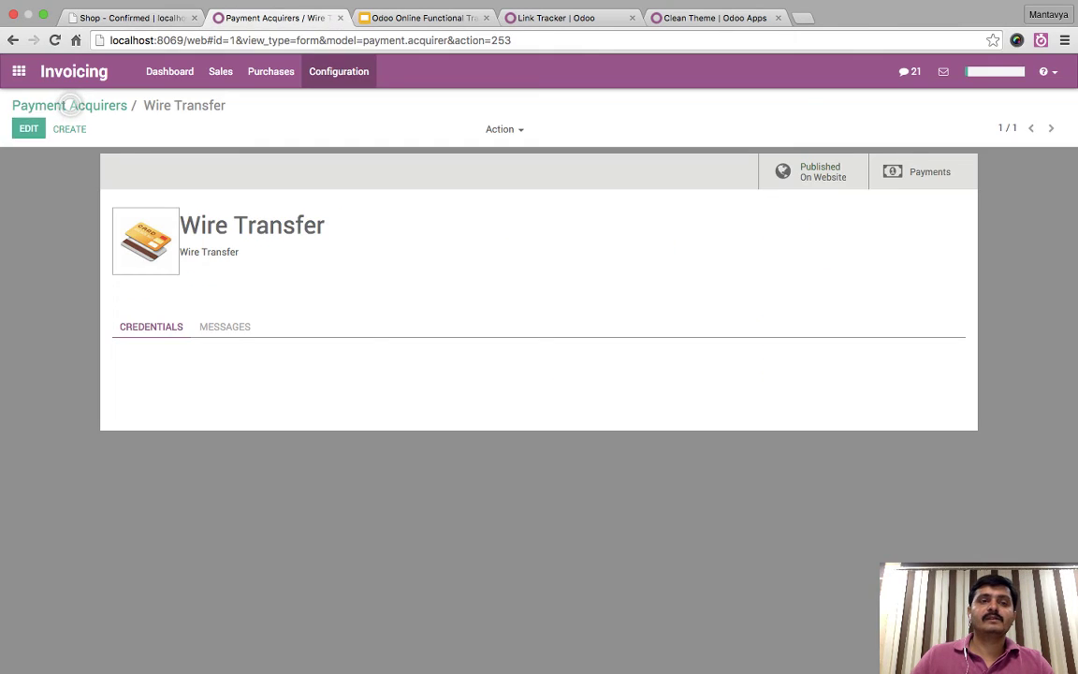
key(ctrl+shift+Tab)
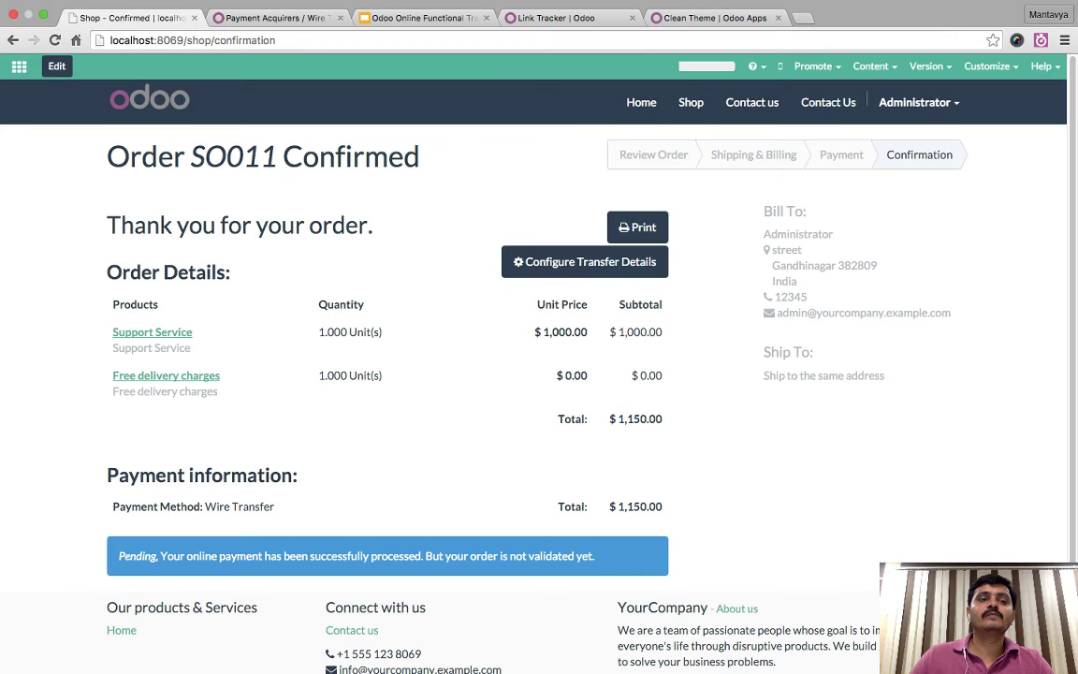
click(19, 66)
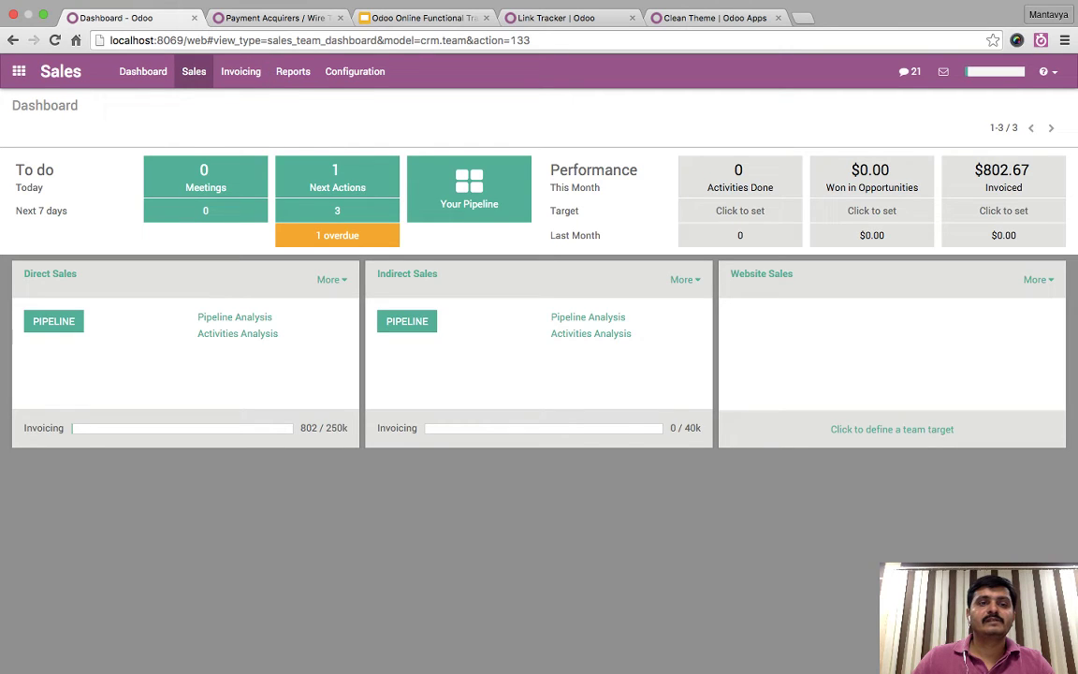
click(193, 71)
- Inspect Support Service's Website Categories and Suggested Products on the Sales tab, discarding changes
key(Escape)
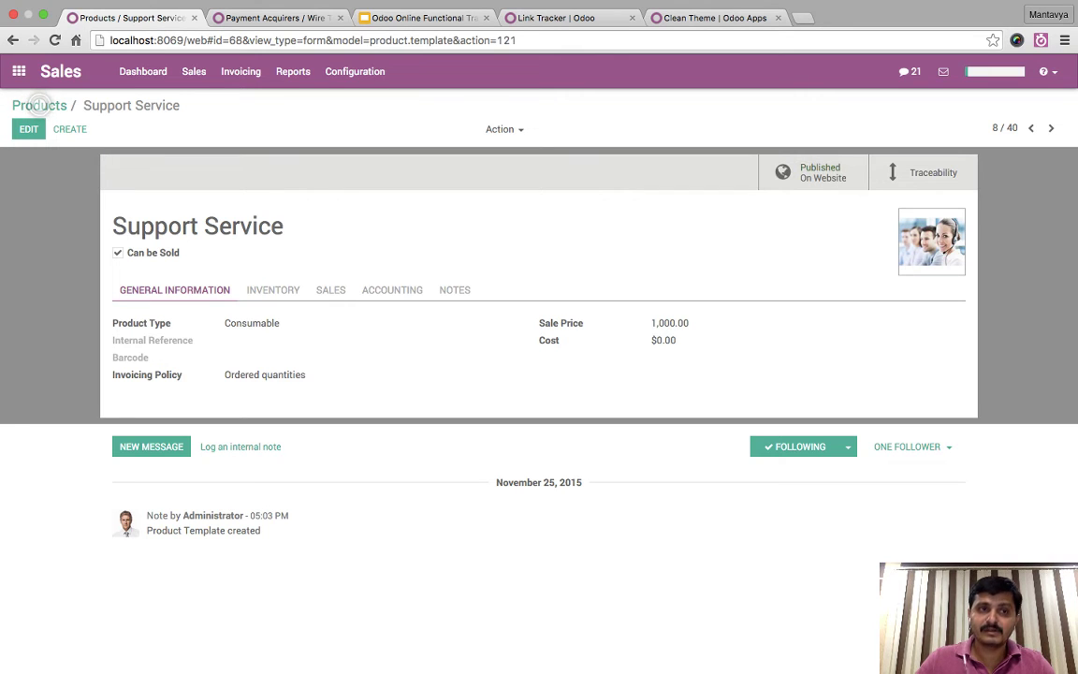
click(28, 128)
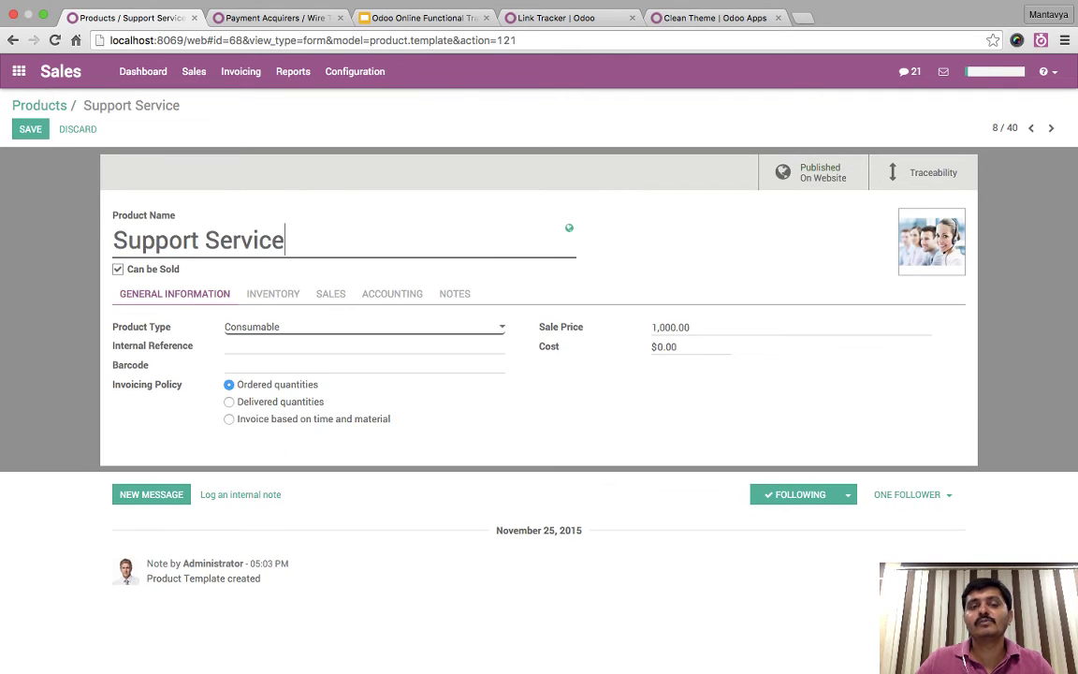
click(331, 293)
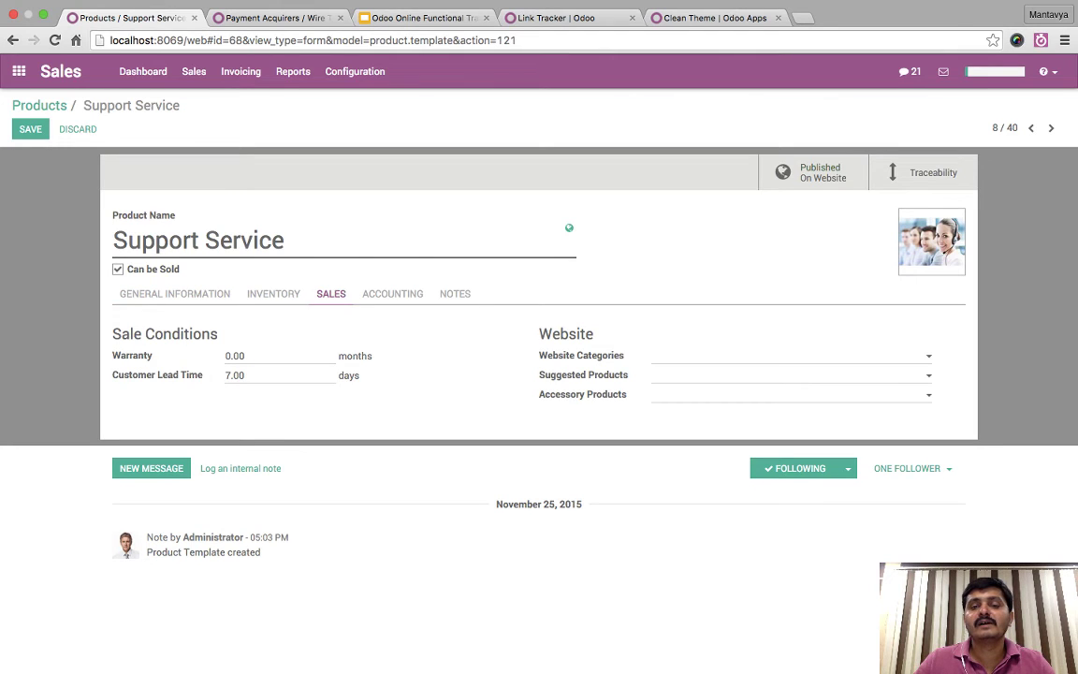
triple_click(581, 354)
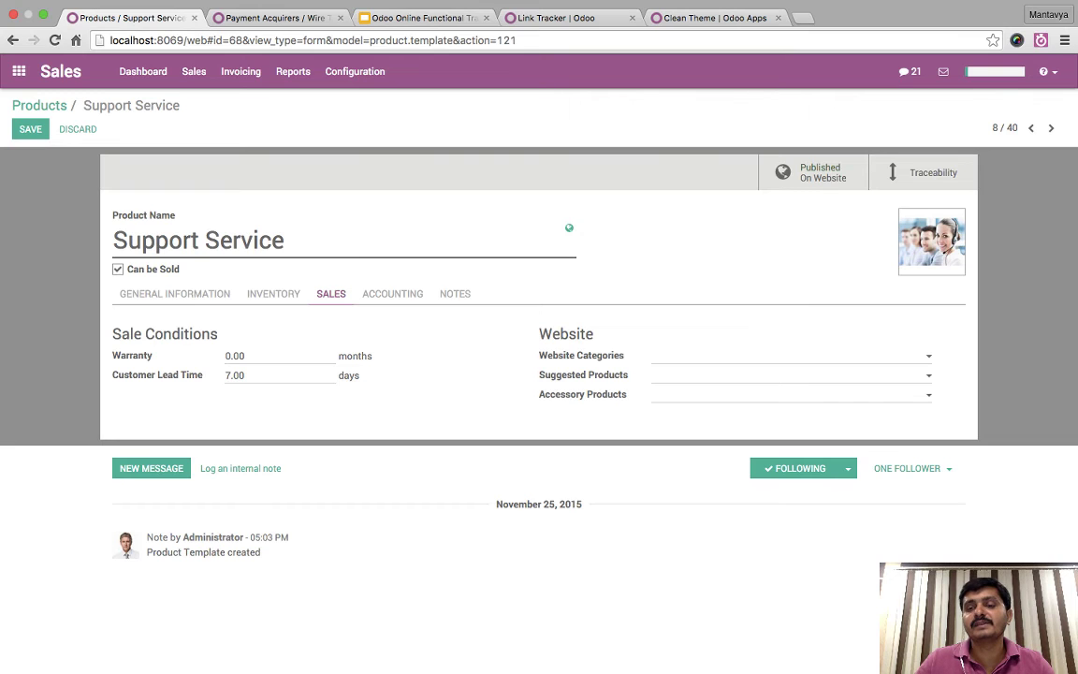
click(711, 356)
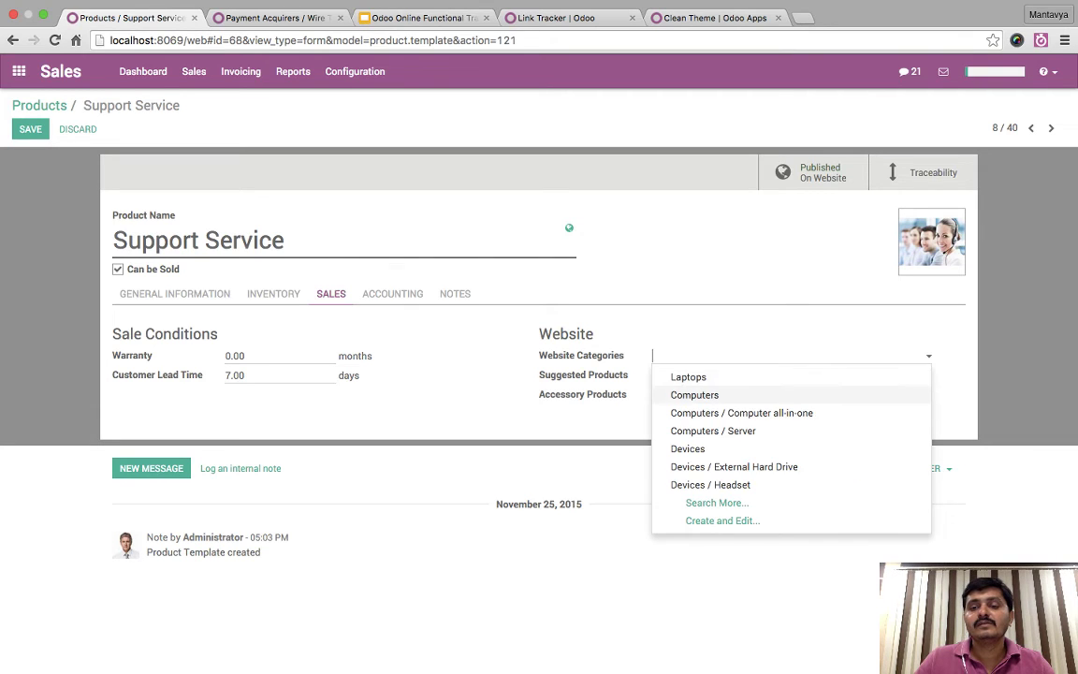
key(Escape)
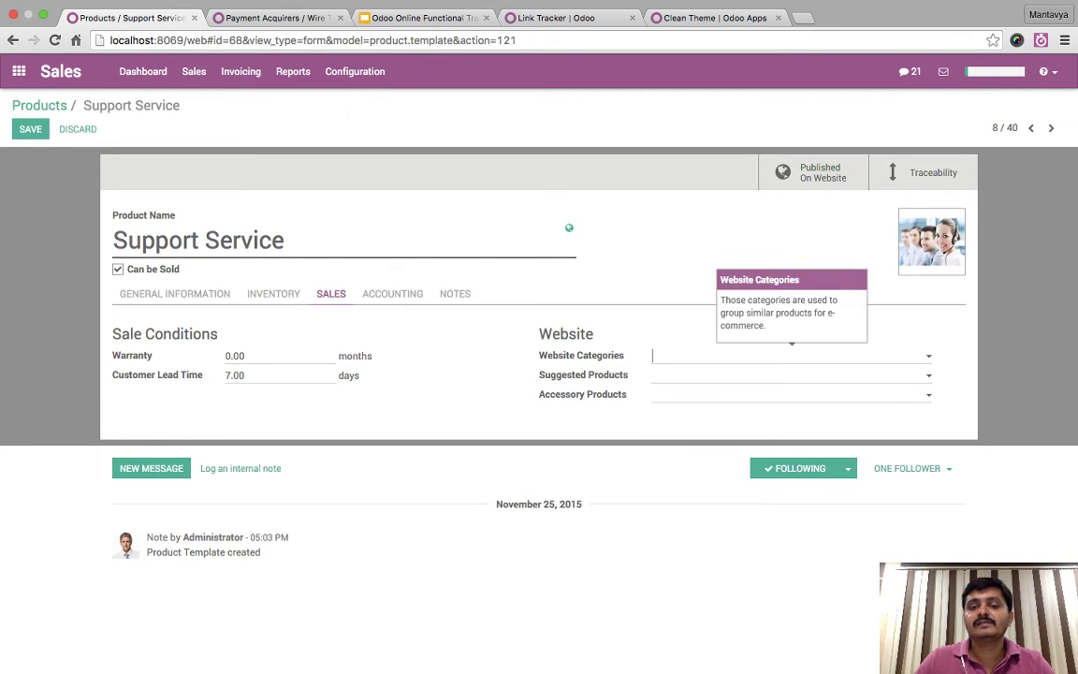
triple_click(583, 374)
click(711, 367)
click(711, 375)
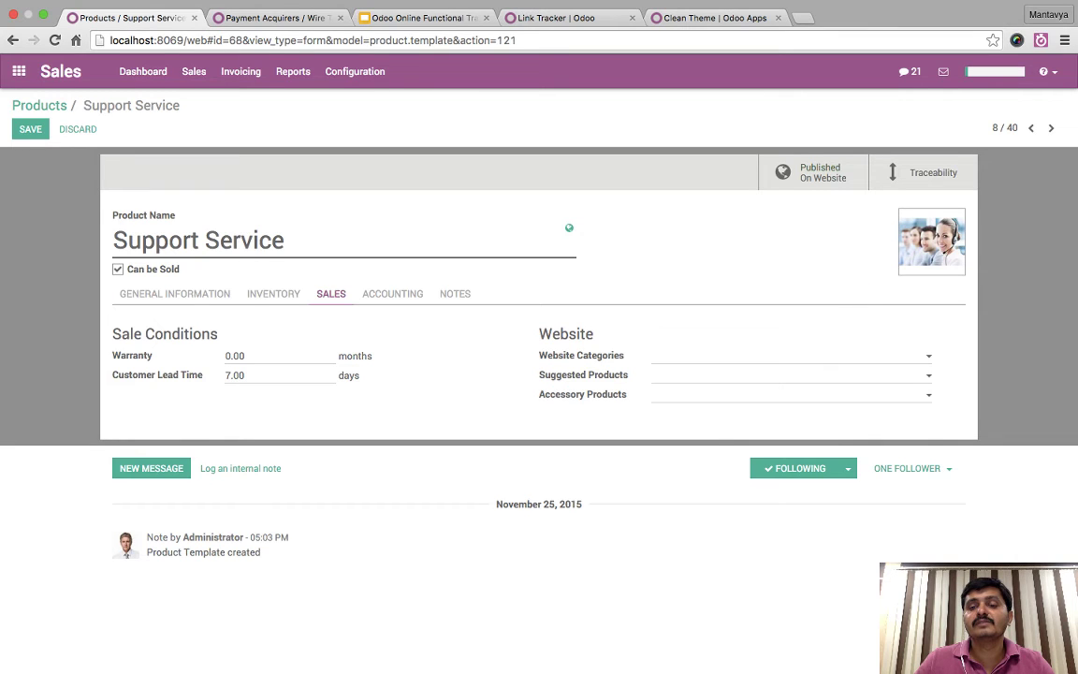
key(Escape)
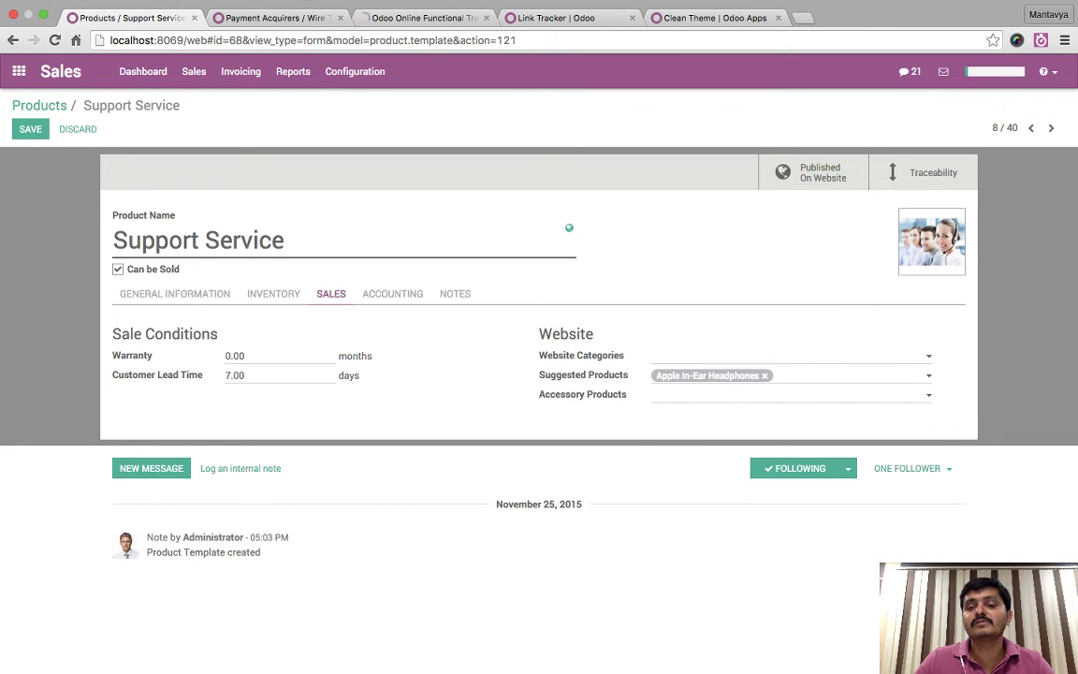
click(29, 101)
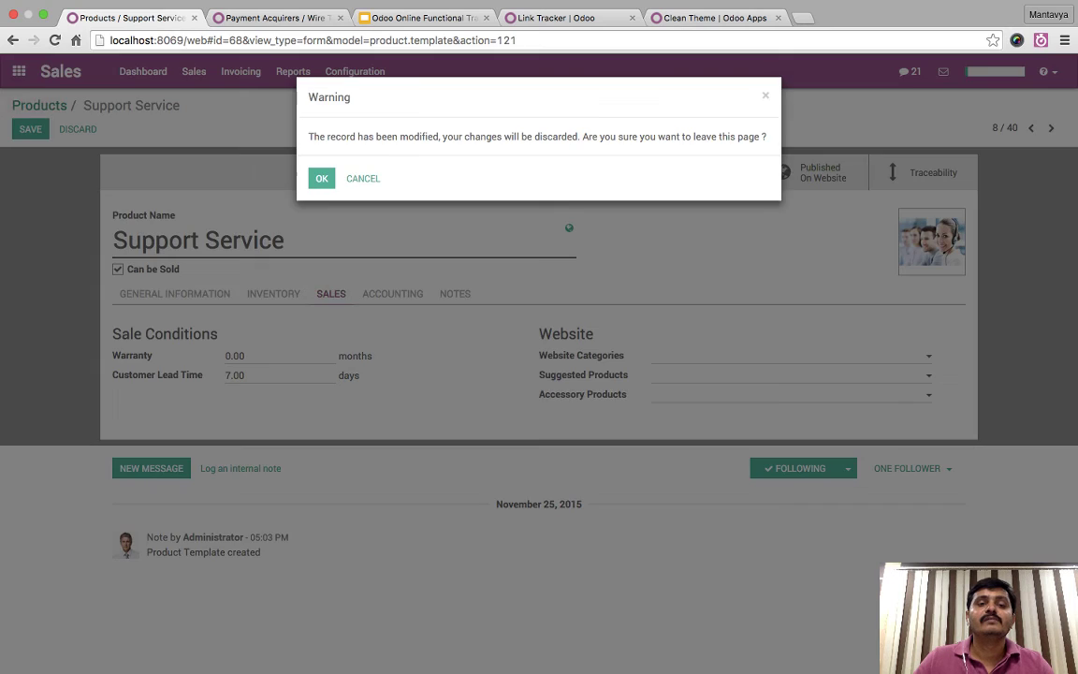
key(Escape)
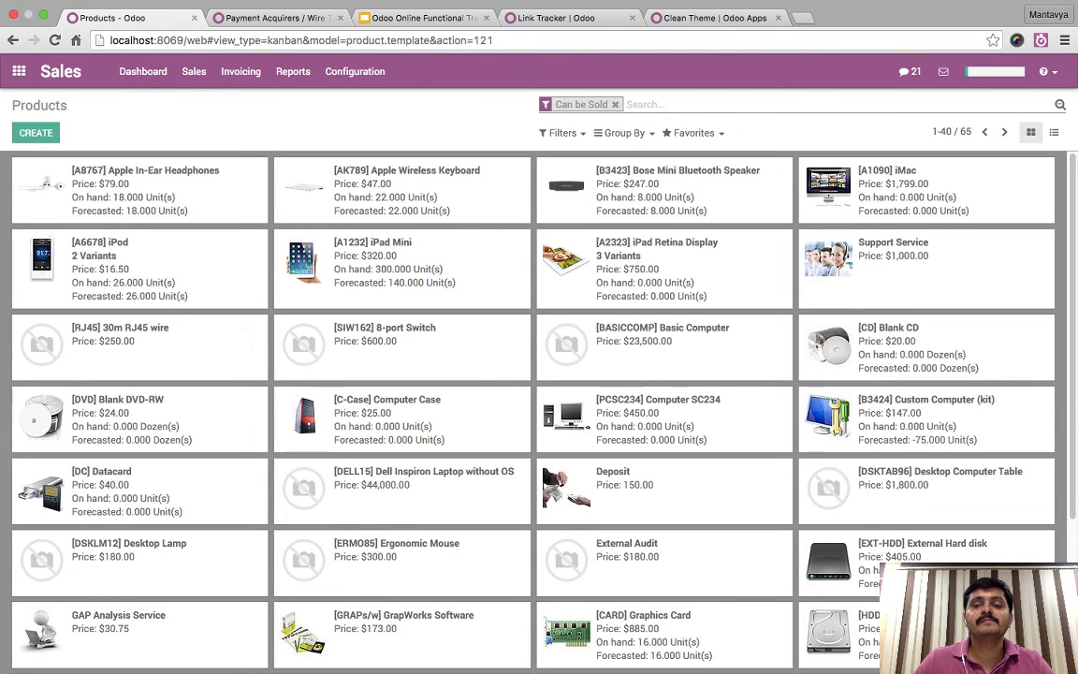
- Add Apple In-Ear Headphones, Bose Mini Bluetooth Speaker and iPod as iPad Mini's suggested products, then save
click(384, 256)
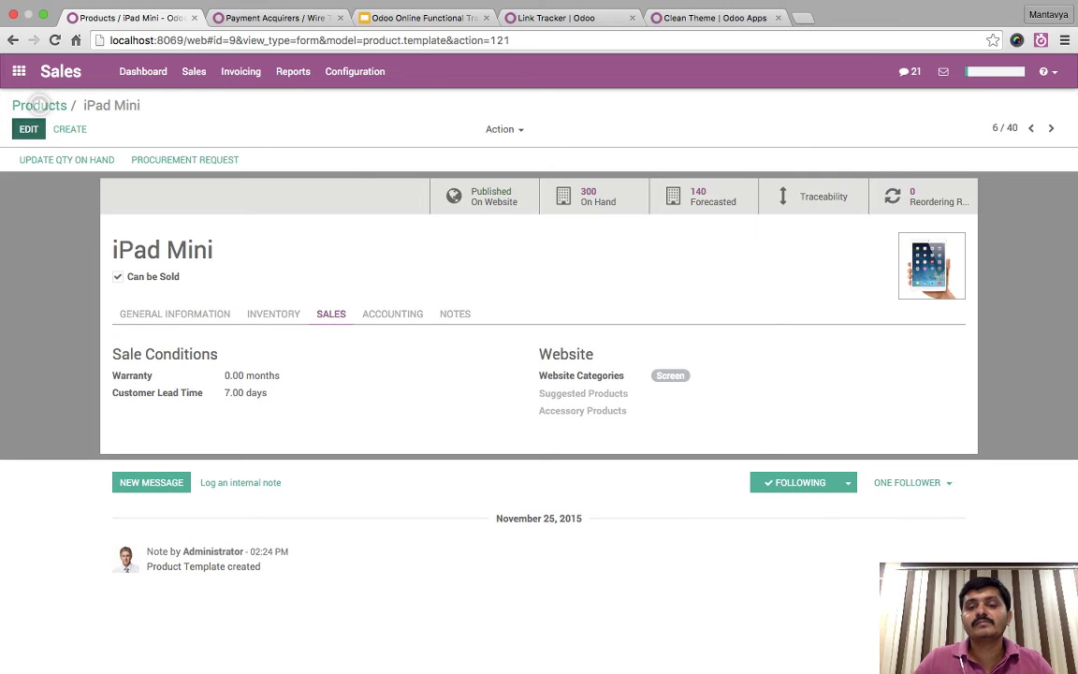
click(28, 129)
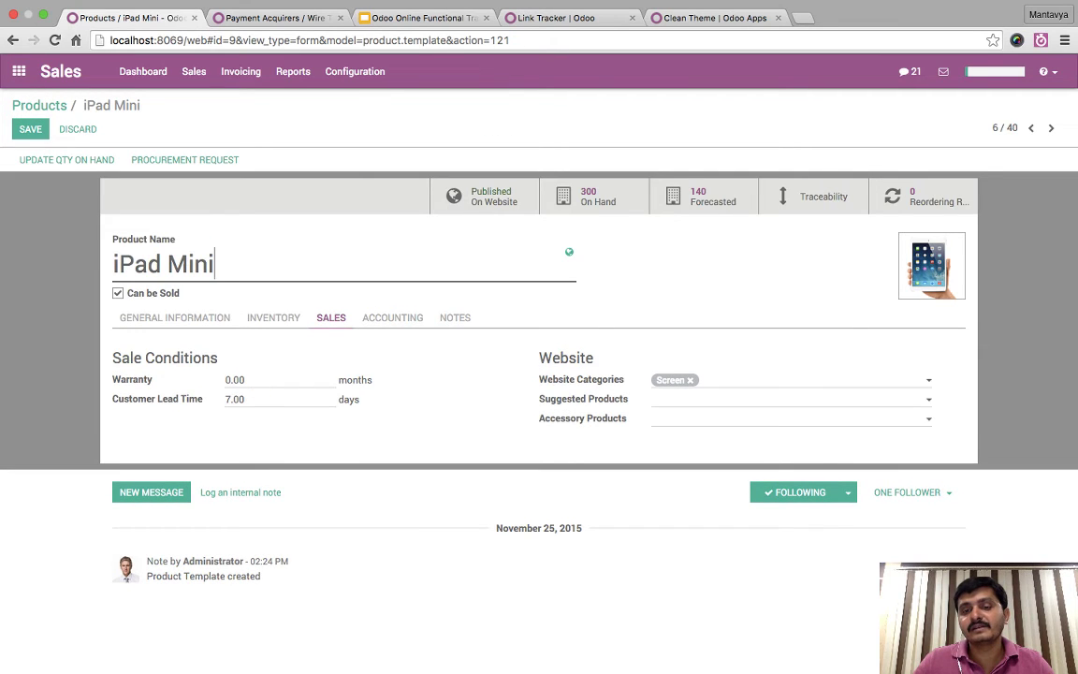
click(749, 399)
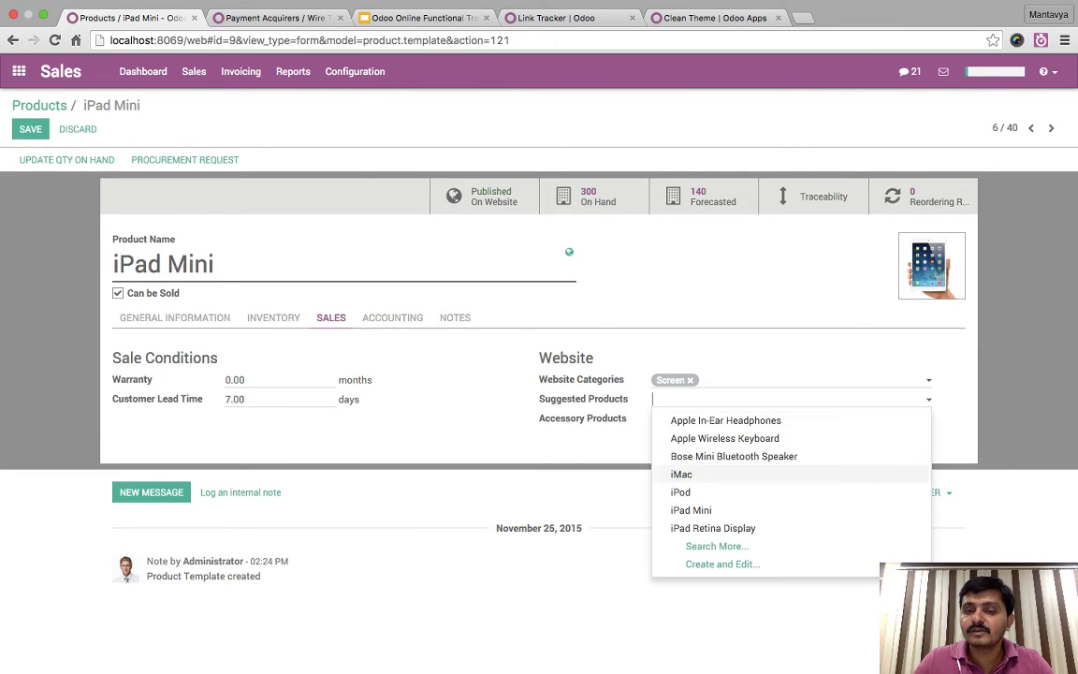
key(Return)
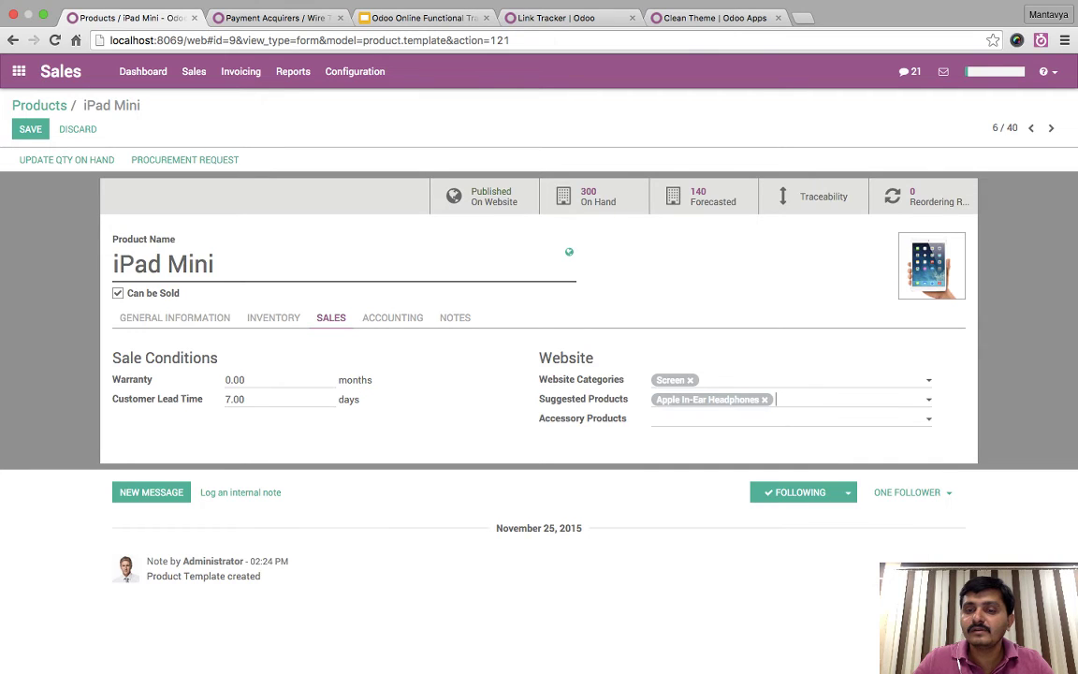
key(Down)
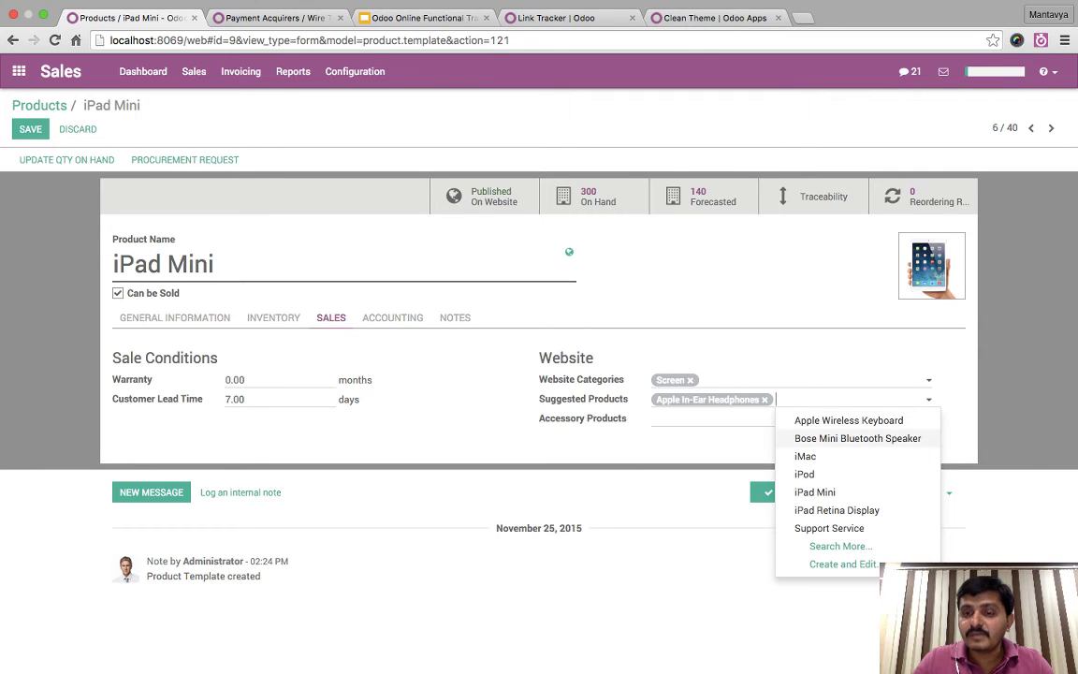
key(Return)
key(Down)
key(Down)
key(Down)
key(Down)
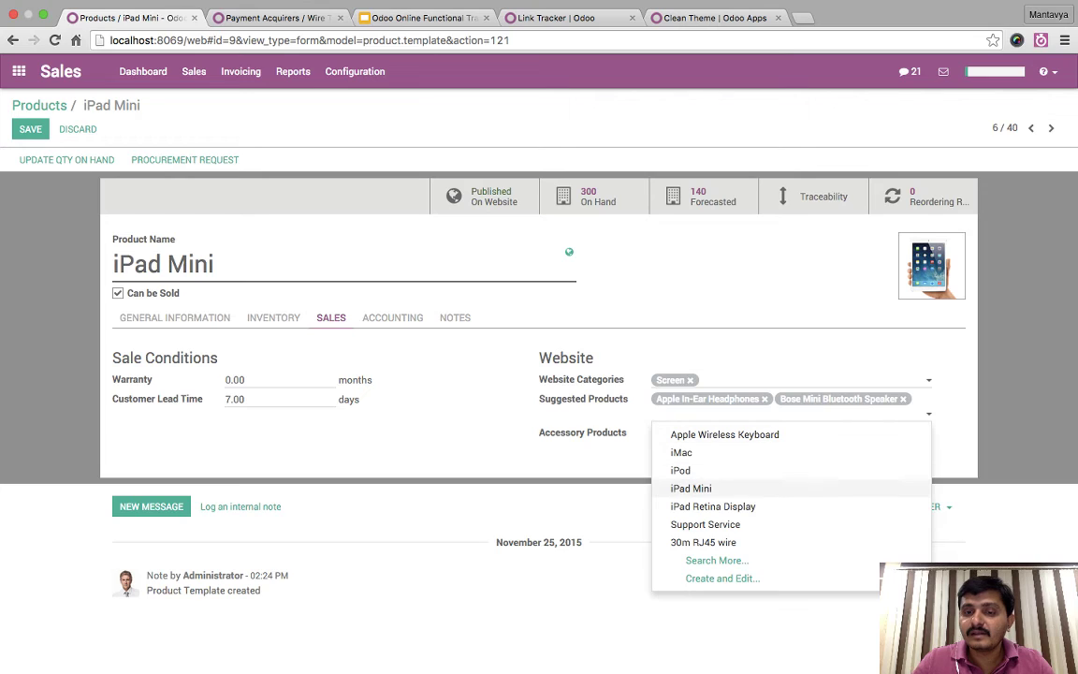
key(Down)
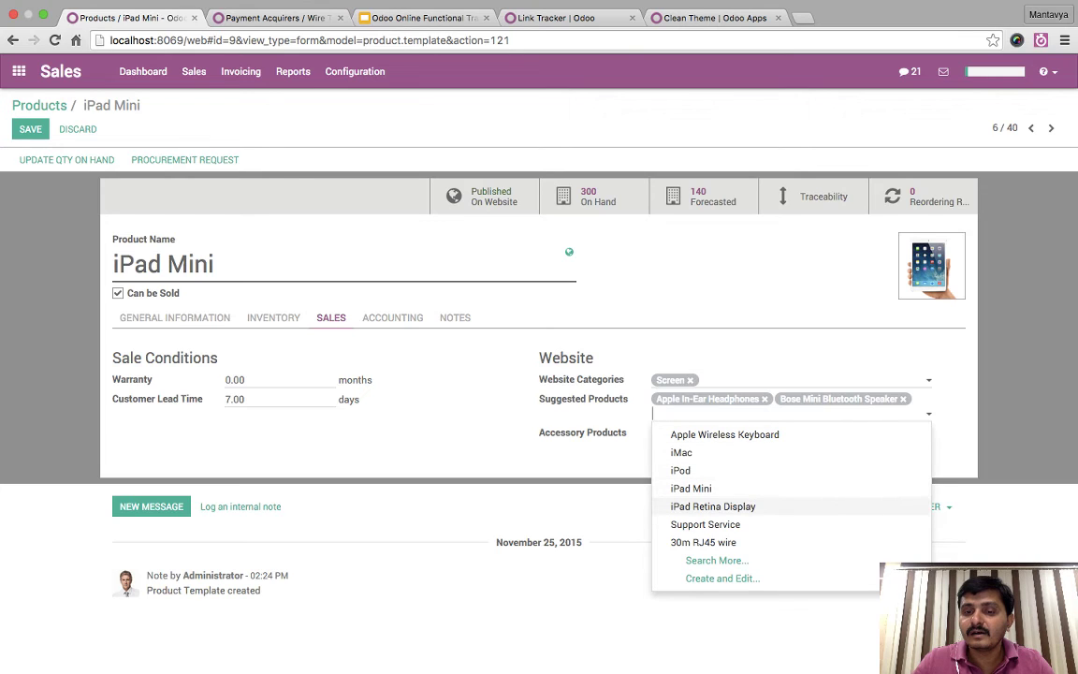
key(Down)
key(Down)
key(Up)
key(Up)
key(Up)
key(Up)
key(Up)
key(Down)
key(Return)
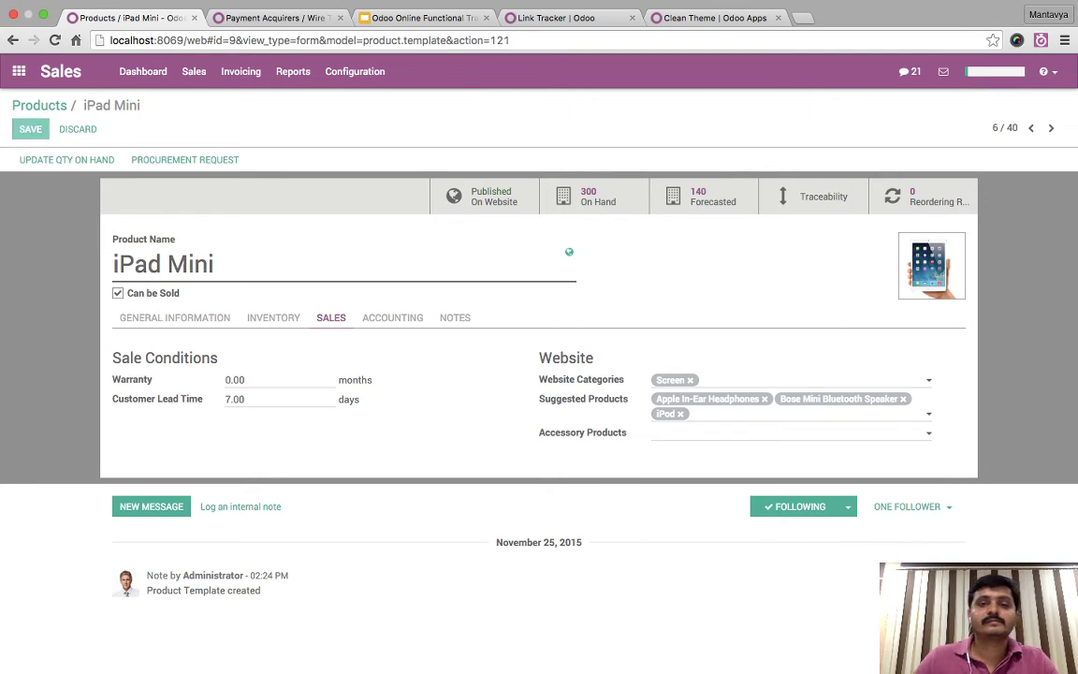
click(29, 128)
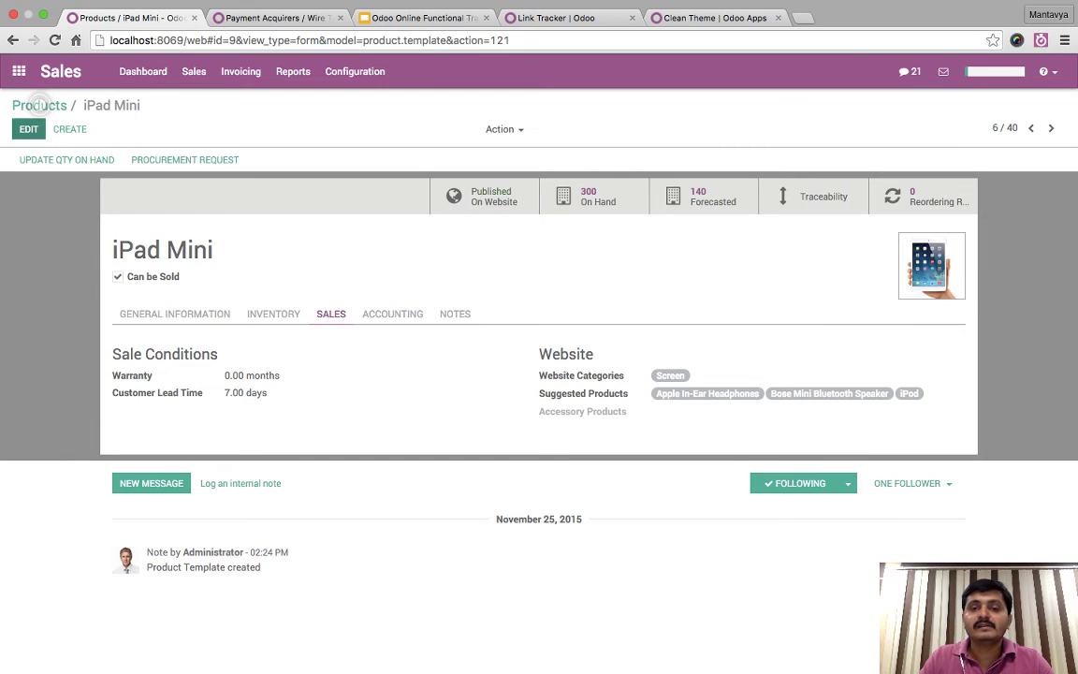
- Move Apple In-Ear Headphones from suggested to accessory products and save
click(28, 128)
click(785, 432)
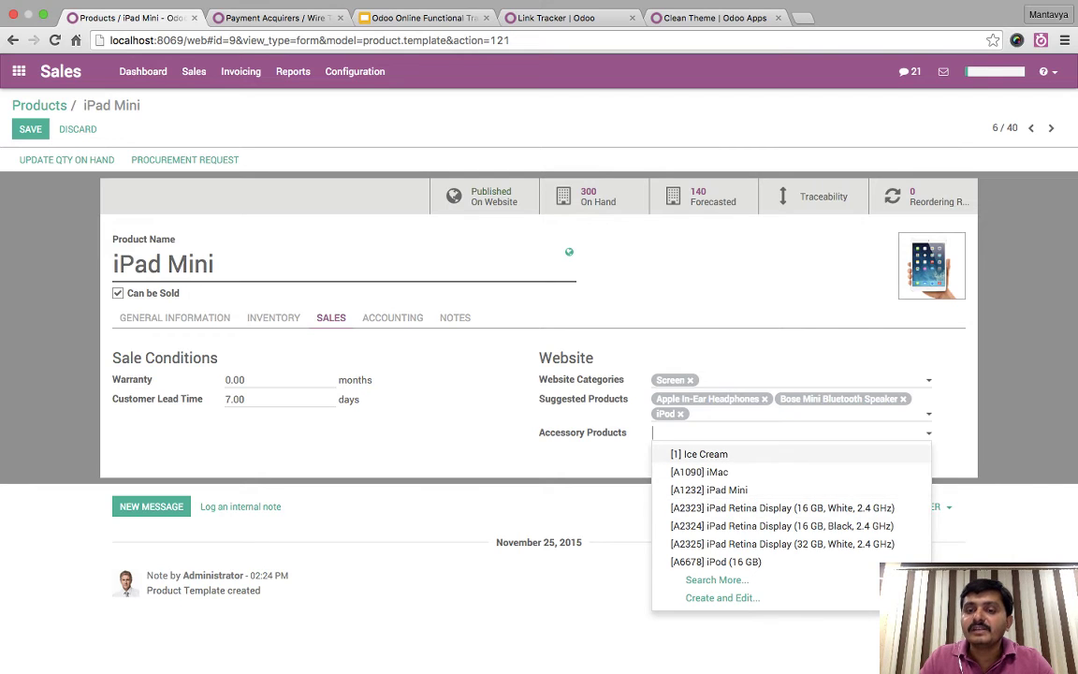
click(668, 412)
click(763, 398)
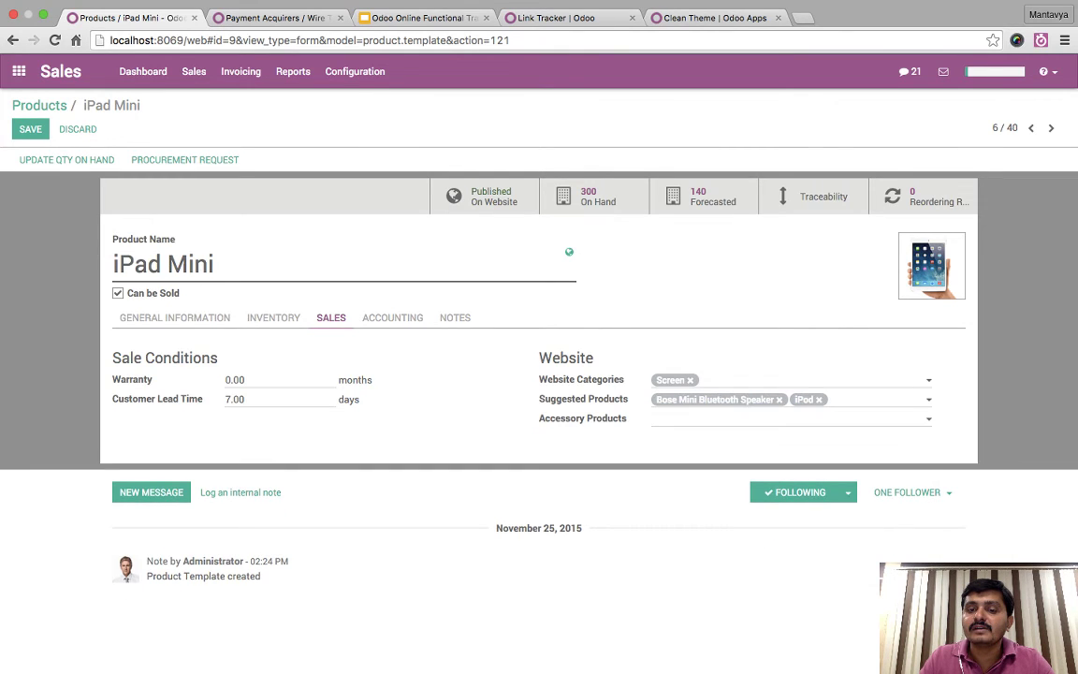
click(786, 418)
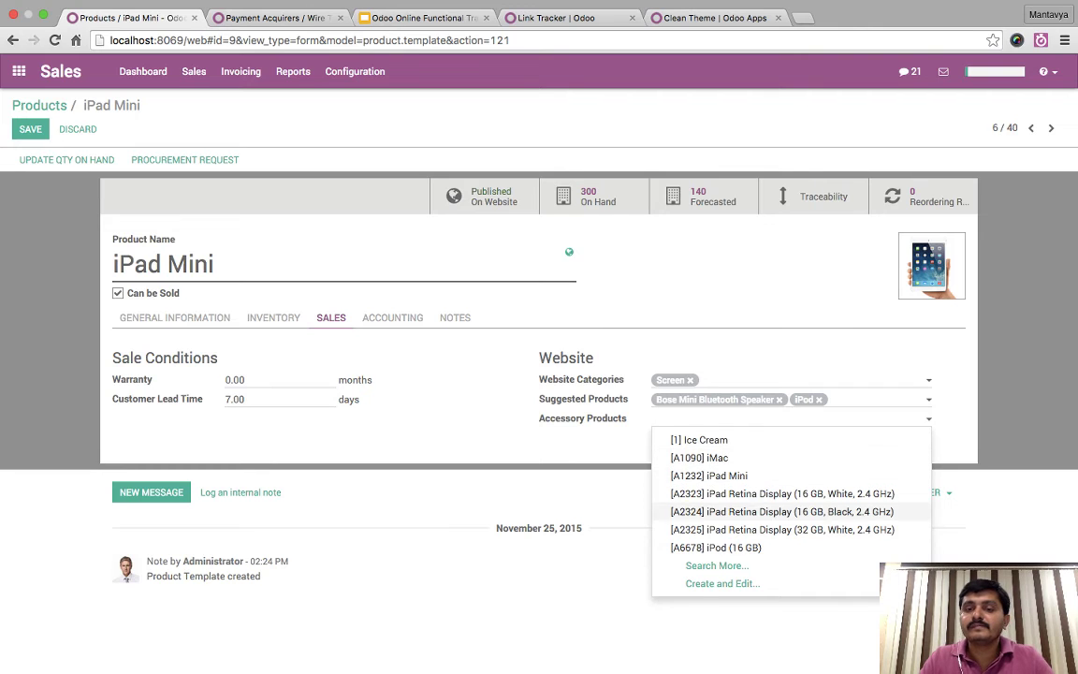
text(ea)
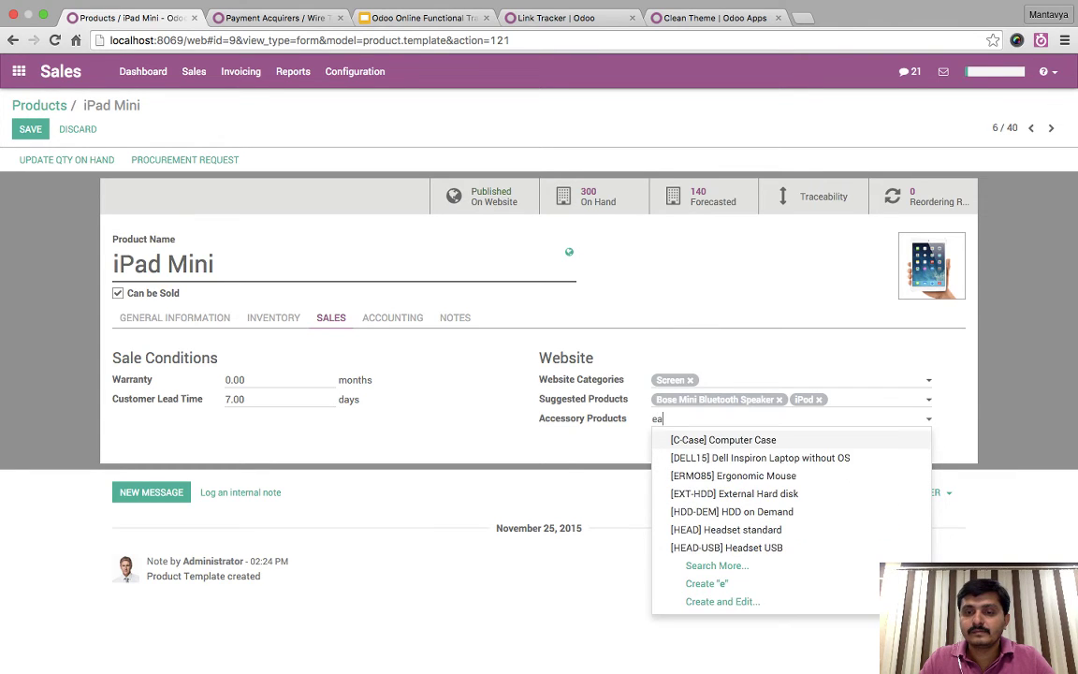
key(Down)
key(Down)
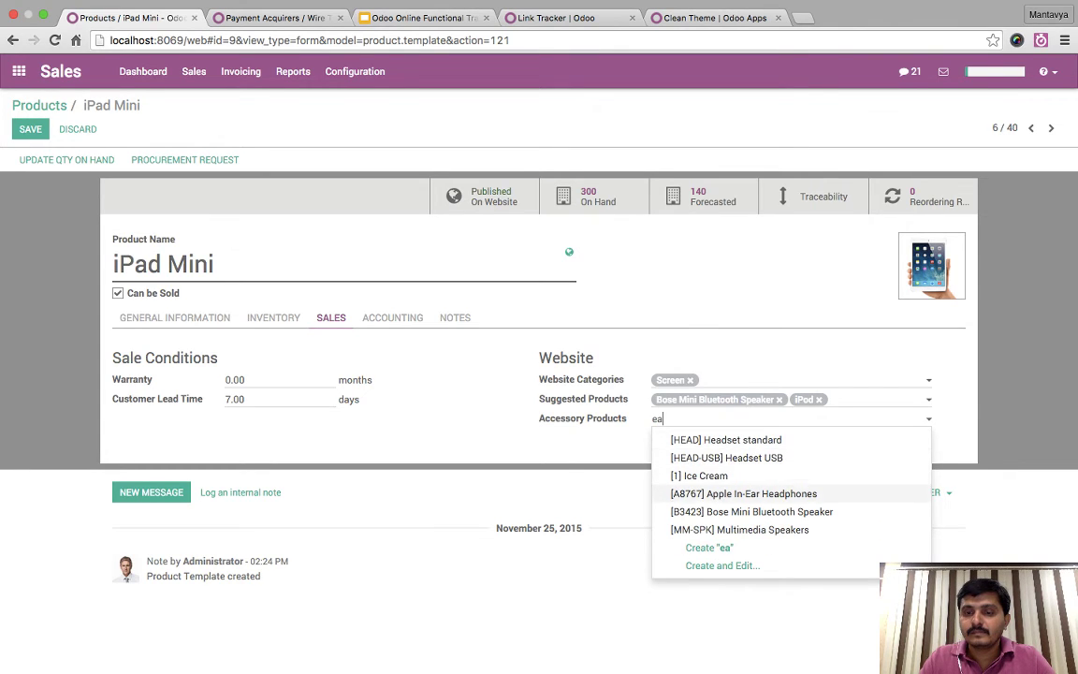
key(Return)
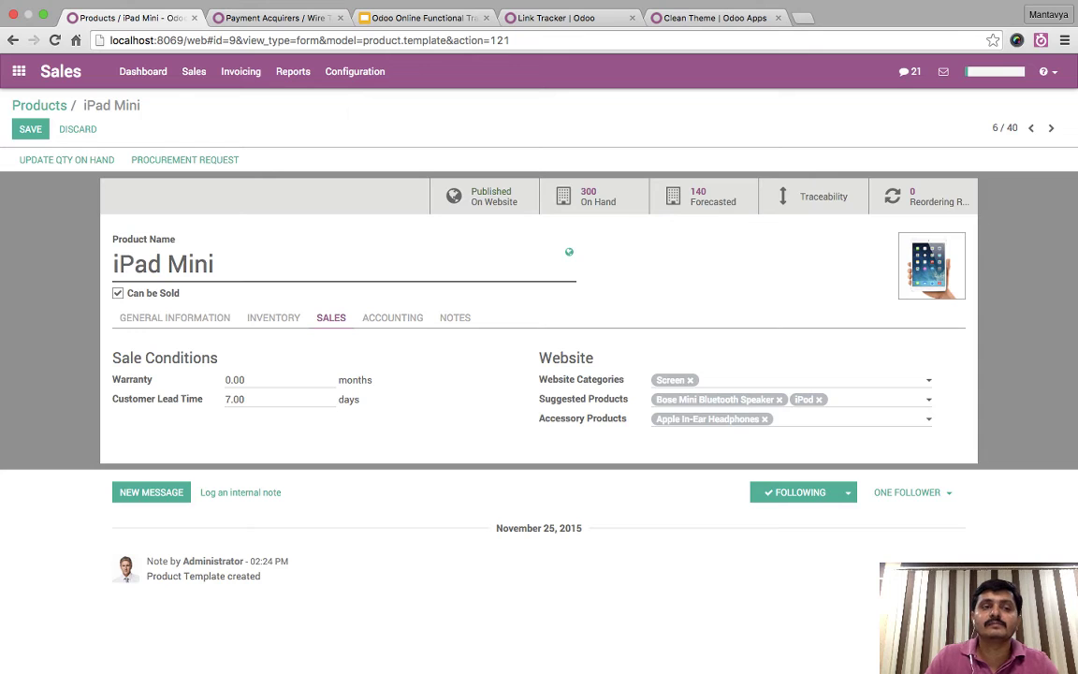
click(30, 129)
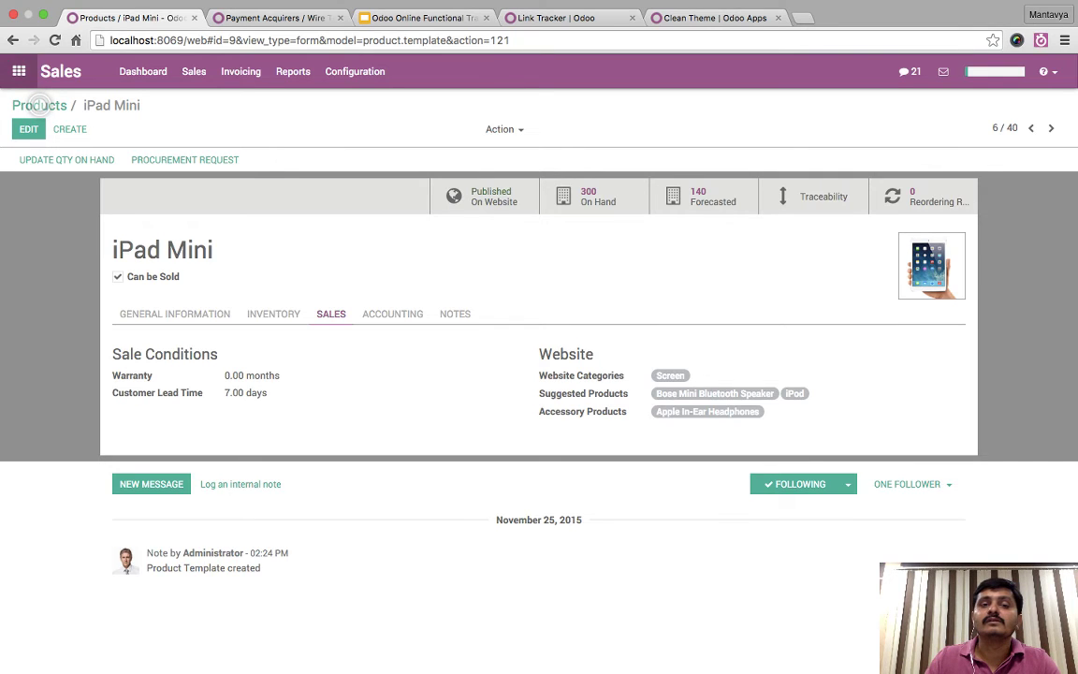
click(19, 71)
key(super+r)
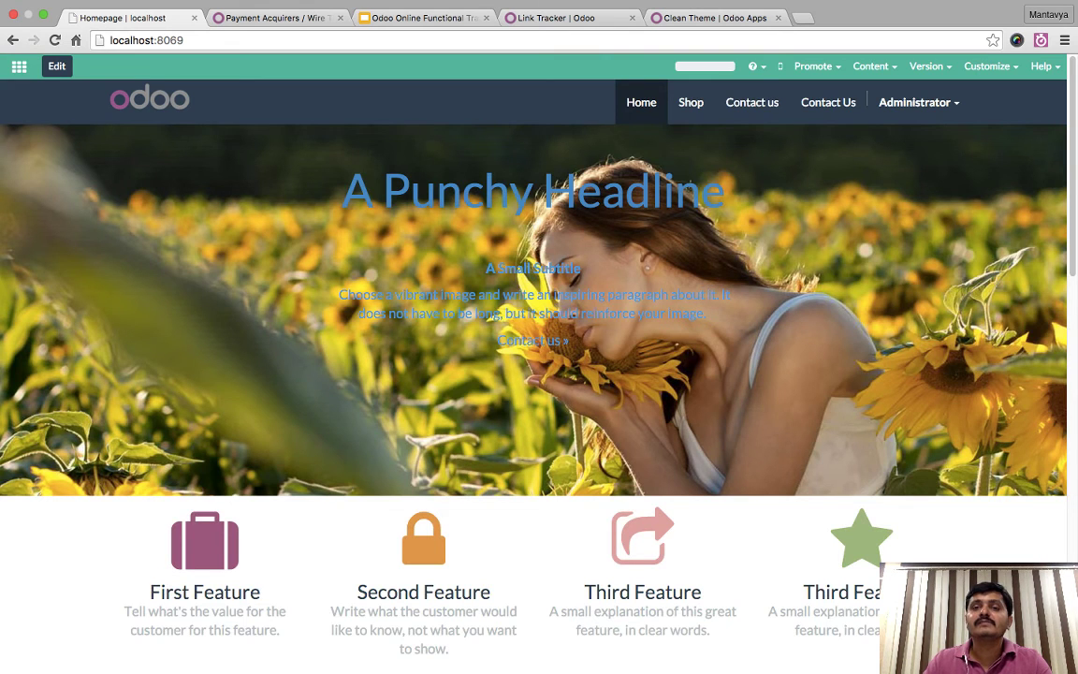
- Open the iPad Mini in the Shop, check its suggested alternatives, and add it to the cart
click(690, 102)
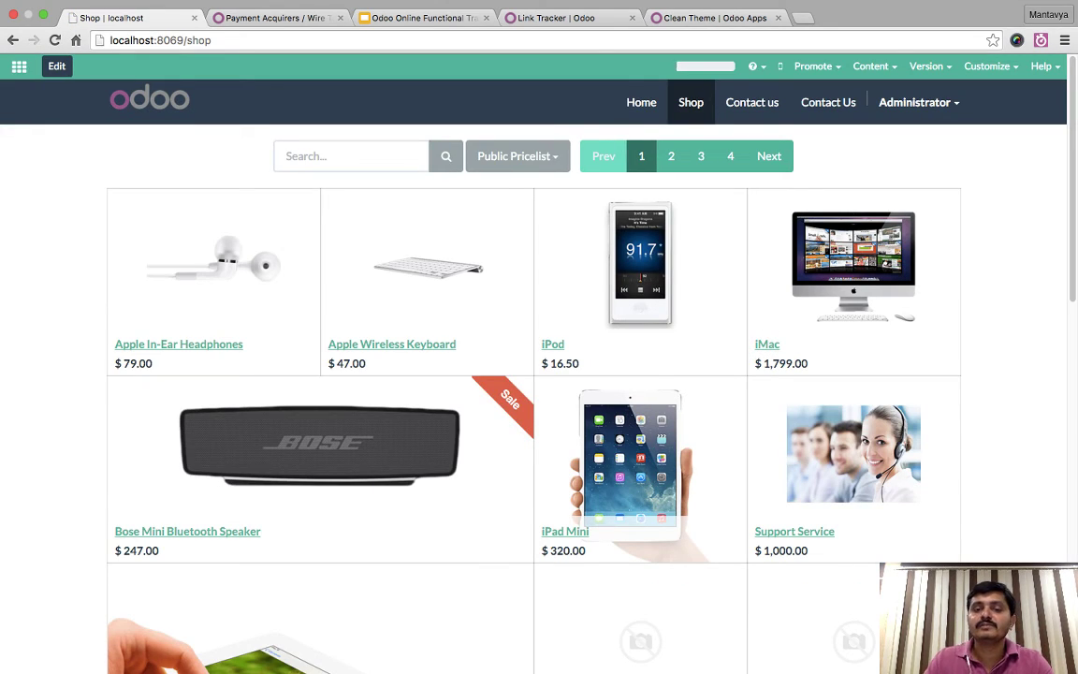
key(super+r)
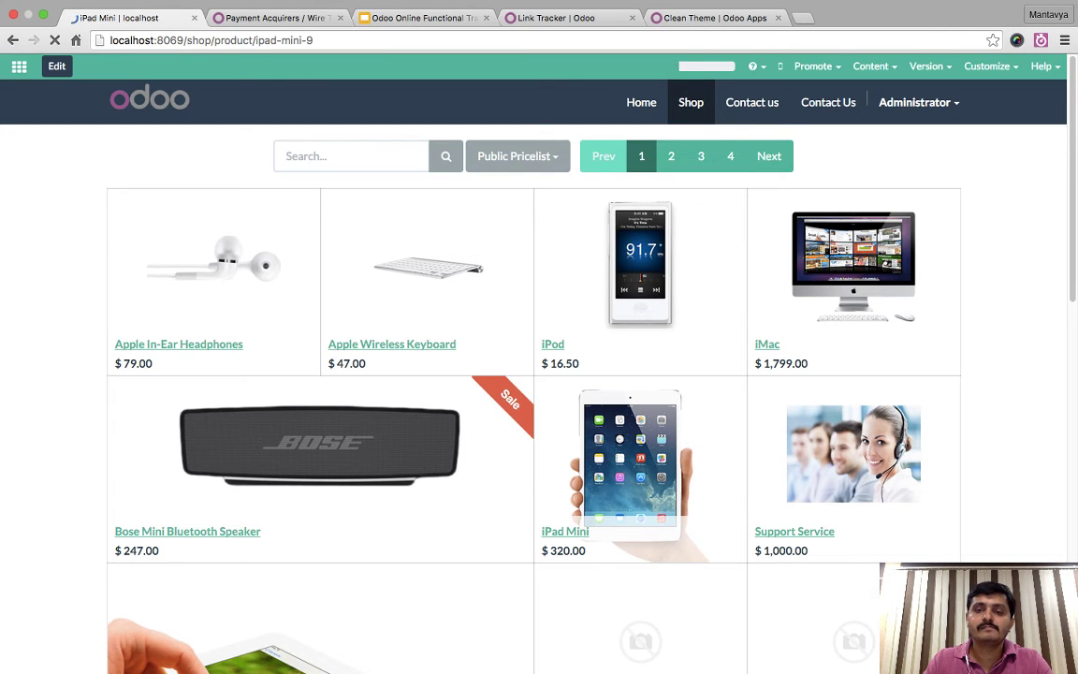
scroll(538, 365, down, 18)
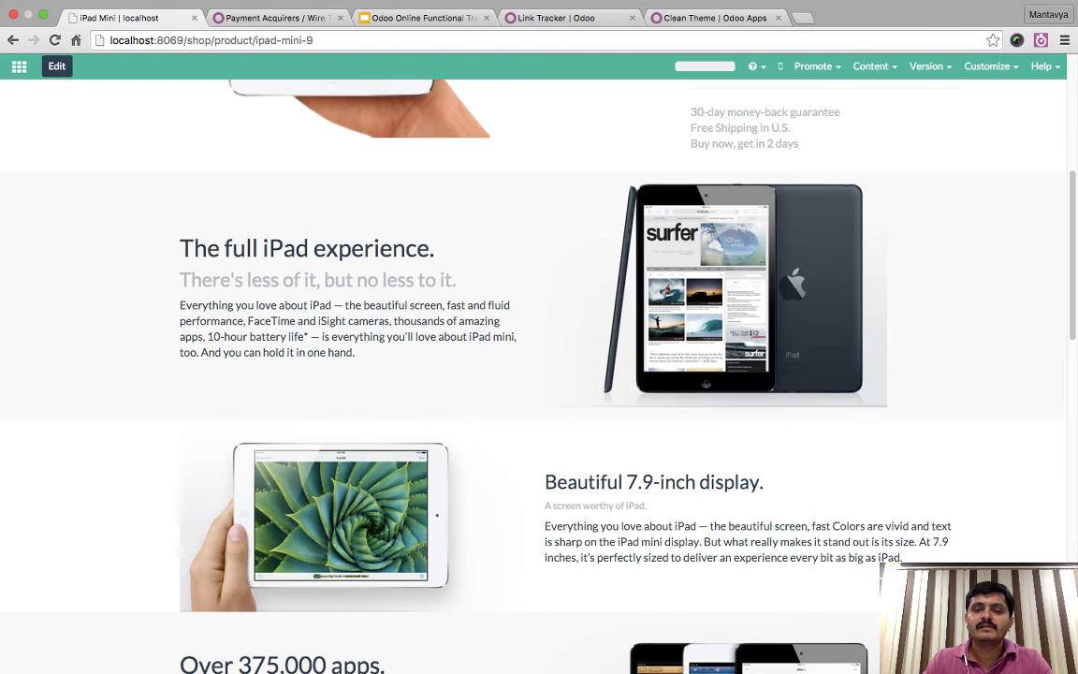
scroll(539, 365, down, 4)
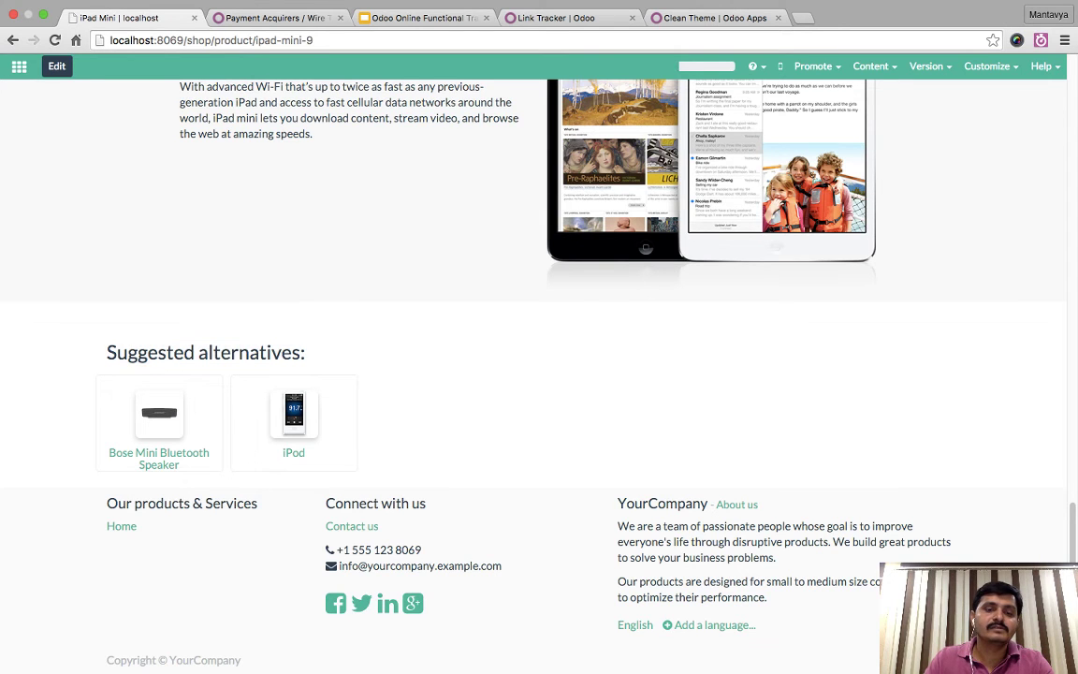
scroll(539, 365, up, 20)
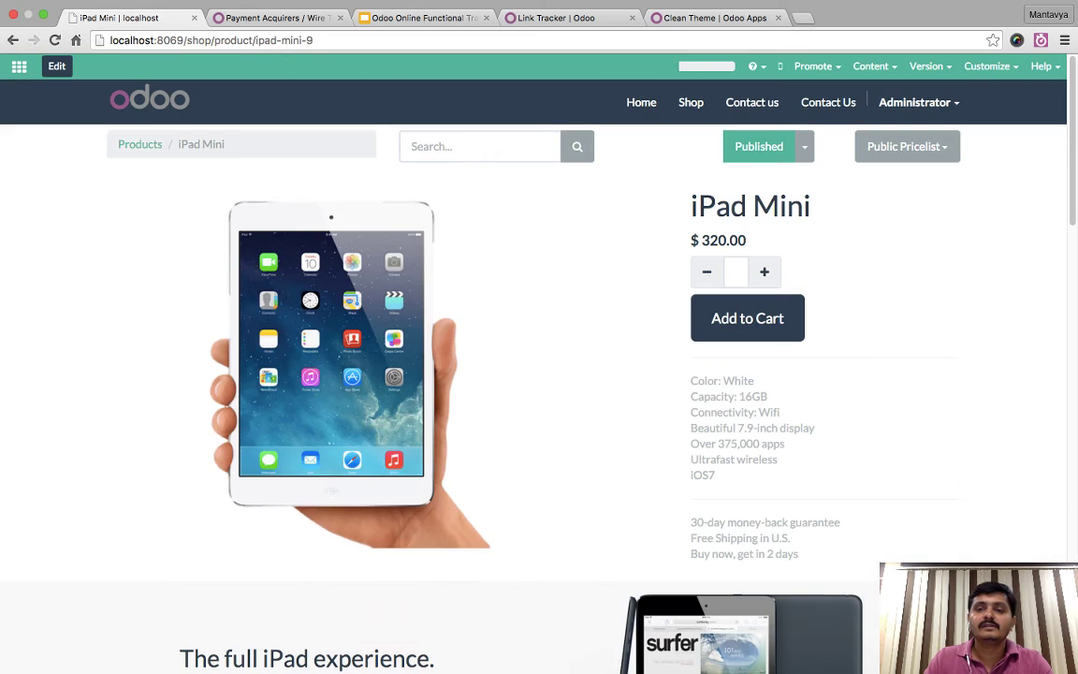
click(747, 318)
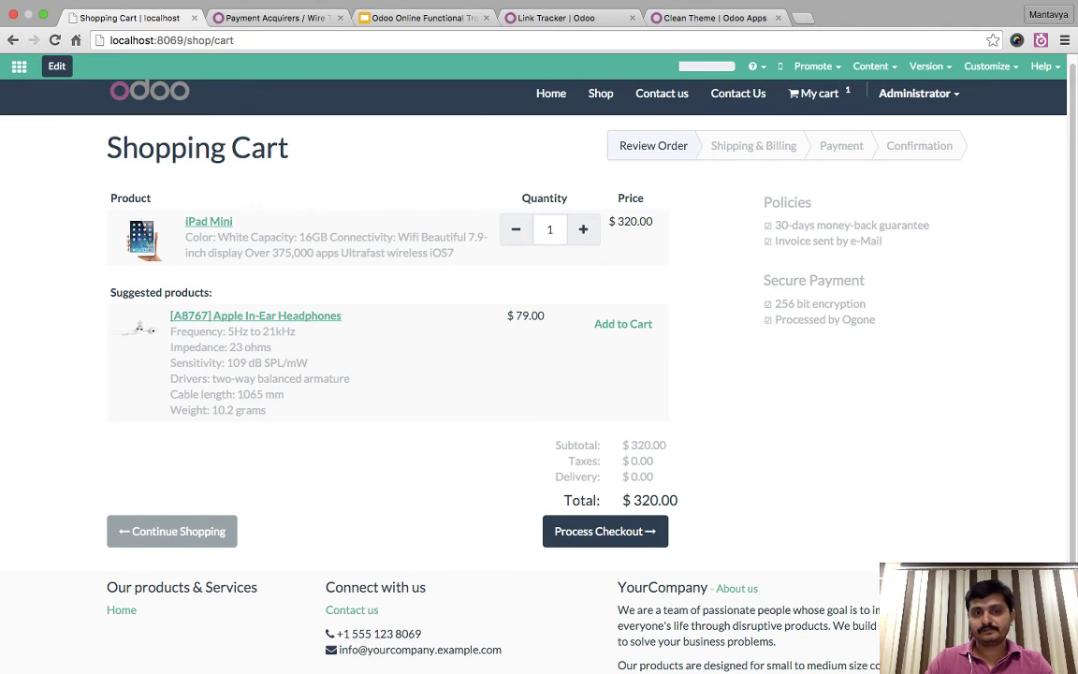
- Add the suggested Apple In-Ear Headphones to the cart for a $399.00 total, then return to the backend
click(623, 324)
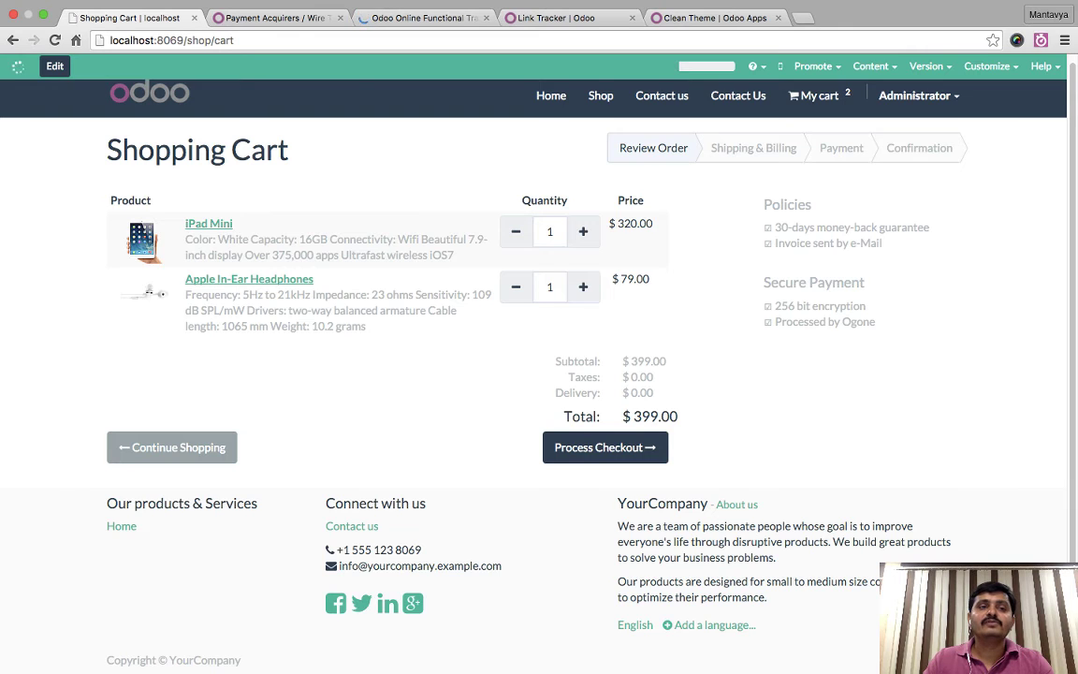
click(18, 65)
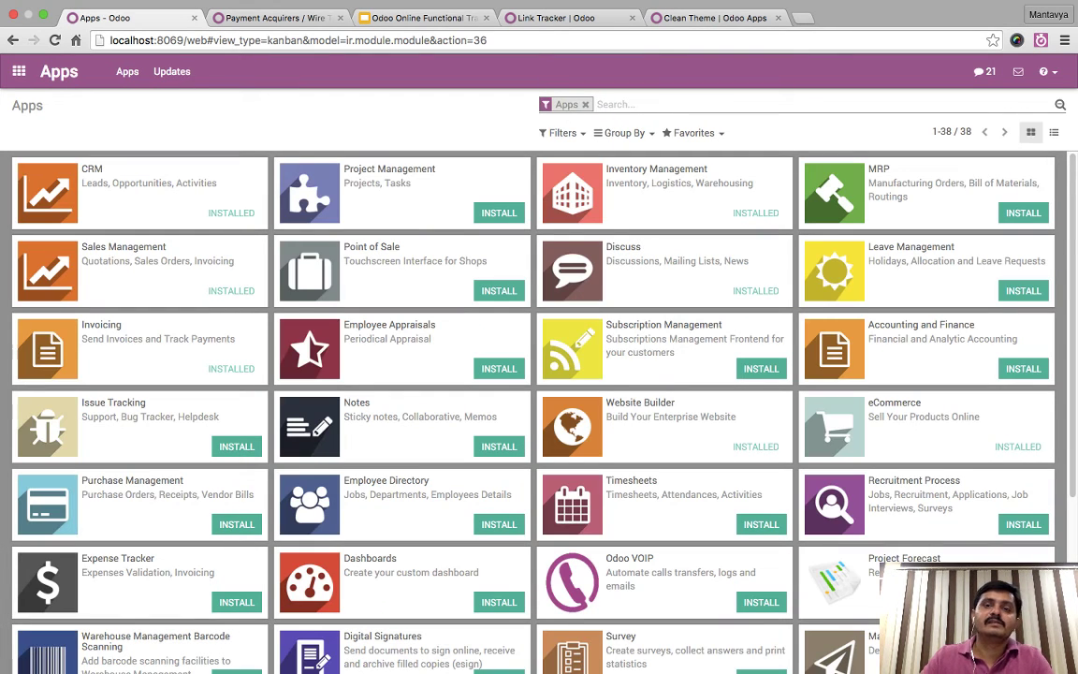
- Search the Apps modules for 'varient', then for 'product', and return to the home menu
text(var)
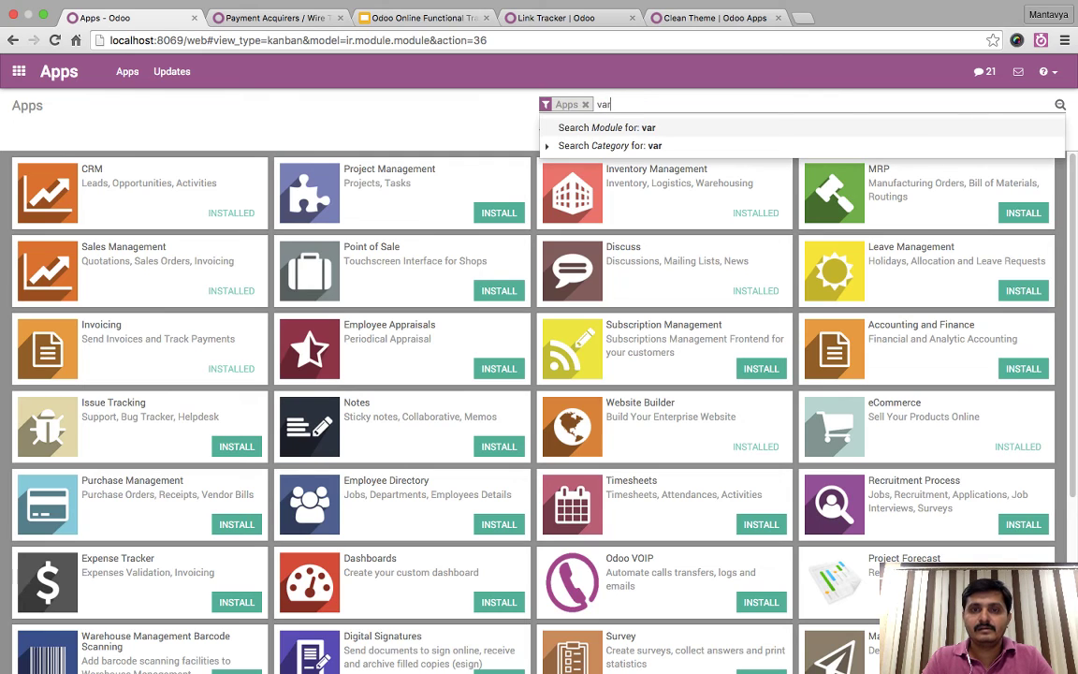
text(ient)
key(Return)
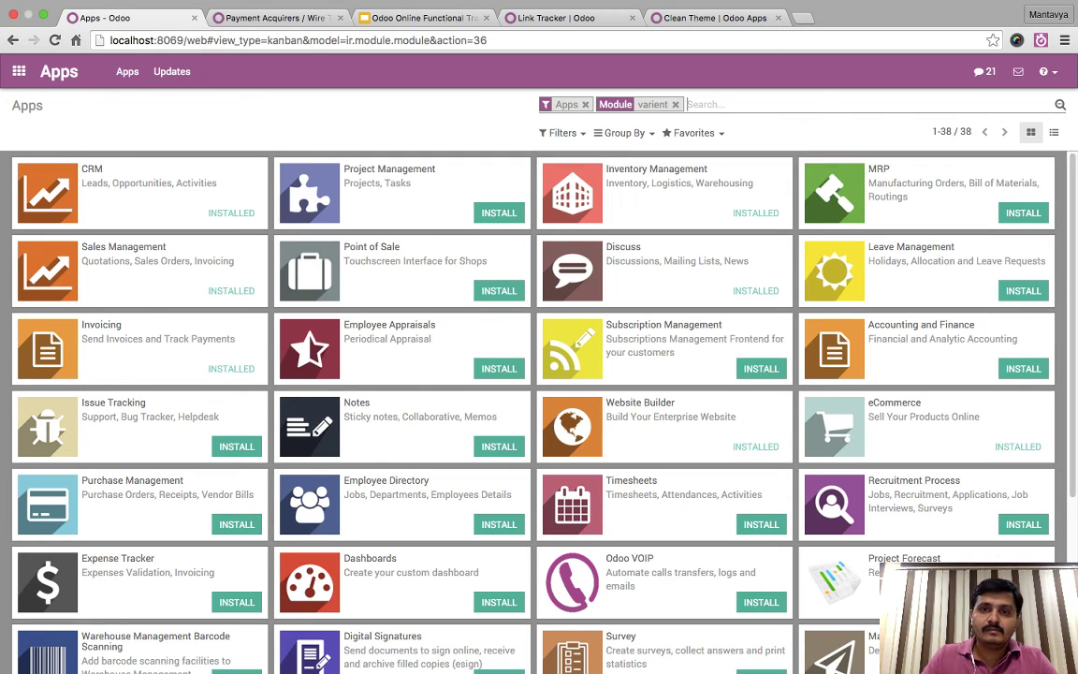
key(BackSpace)
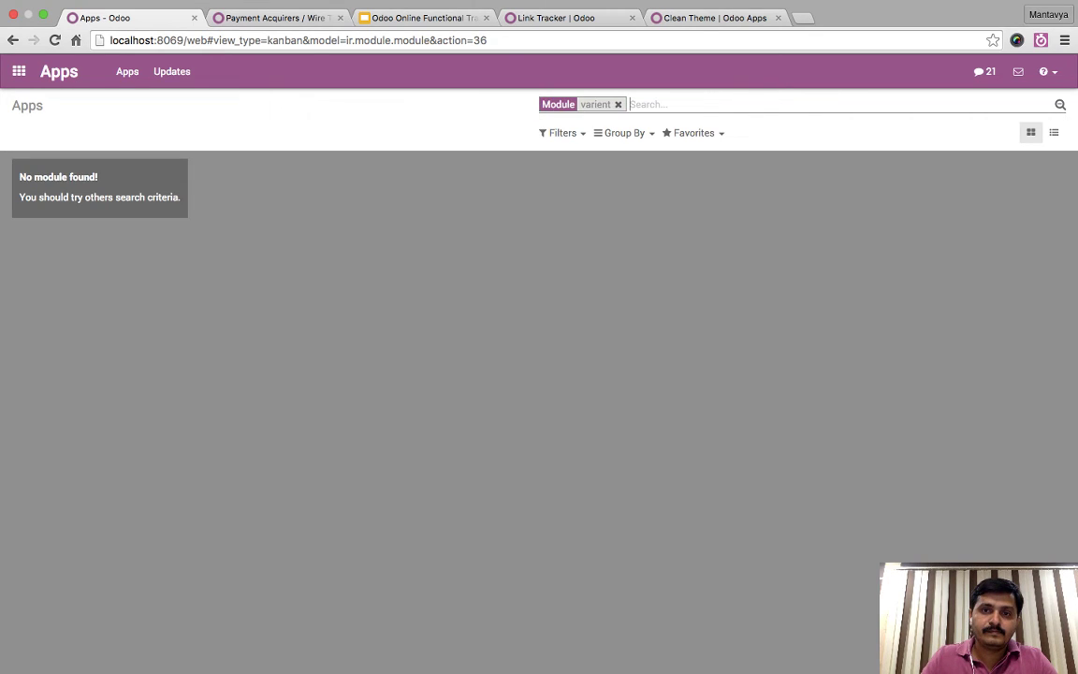
key(BackSpace)
text(product)
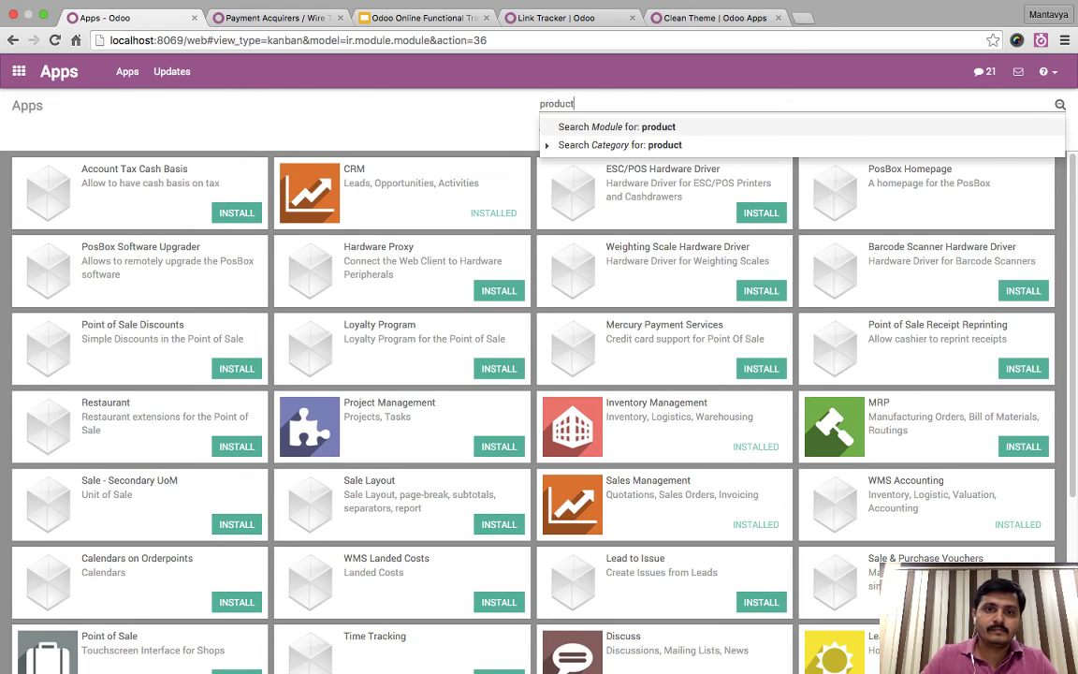
key(Return)
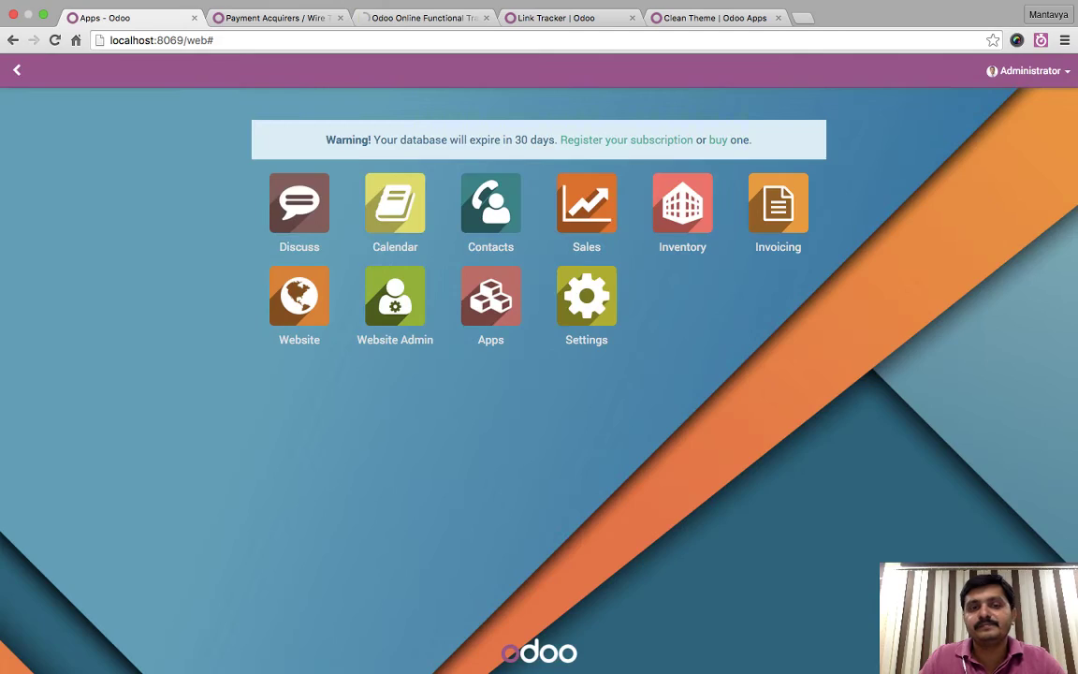
click(19, 71)
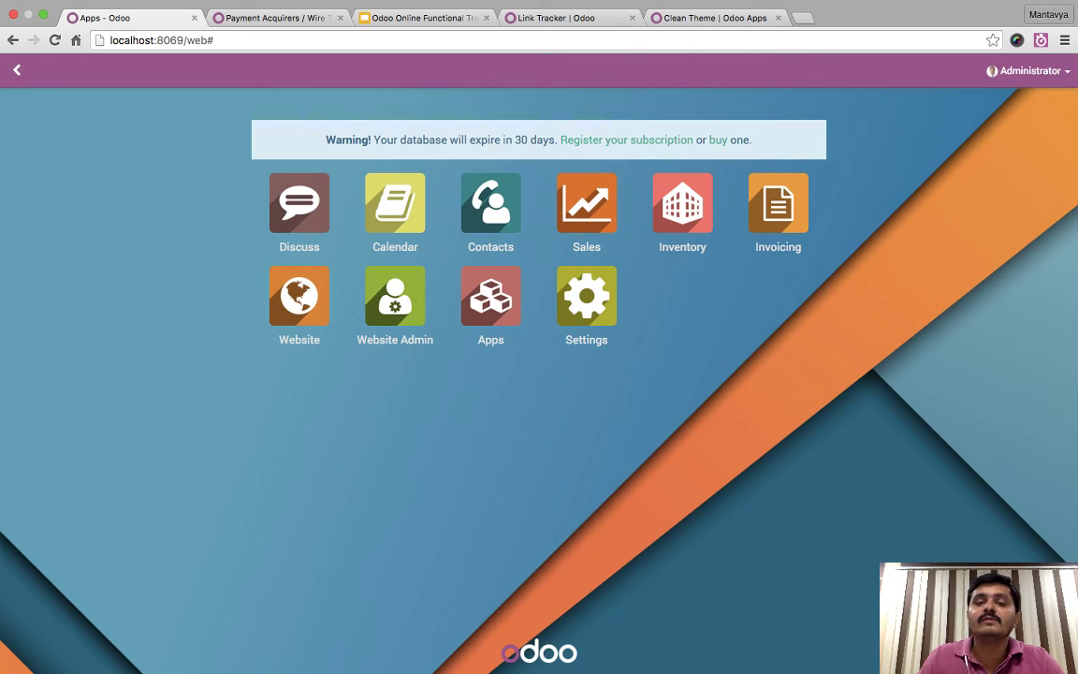
- Open the Sales app and browse its sections, ending on the Sales settings page
click(587, 203)
click(194, 71)
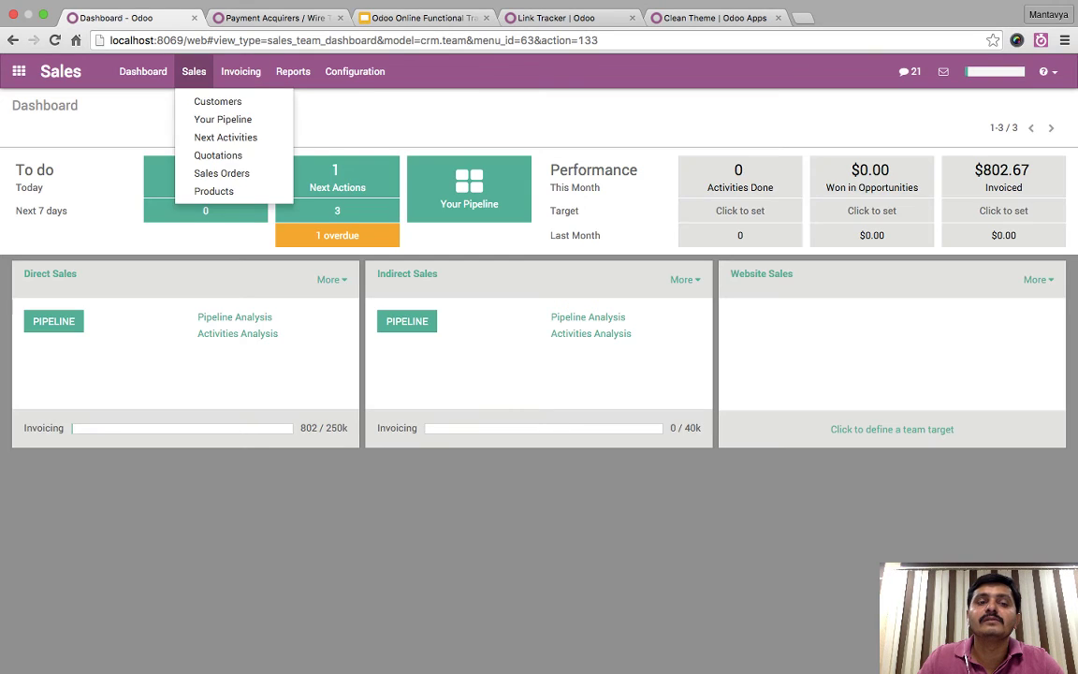
key(Escape)
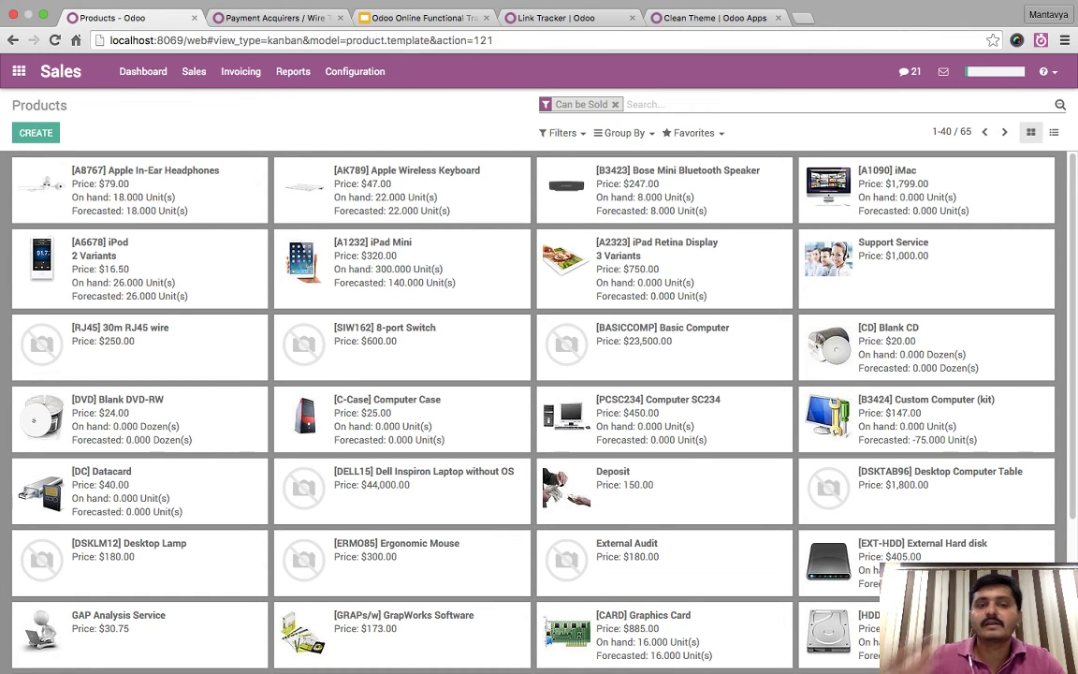
click(393, 264)
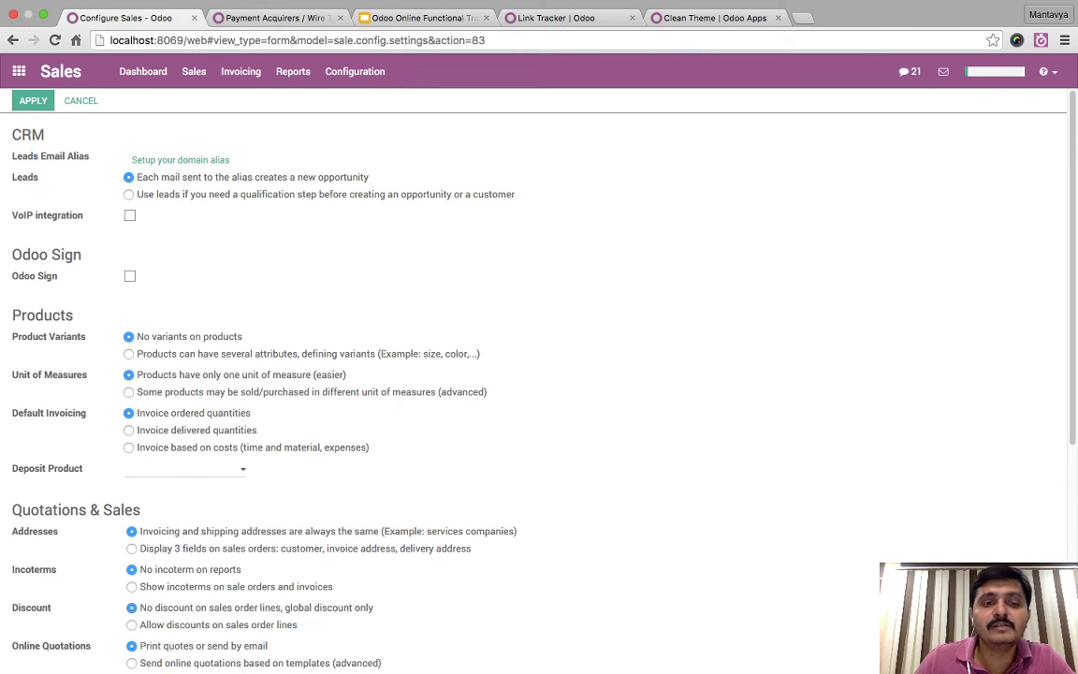
- Choose 'Products can have several attributes' under Product Variants and apply the settings
click(128, 353)
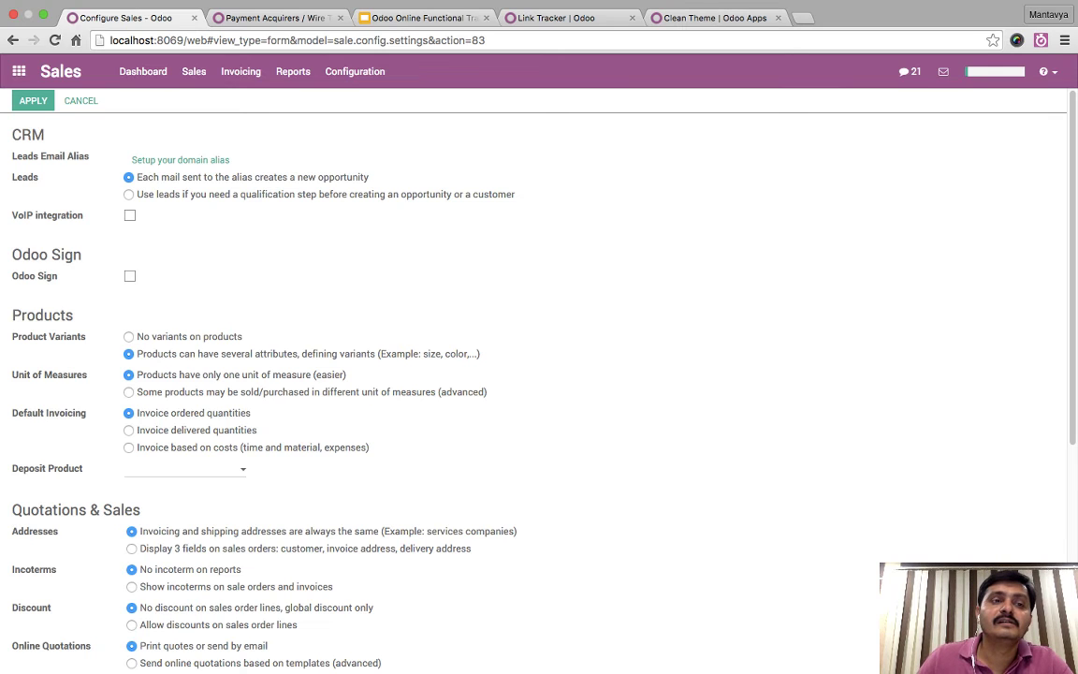
click(33, 100)
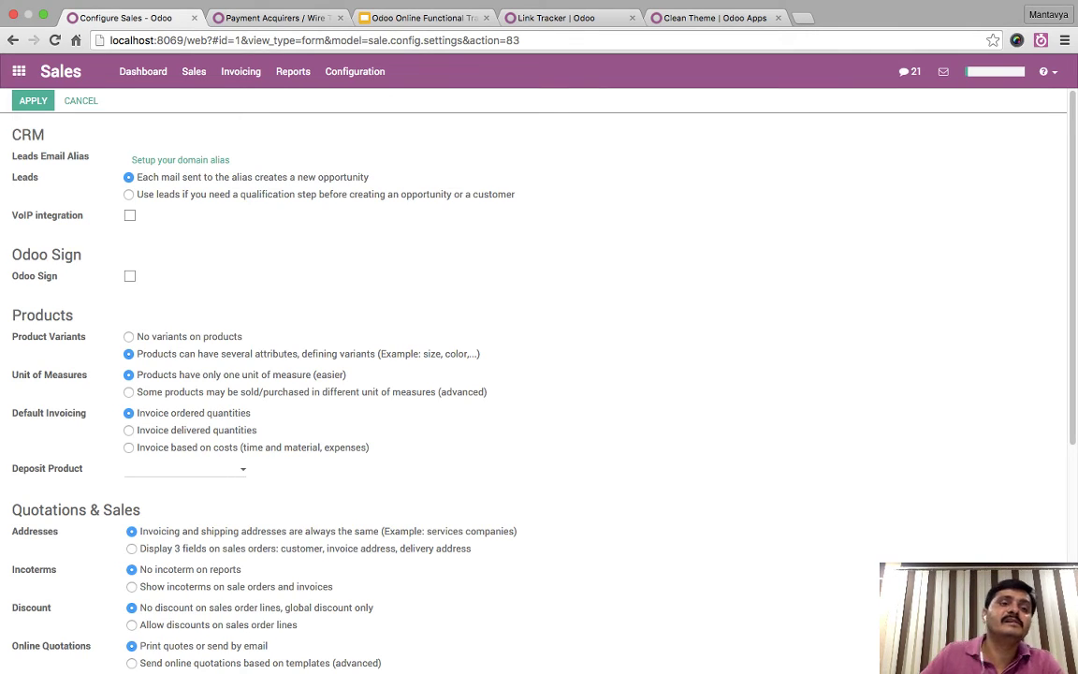
click(19, 71)
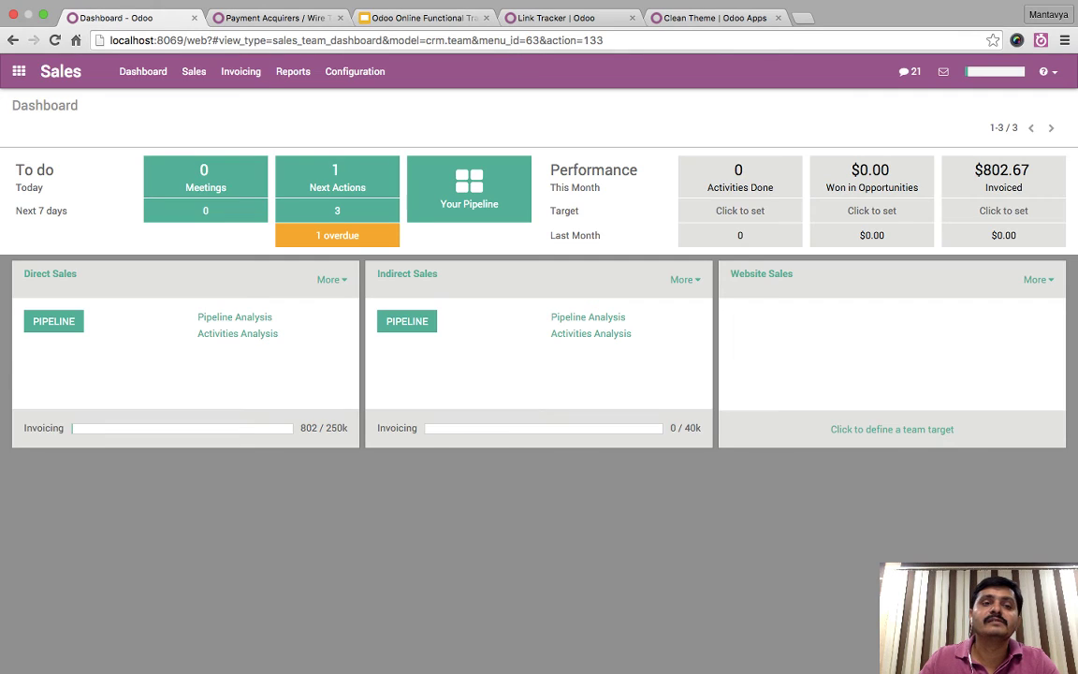
- Open the iPad Mini product's Variants tab and put the product in edit mode
click(194, 71)
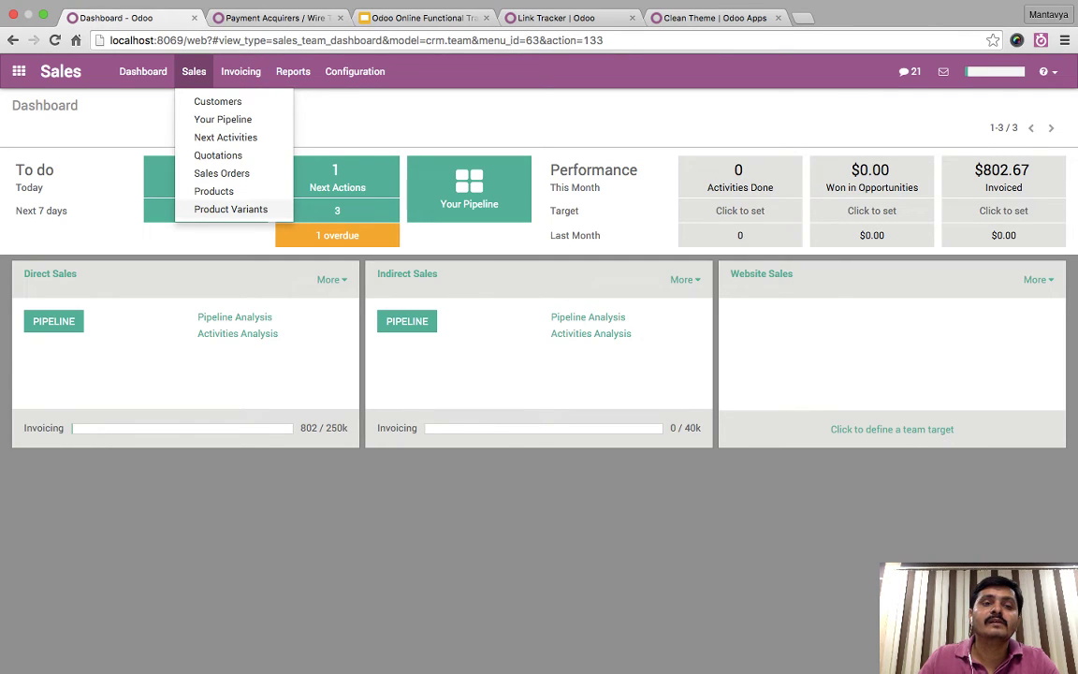
key(Escape)
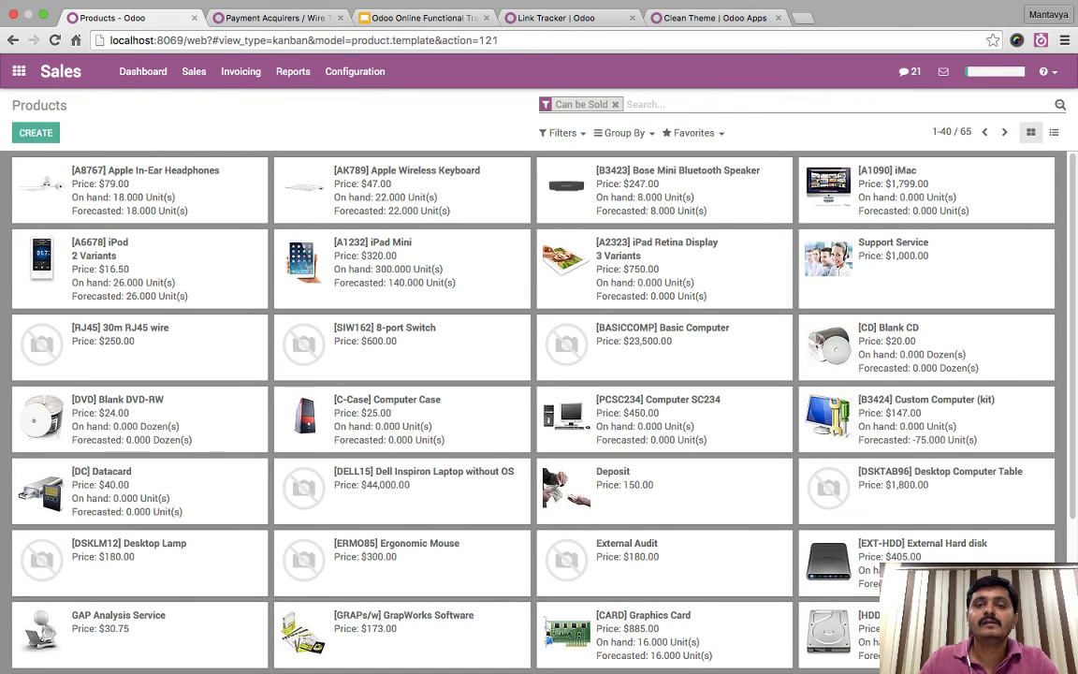
click(373, 242)
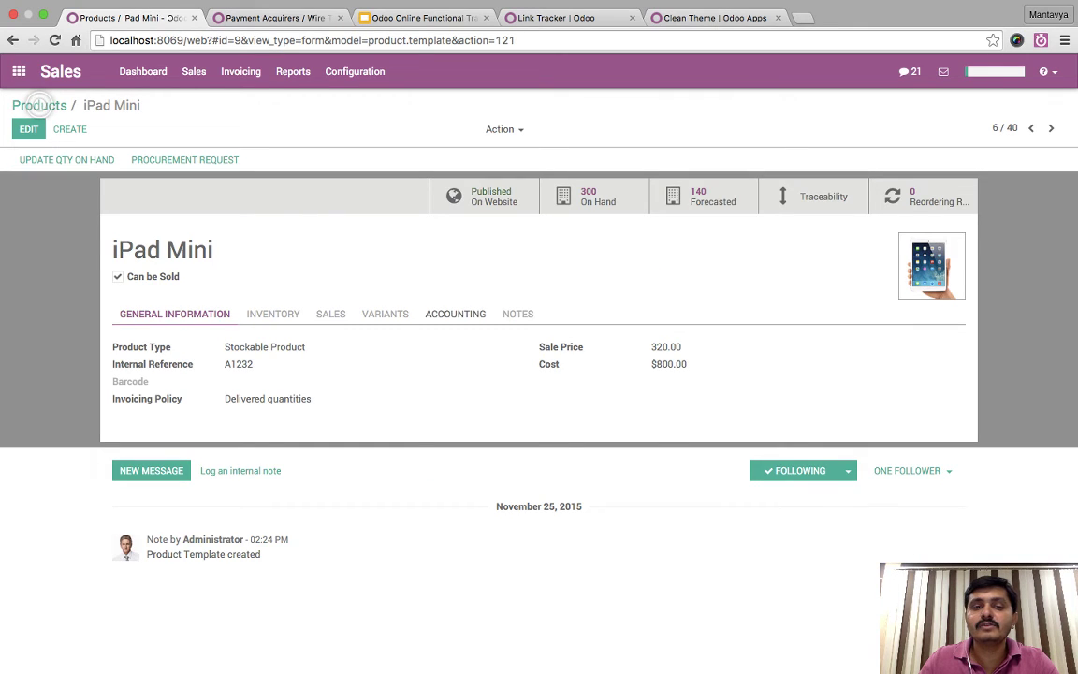
click(385, 313)
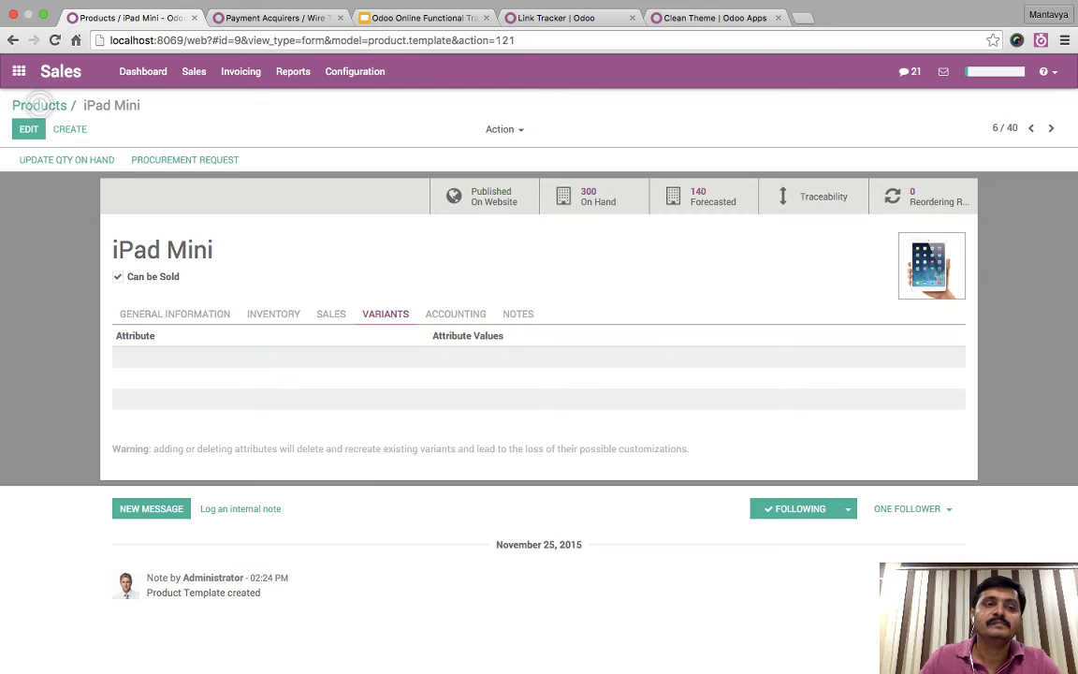
click(37, 104)
click(197, 130)
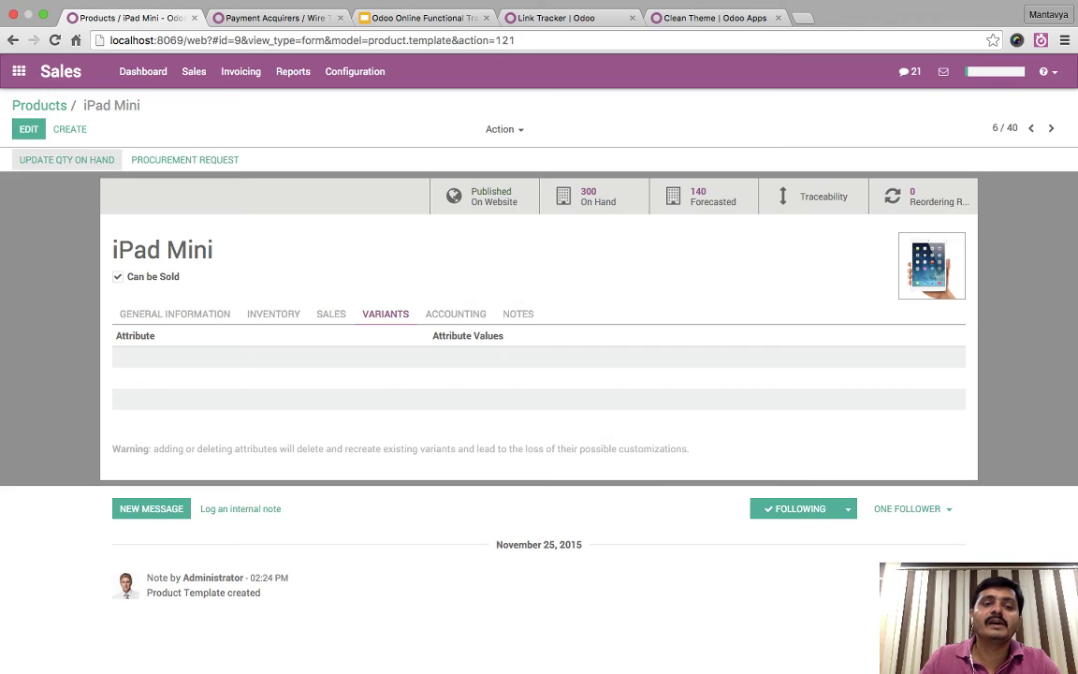
click(30, 129)
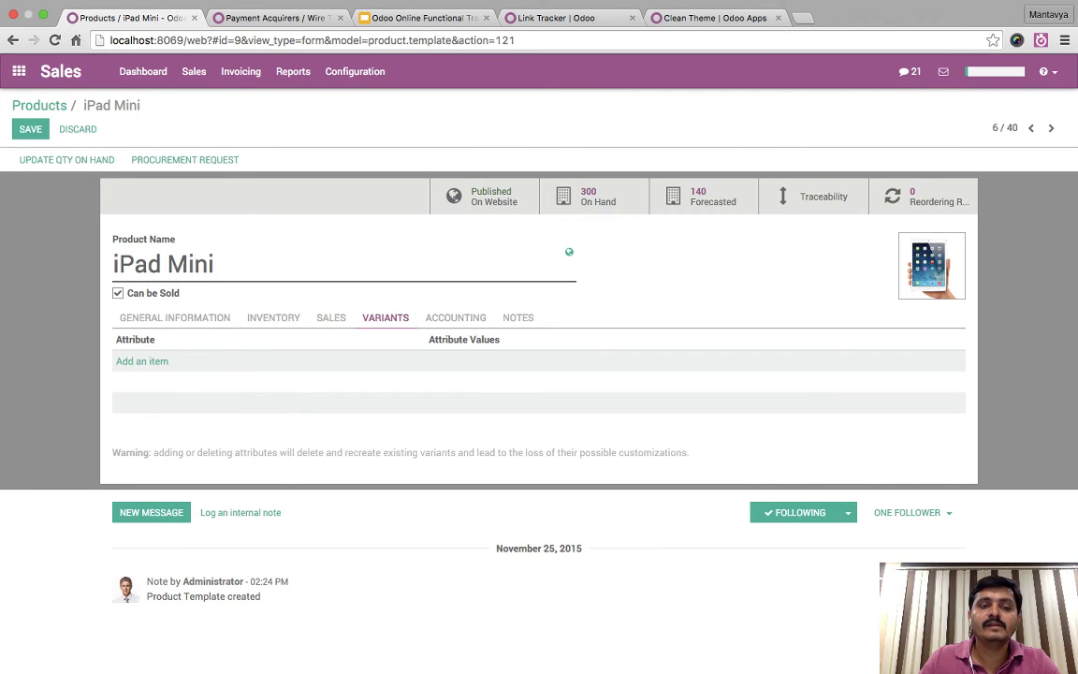
- Add a Memory attribute line with values 16 GB and 32 GB
click(141, 360)
click(265, 360)
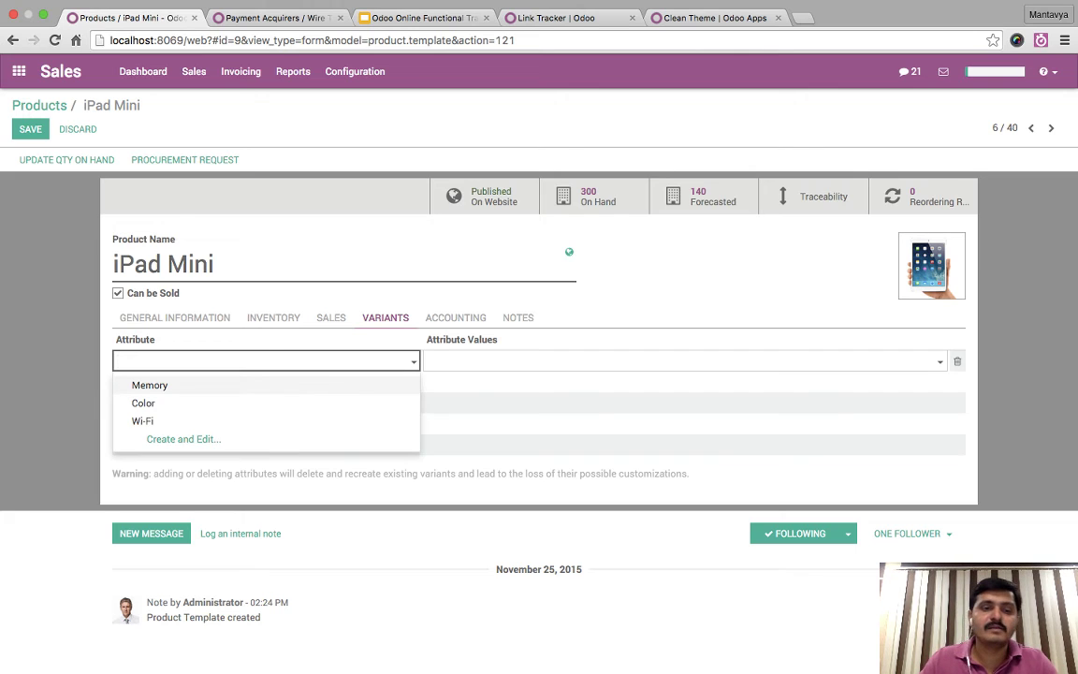
key(Return)
click(428, 361)
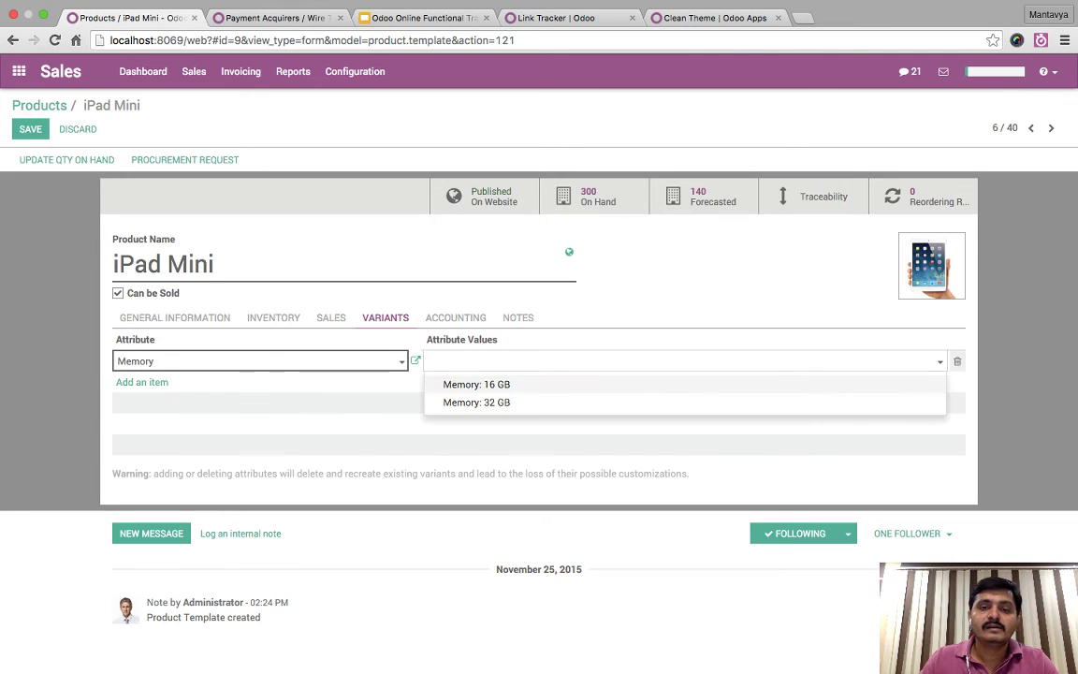
key(Return)
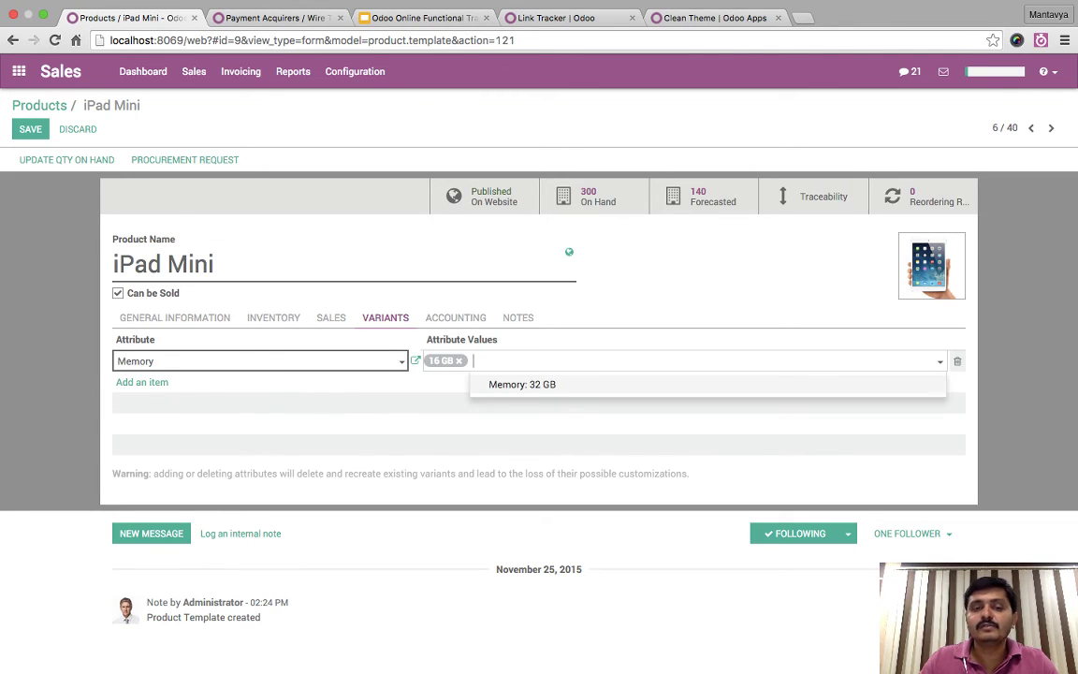
key(Return)
key(Return)
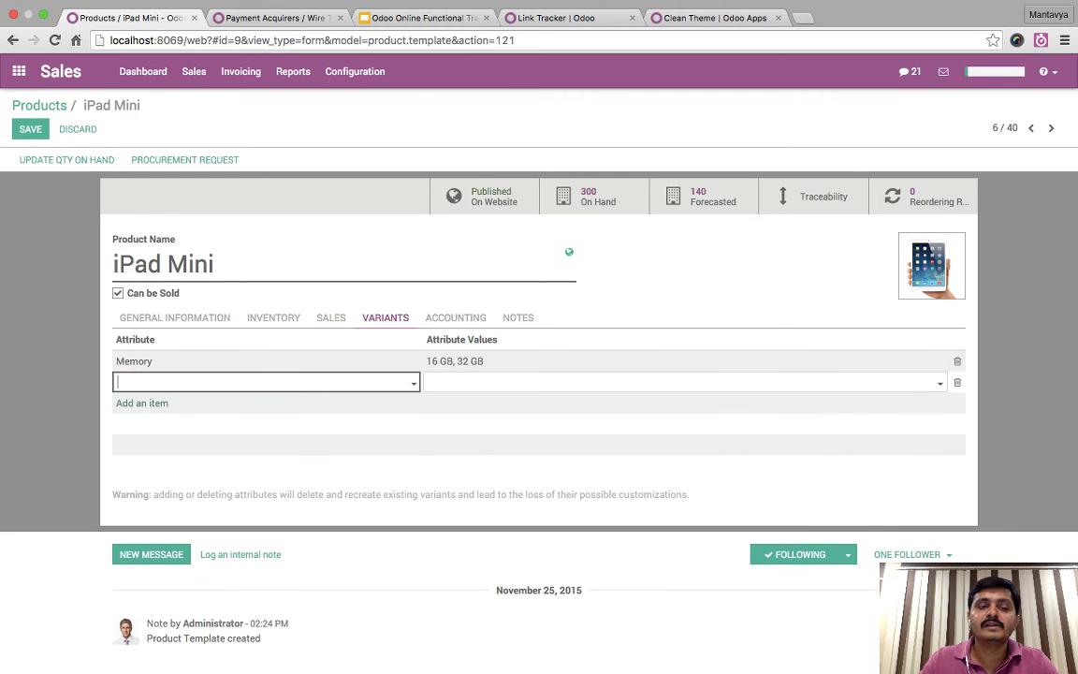
key(Down)
key(Down)
- Add a Color attribute line with values White and Black
key(Return)
key(Tab)
key(Down)
key(Return)
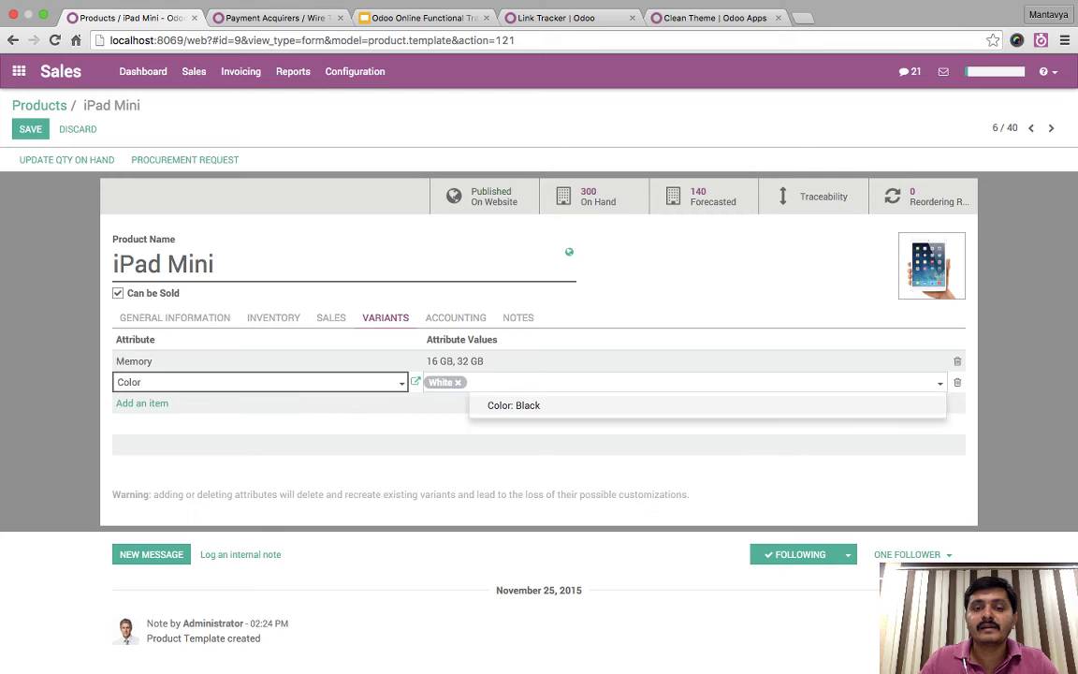
key(Return)
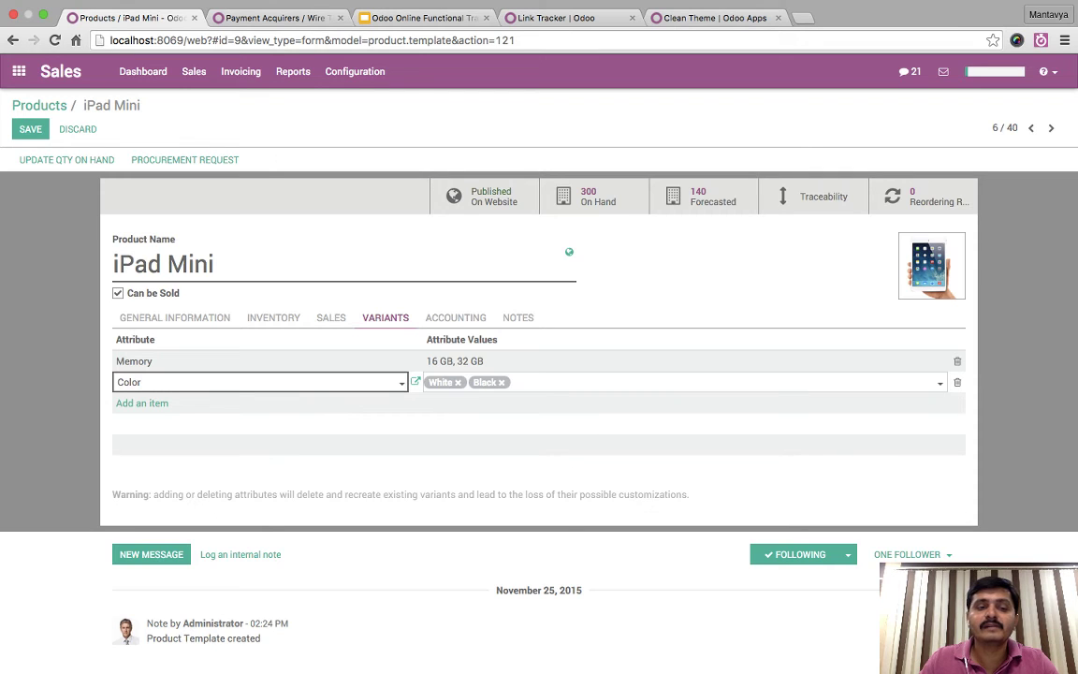
key(Return)
- Add a Wi-Fi attribute line with the 2.4 GHz value
key(Down)
key(Down)
key(Down)
key(Return)
key(Tab)
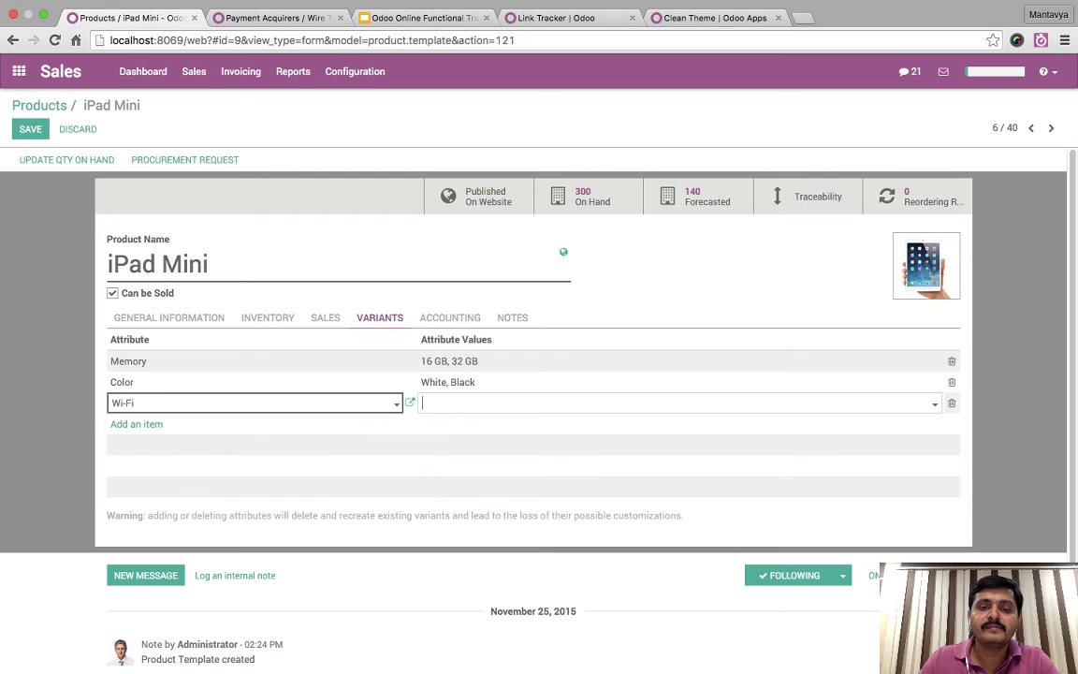
key(Down)
key(Return)
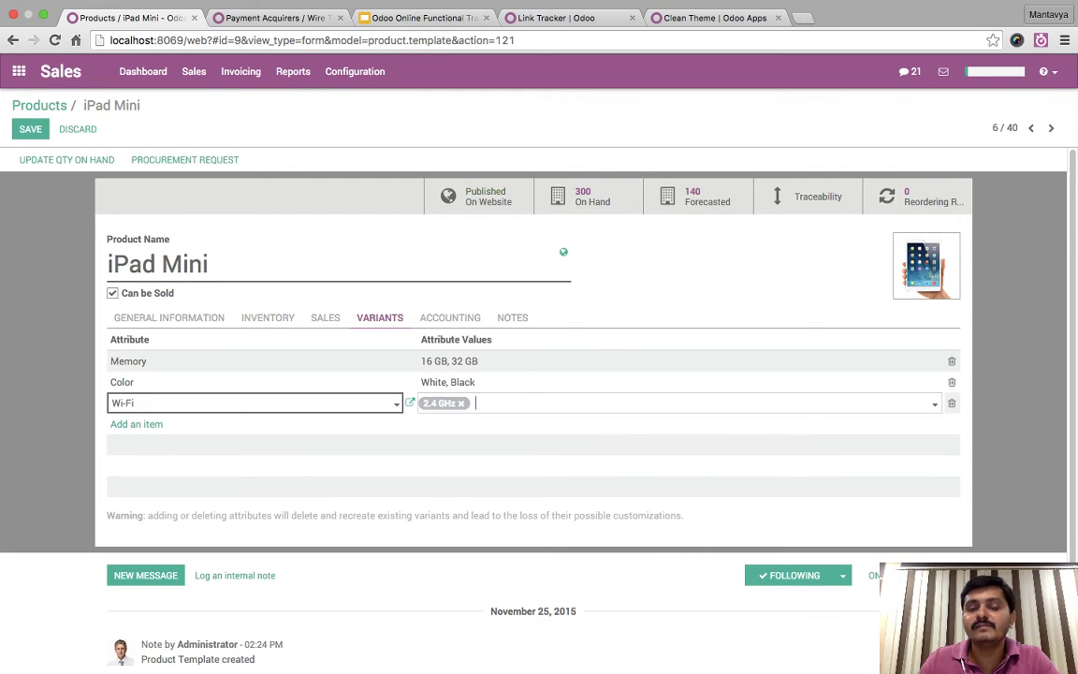
- Create a new 3G Enabled Wi-Fi value and finish the Wi-Fi line
key(Down)
key(Escape)
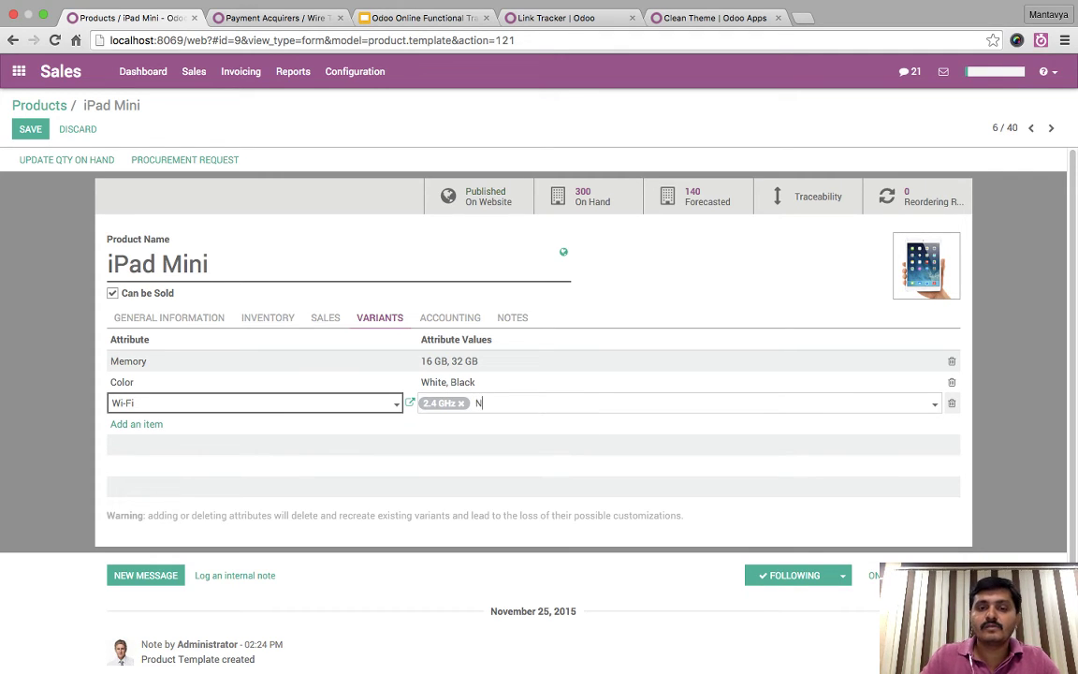
text(No W)
text(ify)
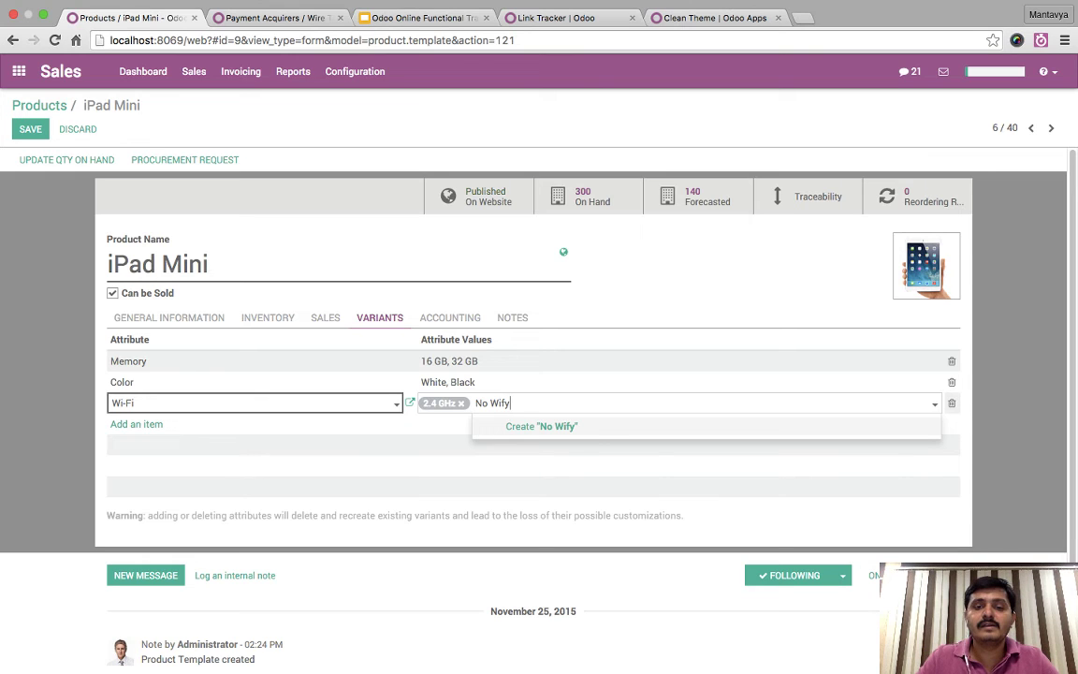
key(BackSpace)
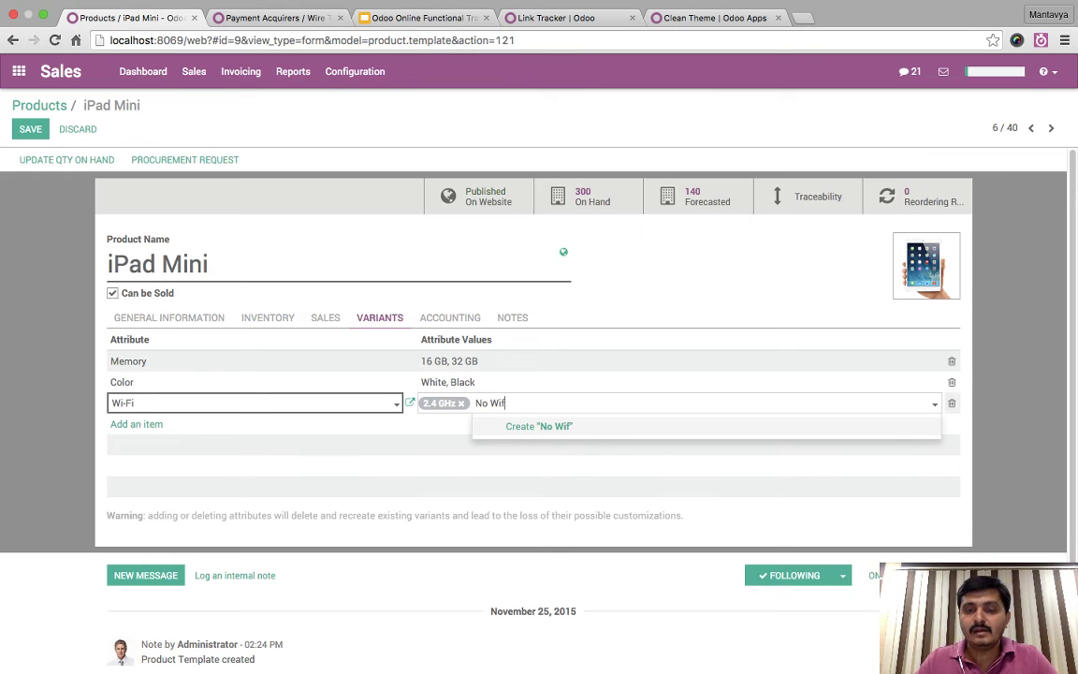
key(BackSpace)
key(BackSpace)
key(BackSpace)
key(BackSpace)
key(BackSpace)
key(BackSpace)
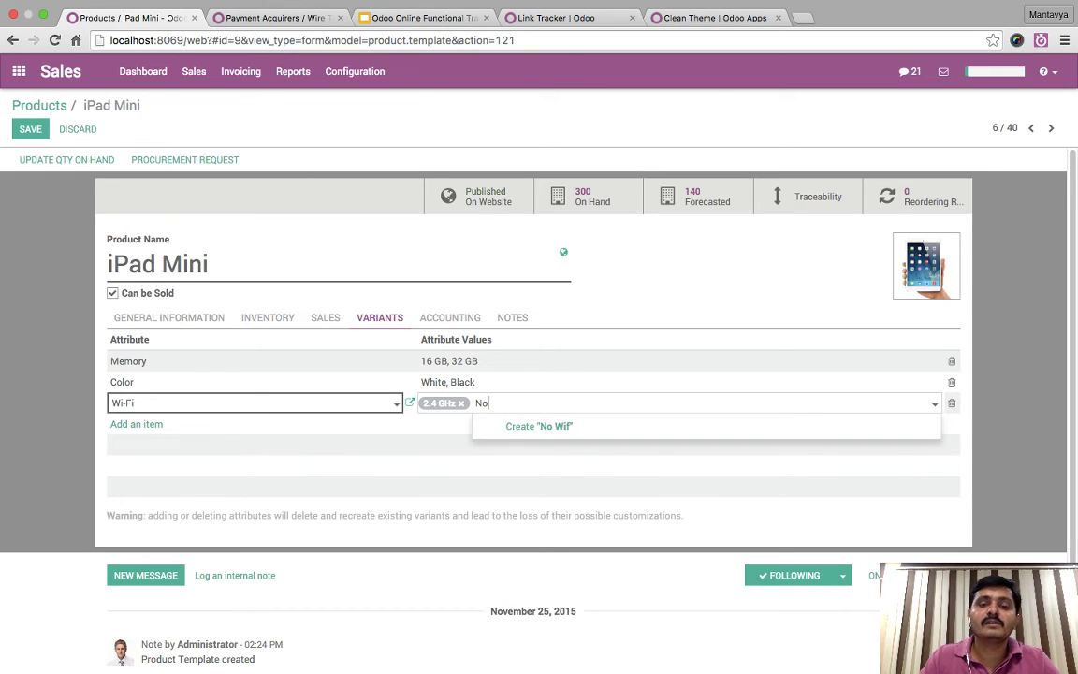
text(G)
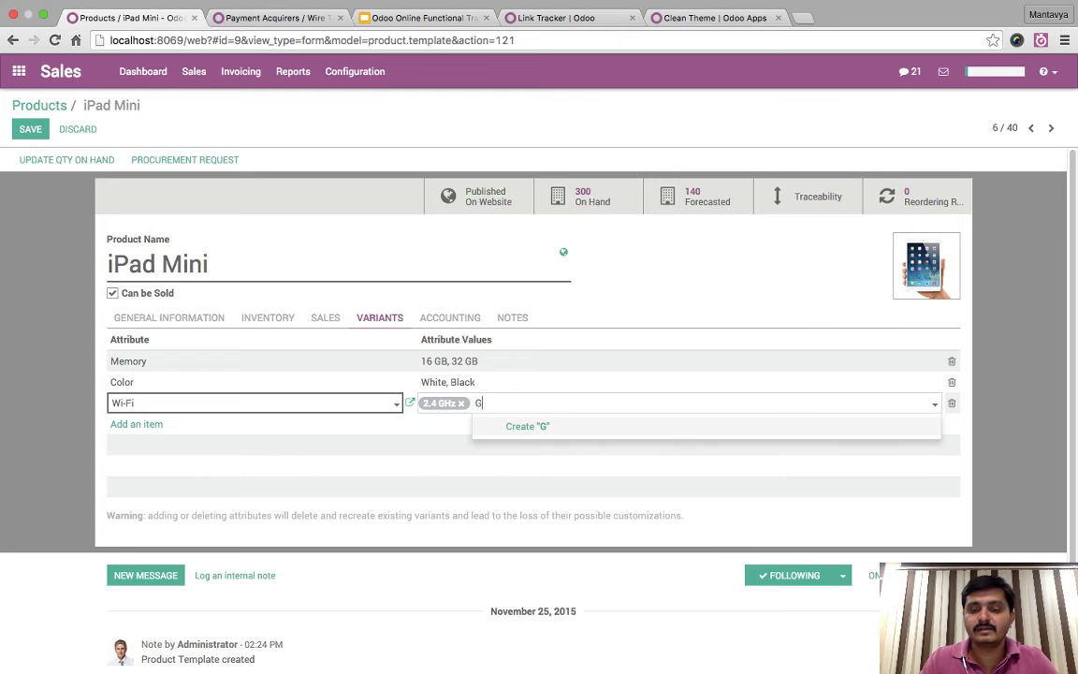
text(SM Car)
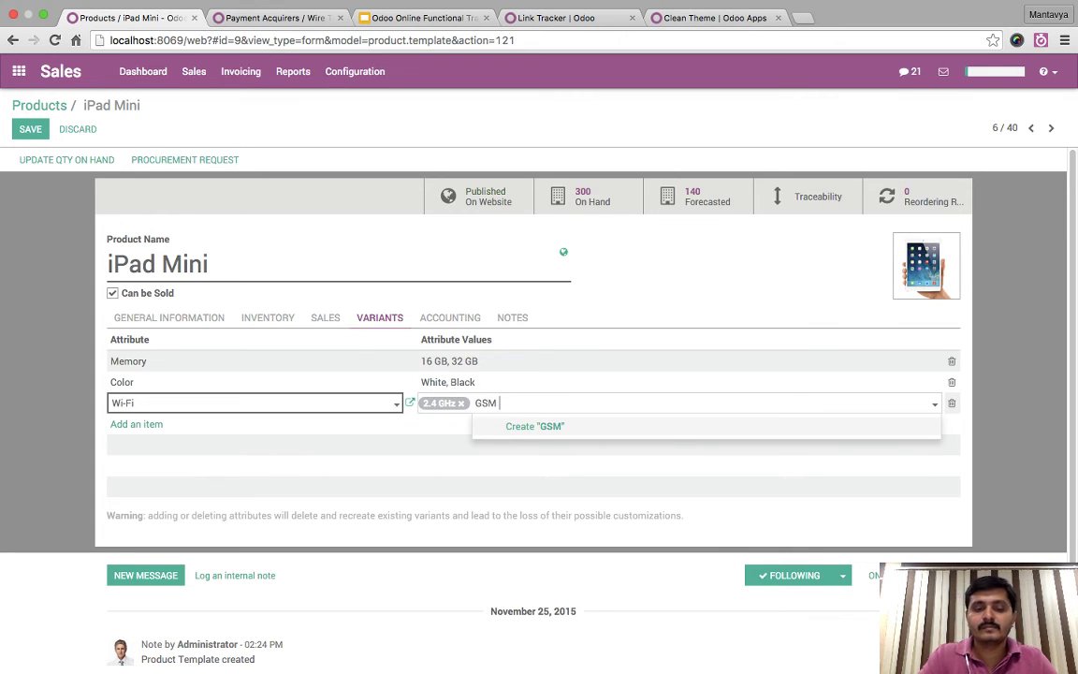
key(BackSpace)
key(BackSpace)
key(BackSpace)
key(BackSpace)
key(BackSpace)
key(BackSpace)
key(BackSpace)
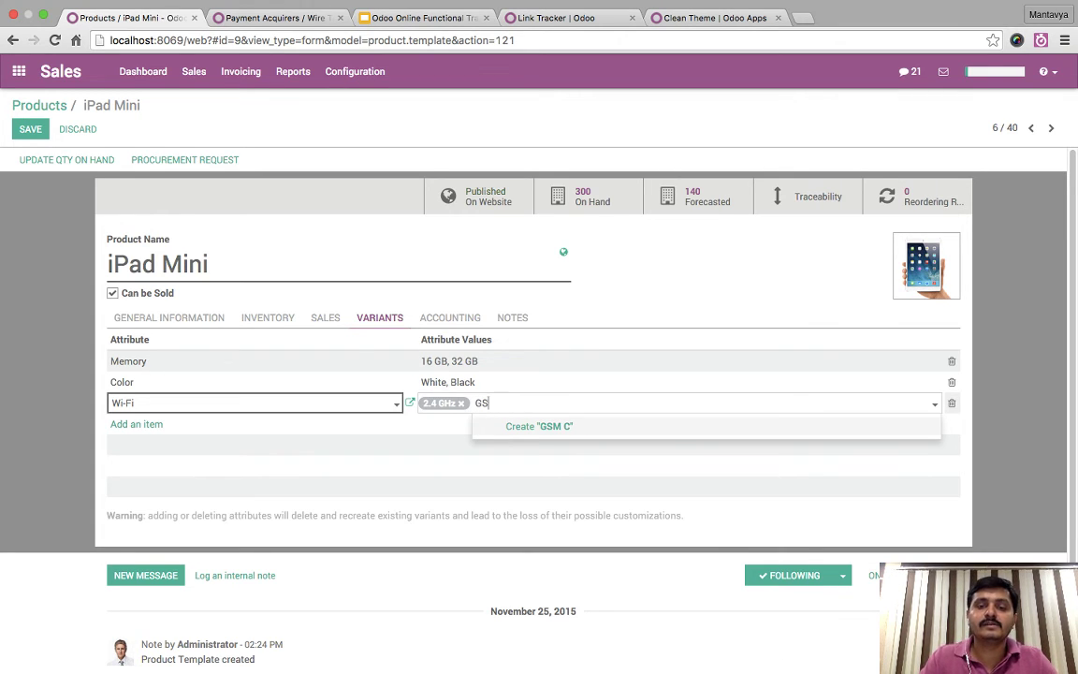
text(4G)
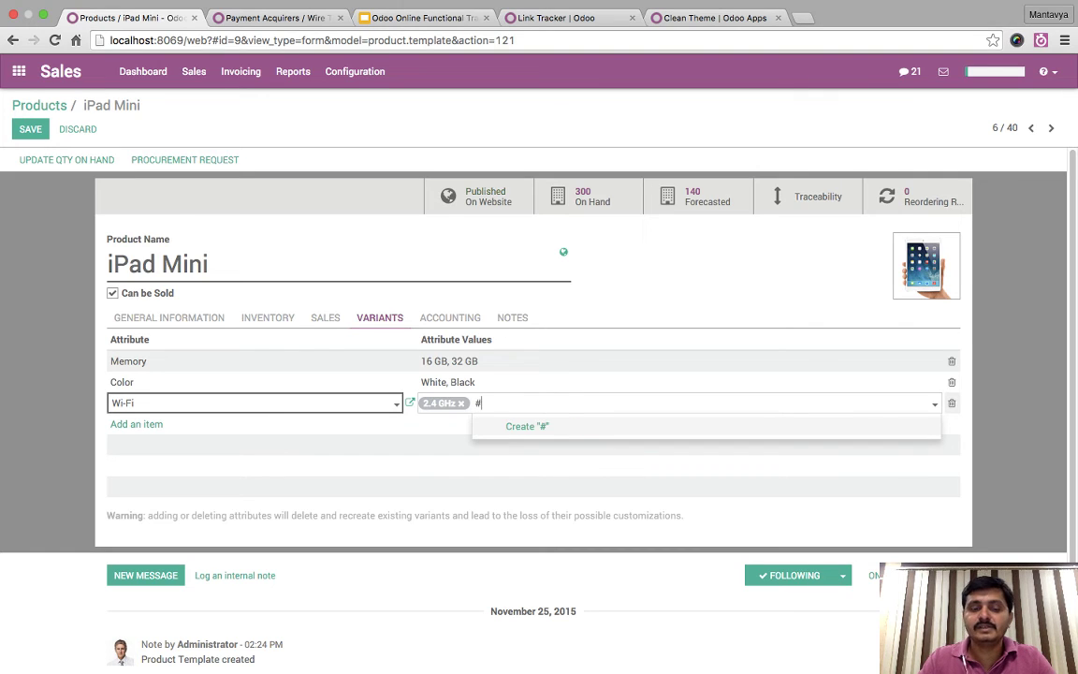
key(BackSpace)
key(BackSpace)
text(3G Enabled)
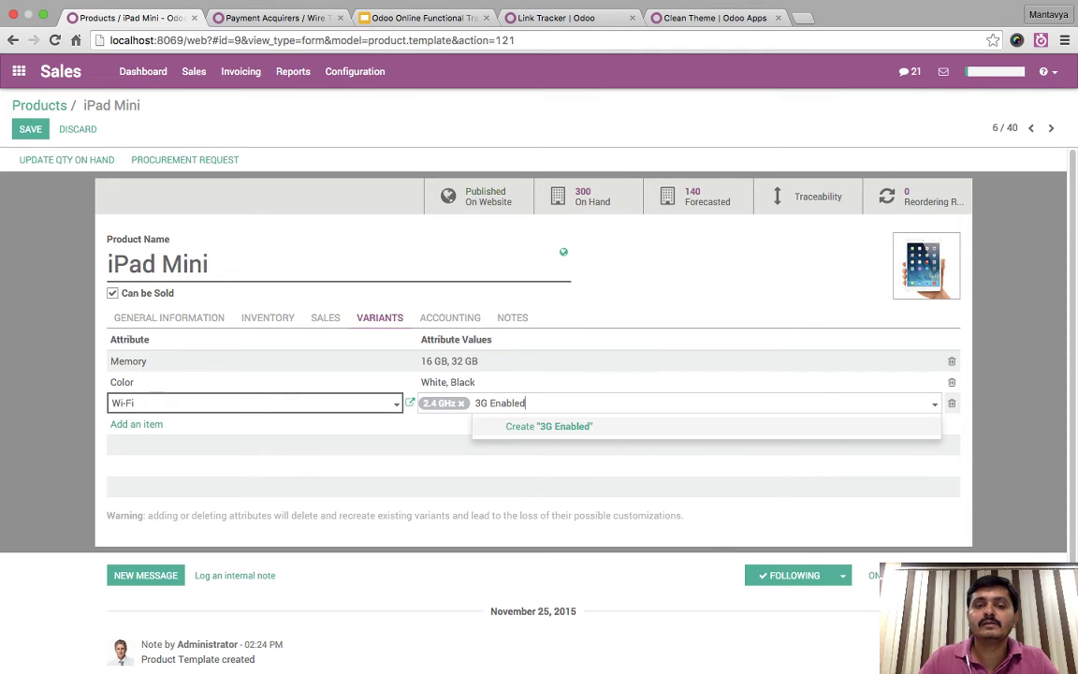
key(Return)
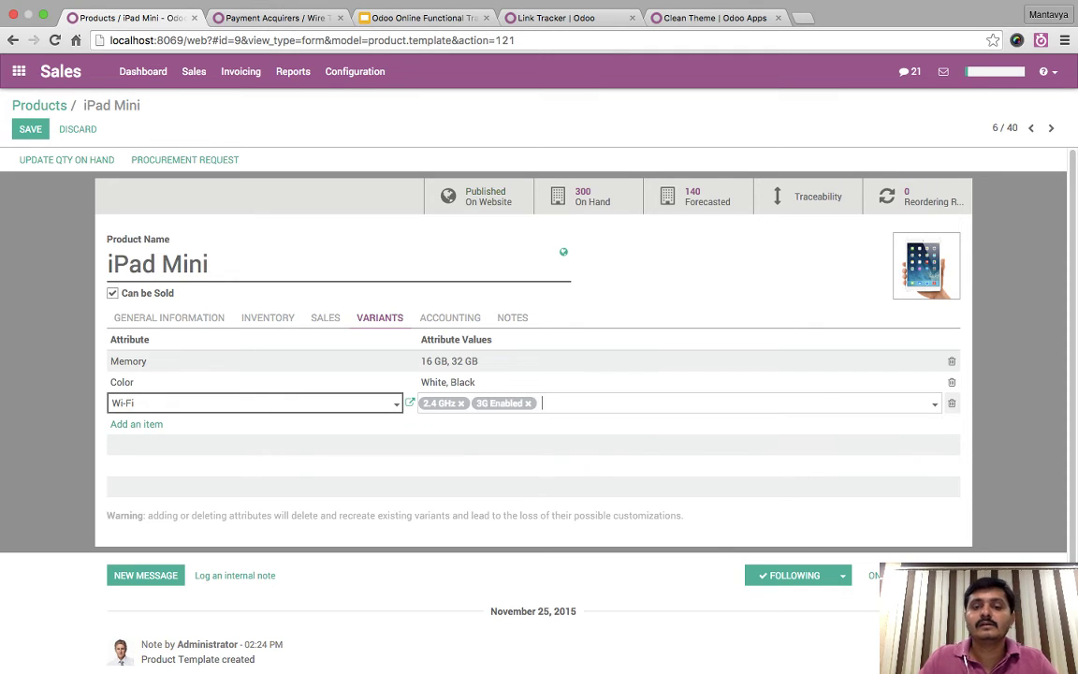
key(Return)
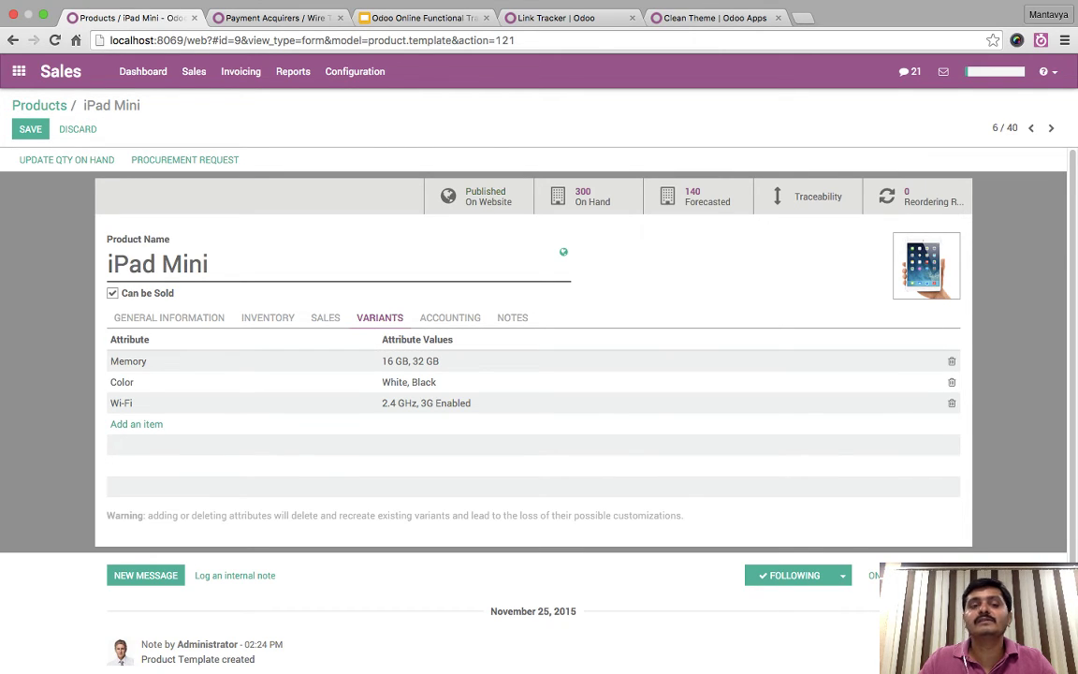
- Save the attributes, list the 8 variants, and set 16 GB White 2.4 GHz stock to 2
click(30, 128)
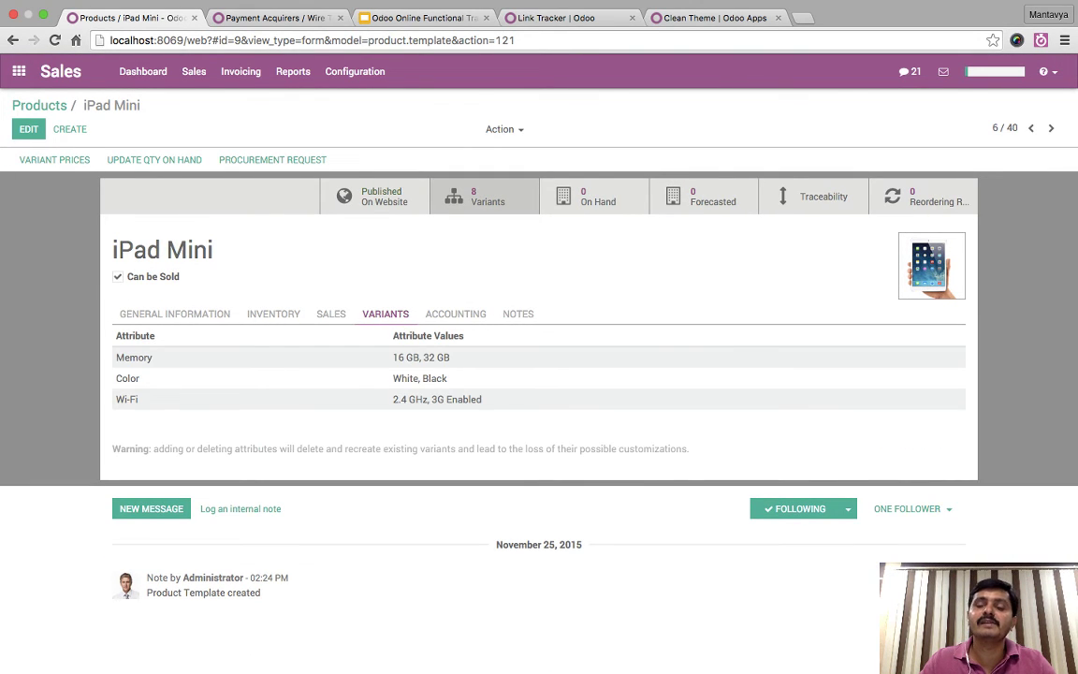
click(481, 197)
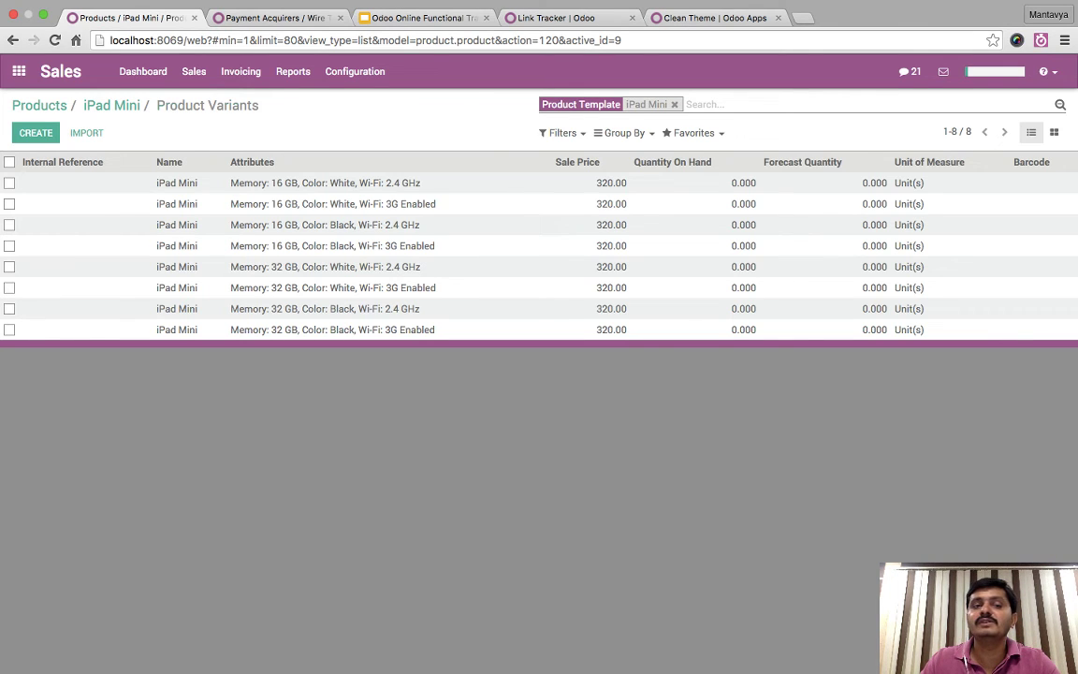
click(177, 182)
click(66, 159)
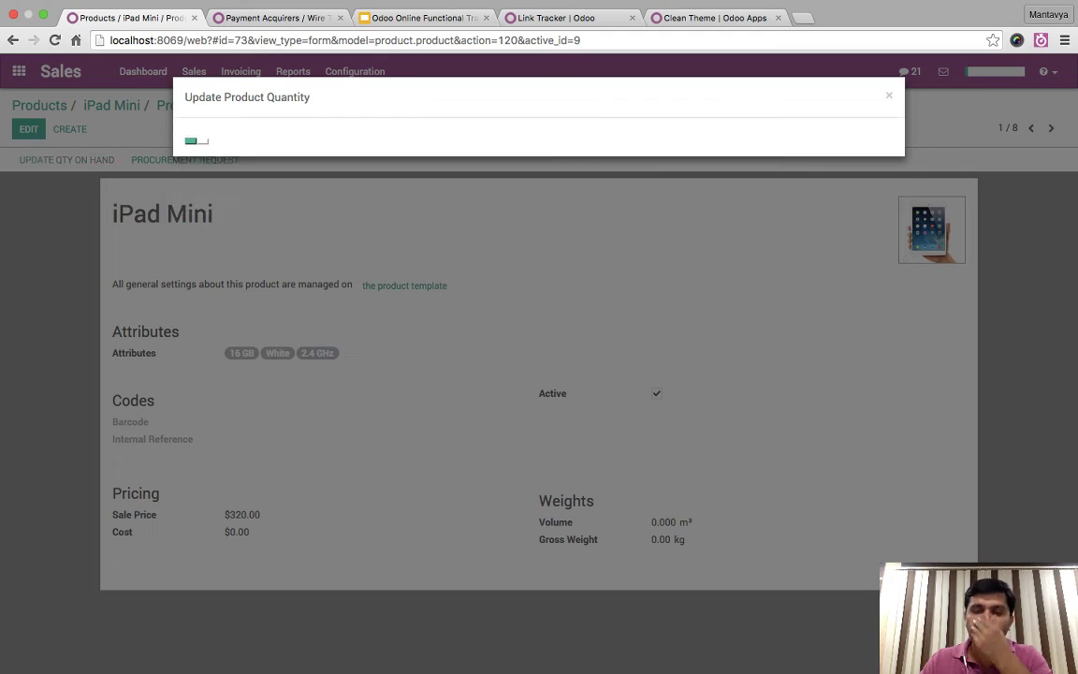
click(552, 173)
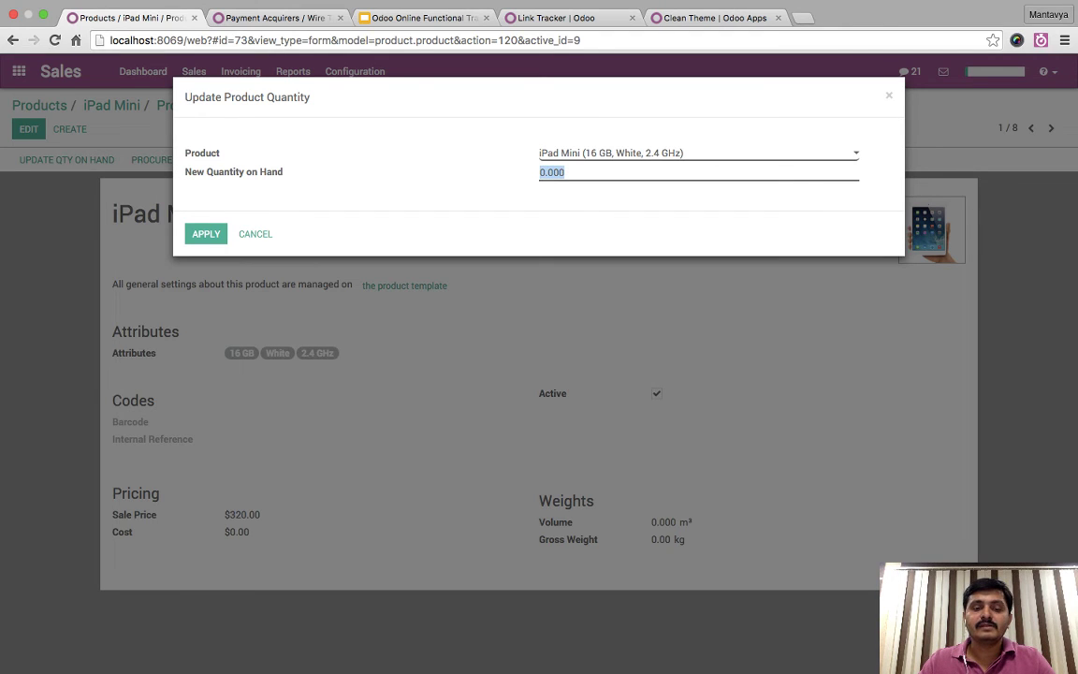
text(2)
key(Return)
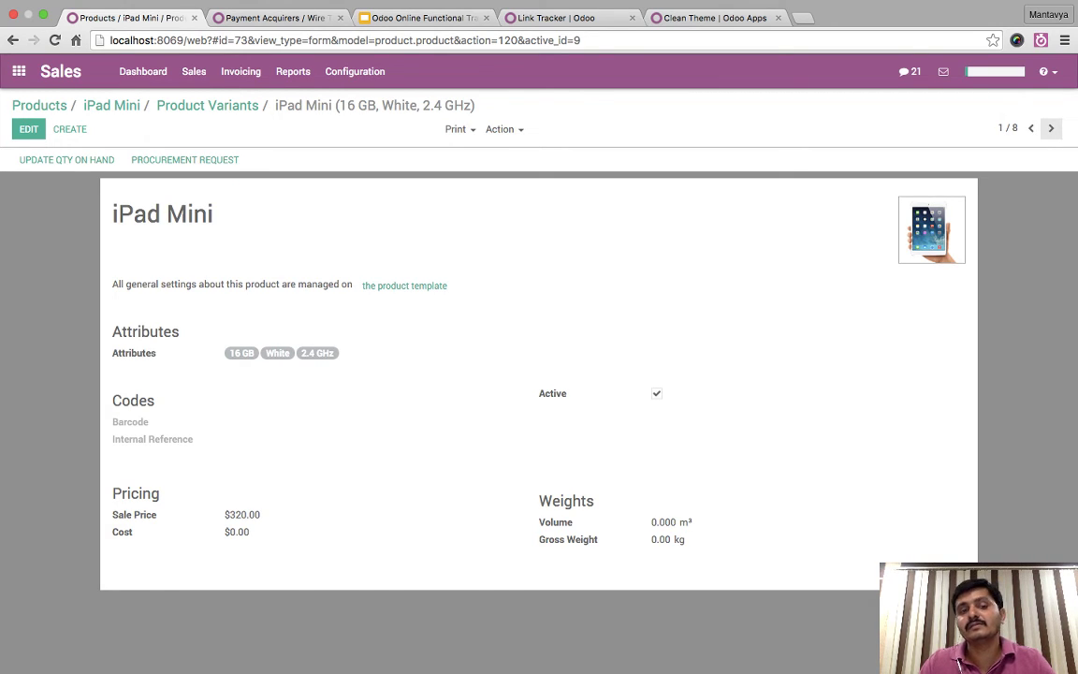
- Set on-hand stock to 2 for 16 GB White 3G Enabled, then 3 for the next variant
click(1051, 128)
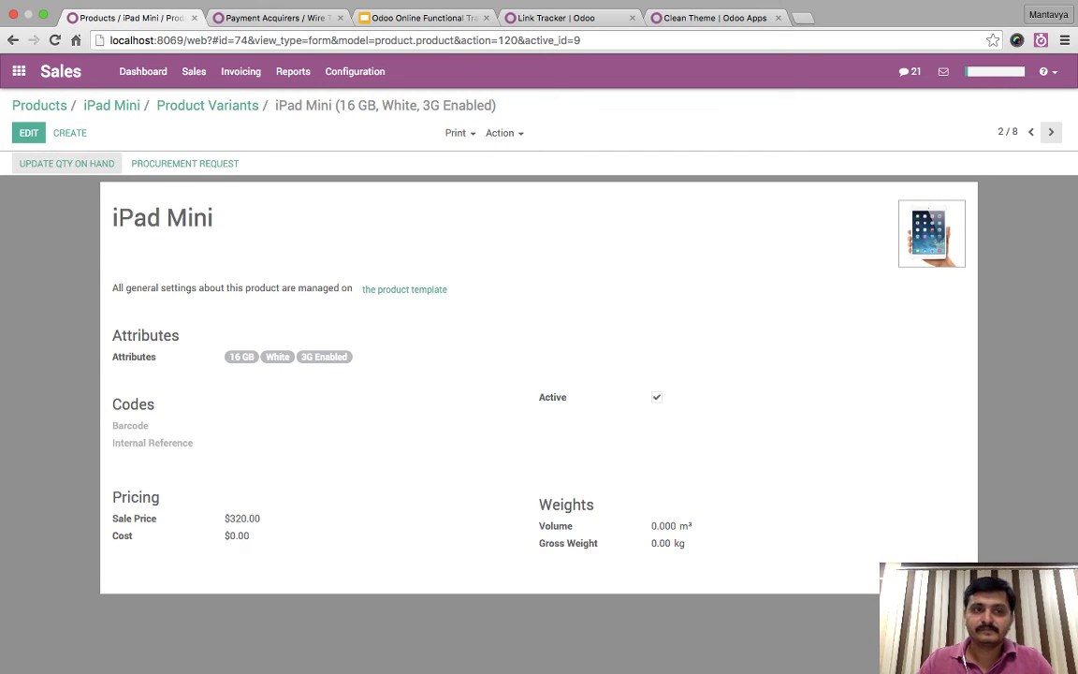
click(67, 163)
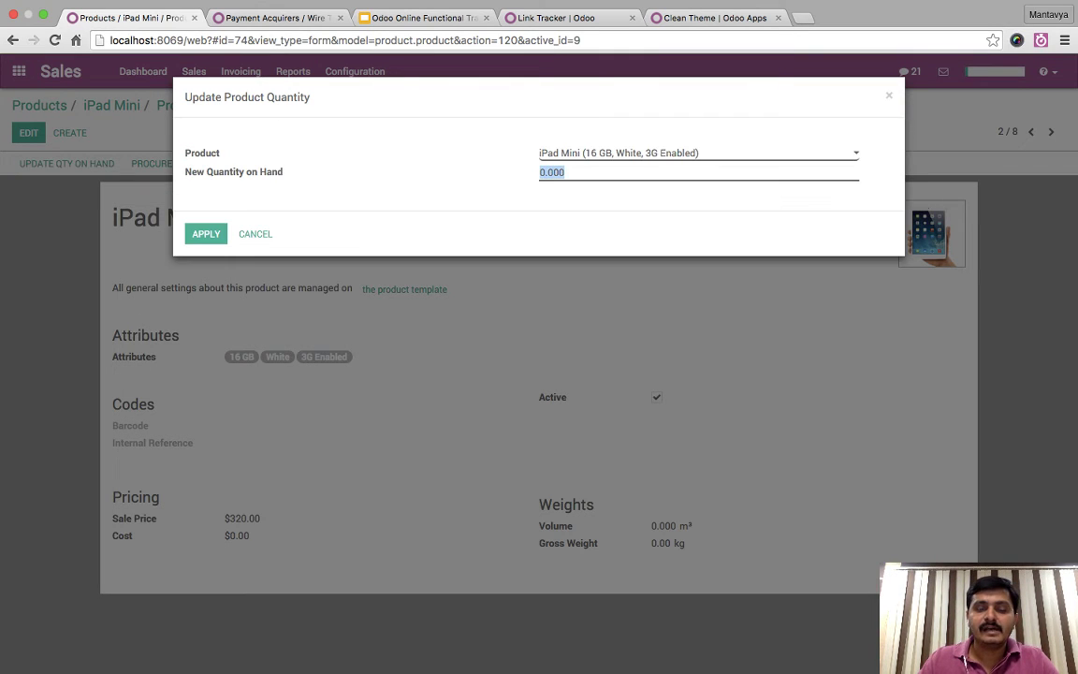
text(2)
click(206, 234)
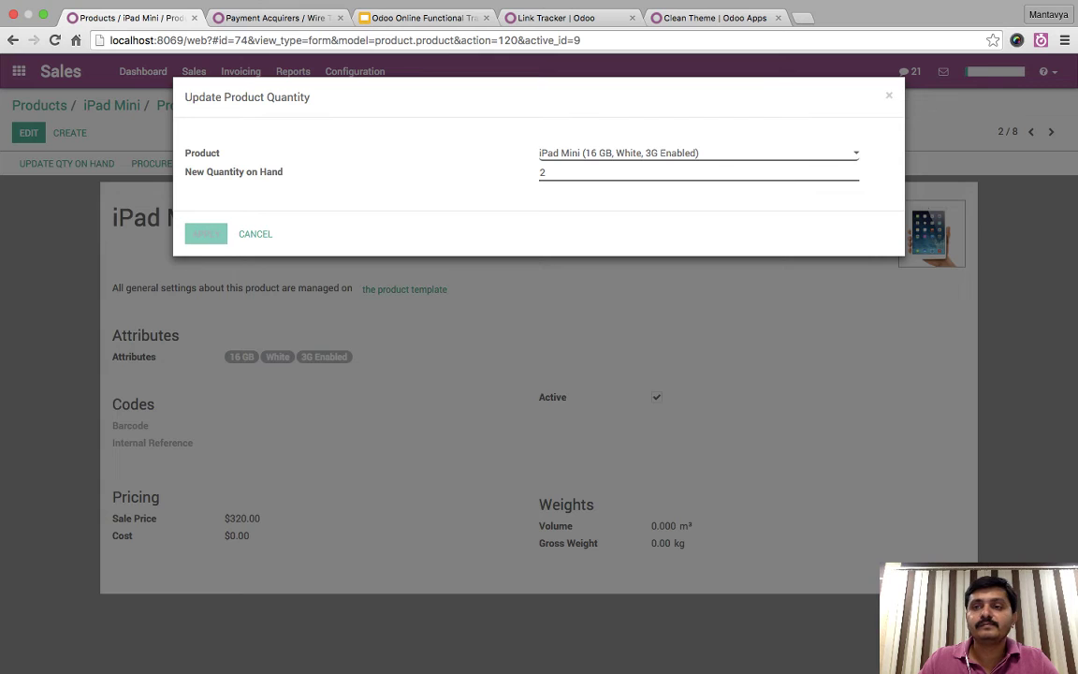
key(alt+n)
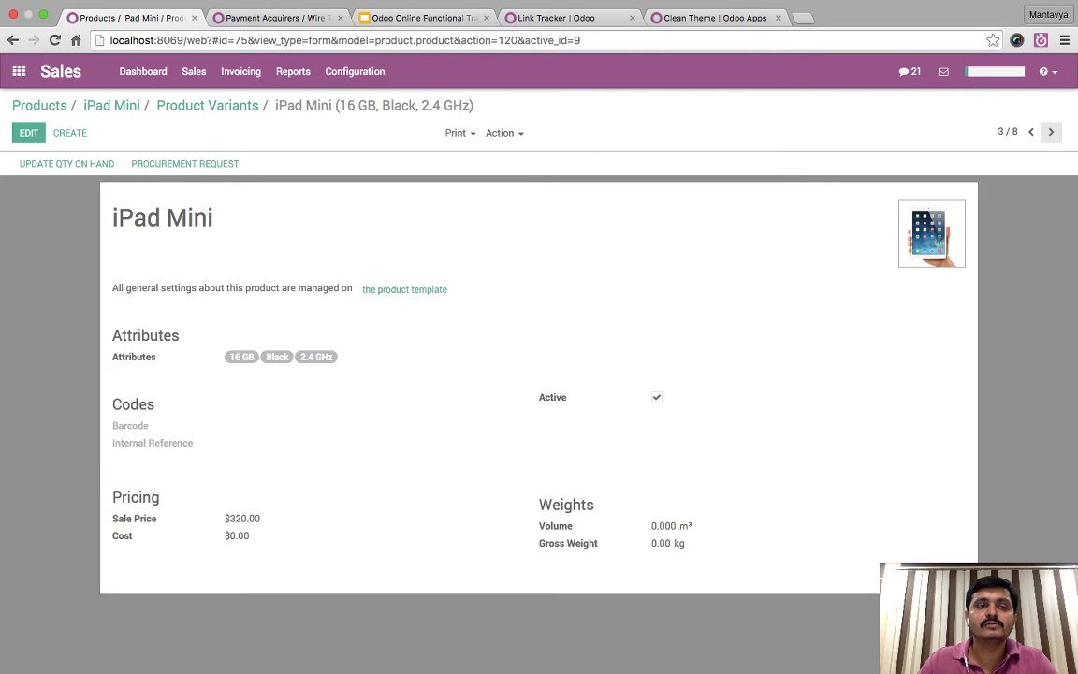
click(66, 162)
key(ctrl+a)
text(3)
click(206, 234)
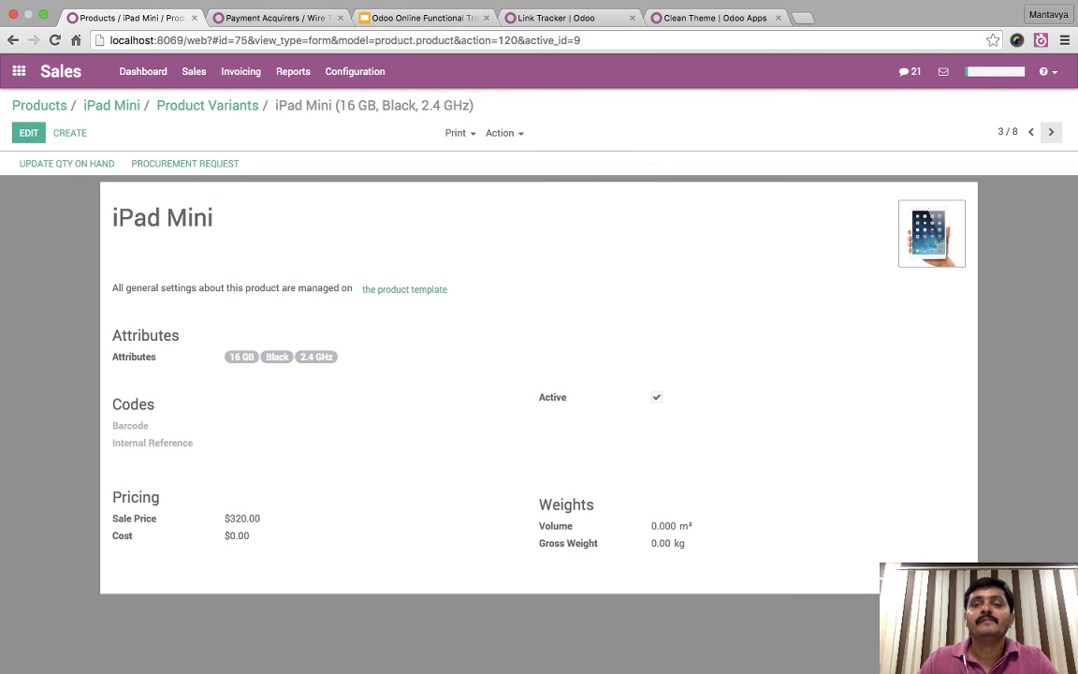
- Set stock to 4 for 16 GB Black 3G Enabled, 6 and 3 for the 32 GB White variants
click(1051, 132)
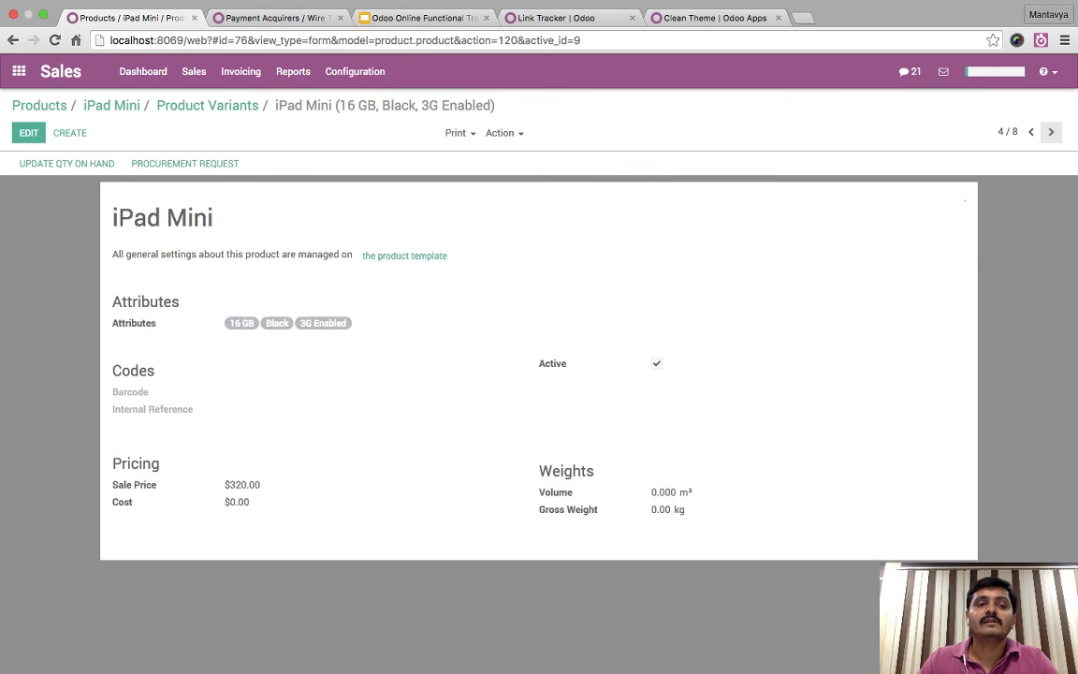
click(66, 163)
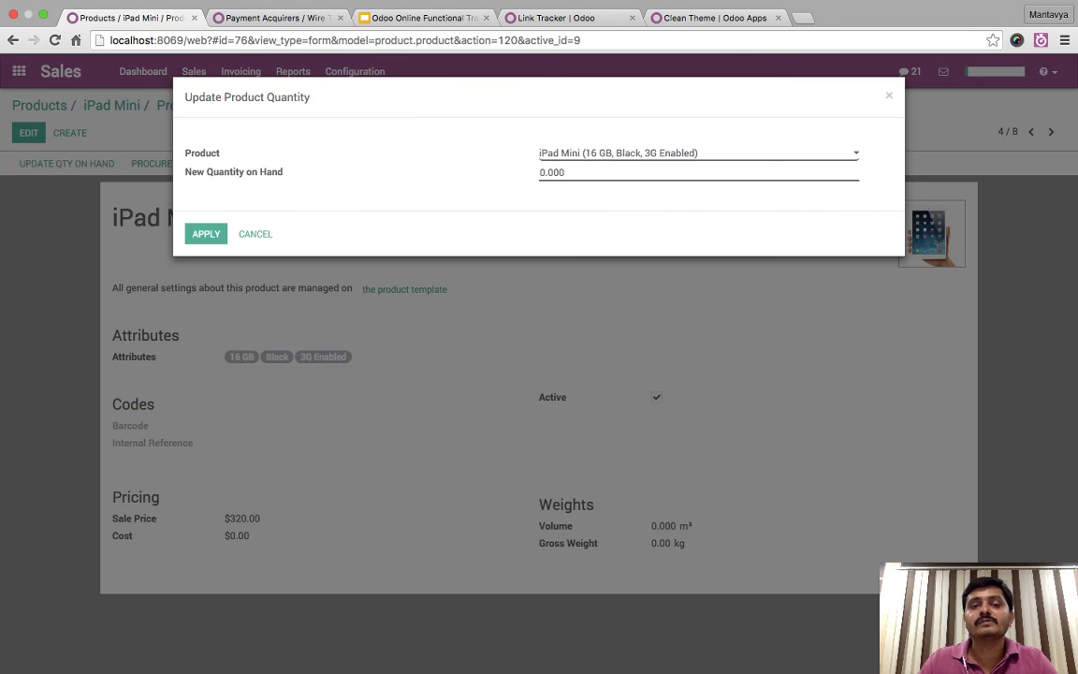
text(4)
key(Return)
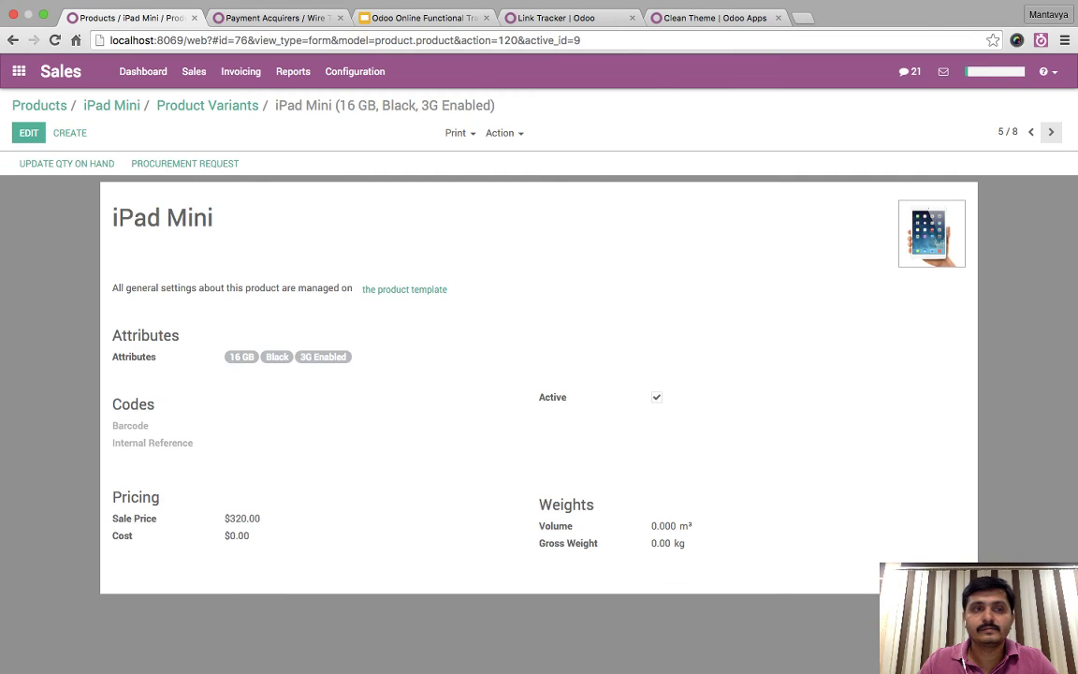
click(1051, 132)
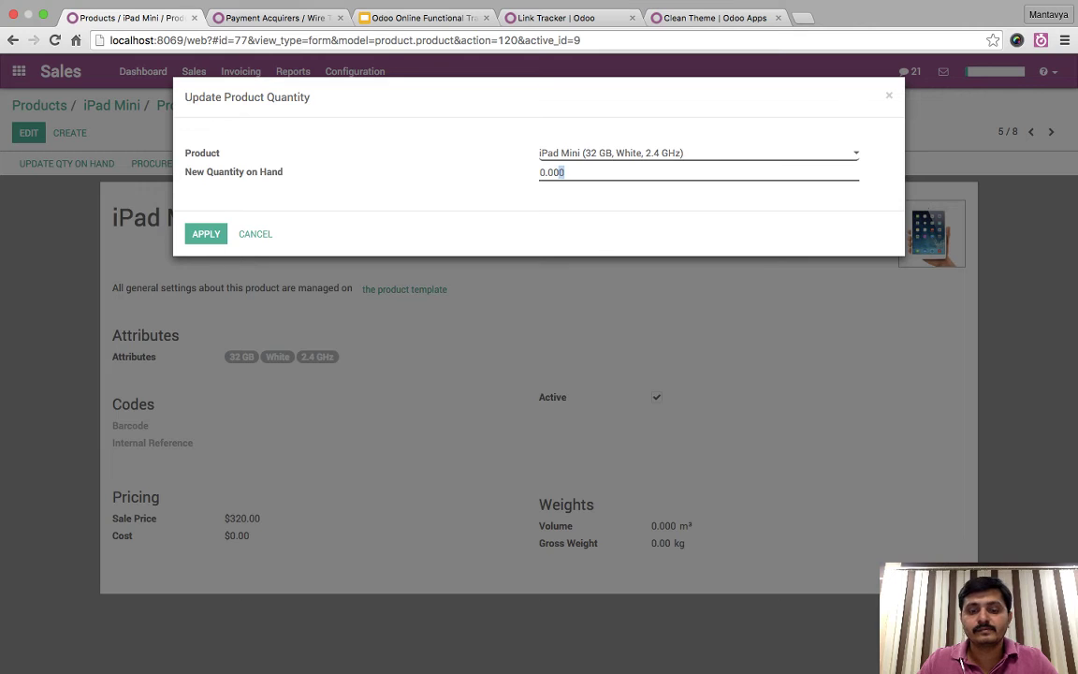
text(6)
key(Return)
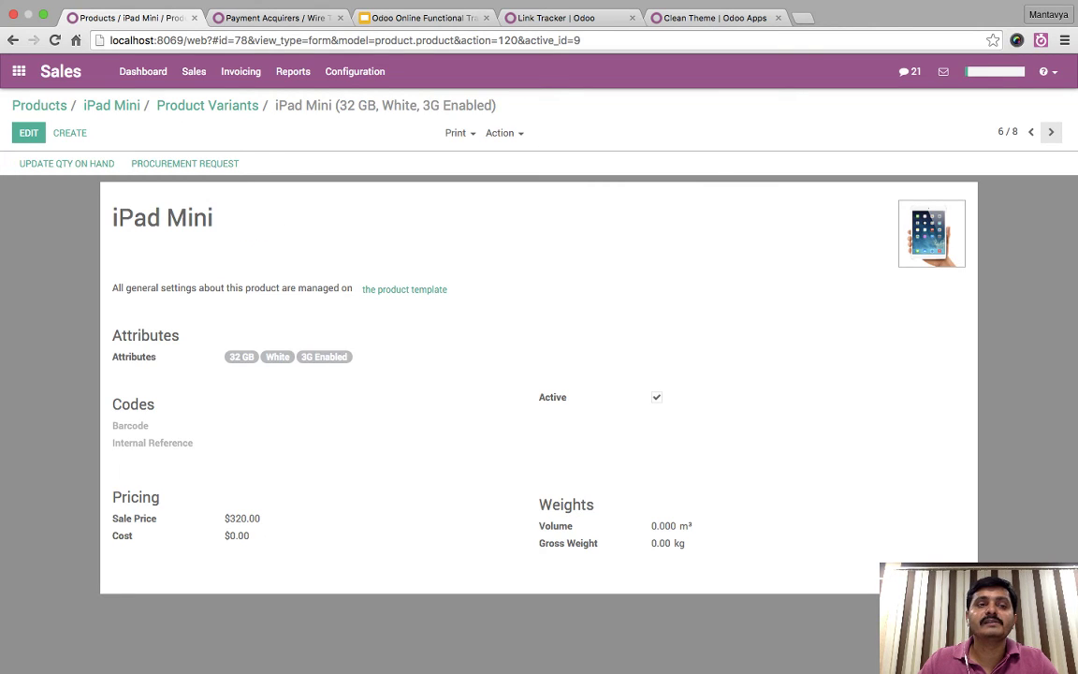
click(66, 163)
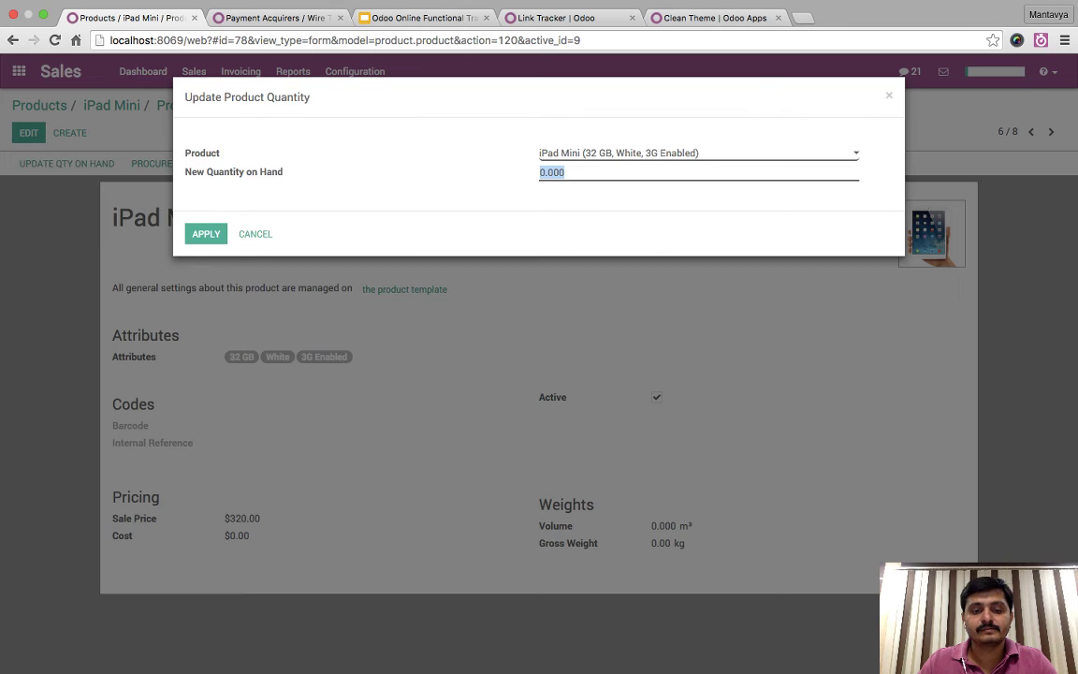
text(3)
key(Return)
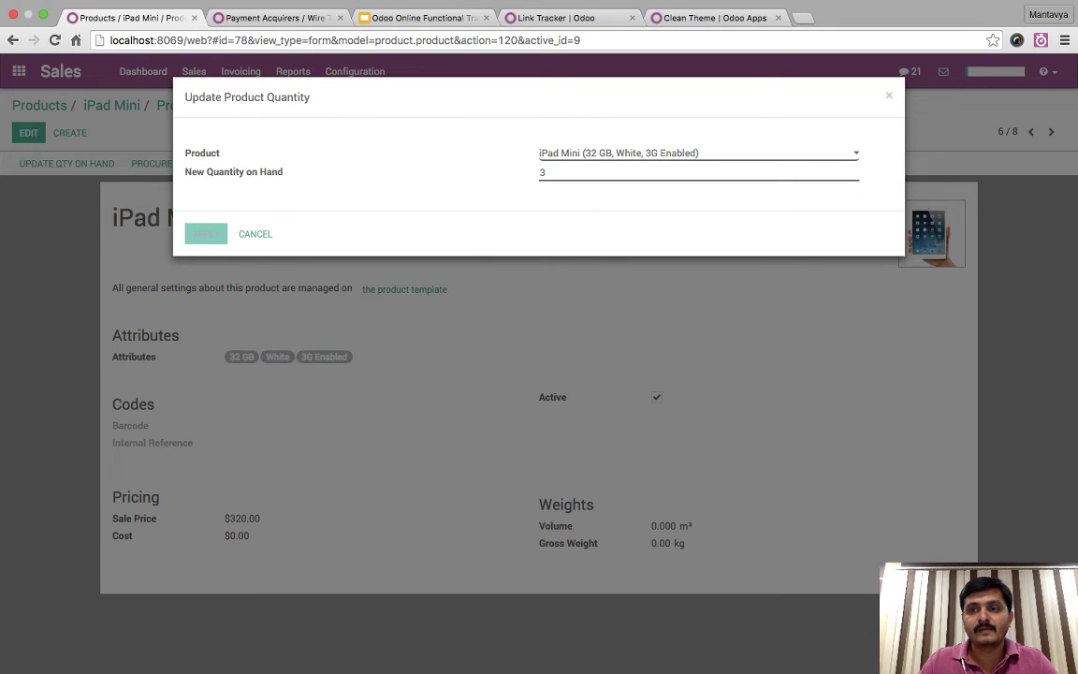
- Set both 32 GB Black variants to 1 unit each and return to the variants list
key(alt+n)
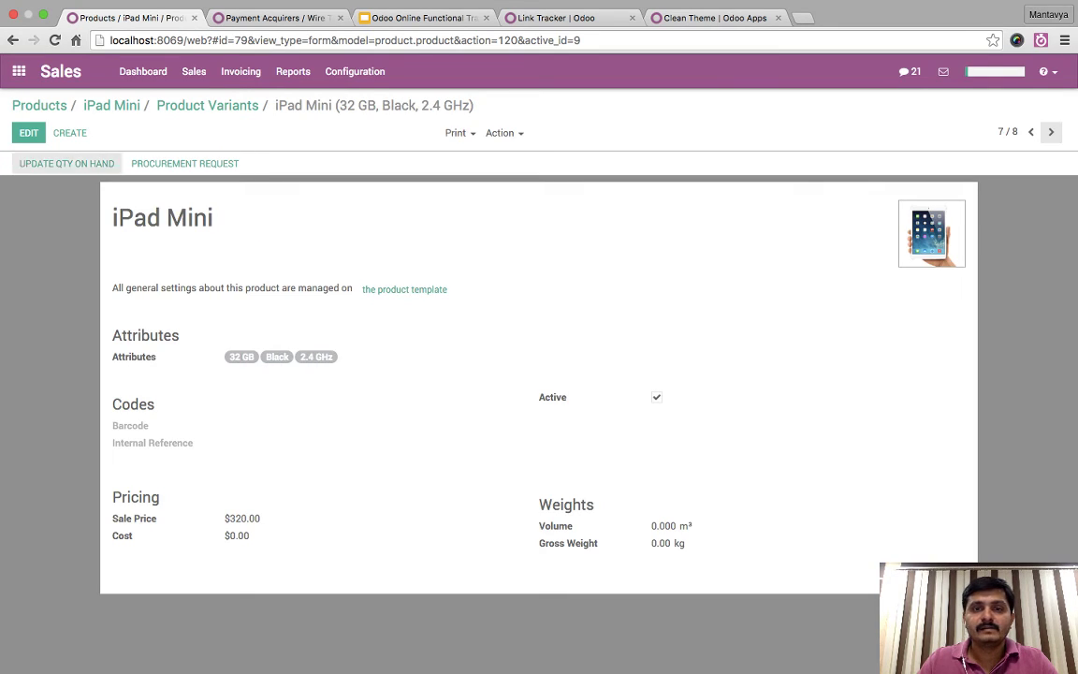
click(66, 163)
text(1)
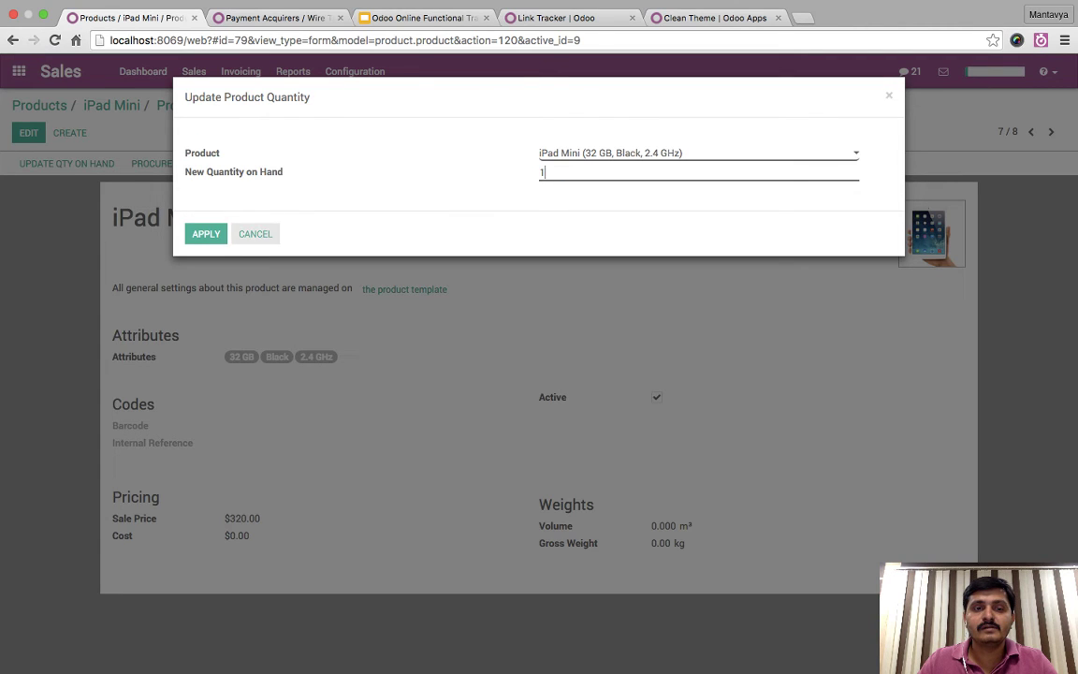
key(Return)
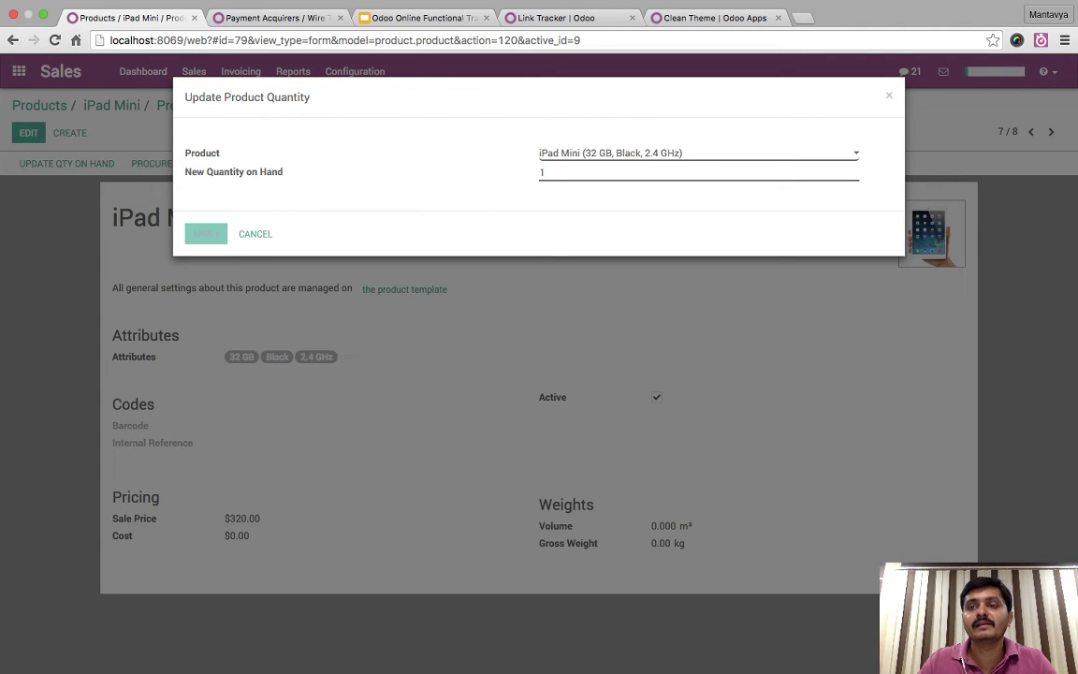
key(alt+n)
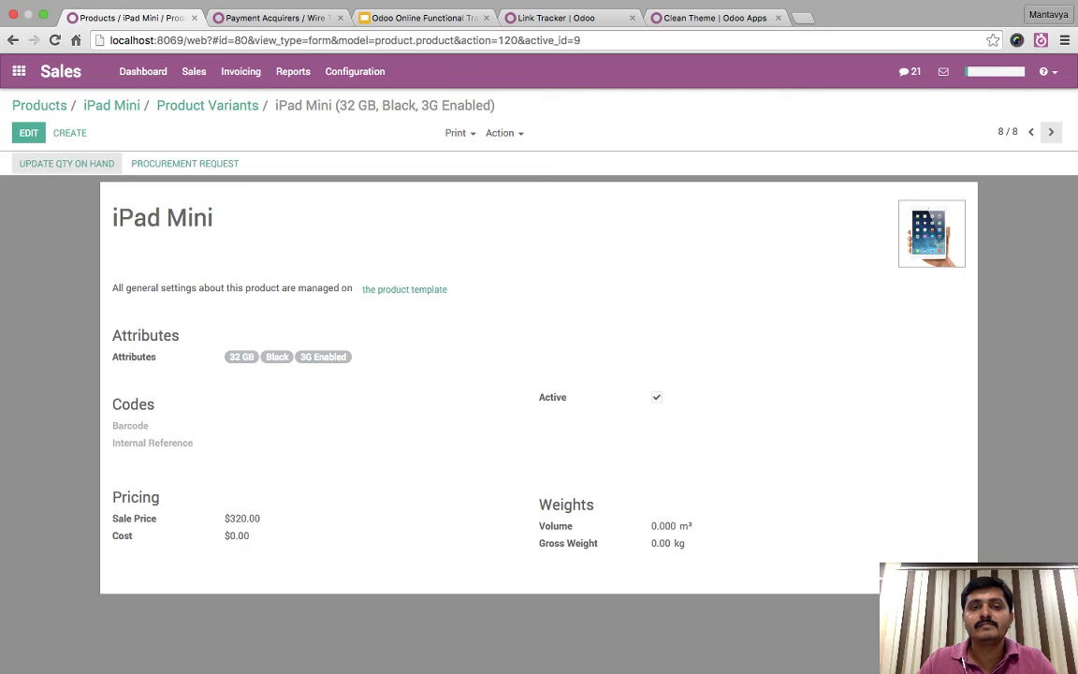
key(alt+u)
text(1)
key(Return)
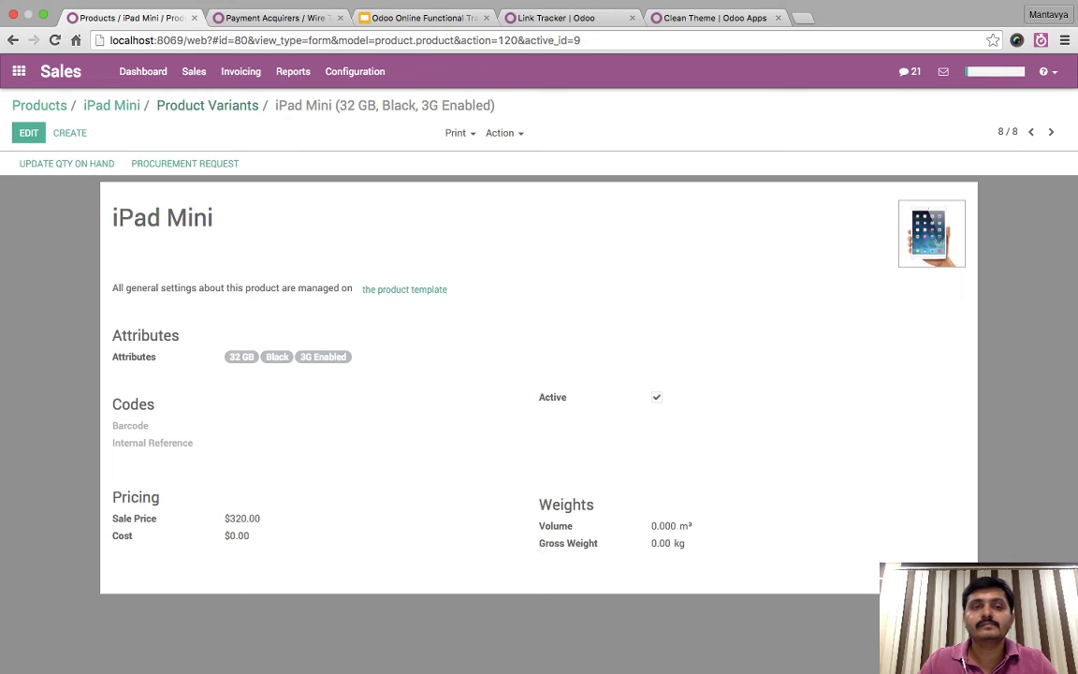
key(super+bracketleft)
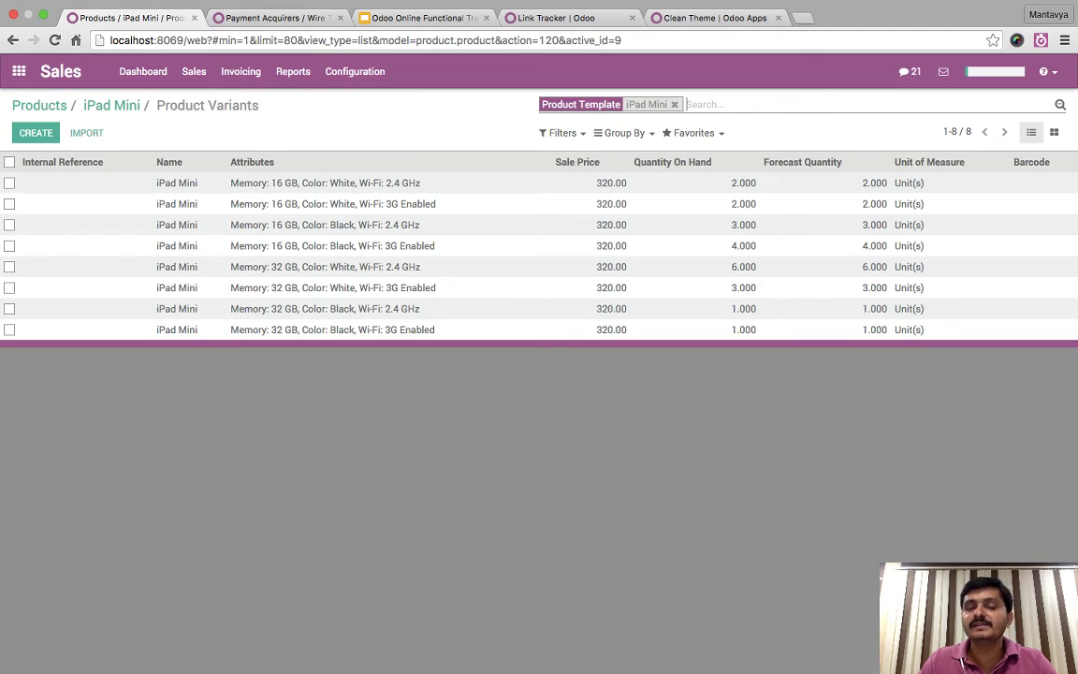
- Open the iPad Mini record, then review the Memory entry in the Attributes list
click(111, 105)
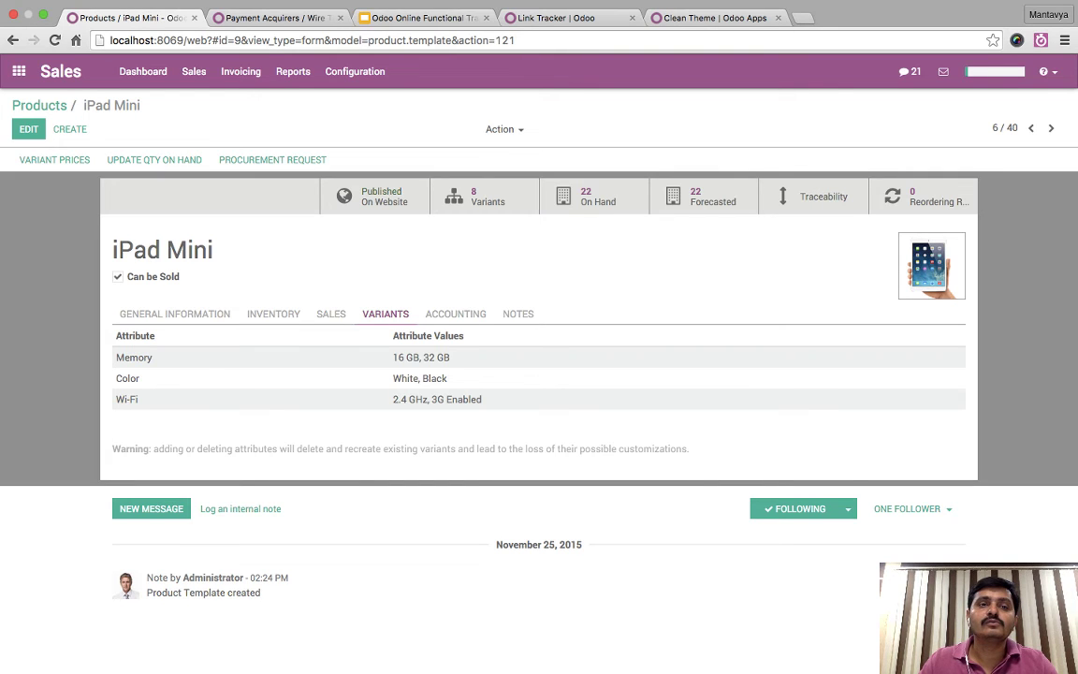
click(354, 71)
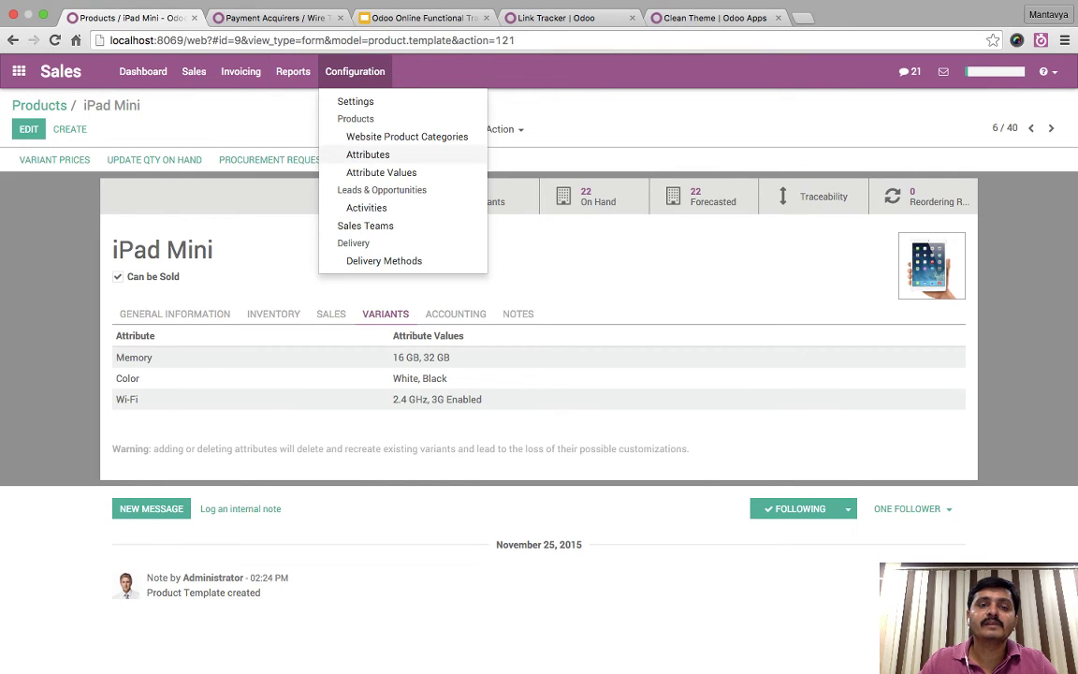
click(368, 155)
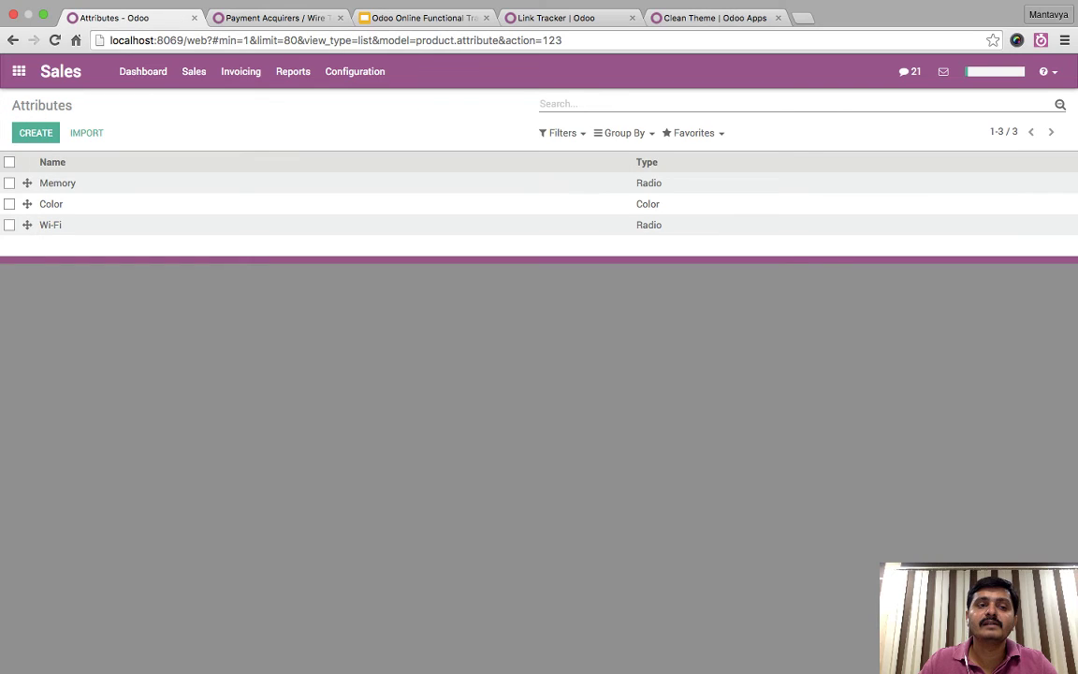
click(59, 183)
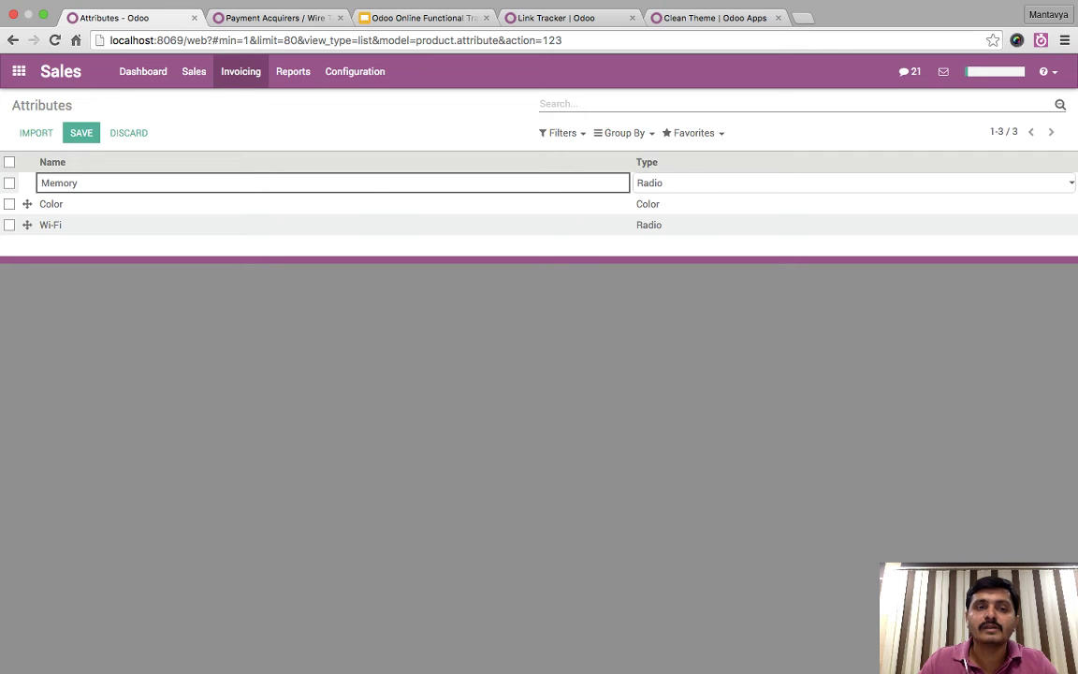
click(240, 71)
- Inspect the Memory 16 GB entry in Attribute Values, then bring the Products catalogue back
click(354, 71)
click(378, 170)
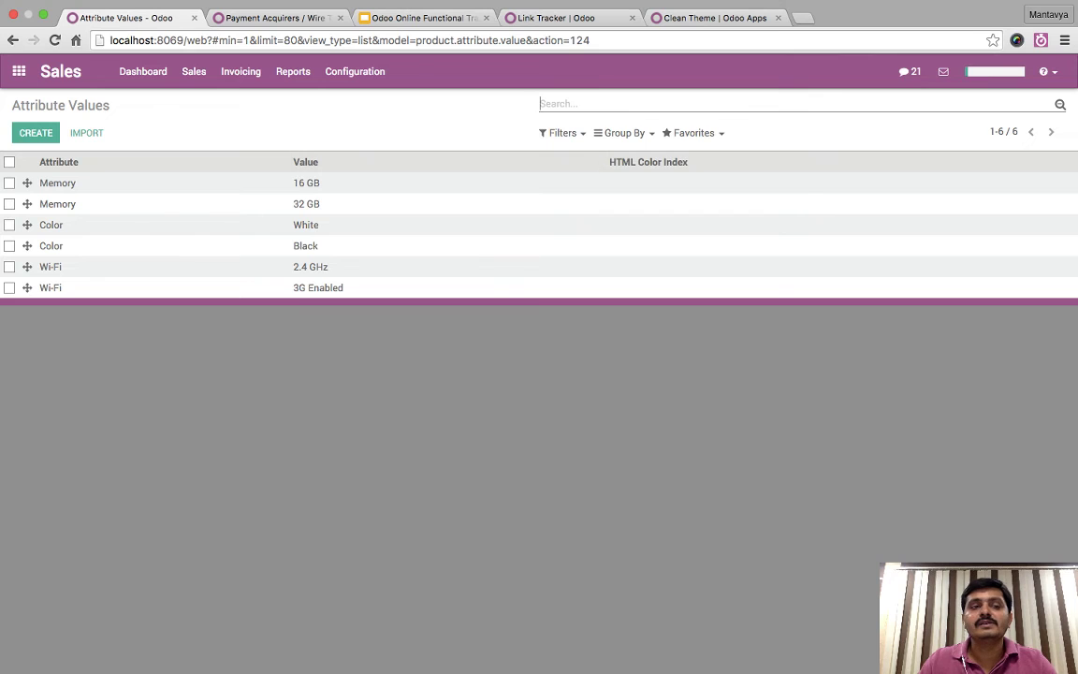
click(58, 182)
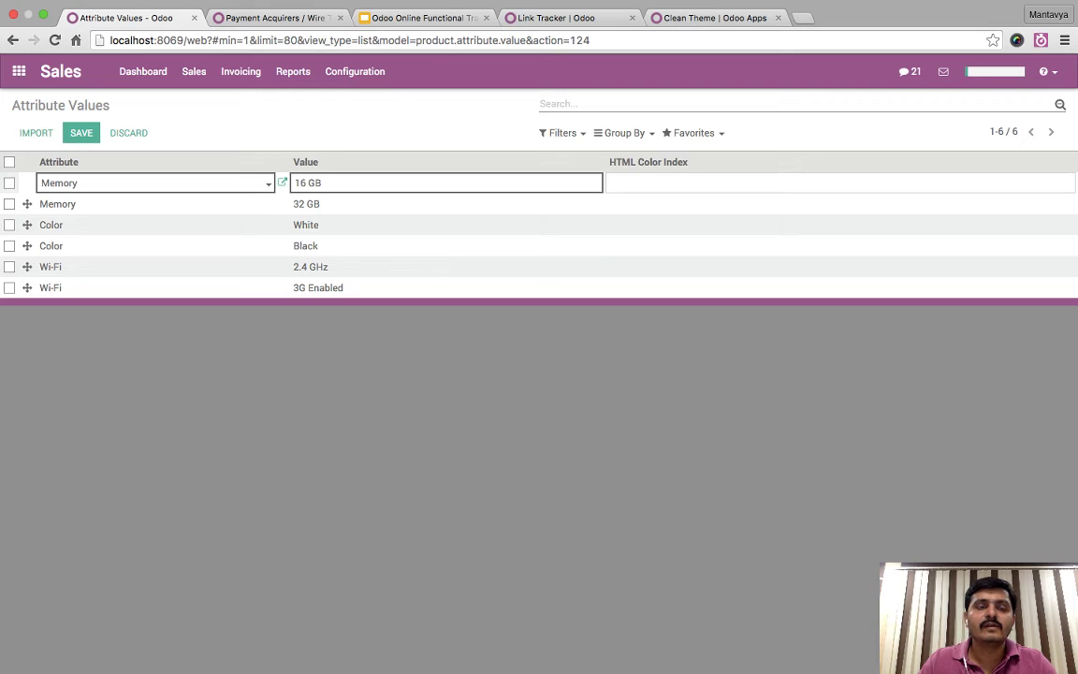
click(354, 71)
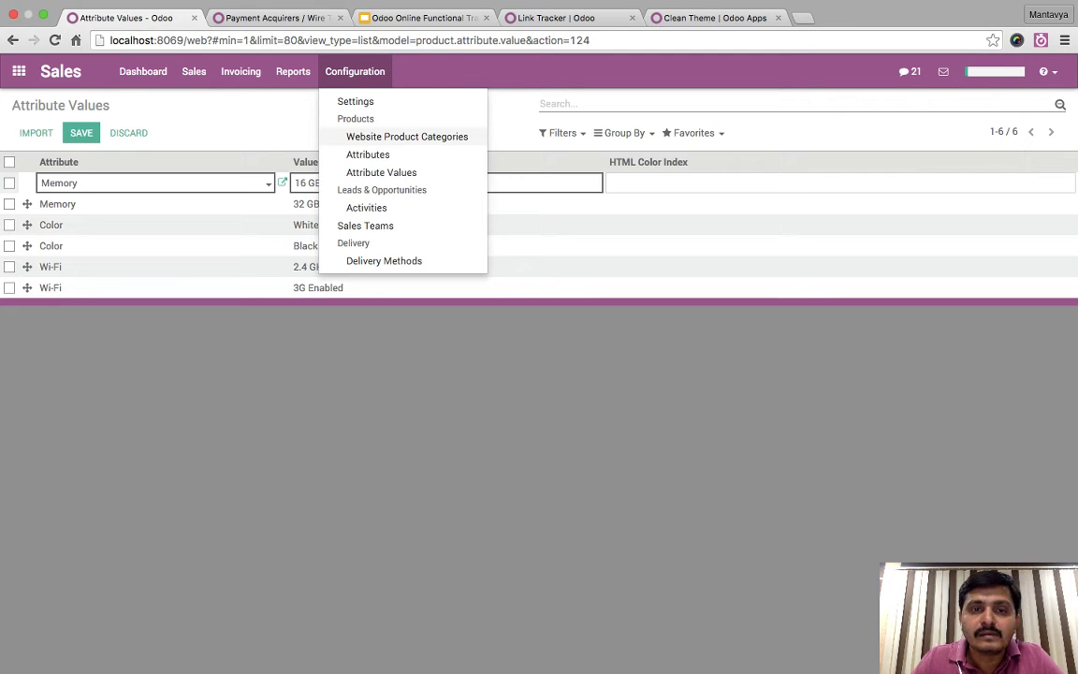
click(381, 172)
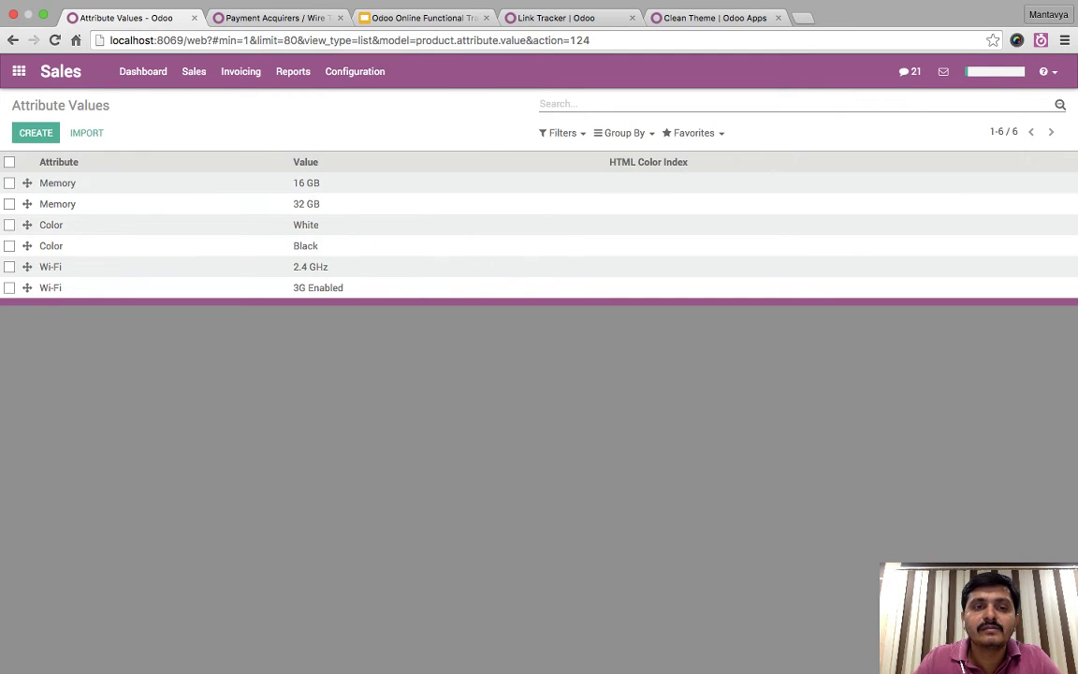
click(306, 183)
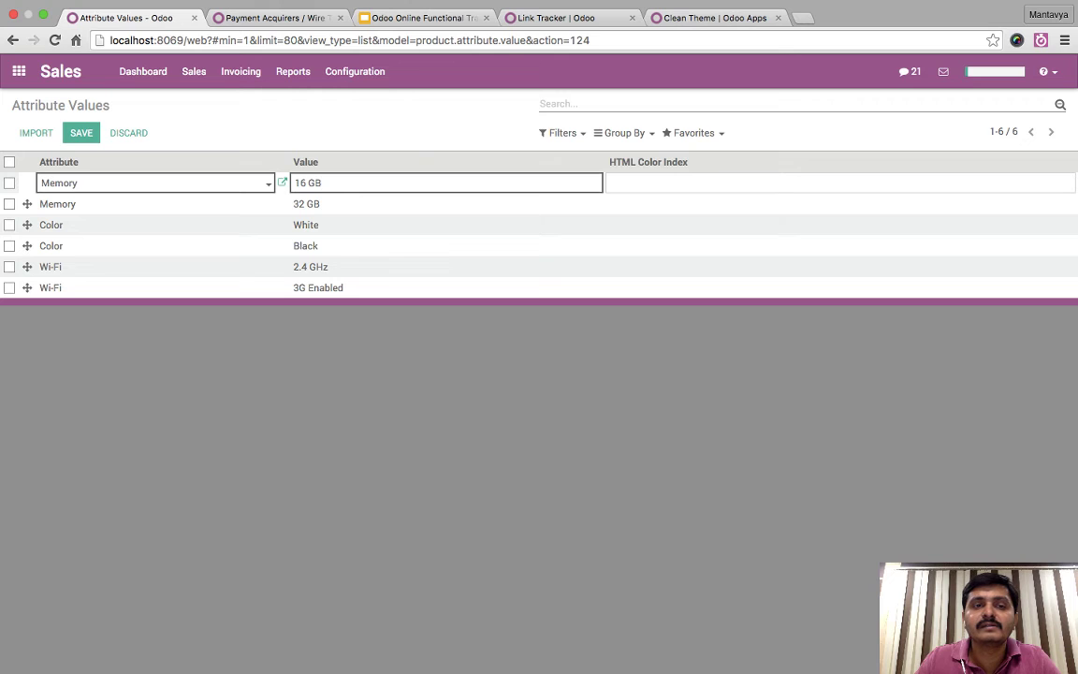
click(194, 71)
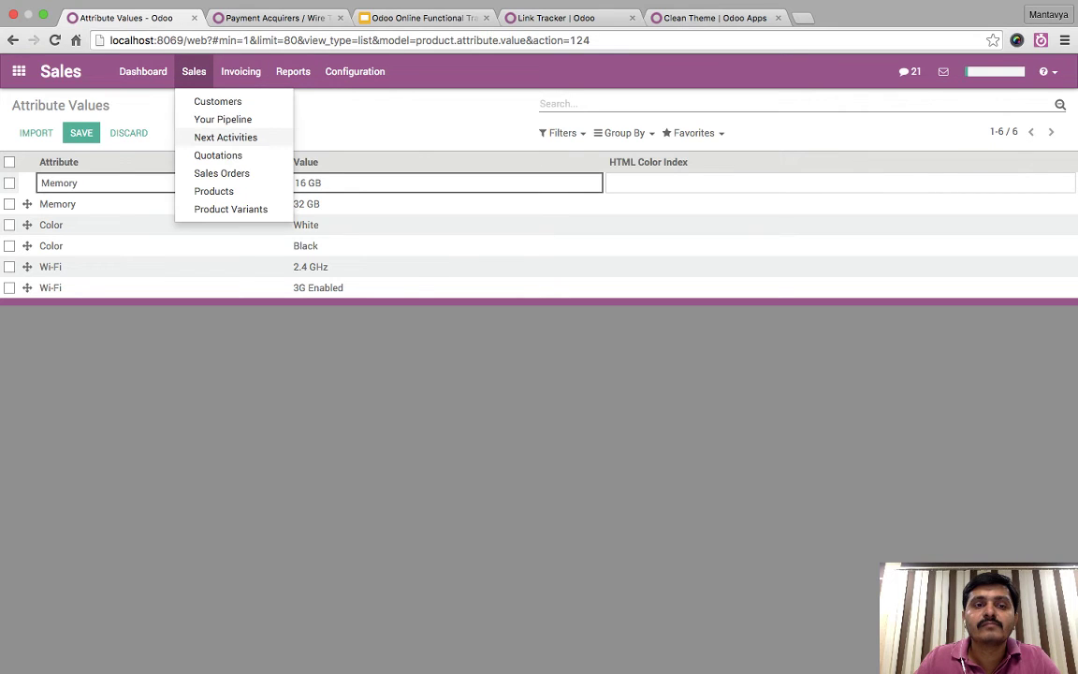
key(Escape)
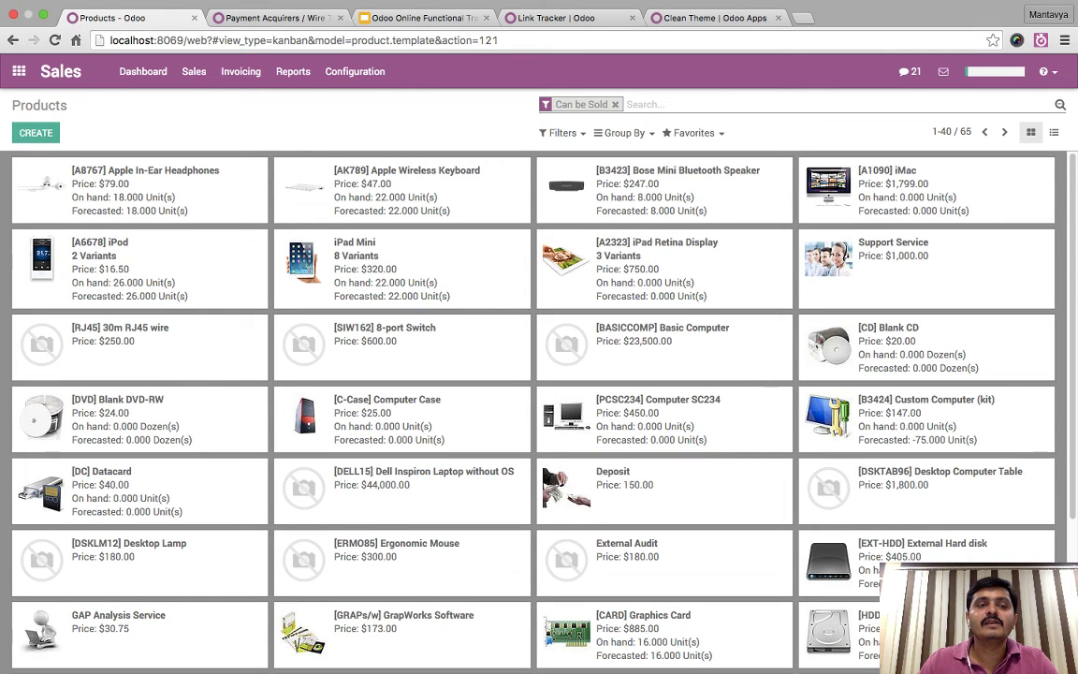
- Inspect the Memory attribute line and its 16 GB value on the iPad Mini form
click(355, 242)
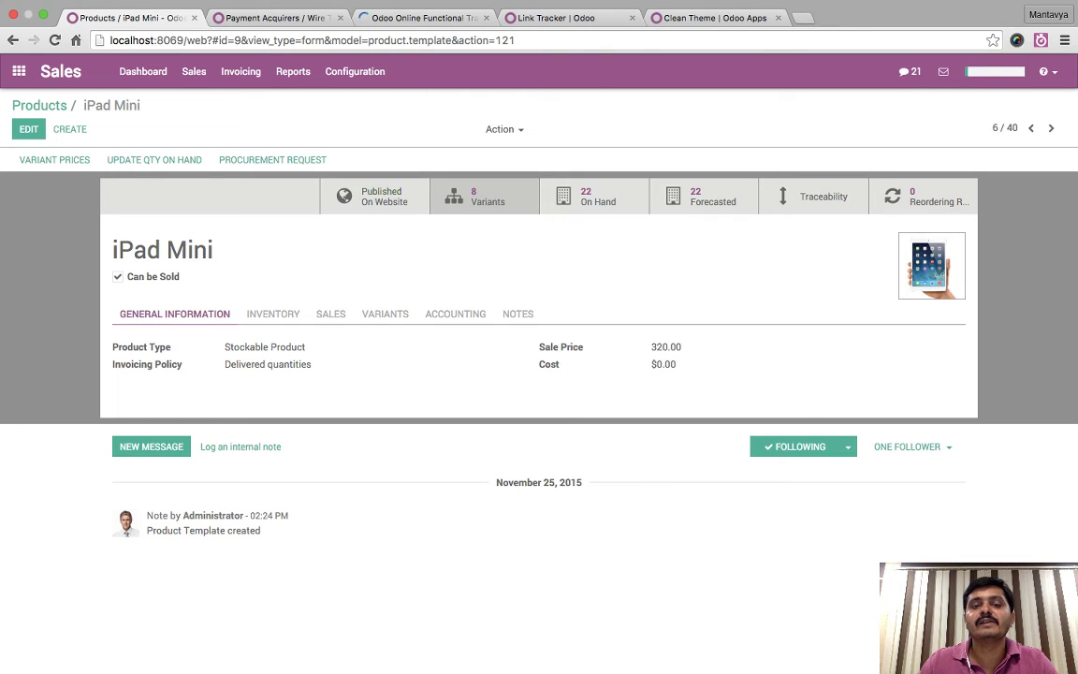
click(28, 129)
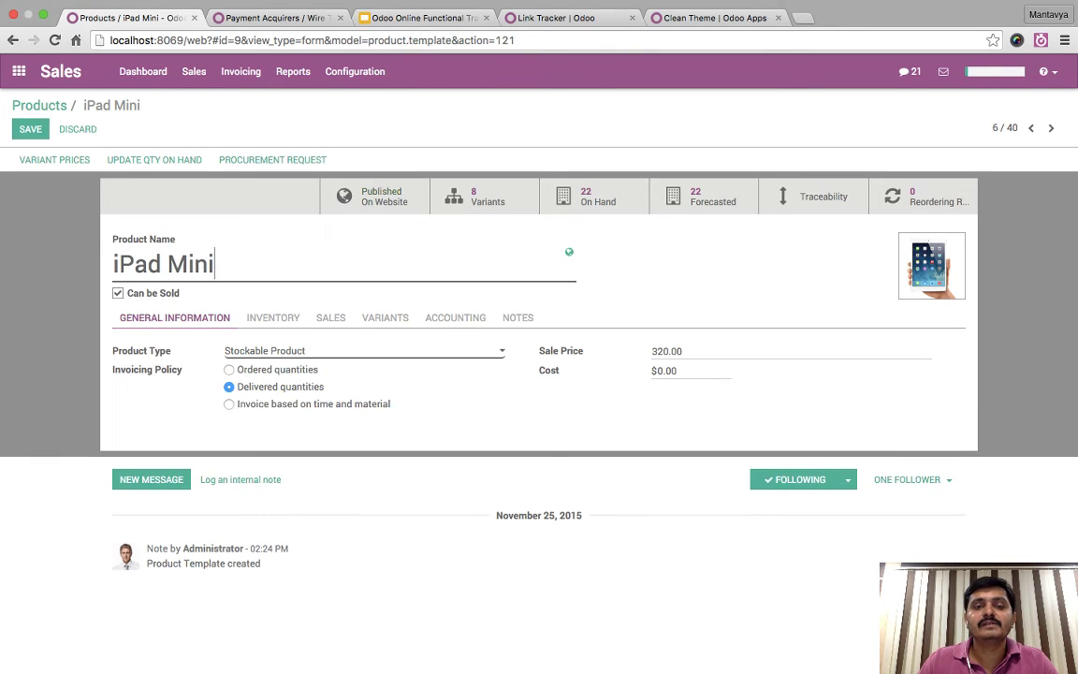
click(384, 318)
click(234, 360)
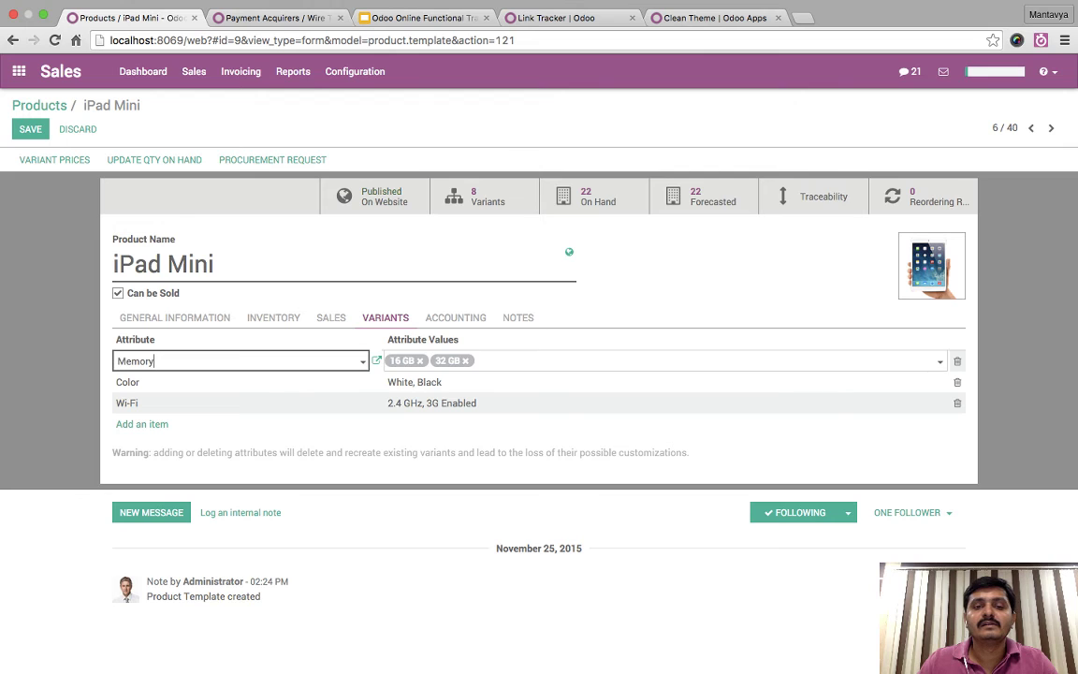
click(402, 360)
click(423, 339)
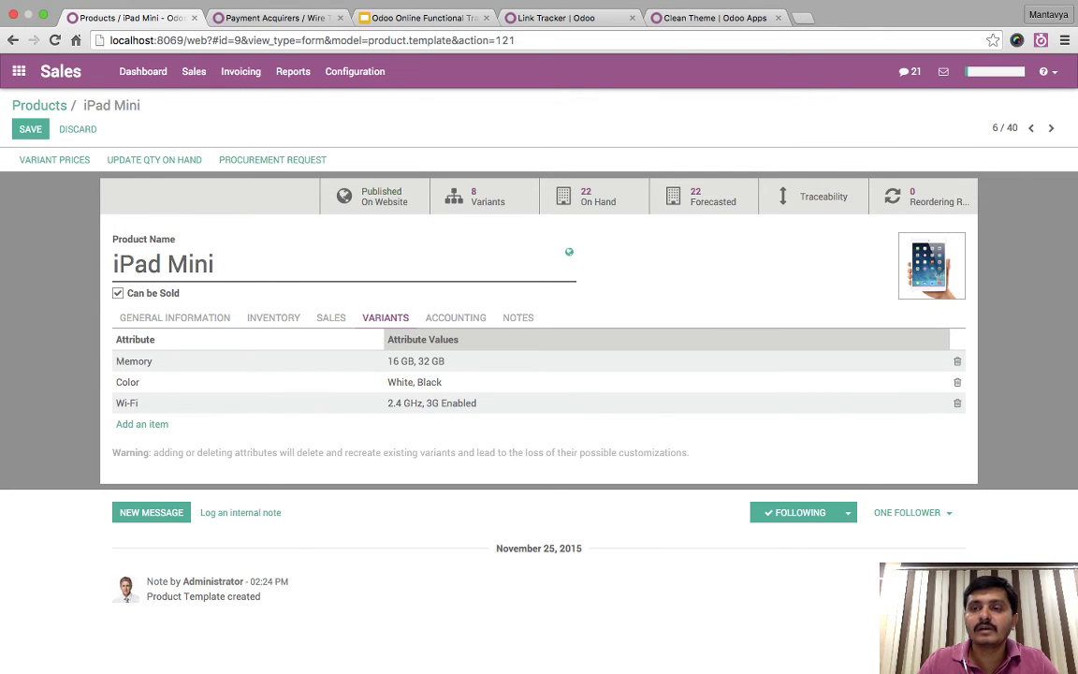
- Look at the Memory and Color rows in the Attributes configuration list
click(355, 71)
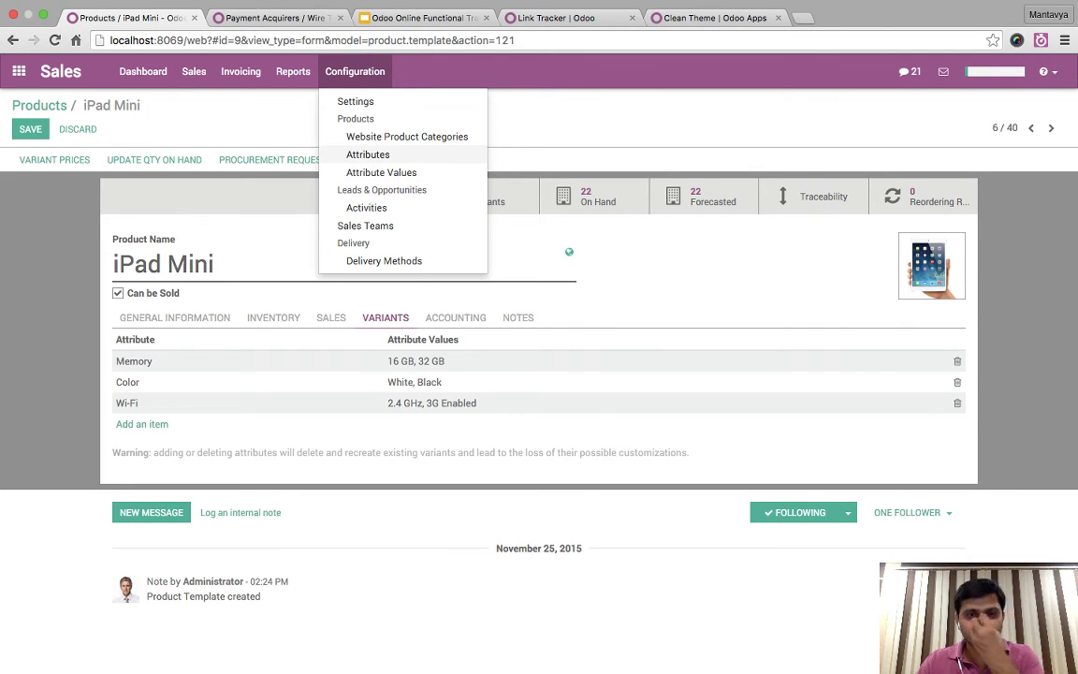
click(368, 154)
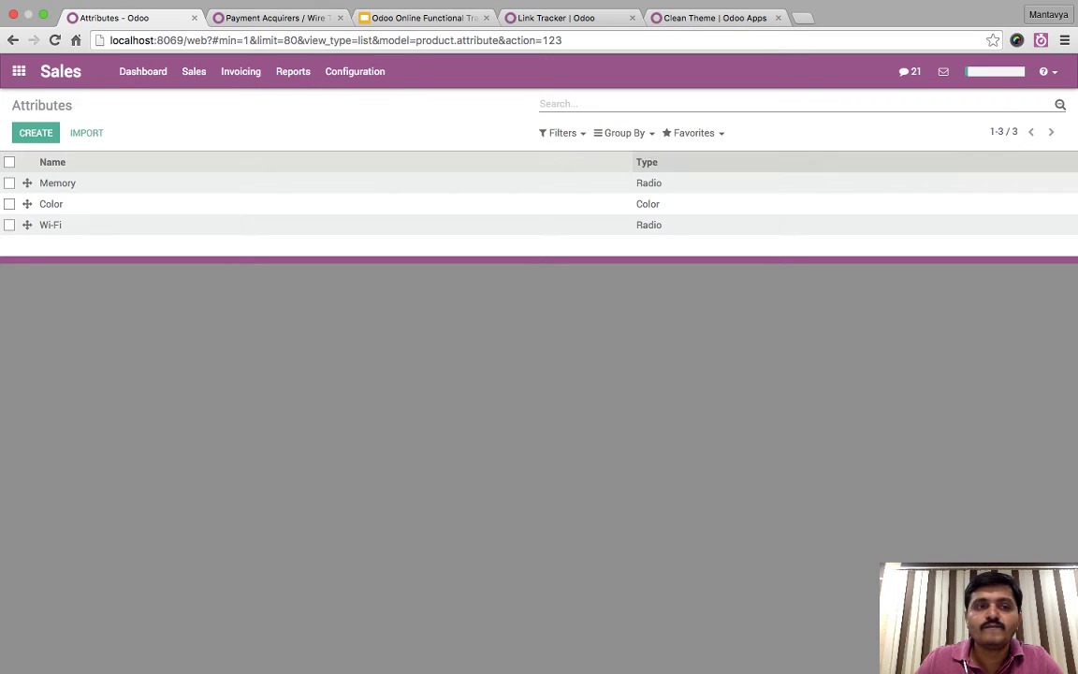
click(57, 183)
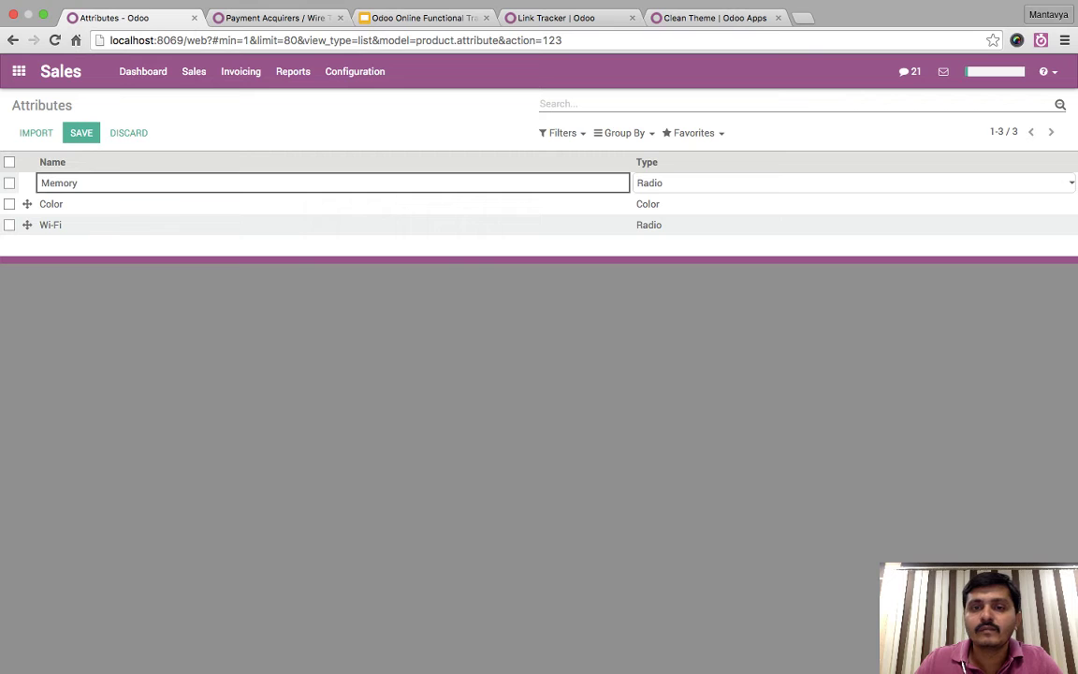
click(66, 204)
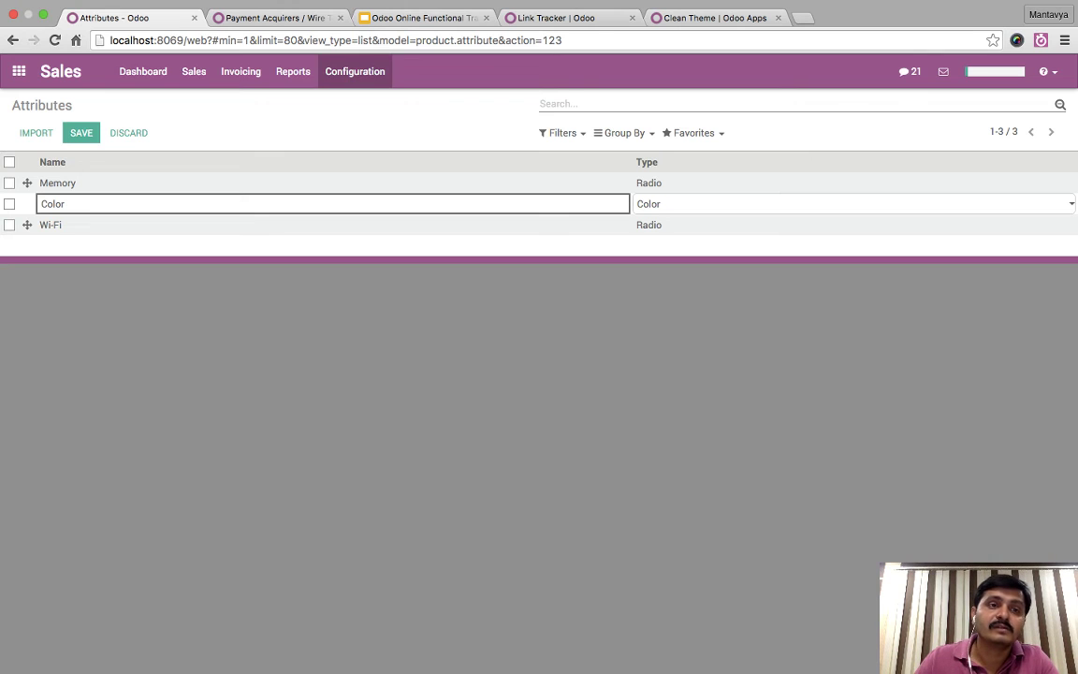
- Go to the website shop and turn on Product Description in Customize
click(19, 71)
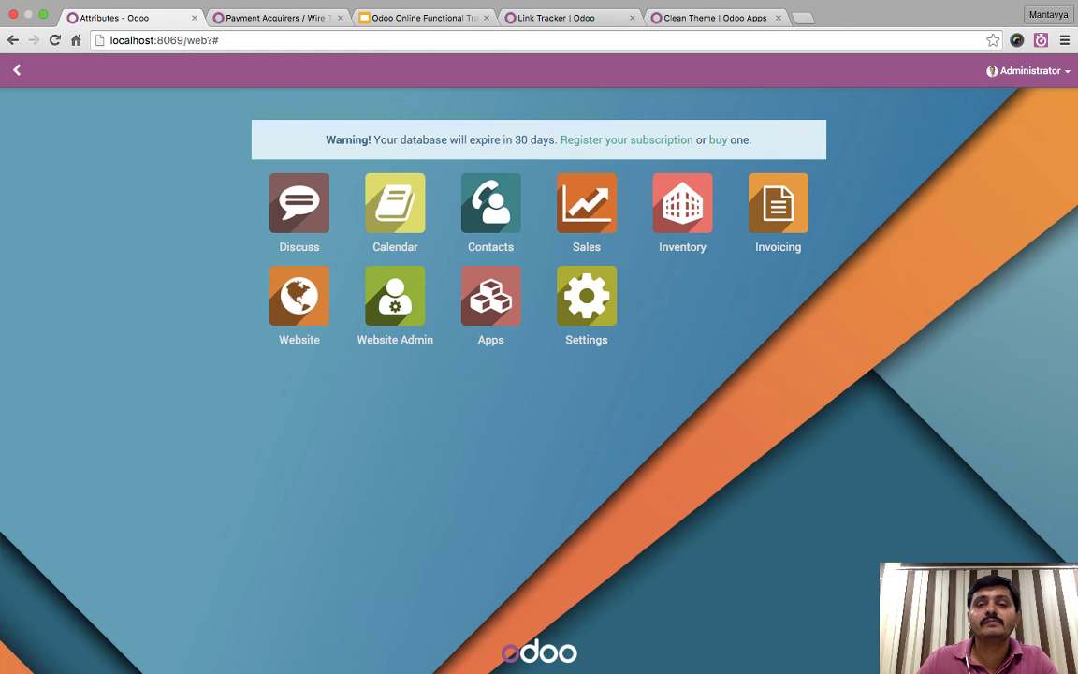
key(super+r)
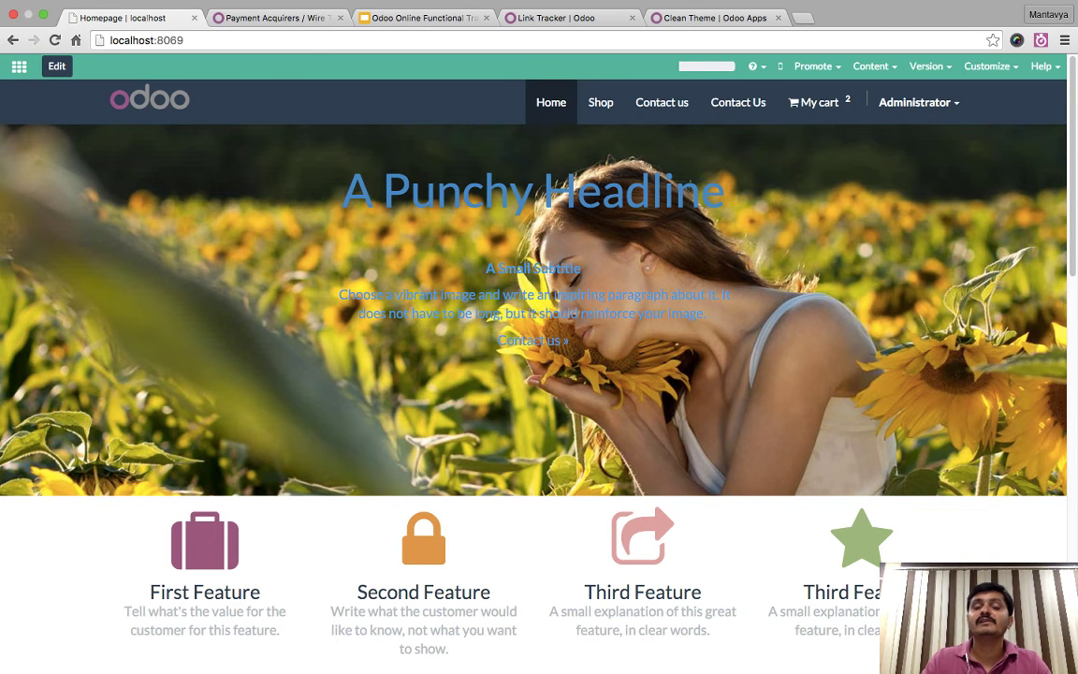
click(601, 102)
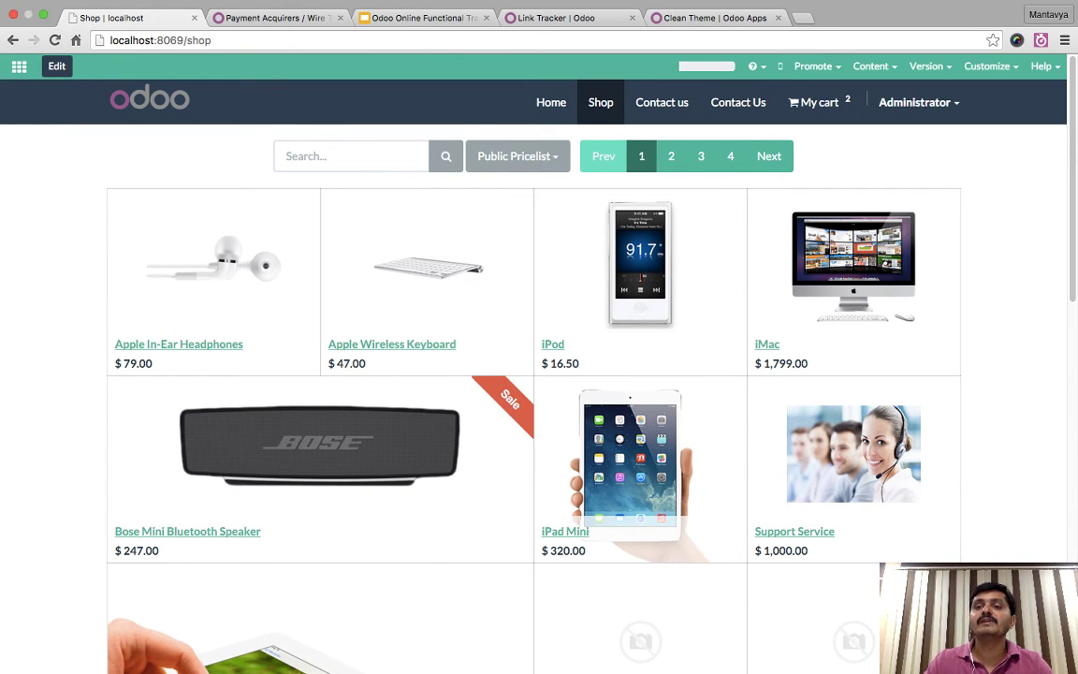
click(990, 66)
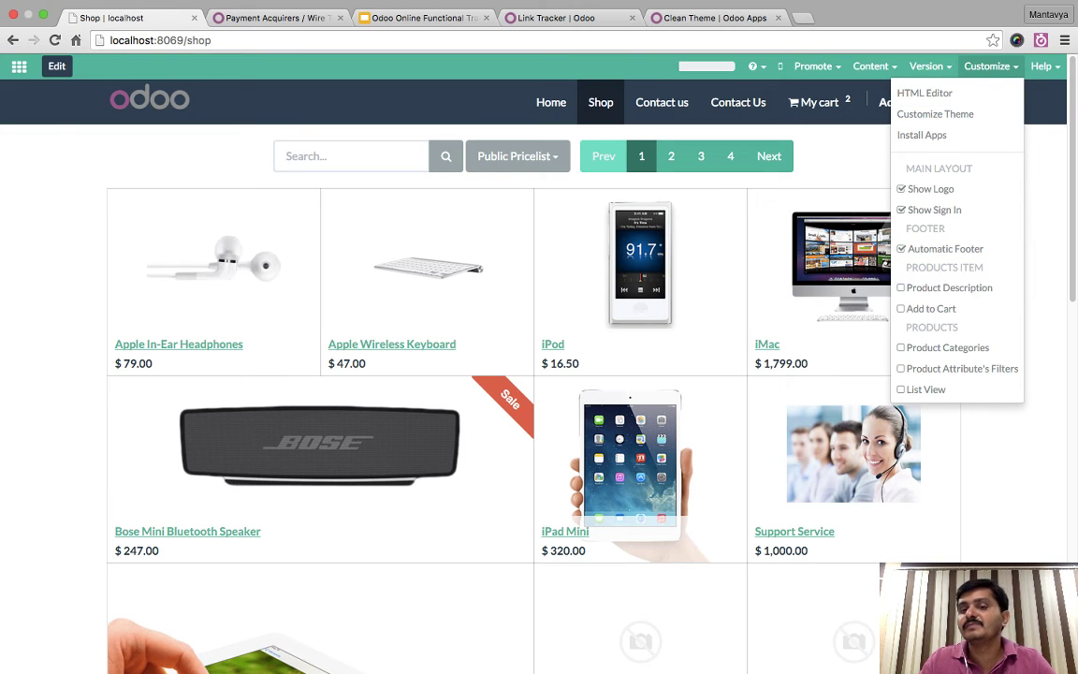
click(947, 287)
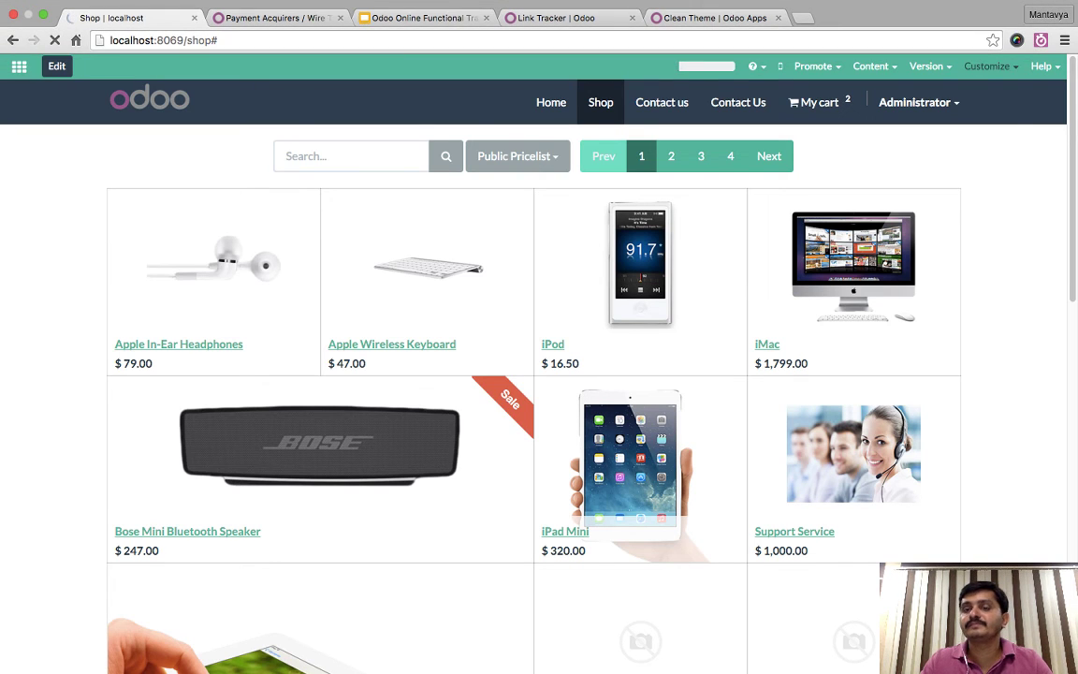
- Turn on the Product Categories sidebar and filter the shop to the Screen category
click(990, 65)
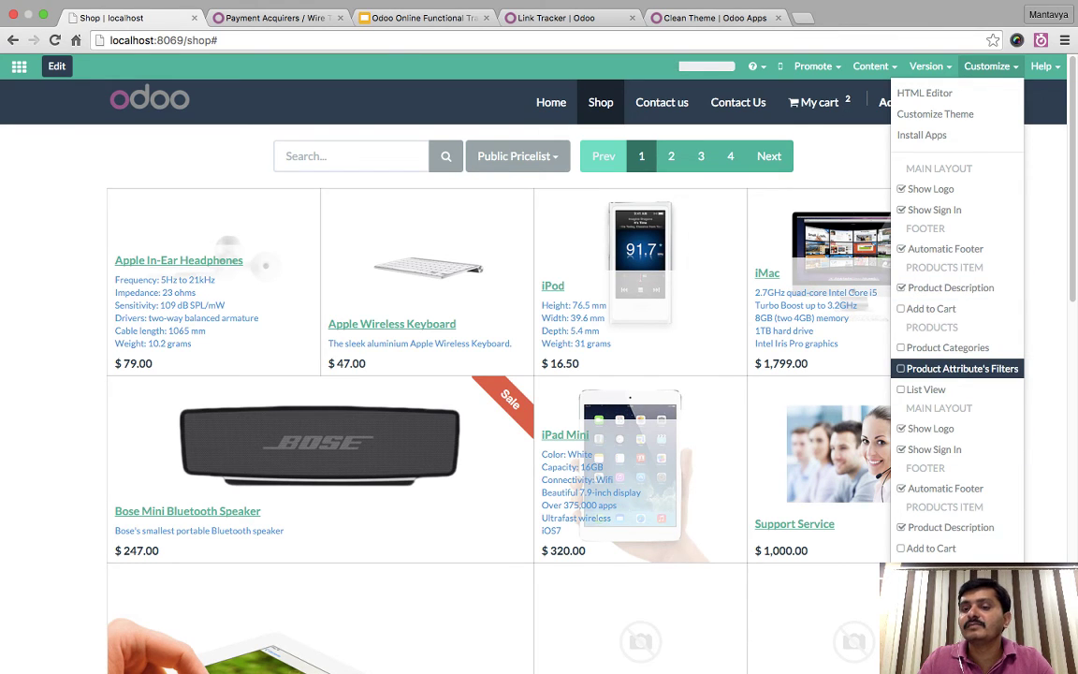
click(946, 347)
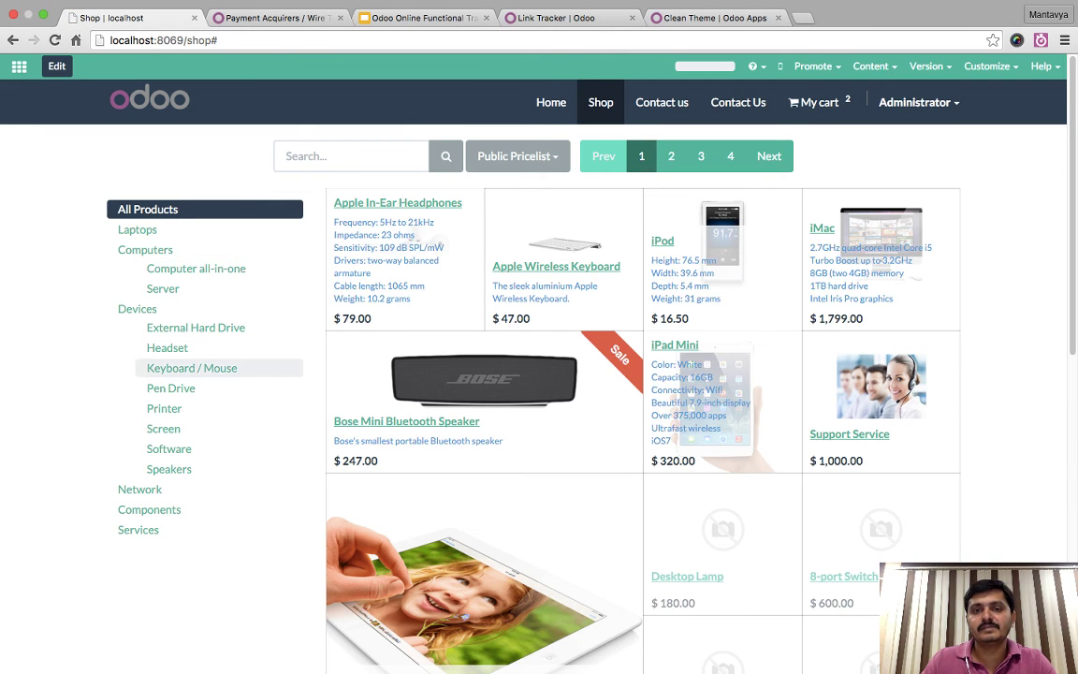
scroll(191, 368, down, 5)
scroll(192, 367, up, 5)
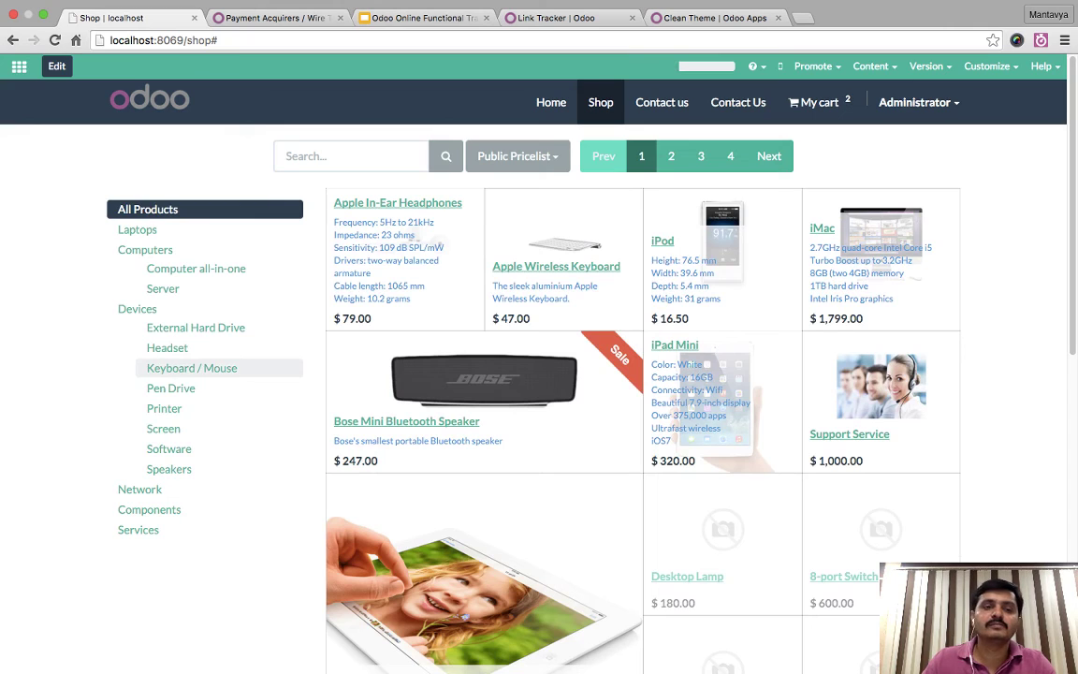
click(164, 429)
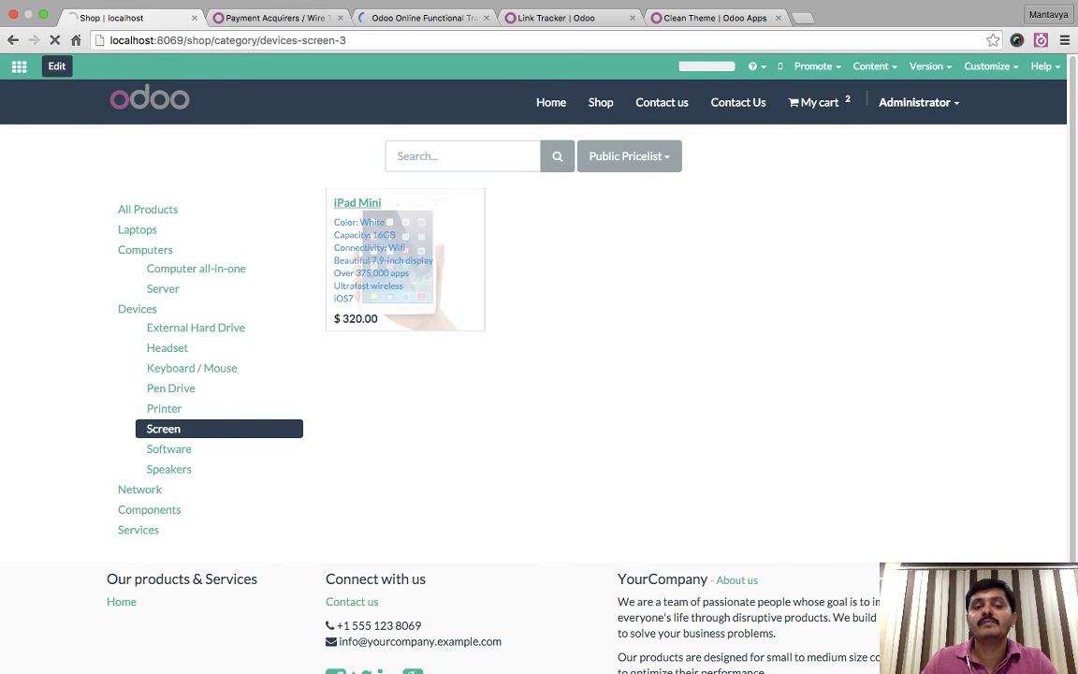
- On the iPad Mini shop page, select 32 GB, black and 3G Enabled
click(404, 257)
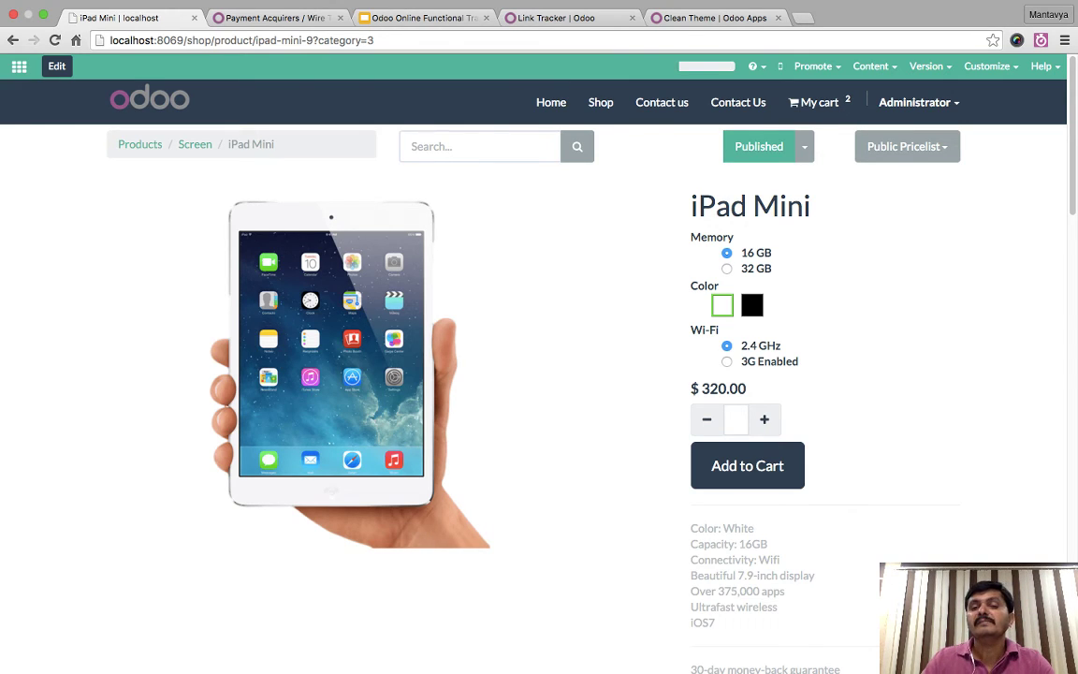
click(727, 268)
click(752, 305)
click(727, 361)
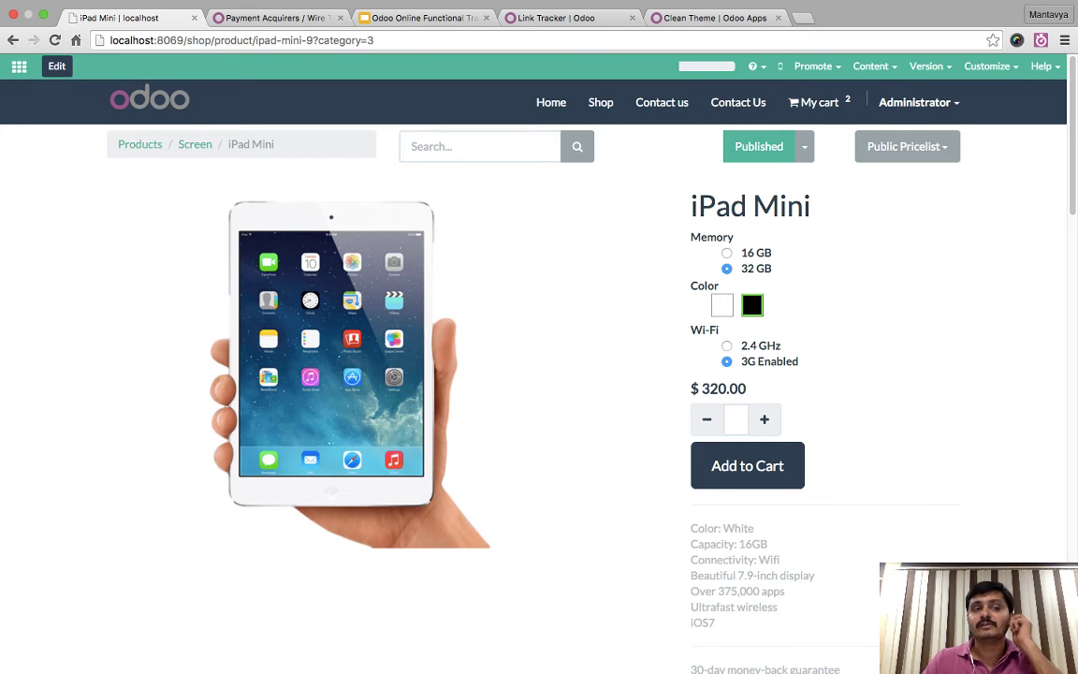
- Open the iPad Mini in the back end via the Published menu's Edit option
click(17, 65)
click(17, 65)
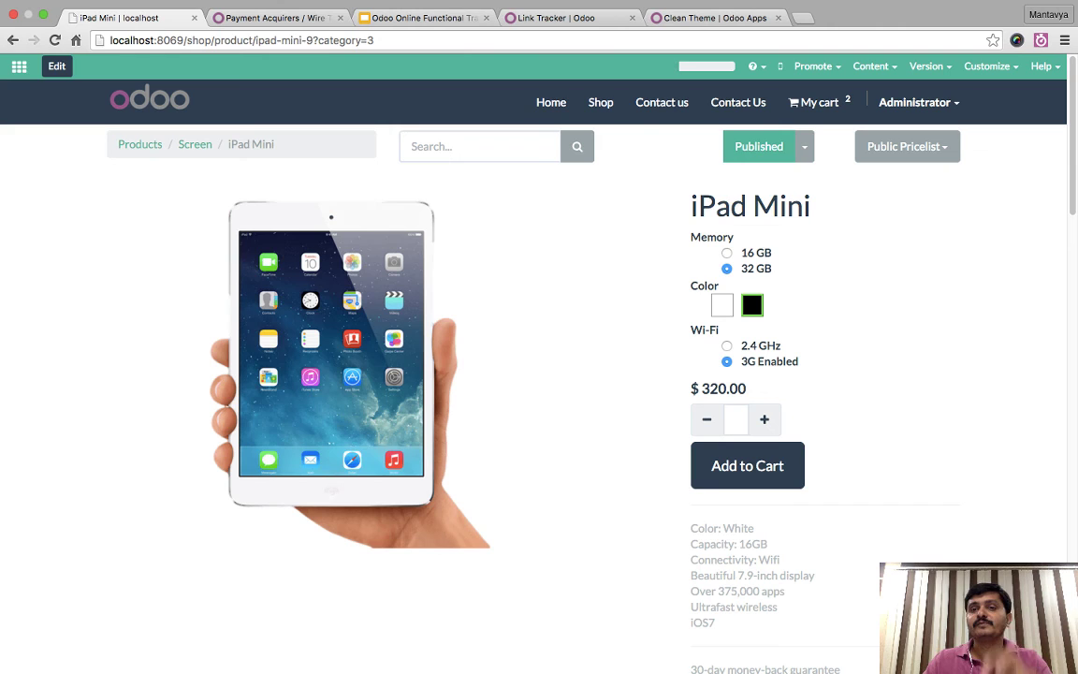
click(803, 146)
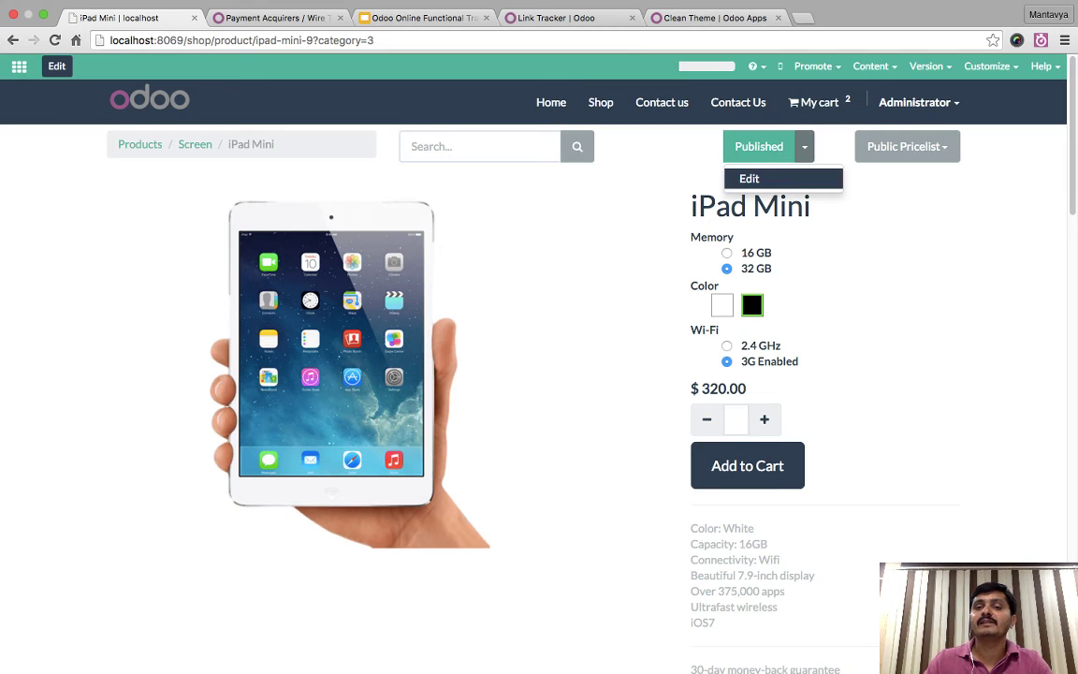
click(745, 171)
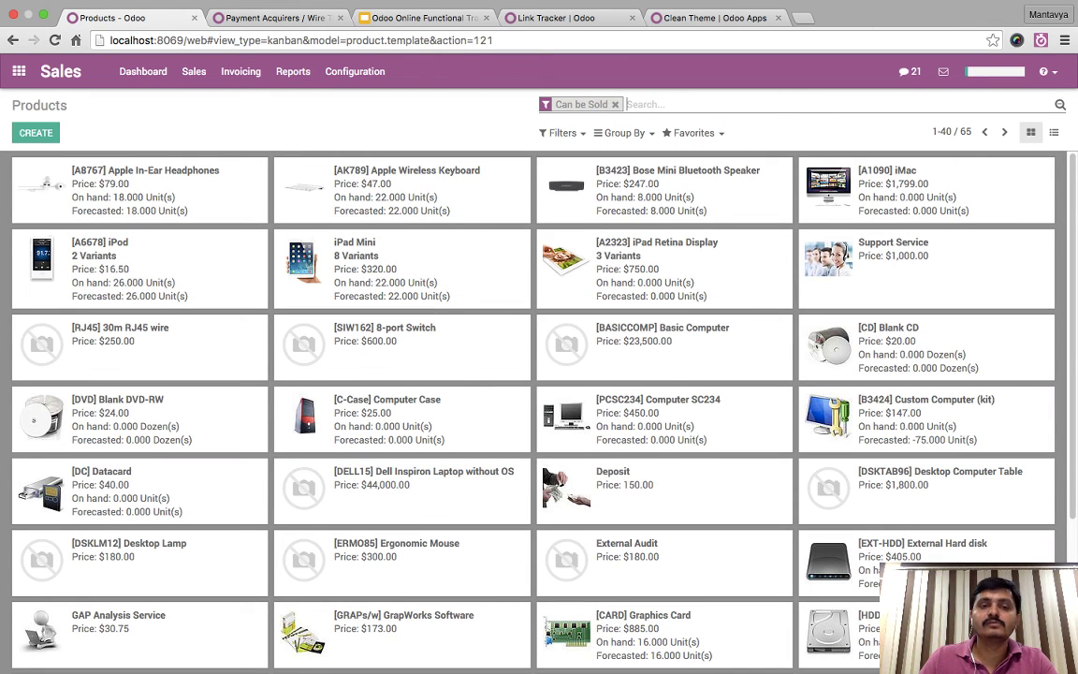
- Set 32 GB Black 2.4 GHz and 3G Enabled stock to 0, then return to Products
click(356, 242)
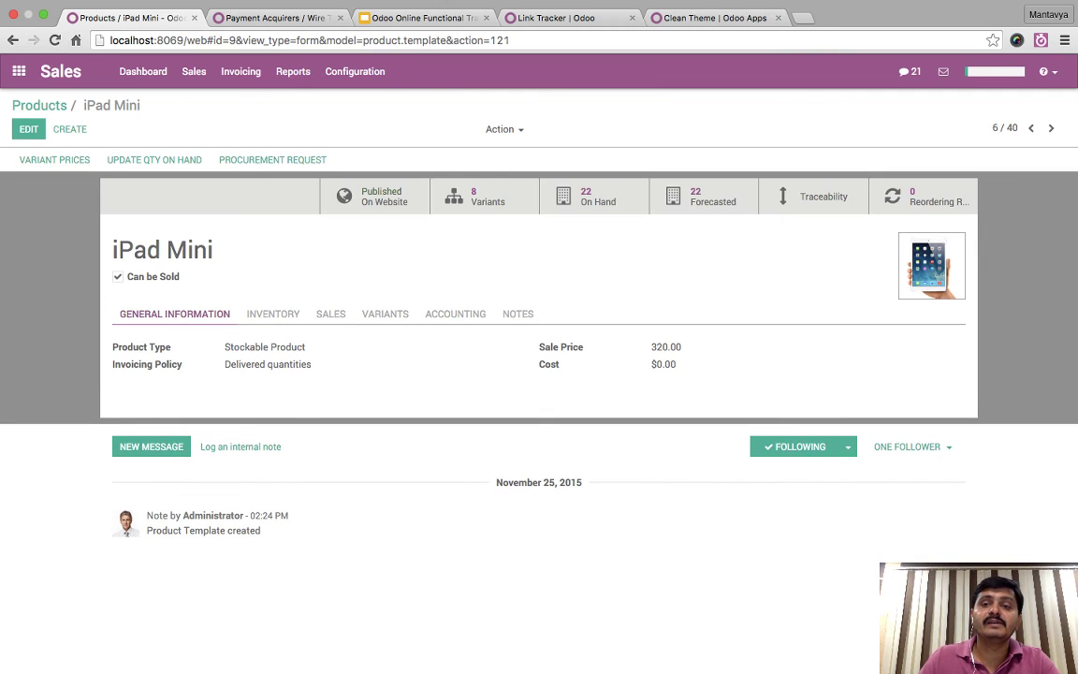
click(477, 196)
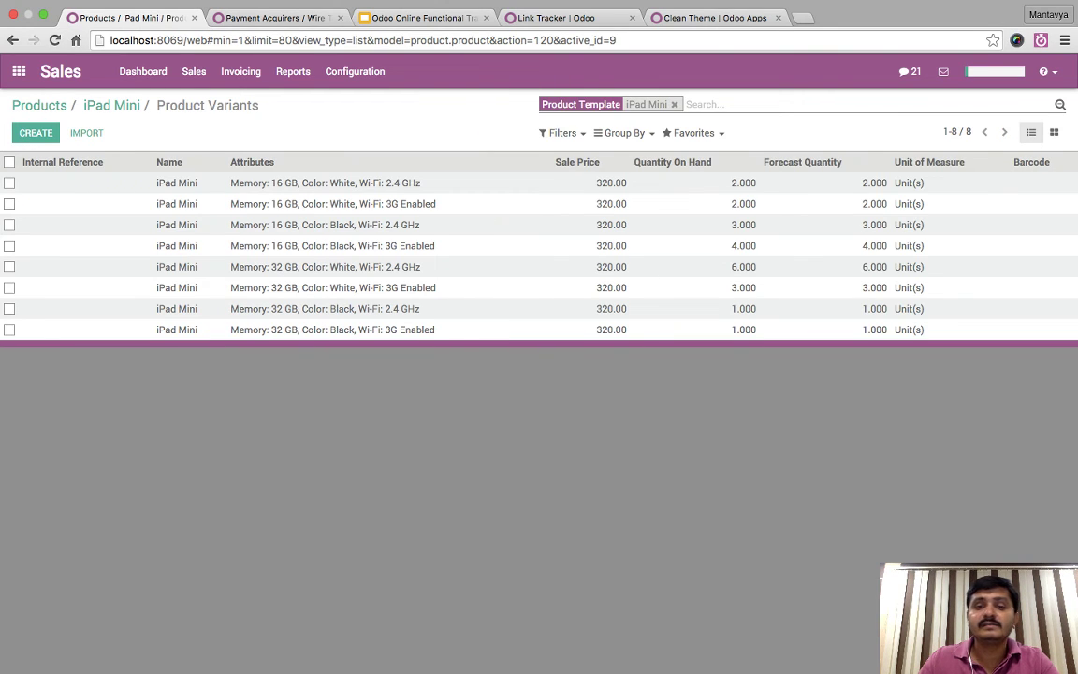
click(177, 307)
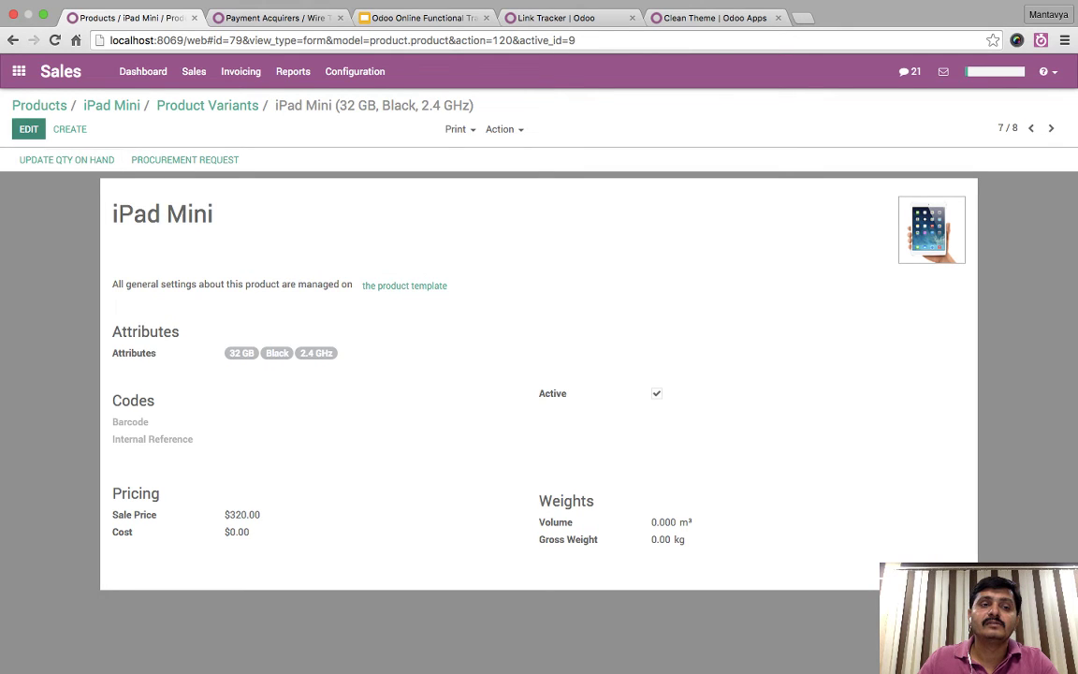
click(66, 159)
text(0)
click(206, 234)
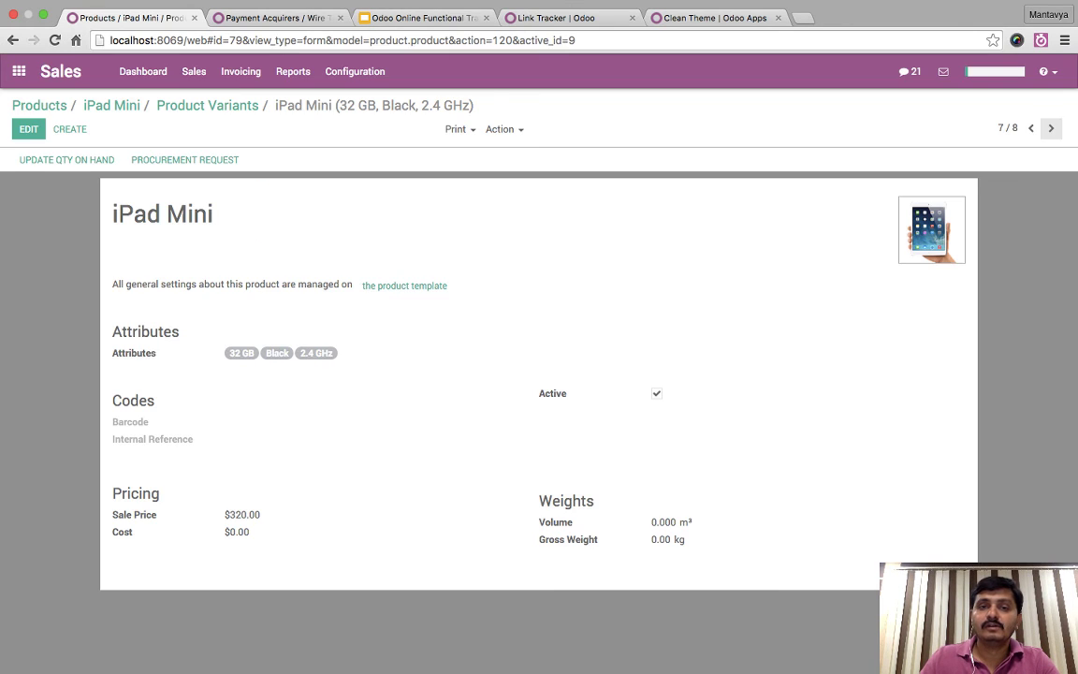
click(1051, 131)
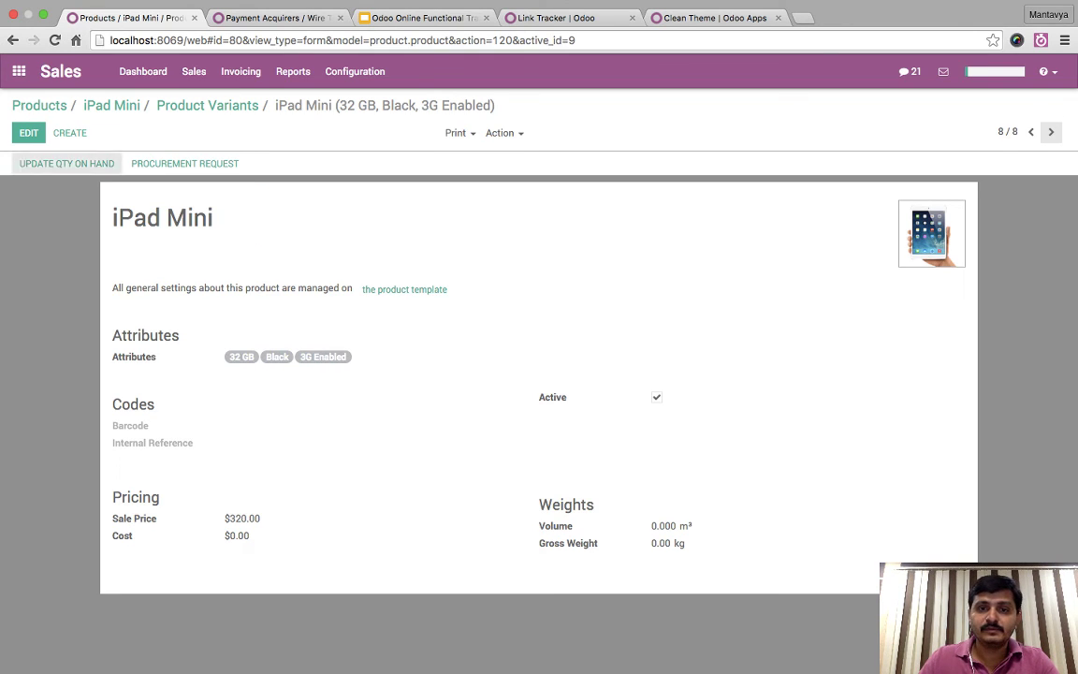
click(67, 162)
text(0)
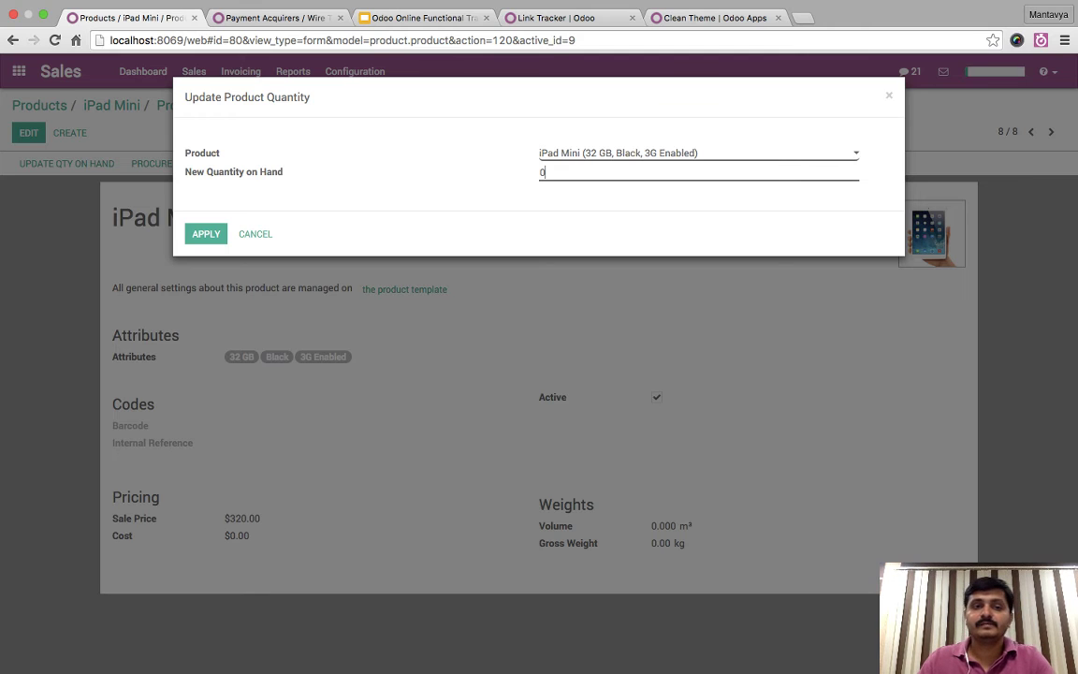
click(206, 233)
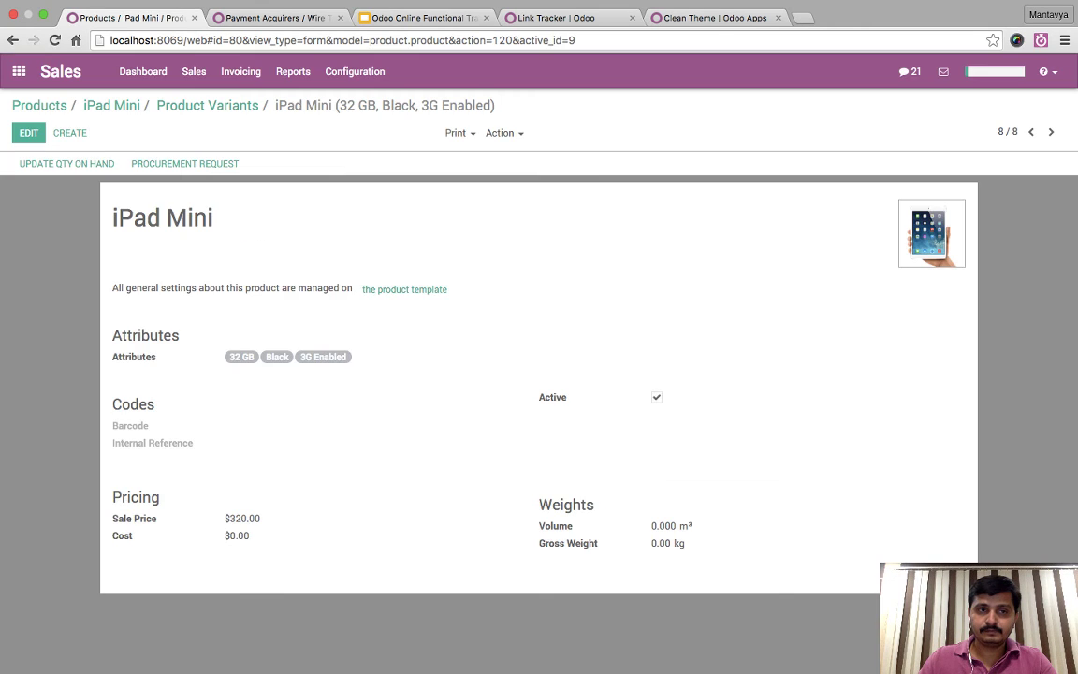
click(40, 105)
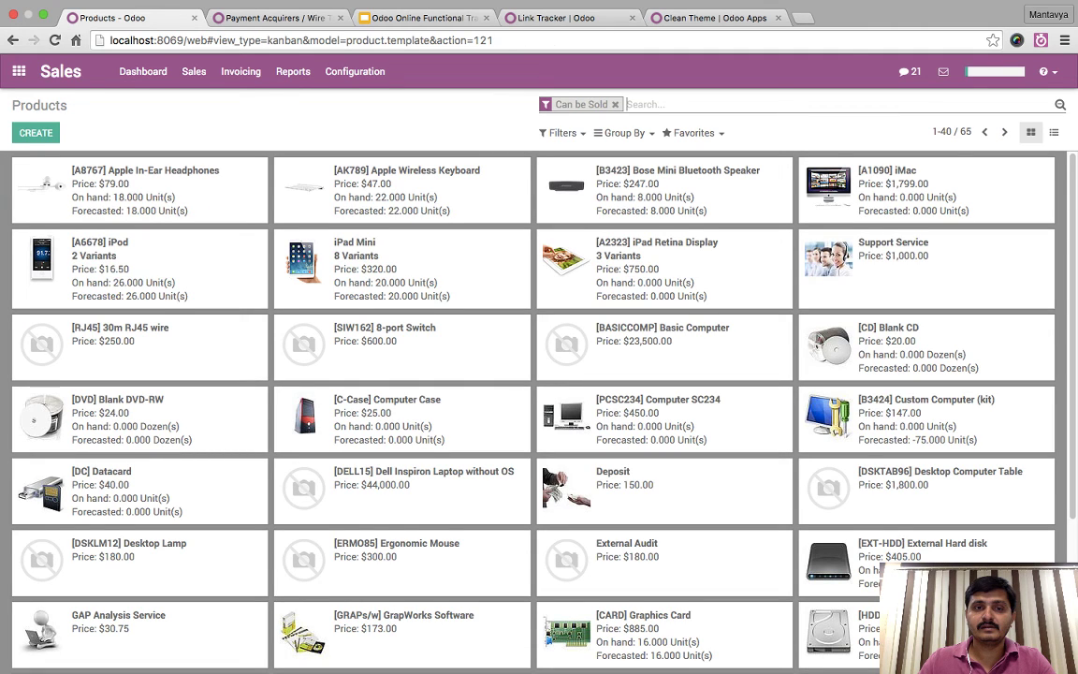
- View iPad Mini on the website, try 16 GB/32 GB and black, then return to back-end editing
click(404, 269)
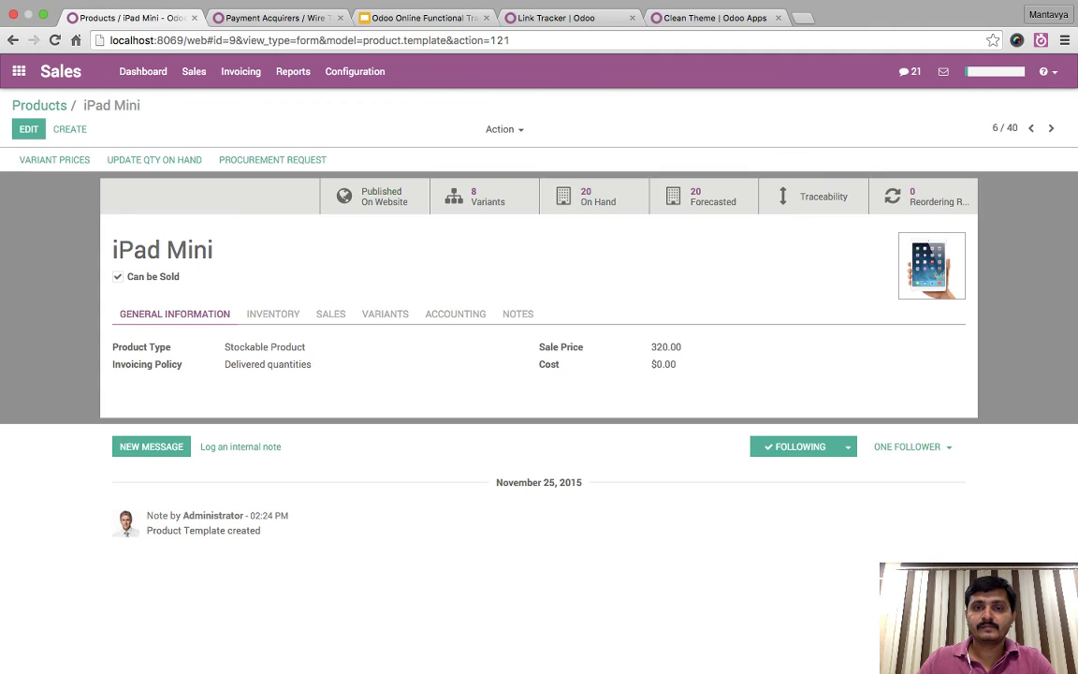
click(375, 196)
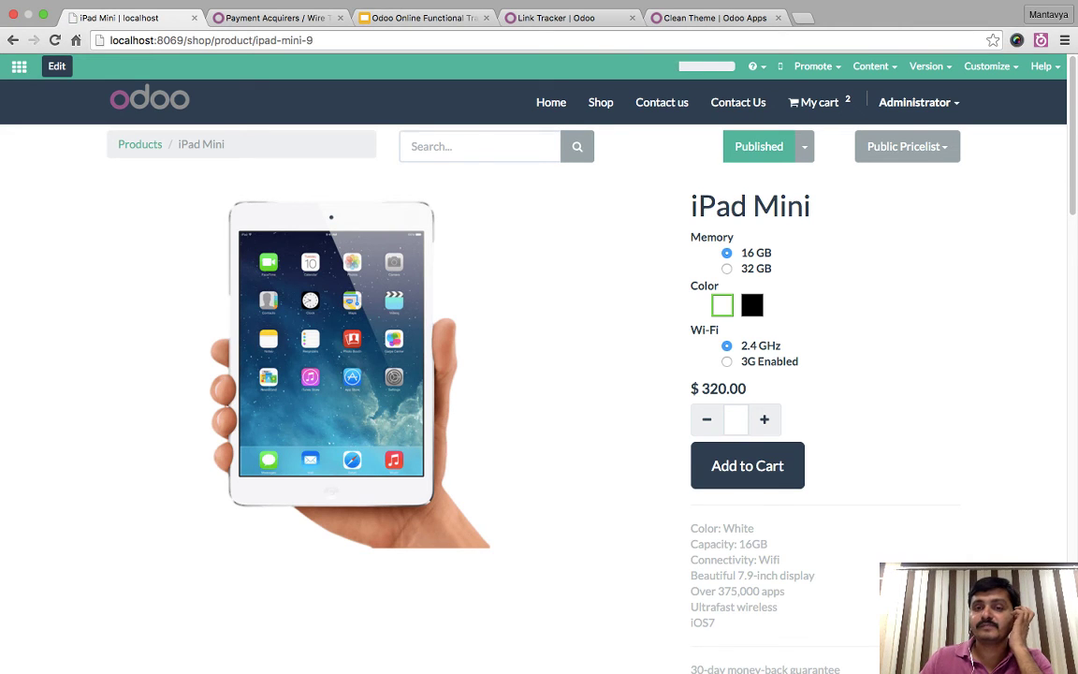
click(726, 268)
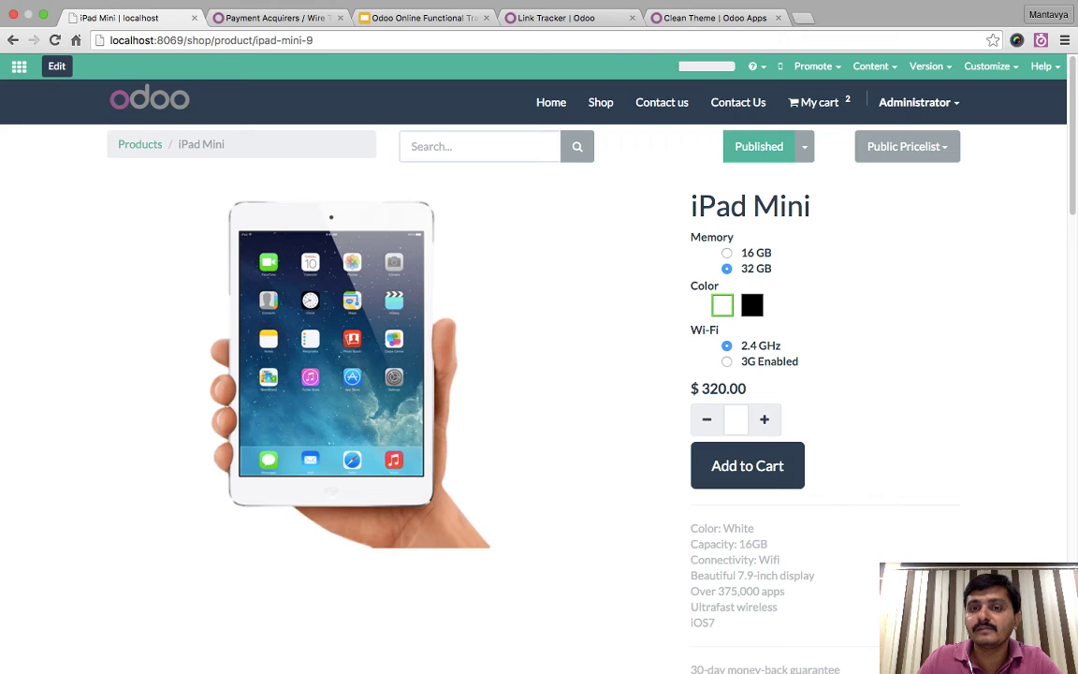
click(726, 253)
click(752, 305)
click(726, 269)
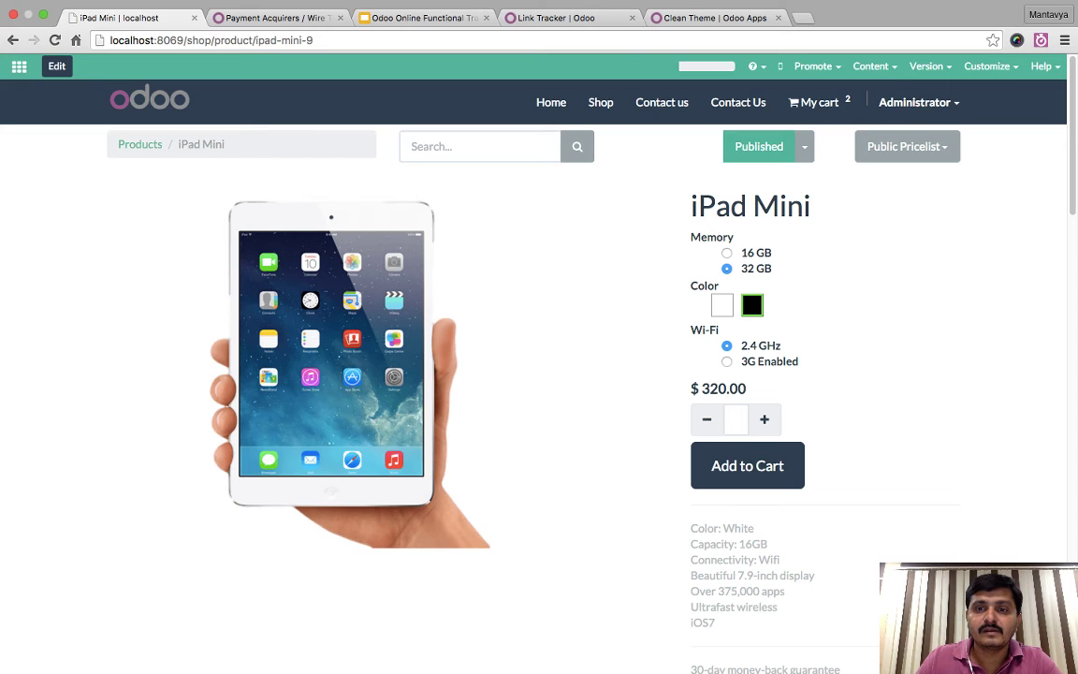
click(804, 146)
click(746, 176)
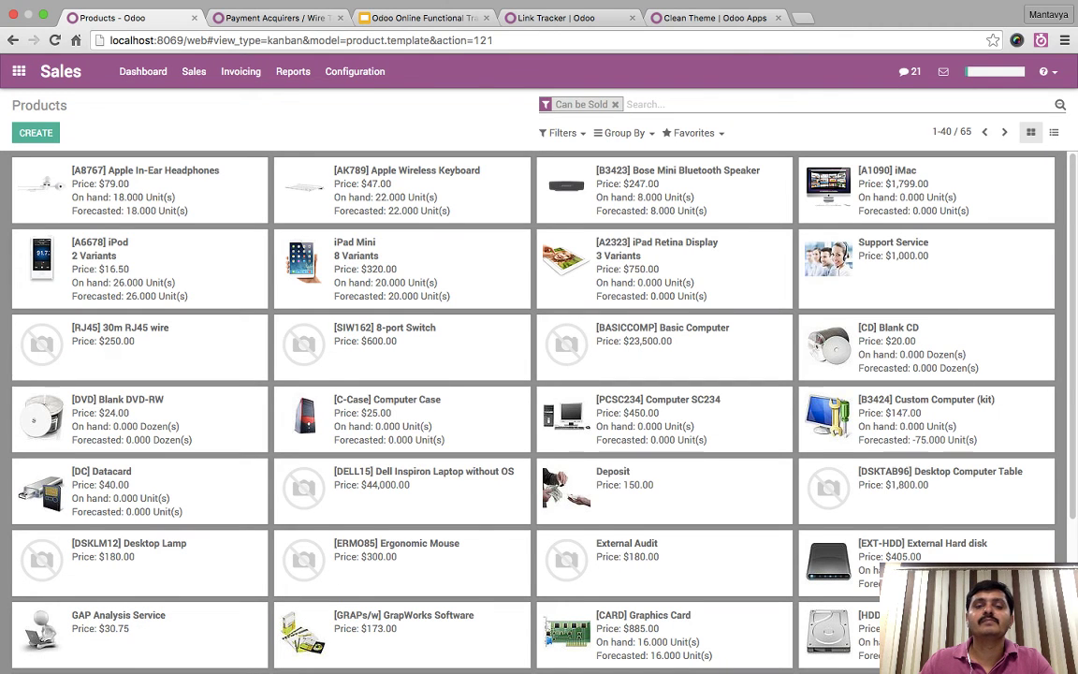
- Show the iPad Mini variants list, then load the localhost:8069 website home page
click(402, 269)
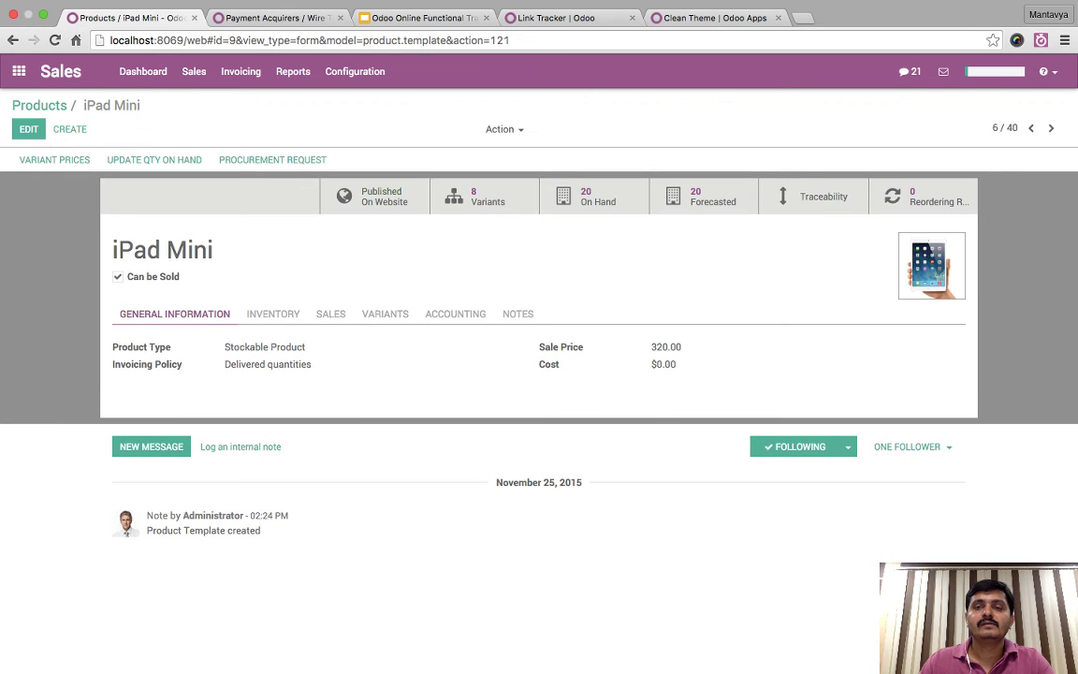
click(479, 196)
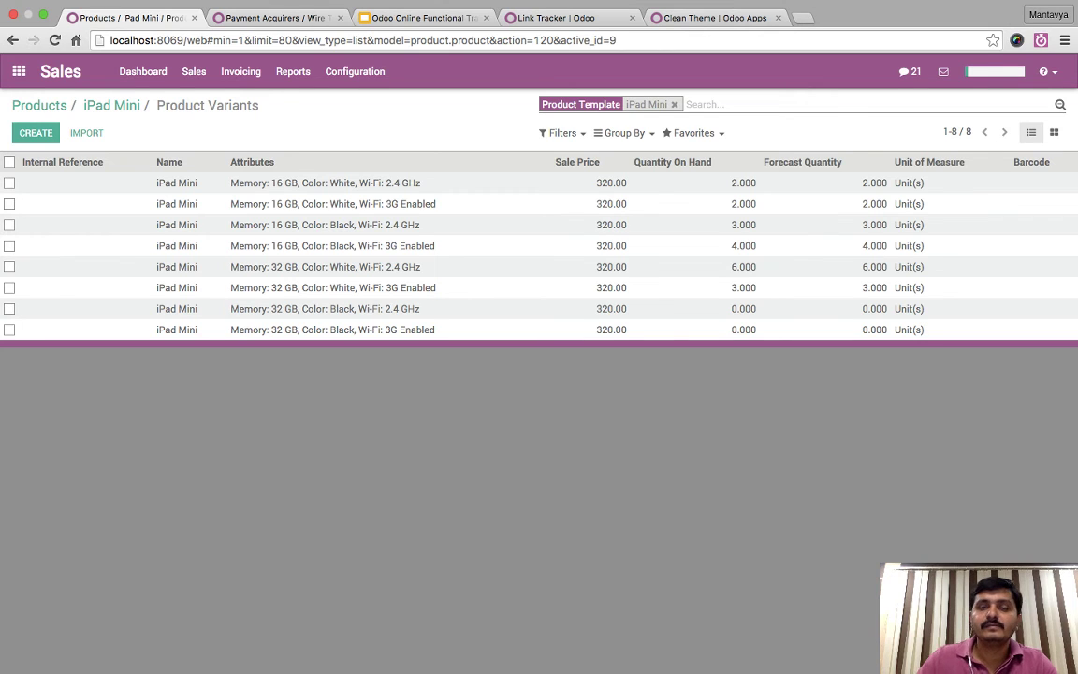
drag(186, 40, 616, 40)
key(BackSpace)
key(Return)
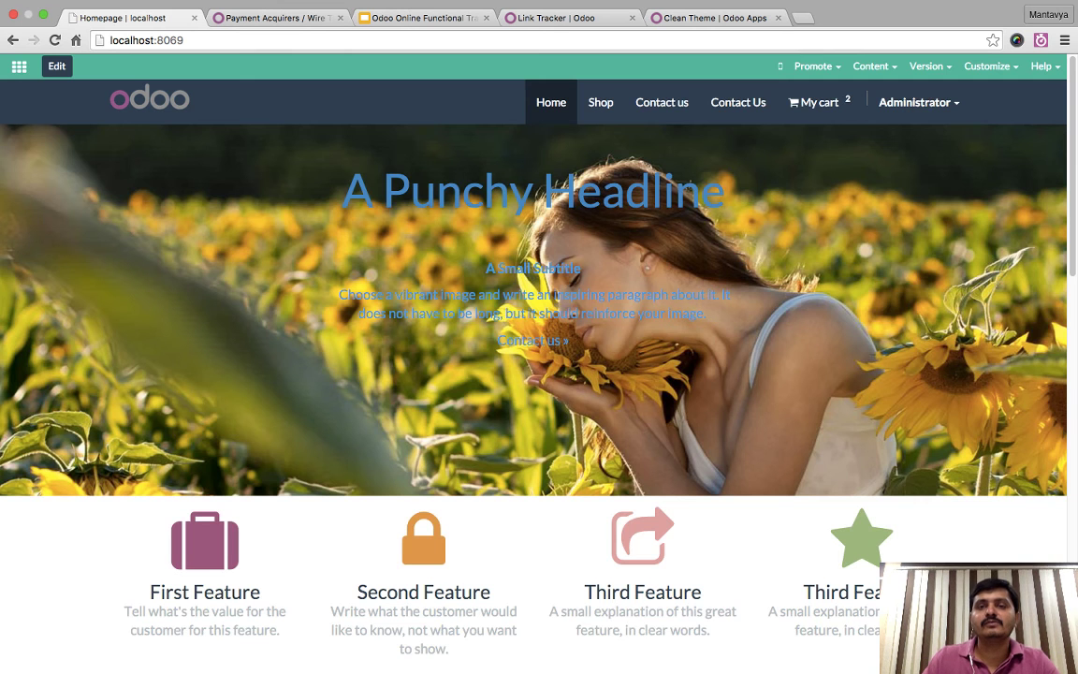
- Configure the iPad Mini as 32 GB, black, 3G Enabled Wi-Fi and add it to the cart
click(601, 102)
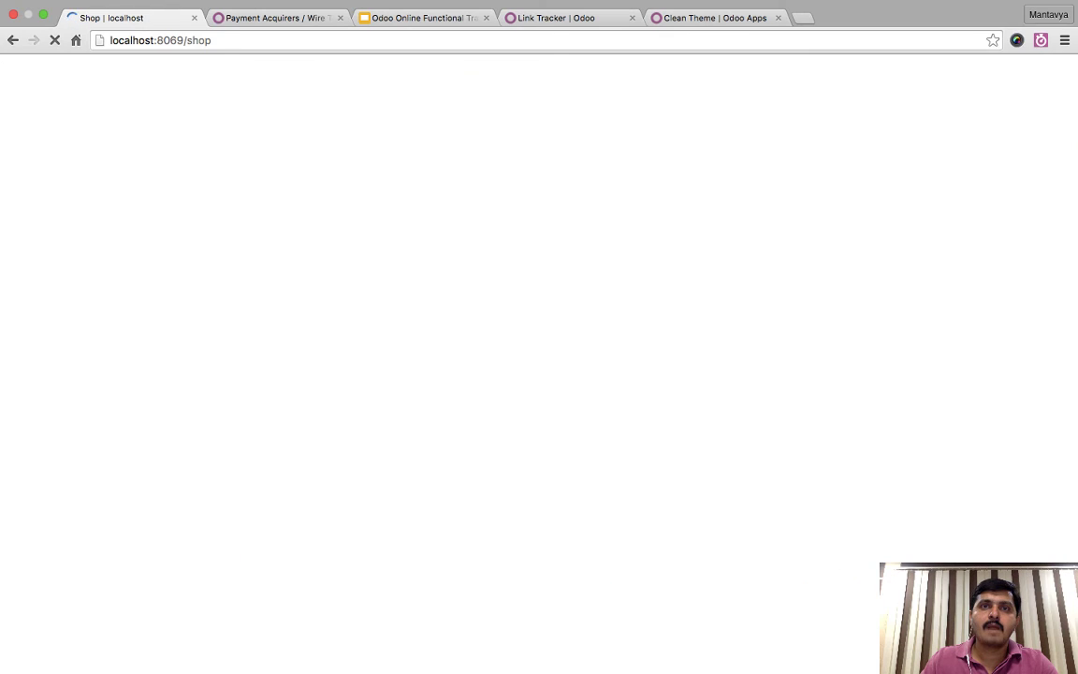
click(57, 66)
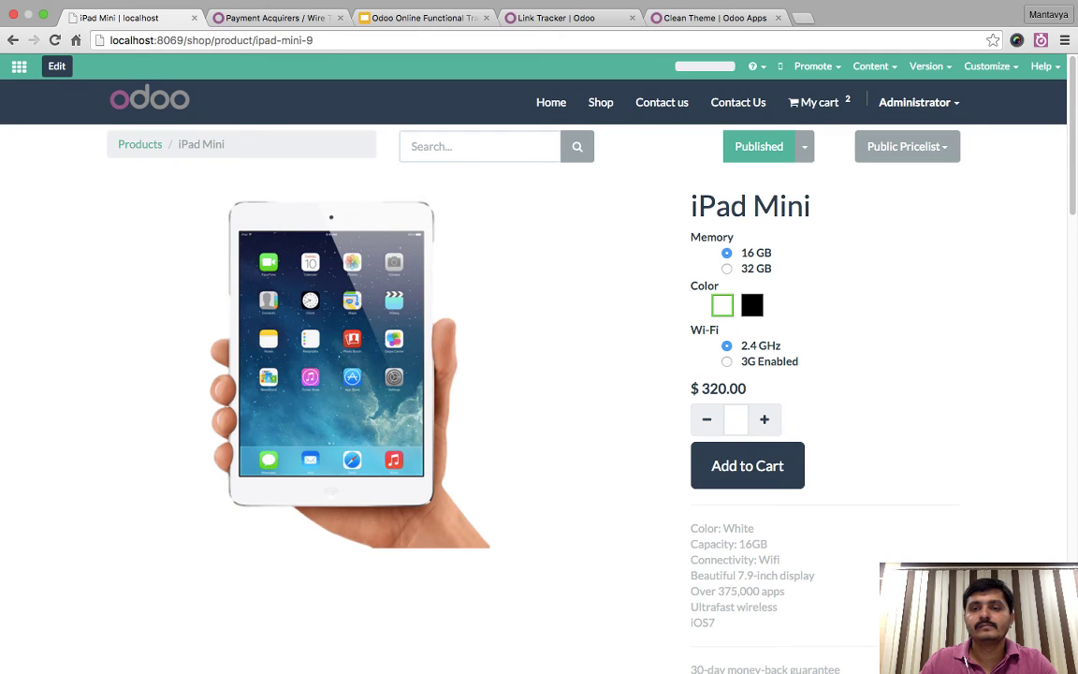
click(752, 305)
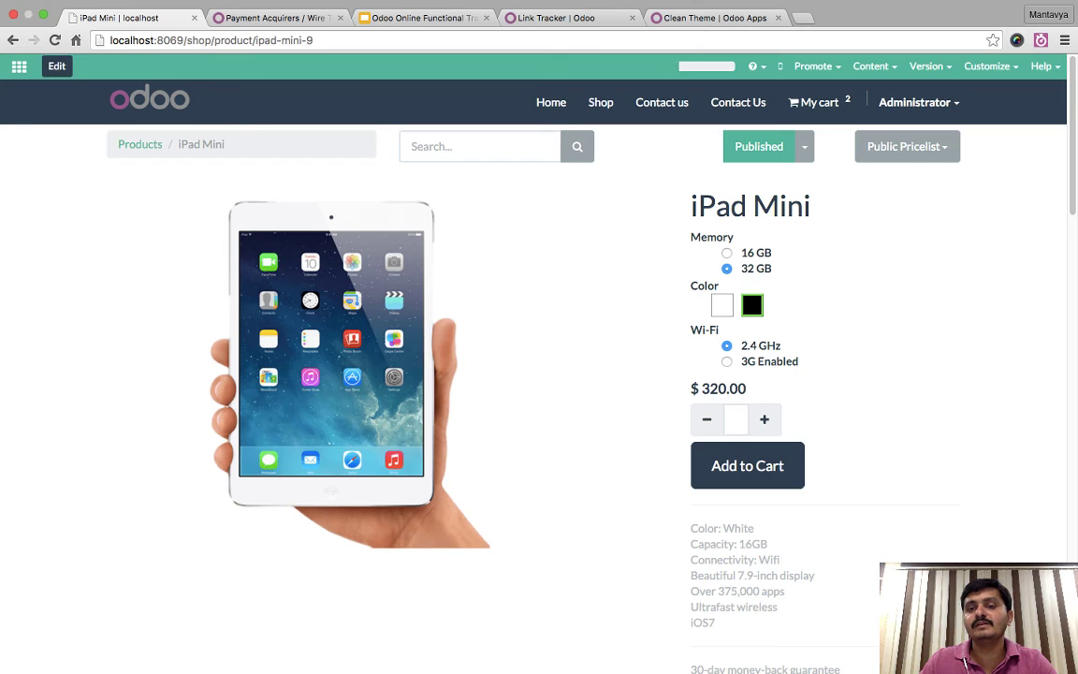
key(Down)
click(726, 252)
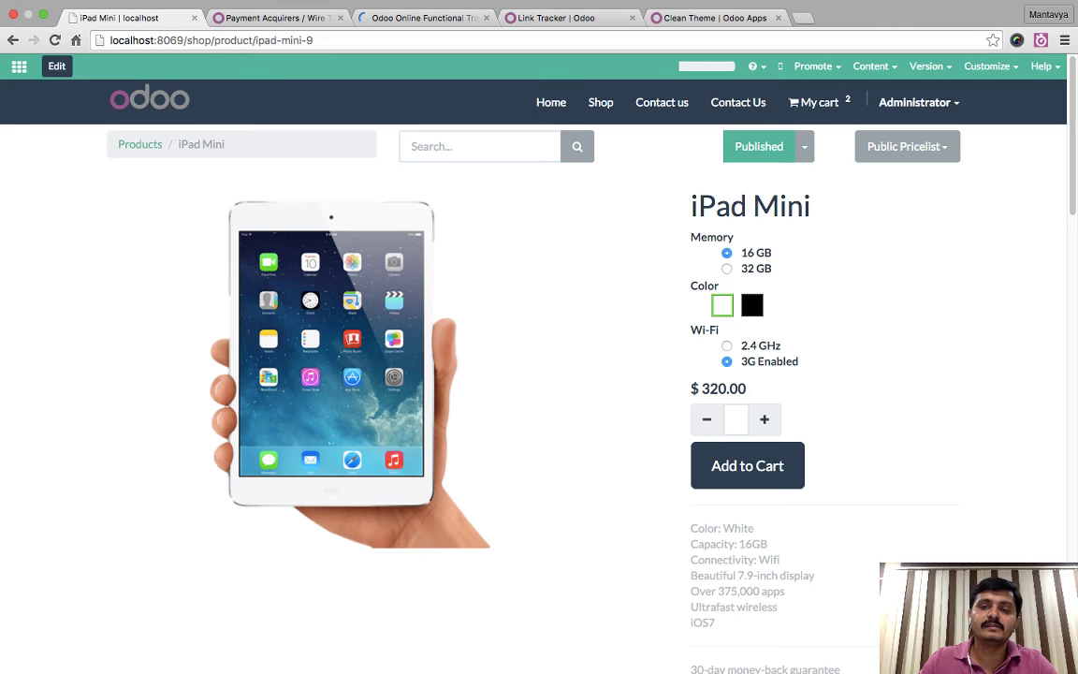
click(727, 268)
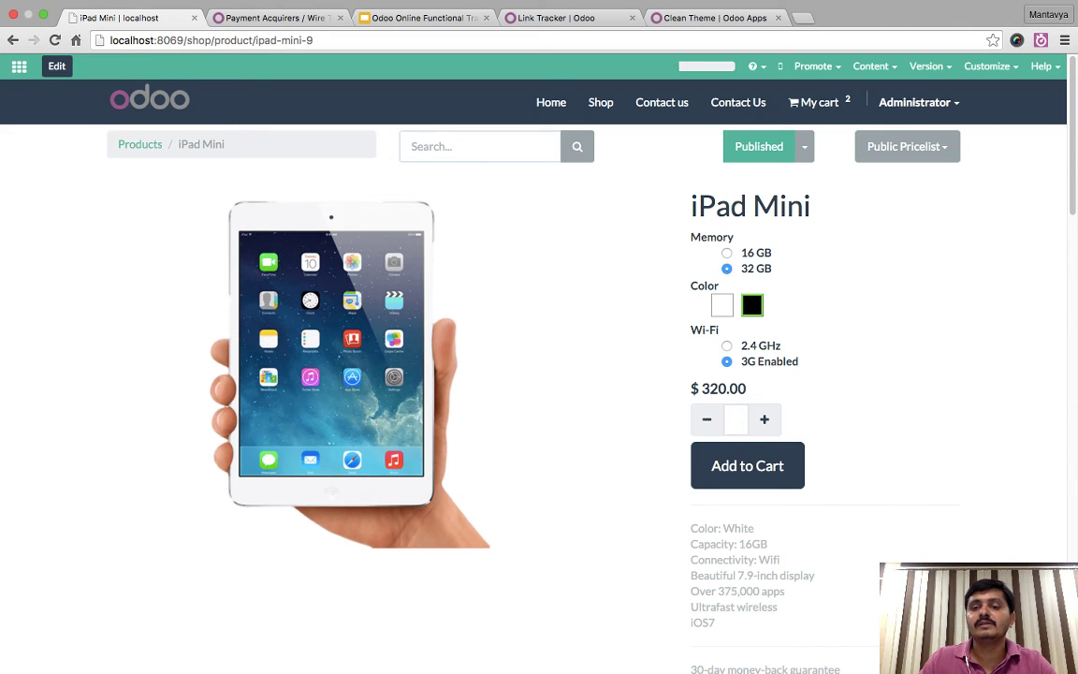
click(747, 465)
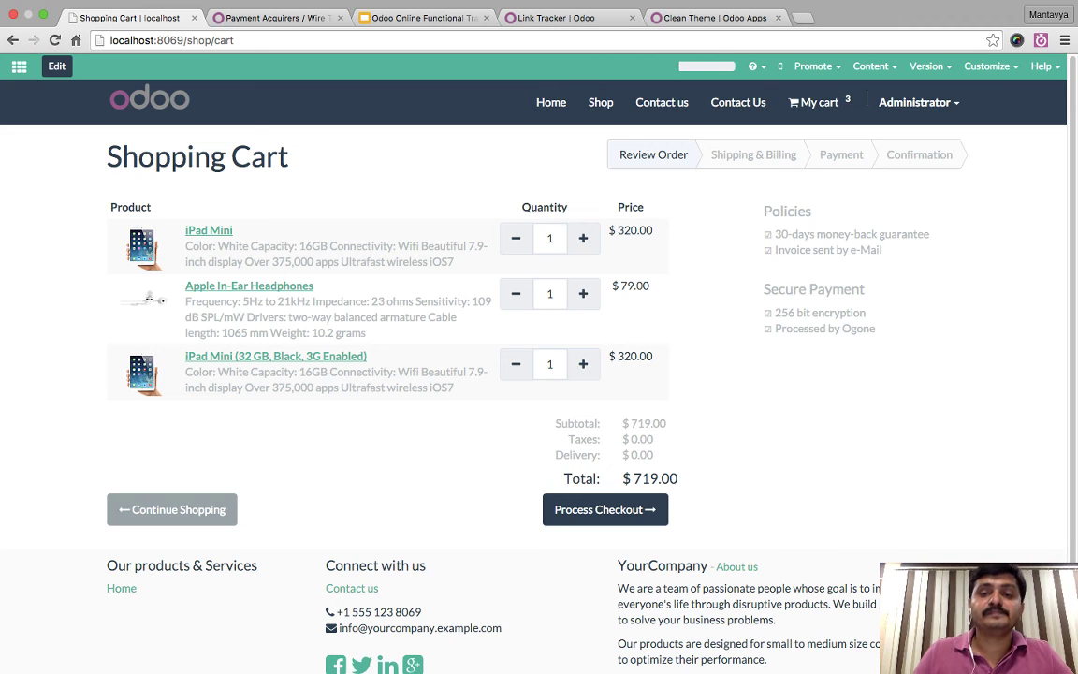
- Reduce all three cart lines to zero and return to the shop
click(515, 237)
click(515, 293)
click(516, 364)
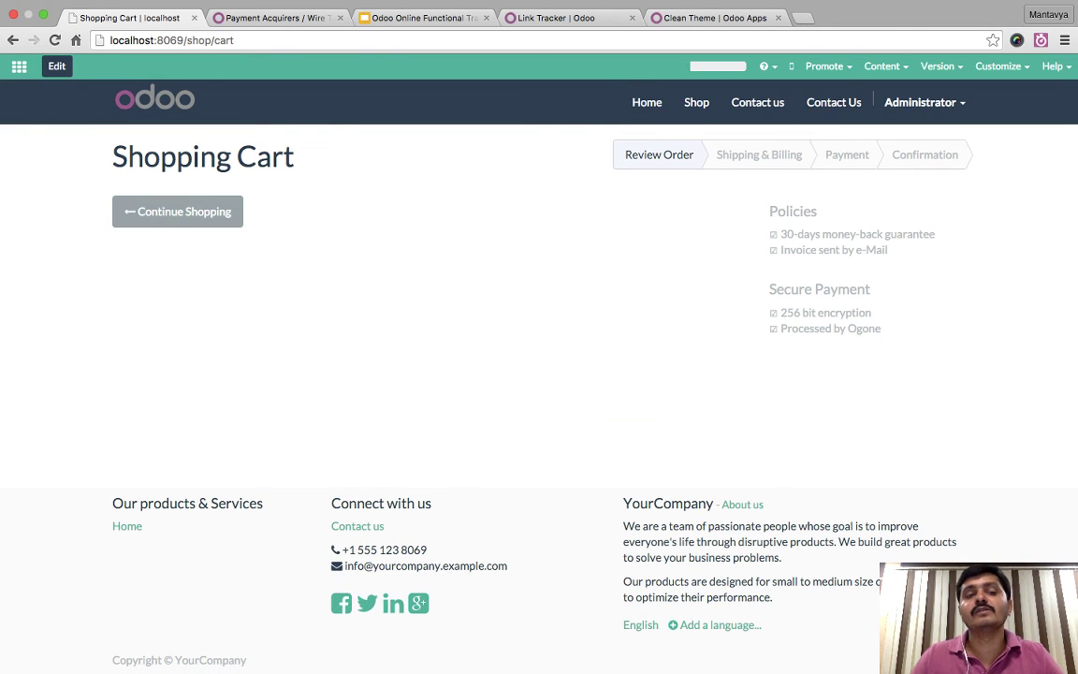
click(178, 212)
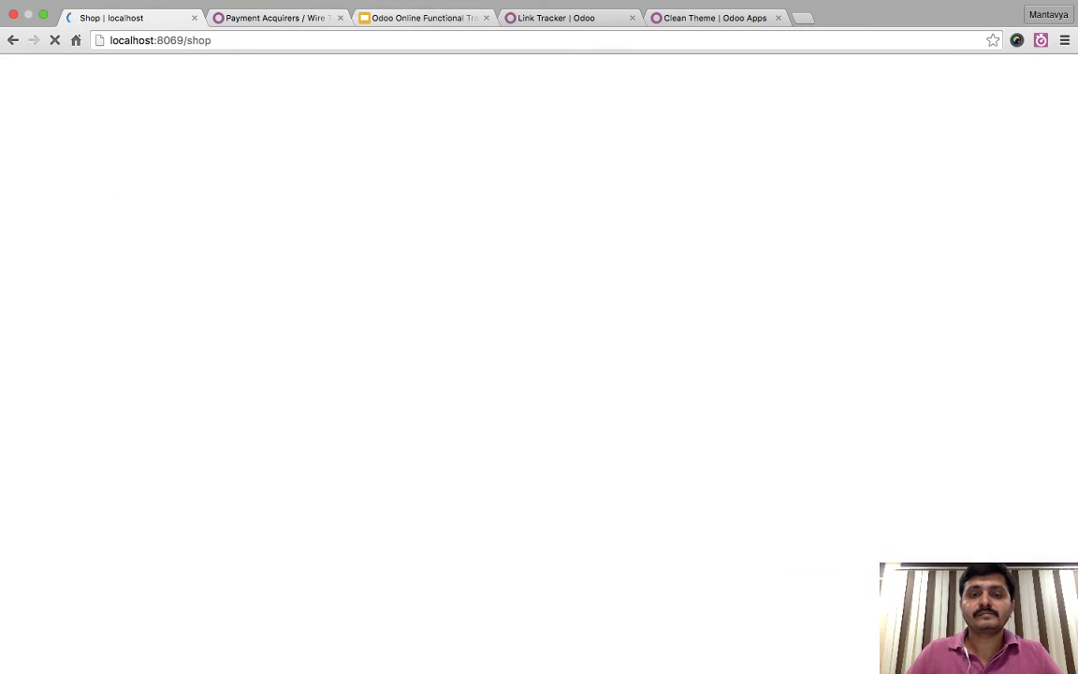
key(super+3)
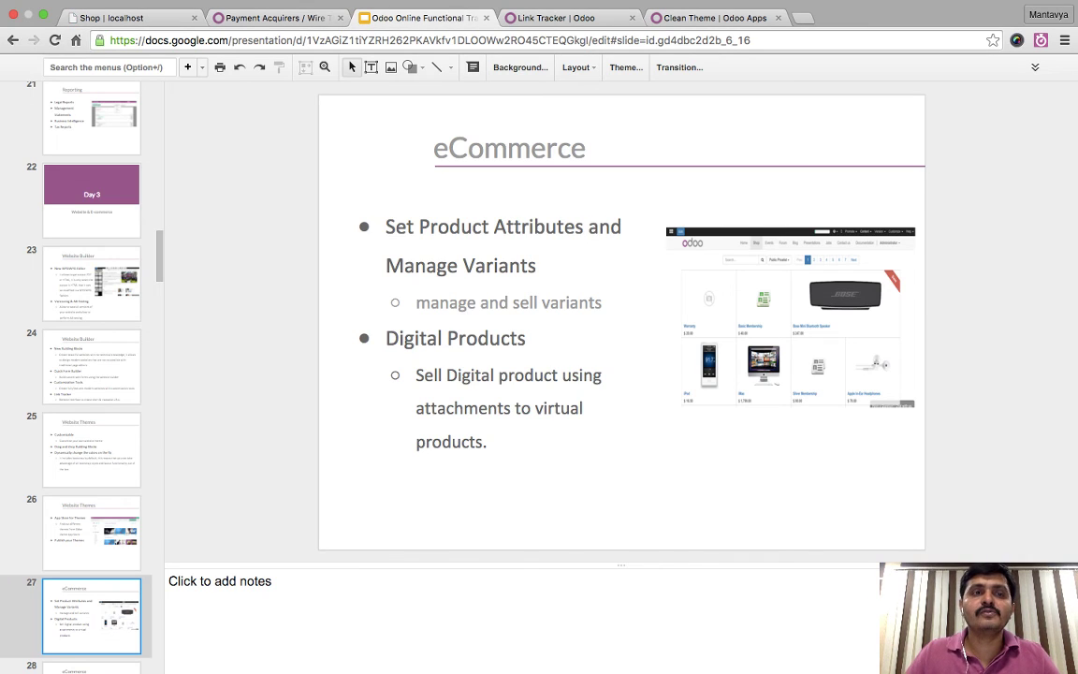
key(super+1)
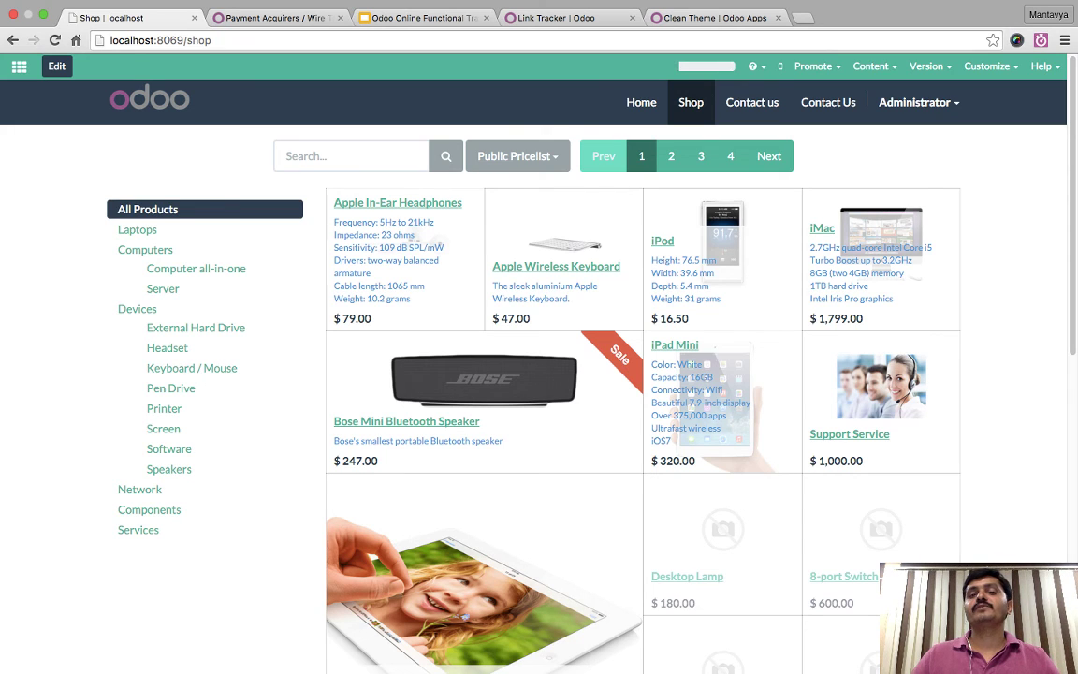
- Show shop prices with the Benelux Pricelist, then leave the website for the backend apps
click(518, 156)
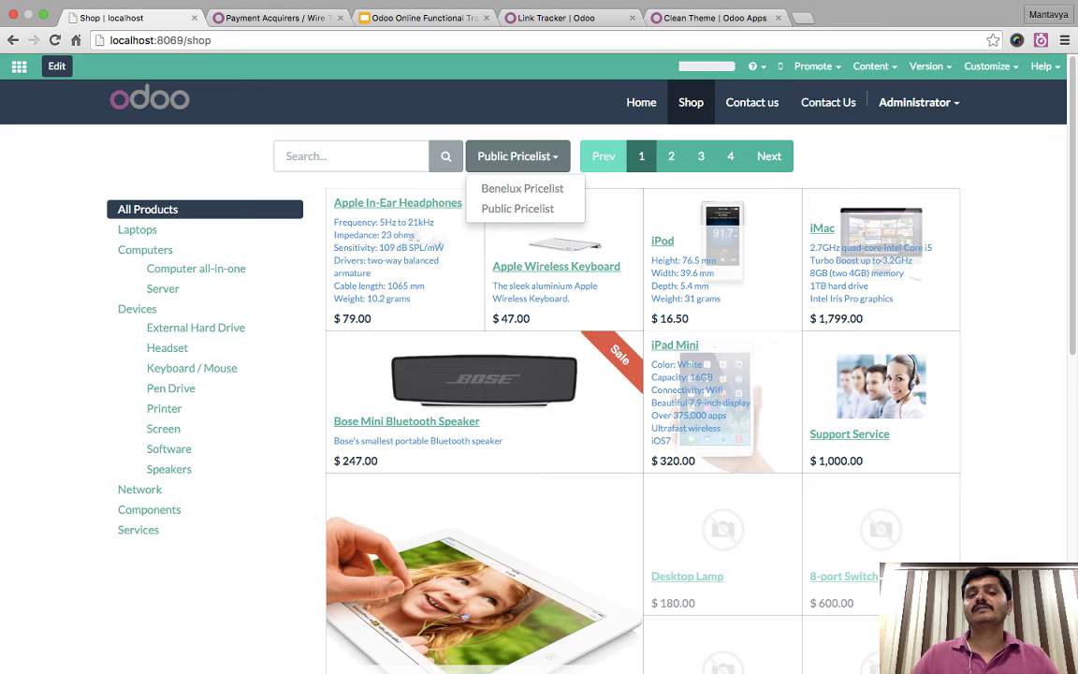
click(522, 188)
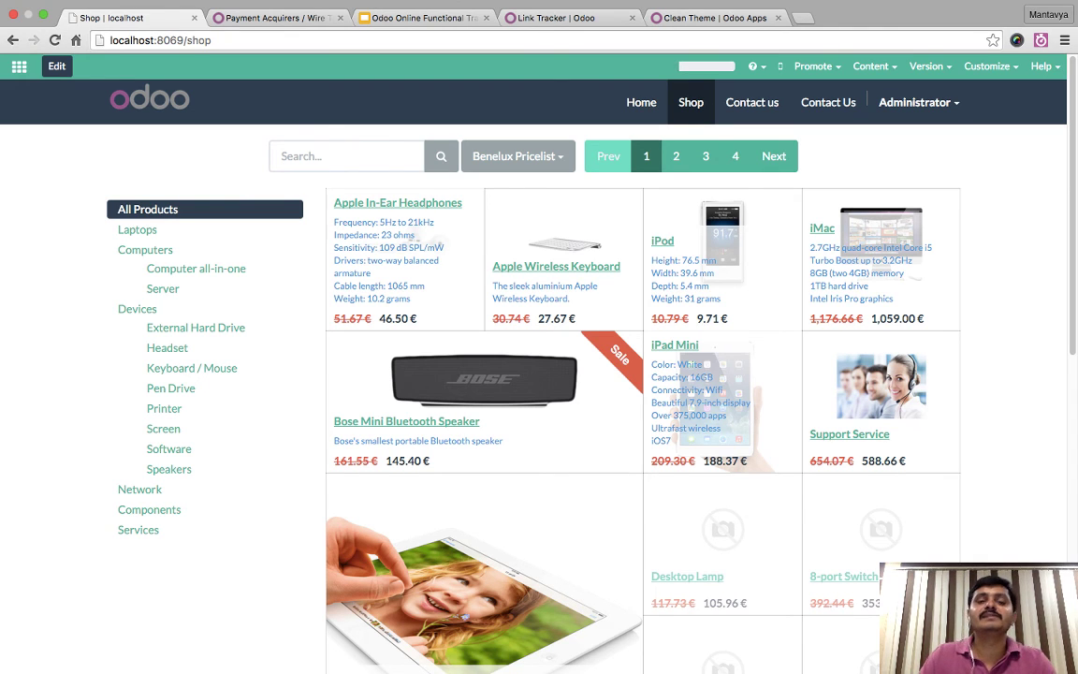
scroll(539, 374, down, 10)
scroll(539, 374, up, 10)
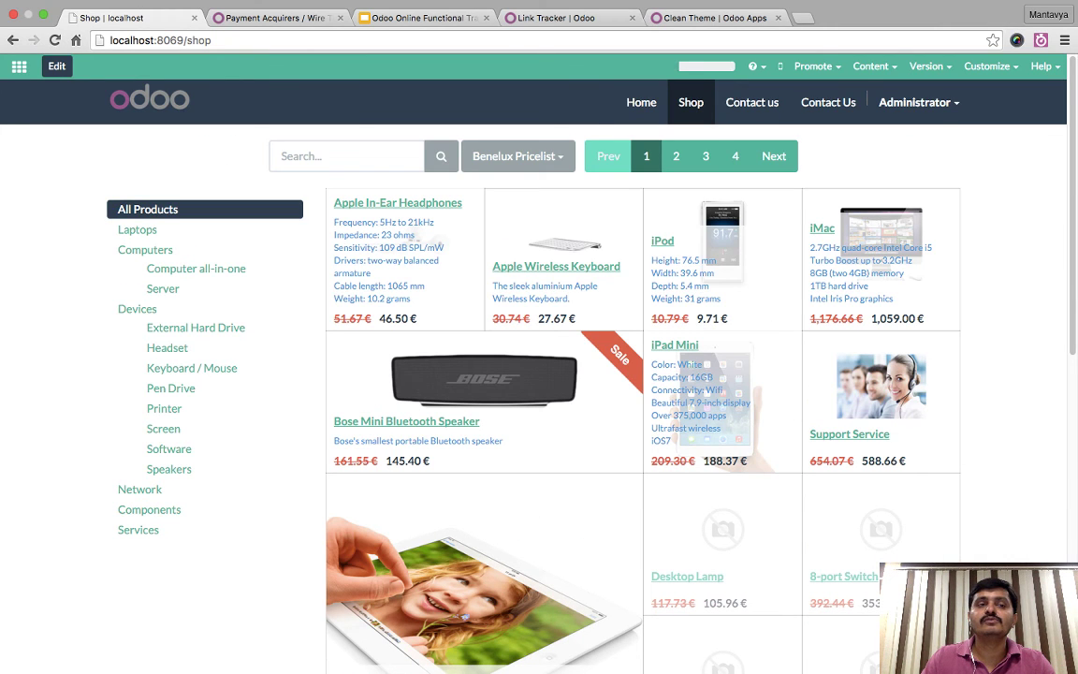
click(19, 65)
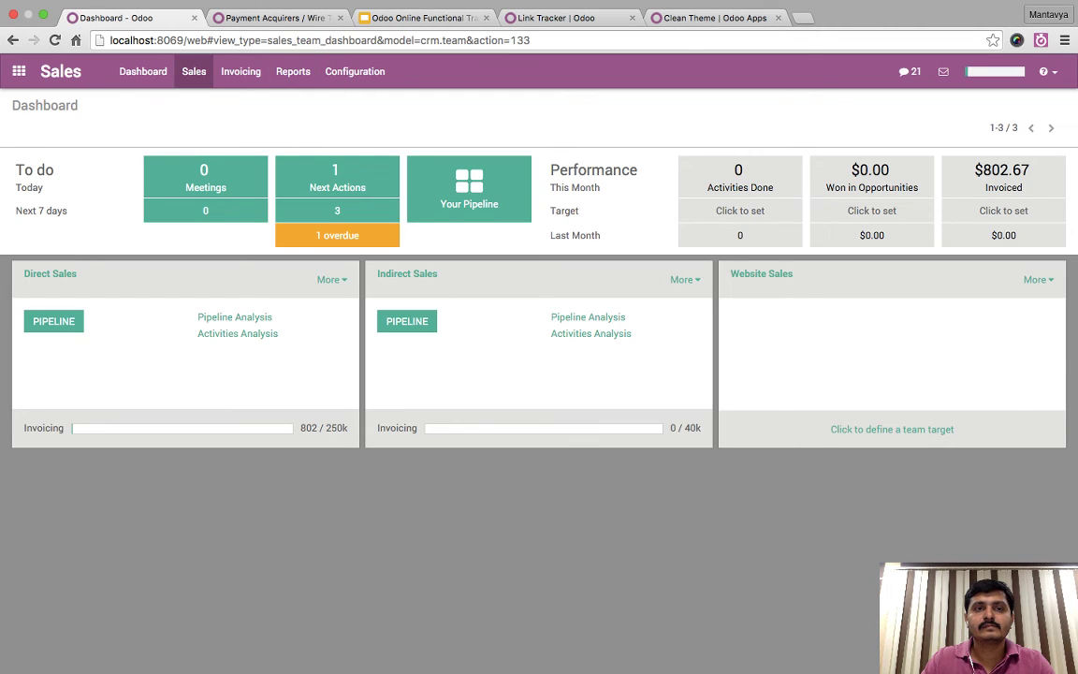
- Set the Sales Sale Price option to 'Advanced pricing based on formula' and apply it
click(355, 71)
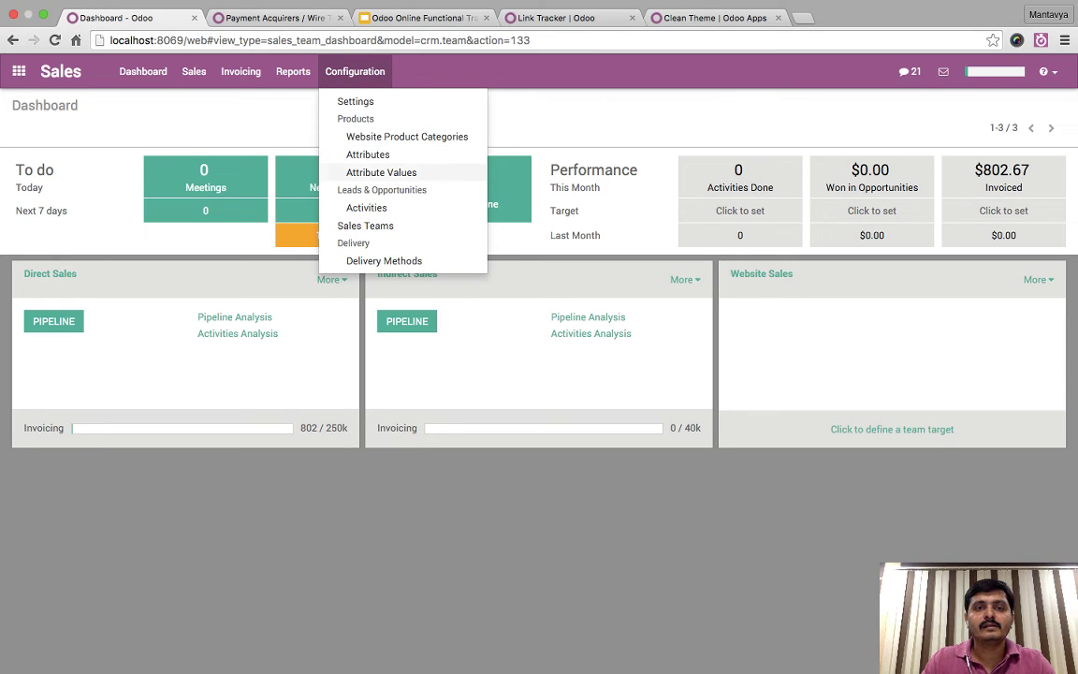
click(355, 101)
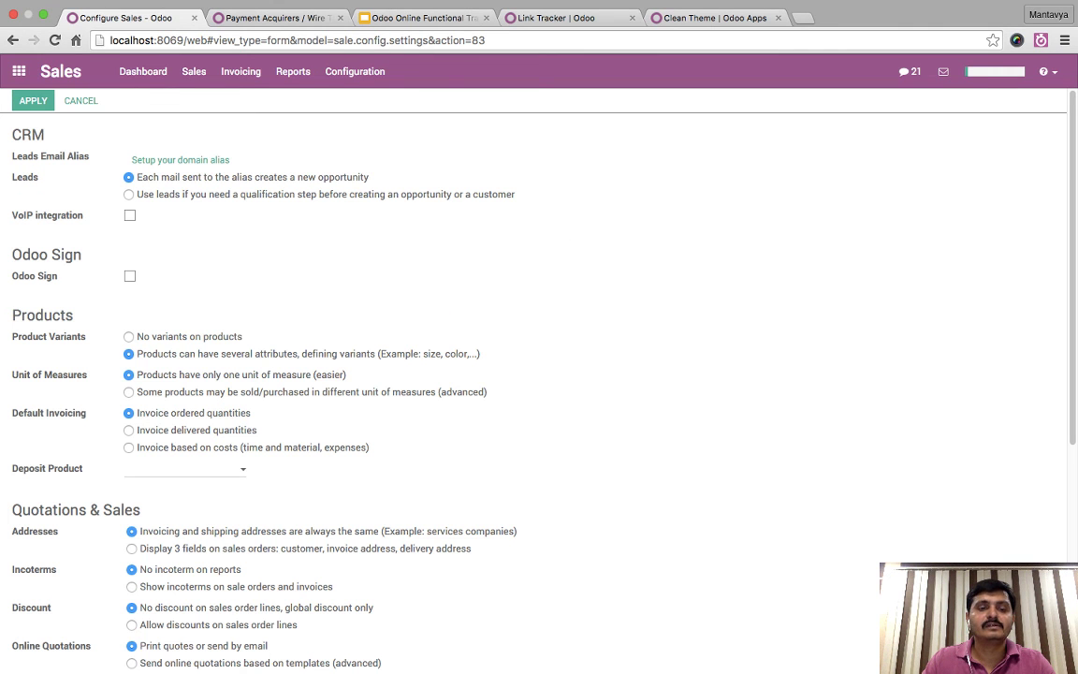
scroll(539, 374, down, 5)
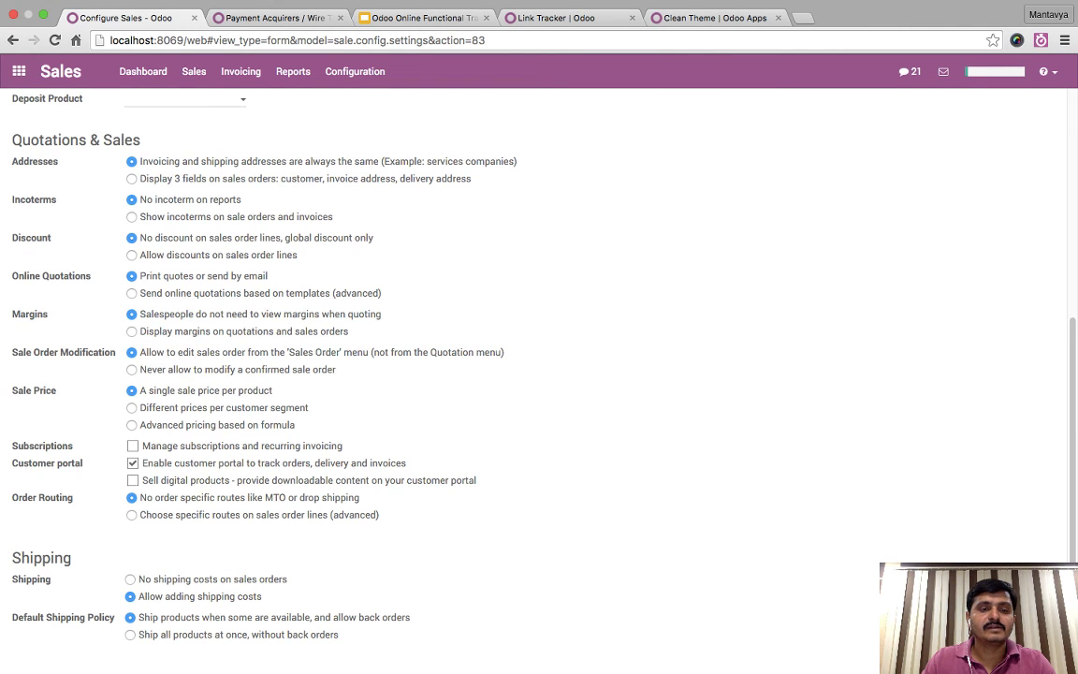
click(131, 425)
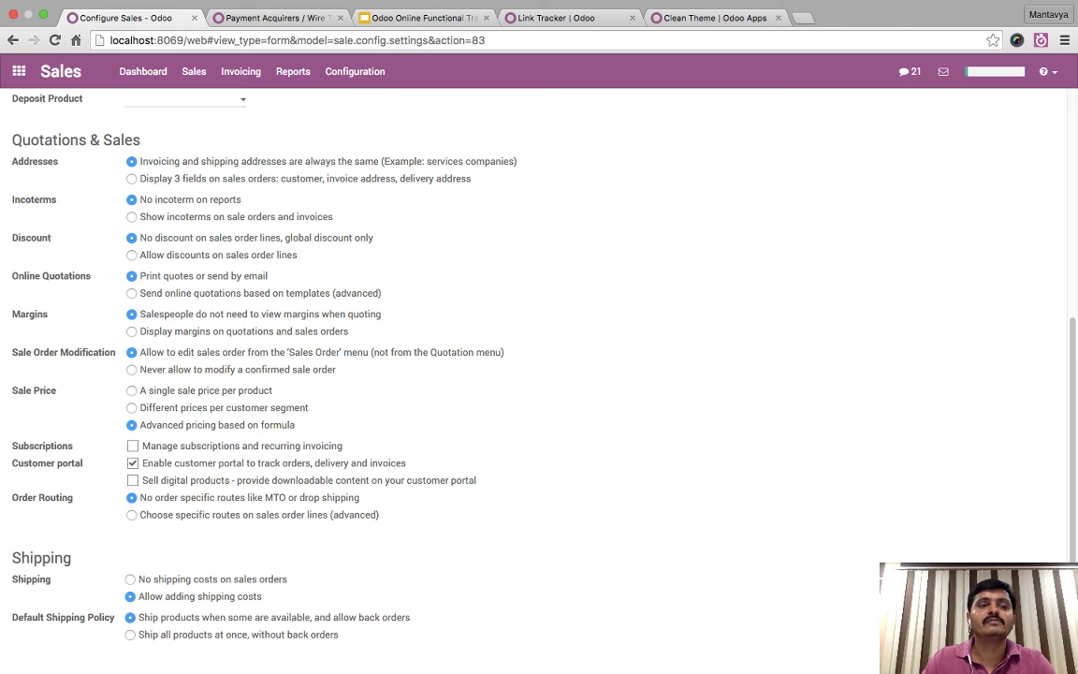
scroll(538, 374, up, 5)
click(32, 100)
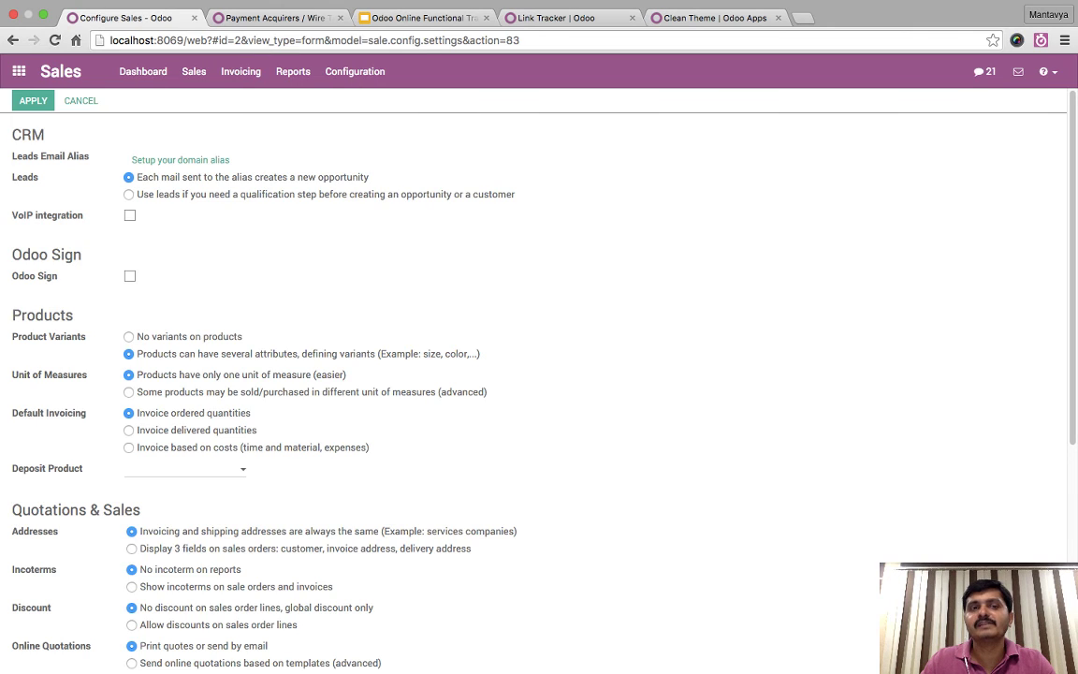
- Rename the Benelux Pricelist to 'Diwali Offers' and save it
click(354, 71)
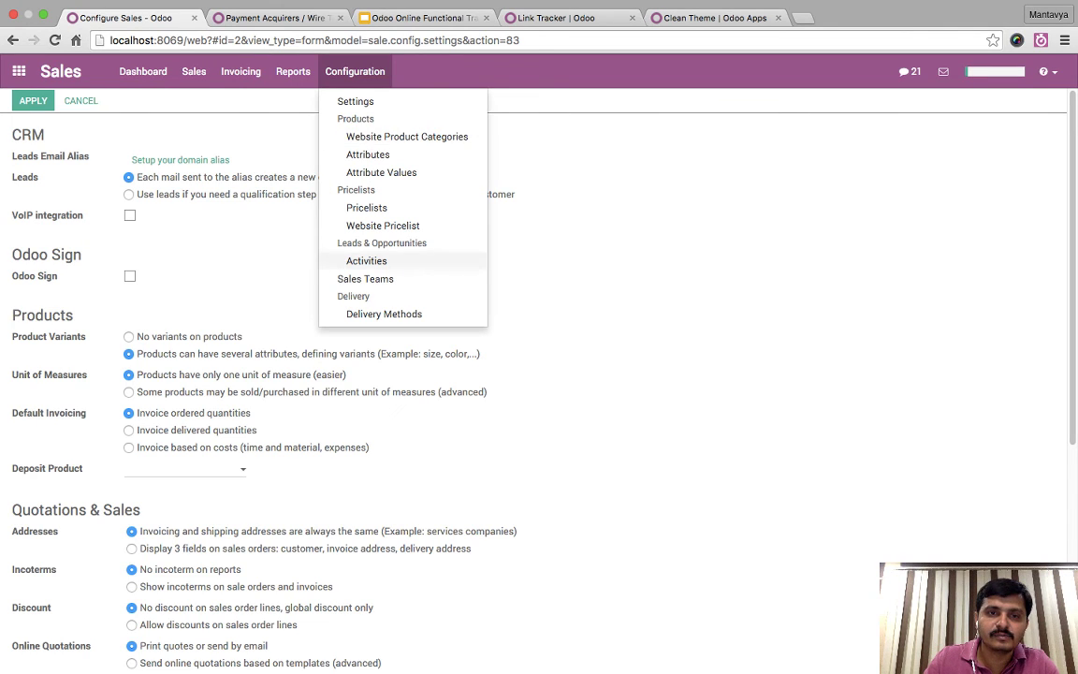
click(366, 208)
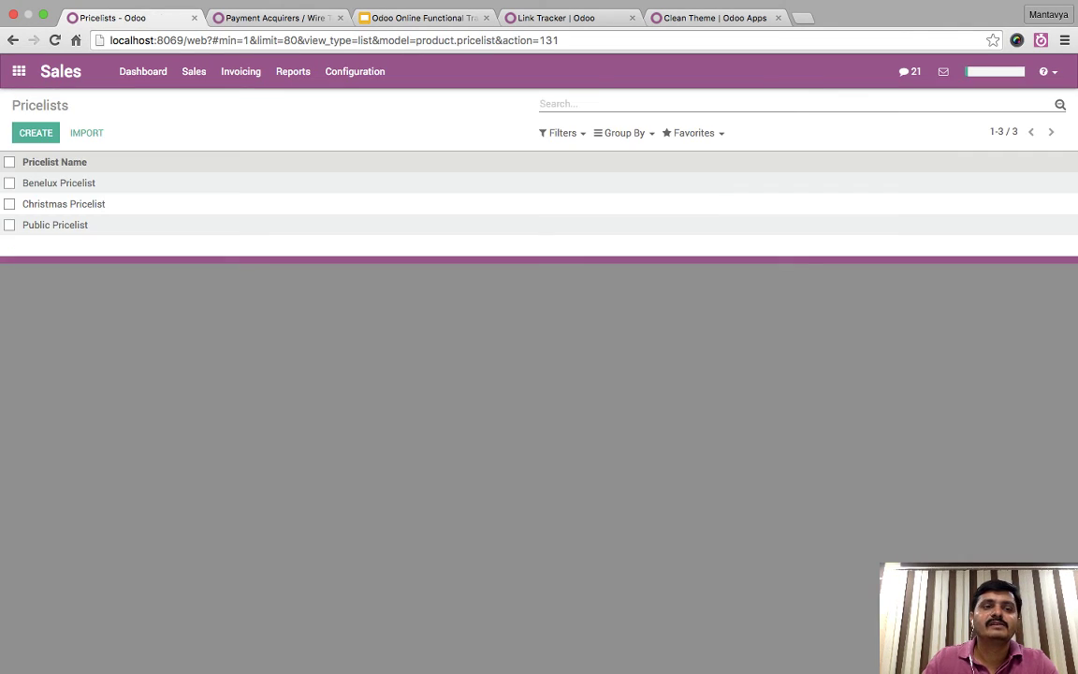
click(56, 181)
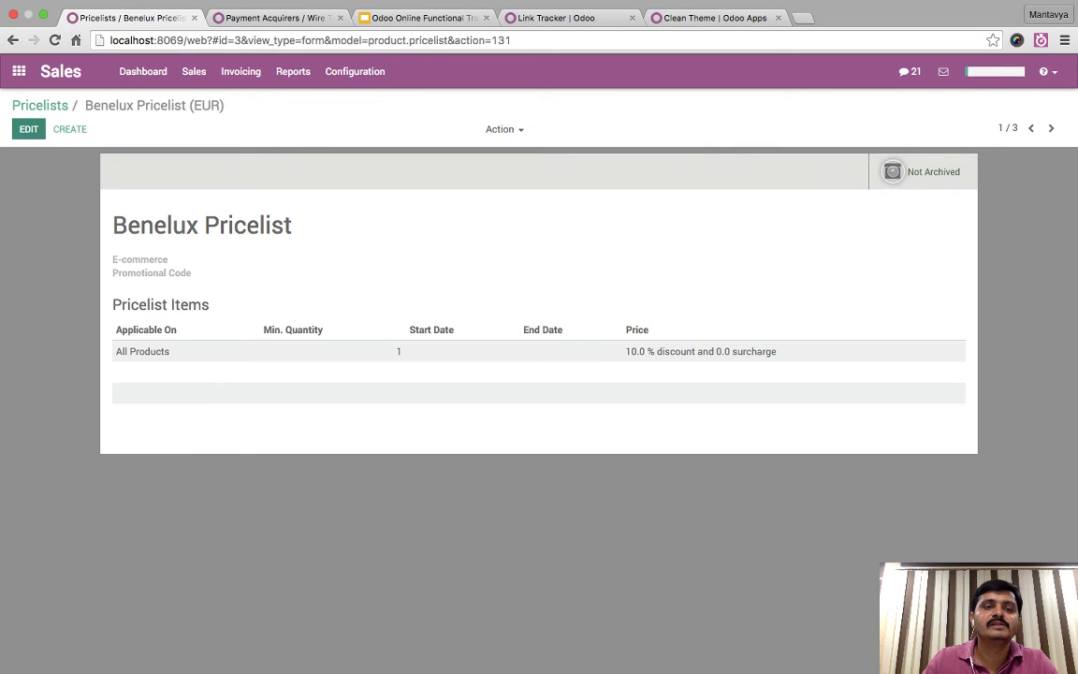
click(28, 129)
double_click(155, 225)
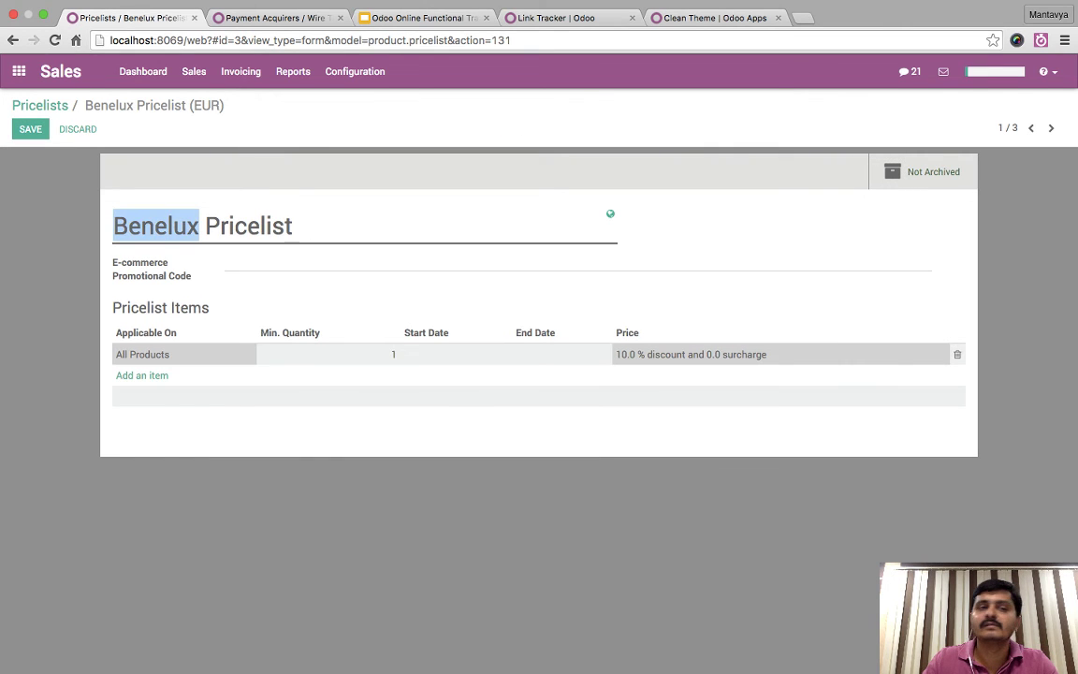
text(Diwali)
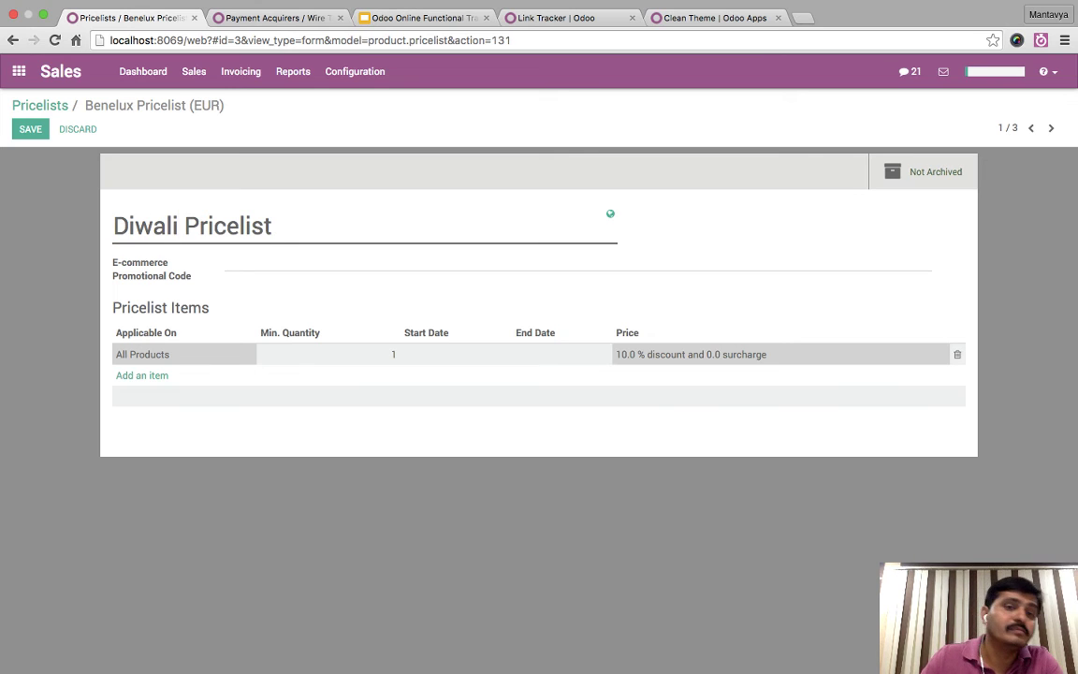
double_click(228, 224)
text(Offers)
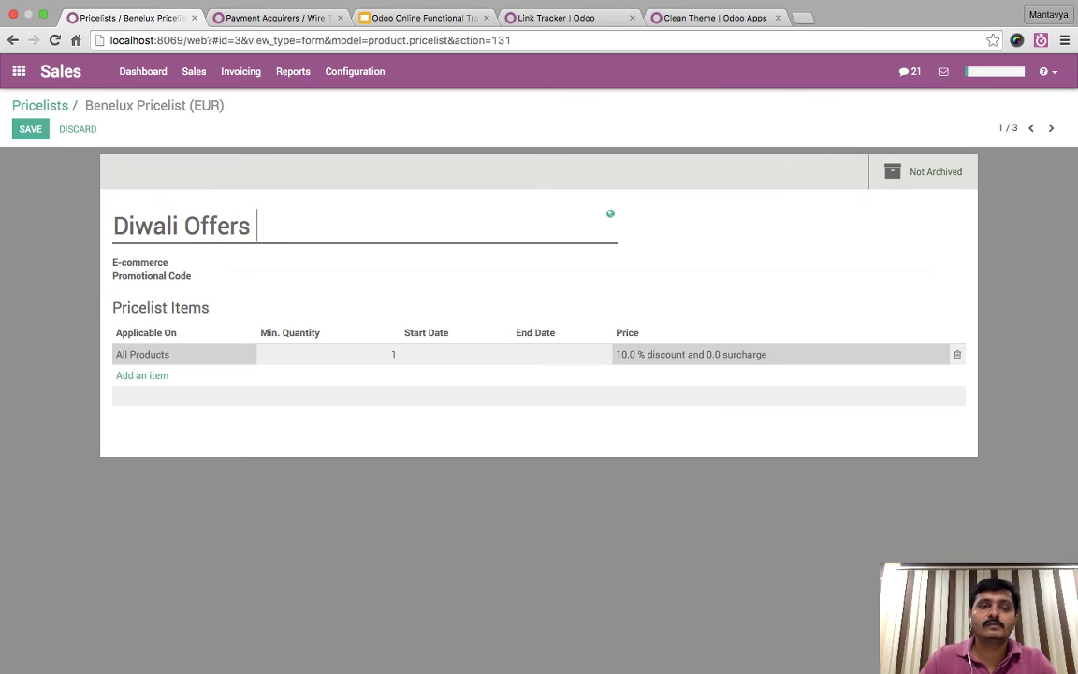
click(29, 128)
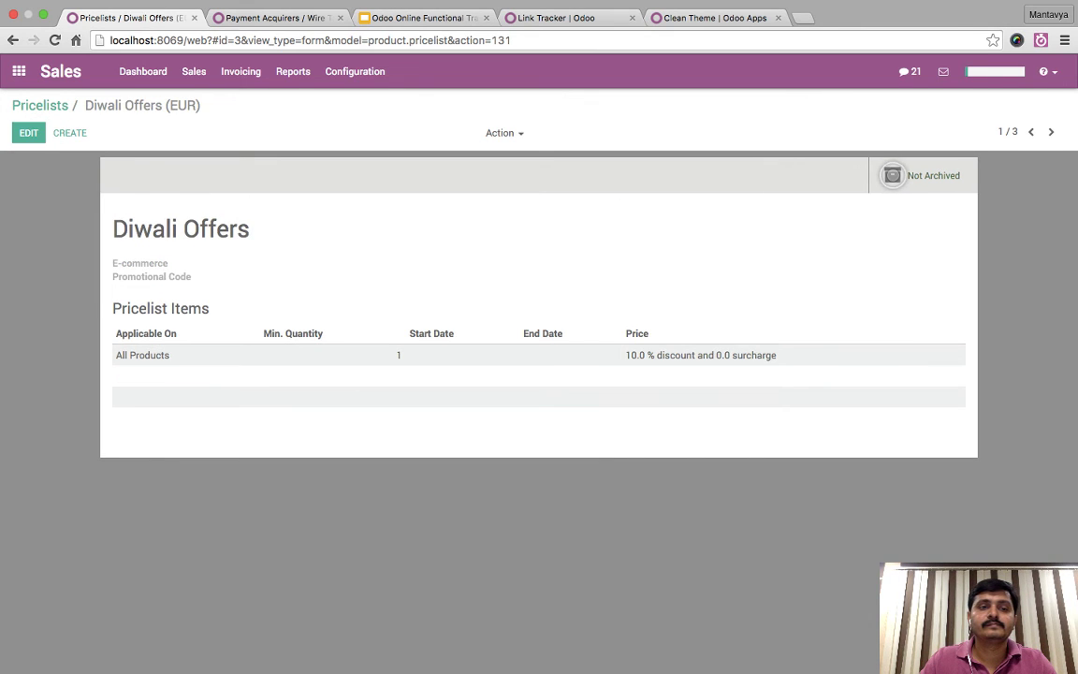
- Look over the Christmas Pricelist, then go to the Website Pricelist list
click(40, 105)
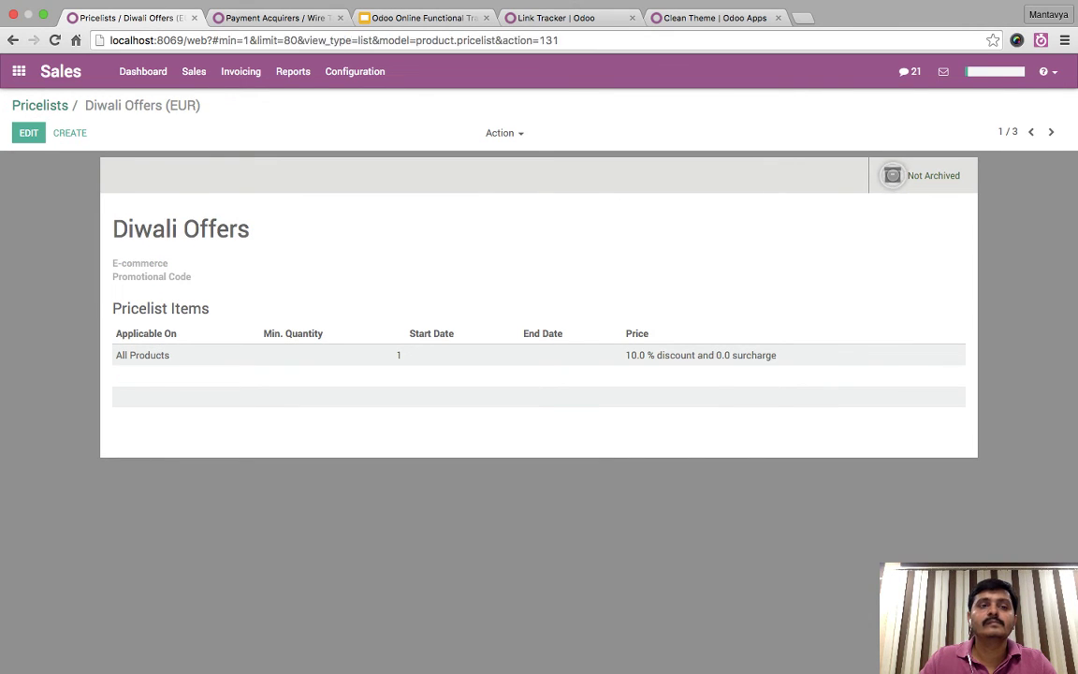
click(64, 183)
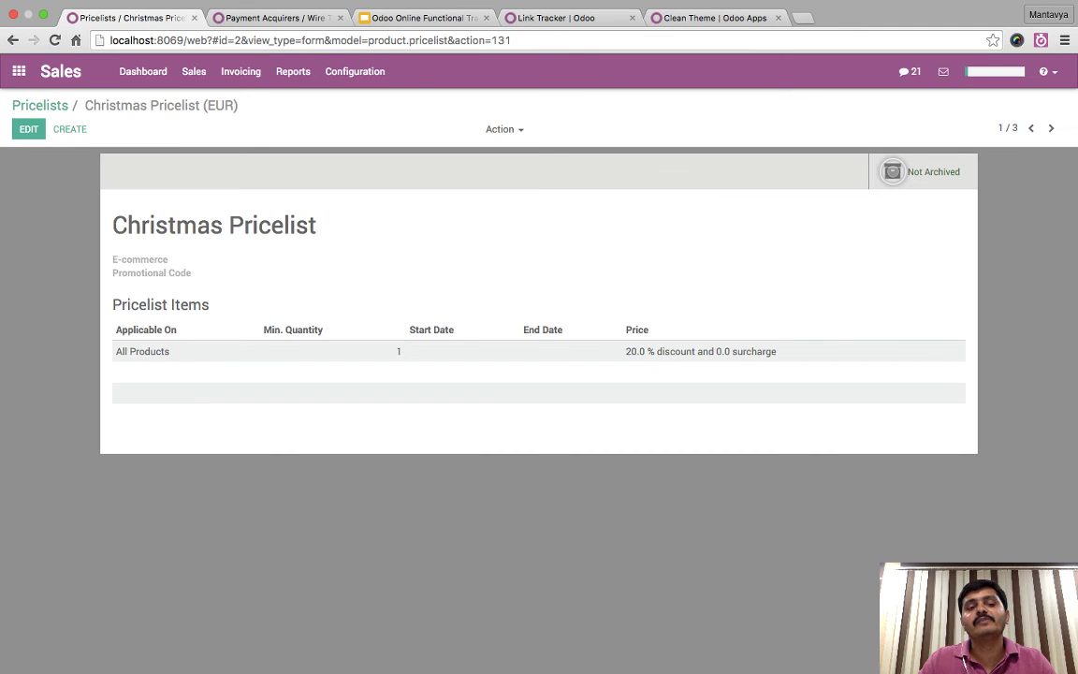
click(28, 129)
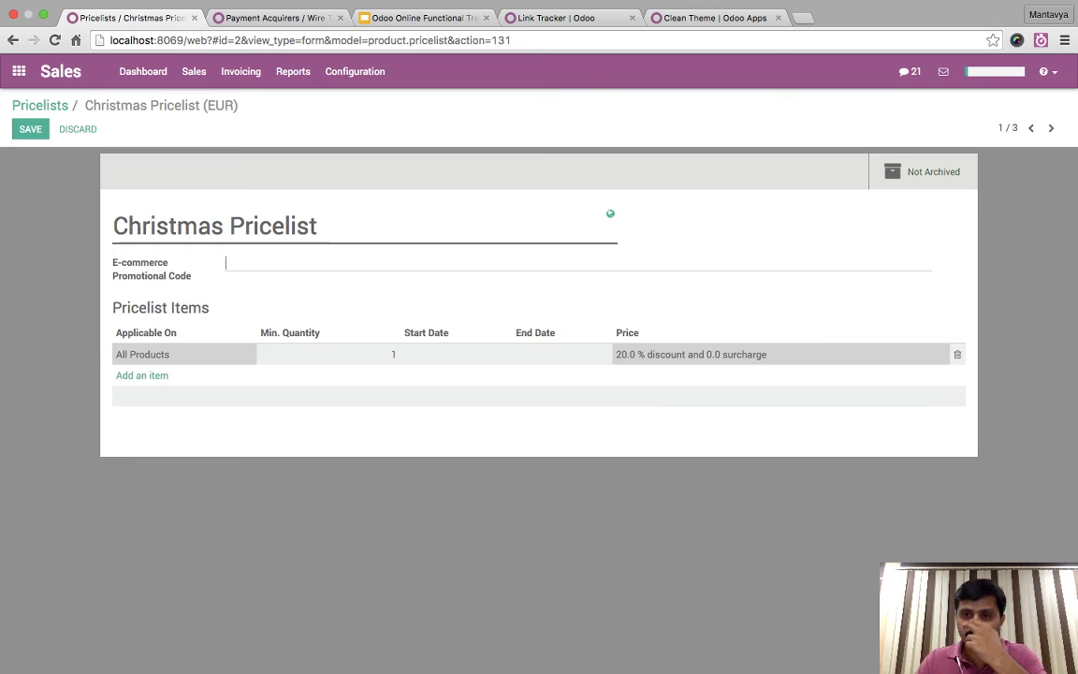
click(39, 106)
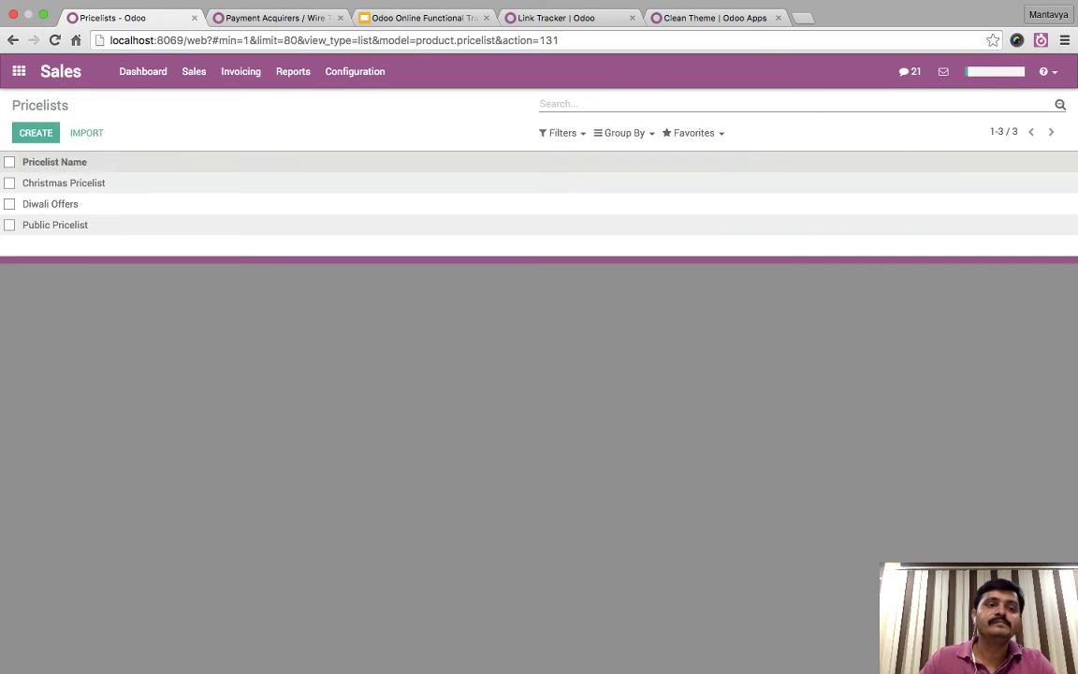
click(355, 71)
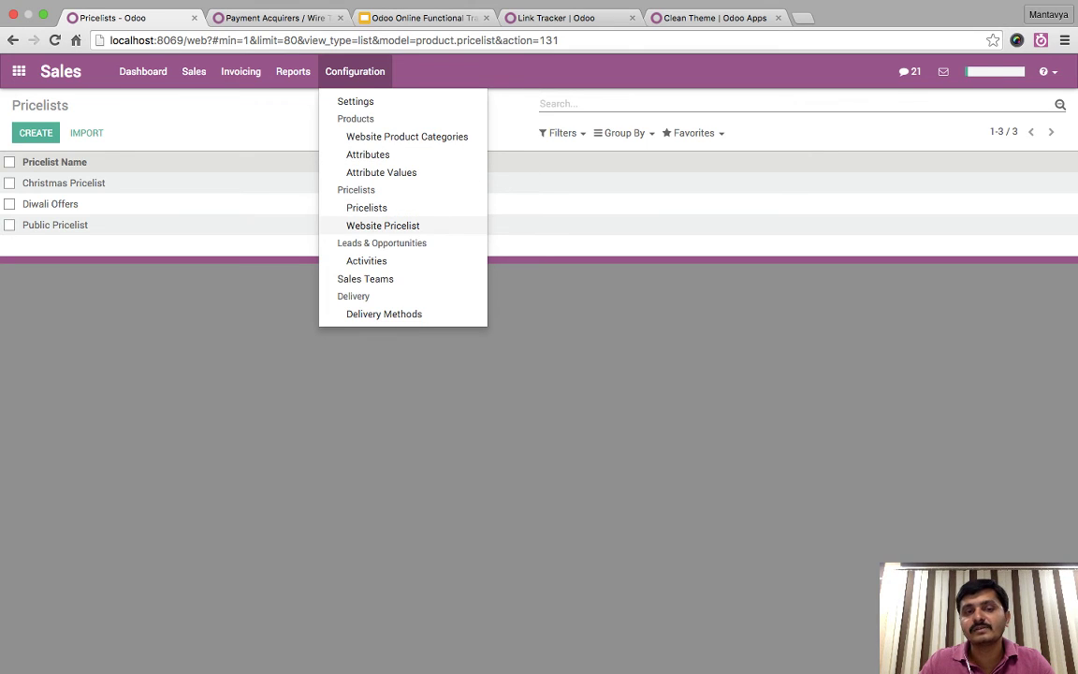
click(382, 225)
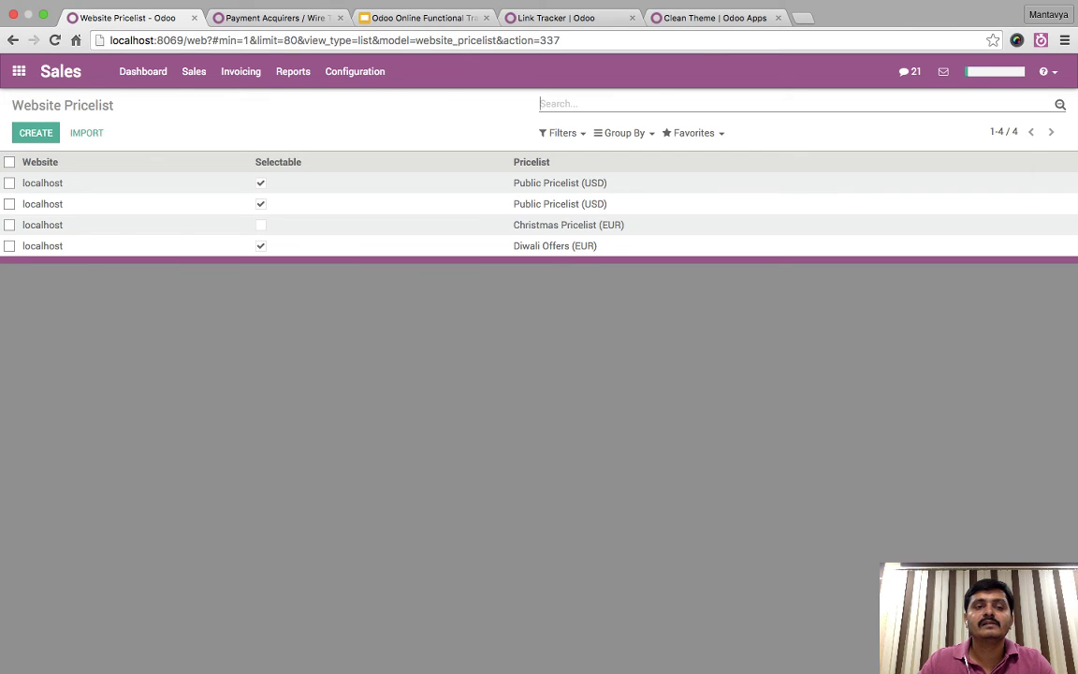
- Make the Europe website pricelist entry not selectable and save it
click(560, 182)
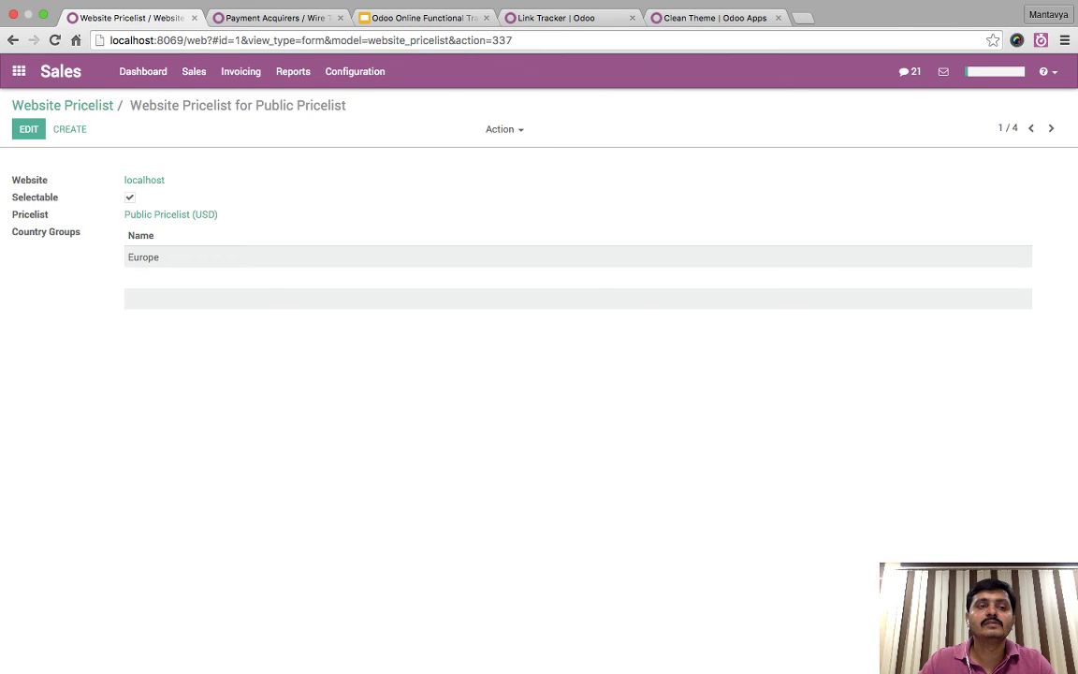
key(alt+a)
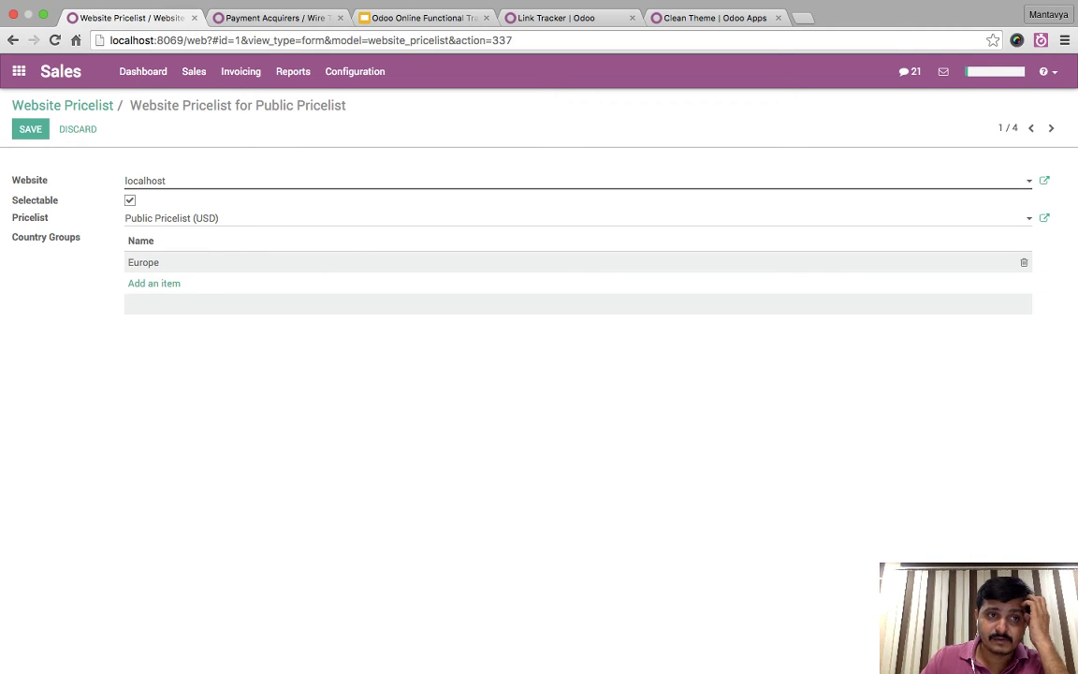
key(Tab)
key(space)
key(alt+s)
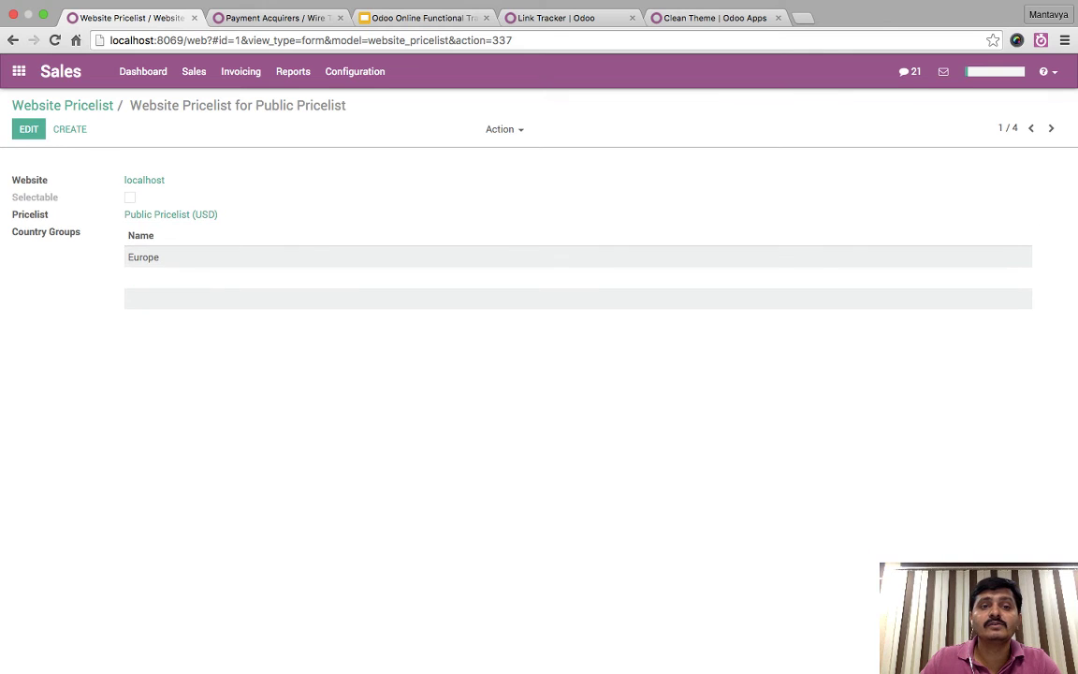
click(62, 104)
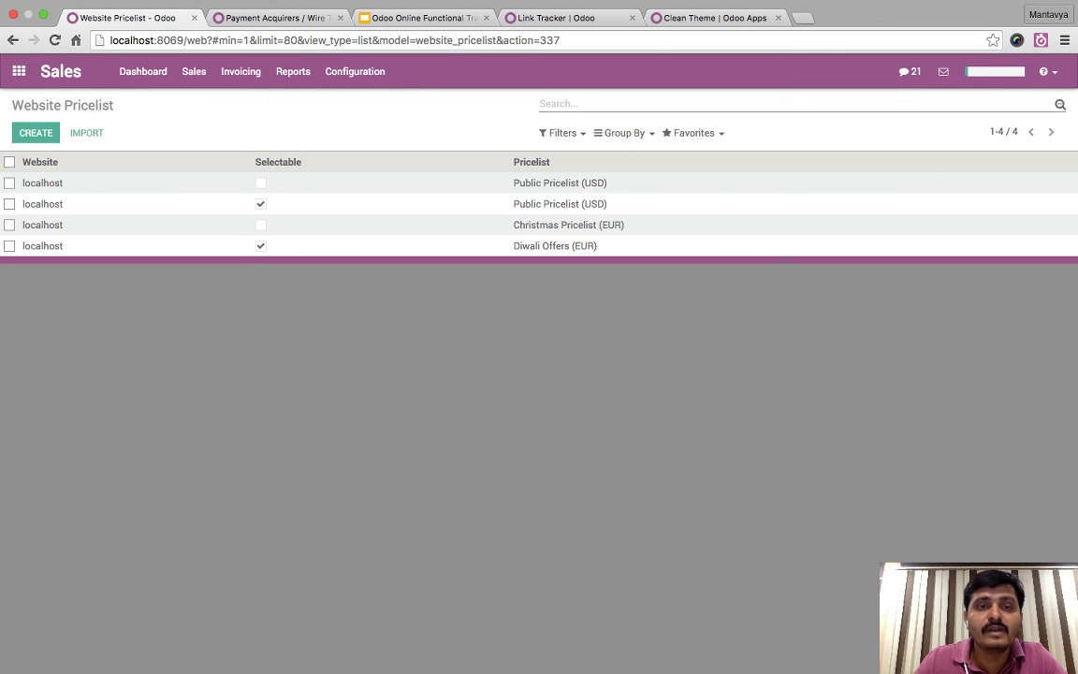
- Open and inspect the US-CA website pricelist entry
click(42, 203)
key(alt+a)
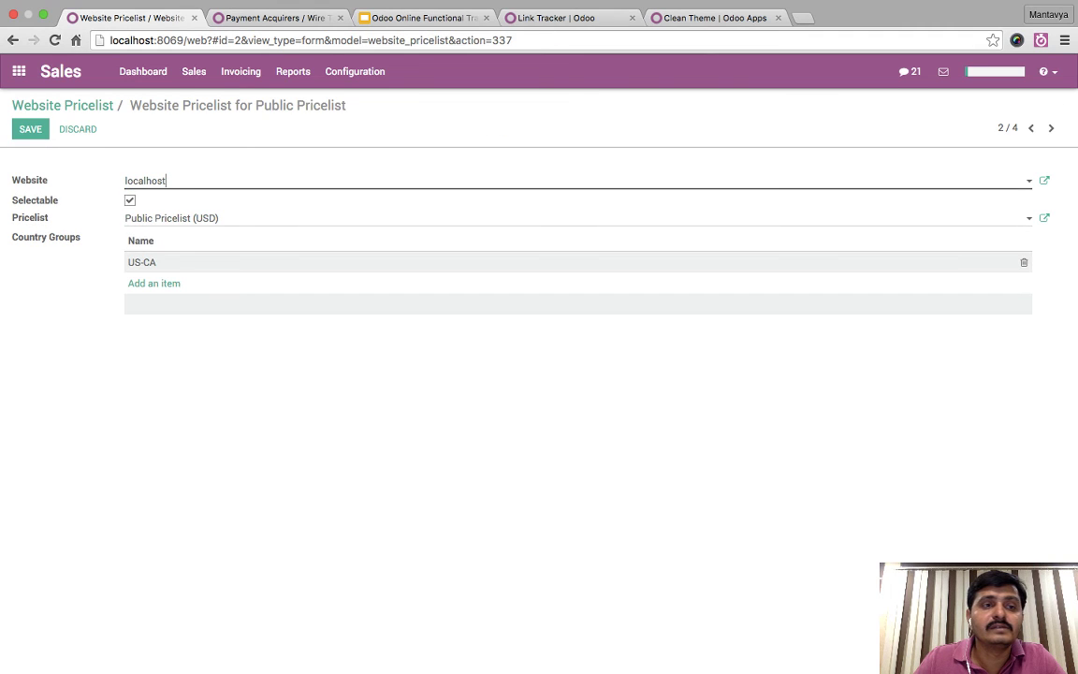
click(28, 106)
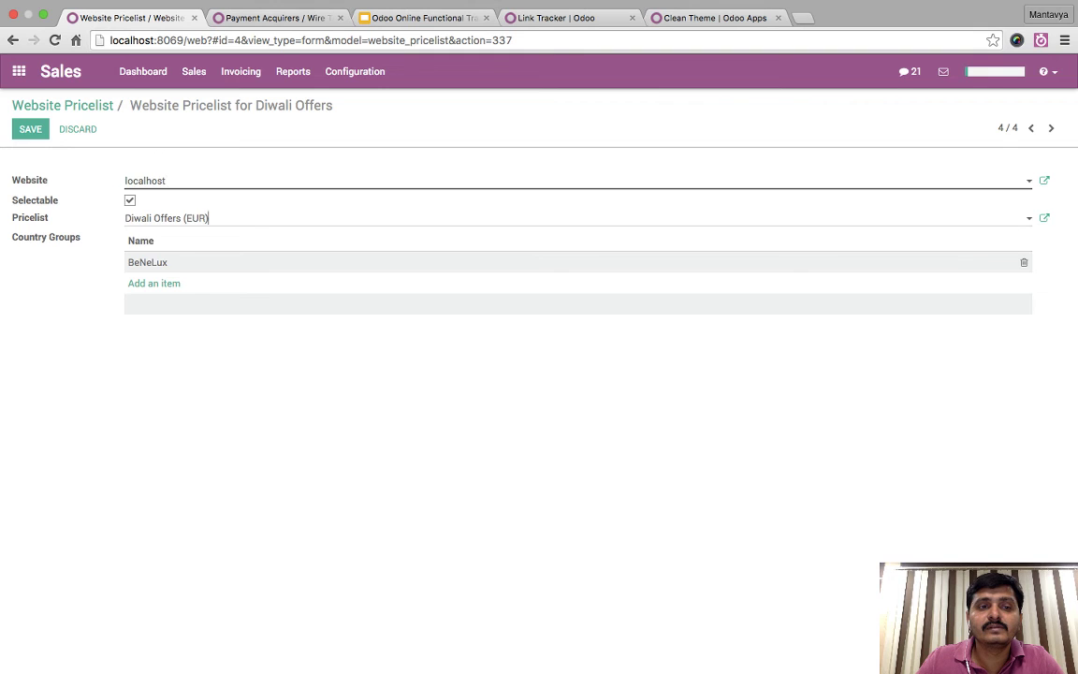
- Keep Diwali Offers as the entry's pricelist, check its details, and save
click(209, 218)
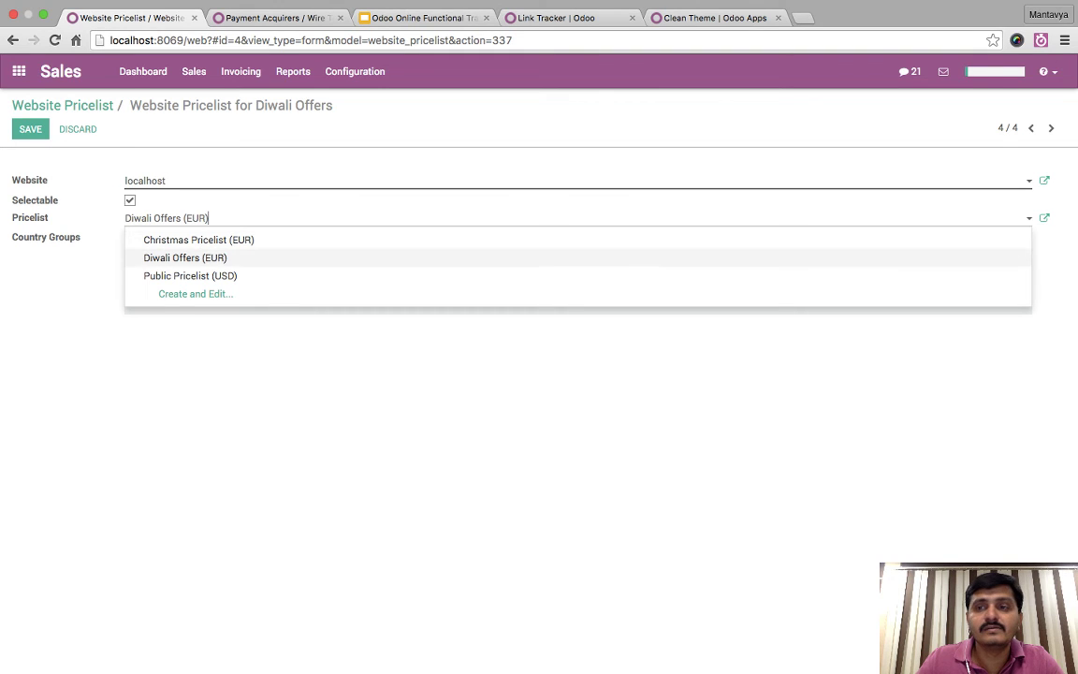
click(184, 257)
click(1044, 218)
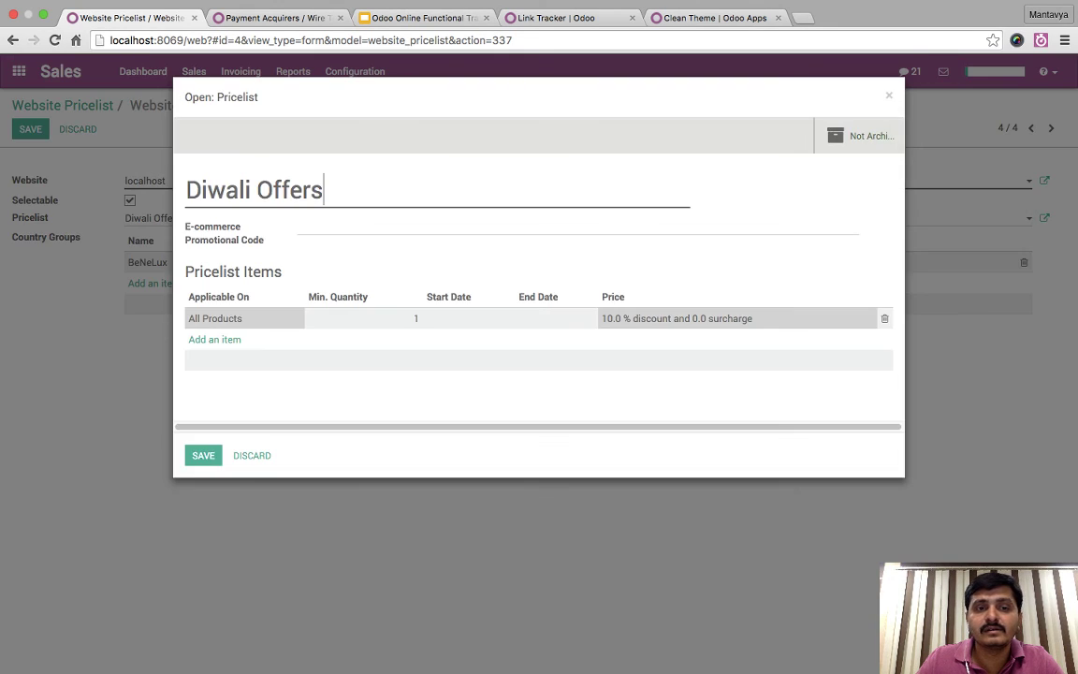
key(Escape)
key(alt+s)
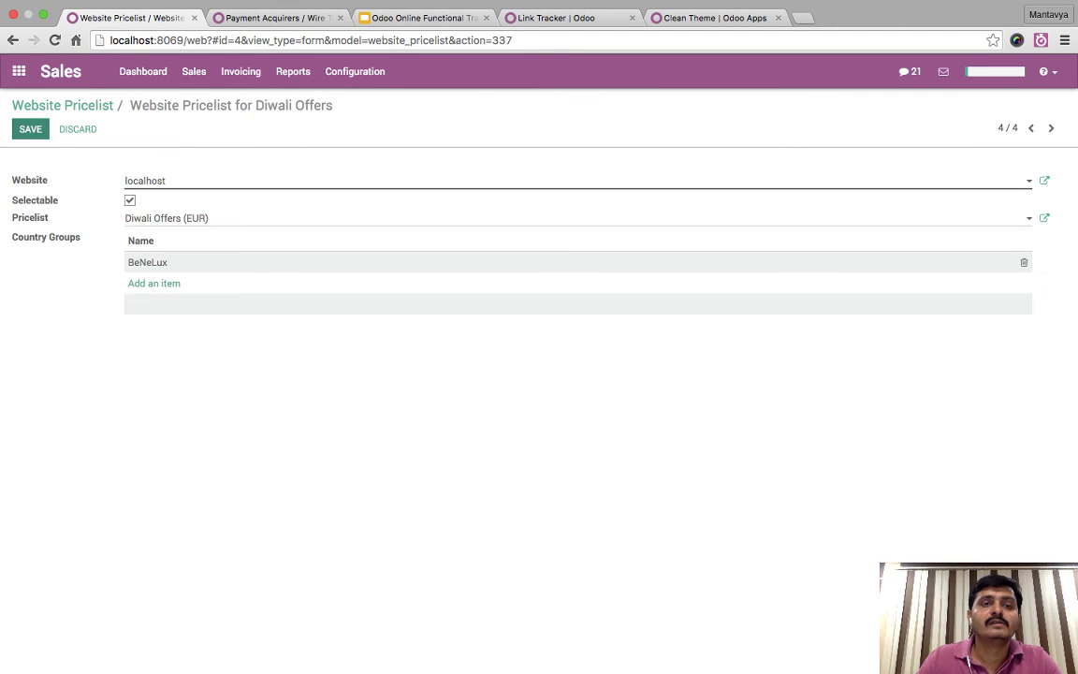
click(18, 71)
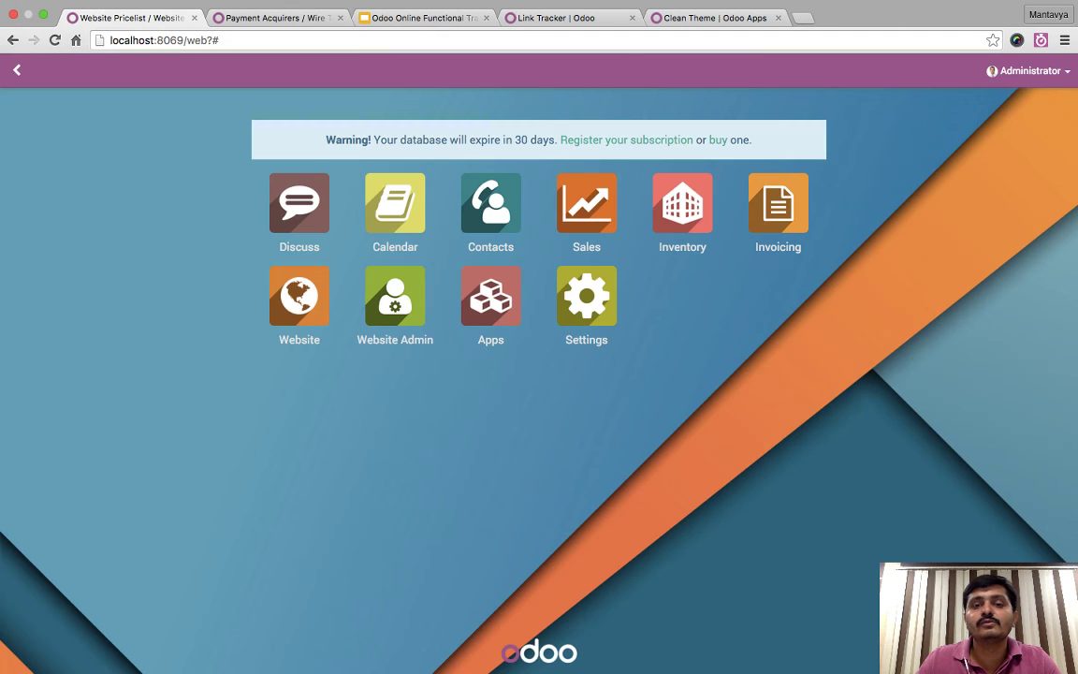
key(super+r)
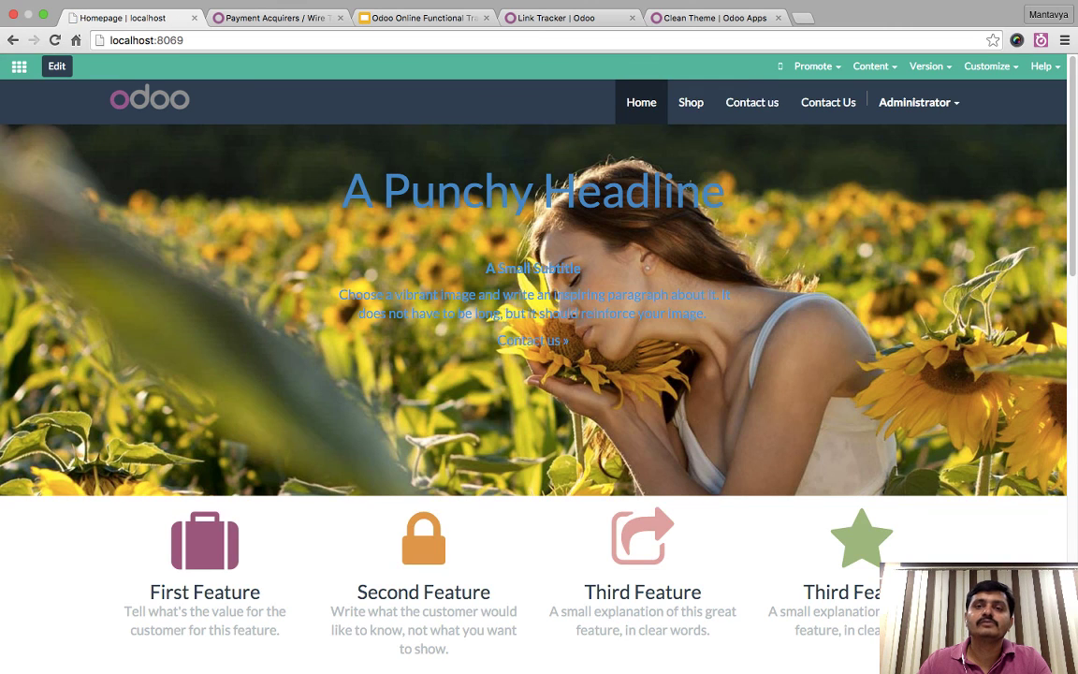
click(690, 102)
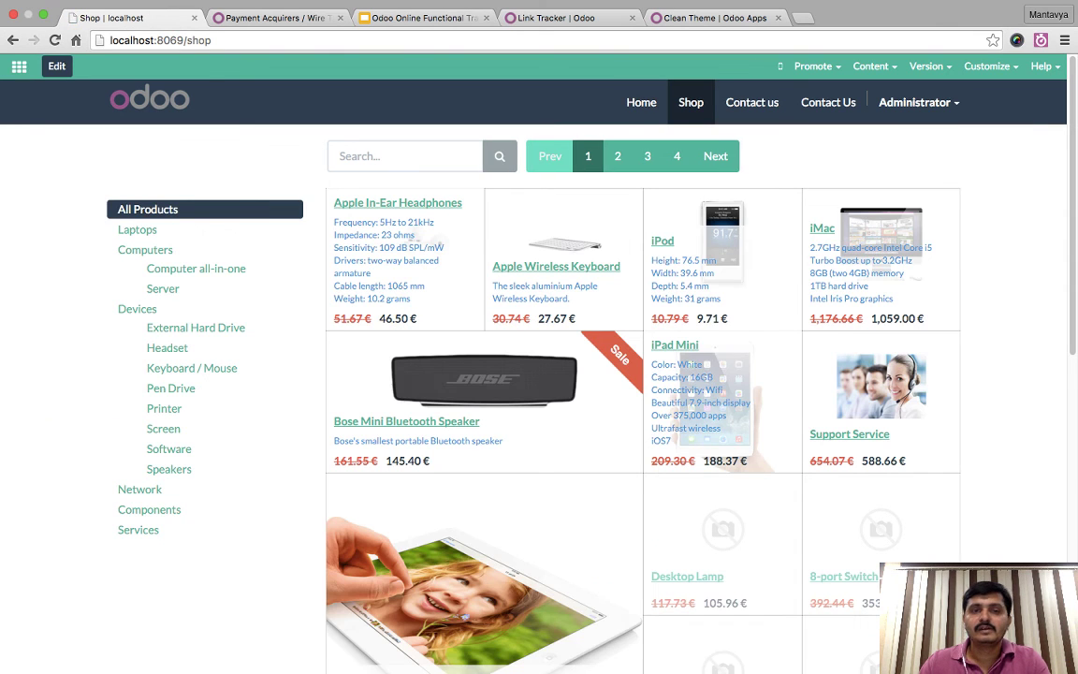
scroll(539, 374, down, 7)
scroll(539, 374, up, 7)
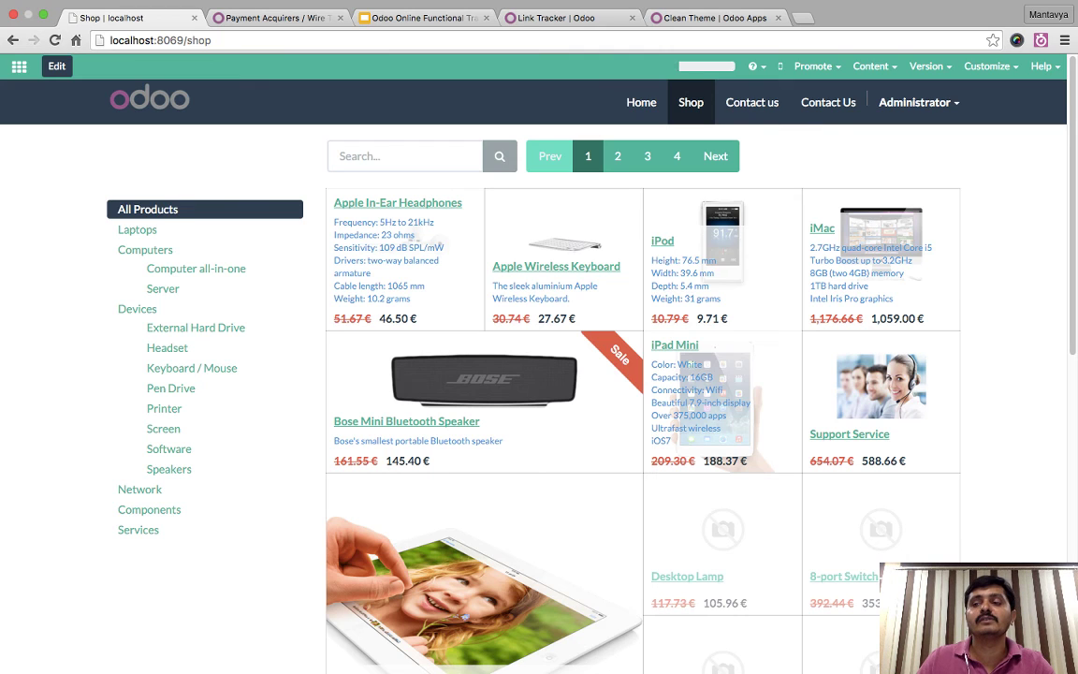
click(19, 65)
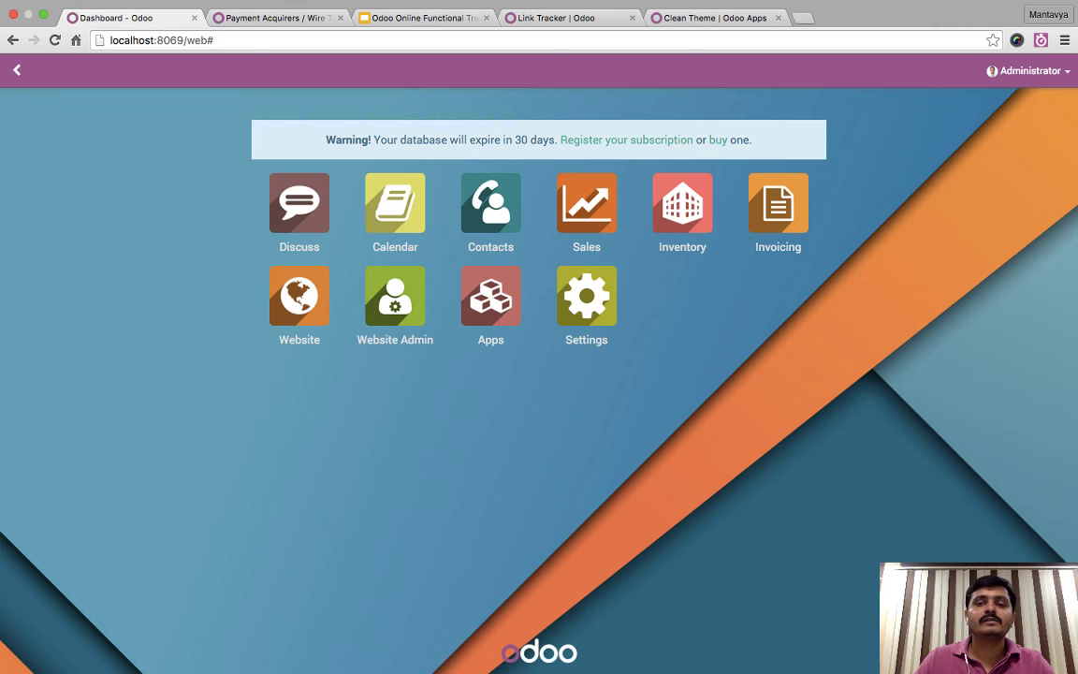
click(682, 203)
- Turn on Fedex integration in the Website Admin settings and apply
click(19, 71)
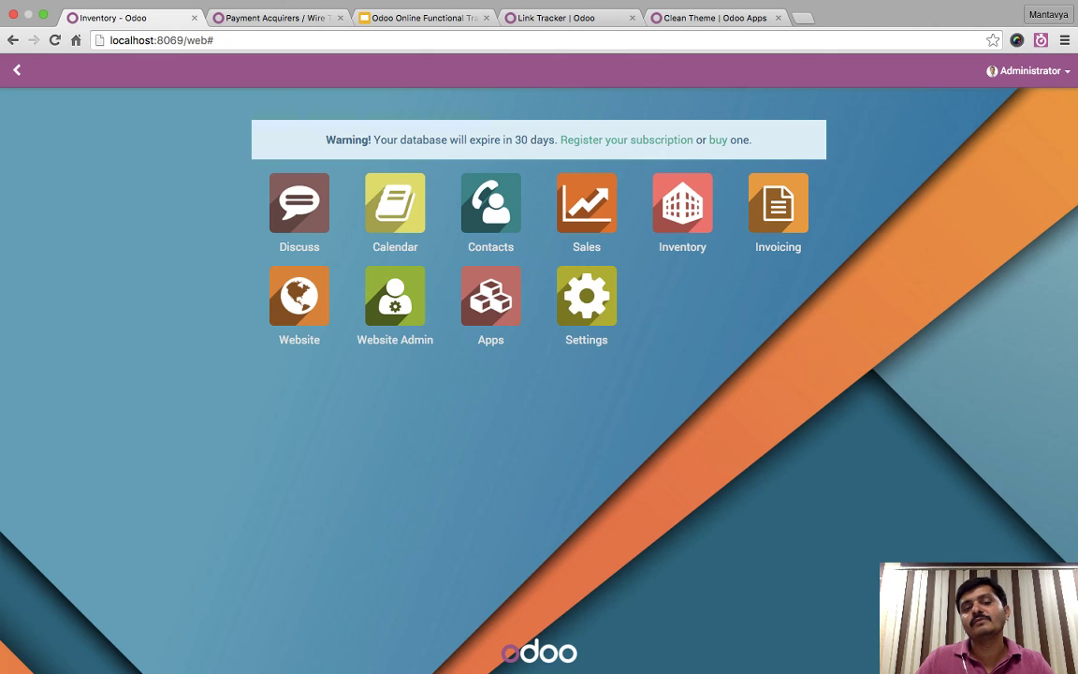
click(395, 296)
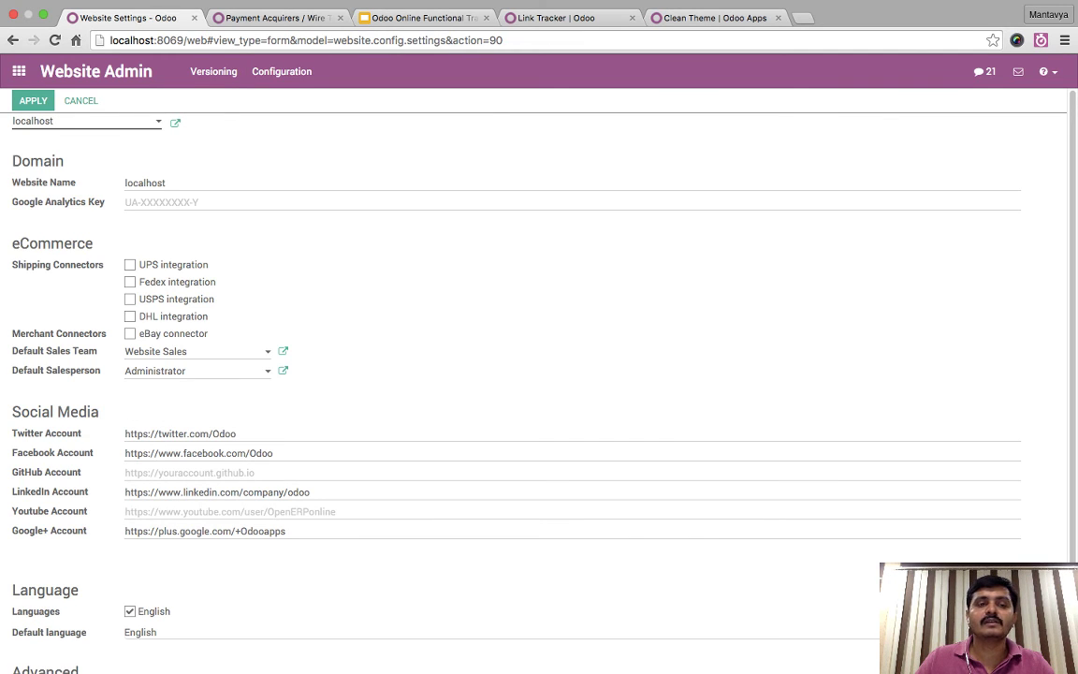
click(130, 282)
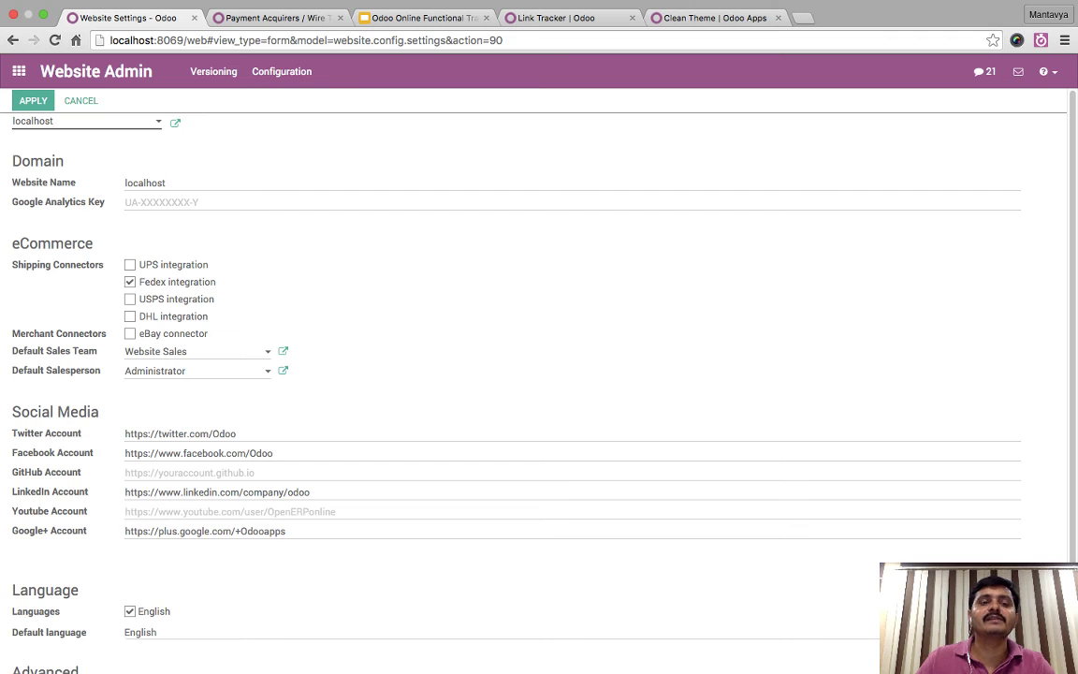
click(32, 100)
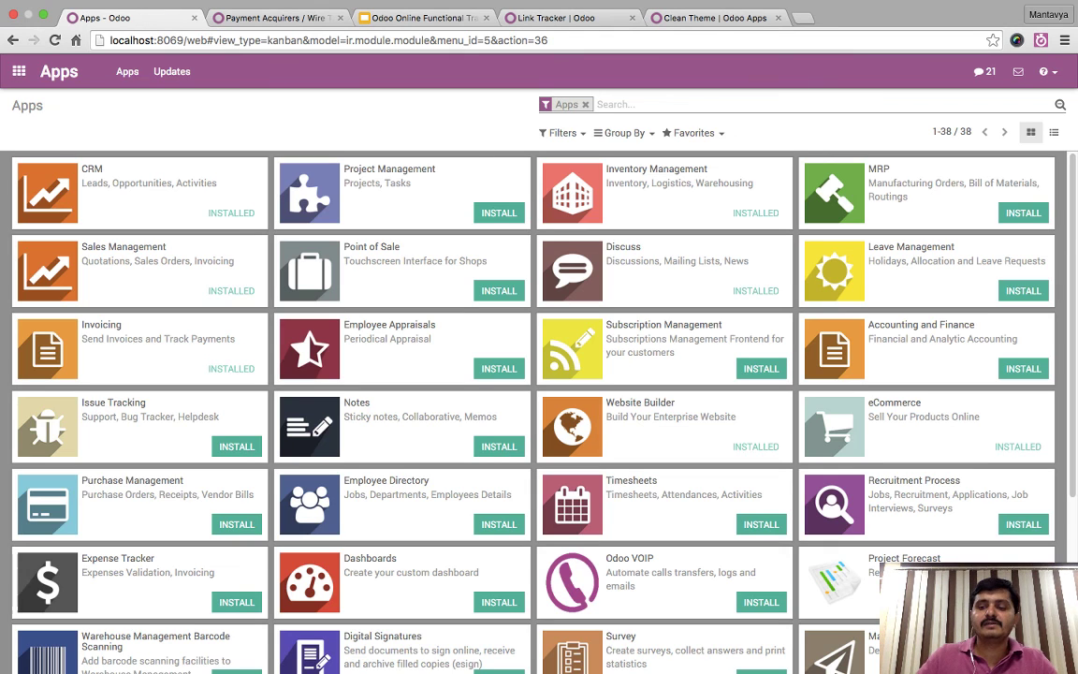
- Search Apps for 'delivery' to confirm the Fedex Shipping module is installed
text(delivery)
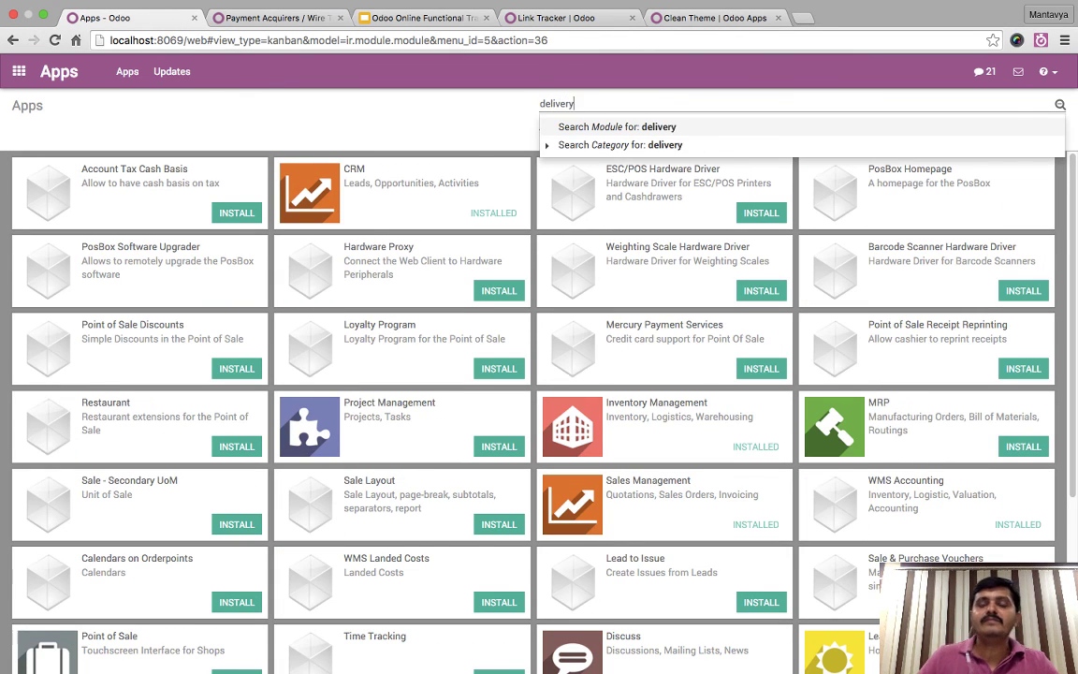
key(Return)
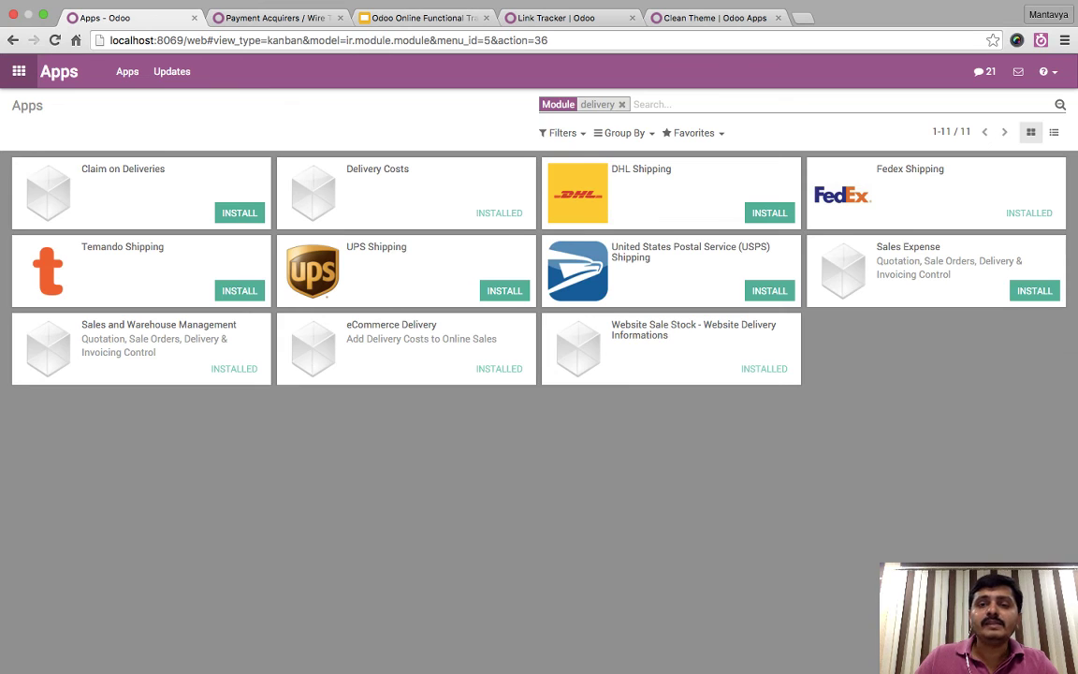
click(18, 71)
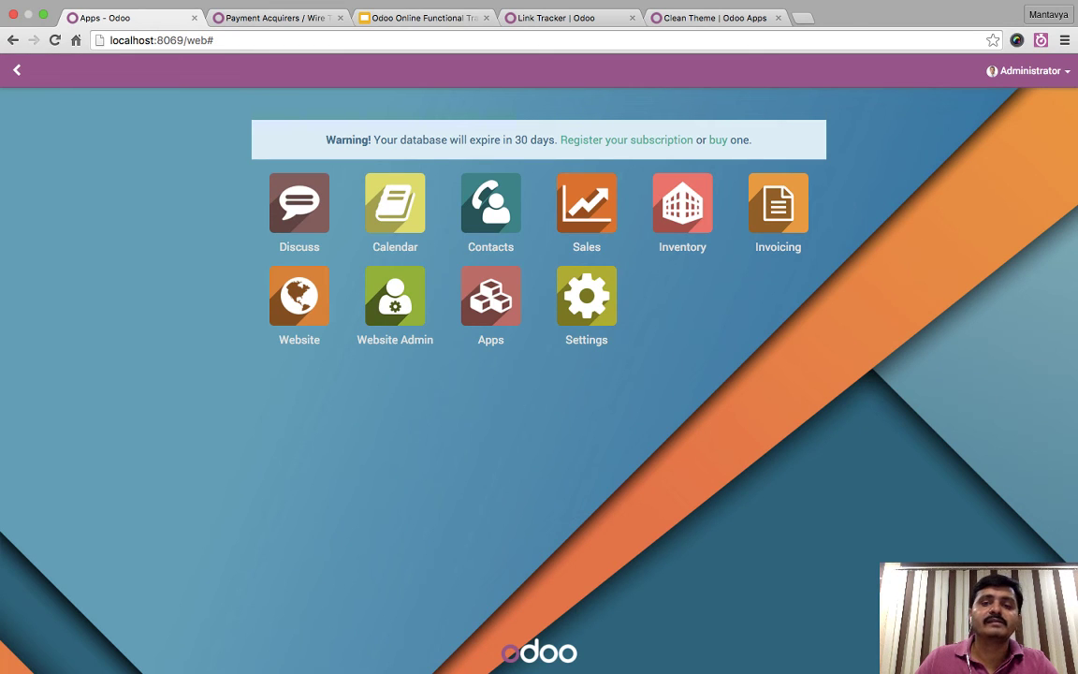
click(682, 203)
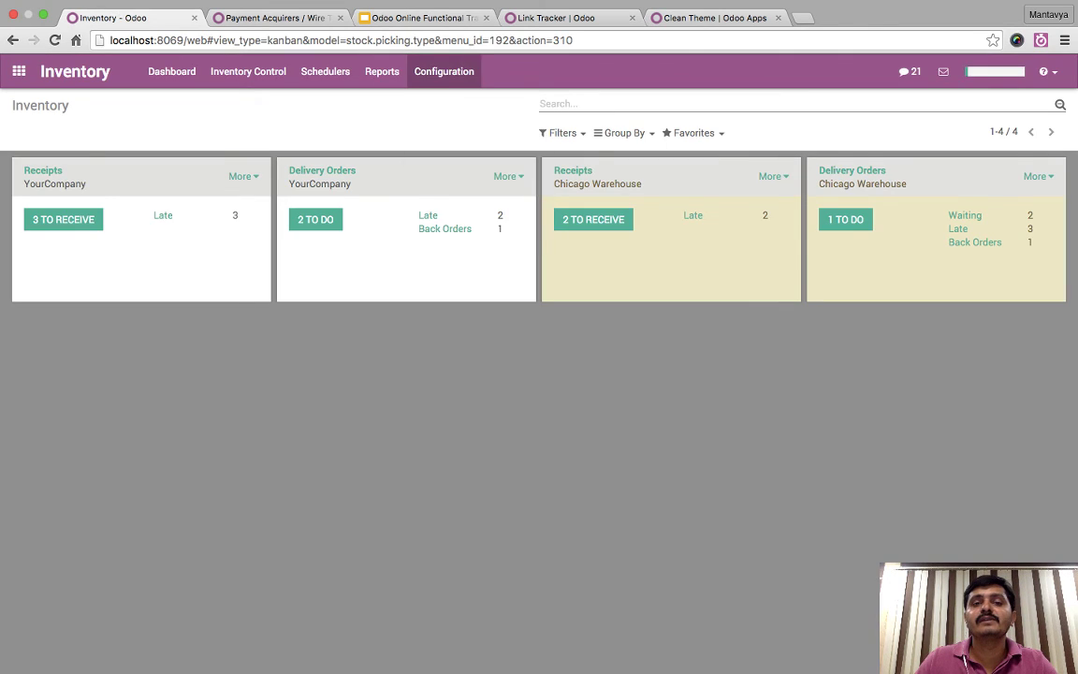
- Unpublish Free delivery charges, then step through the delivery methods to Fedex US
click(444, 71)
click(472, 225)
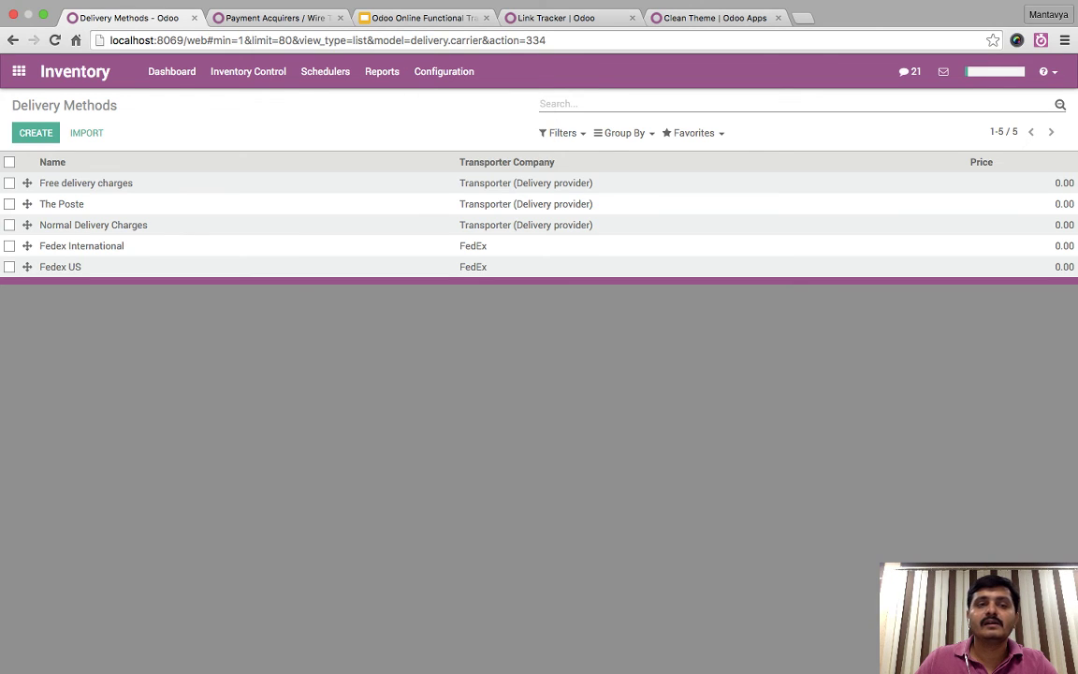
click(85, 183)
click(31, 128)
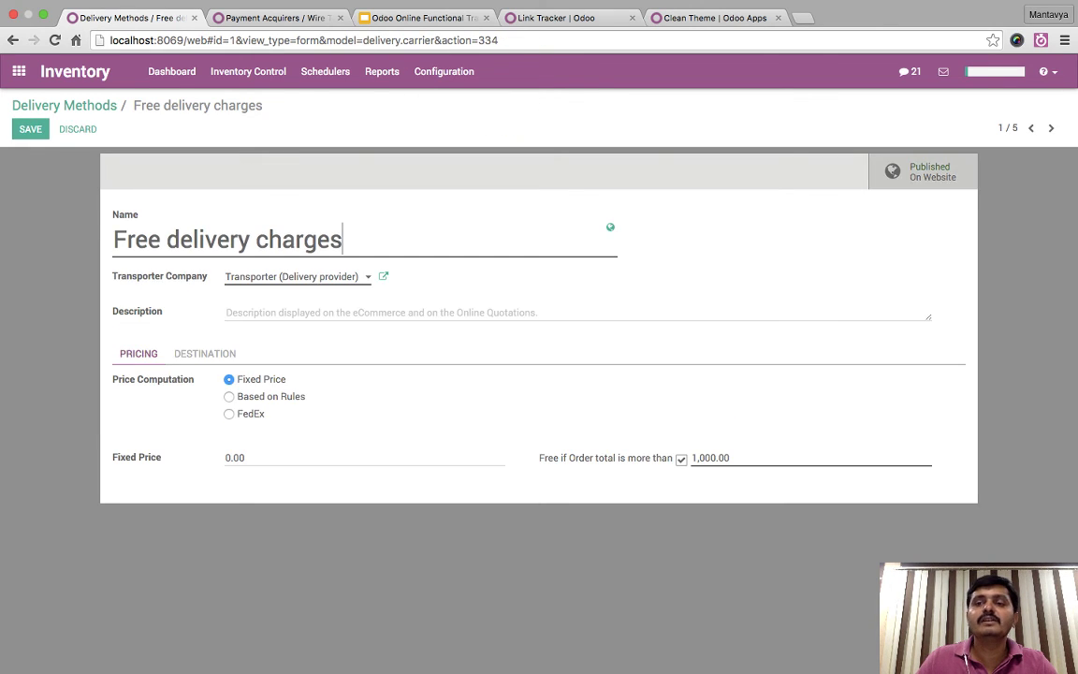
click(922, 172)
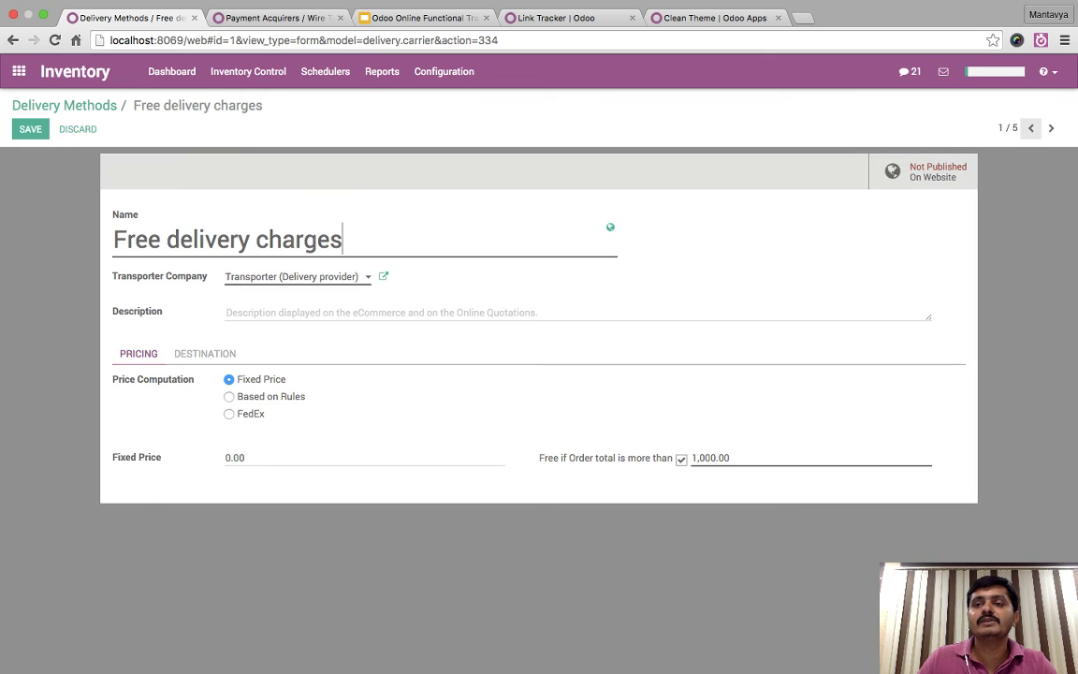
click(1030, 128)
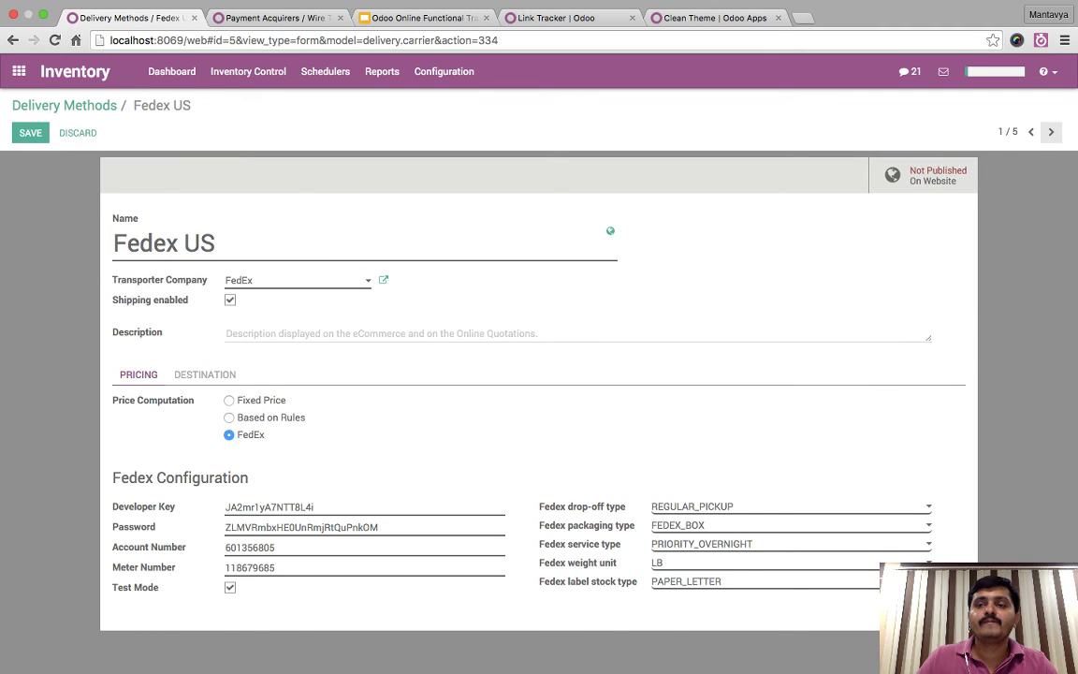
key(alt+n)
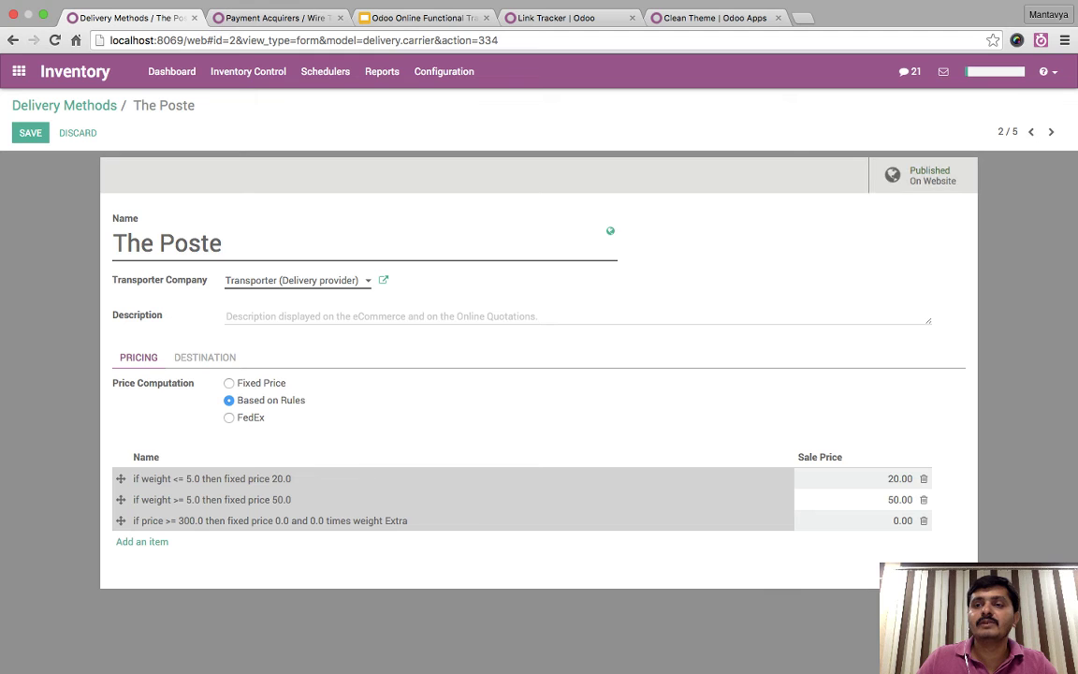
key(alt+n)
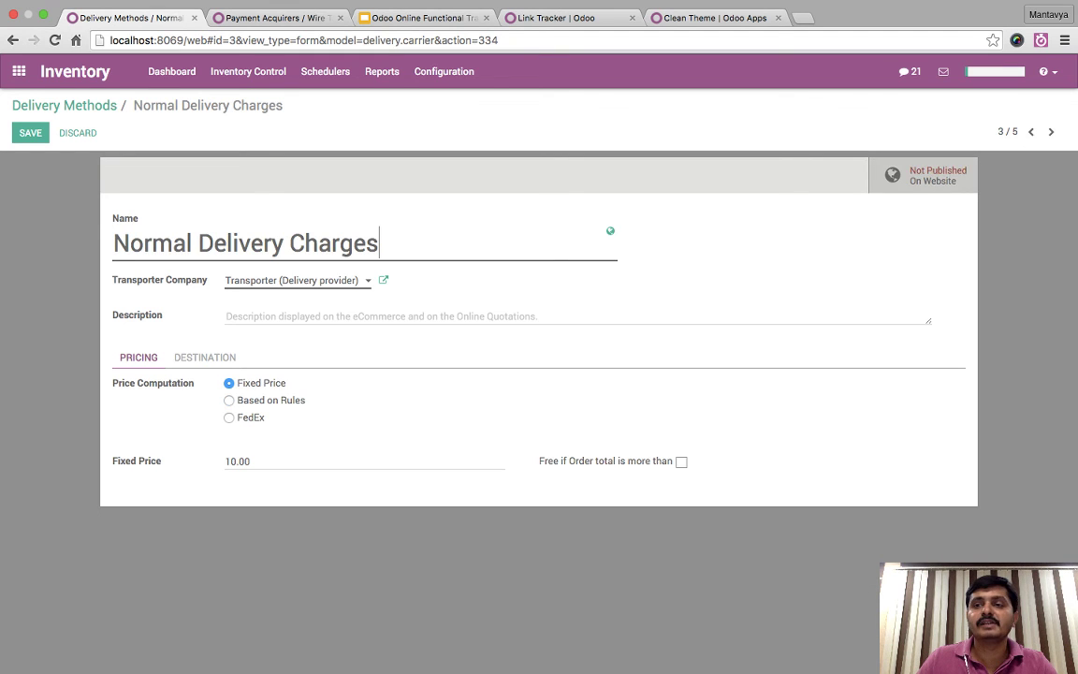
key(alt+n)
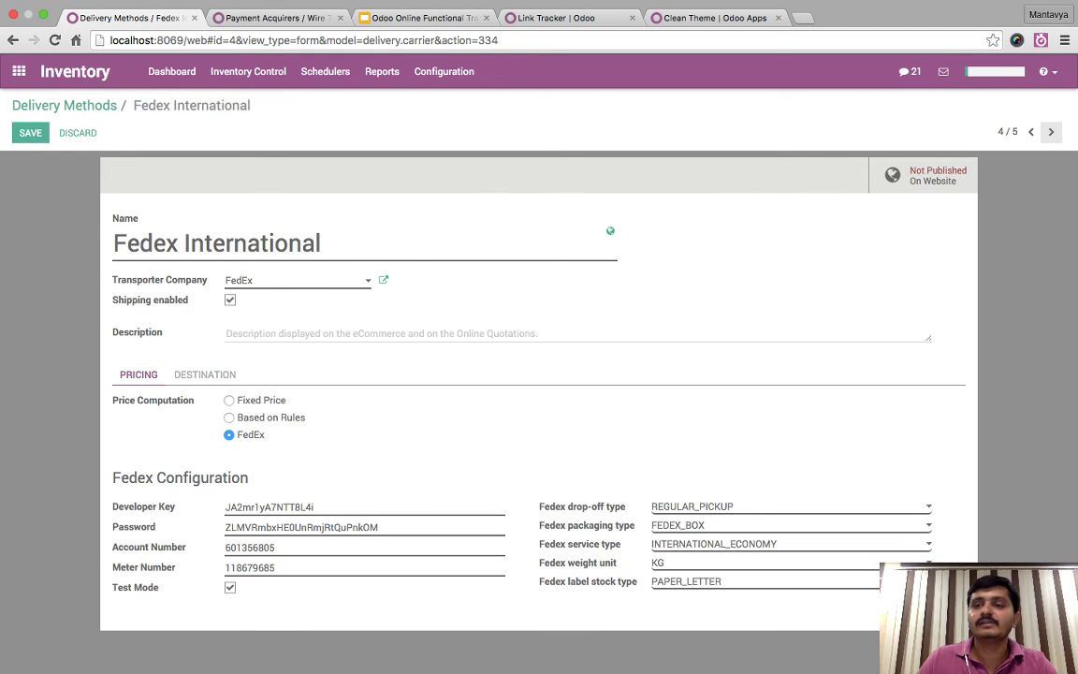
key(alt+n)
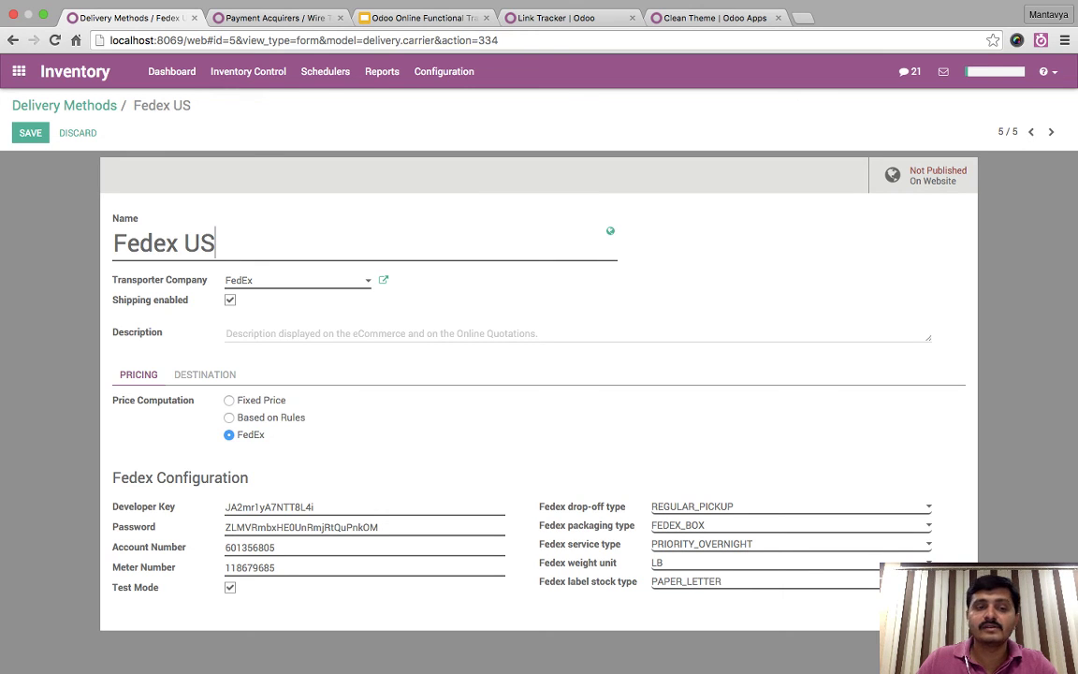
- Restrict Fedex US to United States destinations, publish it on the website, and save
click(226, 333)
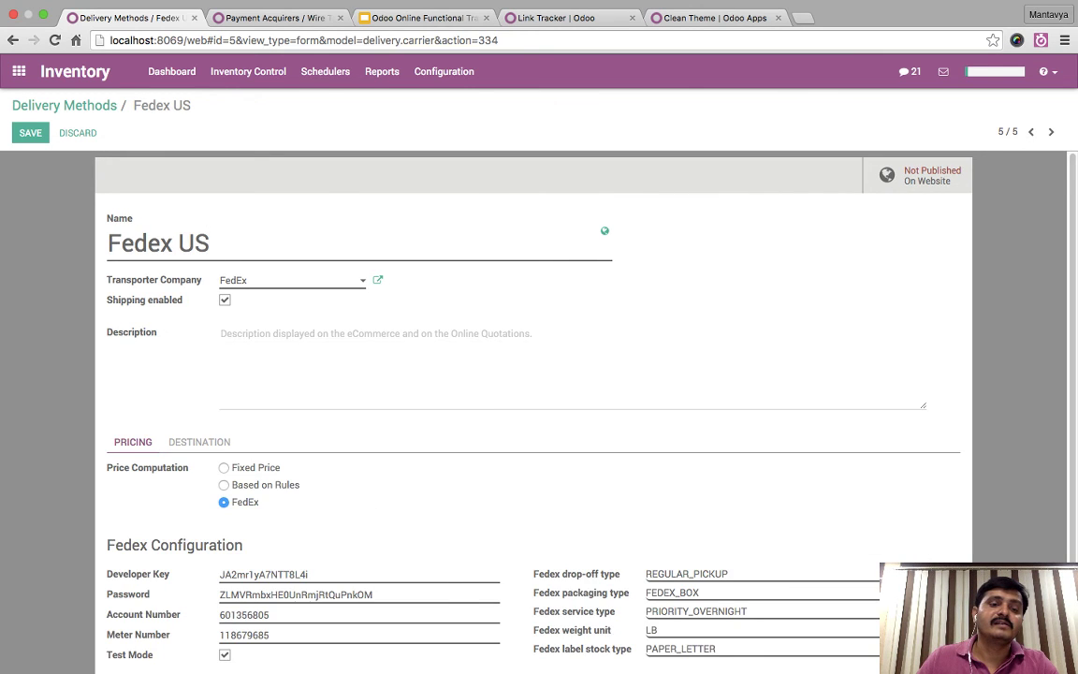
click(199, 441)
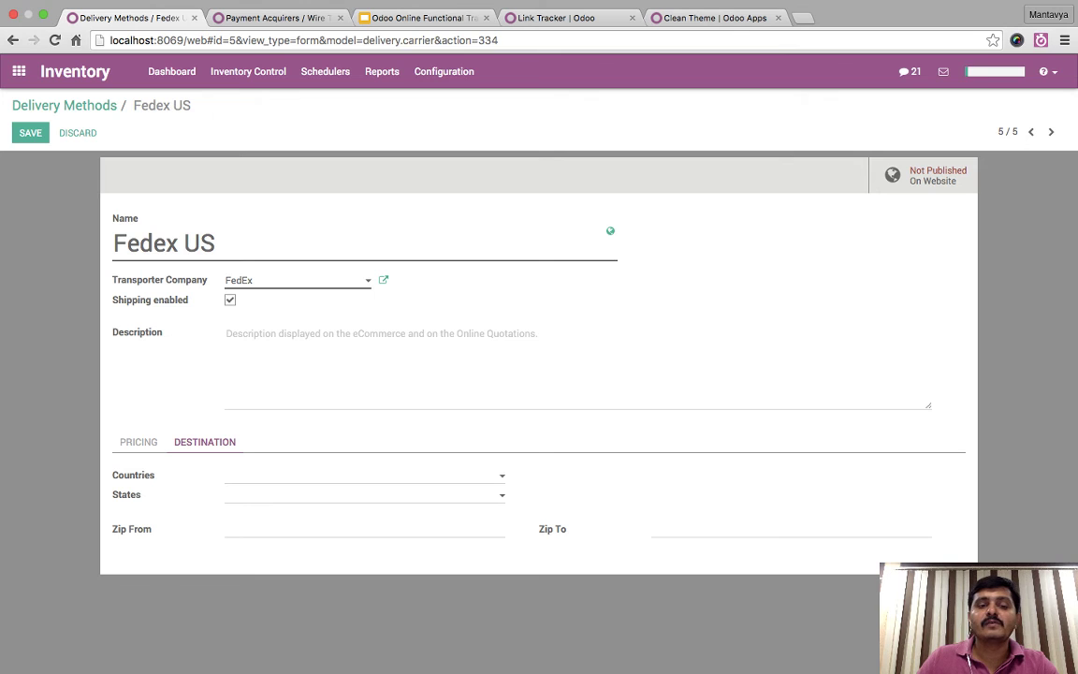
click(280, 475)
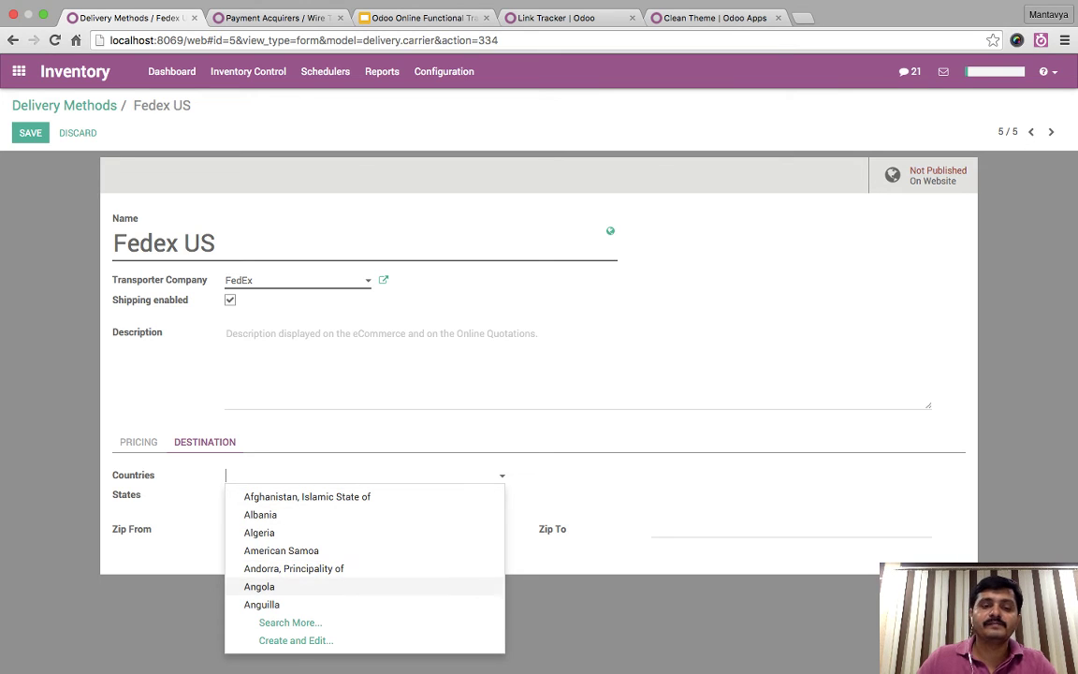
text(Ui)
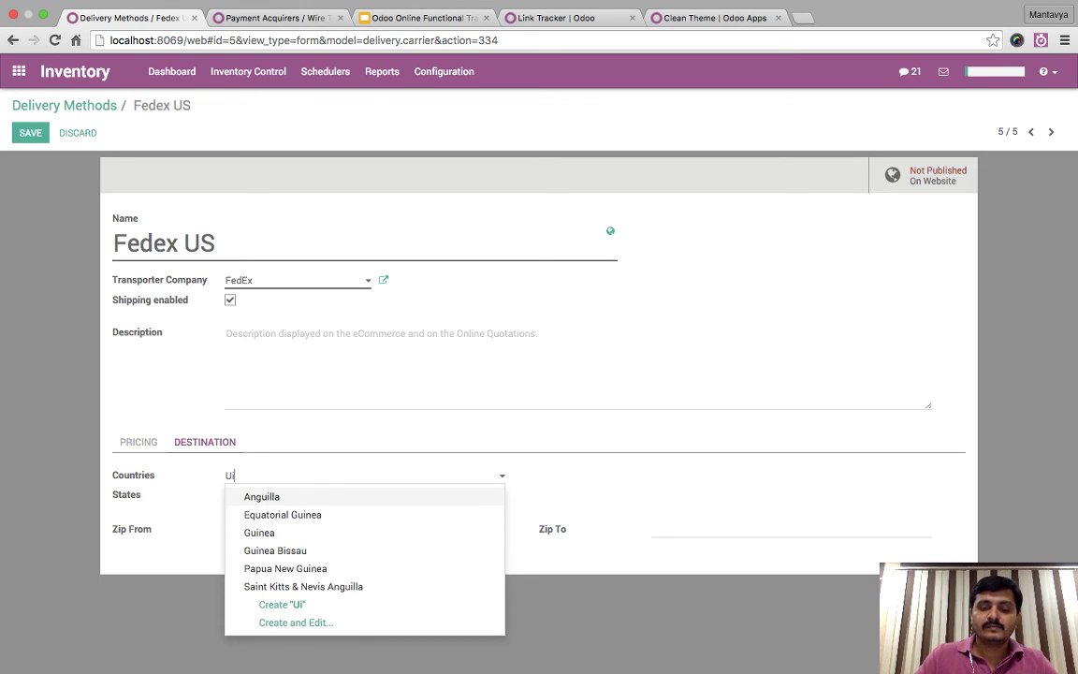
key(BackSpace)
text(ni)
key(Down)
key(Down)
key(Return)
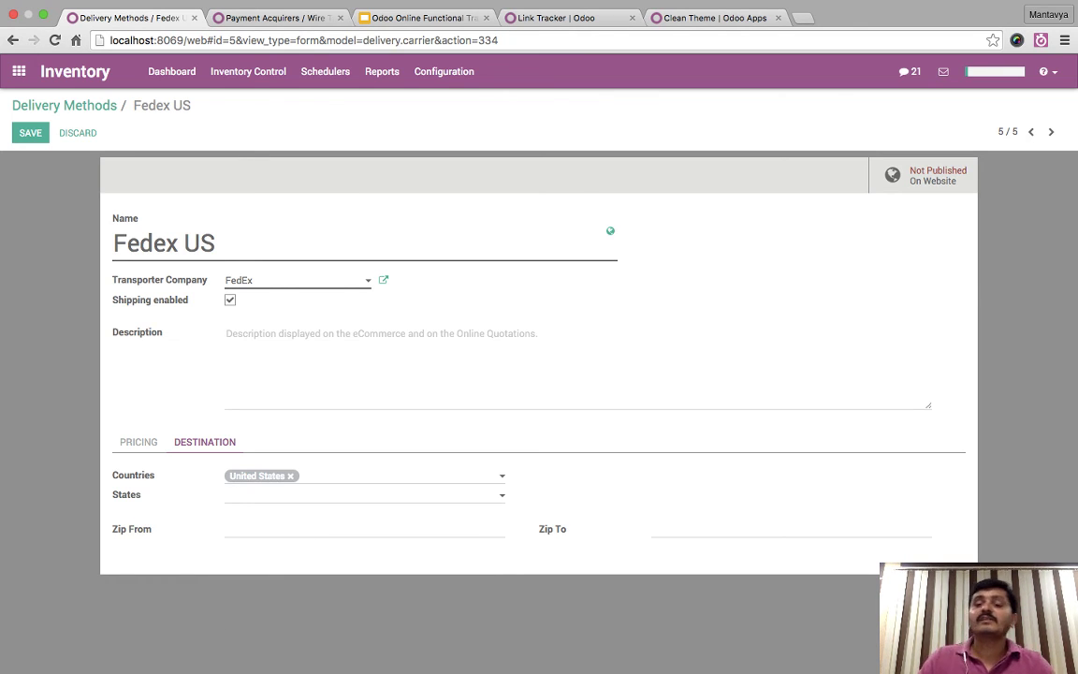
click(921, 175)
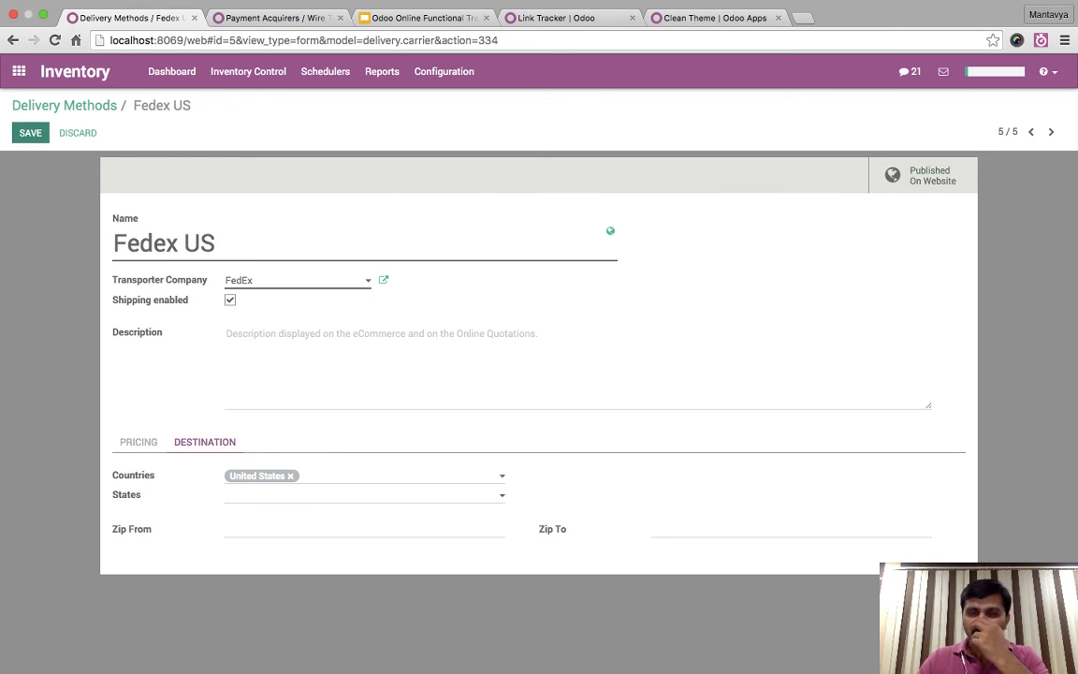
click(29, 131)
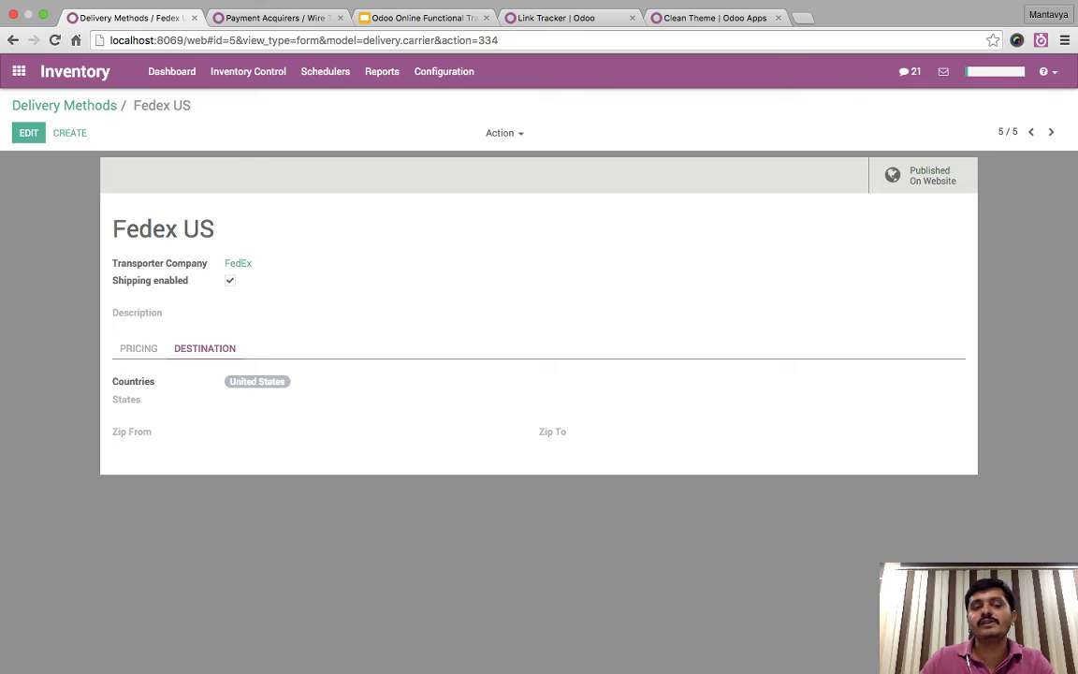
- Review the Fedex pricing configuration and return to the delivery methods list
click(138, 348)
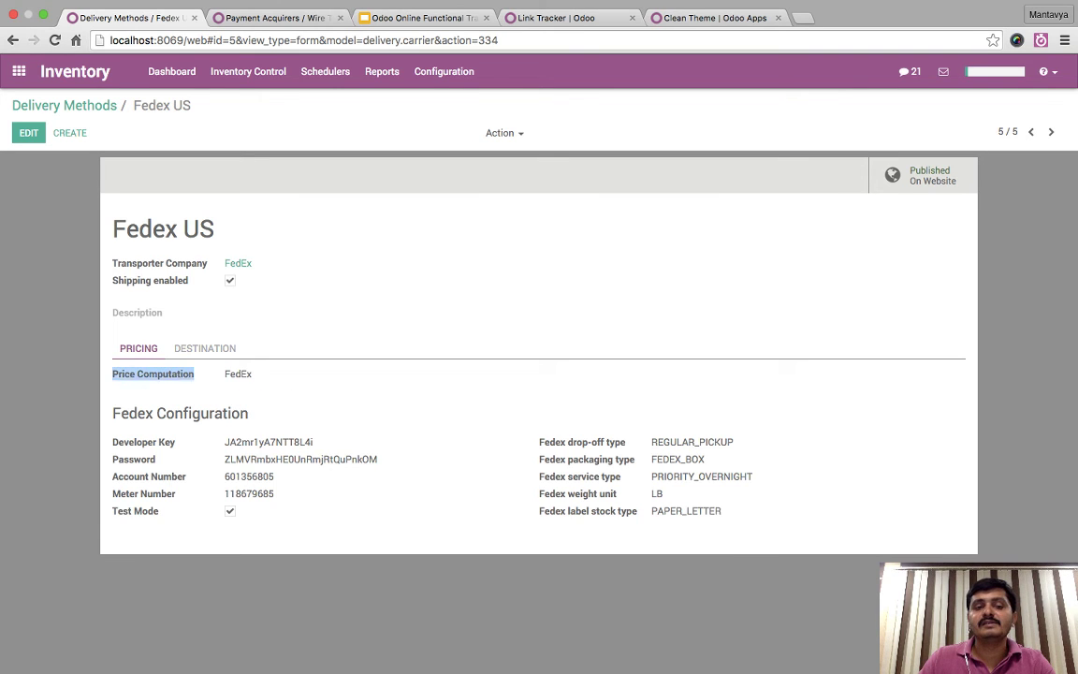
drag(108, 367, 926, 528)
click(524, 420)
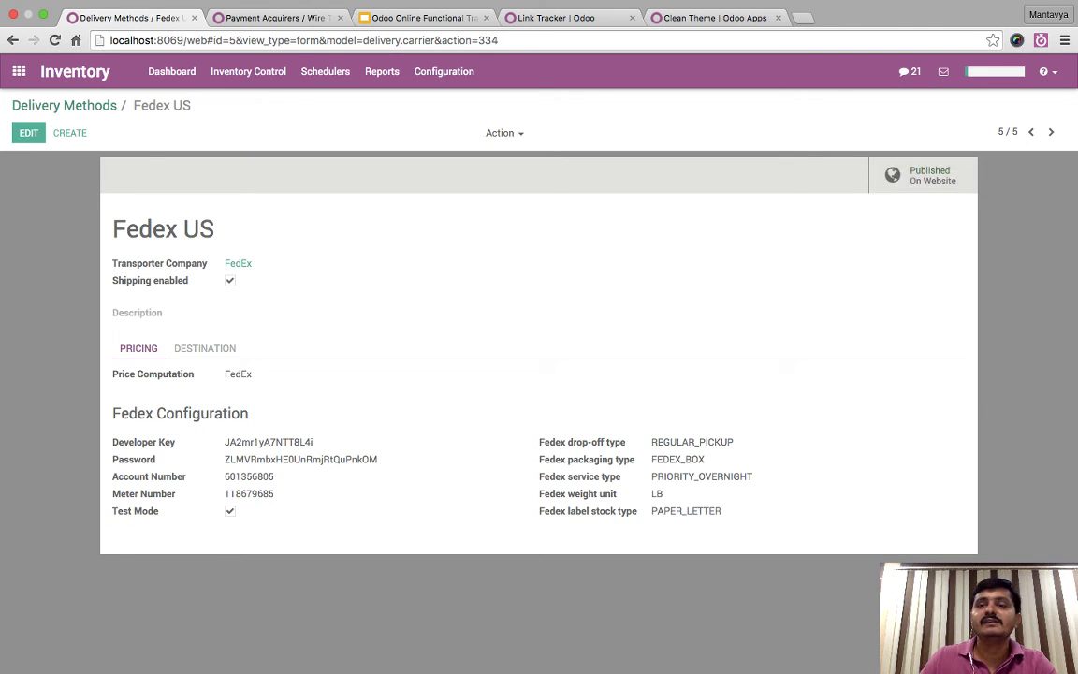
click(64, 104)
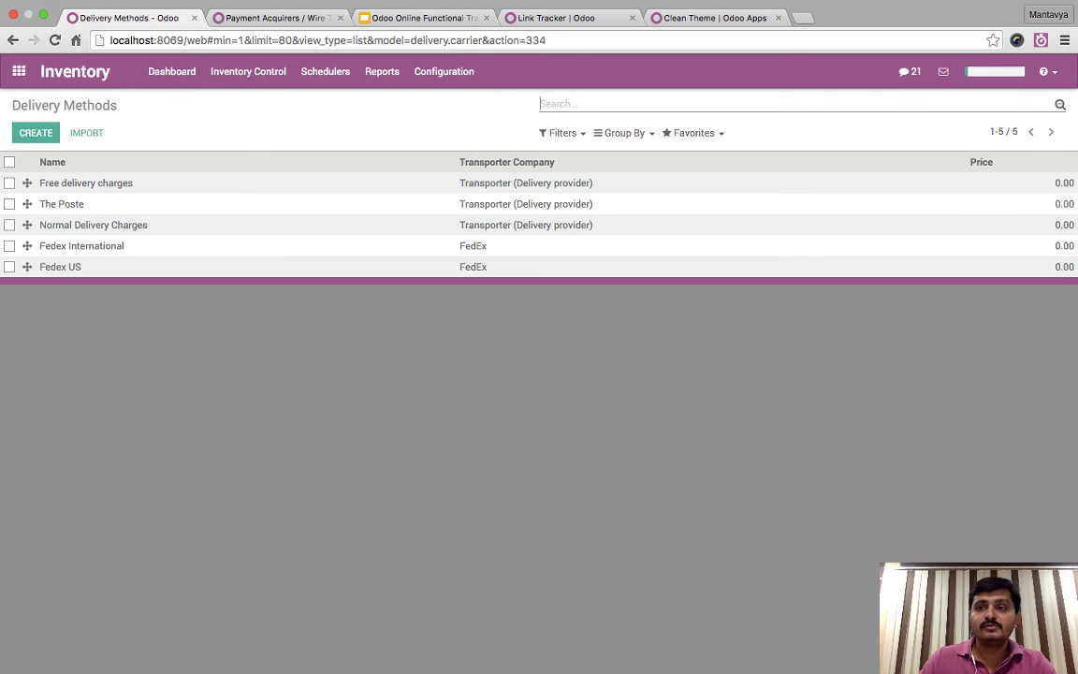
- Create a new quotation from Sales > Quotations
click(19, 71)
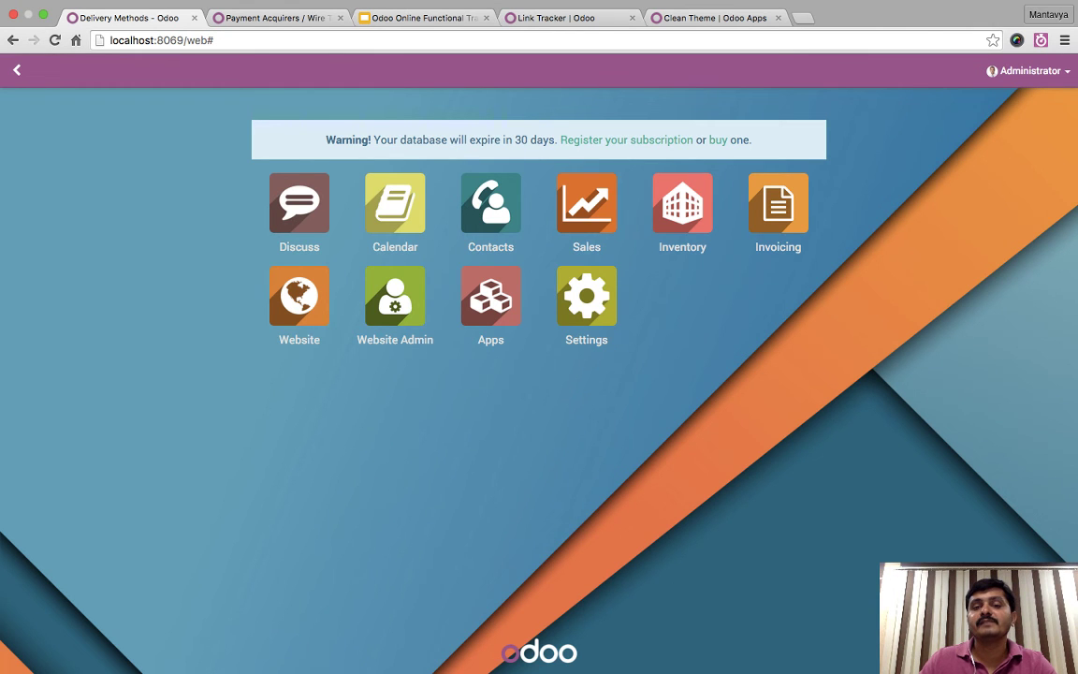
click(585, 203)
click(194, 71)
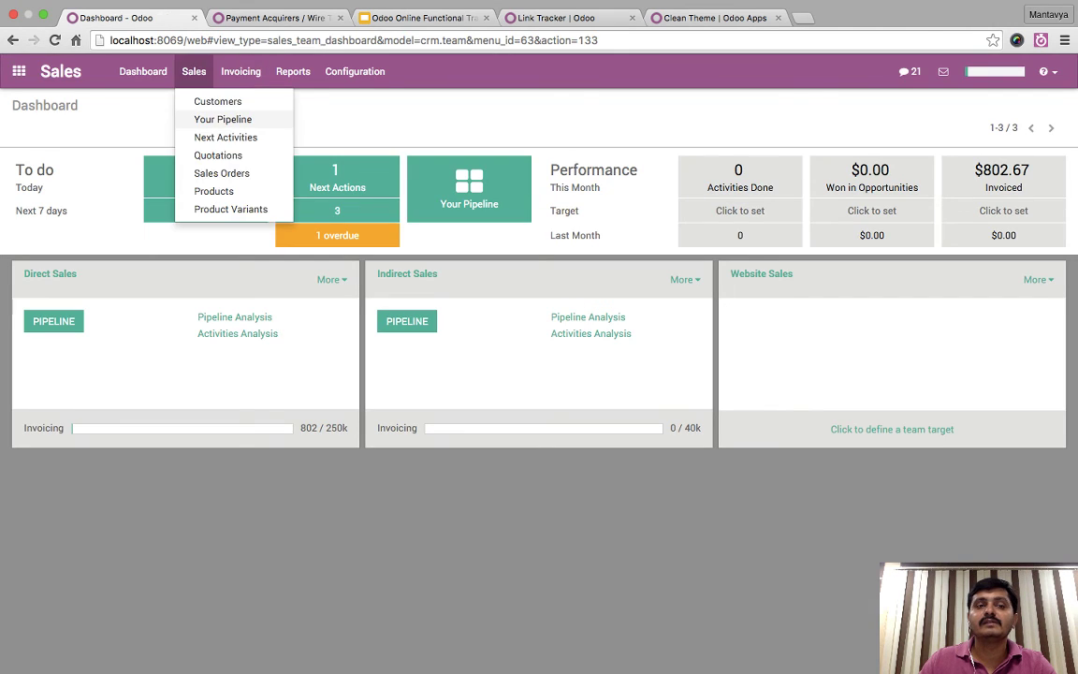
click(218, 155)
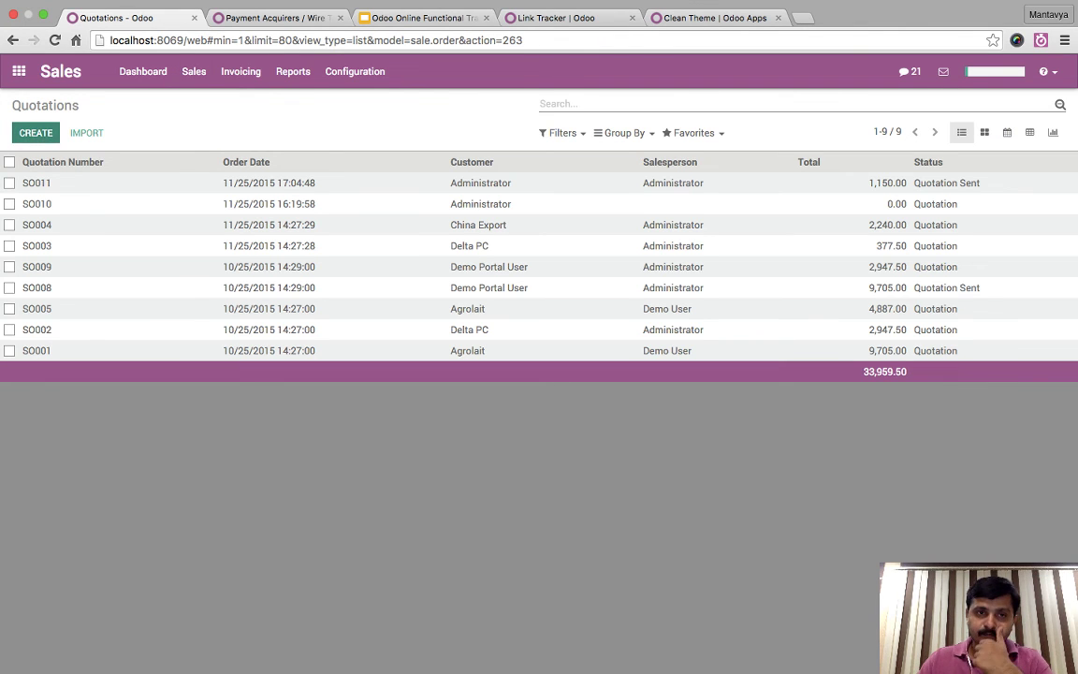
click(36, 132)
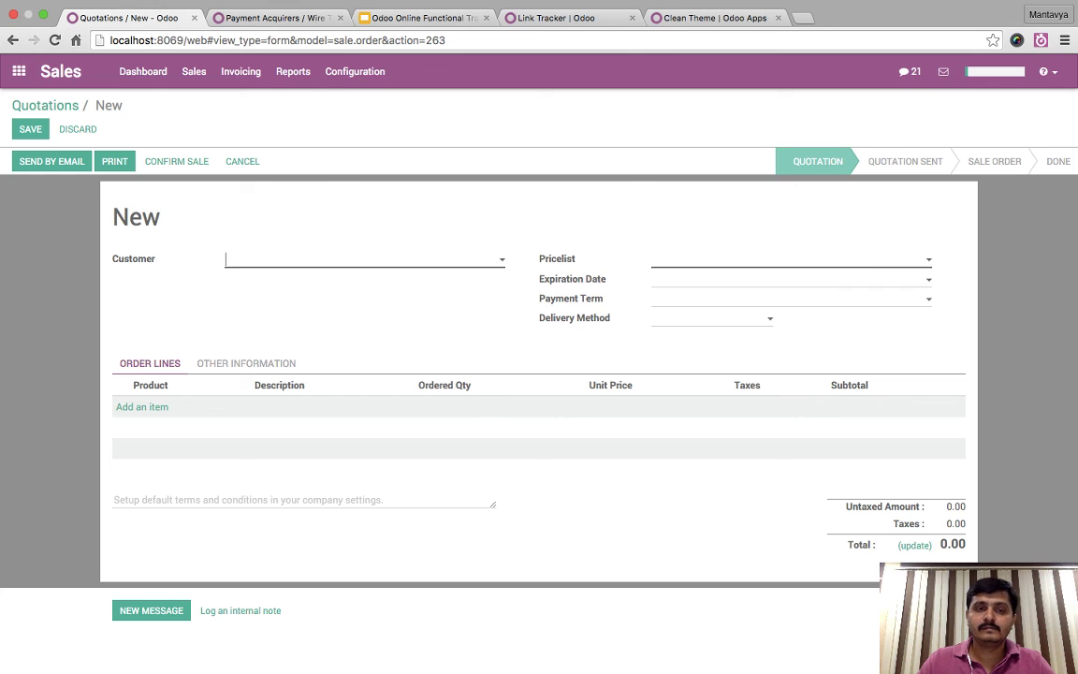
- Set Demo Portal User as customer, view their record, then discard the unsaved quotation
click(364, 259)
text(po)
key(BackSpace)
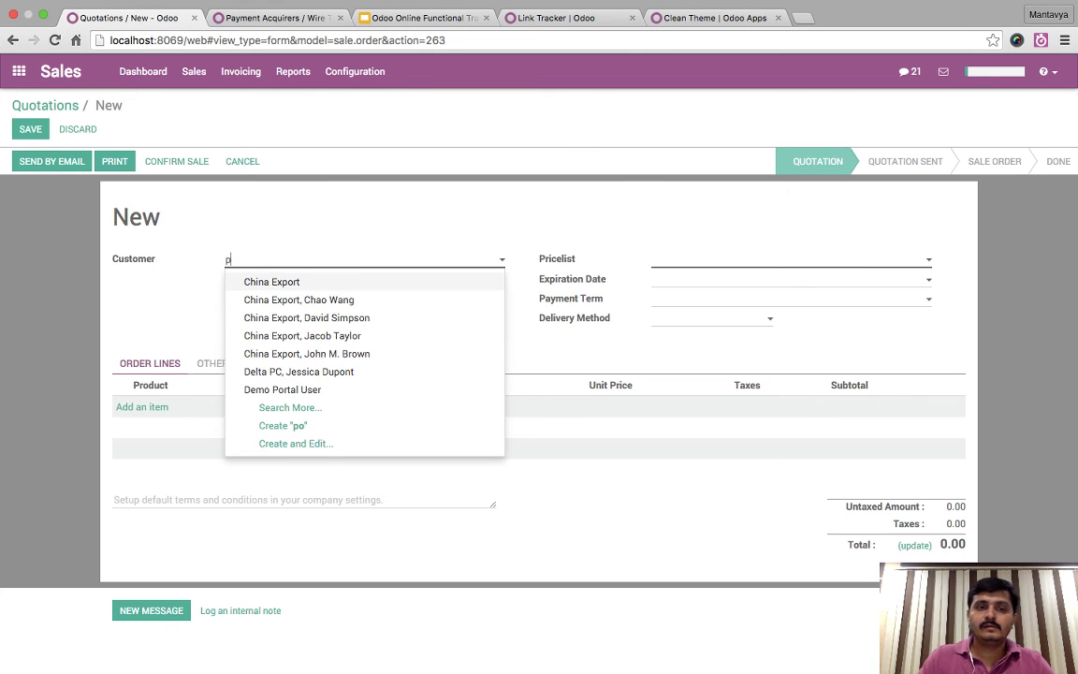
text(emo)
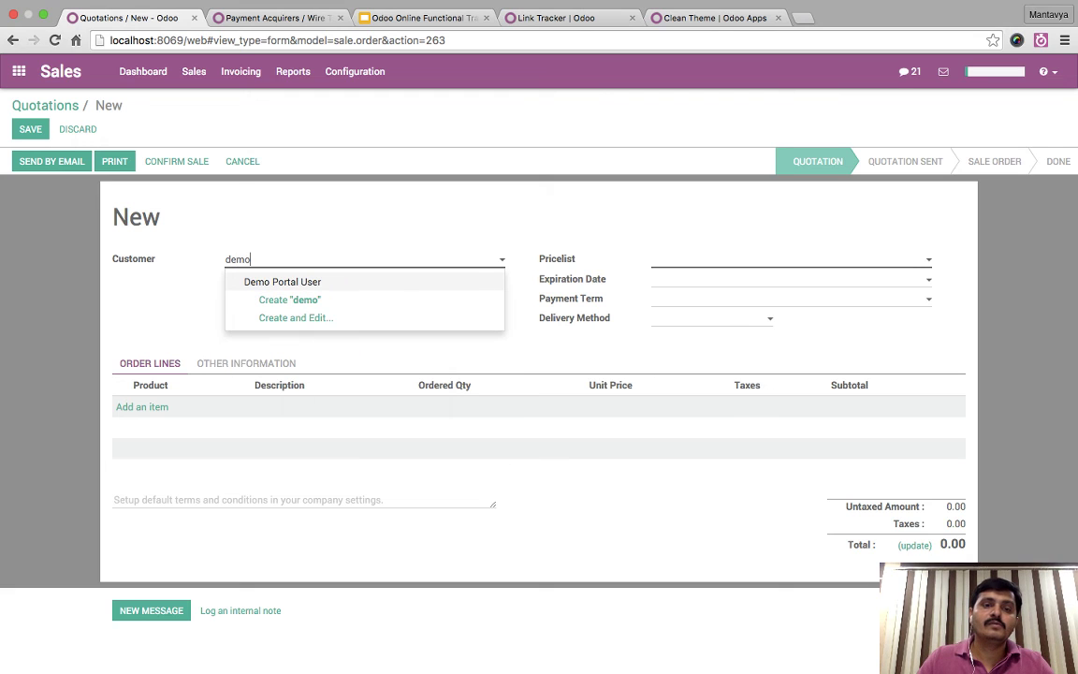
key(Return)
click(517, 259)
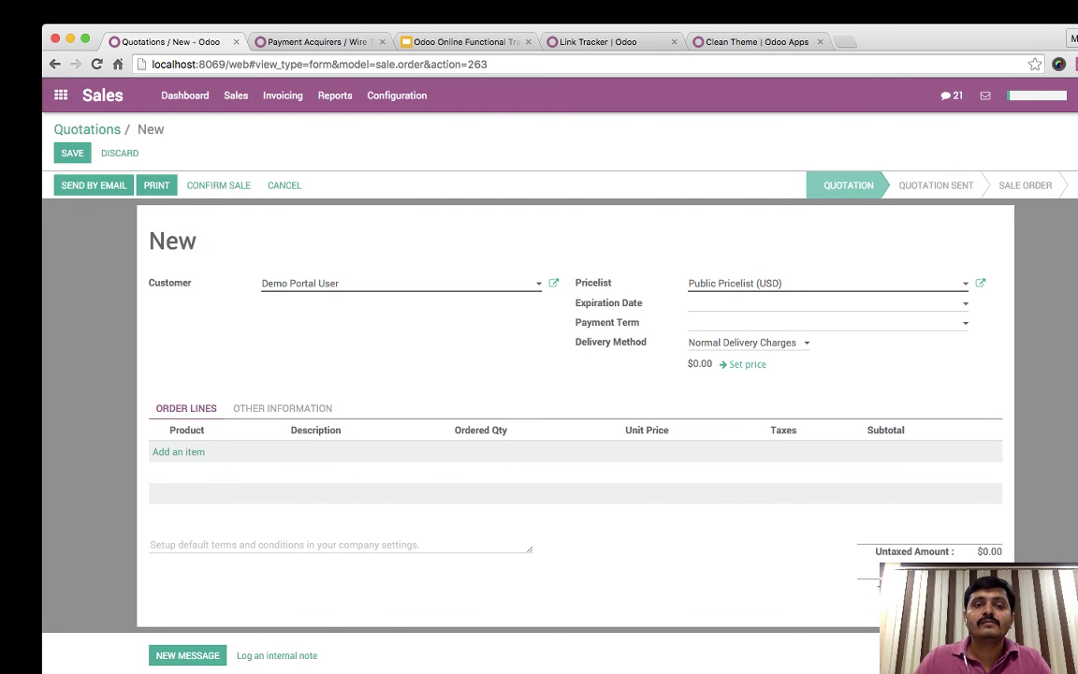
click(60, 96)
click(363, 202)
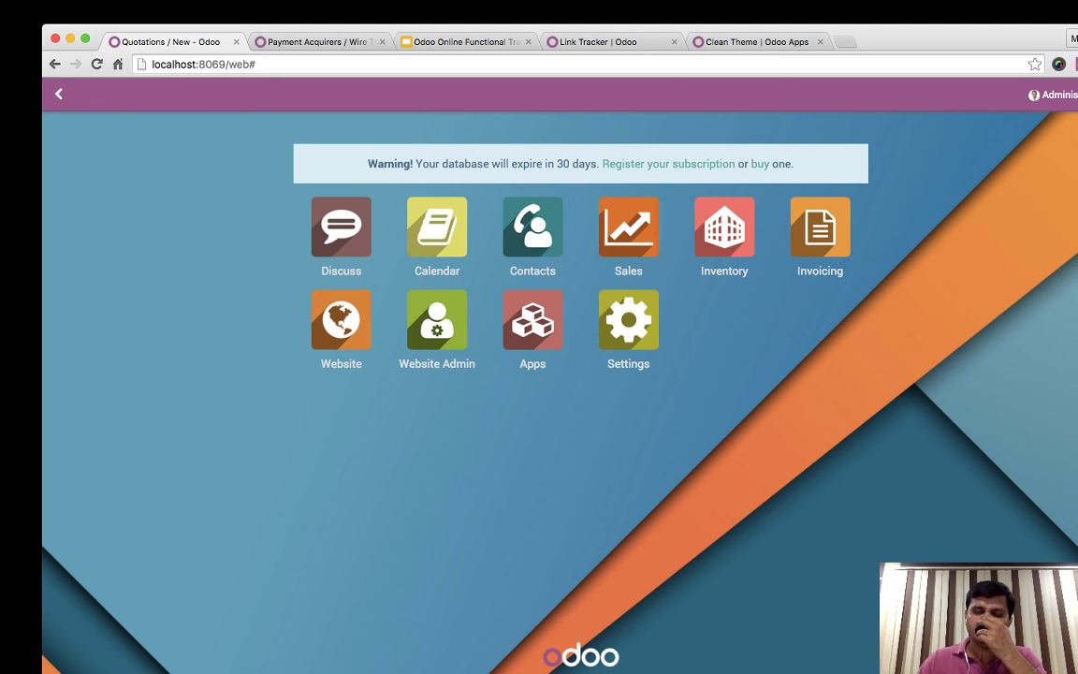
- Update YourCompany's address to San Francisco, state CA, ZIP 94107, and save
click(628, 319)
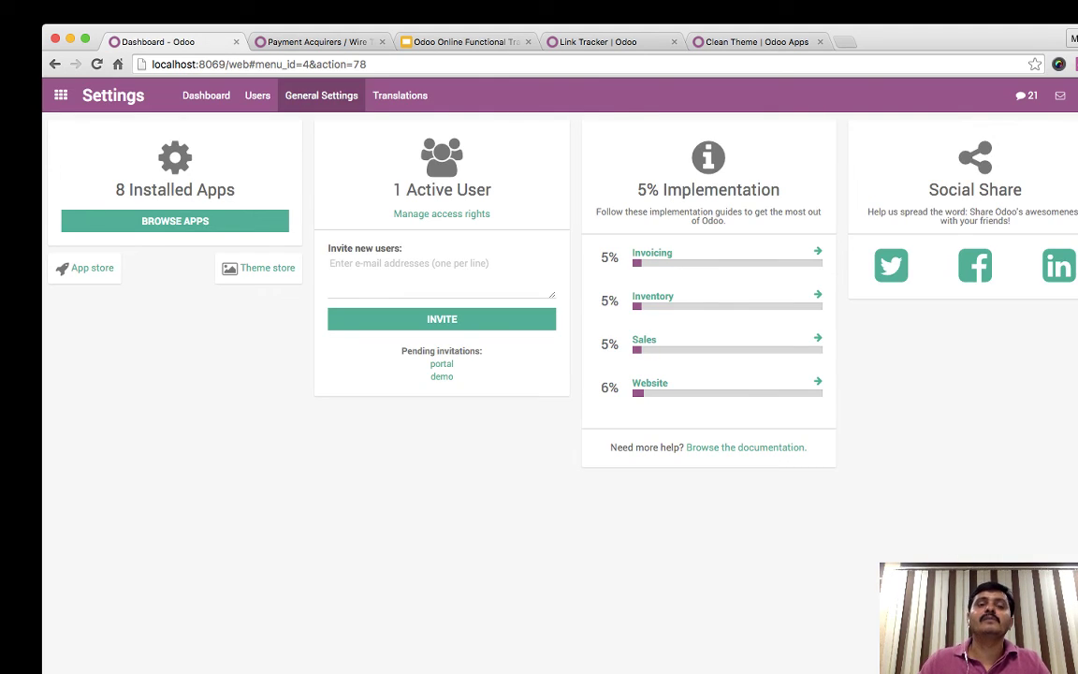
click(321, 95)
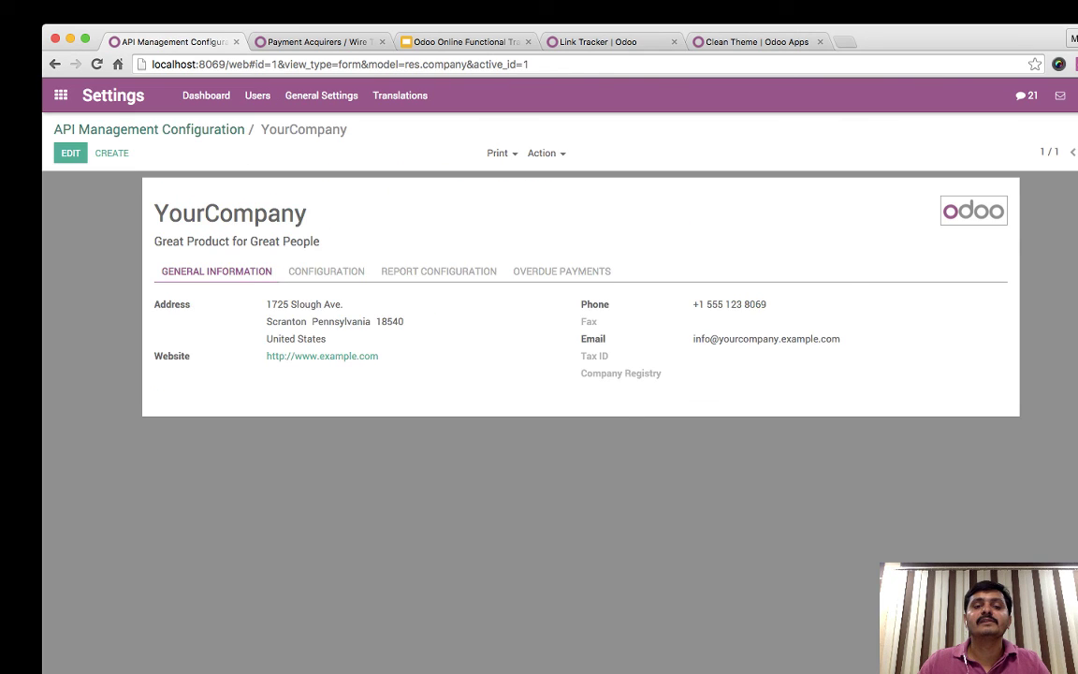
click(71, 152)
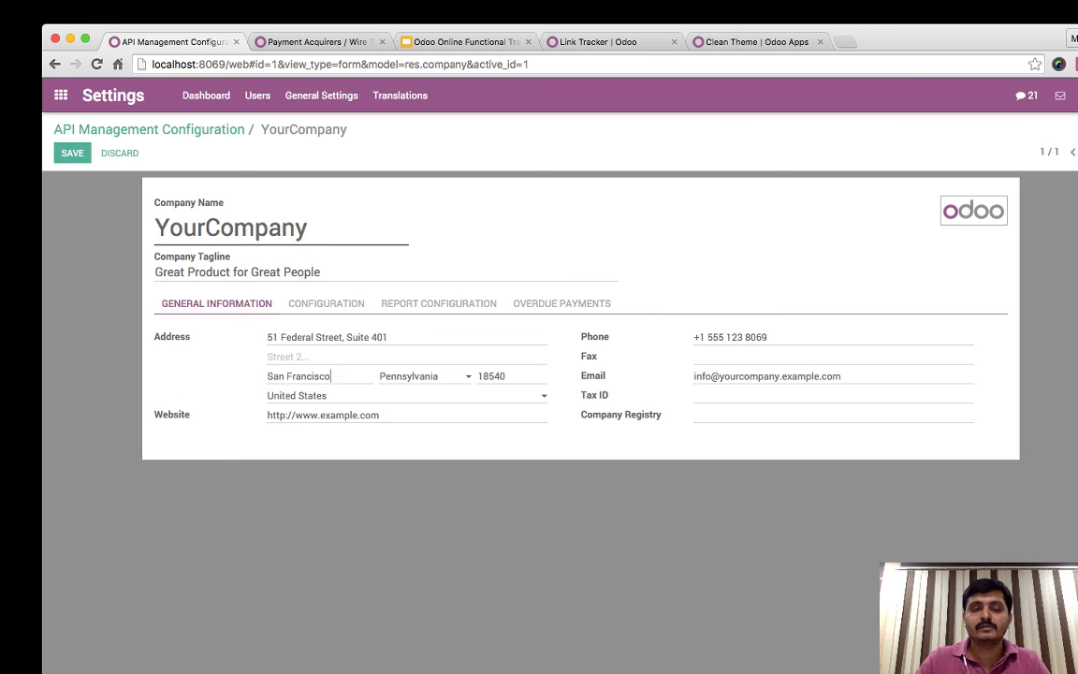
key(Tab)
text(CA)
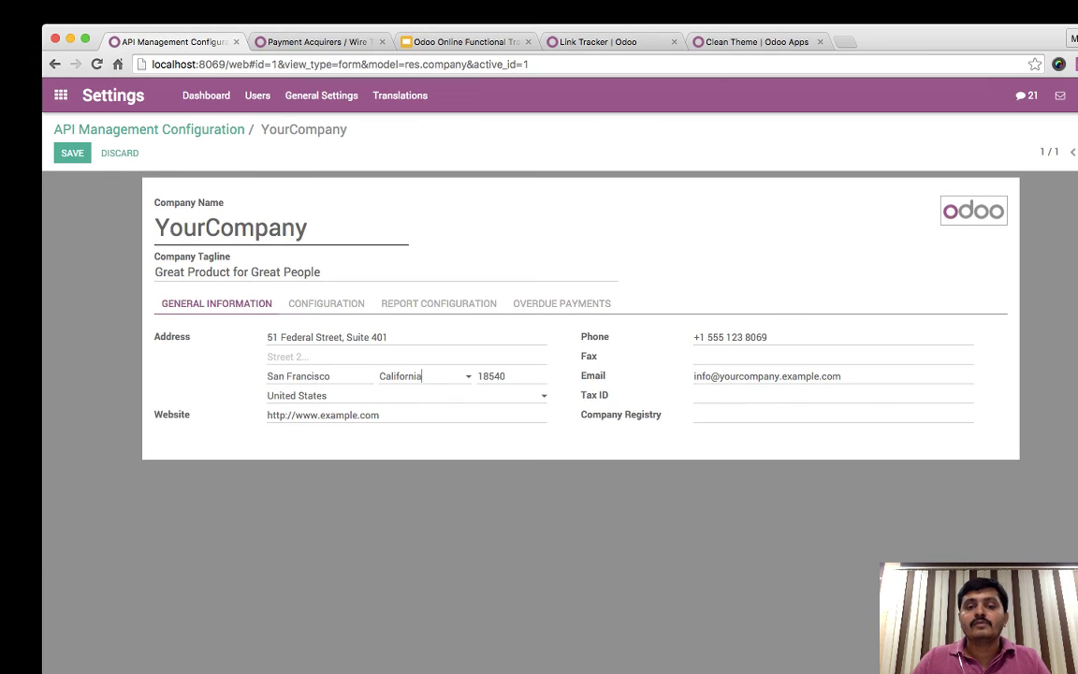
key(Tab)
text(94107)
key(Tab)
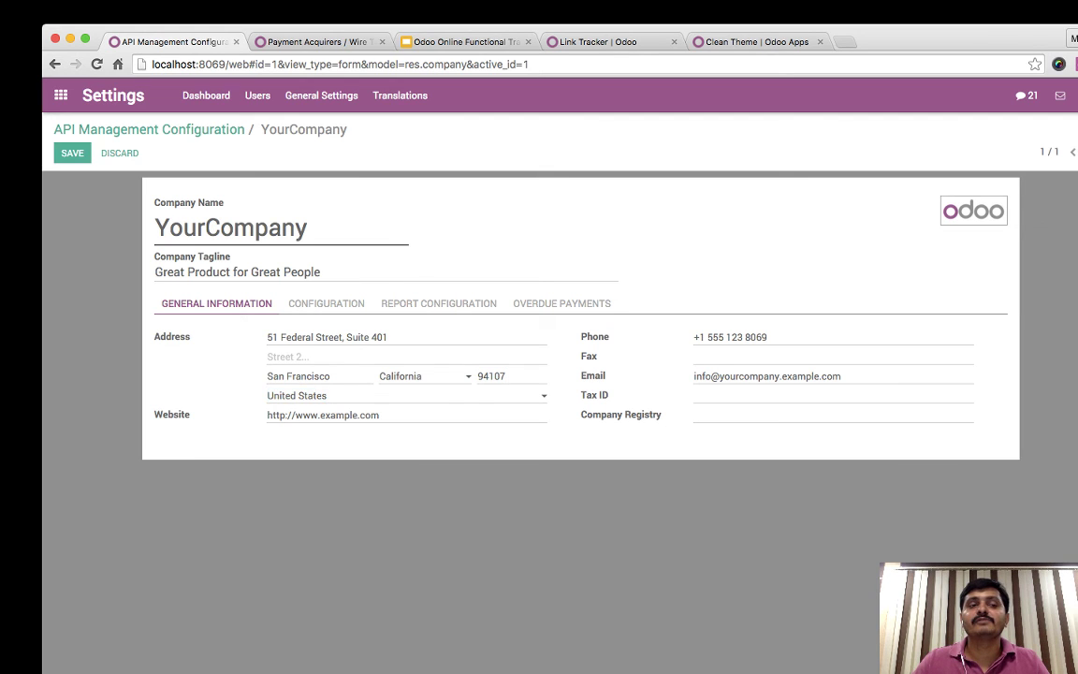
click(72, 152)
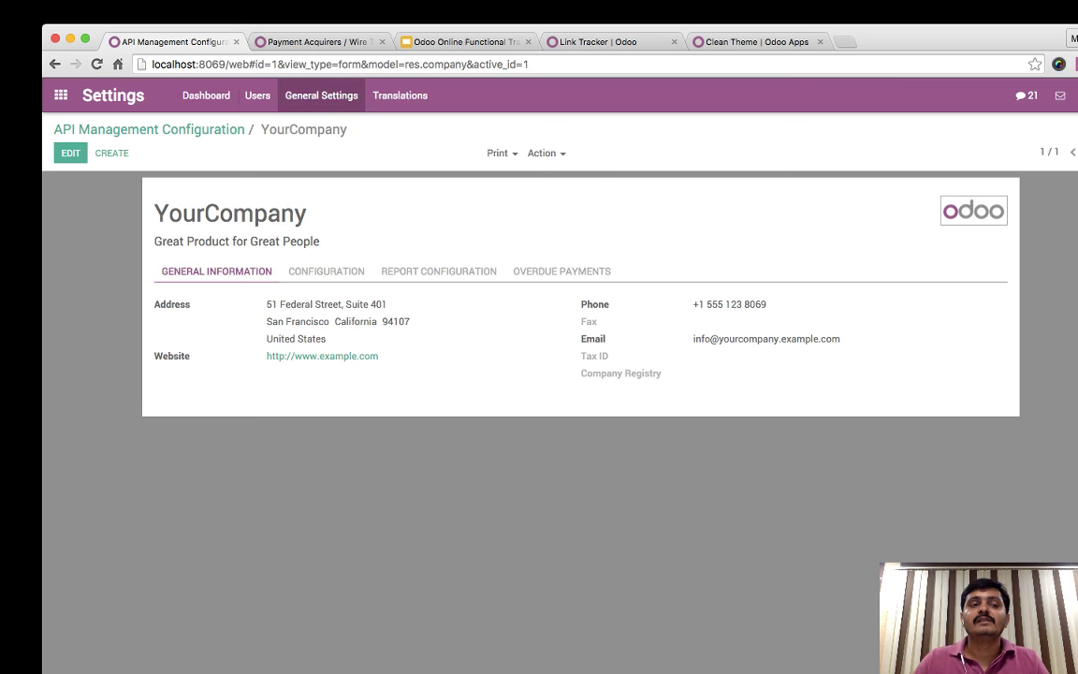
click(60, 95)
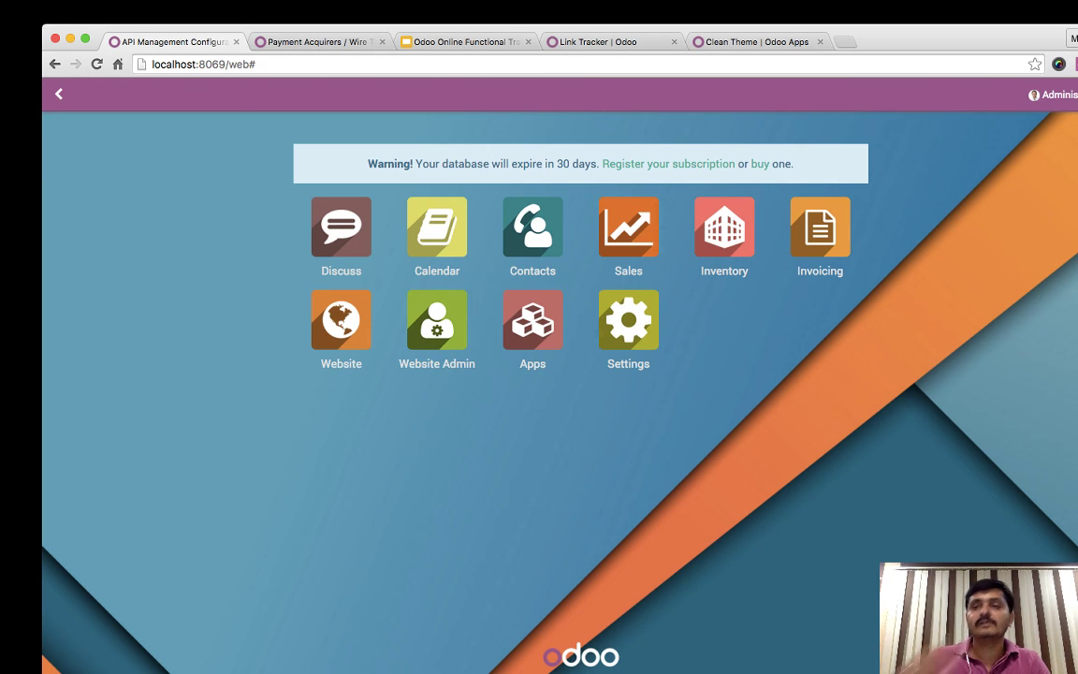
- Find Demo Portal User in Contacts by searching 'demo' and start editing
click(533, 226)
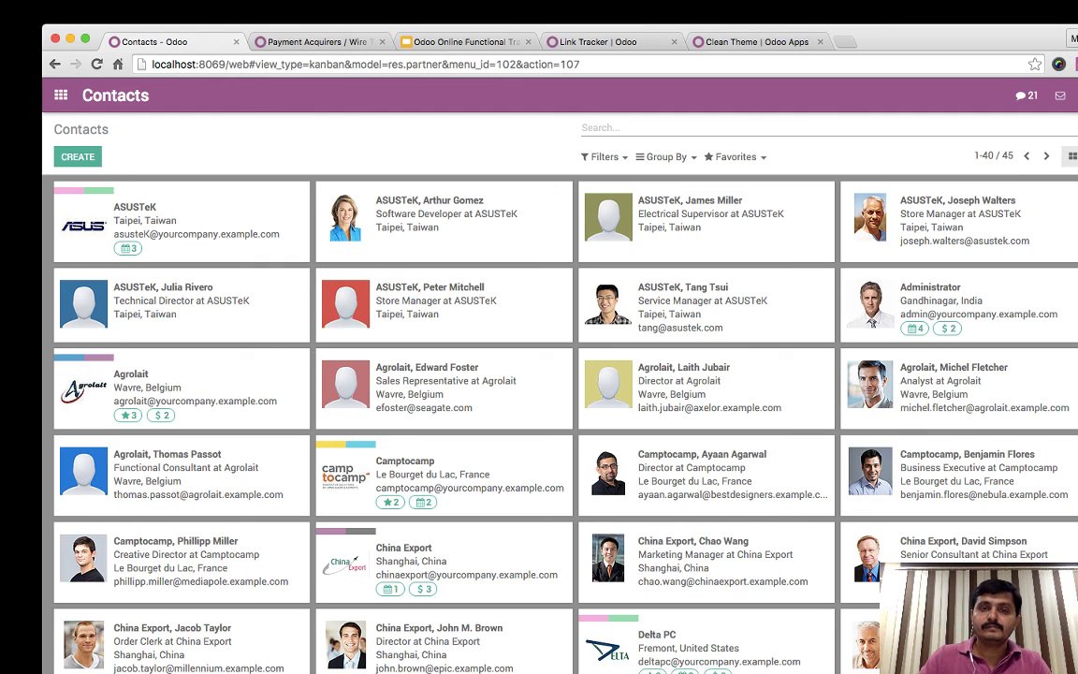
text(demo)
key(Return)
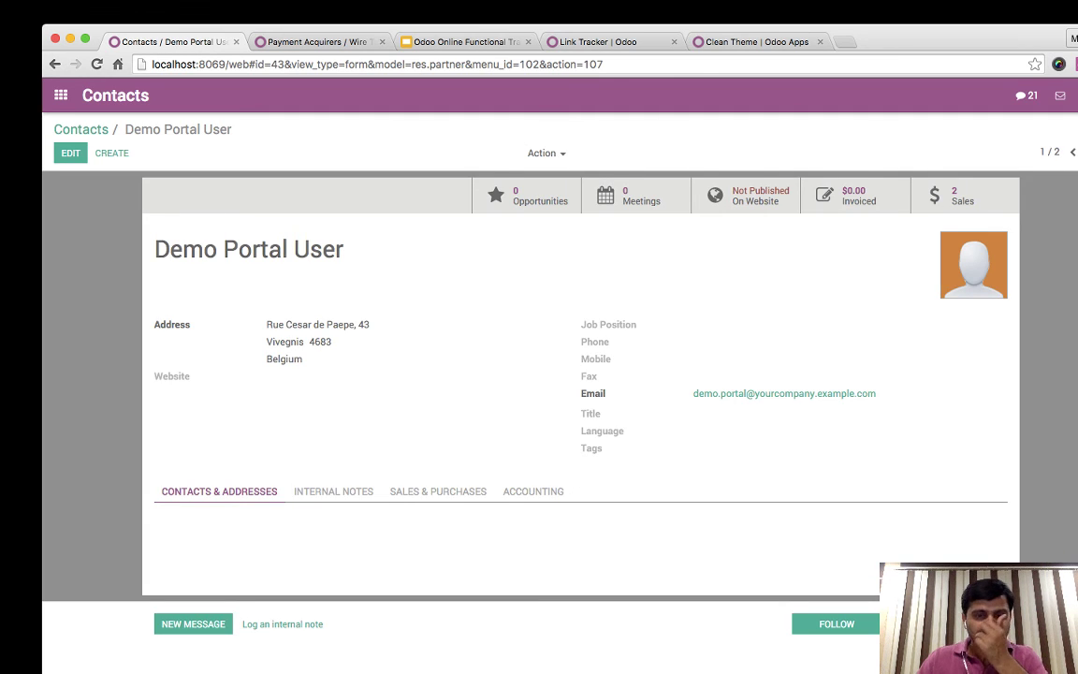
key(alt+a)
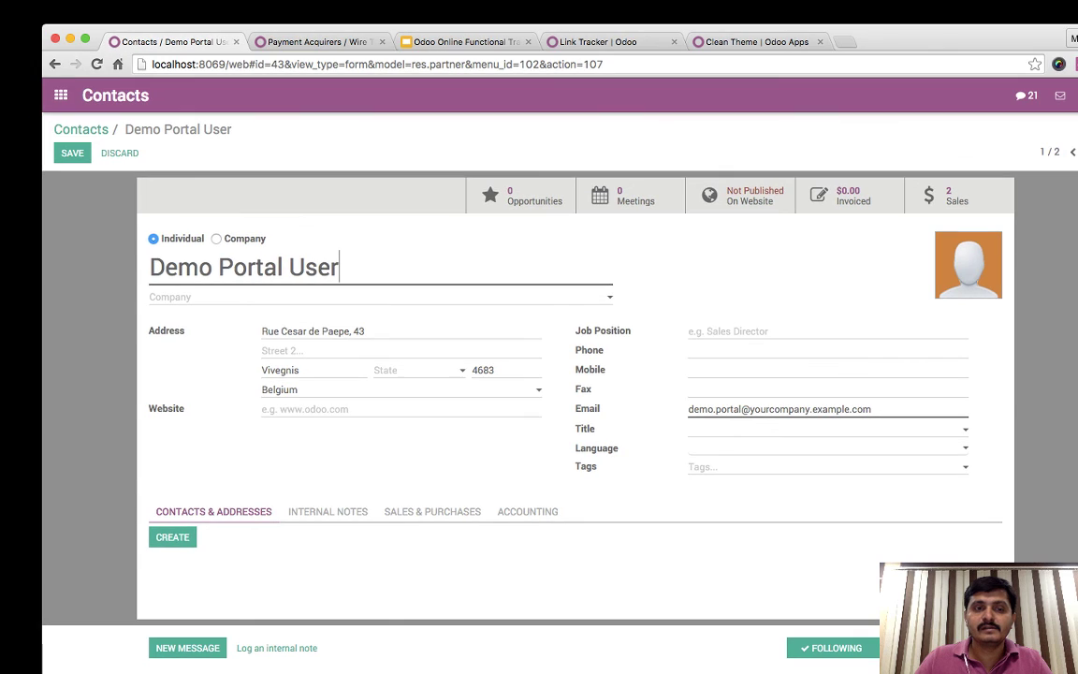
- Set the address to New York, state NY, ZIP 10005, United States, and save
drag(312, 333, 354, 332)
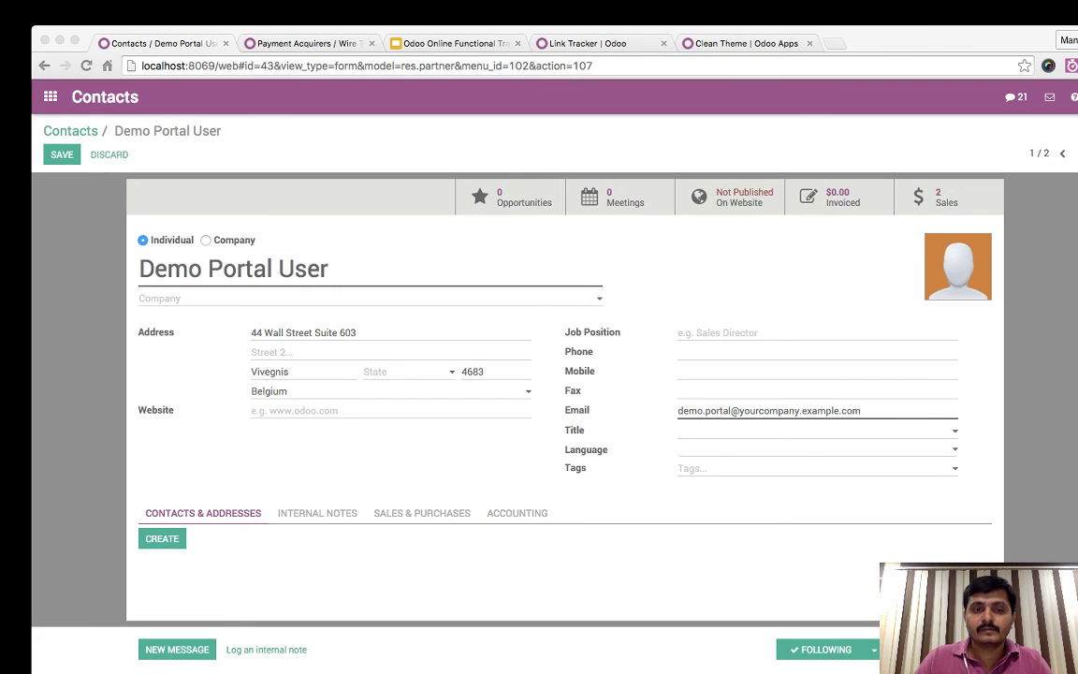
key(Tab)
key(Tab)
text(New York)
key(Tab)
text(NY)
key(Return)
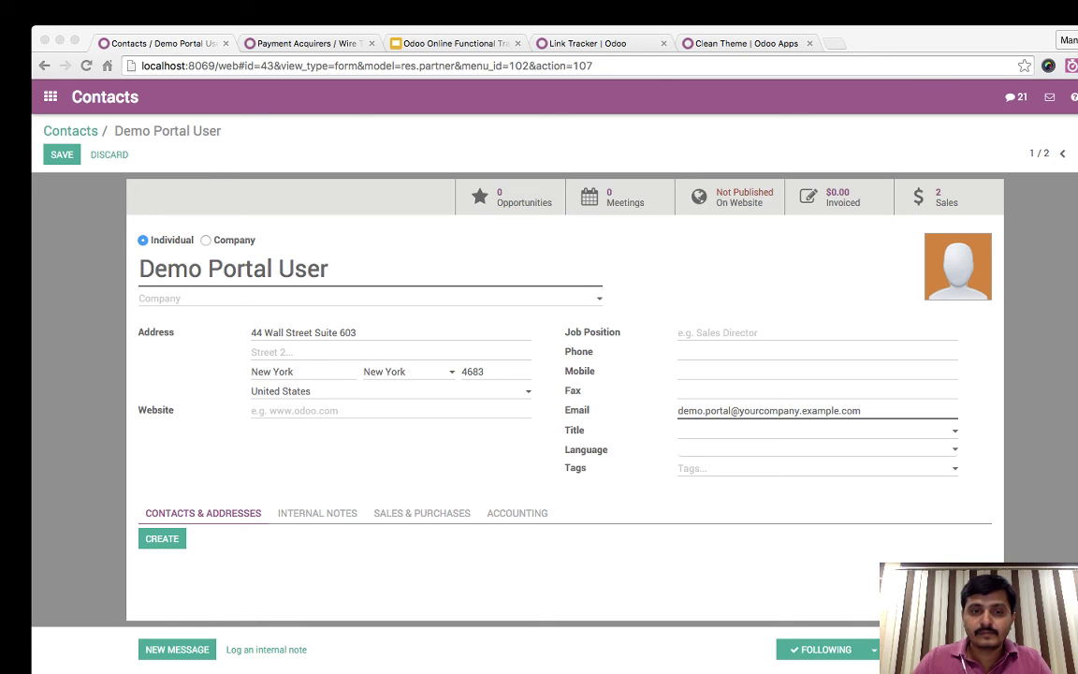
key(BackSpace)
key(BackSpace)
key(BackSpace)
key(BackSpace)
text(10005)
key(Tab)
key(Tab)
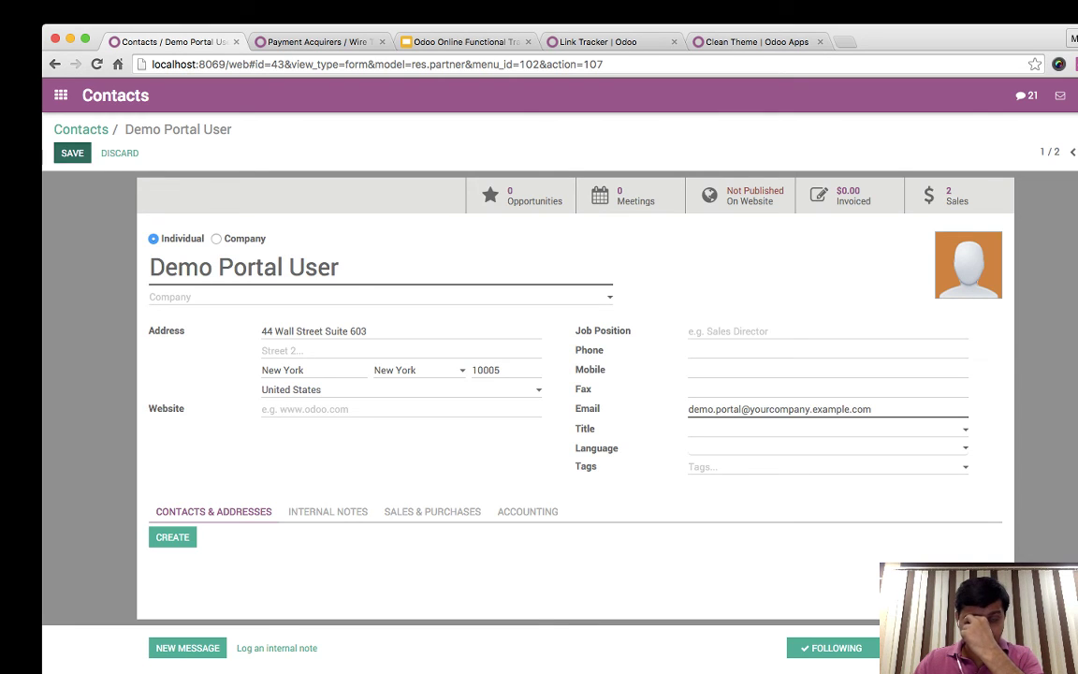
click(72, 152)
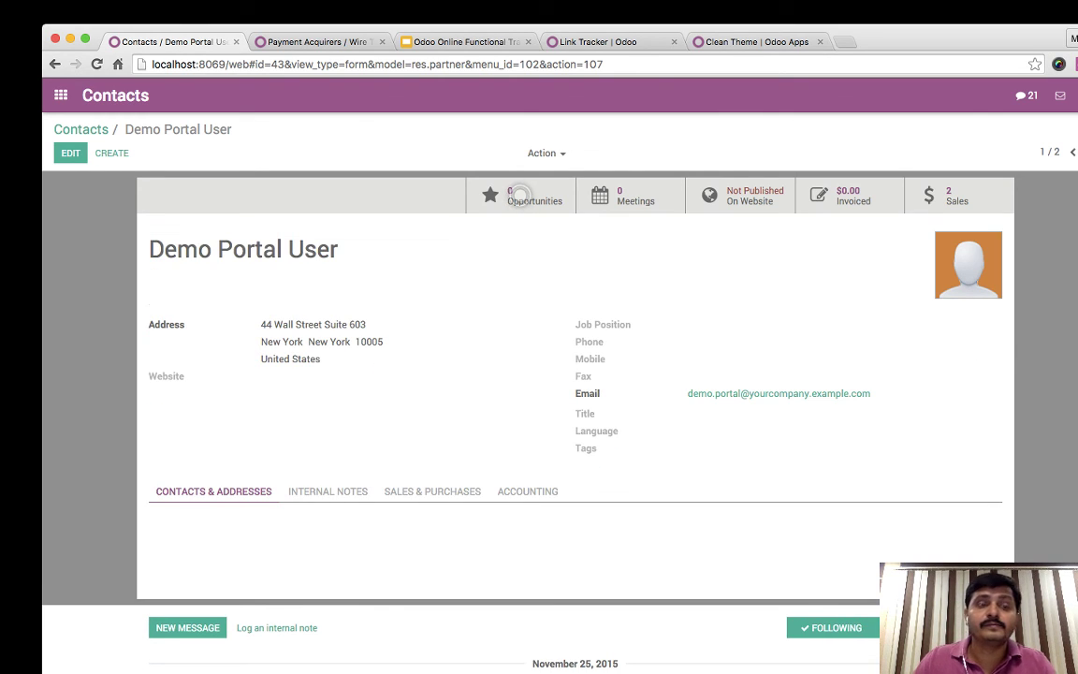
- From the home screen, go to Sales > Quotations and start a new quotation
click(60, 94)
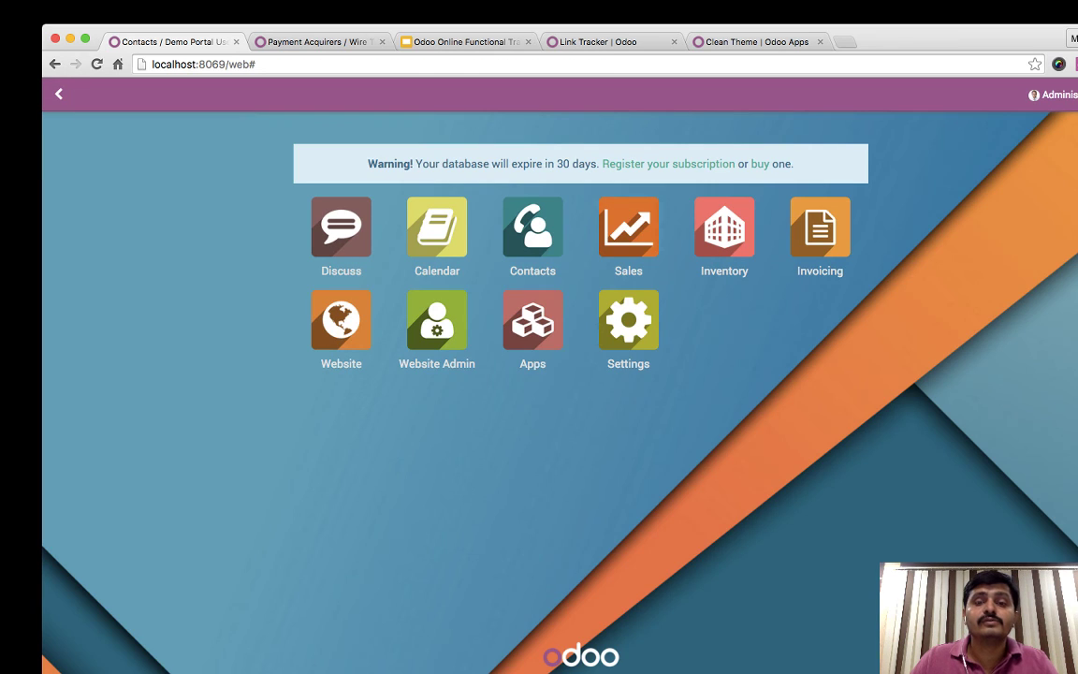
click(628, 226)
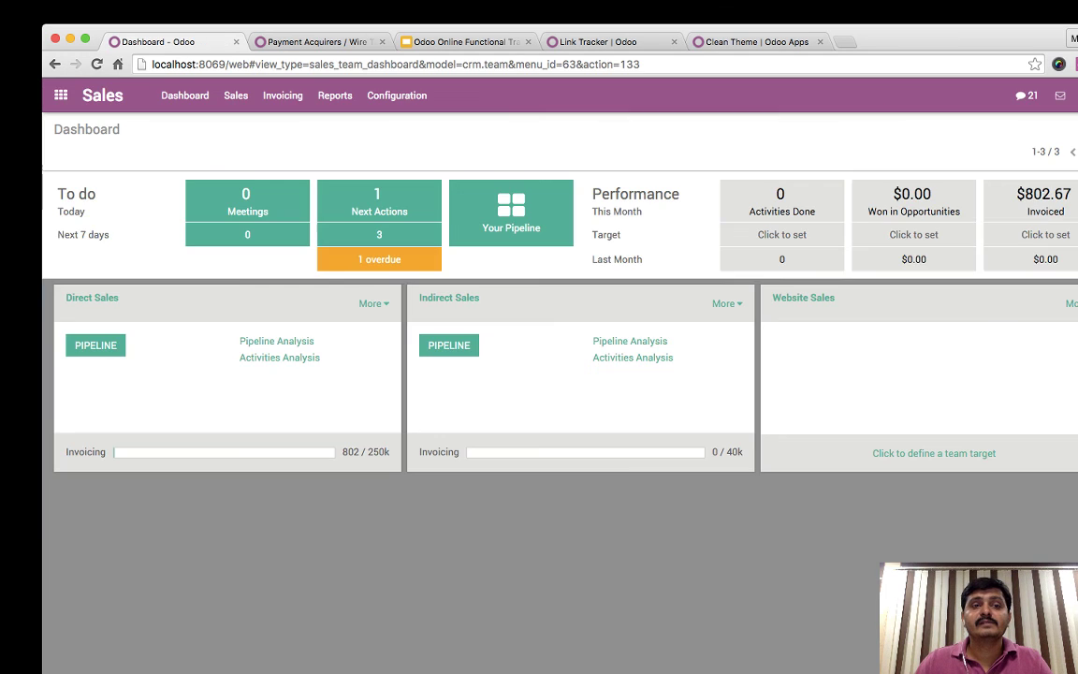
click(236, 95)
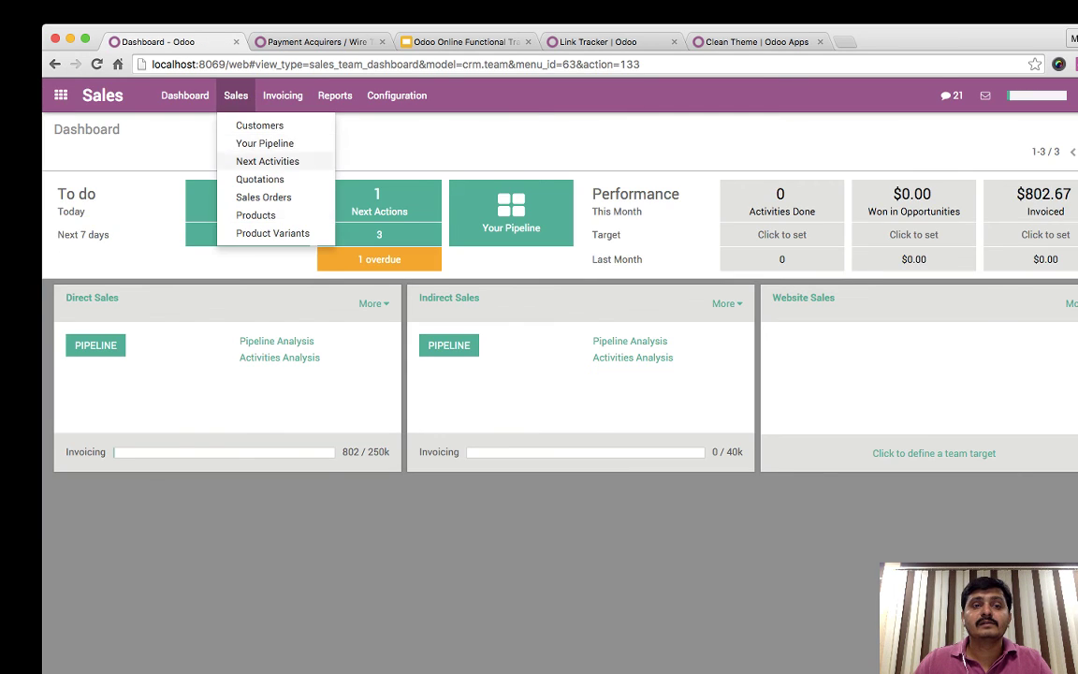
click(259, 178)
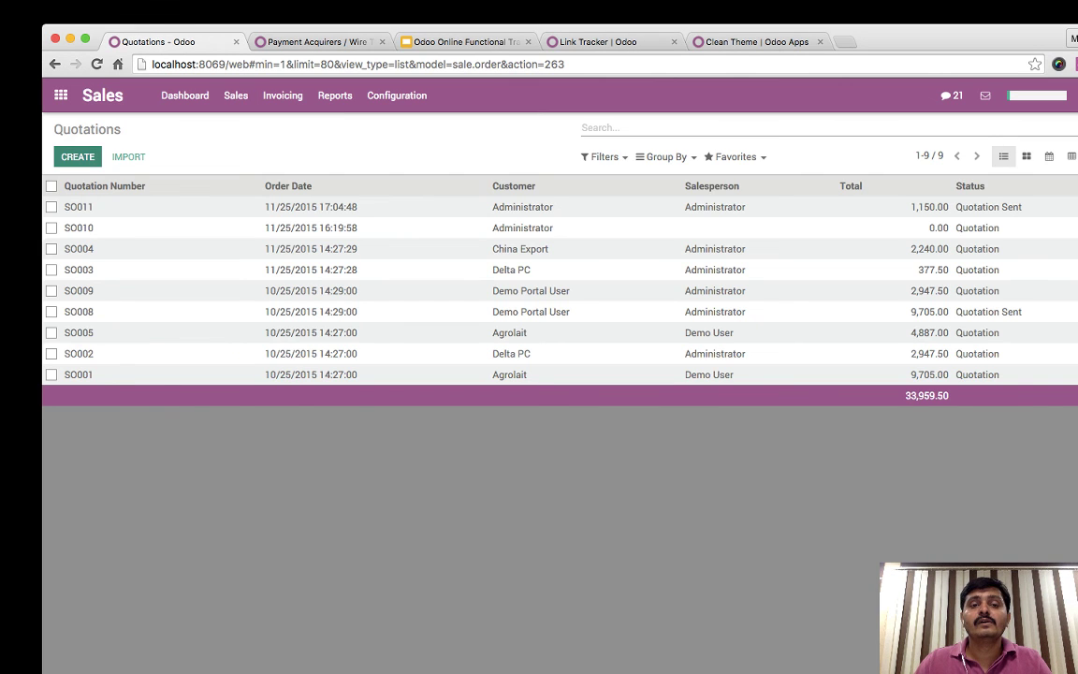
click(77, 157)
- Set the customer to Demo Portal User, replacing the wrongly chosen first 'por' match
click(402, 283)
text(port)
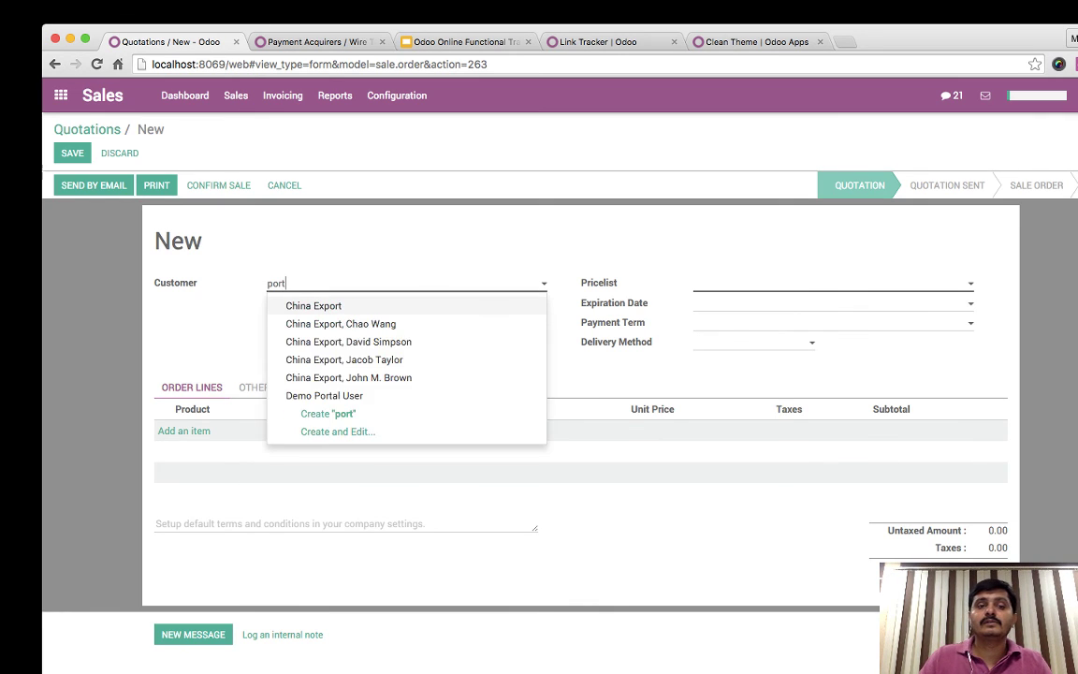
key(Return)
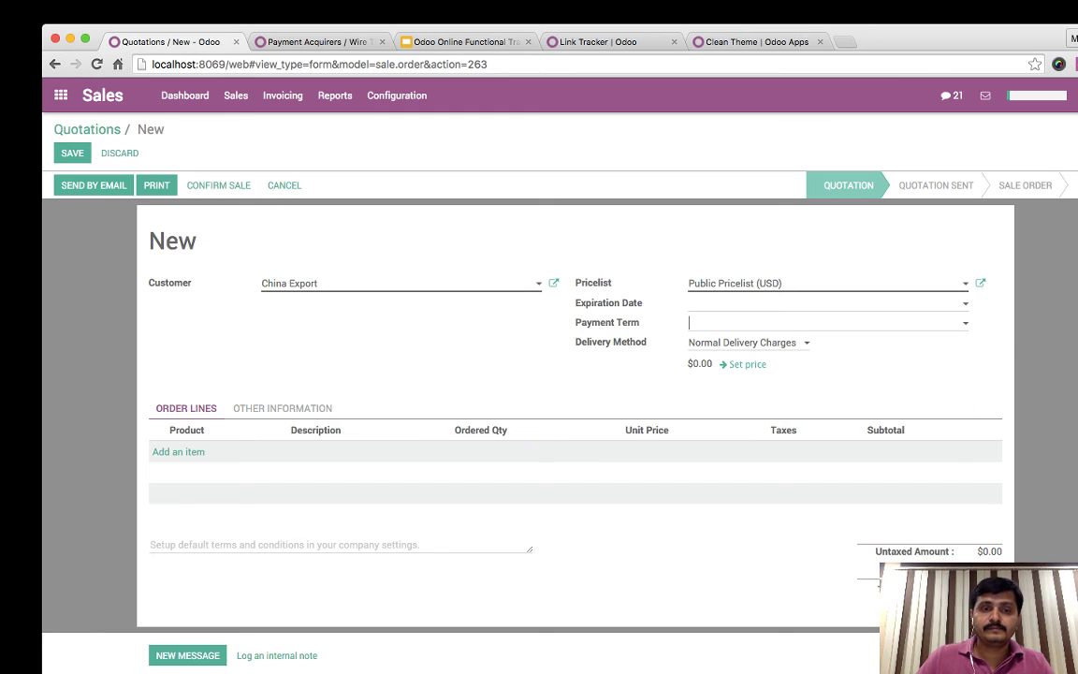
click(402, 282)
key(BackSpace)
text(demo)
key(Return)
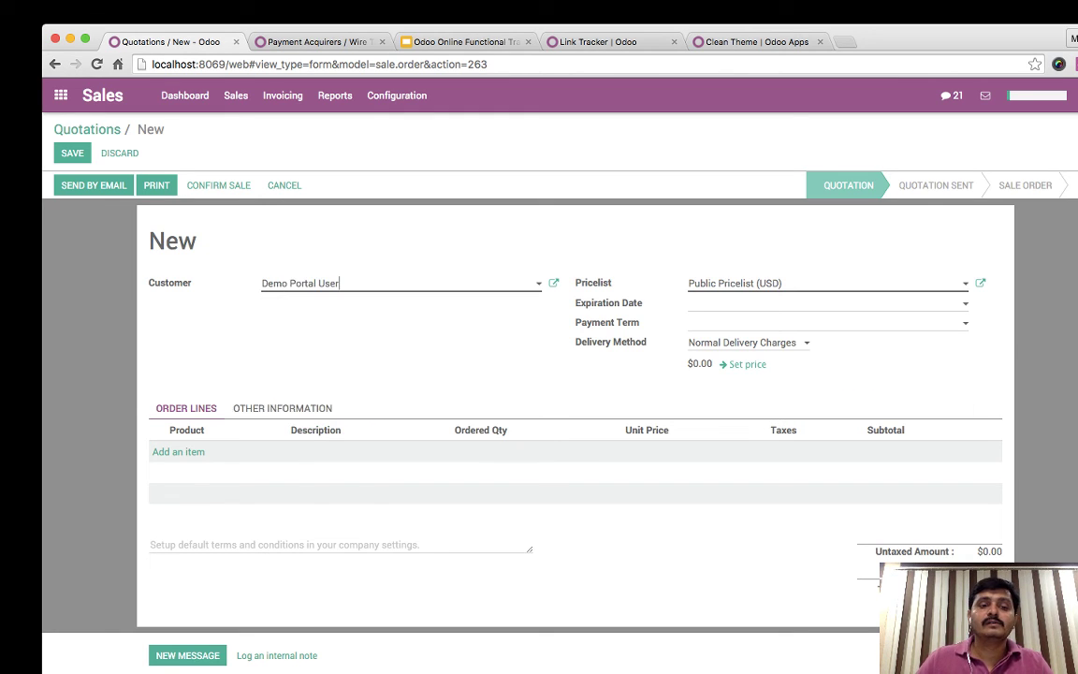
- Add an iPad Retina Display order line and dismiss the not-enough-inventory warning
click(178, 451)
text(im)
key(BackSpace)
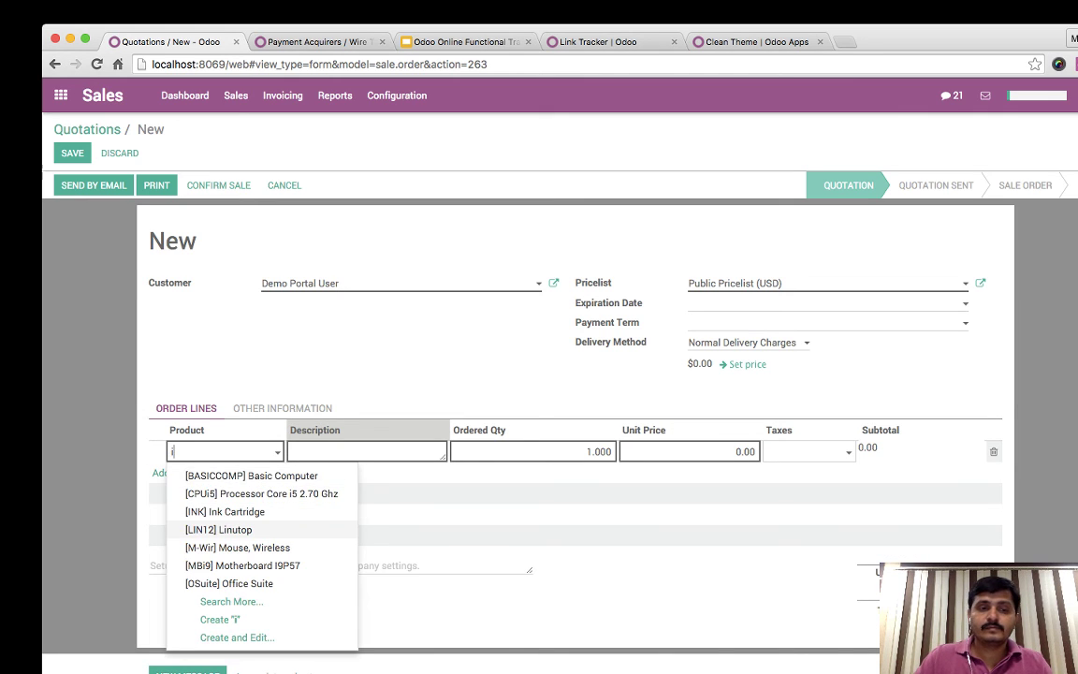
text(p)
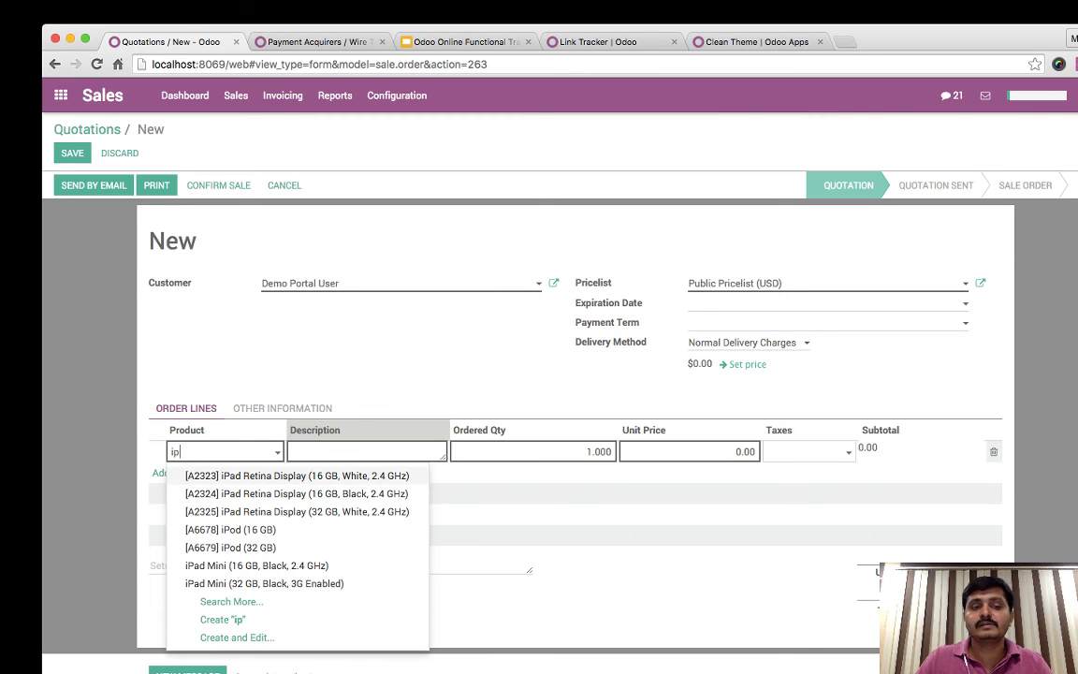
key(Return)
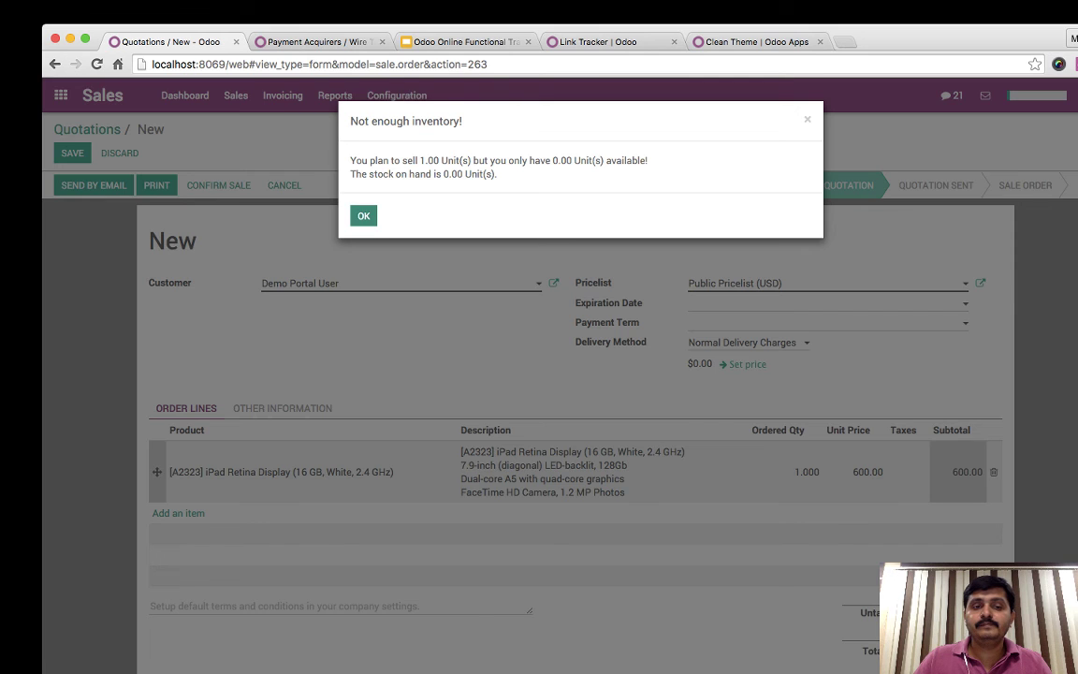
key(Return)
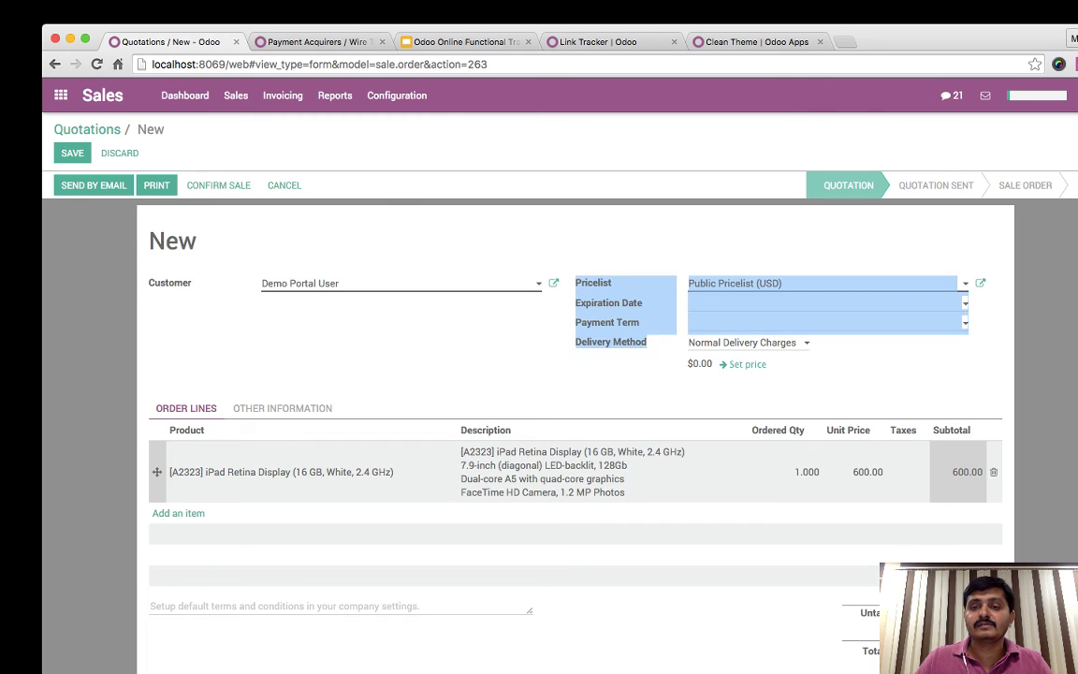
- Set the quotation's delivery method to Fedex US
click(748, 342)
key(Down)
key(Down)
key(Down)
key(Down)
key(Down)
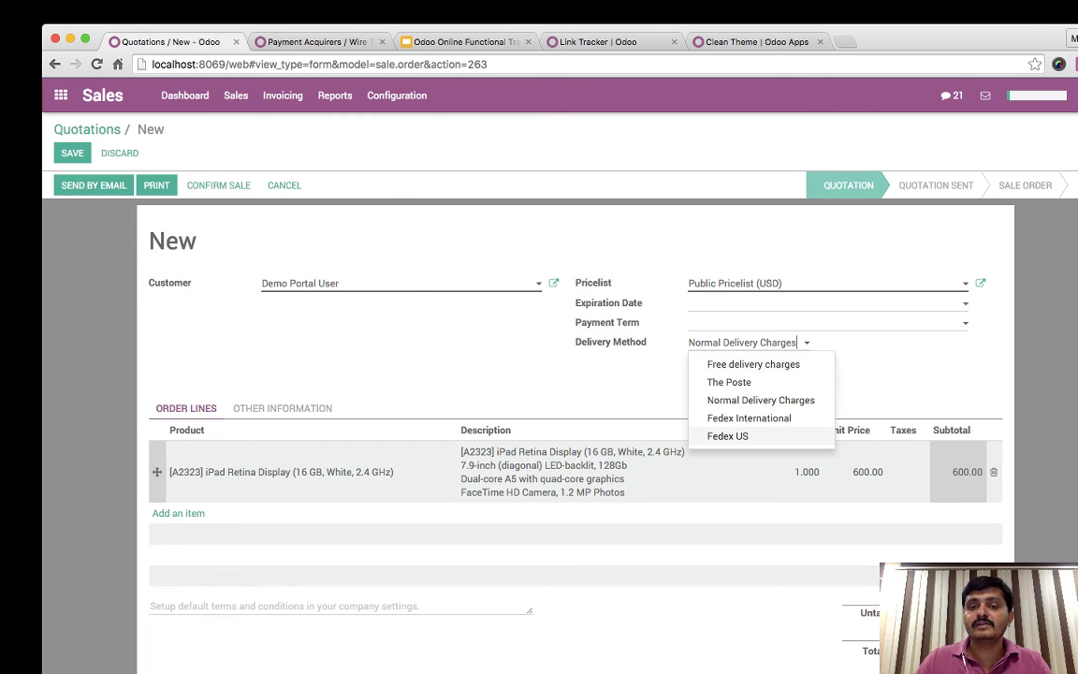
key(Return)
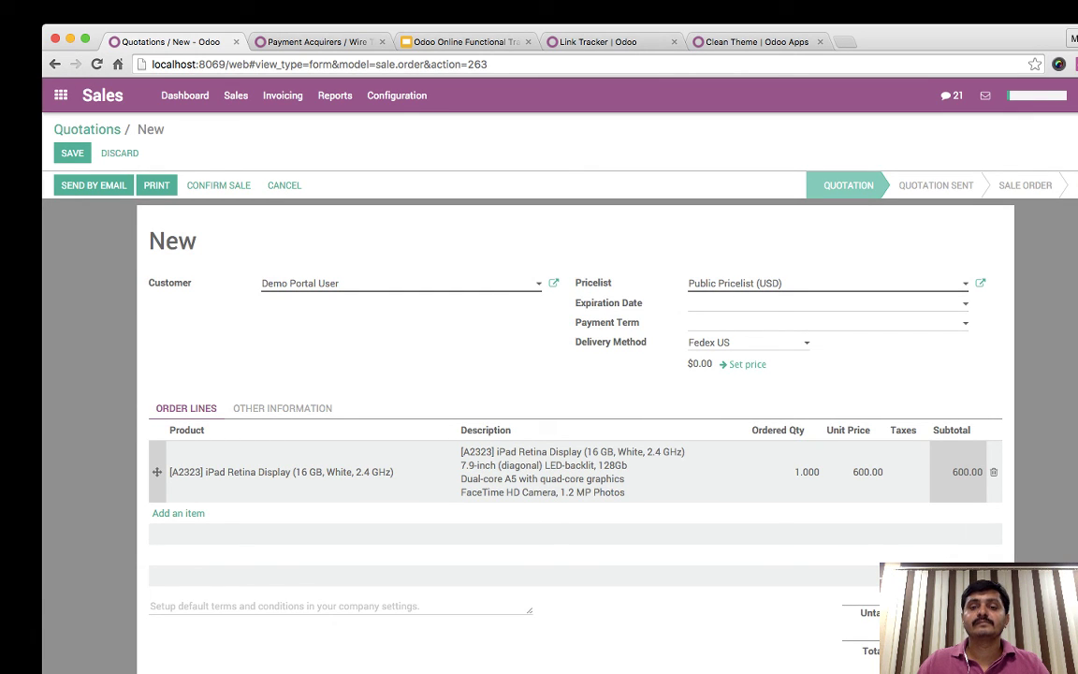
scroll(574, 430, down, 3)
scroll(574, 430, up, 3)
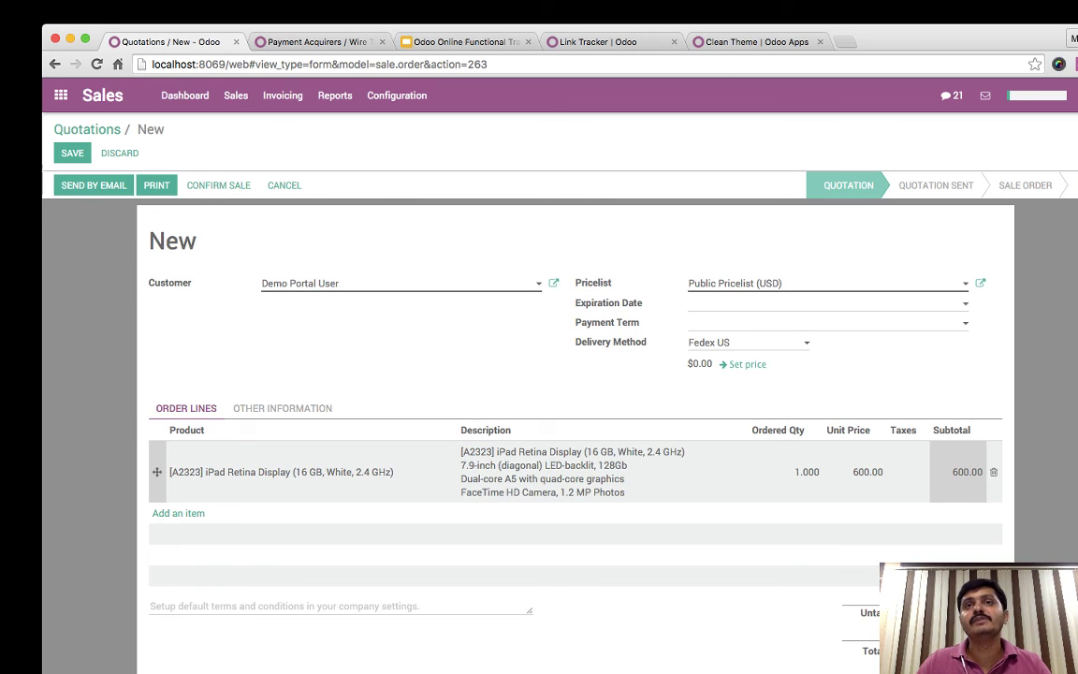
- Try swapping the order line's product to the iPod and a 'mini' item, then discard to keep the iPad
click(280, 472)
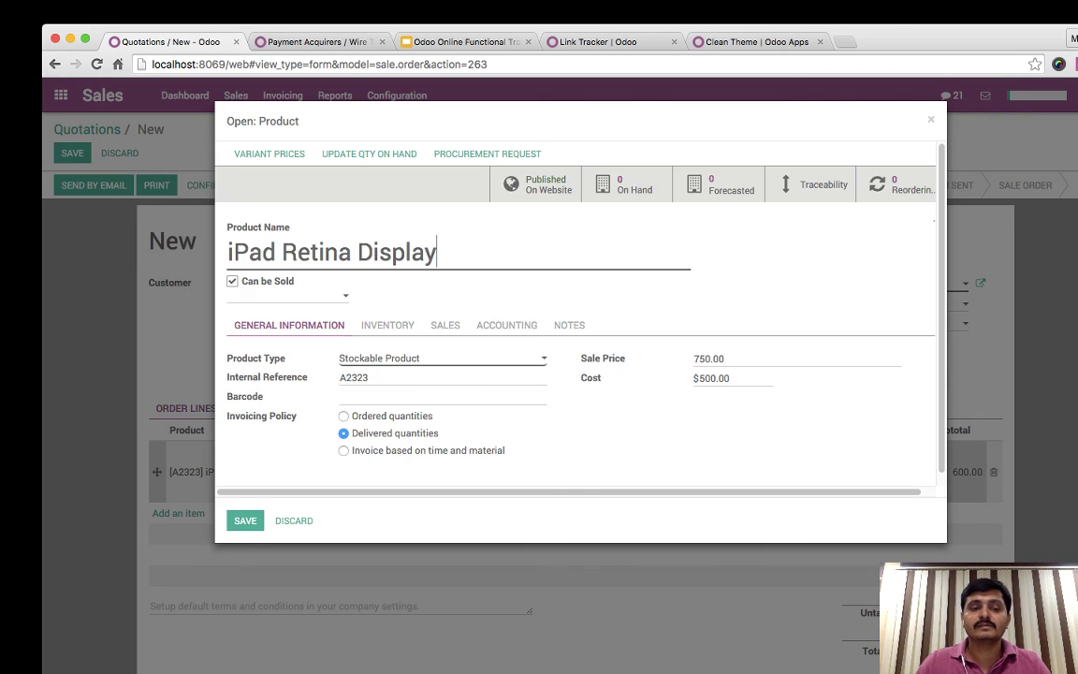
key(Escape)
key(ctrl+a)
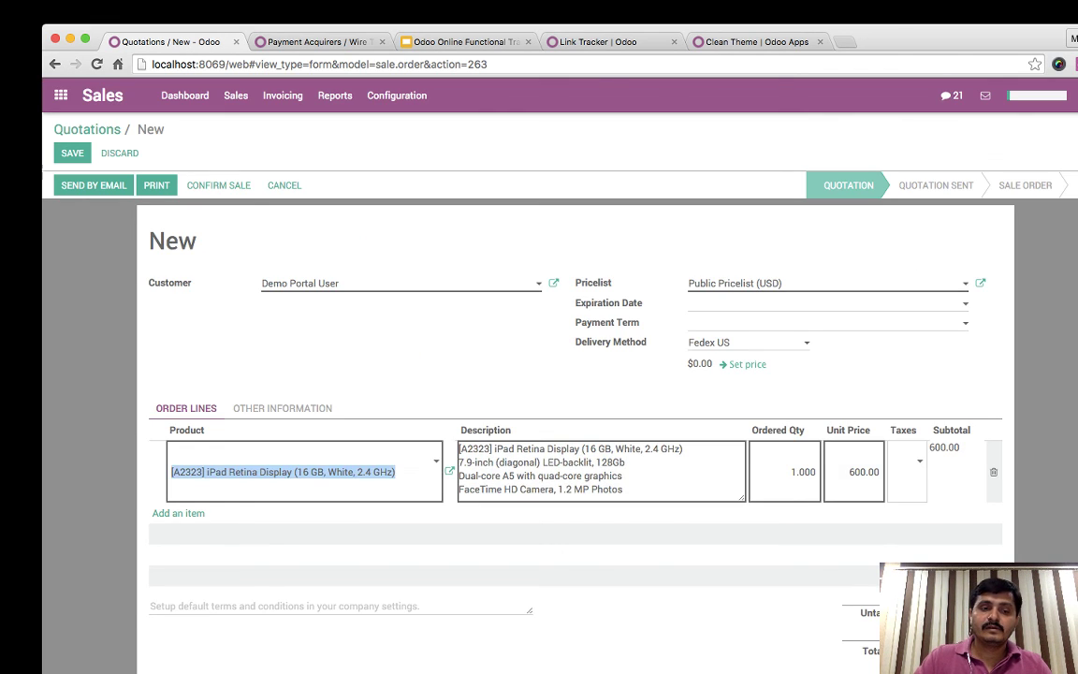
text(ip)
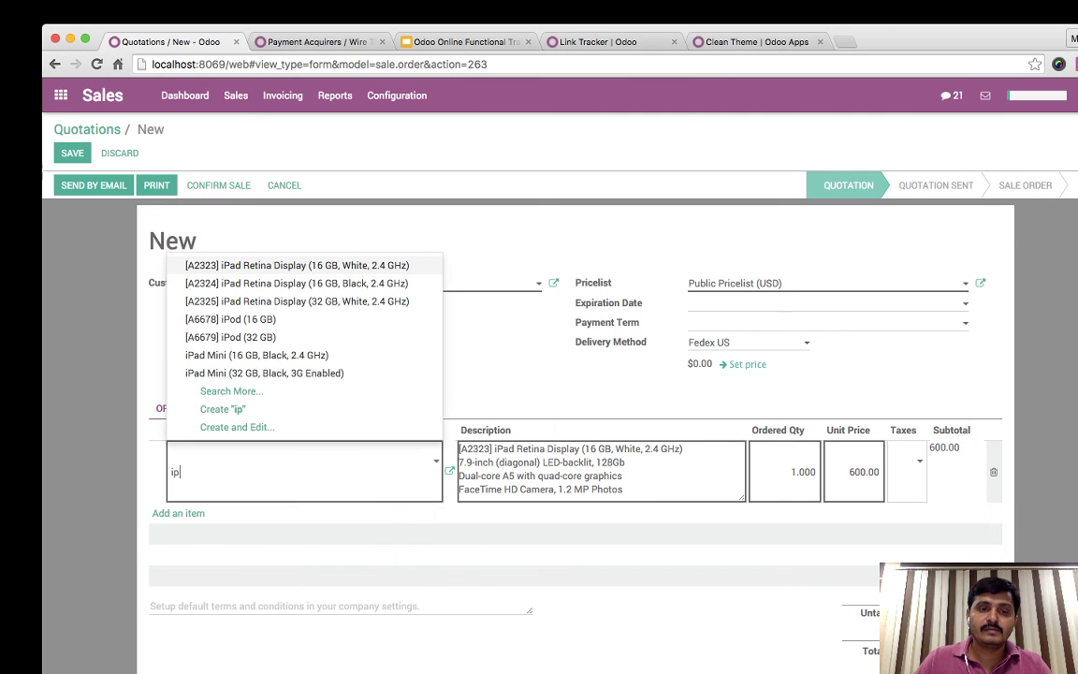
key(Up)
key(Up)
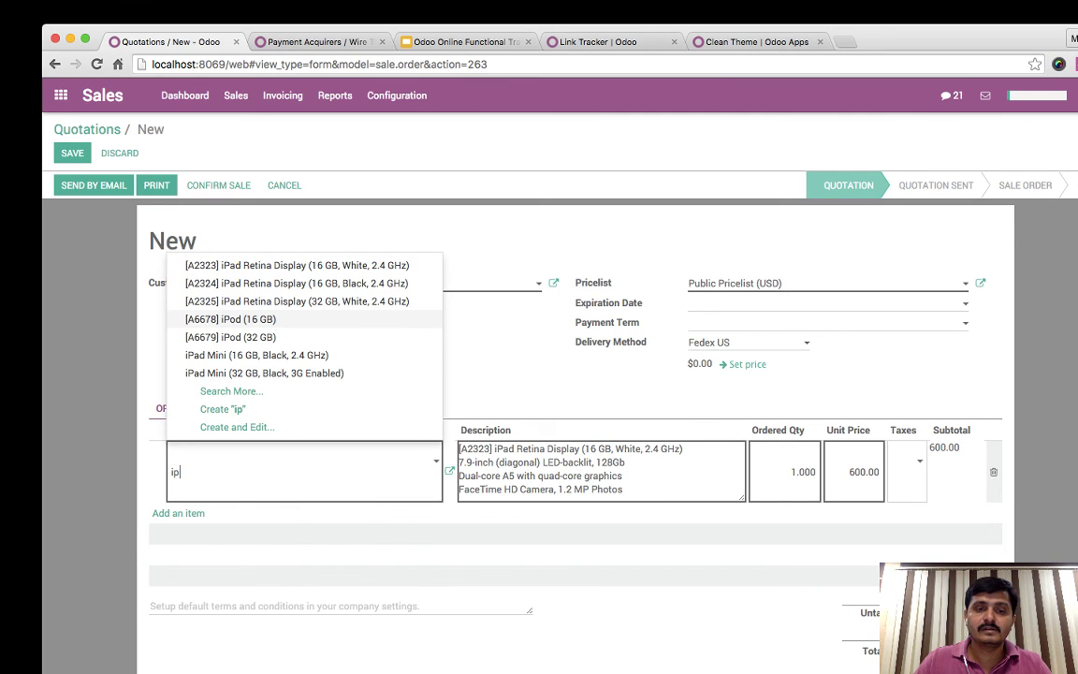
key(Return)
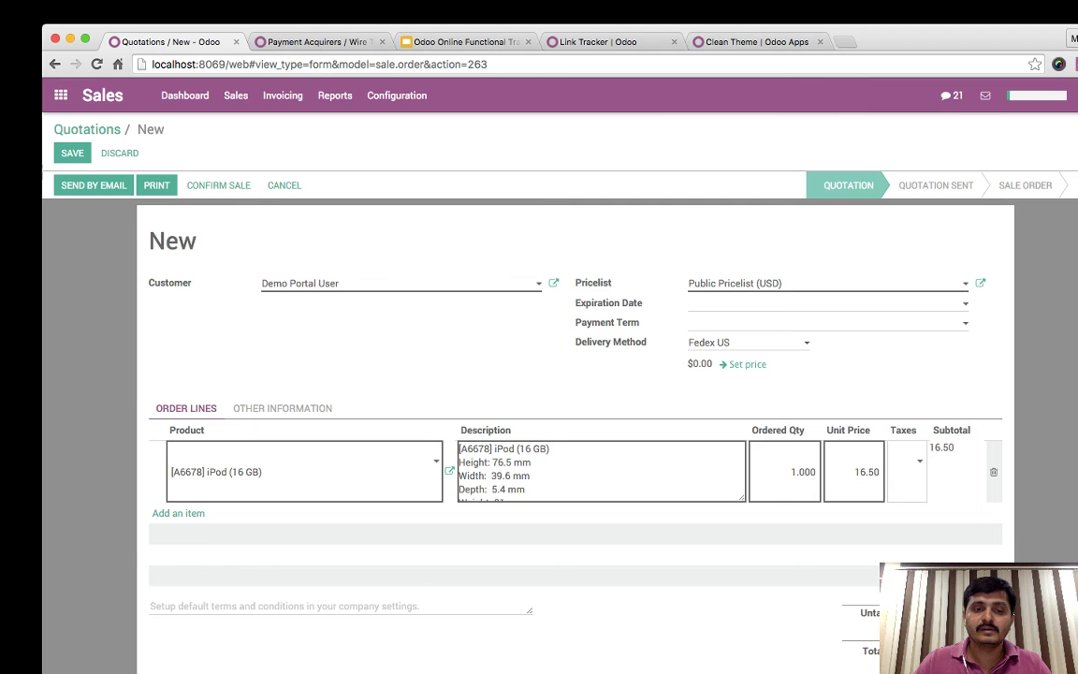
key(super+a)
key(BackSpace)
text(mini)
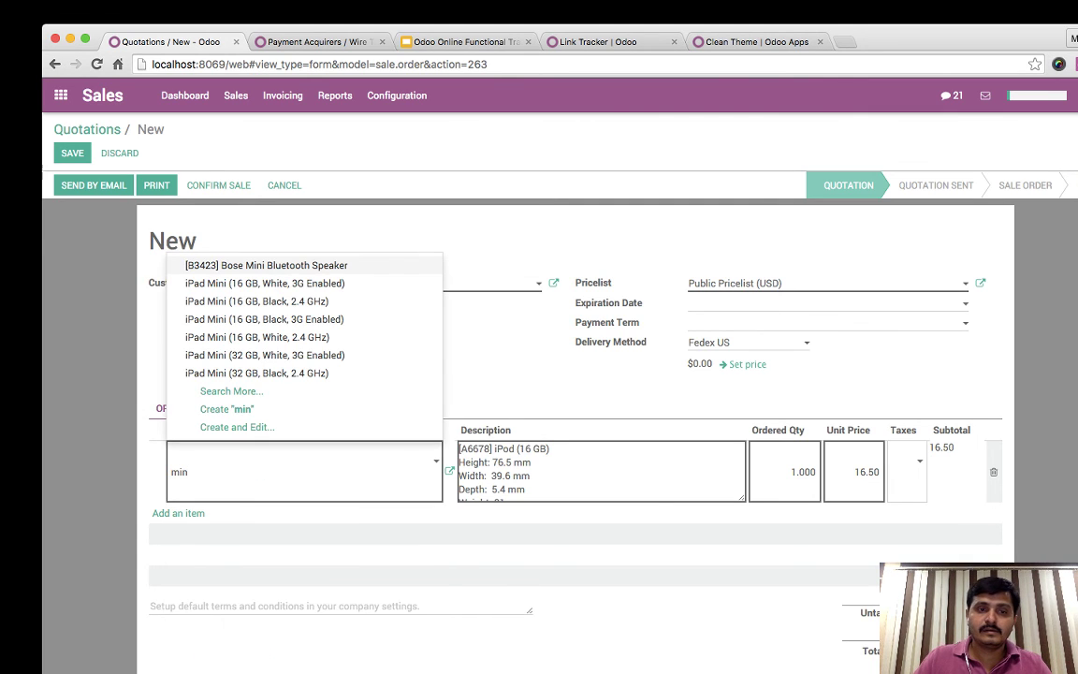
key(Return)
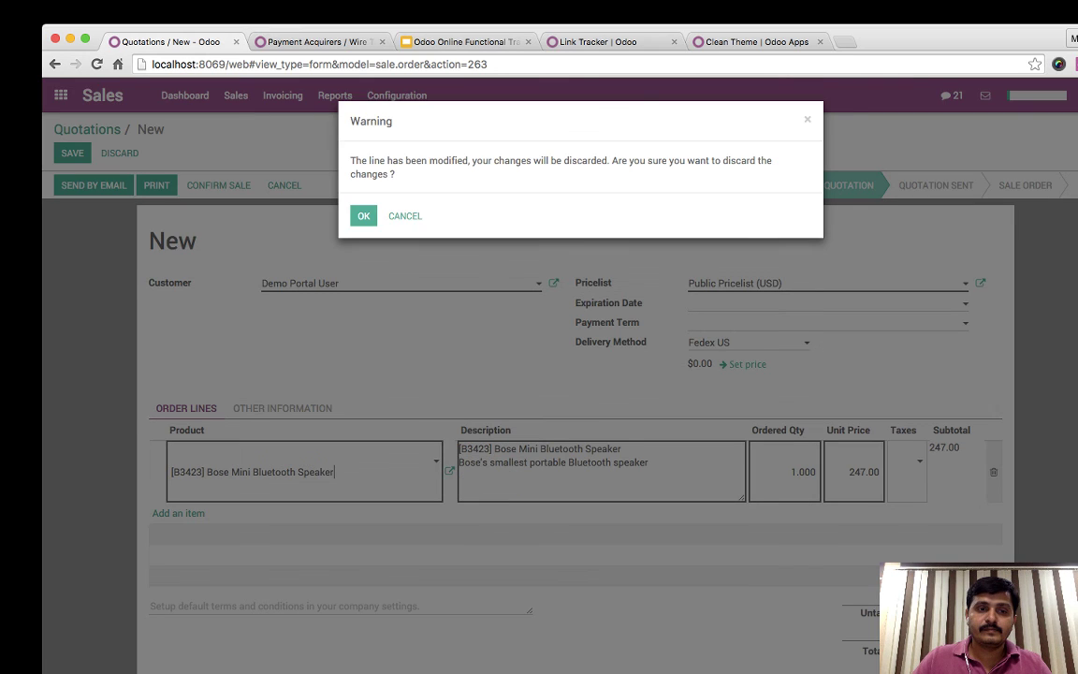
key(Return)
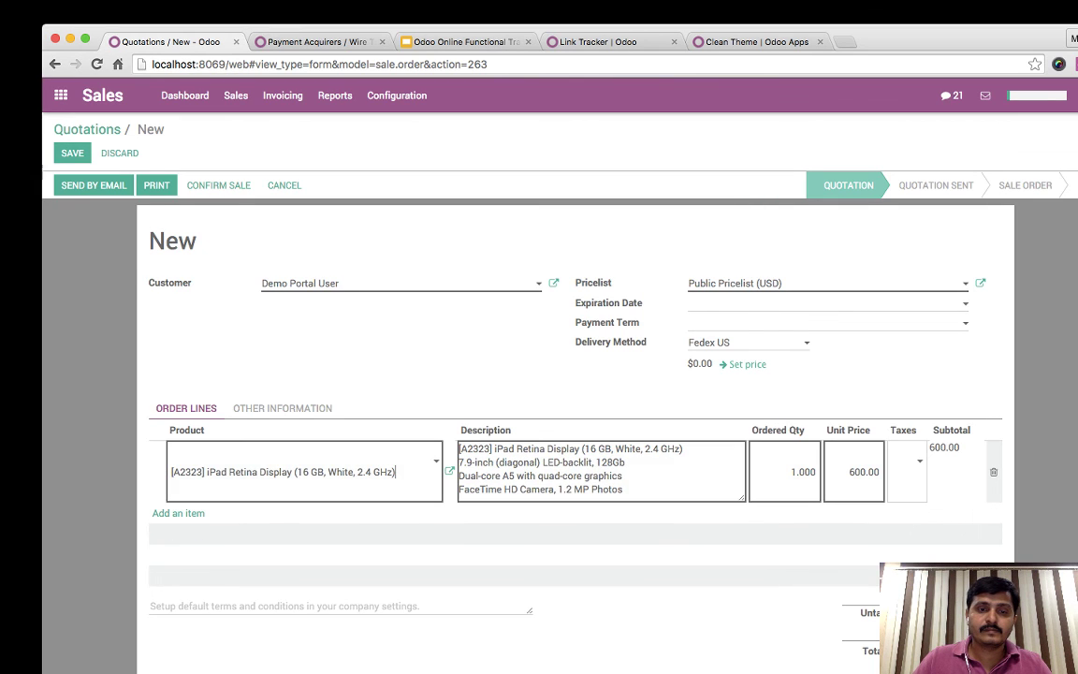
- Set the iPad Retina Display's gross weight to 0.3 and save, dismissing the inventory warning
click(449, 471)
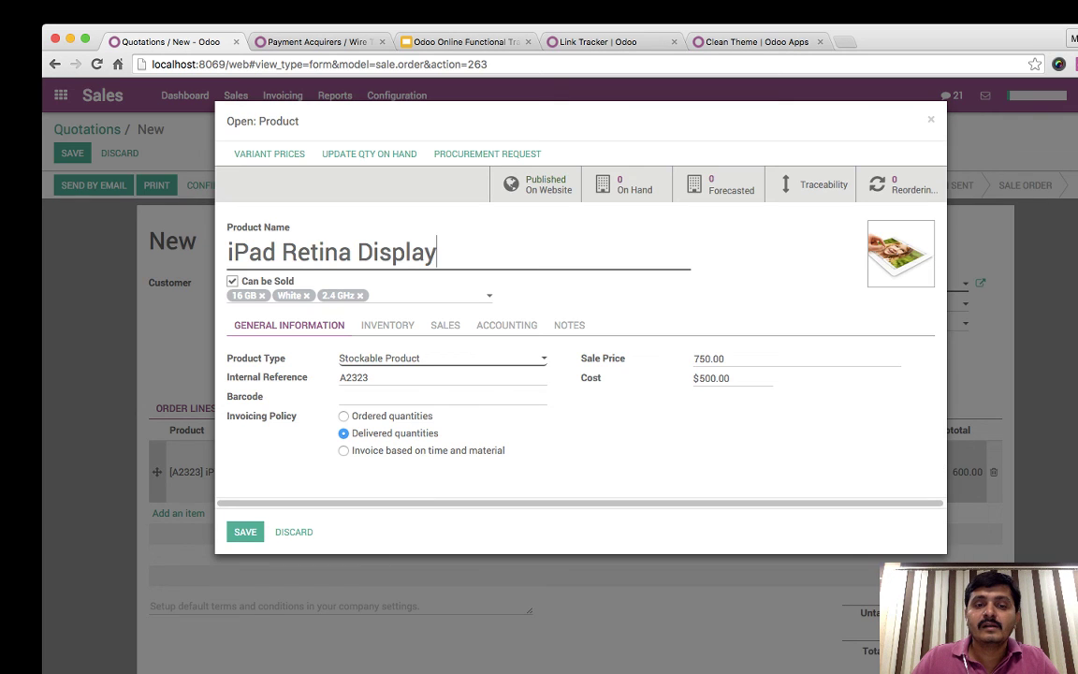
click(445, 326)
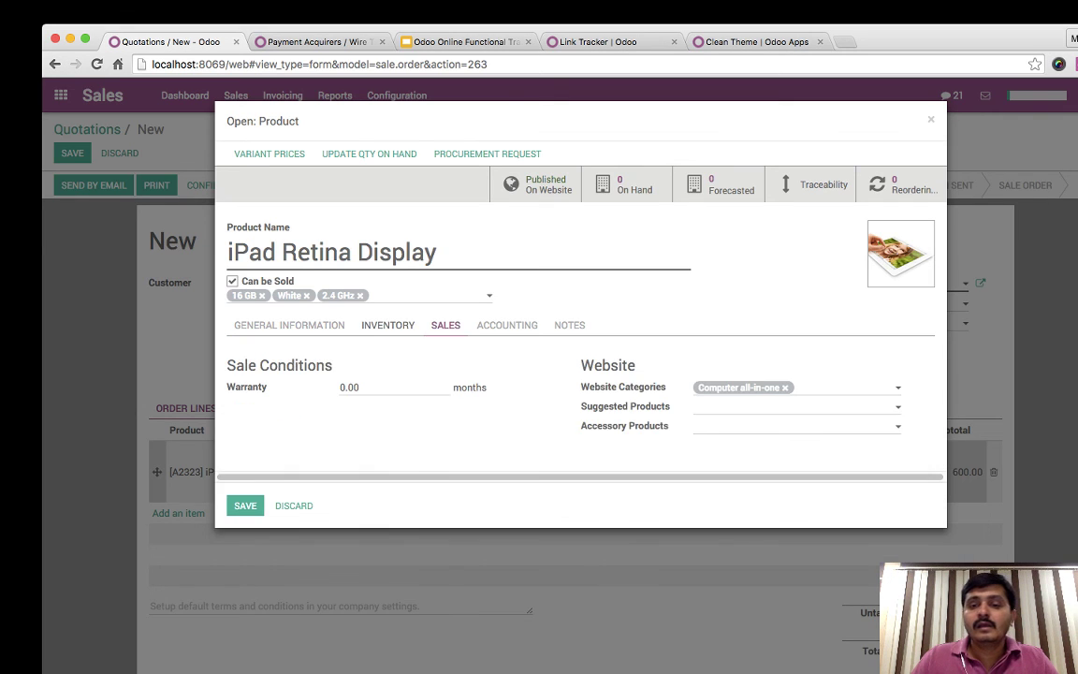
click(388, 326)
double_click(704, 359)
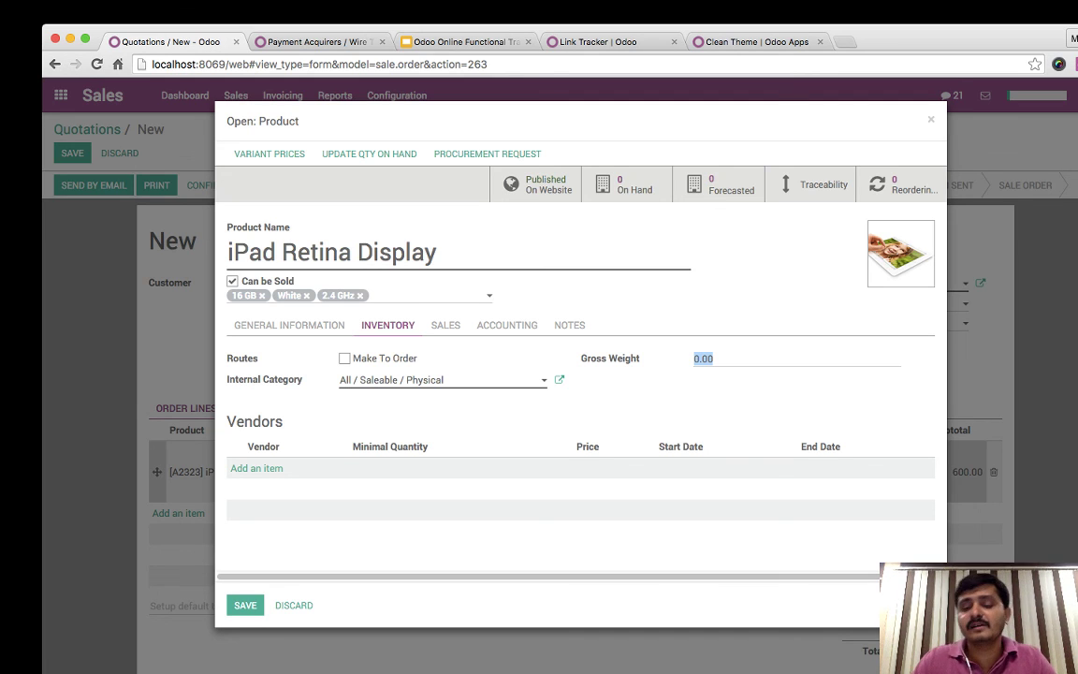
text(0.3)
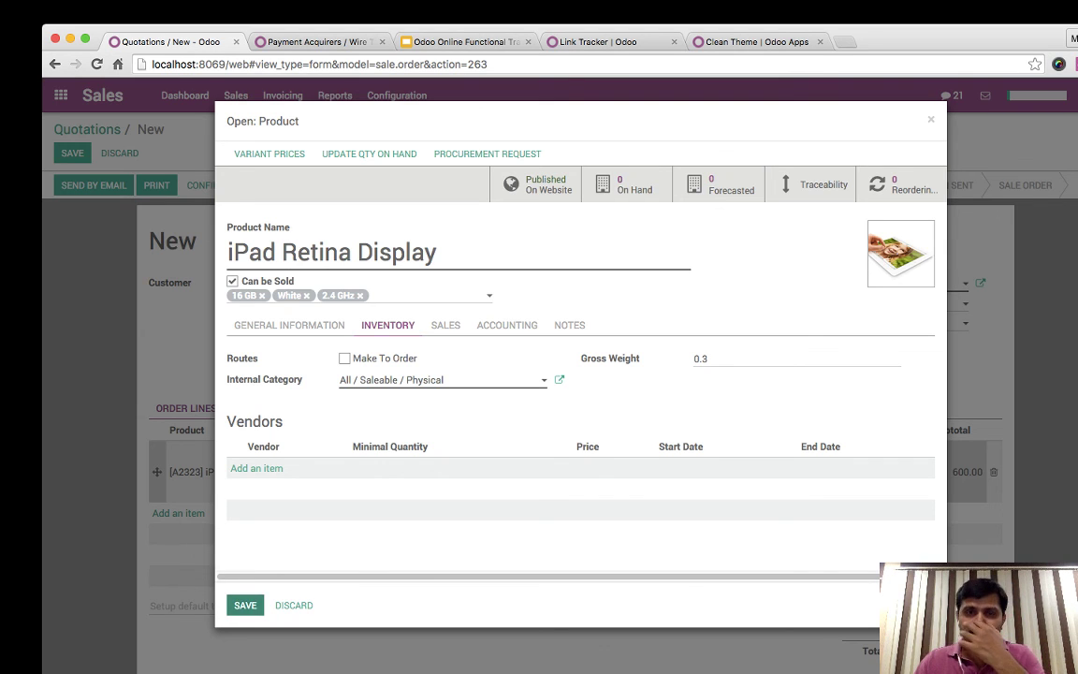
click(245, 604)
key(Return)
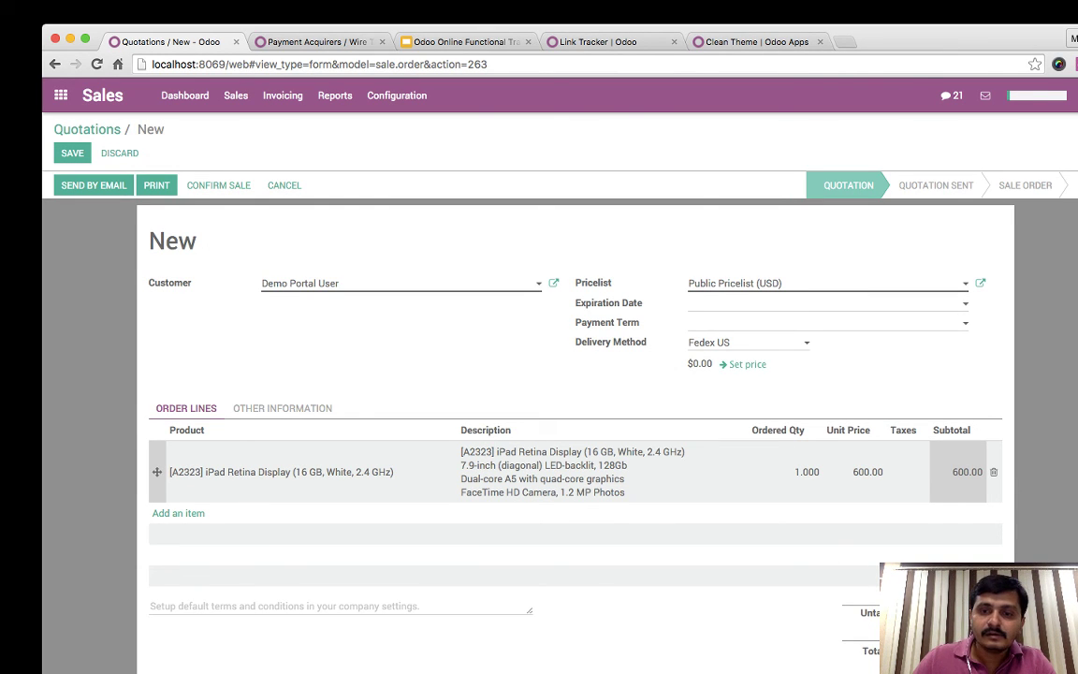
- Reopen the iPad product to confirm the 0.30 gross weight, then close it unchanged
click(304, 471)
click(449, 470)
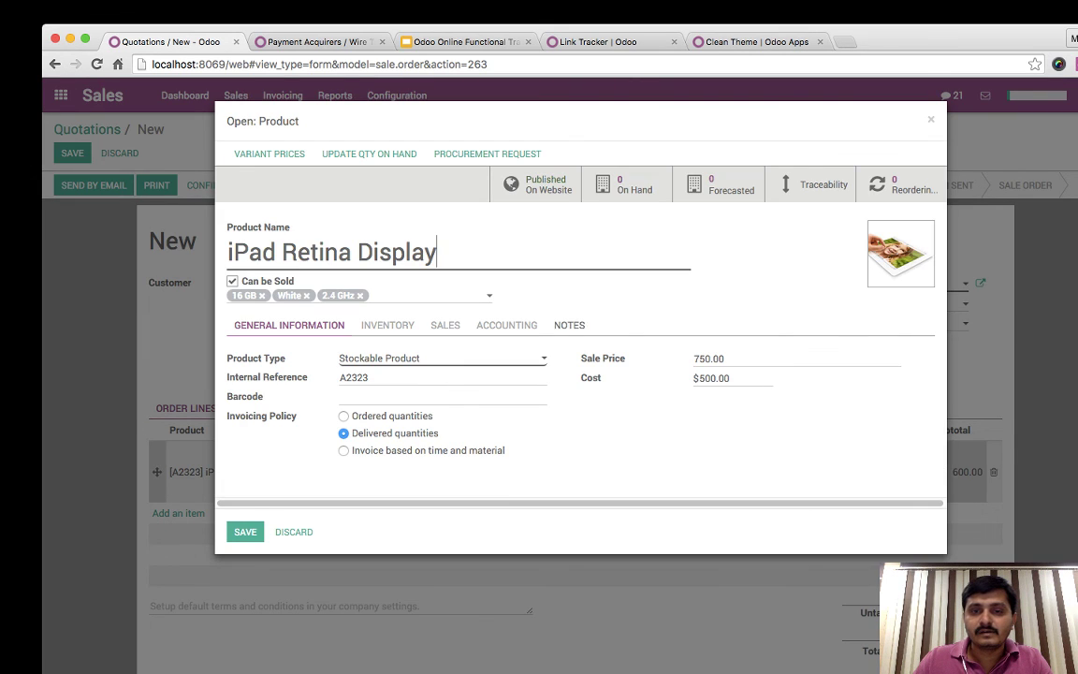
click(388, 324)
click(445, 325)
click(387, 325)
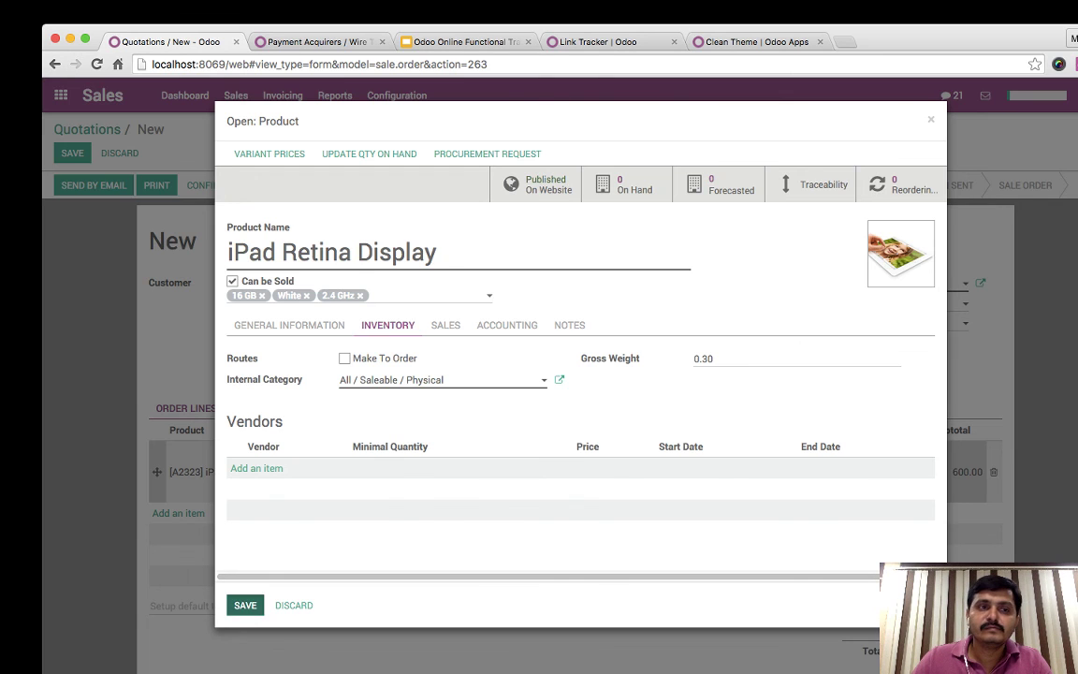
click(246, 604)
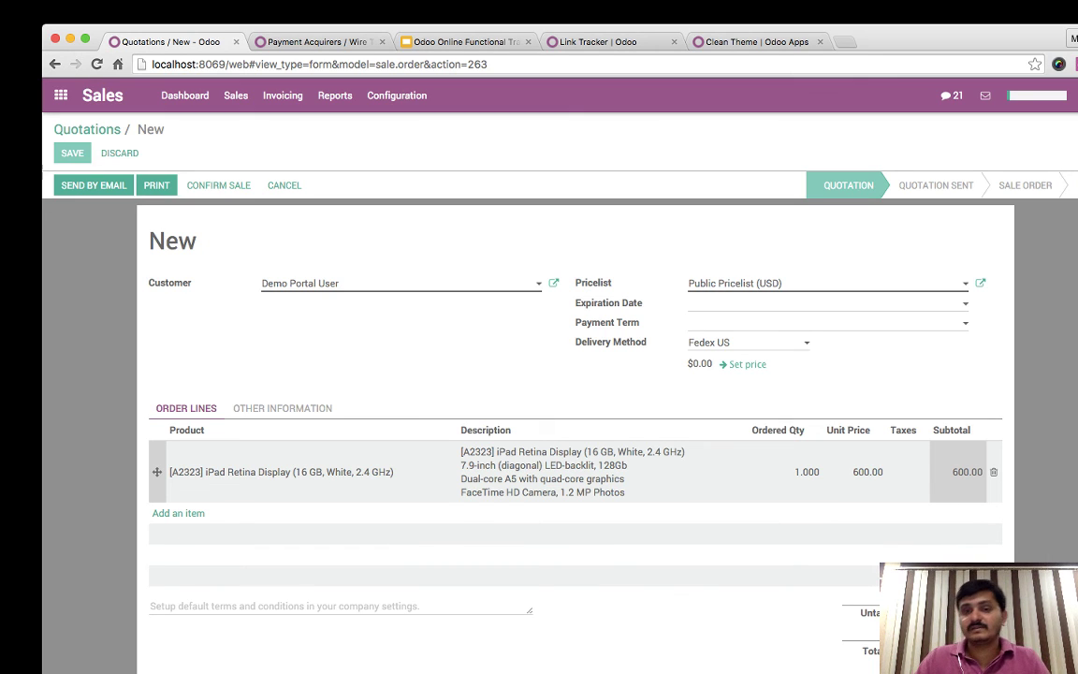
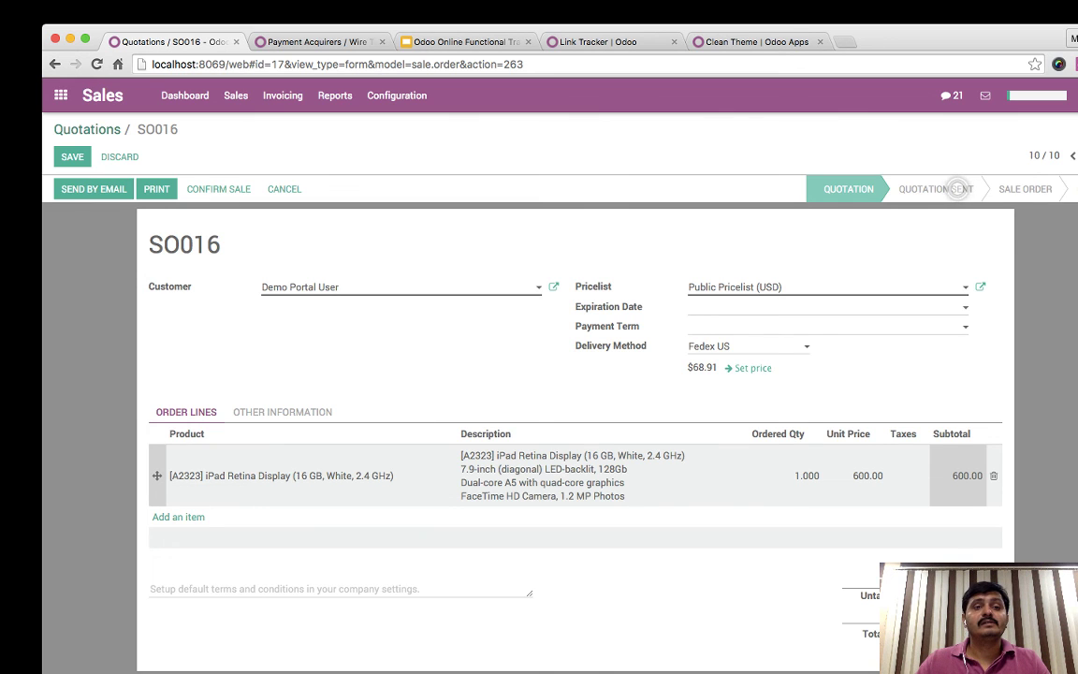
- Leave the SO016 quotation for the apps home screen
click(60, 95)
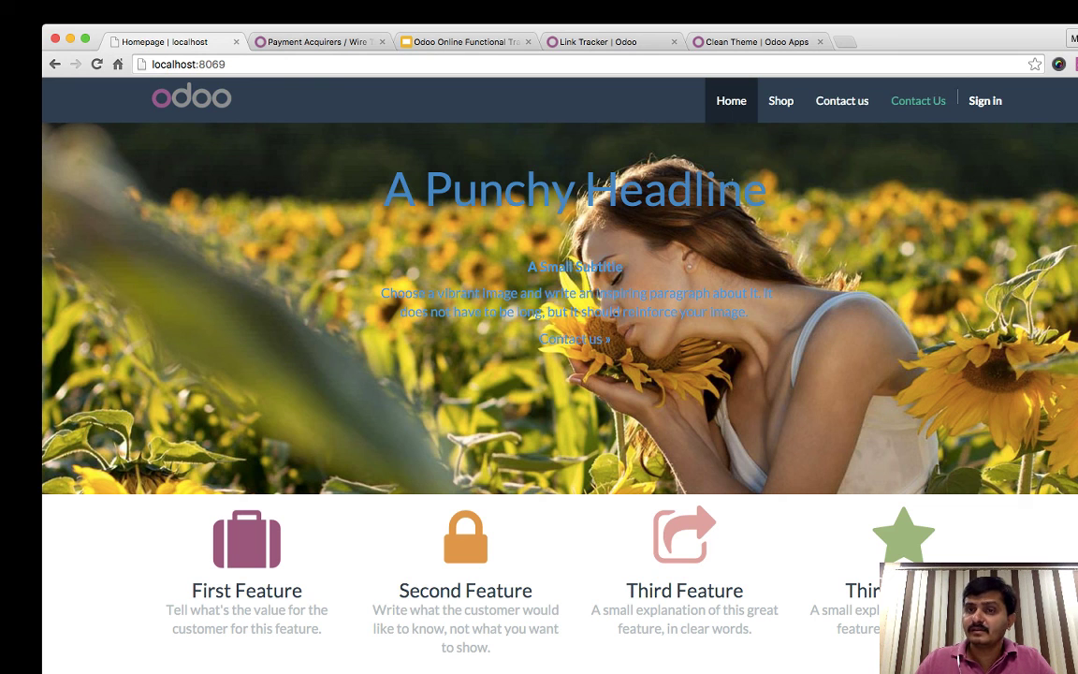
- Sign in to the website with the demo portal user's login and password
click(984, 100)
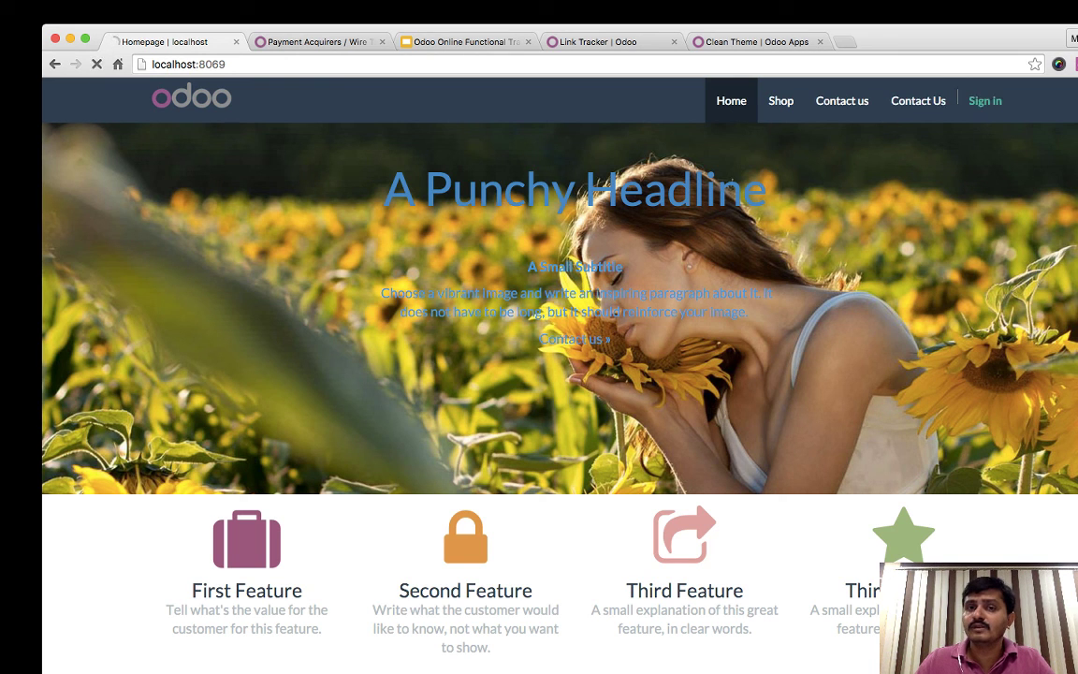
key(super+a)
text(portal)
key(Tab)
key(Return)
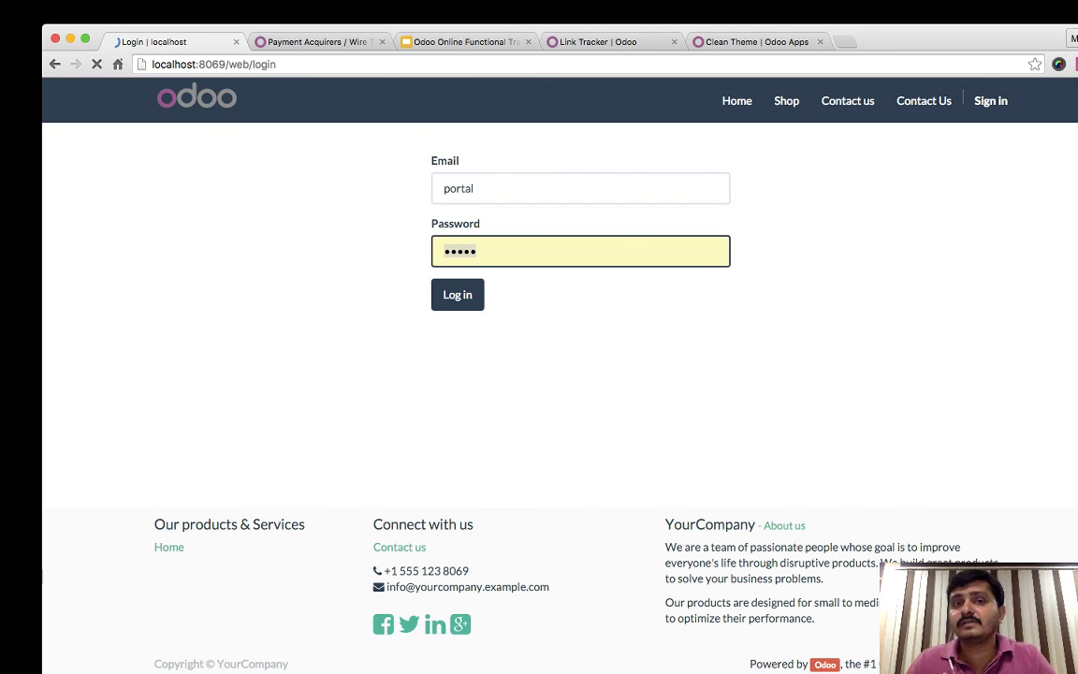
key(Tab)
text(portal)
key(Return)
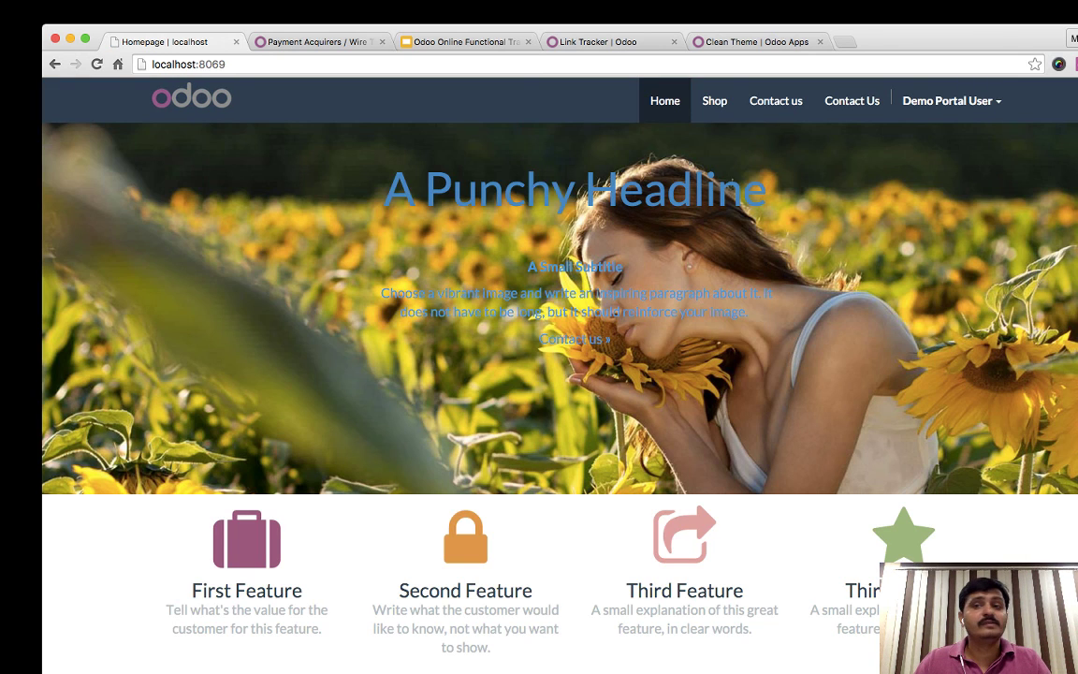
- Try twice to add the iPad Mini to the cart from the shop, which returns a 400 error
click(714, 100)
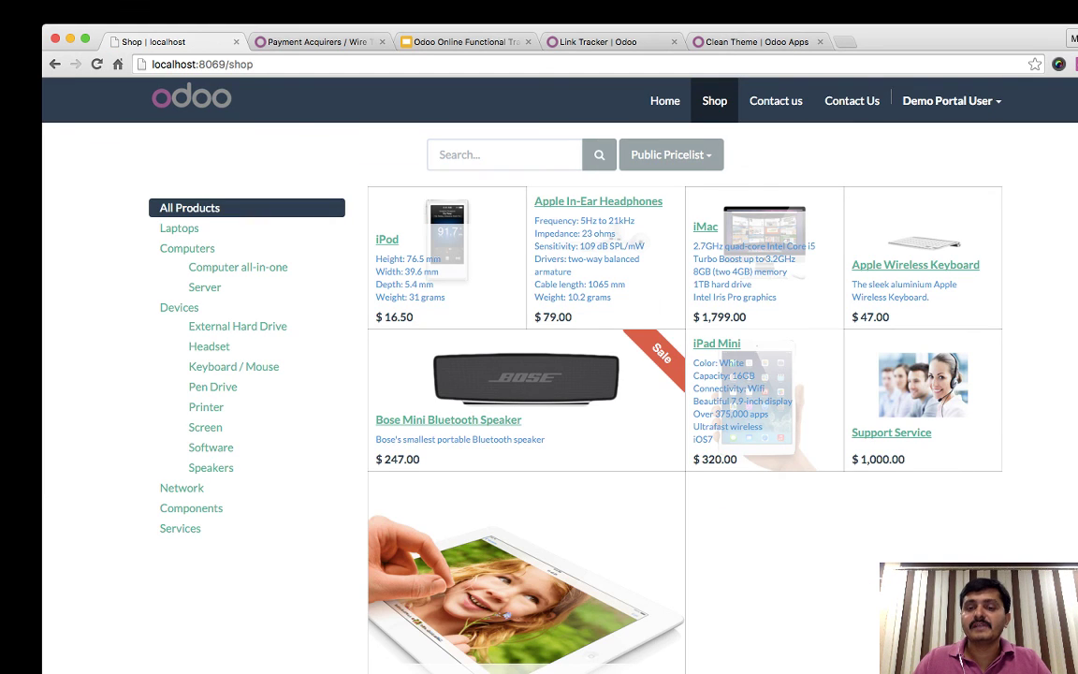
key(super+r)
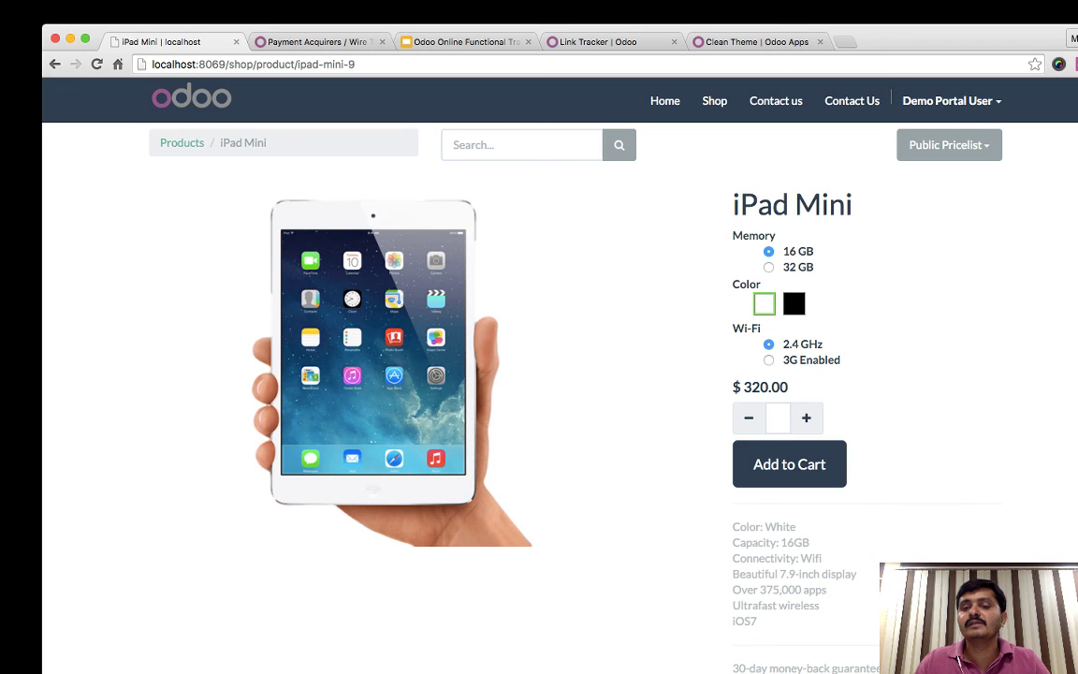
click(789, 464)
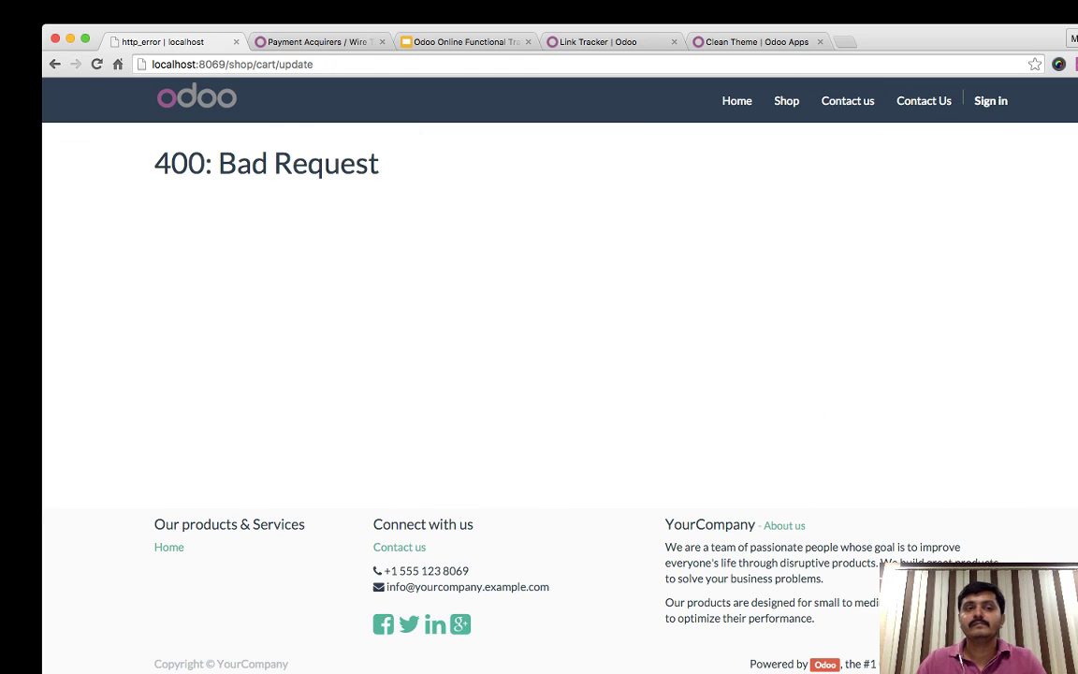
key(super+bracketleft)
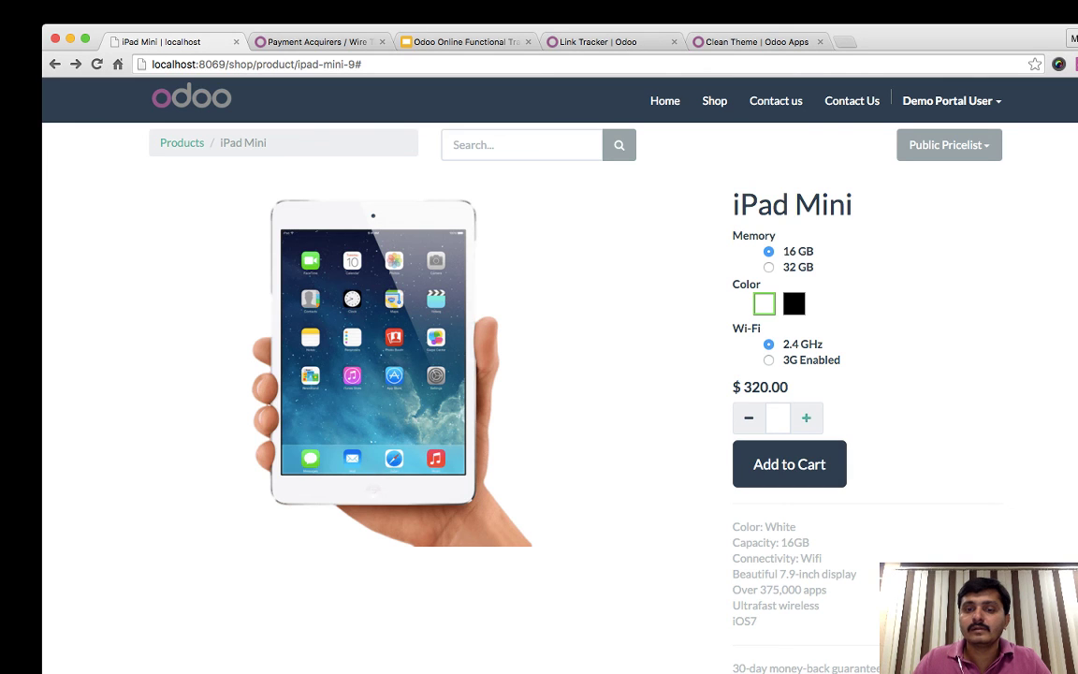
click(789, 463)
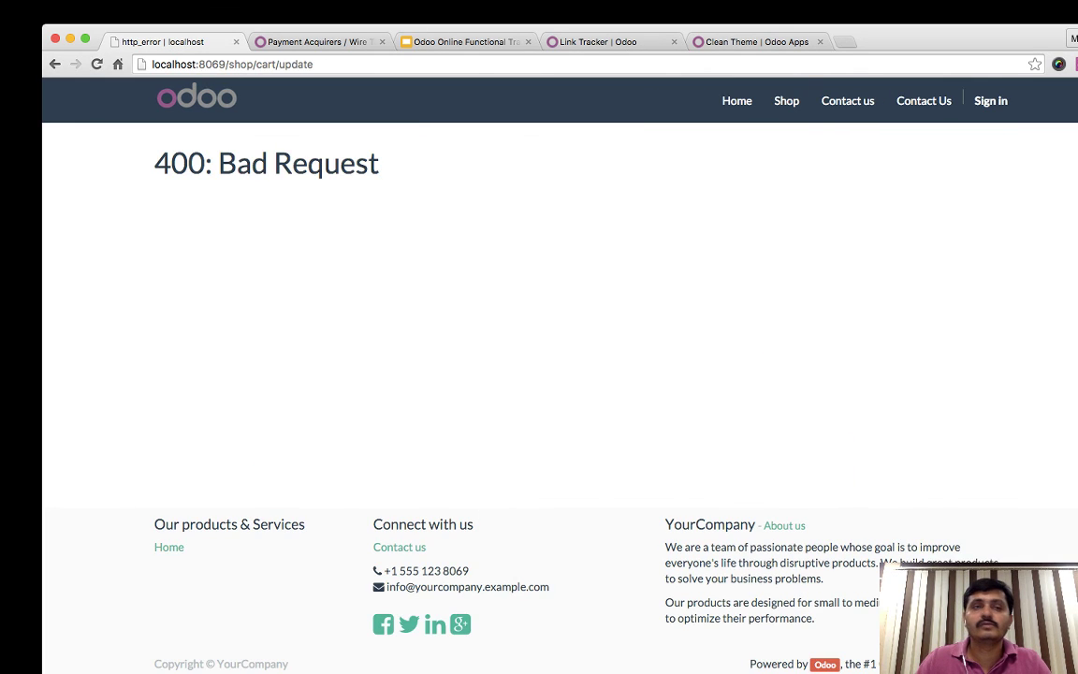
key(super+Left)
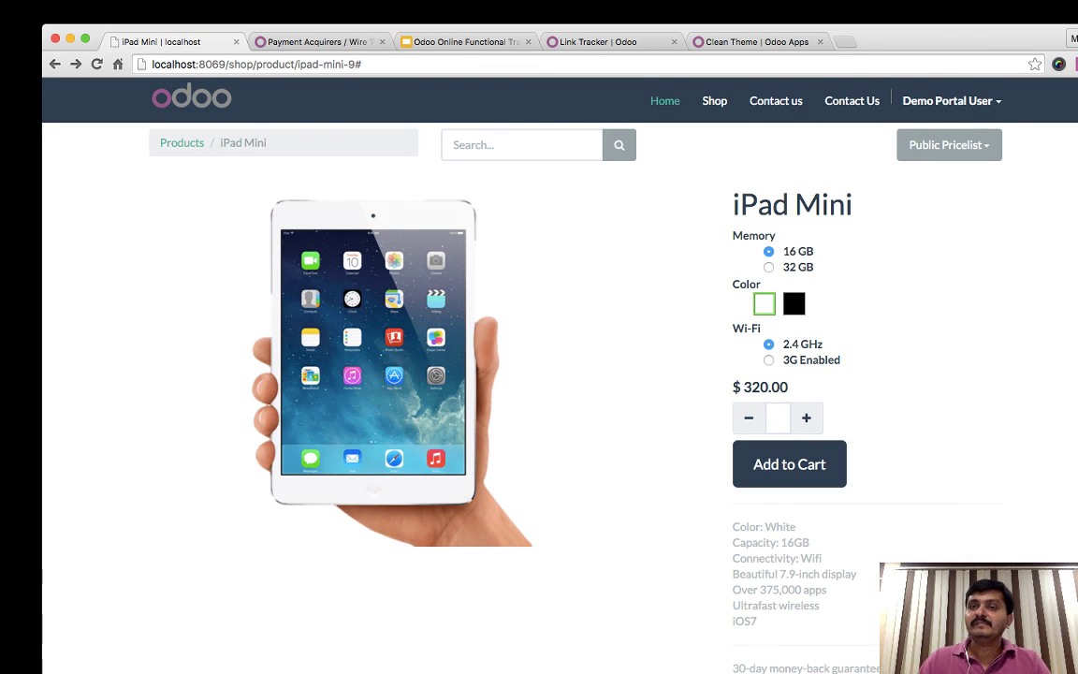
click(949, 100)
- Log the portal user out and sign back in as the administrator
click(926, 156)
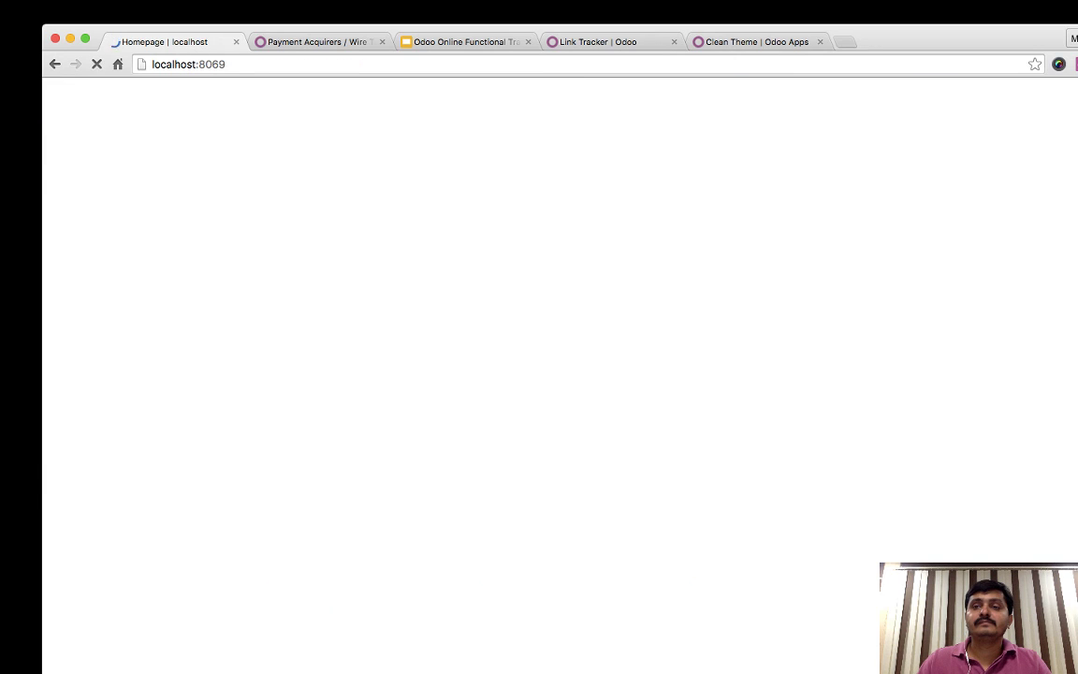
click(984, 101)
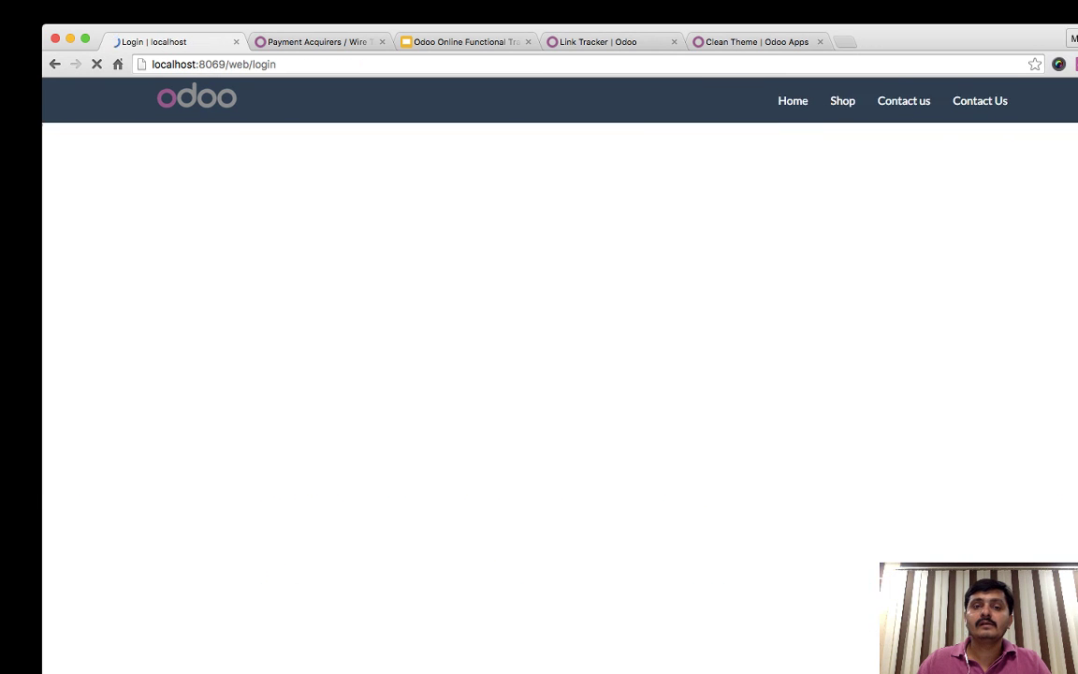
key(super+a)
text(admin)
key(Tab)
text(admin)
key(Return)
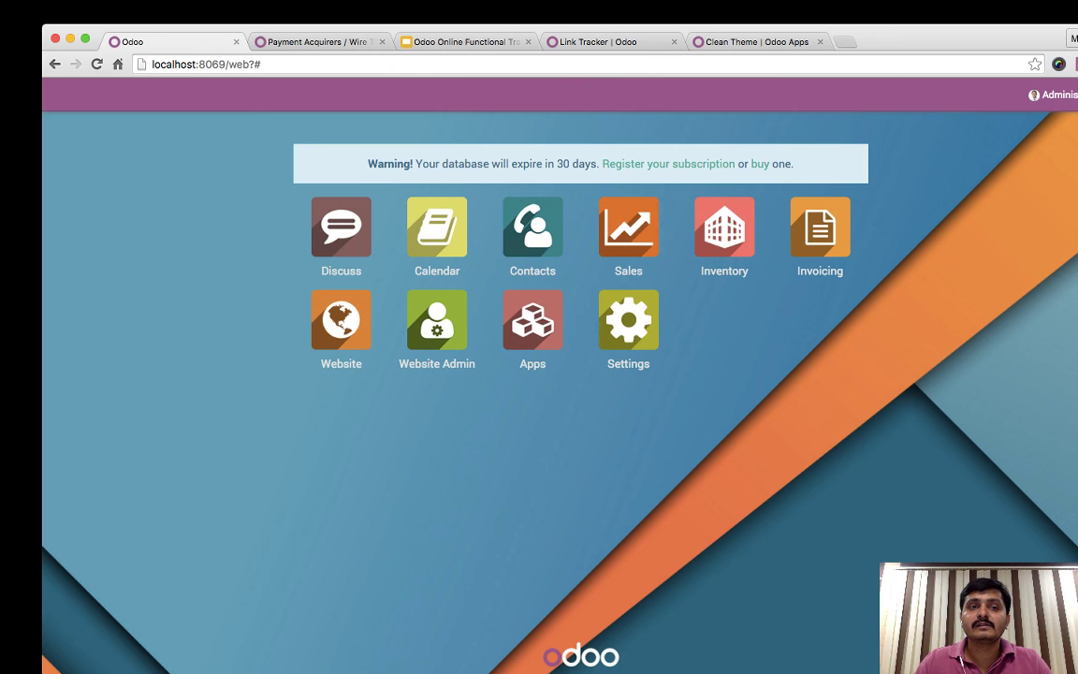
- Enter a gross weight of 0.32 on the iPod product's Inventory tab
click(627, 228)
click(235, 96)
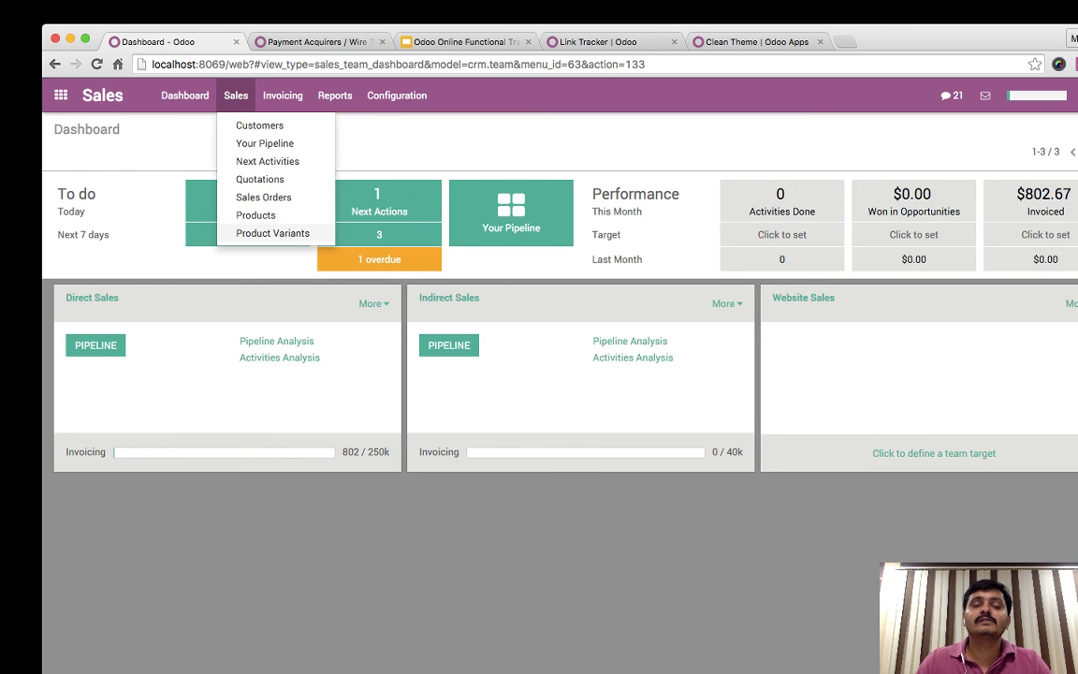
key(Escape)
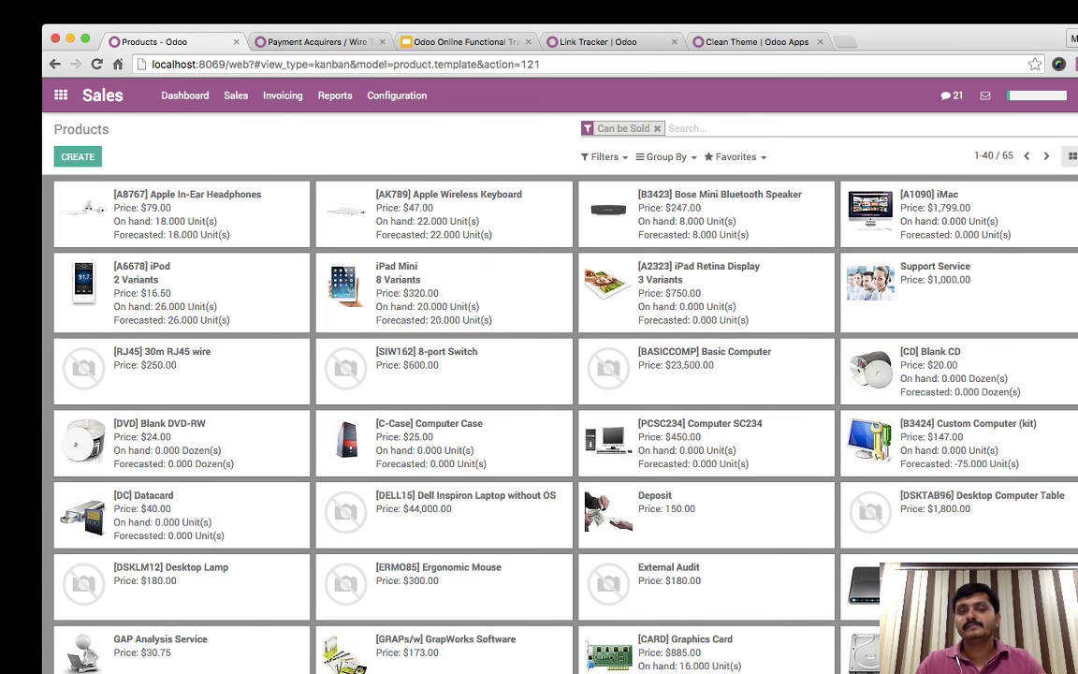
click(141, 280)
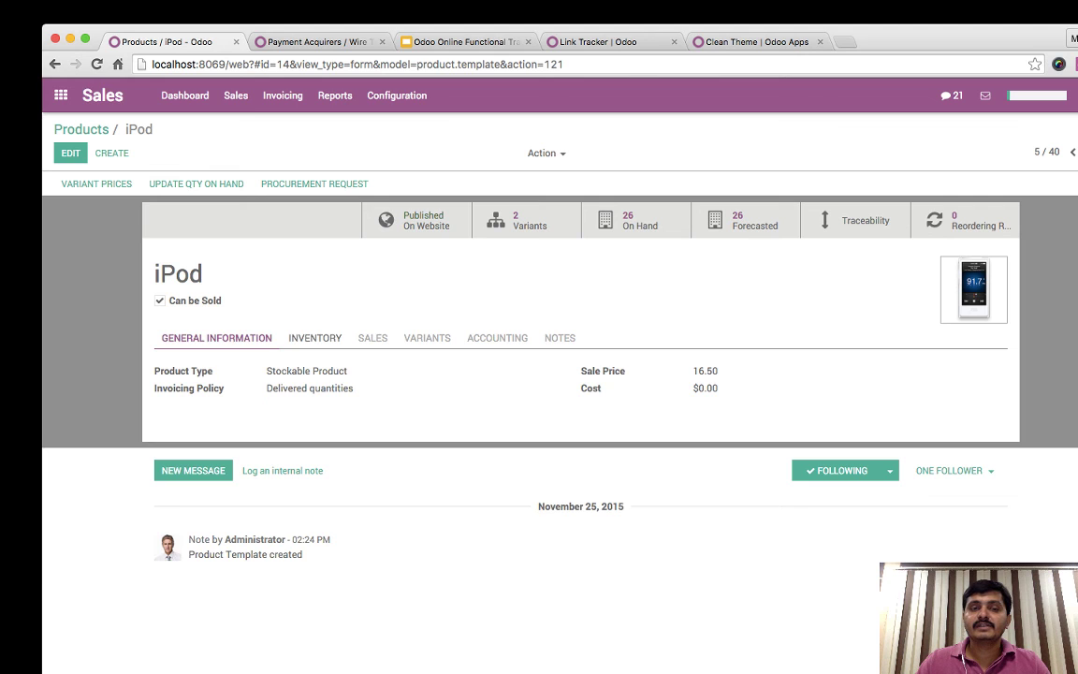
click(309, 337)
click(70, 152)
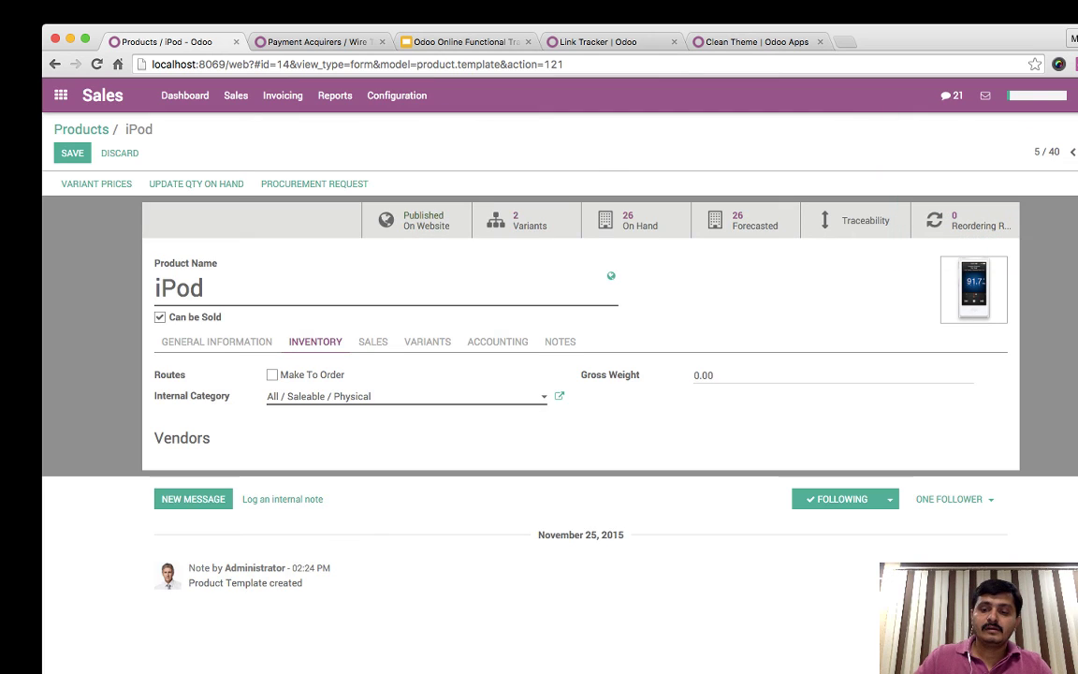
click(703, 374)
text(0.32)
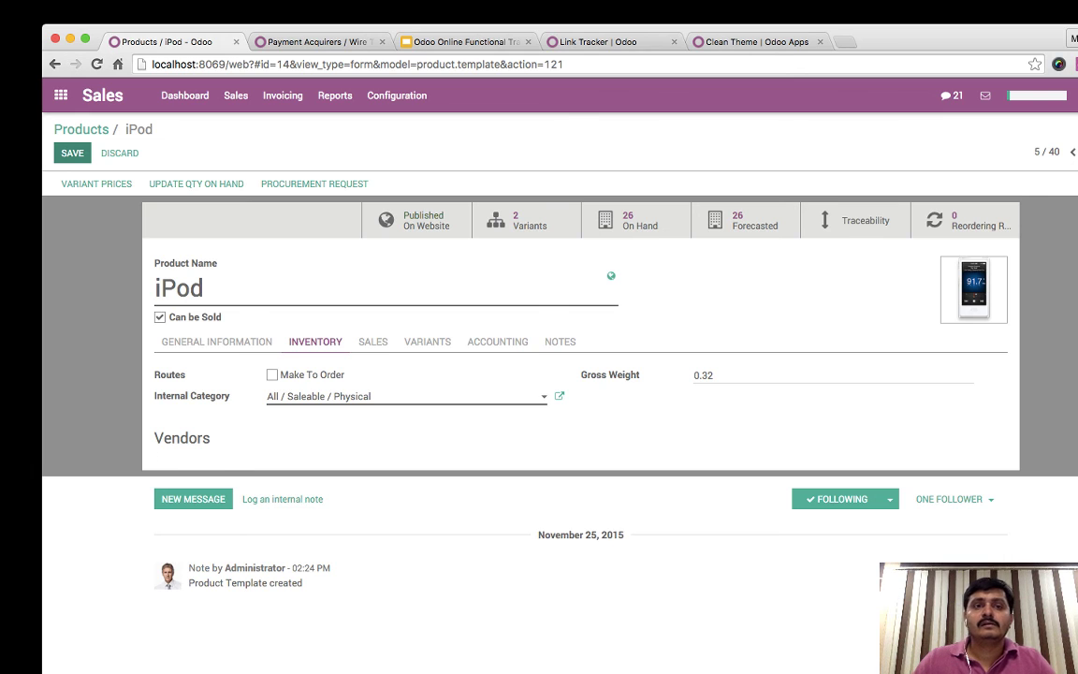
- Acknowledge the expired session and close the payment acquirers, Clean Theme and Link Tracker tabs
click(96, 64)
click(383, 42)
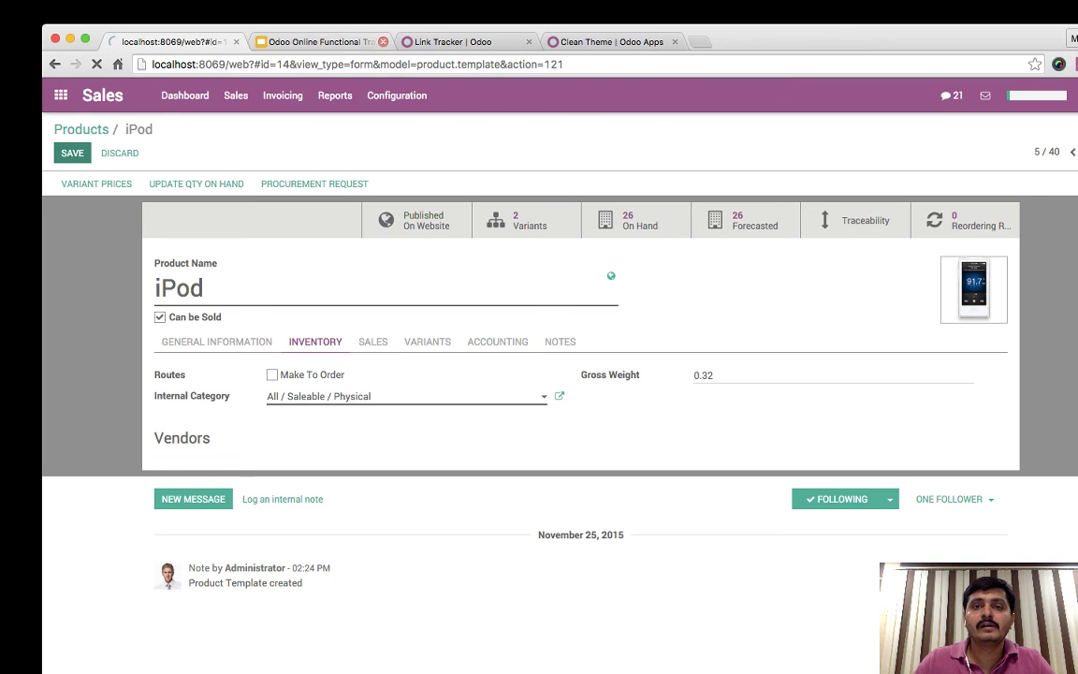
click(674, 42)
click(528, 41)
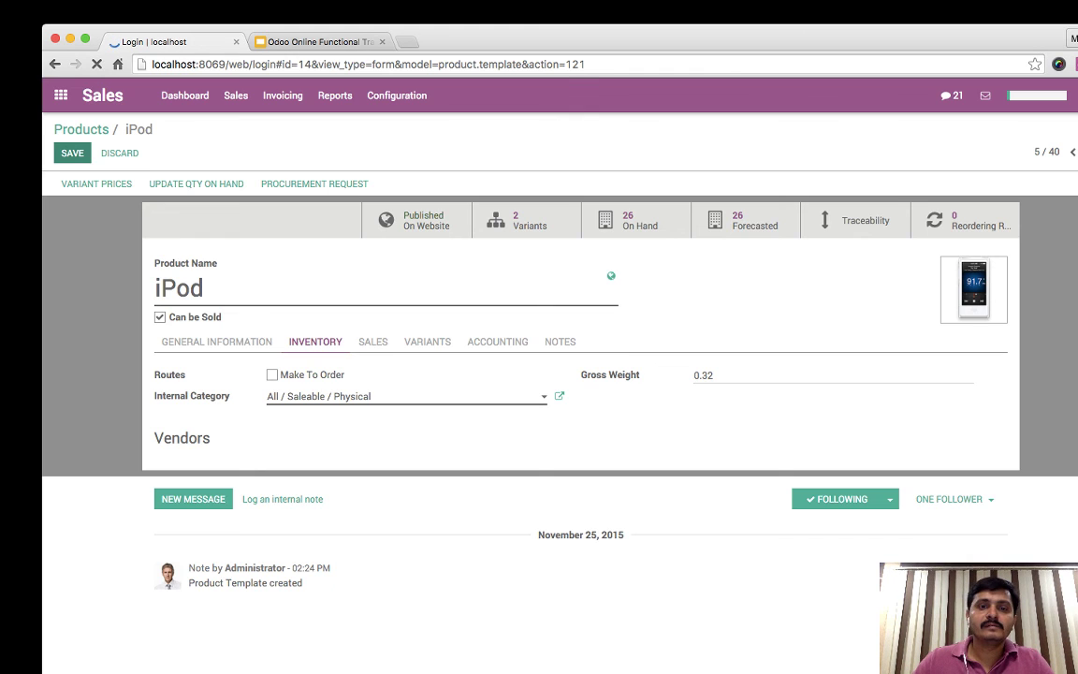
- Log back in and save the iPod with a gross weight of 0.32
click(457, 295)
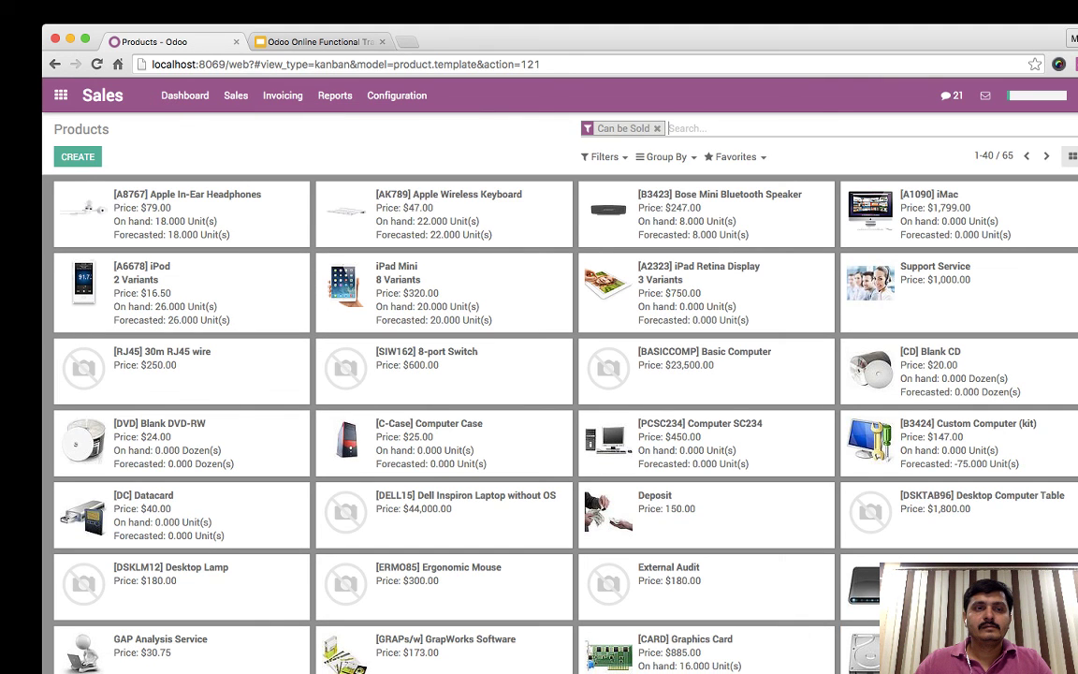
click(141, 266)
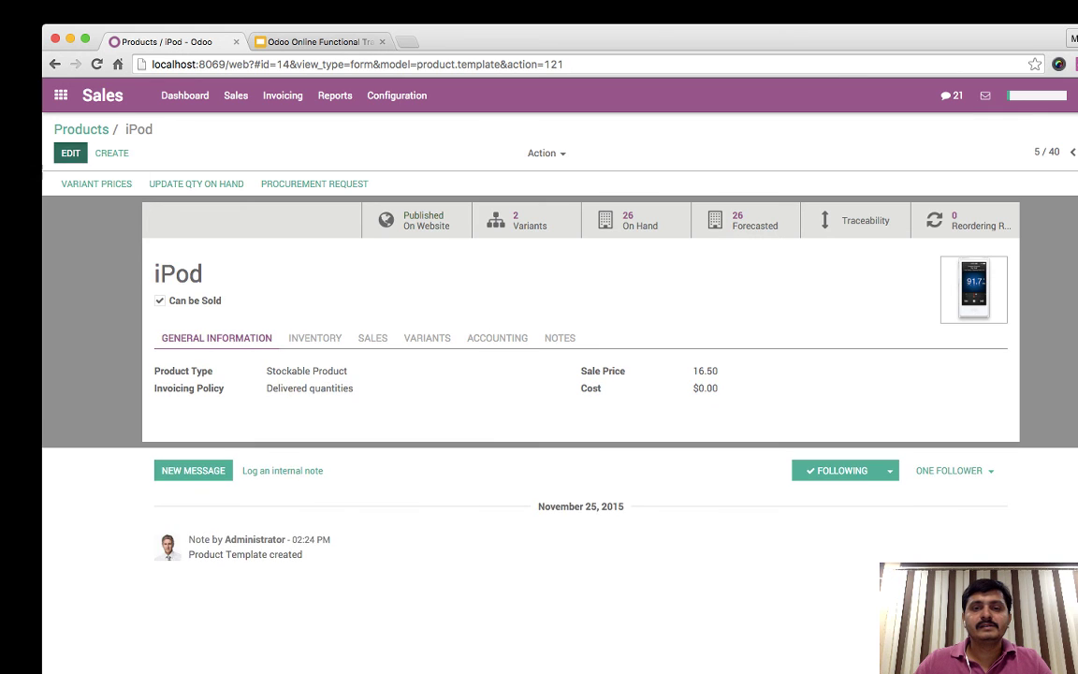
click(70, 153)
click(310, 342)
click(697, 375)
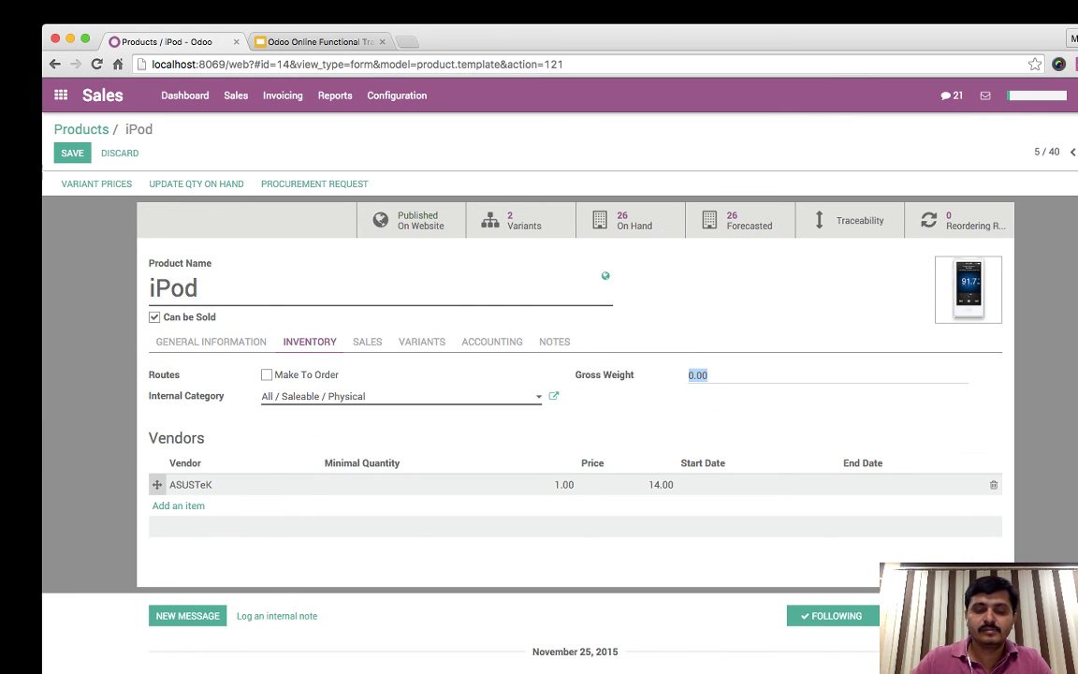
text(0.3)
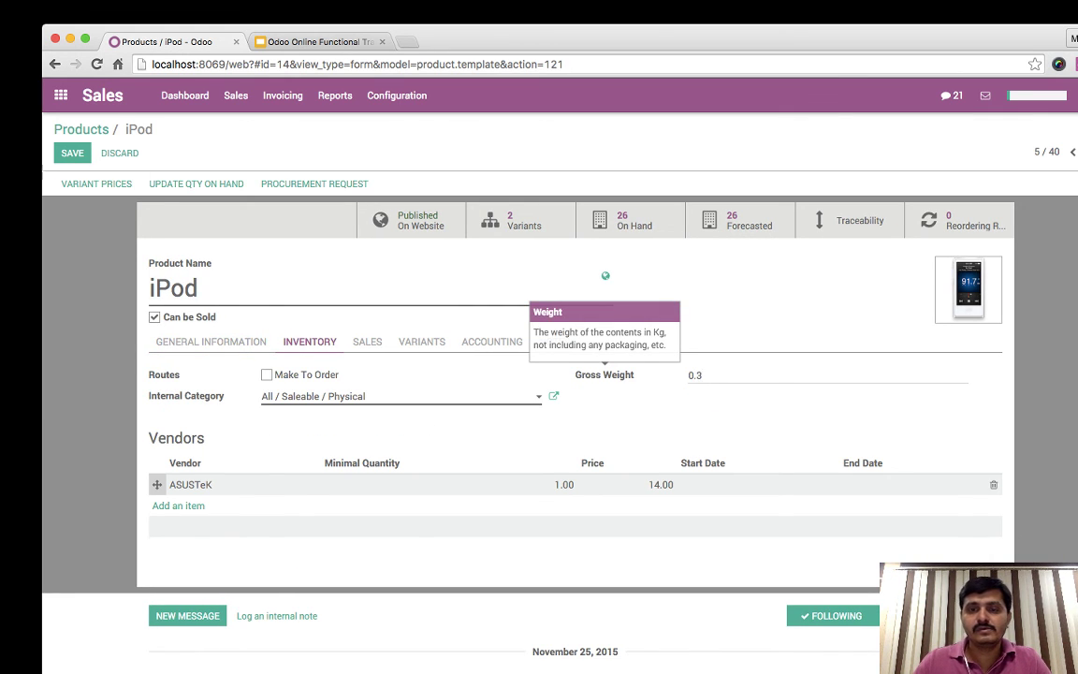
text(2)
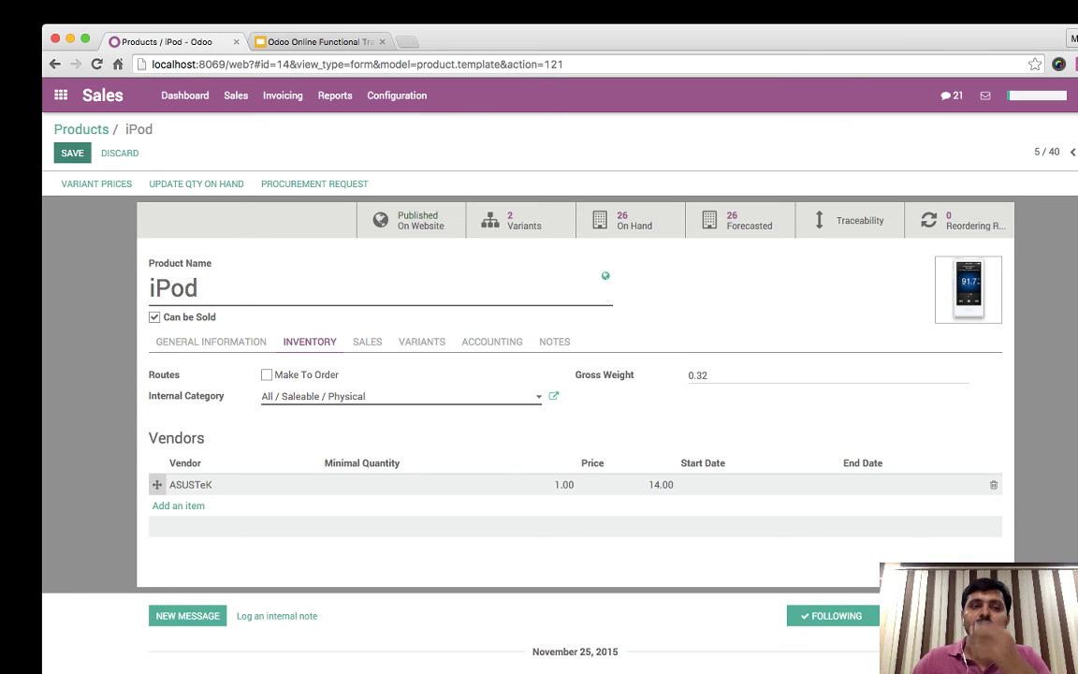
key(alt+s)
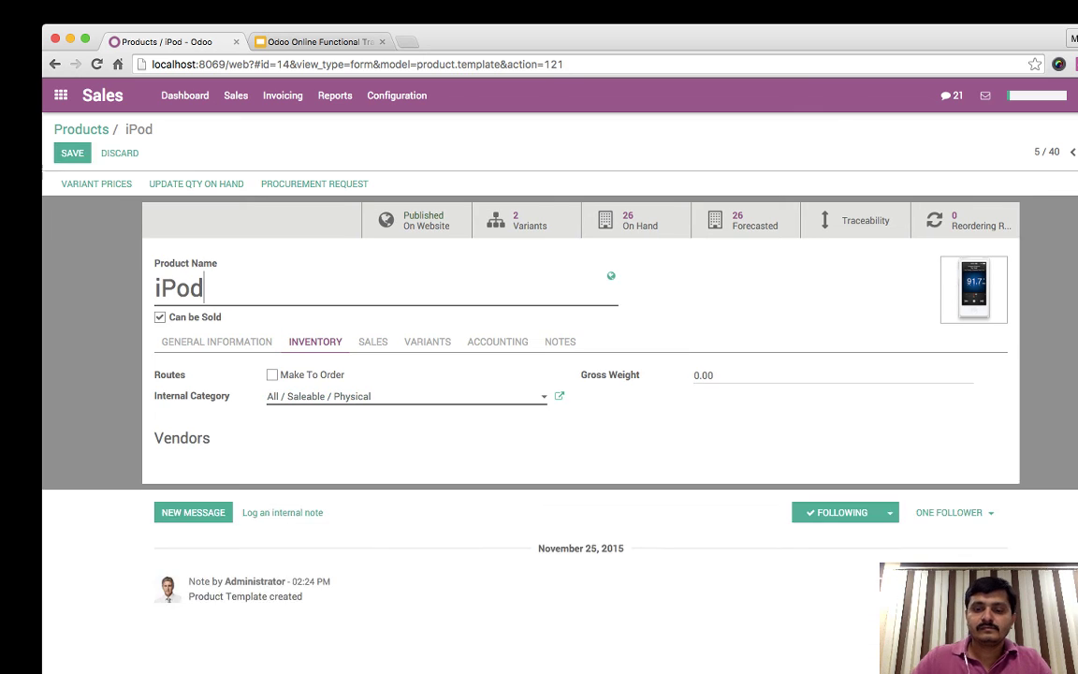
- Re-edit the iPod's gross weight to 0.3, save, and return to Products
key(alt+a)
text(0.3)
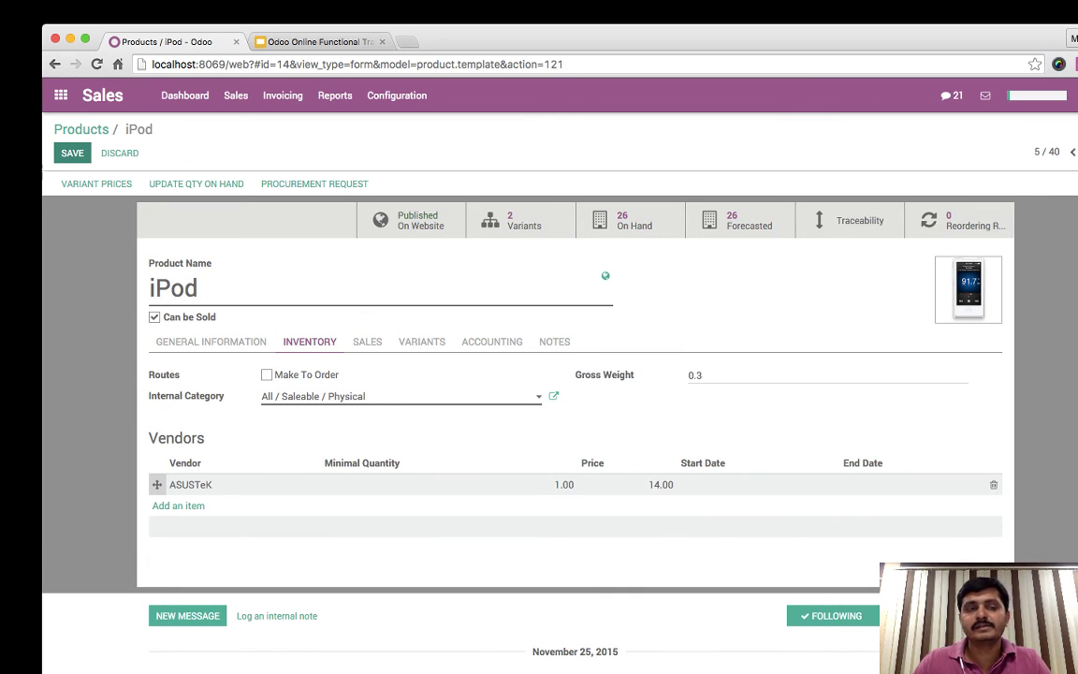
key(alt+s)
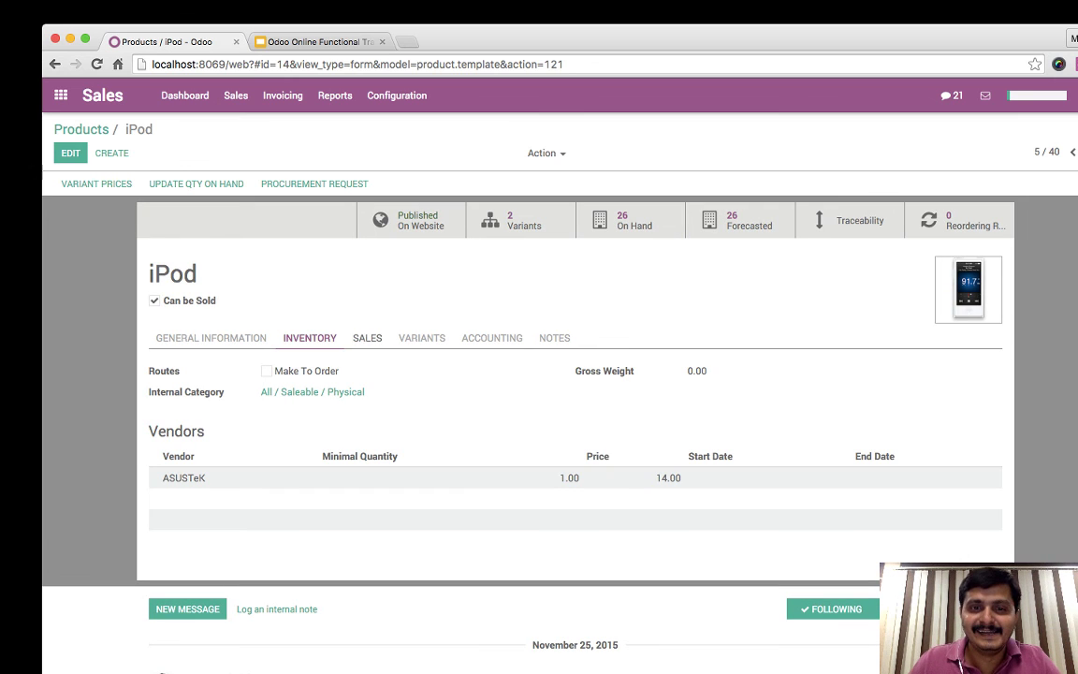
key(super+Left)
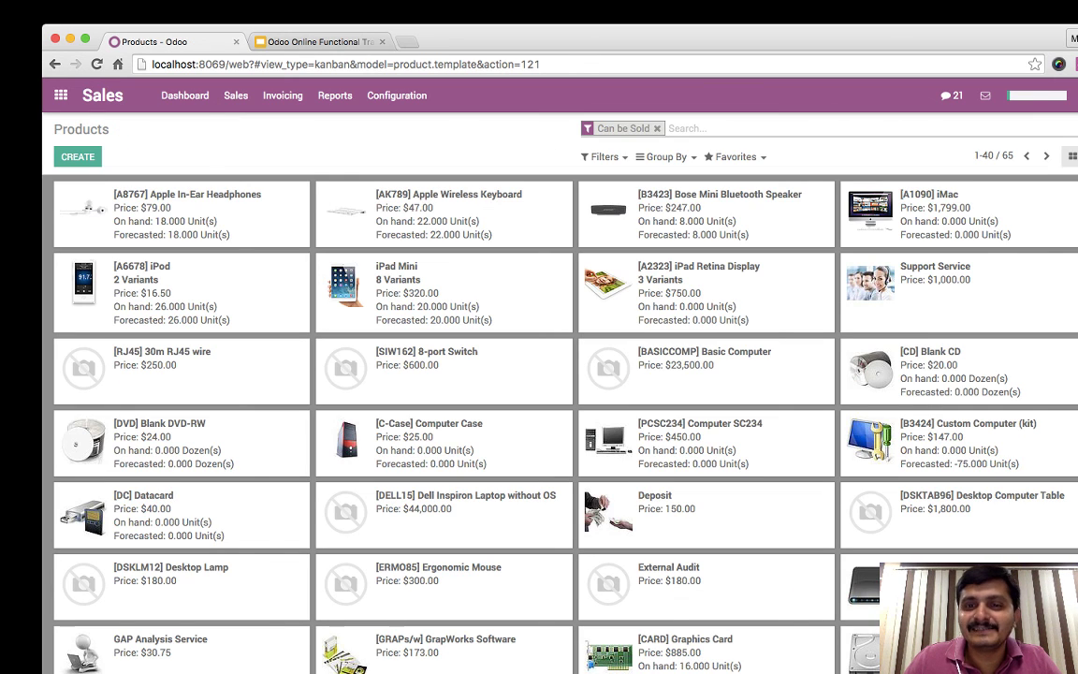
- Check the iPad Retina Display, then give the iPad Mini gross weight 0.3, removing its three vendor lines
click(698, 265)
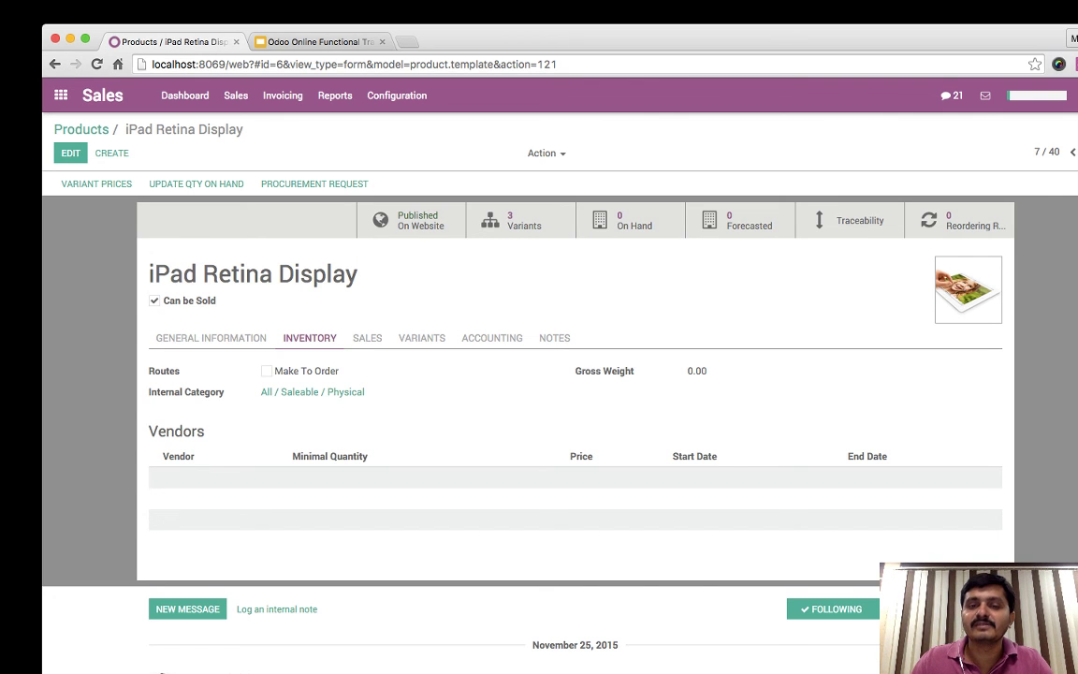
click(81, 129)
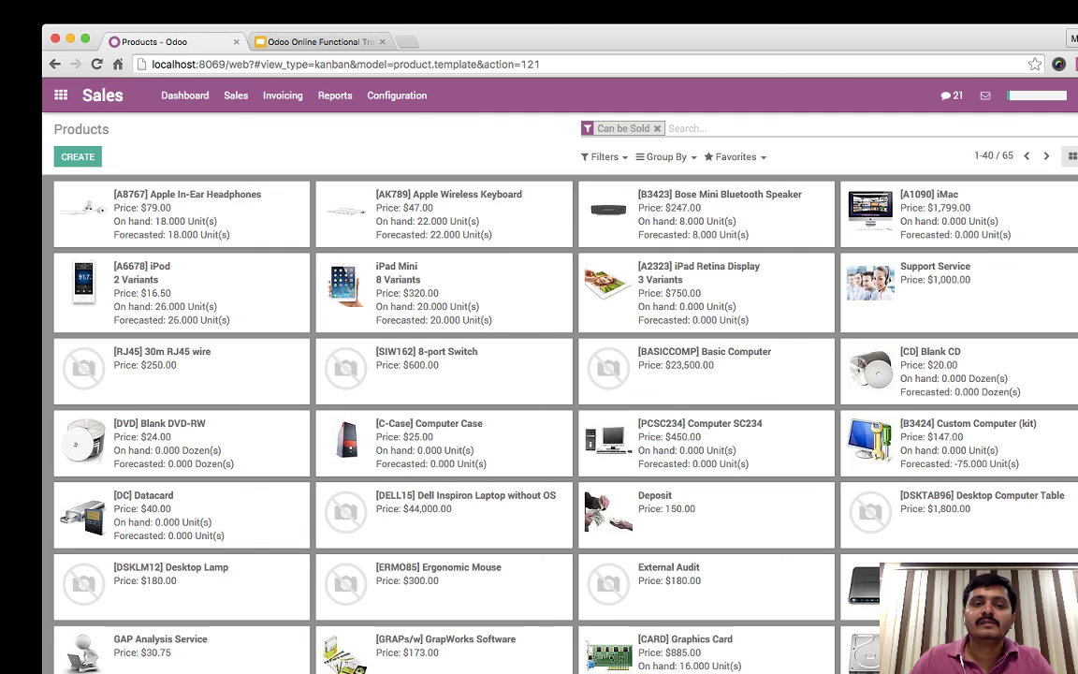
click(367, 297)
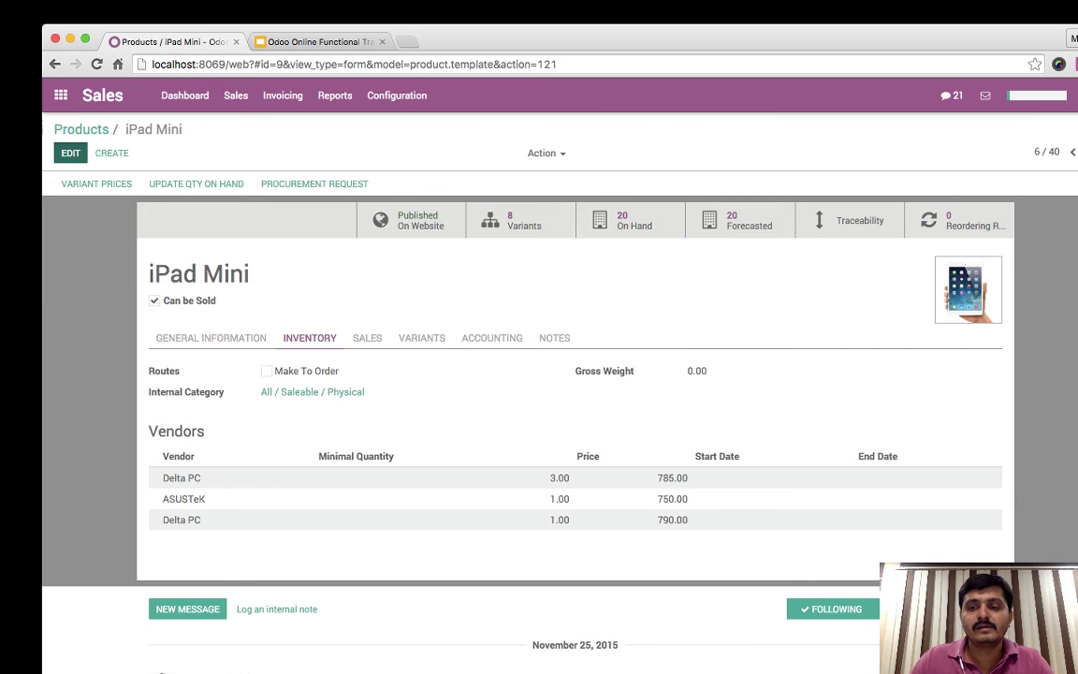
click(71, 152)
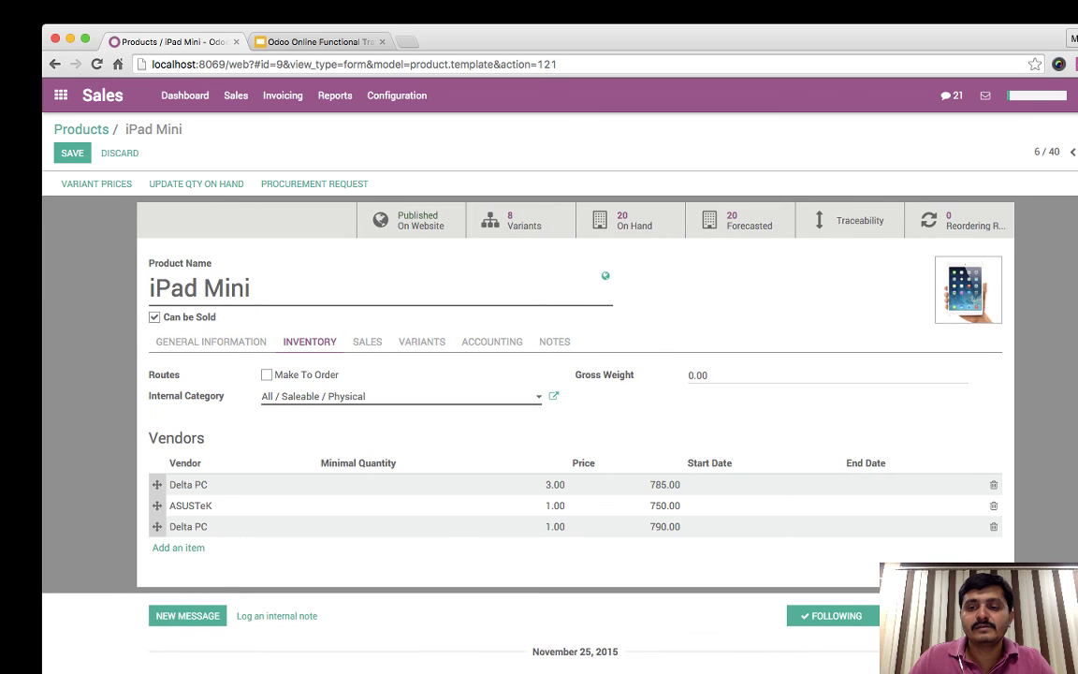
click(994, 484)
click(993, 483)
click(994, 484)
double_click(703, 375)
text(0.3)
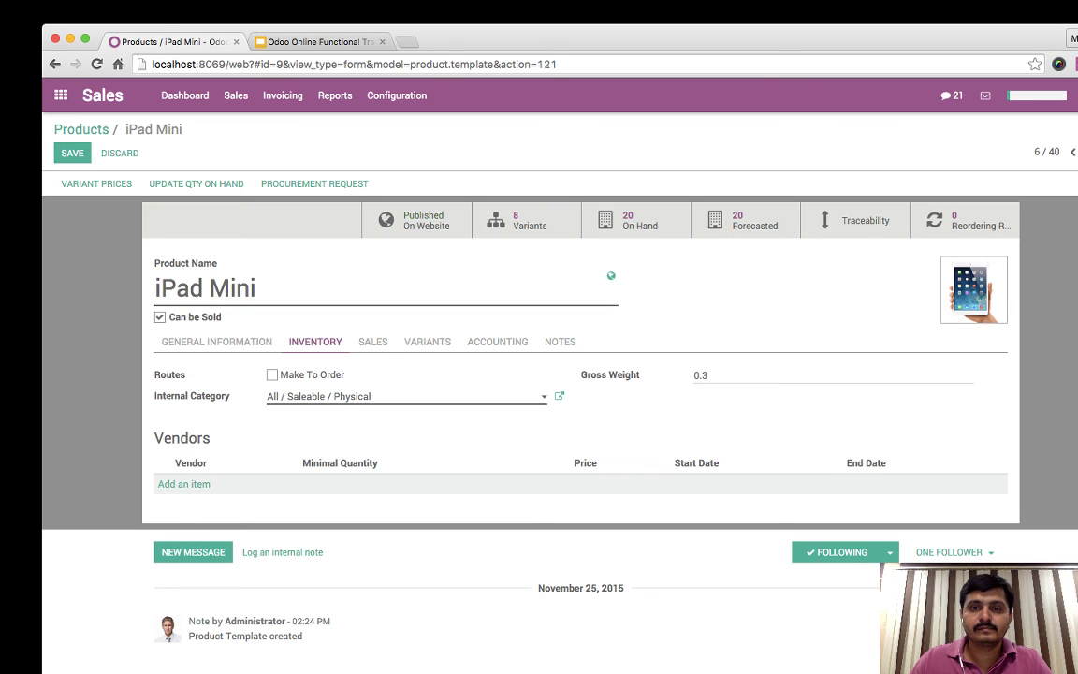
click(72, 152)
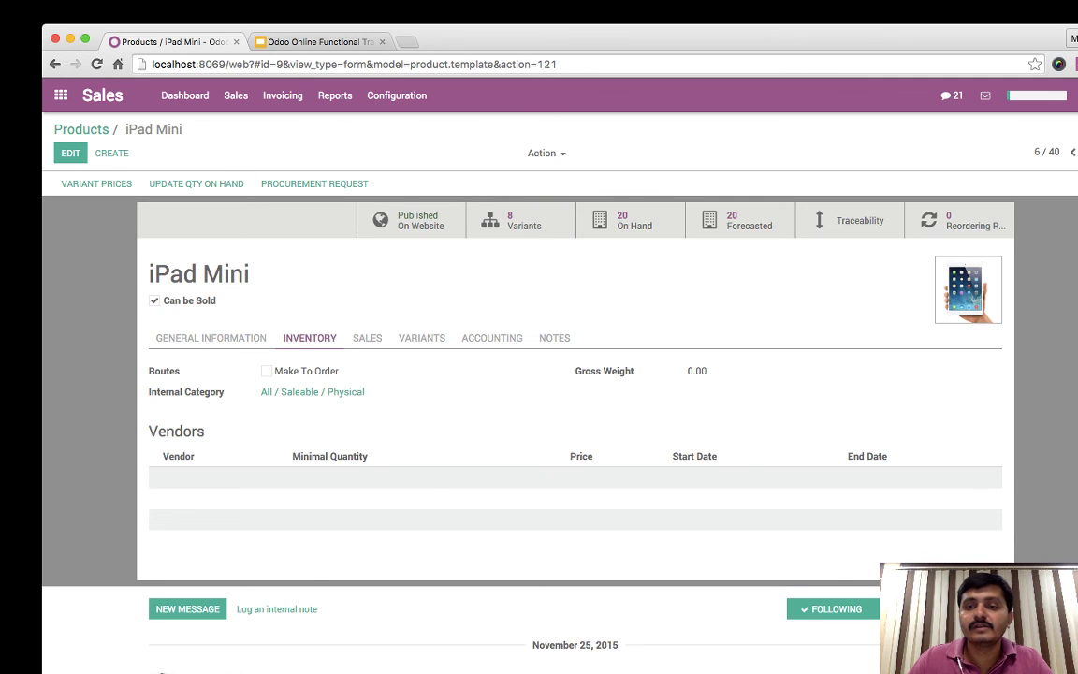
key(alt+Left)
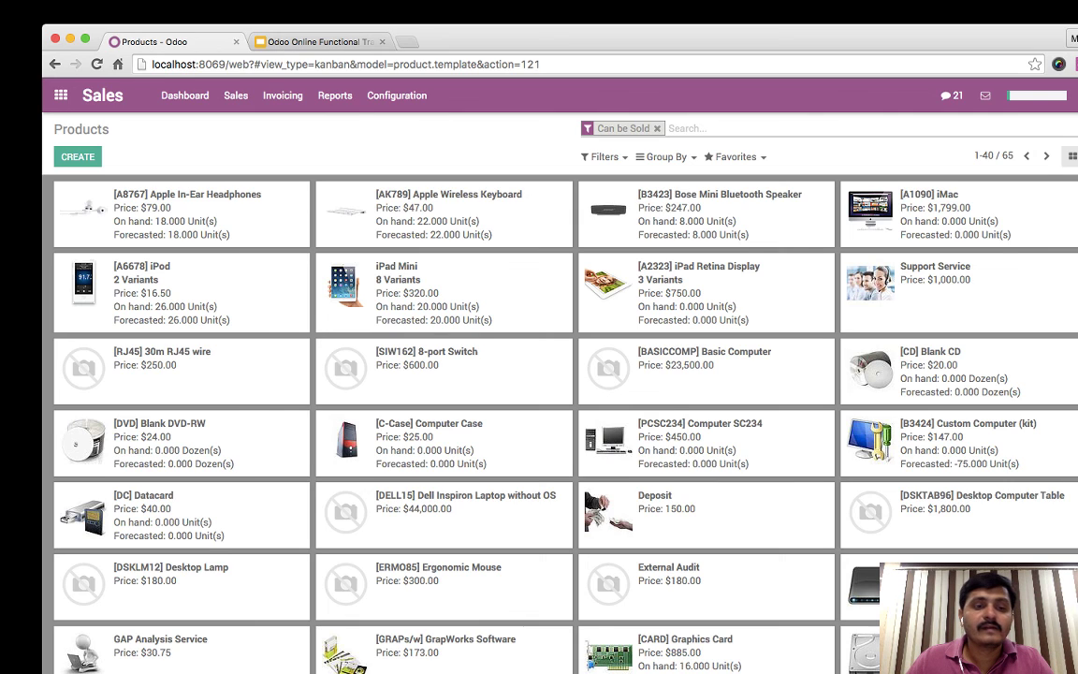
- Glance at Blank DVD-RW, then filter products with a custom Gross Weight greater than 0.0 filter
click(75, 445)
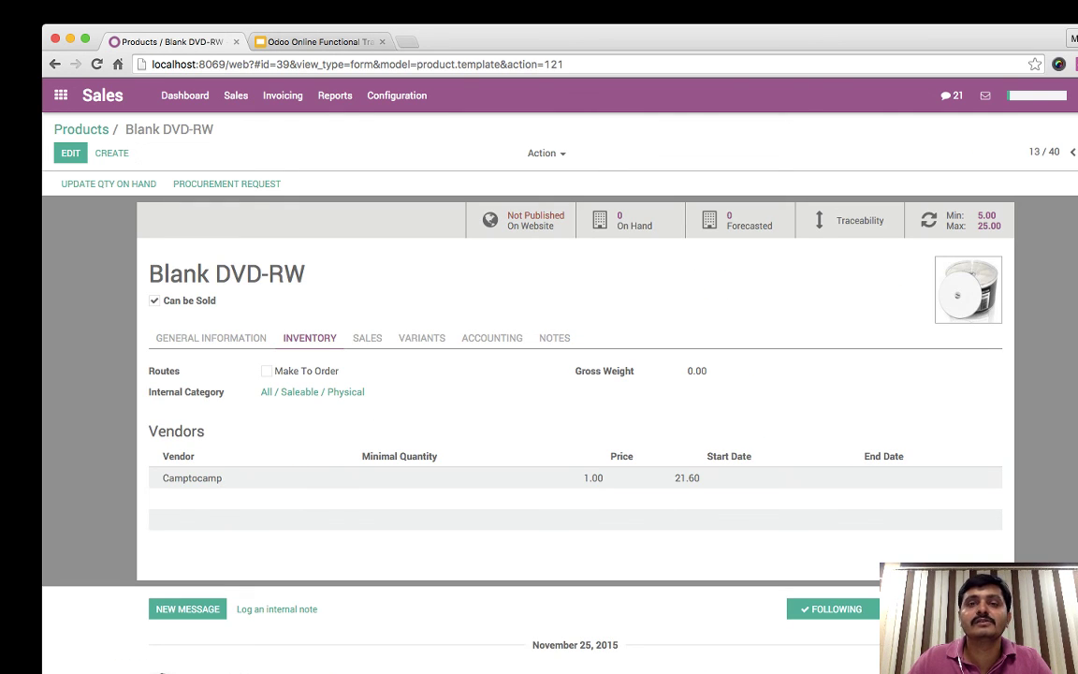
key(super+Left)
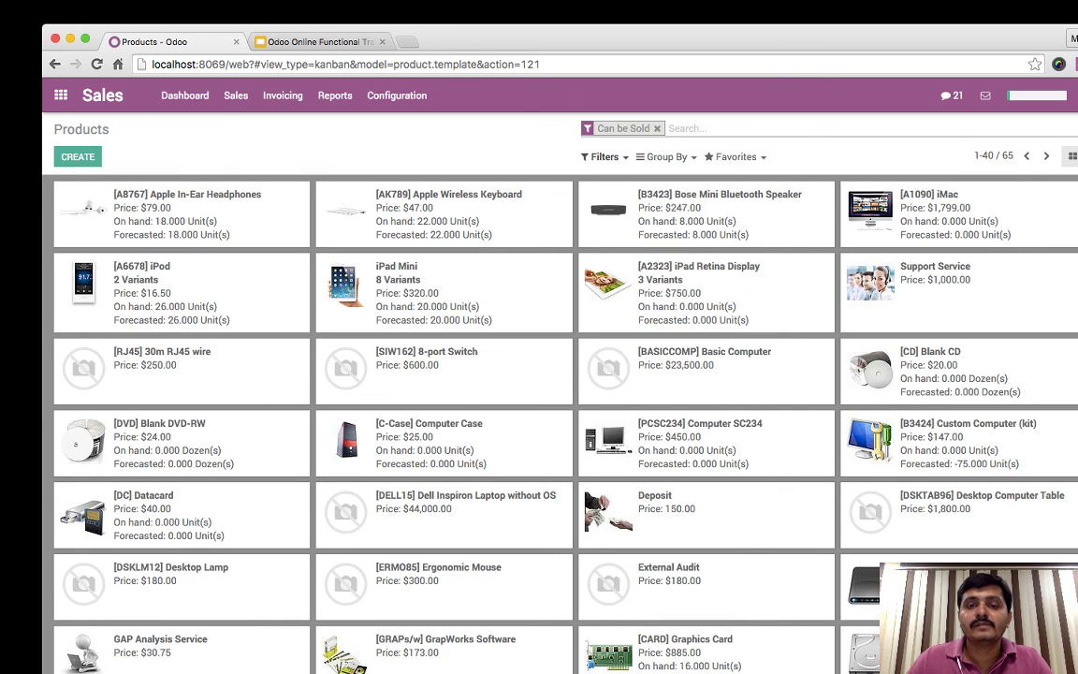
click(604, 156)
click(639, 354)
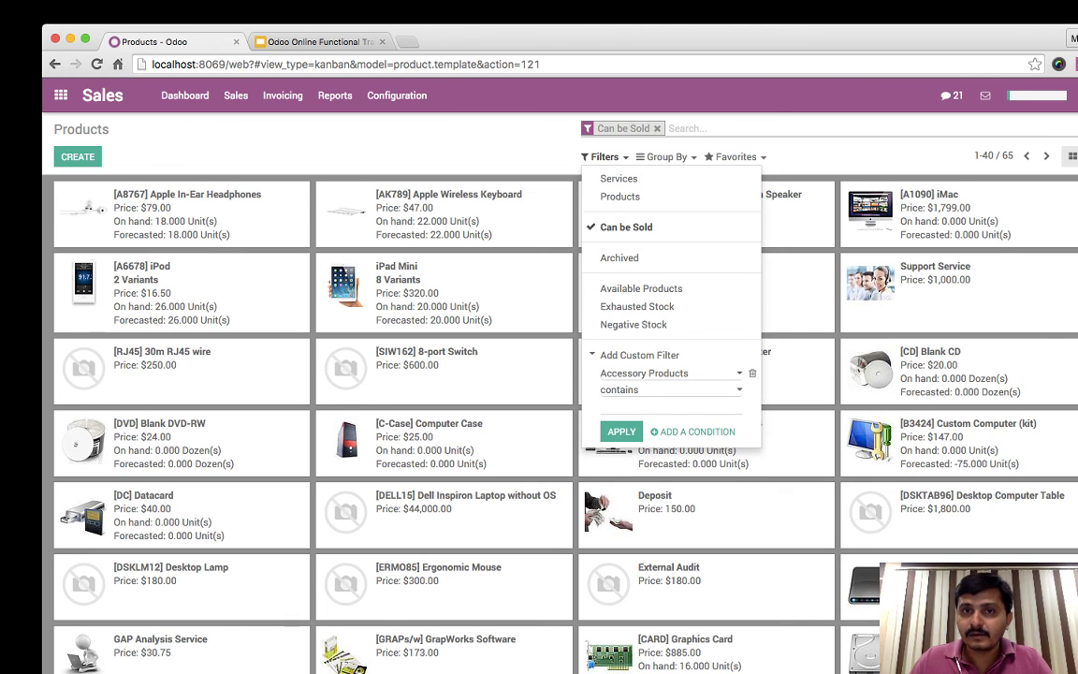
key(i)
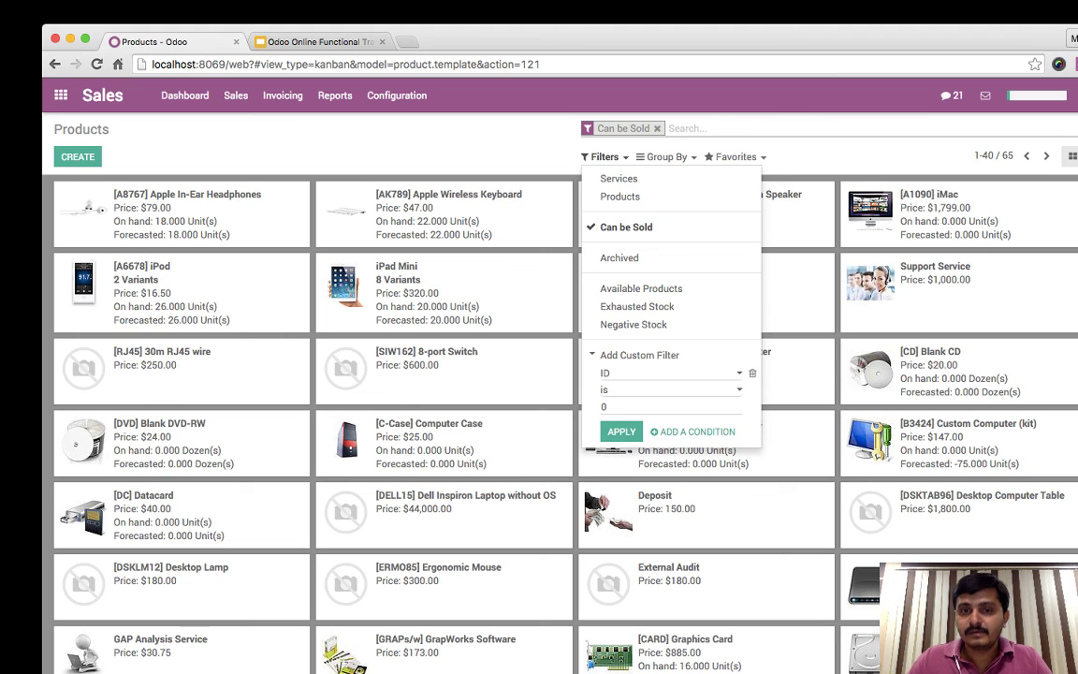
key(g)
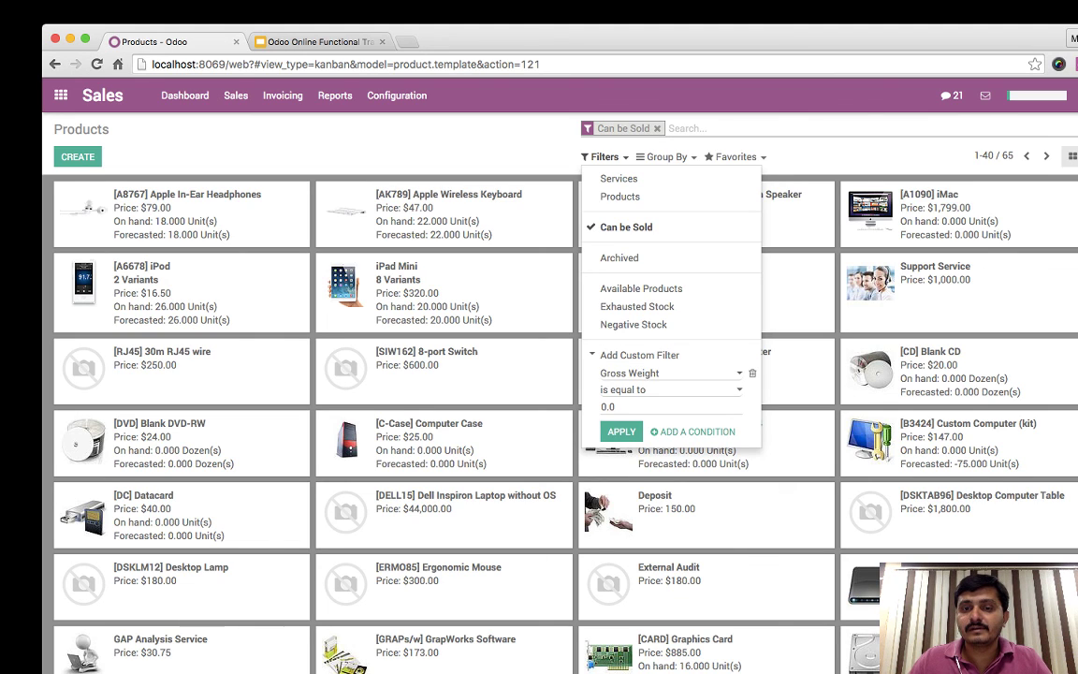
key(g)
key(Return)
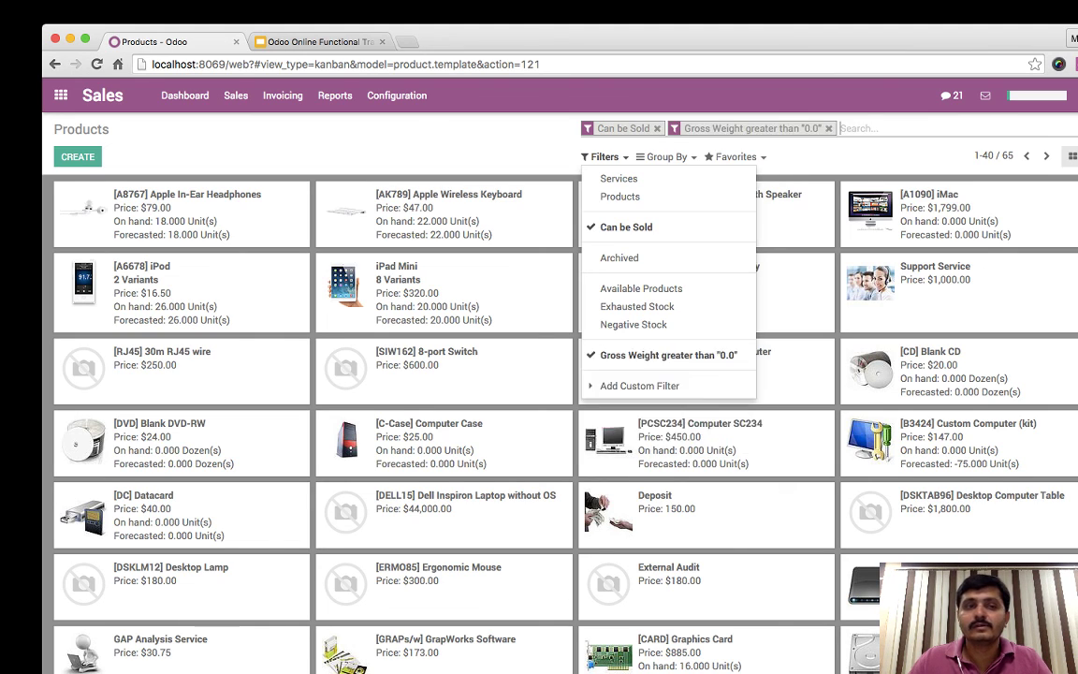
key(Escape)
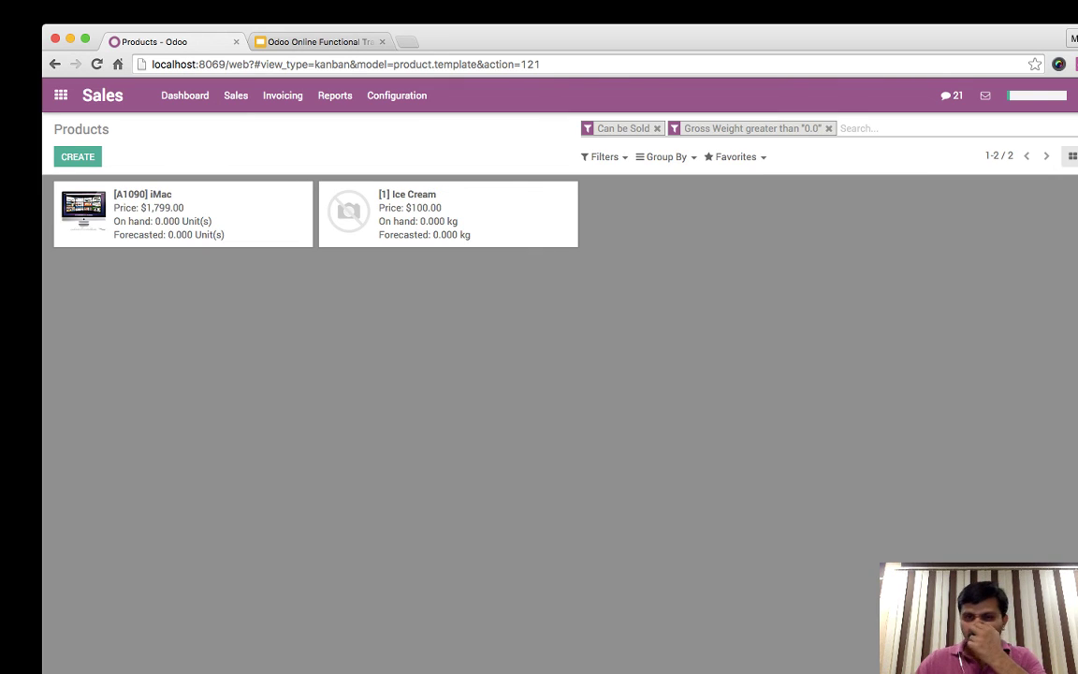
- Open the iMac and check its 9.54 gross weight
click(142, 195)
drag(575, 370, 707, 371)
click(707, 370)
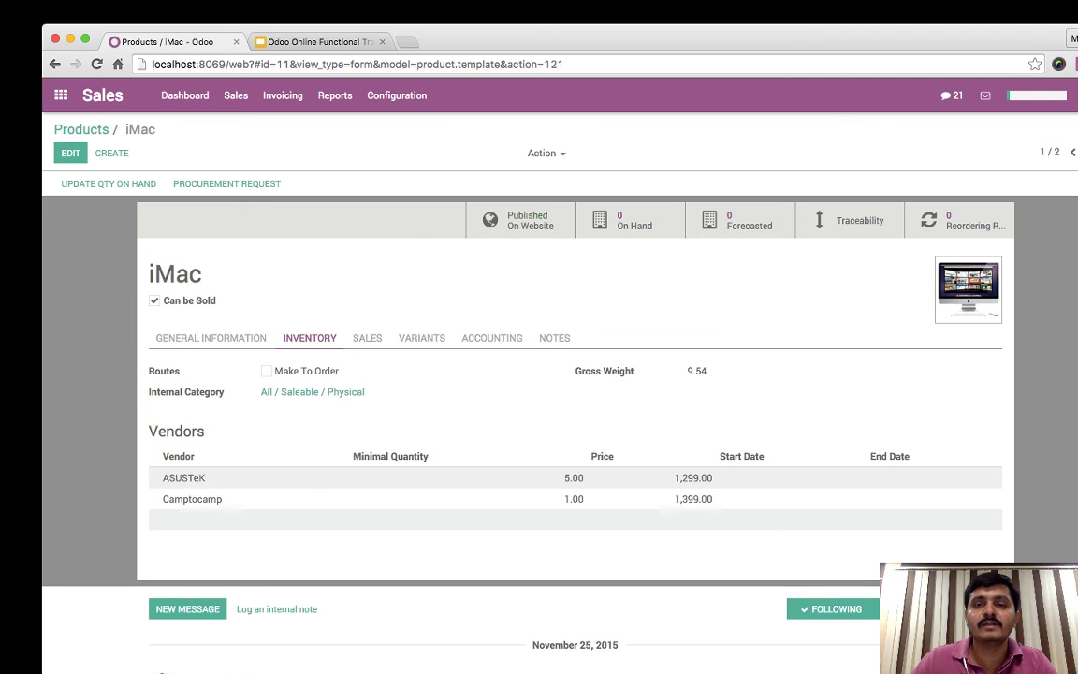
- Open the iMac's website page, log out, and head to the public shop
click(520, 220)
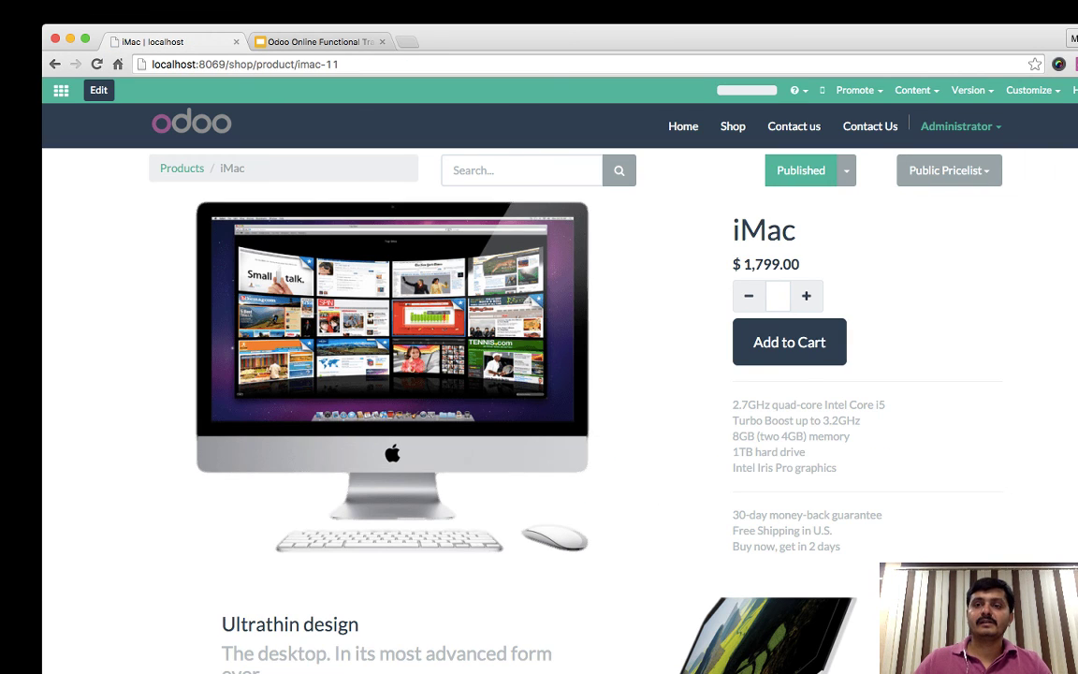
click(960, 125)
click(926, 181)
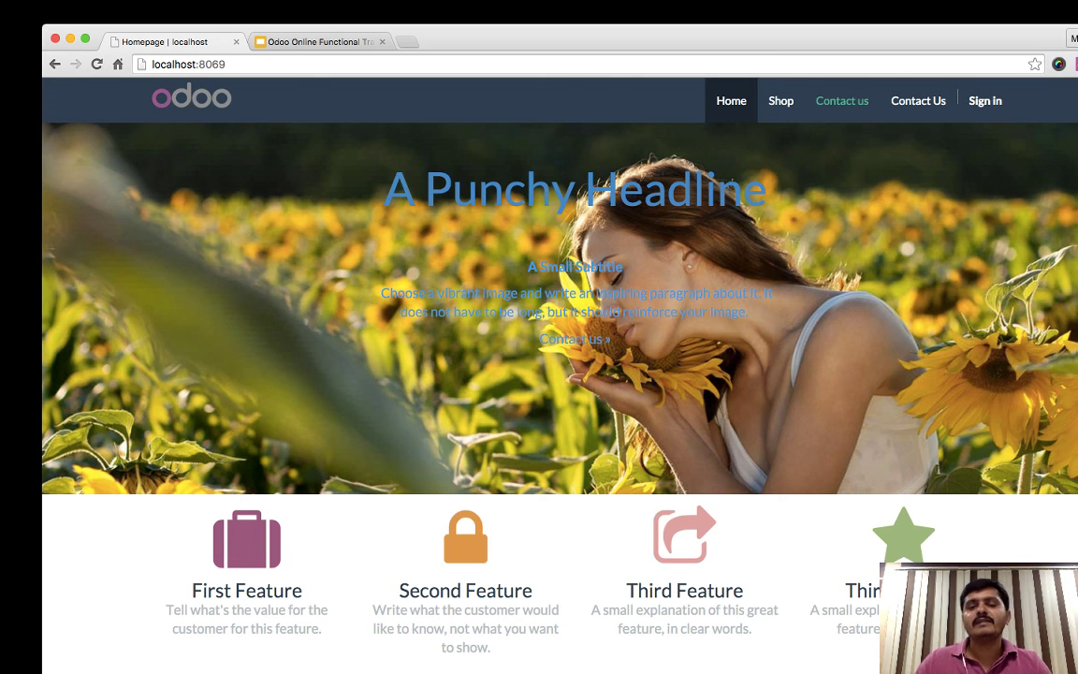
click(780, 100)
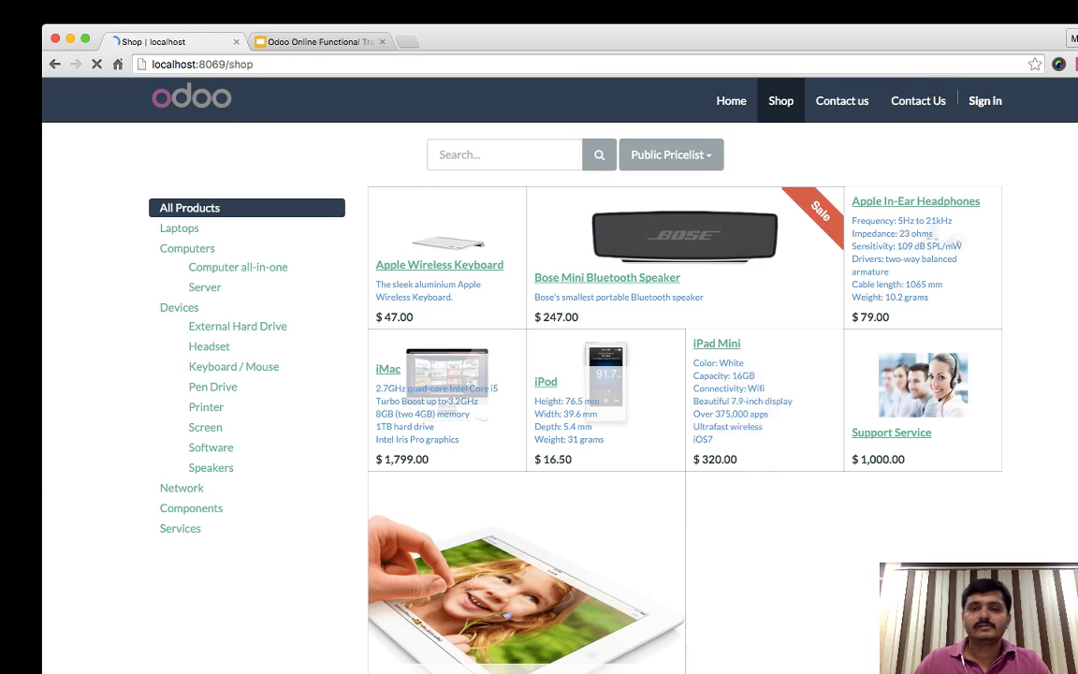
- Proceed to checkout with the $1,799.00 iMac in the shop cart
scroll(599, 374, down, 5)
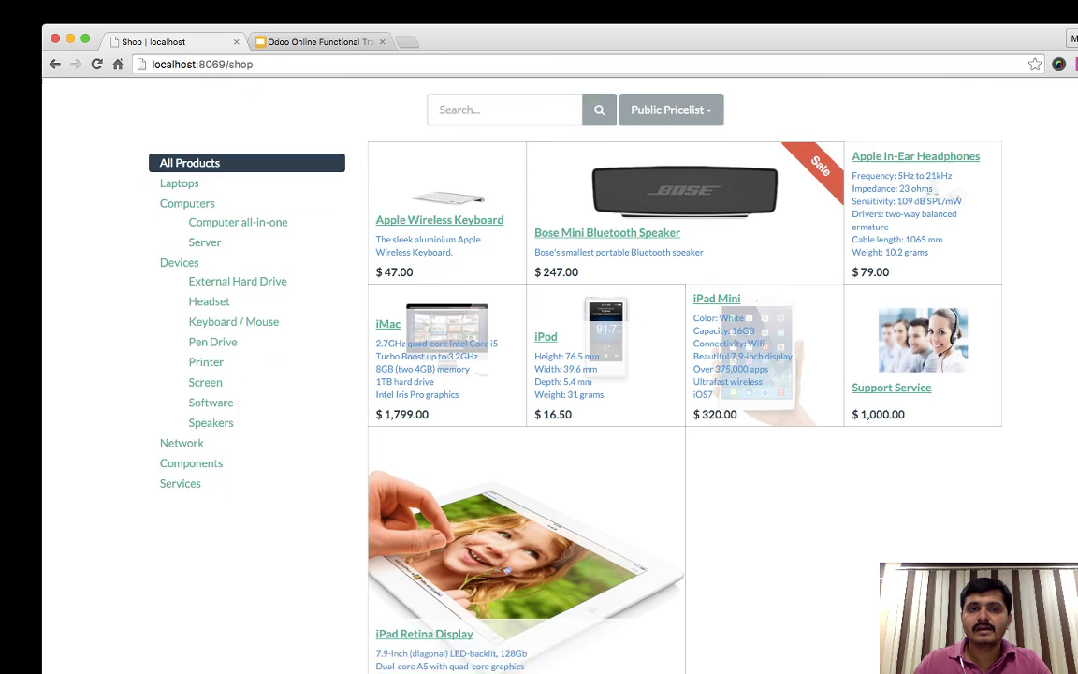
scroll(599, 375, up, 5)
key(super+r)
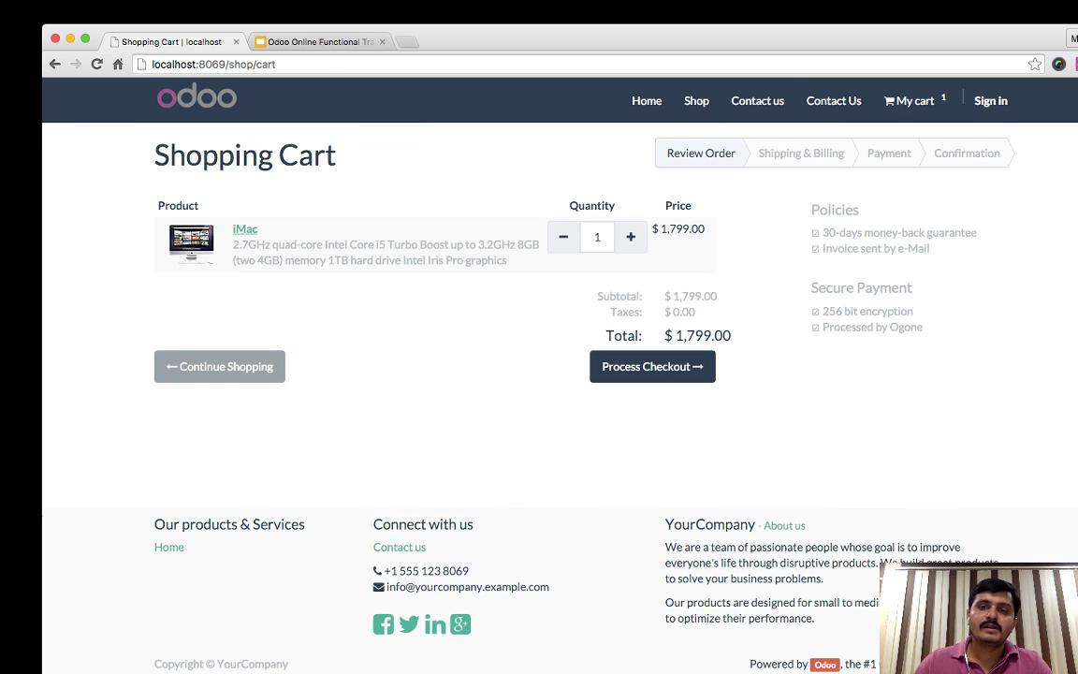
click(652, 366)
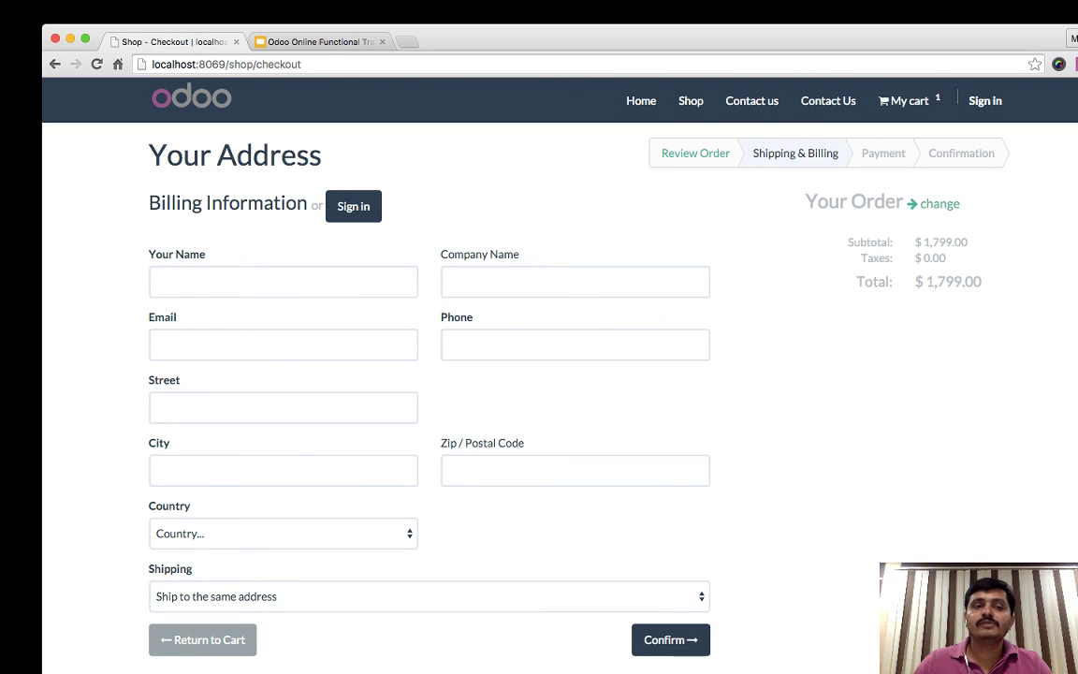
- Fill in the customer's name, e-mail, phone number and street address on the billing form
click(282, 282)
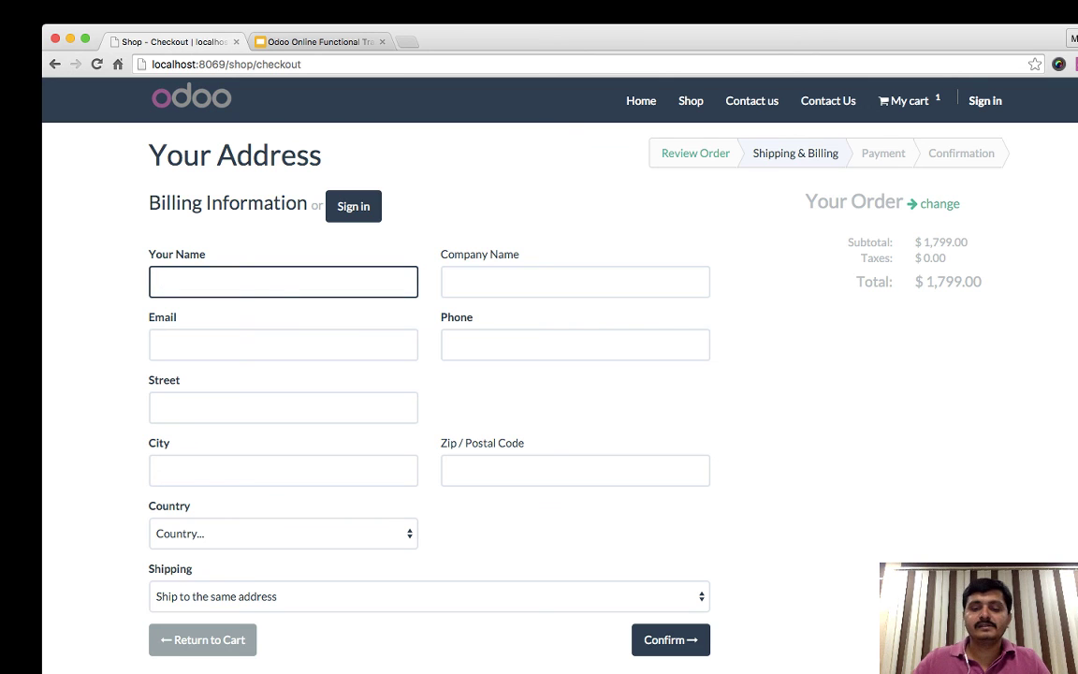
text(Manta)
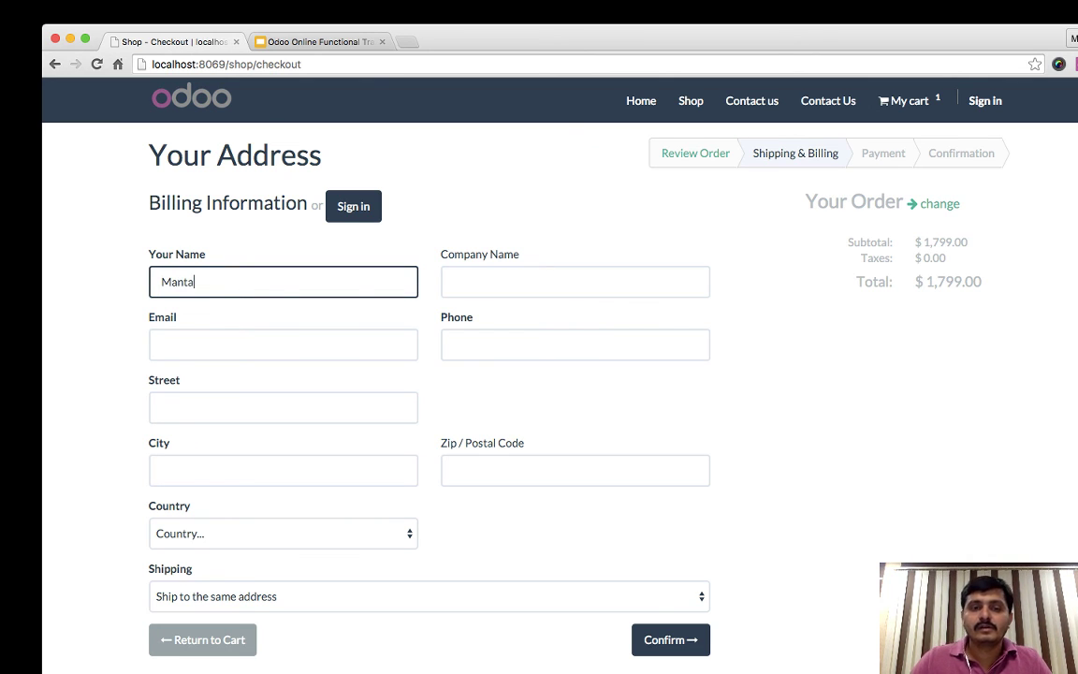
text(vay)
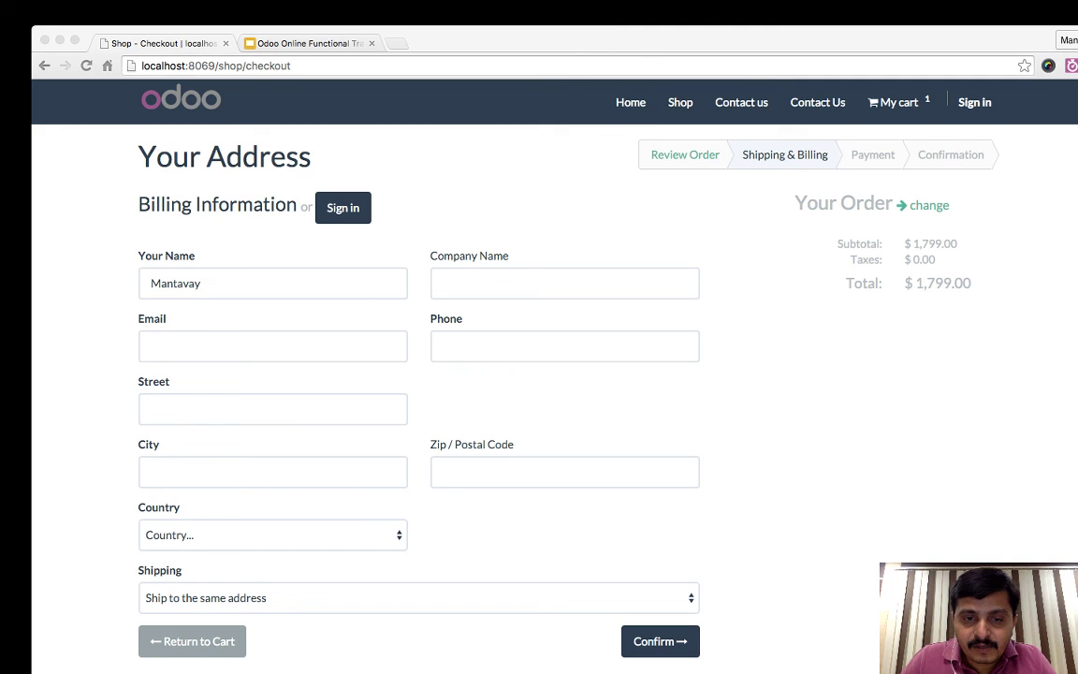
click(486, 283)
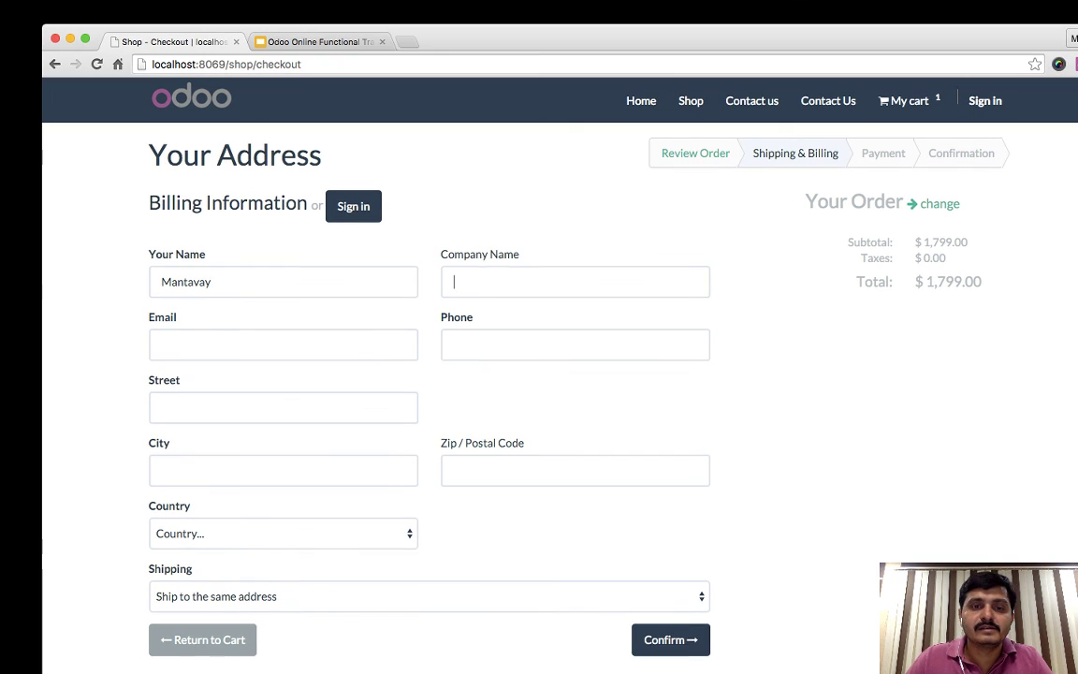
key(Tab)
key(Tab)
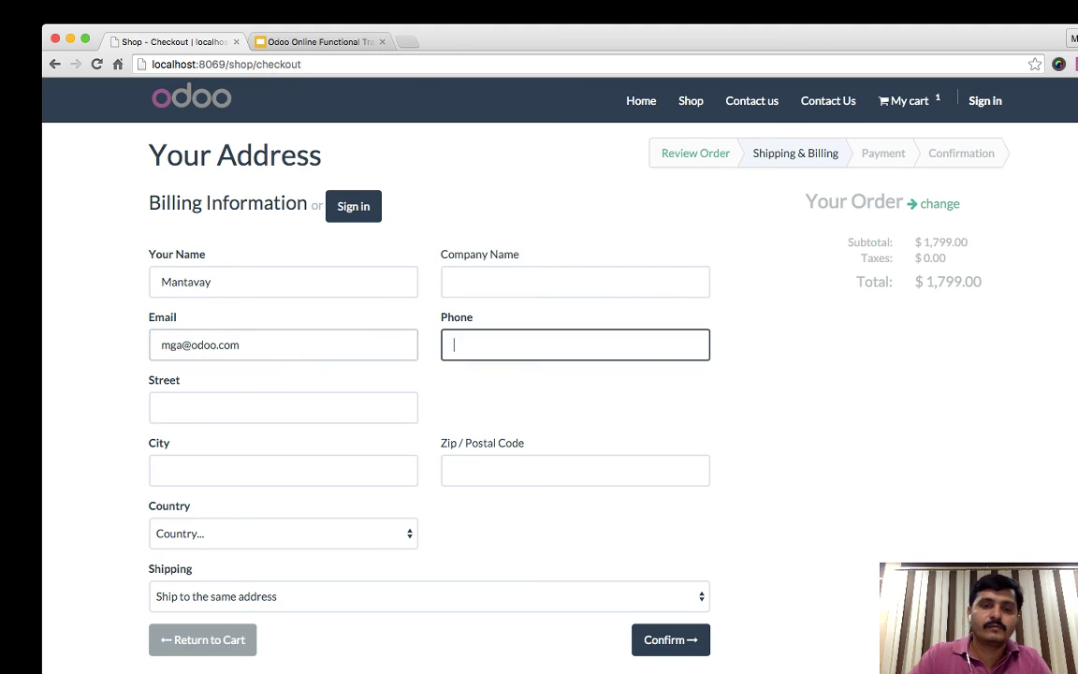
text(4567890-)
key(Tab)
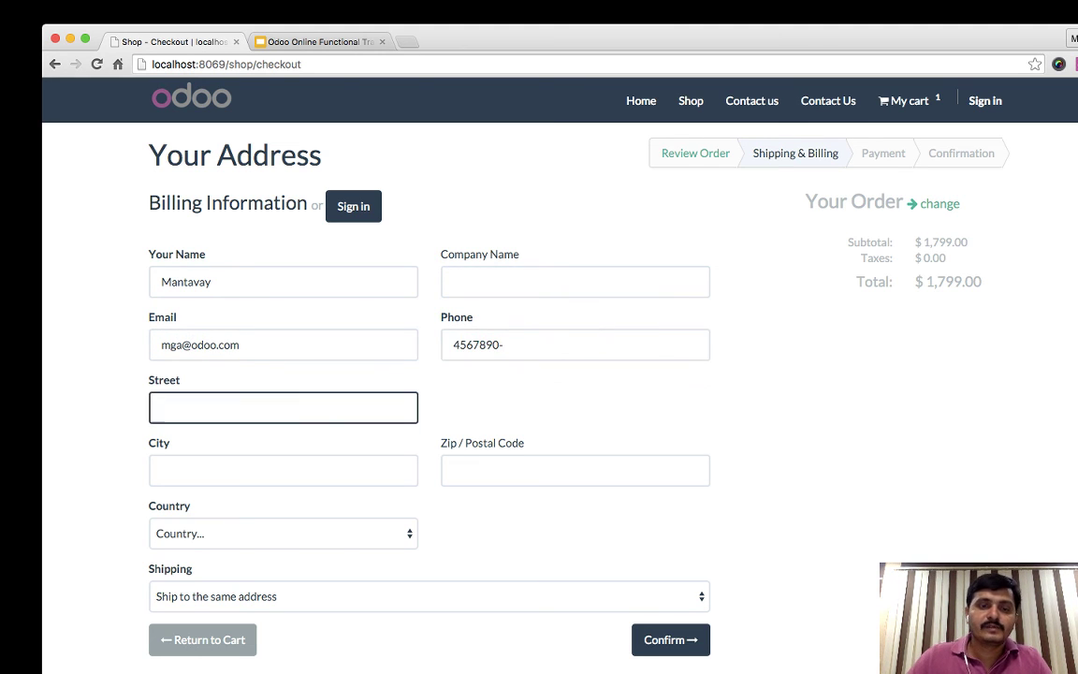
key(shift+Tab)
key(BackSpace)
key(Tab)
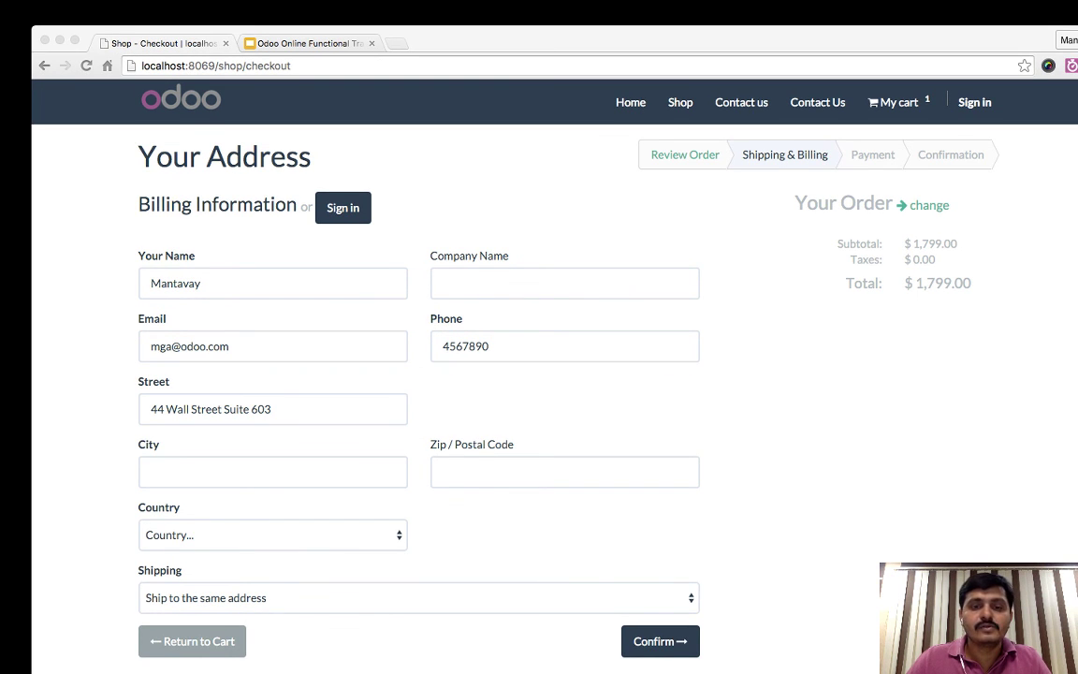
text(New York)
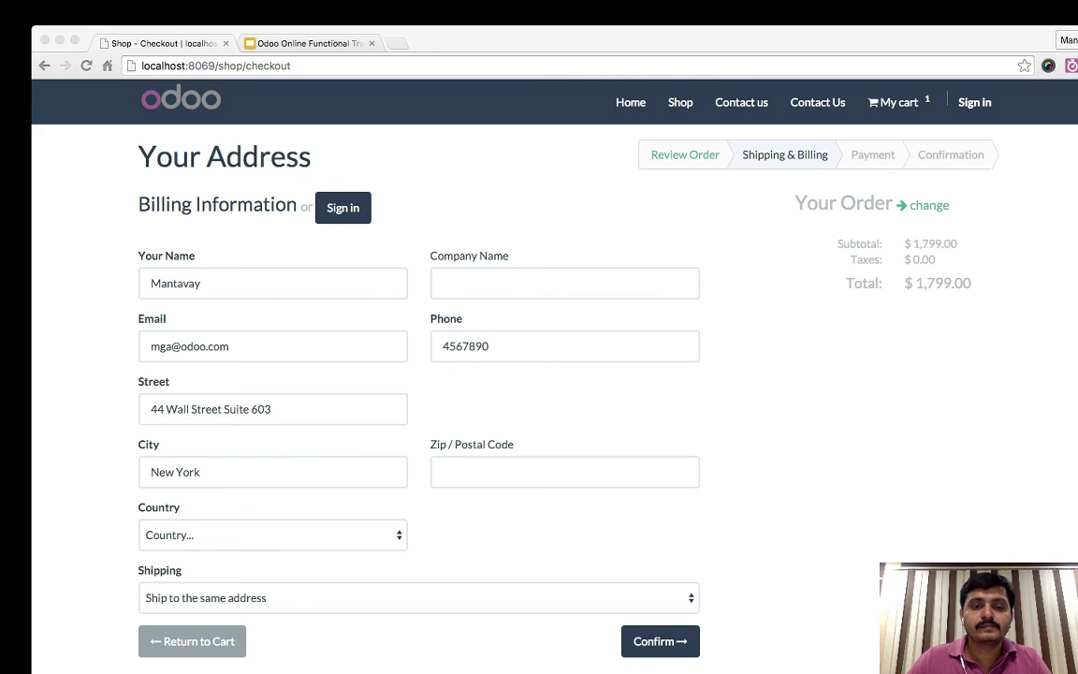
text(10005)
- Choose United States and New York as country and state, and confirm the billing details
key(Tab)
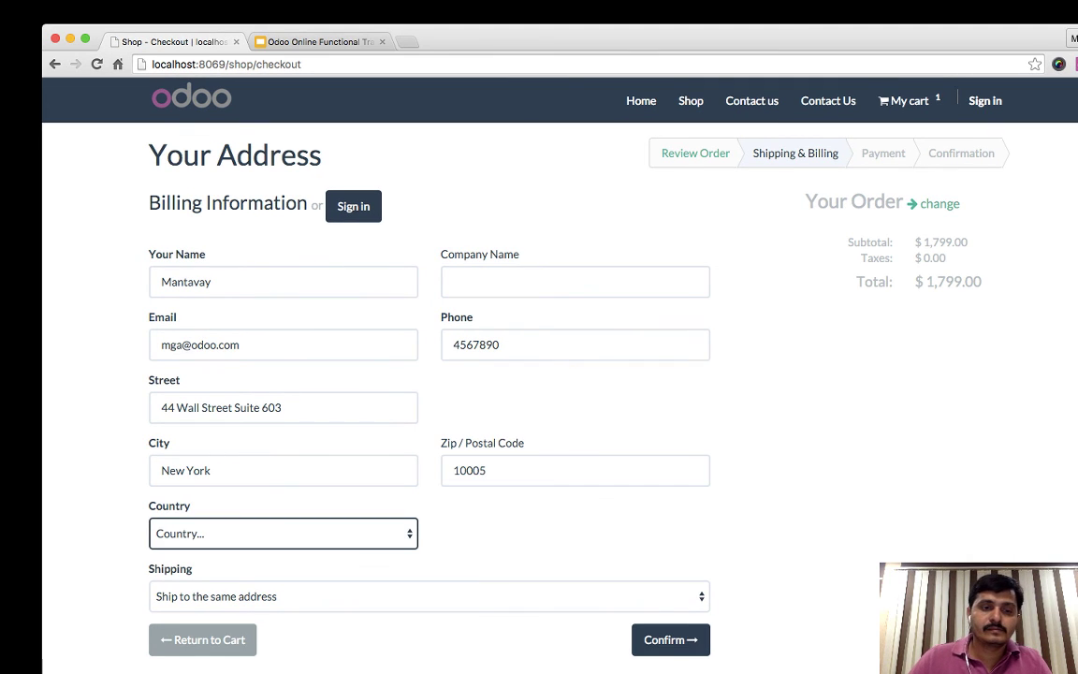
text(United States)
key(Tab)
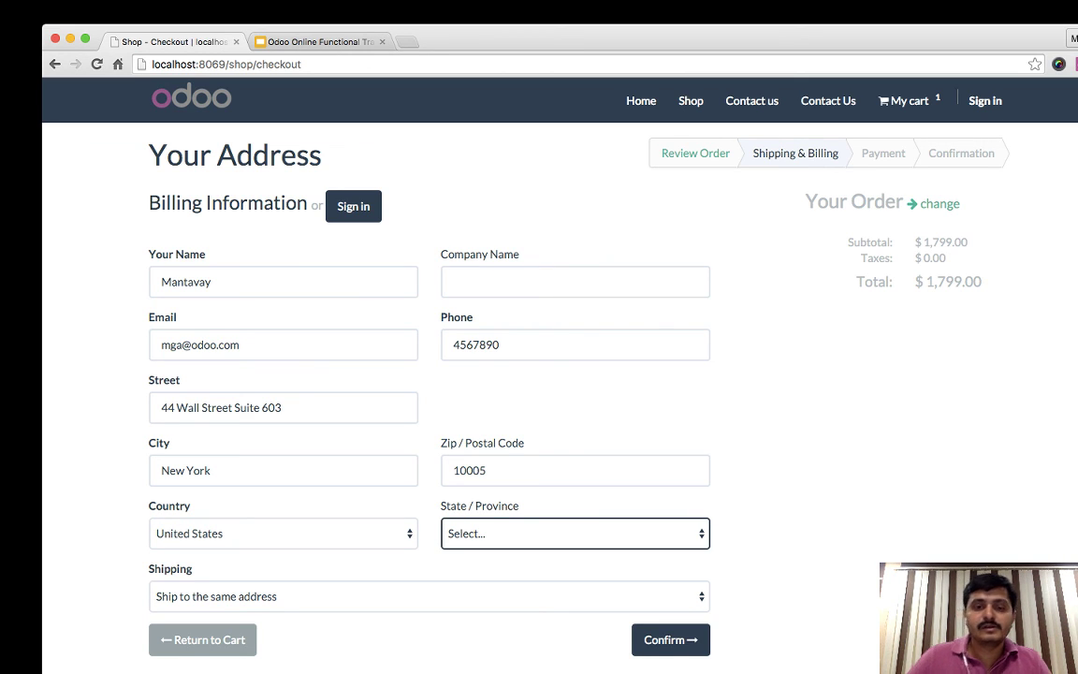
text(New York)
key(Tab)
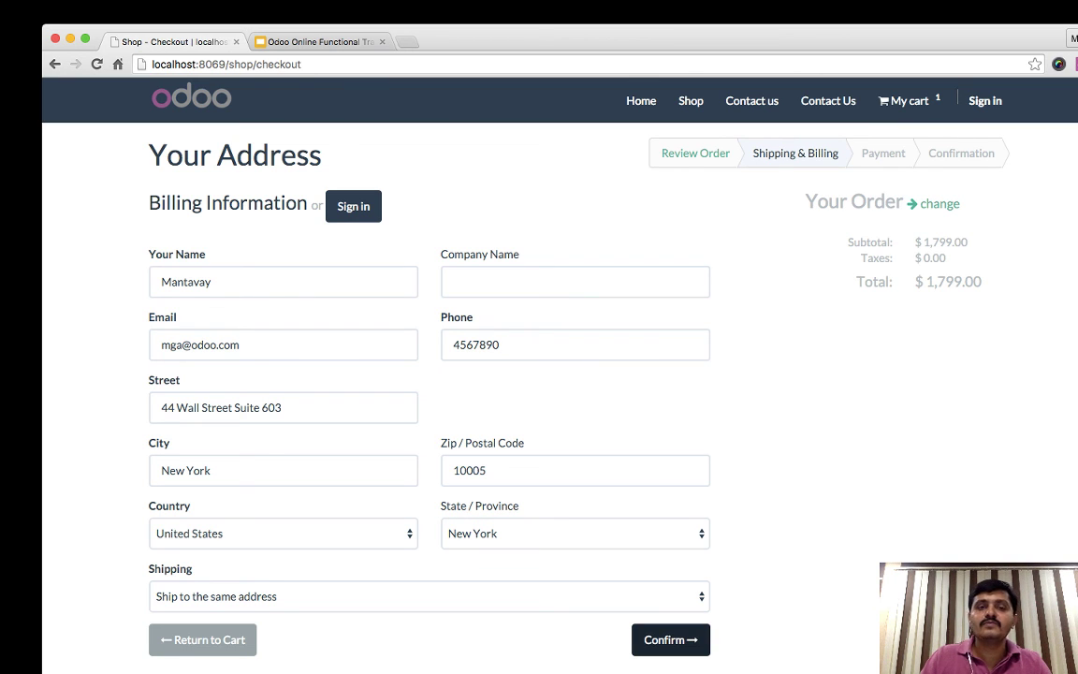
key(Return)
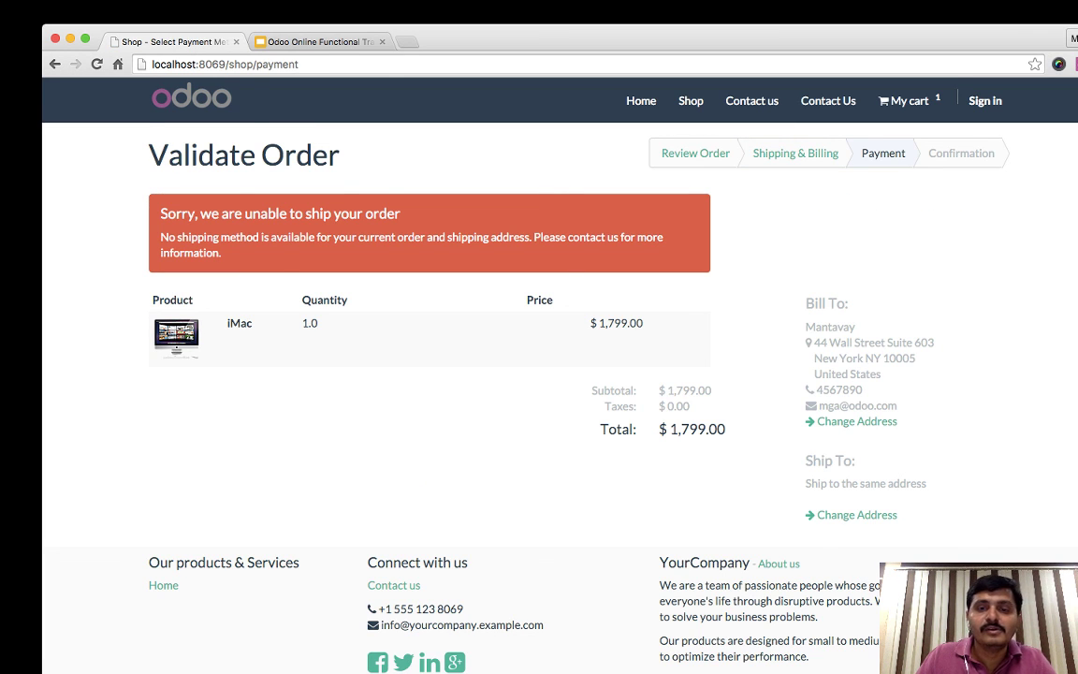
- Go back to the billing address and review the street, city and zip fields
scroll(561, 374, down, 1)
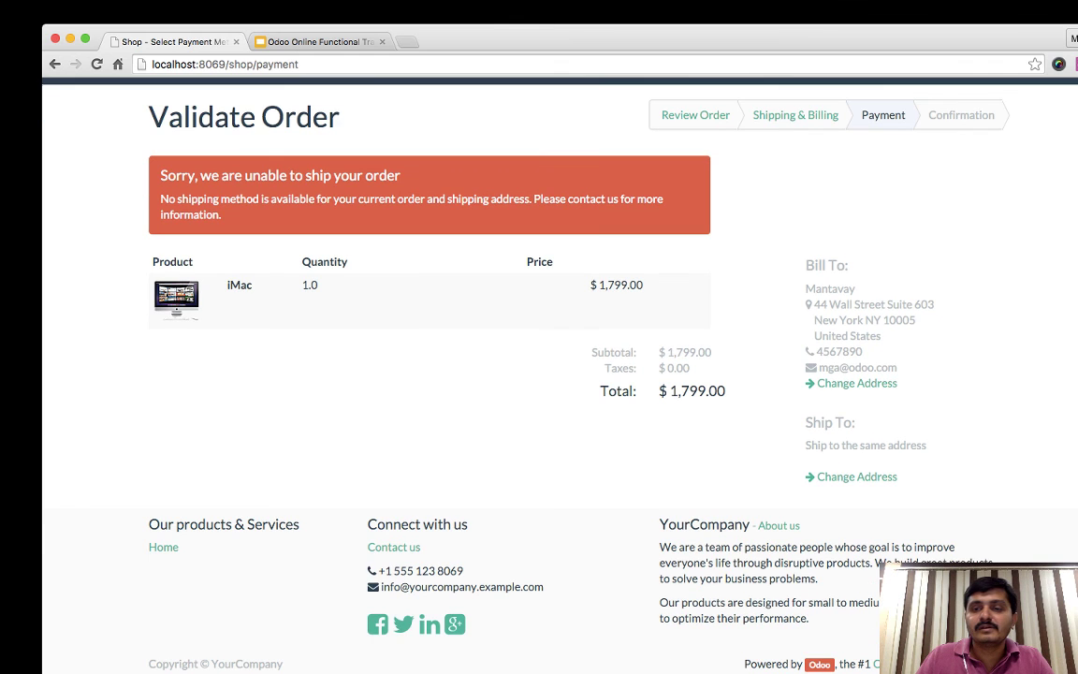
click(856, 382)
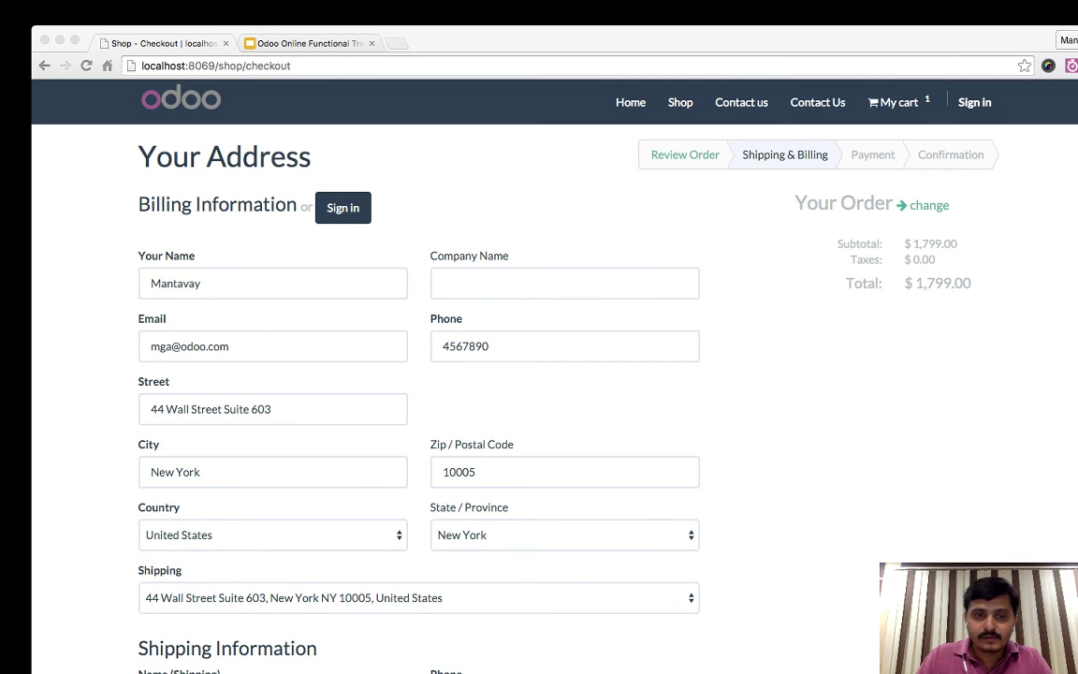
click(281, 409)
key(super+a)
key(Tab)
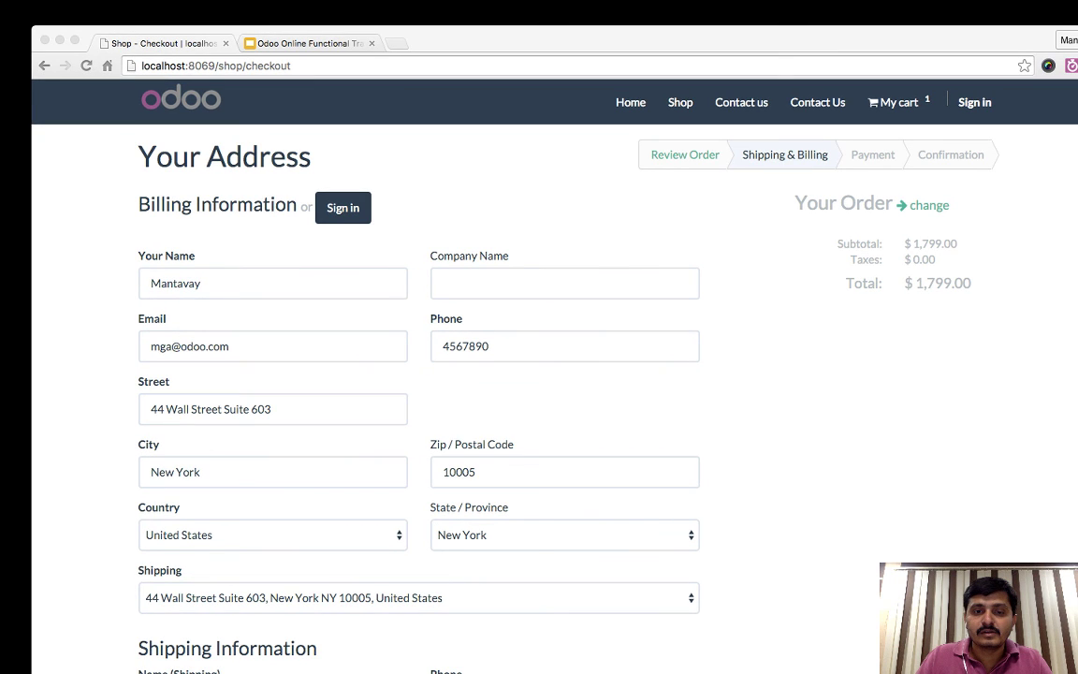
click(564, 472)
click(189, 469)
- Set shipping to the same address as billing, then go to Sign in
scroll(539, 374, down, 3)
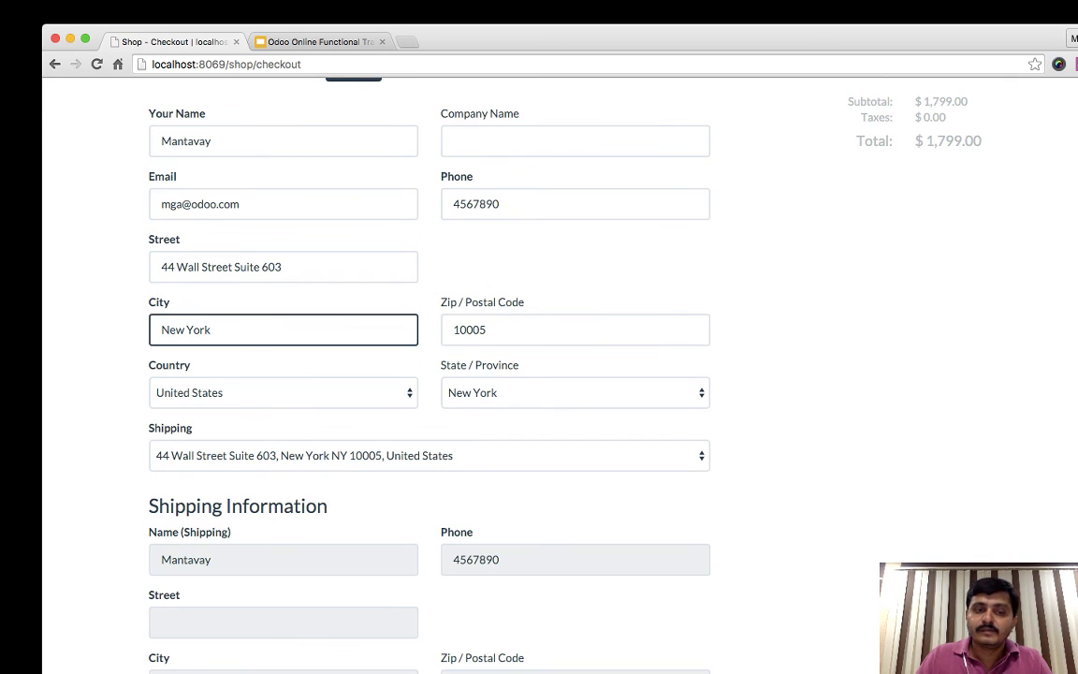
scroll(539, 374, down, 2)
click(429, 362)
key(Up)
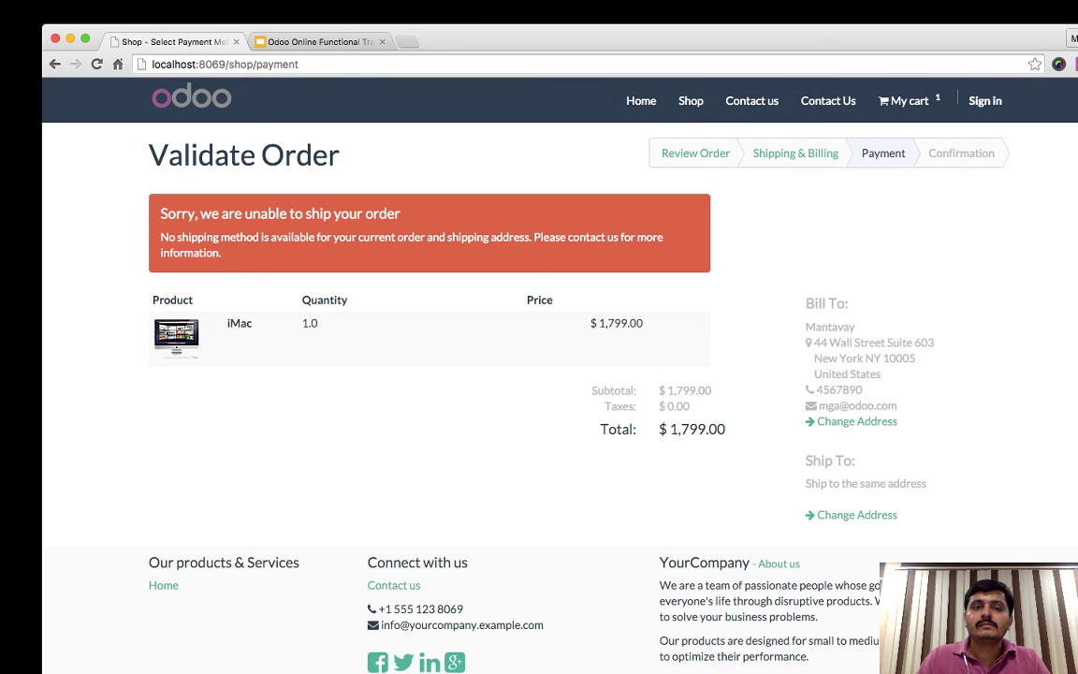
click(986, 100)
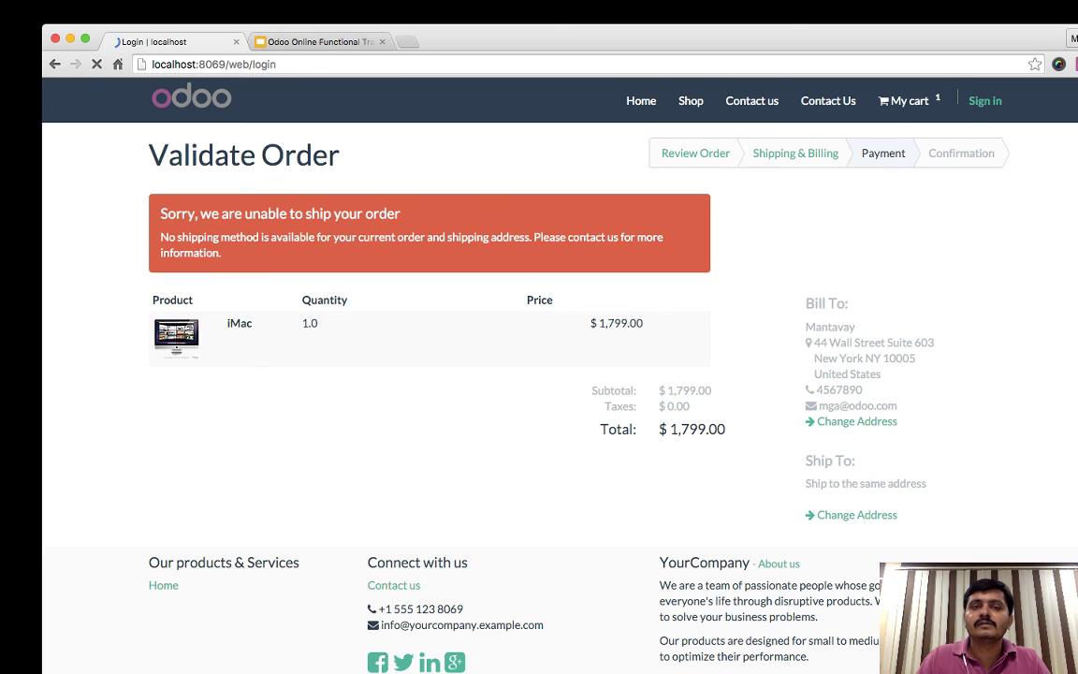
- Sign in as the portal user and proceed to checkout from the cart
key(super+a)
text(portal)
key(Tab)
text(portal)
key(Return)
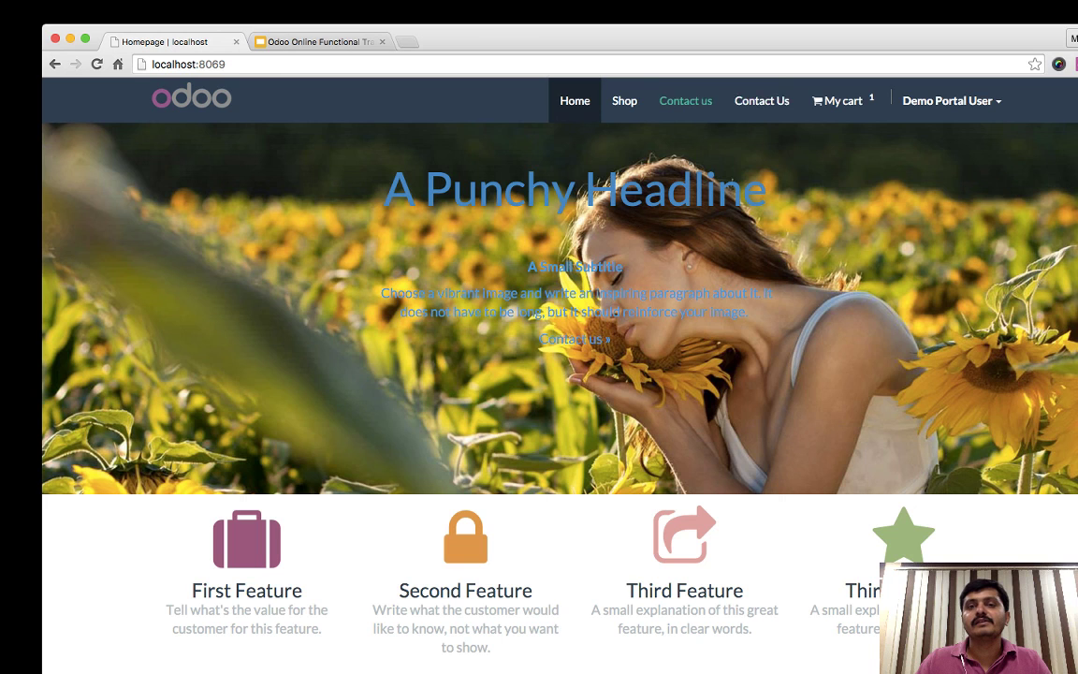
click(842, 100)
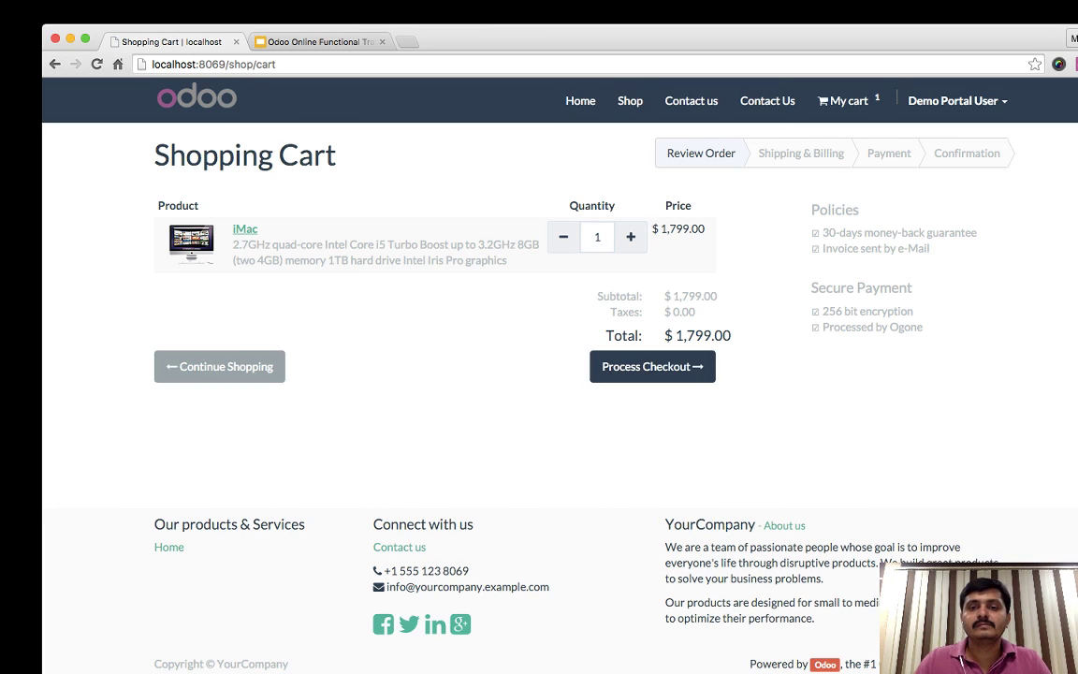
click(652, 366)
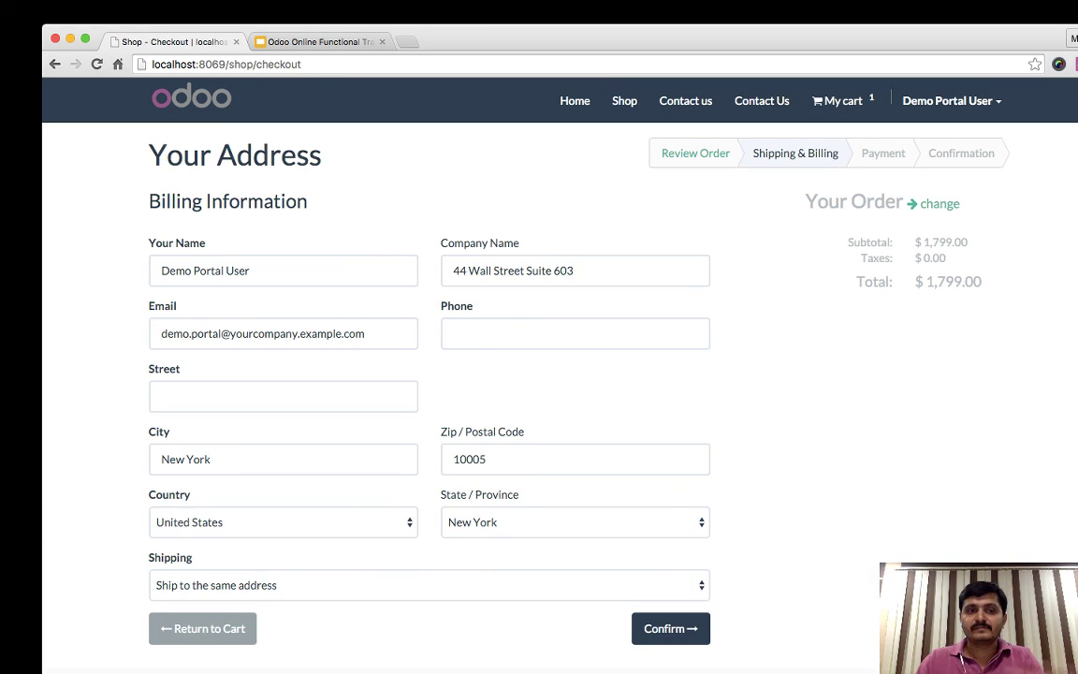
- Move the address from Company Name into Street, add a phone number, and submit
click(453, 270)
click(575, 270)
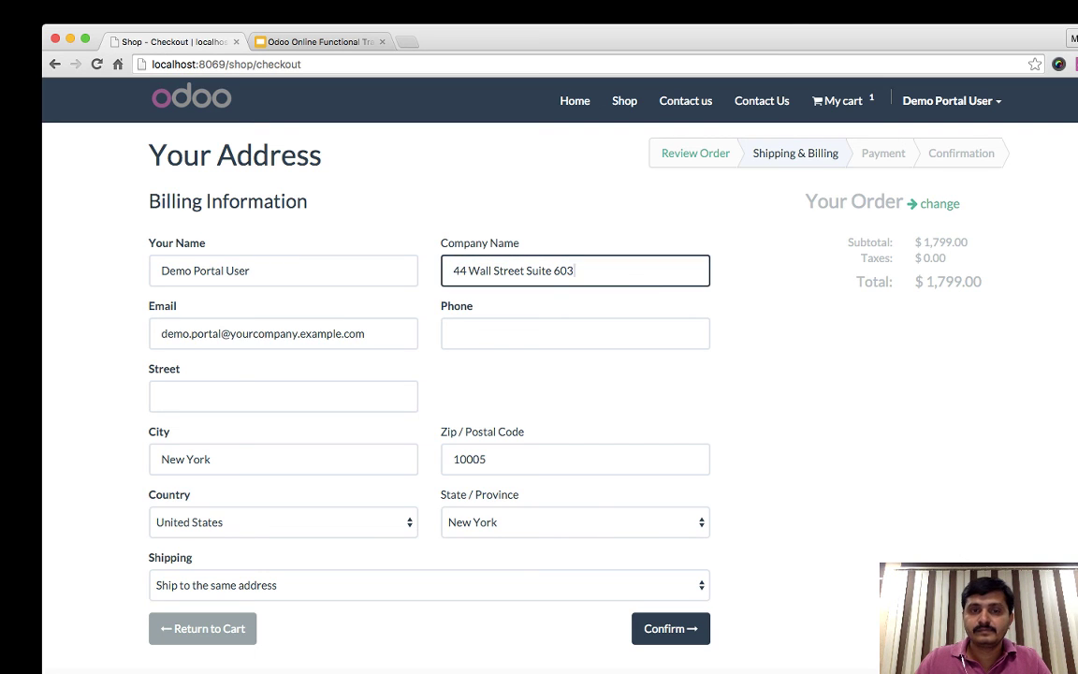
key(super+a)
key(super+x)
click(283, 396)
key(super+v)
key(Tab)
click(575, 333)
text(1234567)
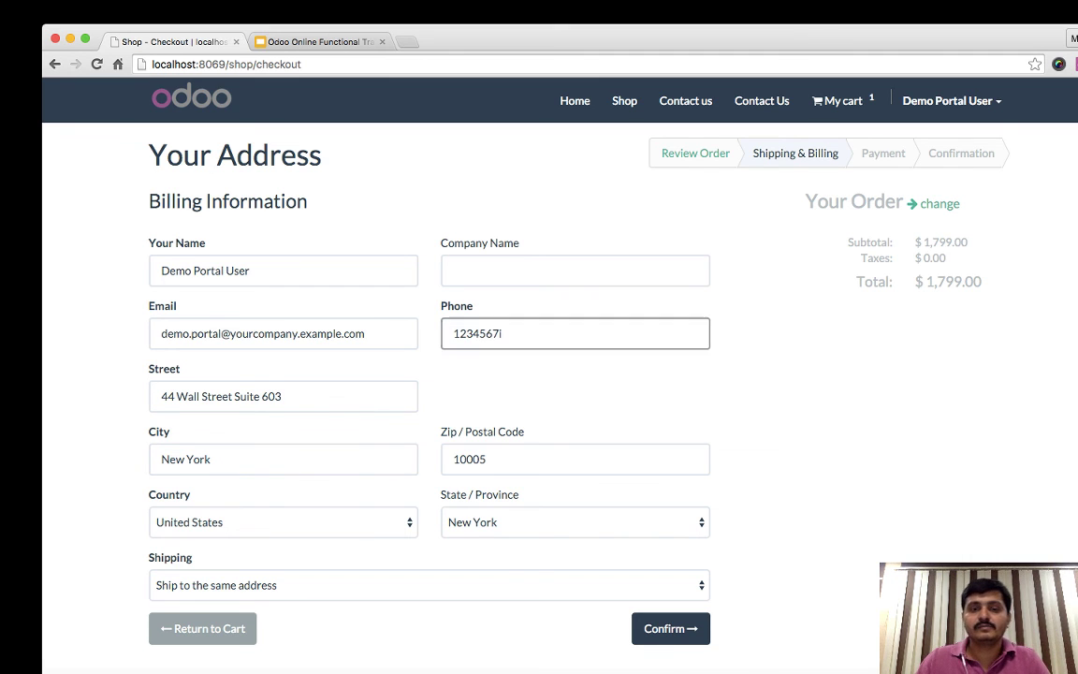
scroll(539, 374, down, 3)
key(Return)
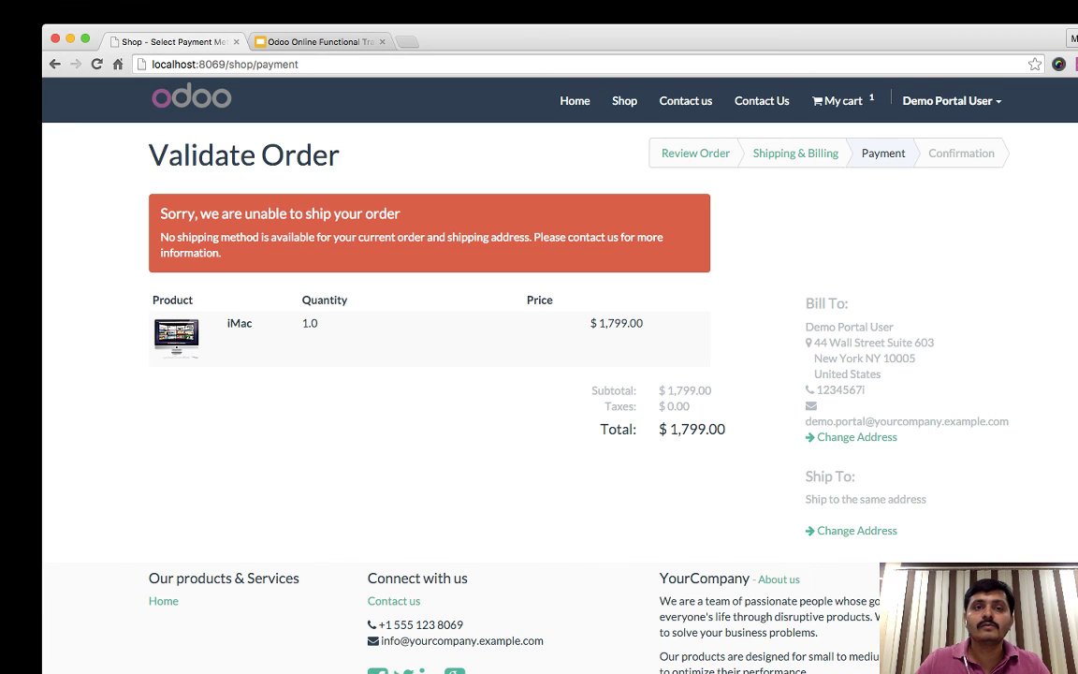
key(super+t)
text(localhost)
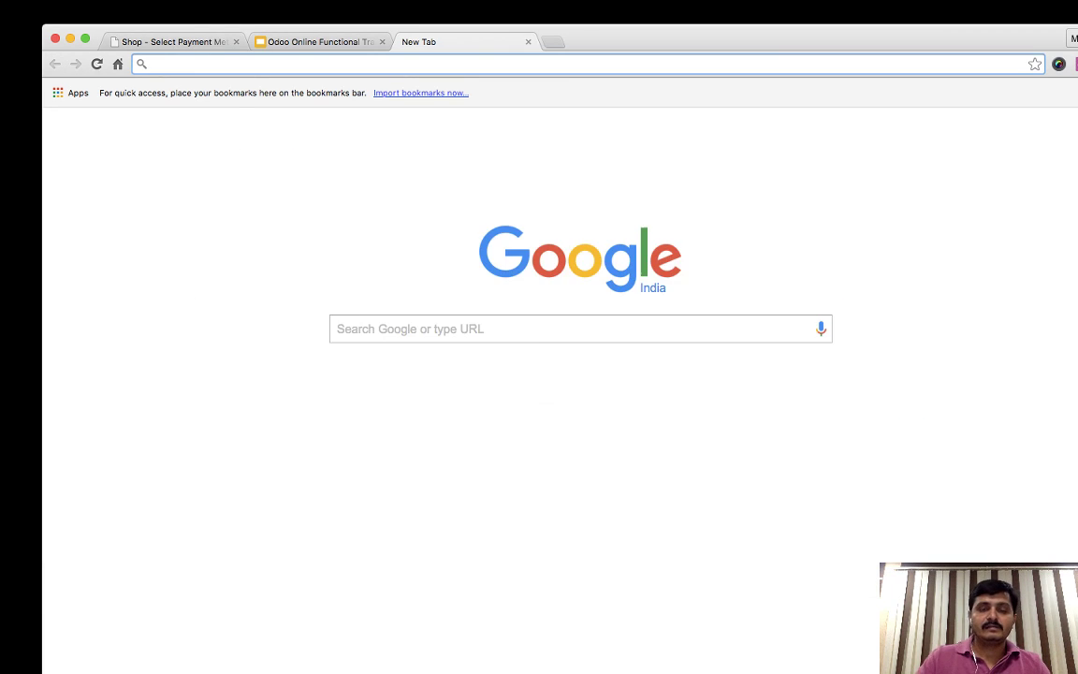
key(Return)
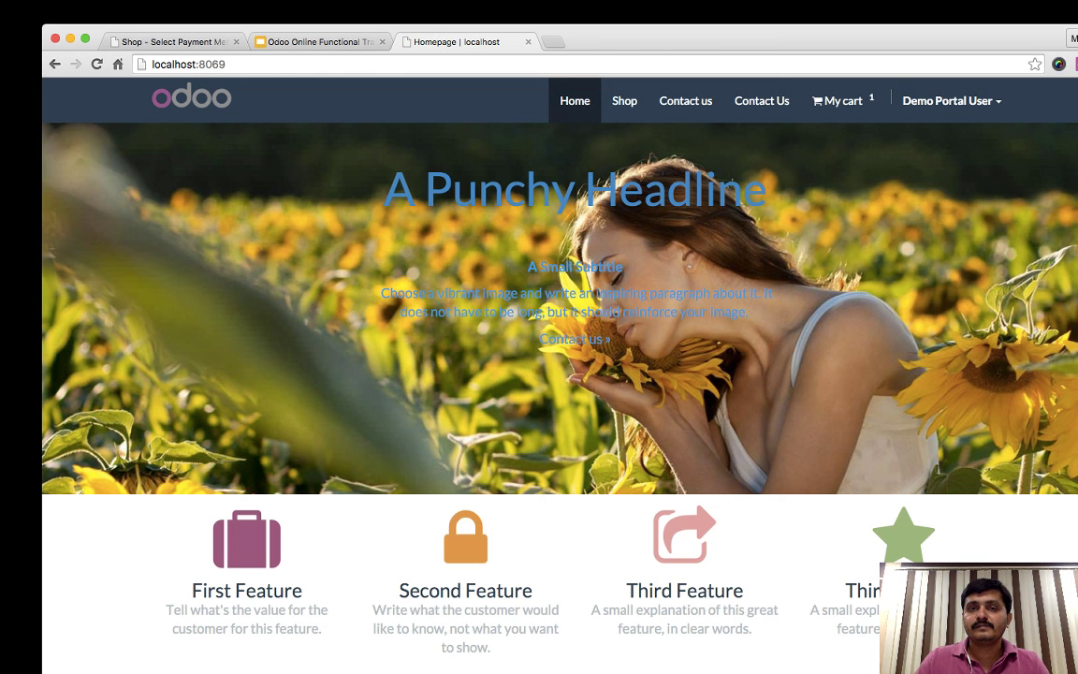
click(528, 42)
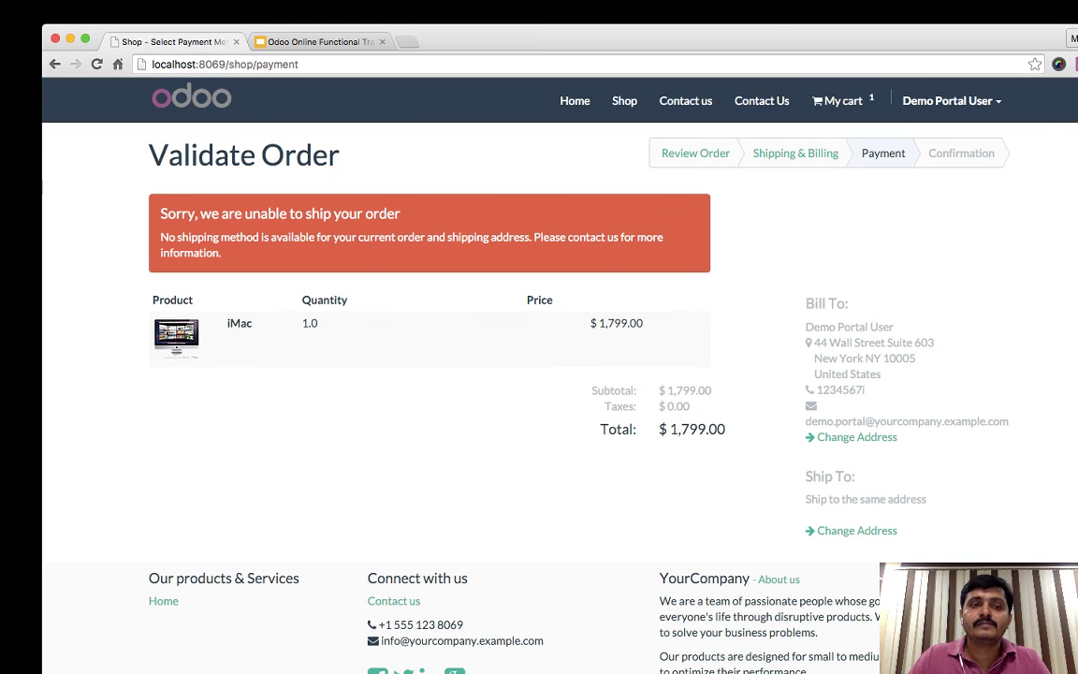
key(super+r)
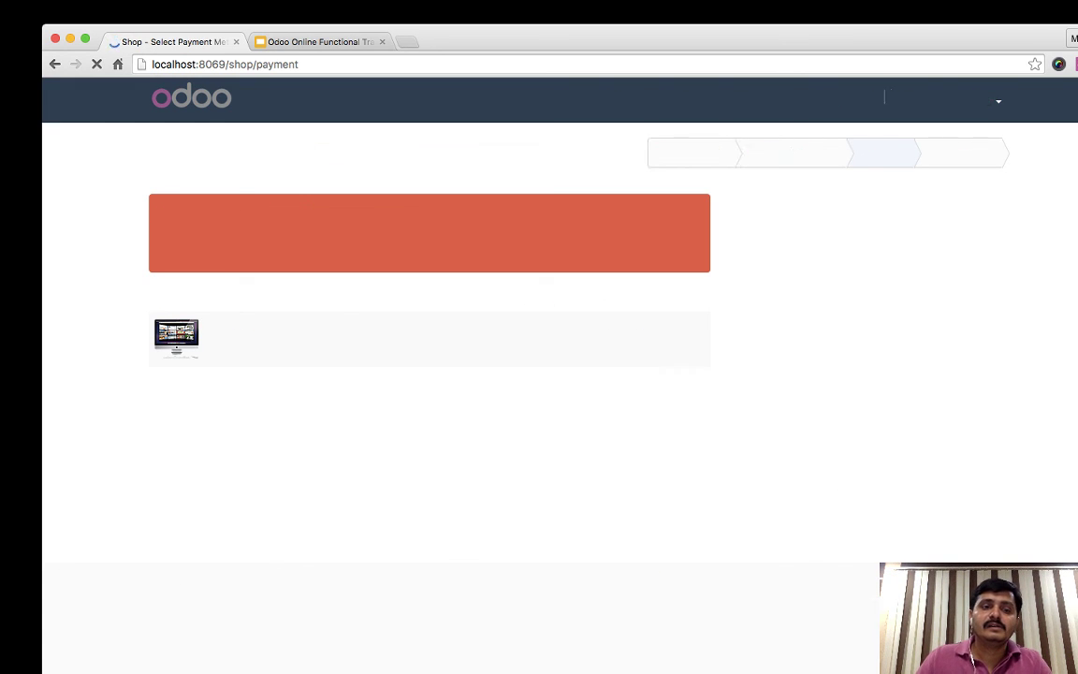
key(super+bracketleft)
key(Return)
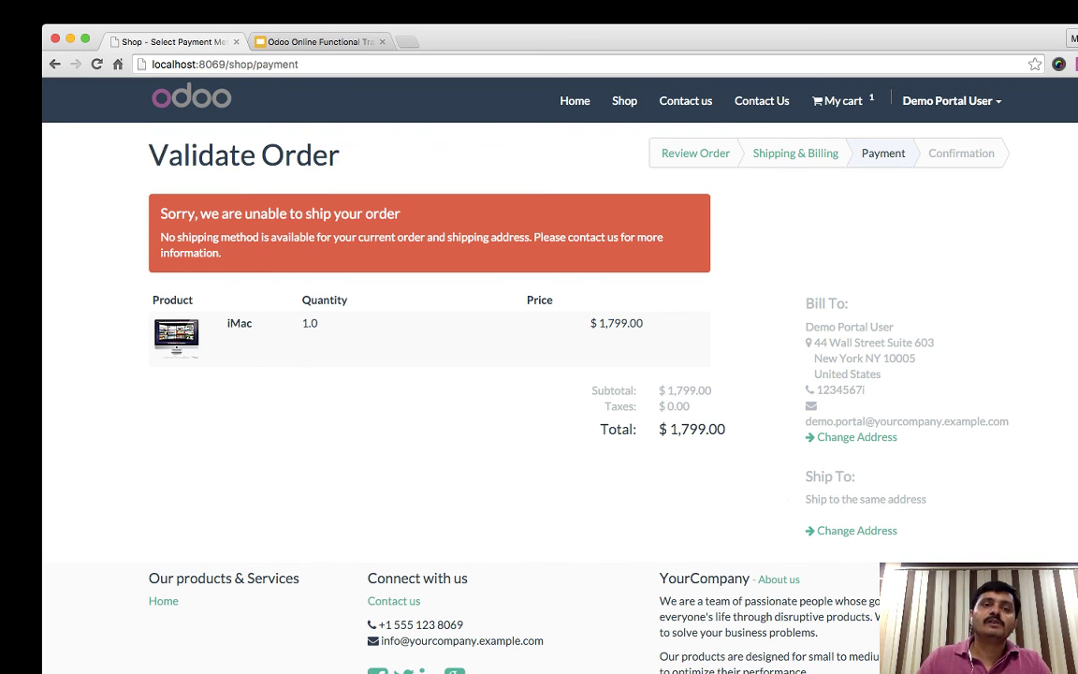
- Load shop.odoo.co.in in a new browser tab
key(super+t)
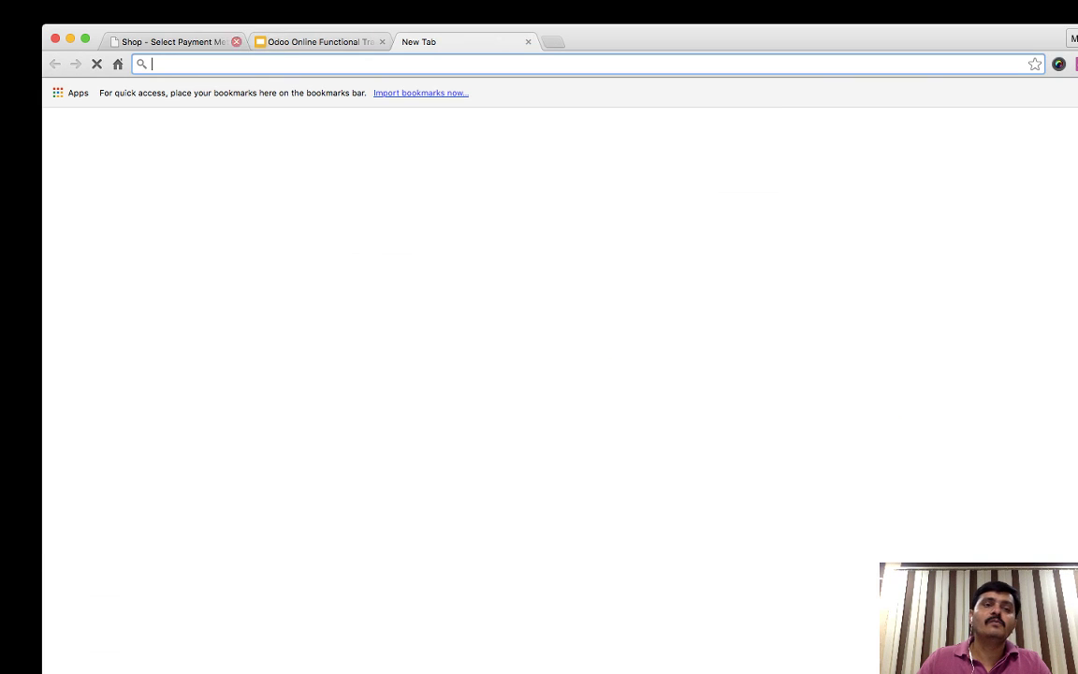
key(super+1)
key(super+3)
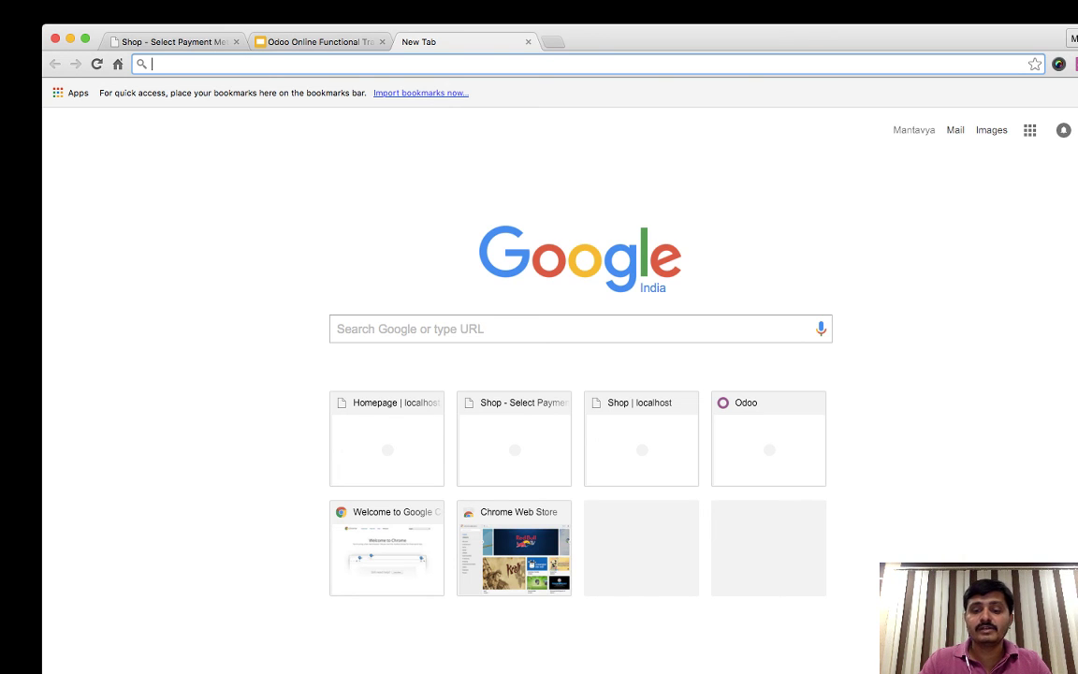
text(shop.odoo.co.in)
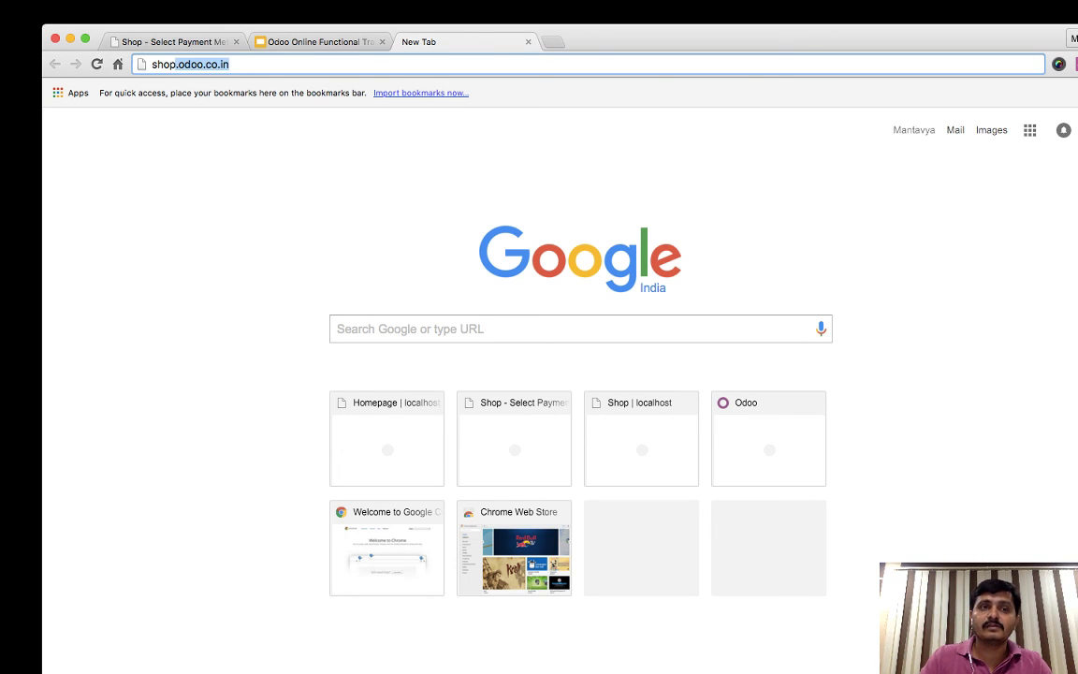
key(Return)
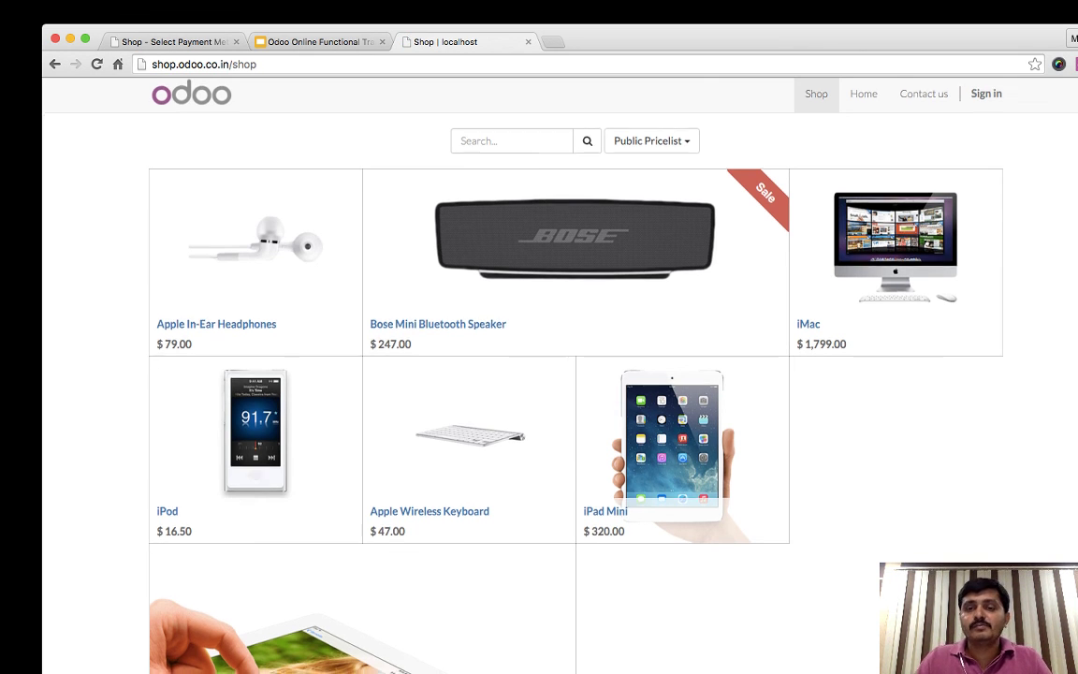
- Sign in to the shop with the demo portal user's login and password
click(986, 97)
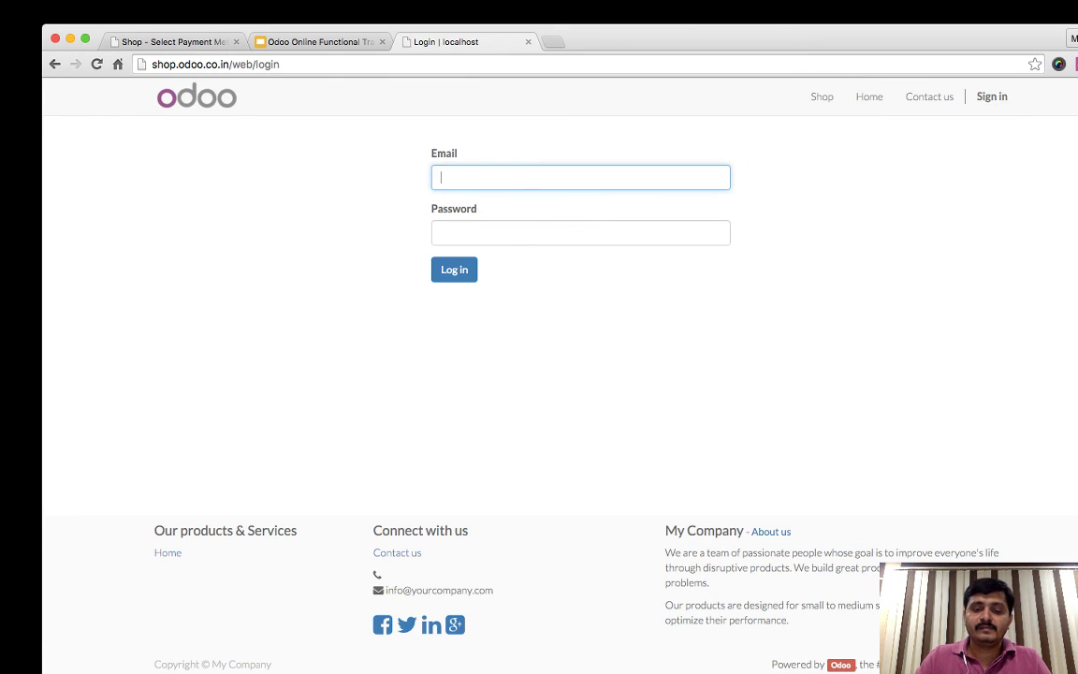
text(portal)
key(Tab)
text(portal)
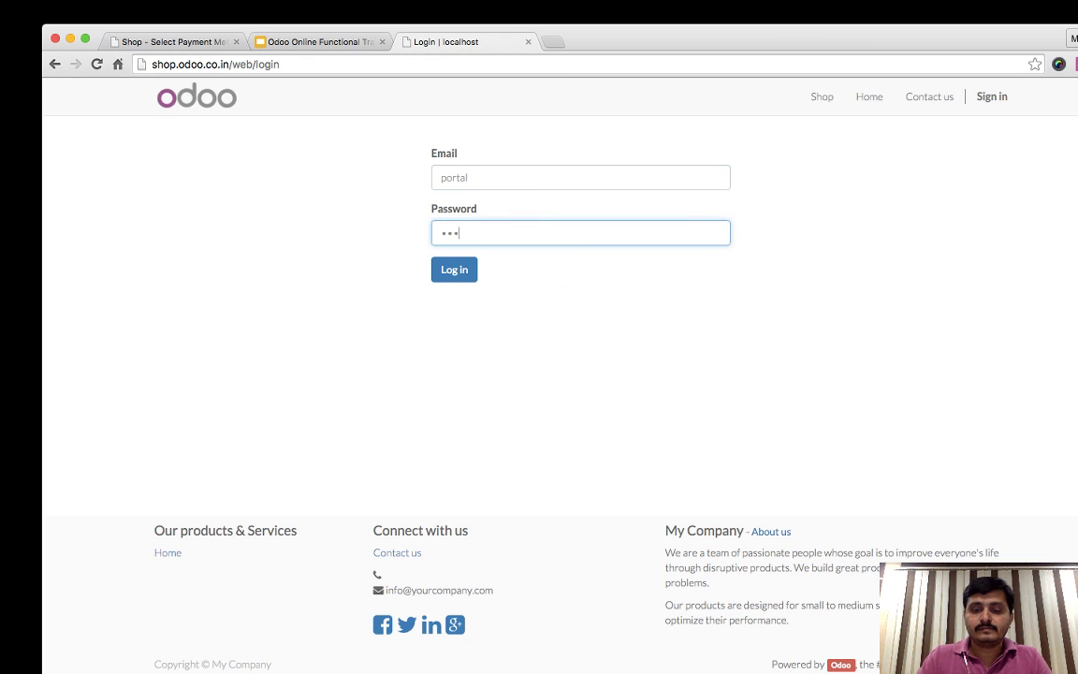
key(Return)
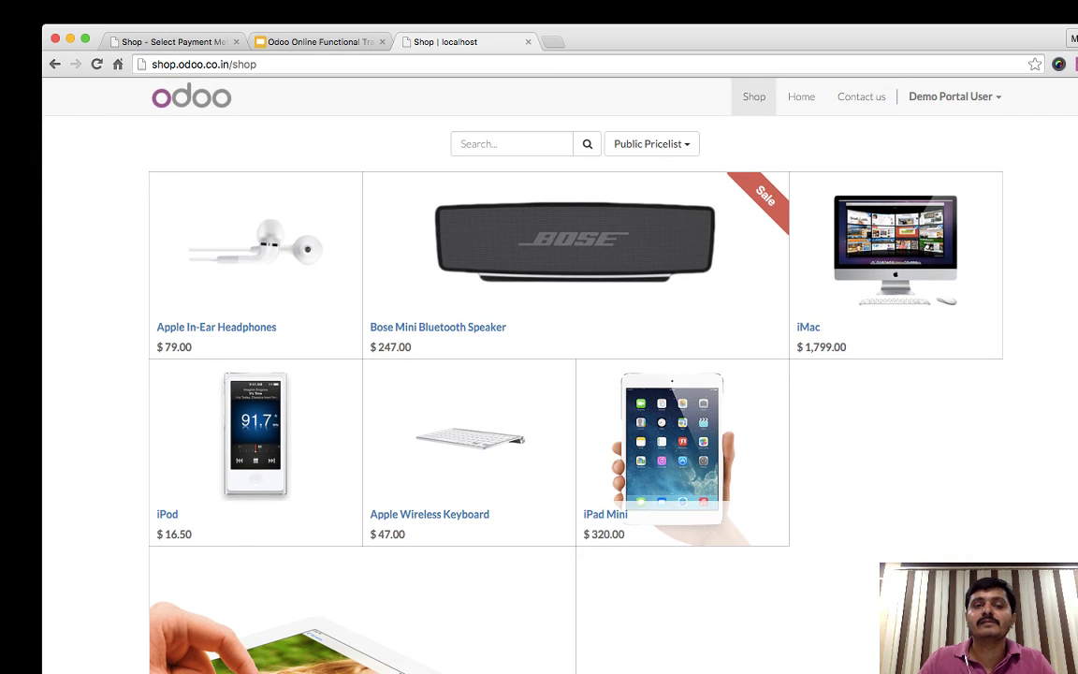
- Add the iPad Mini to the cart and proceed through checkout to the address form
key(super+r)
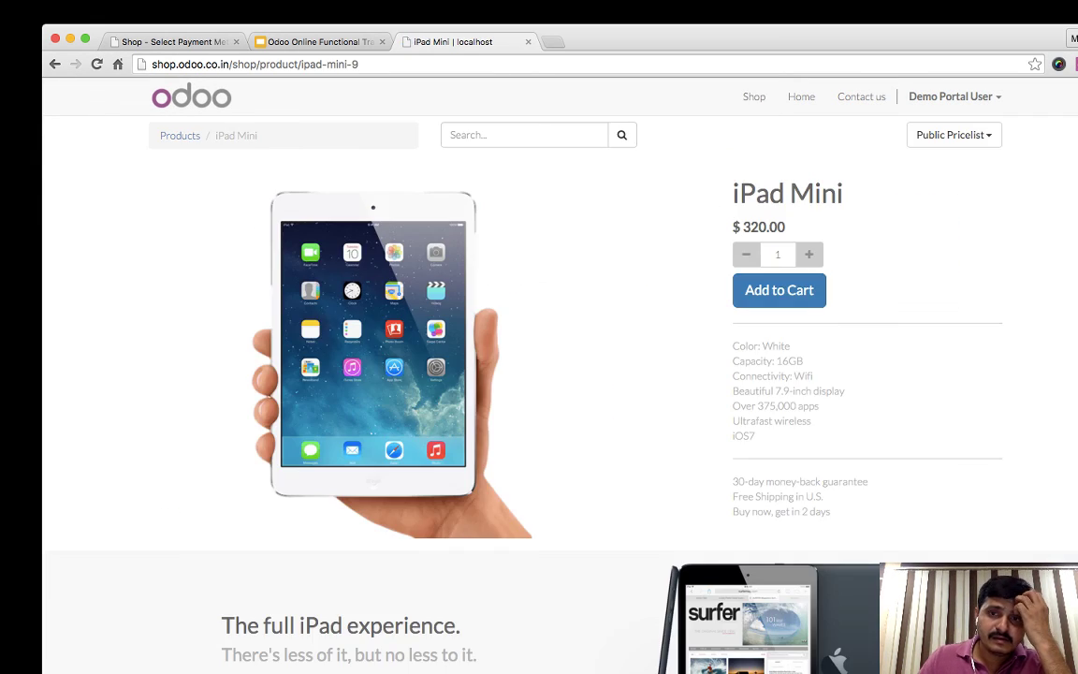
click(779, 290)
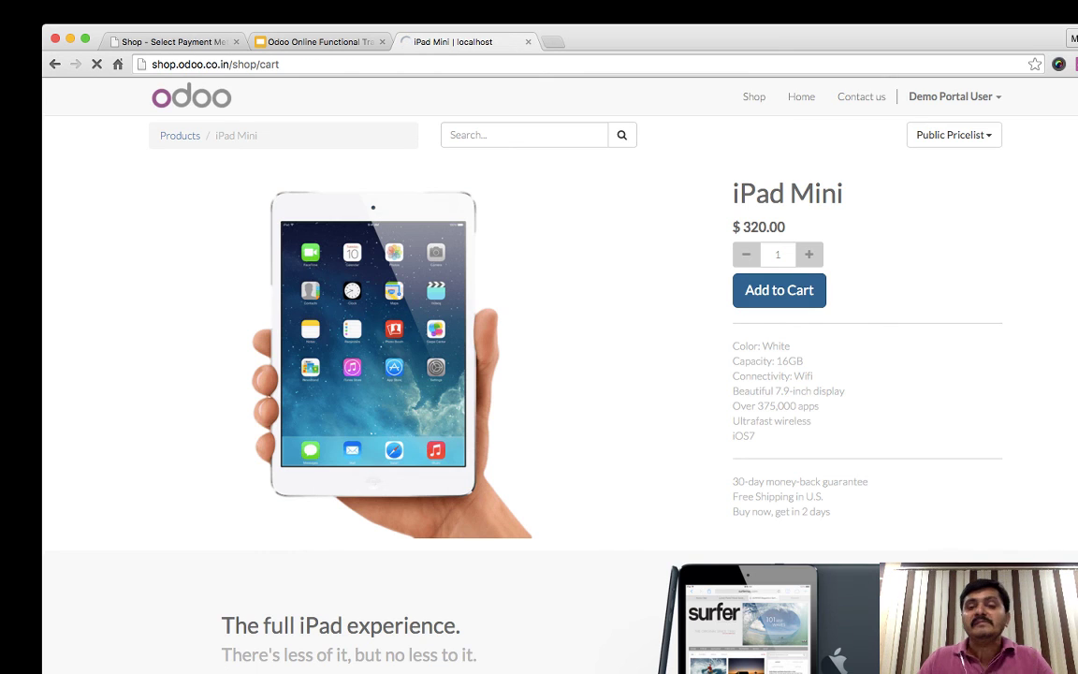
click(658, 351)
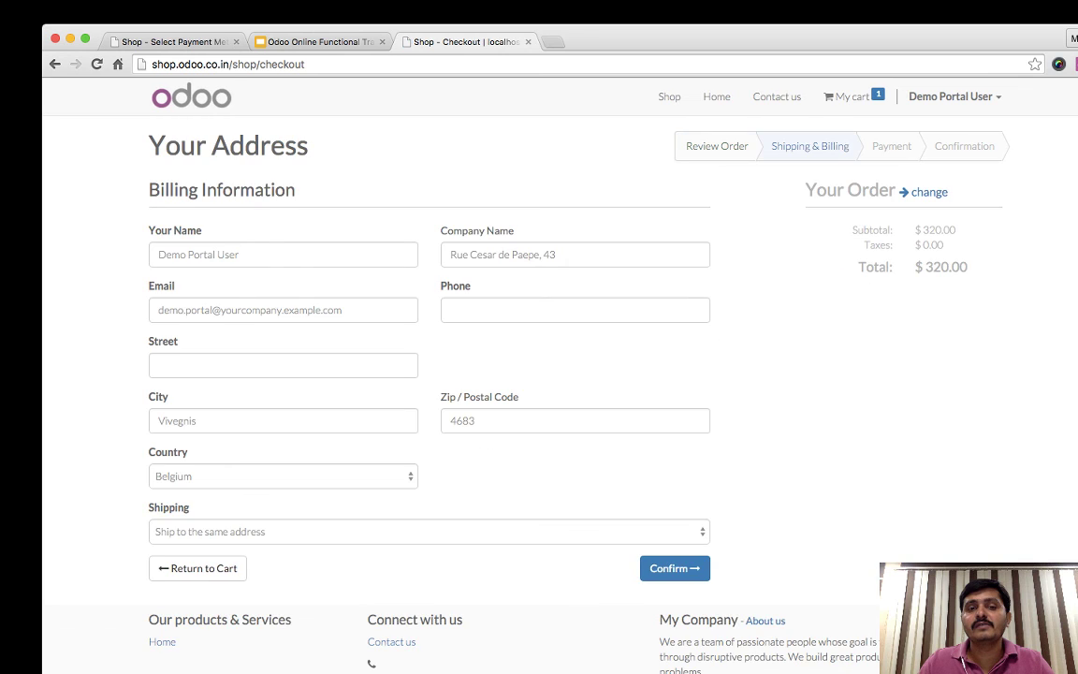
click(674, 568)
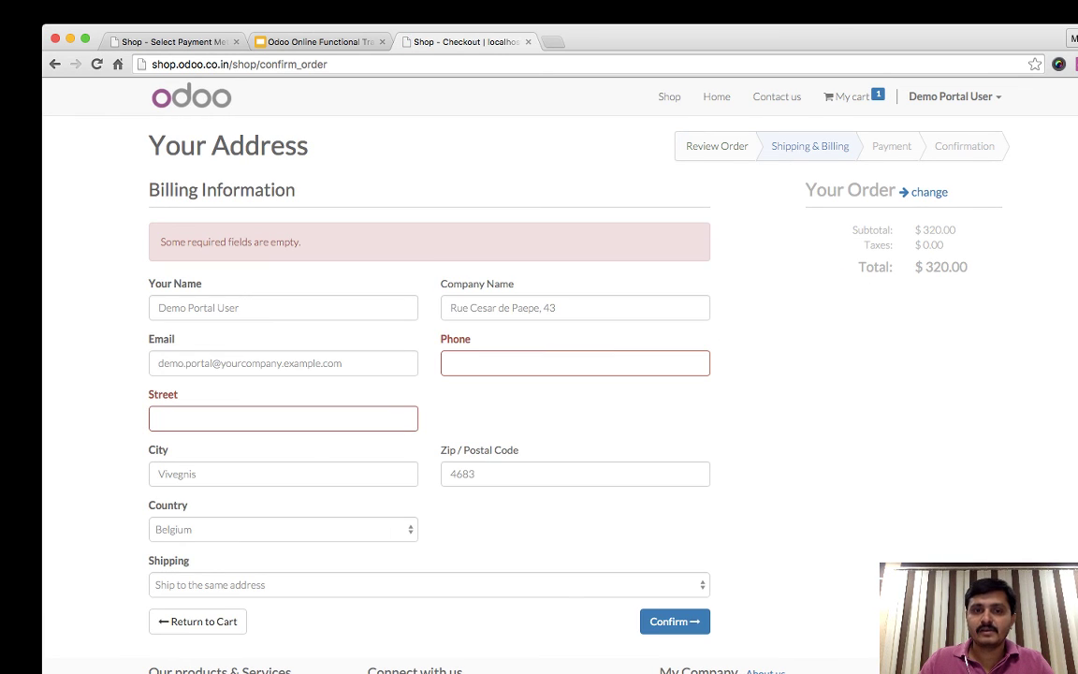
- Move the Company Name text into Street, enter a phone number, and submit the address
drag(559, 307, 447, 308)
key(ctrl+x)
click(283, 418)
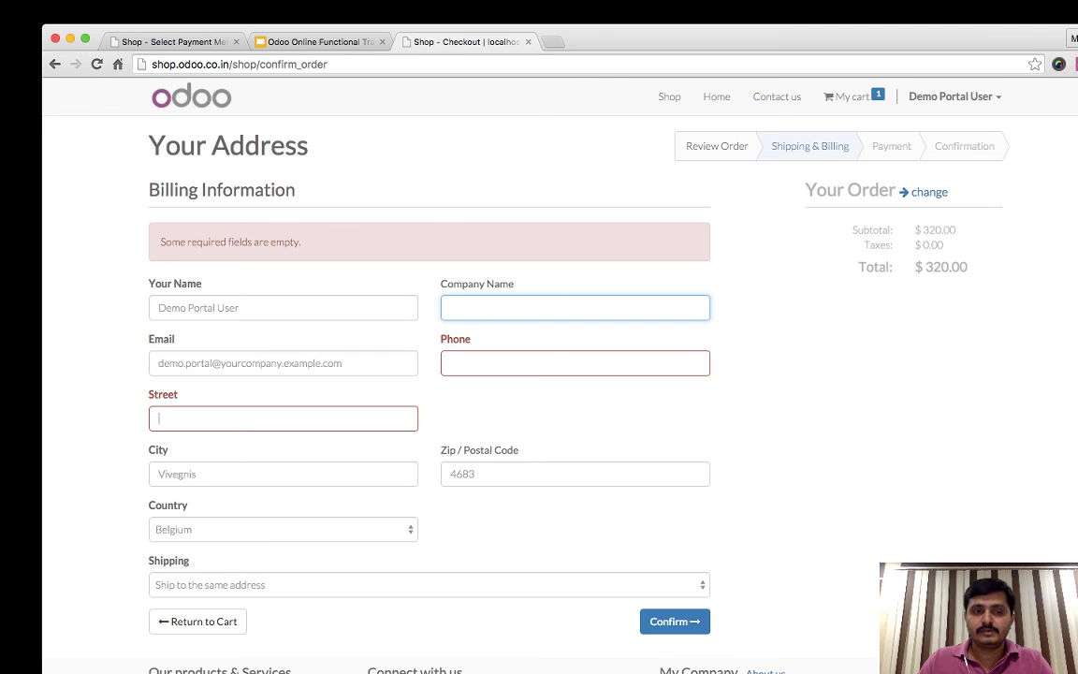
key(ctrl+v)
click(574, 363)
text(1234rtyu)
key(ctrl+a)
text(2345678)
key(Return)
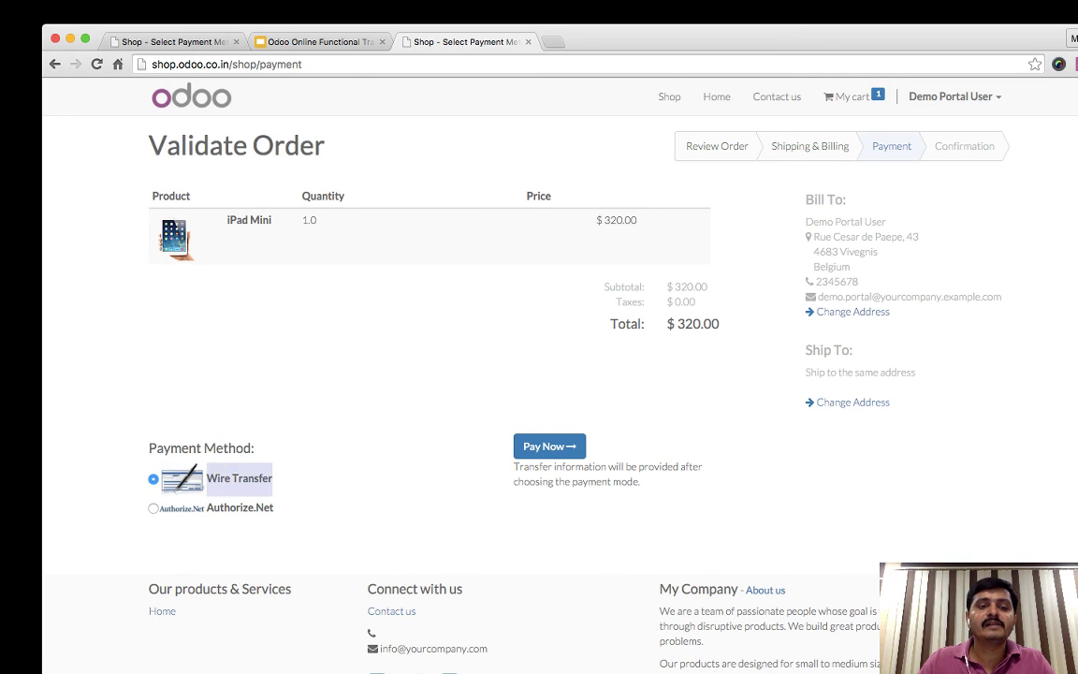
- Choose Authorize.Net as payment method and pay the $320.00 order
click(153, 507)
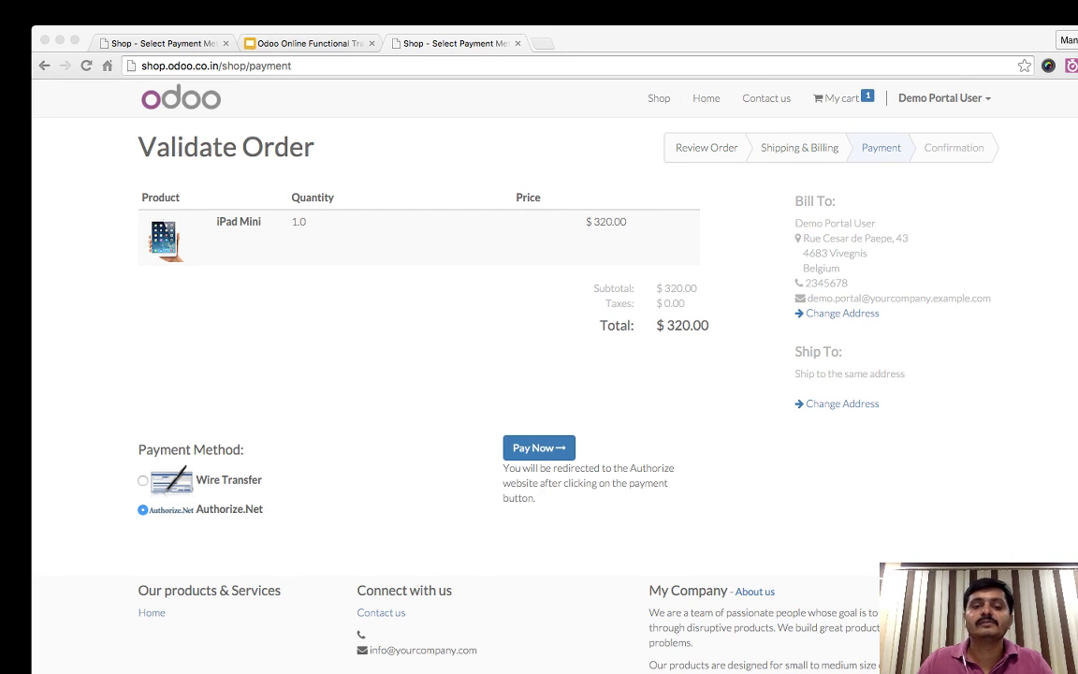
click(539, 447)
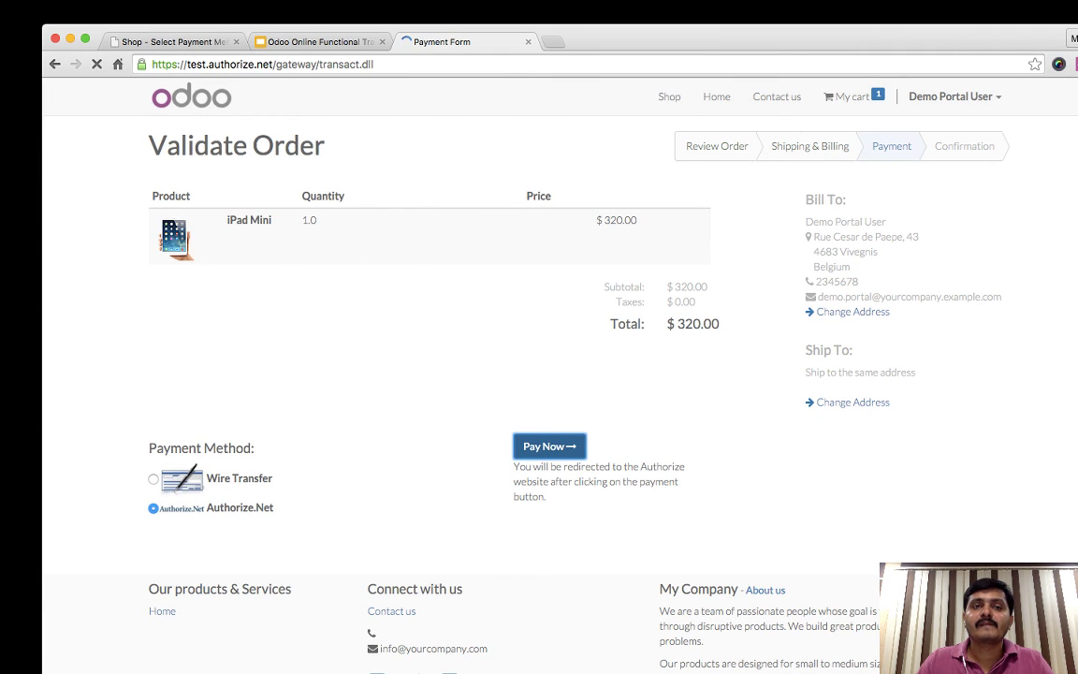
- Paste the test card number and enter expiration date 11/17
scroll(576, 374, down, 3)
scroll(575, 374, up, 3)
double_click(197, 64)
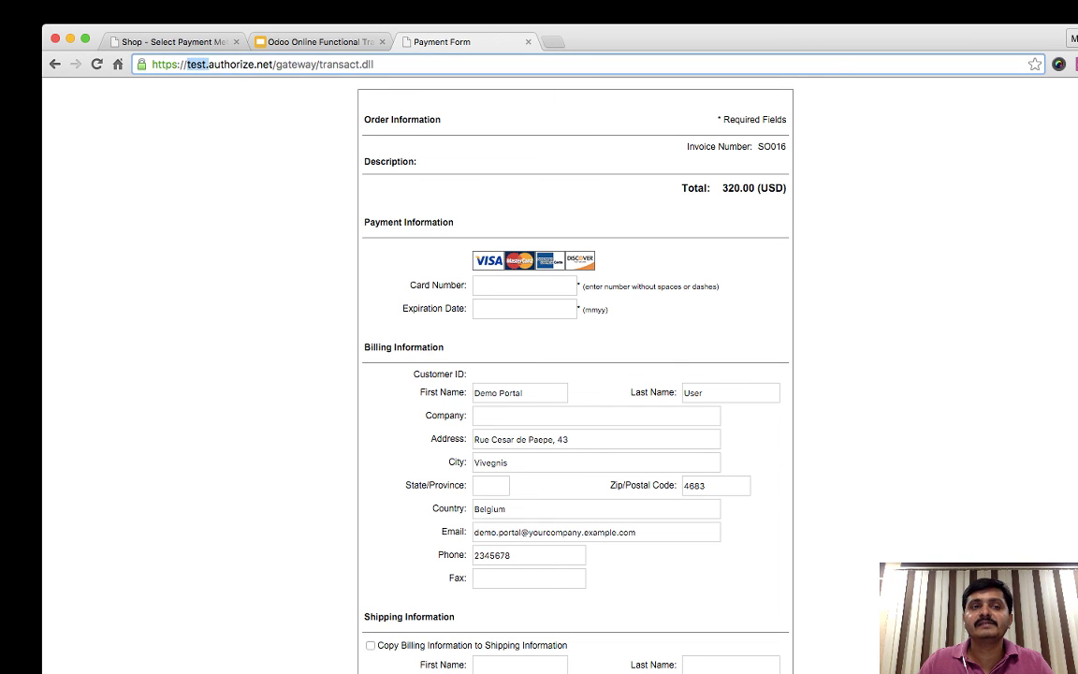
click(524, 285)
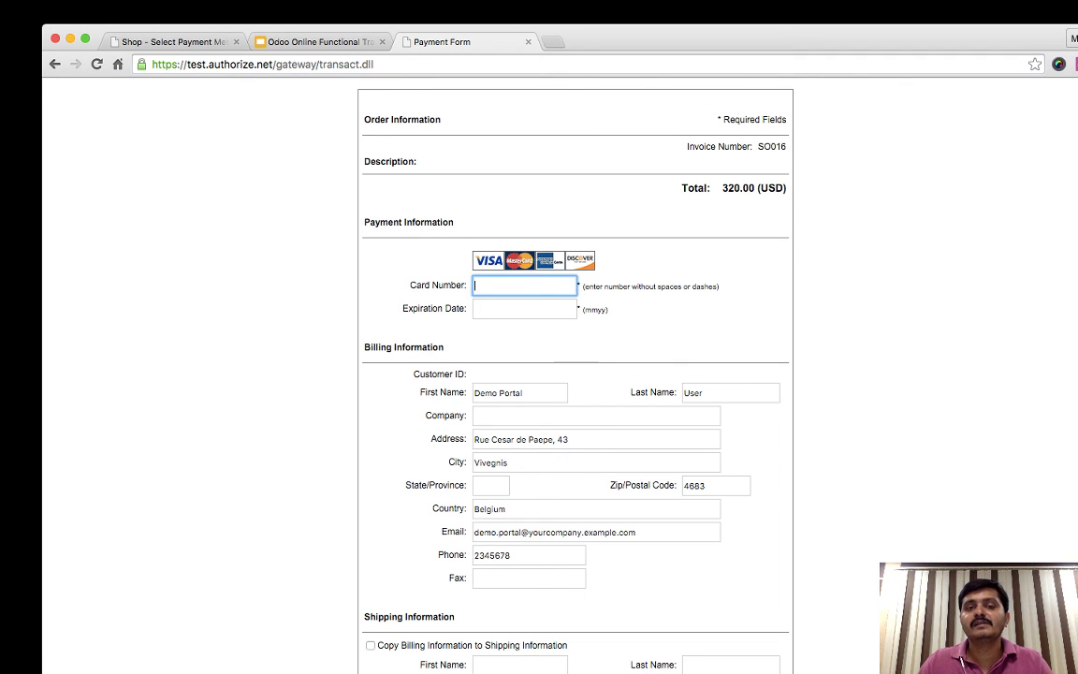
key(super+v)
key(Tab)
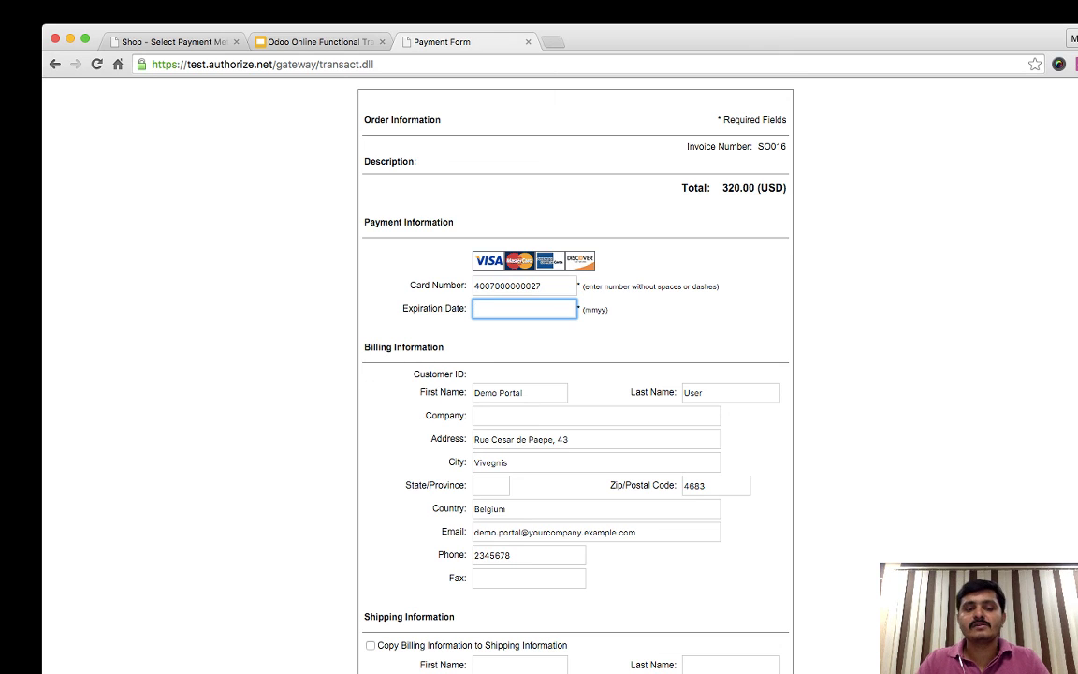
text(11)
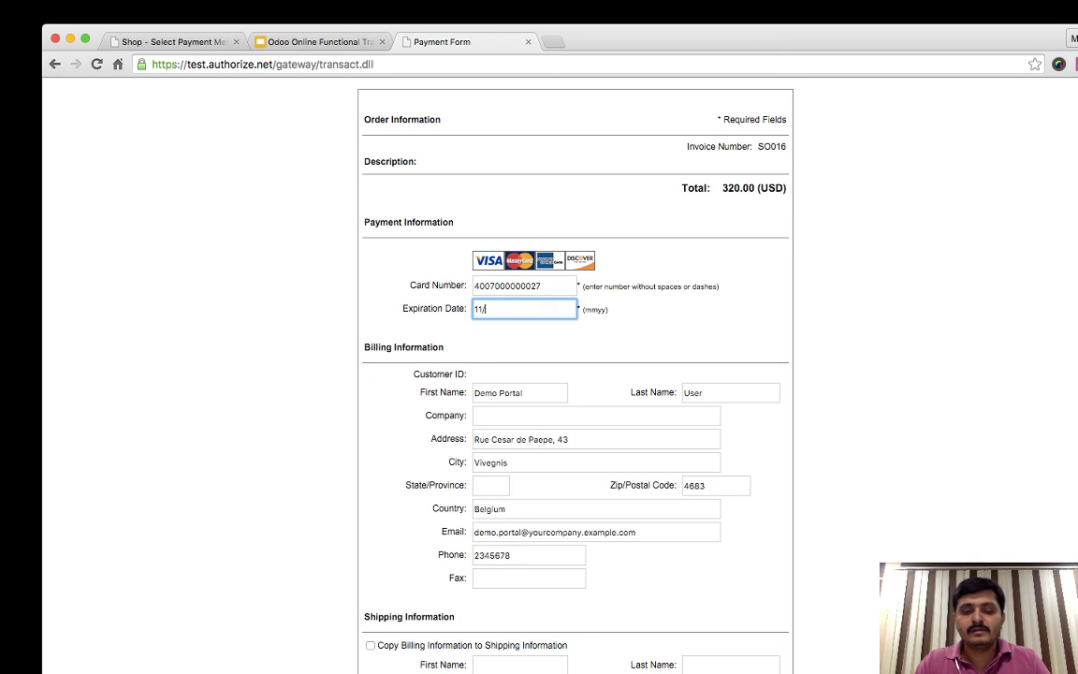
text(/17)
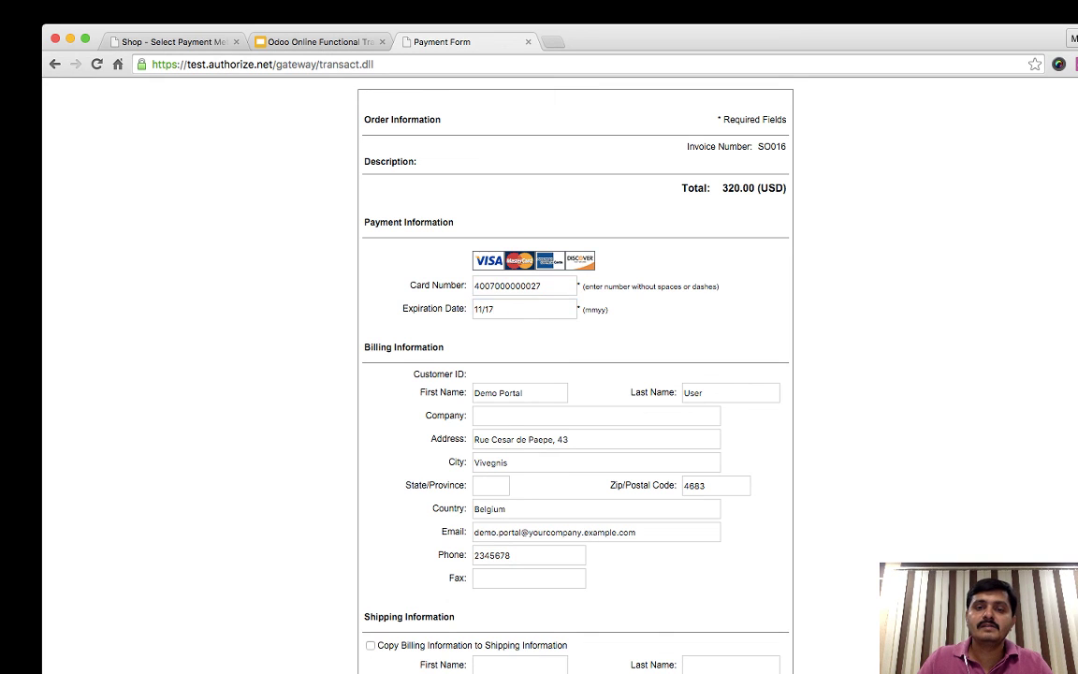
- Copy billing information to shipping and submit the card payment
scroll(562, 374, down, 2)
click(370, 605)
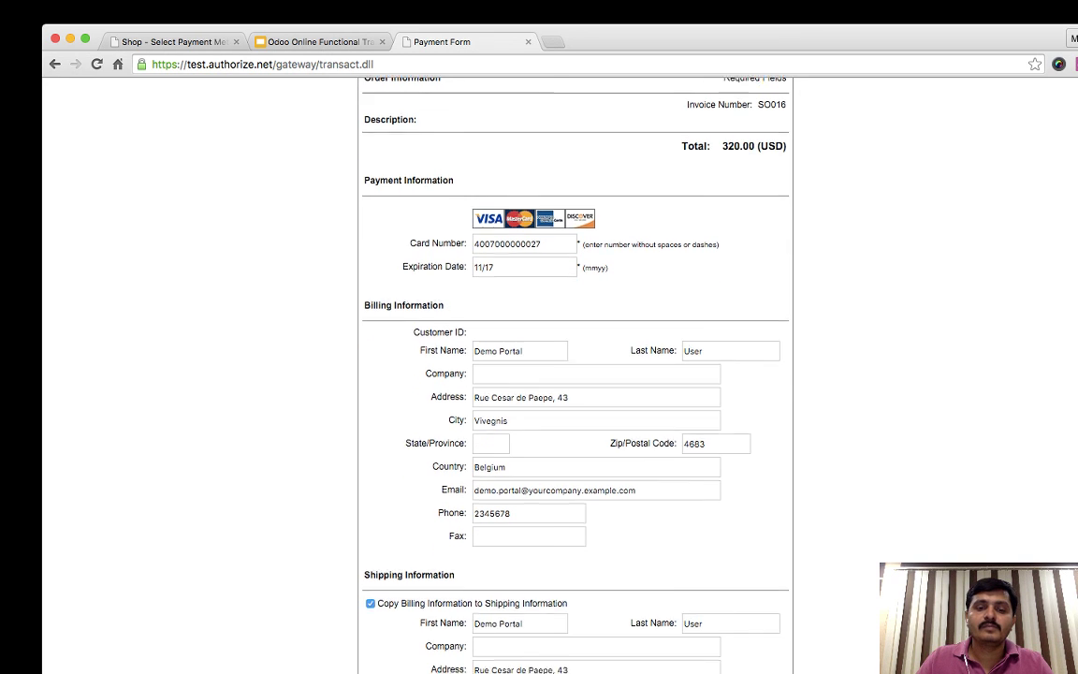
scroll(562, 374, down, 3)
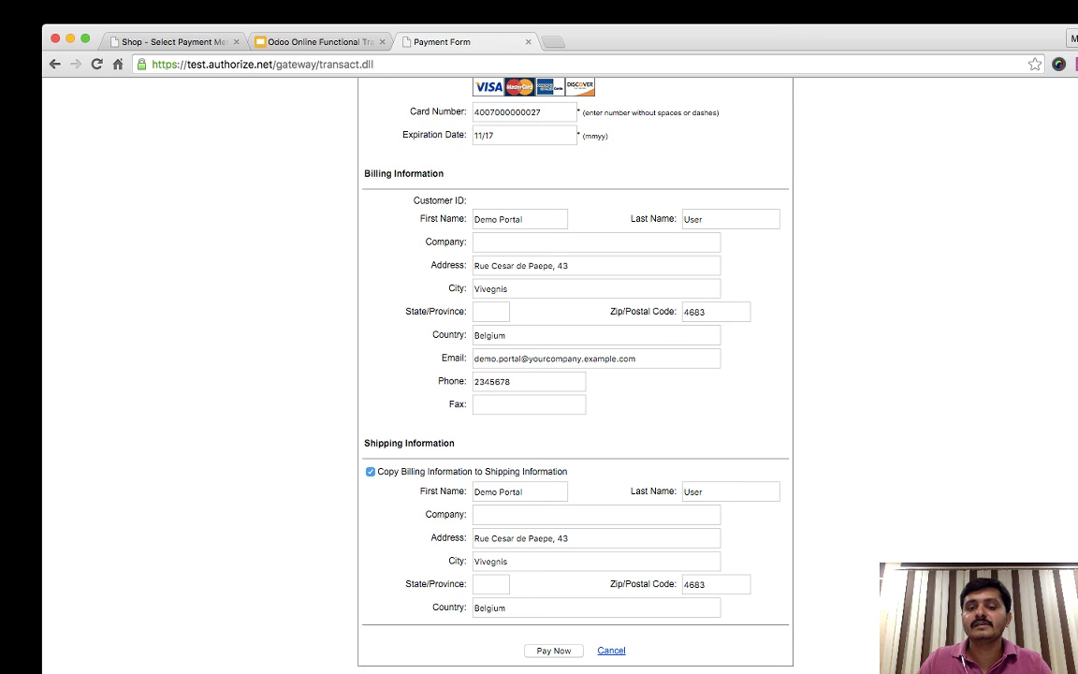
click(553, 649)
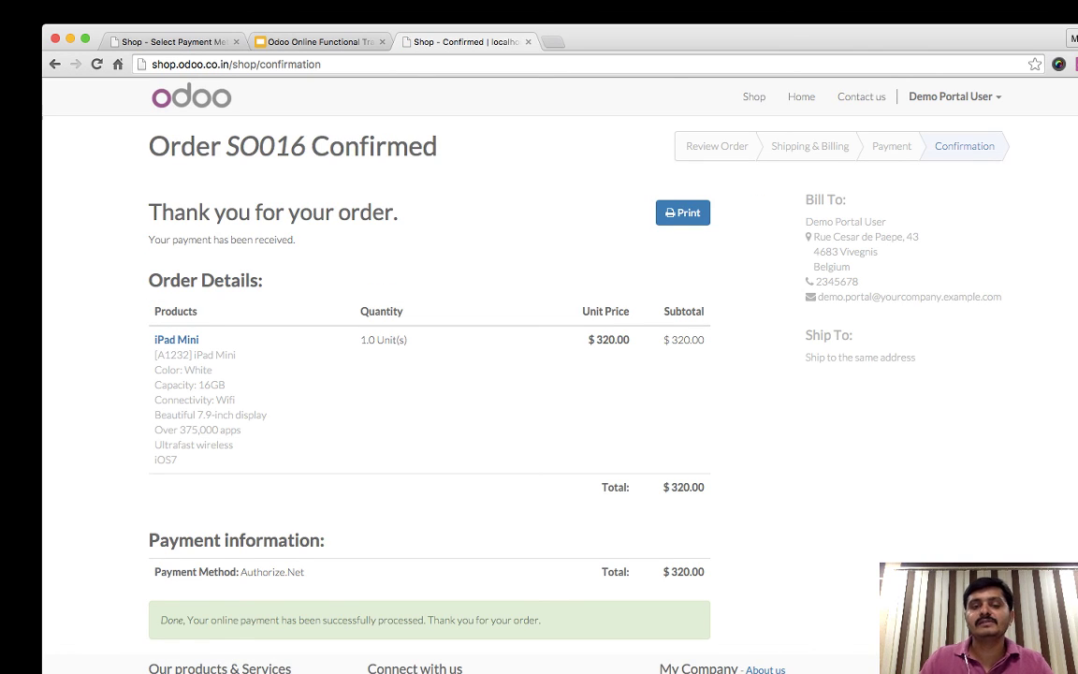
- Review the SO016 order number and the Authorize.Net payment success message
drag(226, 147, 310, 147)
click(312, 147)
scroll(429, 375, down, 2)
drag(161, 481, 542, 482)
click(542, 482)
scroll(430, 374, up, 1)
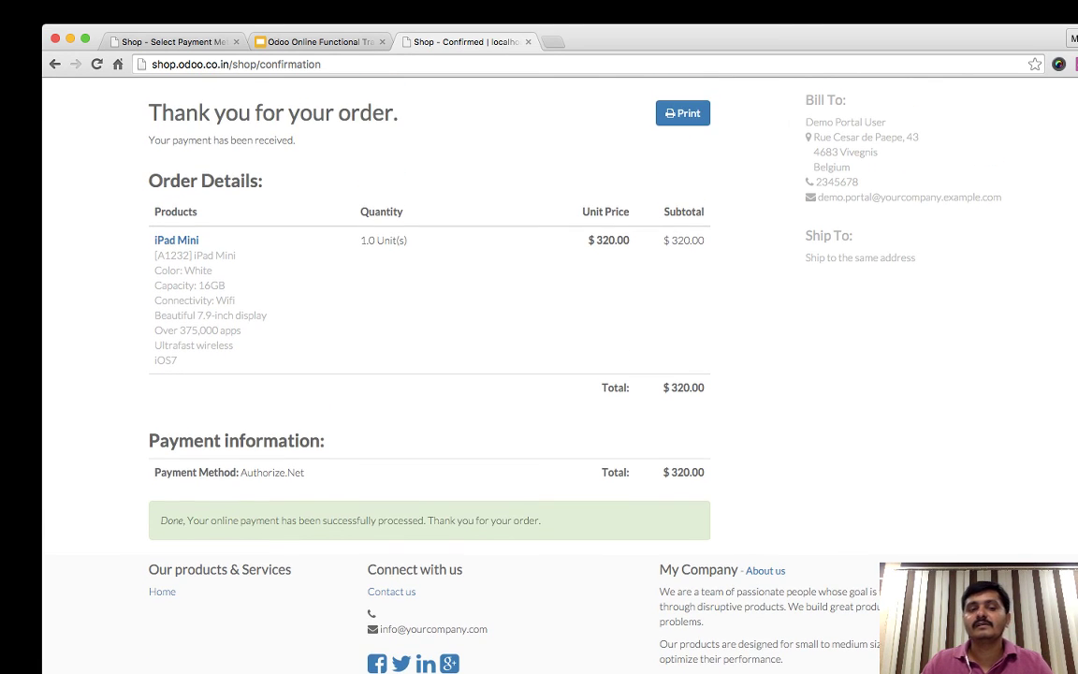
drag(150, 440, 542, 521)
click(543, 522)
drag(150, 441, 542, 521)
click(543, 521)
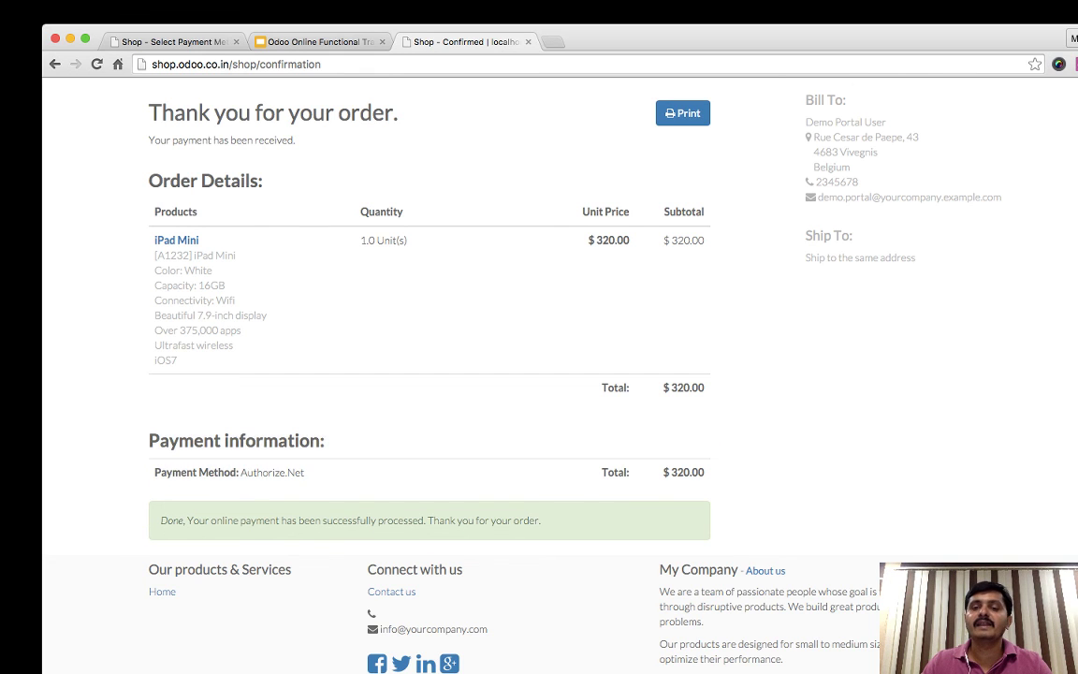
- Log the portal customer out from the account menu
scroll(429, 374, up, 3)
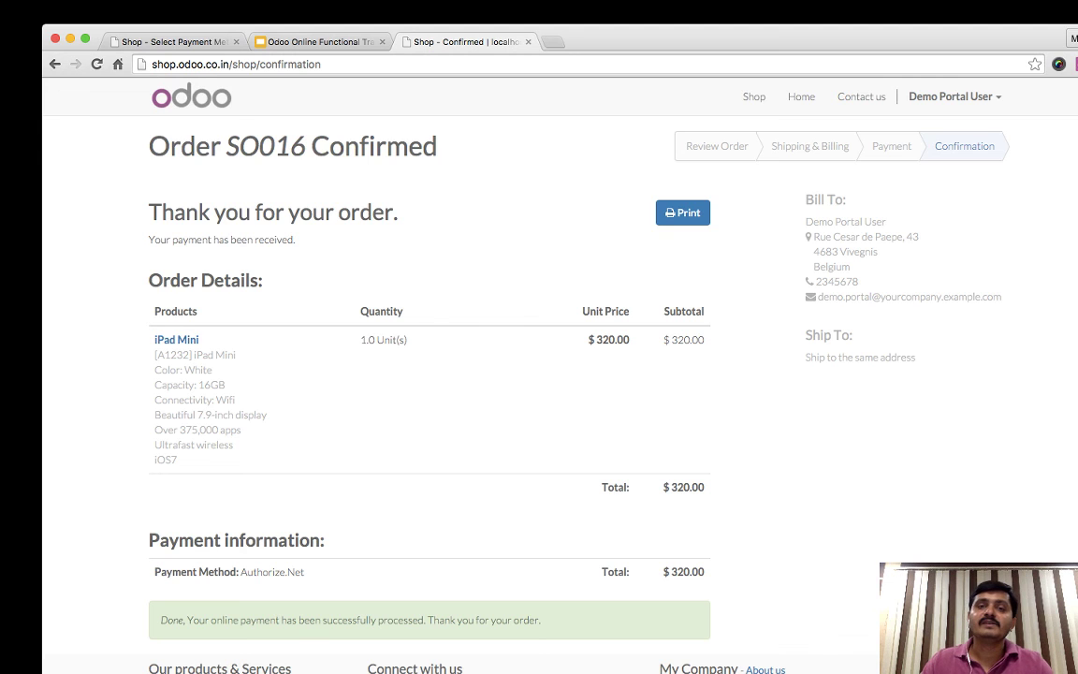
click(951, 97)
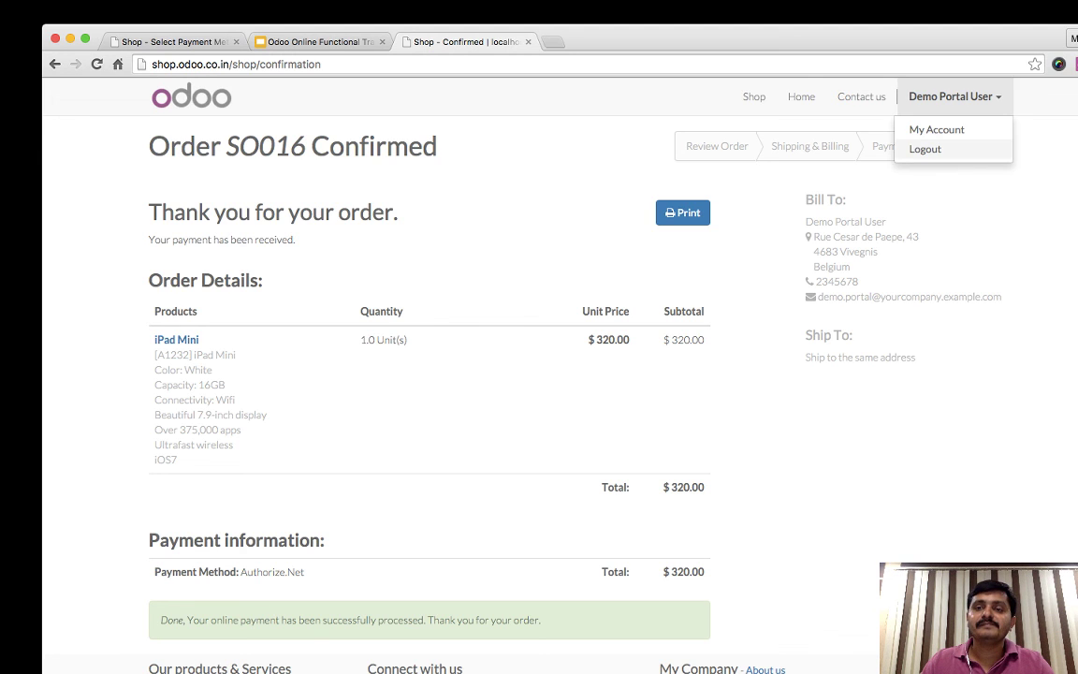
click(924, 149)
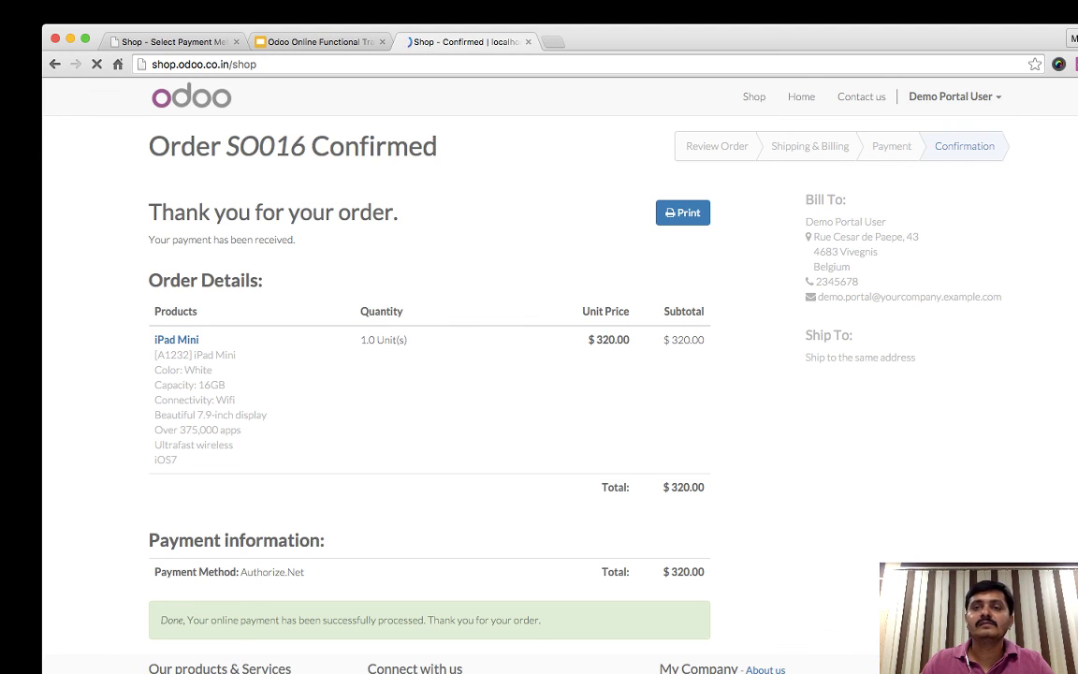
- Sign in with the administrator login and password, then open Accounting
click(986, 97)
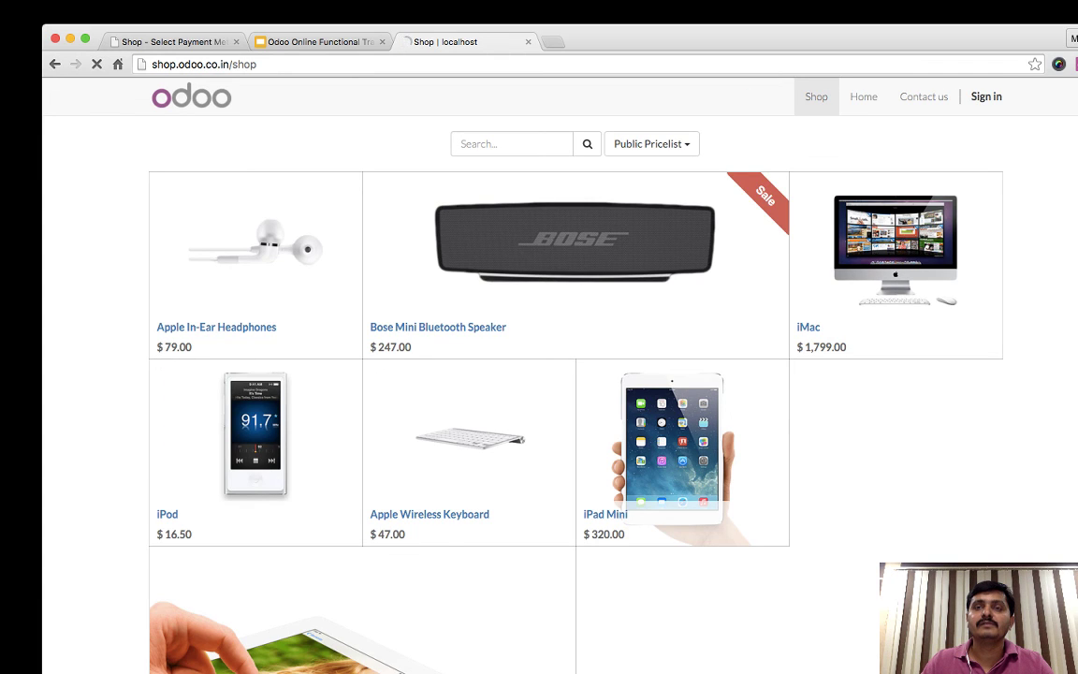
key(super+a)
key(Tab)
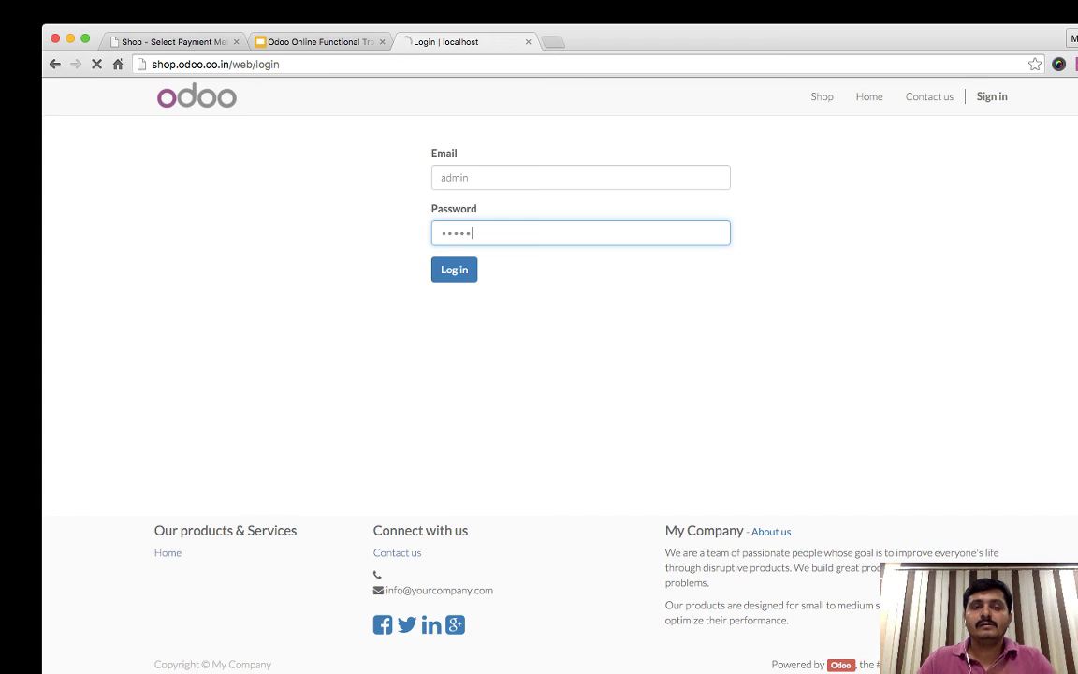
key(Return)
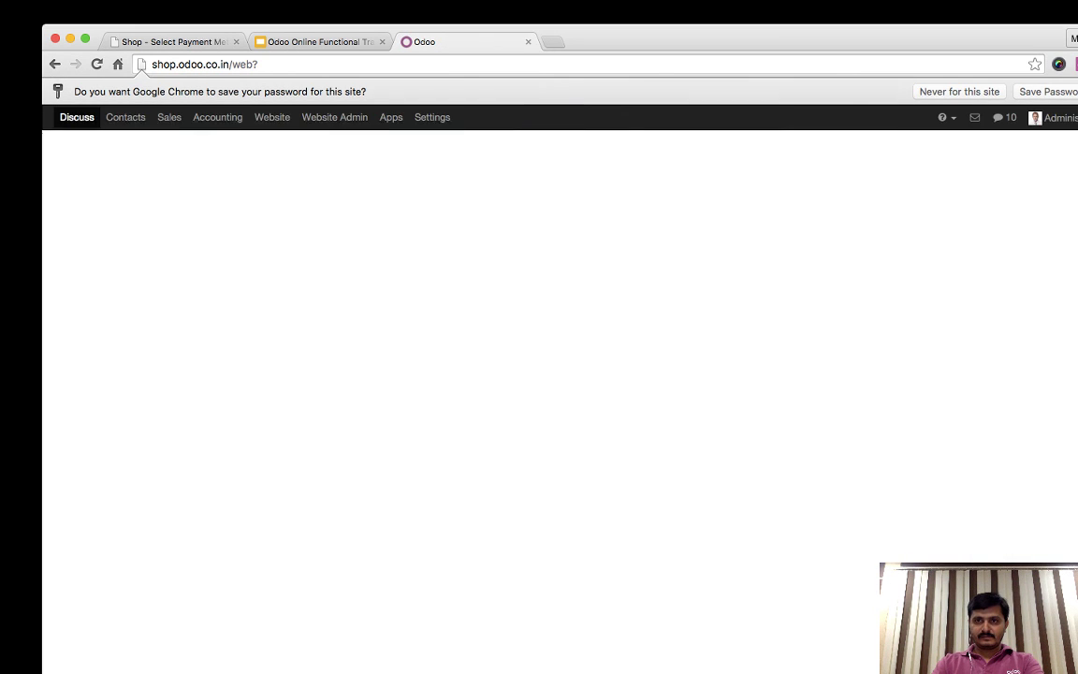
click(217, 90)
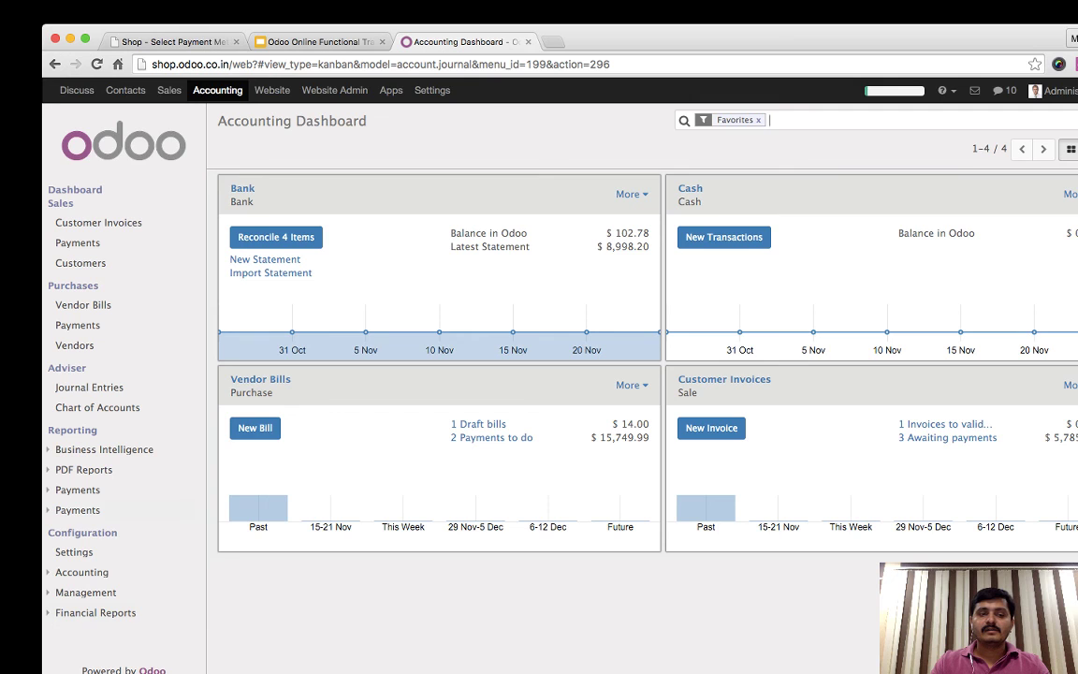
- Open the SO016 payment transaction and inspect its Acquirer Reference
click(77, 510)
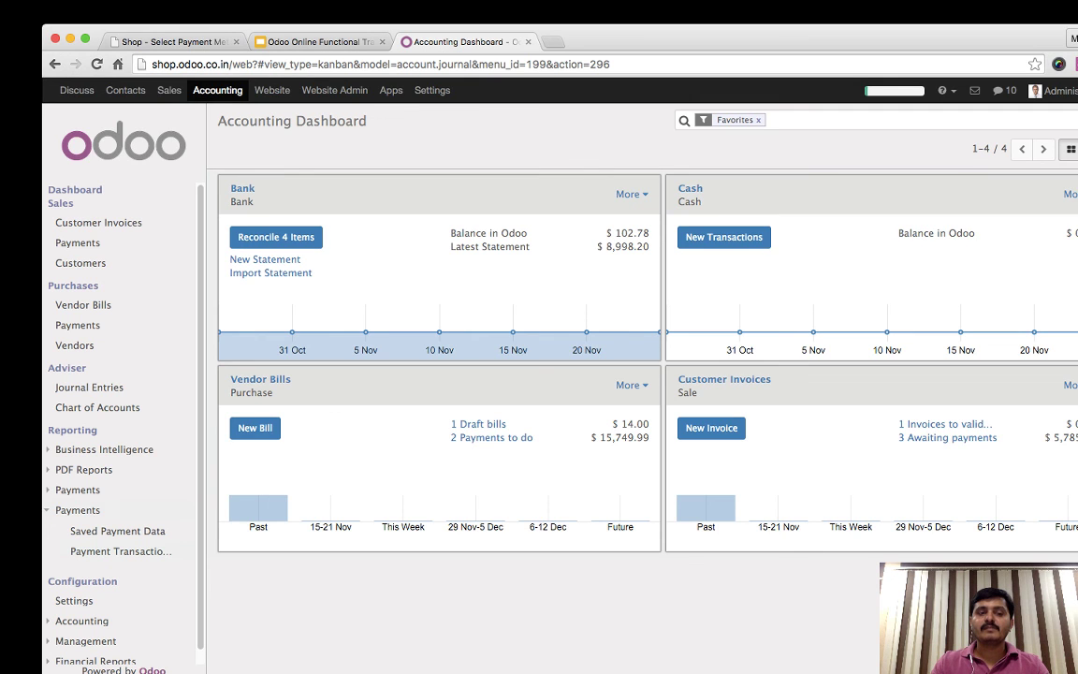
click(121, 551)
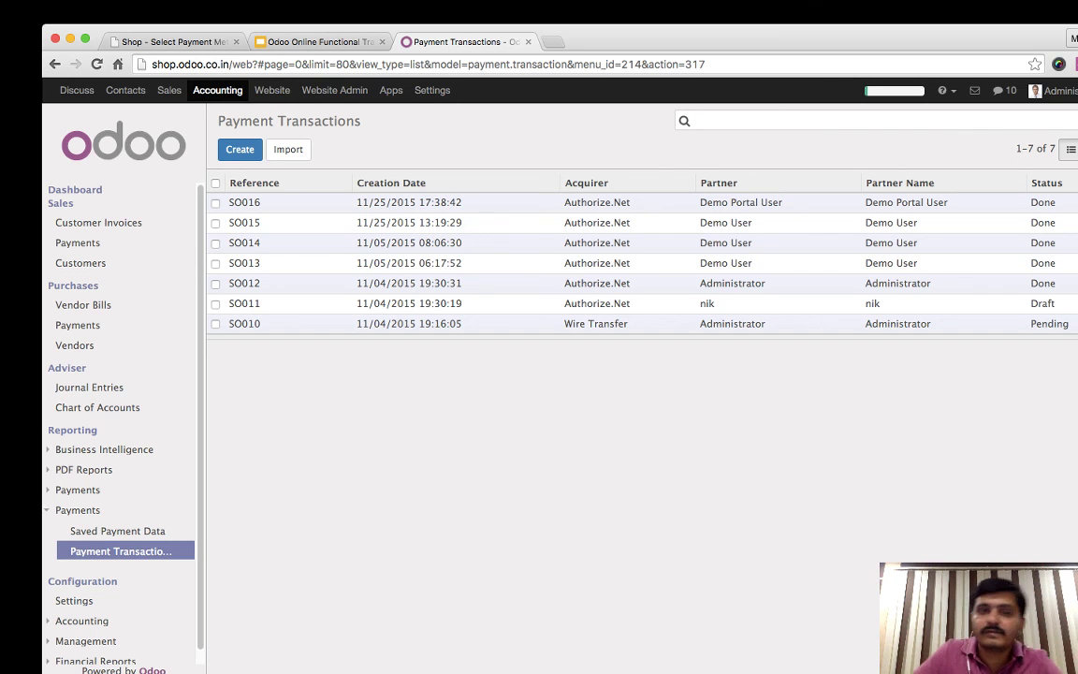
key(Return)
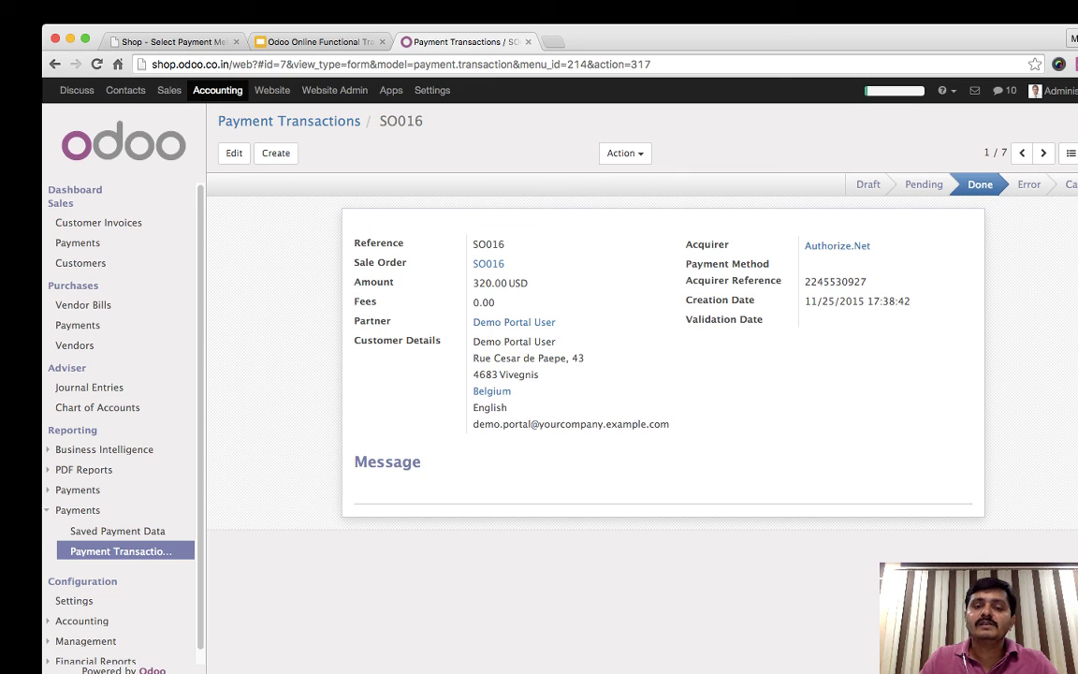
triple_click(836, 282)
click(835, 282)
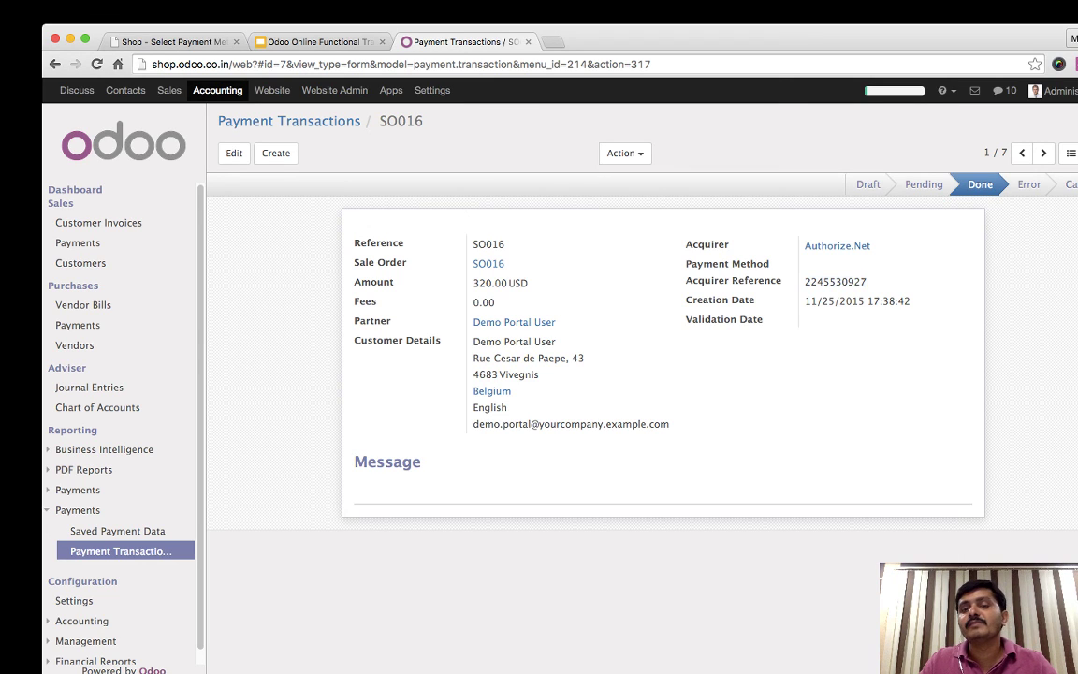
triple_click(836, 281)
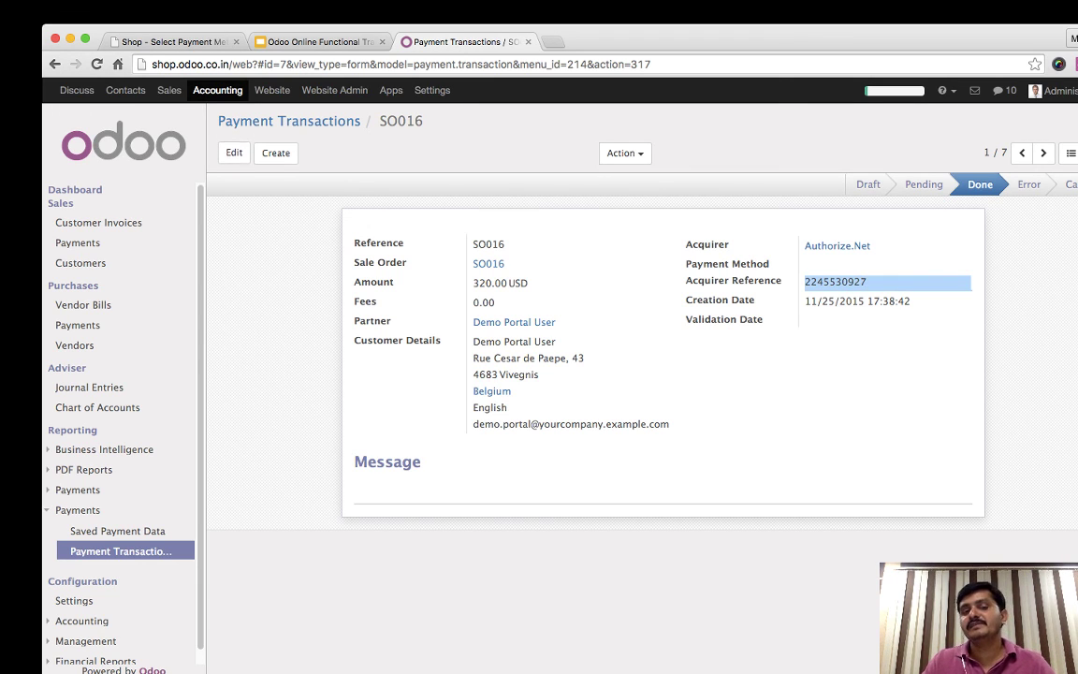
click(210, 140)
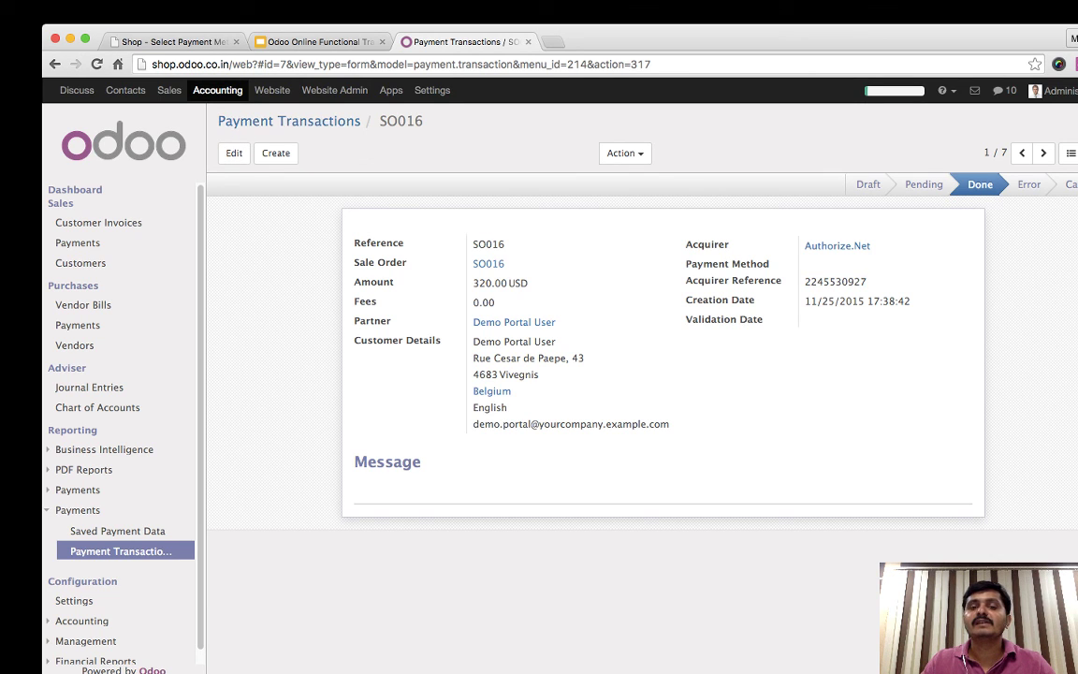
- Return to Payment Transactions, then open the Sales Quotations list
click(289, 121)
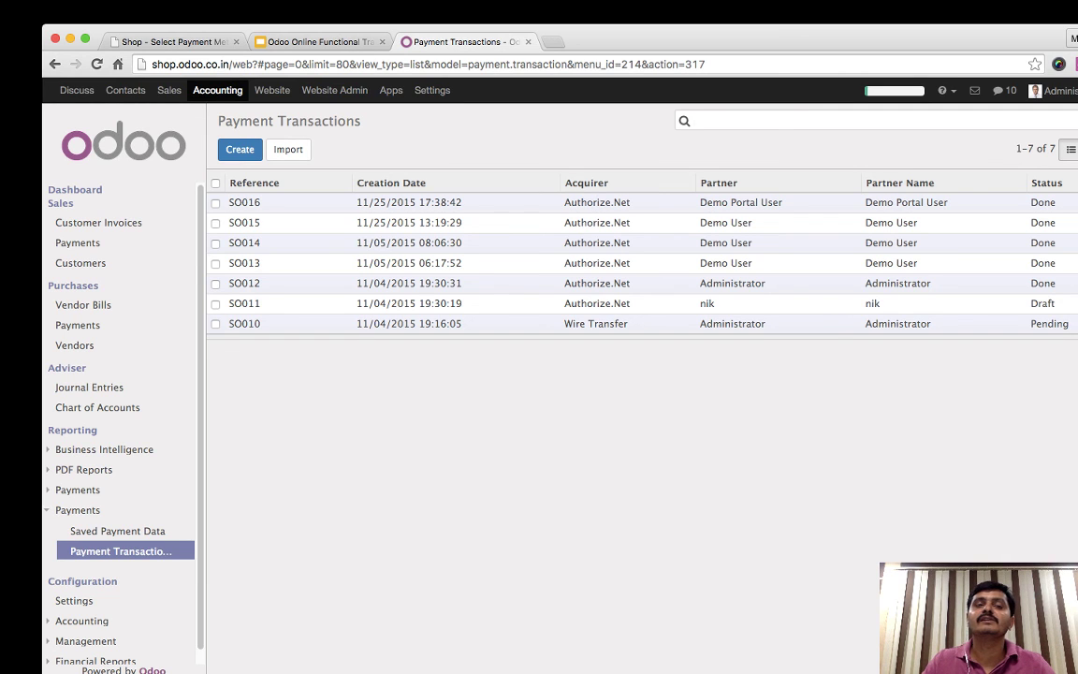
click(169, 90)
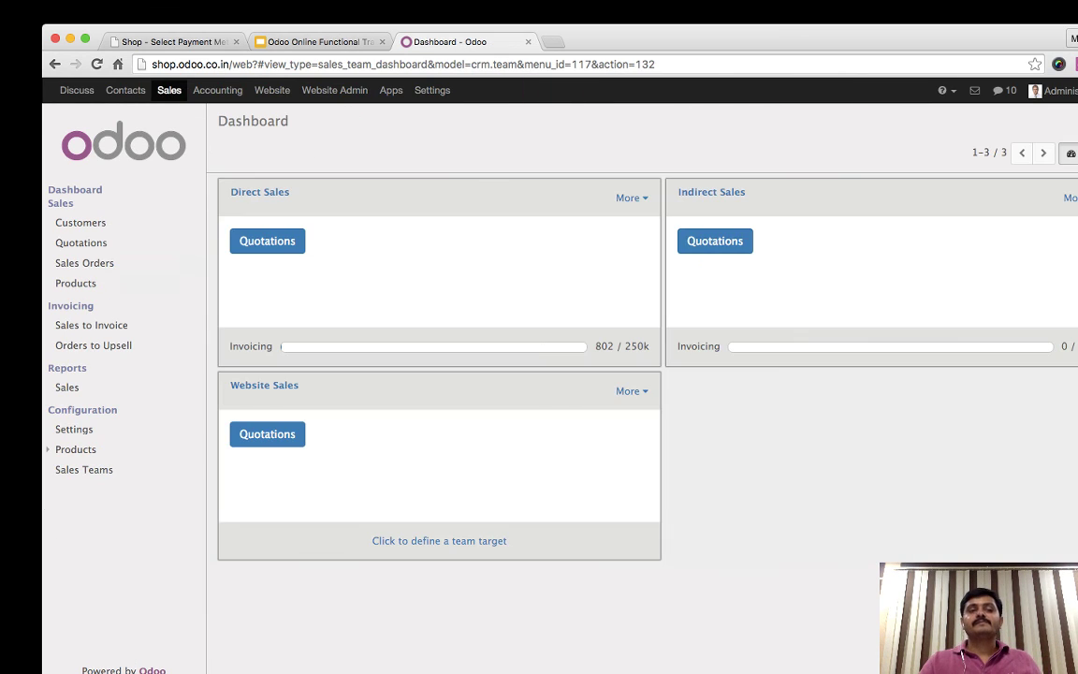
click(81, 243)
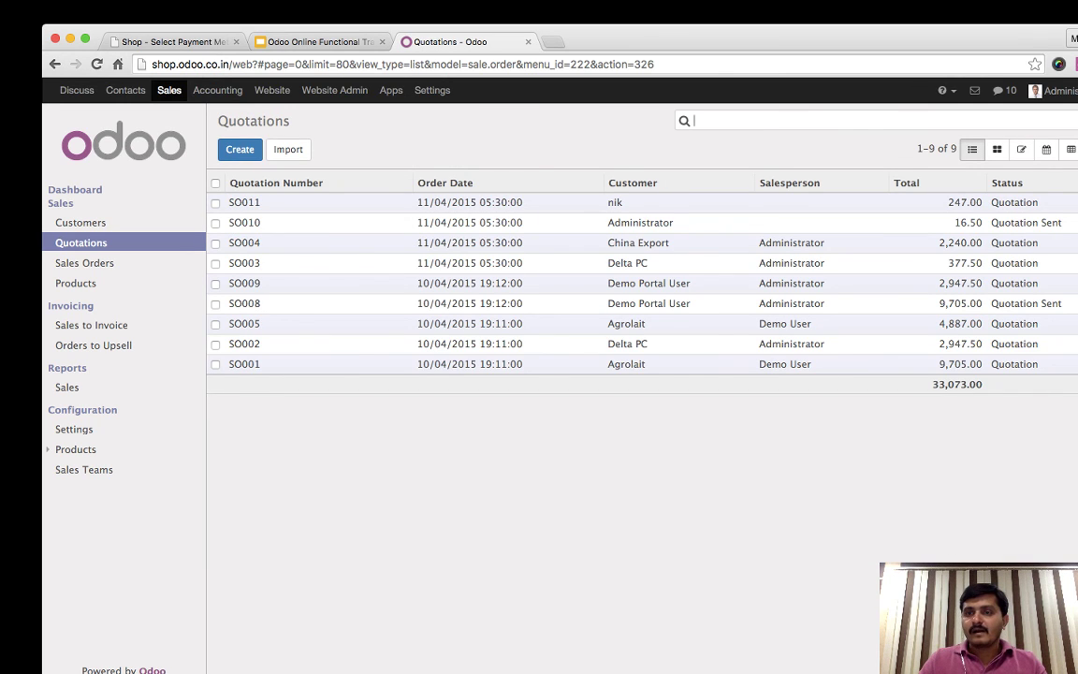
- Open sales order SO016, cancel Create Invoice, return to the list, then open Settings
click(84, 263)
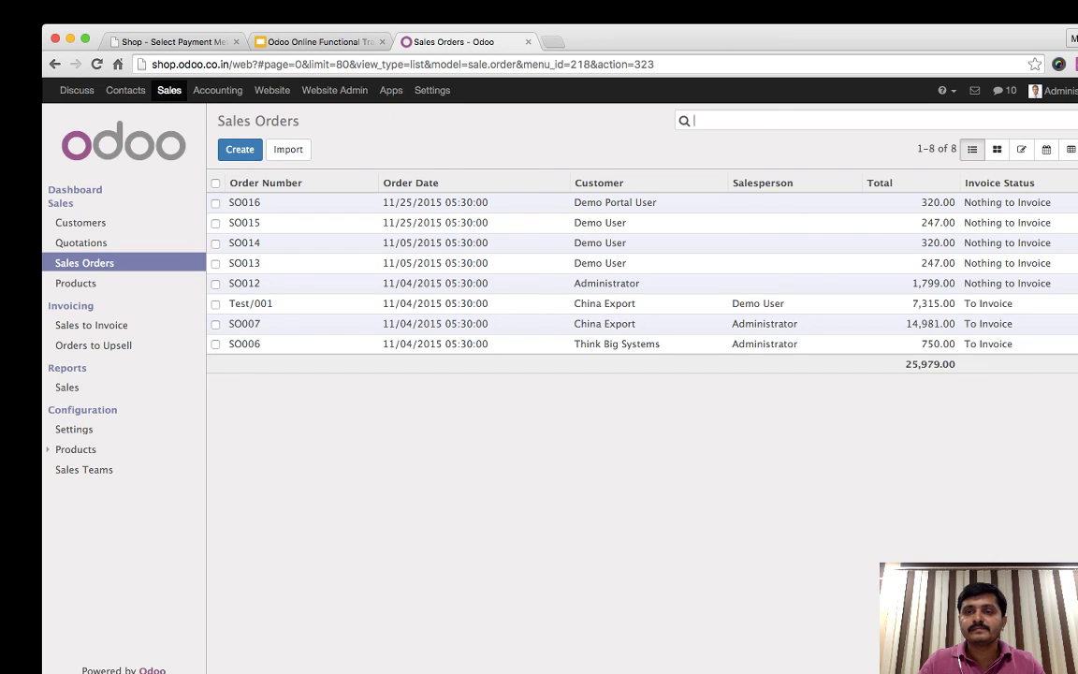
click(244, 202)
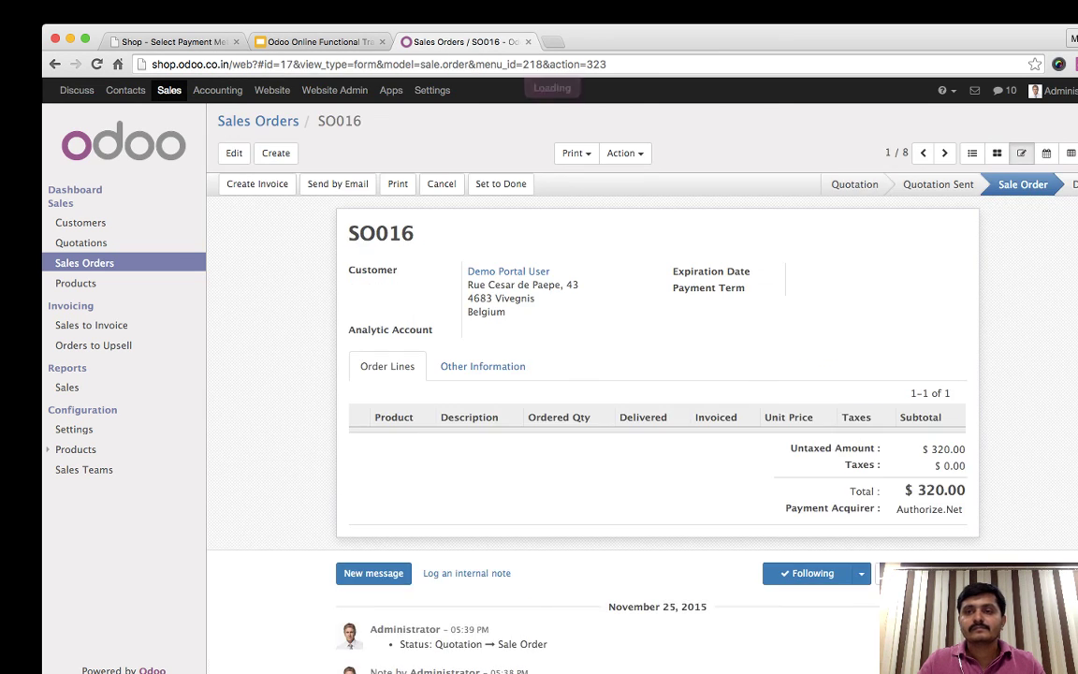
scroll(655, 421, down, 5)
scroll(655, 421, up, 5)
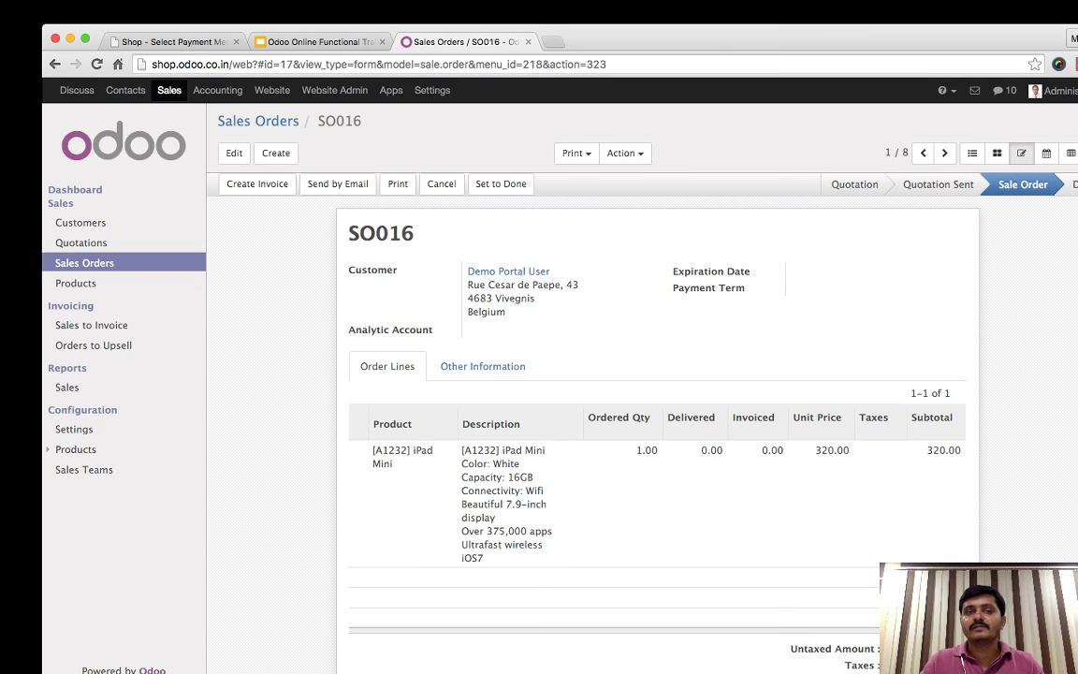
click(257, 183)
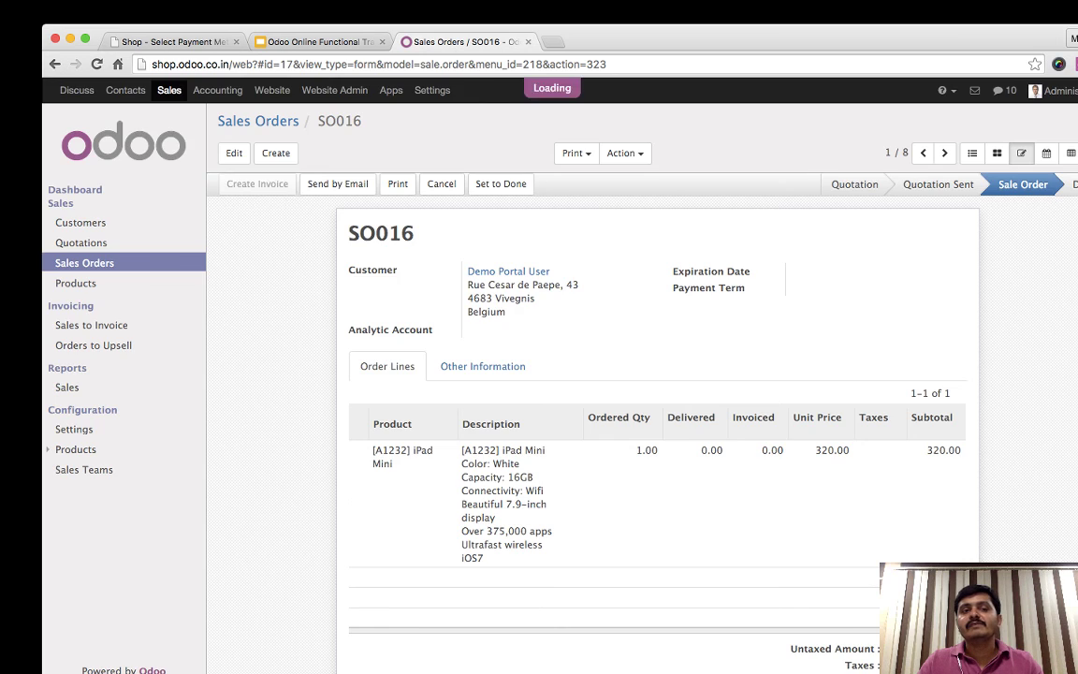
key(Escape)
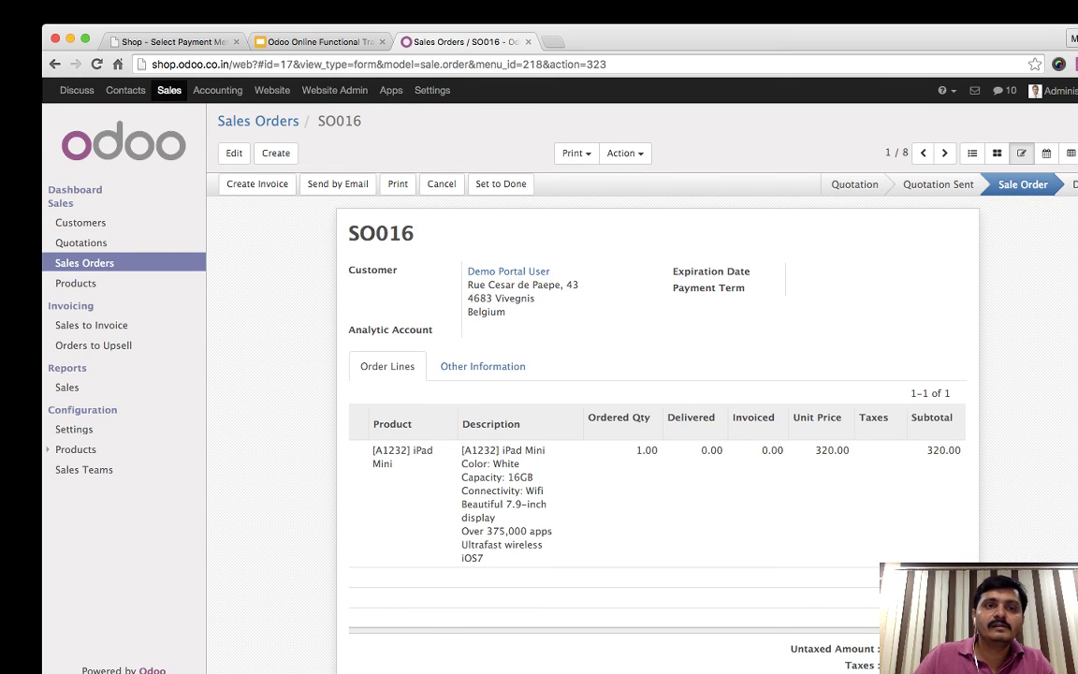
click(245, 120)
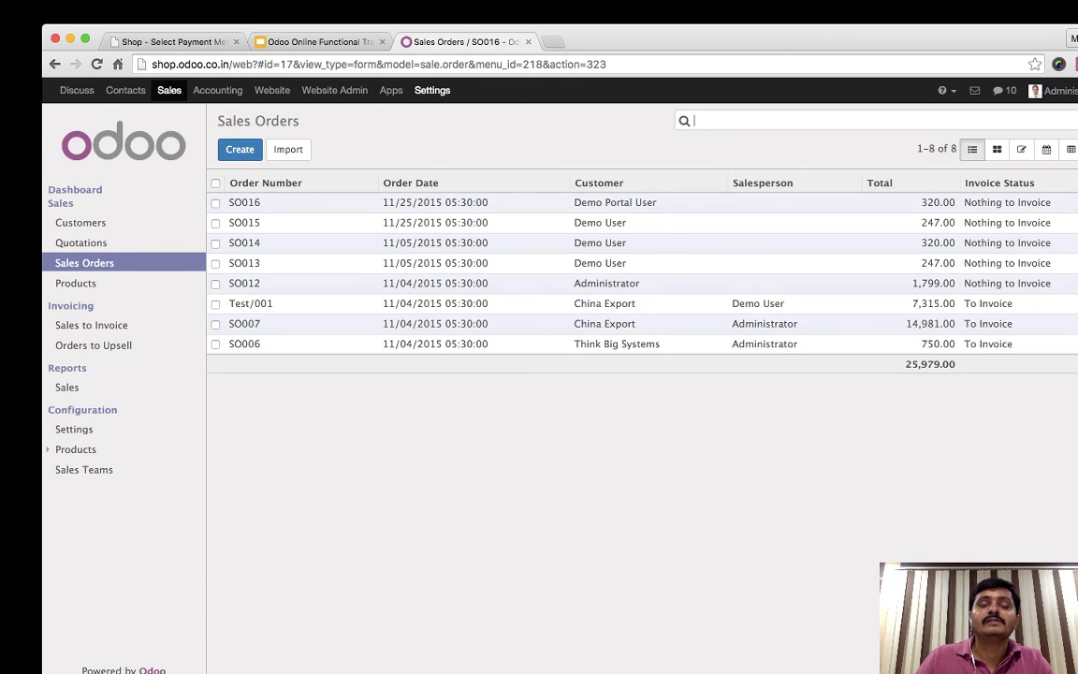
click(432, 90)
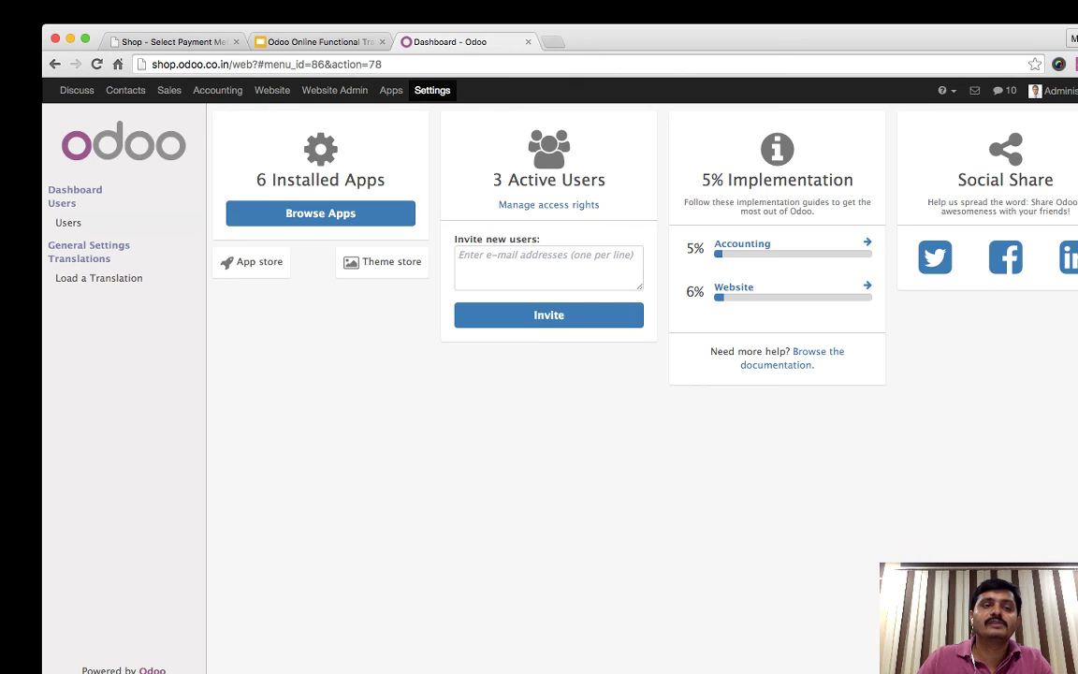
- Open the Authorize.Net acquirer from Accounting configuration's payment acquiring methods
click(217, 90)
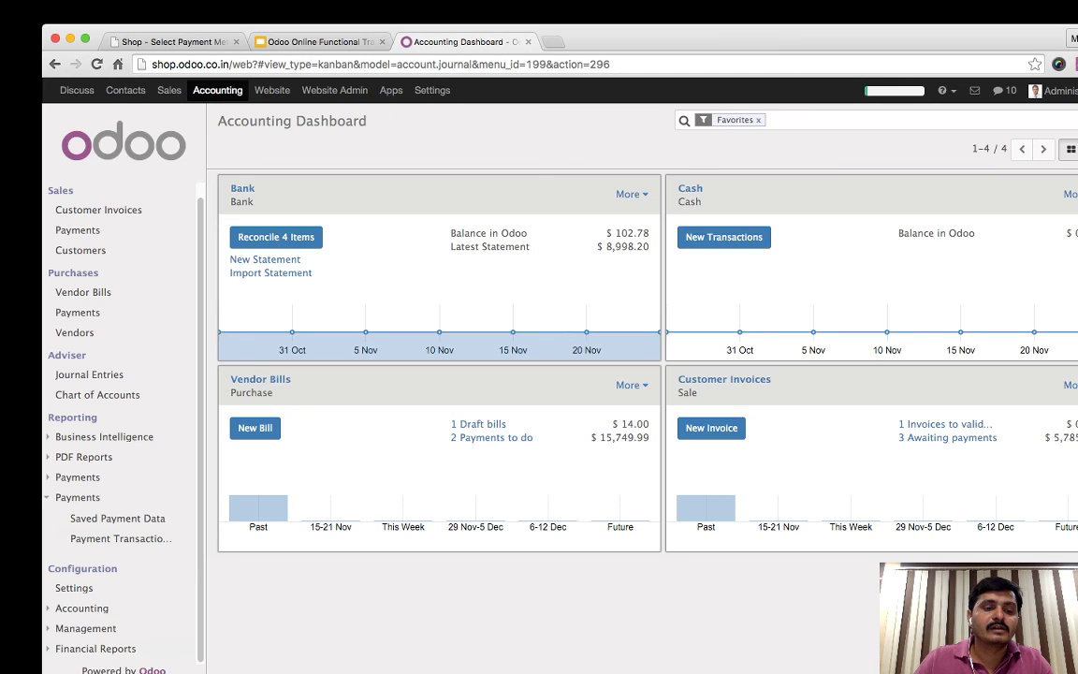
click(74, 587)
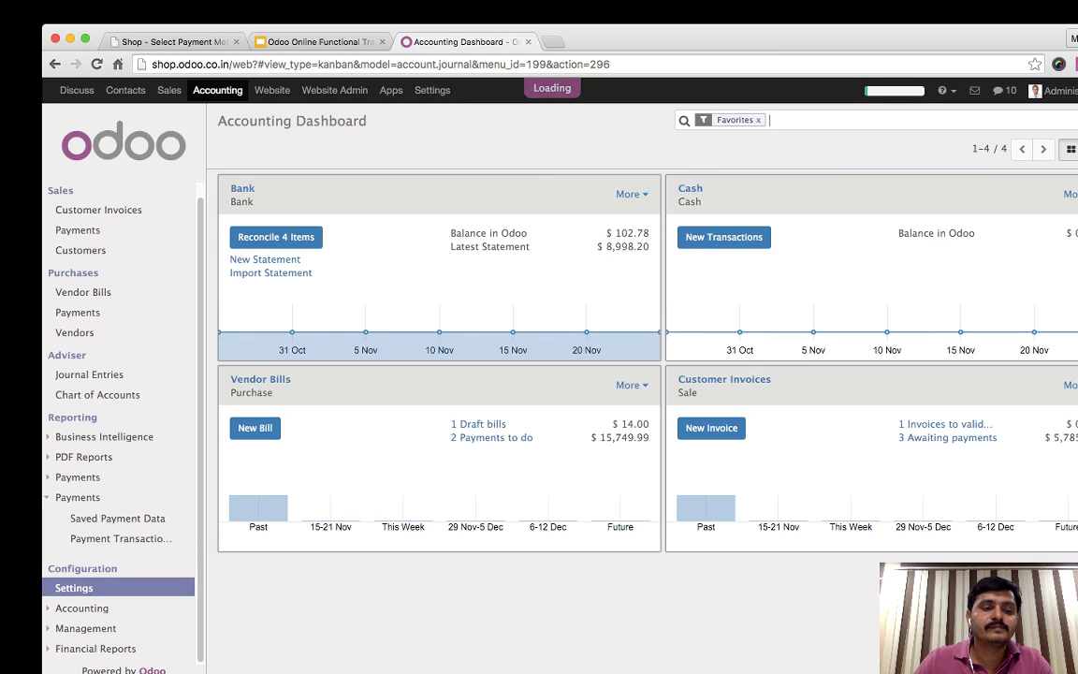
scroll(636, 384, down, 5)
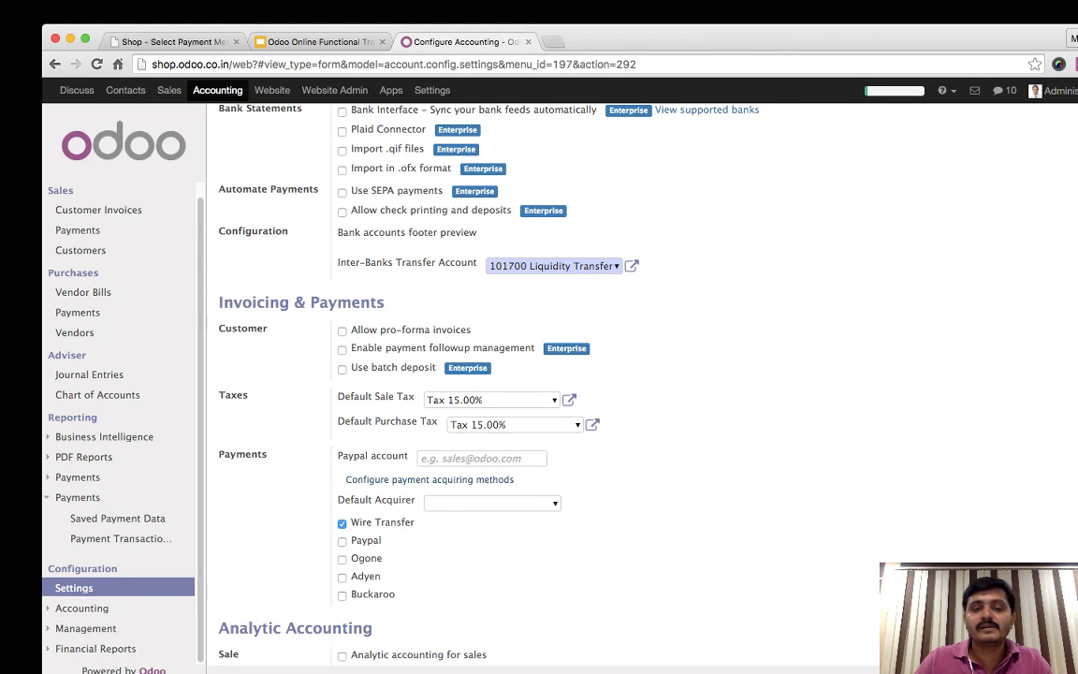
click(430, 479)
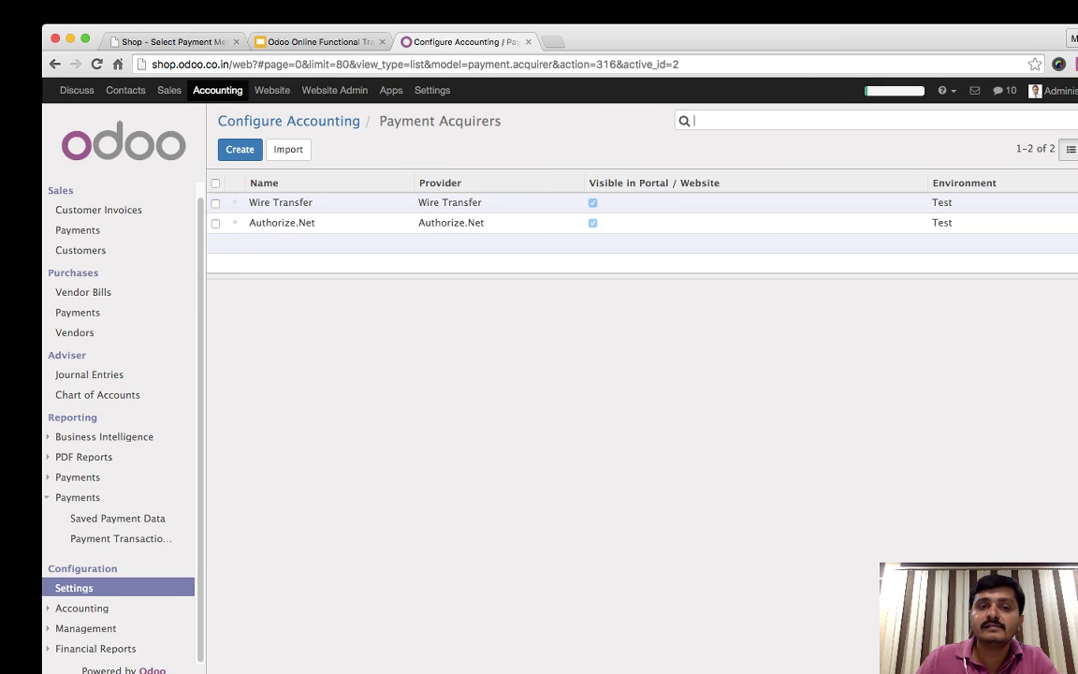
click(282, 223)
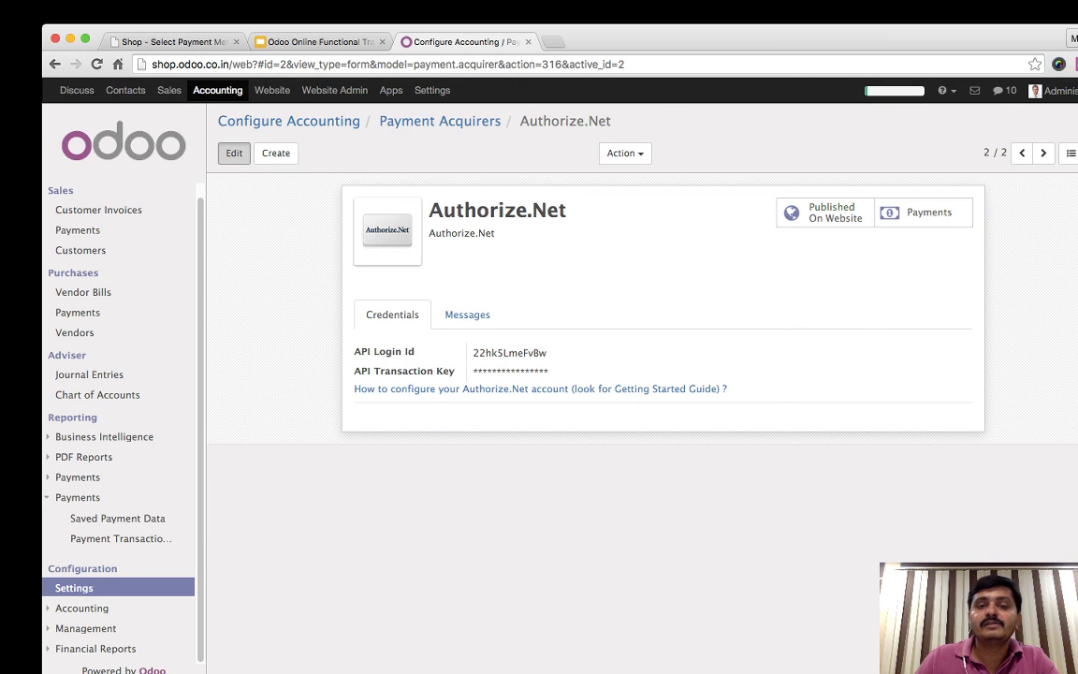
- Inspect the API Login Id in edit mode, then open About to activate developer mode
click(234, 152)
double_click(513, 354)
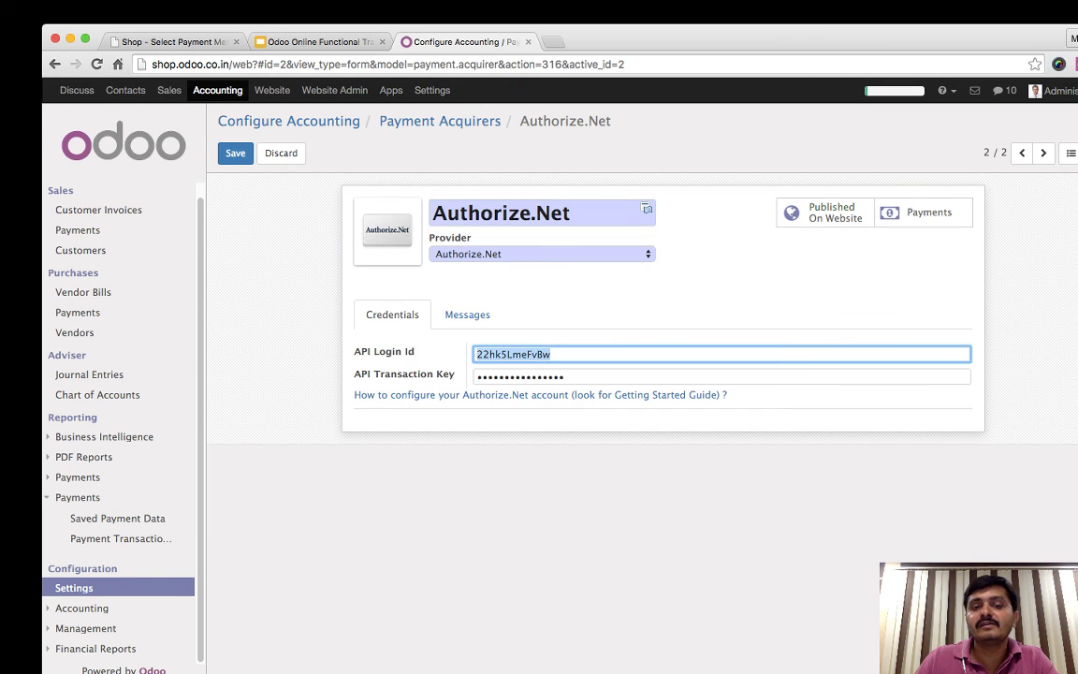
key(Tab)
click(512, 354)
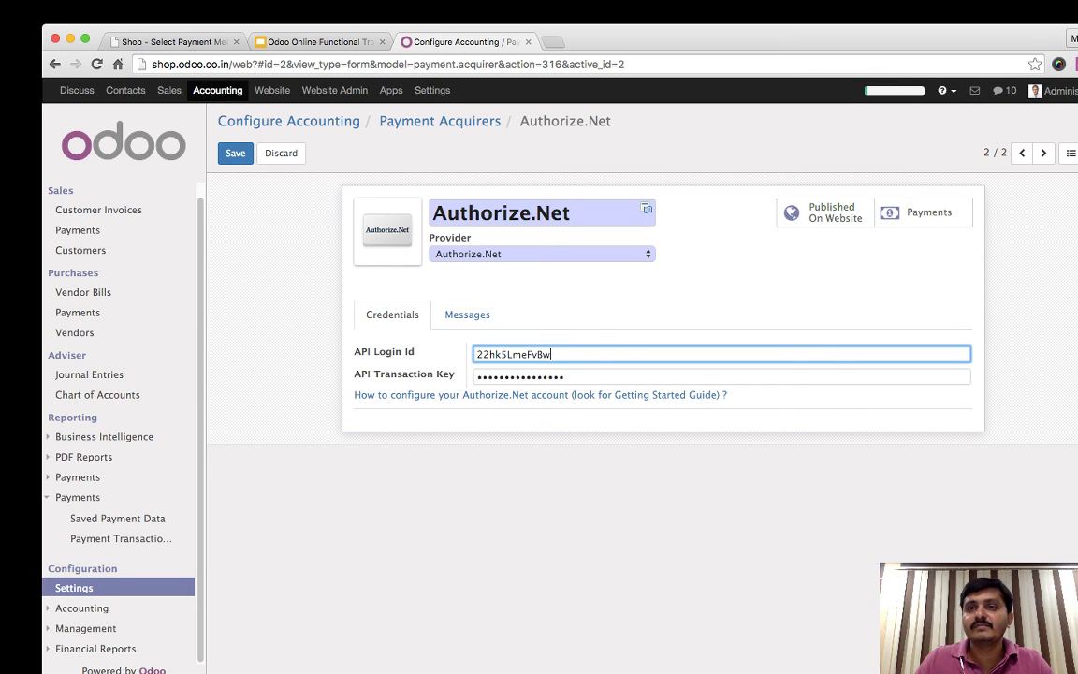
click(945, 89)
click(863, 179)
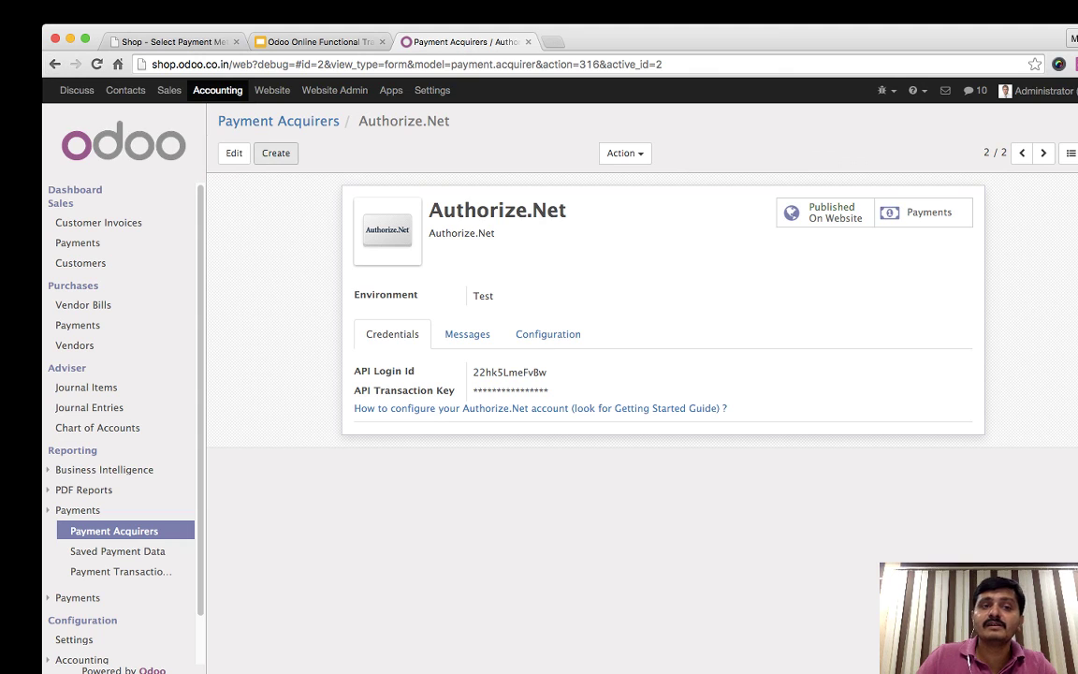
- Switch Environment to Production and save, then revert it to Test and save
click(234, 152)
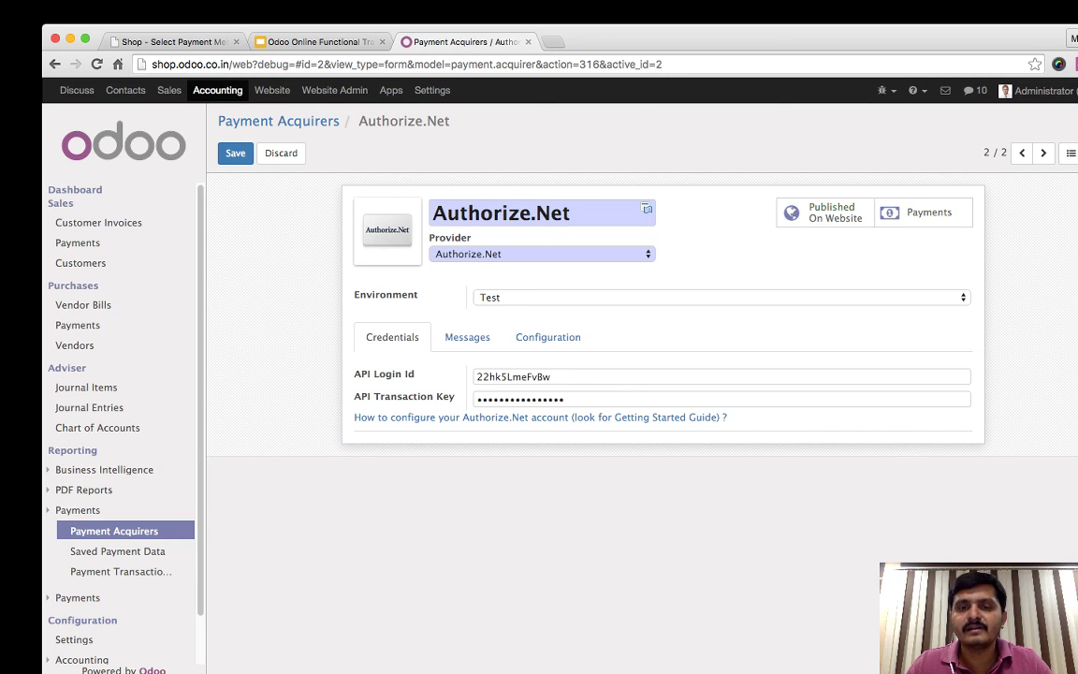
click(720, 297)
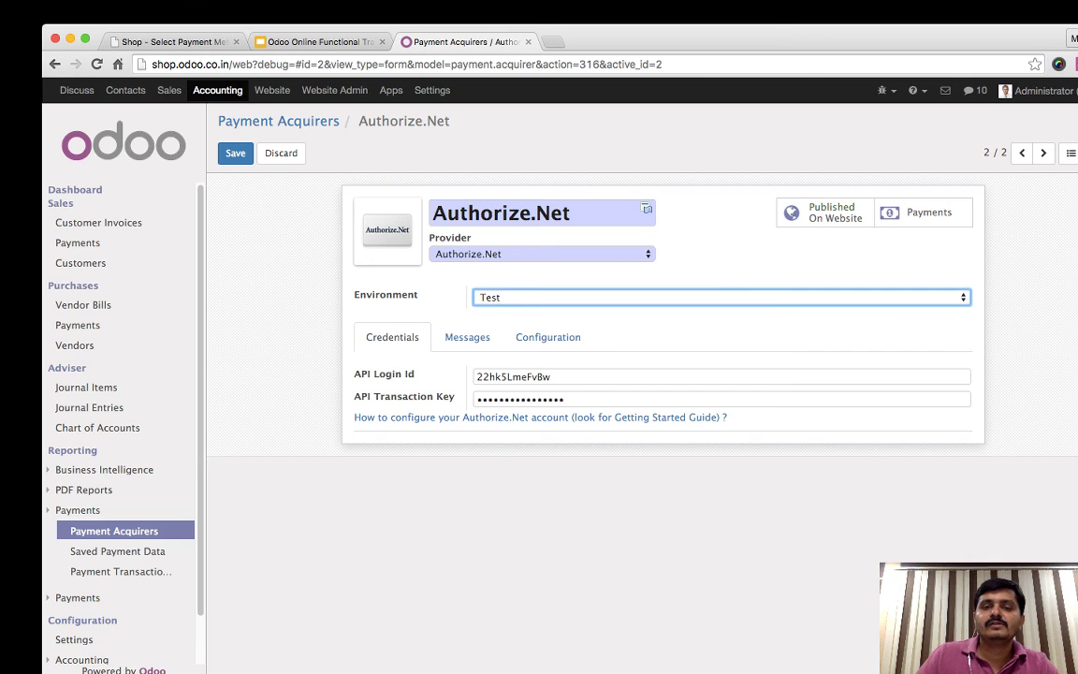
key(Down)
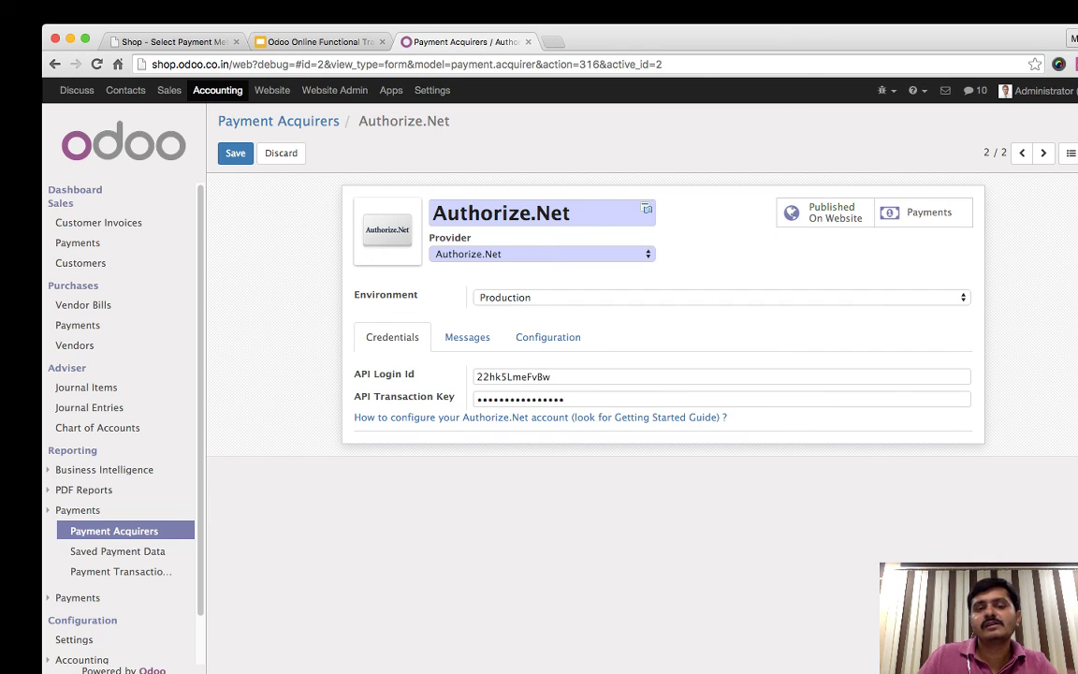
click(235, 153)
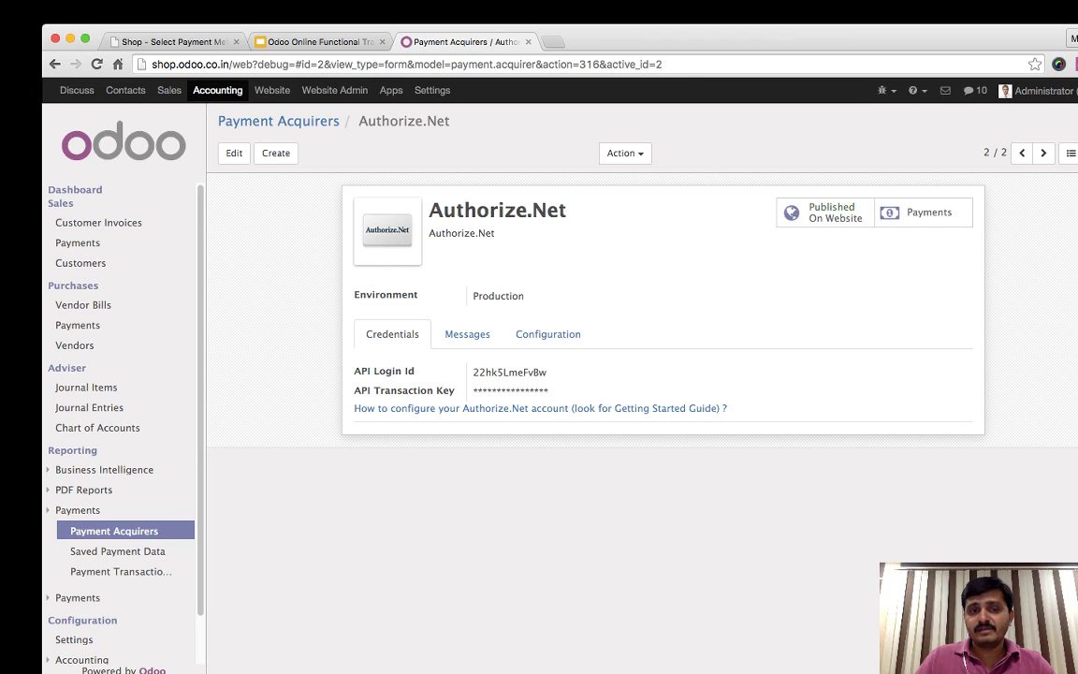
click(498, 295)
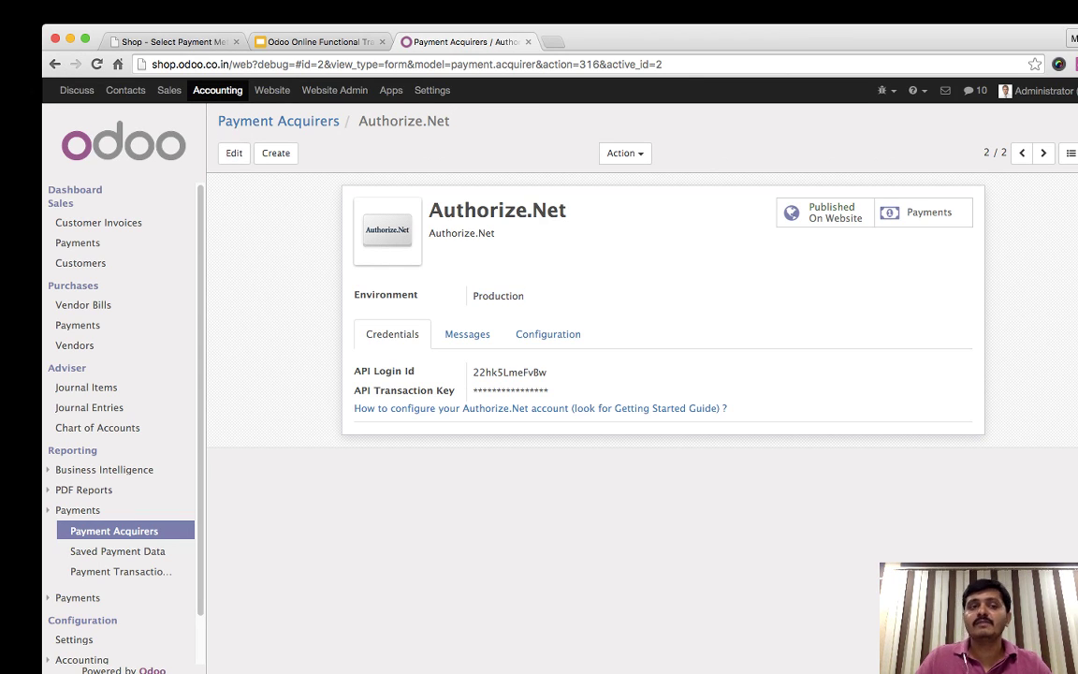
click(234, 152)
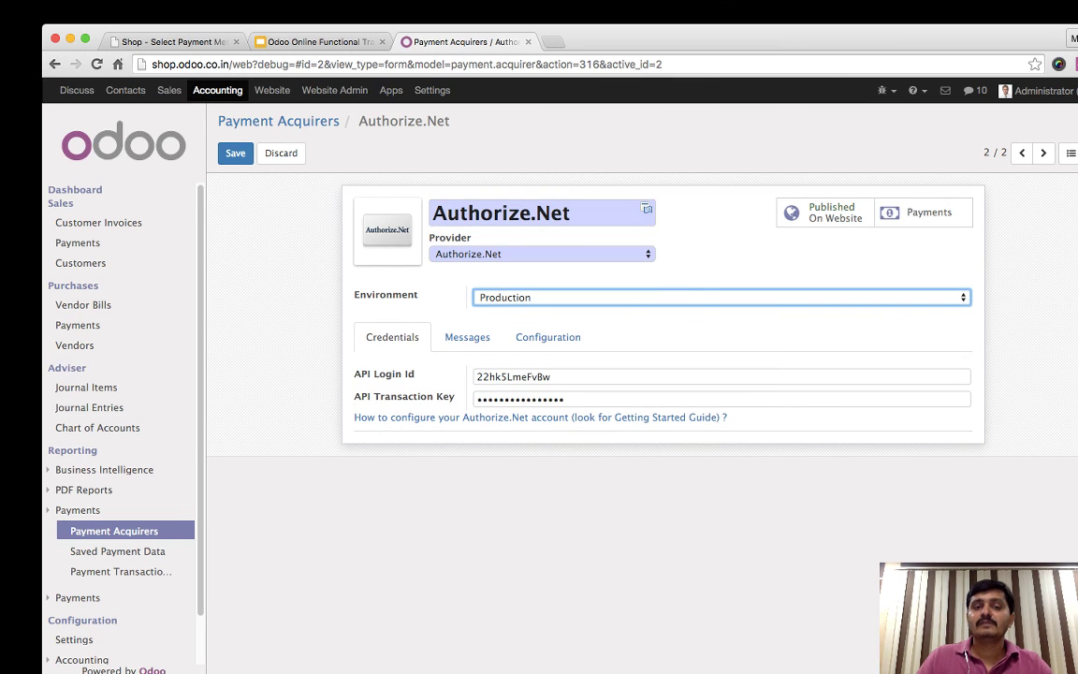
key(Up)
click(234, 153)
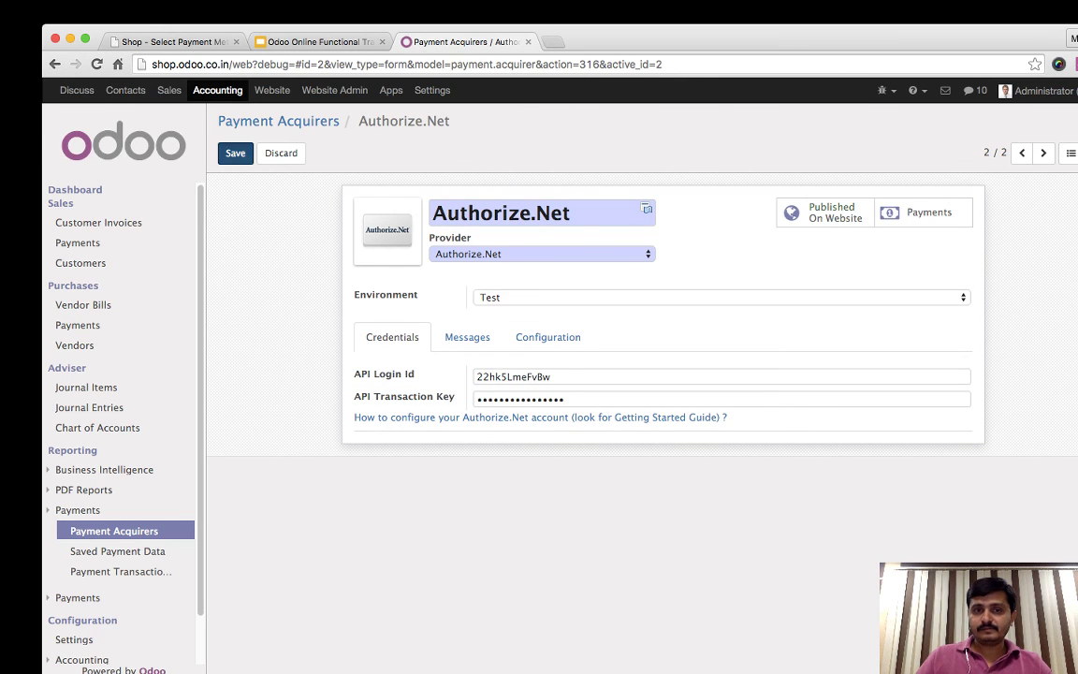
- Tick Add Extra Fees in Configuration, then discard the unsaved change
click(467, 334)
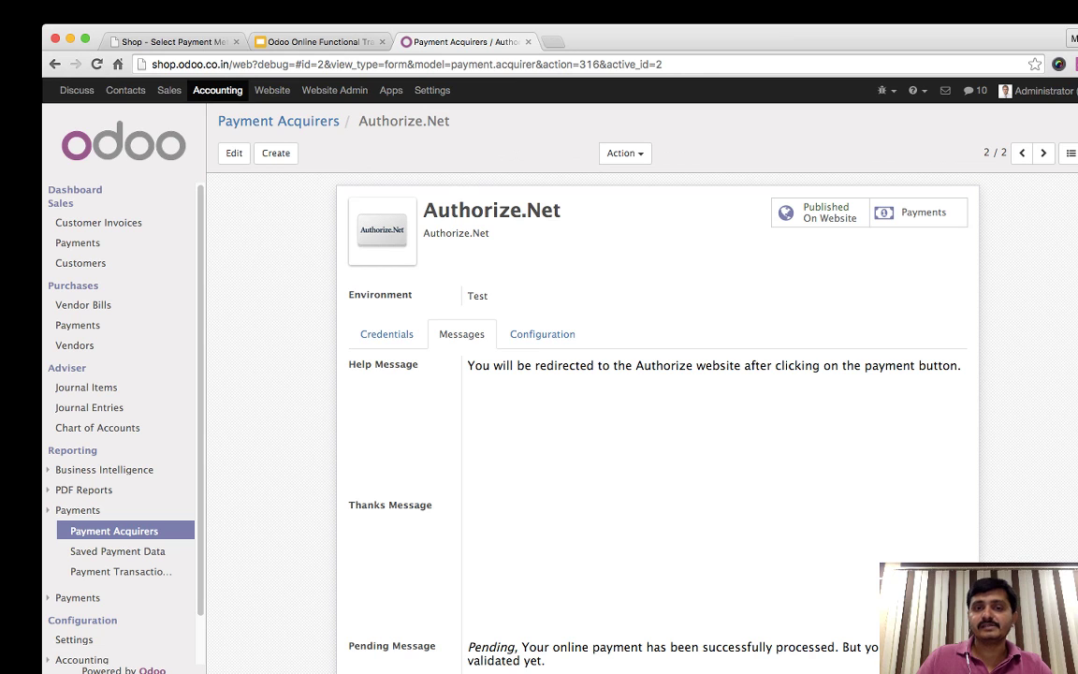
click(542, 334)
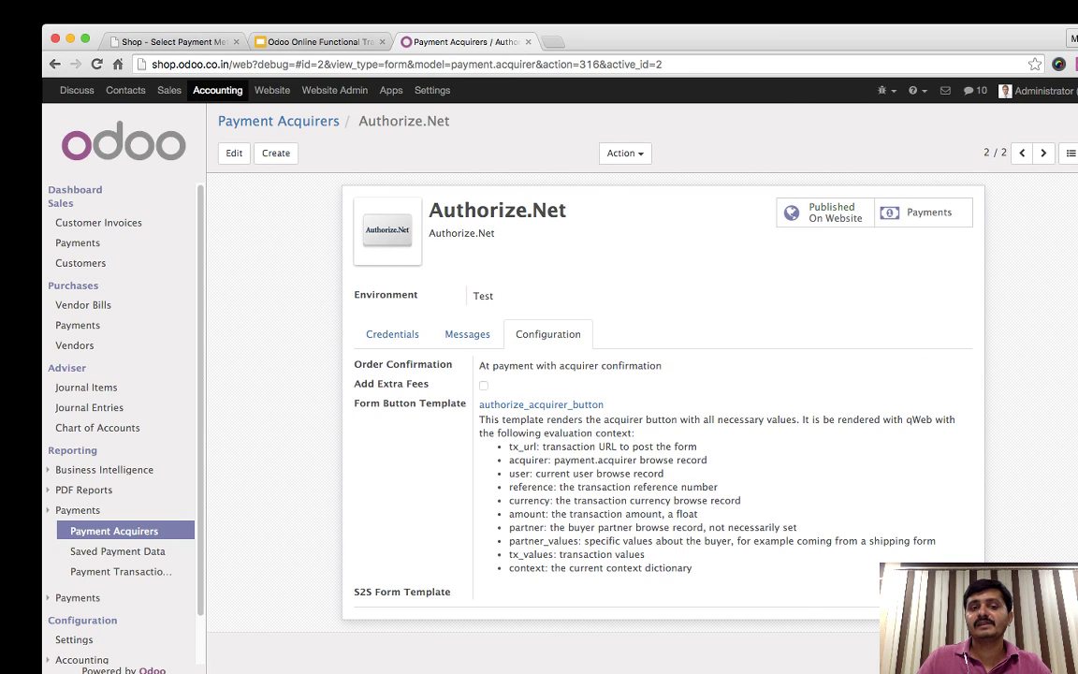
click(234, 152)
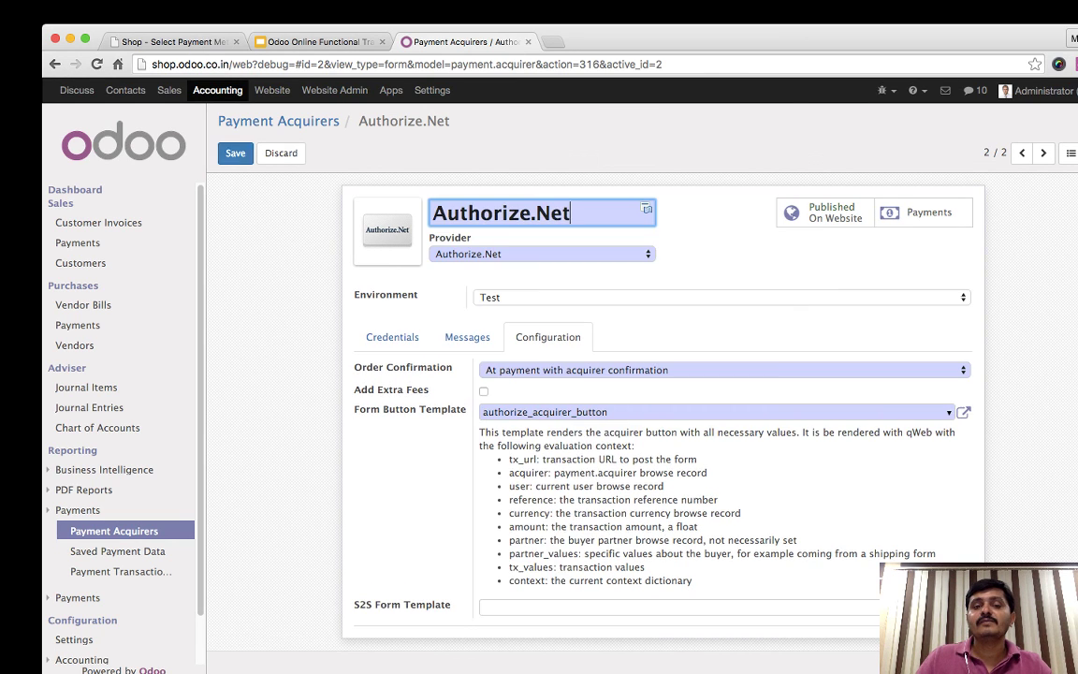
click(484, 391)
key(Tab)
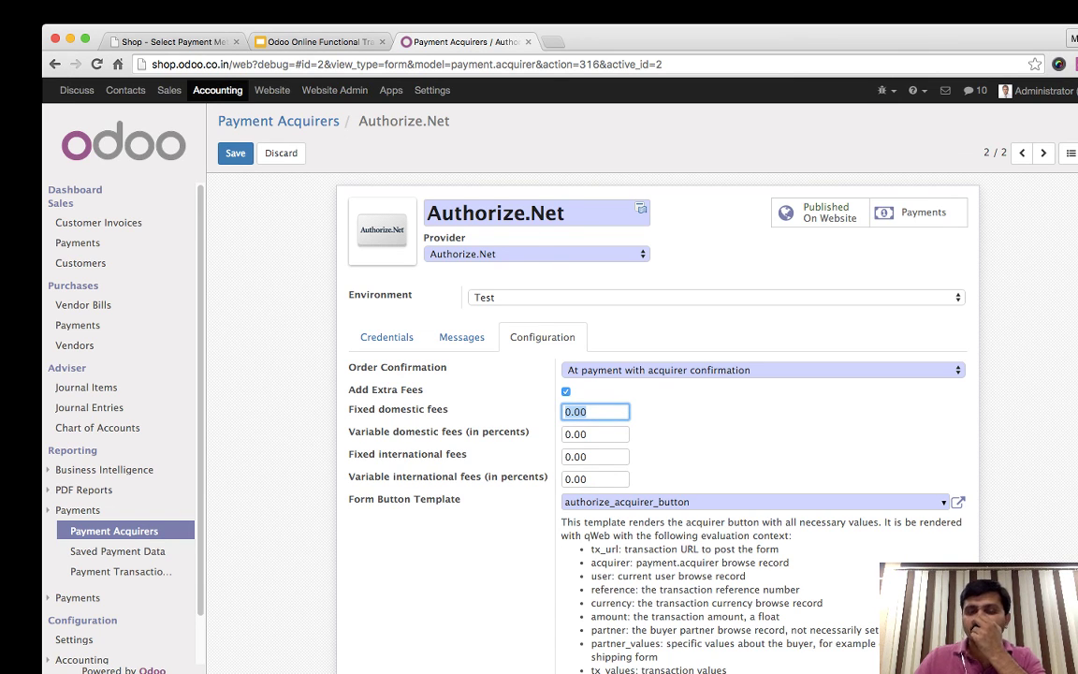
click(712, 434)
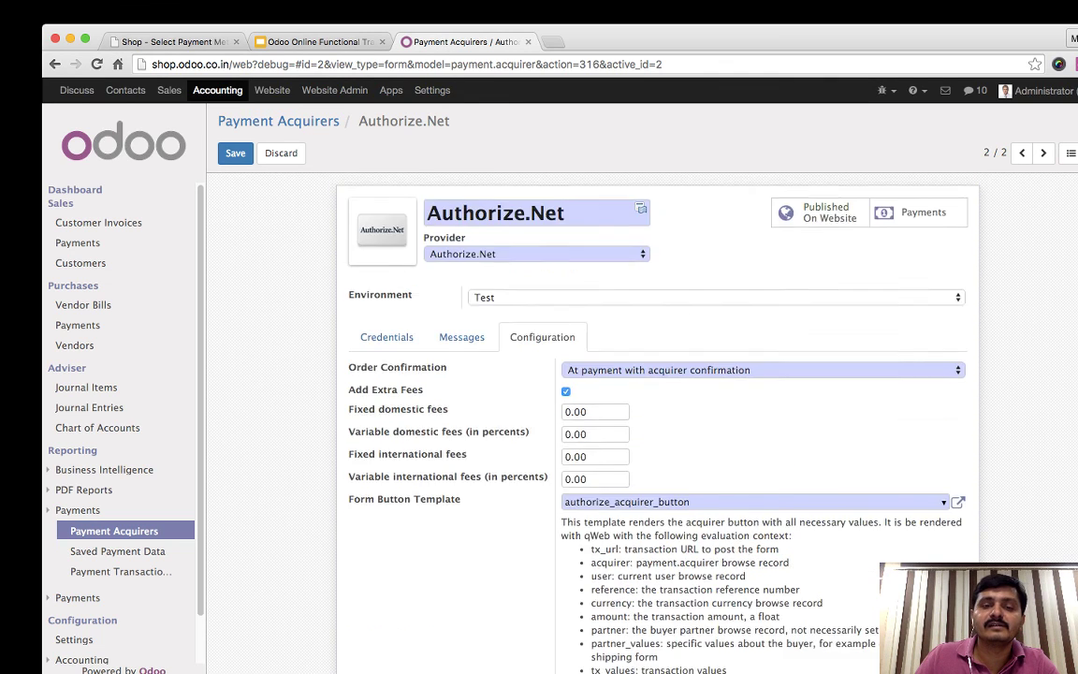
click(281, 153)
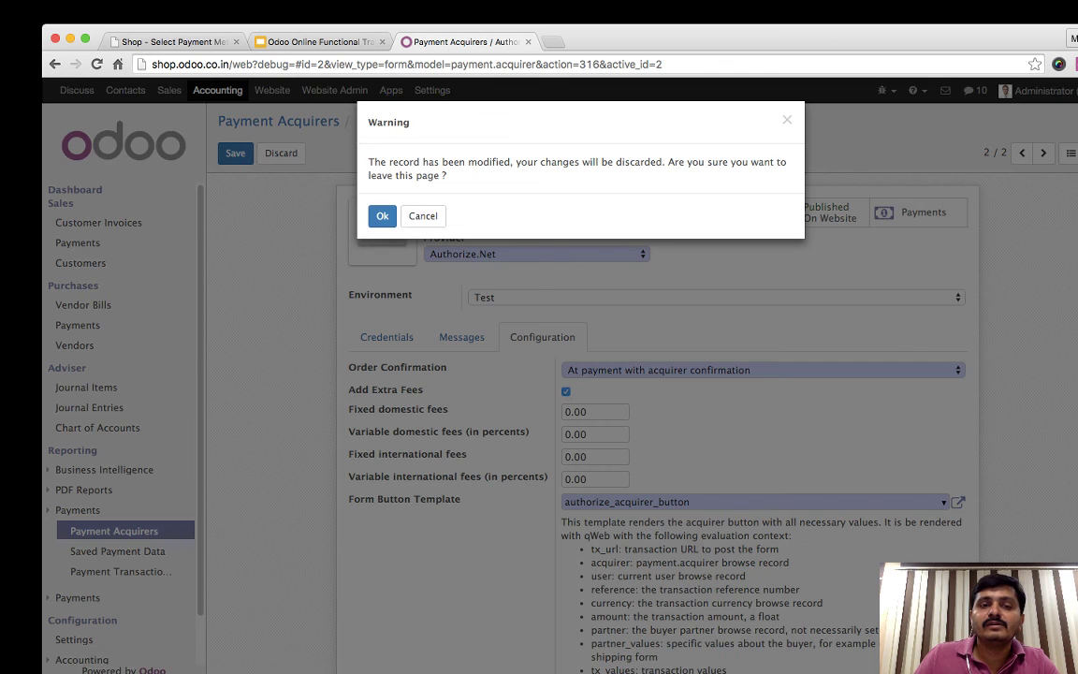
click(380, 214)
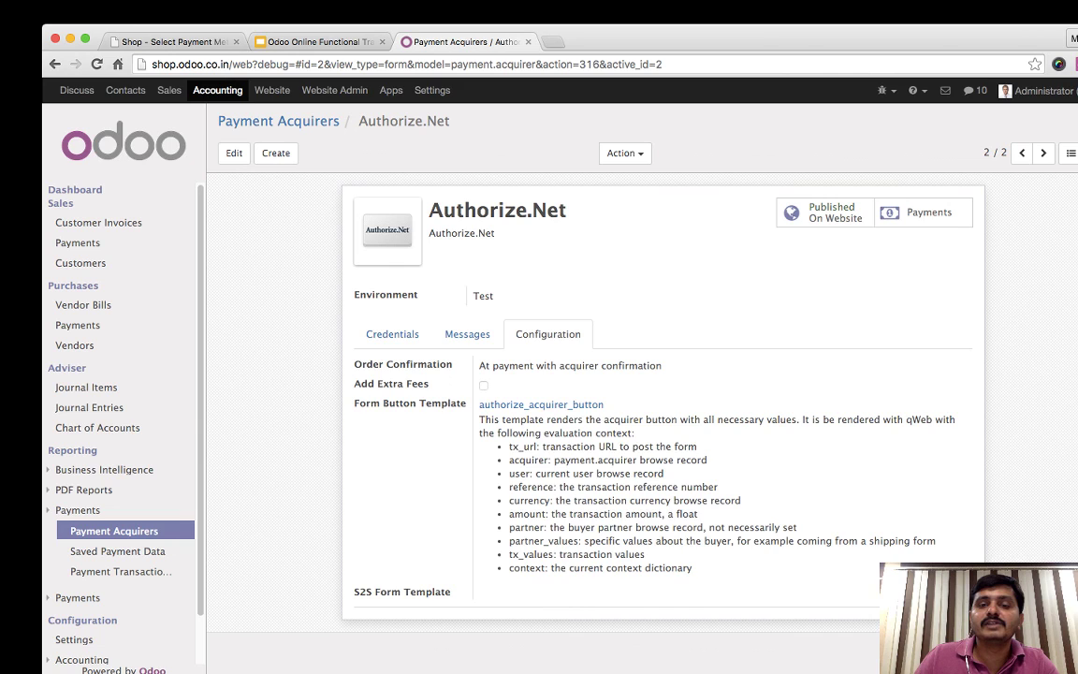
- View Authorize.Net's payment transactions SO011–SO016, then return to the acquirer
click(467, 334)
click(392, 334)
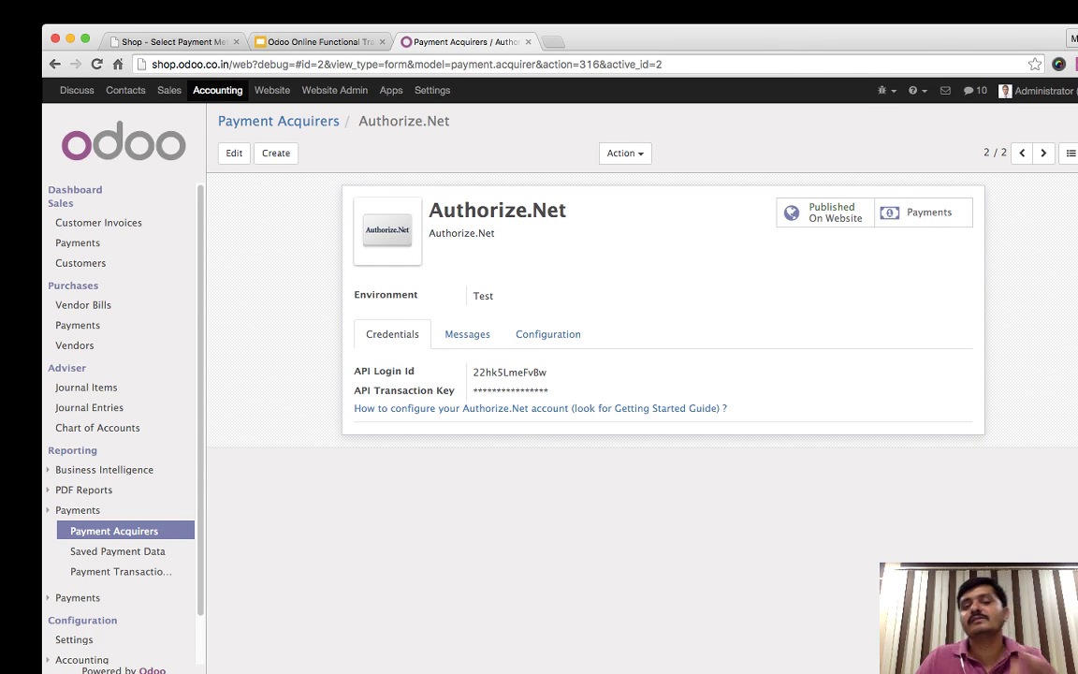
click(923, 213)
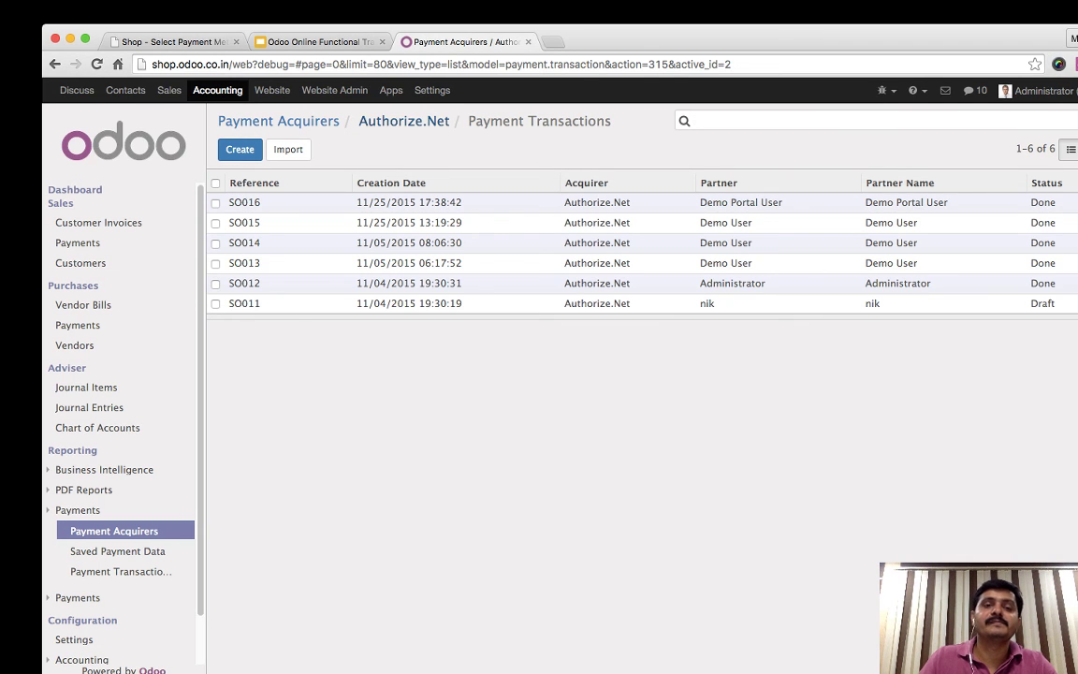
click(403, 121)
- Return to the Payment Acquirers list with Wire Transfer and Authorize.Net, then switch to the slides
click(279, 122)
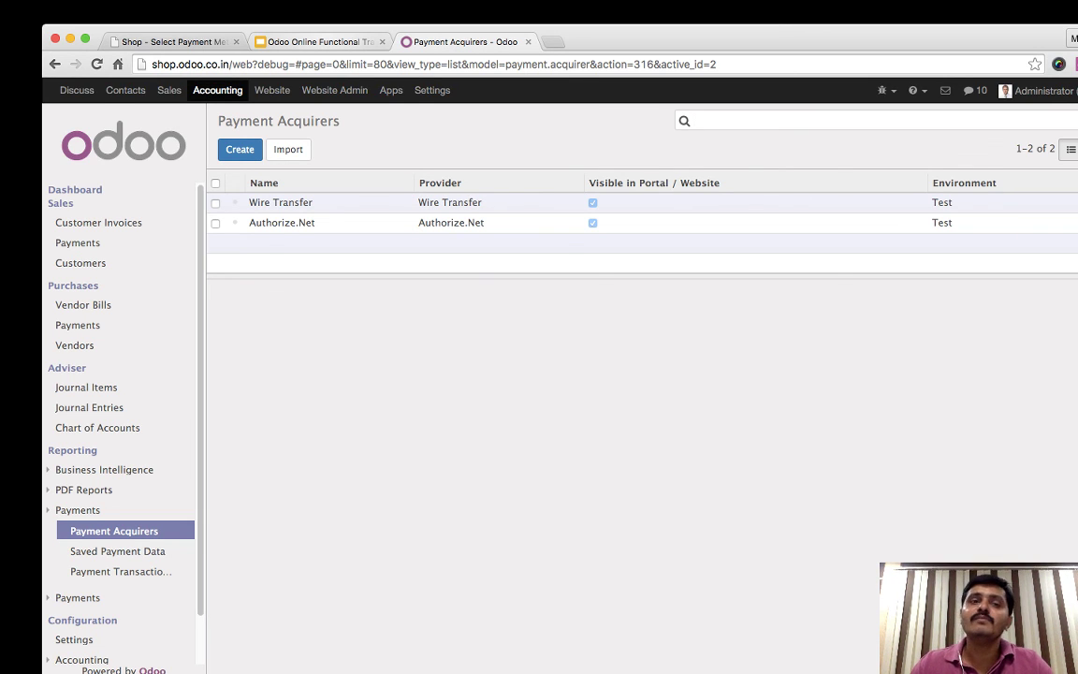
key(ctrl+shift+Tab)
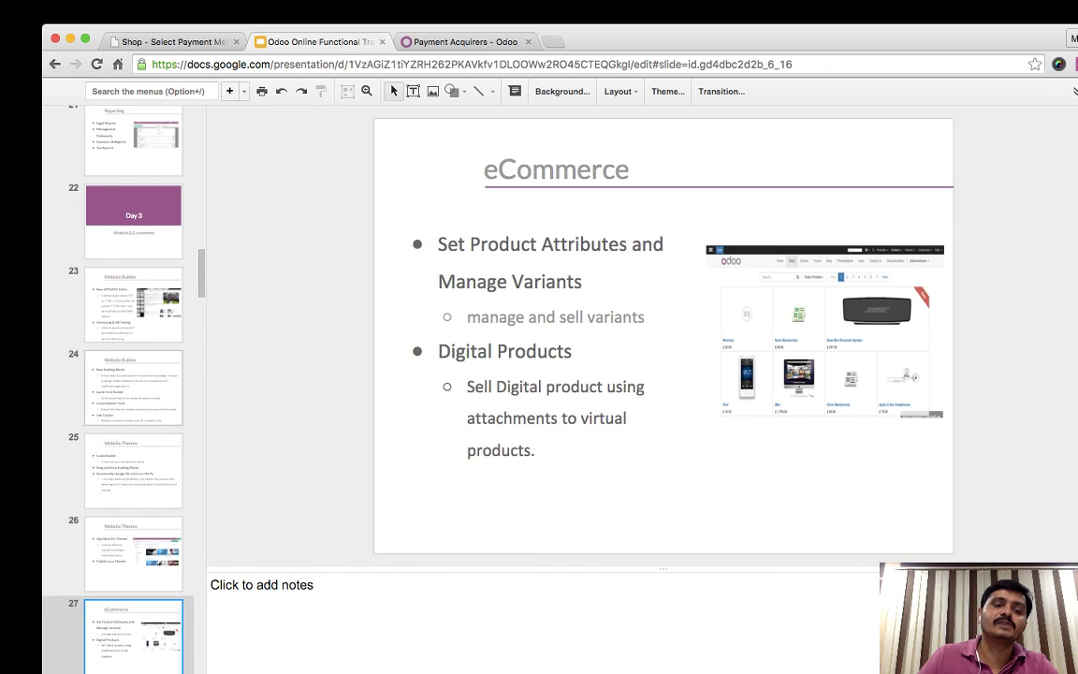
- Show slide 40, 'Day : 4 Marketing', in Google Slides, then return to Odoo's Payment Acquirers
scroll(133, 375, down, 5)
scroll(134, 374, down, 5)
click(133, 449)
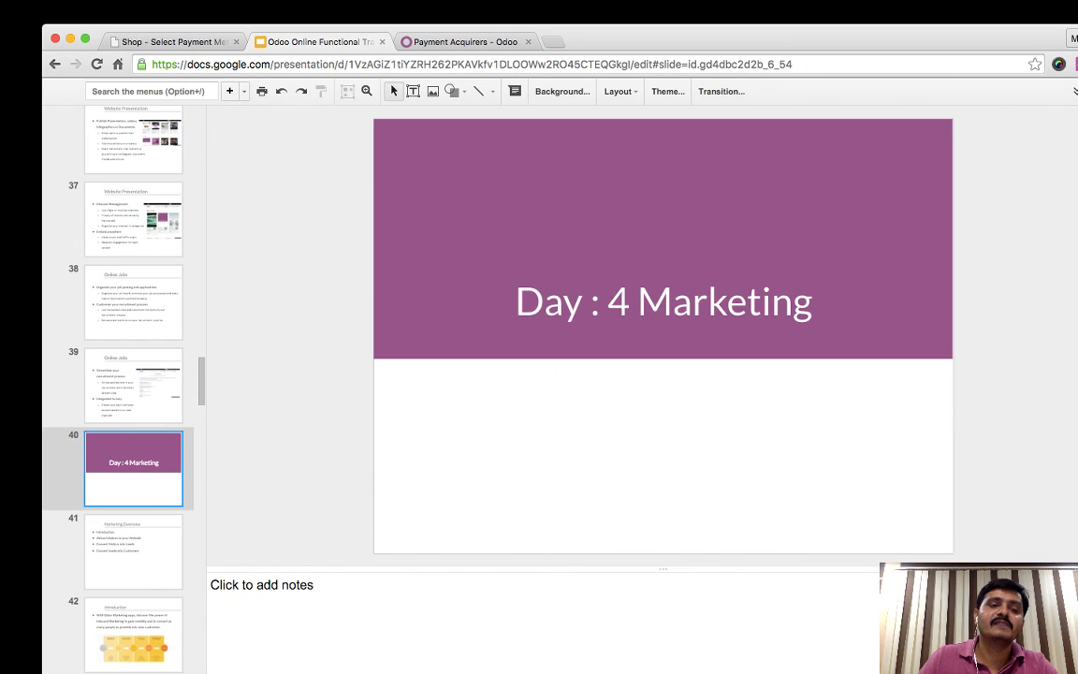
scroll(134, 375, down, 10)
scroll(134, 375, up, 10)
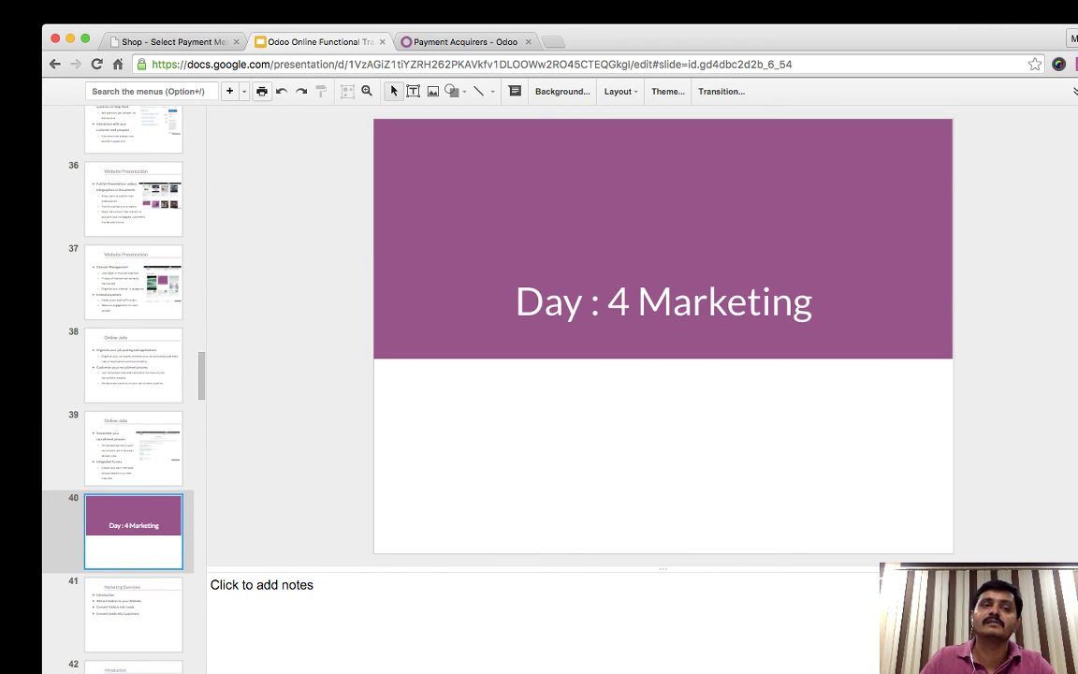
key(ctrl+shift+Tab)
key(ctrl+shift+Tab)
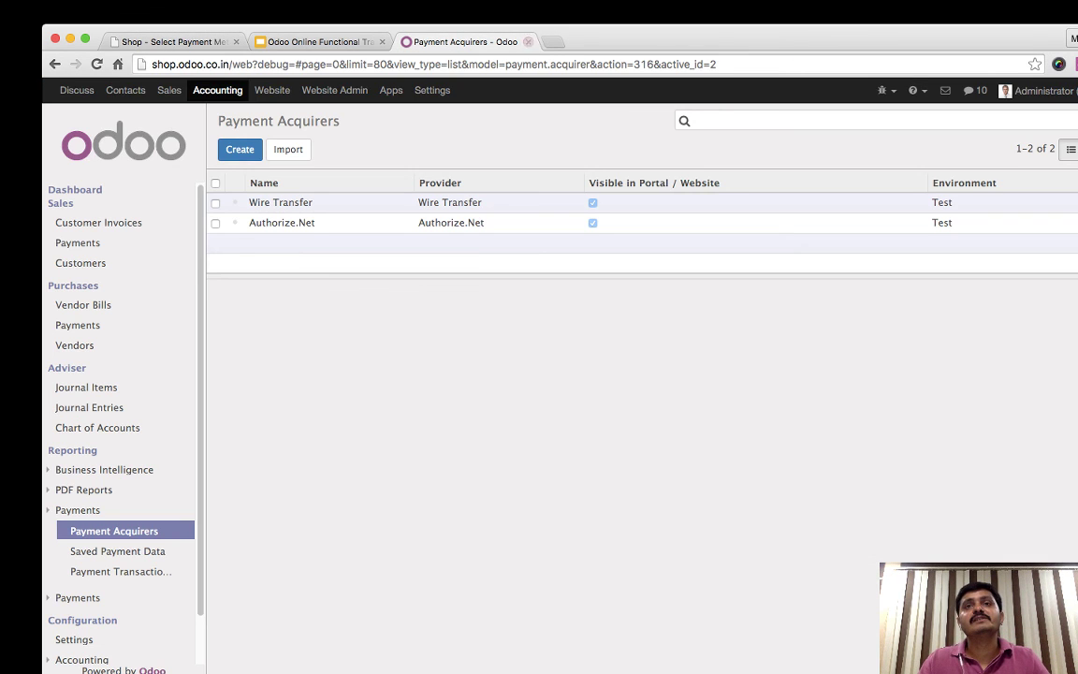